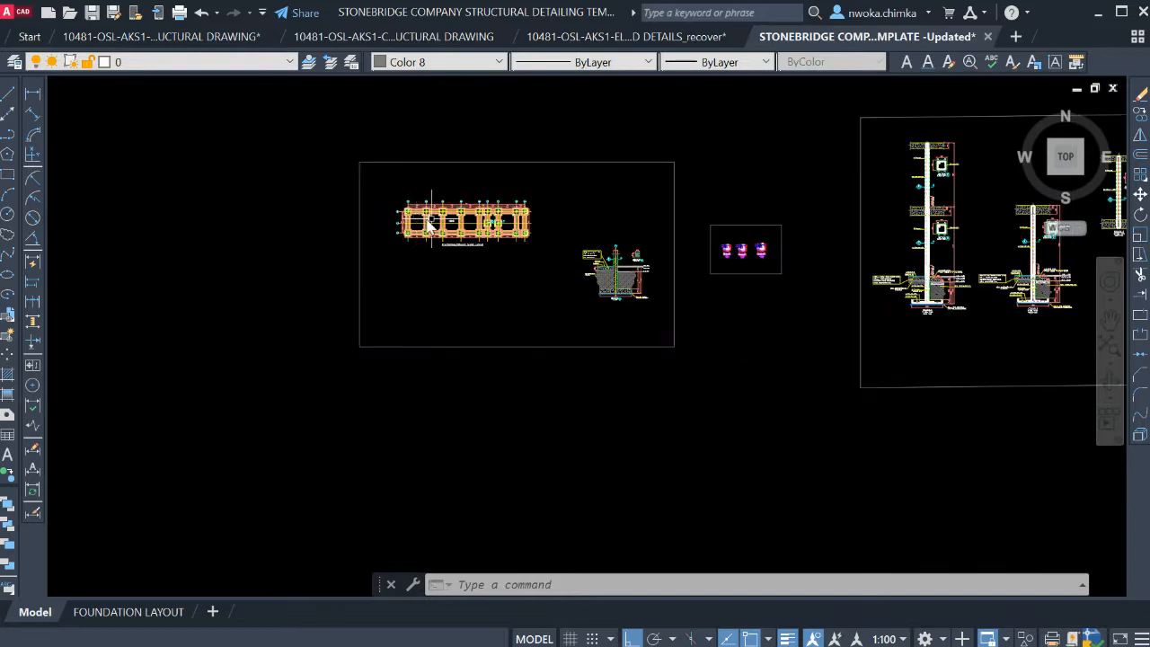
Examine the row of framed structural drawings in model space, from the foundation layout to the last detail frame
scroll(429, 234, "down", 2)
middle_click_drag(600, 225, 519, 241)
scroll(520, 243, "down", 2)
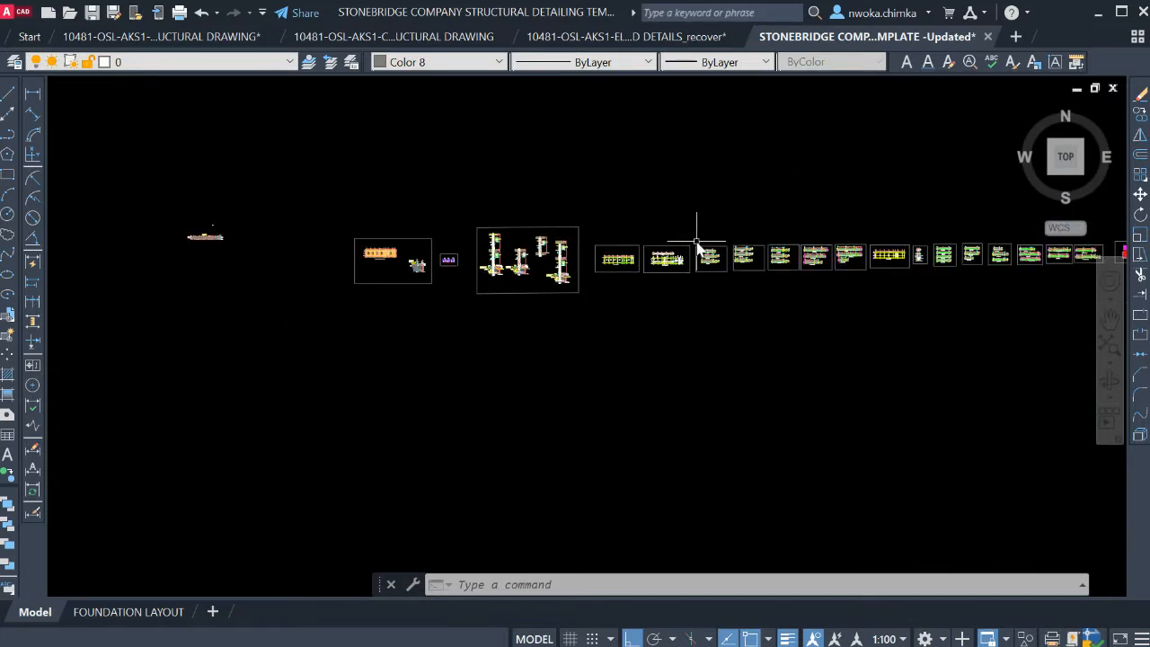
middle_click_drag(634, 244, 581, 254)
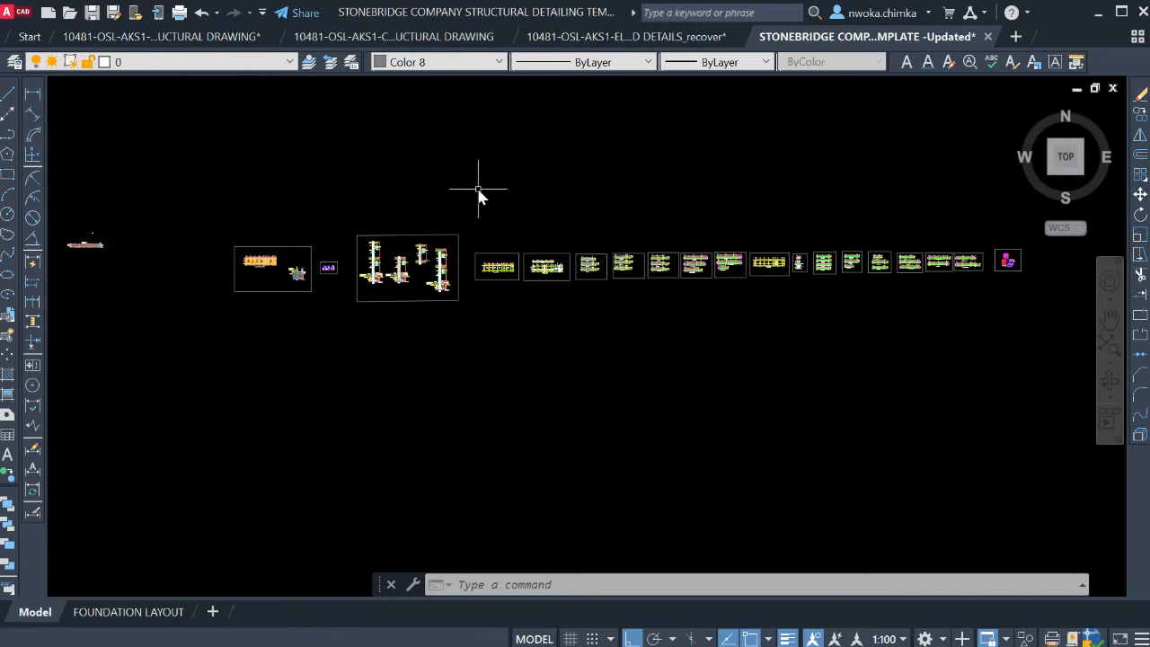
scroll(288, 240, "up", 2)
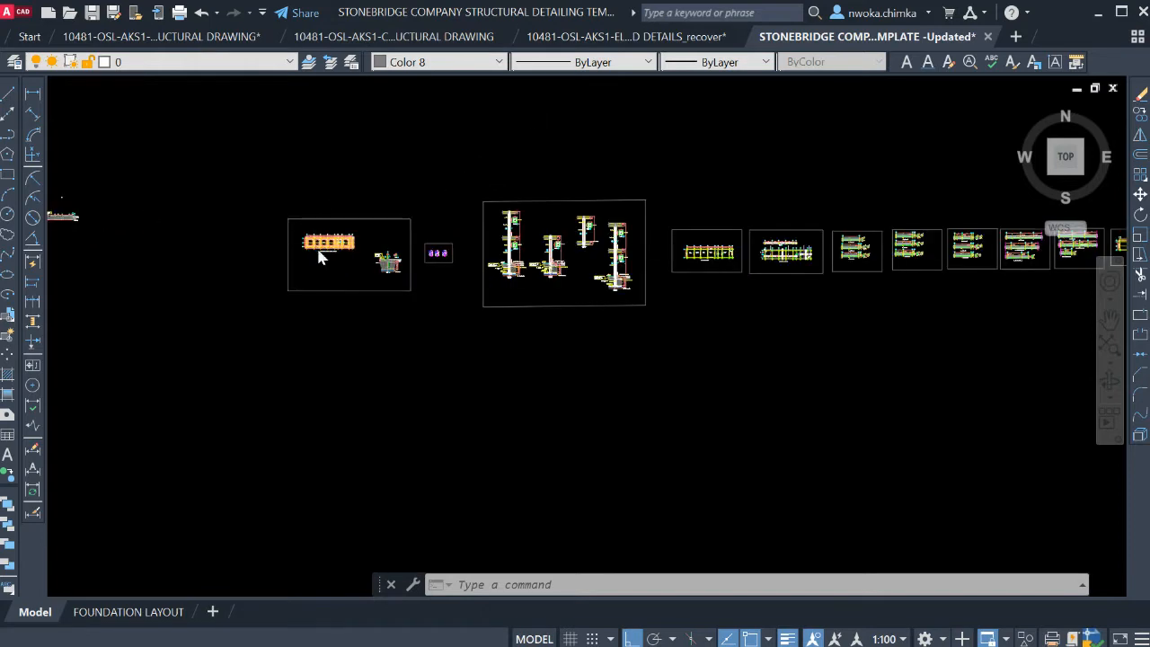
scroll(316, 244, "up", 1)
scroll(607, 209, "down", 3)
scroll(440, 198, "up", 5)
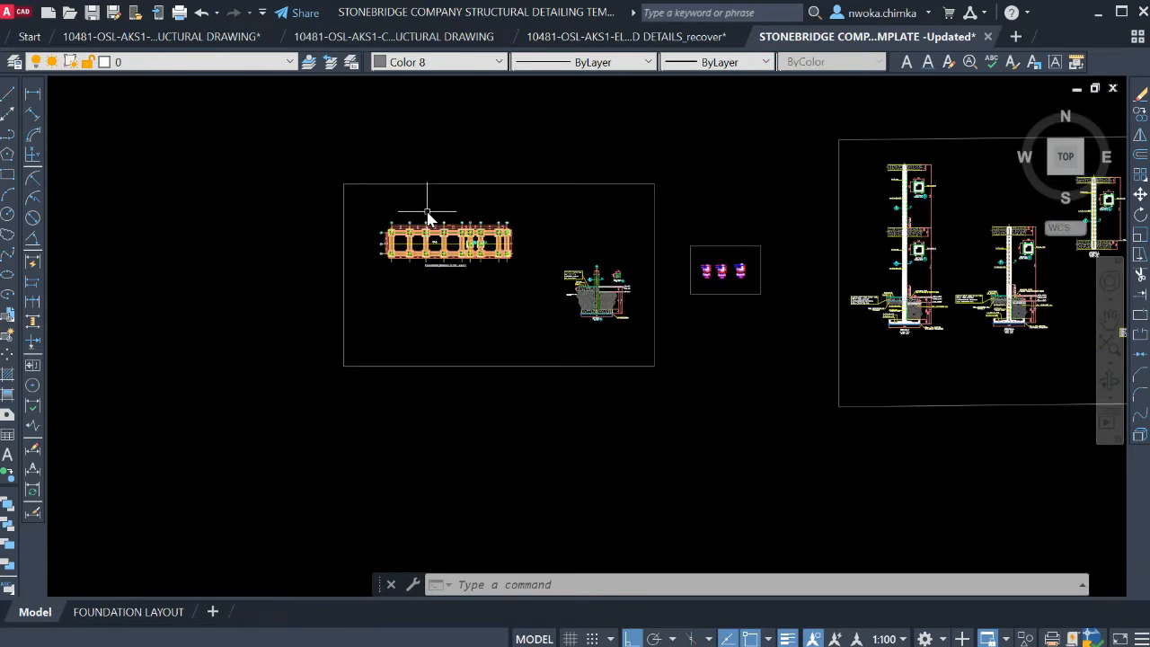
scroll(436, 211, "down", 3)
scroll(423, 219, "down", 3)
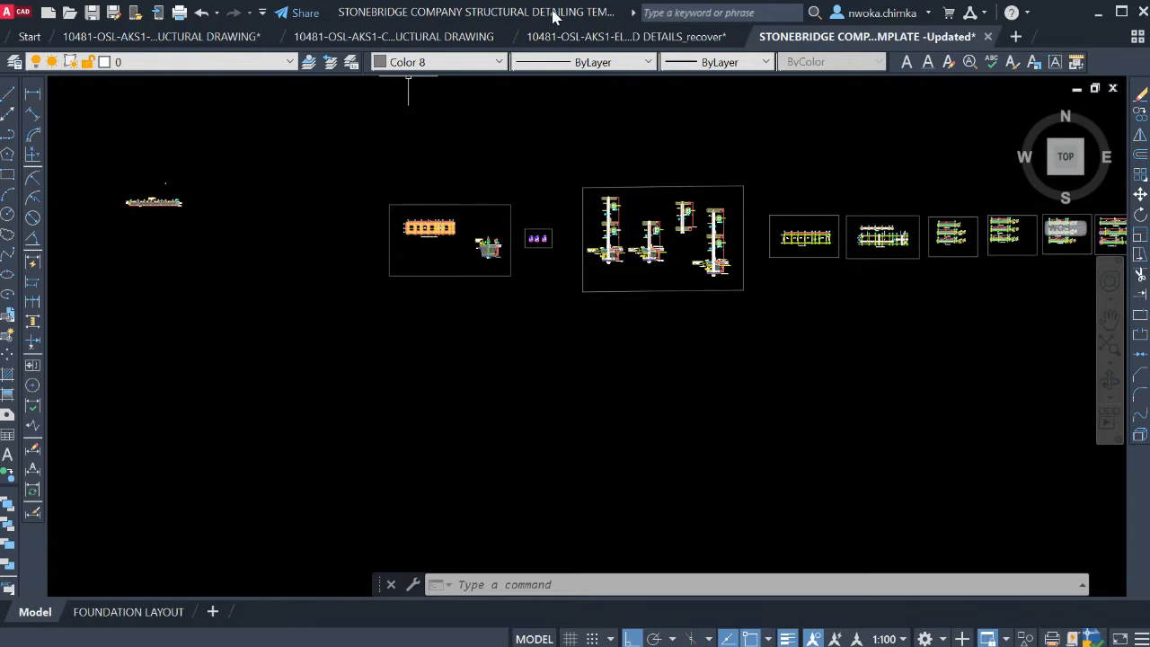
scroll(513, 231, "down", 2)
middle_click_drag(600, 234, 480, 226)
scroll(414, 256, "up", 2)
scroll(413, 256, "up", 2)
scroll(378, 297, "down", 2)
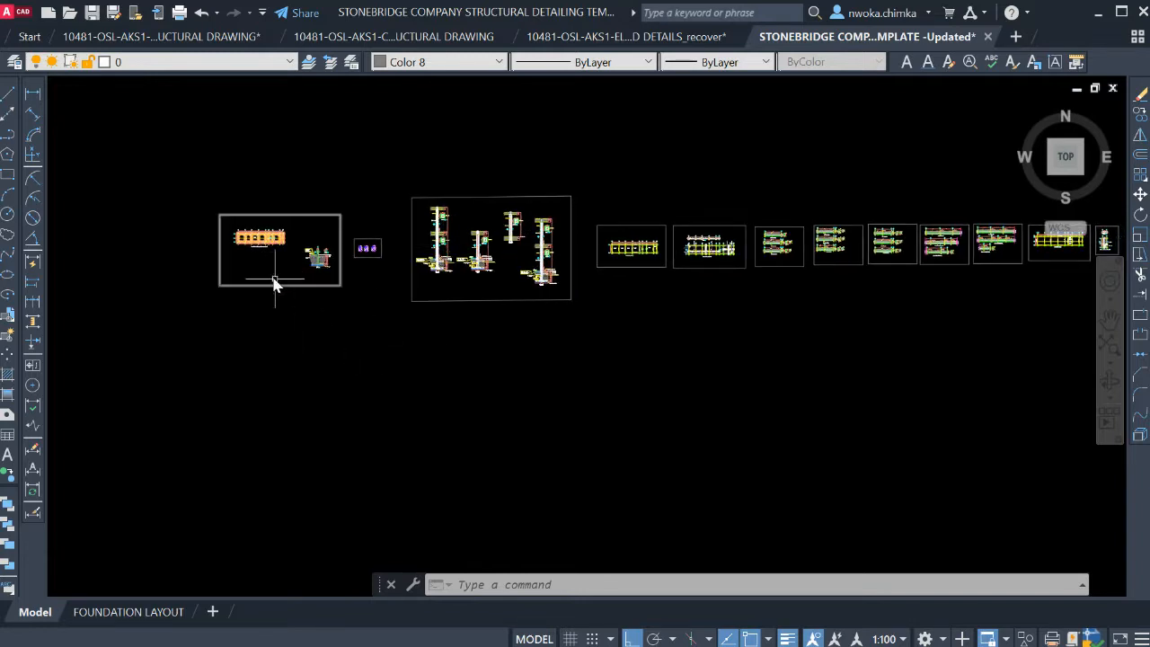
scroll(283, 261, "up", 4)
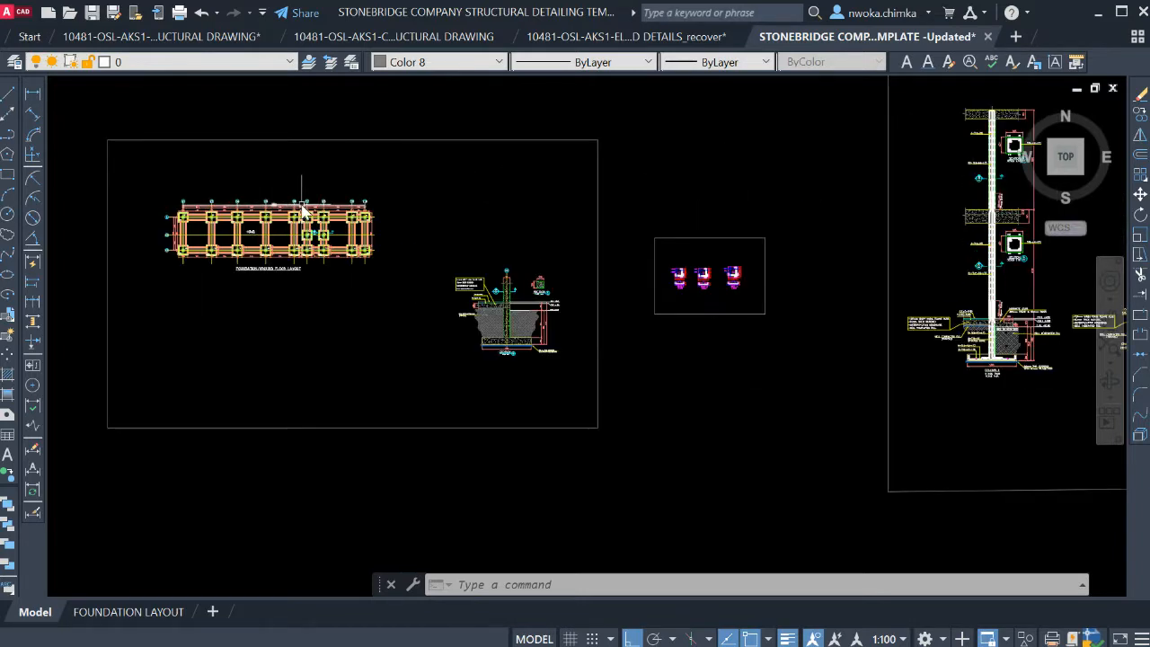
Examine the FOUNDATION LAYOUT sheet's drawing area and title block, checking it against the framed drawings in model space
left_click(125, 612)
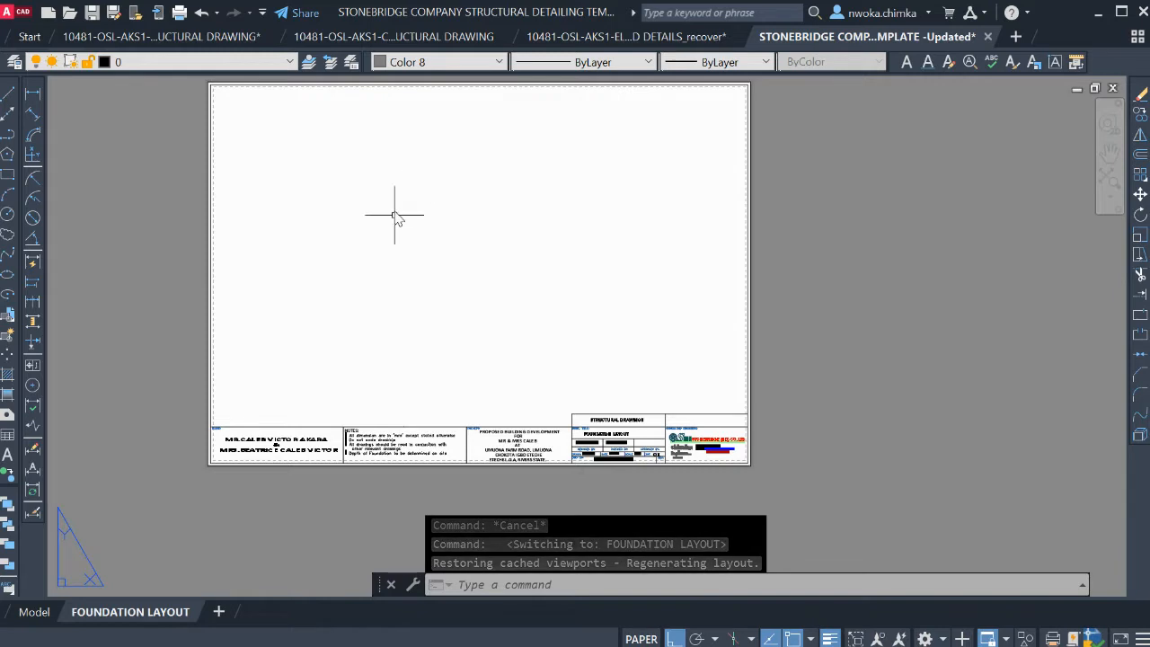
scroll(457, 258, "down", 2)
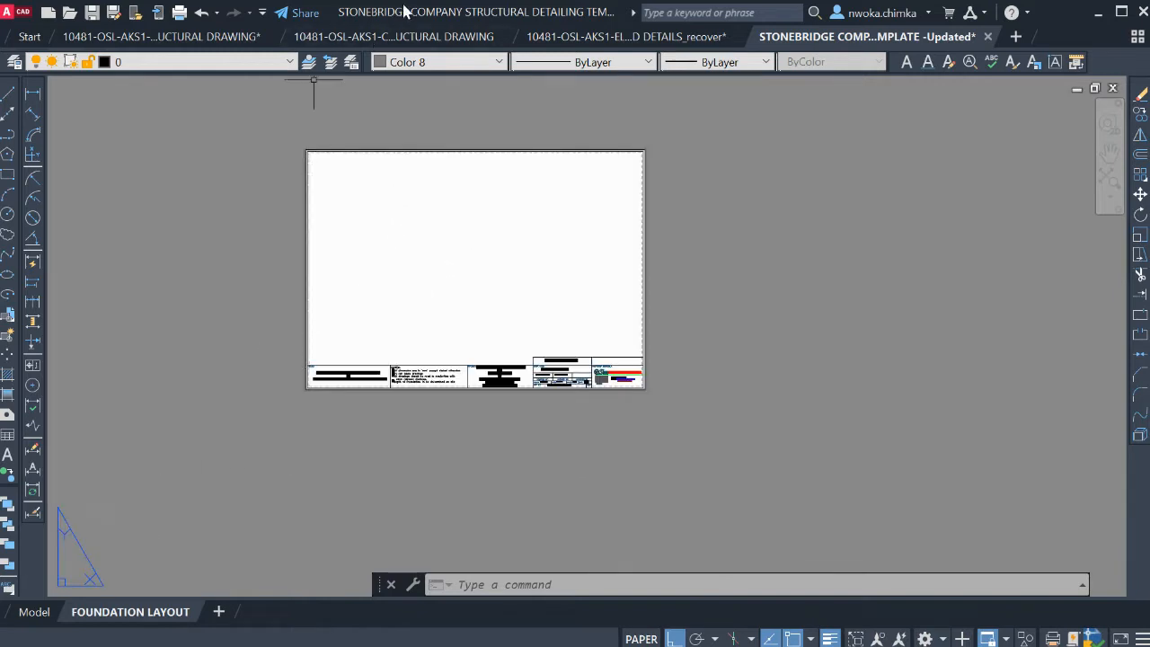
scroll(384, 170, "up", 2)
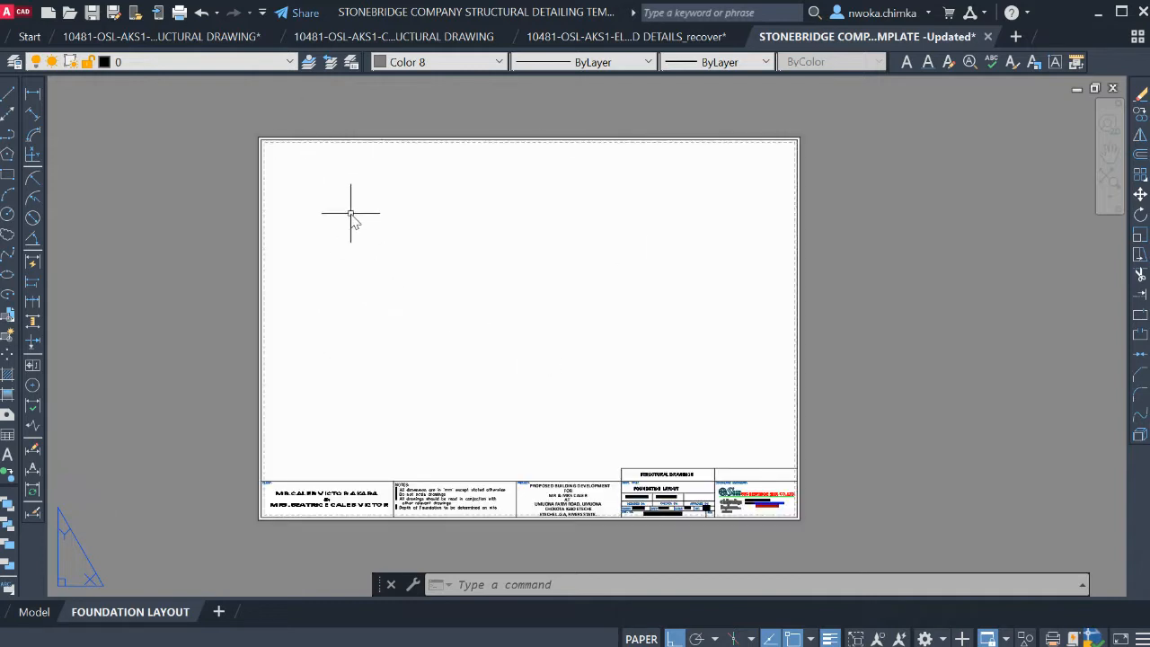
left_click(34, 611)
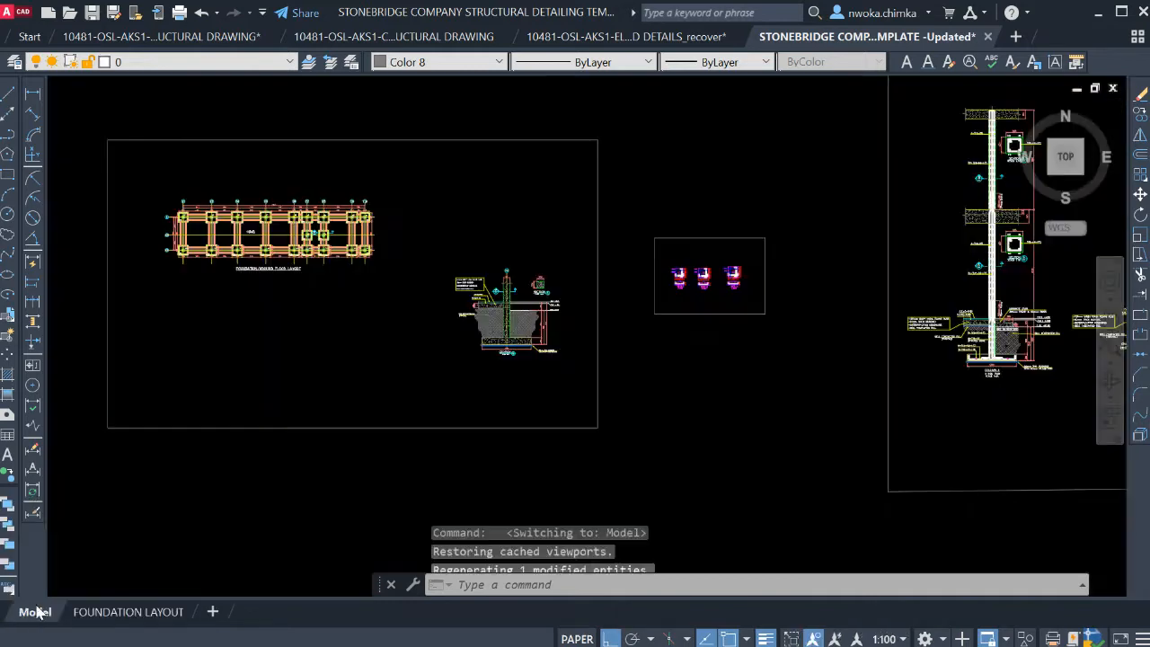
scroll(357, 227, "down", 2)
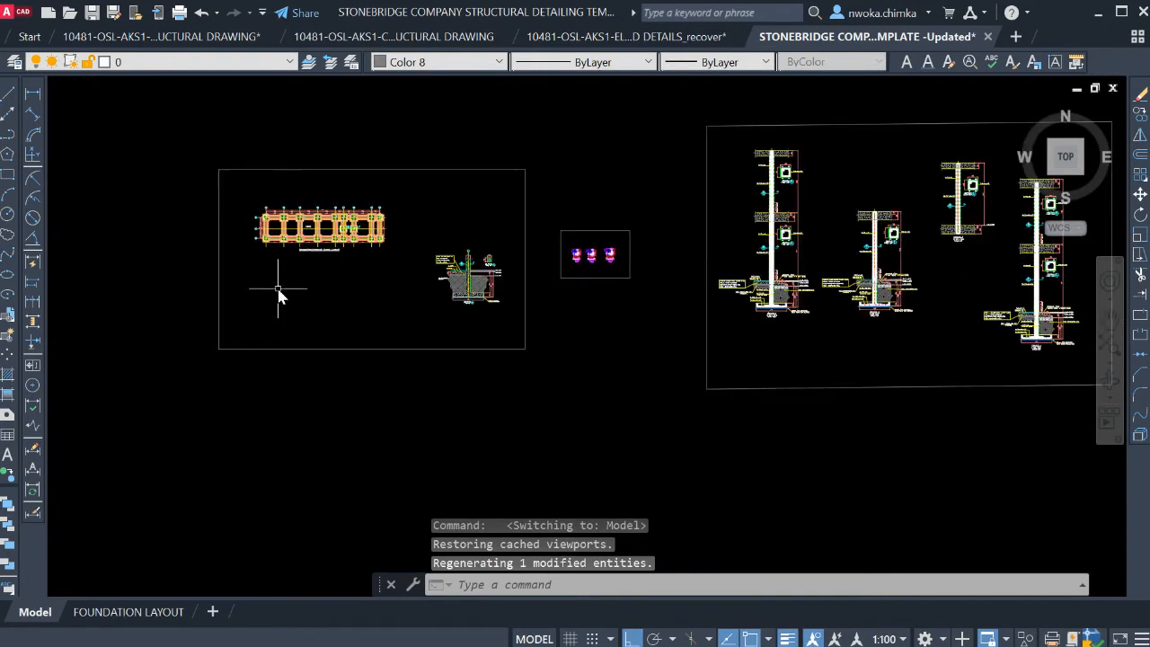
left_click(128, 611)
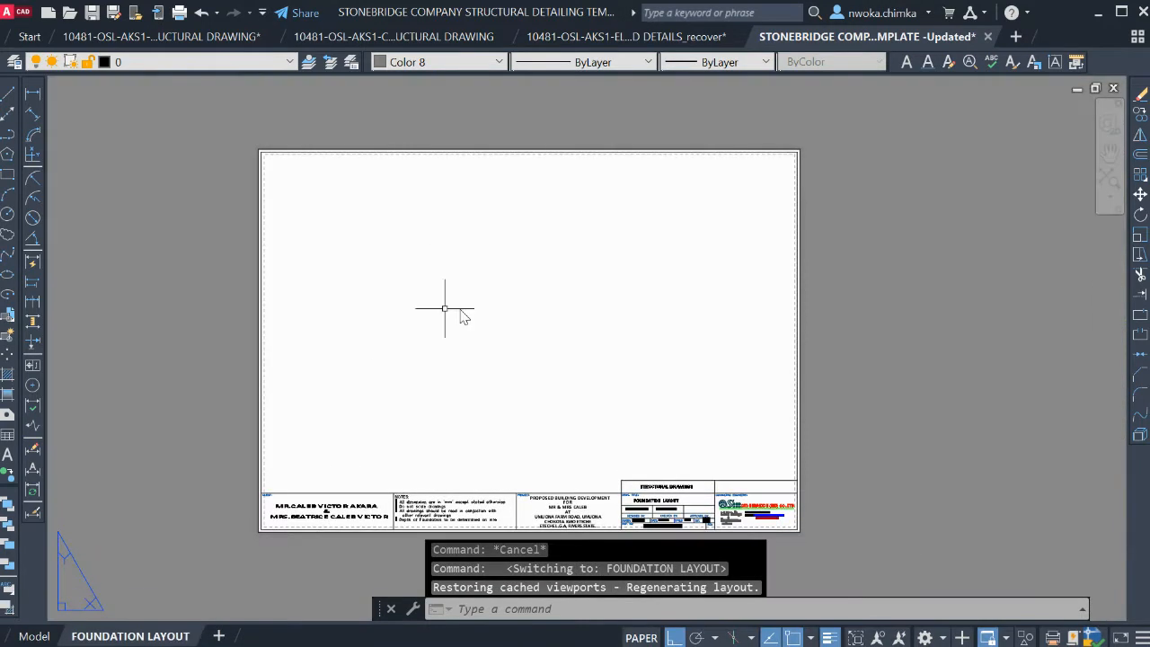
scroll(624, 463, "up", 2)
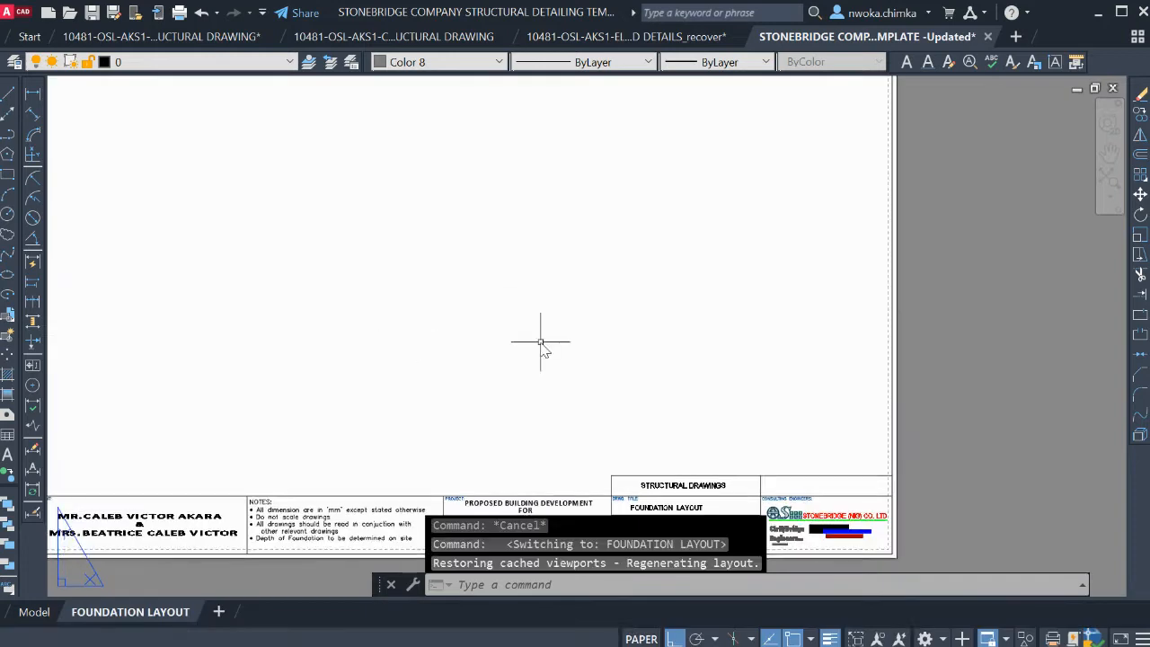
scroll(468, 252, "down", 4)
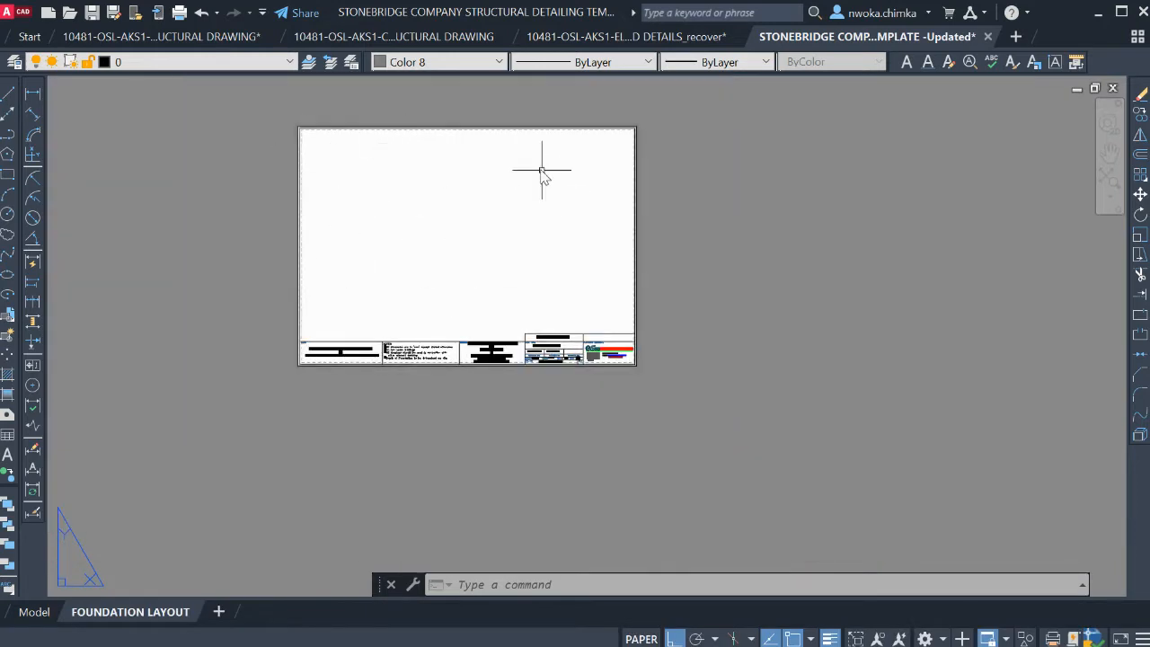
scroll(346, 142, "up", 2)
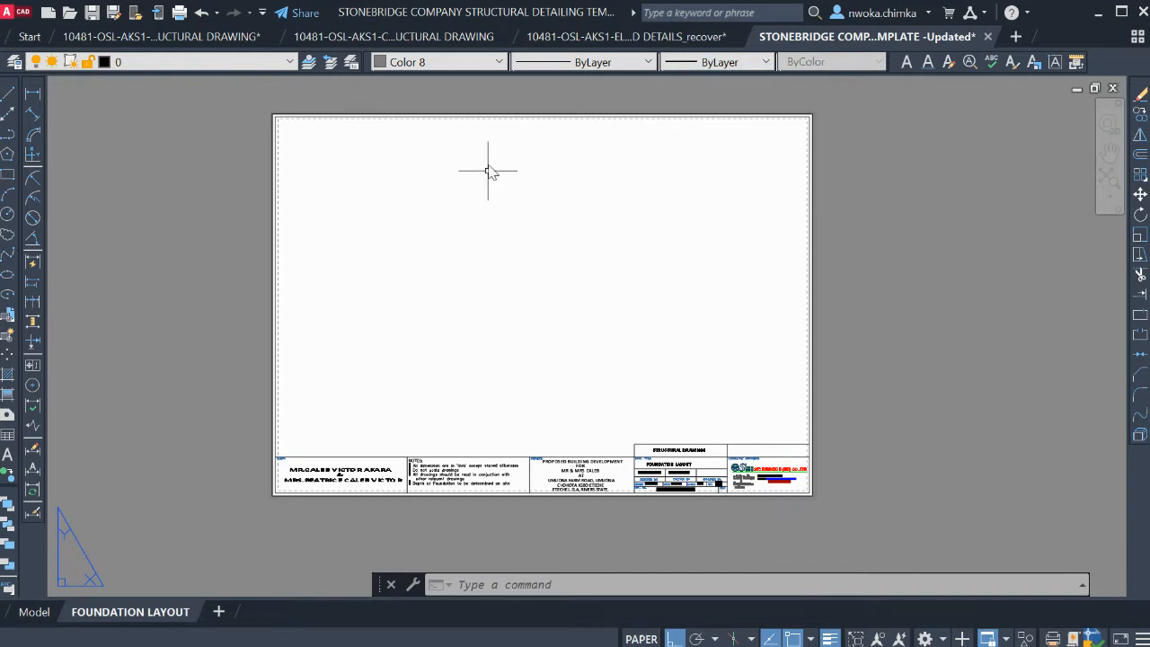
Review the full row of framed drawings in model space, then return to the FOUNDATION LAYOUT sheet
left_click(34, 612)
scroll(395, 257, "down", 1)
scroll(950, 264, "up", 1)
scroll(539, 261, "down", 4)
scroll(728, 247, "up", 1)
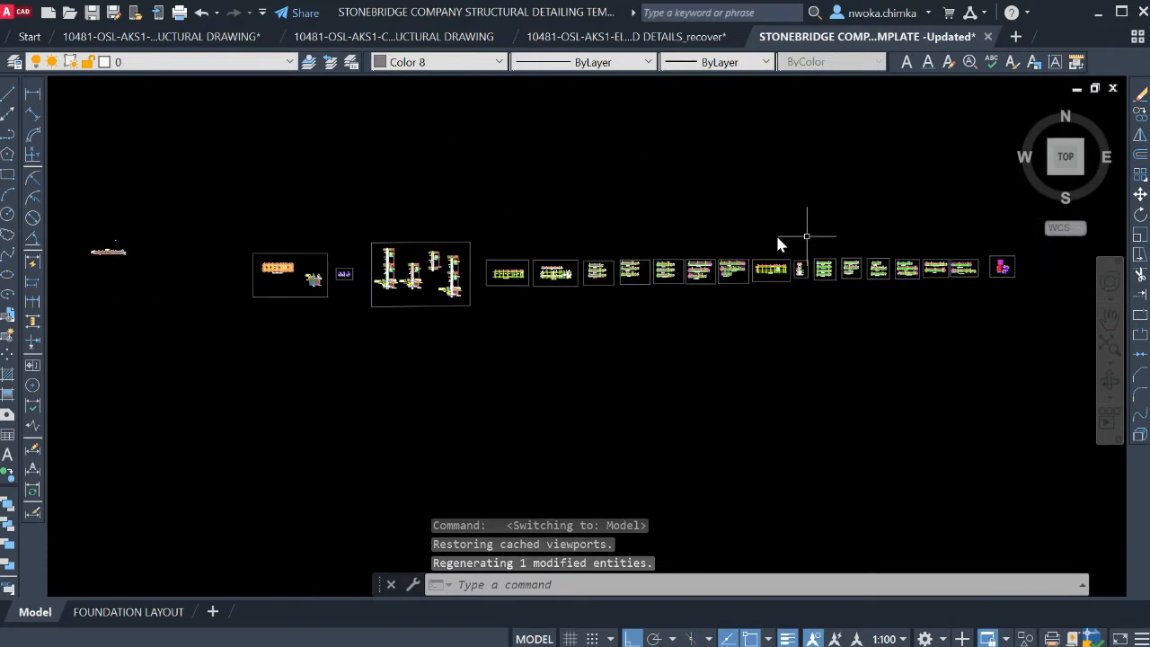
left_click(129, 612)
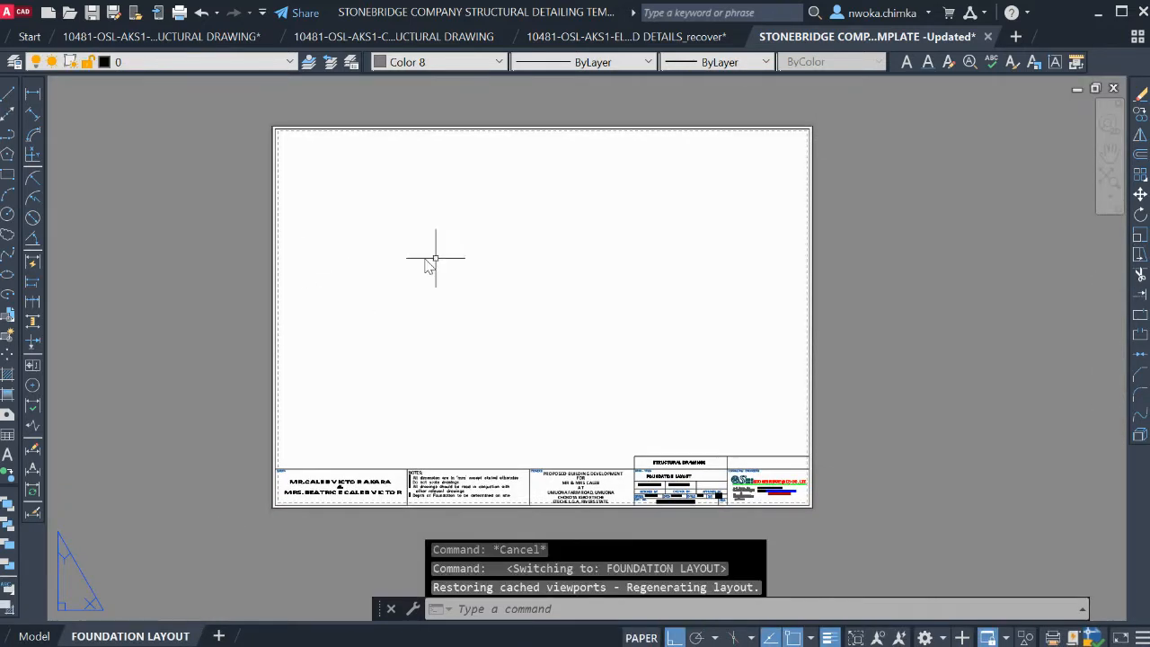
Return to model space and examine the foundation/ground floor plan and column base section inside the first large frame
left_click(35, 636)
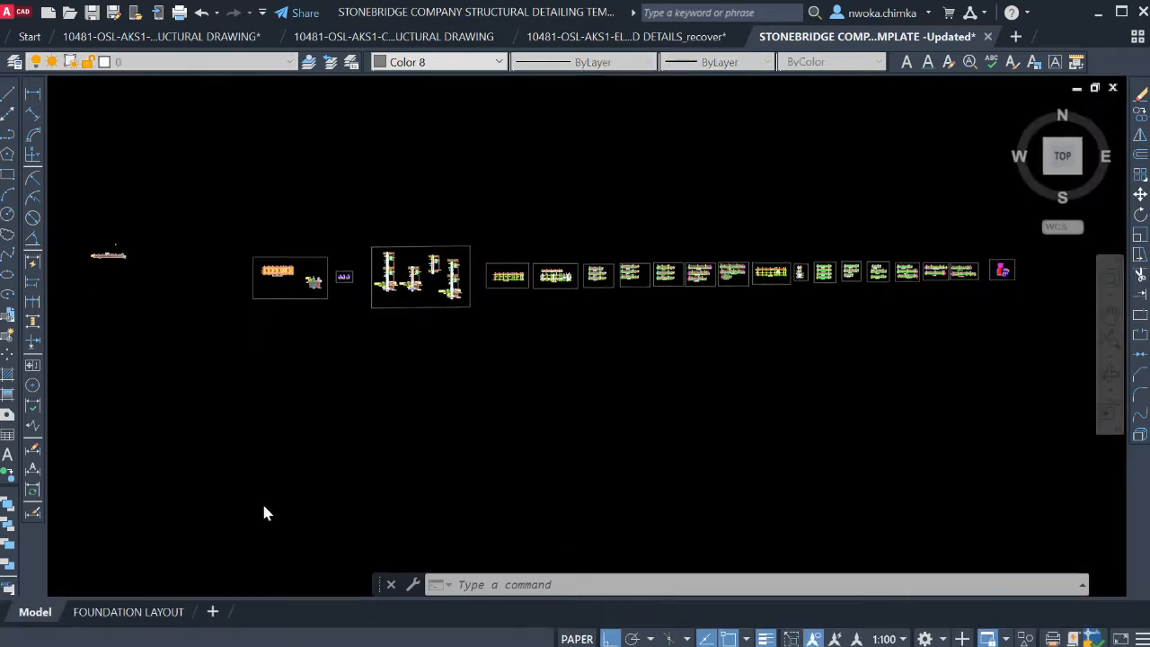
scroll(298, 274, "up", 2)
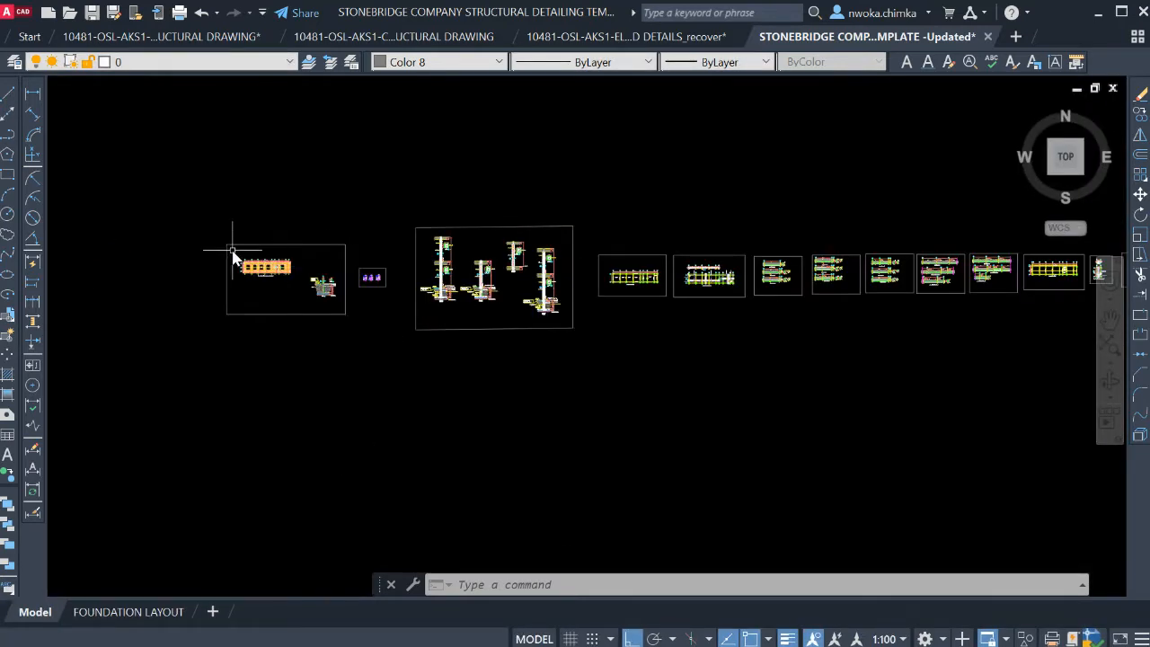
scroll(251, 259, "up", 2)
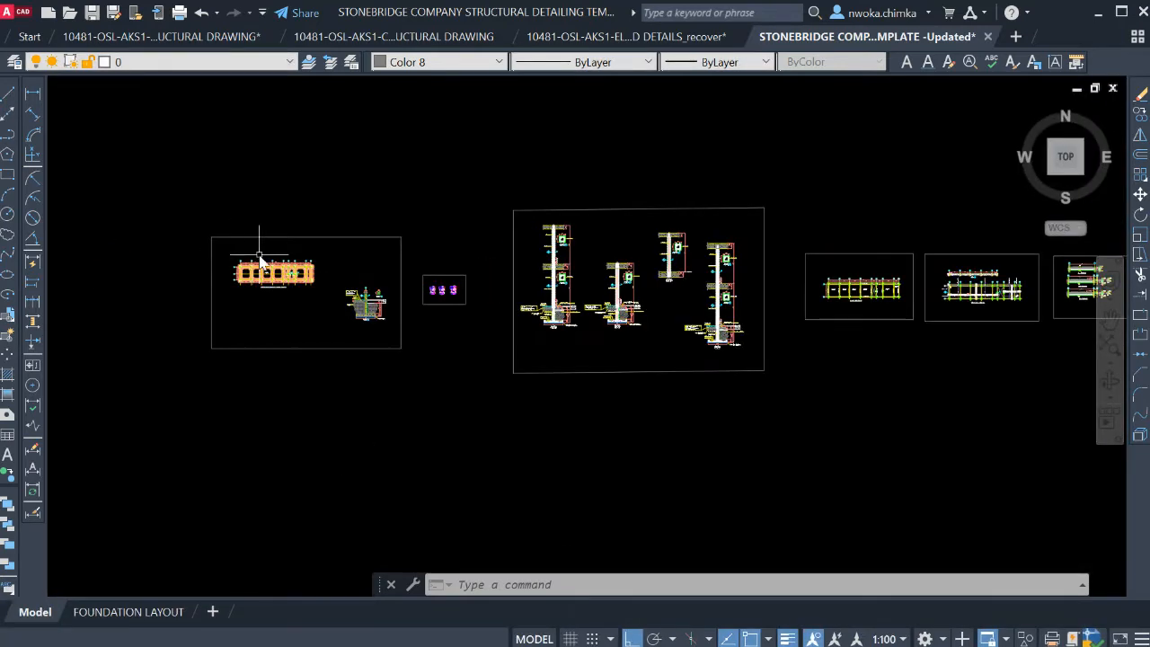
scroll(260, 328, "up", 6)
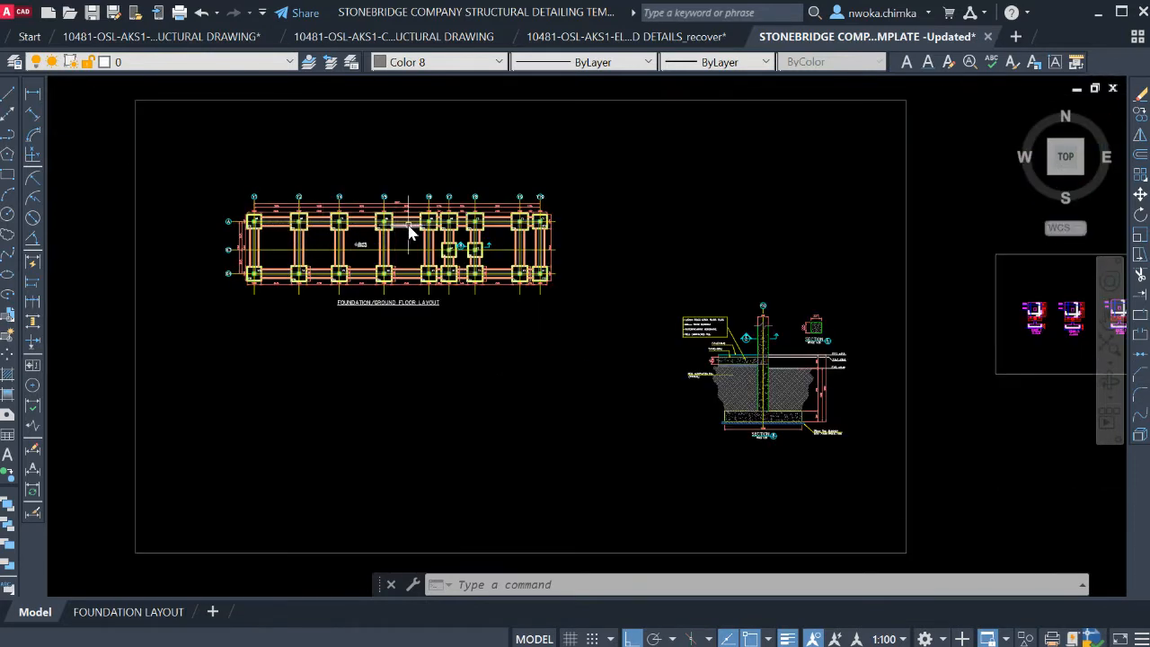
scroll(378, 252, "down", 2)
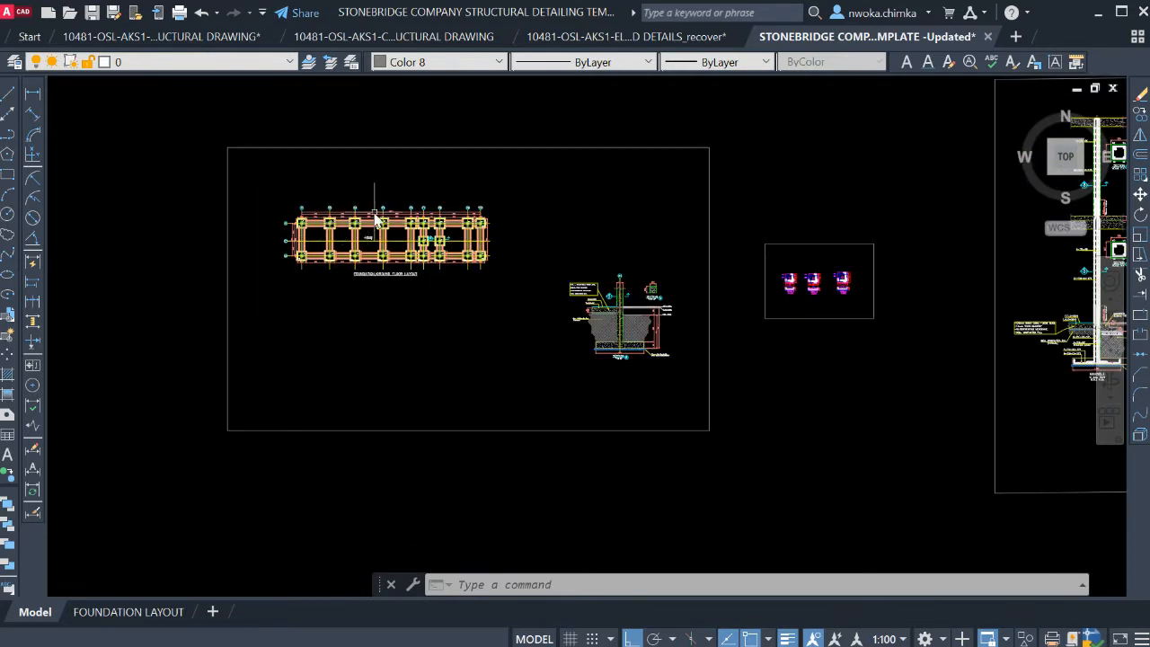
scroll(405, 227, "down", 2)
scroll(405, 230, "up", 2)
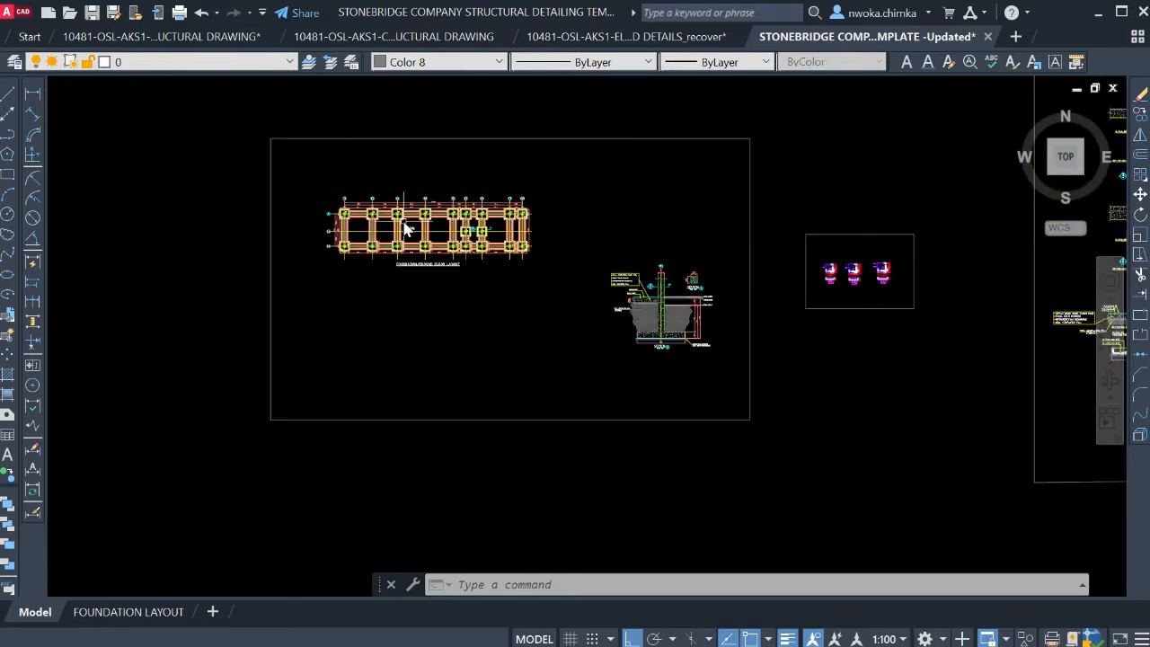
scroll(404, 229, "up", 2)
scroll(360, 221, "down", 2)
scroll(340, 219, "up", 4)
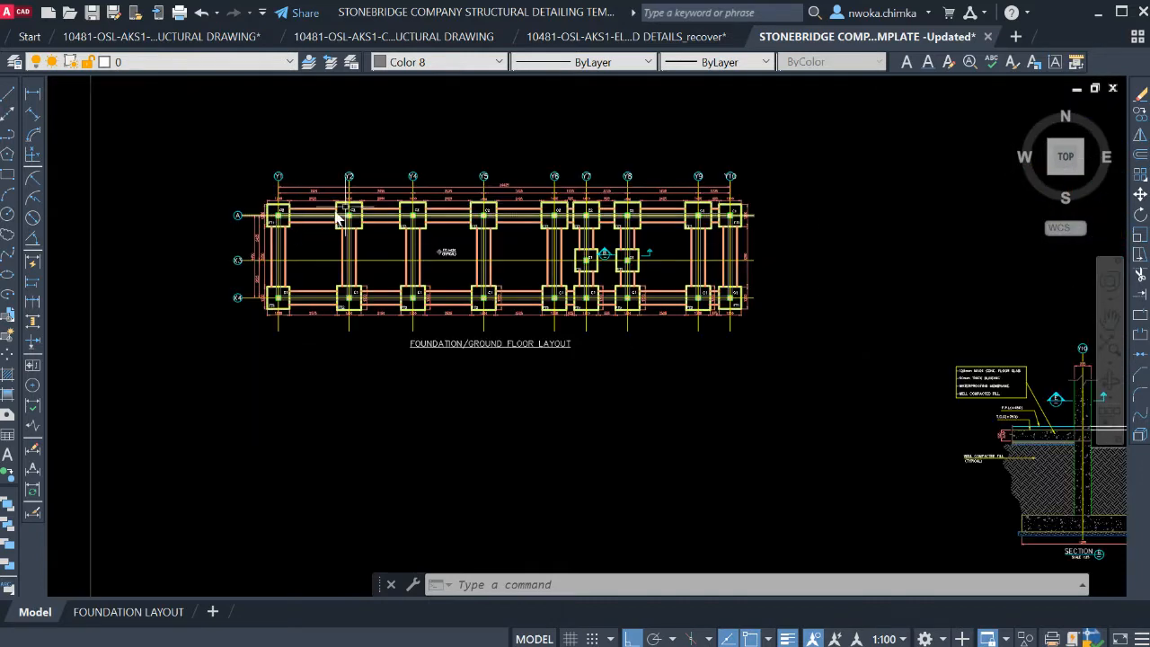
scroll(386, 244, "down", 2)
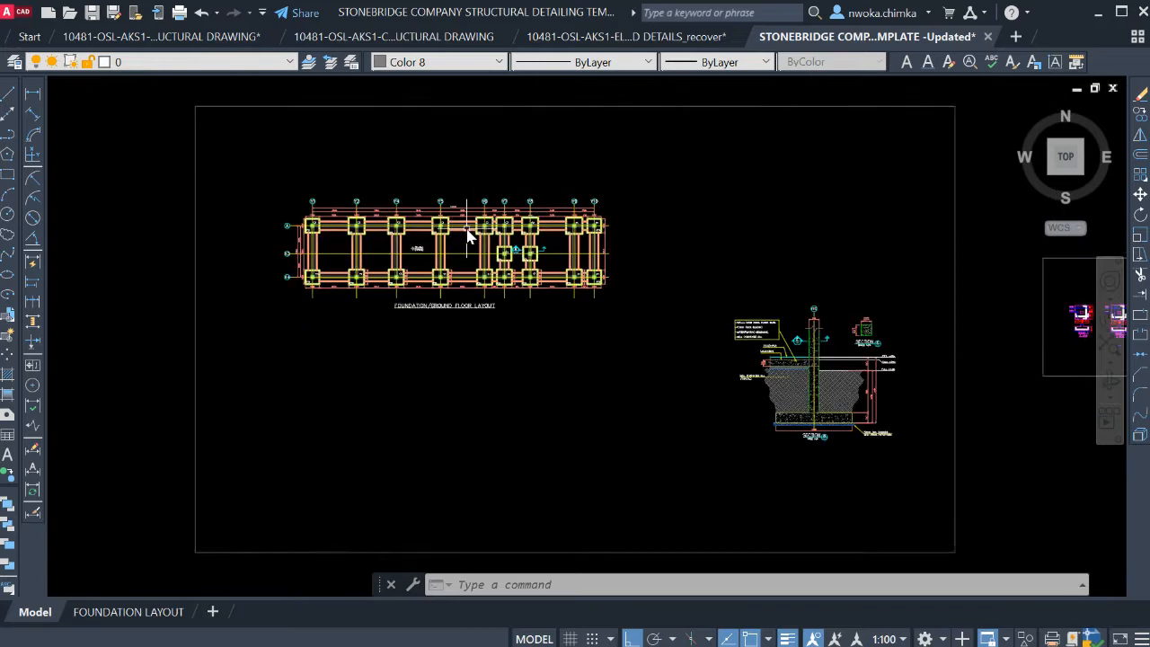
scroll(463, 237, "down", 2)
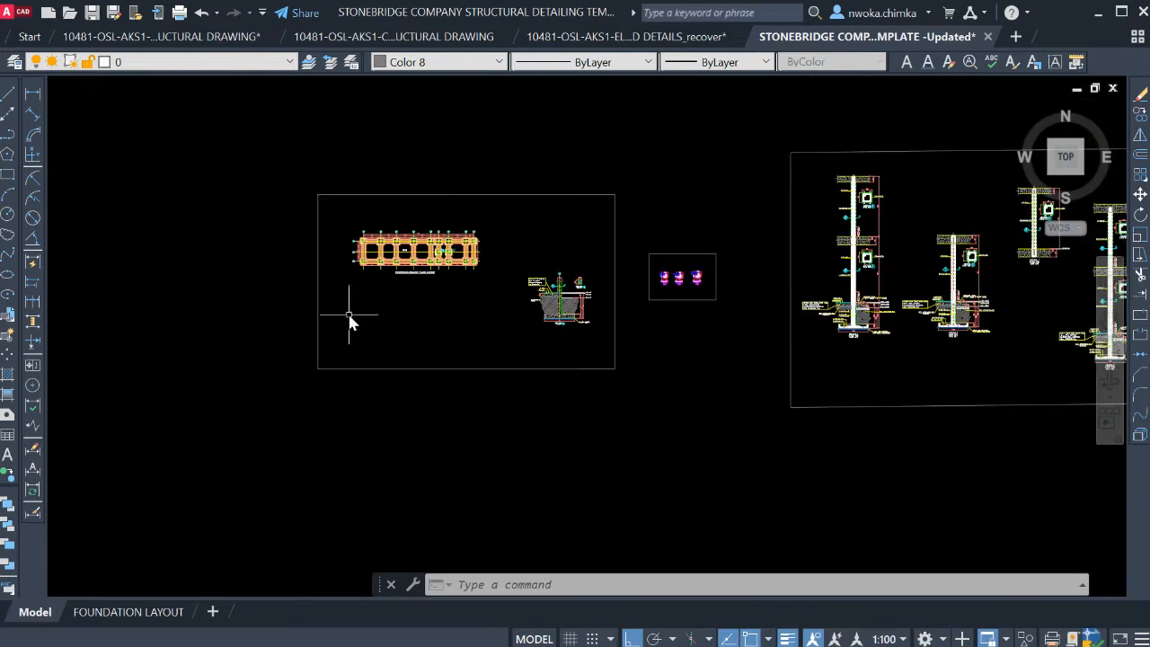
Open the FOUNDATION LAYOUT sheet and examine its title block's client, notes, project, drawing title, date, scale and drawing number fields
left_click(130, 612)
scroll(326, 505, "up", 3)
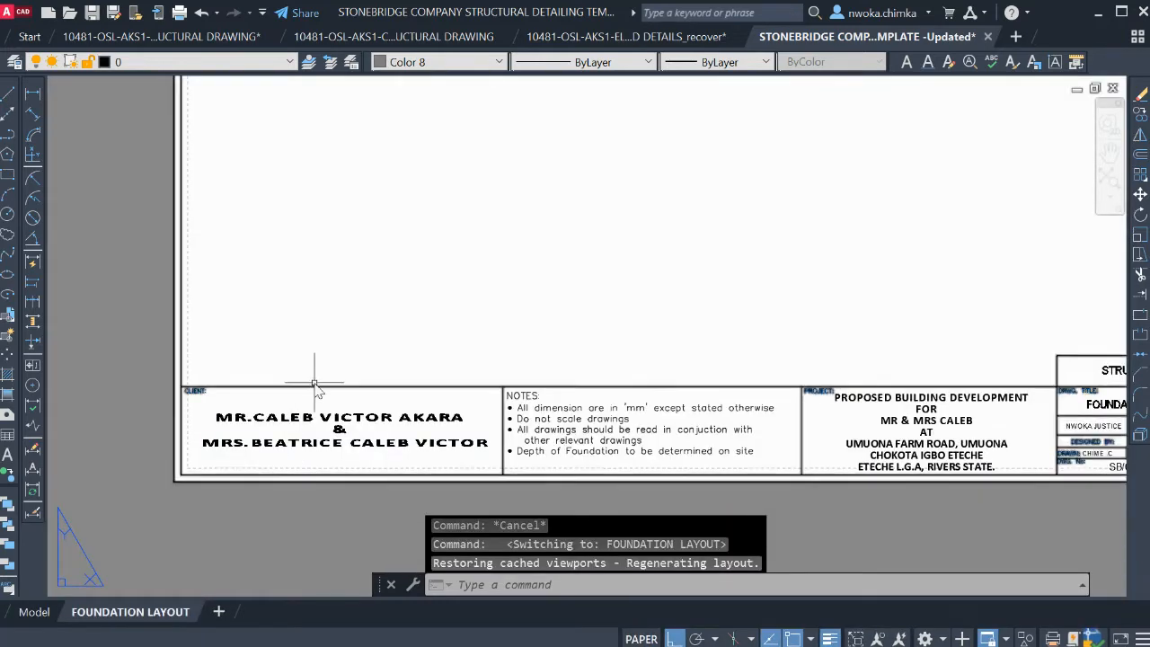
scroll(411, 290, "down", 2)
scroll(360, 372, "up", 5)
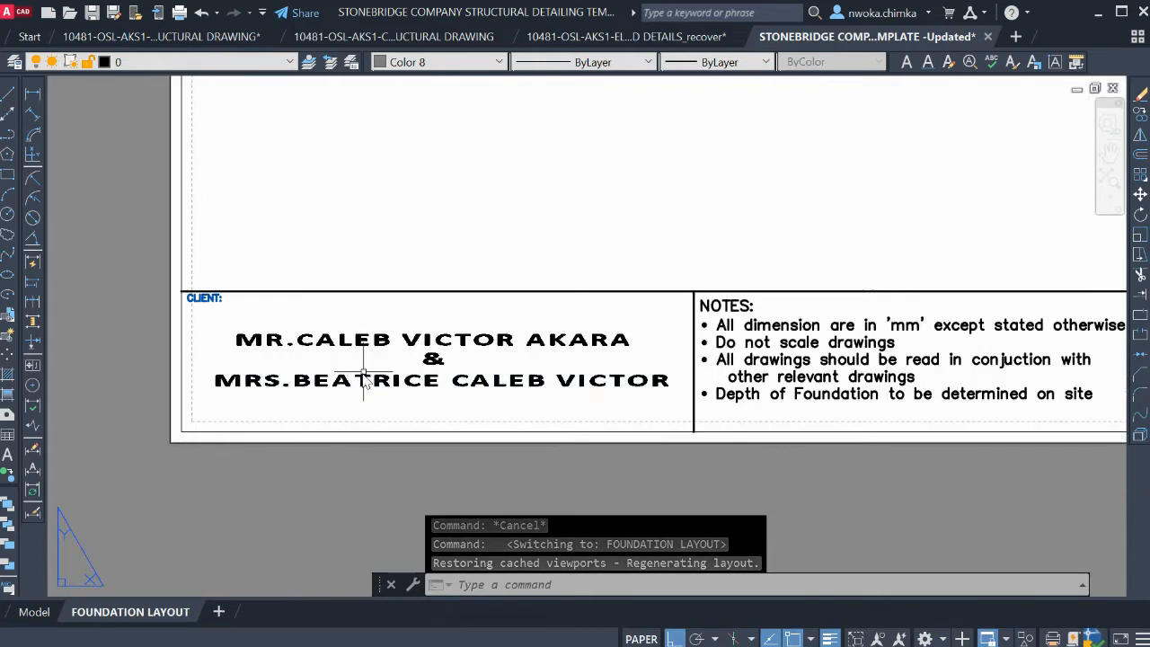
scroll(321, 373, "down", 4)
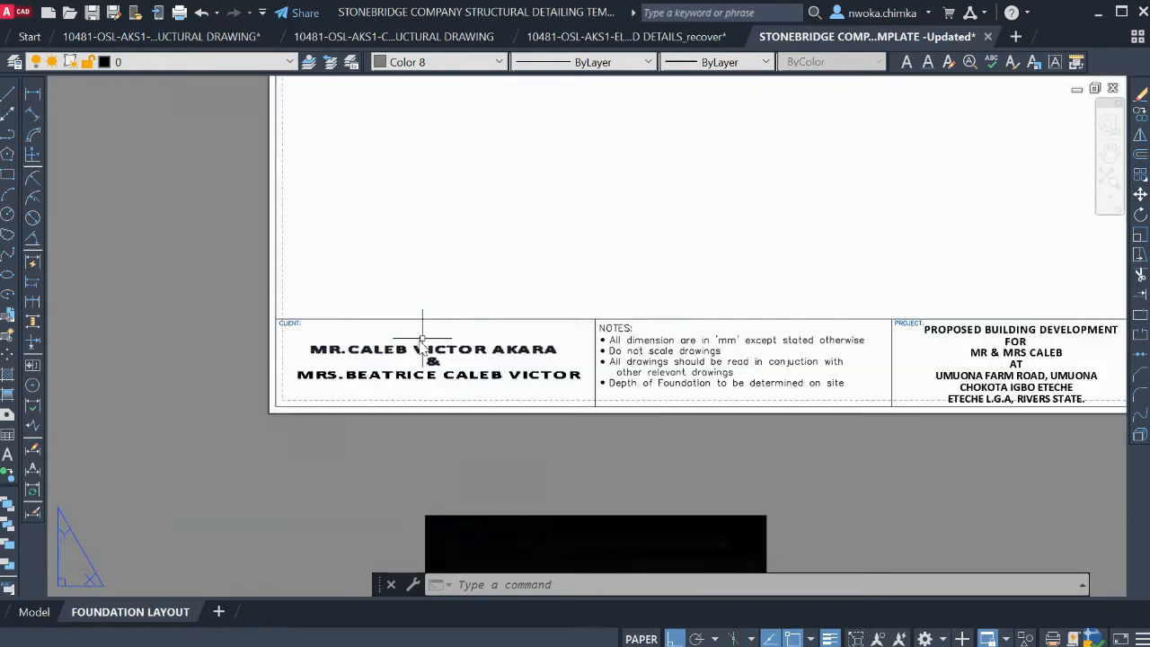
scroll(299, 335, "down", 2)
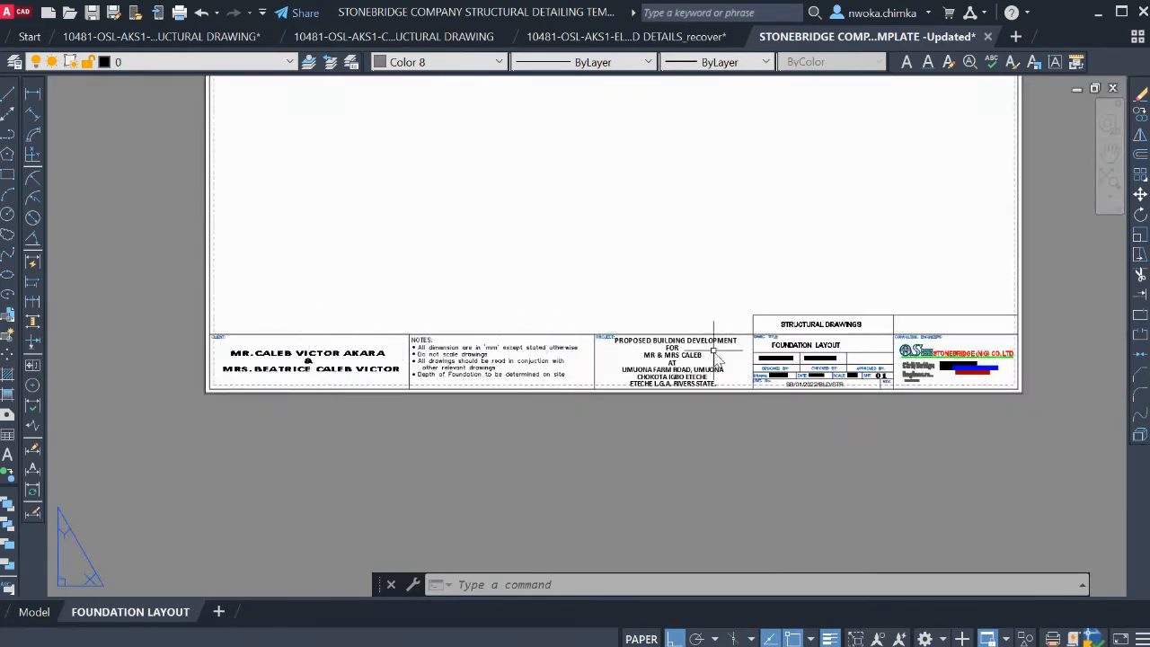
scroll(715, 355, "up", 2)
scroll(431, 328, "down", 2)
scroll(193, 378, "up", 2)
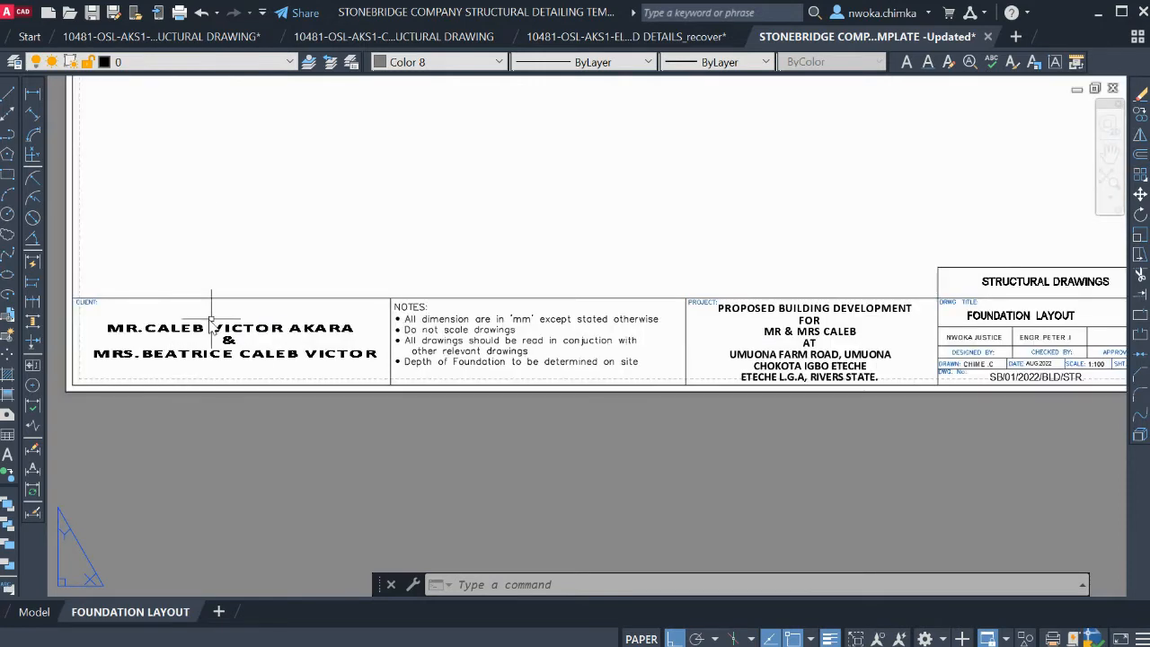
scroll(322, 340, "down", 2)
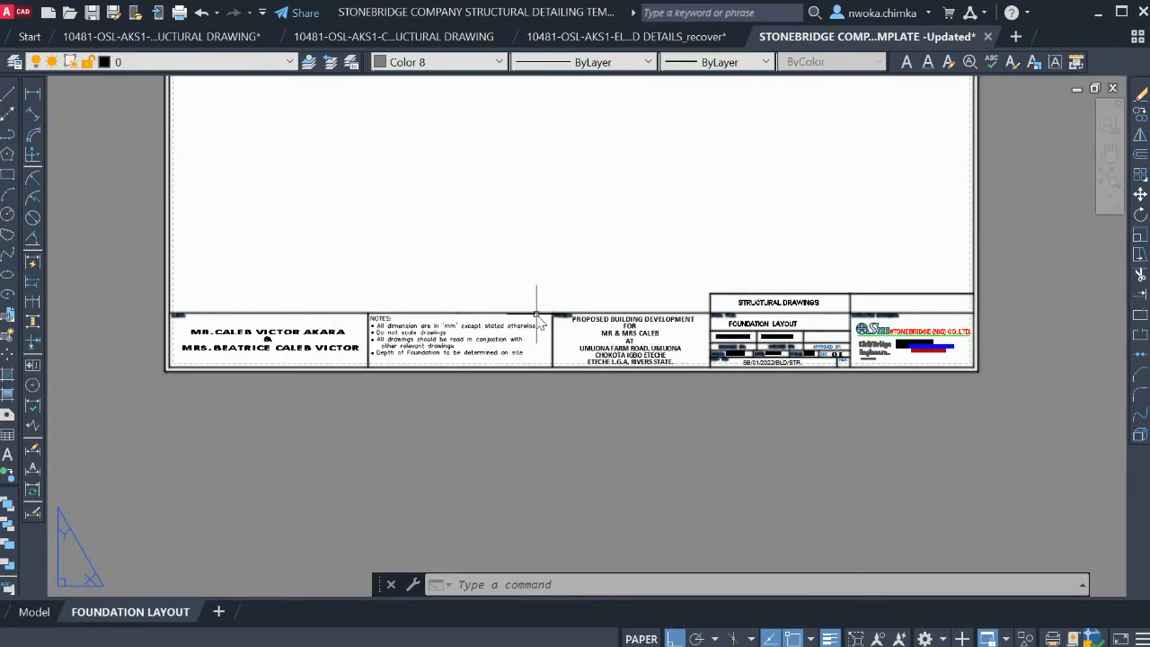
scroll(742, 332, "up", 6)
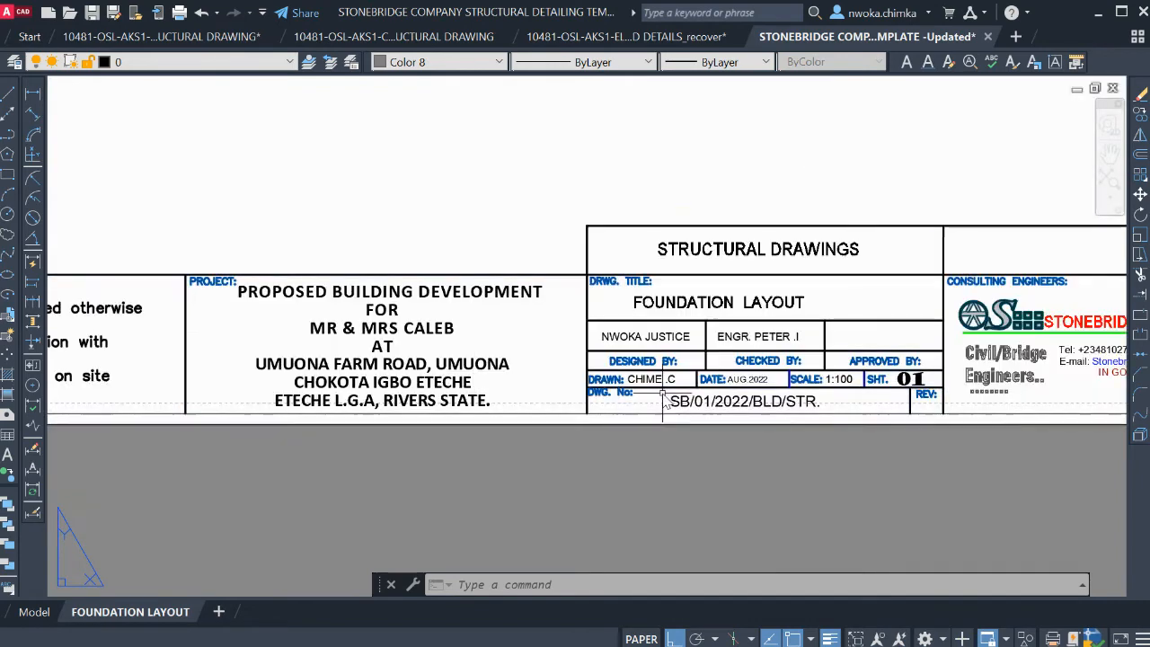
middle_click_drag(737, 389, 517, 386)
scroll(517, 387, "up", 4)
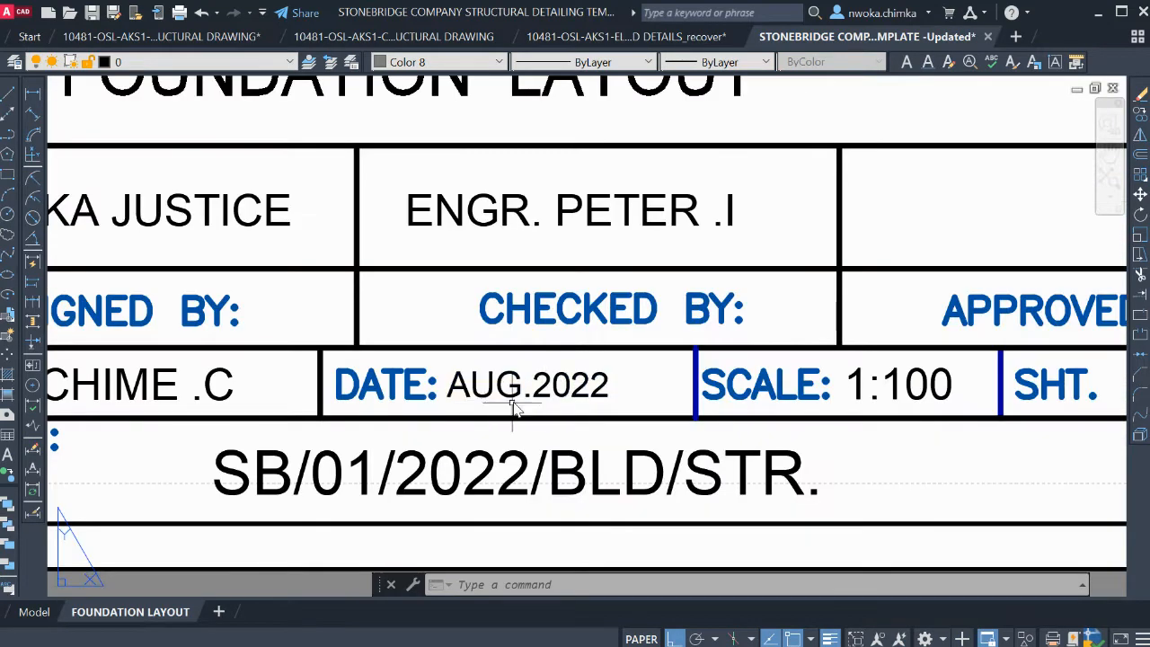
Examine the FOUNDATION LAYOUT title block from the date, scale and drawing number across to the client, notes and project fields
scroll(512, 396, "down", 2)
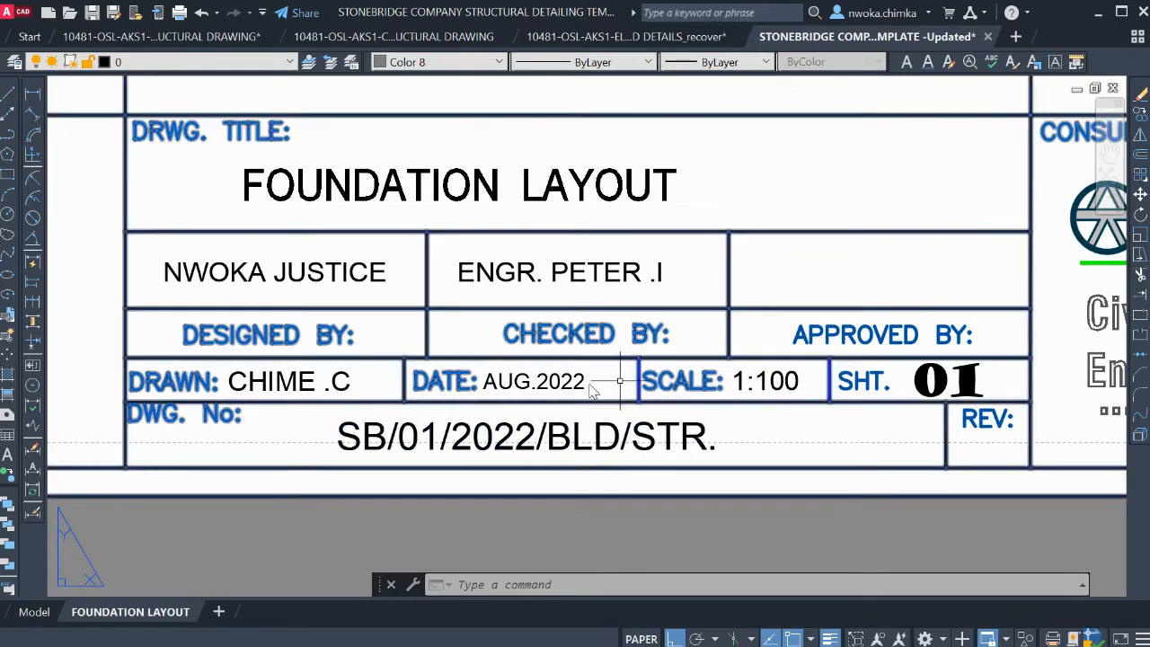
scroll(604, 384, "down", 8)
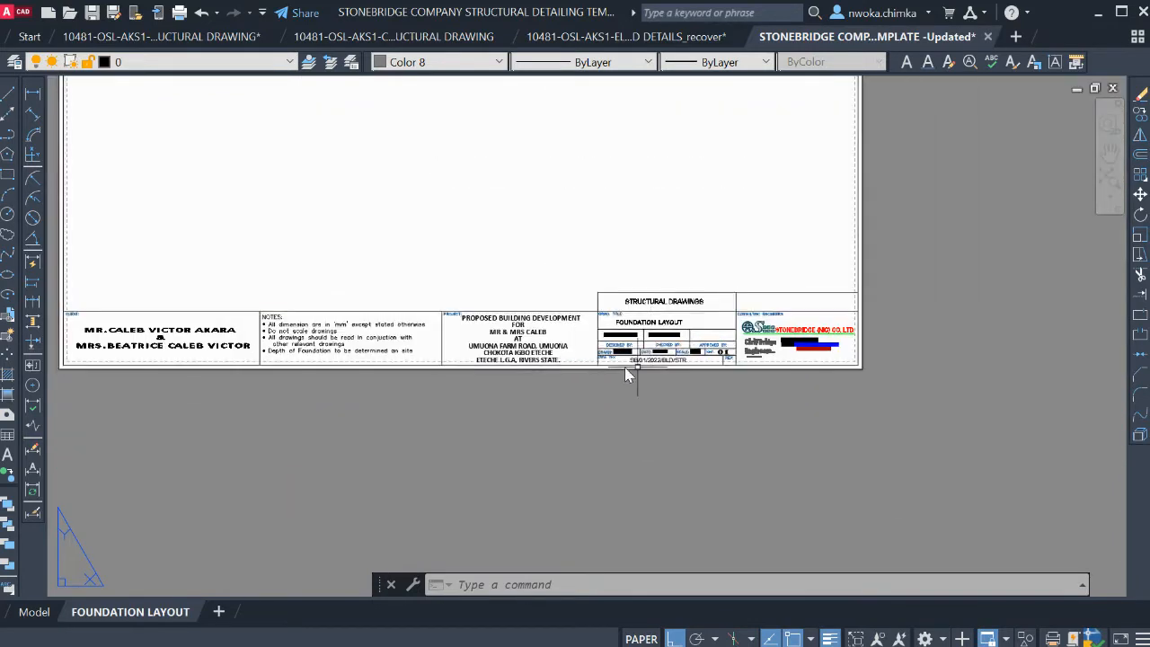
scroll(513, 315, "down", 2)
scroll(327, 446, "up", 4)
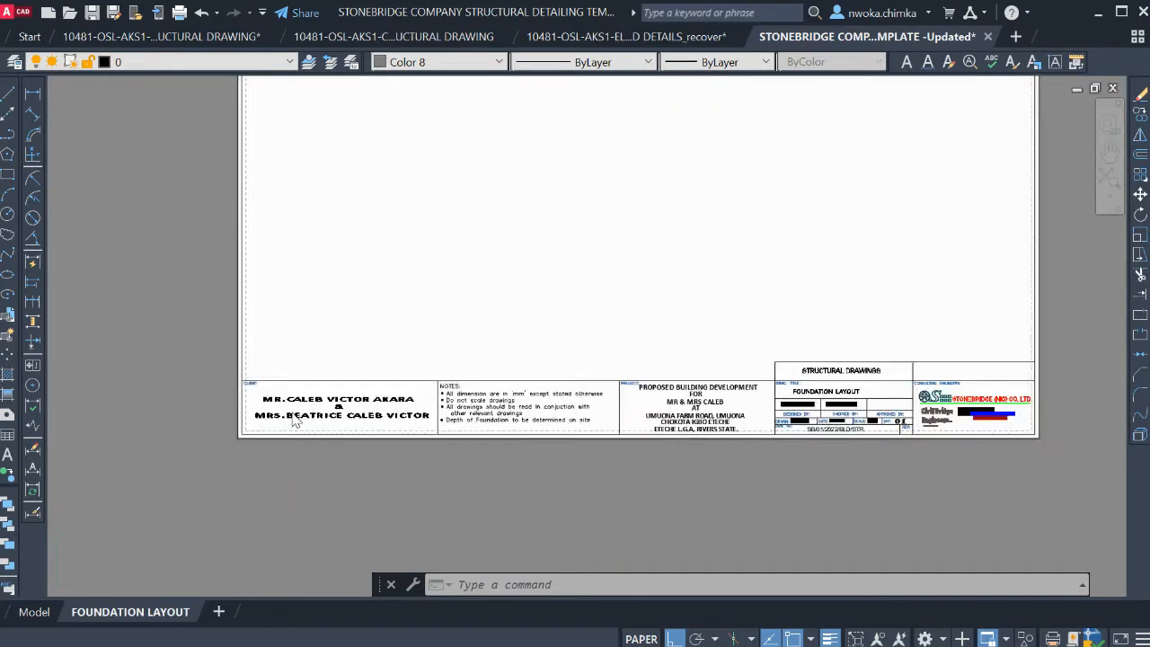
scroll(258, 417, "up", 3)
scroll(342, 440, "down", 3)
scroll(242, 530, "up", 2)
scroll(304, 468, "down", 1)
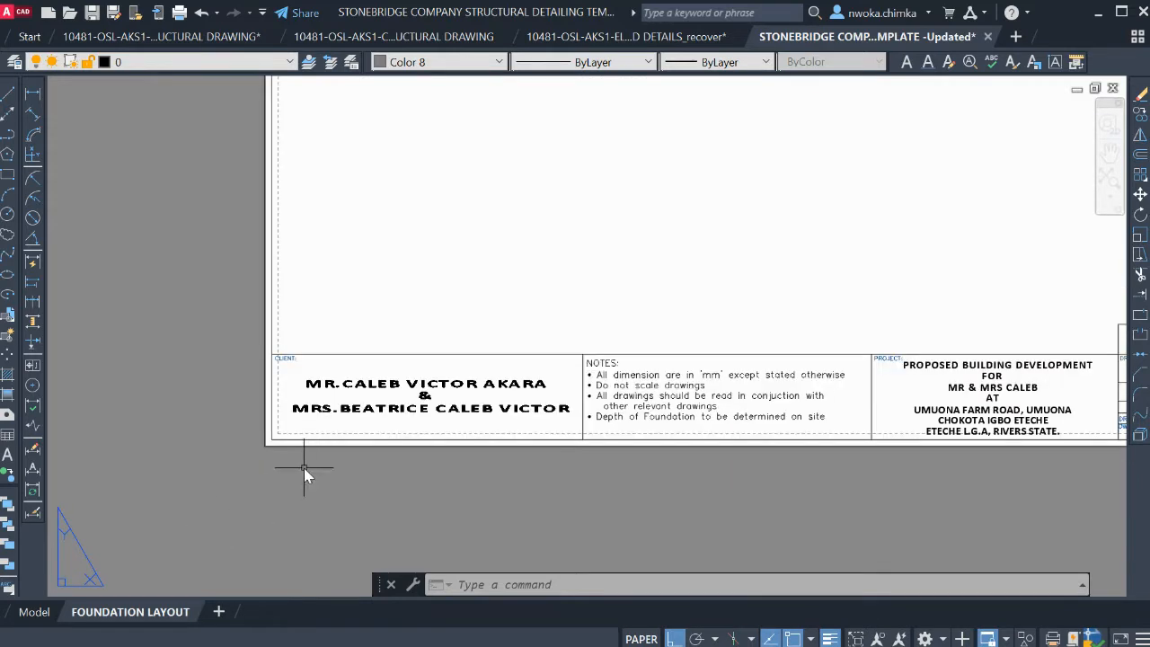
Compare the foundation drawing frame in model space with the drawing area and title block of the FOUNDATION LAYOUT sheet
left_click(34, 612)
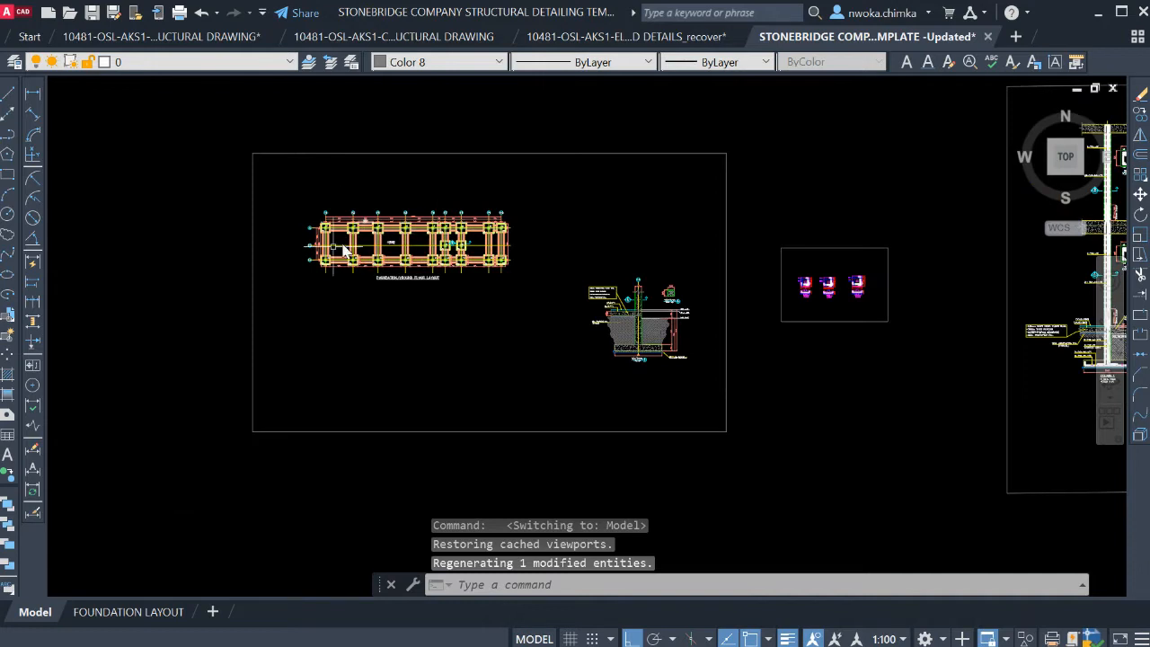
scroll(313, 237, "down", 2)
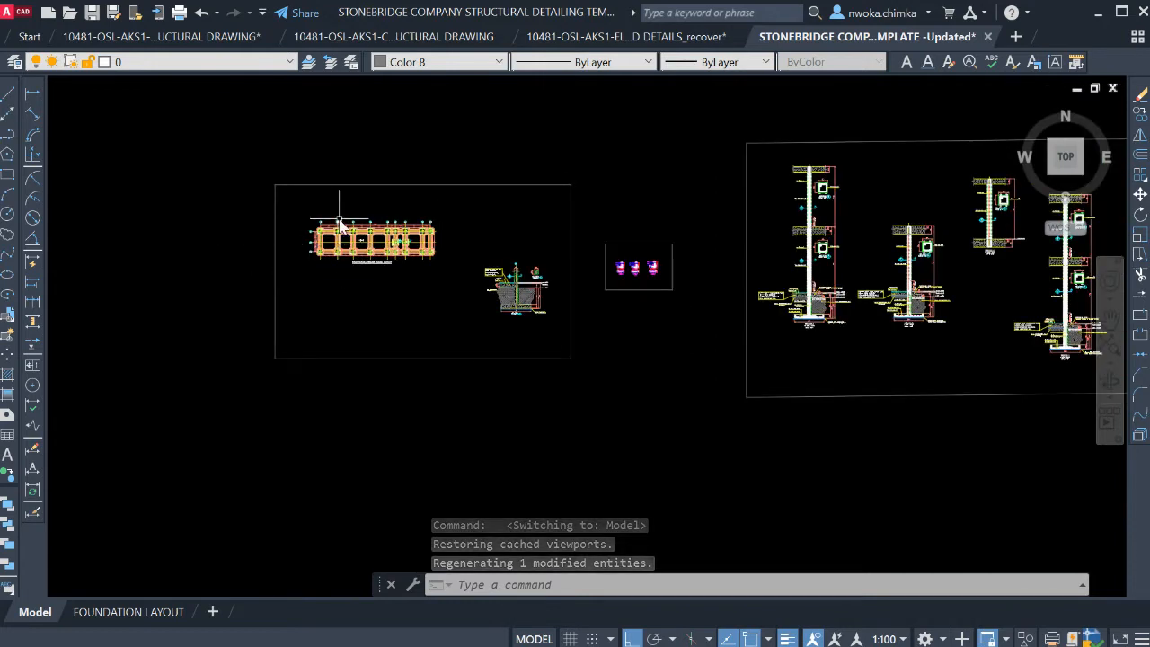
left_click(135, 611)
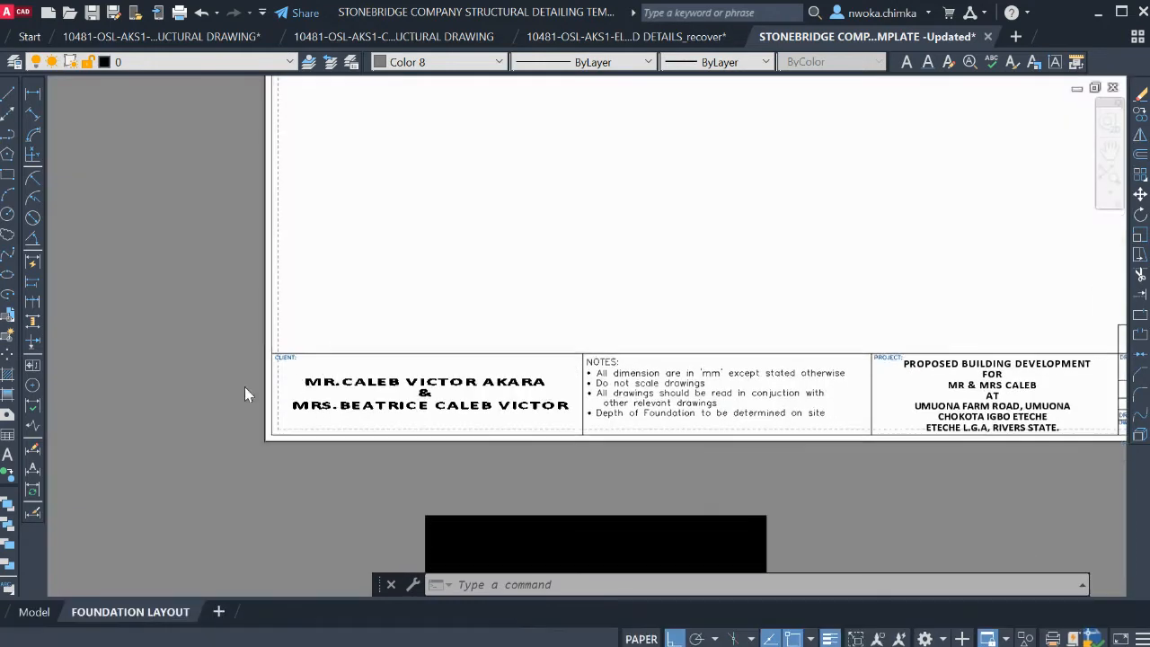
scroll(374, 320, "down", 4)
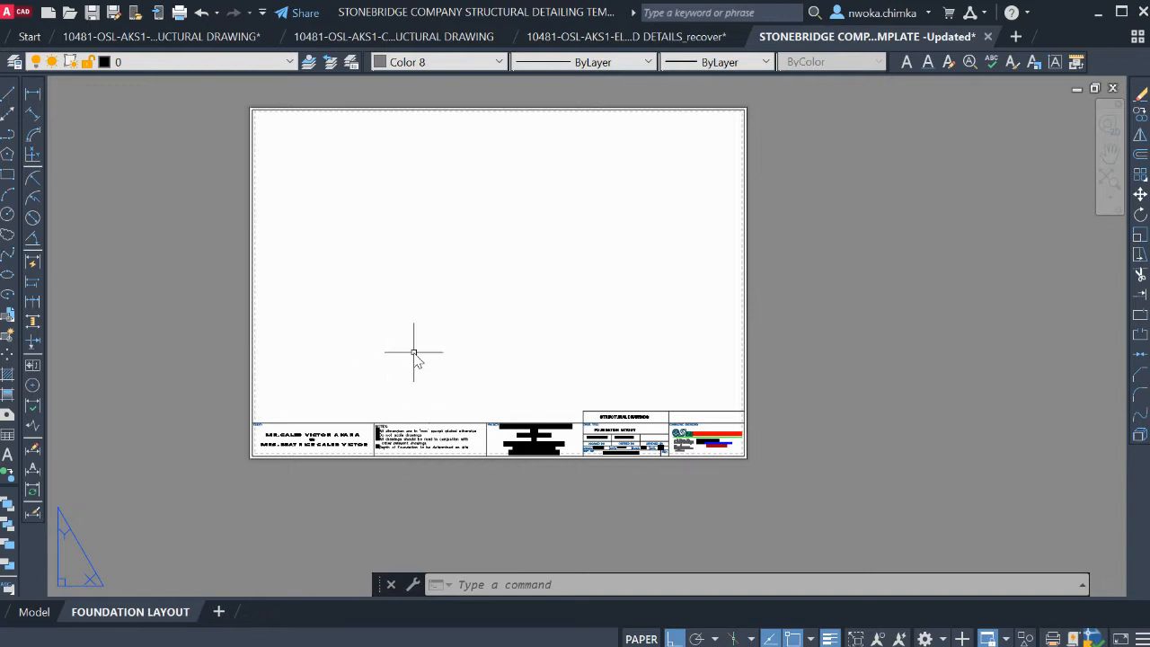
scroll(472, 360, "down", 2)
scroll(472, 391, "up", 2)
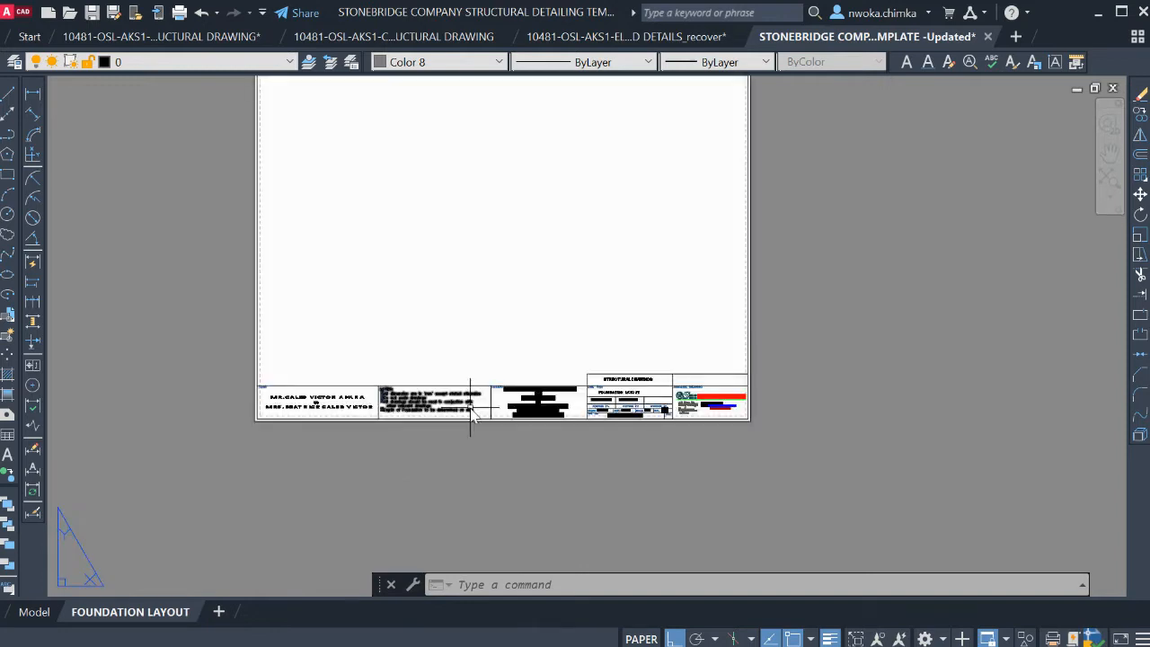
middle_click_drag(507, 312, 492, 353)
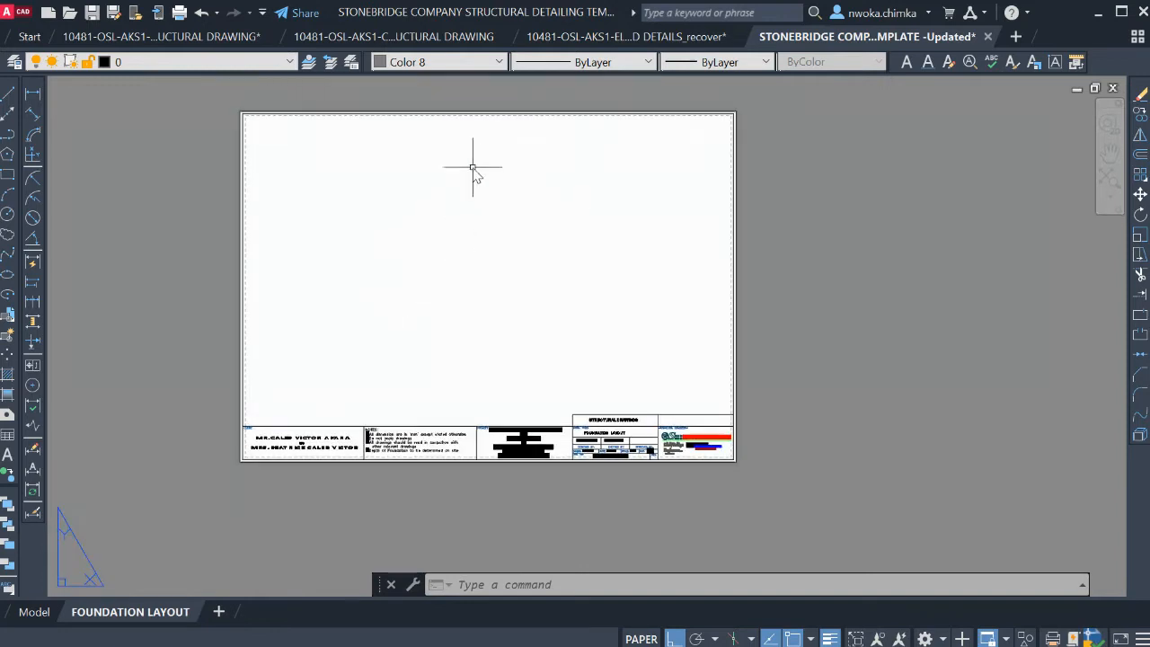
Review the framed drawings in model space, examining the Foundation/Ground Floor Layout plan and the column base section up close
left_click(36, 613)
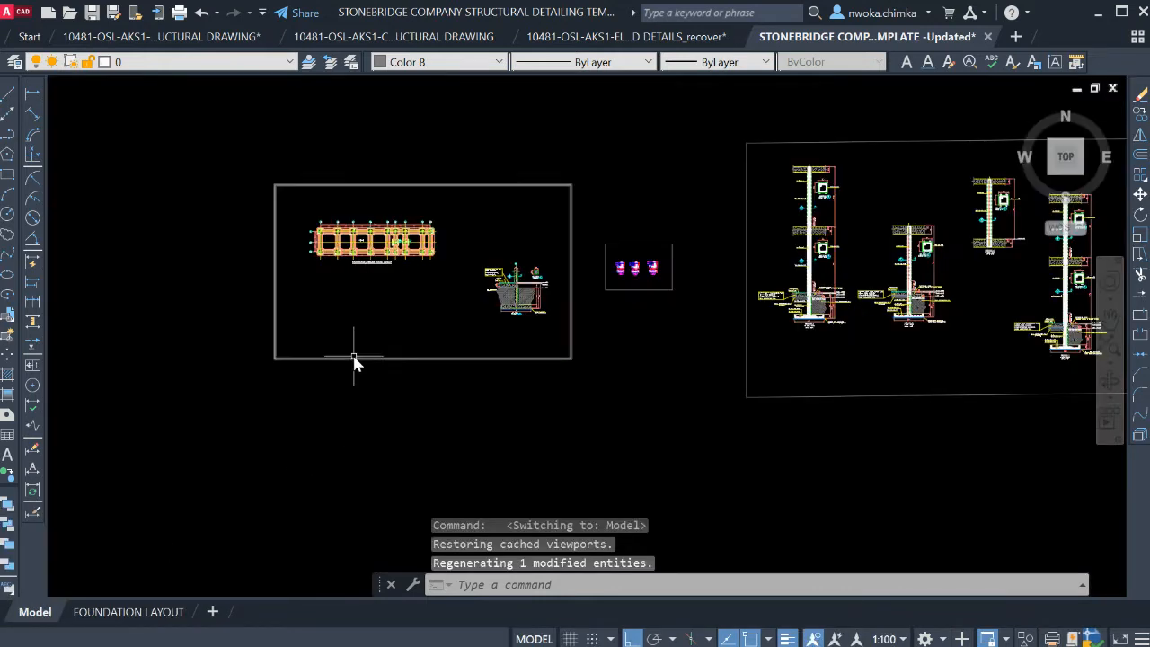
scroll(379, 309, "down", 2)
mouse_move(578, 275)
middle_mouse_down()
mouse_move(508, 303)
mouse_move(454, 305)
middle_mouse_up()
scroll(425, 262, "down", 1)
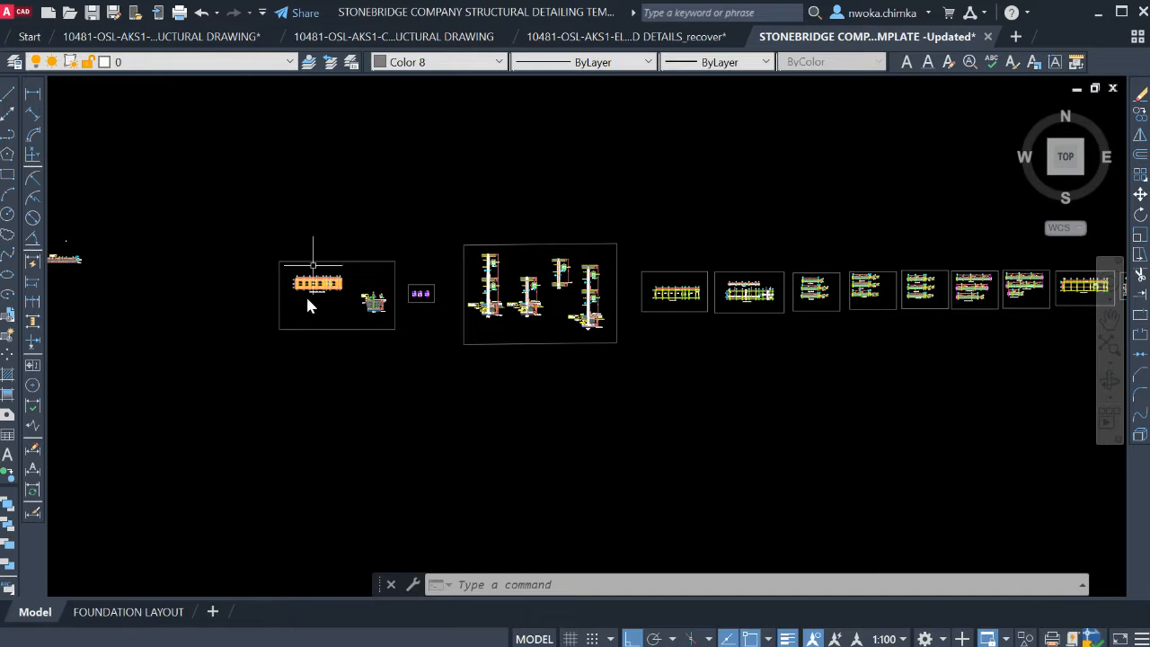
scroll(310, 301, "up", 6)
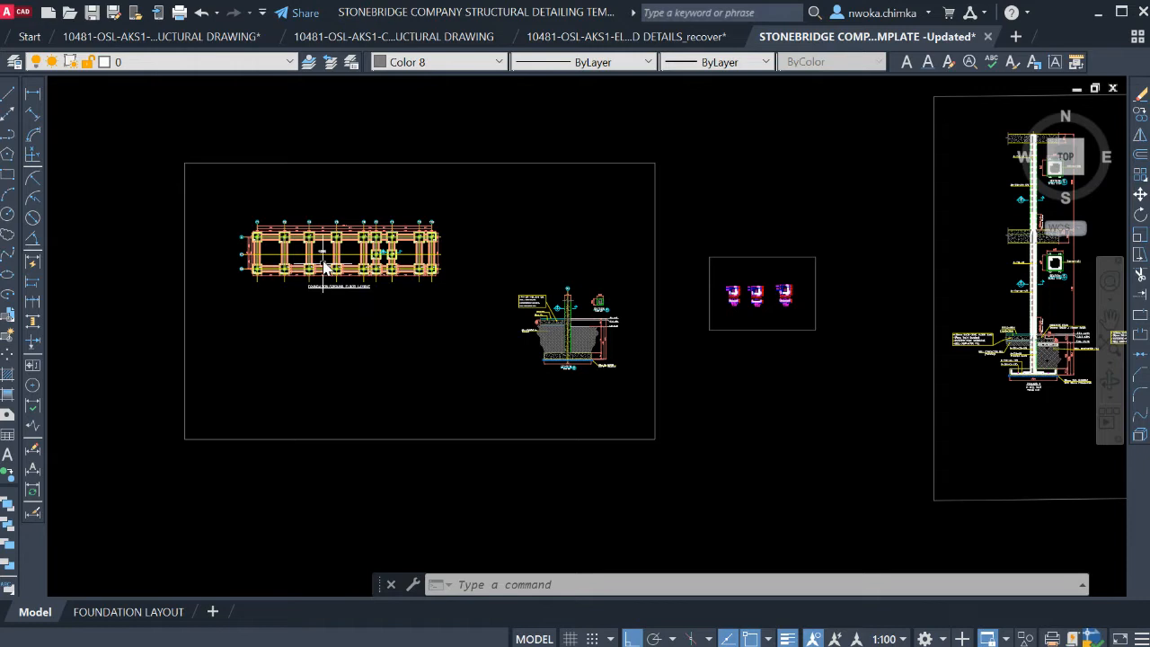
scroll(323, 281, "up", 4)
scroll(326, 284, "up", 4)
middle_click_drag(339, 311, 403, 362)
scroll(401, 336, "down", 4)
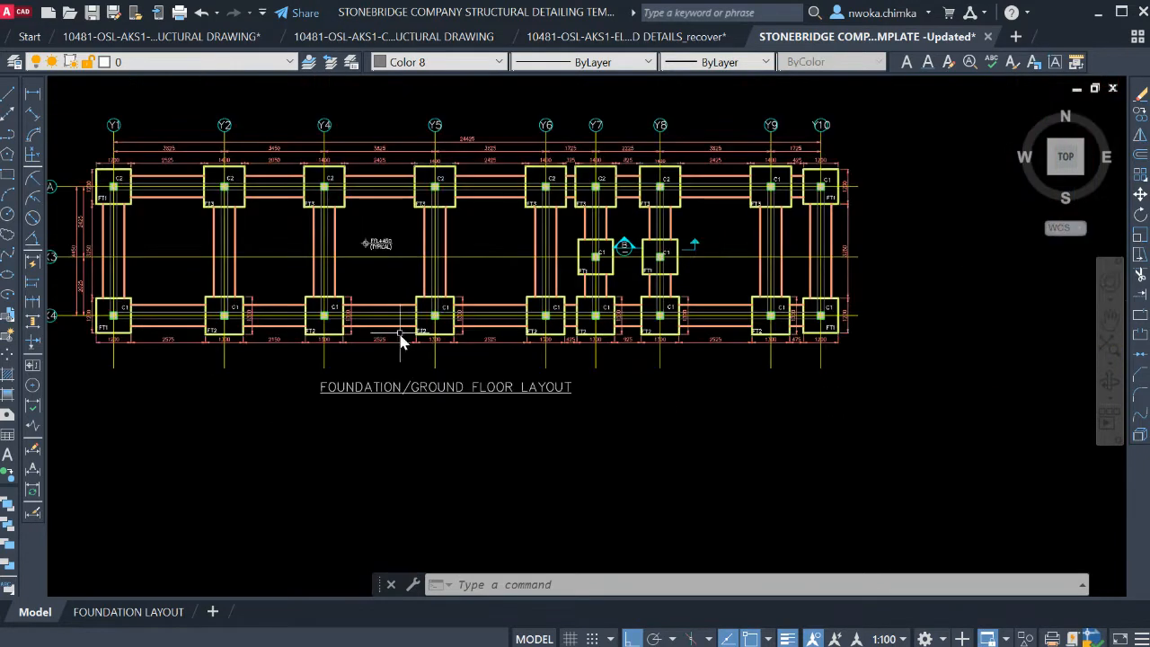
middle_click_drag(458, 299, 458, 304)
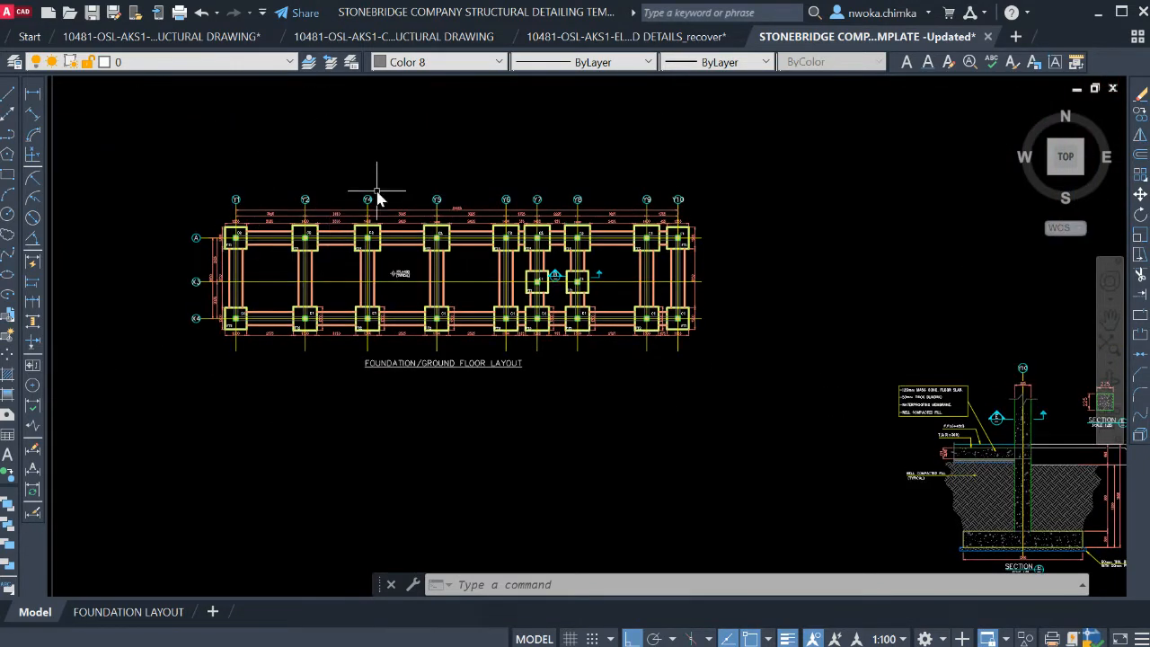
scroll(320, 184, "down", 2)
scroll(760, 431, "up", 4)
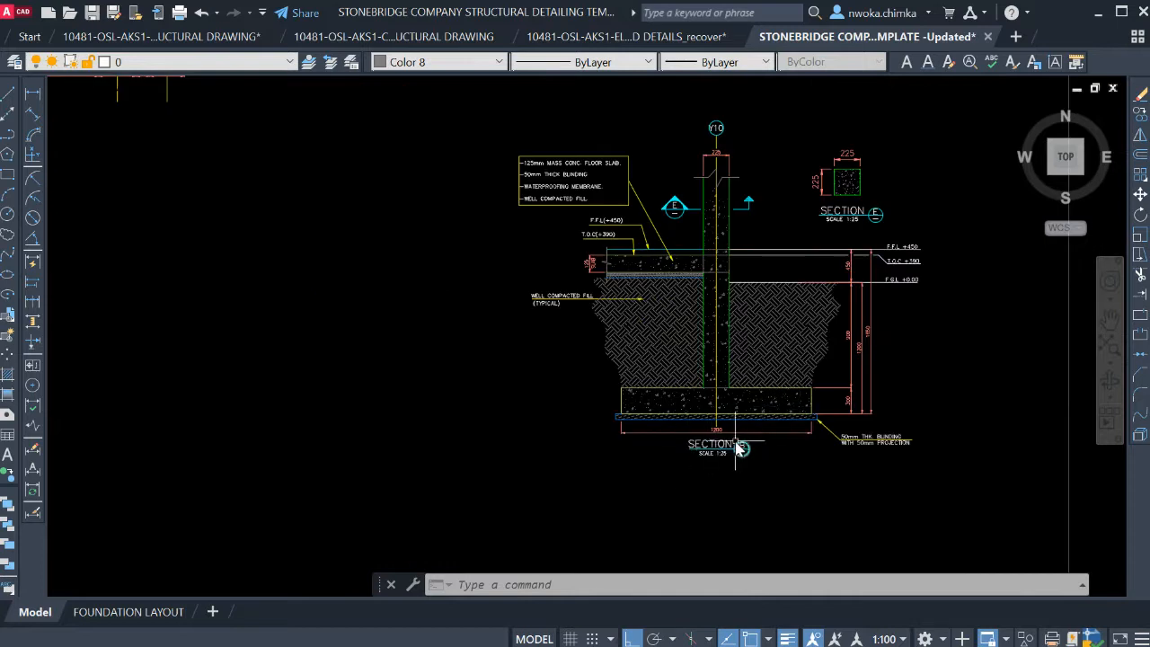
scroll(778, 433, "down", 4)
Create a copy of the FOUNDATION LAYOUT sheet, placed before the original
left_click(139, 612)
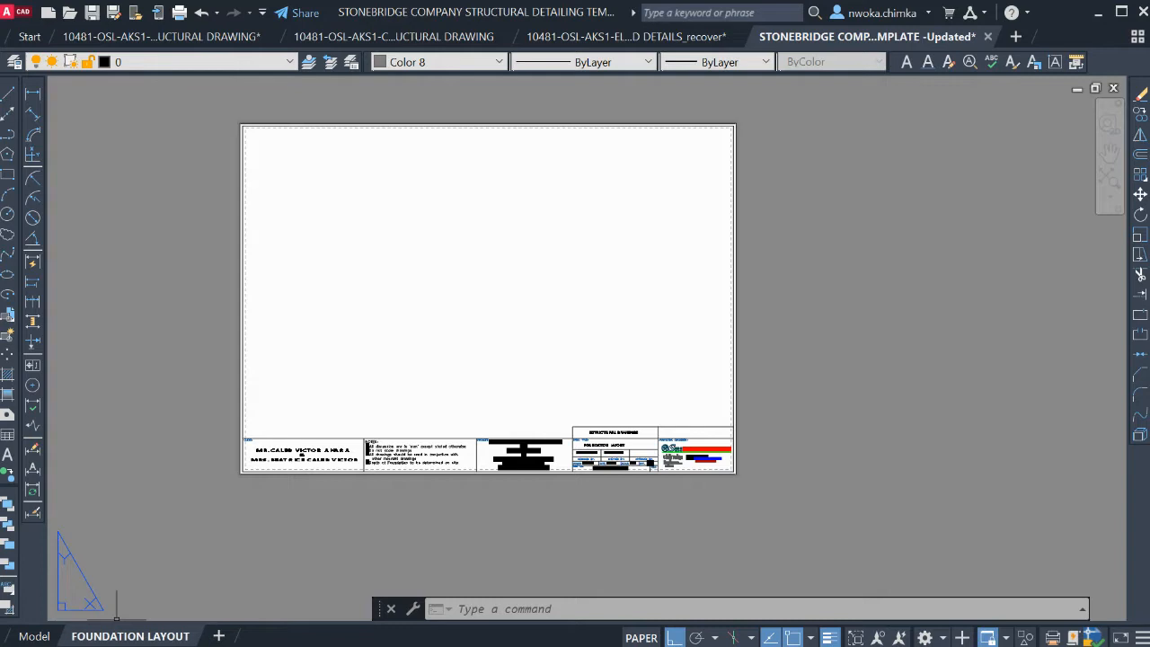
right_click(116, 633)
left_click(180, 456)
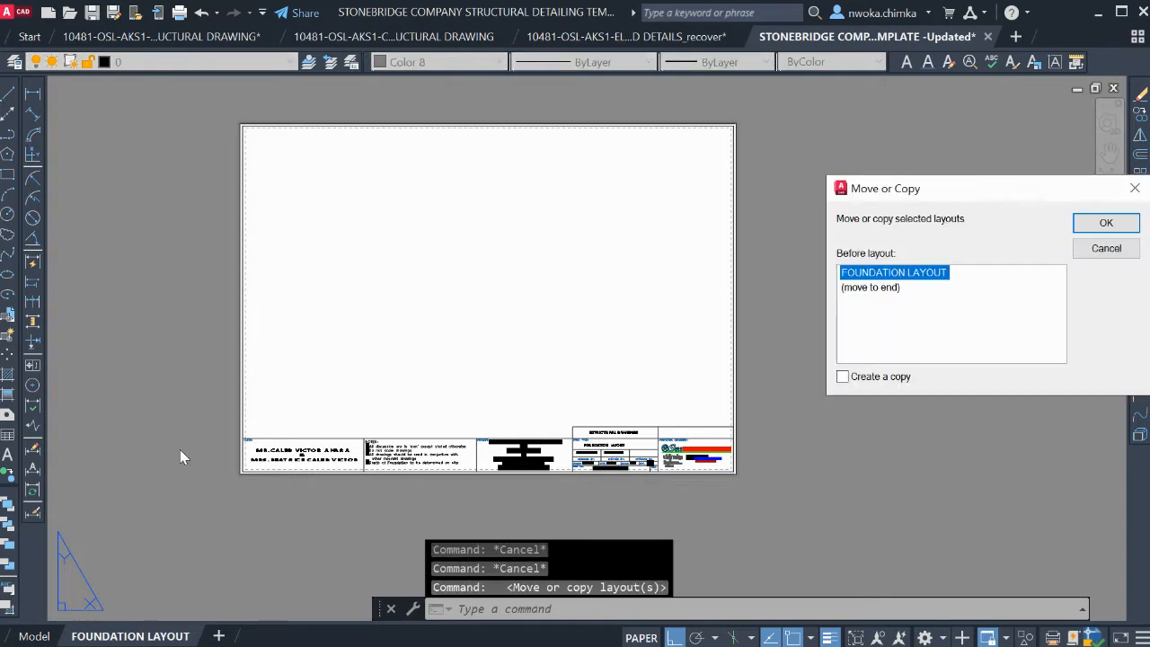
left_click(843, 376)
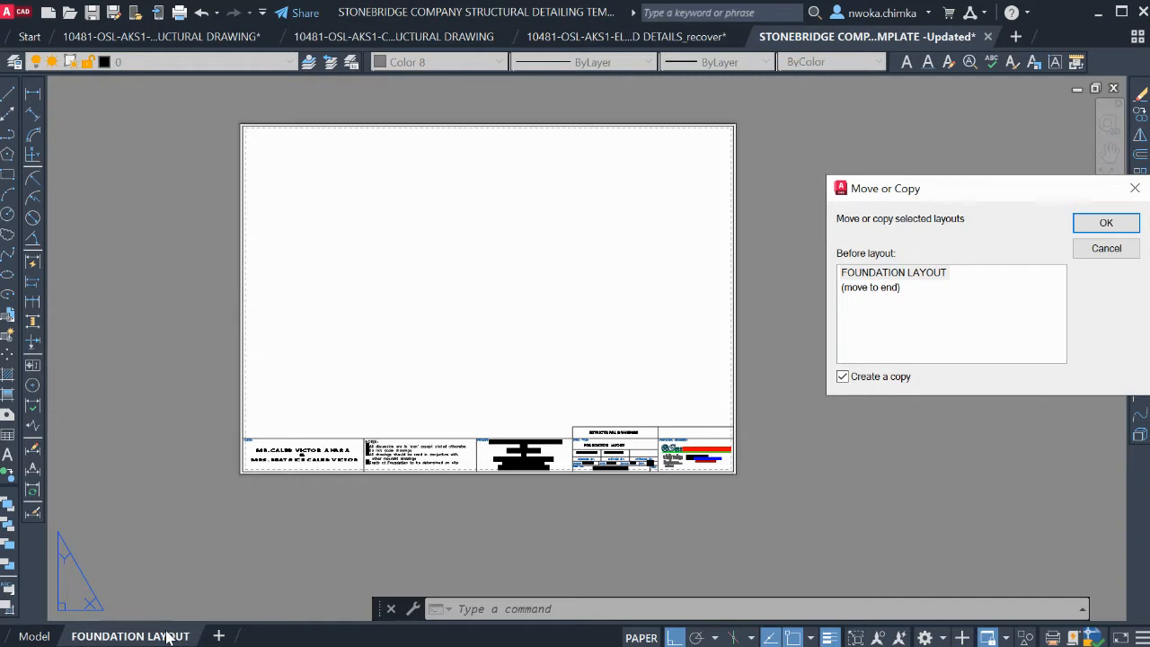
left_click(1107, 224)
Reorder the sheets so that FOUNDATION LAYOUT comes before its copy, FOUNDATION LAYOUT (2)
mouse_move(166, 638)
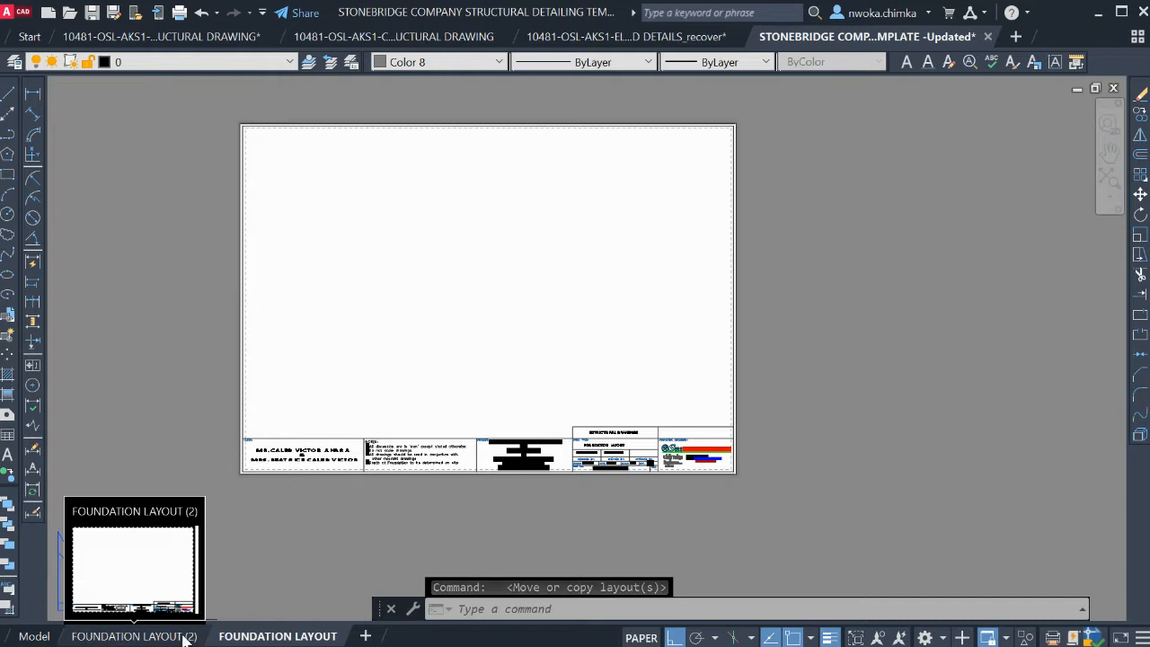
left_click(130, 637)
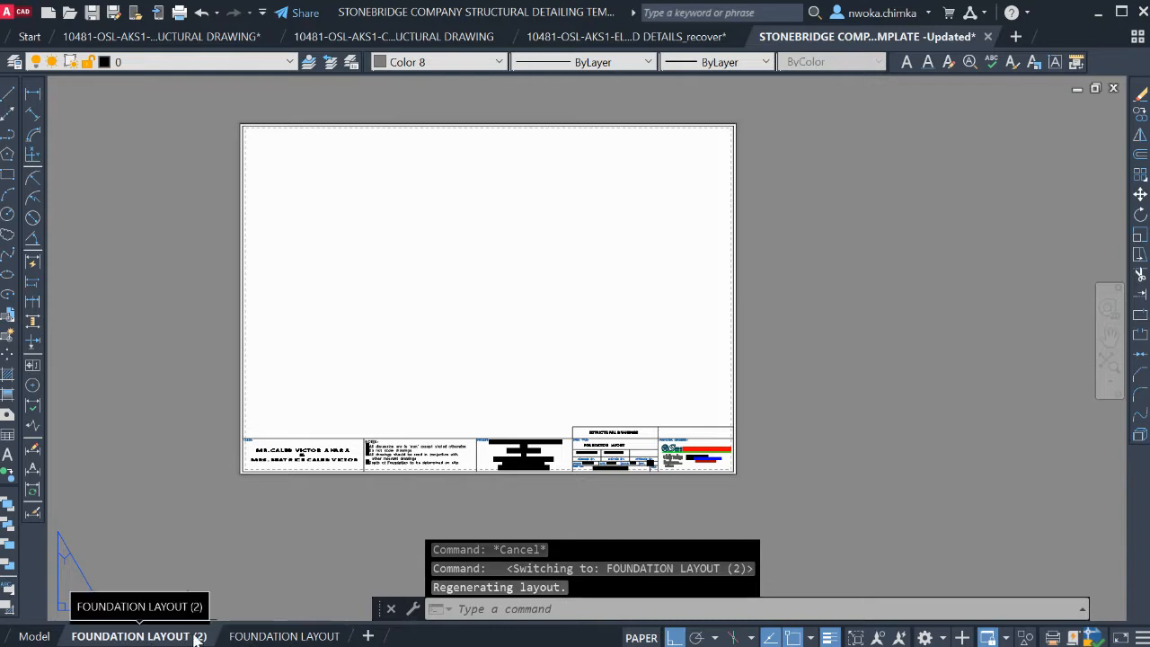
left_click(248, 637)
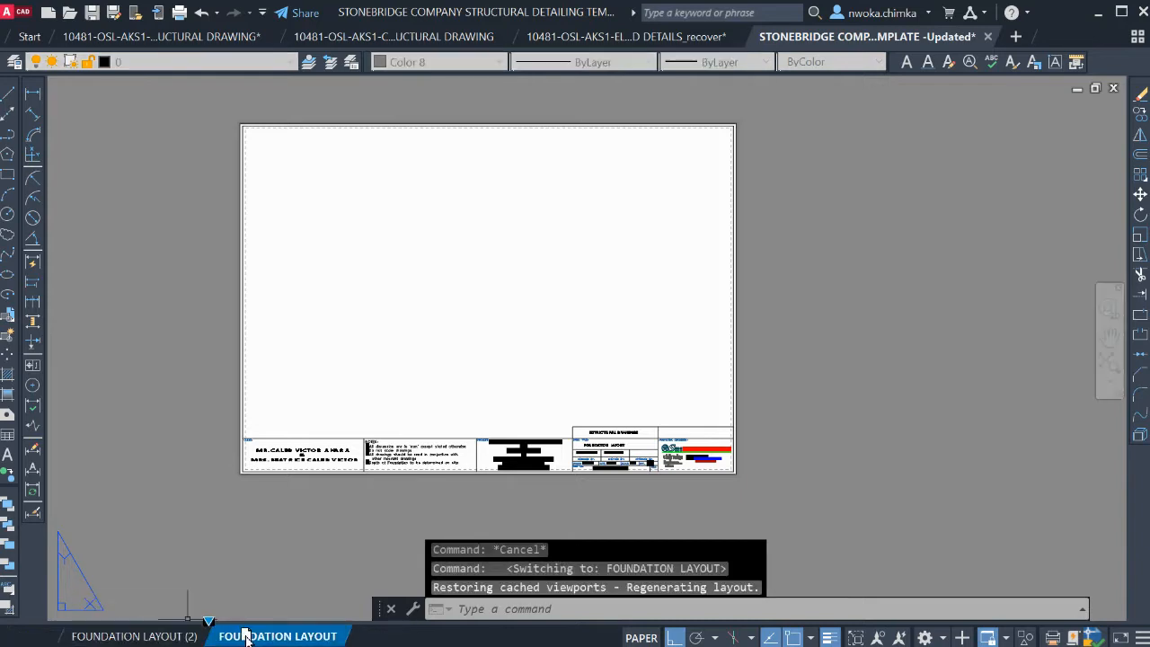
left_click_drag(90, 636, 112, 637)
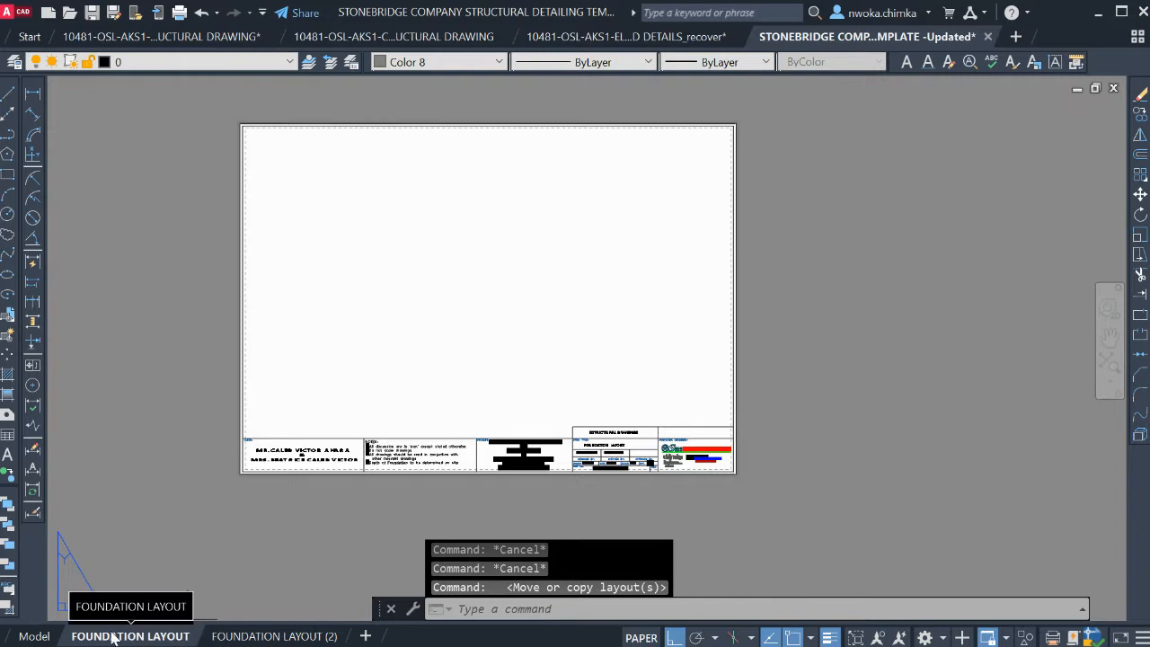
Compare the original FOUNDATION LAYOUT sheet with its copy, FOUNDATION LAYOUT (2), by switching between them
mouse_move(244, 636)
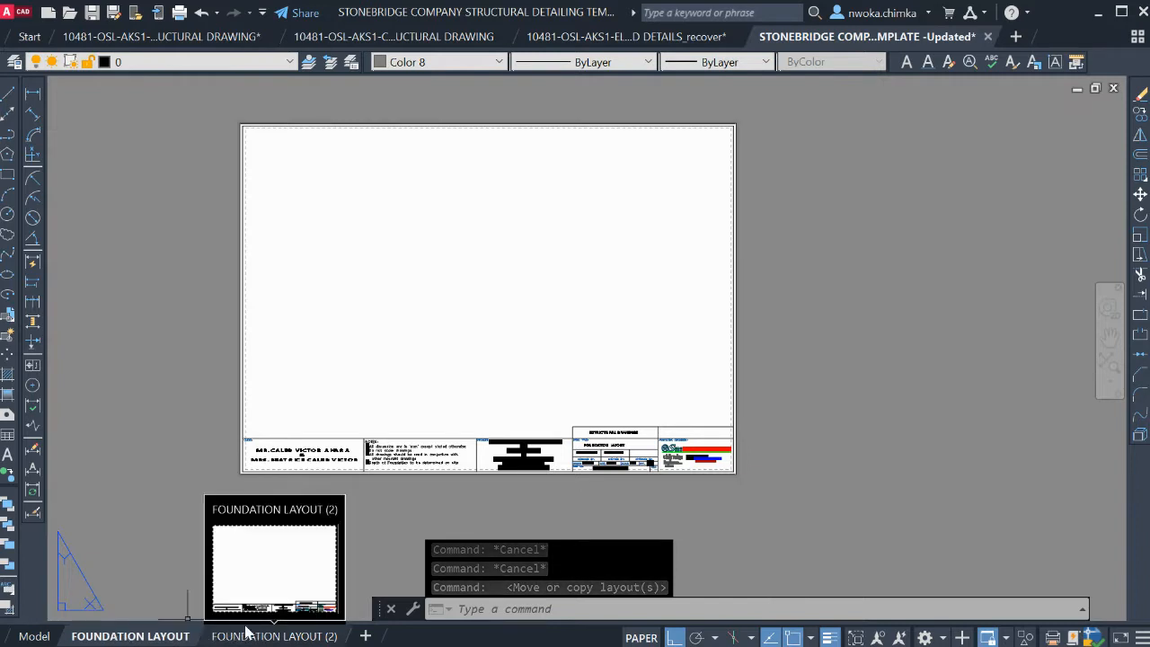
left_click(252, 636)
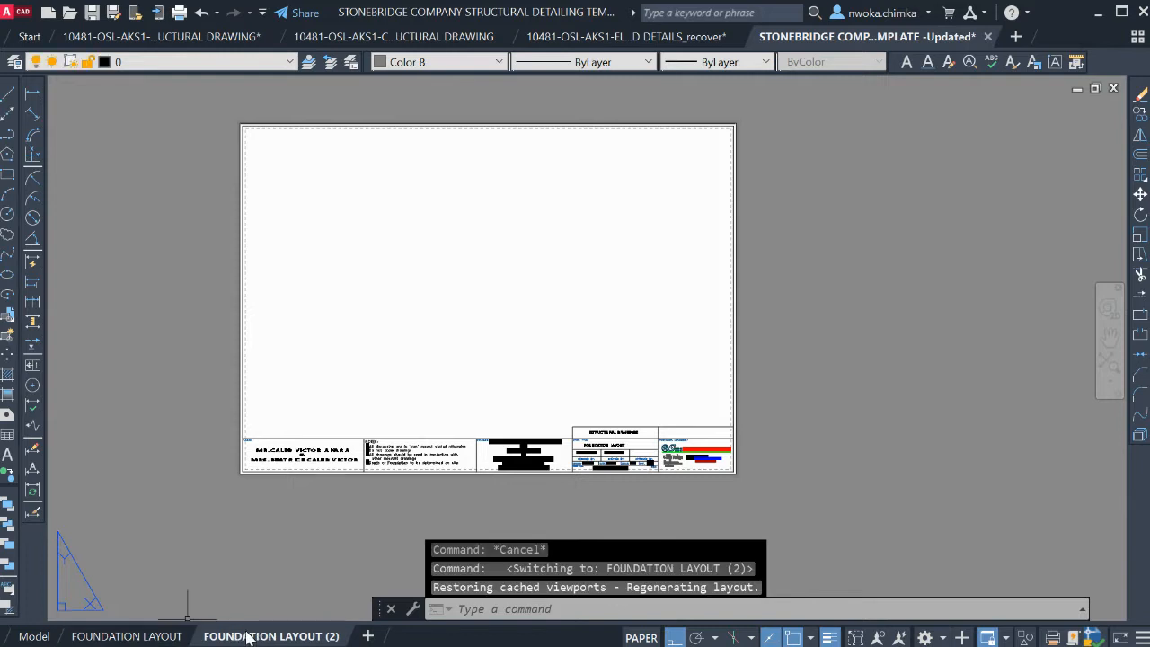
left_click(139, 637)
left_click(235, 637)
left_click(124, 636)
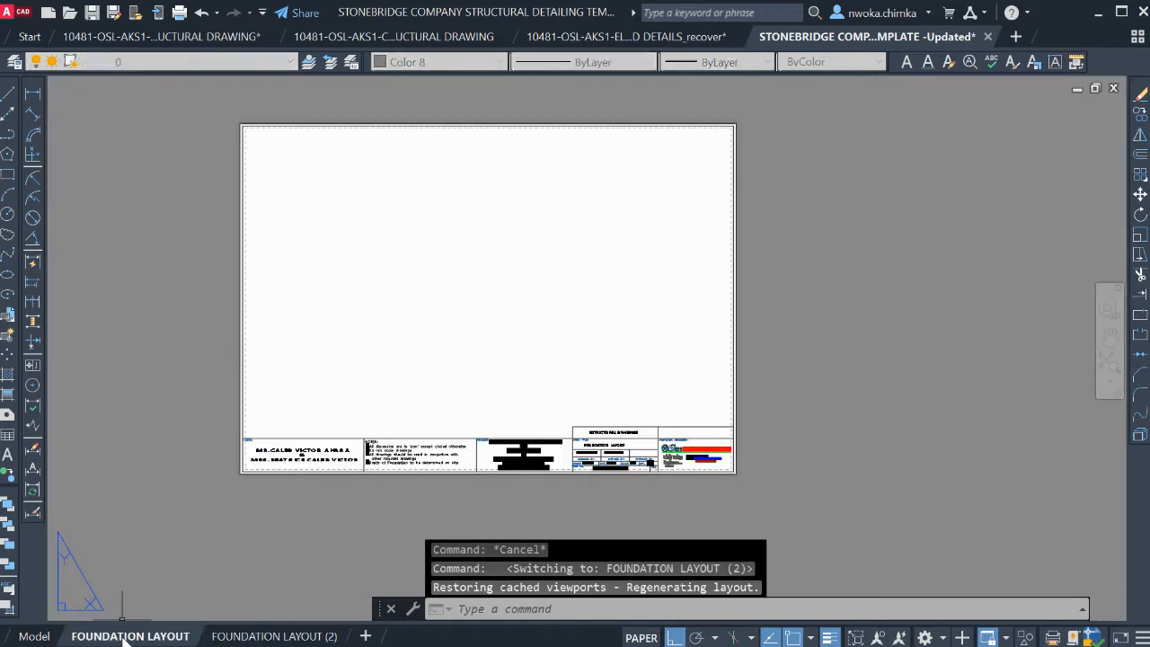
left_click(243, 637)
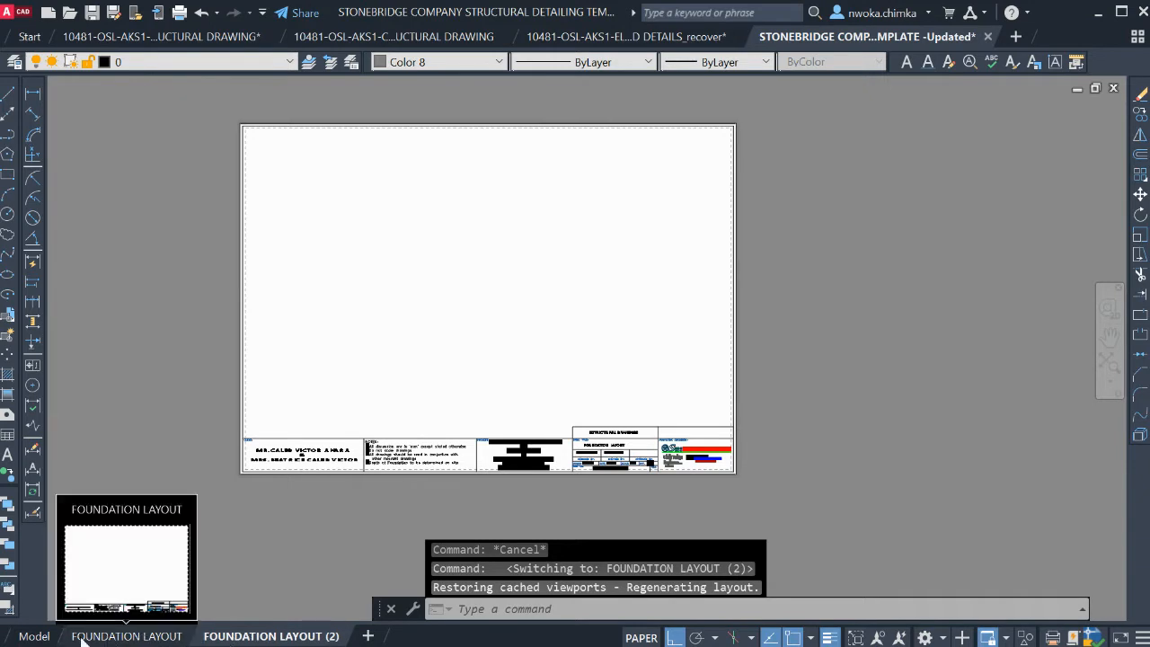
Review the row of framed drawings in model space, including staircase Section B-B, against the FOUNDATION LAYOUT (2) sheet
left_click(34, 636)
scroll(404, 422, "down", 5)
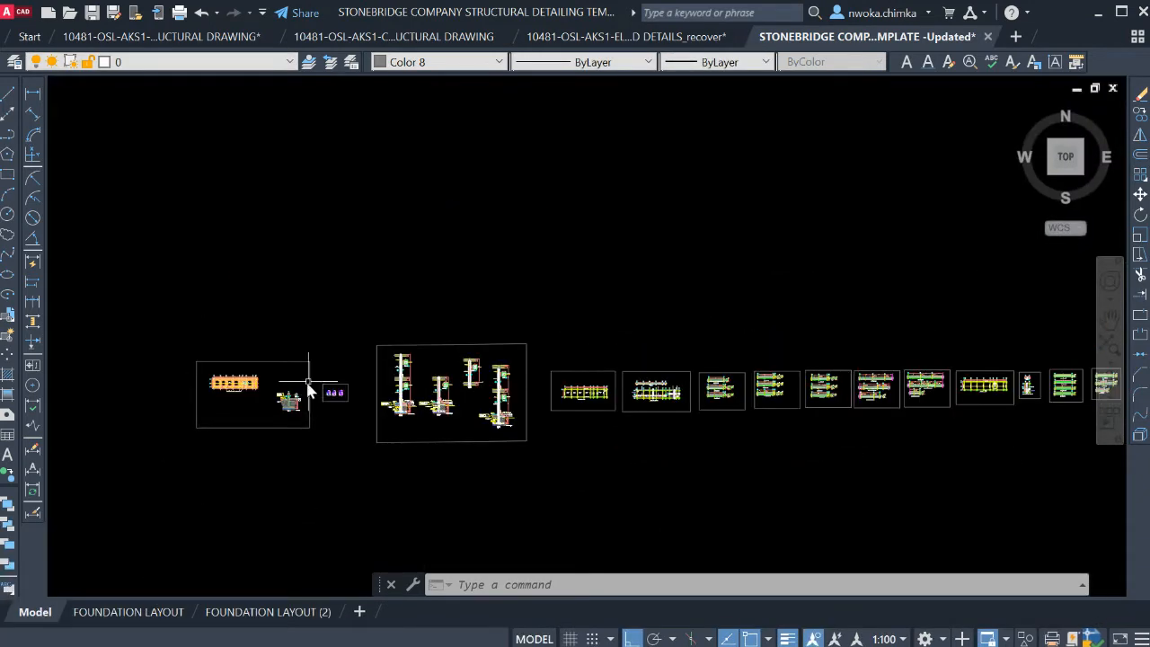
scroll(750, 380, "up", 5)
scroll(867, 401, "up", 10)
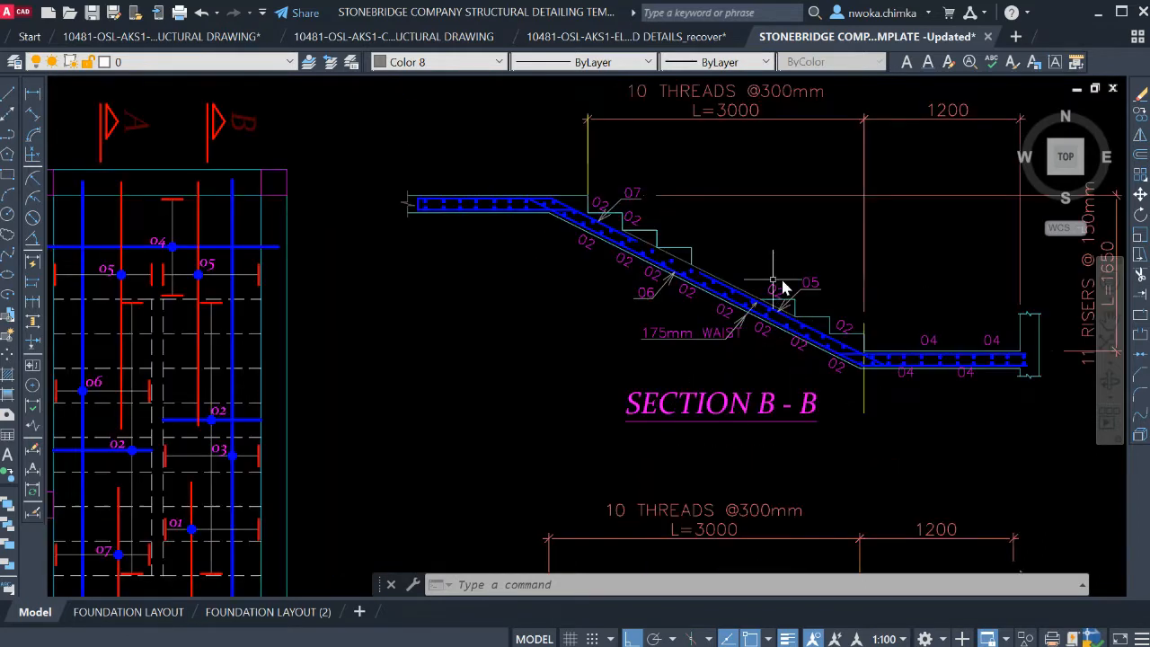
scroll(783, 287, "down", 10)
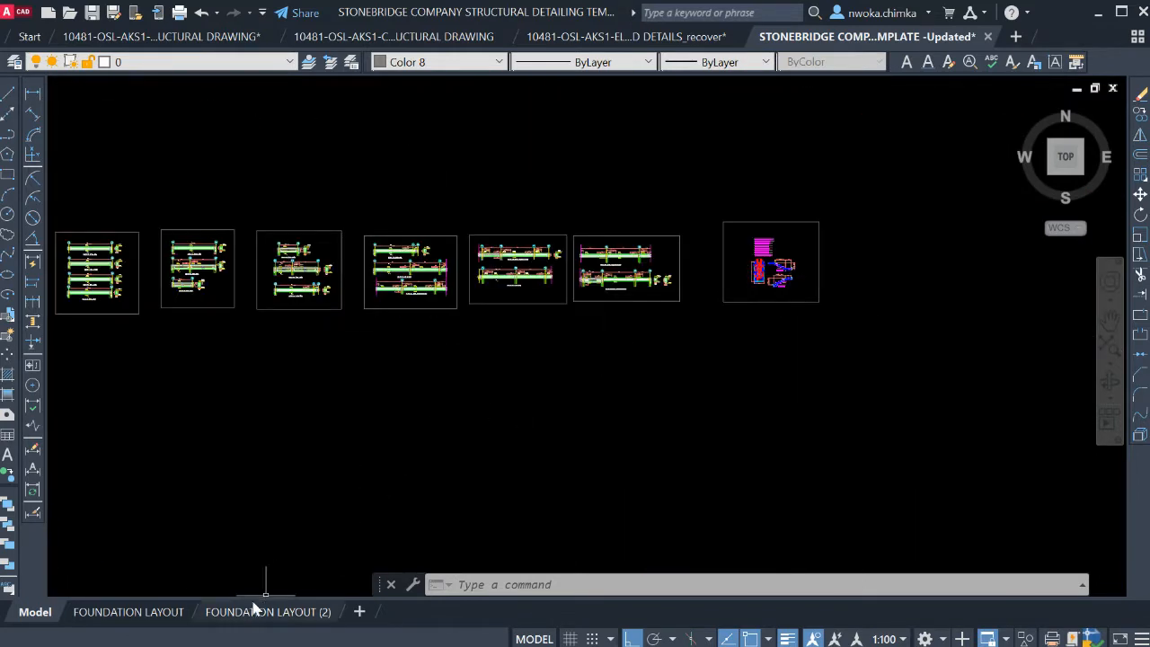
scroll(674, 311, "down", 2)
middle_click_drag(291, 369, 539, 340)
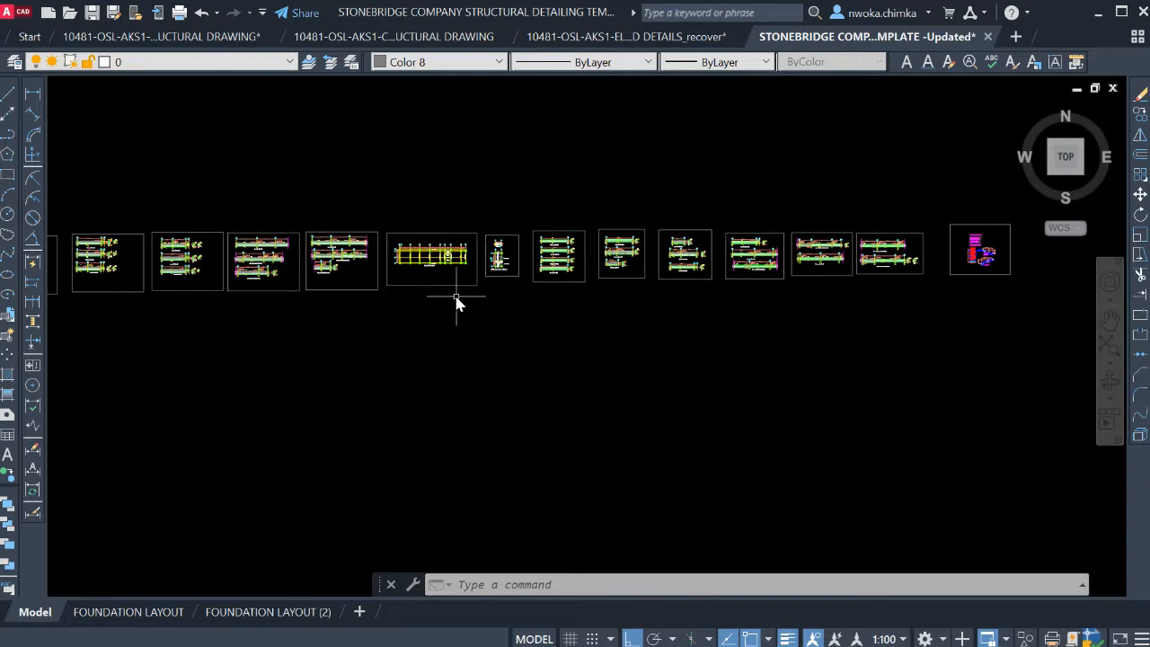
scroll(244, 269, "up", 4)
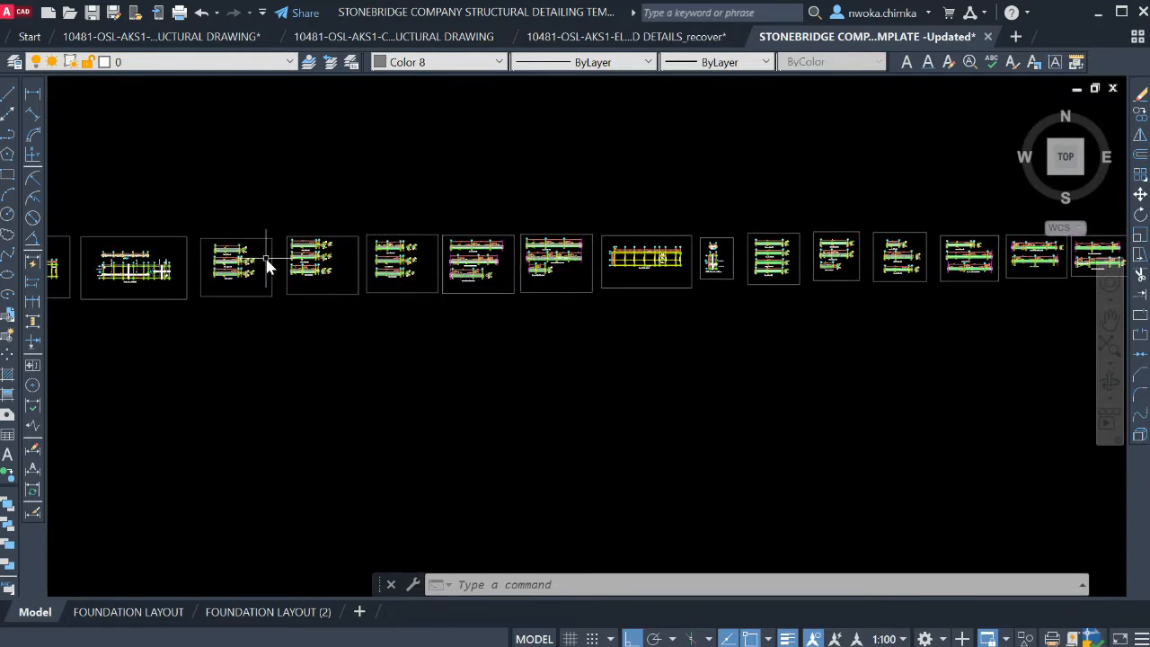
left_click(226, 612)
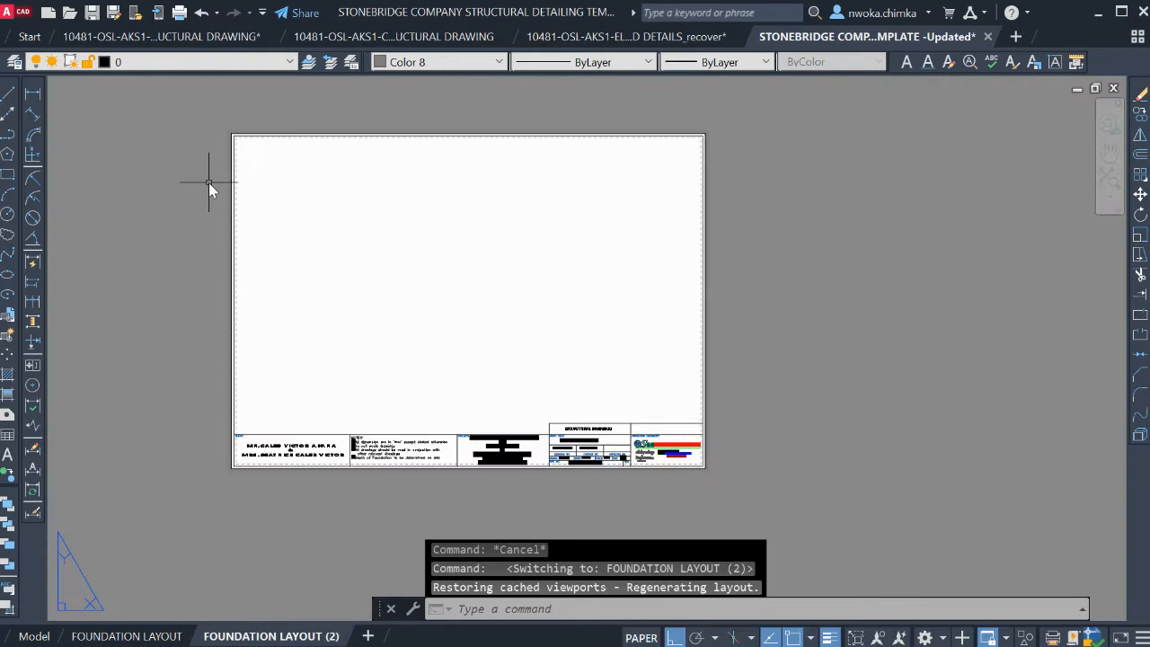
left_click(38, 636)
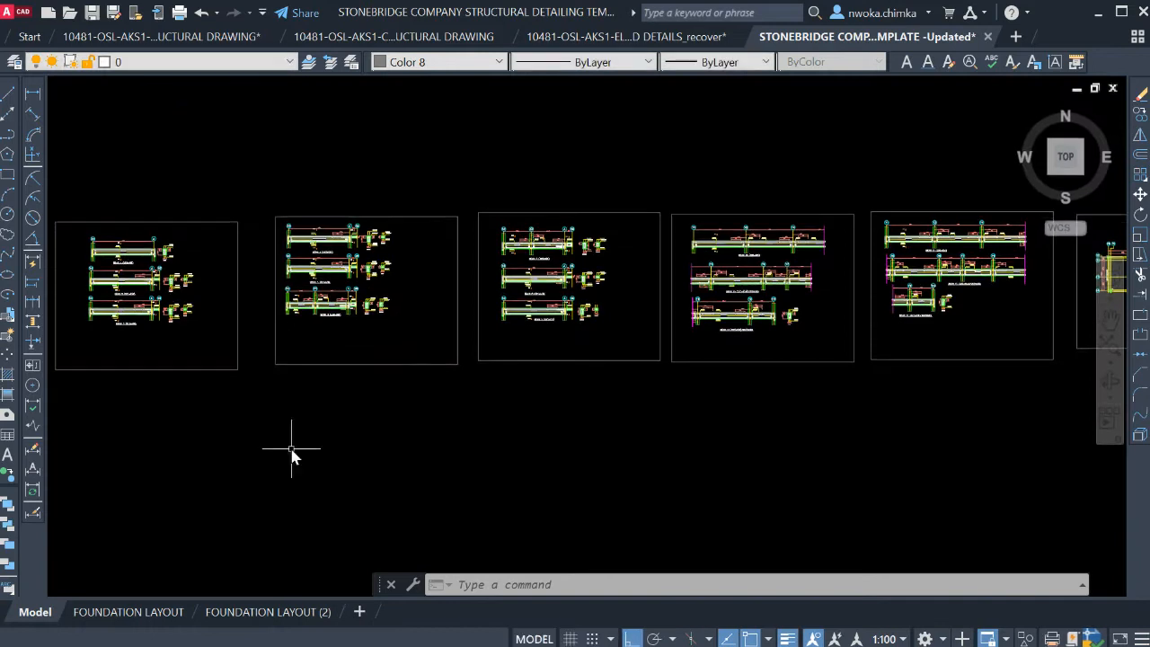
scroll(270, 442, "down", 2)
scroll(740, 390, "up", 5)
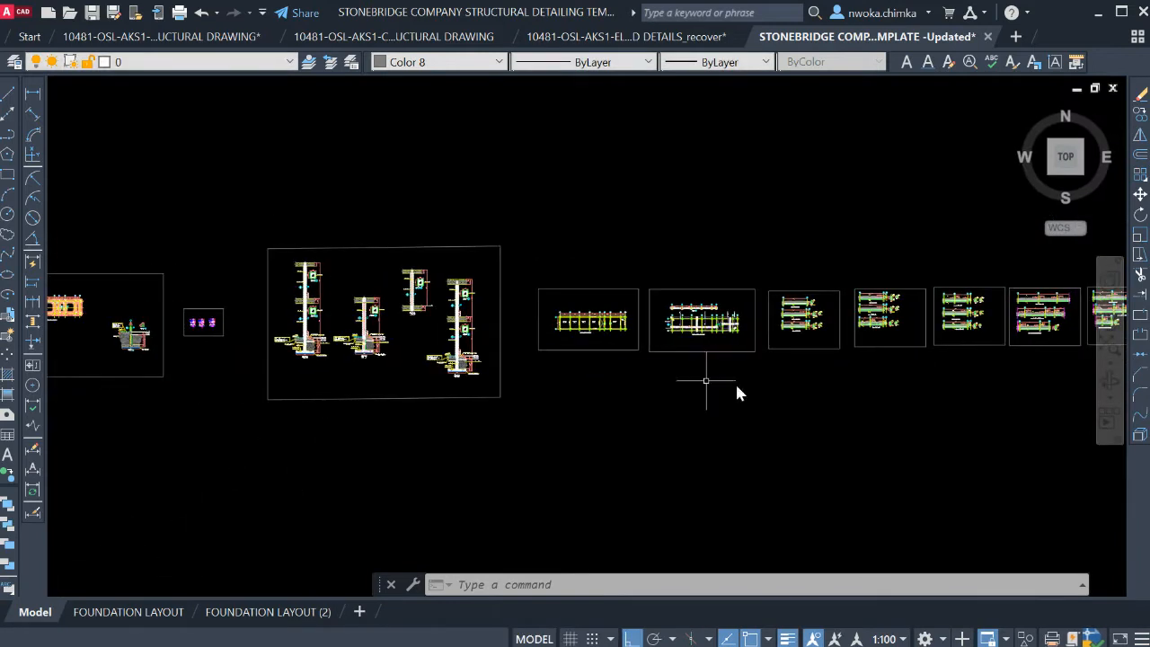
Compare the framed foundation layout and its section detail in model space with the empty FOUNDATION LAYOUT sheet
scroll(500, 323, "up", 3)
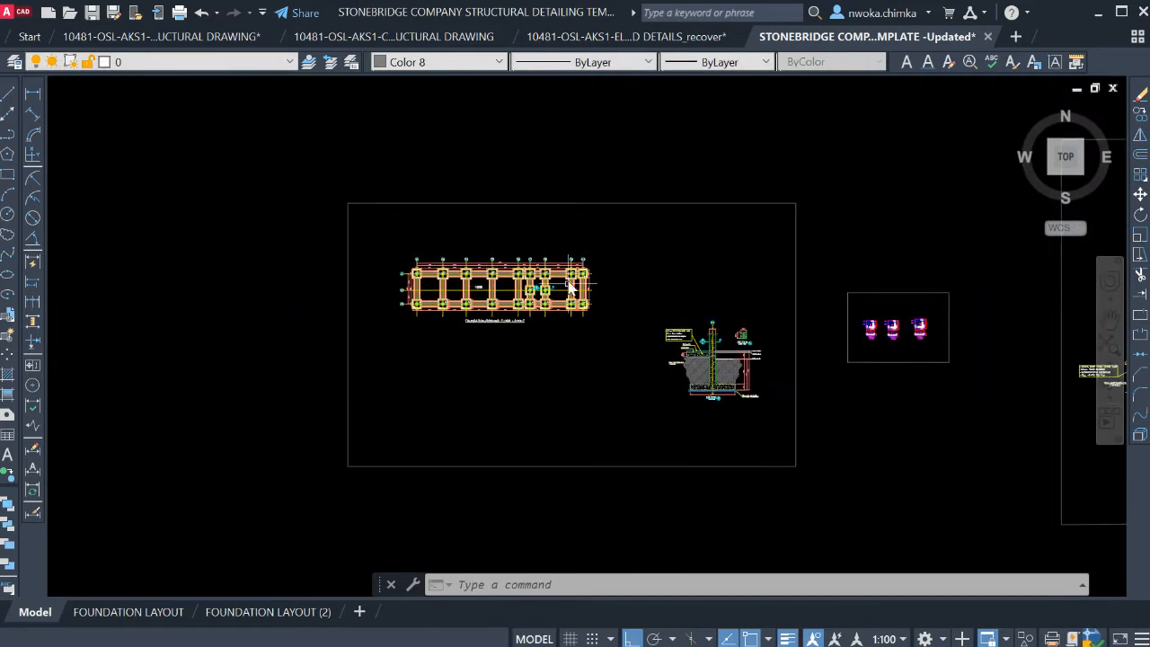
left_click(126, 612)
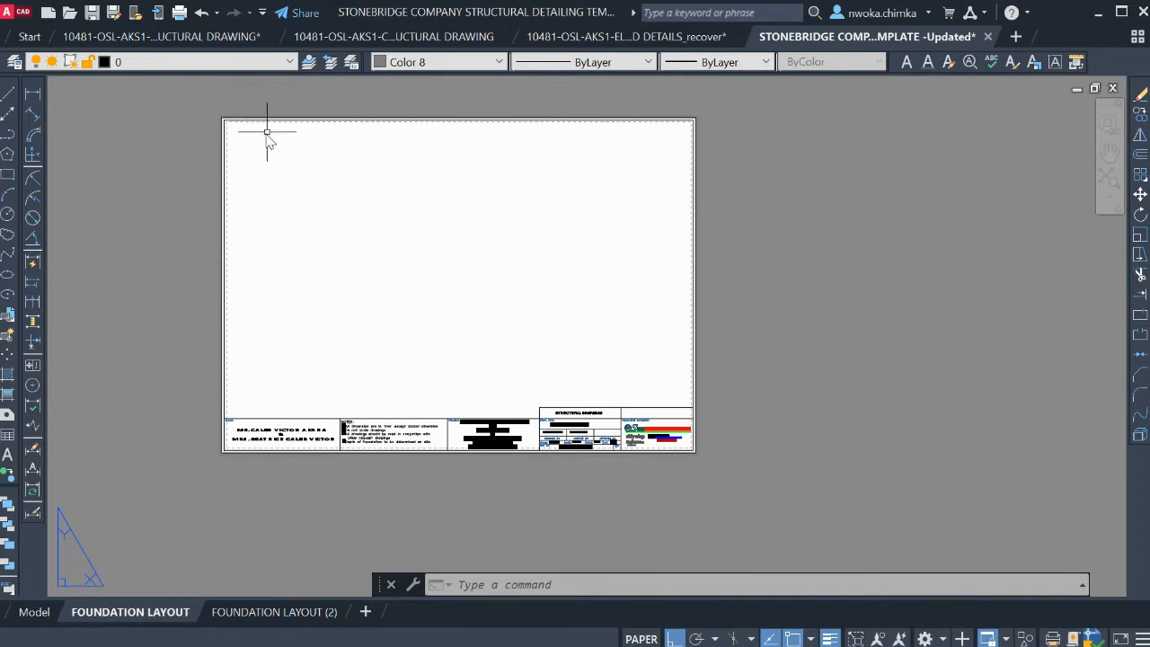
left_click(447, 244)
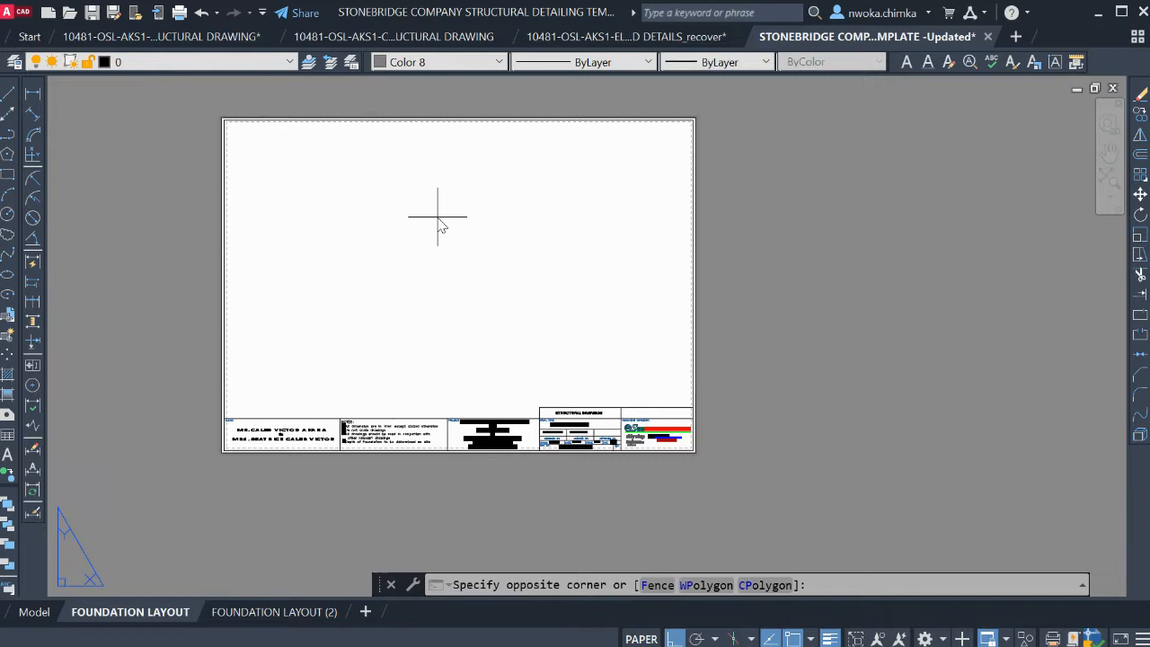
scroll(474, 229, "down", 2)
scroll(429, 227, "up", 2)
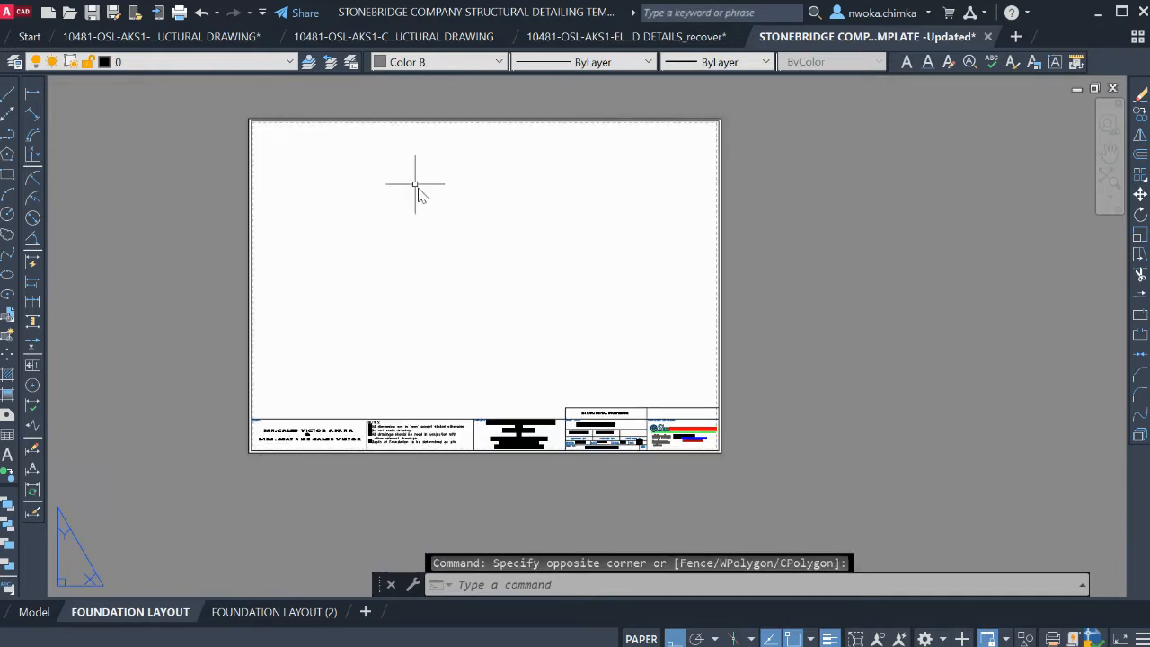
left_click(36, 612)
On the FOUNDATION LAYOUT sheet, create a rectangular viewport from the inner border's upper-left corner to the right end of the title strip's main upper line
left_click(129, 612)
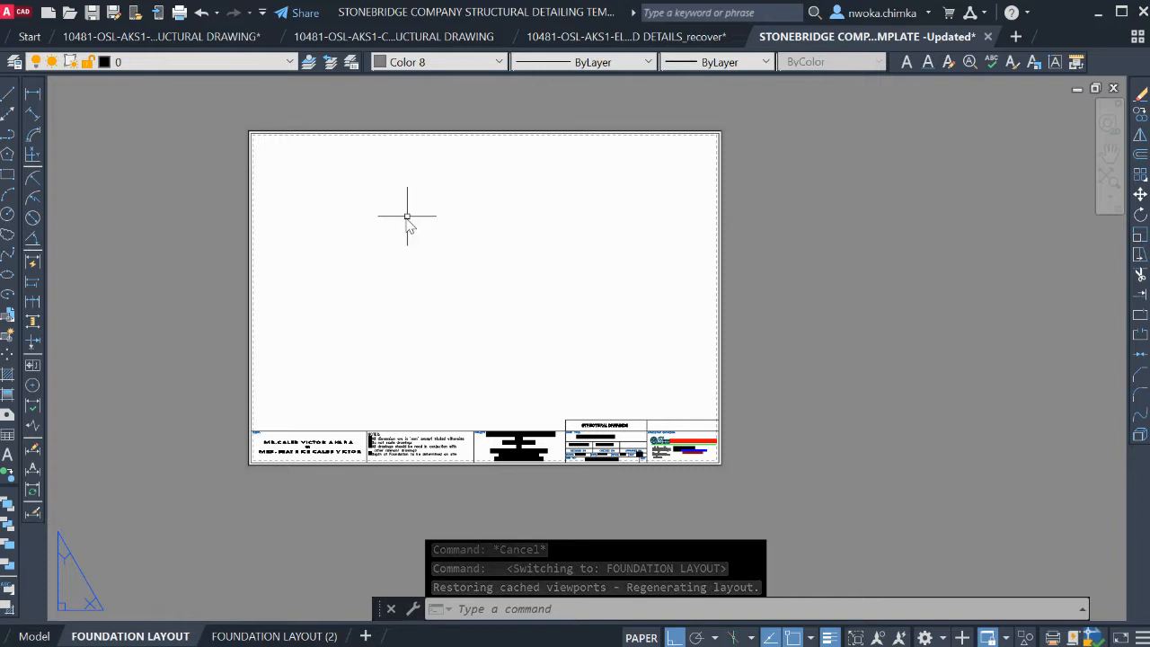
type("M")
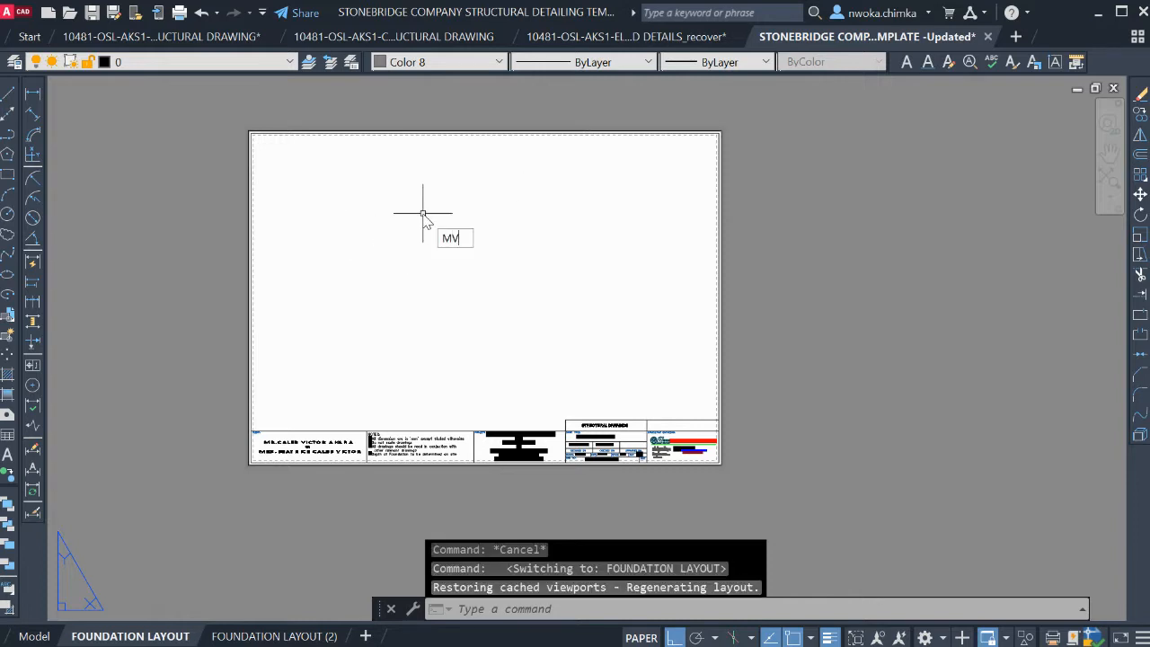
type("V")
key("Return")
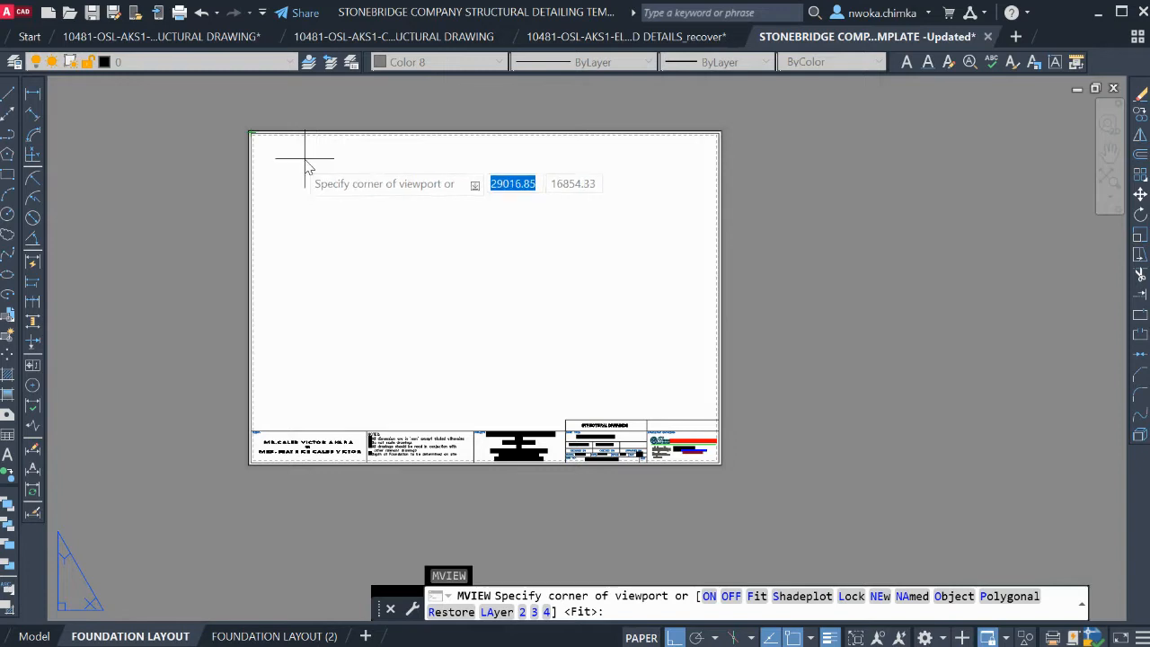
scroll(256, 126, "up", 5)
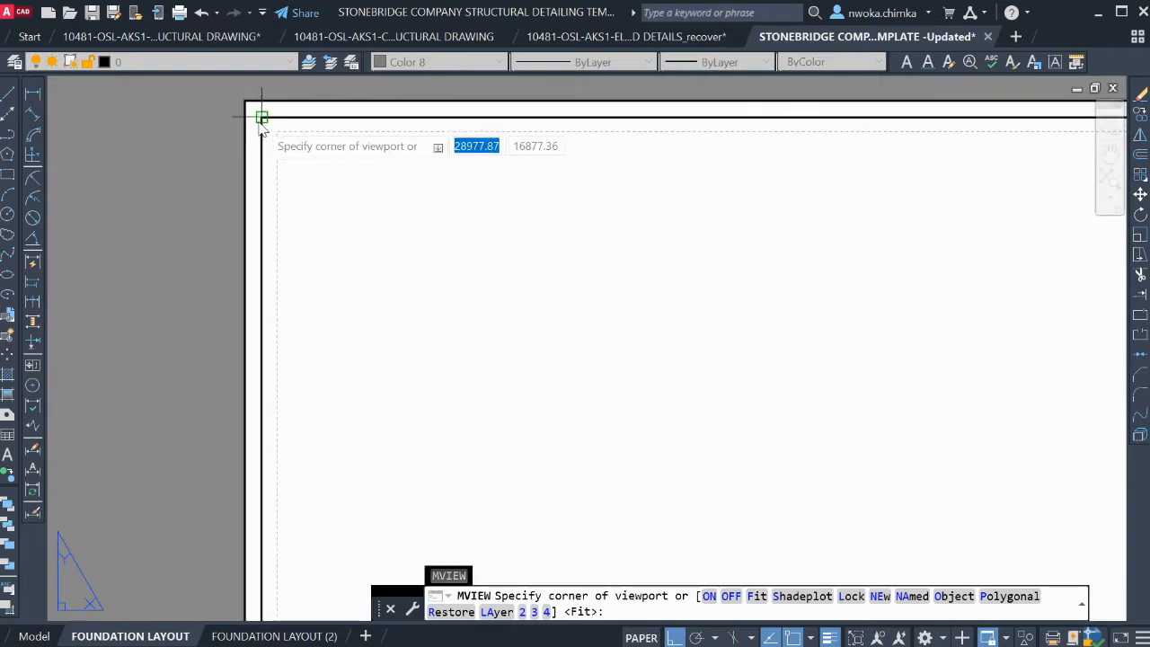
left_click(261, 118)
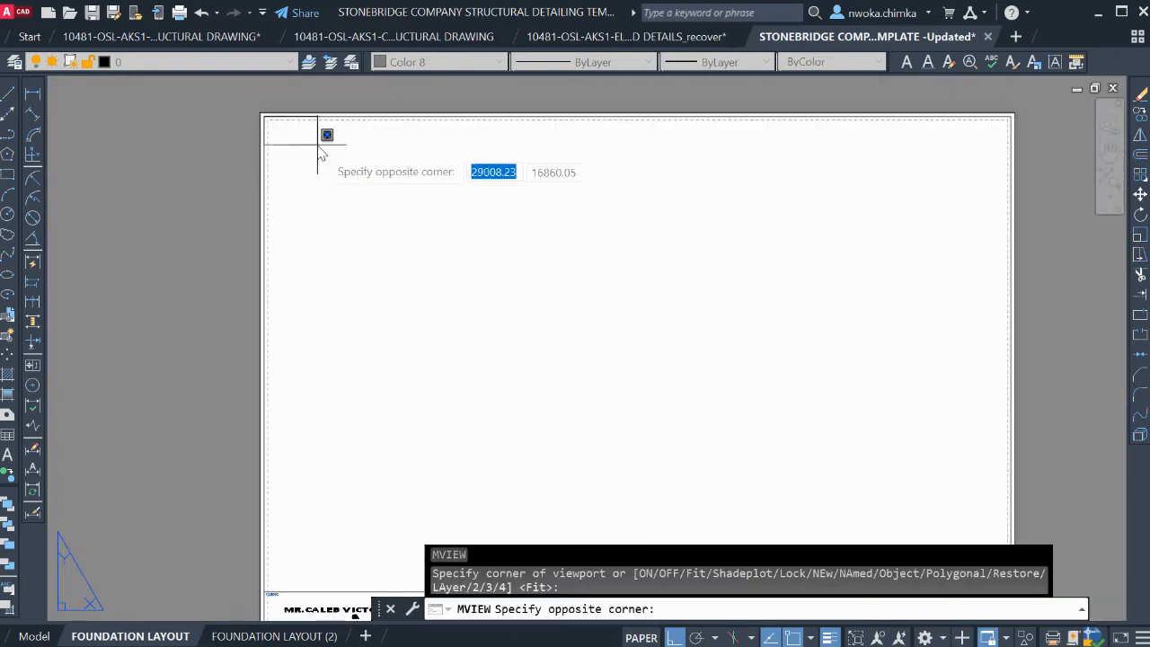
scroll(269, 113, "down", 5)
scroll(748, 423, "up", 2)
scroll(759, 427, "up", 1)
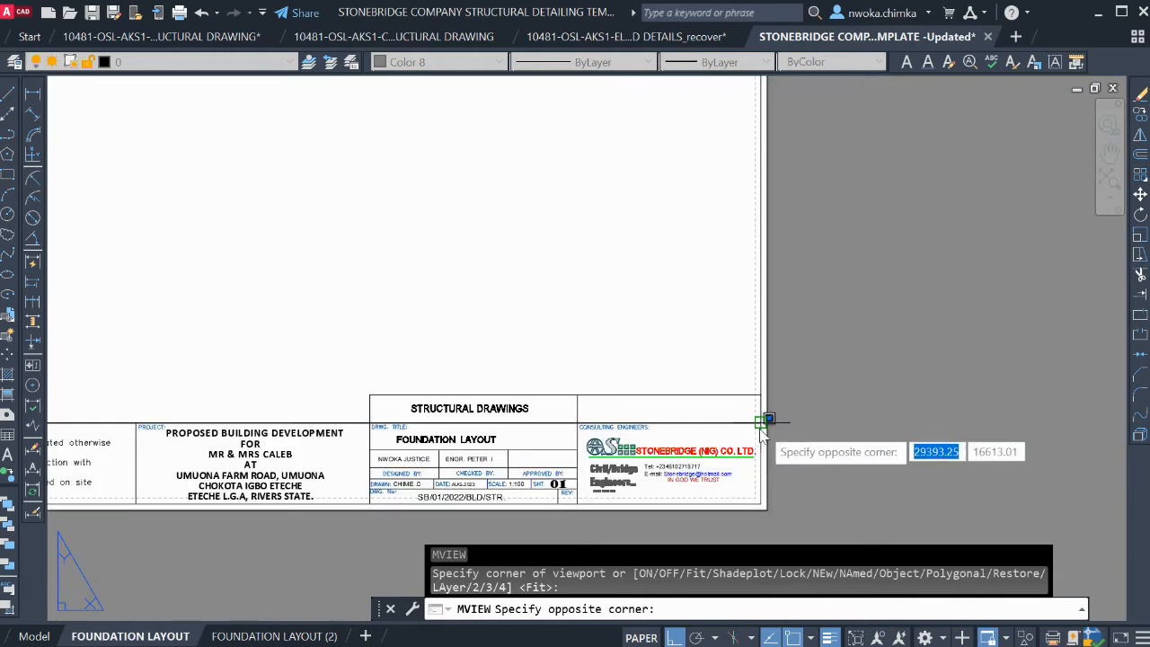
scroll(765, 416, "up", 2)
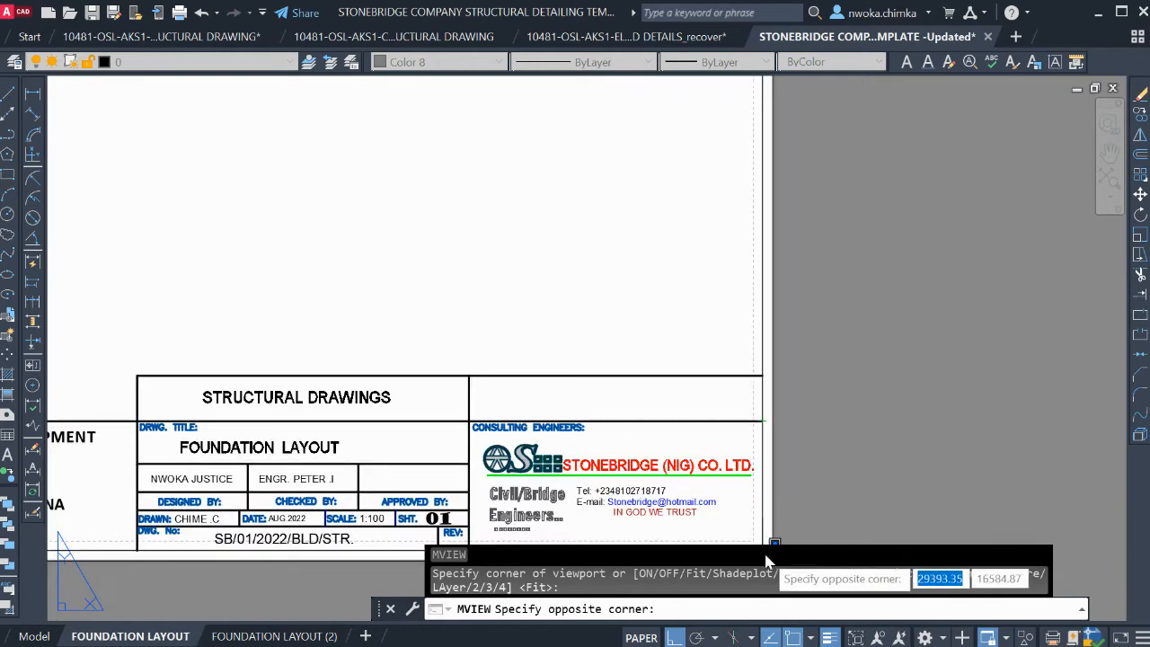
left_click(764, 418)
scroll(803, 422, "down", 4)
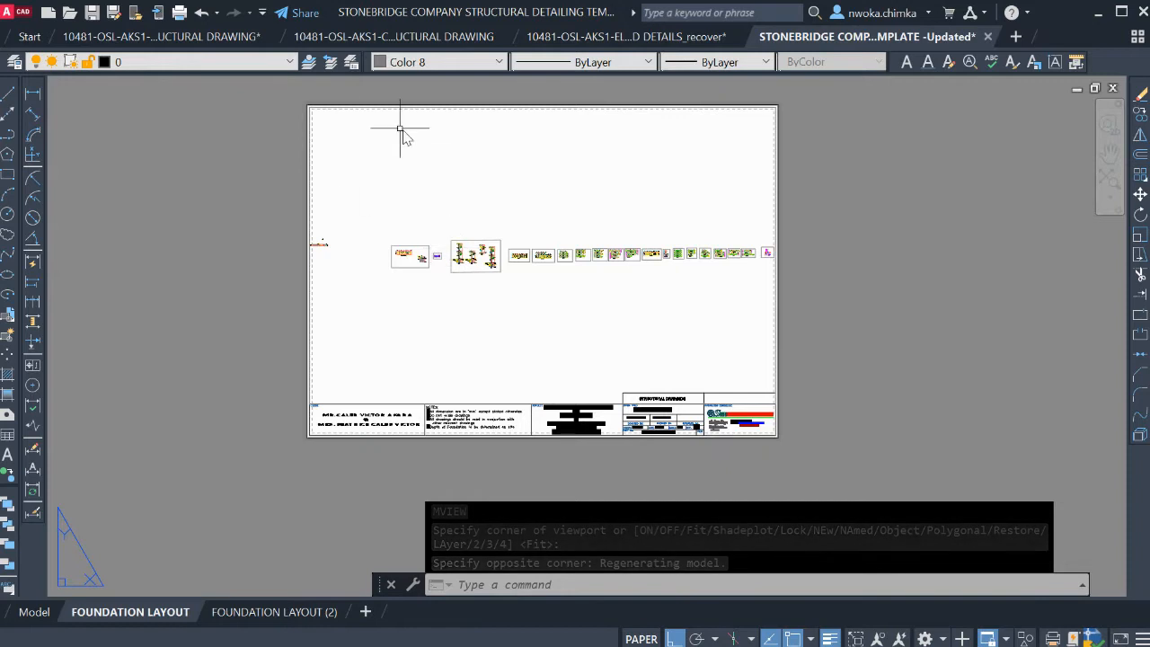
Put the new viewport's frame on the Defpoints layer and set its colour to ByLayer
scroll(318, 102, "up", 5)
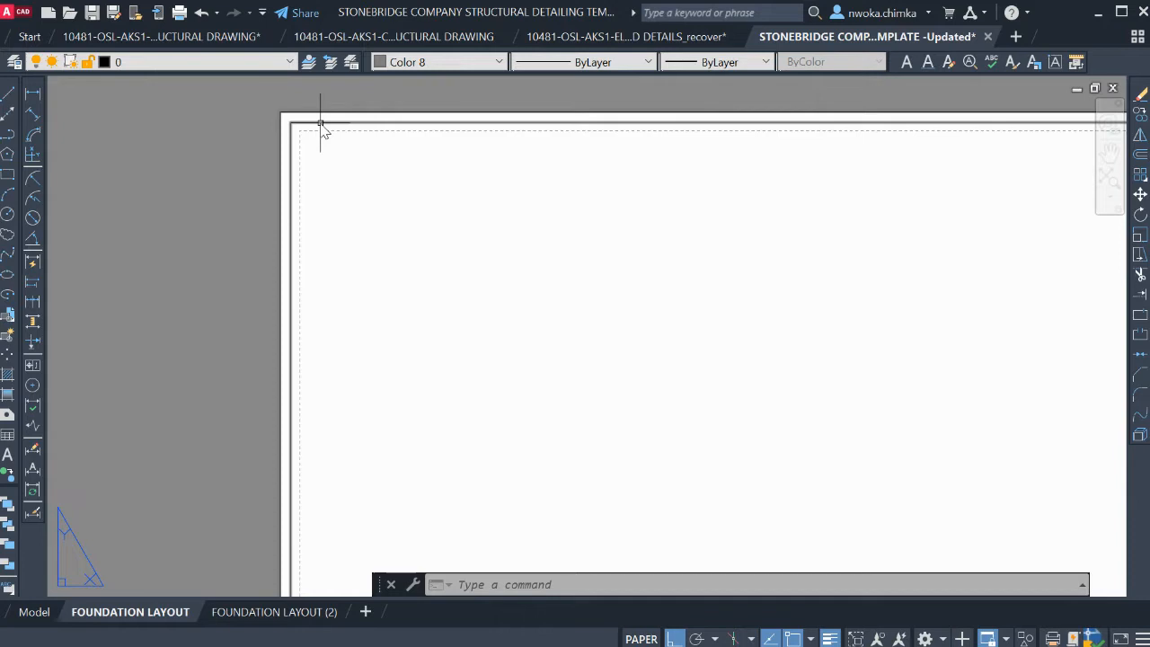
left_click(321, 123)
scroll(323, 157, "down", 2)
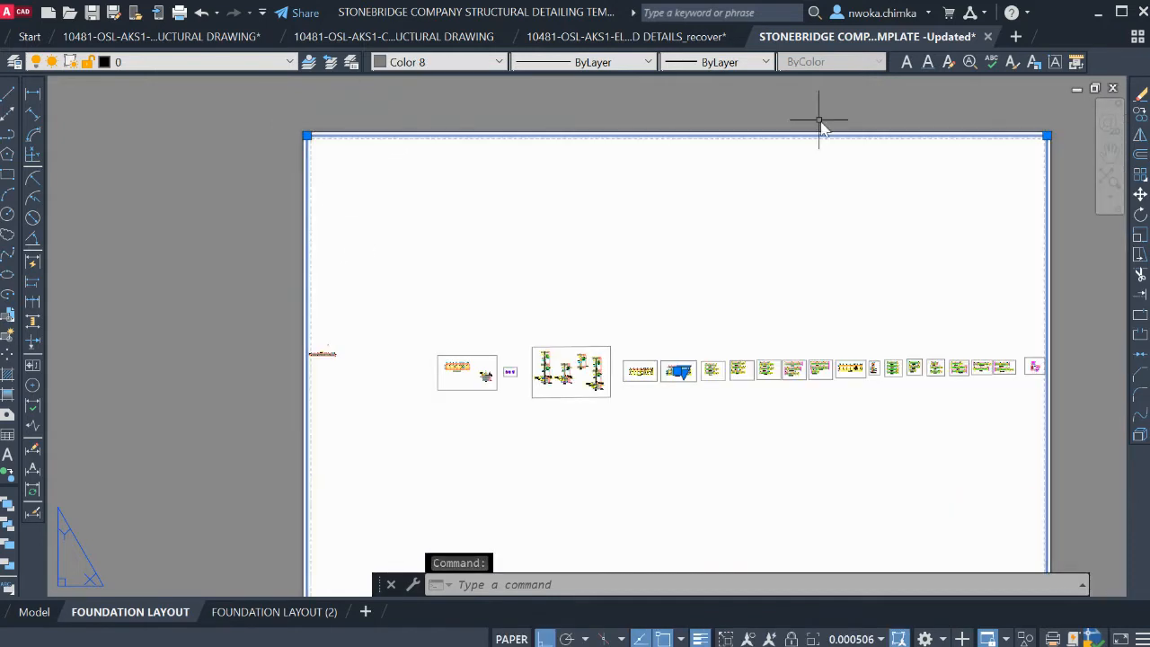
scroll(480, 185, "down", 1)
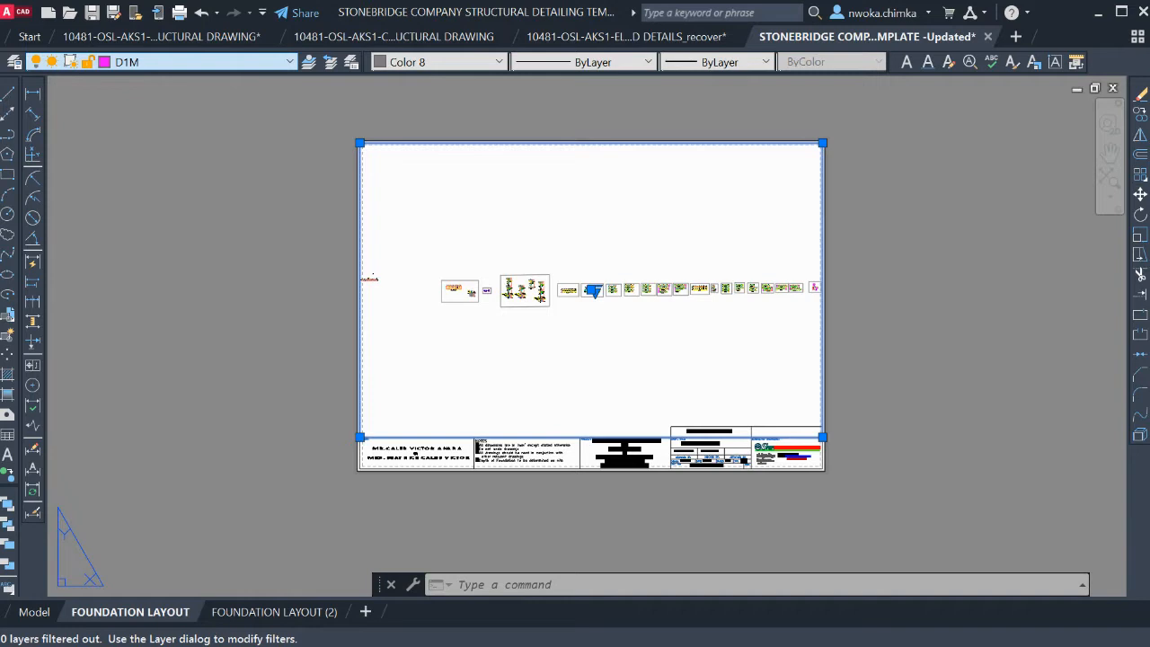
left_click(159, 95)
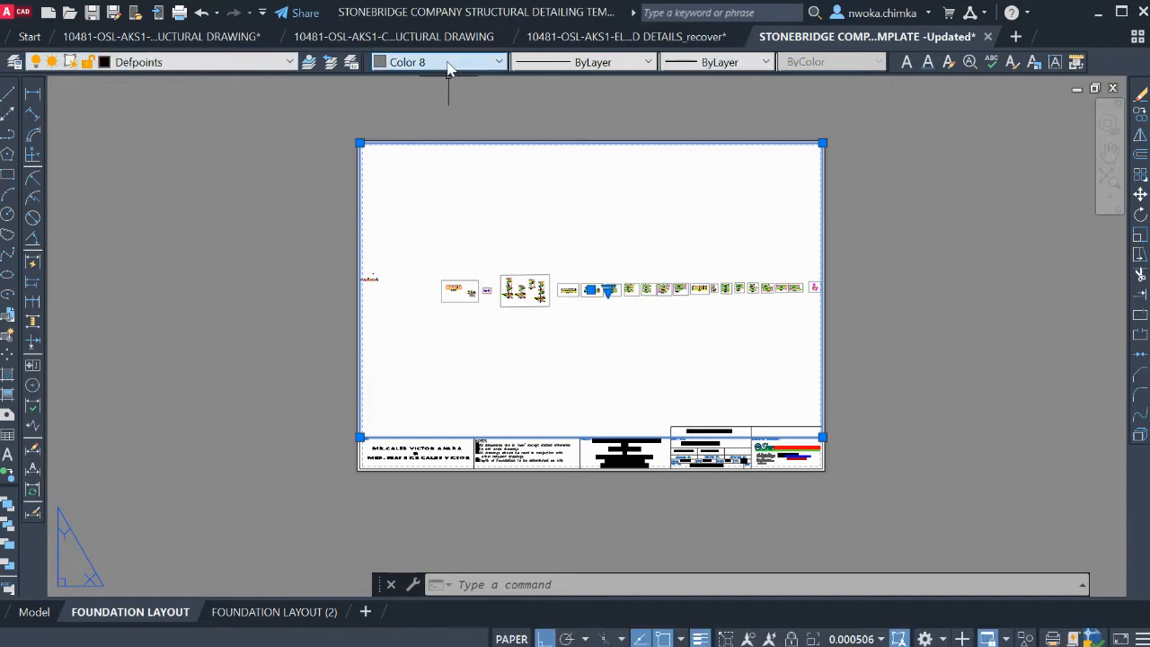
left_click(419, 80)
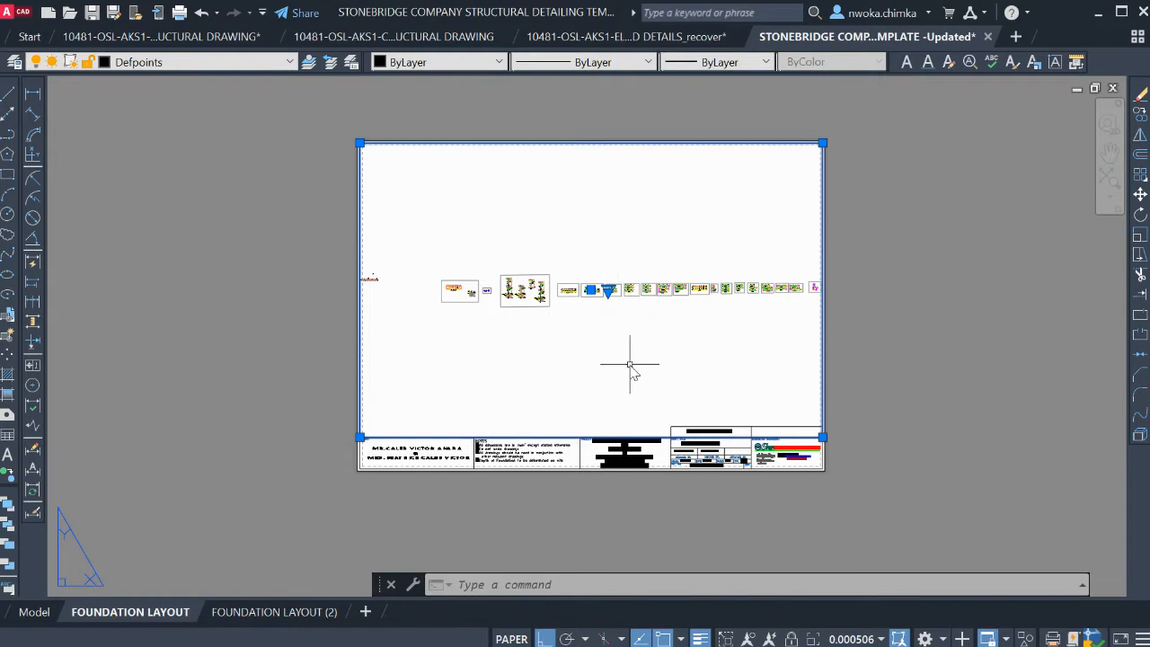
Stretch the viewport's lower edge upward so the viewport covers about the upper three-fifths of the sheet's drawing area
scroll(354, 432, "up", 10)
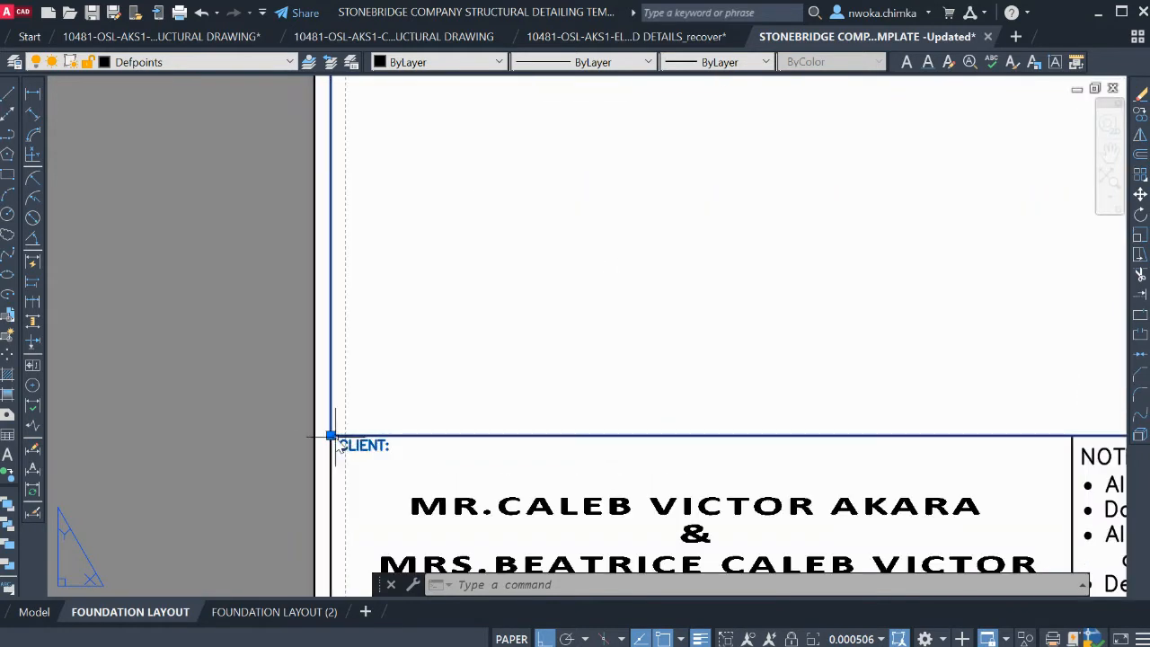
left_click(331, 437)
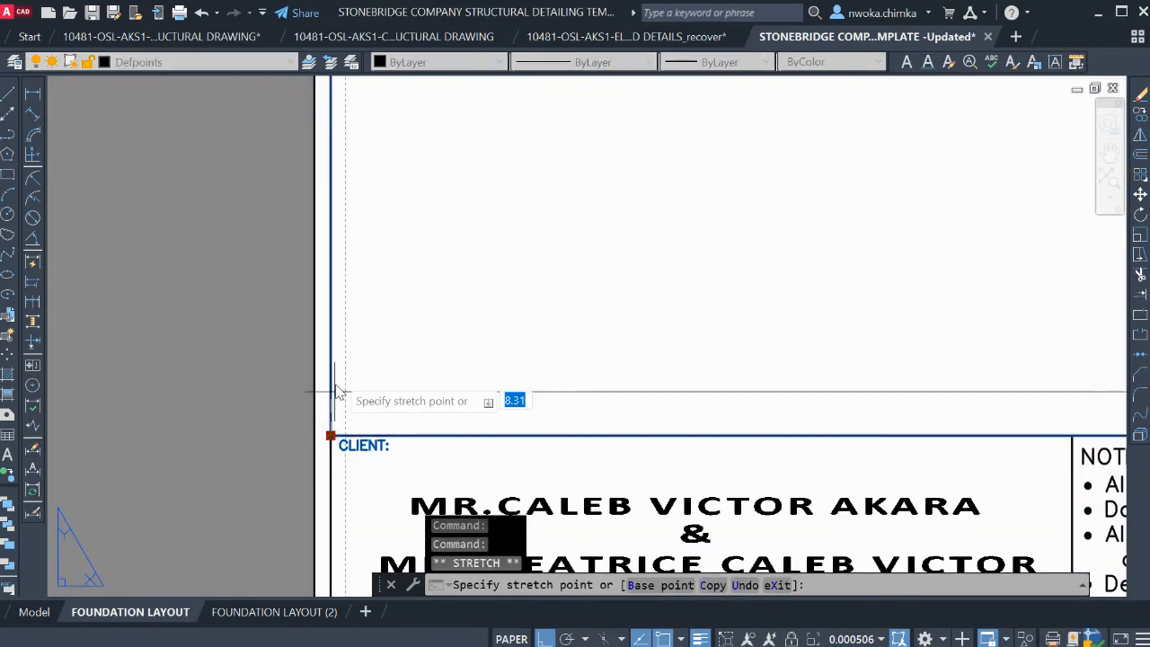
scroll(333, 377, "down", 5)
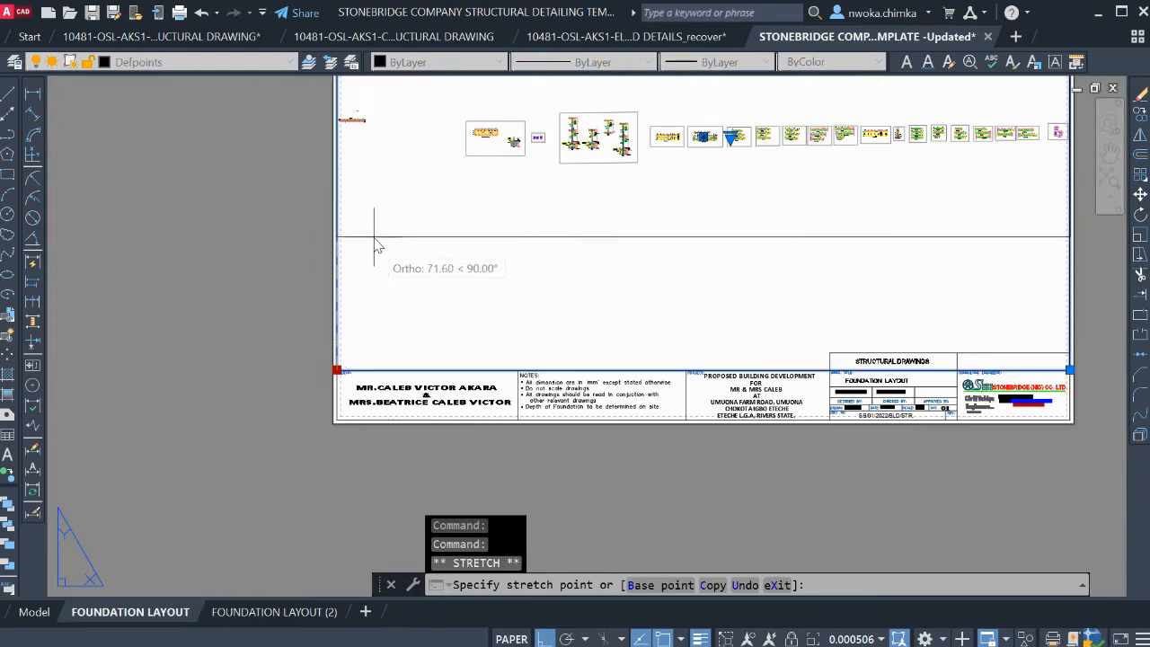
left_click(392, 187)
scroll(572, 305, "down", 3)
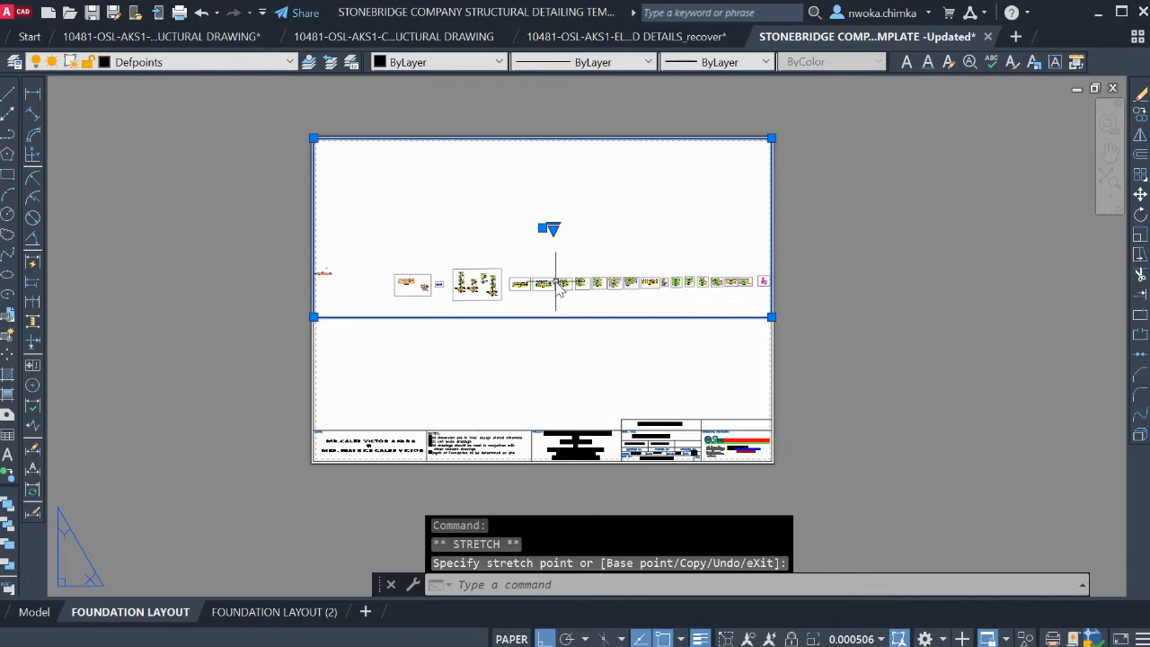
key("Escape")
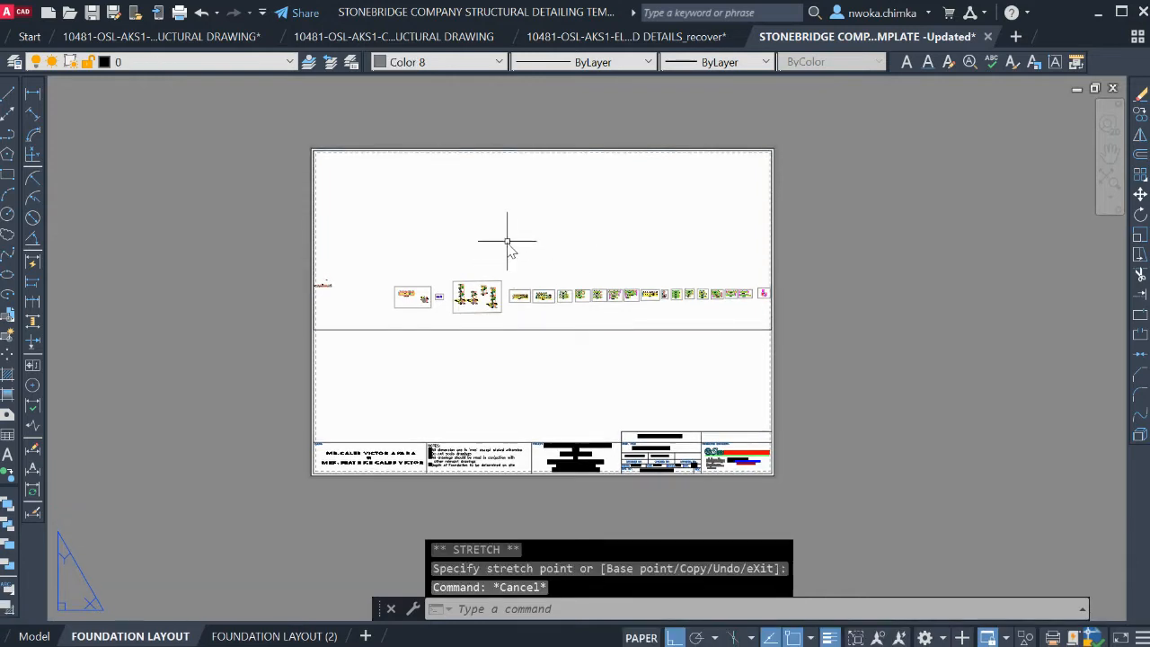
Activate model space inside the viewport, return to paper space, and activate the viewport again
double_click(513, 220)
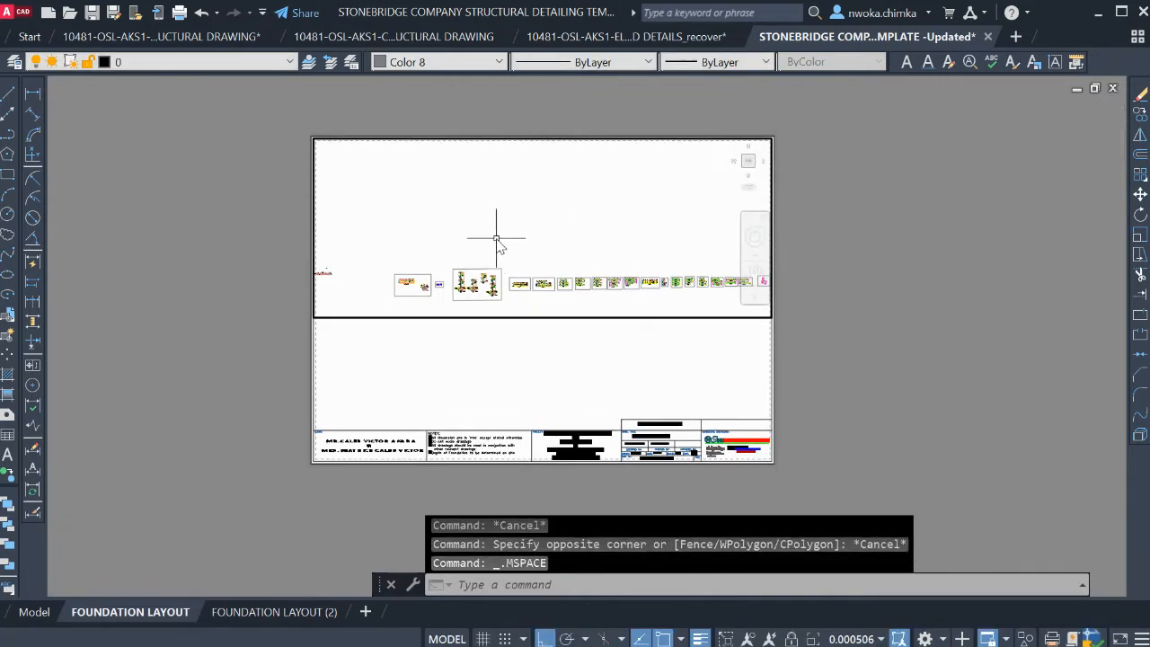
double_click(869, 242)
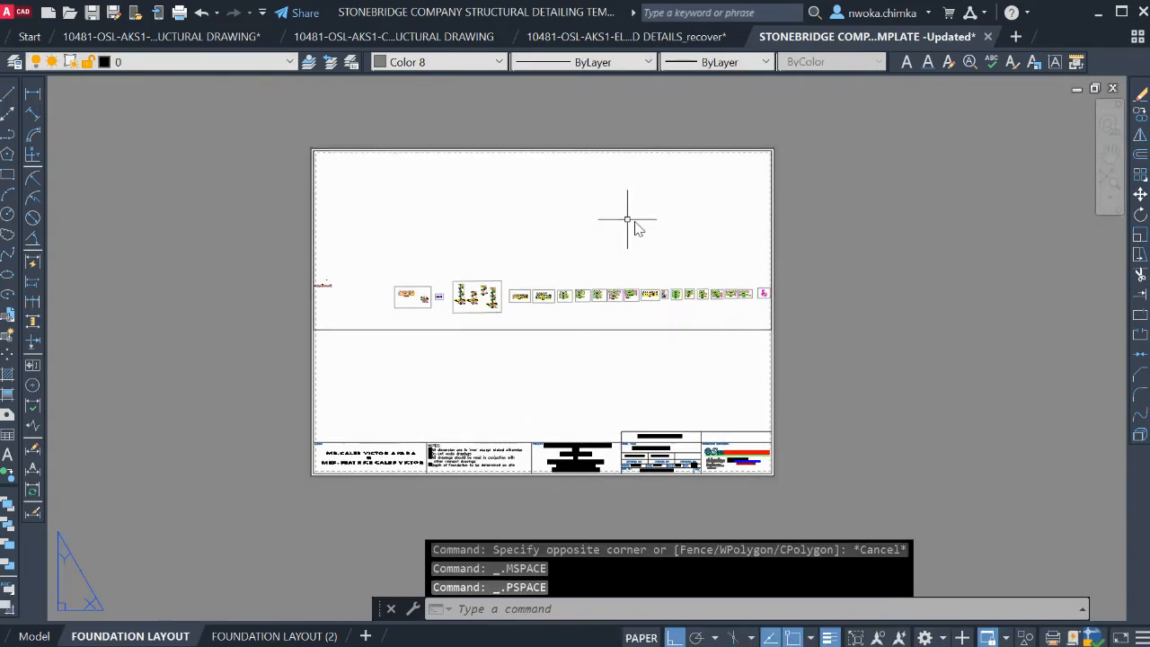
double_click(517, 232)
Look over the foundation, column and other framed drawings through the active viewport
scroll(460, 285, "up", 5)
scroll(440, 247, "down", 3)
scroll(449, 209, "up", 3)
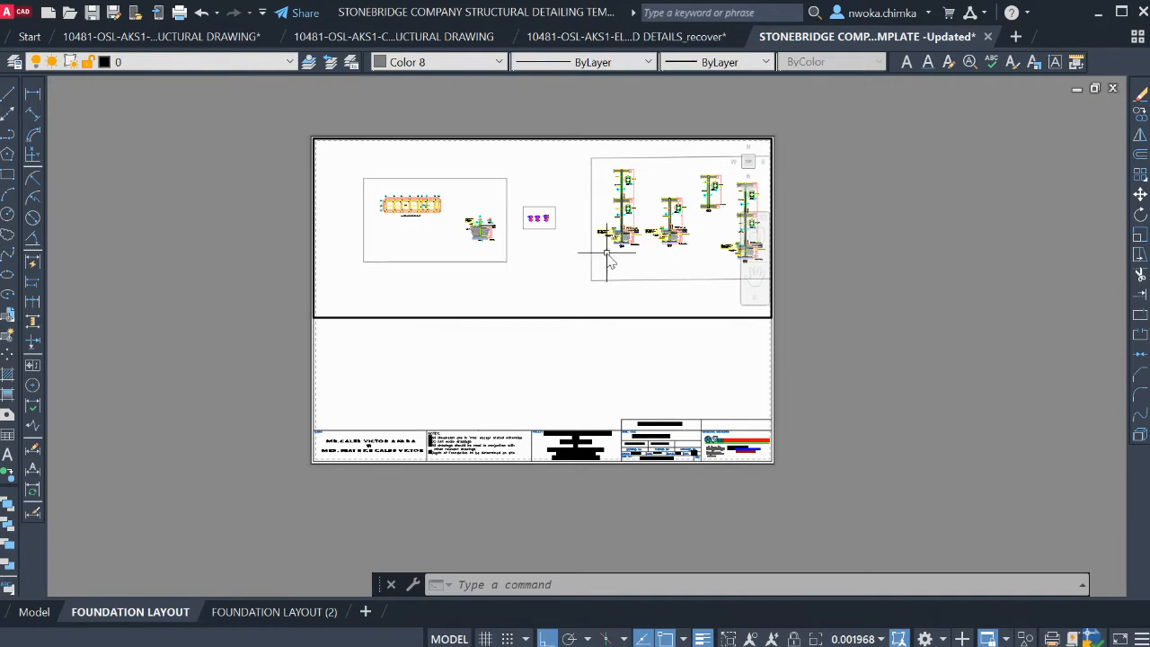
scroll(402, 209, "up", 5)
middle_click_drag(367, 196, 400, 189)
scroll(530, 232, "down", 2)
scroll(530, 232, "up", 1)
scroll(557, 234, "down", 7)
scroll(593, 236, "down", 2)
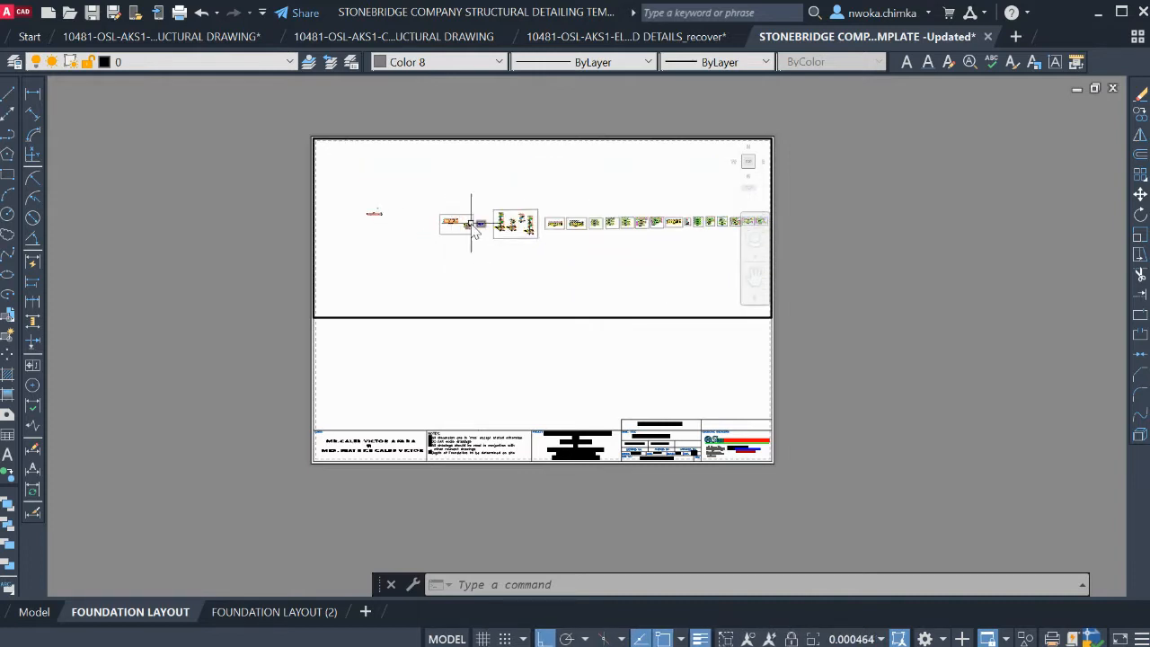
Examine the BEAM 12 (225x300) detail and the water tank slab section through the viewport
scroll(625, 225, "up", 5)
scroll(602, 211, "up", 2)
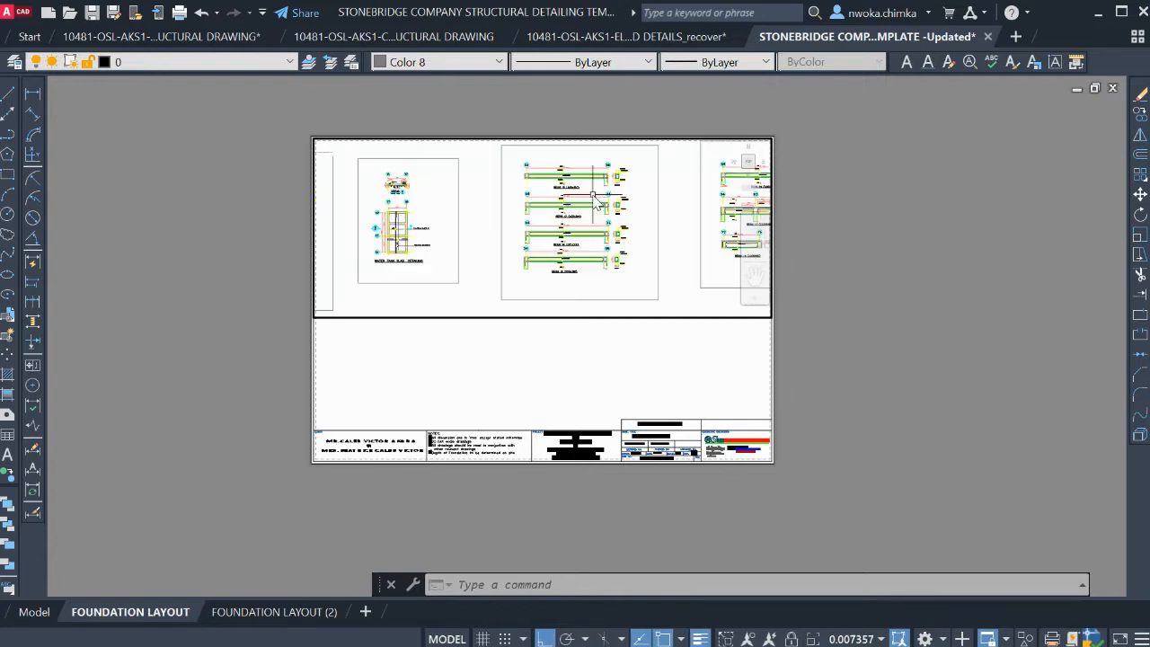
scroll(596, 193, "up", 4)
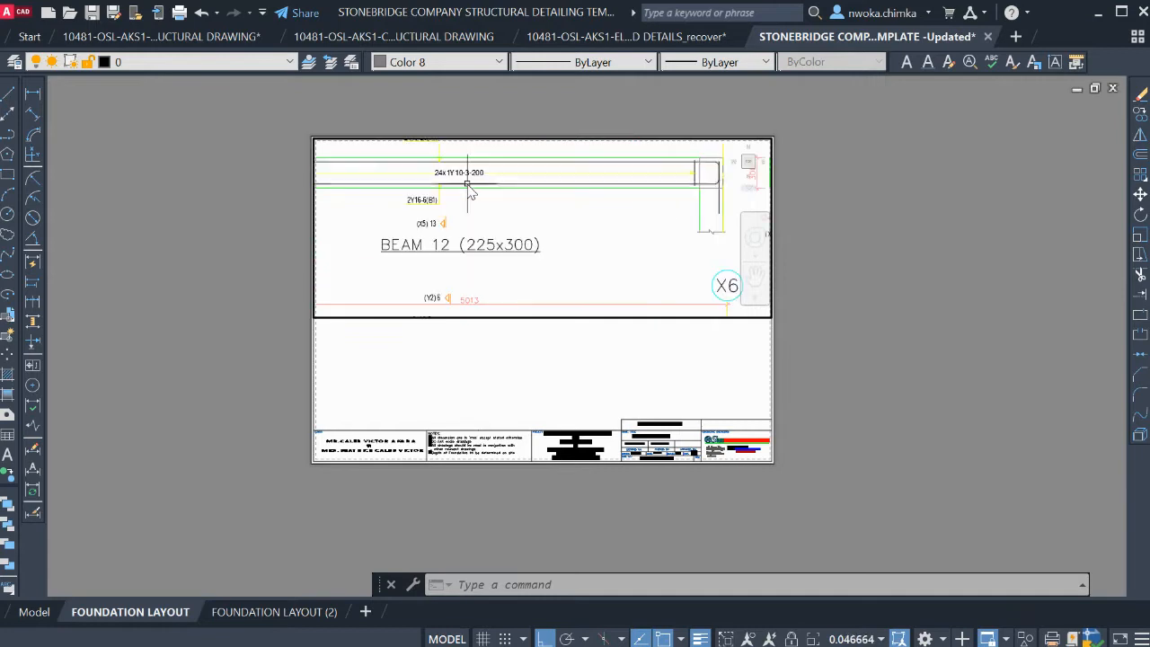
middle_click_drag(490, 206, 493, 234)
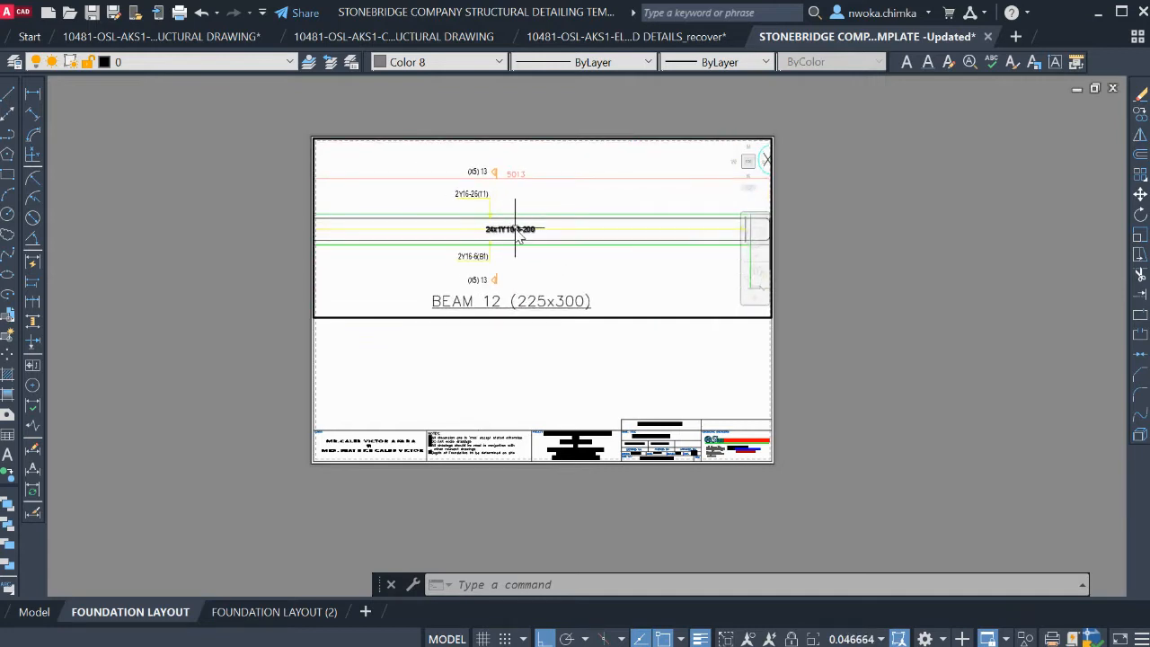
scroll(620, 222, "down", 1)
scroll(629, 223, "down", 5)
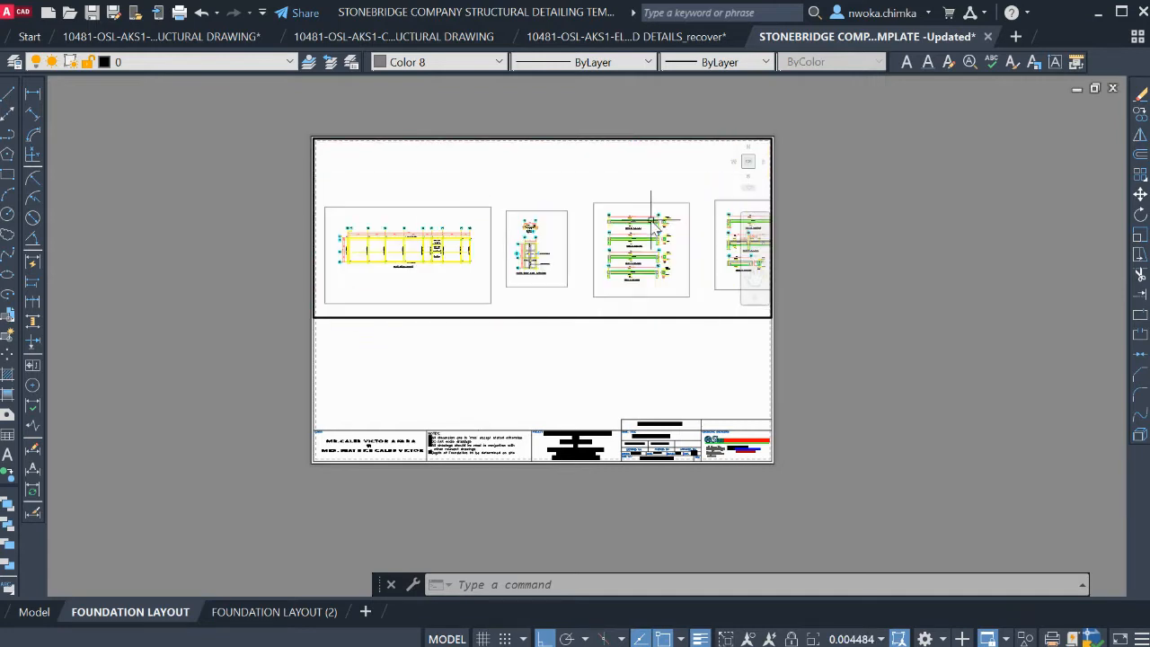
scroll(578, 240, "up", 3)
scroll(545, 180, "up", 4)
scroll(683, 269, "up", 3)
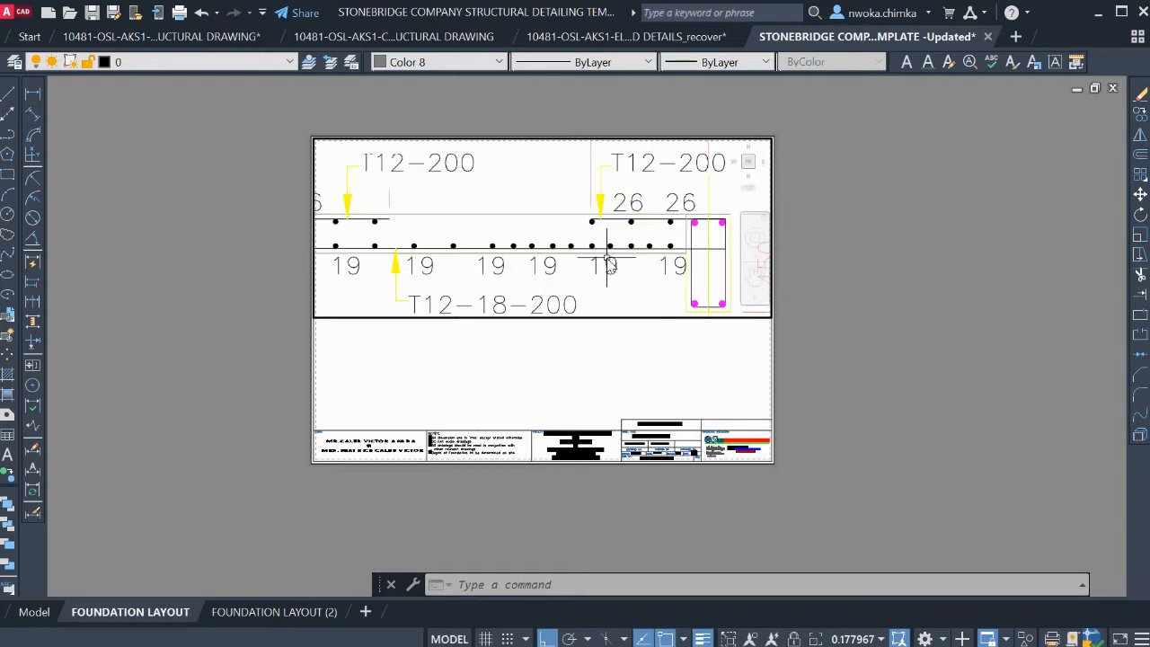
scroll(691, 252, "down", 1)
scroll(469, 252, "down", 10)
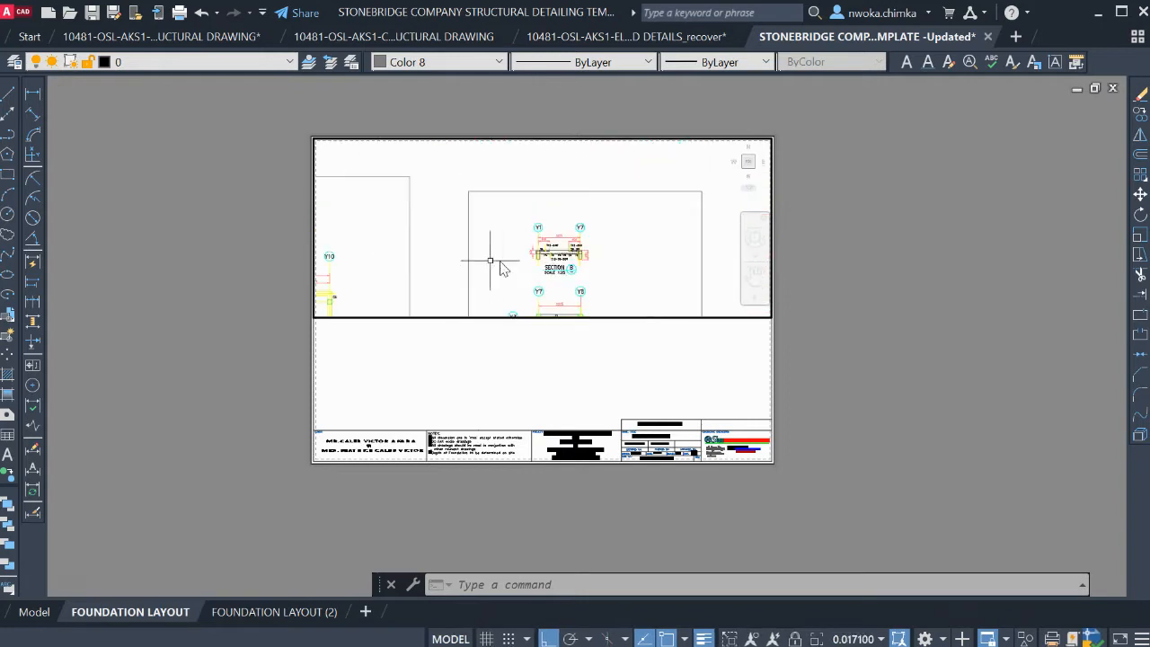
Bring the foundation/ground floor layout into view in the active viewport and zoom it to the scale factor 1/75XP
middle_click_drag(468, 240, 643, 247)
middle_click_drag(416, 247, 597, 245)
scroll(585, 244, "down", 2)
scroll(453, 240, "up", 4)
scroll(453, 241, "up", 2)
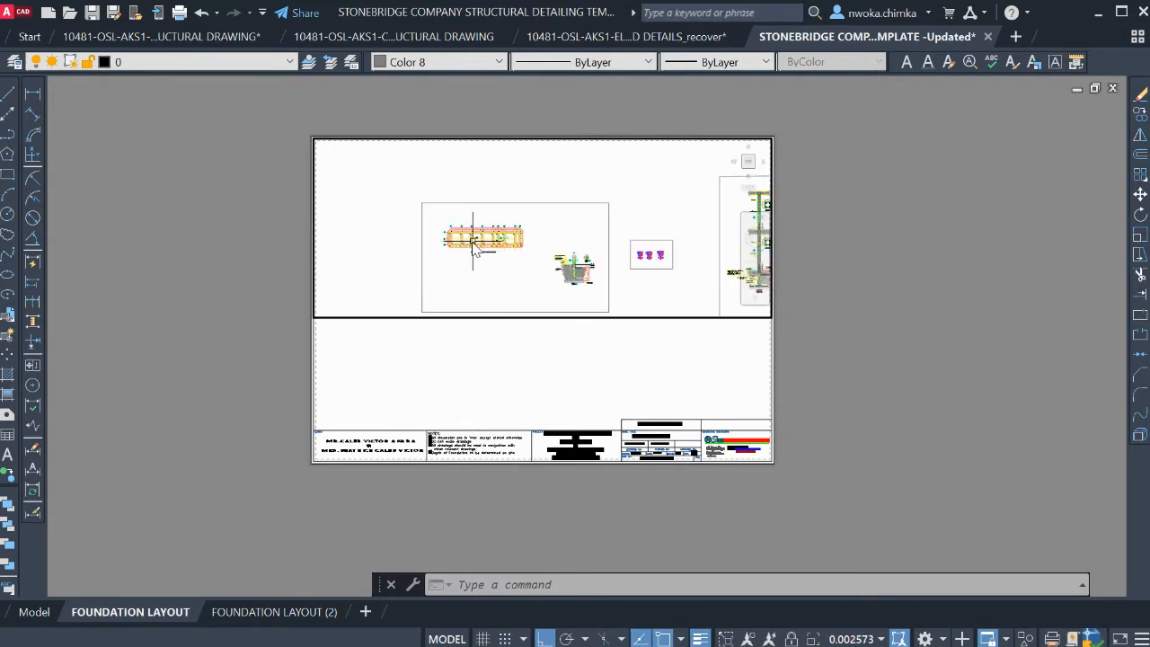
scroll(485, 242, "up", 6)
middle_click_drag(483, 235, 533, 225)
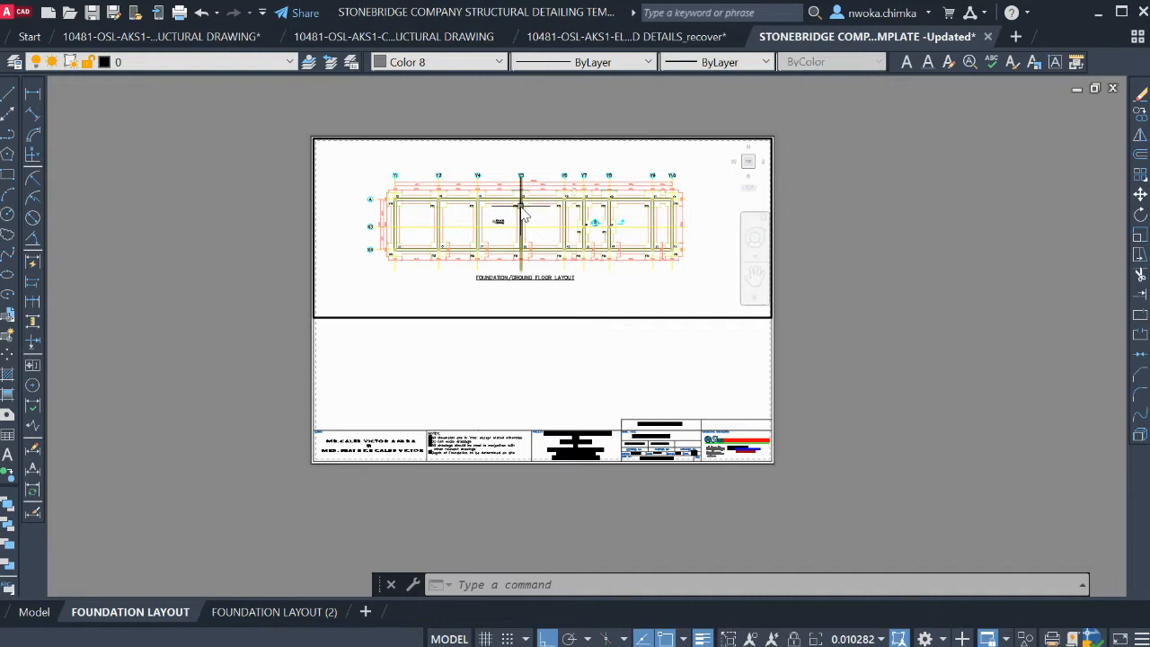
key("Return")
type("1")
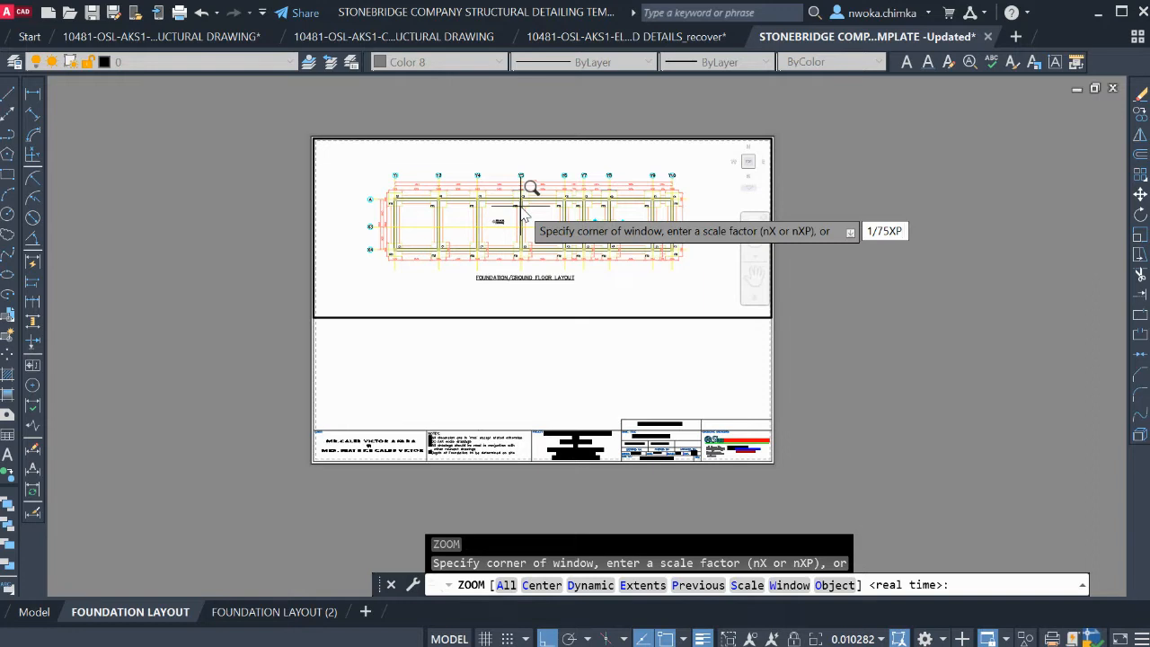
type("/75XP")
key("Return")
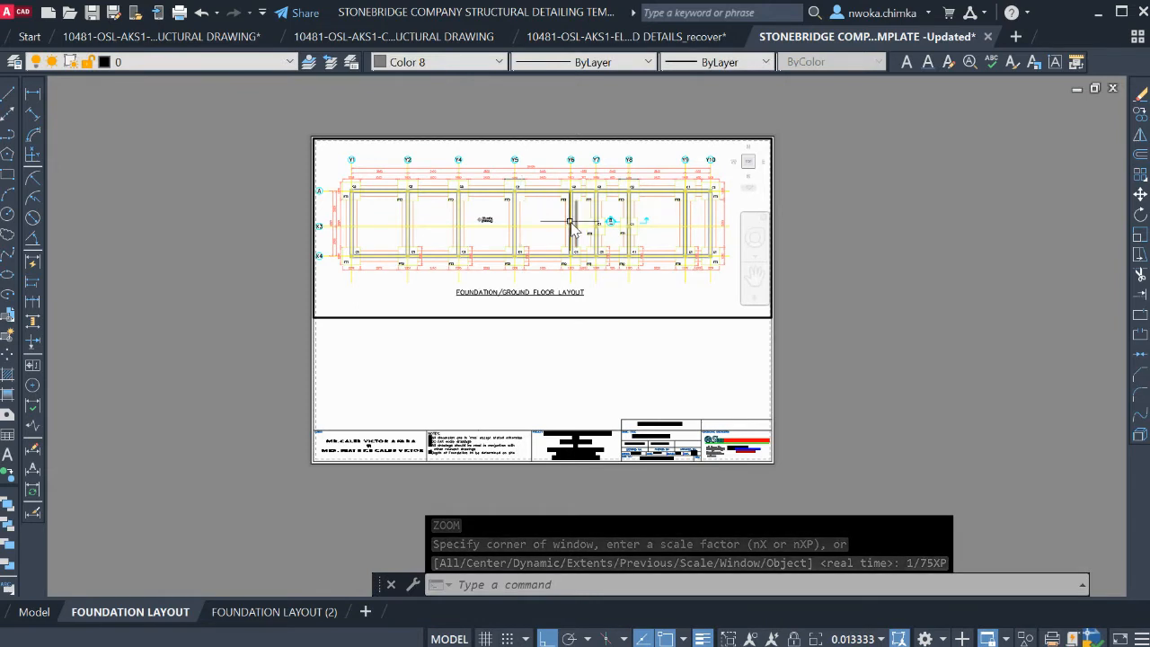
Pan the foundation/ground floor layout slightly within the viewport to centre it
type("P")
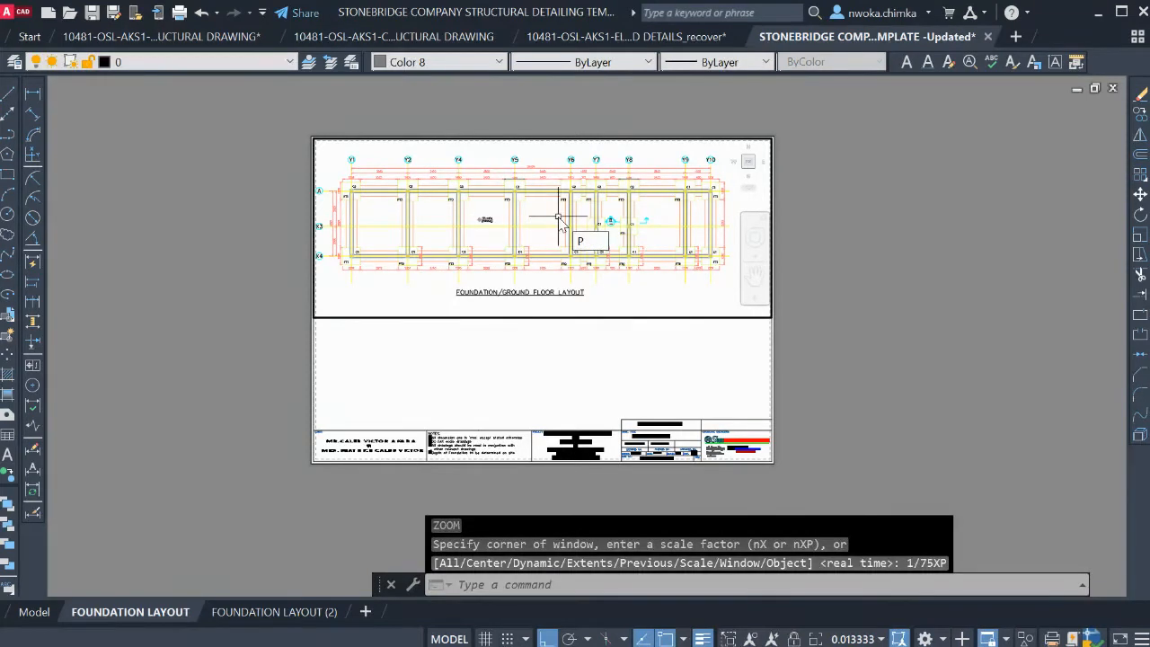
key("Return")
left_click_drag(520, 226, 534, 234)
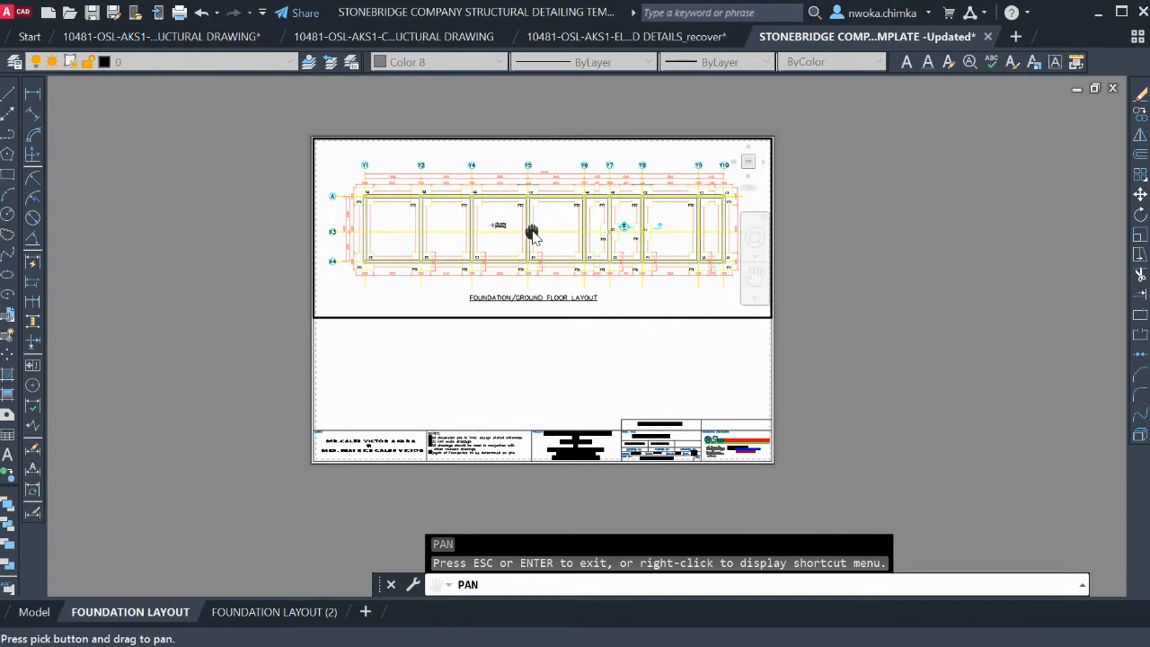
left_click_drag(533, 234, 536, 228)
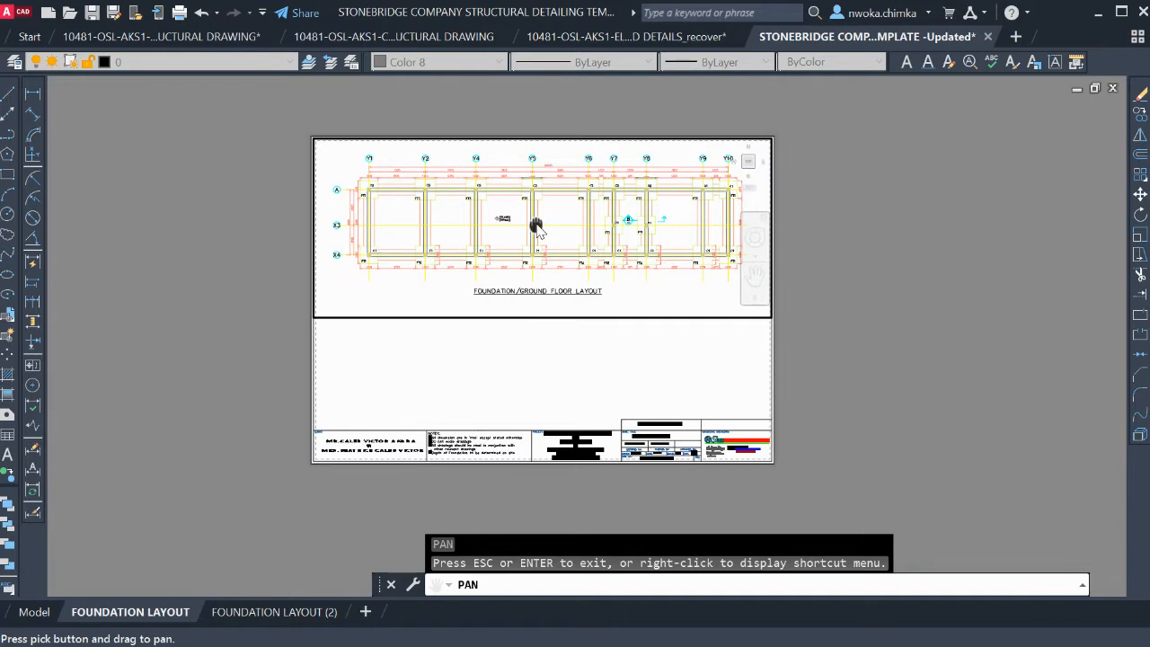
Zoom the foundation layout freely in and out inside the viewport, then leave the Pan command
scroll(536, 224, "down", 2)
scroll(536, 225, "up", 2)
scroll(535, 225, "down", 2)
scroll(535, 225, "up", 2)
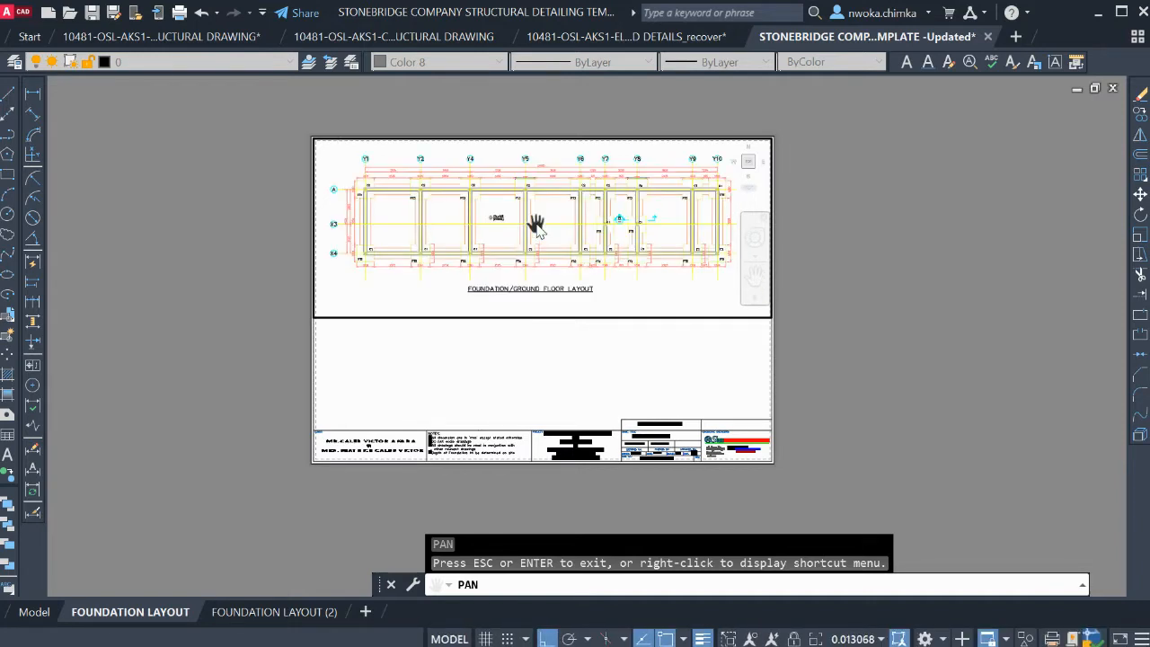
scroll(536, 224, "down", 2)
scroll(536, 225, "up", 2)
scroll(535, 224, "down", 2)
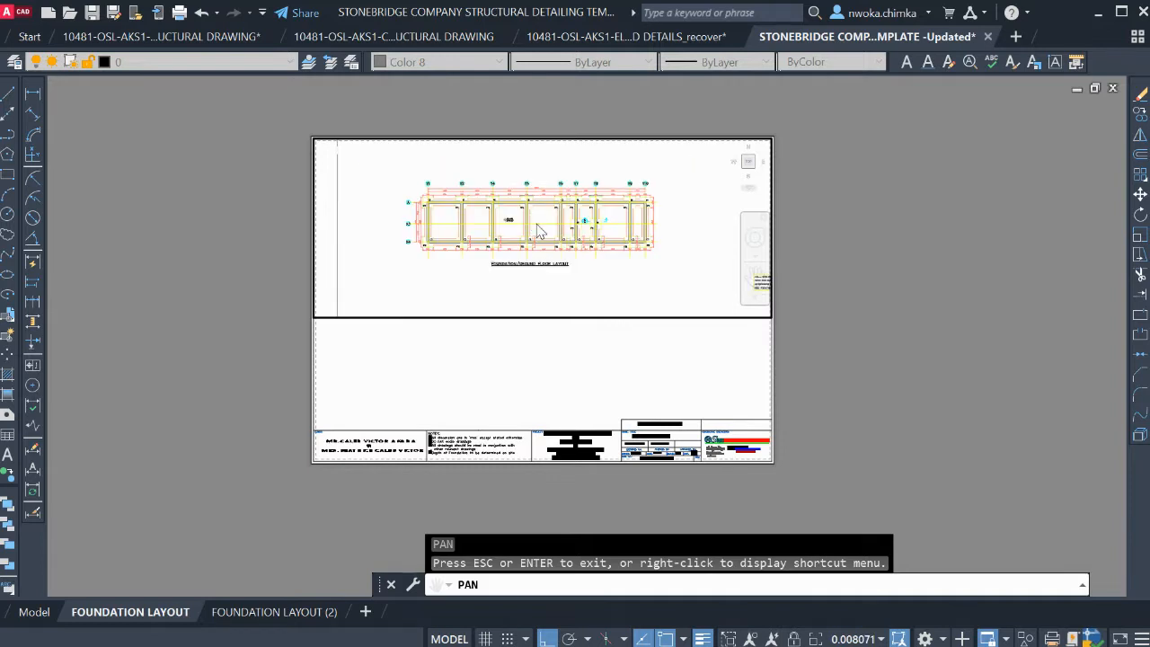
scroll(536, 224, "up", 2)
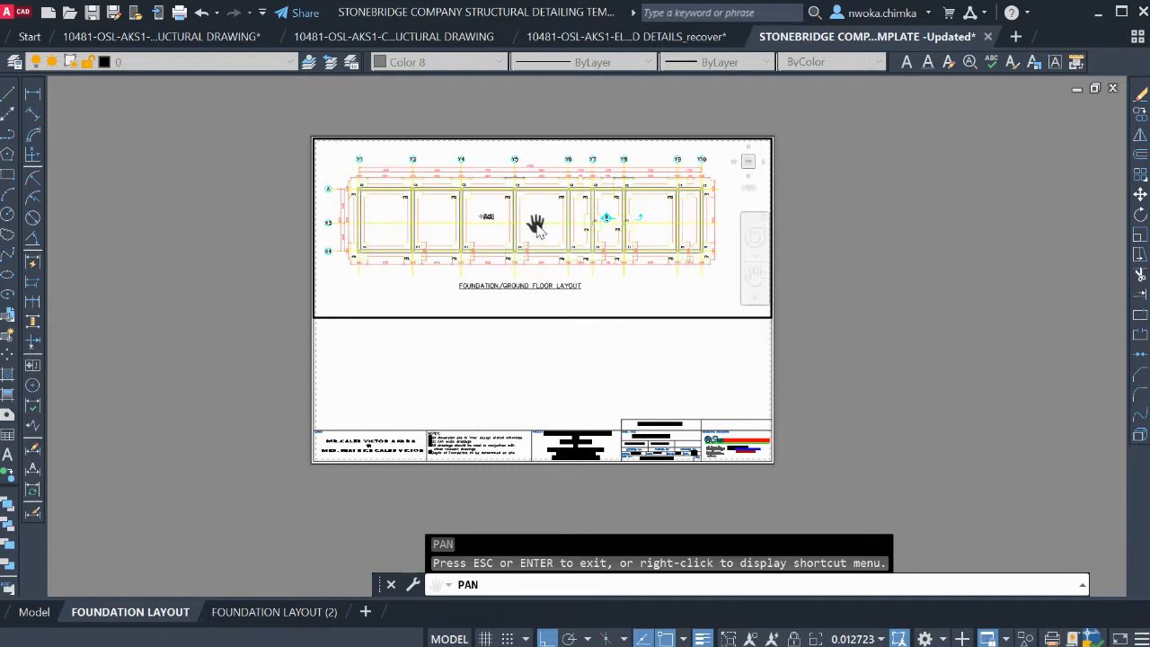
key("Escape")
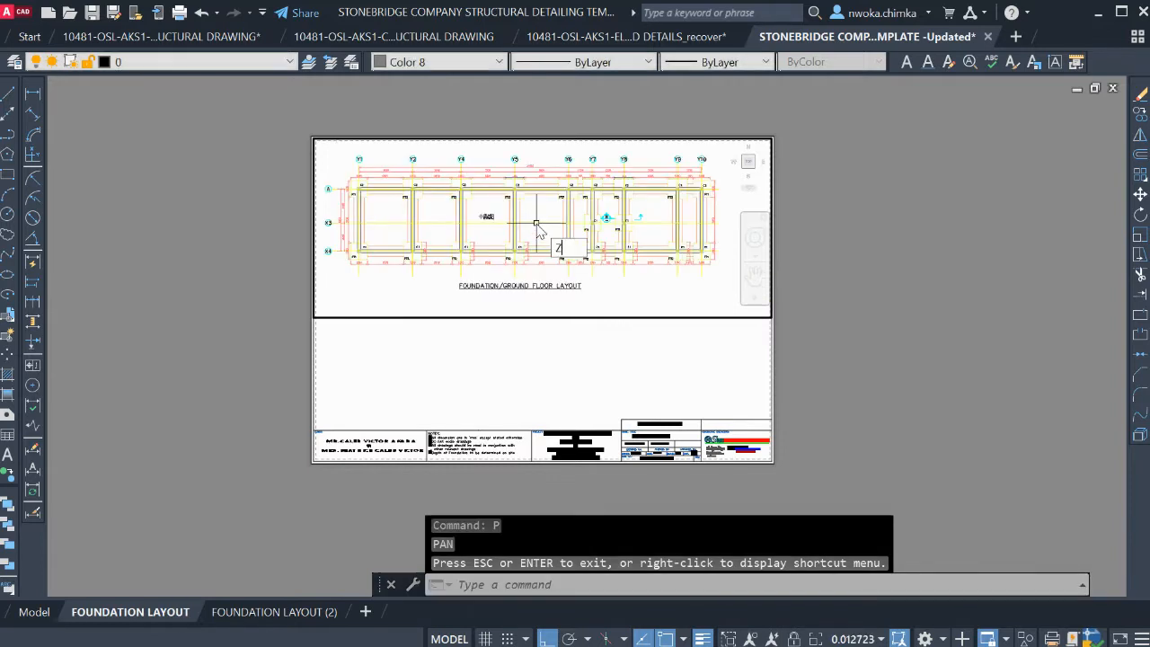
Set the viewport's zoom to 1/75XP again and pan the foundation layout to the middle of the viewport
key("Return")
type("1/75XP")
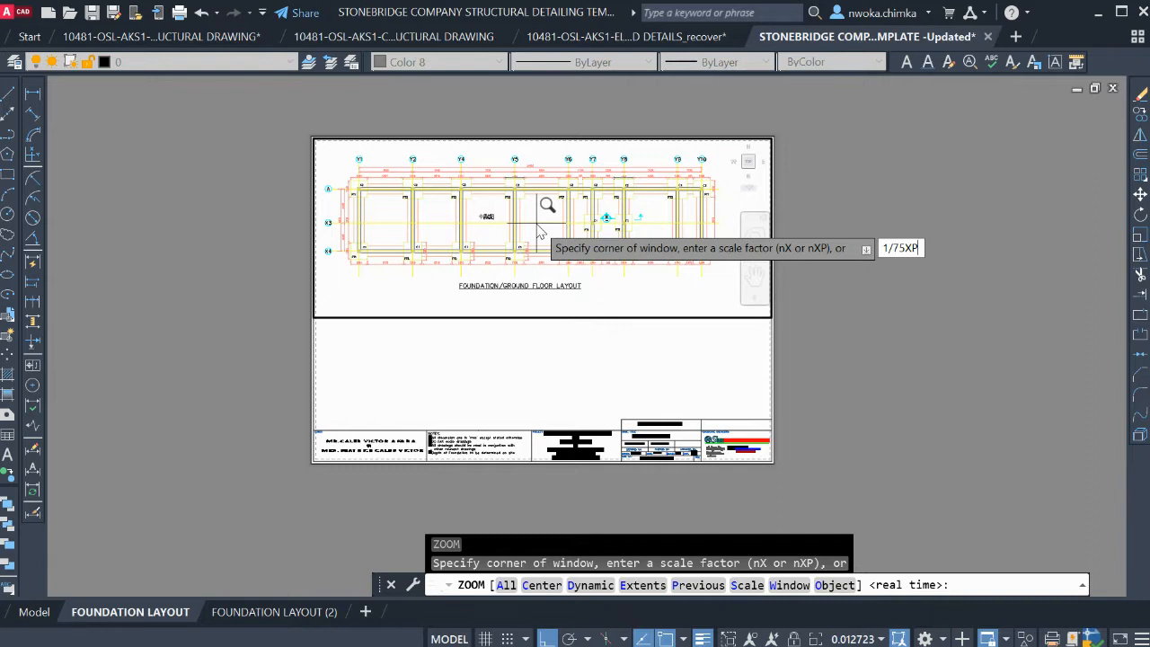
key("Return")
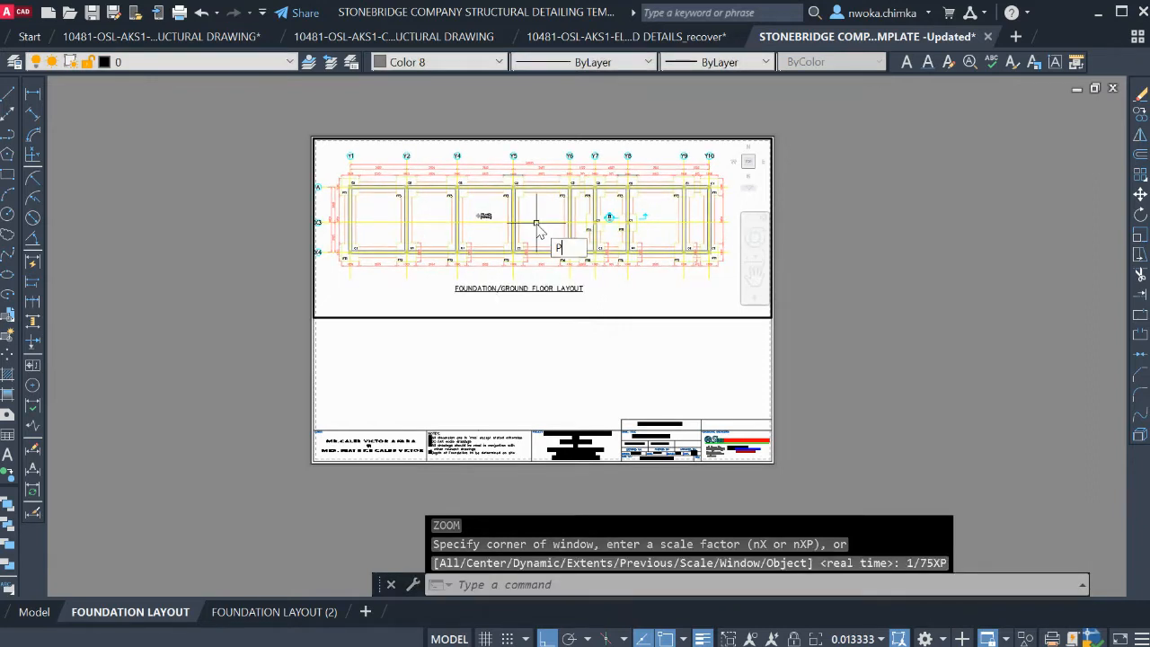
key("Return")
left_click_drag(497, 225, 517, 226)
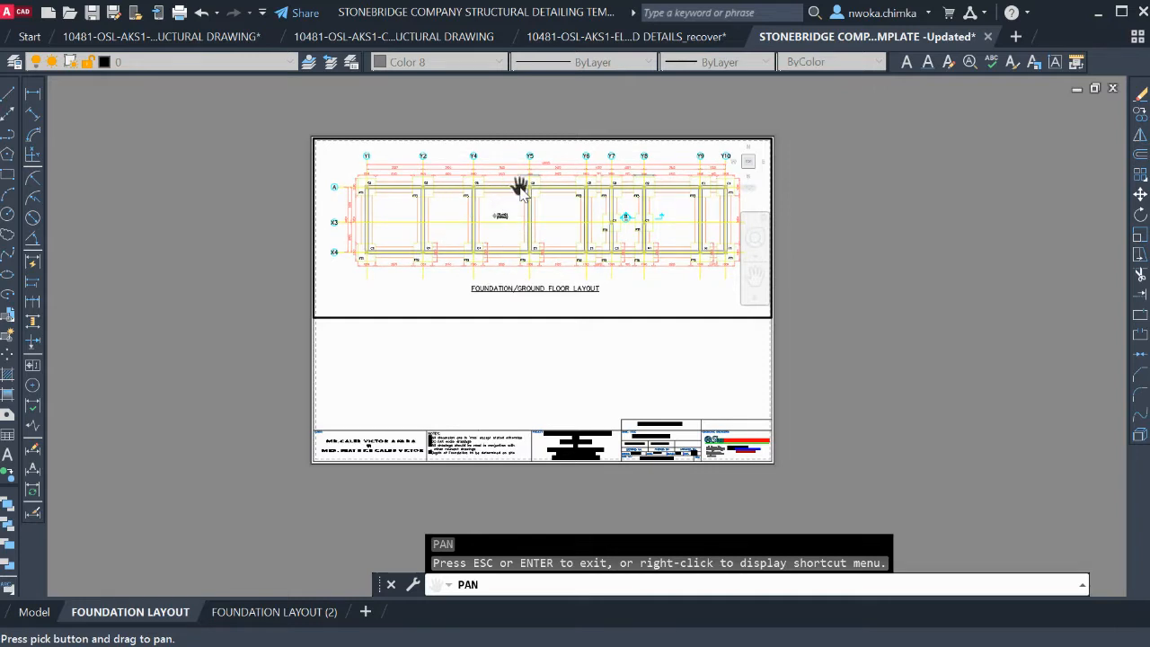
key("Escape")
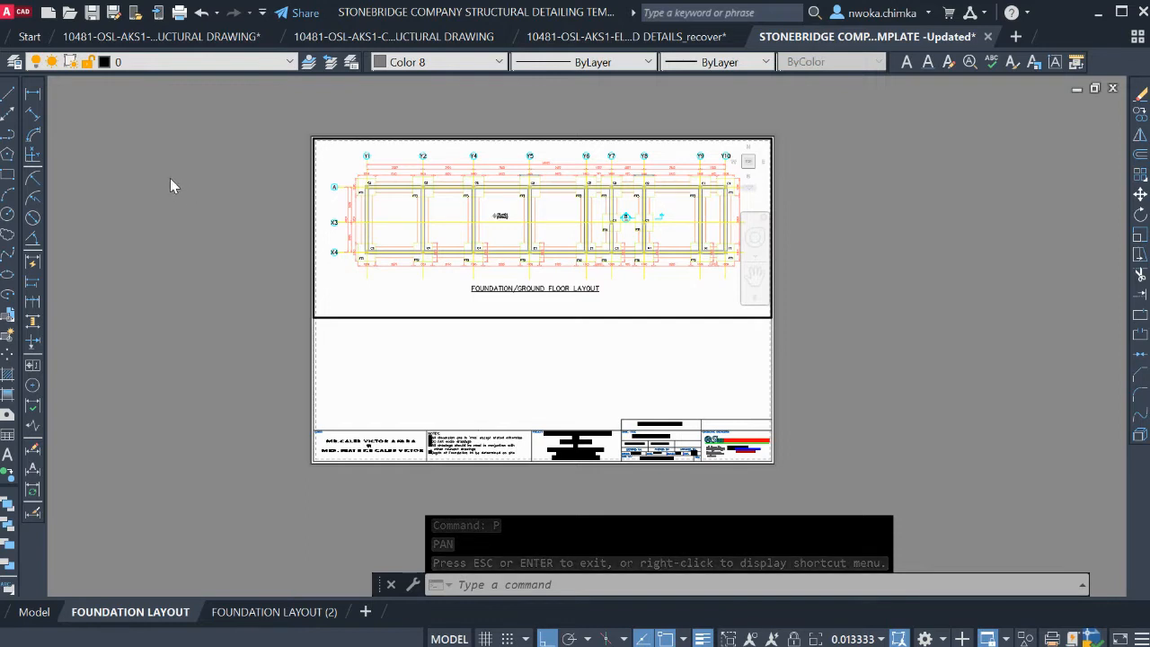
Return to paper space and stretch the viewport's lower edge slightly upward, keeping it just below the foundation layout's title
double_click(135, 183)
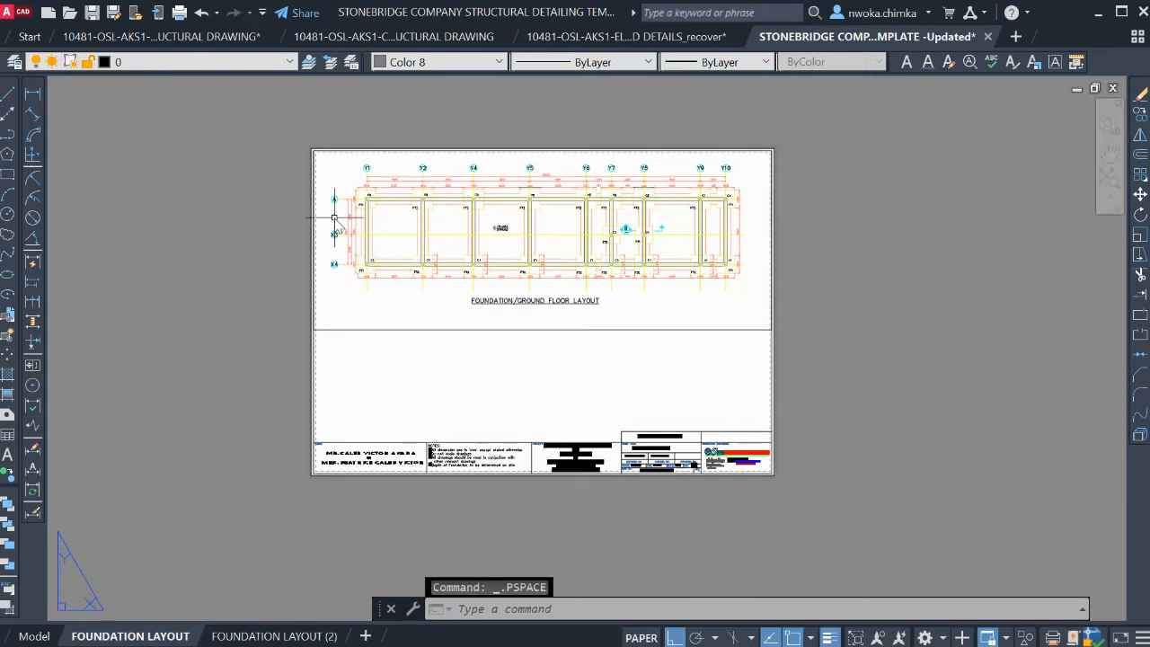
left_click(568, 331)
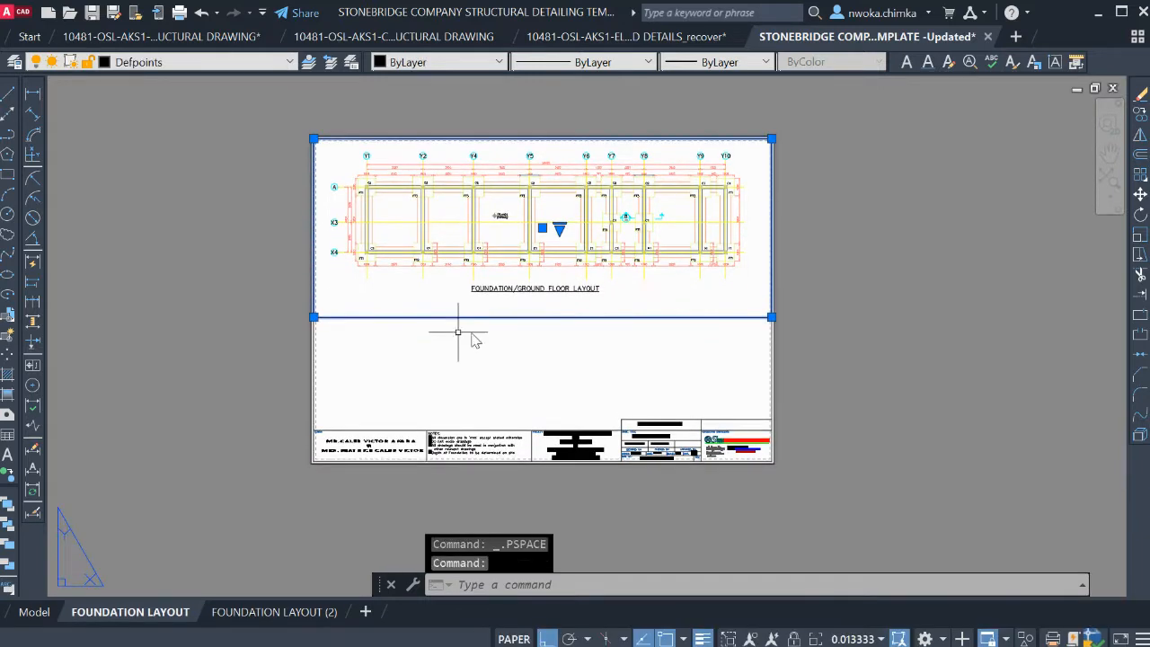
left_click(313, 316)
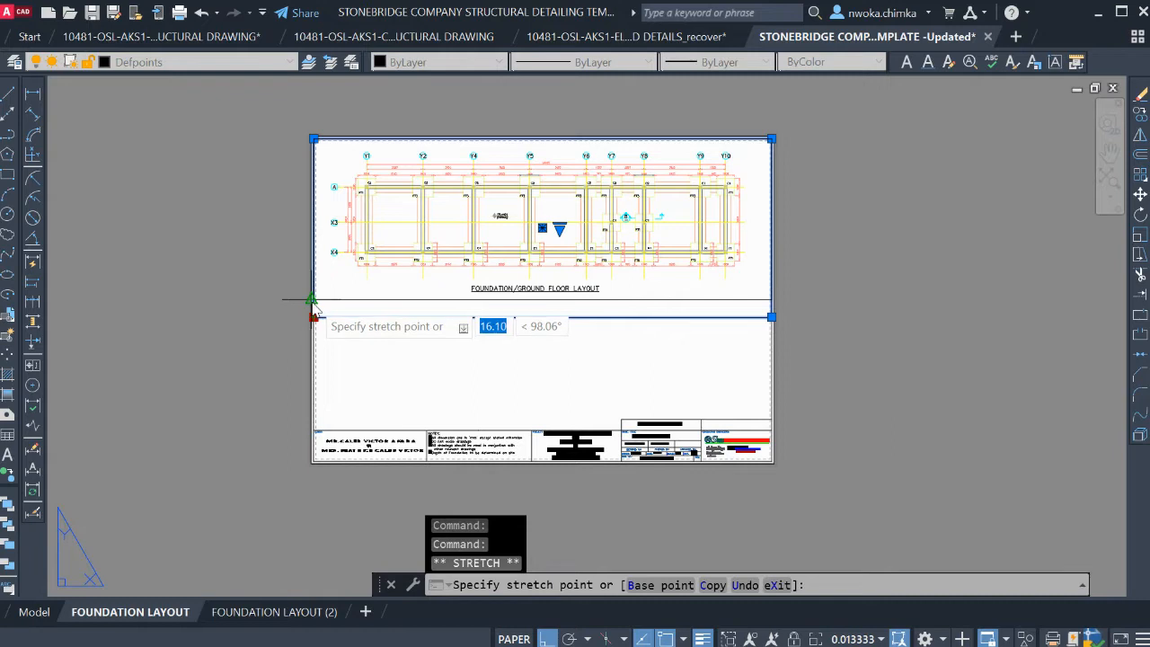
key("Escape")
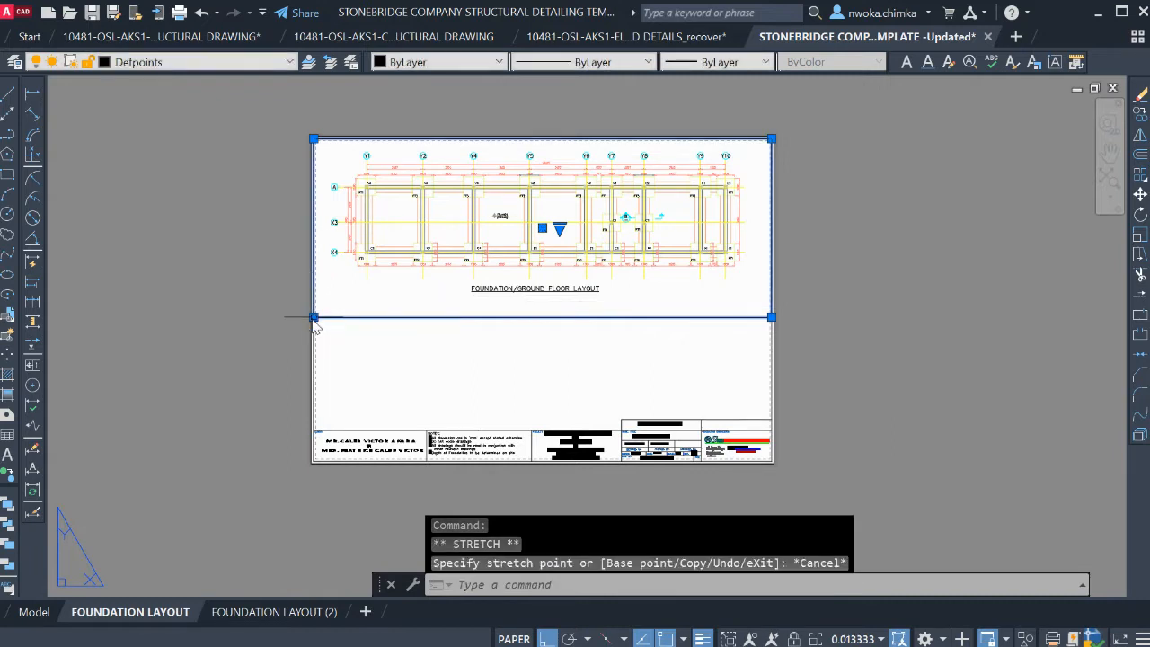
scroll(314, 320, "up", 4)
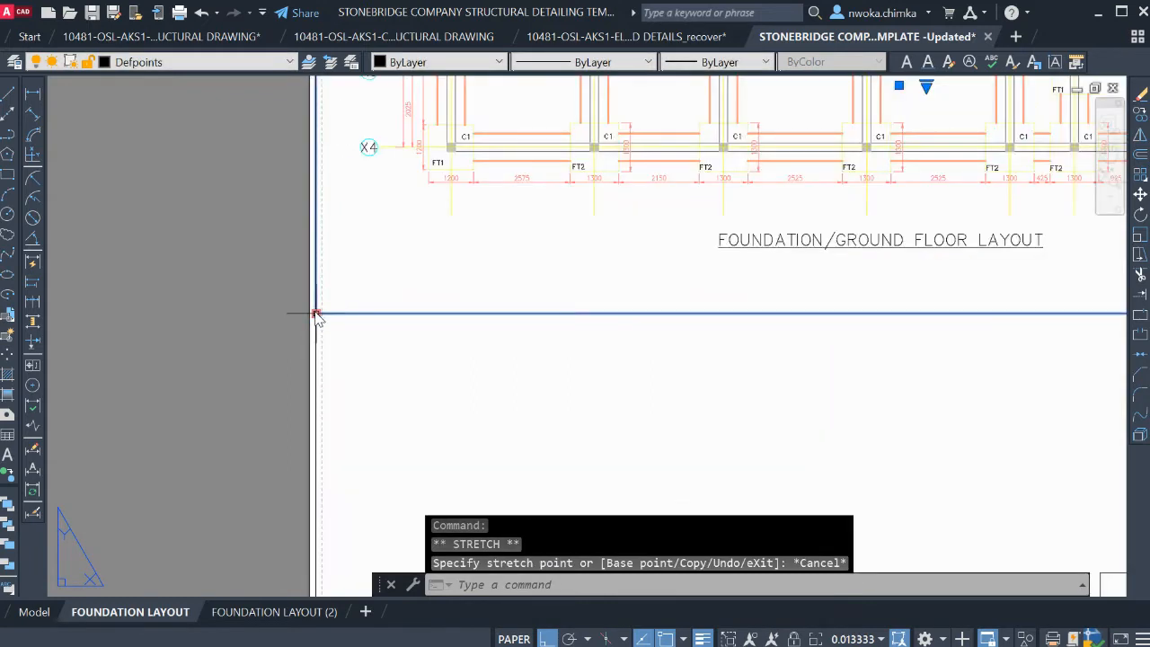
left_click(315, 313)
scroll(315, 314, "down", 4)
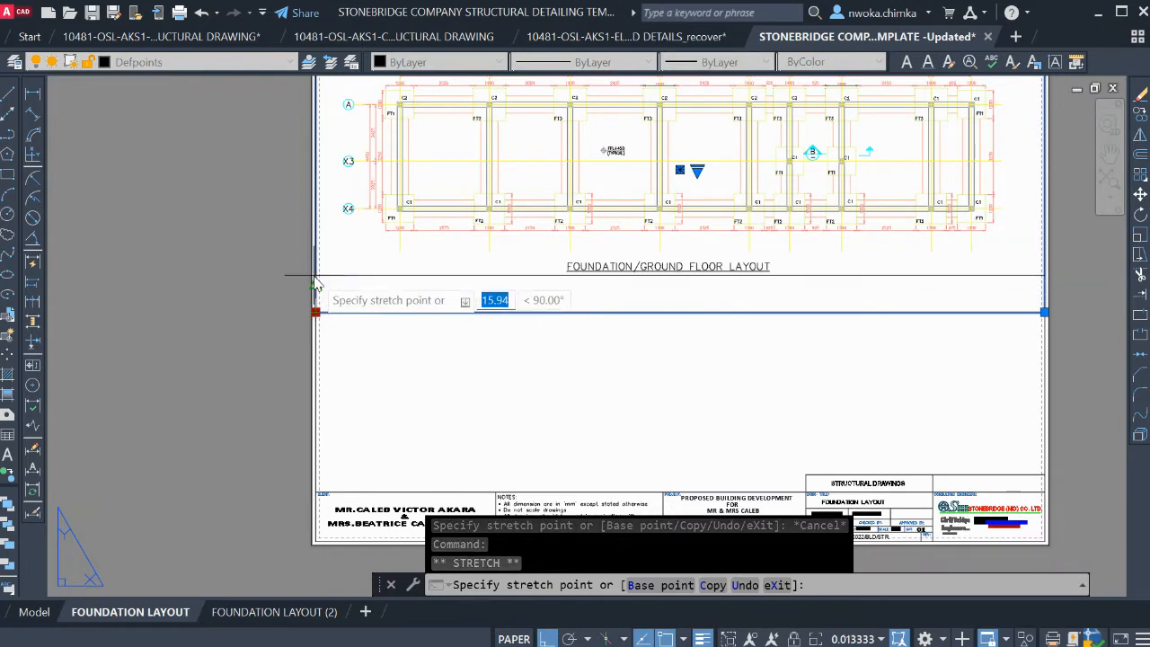
left_click(315, 291)
scroll(477, 358, "down", 2)
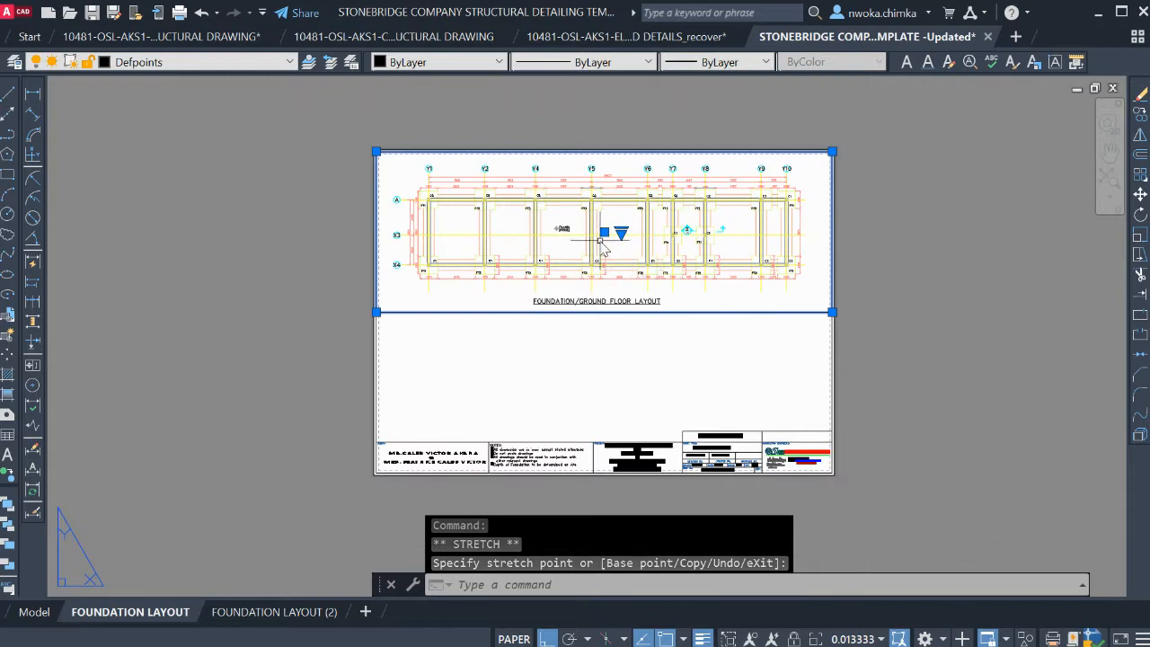
key("Escape")
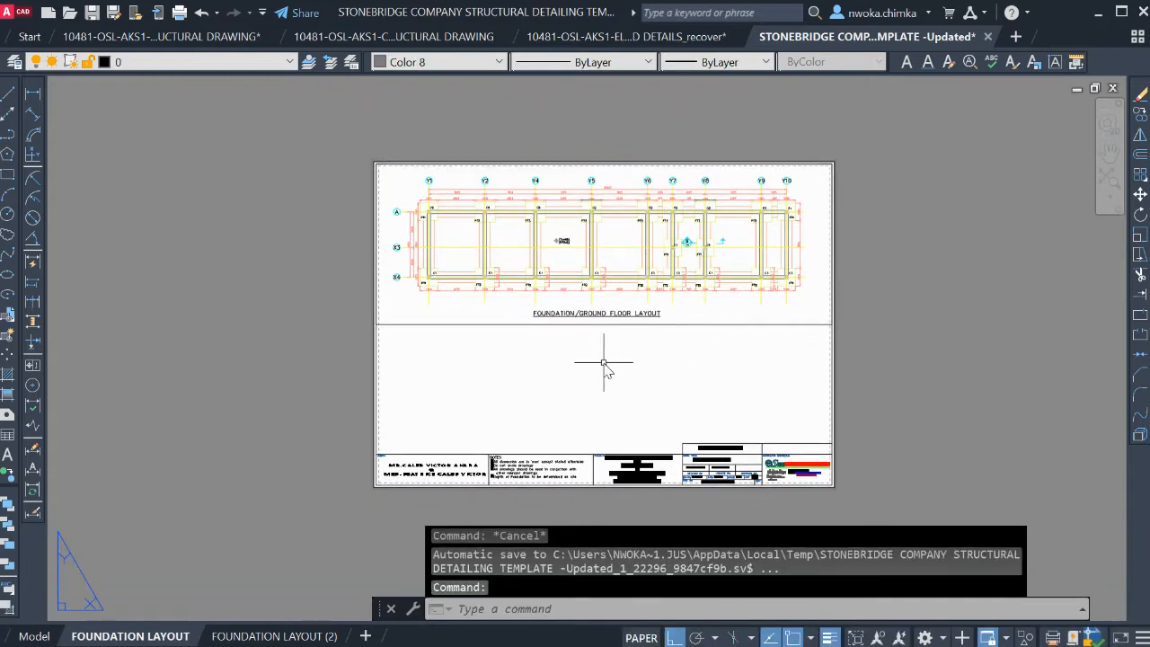
Examine the 1:25 footing detail Section B in model space, then return to the FOUNDATION LAYOUT sheet
left_click(41, 637)
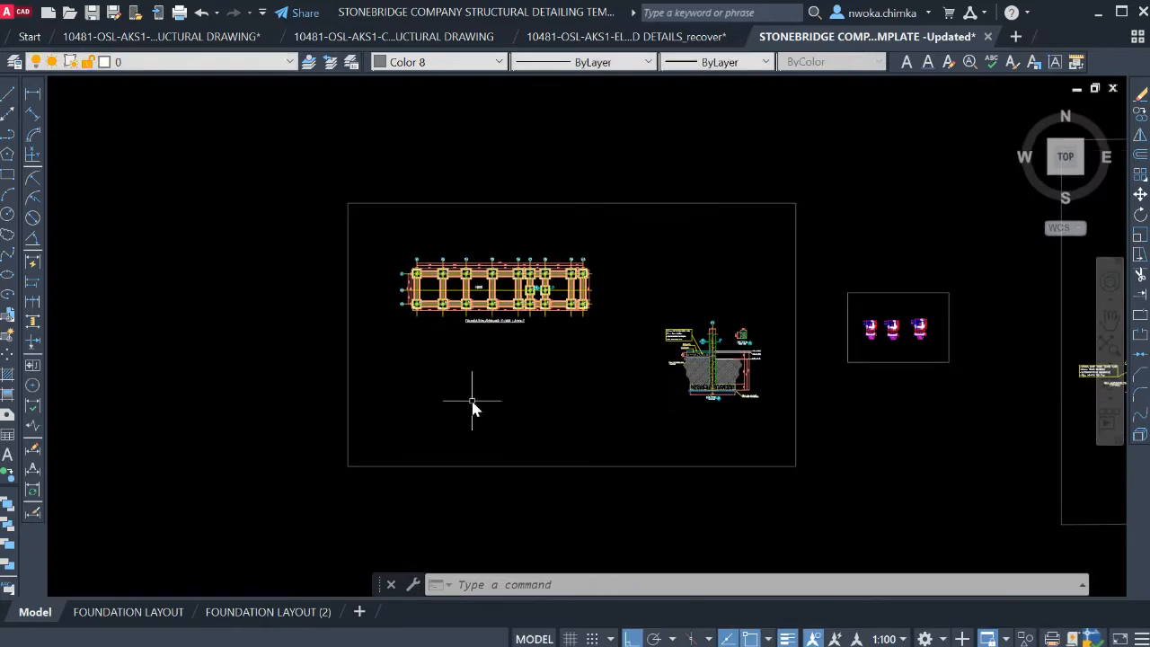
scroll(696, 423, "up", 3)
scroll(697, 423, "up", 2)
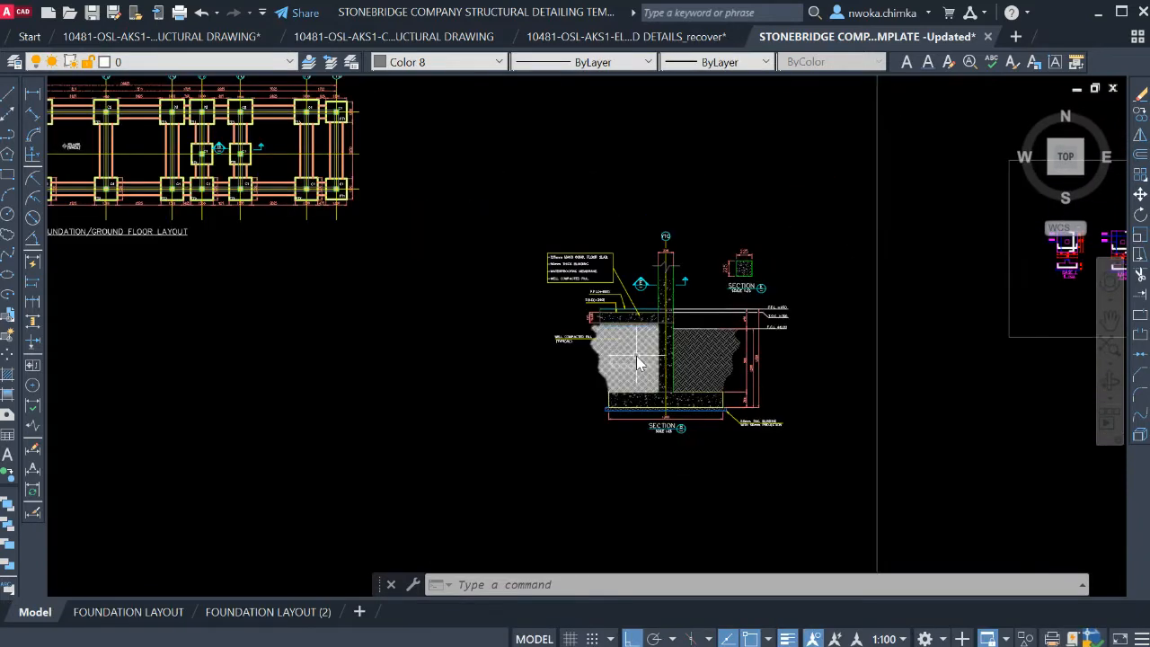
scroll(655, 398, "up", 3)
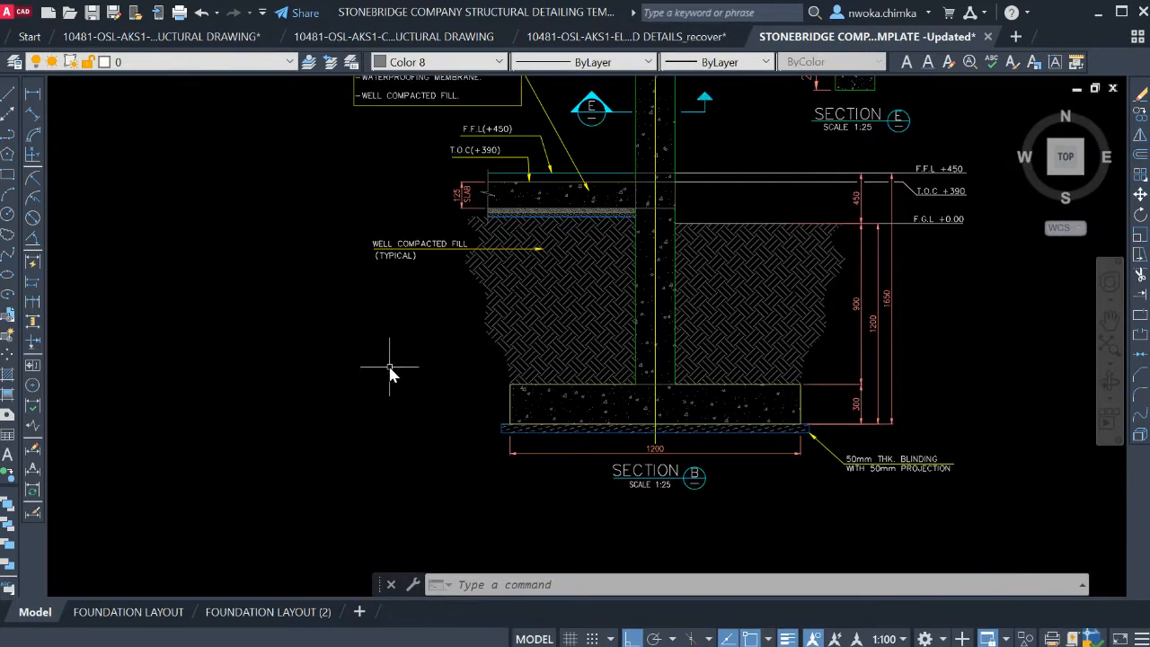
left_click(134, 611)
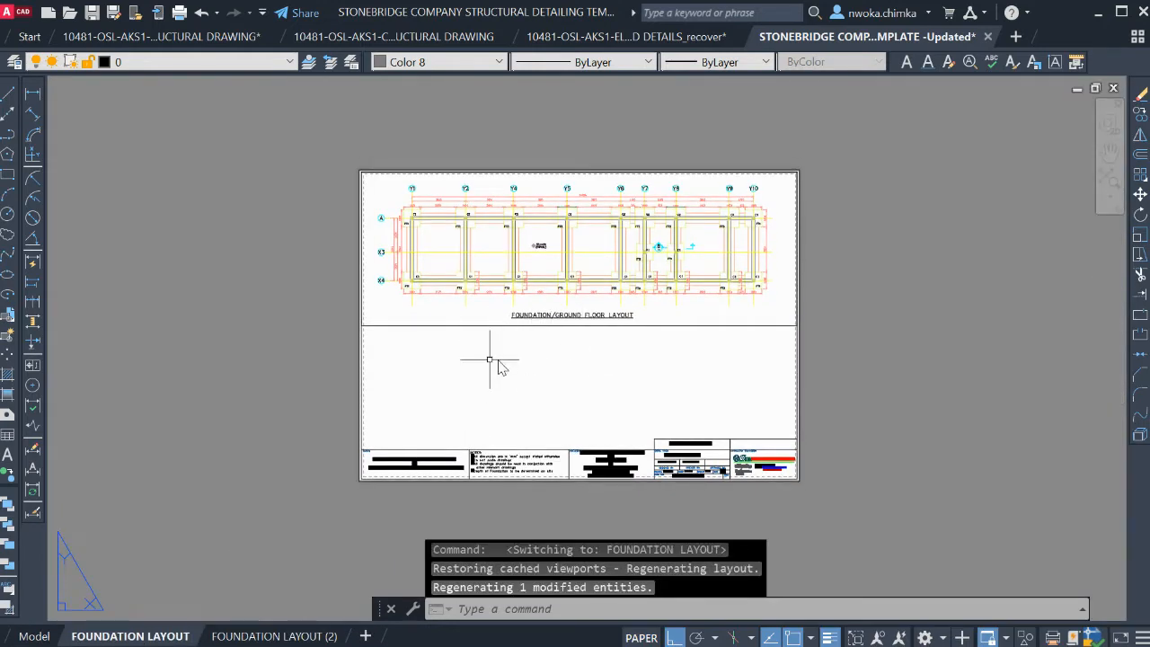
Copy the foundation layout viewport horizontally to the empty space left of the sheet
left_click(593, 329)
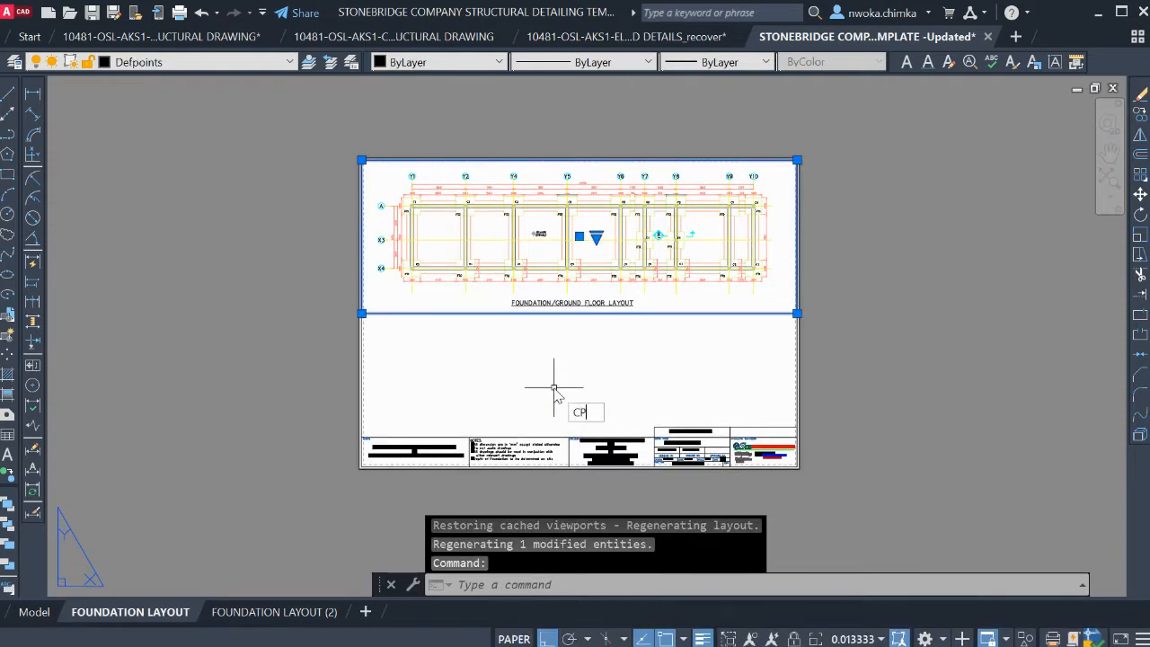
type("CP")
key("Return")
left_click(649, 314)
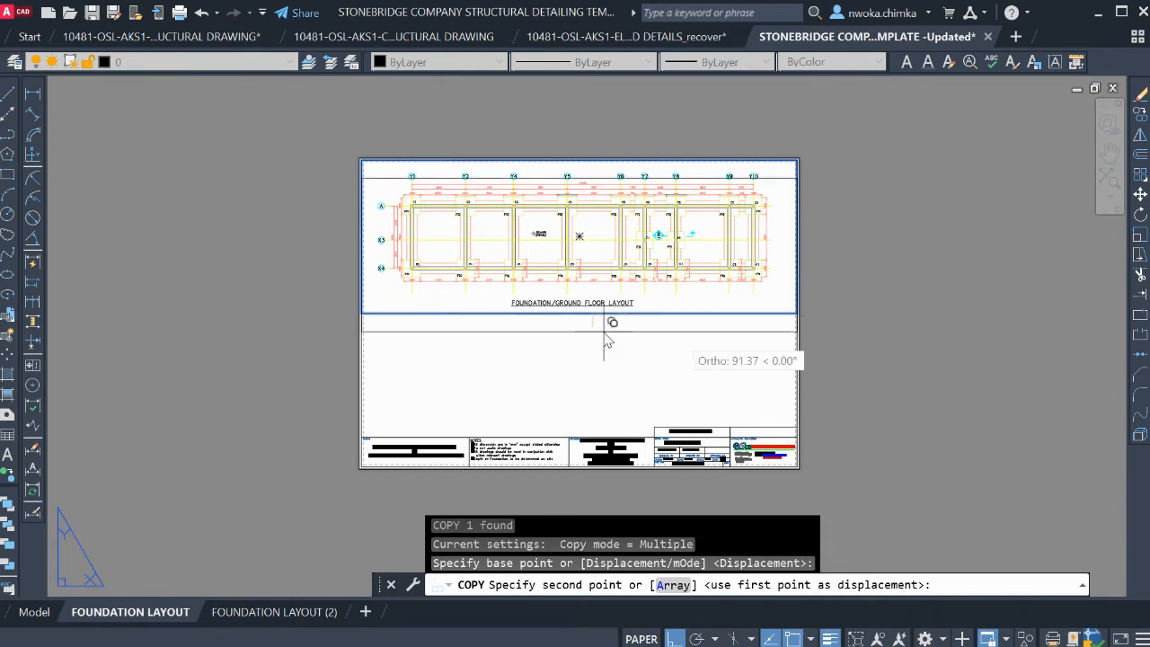
scroll(673, 314, "down", 2)
left_click(388, 324)
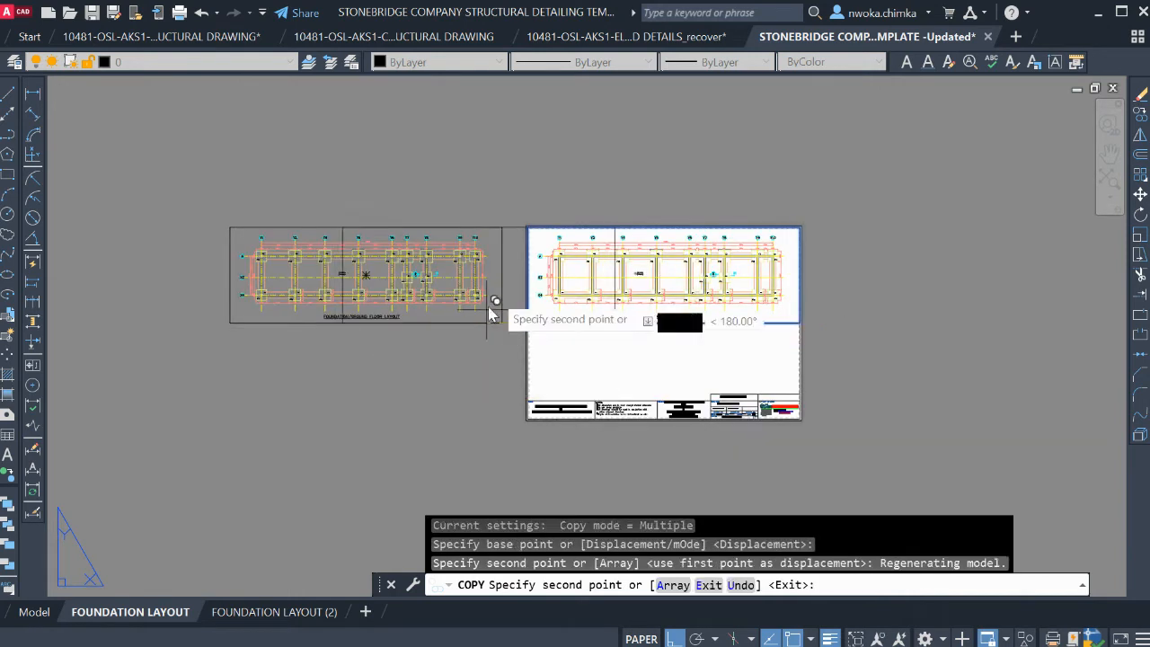
key("Escape")
Stretch the copied viewport's right edge inward so the viewport is a little under half its width
left_click(501, 272)
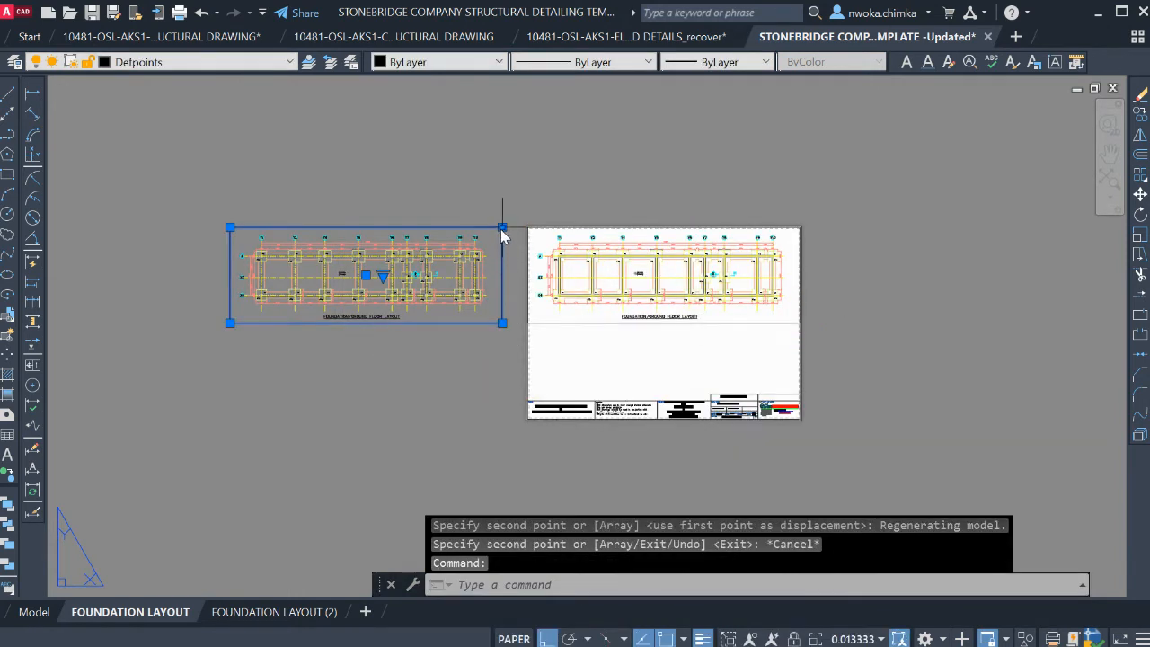
left_click(503, 228)
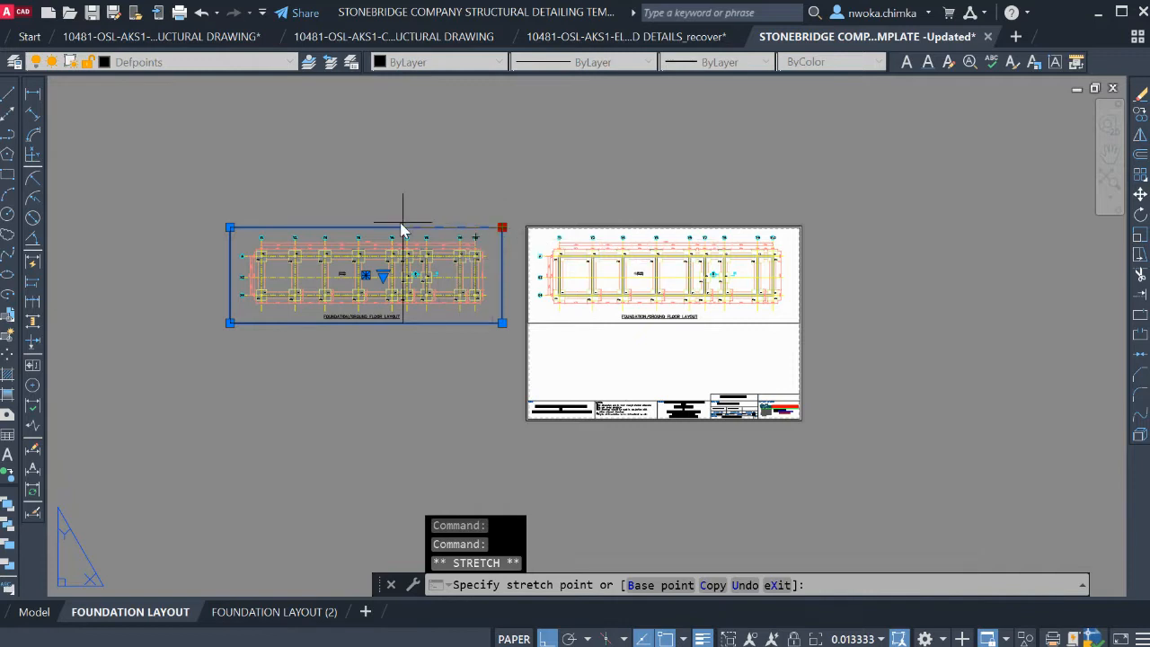
left_click(347, 232)
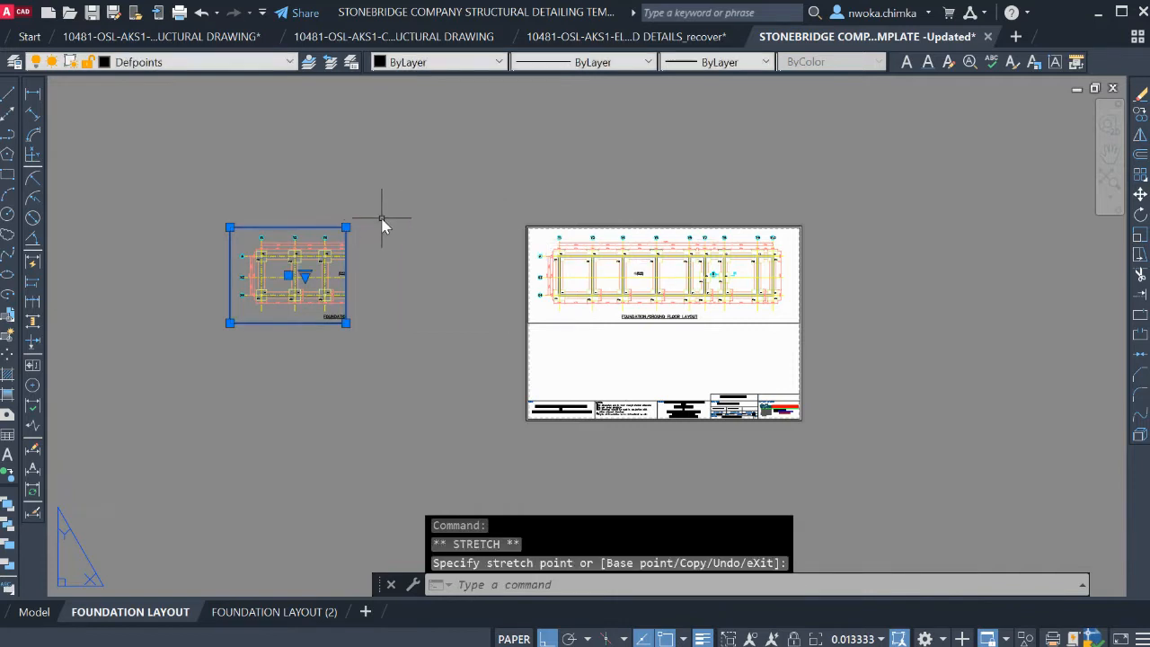
Move the copied viewport from beside the sheet into the empty area below the foundation layout's title
type("M")
key("Return")
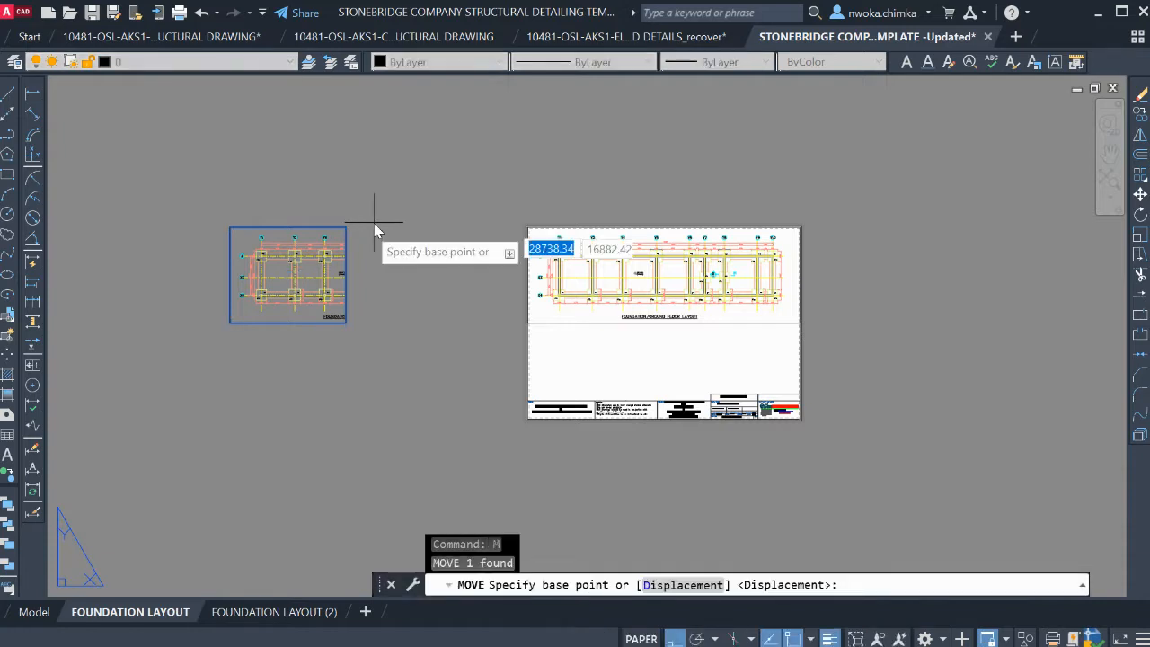
left_click(299, 273)
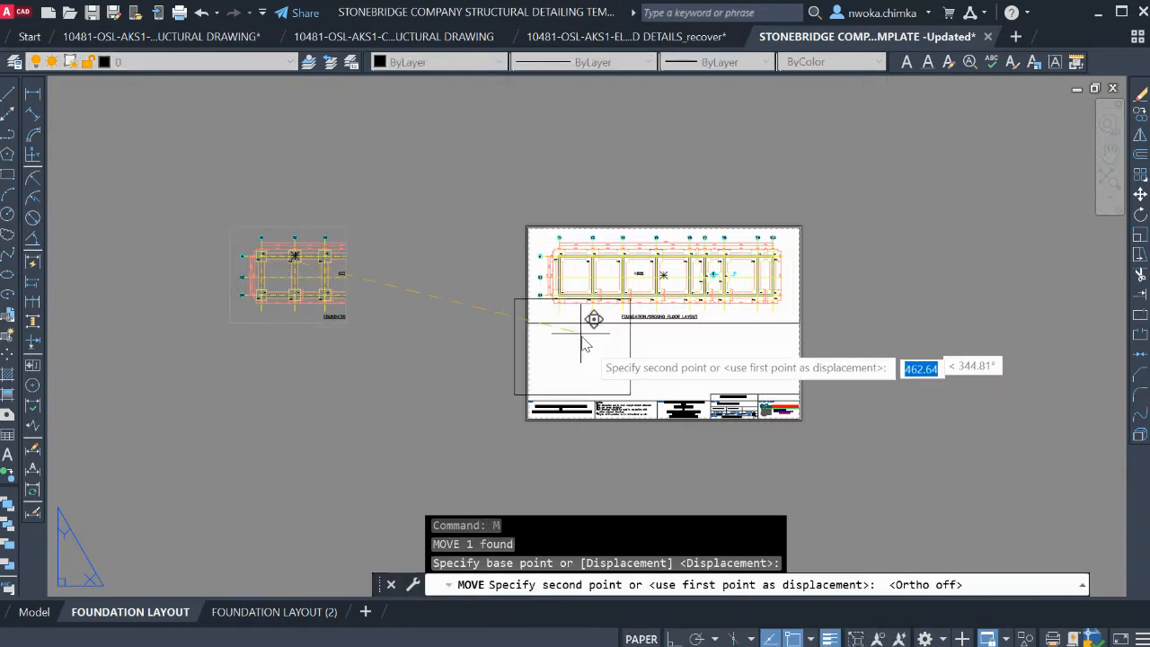
scroll(590, 327, "up", 4)
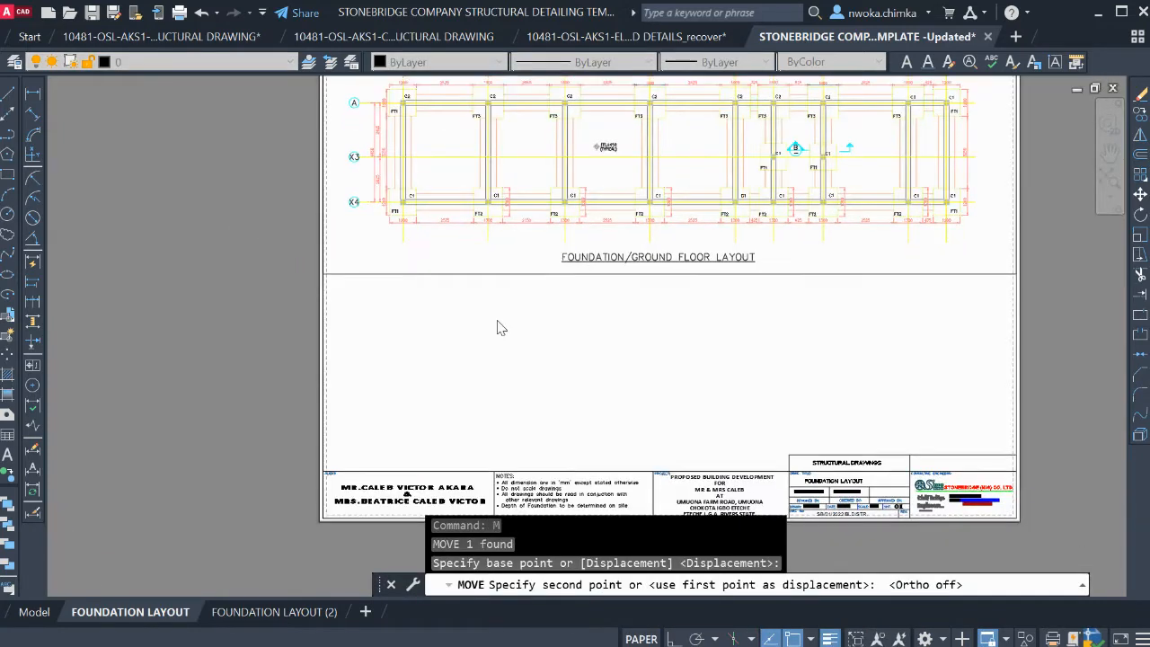
left_click(514, 378)
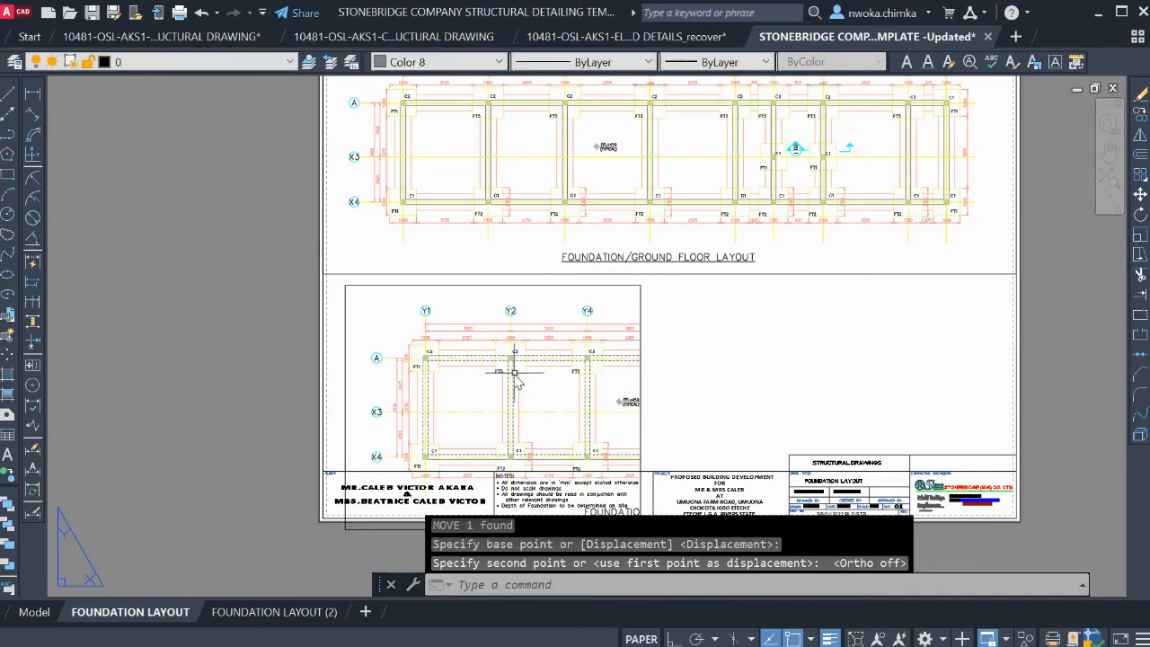
Move the copied viewport by its top edge so that it aligns with the foundation viewport's lower edge
left_click(641, 299)
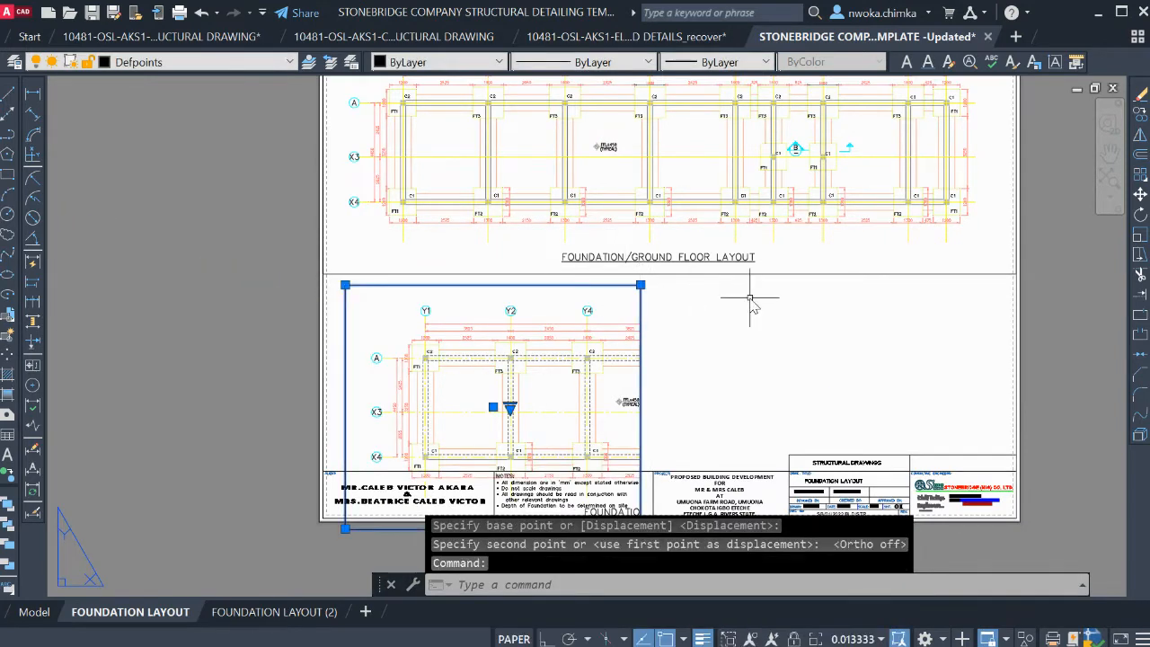
type("m")
key("Return")
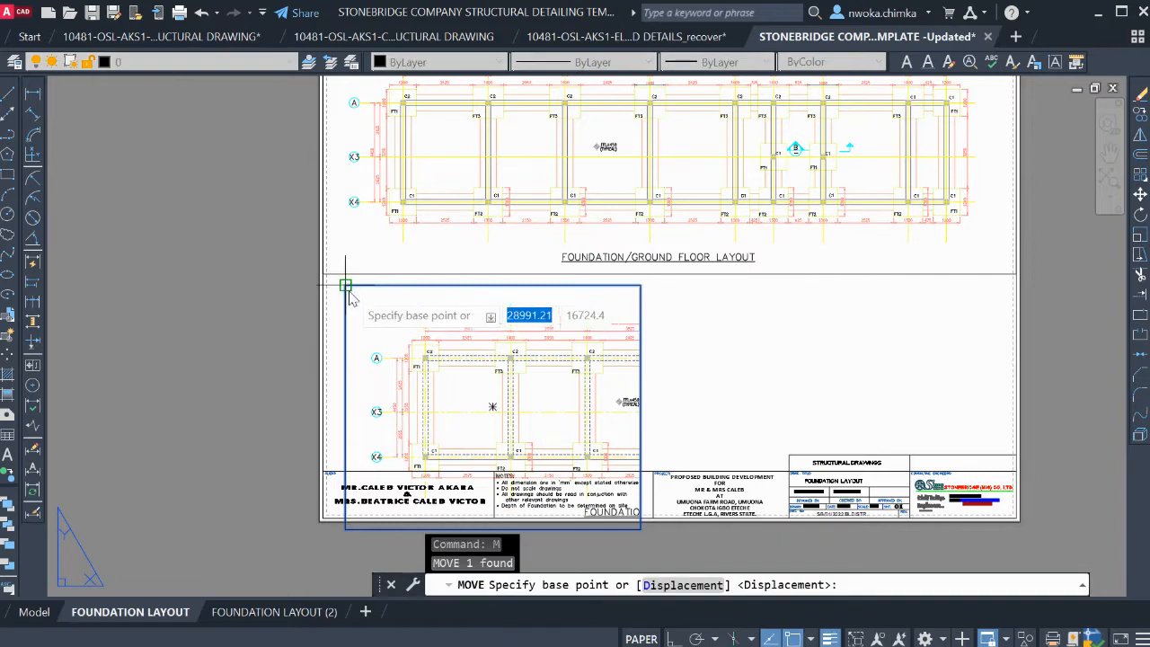
left_click(494, 279)
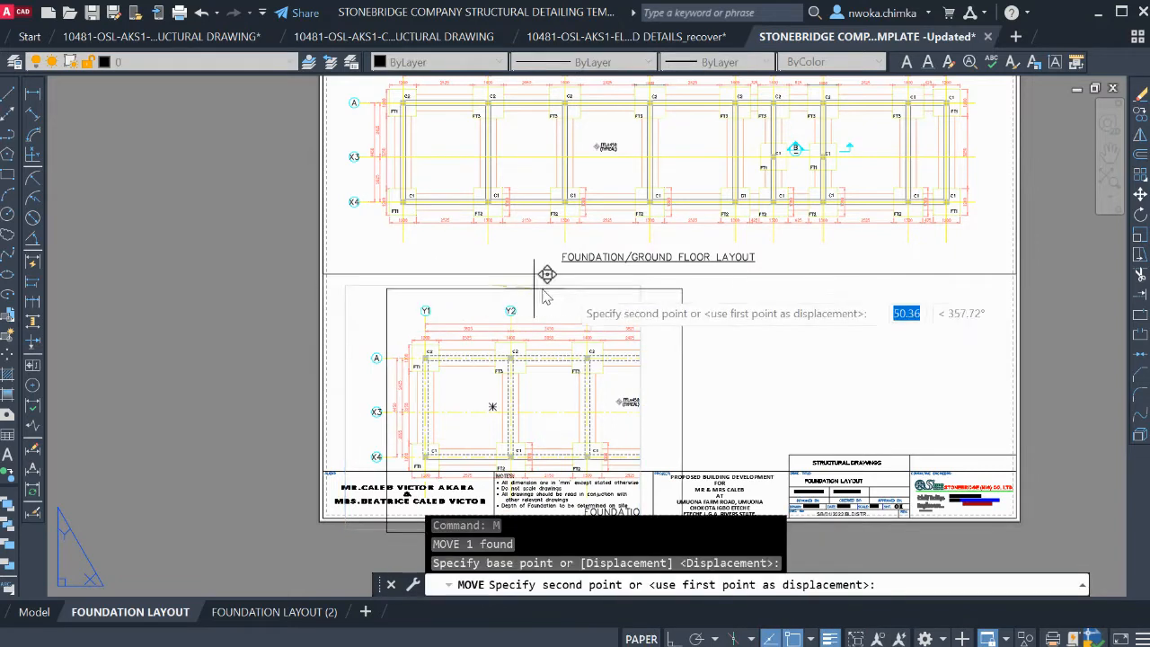
left_click(656, 274)
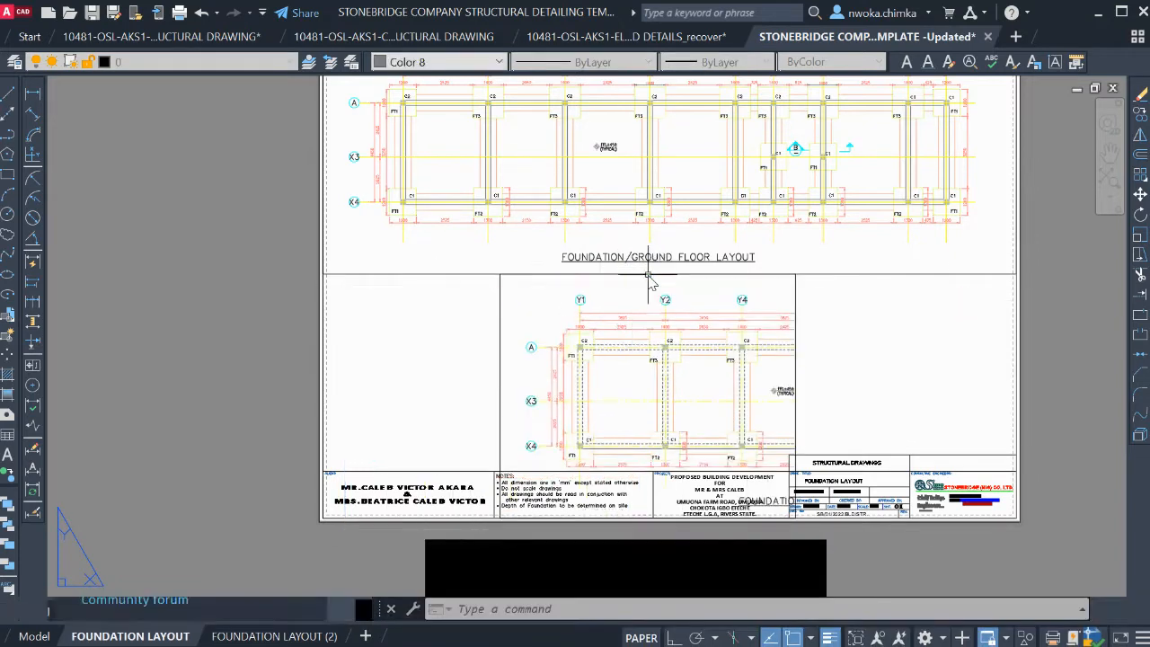
scroll(667, 254, "down", 3)
scroll(703, 396, "up", 2)
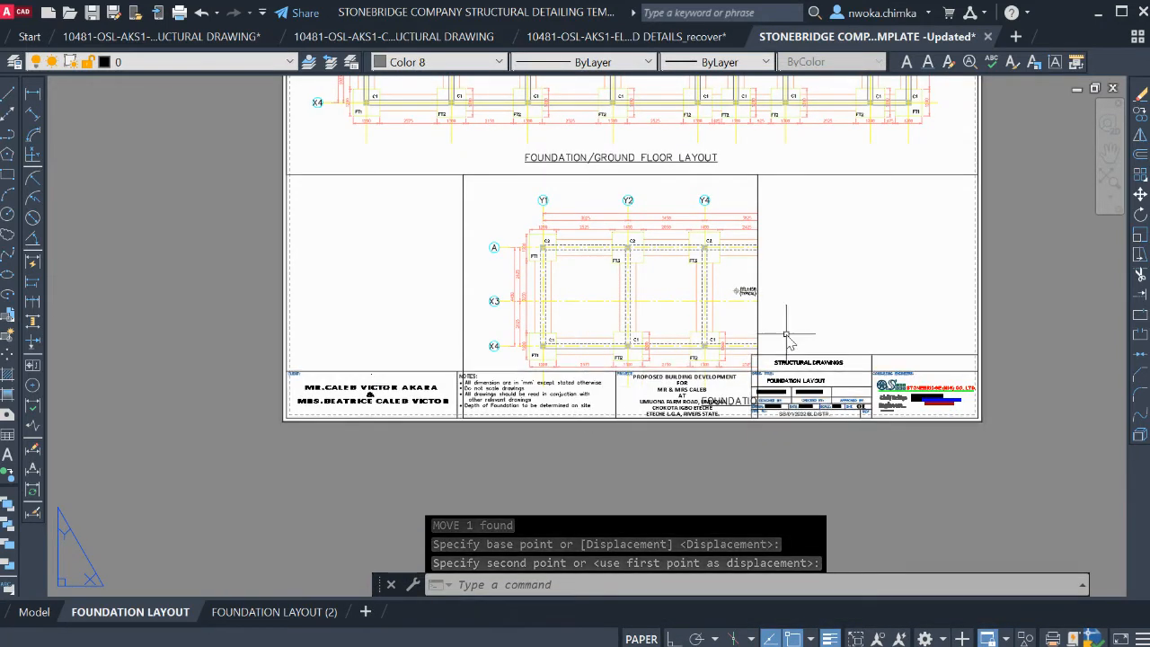
Stretch the copied viewport's bottom edge up to the top line of the title block's notes section
left_click(758, 316)
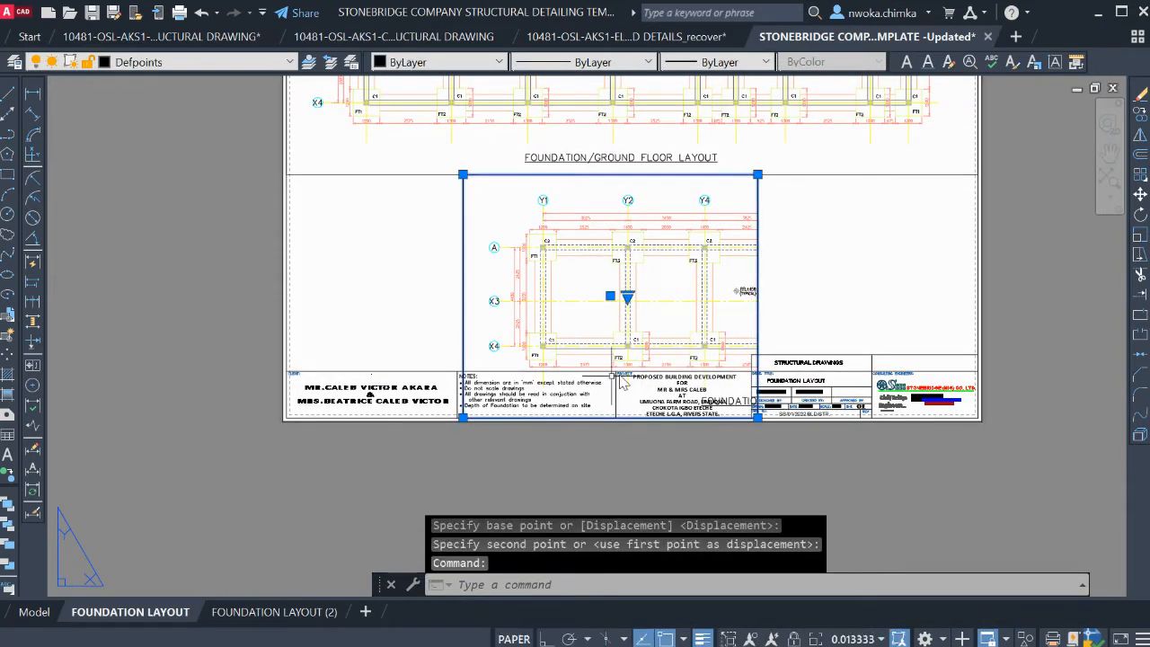
left_click(463, 418)
scroll(463, 382, "up", 2)
scroll(462, 383, "up", 2)
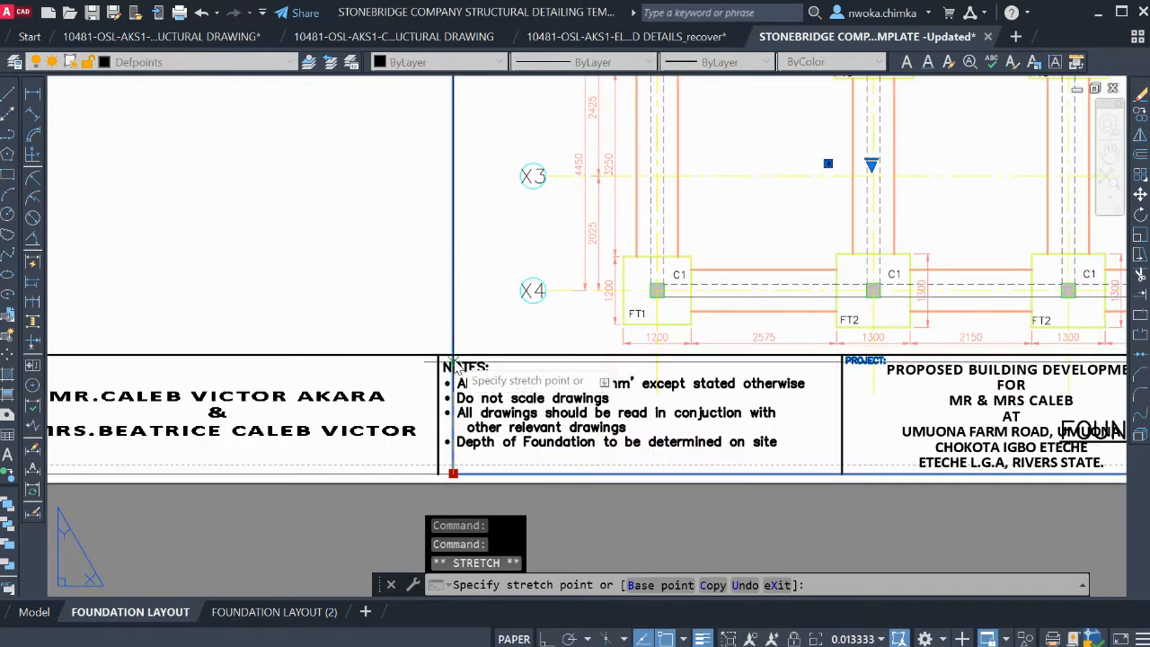
left_click(453, 355)
scroll(435, 333, "down", 4)
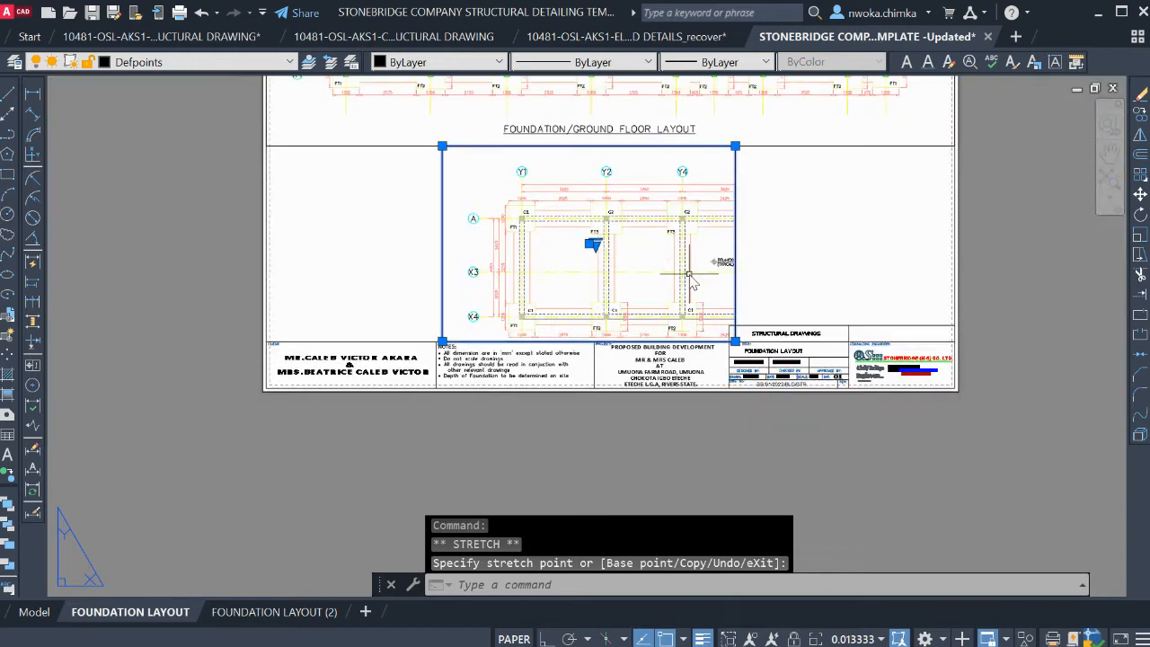
key("Escape")
Move the second viewport left along the foundation viewport's lower edge until it clears the drawing-title block
scroll(758, 333, "up", 4)
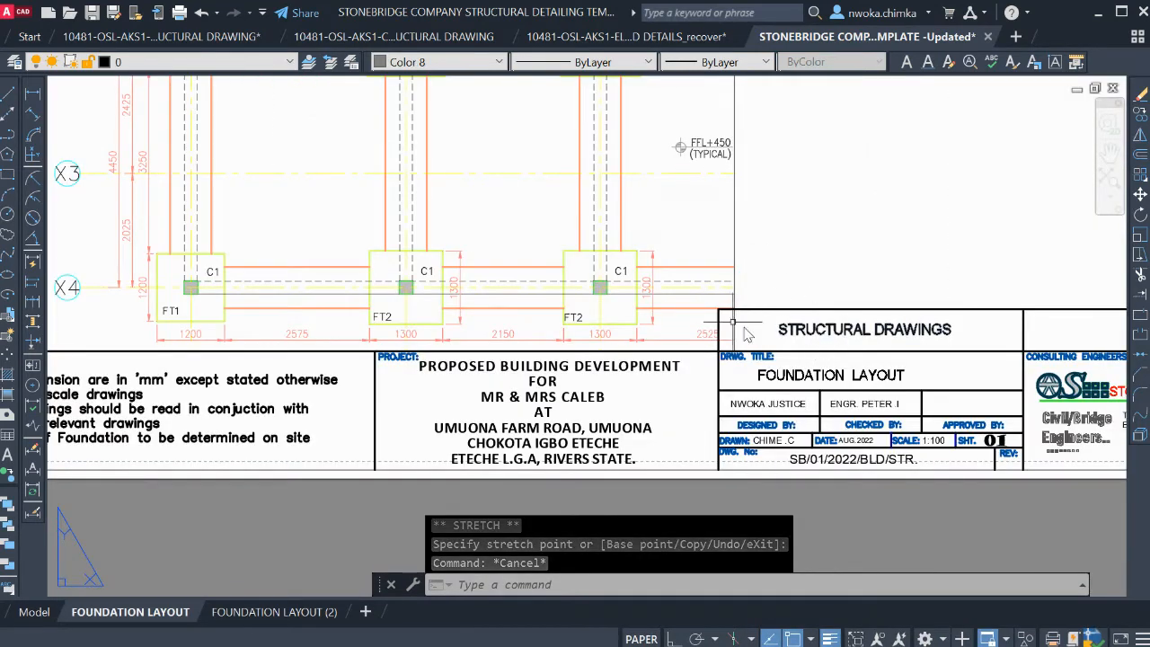
scroll(759, 332, "down", 2)
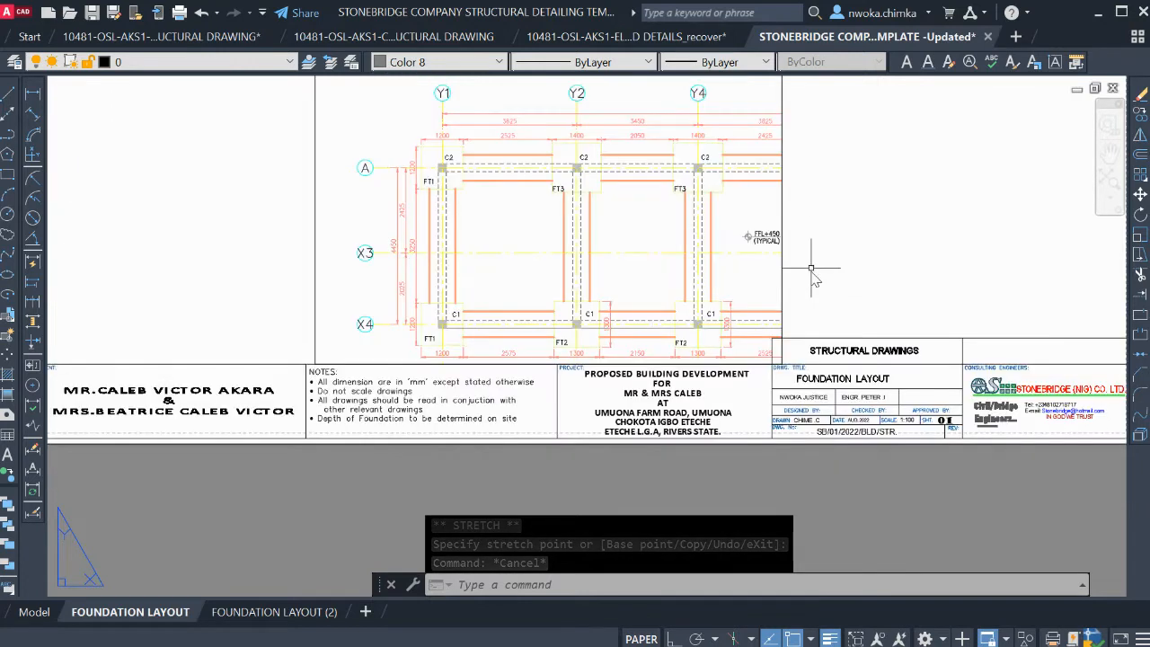
left_click(782, 214)
key("Return")
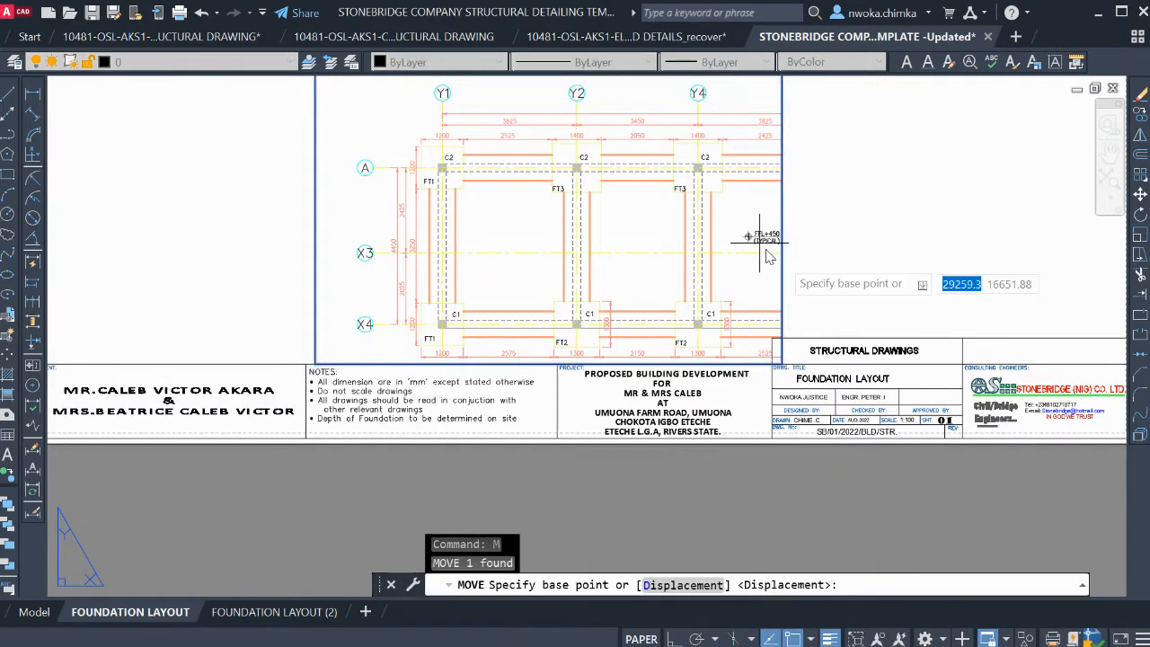
scroll(771, 261, "down", 4)
scroll(688, 229, "up", 2)
left_click(598, 183)
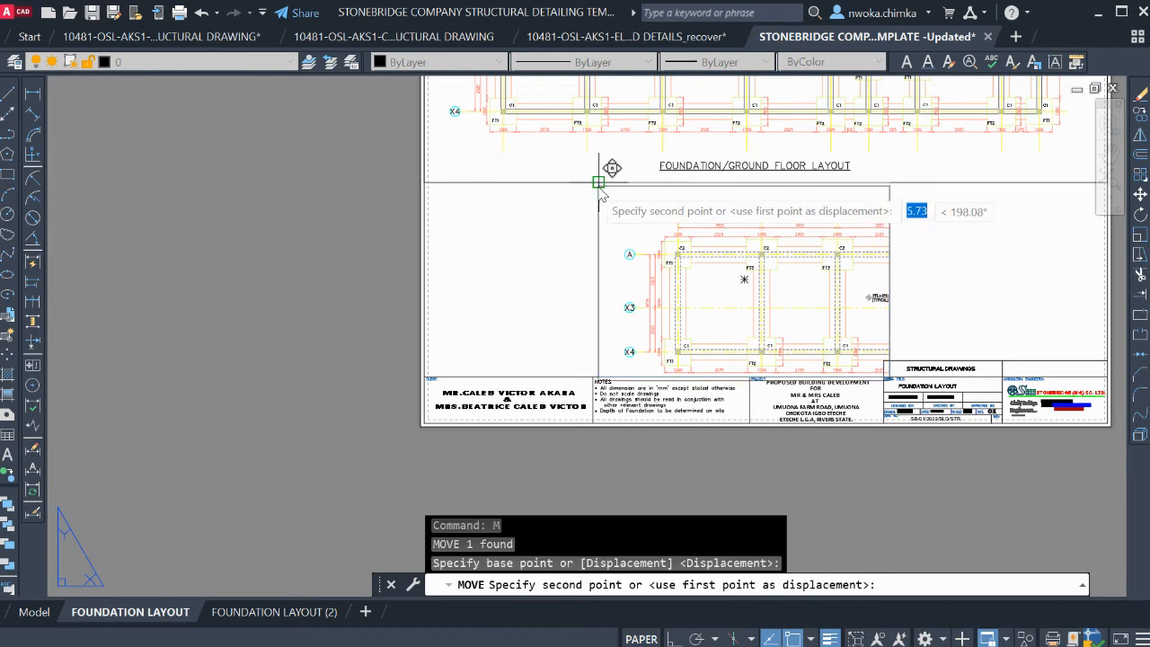
left_click(521, 184)
scroll(594, 347, "down", 3)
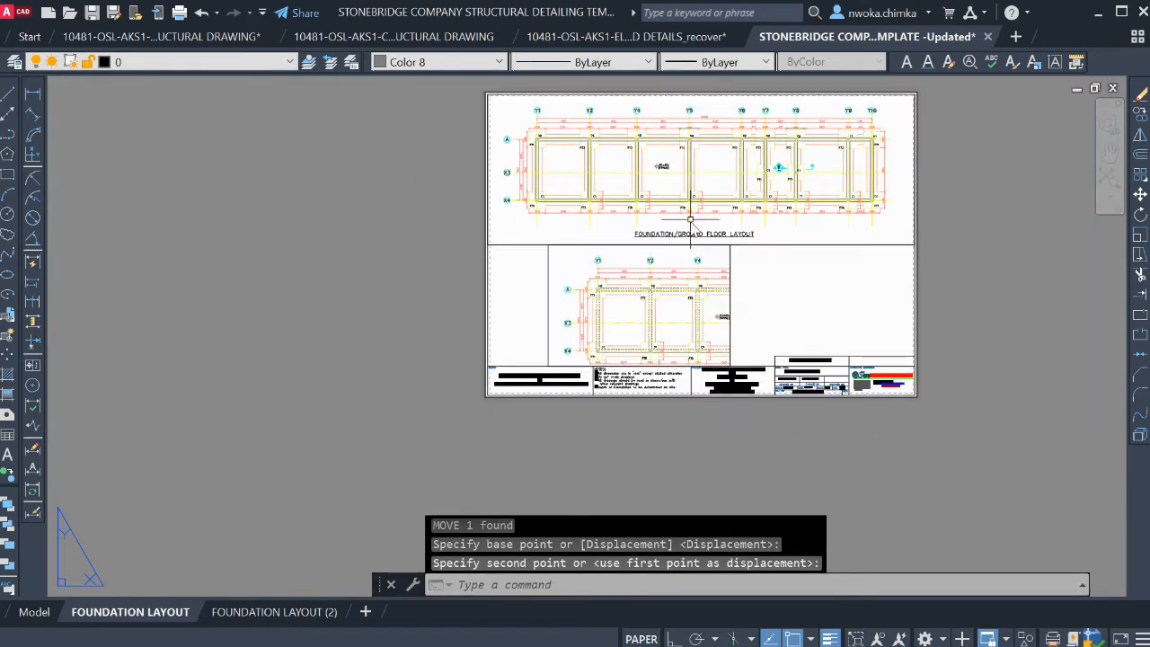
scroll(634, 281, "up", 3)
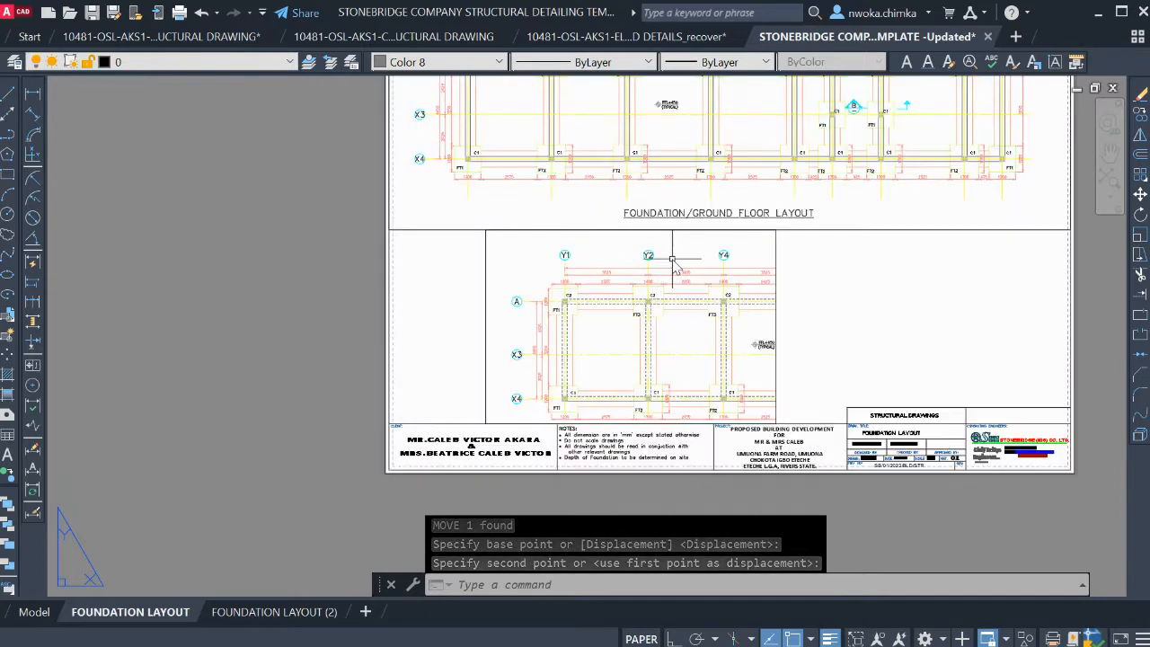
double_click(654, 280)
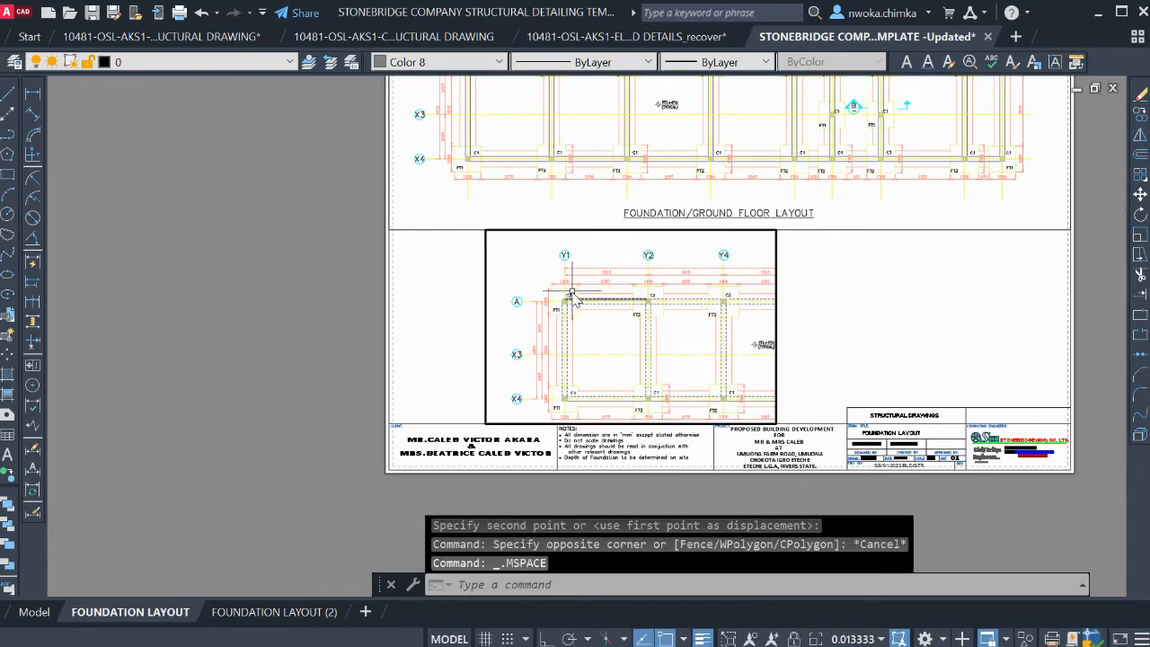
key("Escape")
key("Escape")
double_click(325, 261)
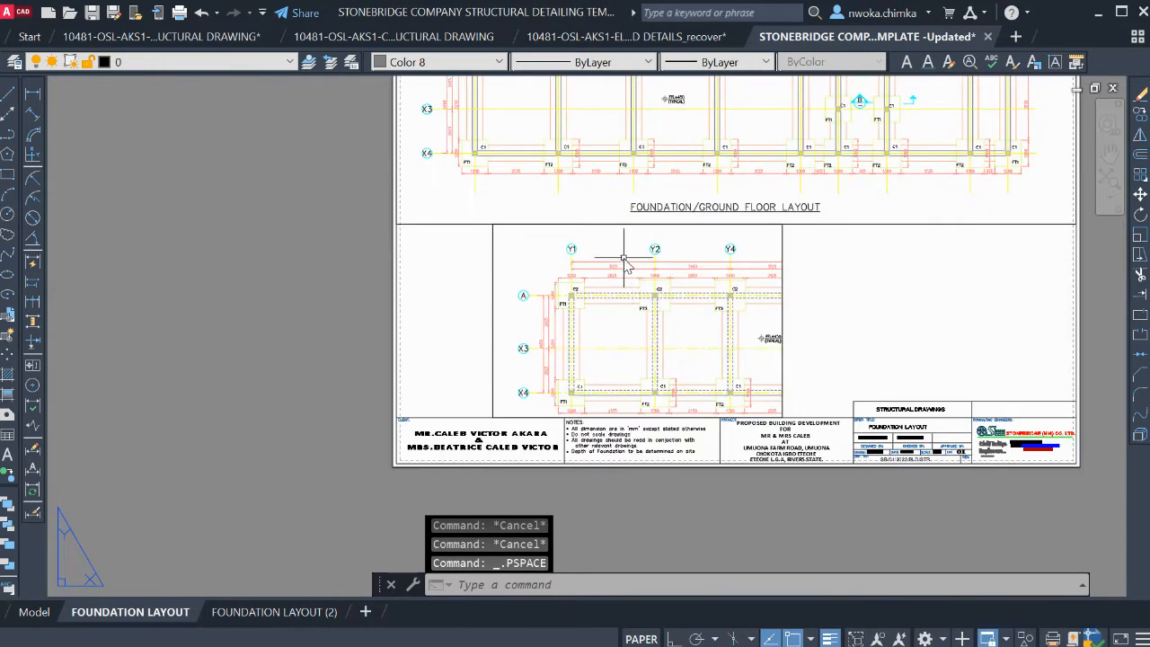
Activate the second viewport and bring the footing Section B detail into view, filling most of the frame
double_click(624, 261)
scroll(569, 301, "down", 10)
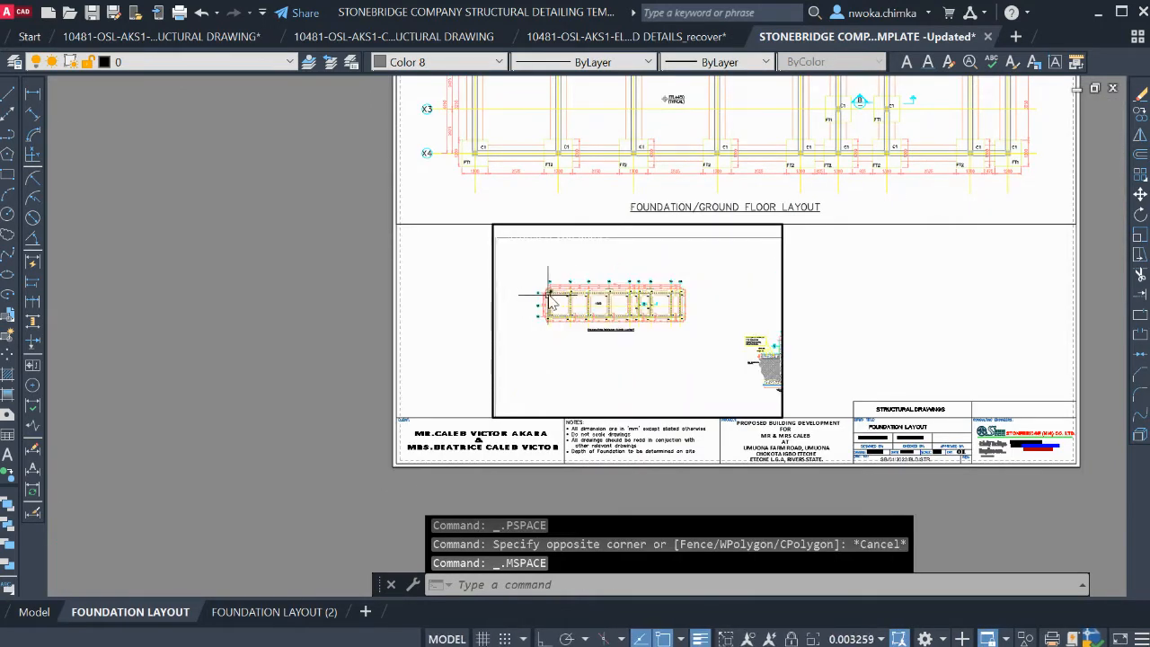
scroll(643, 326, "up", 4)
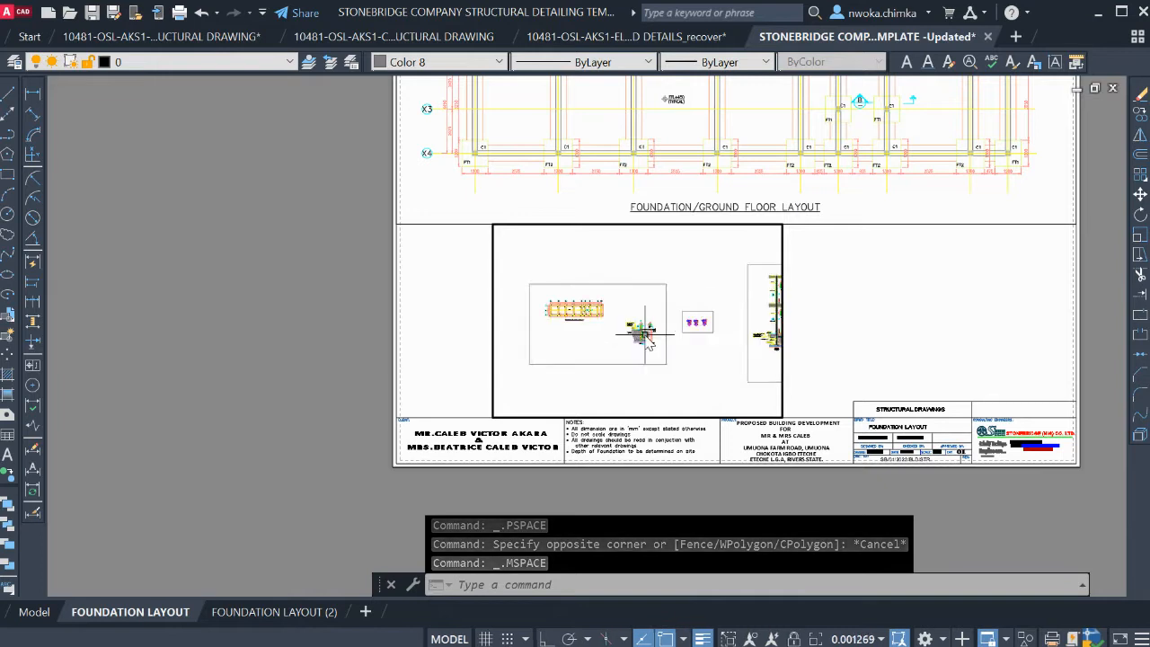
scroll(646, 339, "up", 2)
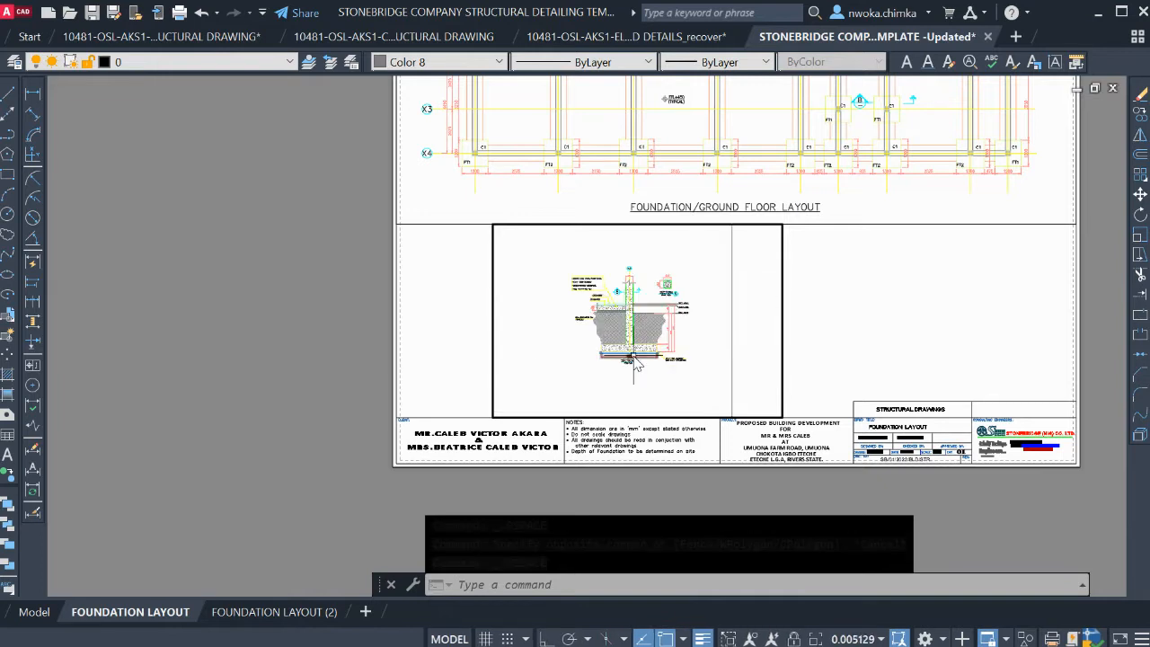
scroll(670, 339, "down", 4)
scroll(651, 340, "down", 2)
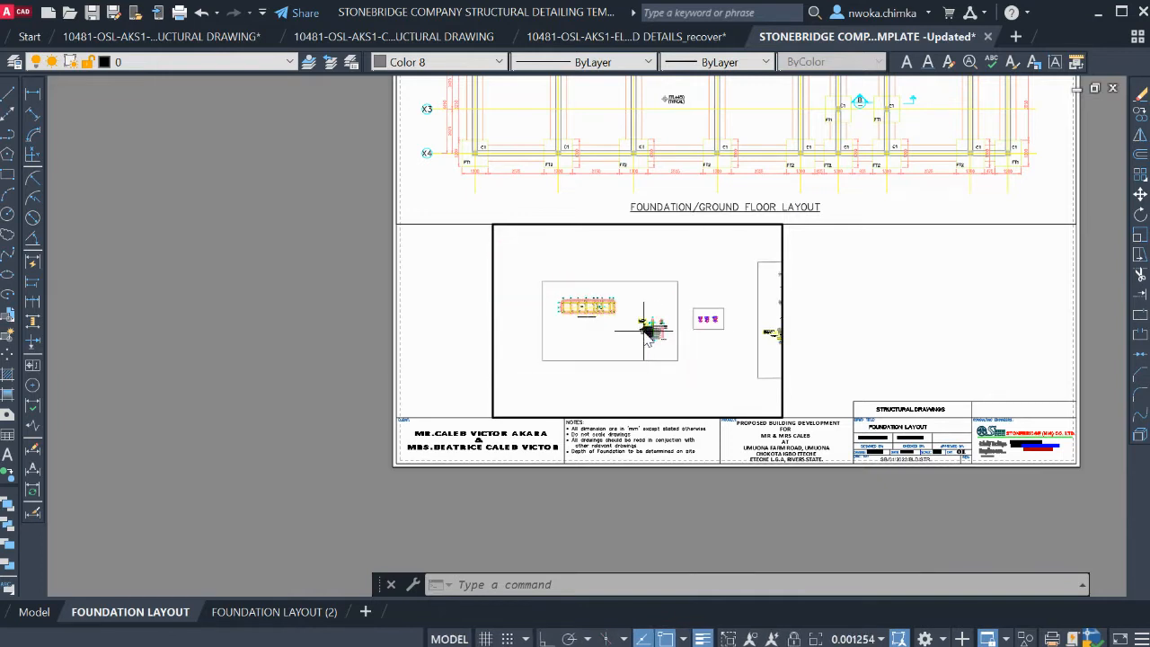
scroll(652, 337, "up", 3)
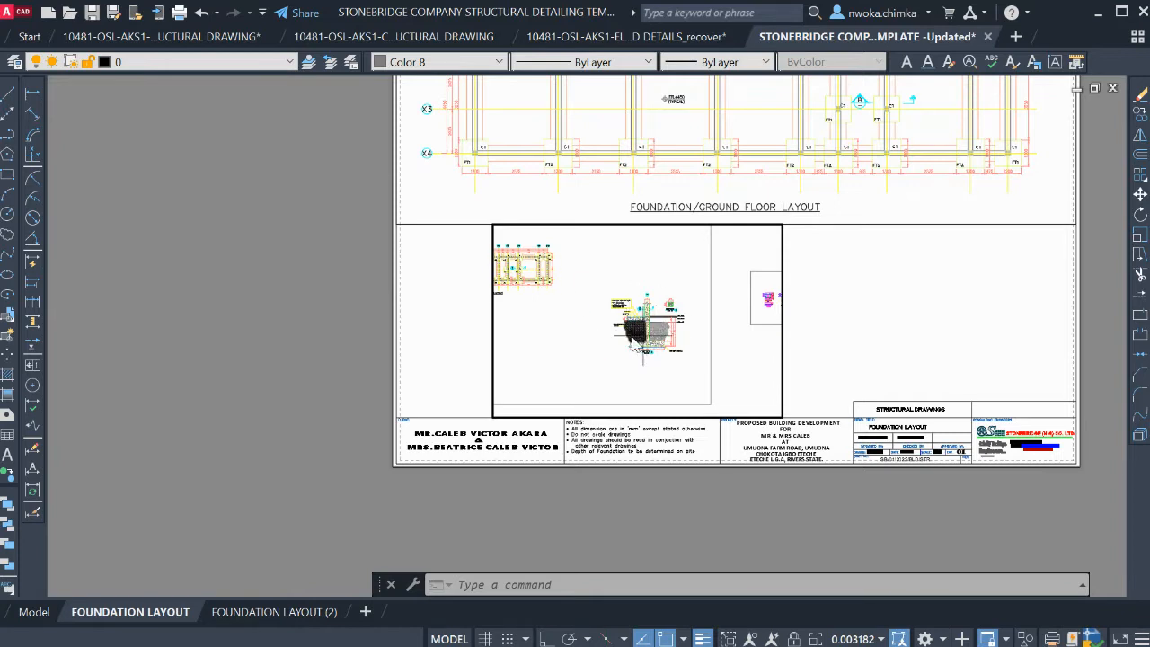
scroll(634, 342, "up", 3)
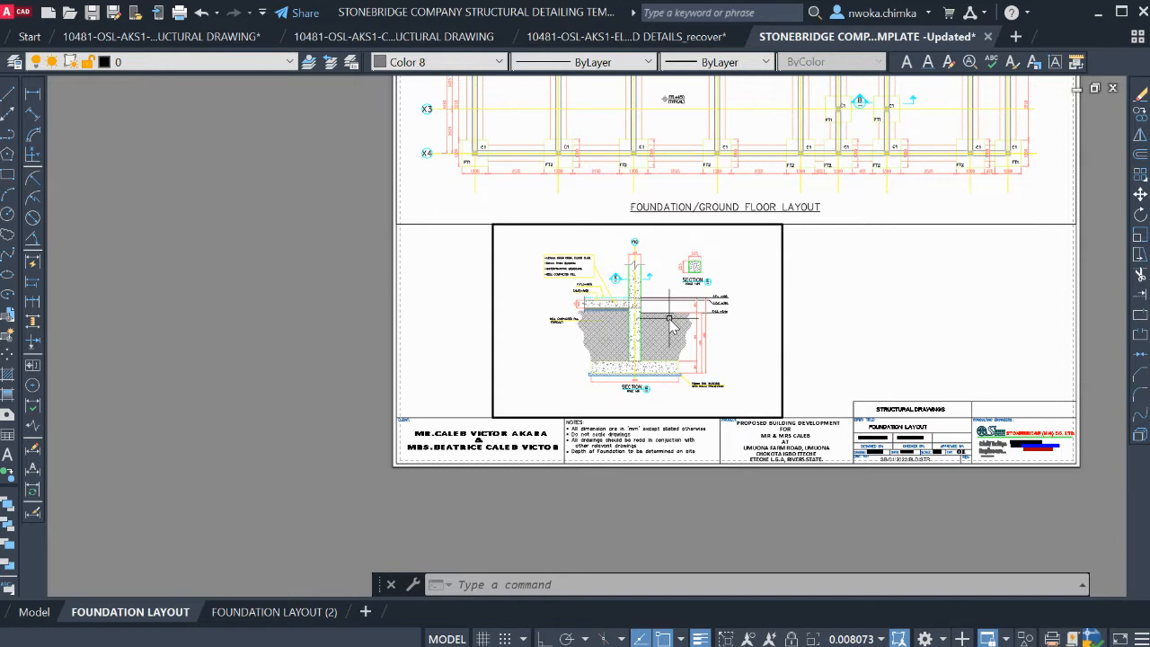
Try a Zoom scale factor of 1/75XP for the section detail in the second viewport
key("Return")
type("1")
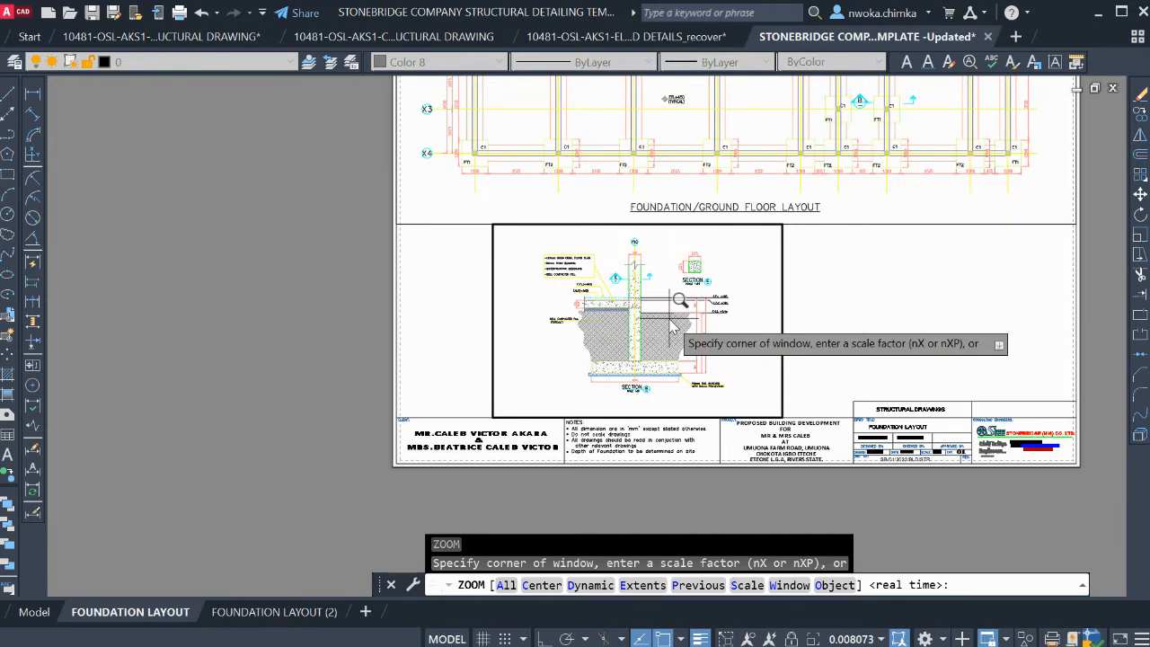
type("1/75XP")
key("Return")
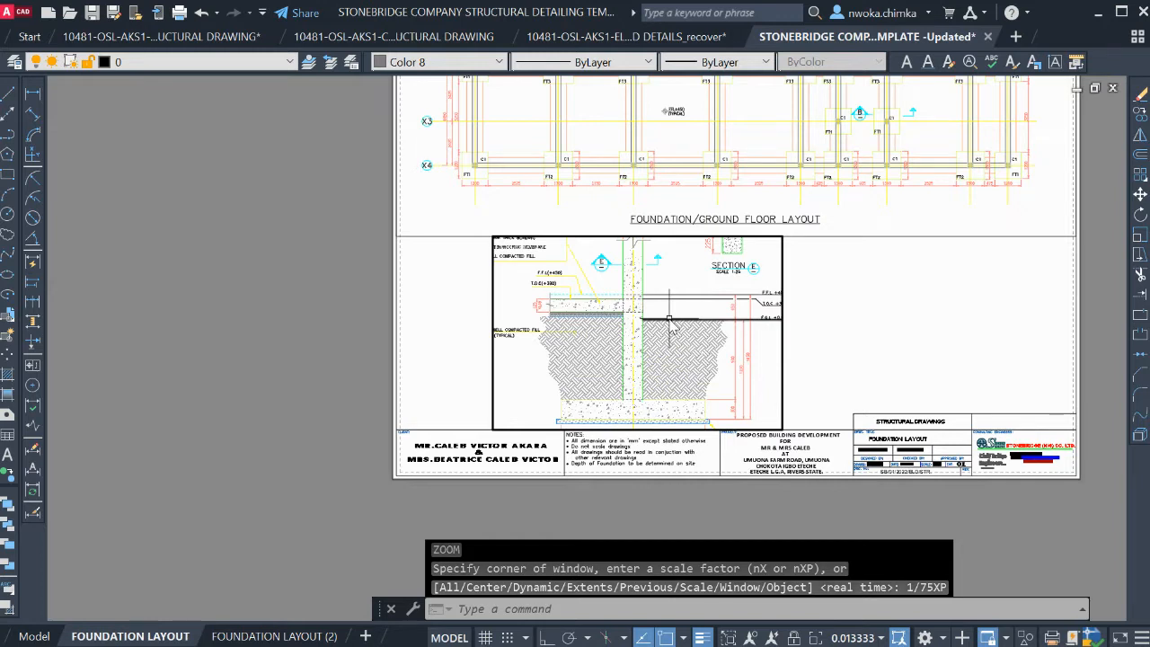
Set the section detail viewport's scale to 1/100XP with the Zoom command
key("Return")
type("1/100XP")
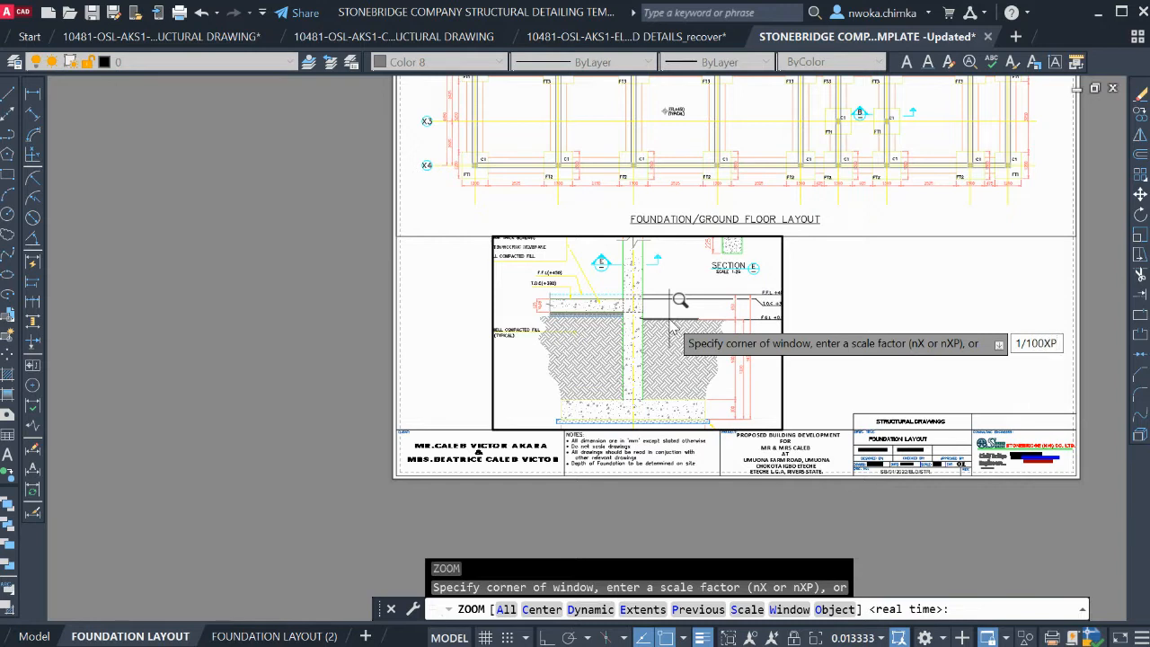
key("Return")
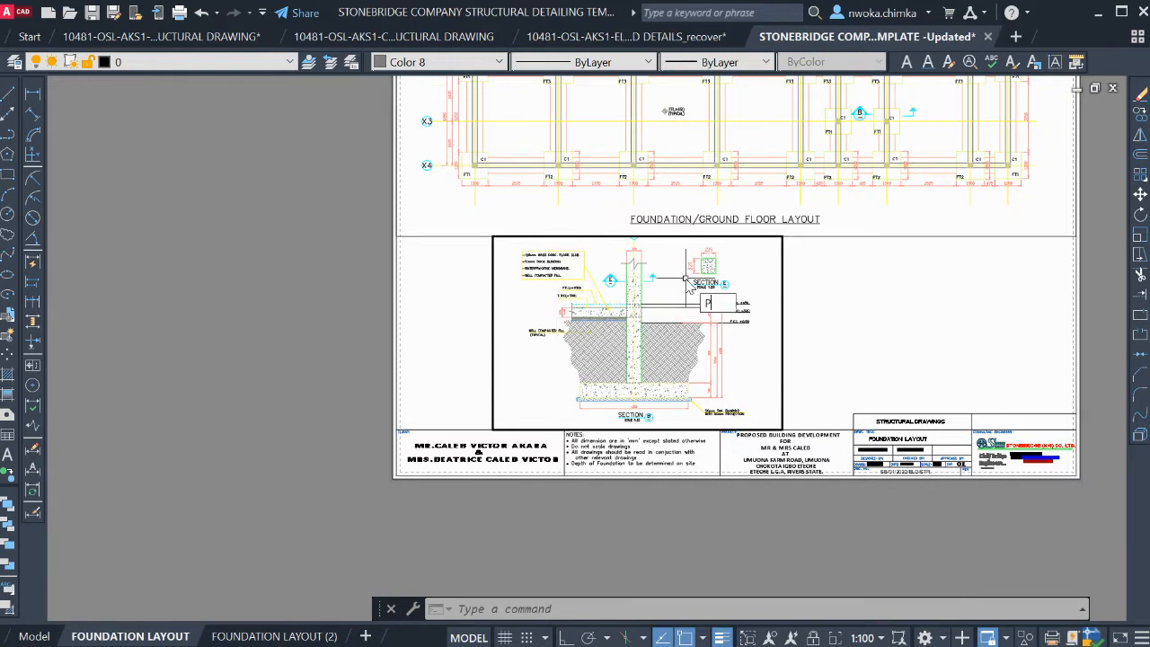
Pan the section detail slightly down so it fits within the viewport, and return to paper space
type("p")
key("Return")
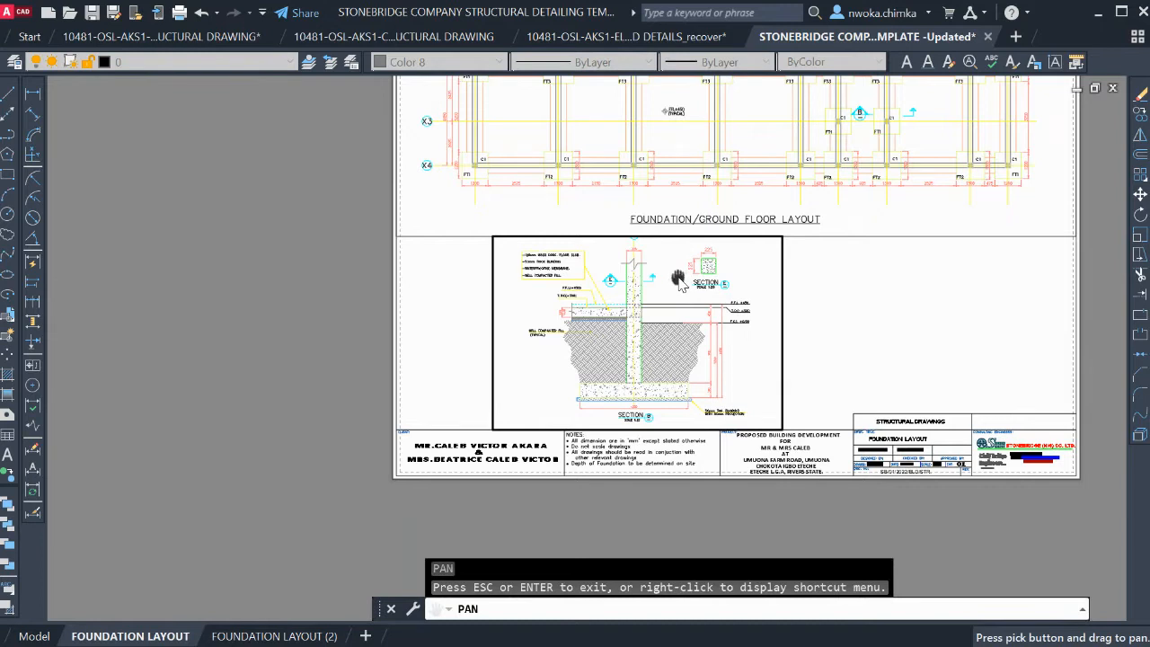
left_click_drag(680, 282, 680, 289)
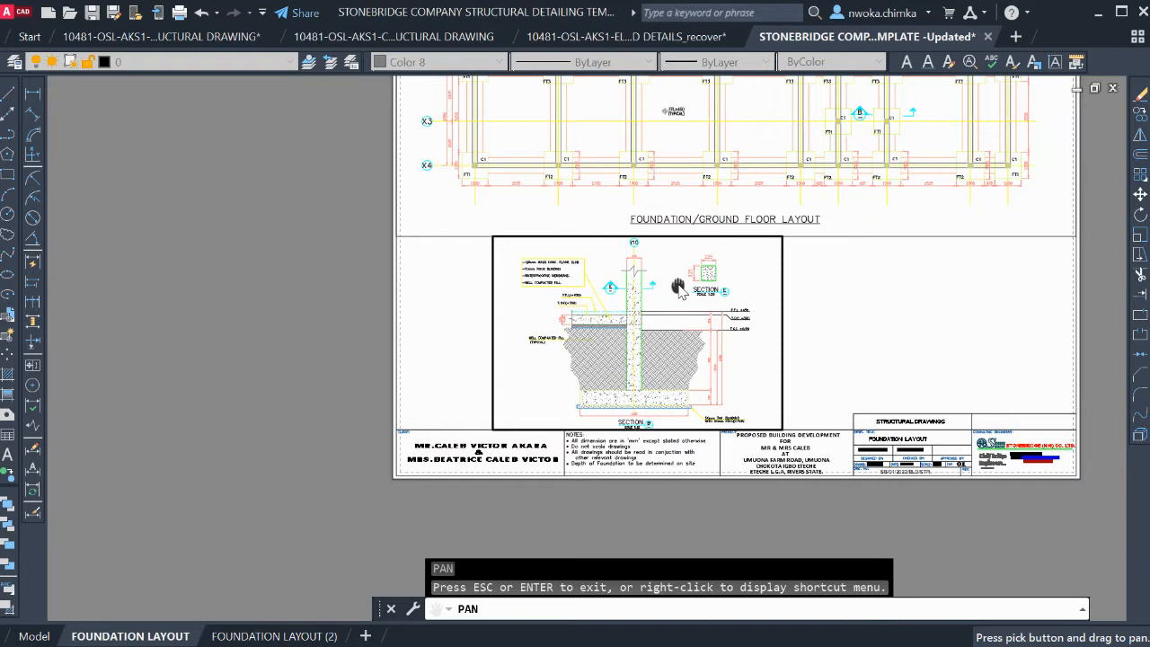
left_click_drag(679, 287, 679, 285)
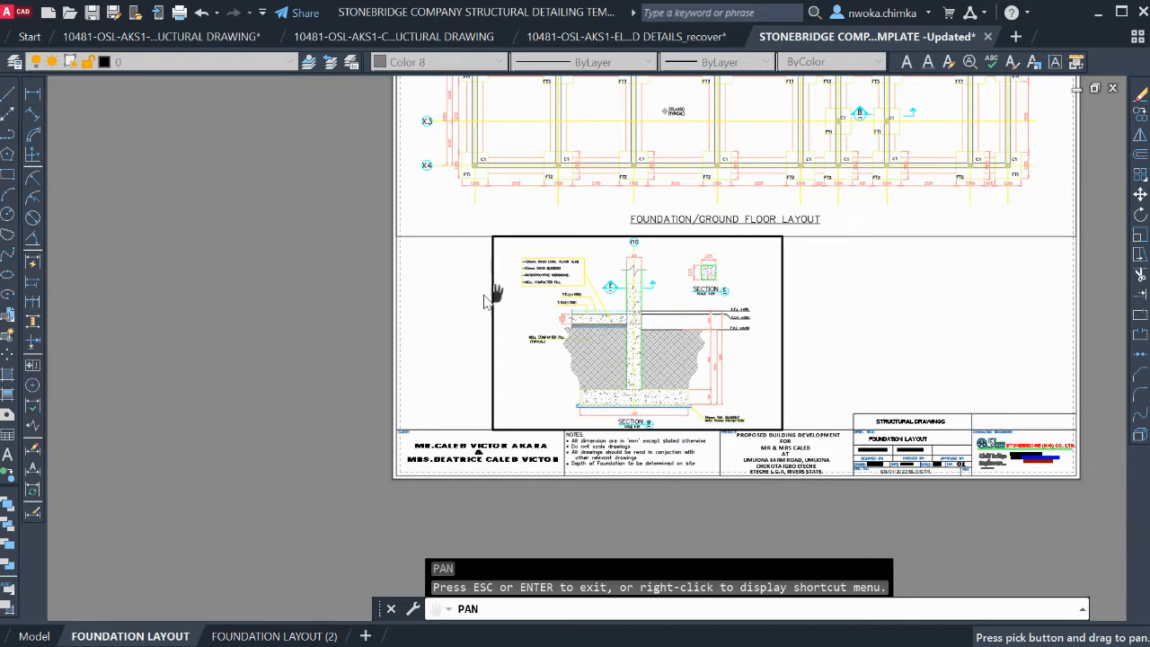
key("Escape")
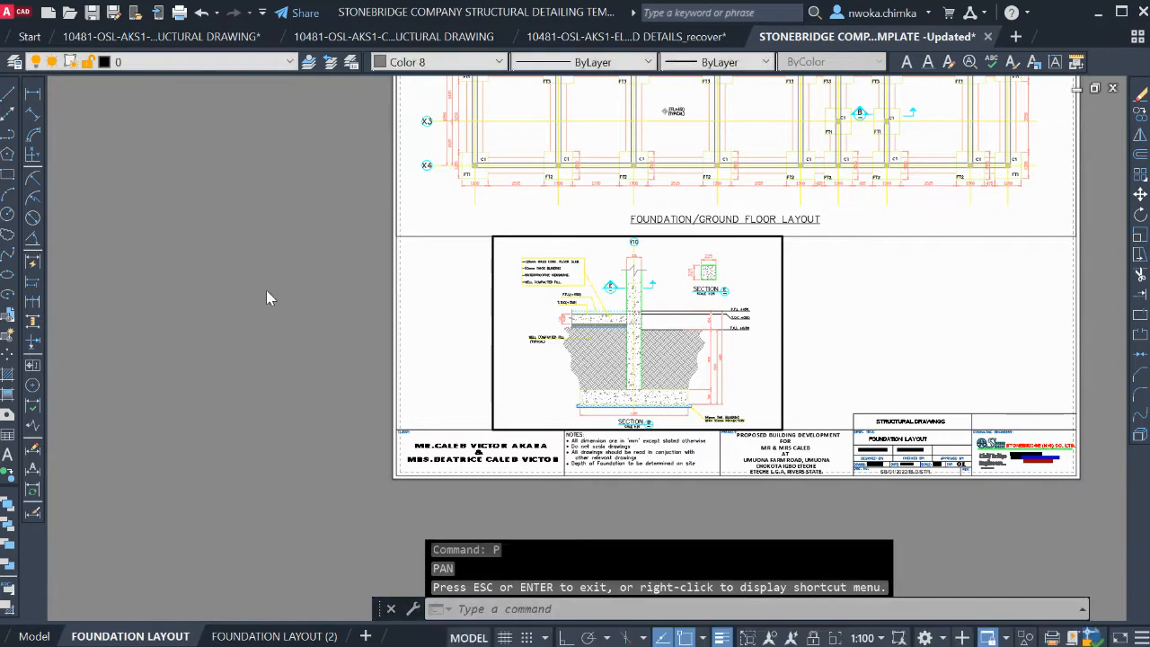
double_click(280, 286)
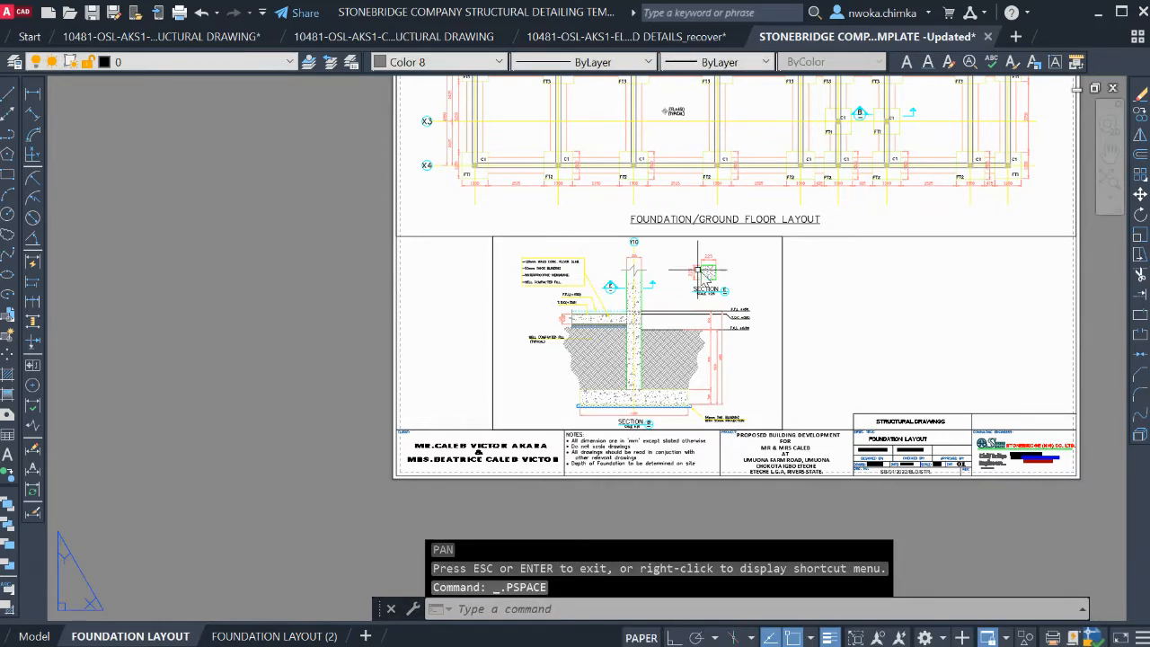
Inspect the Section B and Section E details in the second viewport, along with the overall foundation sheet
scroll(699, 271, "up", 4)
scroll(567, 188, "down", 4)
scroll(550, 306, "up", 2)
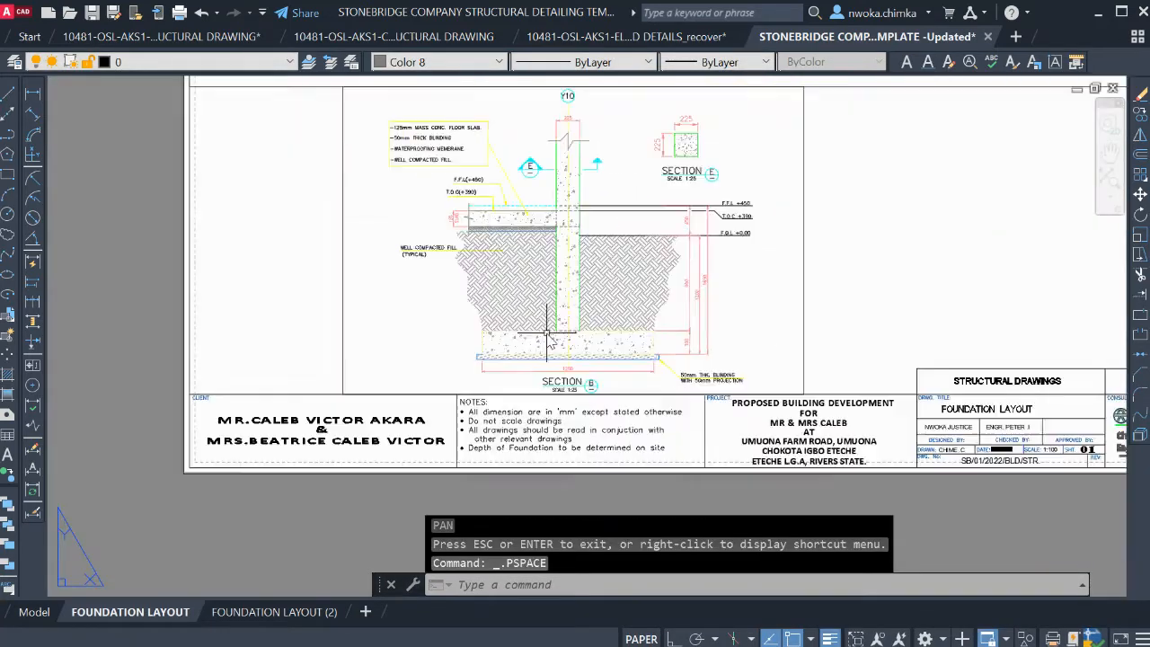
scroll(547, 335, "up", 2)
scroll(616, 364, "down", 2)
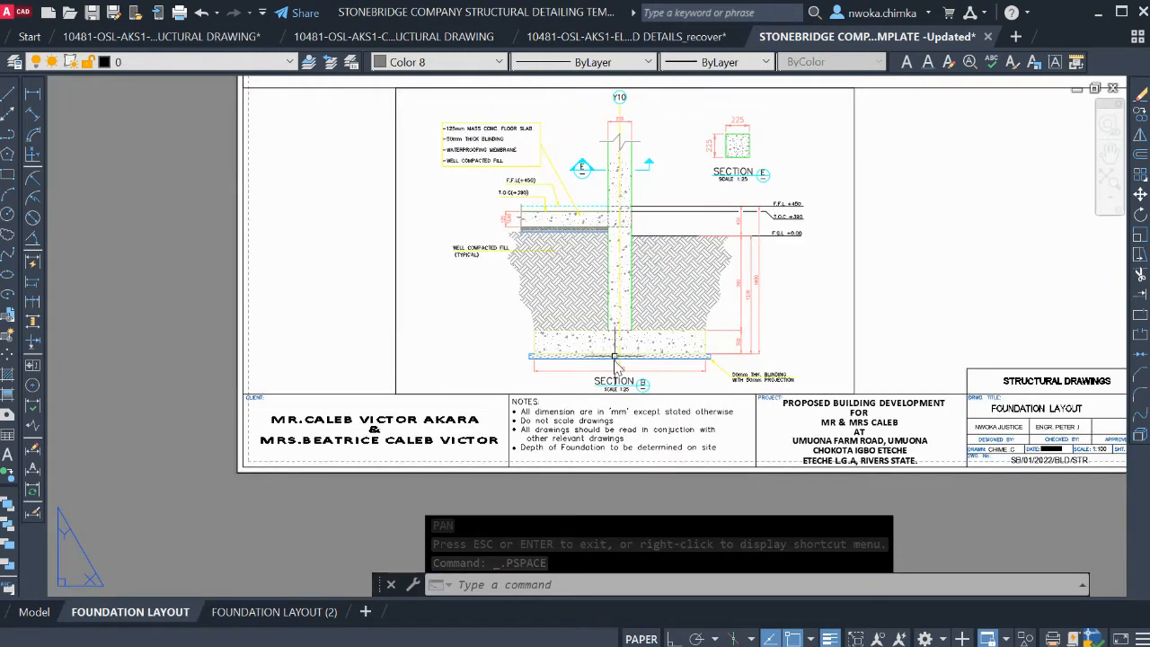
scroll(616, 359, "down", 3)
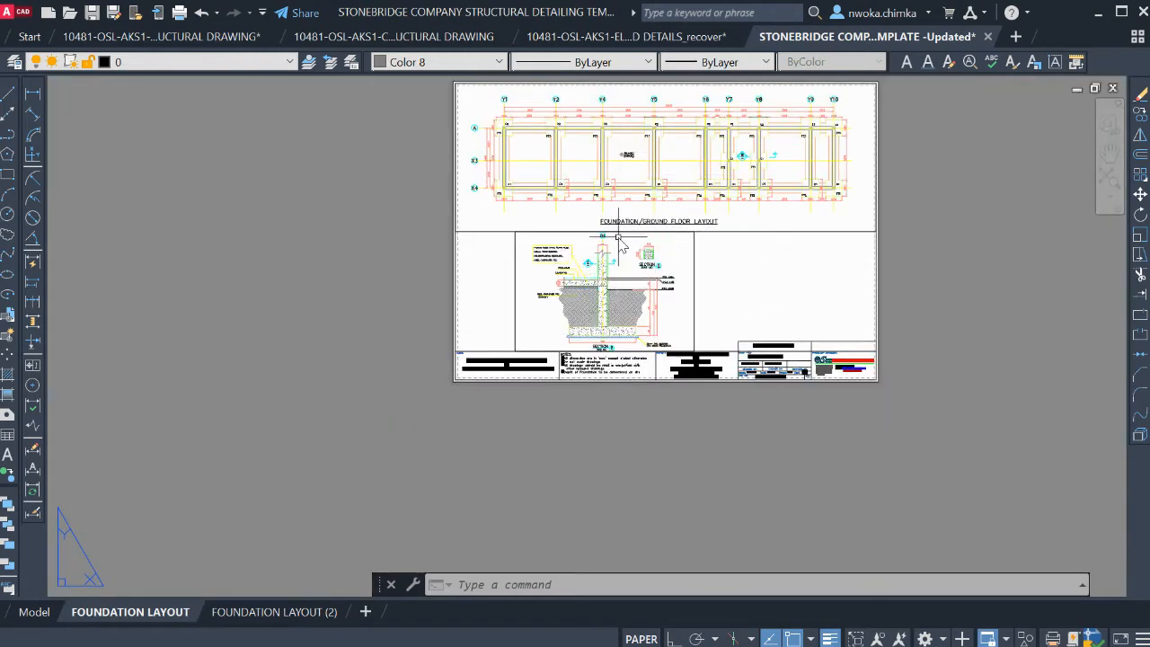
middle_click_drag(705, 153, 628, 177)
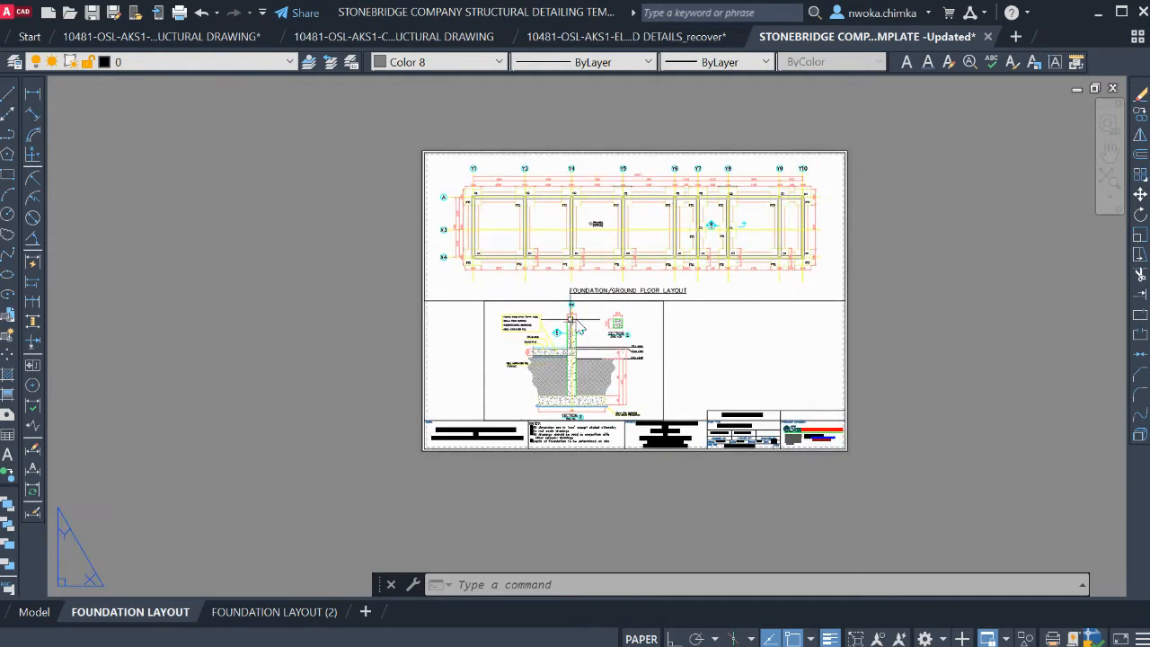
Re-enter the scale value in the foundation sheet's title block as 1:100
scroll(665, 366, "up", 6)
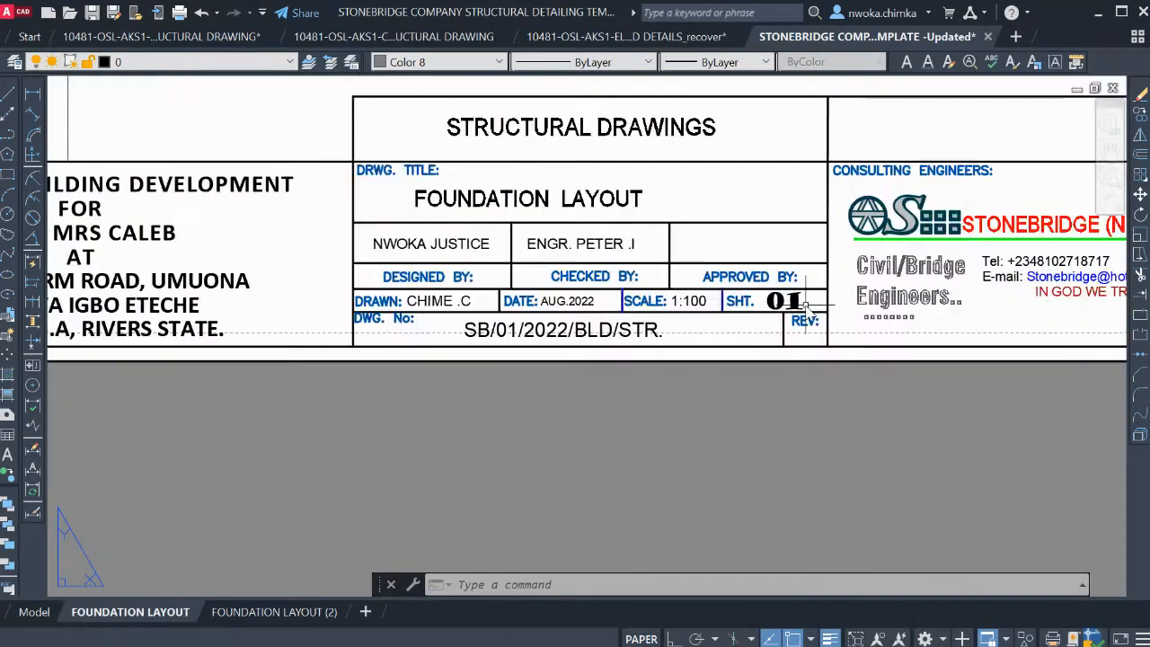
scroll(724, 301, "up", 2)
left_click(695, 303)
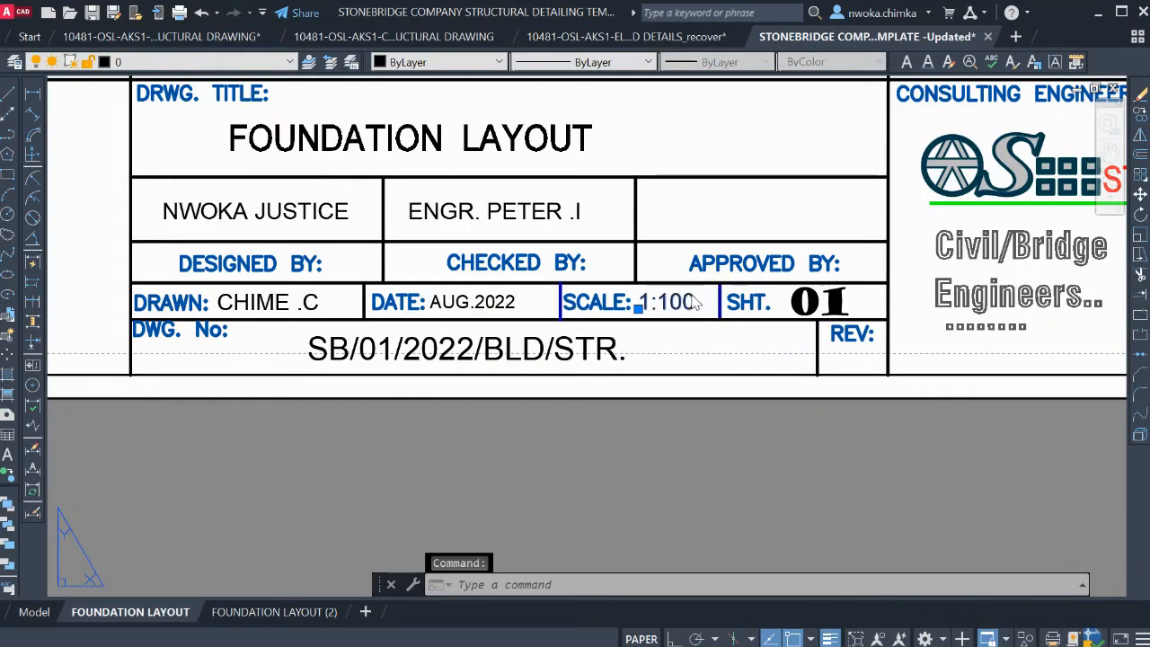
double_click(682, 304)
left_click_drag(659, 303, 687, 304)
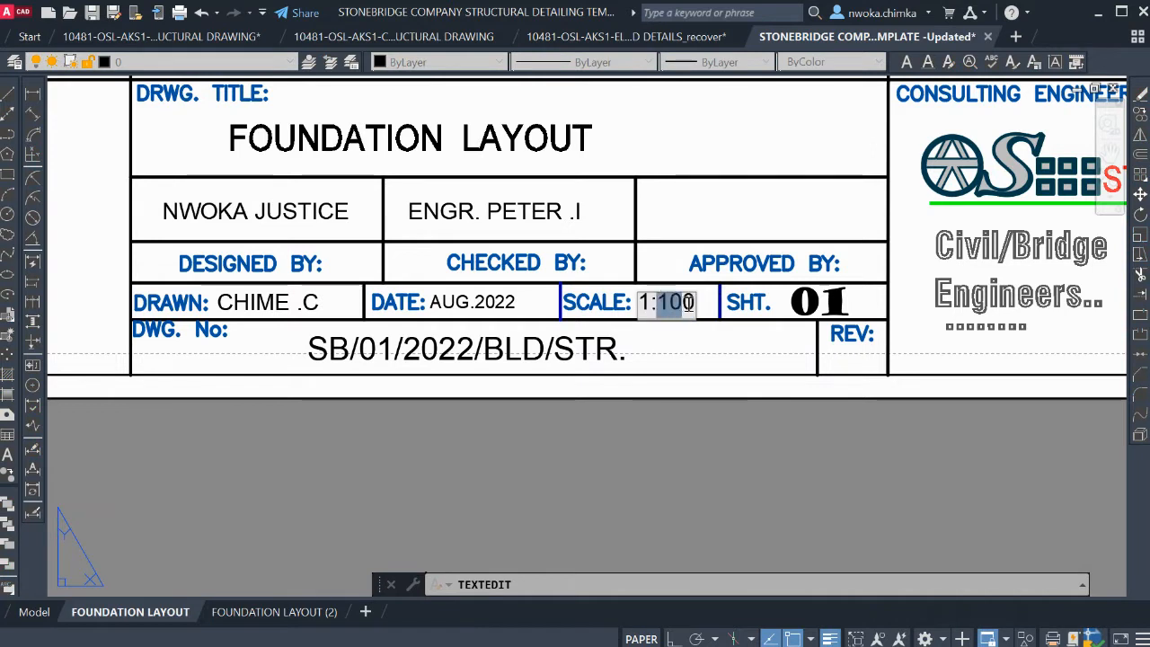
type("1")
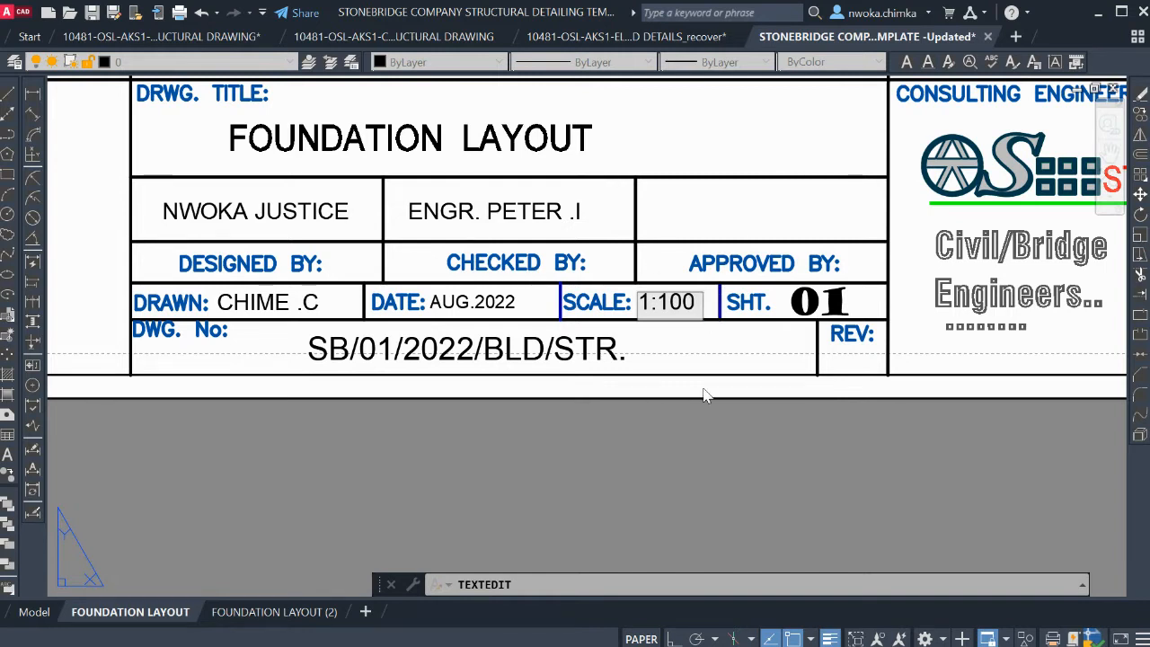
key("Escape")
key("Escape")
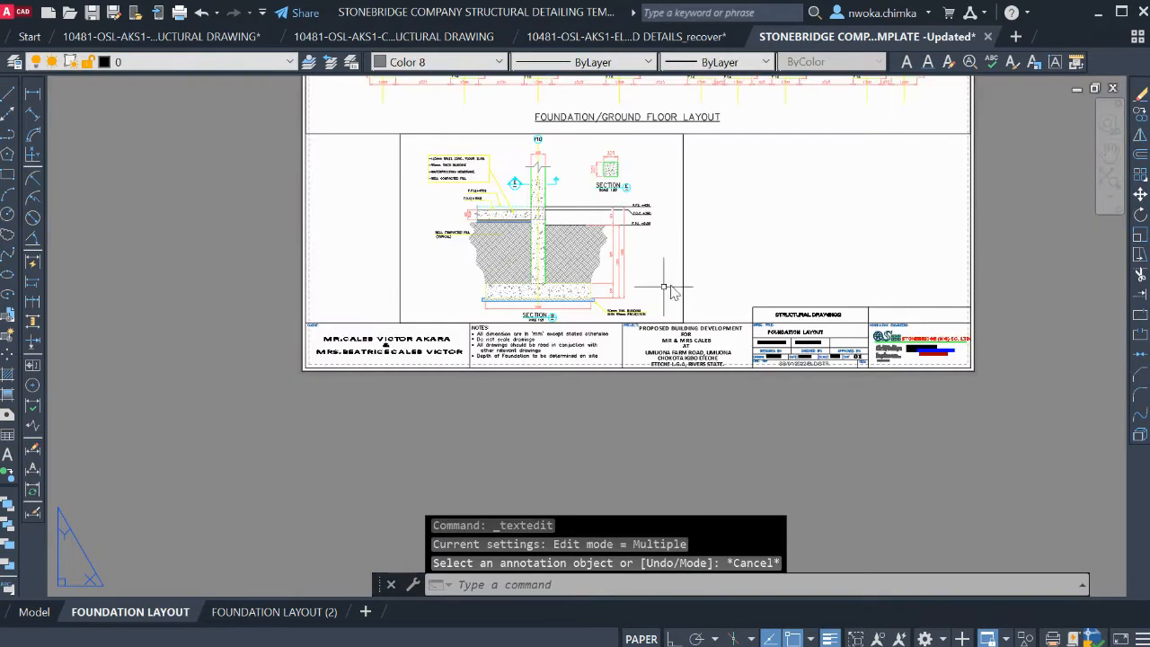
In model space, move the SCALE 1:25 text from beneath the Section B title to beneath the FOUNDATION/GROUND FLOOR LAYOUT title
scroll(615, 306, "up", 2)
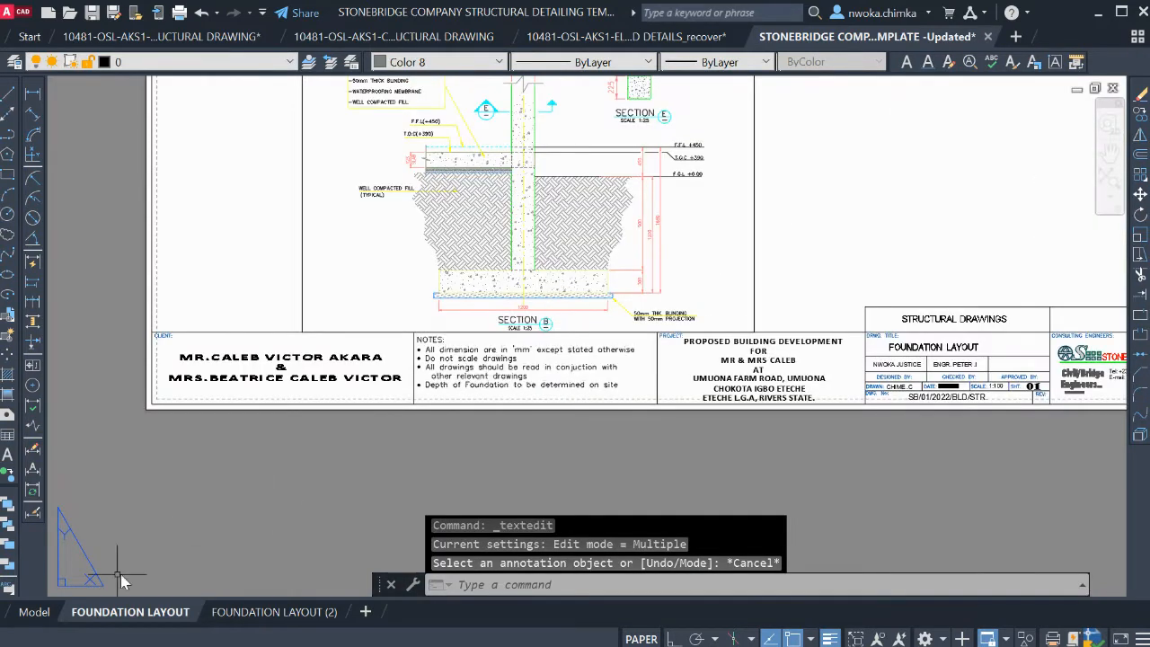
left_click(42, 615)
scroll(660, 488, "up", 3)
left_click(689, 488)
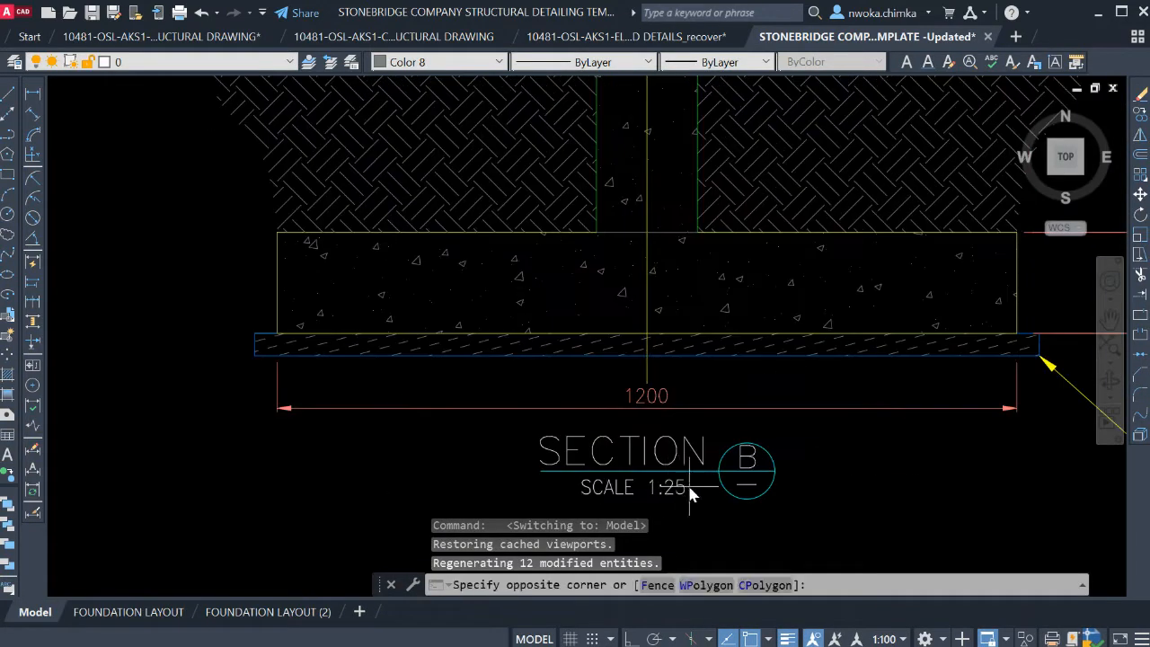
left_click(649, 494)
type("m")
key("Return")
left_click(669, 499)
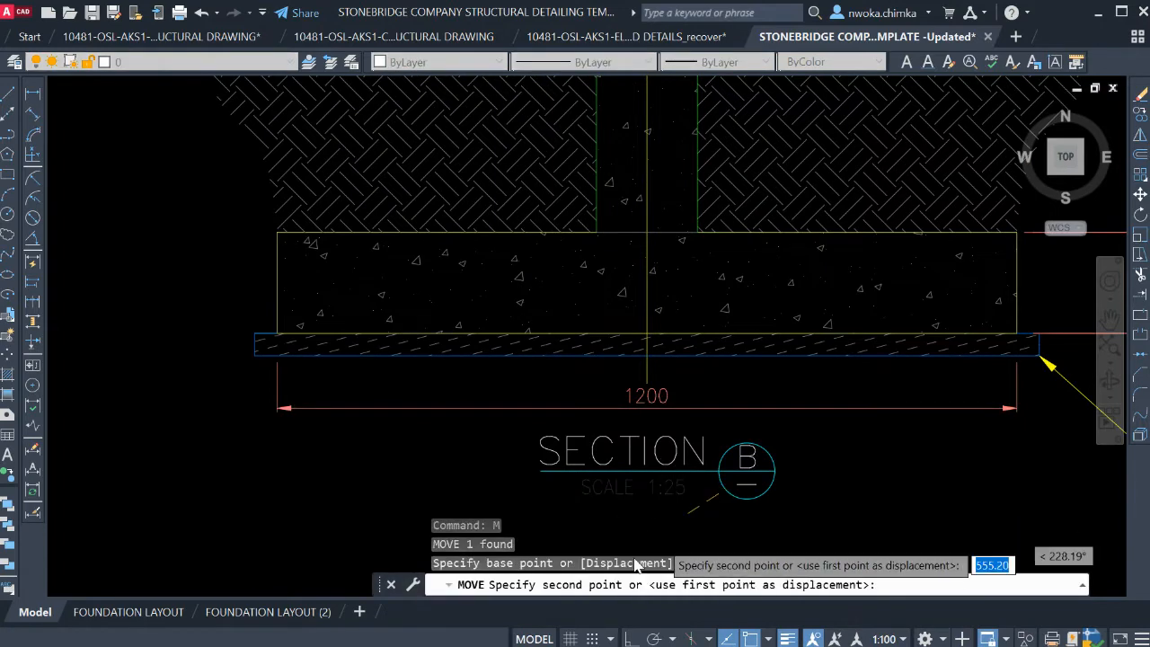
scroll(733, 450, "down", 5)
middle_click_drag(762, 194, 744, 364)
scroll(744, 364, "down", 2)
middle_click_drag(506, 361, 855, 264)
scroll(502, 322, "up", 4)
scroll(497, 325, "up", 3)
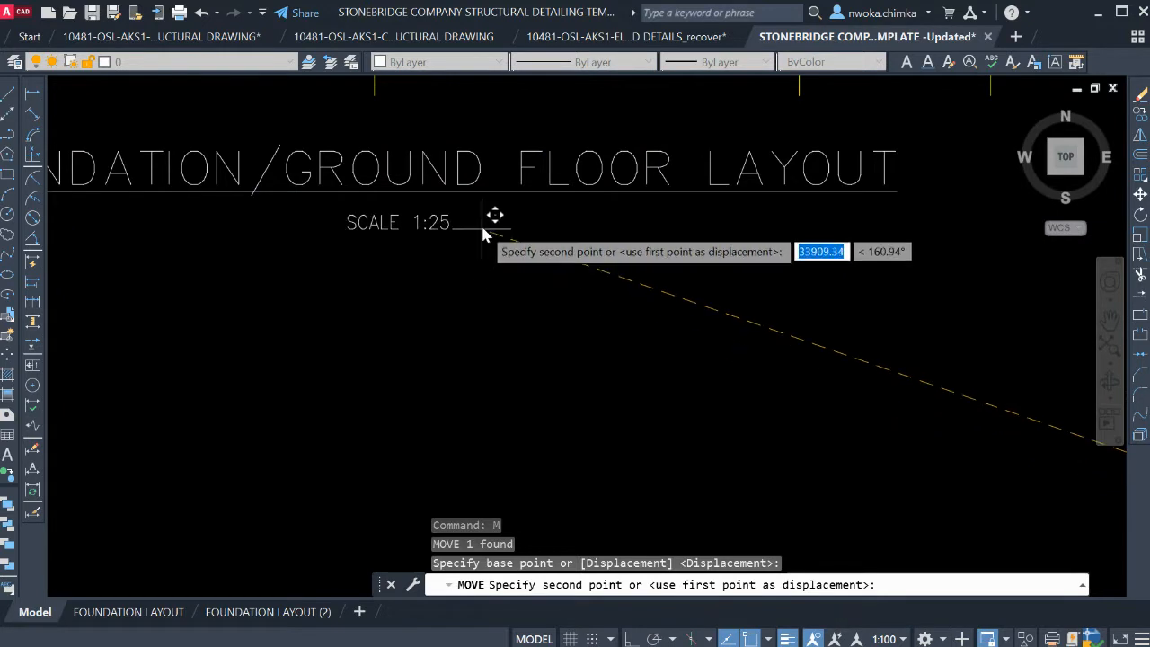
left_click(454, 220)
Change the scale text beneath the foundation layout title to SCALE 1:75
left_click(452, 220)
double_click(452, 221)
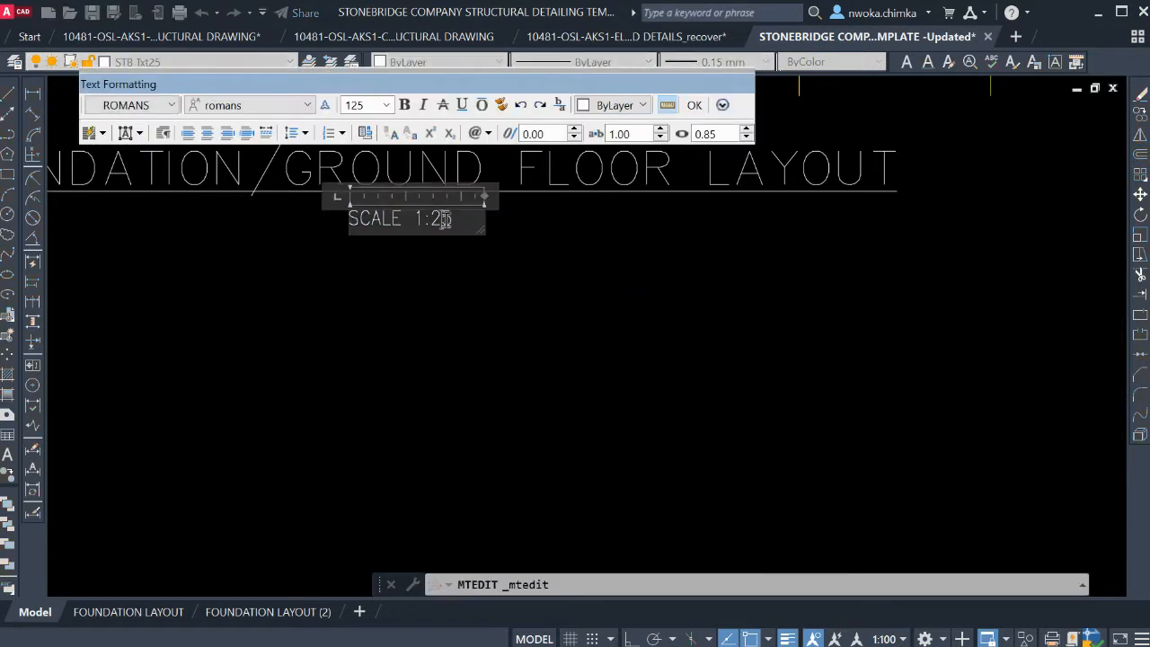
type("75")
left_click(450, 276)
Move the foundation layout's title annotation slightly up and place the SCALE 1:75 text closer beneath the title's underline
scroll(474, 214, "down", 5)
scroll(477, 220, "up", 5)
left_click(487, 251)
left_click(471, 227)
left_click(550, 232)
left_click(499, 205)
type("m")
key("Return")
left_click(492, 317)
left_click(491, 301)
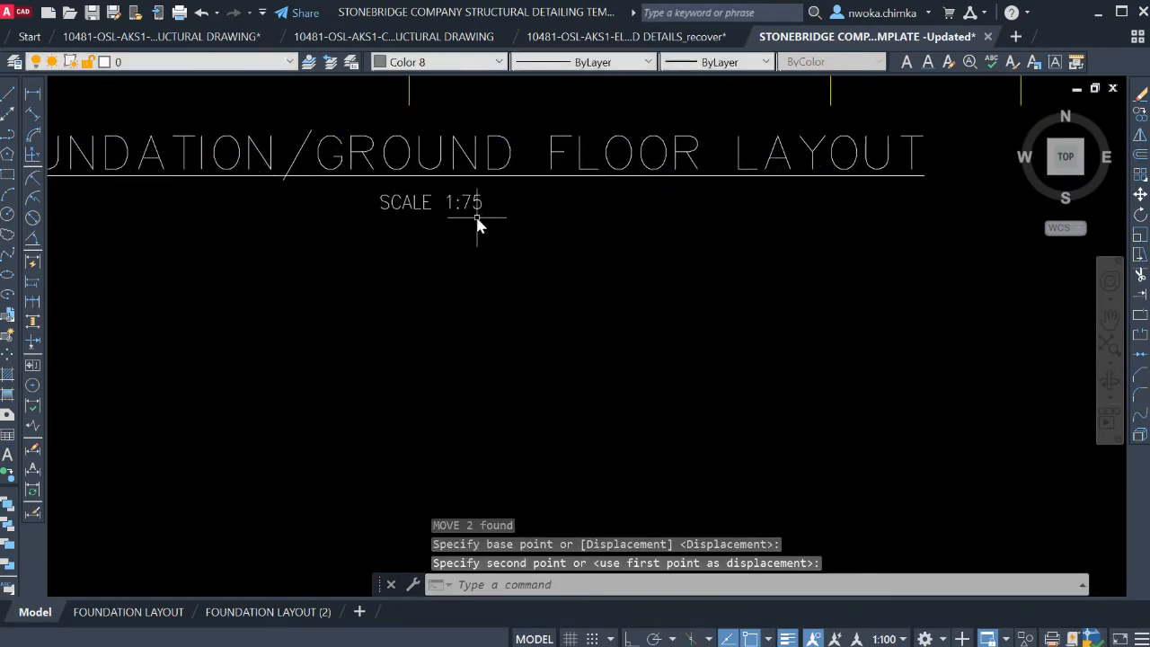
left_click(474, 211)
type("m")
key("Return")
left_click(503, 329)
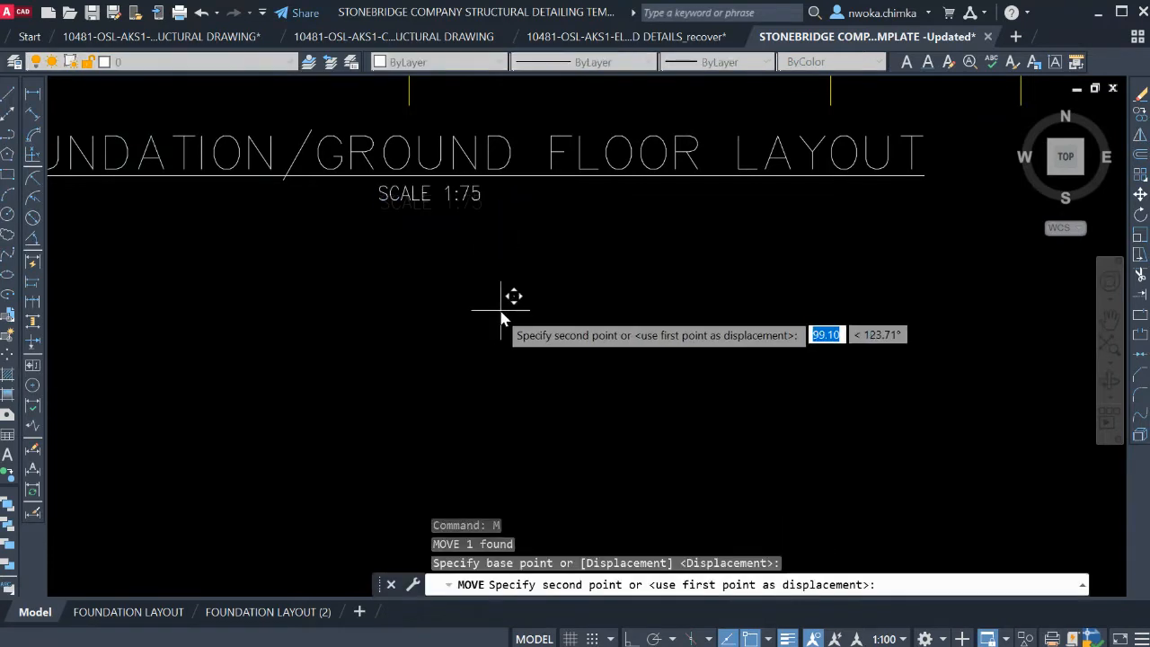
left_click(504, 316)
Return to the FOUNDATION LAYOUT sheet and check the scale labels under the foundation plan and the section details
scroll(426, 264, "down", 9)
scroll(335, 401, "down", 3)
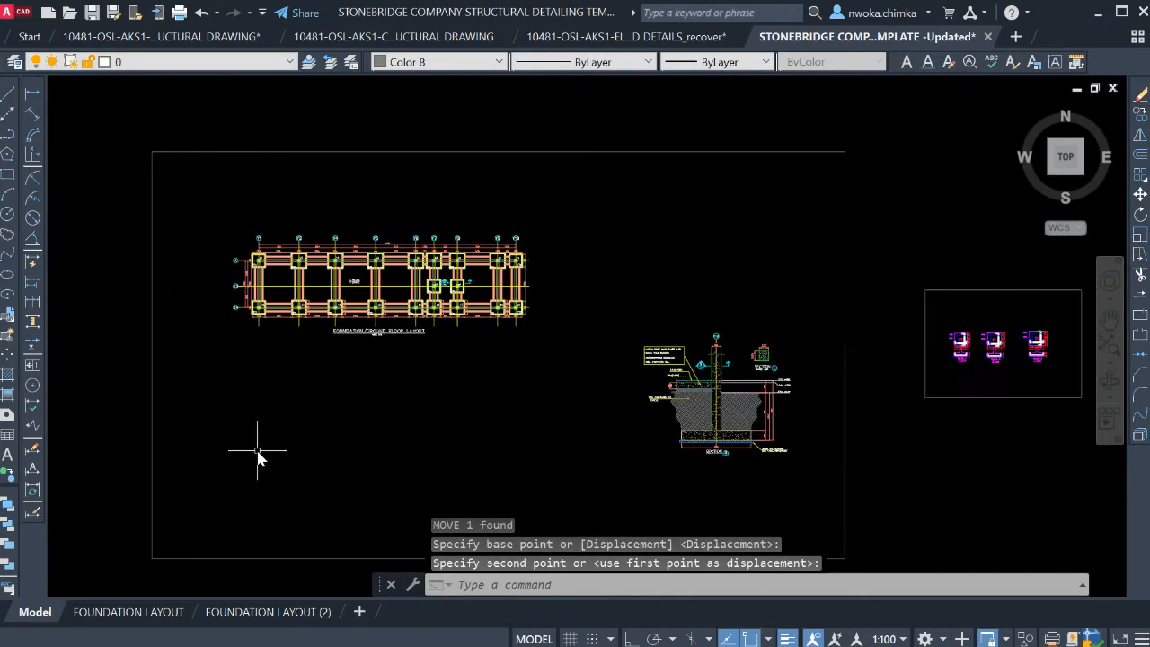
left_click(158, 612)
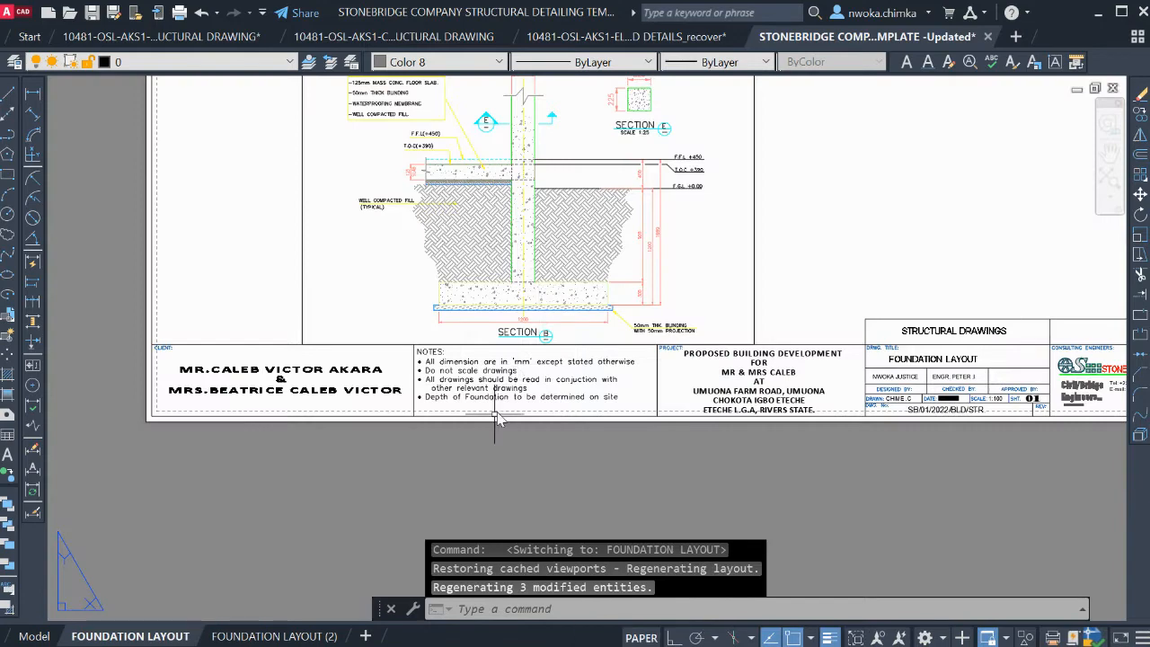
scroll(496, 418, "down", 2)
scroll(503, 386, "up", 6)
scroll(543, 382, "down", 5)
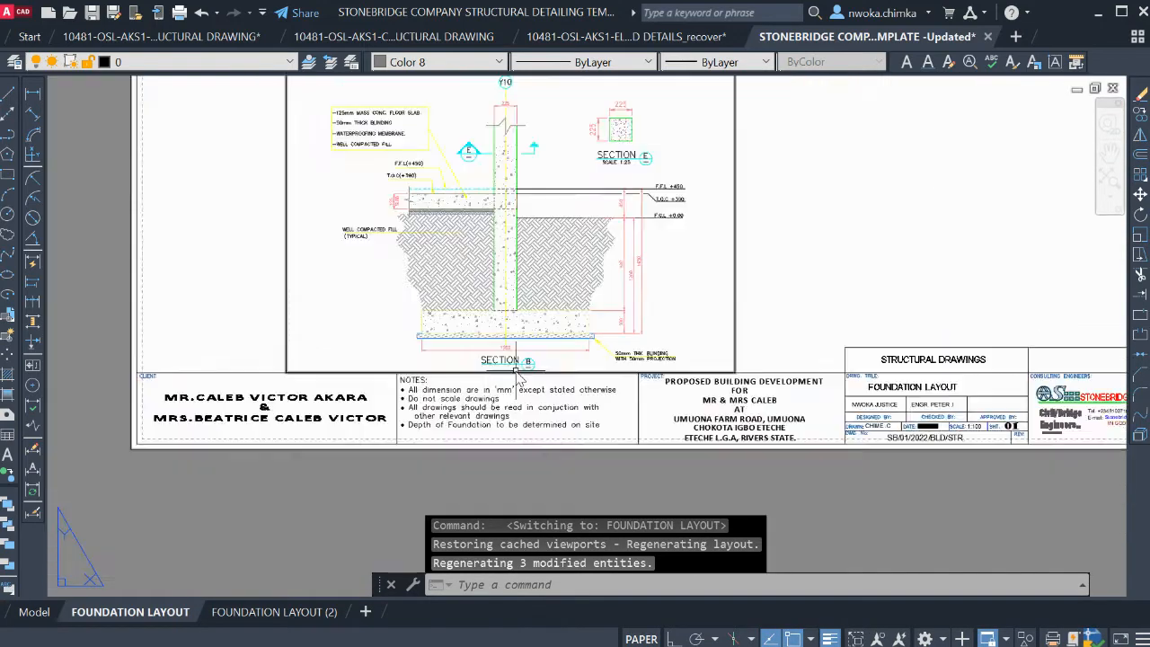
scroll(635, 210, "up", 6)
scroll(635, 209, "up", 2)
scroll(585, 216, "down", 4)
scroll(568, 246, "up", 2)
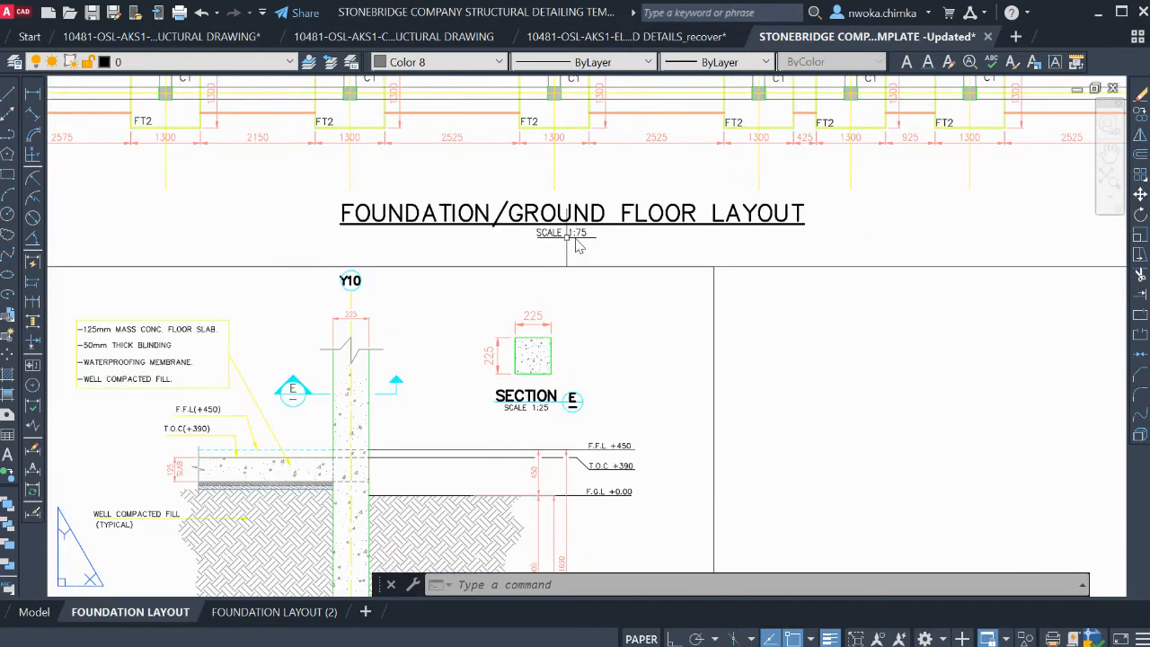
scroll(578, 244, "down", 3)
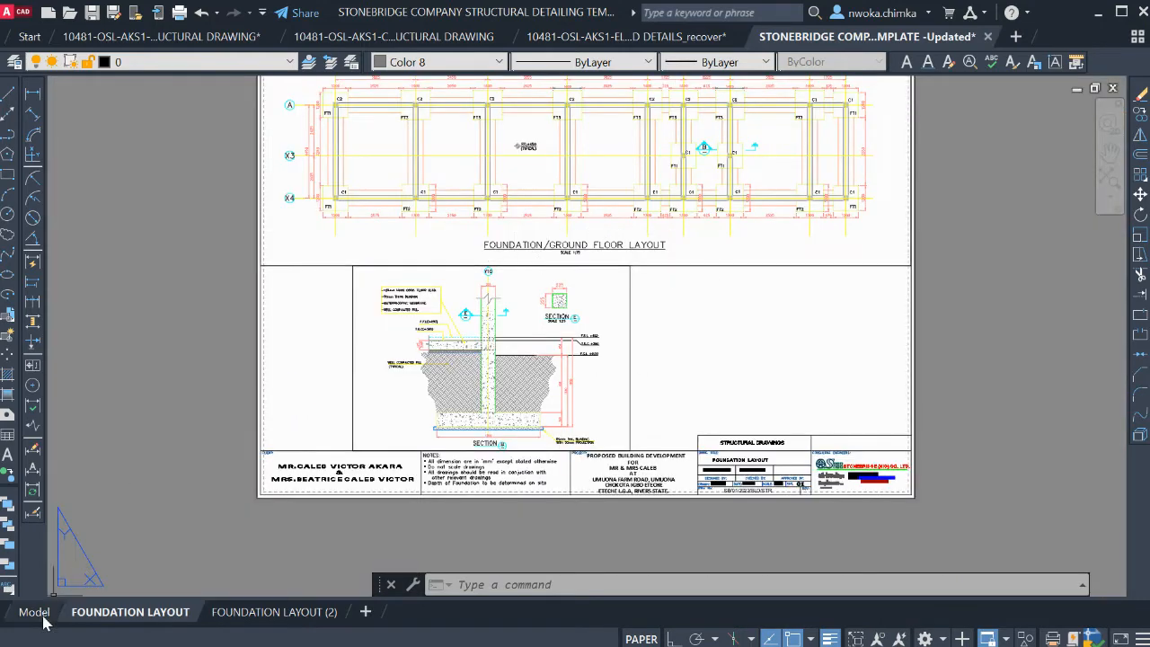
In model space, match the properties of the SCALE 1:75 text to those of an FT2 footing label
left_click(35, 612)
scroll(395, 319, "up", 5)
type("M")
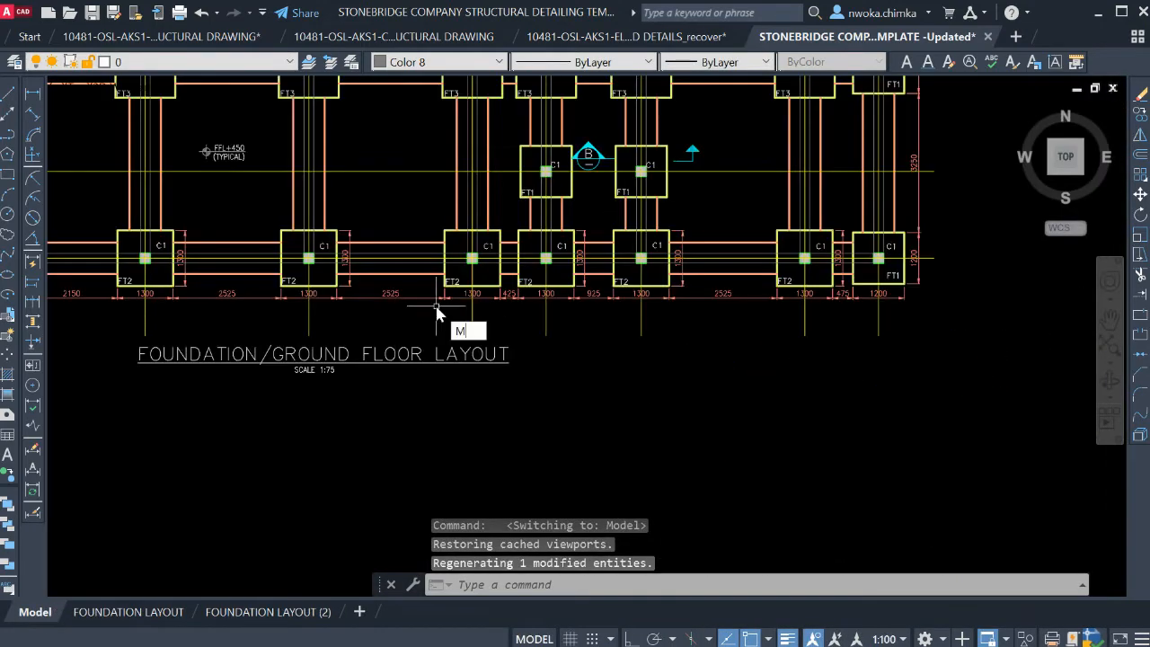
type("A")
key("Return")
left_click(454, 283)
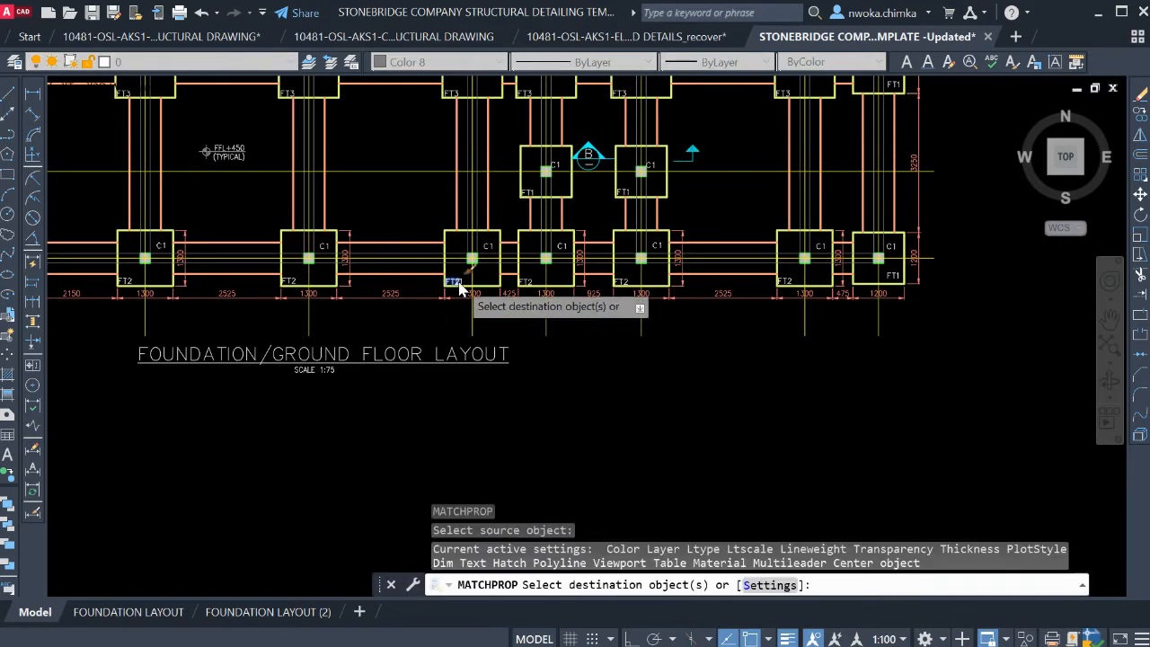
key("Escape")
left_click(336, 371)
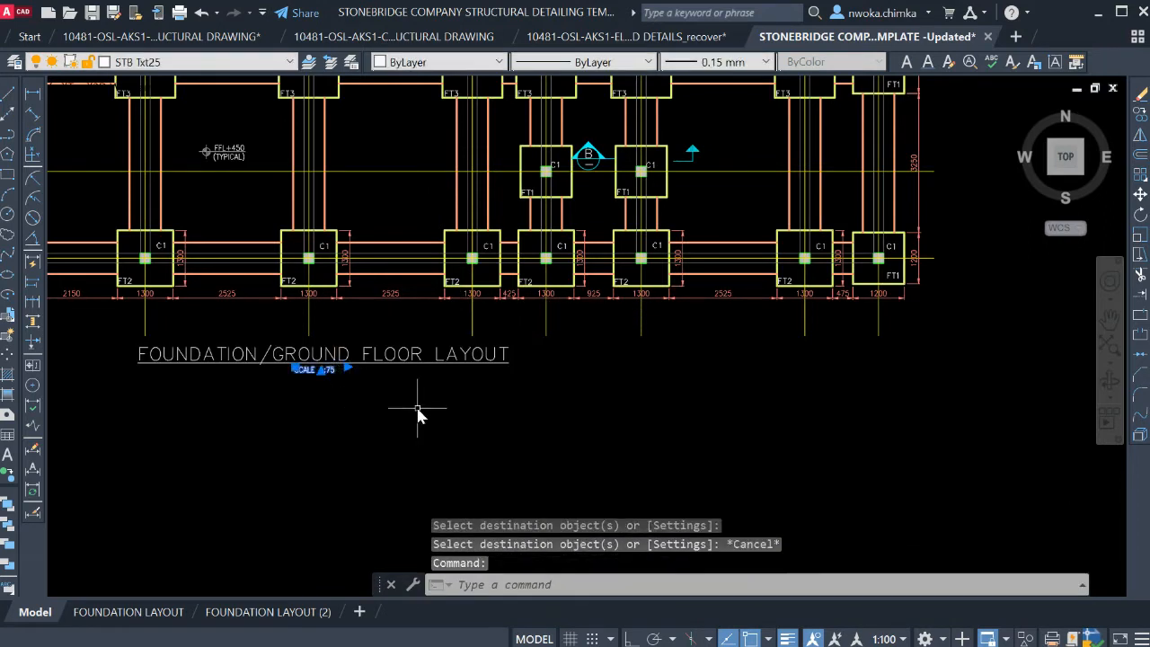
key("Escape")
Return to the FOUNDATION LAYOUT sheet and review the plan's scale label, the section details and the title block's scale entry
left_click(128, 612)
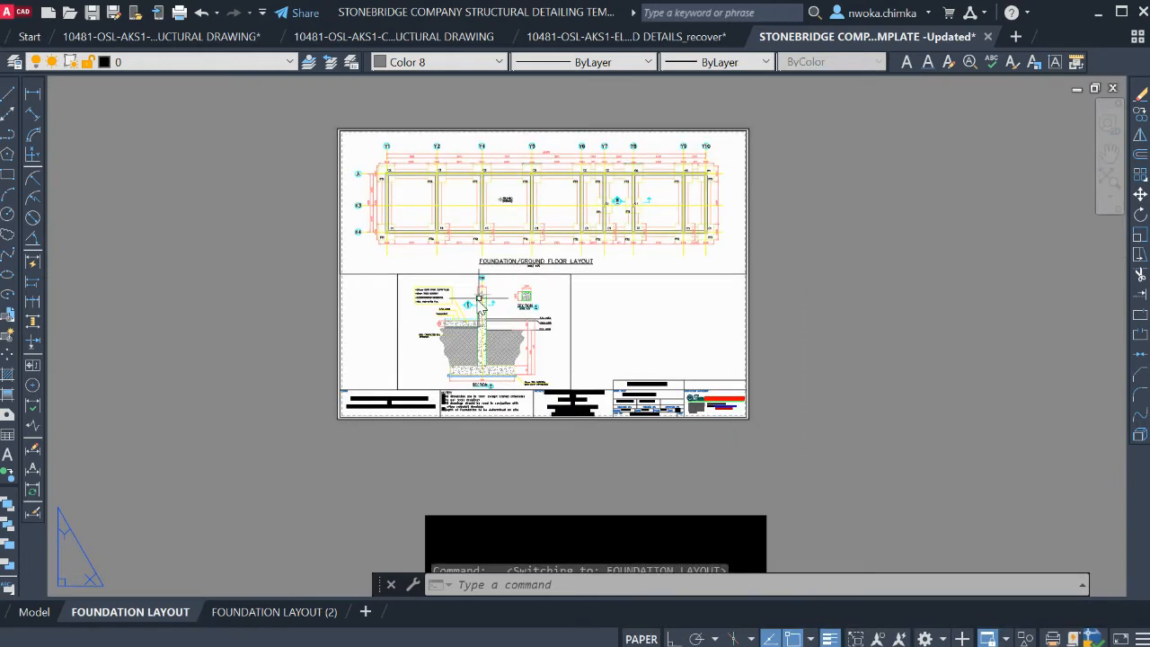
scroll(511, 214, "up", 2)
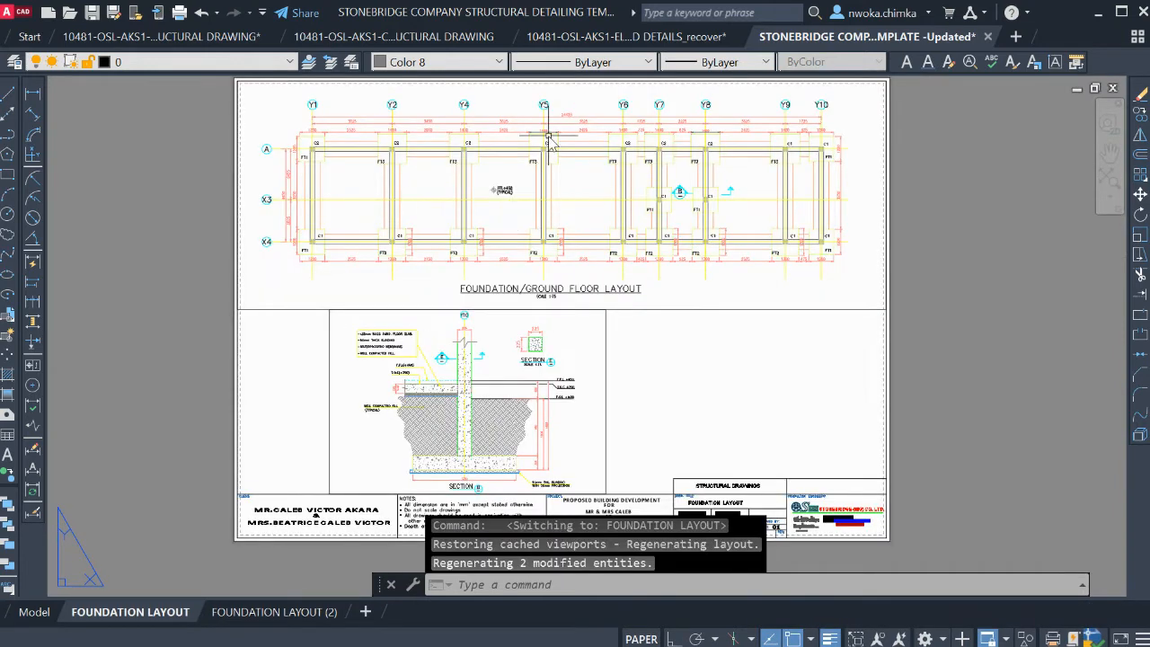
scroll(531, 349, "up", 6)
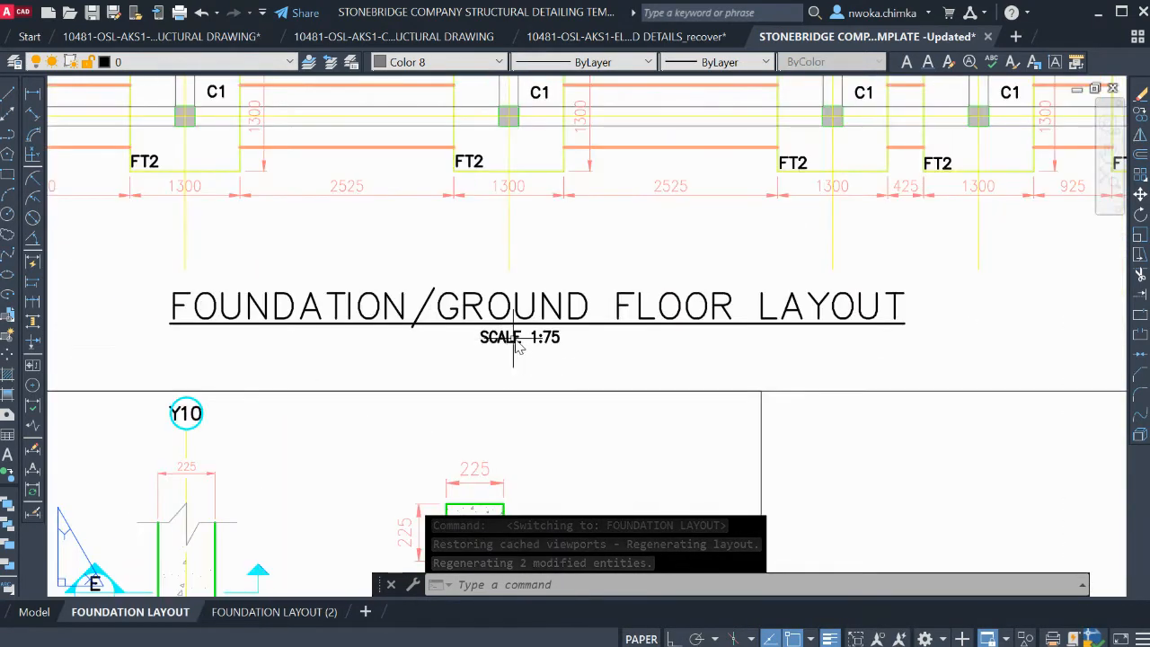
scroll(521, 350, "down", 5)
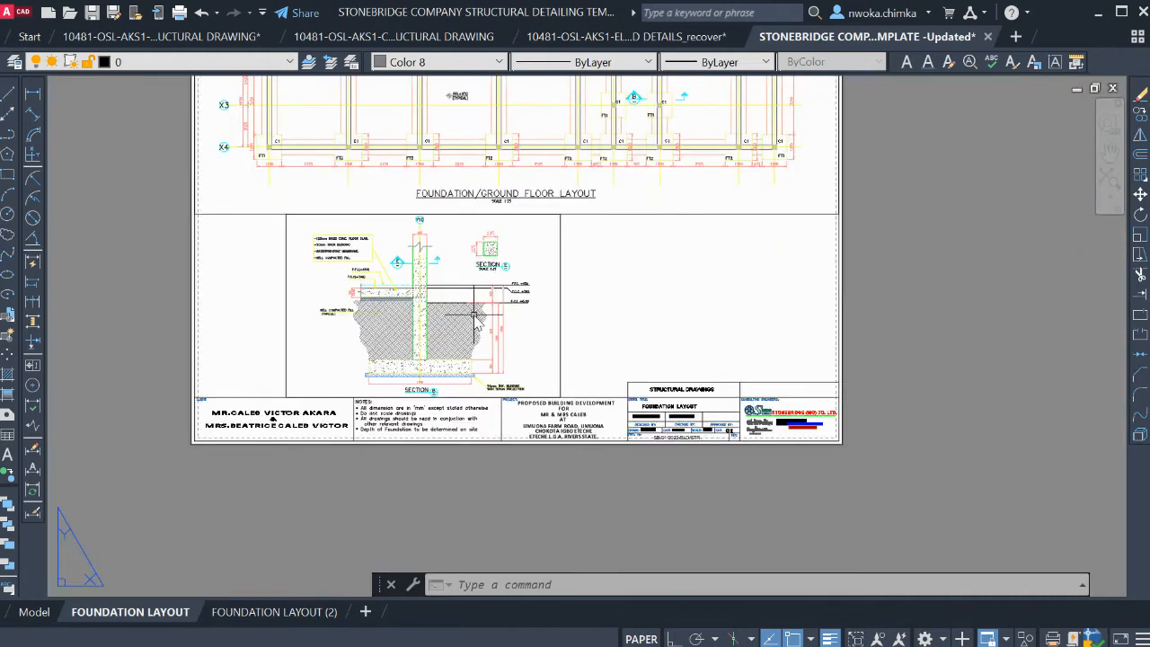
scroll(448, 360, "up", 3)
scroll(365, 454, "down", 3)
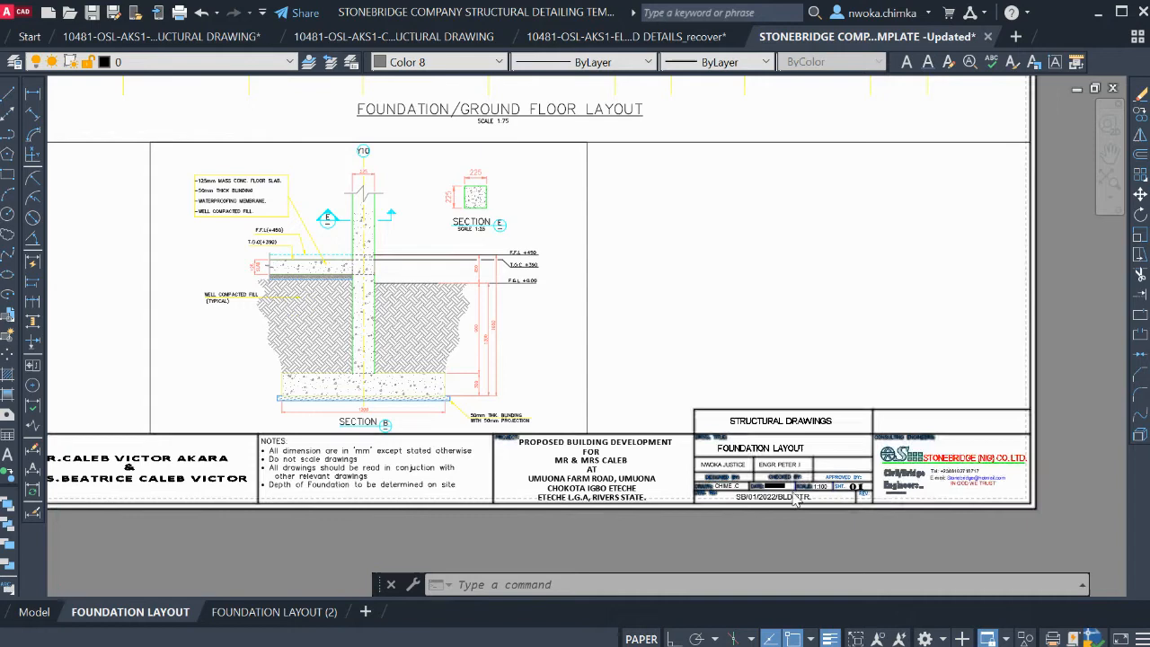
scroll(797, 491, "up", 3)
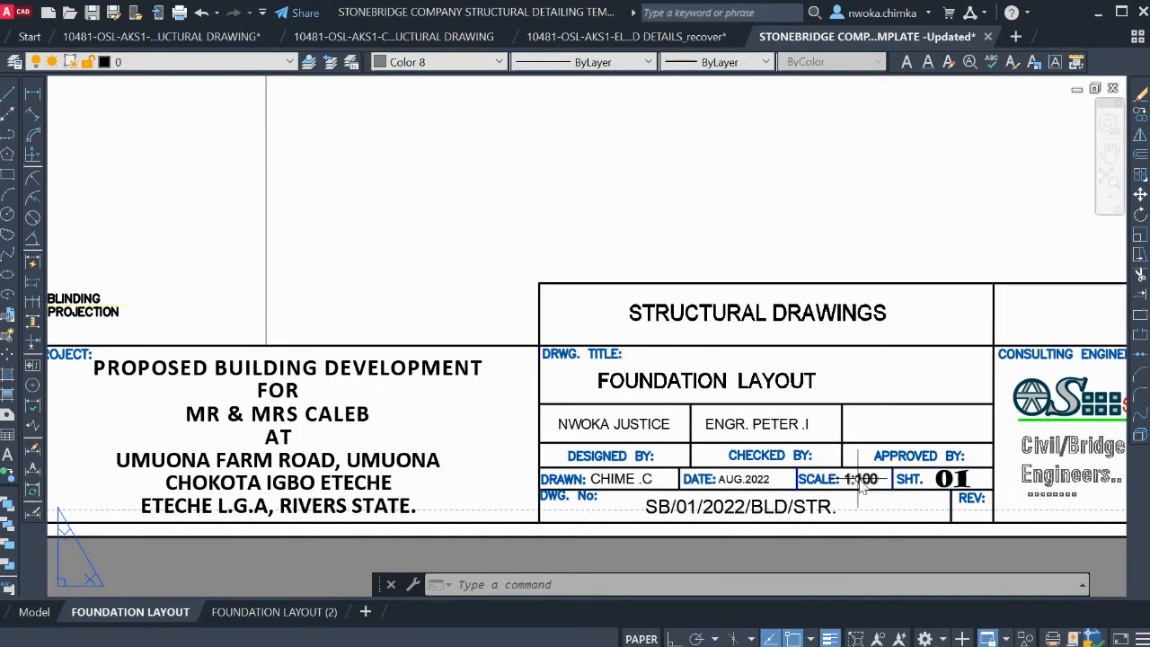
scroll(795, 483, "down", 2)
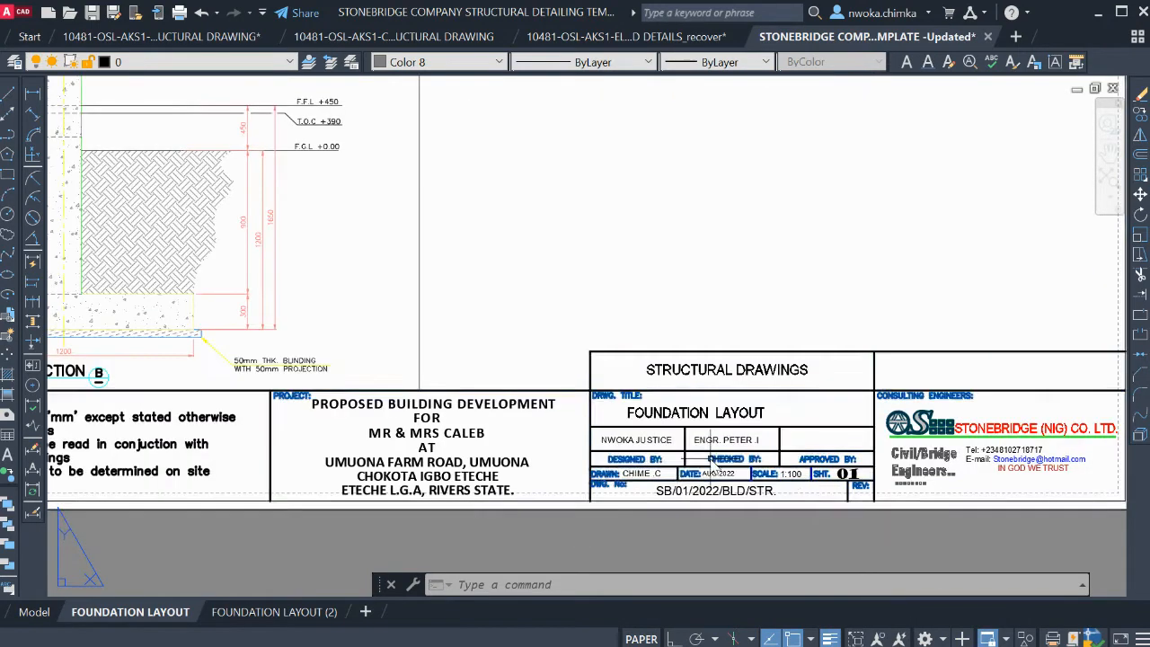
Save the drawing with the complete foundation sheet in view
scroll(796, 482, "down", 5)
scroll(575, 243, "up", 2)
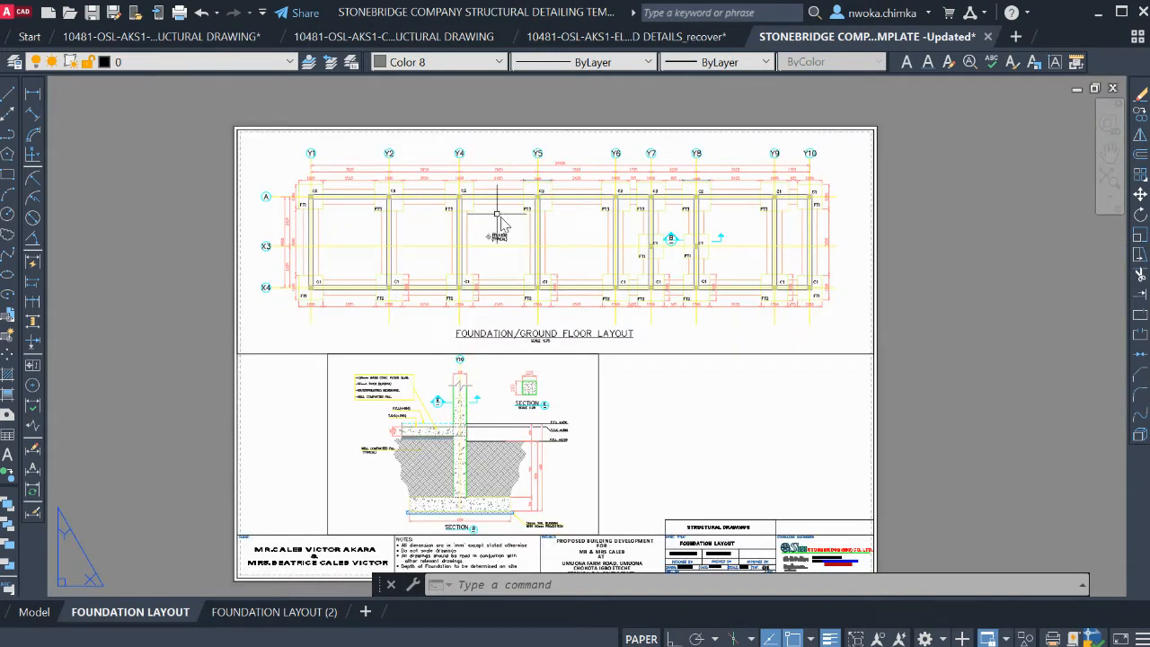
scroll(471, 160, "down", 2)
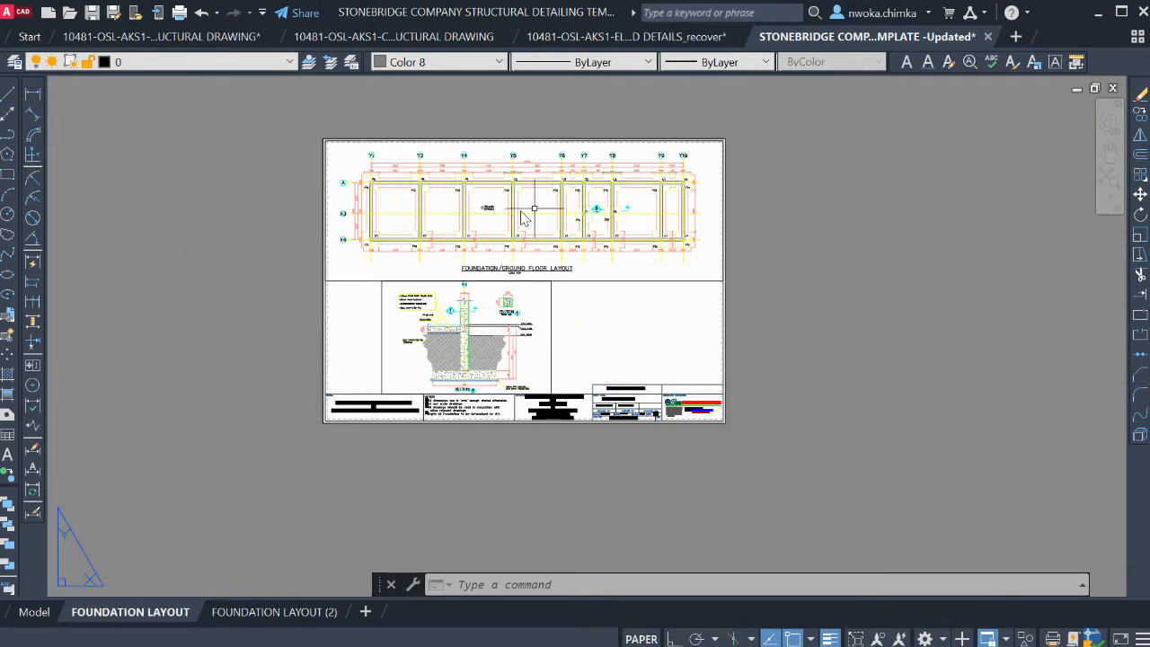
left_click(94, 16)
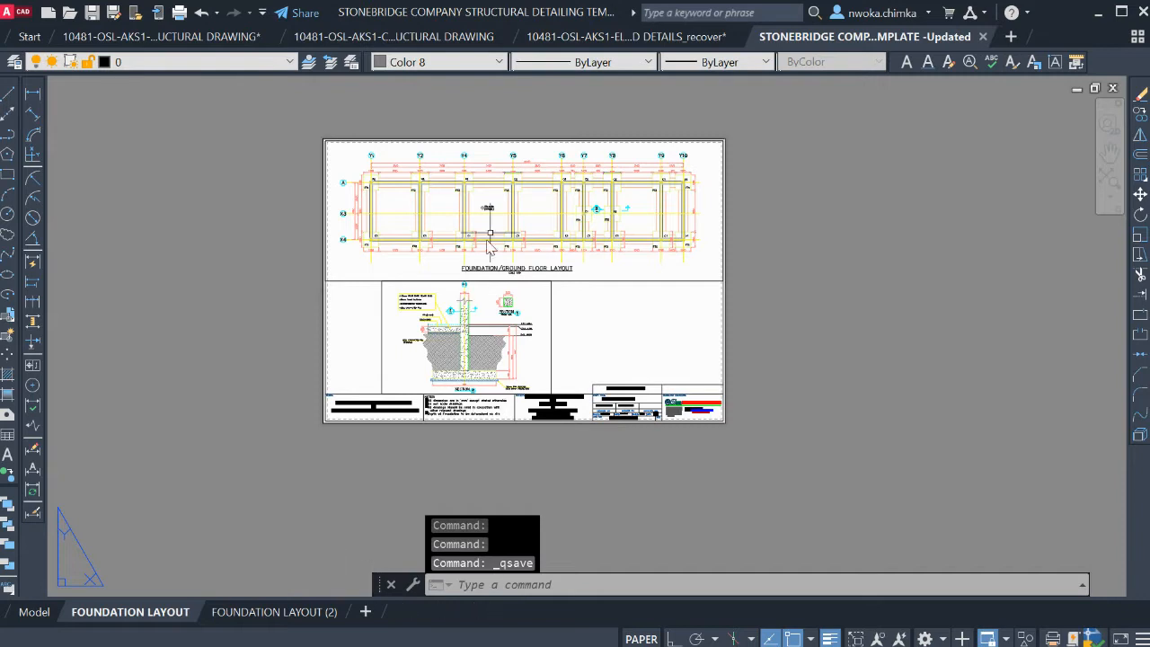
Switch between model space and the FOUNDATION LAYOUT sheet, and survey the row of framed structural drawings in model space
left_click(34, 612)
scroll(373, 373, "down", 5)
scroll(387, 288, "down", 2)
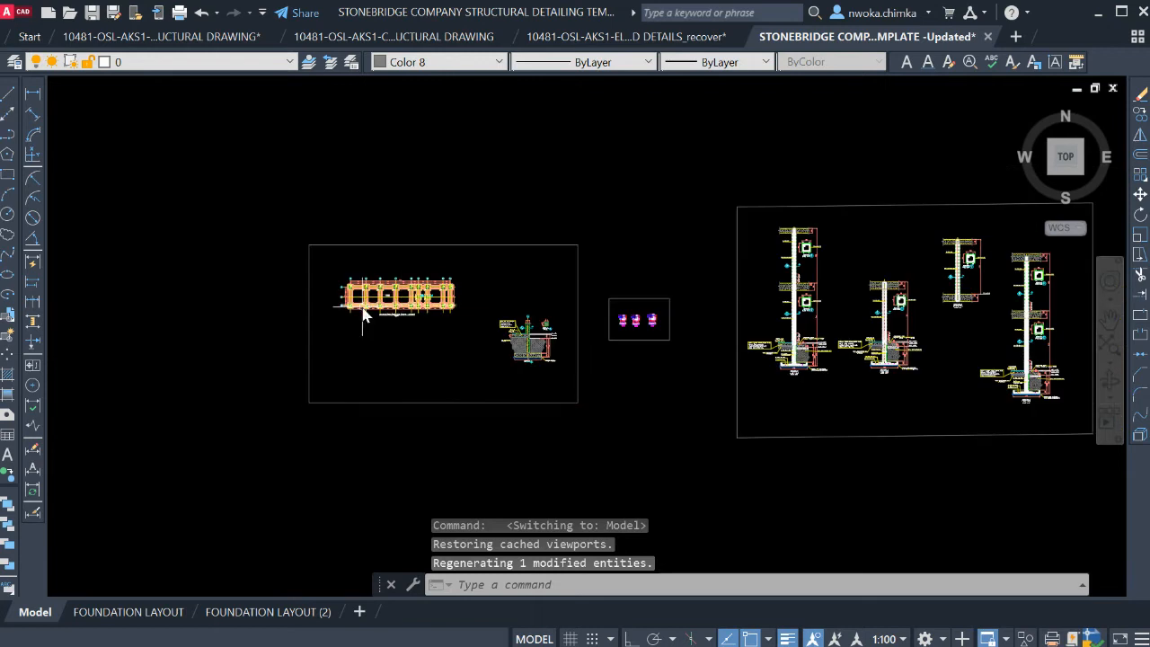
left_click(119, 612)
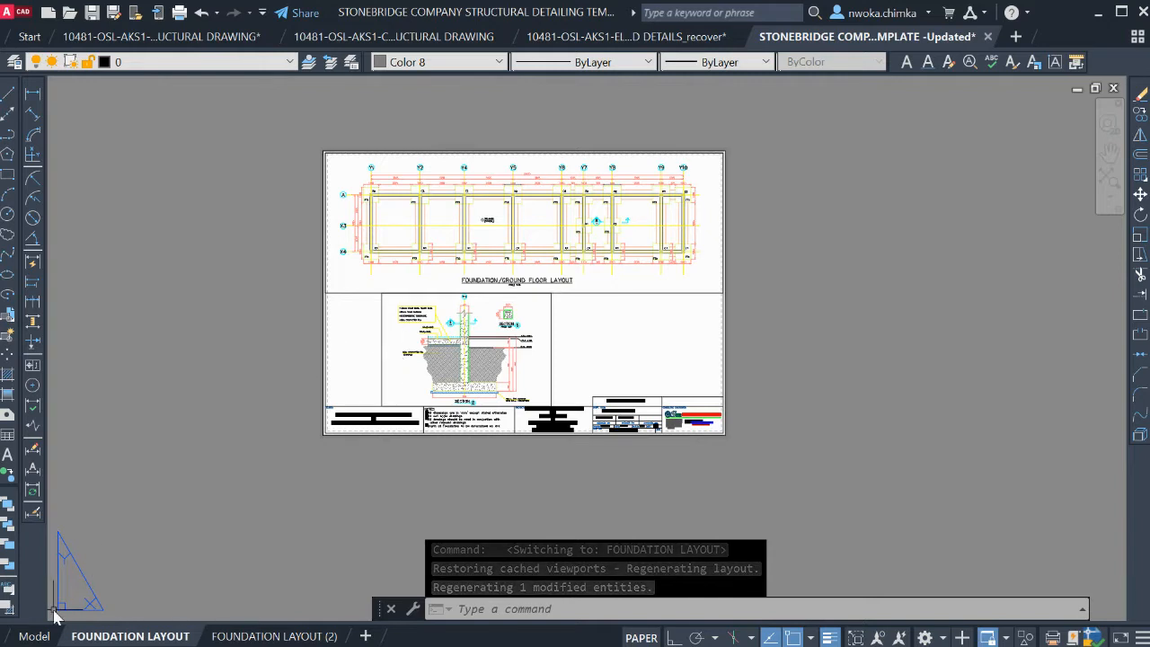
left_click(34, 636)
scroll(638, 321, "up", 3)
scroll(599, 310, "up", 1)
scroll(93, 261, "down", 6)
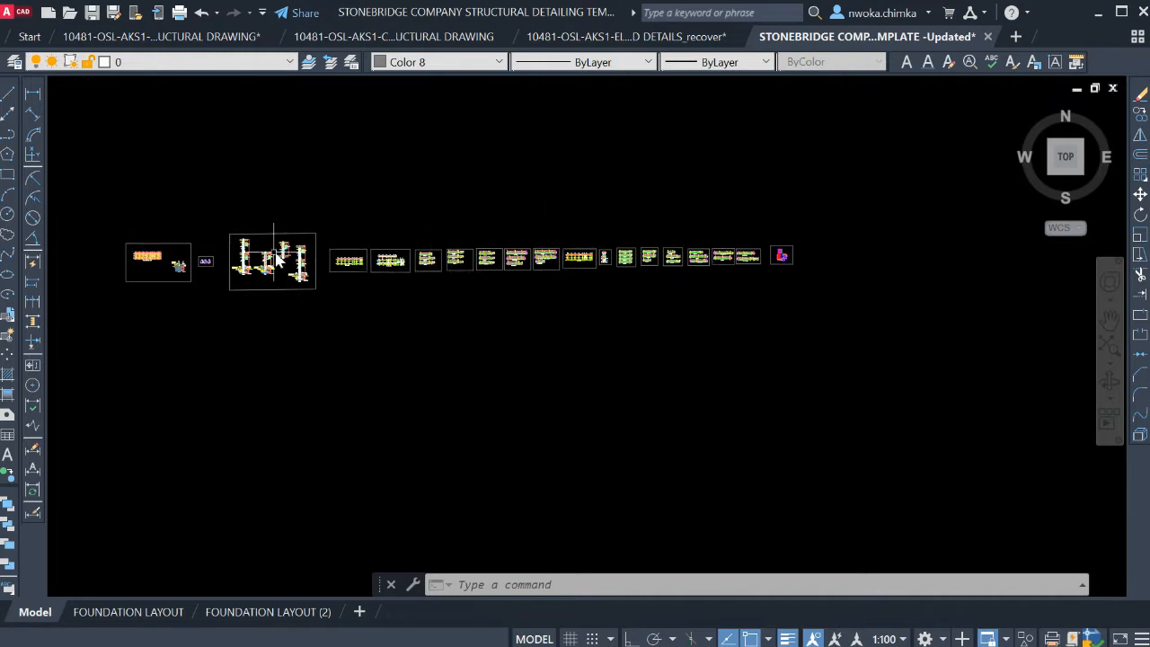
scroll(211, 250, "up", 2)
scroll(243, 220, "down", 2)
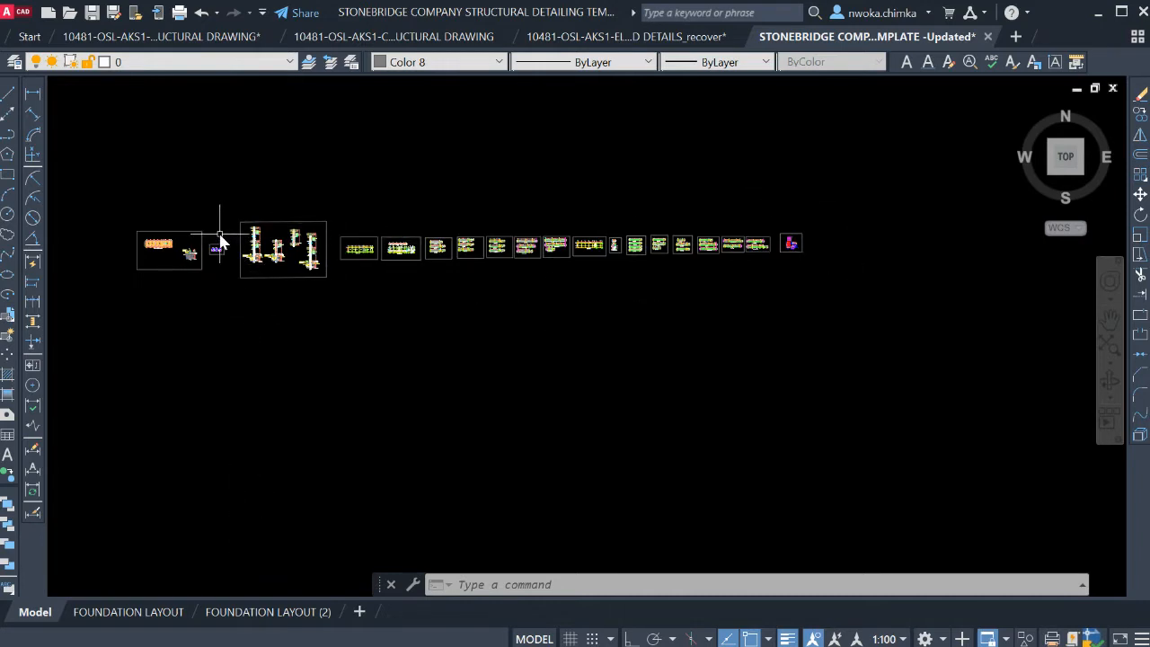
Set the current object colour to ByLayer in model space
scroll(224, 247, "up", 5)
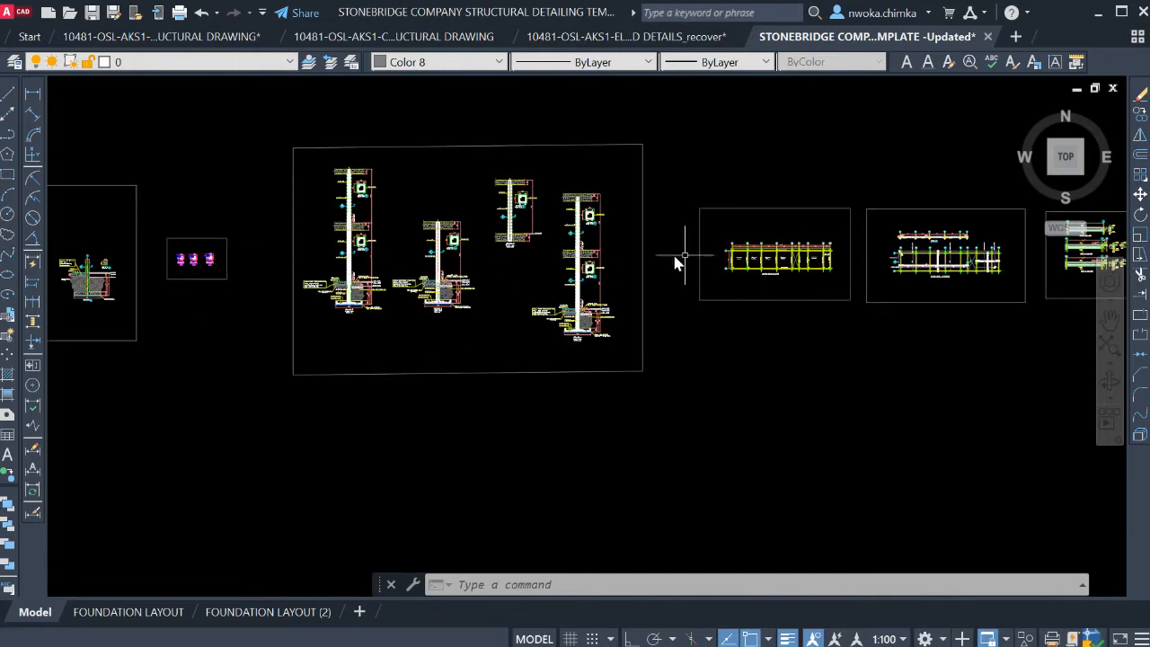
scroll(211, 263, "down", 5)
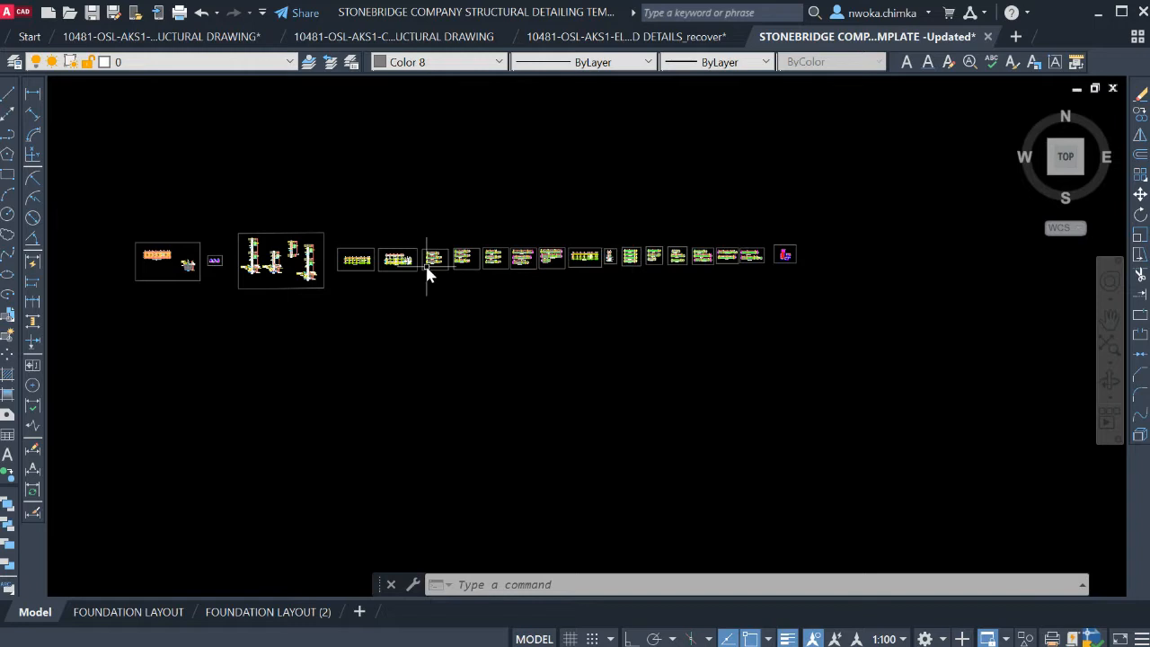
scroll(261, 252, "up", 3)
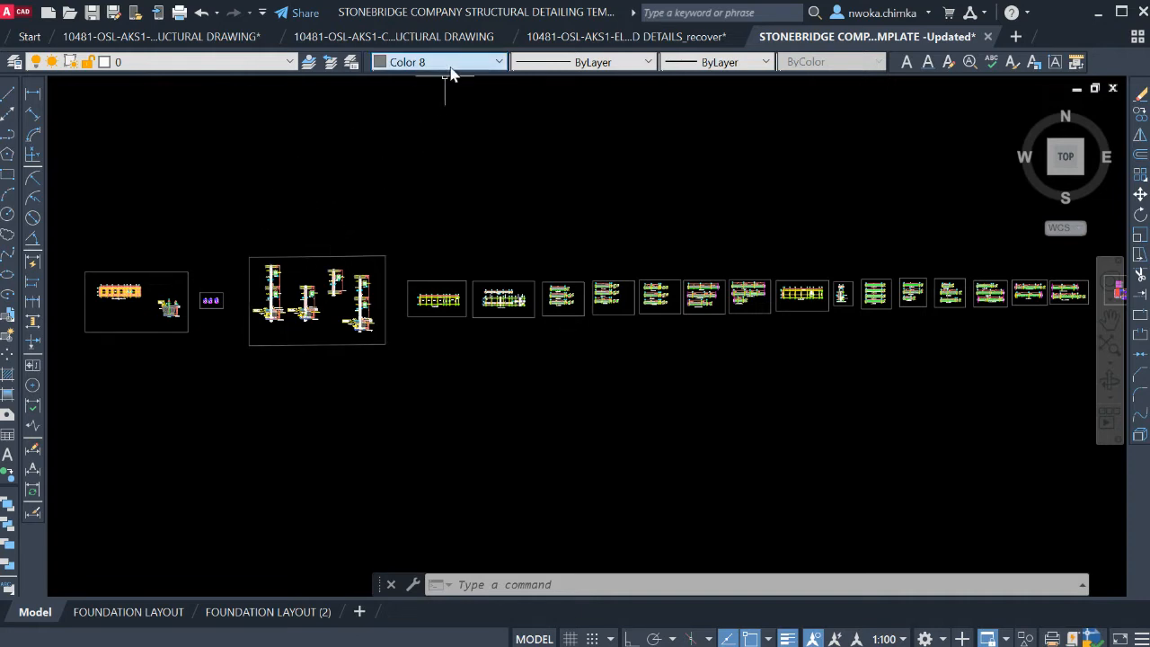
left_click(427, 83)
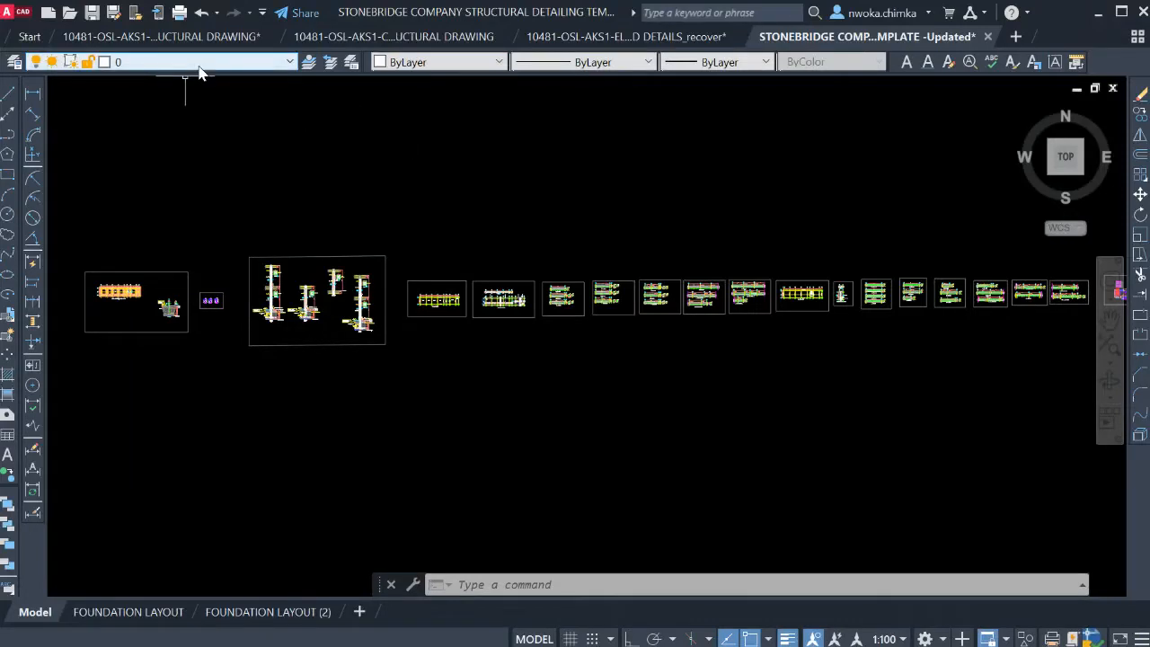
Examine the framed BASE 1, BASE 2 and BASE 3 footing details in model space
scroll(289, 270, "up", 2)
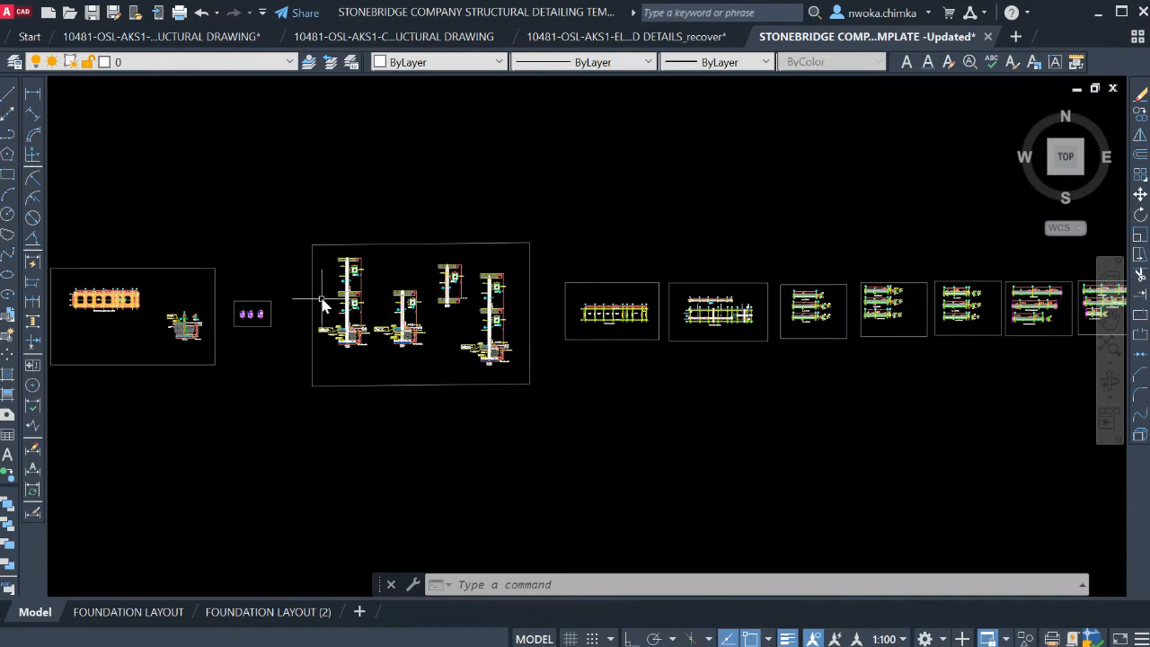
scroll(319, 310, "up", 4)
scroll(288, 279, "down", 2)
scroll(334, 225, "up", 4)
scroll(334, 218, "up", 6)
scroll(248, 301, "down", 2)
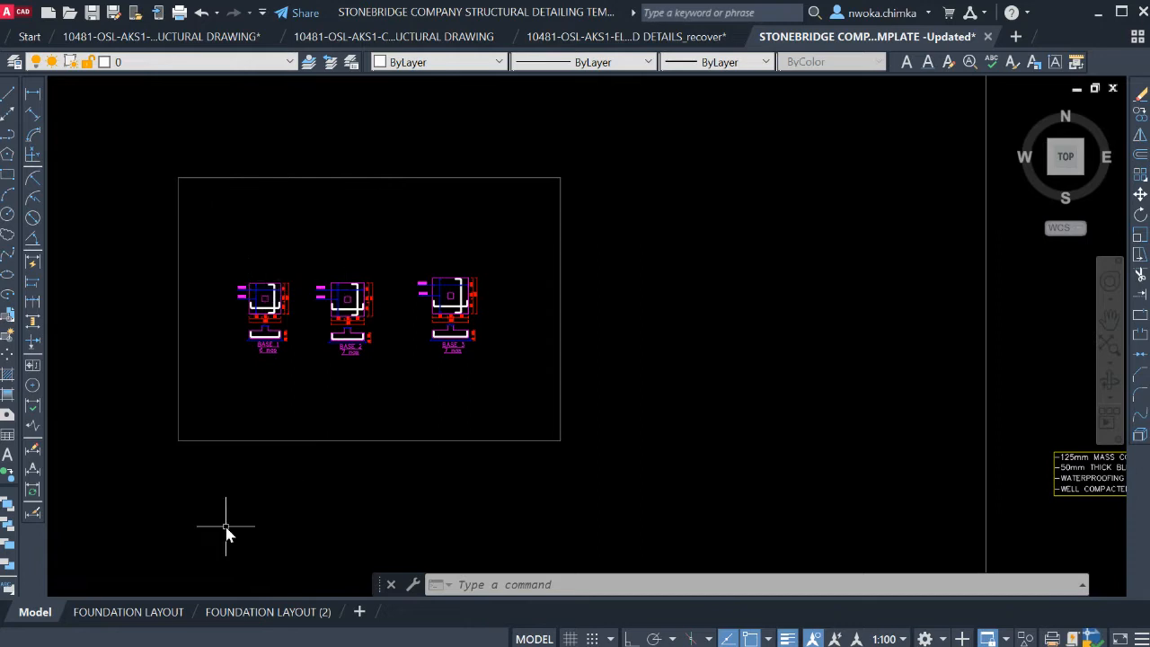
Check the sheet number in the FOUNDATION LAYOUT title block, view the FOUNDATION LAYOUT (2) sheet, and return to FOUNDATION LAYOUT
left_click(136, 612)
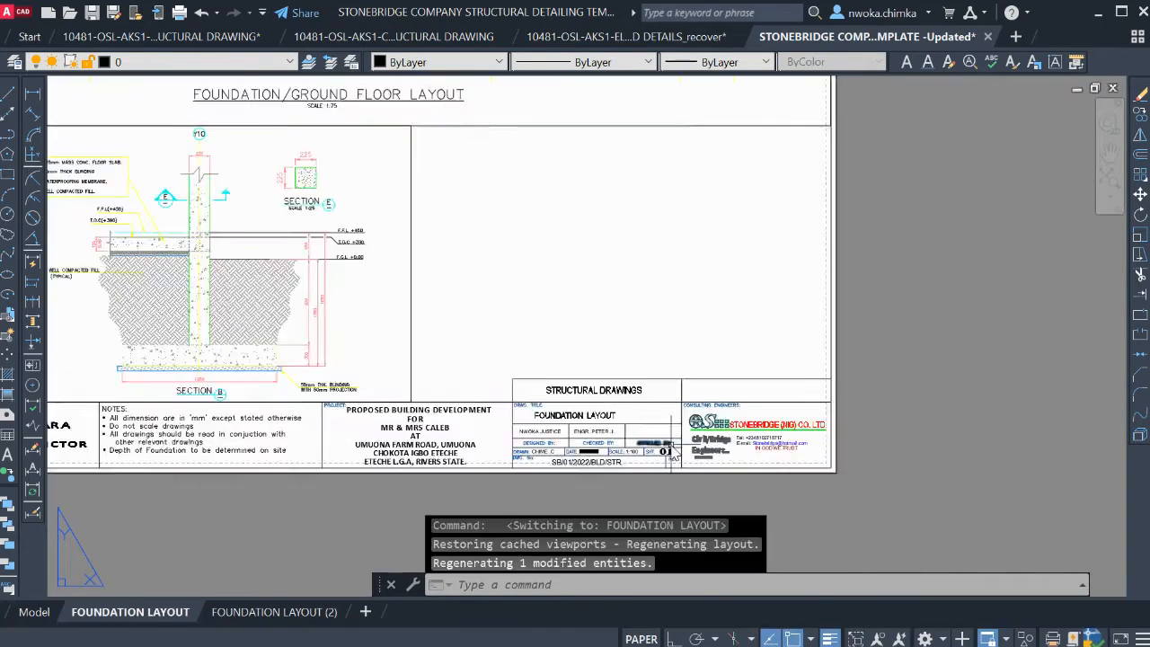
scroll(669, 450, "up", 6)
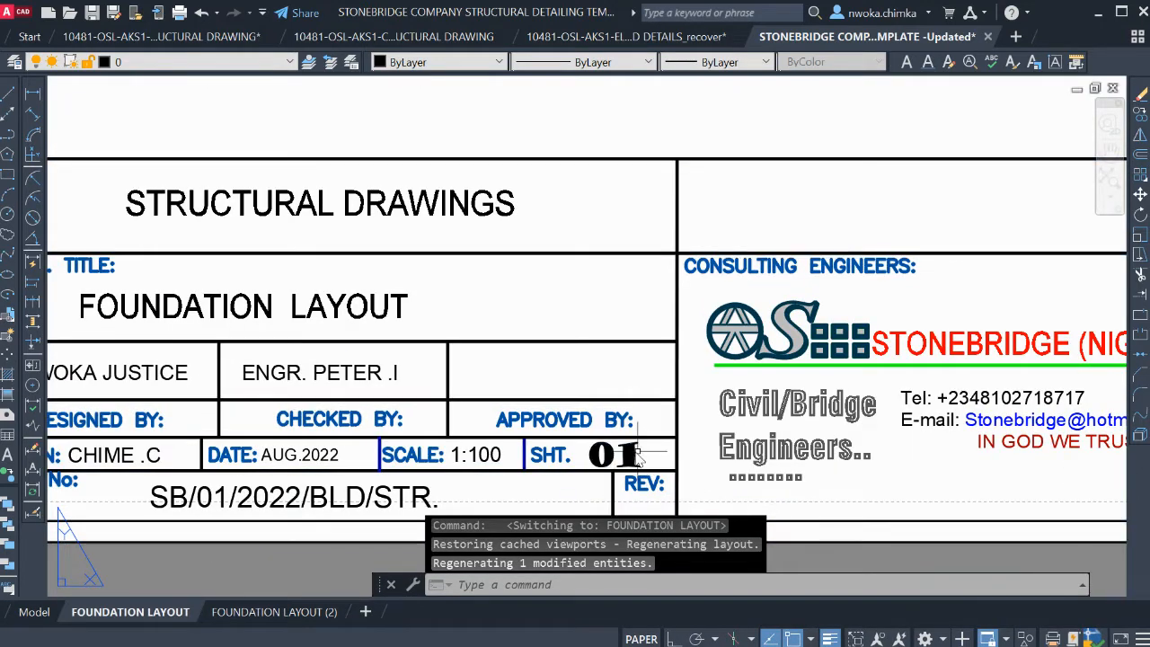
scroll(600, 440, "down", 8)
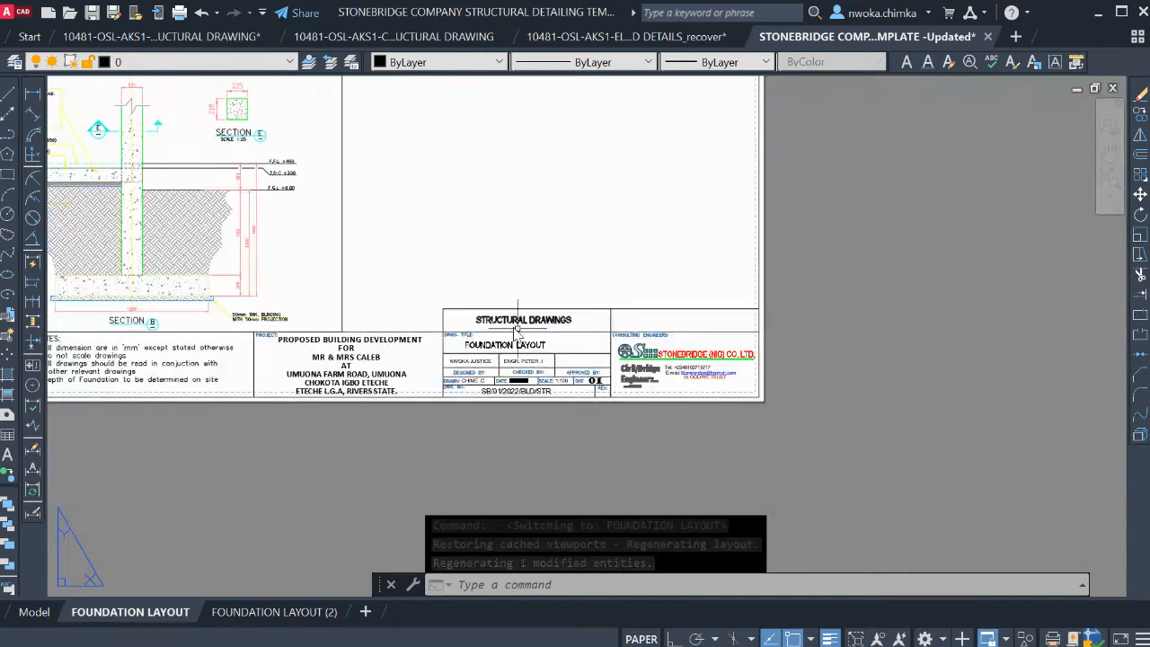
middle_click_drag(537, 375, 649, 356)
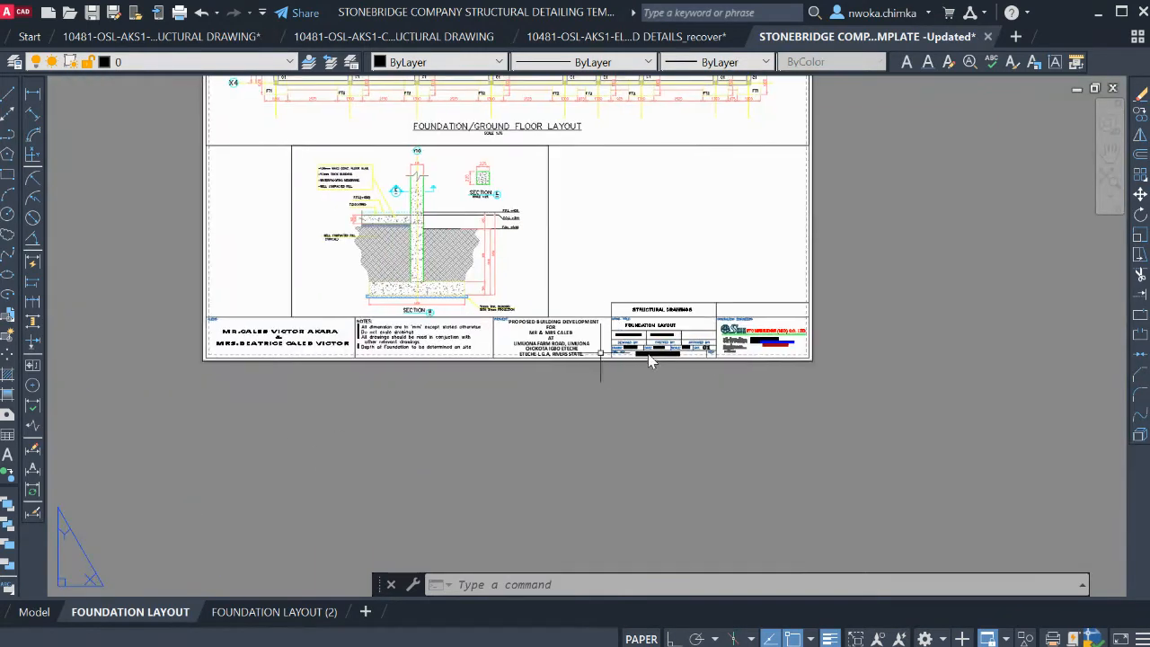
left_click(241, 615)
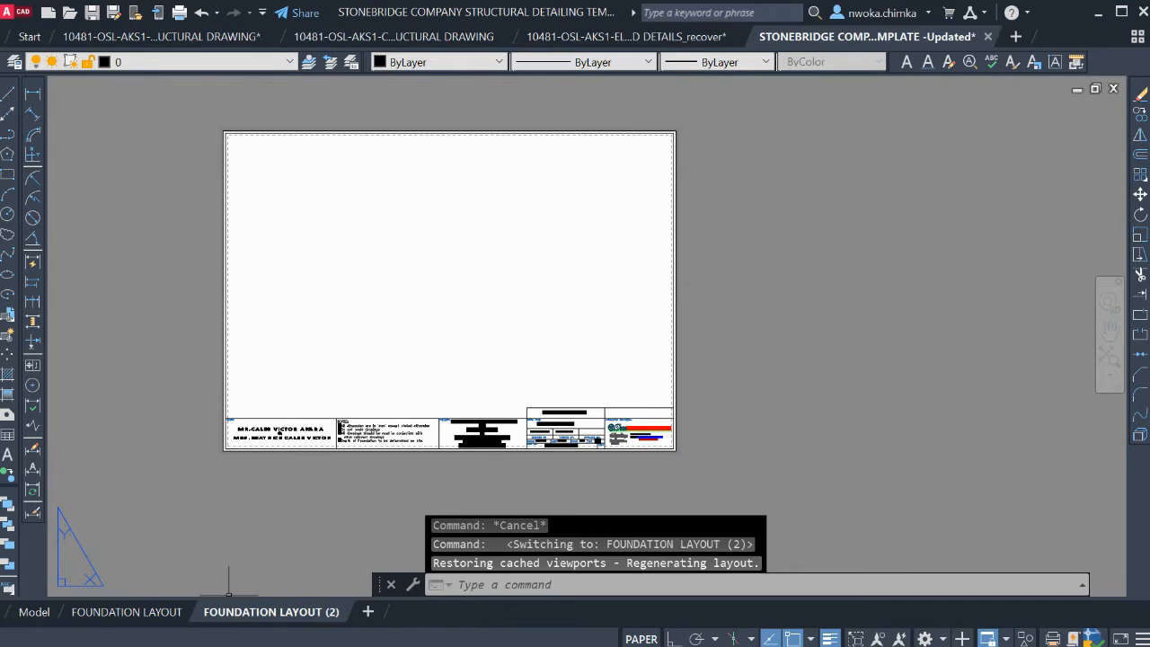
left_click(128, 613)
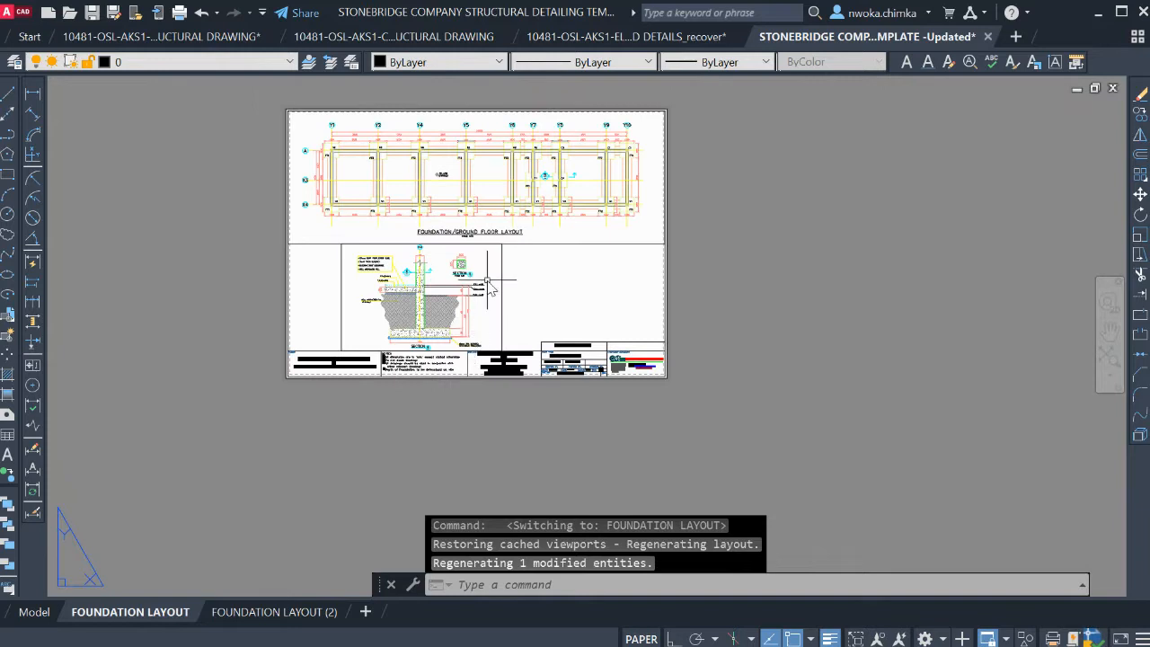
Examine the colours, gridlines and dimensions of the foundation plan on the FOUNDATION LAYOUT sheet
scroll(405, 141, "up", 4)
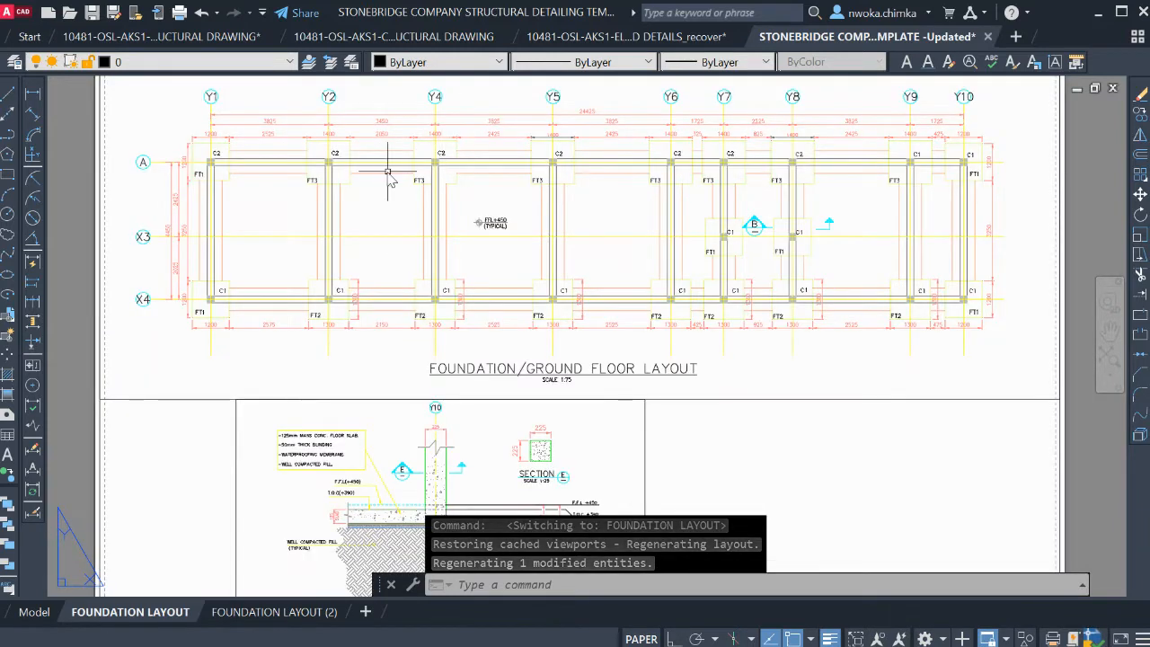
scroll(395, 166, "down", 4)
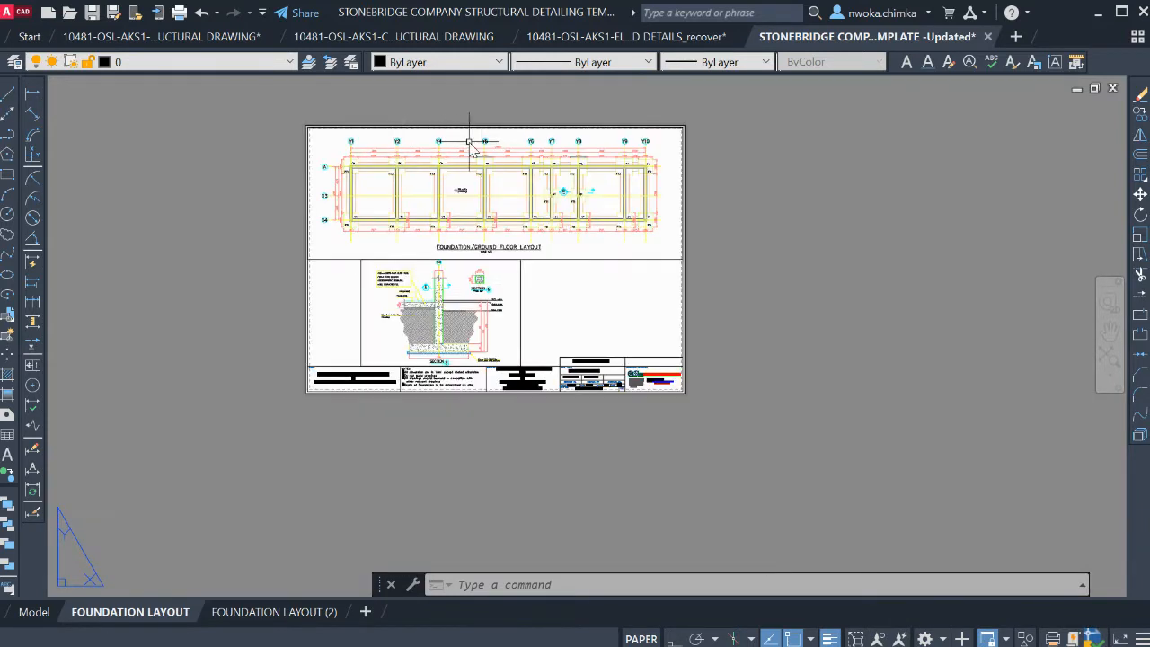
scroll(474, 148, "up", 2)
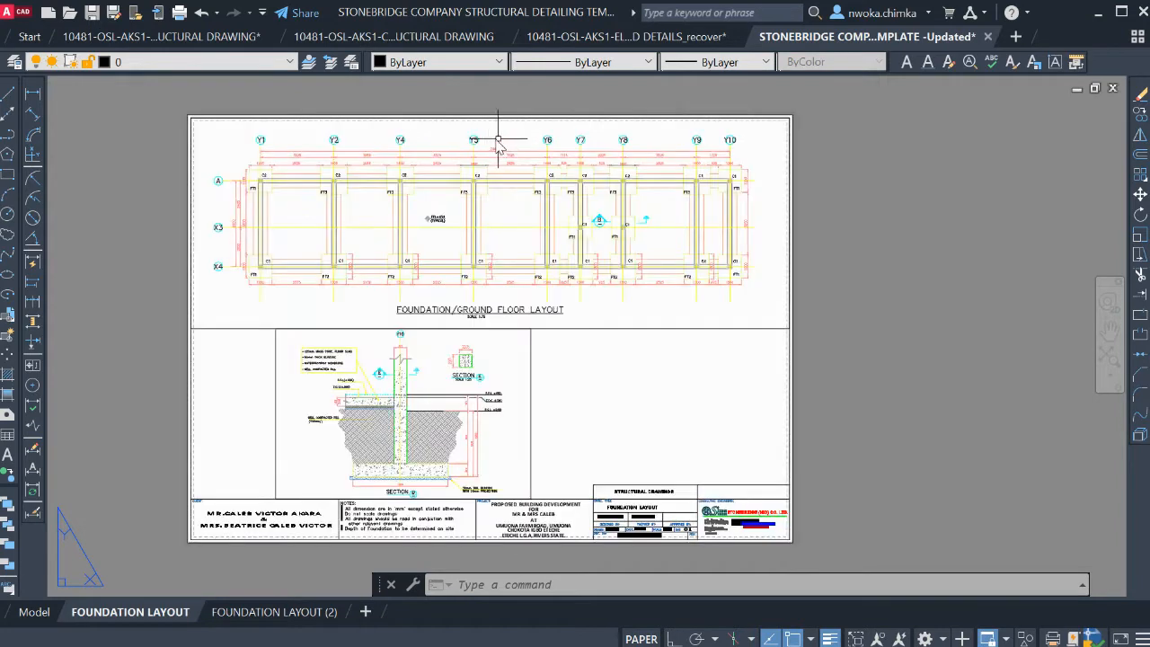
scroll(457, 149, "up", 4)
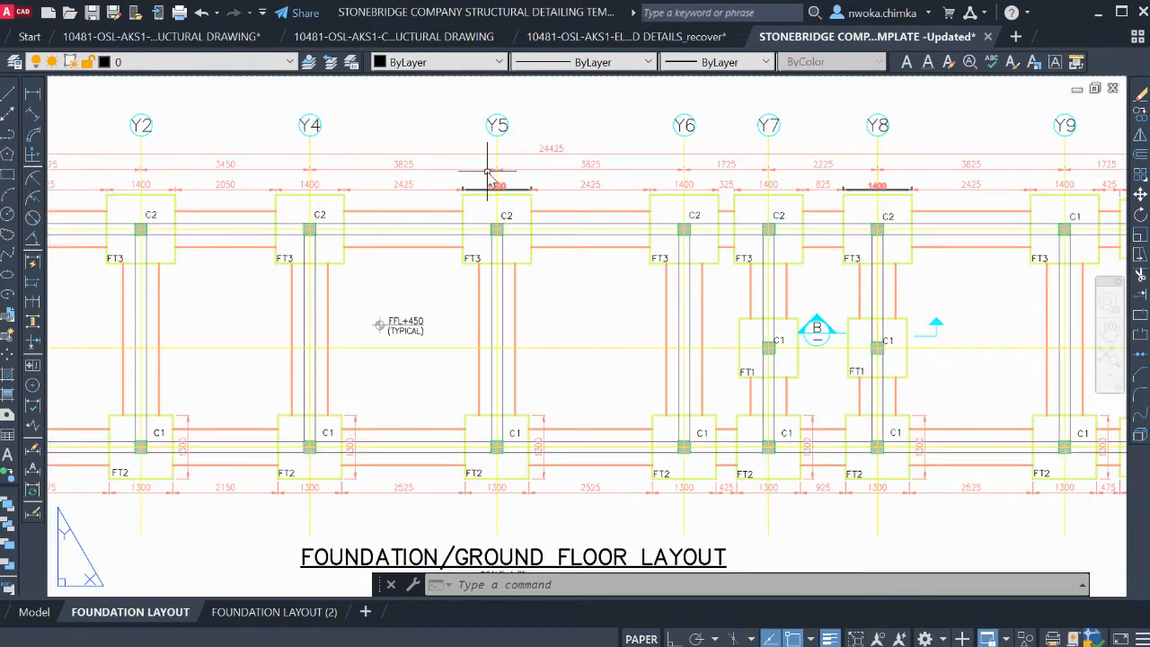
scroll(489, 176, "down", 4)
scroll(443, 197, "down", 3)
scroll(440, 189, "up", 3)
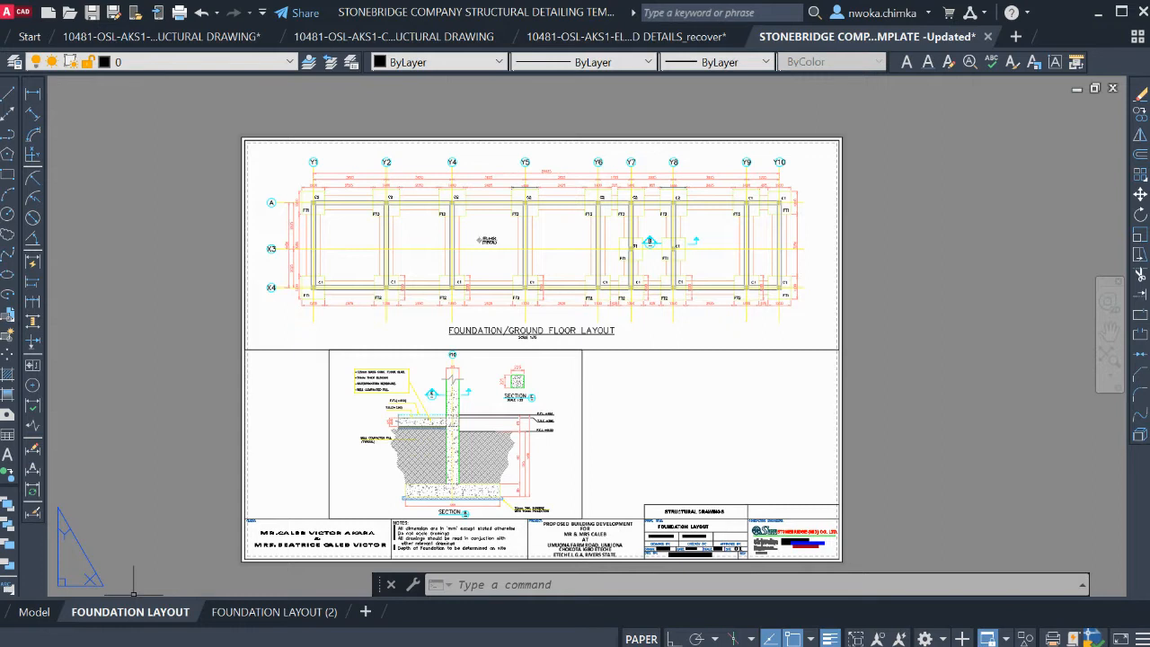
Modify the FOUNDATION LAYOUT page setup so that the sheet displays its plot styles
left_click(196, 500)
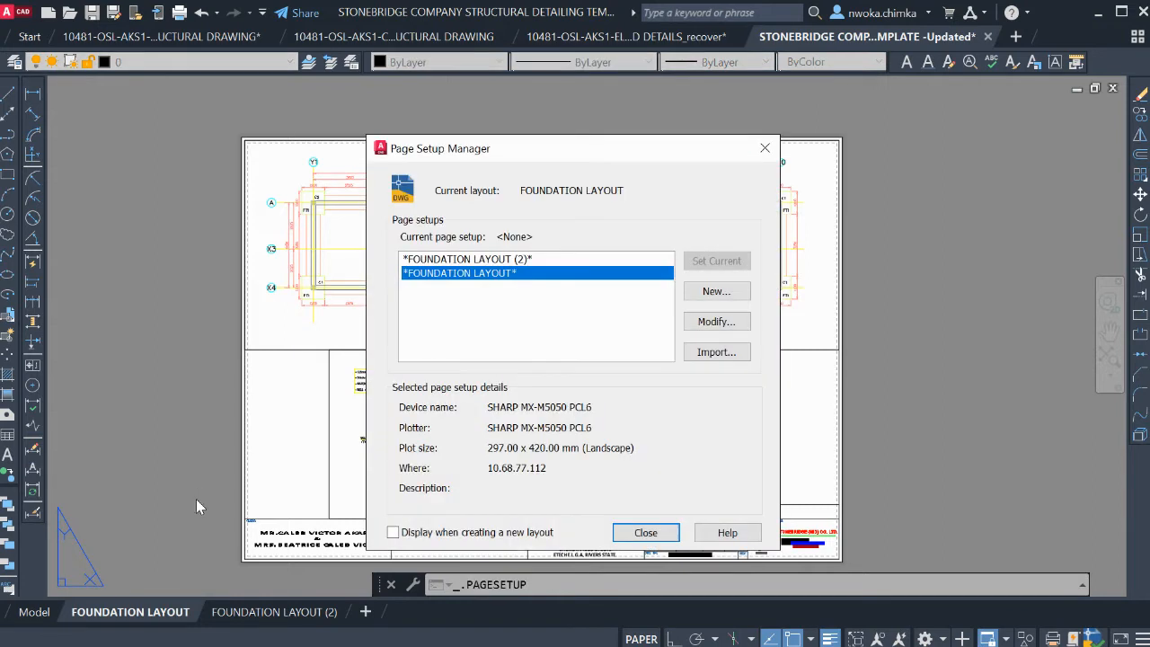
left_click(719, 324)
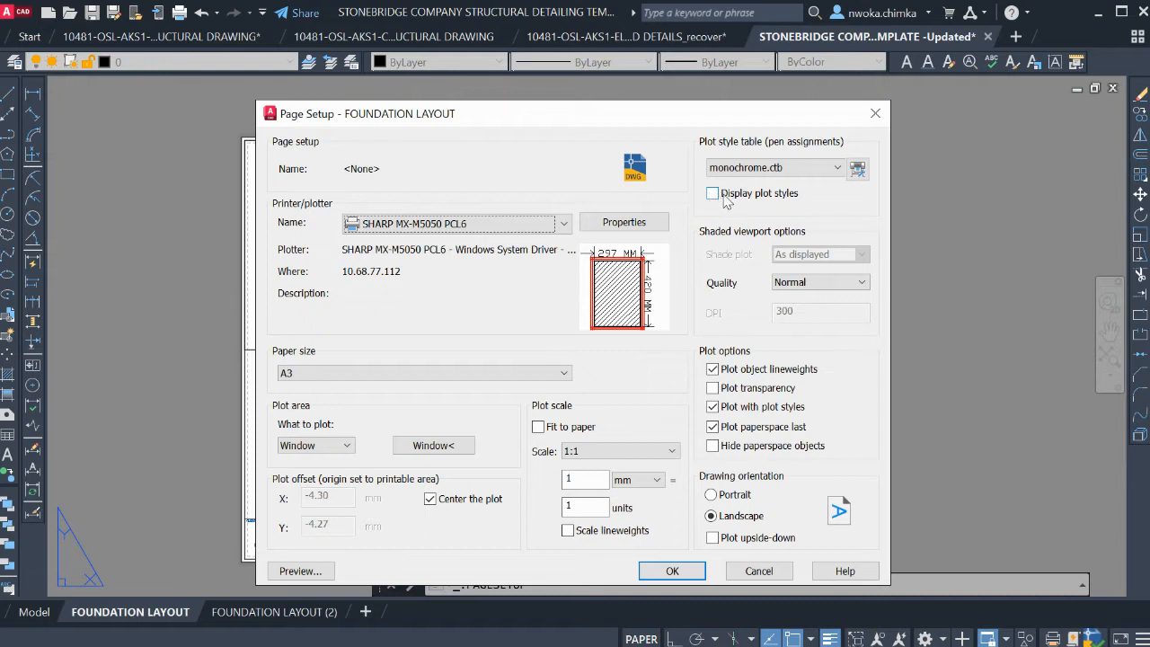
left_click(730, 194)
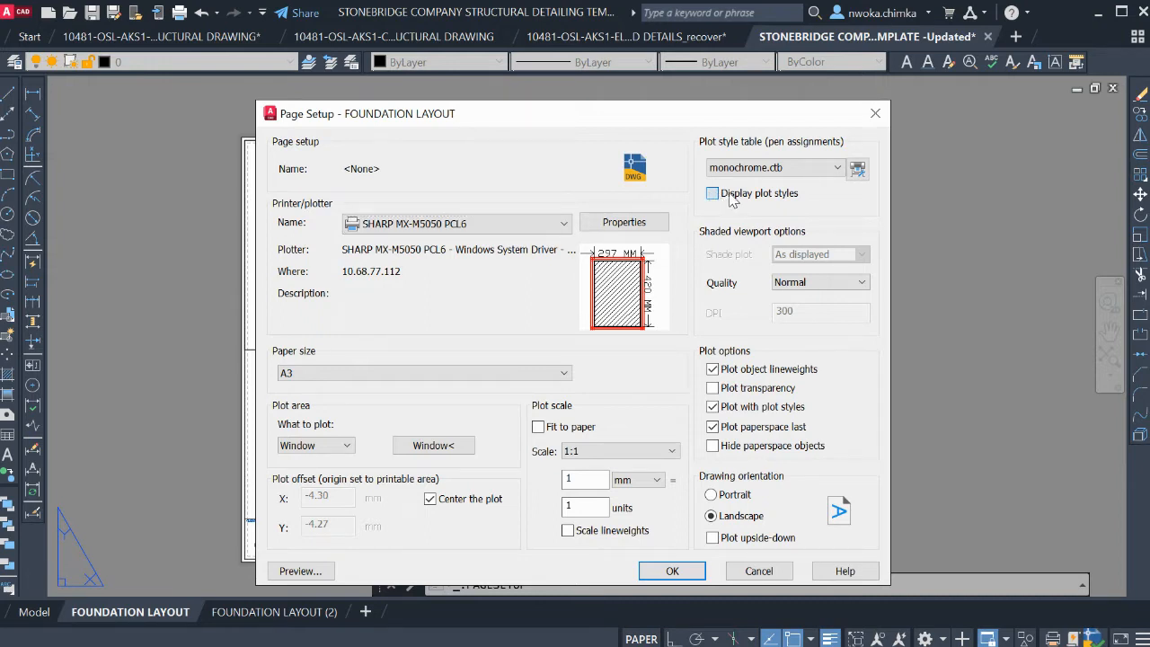
left_click(674, 572)
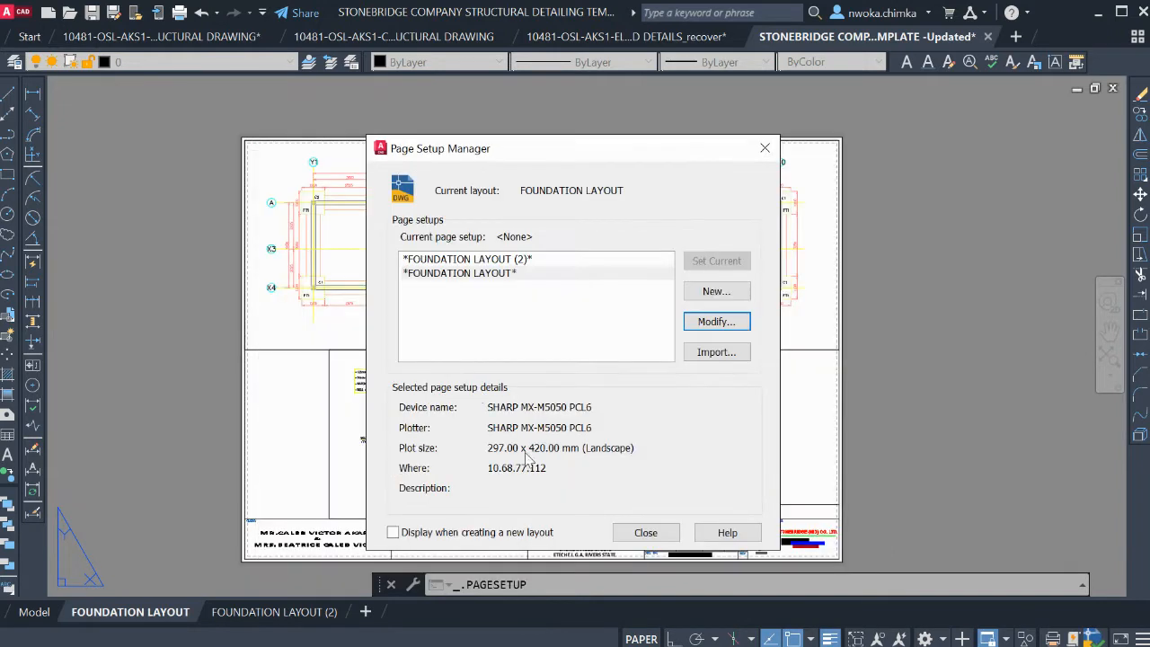
left_click(647, 533)
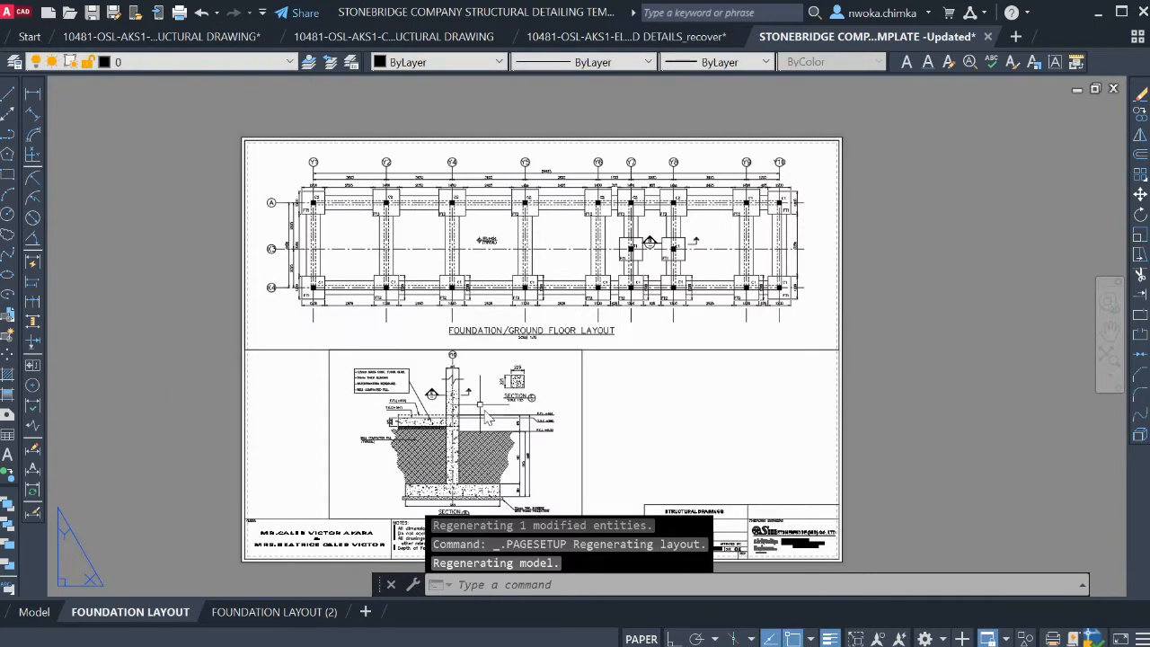
Inspect the foundation plan and section details on the sheet with plot styles displayed, checking linework, hatching and dimensions
scroll(509, 217, "down", 1)
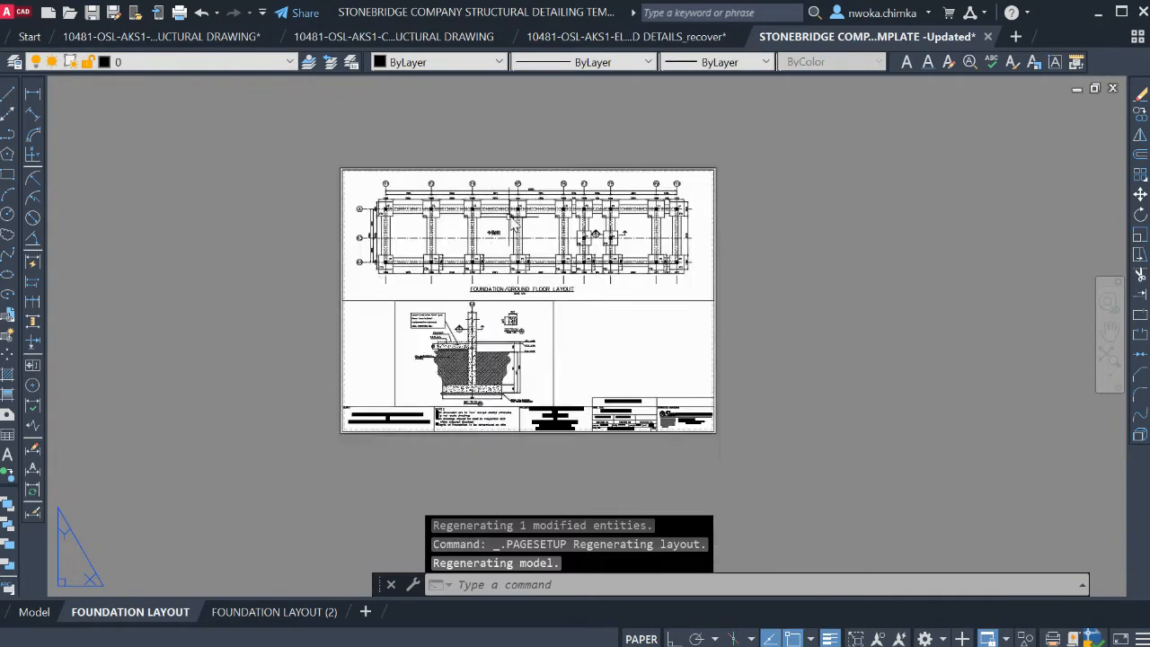
scroll(508, 216, "up", 3)
scroll(487, 180, "down", 2)
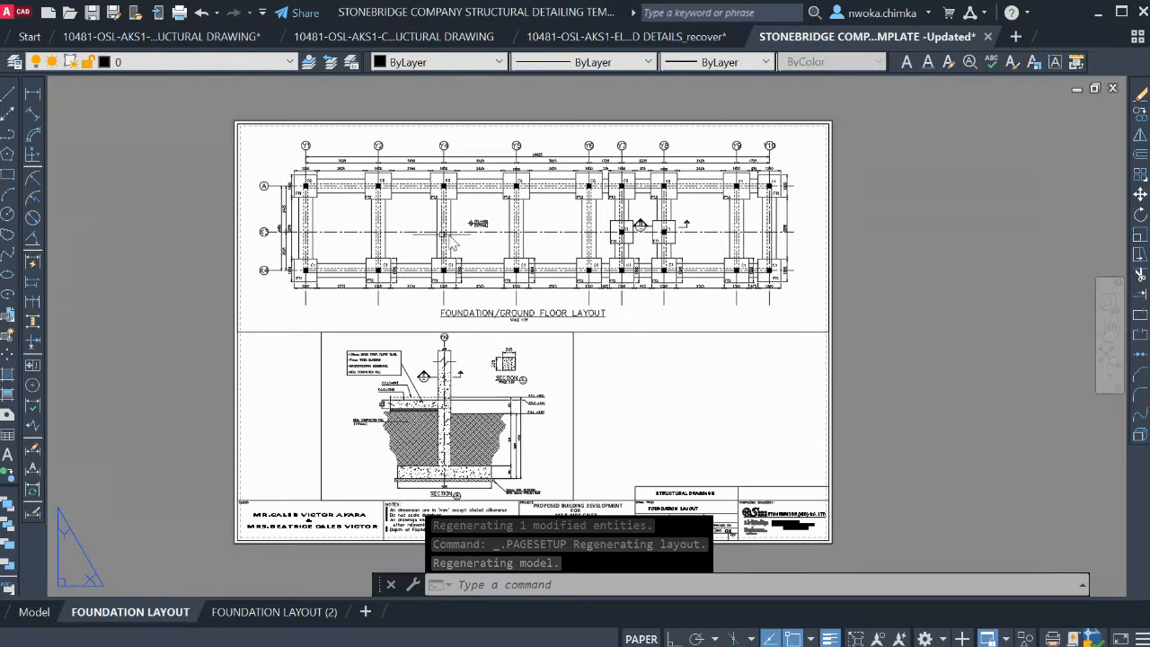
scroll(461, 239, "up", 3)
scroll(419, 181, "down", 3)
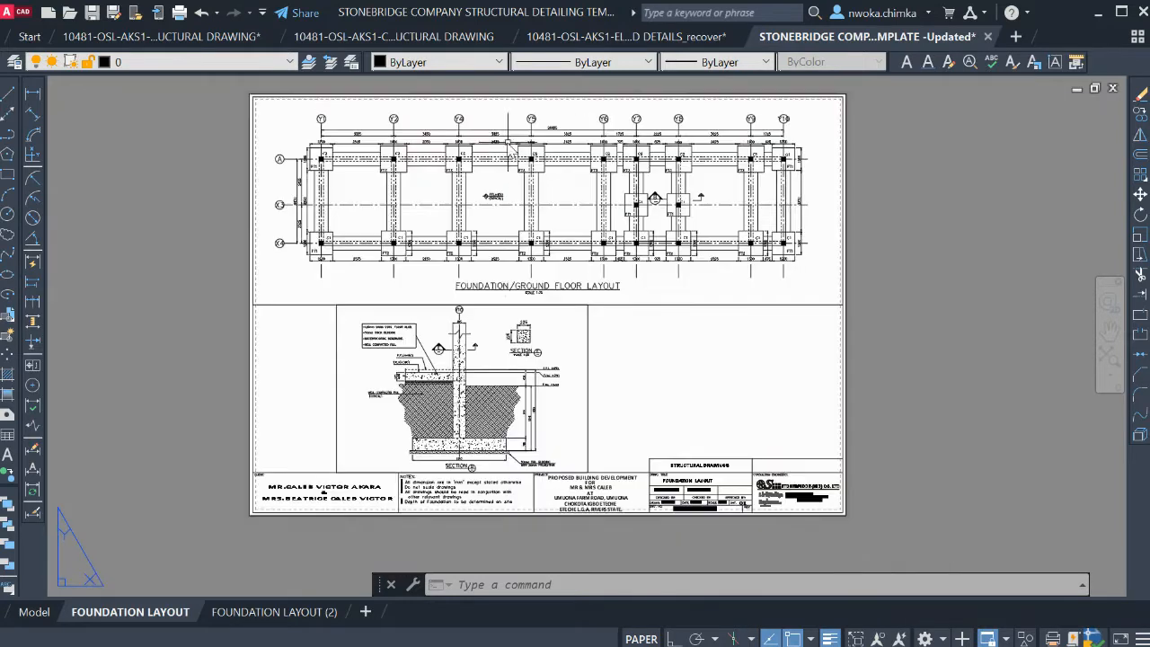
scroll(511, 289, "up", 2)
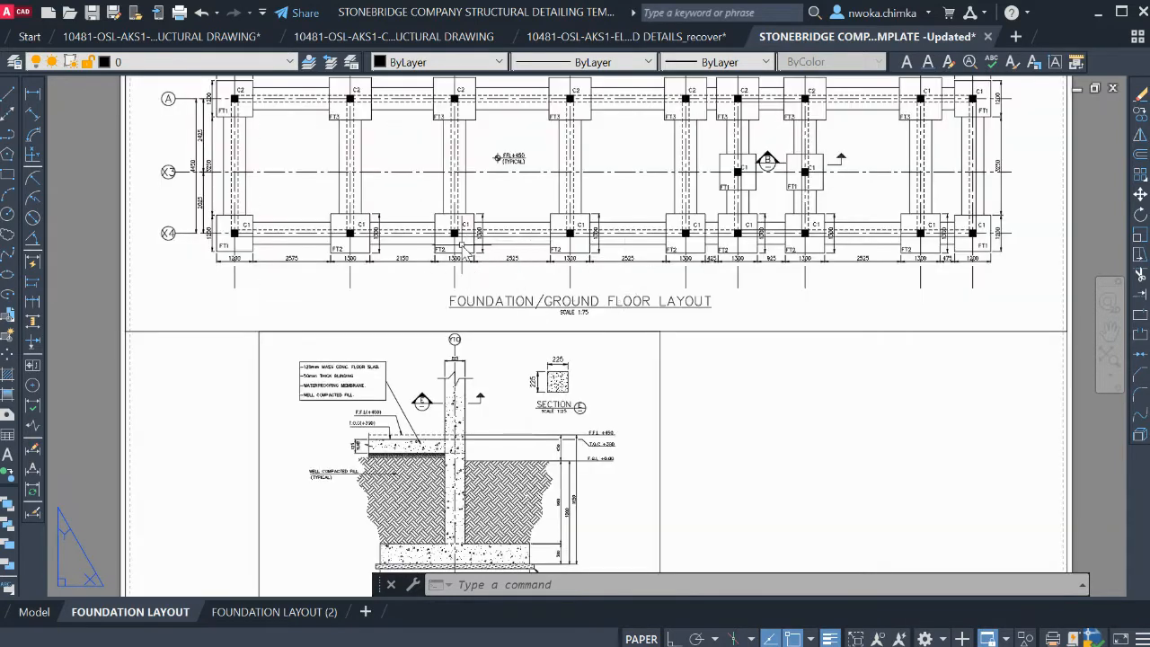
scroll(485, 229, "down", 2)
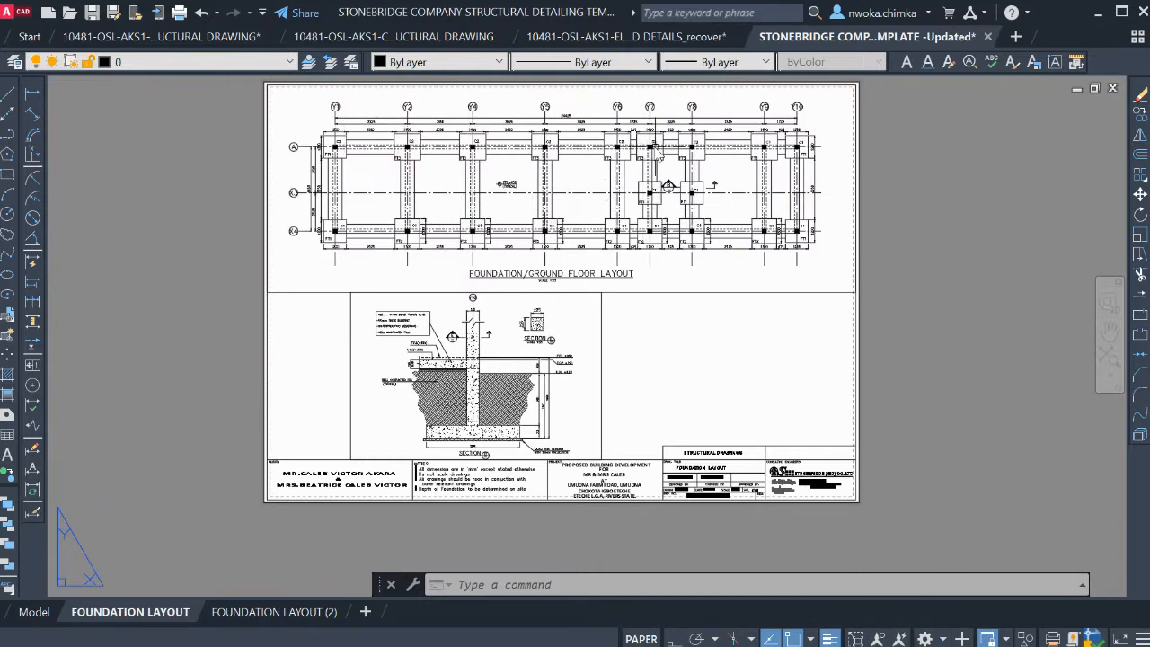
scroll(668, 157, "up", 3)
scroll(668, 160, "down", 3)
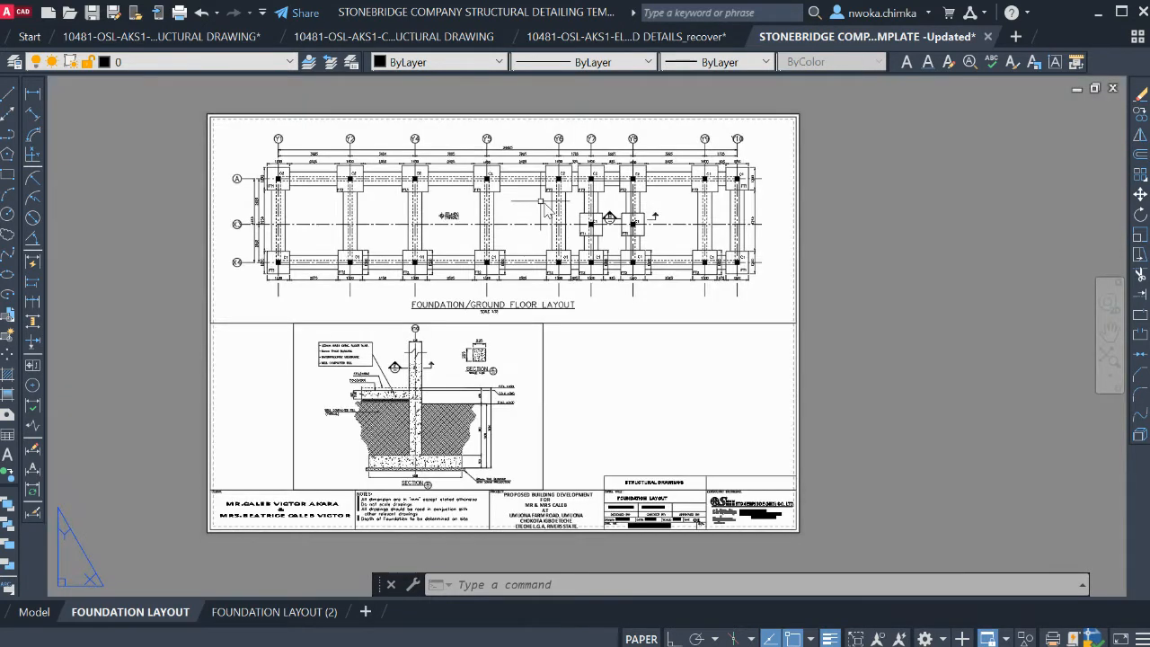
scroll(434, 164, "up", 2)
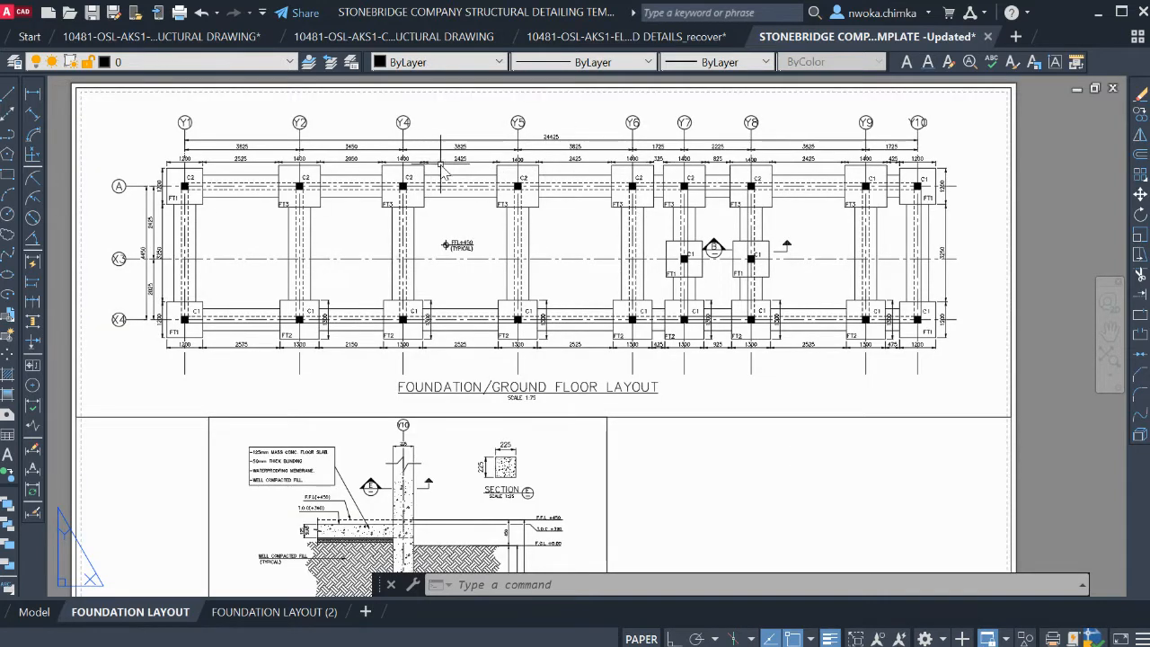
scroll(445, 168, "down", 2)
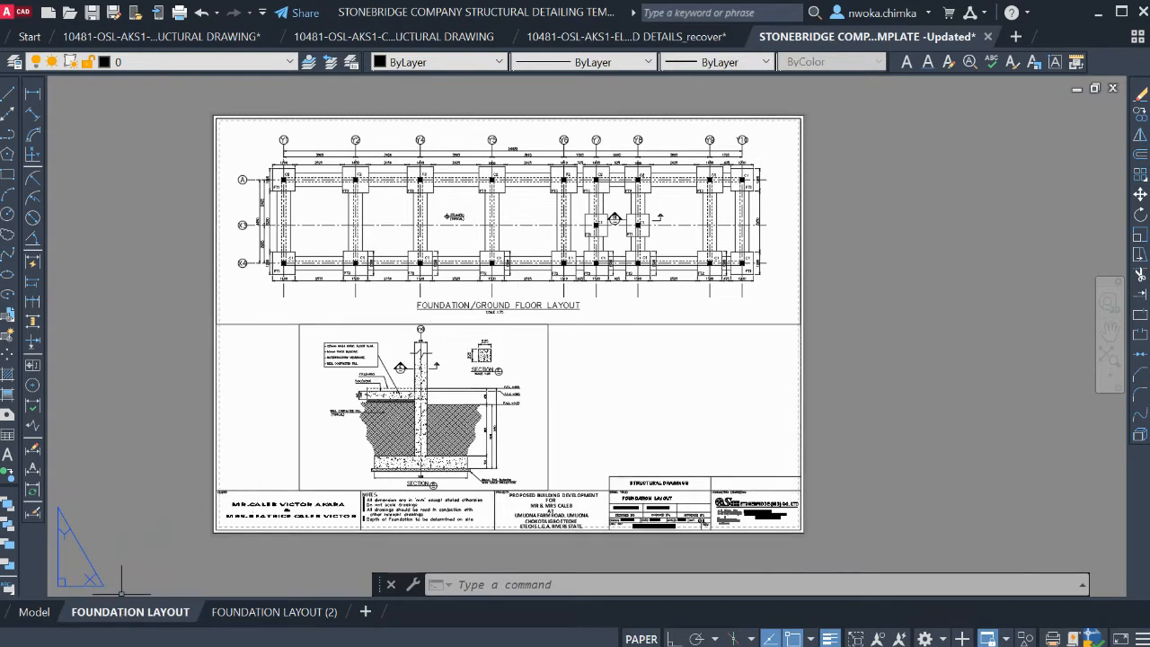
Turn off the plot style display in the FOUNDATION LAYOUT page setup and inspect the client block in object colours
left_click(195, 491)
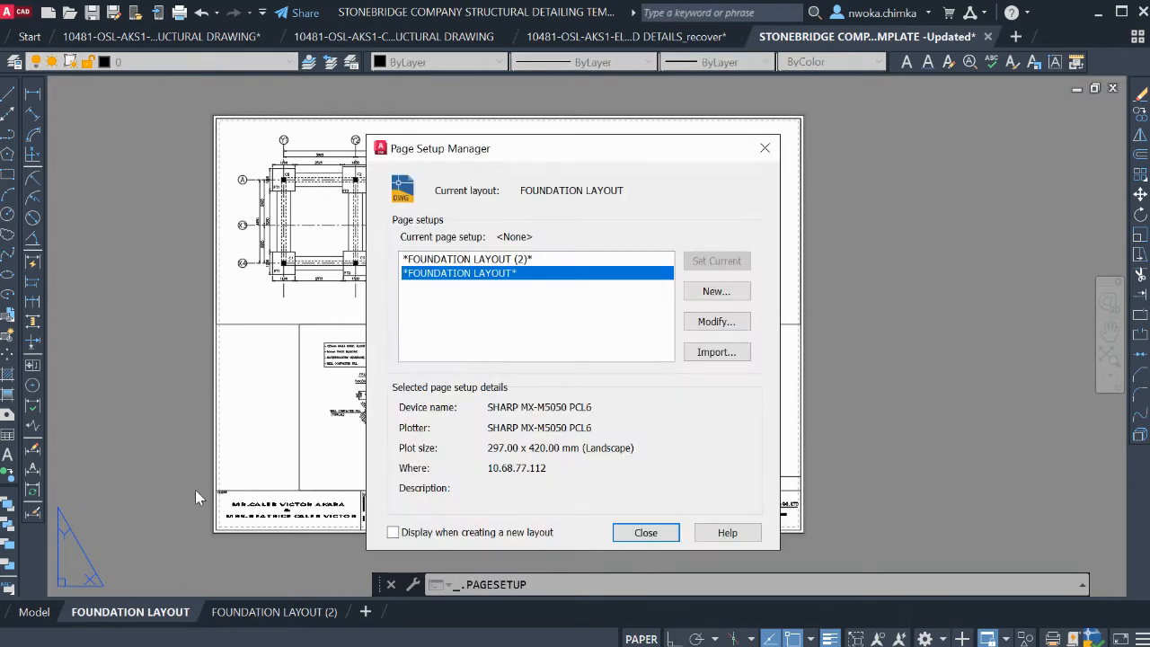
left_click(714, 324)
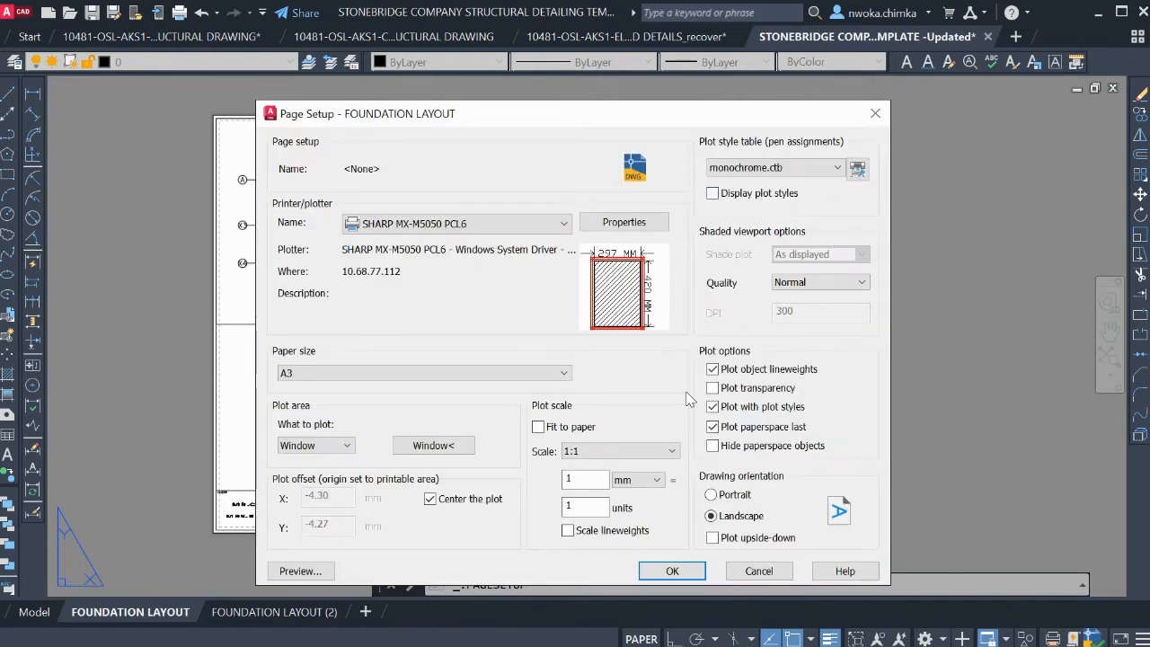
left_click(672, 571)
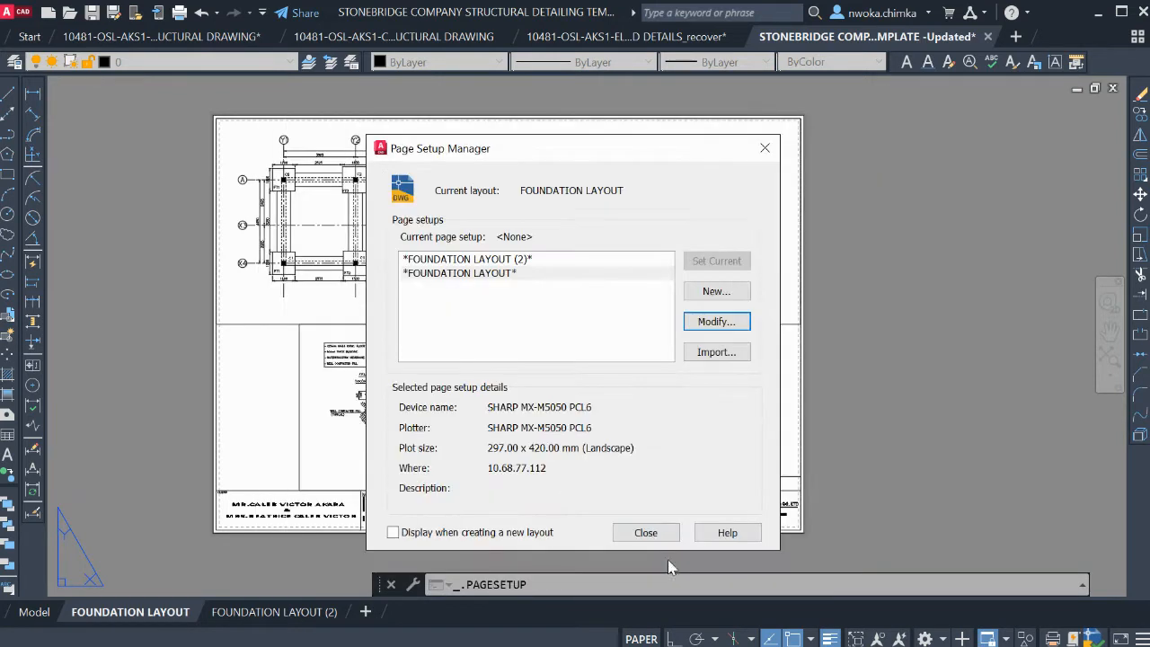
left_click(646, 533)
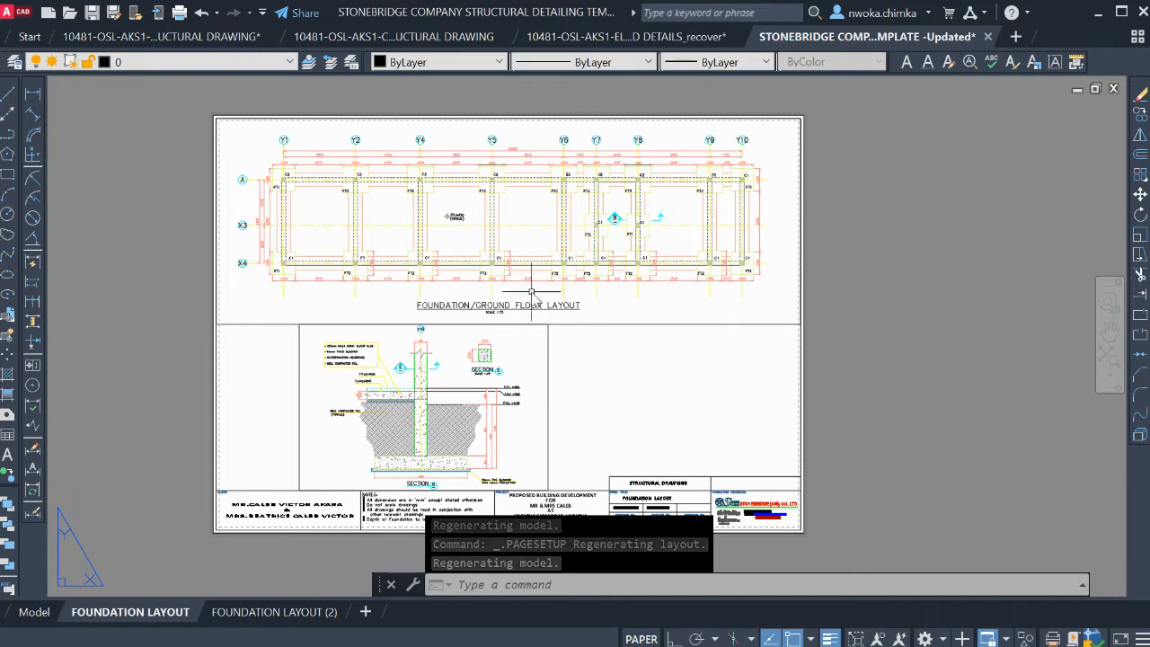
scroll(257, 513, "up", 6)
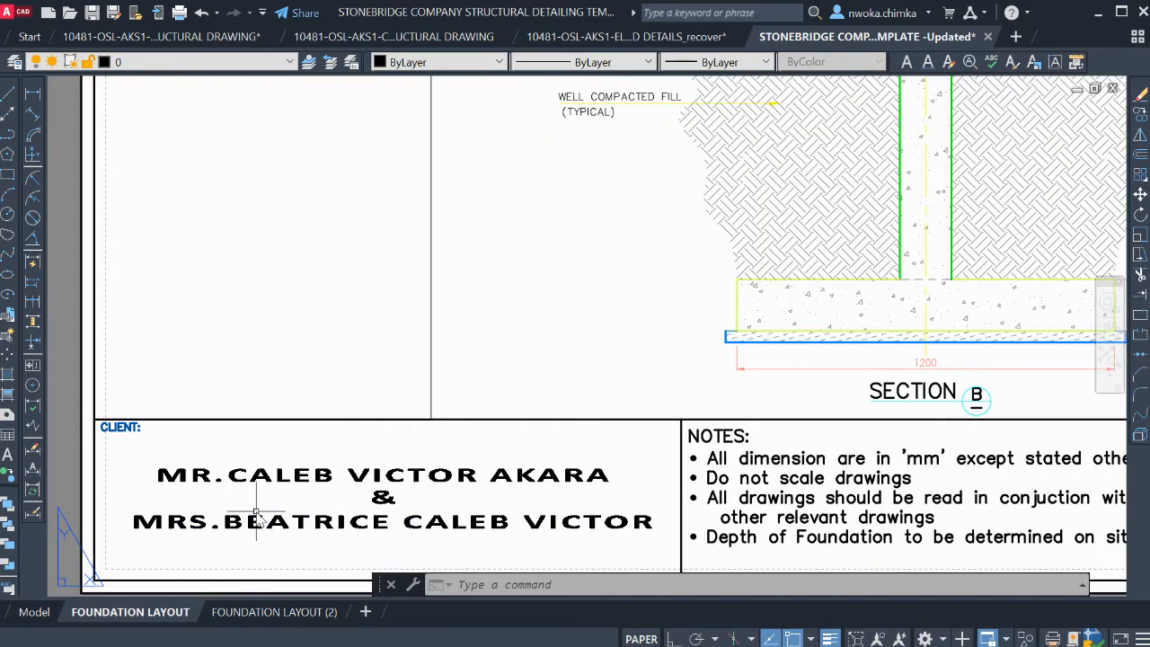
scroll(282, 480, "down", 6)
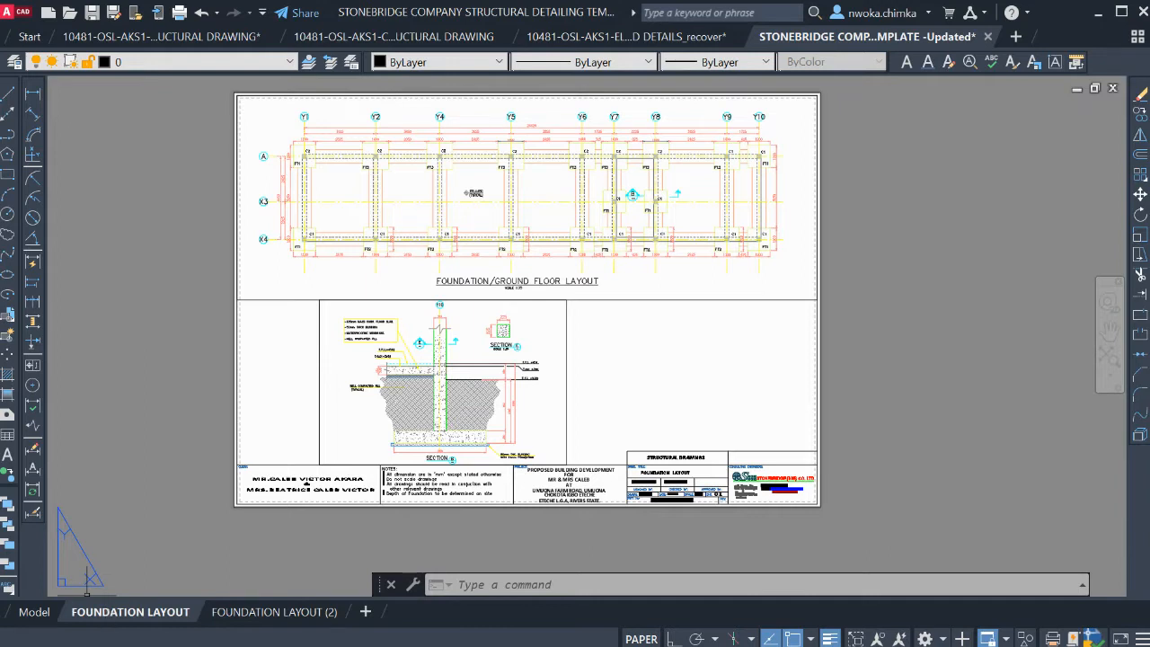
Modify the FOUNDATION LAYOUT page setup to display plot styles again with monochrome.ctb
left_click(204, 480)
left_click(715, 324)
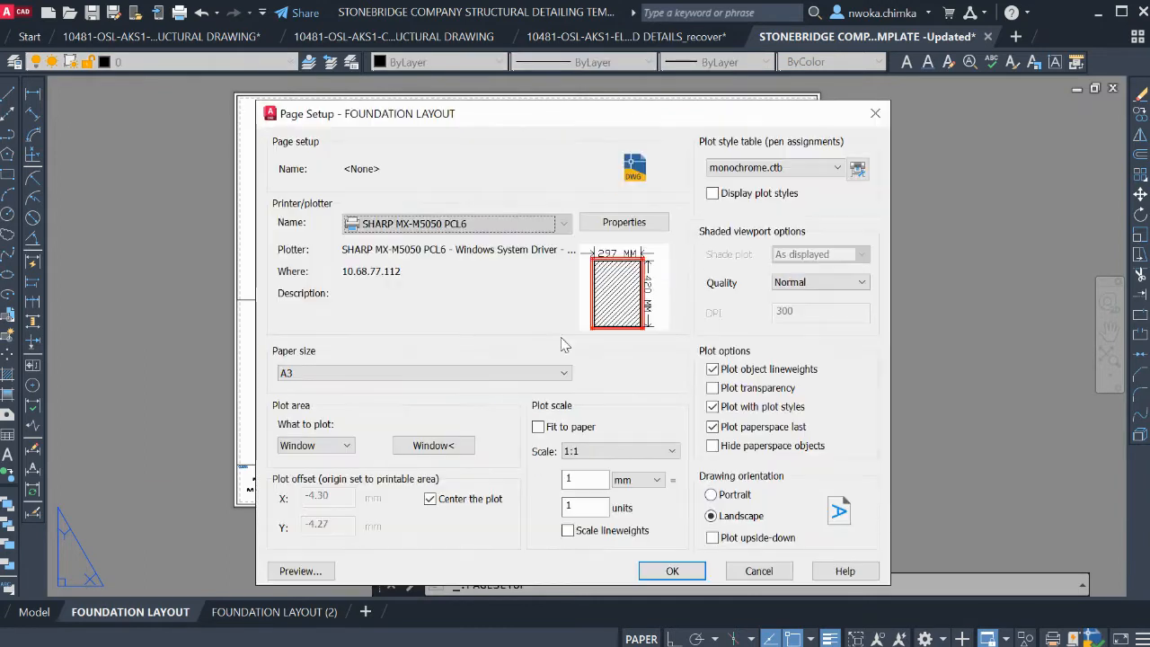
left_click(734, 198)
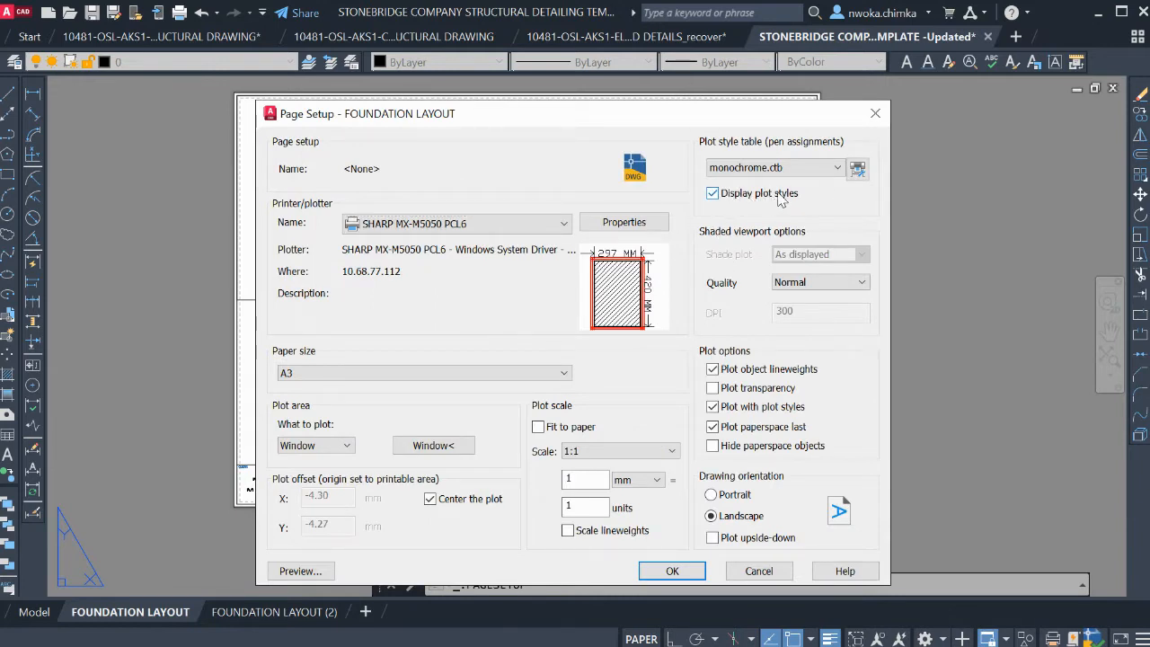
left_click(674, 571)
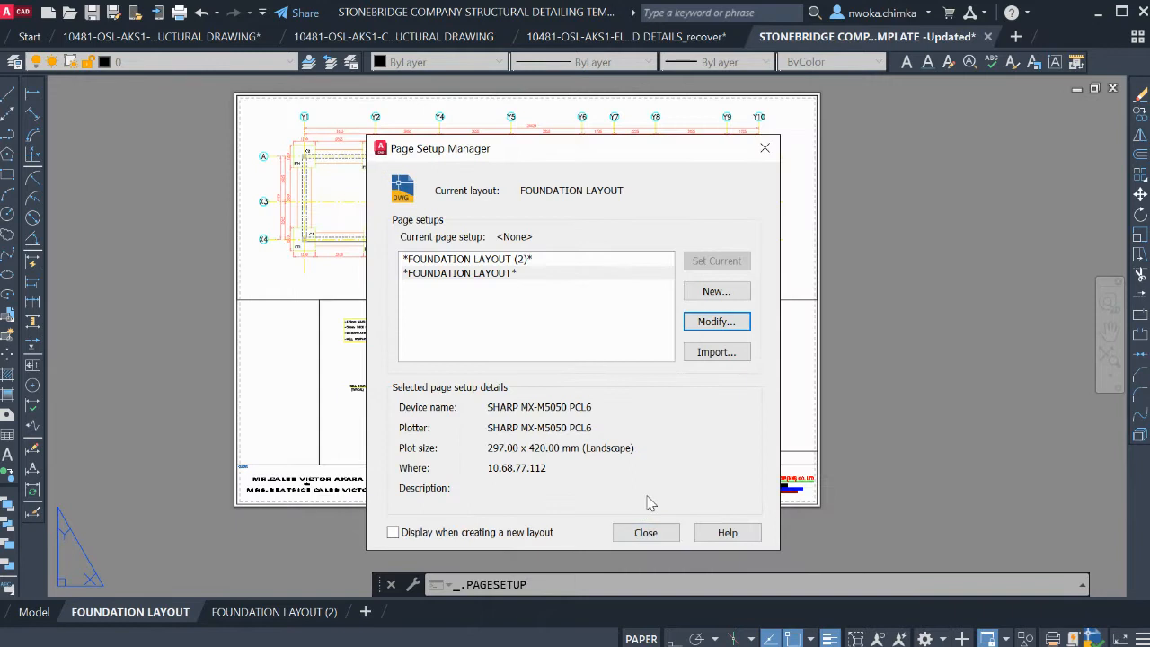
left_click(652, 533)
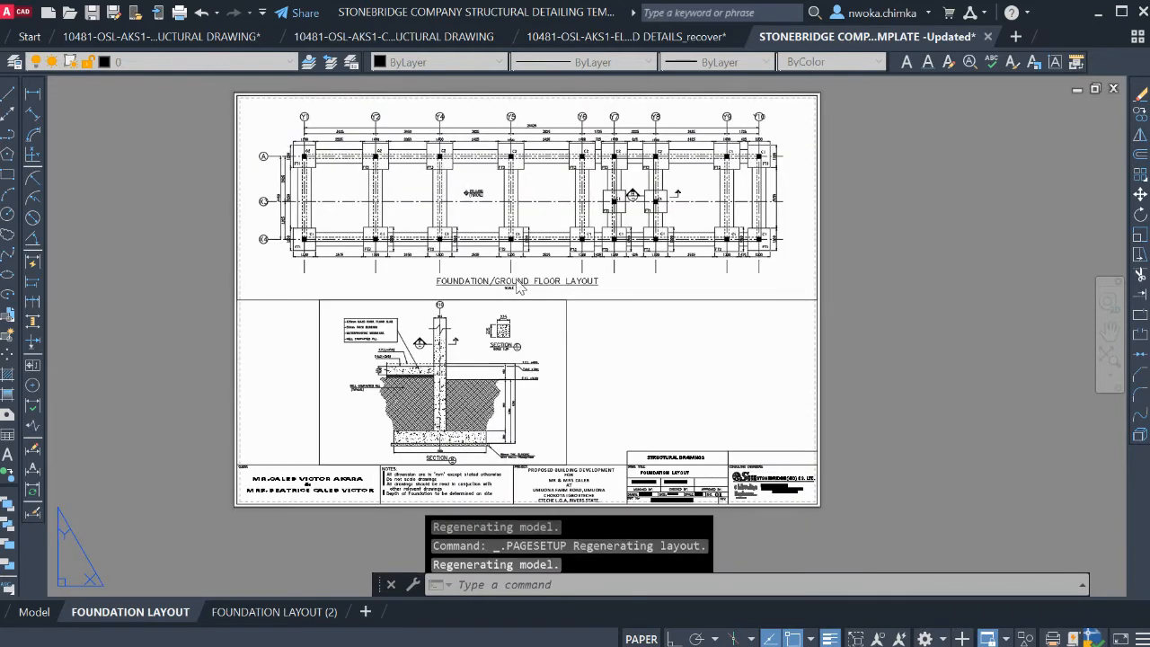
Turn on plot style display in the FOUNDATION LAYOUT (2) page setup and check that sheet's title block
left_click(259, 612)
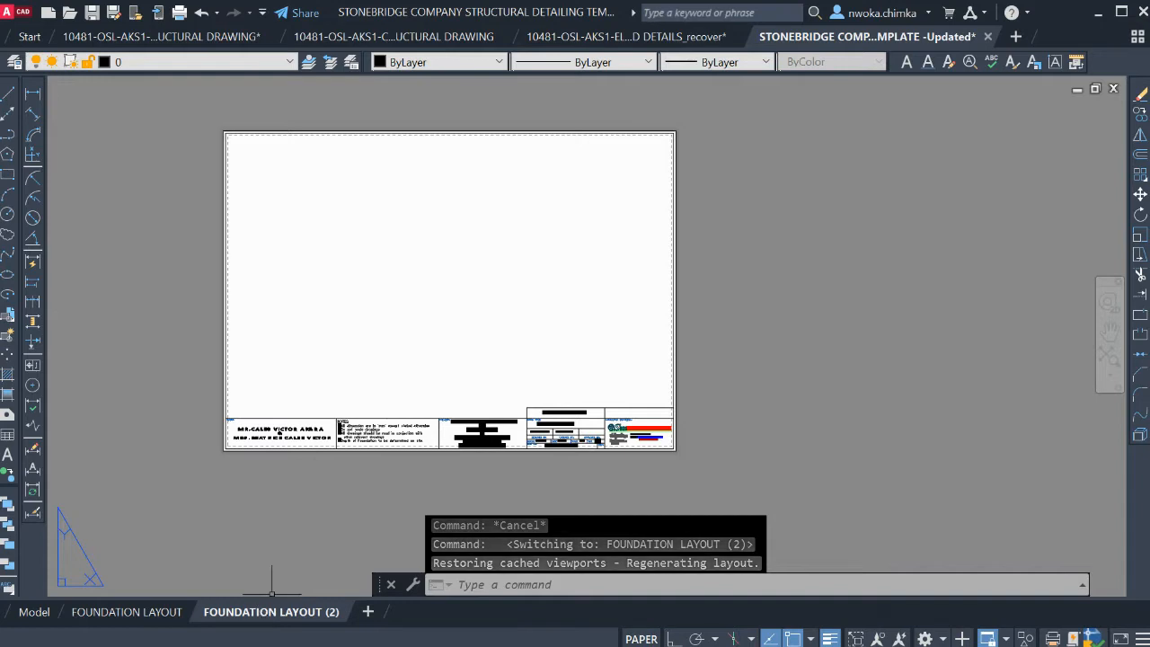
left_click(338, 484)
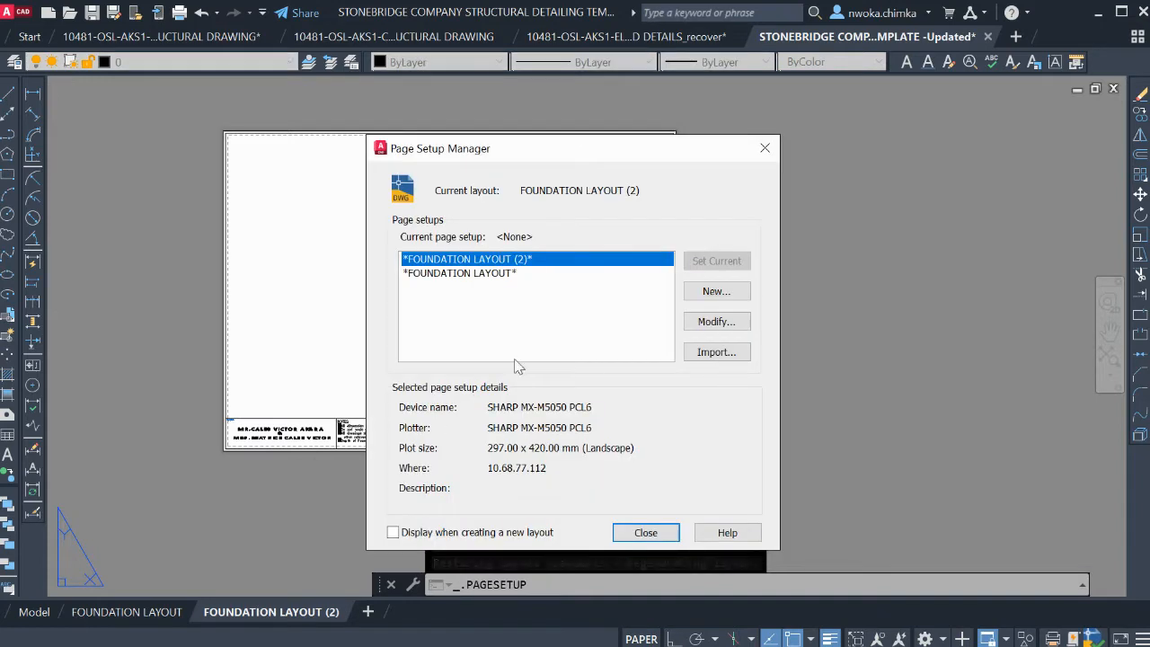
left_click(716, 322)
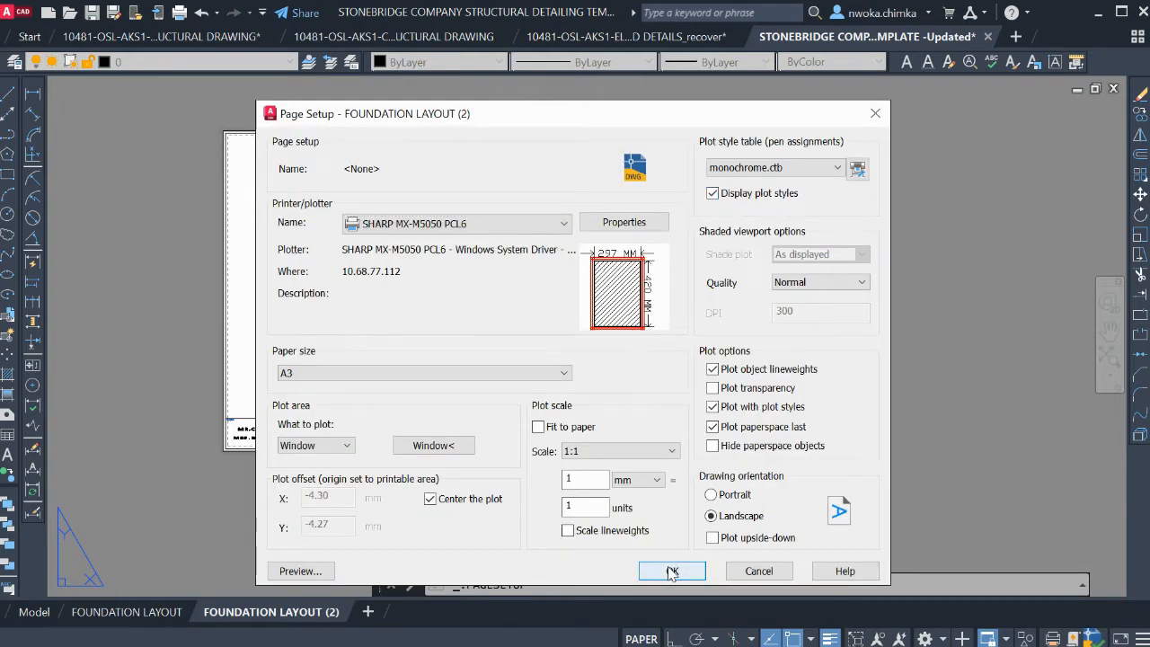
left_click(670, 574)
left_click(627, 534)
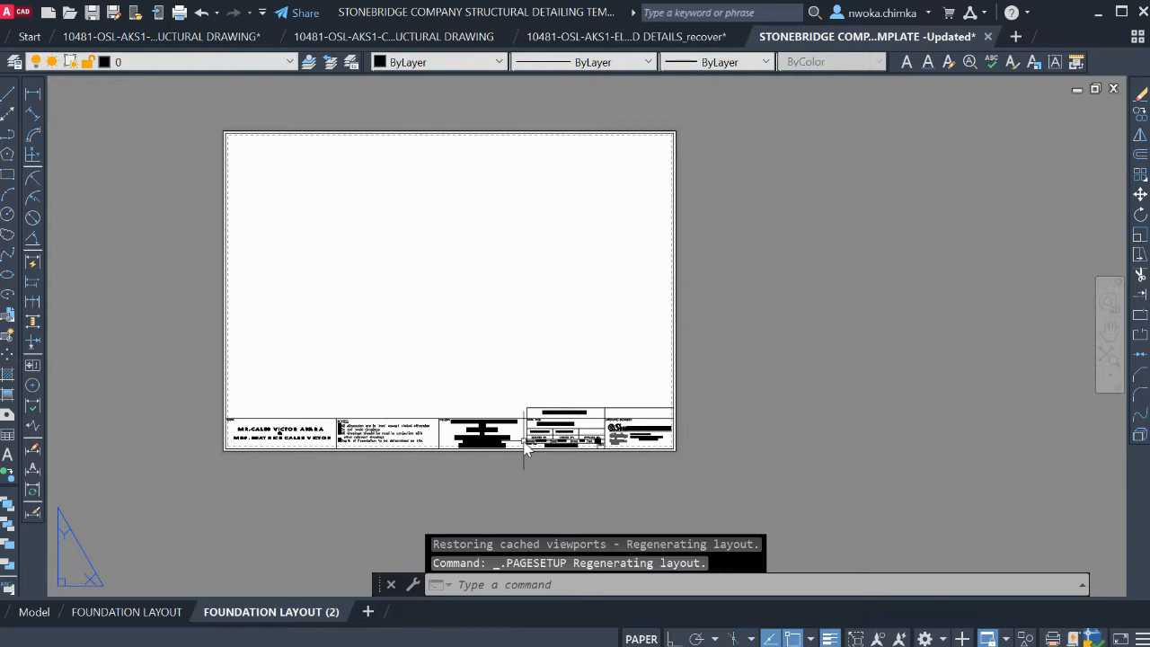
scroll(615, 451, "up", 5)
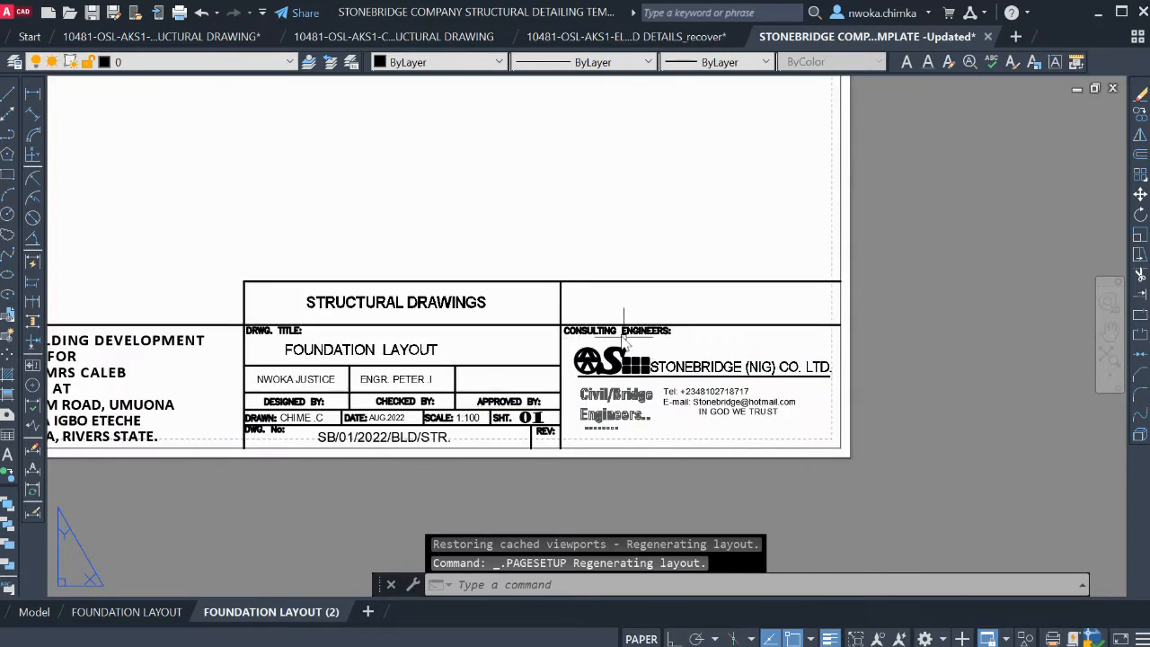
scroll(610, 347, "down", 2)
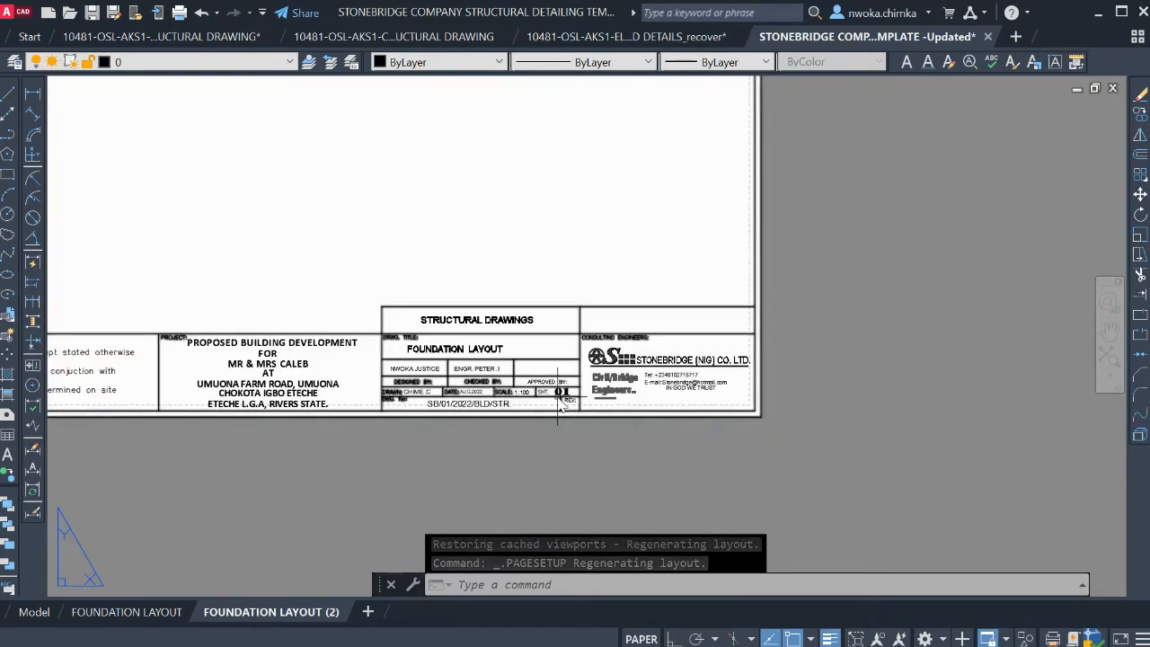
scroll(561, 400, "down", 3)
View the BASE 1, BASE 2 and BASE 3 footing details in model space alongside the empty FOUNDATION LAYOUT (2) sheet
left_click(36, 612)
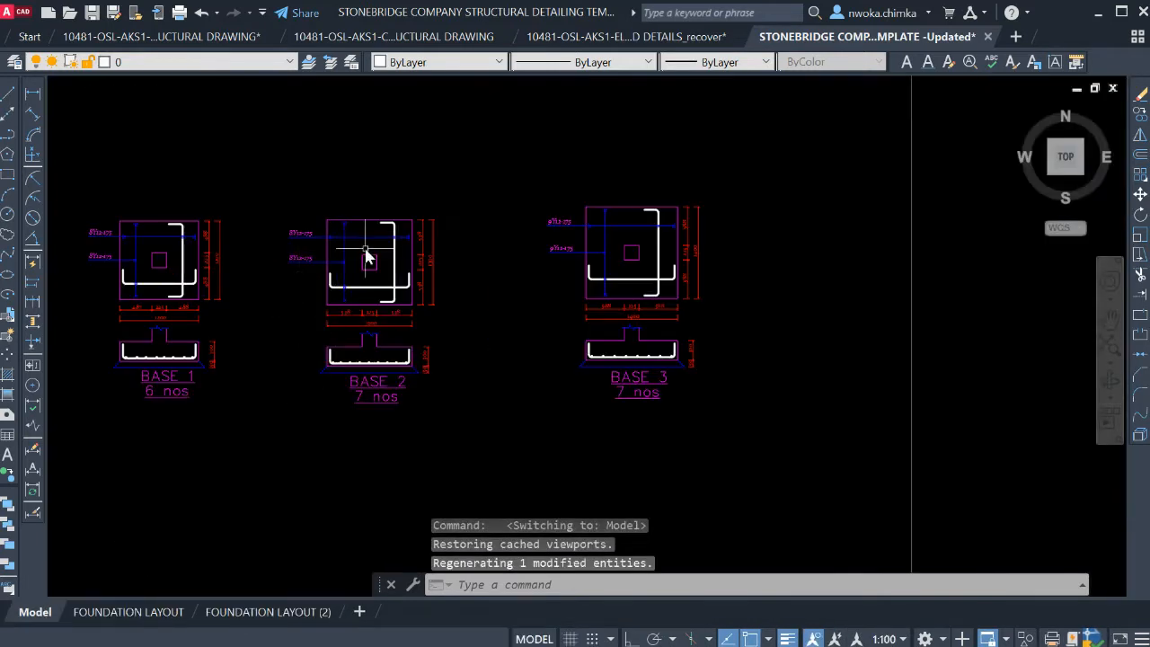
scroll(367, 257, "down", 2)
left_click(261, 612)
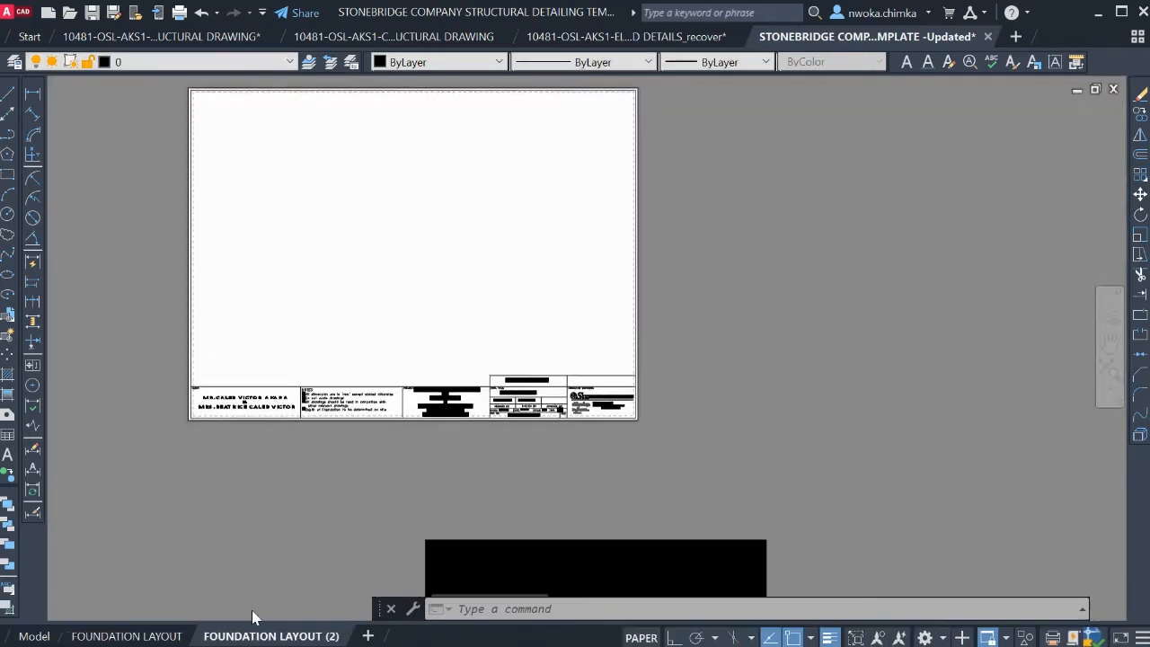
left_click(32, 636)
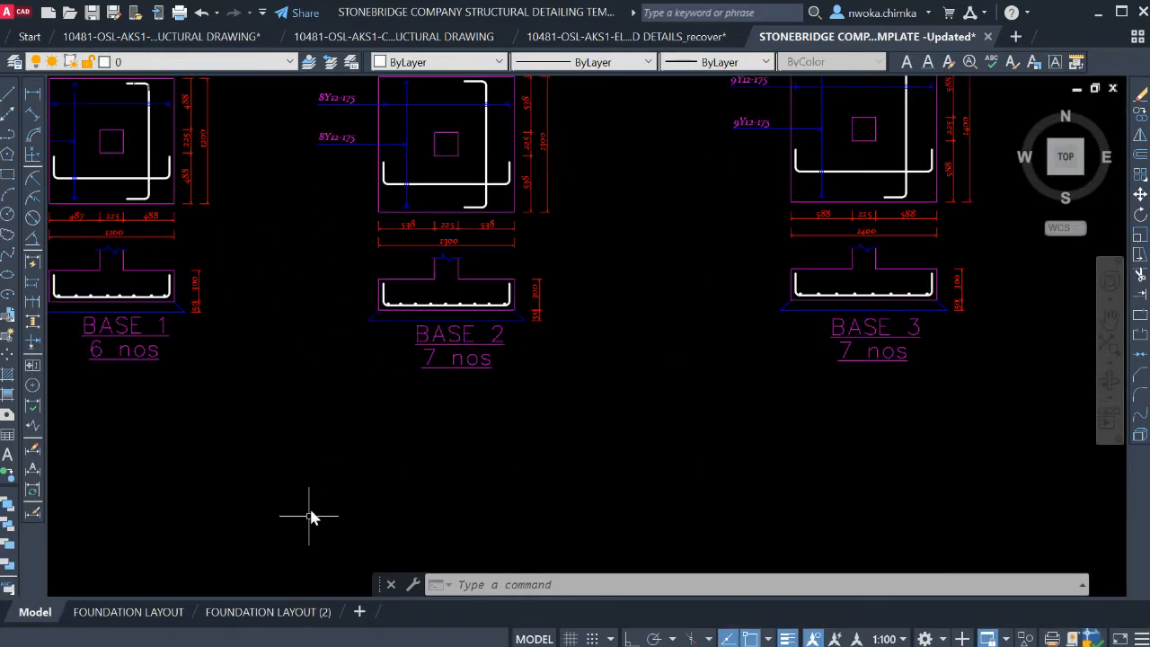
Rename the FOUNDATION LAYOUT (2) sheet as FOOTING DETAIL
left_click(259, 612)
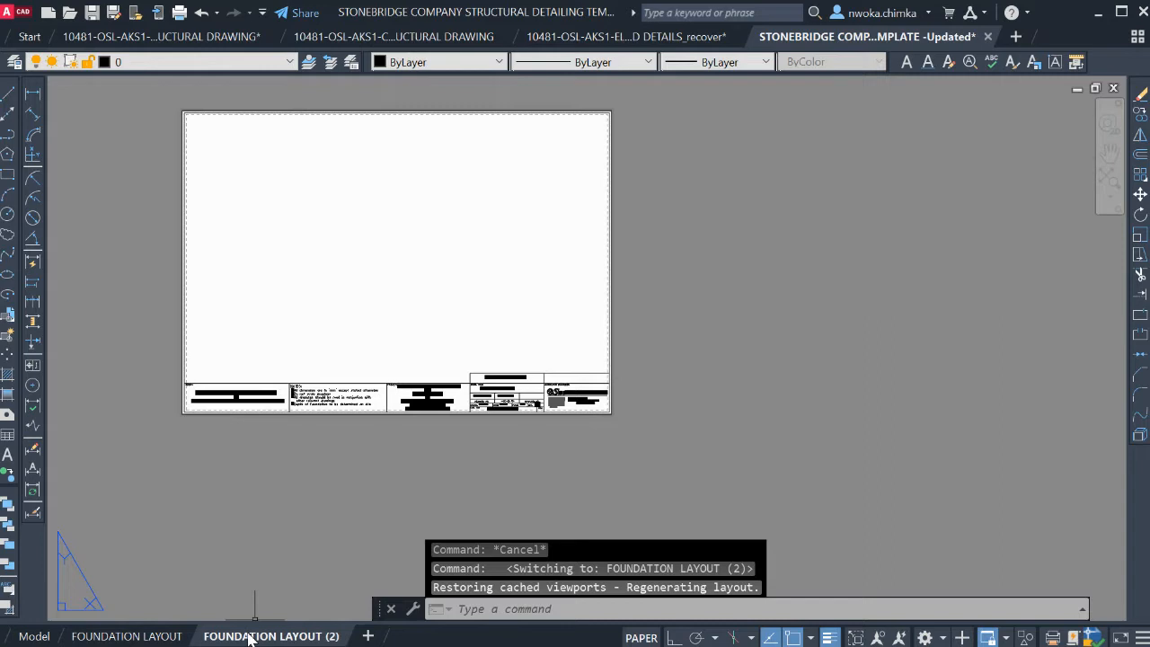
double_click(270, 637)
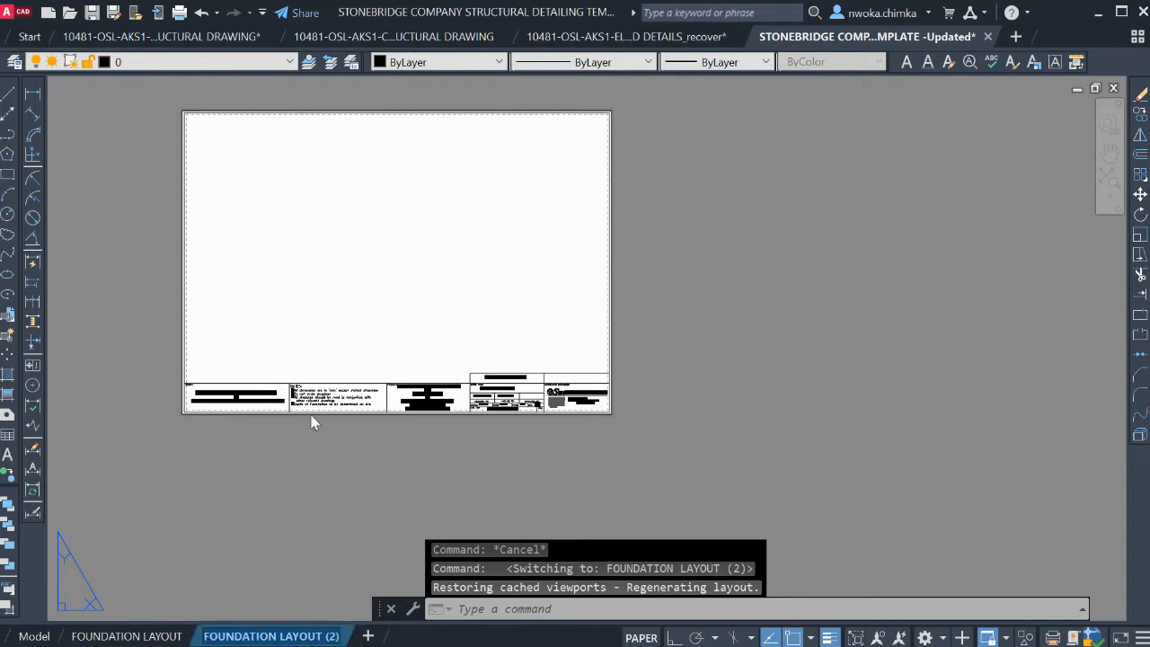
type("FOOTING")
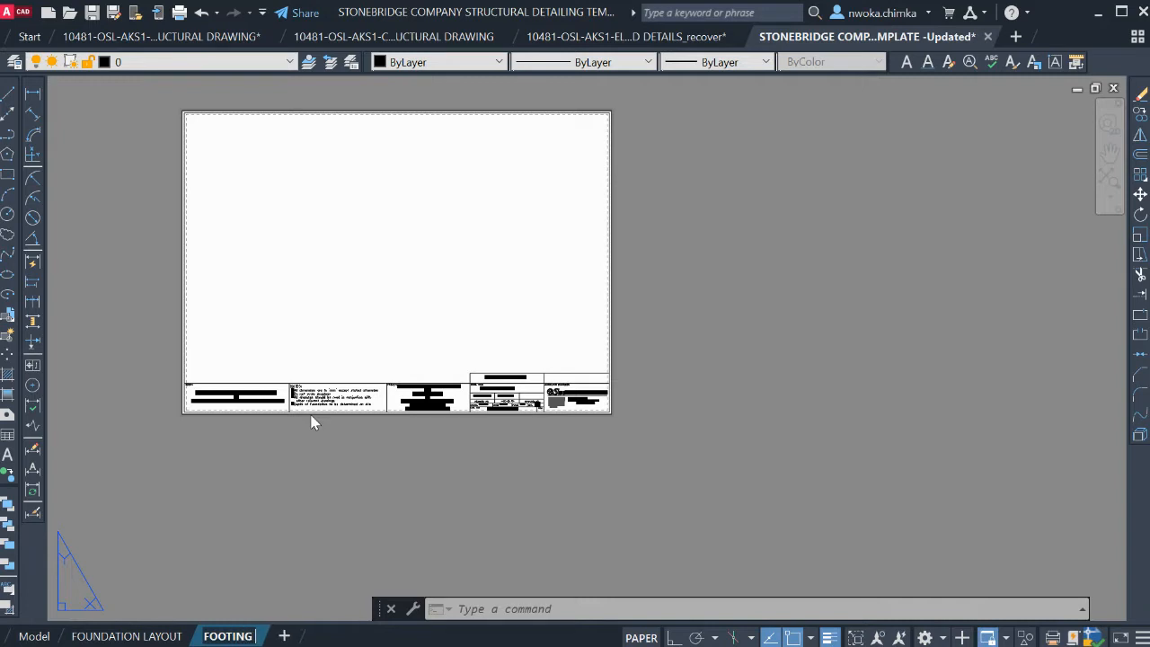
type(" DETAIL")
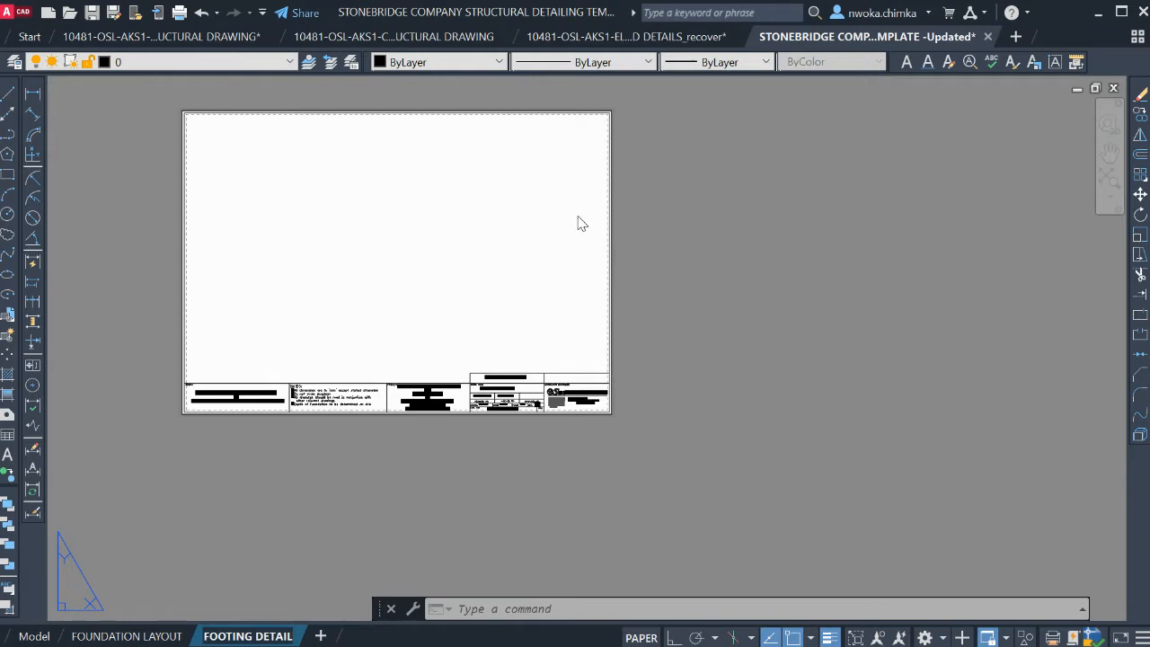
left_click(671, 217)
key("Escape")
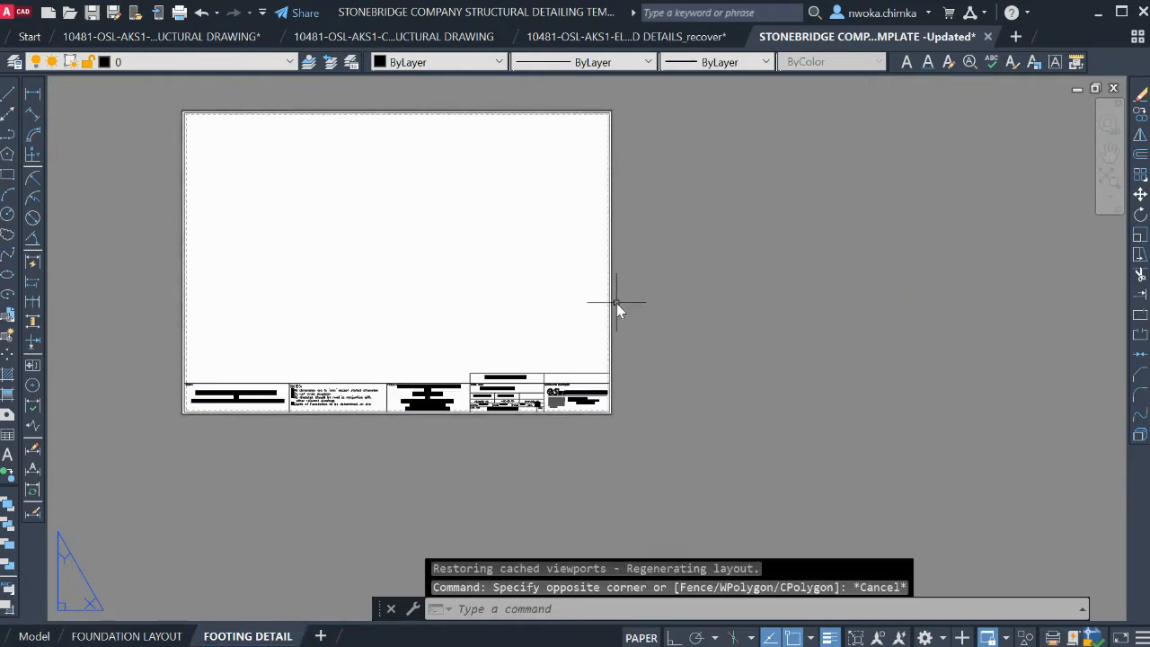
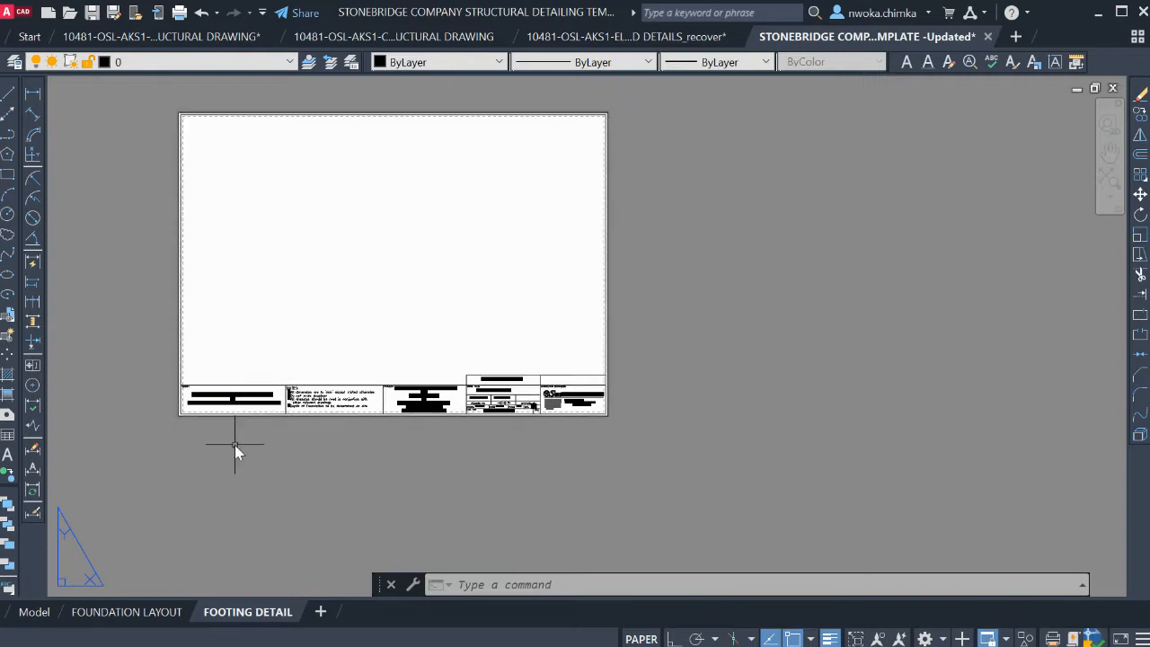
Review the arrangement of the three footing base details inside their model-space frame
left_click(35, 613)
scroll(396, 261, "down", 3)
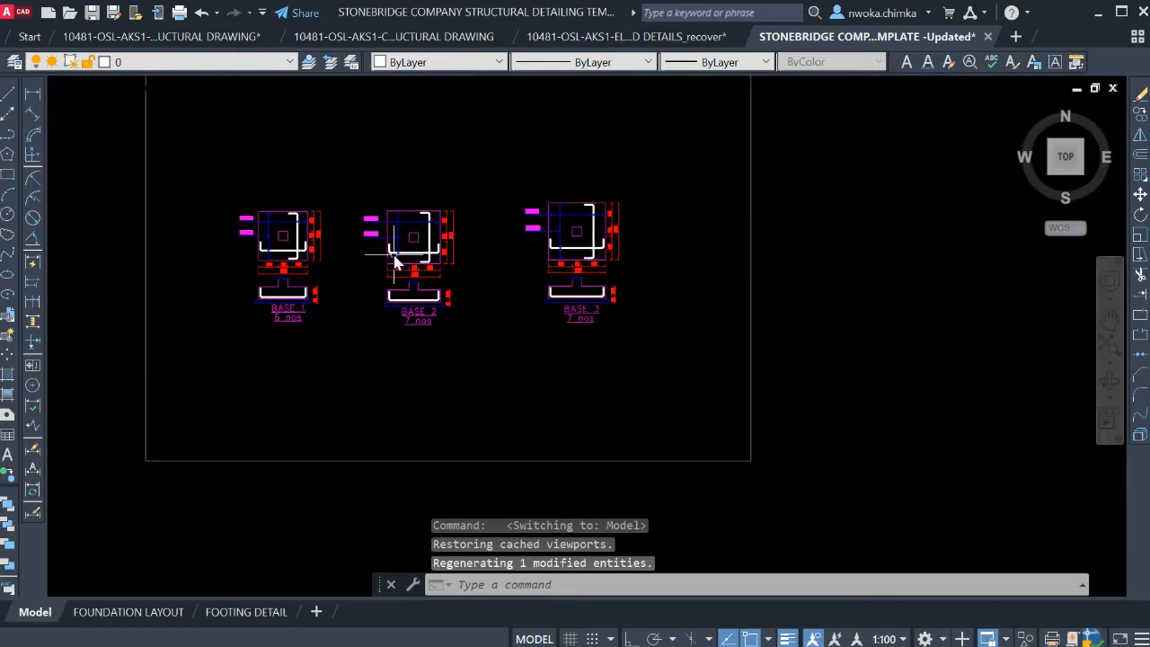
scroll(395, 254, "up", 3)
scroll(314, 236, "down", 1)
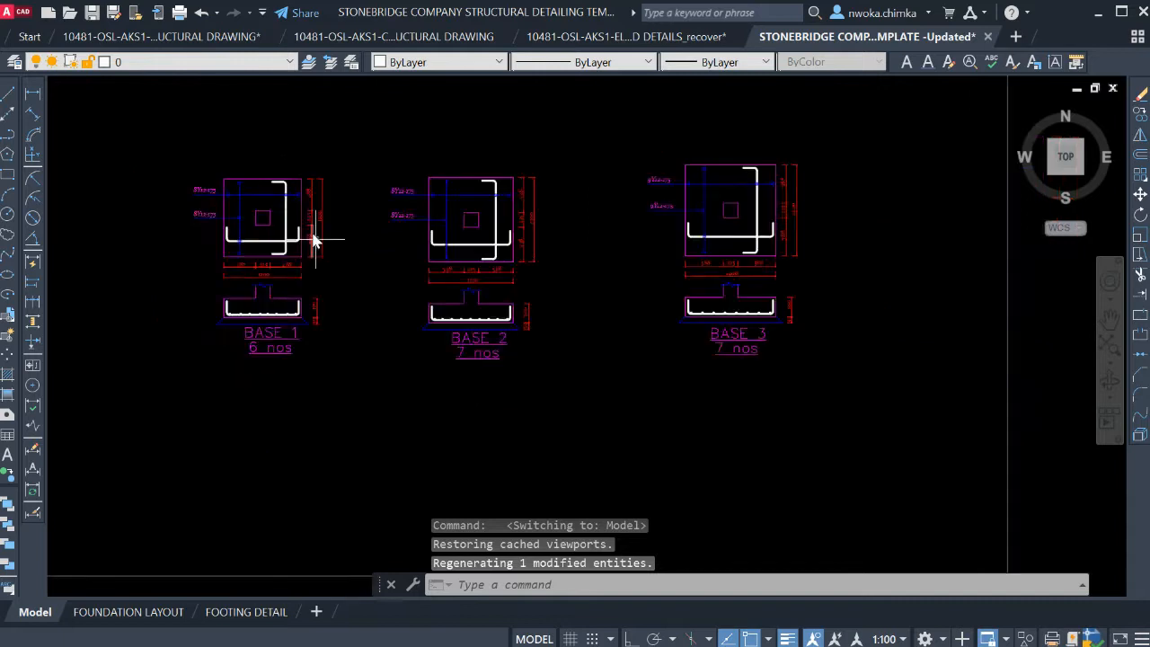
Create a rectangular MVIEW viewport on the FOOTING DETAIL sheet, from the border's upper-left corner to the title strip's upper line at the right border
left_click(245, 612)
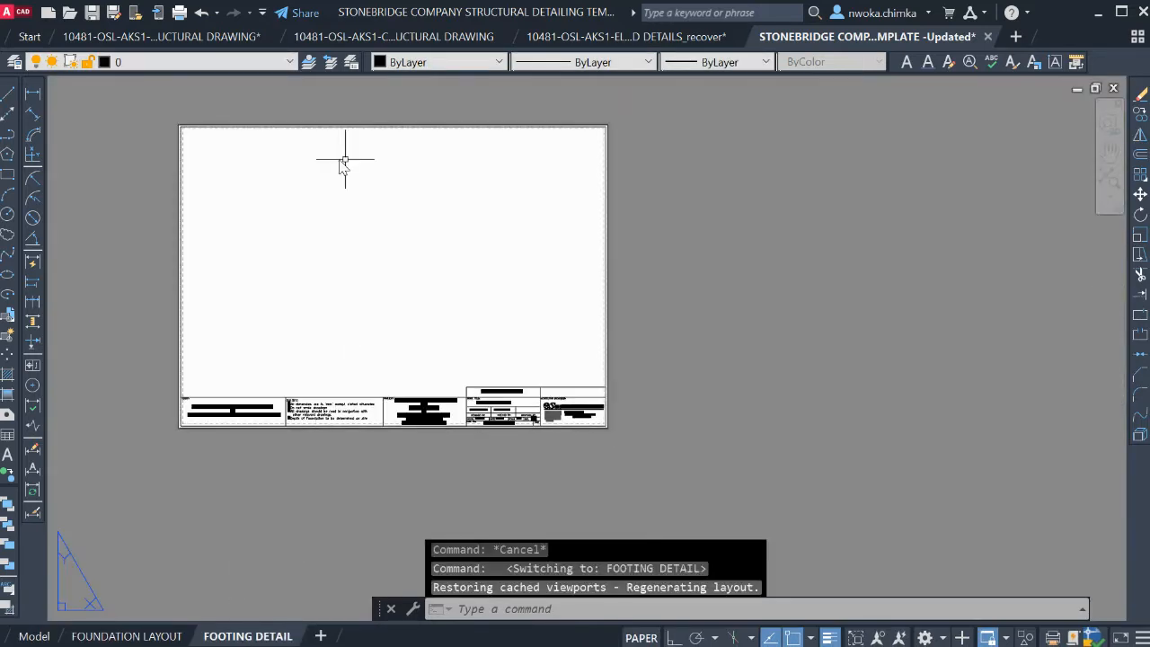
scroll(298, 205, "up", 2)
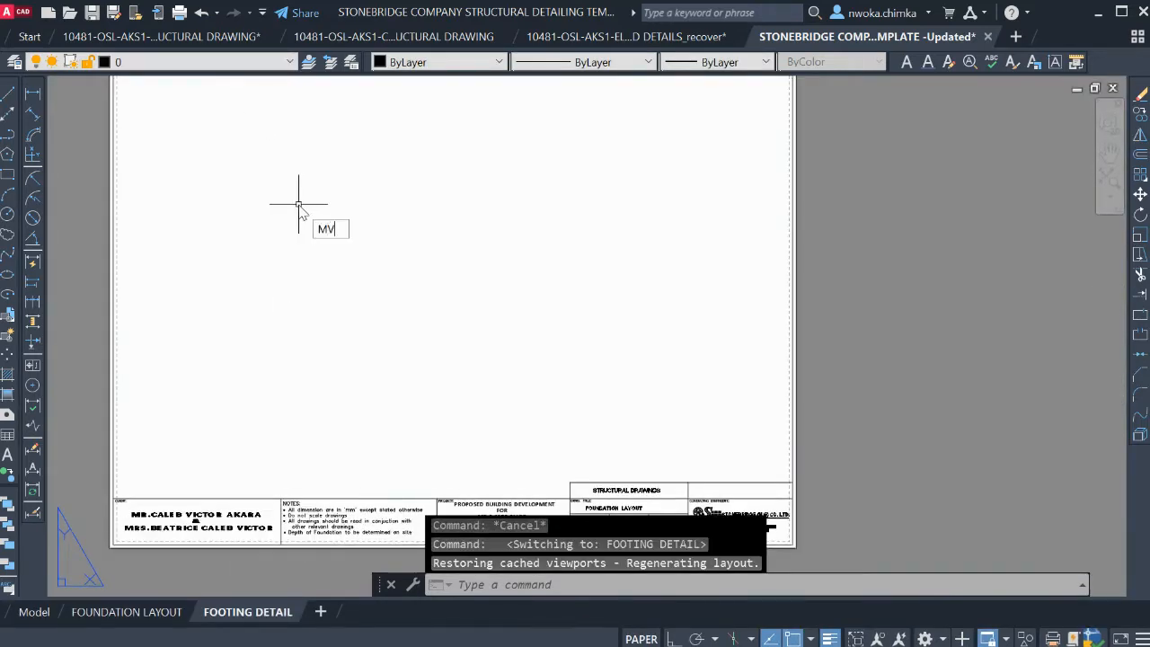
key("Return")
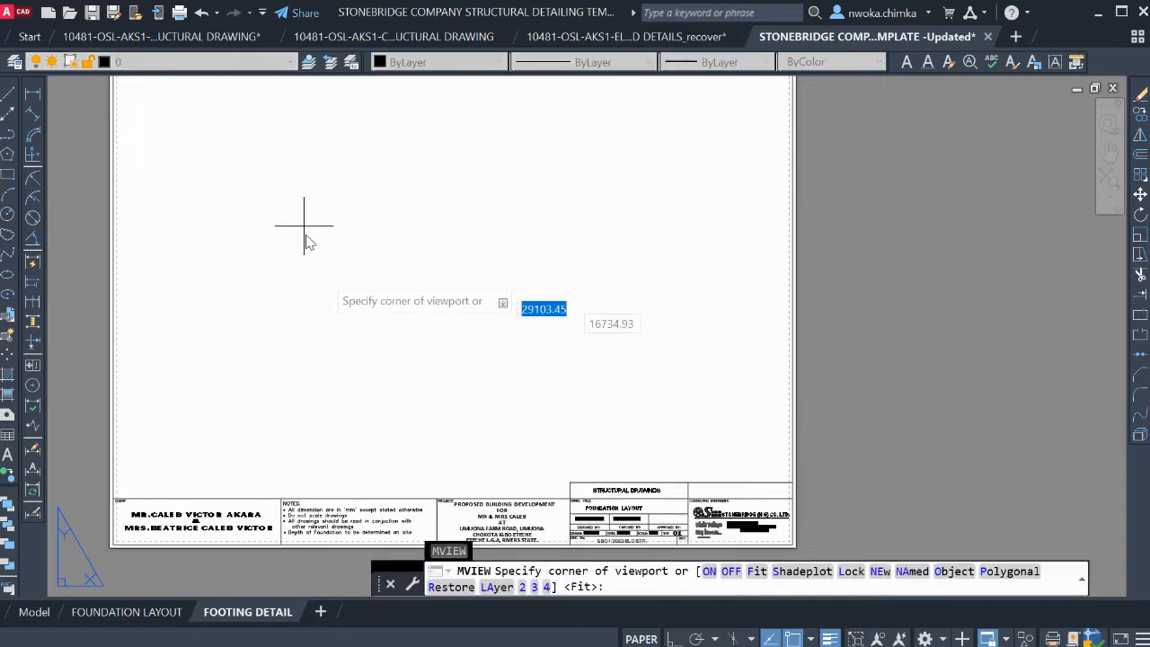
scroll(306, 234, "down", 1)
scroll(251, 179, "up", 3)
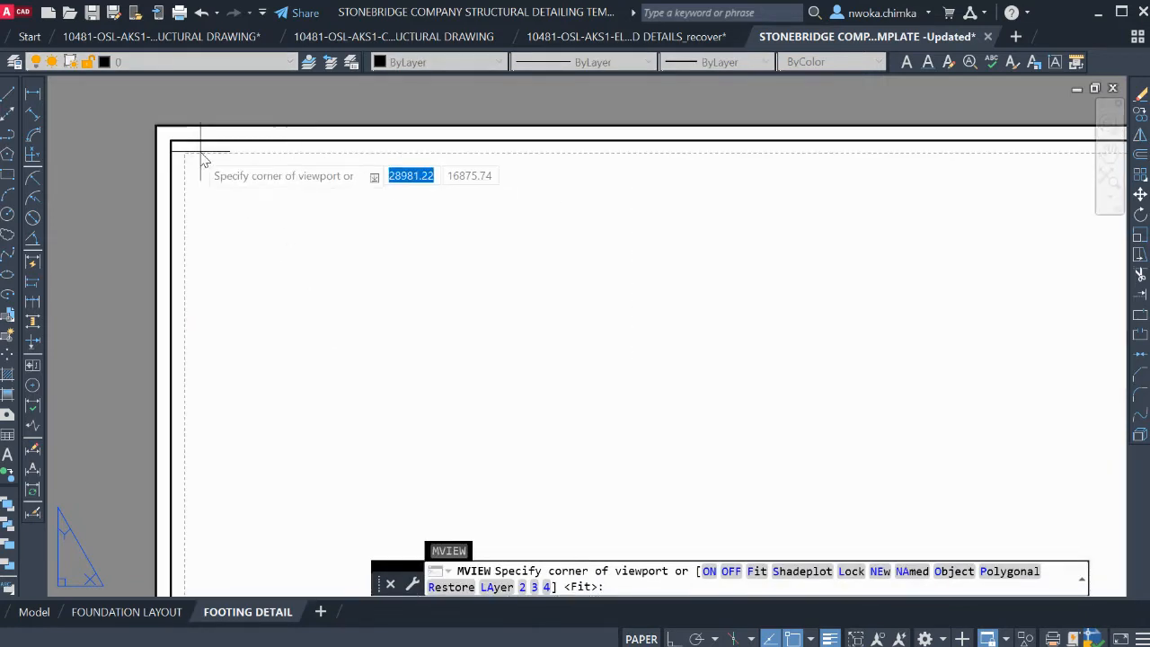
left_click(172, 145)
scroll(251, 106, "down", 1)
scroll(251, 106, "down", 3)
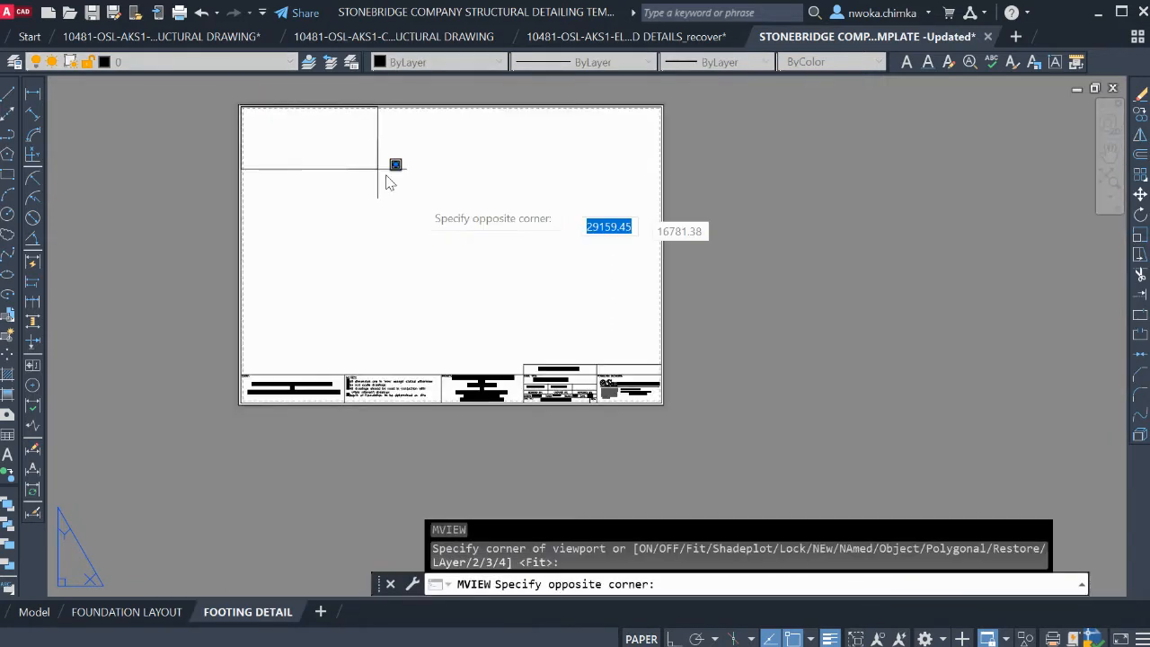
scroll(651, 331, "up", 3)
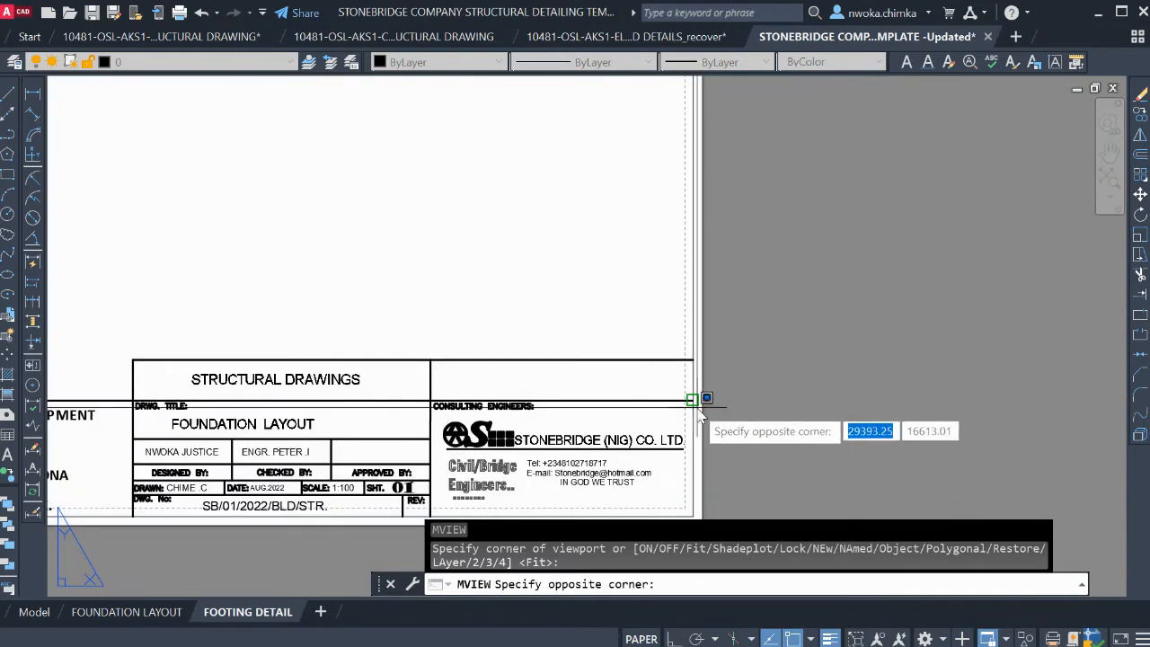
left_click(693, 399)
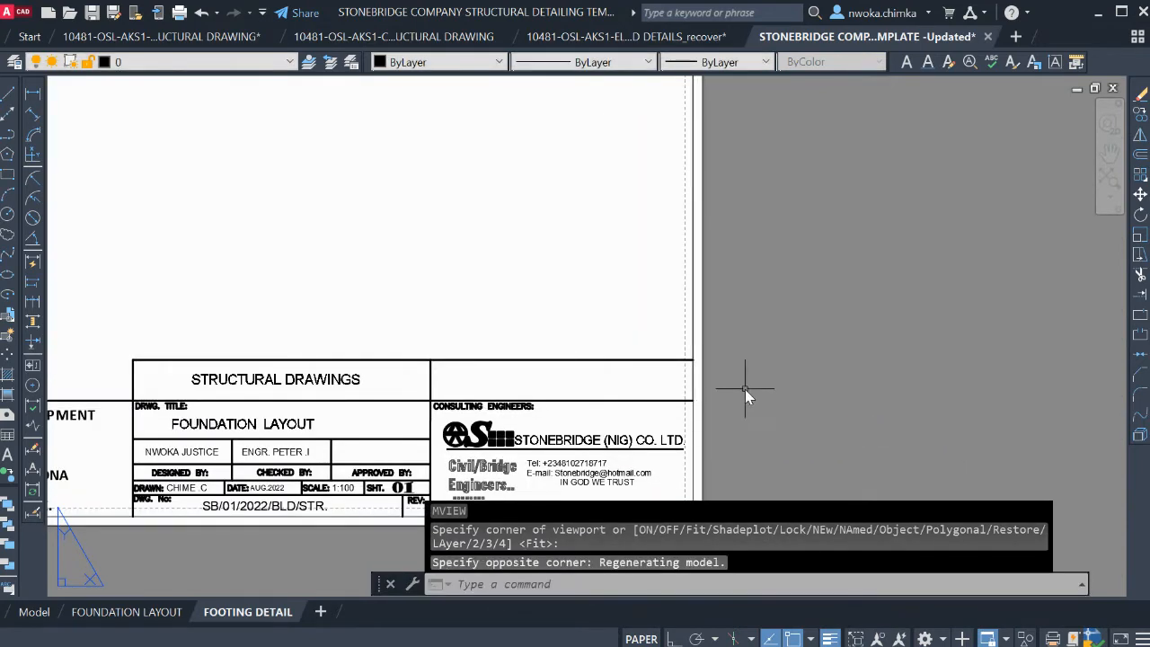
scroll(745, 392, "down", 1)
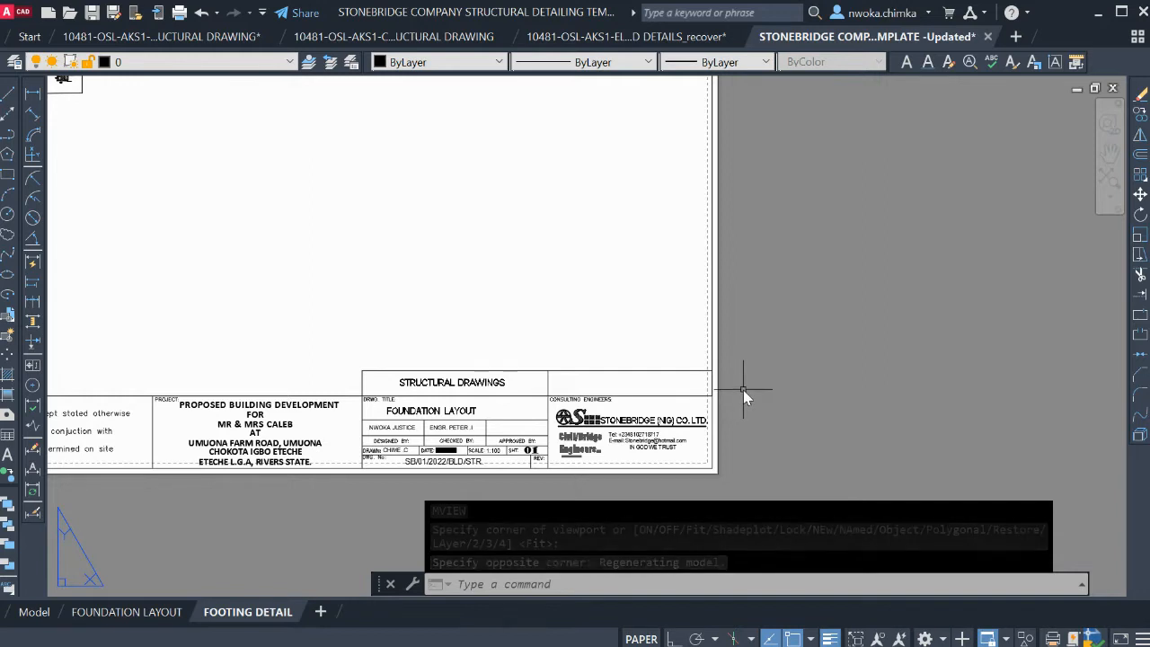
Activate the viewport on the FOOTING DETAIL sheet and frame the BASE 1, BASE 2 and BASE 3 details inside it
scroll(744, 390, "down", 2)
scroll(449, 265, "up", 3)
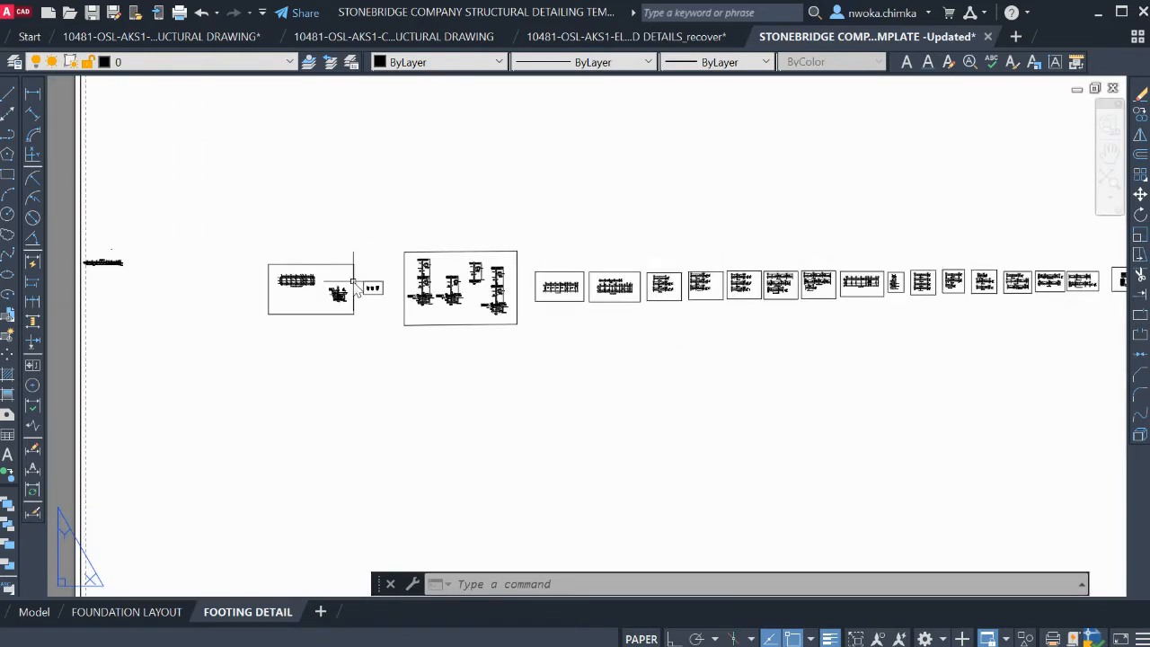
scroll(433, 284, "down", 2)
scroll(434, 283, "down", 2)
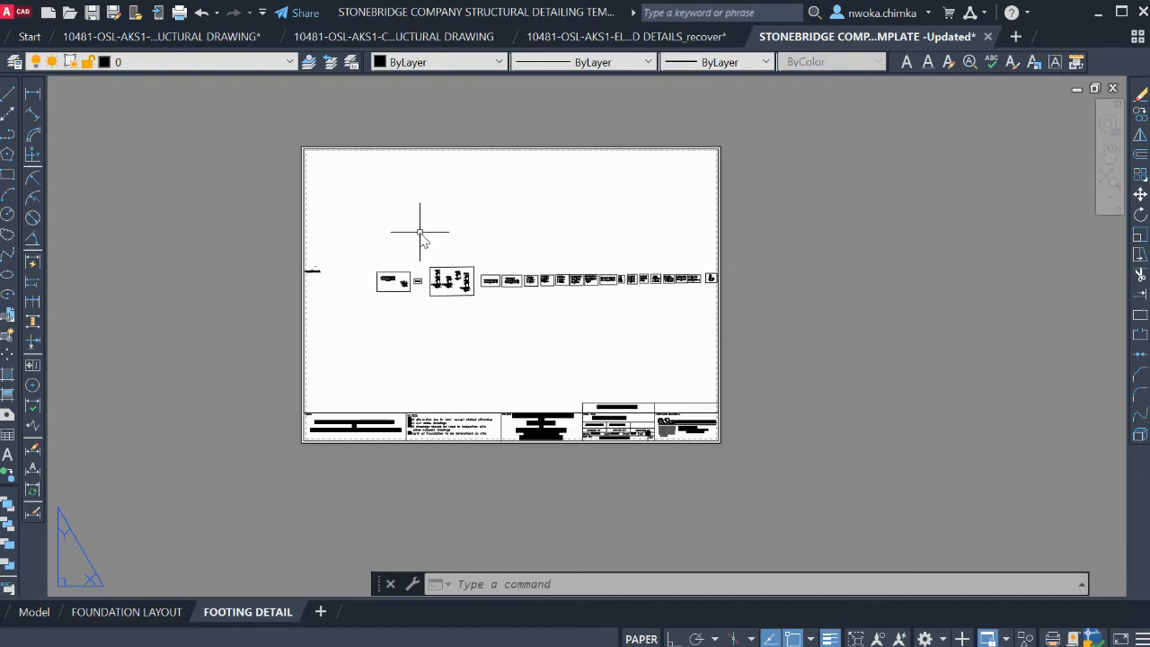
double_click(419, 232)
scroll(421, 269, "up", 4)
scroll(422, 283, "up", 8)
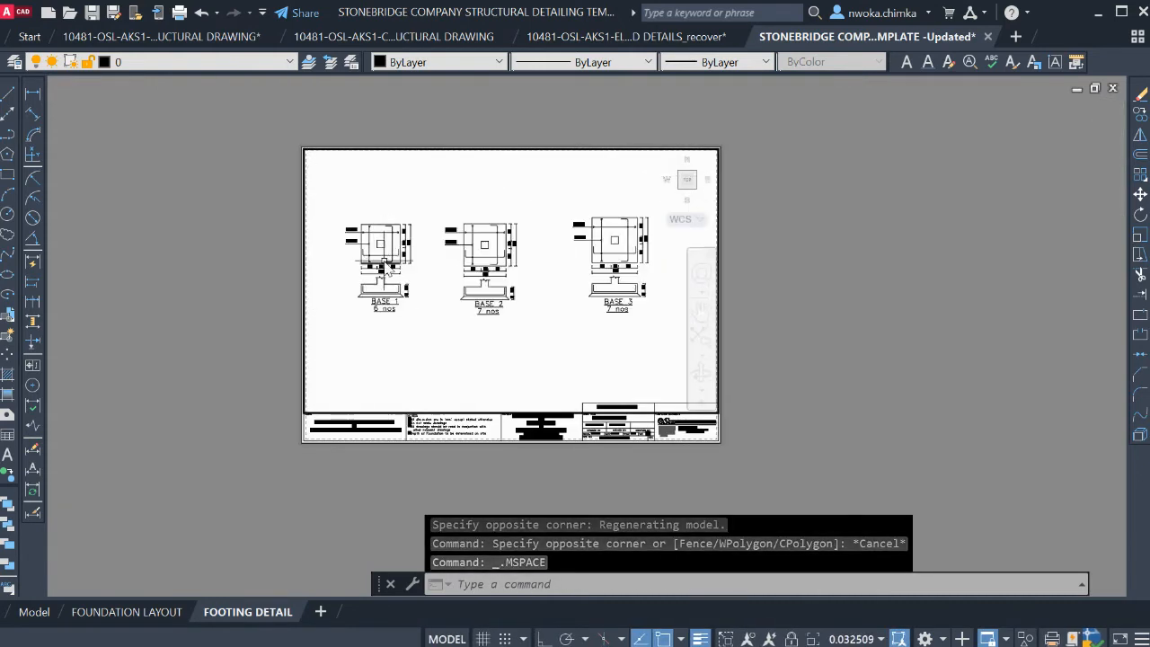
scroll(400, 266, "up", 2)
scroll(421, 266, "down", 2)
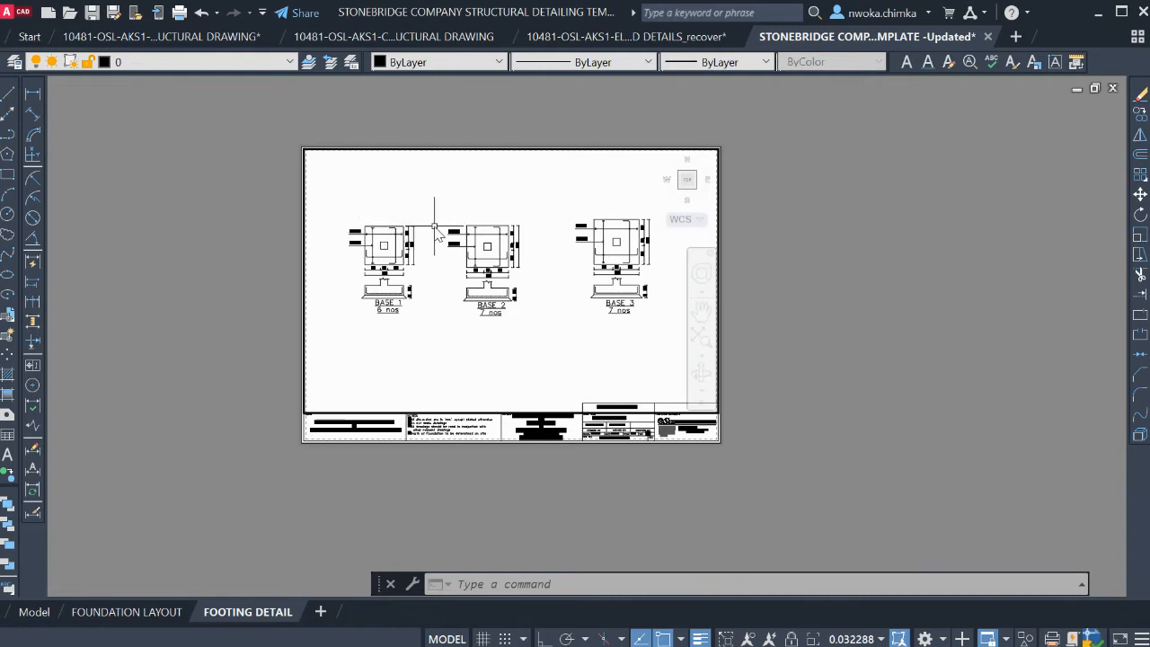
double_click(875, 259)
left_click(830, 224)
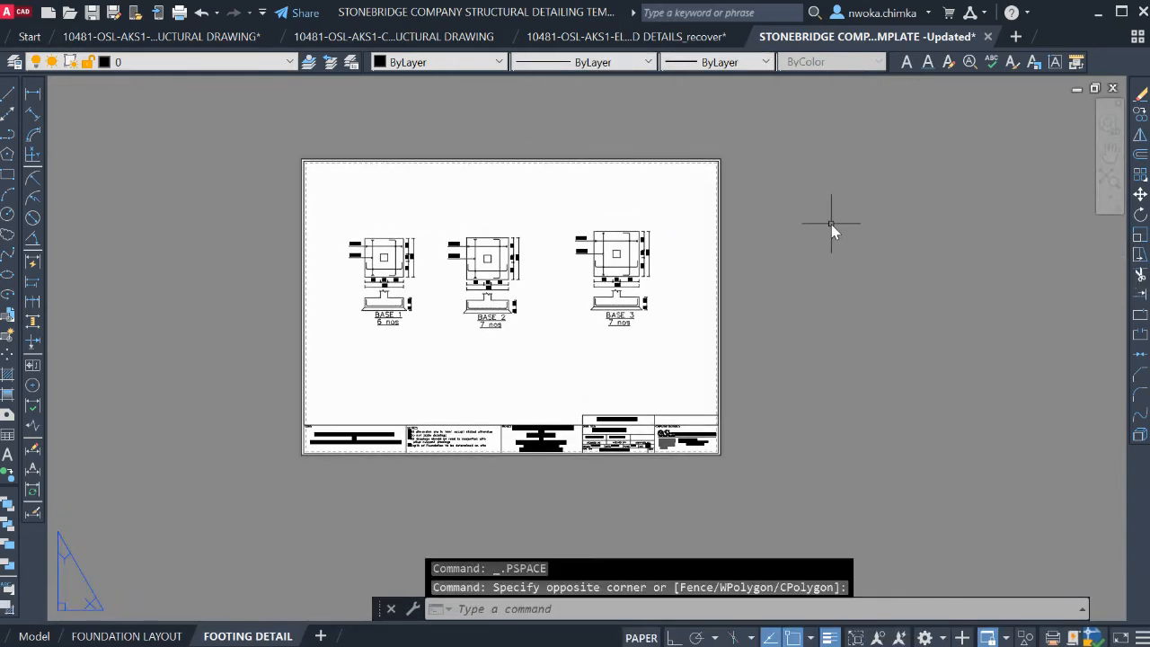
double_click(533, 216)
scroll(485, 236, "up", 1)
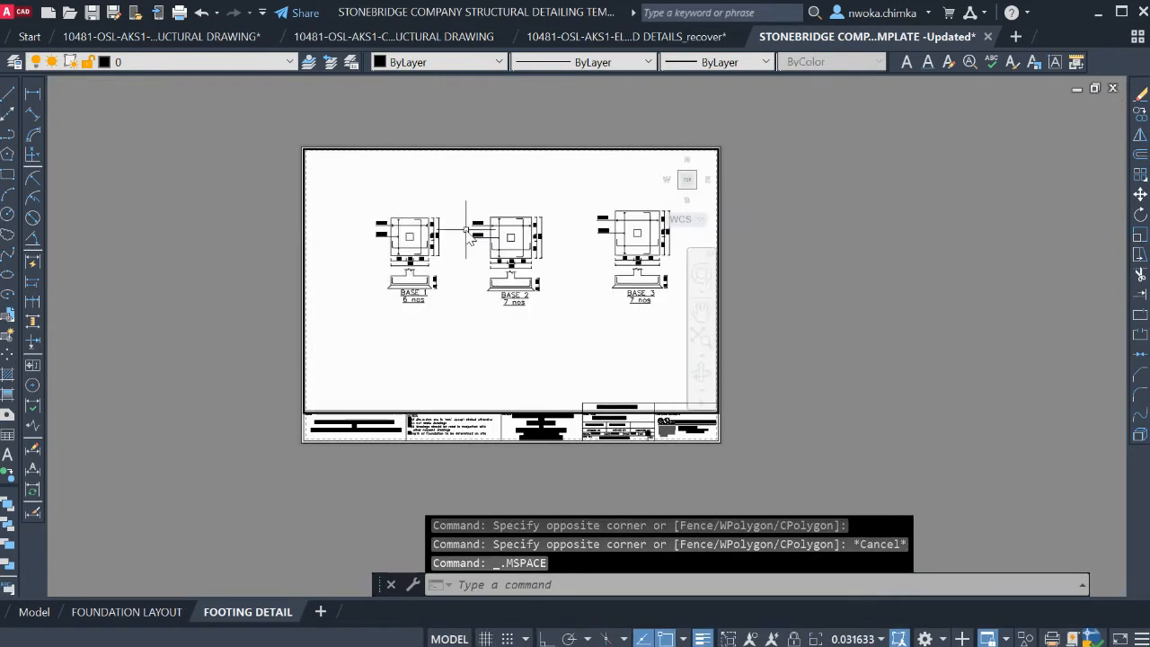
scroll(460, 243, "up", 1)
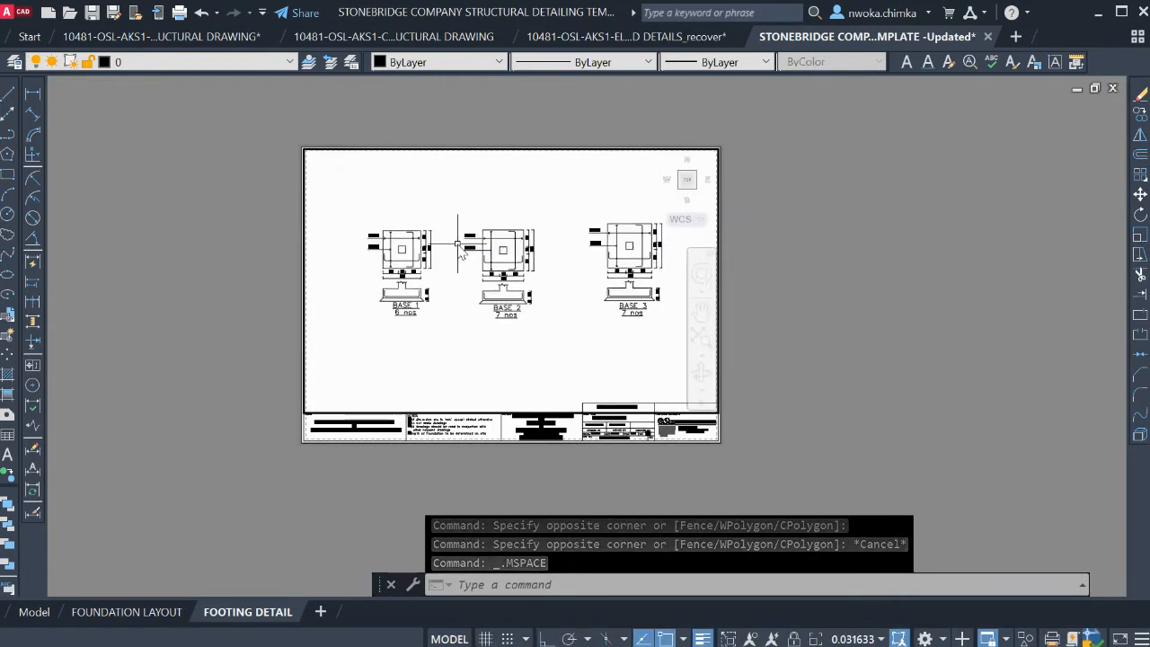
Try a zoom scale factor of 1/75XP in the active footing viewport
type("z")
key("Return")
type("1/75XP")
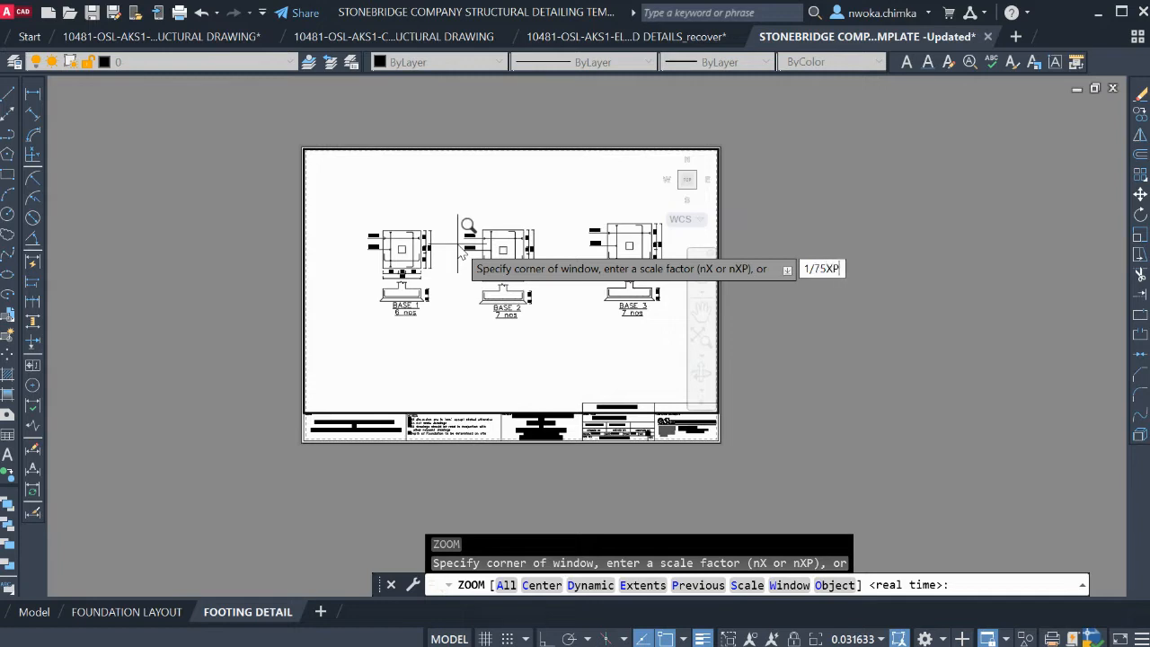
key("Return")
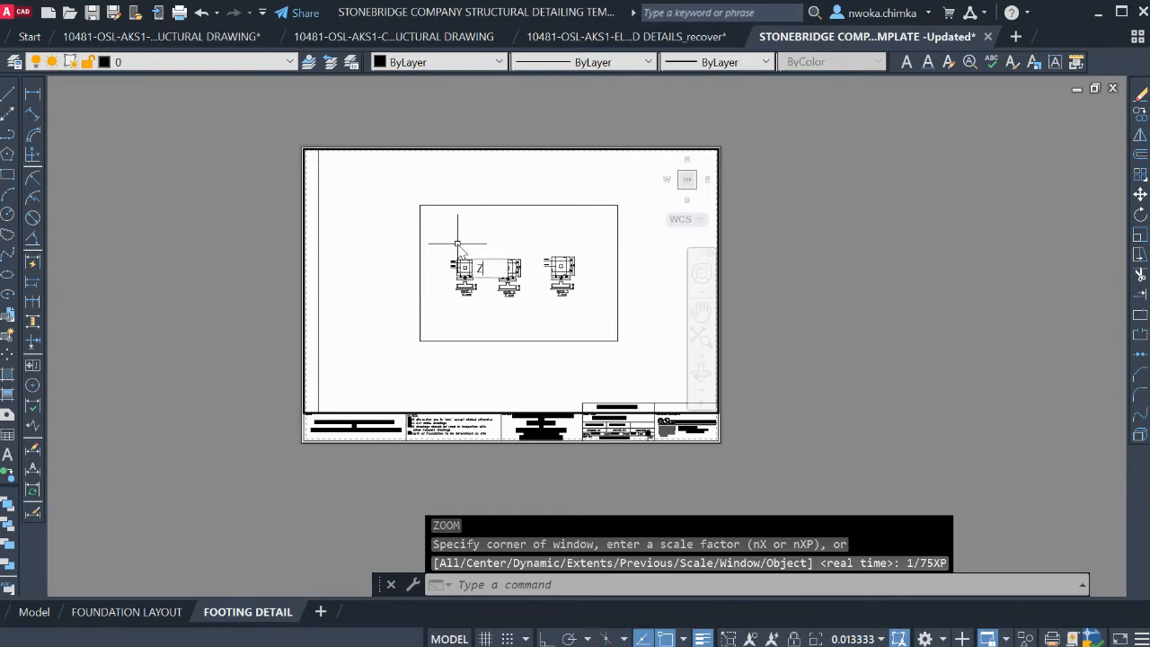
Scale the footing viewport to 1/25XP with the Zoom command
key("Return")
type("1/25XP")
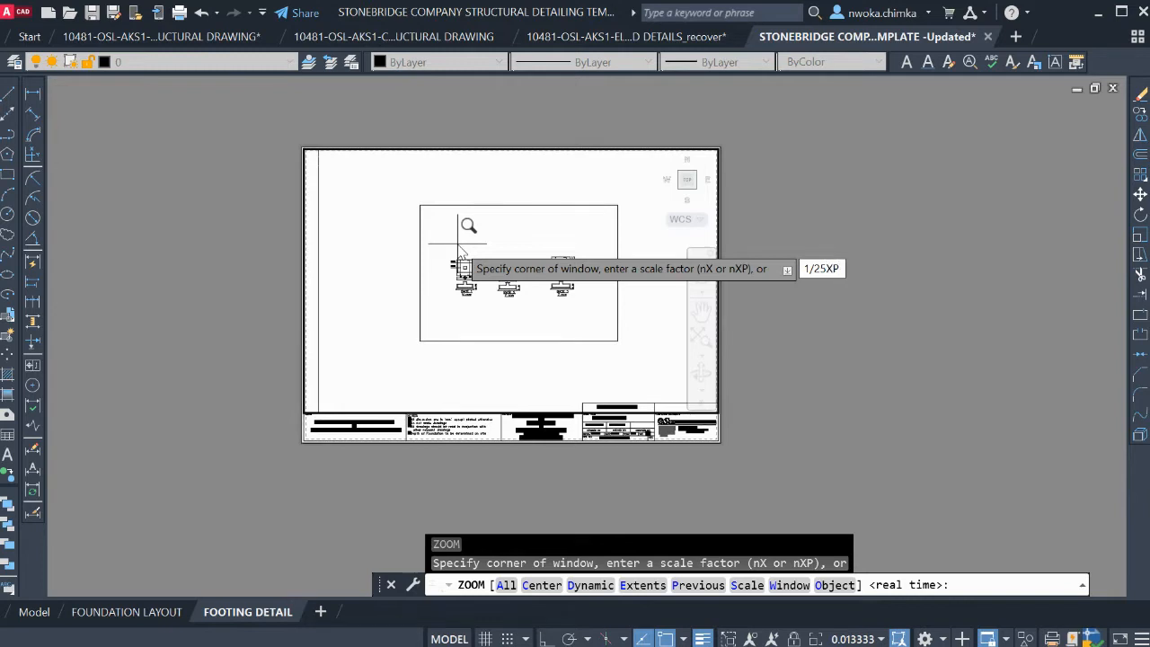
key("Return")
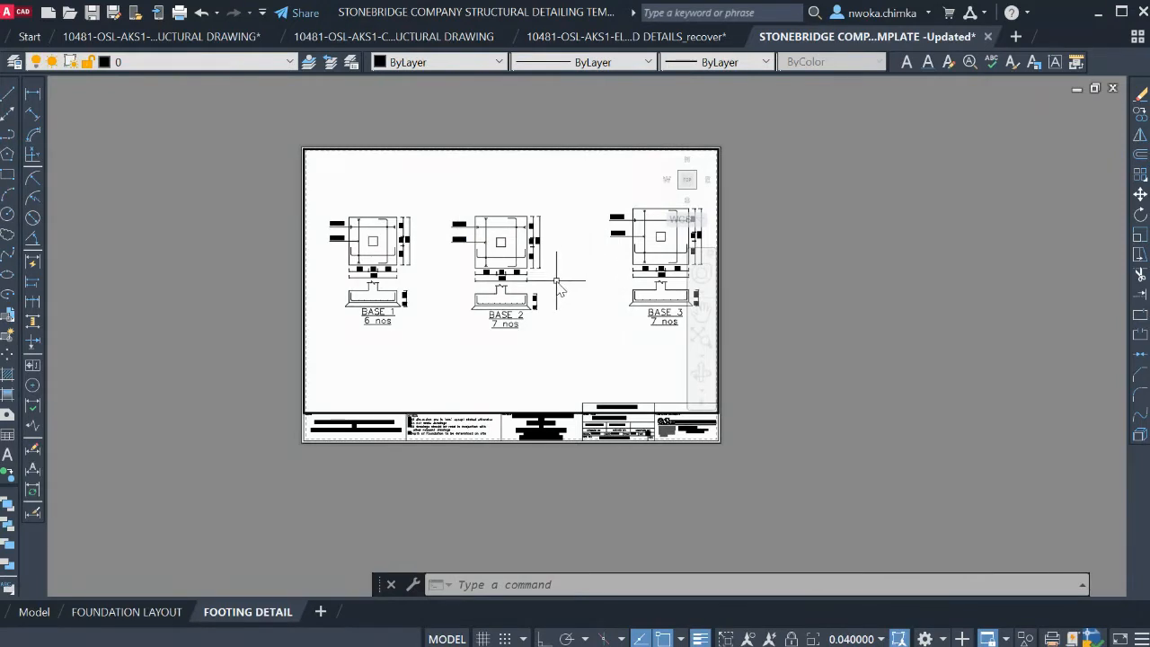
Move the whole BASE 2 detail slightly to the right, horizontally, to even out its spacing between BASE 1 and BASE 3
left_click(561, 201)
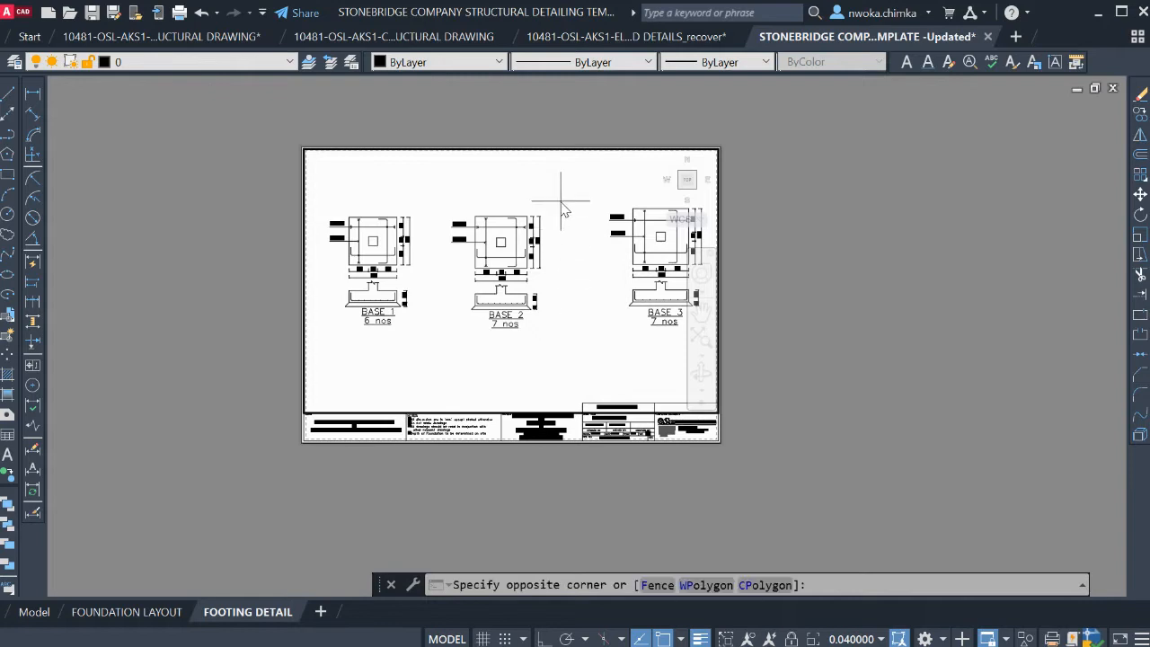
left_click(446, 333)
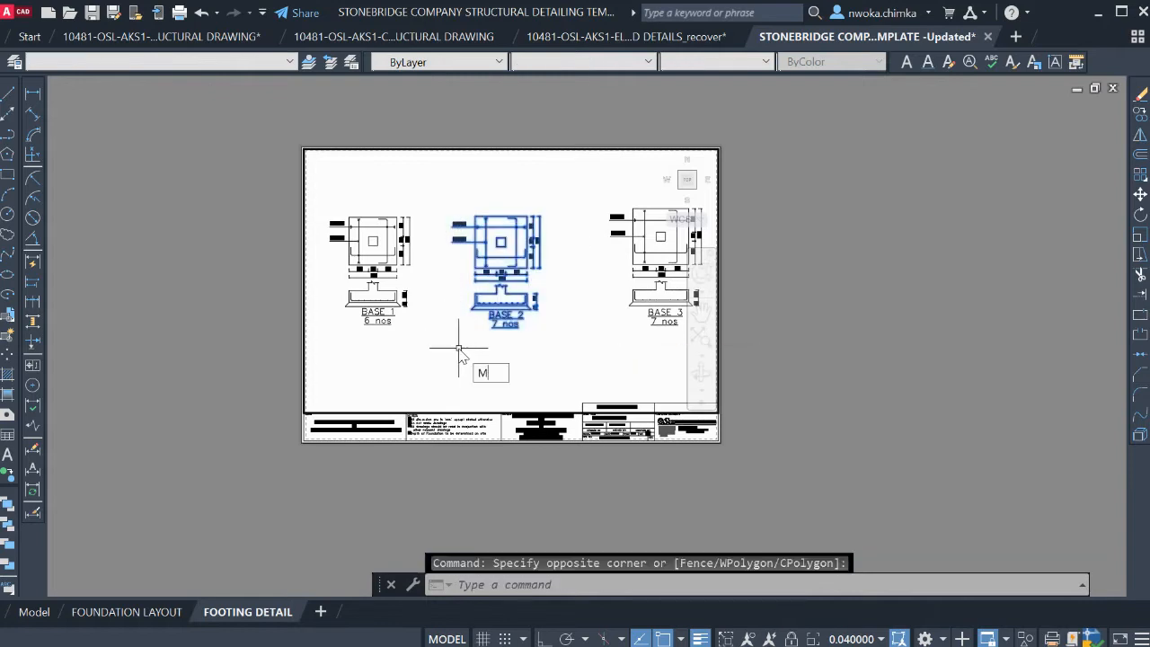
type("M")
key("Return")
left_click(463, 359)
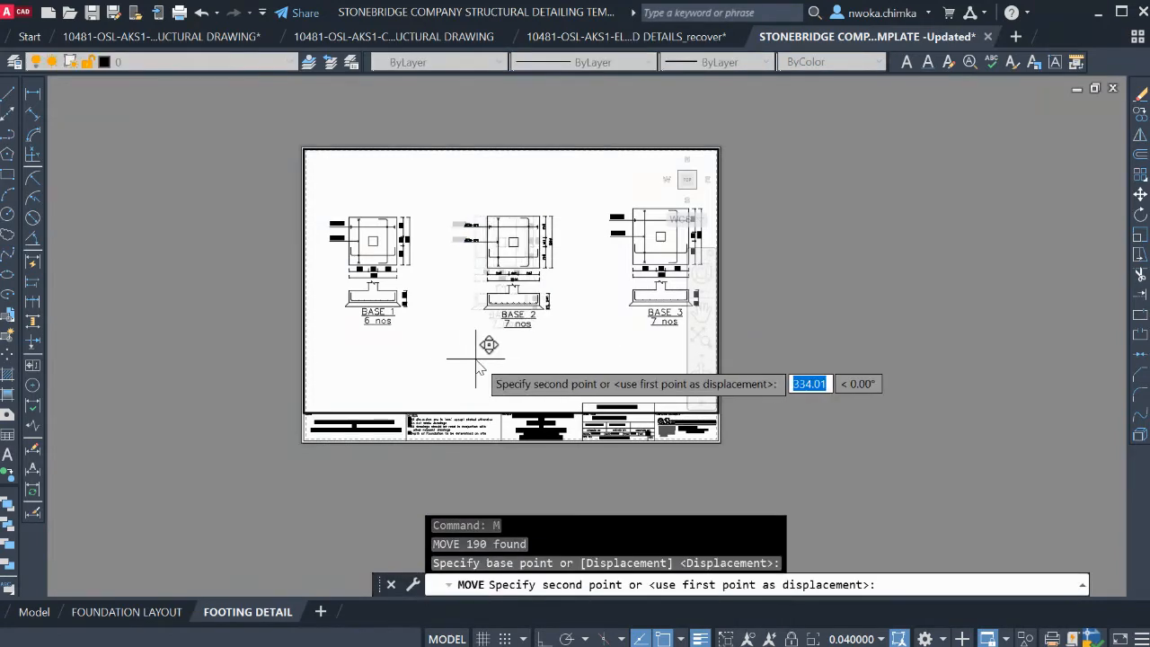
left_click(479, 359)
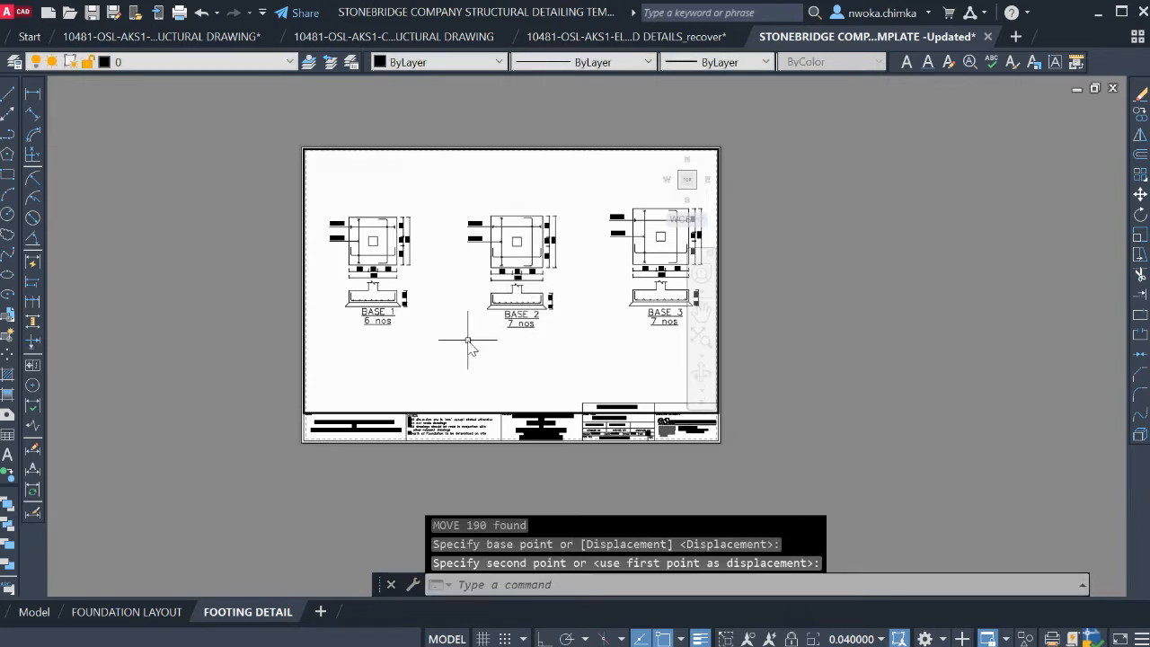
Move the whole BASE 3 detail slightly downward to line it up with BASE 1 and BASE 2
left_click(591, 191)
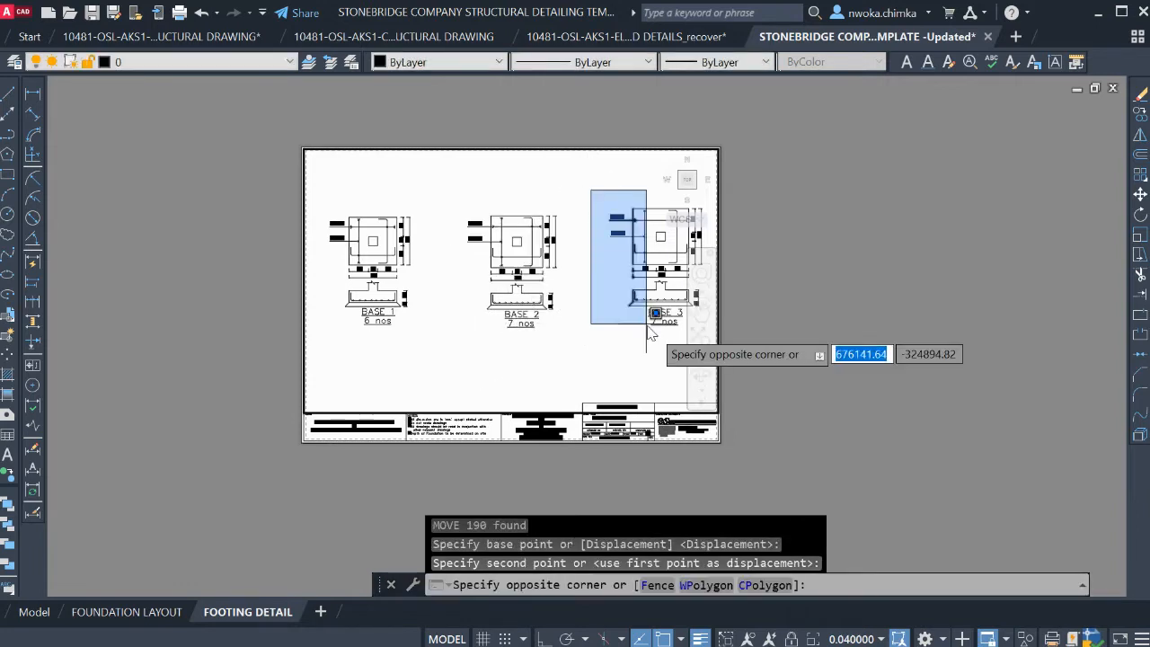
left_click(711, 382)
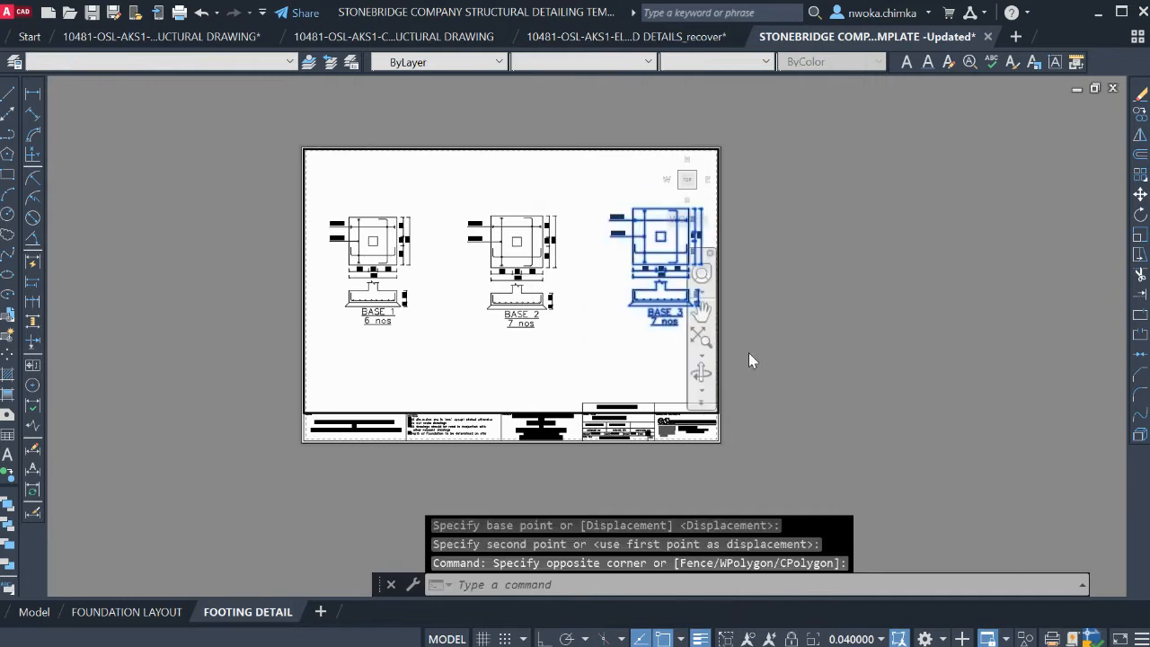
type("M")
key("Return")
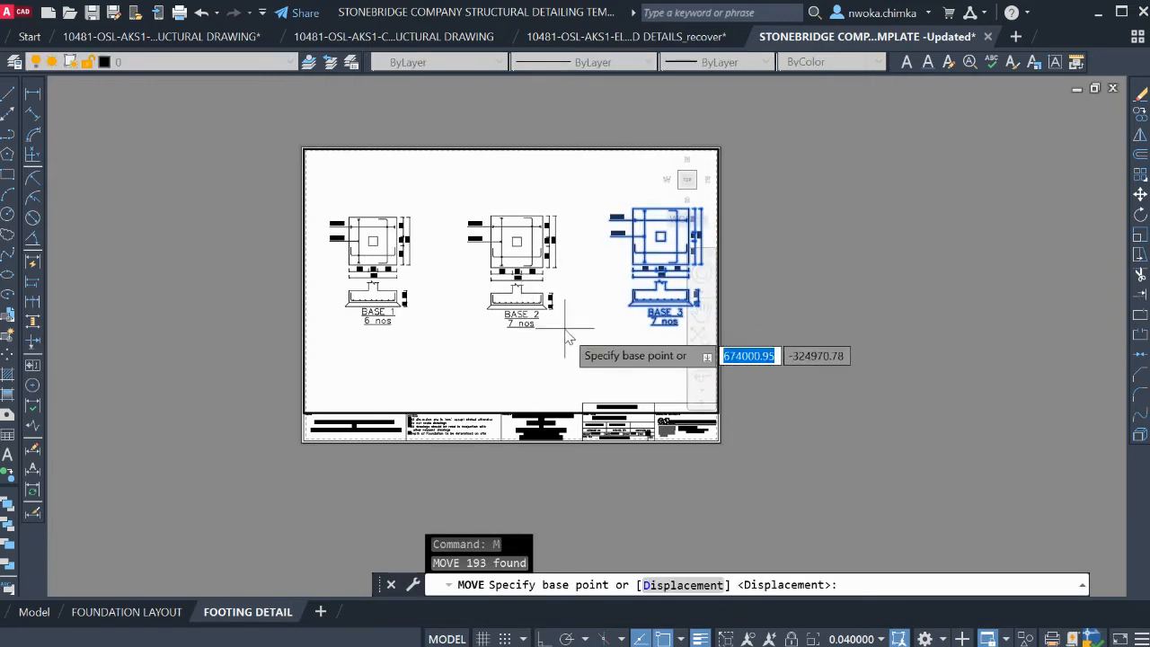
left_click(568, 335)
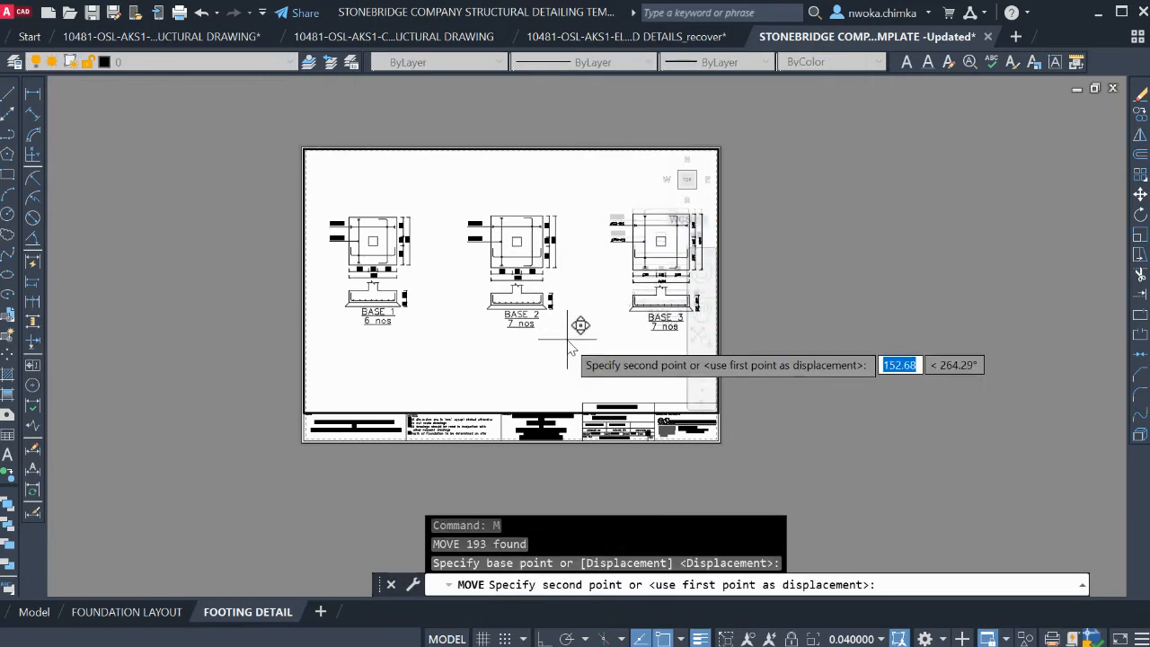
left_click(568, 337)
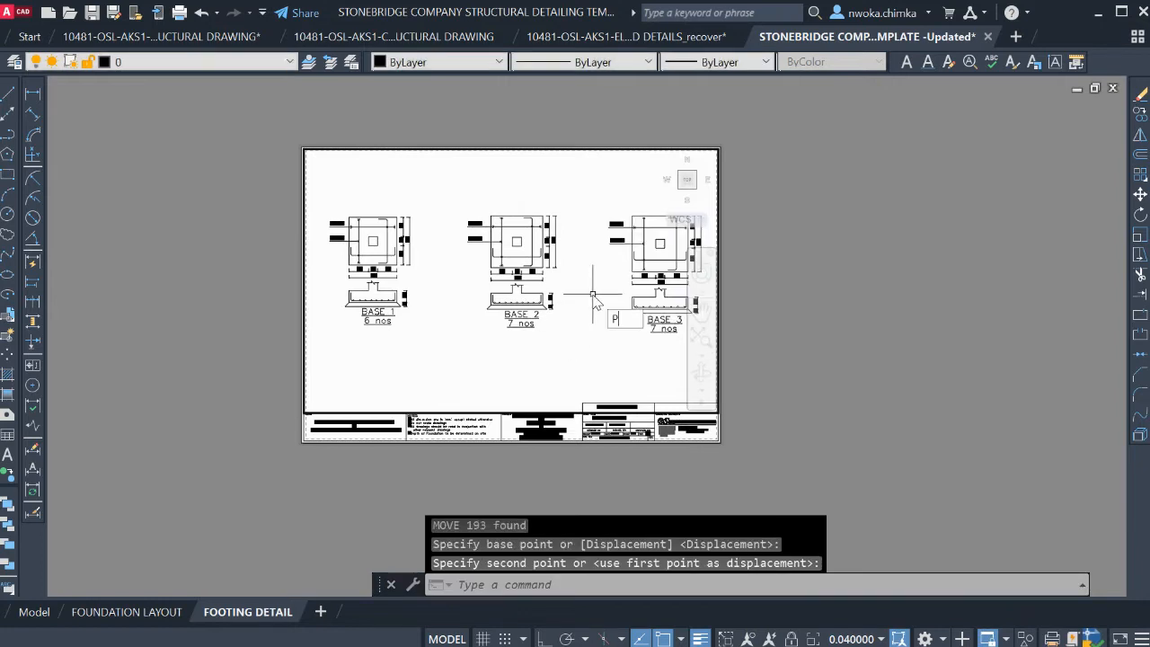
Pan the footing details slightly left and down within the viewport and return to paper space
key("Return")
left_click_drag(593, 302, 585, 297)
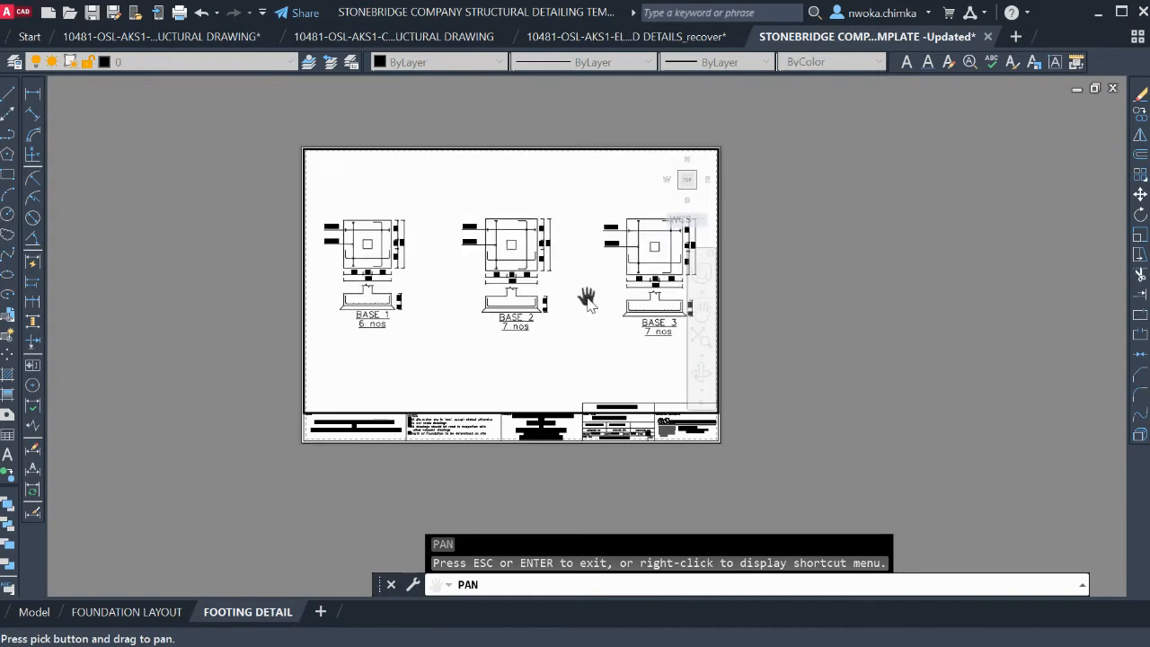
key("Escape")
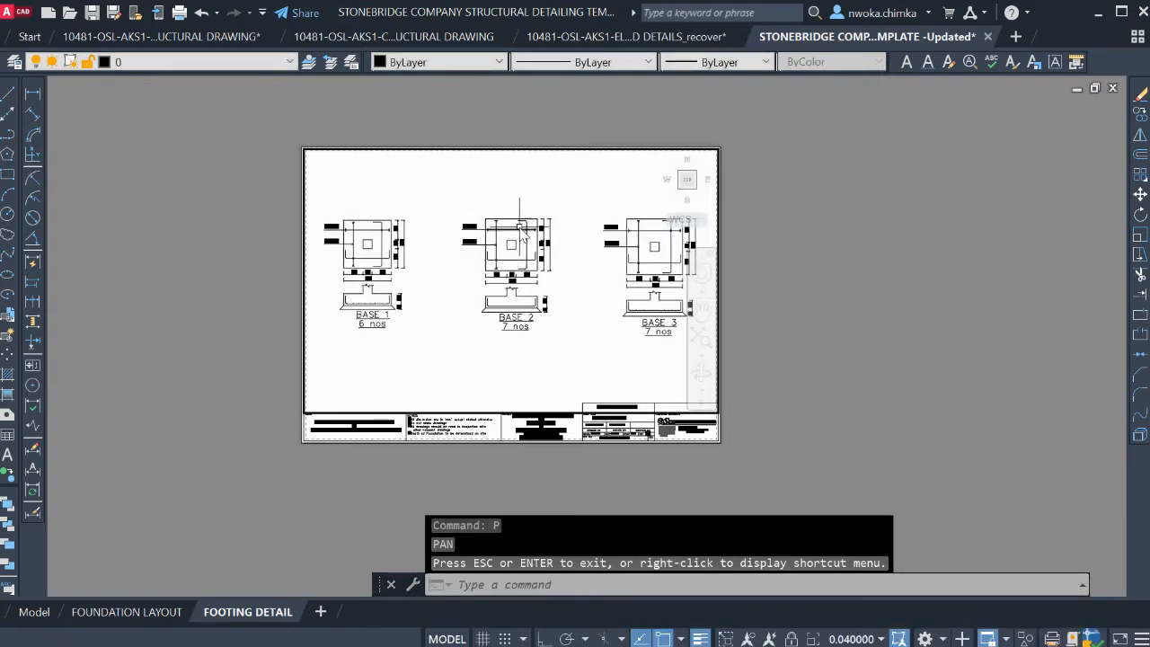
double_click(192, 208)
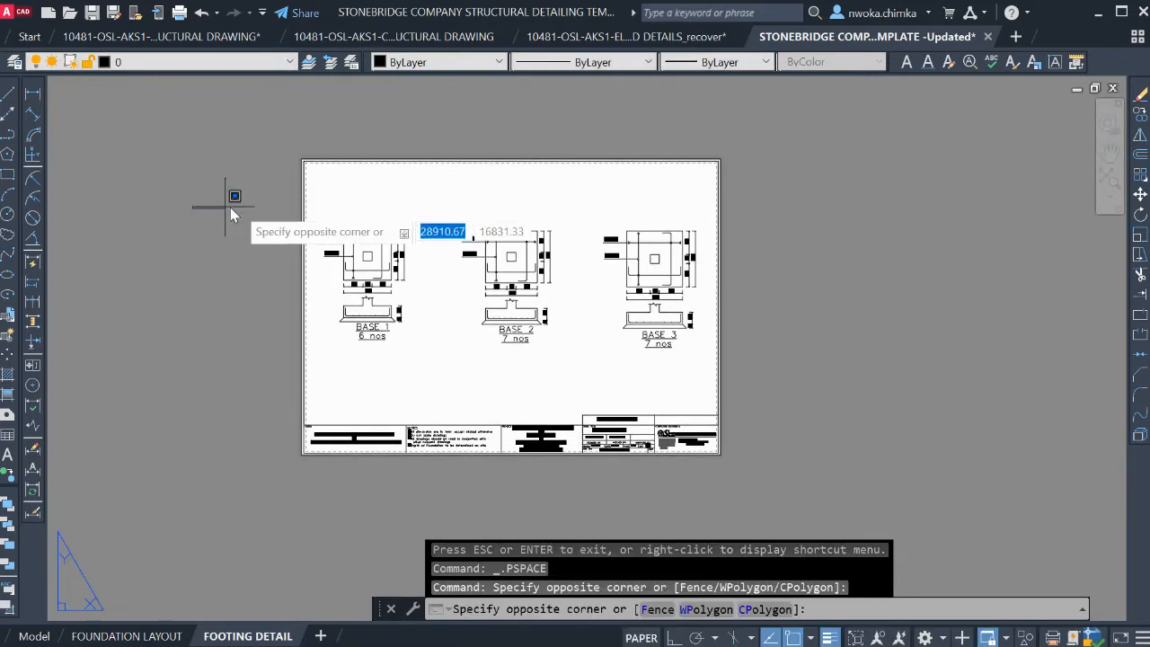
key("Escape")
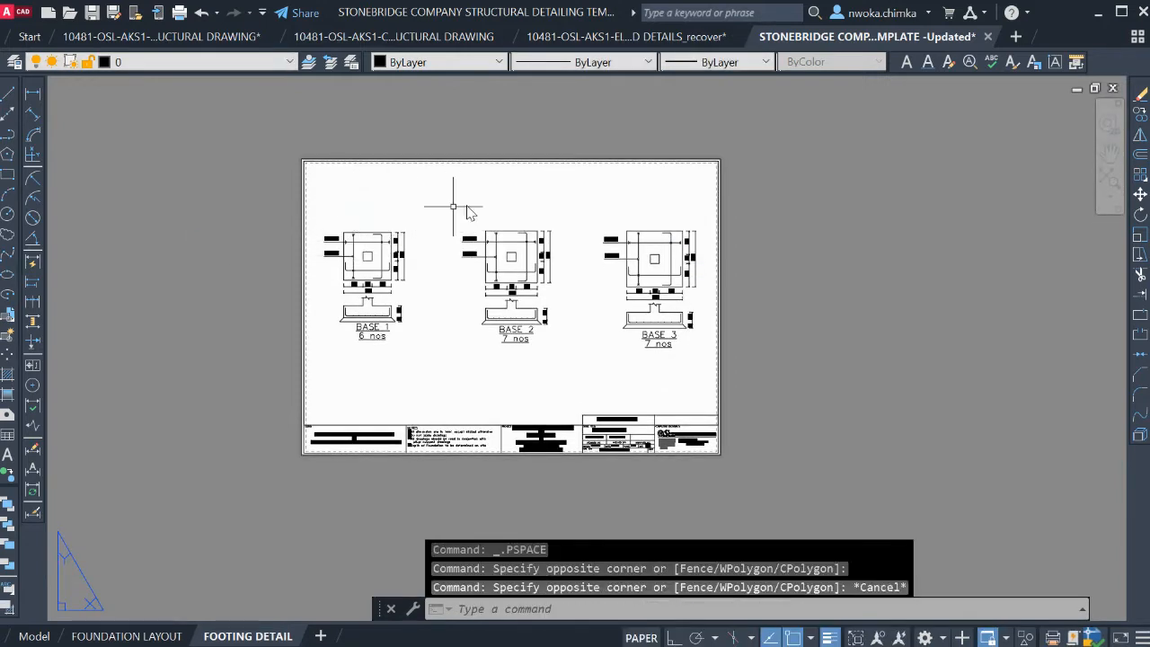
Examine the footing base details and their dimensions and bar labels on the FOOTING DETAIL sheet
middle_click_drag(629, 338, 609, 256)
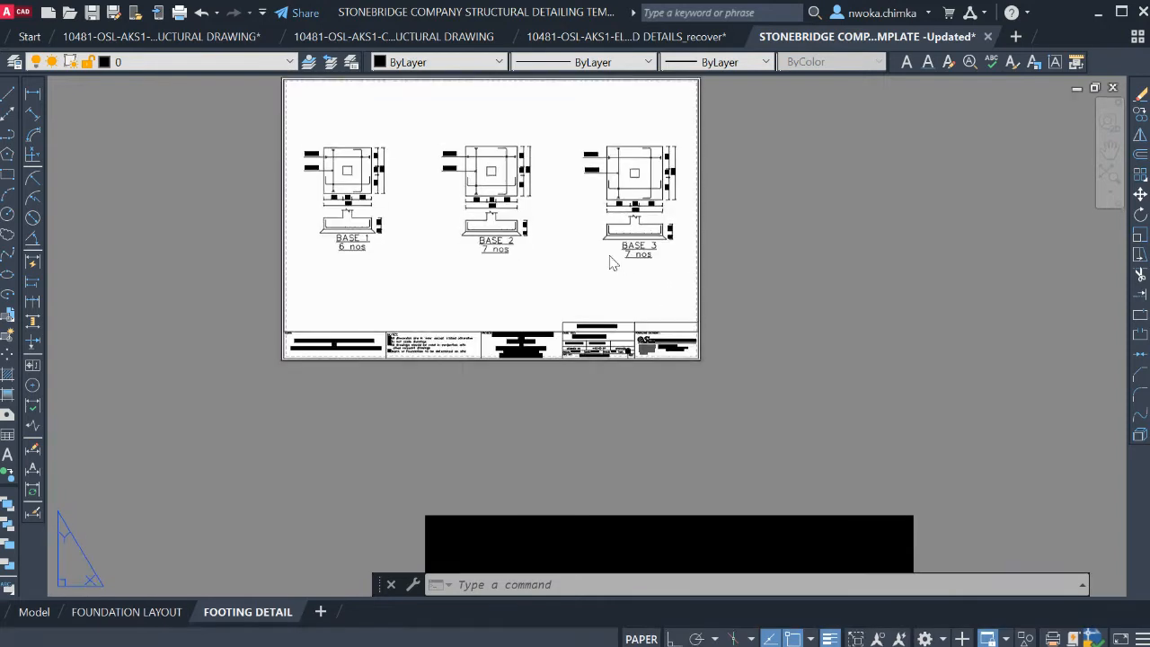
scroll(387, 216, "up", 5)
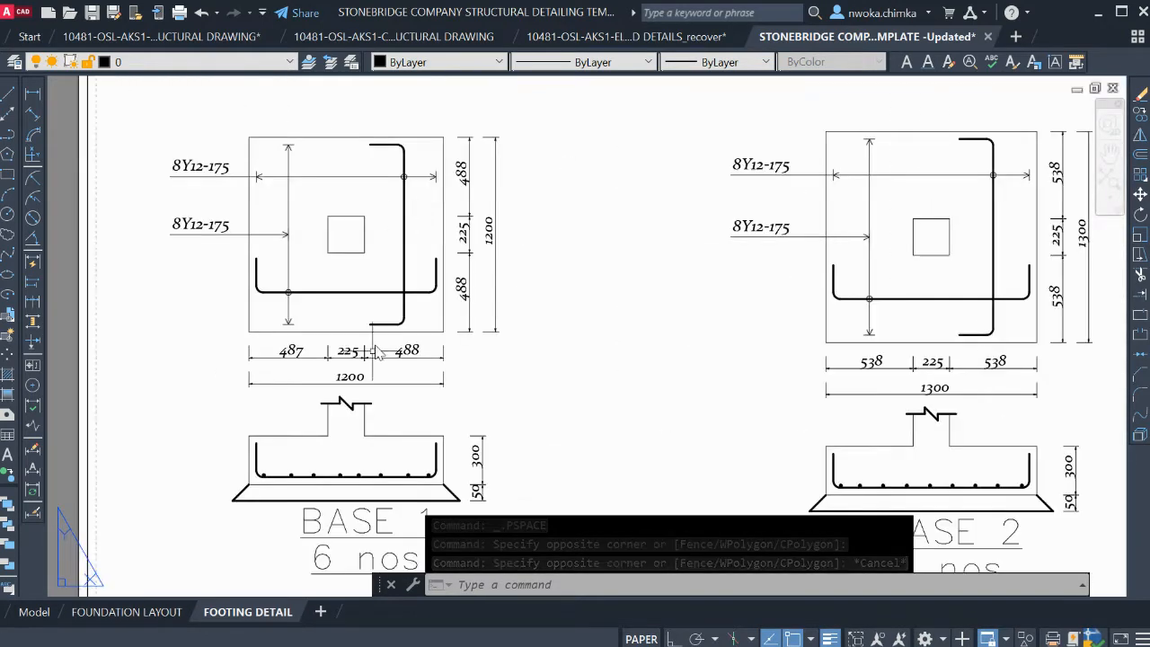
scroll(395, 270, "down", 3)
scroll(583, 325, "down", 2)
scroll(371, 368, "up", 2)
scroll(456, 386, "down", 3)
scroll(944, 414, "up", 3)
scroll(590, 243, "down", 2)
scroll(598, 225, "down", 1)
Set the sheet number in the title block of the FOOTING DETAIL sheet to 02
scroll(640, 480, "up", 8)
double_click(620, 477)
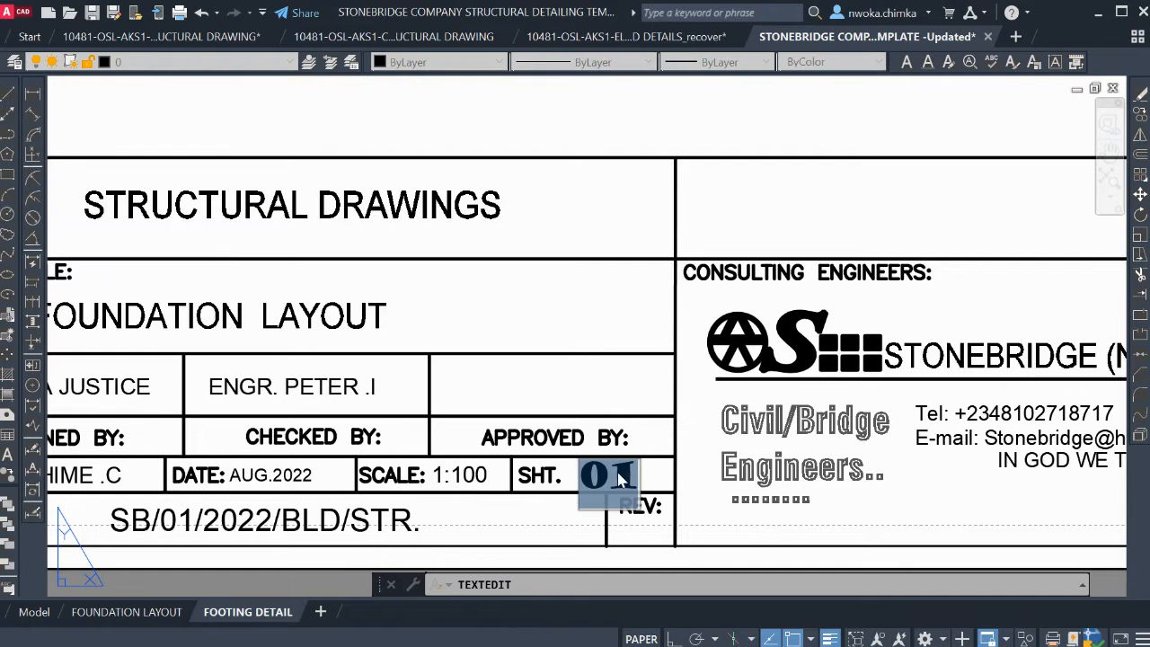
type("02")
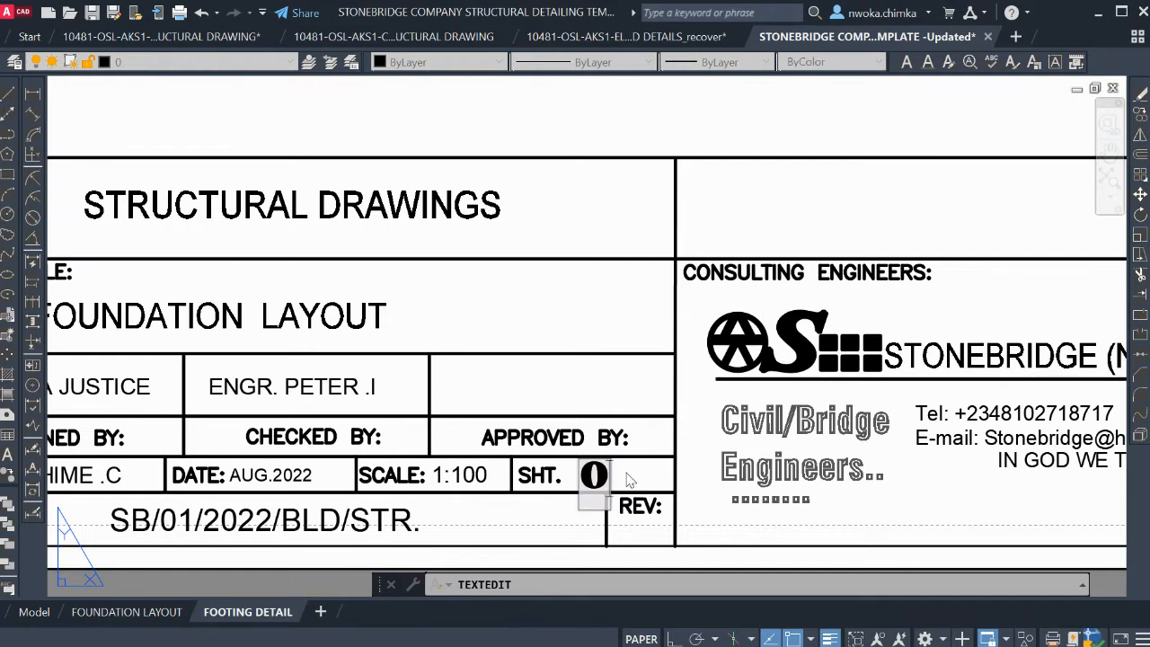
key("Return")
scroll(688, 534, "down", 4)
Set the scale text in the title block to 1:25
scroll(618, 455, "up", 4)
left_click(580, 441)
left_click(572, 435)
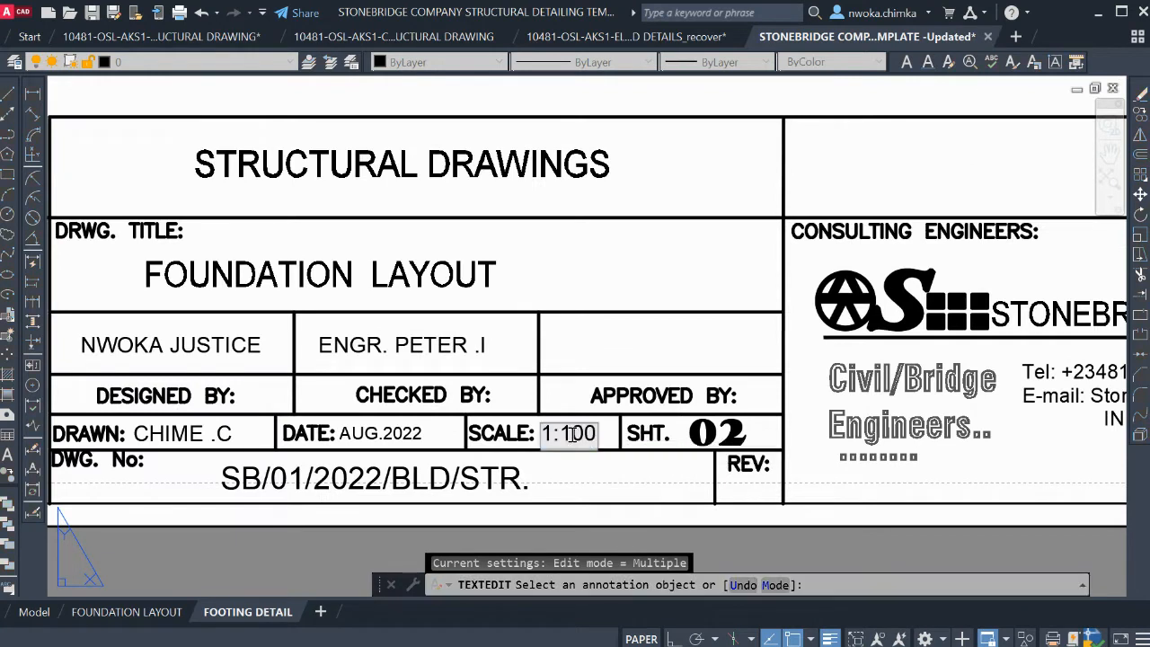
left_click_drag(568, 434, 596, 434)
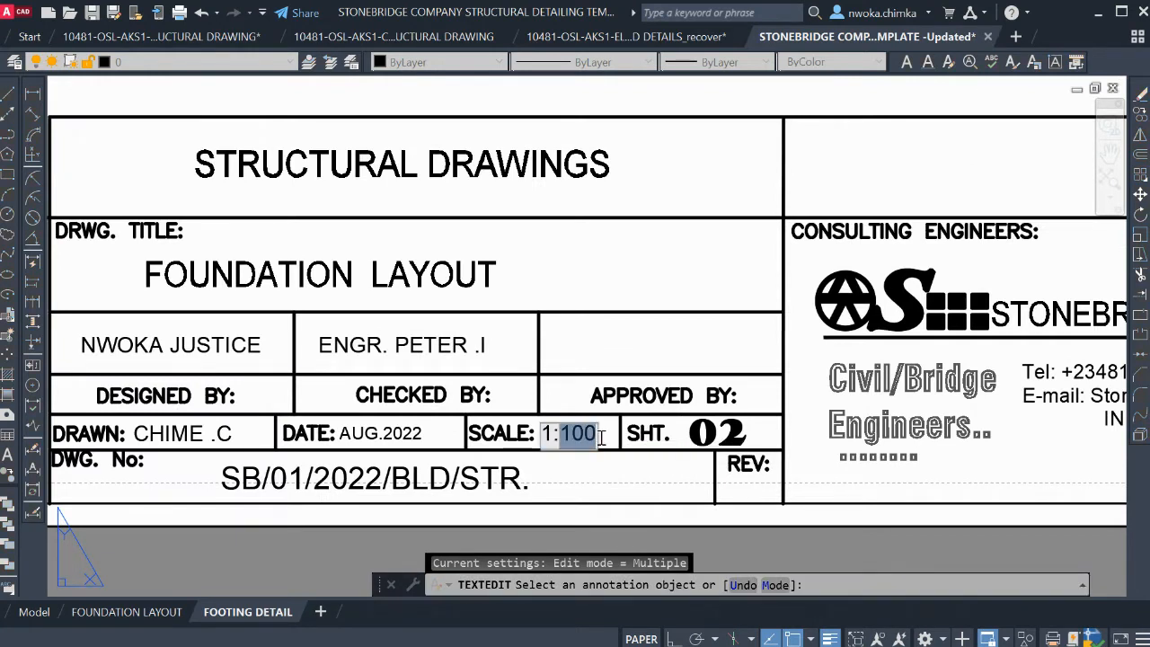
type("25")
scroll(644, 328, "down", 2)
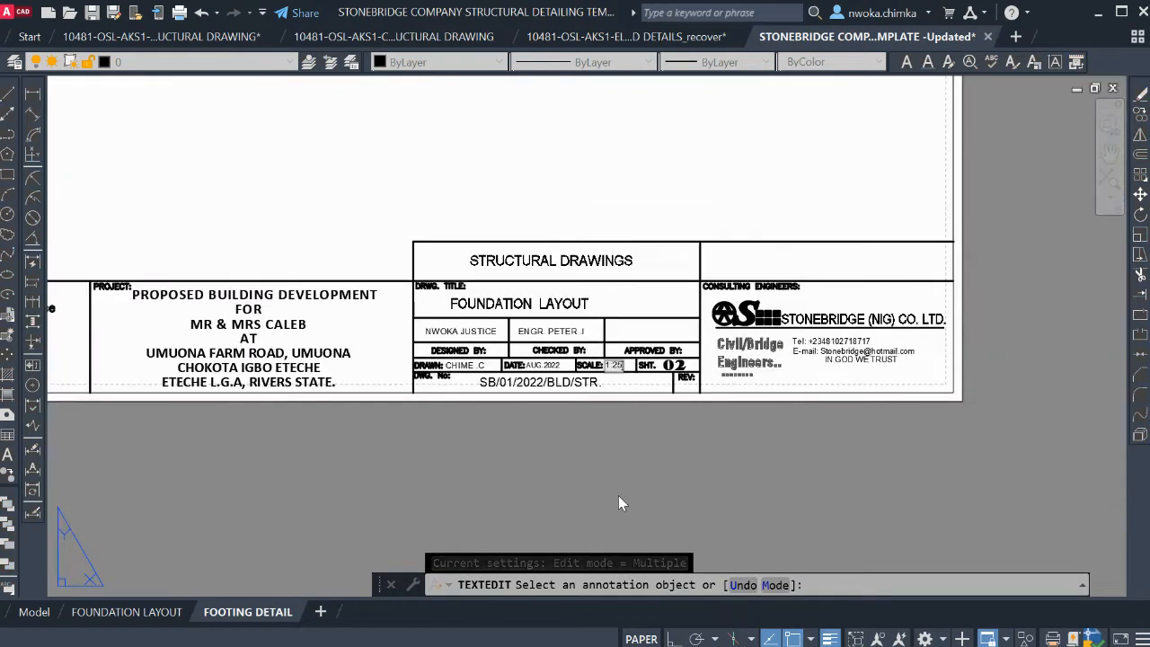
left_click(618, 496)
Change the drawing title in the title block of the FOOTING DETAIL sheet to FOOTING DETAIL
scroll(758, 437, "down", 1)
scroll(618, 374, "up", 4)
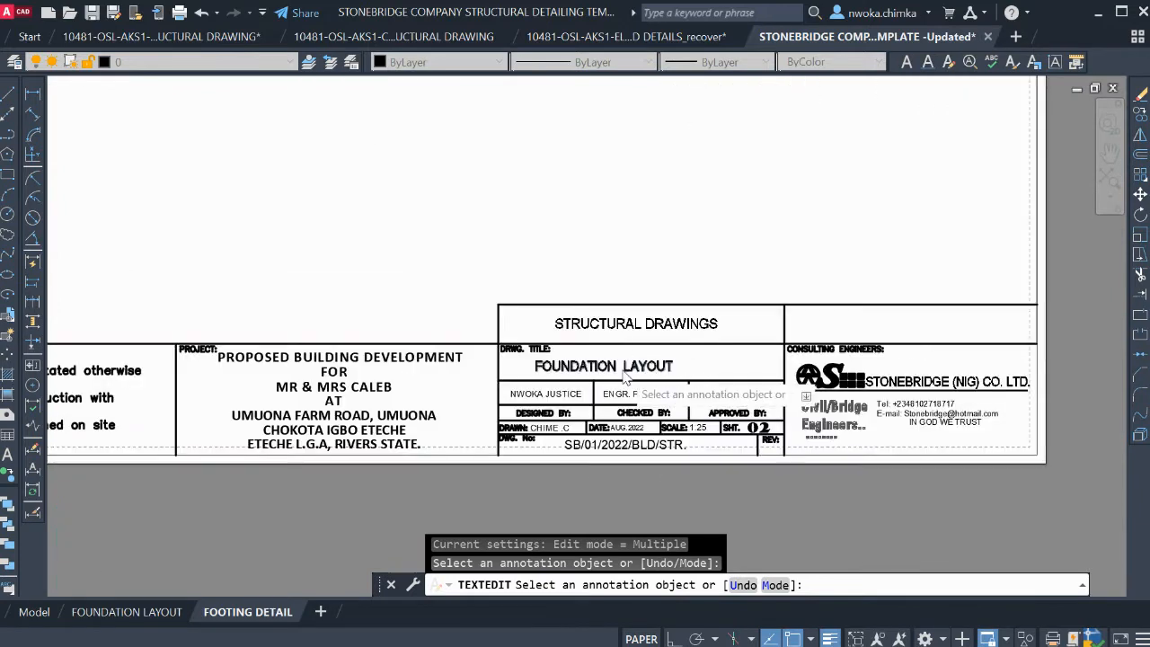
left_click(622, 359)
left_click(612, 364)
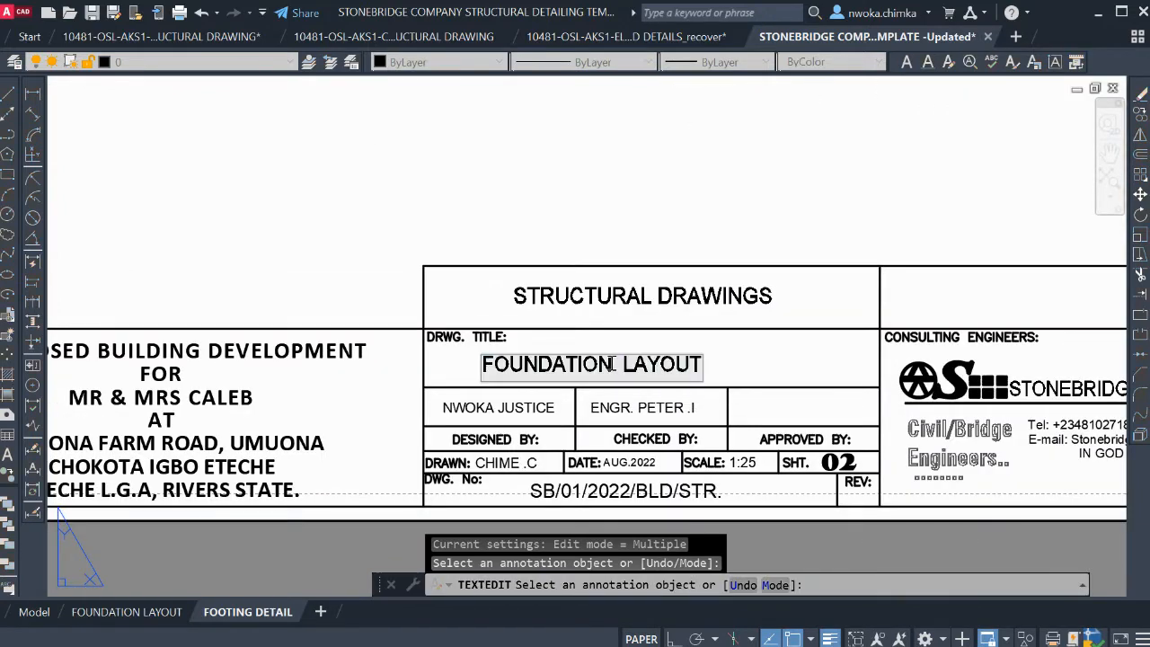
left_click_drag(509, 365, 703, 365)
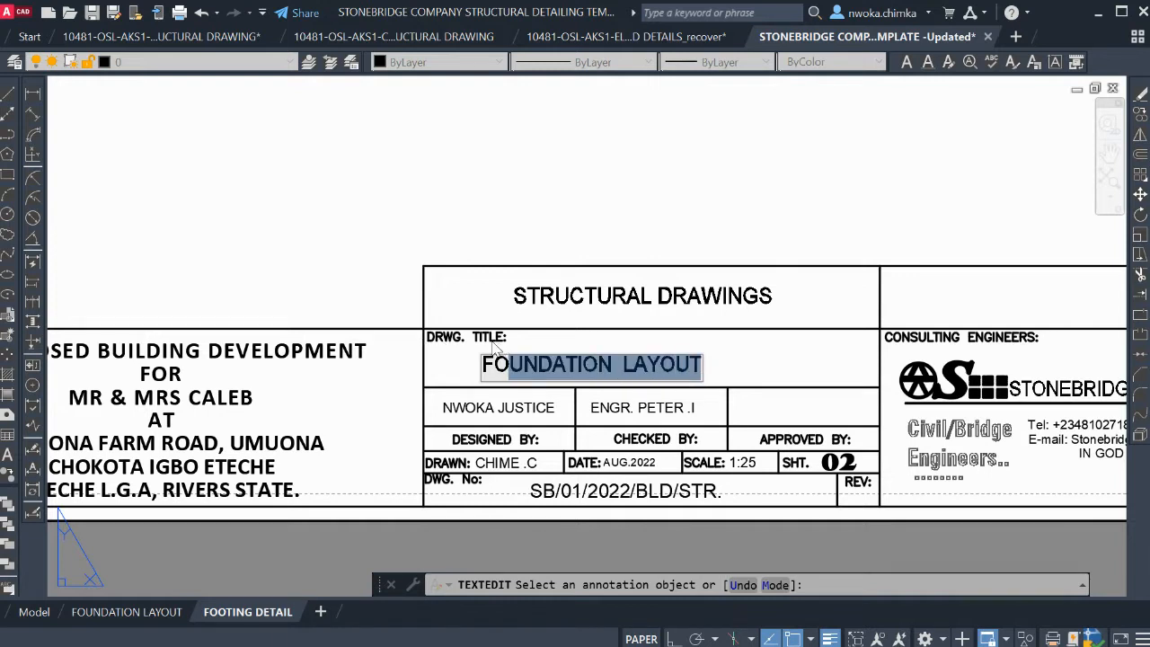
type("OTI")
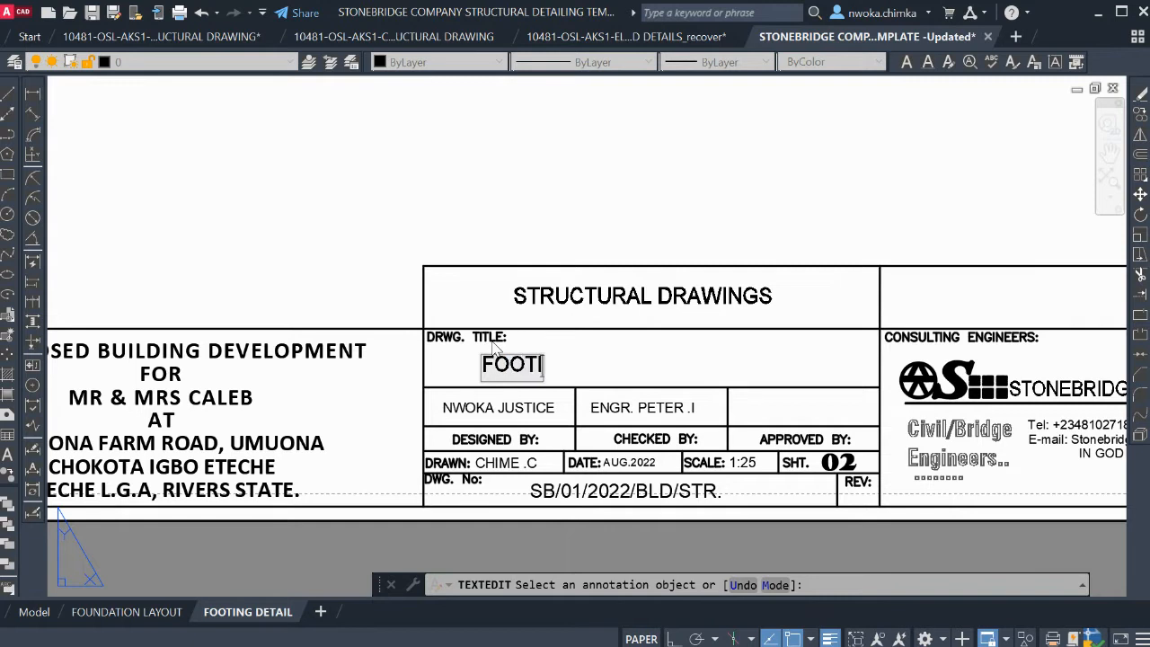
type("NG DETA")
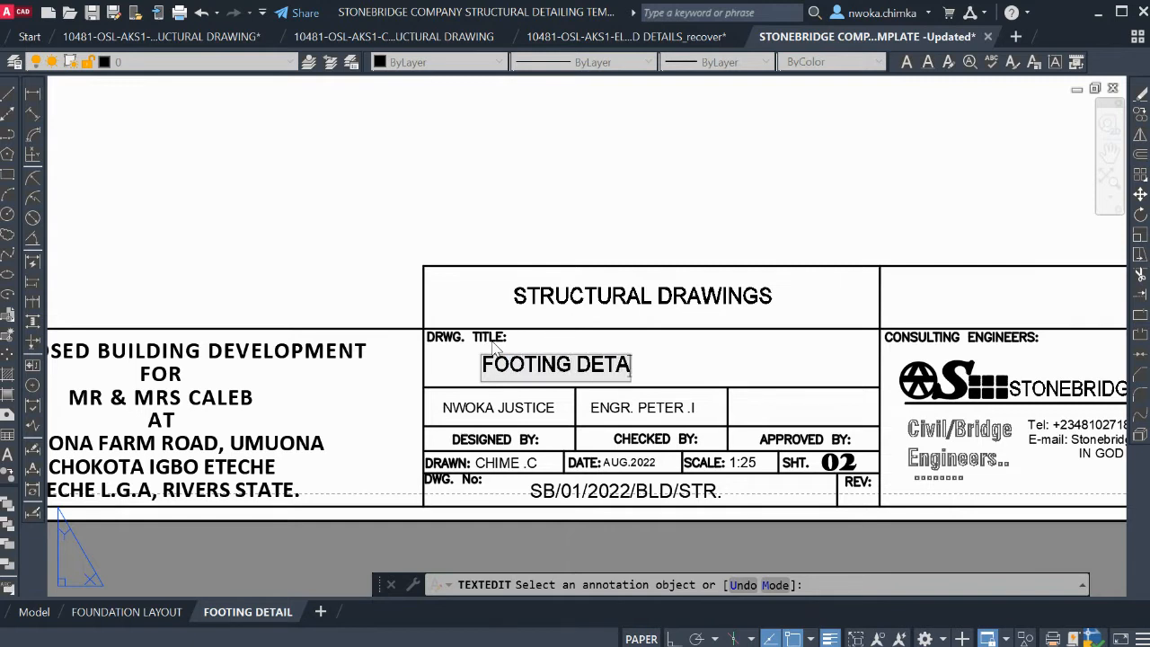
type("IL")
left_click(452, 551)
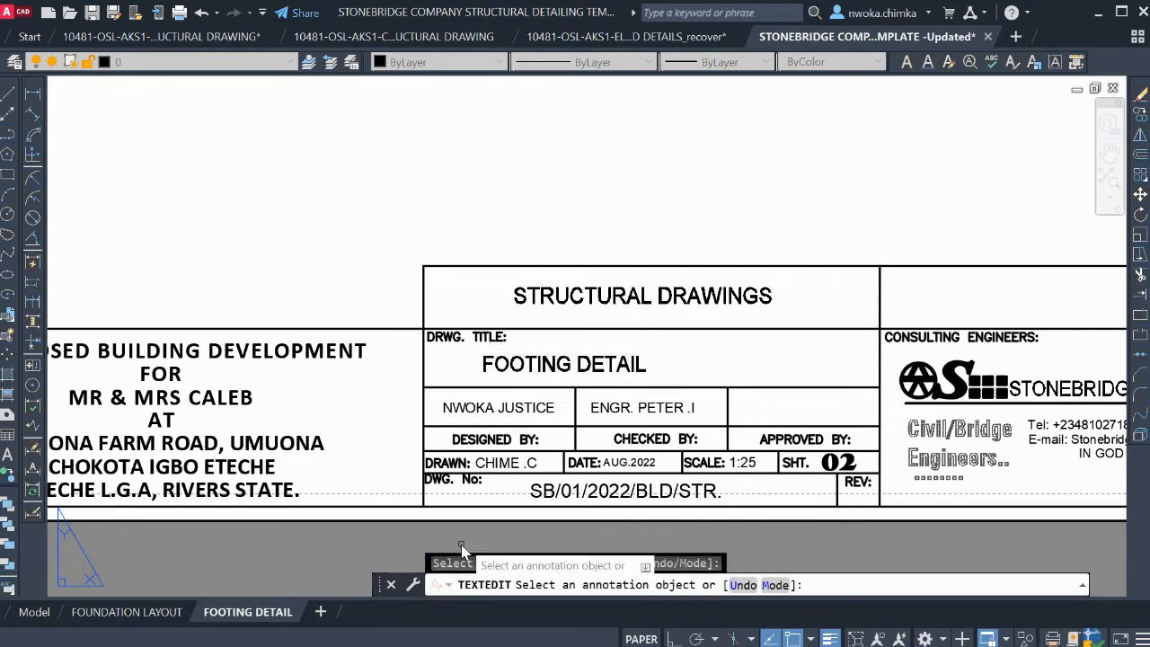
scroll(705, 359, "down", 4)
key("Escape")
Extend the drawing title on the FOUNDATION LAYOUT sheet to read FOUNDATION LAYOUT/ SECTION
left_click(163, 607)
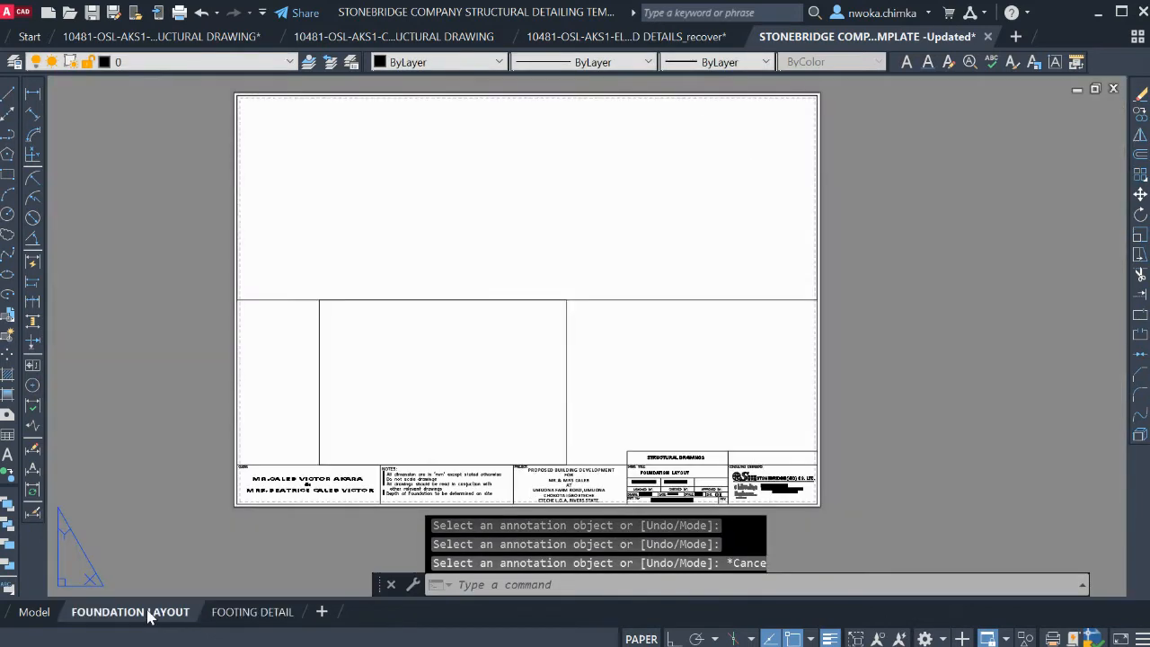
scroll(698, 436, "up", 3)
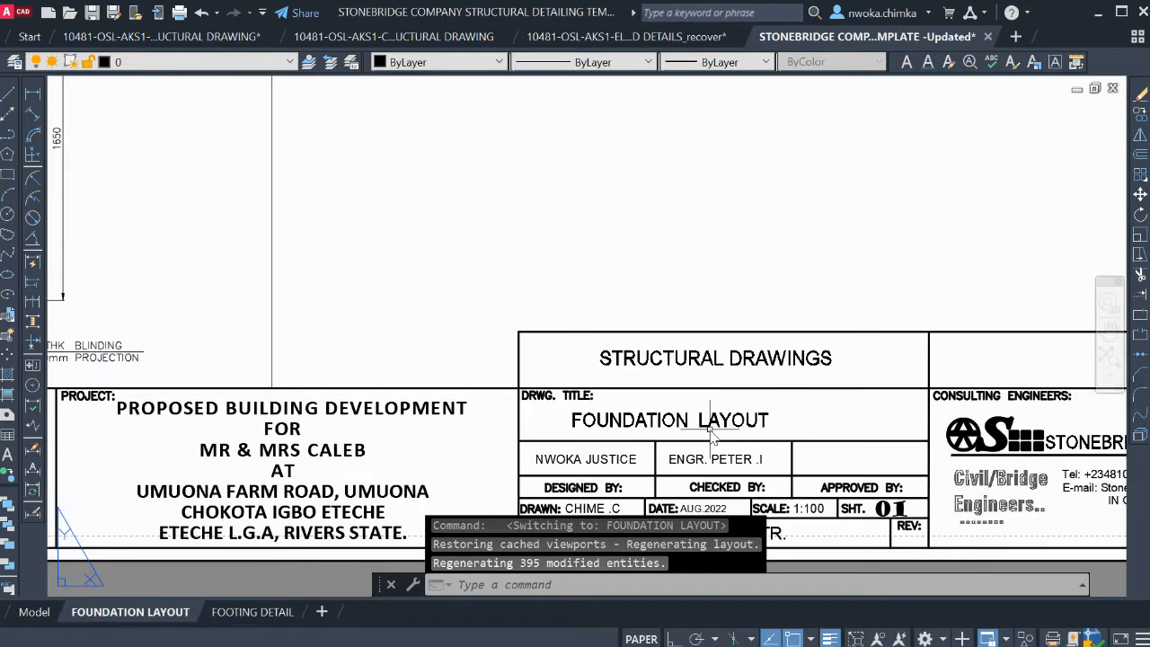
scroll(675, 345, "down", 4)
scroll(621, 358, "up", 5)
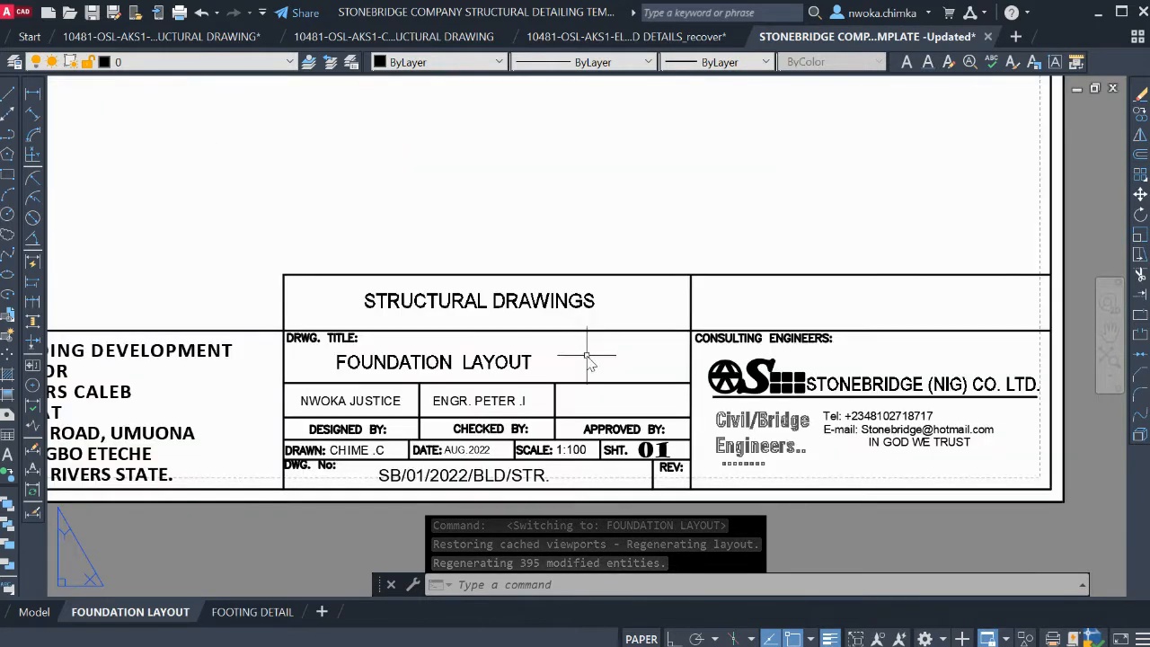
double_click(533, 364)
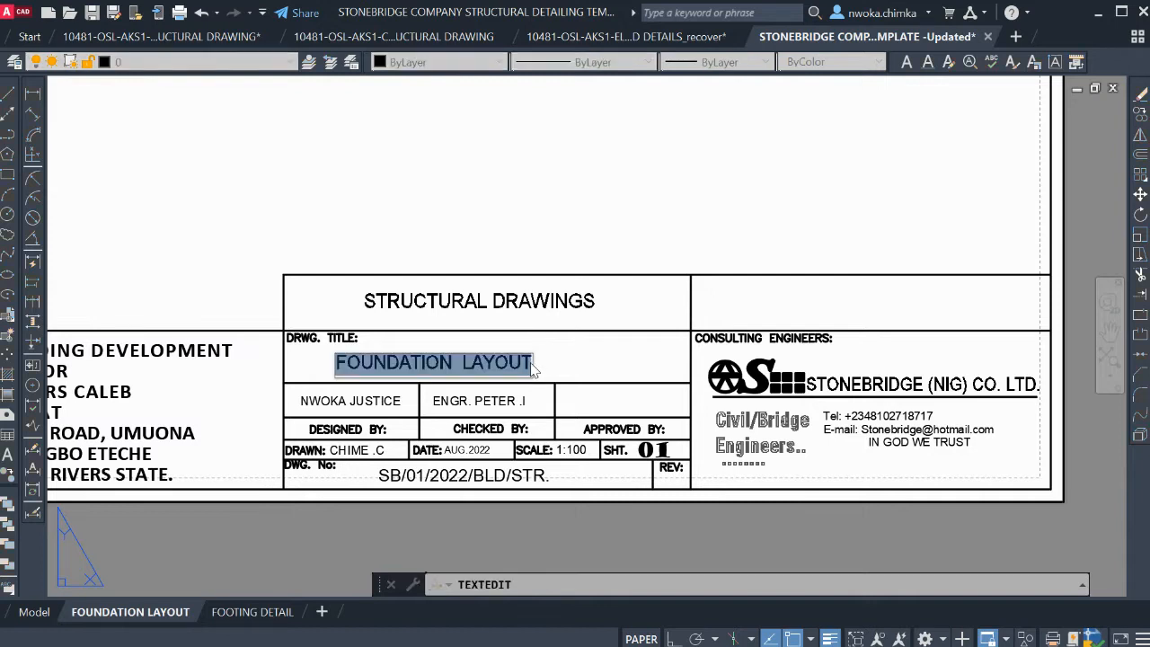
left_click(535, 363)
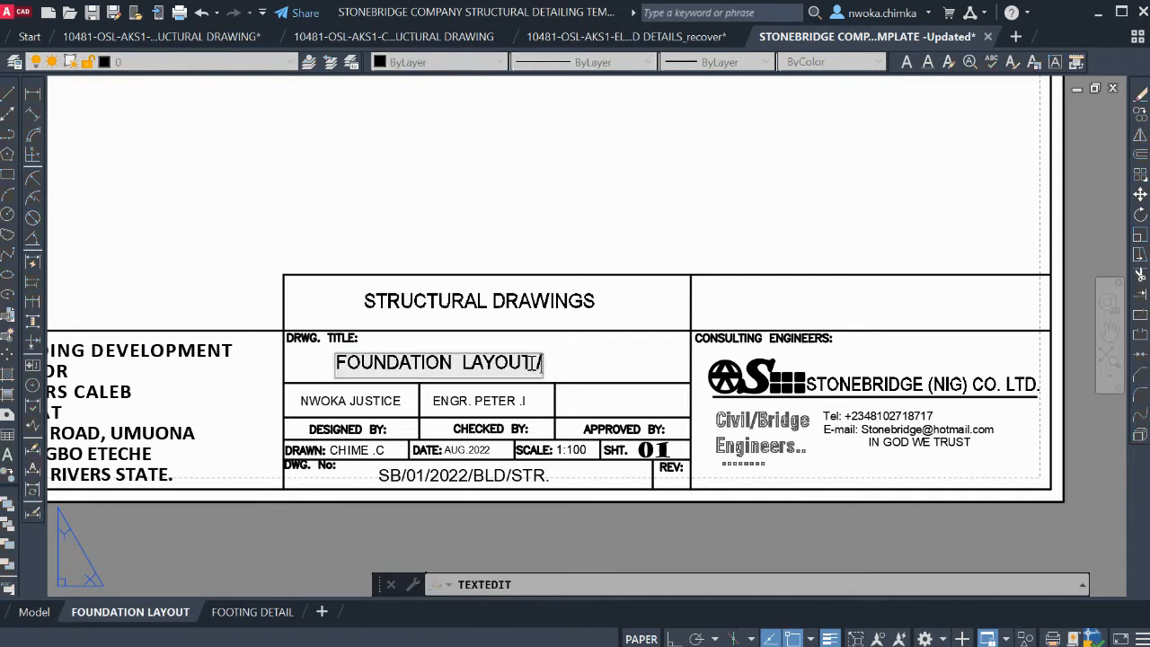
type("/ SECTION")
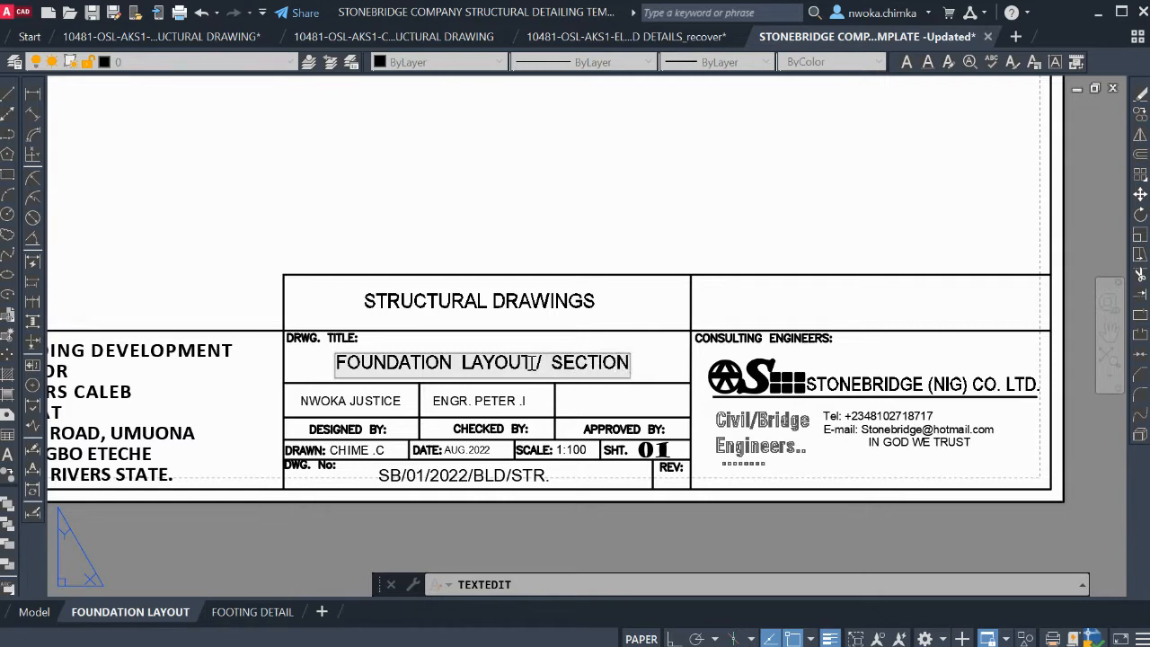
left_click(628, 554)
scroll(629, 440, "down", 2)
key("Escape")
scroll(414, 388, "down", 2)
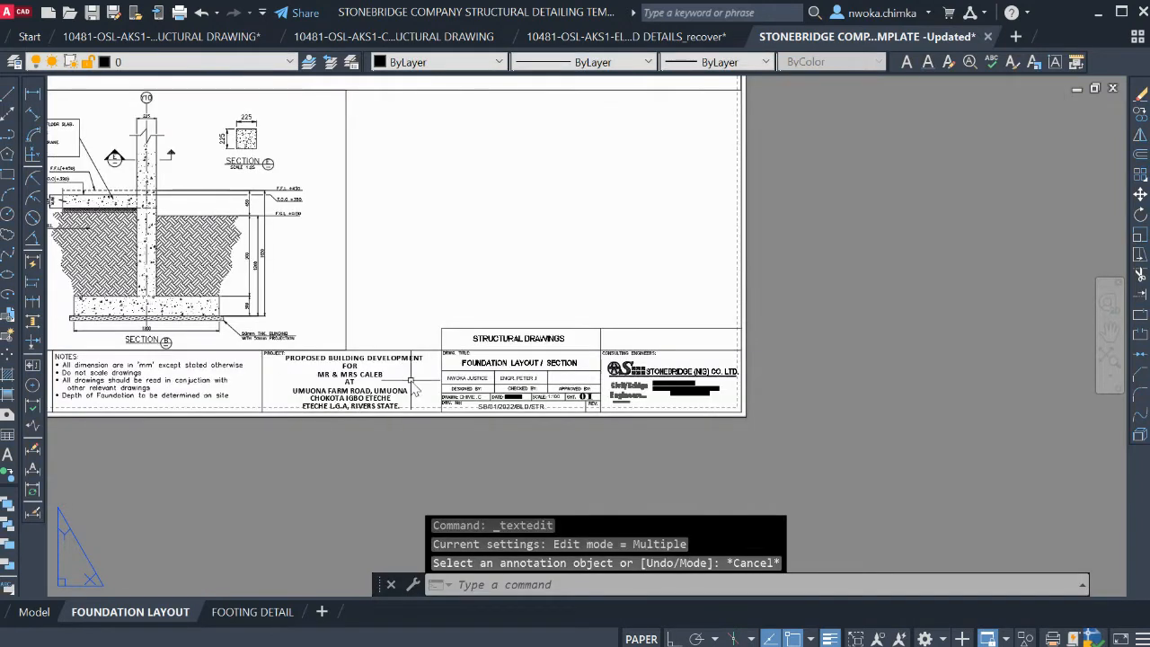
Check the FOOTING DETAIL sheet against the model-space drawings and examine the framed column details in model space
left_click(252, 611)
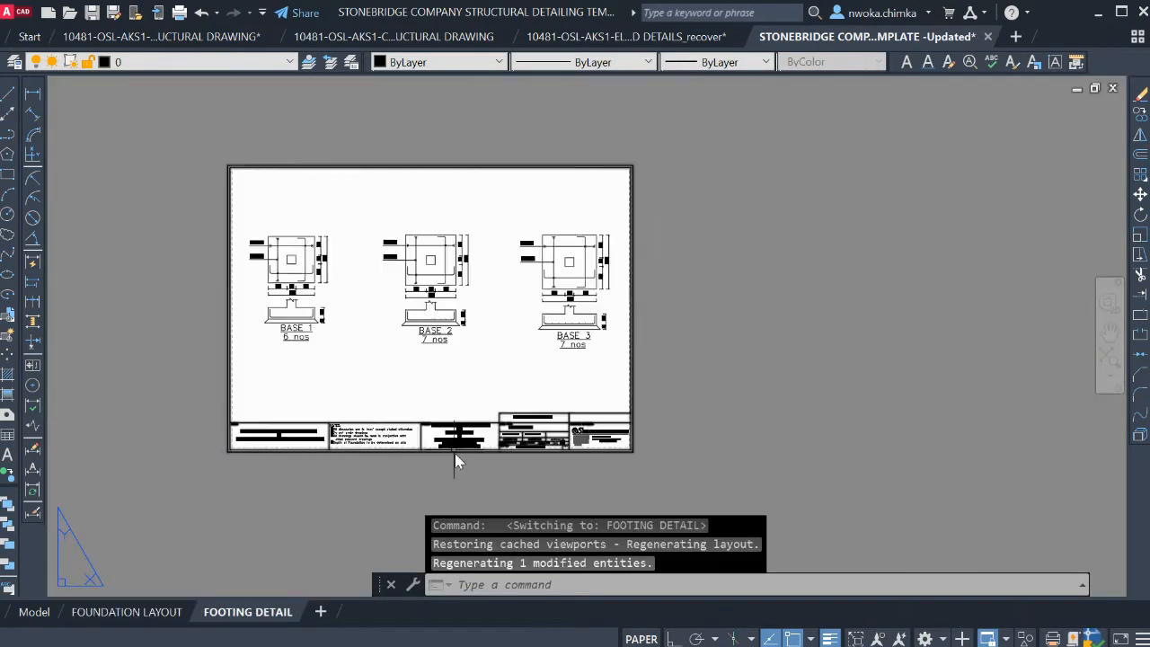
left_click(34, 611)
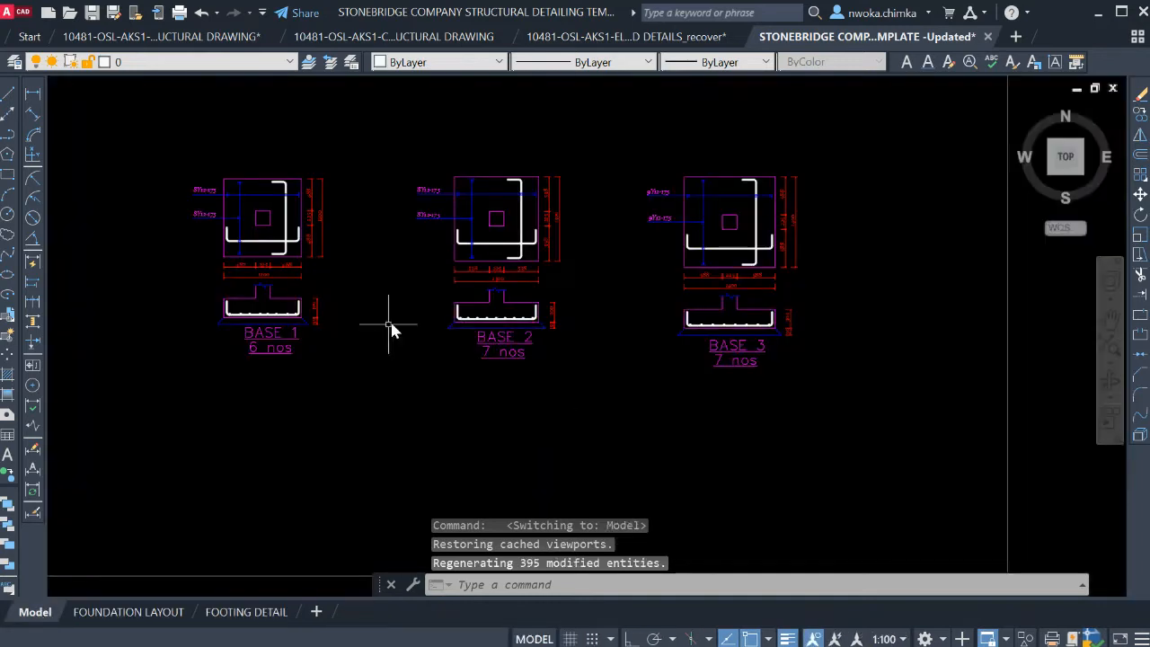
scroll(390, 331, "down", 4)
left_click(246, 611)
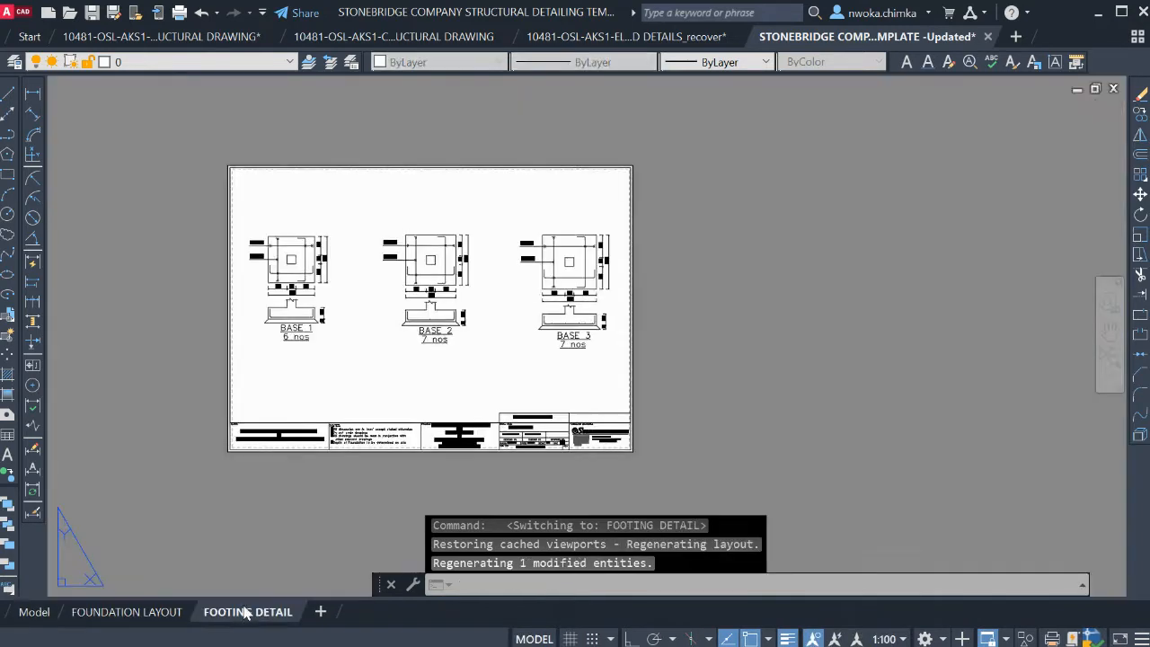
scroll(334, 299, "down", 2)
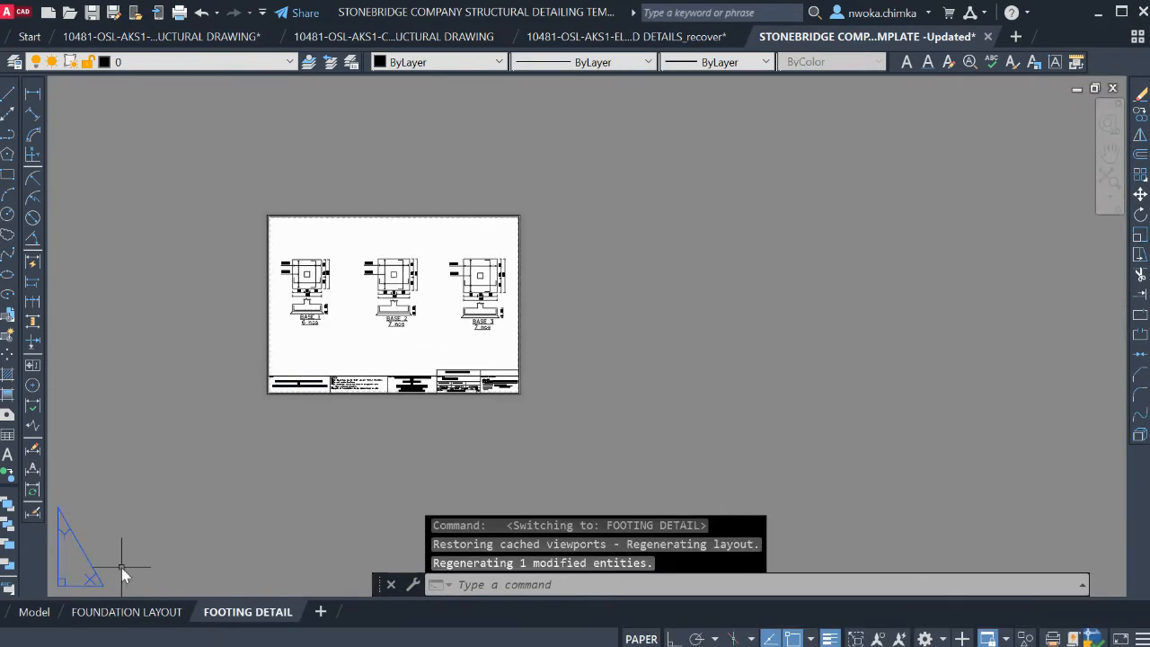
left_click(34, 611)
scroll(594, 281, "up", 3)
scroll(503, 225, "up", 4)
scroll(422, 234, "down", 4)
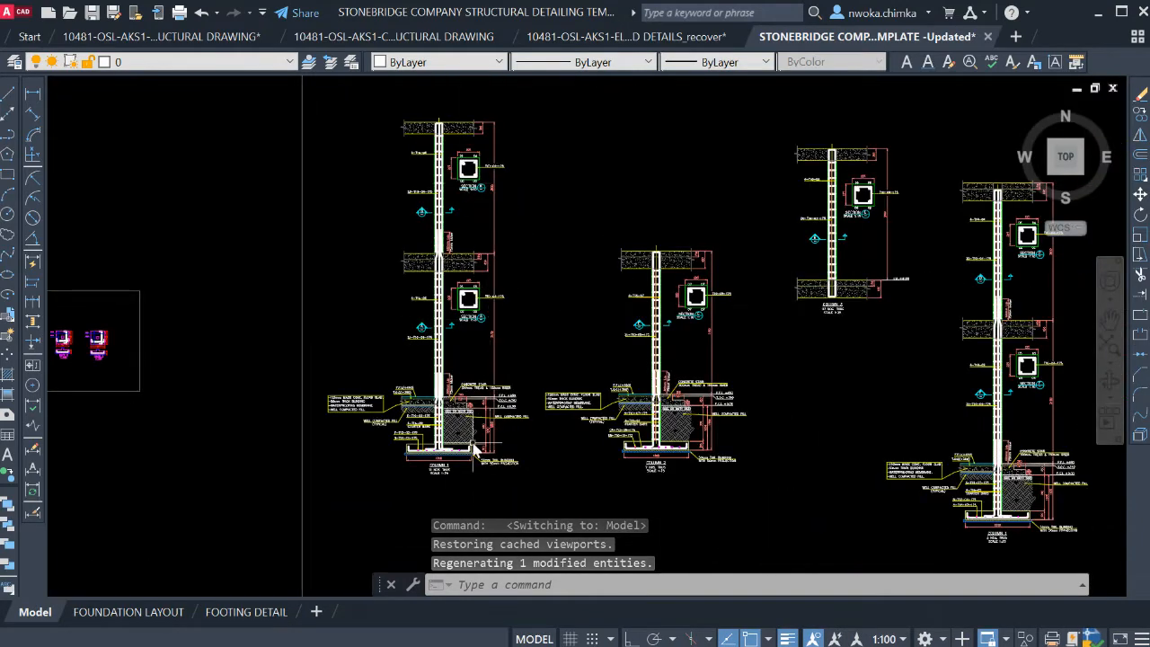
scroll(458, 454, "up", 5)
scroll(437, 441, "down", 7)
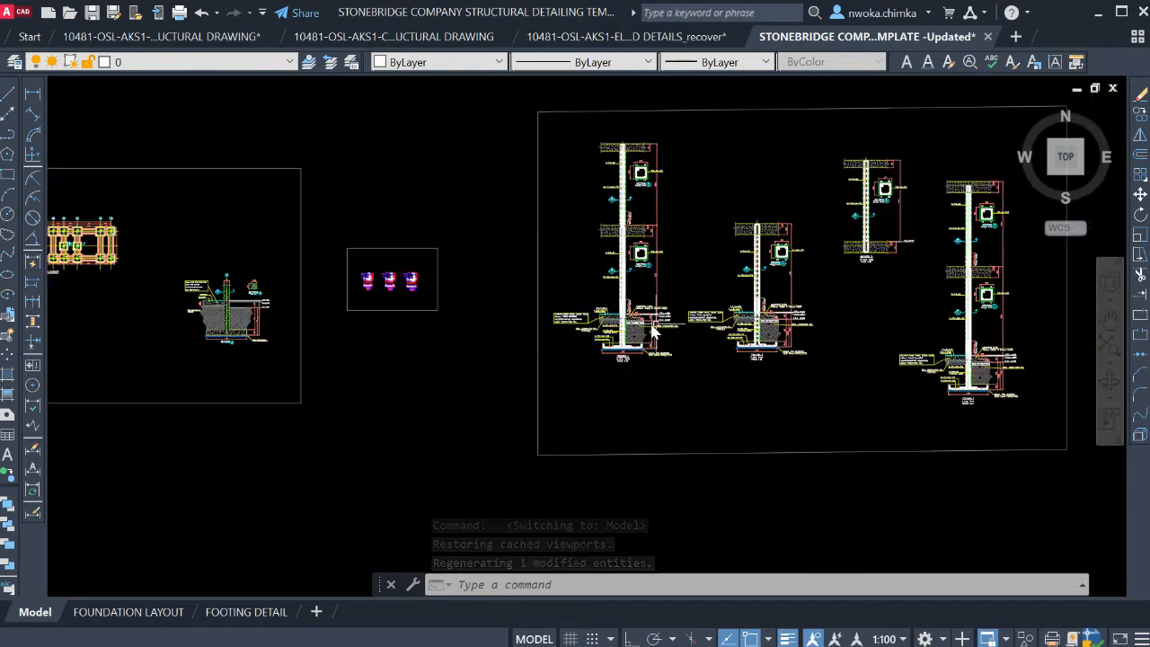
middle_click_drag(832, 275, 689, 257)
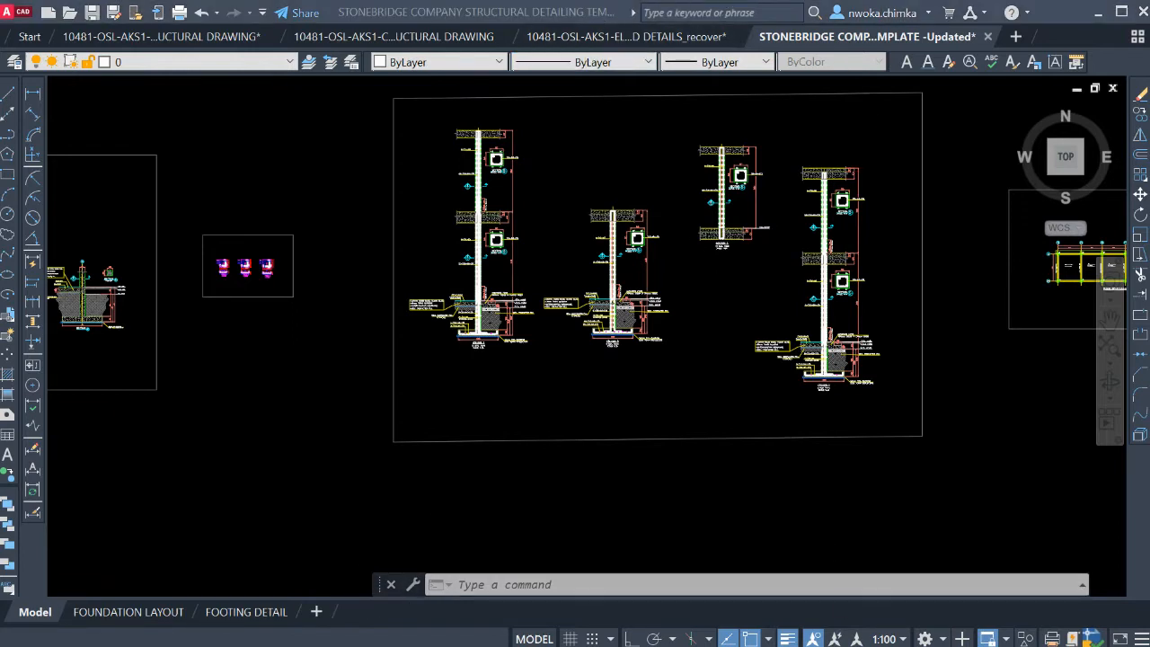
scroll(539, 367, "down", 2)
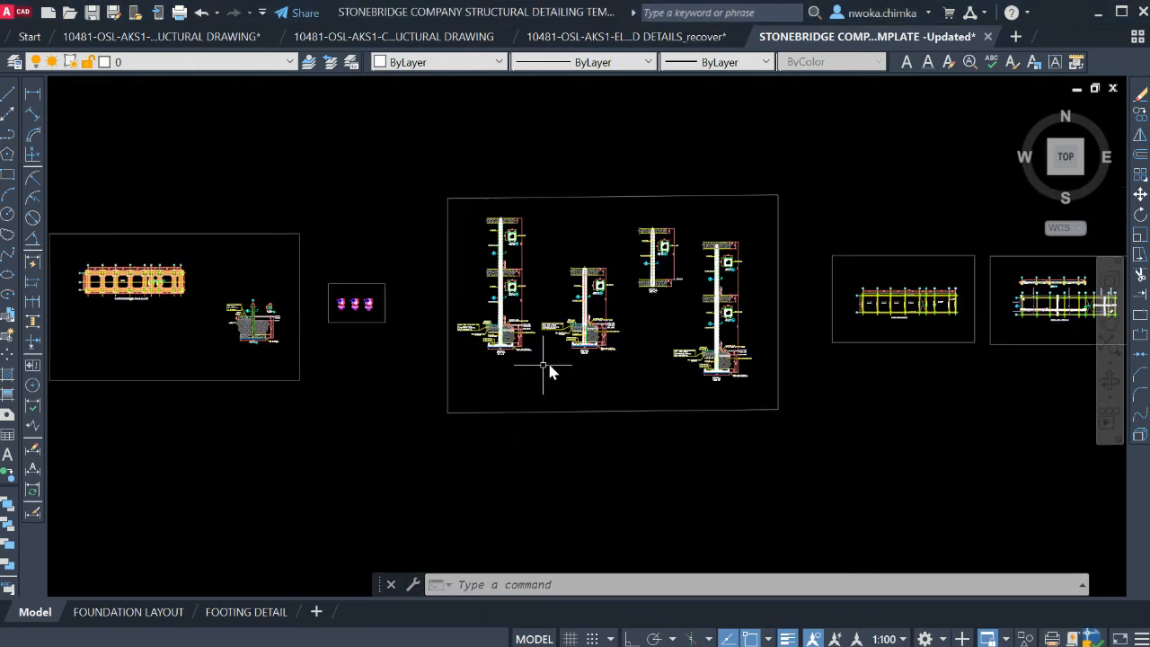
scroll(490, 378, "up", 3)
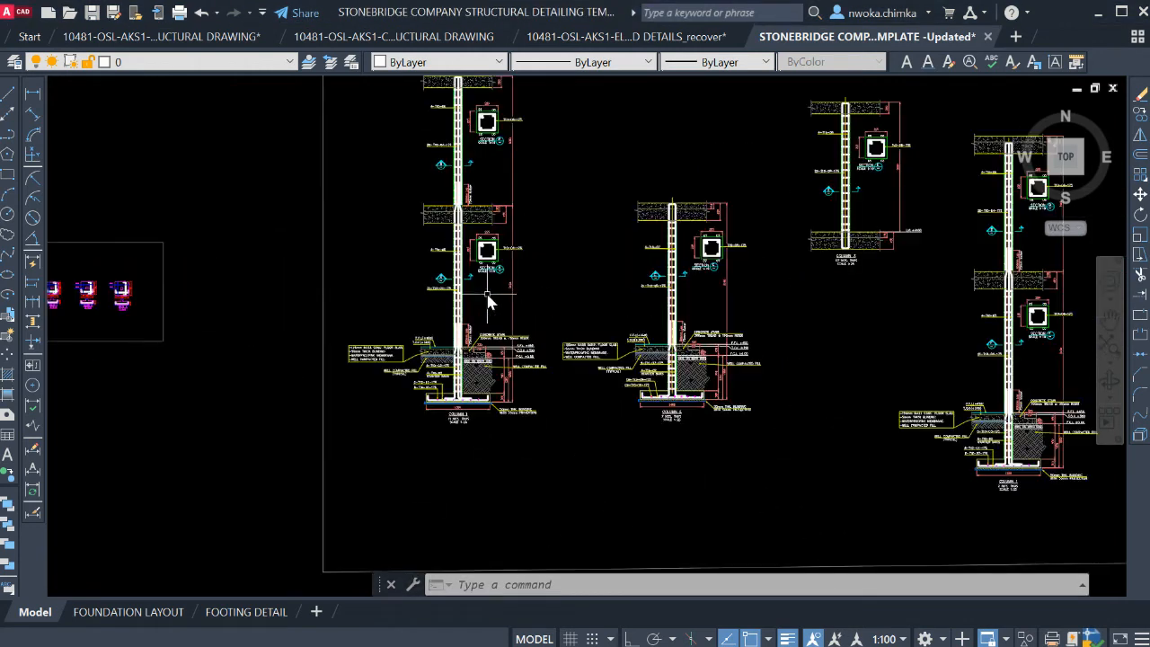
scroll(468, 288, "down", 3)
scroll(449, 283, "up", 3)
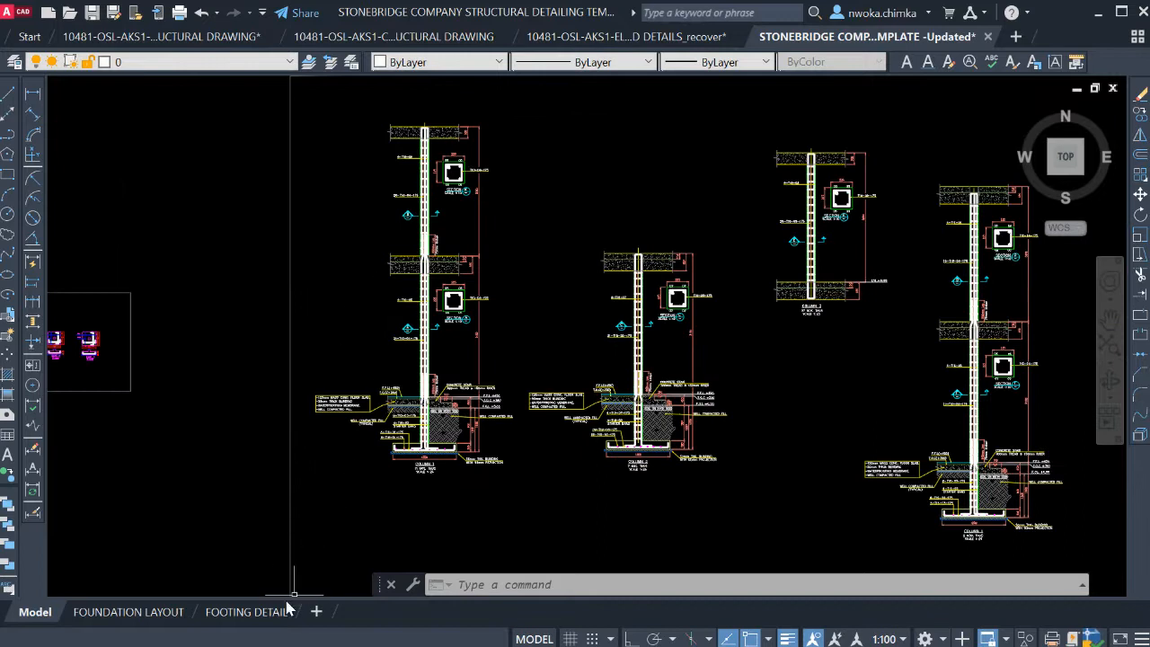
mouse_move(265, 616)
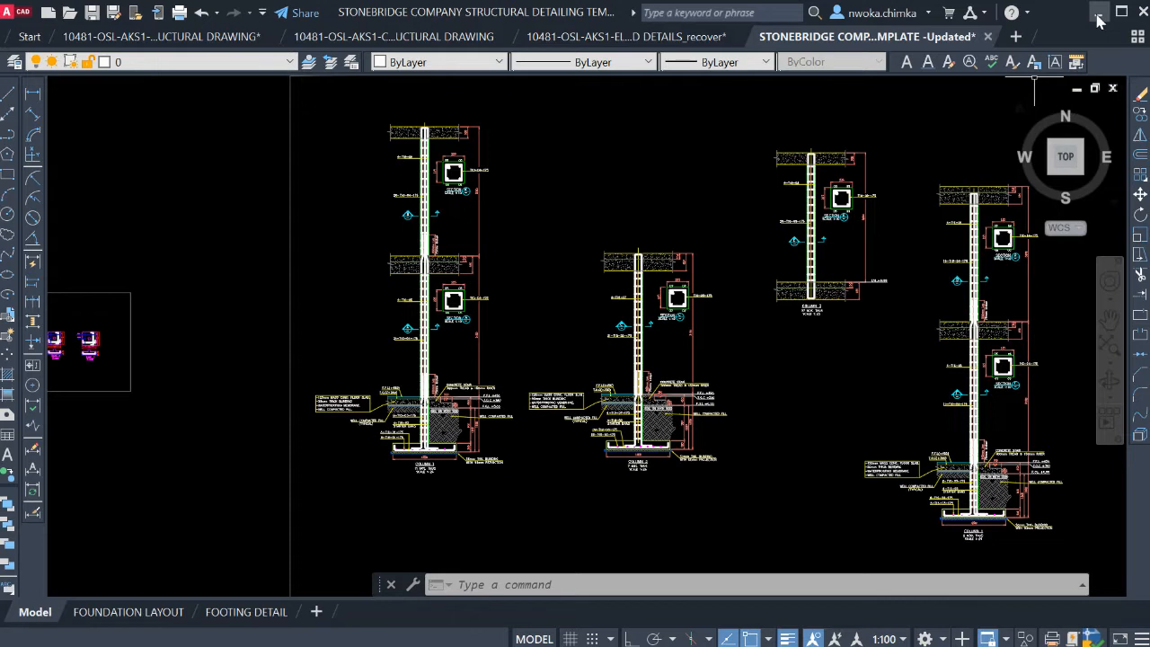
scroll(540, 245, "down", 2)
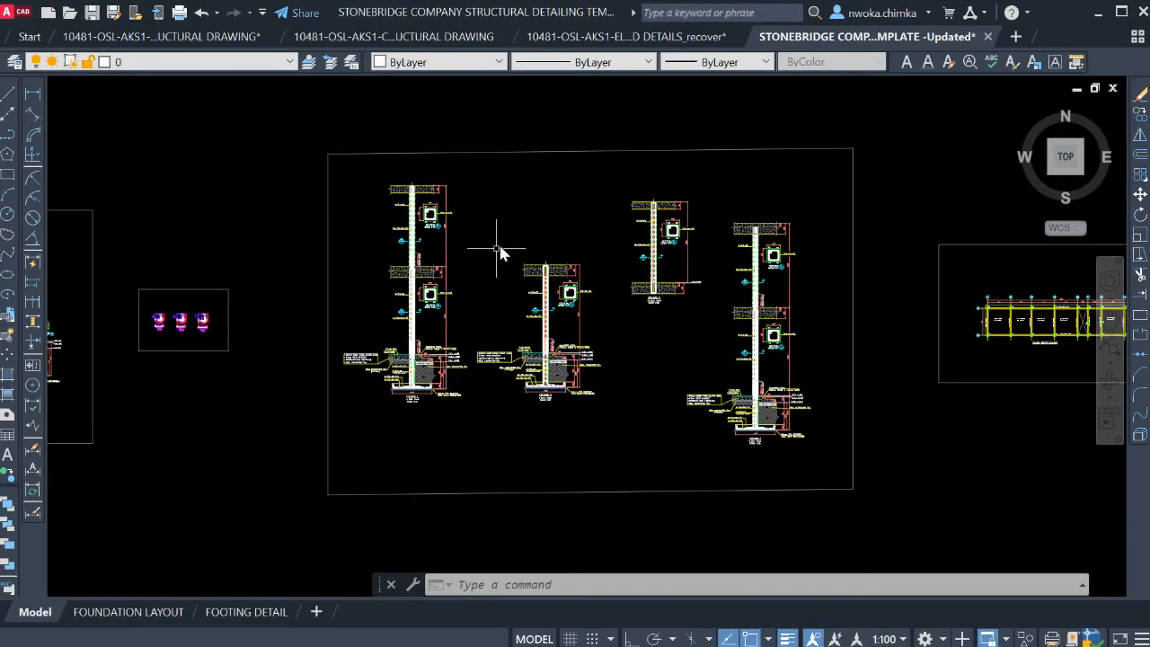
scroll(485, 264, "up", 2)
middle_click_drag(336, 233, 348, 188)
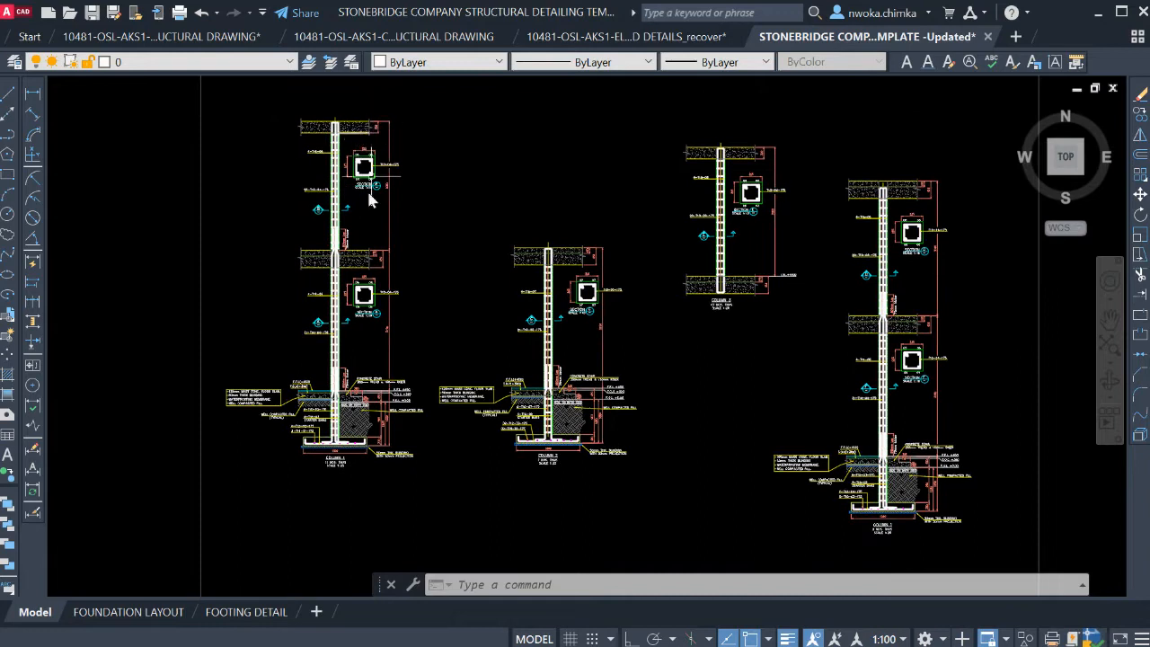
scroll(377, 351, "down", 2)
Create a copy of the FOOTING DETAIL layout and open the copied sheet
left_click(251, 612)
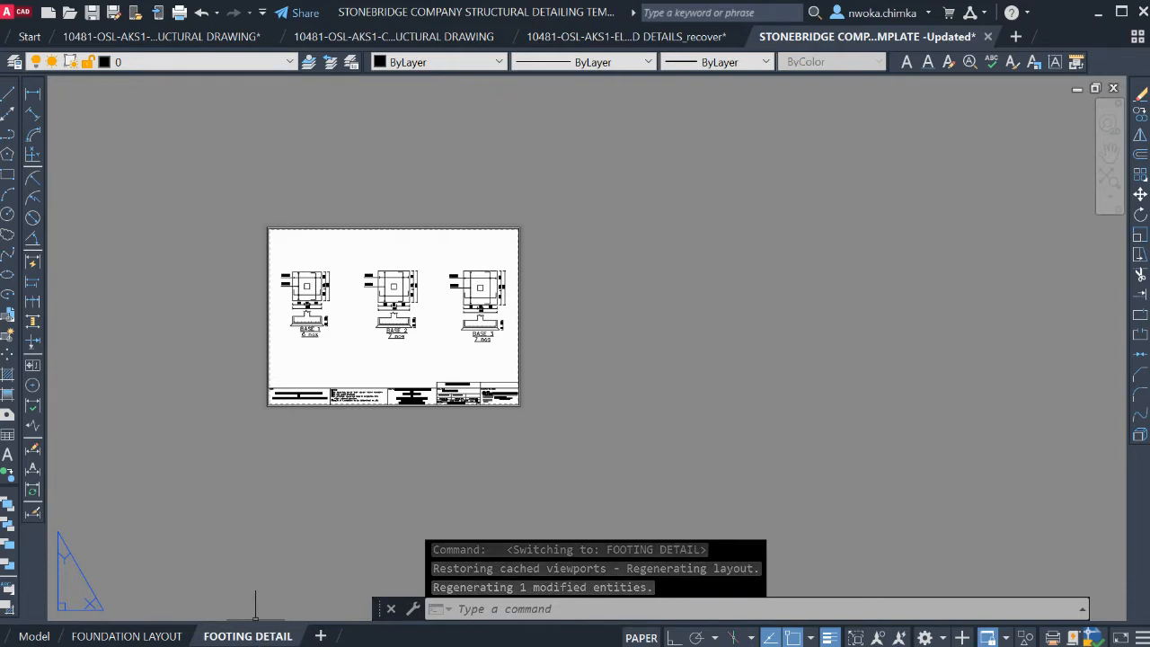
right_click(249, 634)
left_click(324, 433)
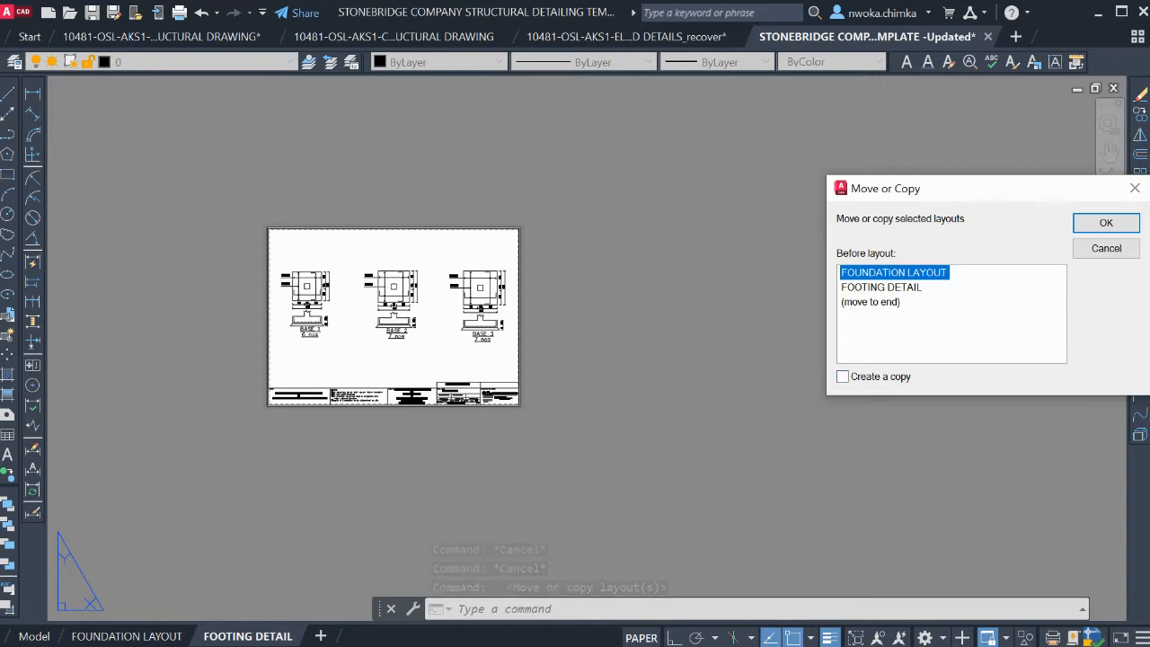
left_click(881, 288)
left_click(843, 376)
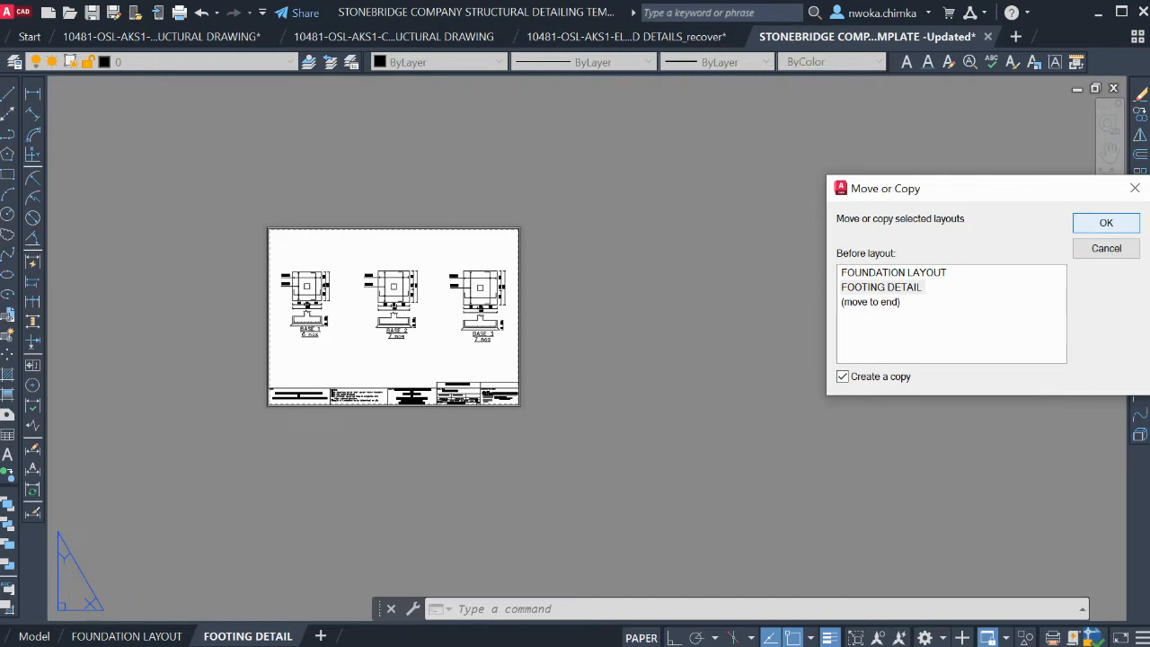
left_click(1106, 223)
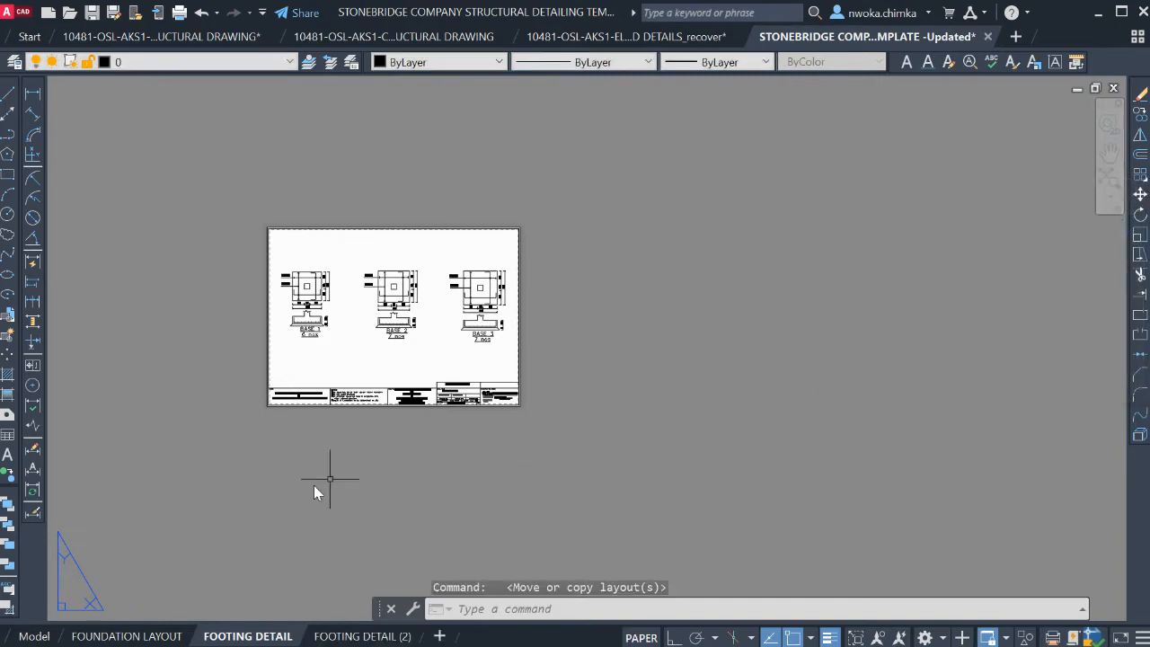
left_click(369, 636)
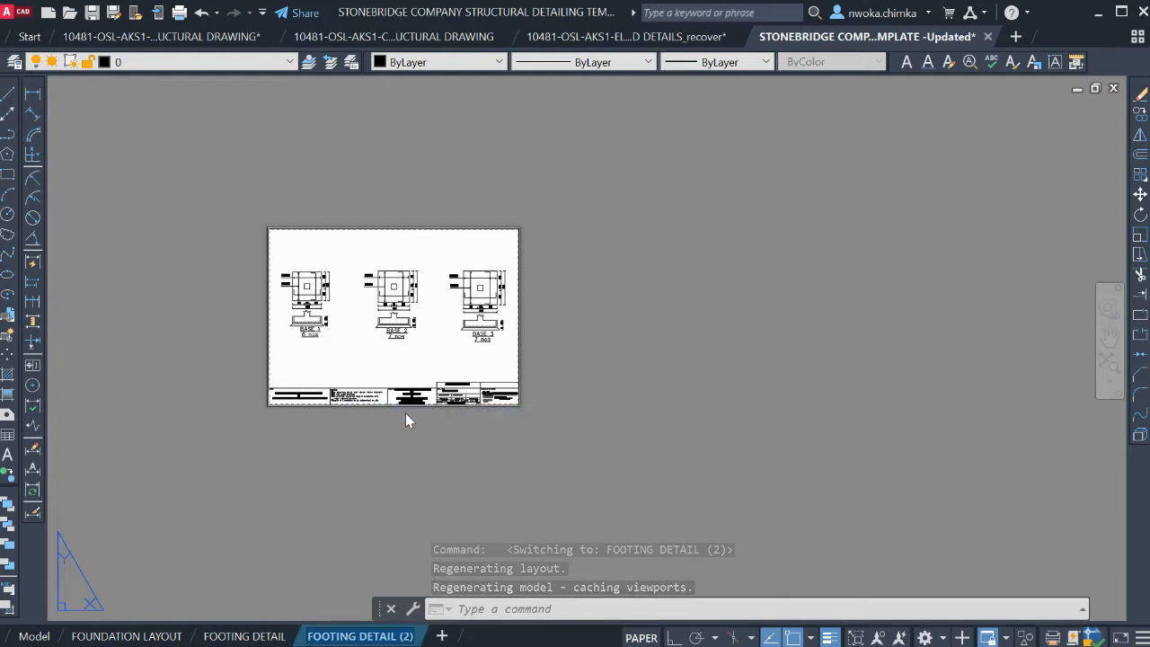
Rename the duplicated footing detail layout to COLUMN DETAIL
type("COLUM")
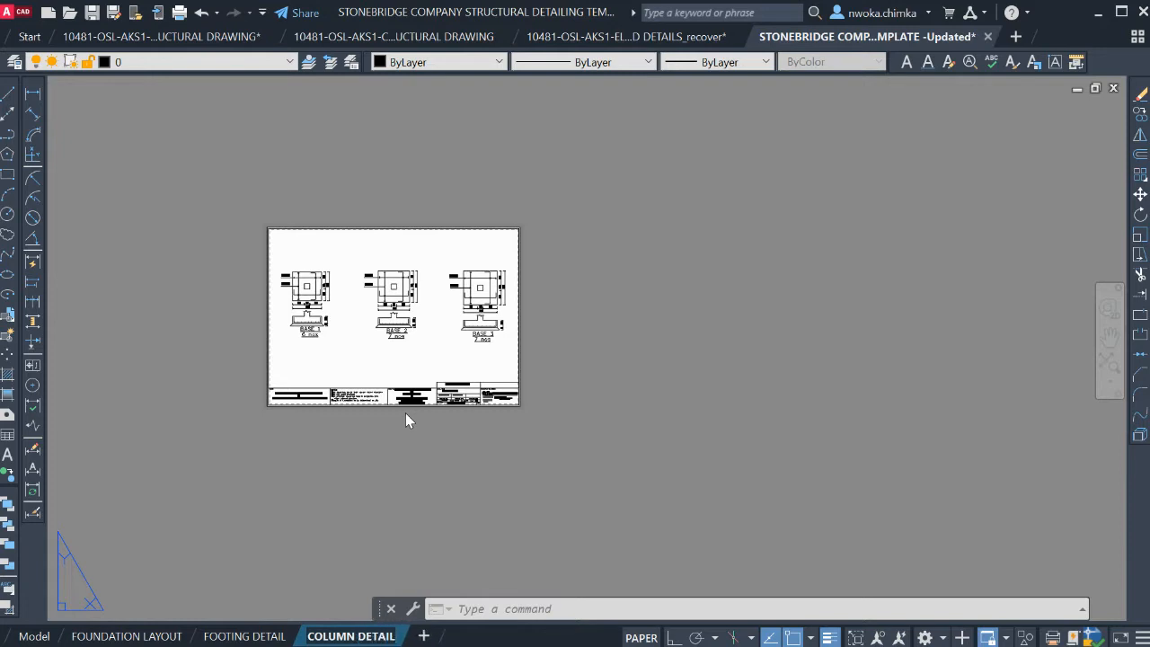
left_click(409, 443)
key("Escape")
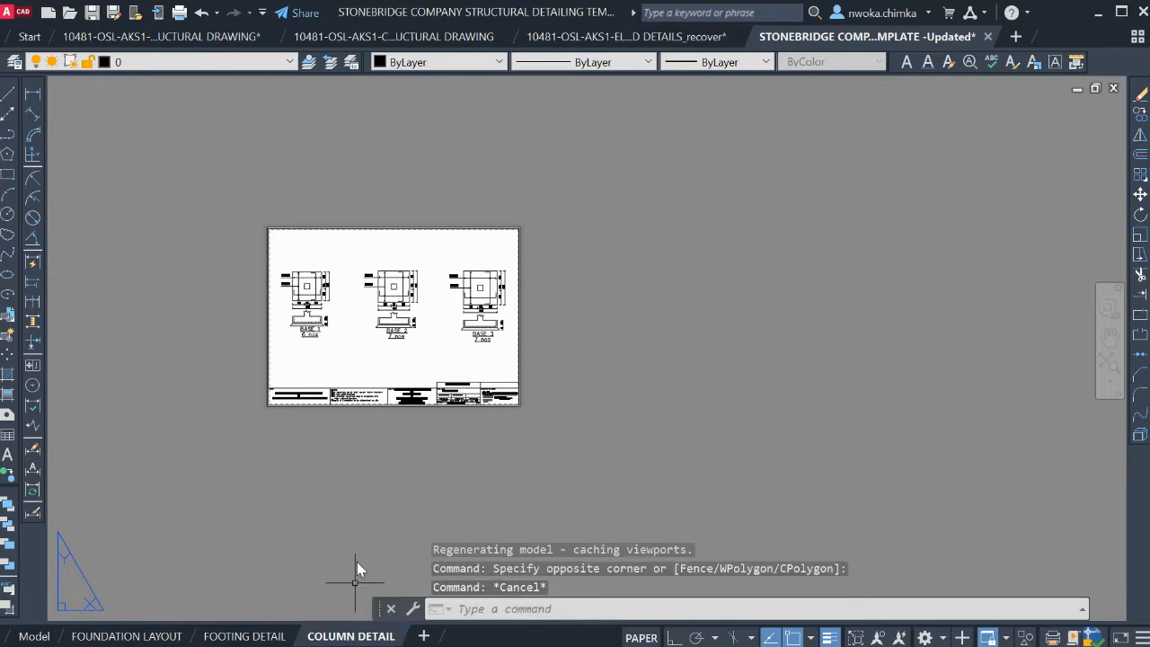
Activate the COLUMN DETAIL layout's viewport and bring the framed group of column details into view
scroll(380, 303, "up", 4)
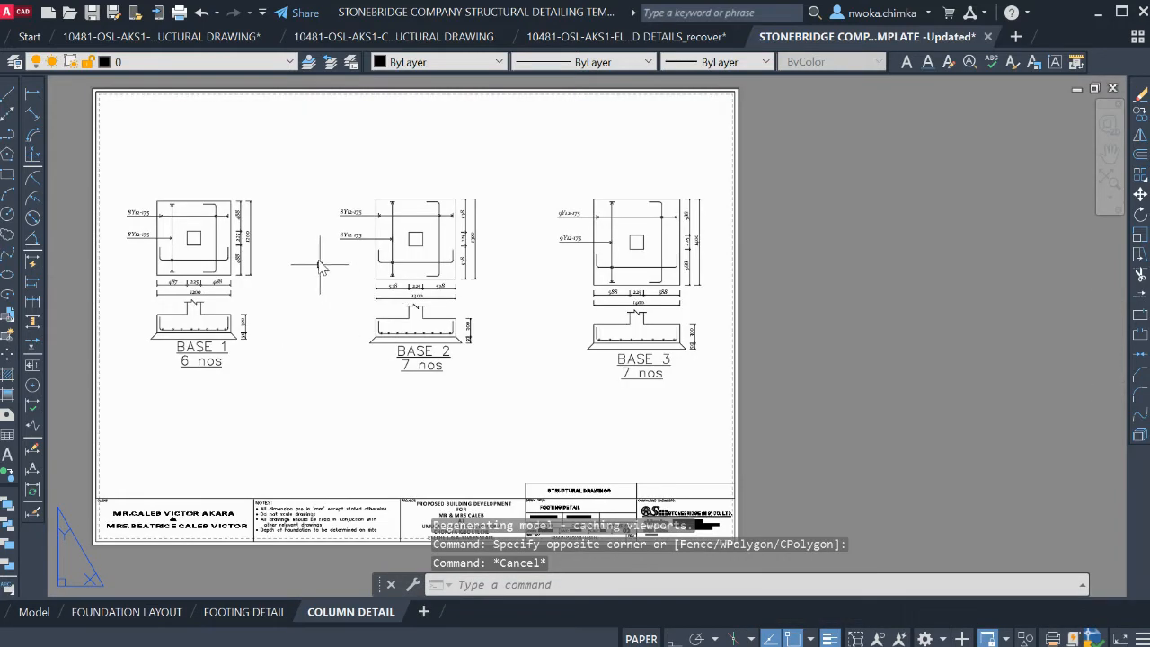
double_click(296, 188)
scroll(310, 236, "down", 5)
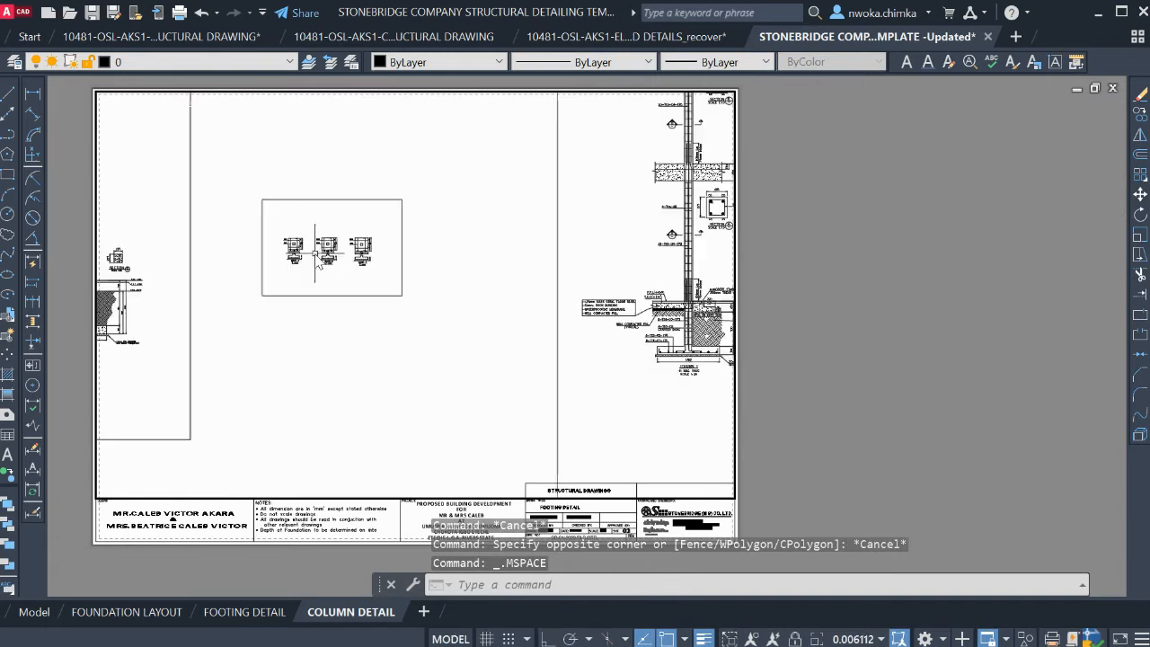
scroll(314, 254, "down", 4)
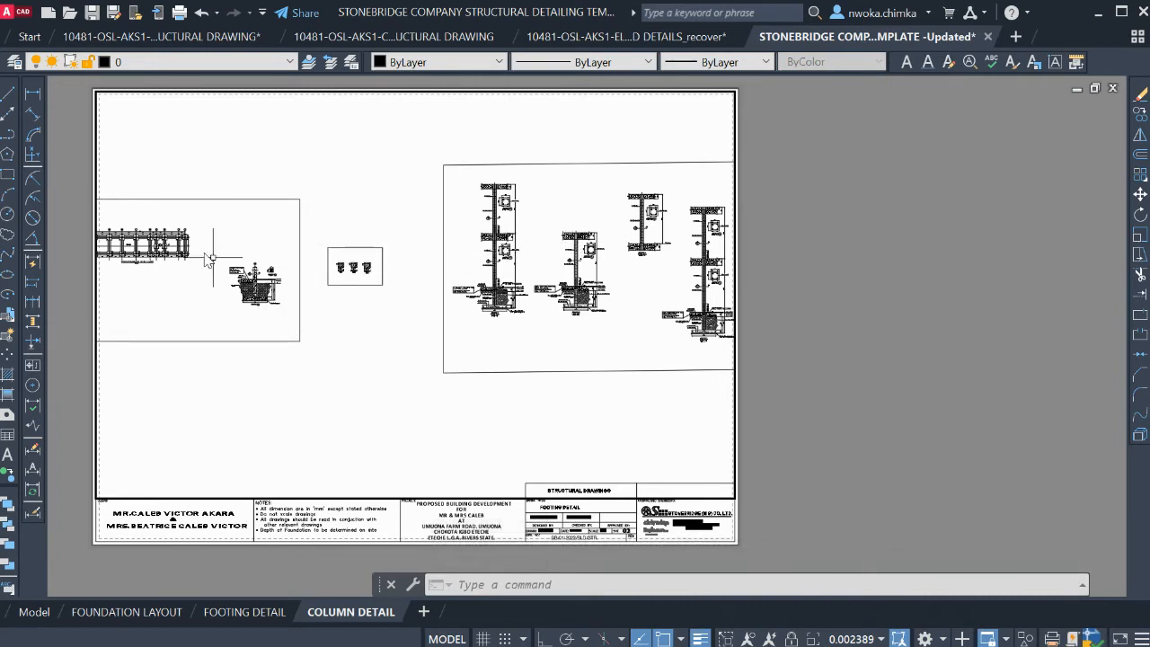
mouse_move(528, 238)
middle_mouse_down()
mouse_move(343, 235)
mouse_move(246, 216)
middle_mouse_up()
scroll(332, 231, "up", 2)
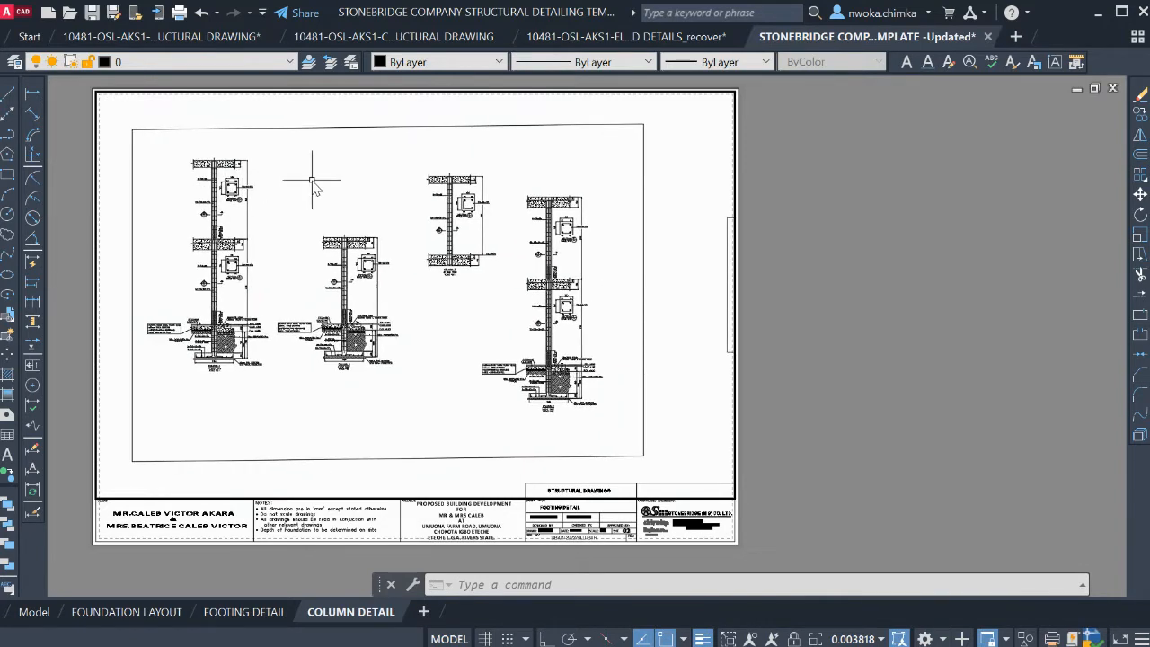
Try scaling the viewport to 1/50XP and 1/75XP to fit the column details
type("z")
key("Return")
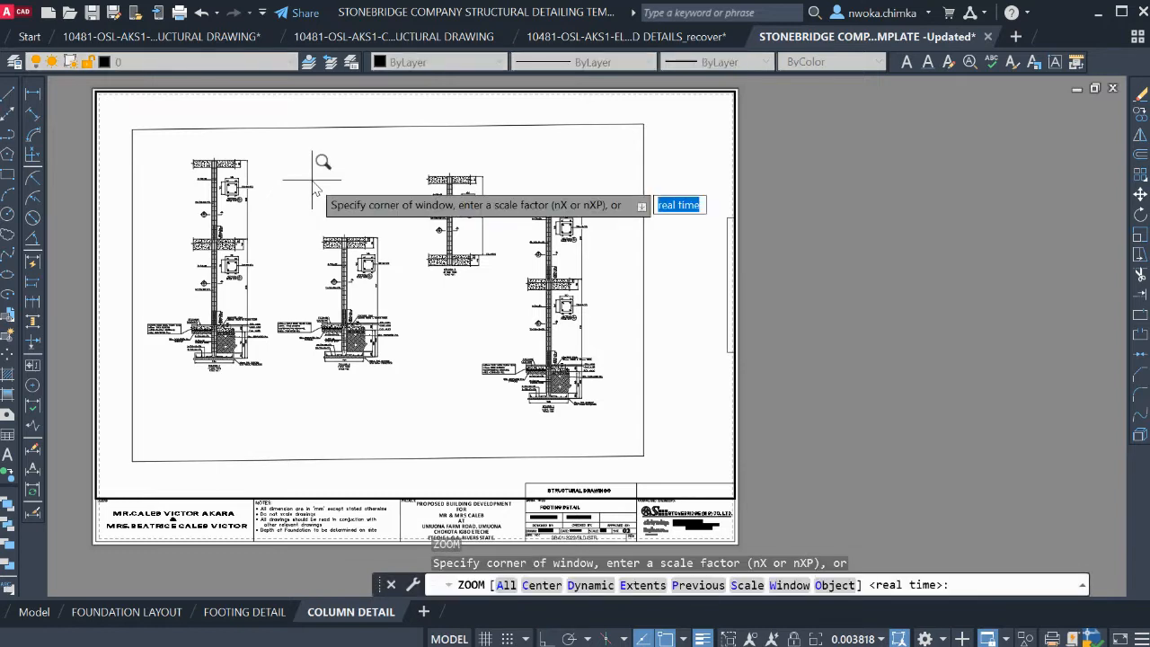
type("1")
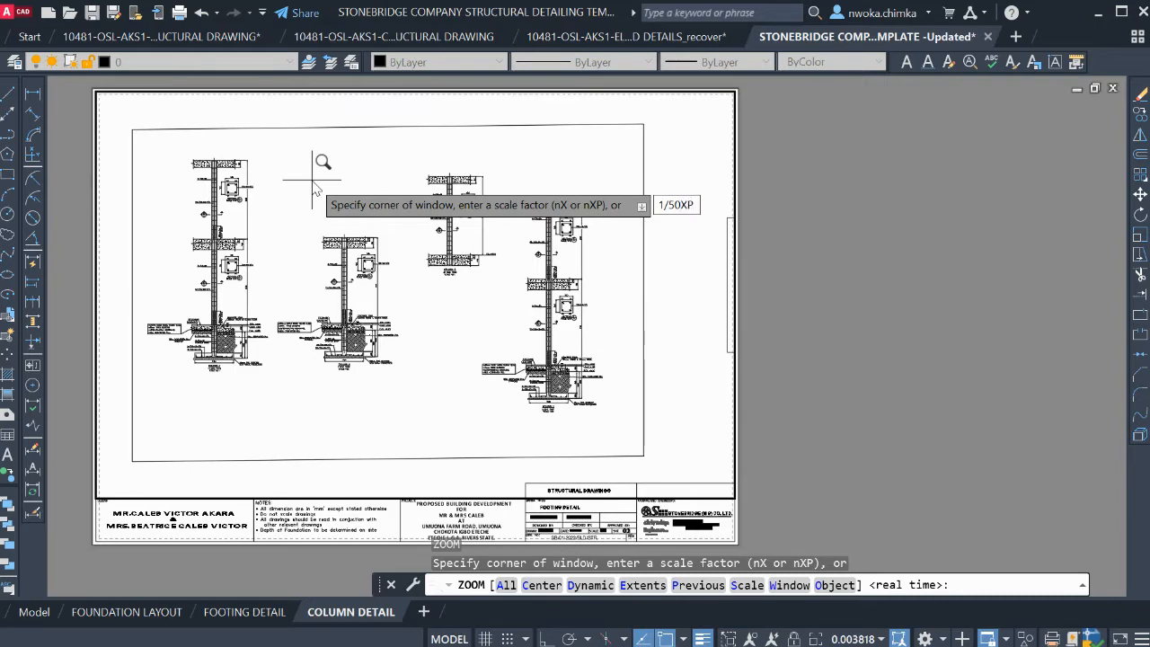
type("/50XP")
key("Return")
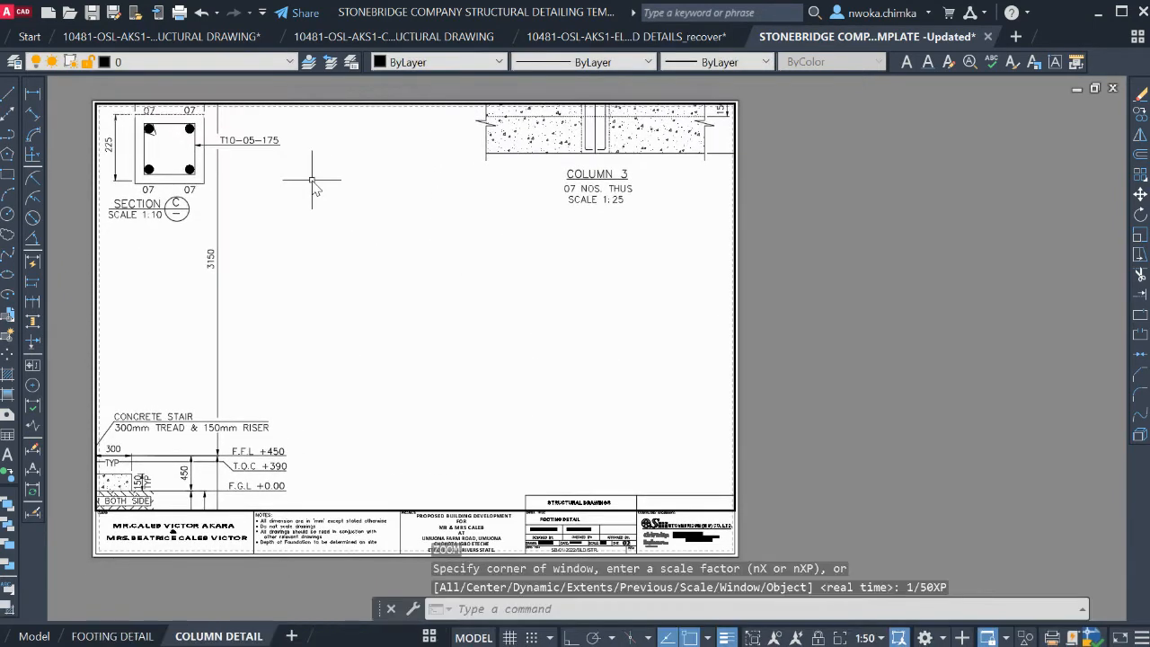
key("Return")
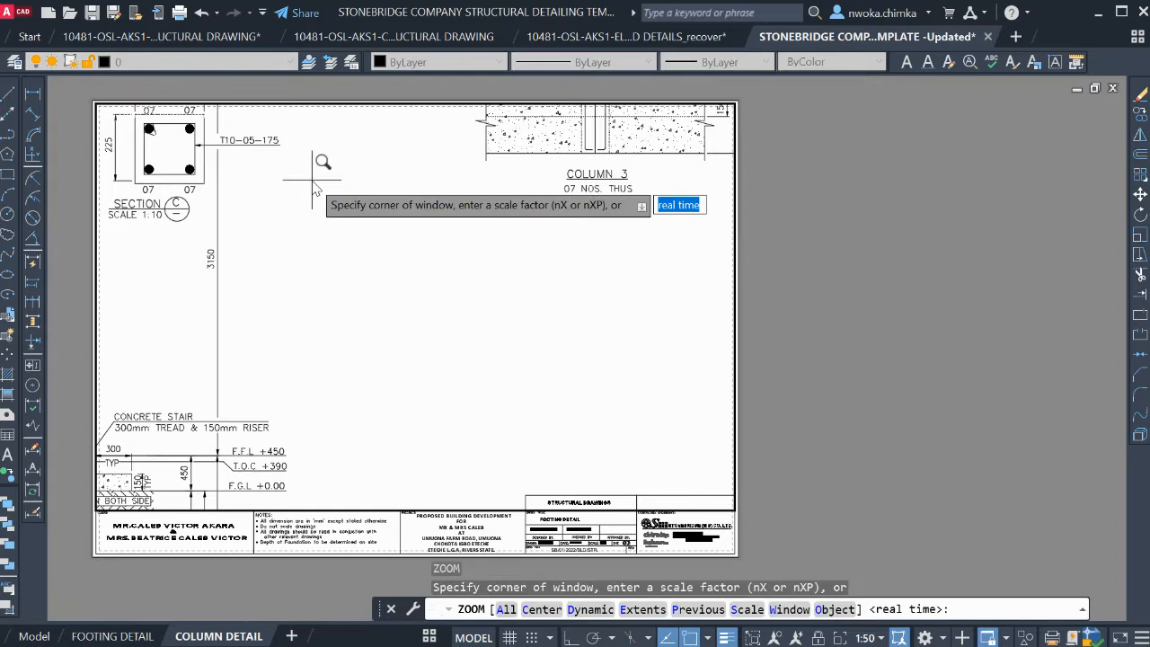
type("1/75XP")
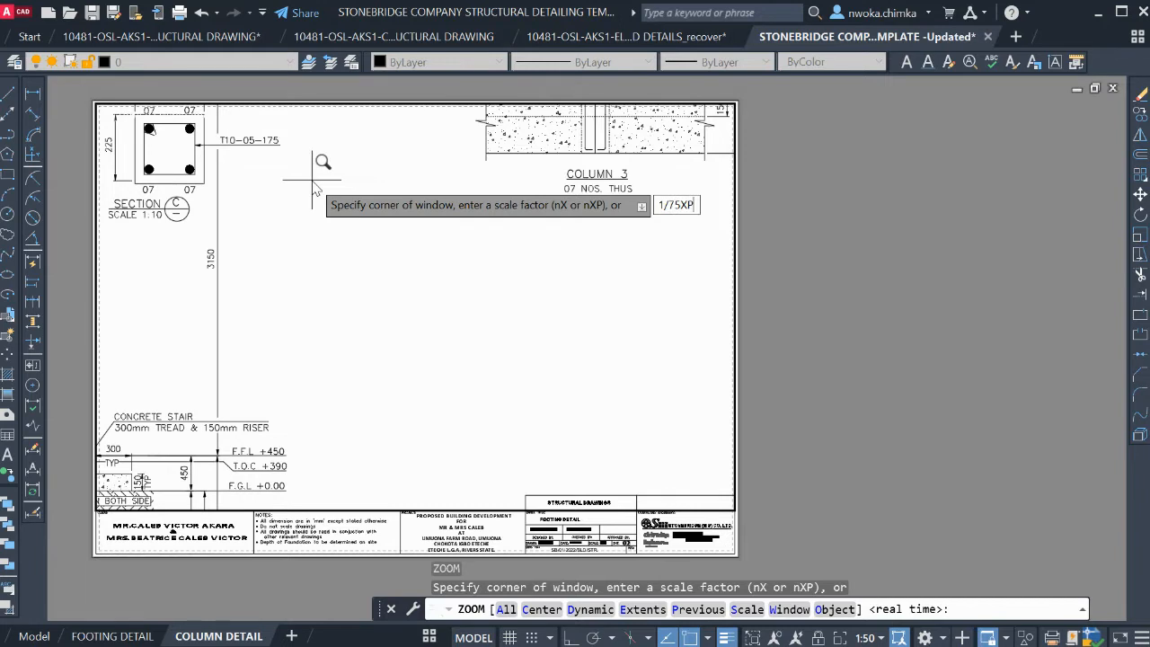
key("Return")
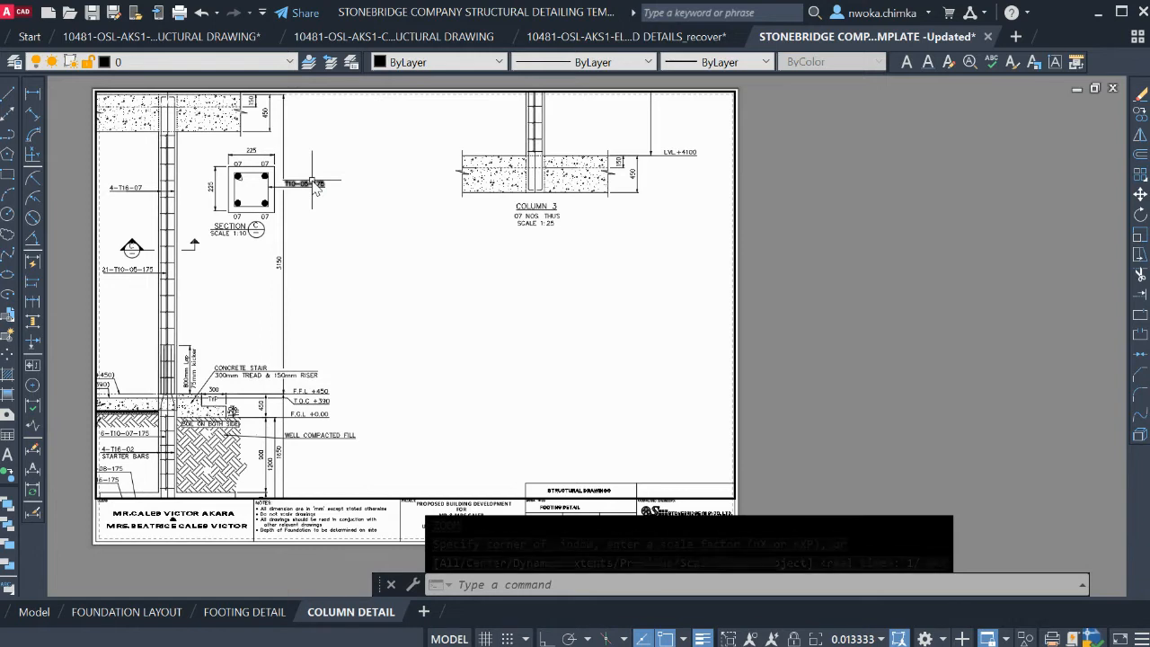
Try a viewport scale of 1/100XP with Columns 1 and 2 shown on the sheet
type("z")
key("Return")
type("1")
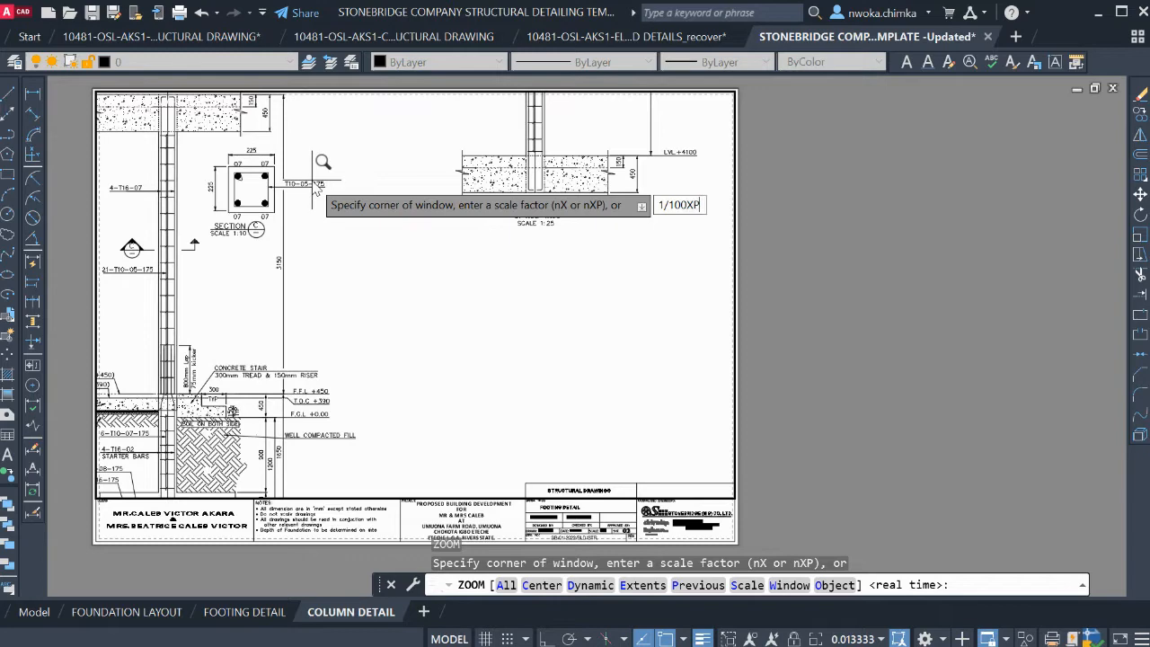
type("/100XP")
key("Return")
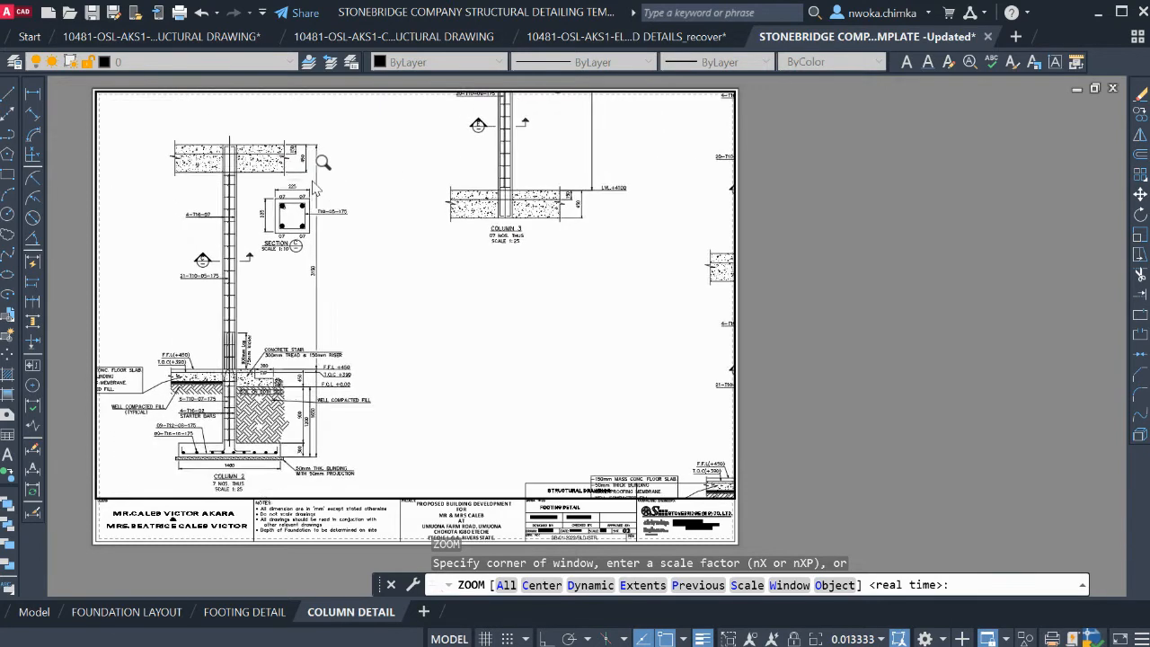
middle_click_drag(301, 261, 629, 273)
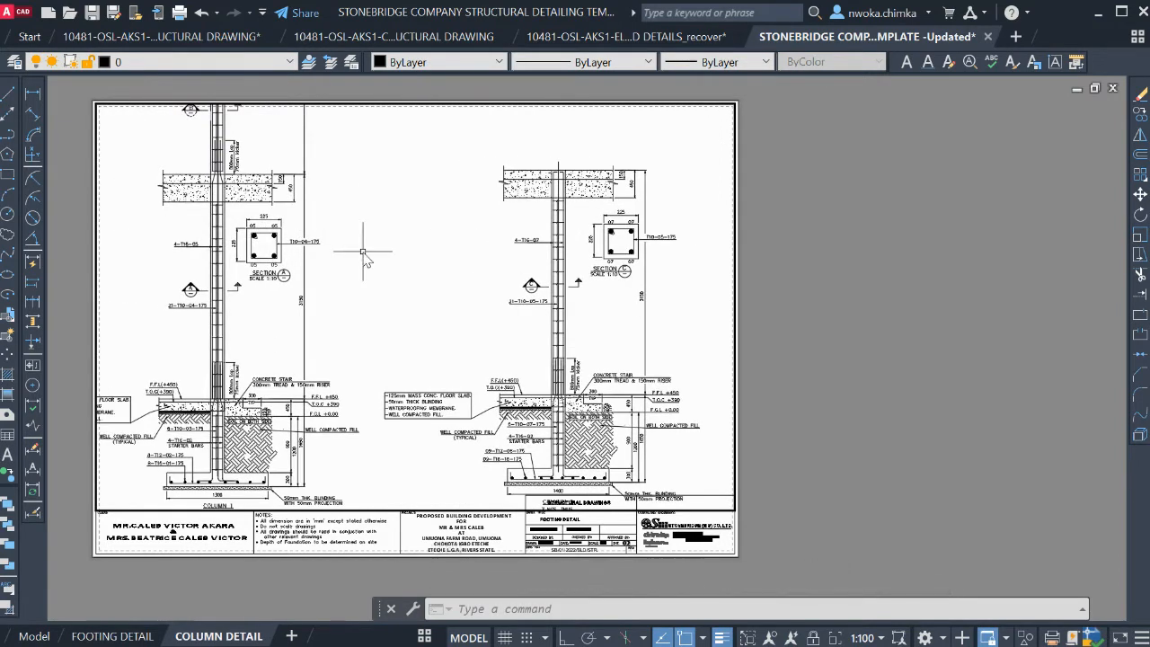
Scale the column detail viewport to 1/150XP
type("z")
key("Return")
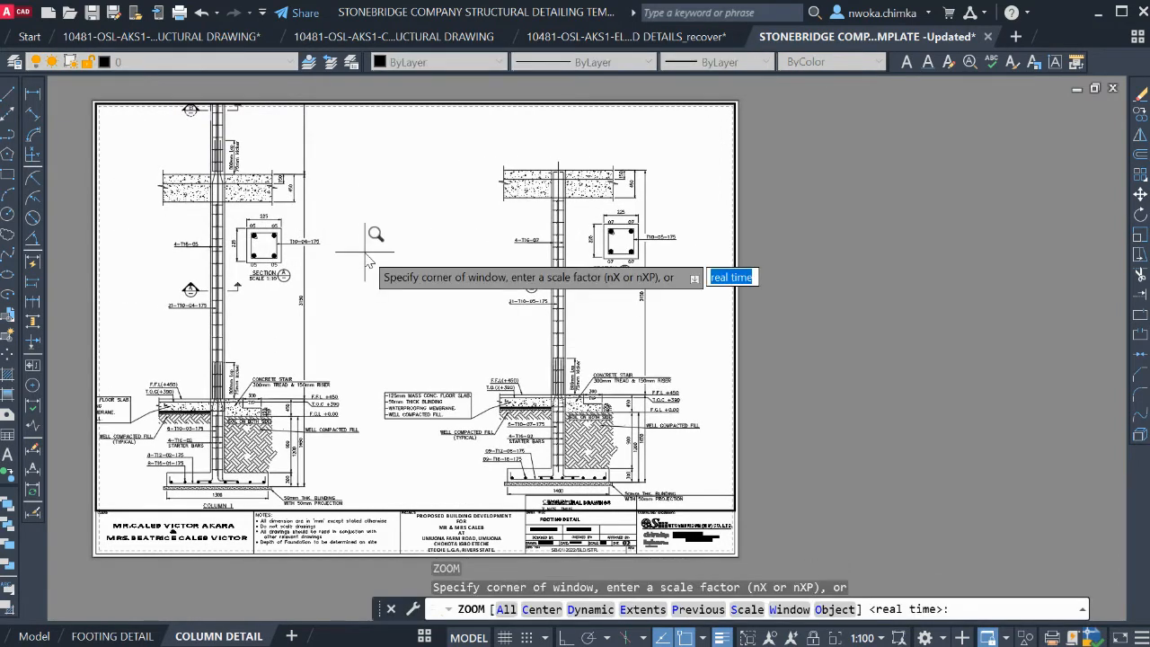
type("1/150")
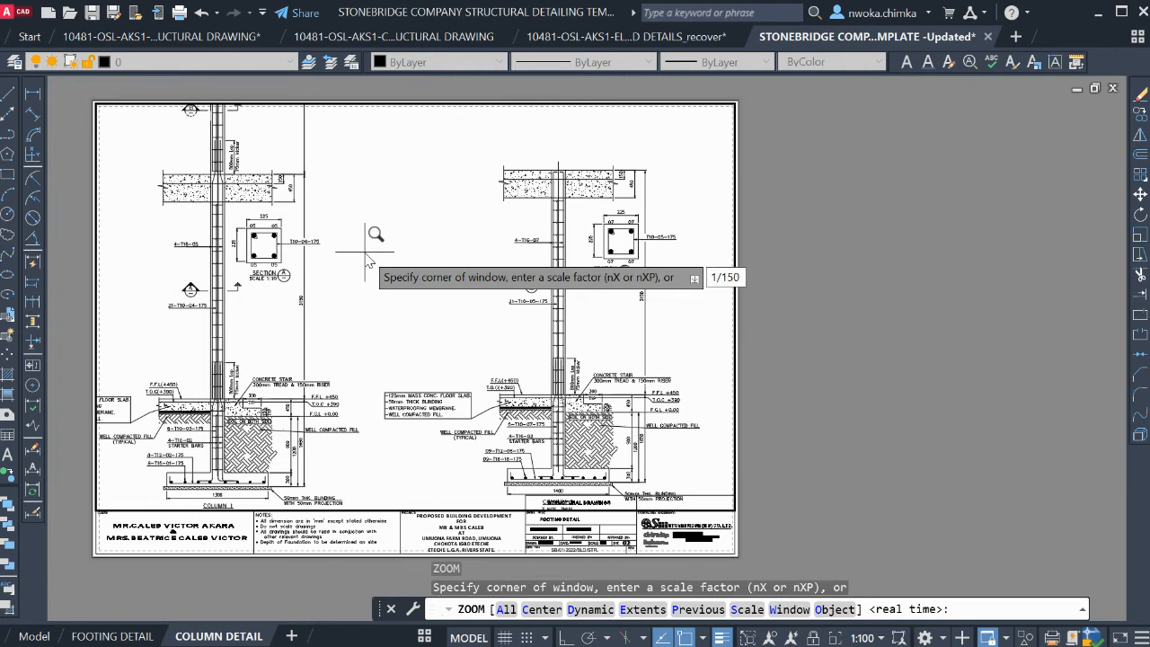
key("Return")
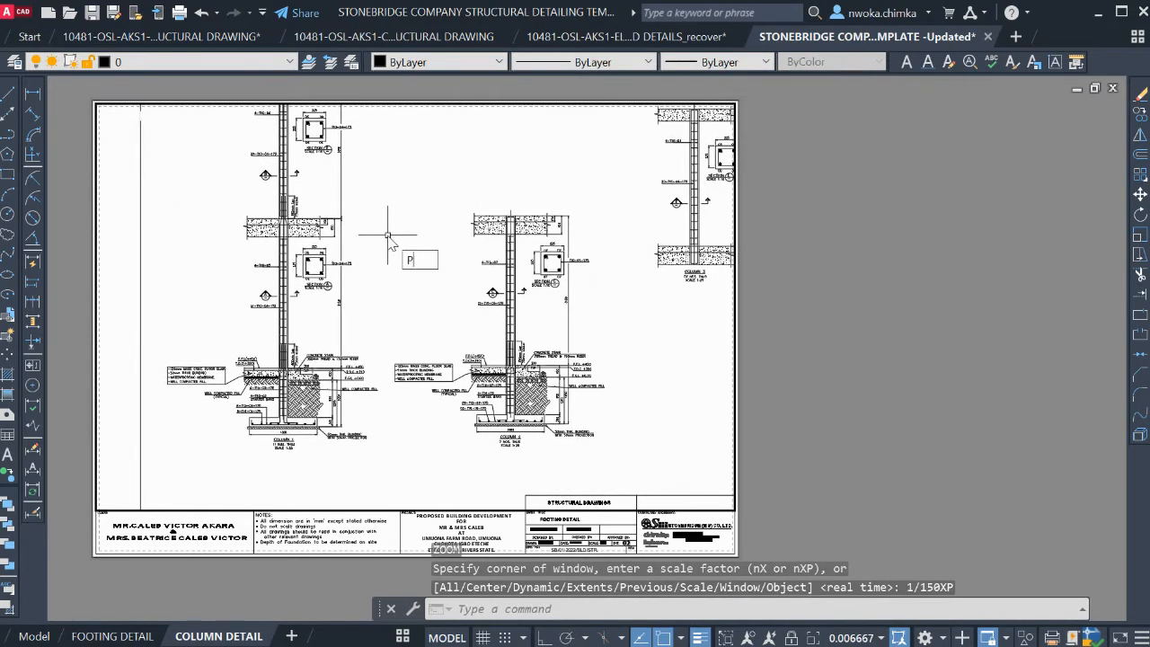
Pan the viewport so Columns 1, 2 and 3 sit above the title block, and return to paper space
type("p")
key("Return")
mouse_move(380, 224)
left_mouse_down()
mouse_move(380, 246)
mouse_move(310, 260)
mouse_move(325, 267)
left_mouse_up()
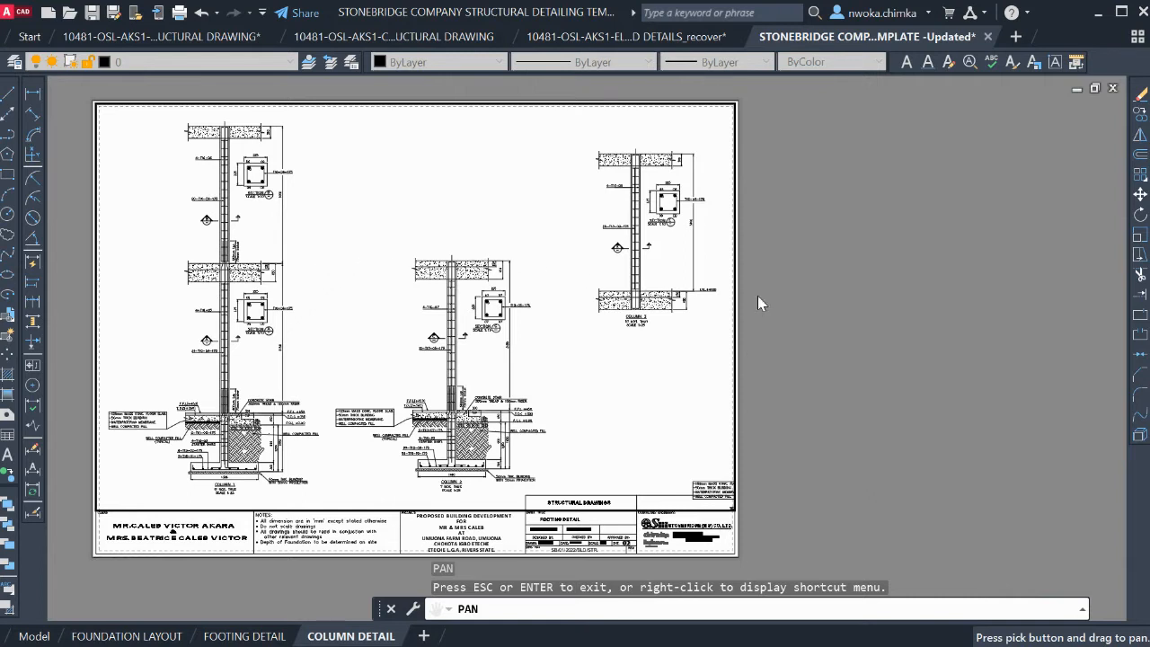
key("Escape")
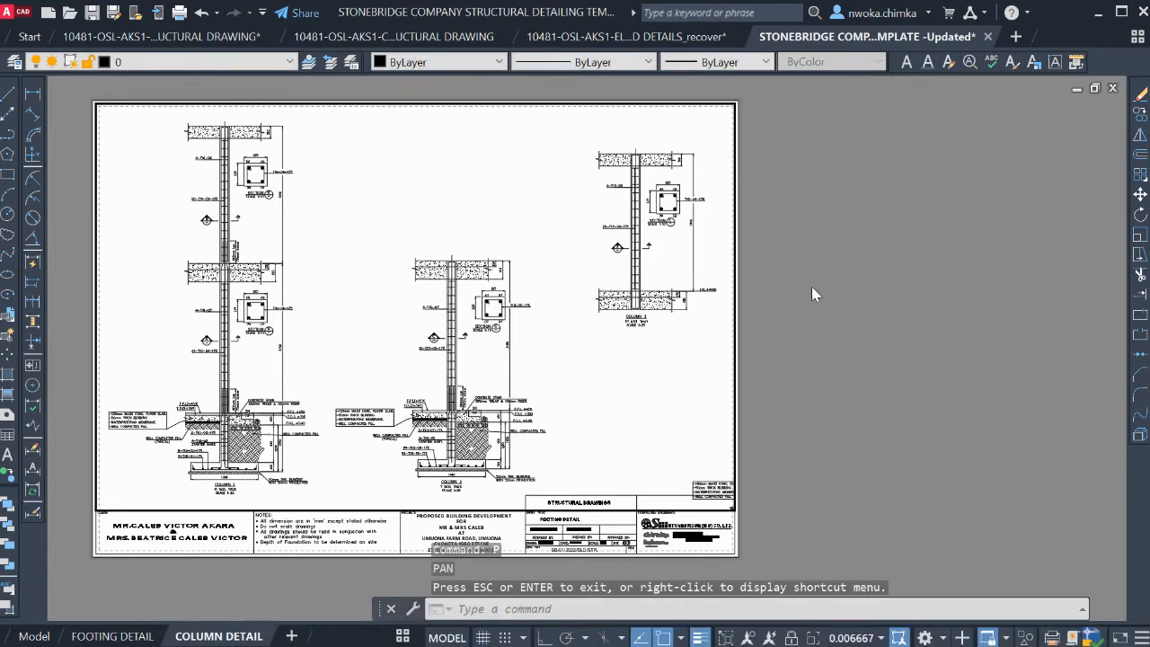
double_click(811, 286)
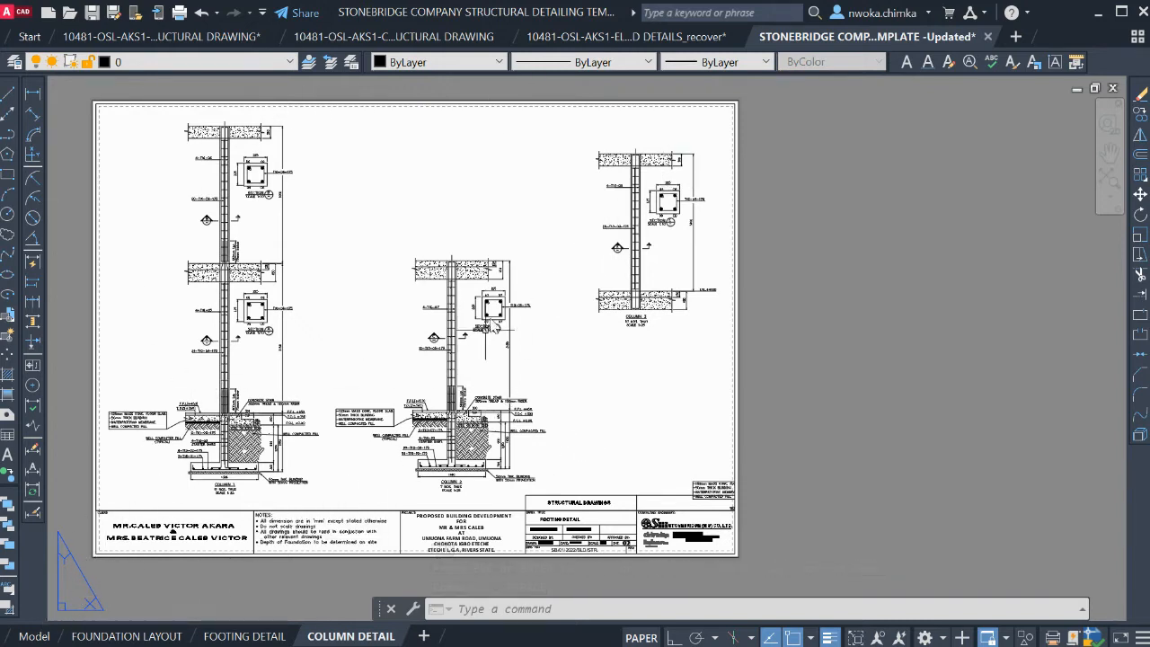
In model space, stretch Column 2's boxed floor slab note upward, leaving its leader's arrow end in place
left_click(34, 636)
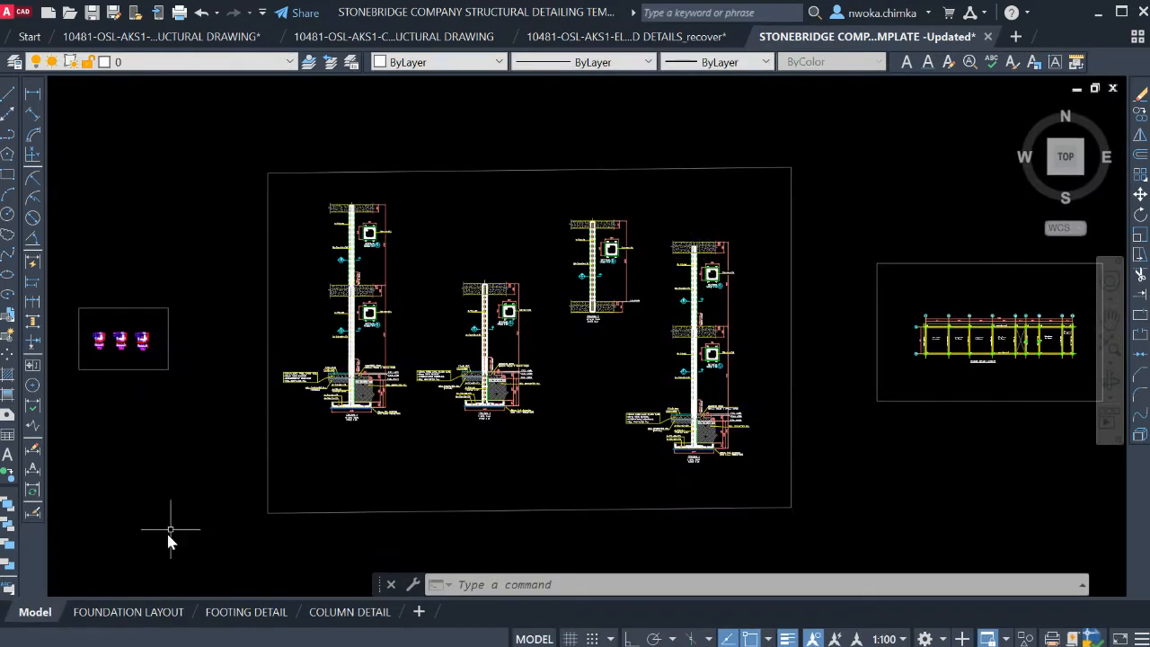
left_click(338, 612)
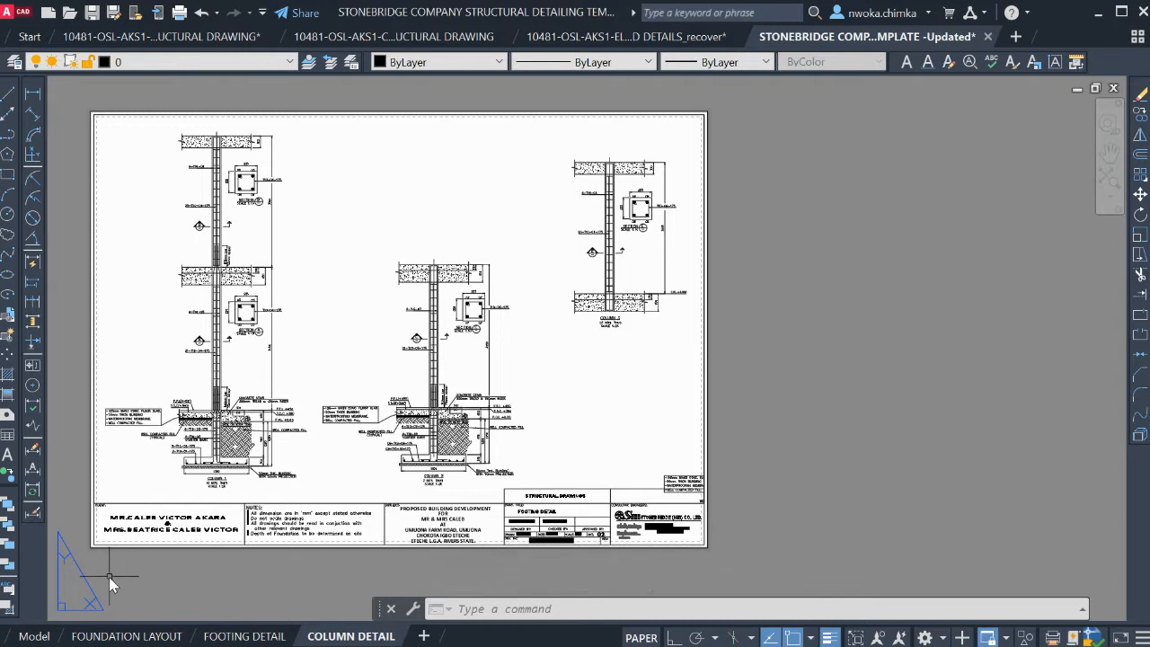
left_click(34, 637)
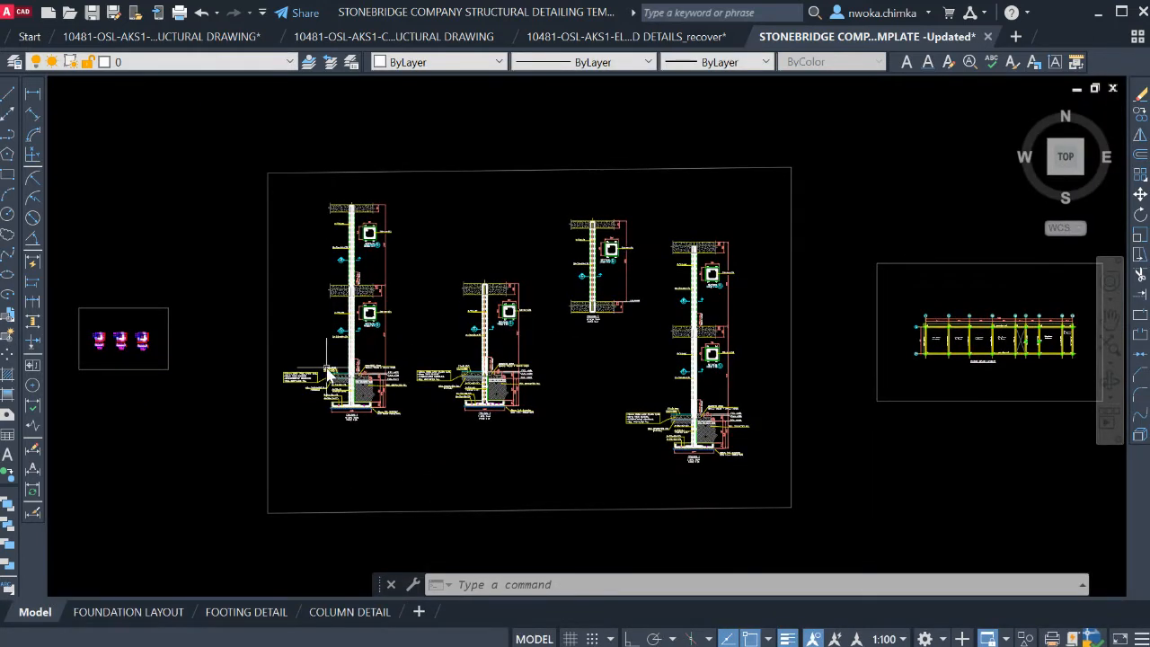
scroll(464, 315, "up", 2)
scroll(418, 423, "up", 2)
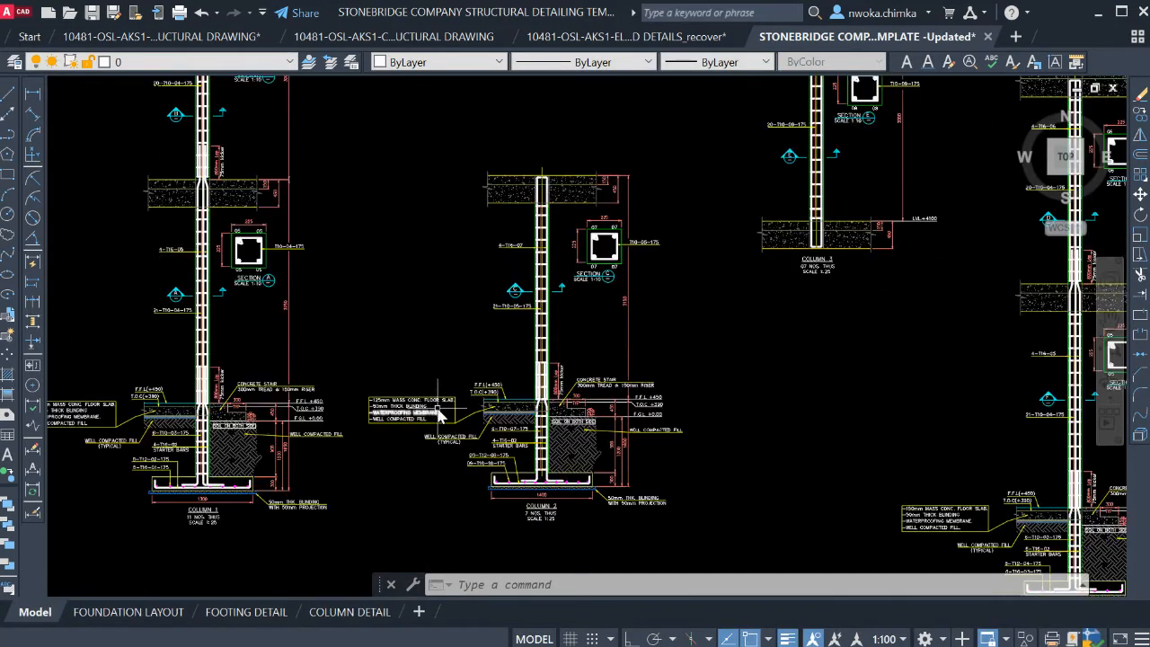
scroll(422, 405, "up", 2)
left_click(476, 344)
scroll(422, 434, "up", 2)
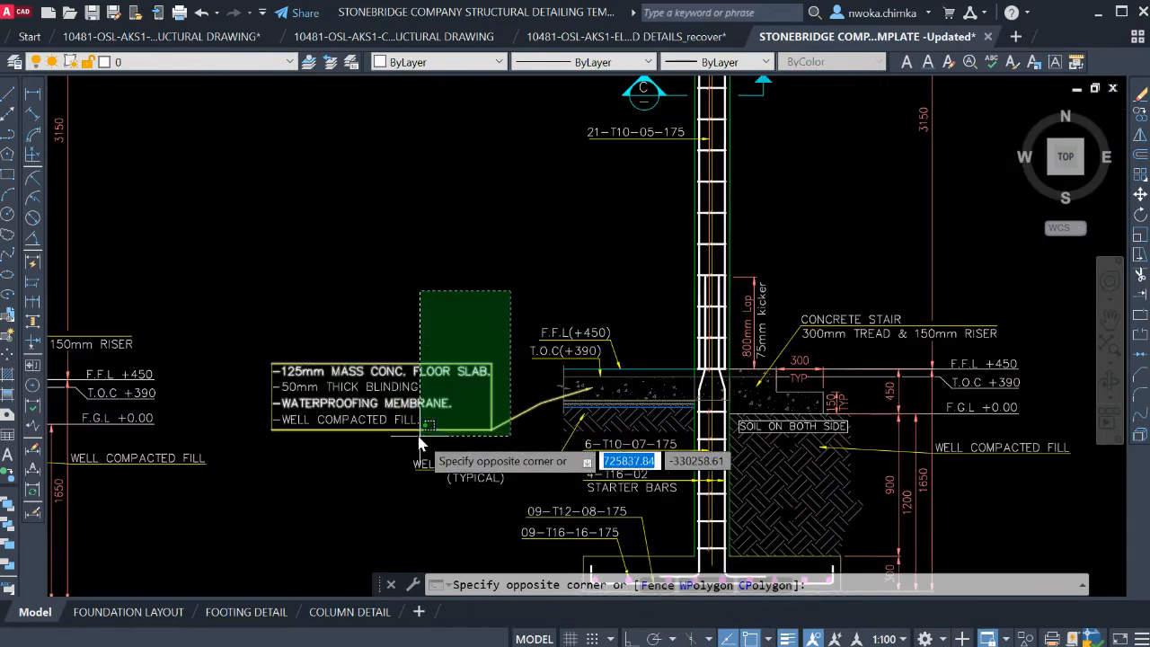
left_click(259, 439)
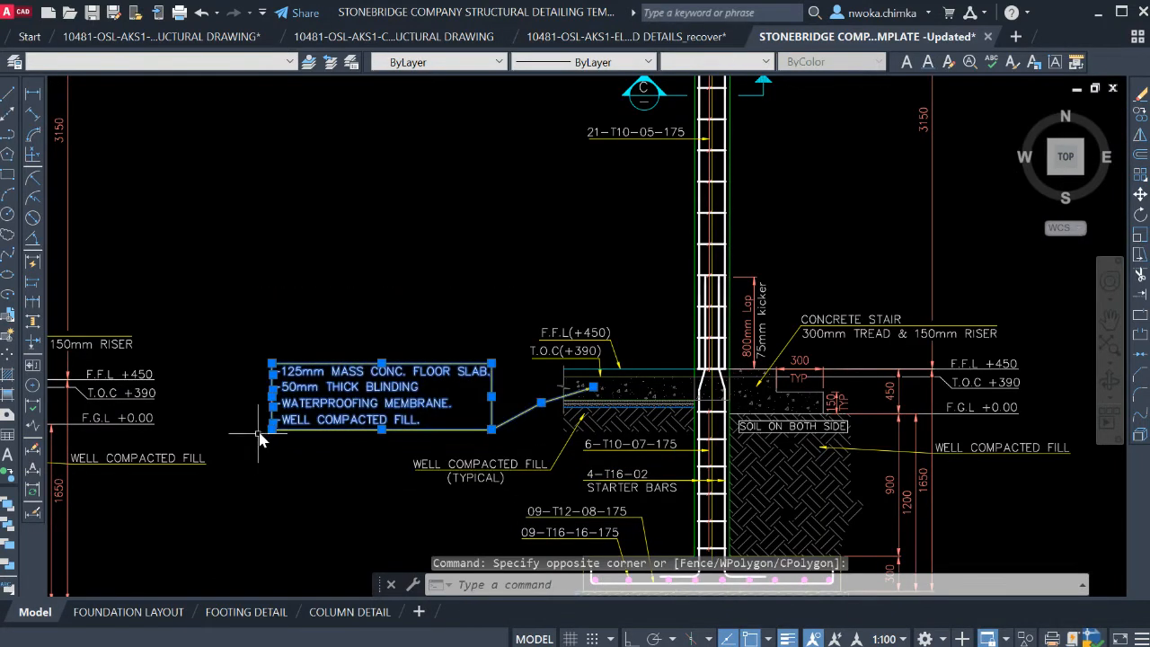
type("s")
key("Return")
left_click(460, 437)
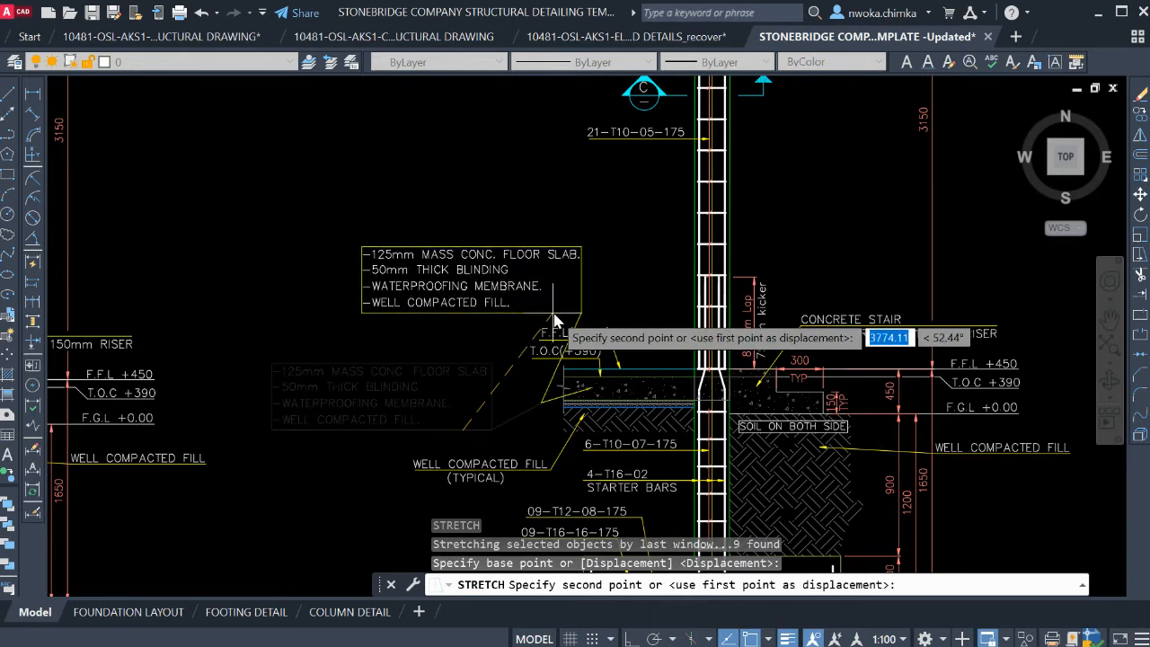
left_click(463, 336)
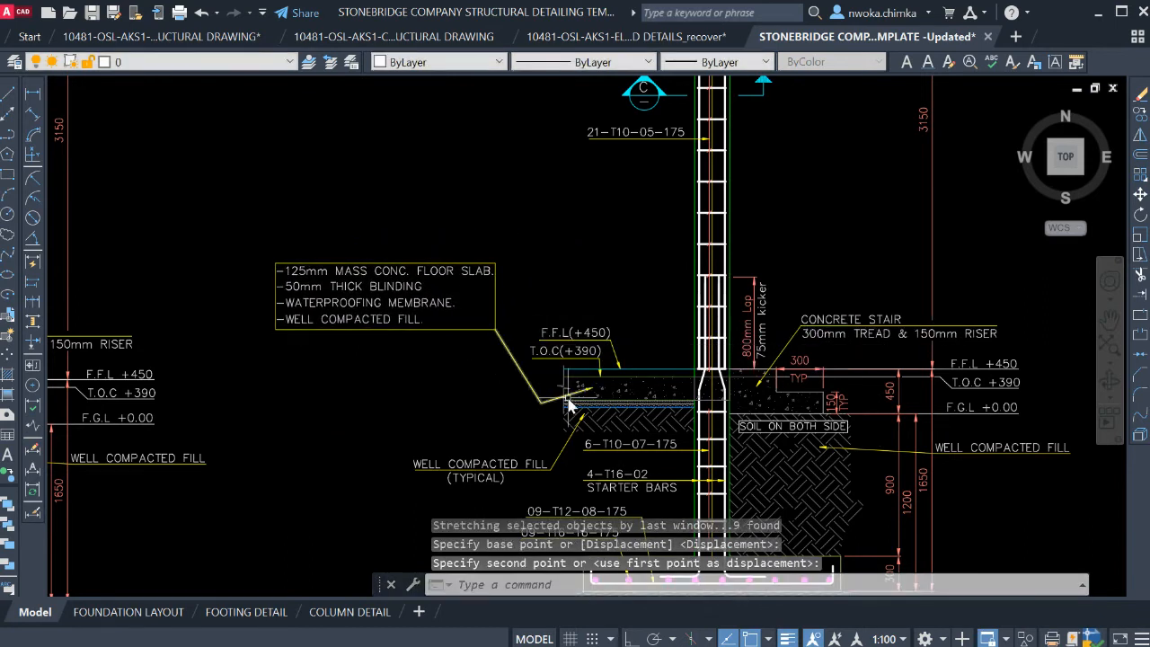
Move the bend point of Column 2's slab note leader up above the F.F.L(+450) label
left_click(557, 406)
left_click(541, 404)
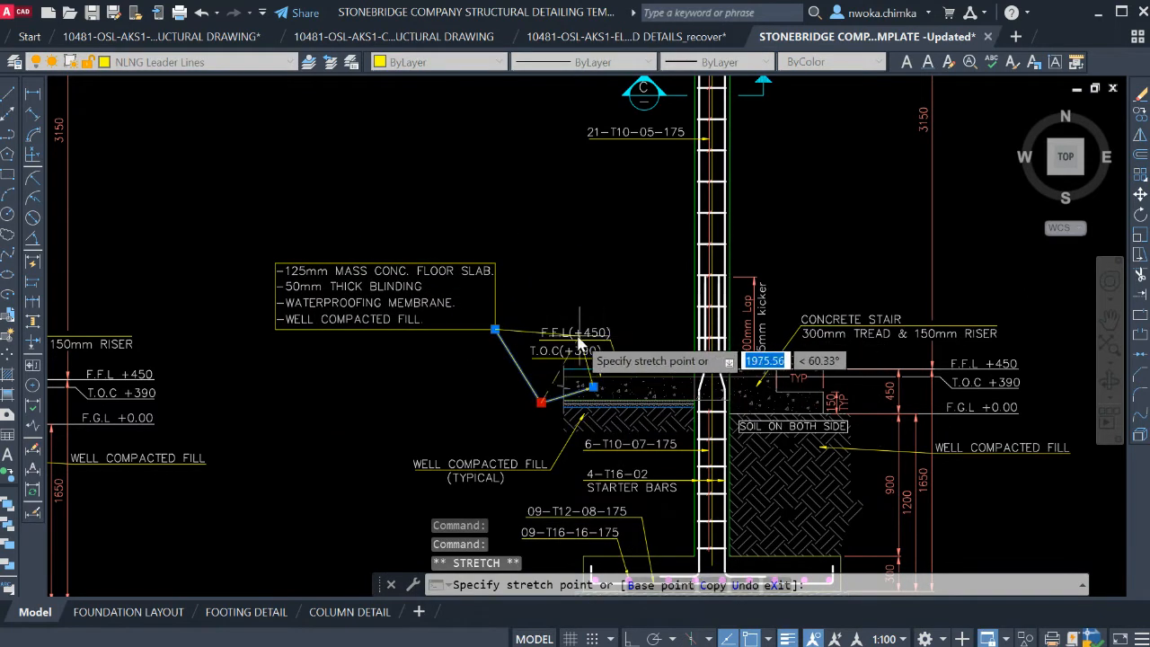
scroll(580, 322, "up", 2)
left_click(573, 312)
left_click(463, 177)
key("Escape")
left_click(466, 193)
key("Escape")
key("Escape")
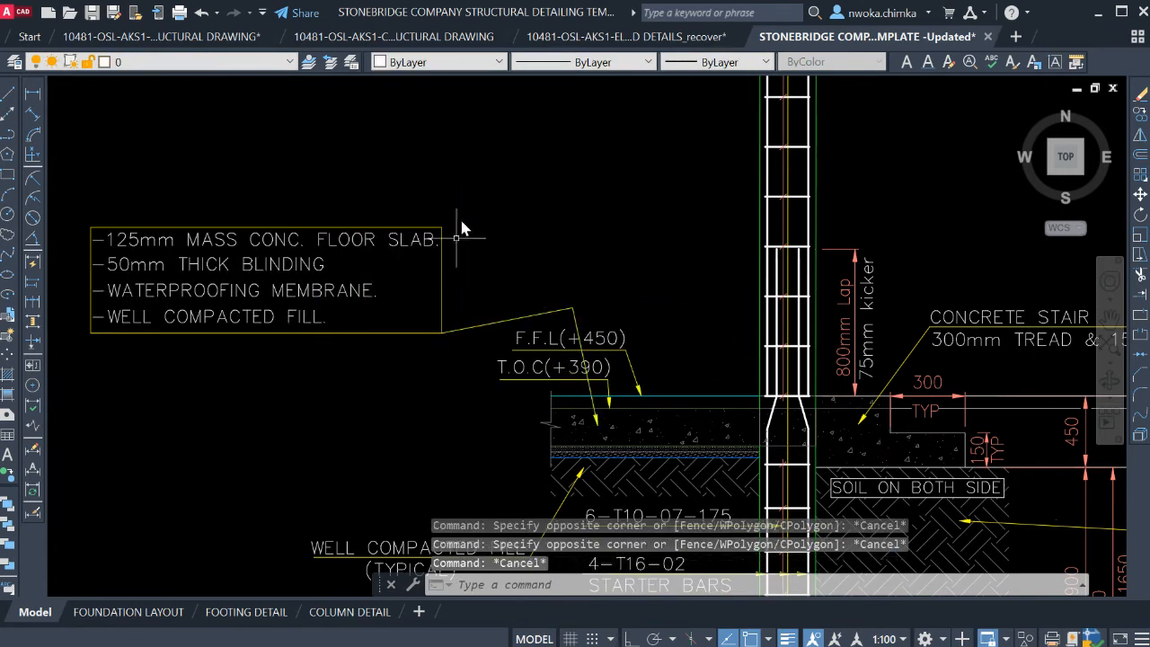
Stretch Column 2's boxed slab note up and to the right, closer to the column, keeping the leader's bend fixed
left_click(490, 169)
left_click(78, 396)
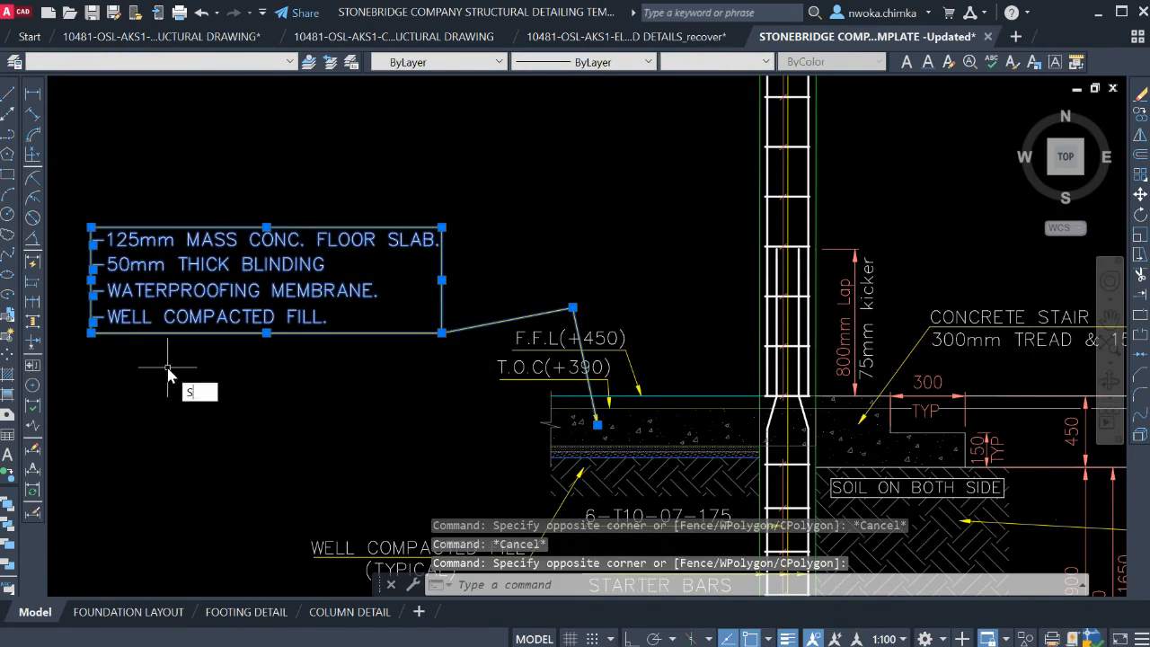
type("S")
key("Return")
left_click(238, 472)
left_click(296, 396)
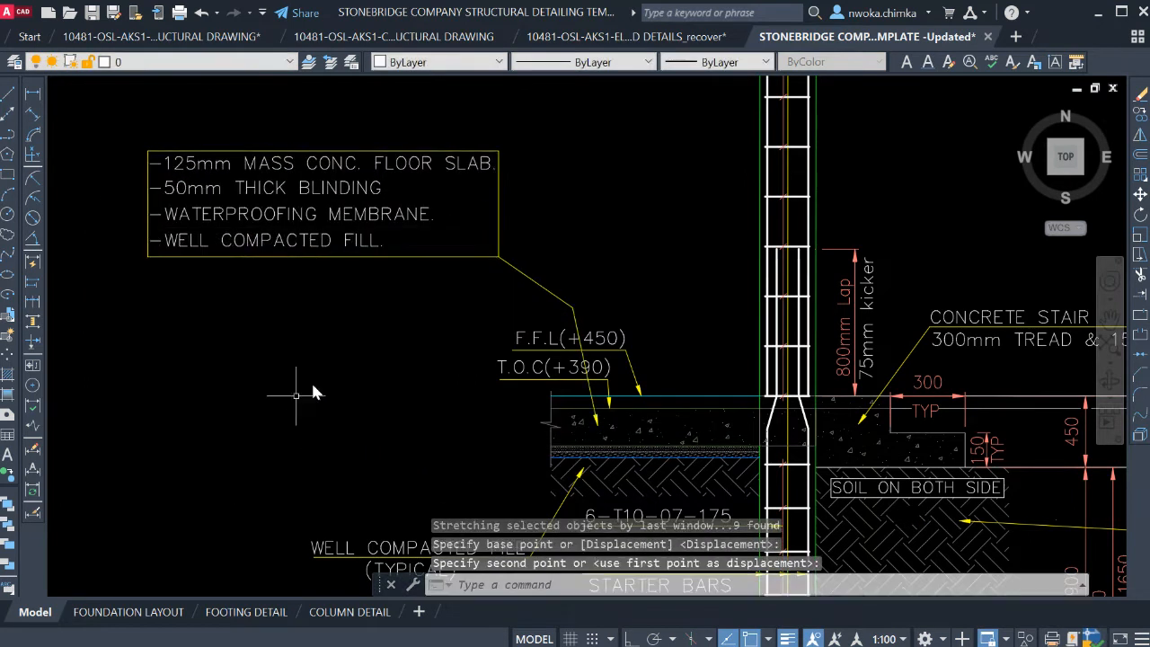
Move Column 2's boxed slab note and its whole leader to the right, closer to the column
left_click(495, 124)
left_click(137, 281)
type("M")
key("Return")
left_click(100, 345)
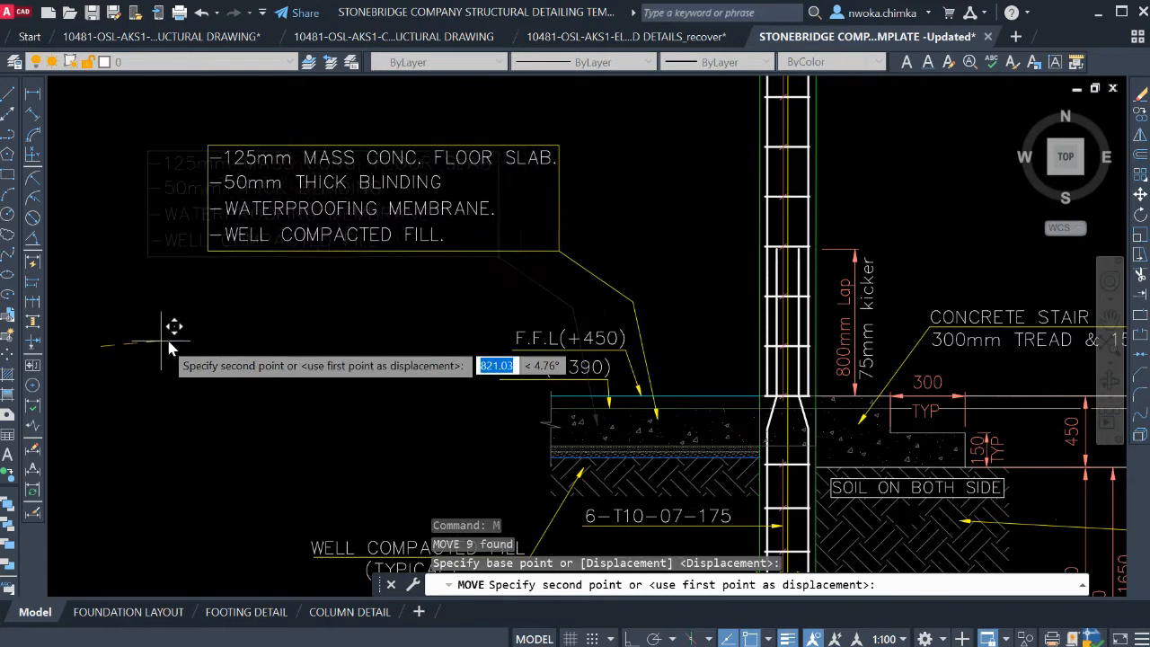
left_click(213, 340)
scroll(284, 279, "down", 2)
scroll(360, 273, "down", 4)
middle_click_drag(370, 323, 403, 332)
scroll(403, 333, "up", 4)
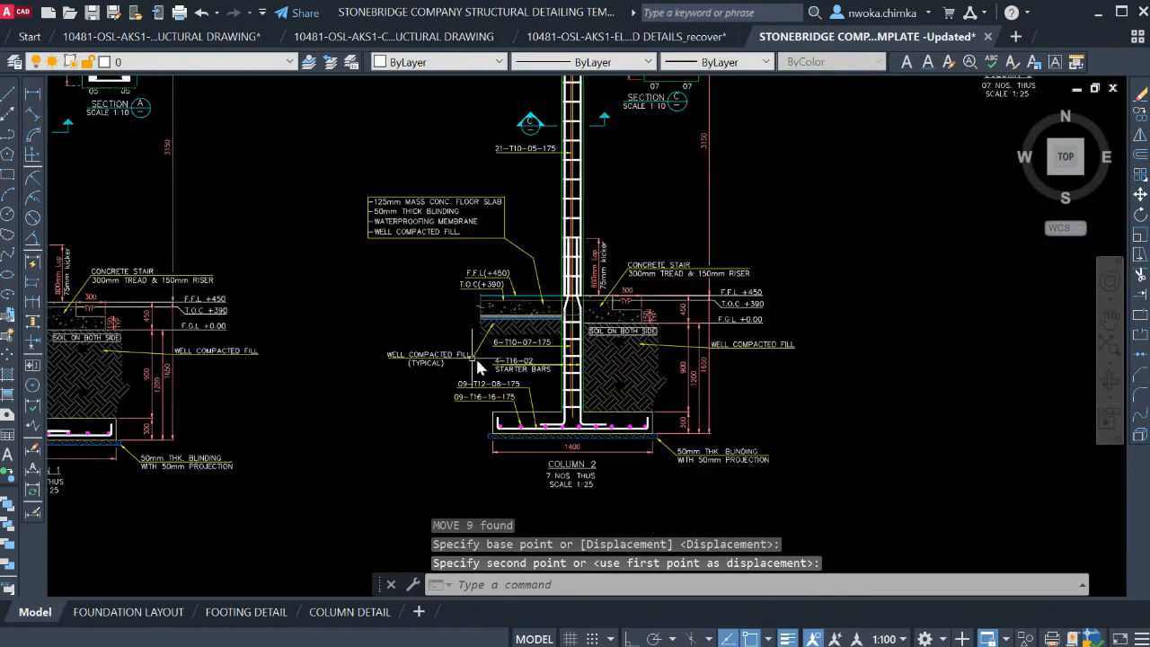
Move the entire Column 2 detail horizontally about 4039 mm toward Column 1
scroll(505, 364, "down", 4)
scroll(581, 338, "down", 3)
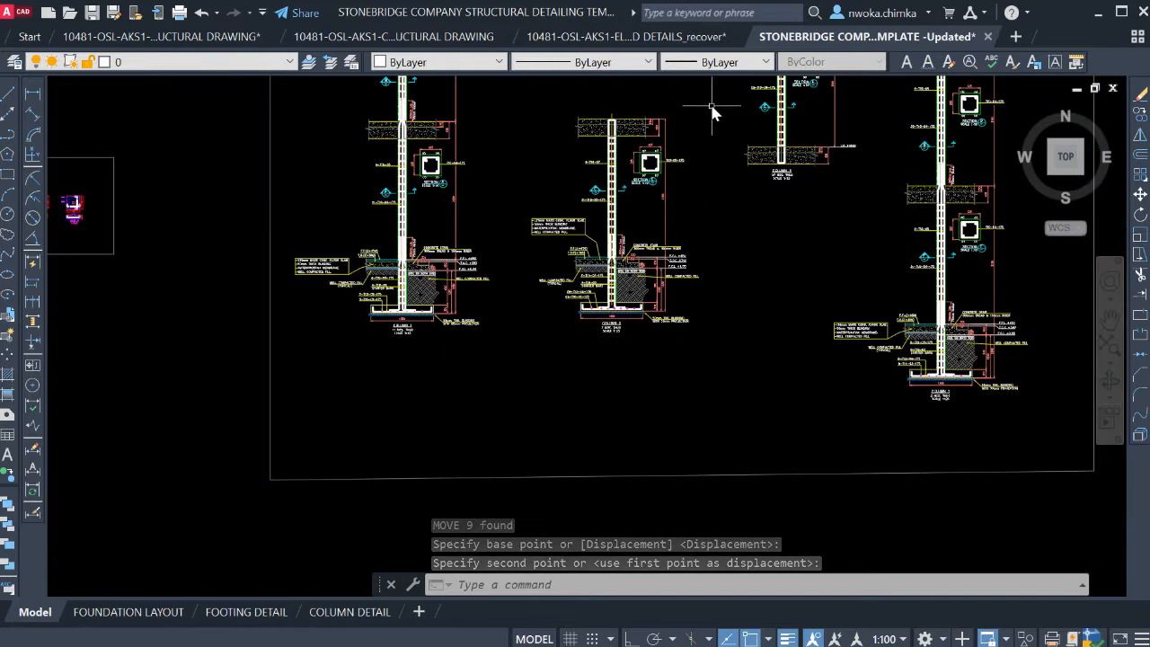
left_click(715, 193)
left_click(509, 410)
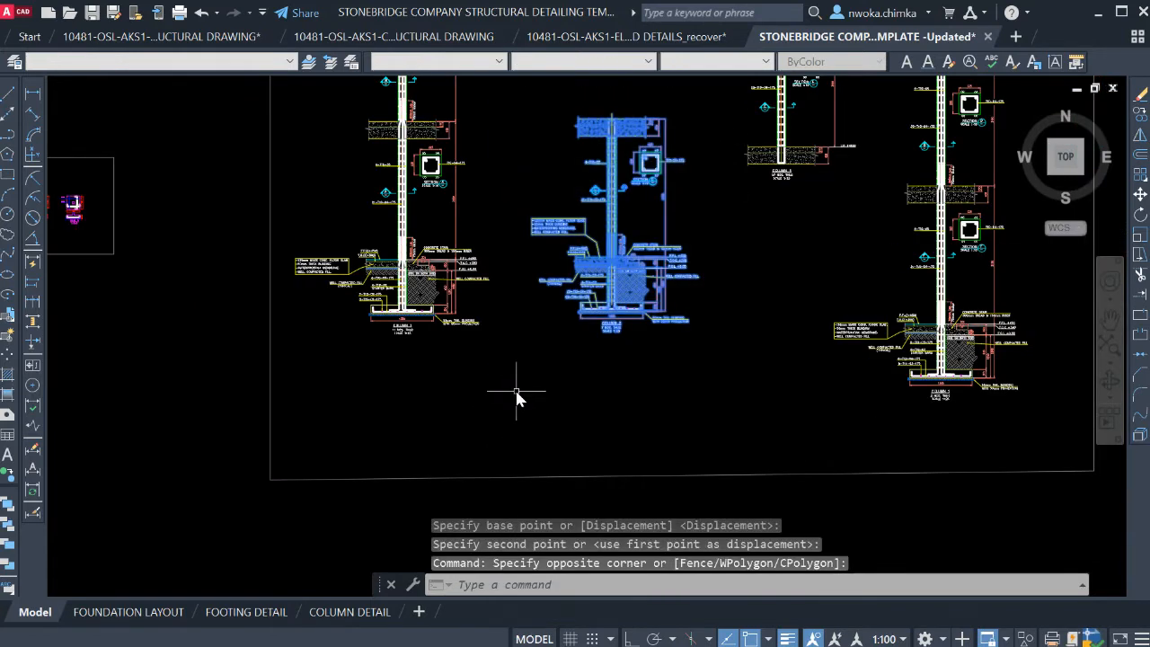
type("m")
key("Return")
key("F8")
left_click(740, 436)
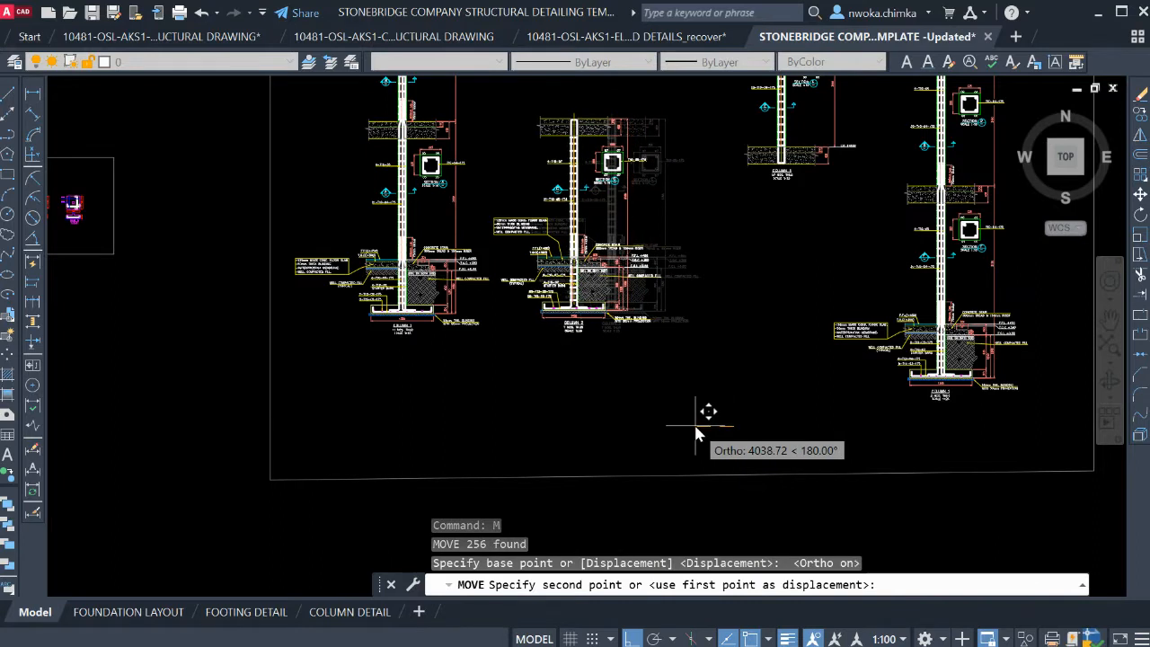
left_click(696, 426)
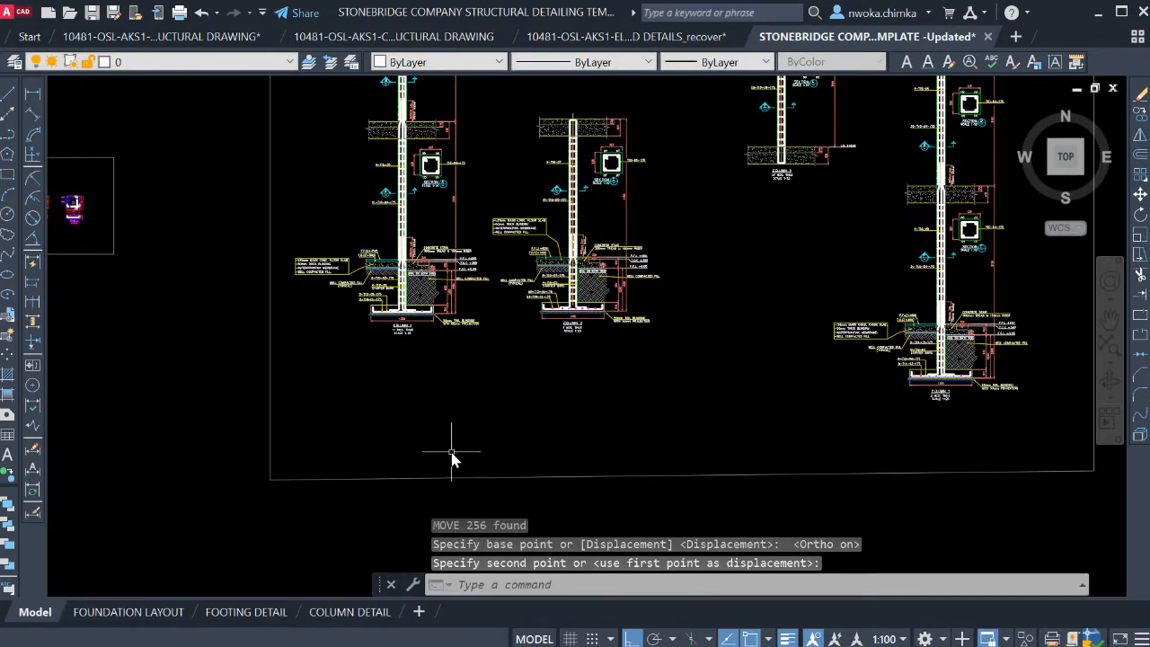
Move the Column 3 and rightmost column details together about 6750 mm horizontally toward Column 2, and check the COLUMN DETAIL sheet
scroll(452, 459, "down", 3)
left_click(570, 176)
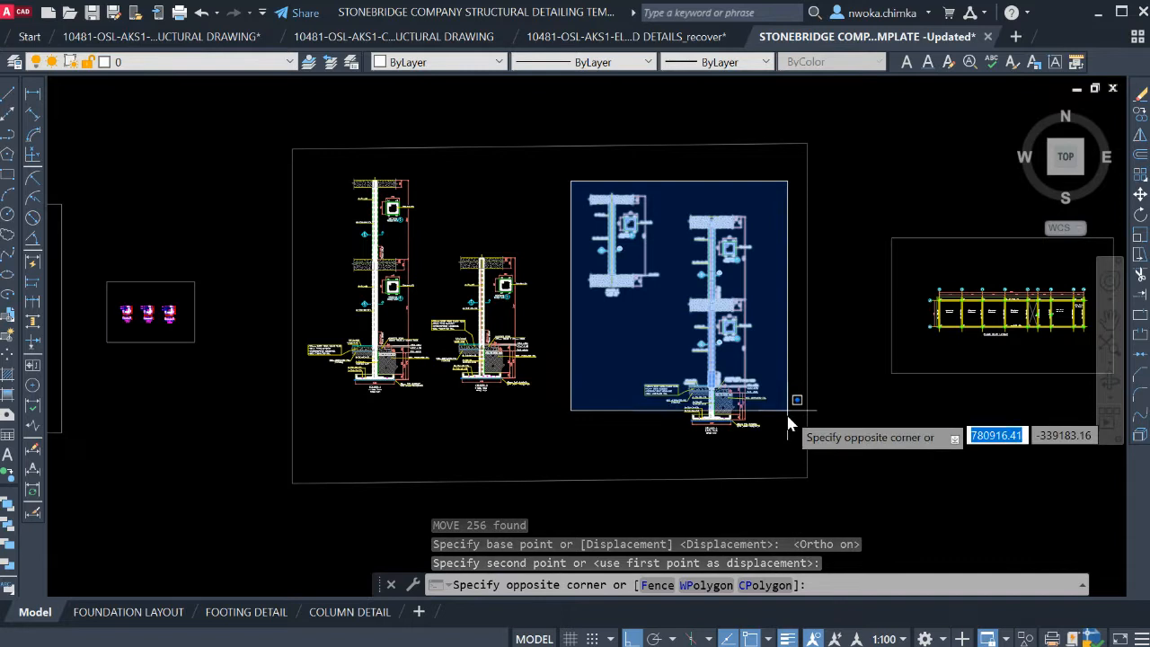
left_click(795, 457)
type("m")
key("Return")
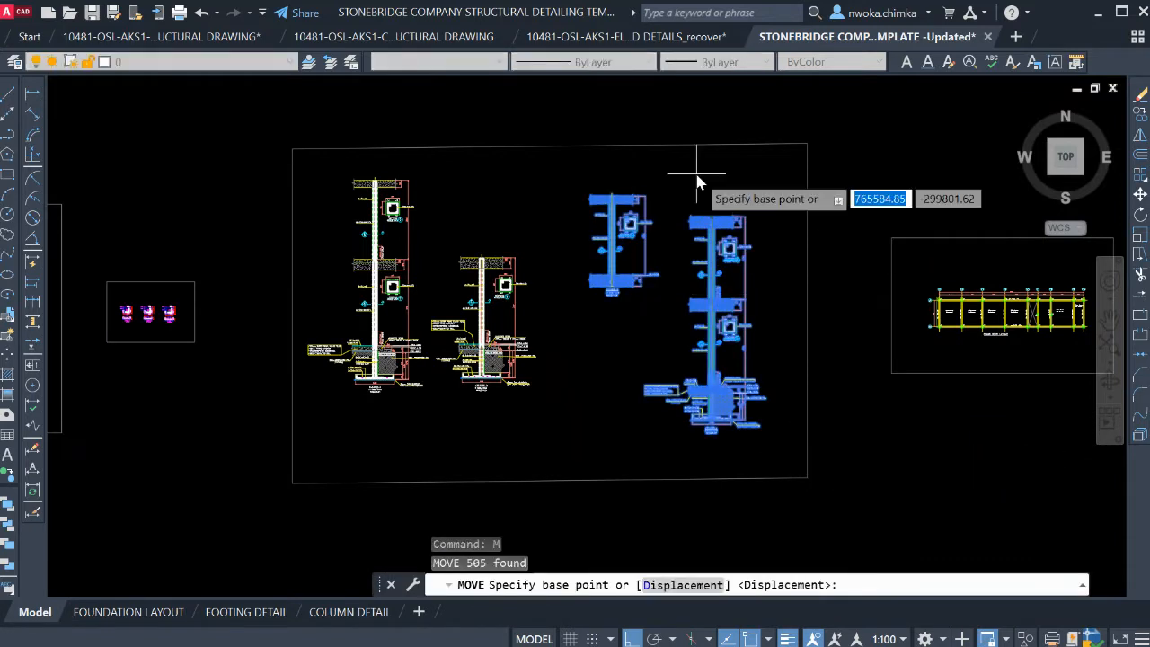
scroll(693, 174, "up", 2)
left_click(698, 172)
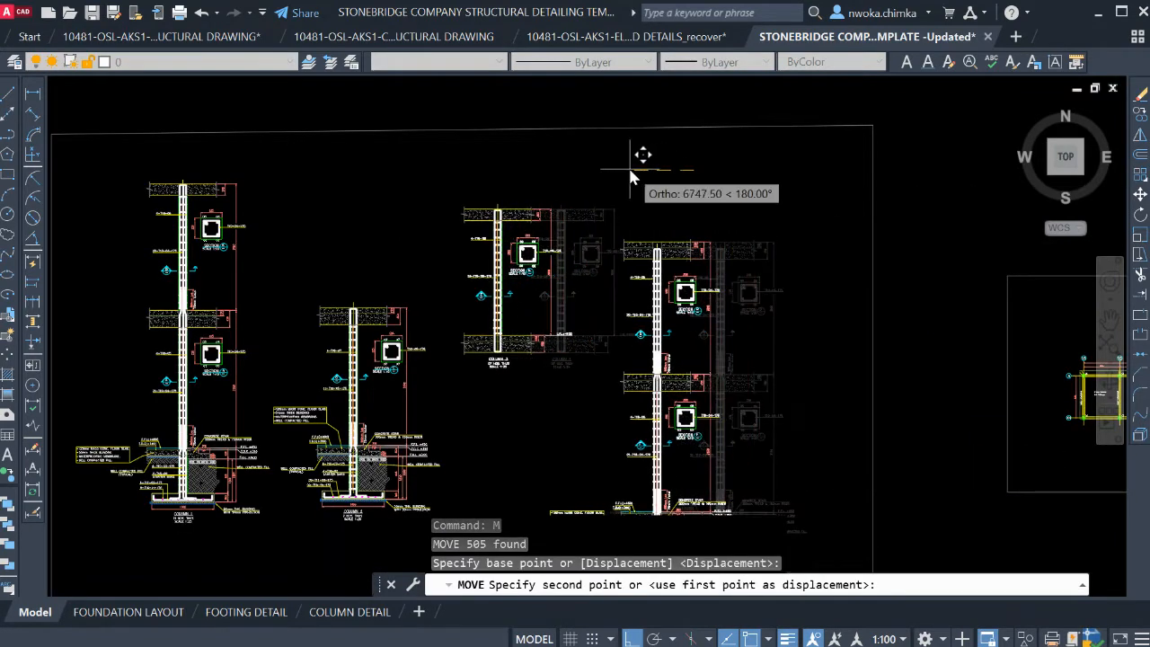
left_click(629, 169)
middle_click_drag(566, 216, 567, 120)
left_click(346, 611)
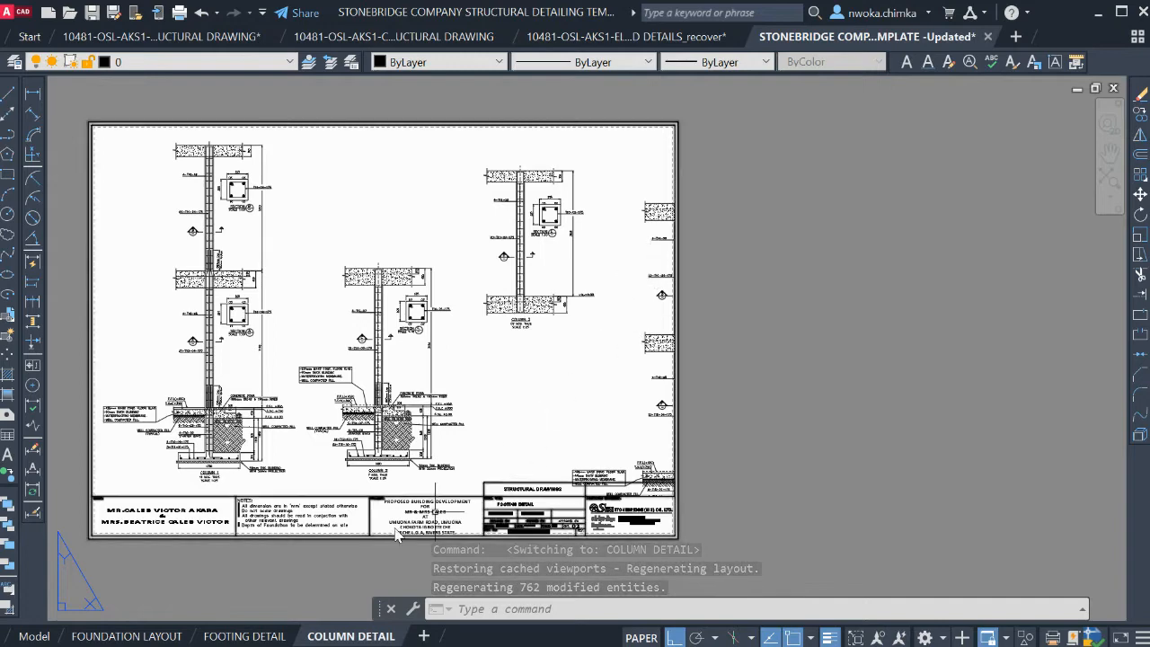
In model space, copy Column 2's boxed floor slab note with its leader to Column 1, with the arrow landing in the slab
left_click(40, 637)
scroll(613, 422, "down", 2)
scroll(300, 385, "up", 4)
scroll(660, 352, "up", 2)
left_click(689, 275)
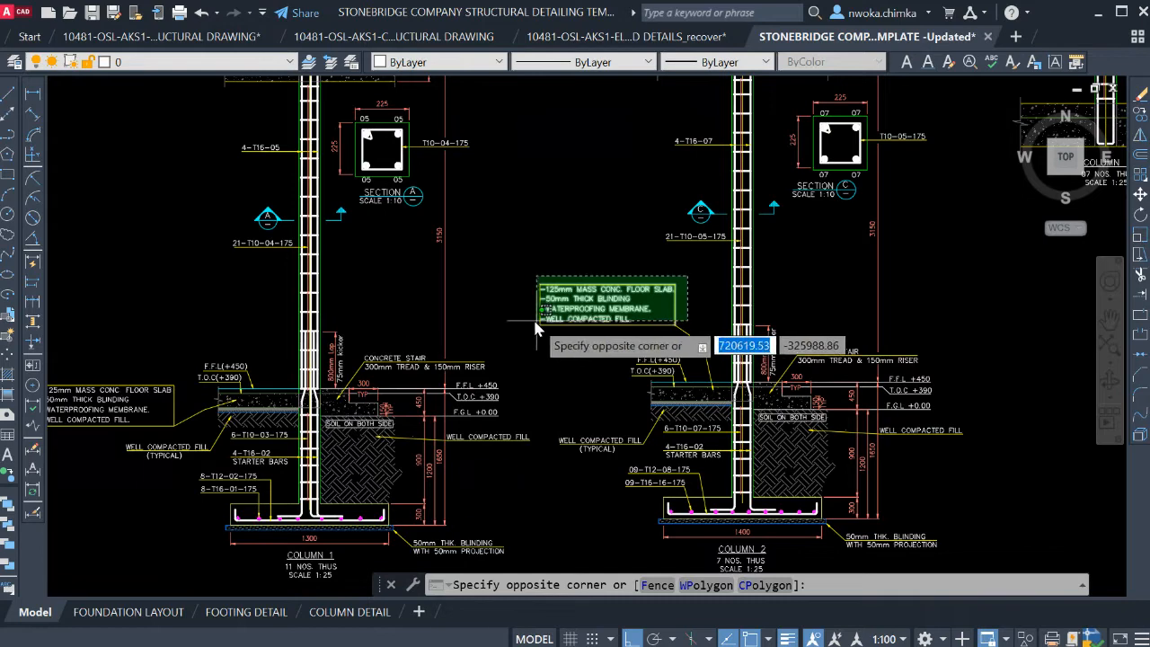
left_click(530, 334)
type("c")
key("Return")
left_click(722, 402)
scroll(719, 405, "down", 3)
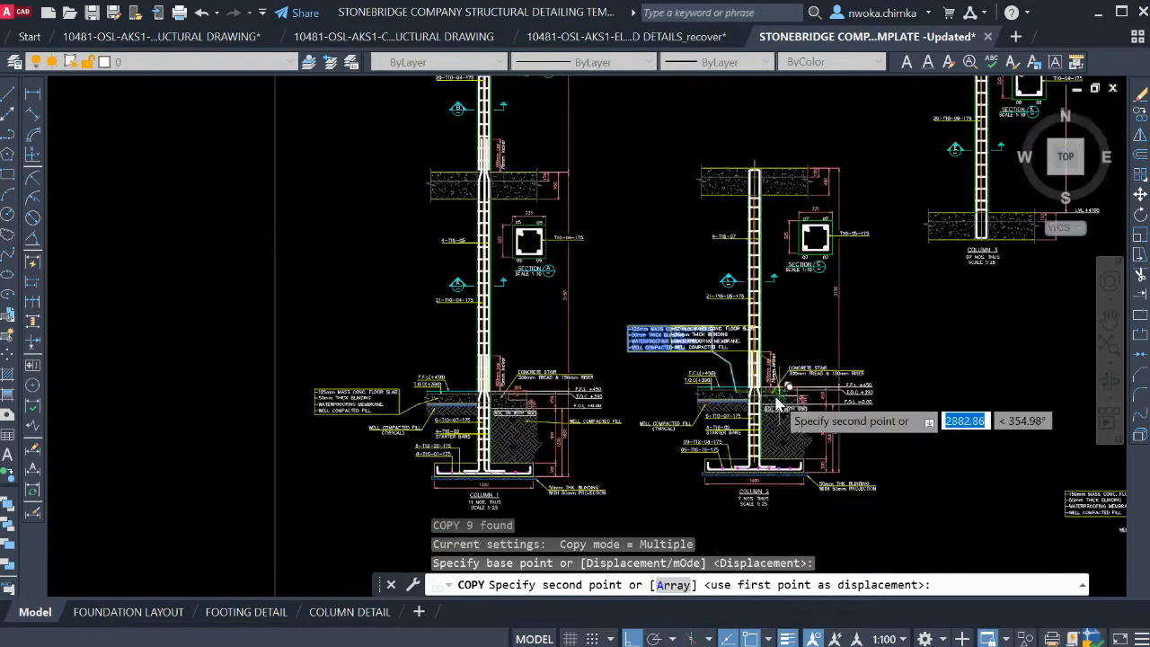
scroll(470, 405, "up", 7)
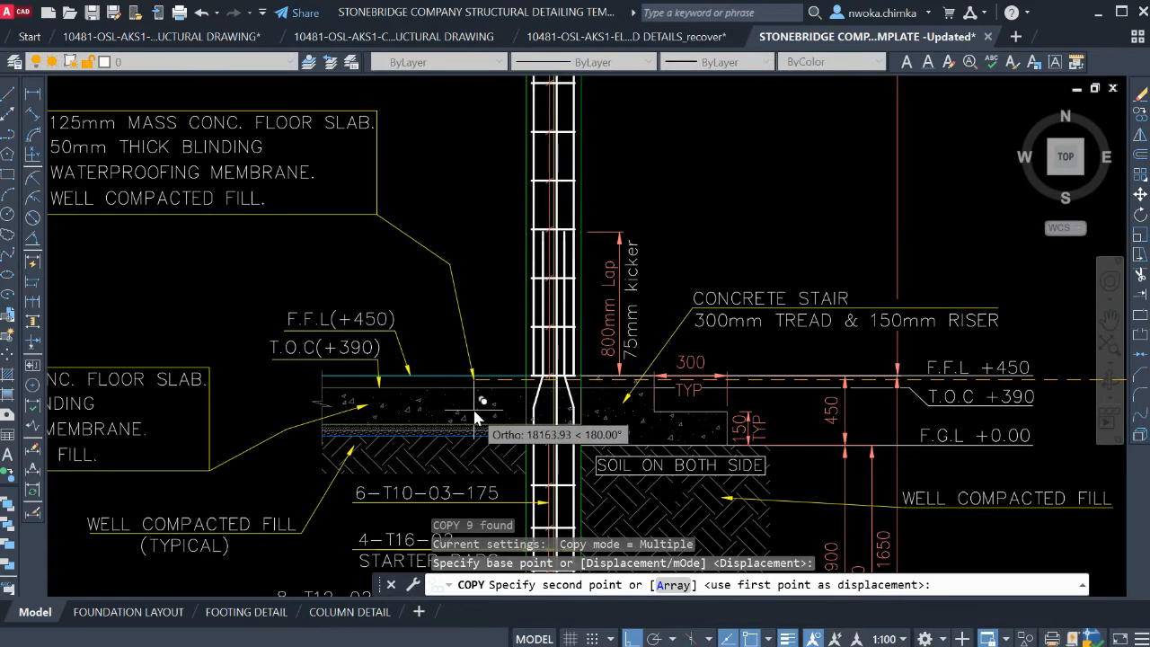
key("F8")
left_click(494, 403)
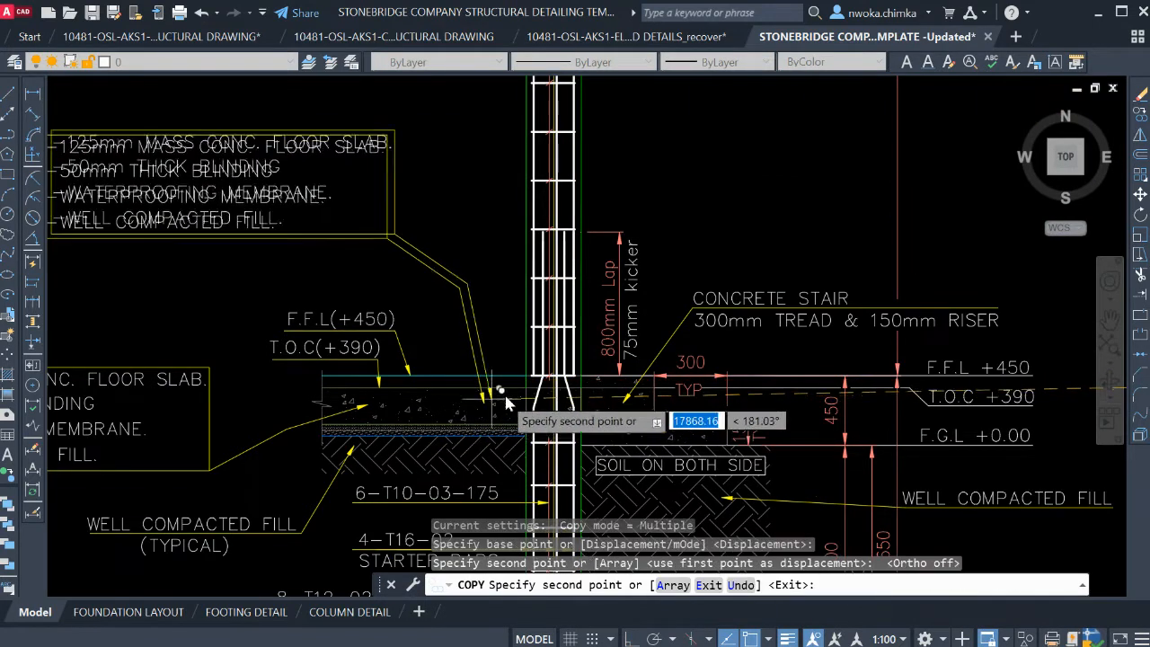
scroll(497, 405, "down", 2)
key("Escape")
Erase Column 1's old boxed floor slab note and its leader beside the WELL COMPACTED FILL label
left_click(394, 349)
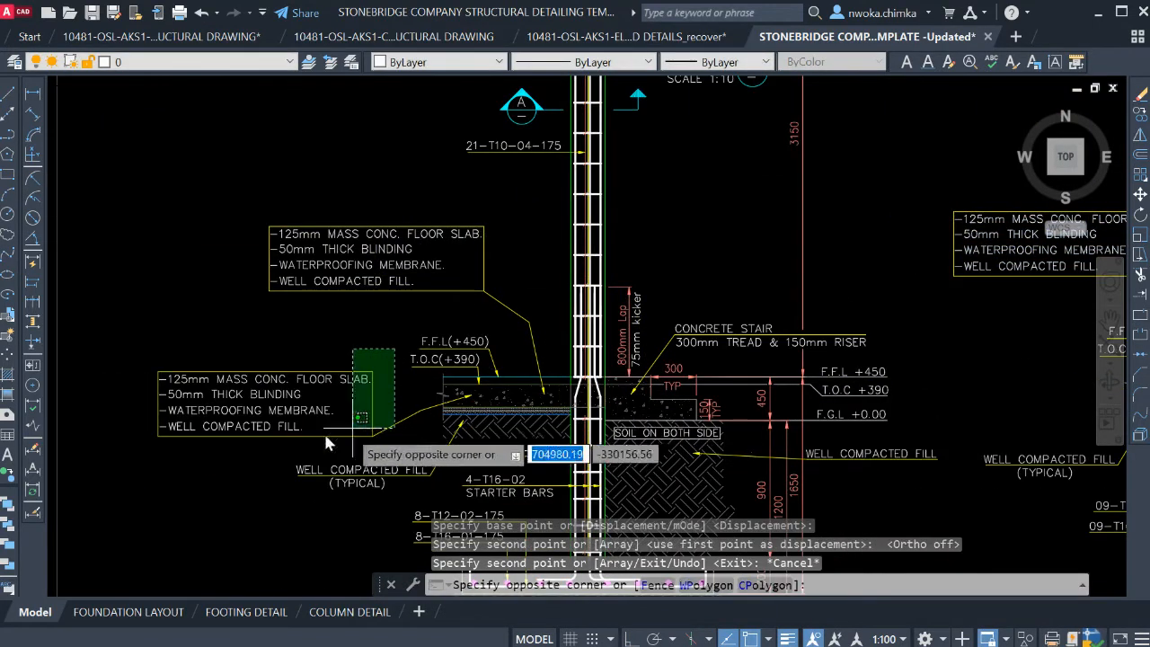
left_click(141, 450)
type("e")
key("Return")
scroll(429, 341, "down", 4)
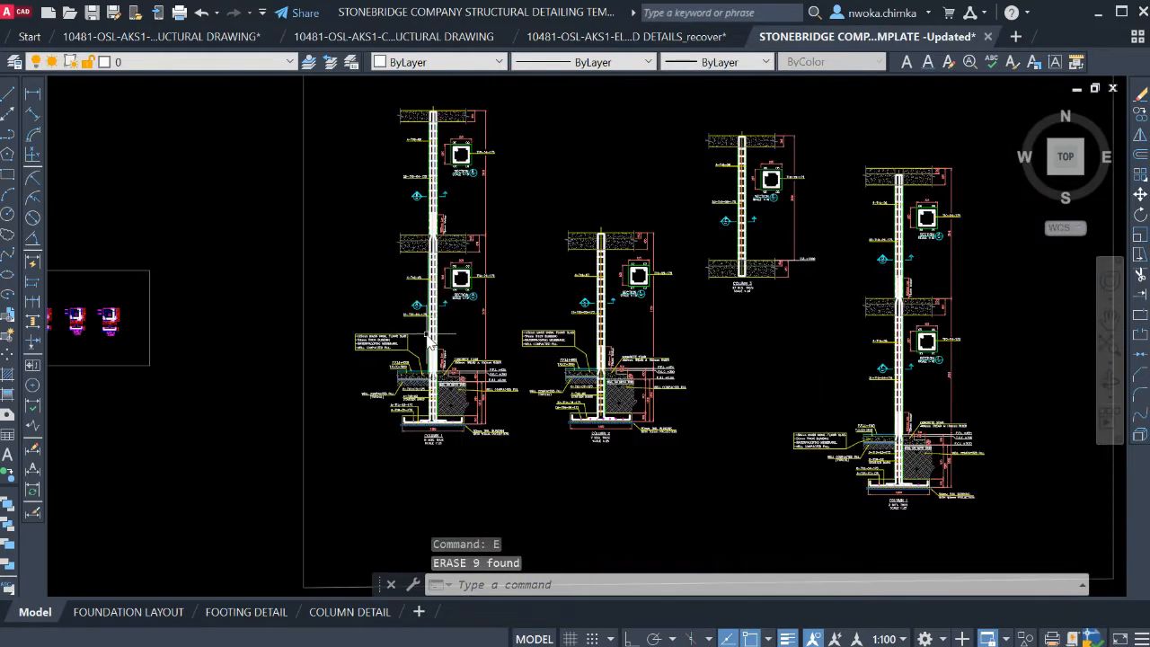
scroll(415, 340, "down", 2)
On the COLUMN DETAIL sheet, pan the column details leftward inside the viewport to bring Column 1 near the sheet edge
left_click(346, 611)
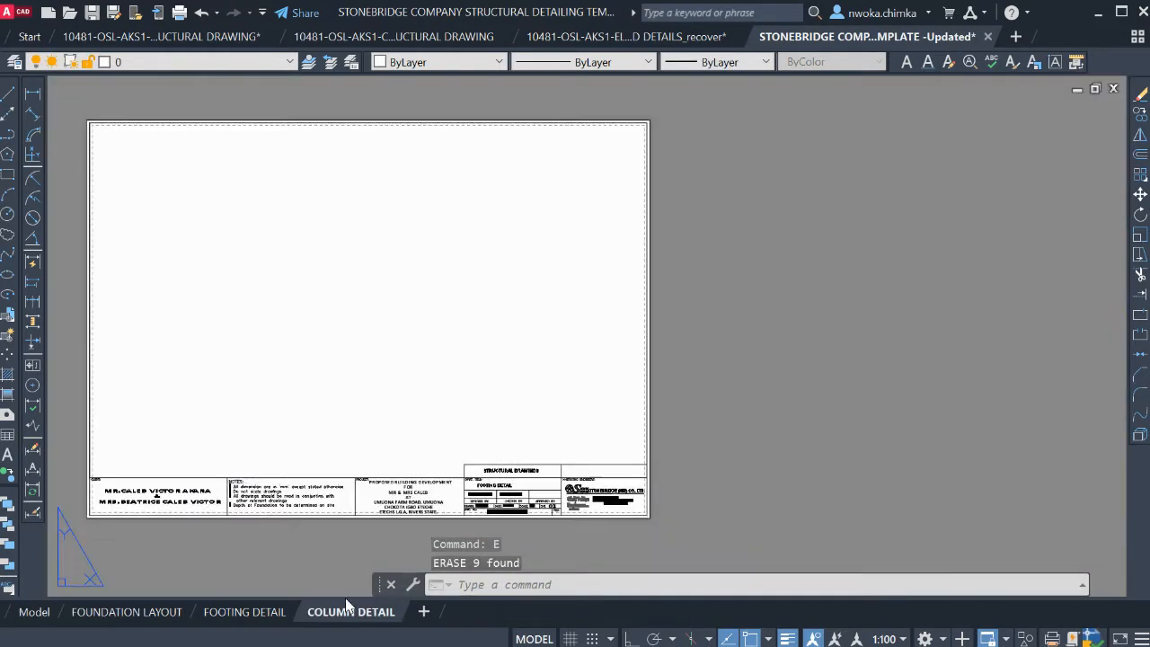
double_click(481, 375)
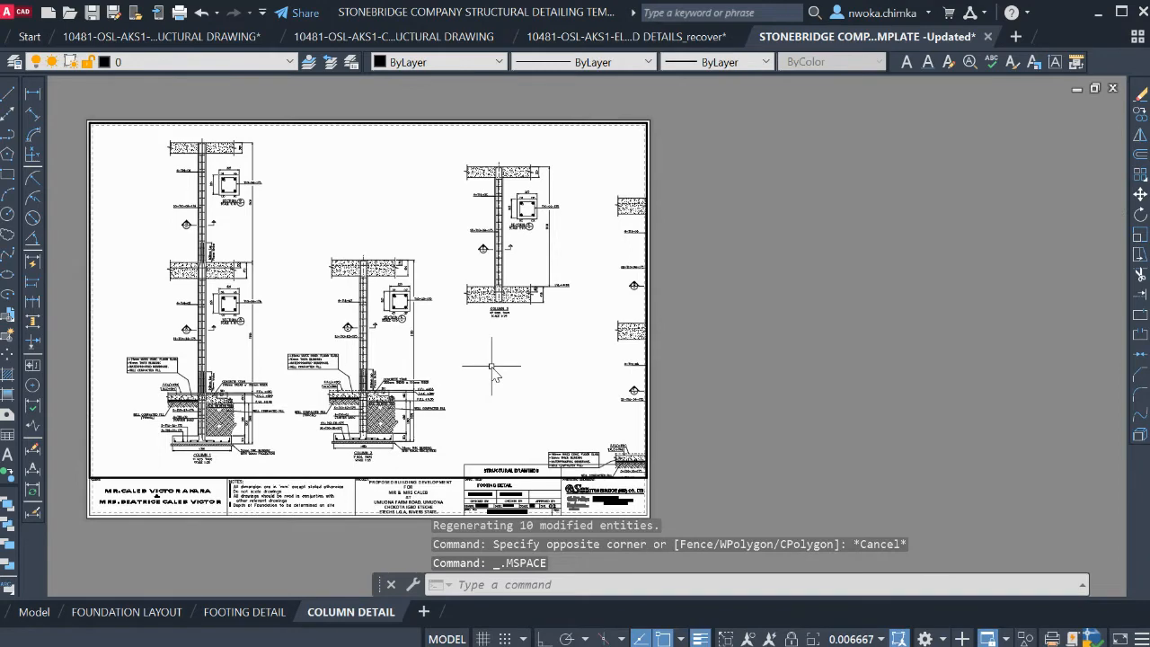
type("p")
key("Return")
left_click_drag(497, 376, 465, 378)
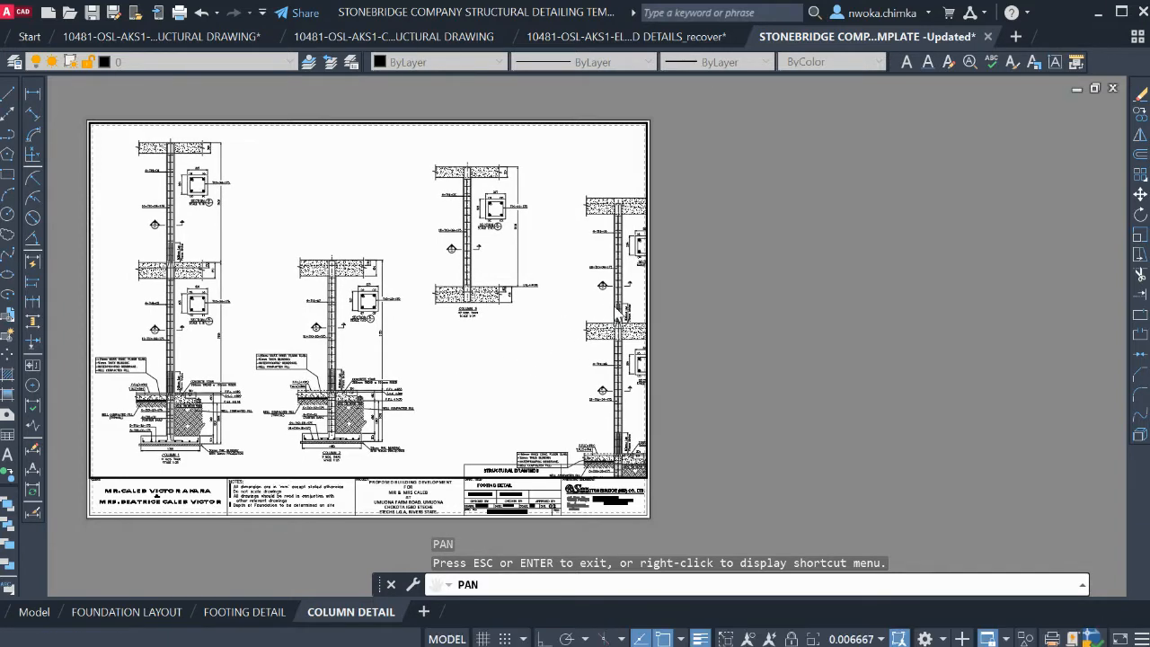
key("Escape")
double_click(774, 295)
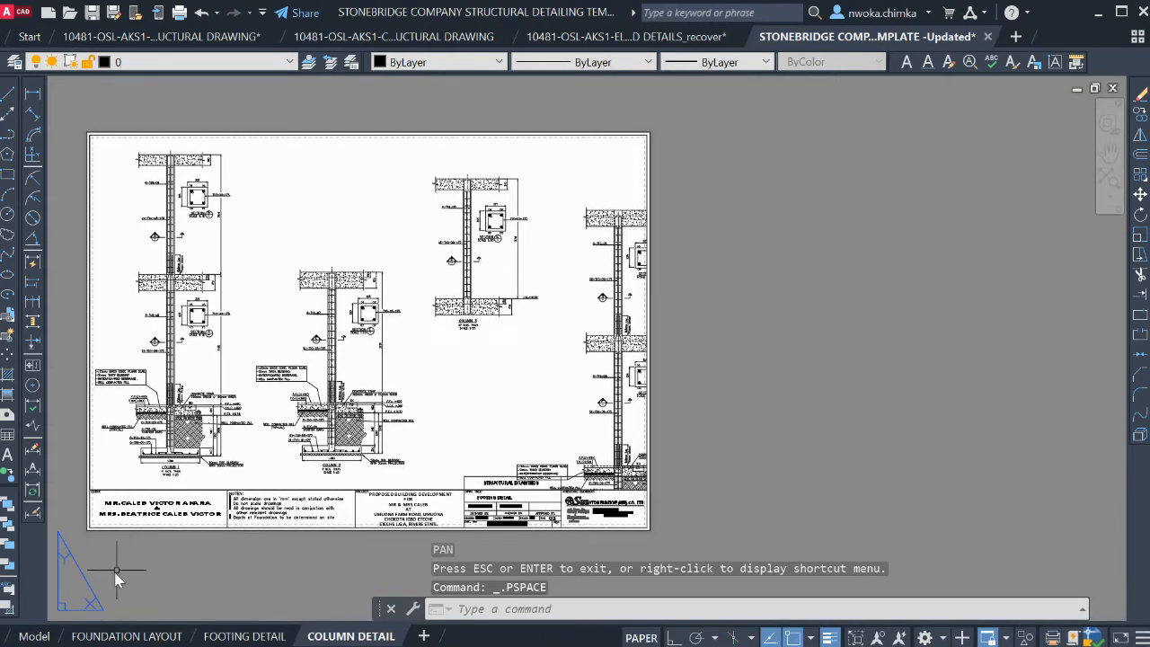
Fine-tune the COLUMN DETAIL viewport's view by shifting the column details slightly down and left within the sheet frame
left_click(44, 636)
scroll(643, 238, "up", 2)
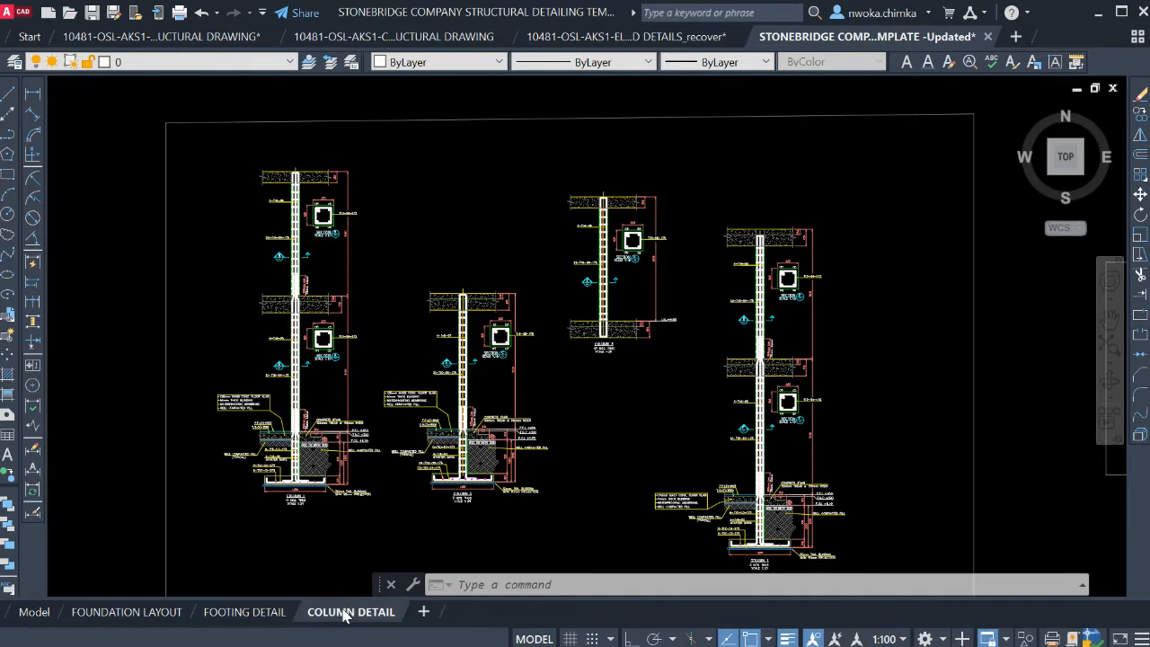
left_click(344, 612)
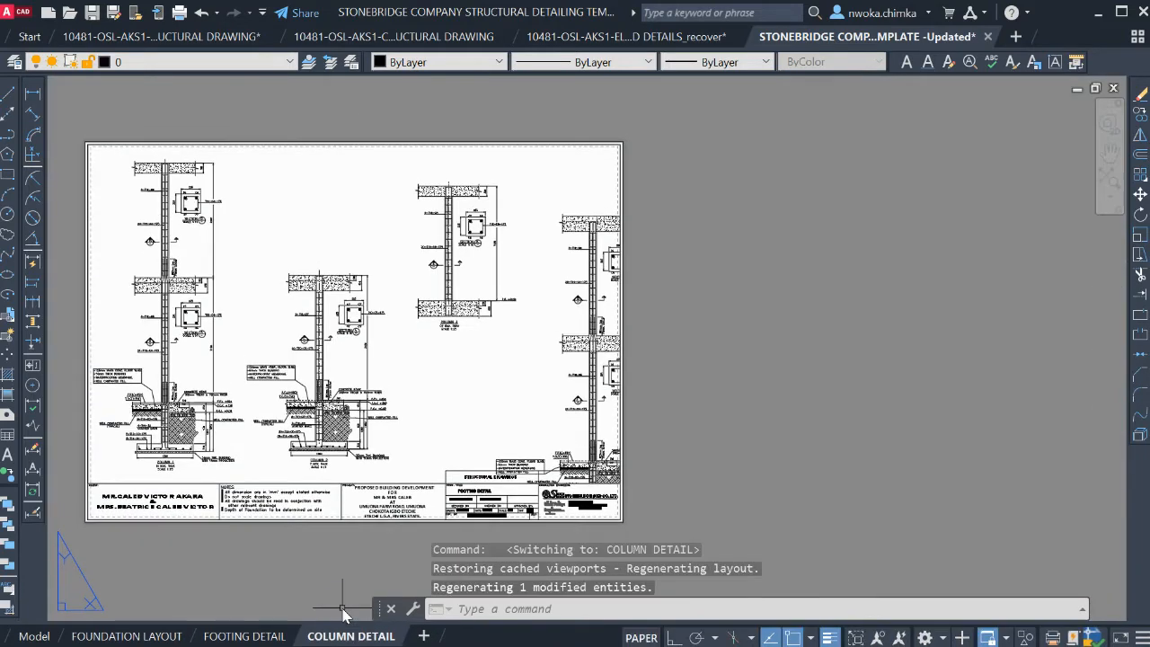
double_click(308, 216)
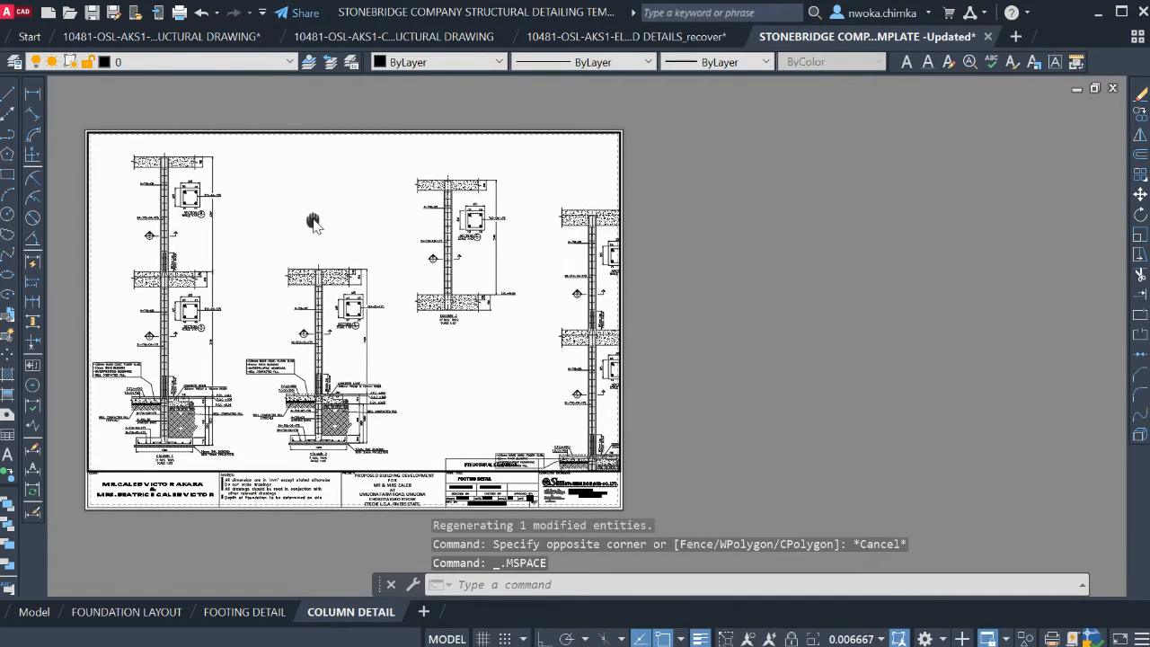
middle_click_drag(312, 225, 332, 261)
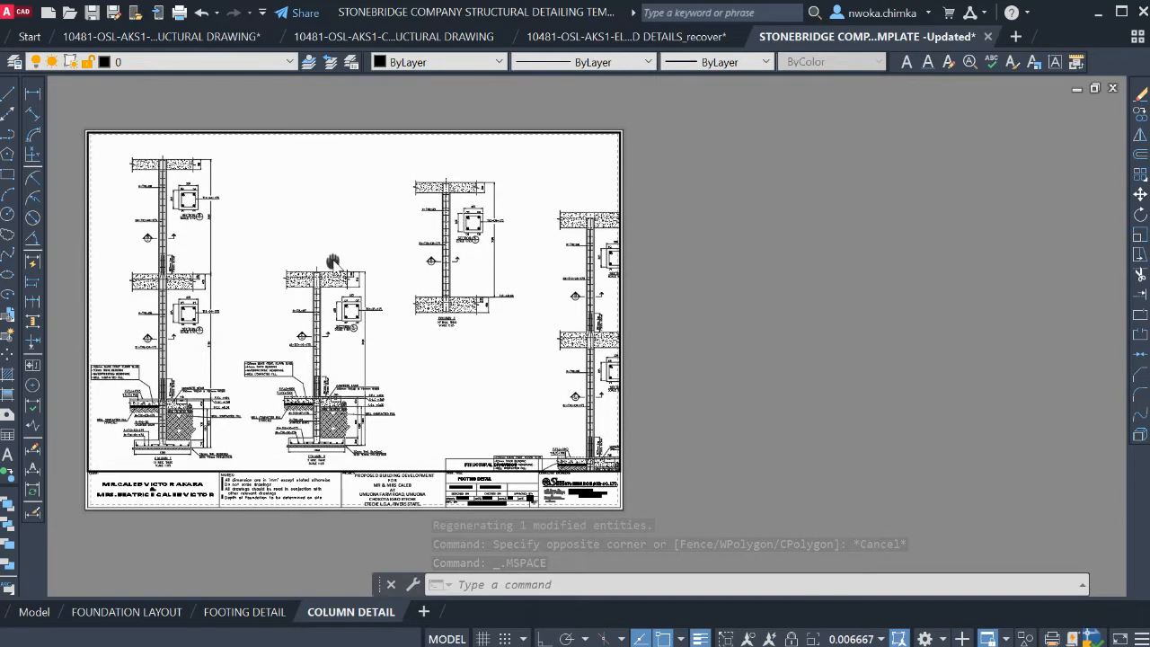
left_click(796, 309)
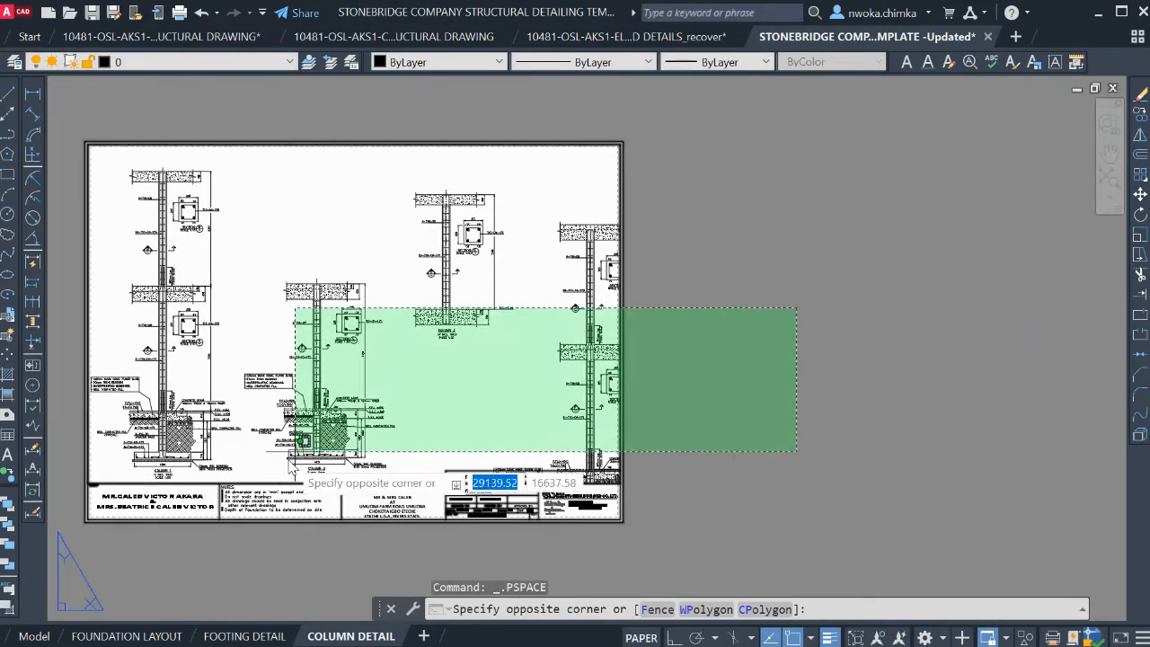
left_click(816, 380)
In model space, move the Column 3 detail up and left into the free space above Column 2, with object snap off
left_click(34, 637)
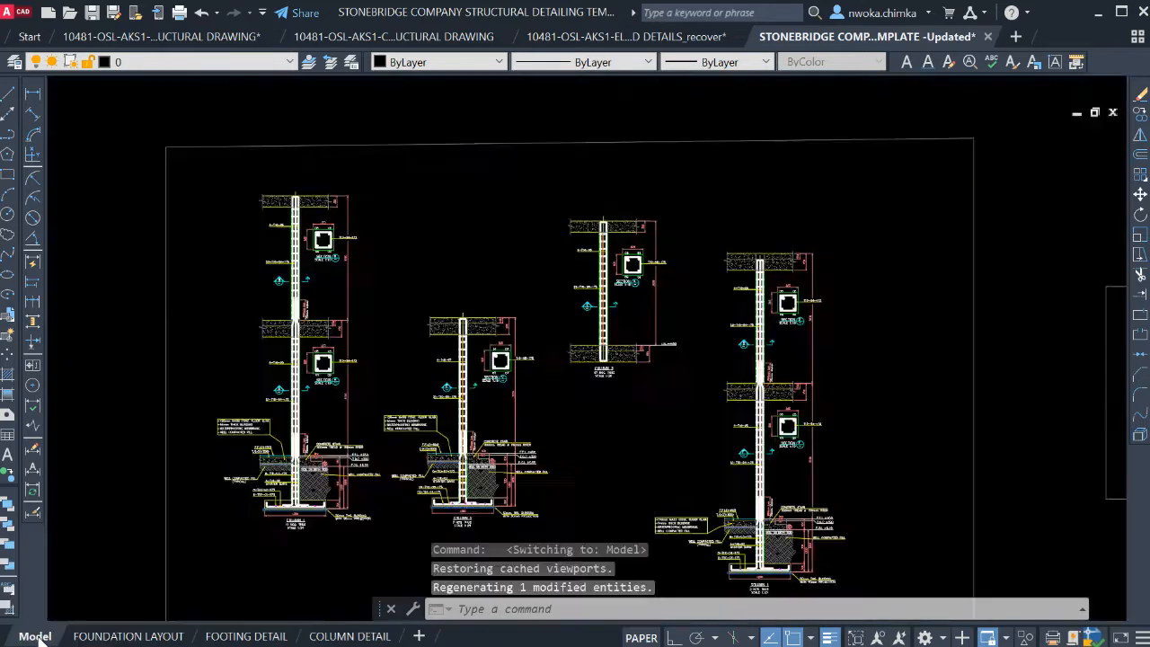
left_click(537, 170)
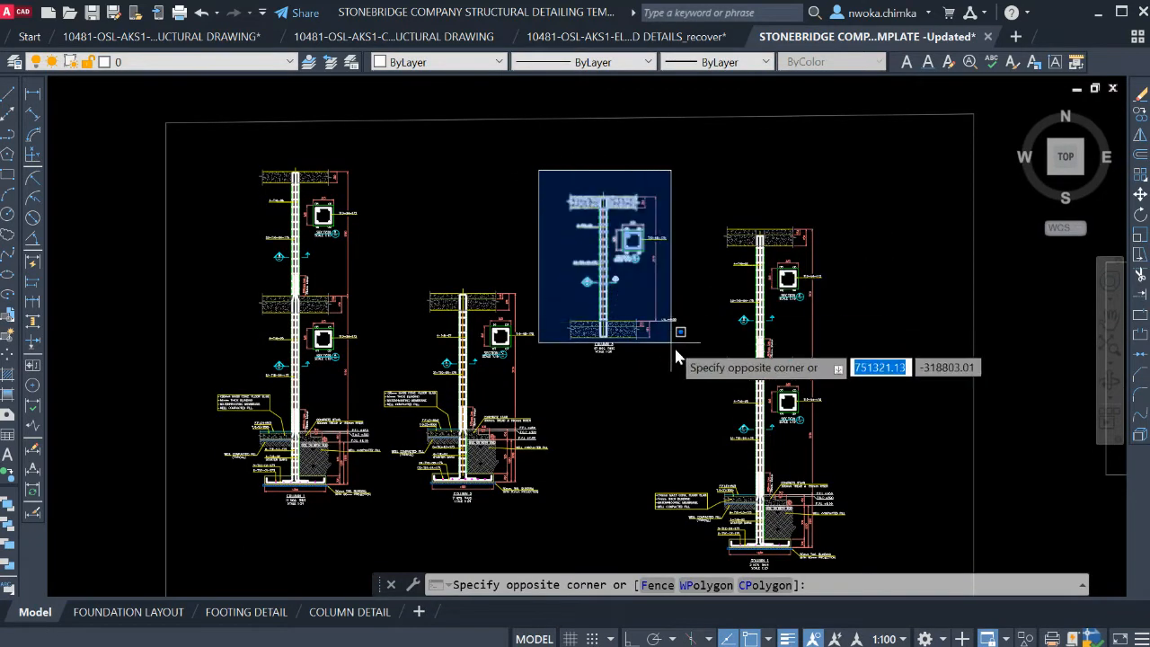
left_click(685, 370)
type("M")
key("Return")
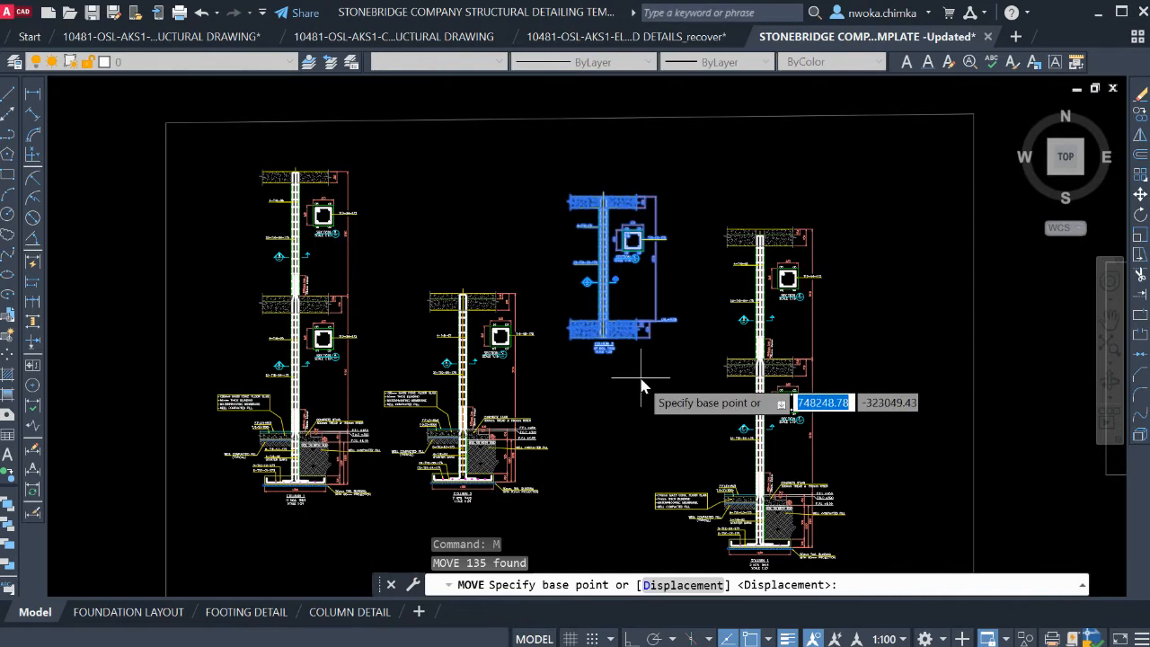
scroll(627, 381, "up", 3)
left_click(624, 452)
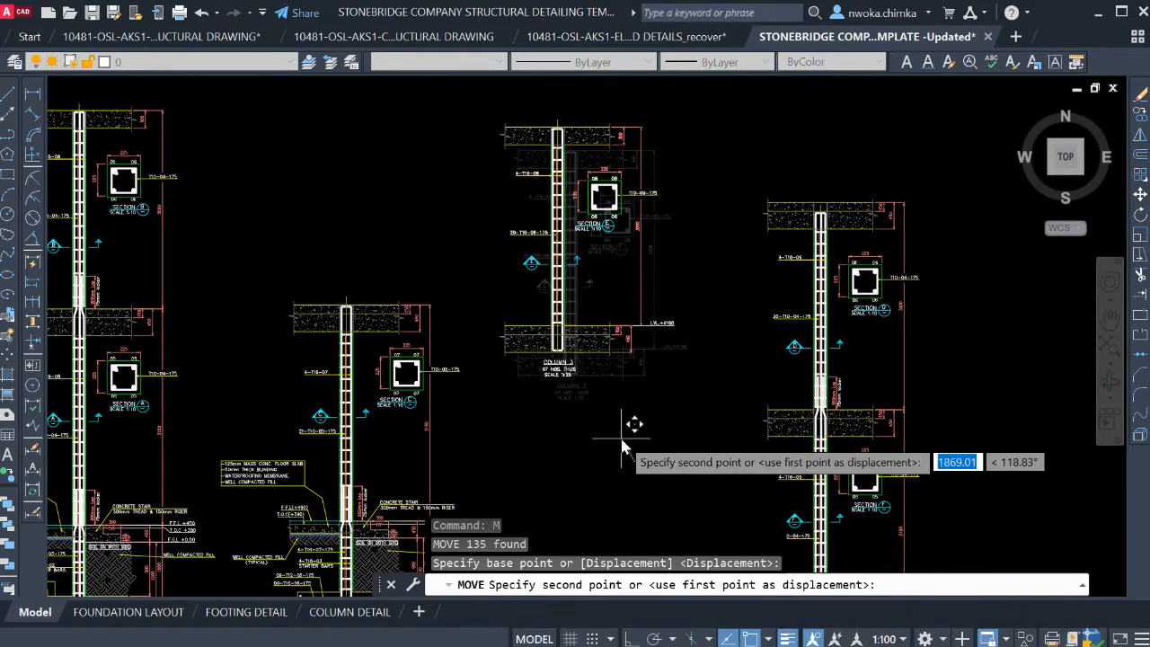
middle_click_drag(615, 406, 619, 450)
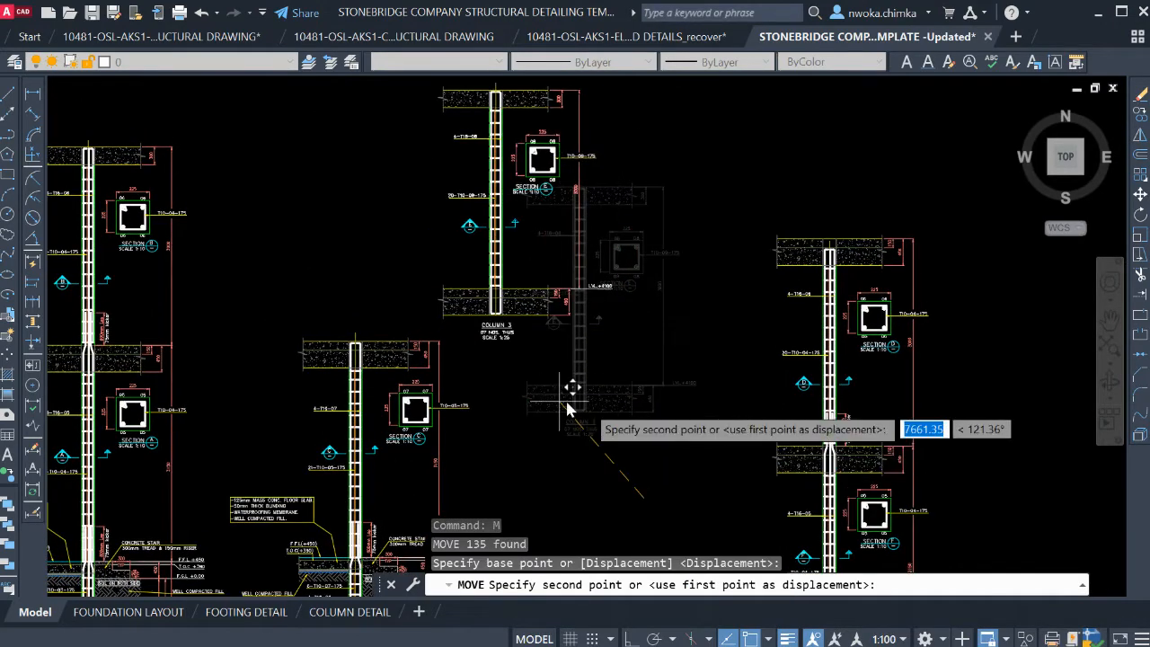
key("F3")
middle_click_drag(579, 406, 584, 424)
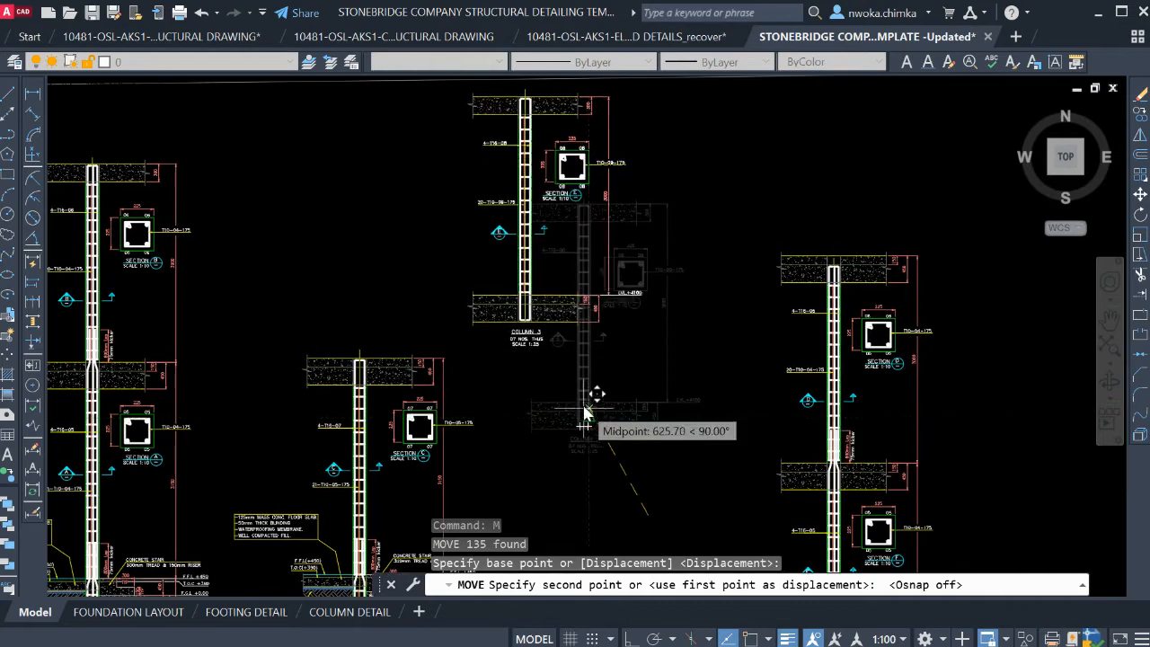
left_click(569, 416)
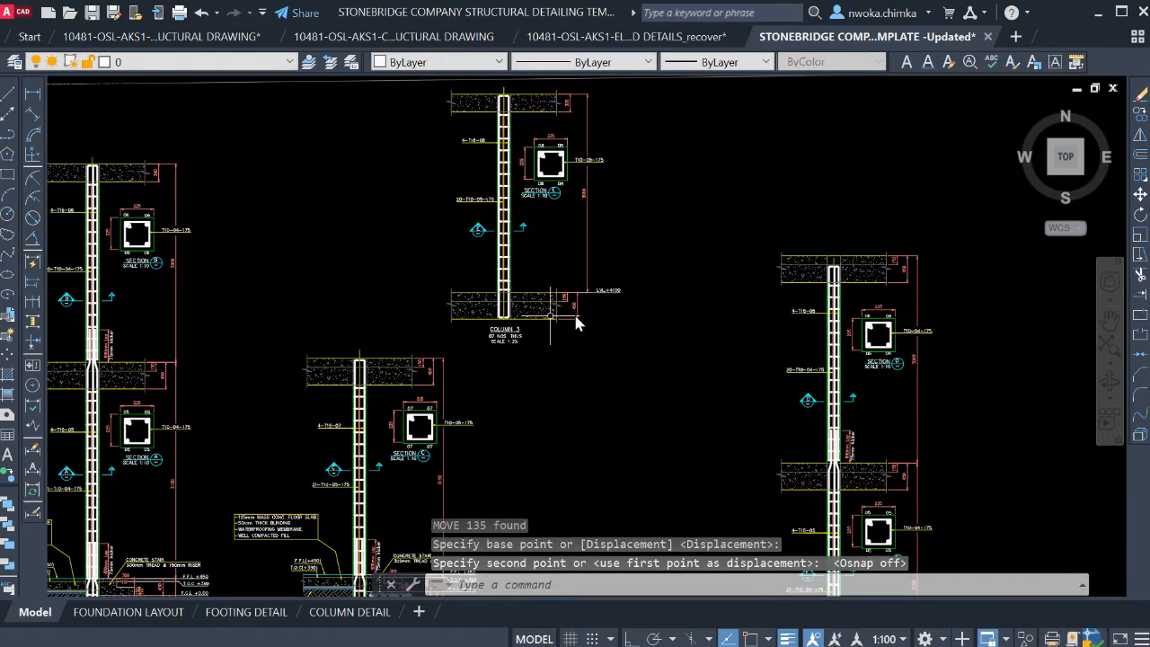
scroll(575, 319, "down", 4)
left_click(641, 151)
key("Escape")
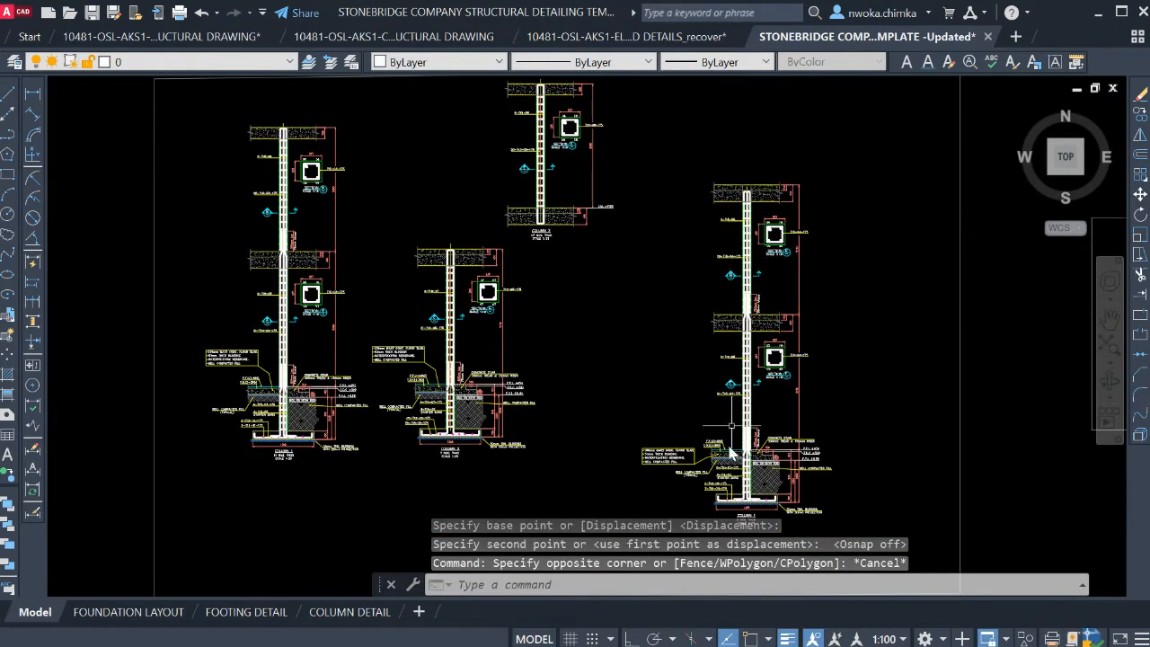
Erase the rightmost column's boxed 150mm mass concrete floor slab note together with its leader
scroll(710, 449, "up", 5)
left_click(711, 418)
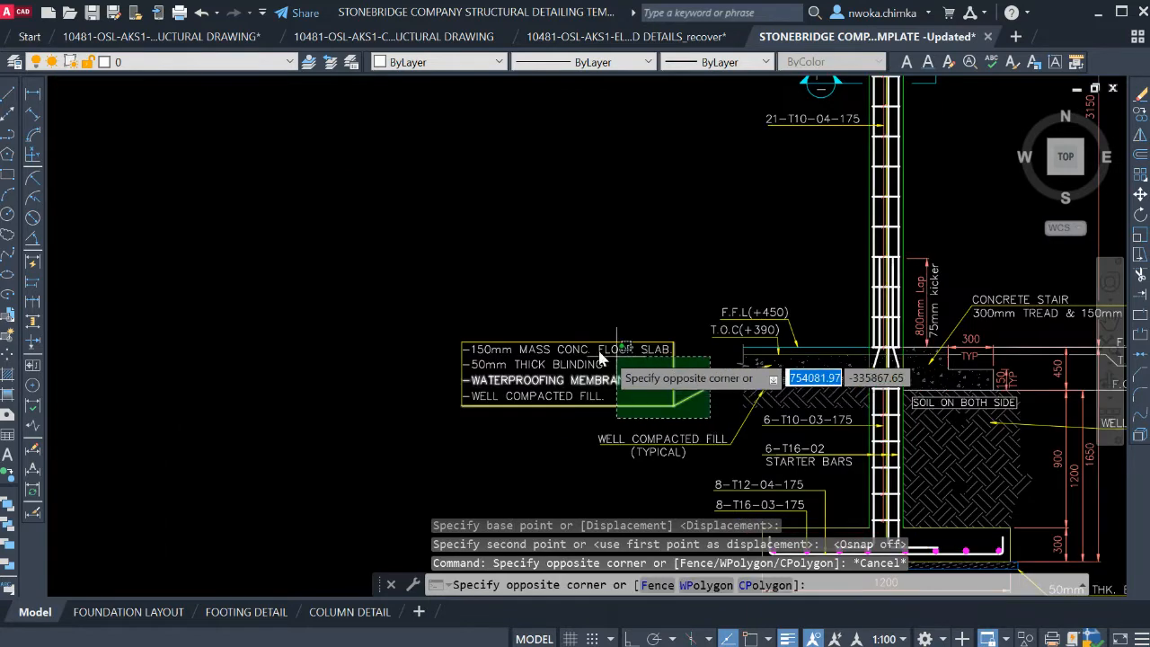
left_click(443, 313)
key("Return")
scroll(705, 341, "down", 4)
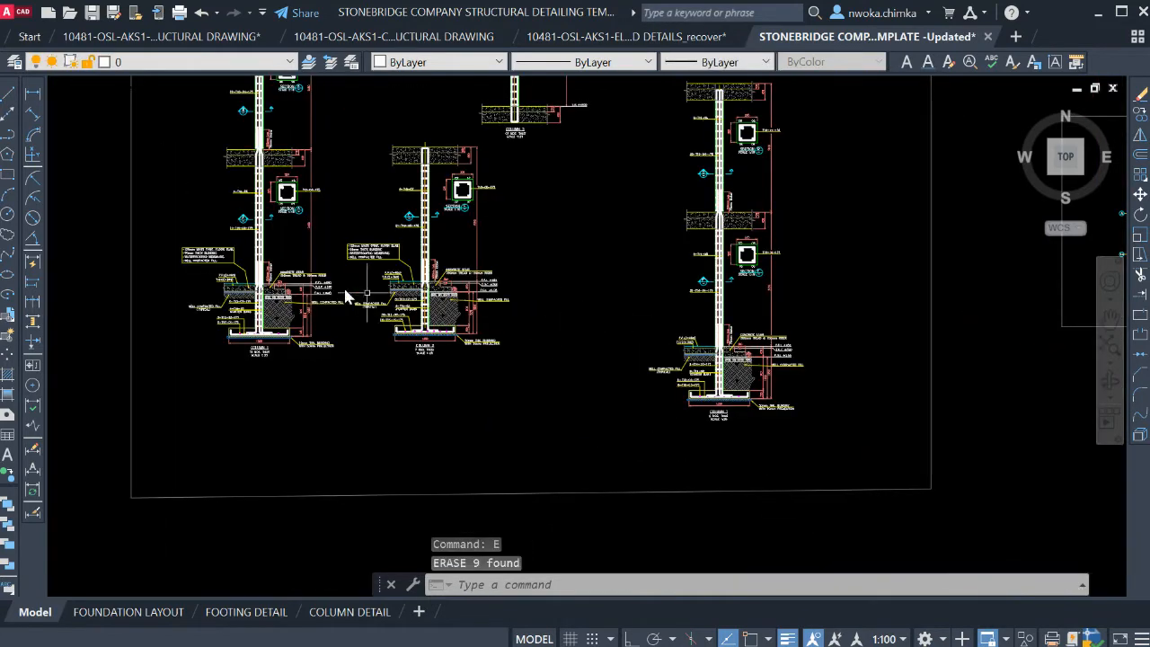
Copy Column 2's boxed 125mm mass concrete floor slab note with its leader onto the floor slab of the rightmost Column 1 detail
scroll(413, 252, "up", 4)
left_click(539, 144)
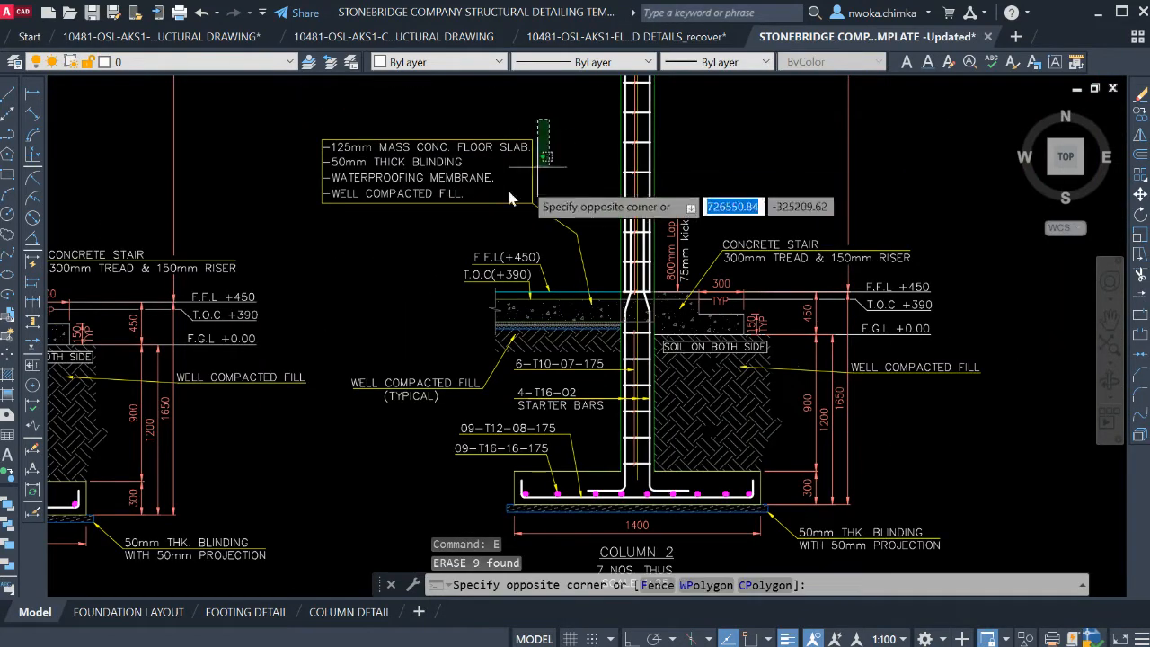
left_click(320, 209)
type("co")
key("Return")
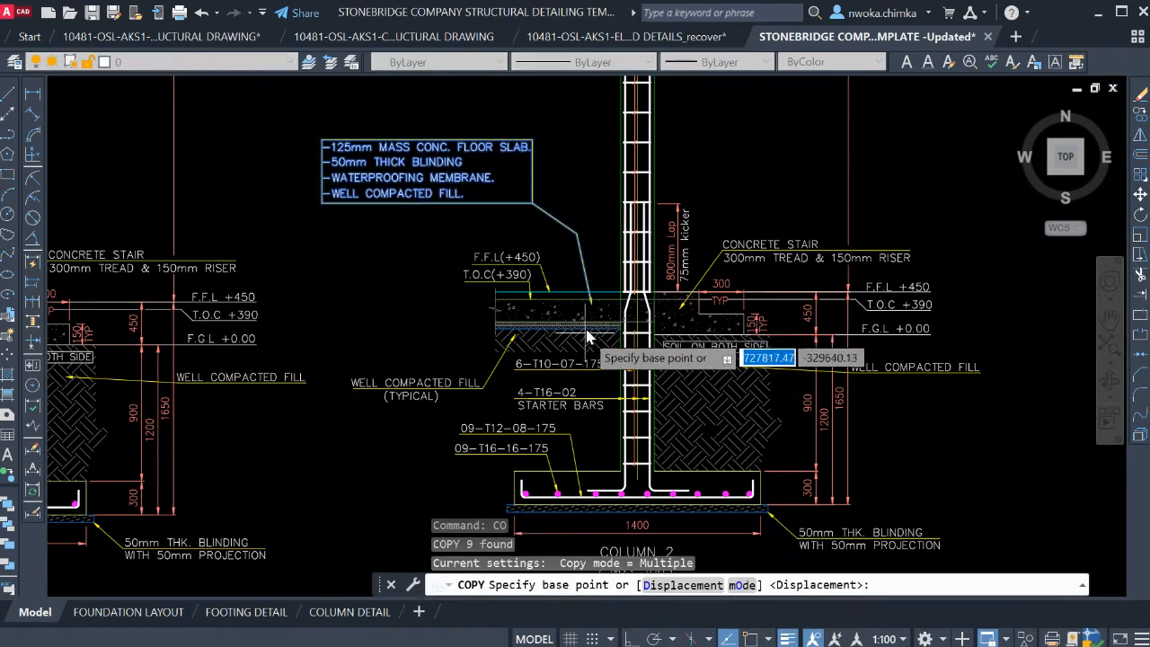
left_click(592, 313)
scroll(430, 234, "down", 4)
scroll(746, 324, "up", 6)
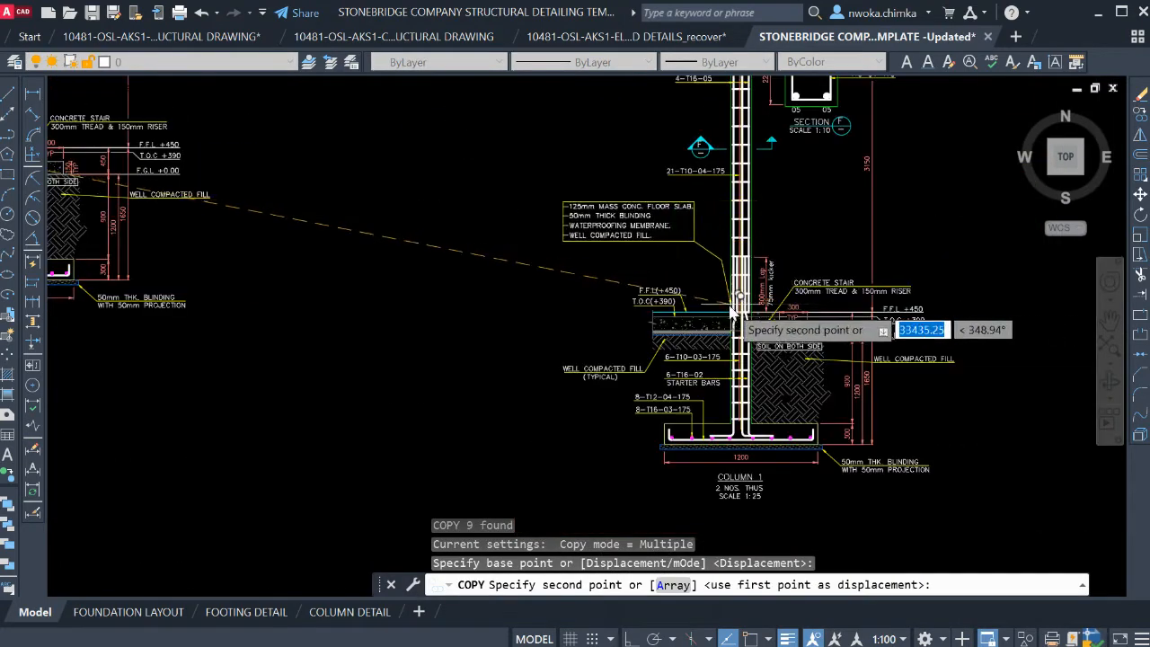
left_click(710, 339)
scroll(684, 351, "down", 8)
key("Escape")
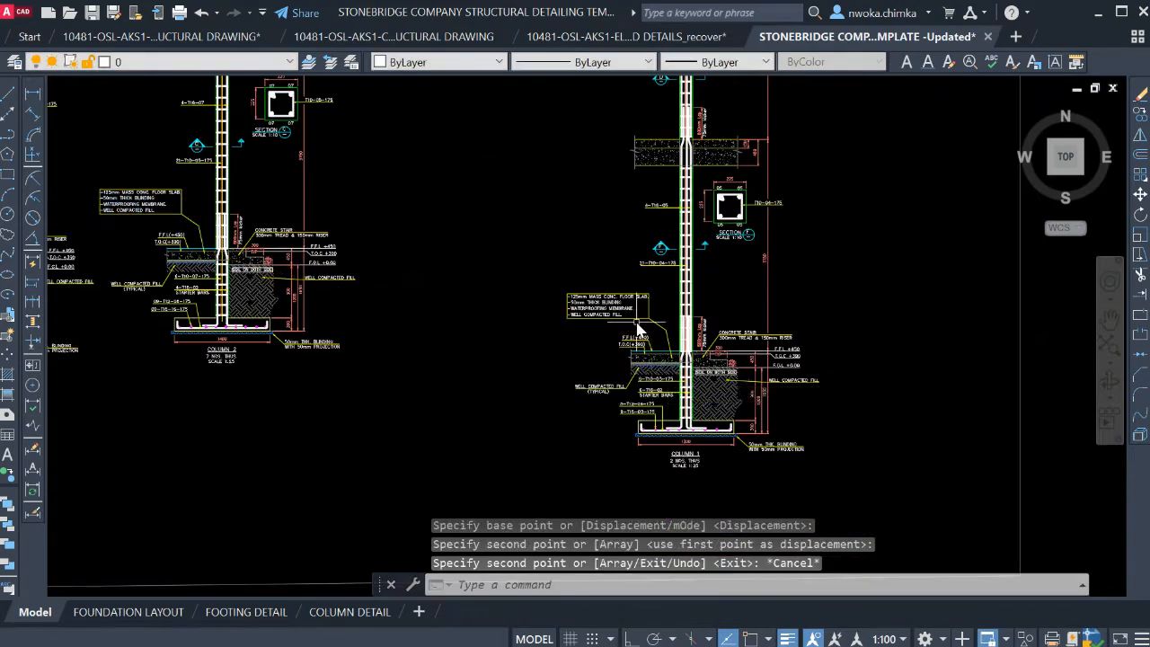
Move the whole rightmost Column 1 detail left, closer to the Column 2 and Column 3 details
scroll(761, 119, "down", 3)
left_click(762, 121)
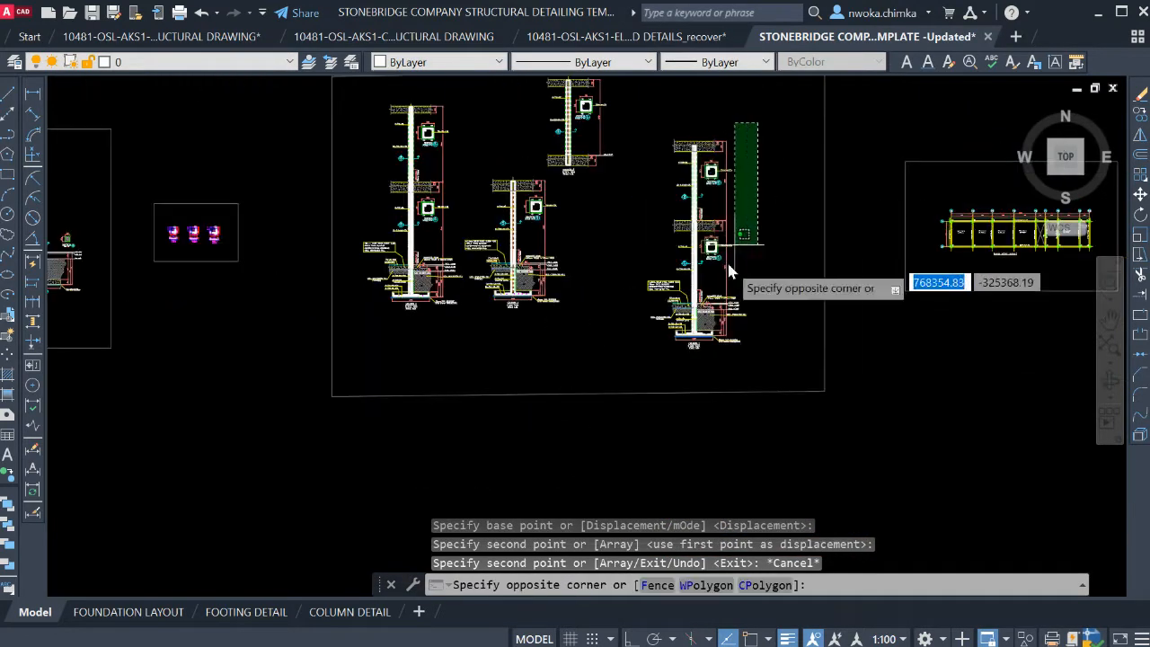
left_click(636, 366)
type("m")
key("Return")
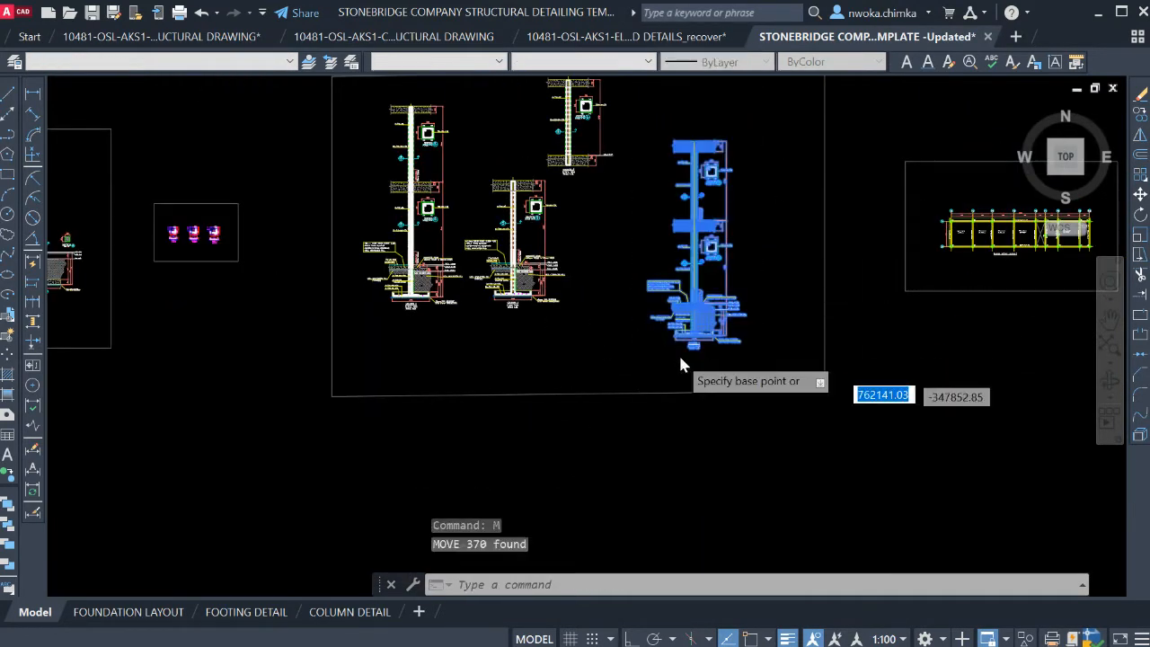
left_click(726, 367)
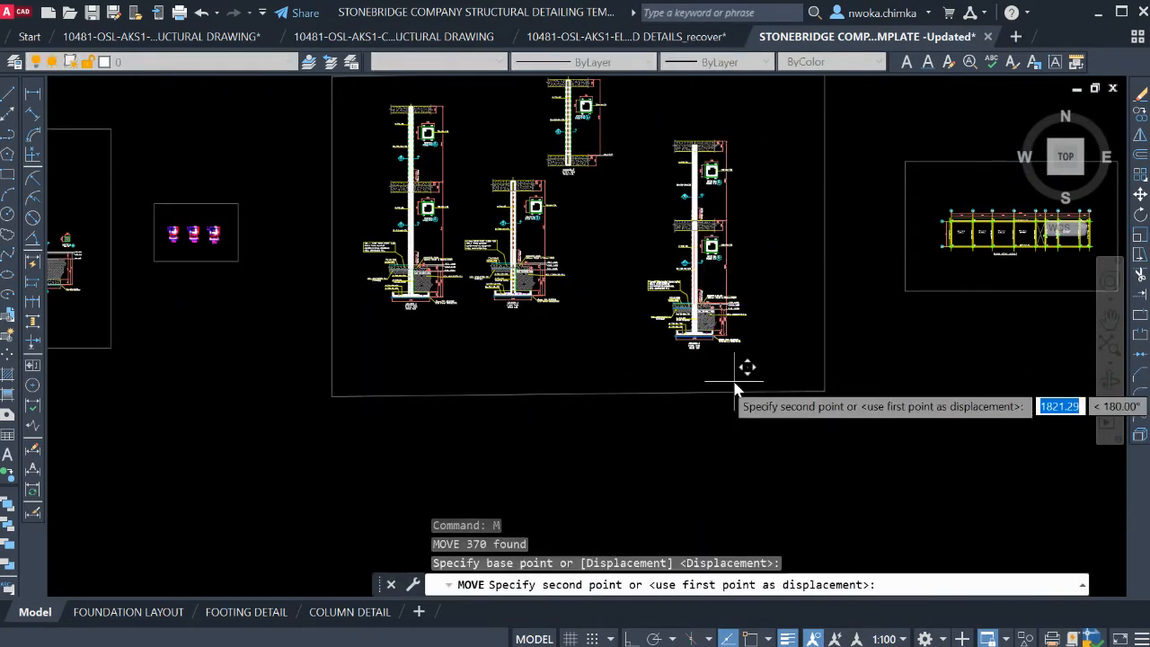
left_click(685, 381)
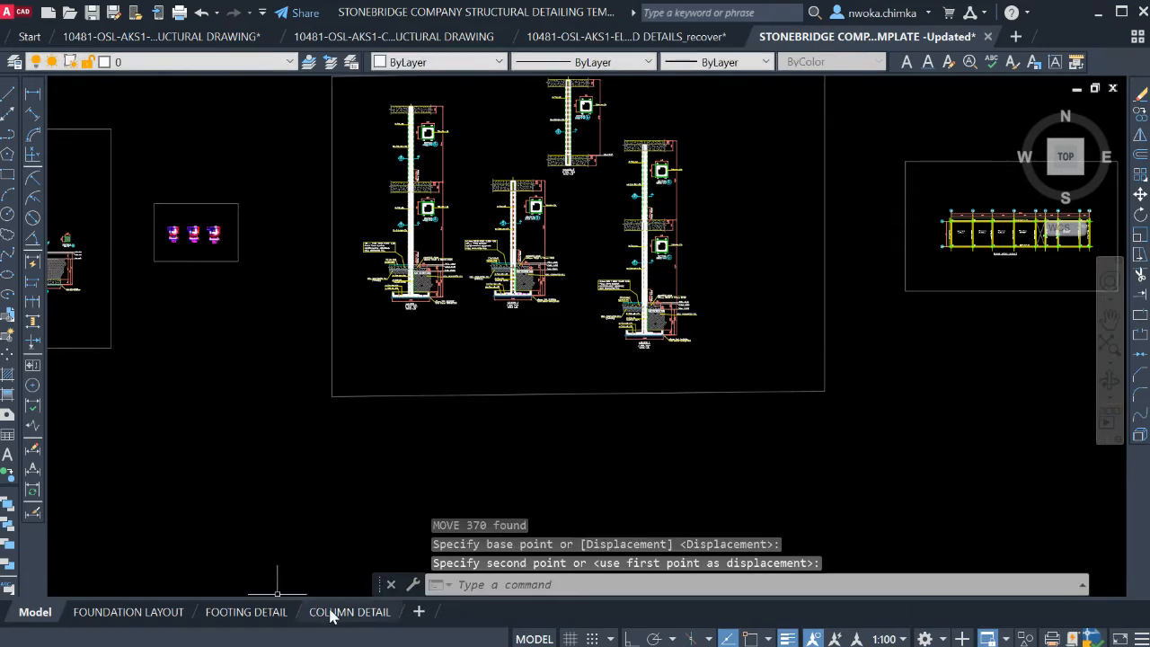
Erase the +4100 level mark and its line beside Column 3's lower slab
scroll(609, 210, "up", 2)
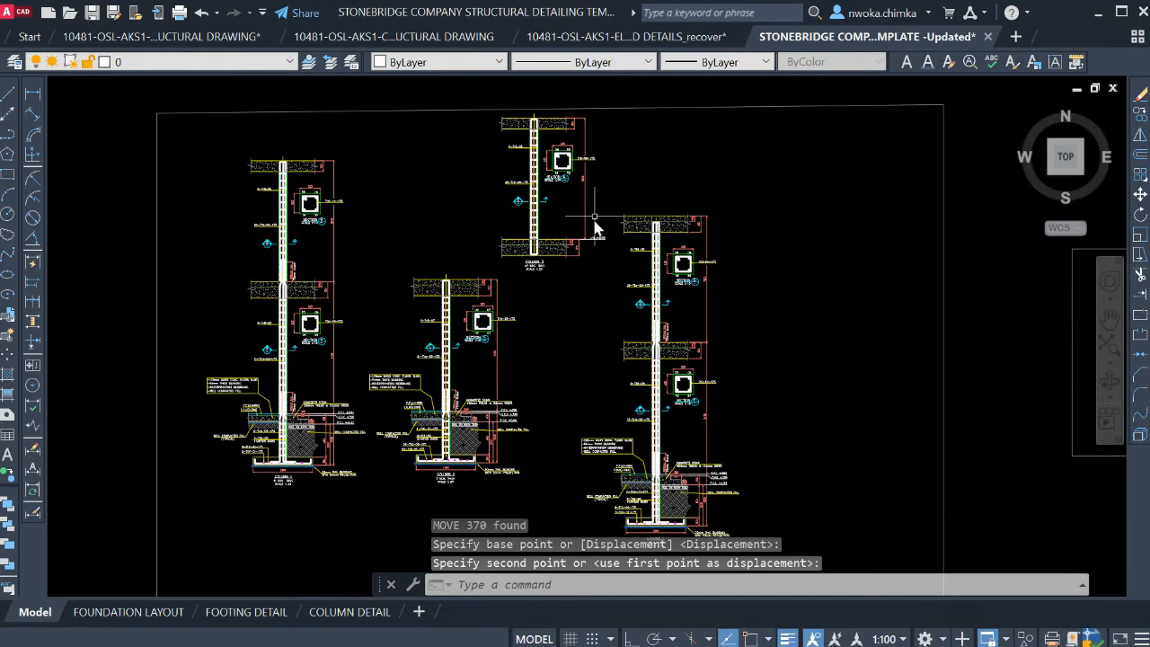
scroll(595, 228, "up", 2)
left_click(609, 236)
left_click(617, 298)
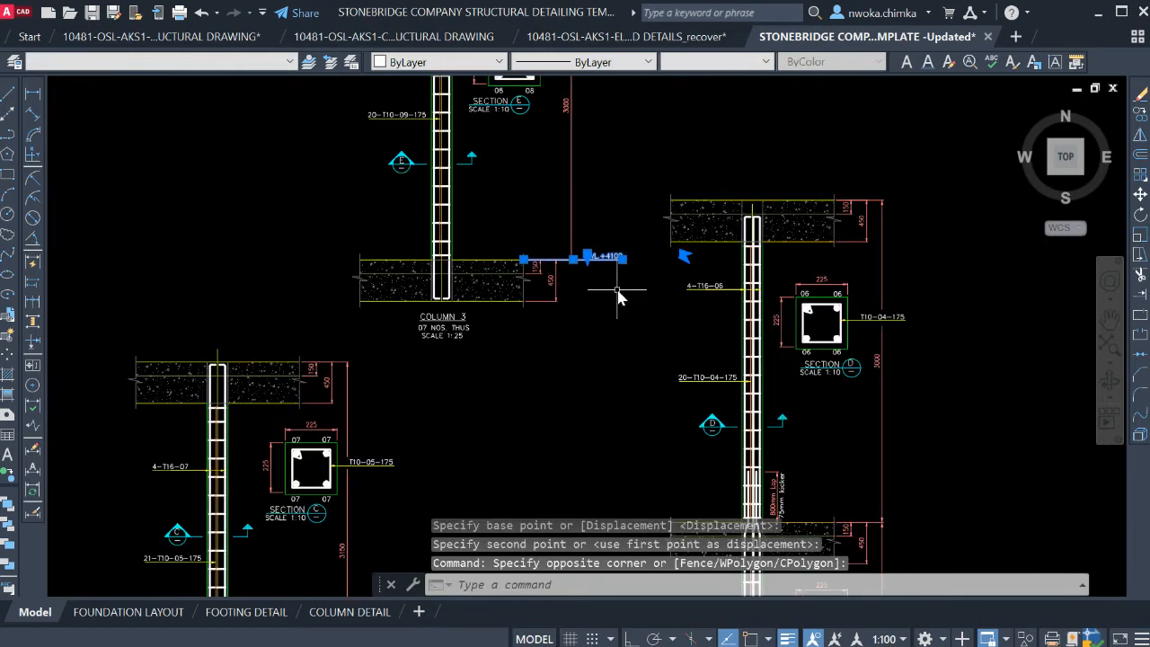
type("e")
key("Return")
scroll(629, 377, "down", 4)
scroll(802, 383, "down", 2)
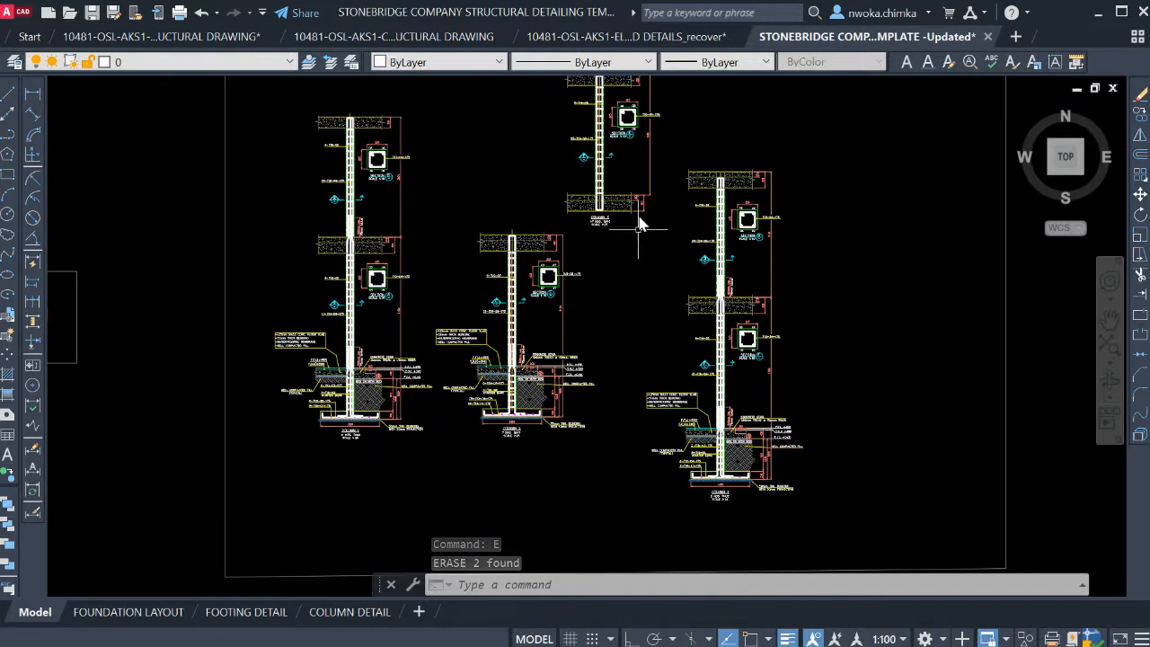
Move the rightmost Column 1 detail up until its footing is nearly level with the other columns, and check it on the COLUMN DETAIL sheet
left_click(659, 151)
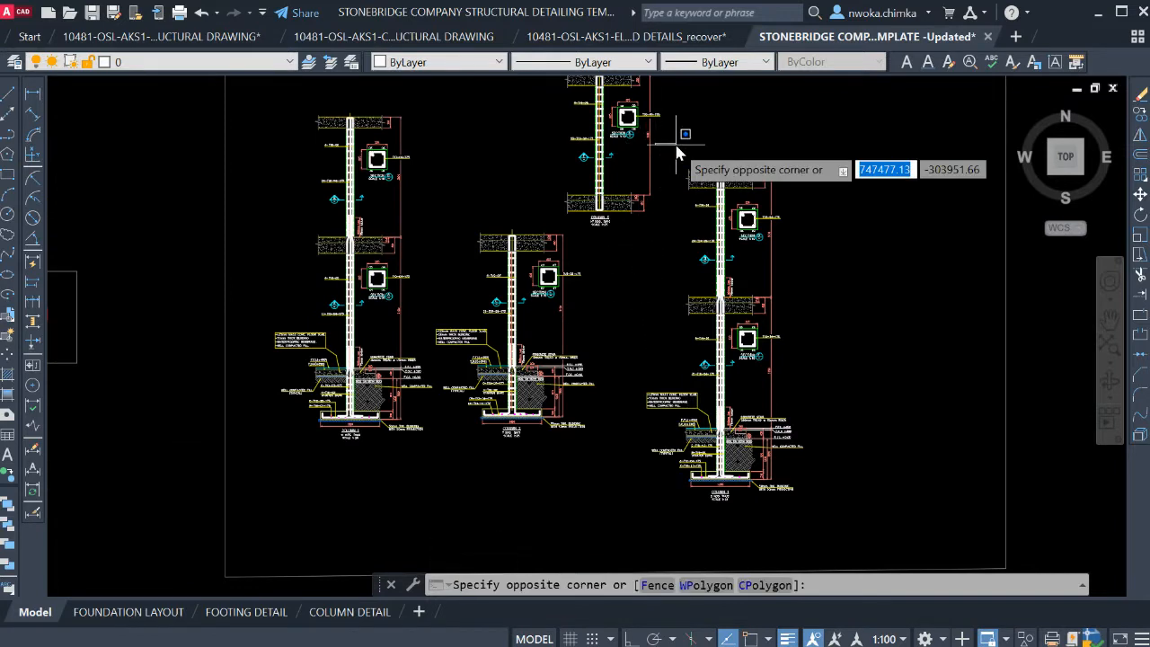
scroll(710, 180, "down", 2)
left_click(792, 400)
scroll(784, 384, "up", 3)
left_click(771, 366)
left_click(595, 232)
scroll(732, 360, "down", 1)
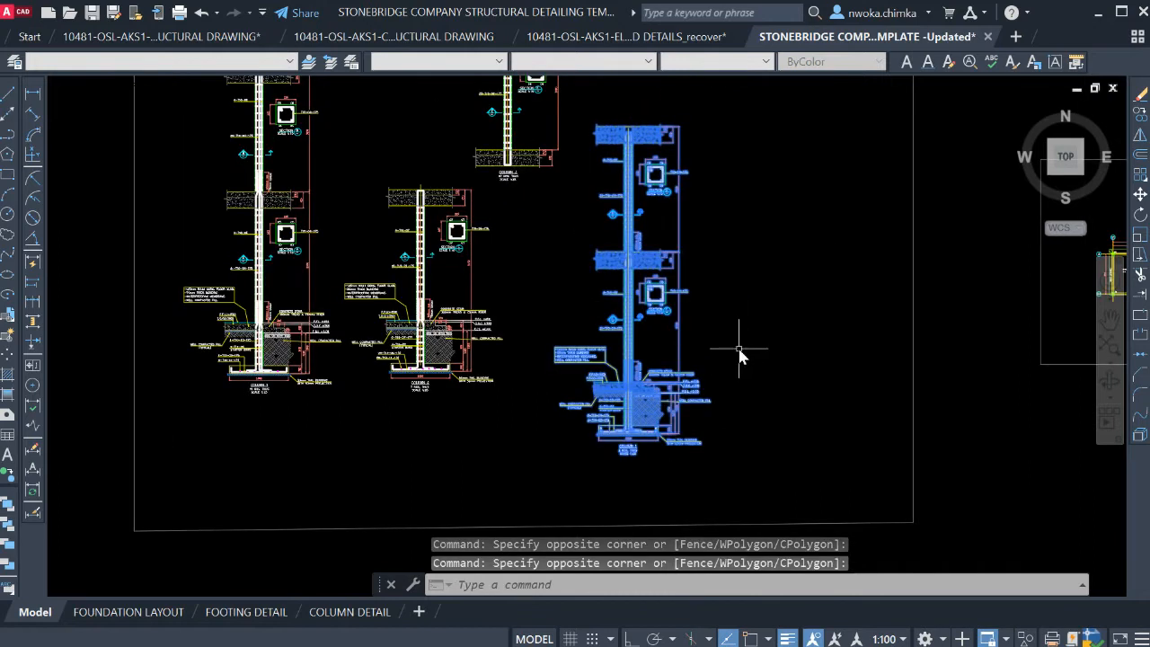
type("m")
key("Return")
left_click(740, 351)
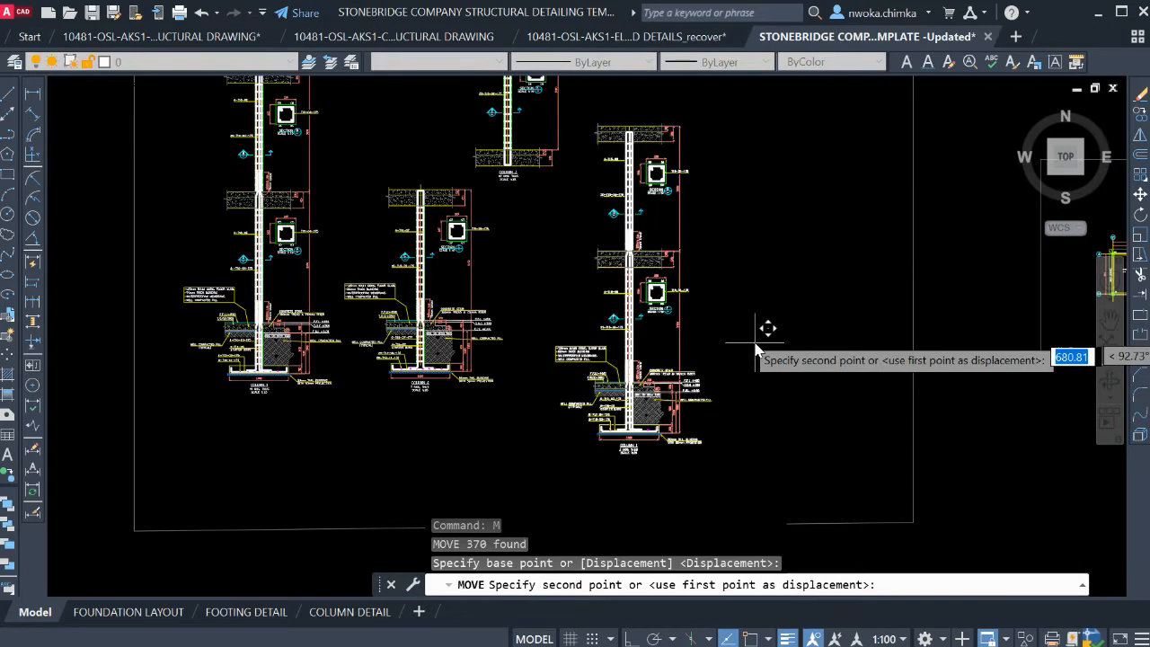
left_click(747, 290)
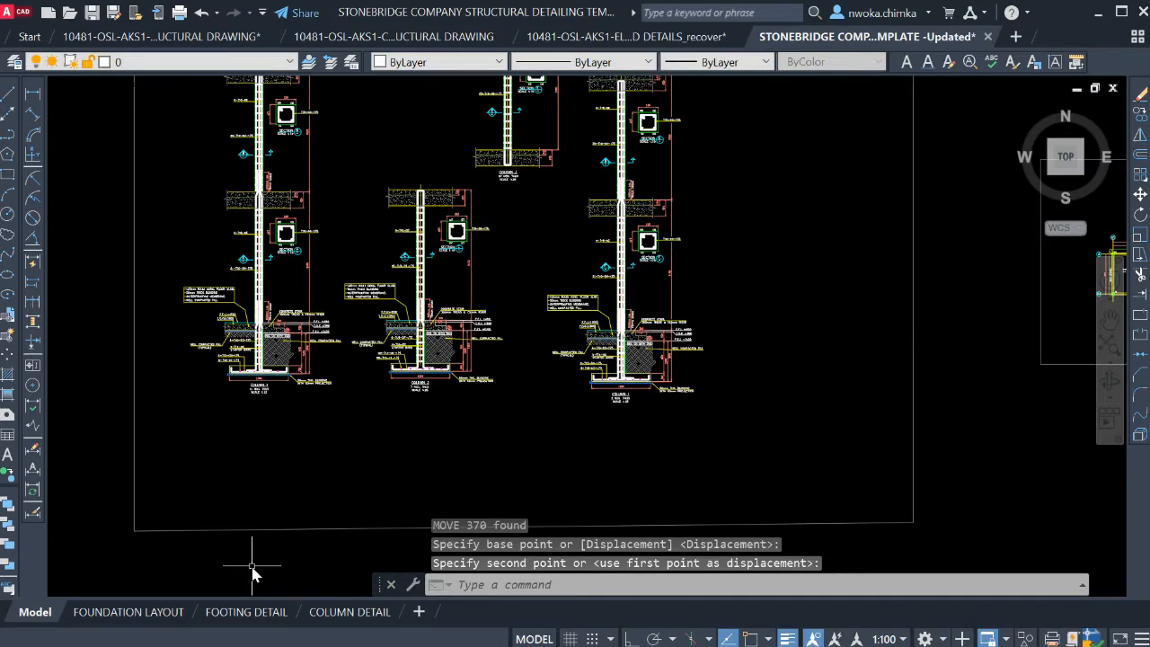
left_click(374, 612)
scroll(474, 484, "up", 4)
scroll(567, 447, "down", 5)
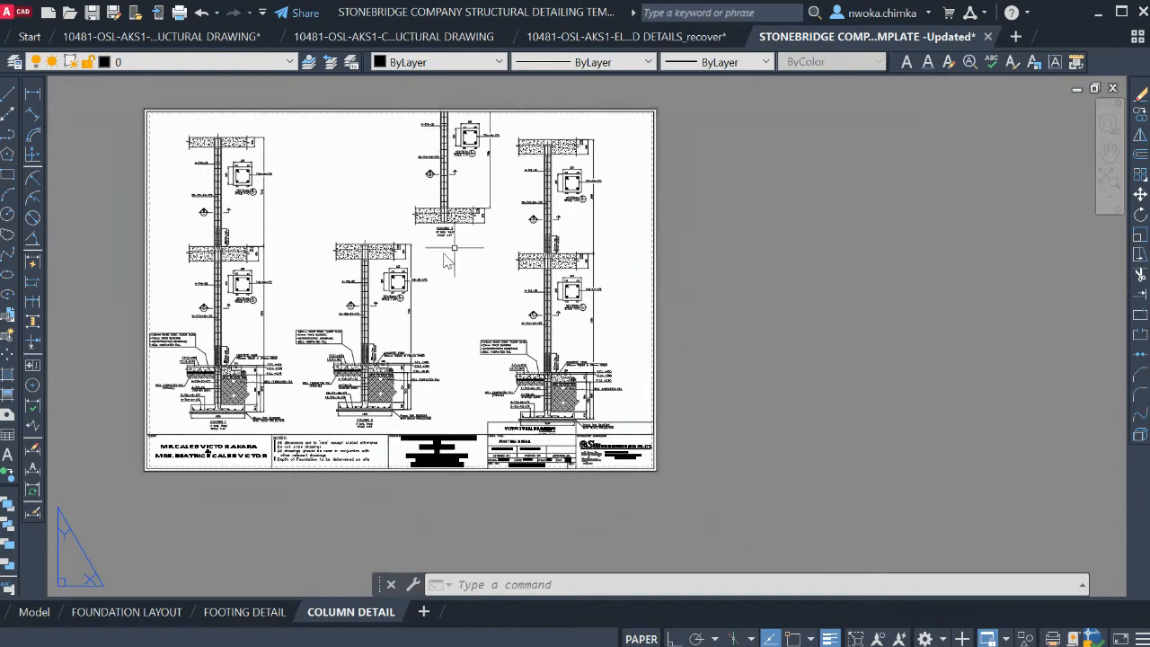
In model space, shift the rightmost Column 1 detail up and slightly right, raising its footing above the others, and check the COLUMN DETAIL sheet
left_click(34, 611)
scroll(591, 260, "down", 2)
scroll(590, 261, "up", 2)
left_click(690, 136)
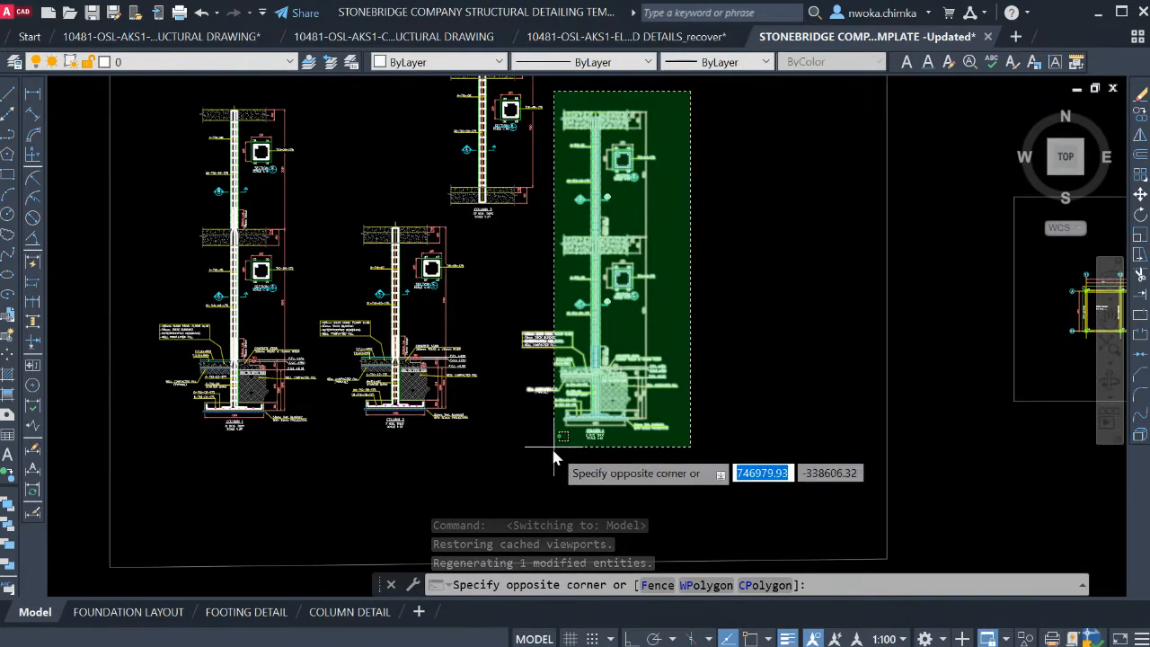
left_click(557, 460)
left_click(671, 460)
left_click(551, 339)
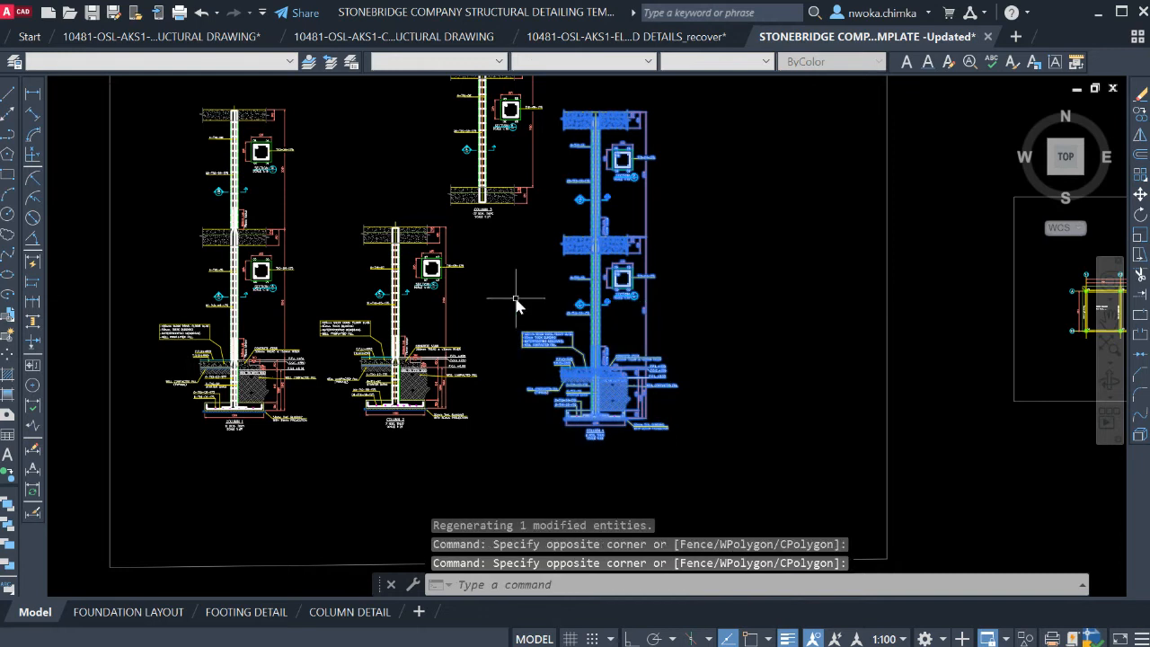
type("m")
key("Return")
left_click(690, 311)
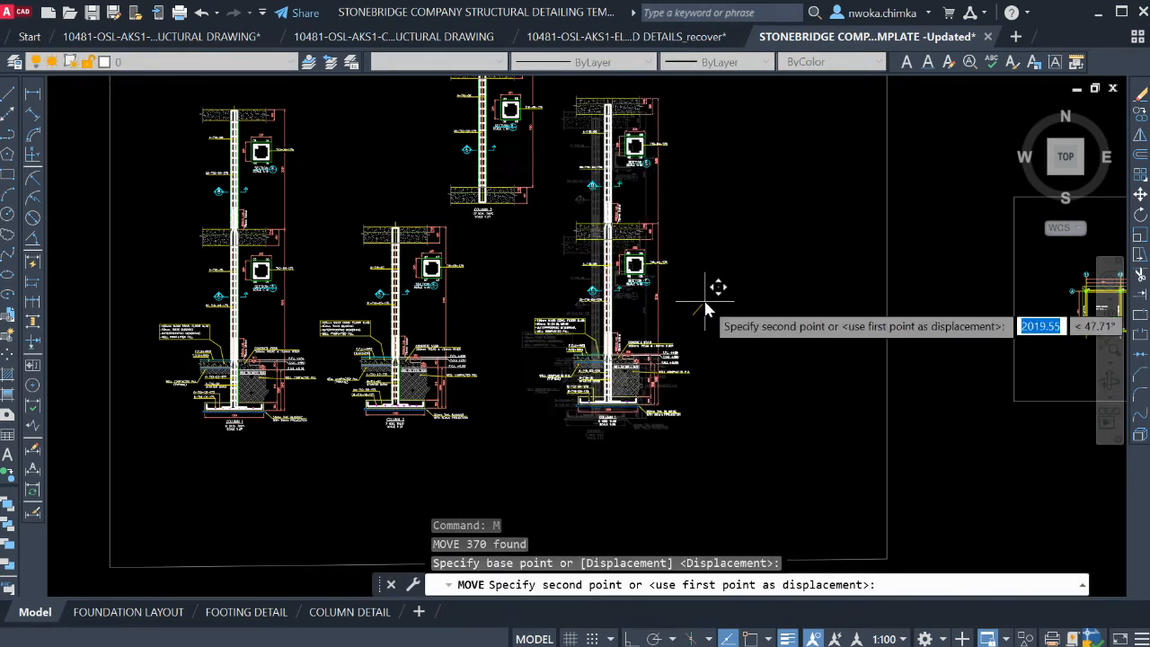
middle_click_drag(704, 305, 701, 321)
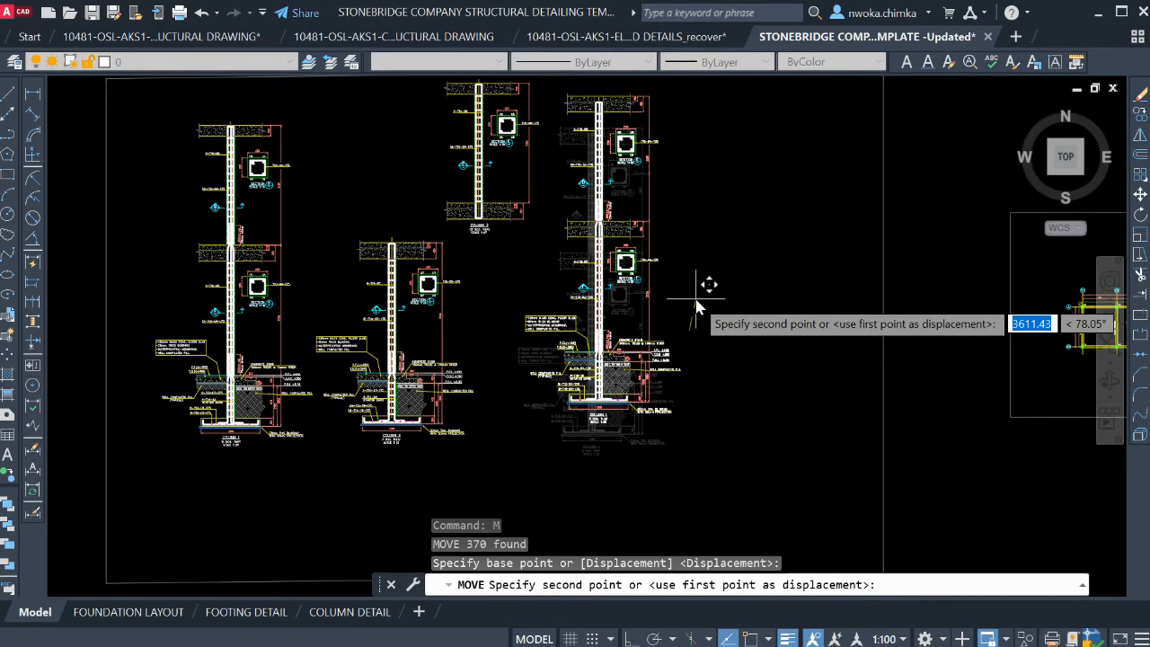
middle_click_drag(697, 307, 699, 326)
left_click(707, 309)
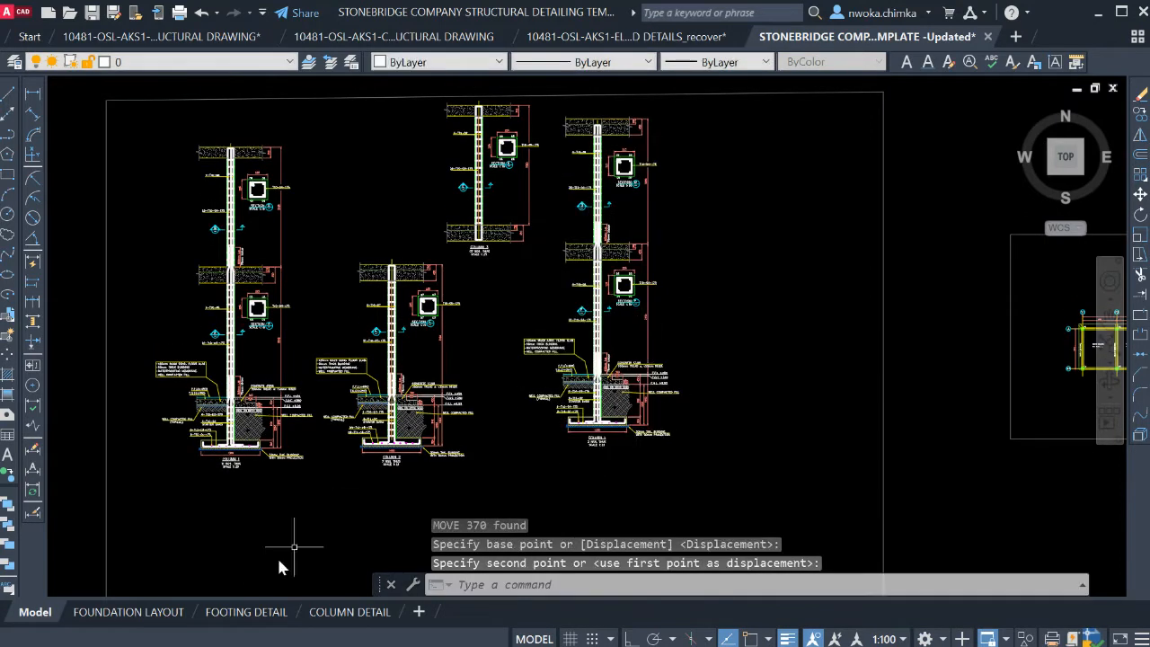
left_click(349, 611)
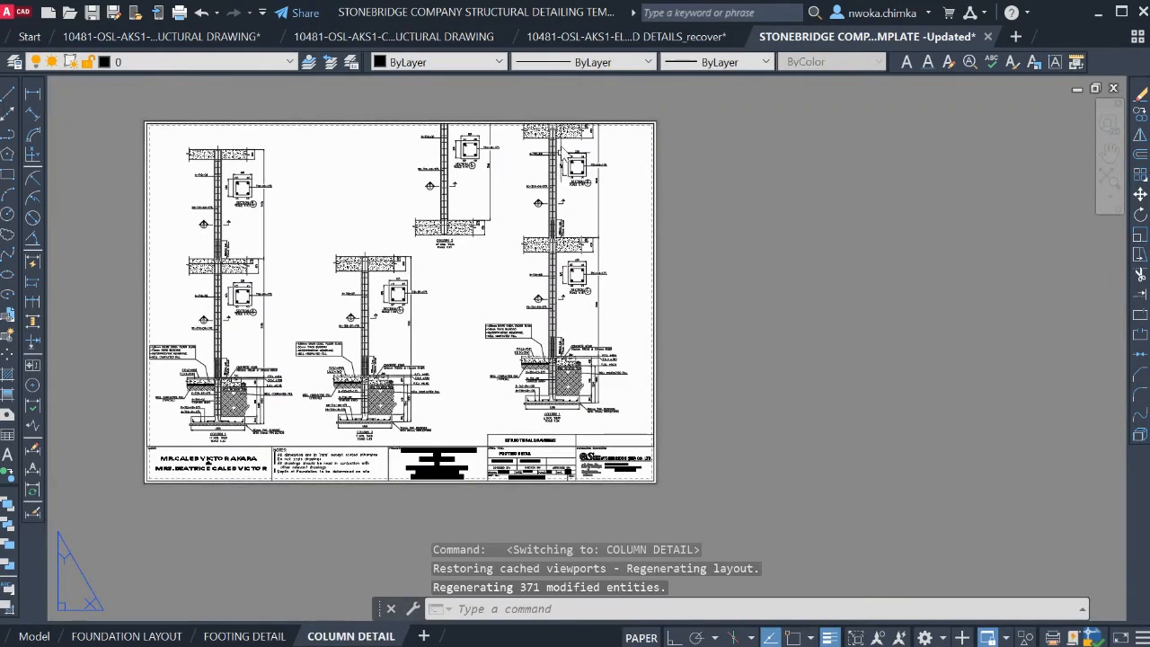
In model space, move the rightmost Column 1 detail straight down to align its footing with the other columns, and check the COLUMN DETAIL sheet
left_click(27, 635)
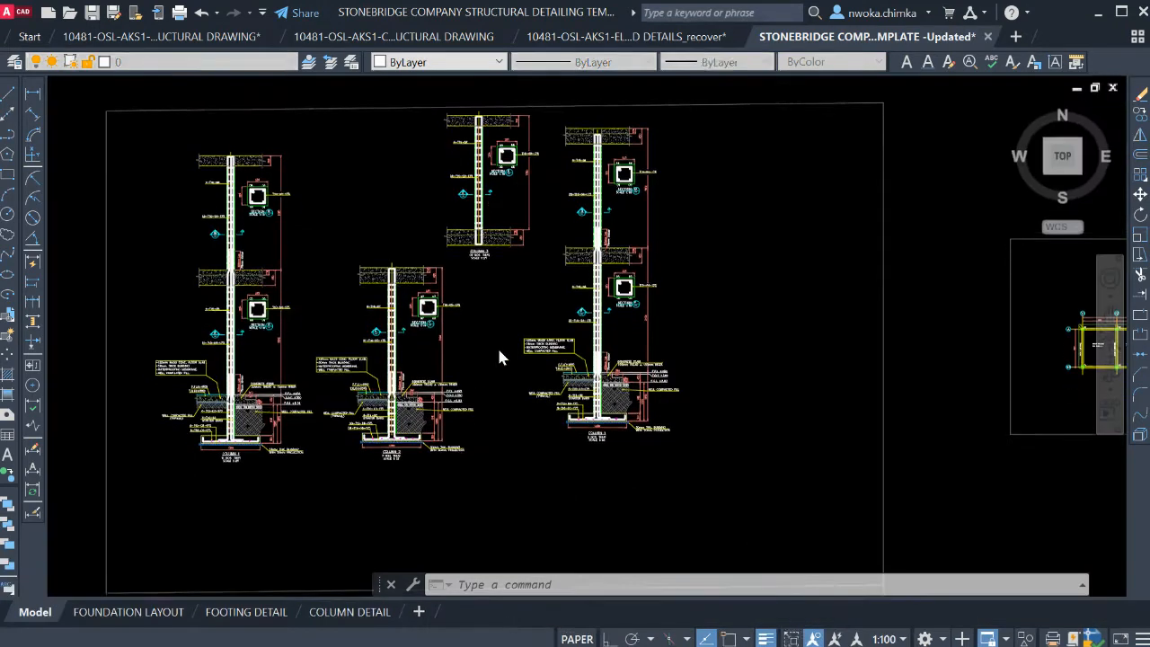
left_click(686, 114)
left_click(530, 440)
left_click(683, 483)
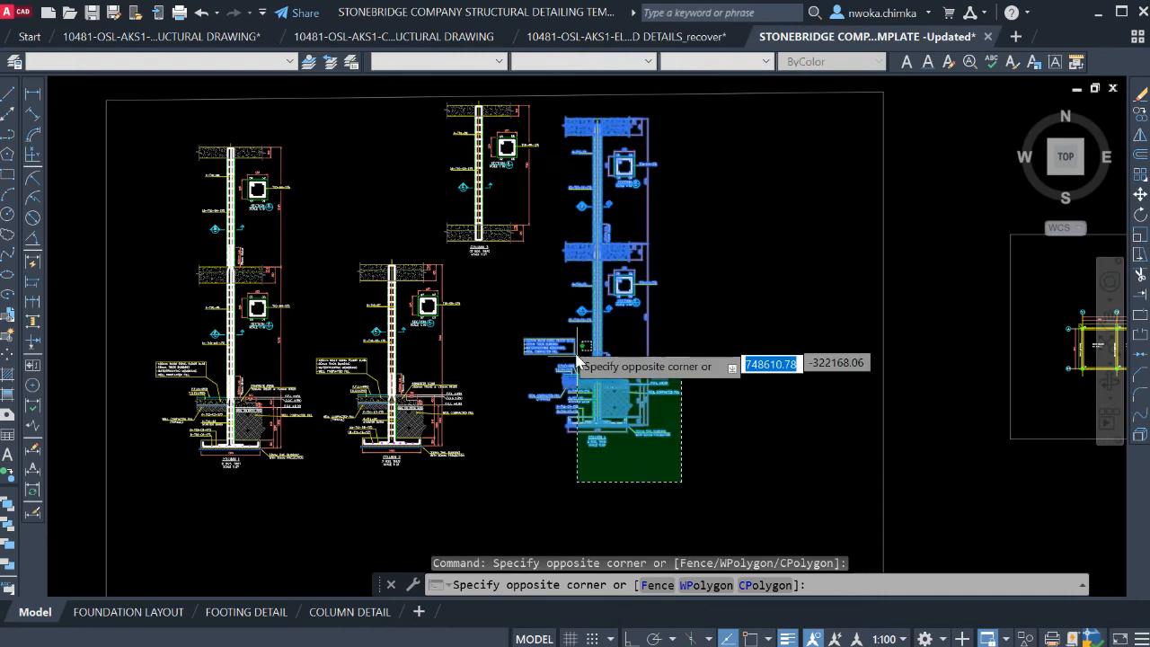
left_click(486, 289)
type("m")
key("Return")
left_click(755, 294)
left_click(755, 320)
left_click(352, 612)
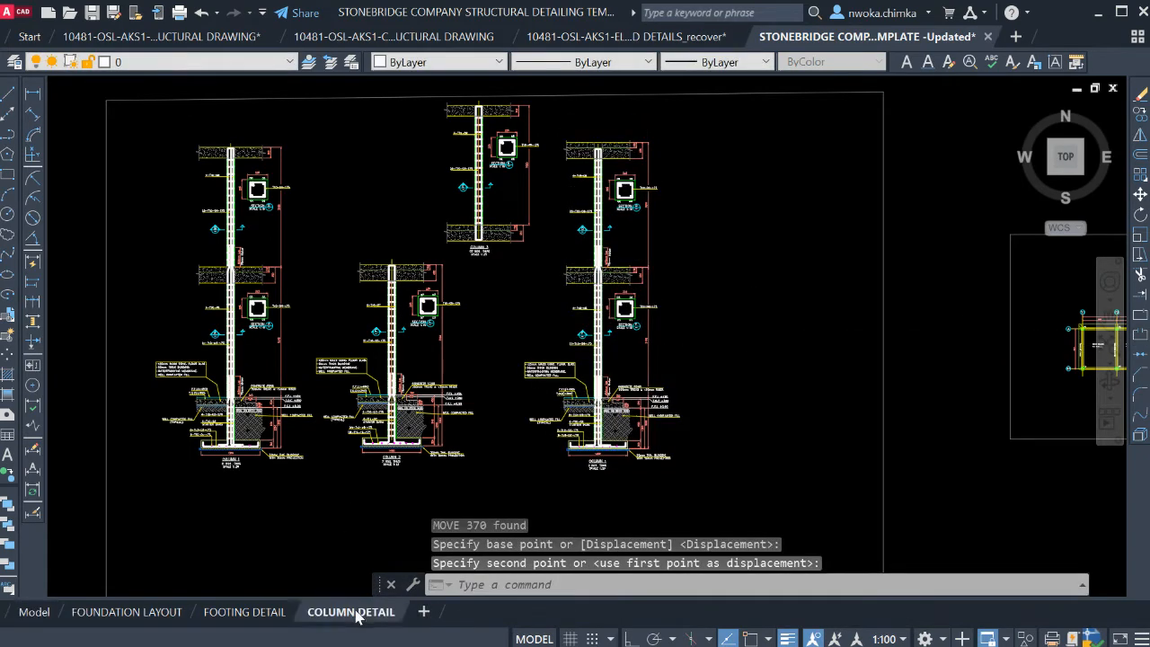
scroll(510, 372, "up", 5)
scroll(510, 372, "down", 8)
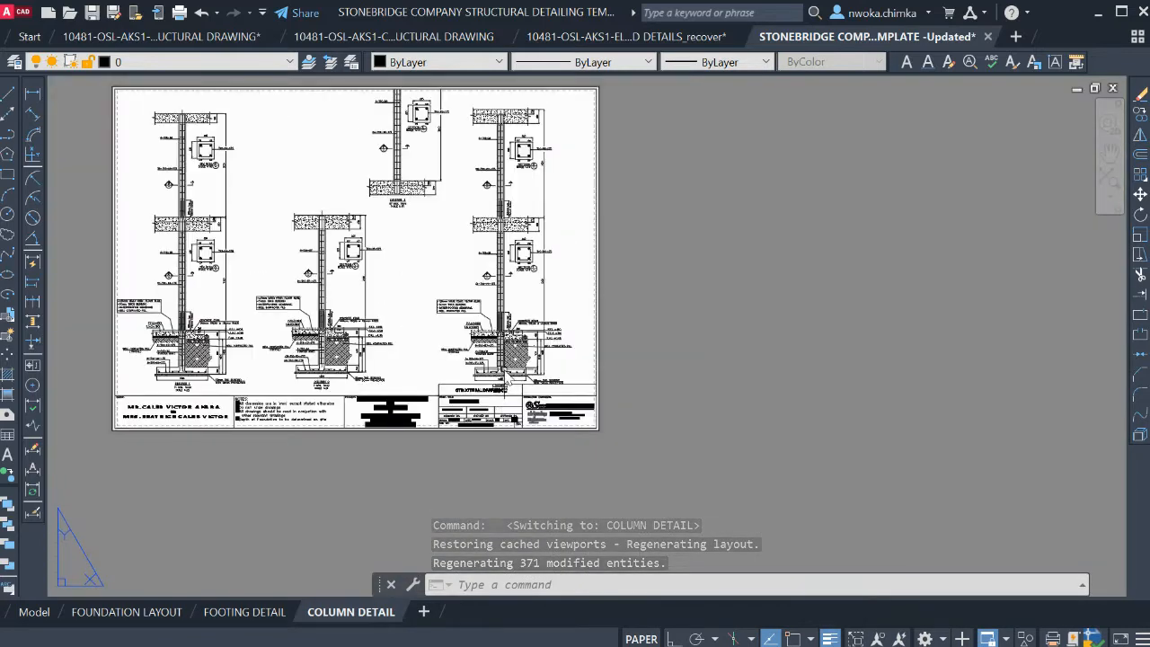
In model space, raise the rightmost Column 1 detail straight up by about 1400 mm to clear the title block
left_click(36, 613)
left_click(699, 125)
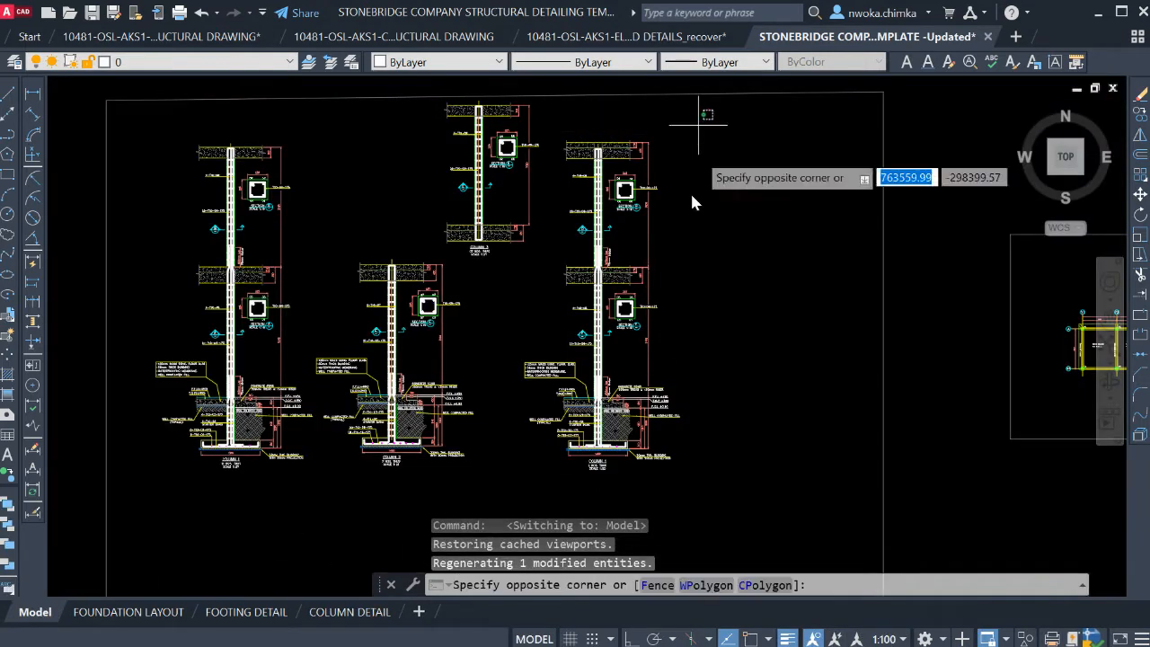
left_click(541, 486)
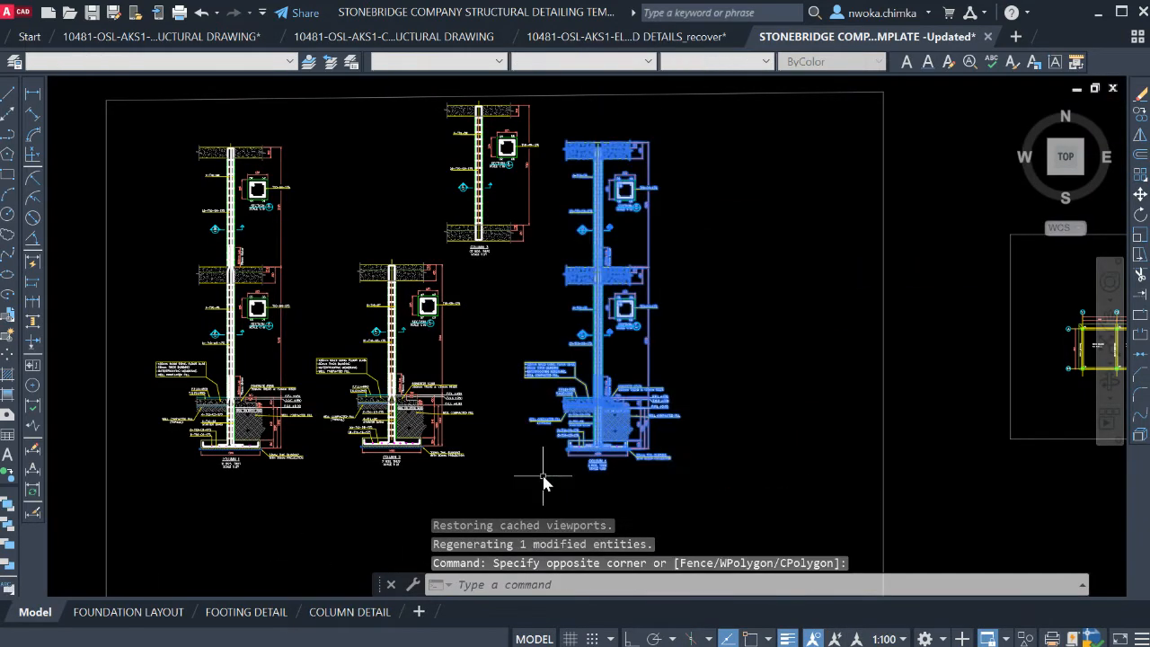
left_click(711, 471)
left_click(519, 333)
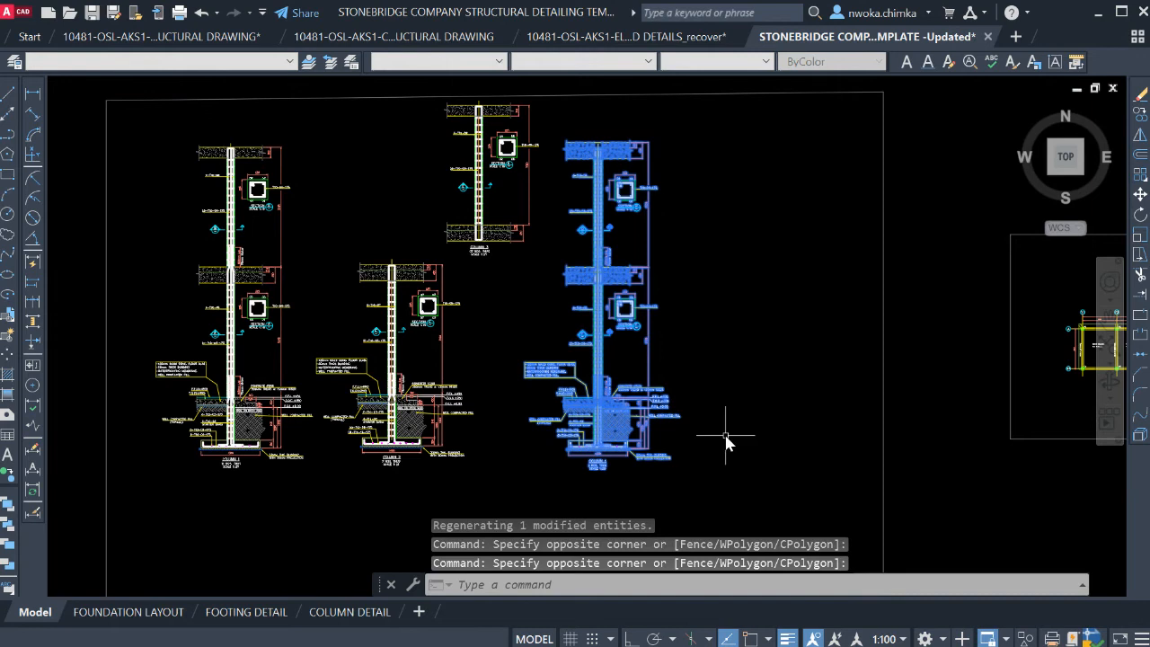
type("M")
key("Return")
left_click(722, 256)
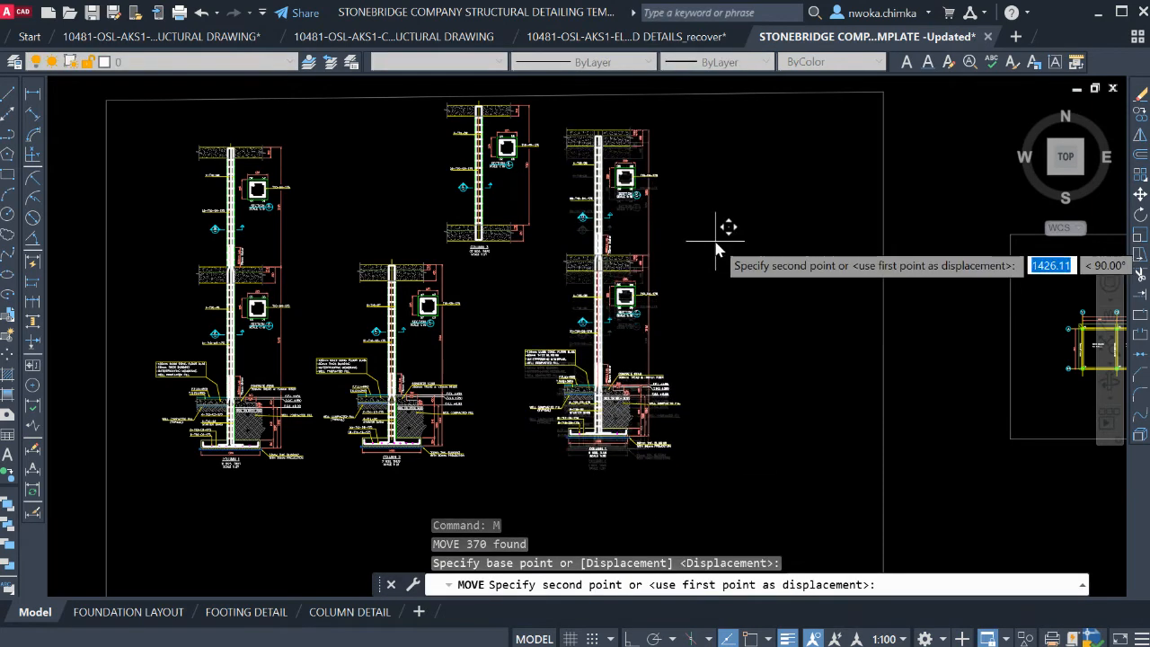
left_click(719, 241)
On the COLUMN DETAIL sheet, examine the rightmost column's clearance from the title block and the slab notes near the sheet edge
left_click(350, 612)
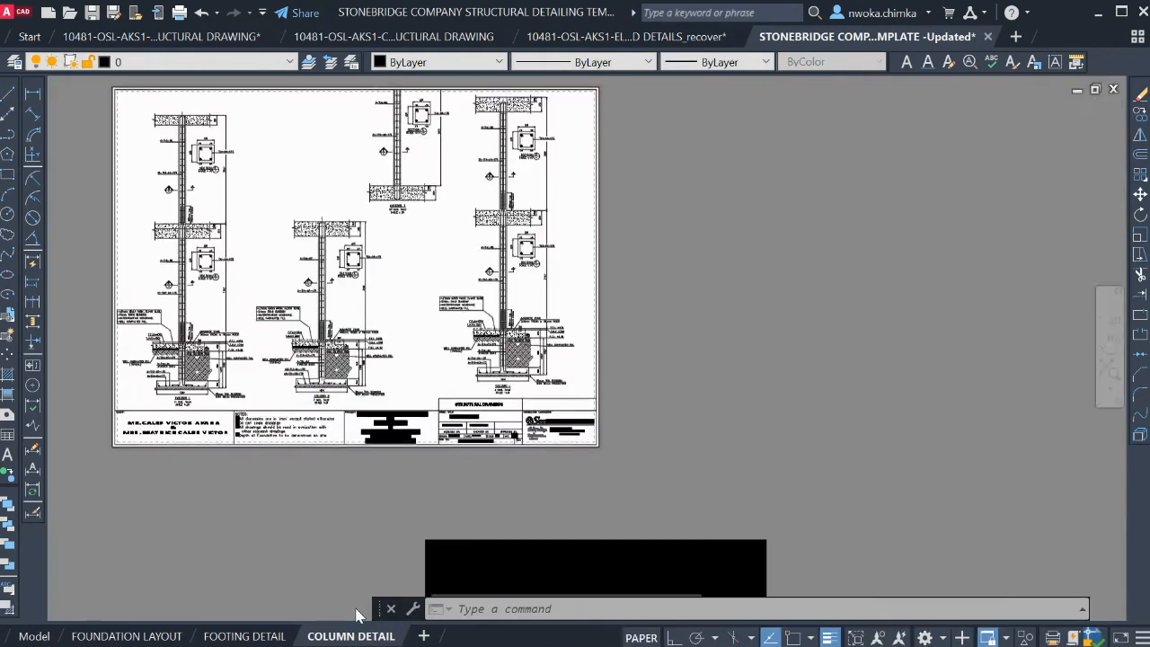
scroll(496, 372, "up", 4)
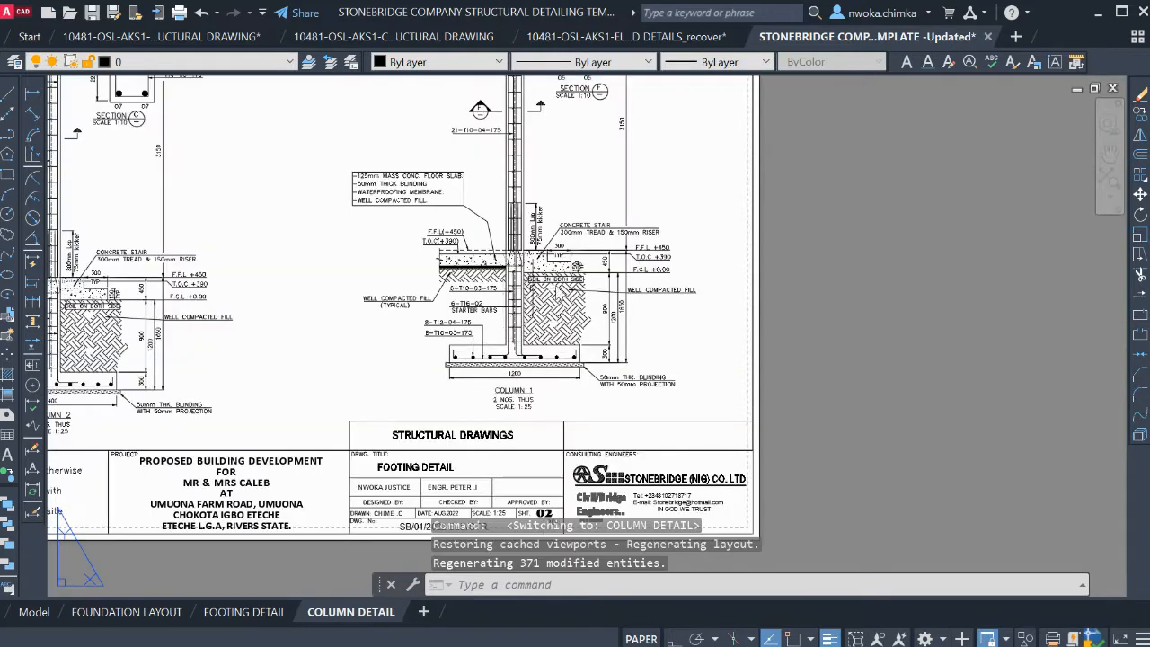
scroll(566, 286, "down", 4)
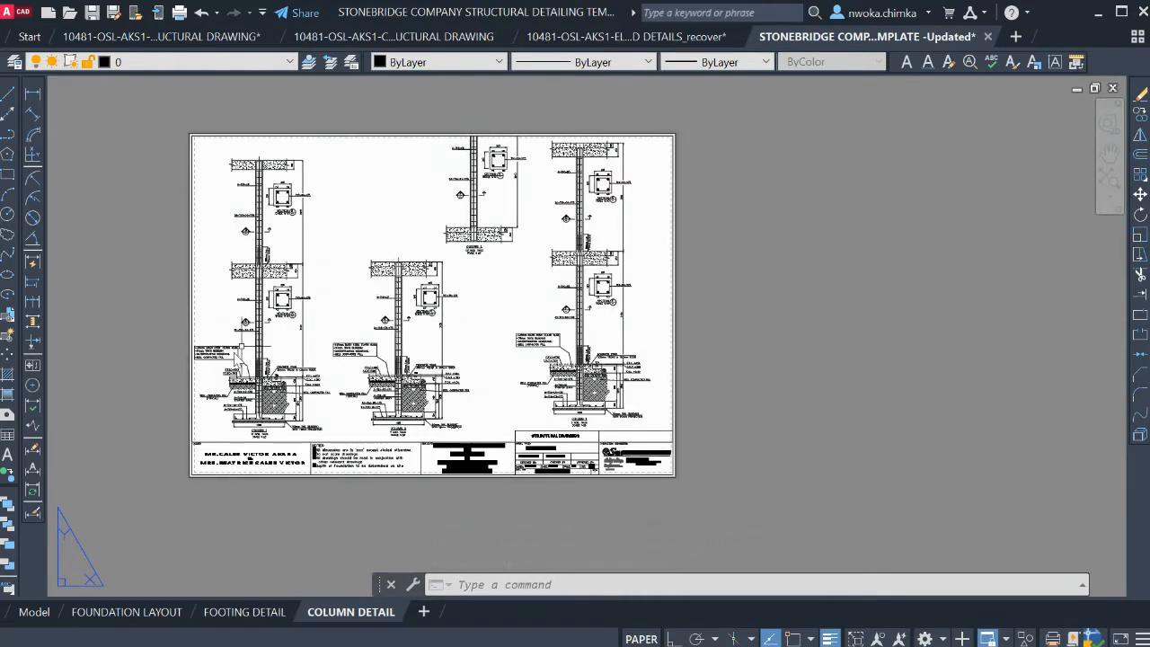
scroll(202, 369, "up", 6)
scroll(176, 315, "down", 5)
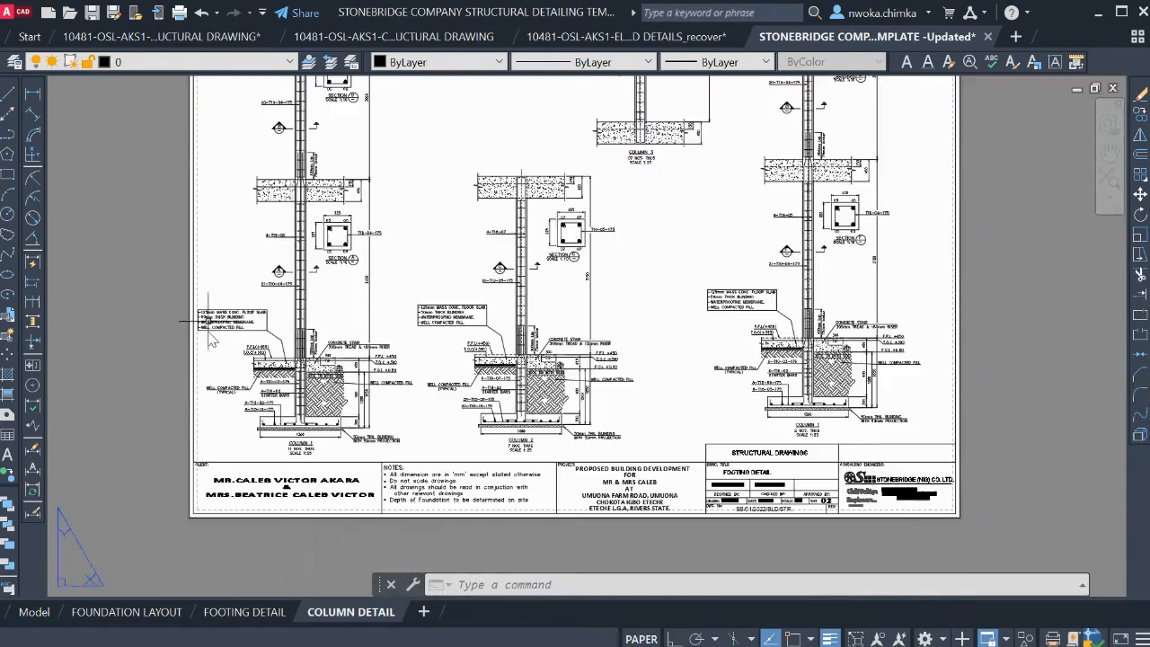
scroll(282, 561, "down", 1)
scroll(281, 561, "down", 2)
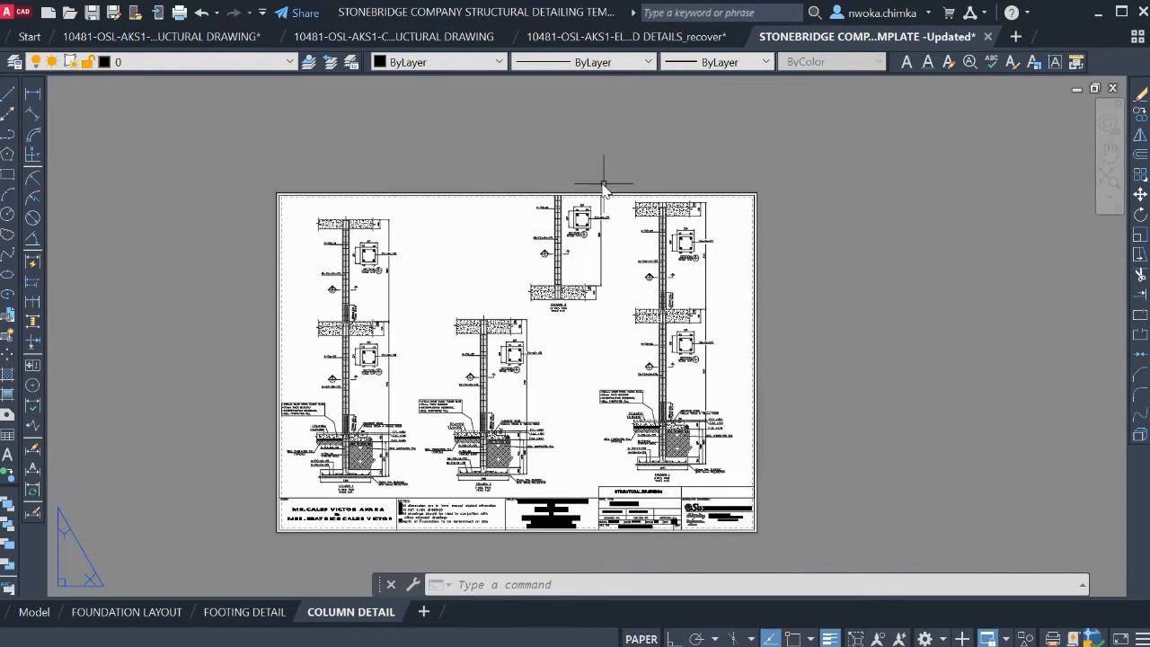
In model space, move the Column 3 detail down and slightly right to fit inside the sheet border, and check the COLUMN DETAIL sheet
scroll(606, 167, "up", 4)
left_click(34, 612)
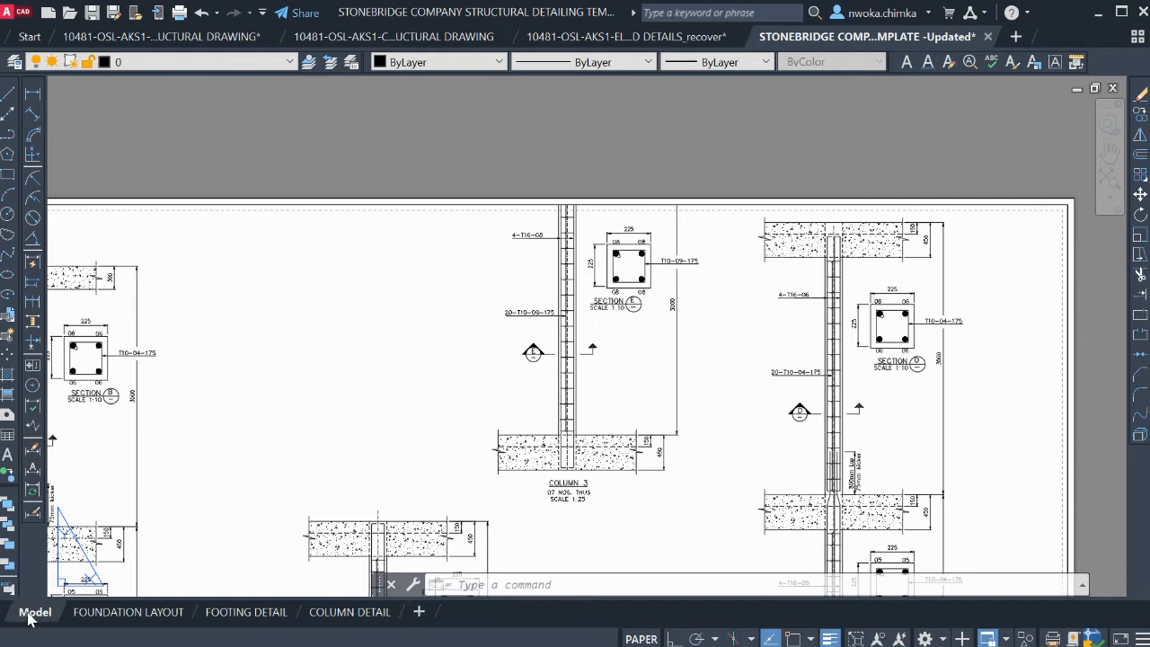
left_click(416, 149)
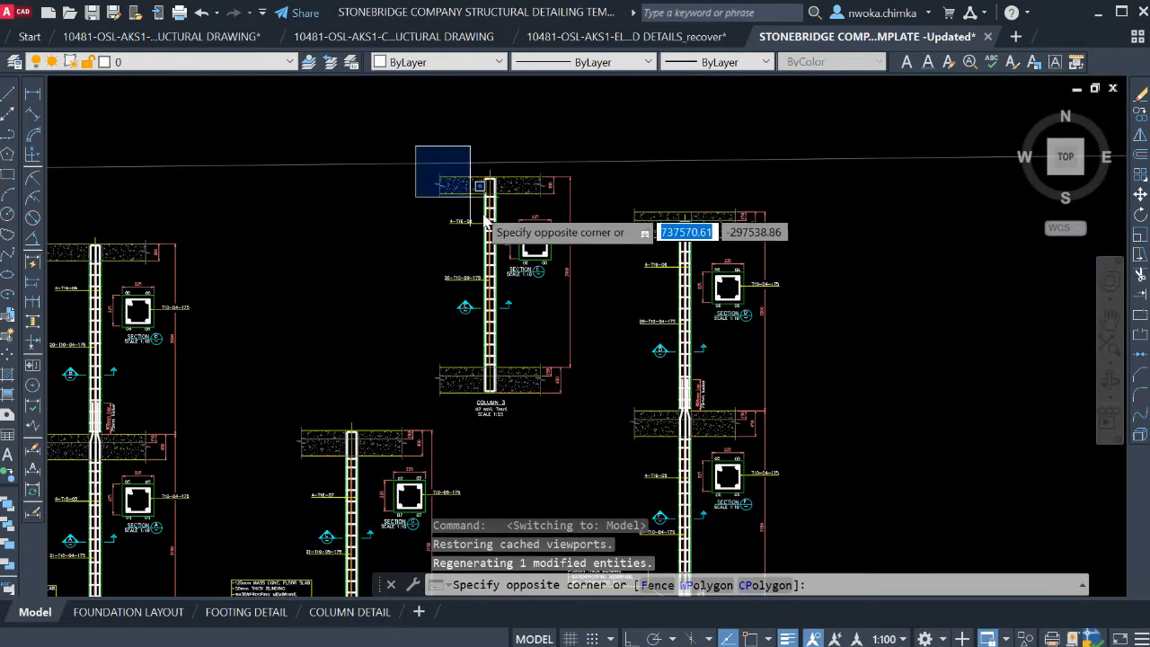
left_click(597, 438)
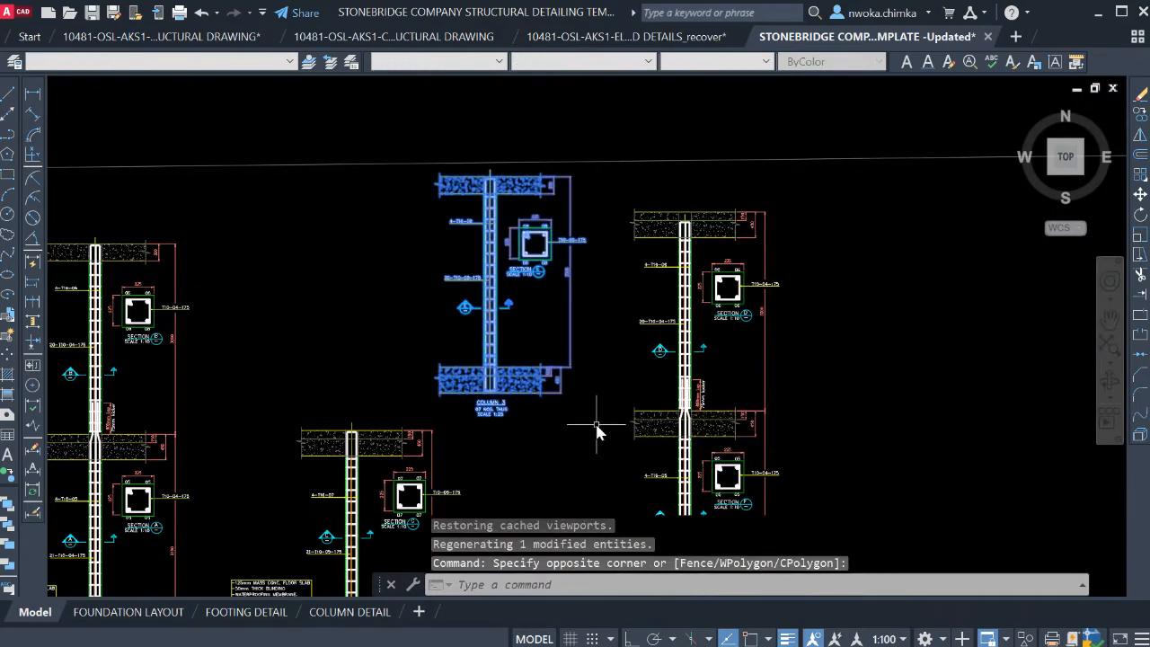
key("Return")
left_click(490, 183)
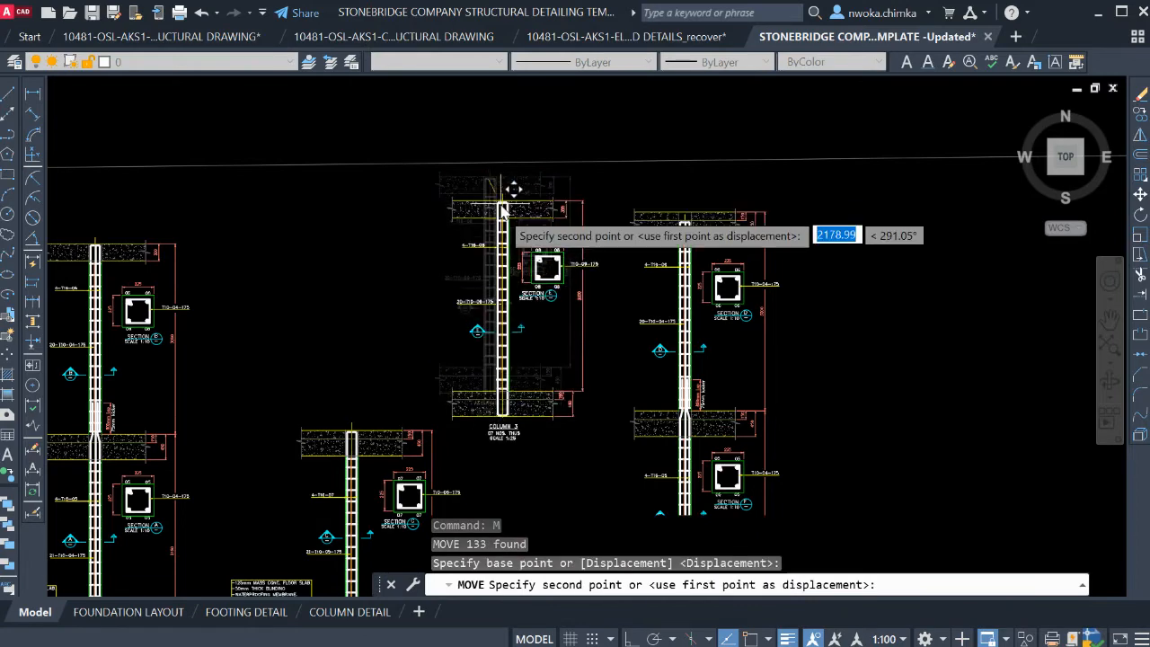
left_click(508, 223)
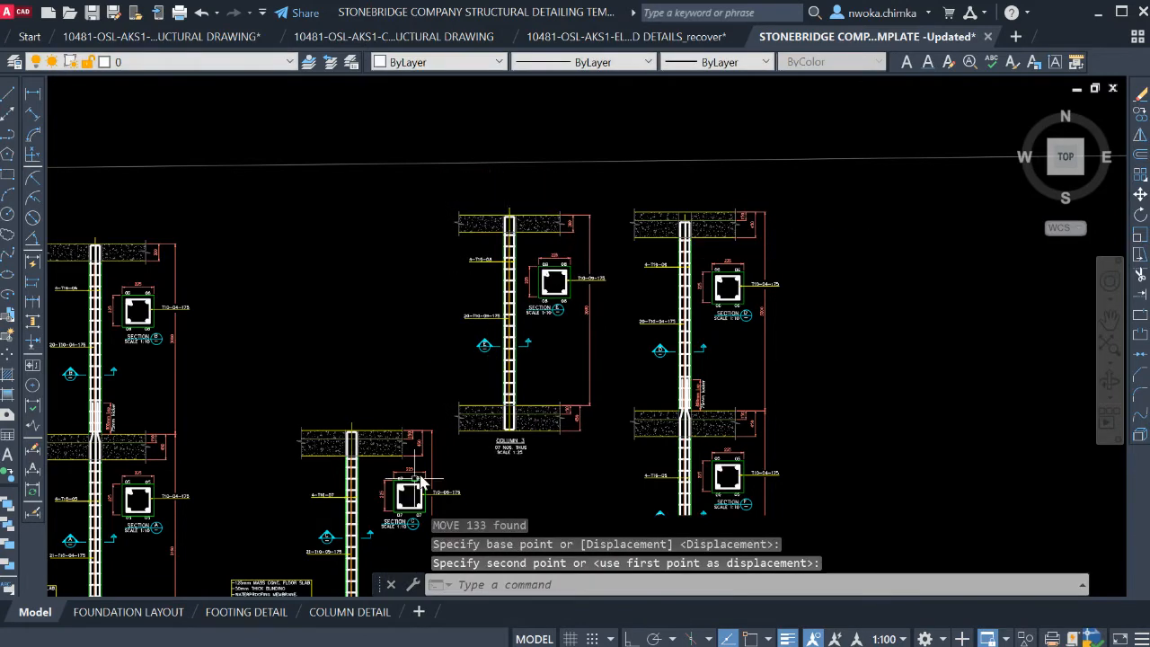
left_click(354, 611)
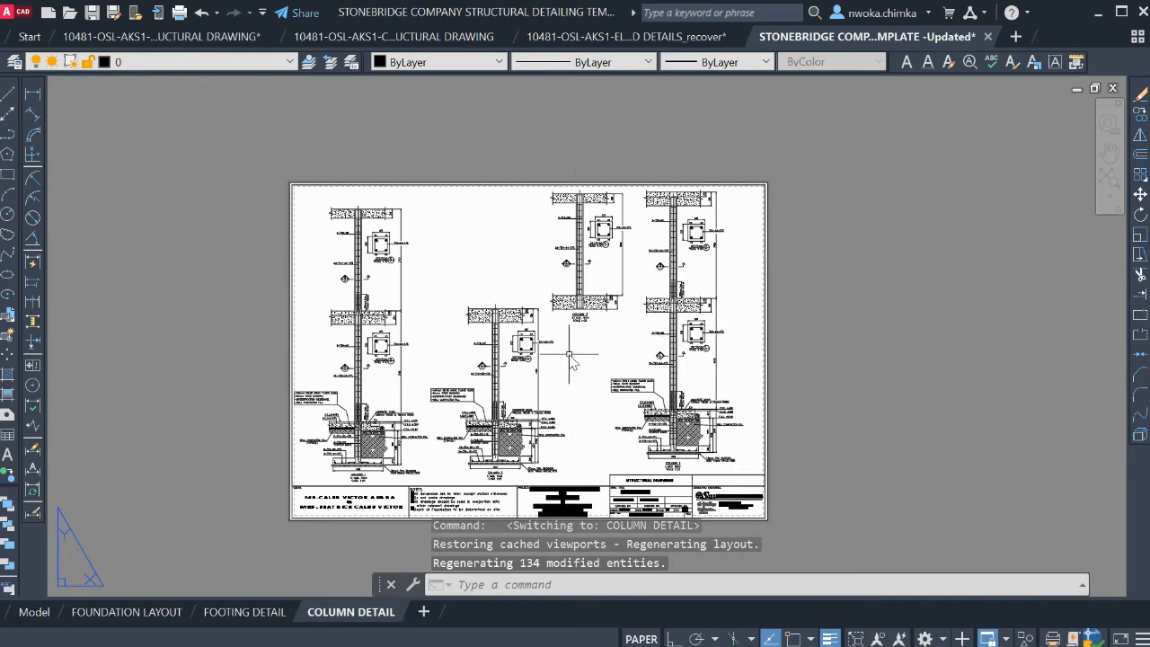
scroll(609, 286, "down", 2)
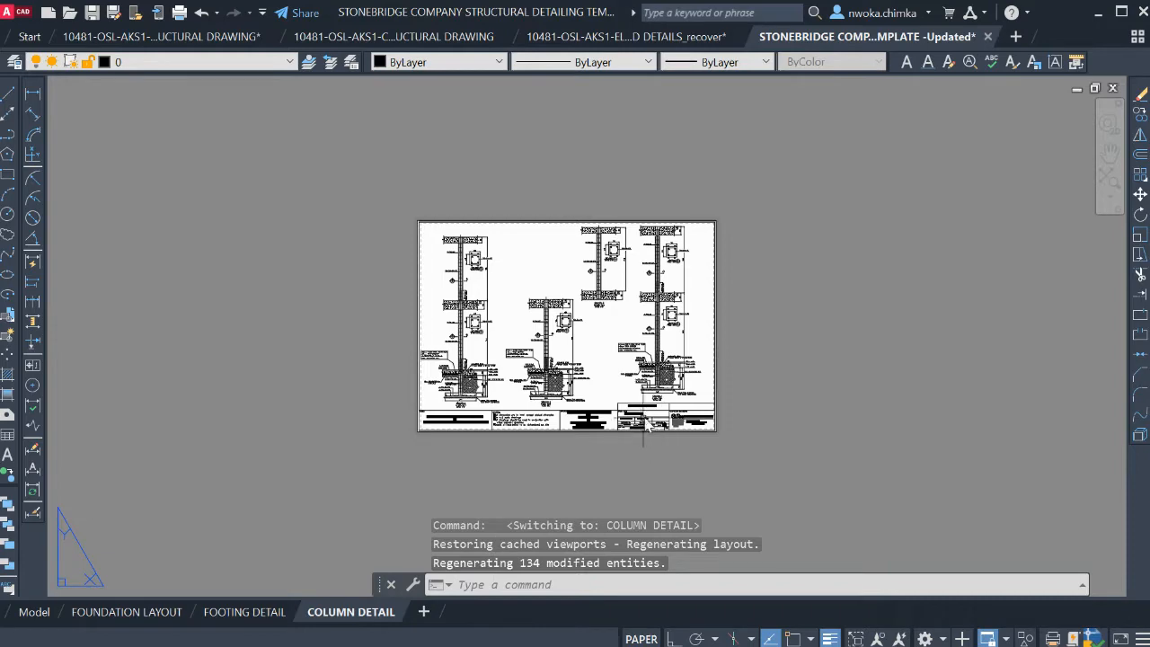
Change the drawing title in the sheet's title block to COLUMN DETAIL
scroll(640, 422, "up", 6)
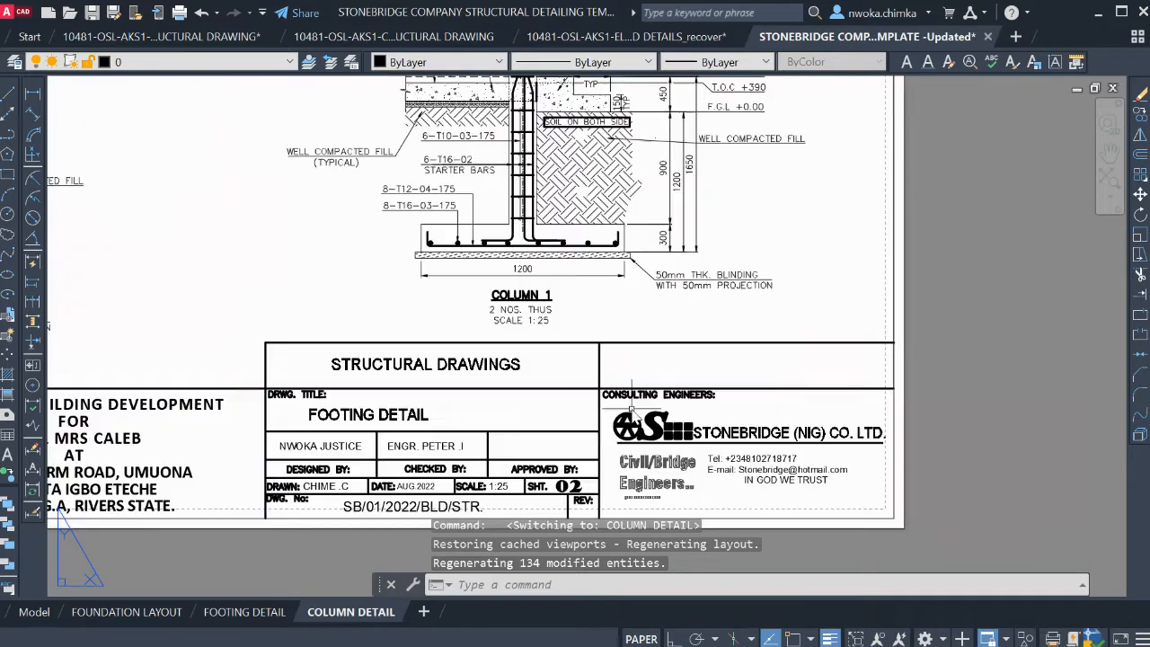
double_click(382, 421)
scroll(373, 428, "up", 2)
left_click(378, 414)
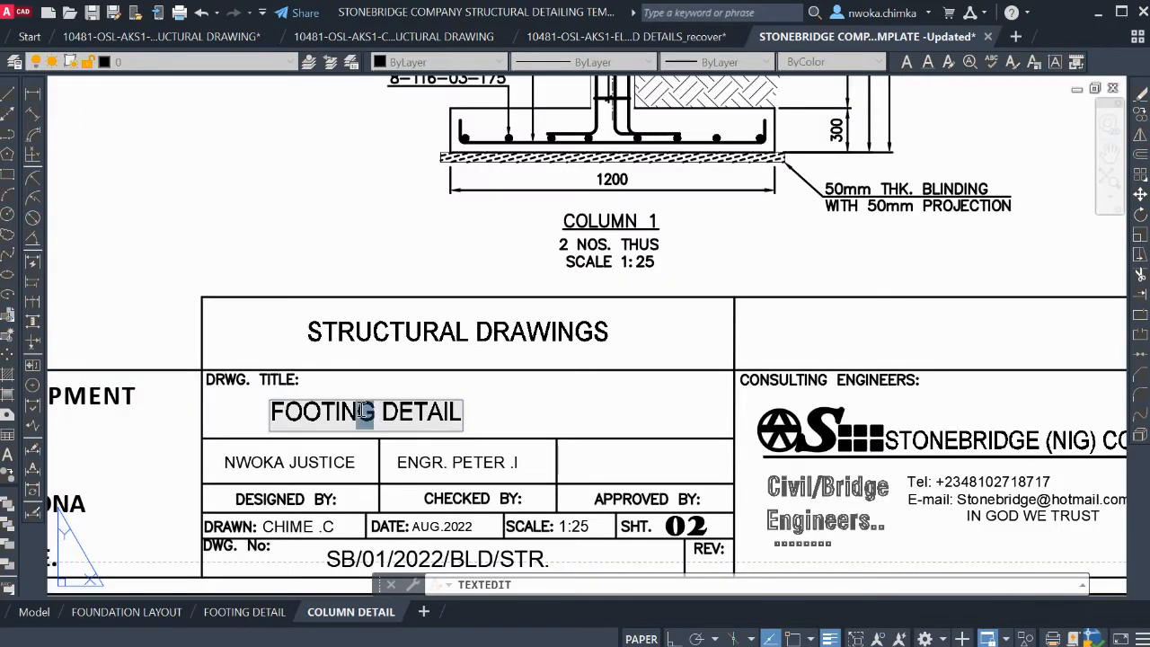
type("COLUM")
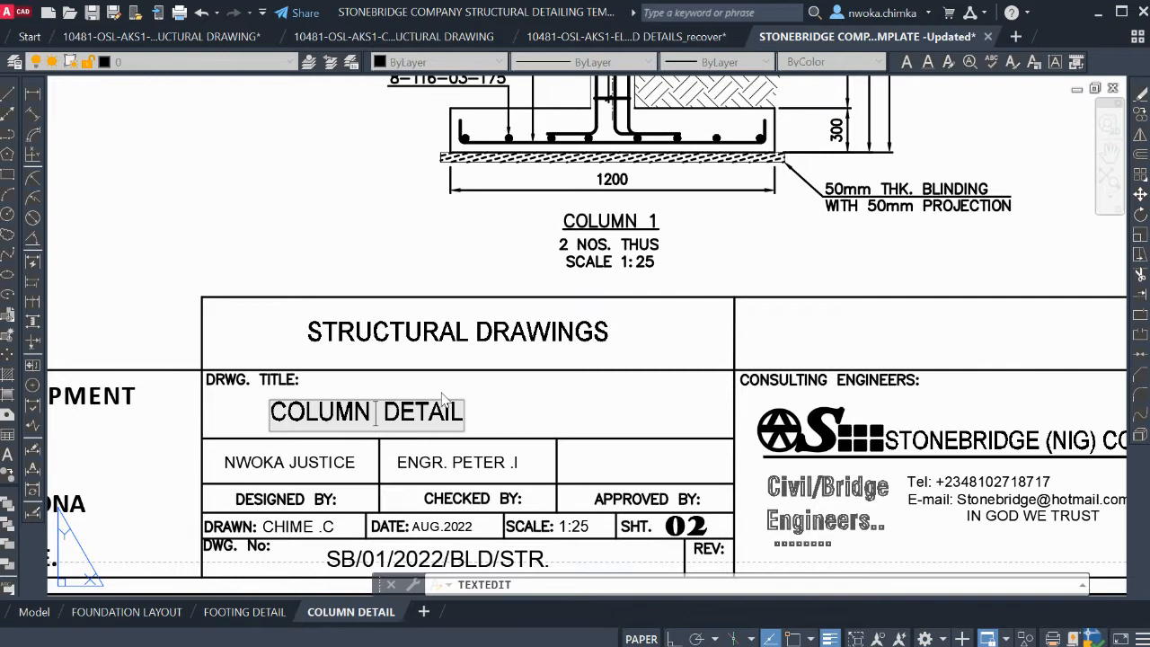
scroll(440, 400, "down", 4)
key("Return")
Extend the title block's drawing title to read LONGITUDINAL COLUMN DETAIL
scroll(429, 394, "up", 4)
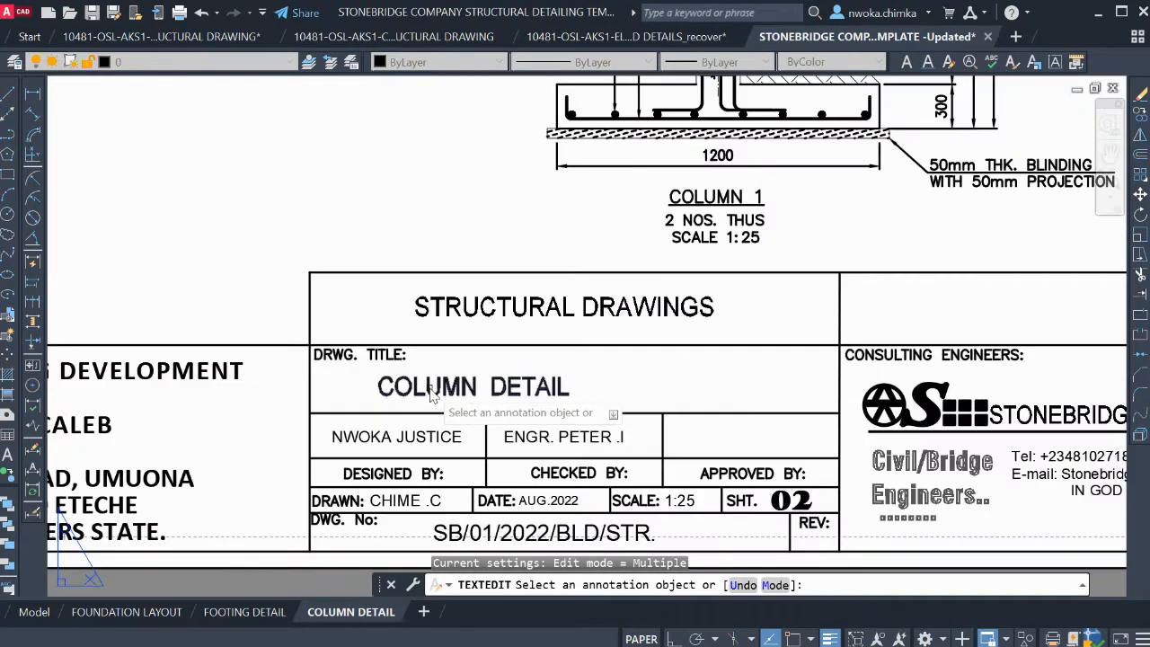
left_click(413, 396)
left_click(382, 386)
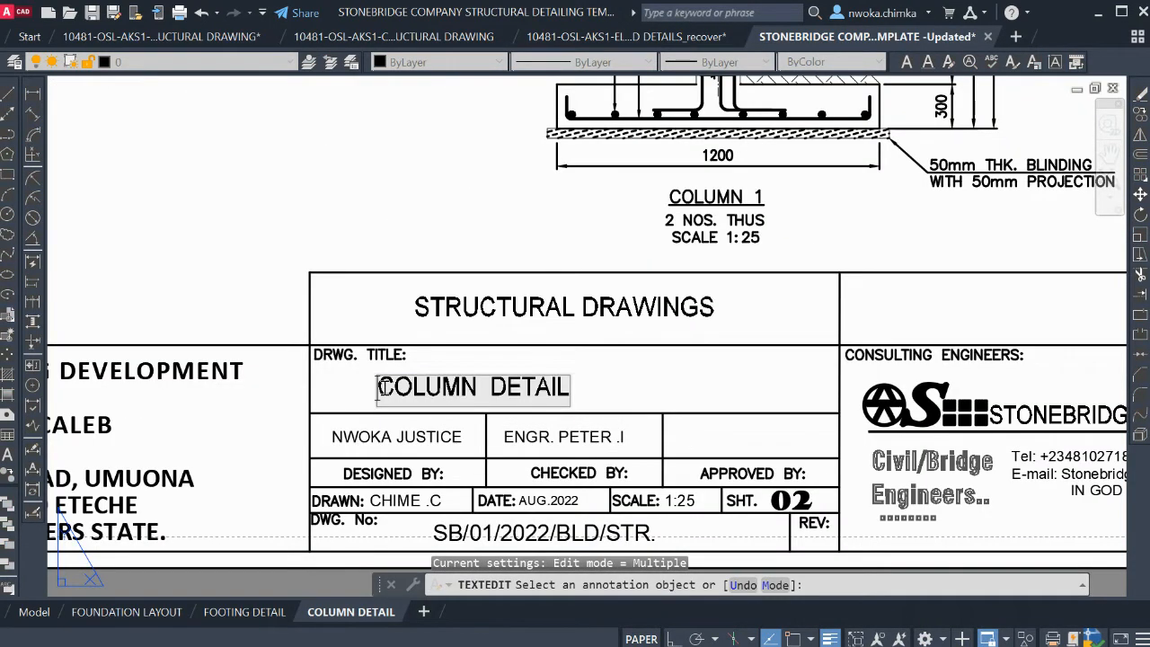
type("T")
type("ONGIN")
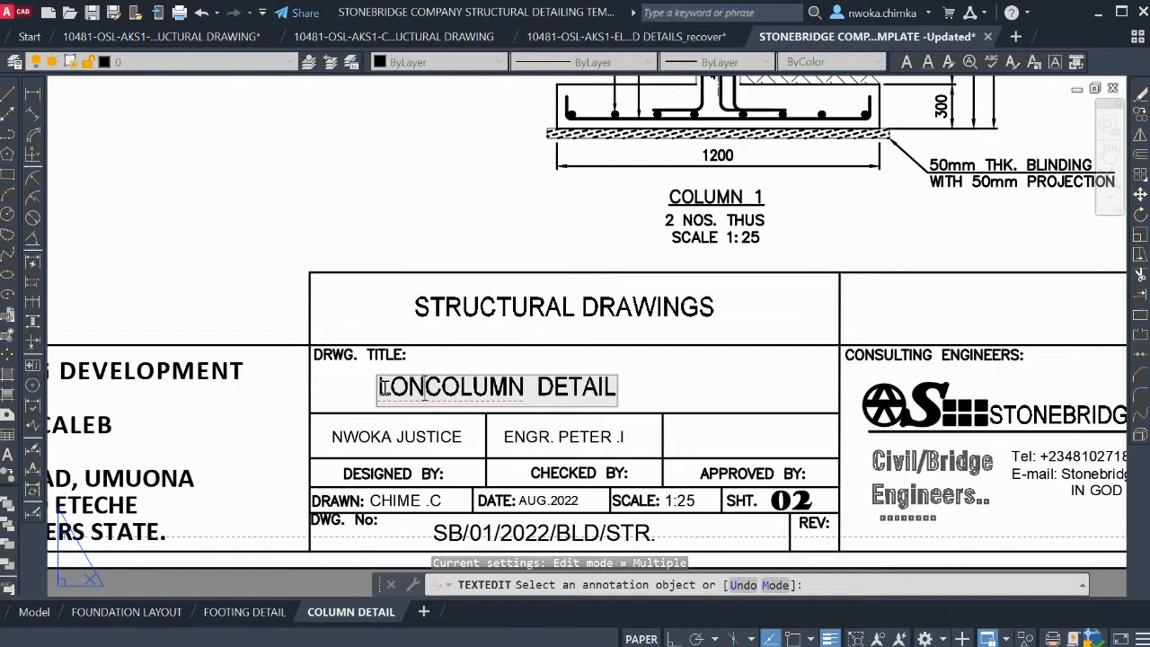
key("BackSpace")
type("T")
type("I")
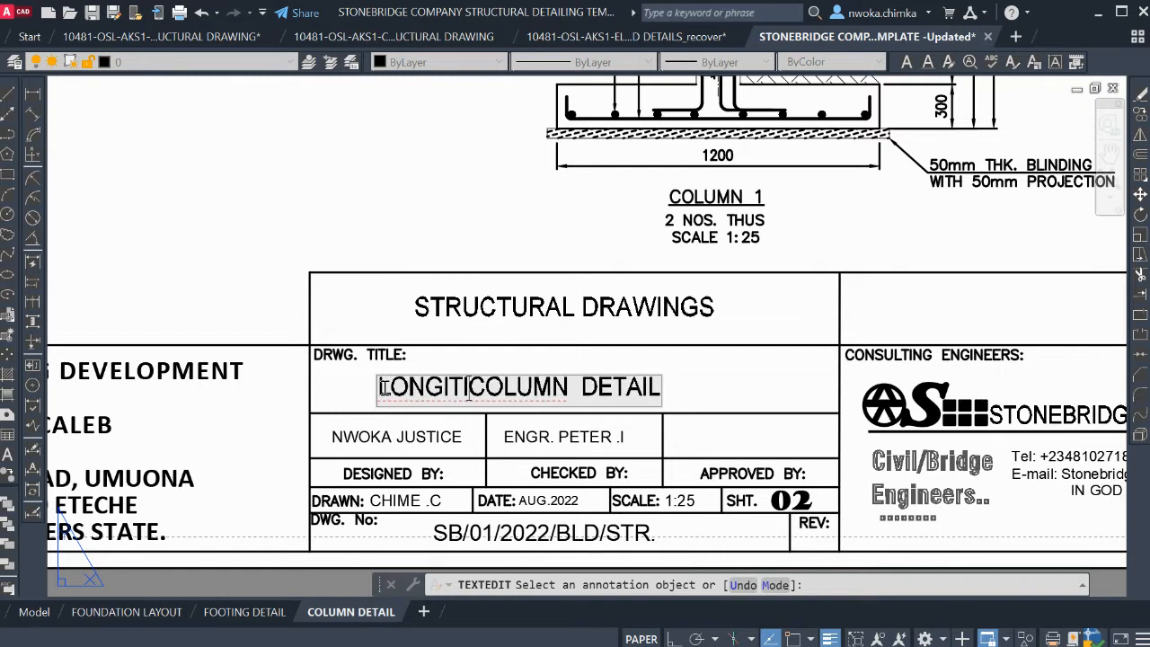
type("TUNAL")
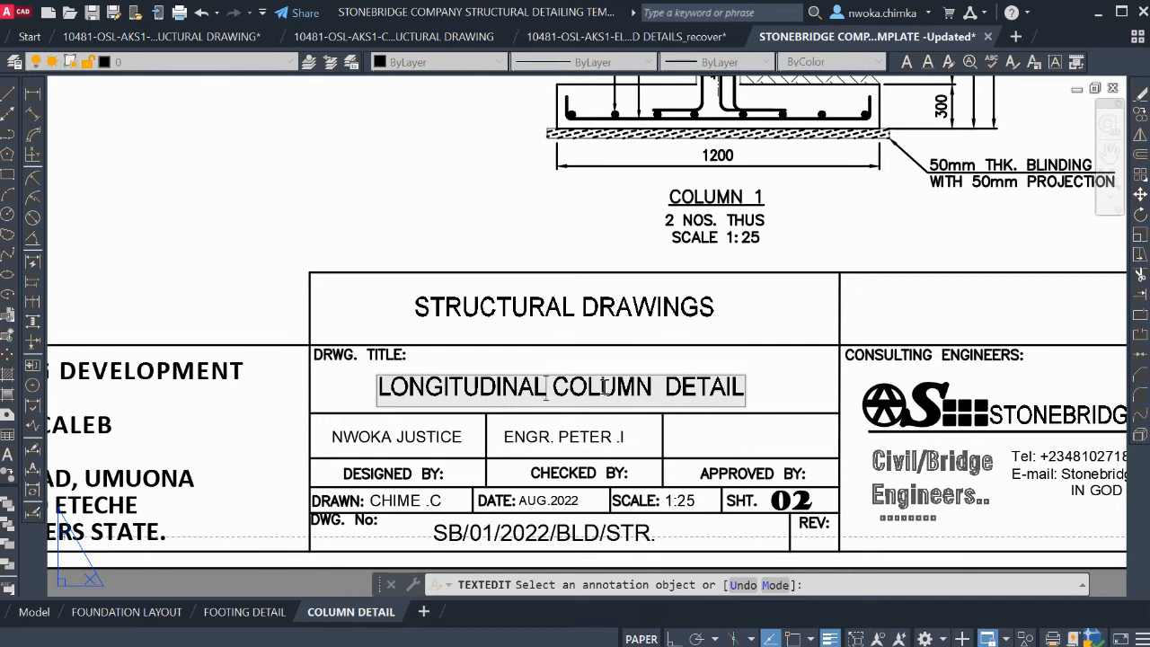
scroll(551, 299, "down", 2)
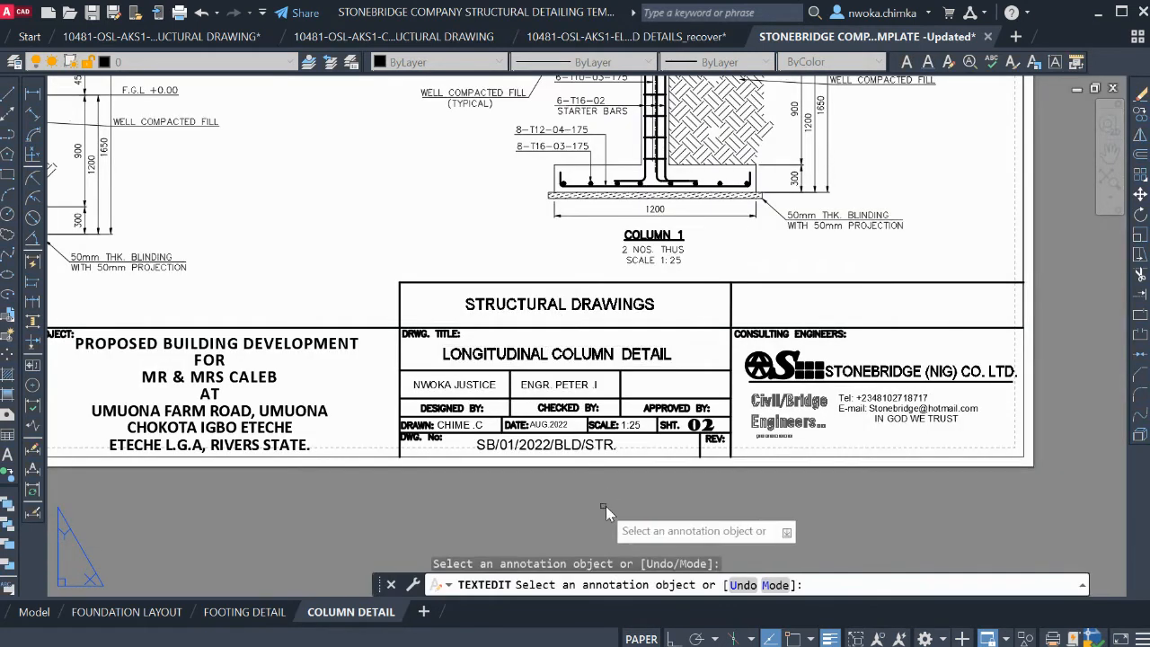
key("Escape")
Set the sheet number in the title block to 03
scroll(710, 450, "up", 2)
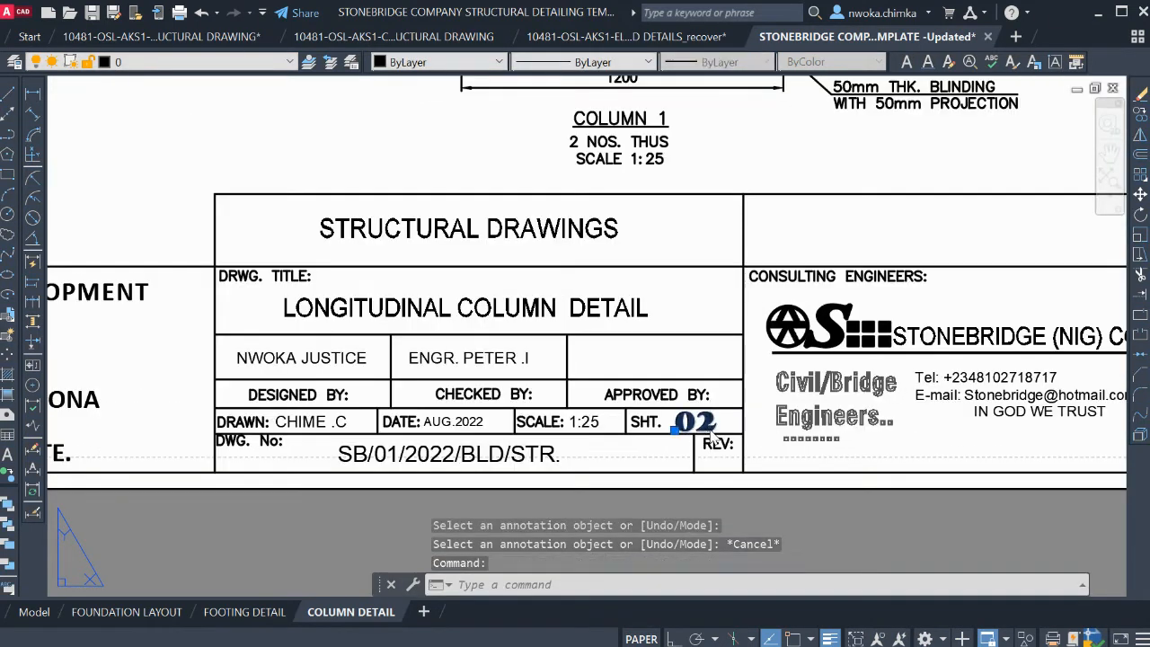
double_click(700, 425)
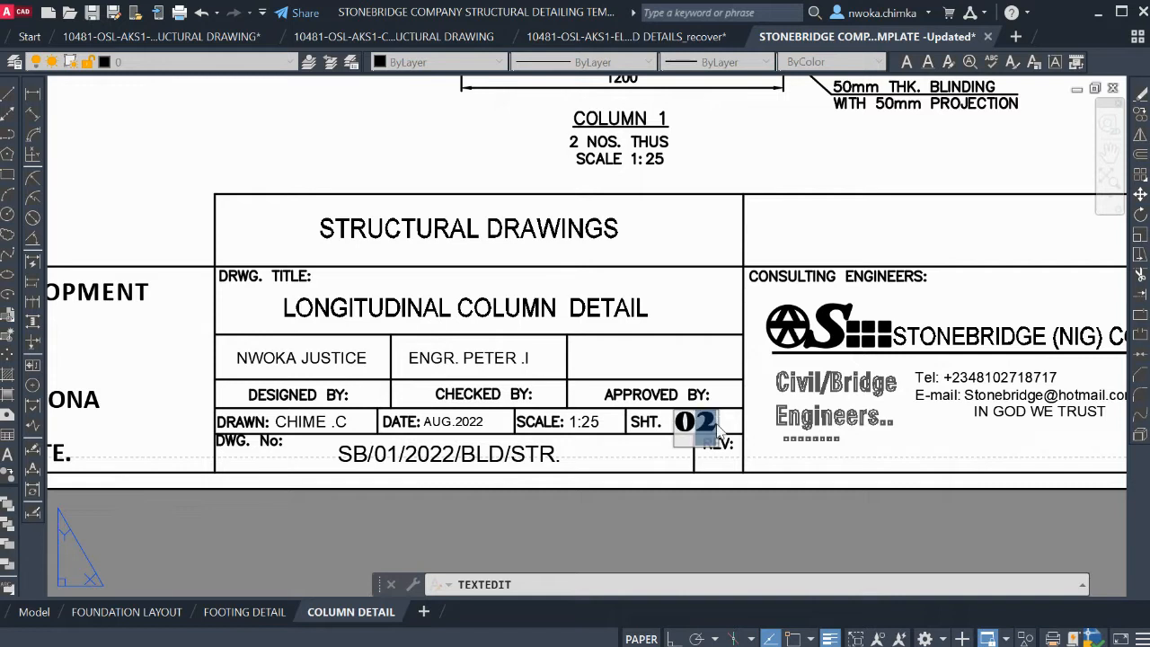
left_click(717, 492)
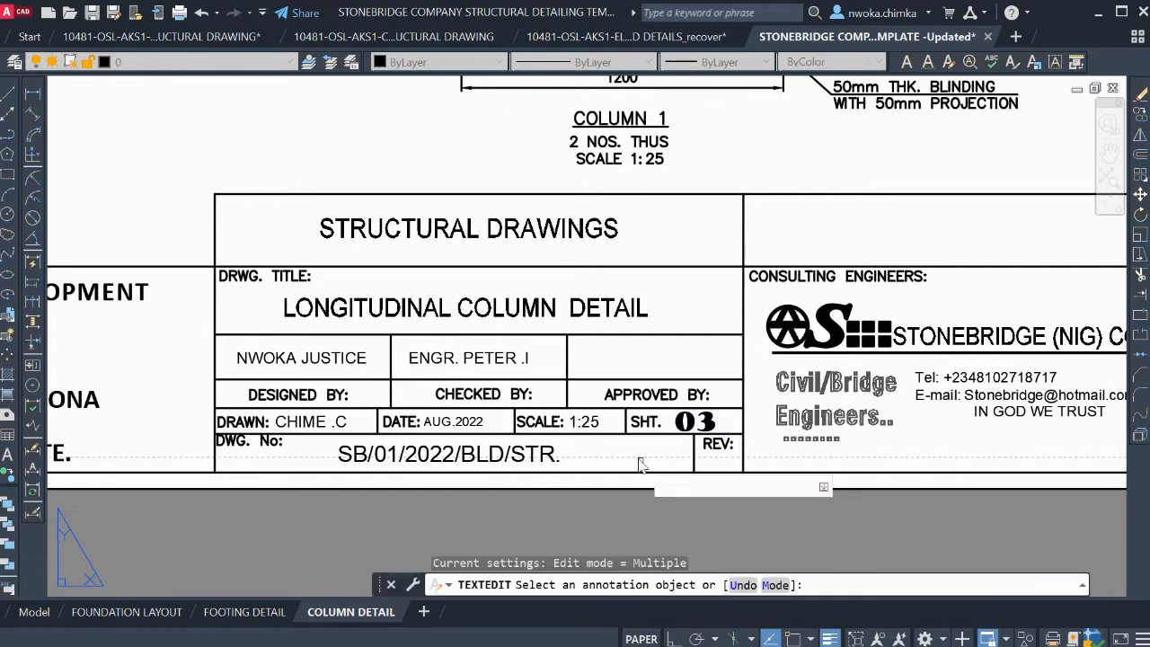
Set the scale in the title block to 1:150 and finish the text editing
left_click(585, 422)
scroll(584, 422, "up", 2)
scroll(584, 420, "up", 2)
left_click_drag(579, 423, 597, 423)
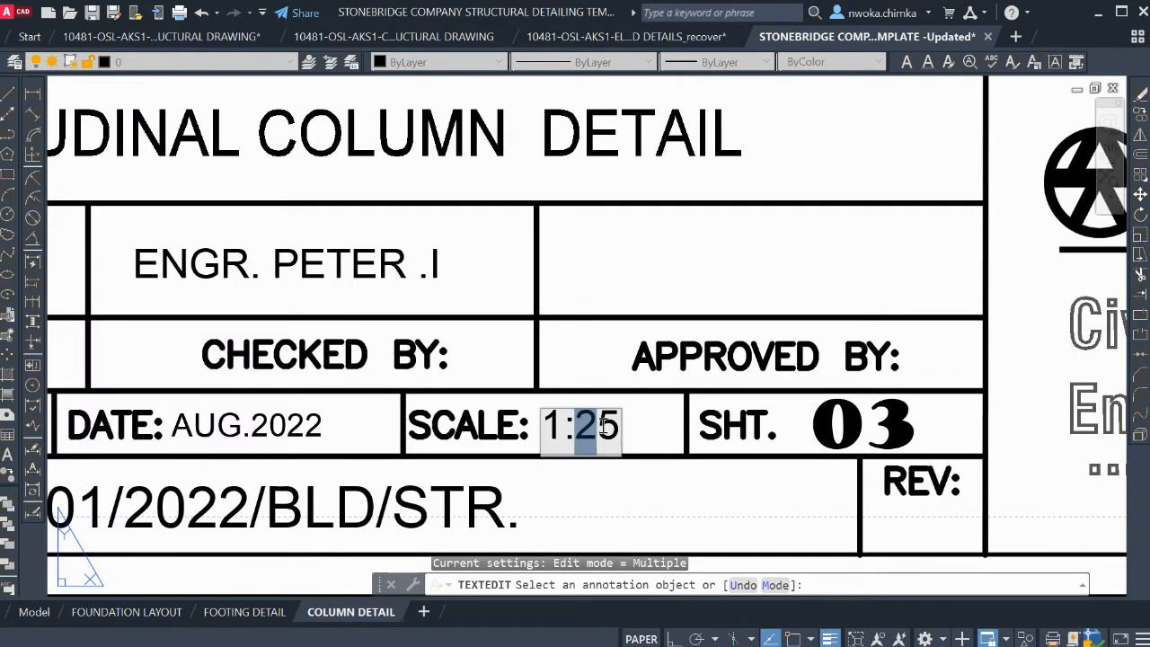
type("150")
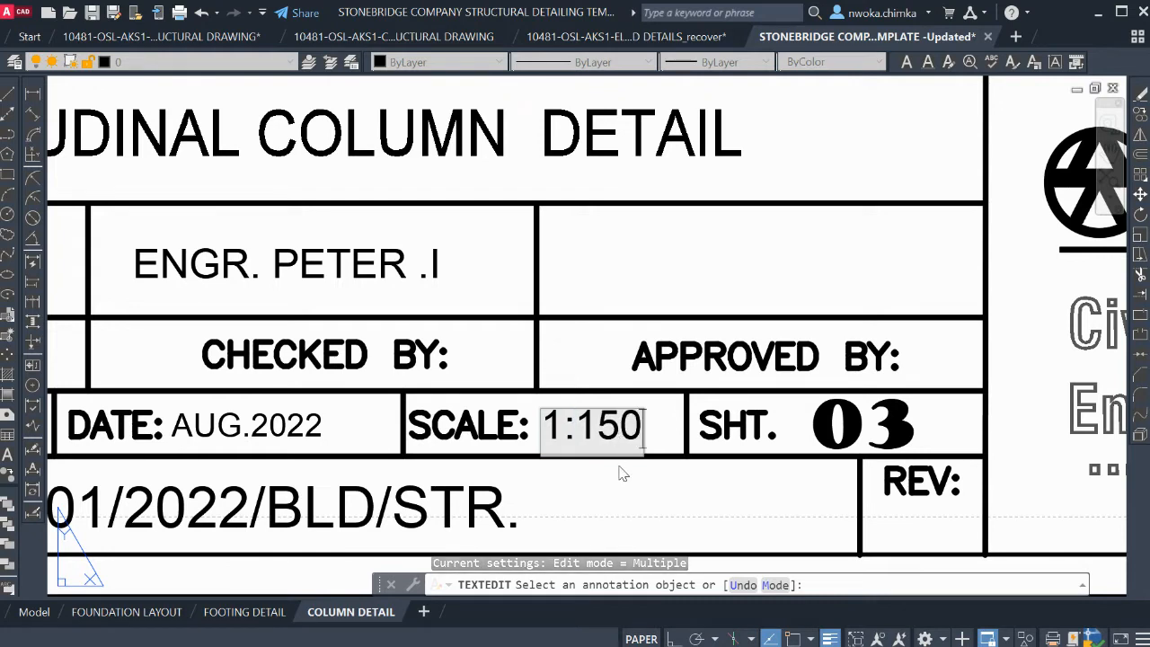
left_click(622, 474)
scroll(621, 472, "down", 6)
key("Escape")
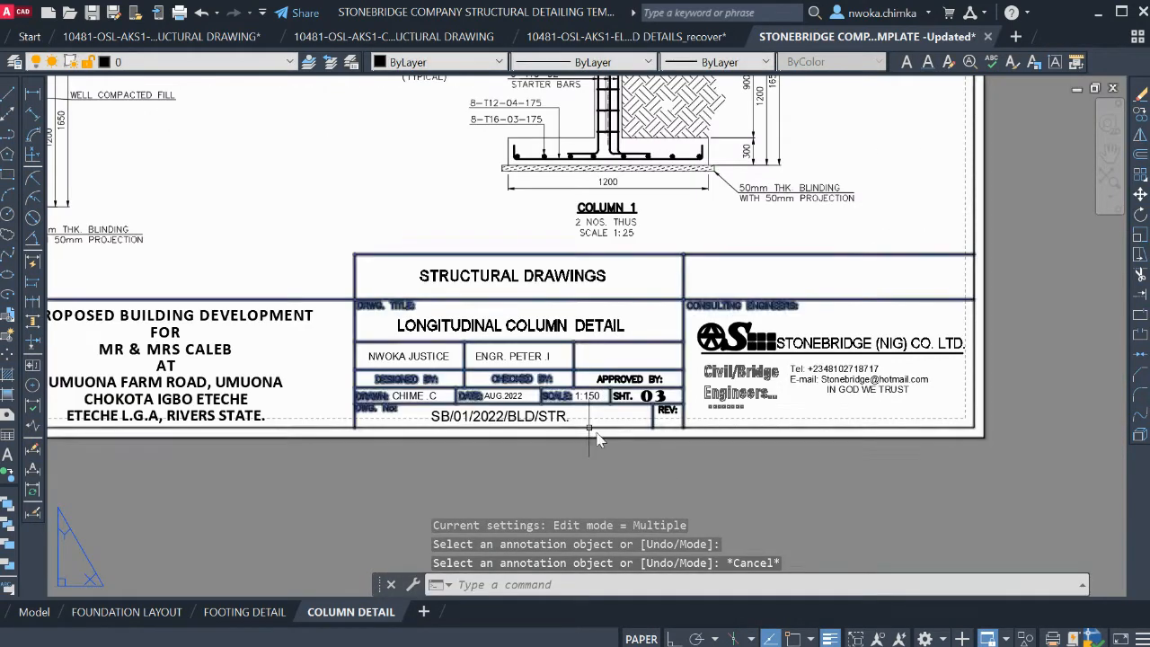
Review the whole COLUMN DETAIL sheet and save the drawing
scroll(604, 429, "down", 5)
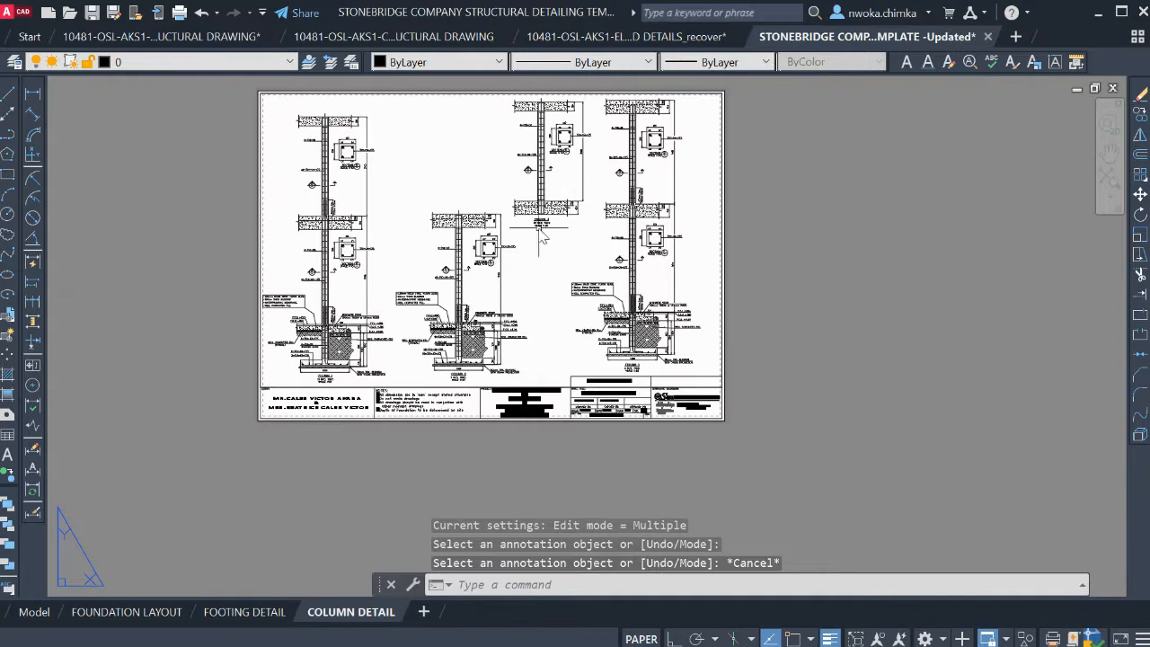
scroll(544, 136, "up", 2)
middle_click_drag(544, 137, 513, 163)
scroll(432, 248, "down", 2)
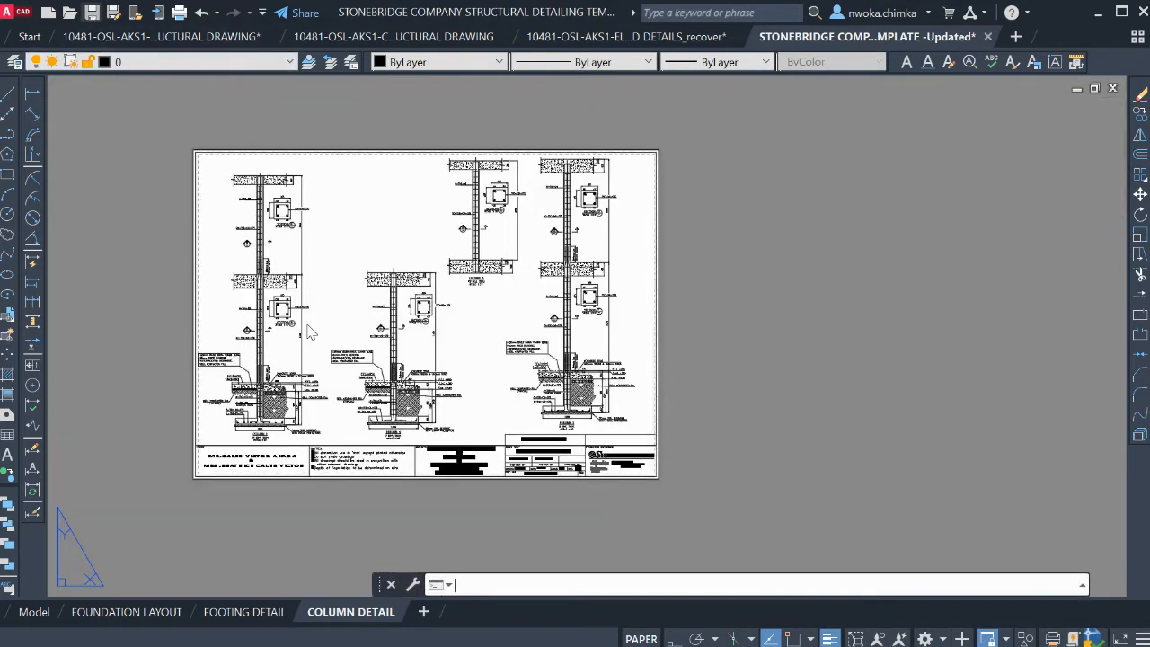
key("ctrl+s")
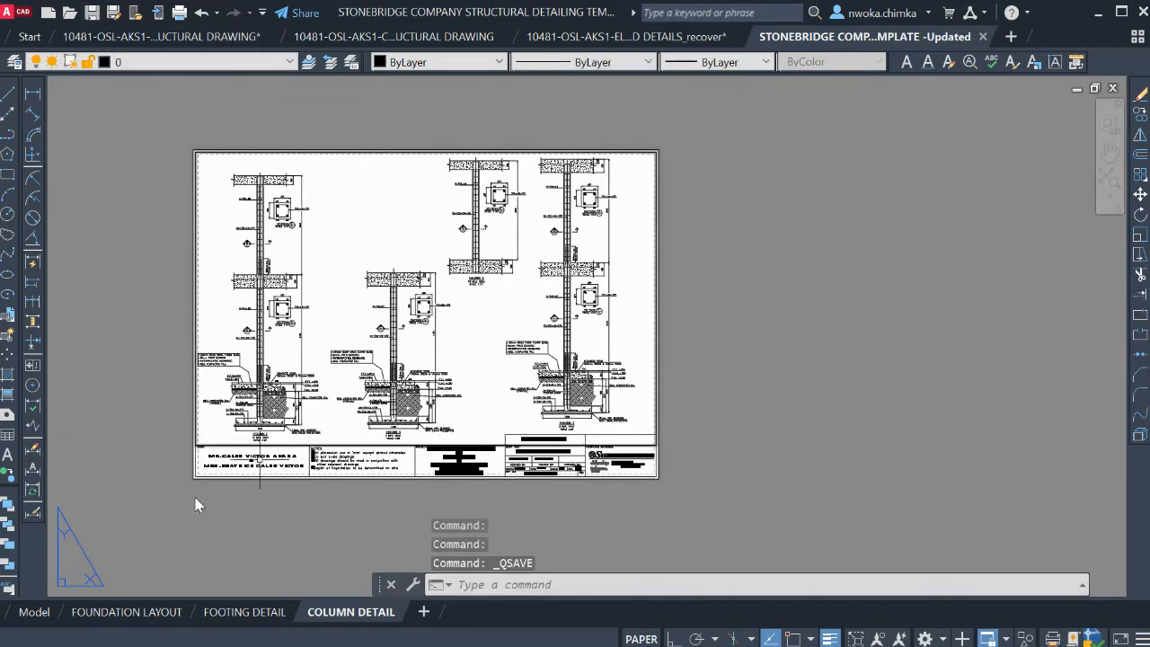
In model space, shift the FLOOR BEAM LAYOUT title slightly right and down beneath the floor beam plan
left_click(34, 612)
scroll(432, 297, "down", 5)
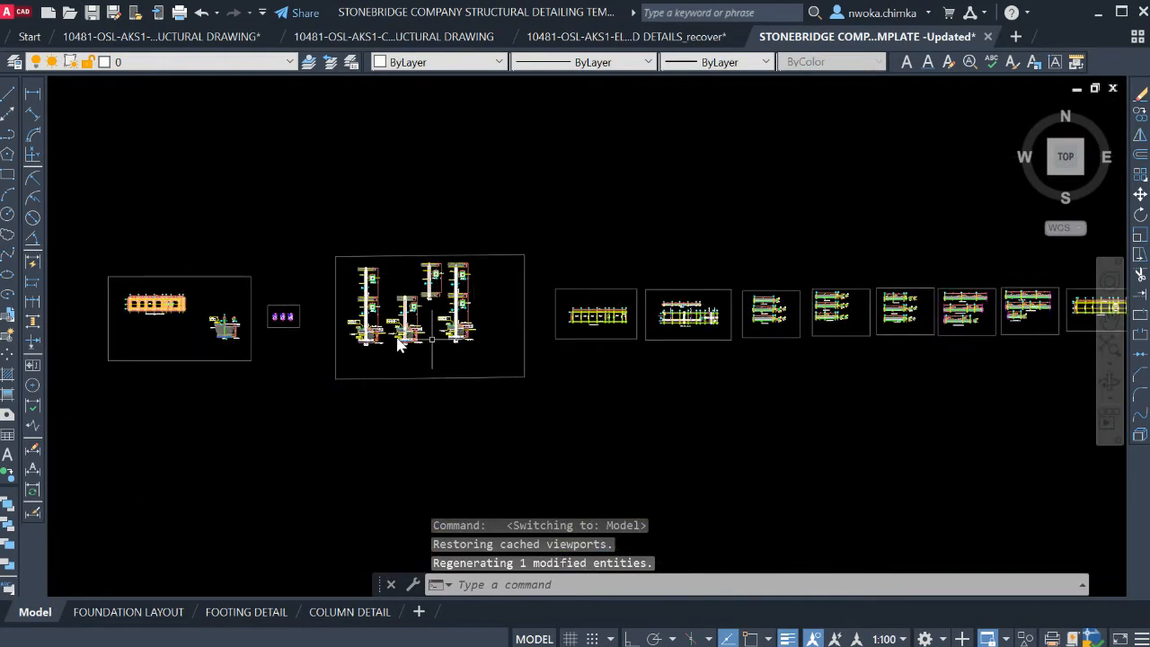
key("Escape")
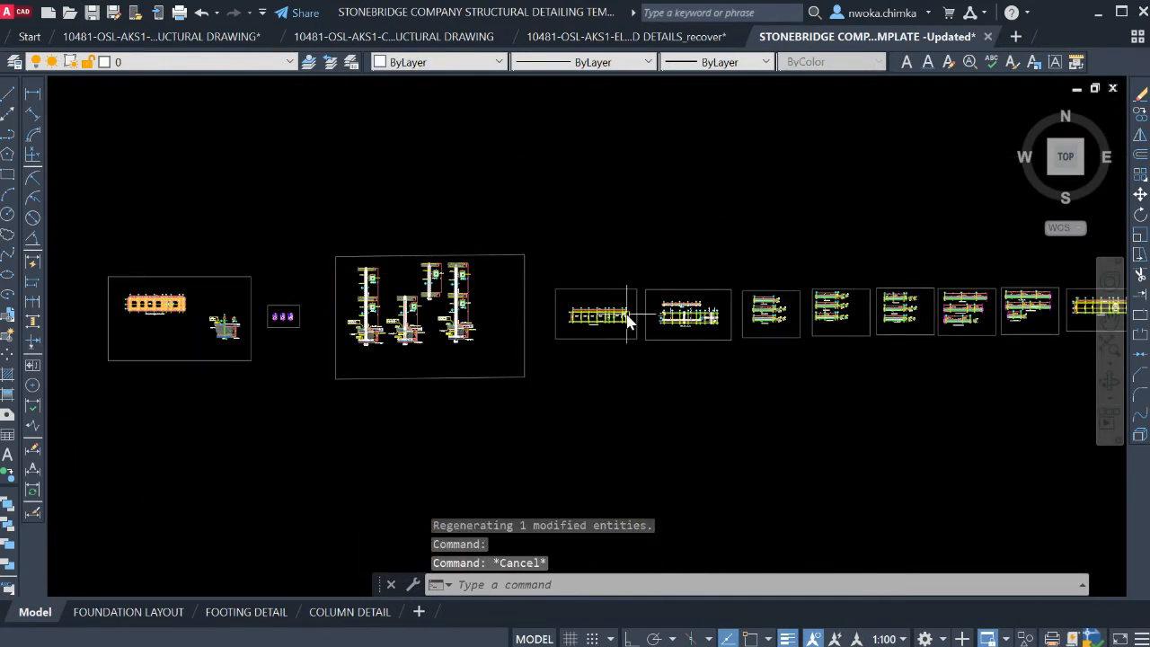
scroll(627, 321, "up", 6)
scroll(461, 389, "up", 4)
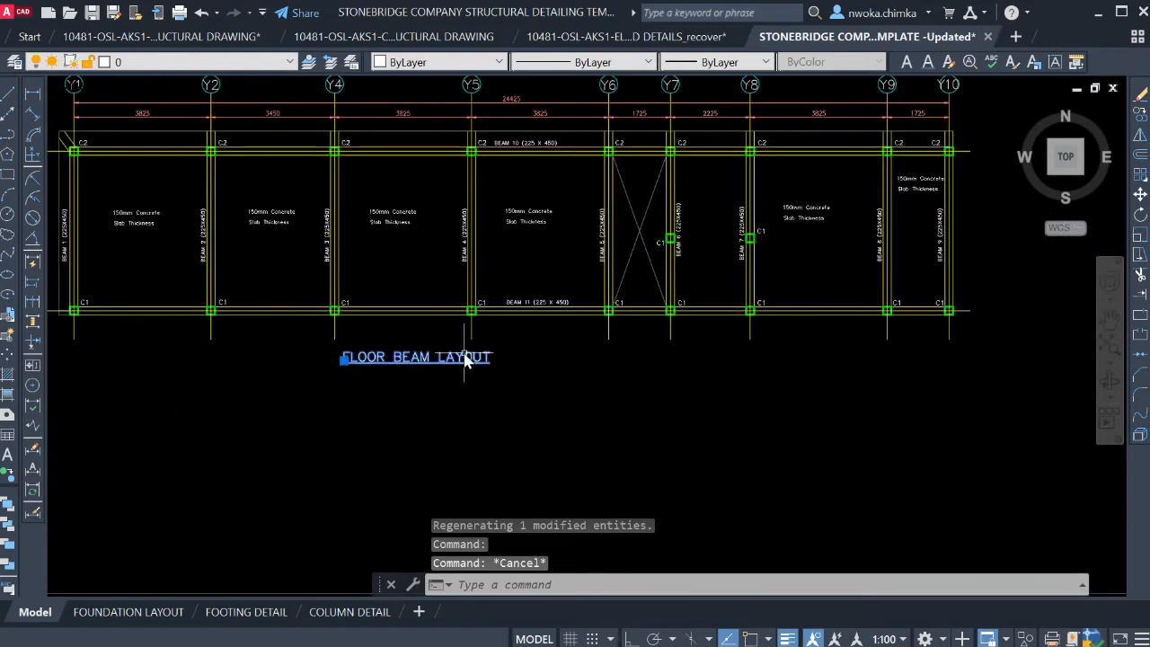
left_click(466, 358)
key("Return")
left_click(449, 416)
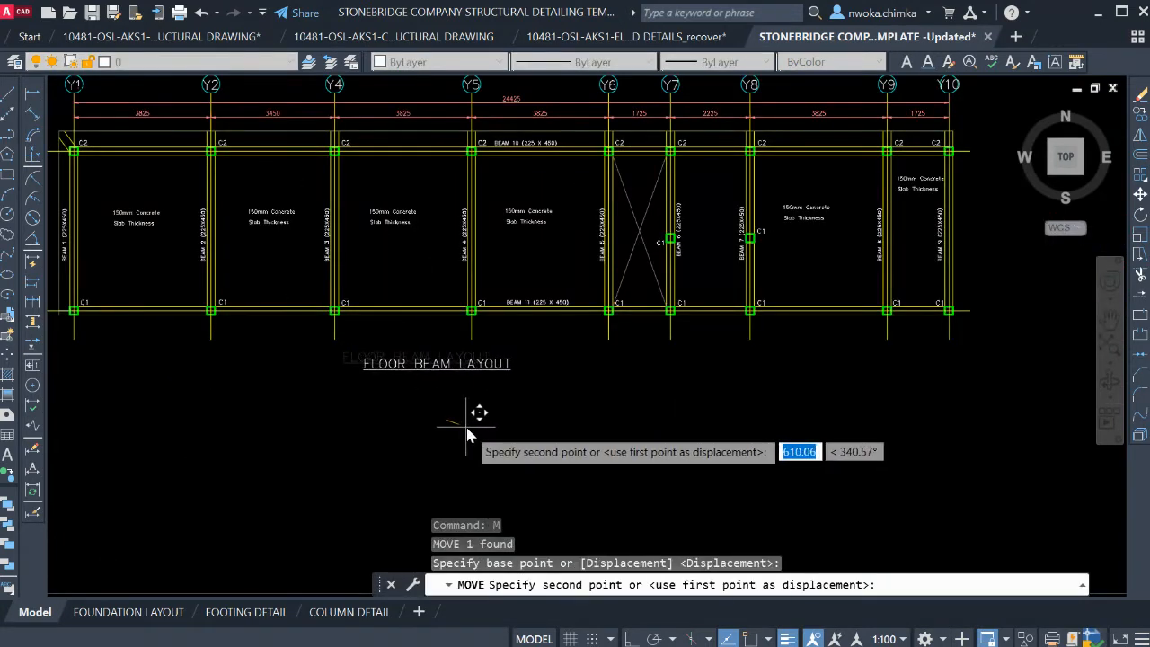
left_click(475, 432)
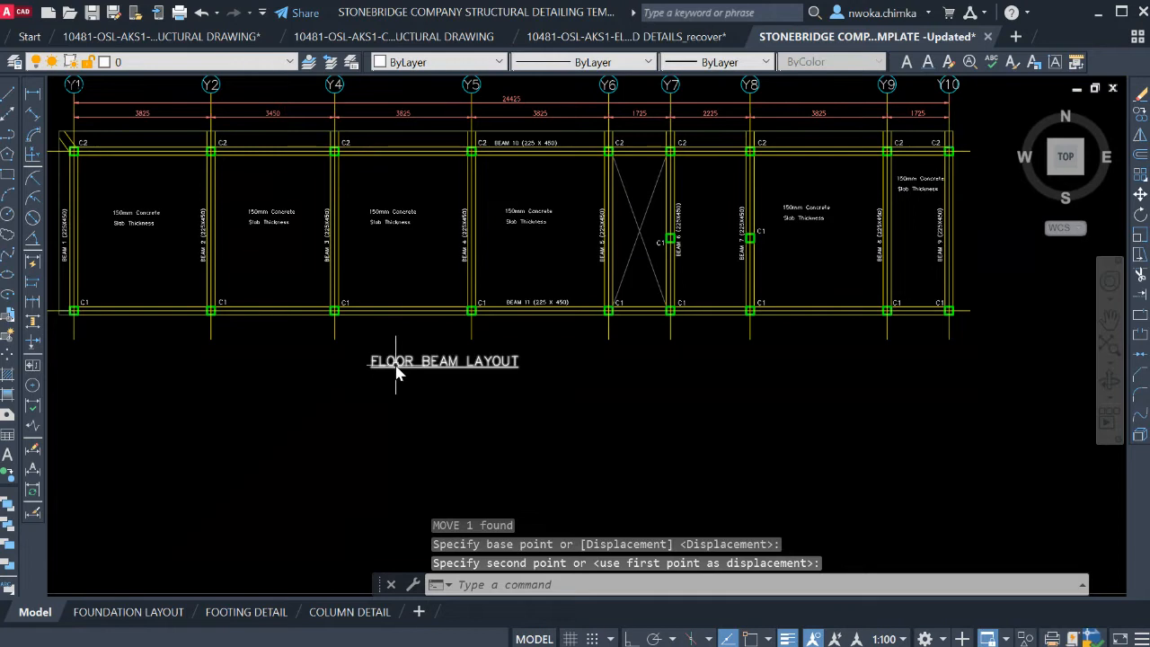
left_click(396, 373)
scroll(387, 371, "up", 2)
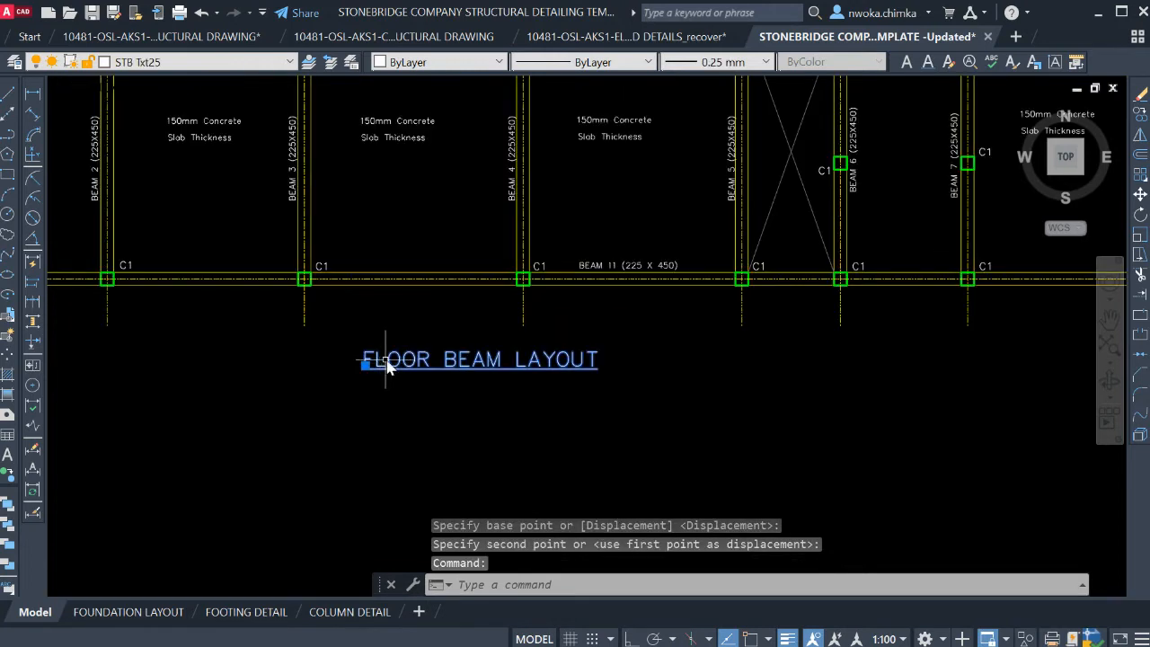
key("Escape")
scroll(529, 360, "down", 4)
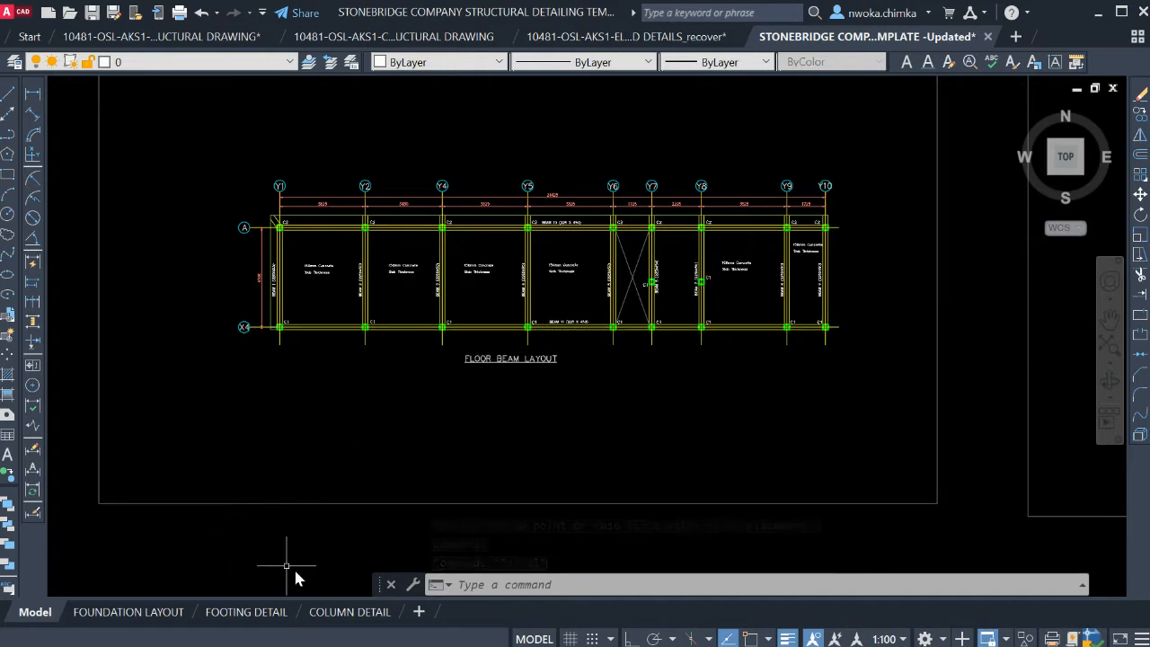
Create a copy of the COLUMN DETAIL layout and place it after the existing layouts
left_click(366, 614)
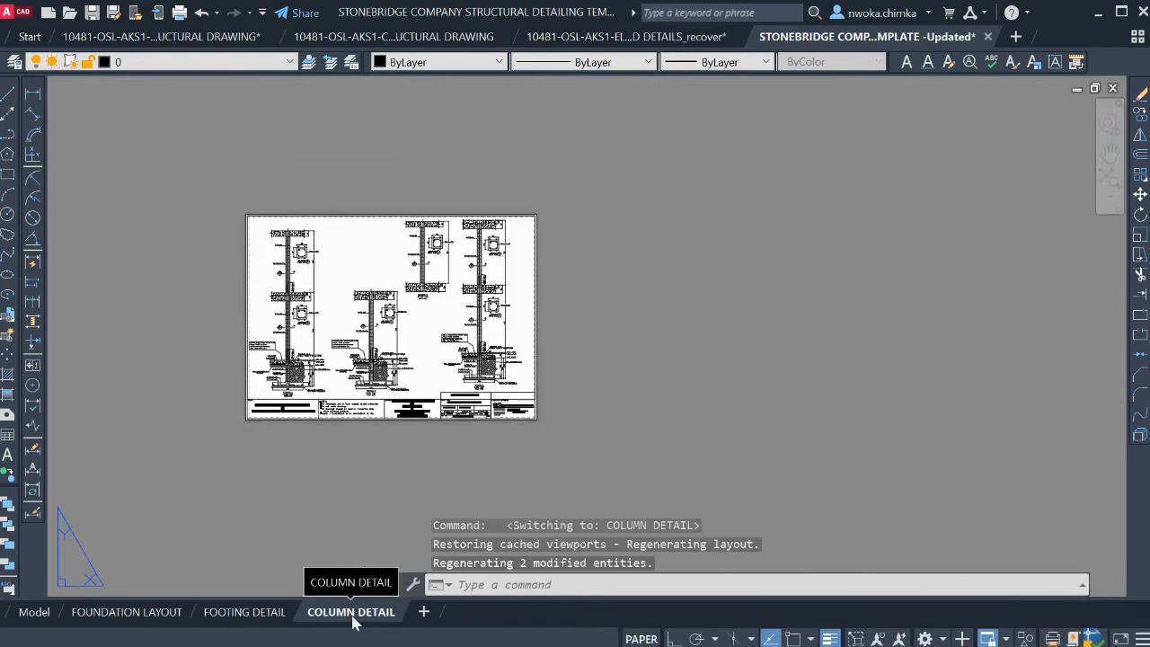
right_click(366, 613)
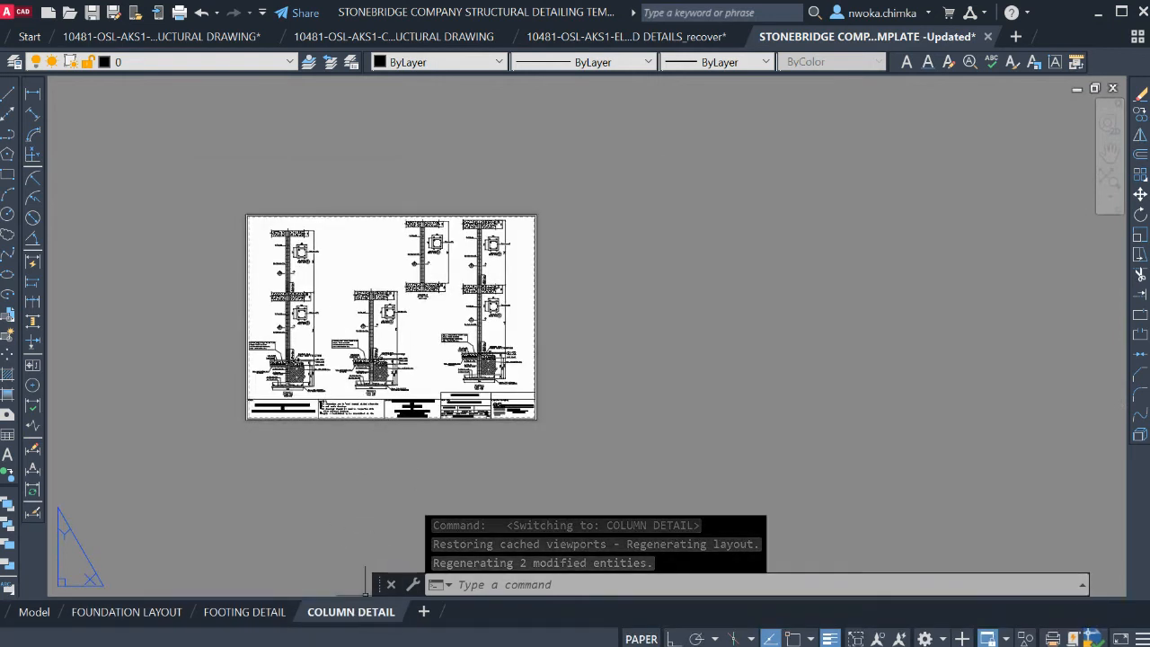
left_click(435, 442)
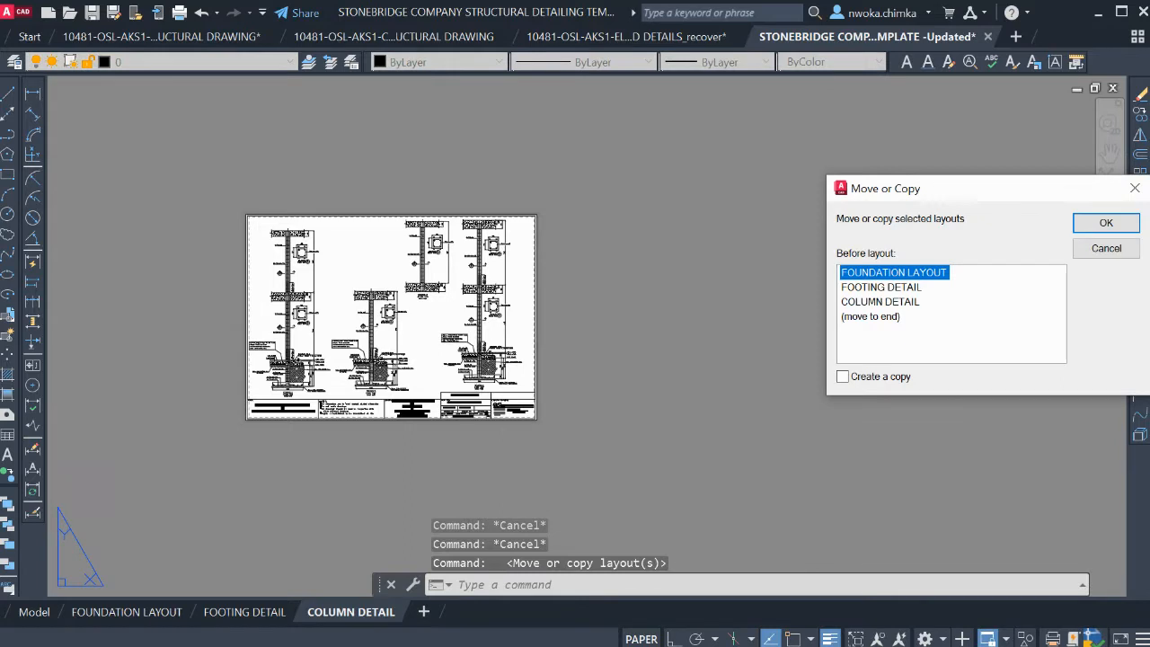
left_click(881, 302)
left_click(843, 377)
left_click(1106, 223)
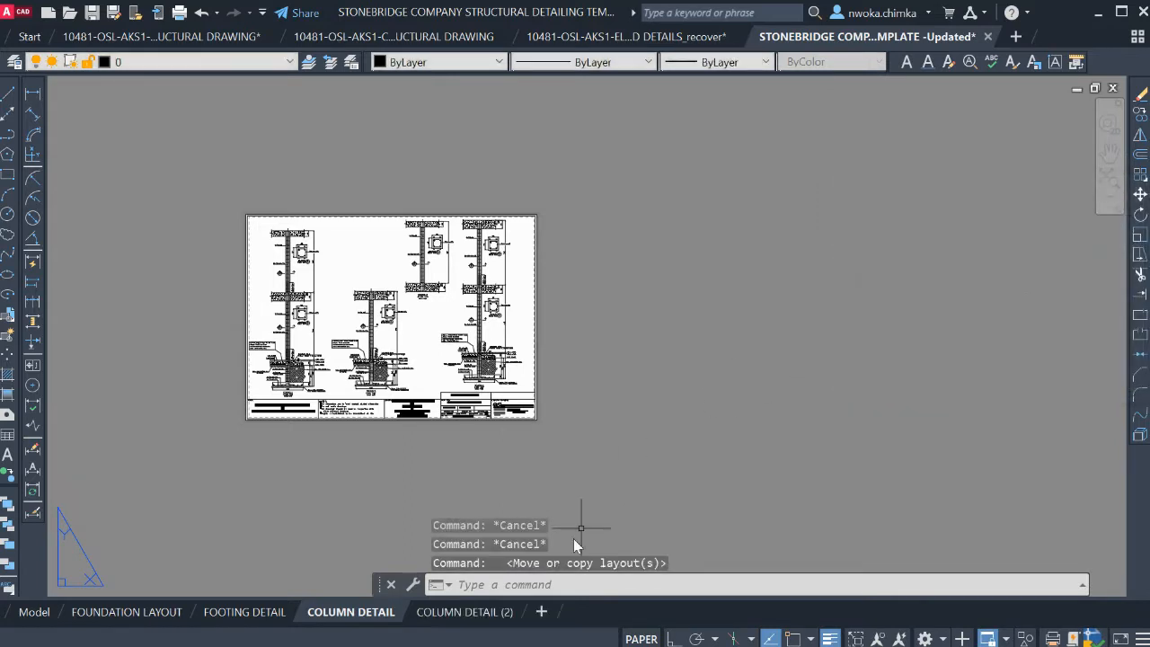
Rename the copied layout as FLOOR BEAM AND COLUMN LAYOUT
left_click(481, 613)
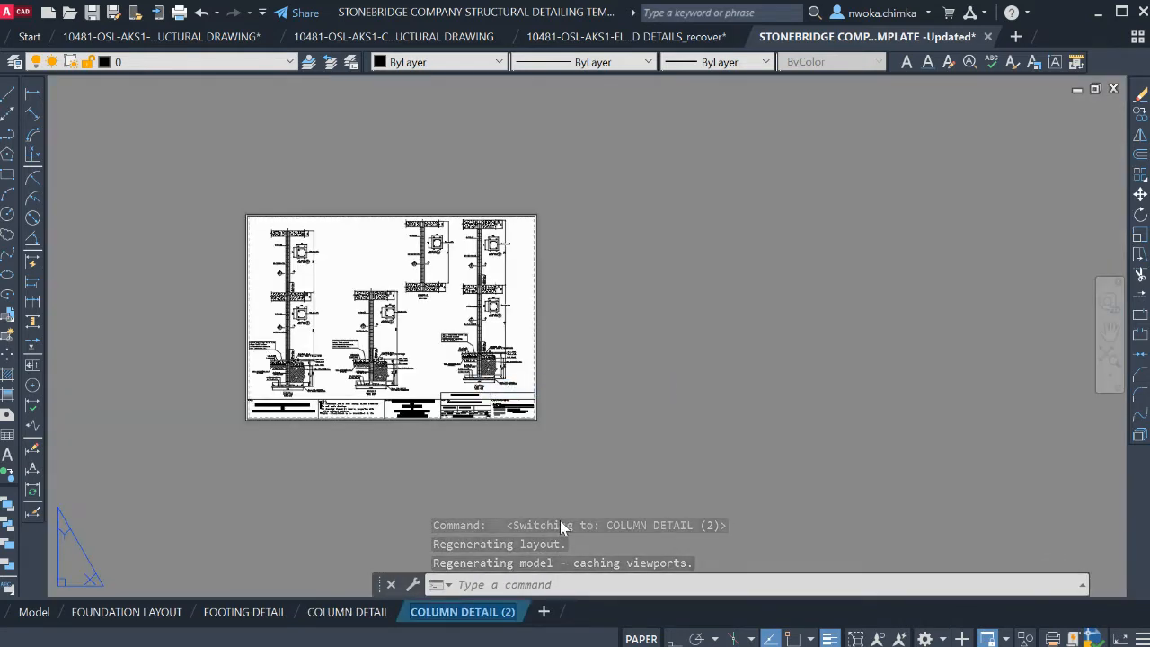
type("Fi")
key("BackSpace")
type("LOOR")
key("Return")
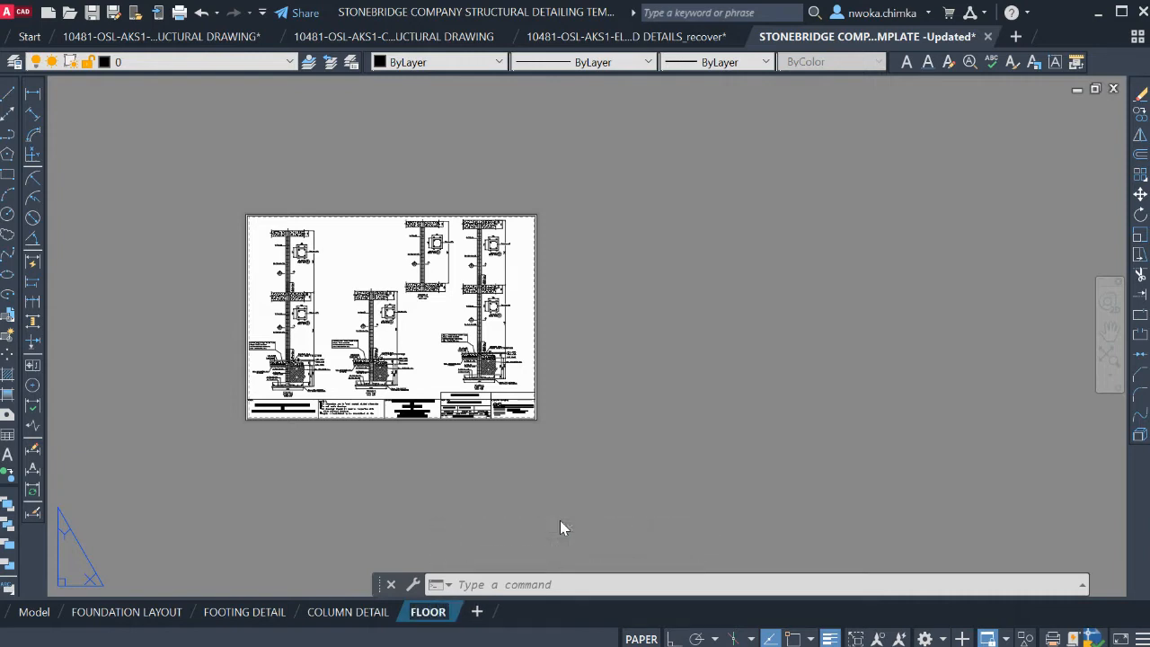
type("BEAM ")
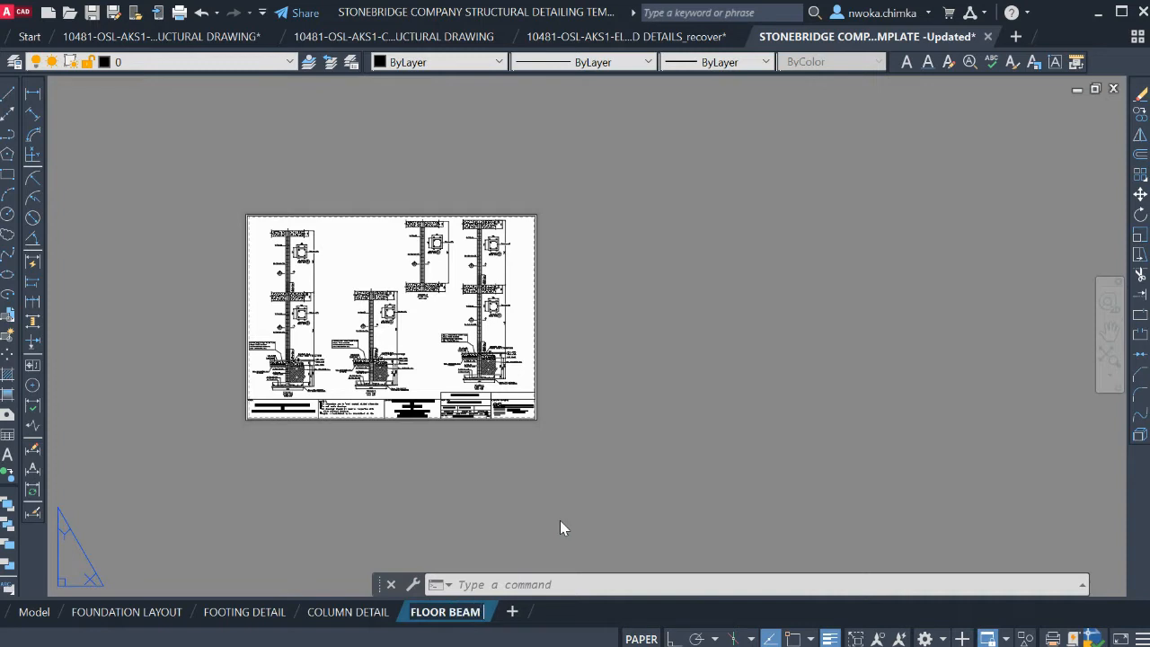
type("AND C")
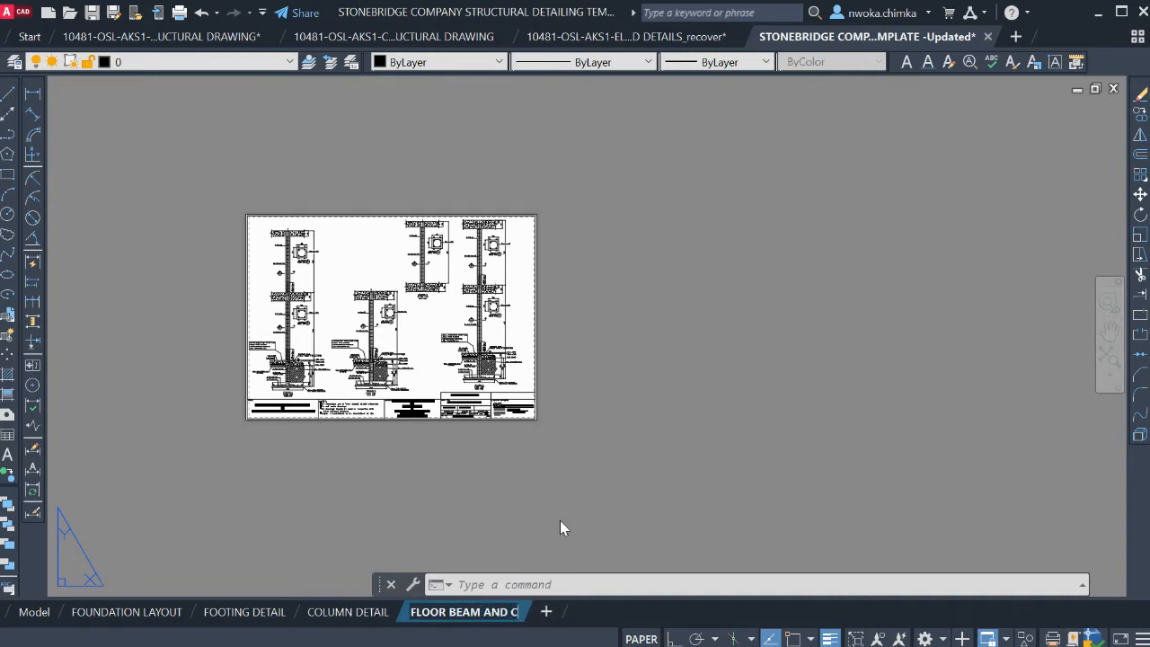
type("OLUMN")
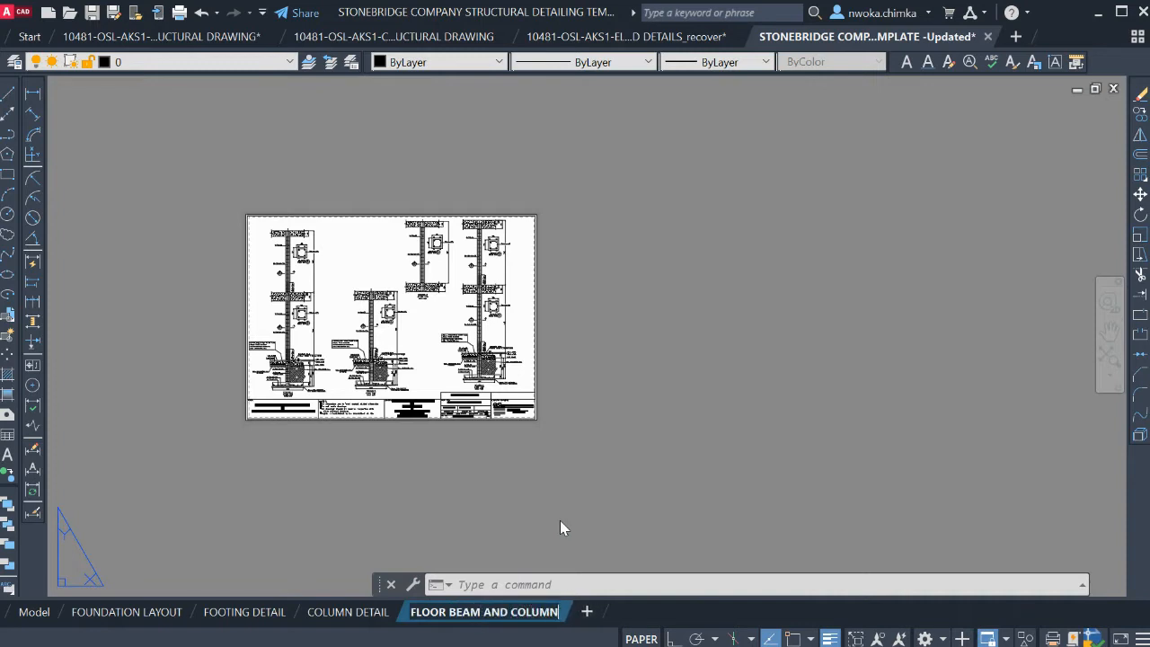
type(" LA")
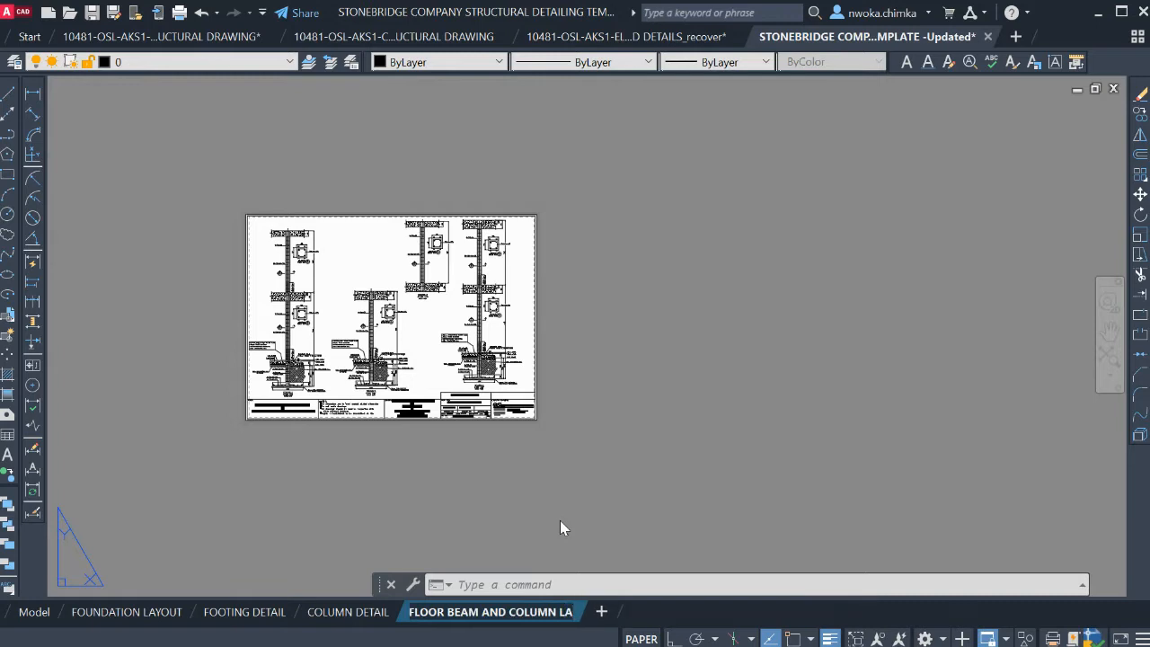
type("YOUT")
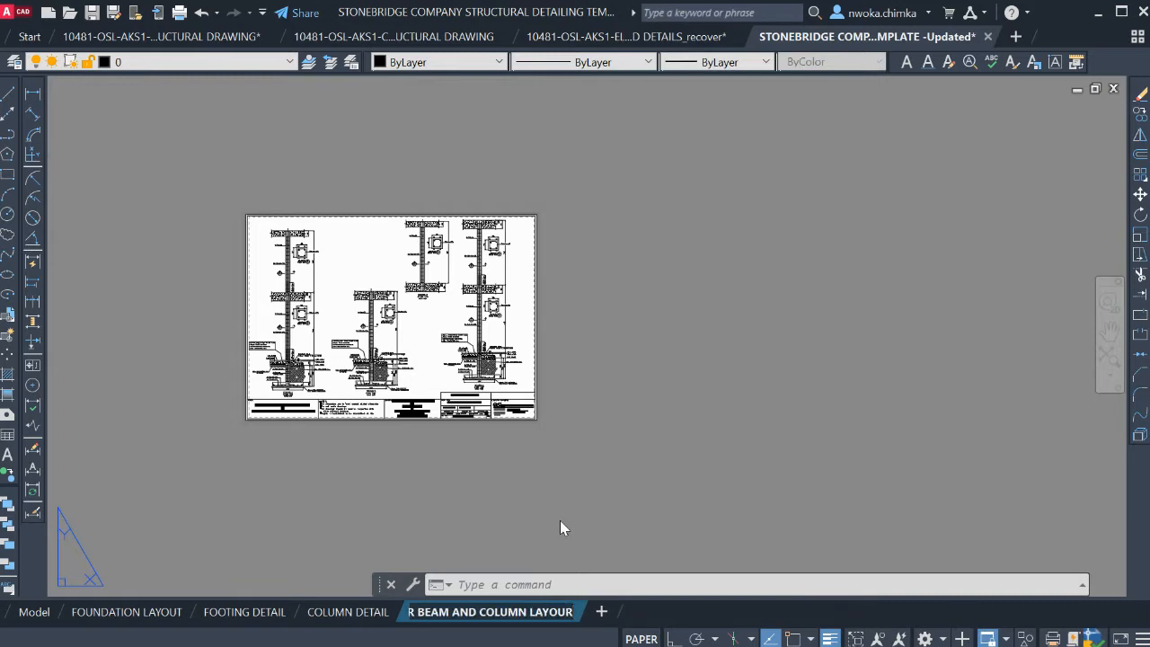
left_click(560, 387)
key("Escape")
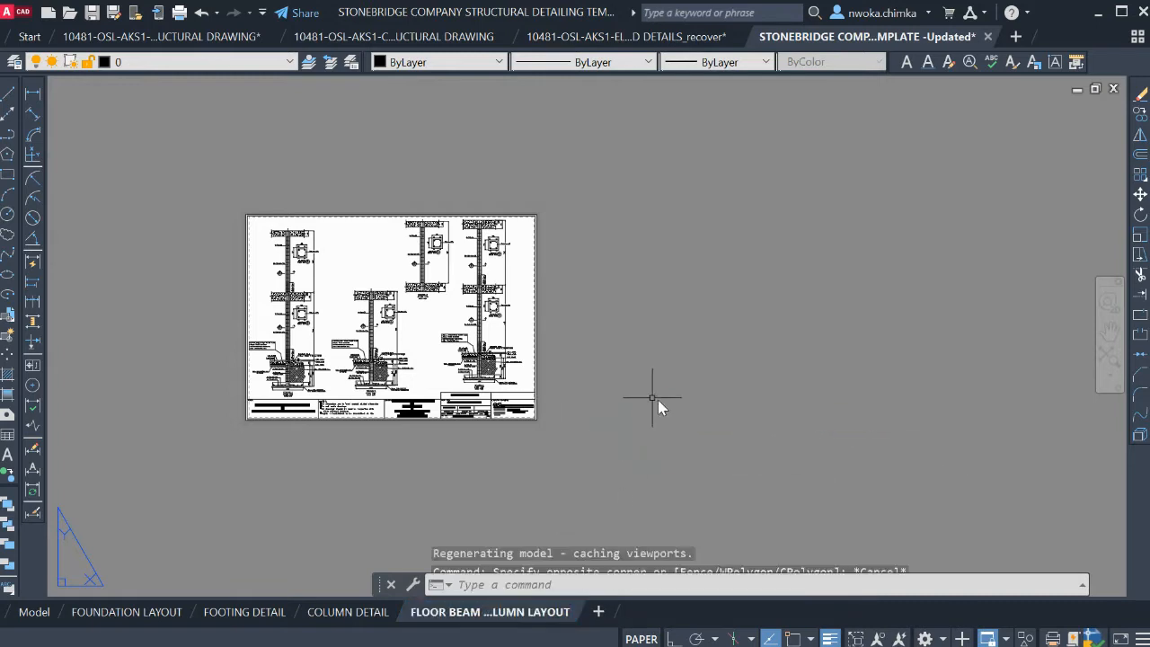
In model space, change the title beneath the floor beam plan to FLOOR BEAM AND COLUMN LAYOUT
left_click(34, 612)
scroll(396, 432, "up", 5)
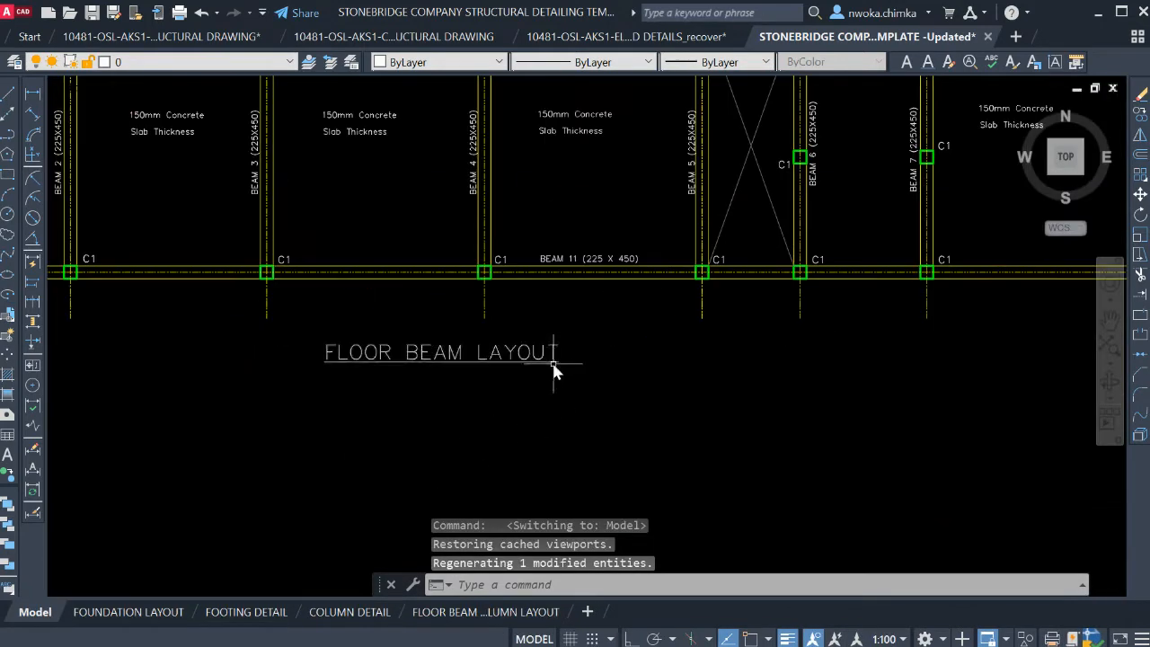
left_click(527, 355)
double_click(464, 355)
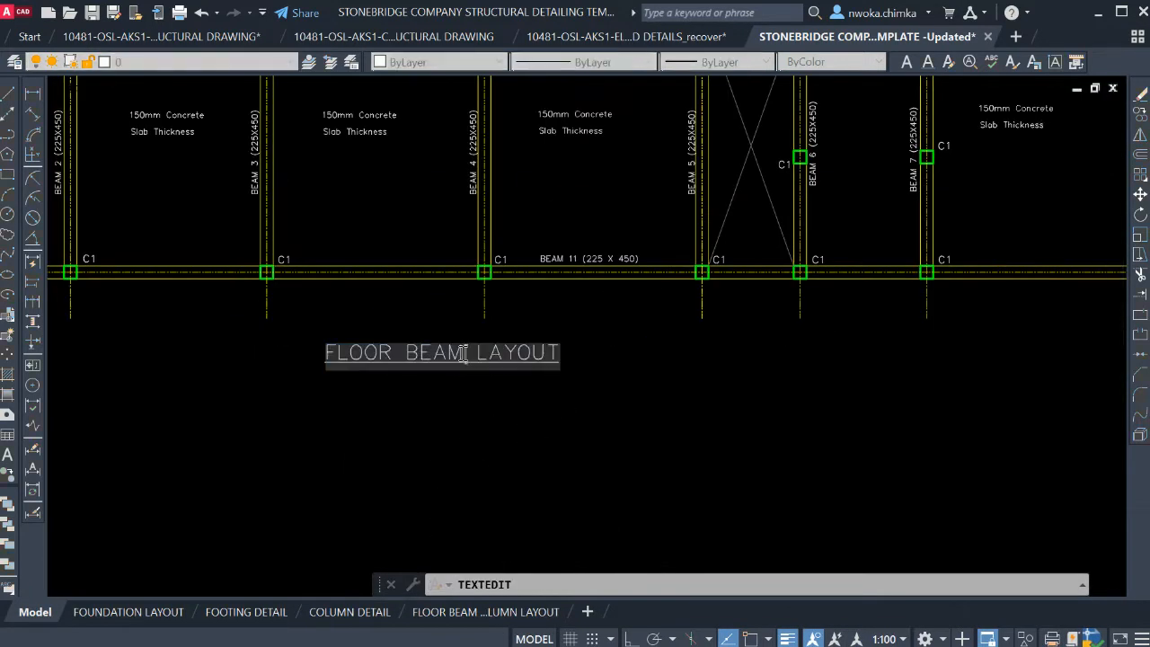
left_click(464, 354)
type("/")
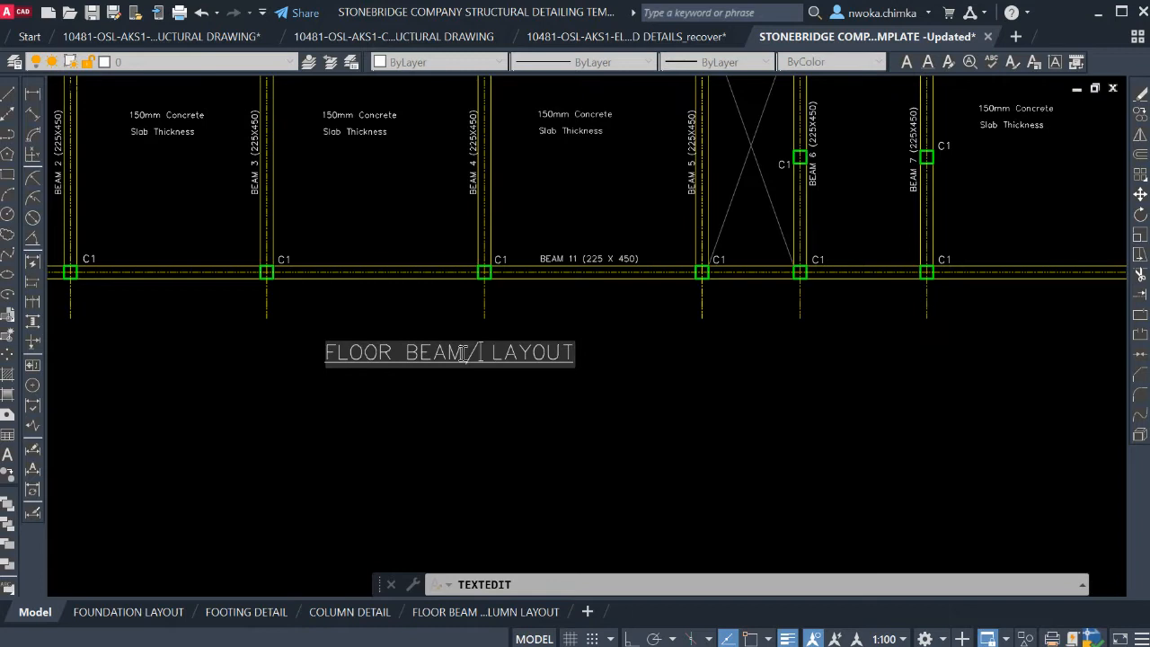
key("BackSpace")
type("AND ")
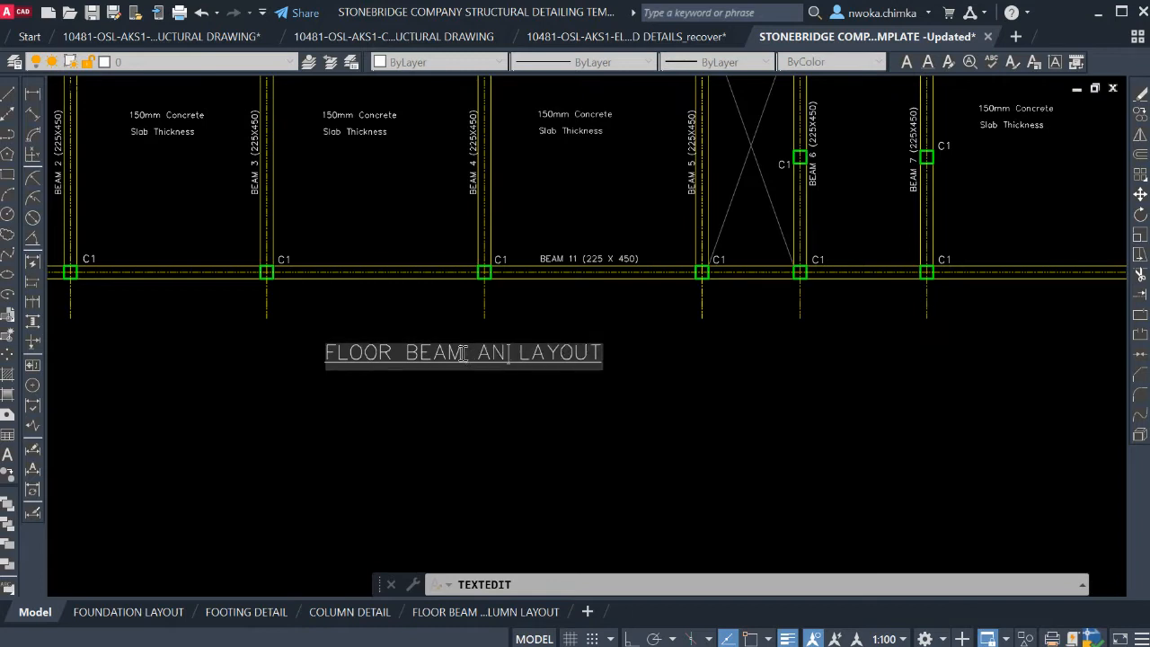
type("COLUMN")
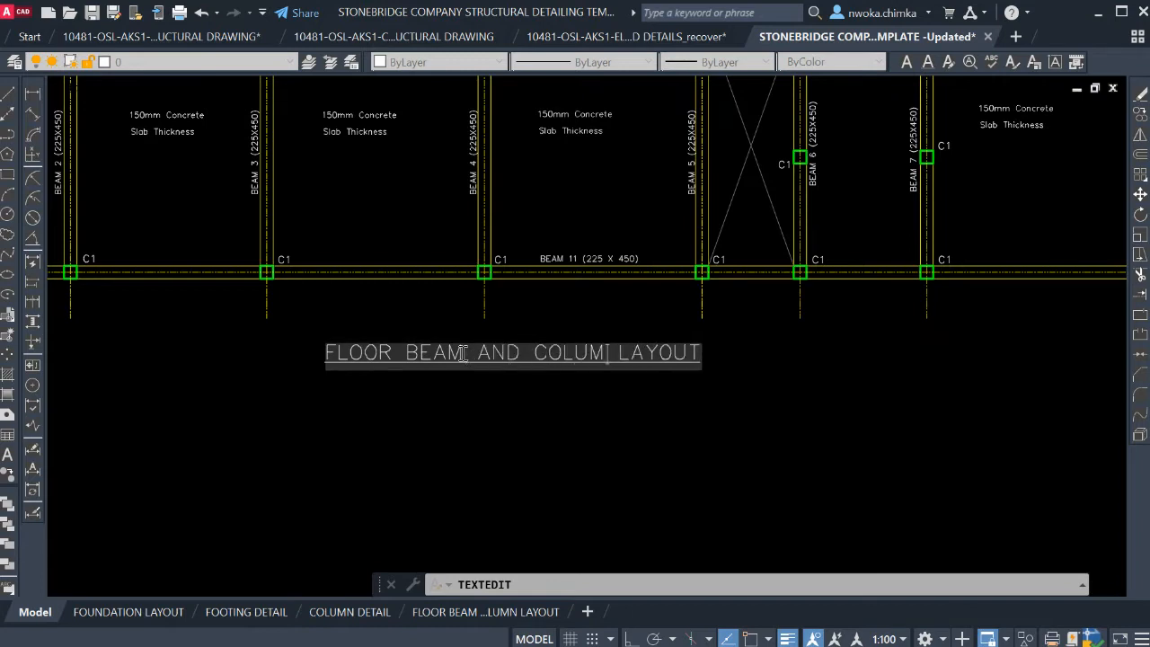
left_click(544, 432)
key("Escape")
scroll(521, 416, "down", 4)
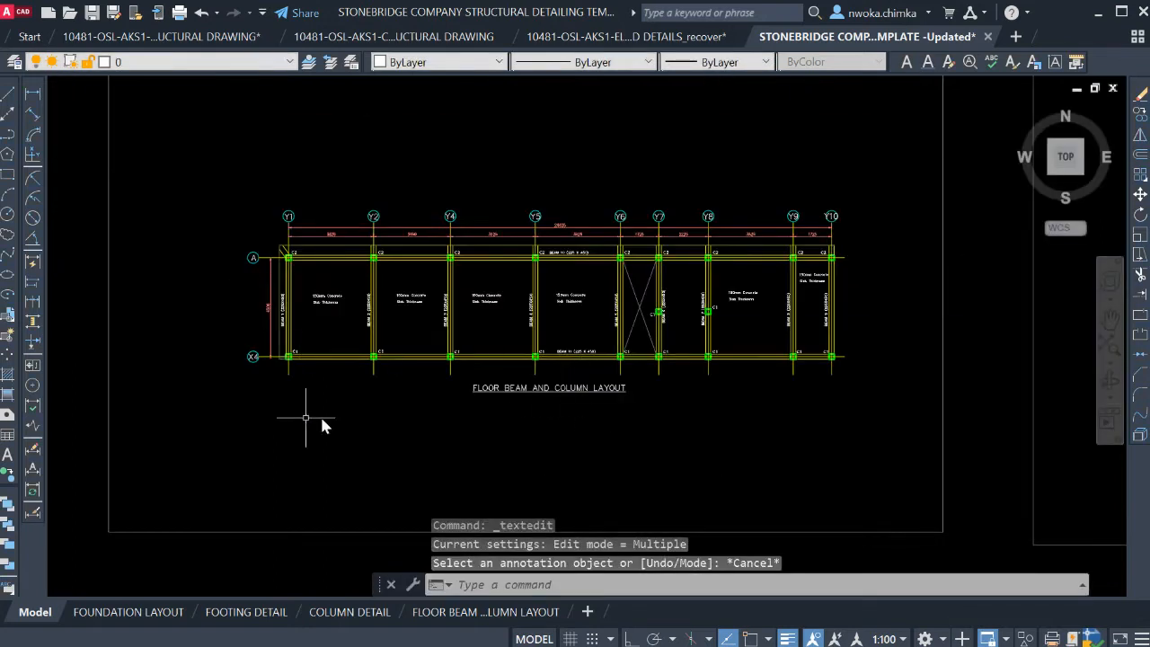
On the FLOOR BEAM AND COLUMN LAYOUT sheet, activate the viewport and reframe it on the floor beam plan instead of the column details
left_click(486, 612)
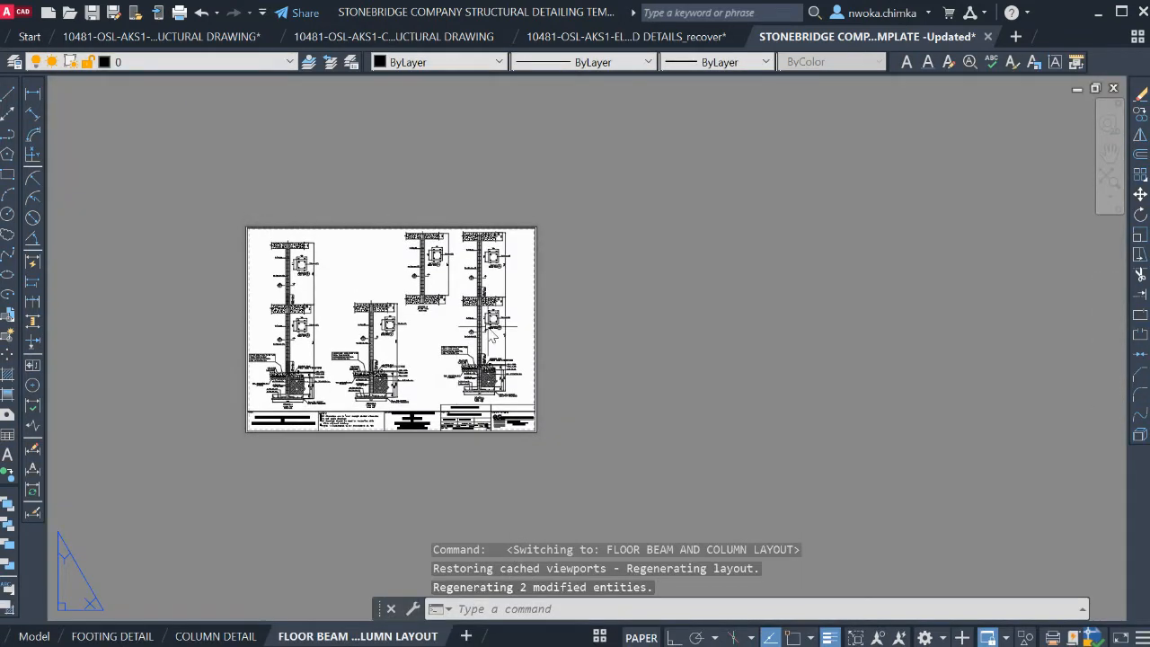
scroll(389, 313, "up", 2)
double_click(386, 328)
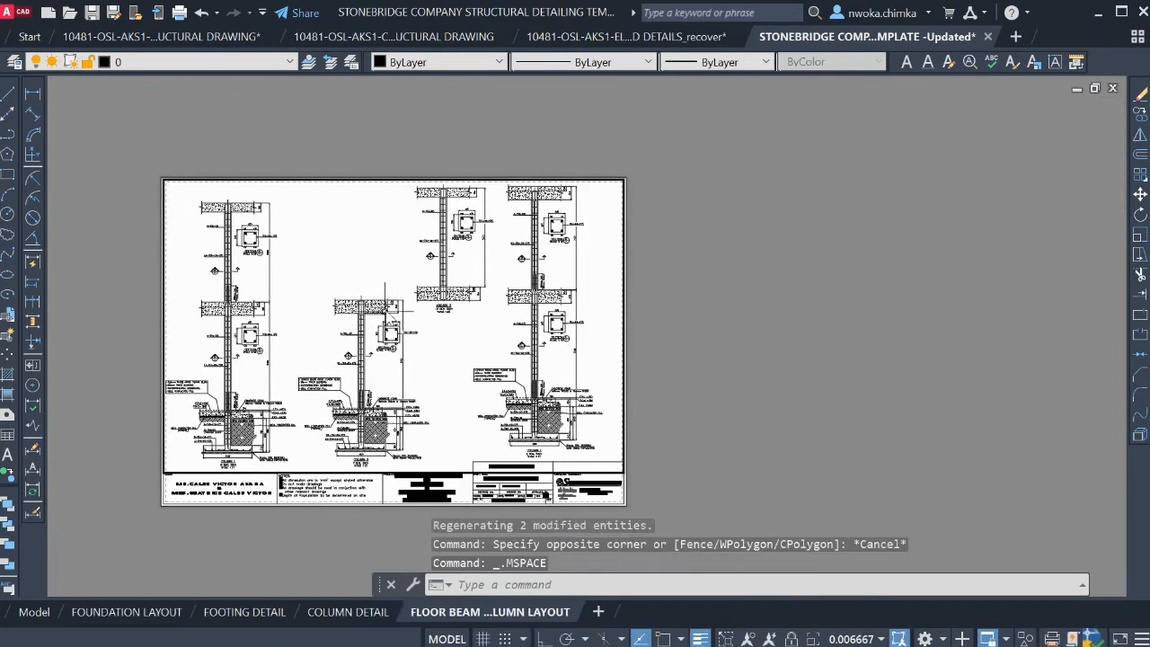
scroll(384, 312, "down", 8)
scroll(488, 302, "up", 8)
scroll(486, 340, "up", 5)
scroll(440, 288, "down", 2)
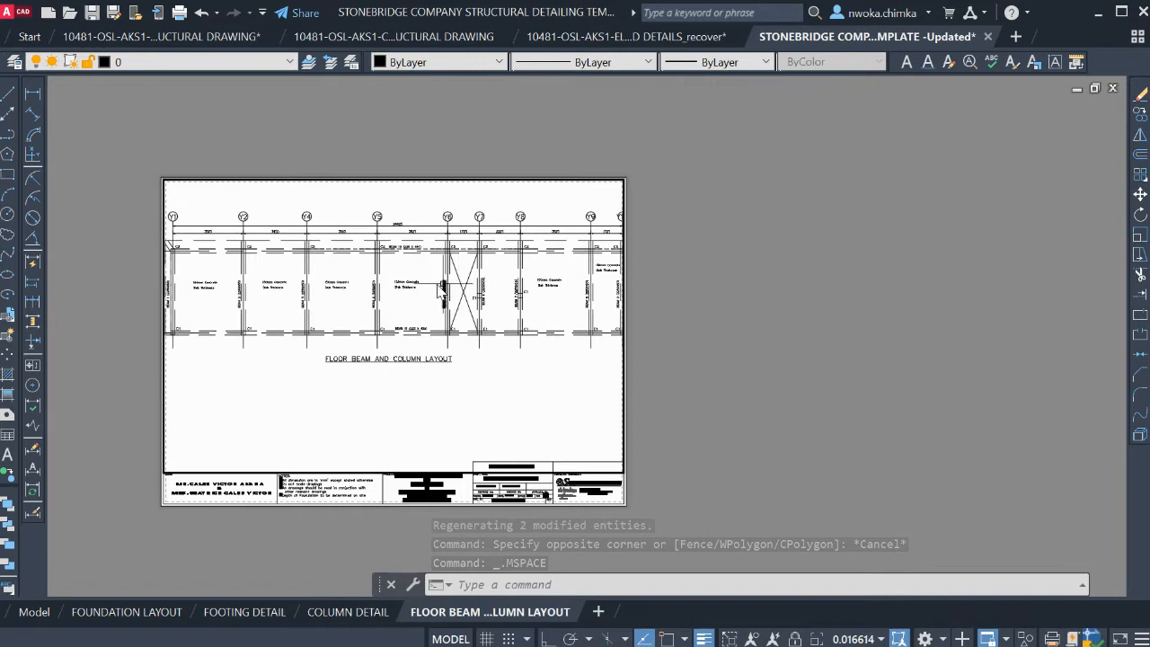
scroll(441, 288, "down", 3)
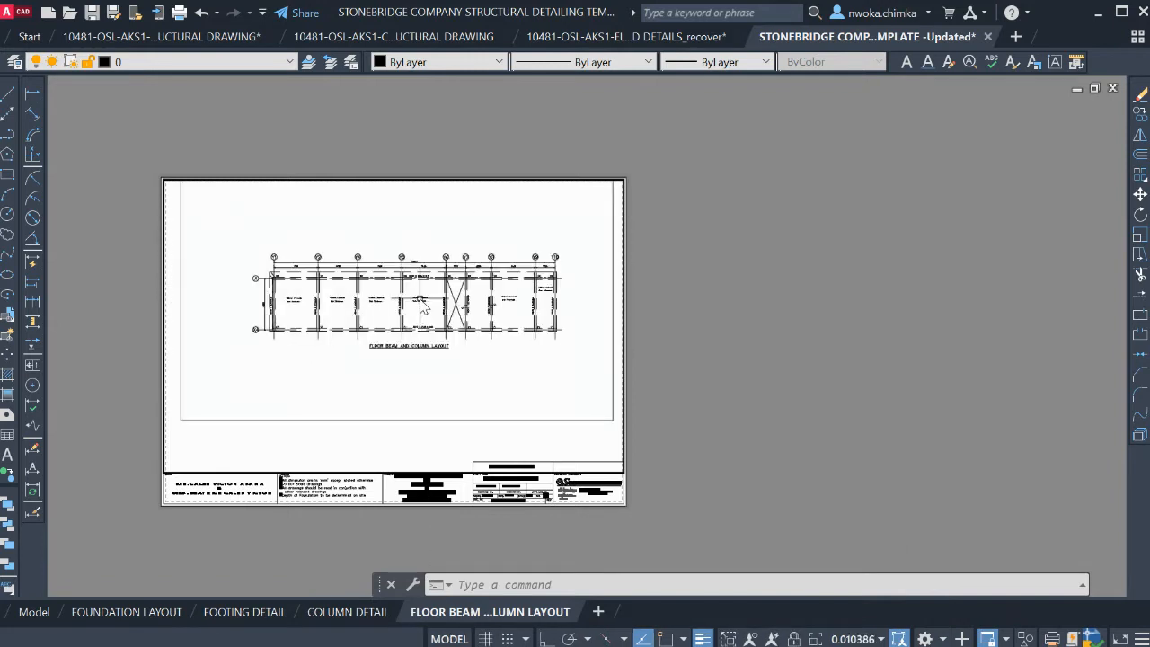
scroll(412, 310, "up", 2)
scroll(400, 317, "down", 2)
scroll(398, 315, "up", 3)
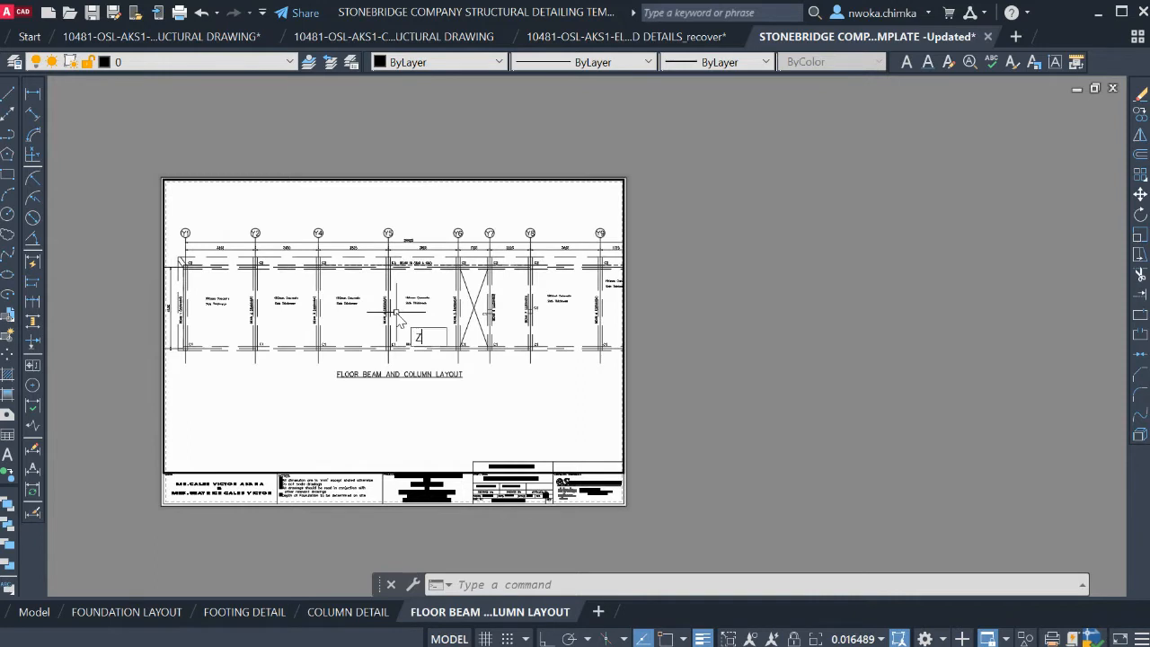
Scale the viewport to 1/75XP, centre the floor beam plan in it and return to paper space
key("Return")
type("1/75XP")
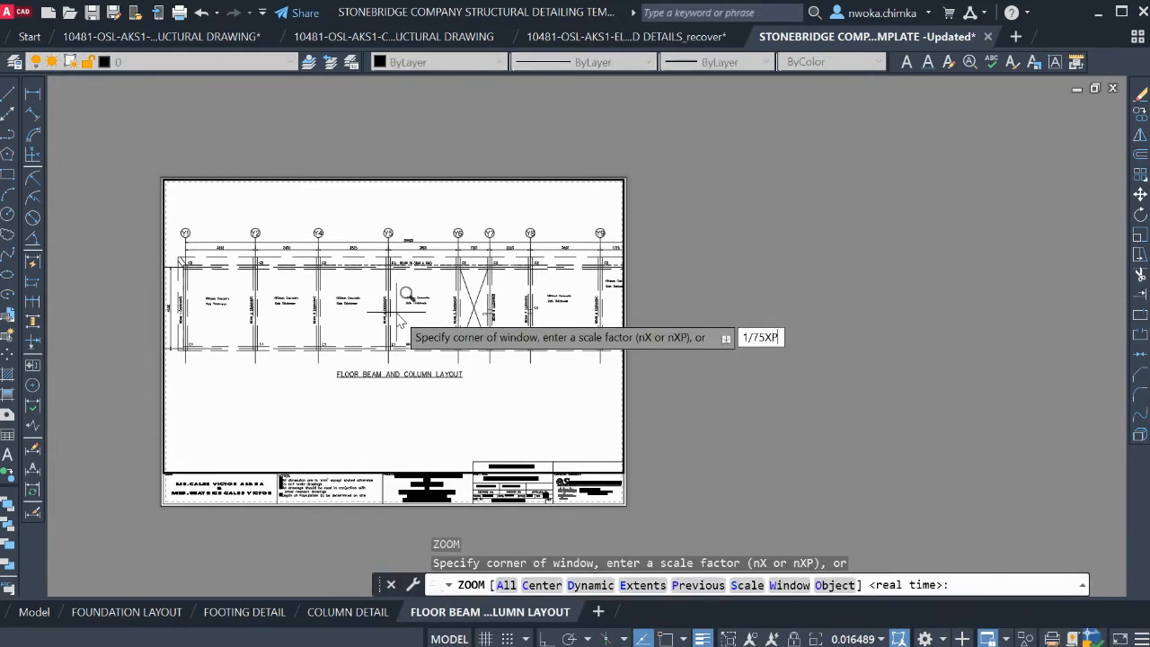
key("Return")
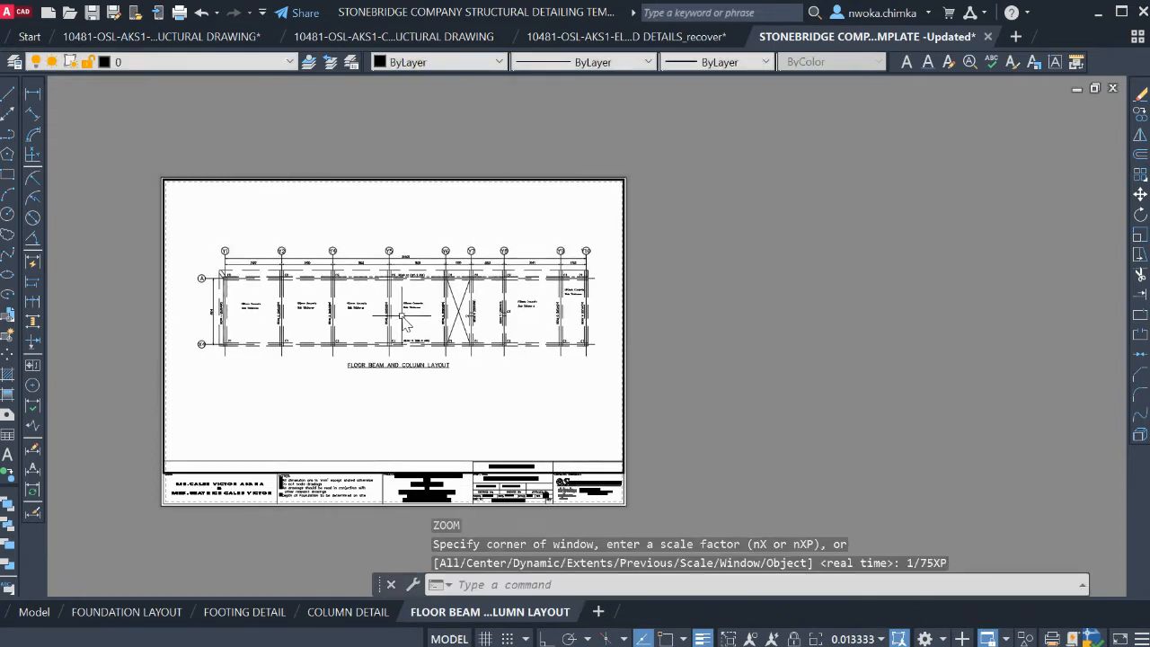
middle_click_drag(404, 324, 398, 322)
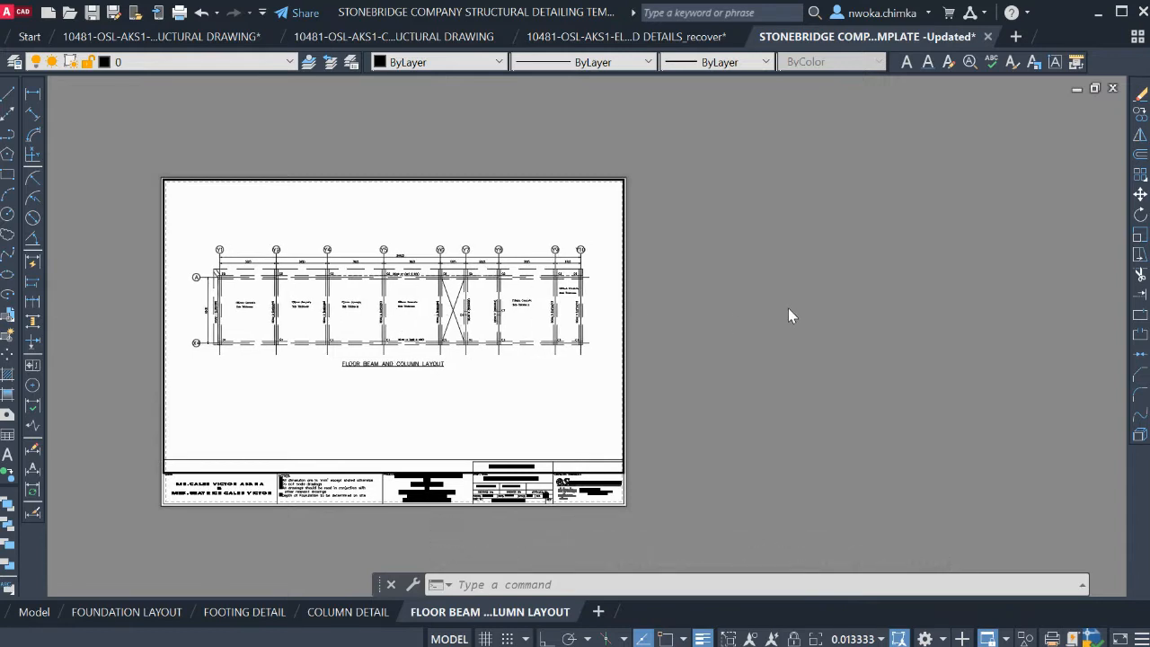
double_click(730, 307)
Set the linetype scale factor to 0.1 with LTSCALE in the viewport of the FLOOR BEAM AND COLUMN LAYOUT sheet and return to paper space
scroll(593, 311, "up", 6)
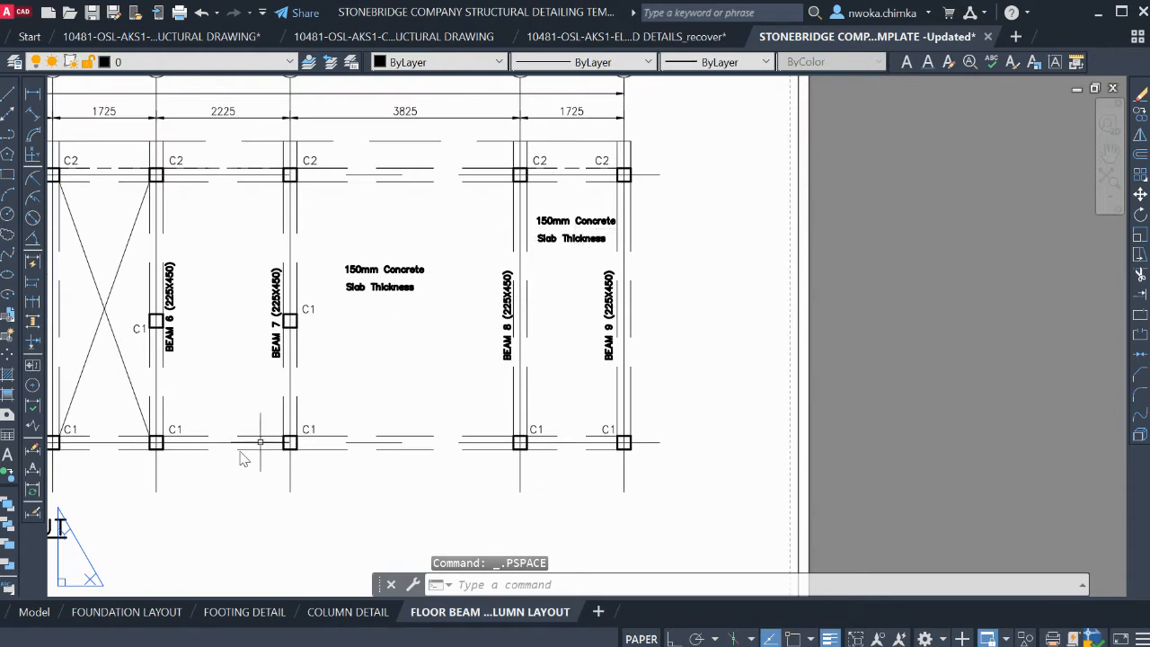
left_click(34, 612)
scroll(635, 310, "up", 10)
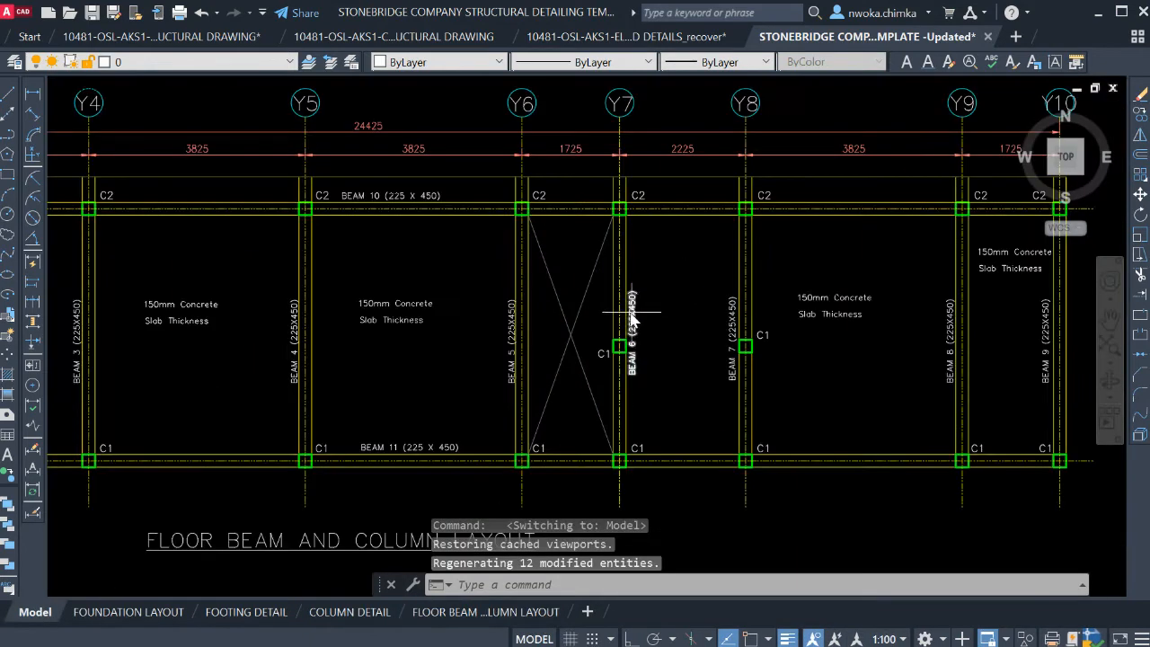
scroll(630, 286, "up", 5)
scroll(639, 282, "down", 12)
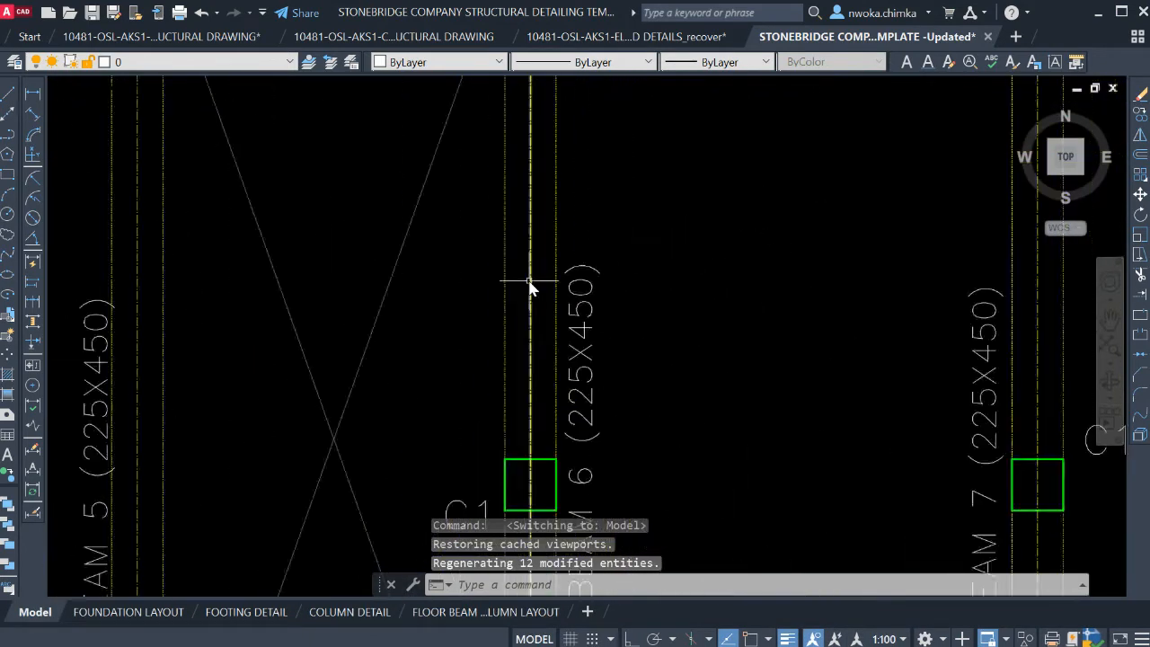
left_click(483, 611)
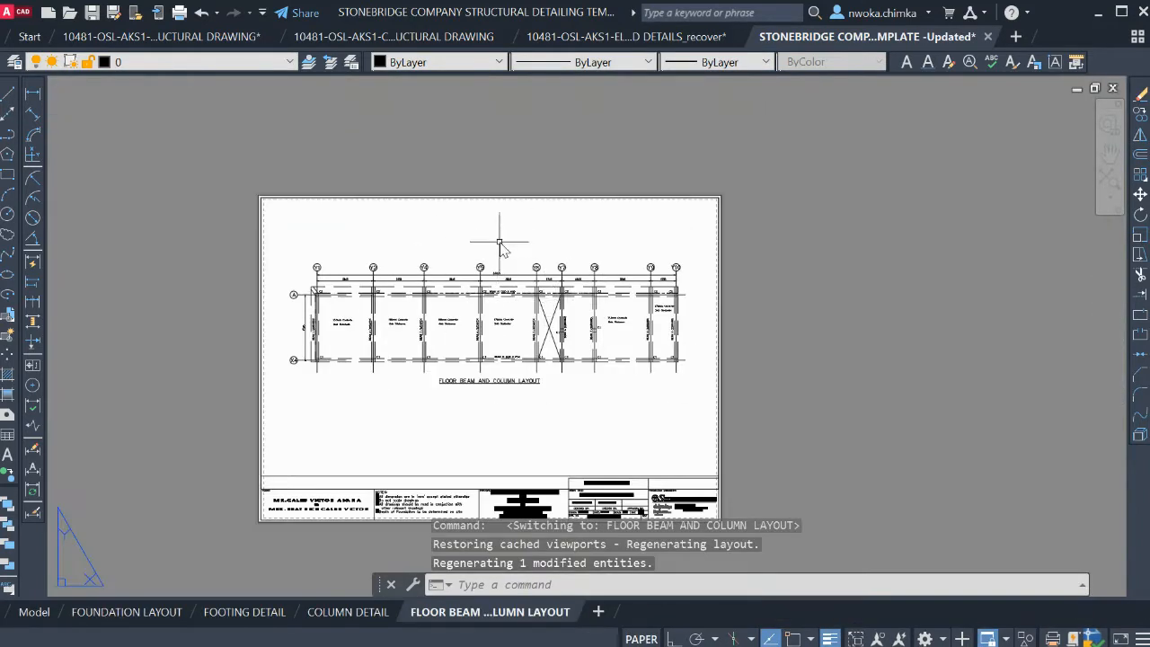
double_click(503, 241)
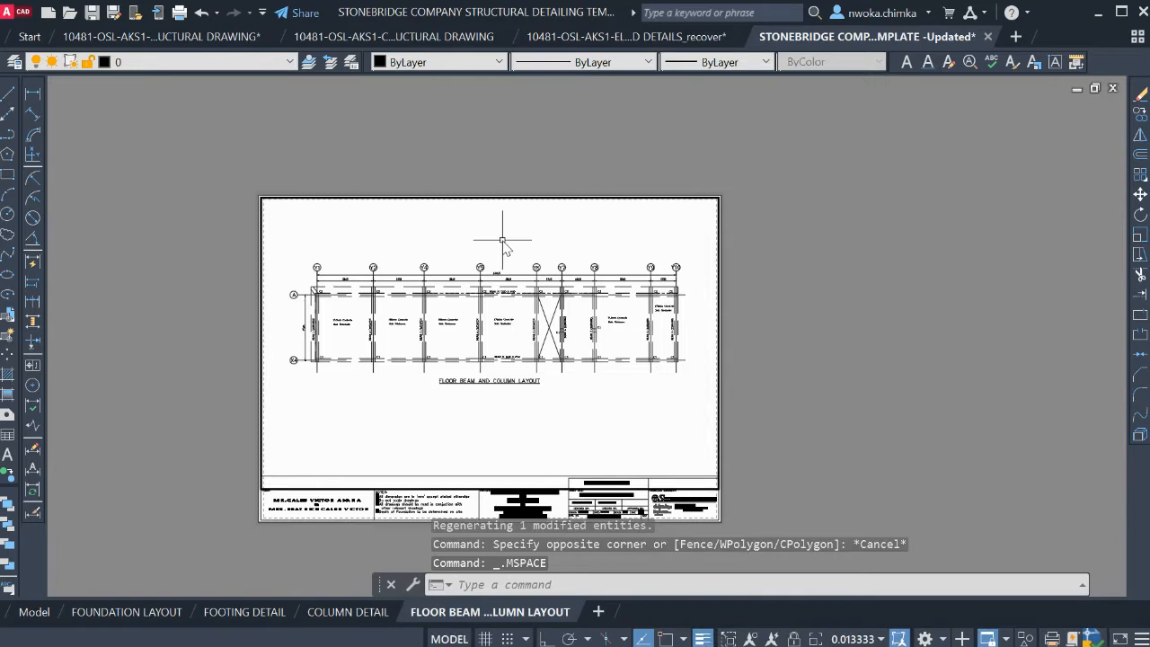
type("LTS")
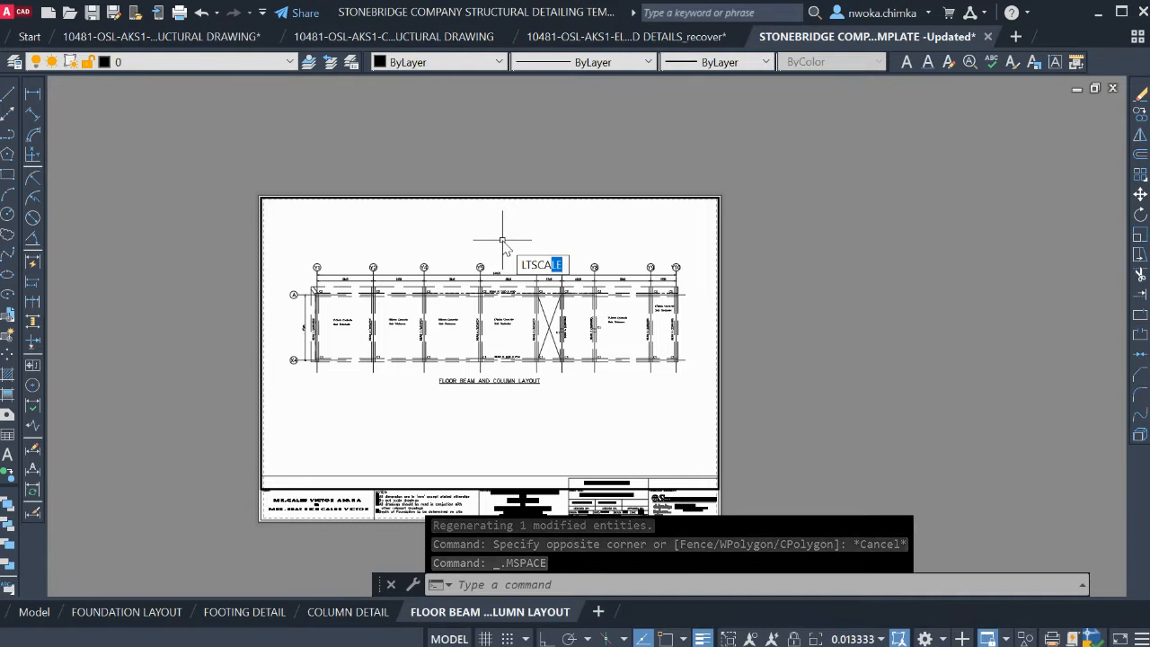
type("CALE")
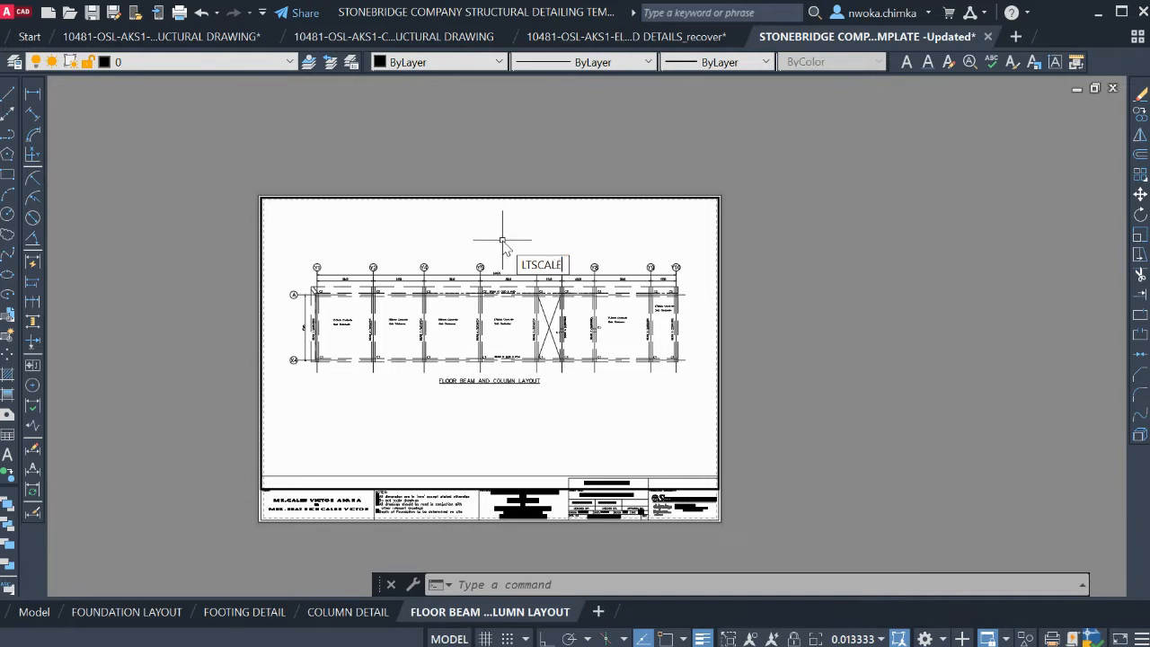
key("Return")
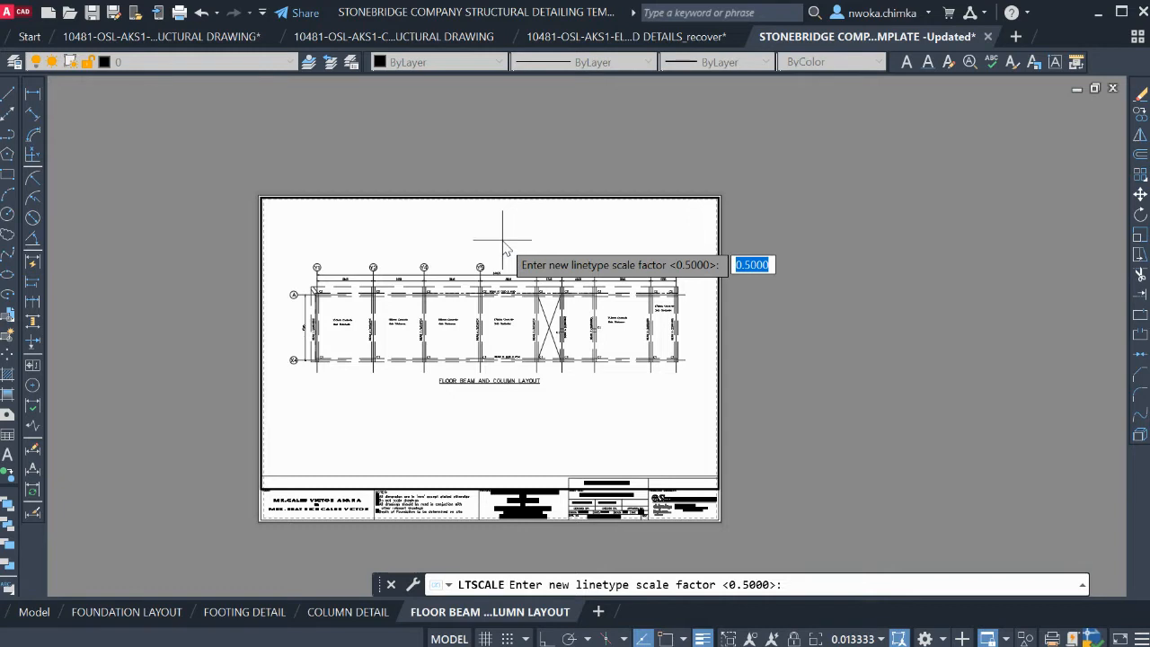
type("0.1")
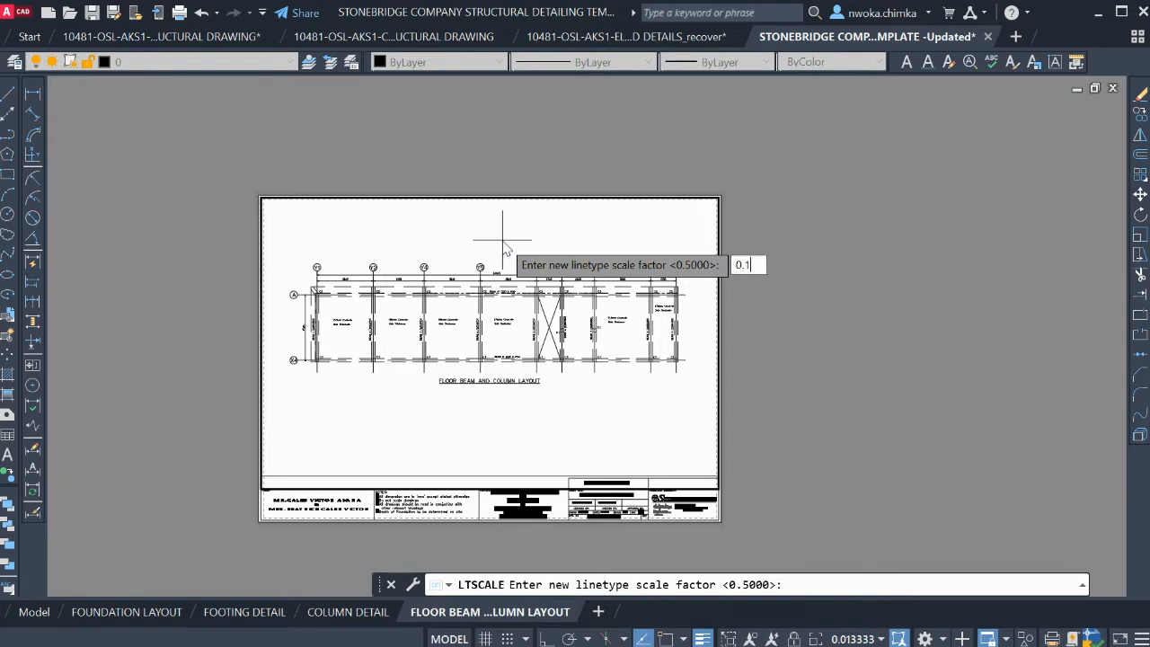
key("Return")
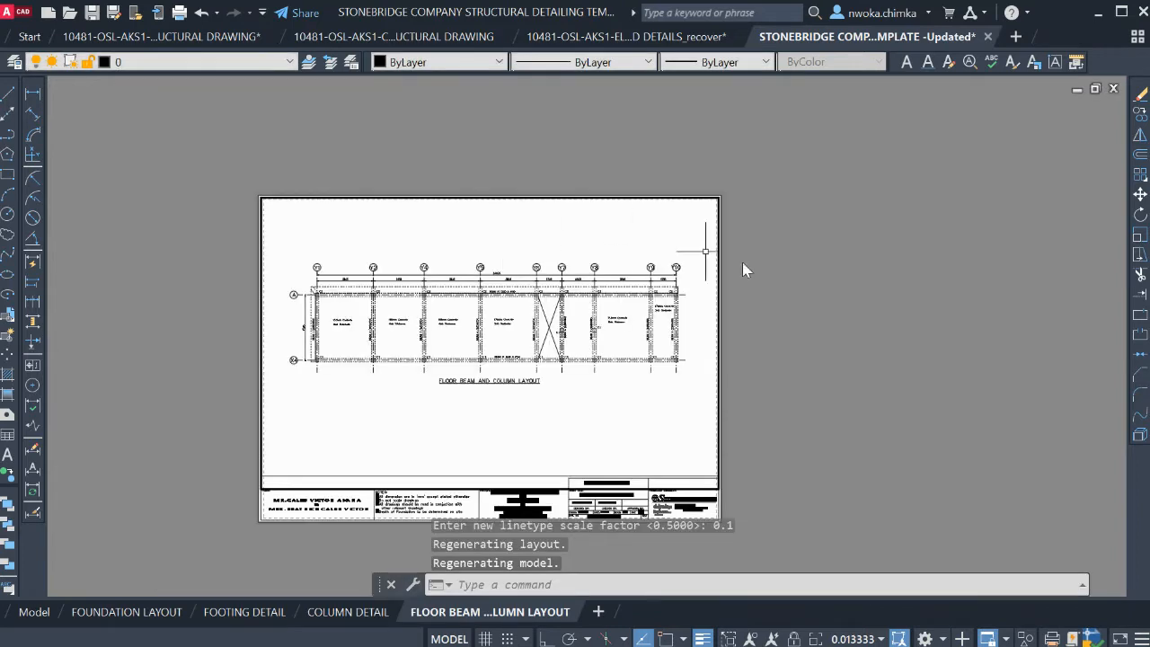
double_click(793, 274)
Examine how the dashed beam lines, gridlines and slab outline display across the floor beam plan on the sheet
scroll(635, 304, "up", 3)
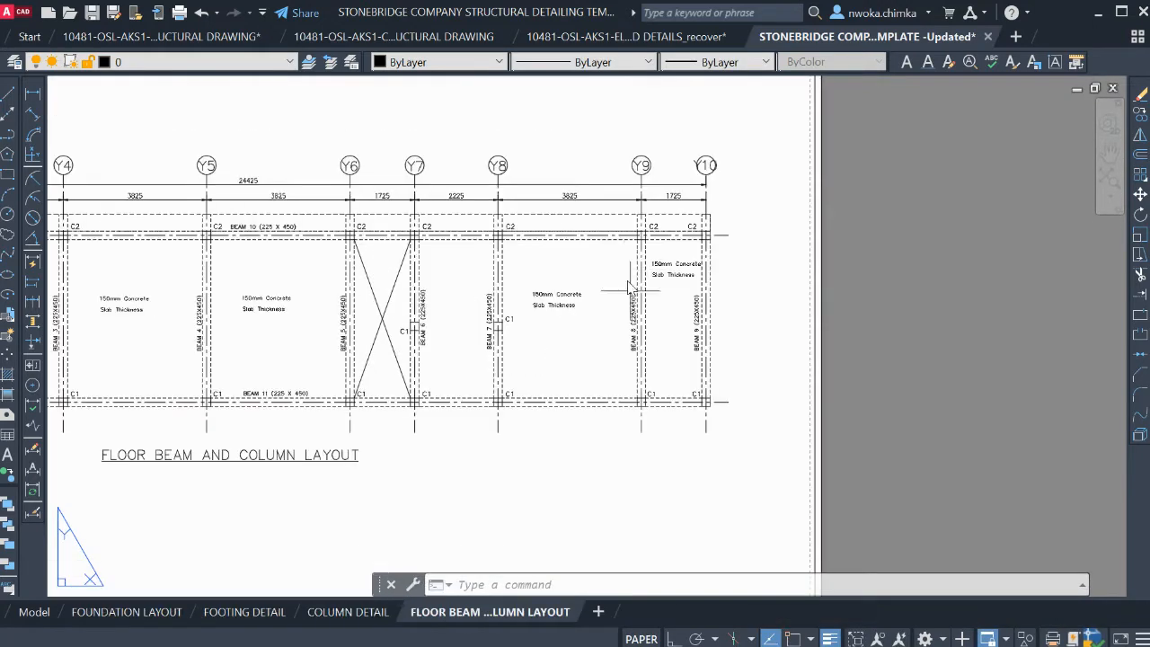
scroll(608, 215, "up", 2)
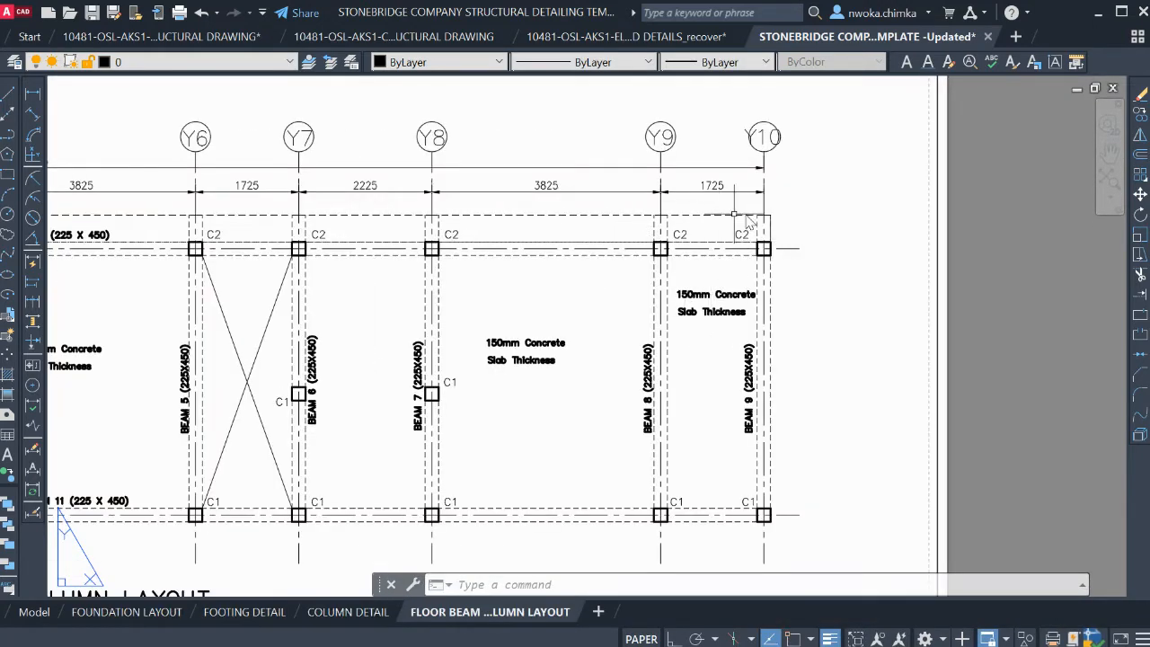
scroll(699, 216, "down", 2)
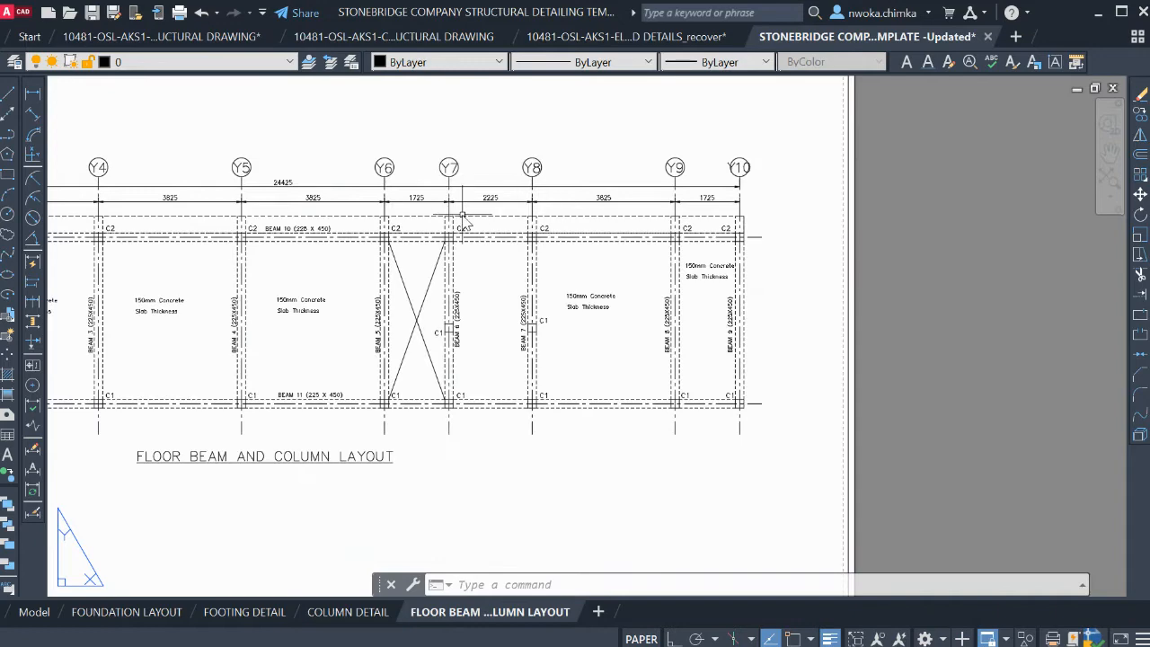
scroll(463, 216, "up", 4)
scroll(530, 222, "down", 5)
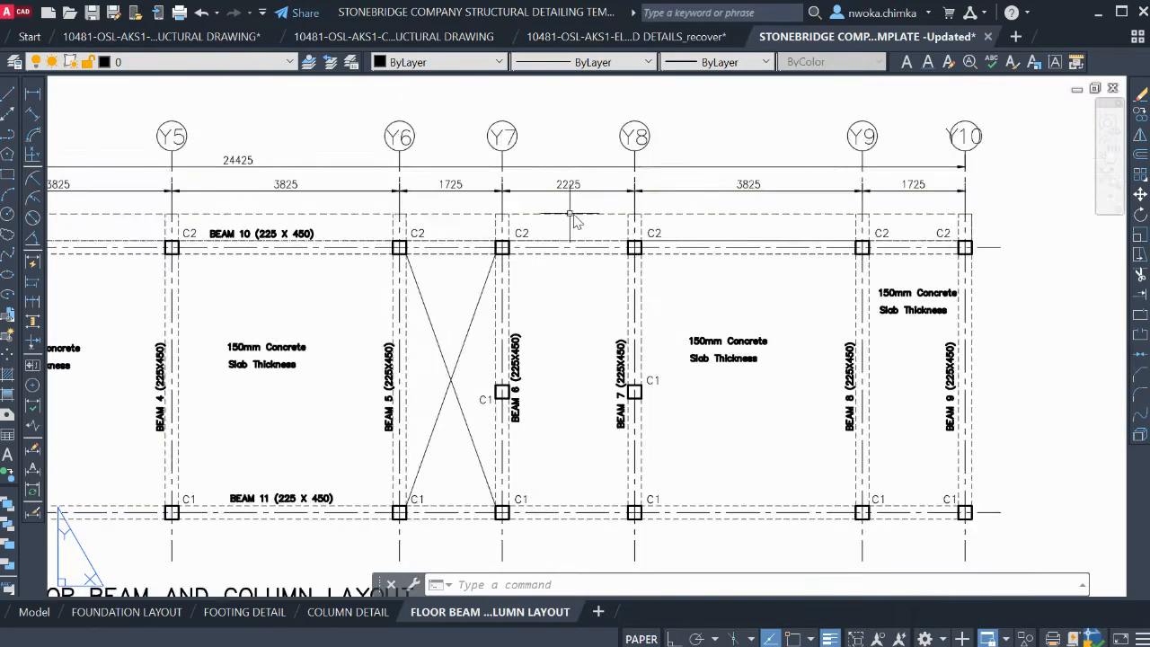
scroll(606, 193, "up", 6)
scroll(665, 189, "down", 4)
scroll(700, 186, "down", 4)
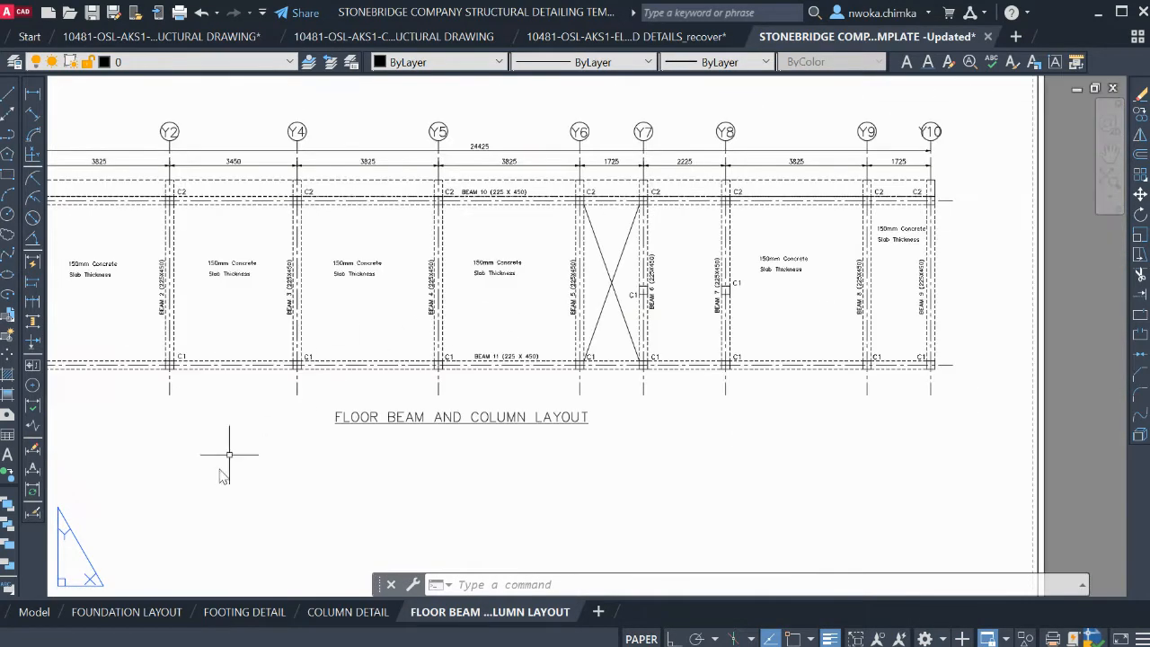
scroll(308, 200, "up", 7)
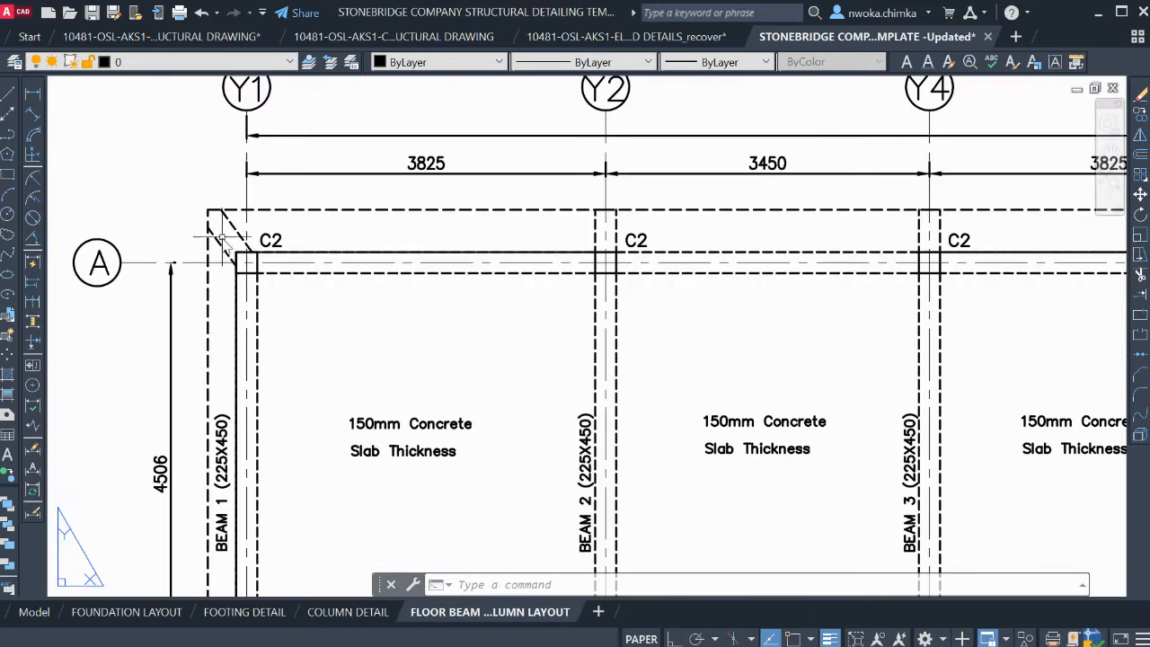
scroll(224, 241, "down", 3)
In model space, select the floor plan's slab outline and all similar lines, and change their linetype from HIDDEN2 to a continuous one
left_click(34, 612)
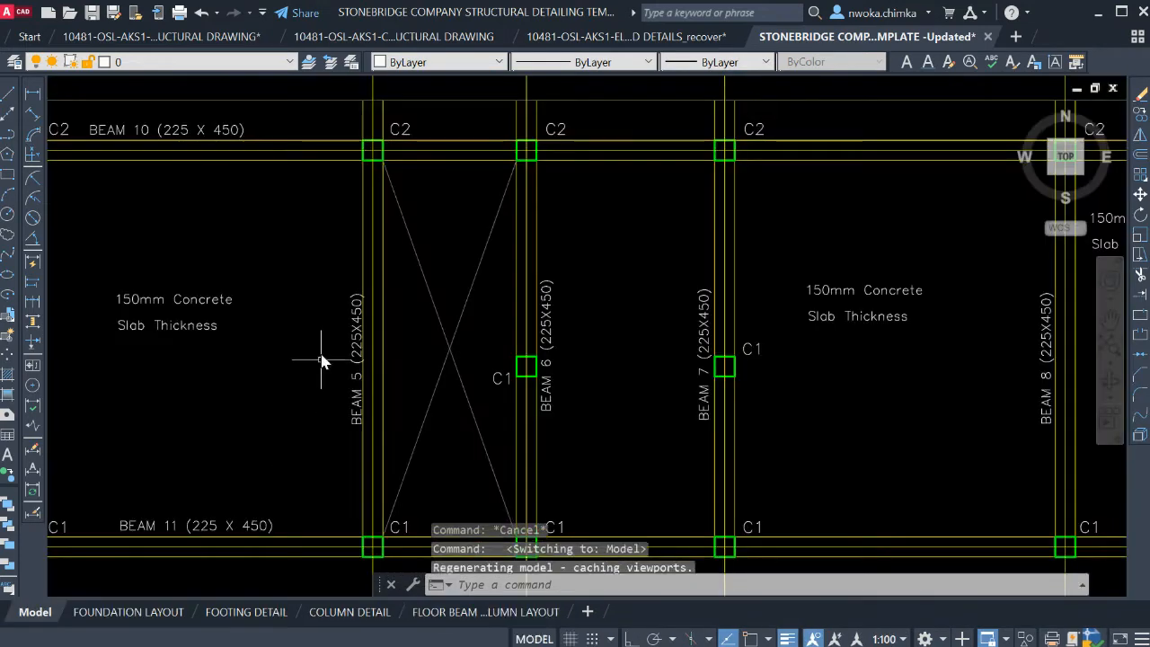
scroll(555, 270, "down", 4)
scroll(321, 202, "up", 5)
left_click(355, 225)
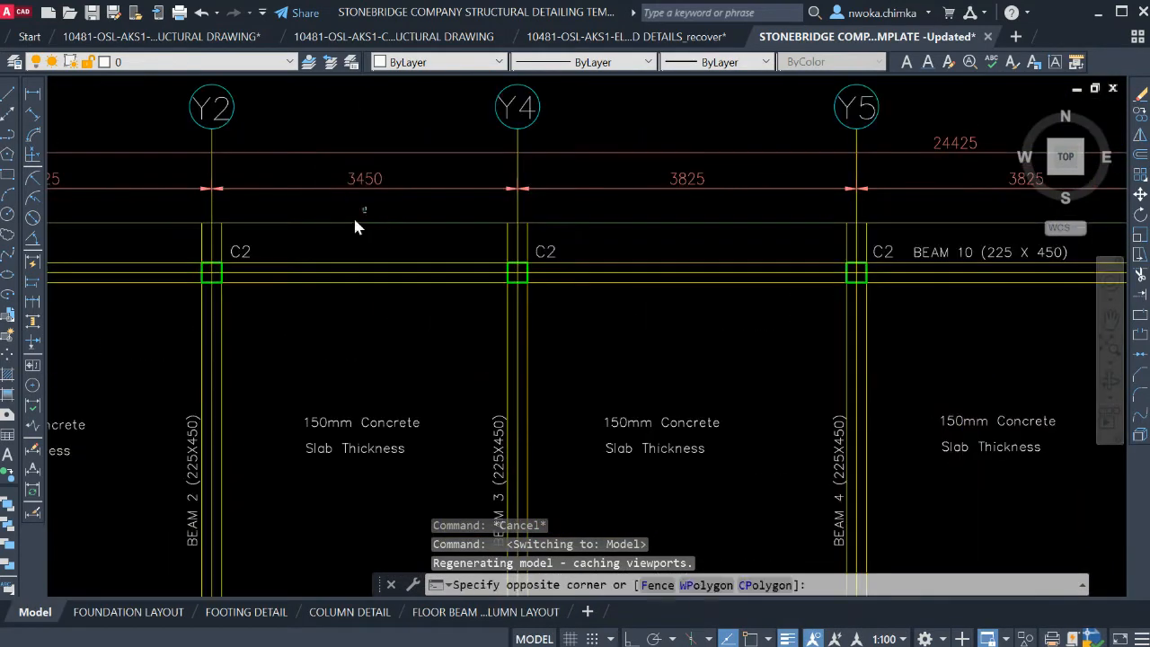
left_click(351, 228)
scroll(516, 219, "down", 4)
scroll(326, 214, "up", 4)
left_click(336, 213)
left_click(328, 230)
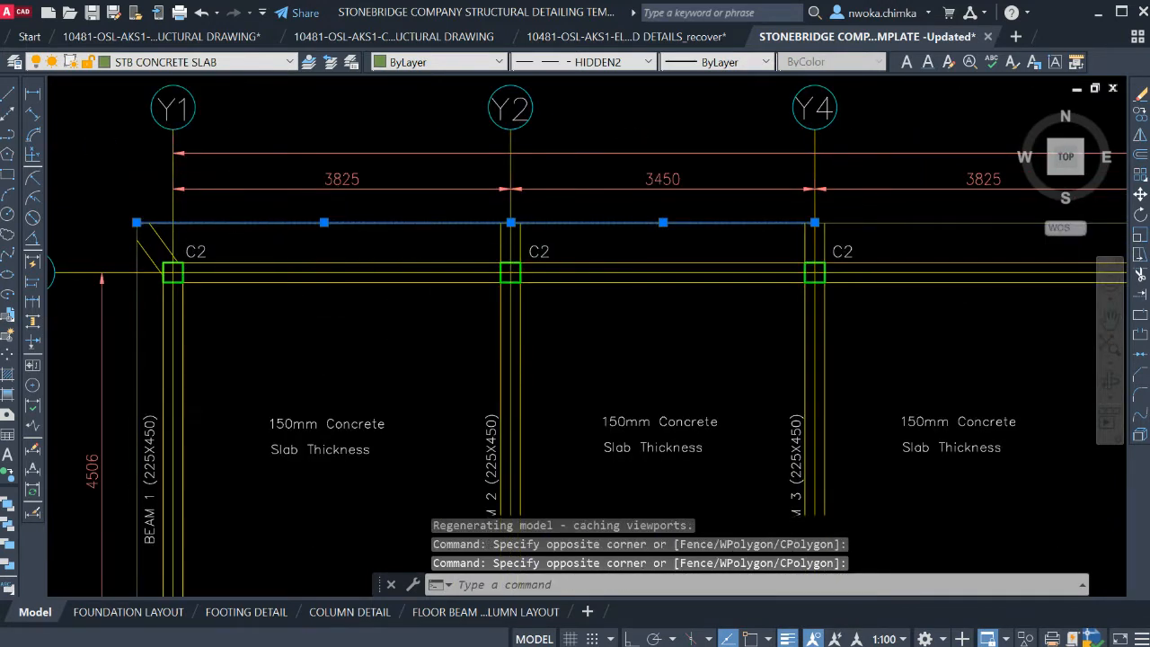
left_click(303, 431)
scroll(318, 331, "down", 3)
scroll(821, 299, "up", 1)
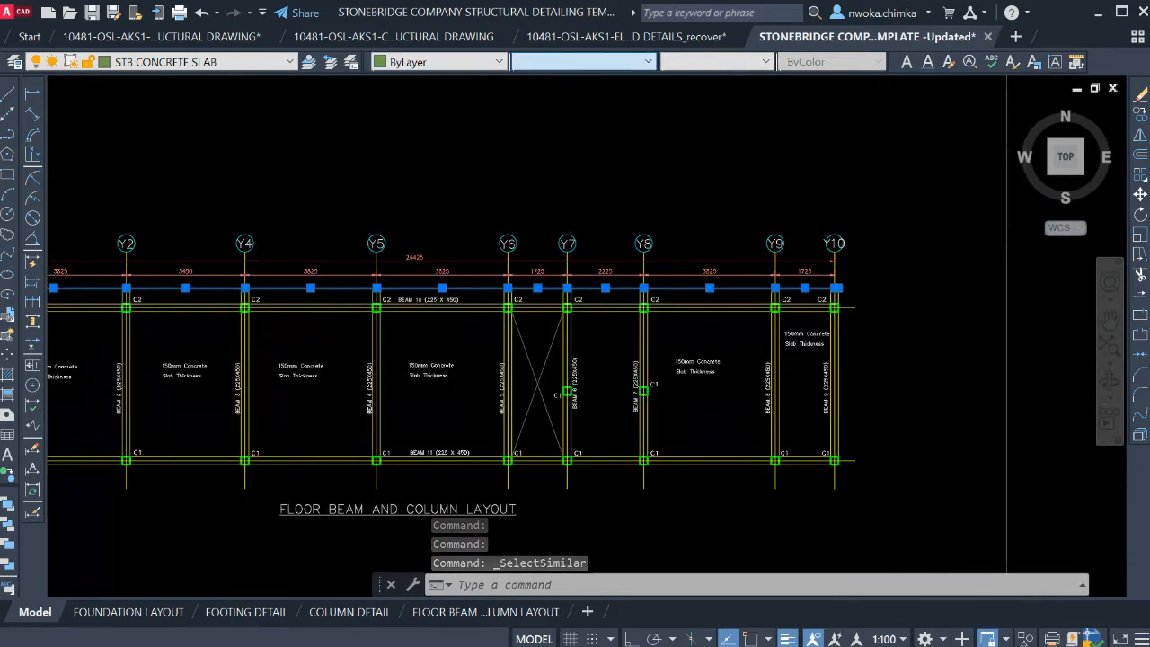
key("Escape")
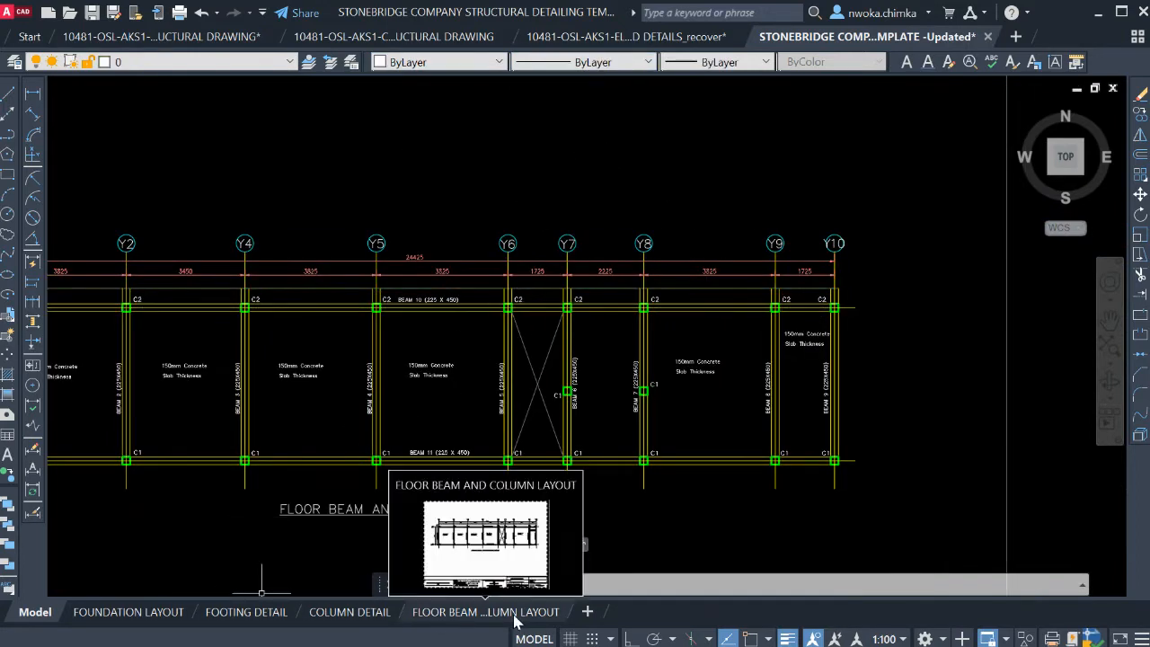
Check the slab outline and beam linetypes on the FLOOR BEAM AND COLUMN LAYOUT sheet
left_click(486, 612)
scroll(295, 220, "down", 4)
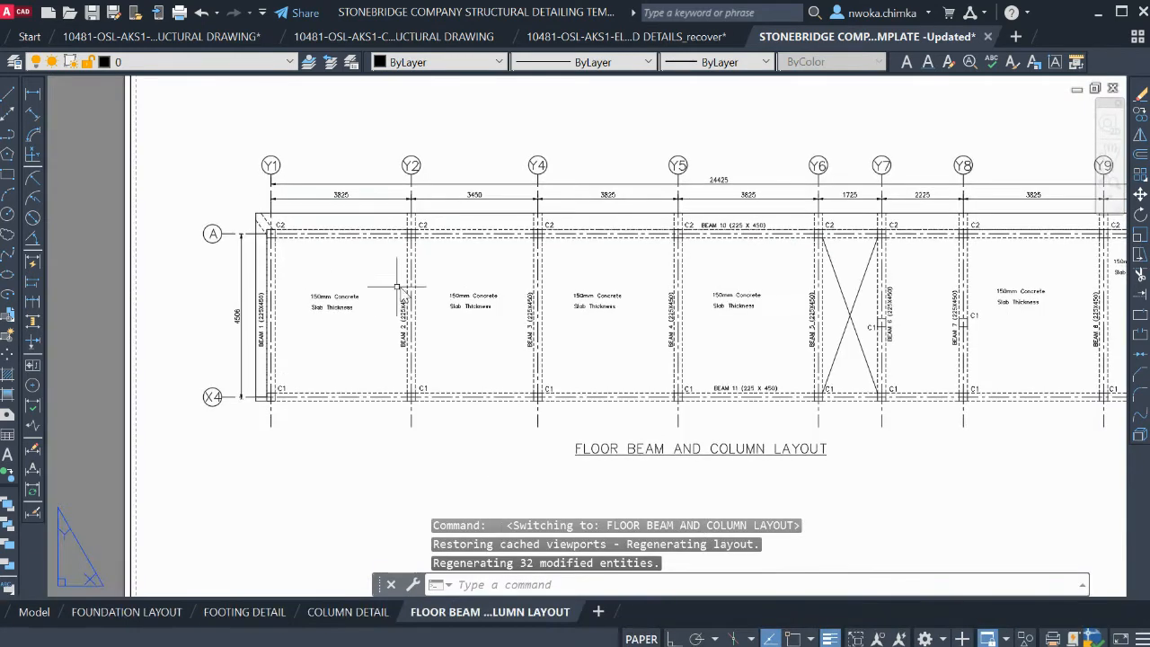
scroll(719, 261, "up", 2)
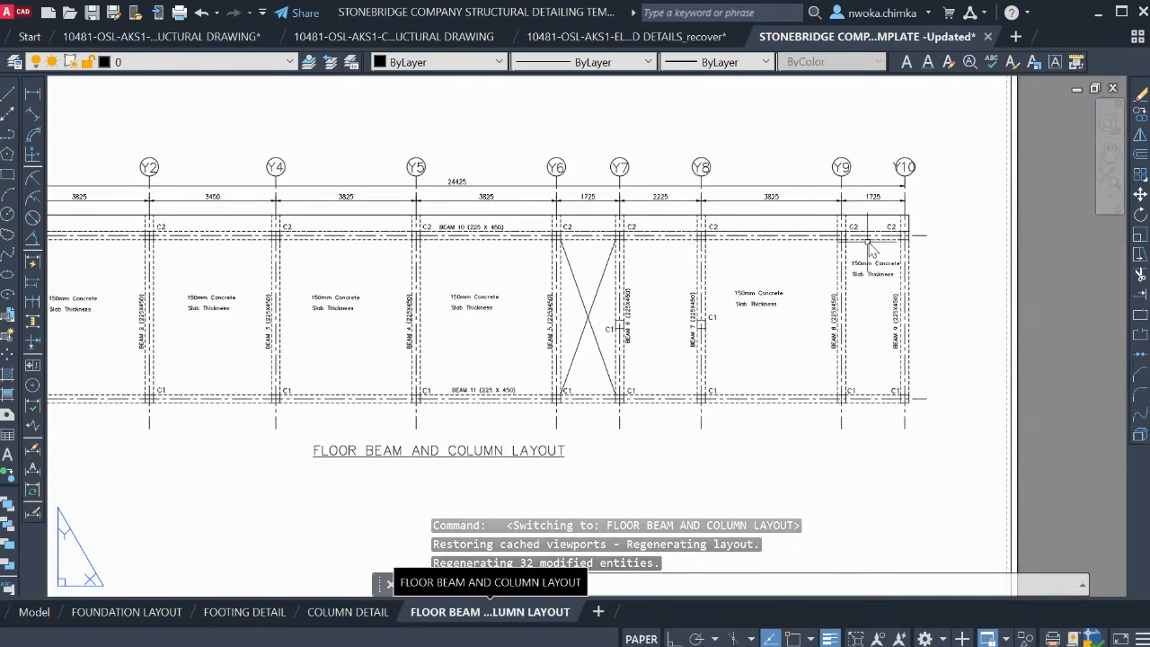
scroll(882, 254, "up", 3)
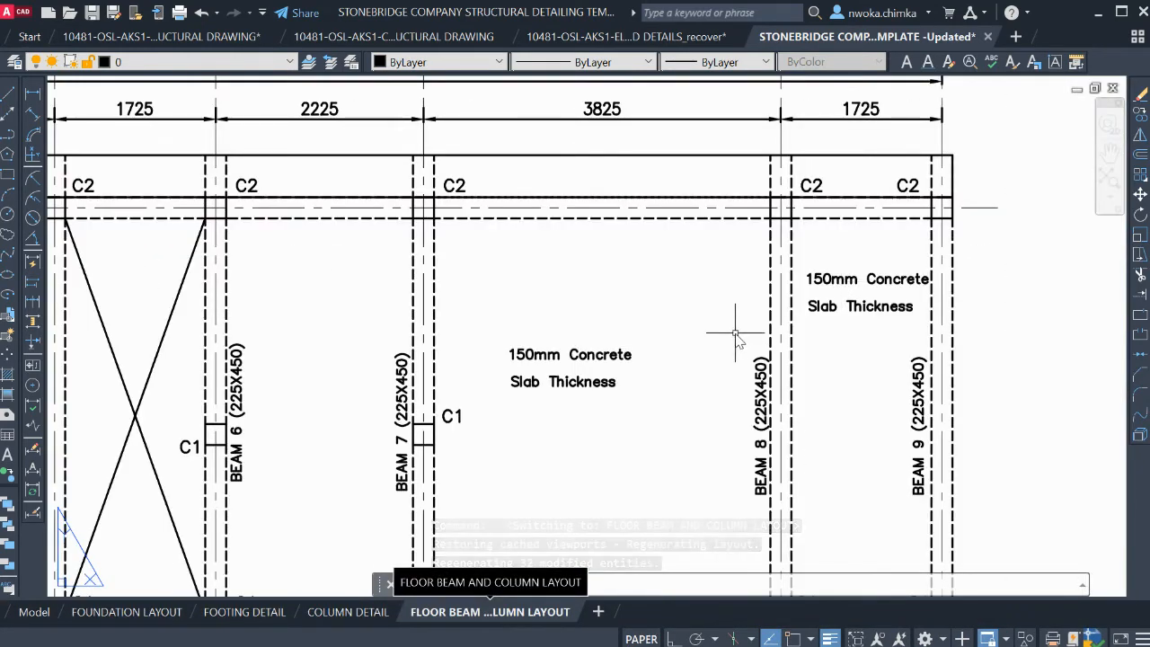
scroll(737, 306, "down", 2)
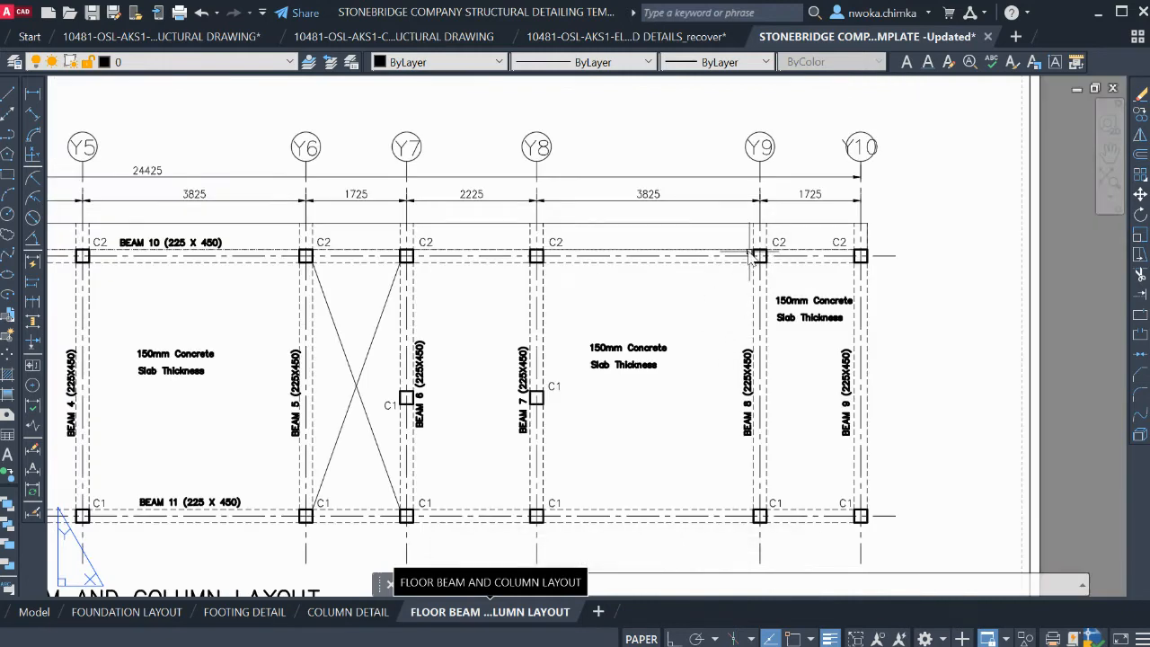
scroll(753, 261, "down", 3)
scroll(517, 368, "down", 1)
scroll(499, 345, "up", 3)
scroll(390, 367, "down", 3)
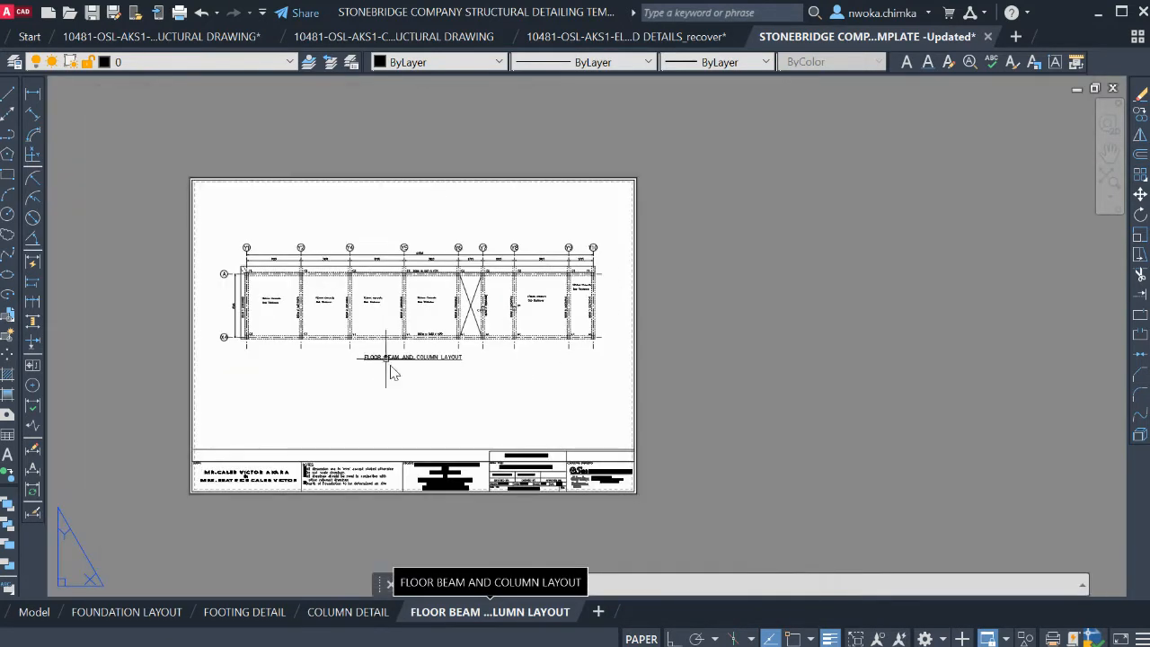
In model space, remove the extra spacing between SLAB and DETAILING in the title beneath the floor slab plan
left_click(34, 612)
scroll(336, 351, "down", 2)
scroll(673, 326, "down", 1)
scroll(759, 391, "up", 3)
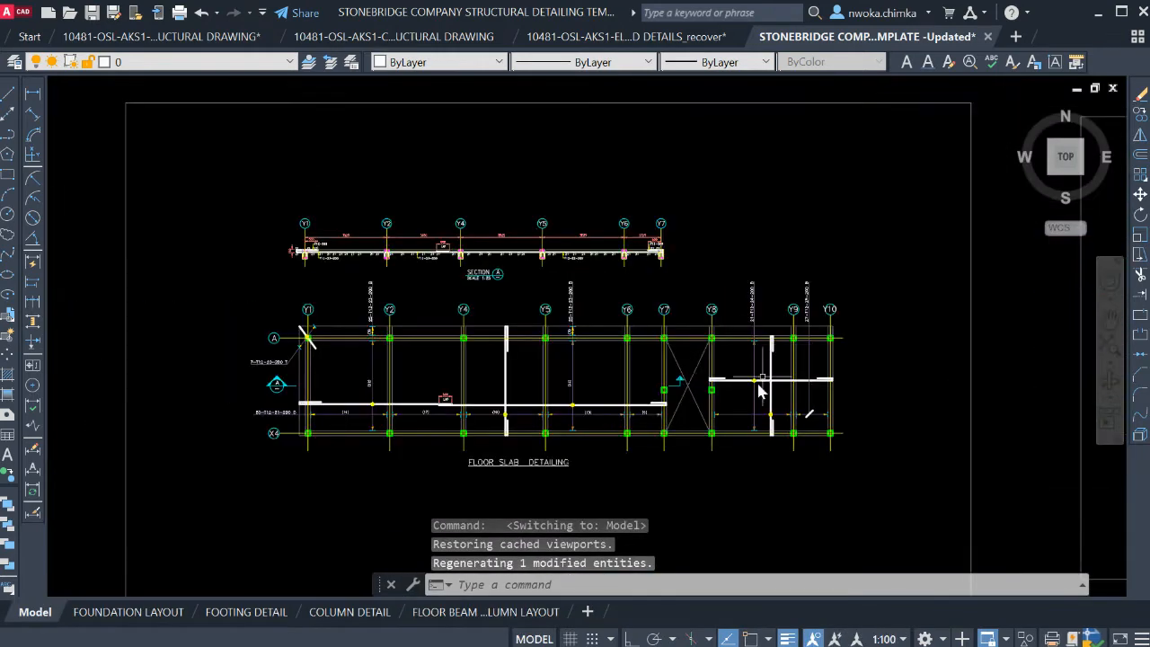
scroll(575, 445, "up", 3)
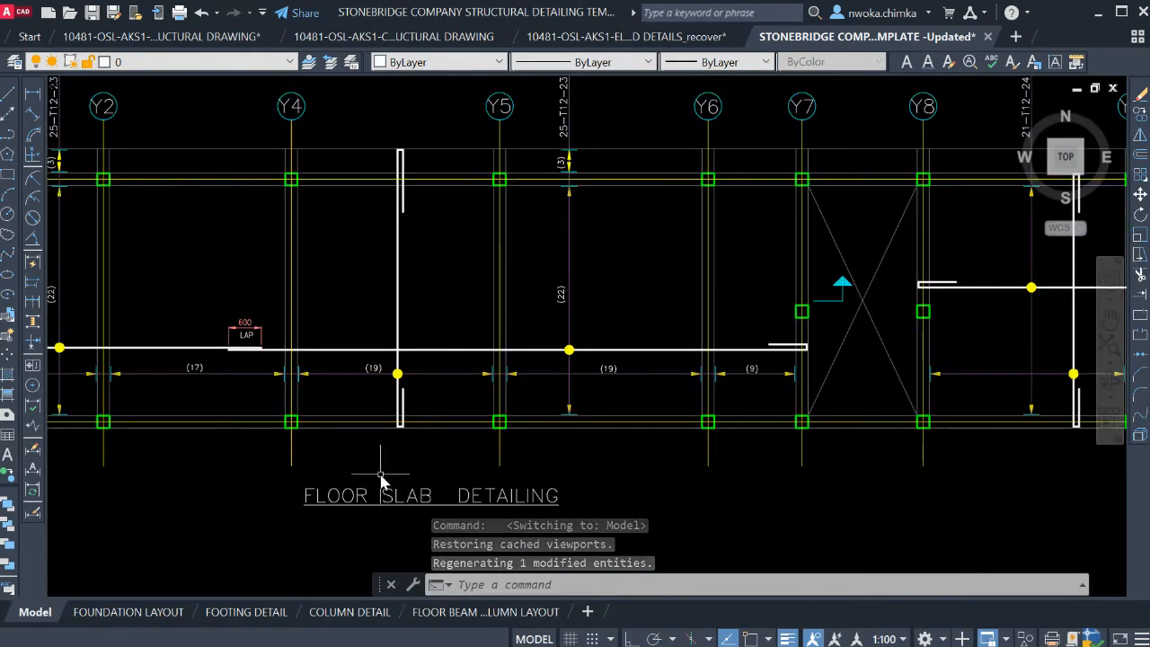
double_click(443, 499)
left_click(453, 495)
key("BackSpace")
key("BackSpace")
left_click(567, 479)
key("Escape")
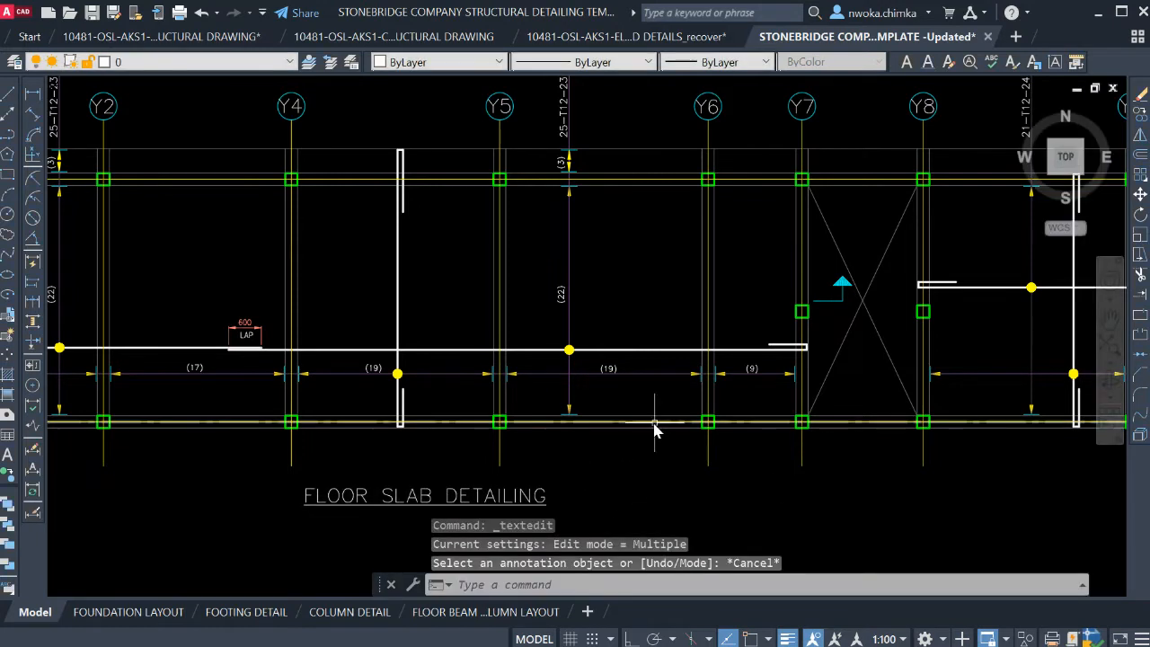
Change the sheet number to 04 in the title block of the FLOOR BEAM AND COLUMN LAYOUT sheet
scroll(554, 378, "down", 4)
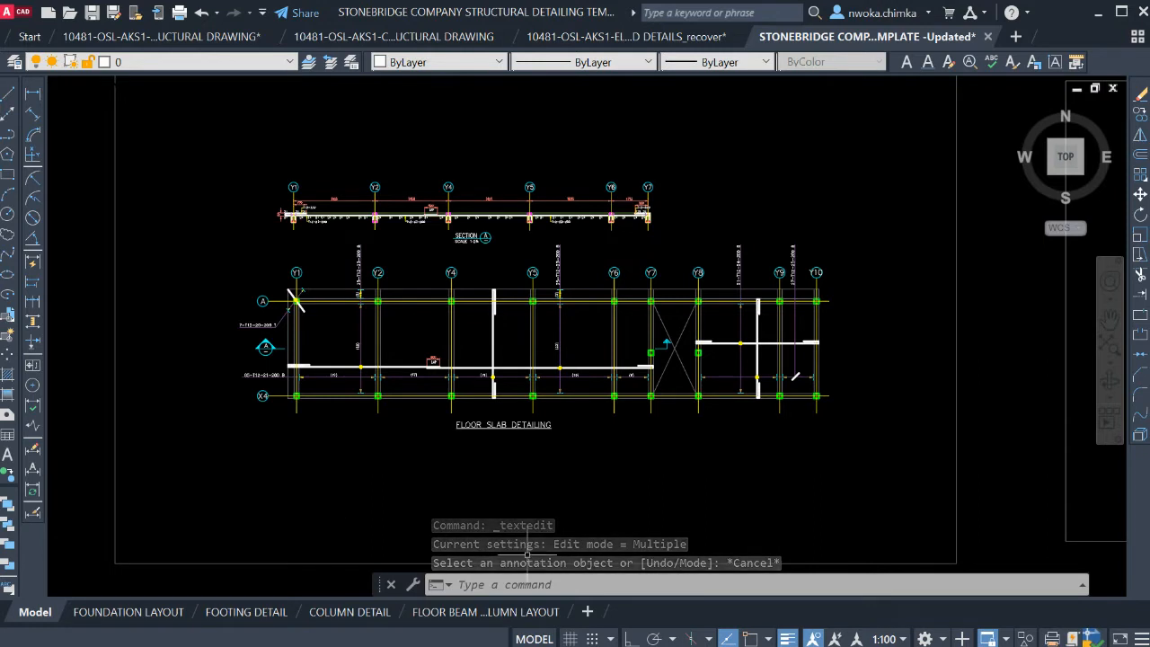
left_click(491, 612)
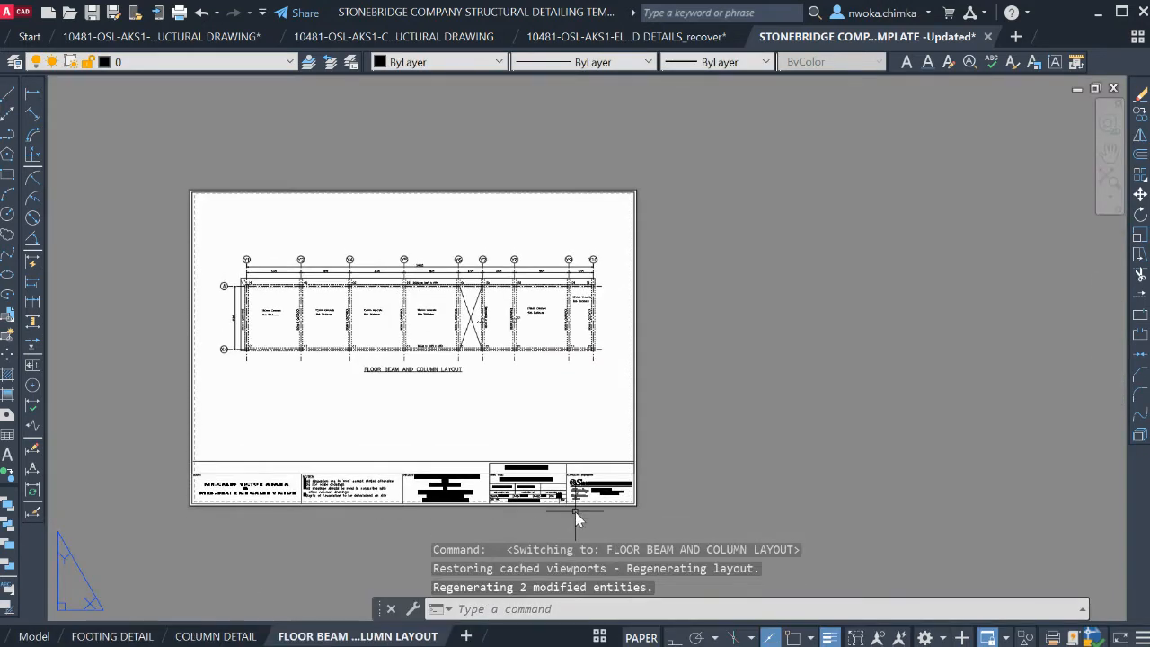
scroll(550, 499, "up", 4)
scroll(610, 475, "up", 4)
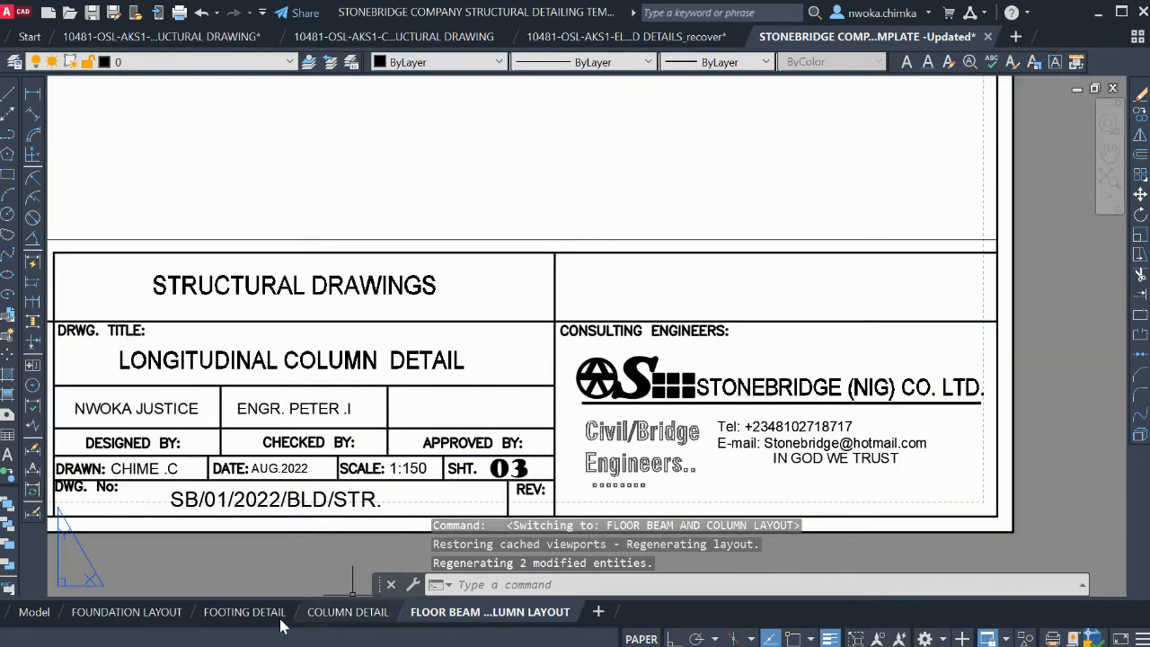
double_click(523, 472)
type("0")
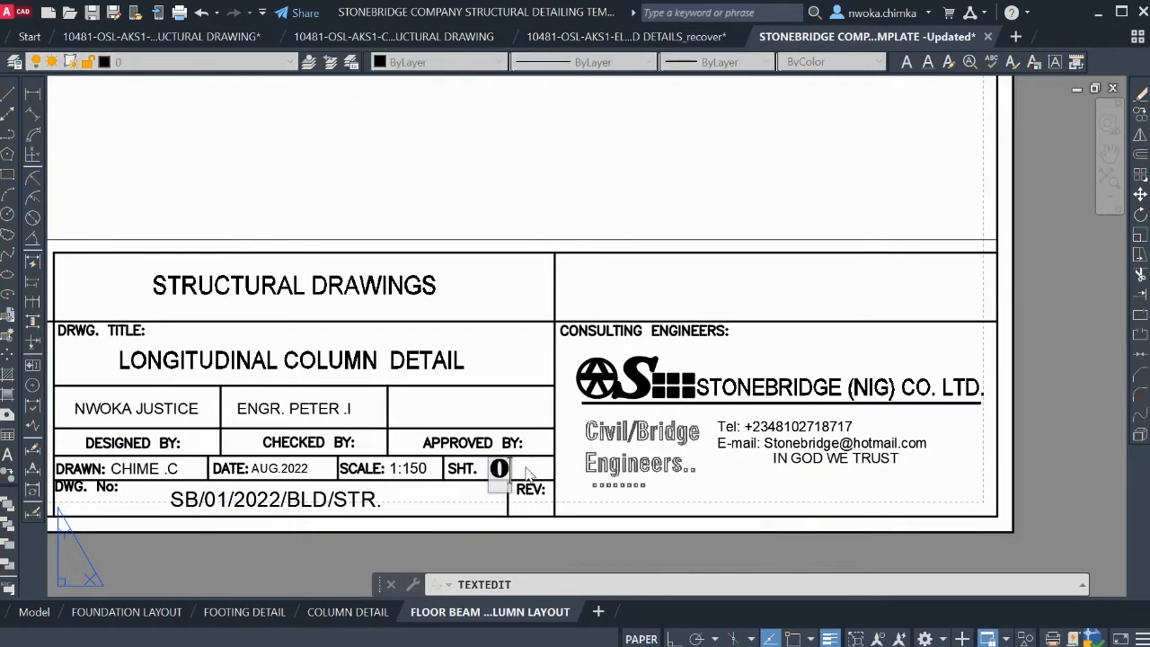
type("4")
key("Return")
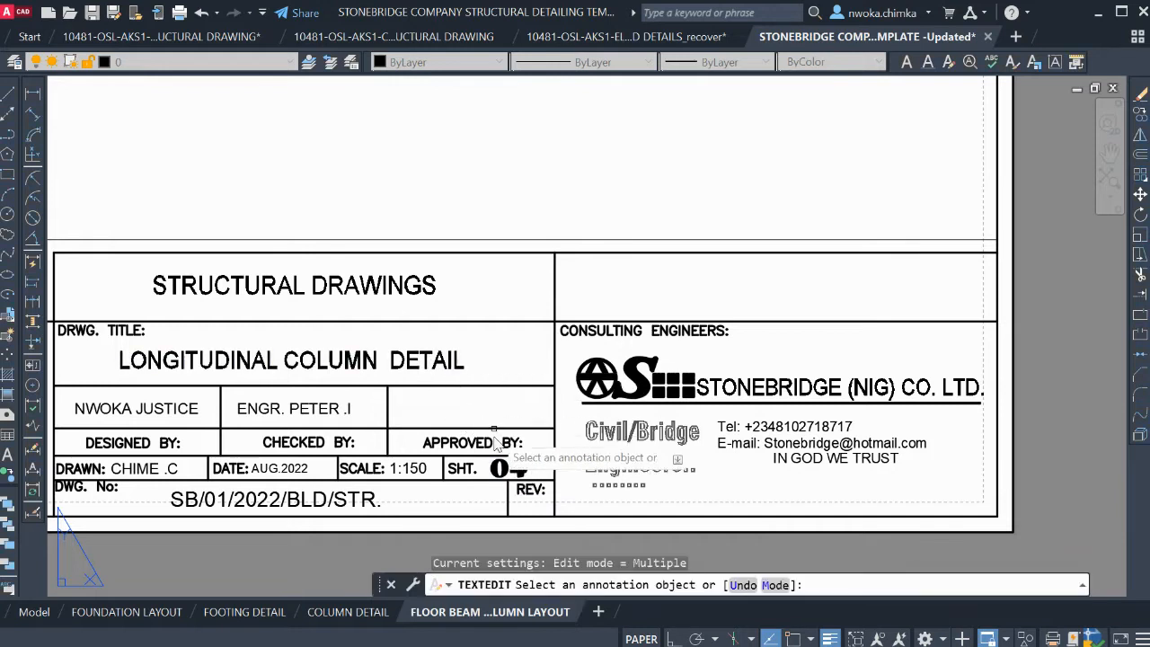
Change the drawing title in the title block to FLOOR BEAM AND COLUMN LAYOUT
left_click(428, 362)
type("F")
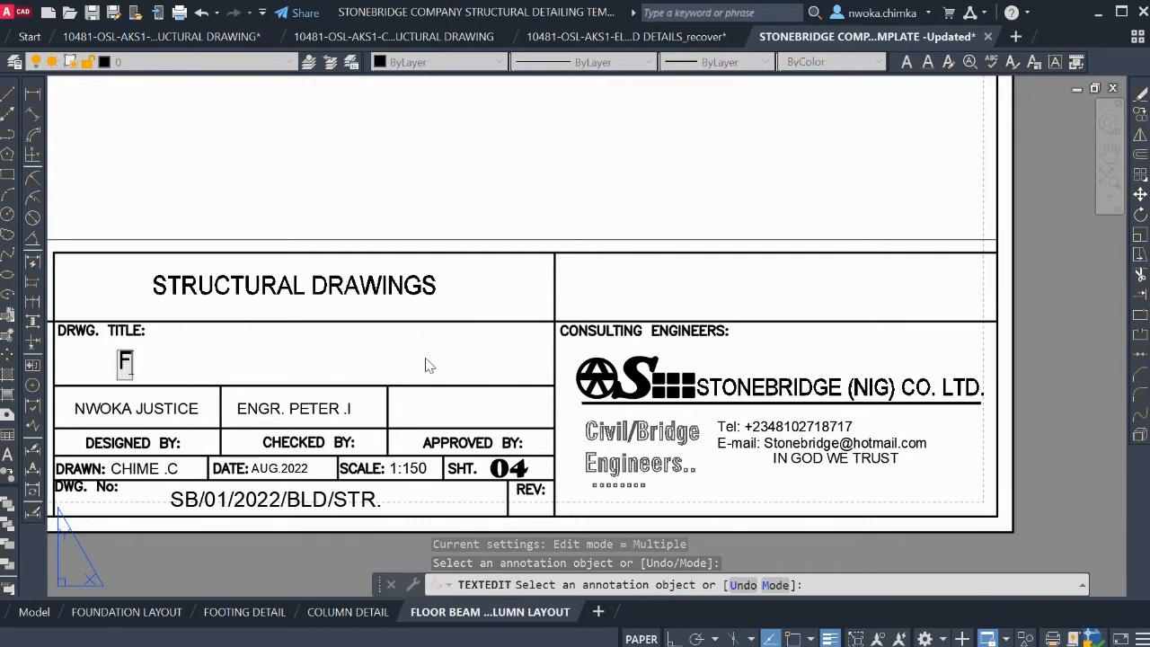
type("LOOR")
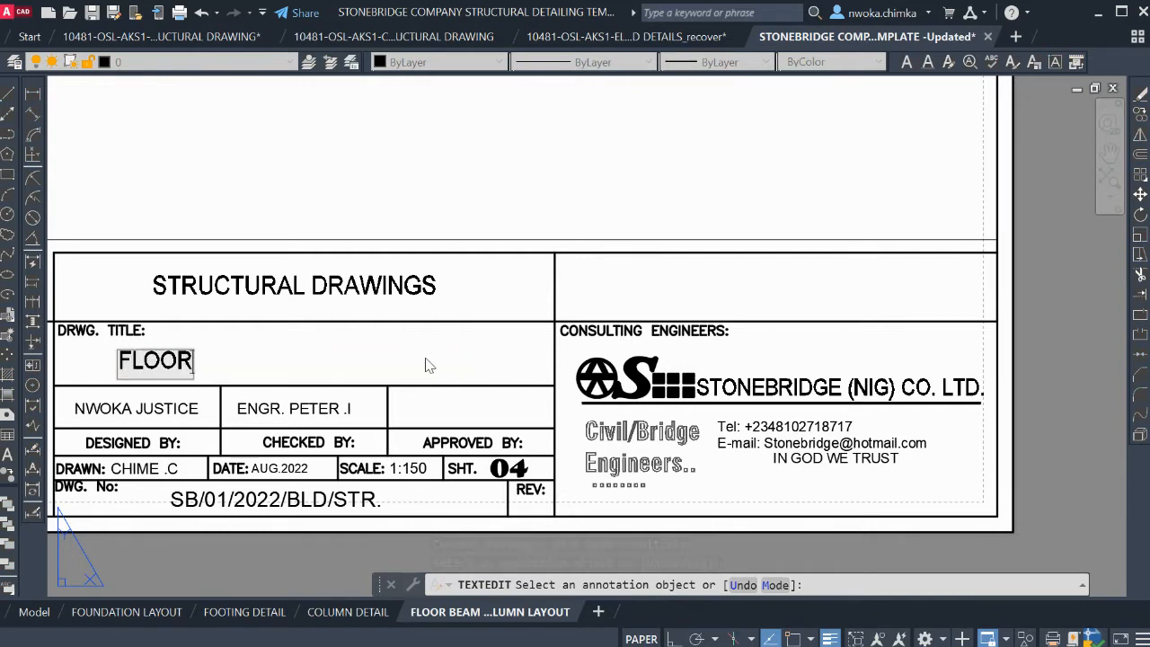
type(" BEAM AN")
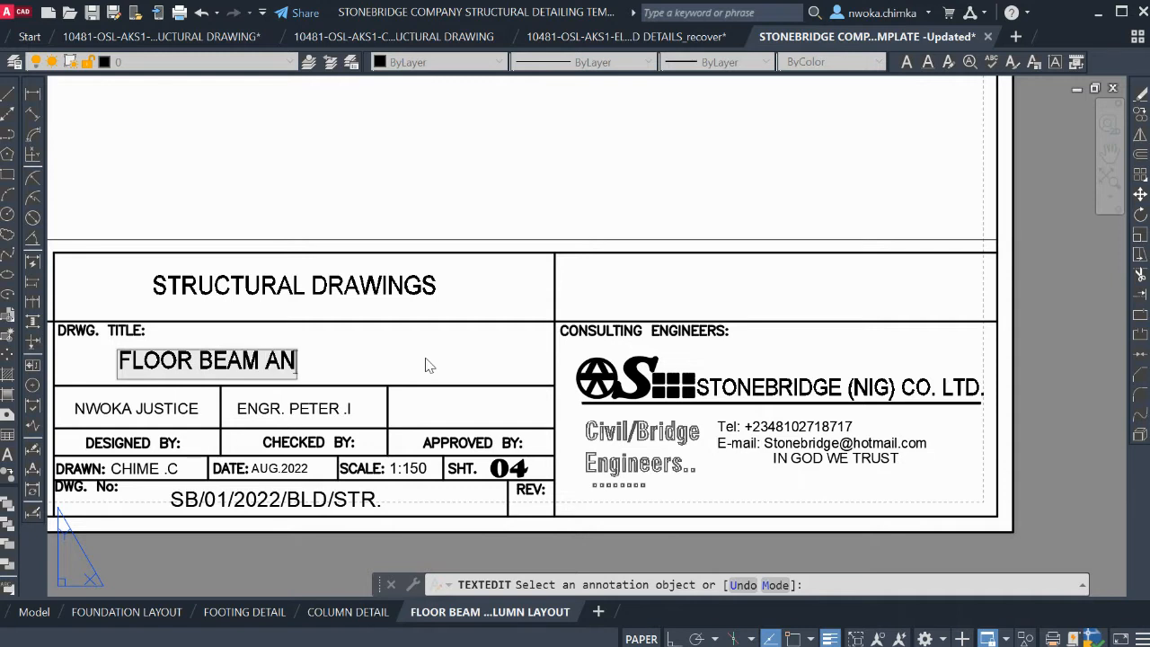
type("D COLUMN")
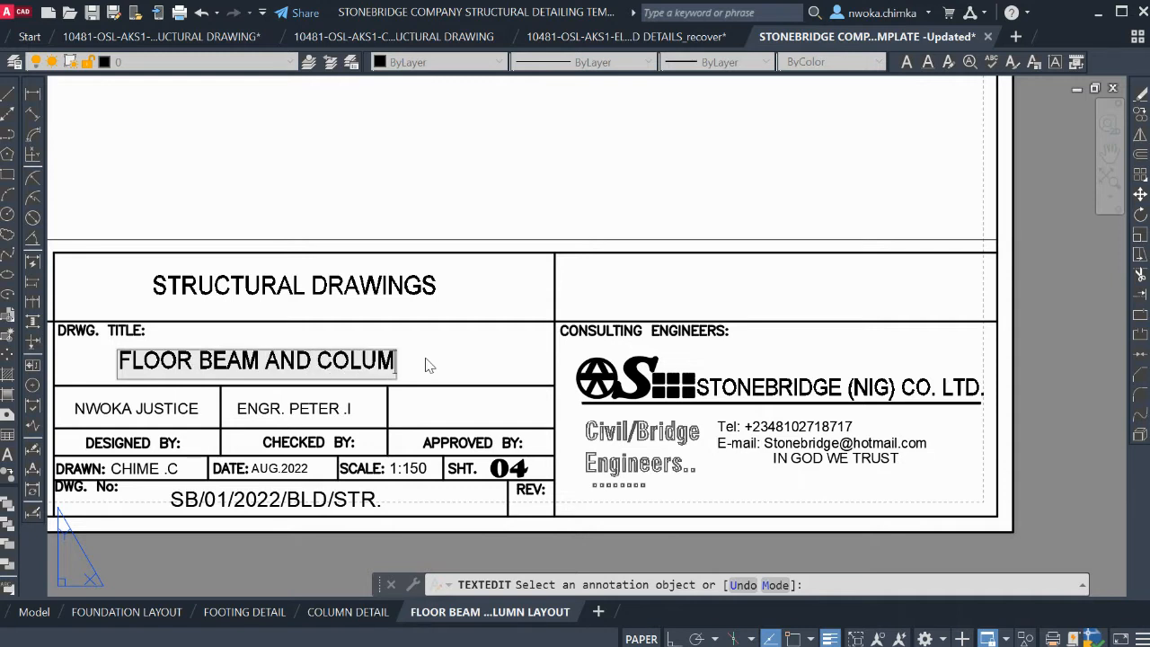
type("Y")
key("BackSpace")
type("AU")
key("BackSpace")
type("YOUT")
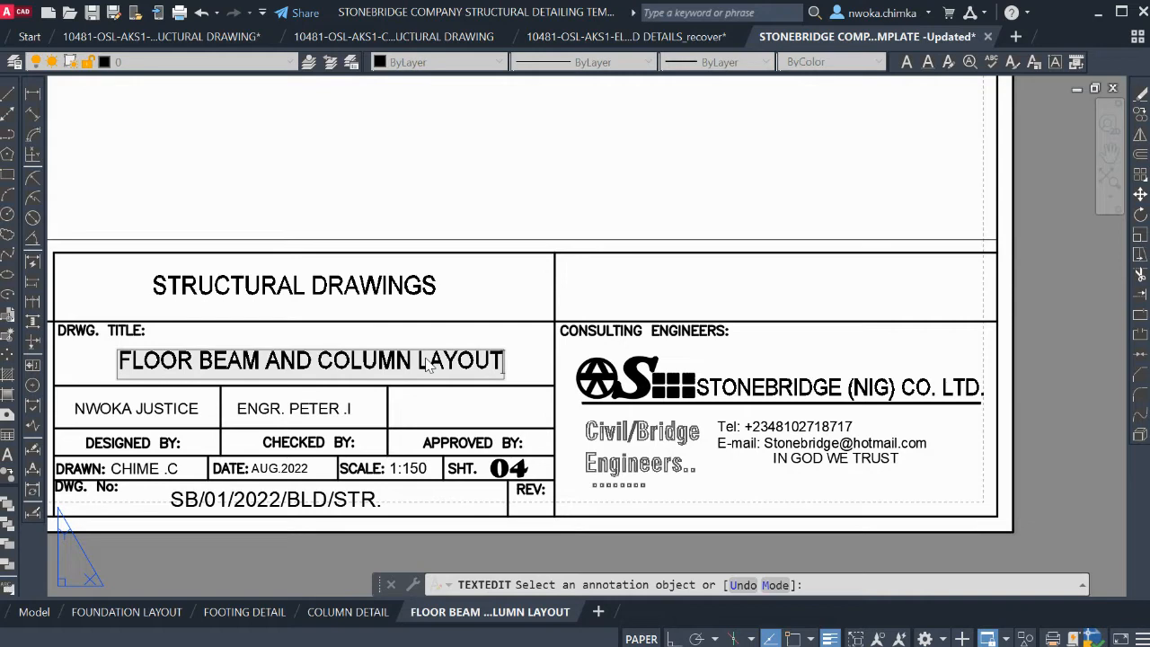
key("Return")
scroll(917, 346, "down", 4)
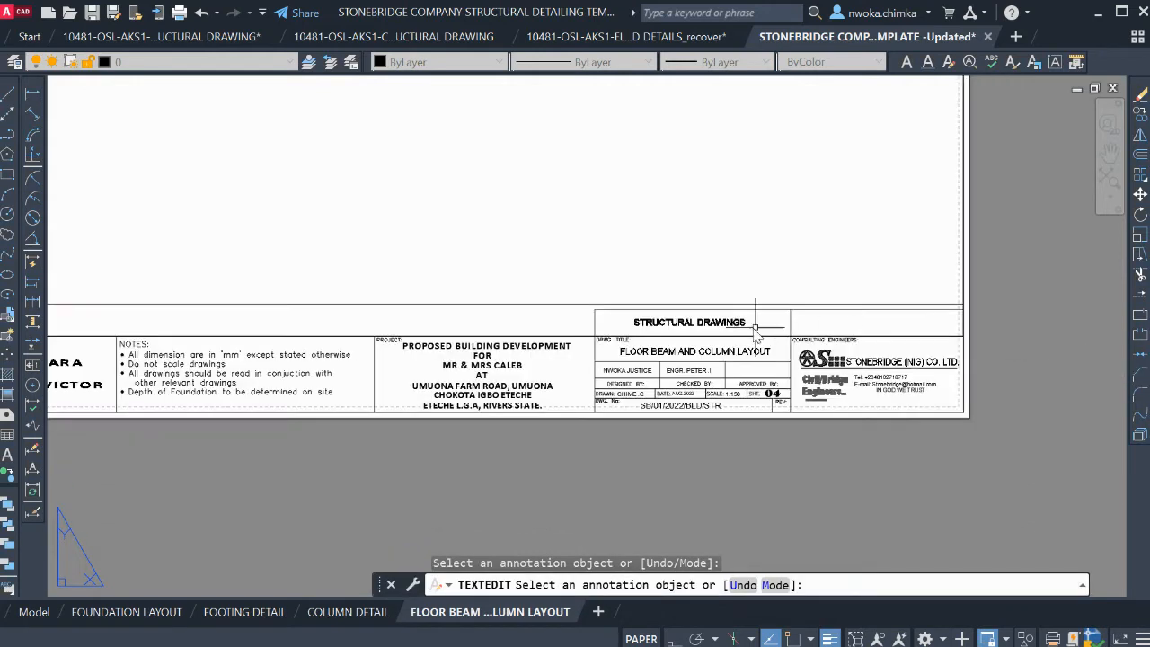
key("Escape")
Create a copy of the FLOOR BEAM AND COLUMN LAYOUT sheet and place it after the original
scroll(778, 349, "up", 2)
scroll(535, 344, "down", 3)
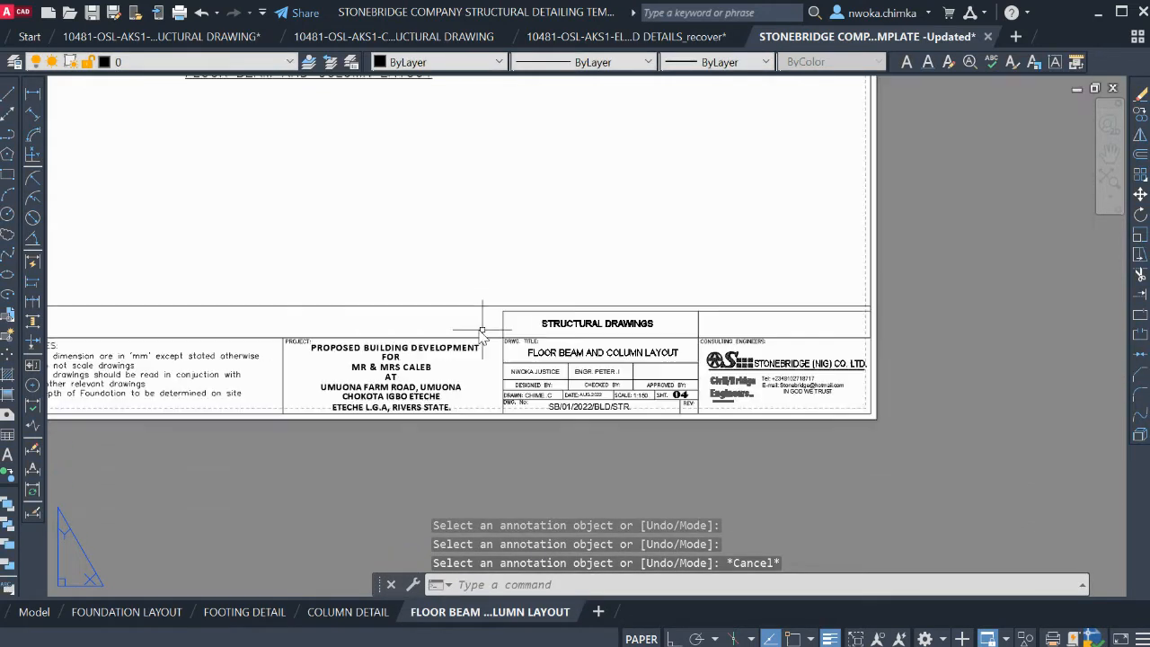
scroll(535, 344, "up", 3)
scroll(535, 351, "down", 5)
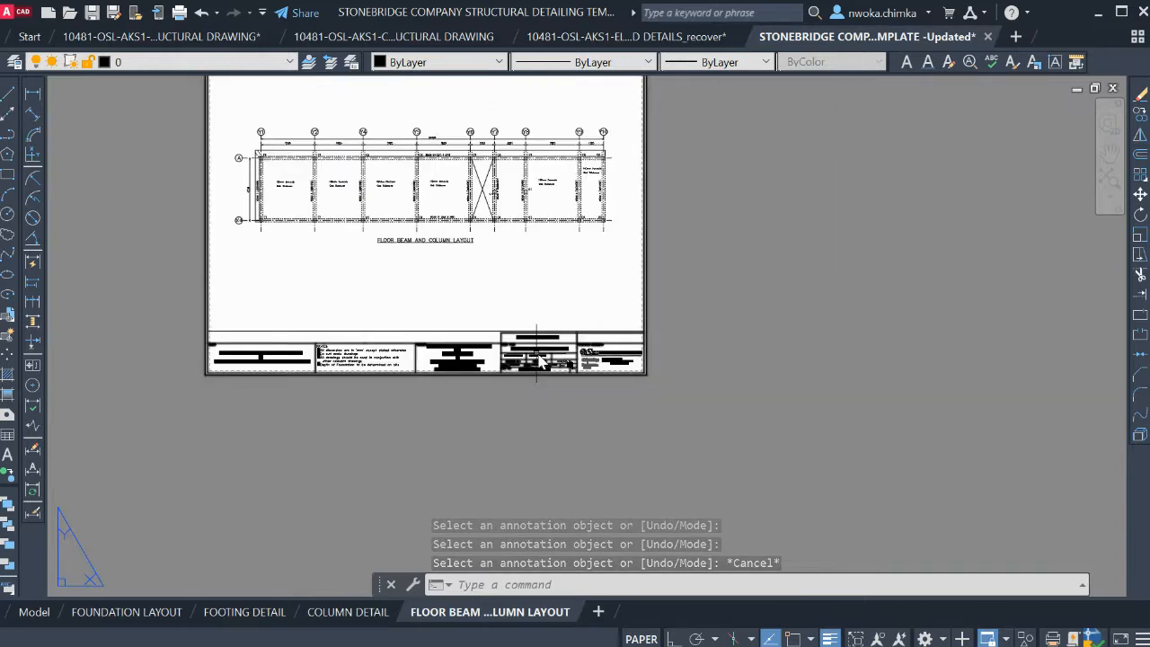
scroll(535, 351, "down", 3)
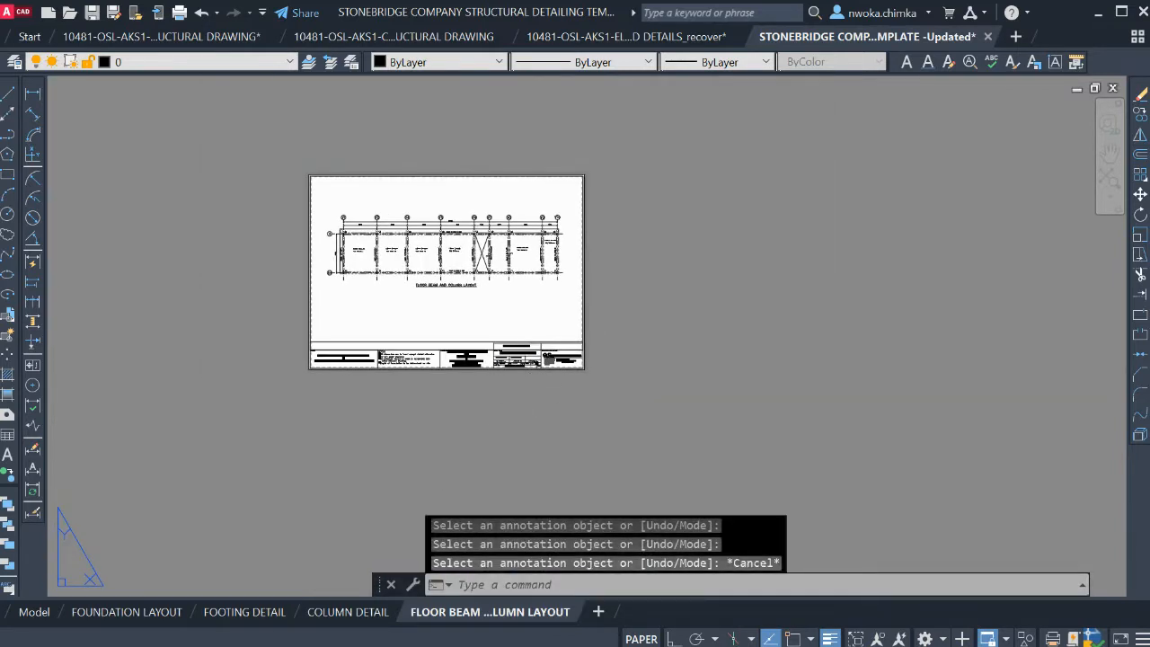
left_click(599, 409)
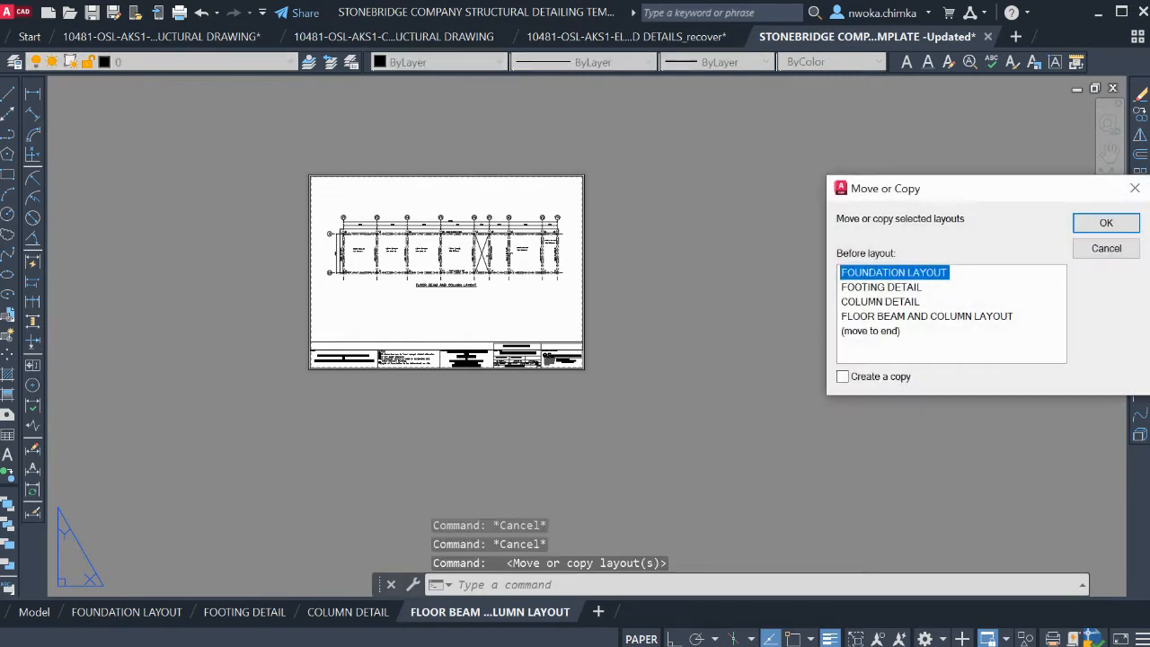
left_click(927, 317)
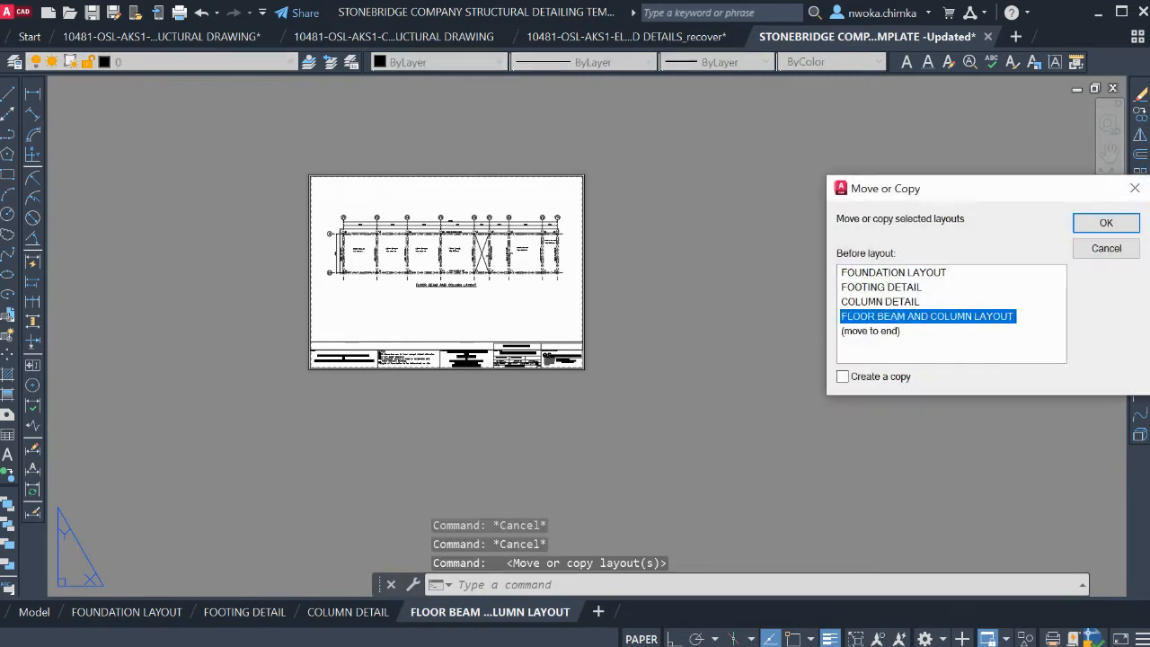
left_click(843, 377)
left_click(1106, 223)
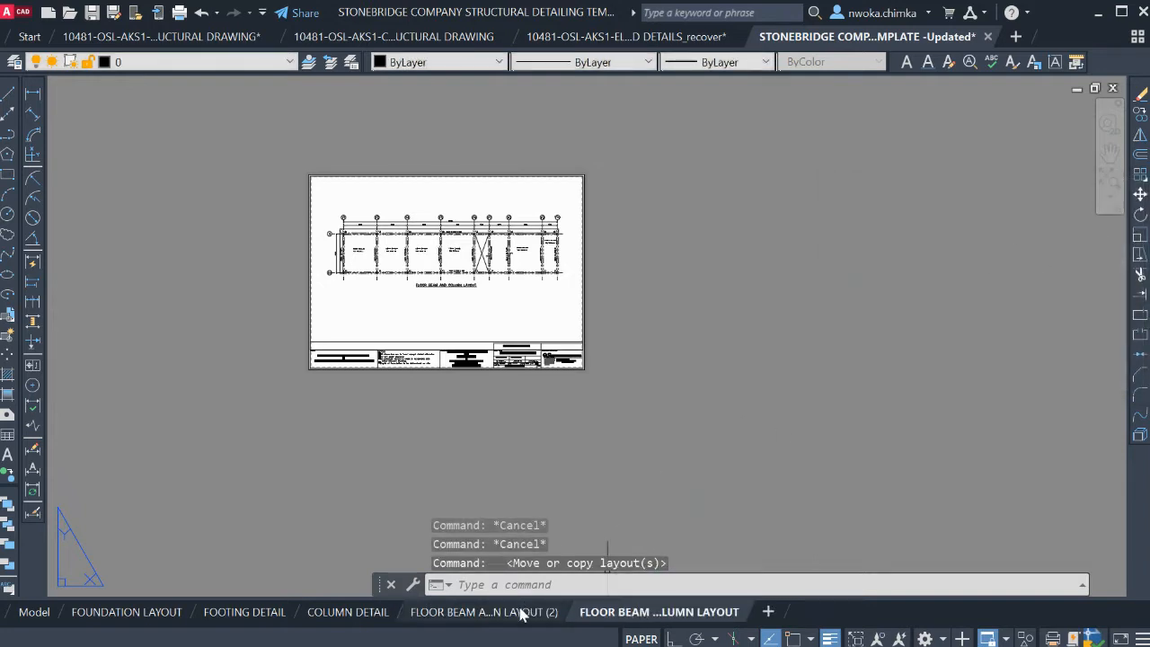
left_click_drag(621, 616, 471, 621)
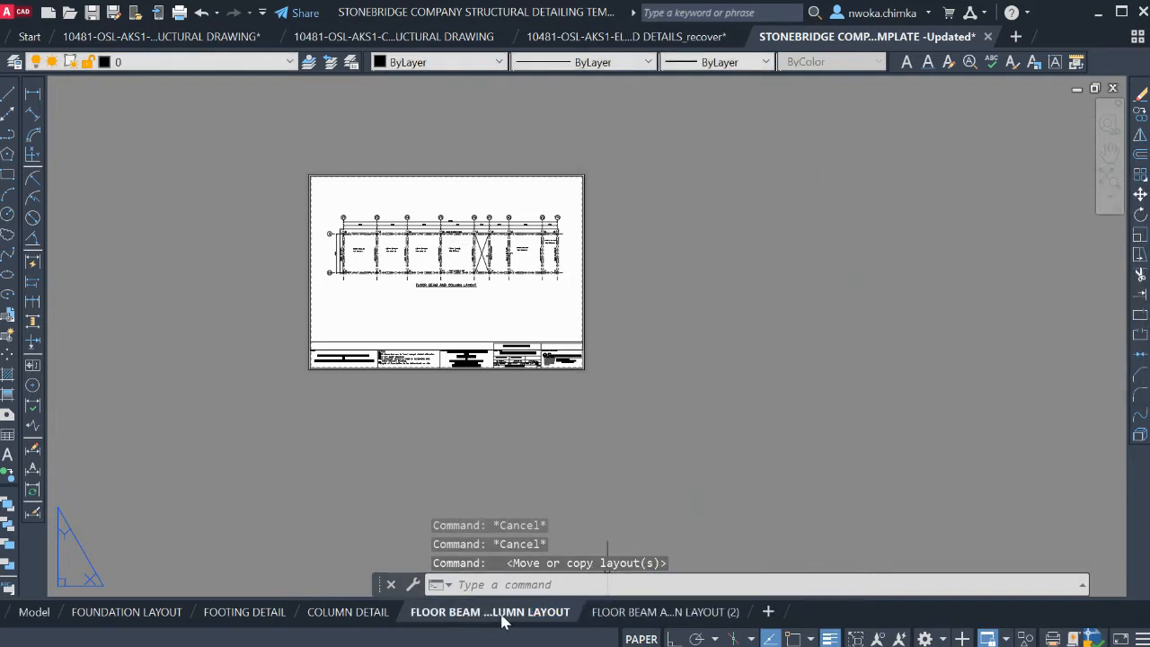
Rename the copied layout as FLOOR SLAB DETAILING
left_click(665, 614)
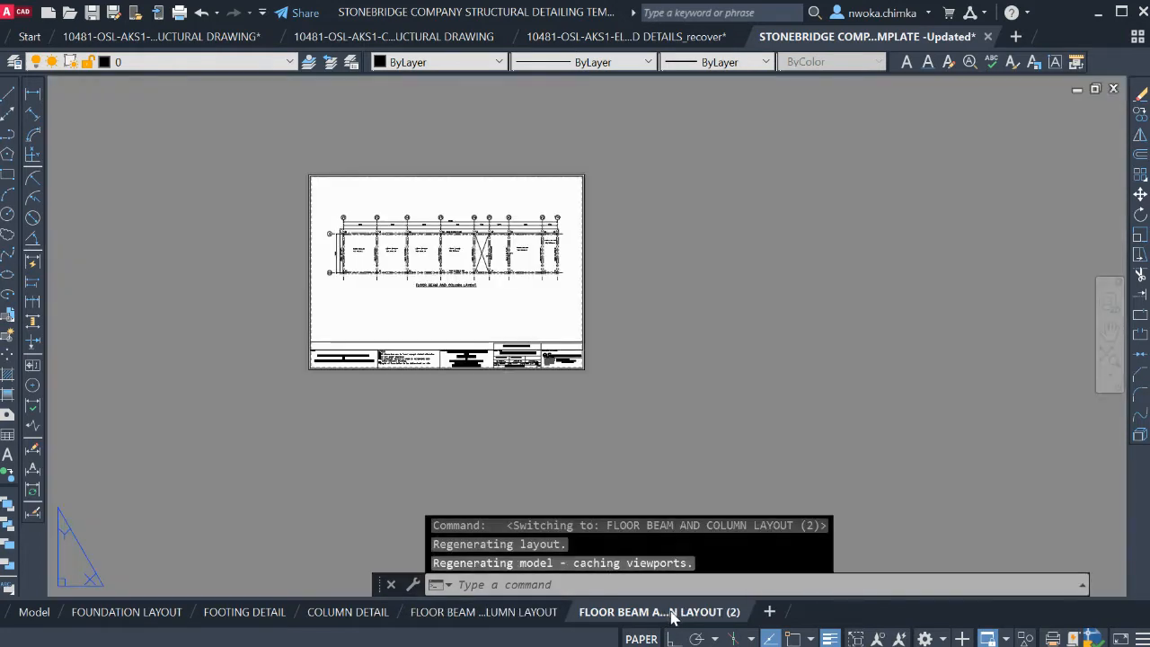
right_click(672, 615)
left_click(719, 391)
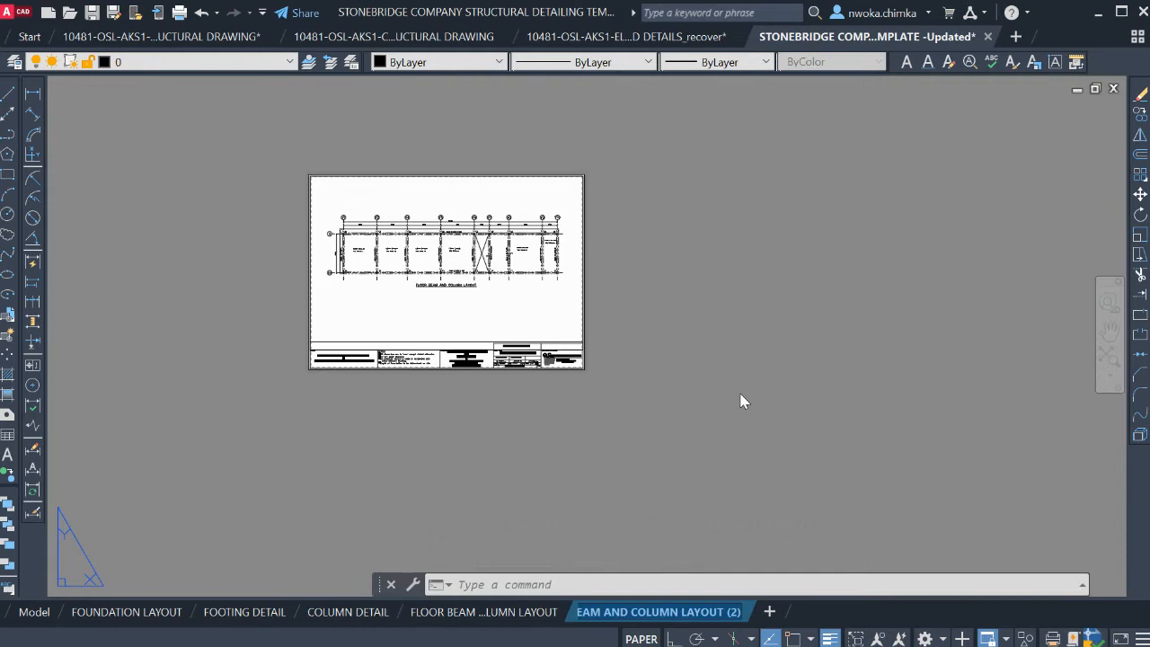
type("FLOOR SLAB DETAILING")
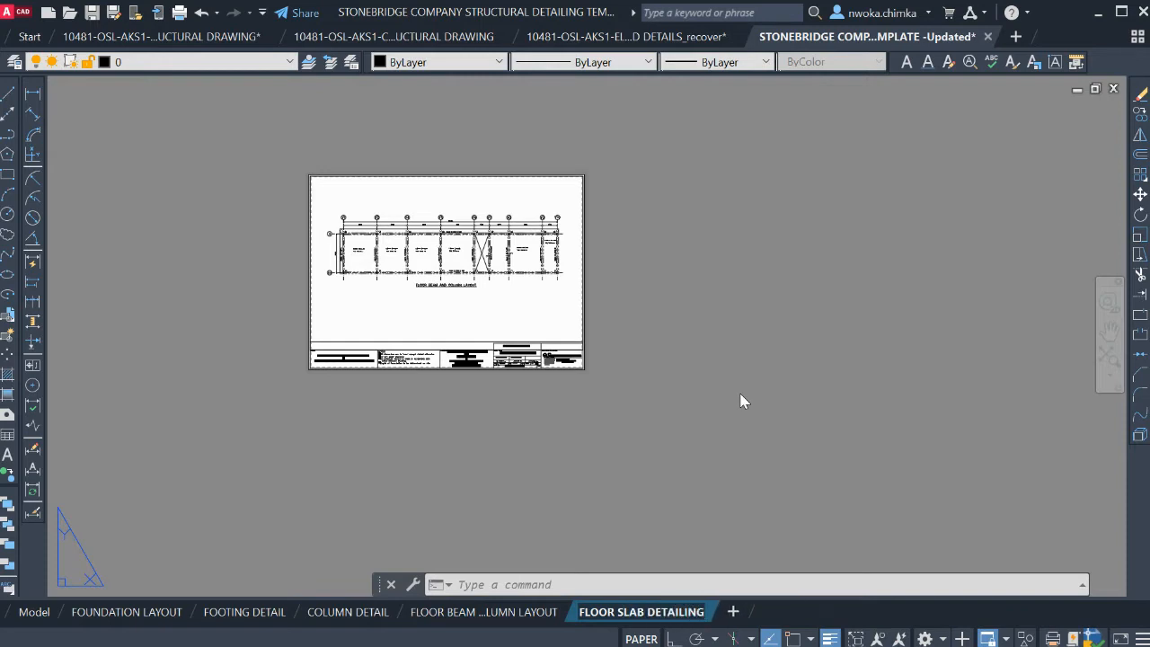
left_click(714, 482)
left_click(778, 458)
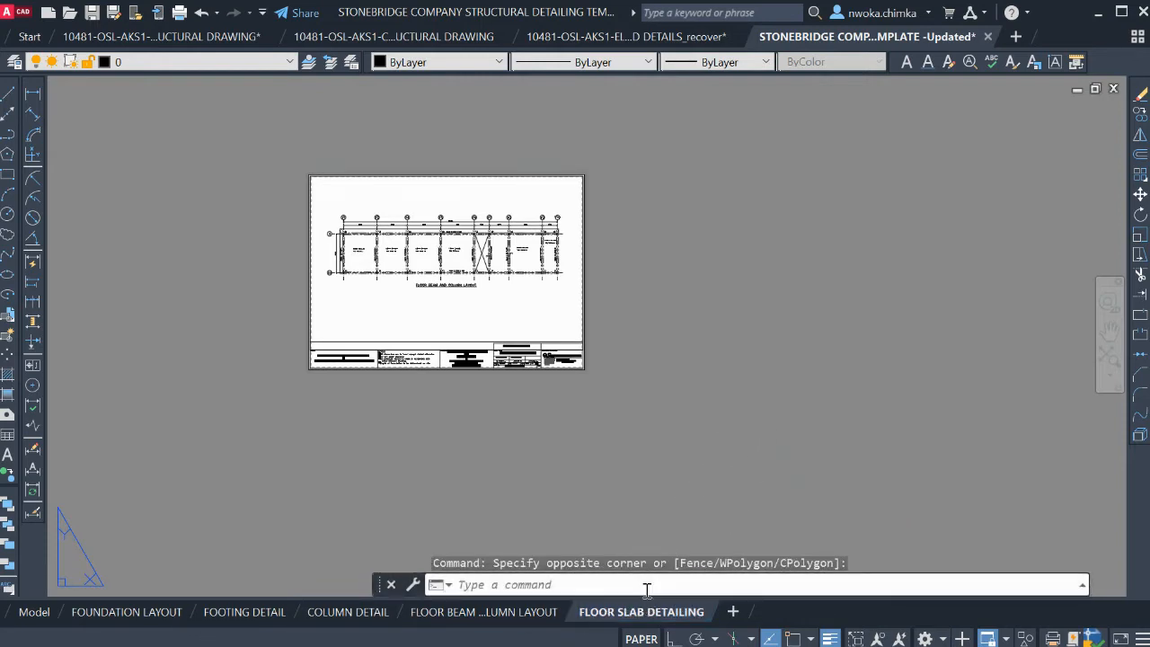
left_click(675, 483)
left_click(814, 448)
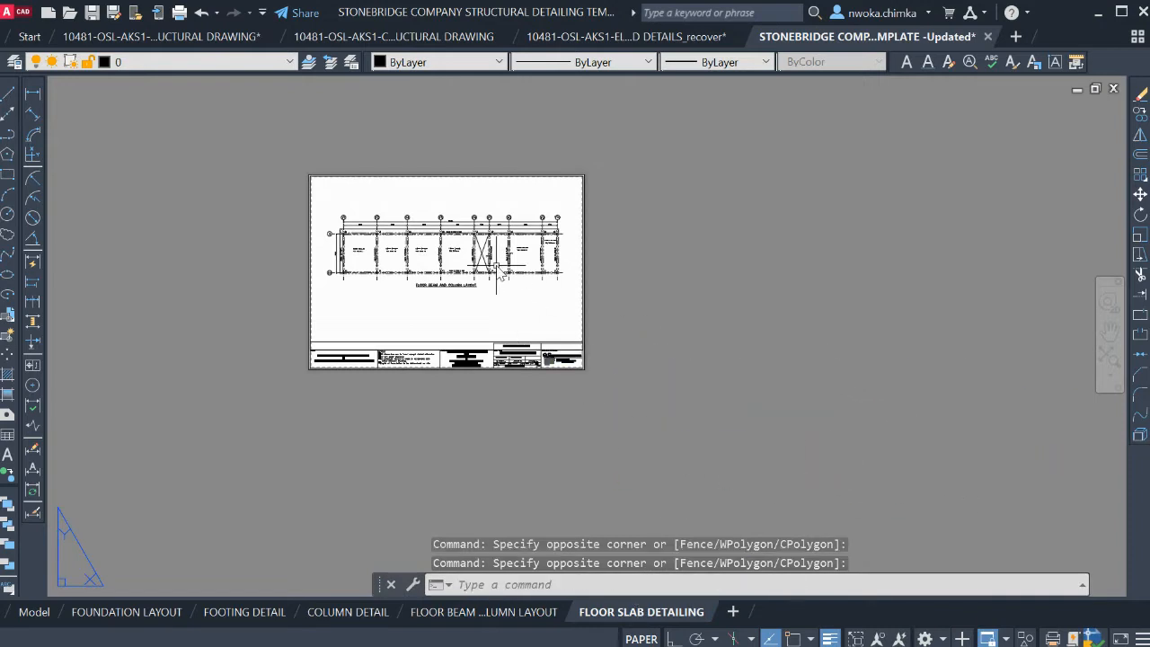
Show the floor slab plan and Section A in the sheet's viewport at 1/75XP scale, centred in the frame
double_click(456, 220)
scroll(402, 270, "down", 2)
scroll(426, 232, "down", 2)
scroll(529, 235, "up", 3)
scroll(424, 241, "down", 3)
scroll(420, 241, "down", 2)
scroll(427, 247, "up", 3)
scroll(431, 253, "up", 6)
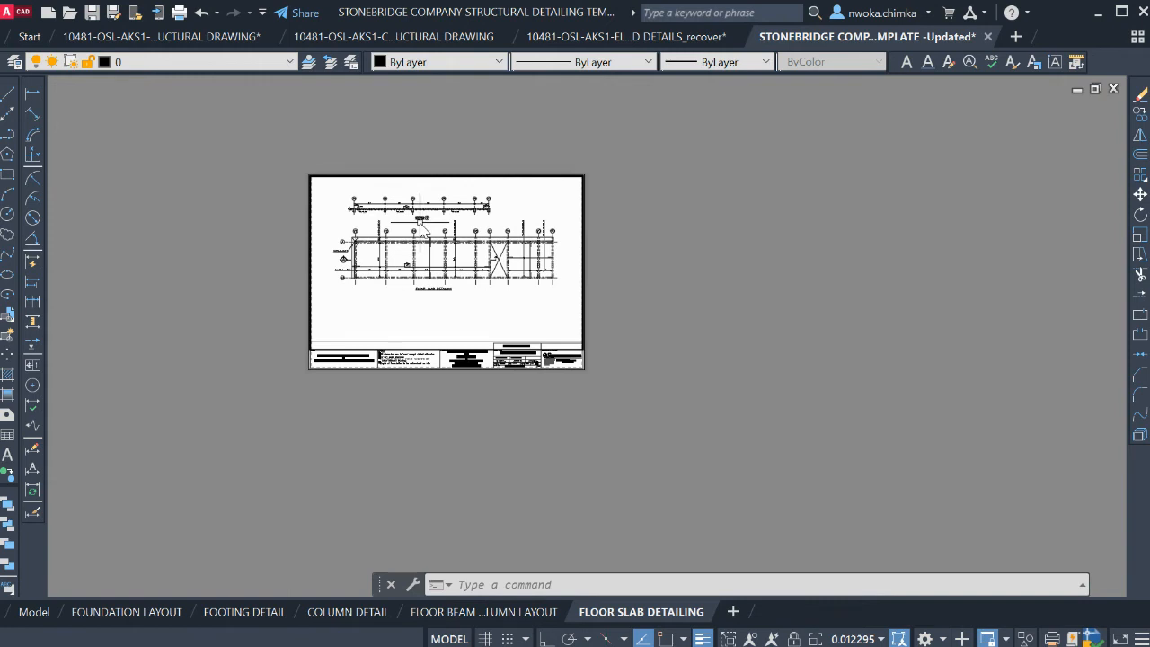
key("Return")
type("1/75XP")
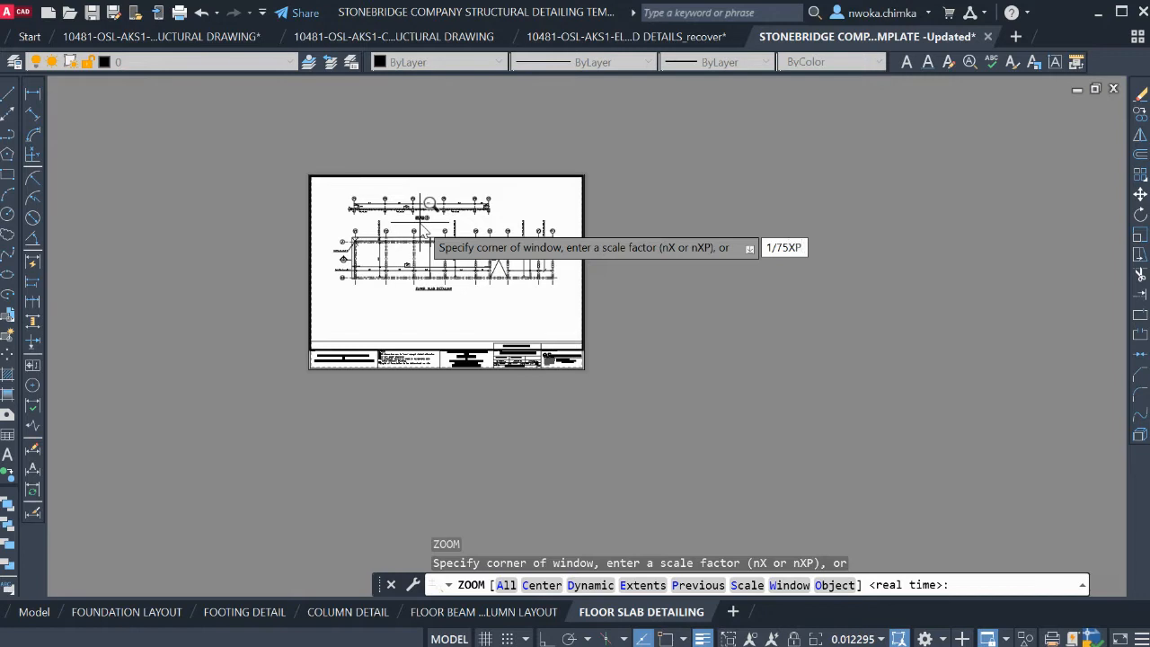
key("Return")
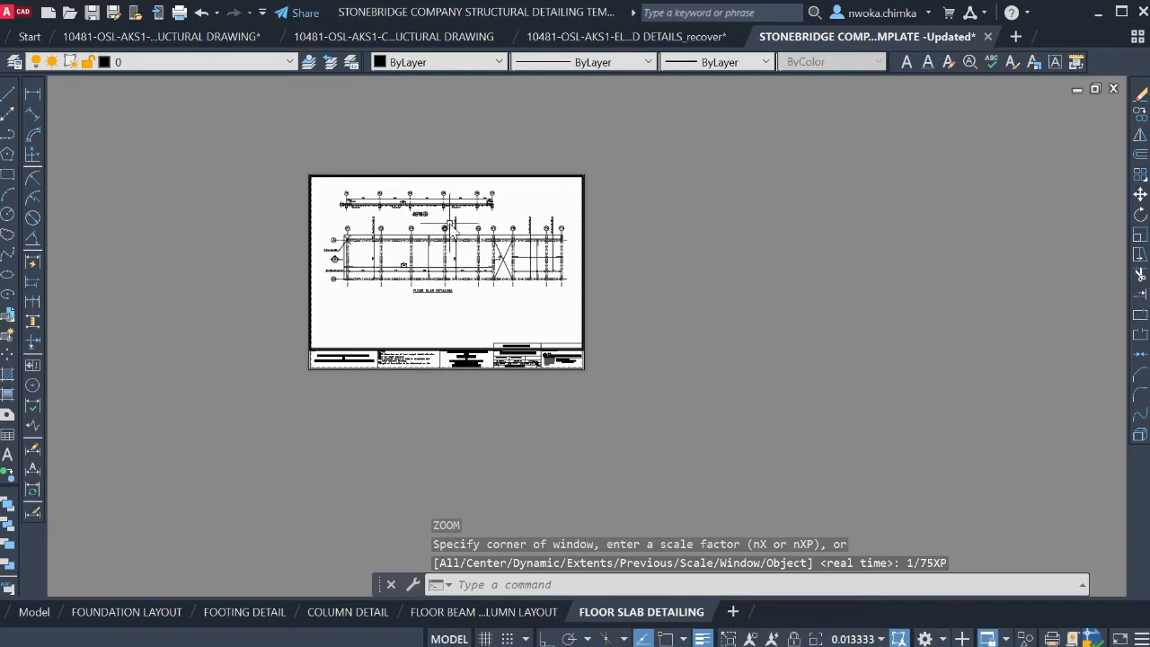
middle_click_drag(451, 224, 452, 248)
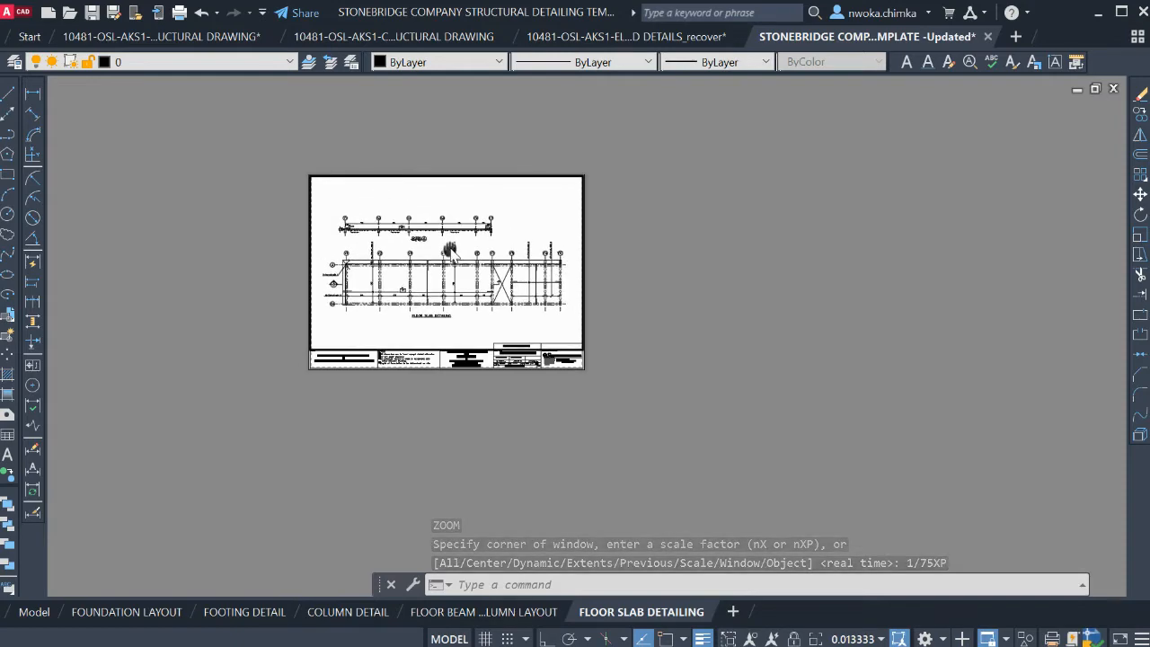
double_click(655, 266)
Examine Section A's reinforcement labels, dimensions and scale note, and how the slab drawings fit the sheet
scroll(387, 251, "up", 6)
middle_click_drag(444, 232, 438, 306)
scroll(438, 304, "down", 2)
scroll(418, 220, "up", 4)
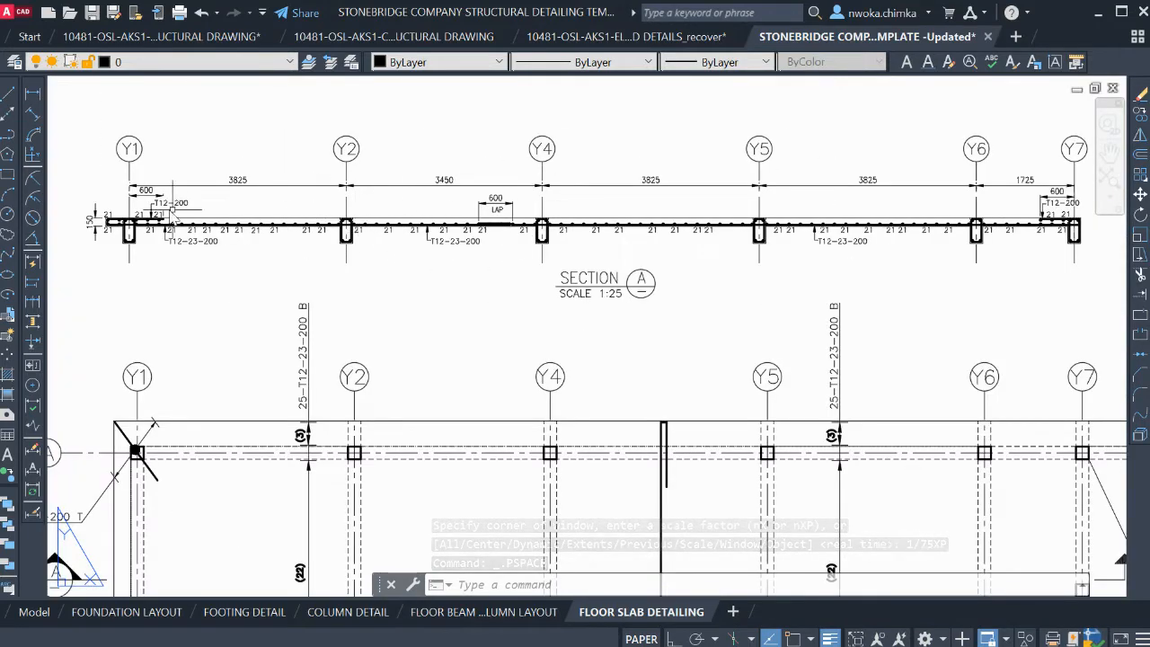
scroll(454, 206, "up", 4)
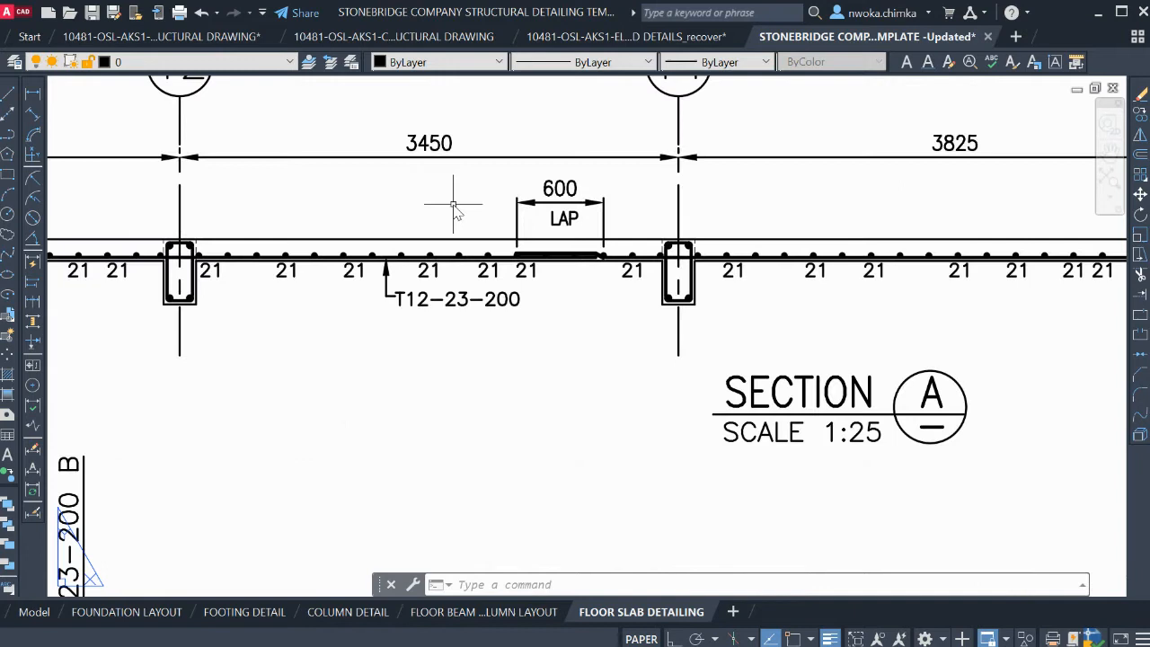
scroll(506, 215, "down", 6)
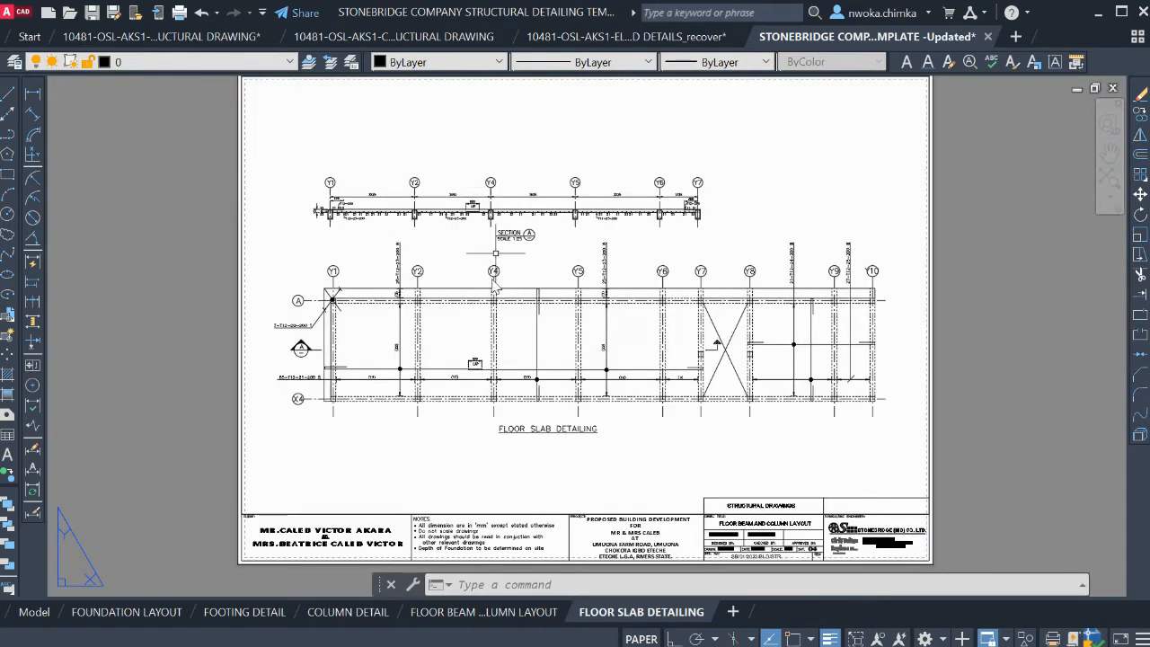
scroll(442, 251, "down", 2)
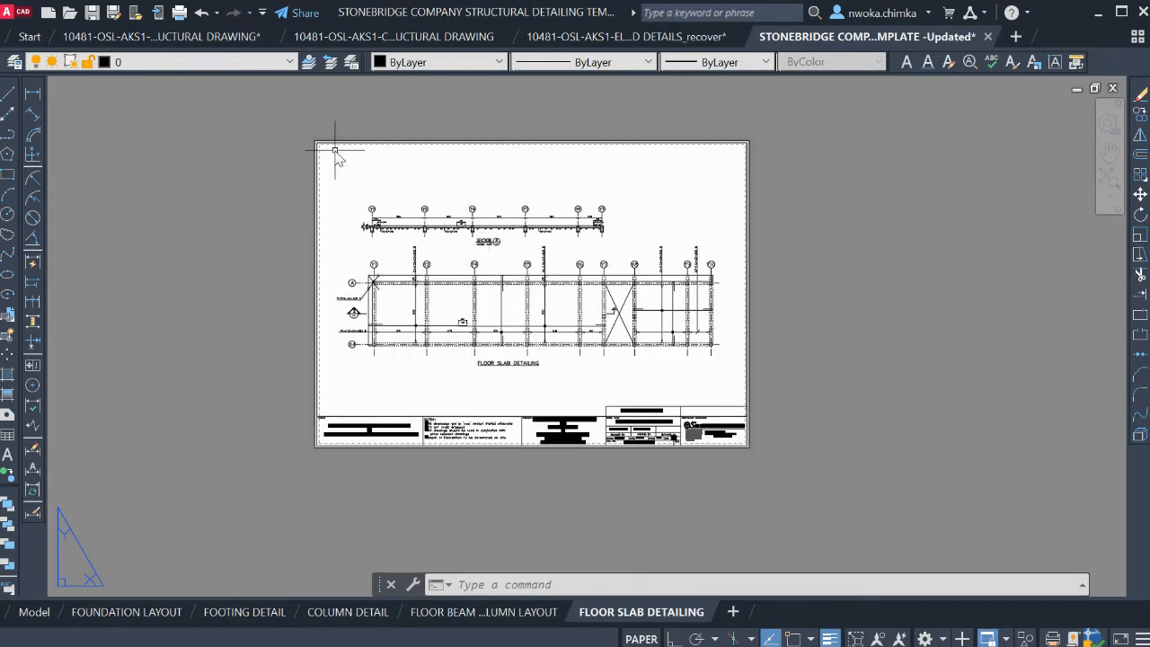
With Ortho on, stretch the viewport's top edge straight down to just above the floor slab plan
scroll(329, 147, "up", 5)
left_click(302, 135)
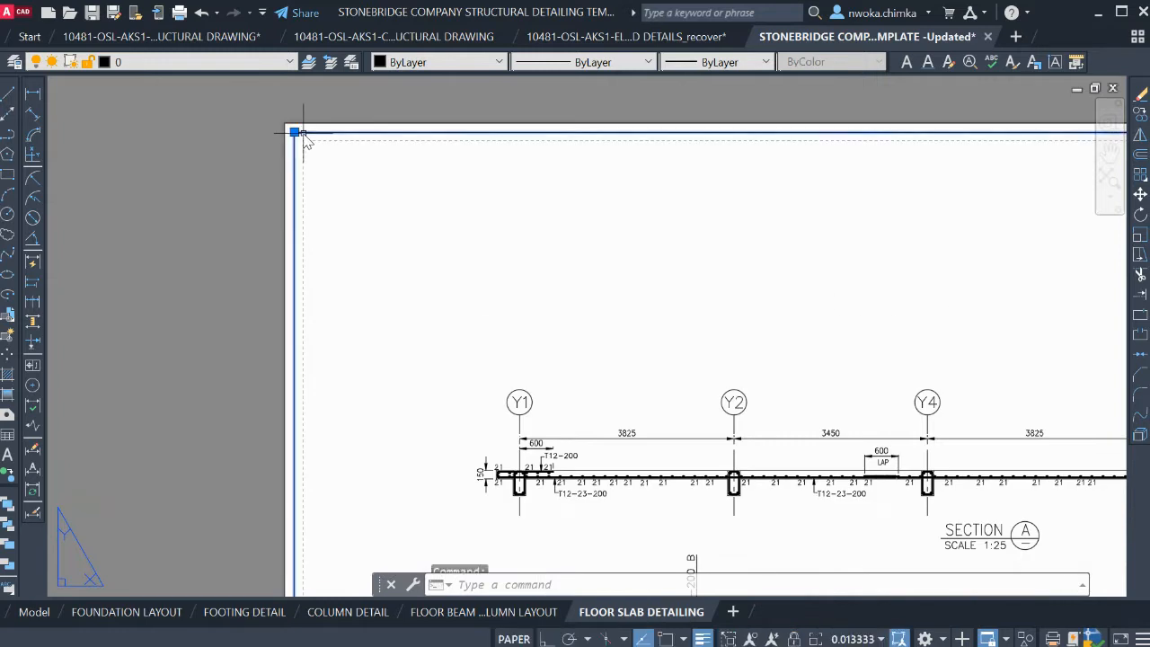
scroll(270, 162, "down", 6)
scroll(685, 165, "up", 2)
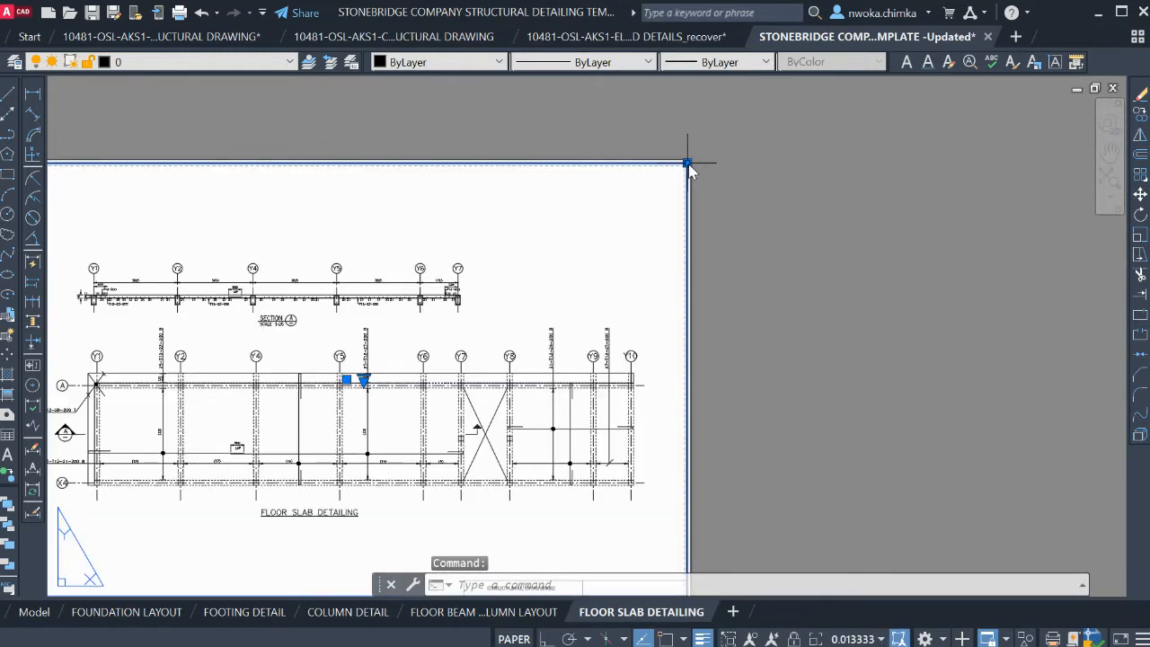
left_click(686, 163)
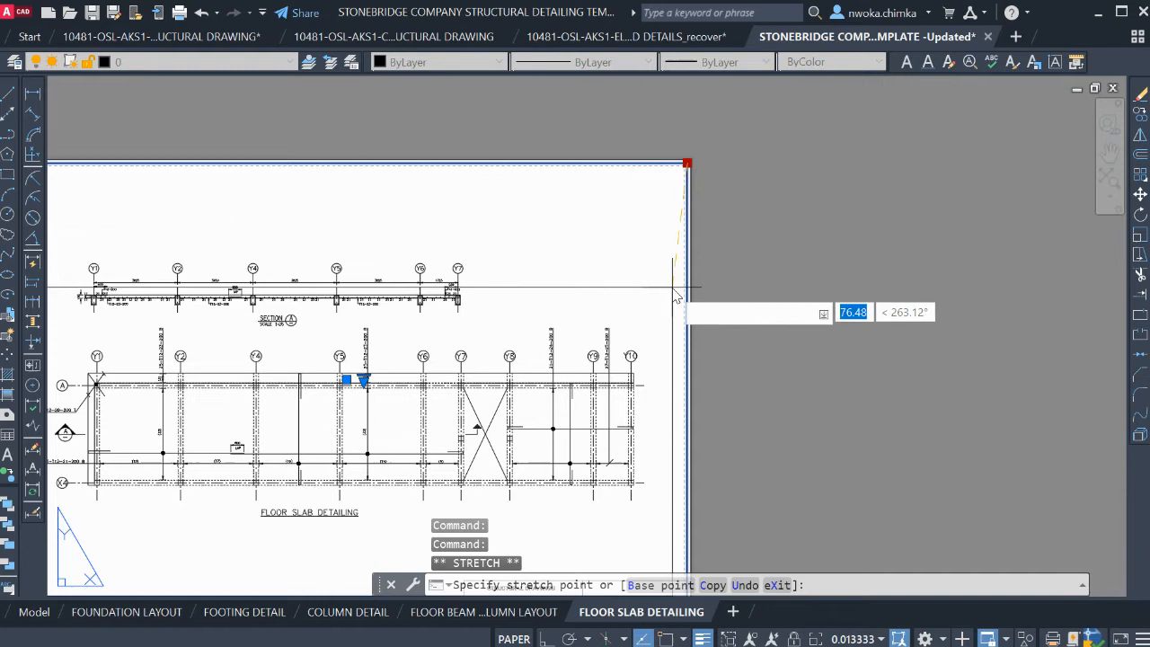
key("F8")
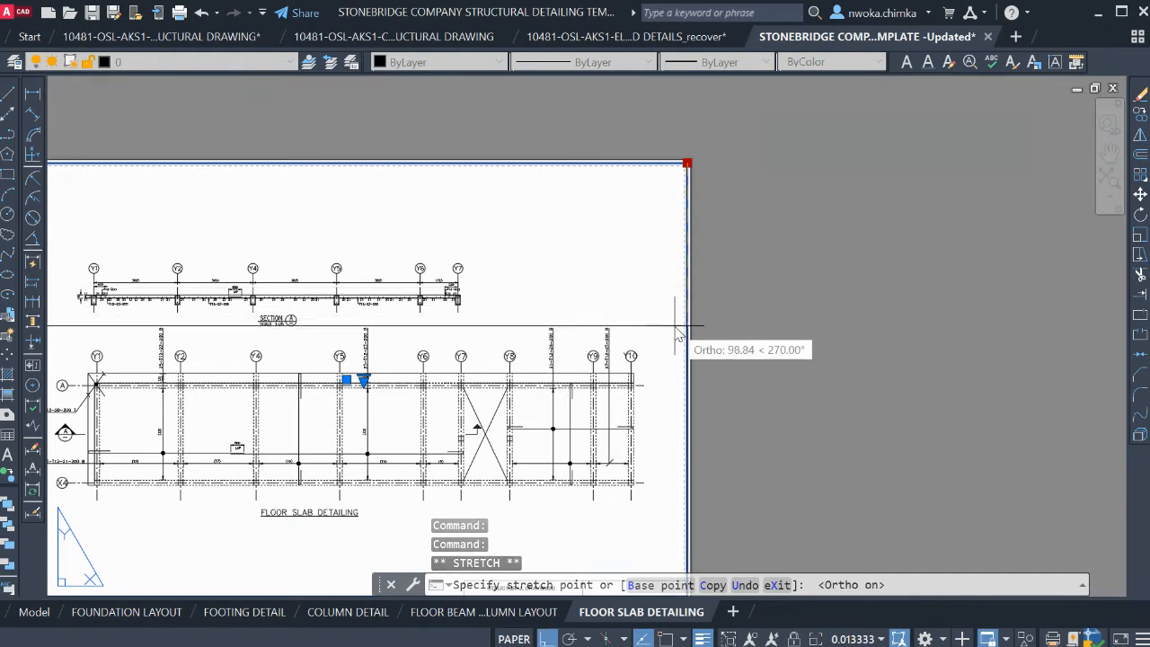
left_click(688, 322)
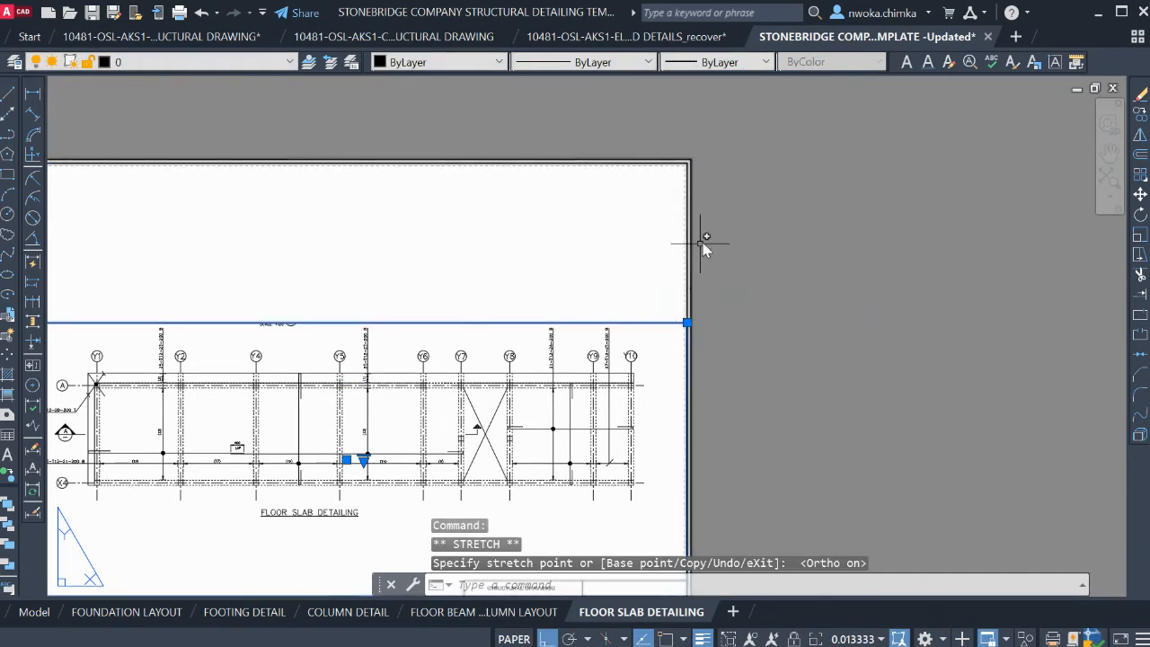
scroll(730, 219, "down", 2)
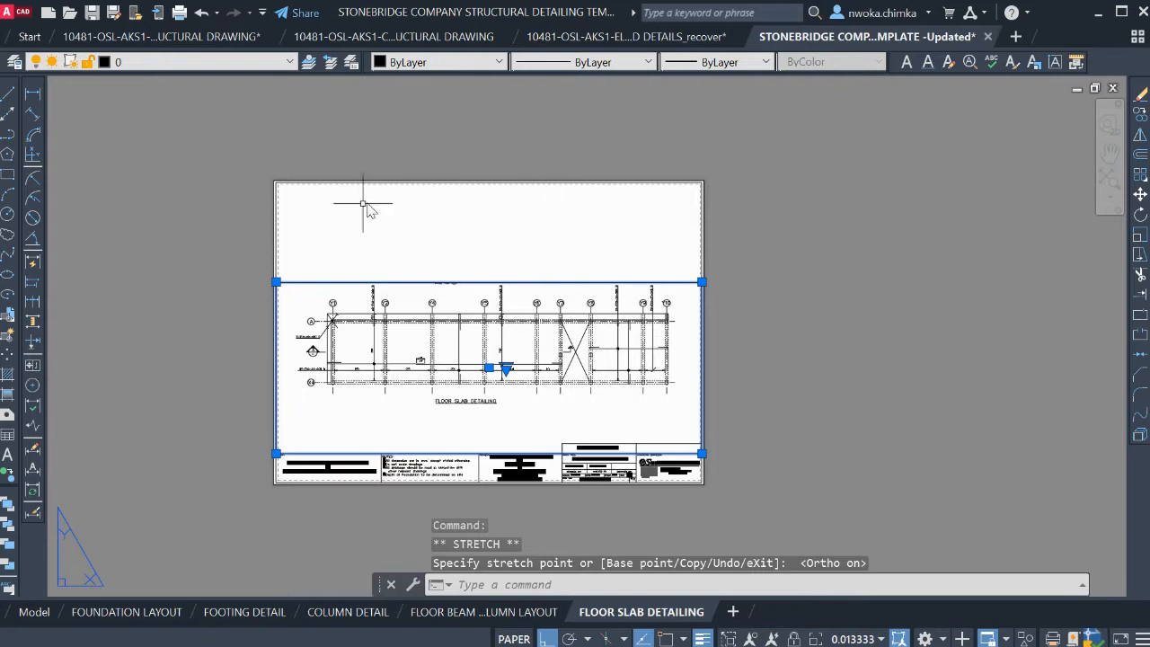
key("Escape")
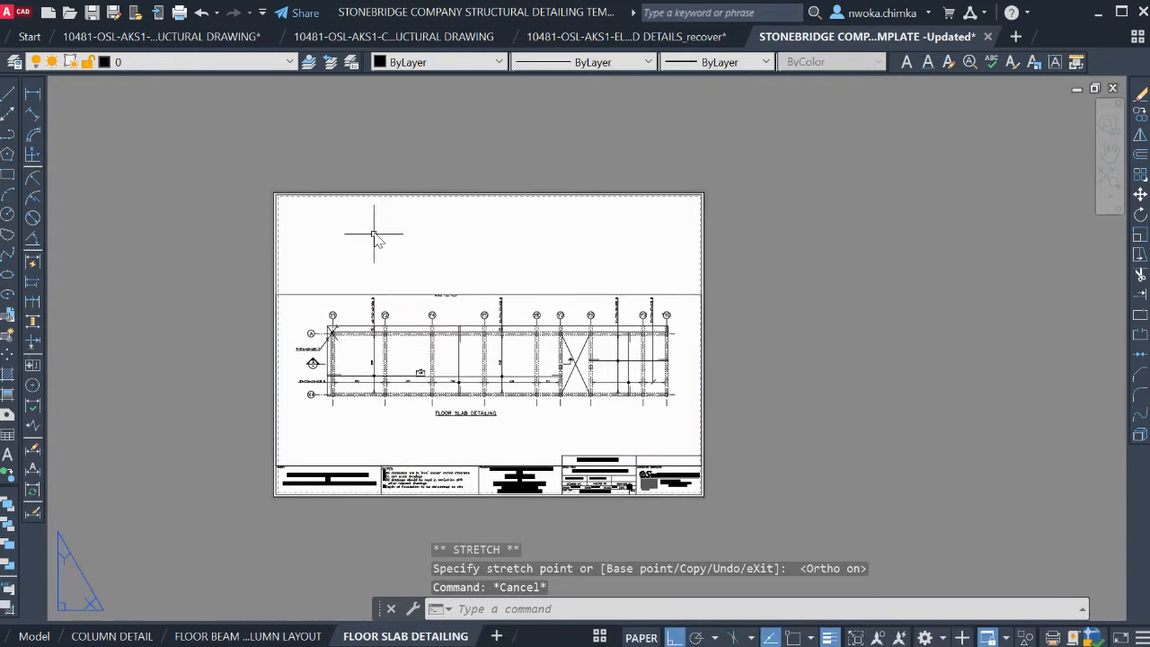
Shift the floor slab plan lower inside its viewport, close to the title block, and return to paper space
double_click(523, 305)
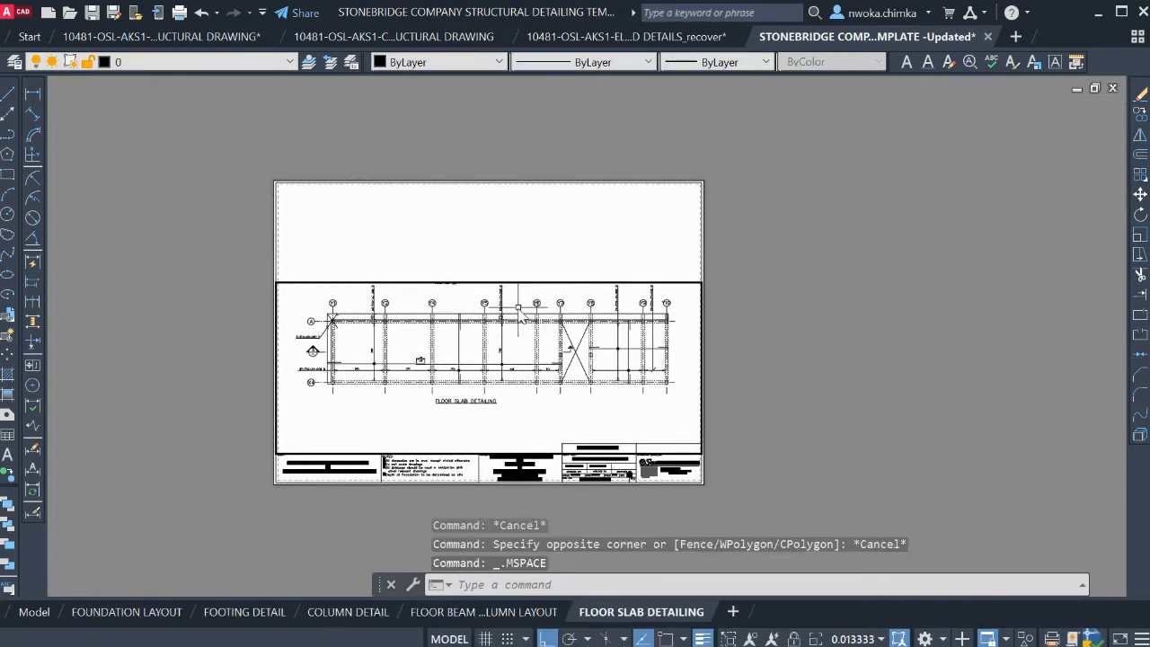
middle_click_drag(517, 301, 511, 330)
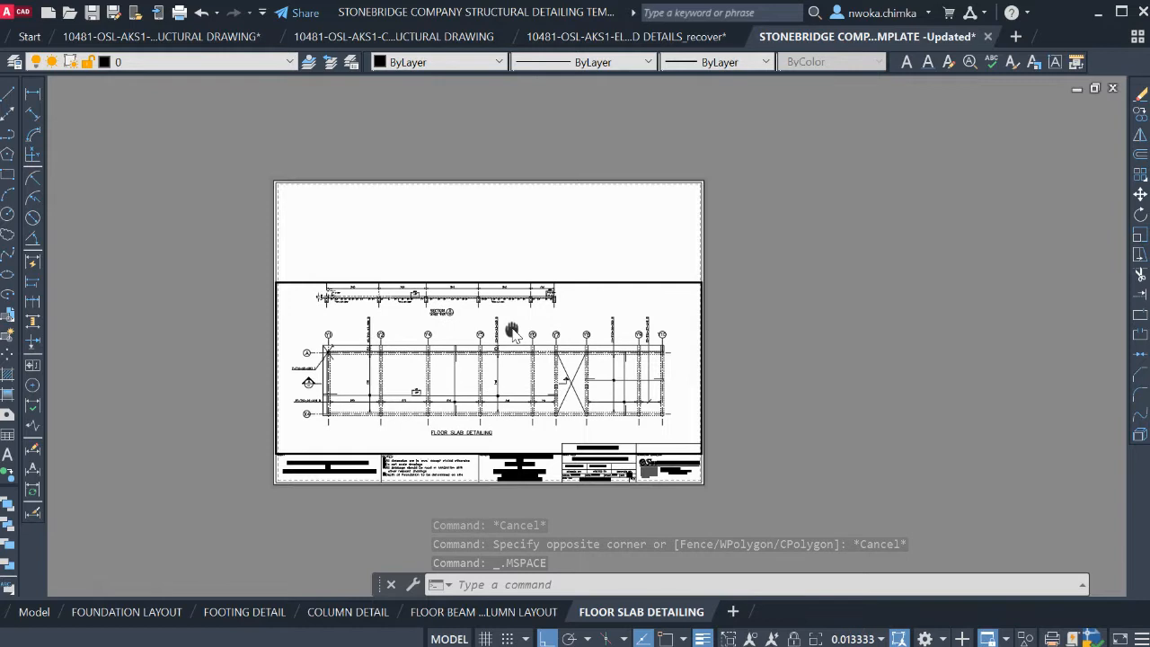
double_click(738, 320)
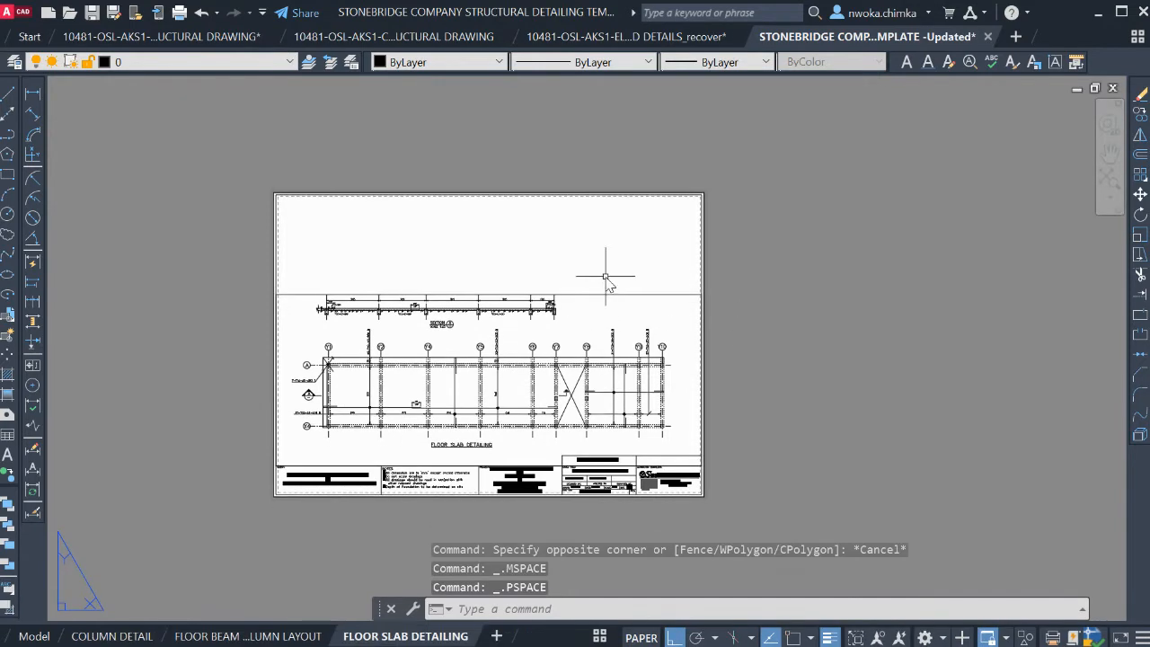
Stretch the viewport's top edge straight down to just above the floor slab plan's grid bubbles and bar labels
left_click(595, 286)
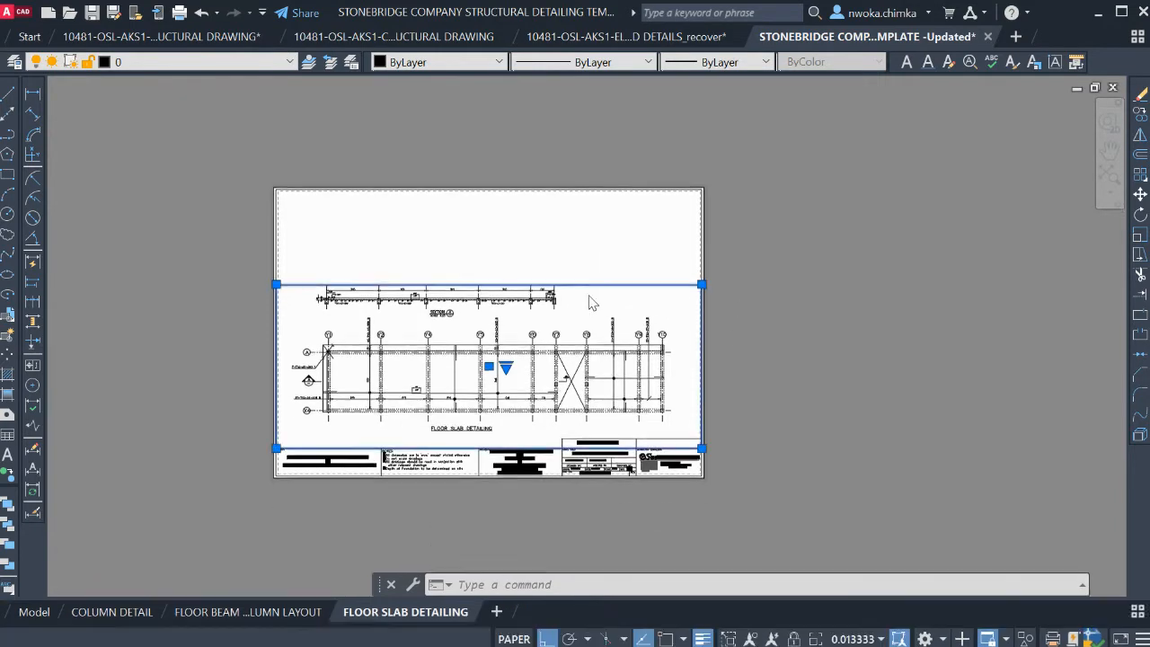
left_click(277, 283)
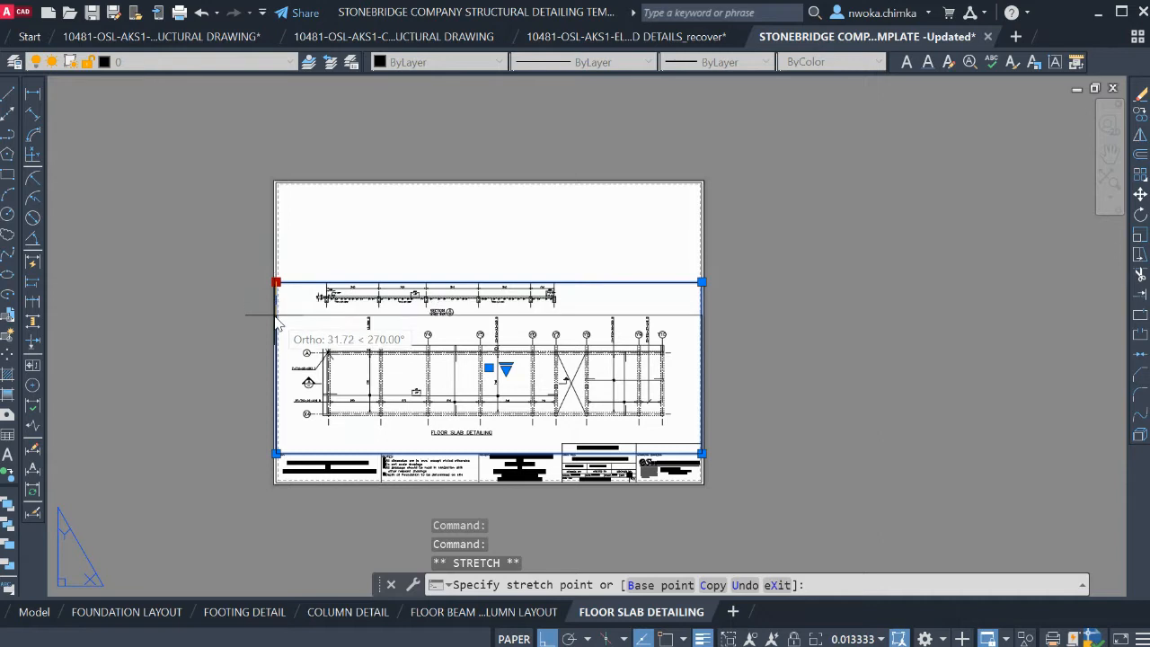
scroll(278, 322, "up", 2)
left_click(277, 314)
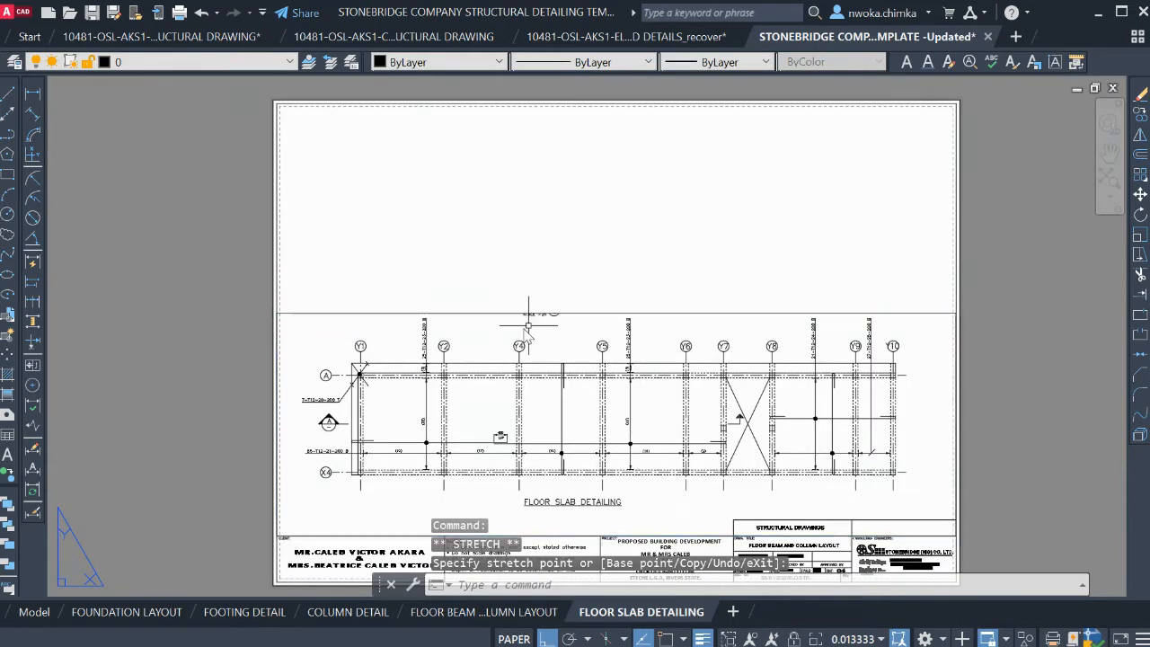
key("Escape")
left_click(41, 636)
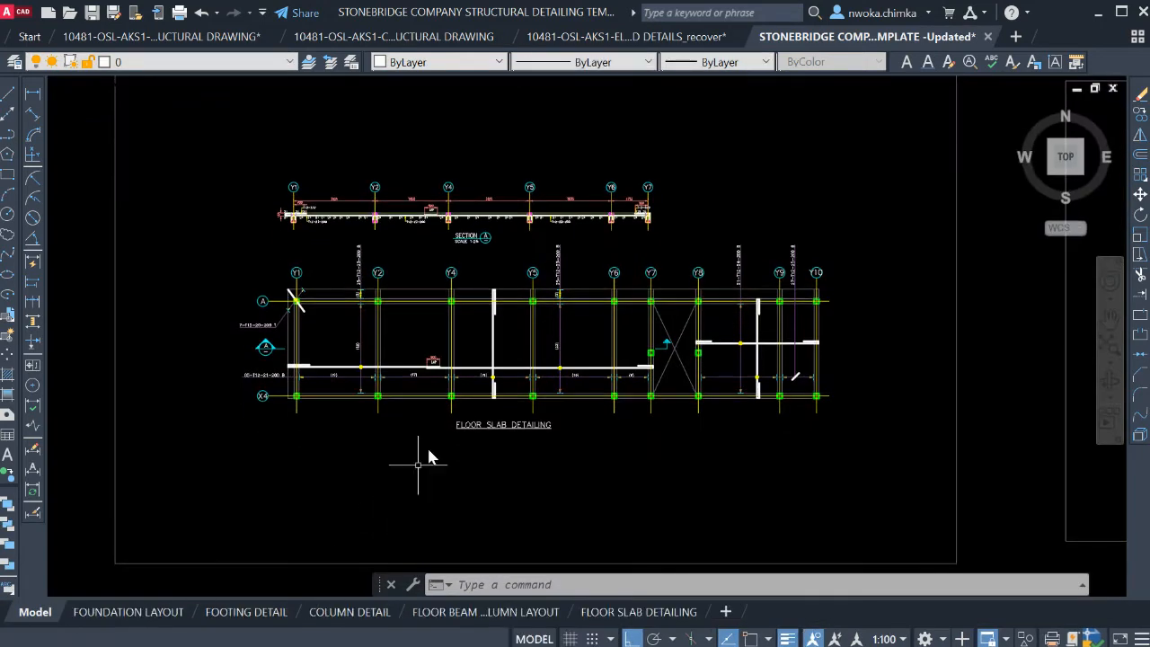
left_click(245, 166)
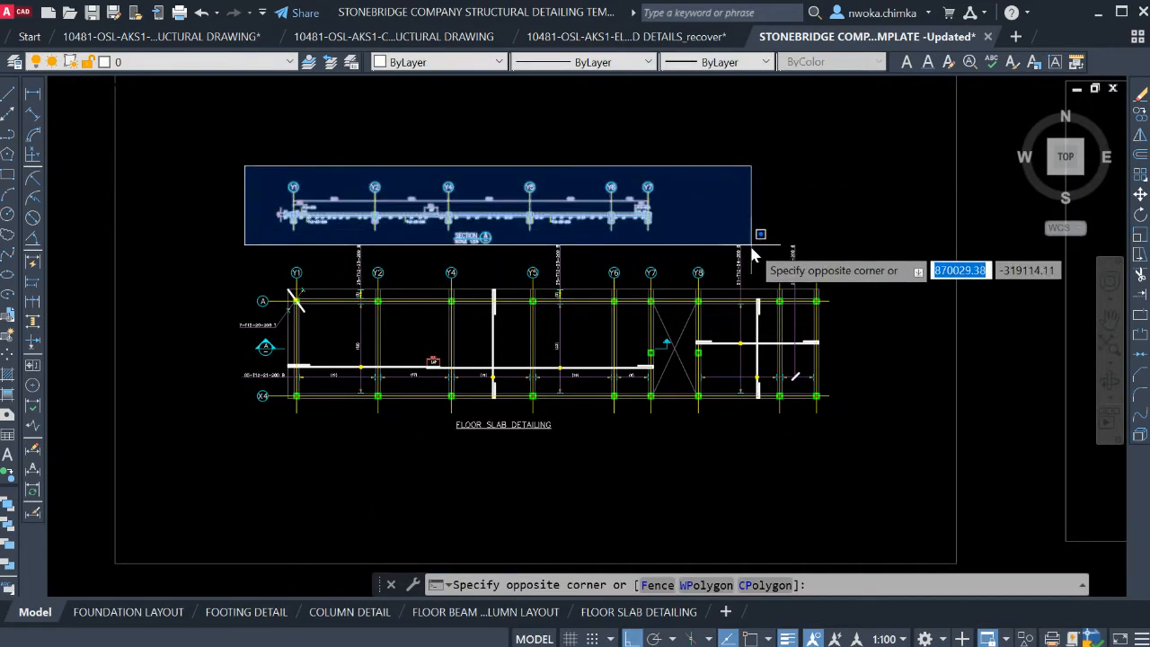
key("Escape")
left_click(665, 611)
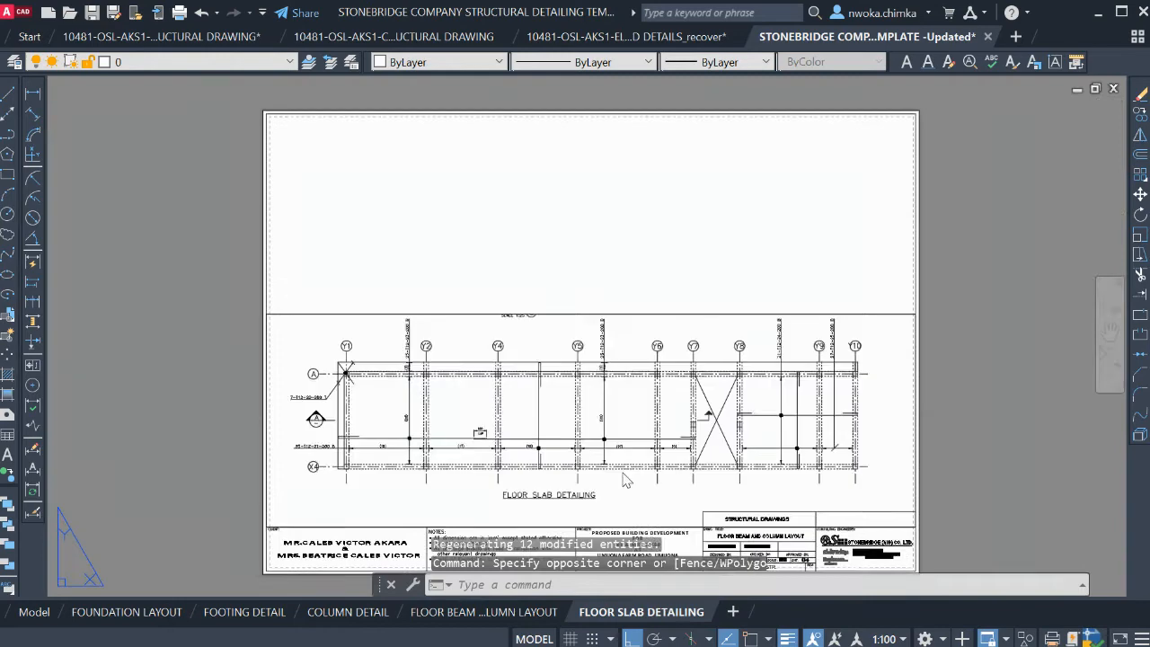
scroll(486, 297, "up", 5)
scroll(486, 286, "down", 5)
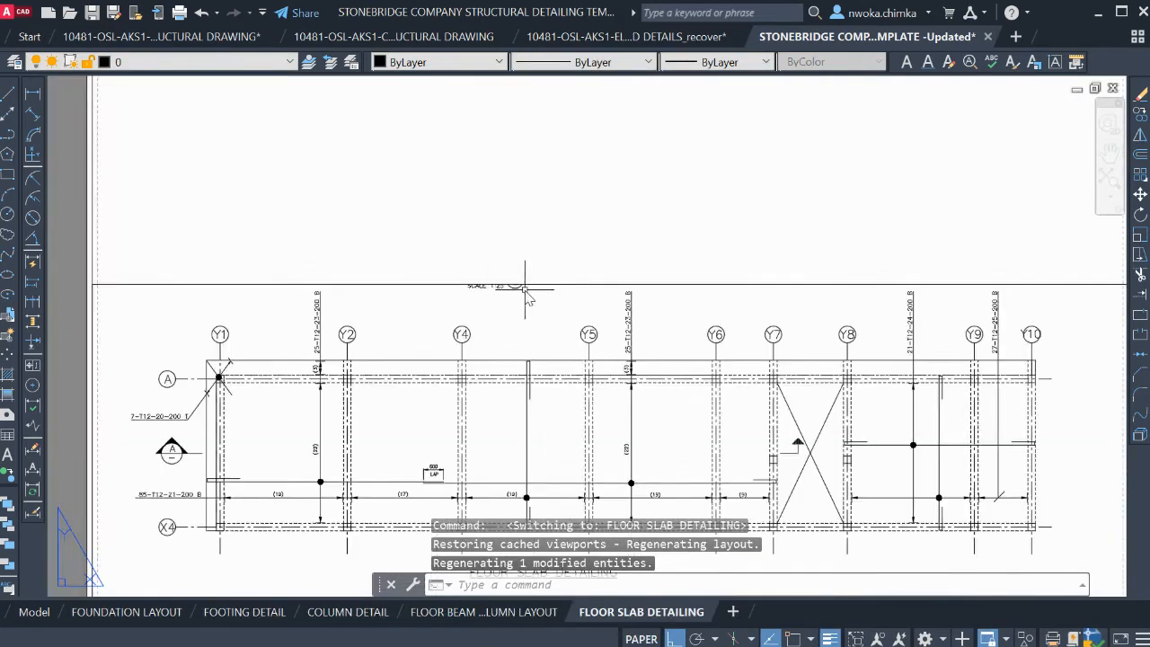
In model space, move the whole Section A drawing straight up, farther away from the floor slab plan
left_click(34, 611)
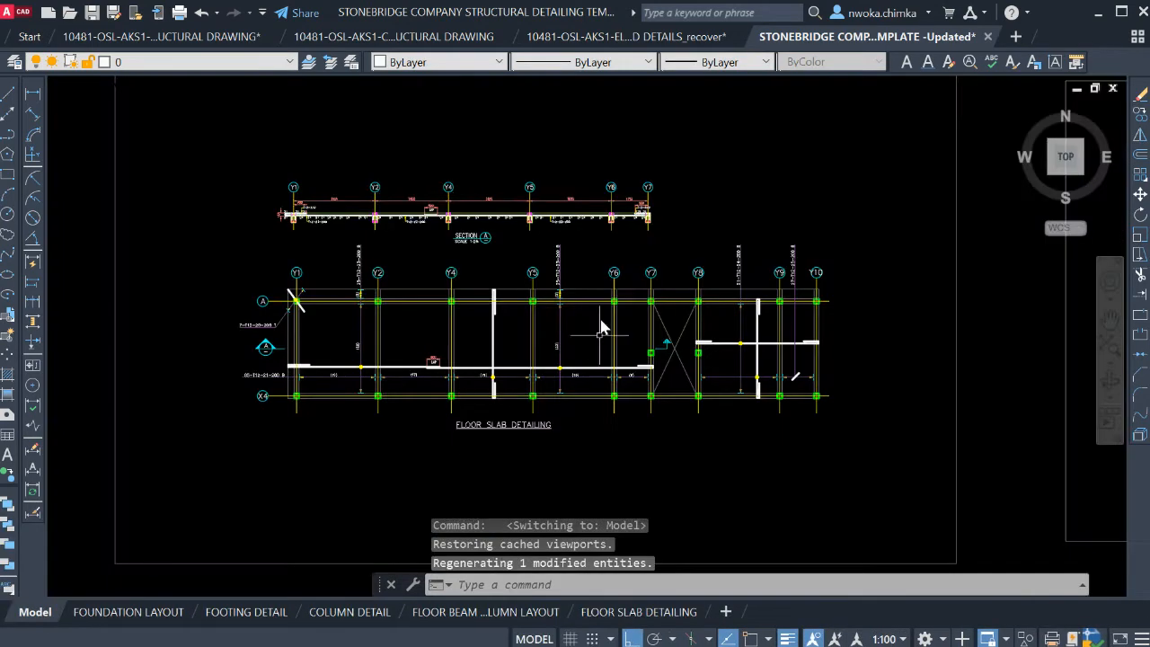
left_click(256, 161)
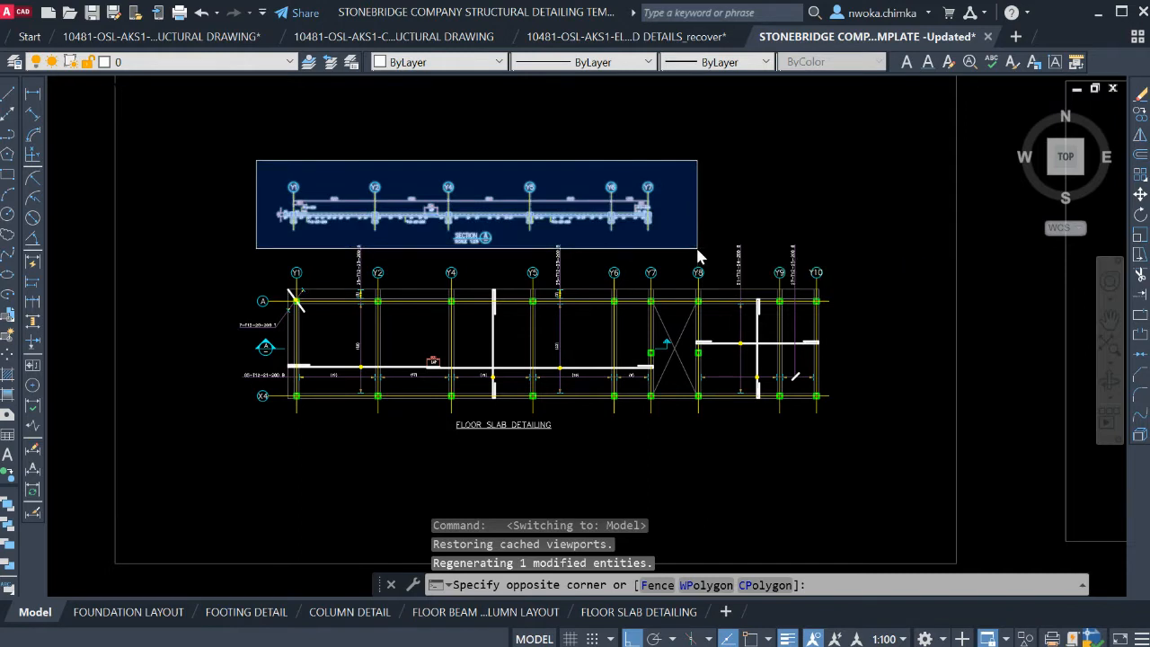
left_click(697, 247)
type("m")
key("Return")
left_click(719, 231)
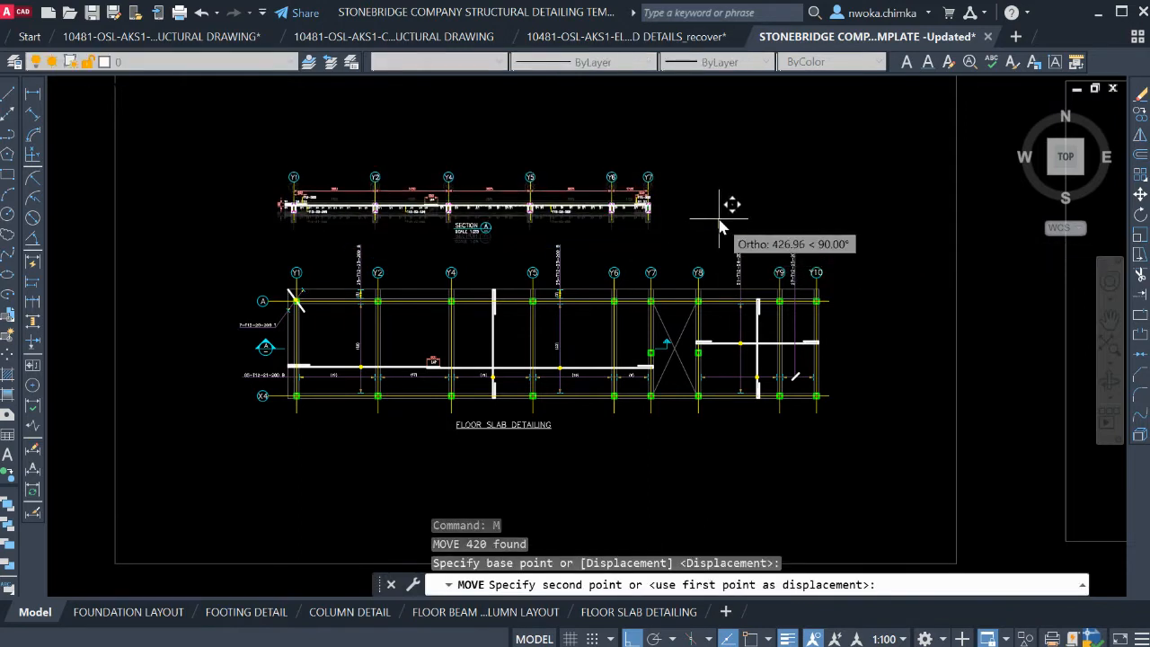
left_click(717, 213)
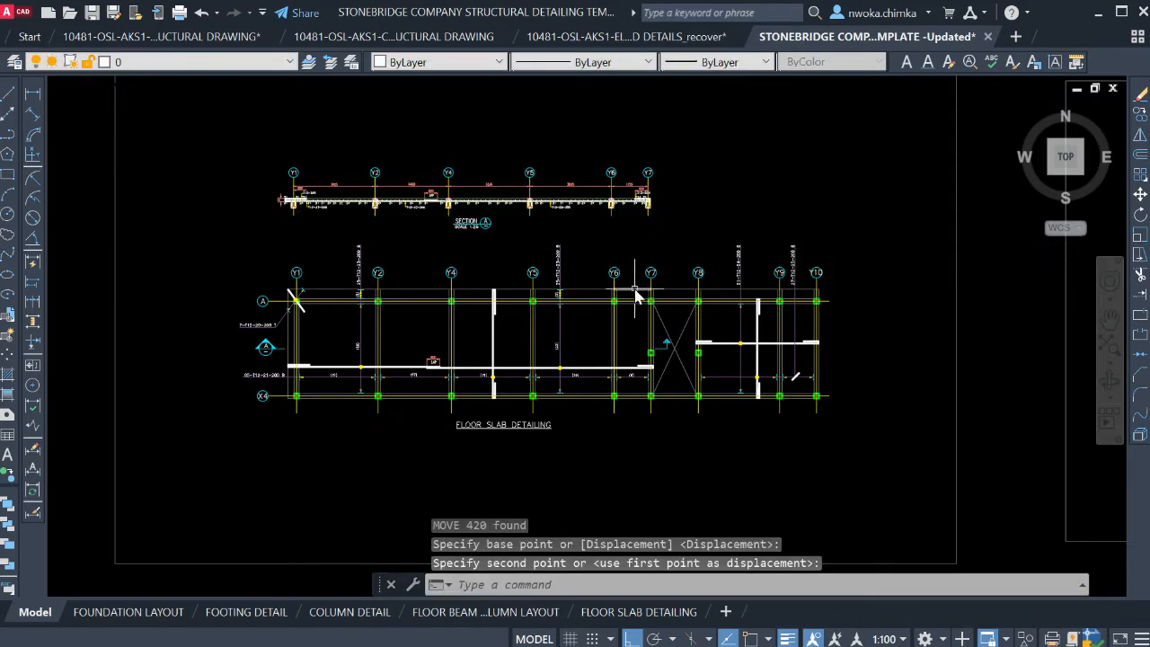
On the FLOOR SLAB DETAILING sheet, copy the viewport with object snap on from its upper-left corner to the frame's upper-left corner
left_click(611, 612)
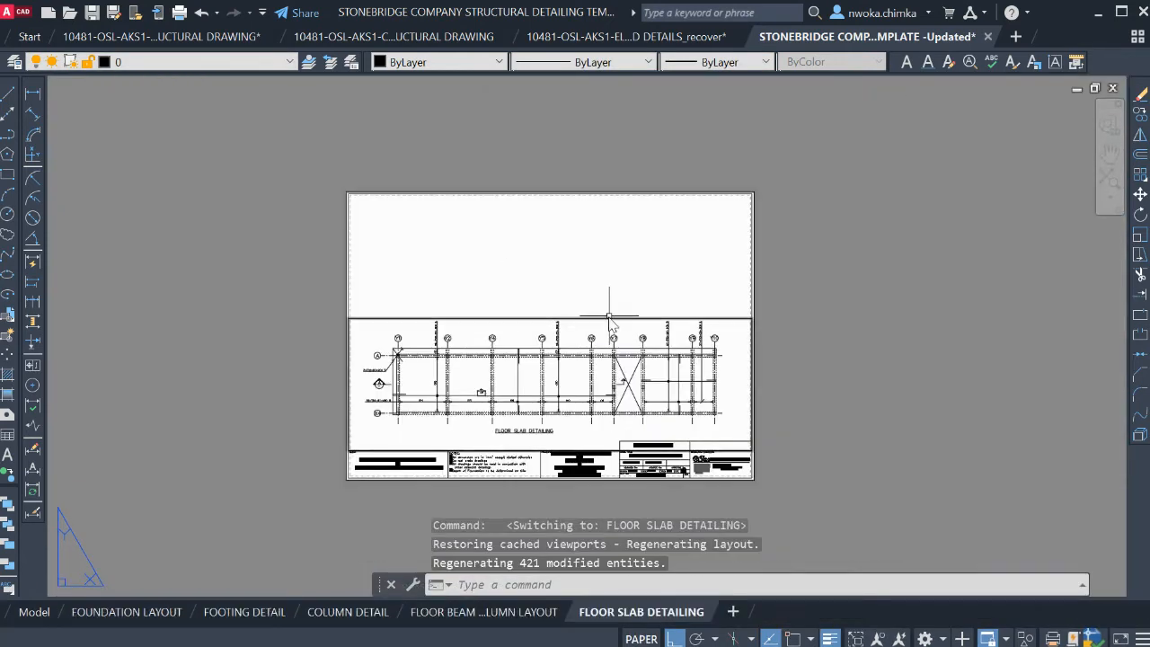
left_click(609, 317)
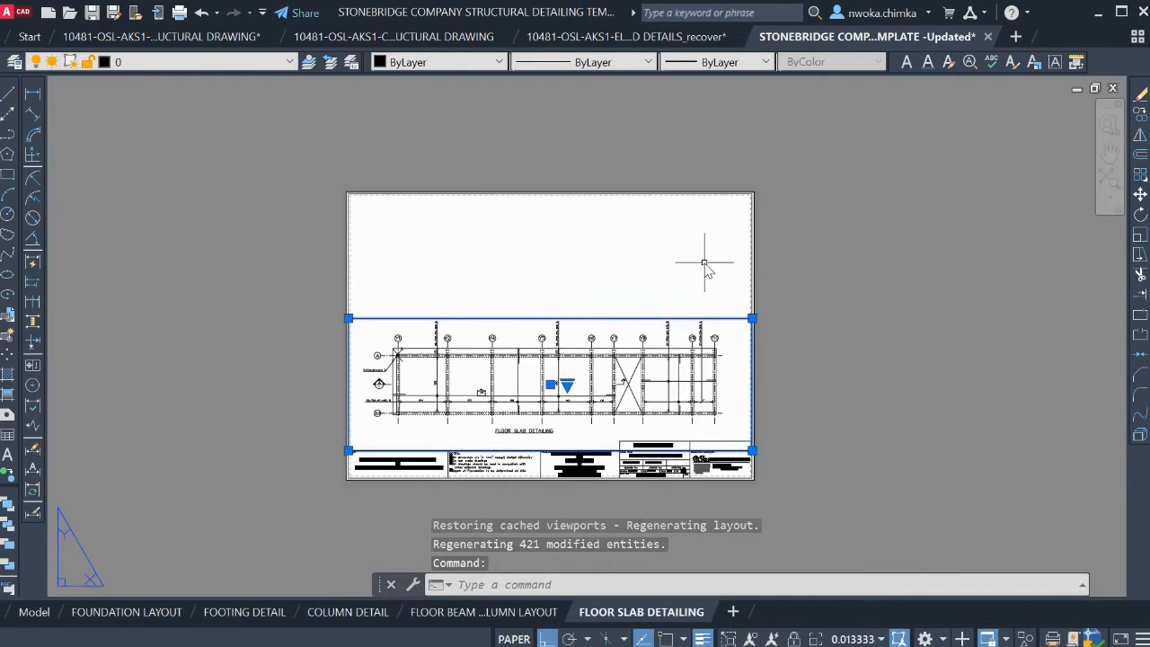
key("Return")
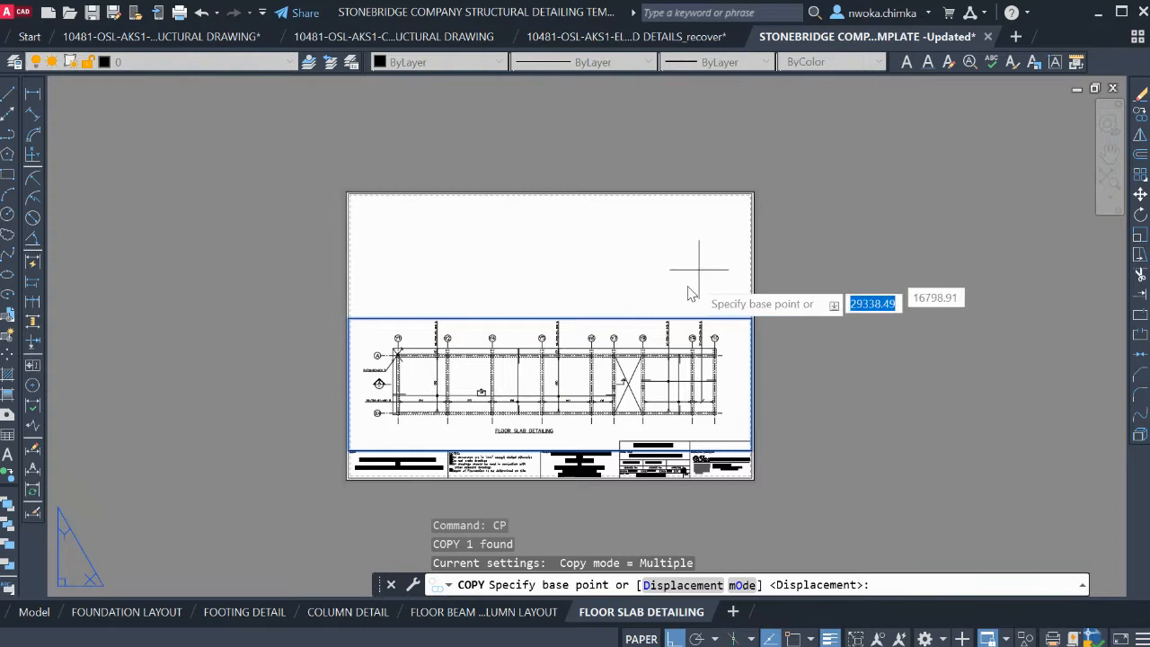
scroll(349, 320, "up", 2)
key("F3")
left_click(349, 319)
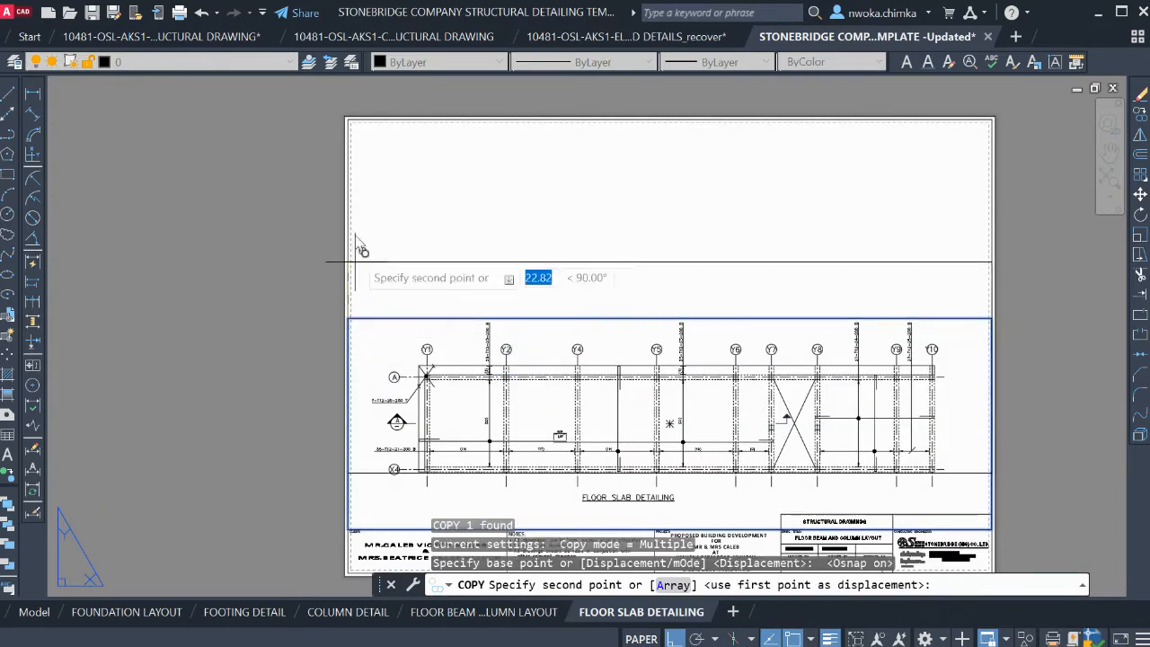
left_click(349, 119)
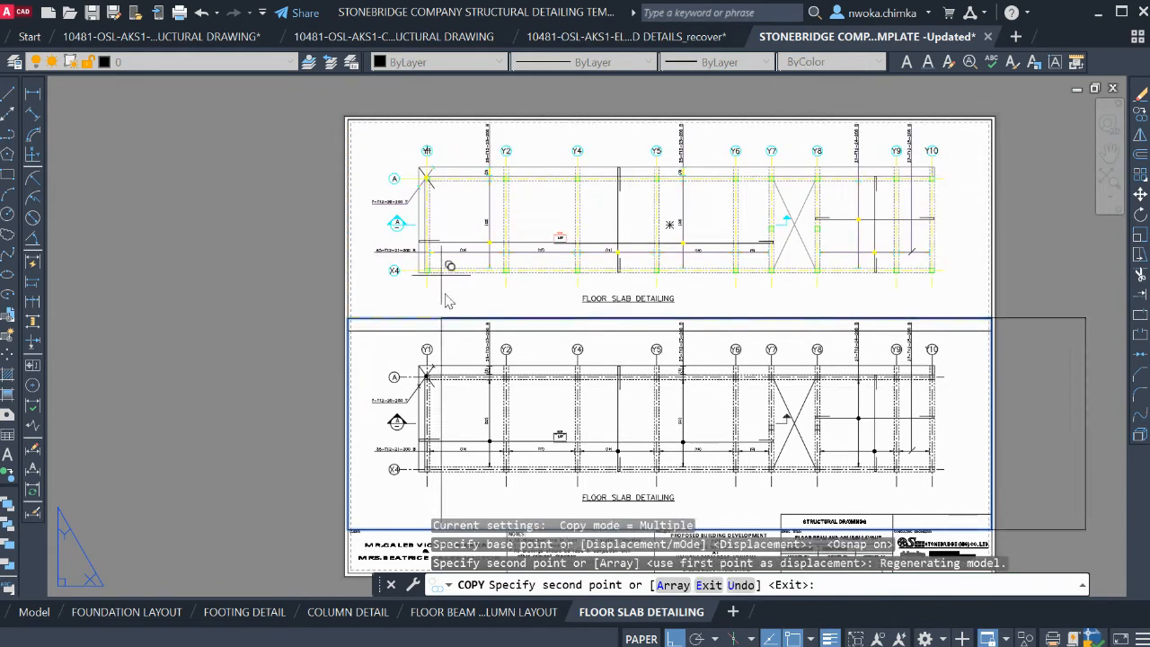
key("Escape")
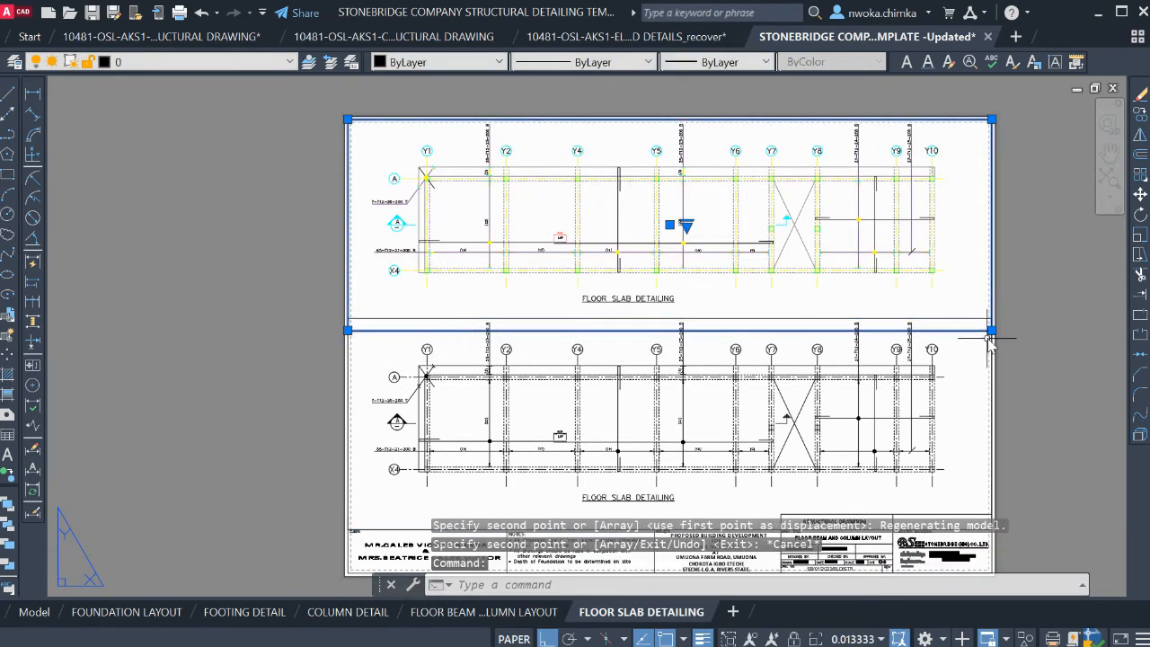
Stretch the copied viewport's bottom edge up to meet the top edge of the lower viewport
scroll(991, 334, "up", 5)
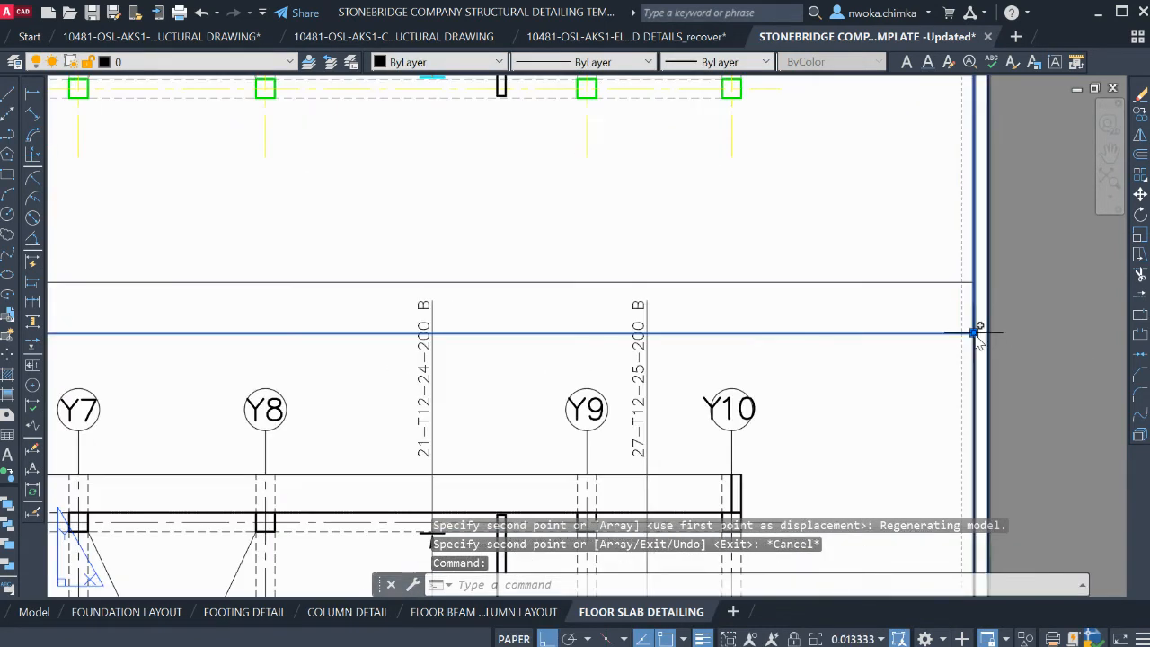
left_click(974, 333)
left_click(975, 282)
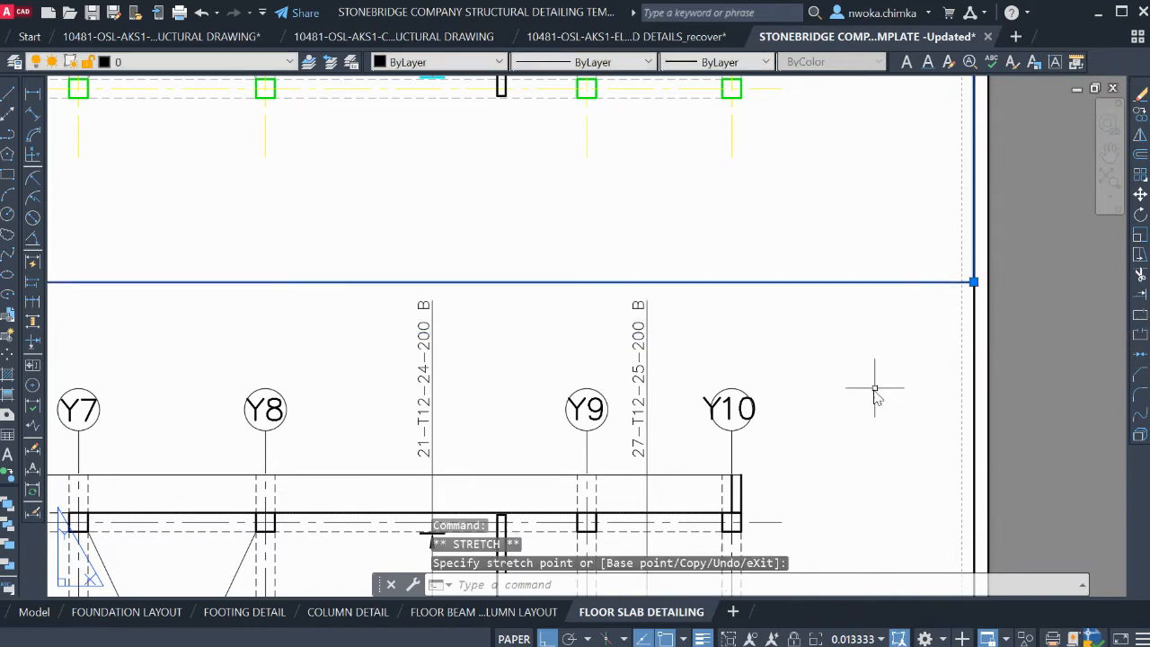
scroll(876, 396, "down", 5)
key("Escape")
Bring Section A into the upper viewport and enlarge it to span most of the frame's width
double_click(611, 222)
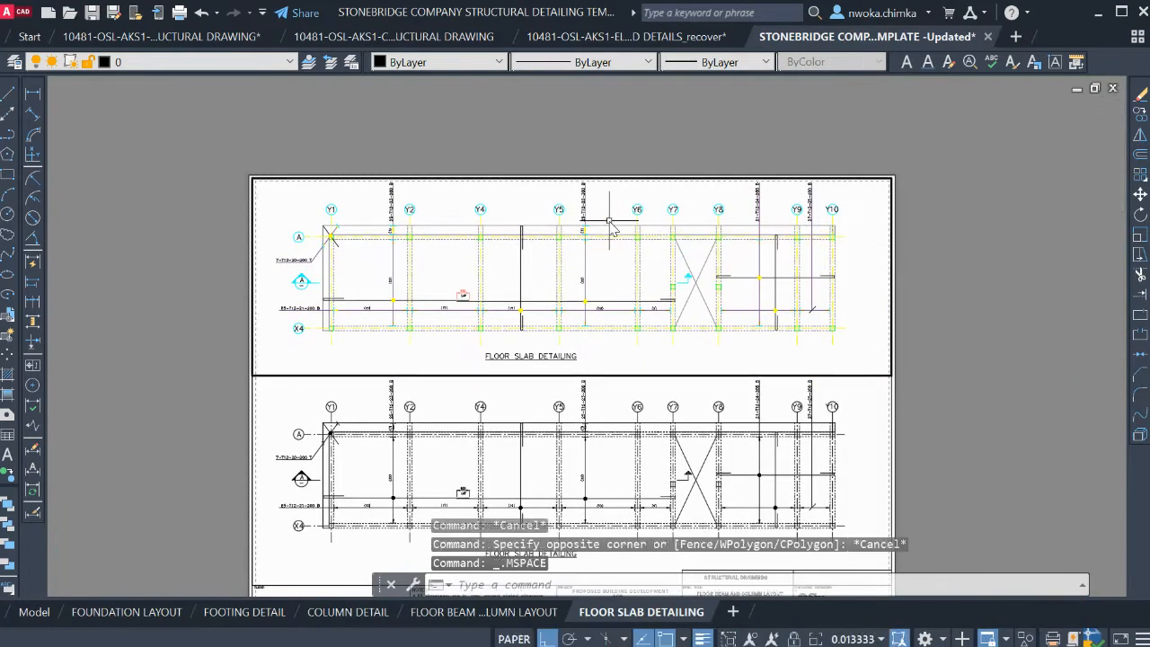
scroll(435, 273, "down", 2)
scroll(439, 203, "up", 2)
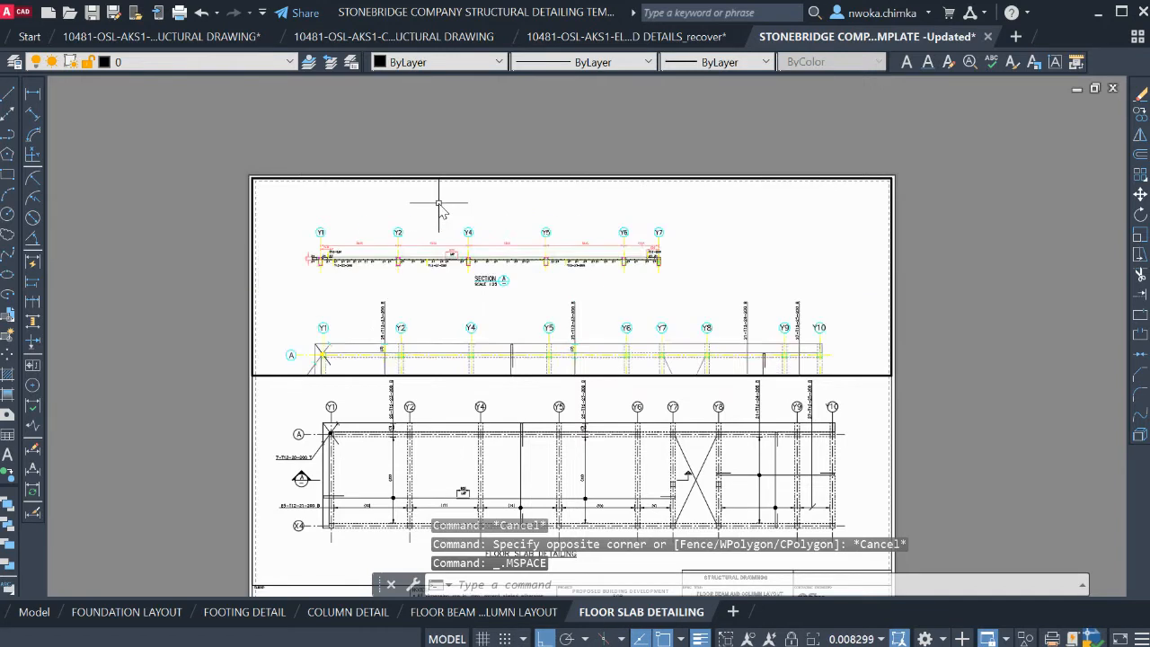
scroll(450, 224, "up", 2)
scroll(488, 239, "up", 2)
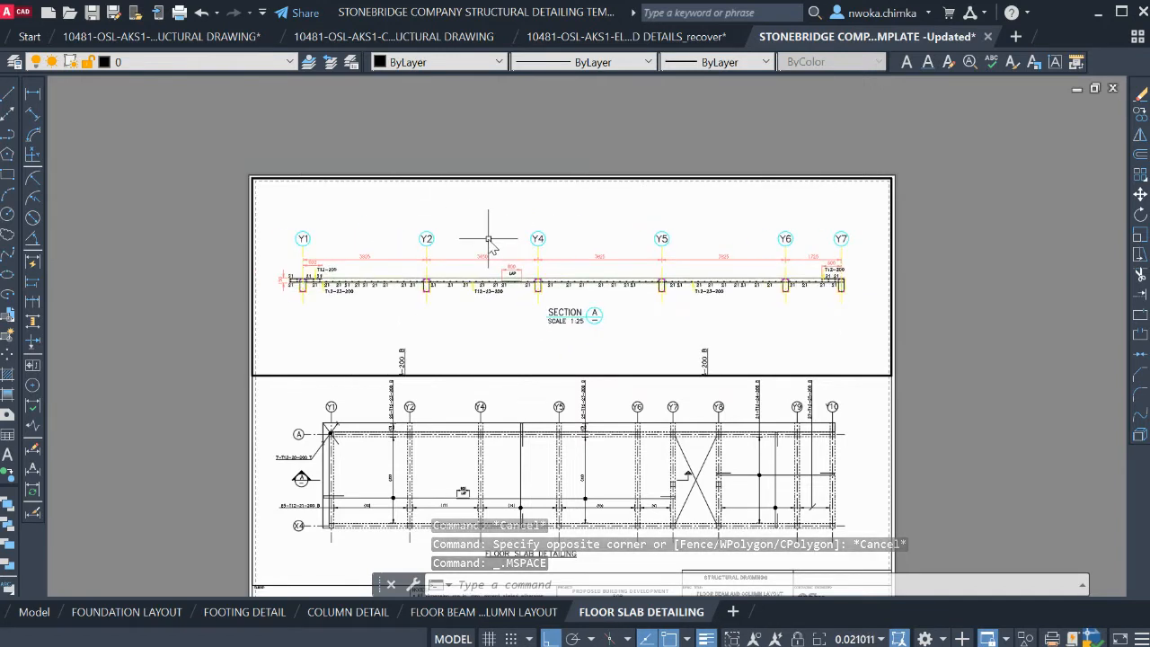
scroll(544, 282, "up", 2)
scroll(544, 286, "down", 2)
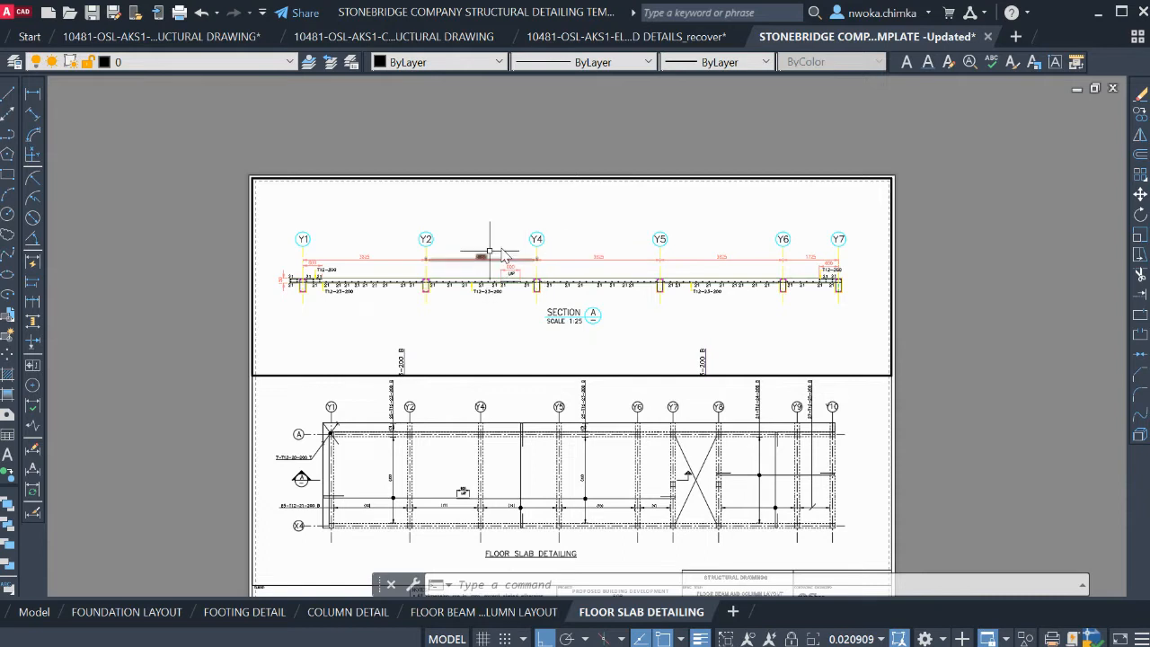
scroll(504, 256, "down", 2)
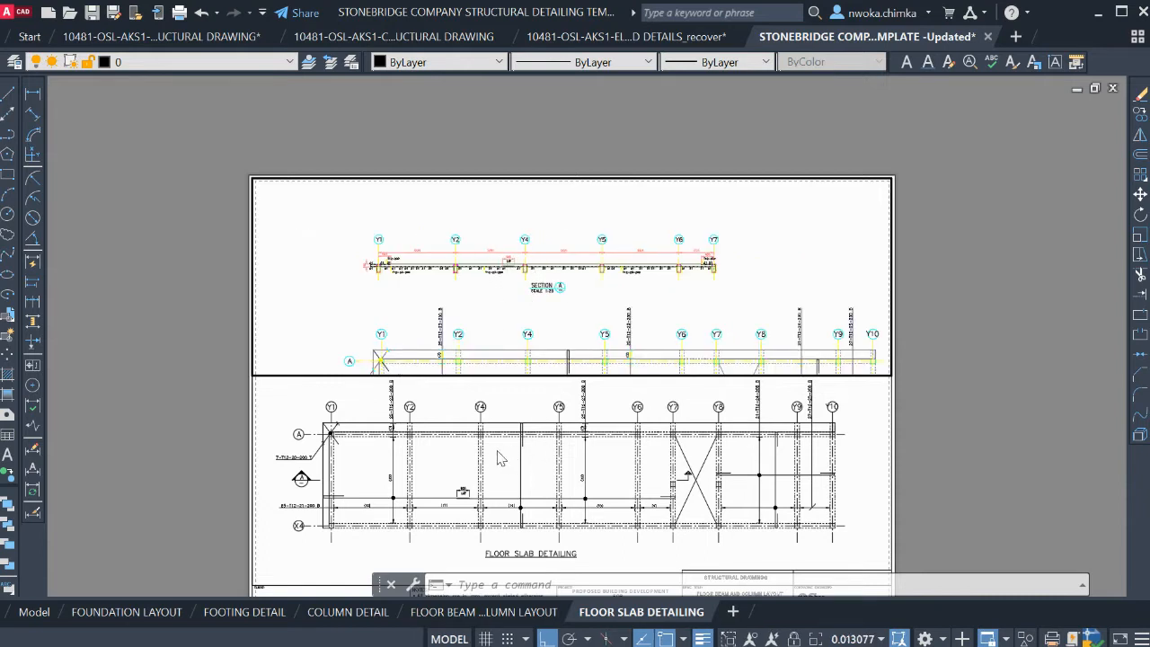
scroll(514, 256, "up", 2)
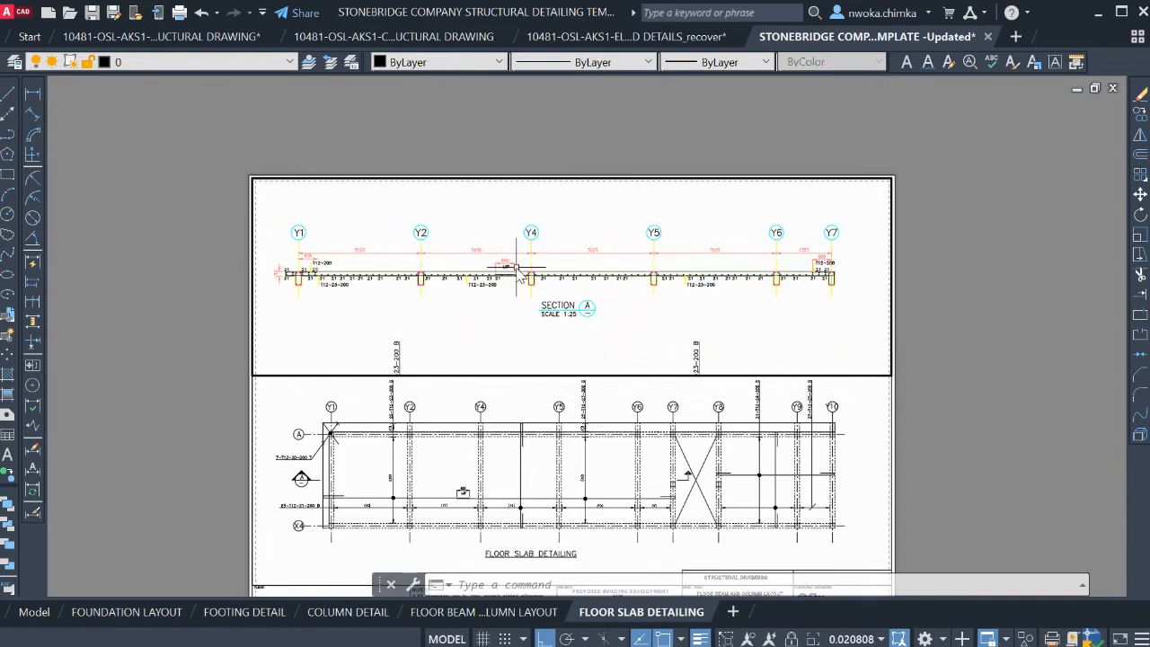
Try Section A in the upper viewport at 1/25XP and at 1/35XP scale
key("Return")
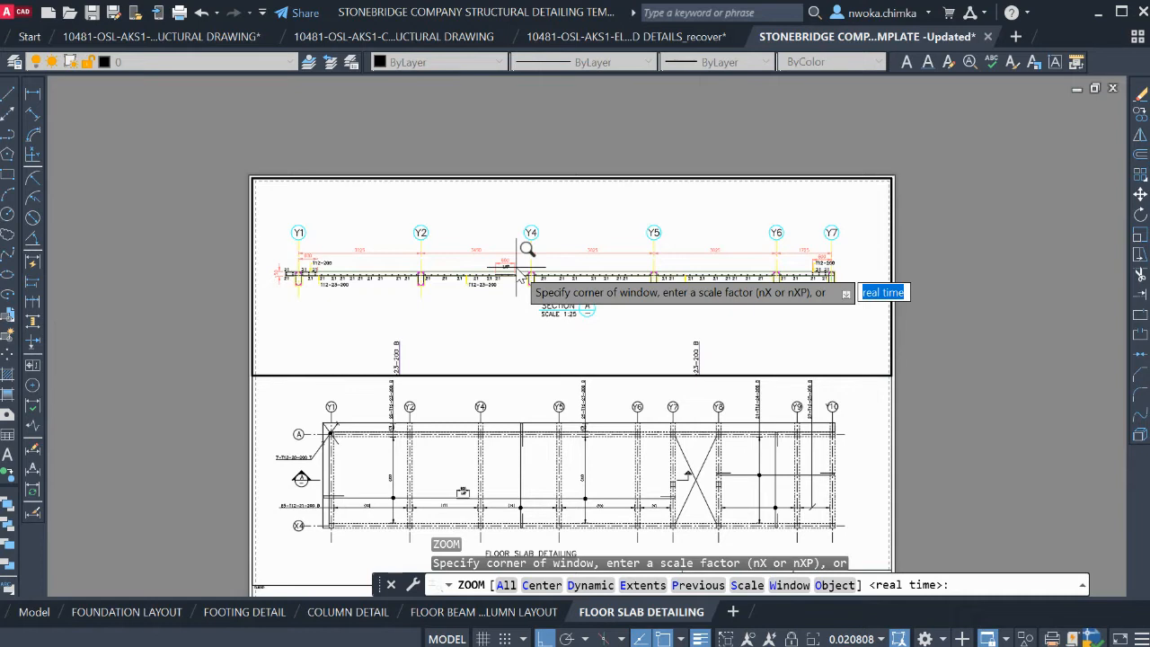
type("1/2")
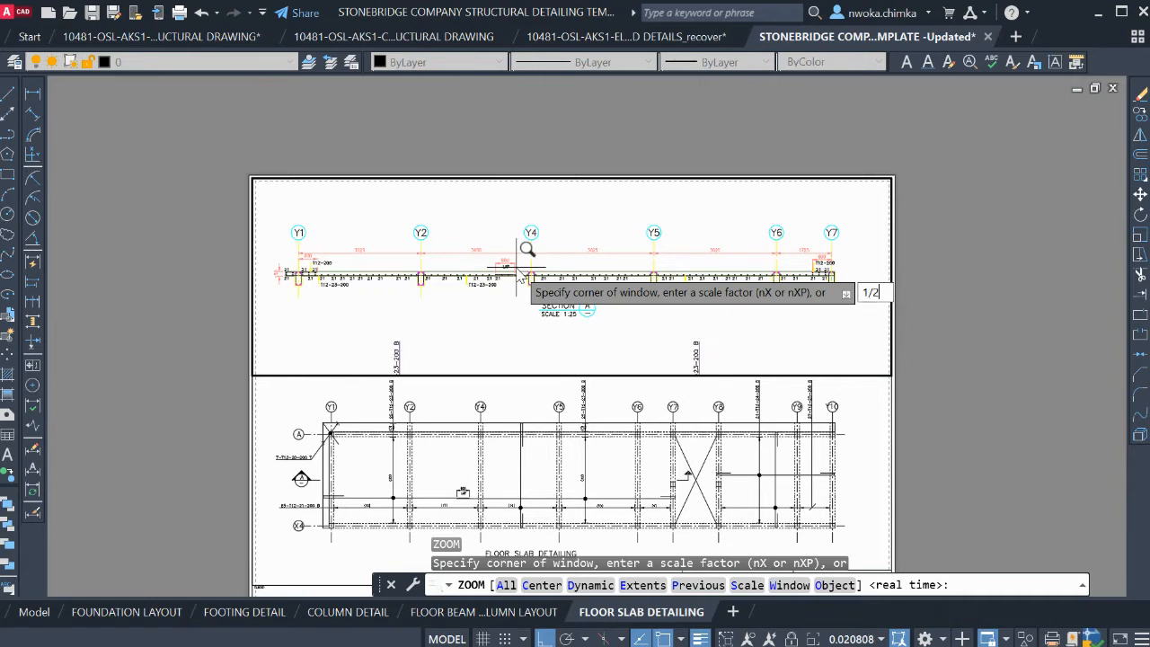
type("5XP")
key("Return")
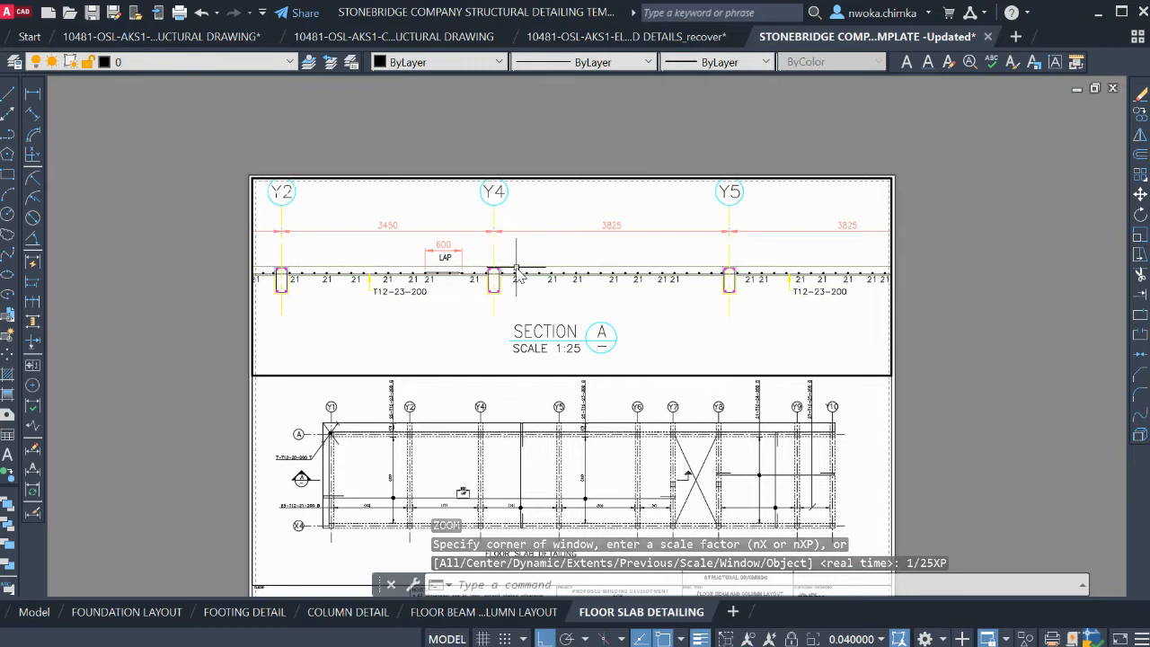
key("Return")
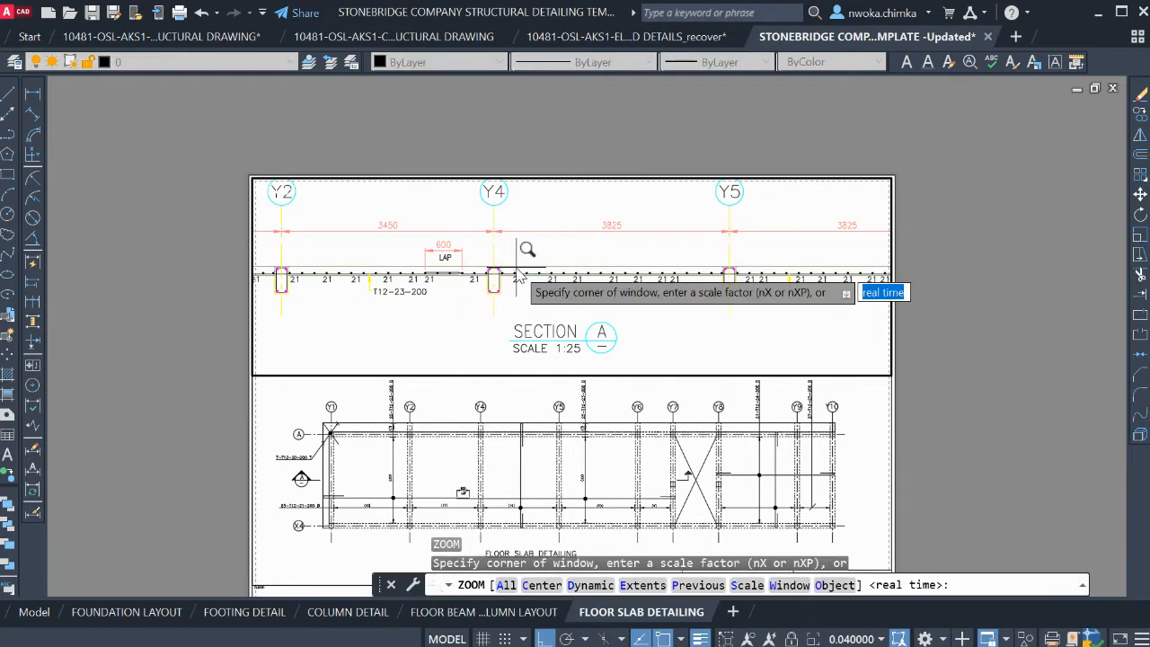
type("1/35XP")
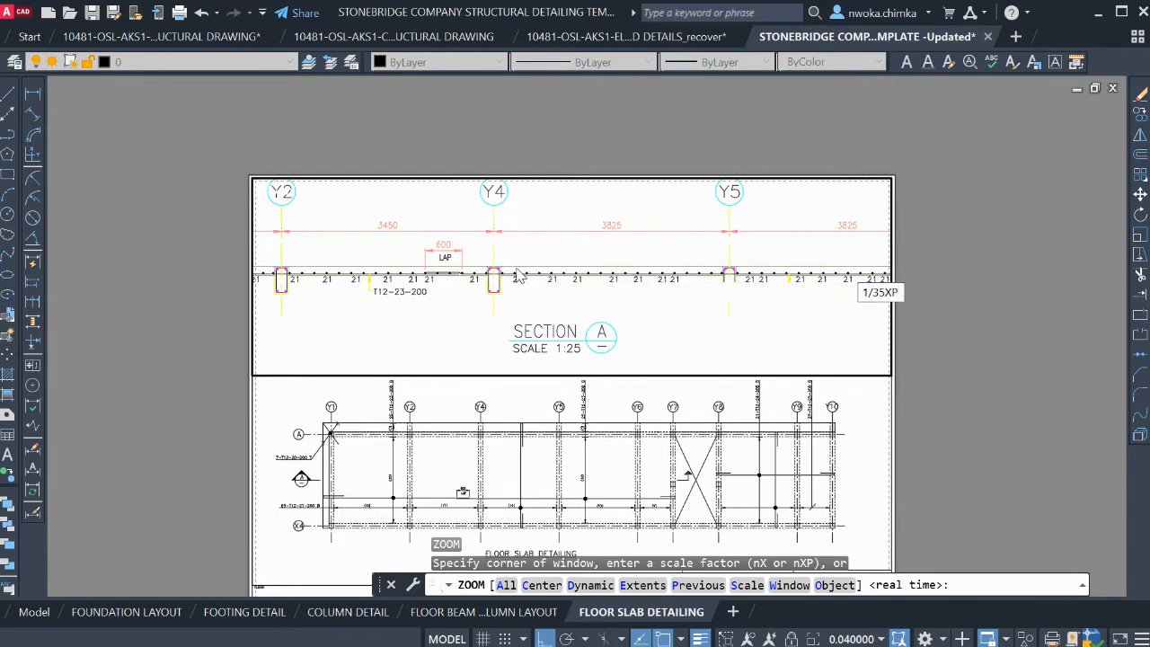
key("Return")
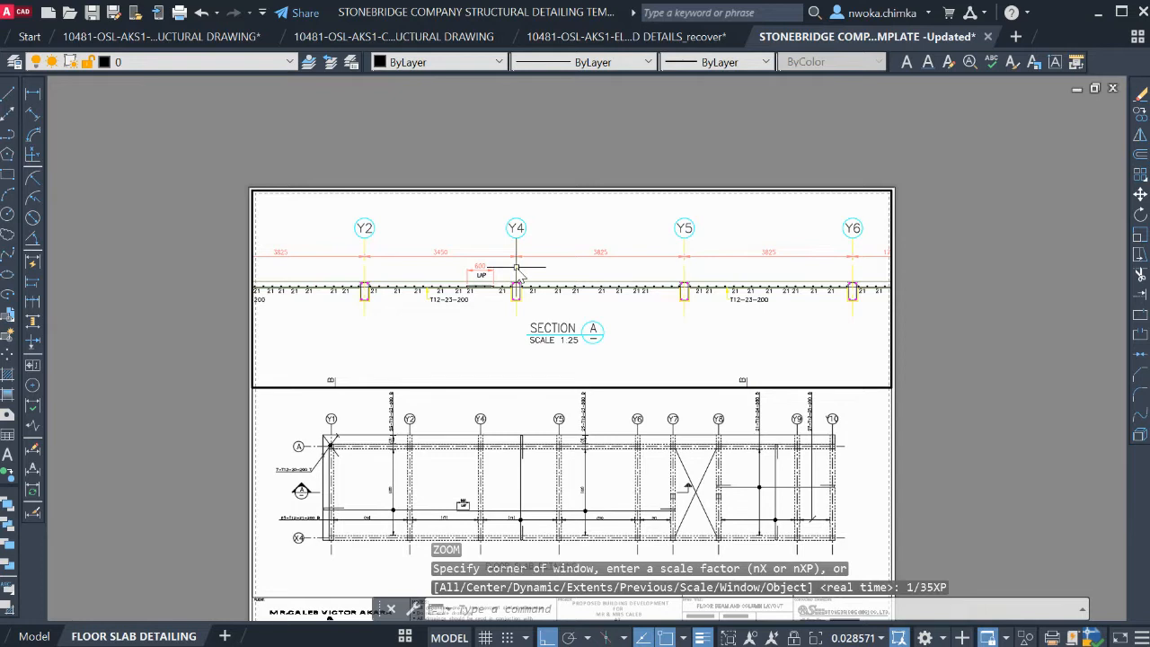
Try Section A in the upper viewport at 1/40XP and at 1/50XP scale
key("Return")
type("1")
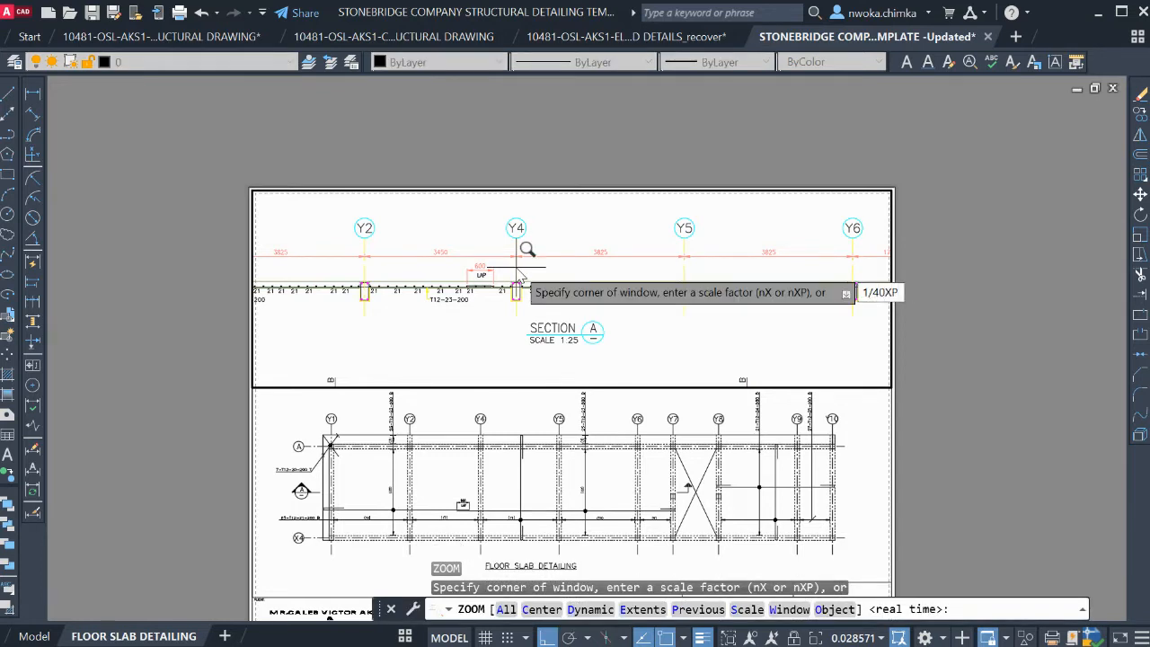
type("/40XP")
key("Return")
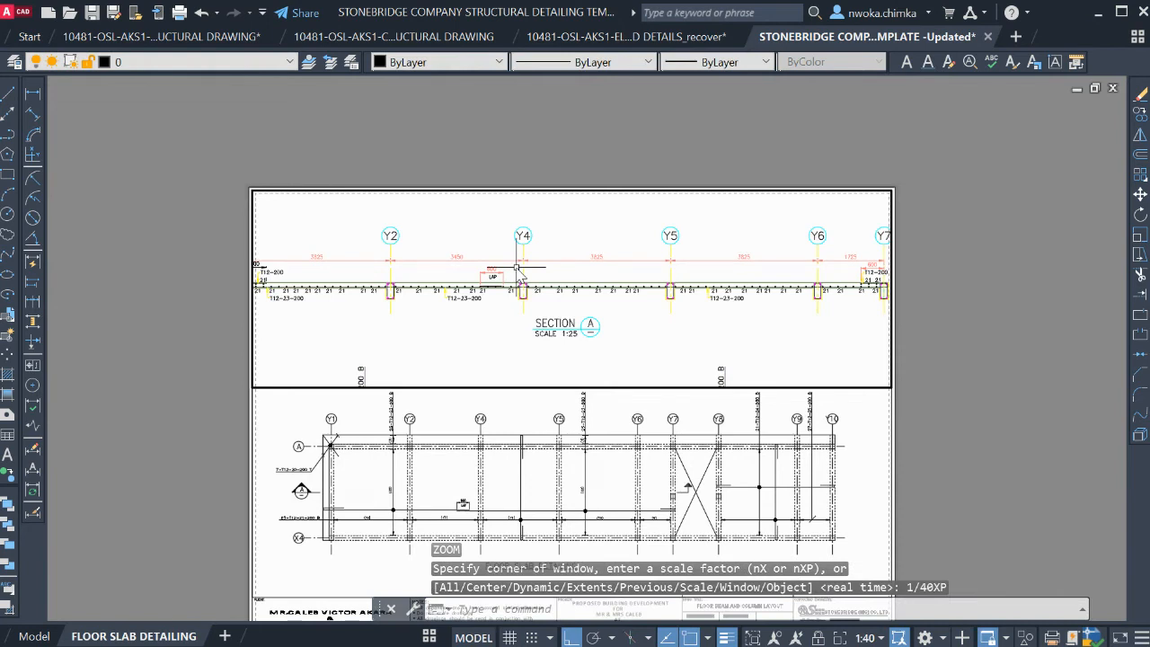
type("z")
key("Return")
type("1")
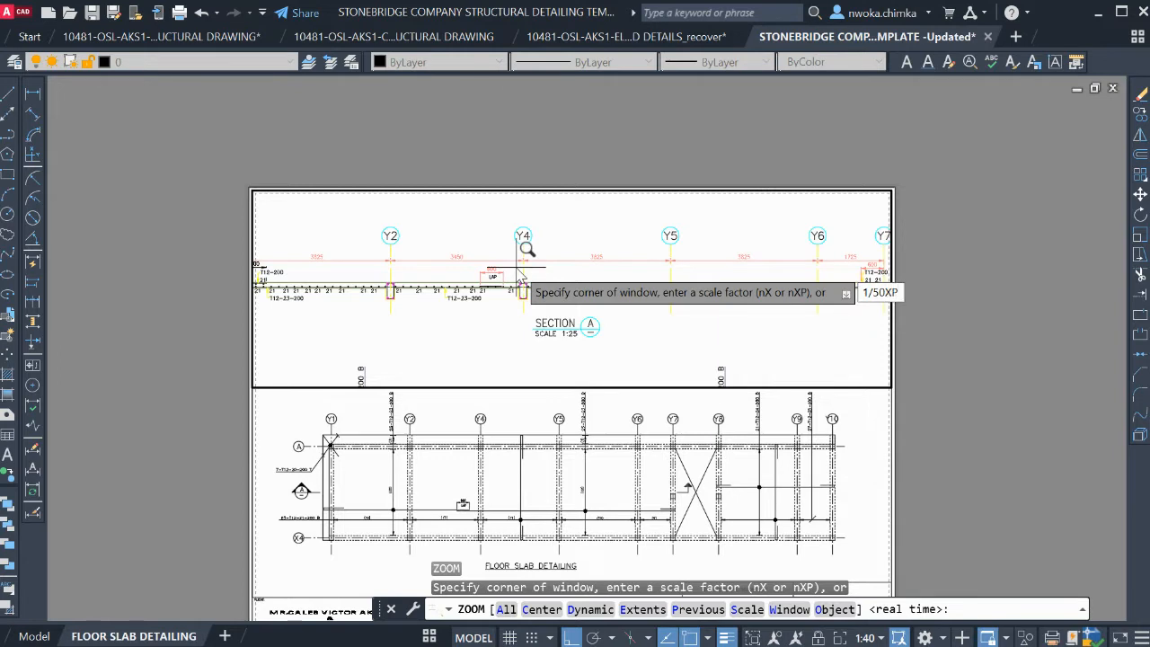
type("/50XP")
key("Return")
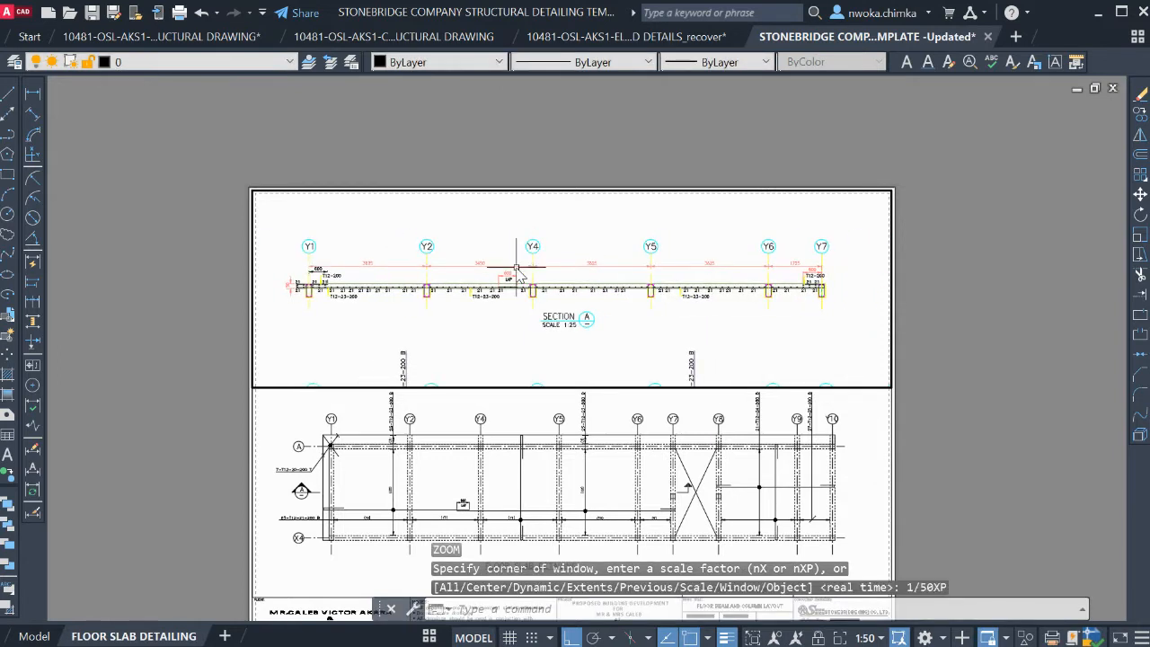
Scale Section A in the upper viewport to 1/45XP, centre it within the viewport, and return to paper space
type("z")
key("Return")
type("1")
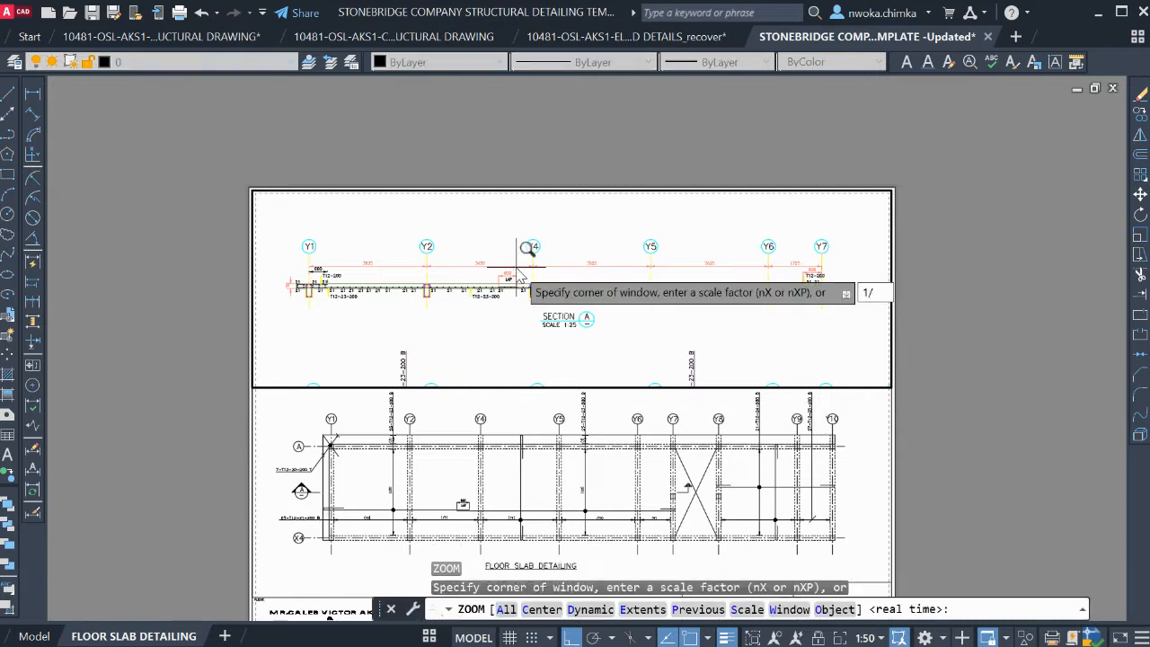
type("/45XP")
key("Return")
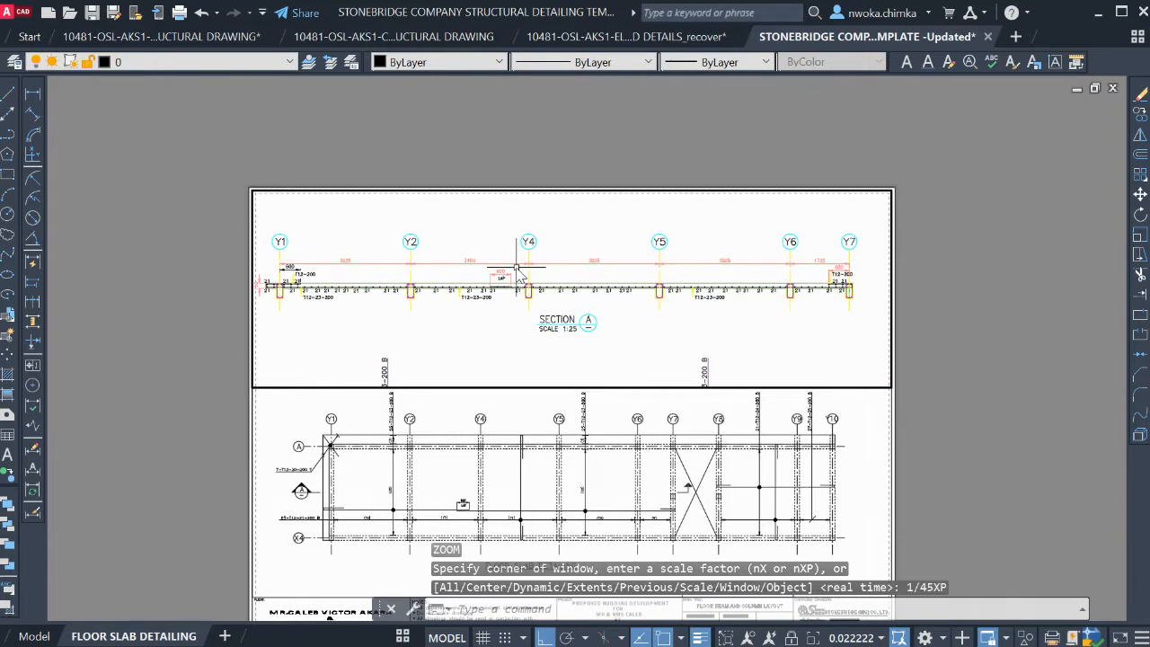
middle_click_drag(492, 272, 506, 276)
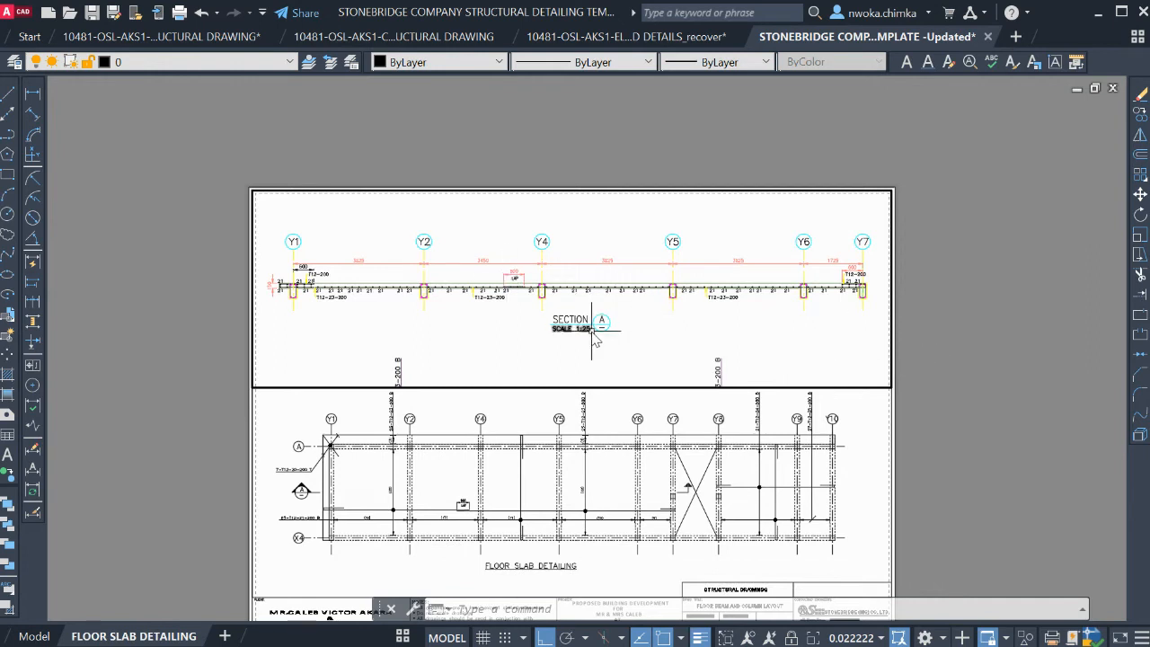
double_click(958, 327)
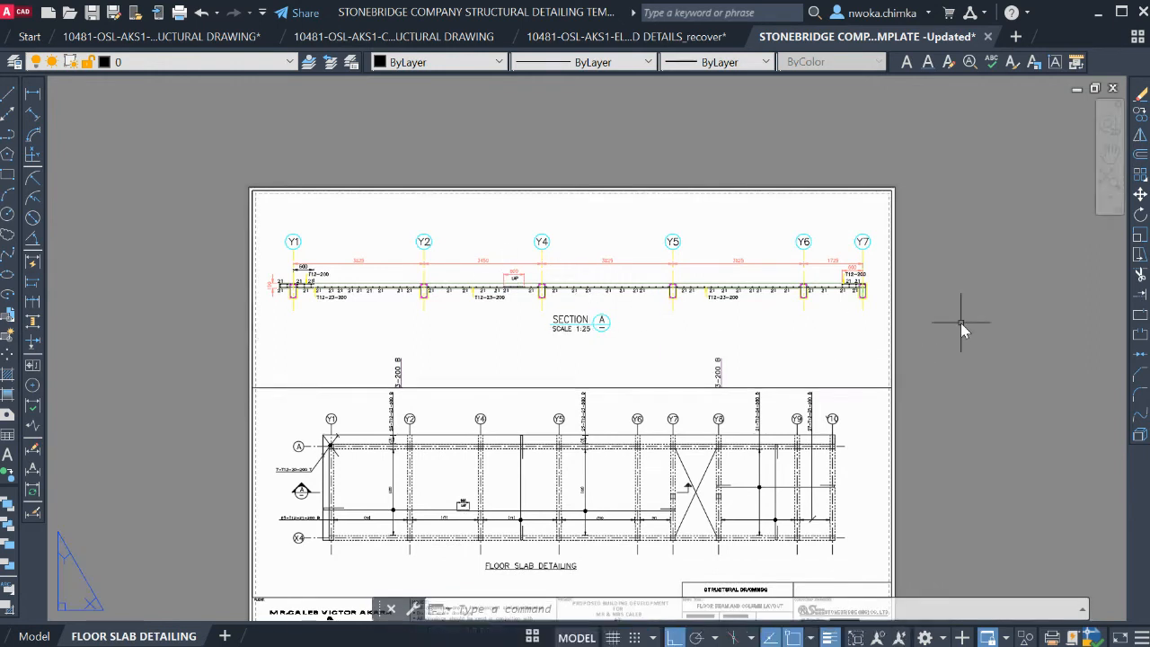
left_click(961, 323)
left_click(973, 334)
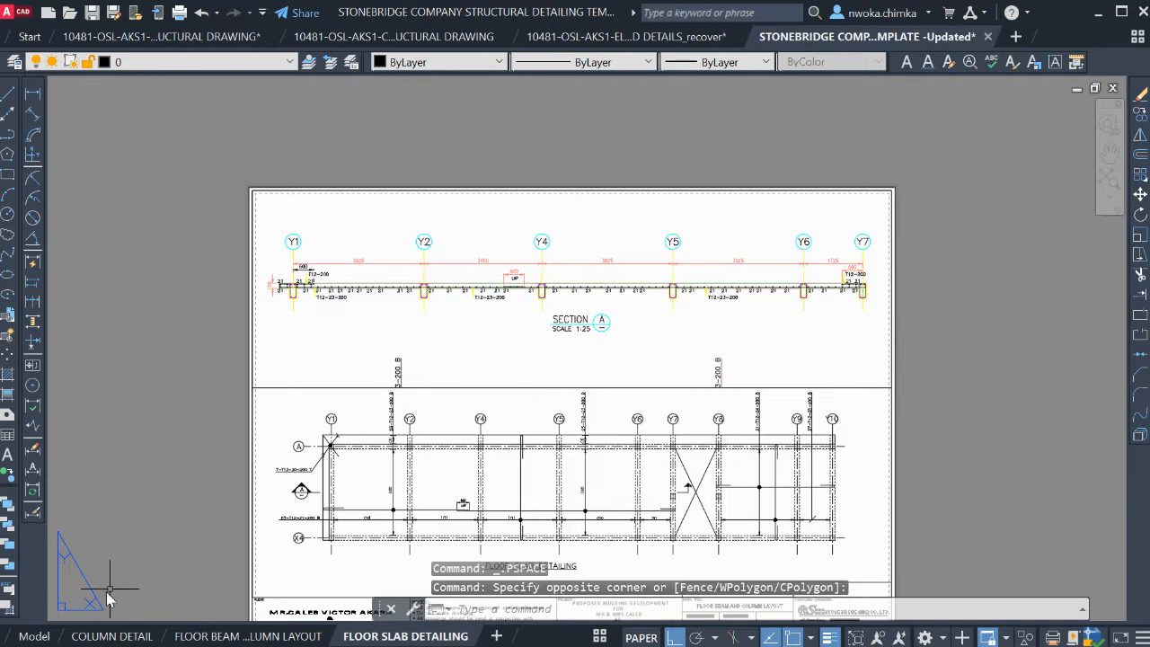
In model space, edit the scale note under the Section A title to read SCALE 1:45
left_click(34, 636)
scroll(485, 236, "up", 8)
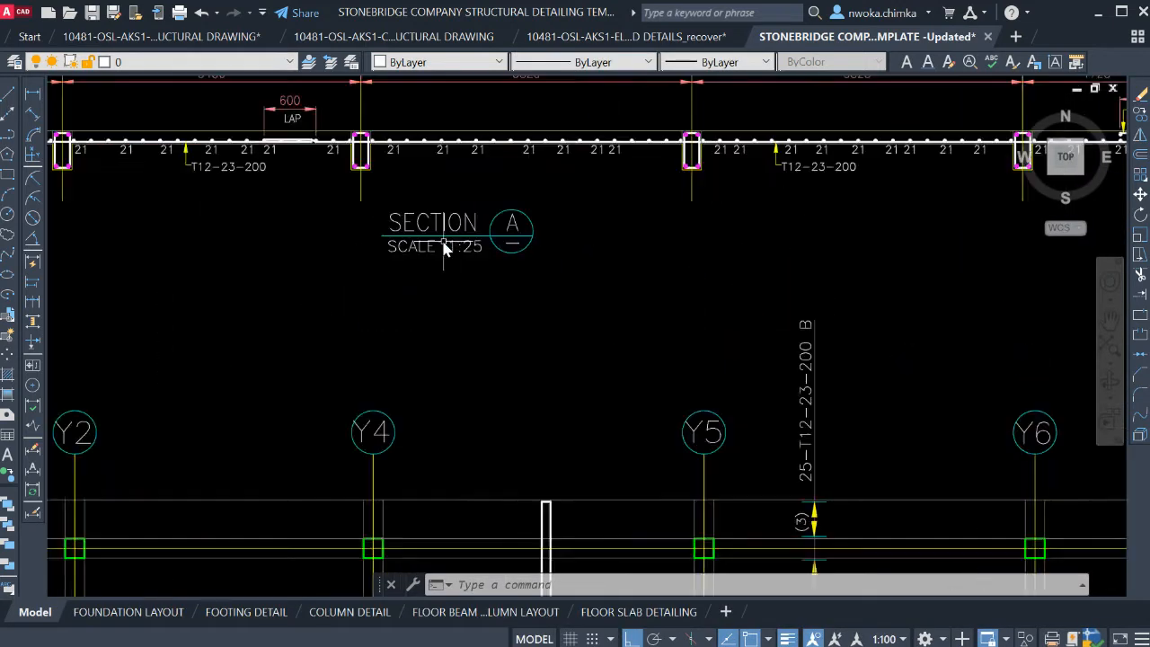
left_click(483, 249)
double_click(483, 250)
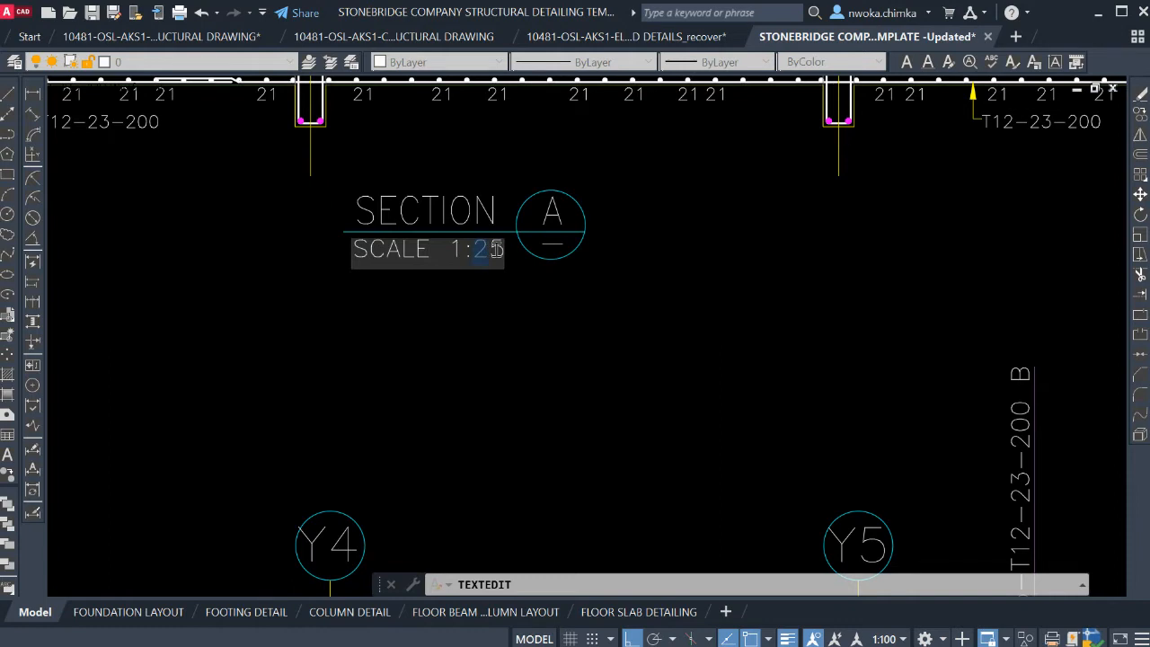
left_click(490, 324)
scroll(467, 232, "down", 10)
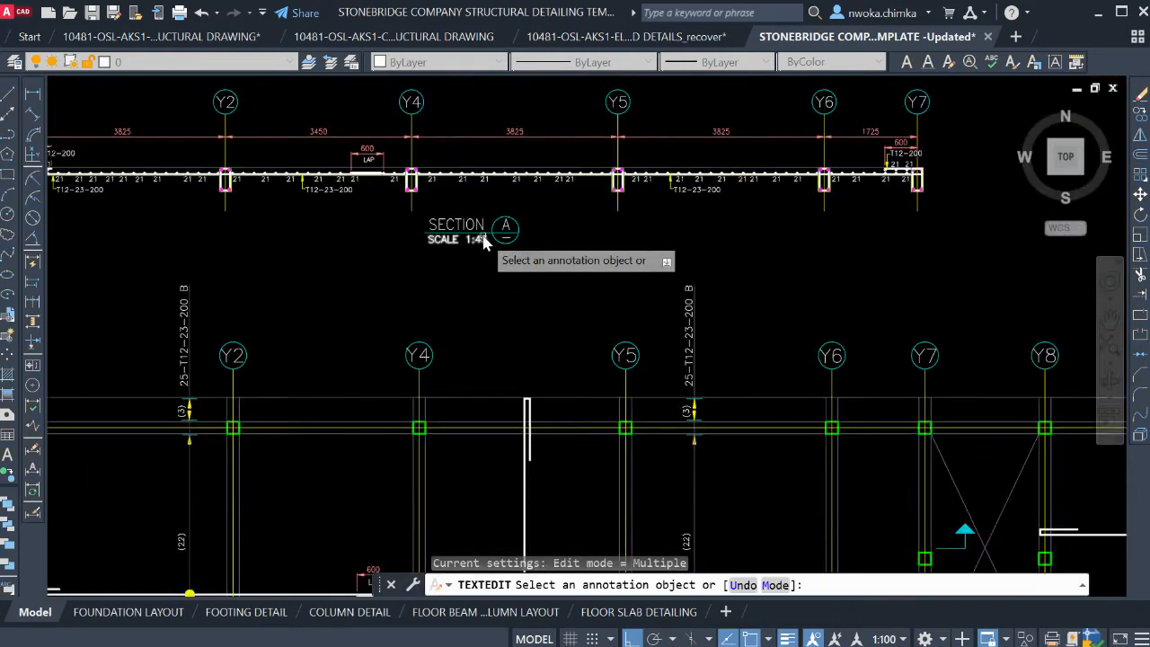
key("Escape")
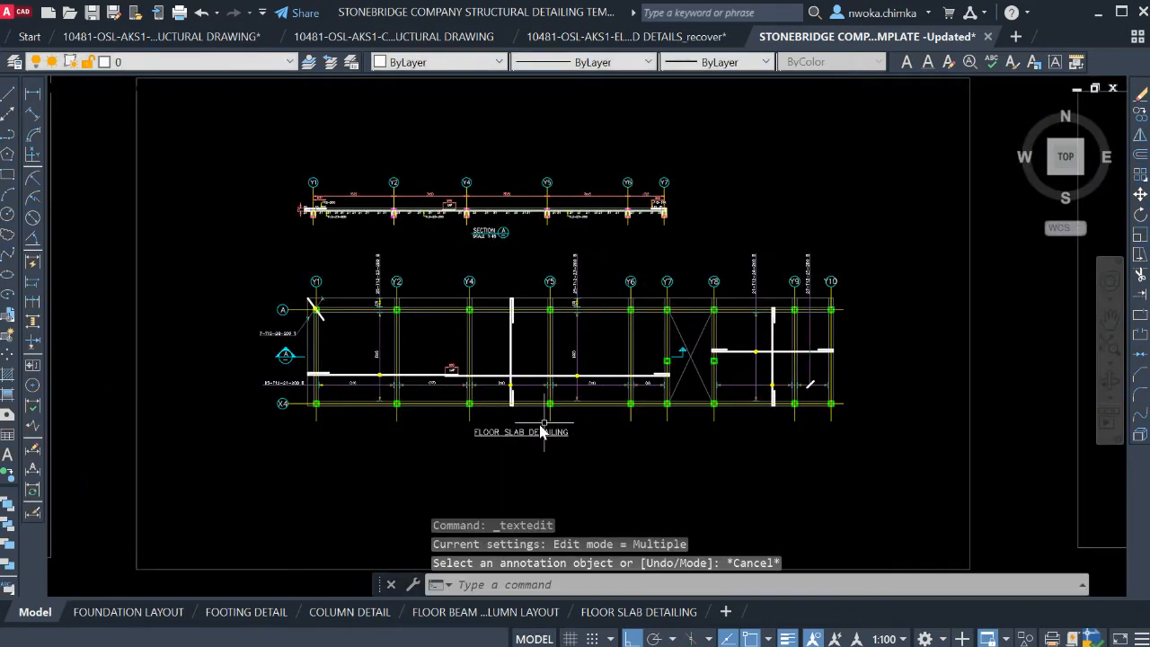
On the FLOOR SLAB DETAILING sheet, set the title block's scale entry to 1:75
left_click(647, 612)
scroll(632, 480, "up", 8)
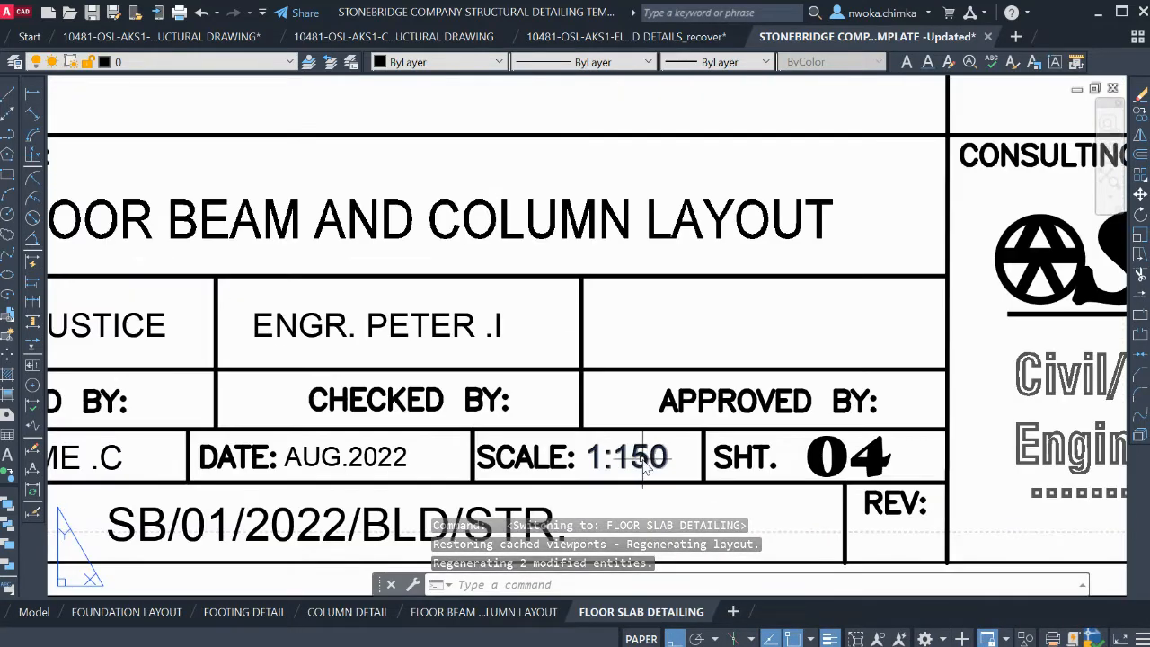
left_click(646, 467)
double_click(636, 463)
left_click_drag(614, 459, 633, 457)
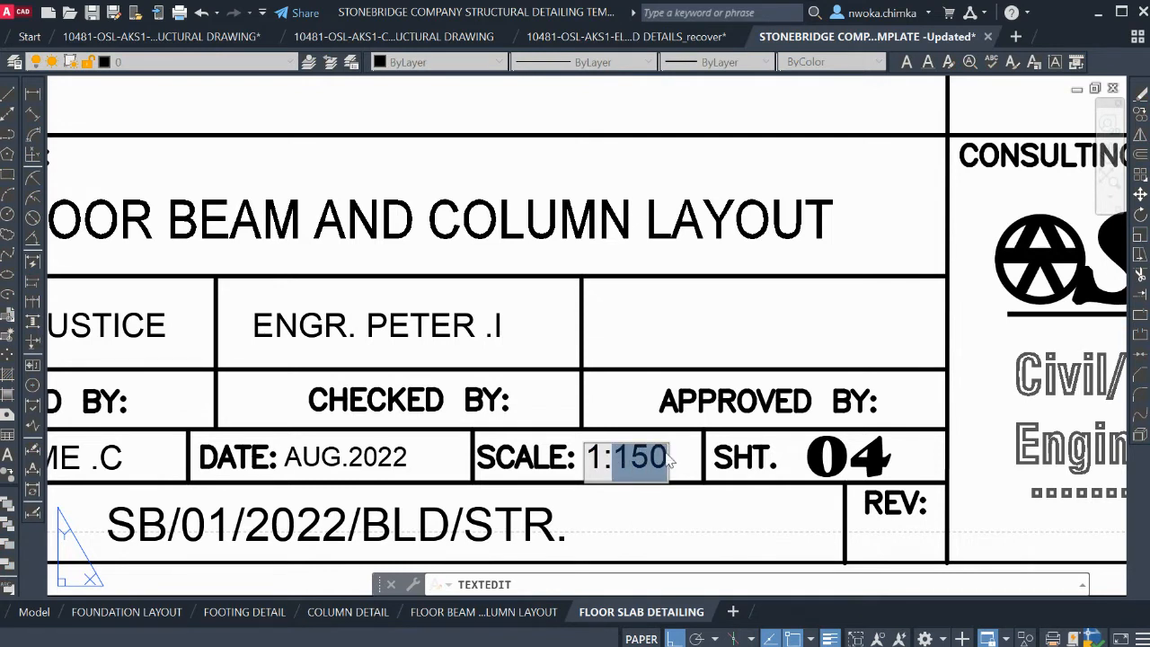
type("75")
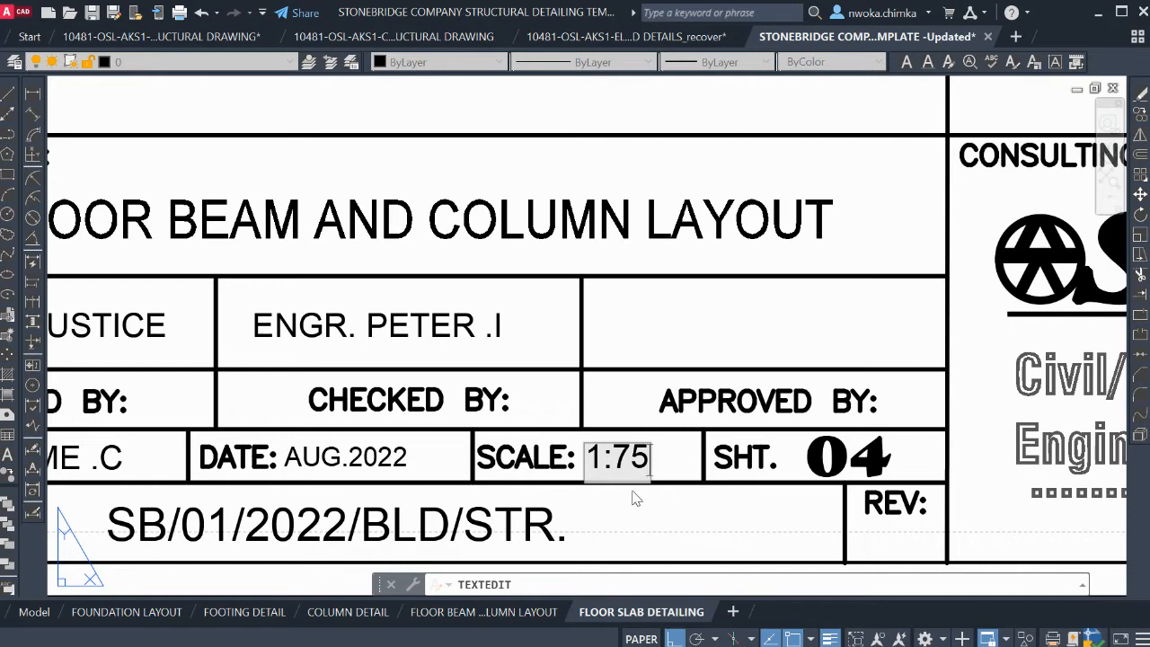
scroll(658, 450, "down", 2)
left_click(669, 559)
scroll(688, 547, "down", 2)
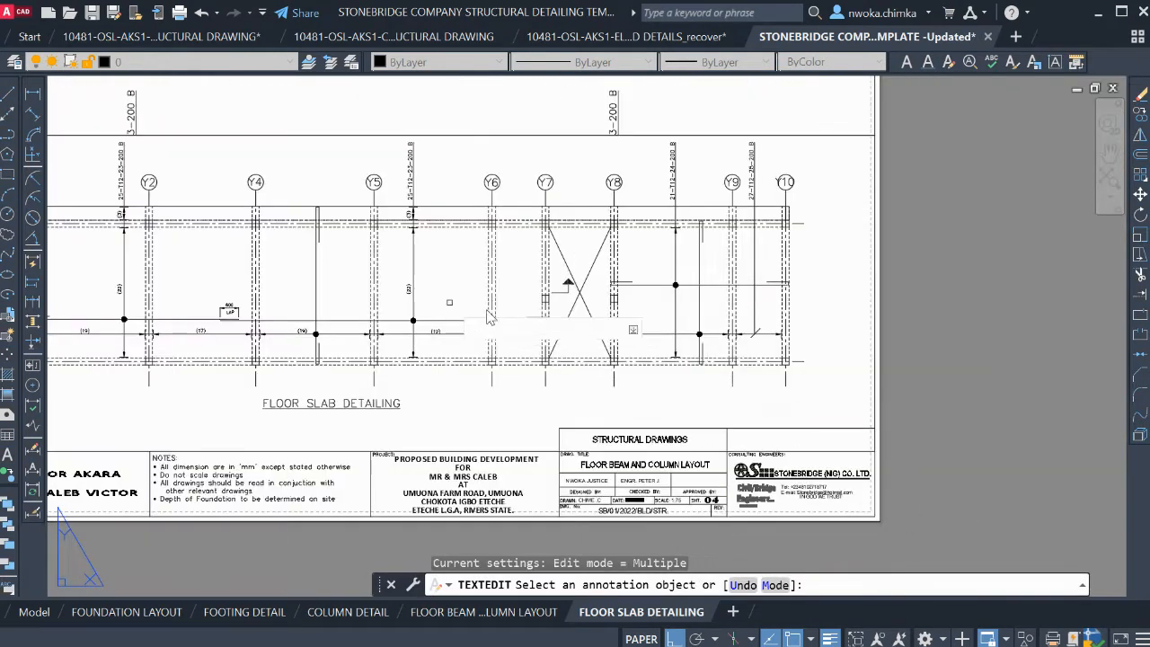
scroll(440, 308, "down", 2)
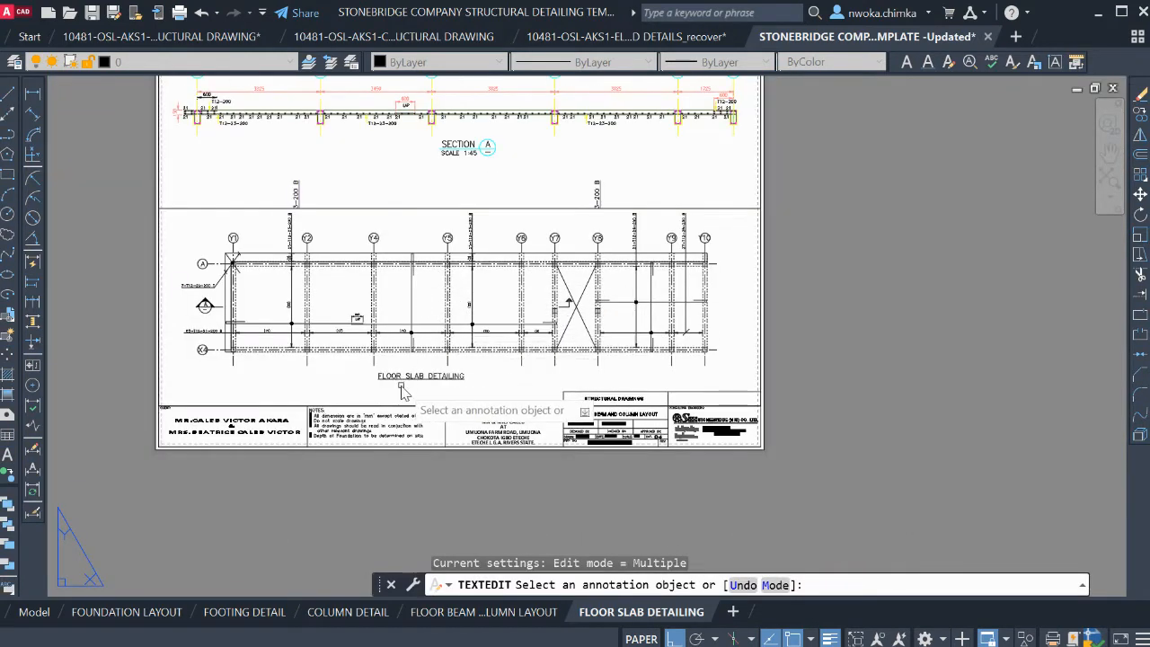
key("Escape")
Raise the upper viewport's bottom edge to crop the stray 3-200 B rebar labels below Section A
middle_click_drag(476, 186, 478, 344)
scroll(447, 297, "up", 4)
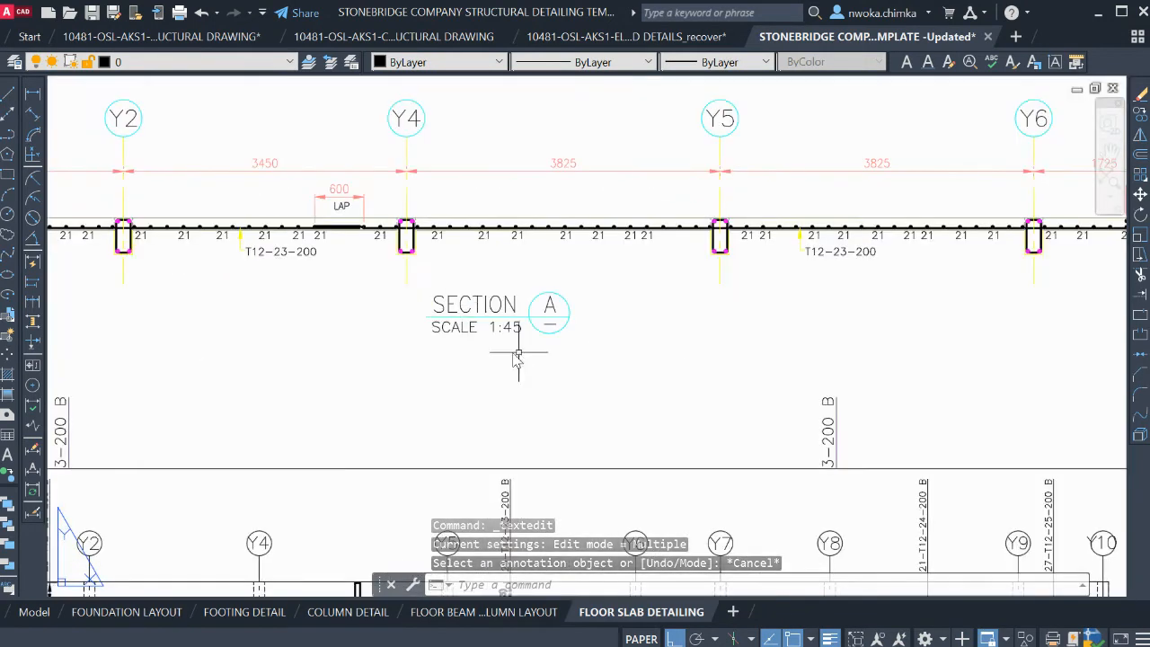
scroll(535, 314, "down", 4)
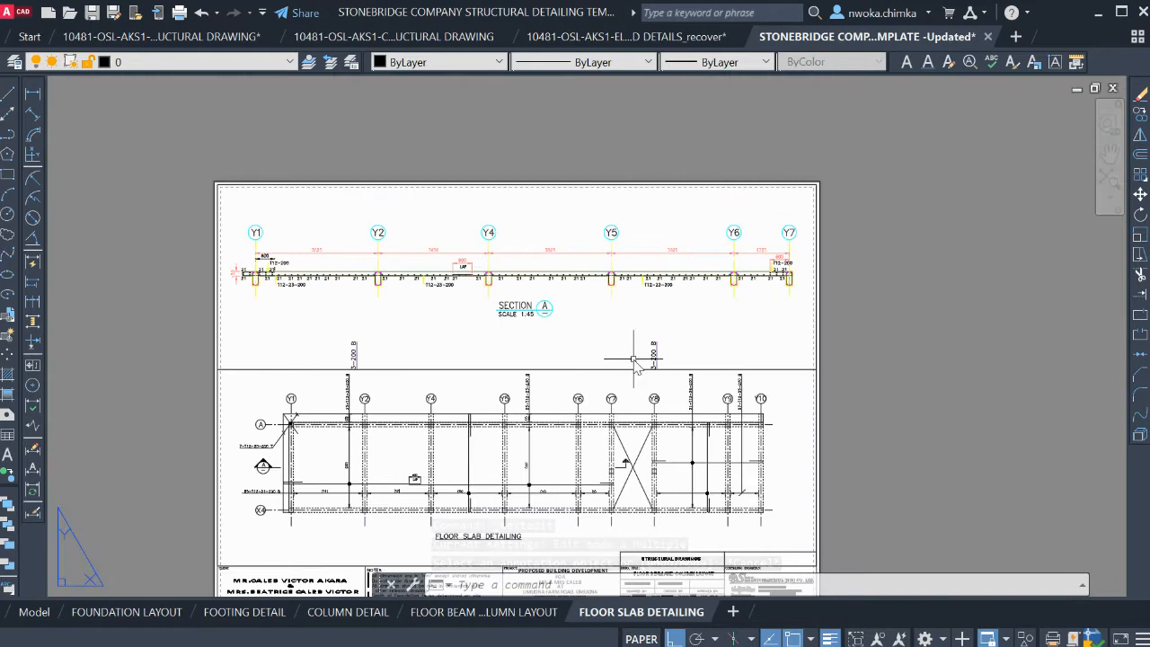
scroll(647, 364, "up", 4)
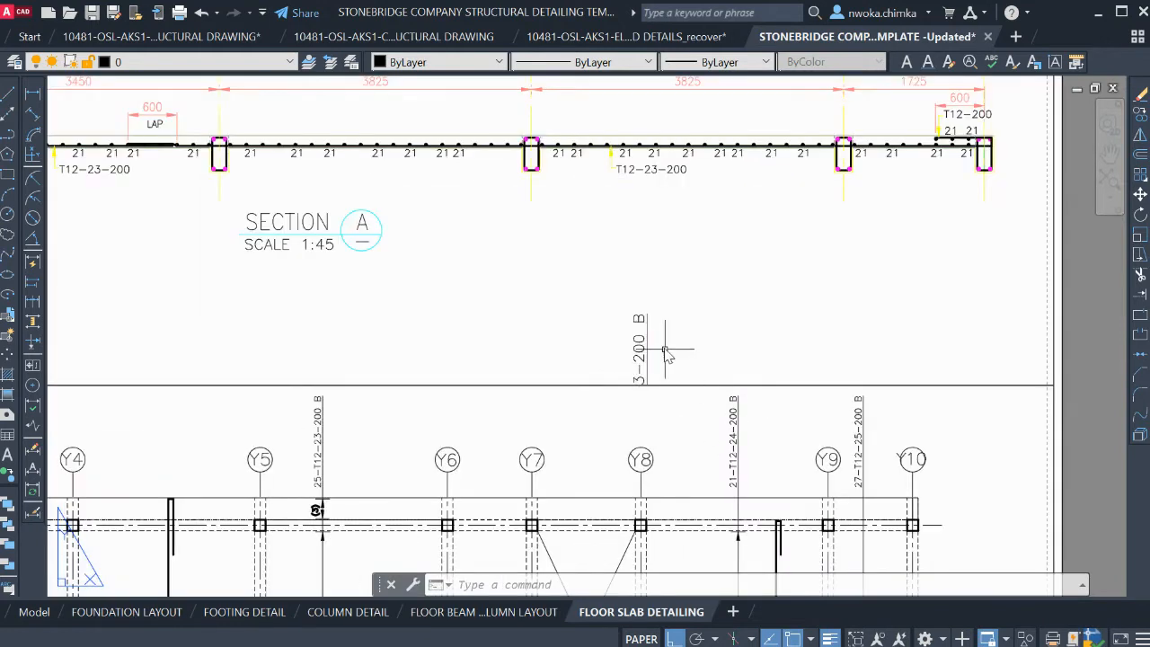
scroll(701, 345, "down", 4)
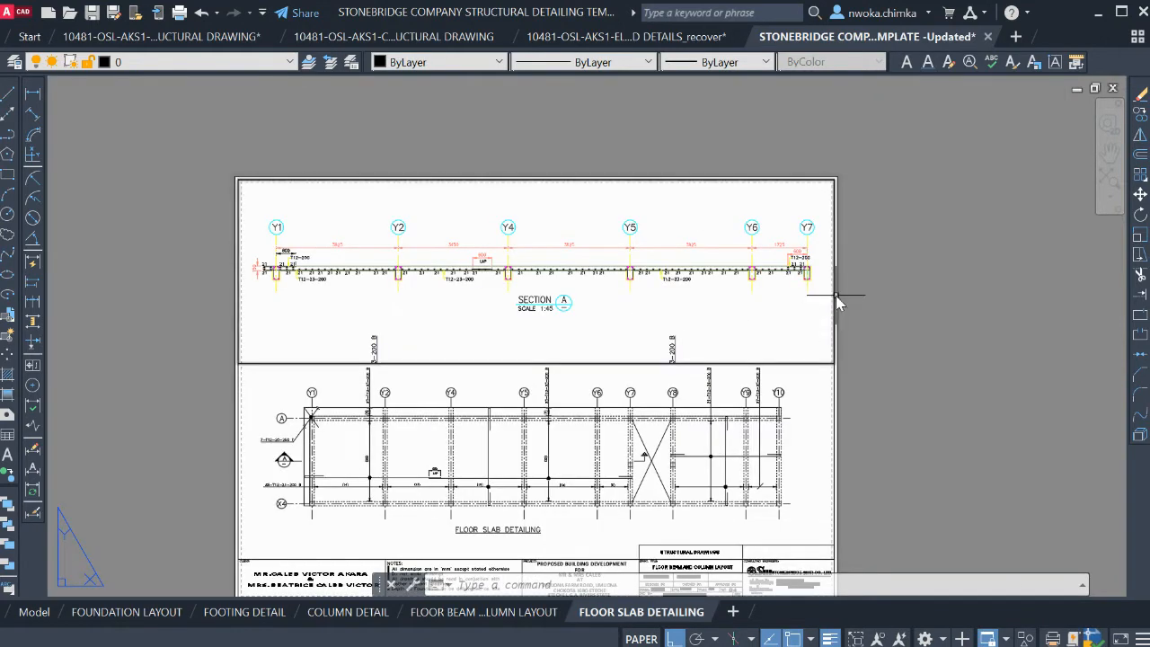
left_click(834, 294)
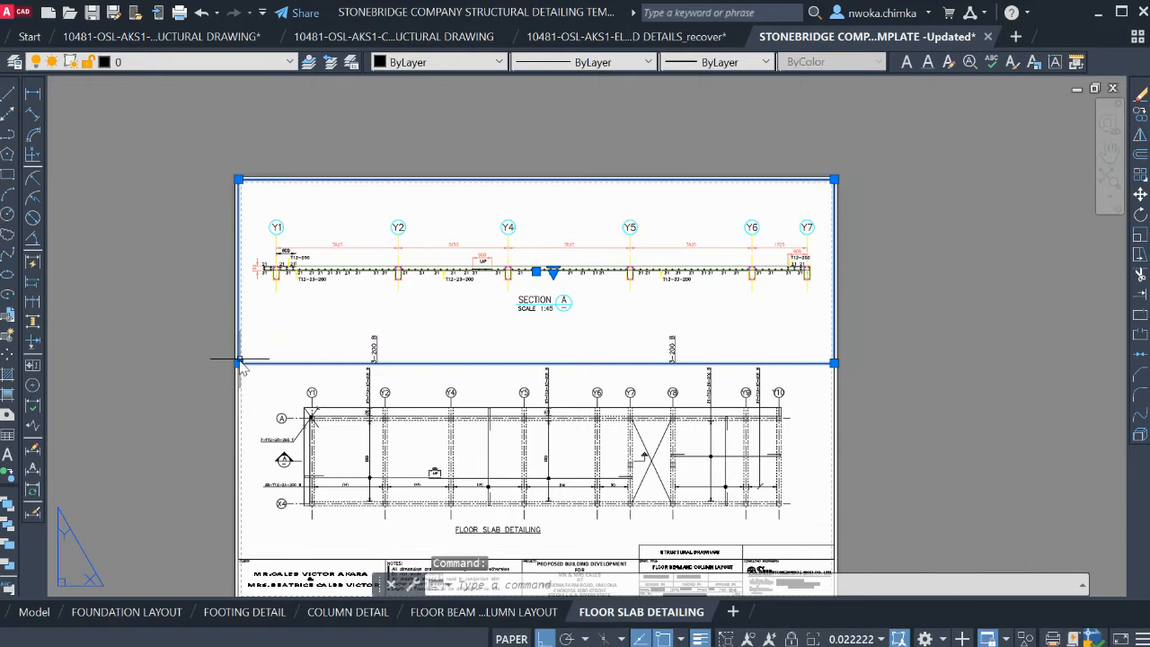
left_click(239, 363)
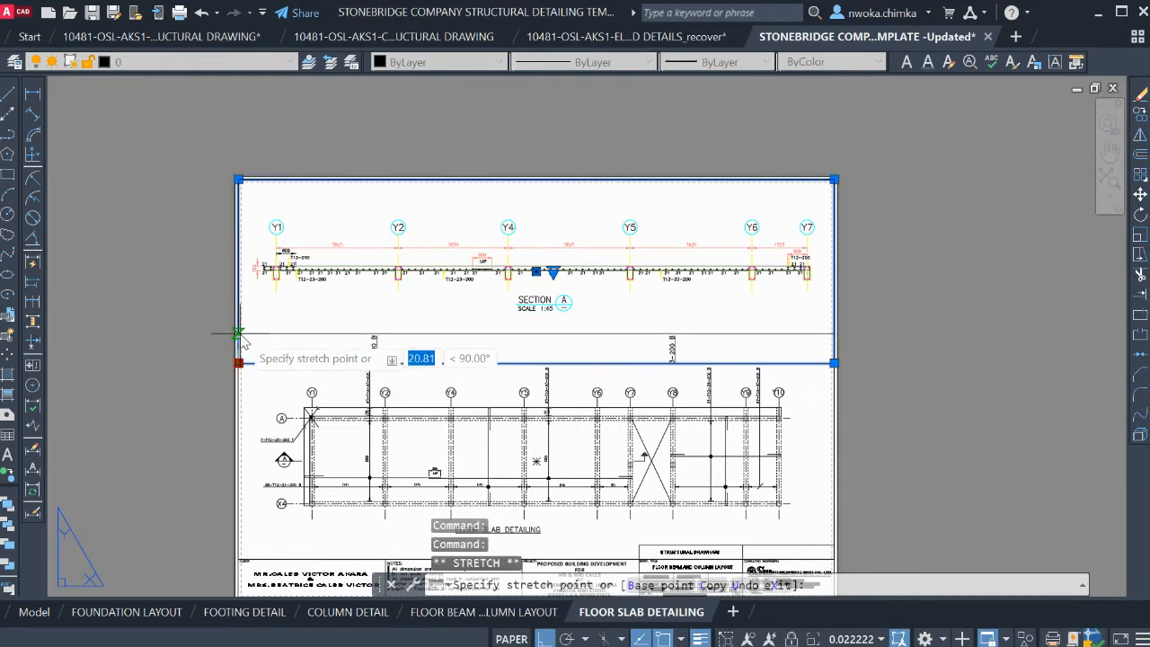
key("Escape")
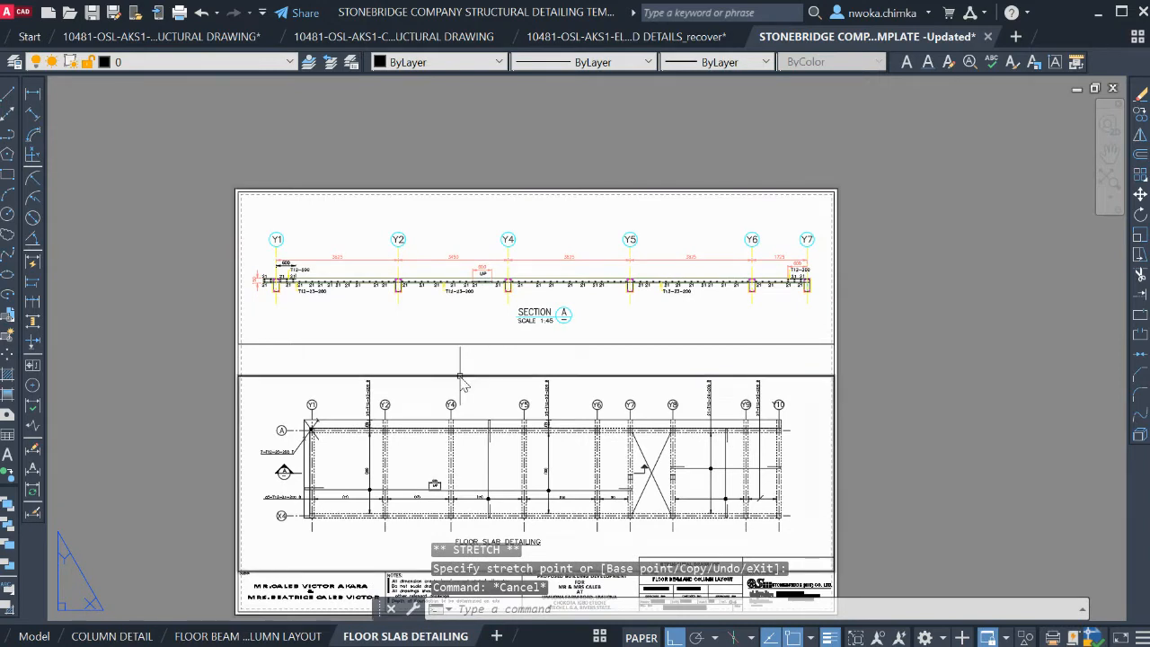
Stretch the lower viewport's top edge up to the upper viewport, and pull it back down to hide the duplicate Section A title
left_click(461, 376)
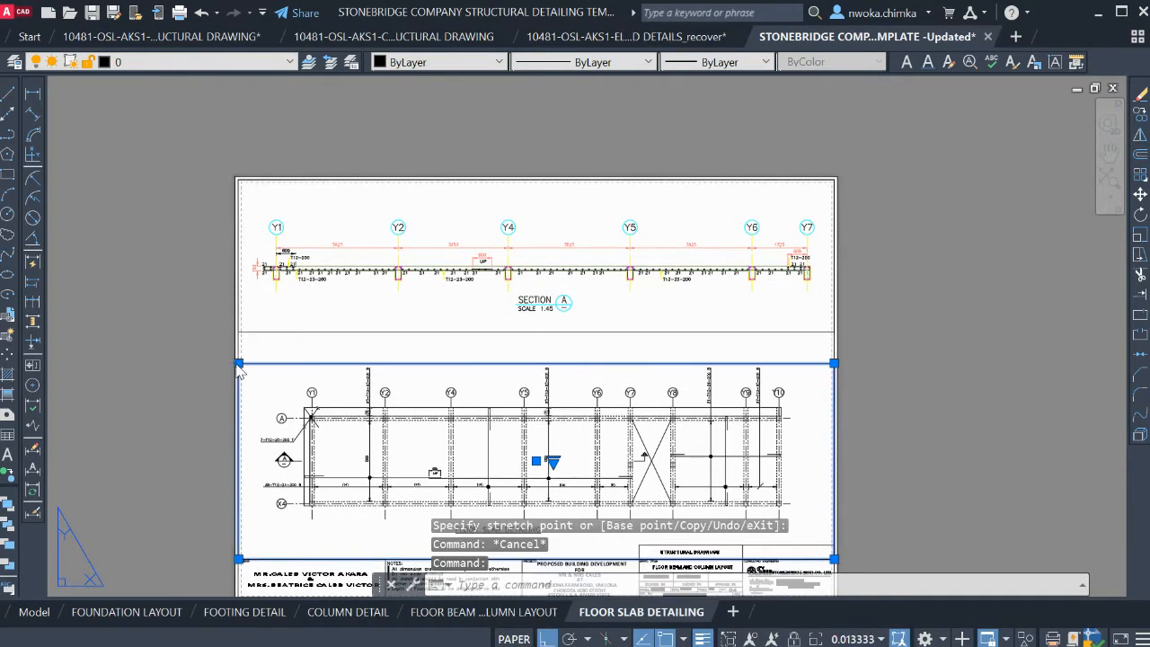
left_click(238, 364)
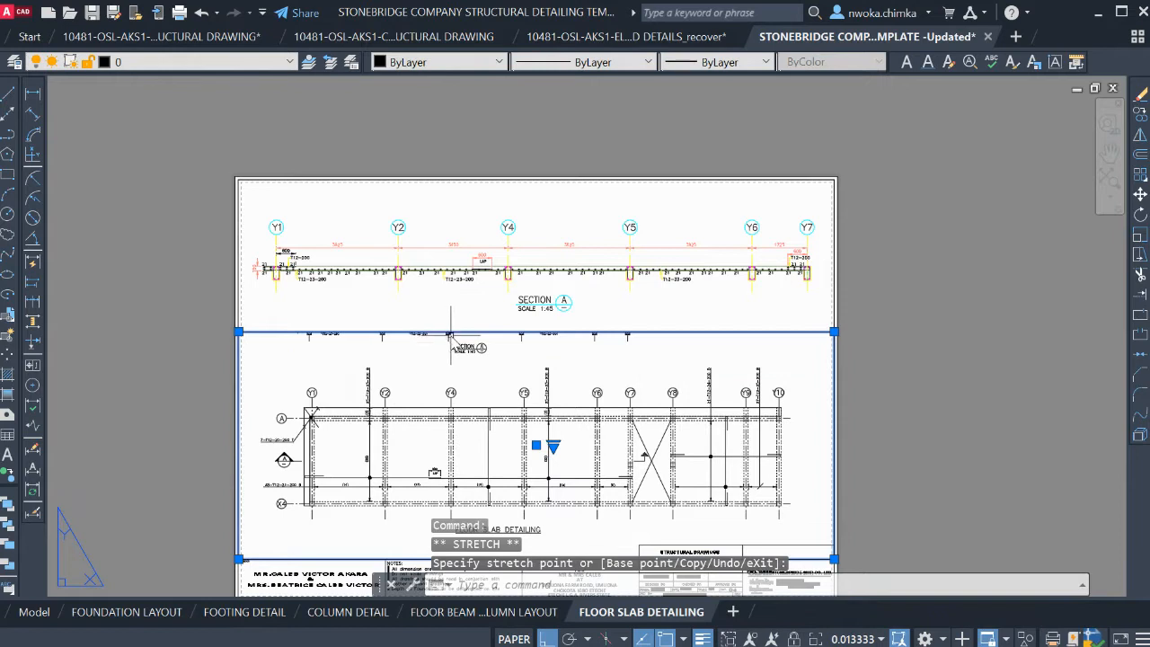
left_click(239, 332)
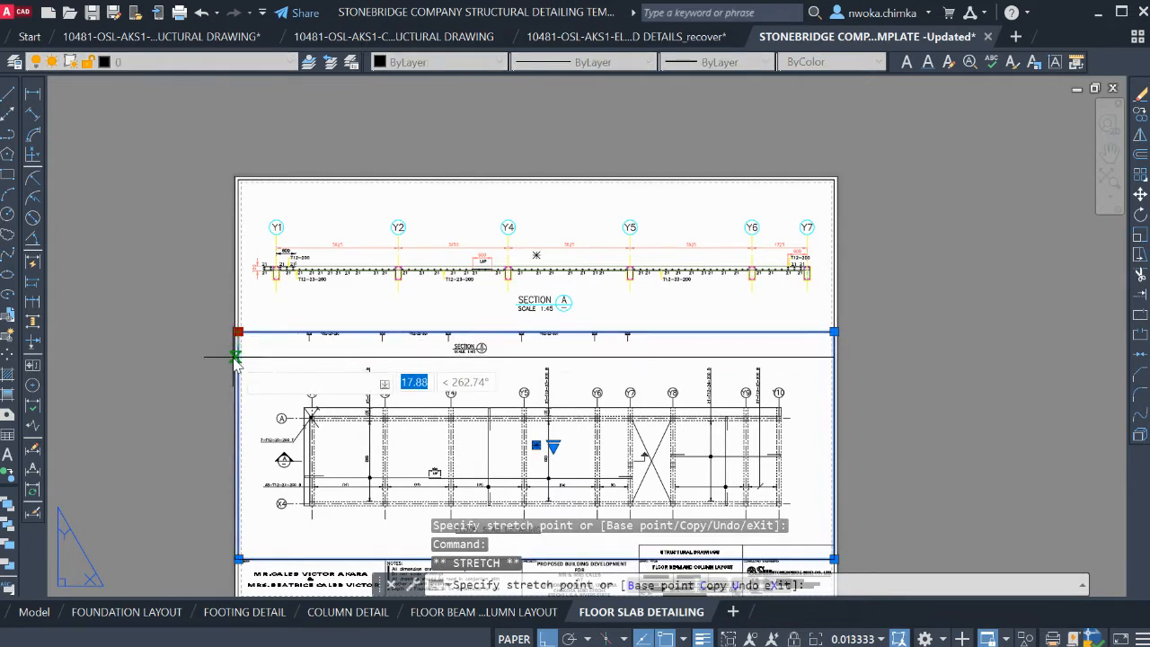
left_click(236, 359)
key("Escape")
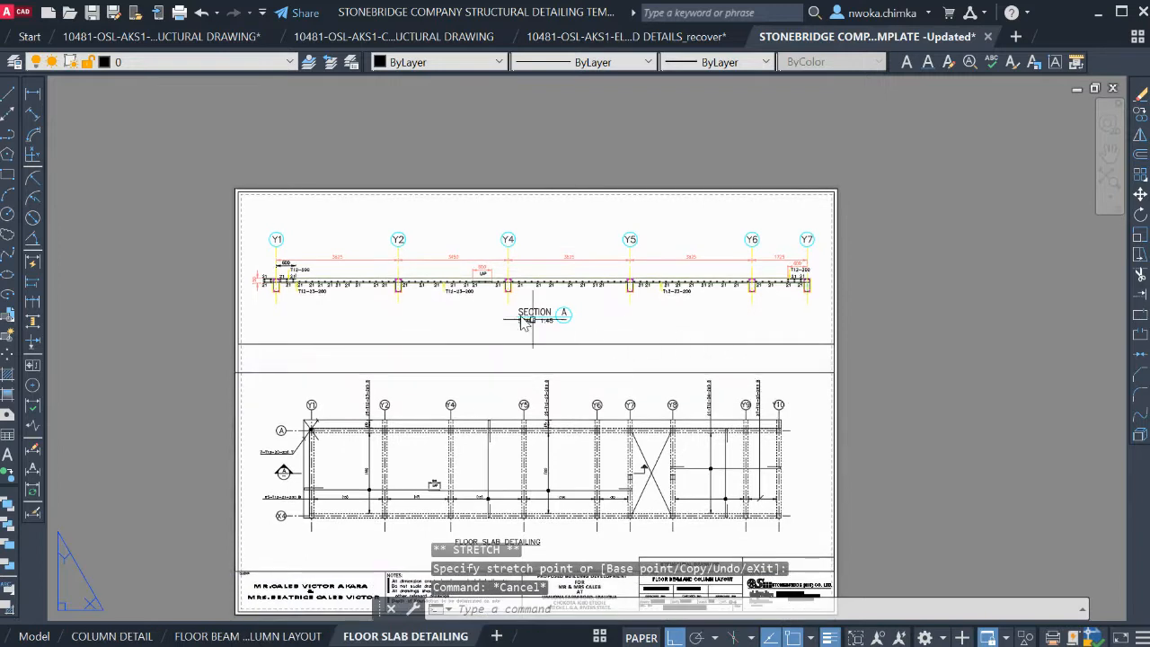
Select both viewports on the sheet and assign them to the Defpoints layer
scroll(373, 245, "down", 2)
scroll(414, 270, "up", 2)
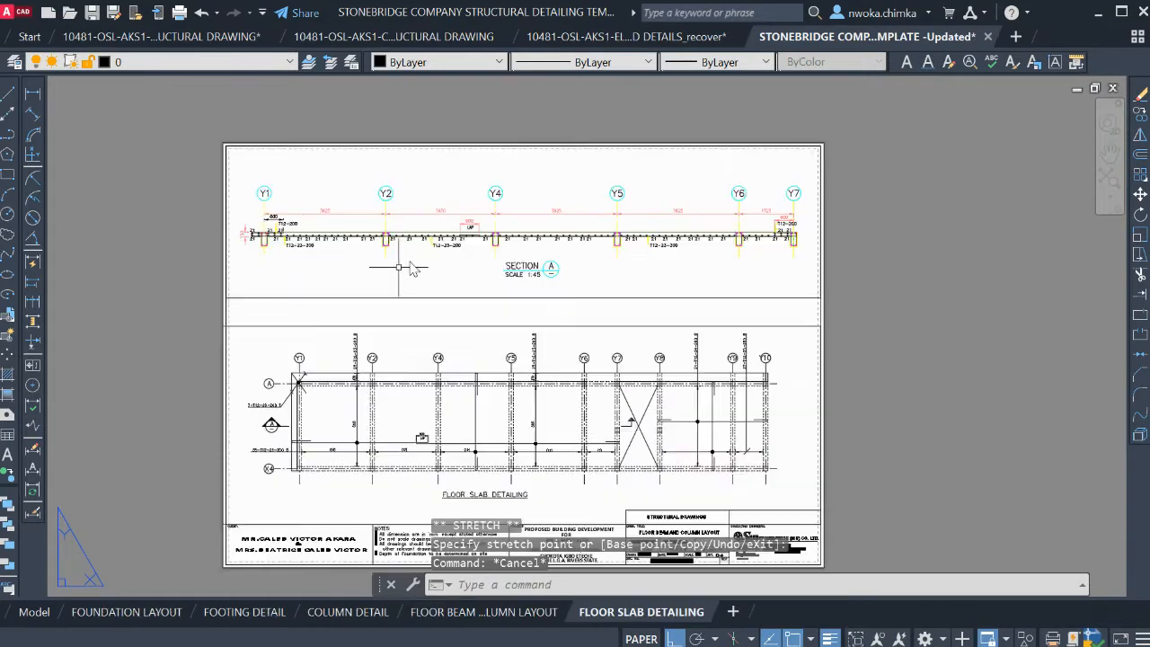
left_click(455, 285)
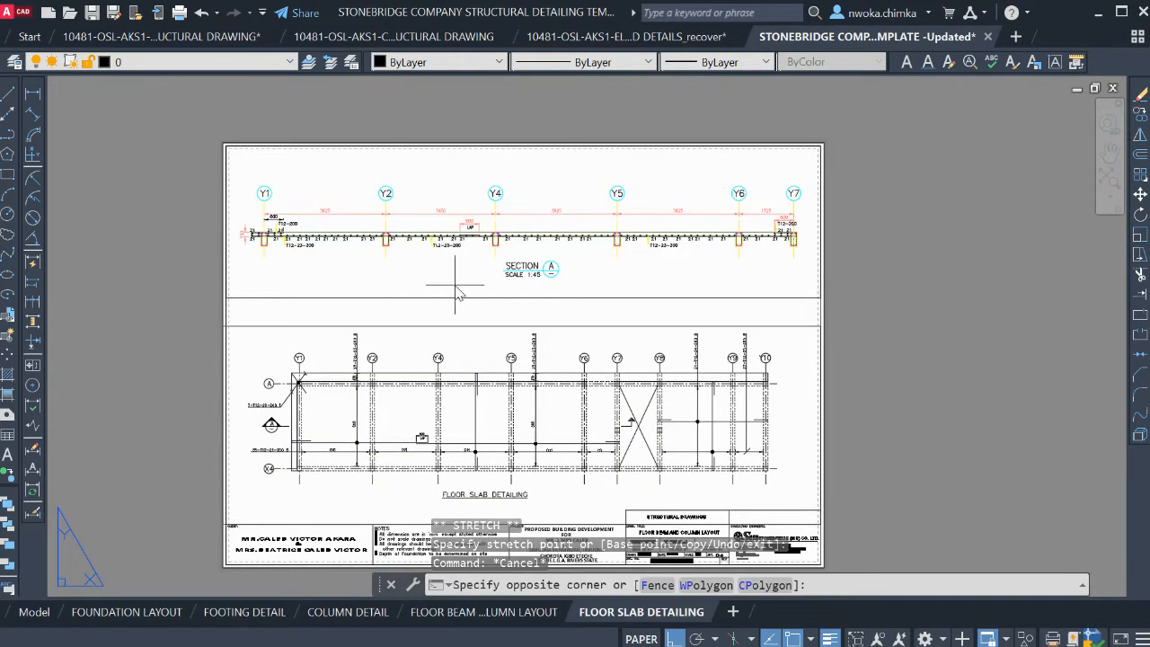
left_click(427, 332)
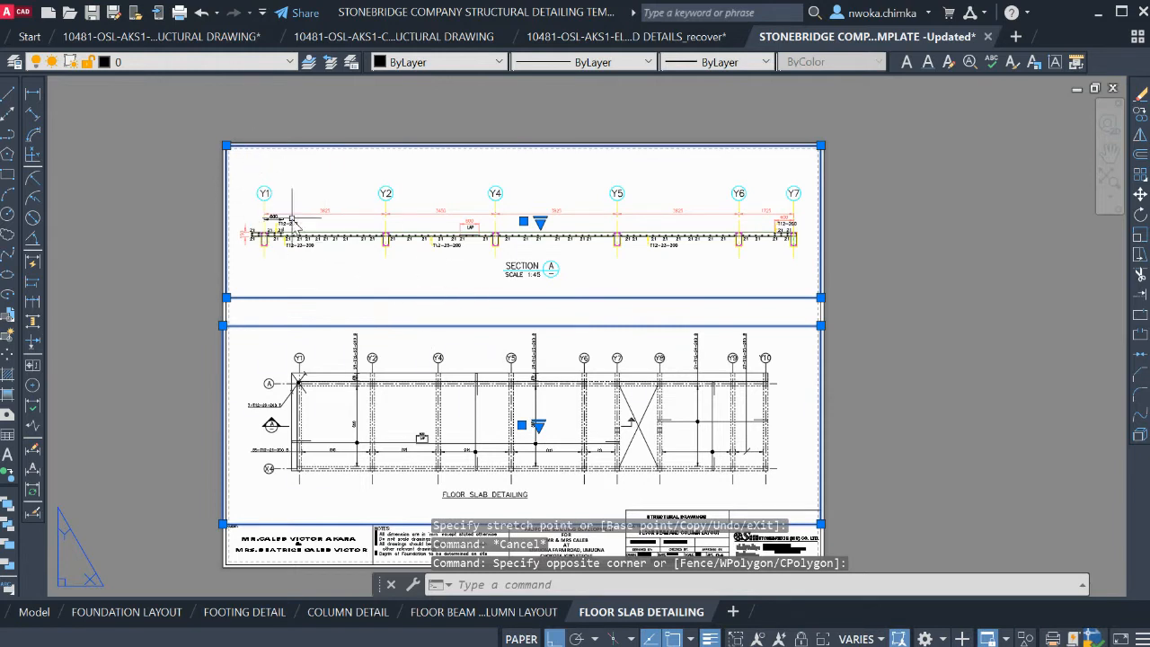
left_click(430, 289)
left_click(405, 332)
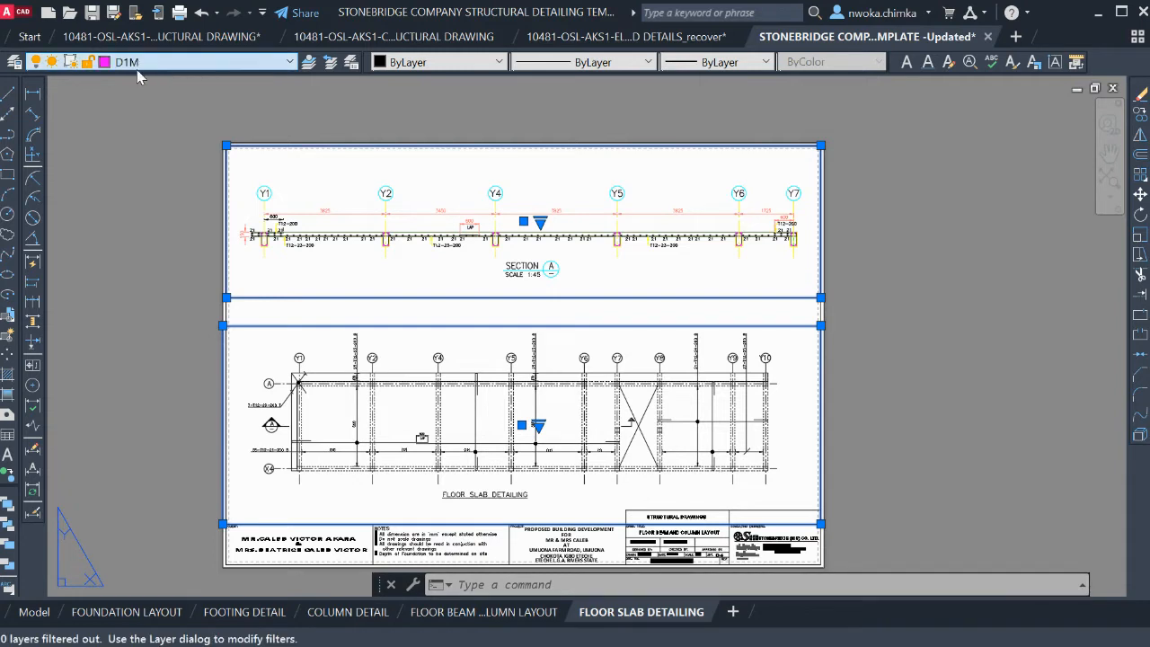
left_click(147, 87)
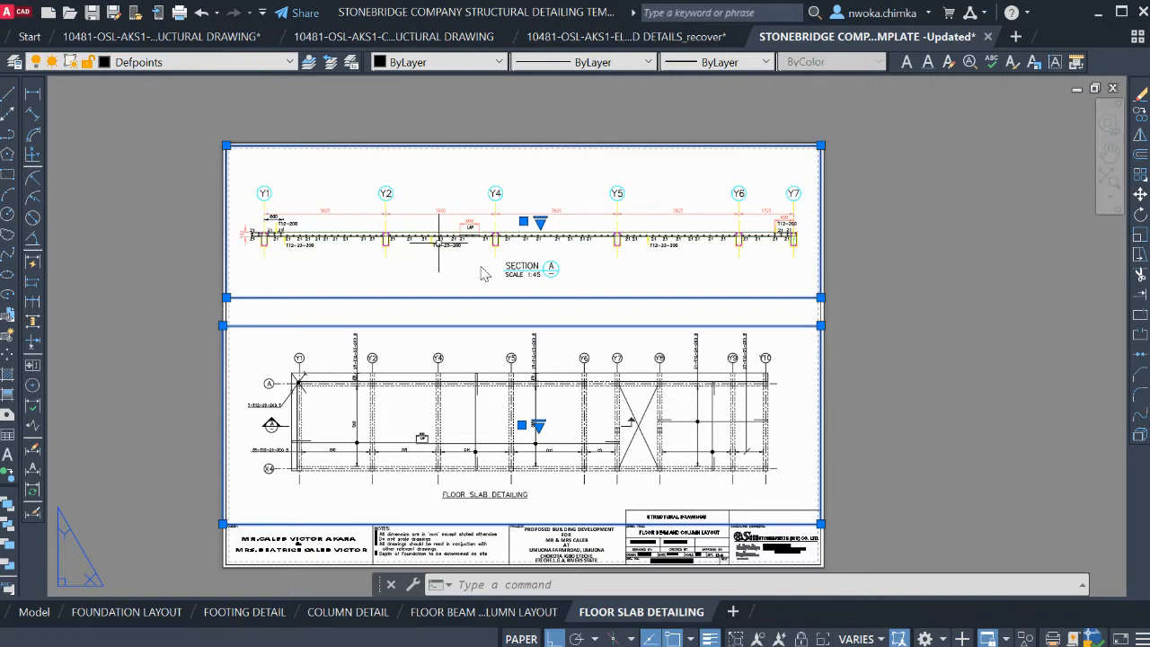
key("Escape")
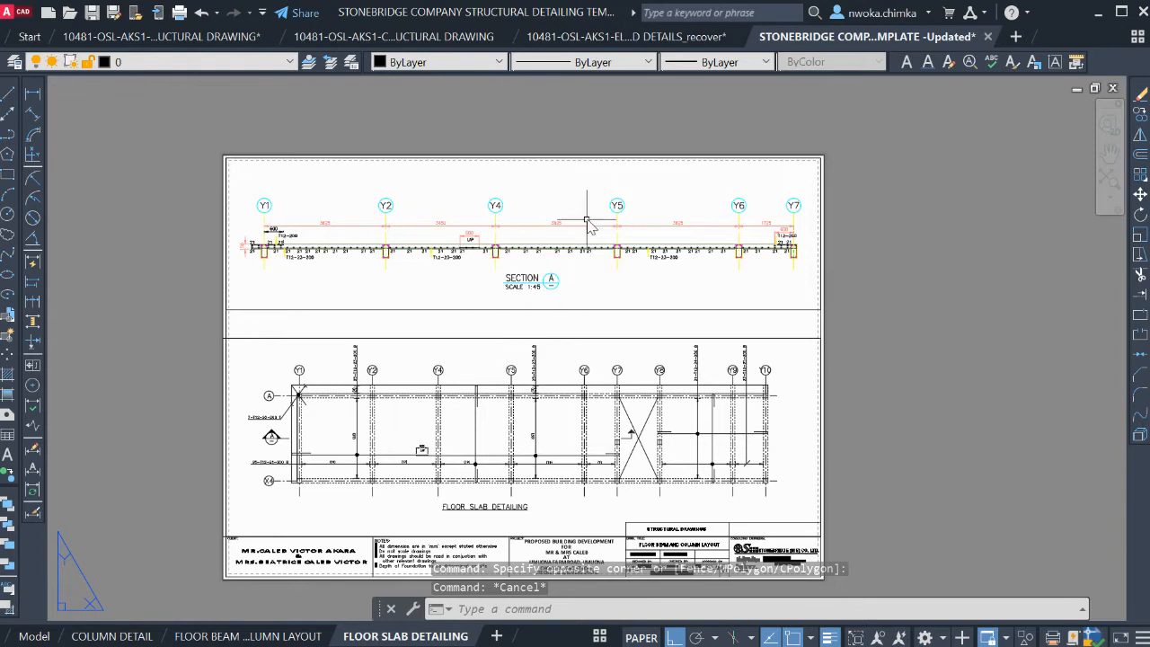
Turn off the display of plot styles in the FLOOR SLAB DETAILING layout's page setup
scroll(498, 224, "up", 4)
scroll(504, 214, "down", 2)
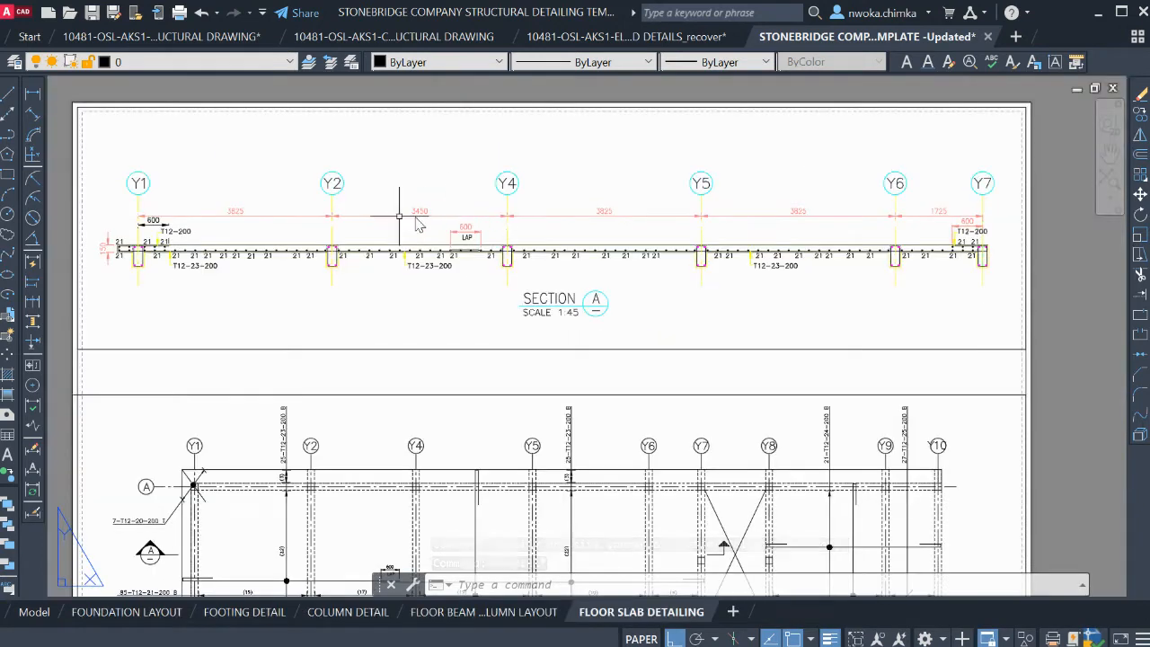
scroll(485, 222, "down", 2)
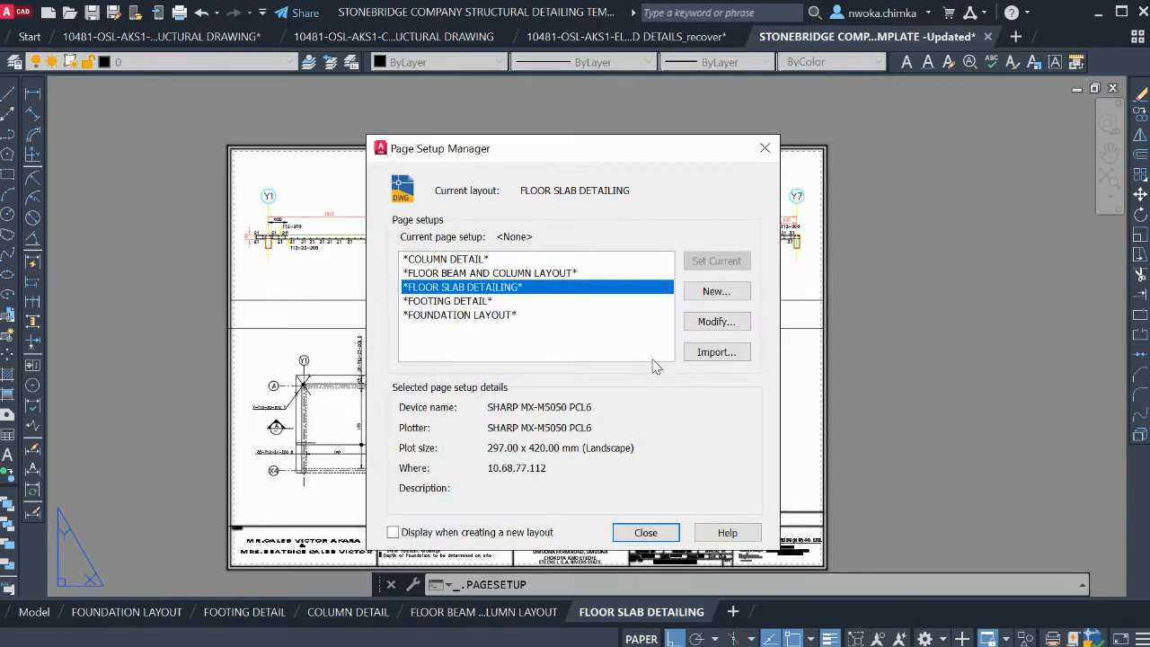
left_click(719, 323)
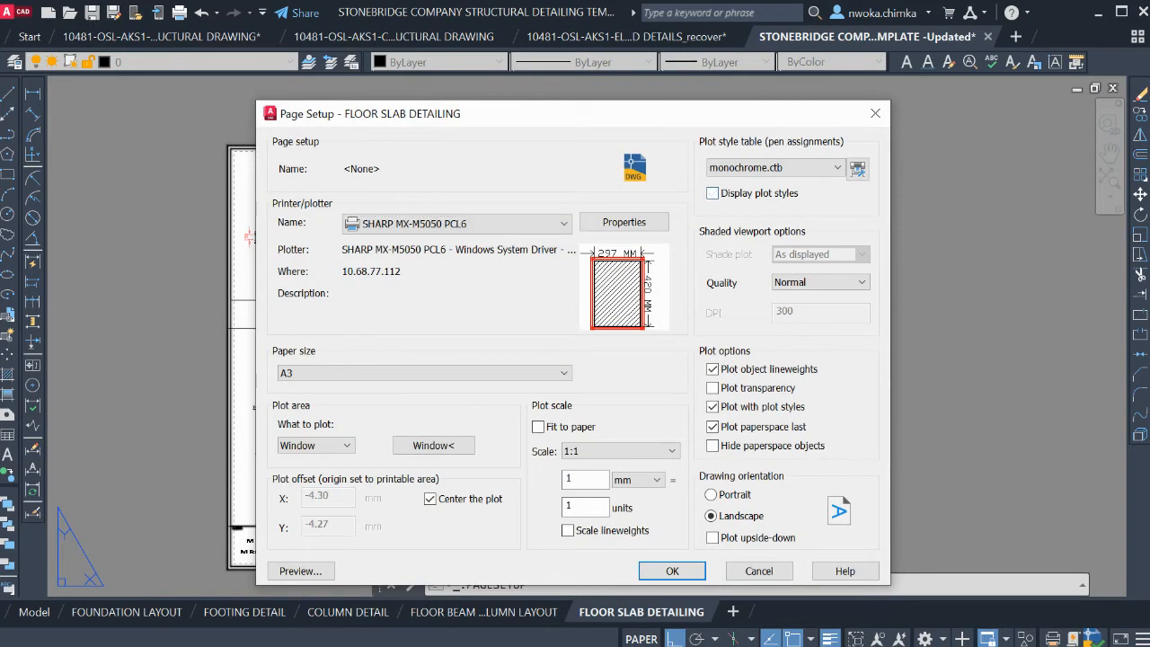
left_click(673, 571)
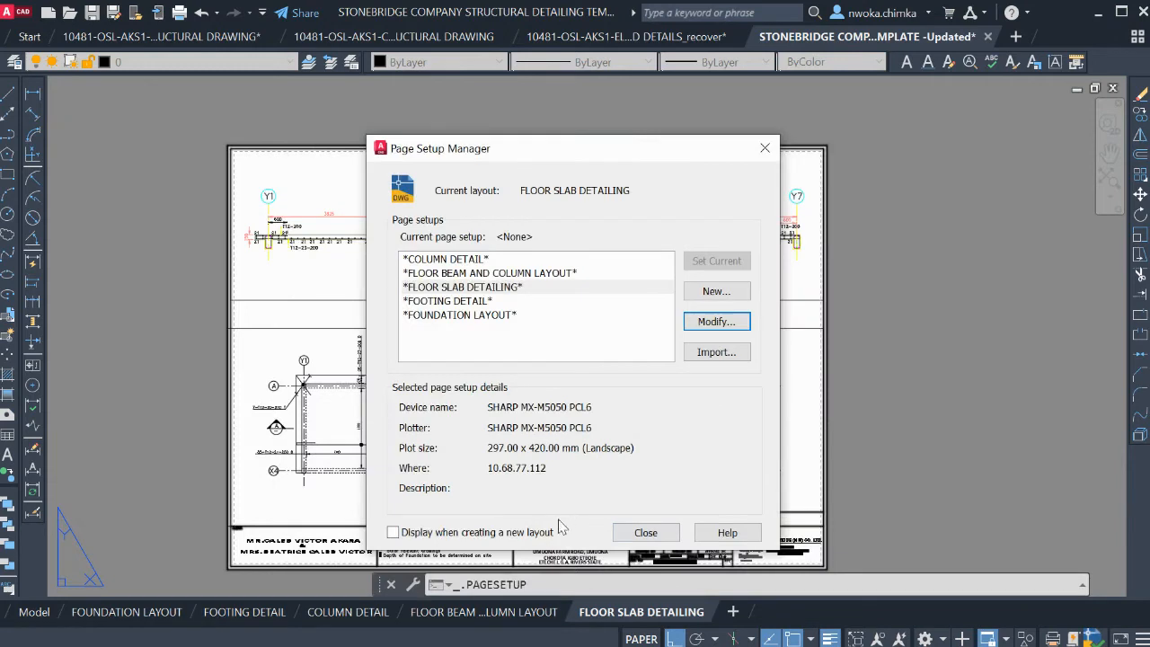
left_click(647, 533)
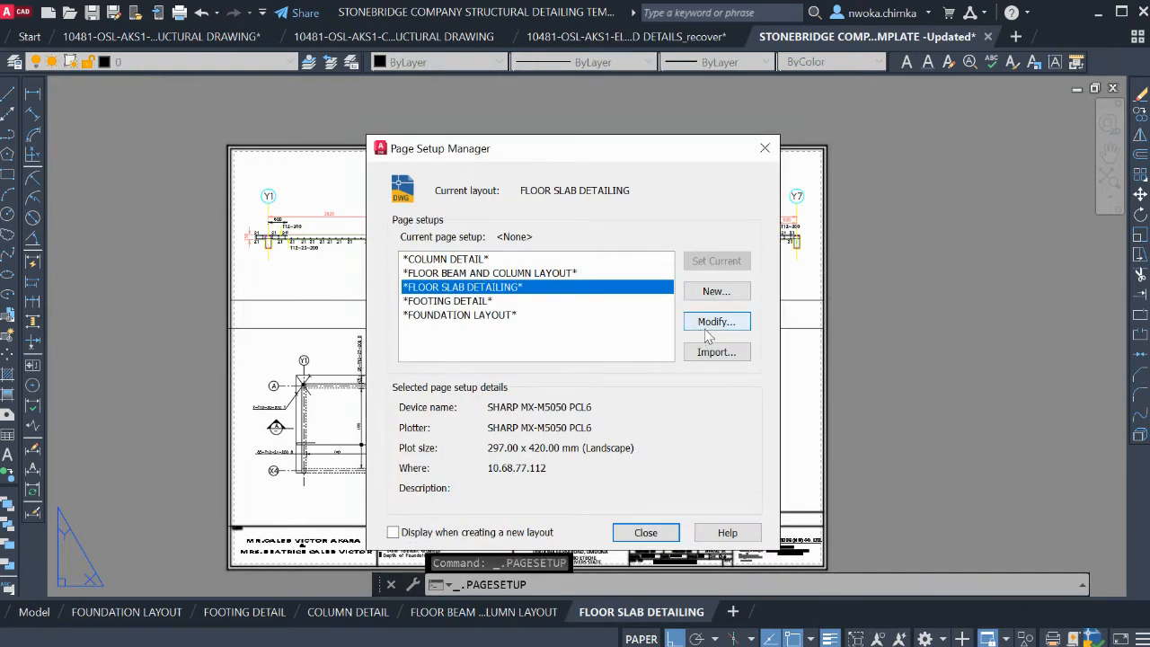
left_click(711, 325)
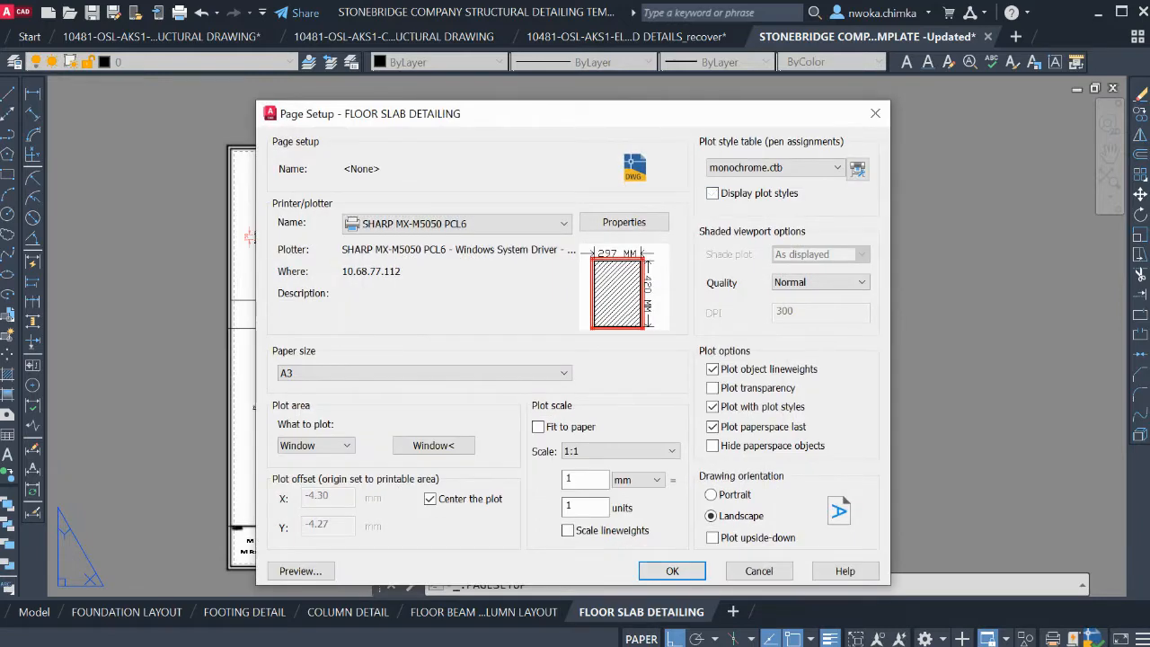
left_click(672, 570)
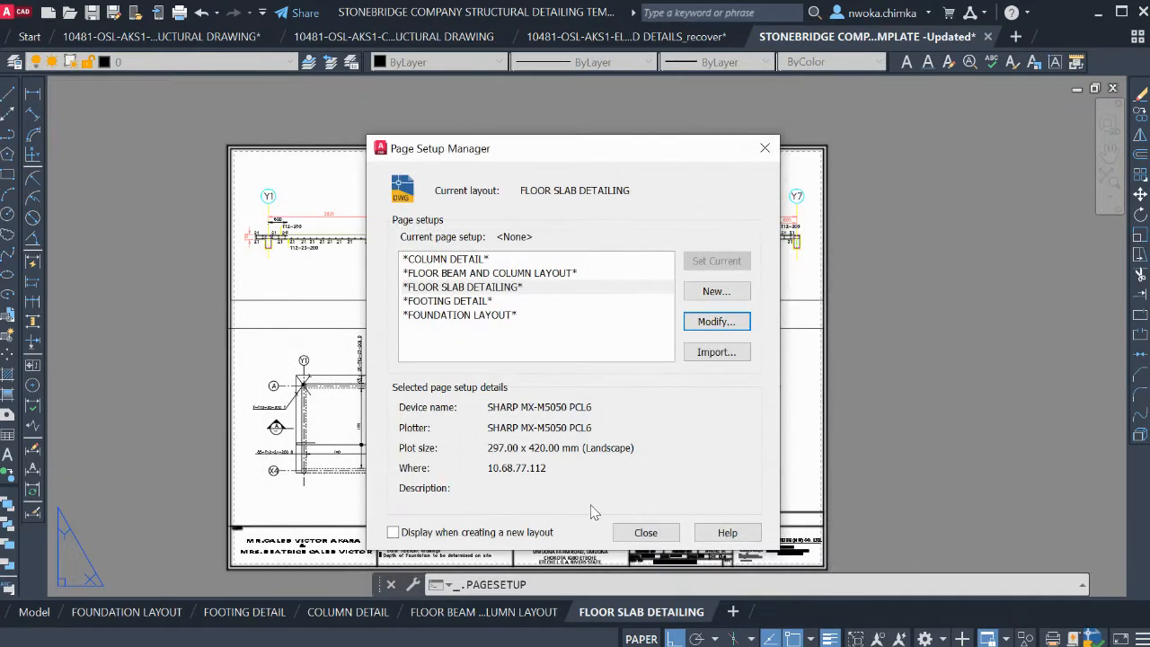
left_click(662, 536)
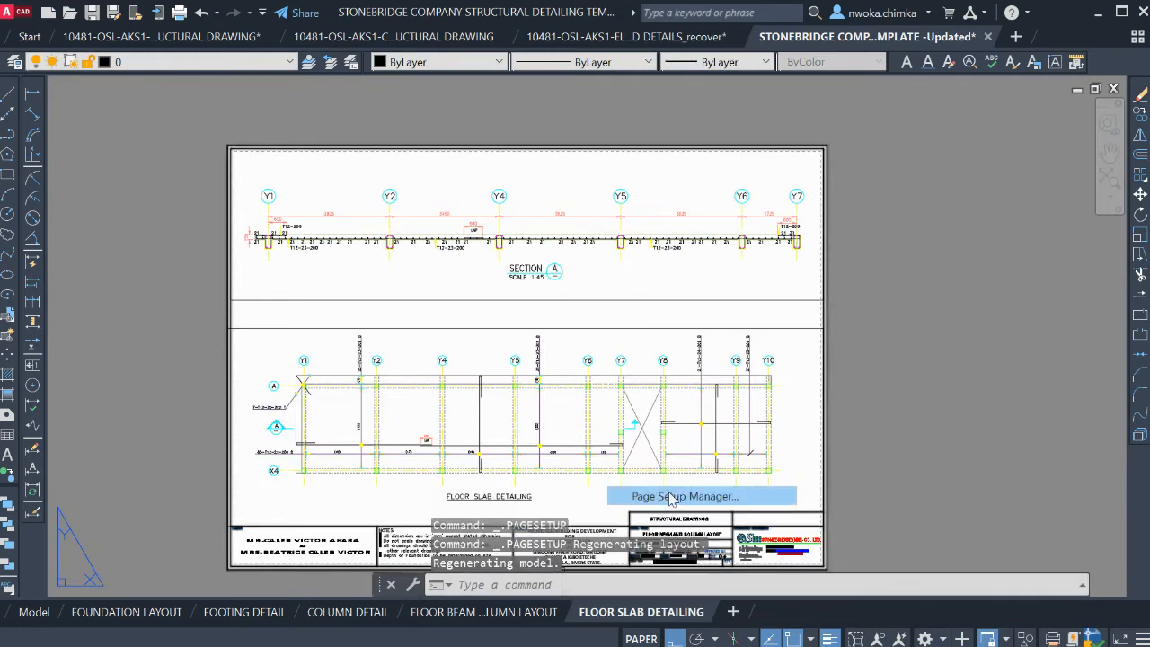
Turn on plot style display in the FLOOR SLAB DETAILING page setup, using monochrome.ctb
left_click(712, 324)
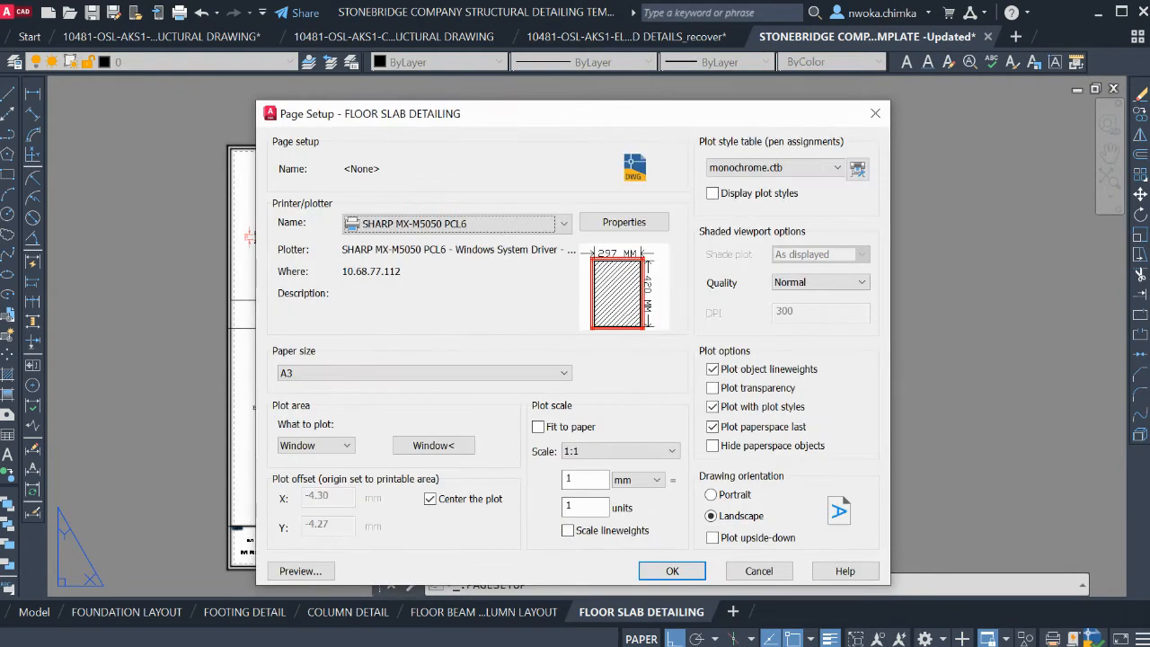
left_click(680, 570)
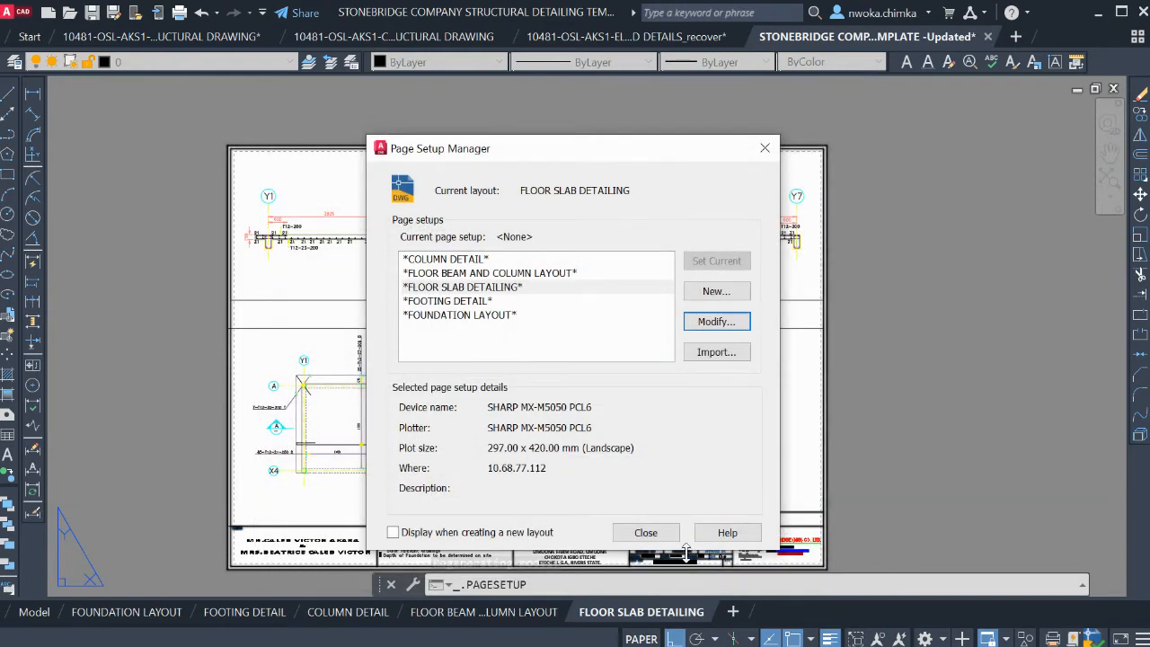
left_click(646, 532)
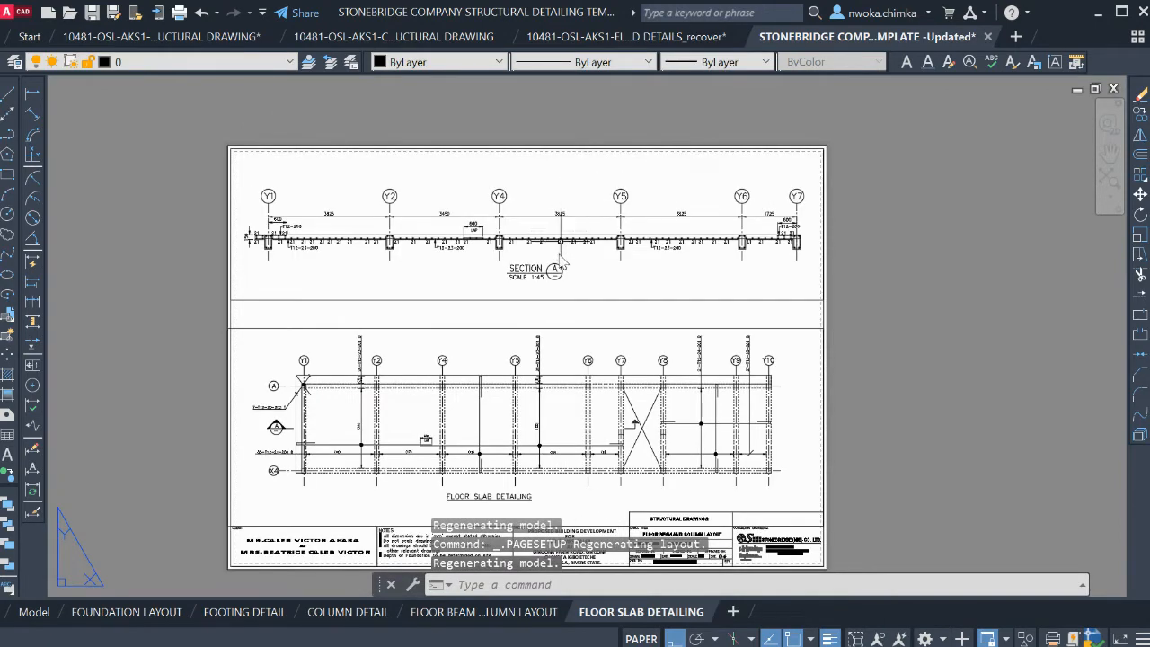
Set the sheet number in the FLOOR SLAB DETAILING sheet's title block to 05
scroll(632, 520, "up", 8)
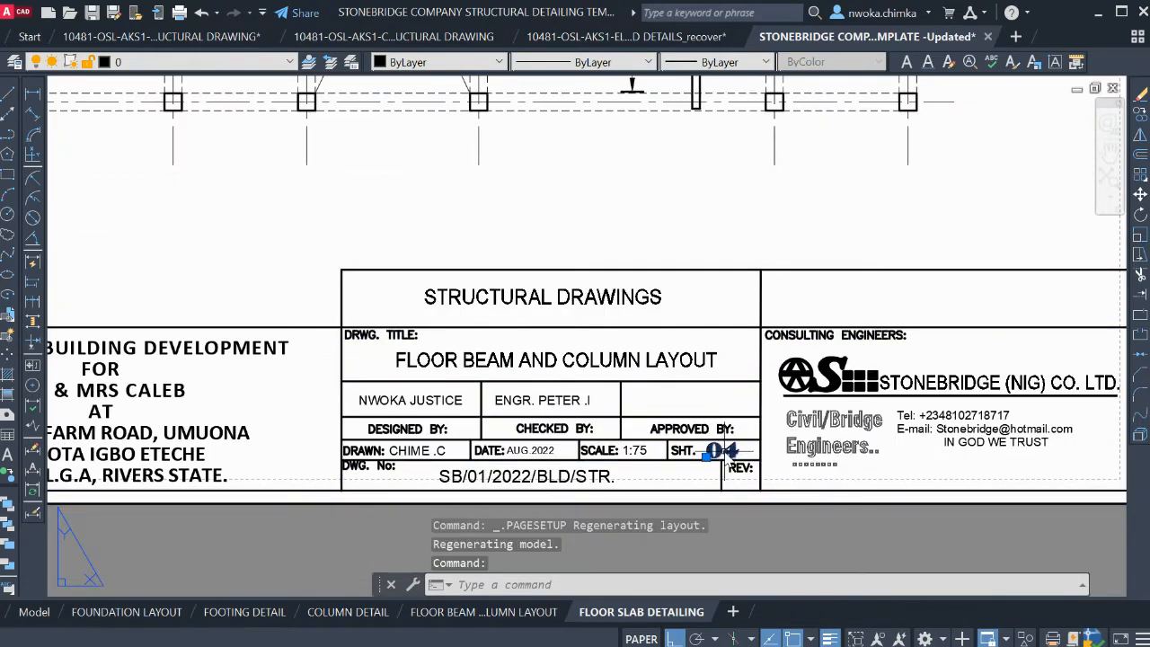
double_click(724, 452)
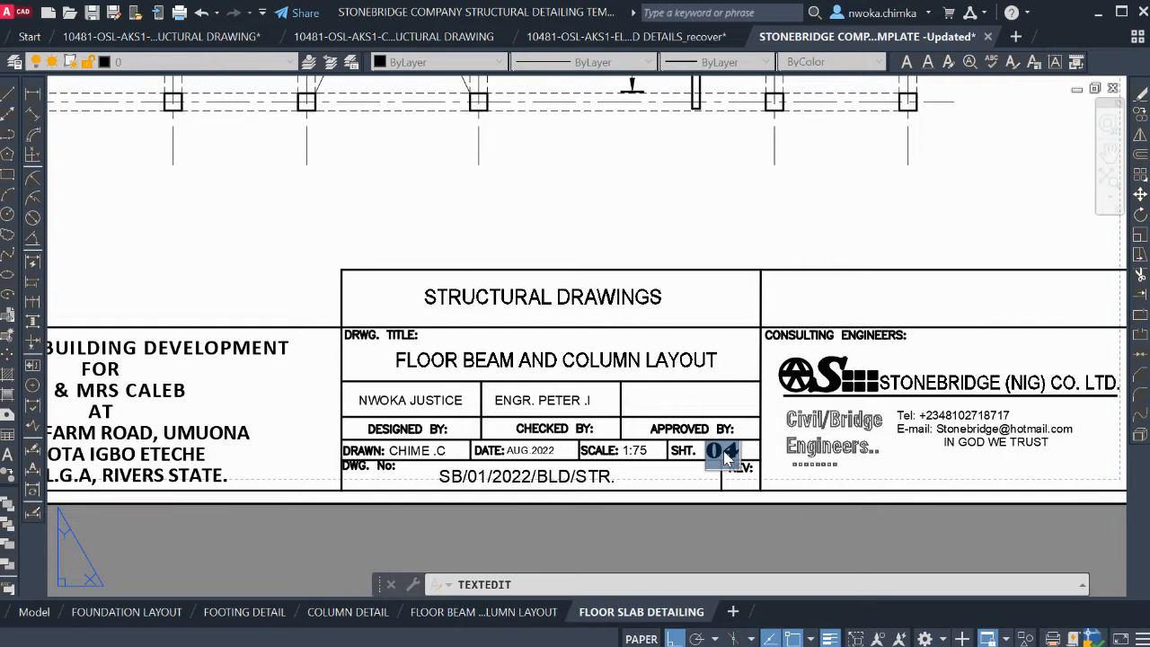
type("0")
left_click(753, 513)
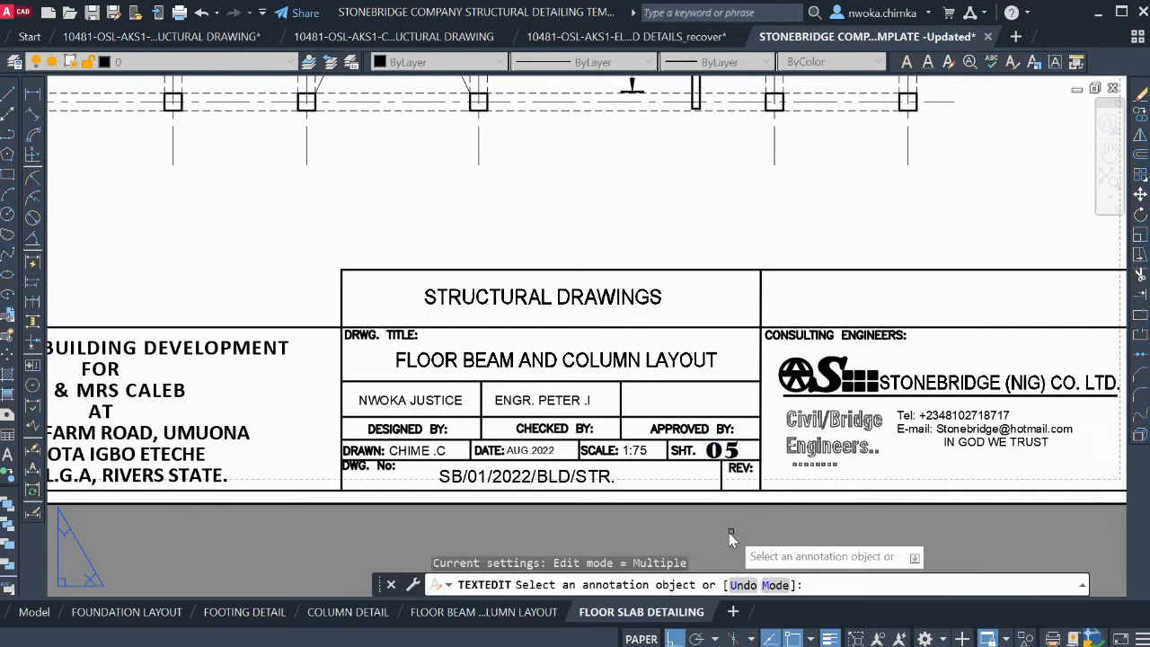
key("Escape")
On the FLOOR BEAM AND COLUMN LAYOUT sheet, set the title block's scale entry to 1:75
left_click(526, 611)
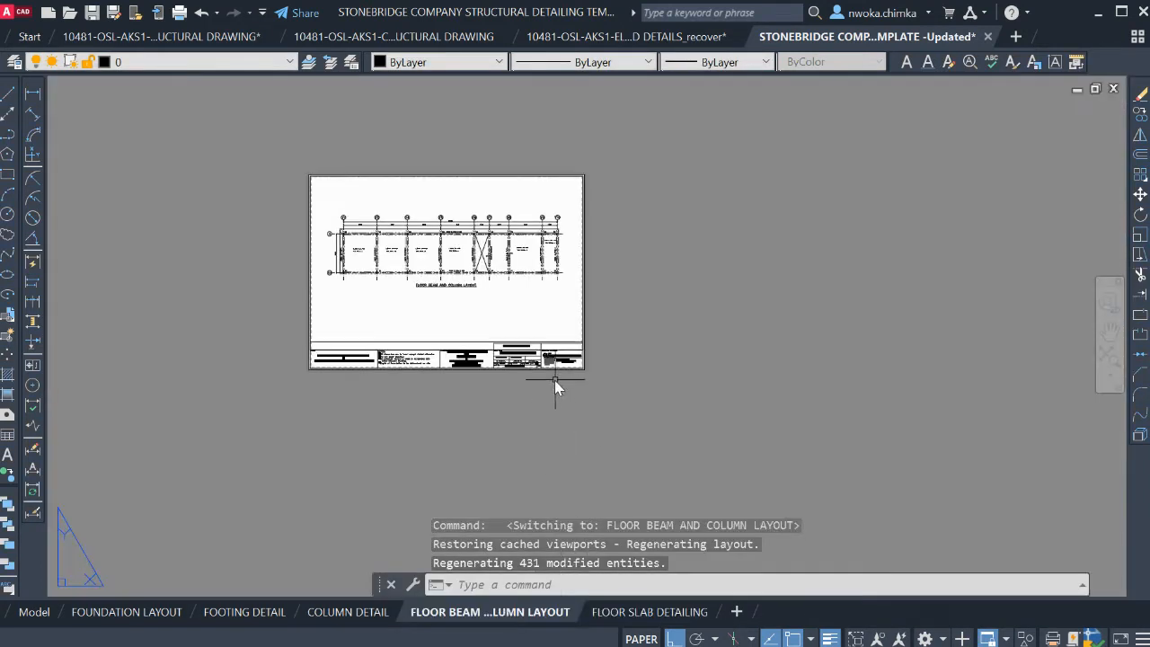
scroll(555, 380, "up", 5)
scroll(468, 239, "down", 5)
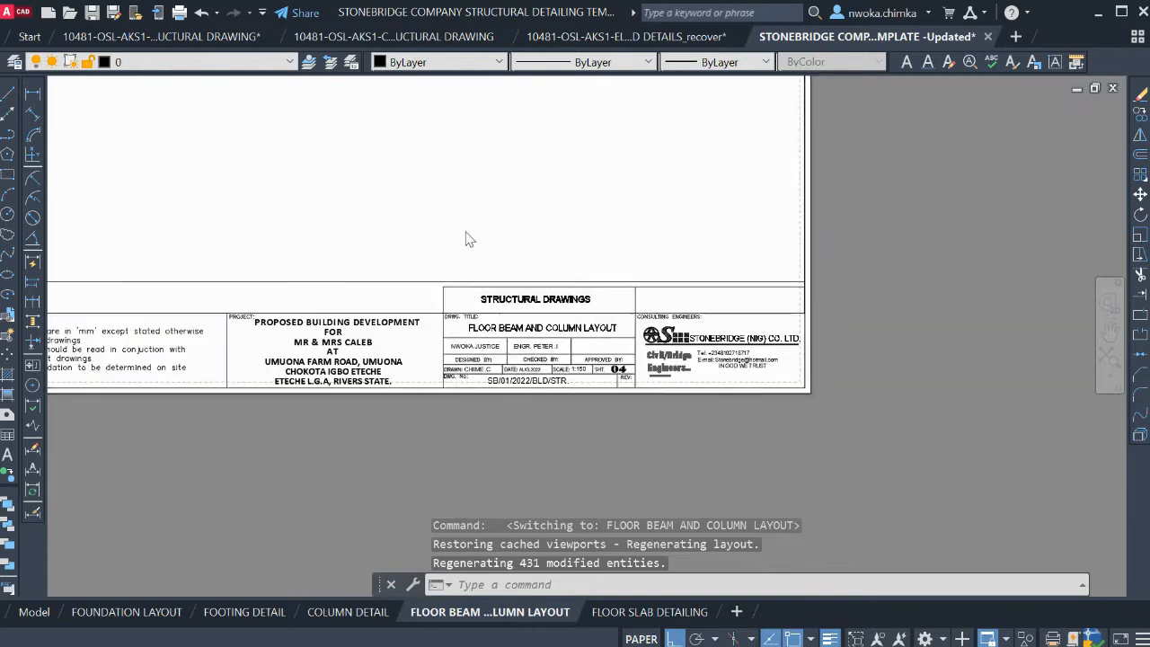
scroll(470, 224, "up", 4)
scroll(600, 407, "up", 8)
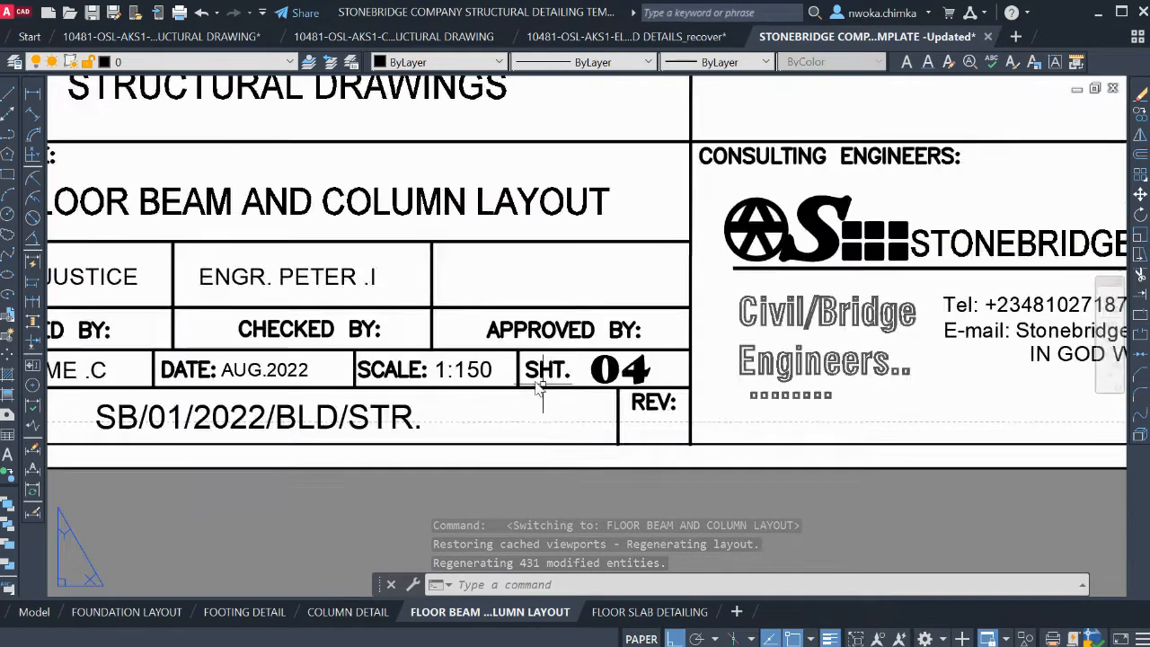
double_click(452, 359)
left_click(419, 364)
left_click_drag(402, 364, 477, 369)
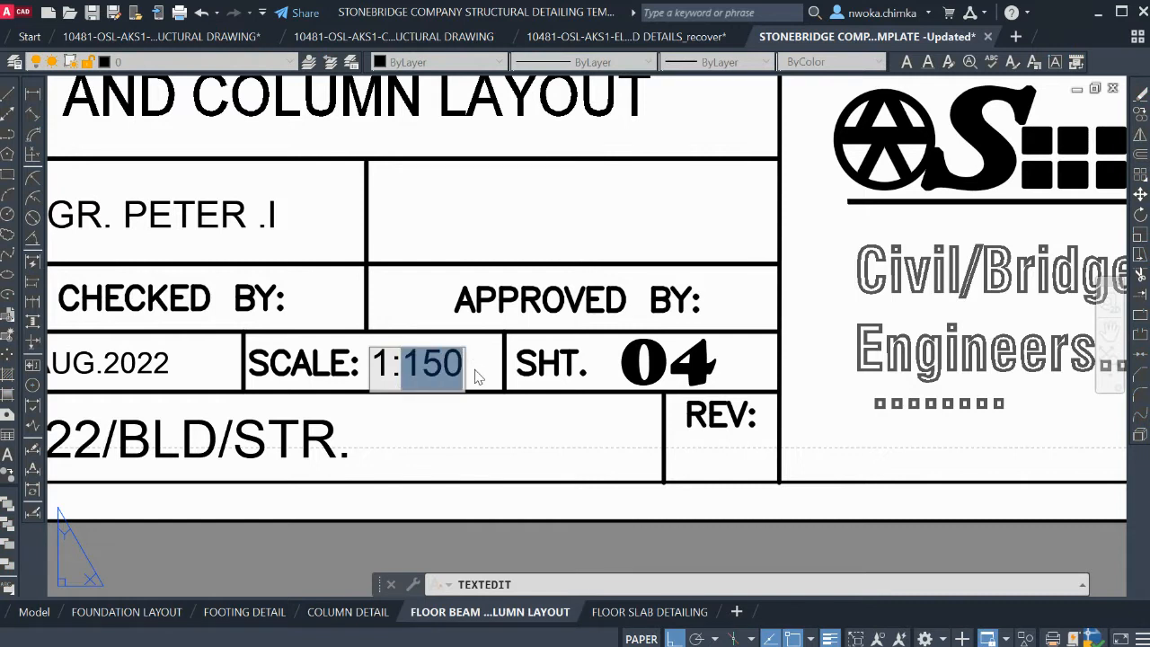
type("75")
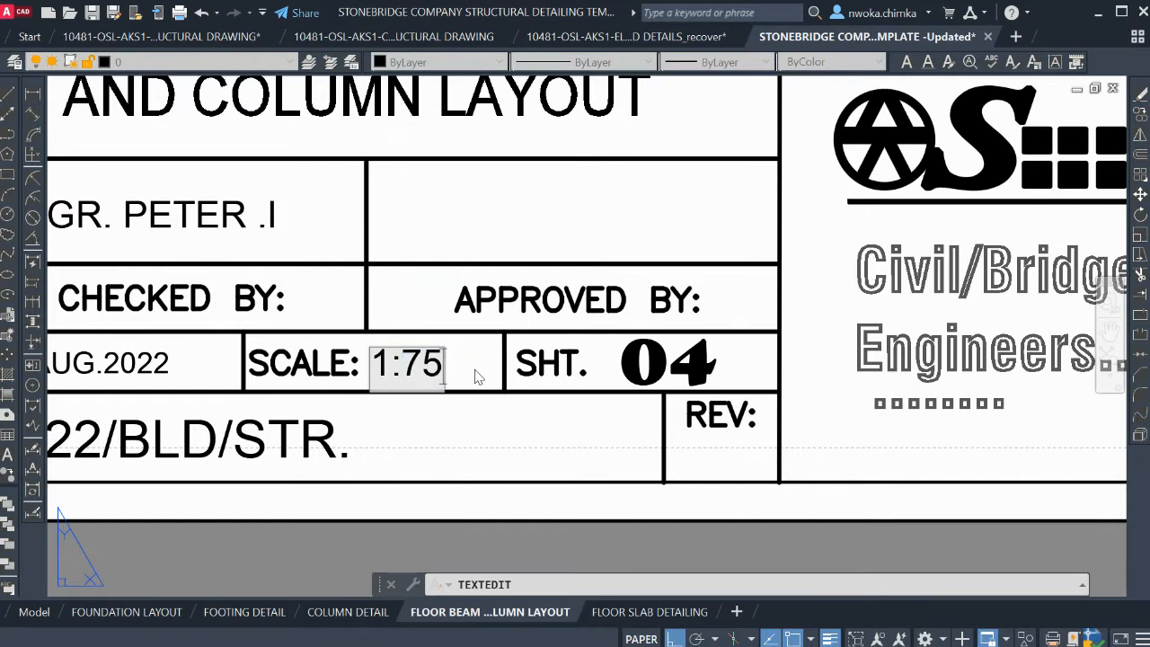
left_click(507, 546)
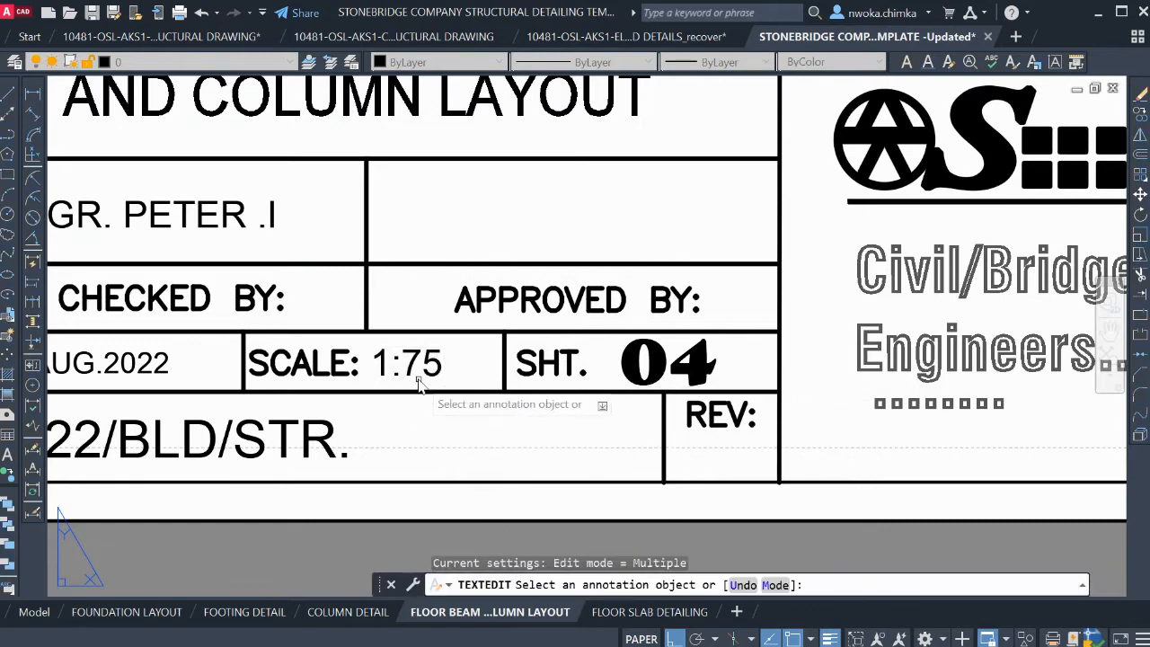
scroll(425, 387, "down", 4)
key("Escape")
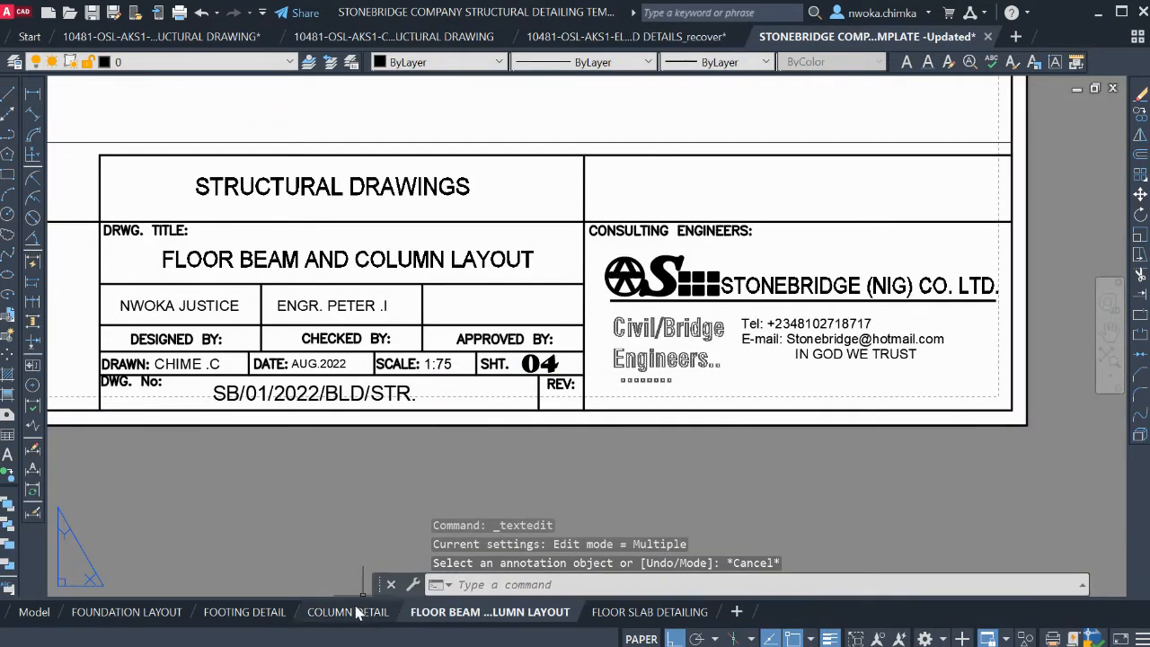
Examine the scale and sheet number entries in the title blocks of the COLUMN DETAIL and FOOTING DETAIL sheets
left_click(351, 611)
scroll(542, 409, "up", 6)
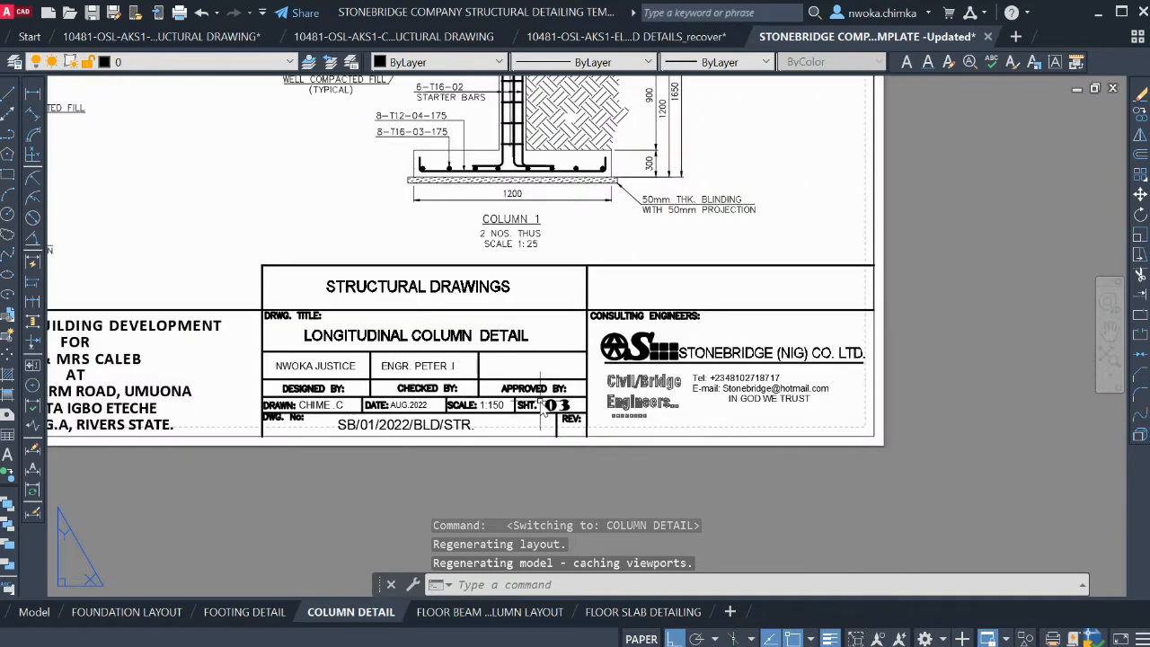
scroll(542, 409, "up", 4)
scroll(614, 352, "down", 8)
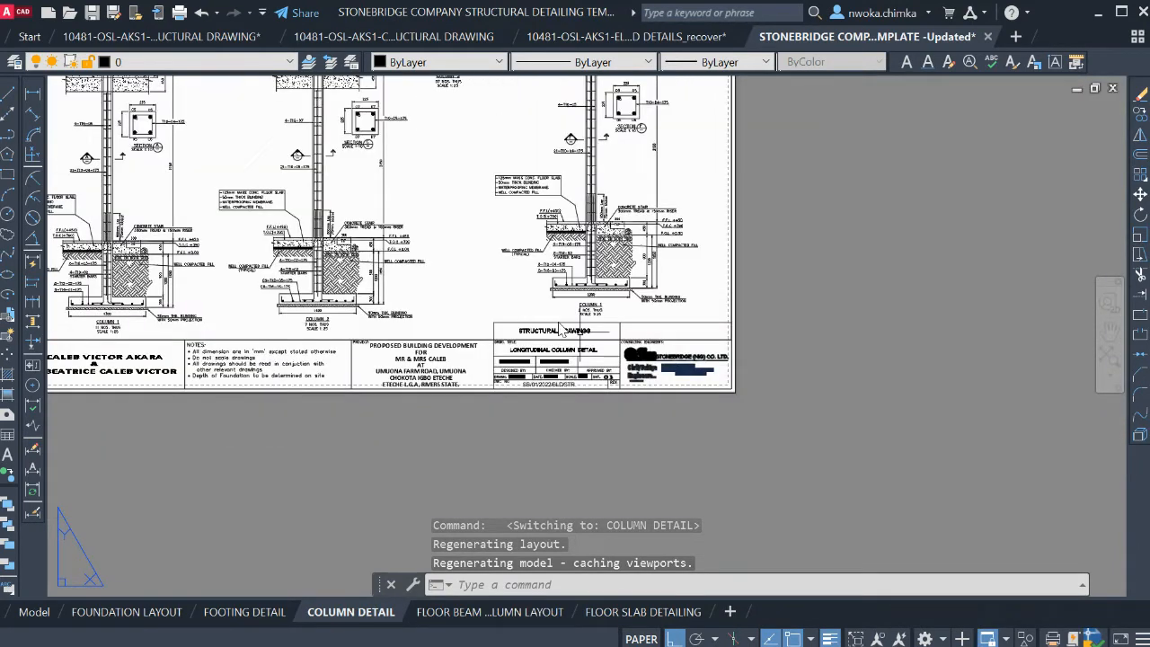
scroll(614, 352, "down", 2)
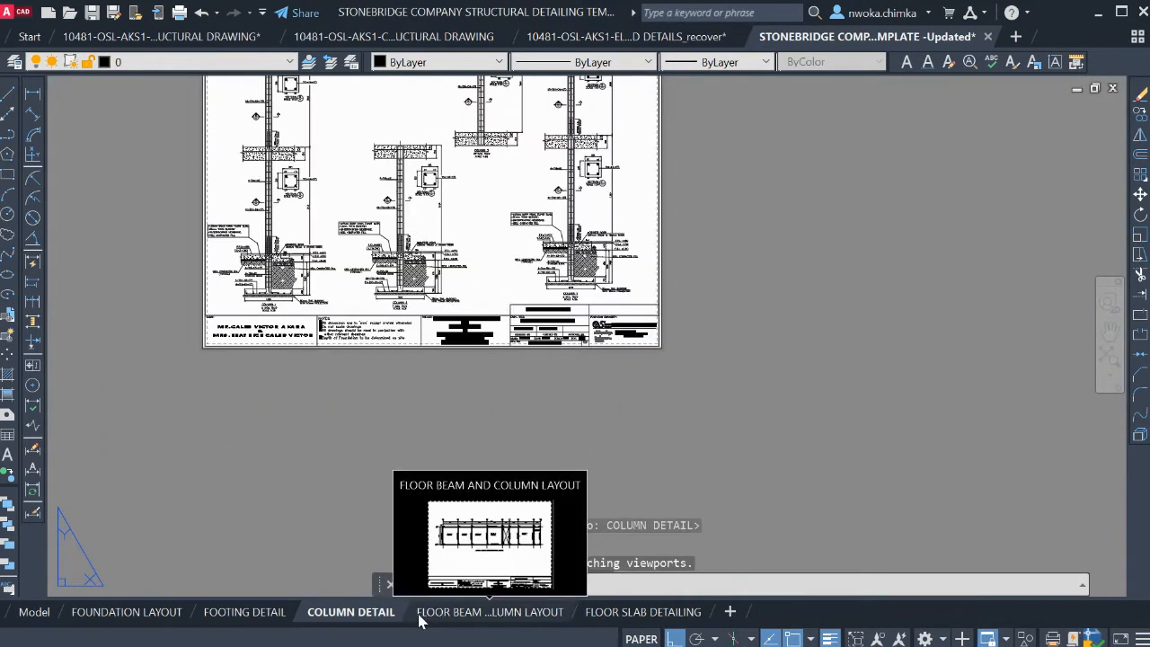
left_click(255, 612)
scroll(436, 385, "up", 8)
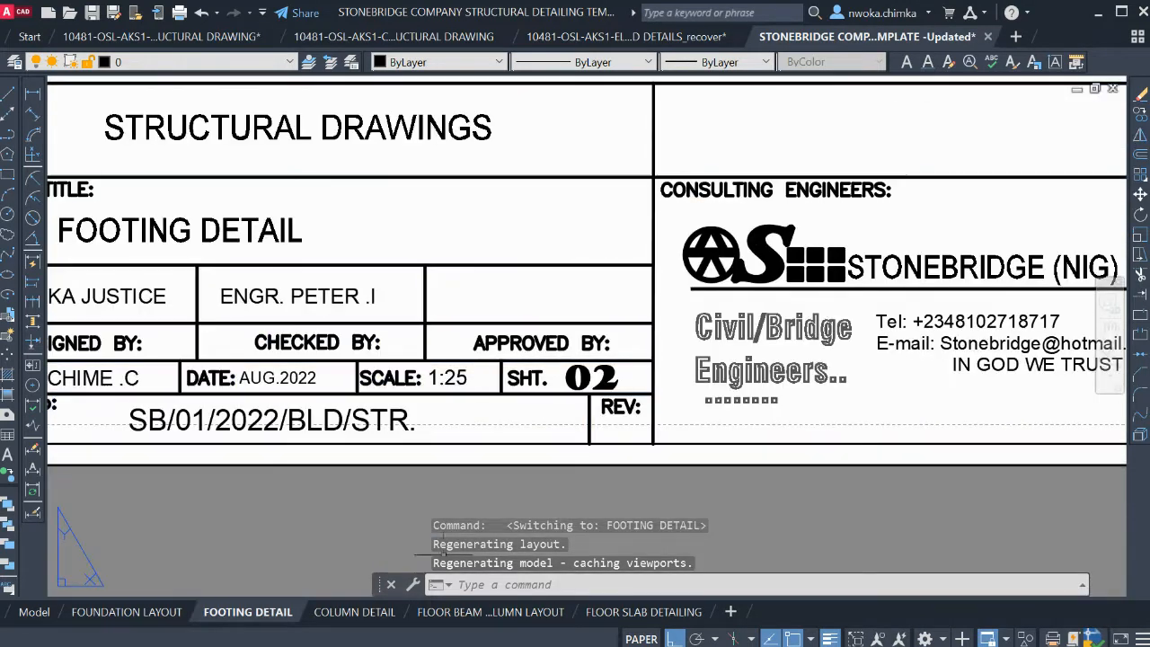
Review the FLOOR BEAM AND COLUMN LAYOUT sheet, and return to the FLOOR SLAB DETAILING sheet to check its arrangement
left_click(382, 612)
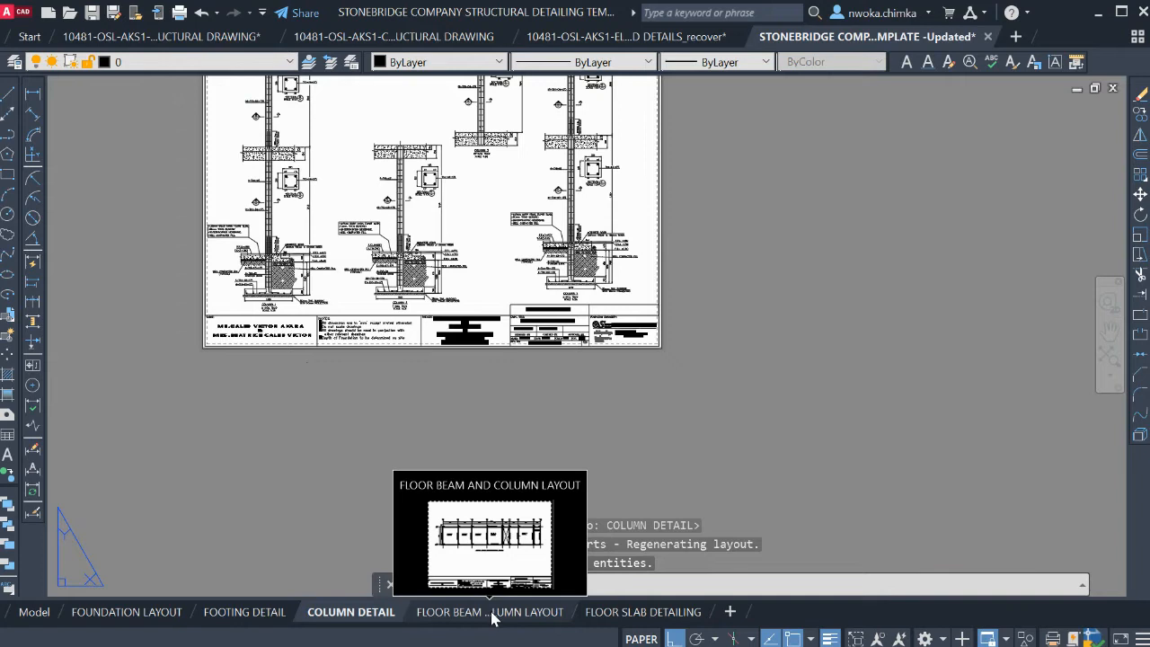
left_click(492, 619)
scroll(522, 398, "down", 5)
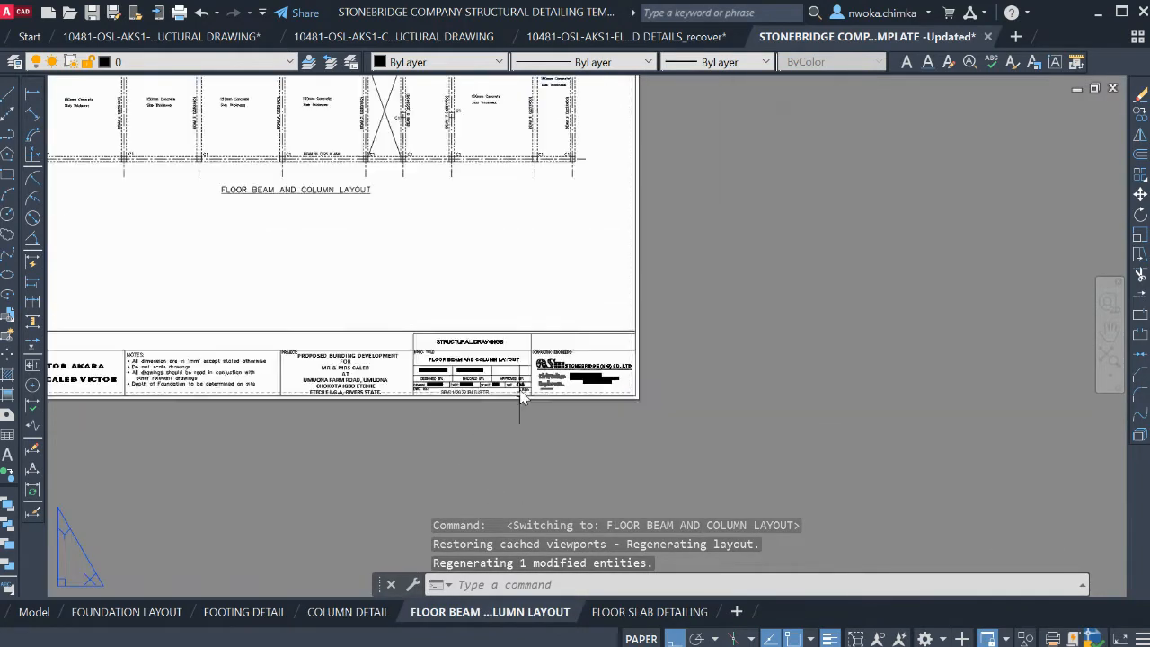
scroll(532, 349, "down", 2)
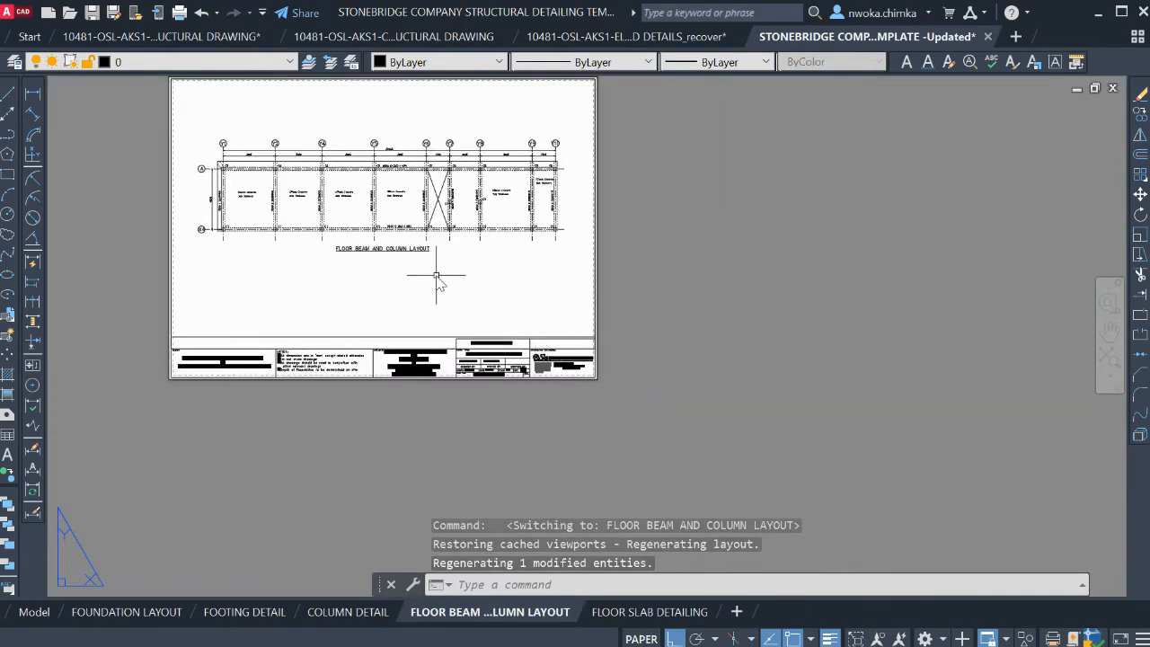
mouse_move(615, 613)
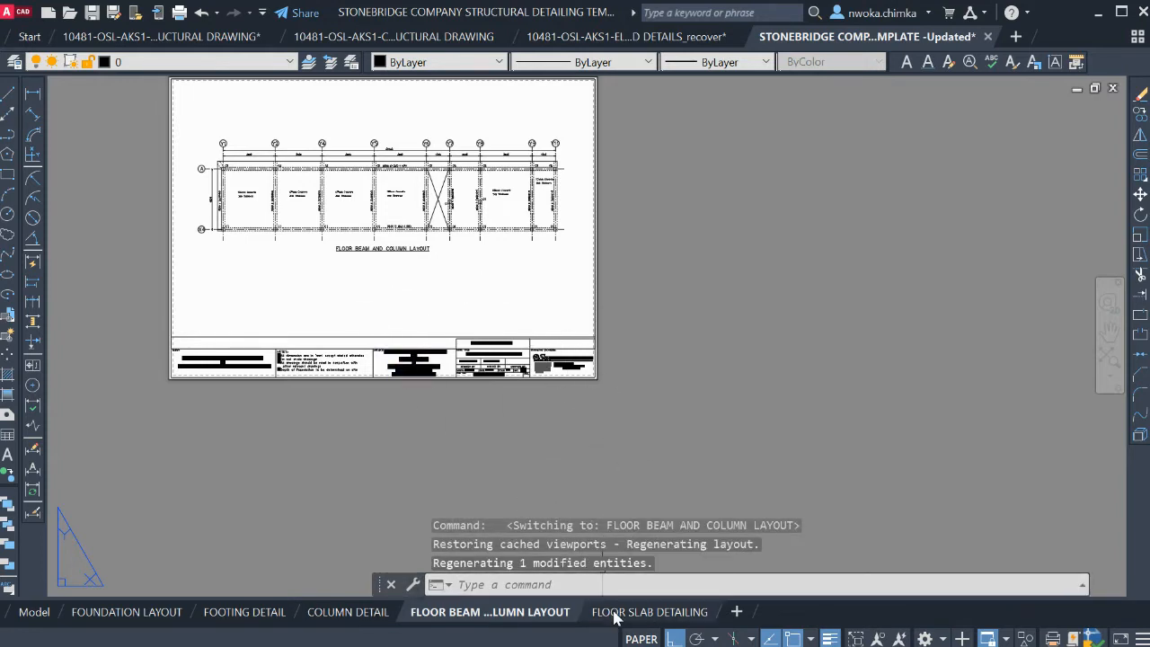
left_click(615, 613)
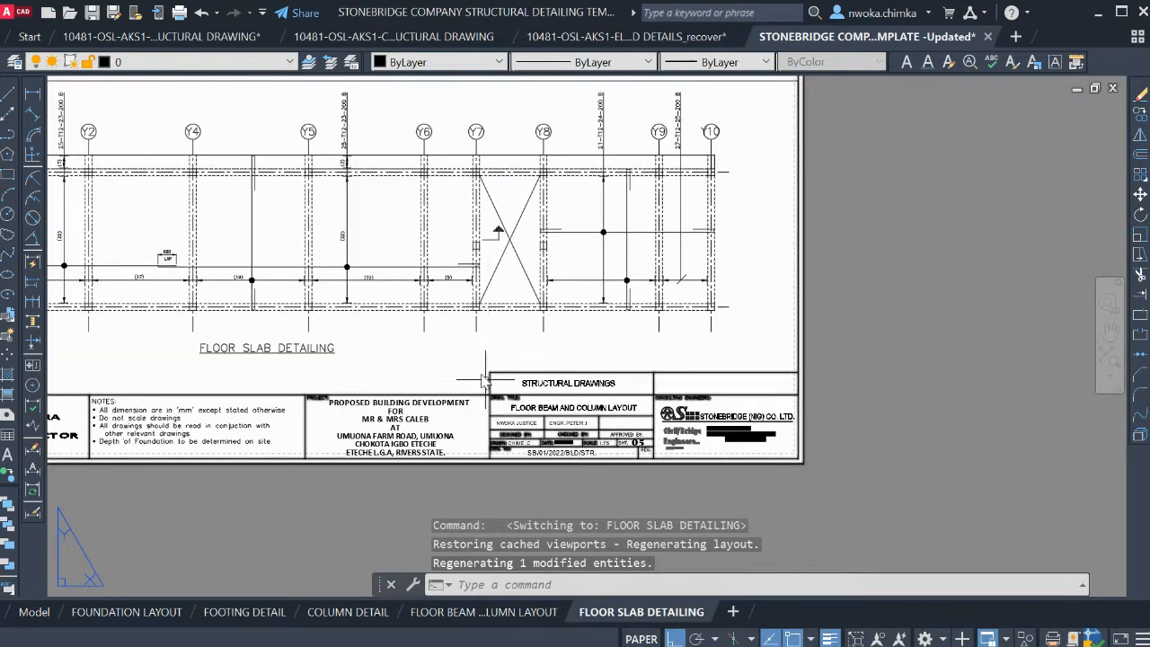
scroll(600, 294, "down", 3)
scroll(521, 148, "up", 4)
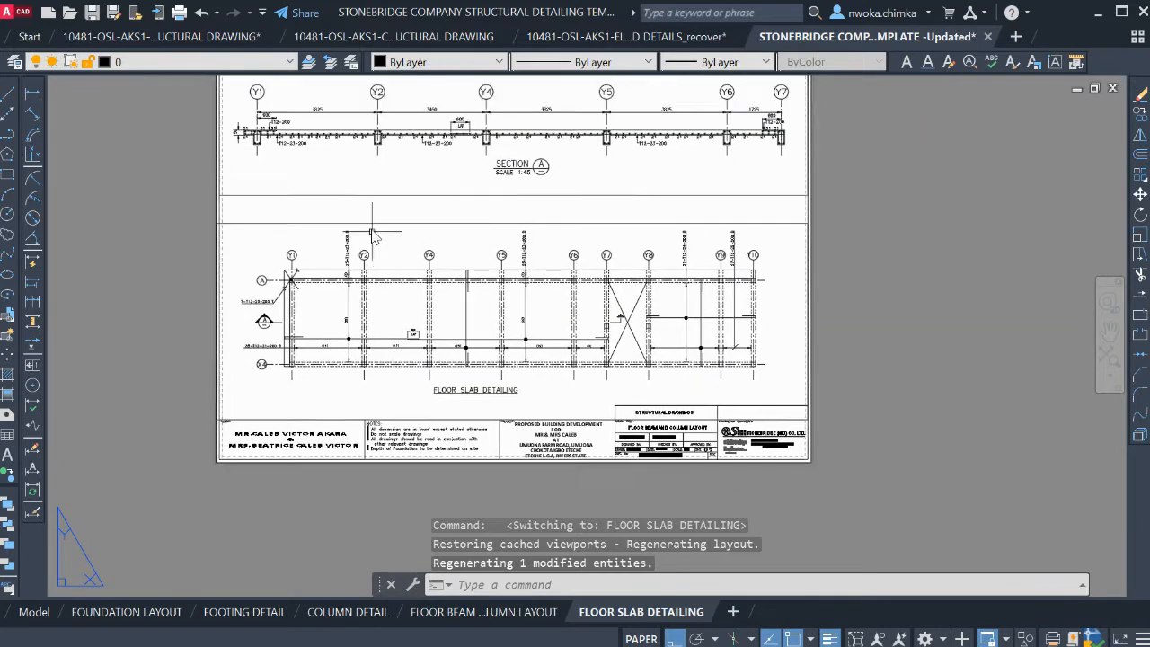
scroll(521, 337, "down", 4)
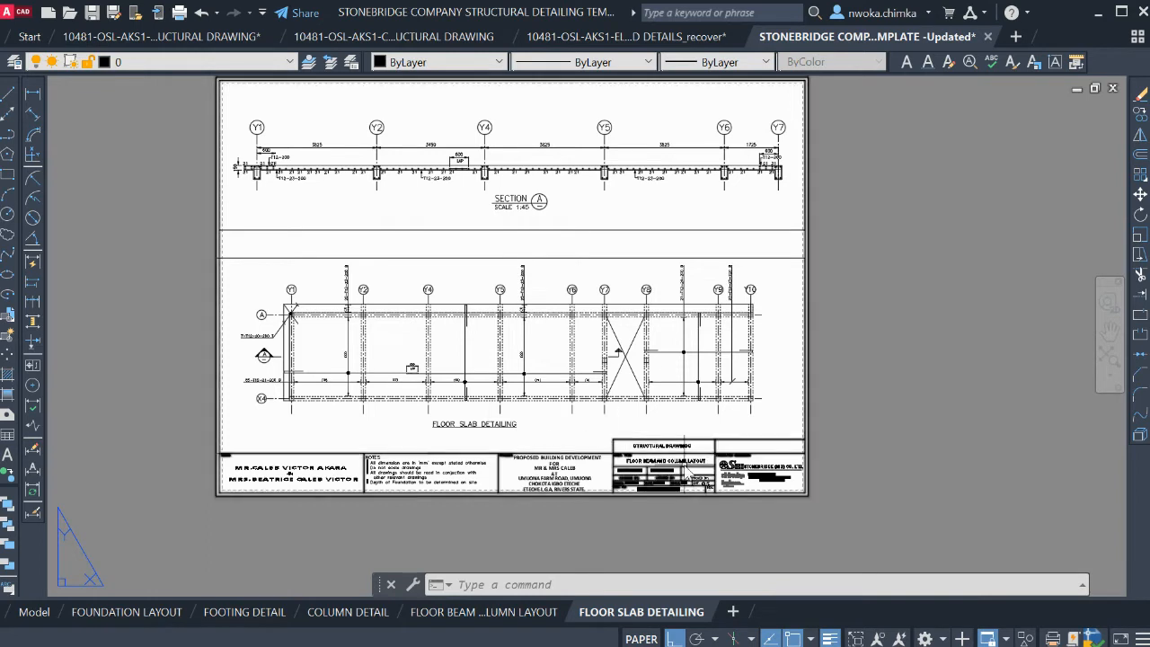
Try to change the drawing title in the sheet's title block to FLOOR SLAB DETAILING
scroll(675, 460, "up", 8)
double_click(675, 458)
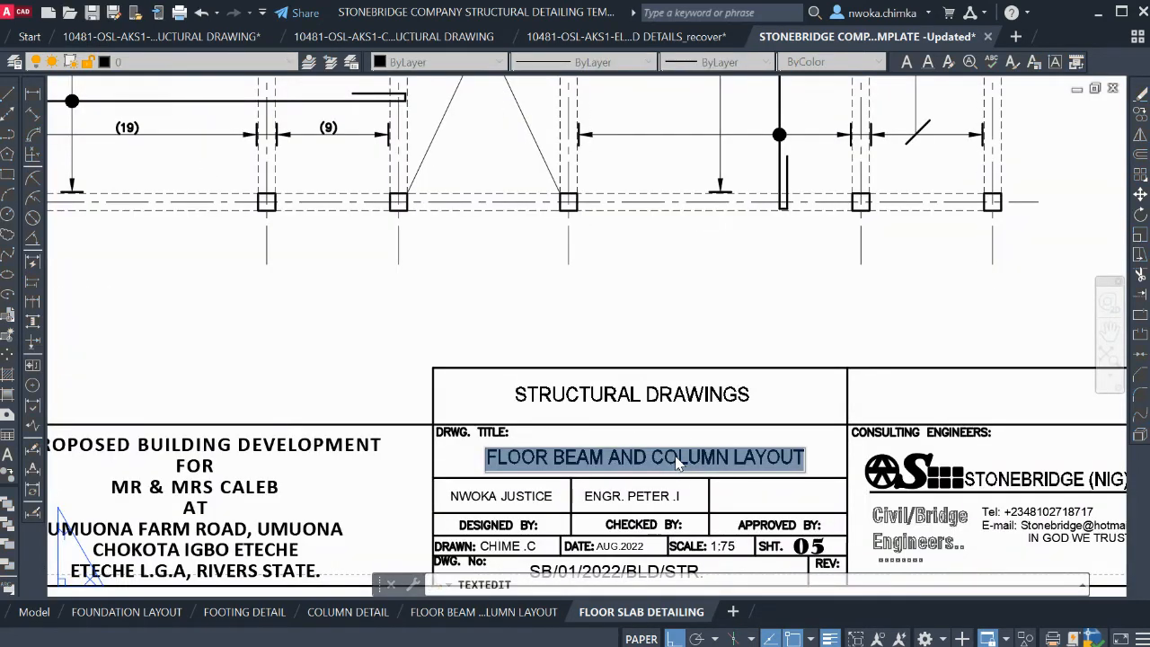
type("FLOOR")
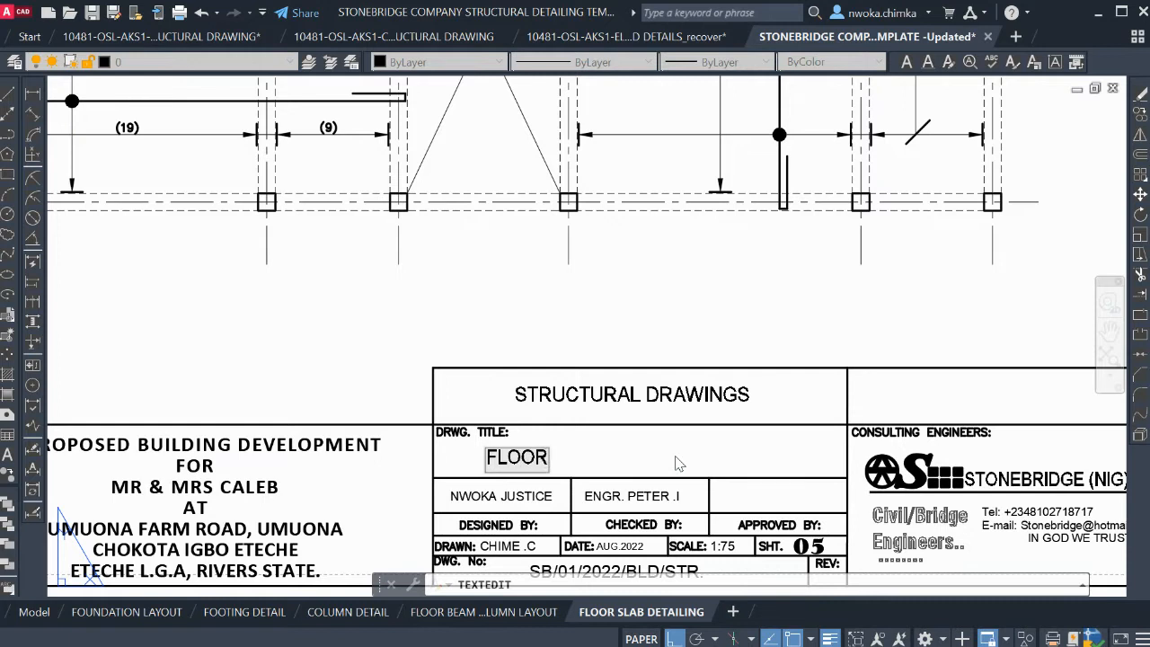
type(" SLAB DETAILING")
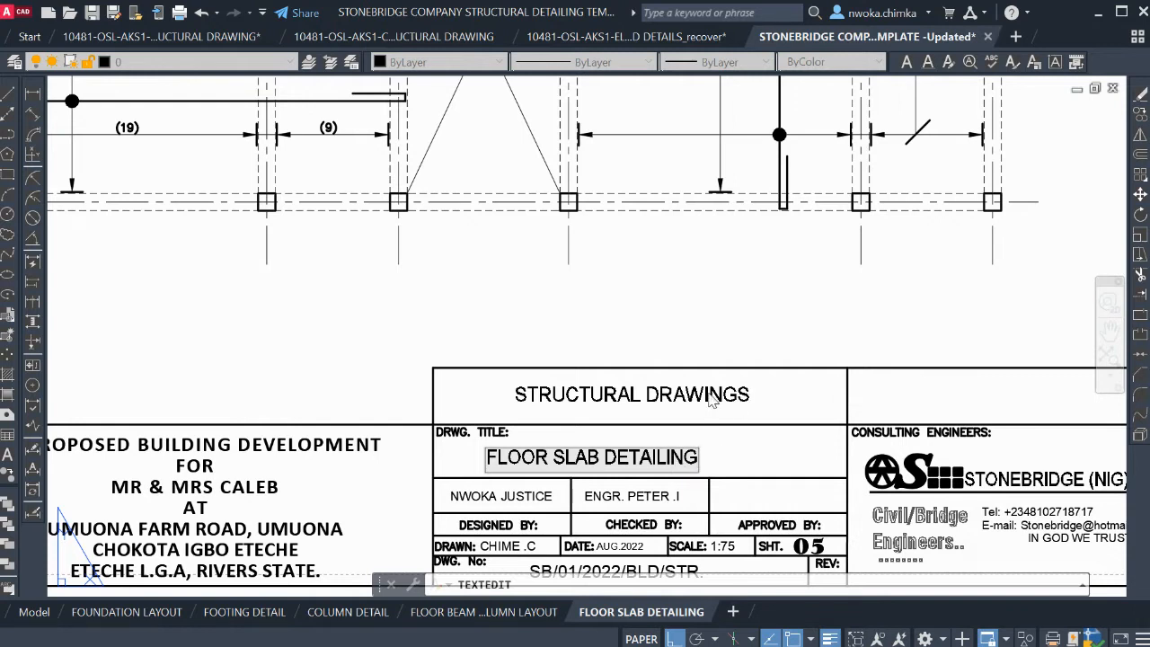
key("Escape")
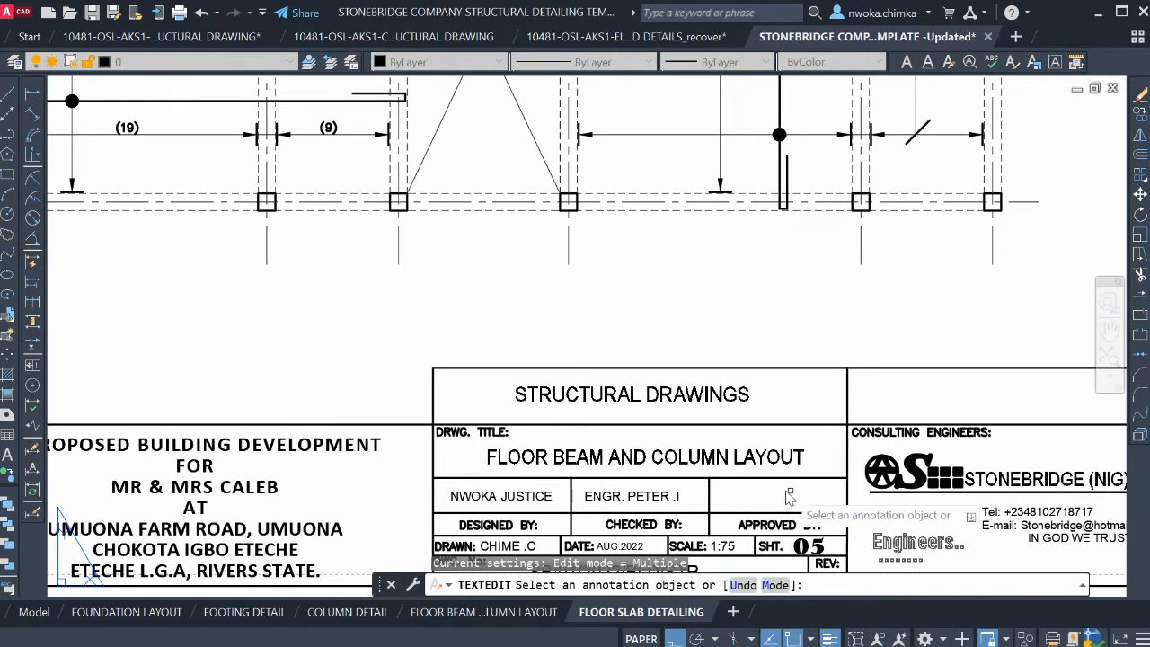
scroll(755, 458, "down", 2)
key("Escape")
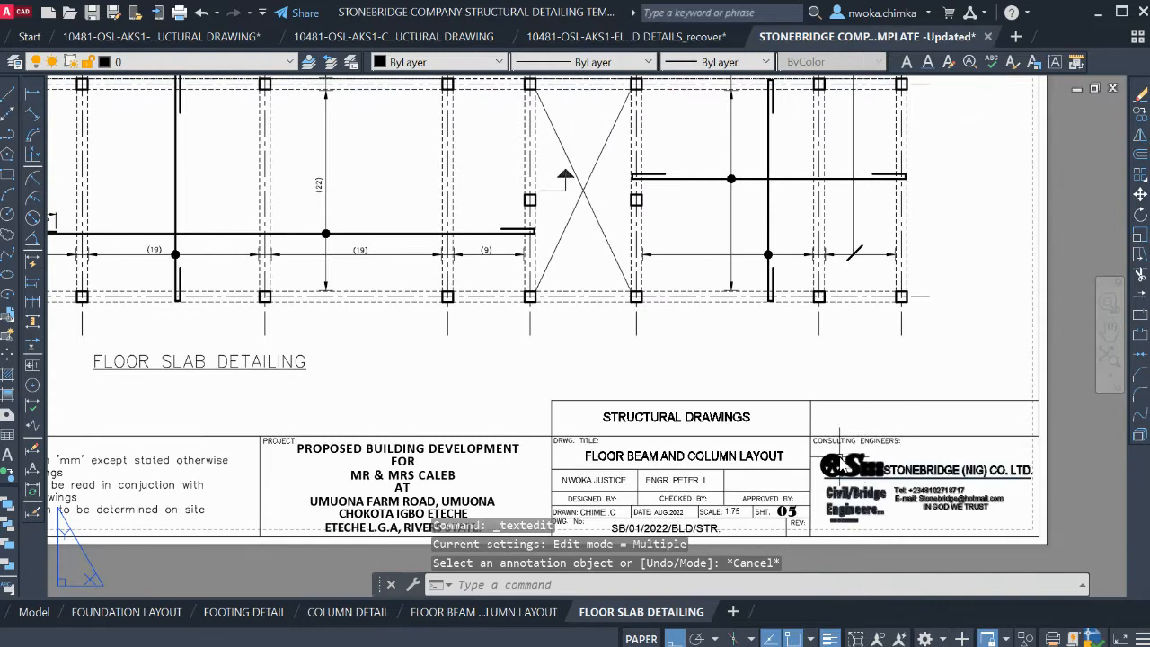
Change the drawing title in the sheet's title block to FLOOR SLAB DETAILING
left_click(741, 460)
double_click(742, 460)
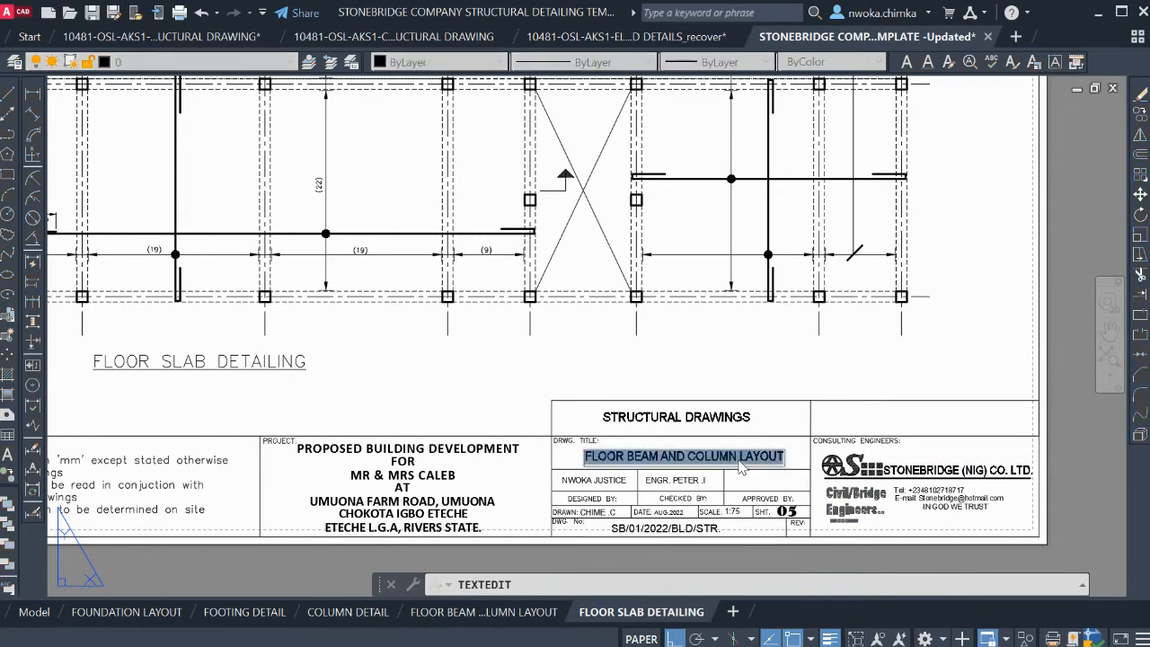
type("FLOOR SLAB DETAILING")
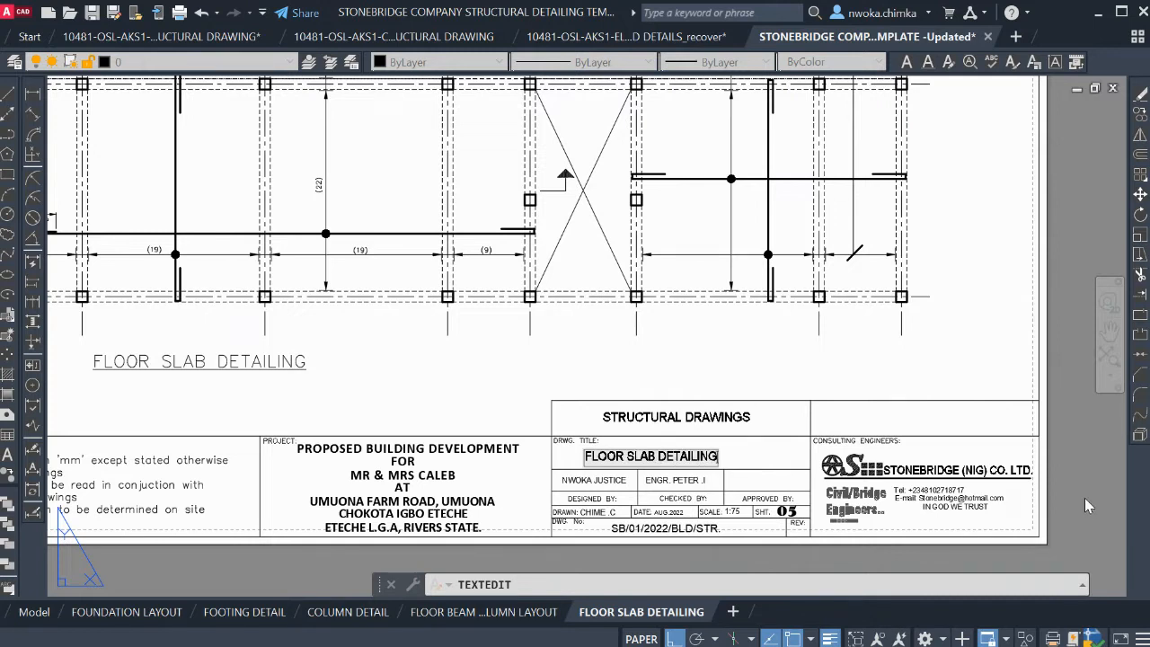
key("Return")
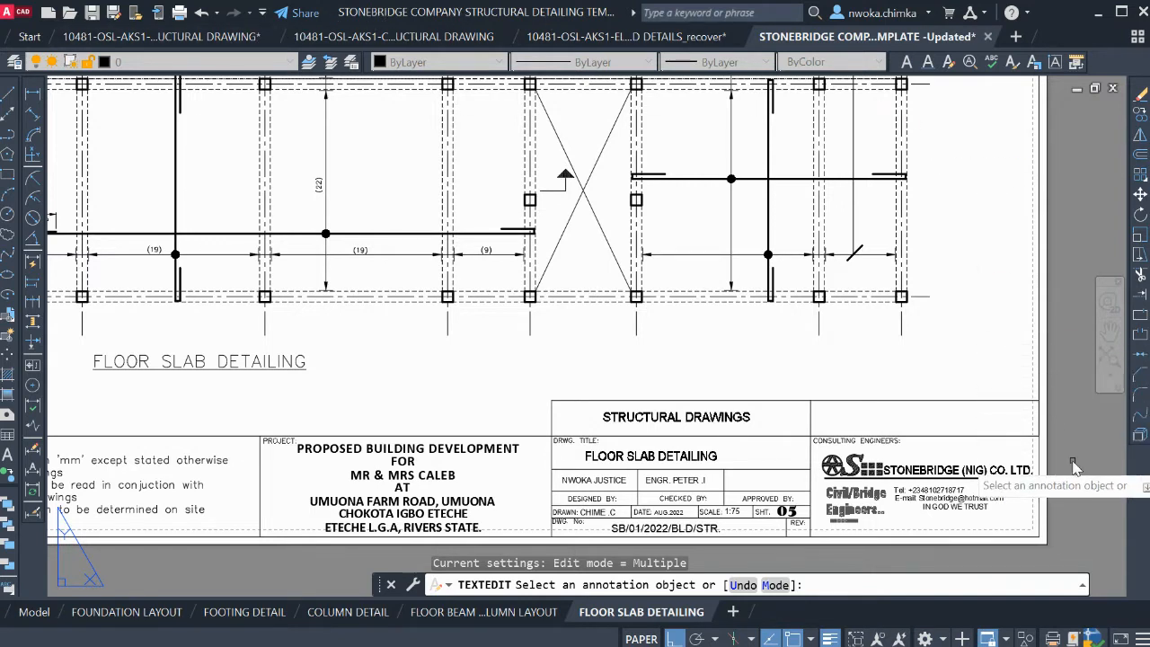
key("Escape")
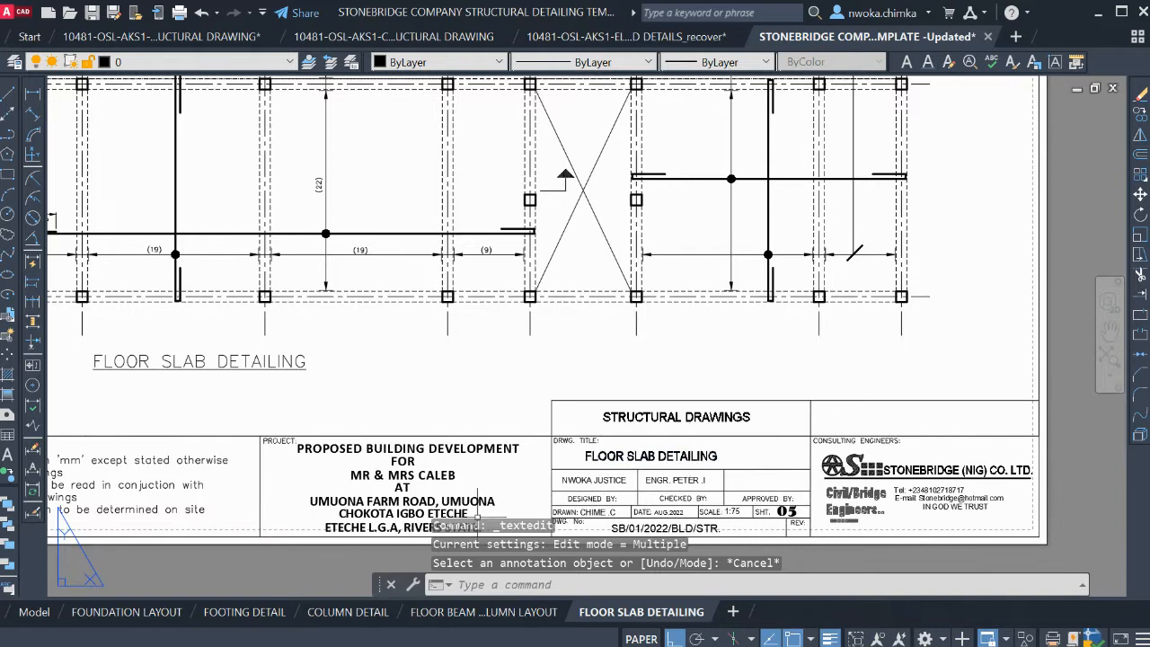
Examine the floor slab sheet, checking its title block, project notes and plan view
scroll(706, 398, "down", 2)
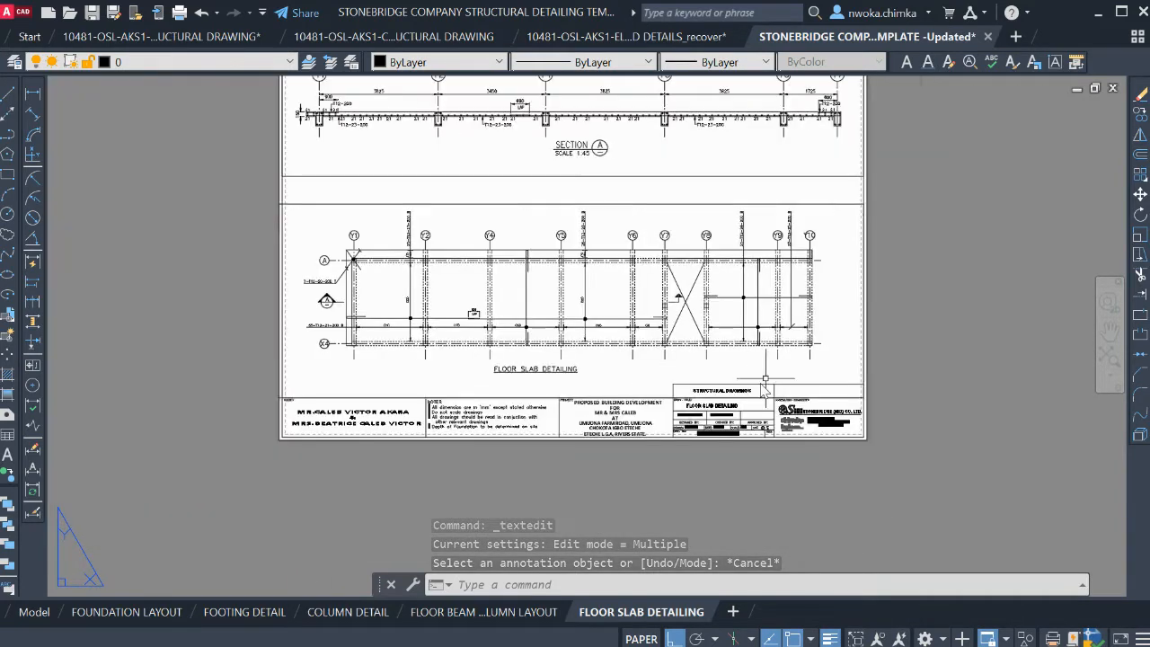
scroll(644, 419, "up", 1)
scroll(670, 416, "up", 2)
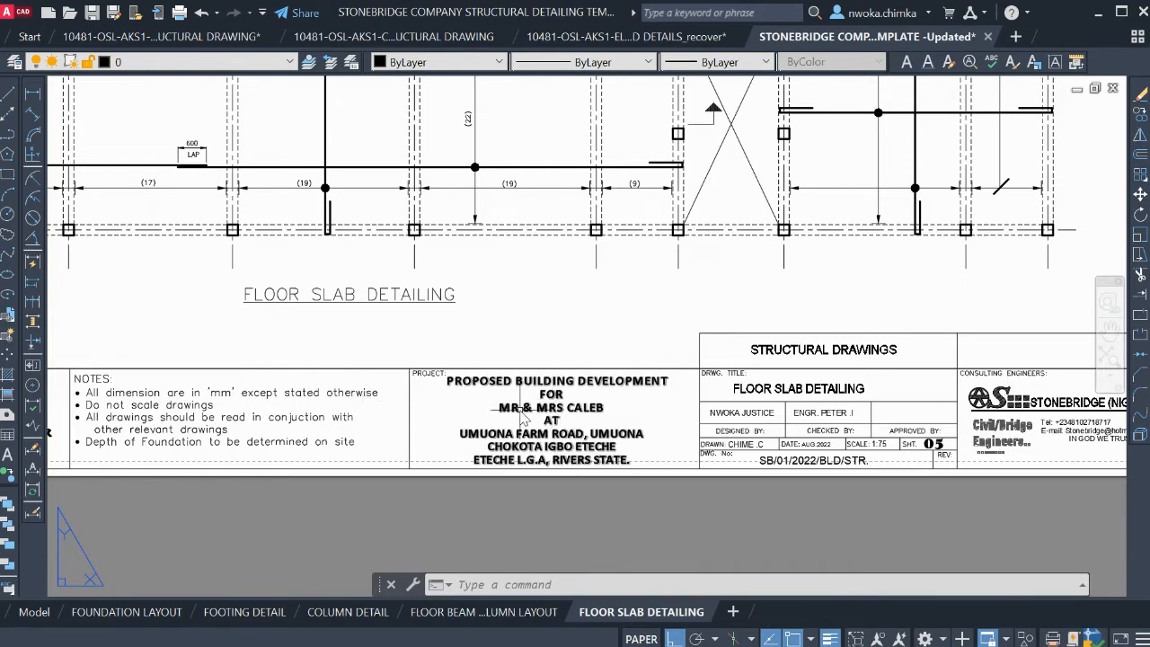
scroll(524, 418, "down", 2)
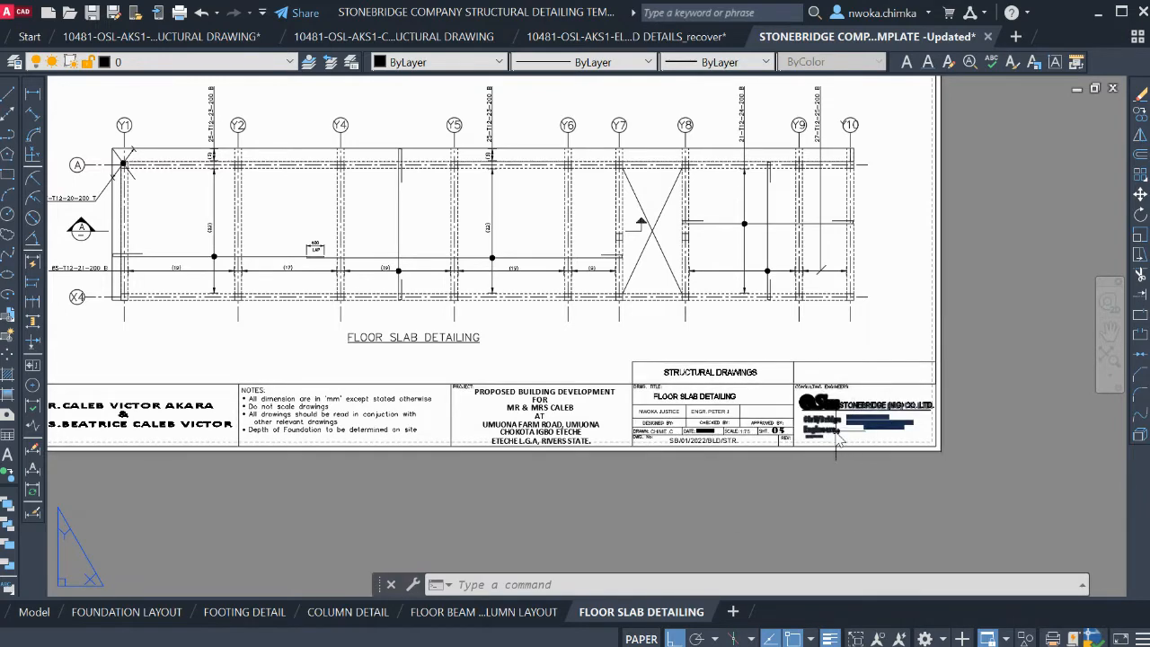
scroll(834, 430, "up", 4)
scroll(639, 373, "down", 4)
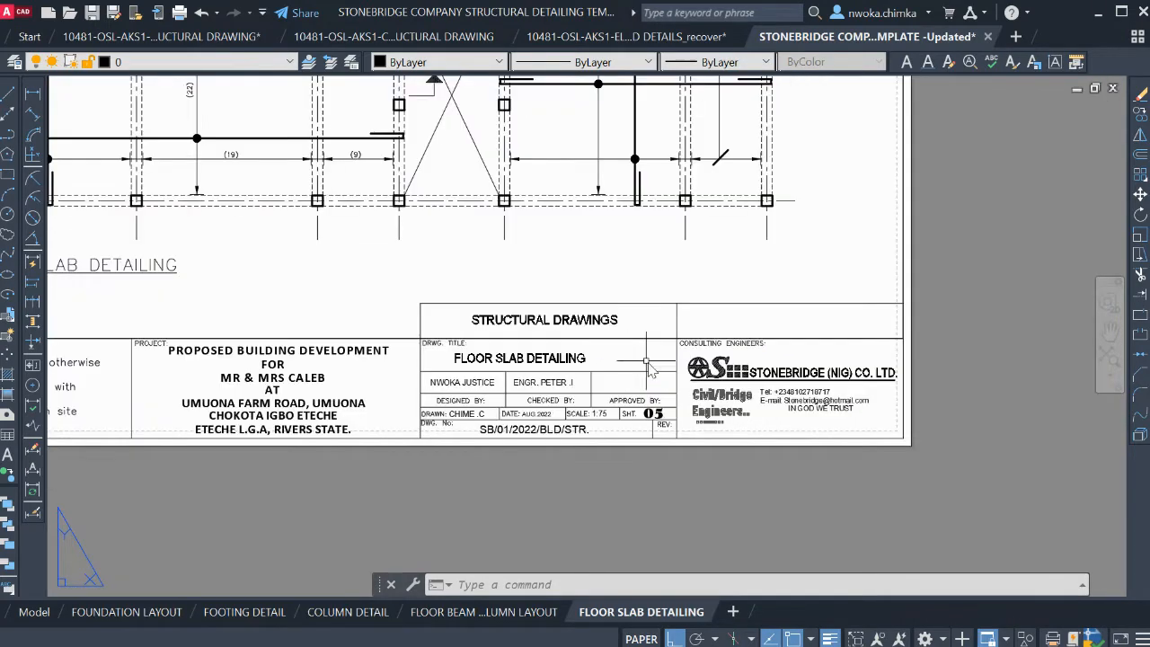
scroll(640, 373, "down", 2)
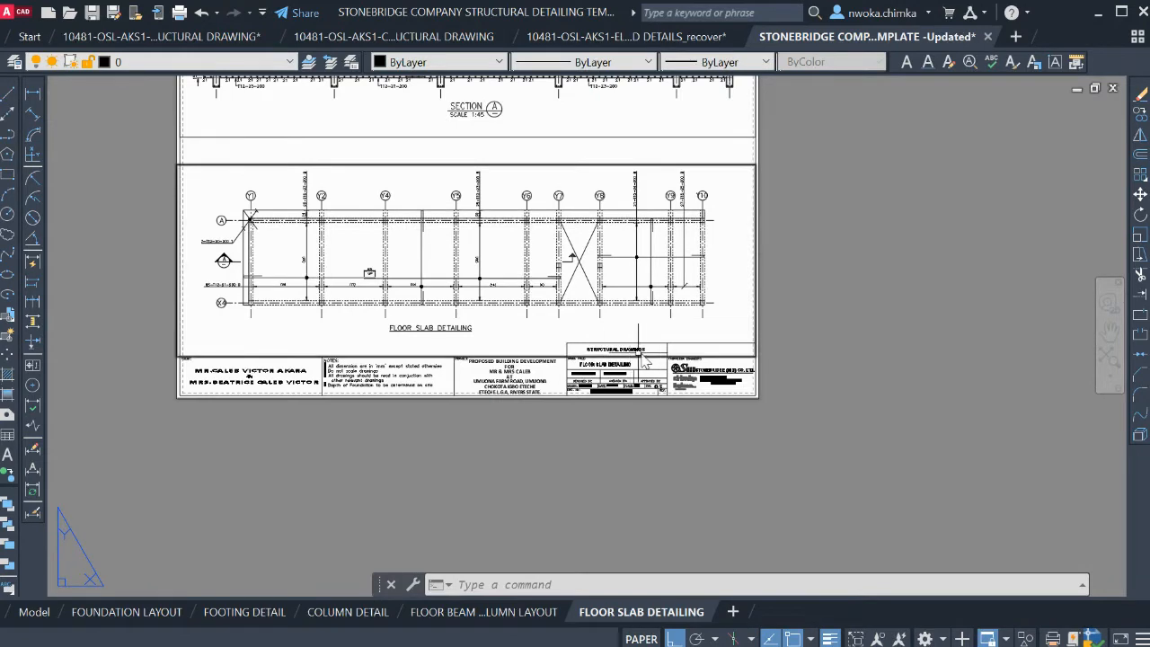
scroll(620, 329, "down", 3)
scroll(591, 276, "up", 3)
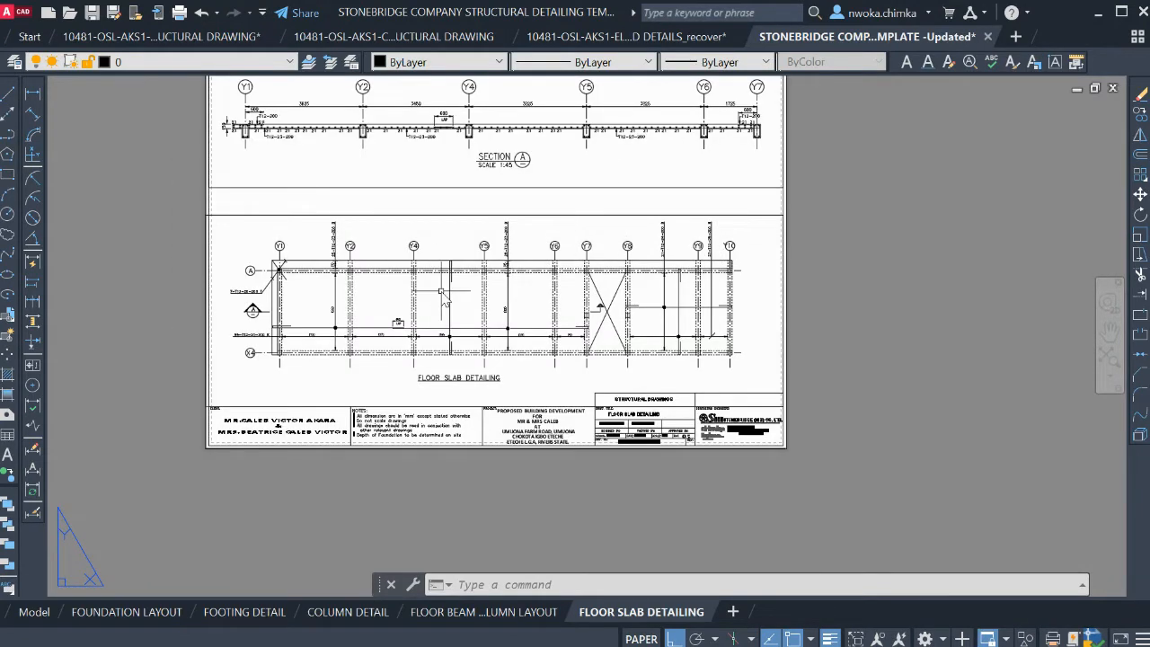
Inspect the floor slab and beam detail drawings in model space
left_click(34, 612)
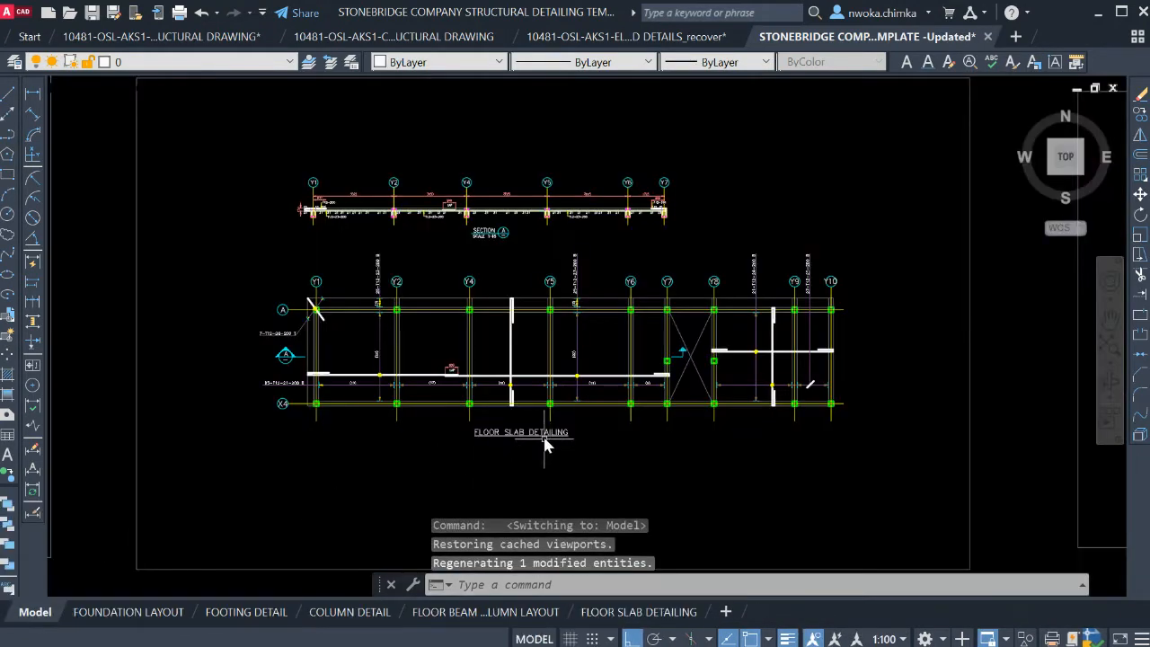
scroll(635, 324, "up", 6)
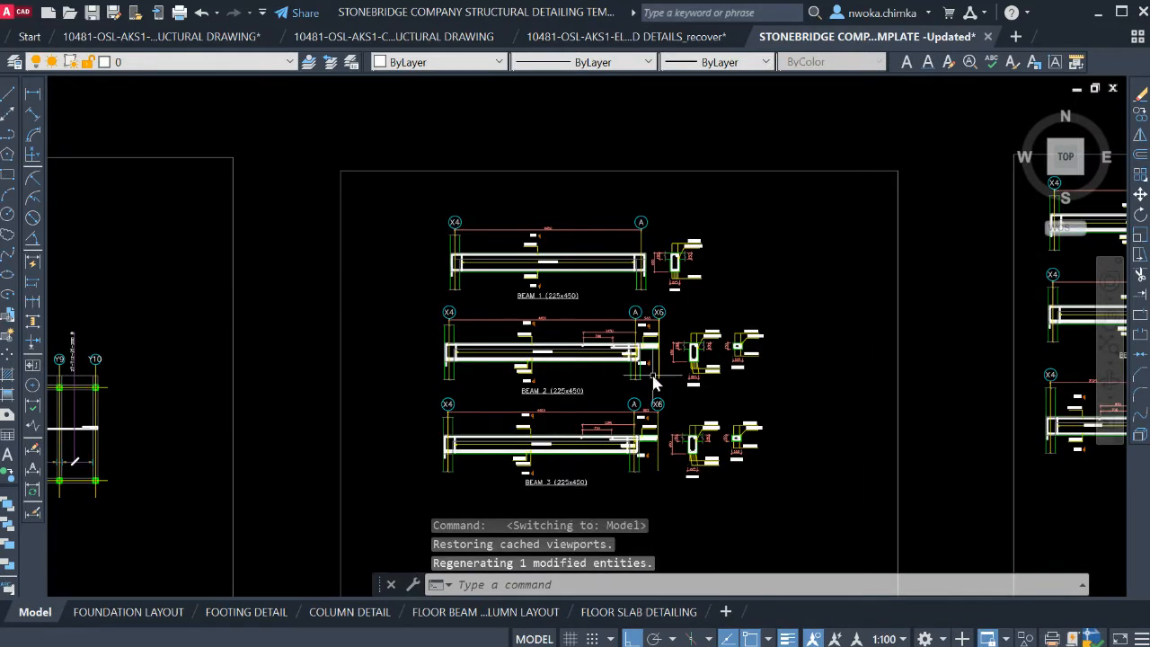
mouse_move(662, 620)
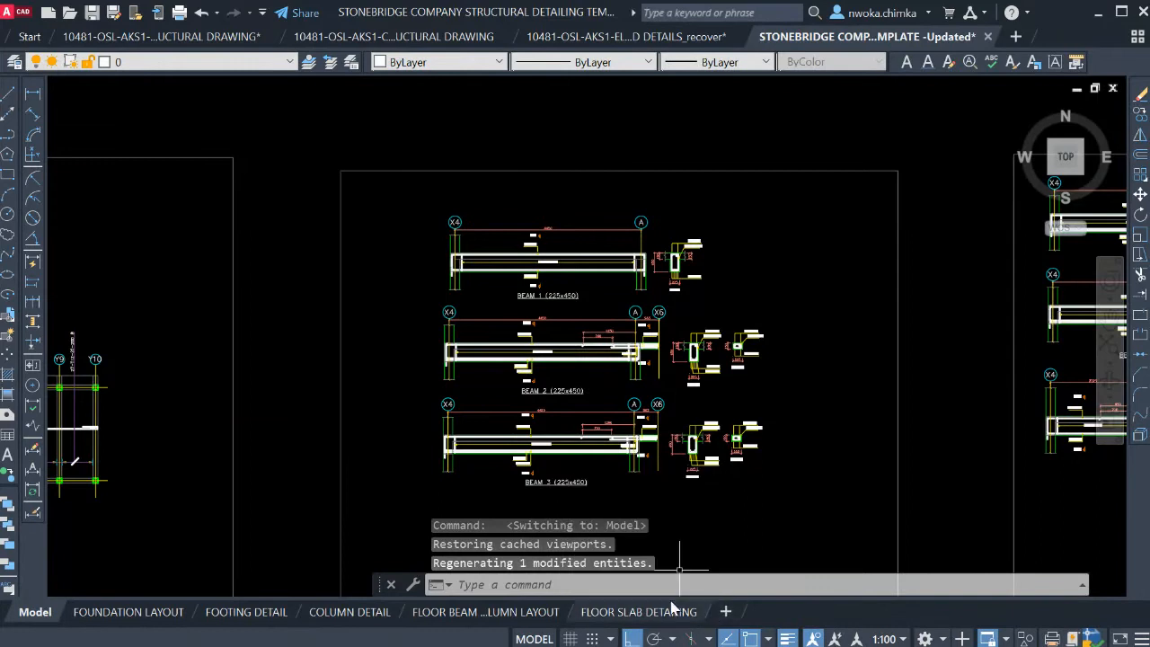
Return to the FLOOR SLAB DETAILING layout and try to duplicate it with Move or Copy, without enabling the copy option
left_click(656, 613)
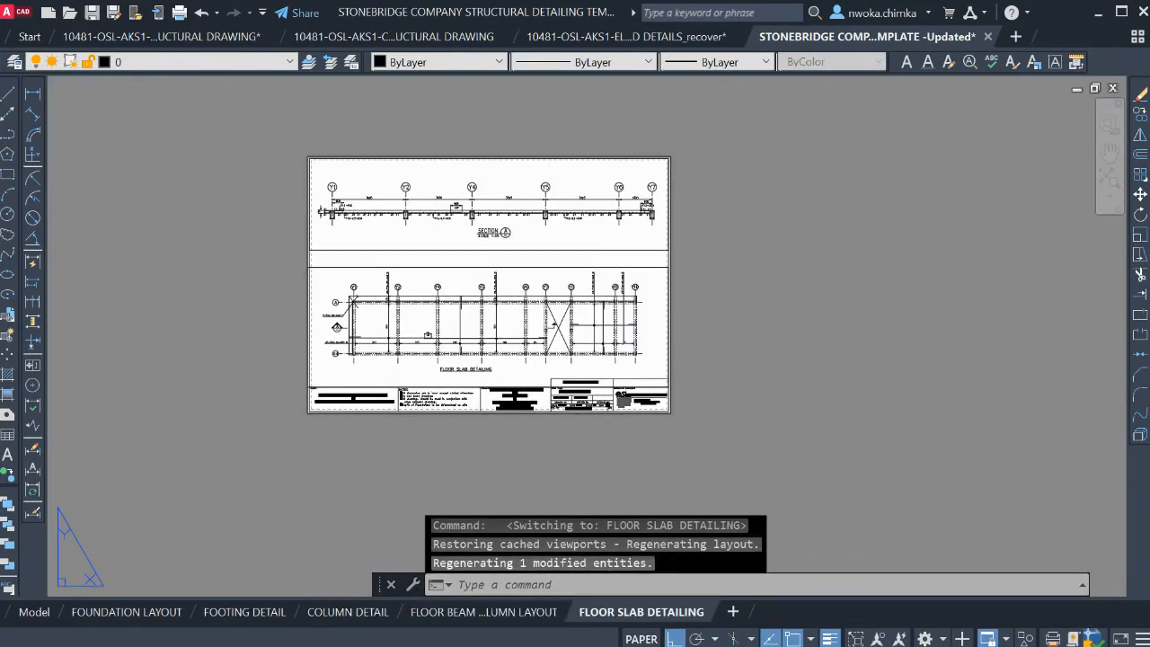
right_click(655, 612)
left_click(699, 413)
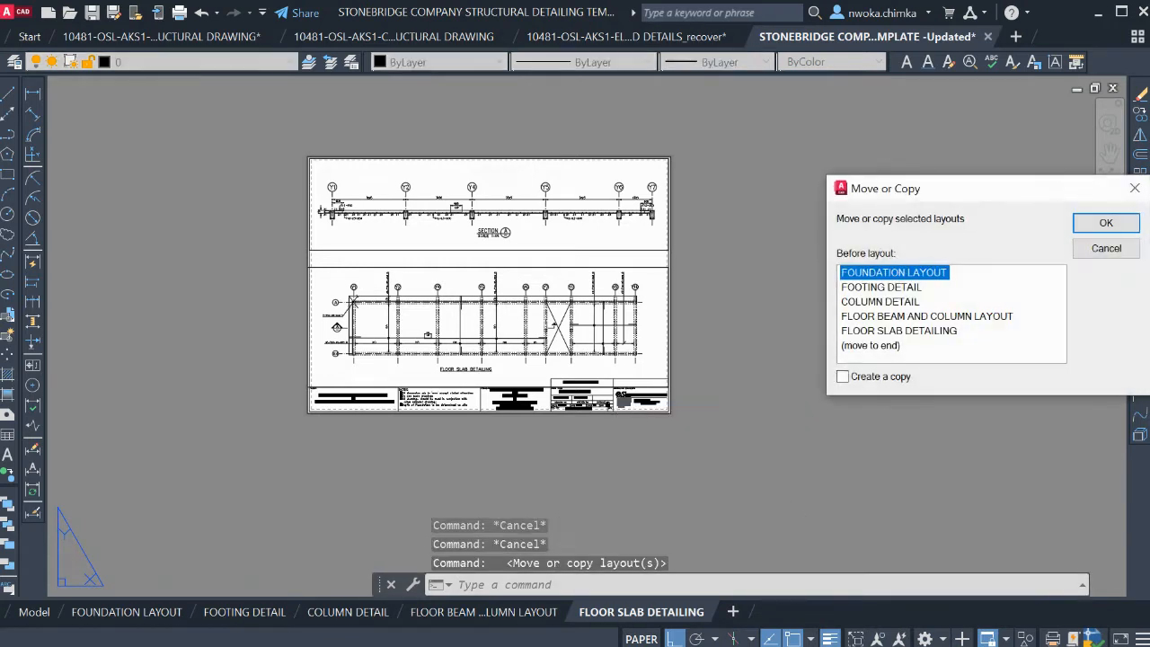
left_click(900, 331)
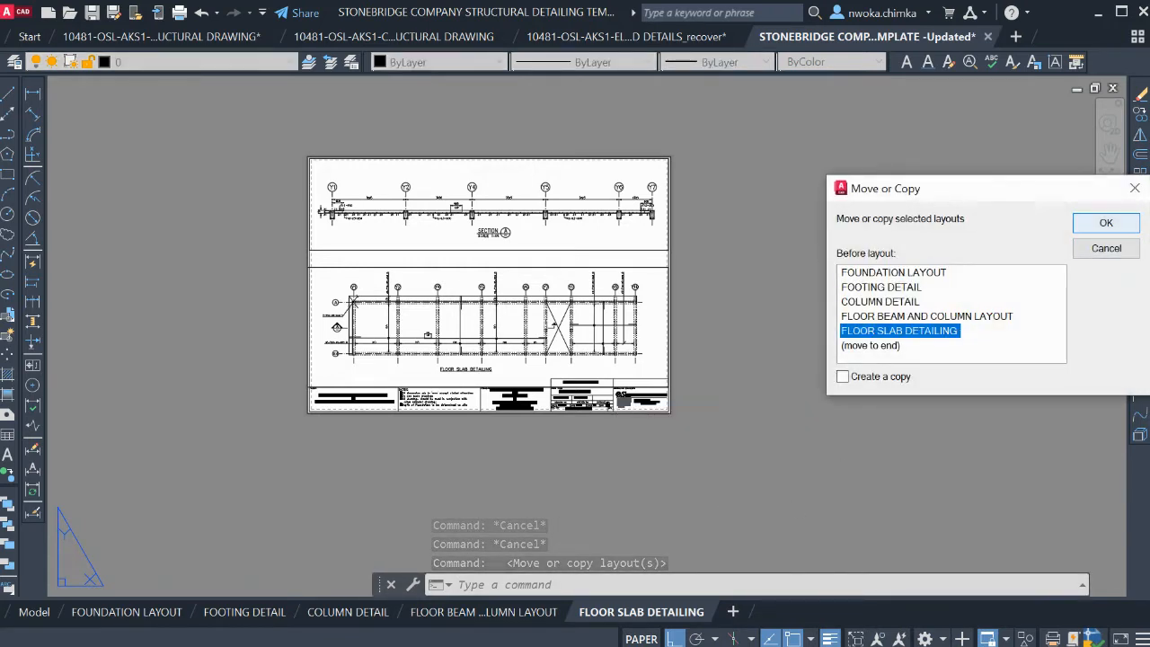
left_click(1107, 223)
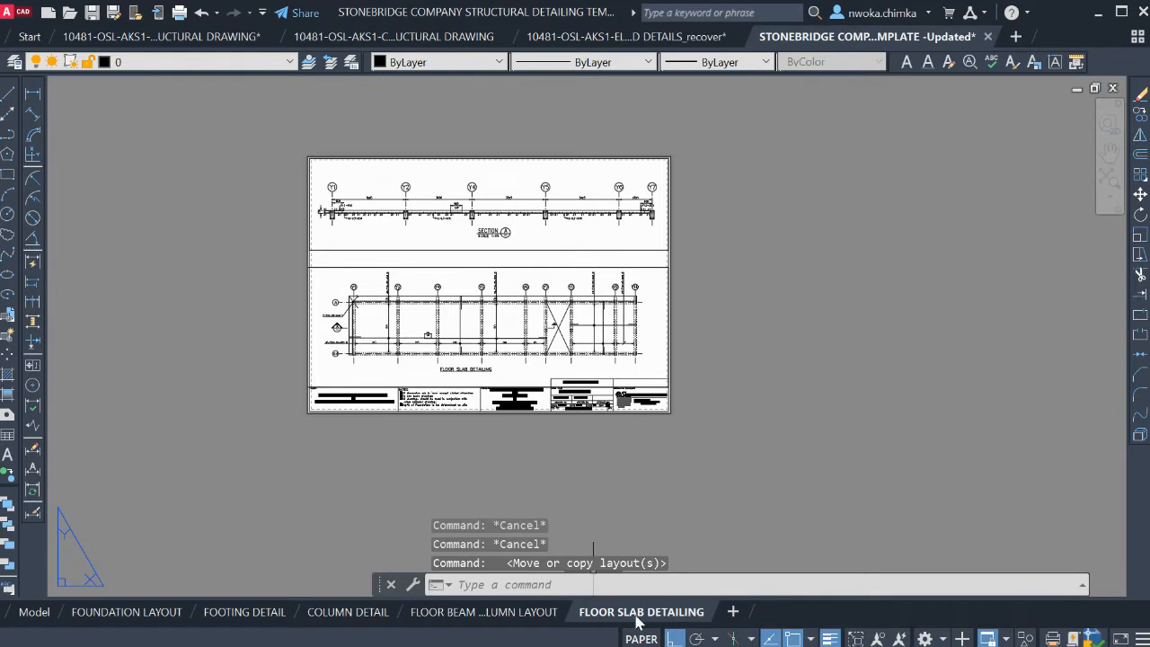
left_click(532, 614)
left_click(630, 615)
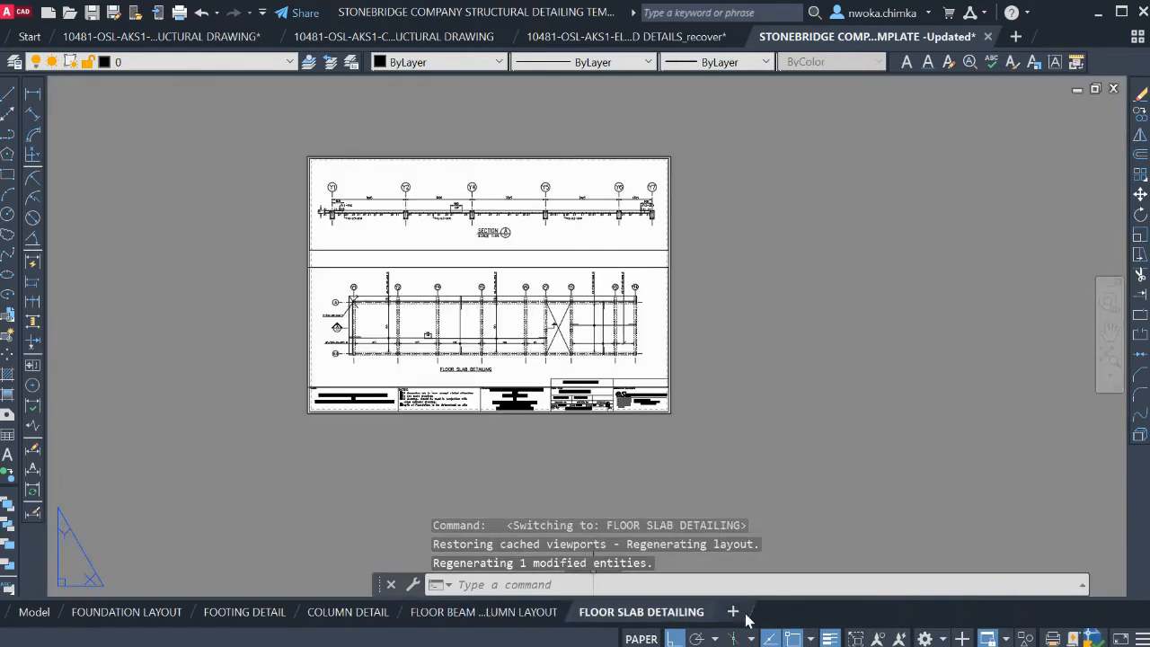
Add a blank new layout, open it and delete it again
left_click(733, 612)
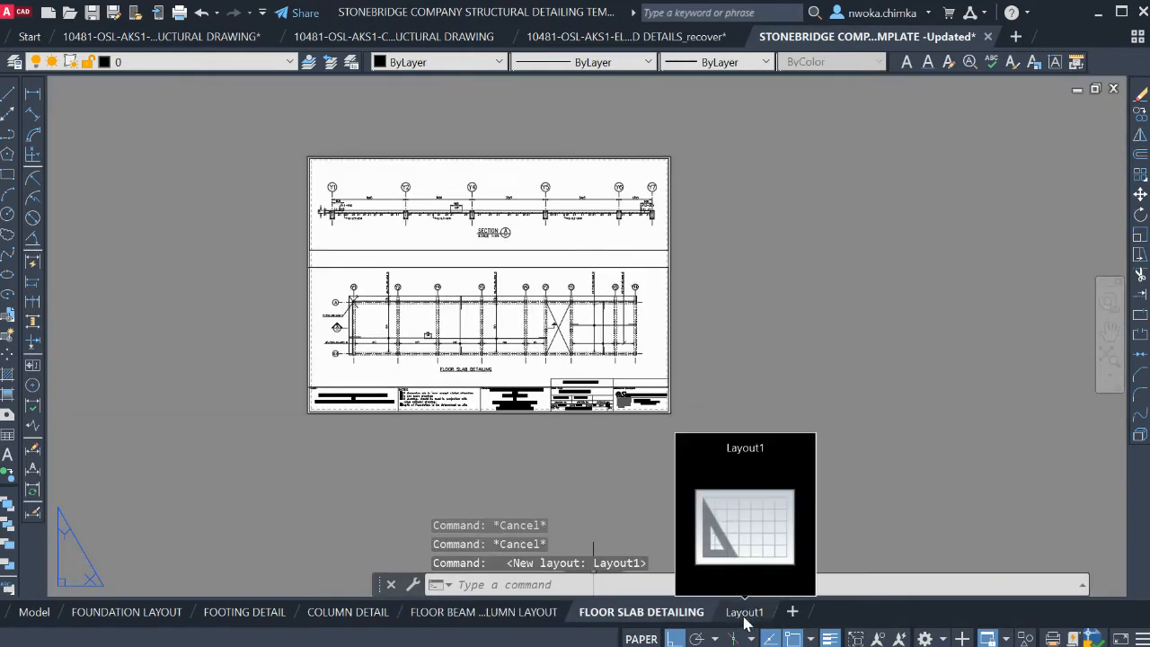
left_click(744, 616)
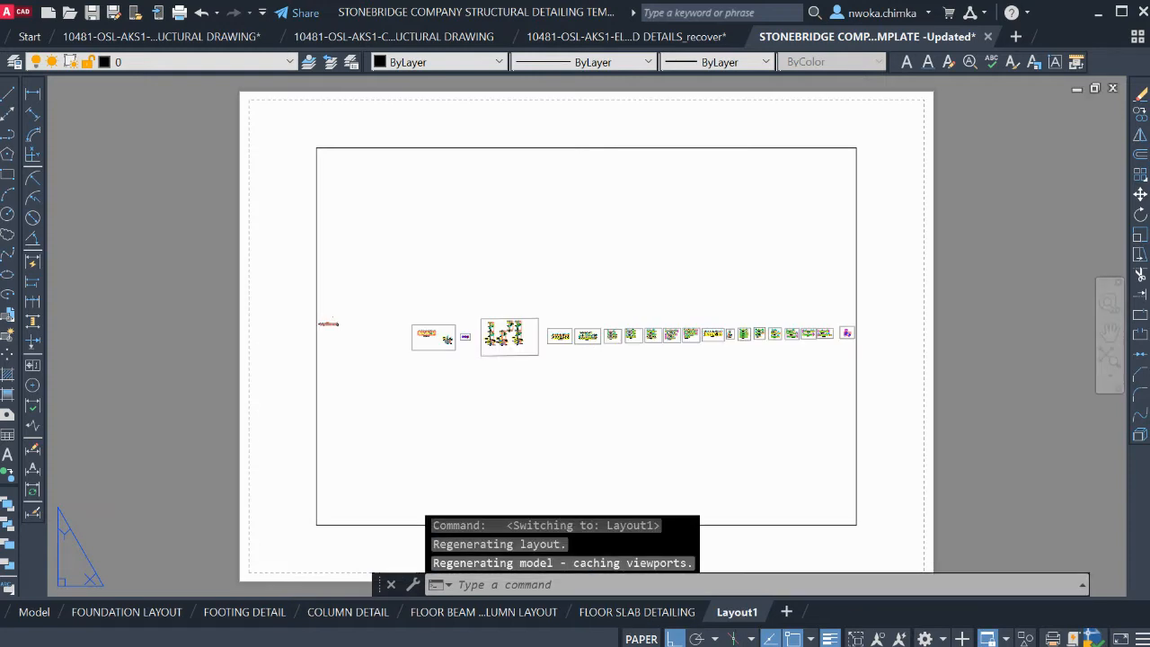
key("Delete")
key("Return")
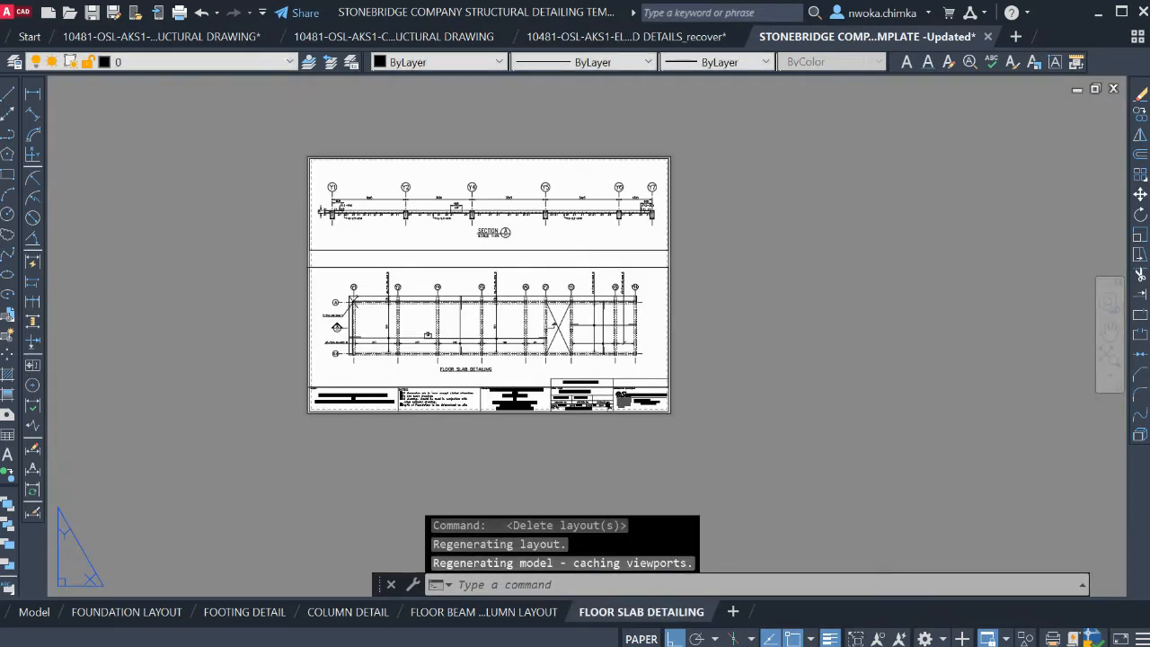
Create a copy of the FLOOR SLAB DETAILING layout, choosing FLOOR SLAB DETAILING as the layout to insert before
left_click(716, 415)
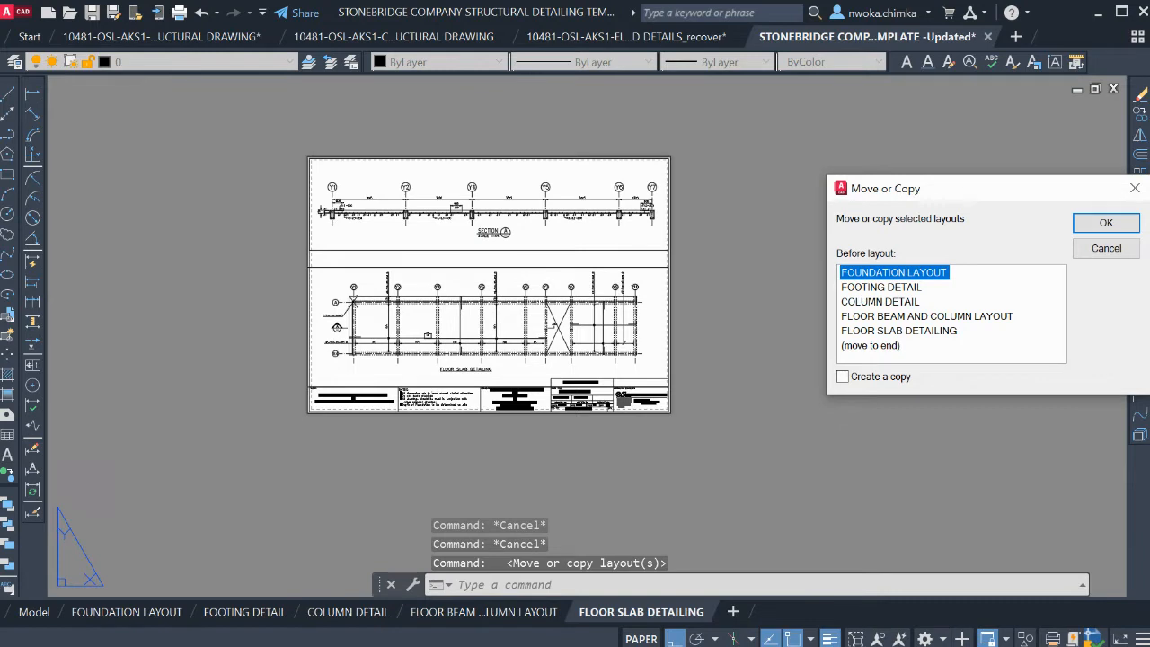
left_click(899, 330)
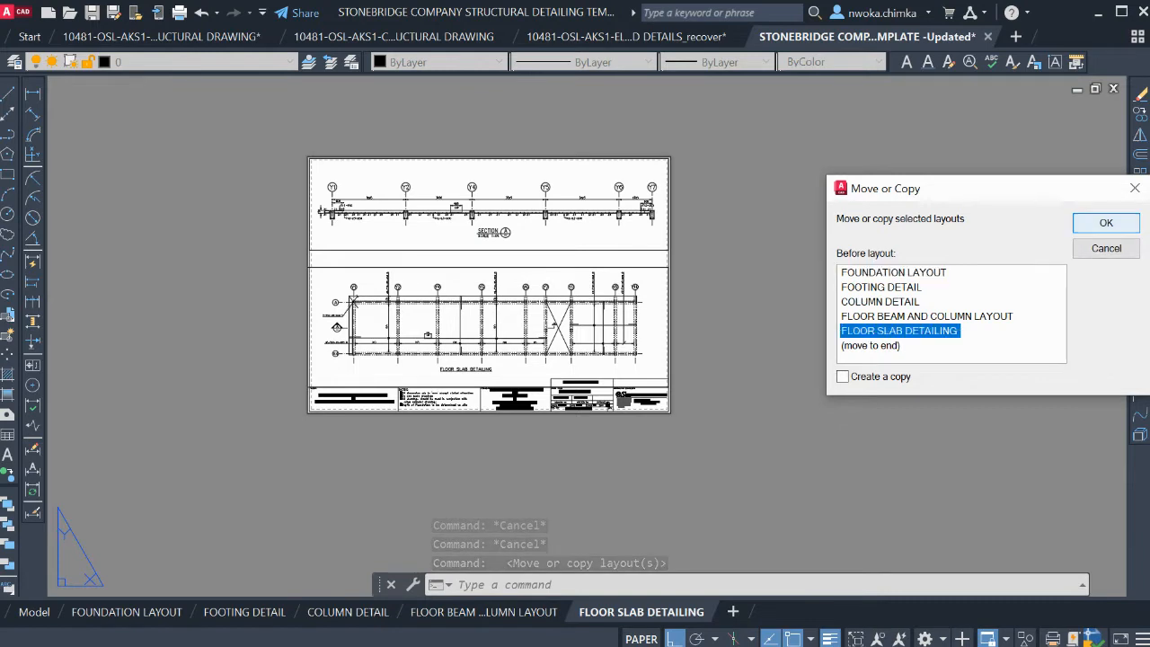
left_click(843, 377)
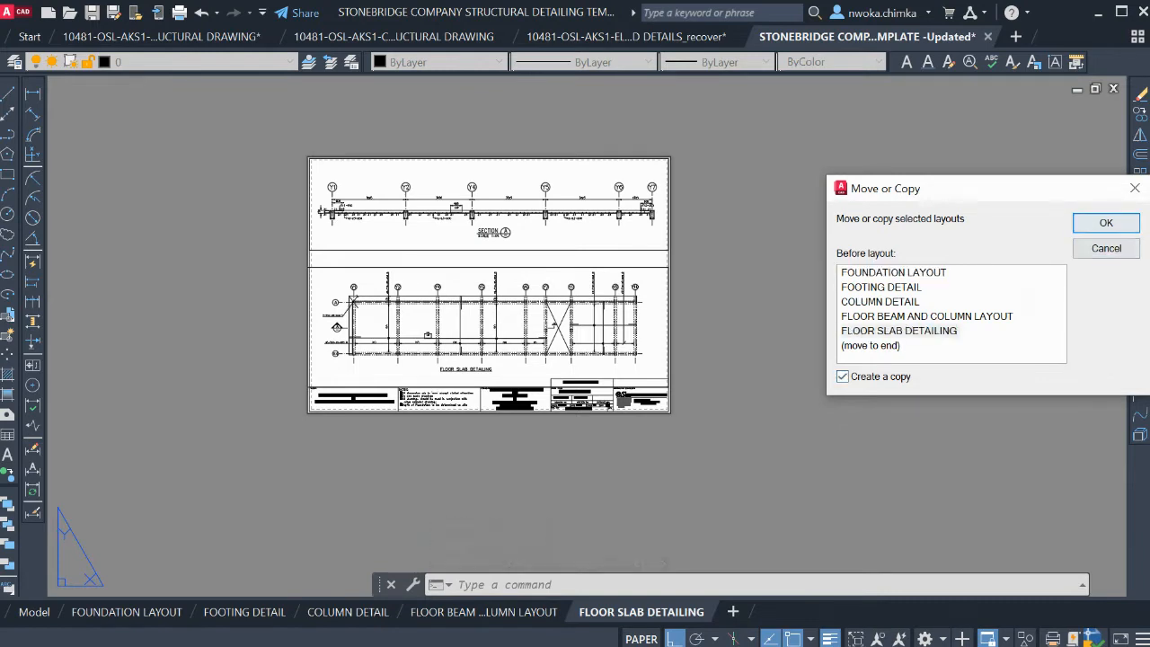
key("Return")
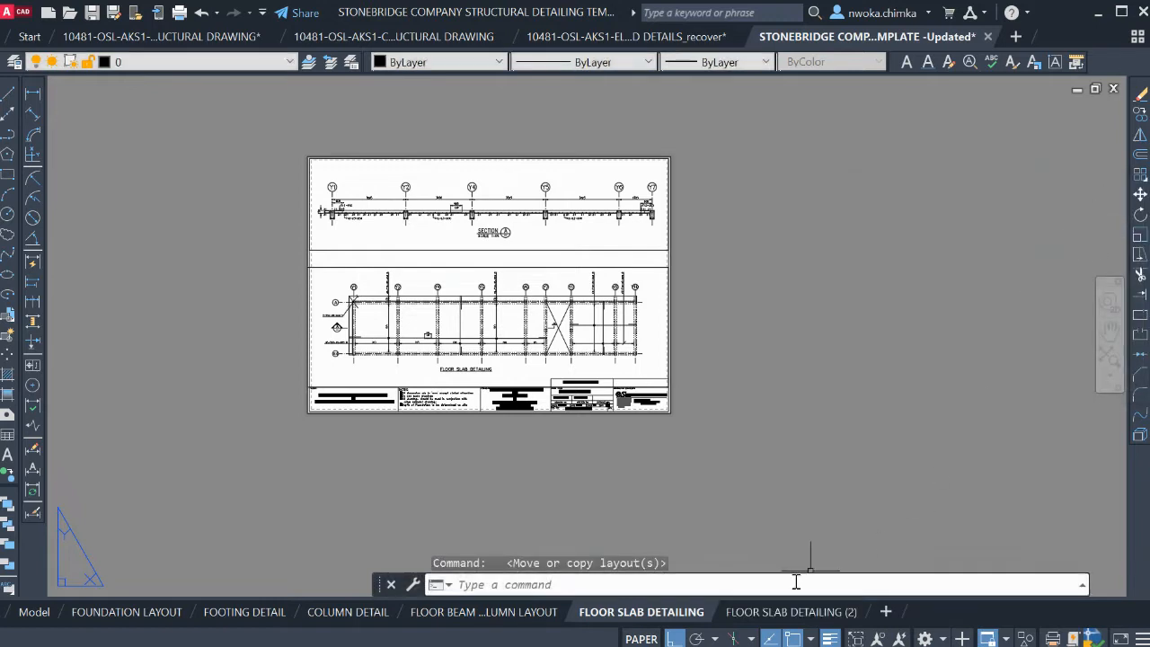
Open the copied layout and rename it FLOOR BEAM DETAIL
left_click(800, 612)
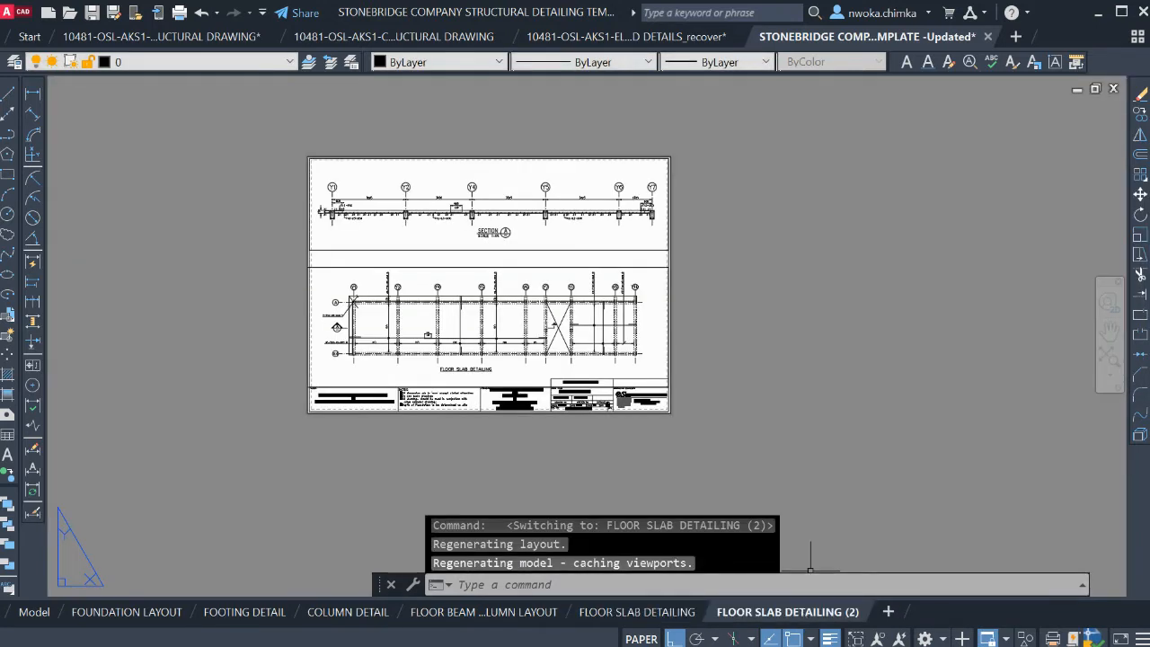
double_click(789, 618)
type("FLOOR")
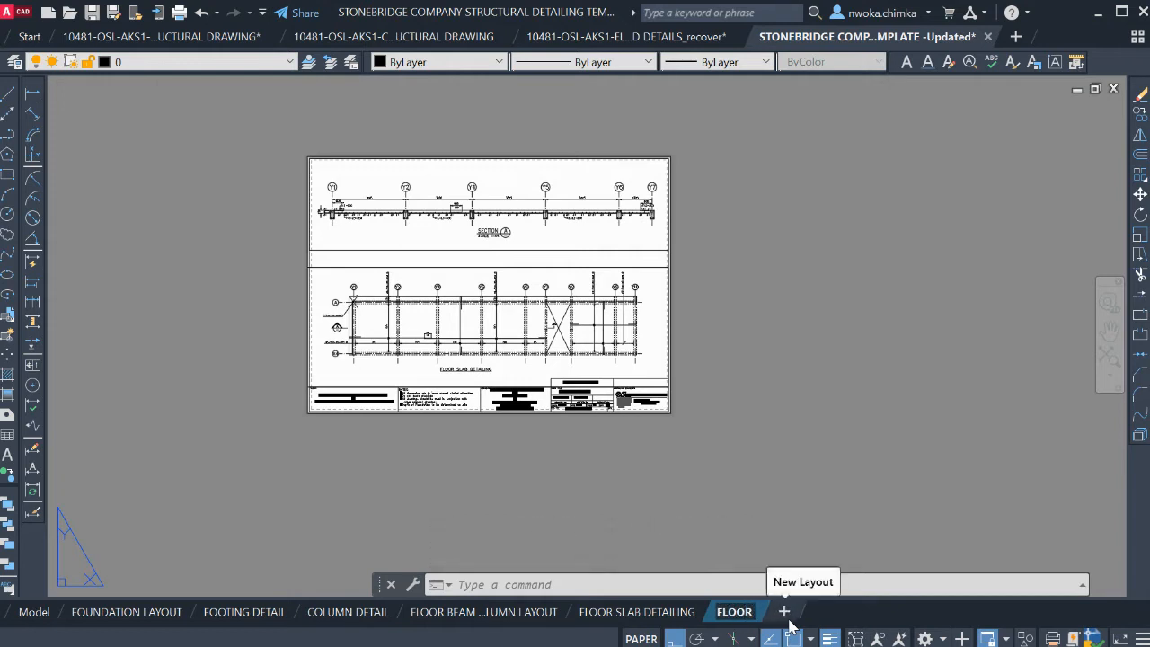
type(" BEAM")
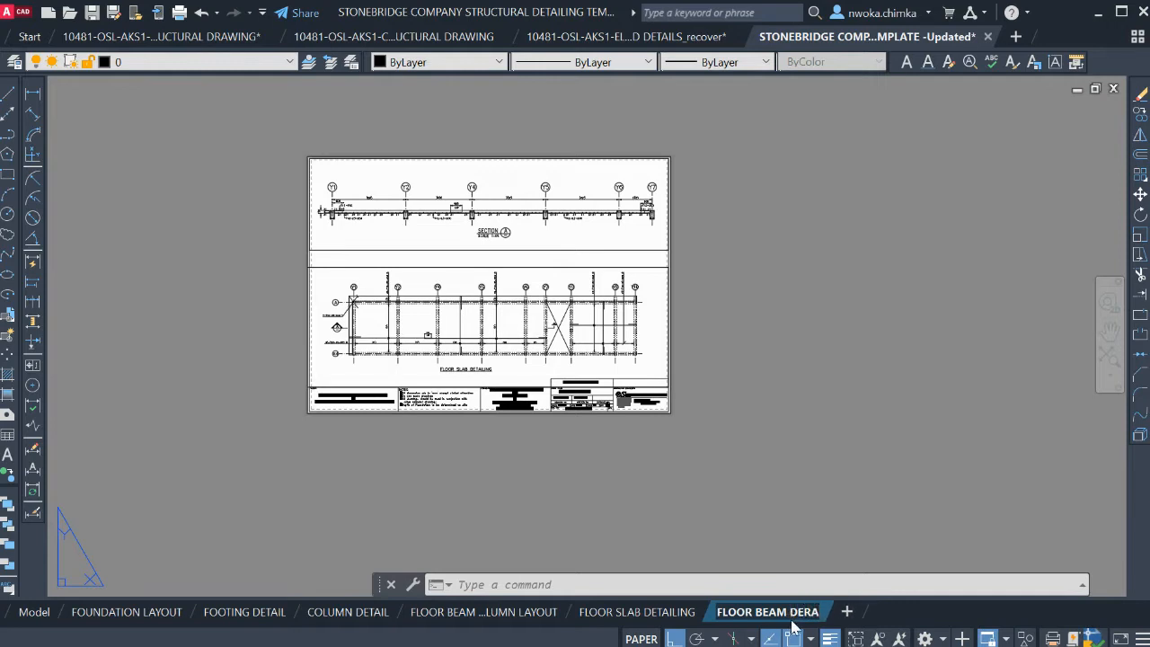
type(" DERA")
key("BackSpace")
key("BackSpace")
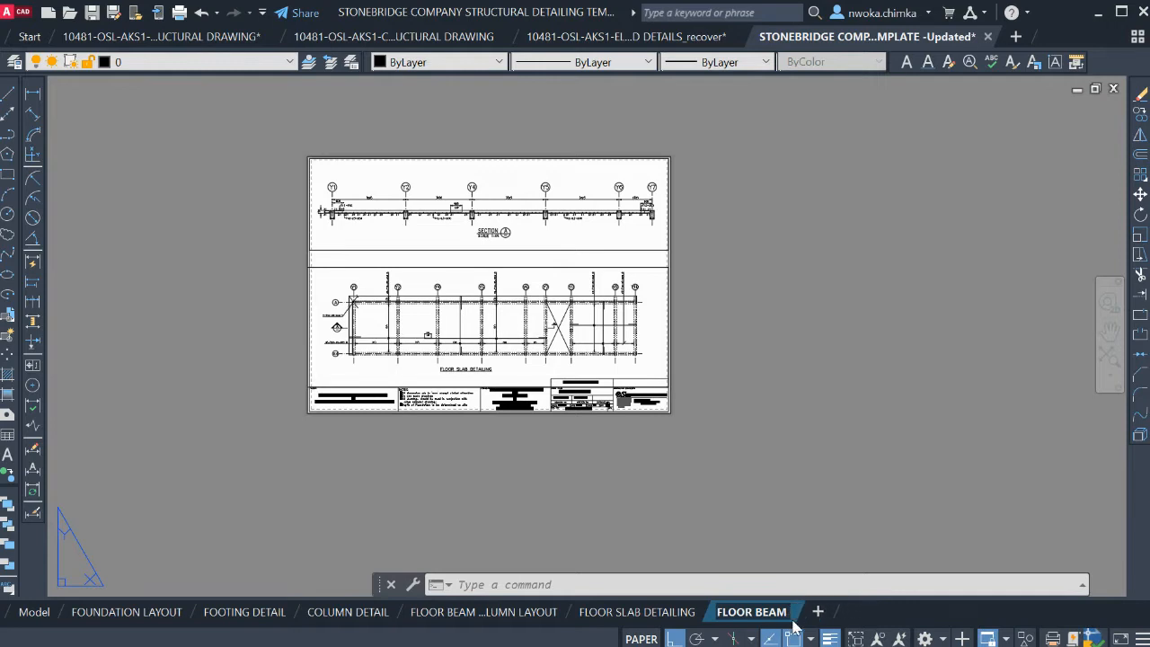
type("DETAIL")
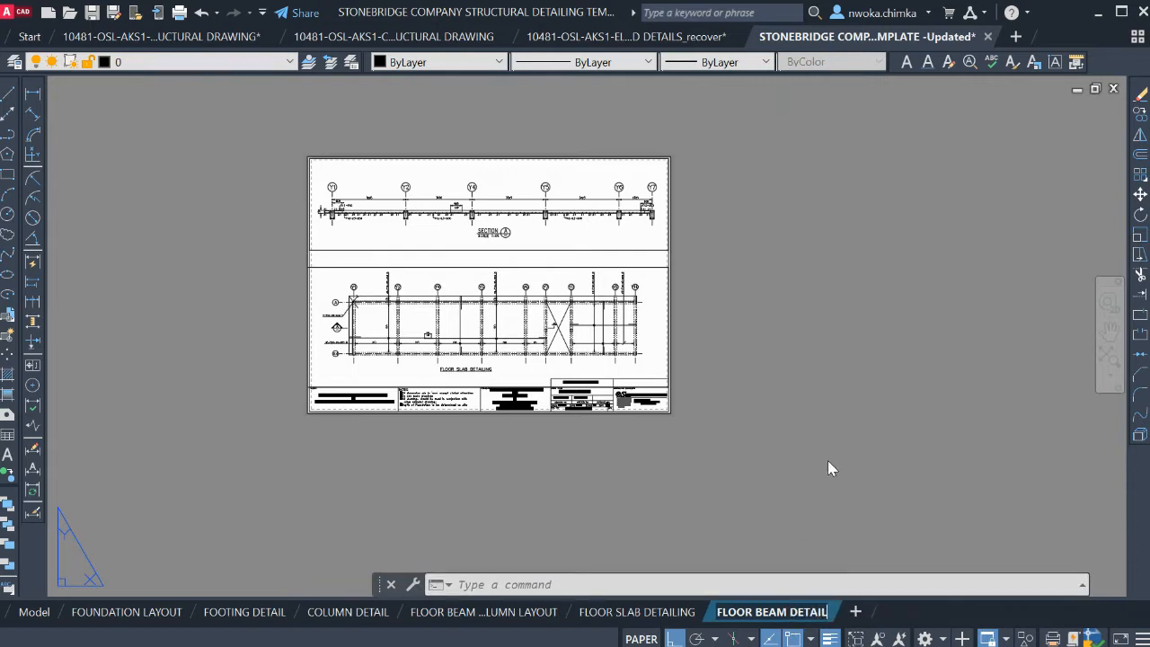
left_click(828, 460)
key("Escape")
Delete the viewport showing Section A from the FLOOR BEAM DETAIL sheet
scroll(503, 259, "up", 2)
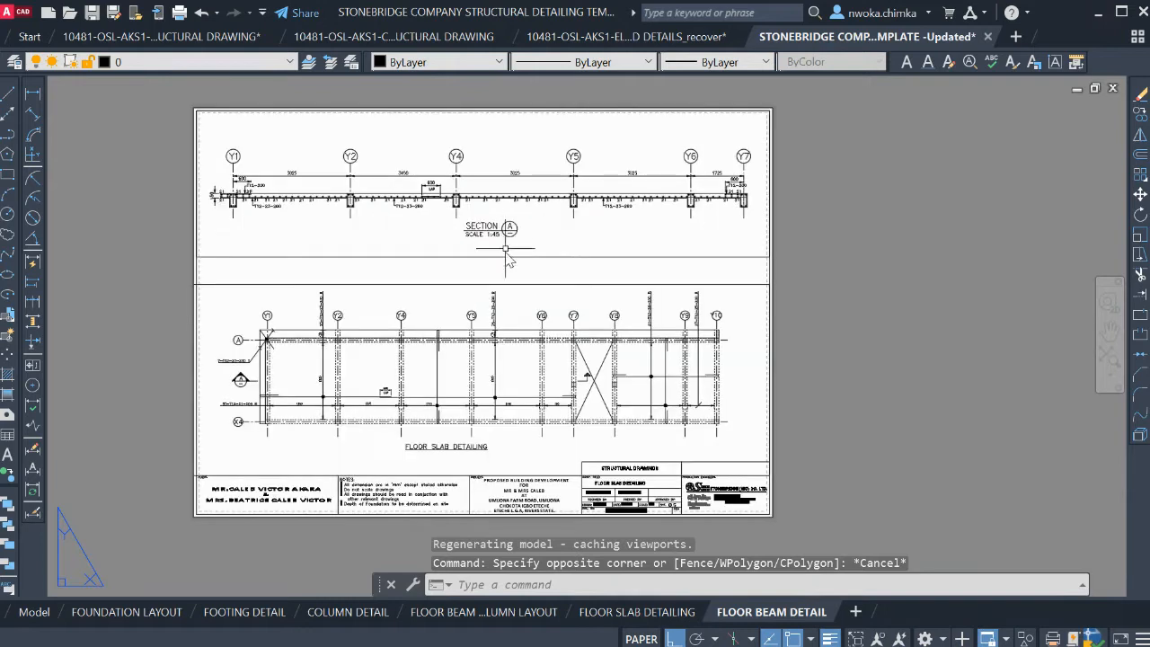
left_click(557, 257)
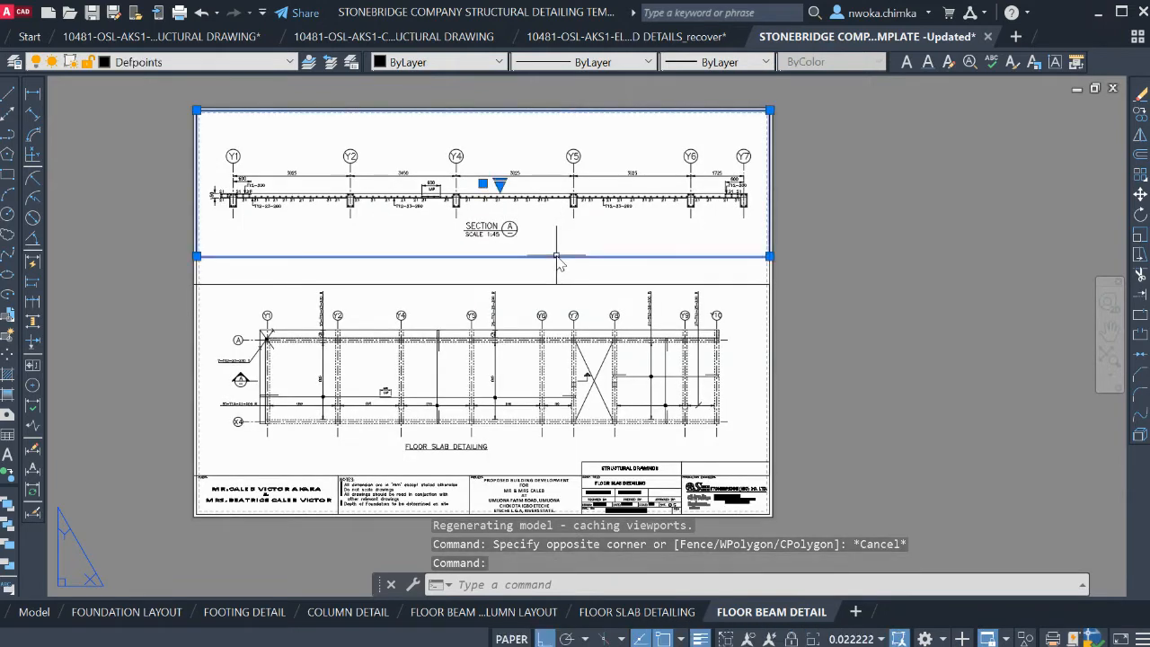
key("Delete")
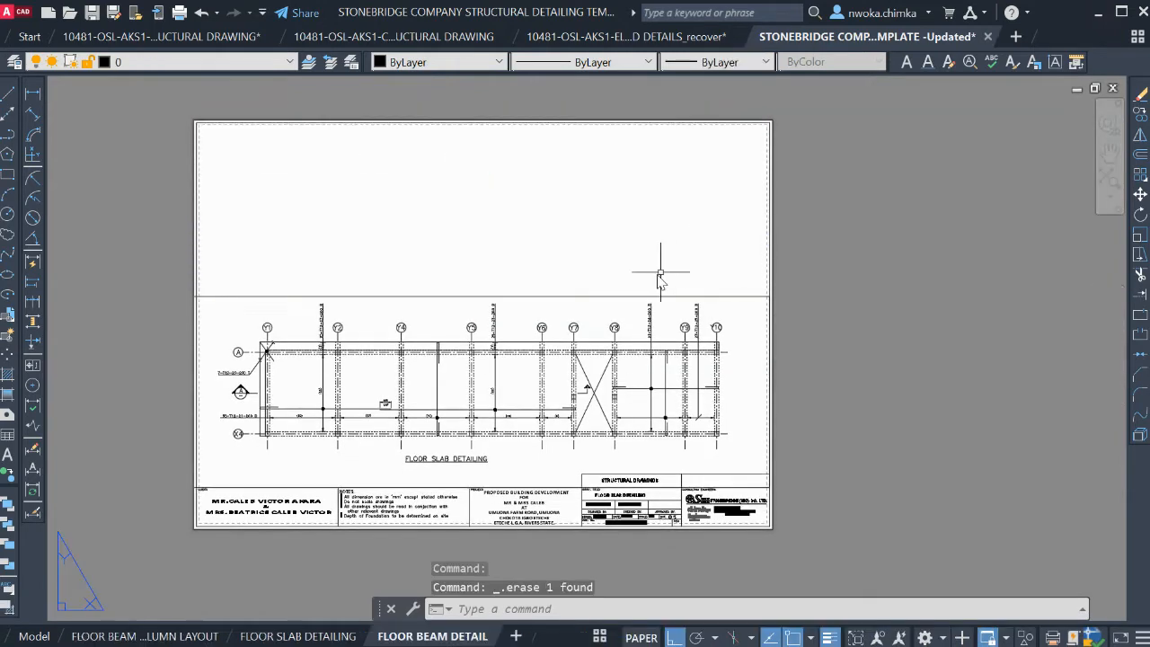
Stretch the remaining viewport's upper edge up to the top corner of the sheet border on the FLOOR BEAM DETAIL sheet
left_click(573, 284)
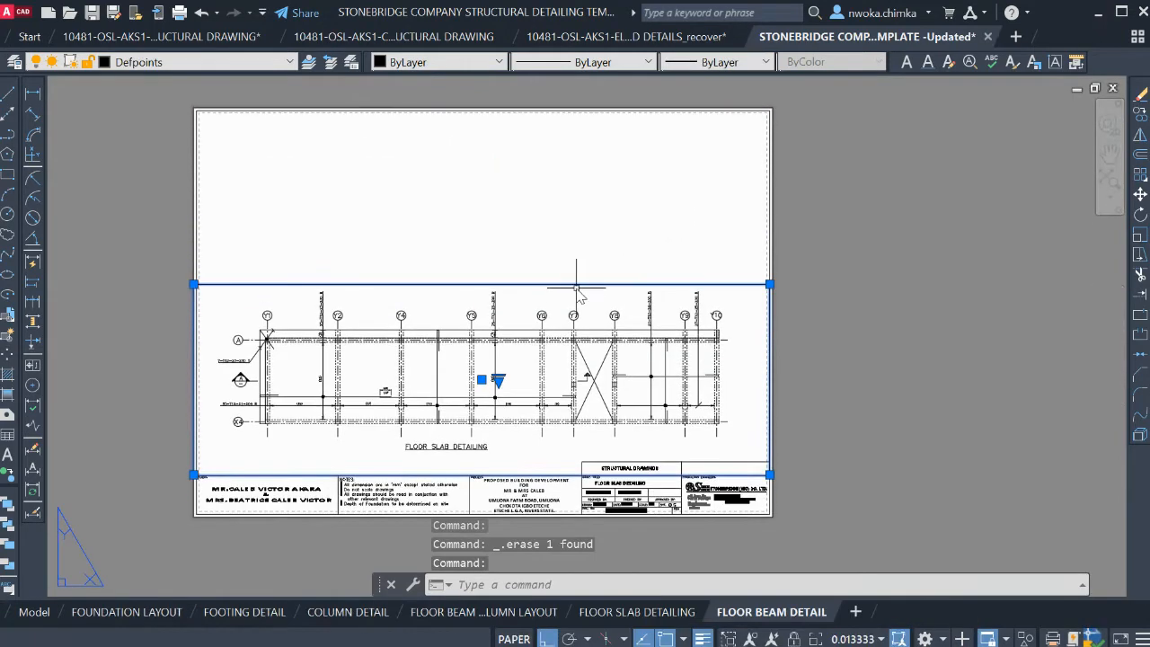
left_click(194, 284)
scroll(196, 125, "up", 5)
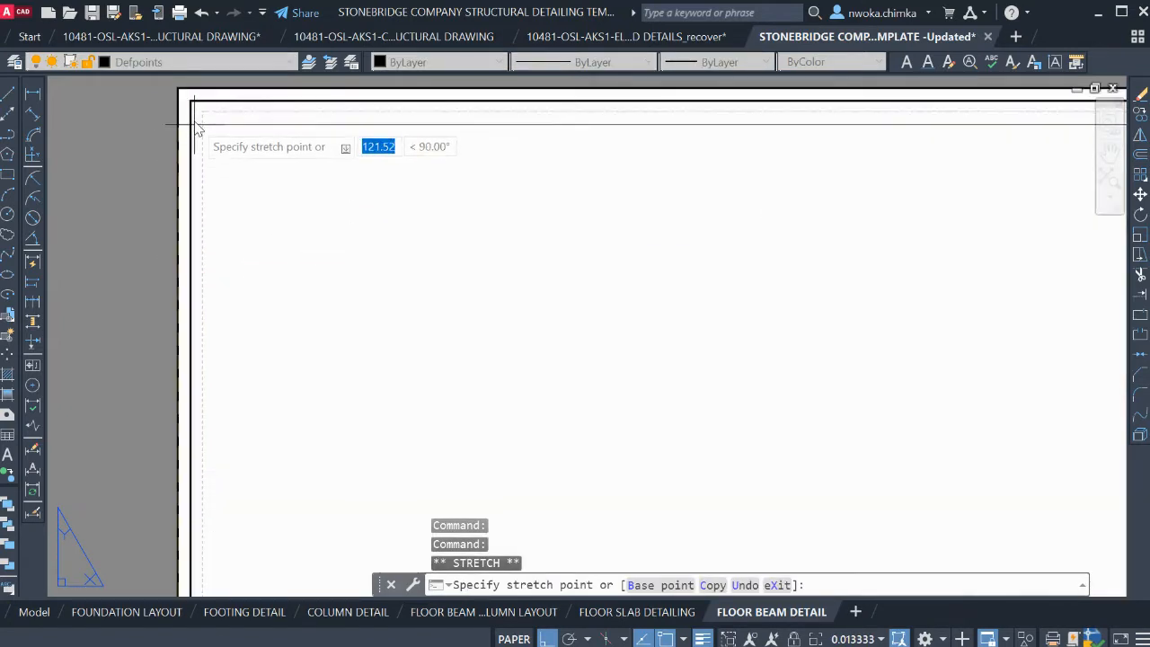
left_click(191, 102)
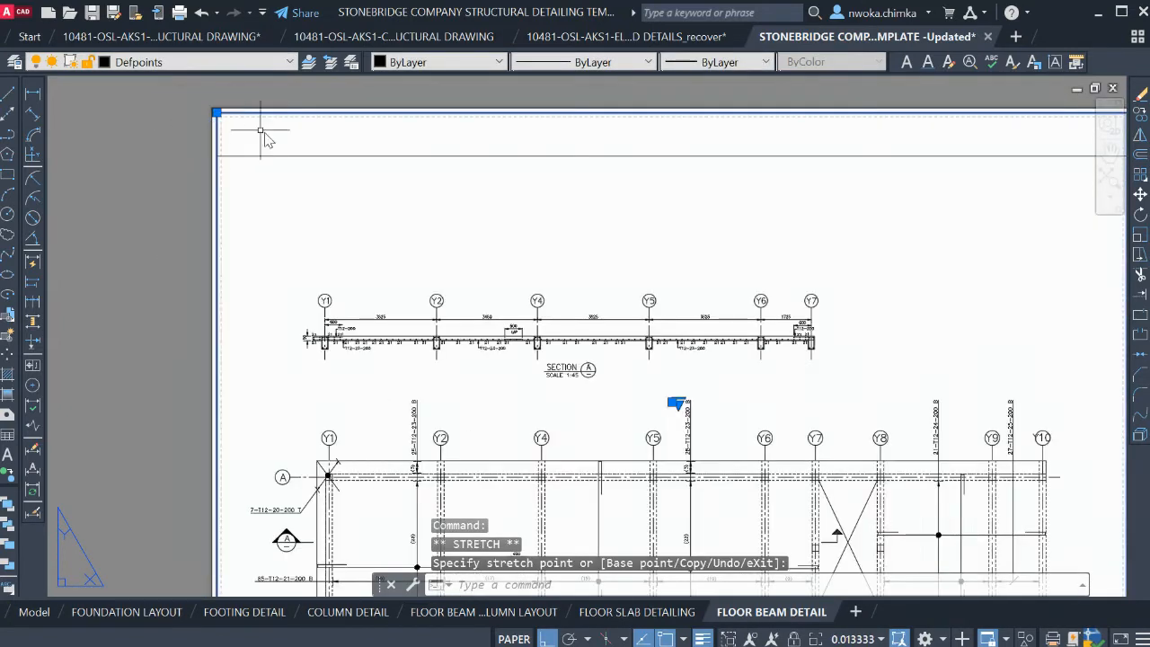
scroll(360, 175, "down", 5)
key("Escape")
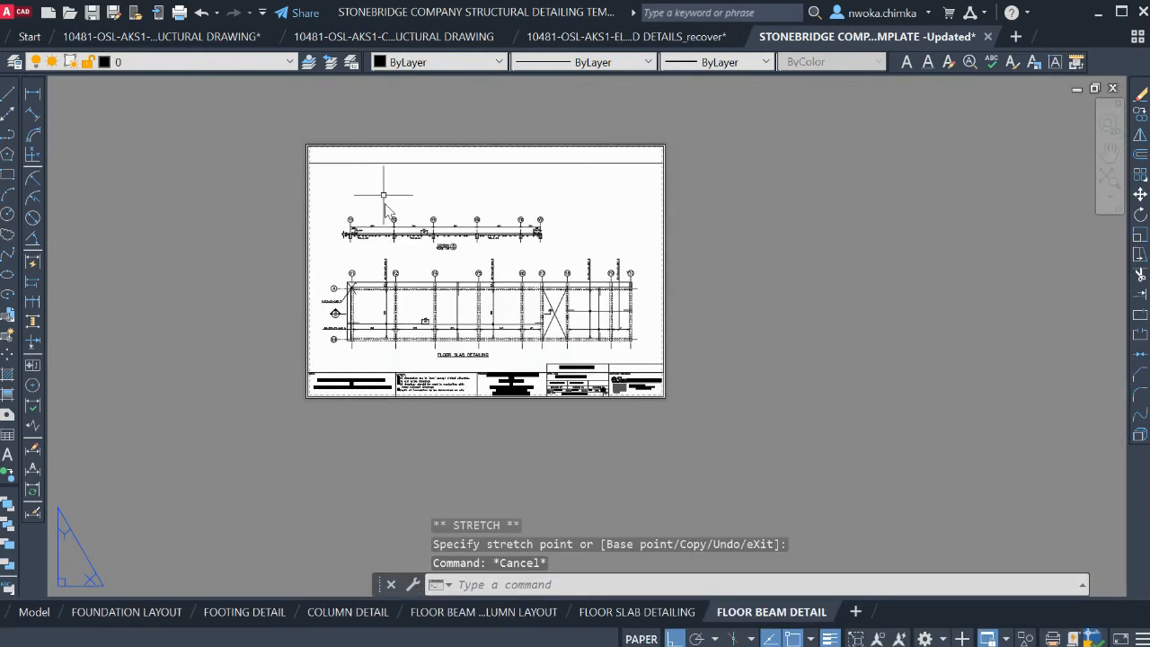
Check the FLOOR SLAB DETAILING layout for comparison and return to the FLOOR BEAM DETAIL layout
left_click(639, 615)
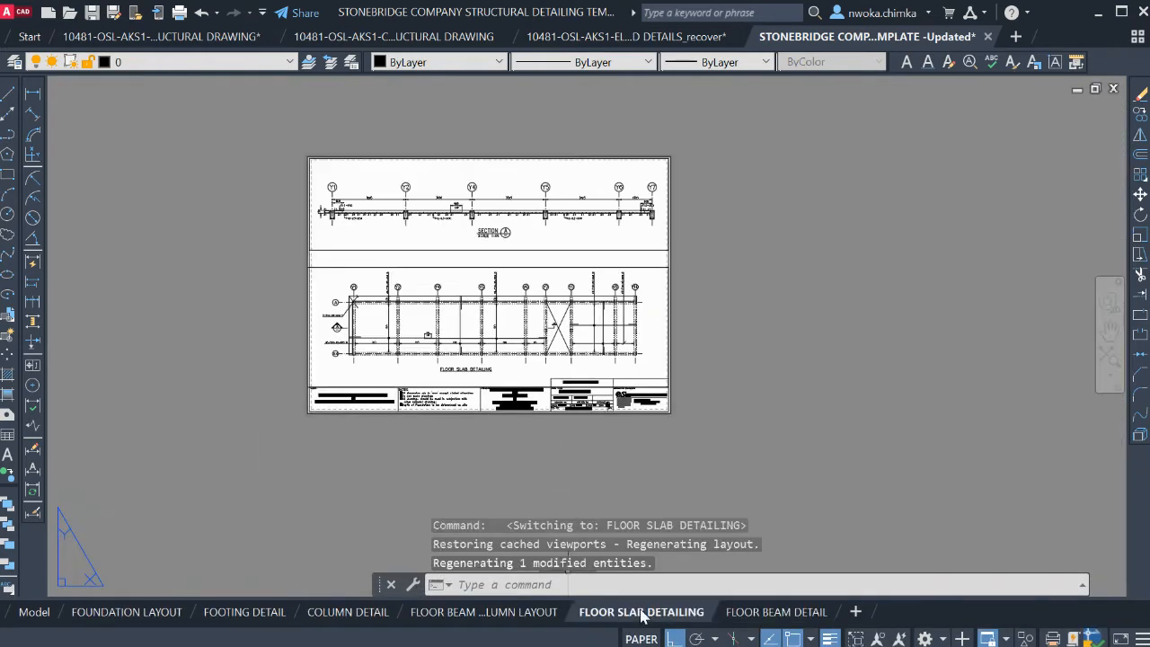
left_click(788, 614)
scroll(597, 172, "up", 2)
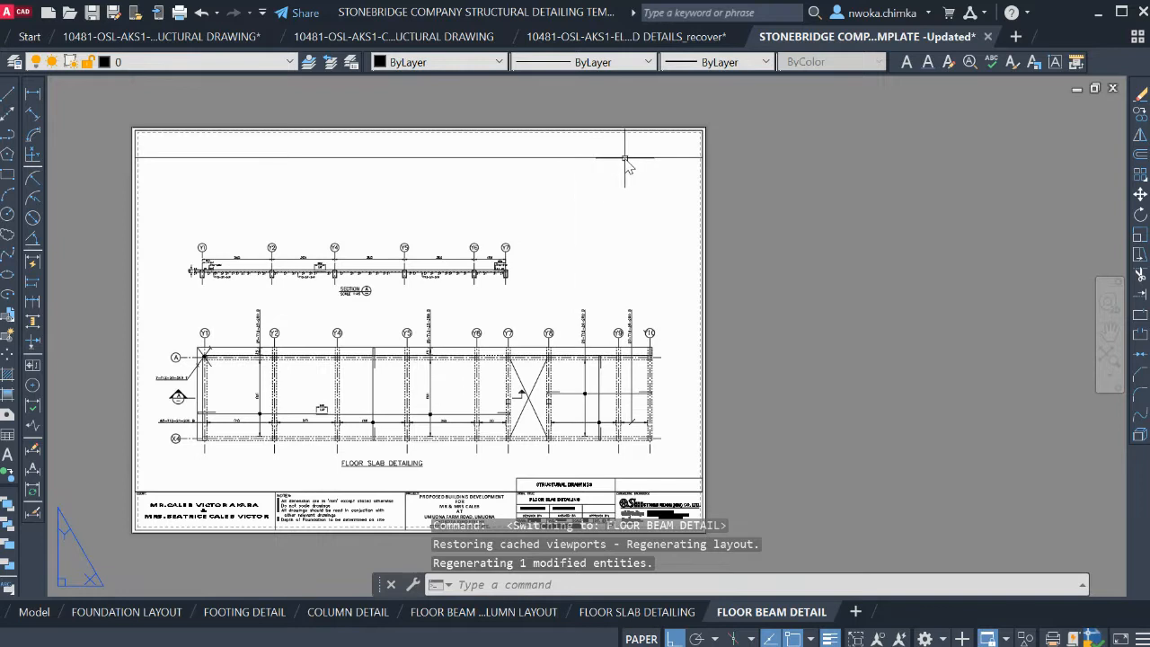
Activate the enlarged viewport and bring the details of Beams 1 to 3 into its frame in place of the slab drawing
double_click(517, 223)
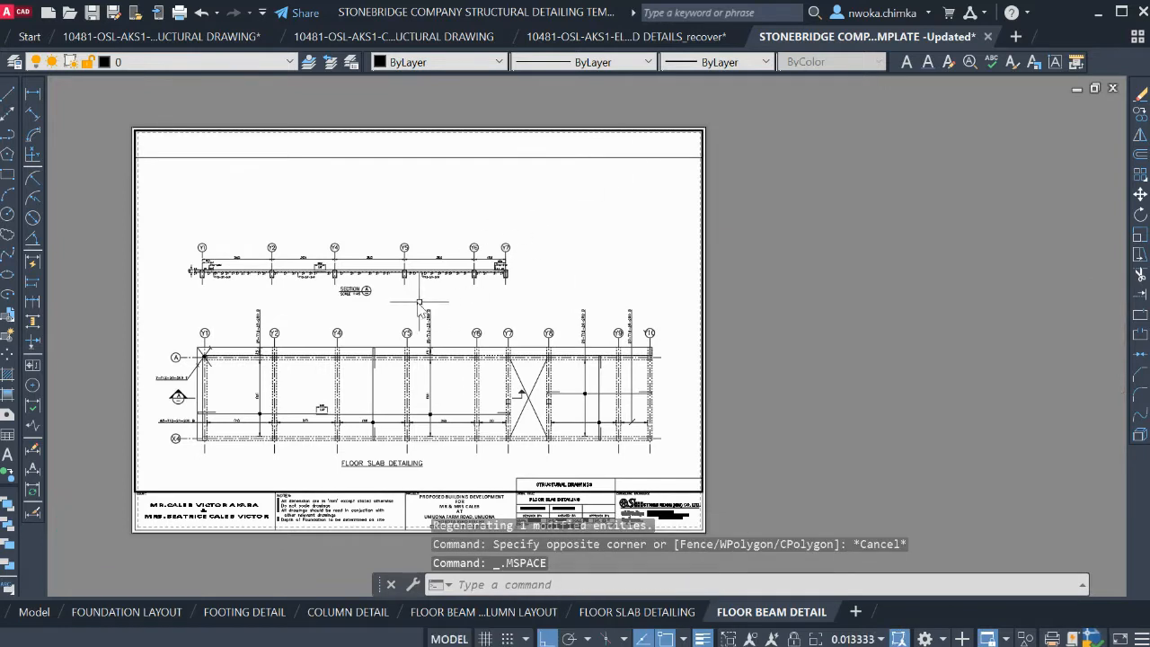
scroll(359, 303, "down", 4)
scroll(562, 323, "up", 6)
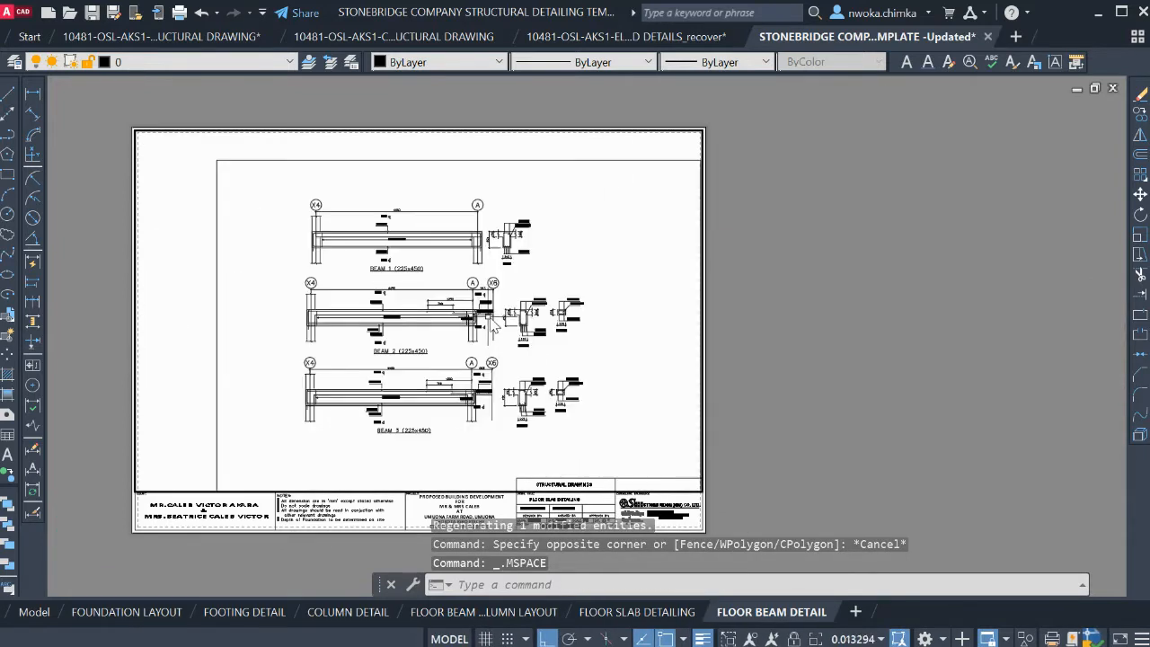
middle_click_drag(403, 235, 376, 234)
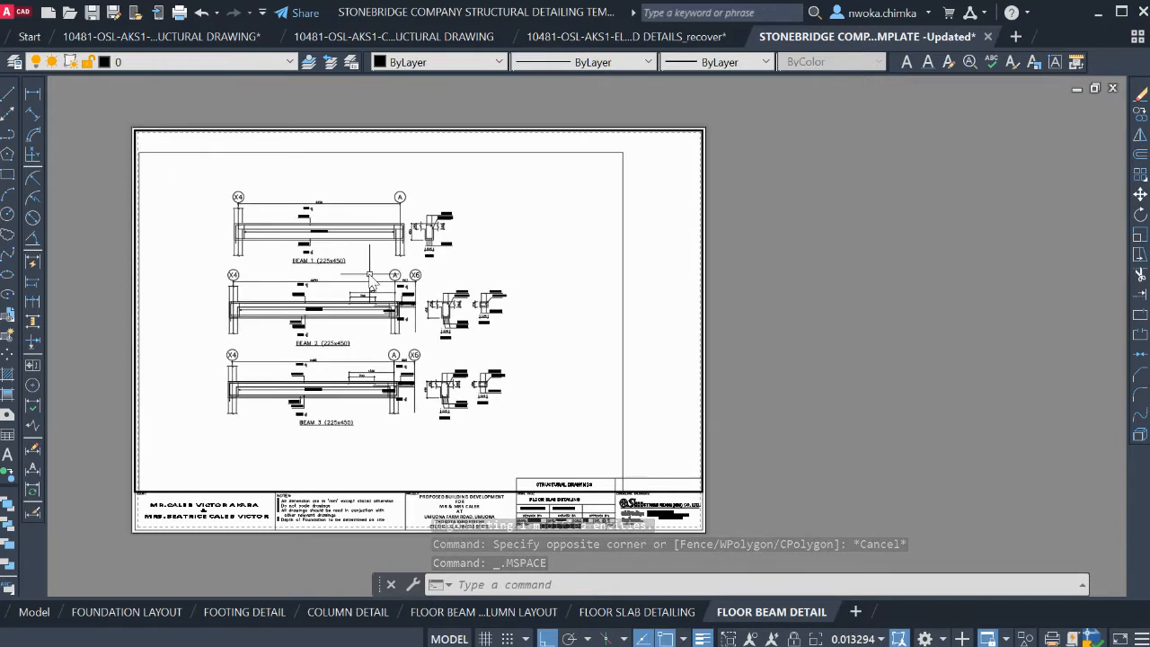
Scale the beam detail viewport to 1/50XP with the Zoom command
type("z")
key("Return")
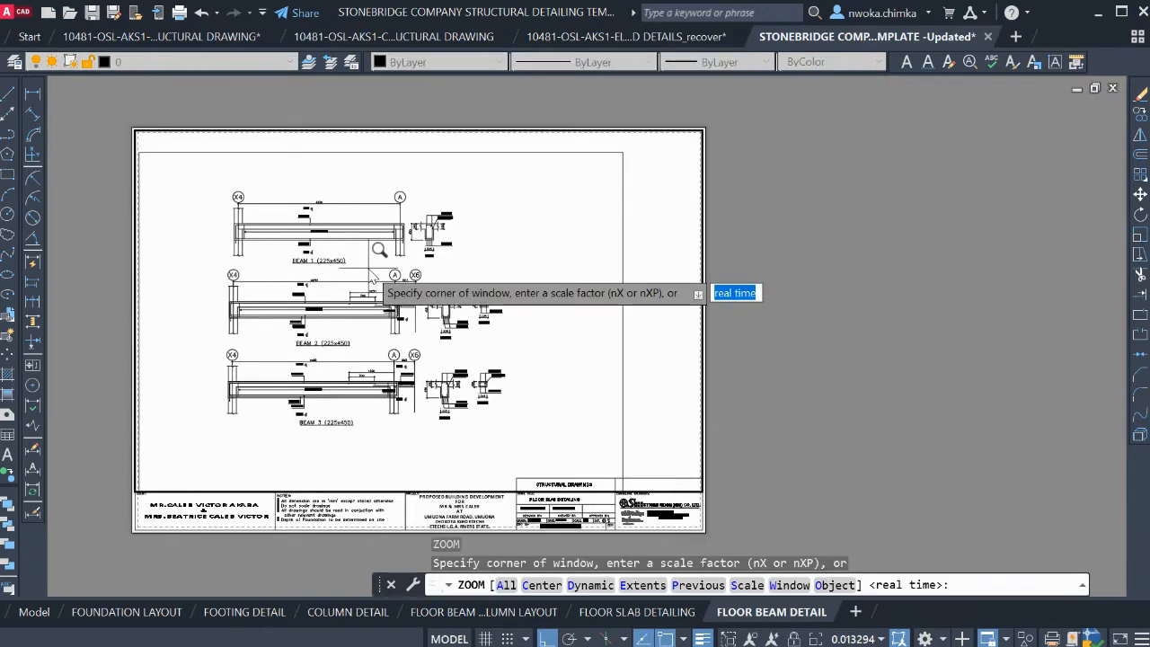
key("Escape")
key("Return")
type("1/50XP")
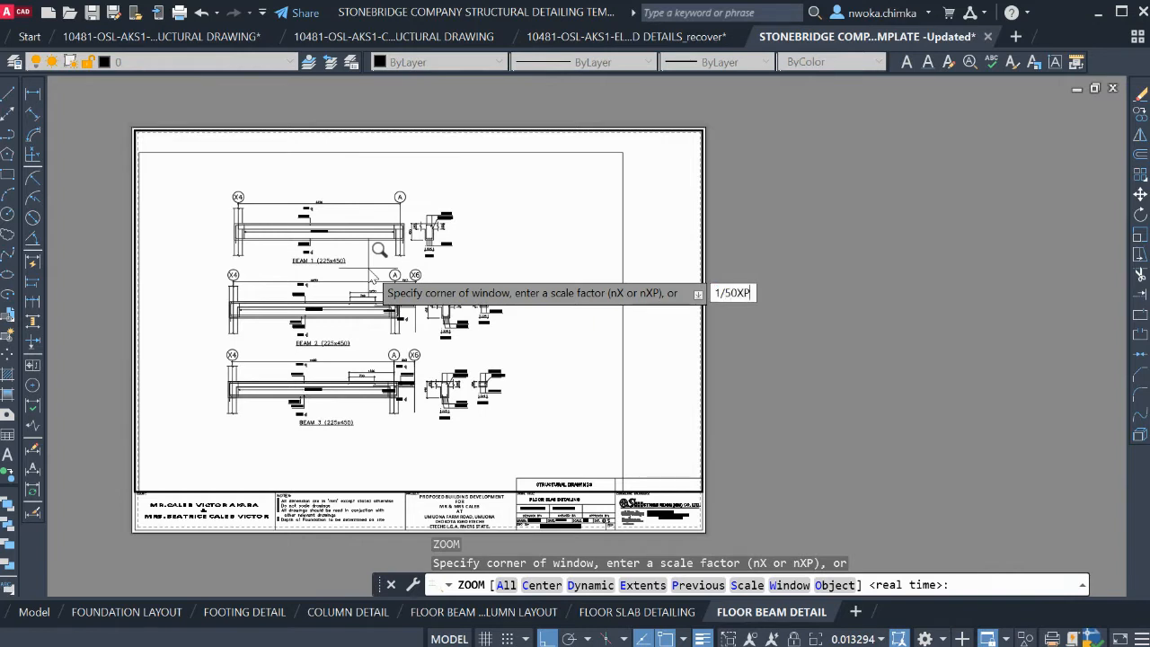
key("Return")
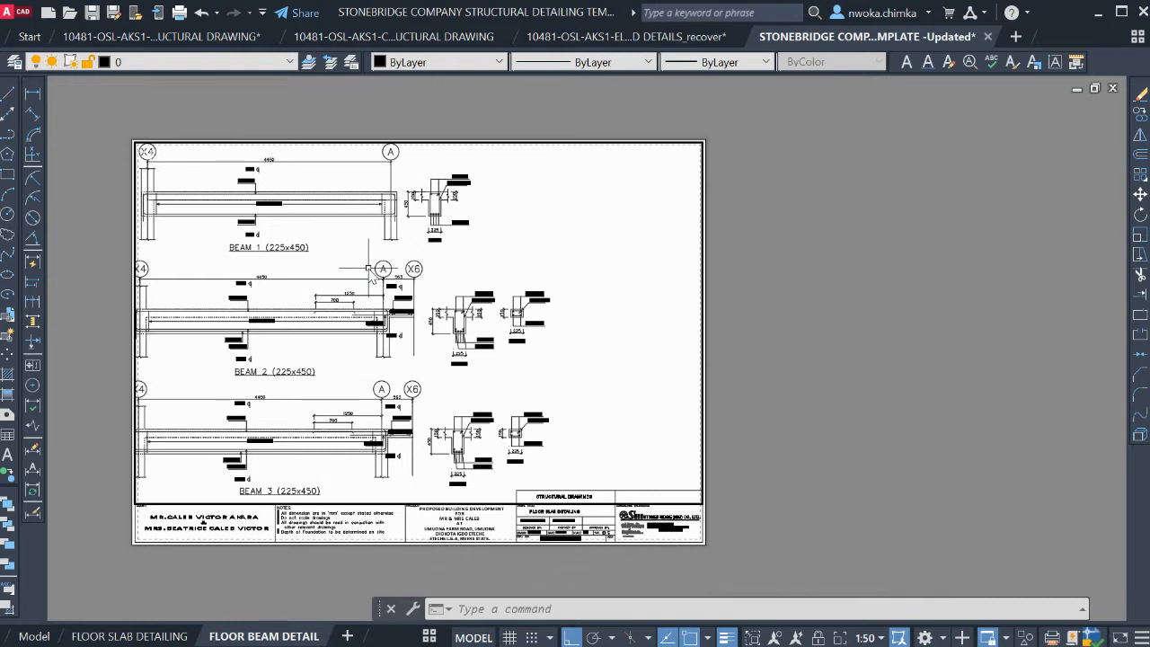
Scale the viewport to 1/75XP, shift the three beams toward the sheet's upper-left corner and return to paper space
key("Return")
type("1/75XP")
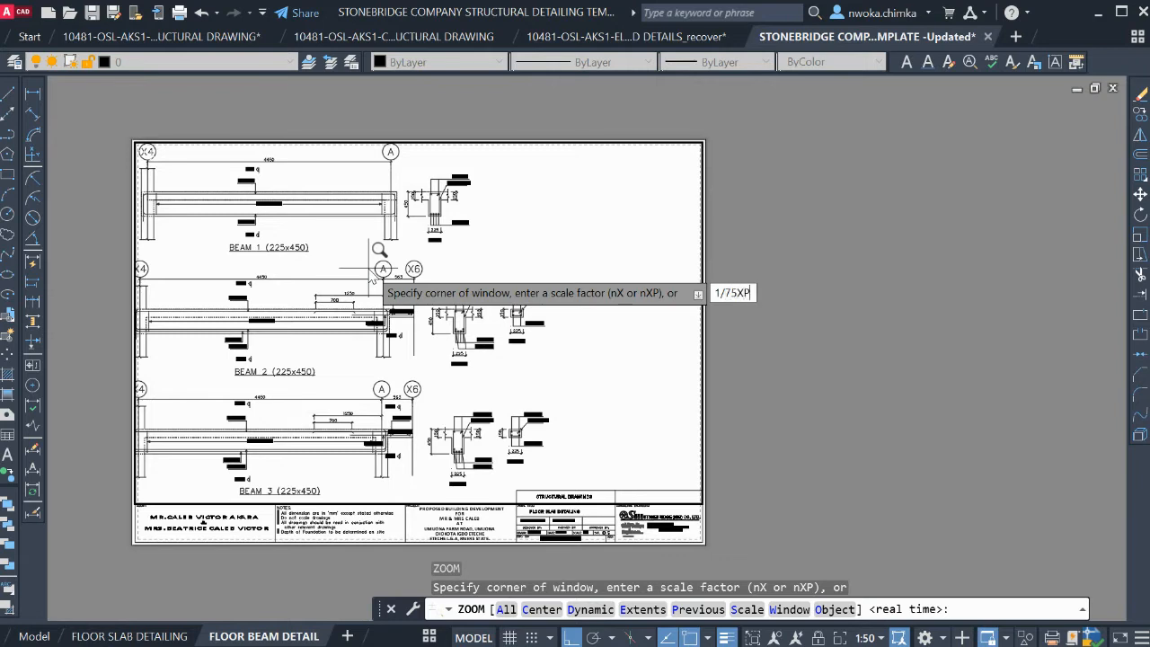
key("Return")
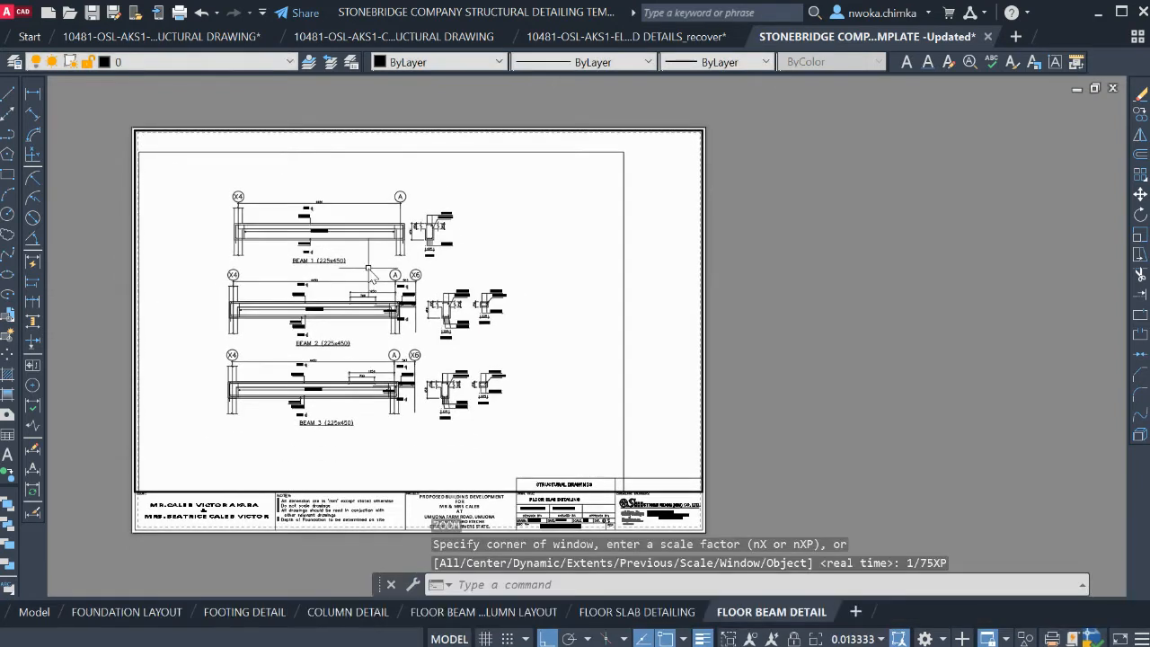
mouse_move(406, 256)
middle_mouse_down()
mouse_move(368, 219)
mouse_move(320, 206)
middle_mouse_up()
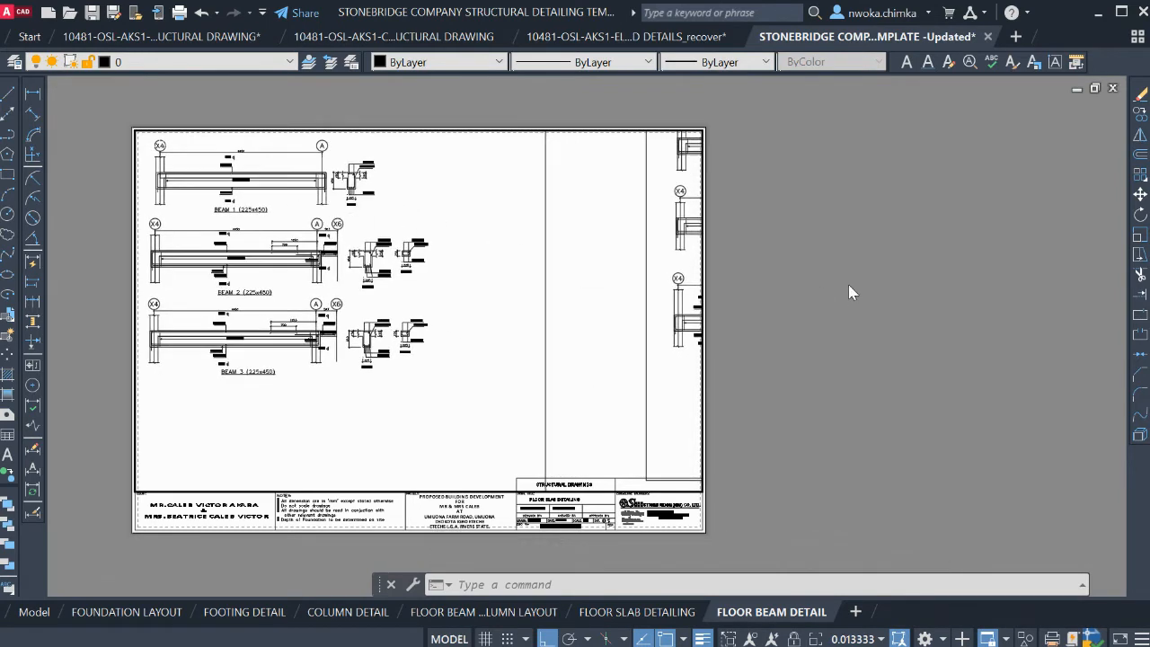
double_click(848, 286)
Examine the legibility and fit of the Beam 1, Beam 2 and Beam 3 details on the sheet
scroll(200, 218, "up", 4)
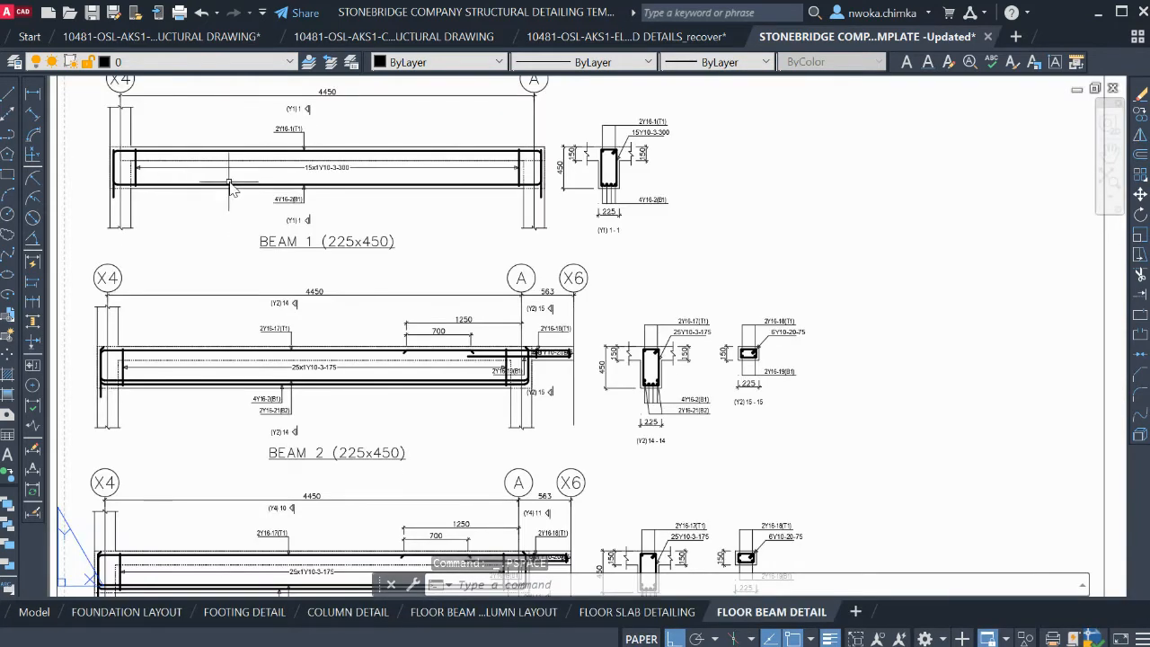
scroll(247, 174, "down", 2)
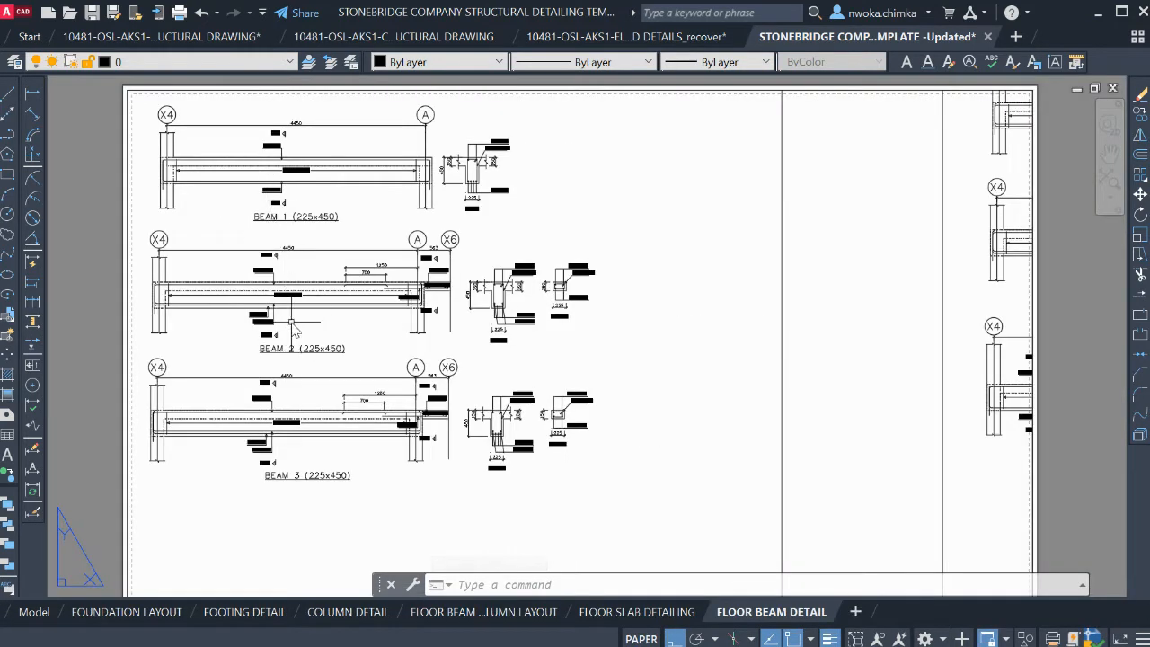
scroll(305, 295, "down", 2)
middle_click_drag(345, 355, 344, 320)
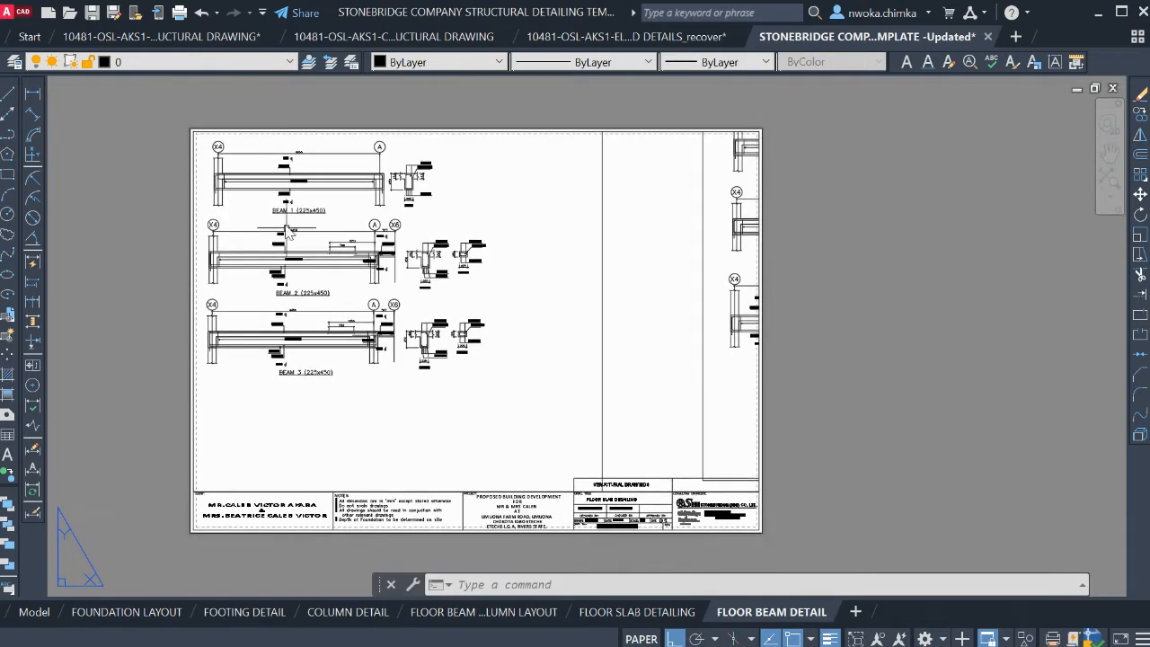
scroll(287, 174, "up", 2)
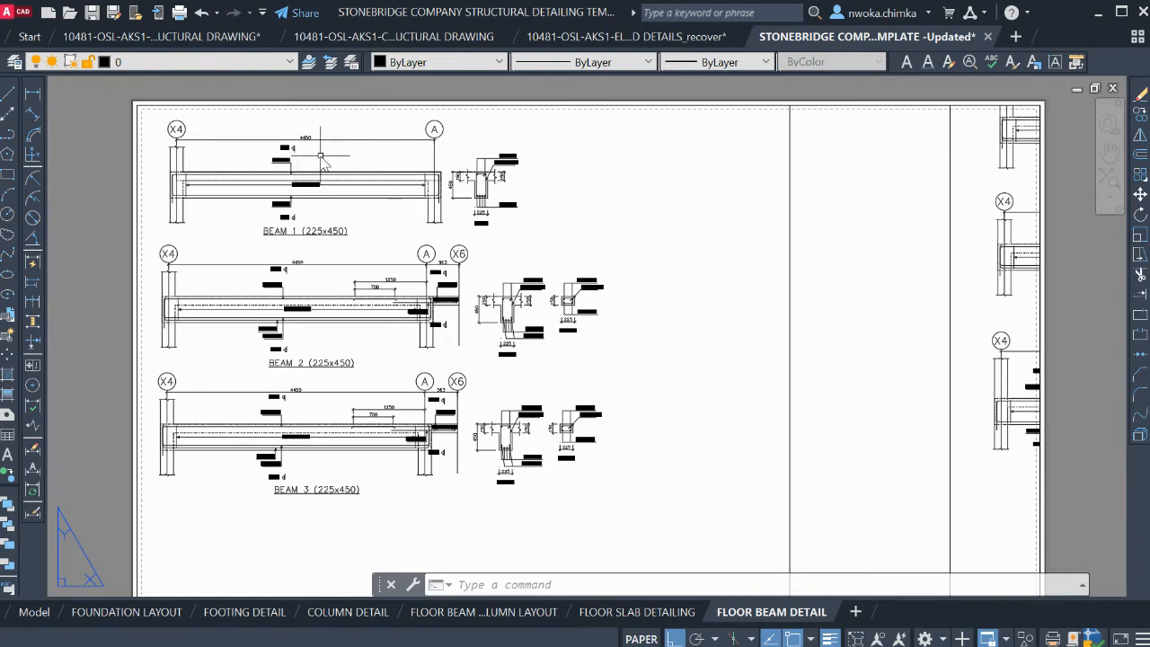
scroll(325, 155, "down", 2)
scroll(483, 433, "up", 3)
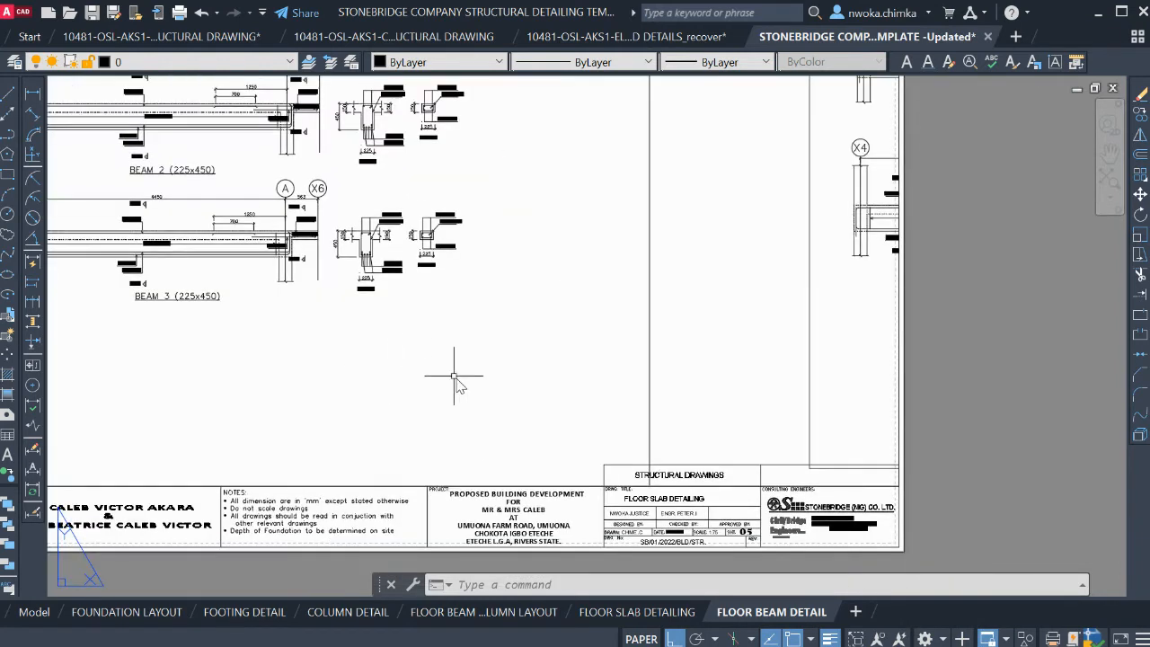
scroll(395, 342, "down", 3)
scroll(287, 184, "up", 2)
scroll(279, 129, "up", 3)
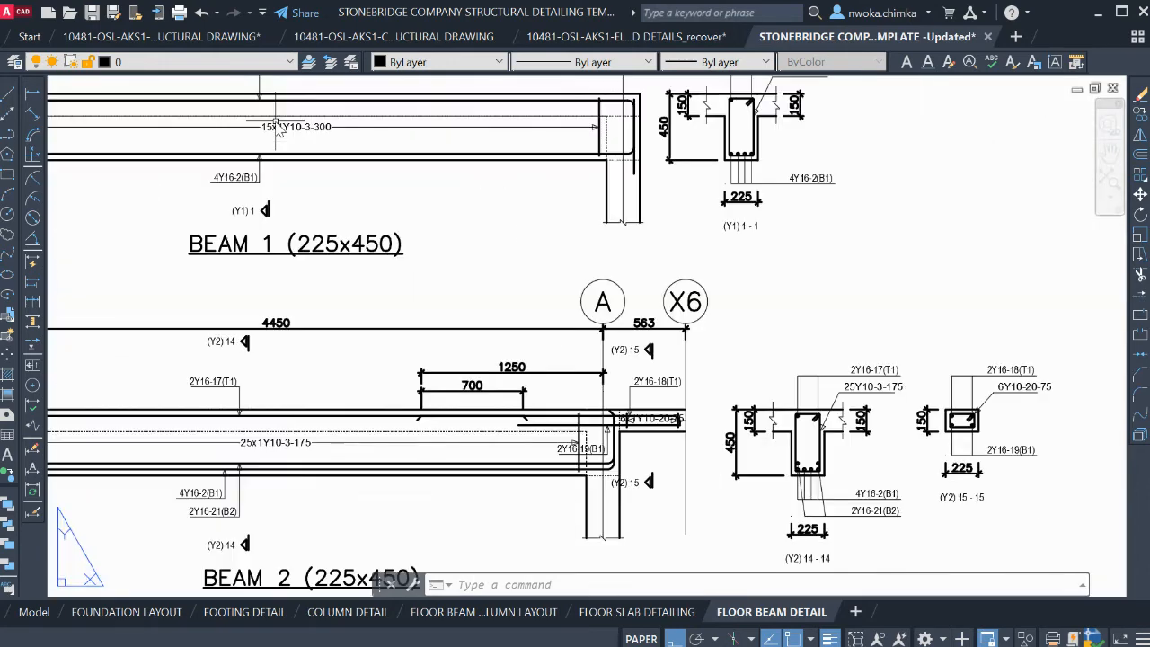
scroll(339, 206, "down", 3)
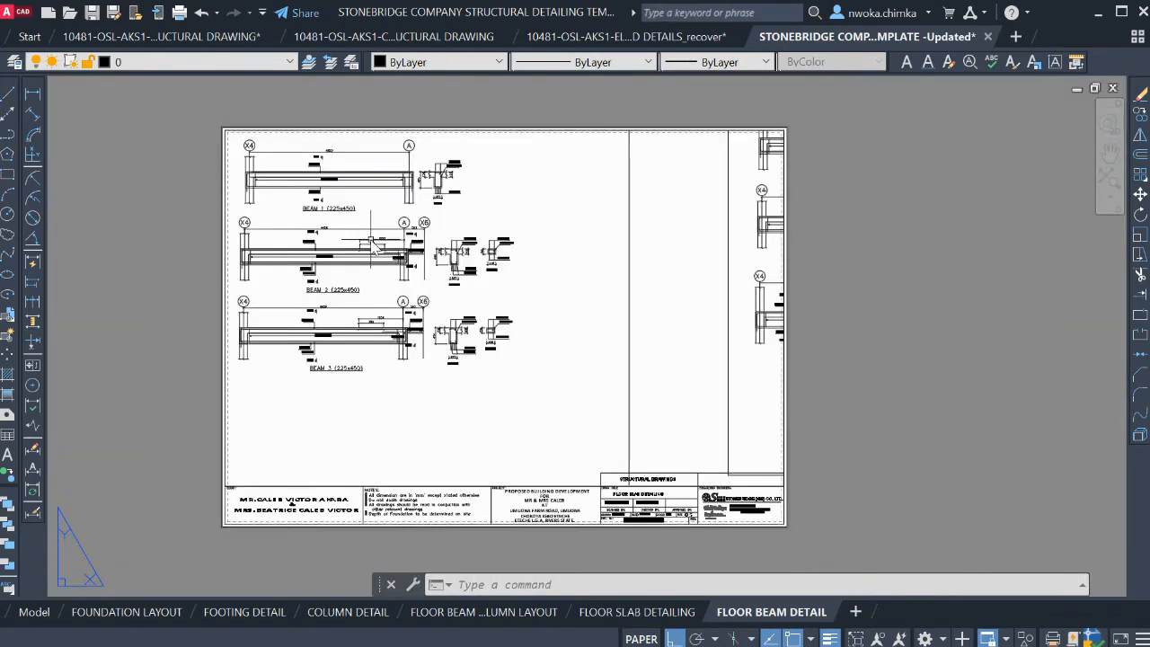
scroll(357, 333, "up", 4)
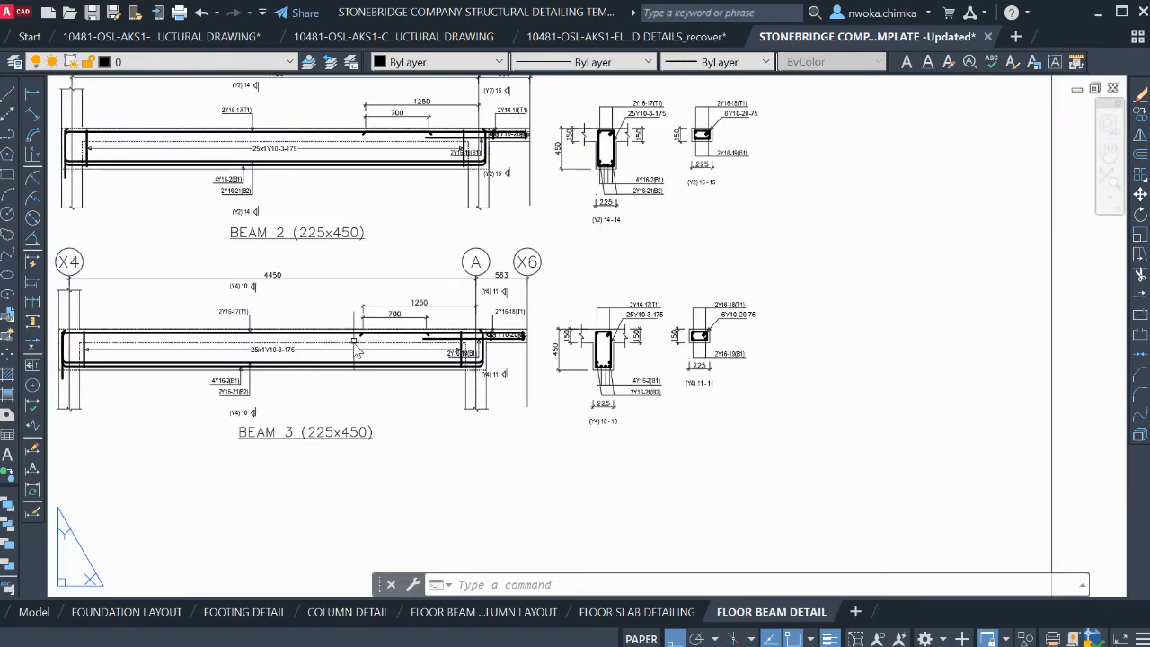
scroll(357, 405, "down", 4)
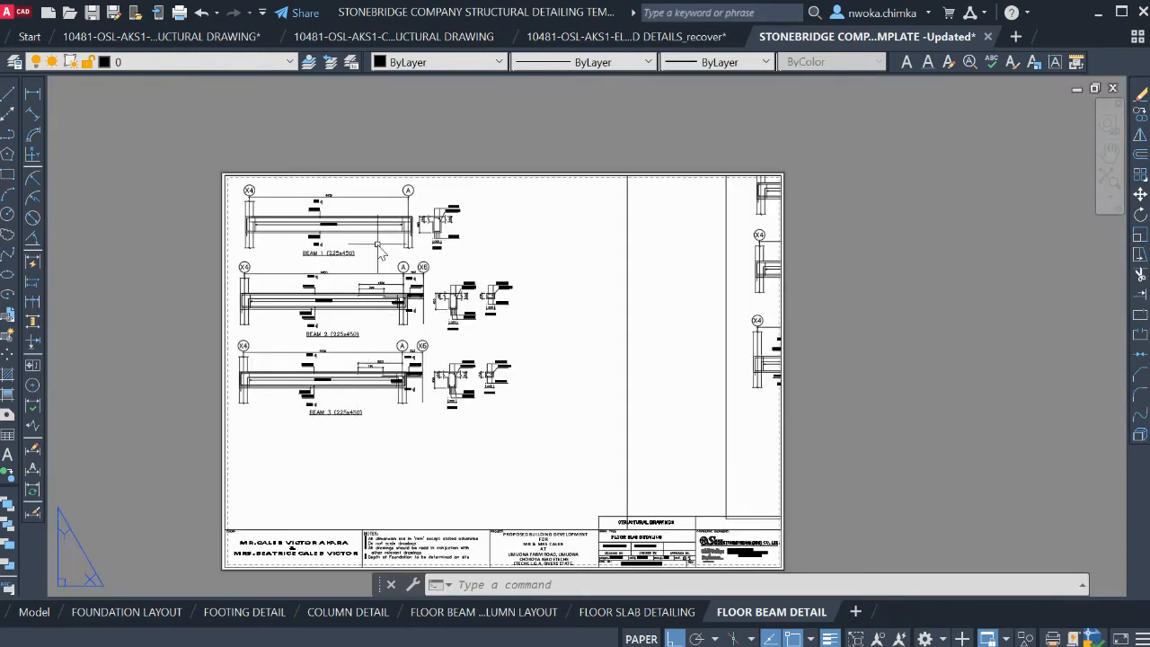
Scale the beam detail viewport to 1/60XP, reposition the beams within the sheet's upper-left area and return to paper space
double_click(486, 258)
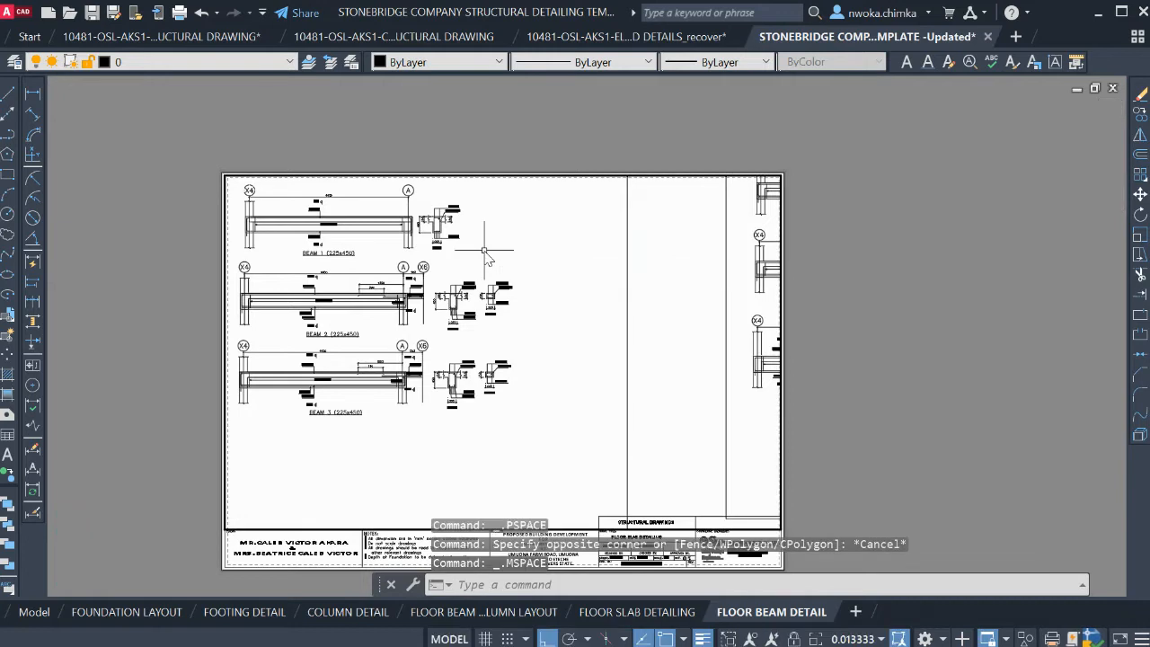
type("z")
key("Return")
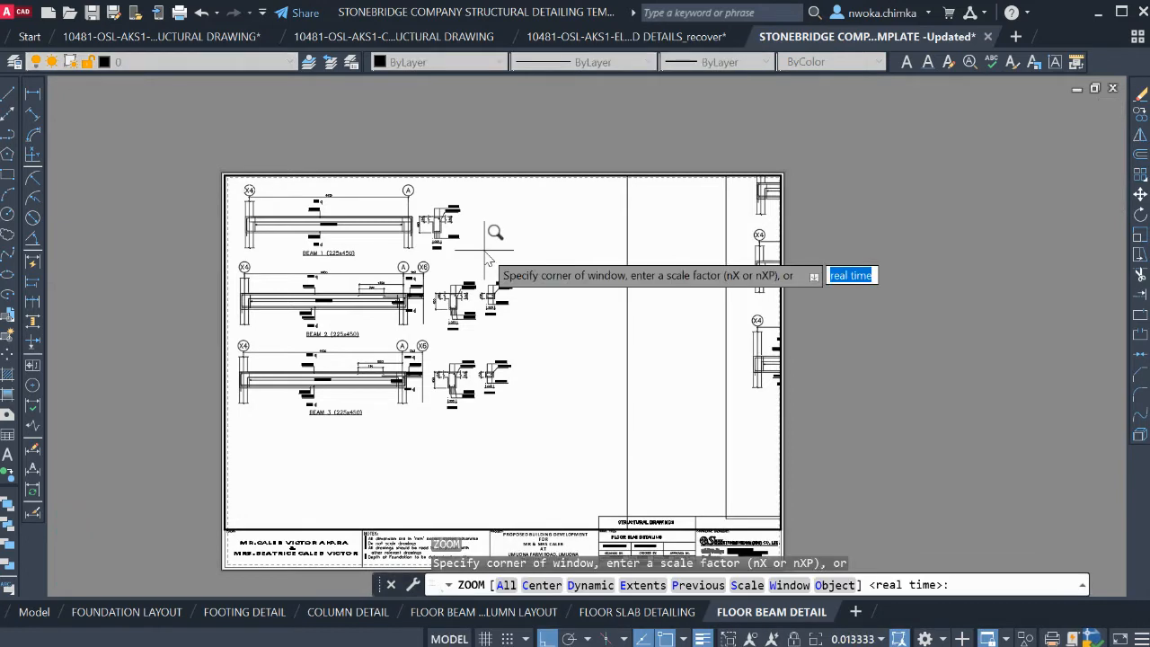
key("Escape")
left_click(503, 260)
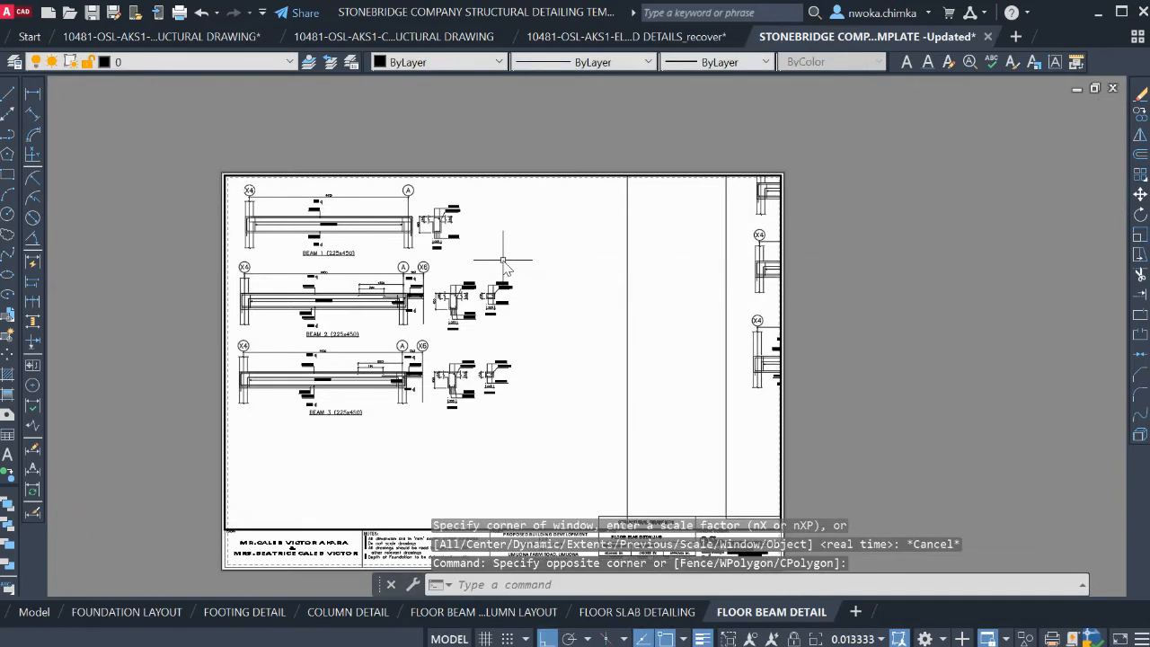
type("z")
key("Return")
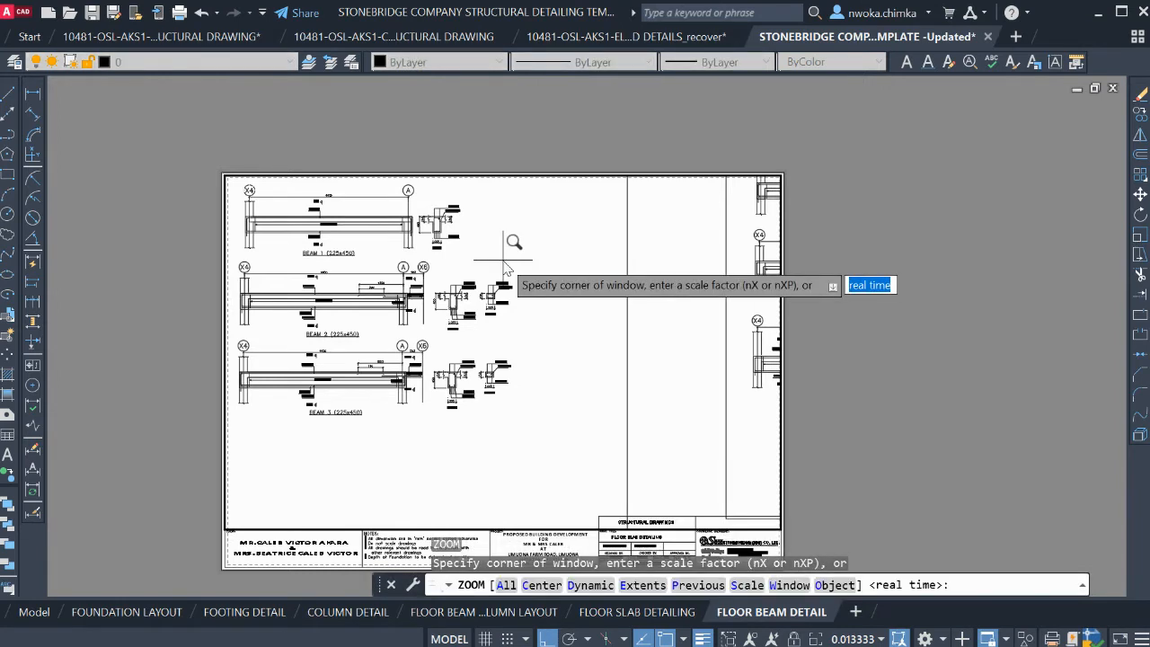
type("1/60XP")
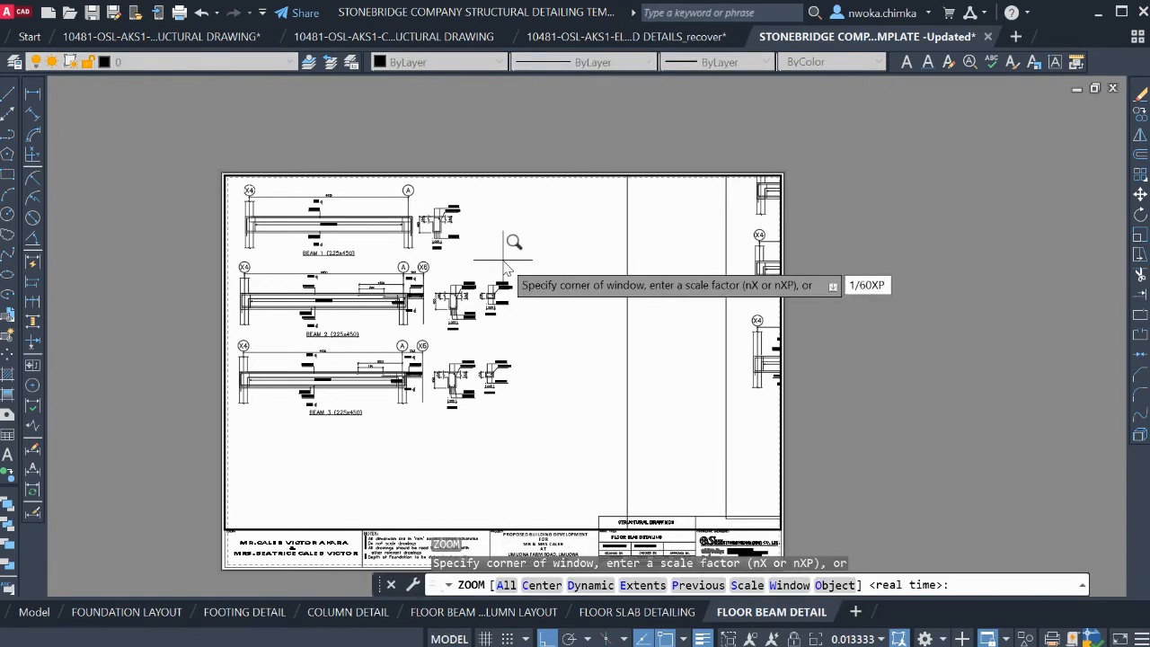
key("Return")
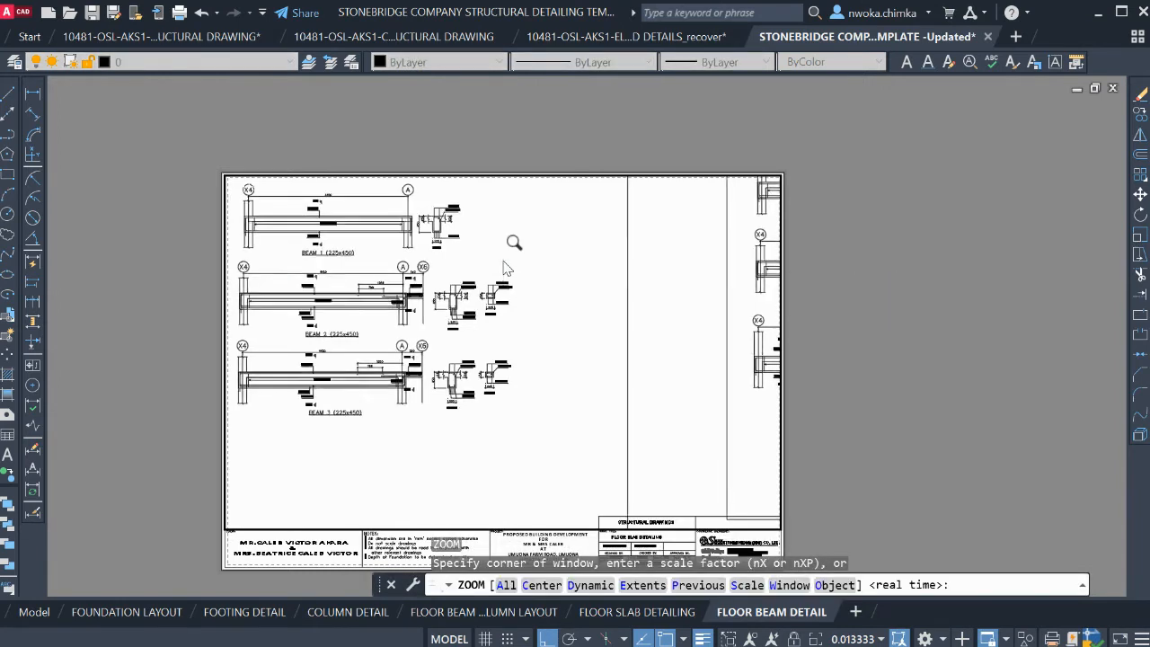
mouse_move(347, 225)
middle_mouse_down()
mouse_move(422, 270)
mouse_move(413, 270)
middle_mouse_up()
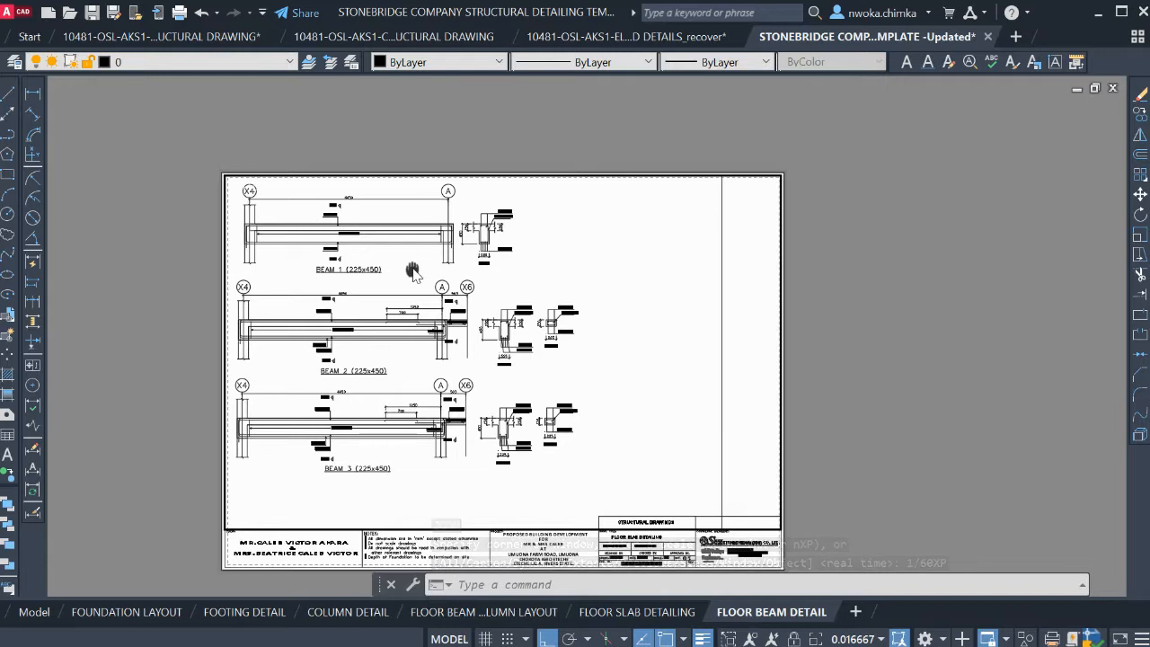
double_click(890, 318)
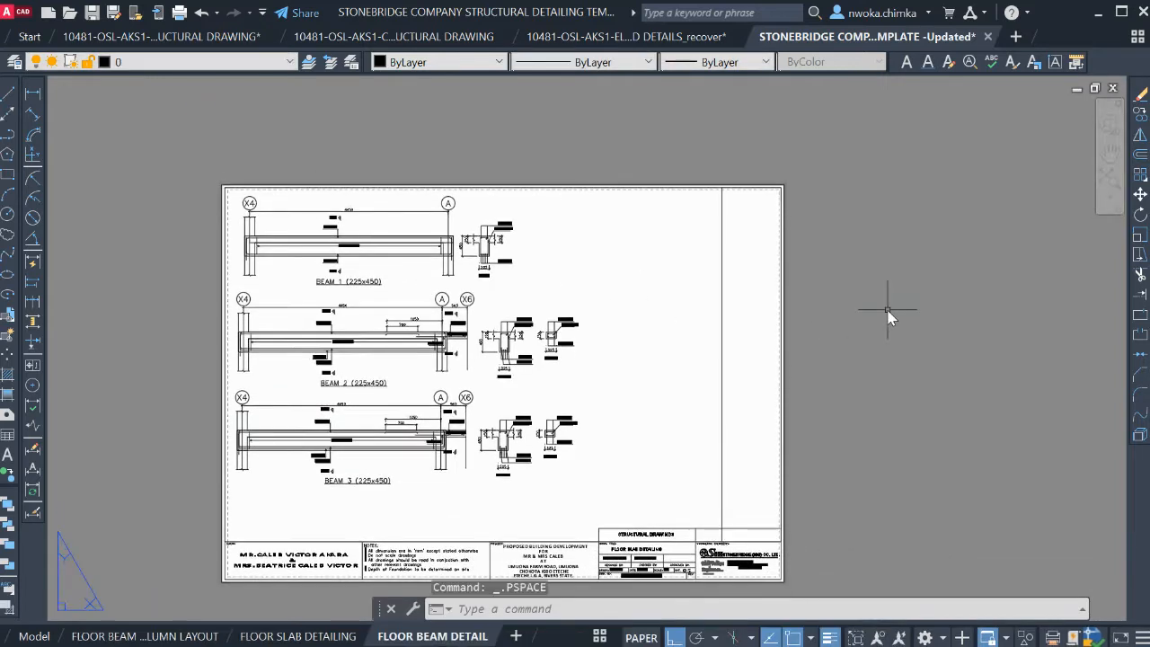
Scale the beam detail viewport to 1/50XP, reposition the three beams so they fit fully on the sheet, and return to paper space
double_click(529, 288)
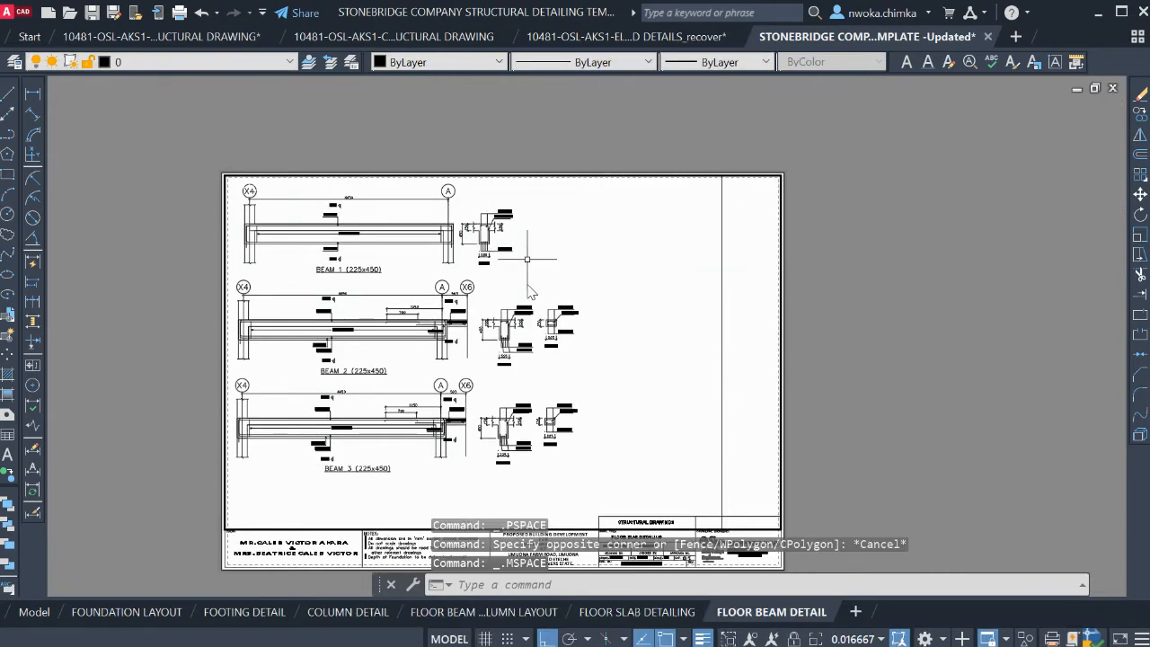
type("z")
key("Return")
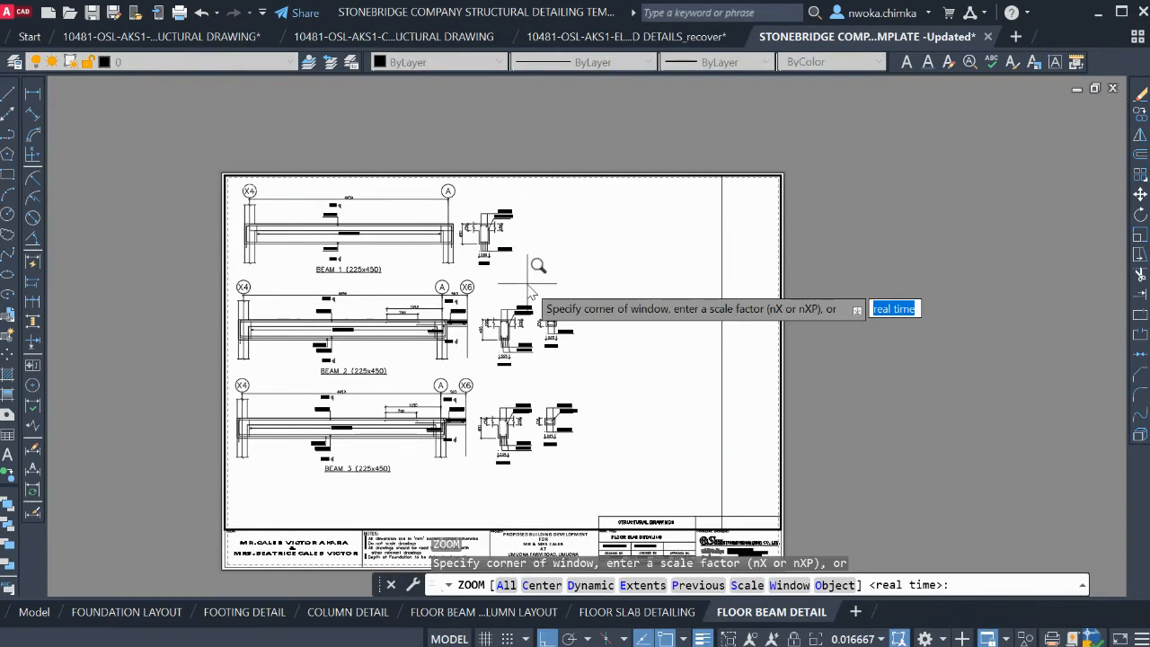
type("1")
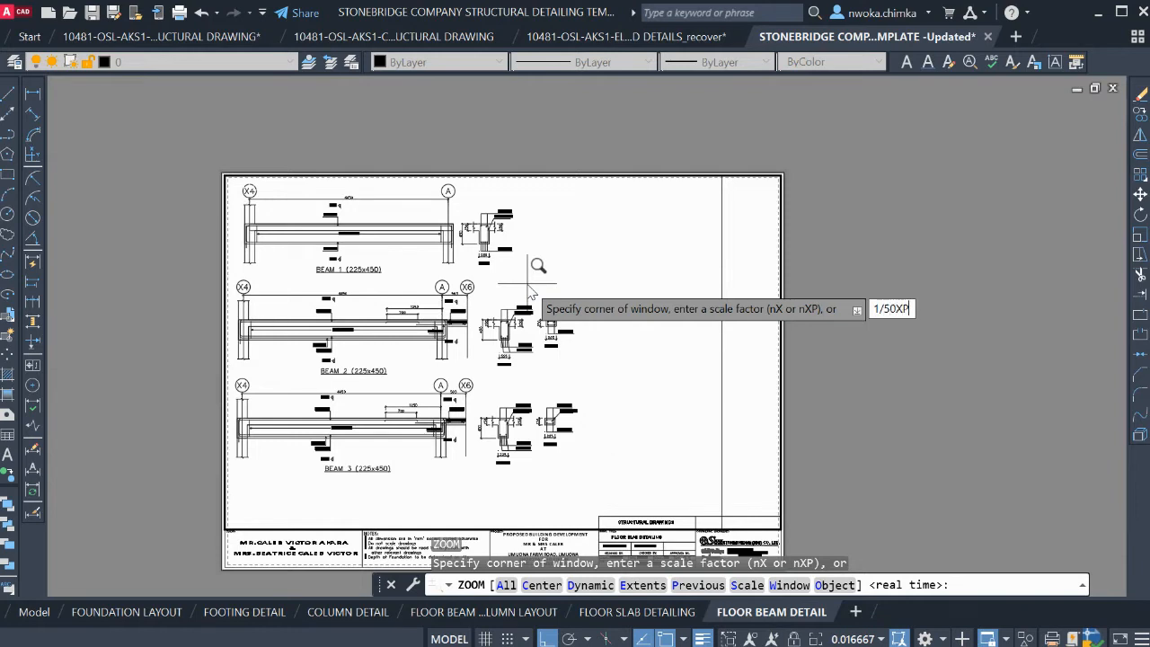
type("/50XP")
key("Return")
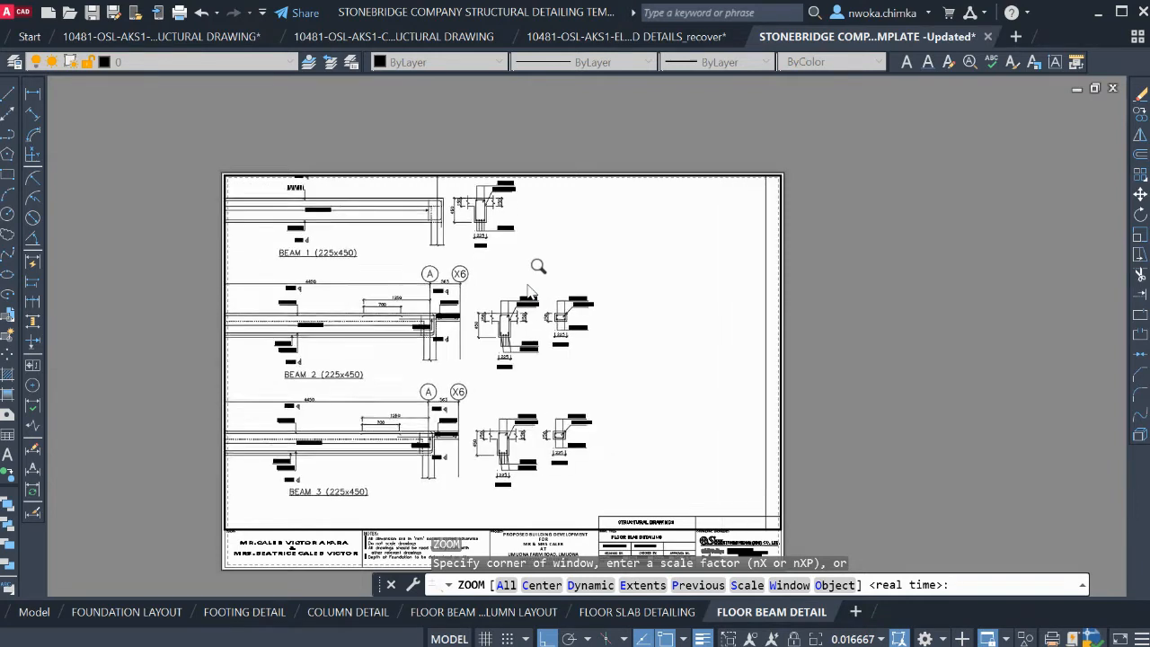
mouse_move(432, 267)
middle_mouse_down()
mouse_move(483, 303)
mouse_move(466, 302)
middle_mouse_up()
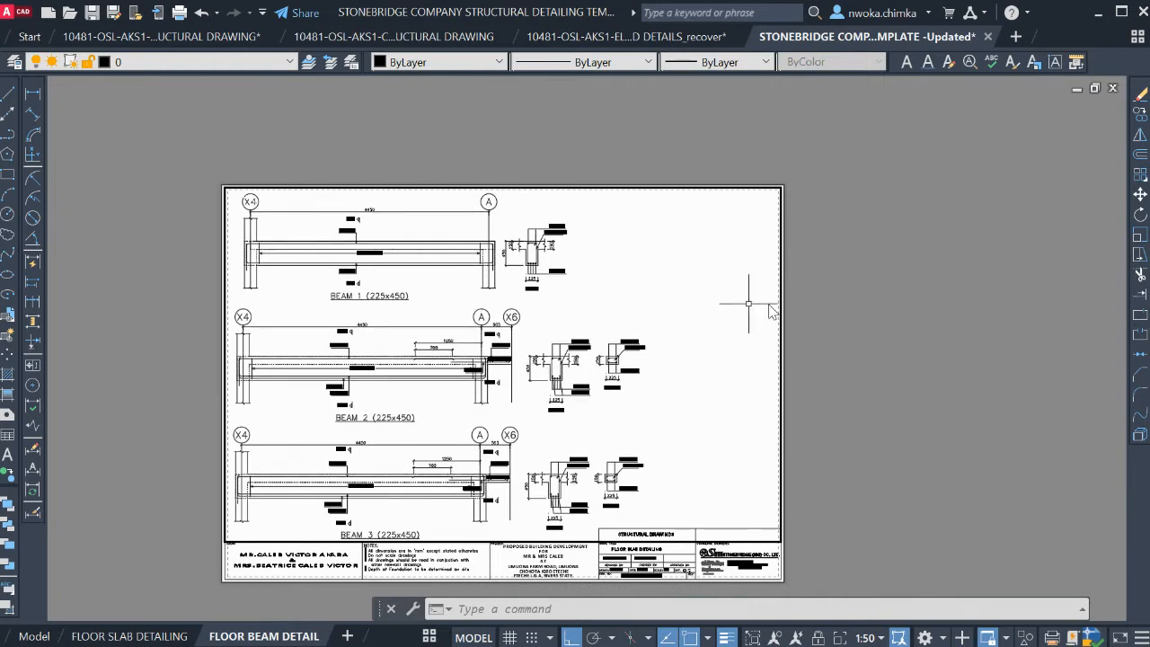
double_click(853, 299)
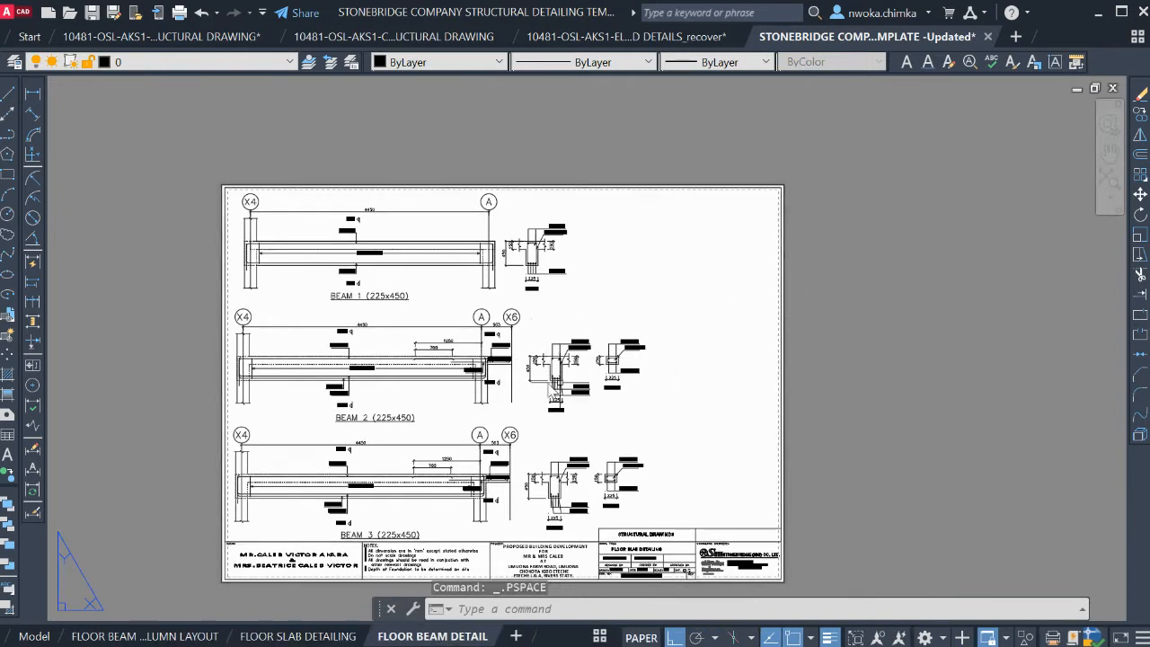
Examine the sheet's beams and title block, and survey the remaining beam detail frames and the roof beam layout in model space
scroll(368, 323, "up", 5)
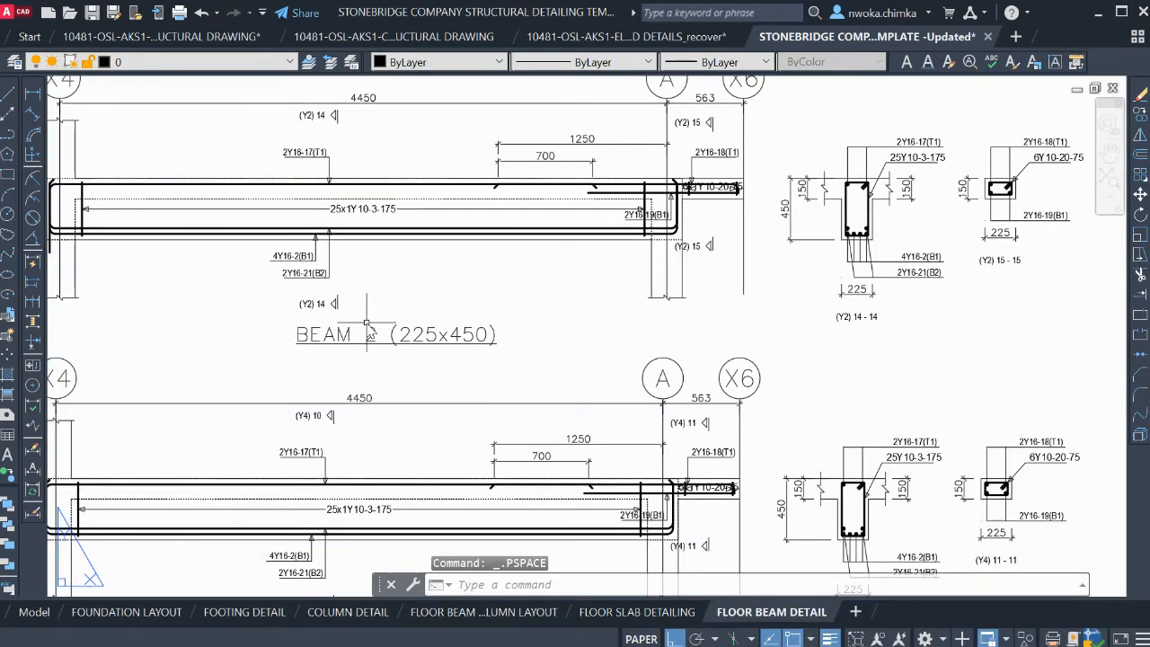
scroll(367, 319, "down", 6)
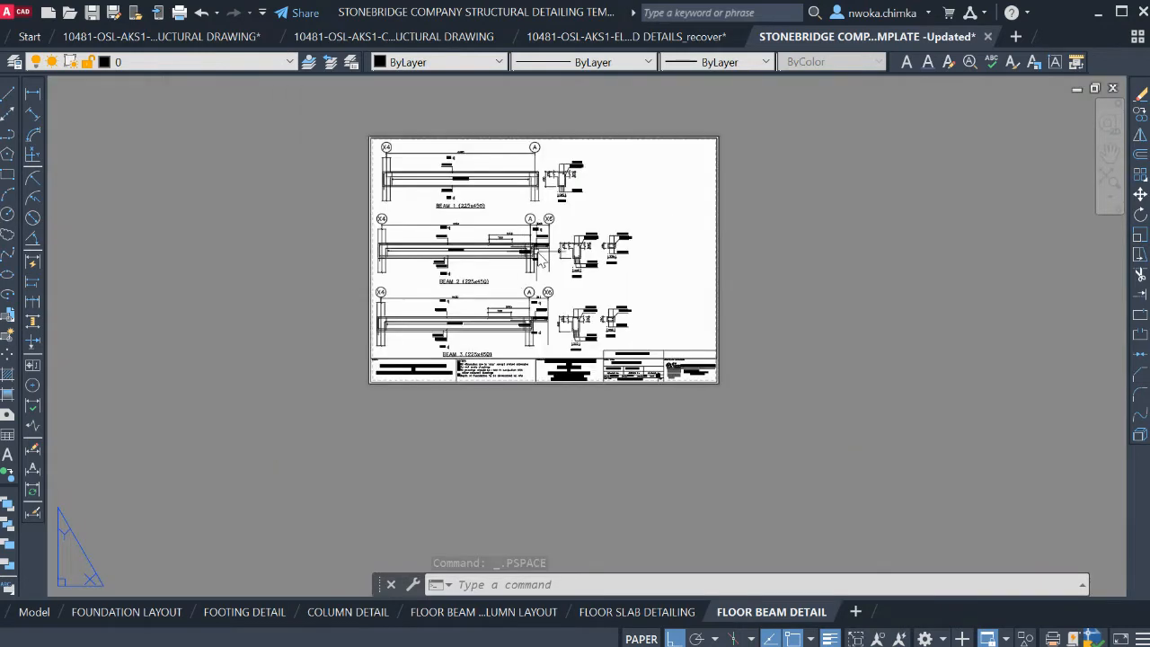
scroll(721, 342, "up", 9)
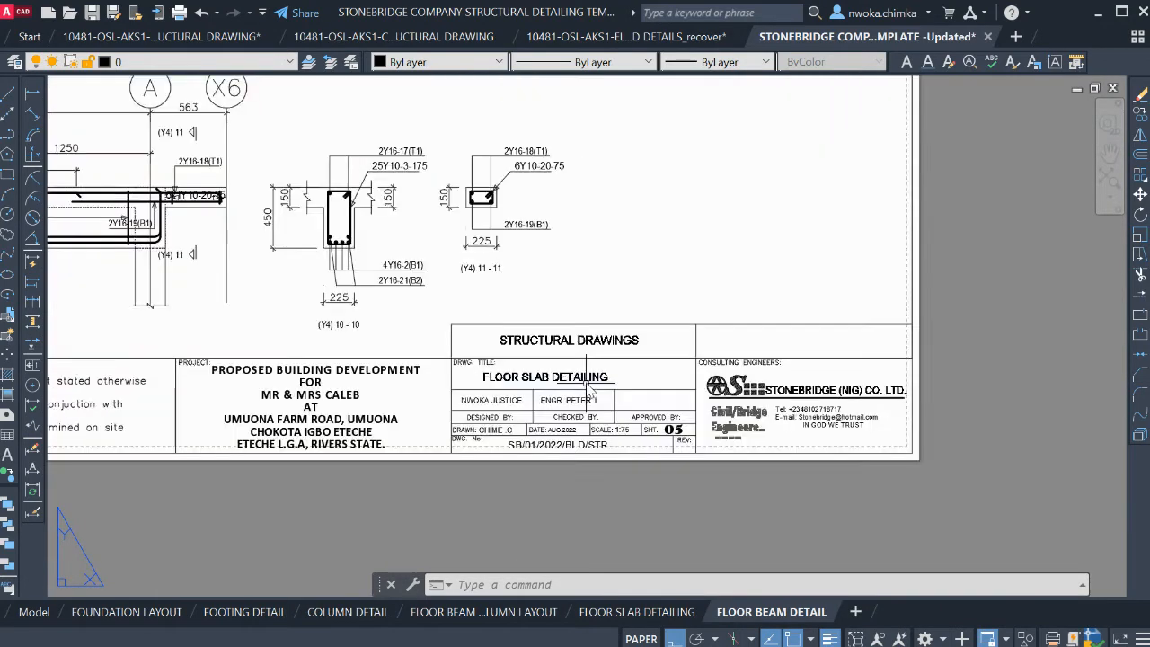
left_click(34, 612)
scroll(594, 317, "down", 2)
scroll(516, 332, "up", 6)
scroll(302, 298, "down", 4)
middle_click_drag(620, 314, 366, 287)
middle_click_drag(546, 292, 328, 294)
middle_click_drag(513, 299, 249, 304)
middle_click_drag(748, 290, 506, 290)
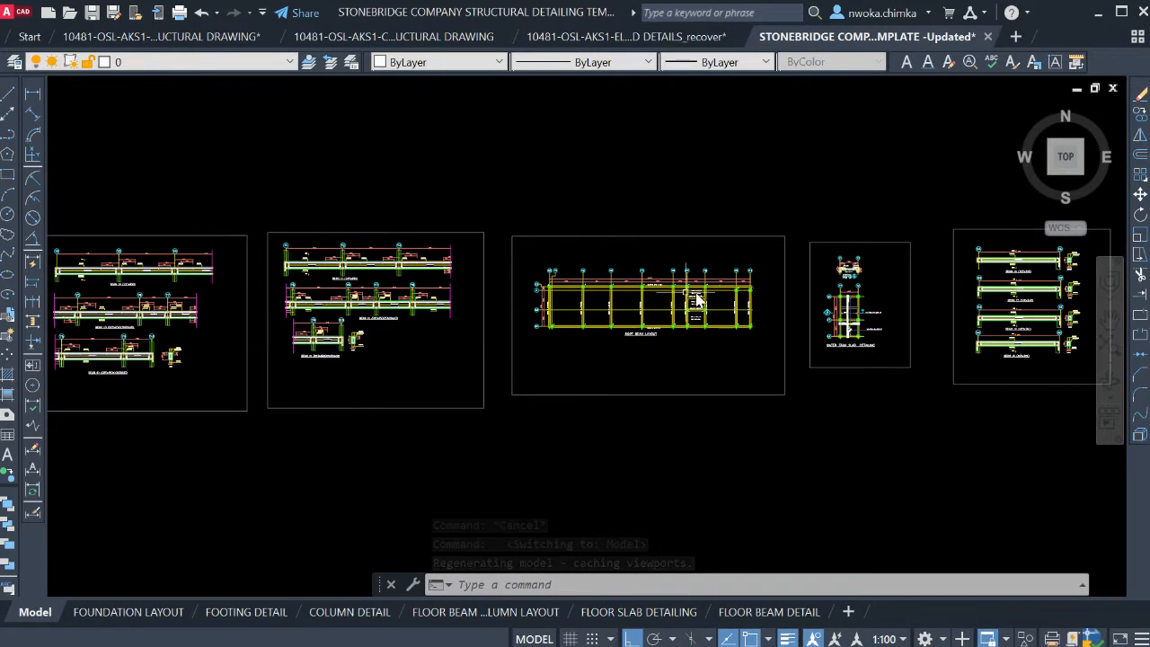
scroll(642, 367, "up", 6)
scroll(629, 289, "up", 2)
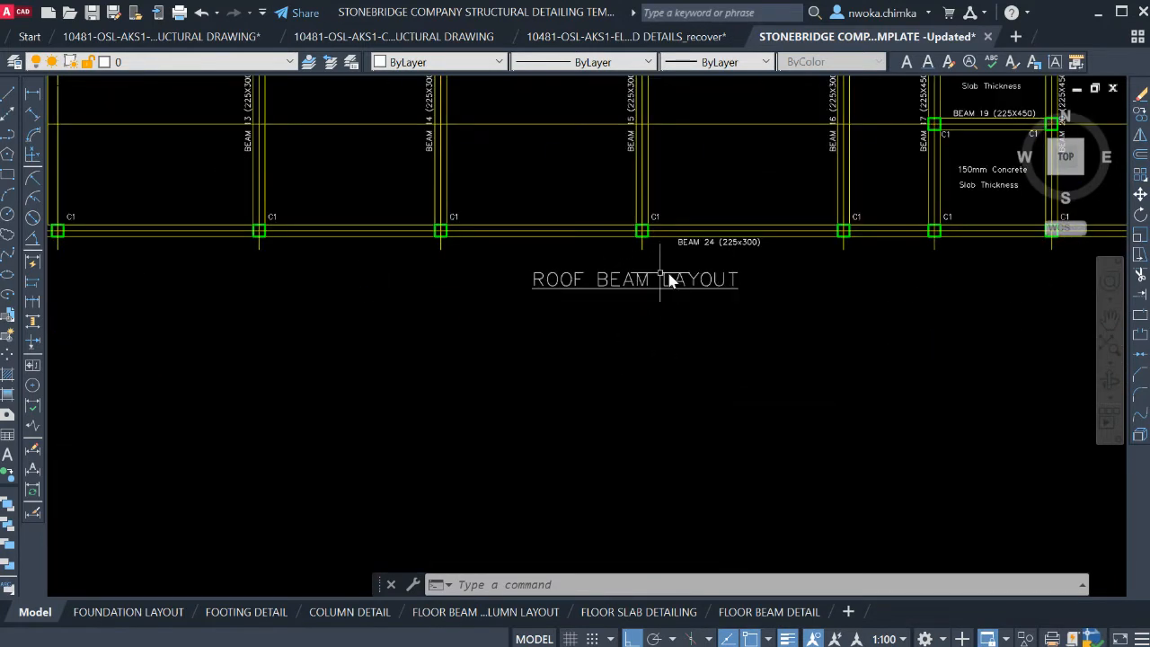
scroll(719, 279, "down", 4)
scroll(811, 284, "down", 4)
scroll(620, 276, "down", 2)
middle_click_drag(606, 267, 829, 260)
middle_click_drag(255, 260, 320, 239)
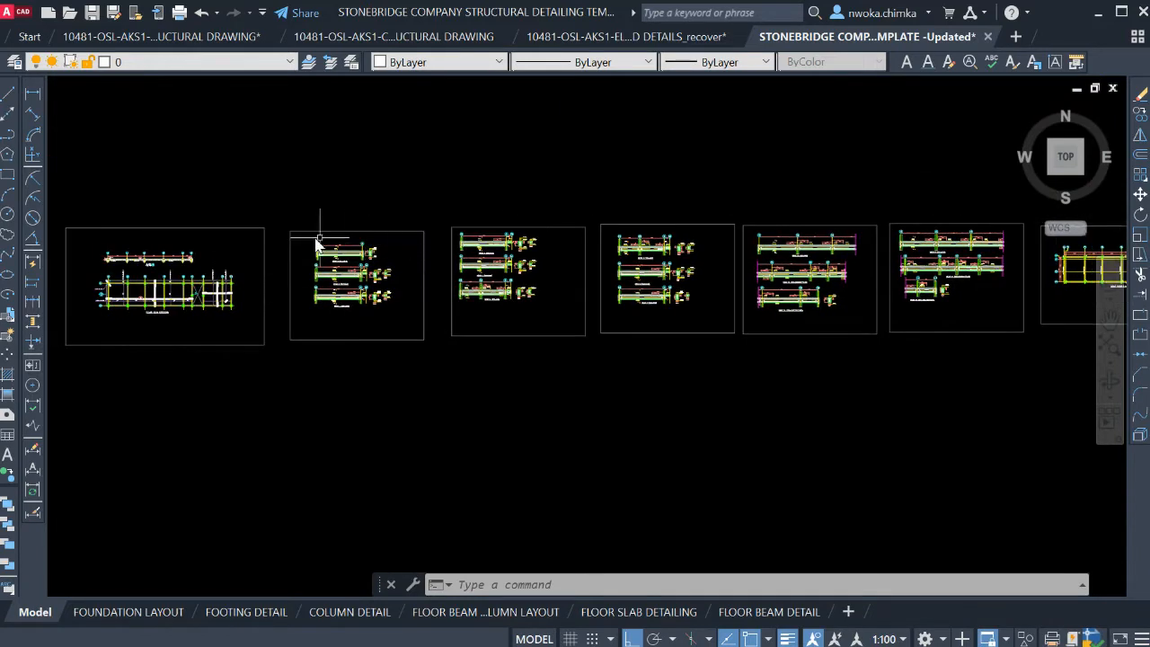
scroll(322, 244, "up", 2)
middle_click_drag(835, 254, 343, 252)
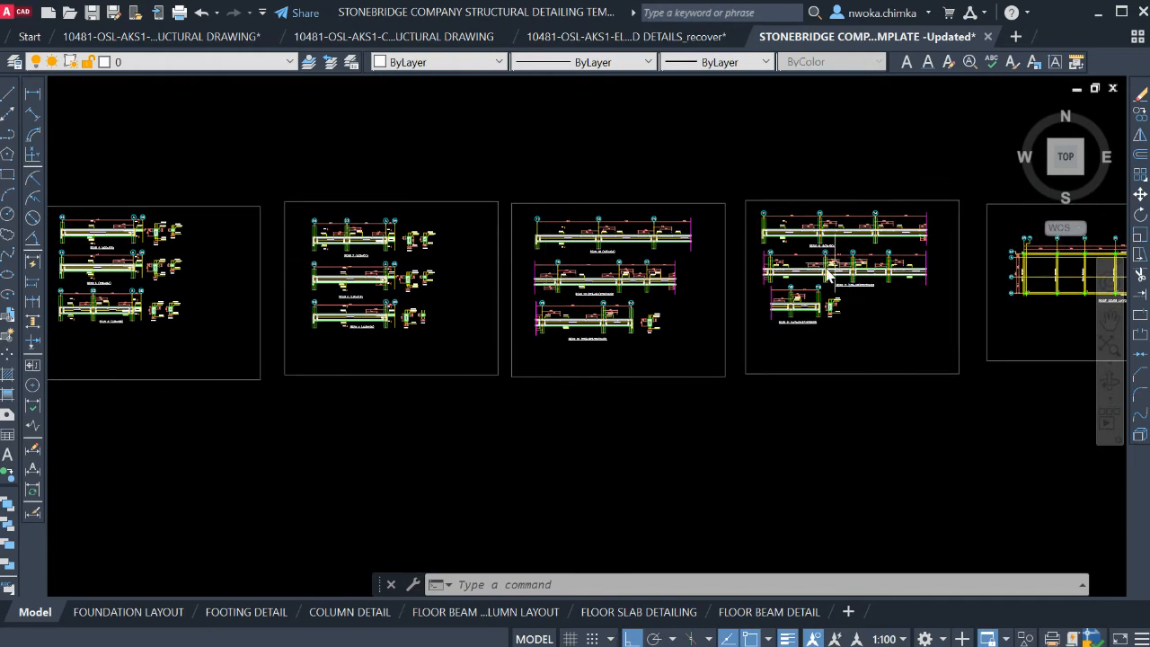
Change the drawing title in the FLOOR BEAM DETAIL sheet's title block to FLOOR BEAM DETAIL 1
left_click(770, 618)
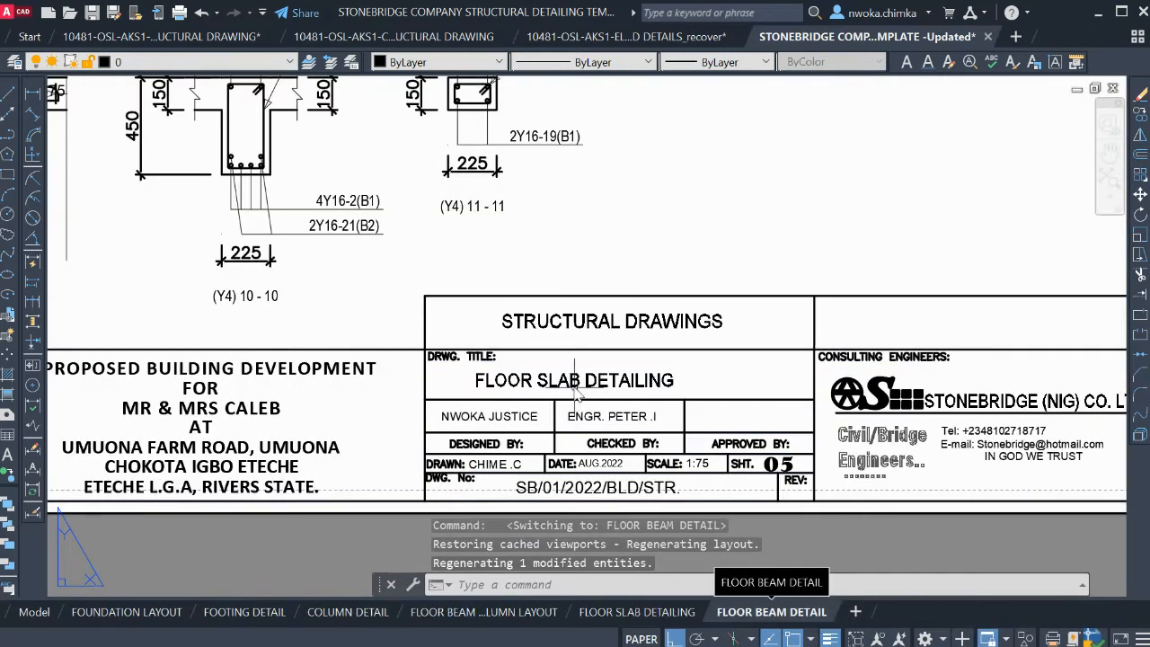
left_click(576, 382)
double_click(574, 385)
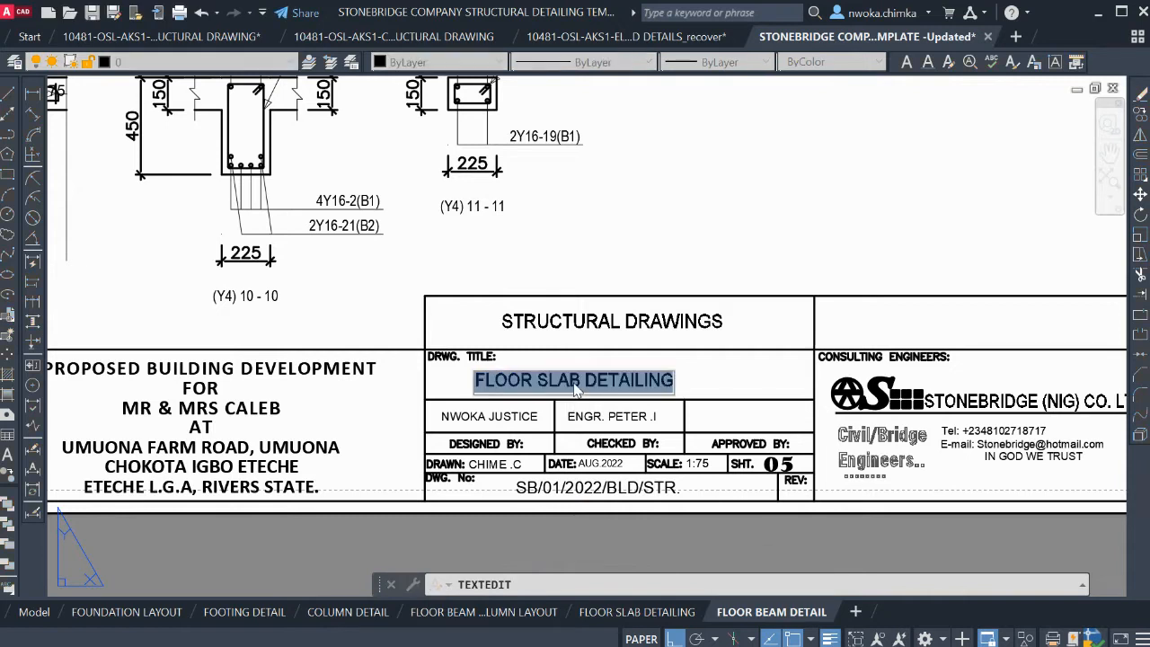
type("FLOOR BEAM")
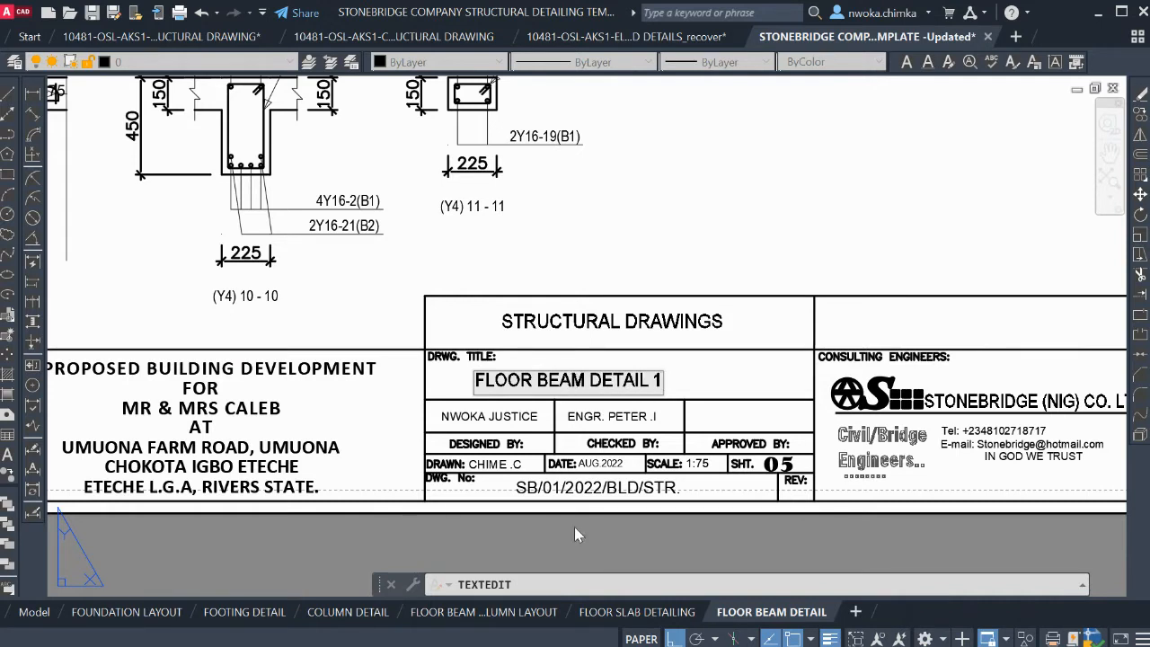
left_click(555, 494)
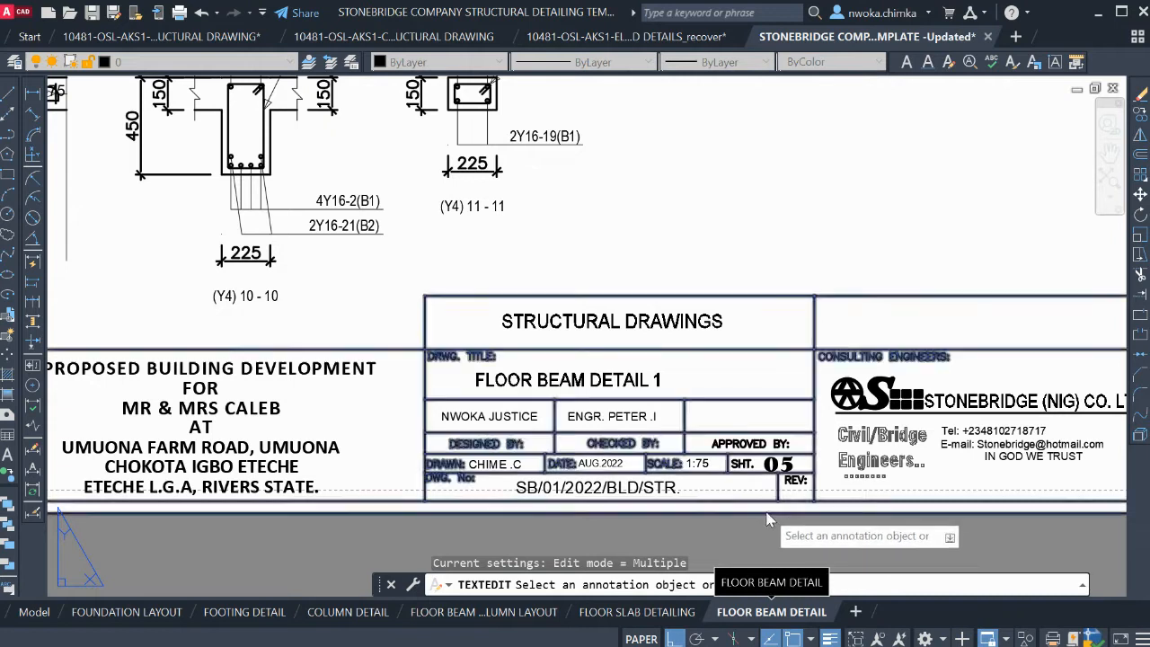
key("Escape")
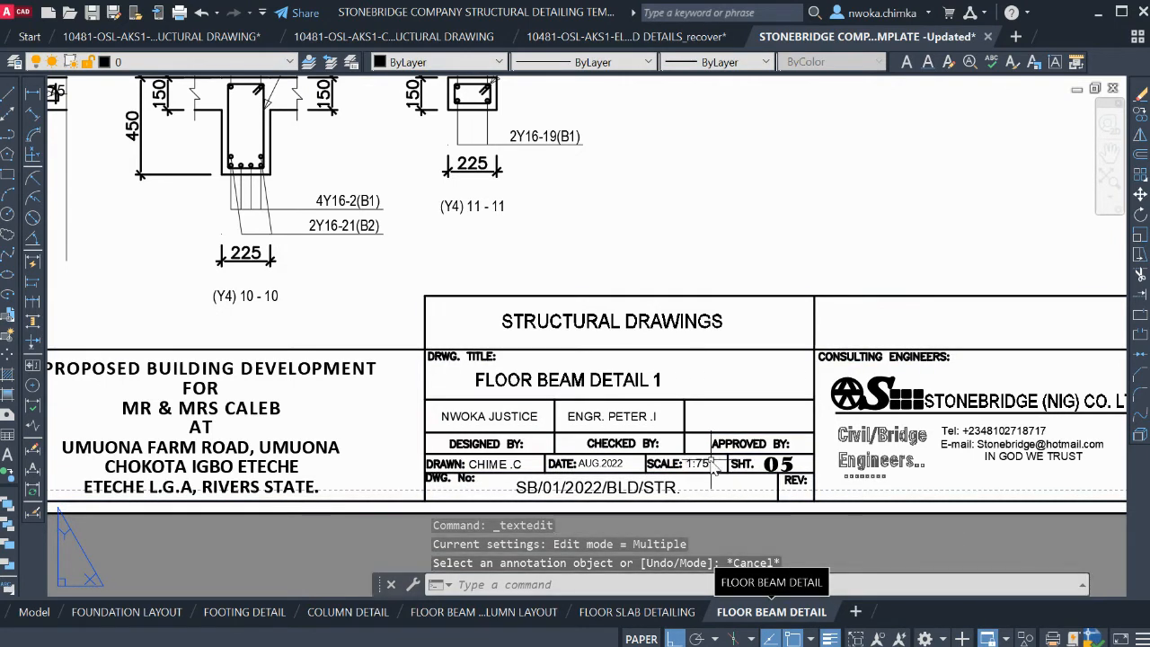
Set the scale text in the title block to 1:50
scroll(716, 463, "up", 2)
double_click(691, 467)
left_click(689, 466)
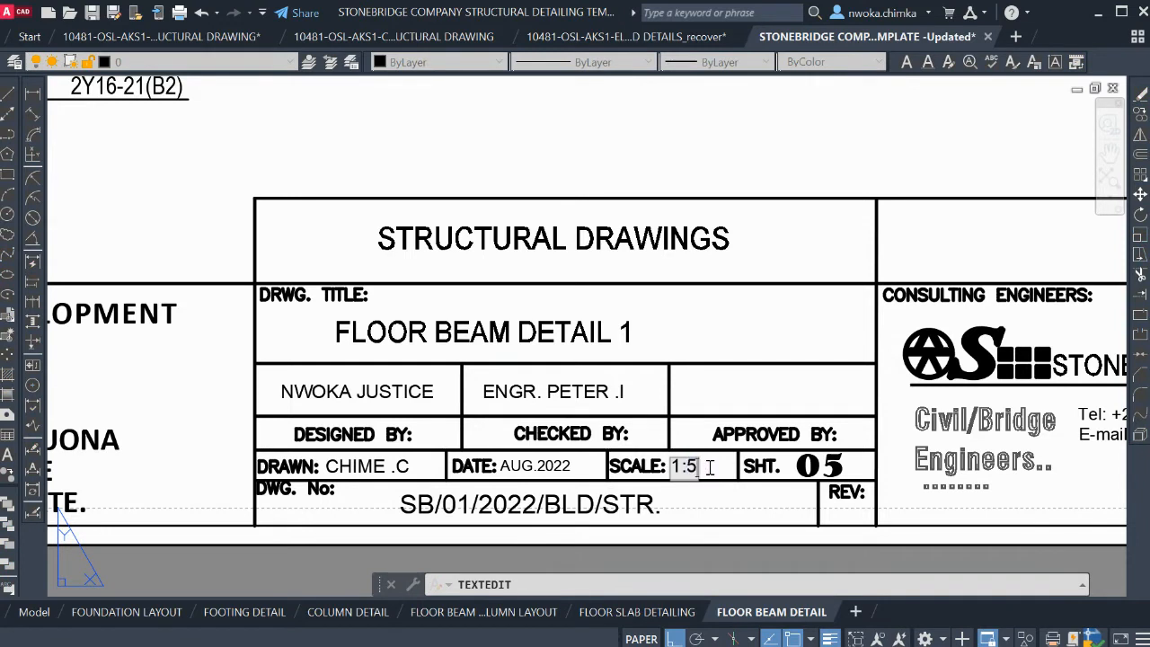
key("Return")
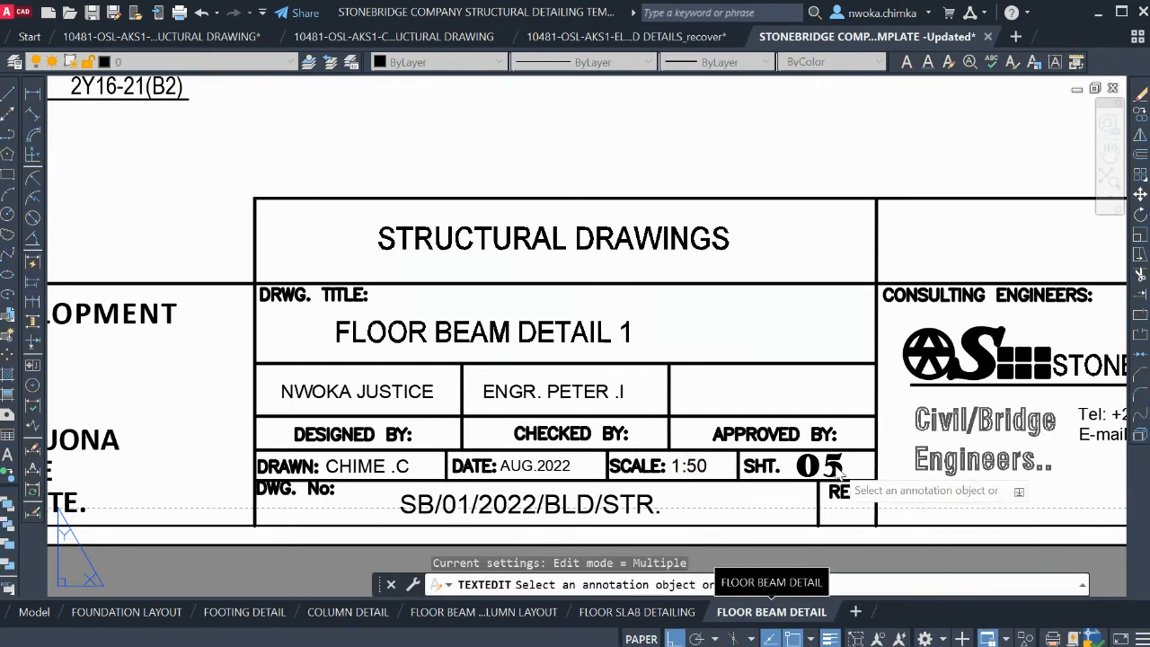
Change the sheet number in the title block to 06 and end text editing
left_click(836, 464)
key("Escape")
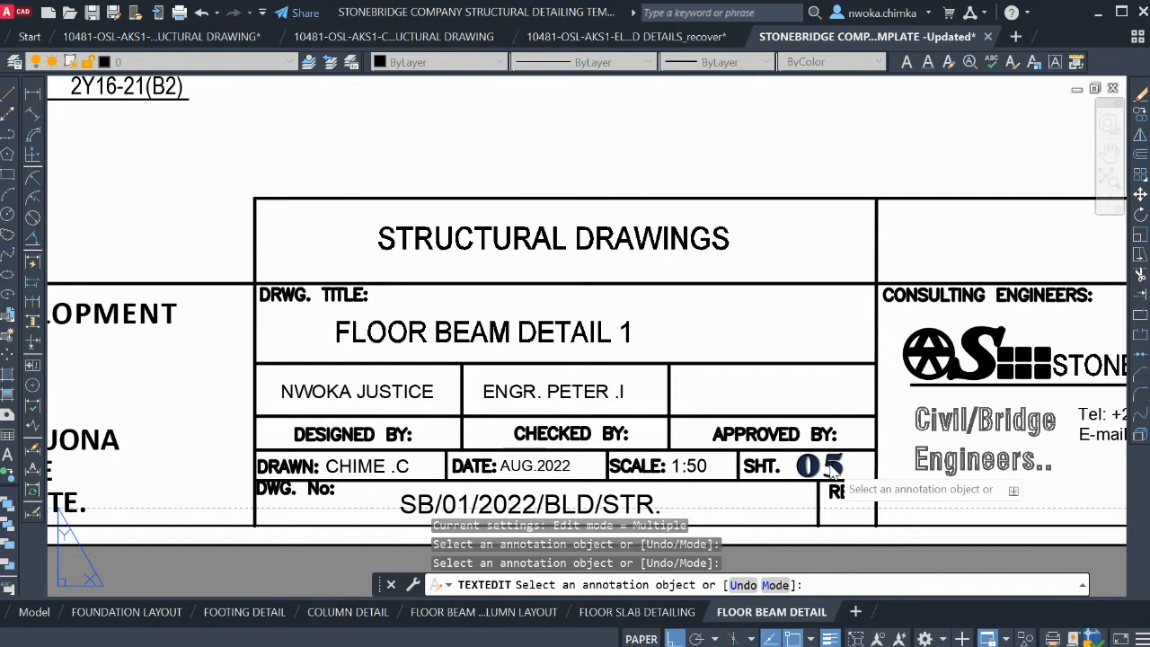
key("Escape")
left_click(831, 467)
double_click(834, 469)
type("06")
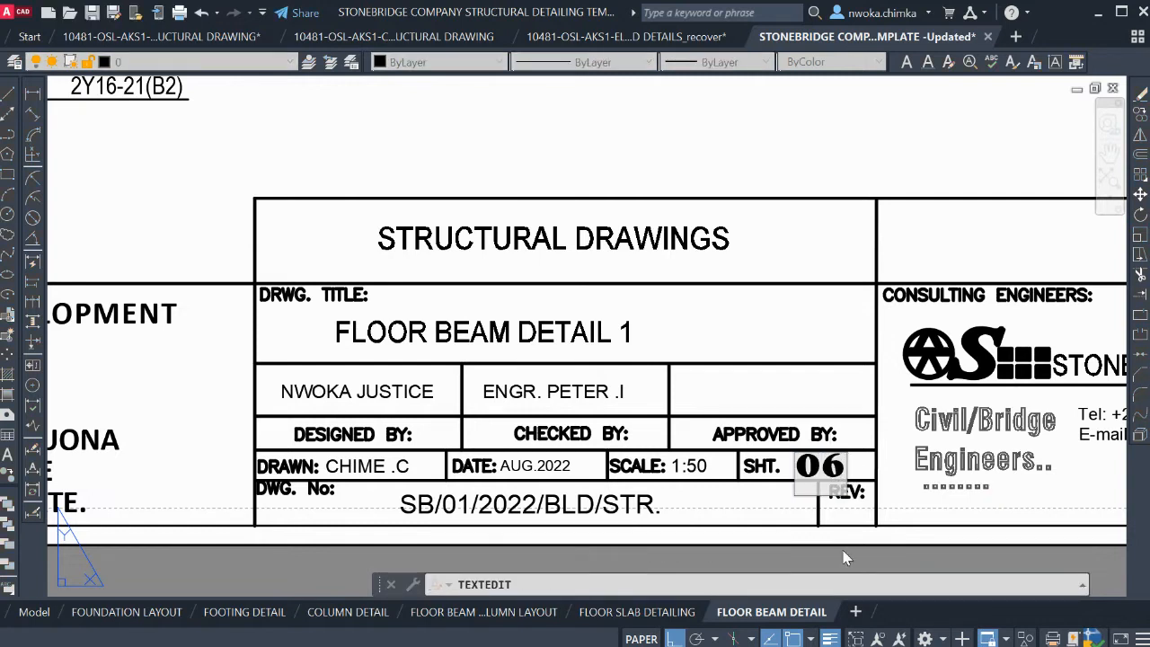
key("Return")
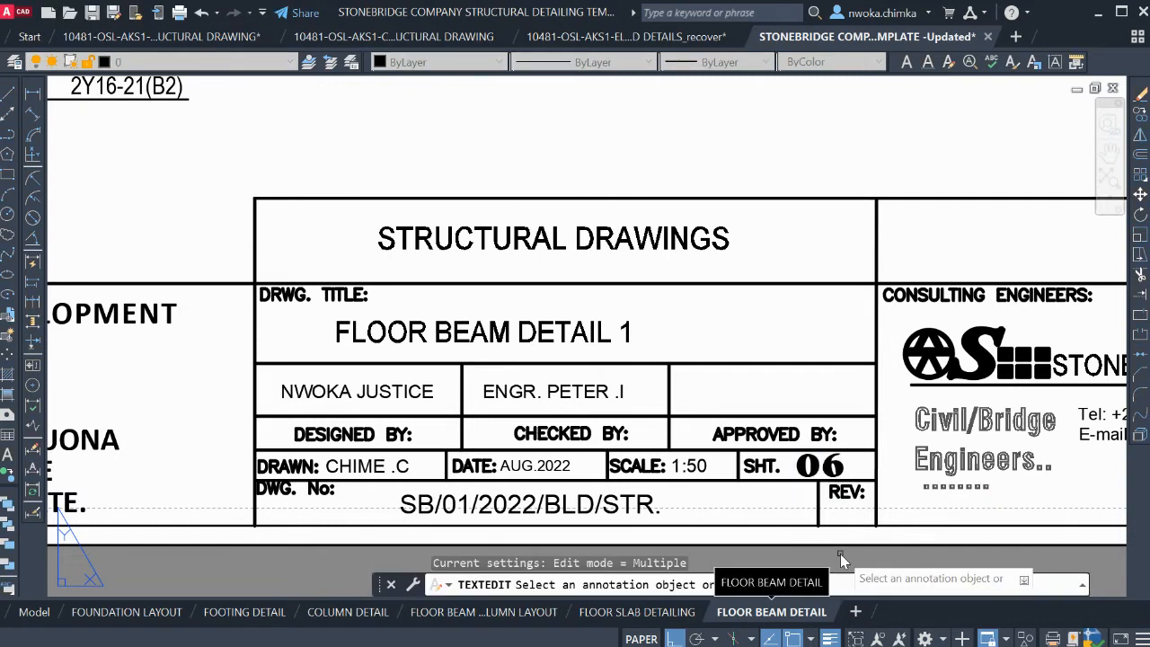
key("Escape")
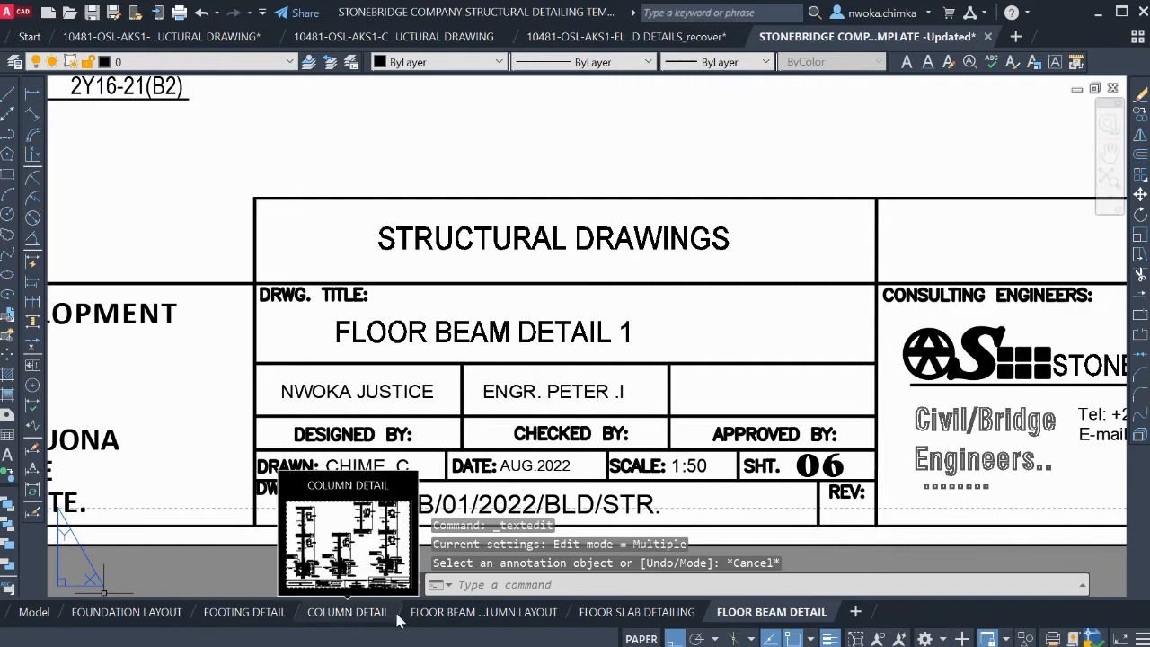
Create a copy of the FLOOR BEAM DETAIL layout and arrange the layouts so the original comes before the copy
scroll(714, 348, "down", 2)
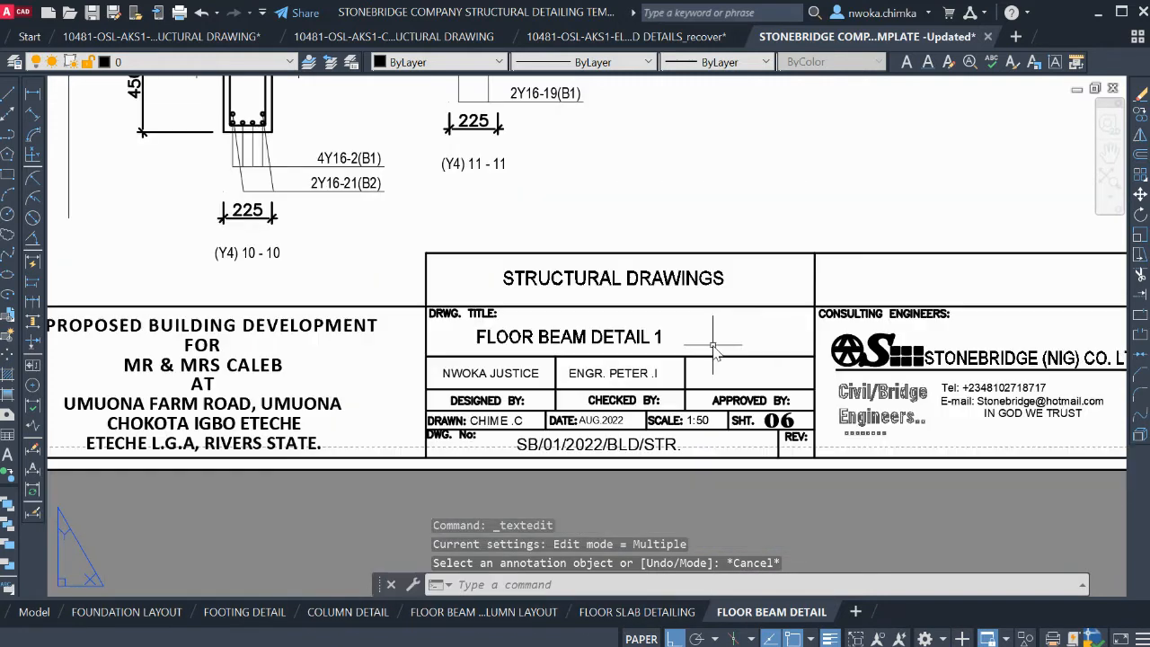
scroll(719, 363, "down", 3)
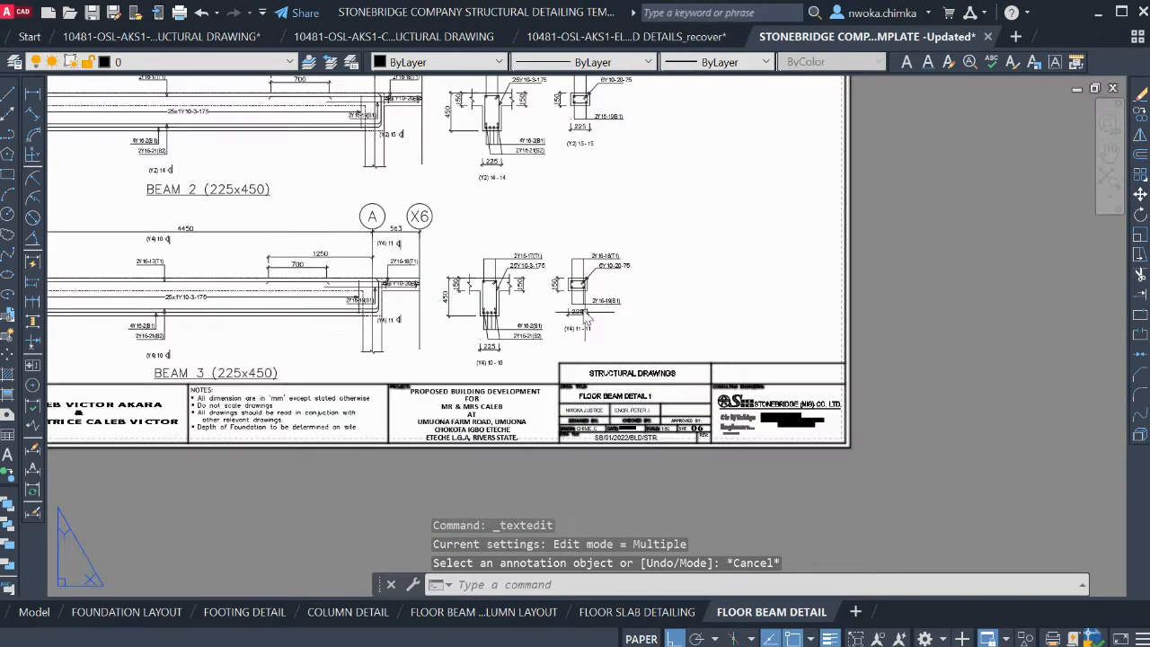
scroll(562, 270, "down", 2)
scroll(539, 184, "up", 2)
middle_click_drag(478, 223, 474, 226)
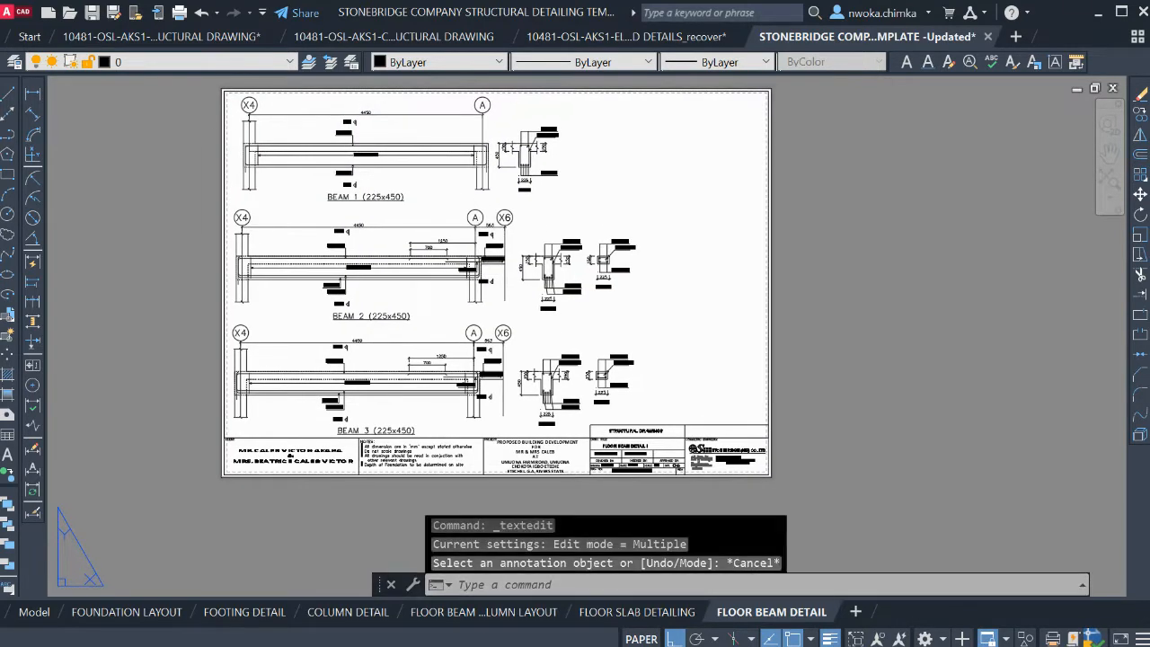
left_click(813, 414)
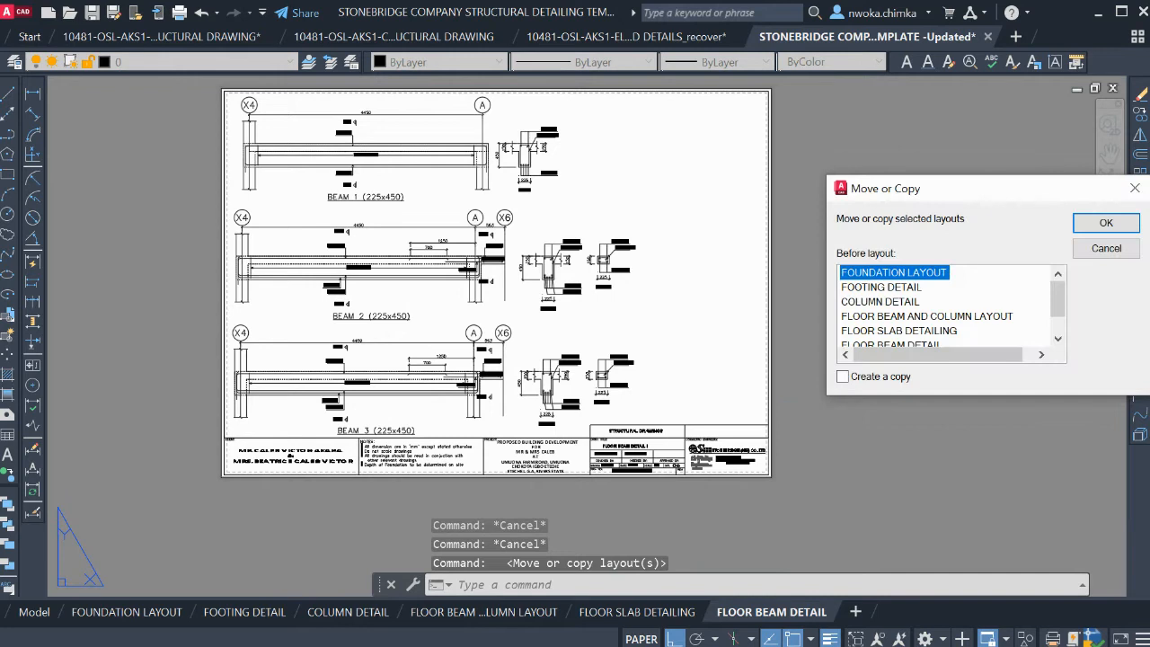
scroll(943, 306, "down", 1)
left_click(892, 316)
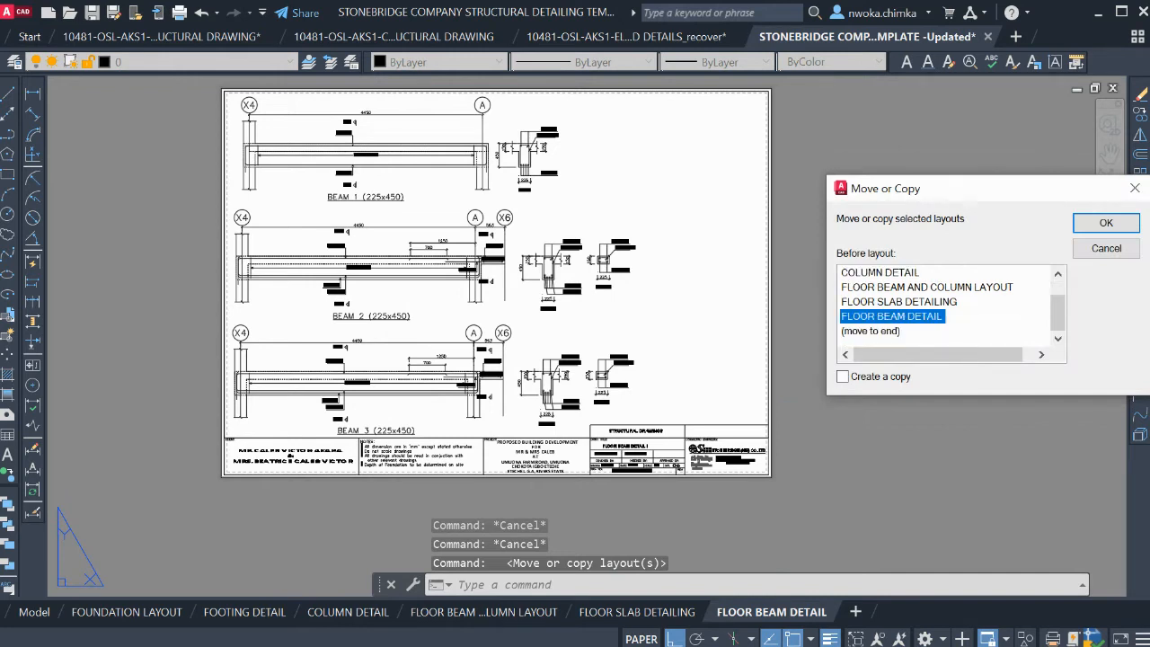
left_click(843, 376)
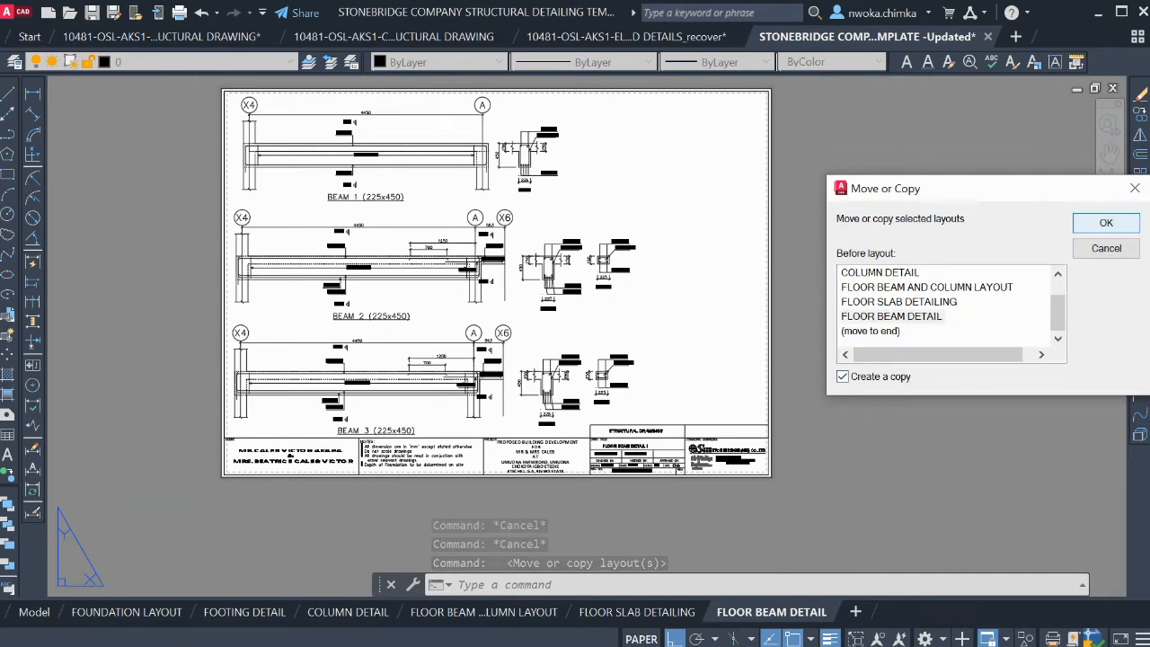
left_click(1102, 224)
left_click_drag(901, 620, 760, 619)
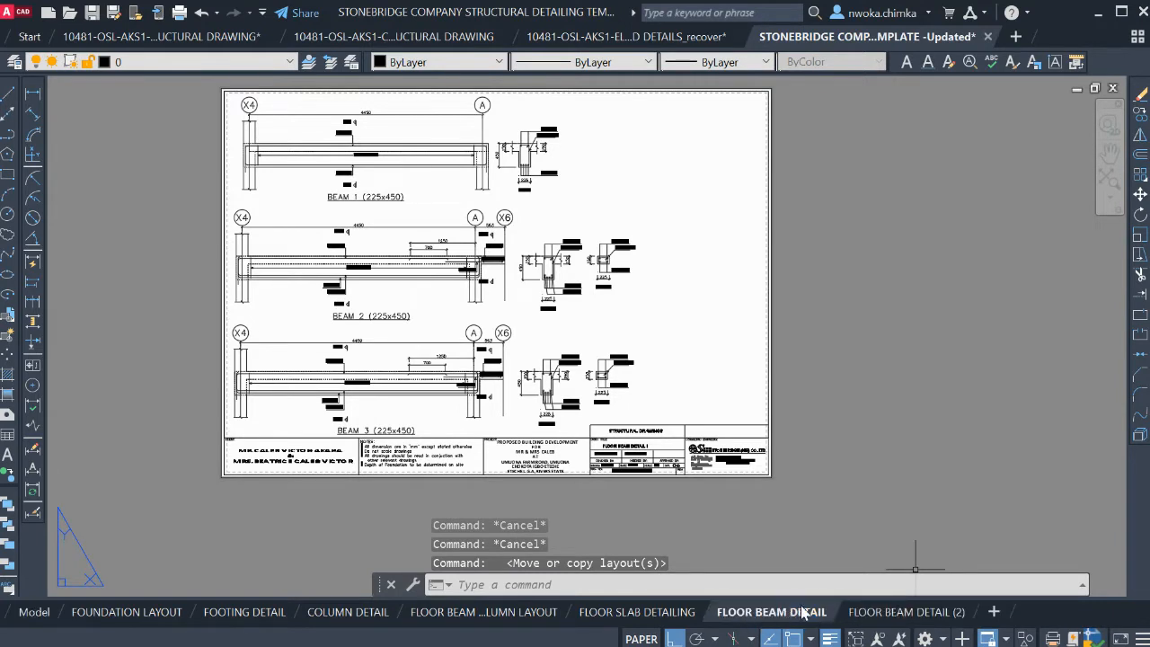
Rename the original FLOOR BEAM DETAIL layout to FLOOR BEAM DETAIL 1
left_click(899, 612)
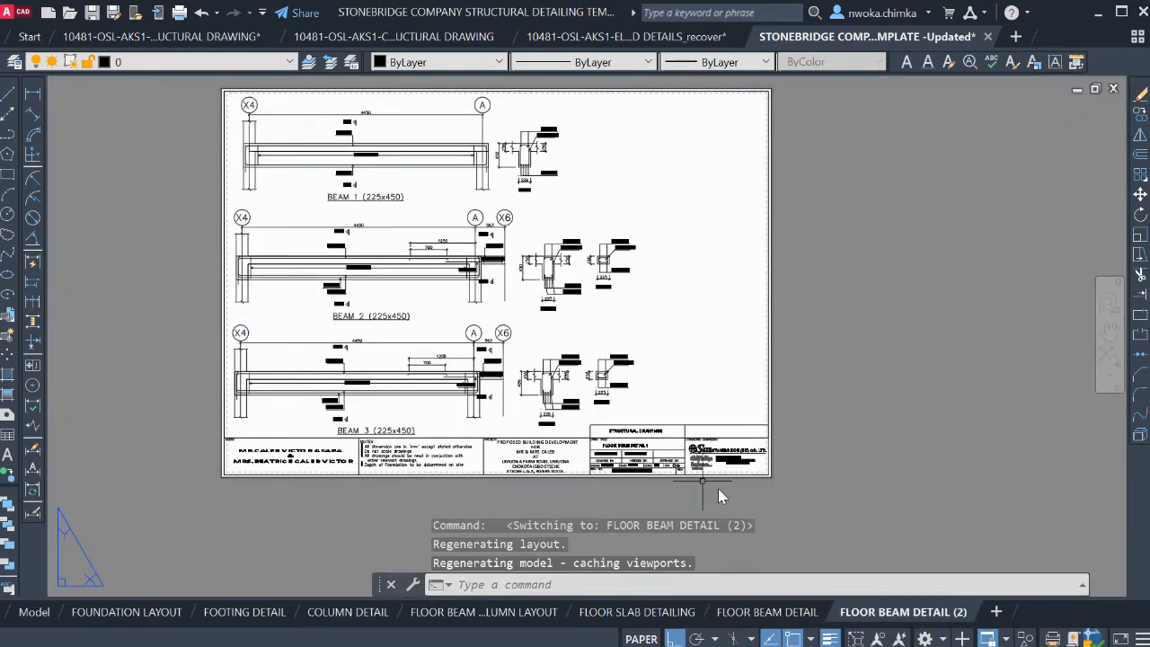
right_click(885, 617)
left_click(808, 613)
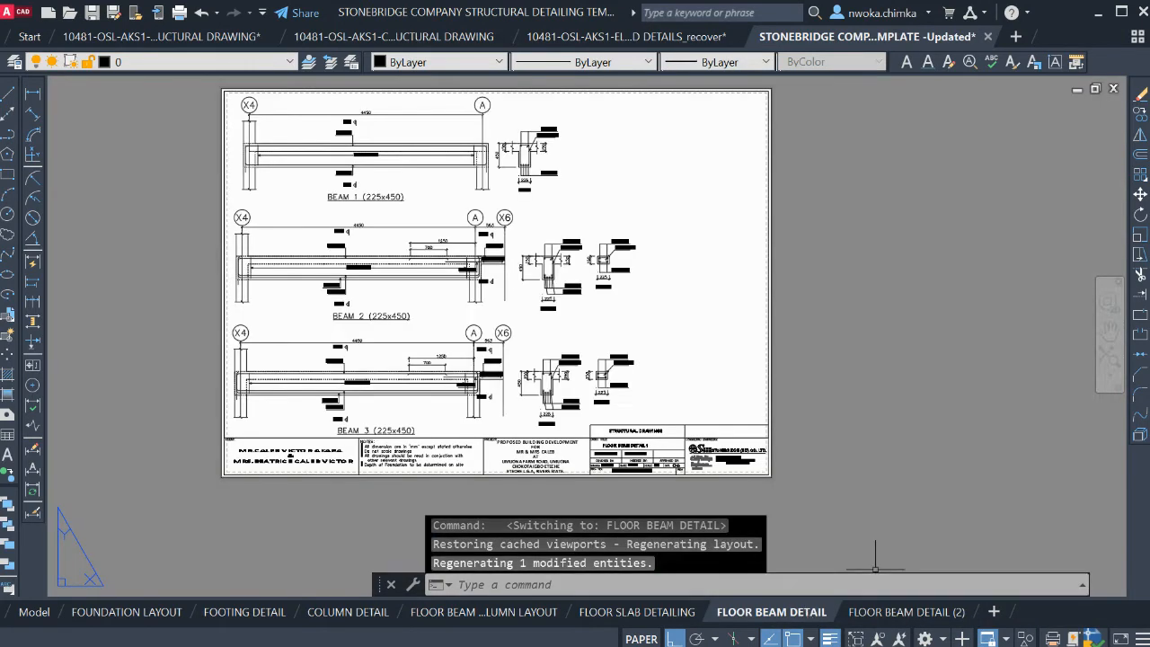
double_click(824, 615)
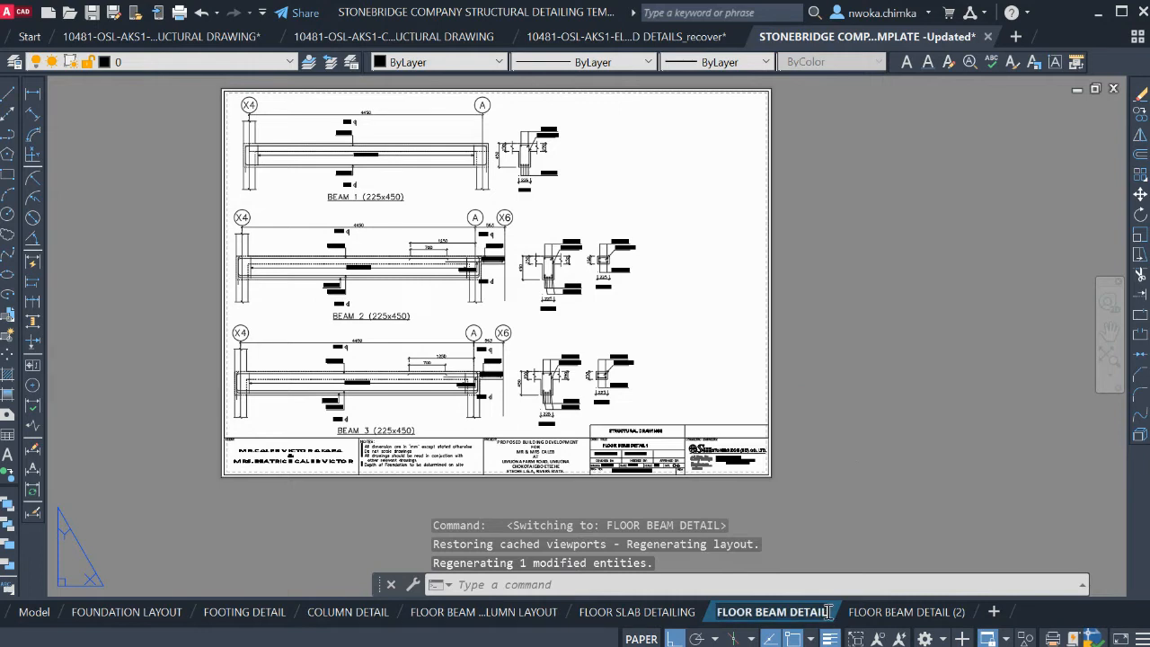
type("1")
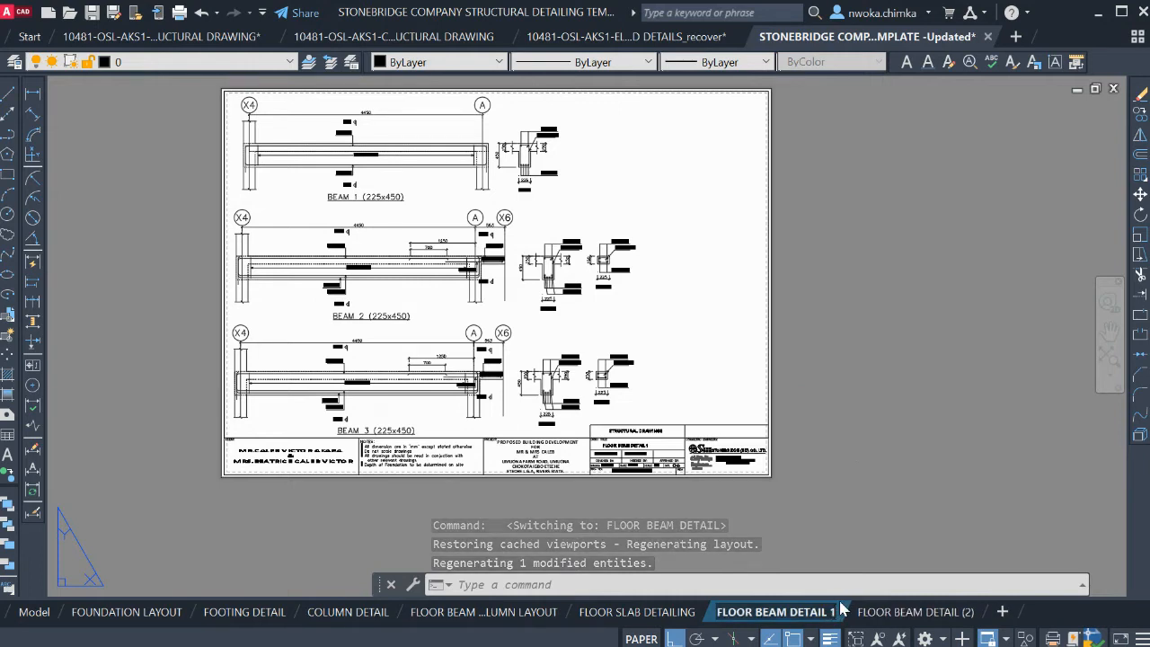
Rename the copied FLOOR BEAM DETAIL (2) layout to FLOOR BEAM DETAIL 2
left_click(863, 513)
key("Escape")
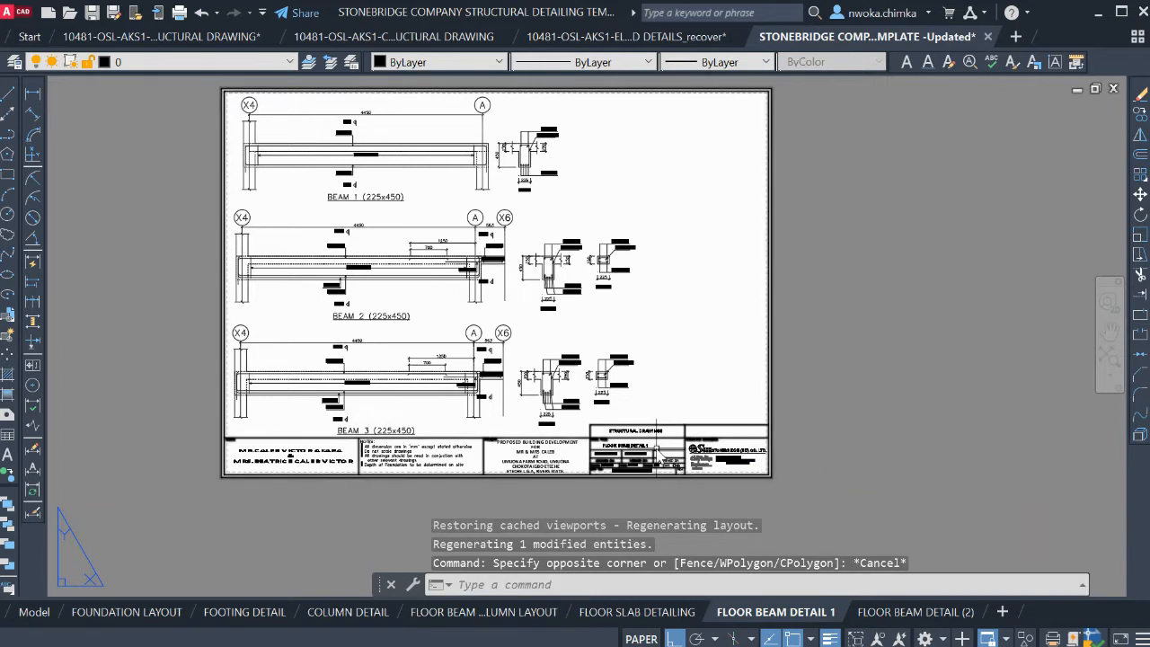
left_click(903, 613)
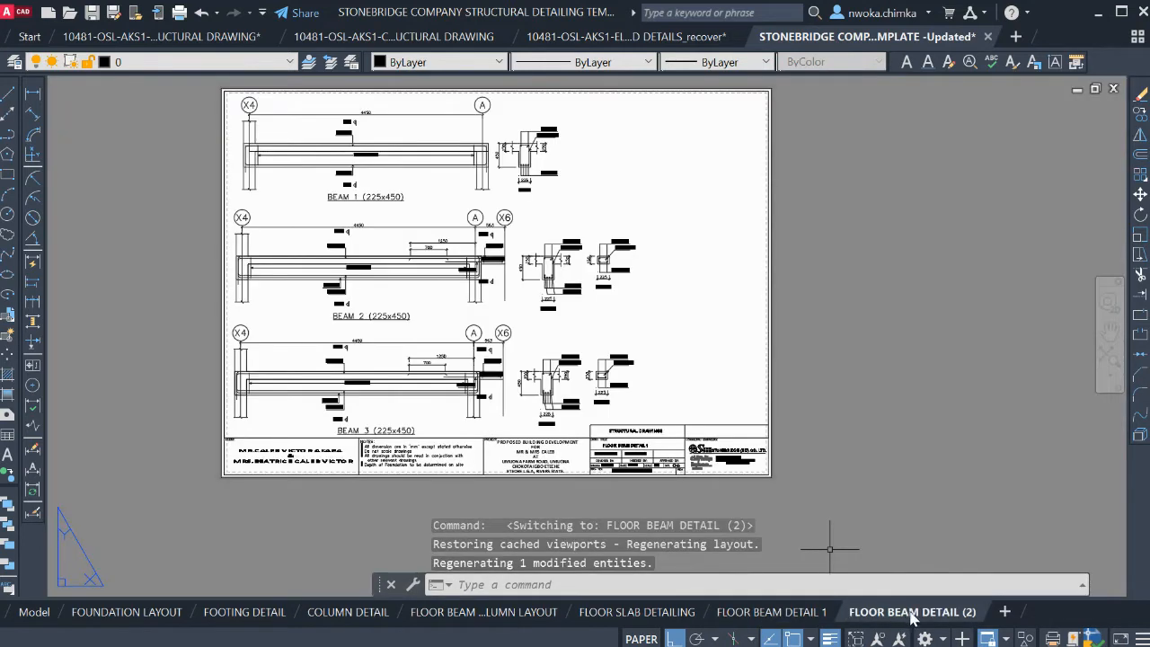
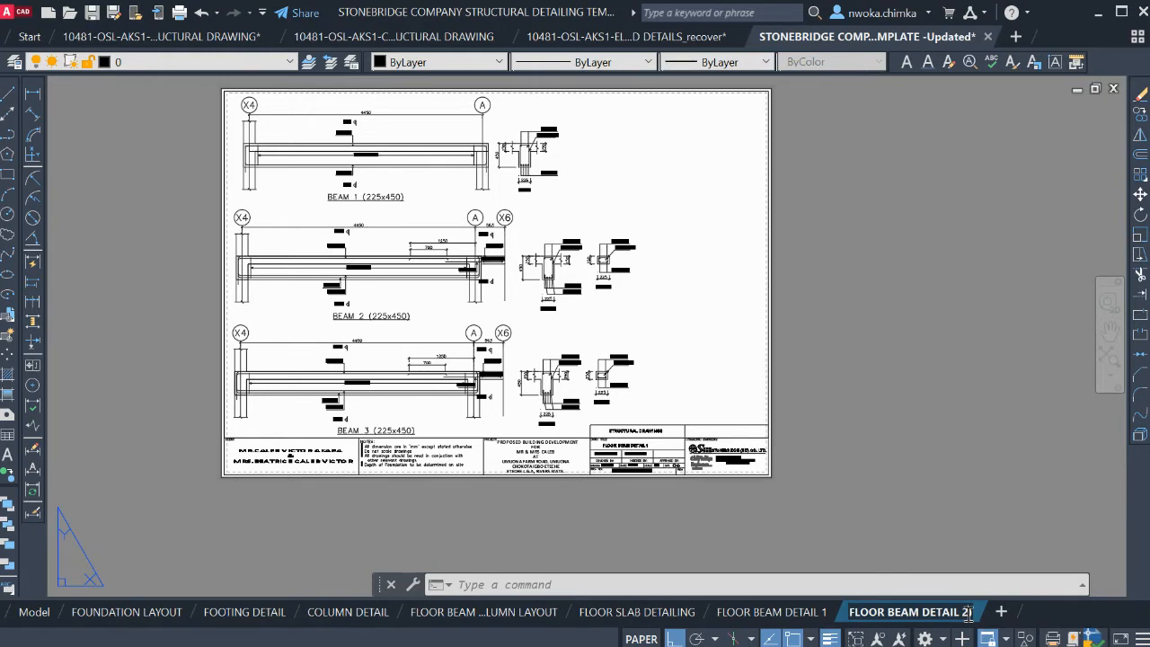
left_click(890, 508)
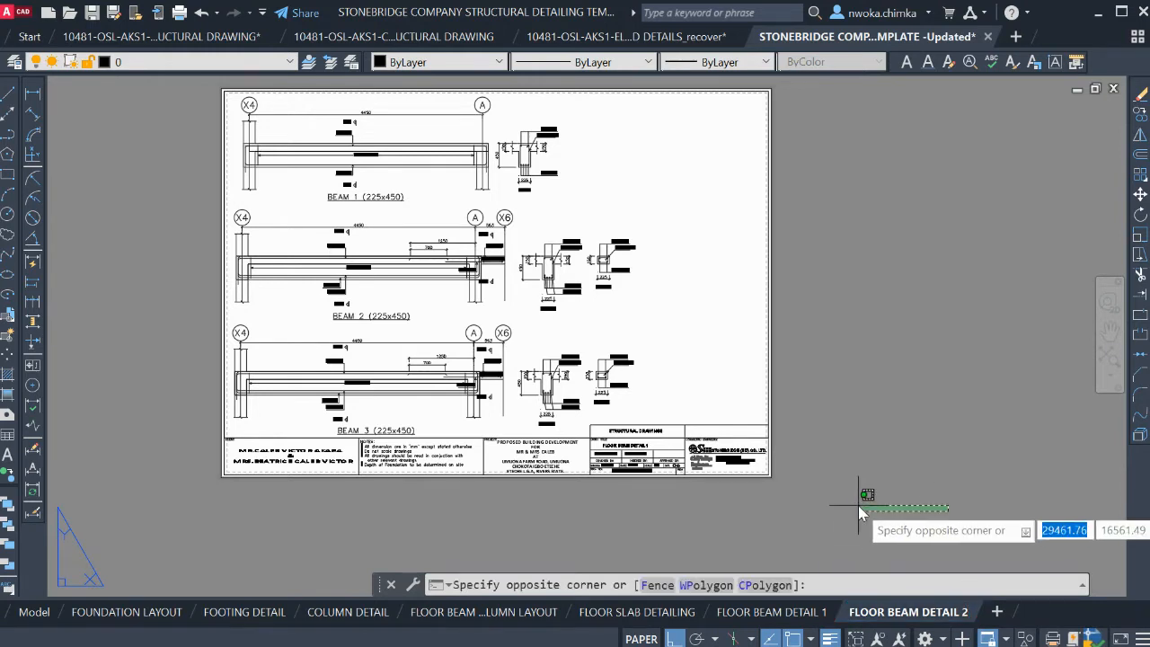
key("Escape")
Activate the viewport on the FLOOR BEAM DETAIL 2 sheet and bring Beams 4 to 6 into its frame
double_click(407, 199)
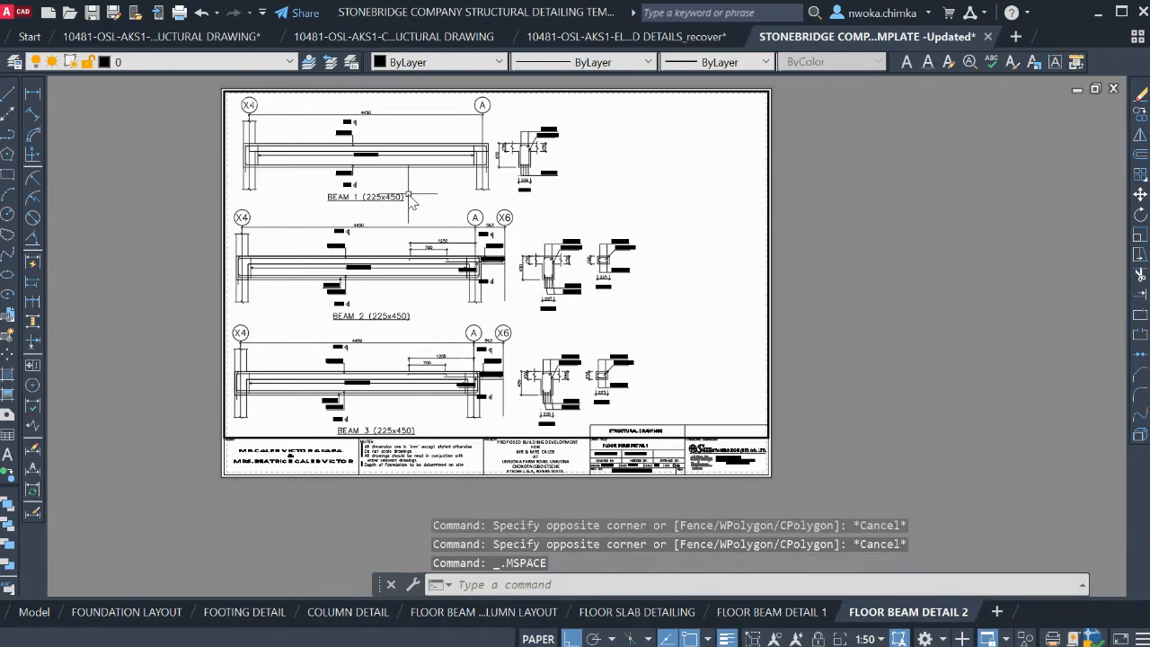
scroll(402, 255, "down", 5)
scroll(537, 231, "up", 2)
middle_click_drag(559, 223, 368, 165)
scroll(476, 205, "up", 2)
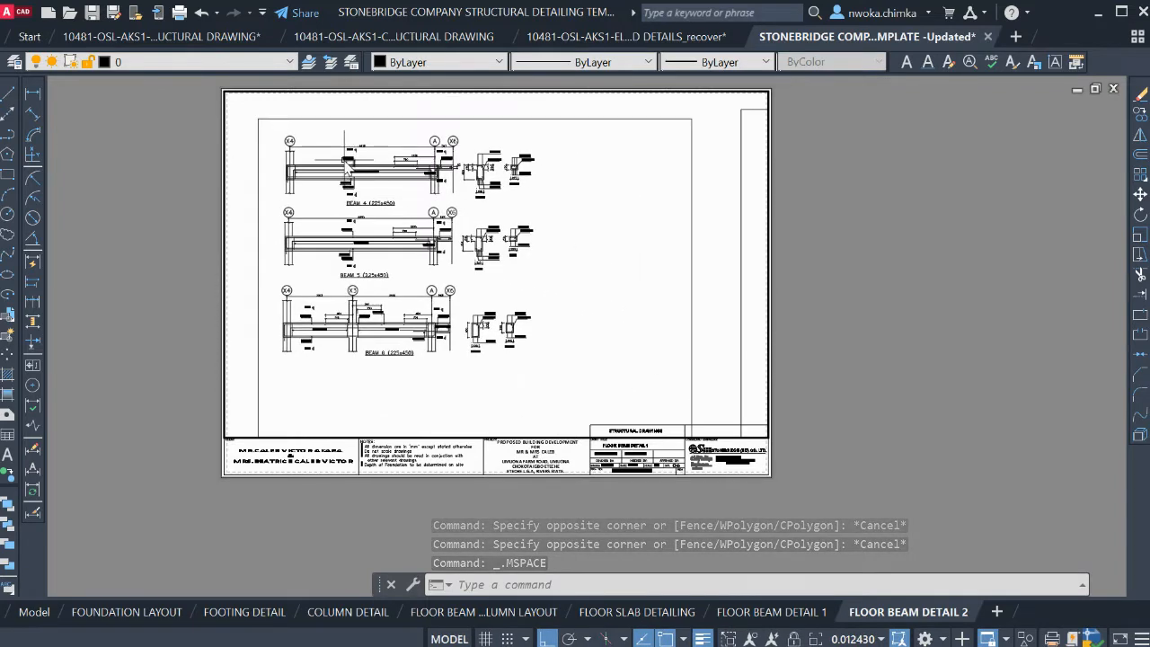
scroll(343, 157, "up", 3)
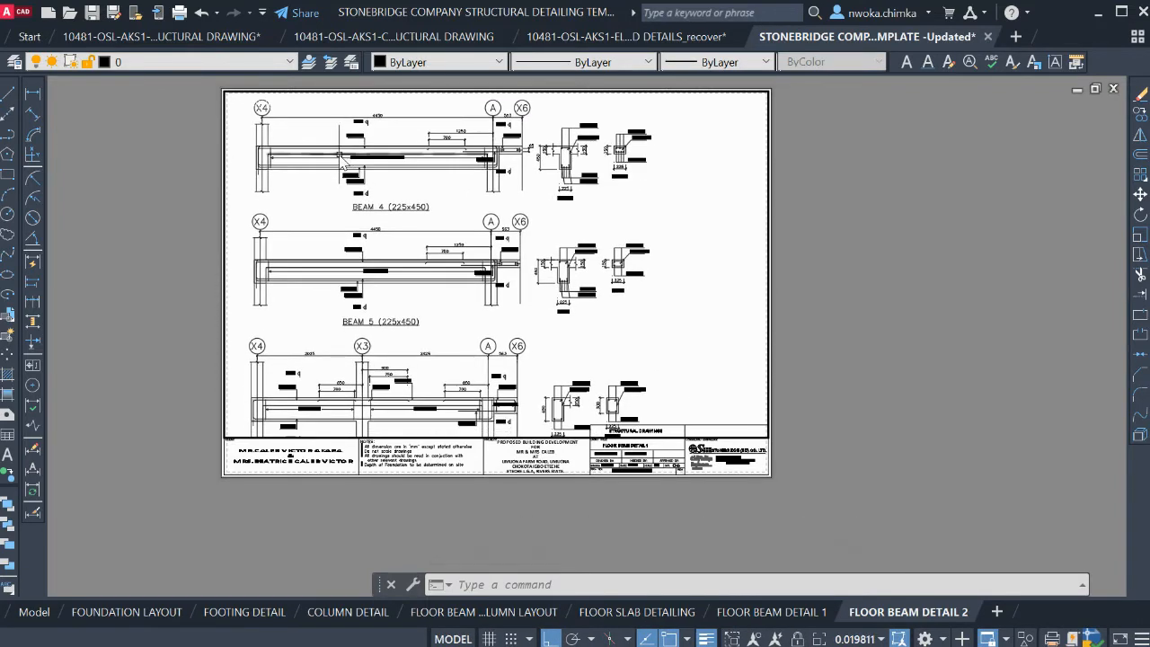
Set the viewport zoom scale to 1/50XP, adjust the beams' position in the frame and return to paper space
type("z")
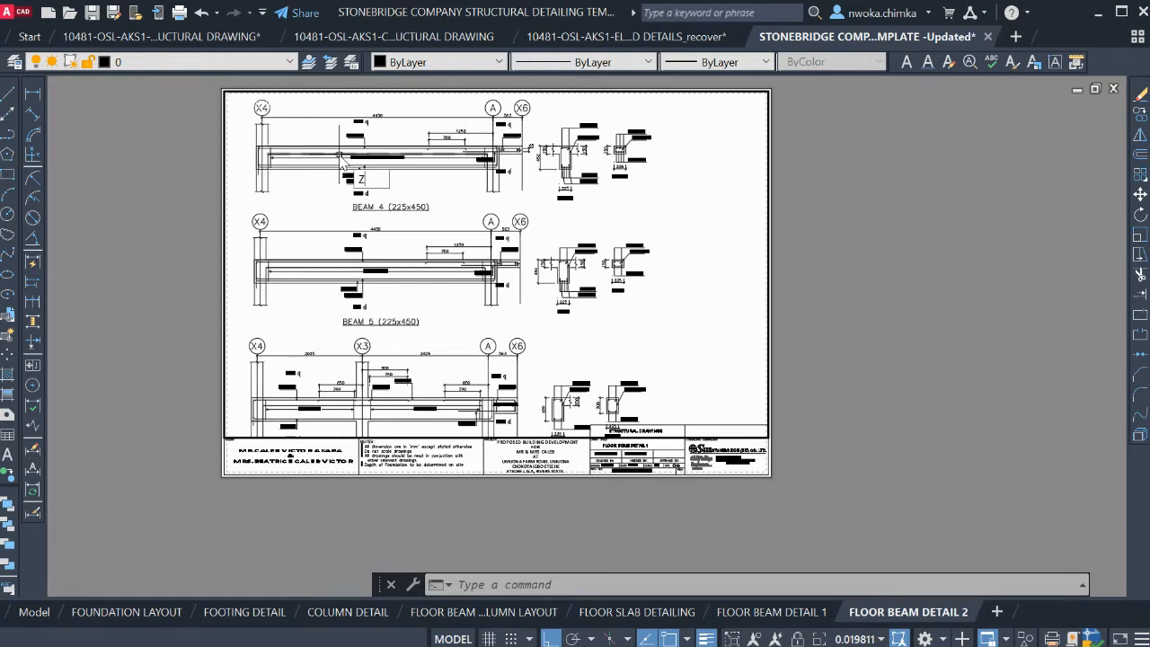
key("Return")
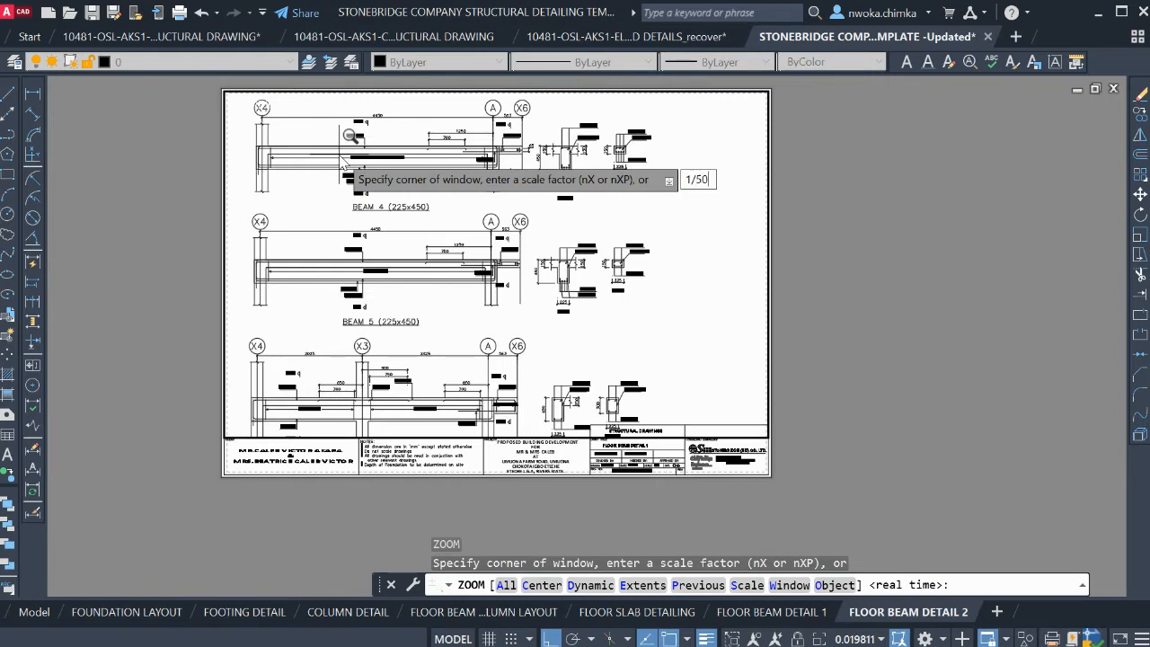
key("Return")
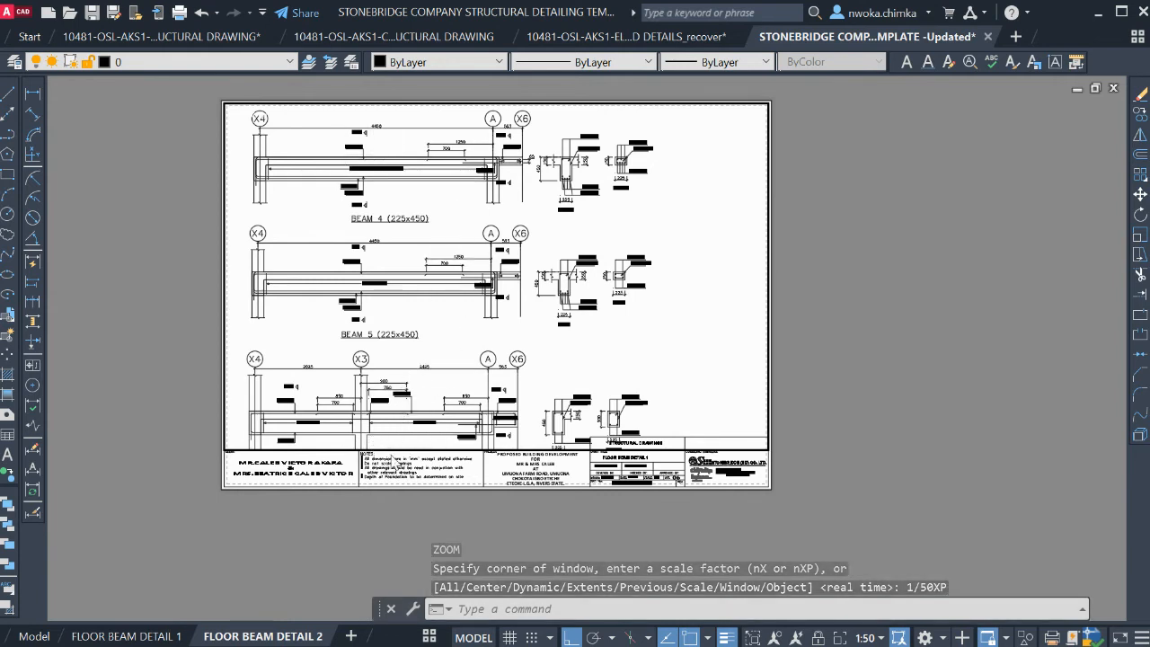
middle_click_drag(427, 272, 424, 271)
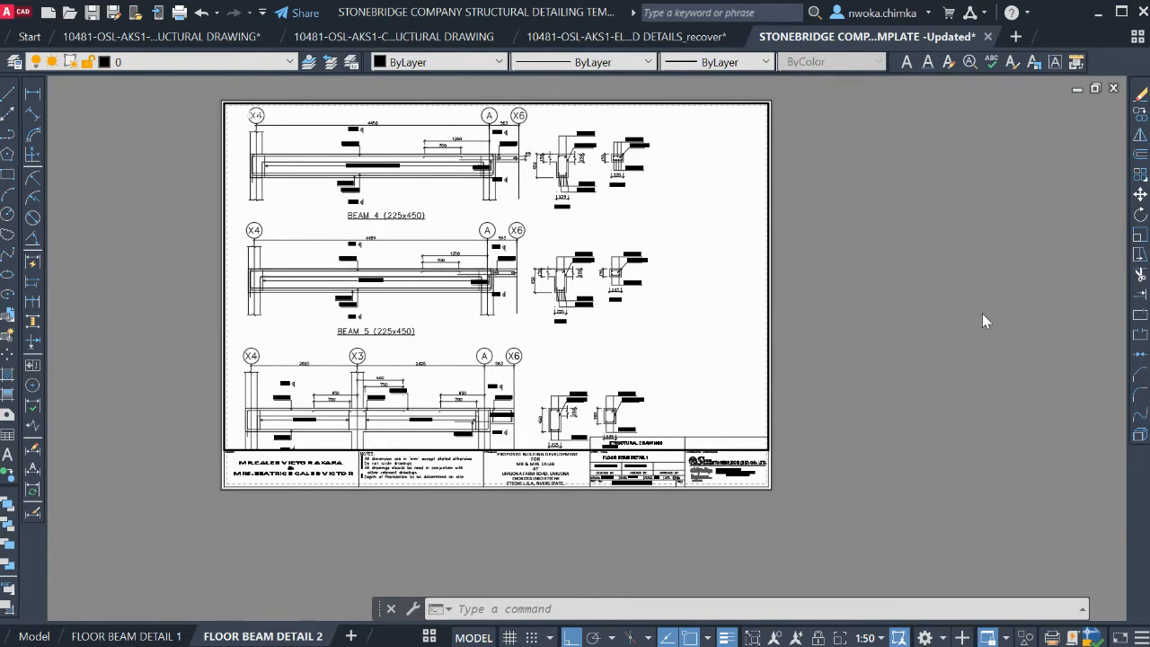
double_click(900, 320)
Examine the spacing of Beams 4 to 6 in model space and compare it with the FLOOR BEAM DETAIL 2 sheet
left_click(34, 636)
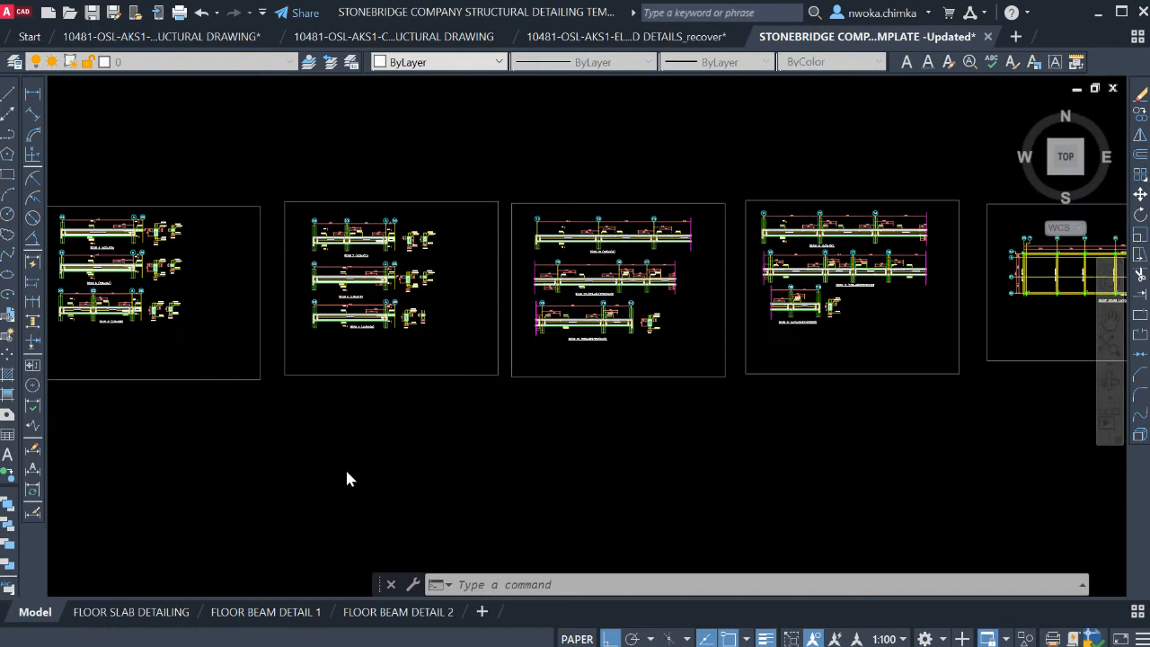
scroll(408, 341, "down", 2)
middle_click_drag(397, 311, 616, 324)
middle_click_drag(433, 317, 453, 319)
scroll(453, 315, "up", 6)
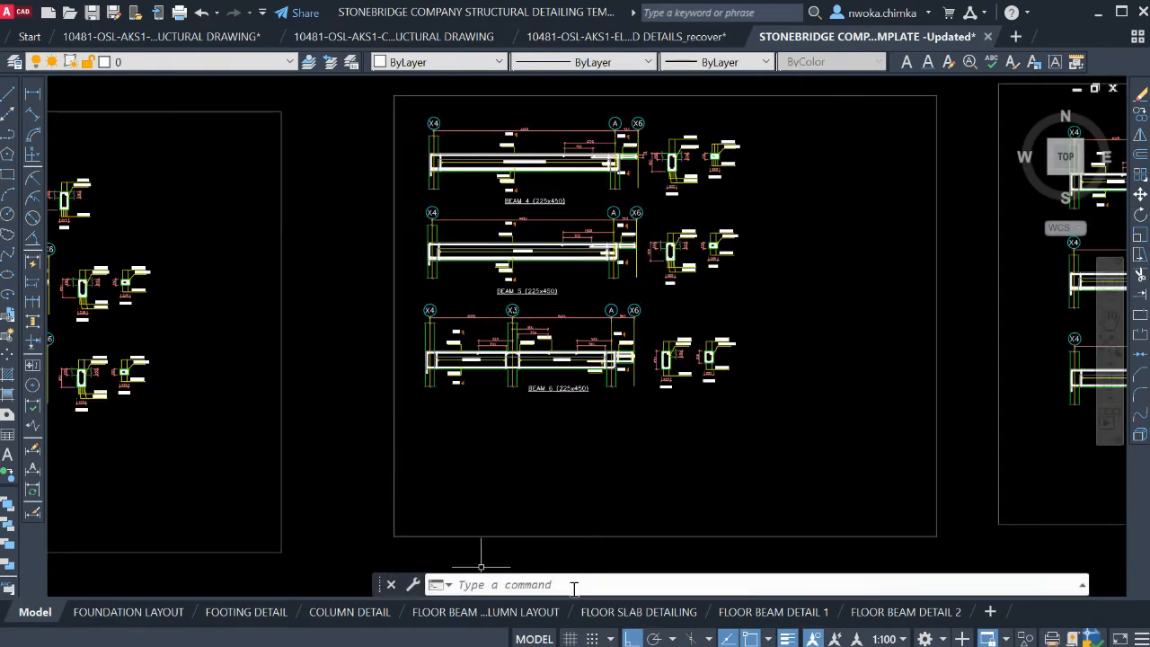
scroll(526, 225, "up", 4)
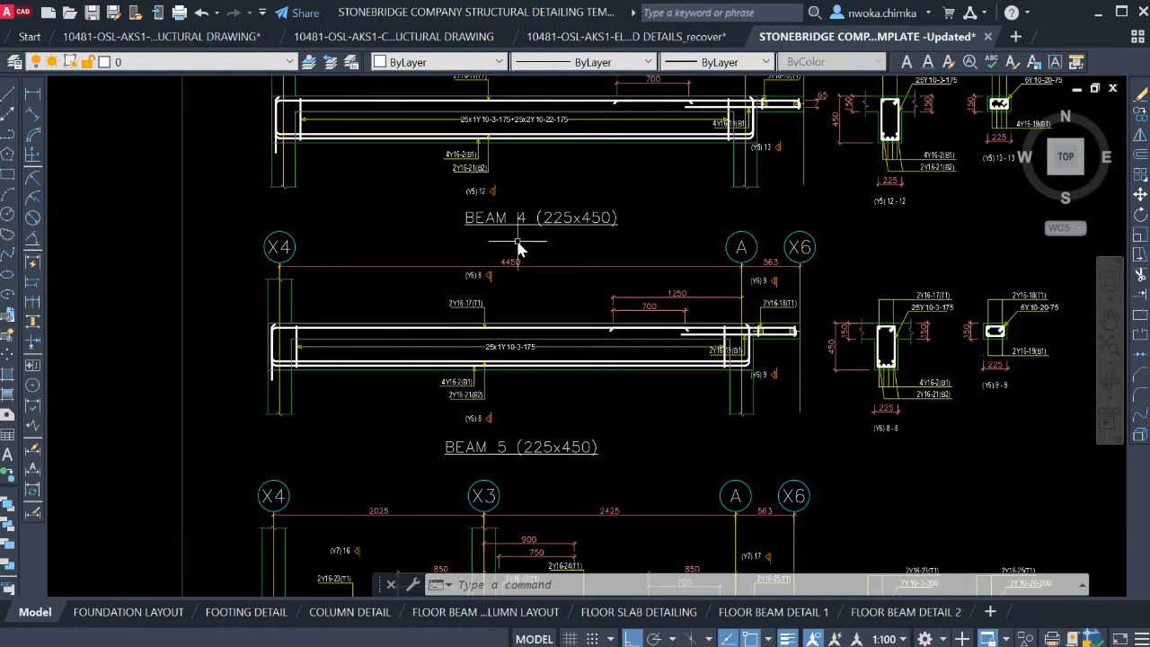
left_click(906, 612)
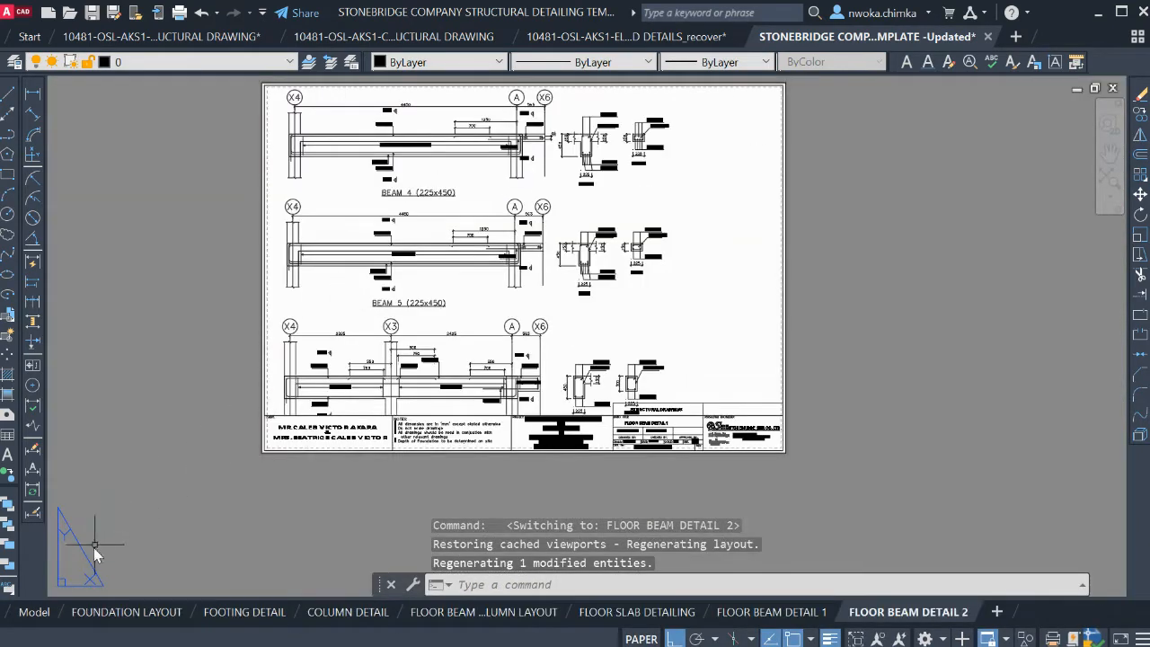
In model space, move Beam 4's lower (Y5) 12 section marker up beside the bottom bar labels, with Ortho off
left_click(36, 612)
scroll(508, 261, "down", 2)
scroll(510, 269, "up", 5)
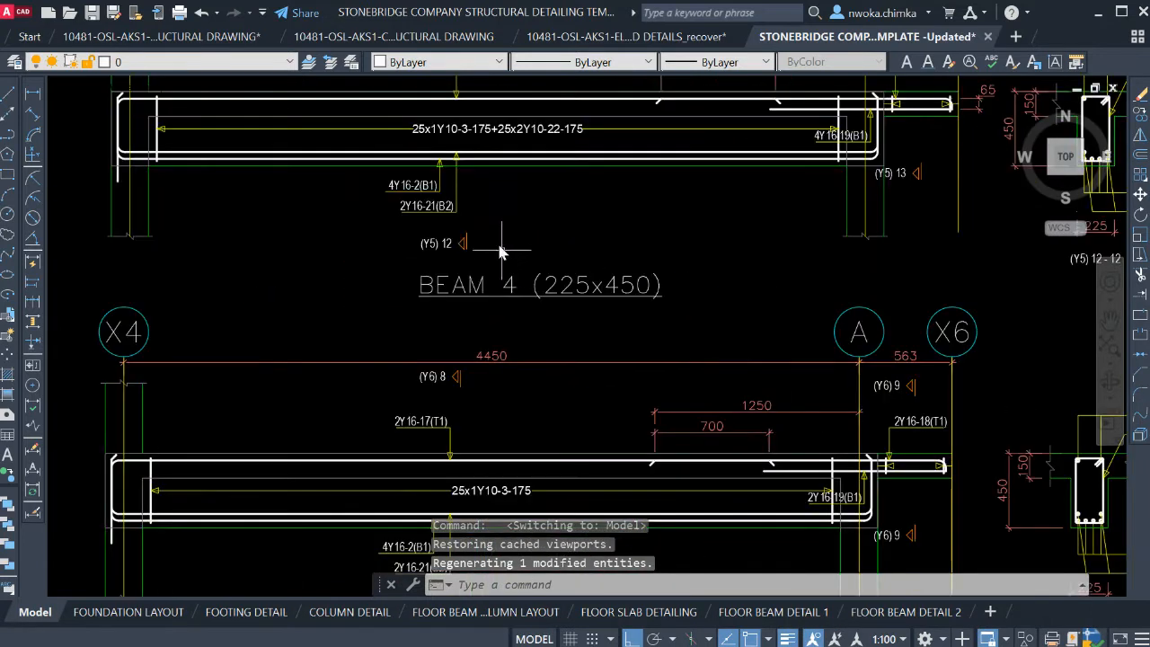
left_click(378, 218)
left_click(535, 284)
type("M")
key("Return")
left_click(519, 265)
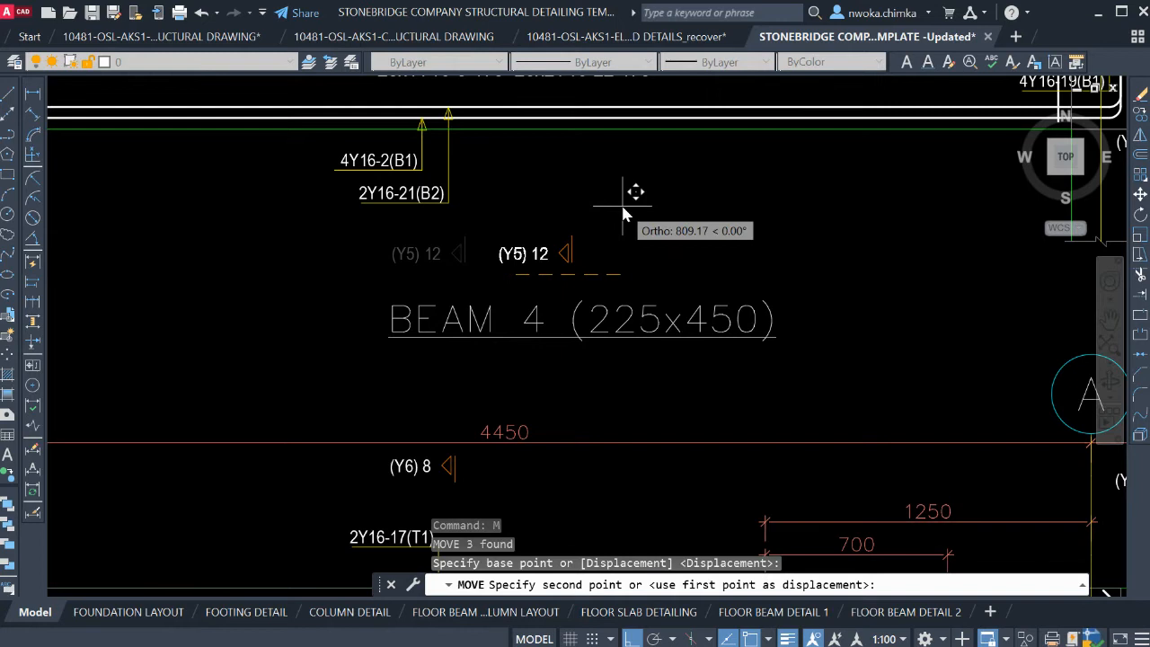
key("F8")
left_click(634, 192)
Move Beam 4's upper (Y5) 12 section marker down beside the 2Y16-17(T1) label, with object snap off
scroll(683, 199, "down", 2)
middle_click_drag(685, 198, 607, 360)
left_click(397, 137)
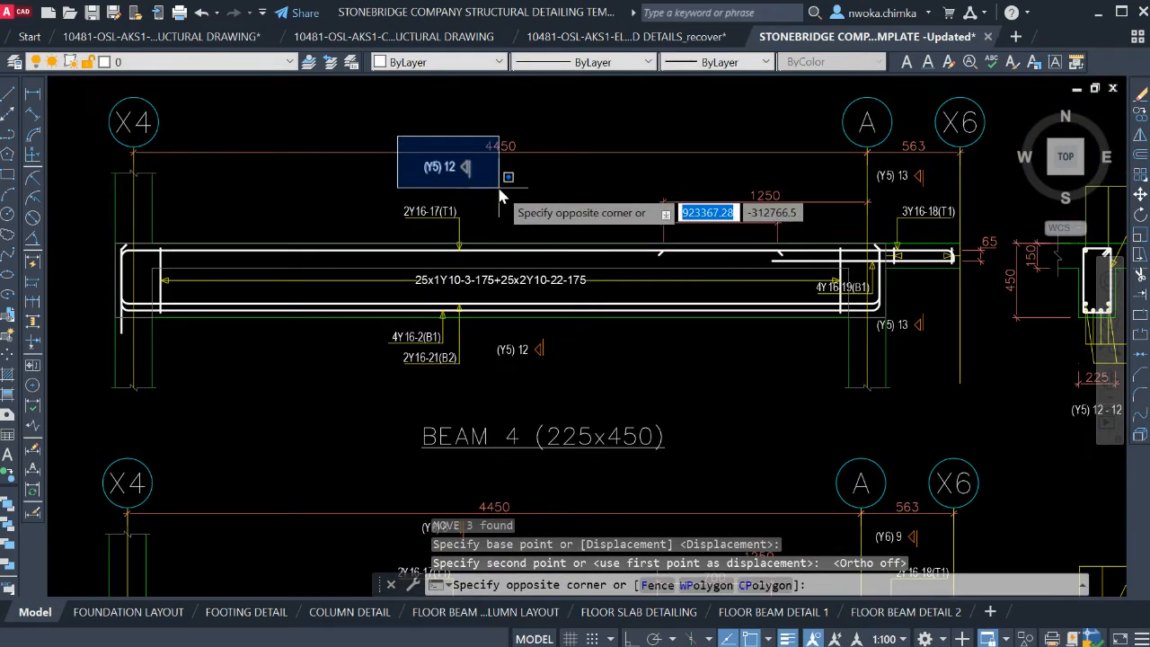
left_click(497, 187)
type("M")
key("Return")
key("F3")
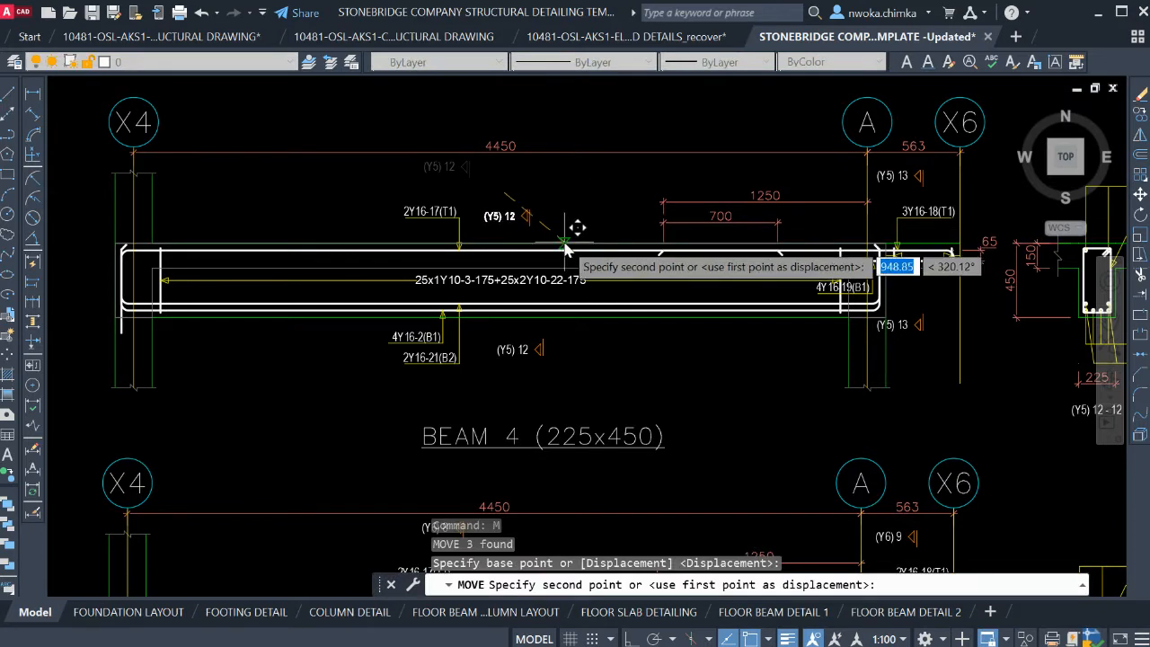
left_click(575, 247)
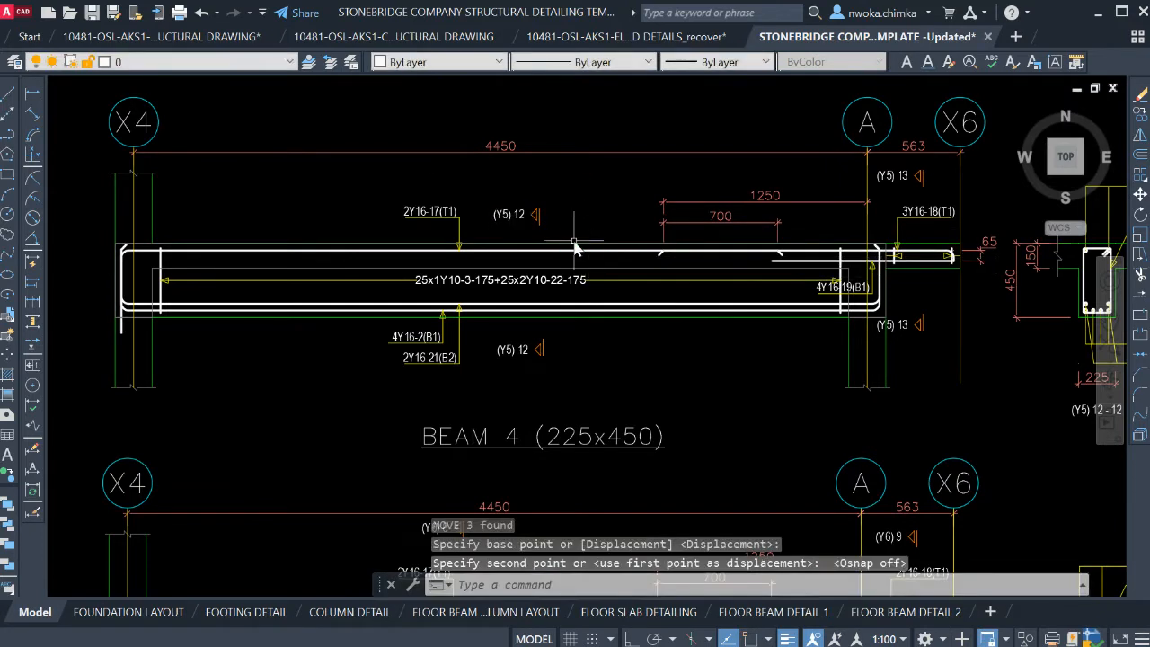
Nudge Beam 4's upper (Y5) 12 section marker slightly to line it up with the lower marker
scroll(596, 149, "down", 2)
scroll(552, 160, "up", 2)
left_click(593, 171)
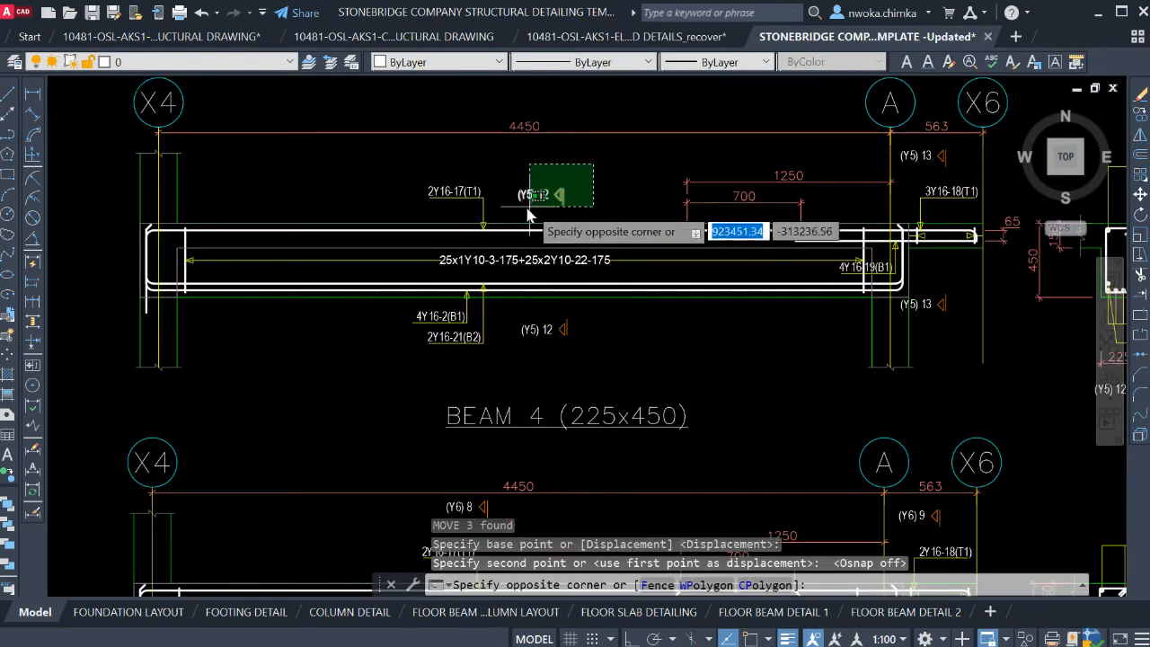
left_click(517, 211)
key("Return")
left_click(583, 191)
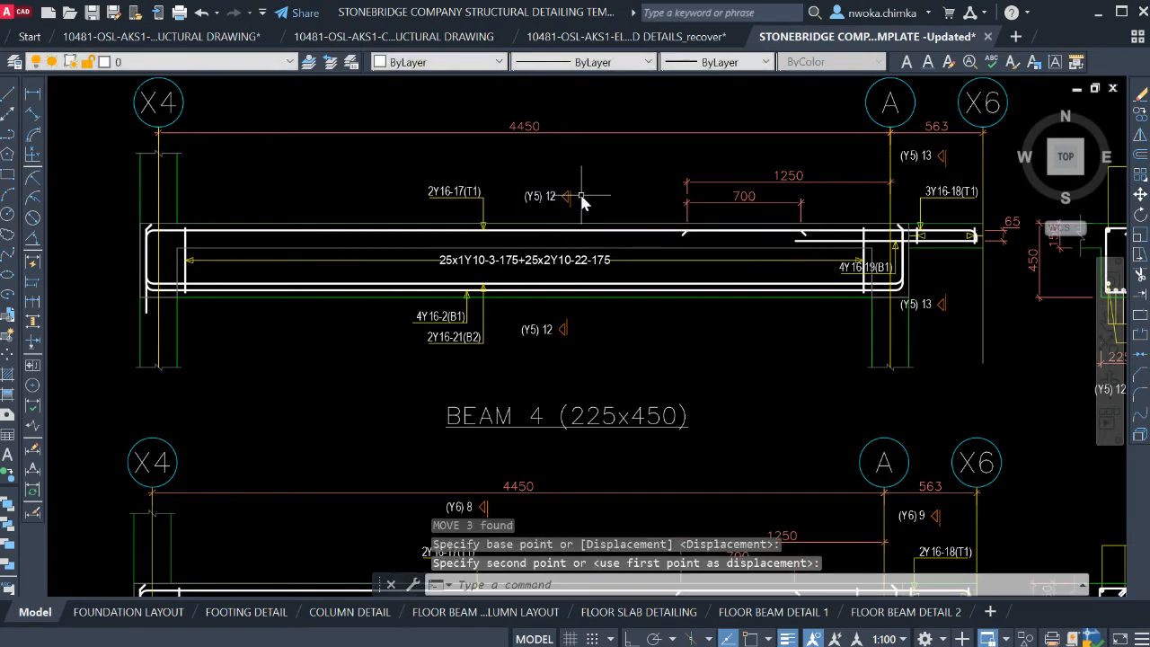
Move the BEAM 4 (225x450) title up closer to the beam elevation
left_click(533, 294)
left_click(584, 423)
type("m")
key("Return")
left_click(755, 418)
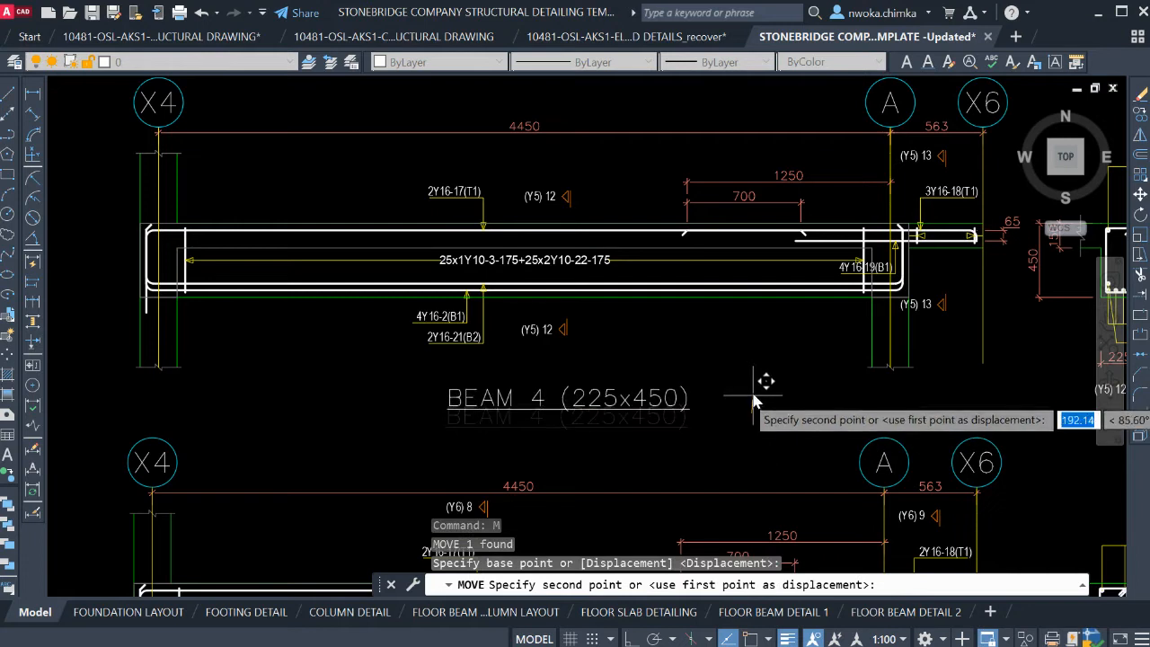
left_click(755, 377)
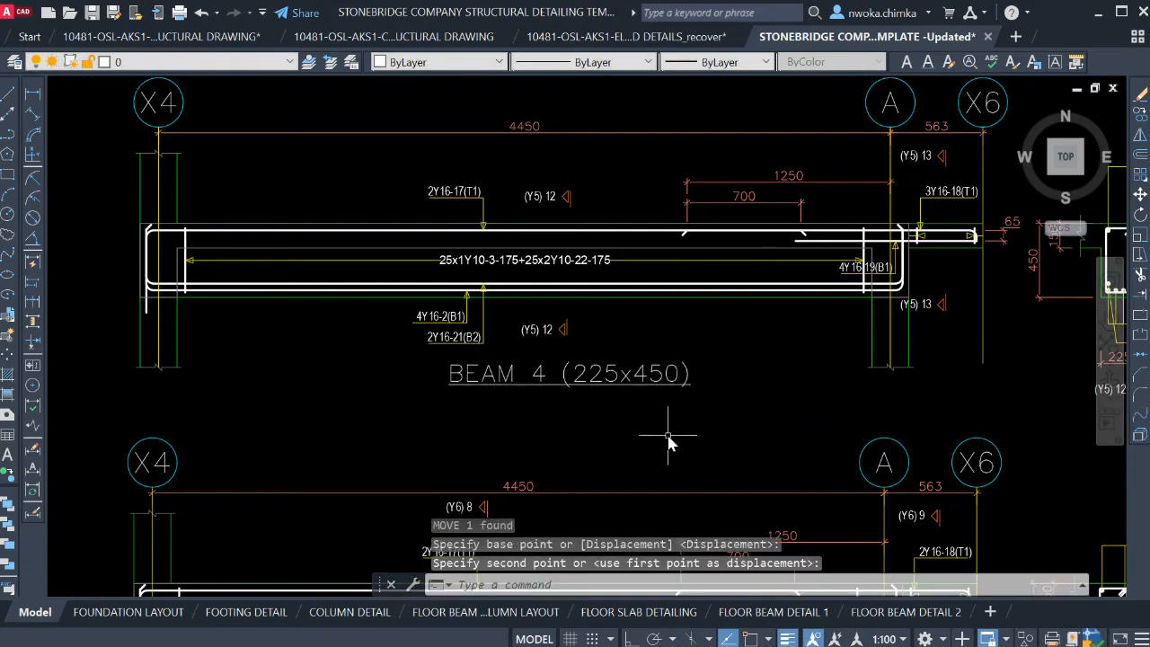
Move the complete Beam 5 detail, with its sections and title, straight up towards Beam 4 using Ortho
scroll(597, 135, "down", 4)
left_click(396, 240)
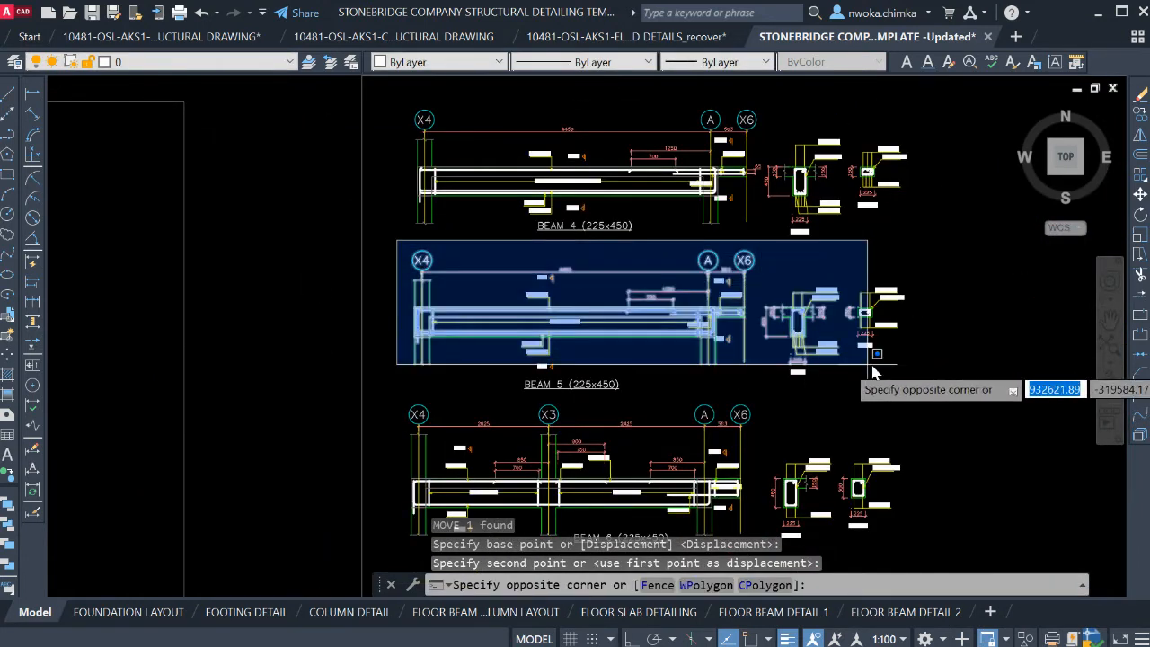
left_click(984, 392)
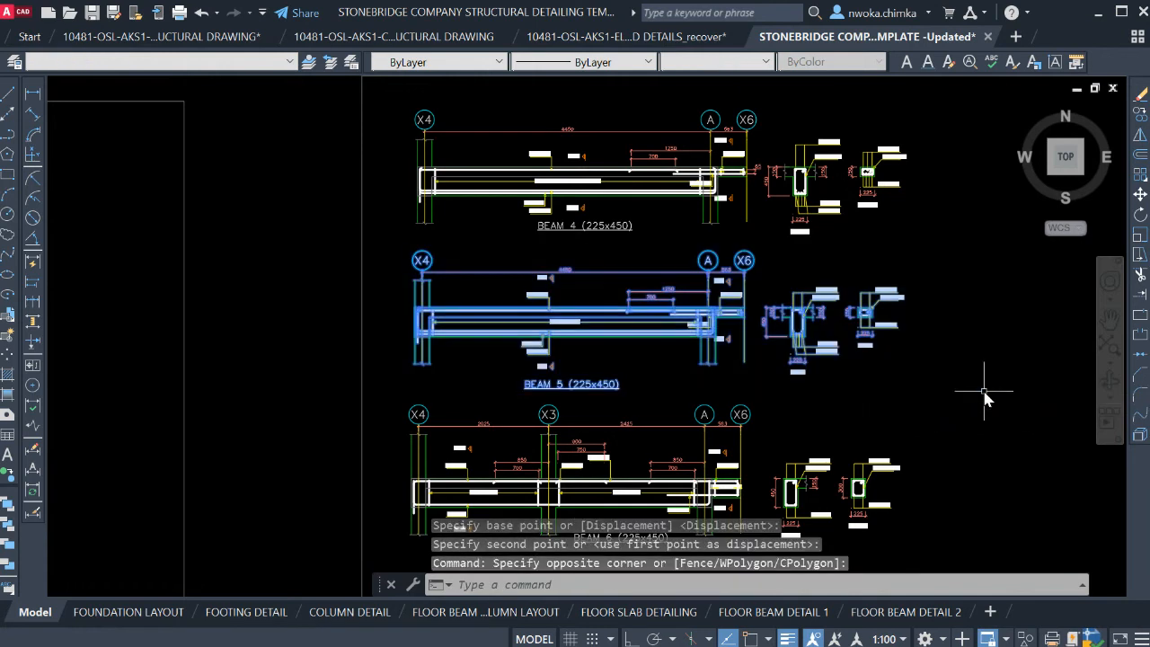
type("M")
key("Return")
left_click(943, 407)
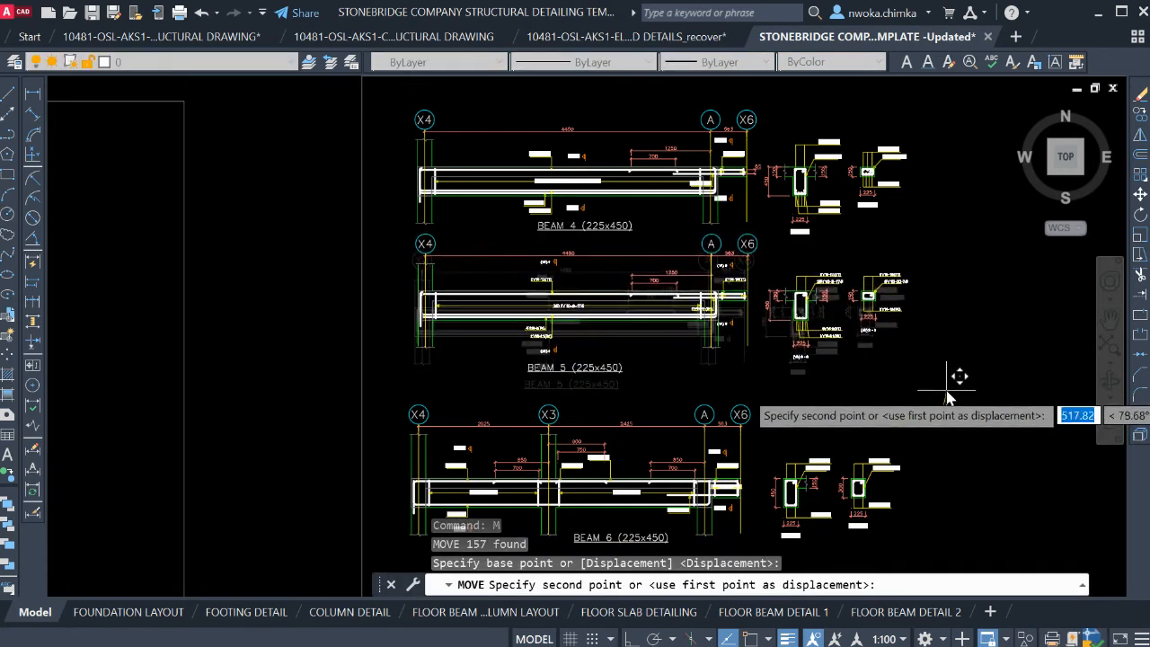
key("F8")
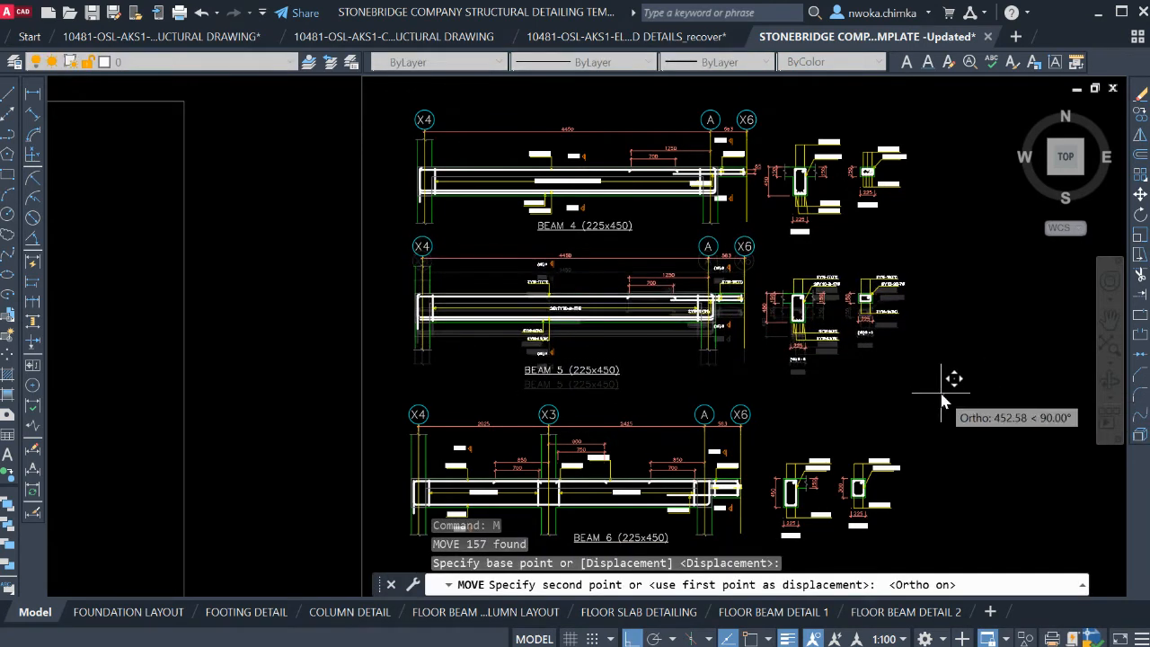
left_click(939, 395)
Move Beam 5's lower (Y6) 8 section marker up beside the 2Y16-21(B2) label, with Ortho off
scroll(600, 384, "up", 4)
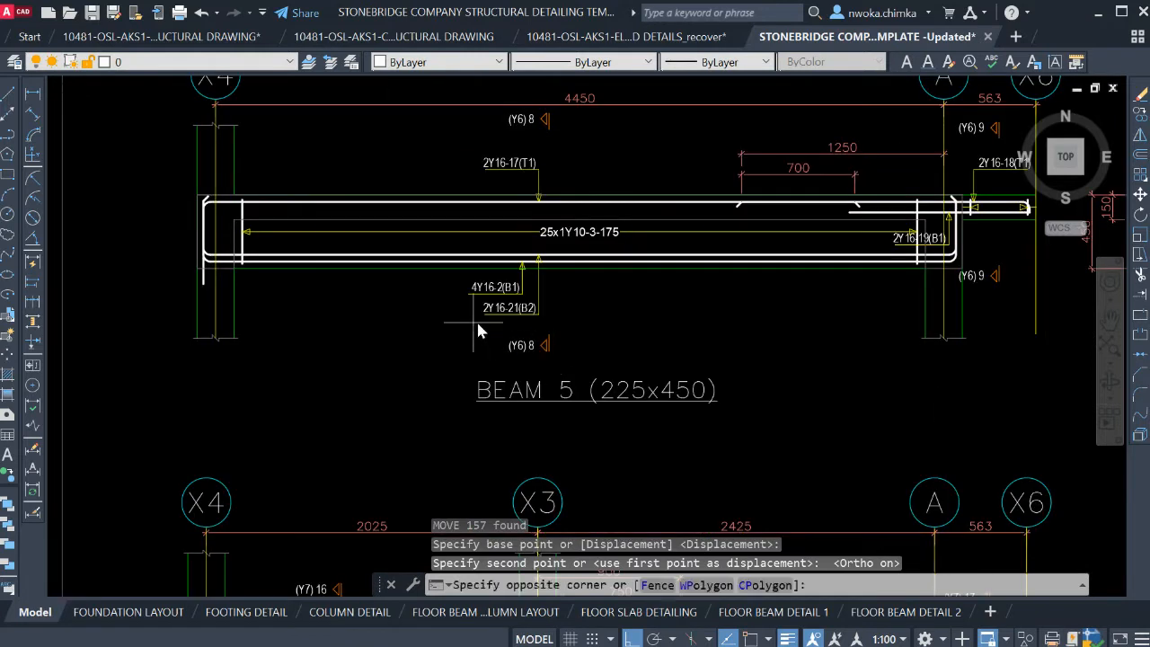
left_click(474, 331)
left_click(625, 370)
key("Return")
left_click(577, 367)
key("F8")
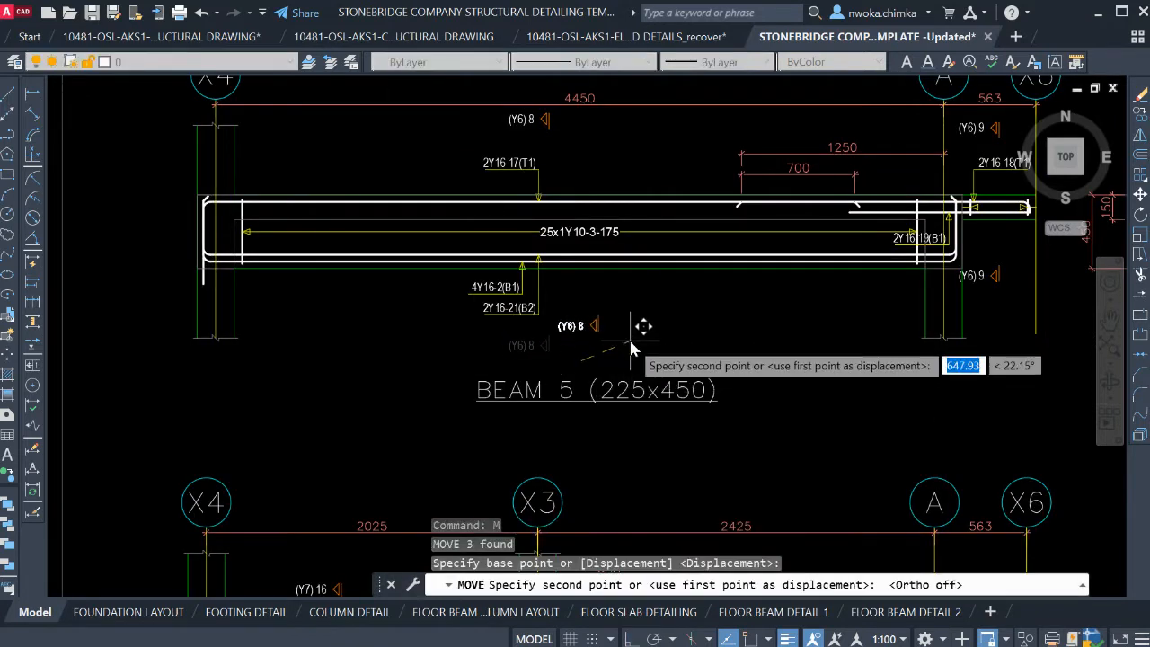
left_click(636, 325)
Move Beam 5's upper (Y6) 8 section marker down beside the 2Y16-17(T1) label
left_click(476, 97)
left_click(576, 144)
key("Return")
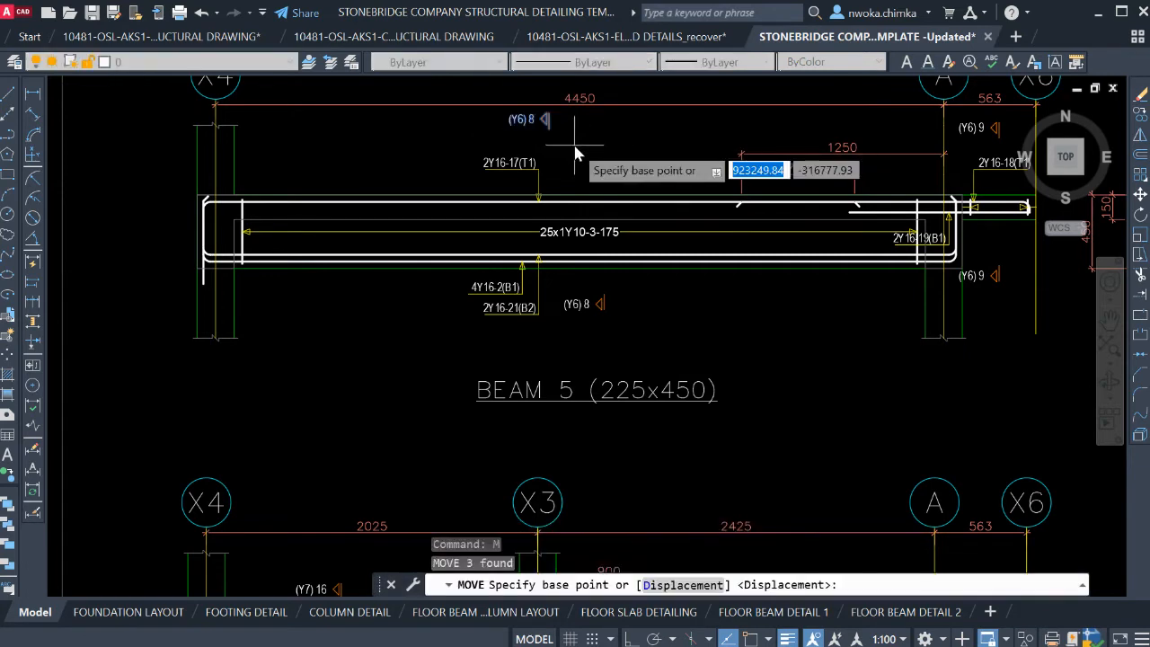
left_click(576, 154)
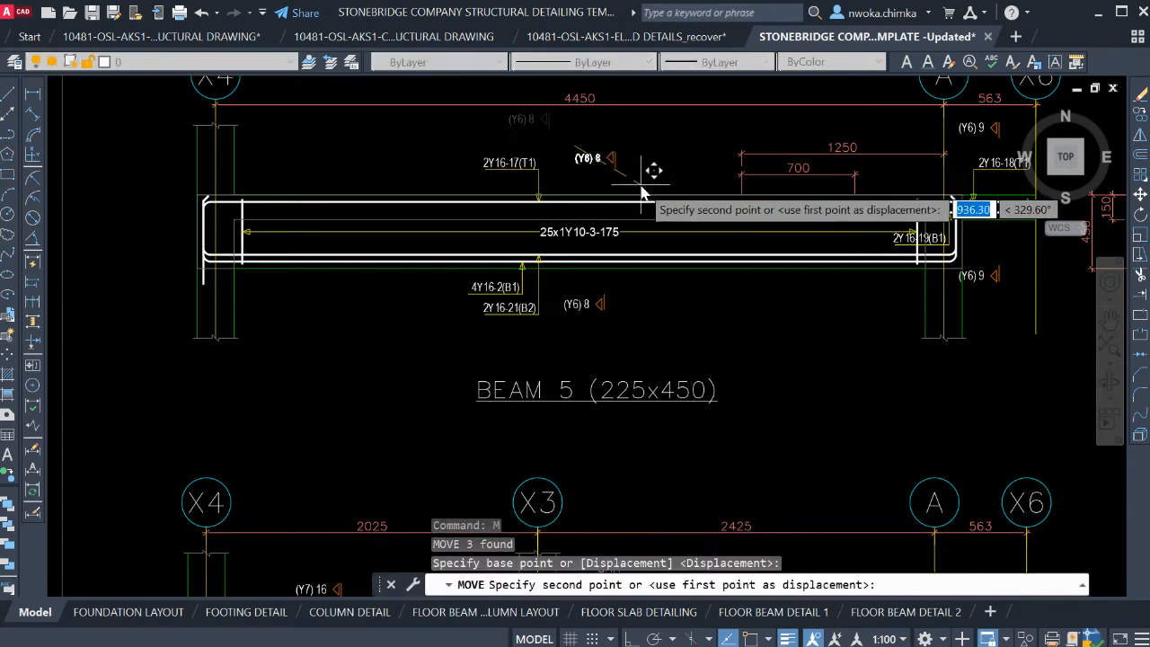
Move the BEAM 5 (225x450) title up closer to the beam elevation
left_click(681, 381)
key("Return")
left_click(775, 435)
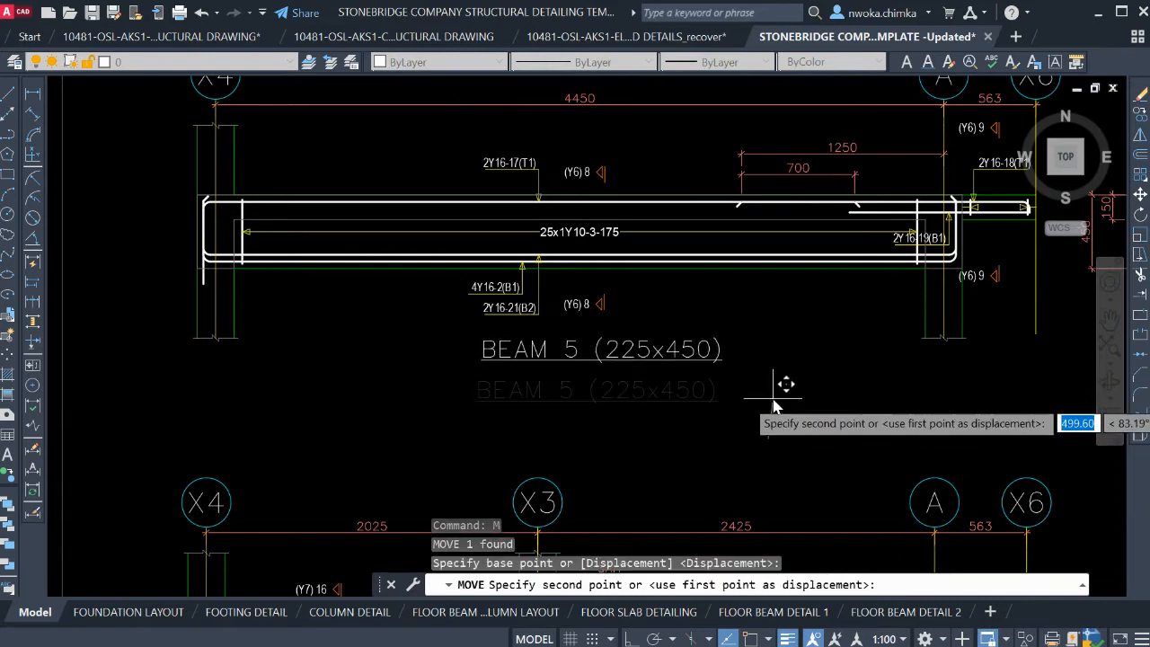
left_click(780, 388)
Move the complete Beam 6 detail, with its sections and title, up closer to Beam 5
scroll(594, 259, "down", 4)
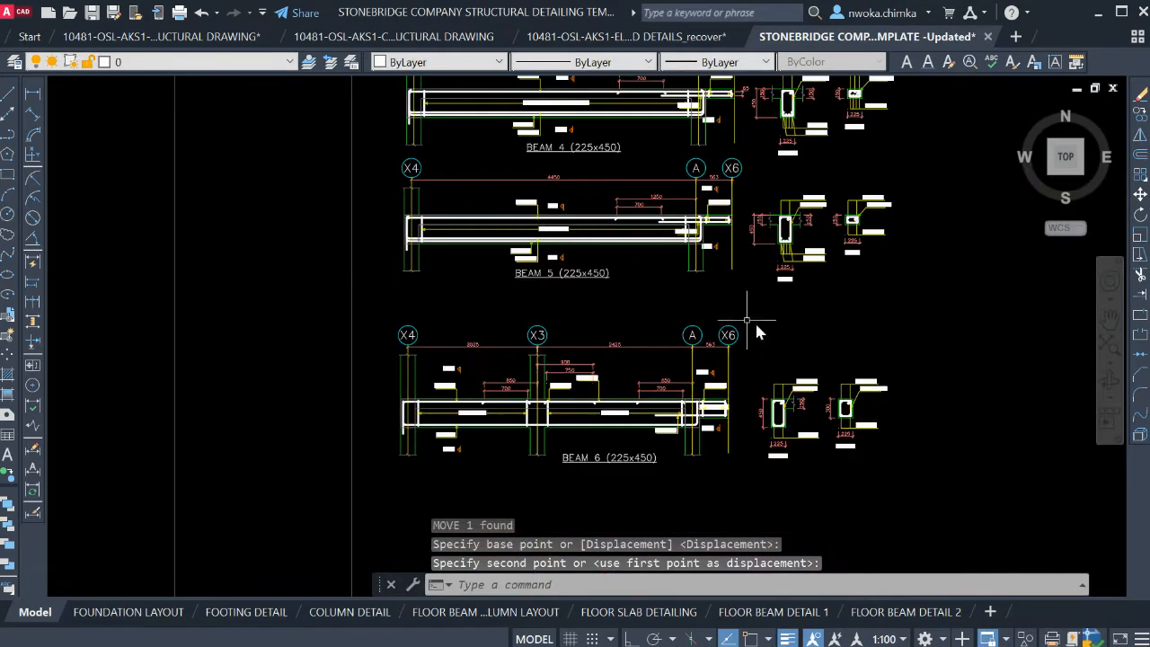
left_click(951, 320)
left_click(394, 484)
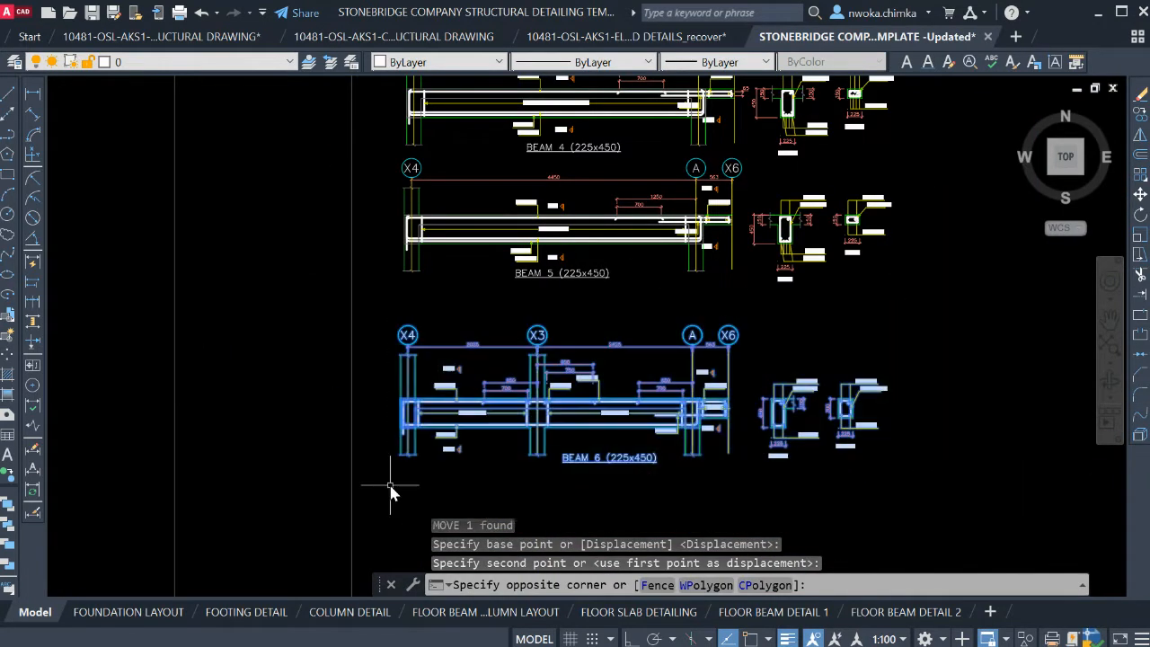
type("m")
key("Return")
left_click(957, 510)
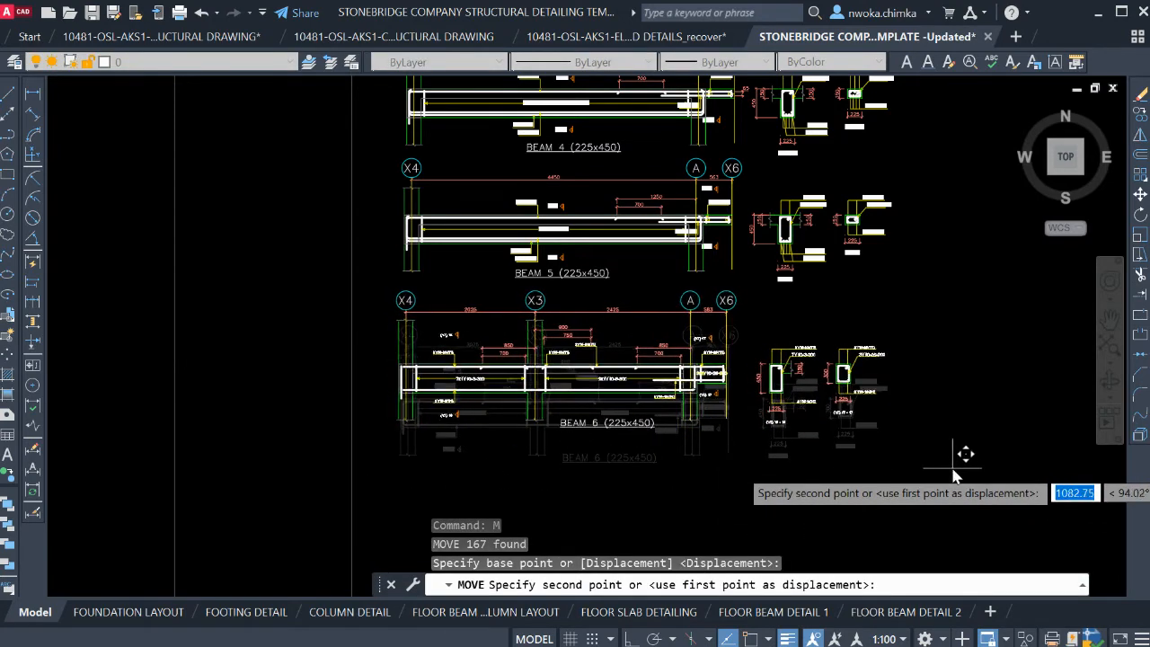
left_click(955, 477)
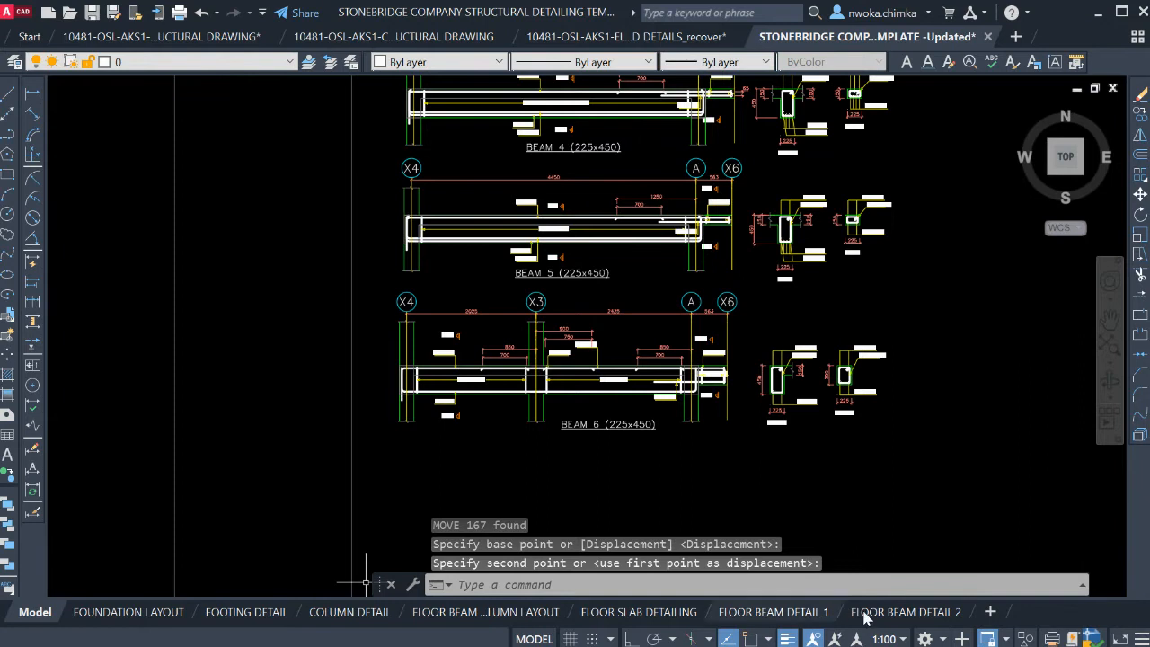
On the FLOOR BEAM DETAIL 2 layout, change the title block's drawing title to FLOOR BEAM DETAIL 2
left_click(908, 611)
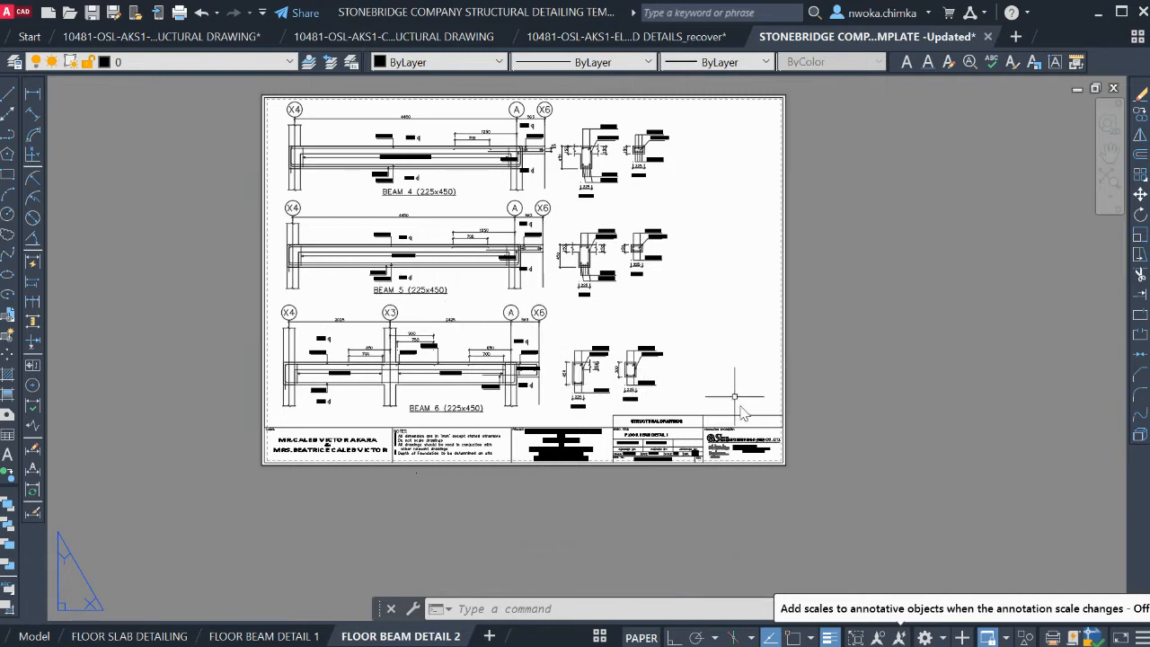
scroll(629, 409, "up", 5)
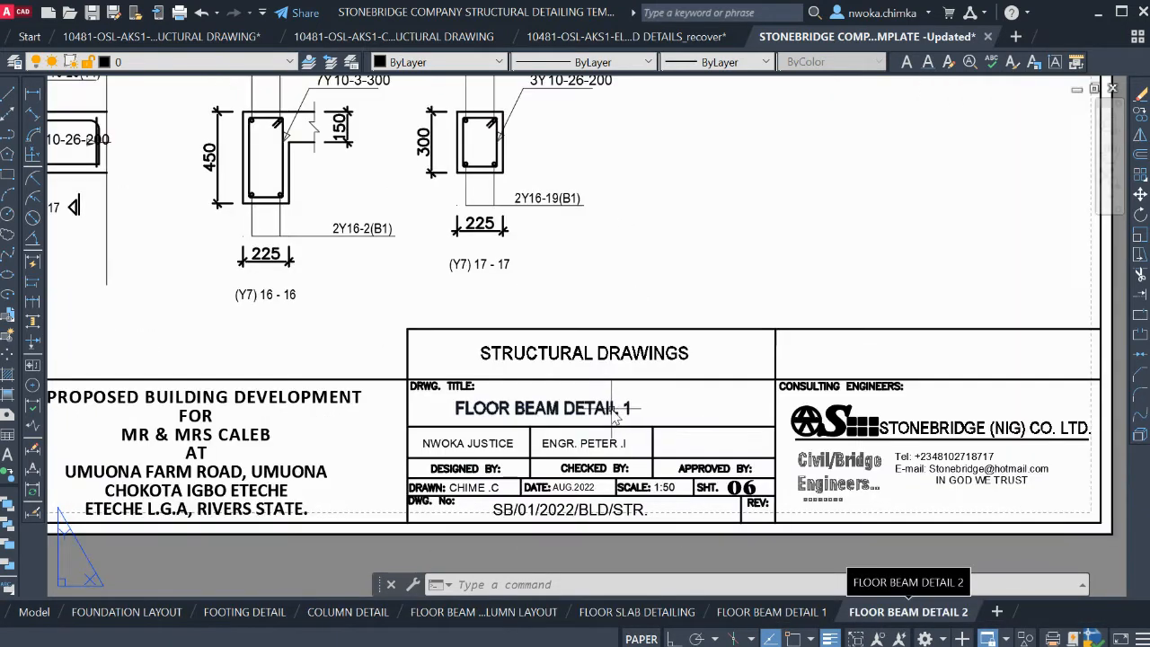
double_click(616, 412)
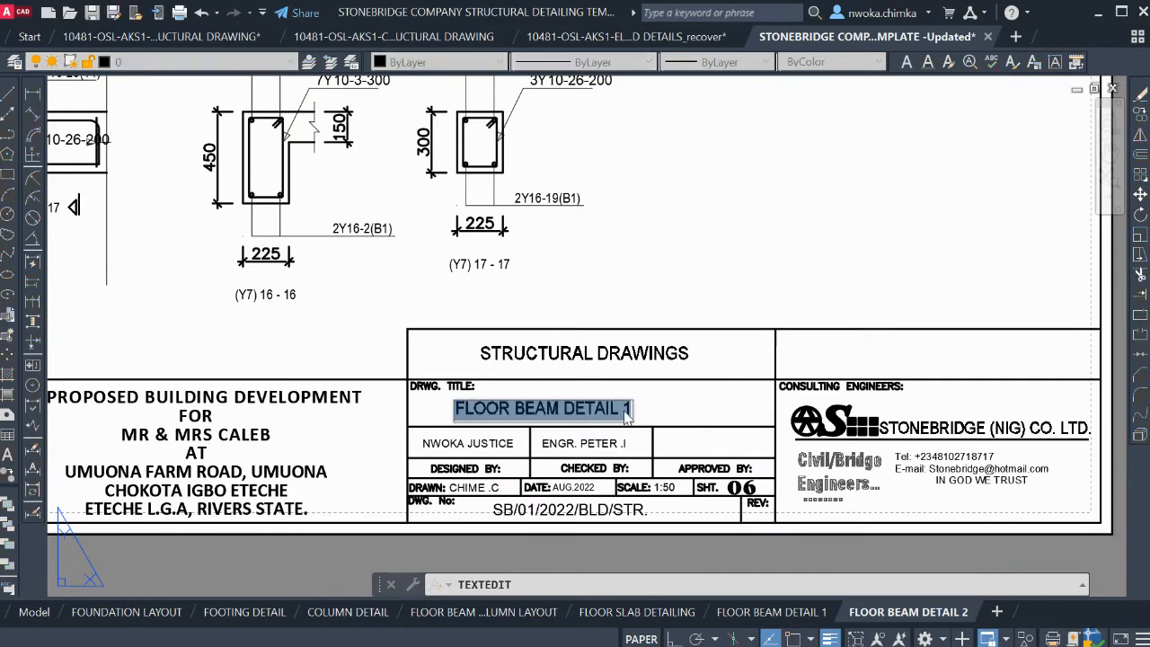
left_click(627, 409)
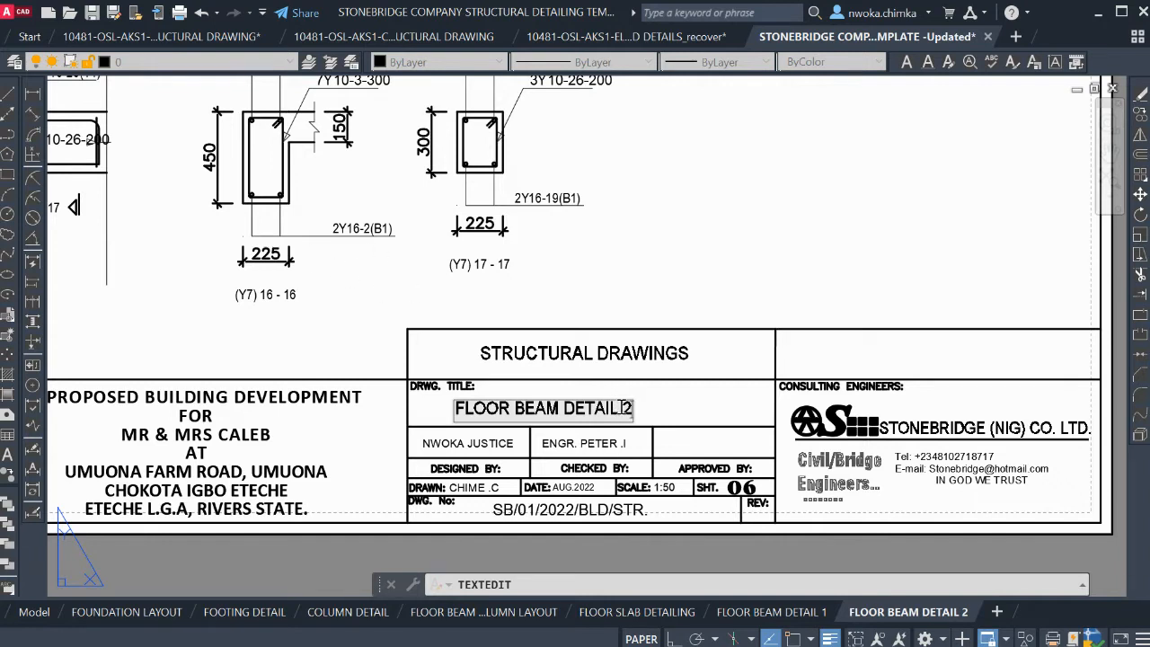
left_click(836, 542)
Set the title block's sheet number to 07 and save the drawing
scroll(523, 314, "down", 2)
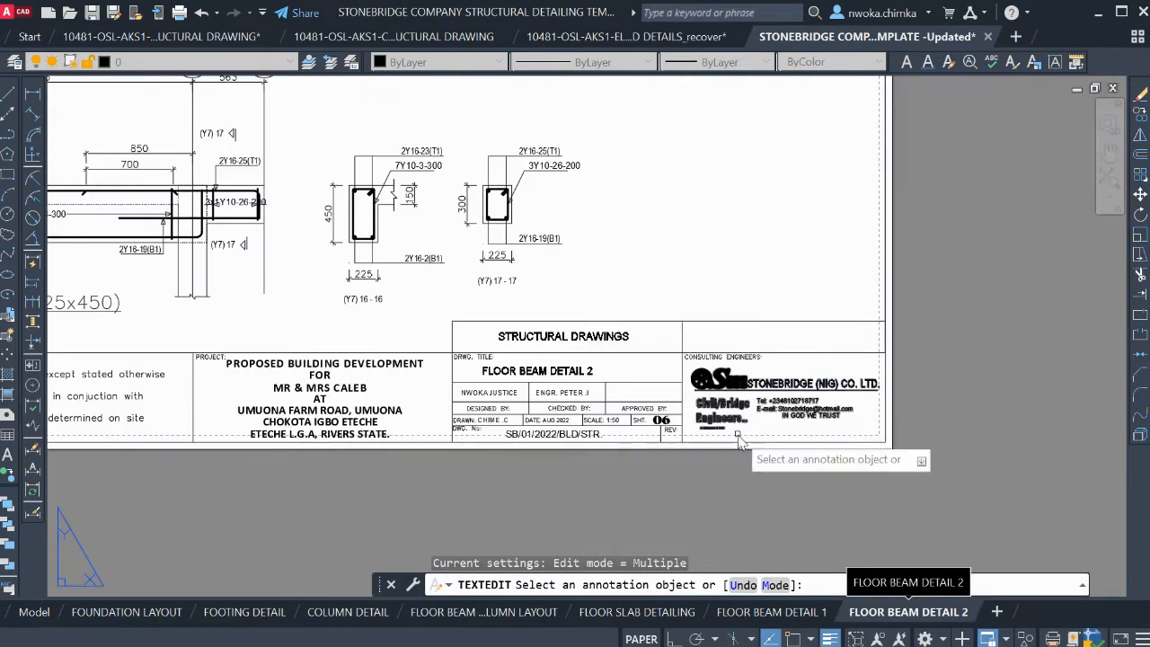
scroll(681, 430, "up", 2)
scroll(656, 423, "up", 2)
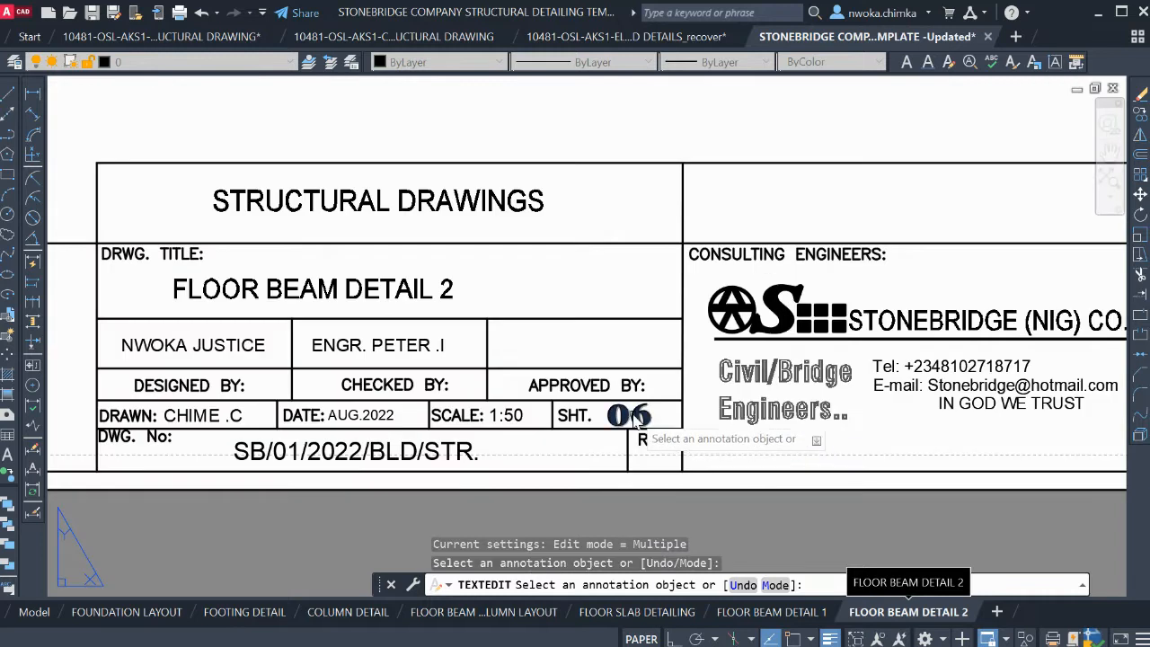
left_click(640, 419)
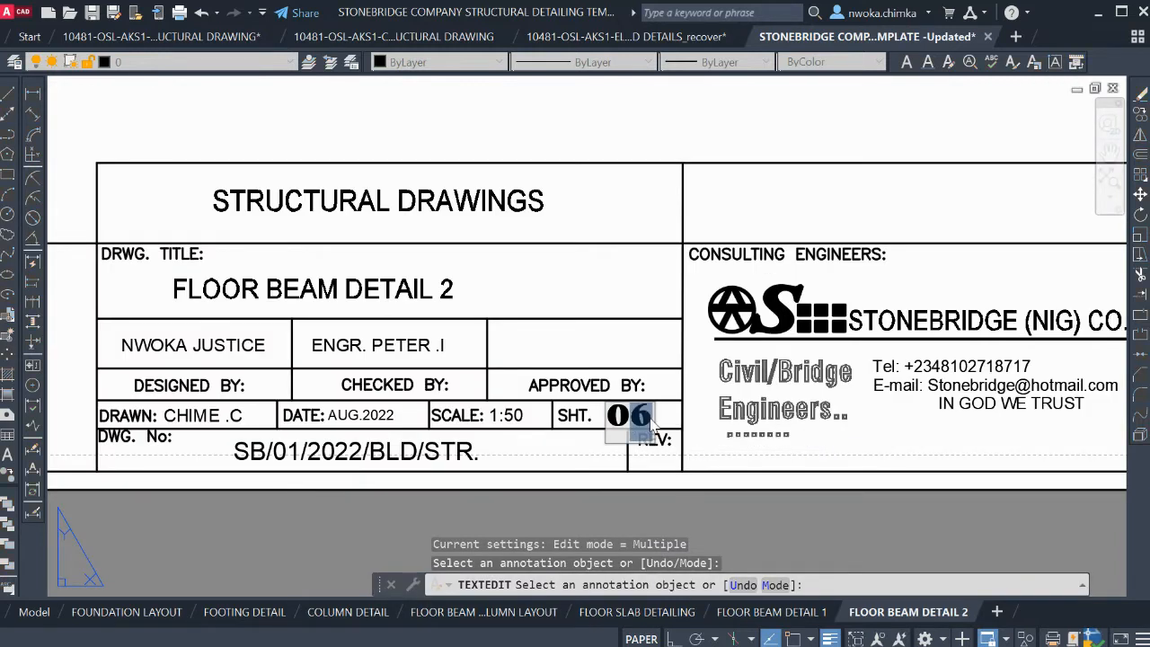
left_click(679, 503)
key("Escape")
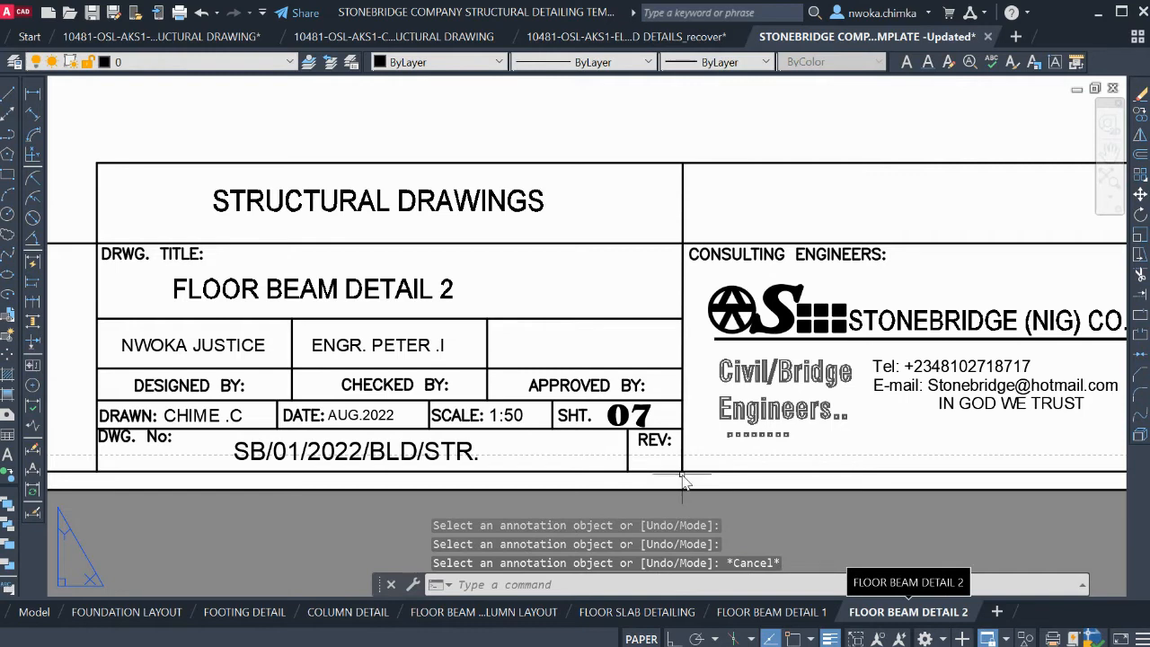
scroll(683, 483, "down", 6)
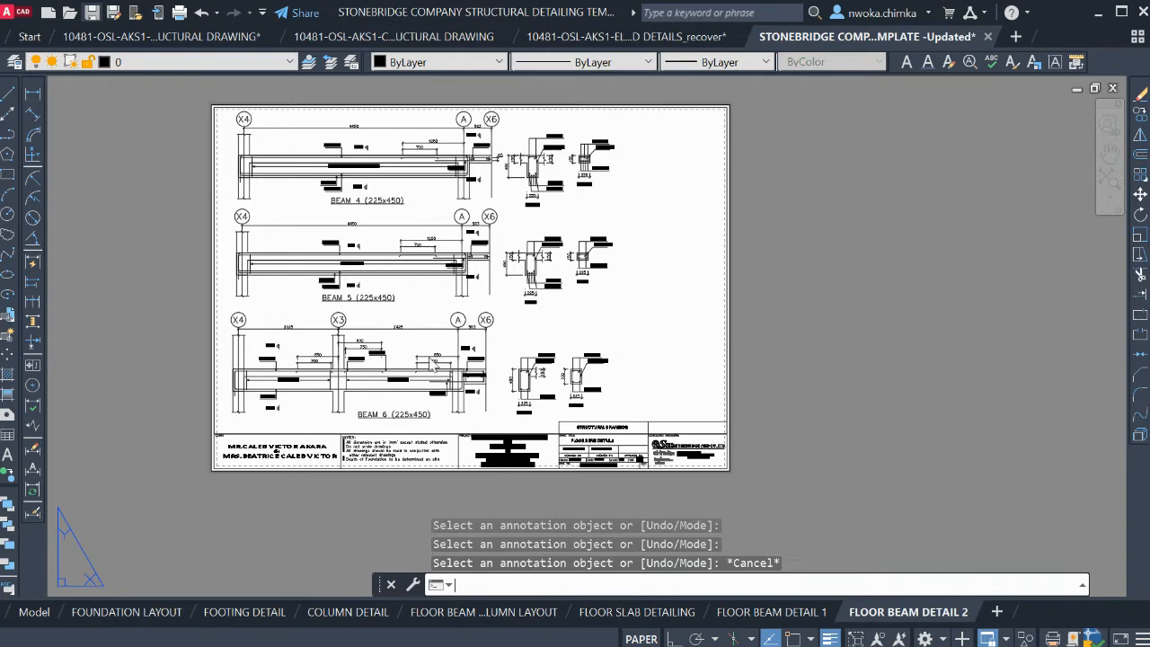
key("ctrl+s")
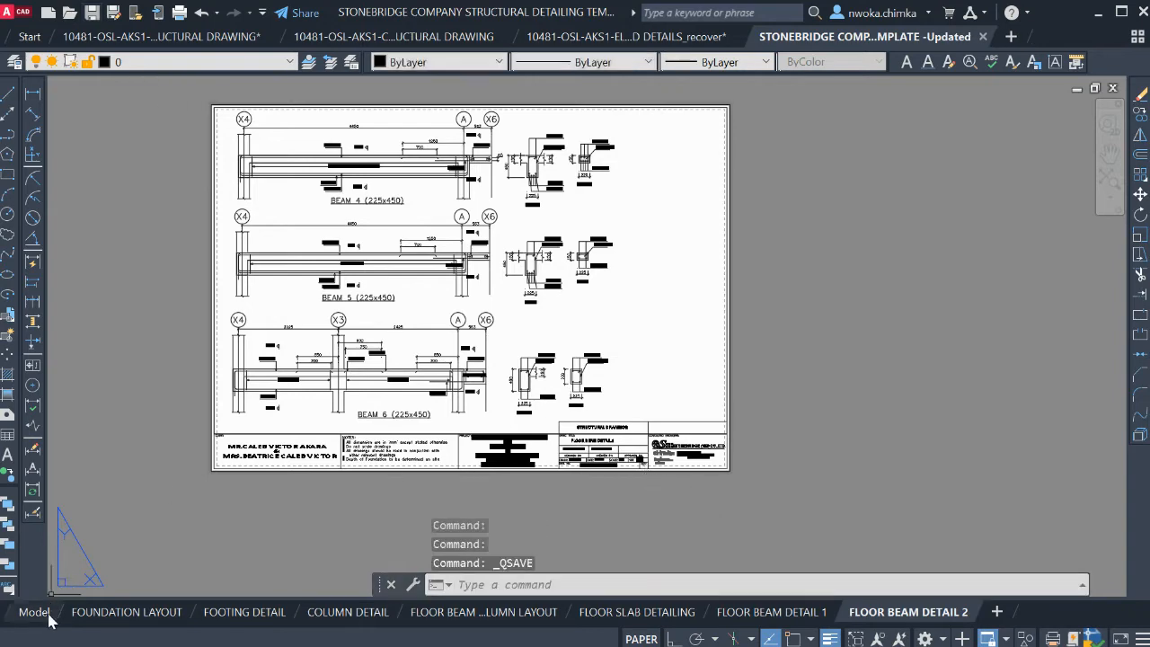
In model space, move the BEAM 7 (225x450) title up closer to its beam elevation
left_click(48, 615)
scroll(389, 407, "down", 8)
scroll(469, 356, "up", 2)
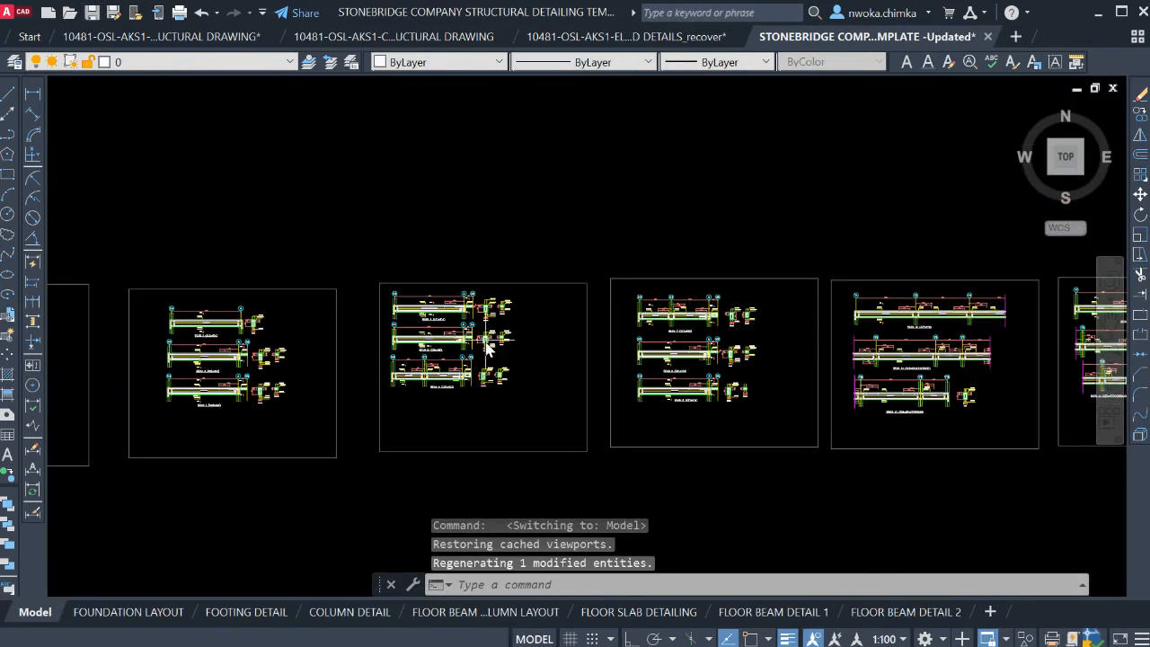
scroll(633, 360, "up", 2)
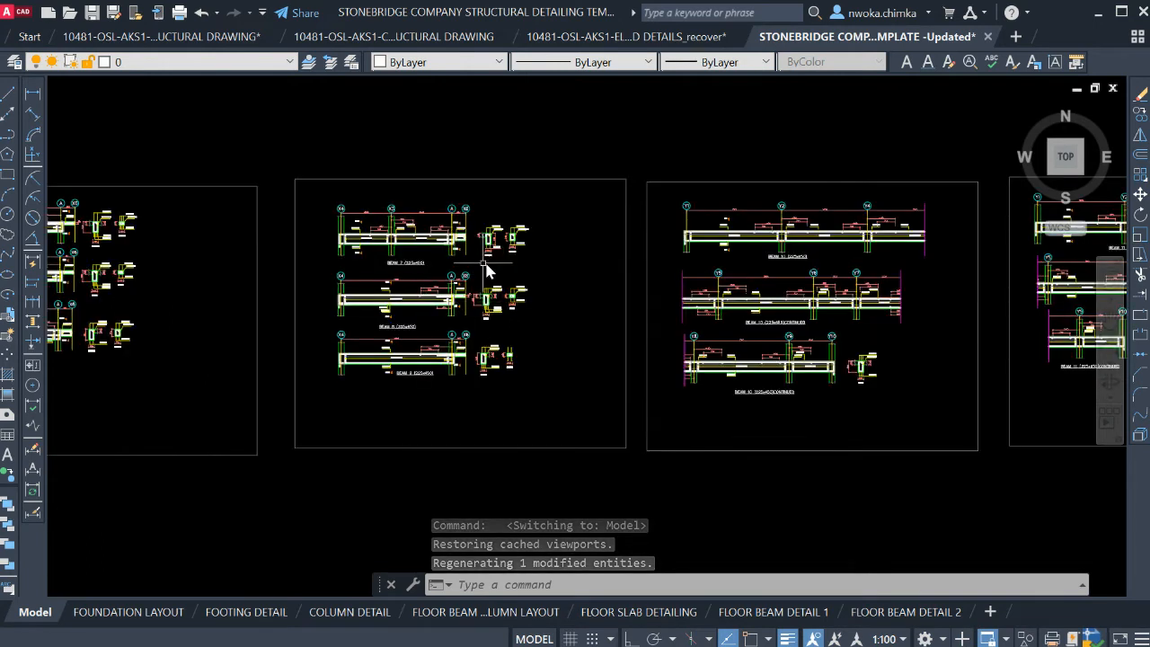
scroll(445, 259, "up", 2)
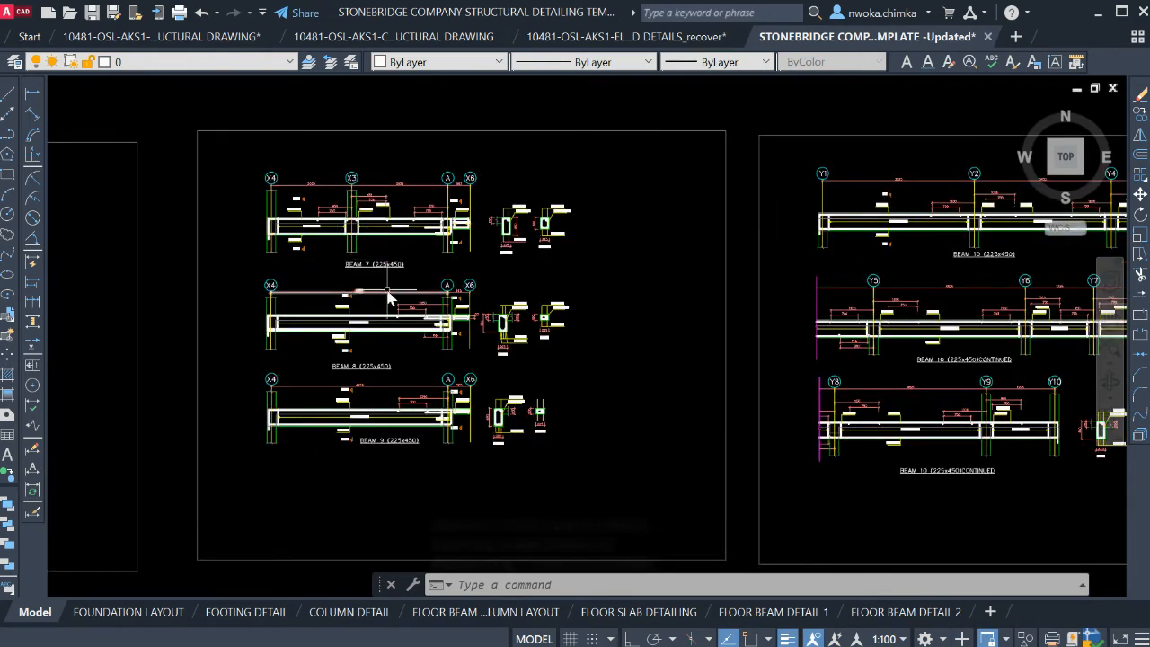
middle_click_drag(390, 296, 443, 334)
scroll(441, 328, "up", 2)
left_click(398, 329)
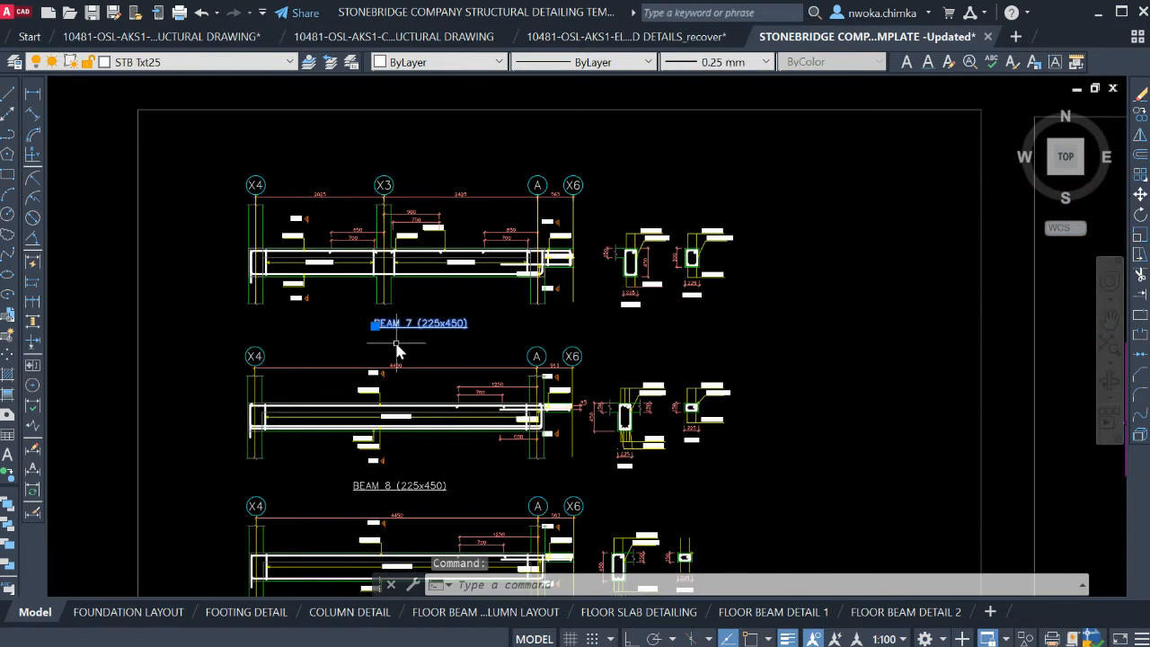
type("M")
key("Return")
scroll(489, 346, "up", 2)
left_click(484, 323)
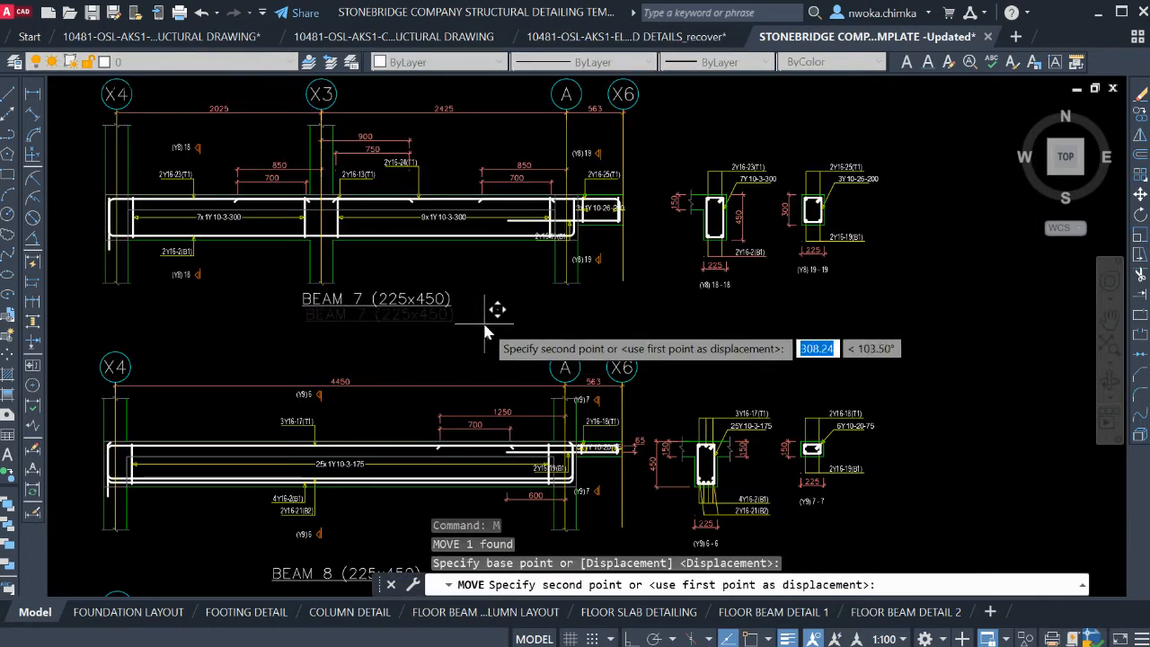
left_click(483, 320)
Move the Beam 8 elevation and its sections, without the title, straight up towards the Beam 7 title
scroll(445, 326, "down", 2)
left_click(195, 325)
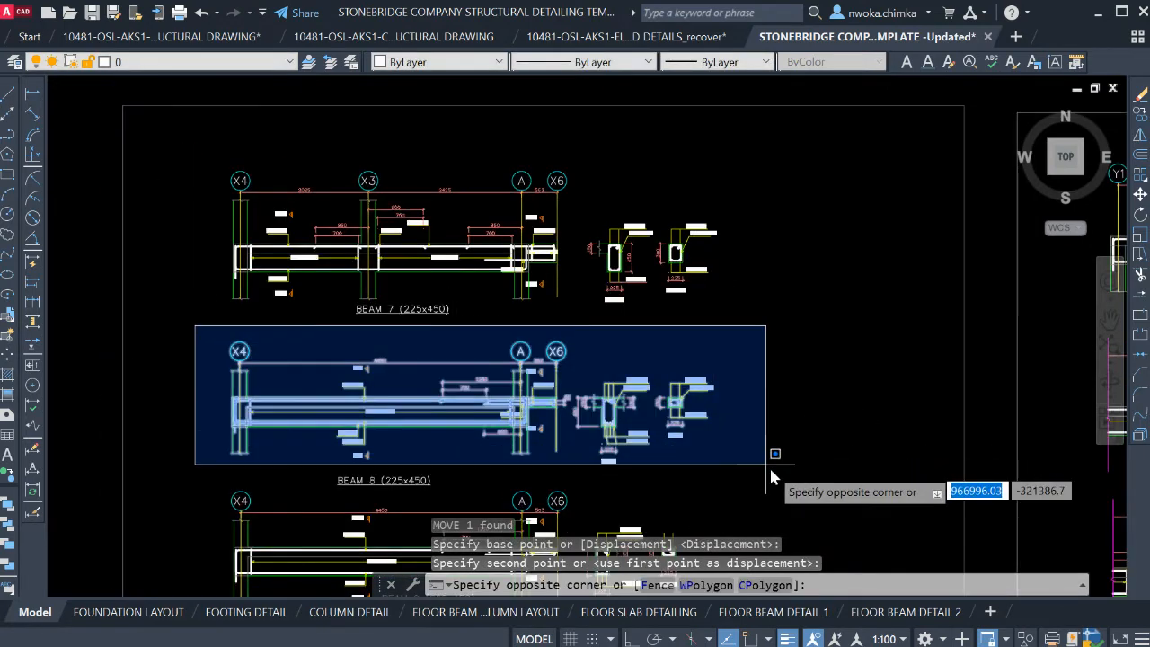
left_click(780, 487)
type("M")
key("Return")
left_click(760, 486)
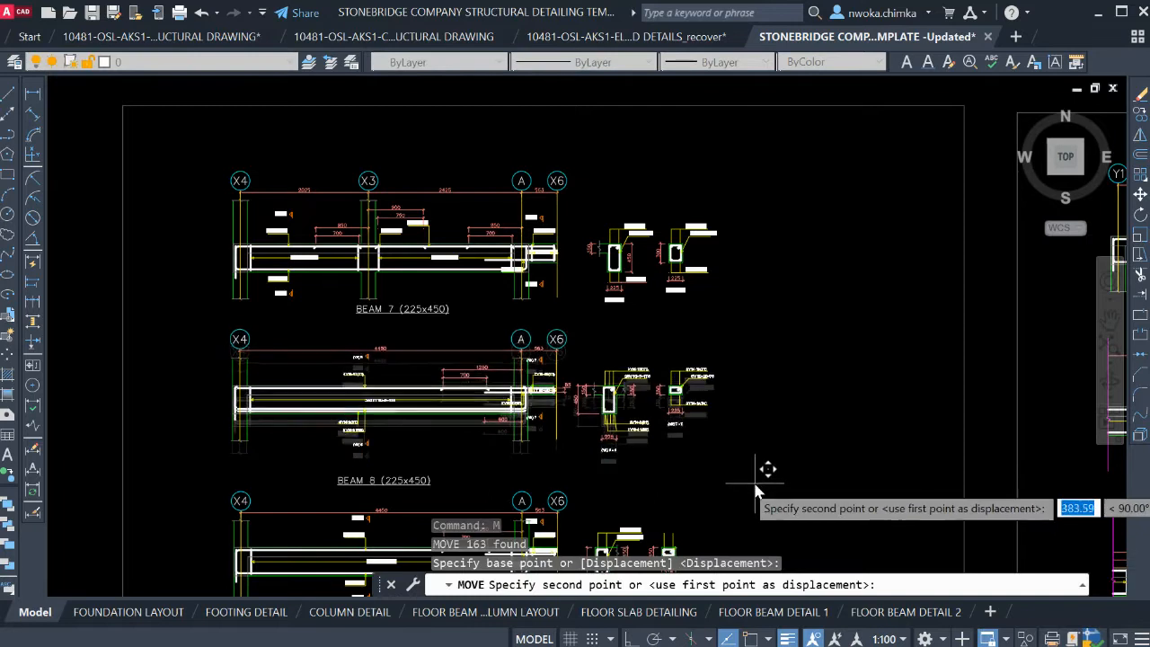
left_click(755, 485)
Move the BEAM 8 (225x450) title up beneath its beam elevation
left_click(387, 484)
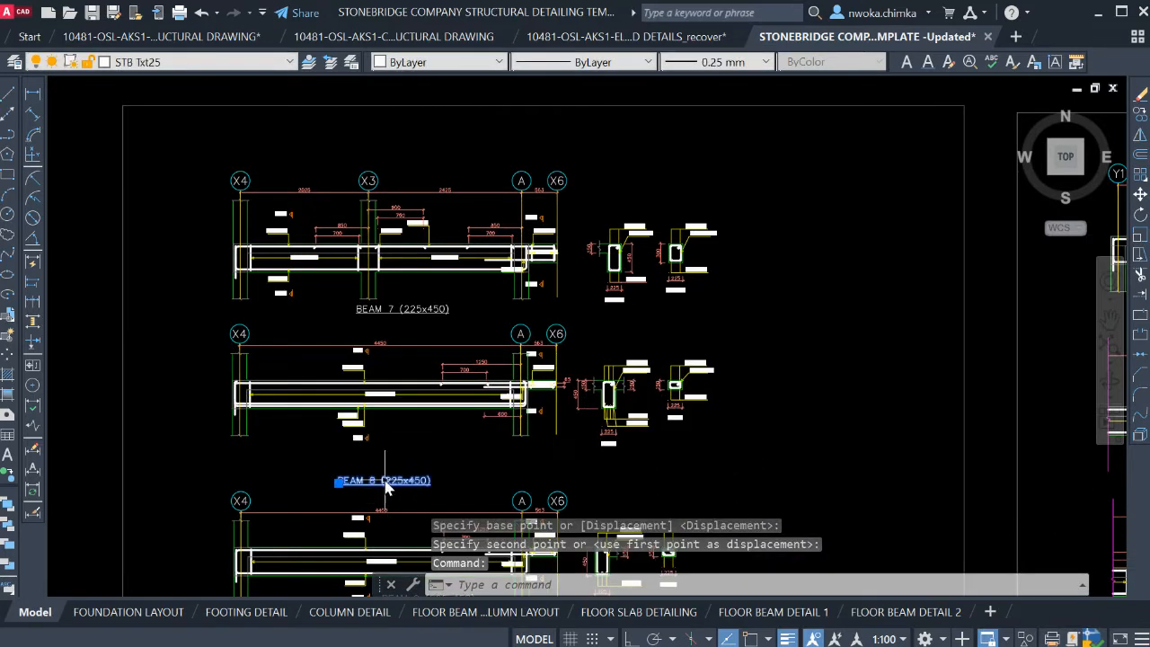
key("Return")
left_click(455, 493)
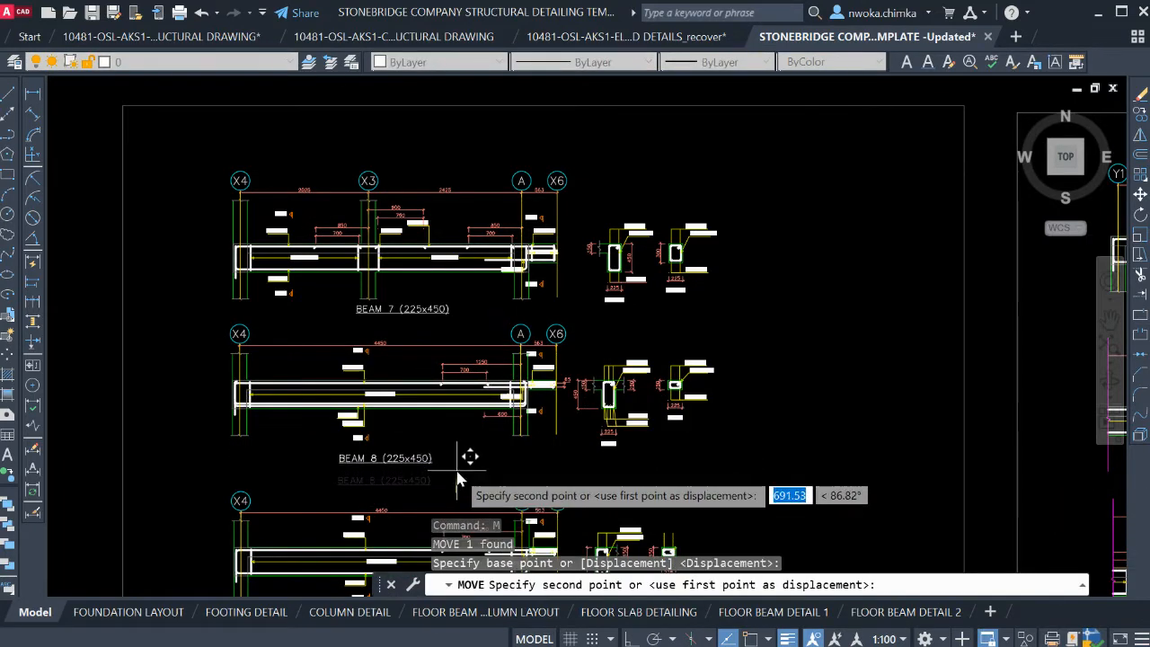
left_click(455, 477)
Move the complete Beam 9 detail, with its sections and title, up towards Beam 8
middle_click_drag(457, 470, 443, 269)
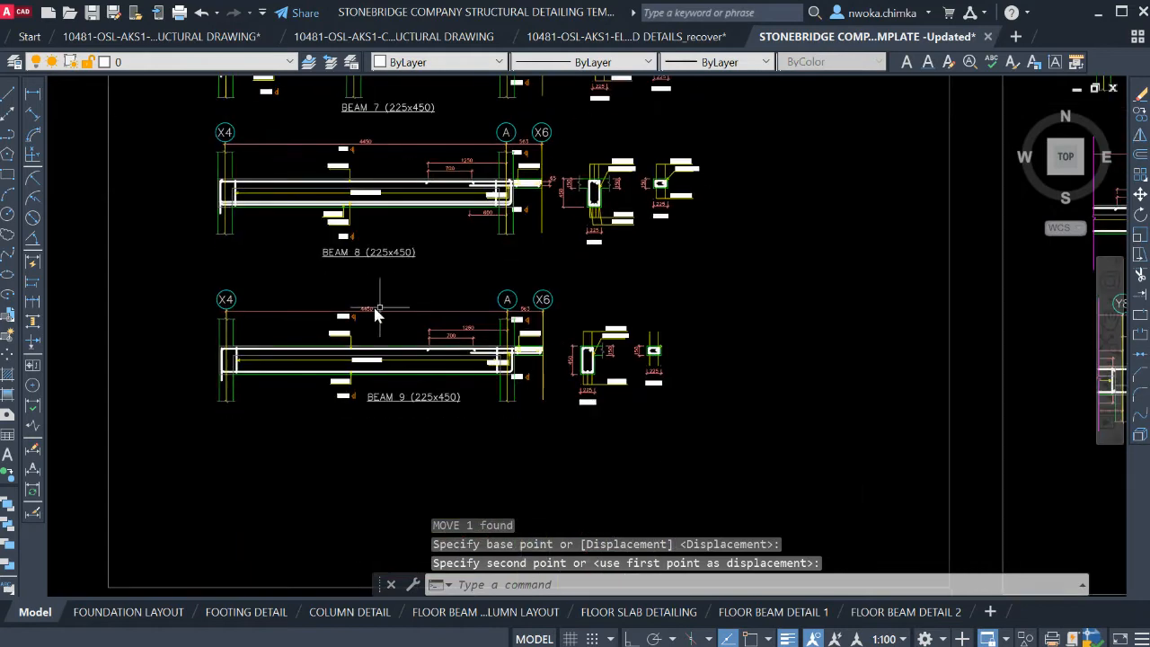
left_click(158, 268)
left_click(796, 429)
type("M")
key("Return")
left_click(763, 470)
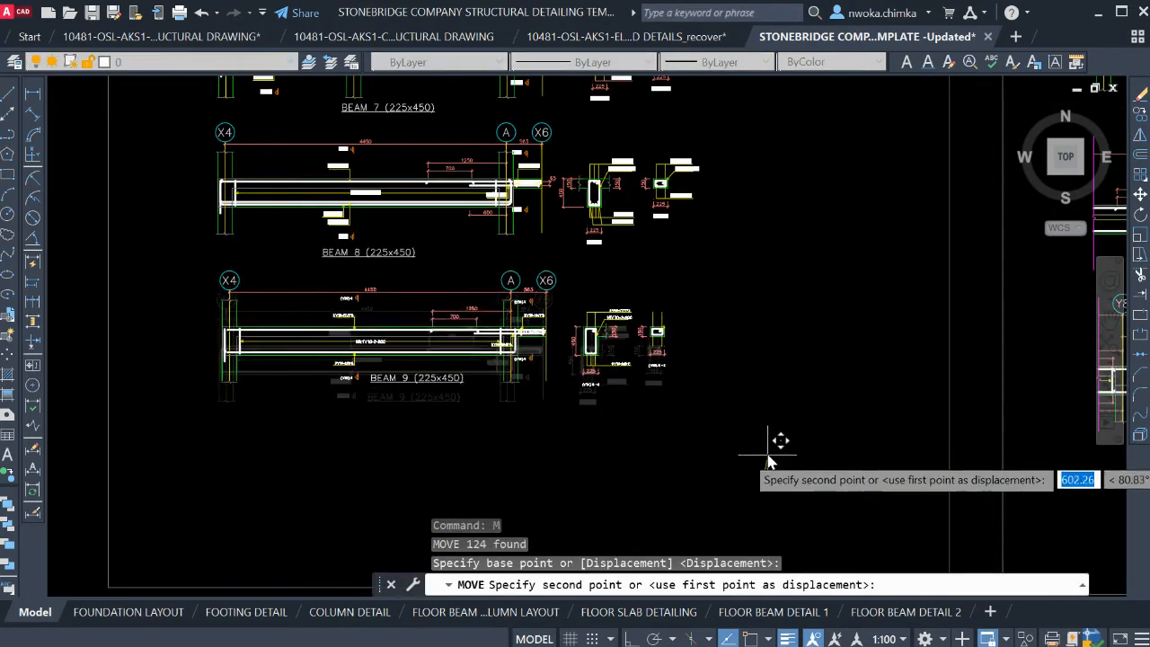
left_click(764, 444)
Move Beam 8's lower (Y9) 6 section marker up beside the 2Y16-21(B2) label
middle_click_drag(719, 369, 726, 464)
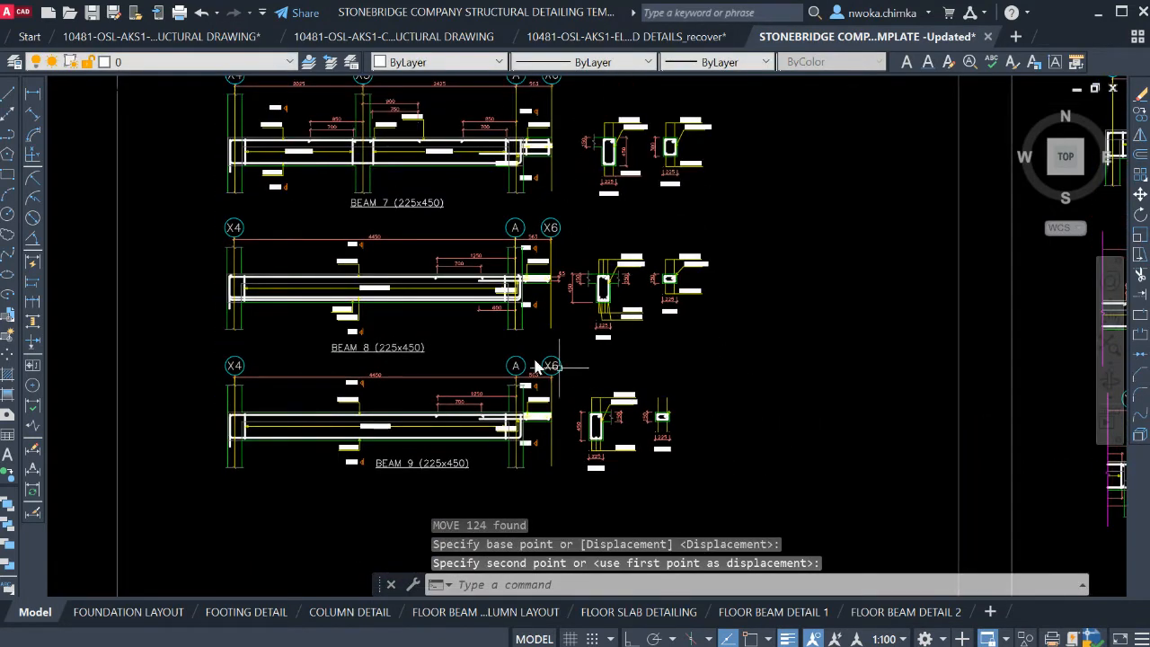
scroll(342, 321, "up", 5)
left_click(342, 336)
left_click(491, 394)
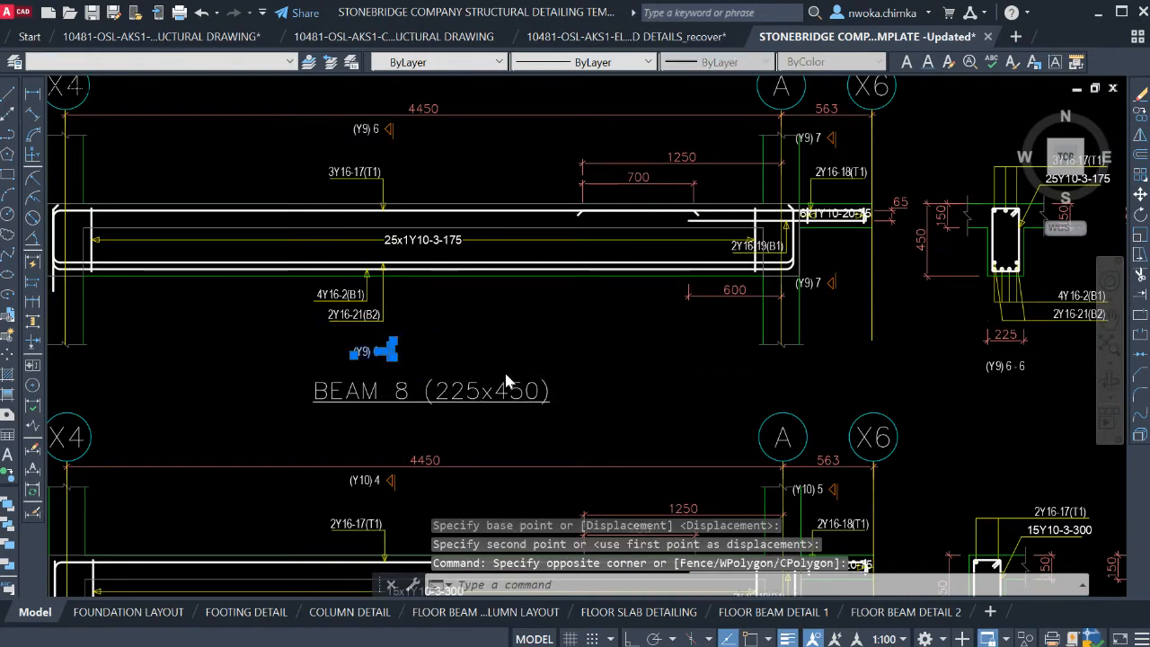
type("M")
key("Return")
left_click(495, 351)
left_click(560, 313)
Move Beam 8's upper (Y9) 6 section marker down beside the 3Y16-17(T1) label
left_click(327, 104)
left_click(396, 146)
key("Return")
left_click(431, 155)
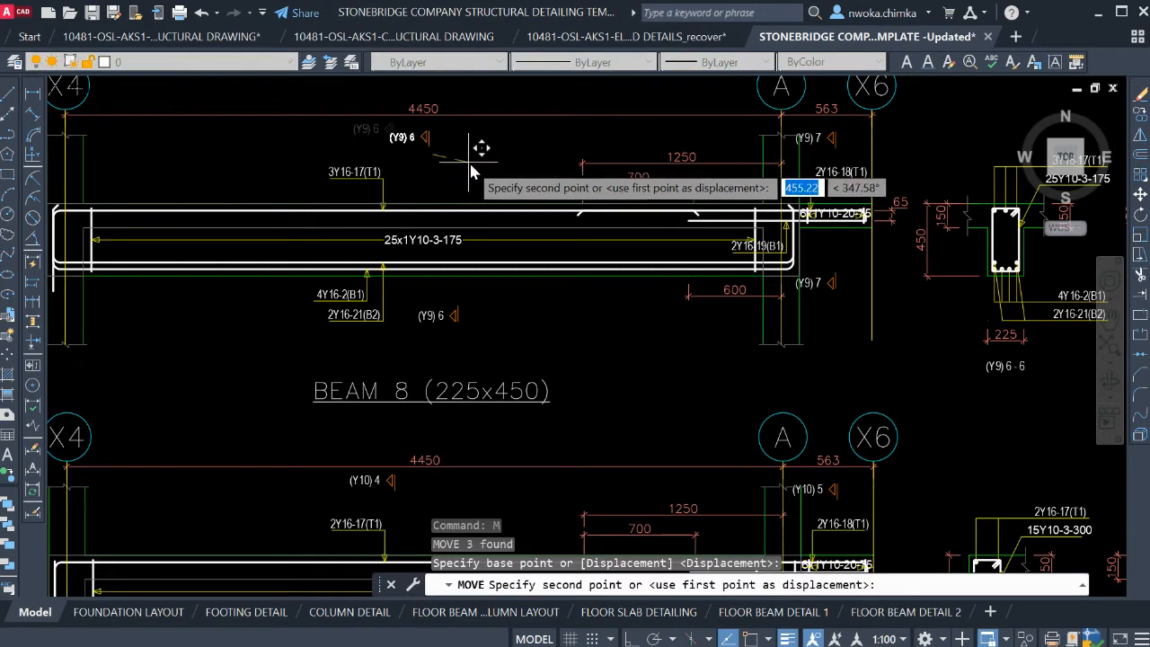
left_click(490, 194)
Move the BEAM 8 (225x450) title further up into the space freed below the section marker
scroll(492, 252, "down", 2)
middle_click_drag(491, 252, 504, 161)
left_click(505, 235)
left_click(497, 248)
type("m")
key("Return")
left_click(564, 275)
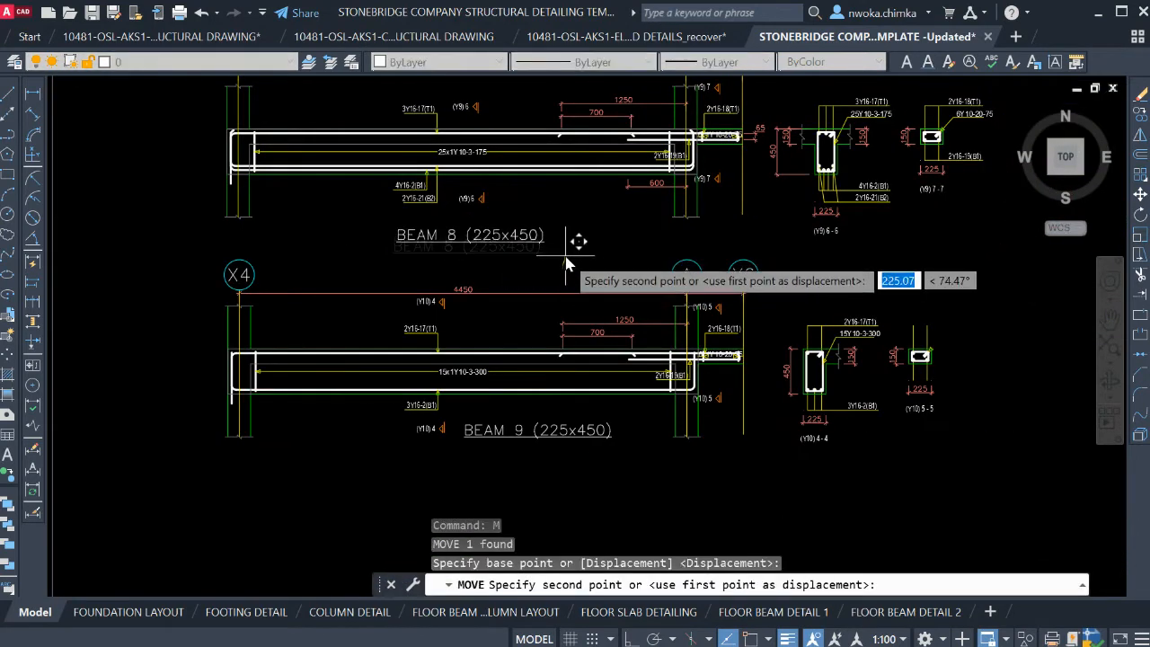
left_click(565, 257)
Move the whole Beam 9 detail slightly further up, closer to the BEAM 8 title
left_click(195, 247)
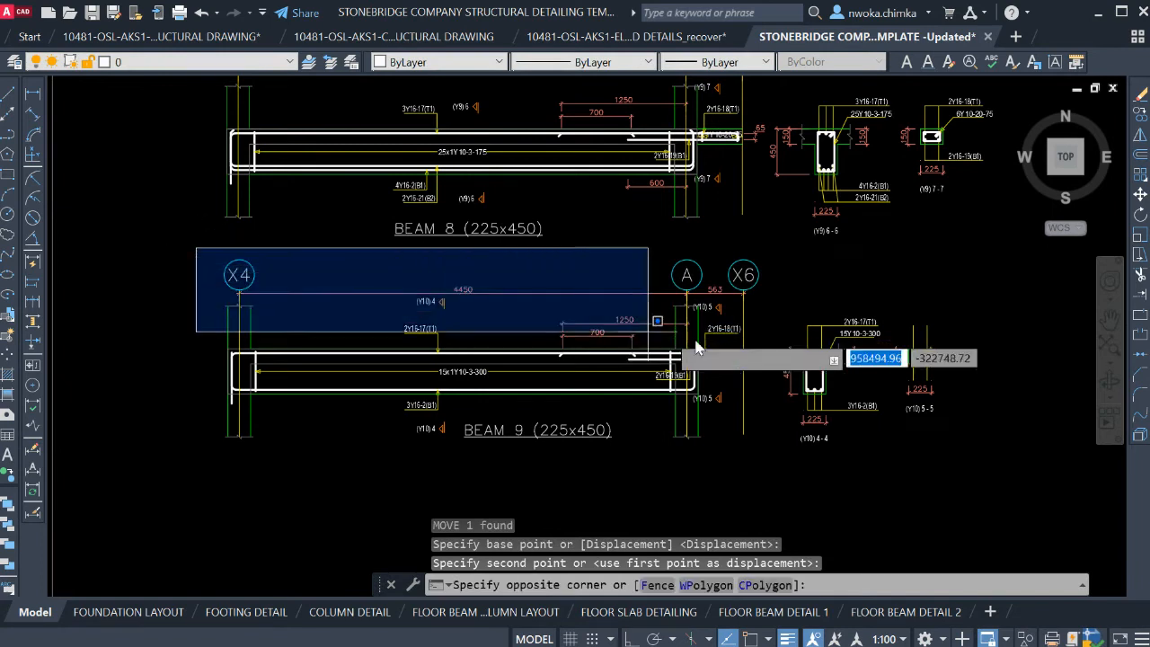
left_click(986, 500)
type("m")
key("Return")
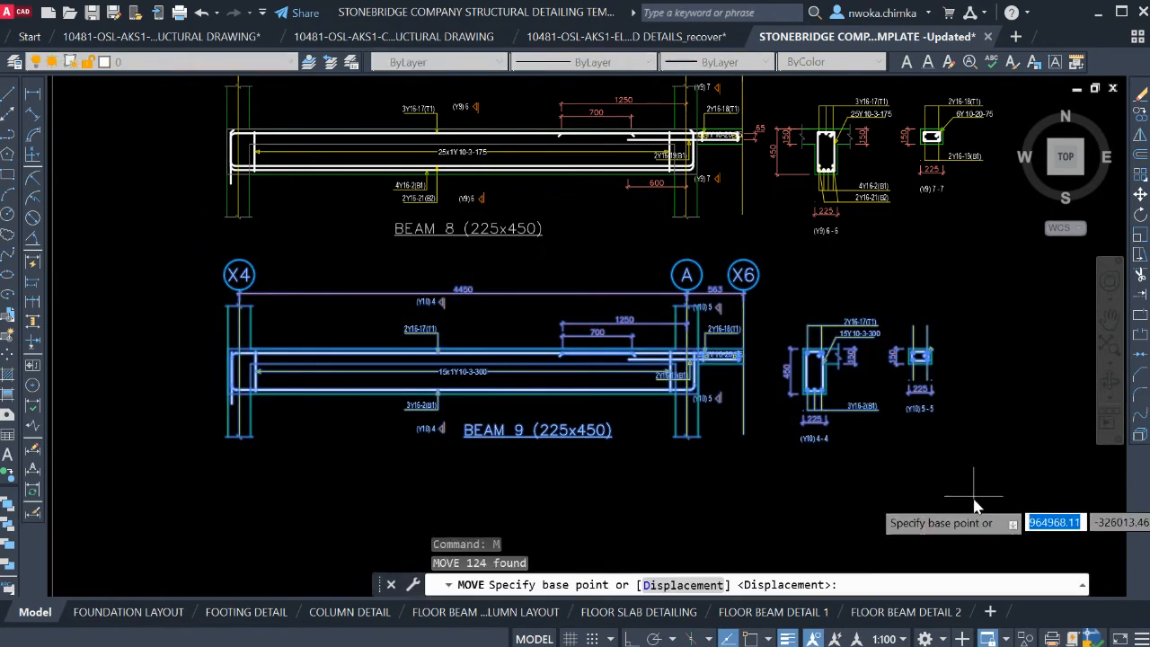
left_click(975, 506)
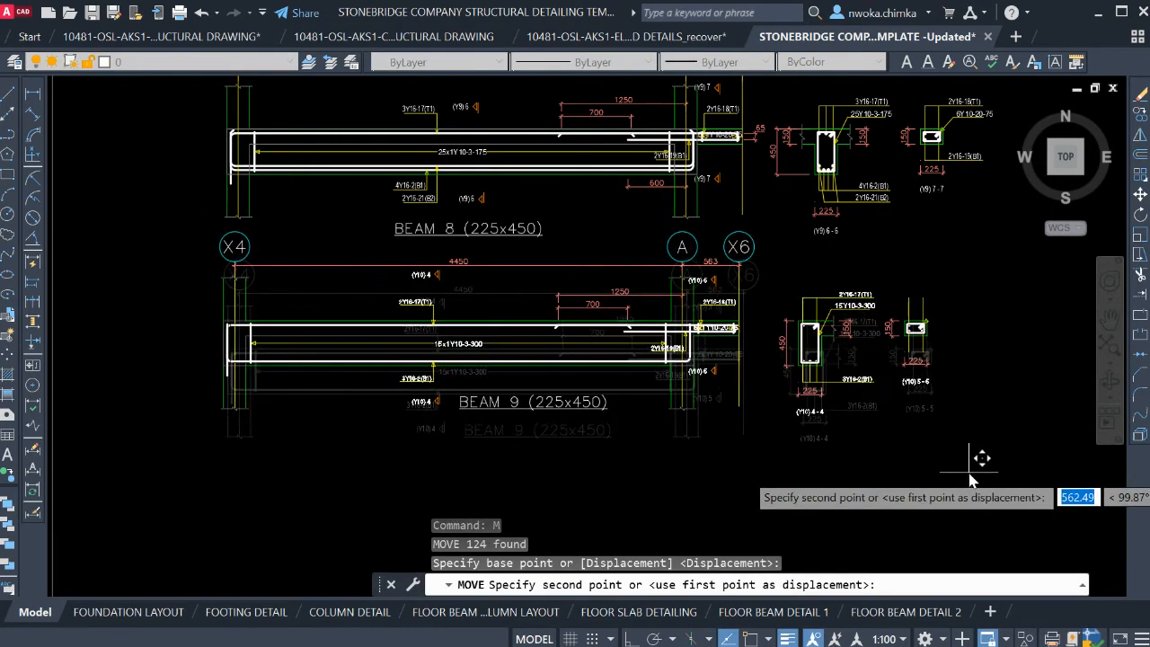
left_click(970, 497)
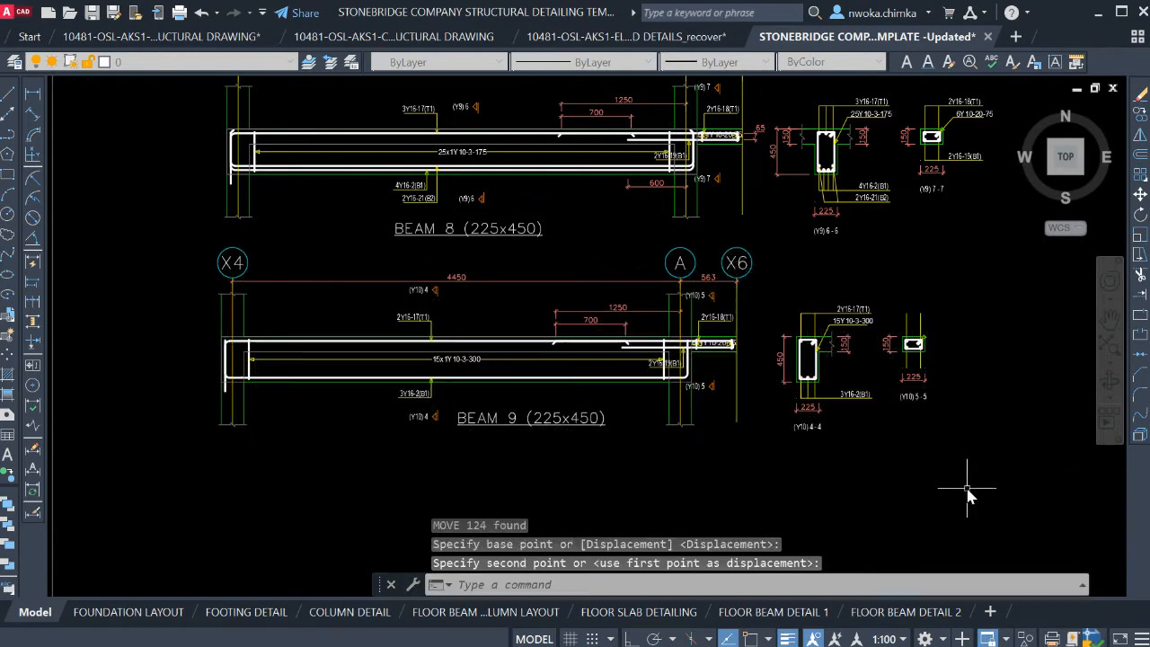
scroll(930, 319, "up", 2)
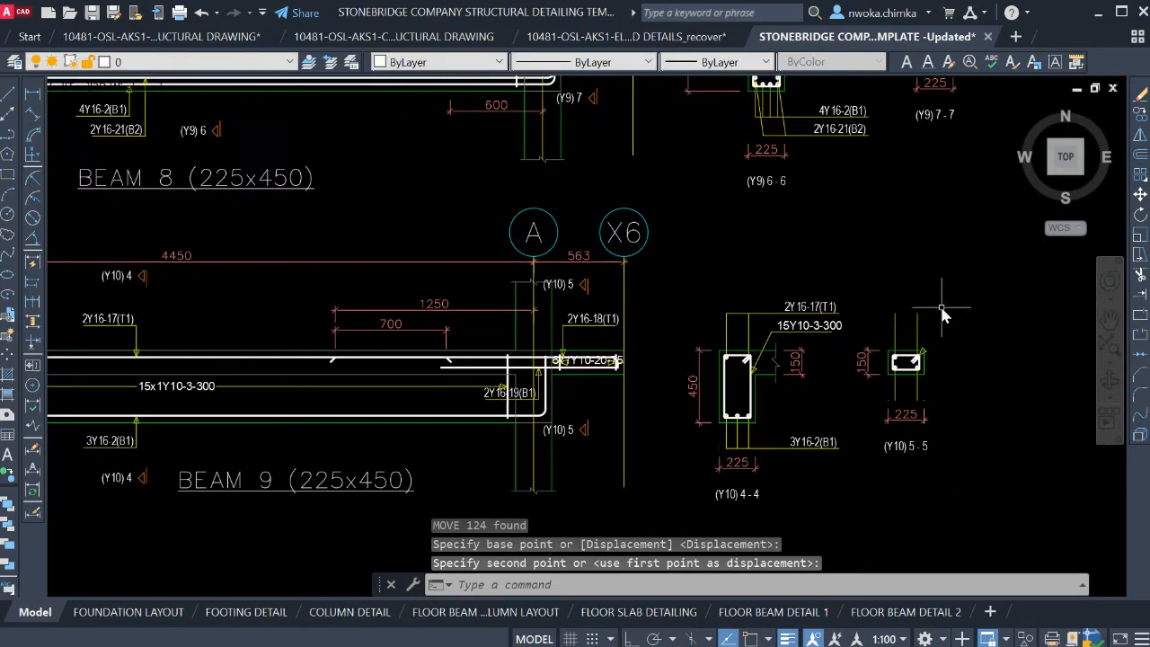
left_click(946, 315)
scroll(957, 316, "down", 2)
left_click(959, 316)
scroll(760, 298, "up", 5)
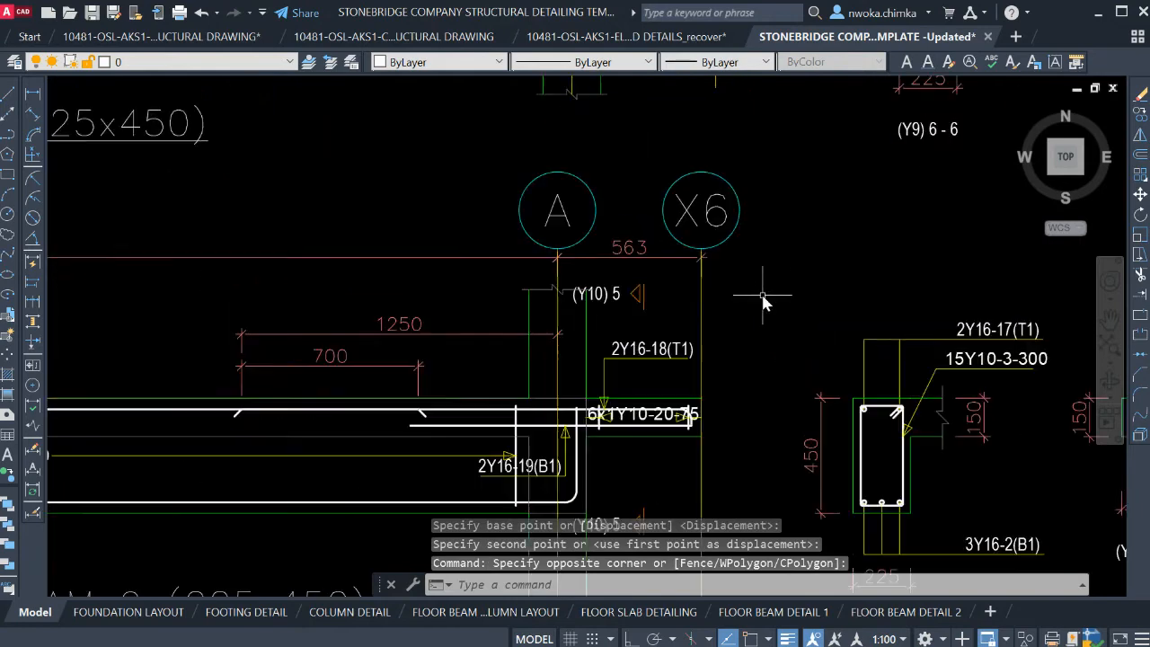
Erase the upper and lower (Y10) 5 section markers at Beam 9's cantilever end near grid X6
left_click(670, 281)
left_click(568, 328)
scroll(568, 328, "down", 4)
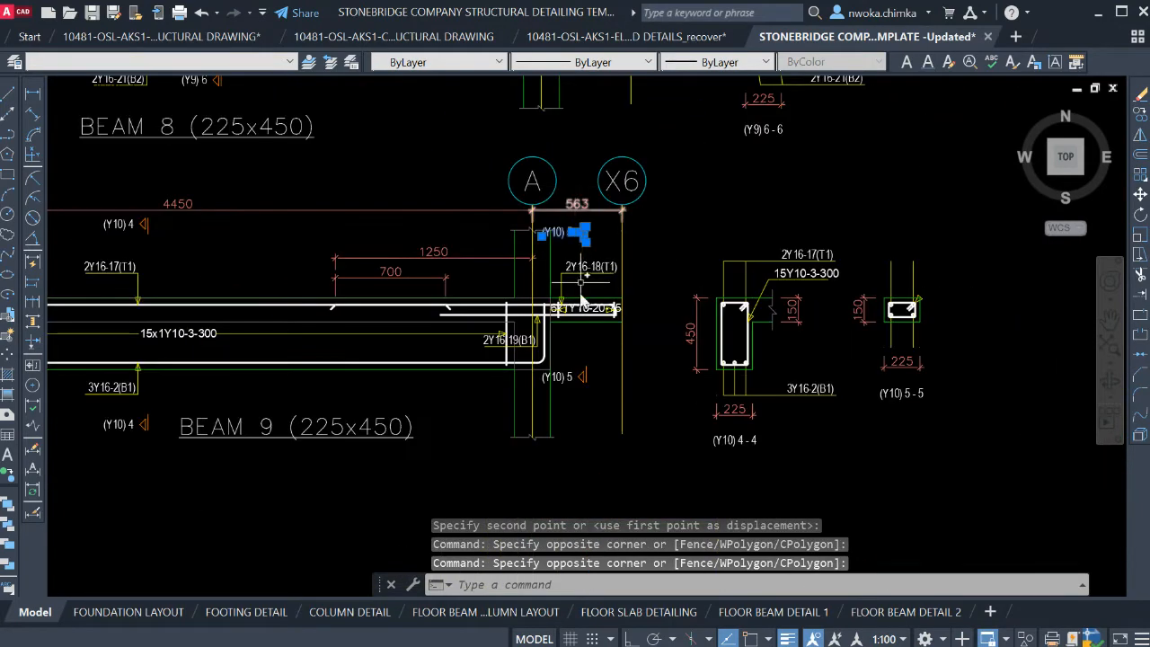
scroll(562, 297, "up", 4)
left_click(624, 380)
left_click(536, 442)
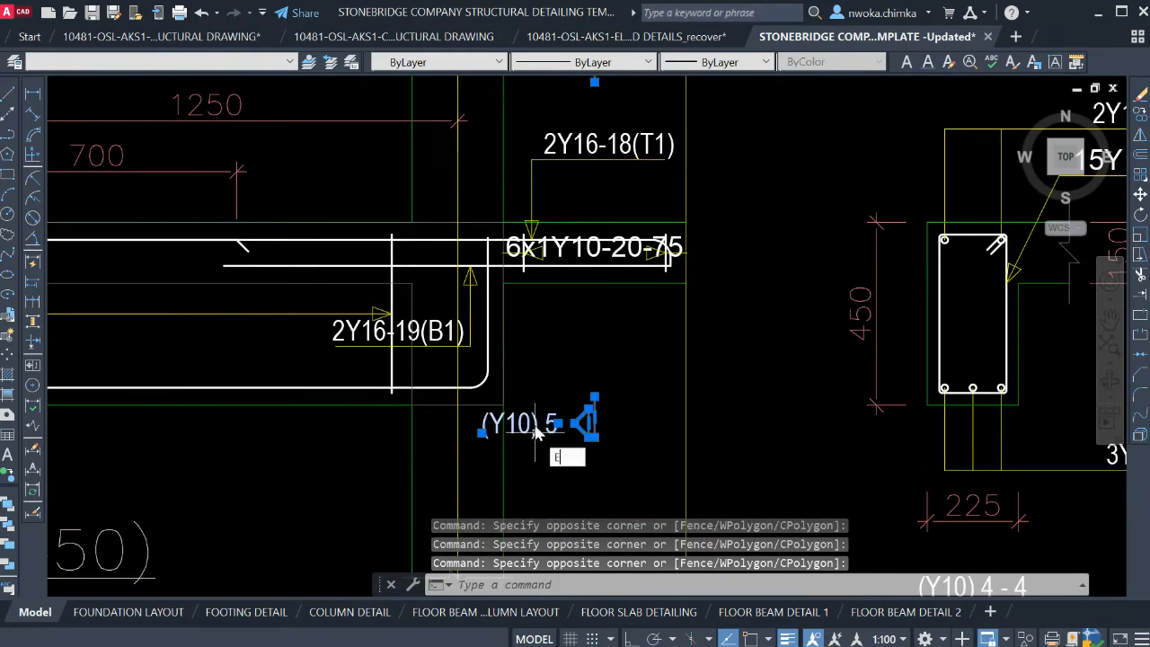
key("Return")
Erase the whole (Y10) 5 - 5 cross-section beside Beam 9, including its dimensions and label
scroll(397, 331, "down", 4)
left_click(728, 191)
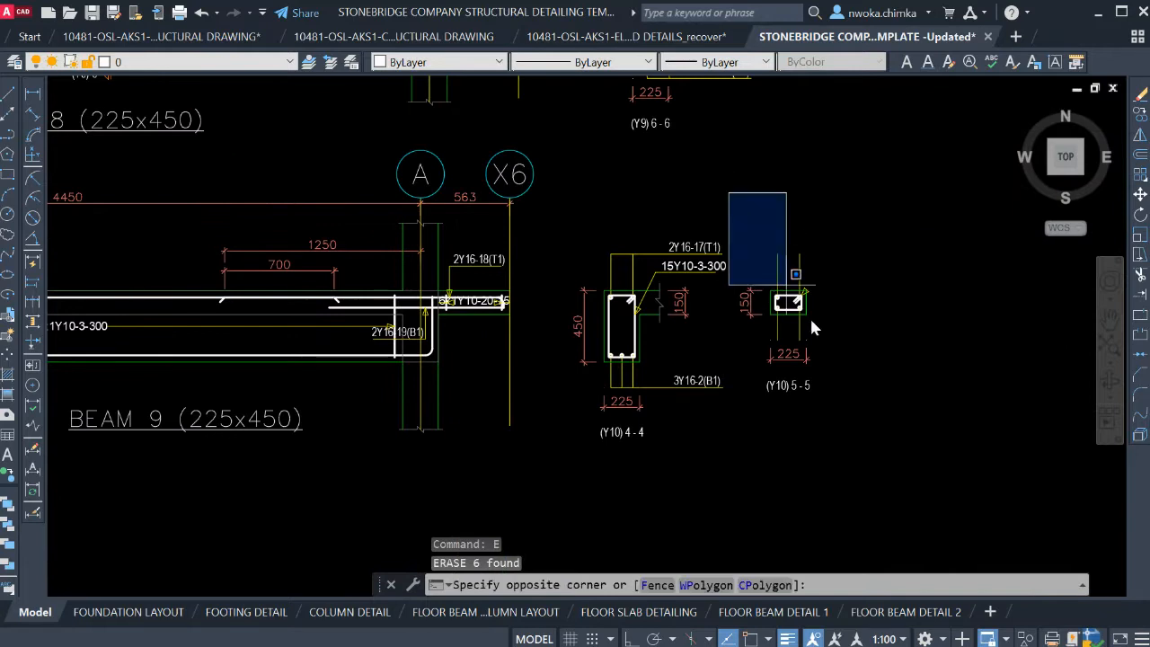
left_click(931, 474)
type("E")
key("Return")
scroll(932, 475, "down", 6)
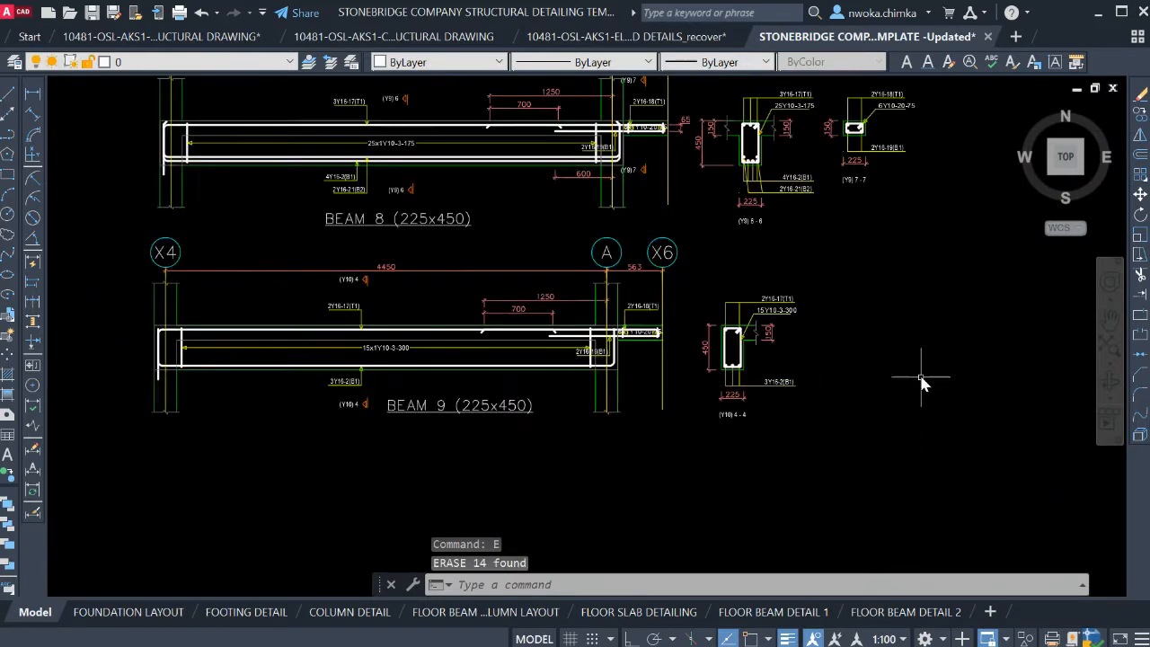
middle_click_drag(704, 379, 604, 402)
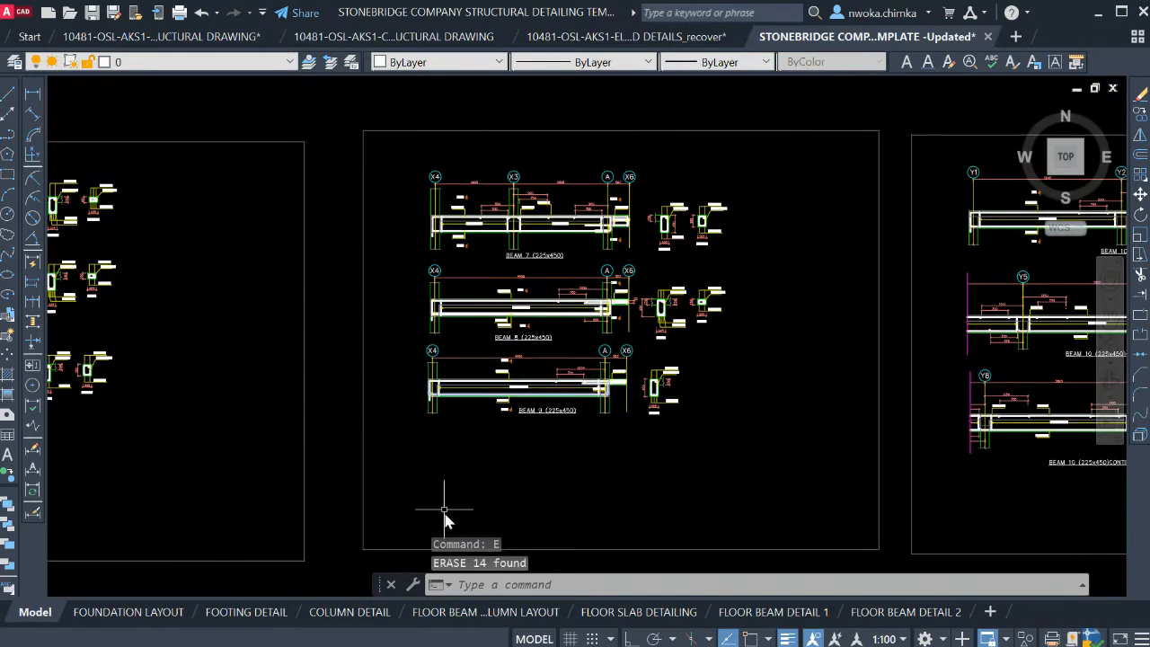
Create a copy of the FLOOR BEAM DETAIL 2 layout at the end of the layouts
left_click(895, 612)
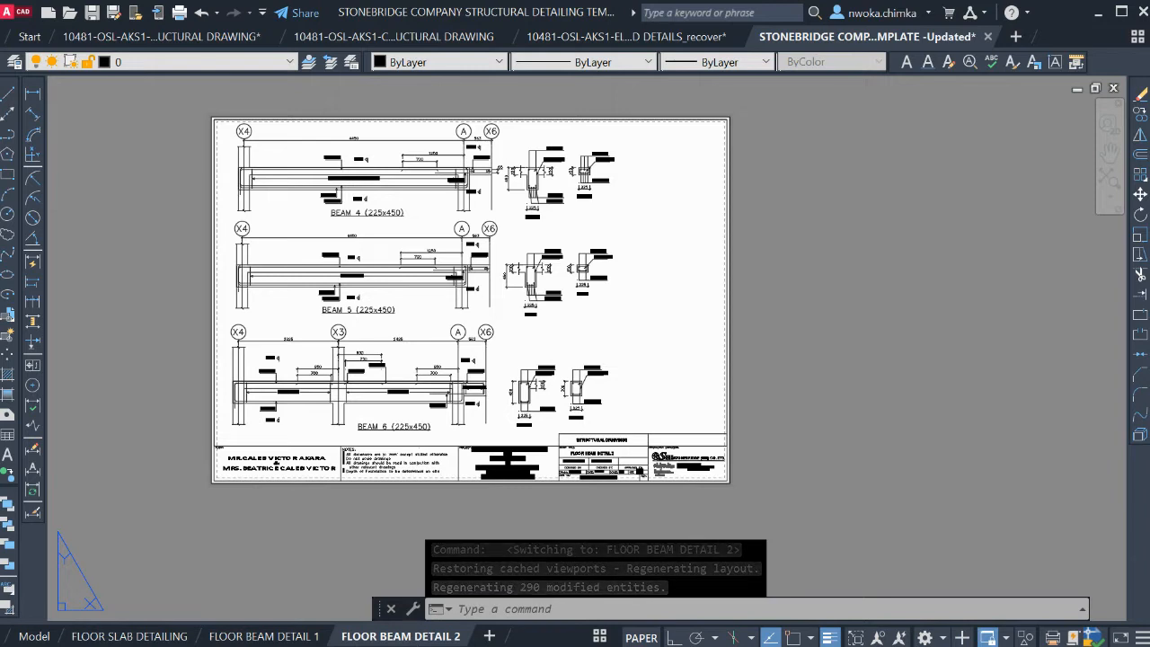
left_click(486, 438)
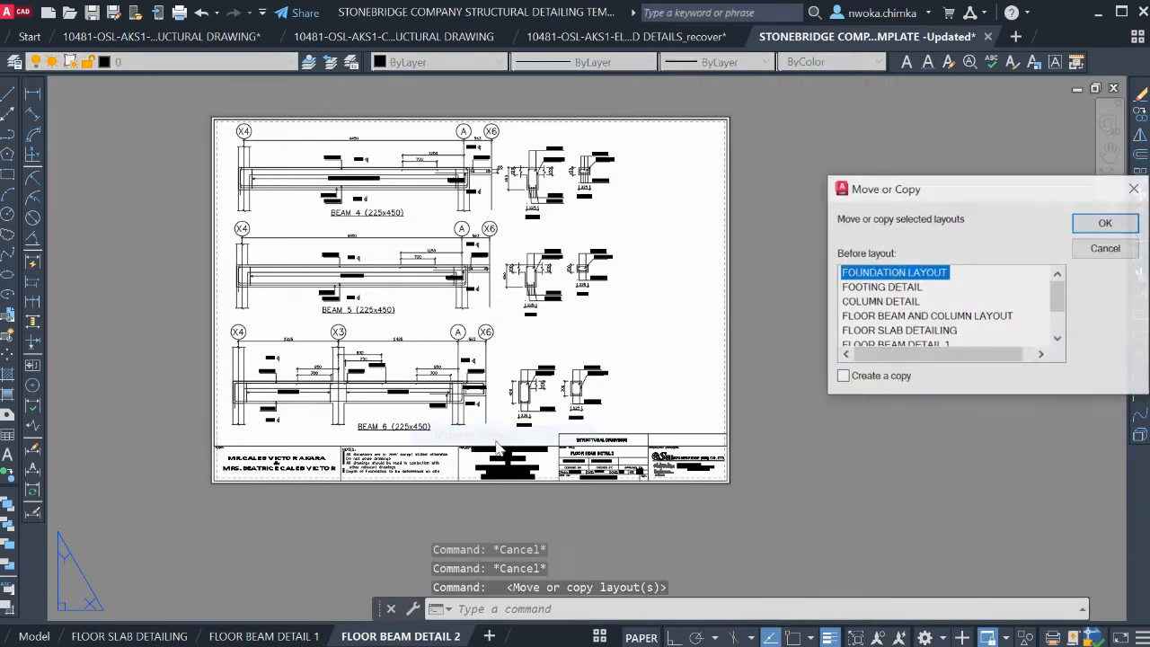
scroll(944, 301, "down", 1)
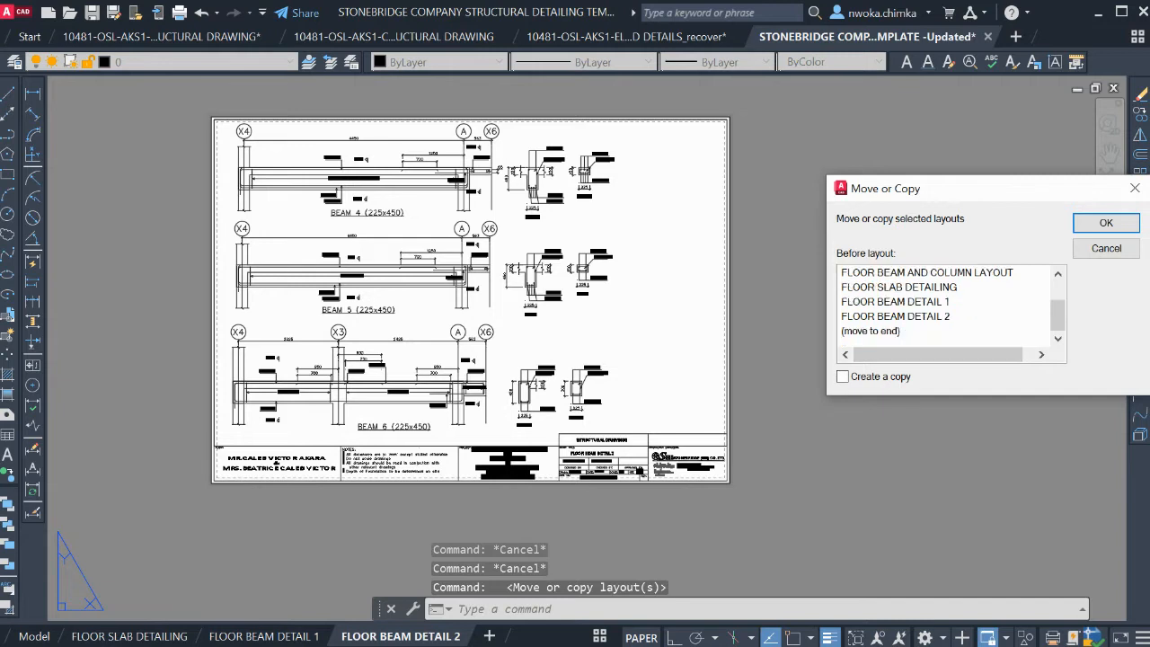
left_click(844, 376)
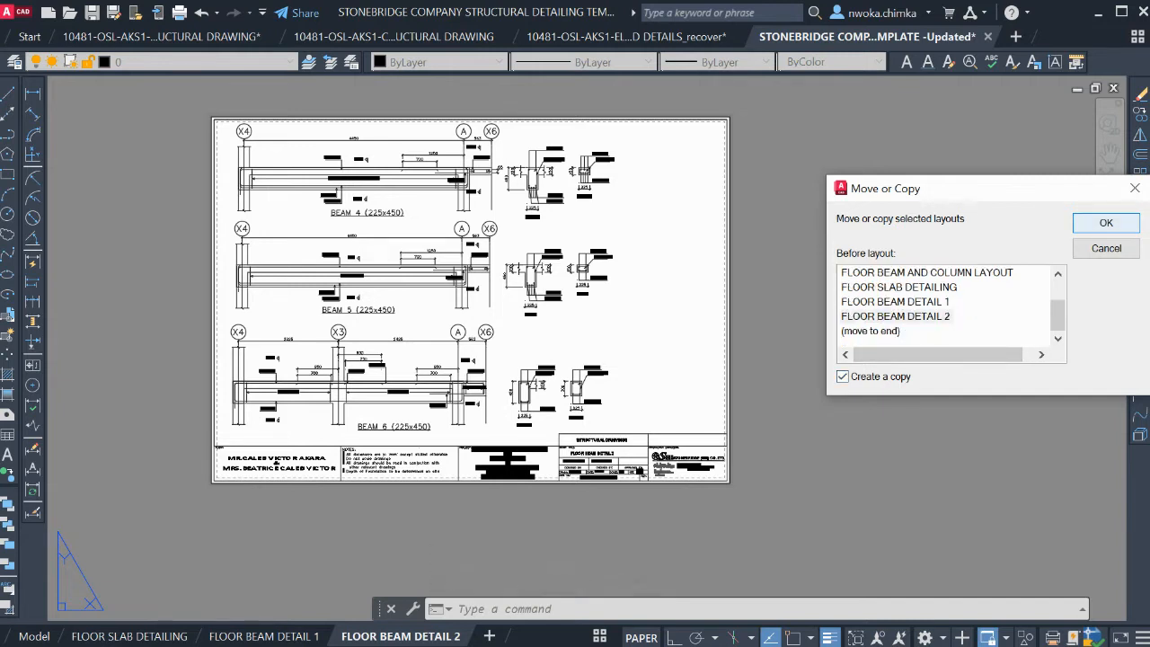
key("Return")
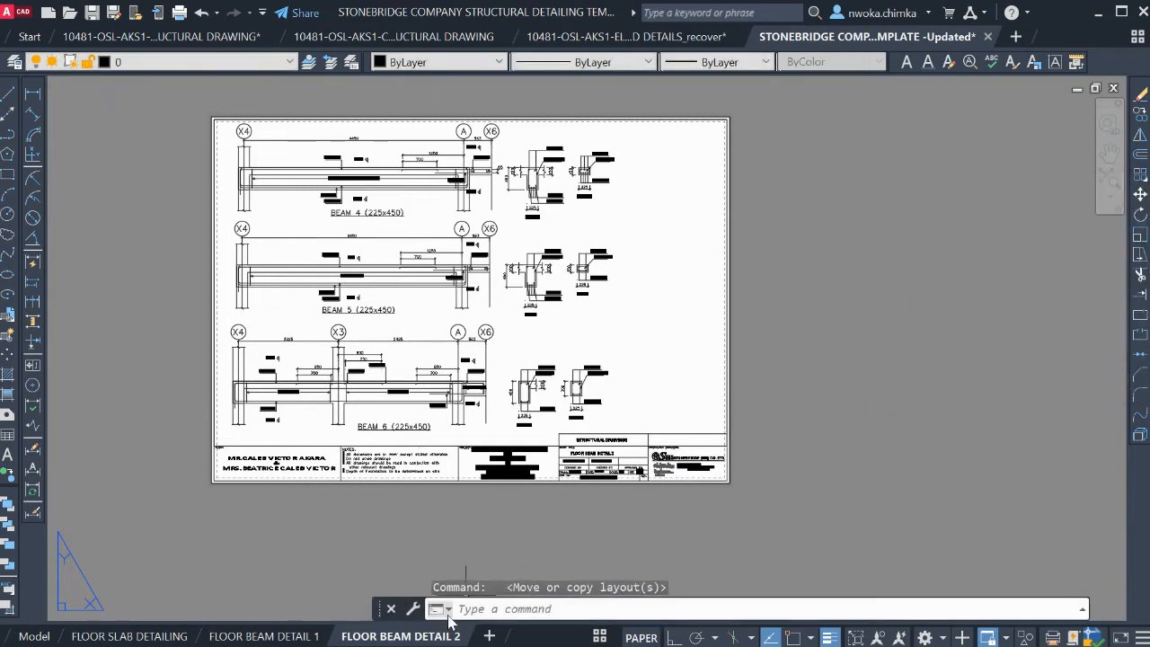
Open the copied layout FLOOR BEAM DETAIL 2 (2) and rename it FLOOR BEAM DETAIL 3
left_click(598, 637)
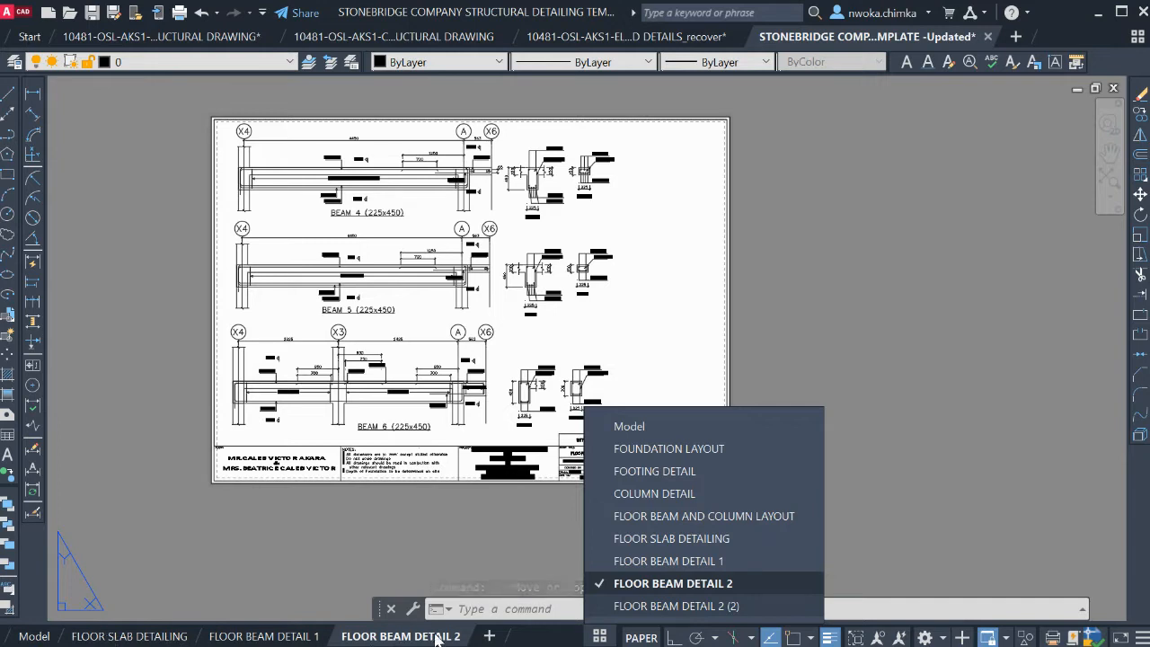
left_click(600, 639)
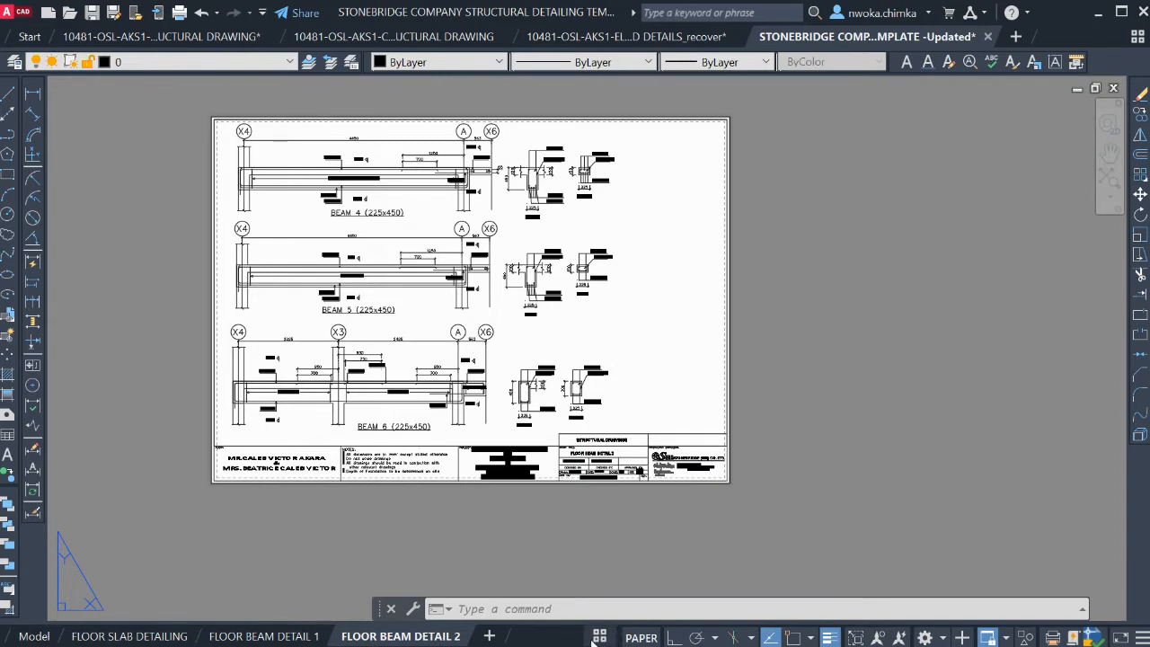
left_click(600, 637)
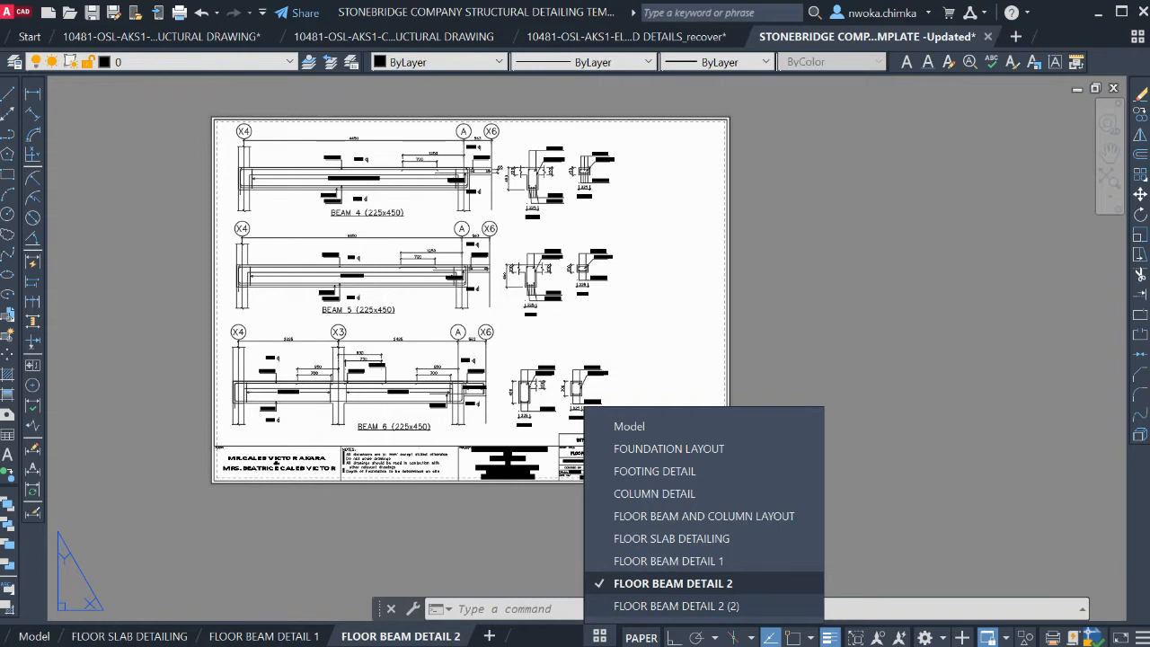
left_click(665, 606)
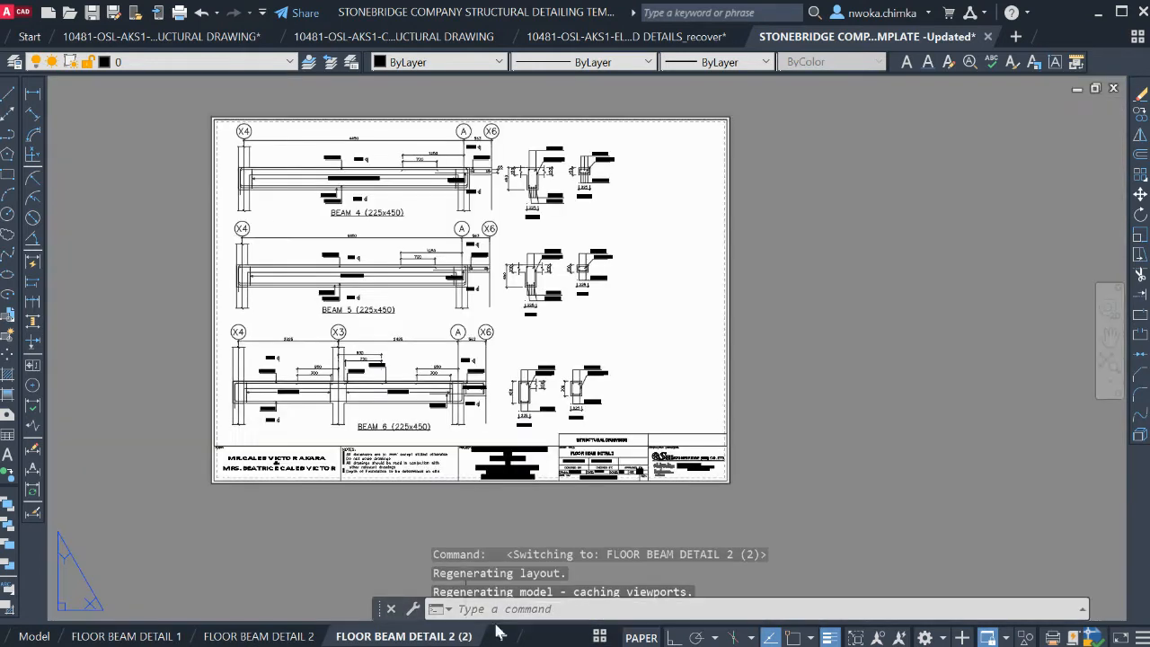
double_click(449, 636)
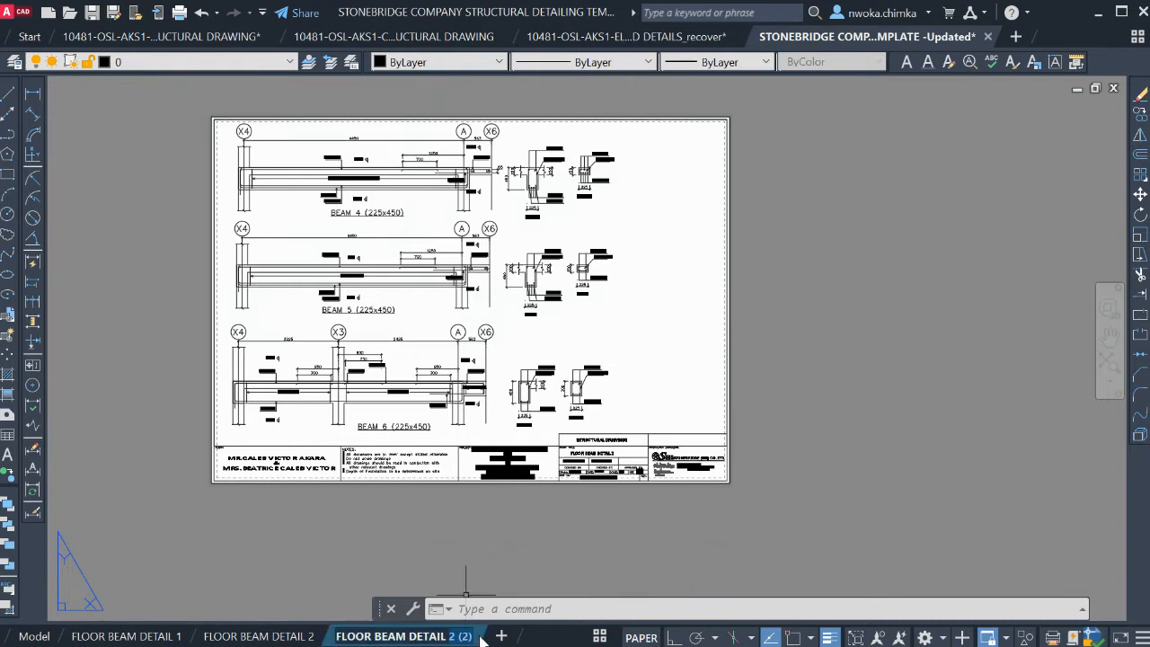
left_click(558, 547)
key("Escape")
In the title block, change the drawing title to FLOOR BEAM DETAIL 3 and the sheet number to 08
scroll(628, 466, "up", 2)
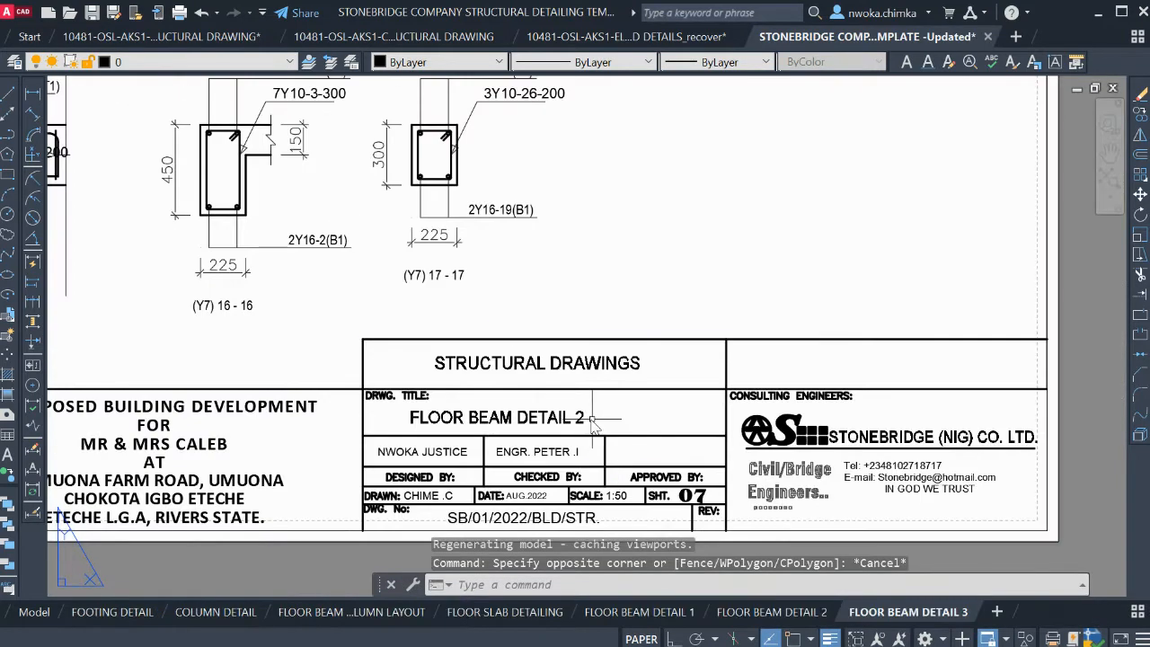
double_click(579, 423)
left_click(578, 418)
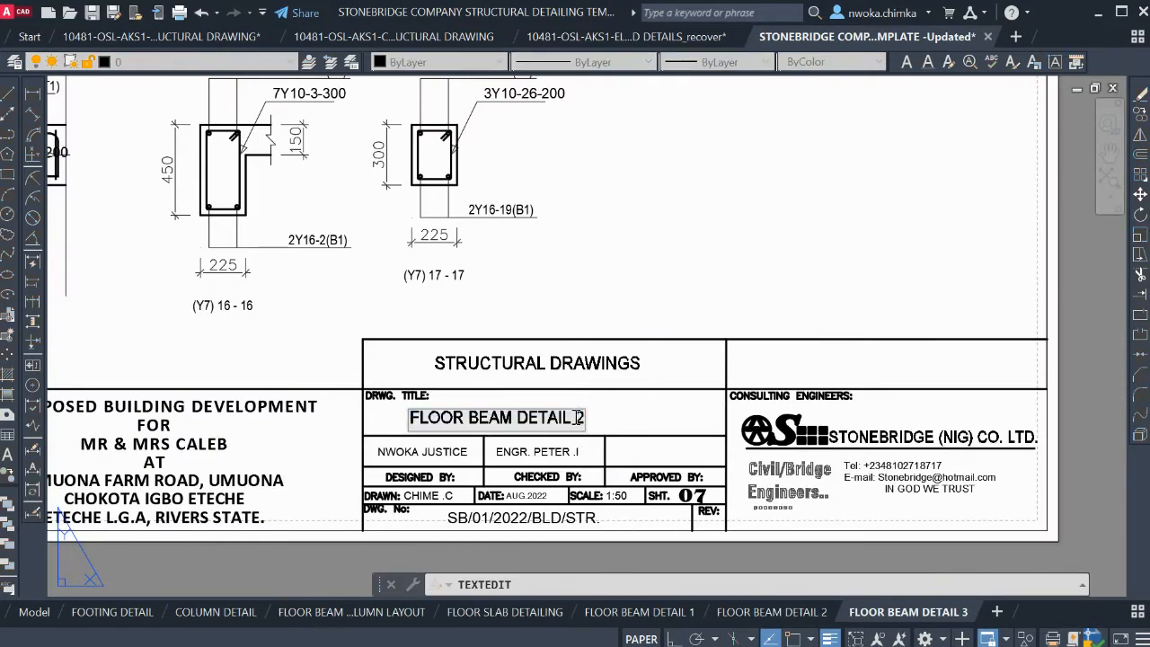
left_click(614, 566)
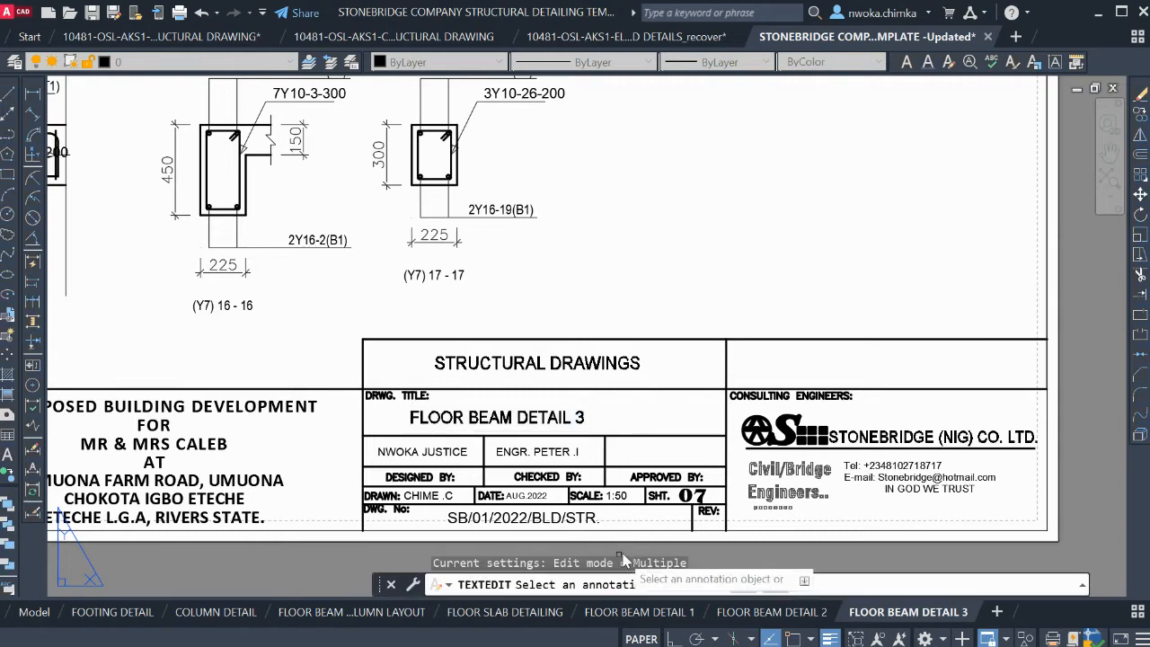
left_click(702, 501)
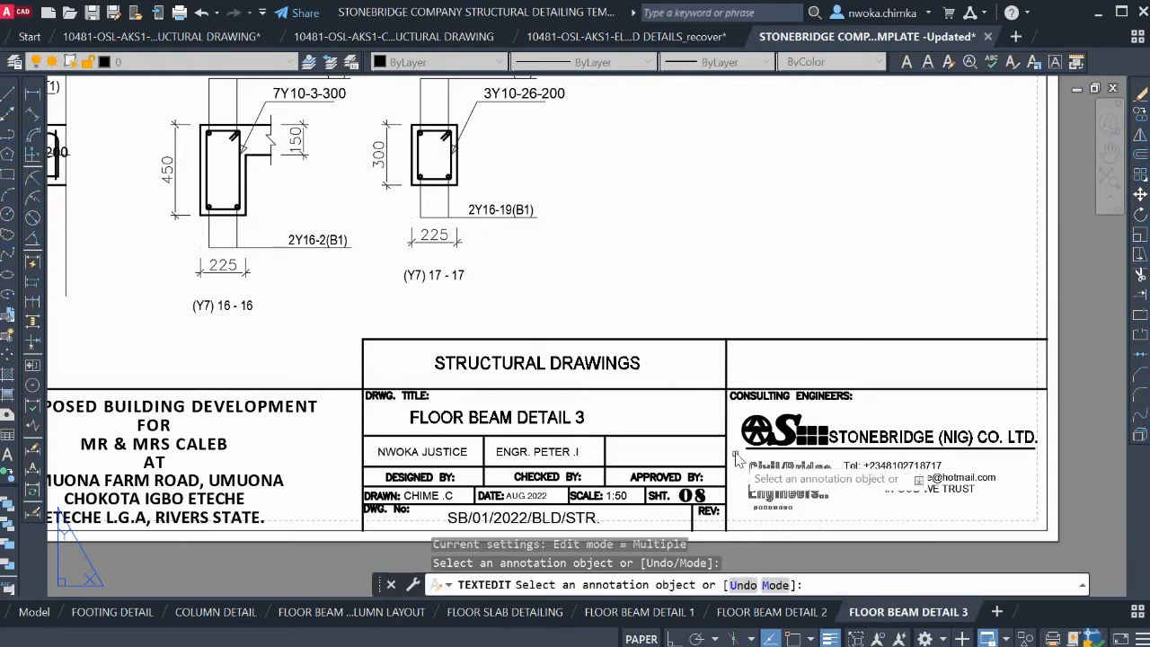
key("Escape")
Activate the sheet's viewport and reposition its view to show Beams 7, 8 and 9 instead of Beams 4 to 6
scroll(701, 378, "down", 3)
middle_click_drag(602, 389, 602, 447)
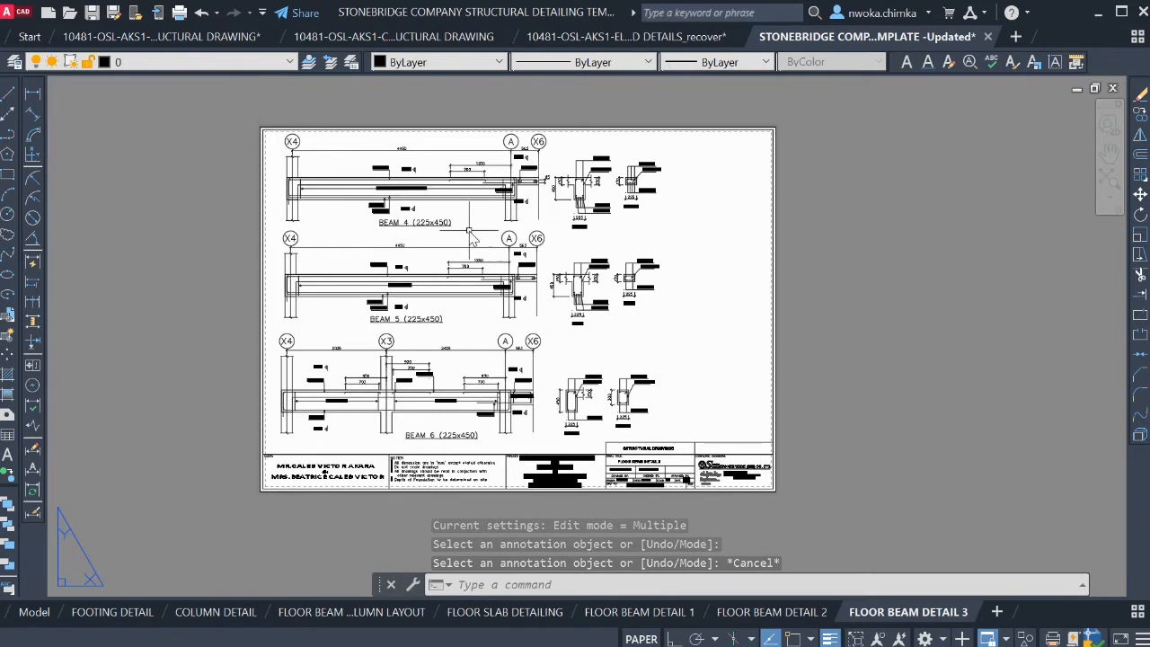
double_click(441, 251)
scroll(404, 265, "down", 5)
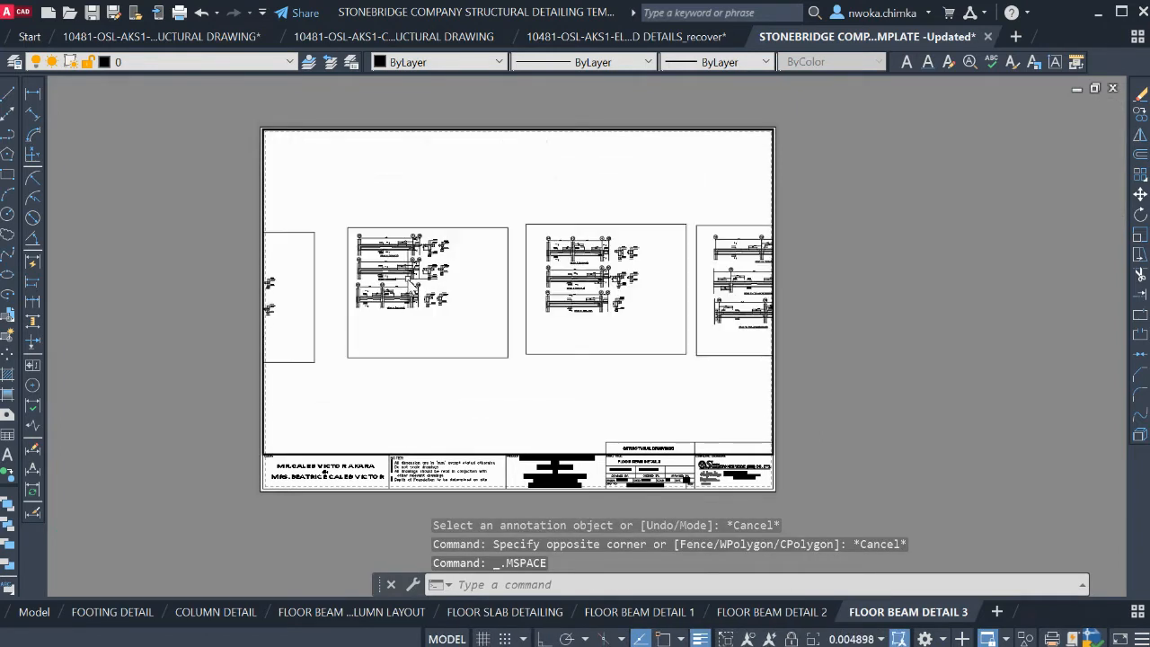
scroll(403, 277, "up", 7)
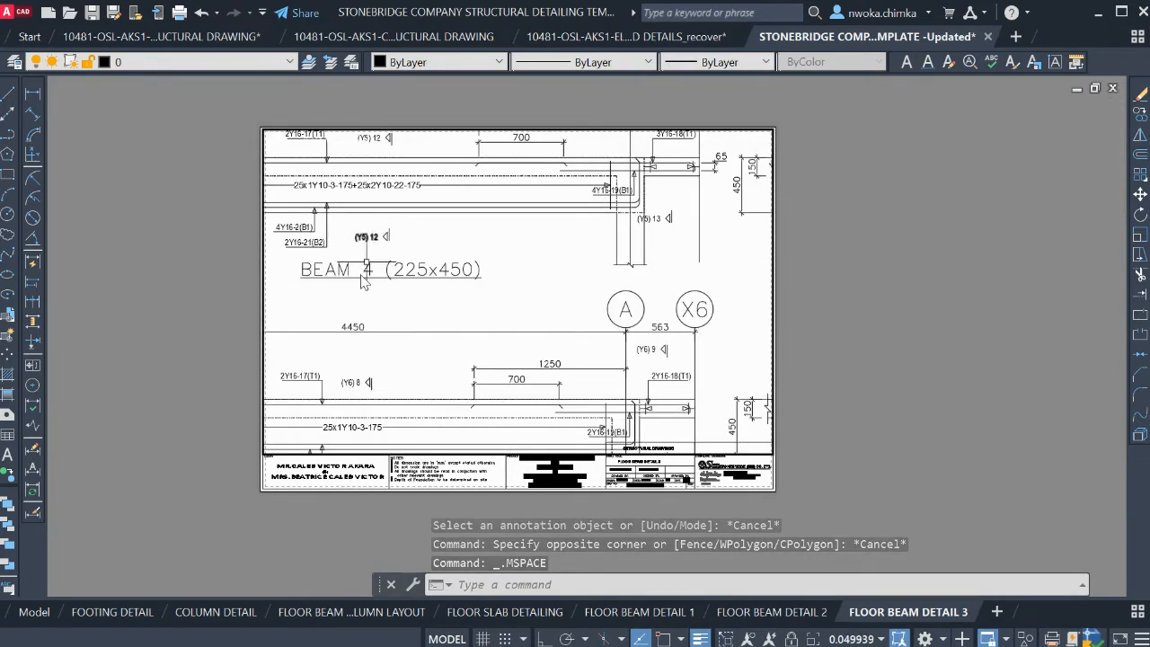
scroll(402, 239, "down", 5)
scroll(728, 261, "up", 5)
scroll(468, 297, "down", 2)
middle_click_drag(485, 312, 468, 252)
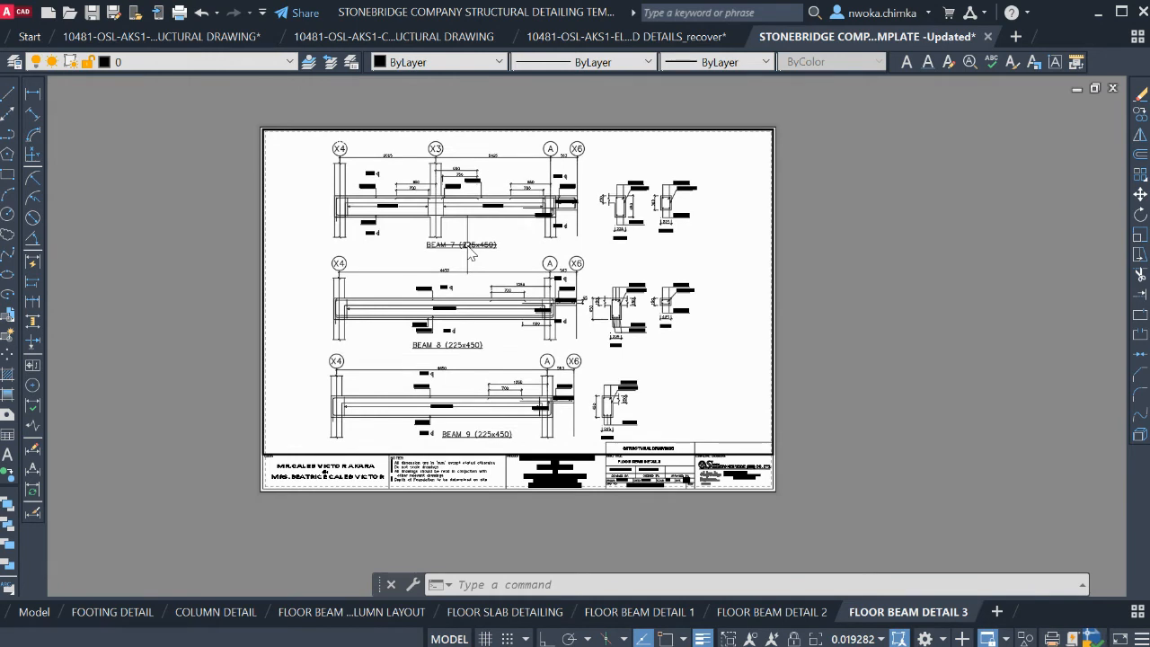
Scale the viewport to 1/50XP, shift Beams 7 to 9 slightly left within the frame, and return to paper space
key("Return")
type("1/50X")
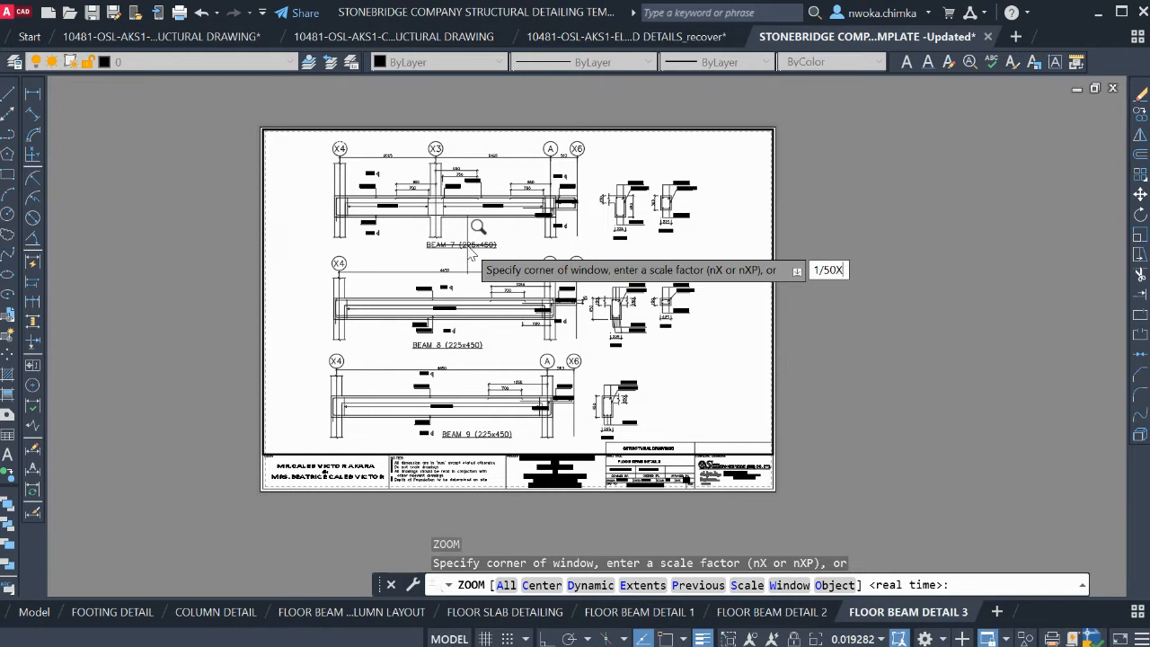
type("P")
key("Return")
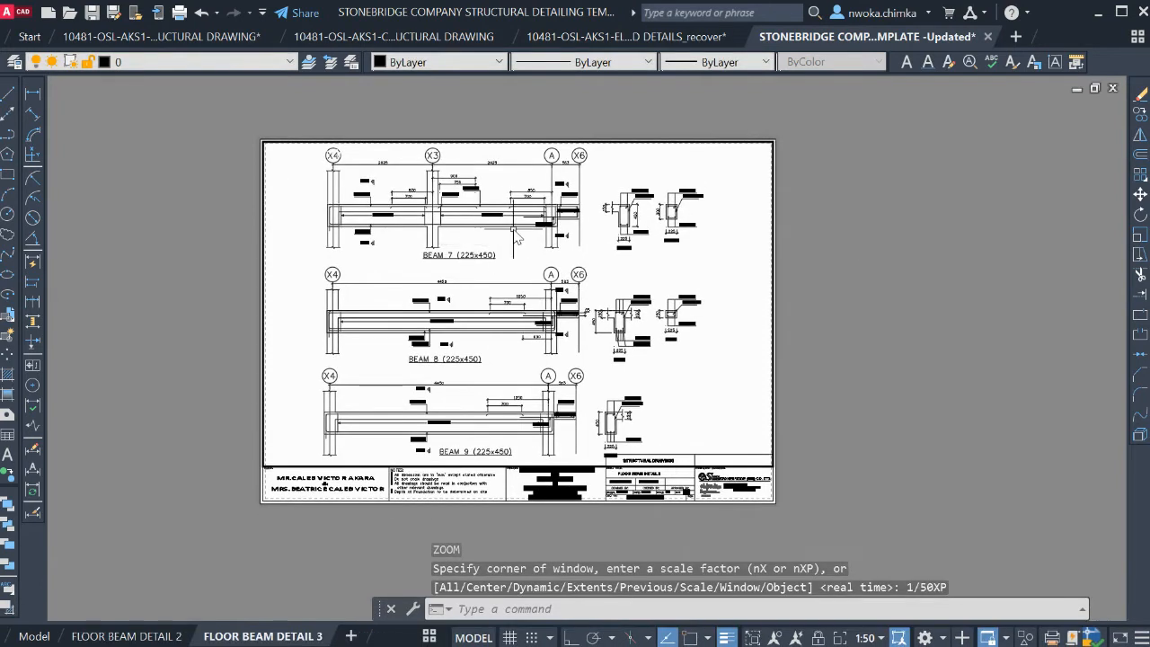
middle_click_drag(517, 232, 501, 231)
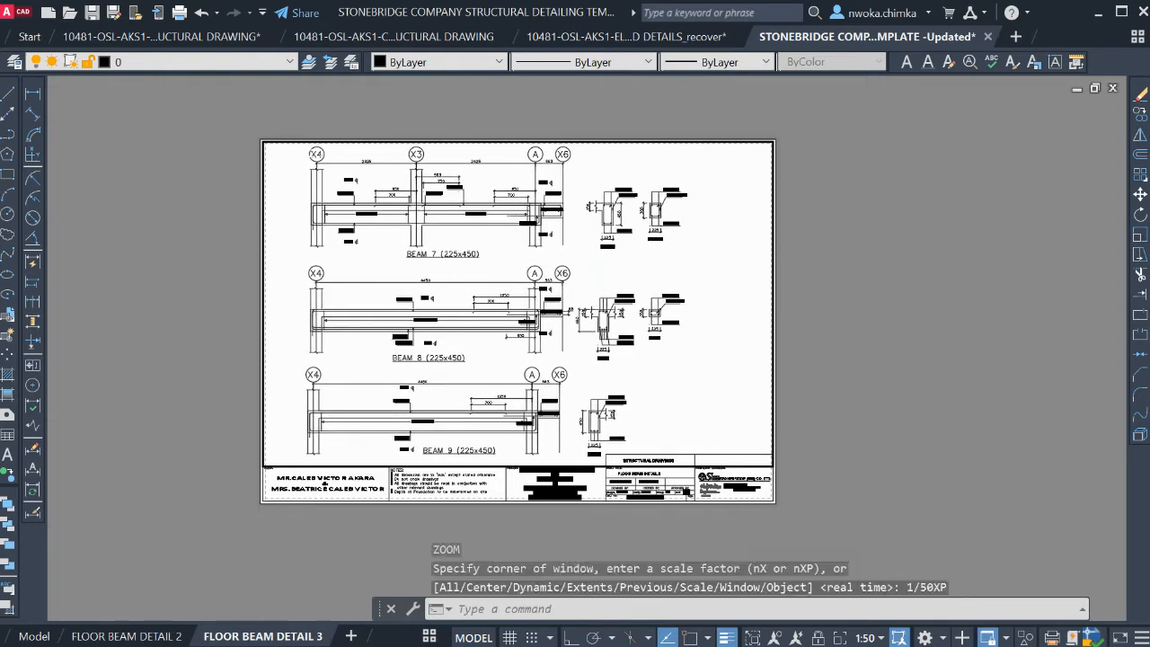
double_click(860, 354)
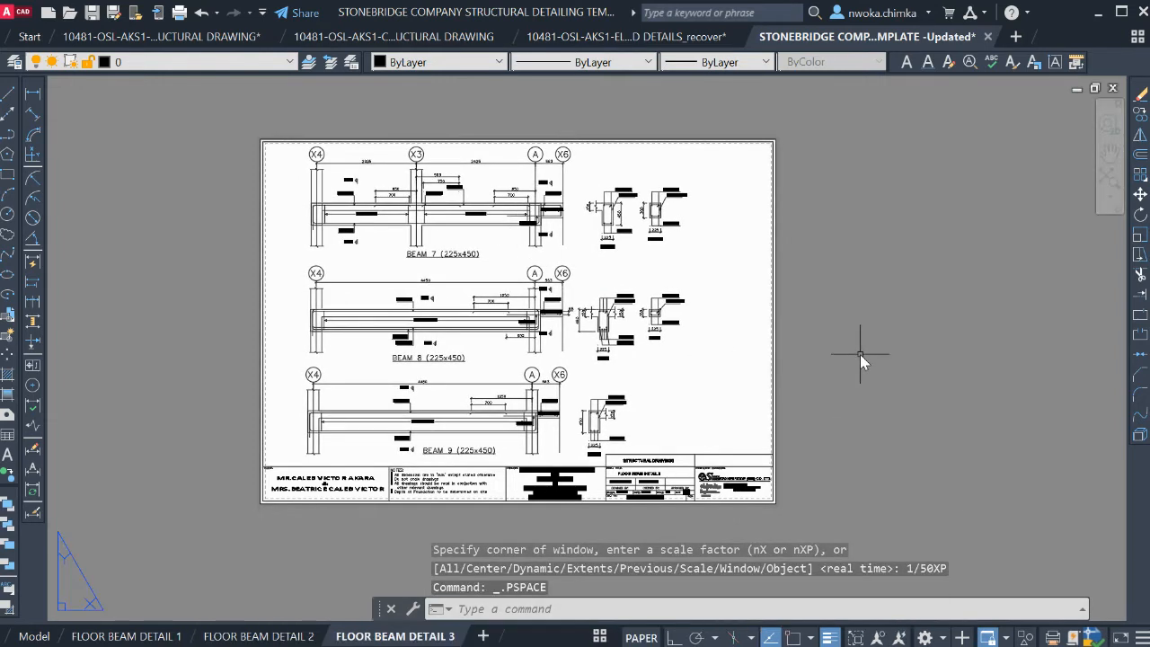
Check the FLOOR BEAM DETAIL 3 sheet against the Beam 7 to 9 details in model space and examine the neighbouring Beam 10 frames
scroll(558, 357, "down", 3)
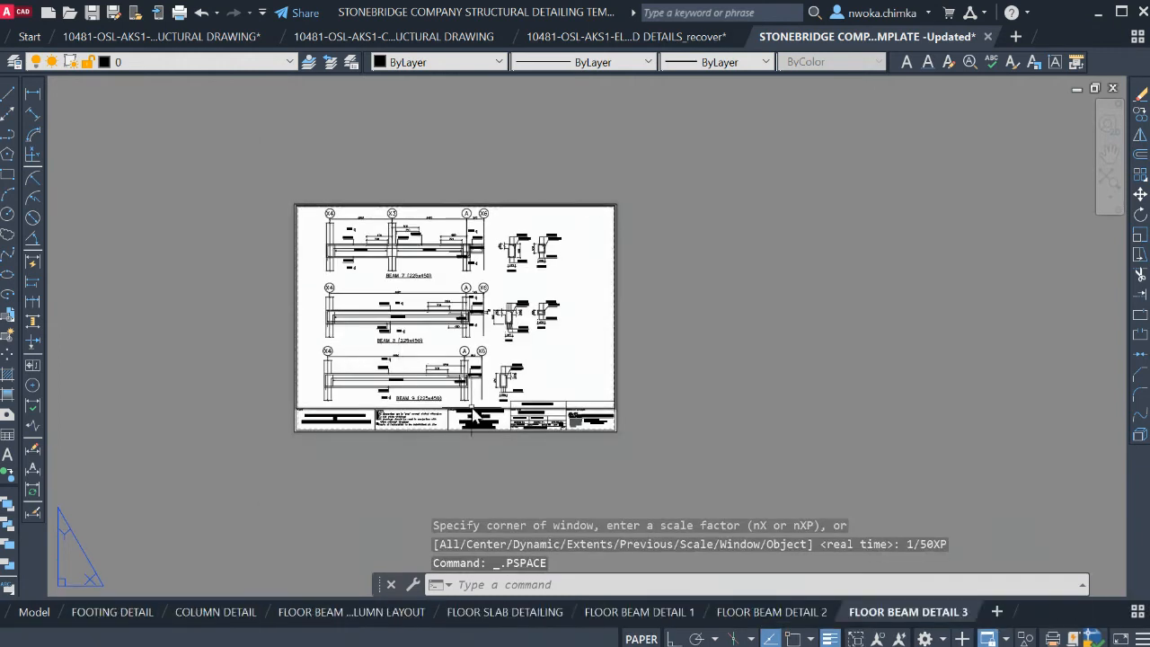
scroll(548, 387, "up", 10)
scroll(542, 409, "down", 8)
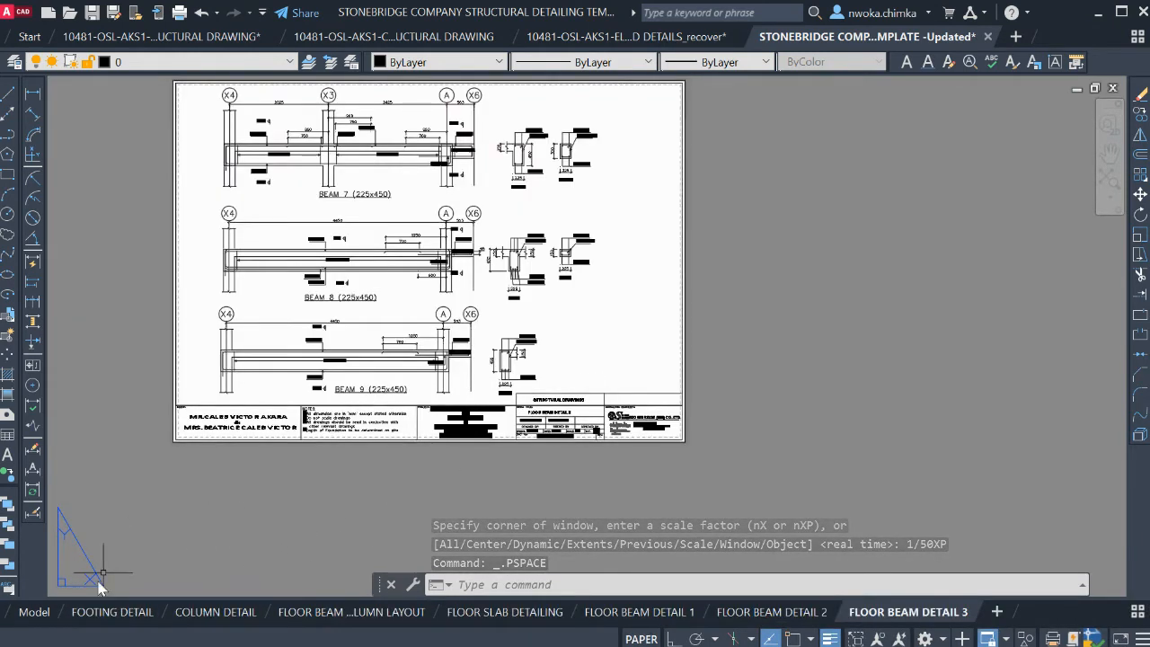
left_click(34, 612)
scroll(556, 257, "up", 4)
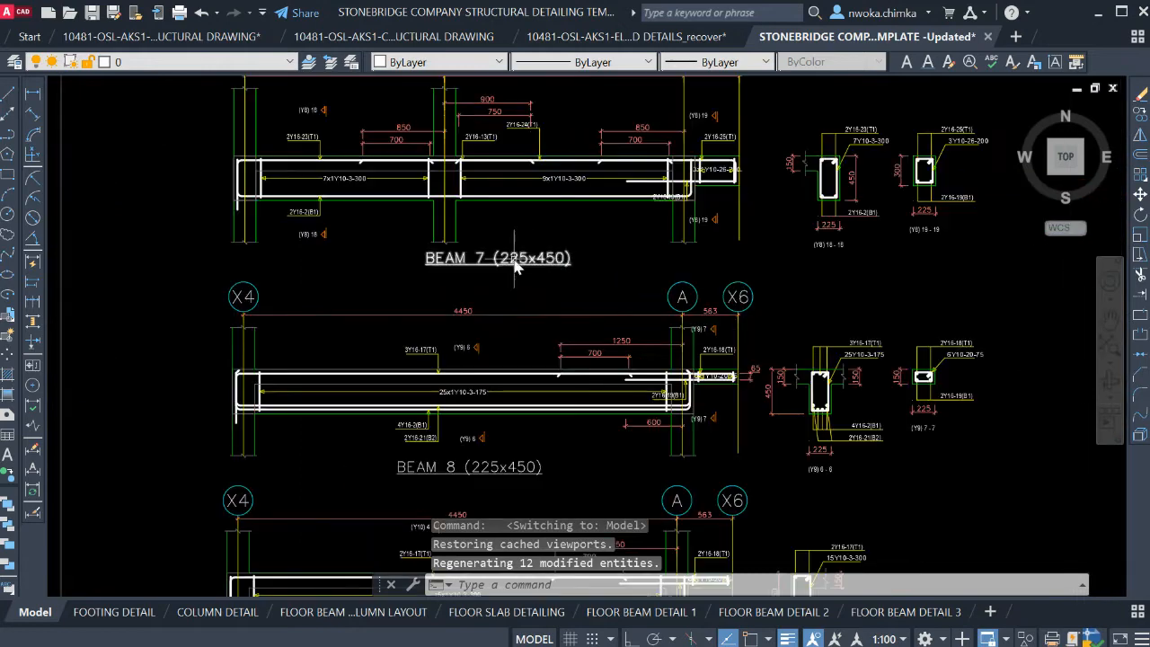
scroll(467, 262, "down", 4)
scroll(489, 268, "down", 2)
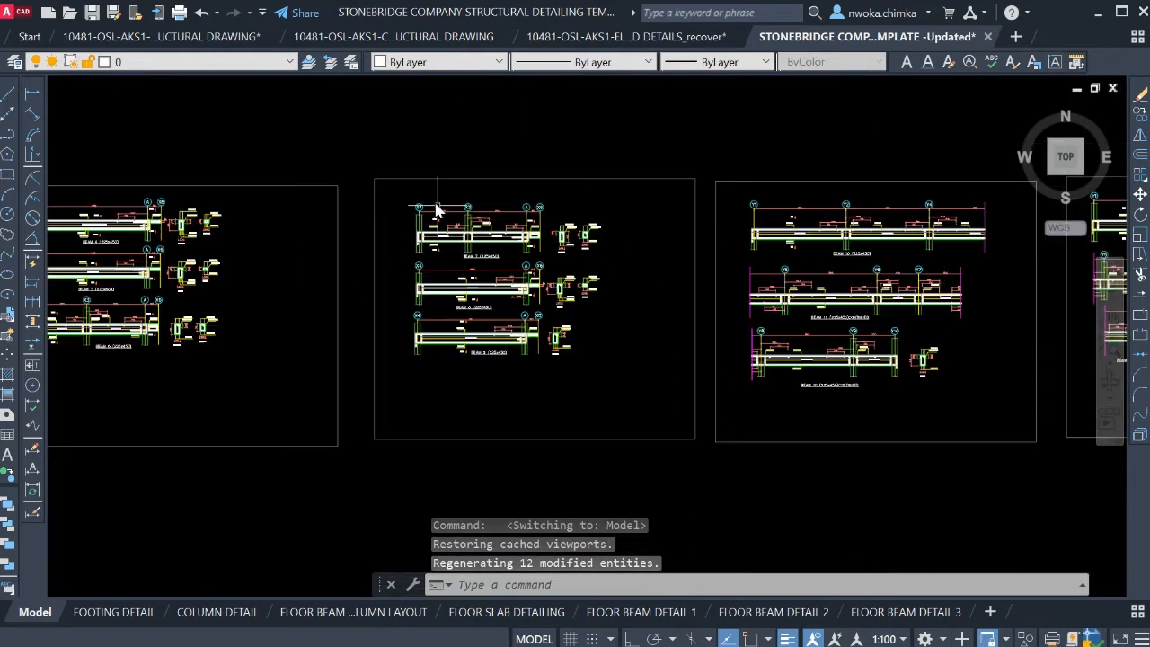
left_click(906, 612)
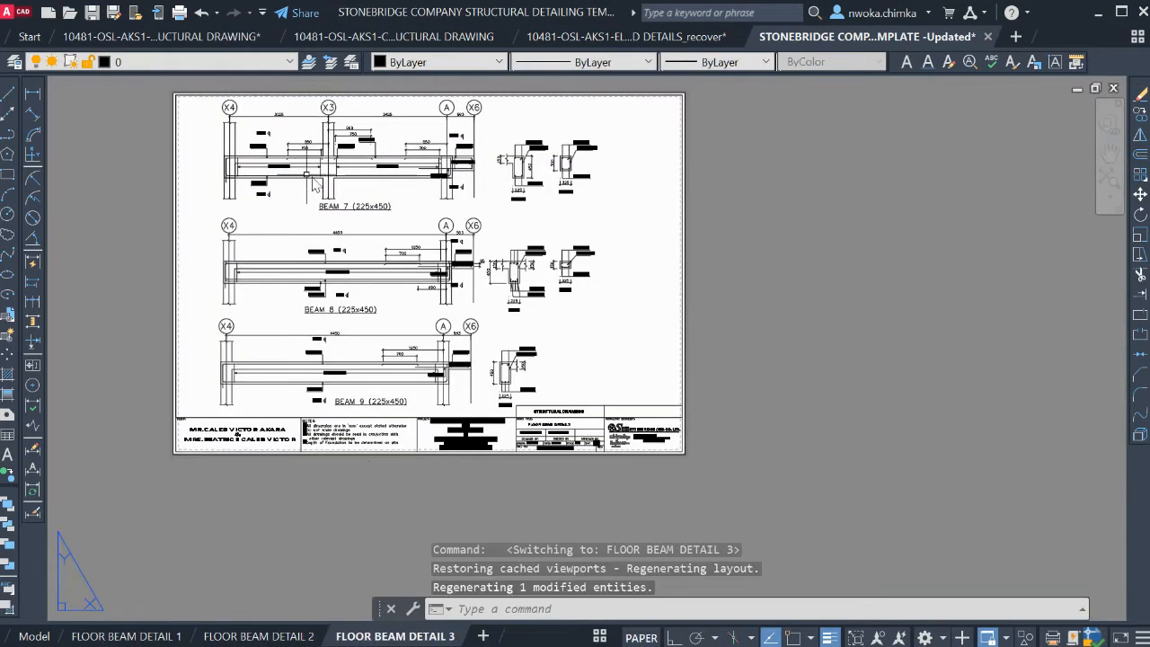
scroll(343, 214, "up", 4)
scroll(505, 292, "down", 4)
left_click(34, 613)
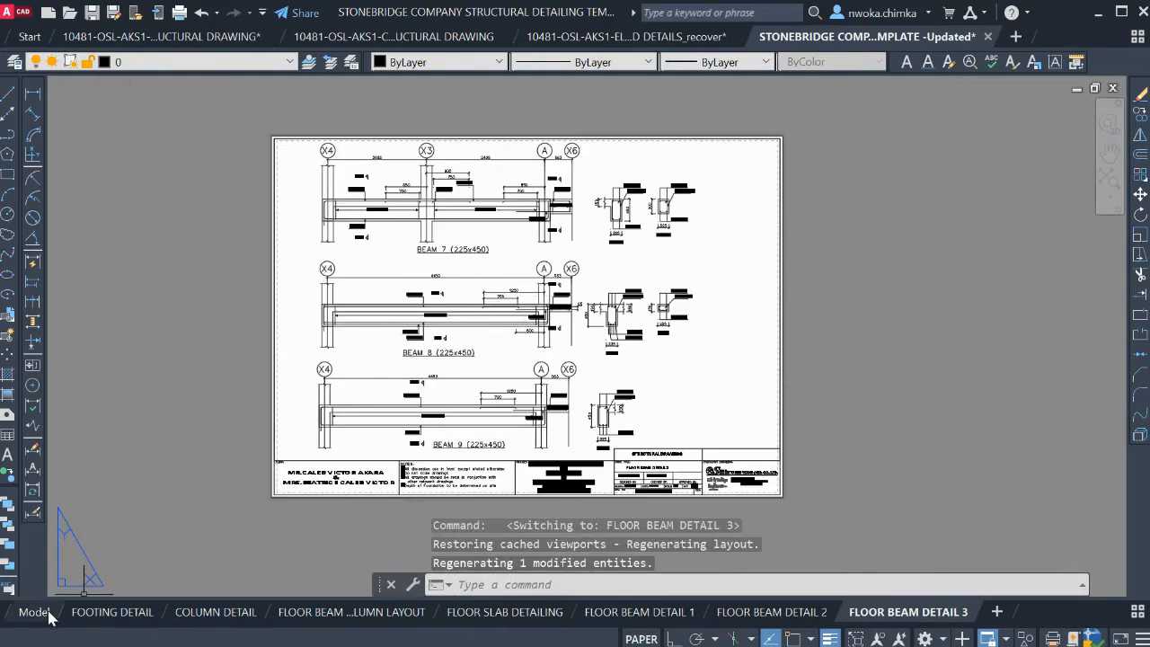
scroll(331, 260, "up", 4)
scroll(331, 261, "down", 4)
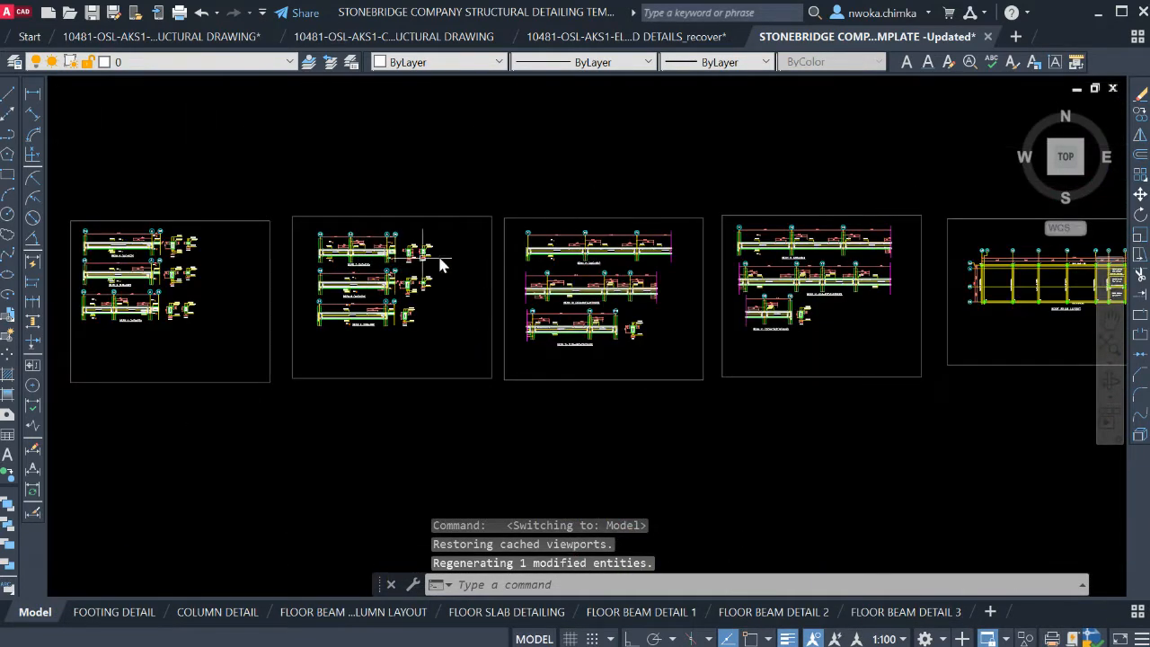
middle_click_drag(493, 260, 552, 278)
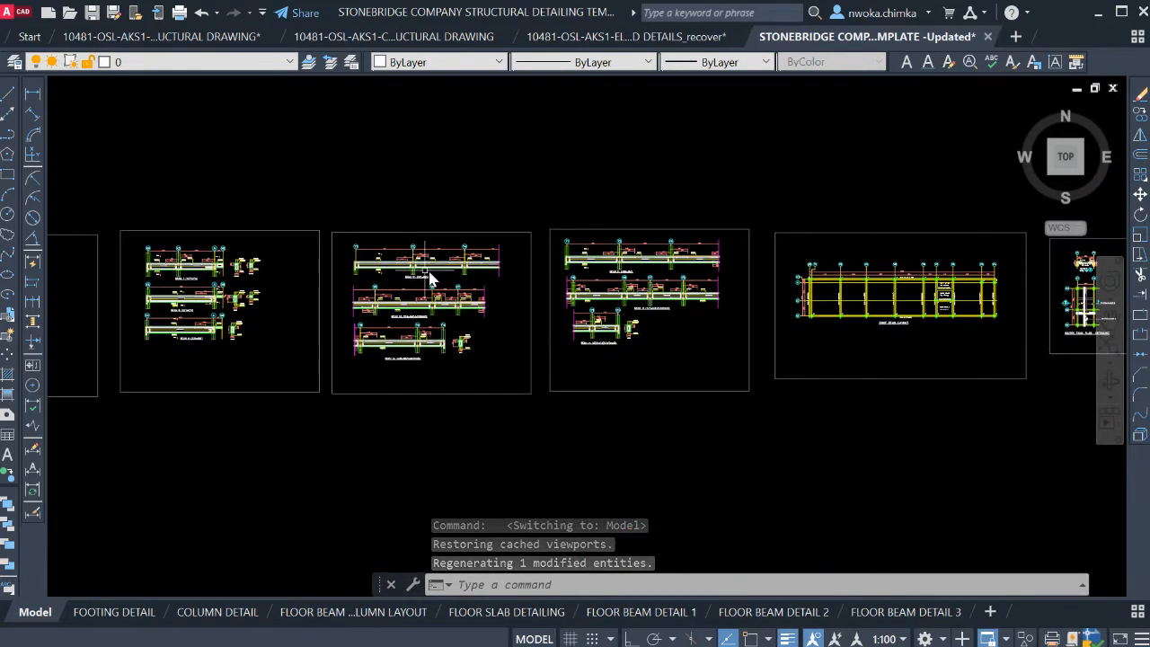
Create a copy of the FLOOR BEAM DETAIL 3 layout and place it at the end of the layouts
scroll(403, 285, "up", 4)
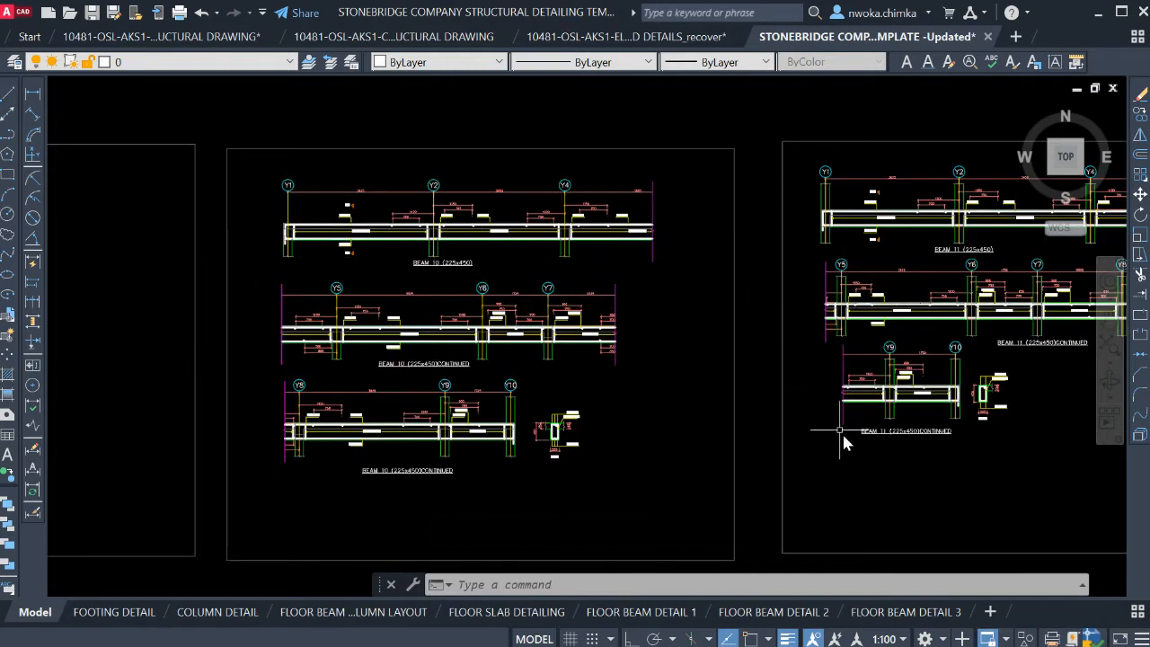
left_click(904, 613)
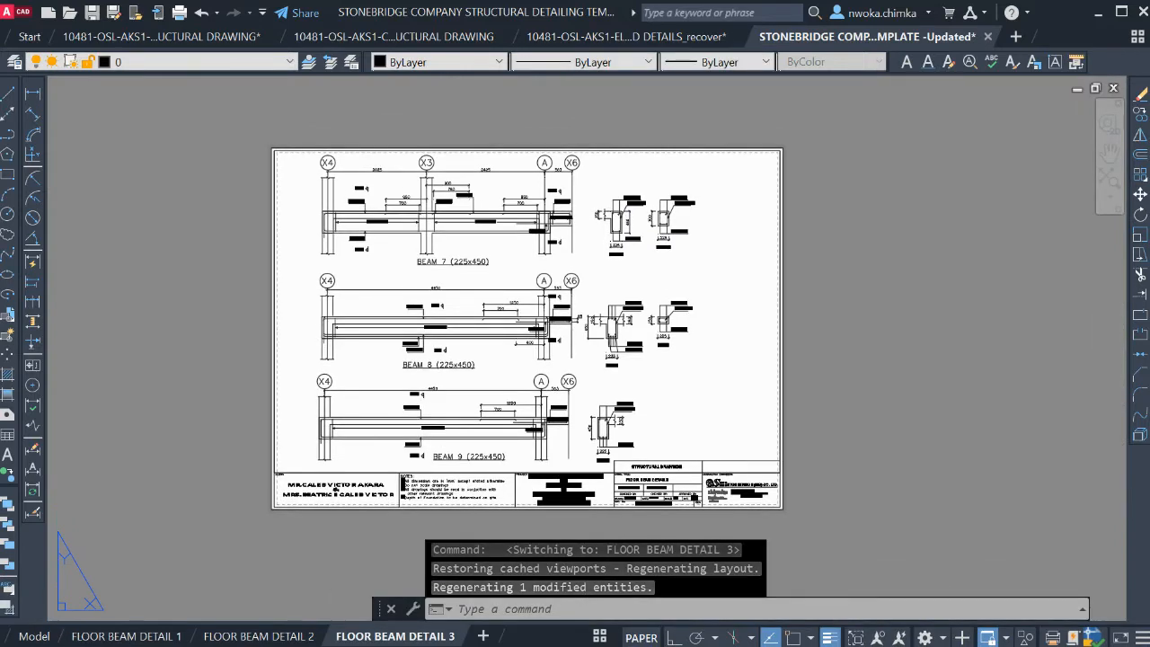
left_click(486, 439)
scroll(944, 306, "down", 2)
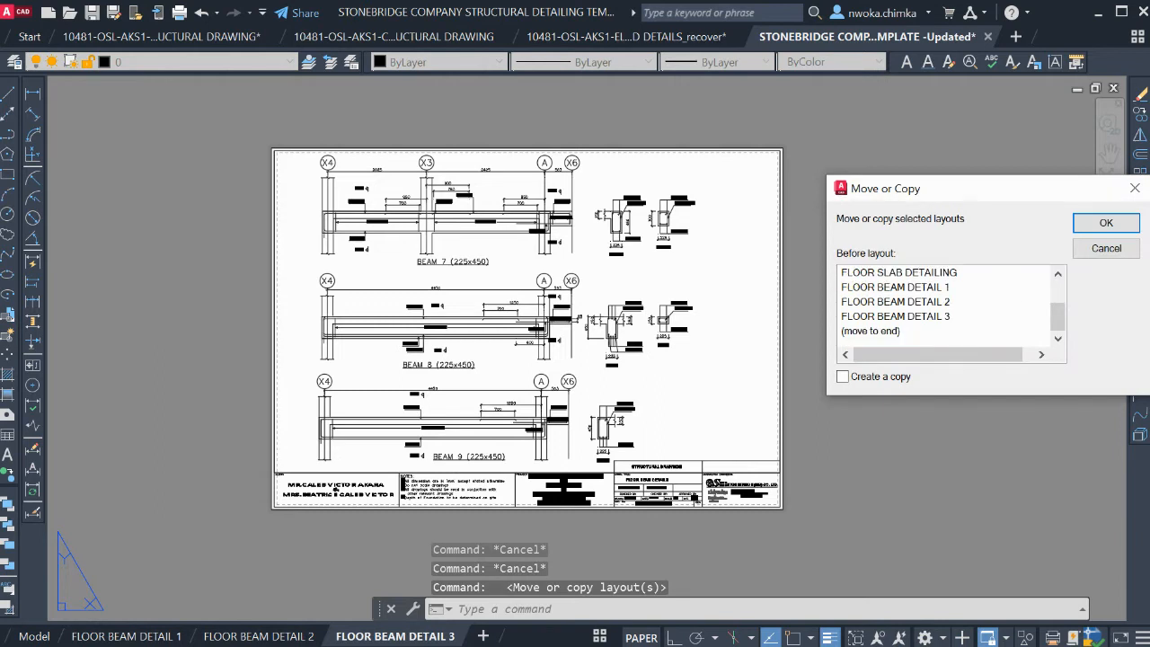
left_click(843, 376)
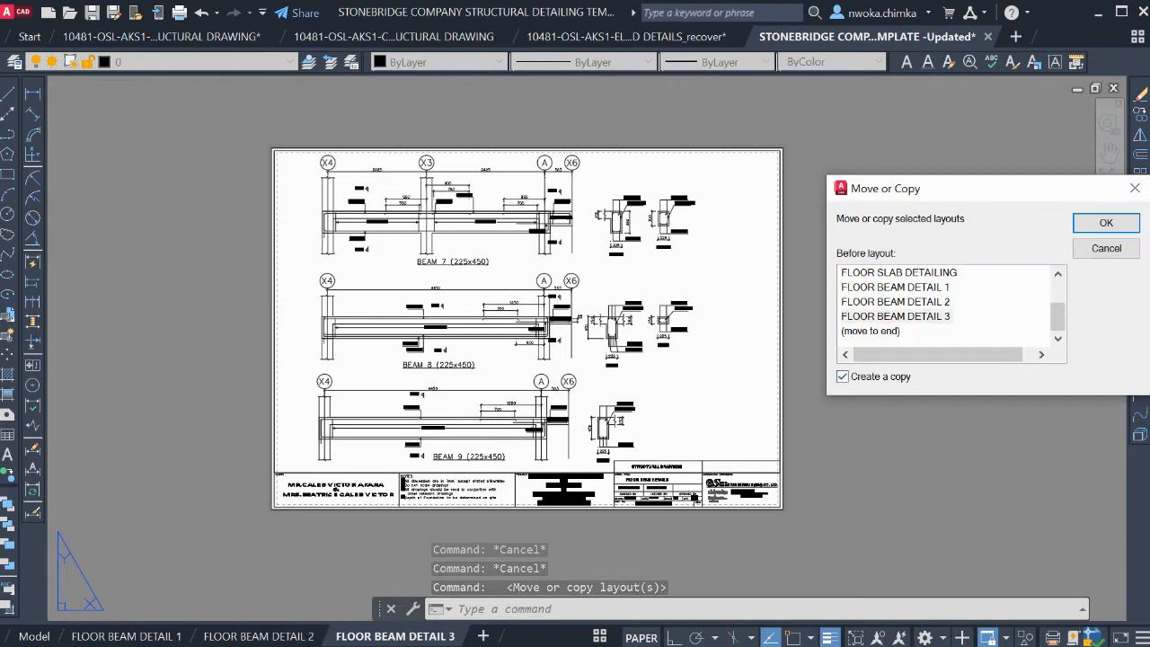
left_click(1107, 223)
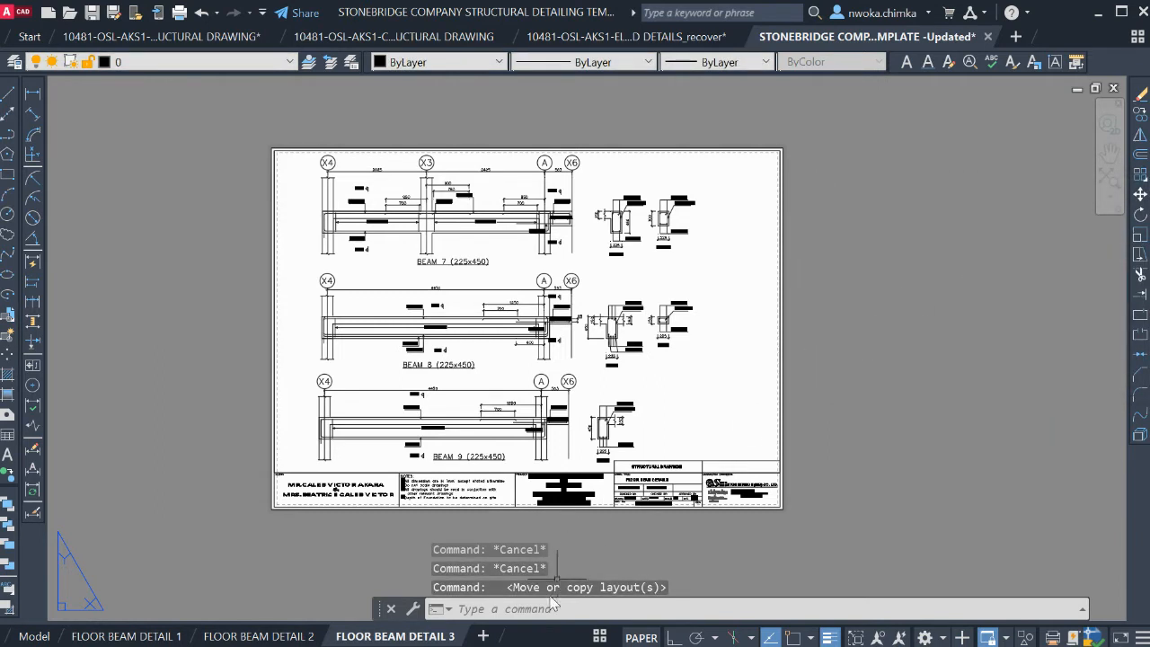
Open the copied layout FLOOR BEAM DETAIL 3 (2) and rename it FLOOR BEAM DETAIL 4
left_click(599, 636)
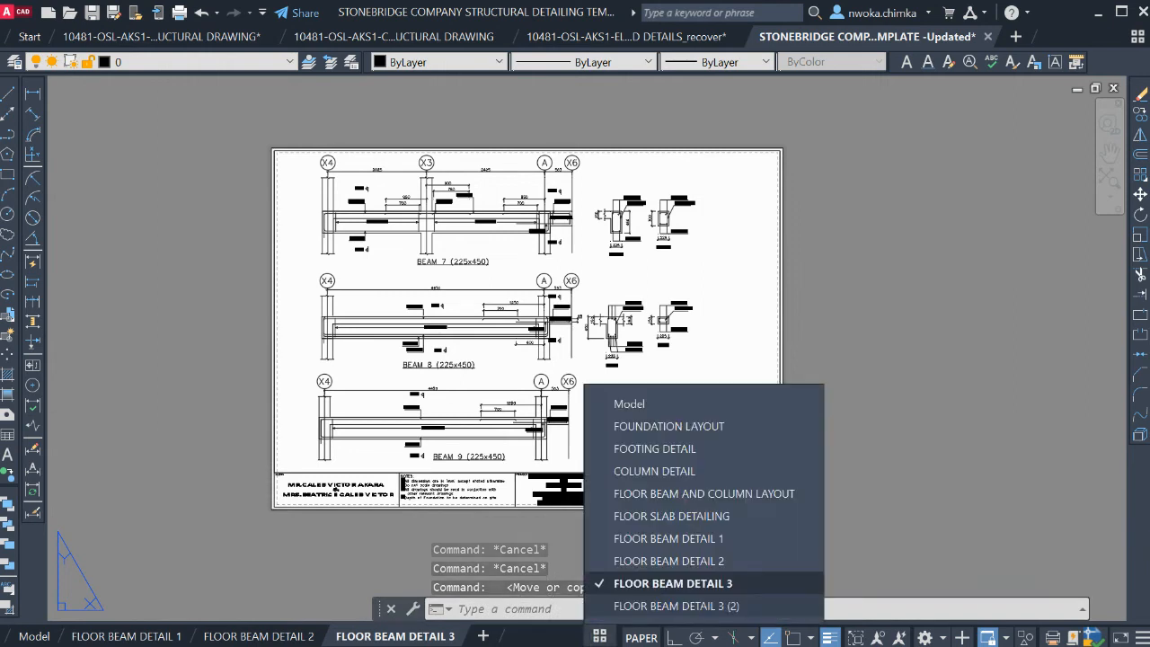
left_click(676, 606)
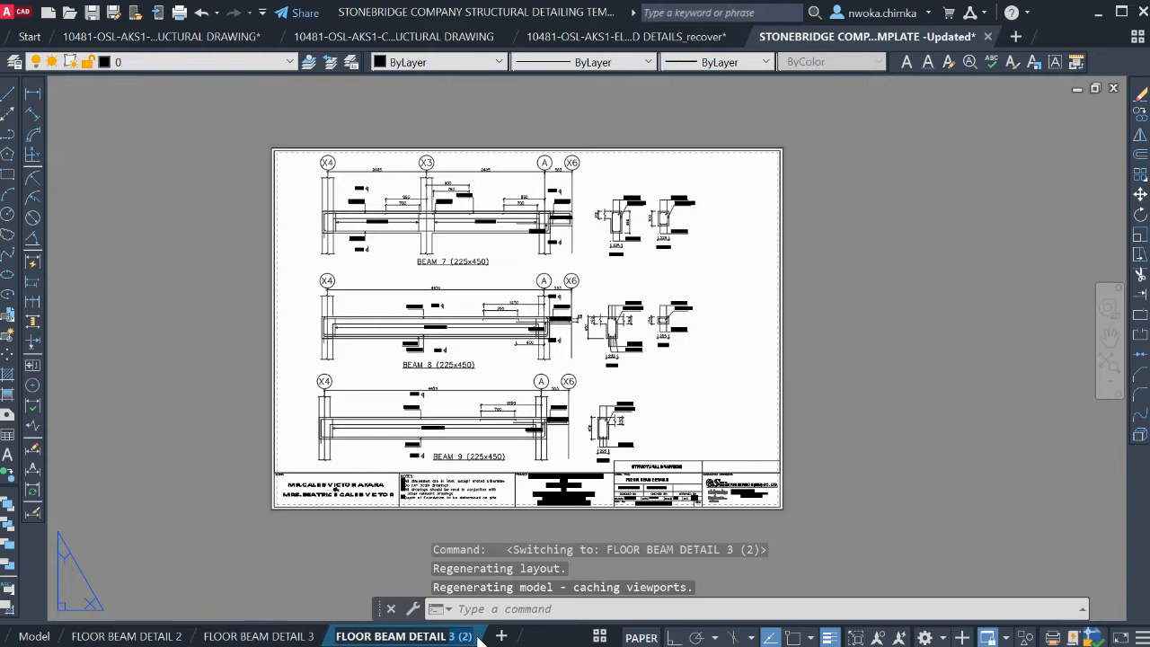
type("4")
key("Return")
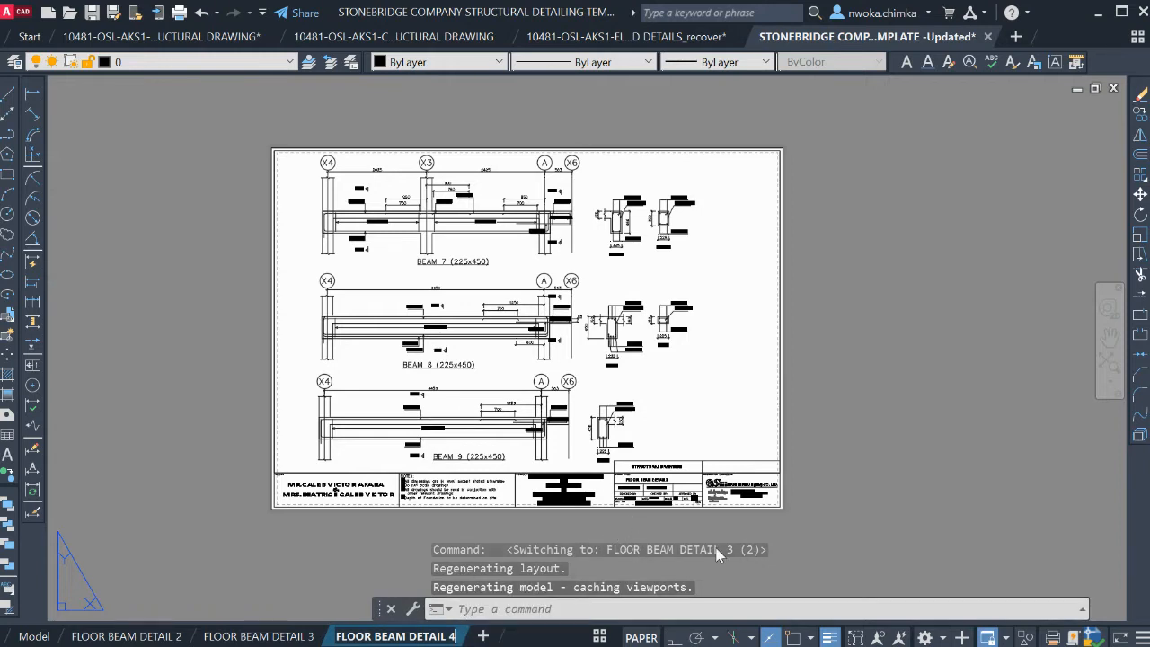
left_click(874, 541)
key("Escape")
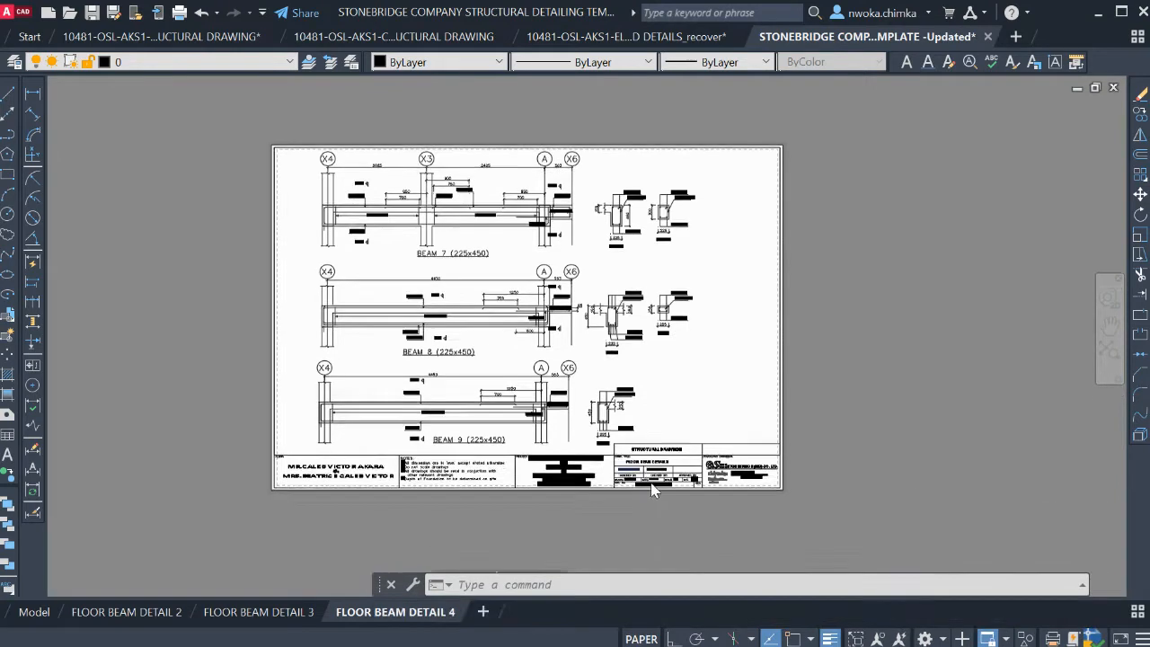
Change the drawing title in the title block to FLOOR BEAM DETAIL 4
scroll(652, 490, "up", 5)
double_click(699, 449)
left_click(701, 444)
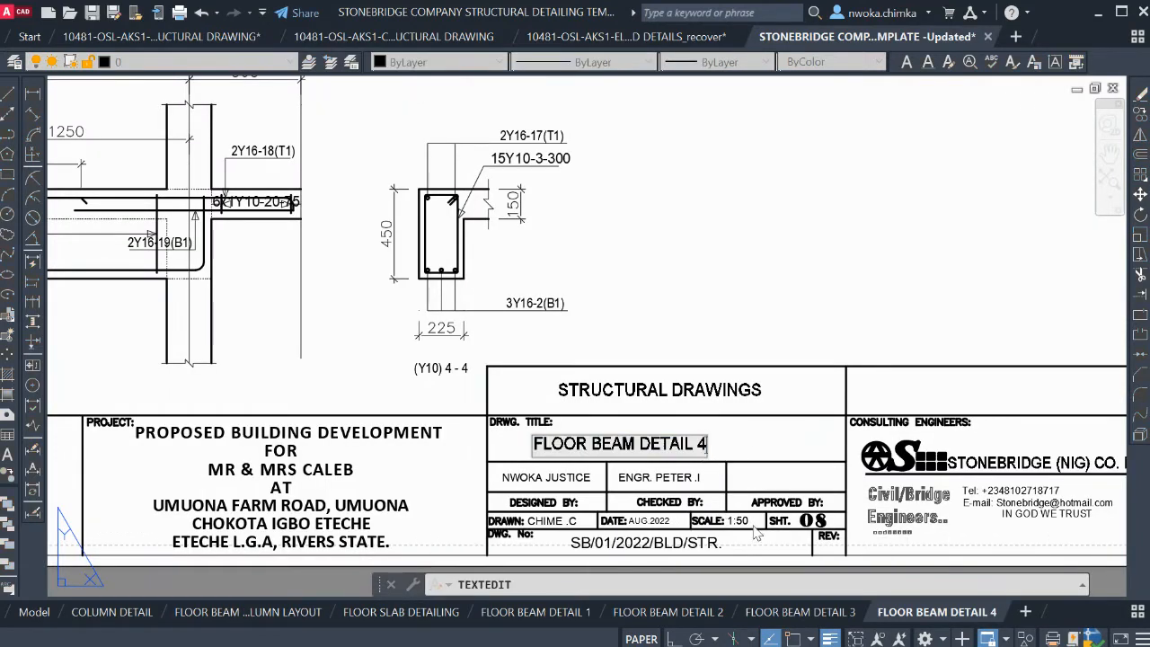
left_click(1114, 584)
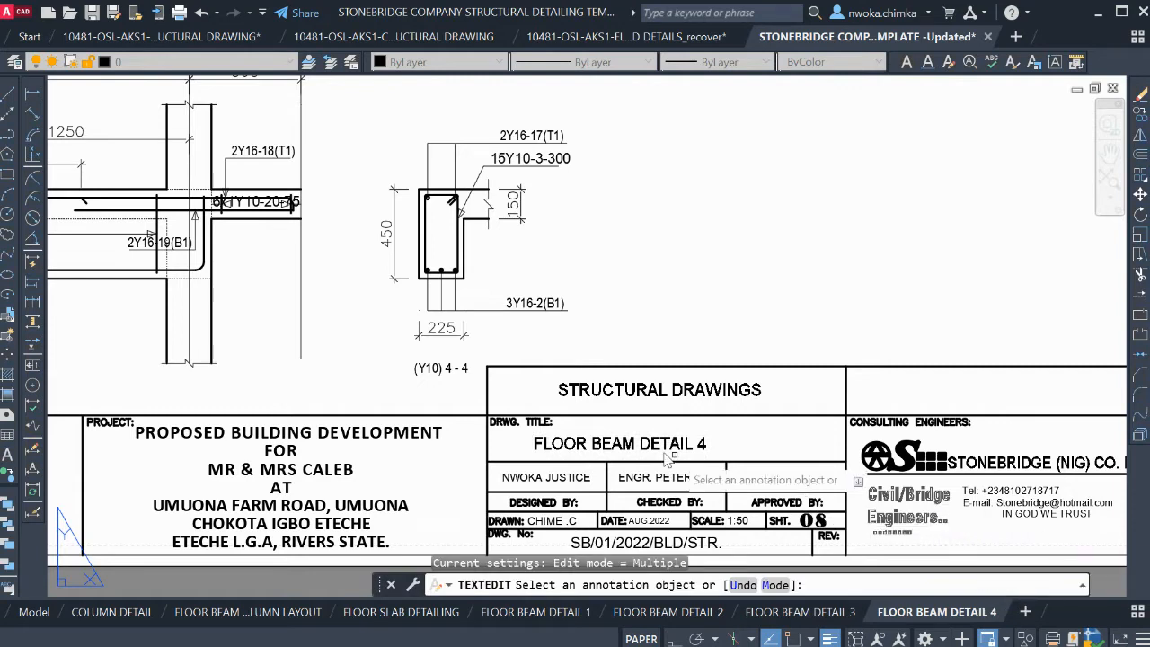
scroll(589, 388, "down", 5)
key("Escape")
Change the sheet number in the title block to 09 and end text editing
scroll(682, 433, "up", 5)
scroll(682, 443, "up", 5)
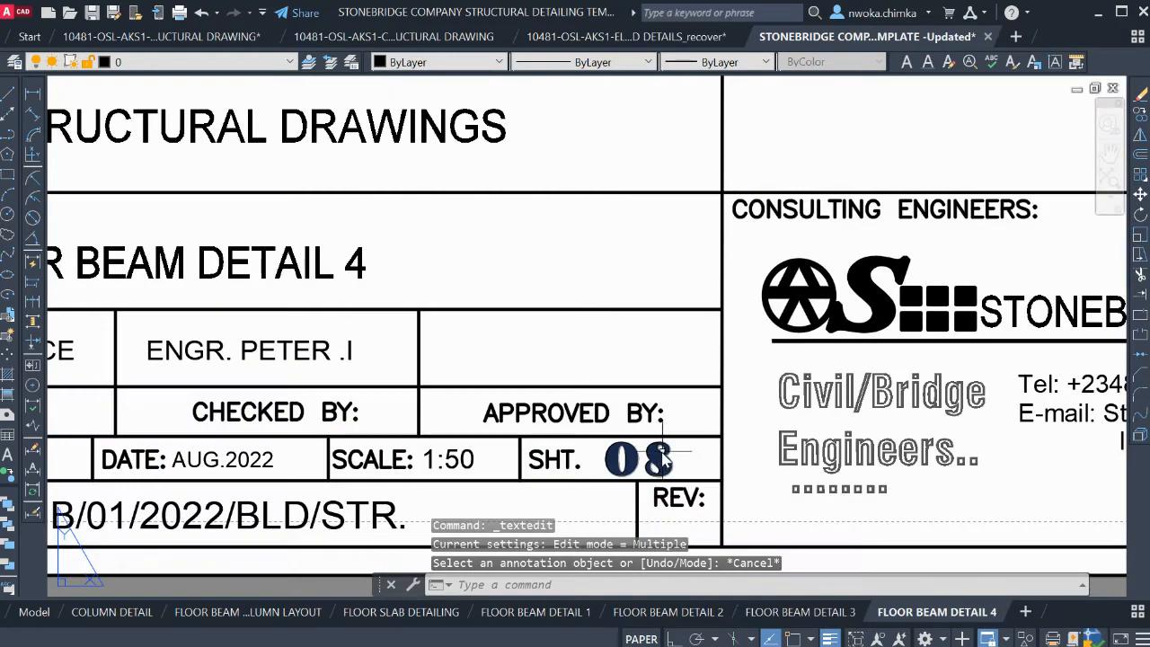
double_click(667, 443)
left_click(668, 443)
left_click_drag(651, 458, 664, 458)
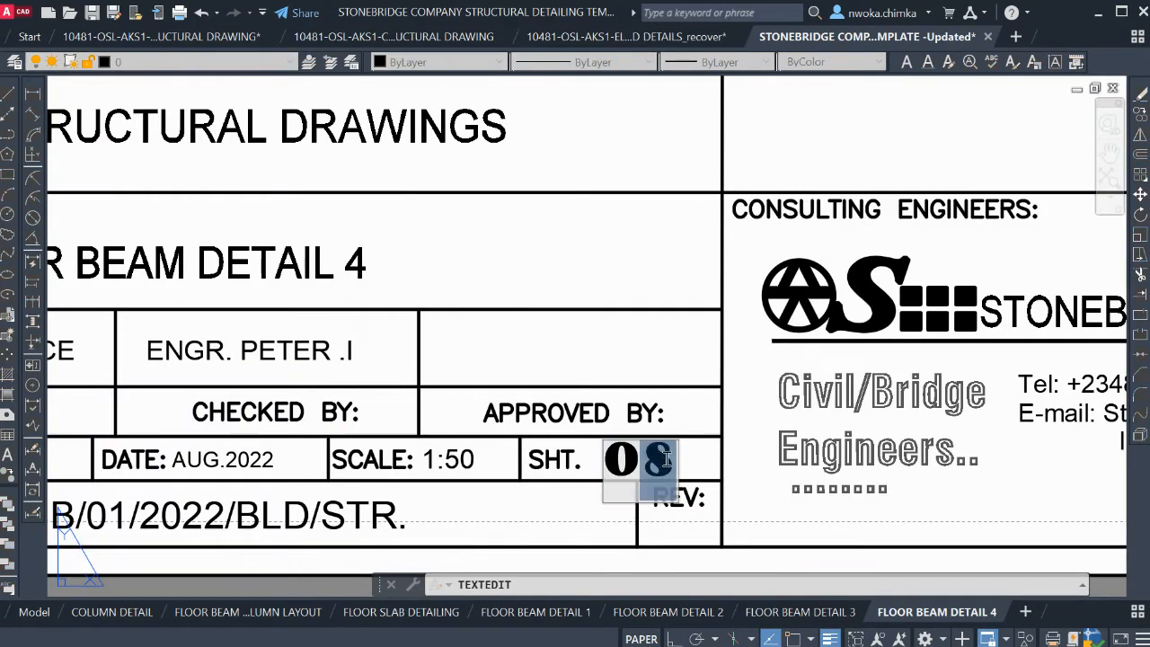
type("9")
scroll(650, 449, "down", 2)
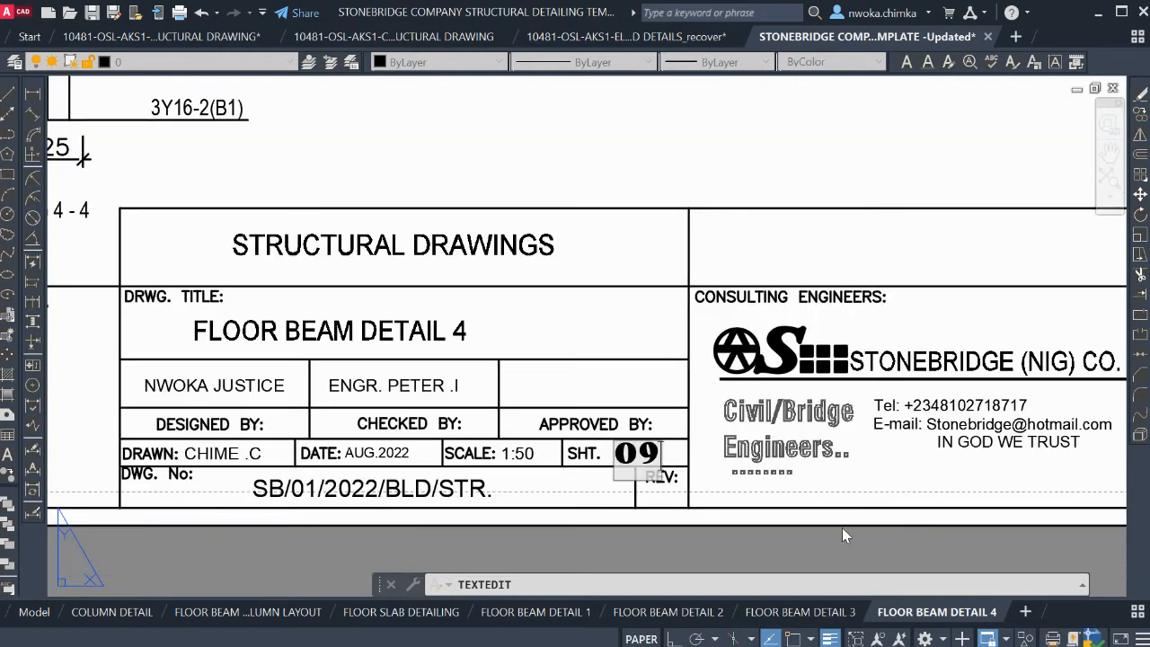
left_click(720, 558)
scroll(629, 405, "down", 5)
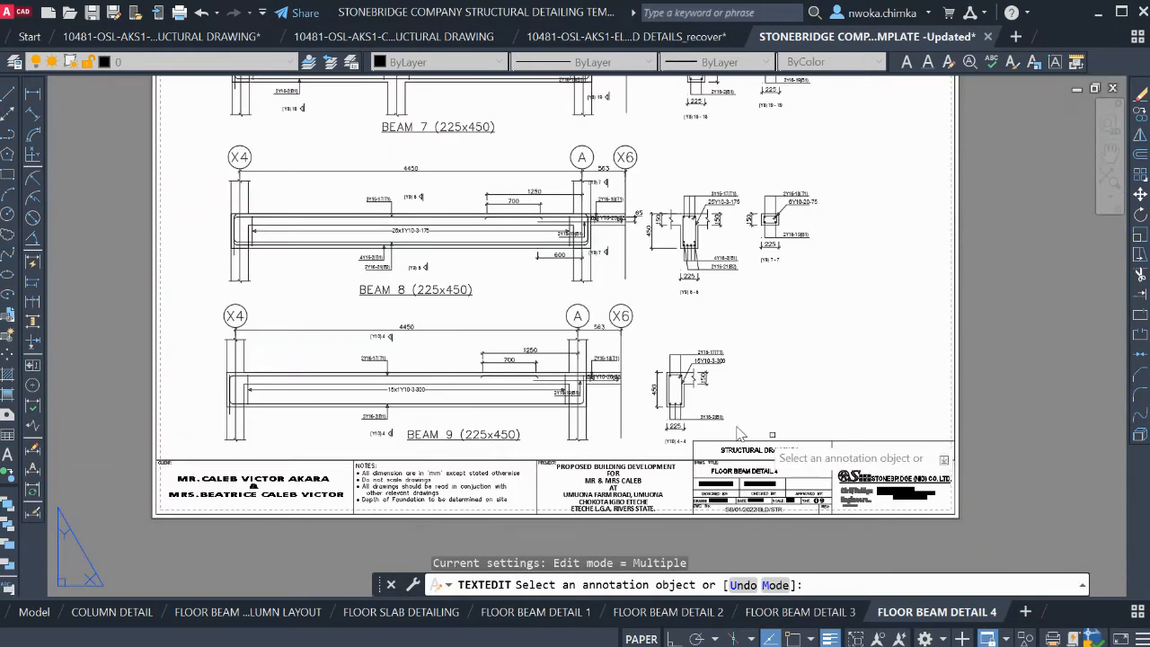
key("Escape")
Activate the sheet's viewport and bring the three Beam 10 segments into it in place of Beams 7 to 9
double_click(617, 302)
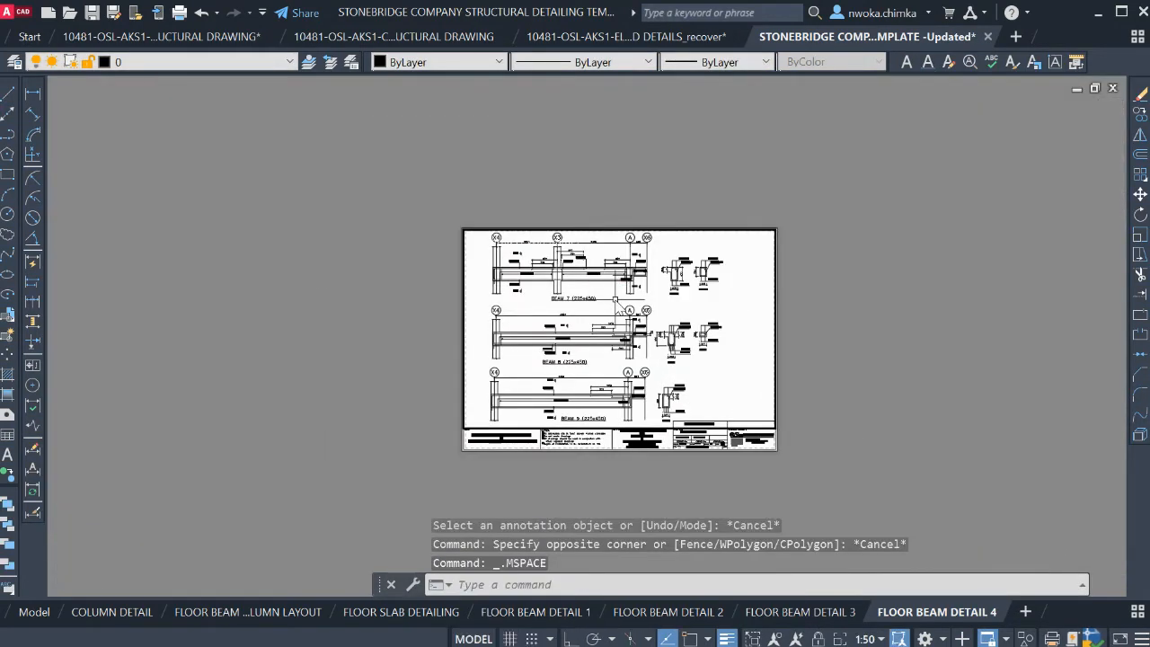
scroll(542, 305, "down", 2)
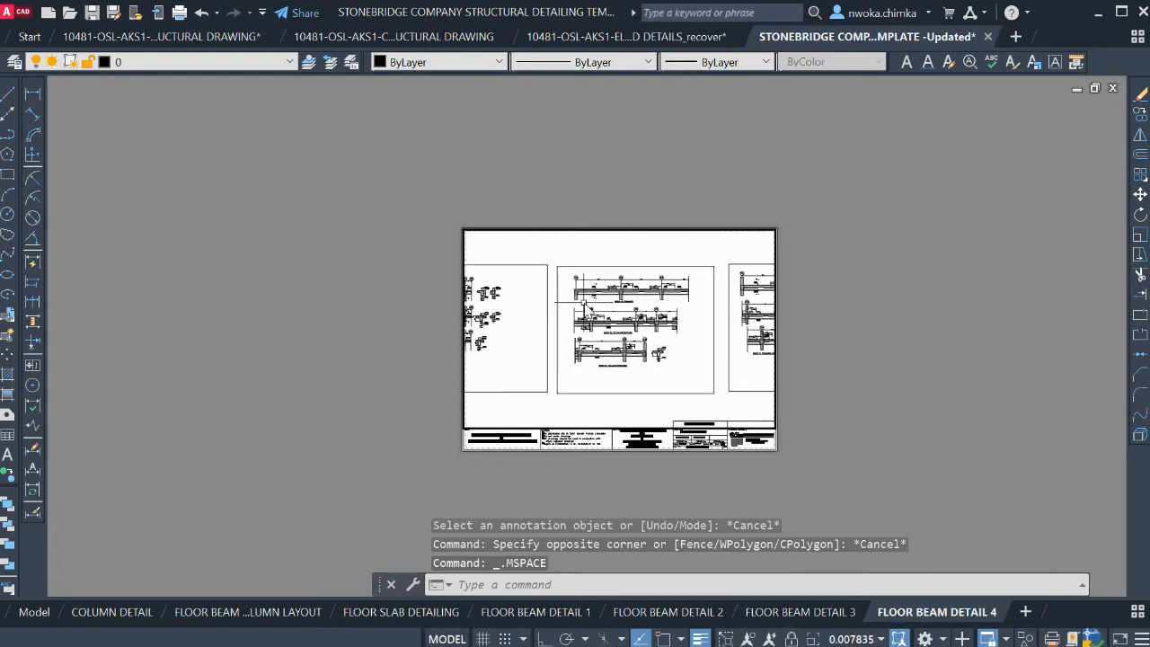
scroll(619, 310, "up", 2)
scroll(618, 310, "up", 3)
scroll(624, 314, "down", 4)
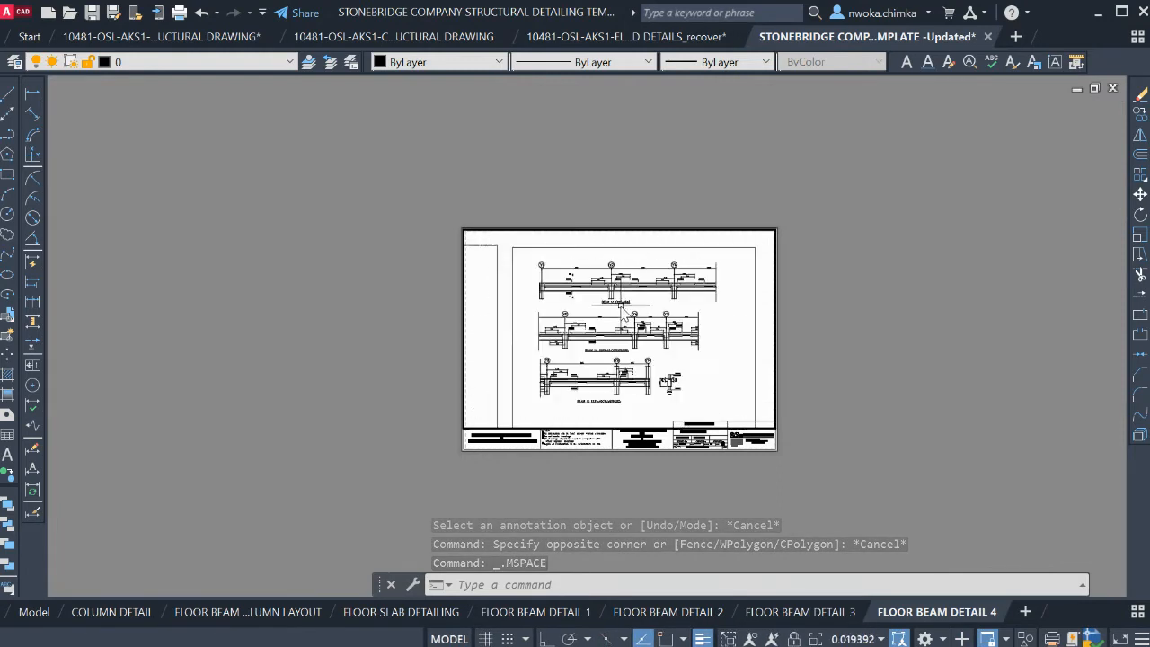
Scale the viewport to 1/50XP, position the Beam 10 segments within the frame, and return to paper space
type("z")
key("Return")
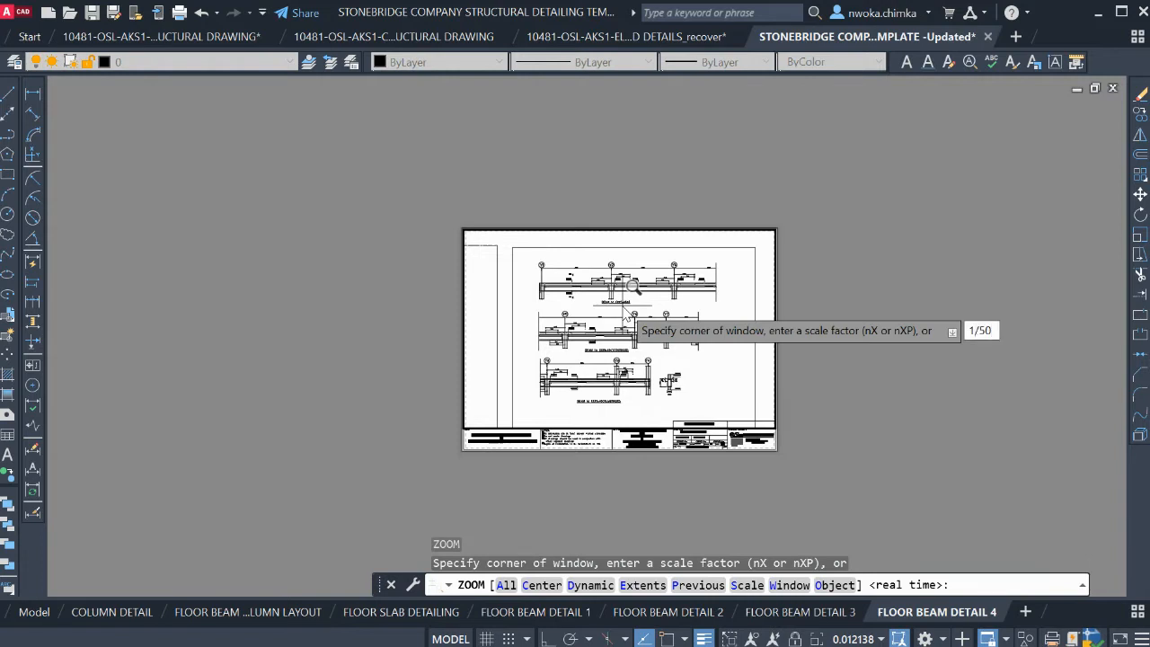
key("Return")
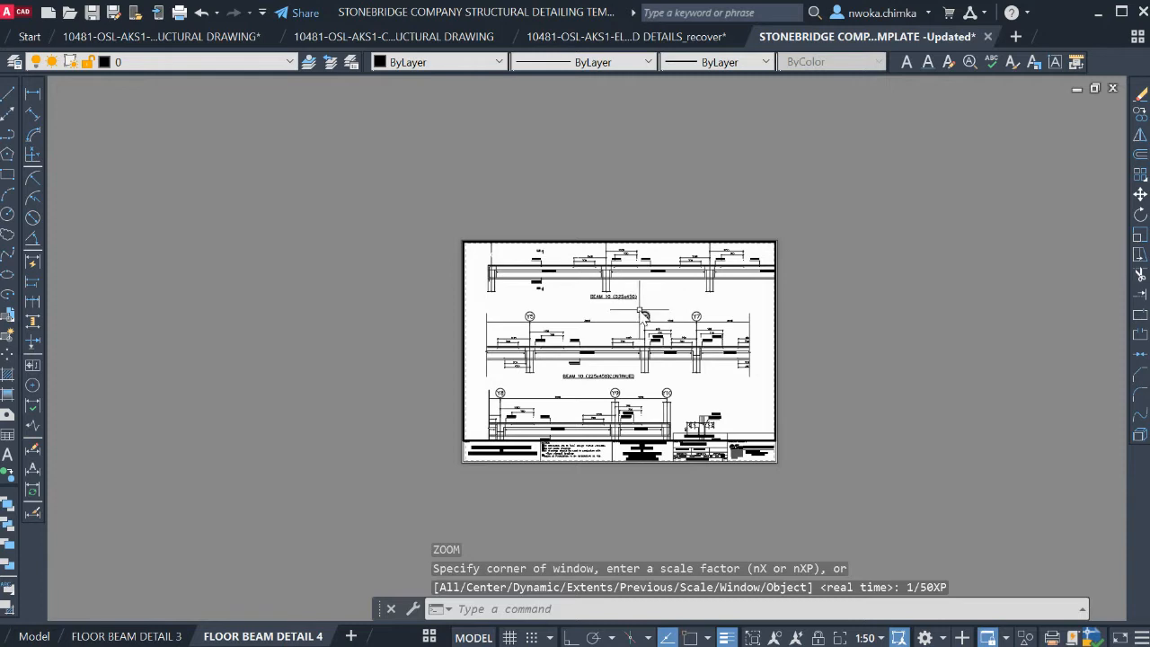
mouse_move(645, 313)
middle_mouse_down()
mouse_move(658, 322)
mouse_move(650, 319)
middle_mouse_up()
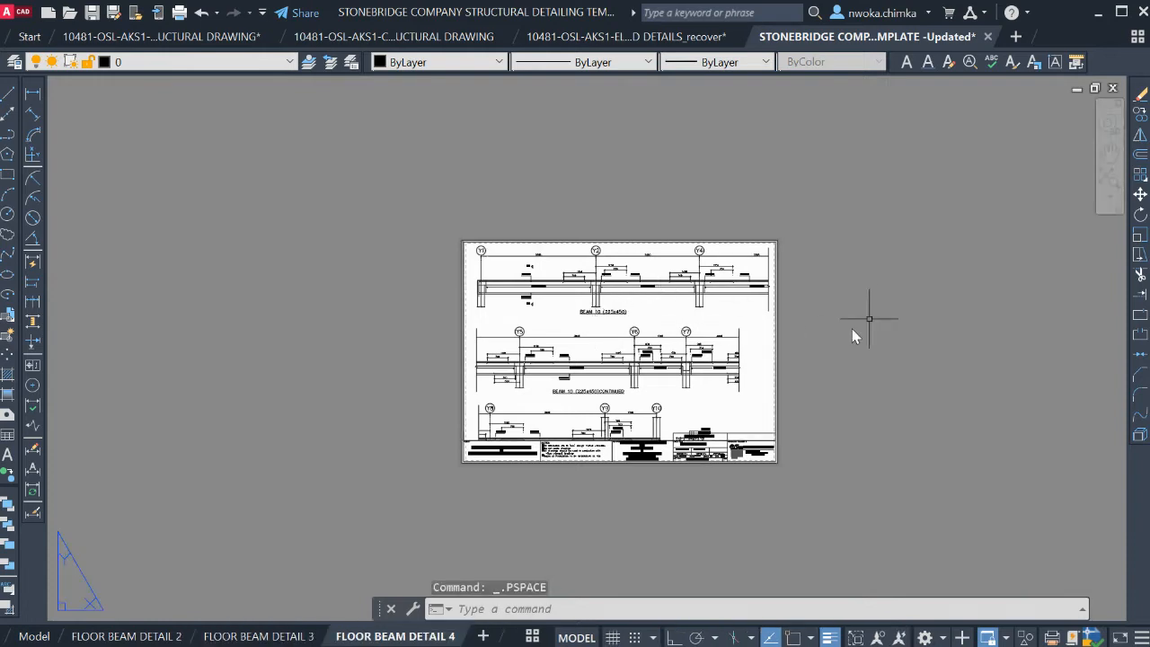
In model space, move the Beam 10 continuation from Y5 to Y7 with its title slightly up towards the first segment
left_click(32, 636)
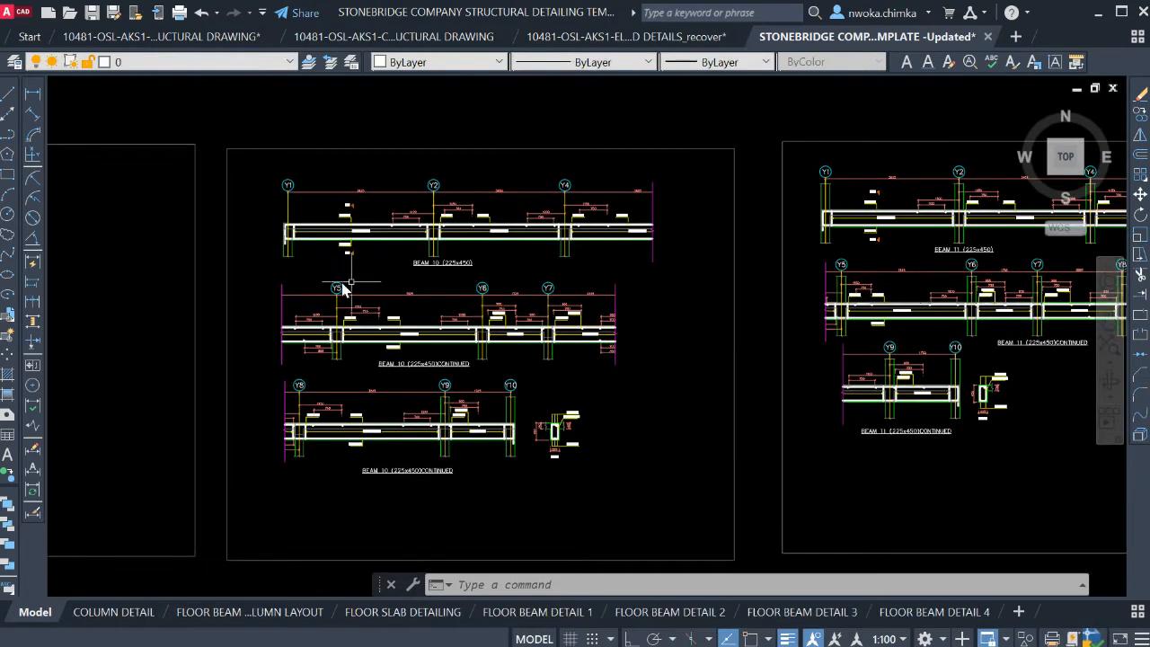
scroll(311, 290, "up", 2)
left_click(231, 262)
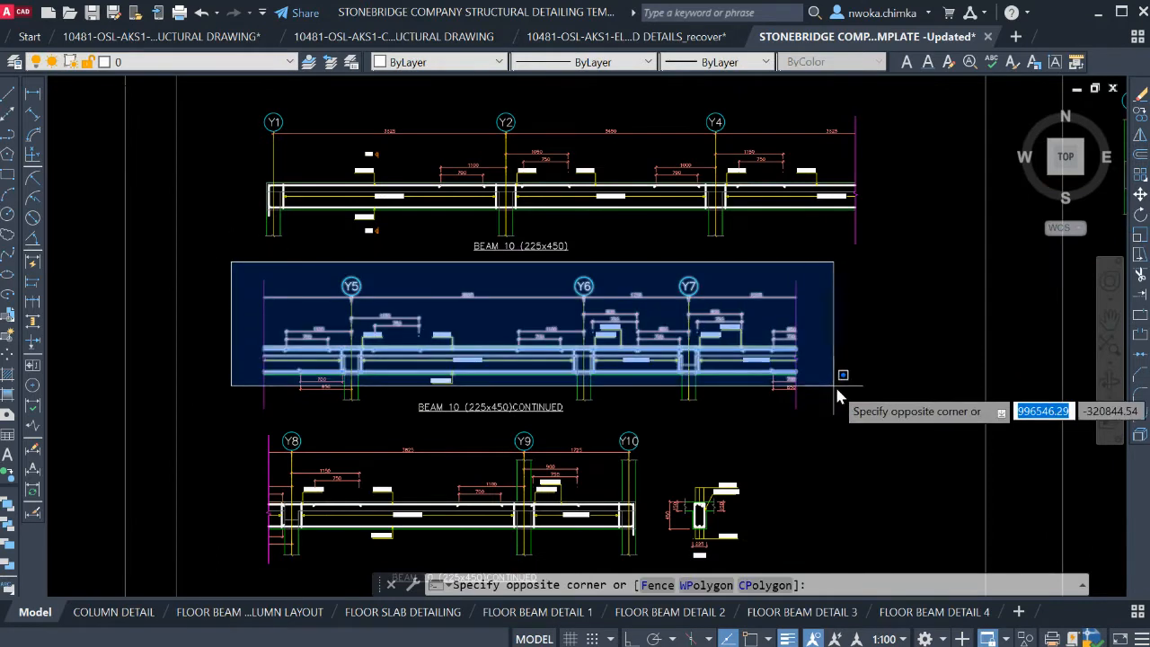
left_click(850, 420)
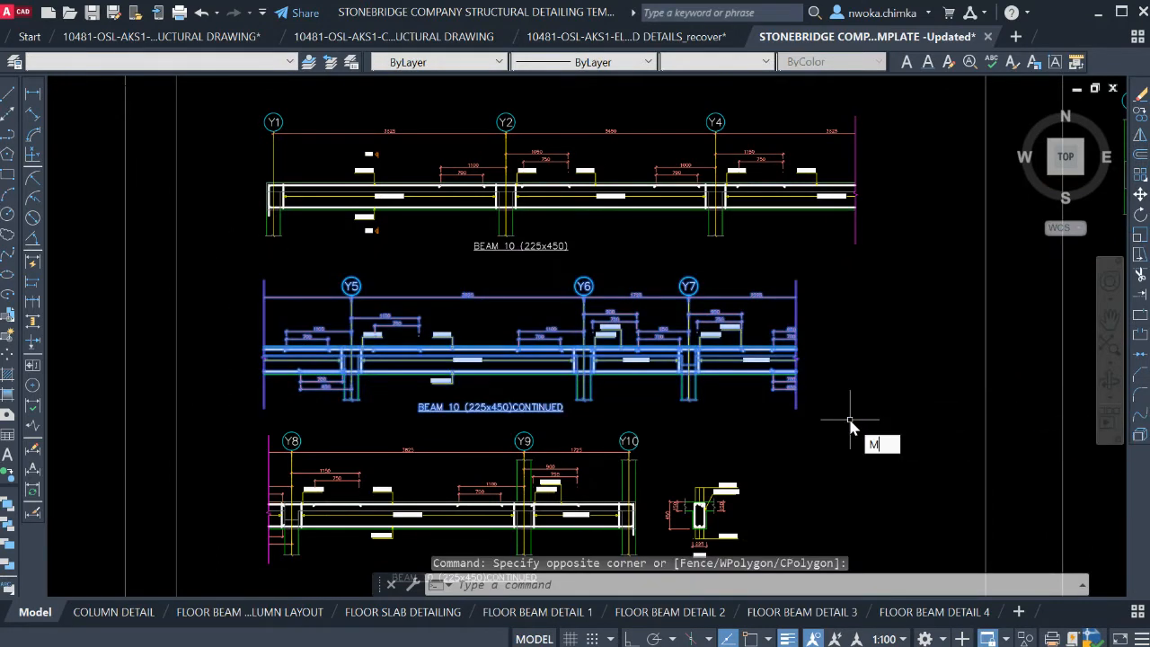
key("Return")
left_click(850, 425)
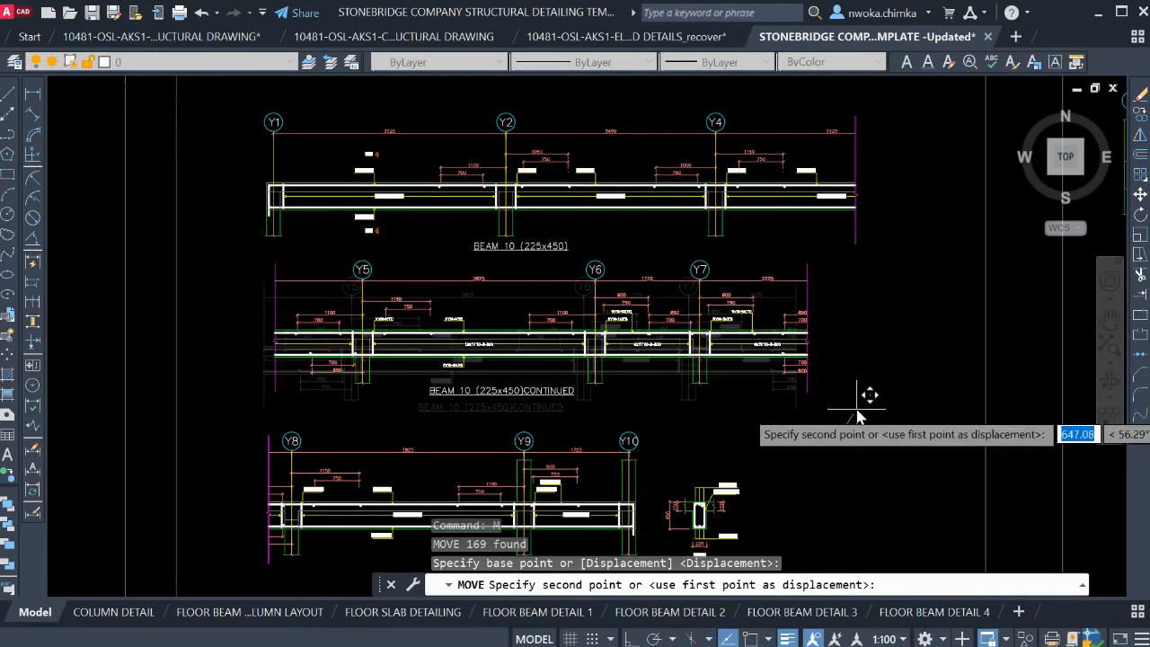
left_click(855, 405)
Move the Beam 10 continuation from Y8 to Y10, including its title and cross-section, up and slightly right towards the Y5 to Y7 segment
middle_click_drag(766, 395, 755, 220)
left_click(225, 239)
left_click(780, 442)
type("M")
key("Return")
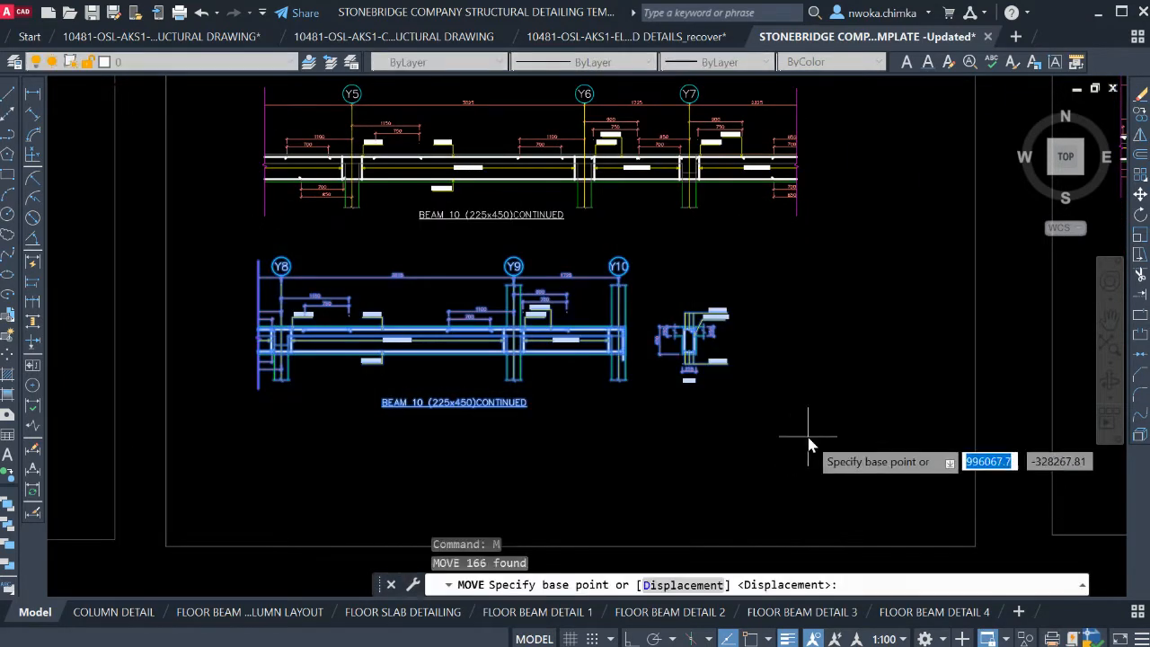
left_click(809, 445)
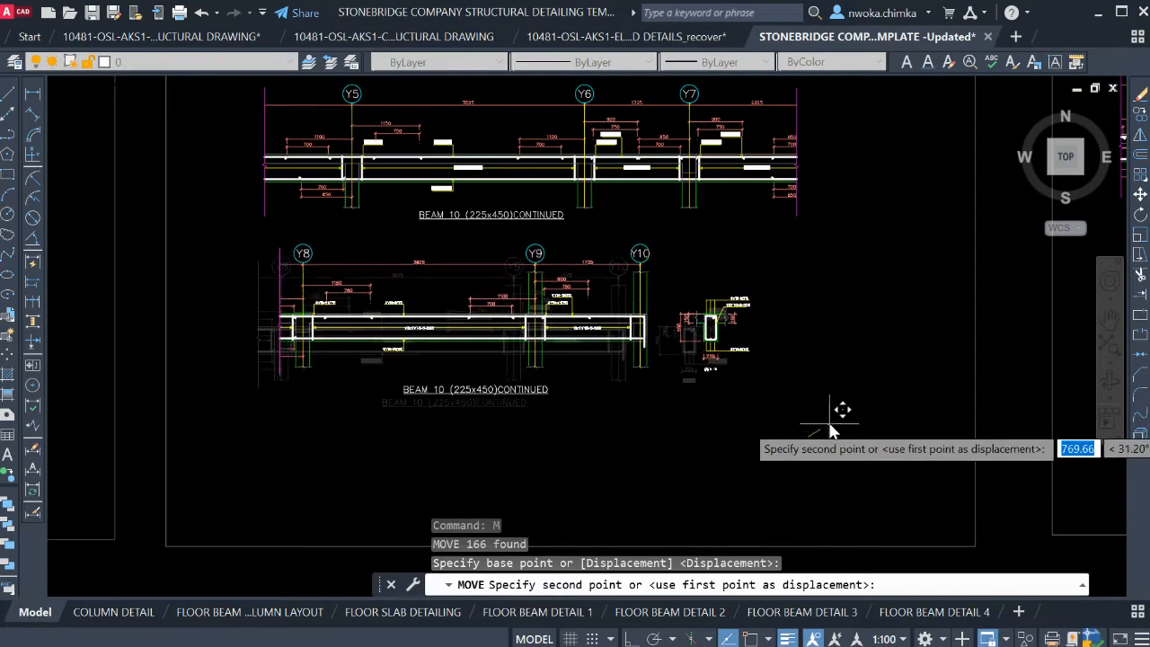
Move the title text under the Y8 to Y10 segment slightly up and left, closer to the beam
left_click(527, 382)
type("M")
key("Return")
left_click(641, 447)
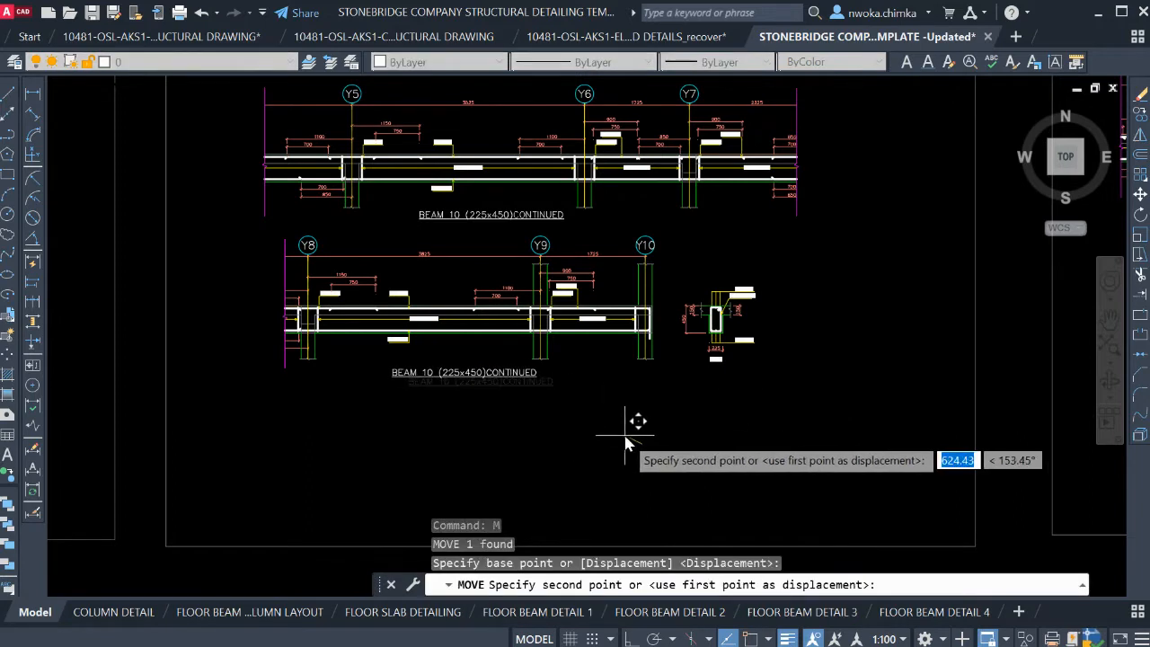
left_click(626, 440)
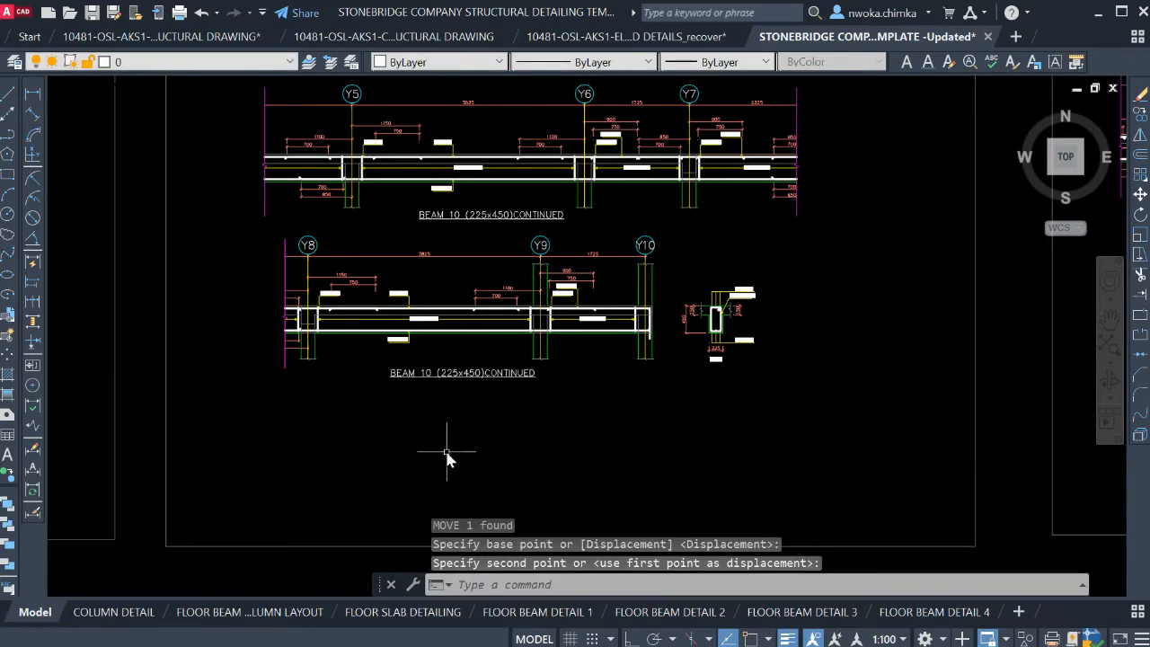
On the FLOOR BEAM DETAIL 4 sheet, nudge the Beam 10 view slightly up and left within the viewport and return to paper space
left_click(935, 612)
scroll(633, 406, "up", 5)
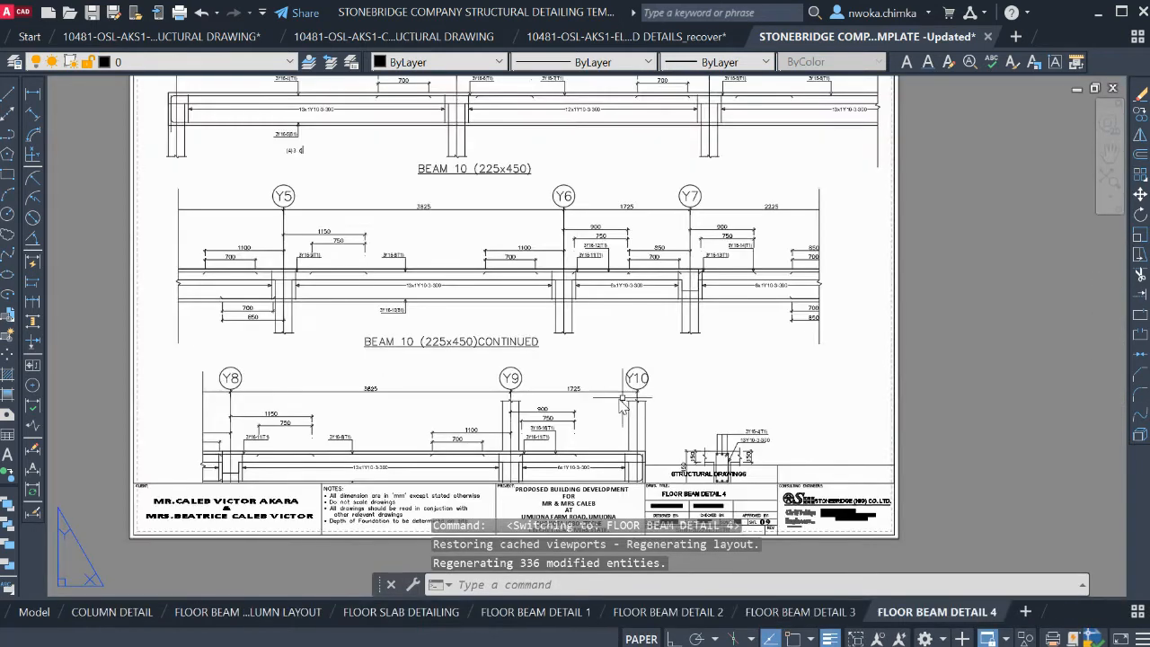
scroll(560, 439, "down", 2)
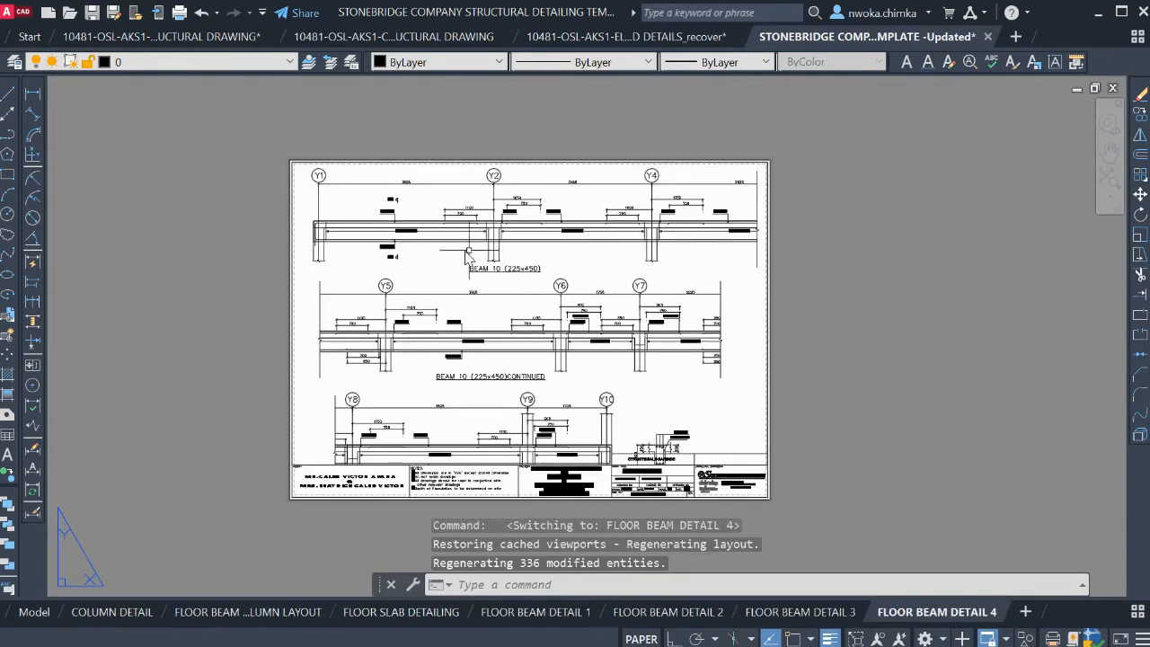
double_click(588, 271)
middle_click_drag(595, 274, 591, 272)
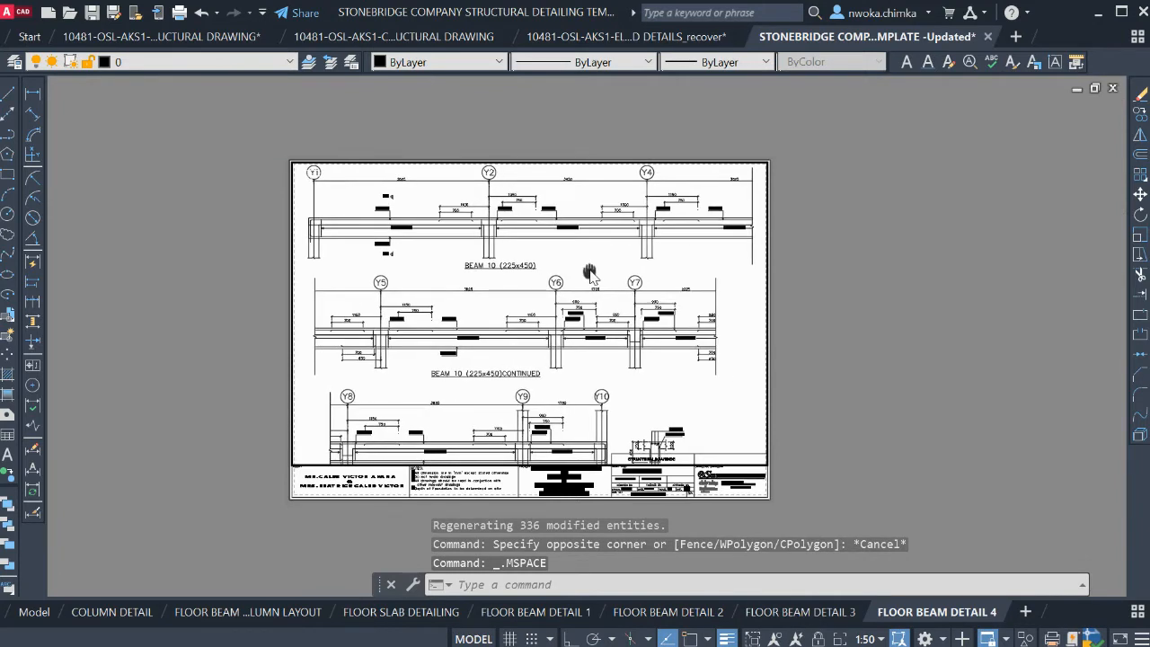
double_click(891, 367)
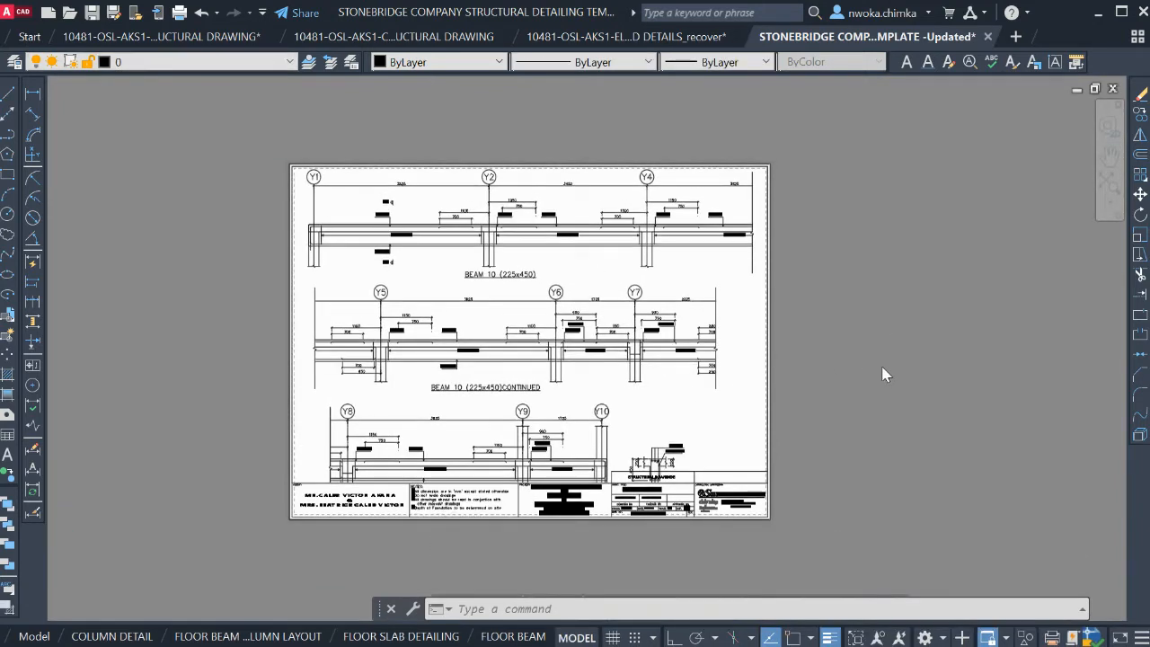
In model space, move the Beam 10 segment from Y8 to Y10, with its title and cross-section, about 490 mm up and slightly right
left_click(37, 637)
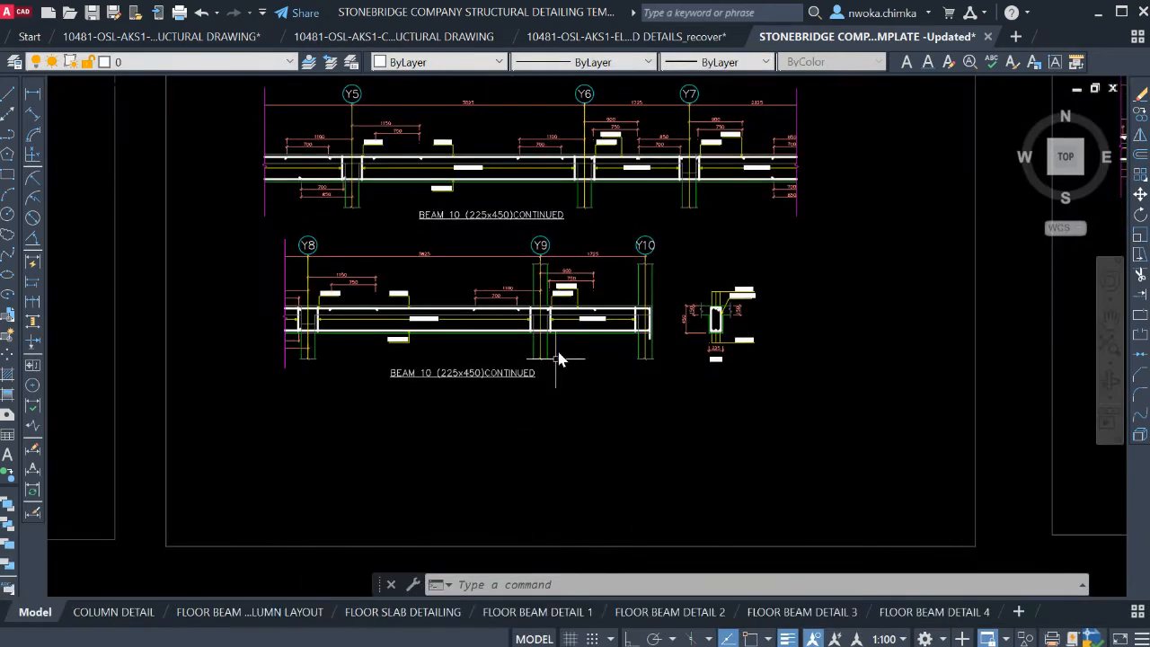
left_click(250, 230)
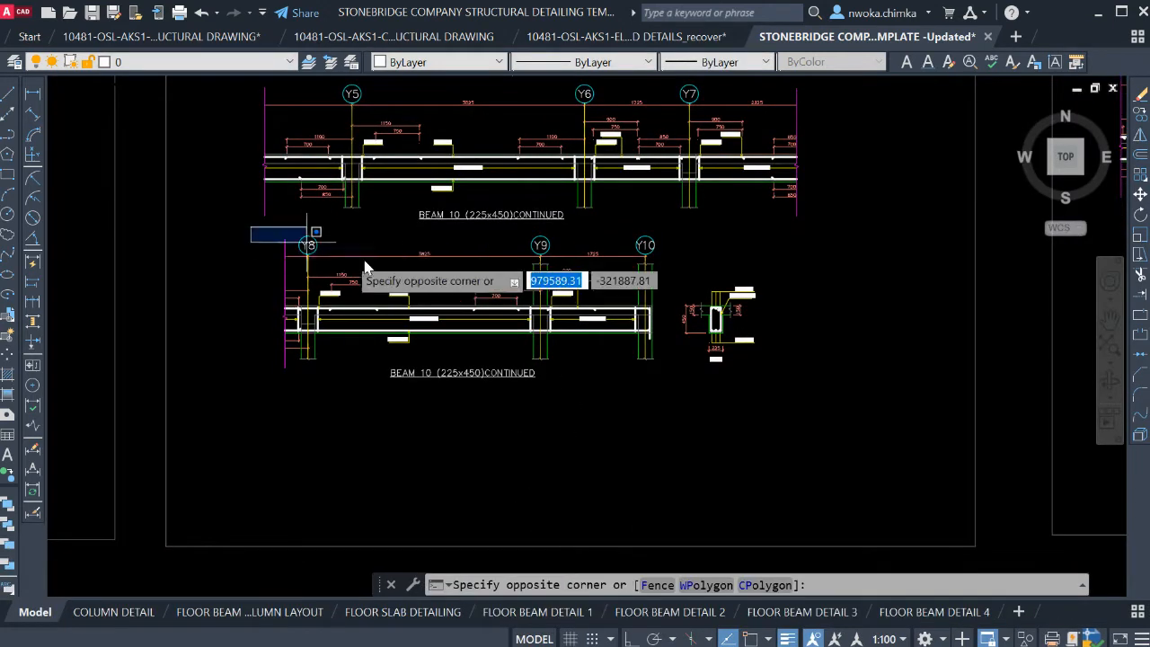
left_click(851, 413)
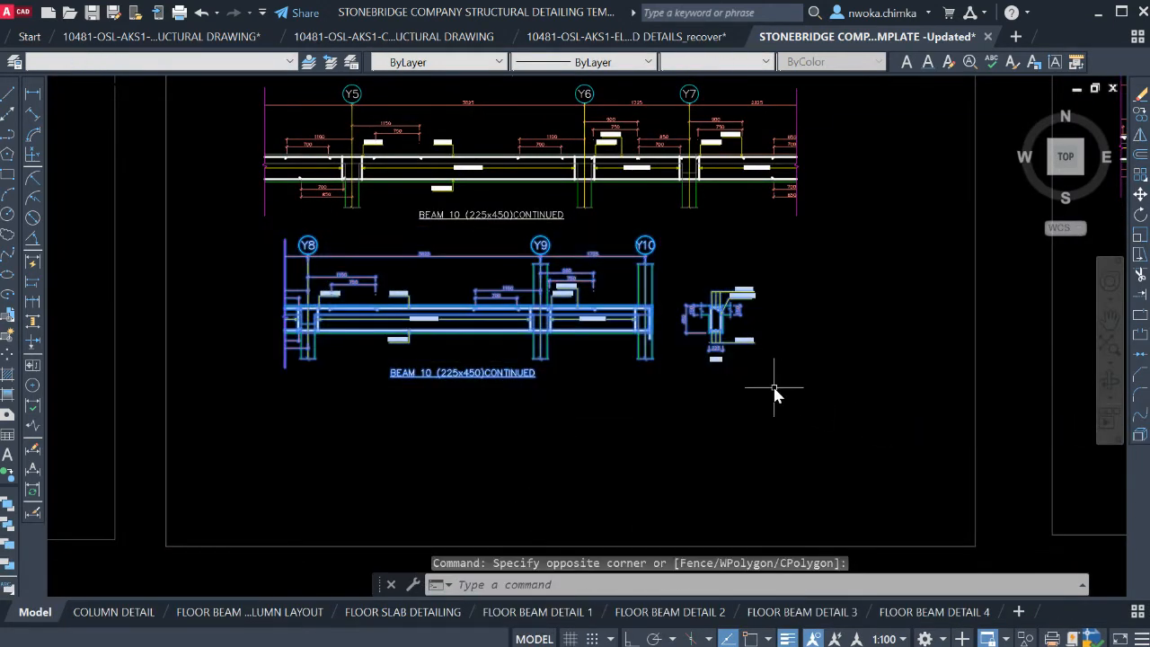
type("m")
key("Return")
left_click(812, 420)
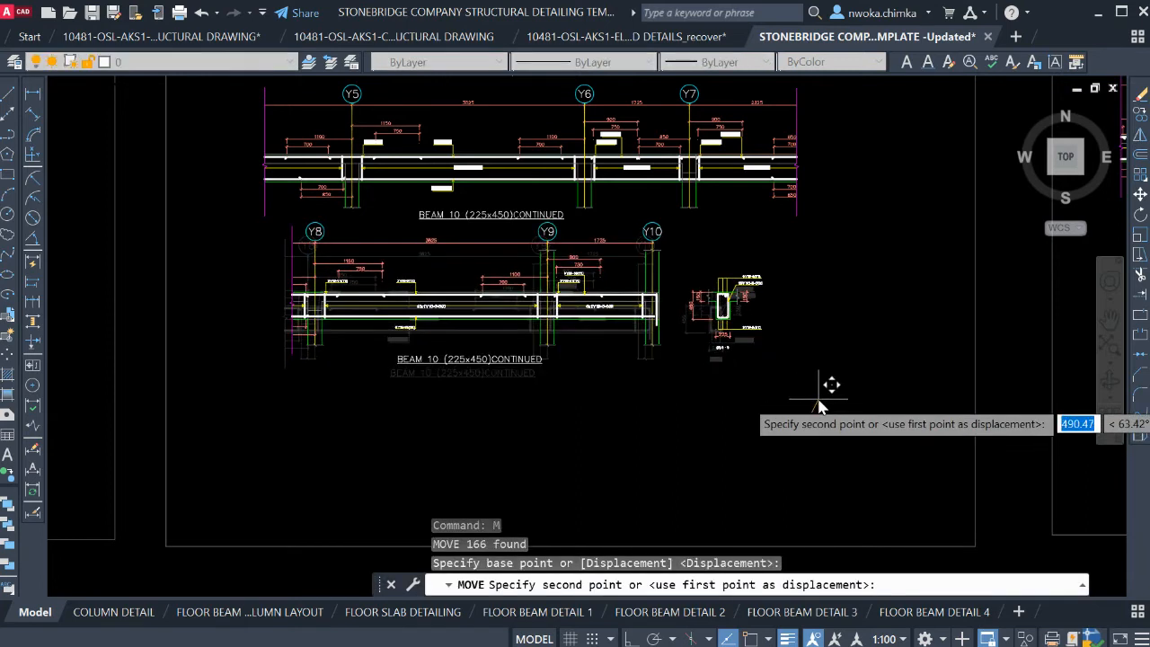
left_click(819, 407)
Move the title under the Y5 to Y7 segment about 390 mm up and left, and check the FLOOR BEAM DETAIL 4 sheet
left_click(514, 224)
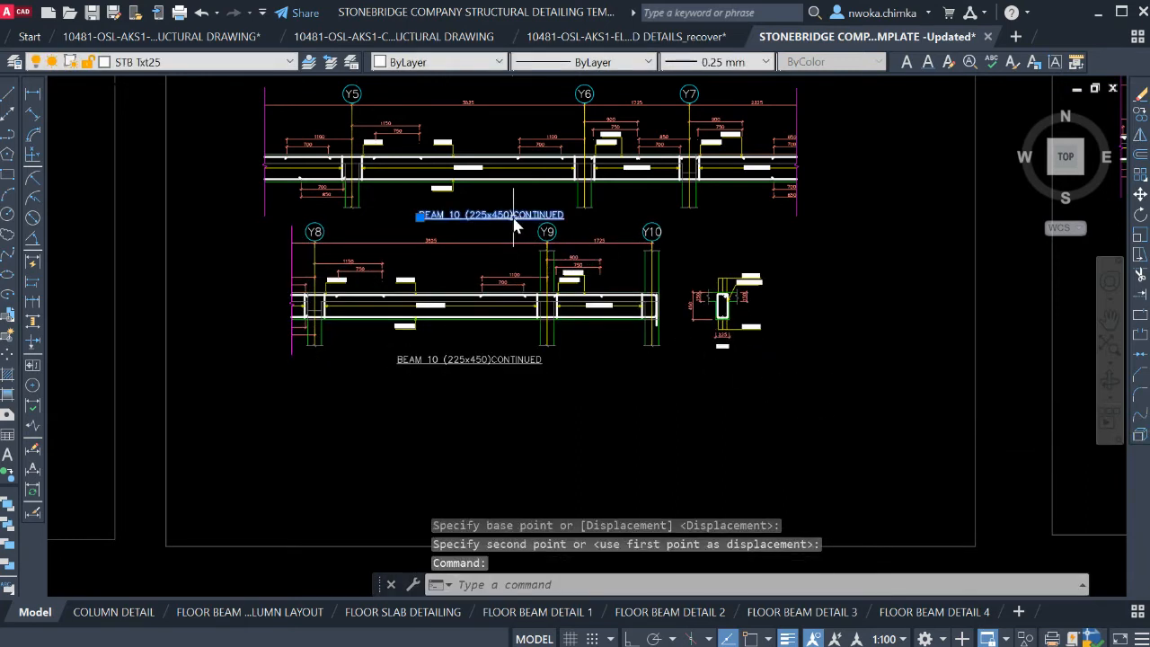
type("m")
key("Return")
scroll(502, 227, "up", 4)
left_click(505, 226)
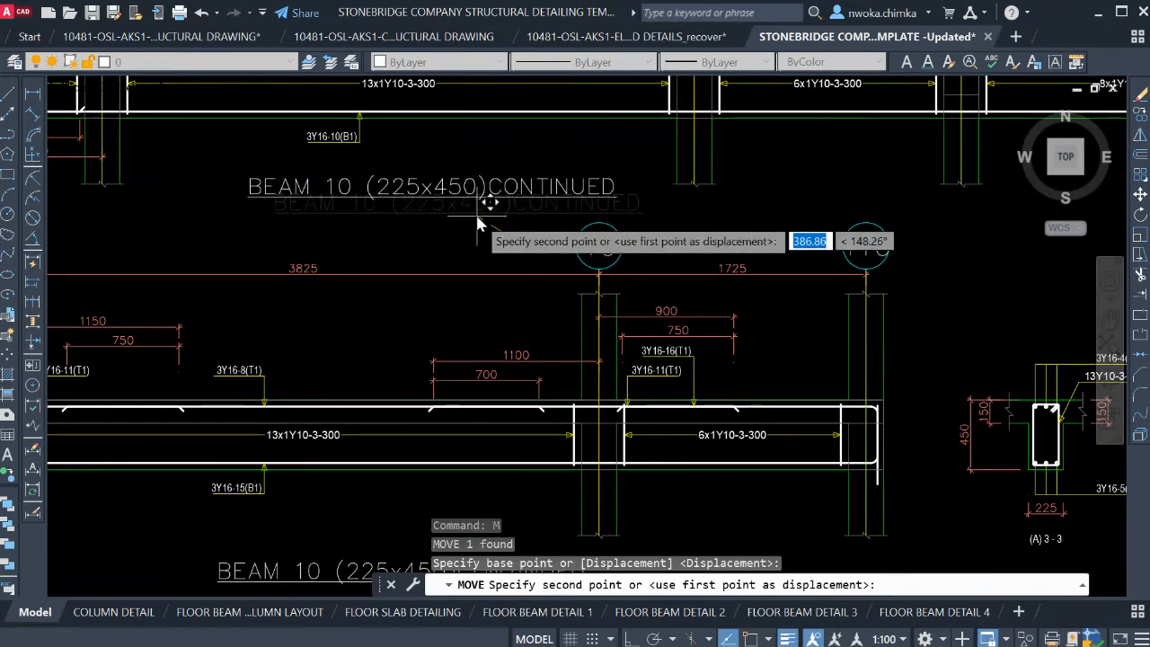
left_click(477, 215)
left_click(935, 612)
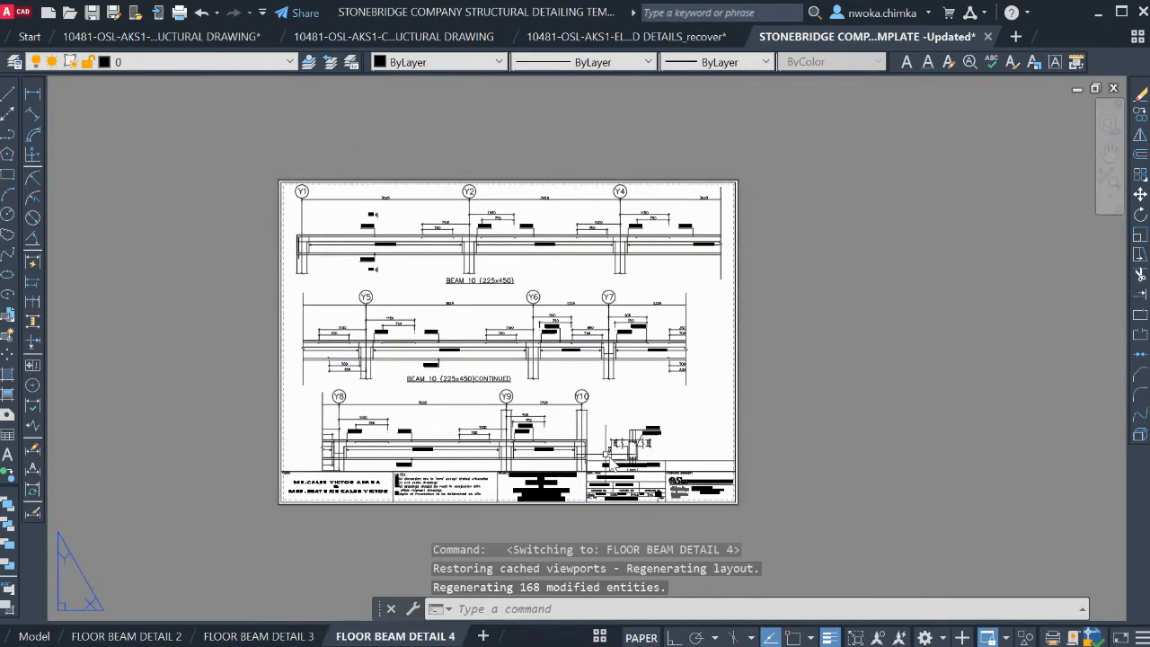
left_click(603, 636)
left_click(889, 446)
scroll(508, 298, "up", 2)
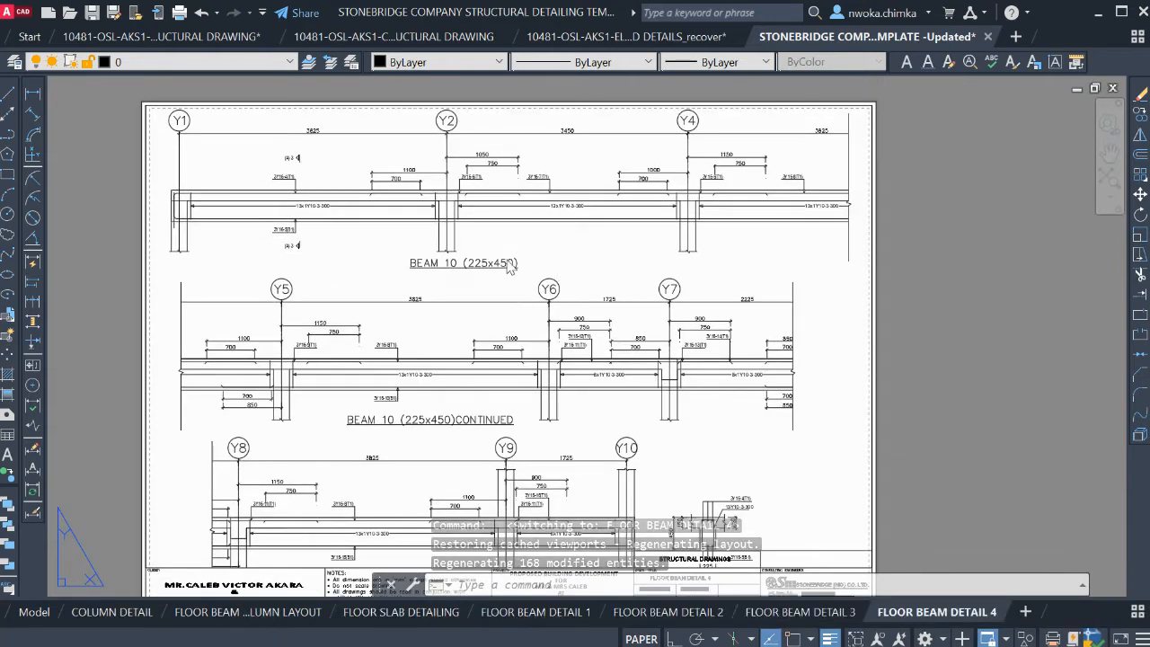
In model space, move the BEAM 10 (225x450) title under the Y1 to Y4 segment to the right and slightly up
left_click(34, 612)
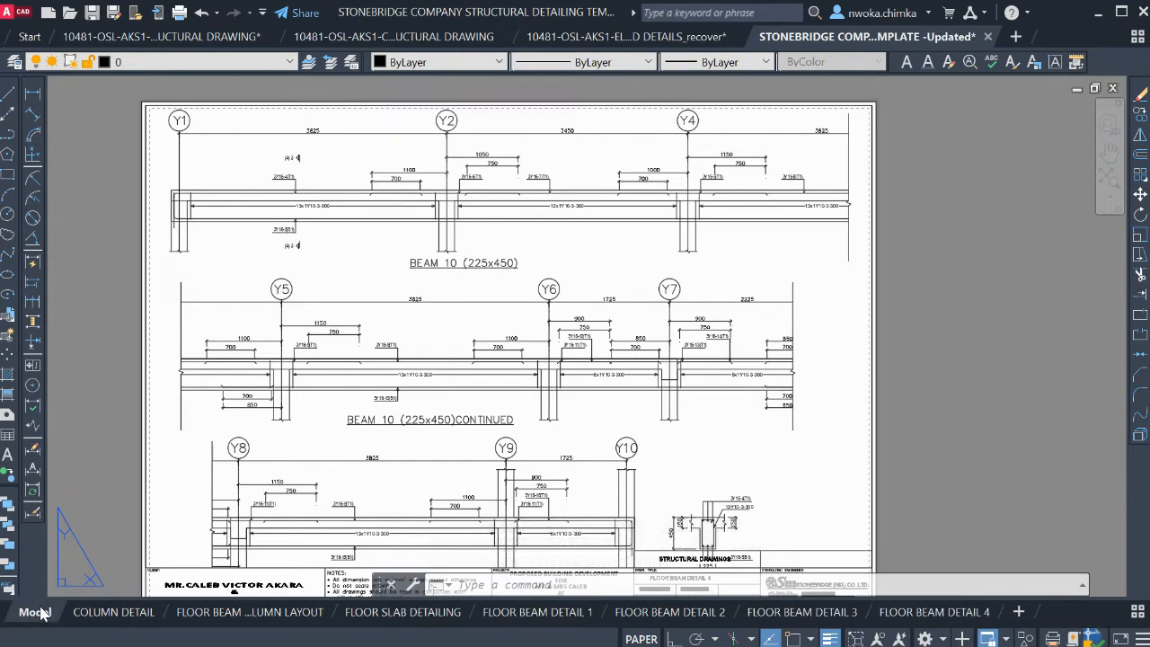
scroll(485, 257, "down", 4)
scroll(505, 175, "up", 4)
left_click(496, 175)
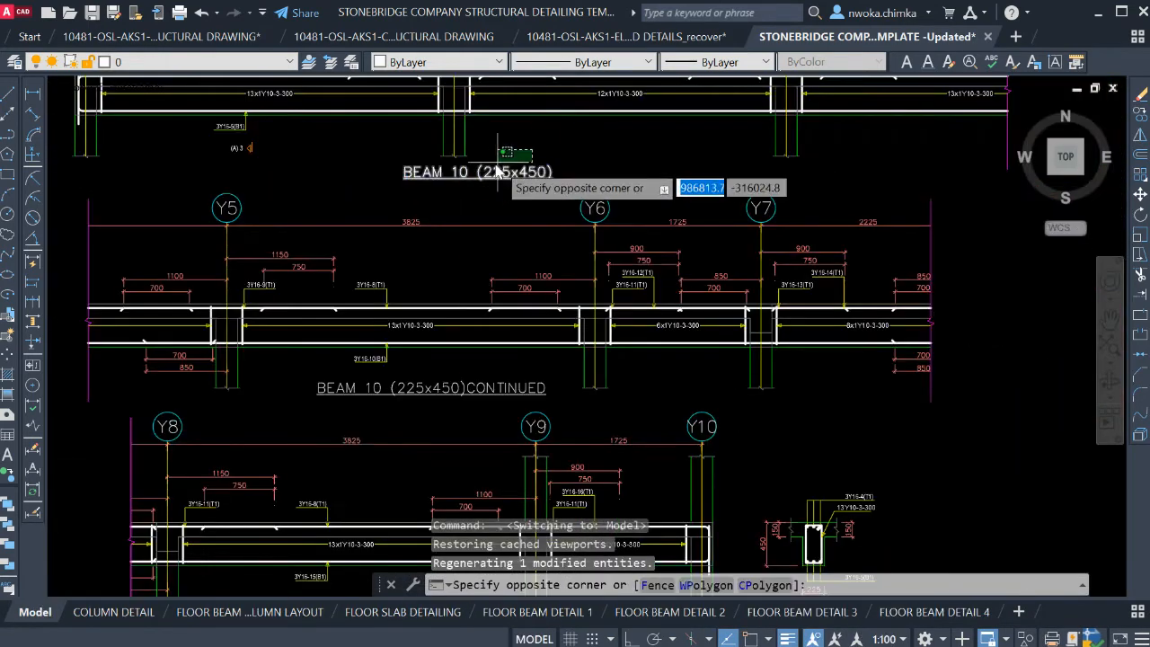
type("m")
key("Return")
middle_click_drag(503, 175, 493, 304)
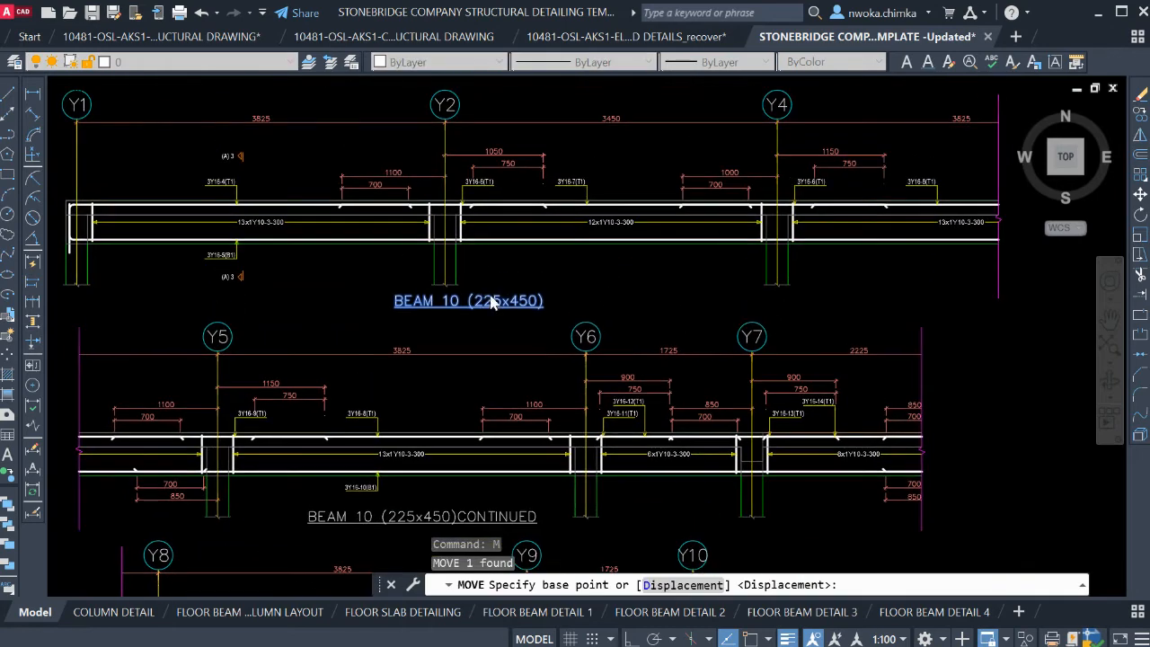
left_click(486, 304)
left_click(586, 281)
scroll(573, 239, "down", 2)
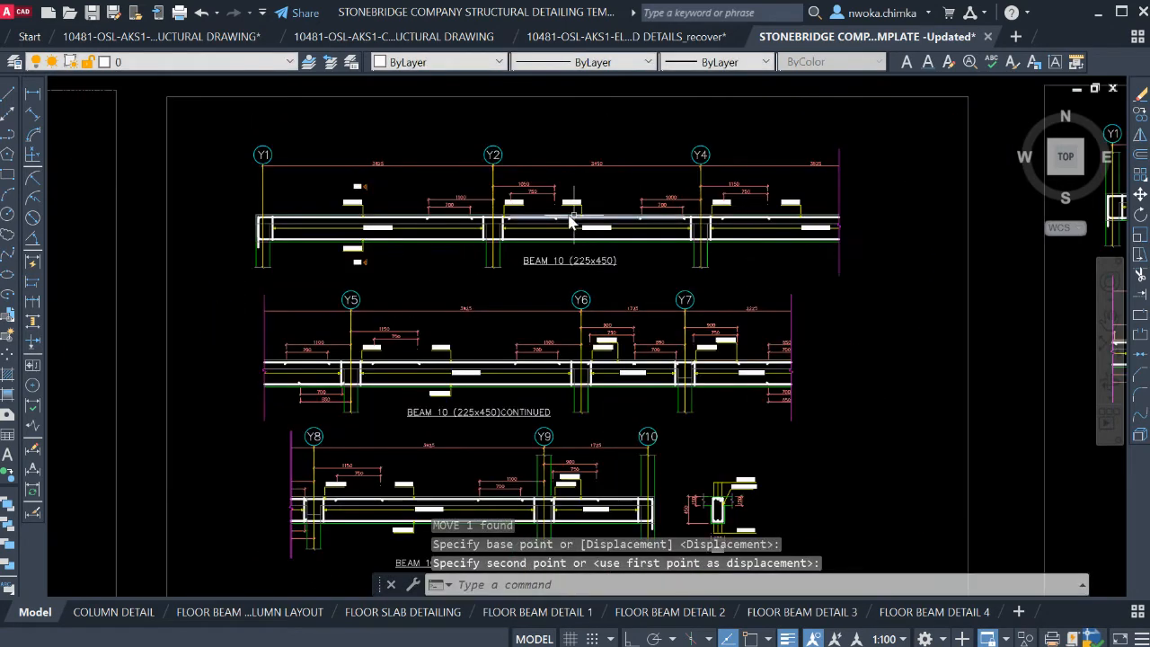
Move both Beam 10 continuation segments with titles and cross-section up about 270 mm, and check the fit on the FLOOR BEAM DETAIL 4 sheet
scroll(224, 288, "down", 2)
left_click(237, 280)
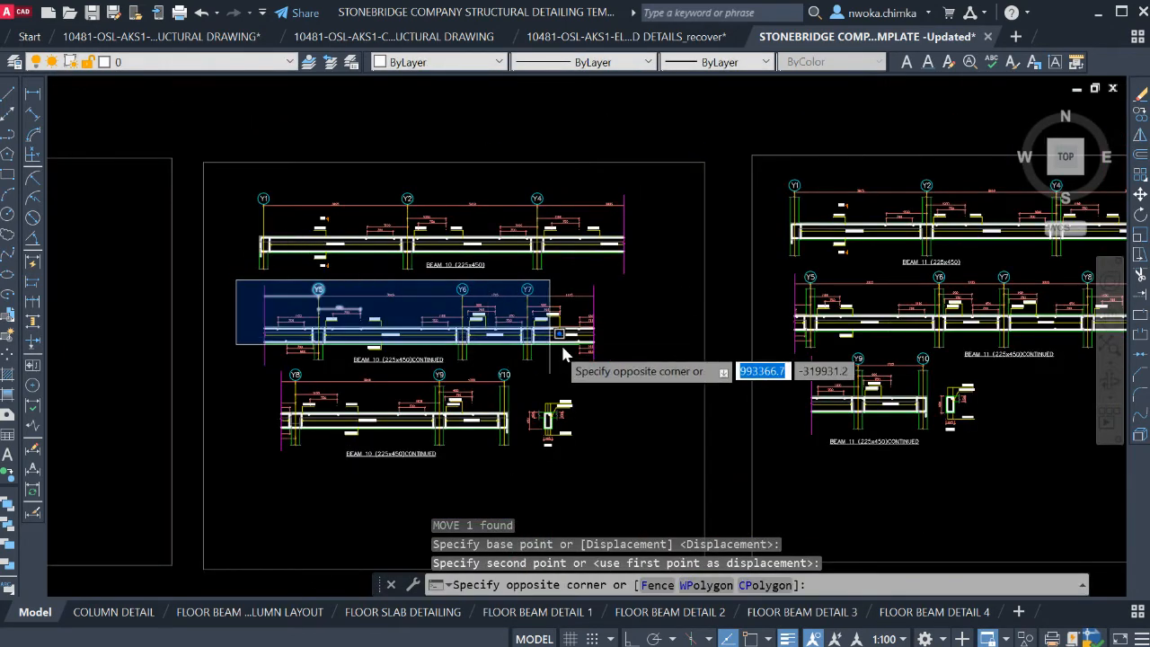
left_click(647, 483)
type("m")
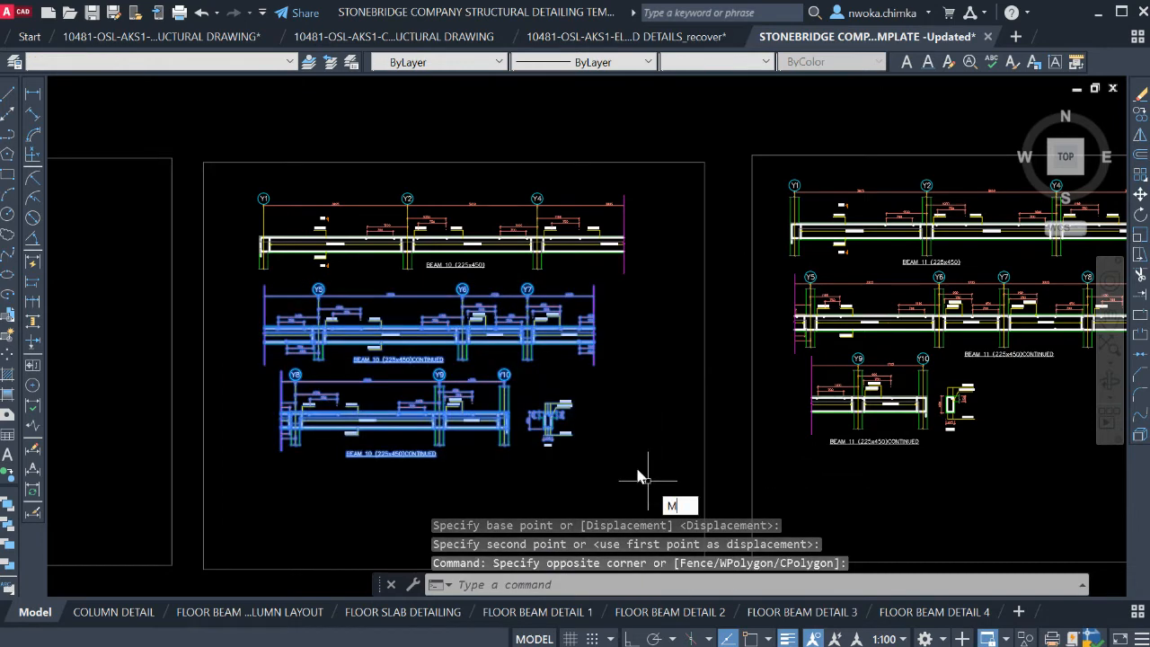
key("Return")
scroll(472, 288, "up", 4)
left_click(395, 272)
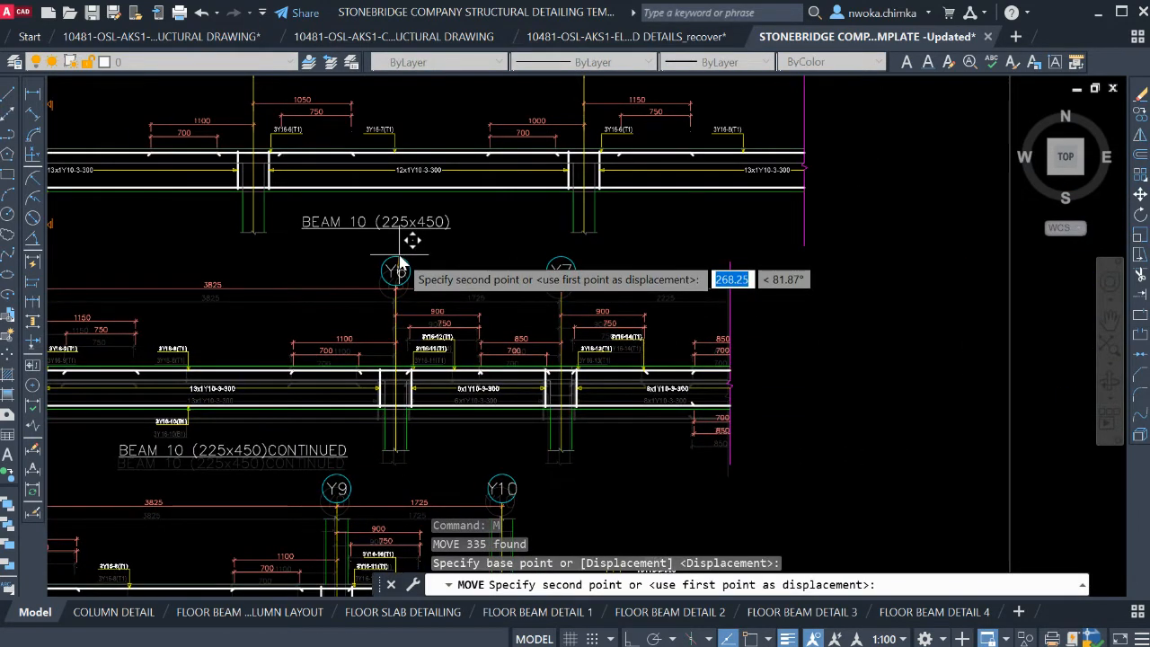
left_click(400, 262)
scroll(460, 256, "down", 3)
scroll(456, 263, "down", 2)
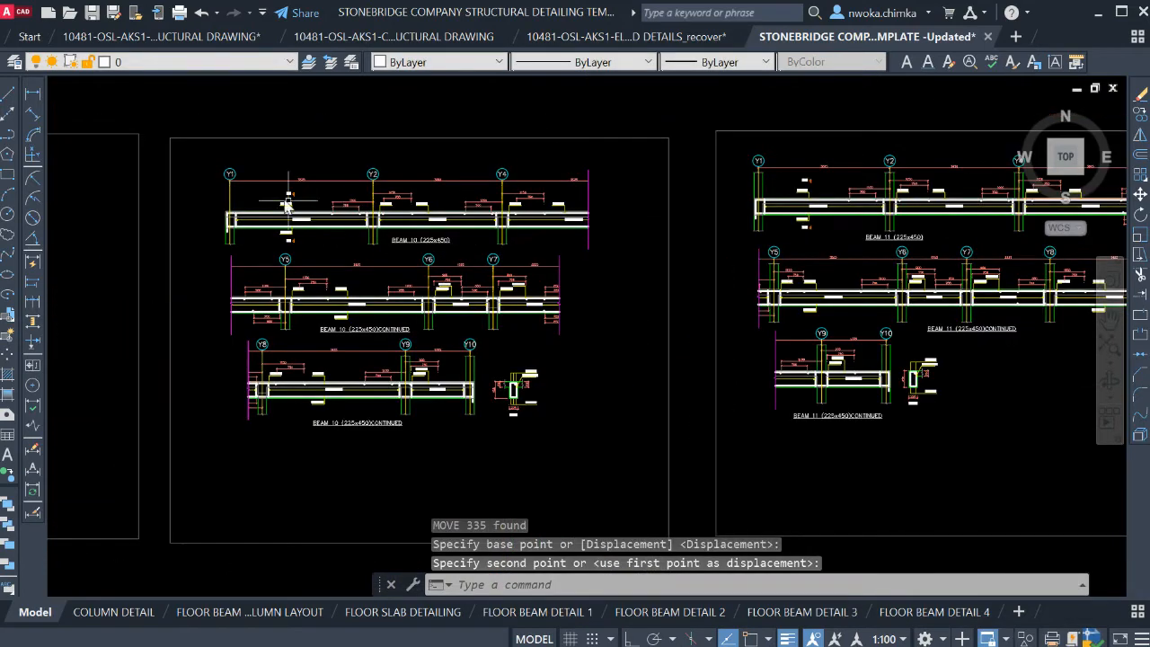
left_click(934, 612)
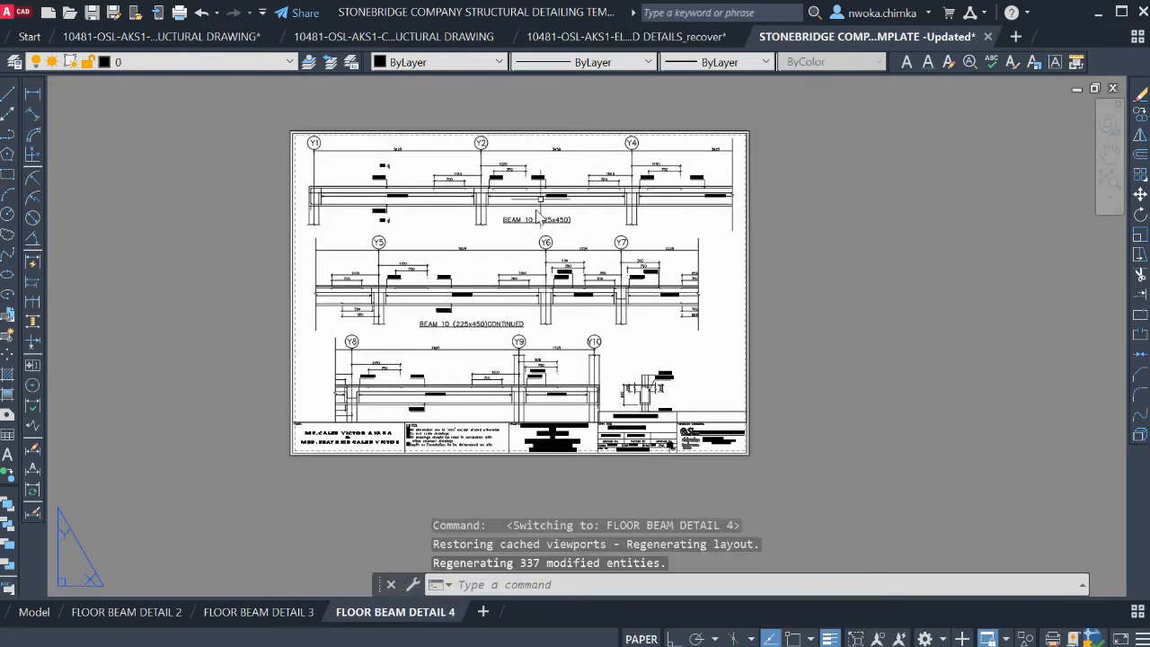
scroll(540, 463, "up", 4)
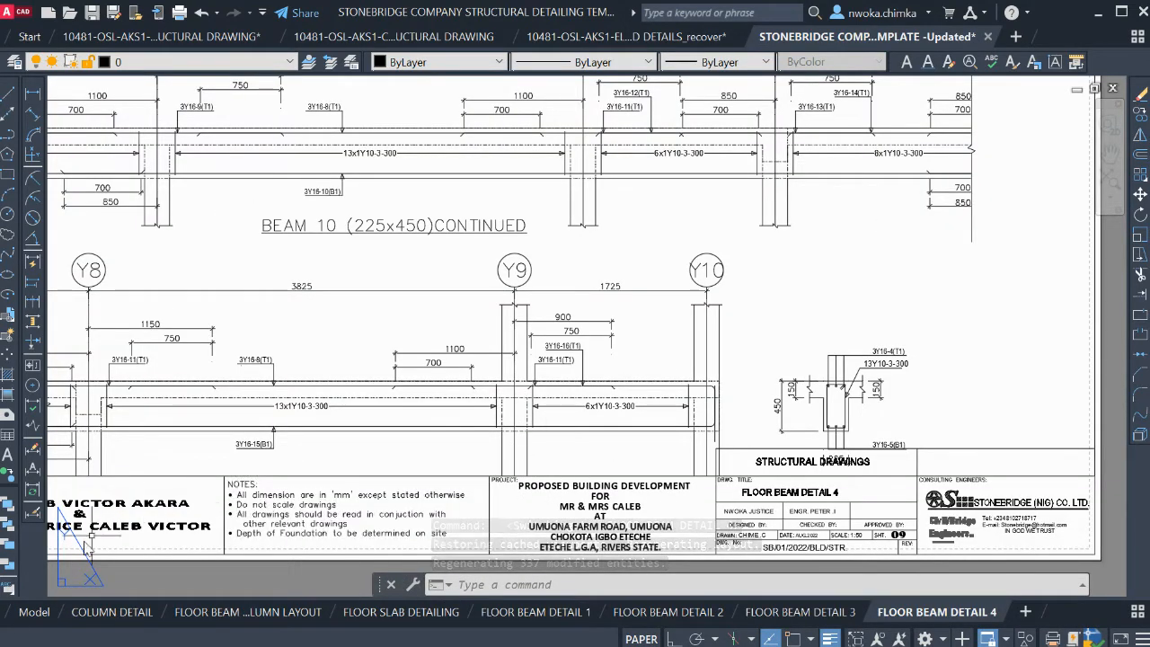
In model space, move cross-section (A) 3-3 beside the Y8 to Y10 segment slightly upward
left_click(35, 612)
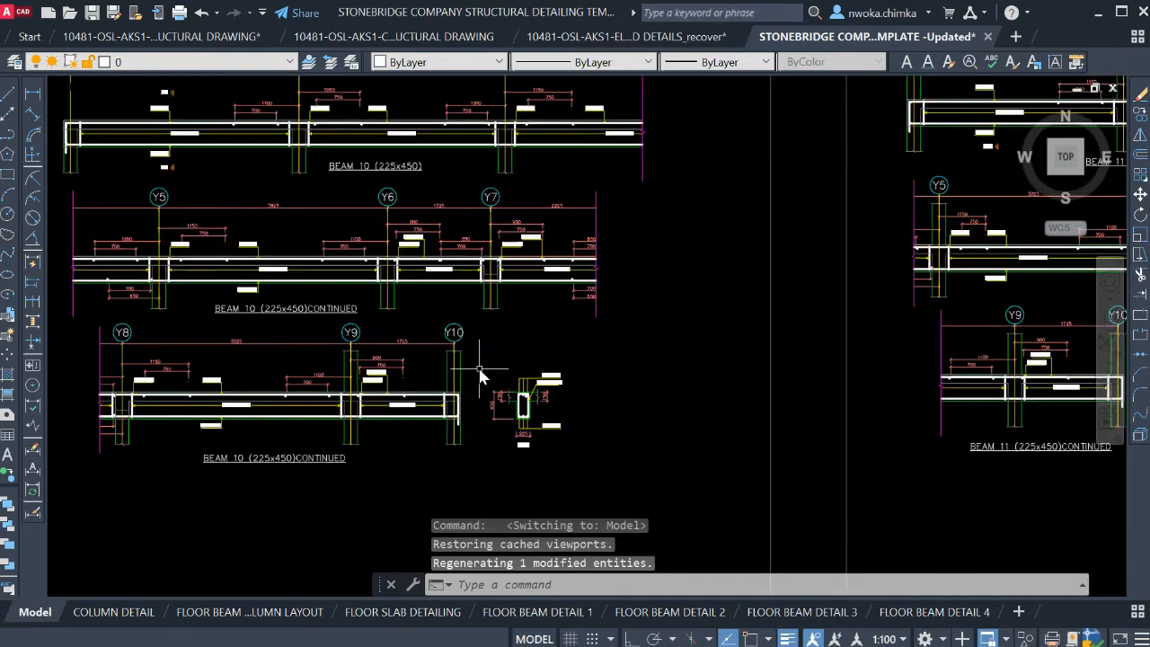
left_click(478, 367)
left_click(650, 468)
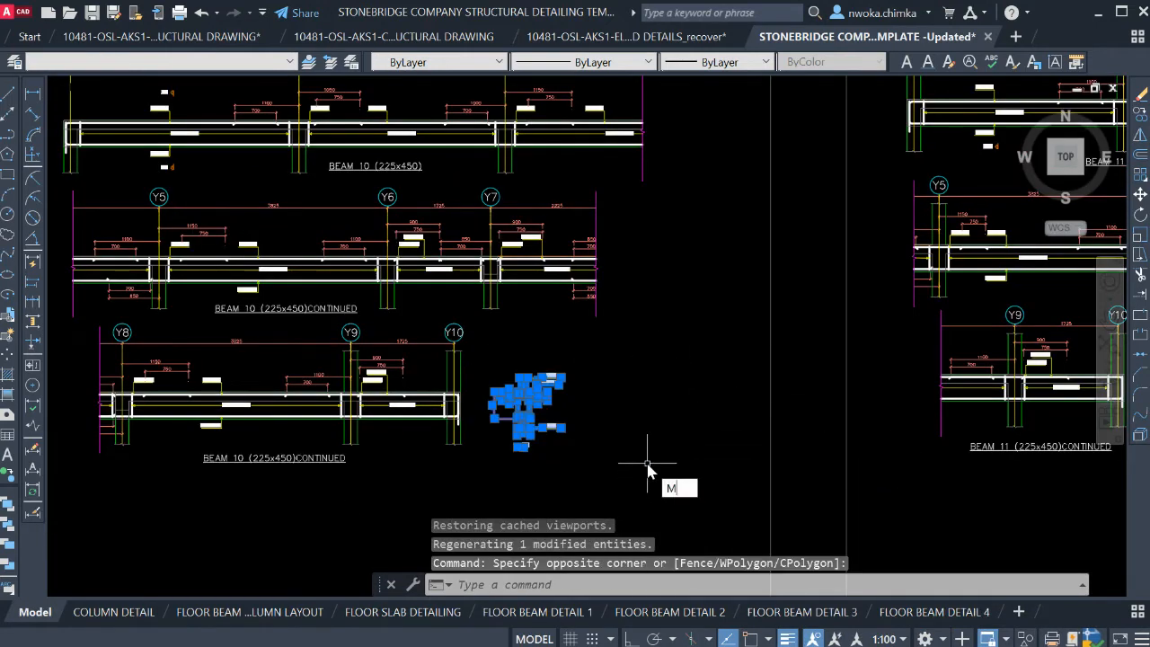
key("Return")
left_click(656, 467)
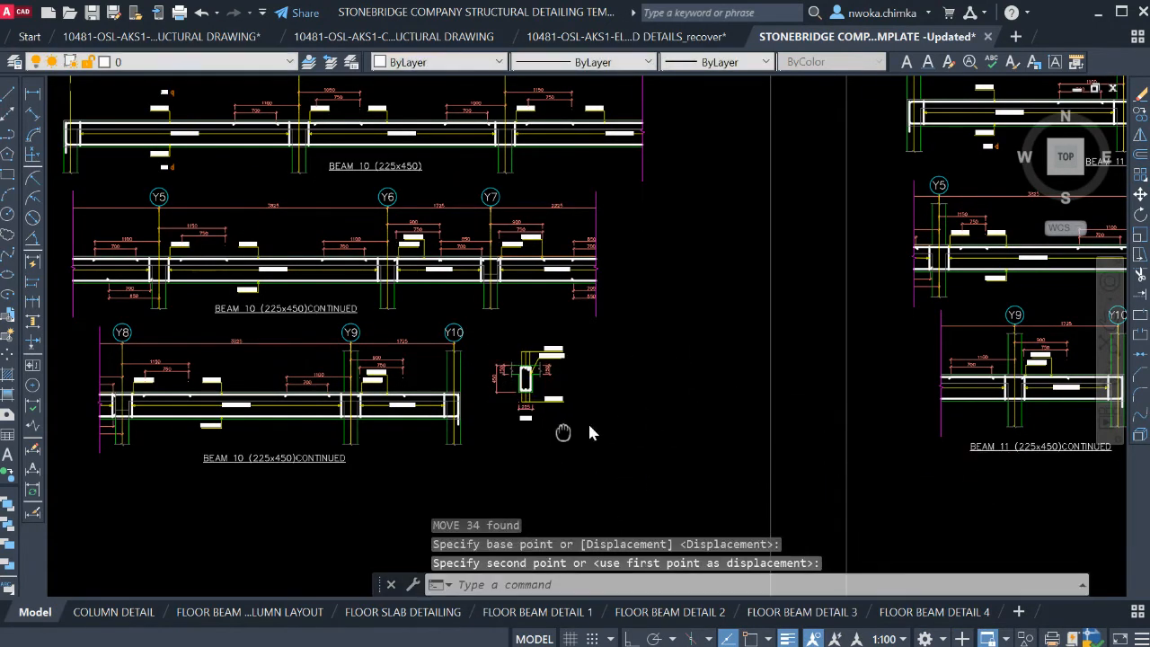
Stretch the lower column ends of the Y8 to Y10 segment straight up by about 350 mm, together with the title
middle_click_drag(589, 426, 785, 382)
scroll(561, 410, "up", 2)
middle_click_drag(639, 395, 723, 375)
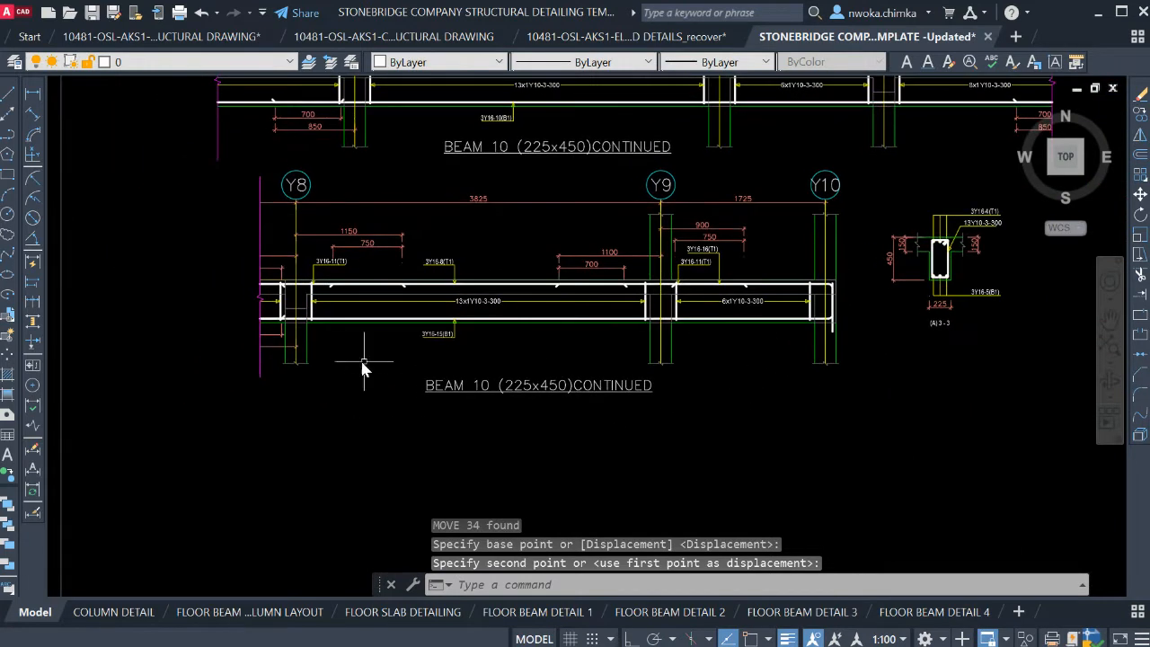
left_click(868, 341)
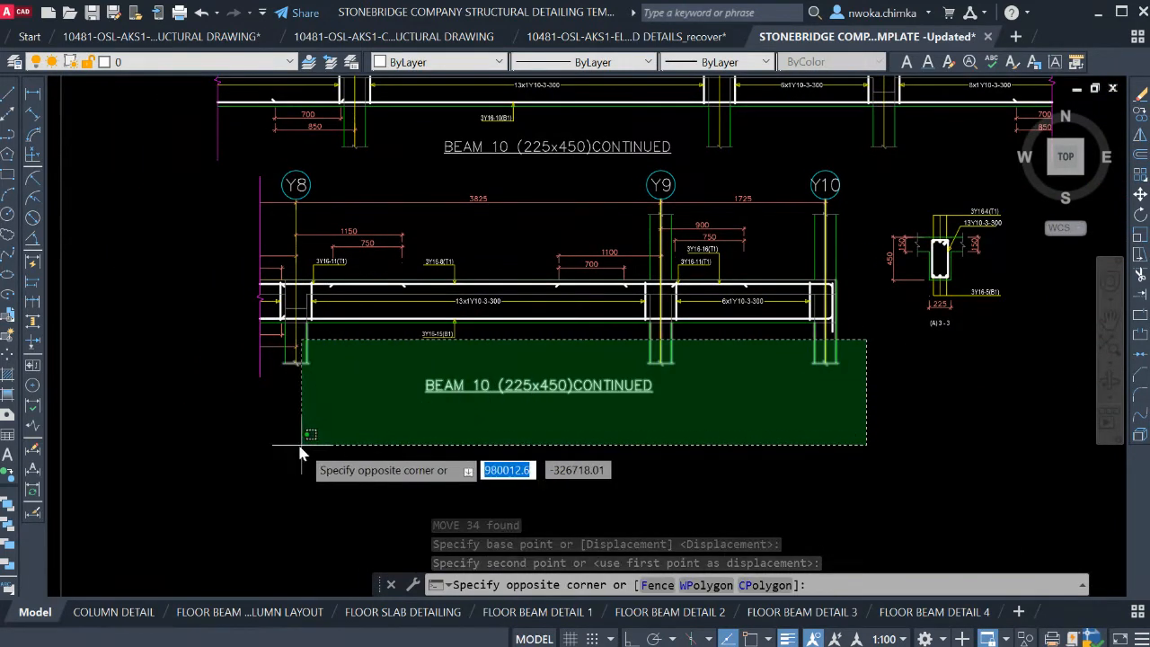
left_click(227, 444)
type("S")
key("Return")
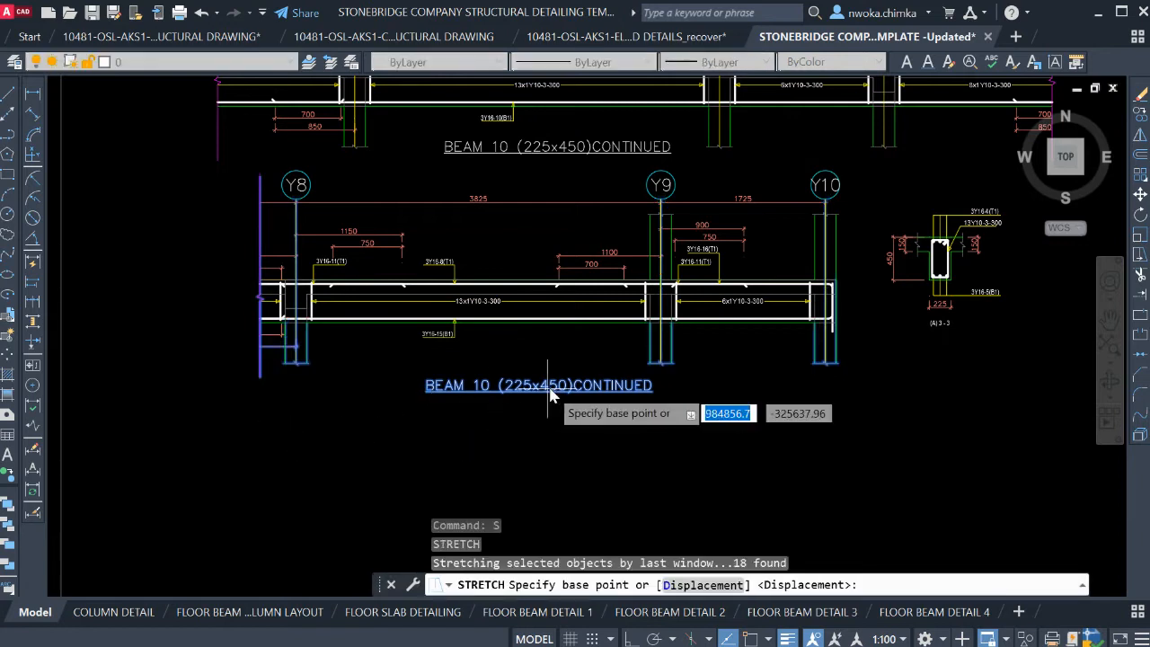
scroll(537, 389, "up", 2)
left_click(558, 372)
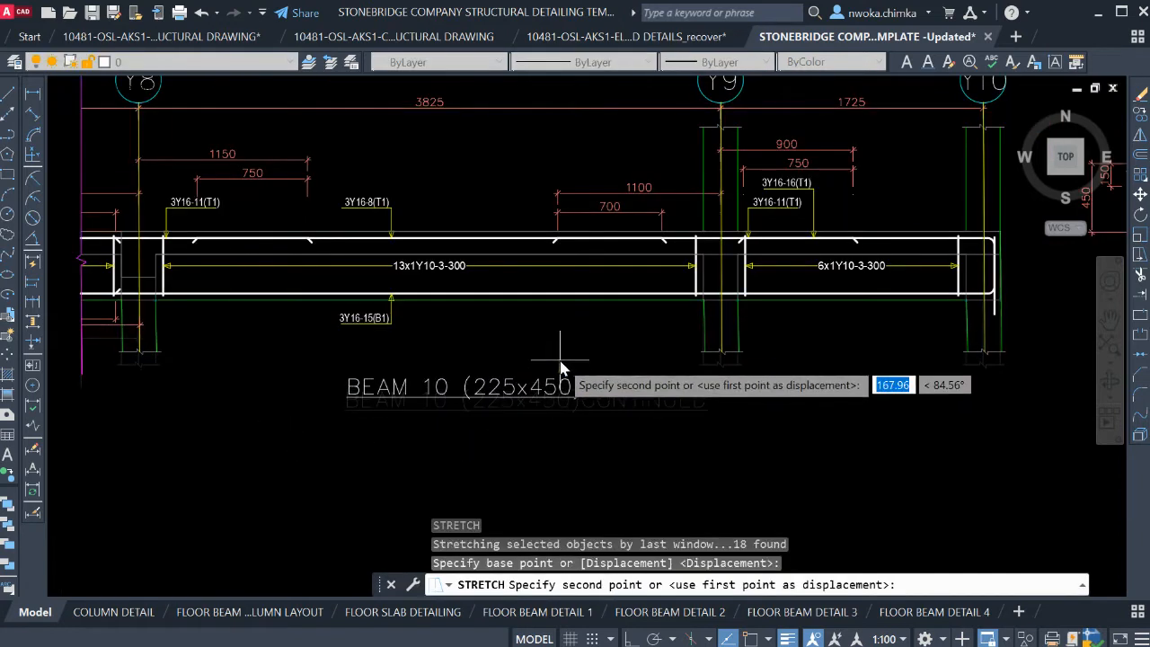
key("F8")
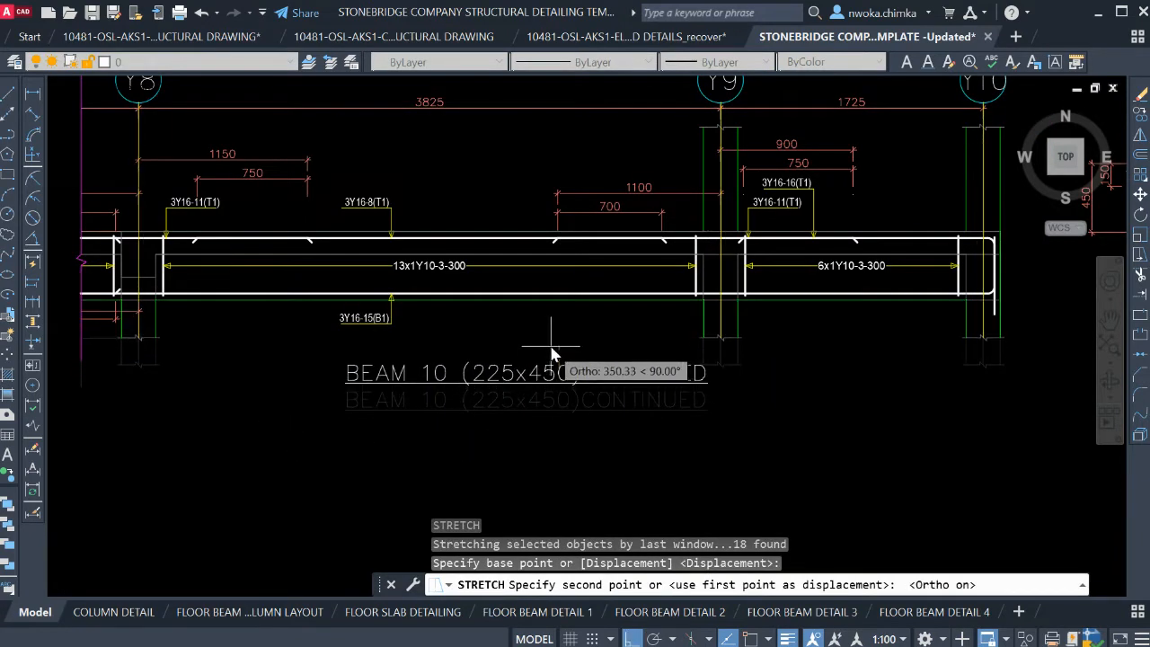
left_click(552, 350)
Move the Y8 to Y10 title about 390 mm up and left, and check its clearance above the title block on the FLOOR BEAM DETAIL 4 sheet
left_click(527, 393)
left_click(490, 373)
type("M")
key("Return")
left_click(670, 439)
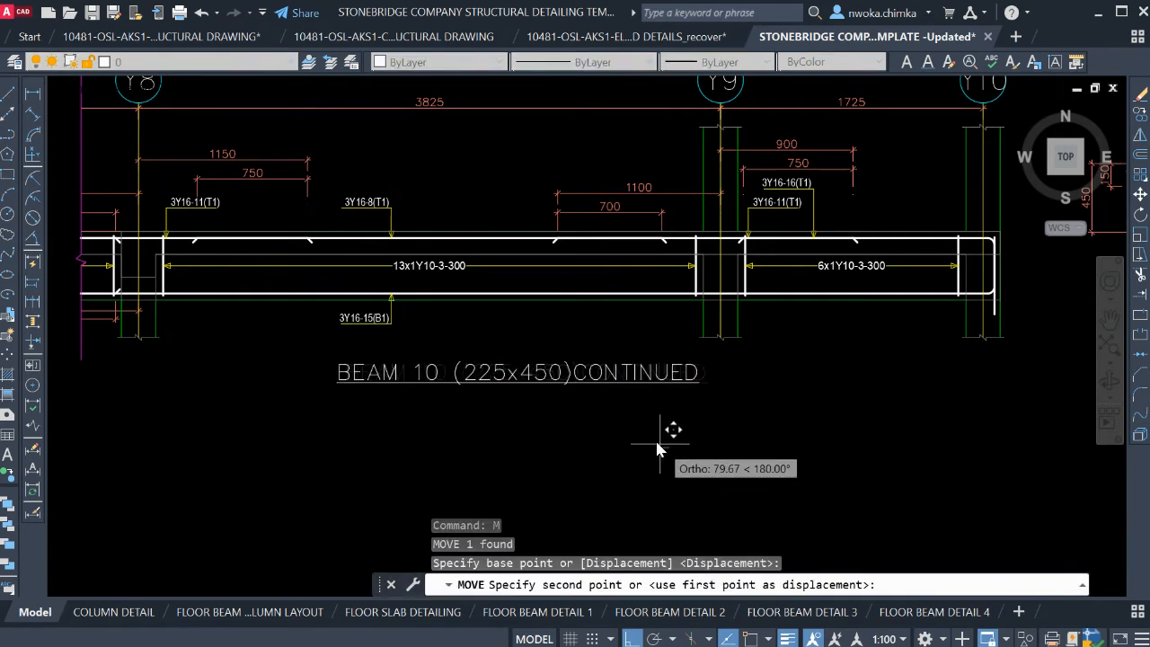
key("F8")
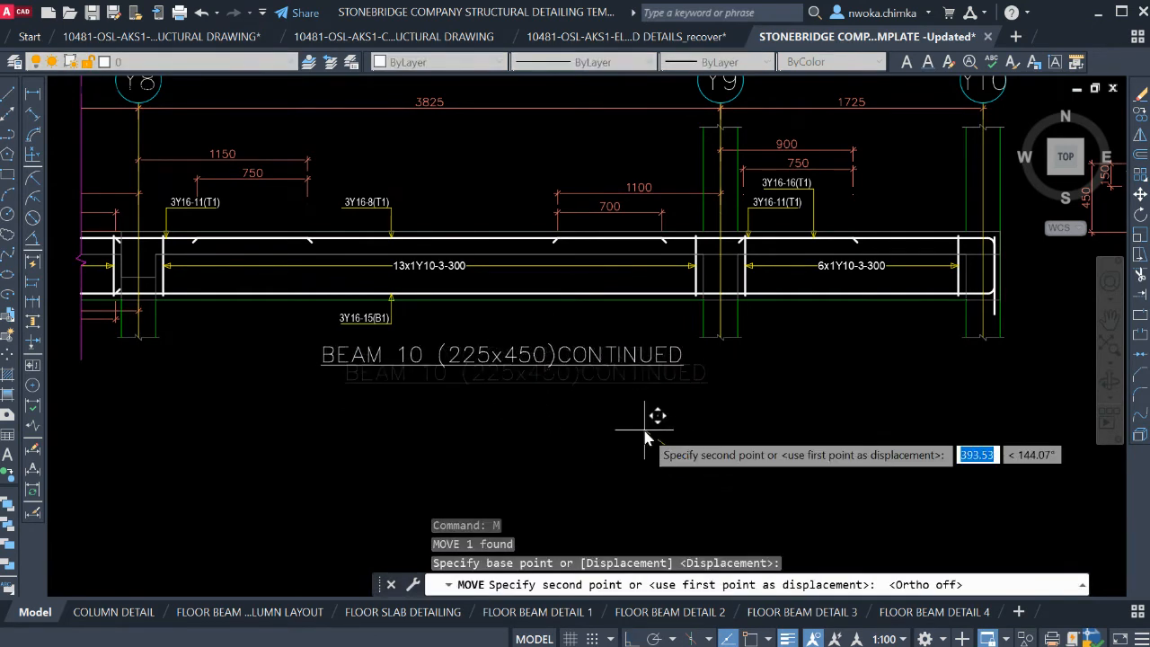
left_click(645, 438)
left_click(939, 611)
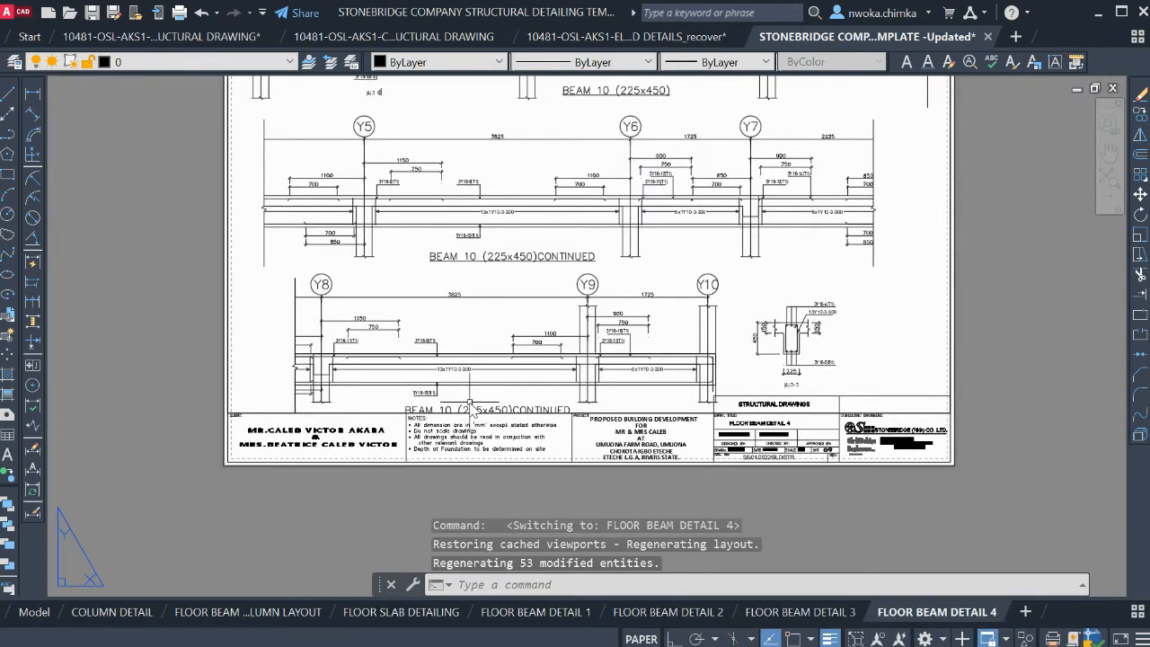
scroll(480, 405, "up", 2)
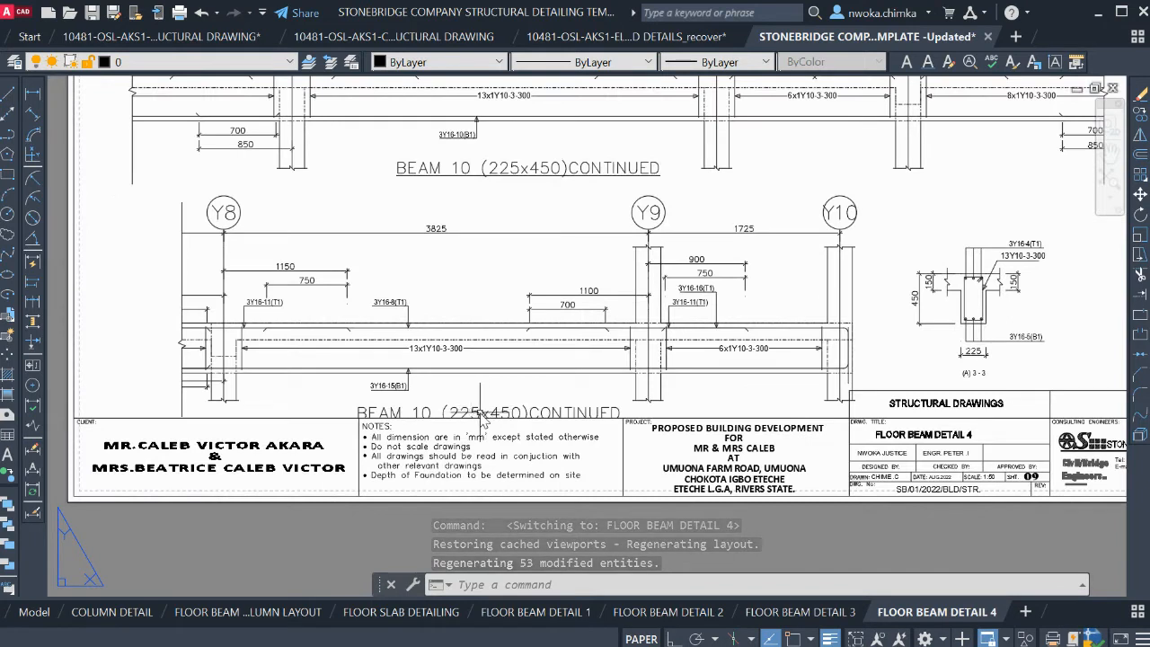
In model space, move the 3Y16-15(B1) bar label with its leader horizontally left, clear of the title under the Y8 to Y10 segment
left_click(33, 615)
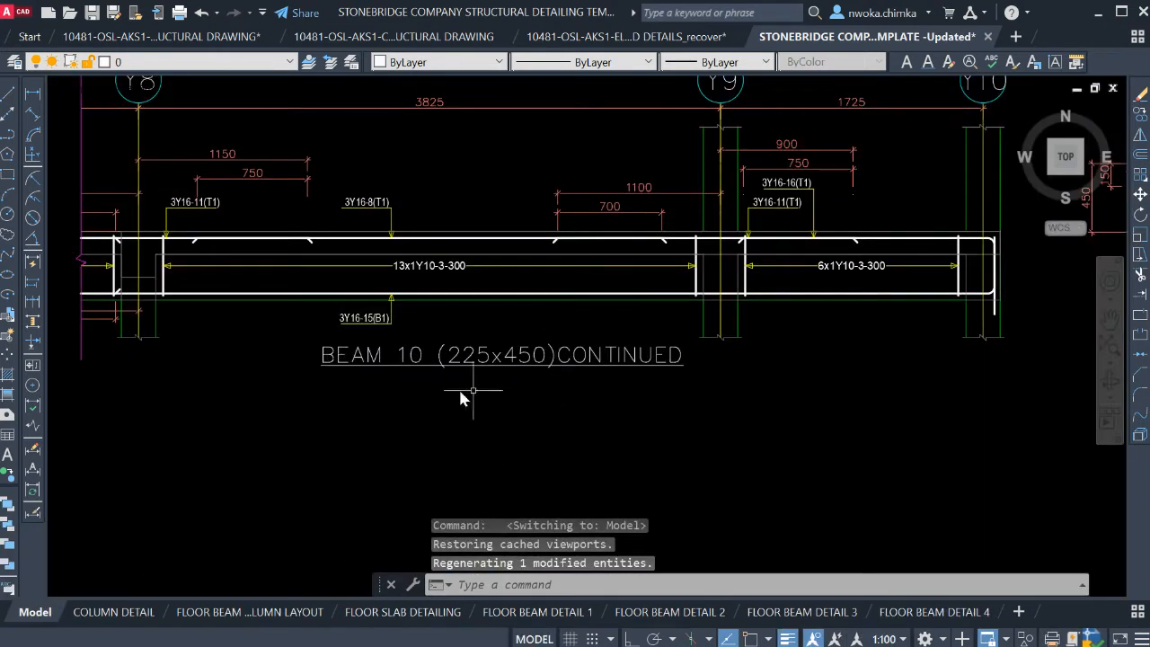
scroll(303, 268, "up", 2)
left_click(301, 262)
left_click(516, 378)
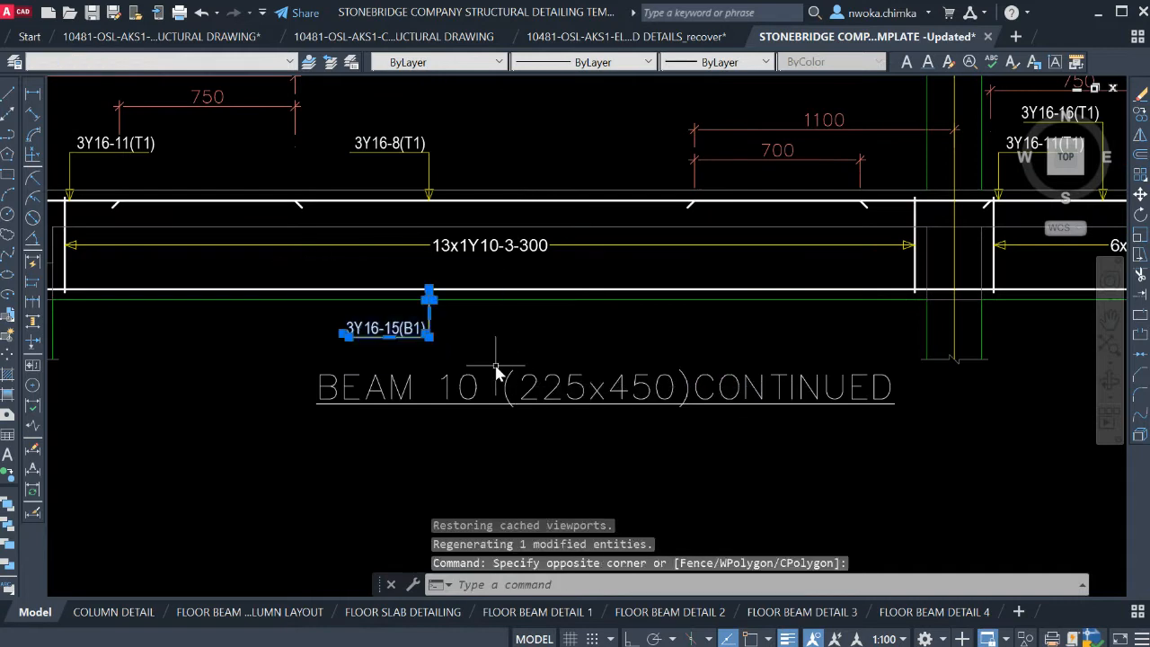
type("M")
key("Return")
left_click(445, 465)
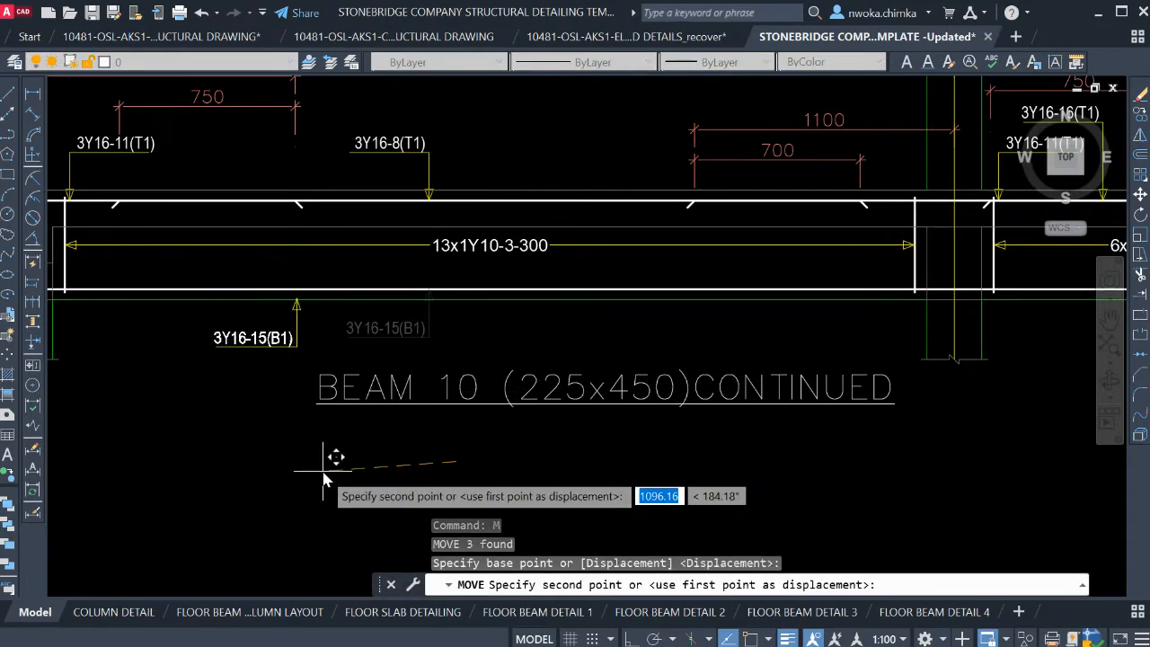
key("F8")
left_click(288, 479)
Move the title under the Y8 to Y10 segment straight up, closer to the underside of the beam
left_click(632, 449)
left_click(582, 389)
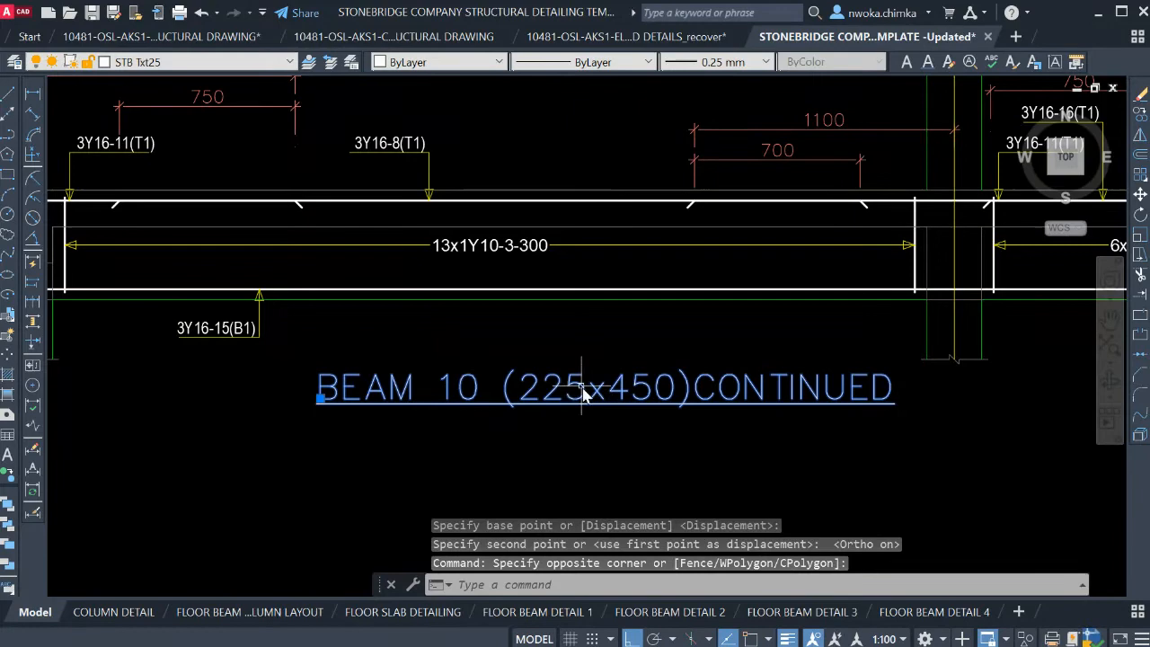
type("M")
key("Return")
left_click(630, 462)
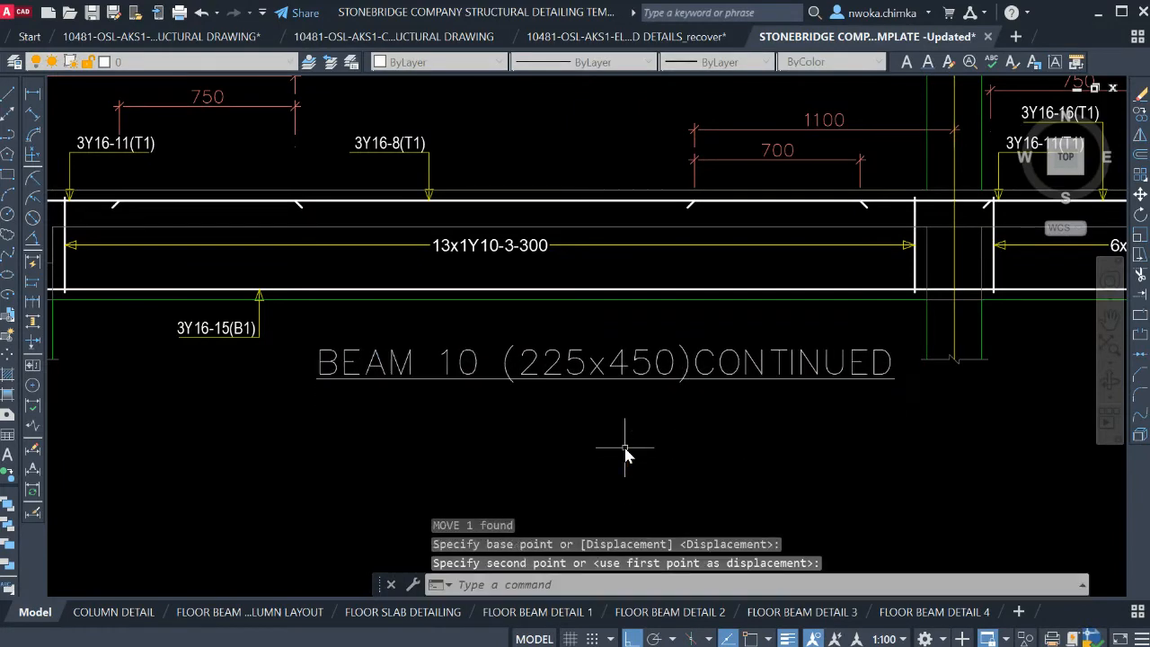
On the FLOOR BEAM DETAIL 4 sheet, examine how the Y8 to Y10 segment and its title clear the title block
left_click(933, 616)
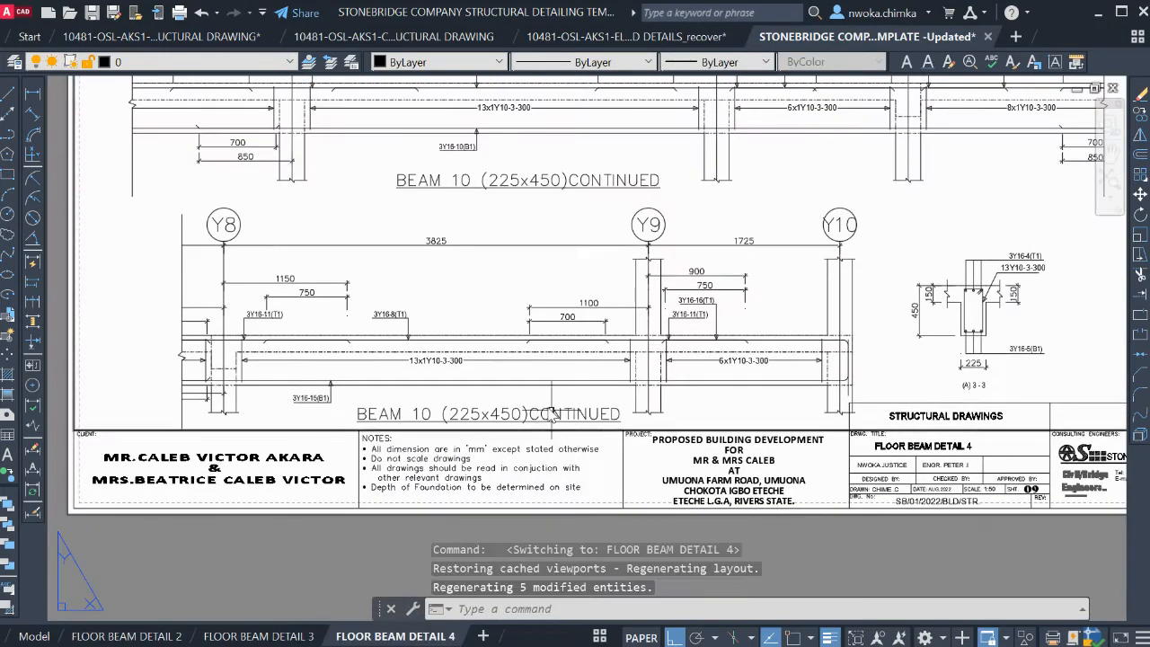
scroll(476, 412, "up", 2)
scroll(479, 419, "up", 1)
scroll(507, 426, "down", 4)
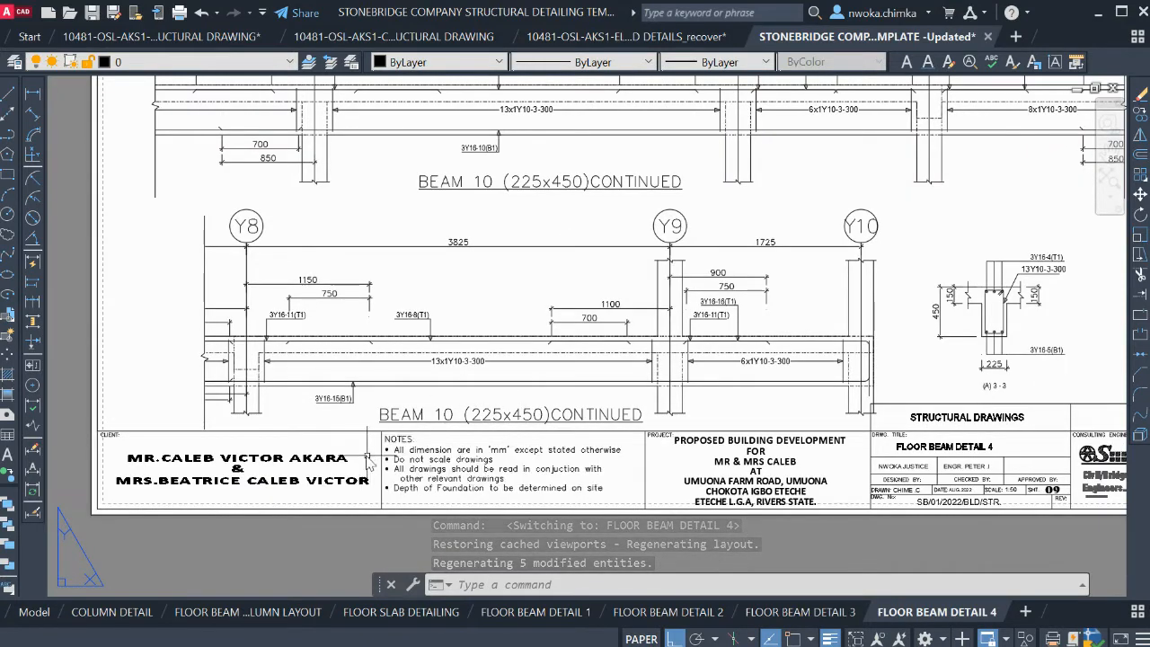
scroll(374, 462, "down", 2)
scroll(708, 423, "up", 2)
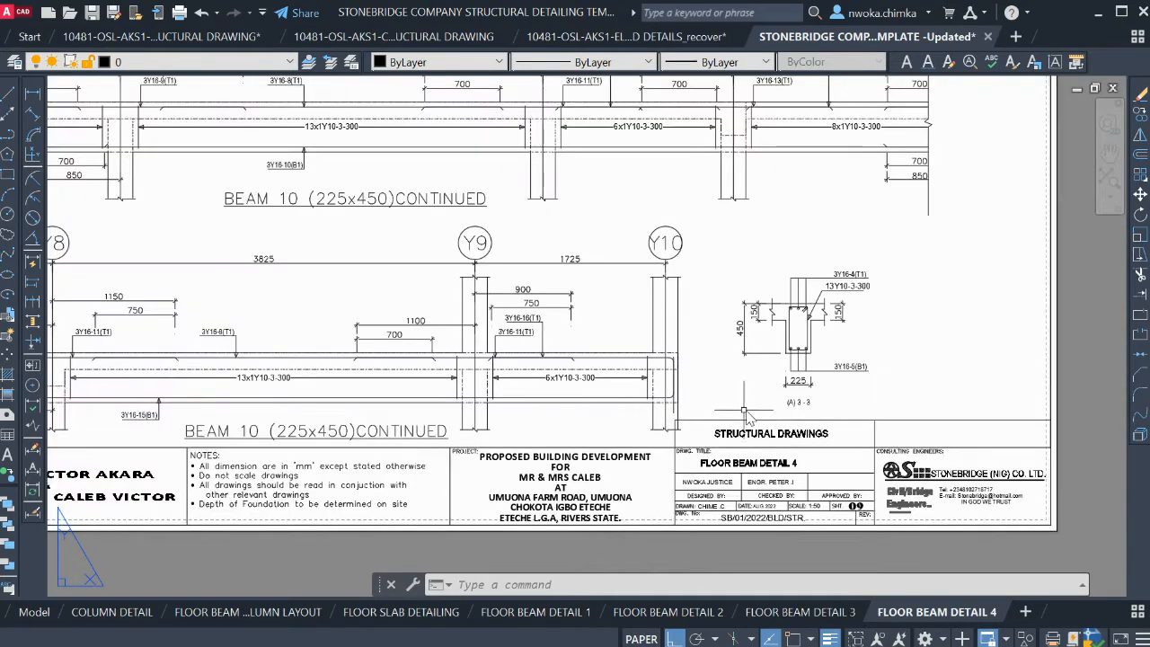
scroll(708, 420, "down", 2)
scroll(706, 427, "up", 4)
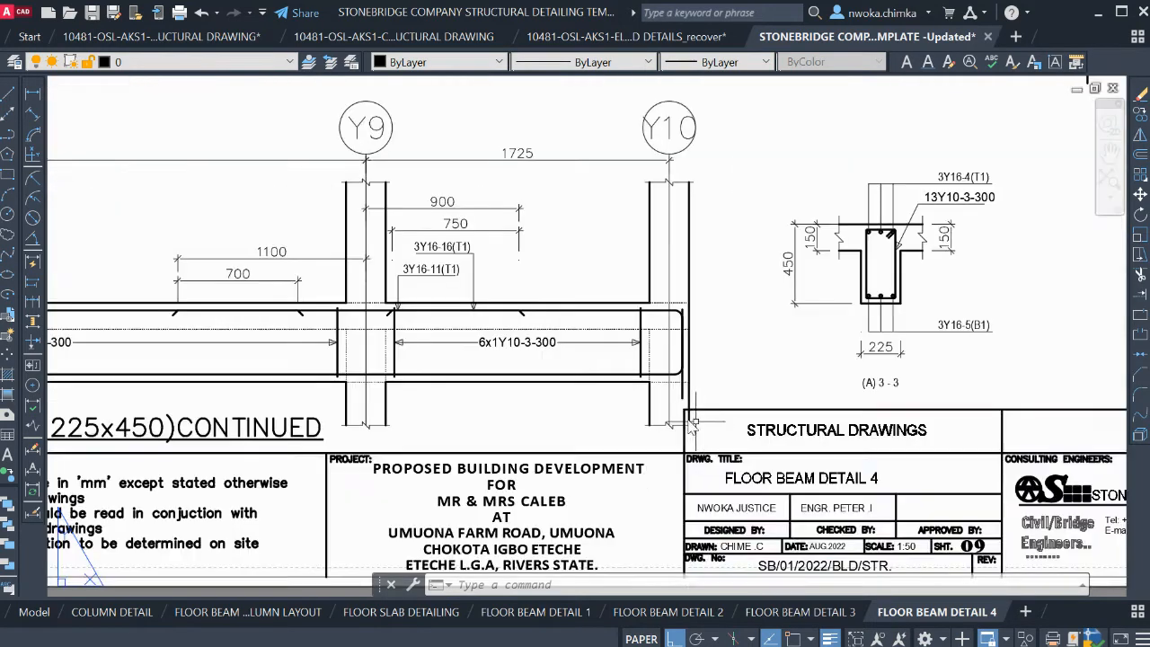
scroll(696, 423, "up", 4)
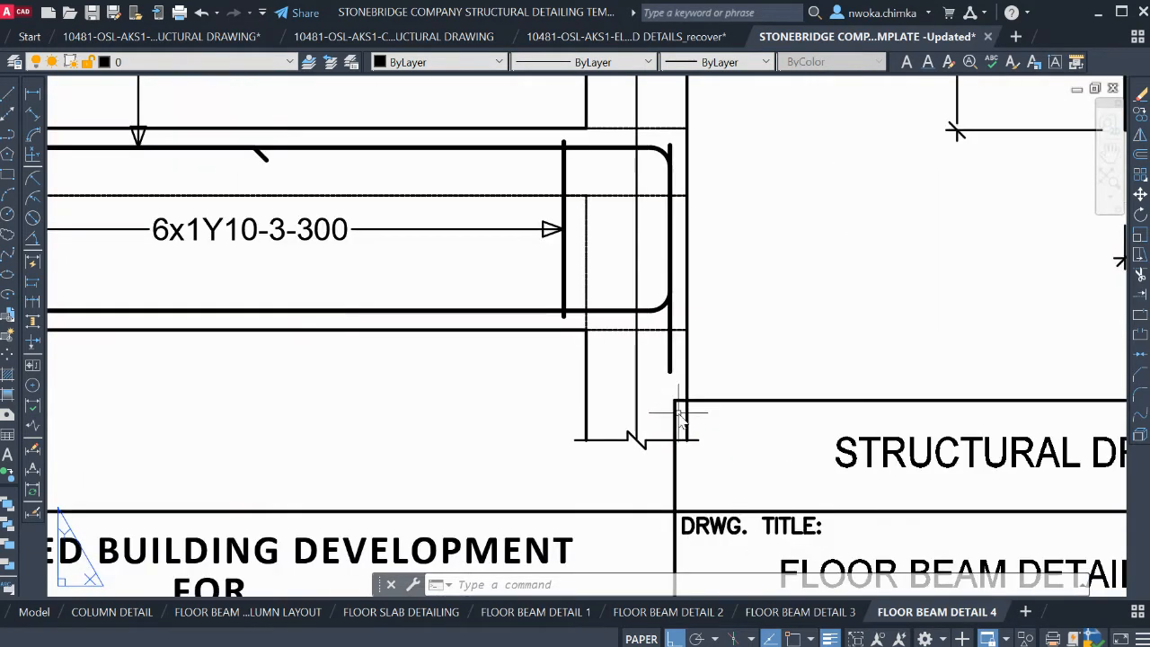
scroll(707, 412, "down", 3)
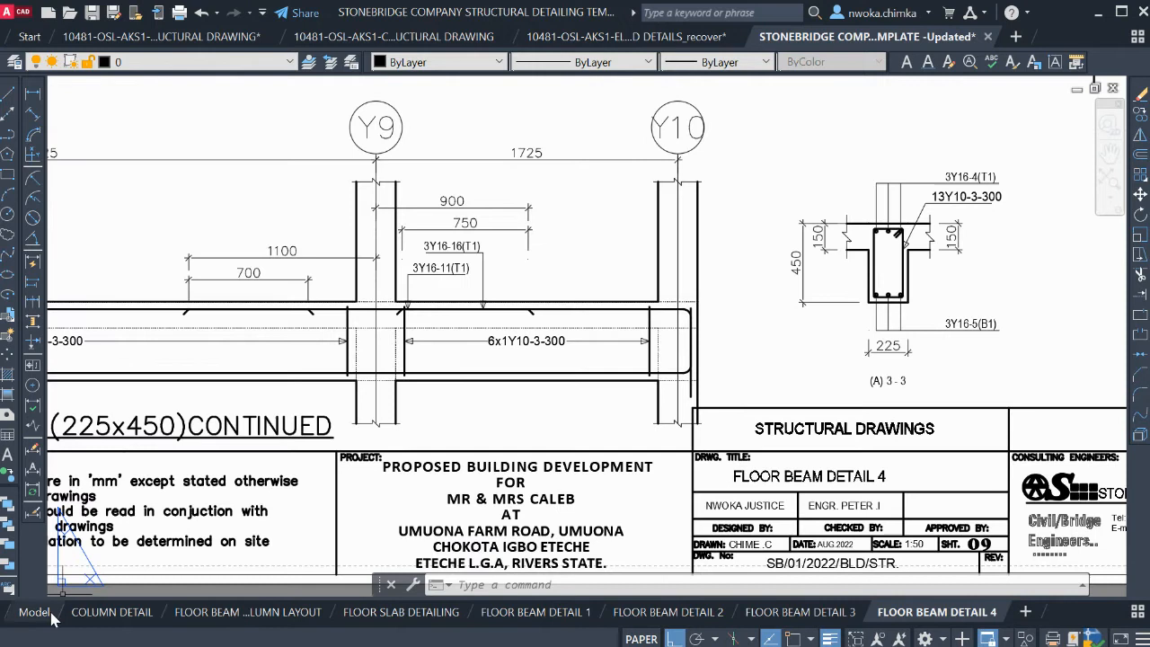
In model space, move the Y8 to Y10 segment of Beam 10 and section 3-3 about 800 mm horizontally left
left_click(34, 612)
scroll(679, 304, "down", 3)
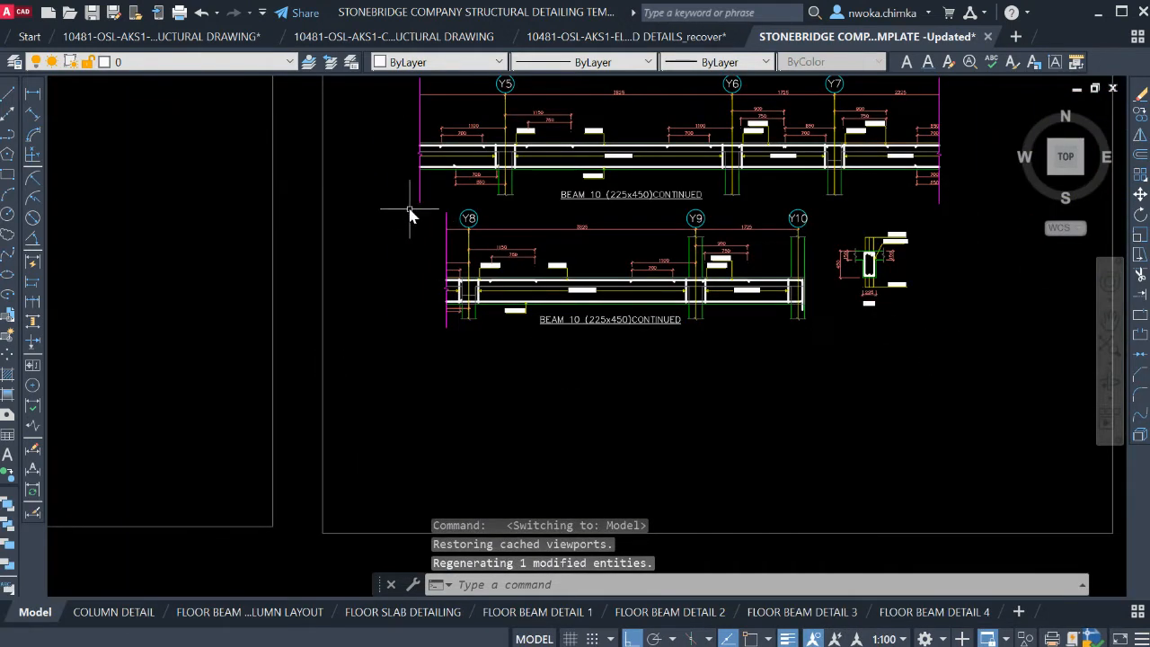
left_click(403, 198)
left_click(980, 359)
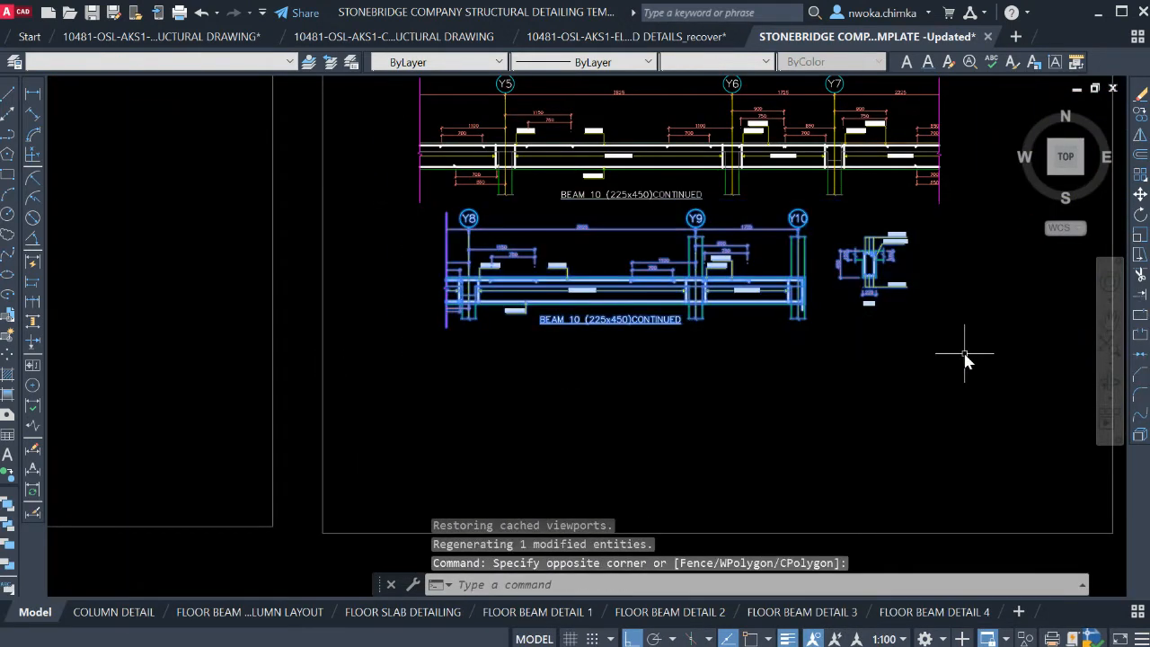
type("m")
key("Return")
left_click(953, 369)
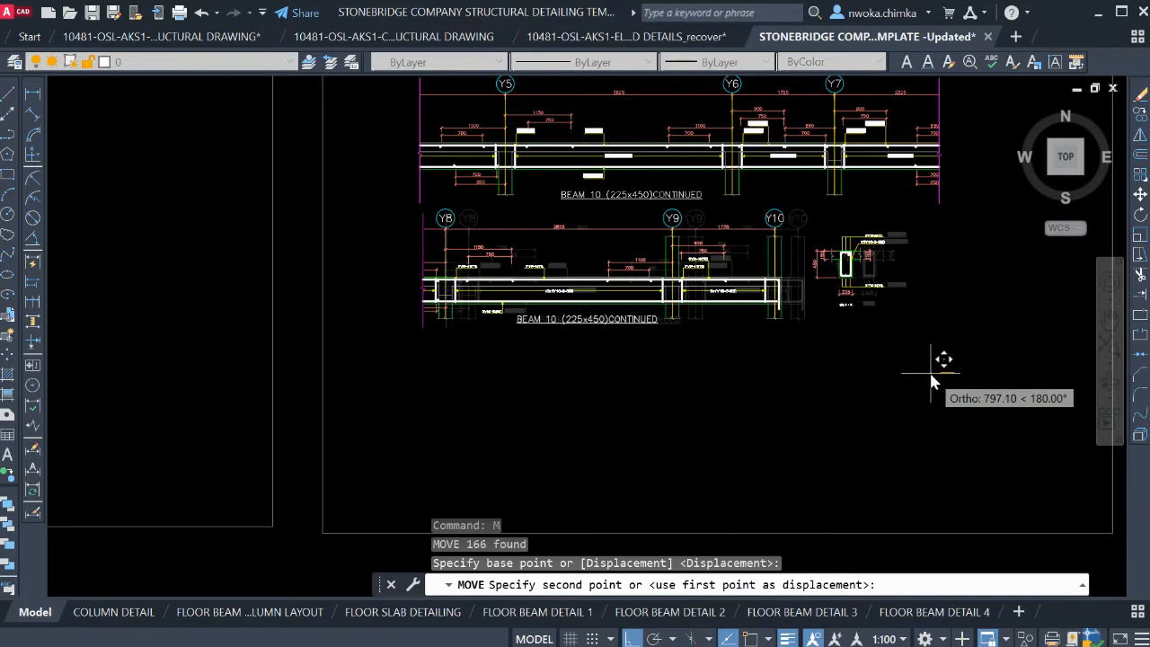
left_click(929, 371)
On the FLOOR BEAM DETAIL 4 sheet, check the shifted Y8 to Y10 segment's clearance from the title block and sheet border
left_click(935, 611)
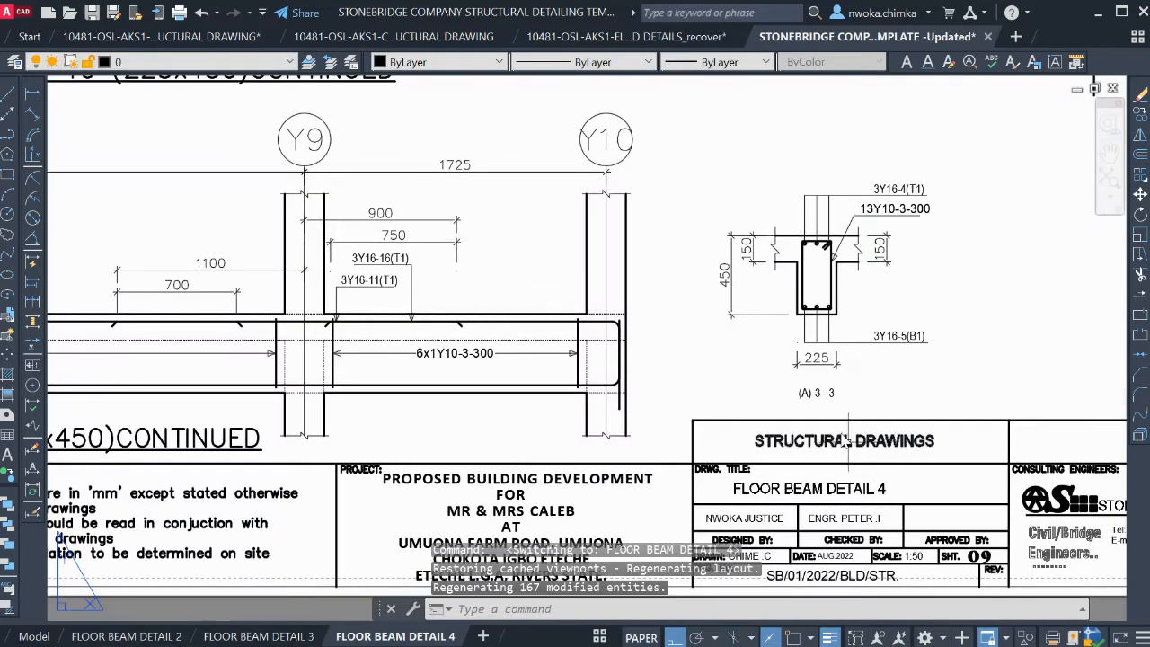
scroll(778, 390, "down", 3)
middle_click_drag(703, 335, 682, 393)
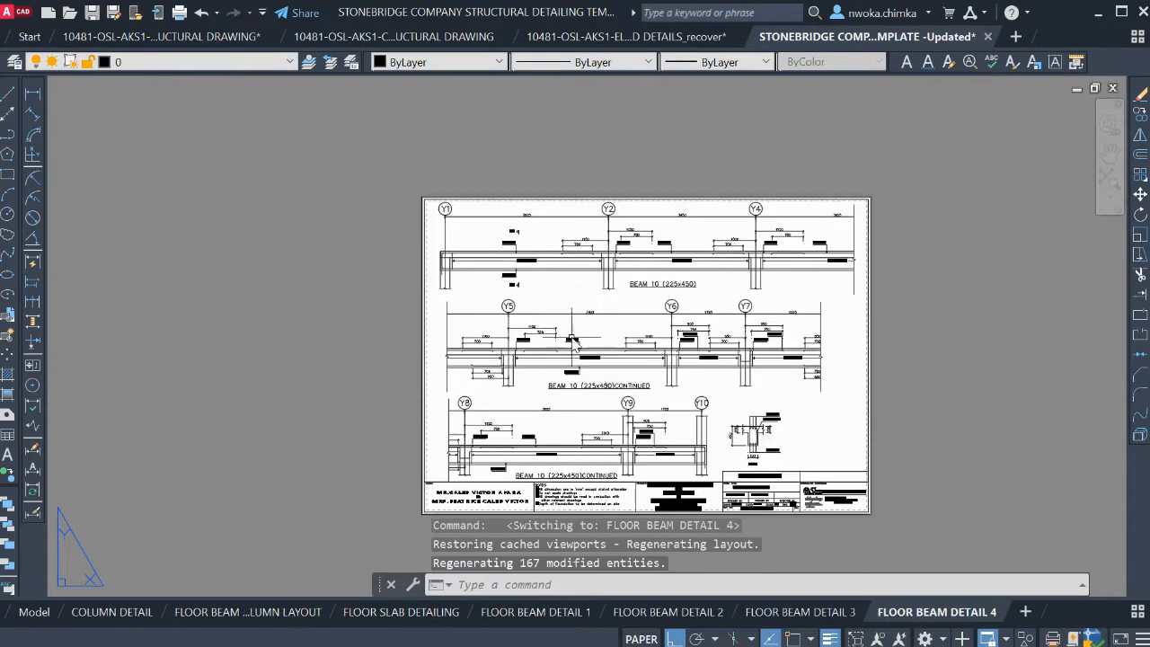
scroll(500, 450, "up", 8)
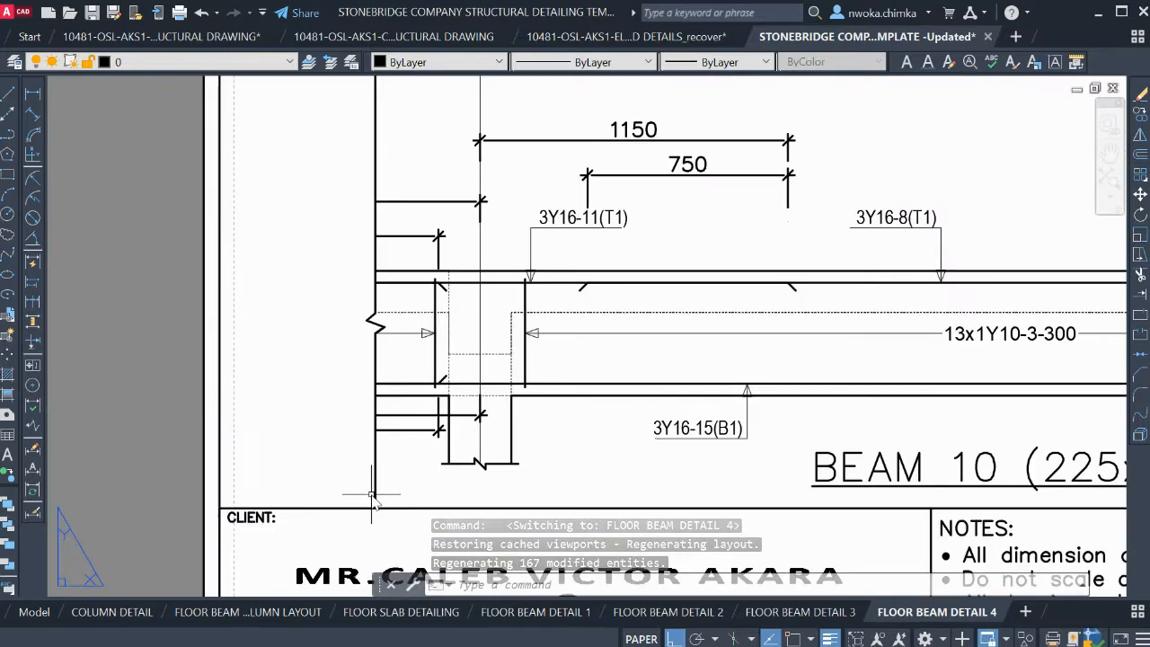
scroll(333, 423, "down", 8)
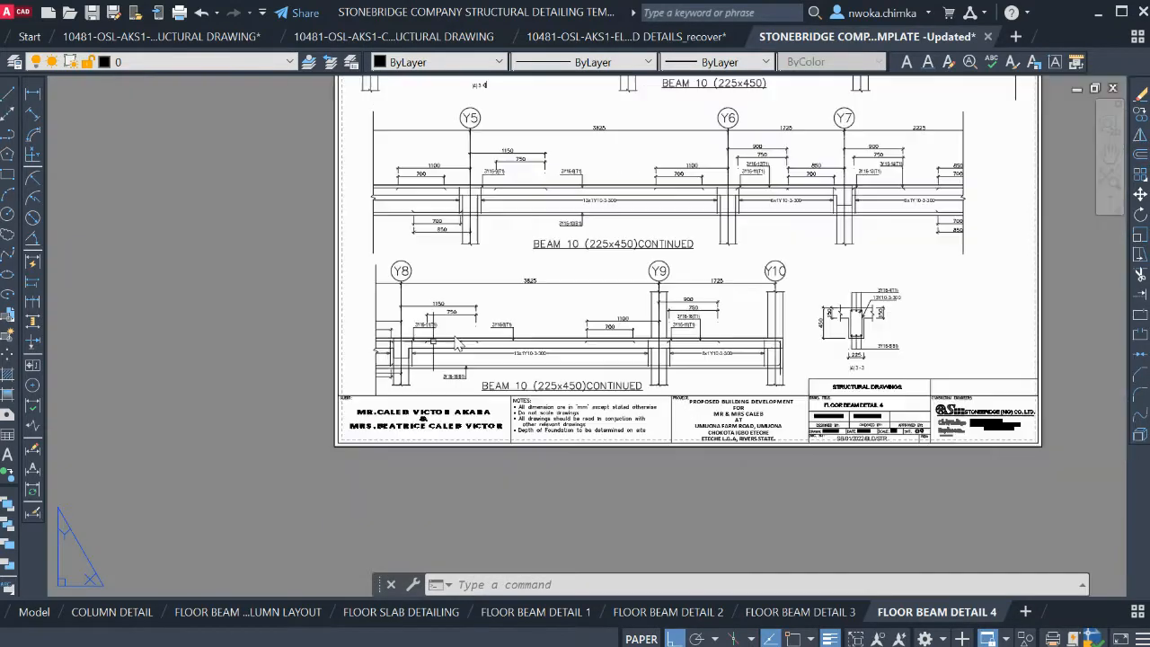
middle_click_drag(620, 282, 455, 351)
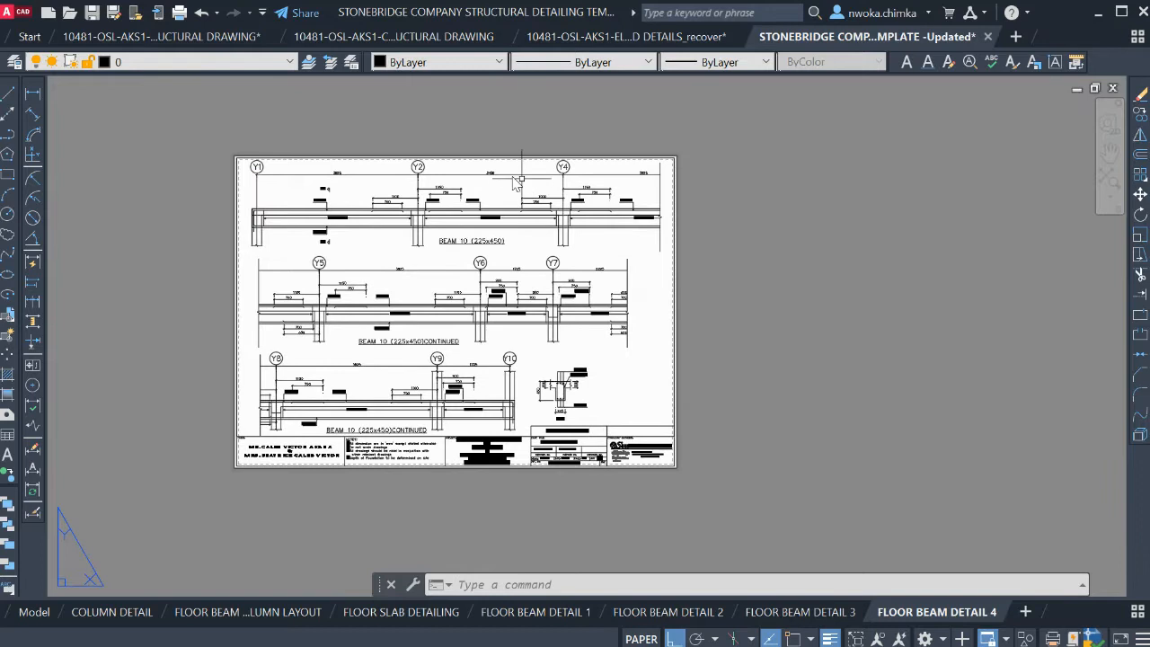
Review all three Beam 10 segments and section 3-3 across the sheet for spacing and fit within the border
scroll(275, 159, "up", 4)
scroll(320, 155, "down", 4)
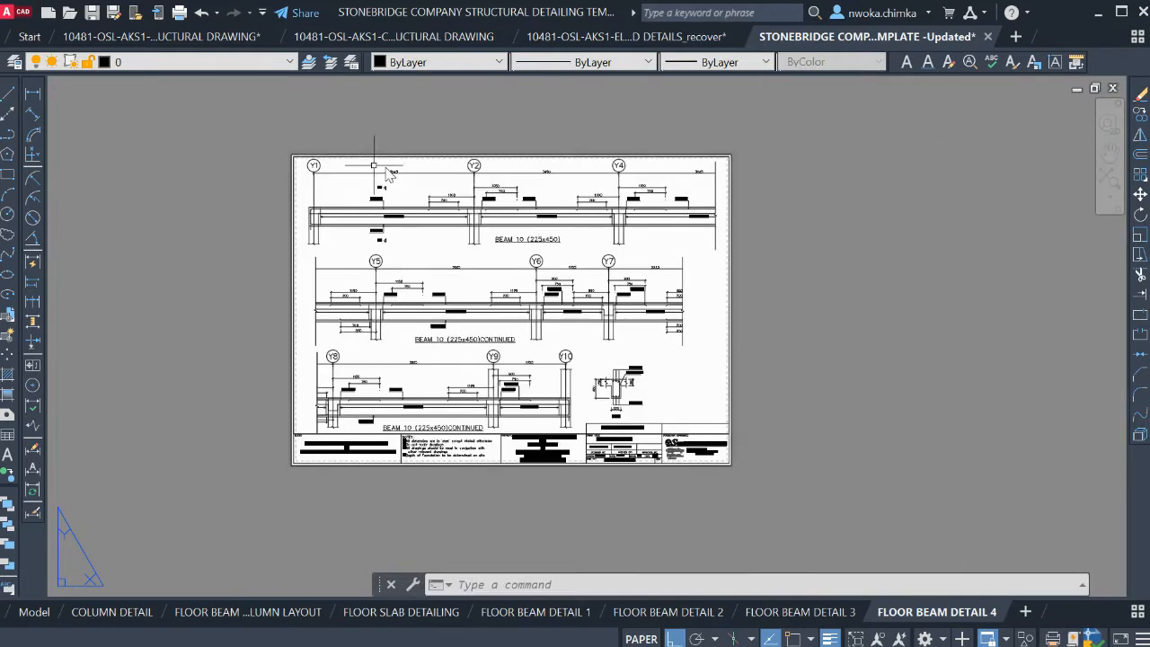
scroll(503, 255, "up", 2)
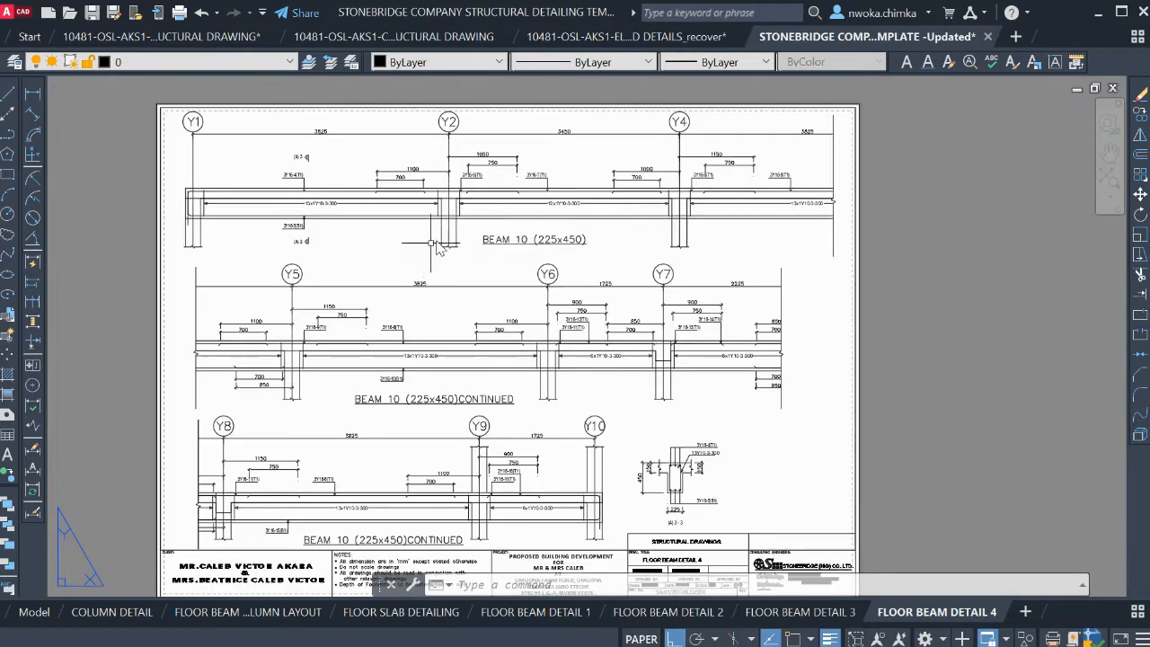
scroll(320, 243, "up", 2)
scroll(362, 233, "down", 1)
scroll(270, 211, "up", 2)
scroll(287, 193, "down", 5)
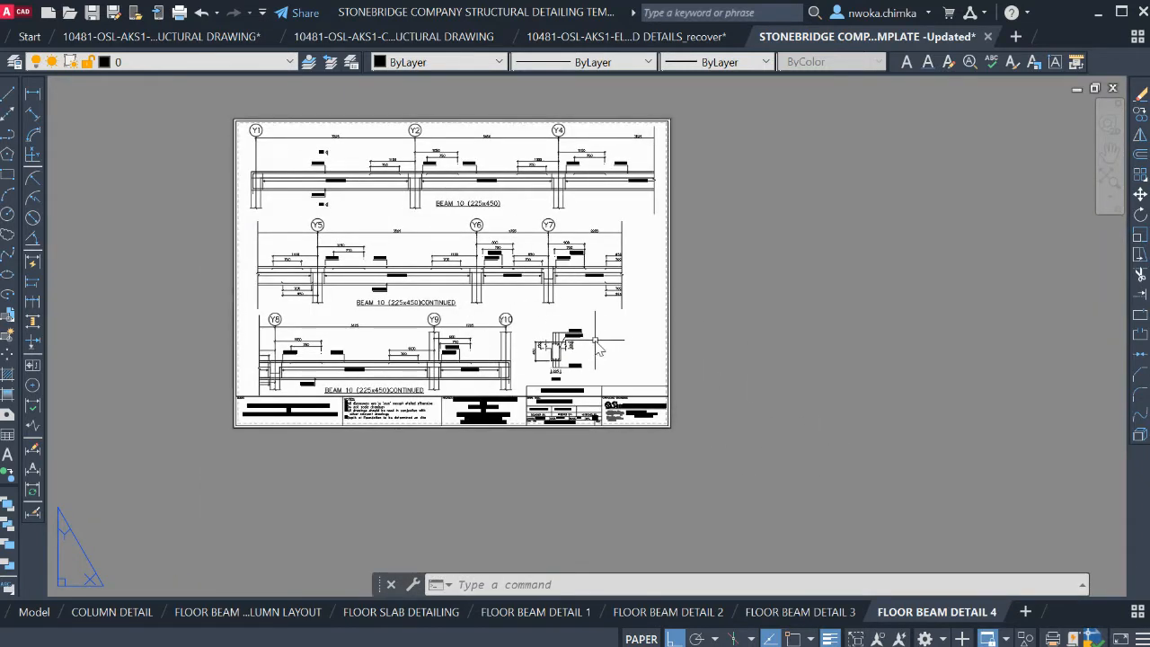
scroll(606, 297, "up", 3)
scroll(649, 267, "down", 1)
scroll(627, 231, "up", 1)
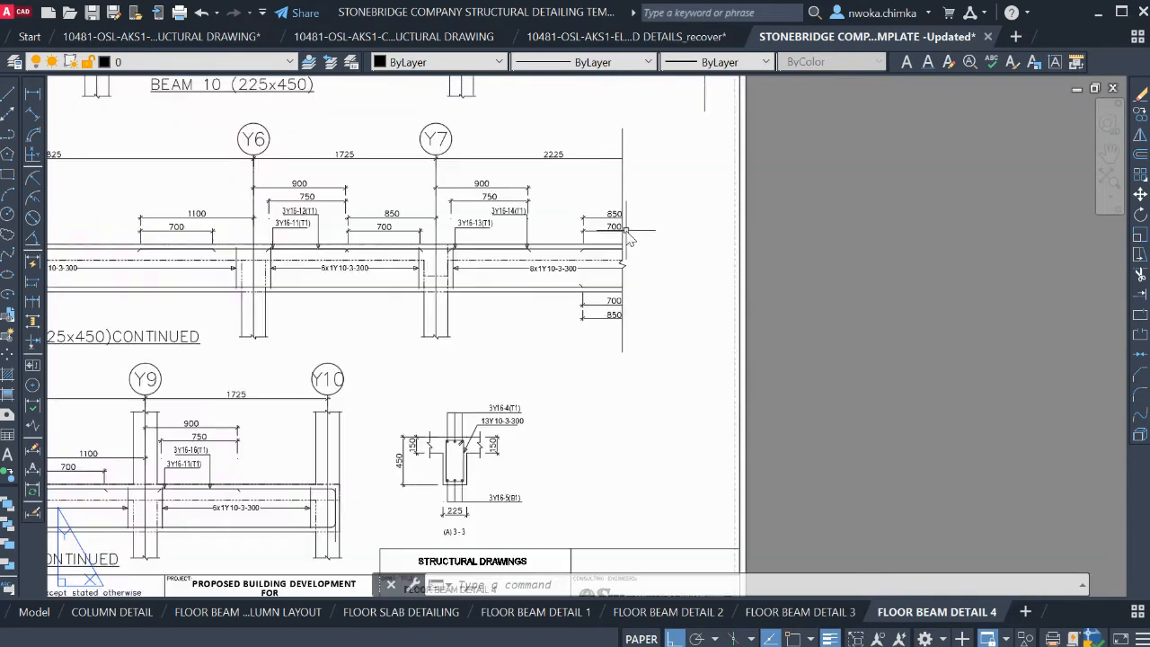
scroll(543, 242, "down", 3)
scroll(564, 238, "down", 2)
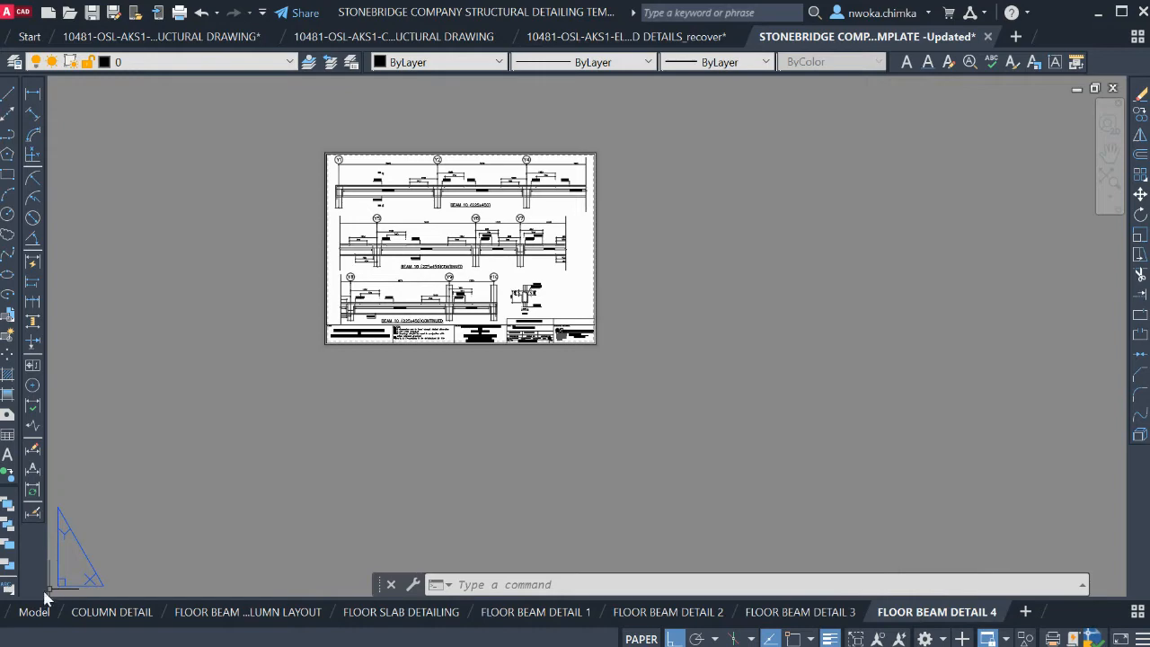
In model space, inspect the remaining frames with the Beam 11 details and the roof beam layout
left_click(32, 612)
scroll(782, 351, "down", 2)
middle_click_drag(908, 347, 722, 332)
scroll(782, 301, "up", 2)
middle_click_drag(969, 292, 640, 289)
scroll(633, 388, "up", 4)
scroll(621, 409, "up", 3)
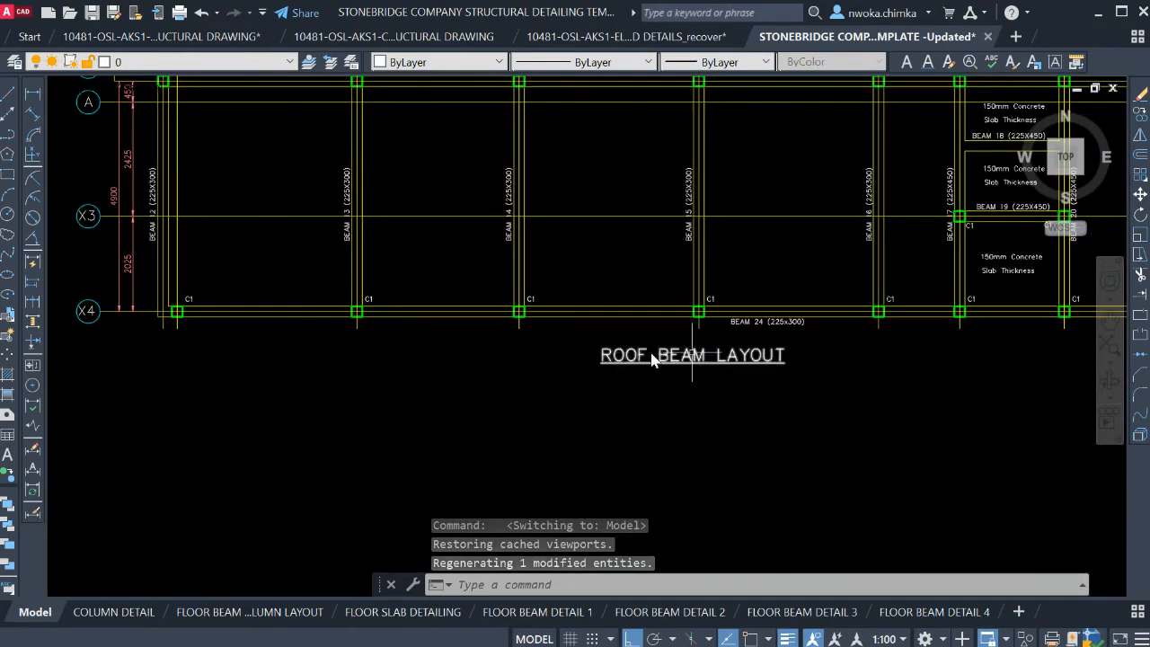
scroll(693, 321, "down", 7)
scroll(373, 305, "up", 4)
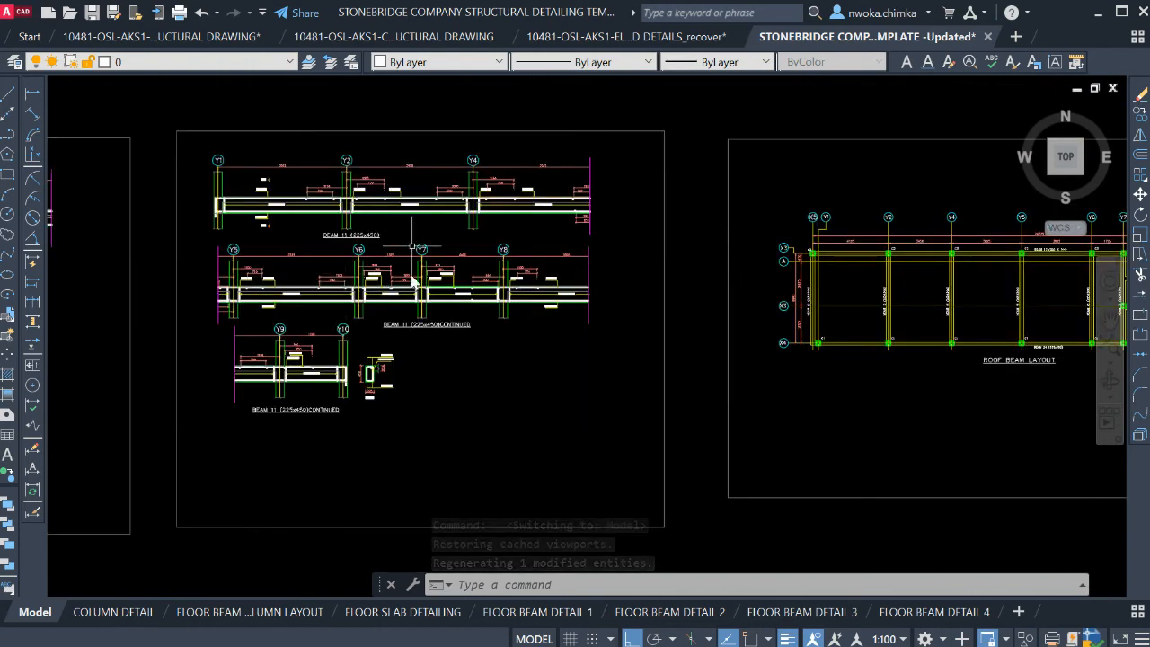
Create a copy of the FLOOR BEAM DETAIL 4 layout, placed before FLOOR BEAM DETAIL 4
left_click(934, 612)
scroll(629, 382, "up", 4)
scroll(665, 379, "up", 2)
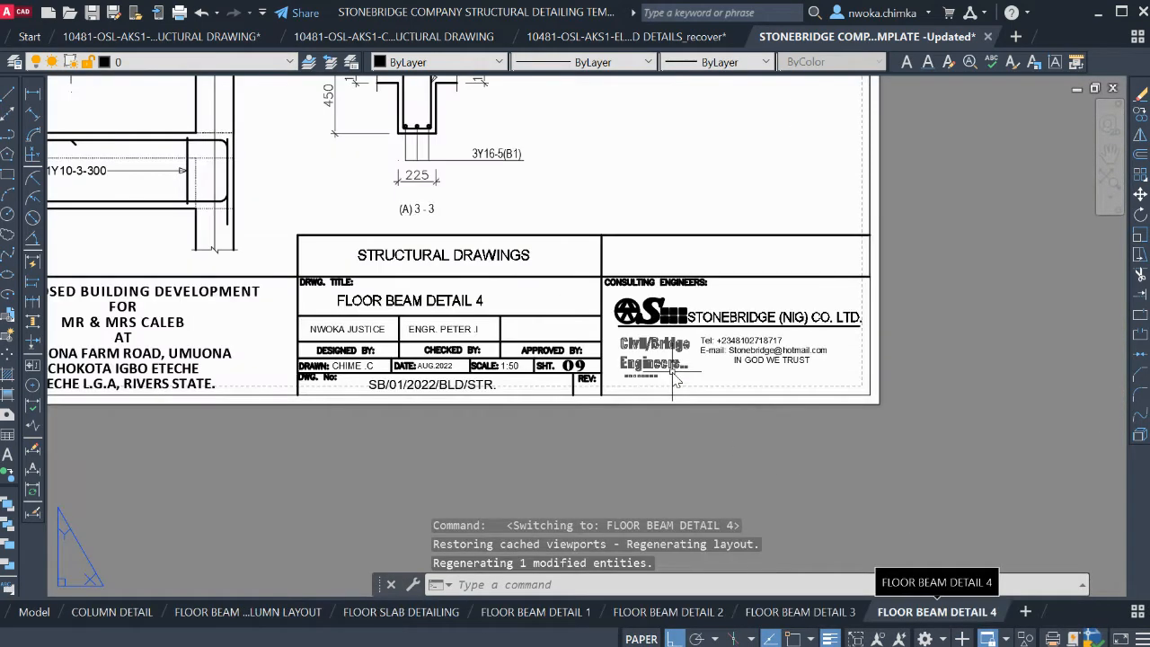
scroll(796, 475, "down", 5)
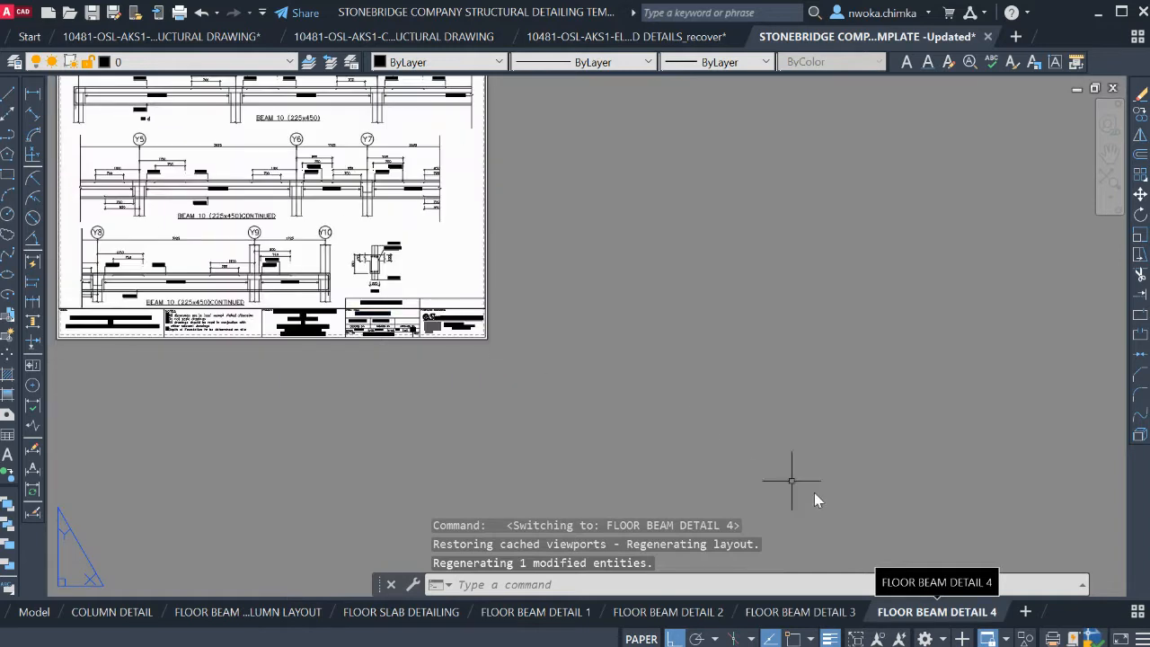
right_click(934, 611)
left_click(1029, 403)
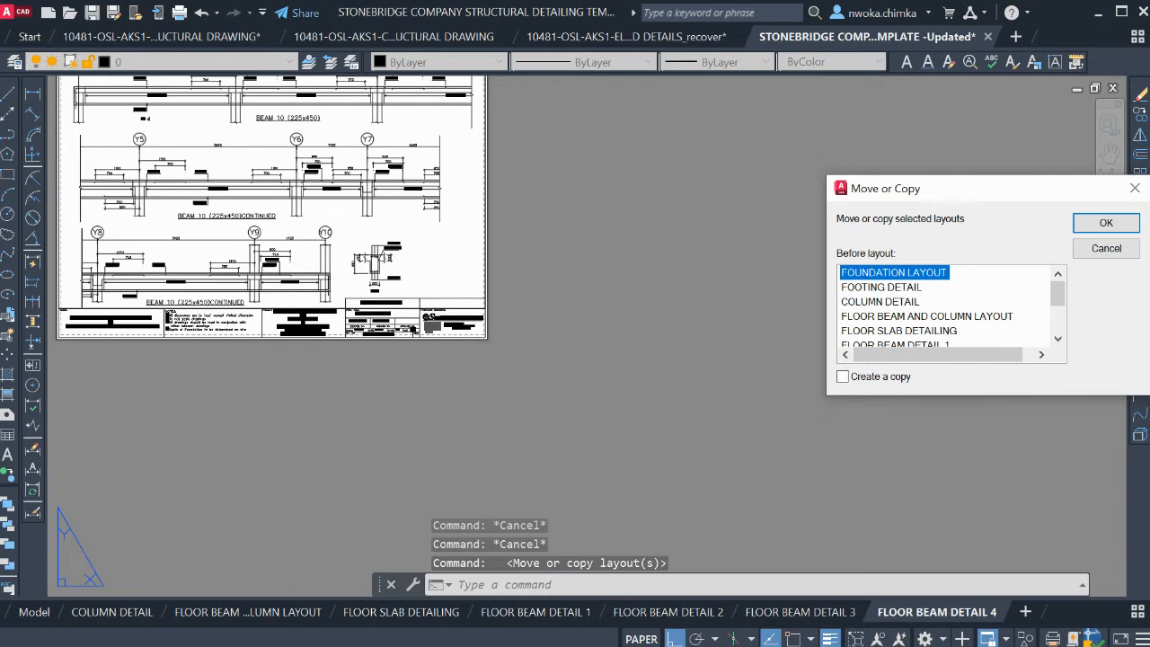
scroll(948, 306, "down", 2)
left_click(895, 316)
left_click(843, 376)
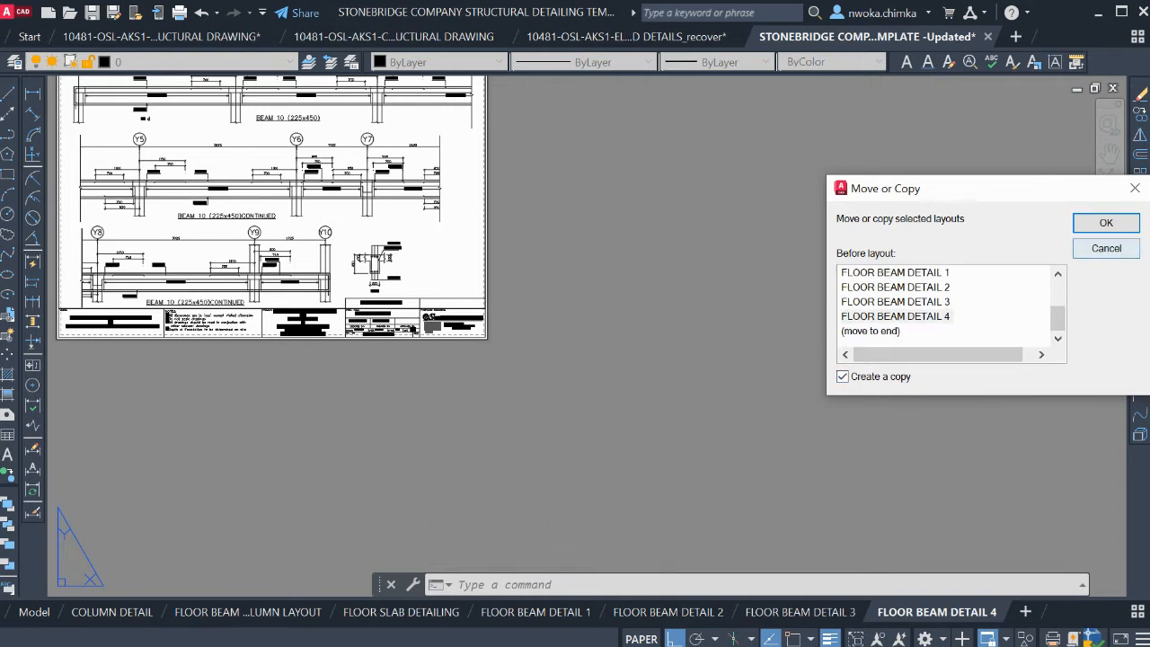
left_click(1107, 222)
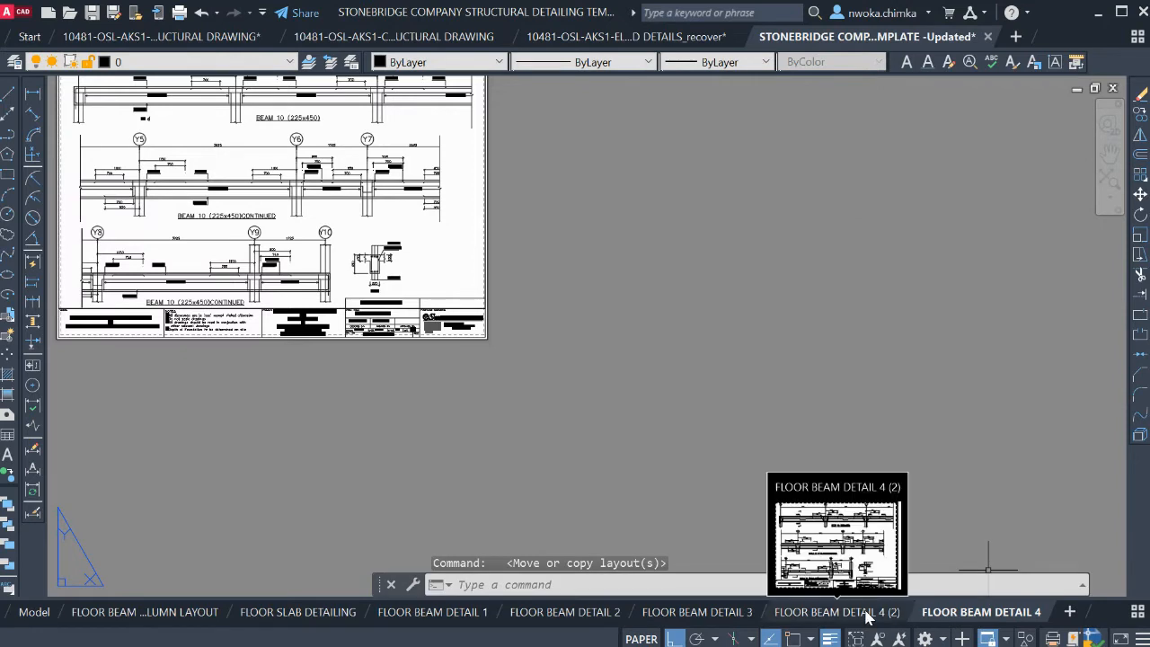
Reorder the copied layout so it comes after FLOOR BEAM DETAIL 4, and check the order in the layout list
left_click(868, 616)
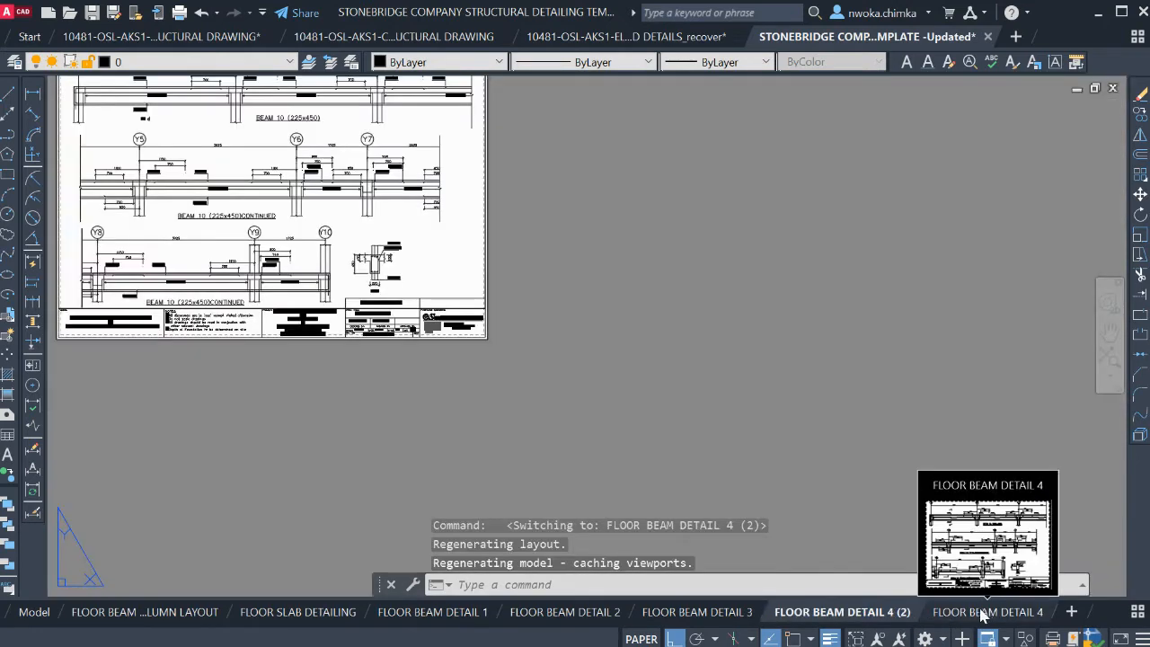
left_click(985, 615)
left_click_drag(789, 611, 984, 617)
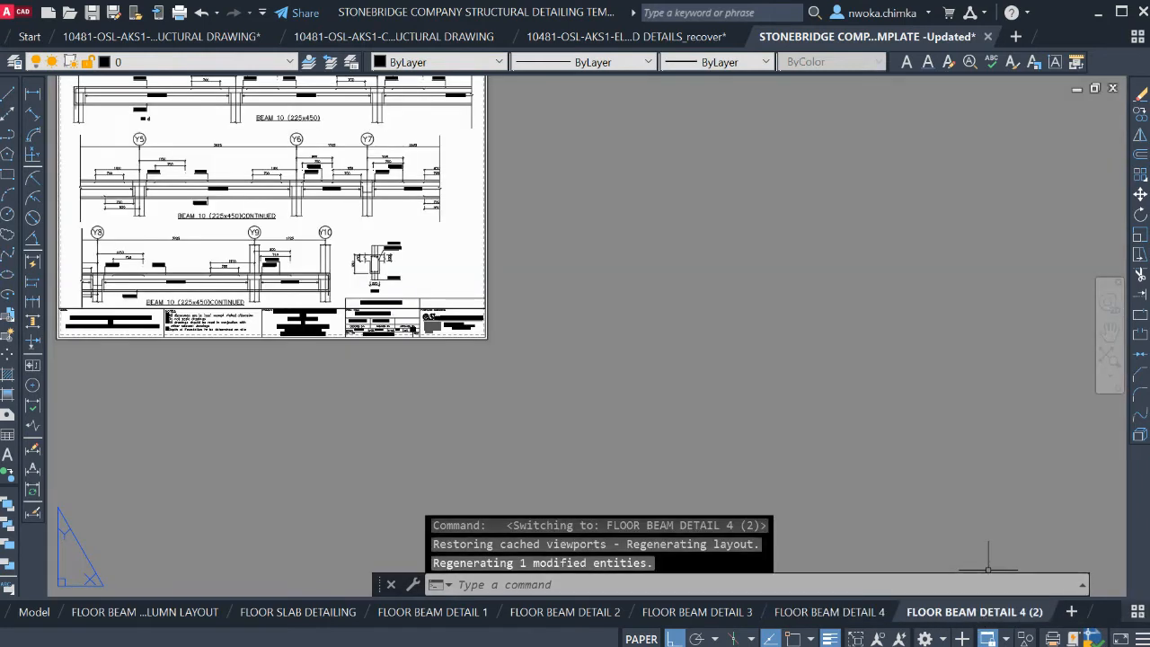
left_click(1139, 615)
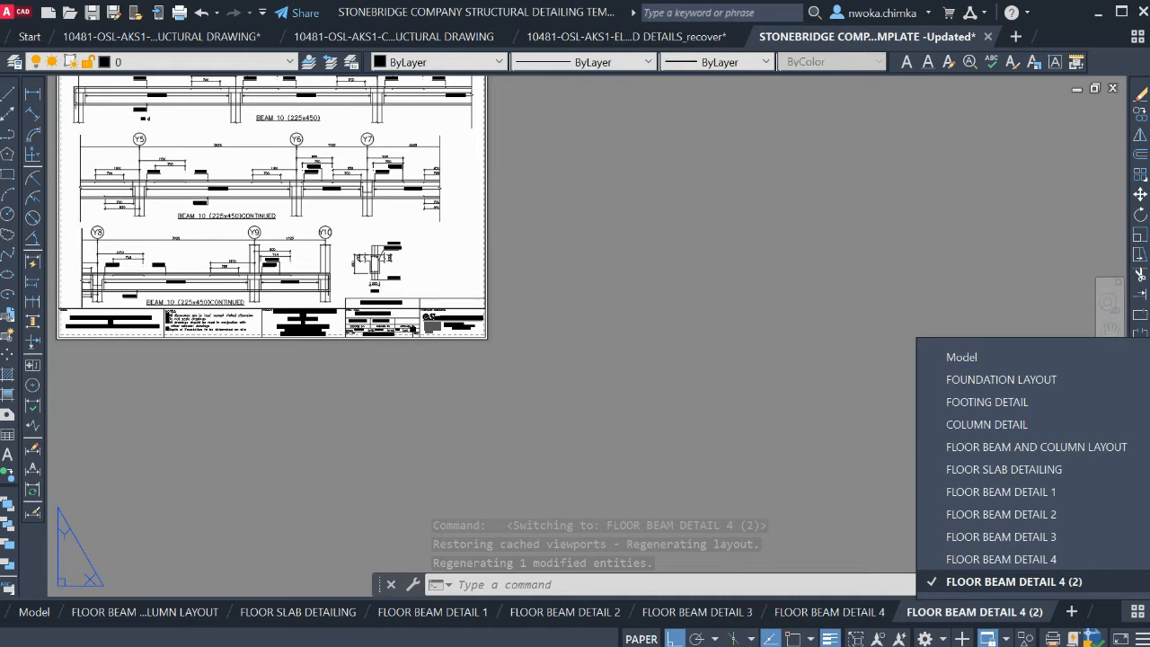
Rename the copied layout as FLOOR BEAM DETAIL 5
left_click(1005, 615)
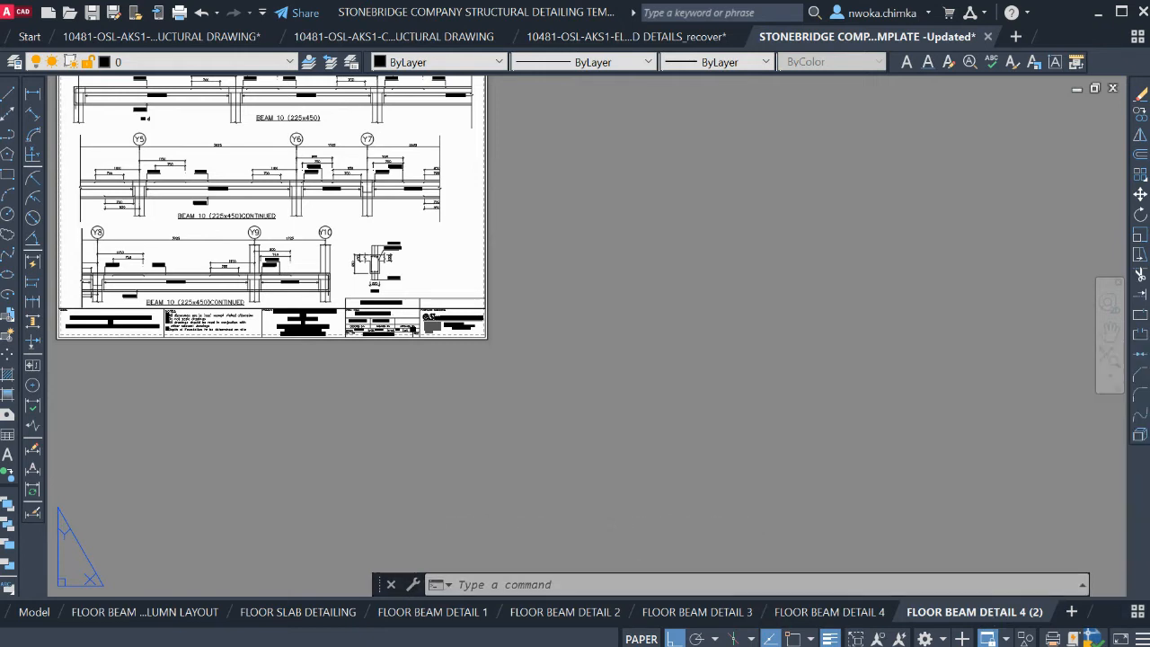
left_click(1020, 391)
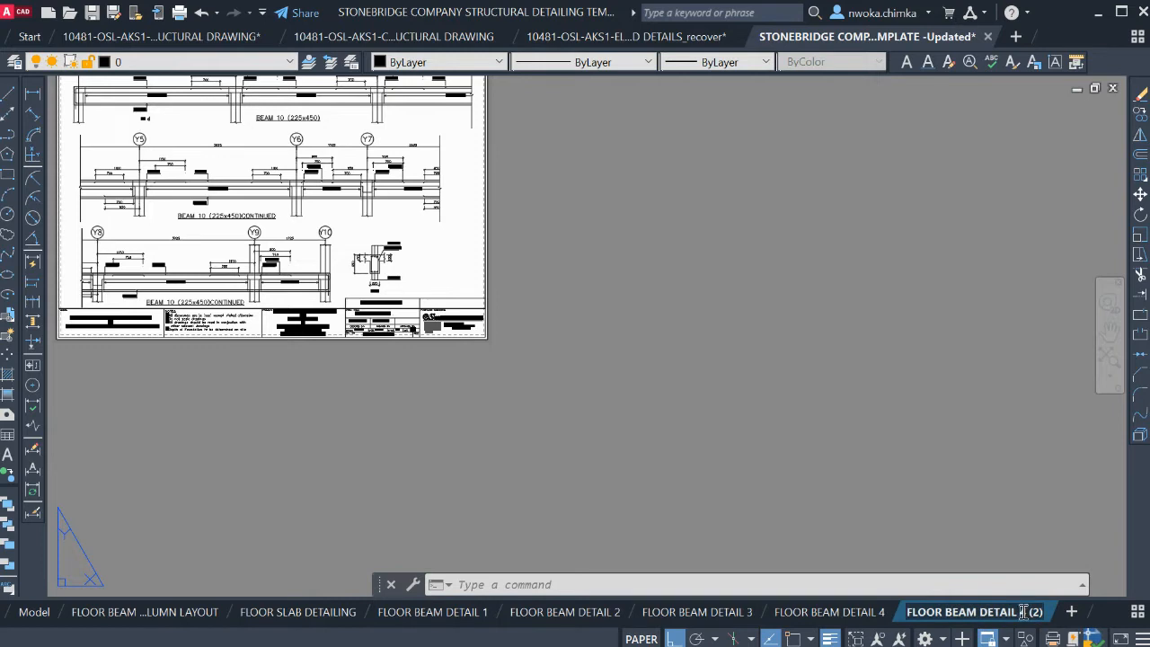
key("Return")
left_click(967, 491)
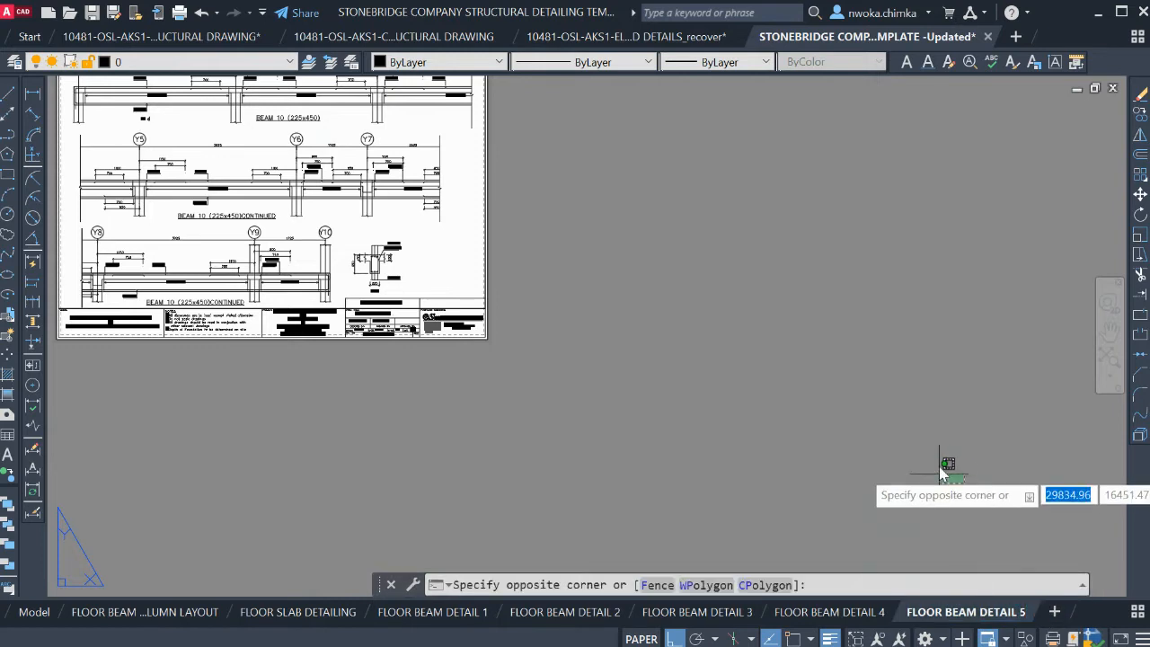
key("Escape")
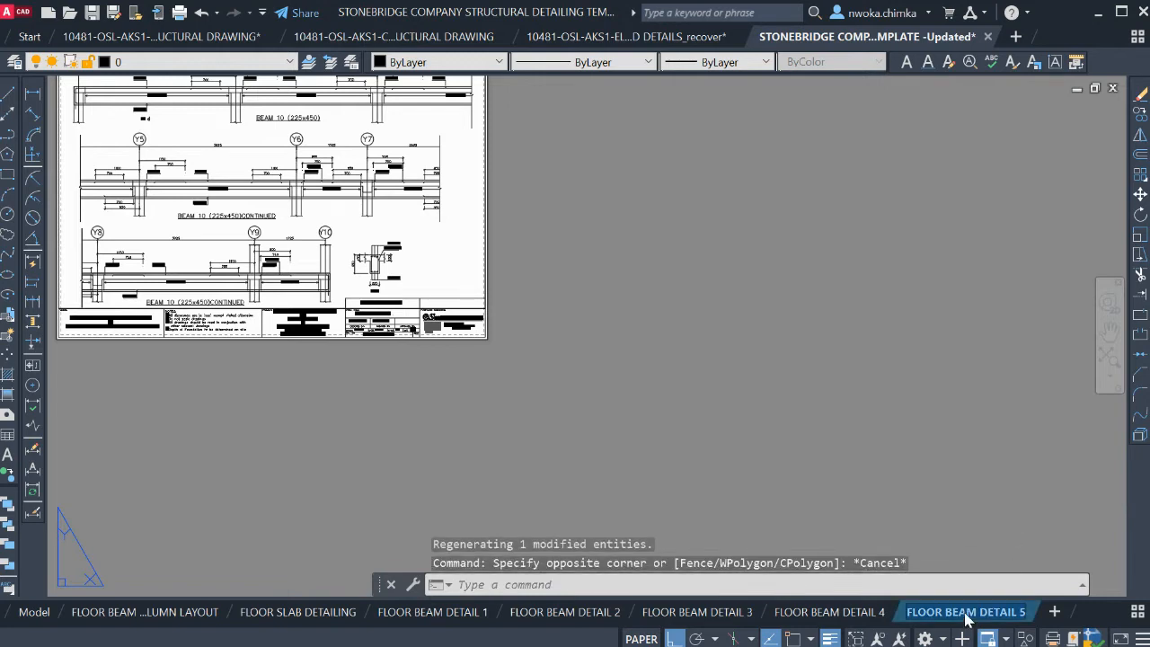
left_click(960, 481)
key("Escape")
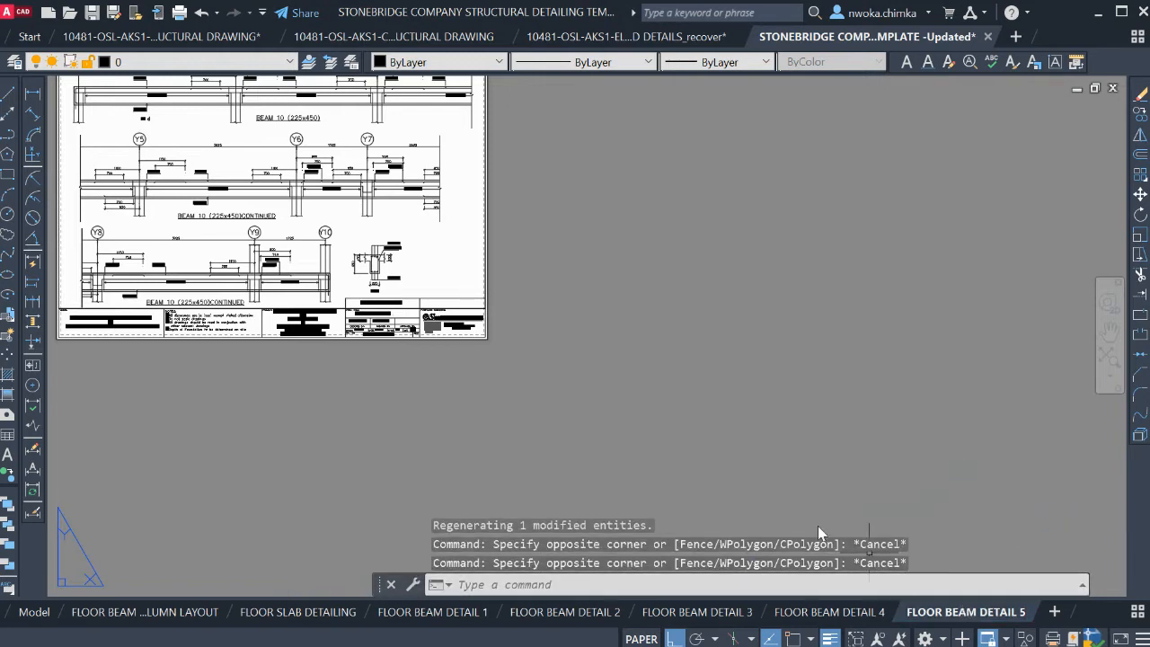
scroll(686, 375, "down", 2)
scroll(369, 225, "up", 4)
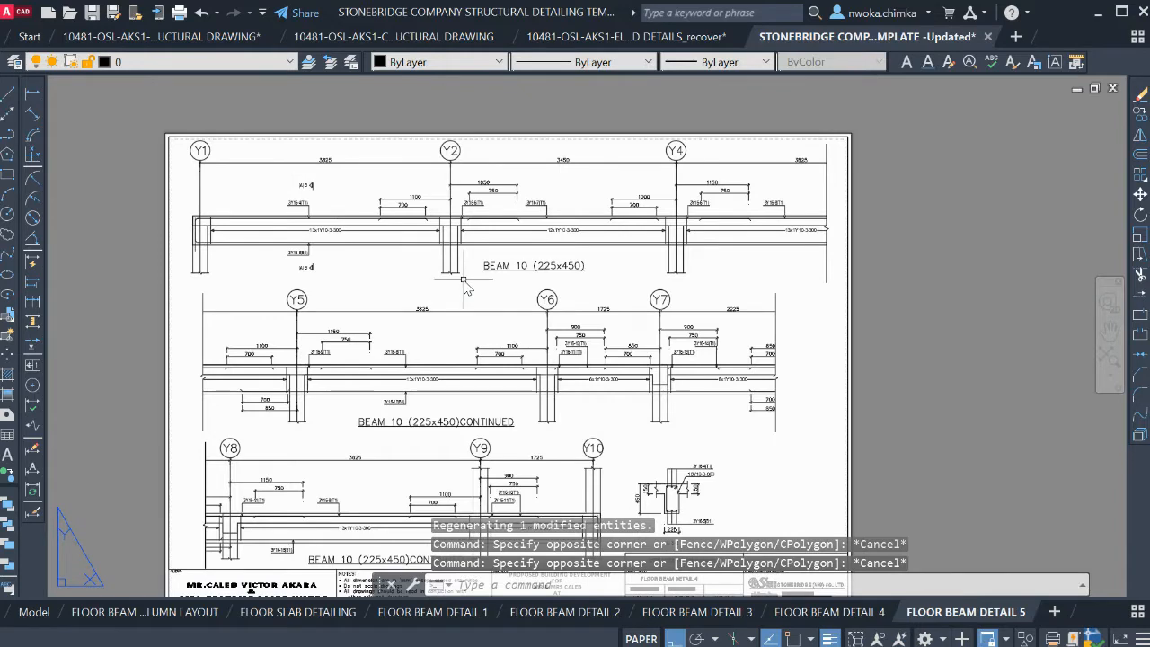
Change the drawing title in the copied sheet's title block to FLOOR BEAM DETAIL 5
scroll(464, 285, "down", 2)
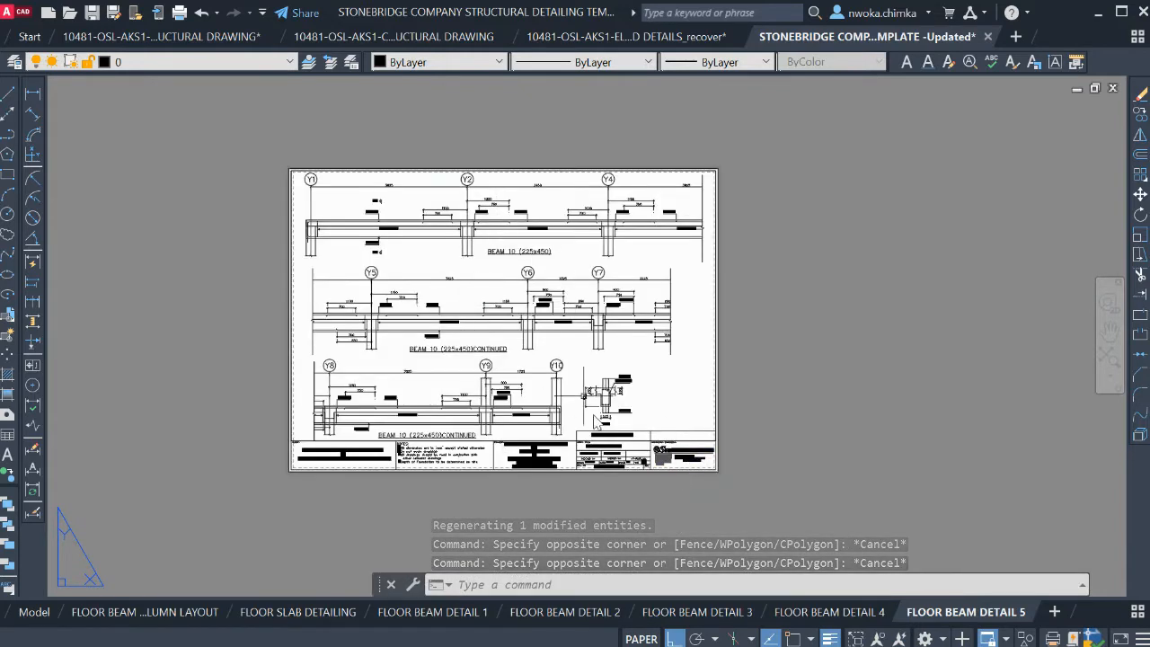
scroll(575, 381, "up", 6)
scroll(593, 416, "up", 2)
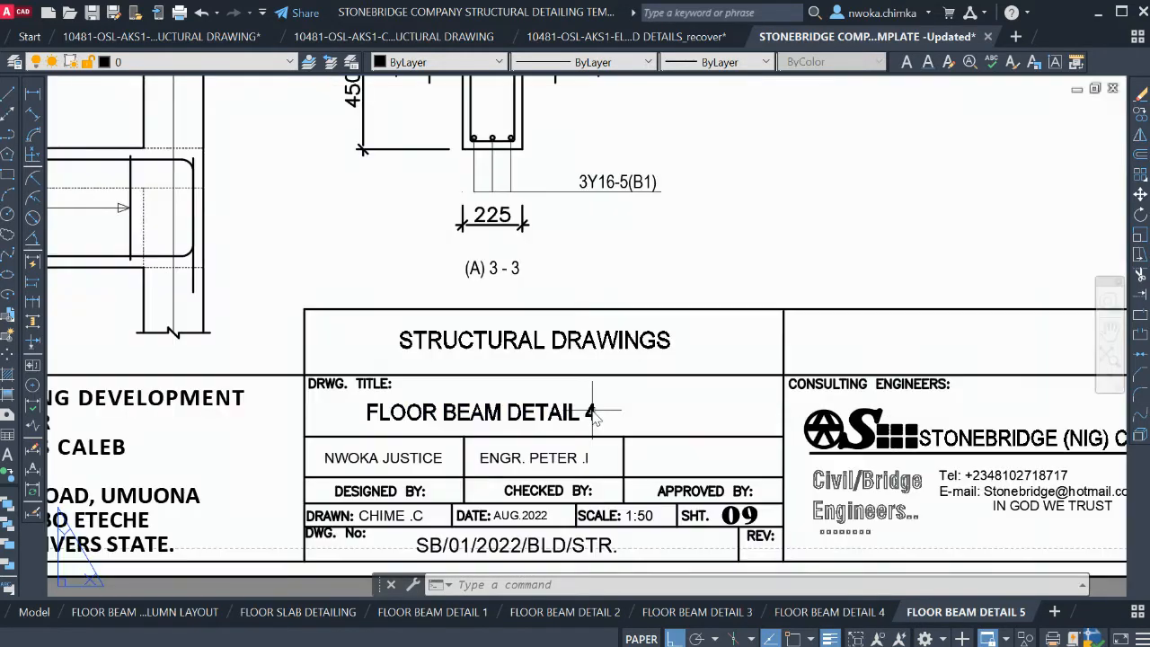
double_click(595, 417)
left_click(589, 415)
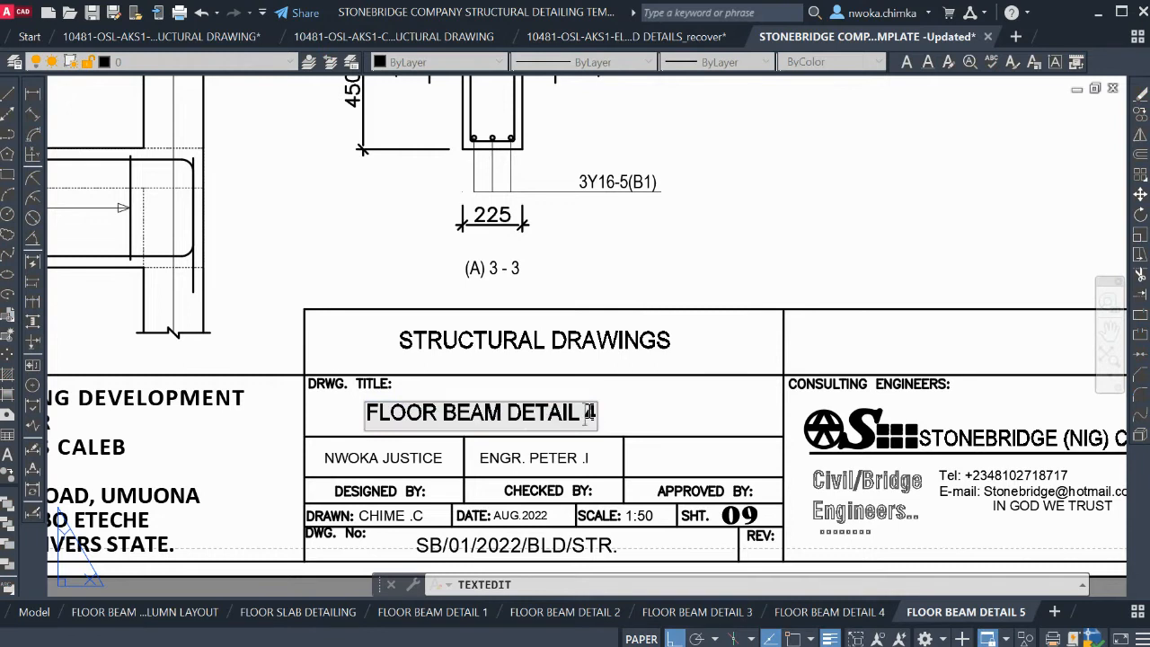
type("5")
left_click(655, 446)
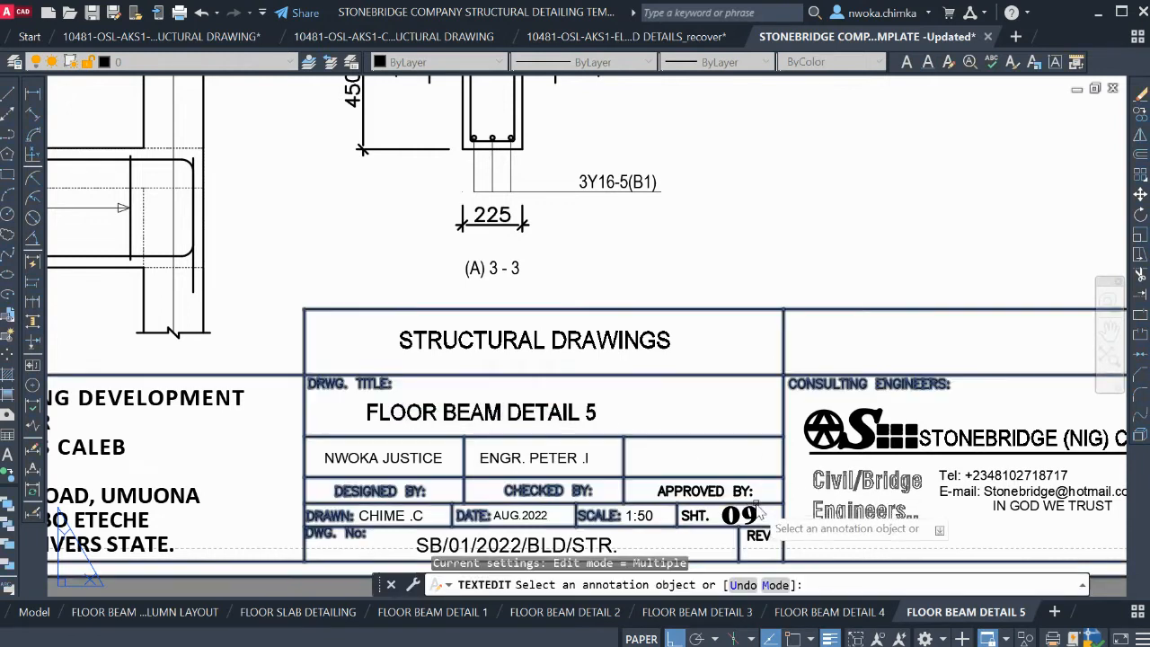
Set the sheet number in the title block to 10 and finish the text editing
left_click(751, 524)
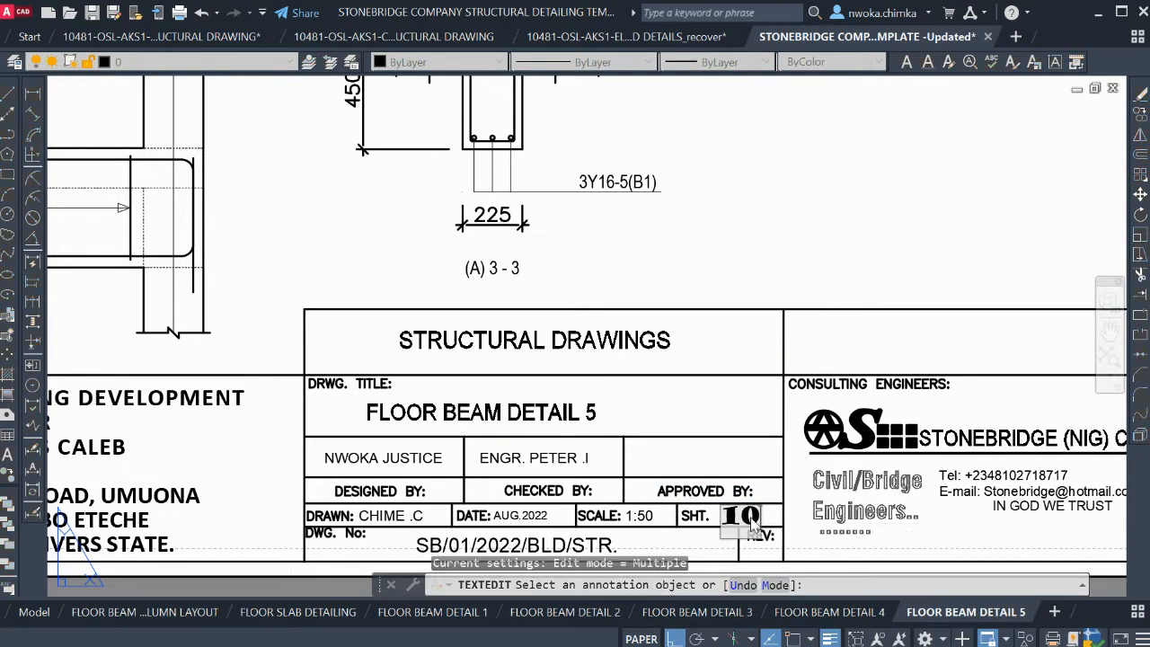
left_click(797, 263)
key("Escape")
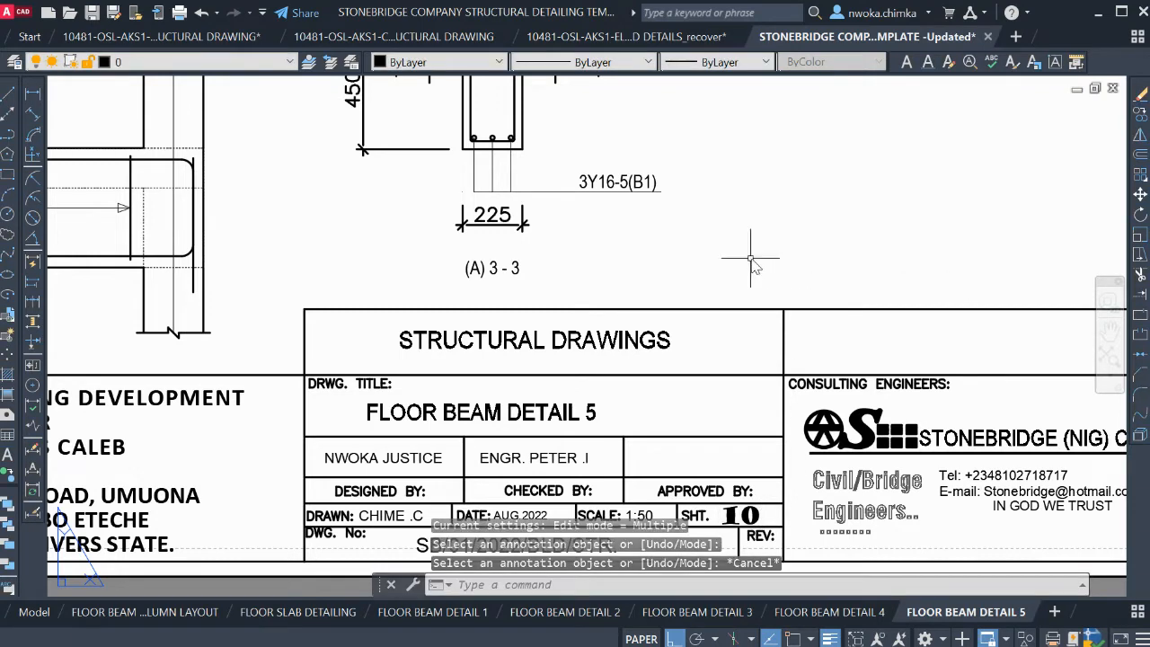
scroll(751, 259, "down", 4)
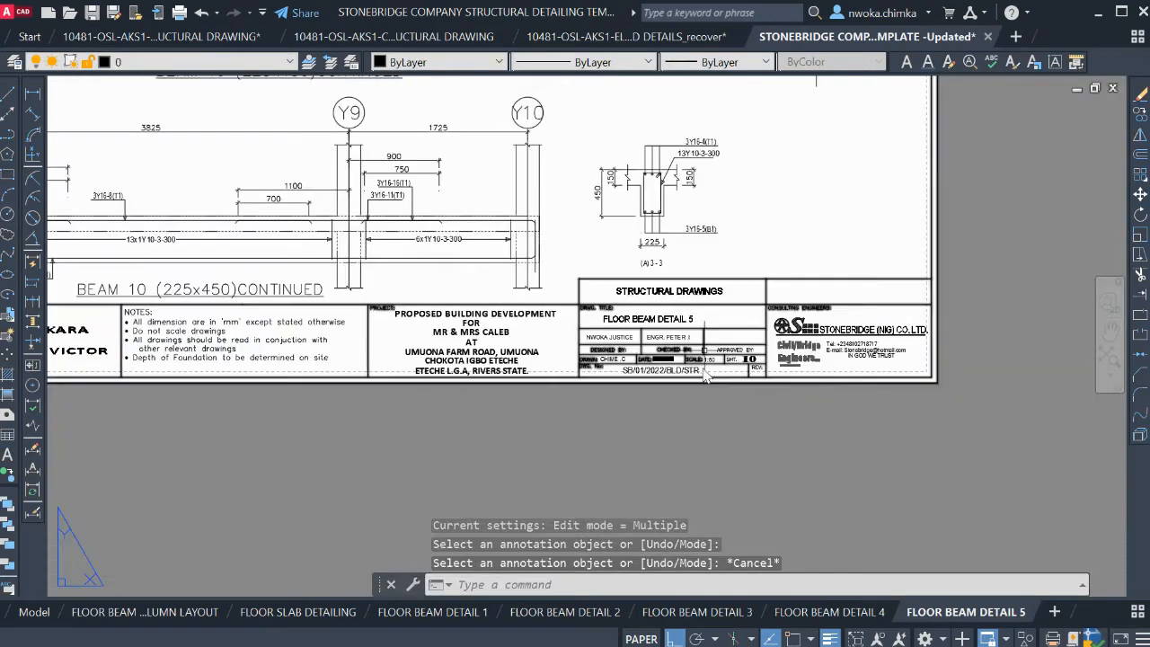
Check the drawing title and sheet number in the title block of the FLOOR BEAM DETAIL 4 layout
left_click(845, 619)
scroll(347, 282, "up", 5)
scroll(347, 282, "down", 3)
scroll(275, 252, "up", 3)
scroll(270, 252, "down", 3)
scroll(271, 260, "up", 5)
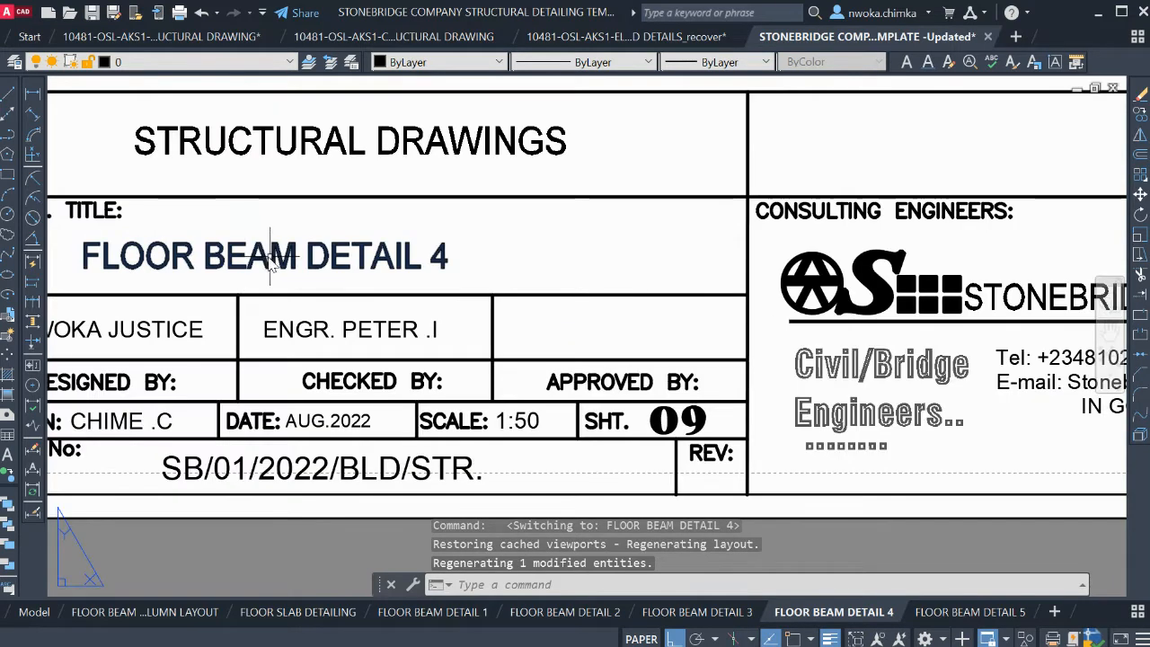
scroll(297, 260, "down", 3)
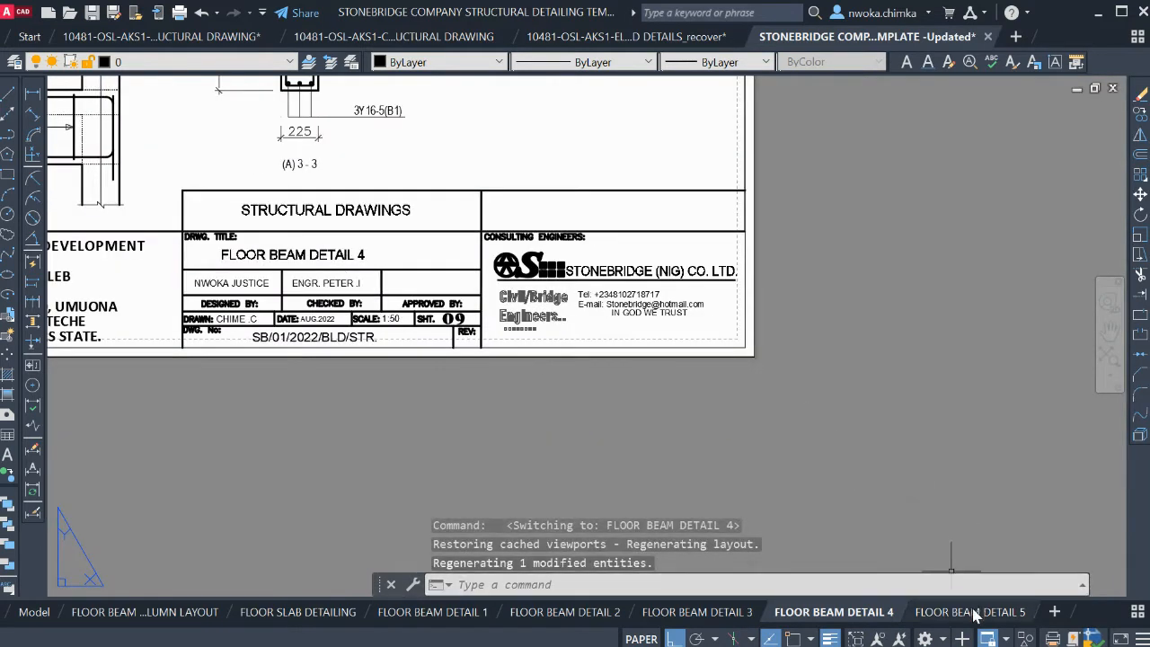
Activate the viewport on the FLOOR BEAM DETAIL 5 layout and bring the frame with the Beam 11 details into it
left_click(925, 612)
scroll(745, 483, "down", 2)
scroll(582, 360, "down", 3)
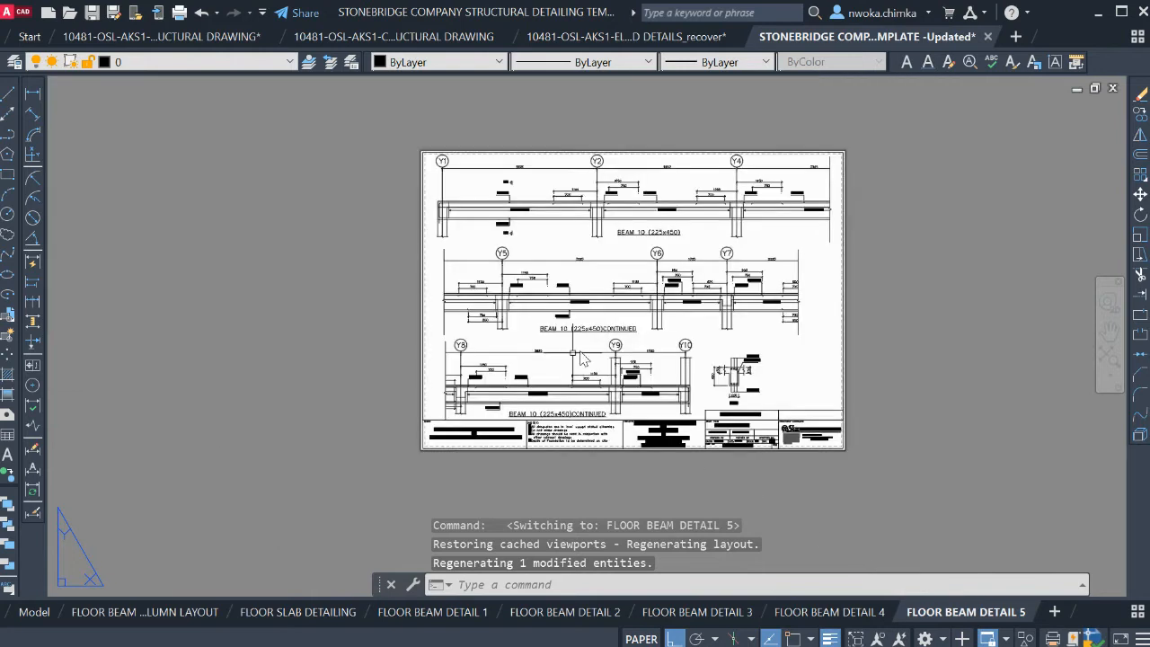
double_click(606, 259)
scroll(505, 320, "down", 4)
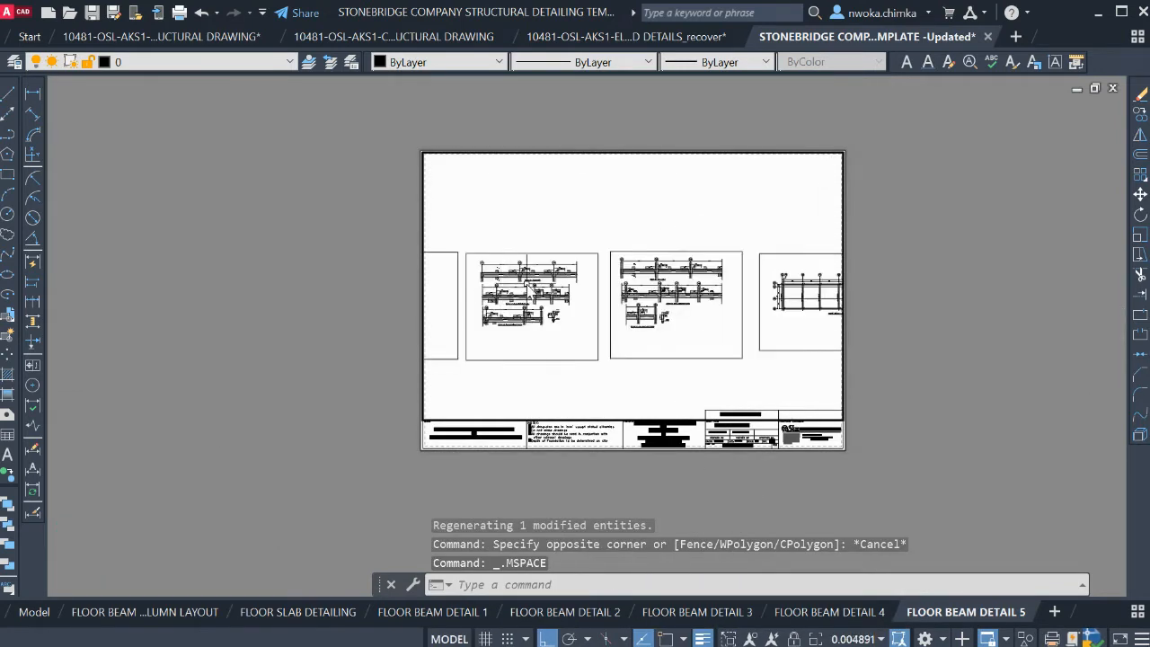
middle_click_drag(553, 270, 570, 241)
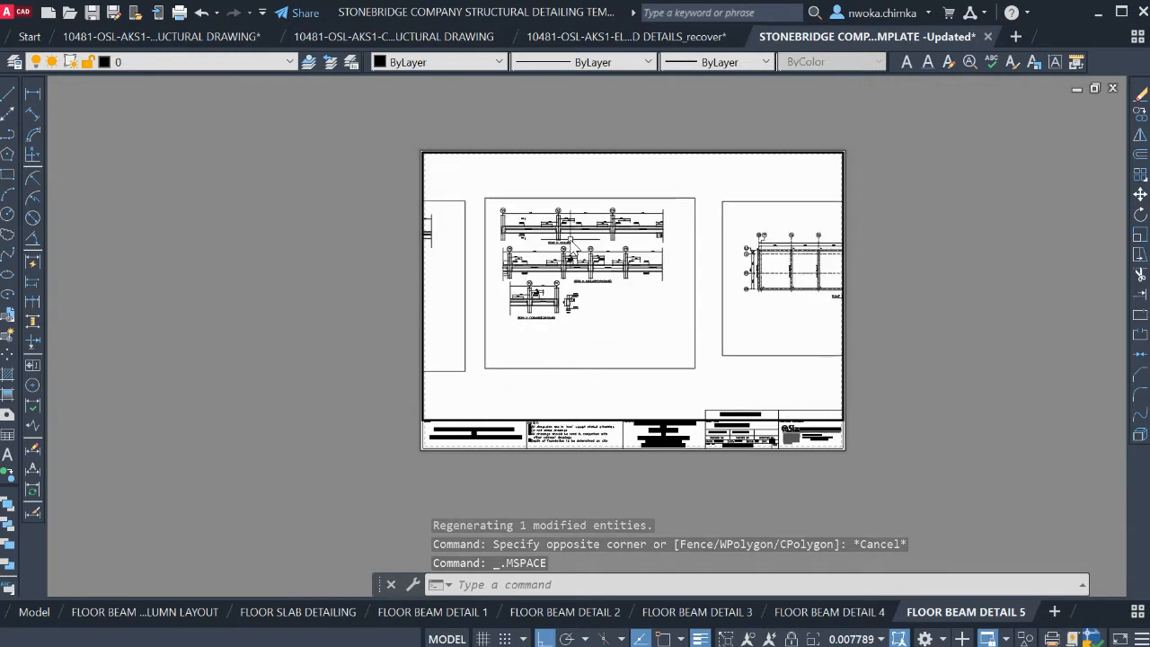
Scale the viewport to 1/50XP, fit the Beam 11 details within the sheet and return to paper space
type("z")
key("Return")
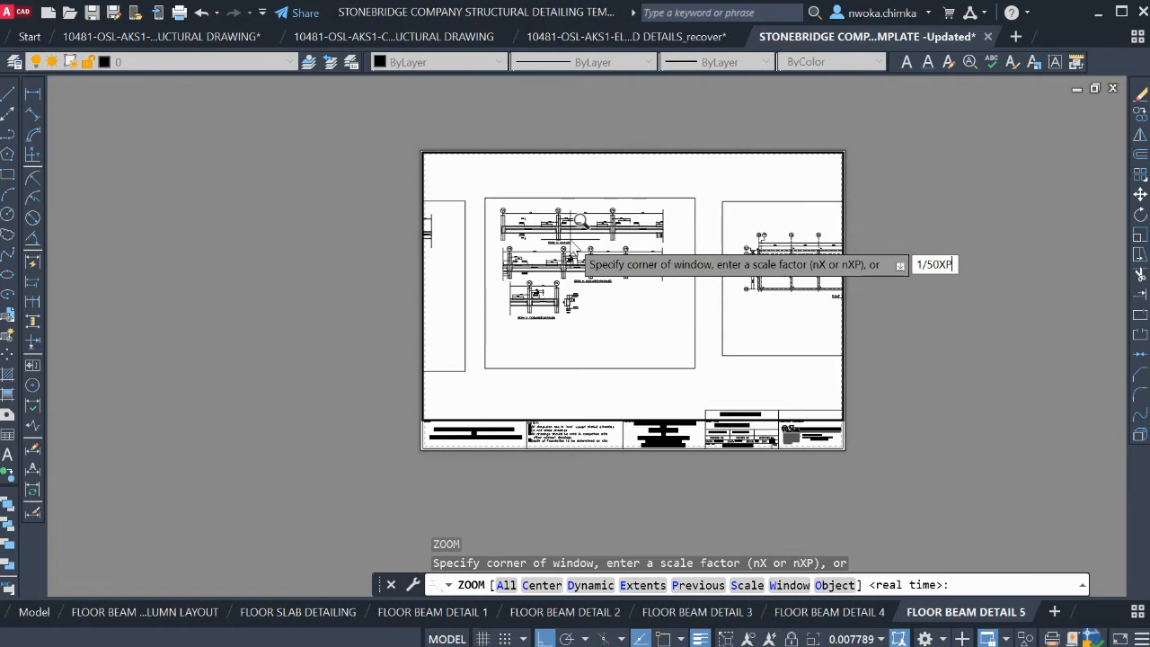
type("1/50XP")
key("Return")
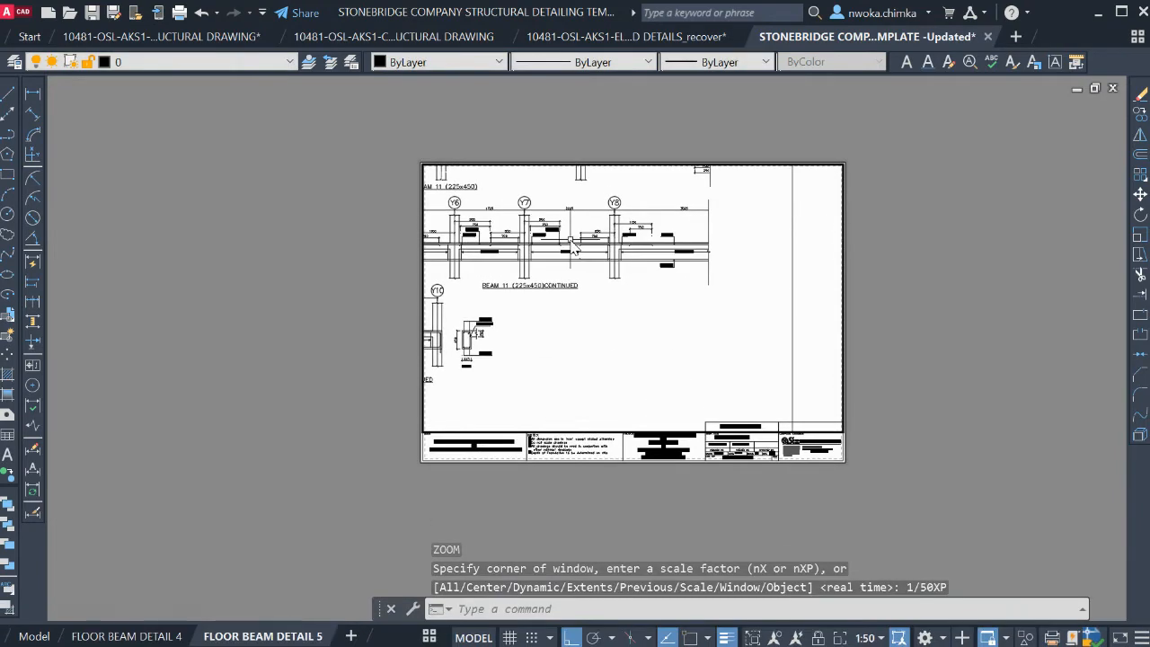
mouse_move(581, 220)
middle_mouse_down()
mouse_move(704, 277)
mouse_move(709, 294)
middle_mouse_up()
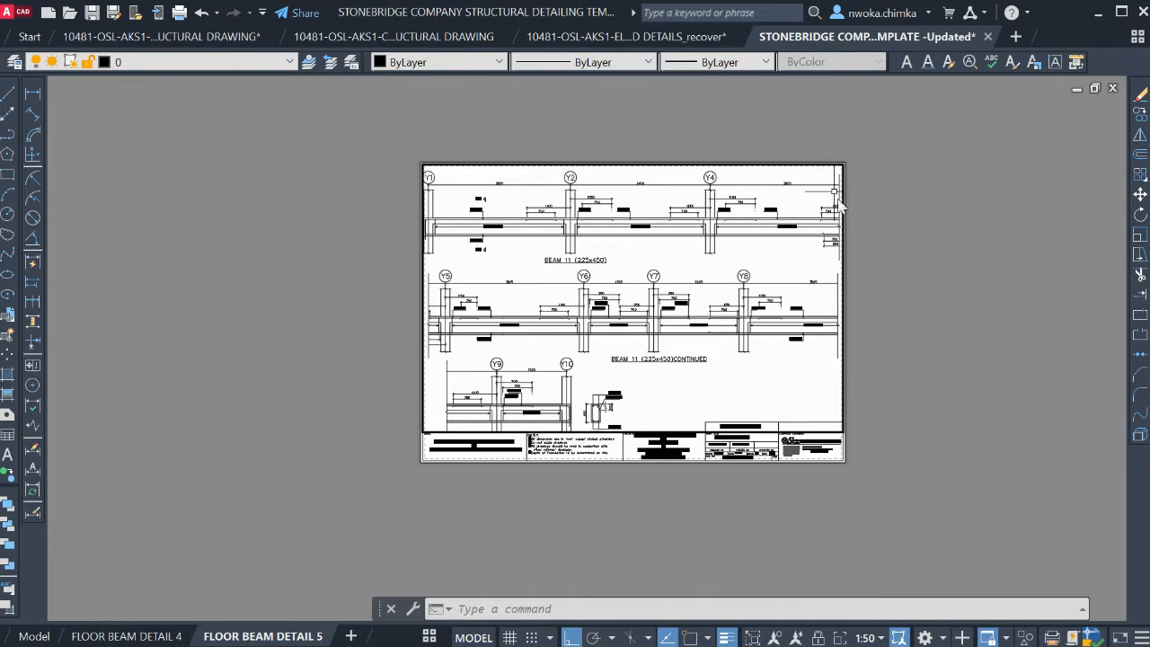
double_click(887, 214)
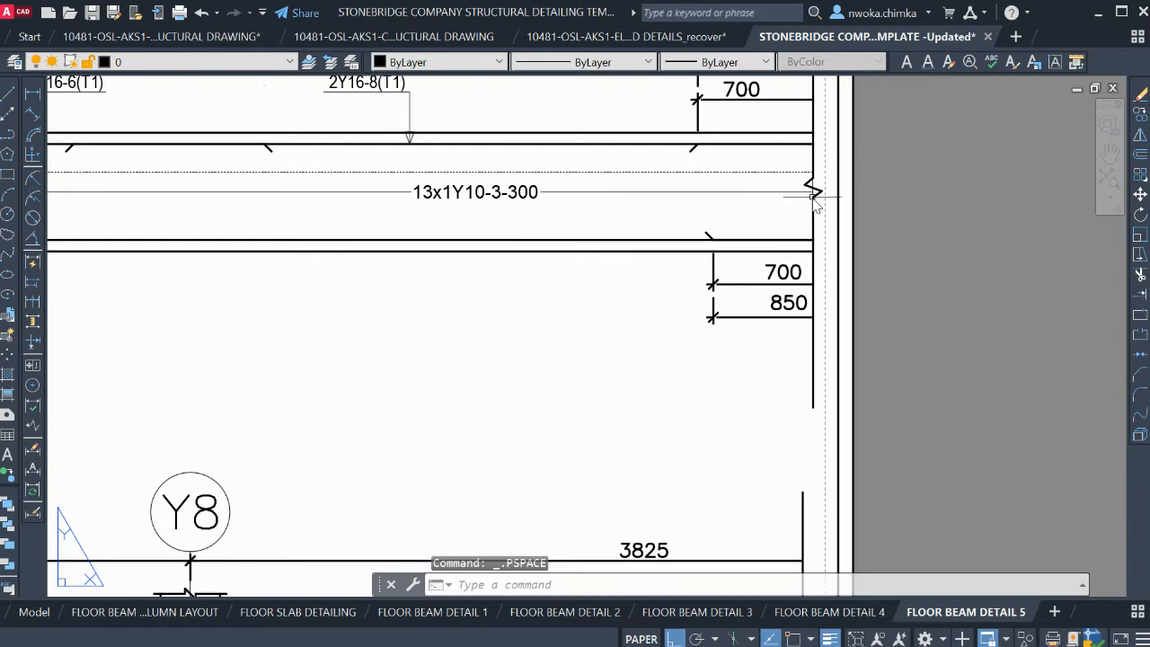
Examine the ends of Beam 11 near the sheet borders and compare them with the Beam 11 details in model space
scroll(813, 200, "down", 6)
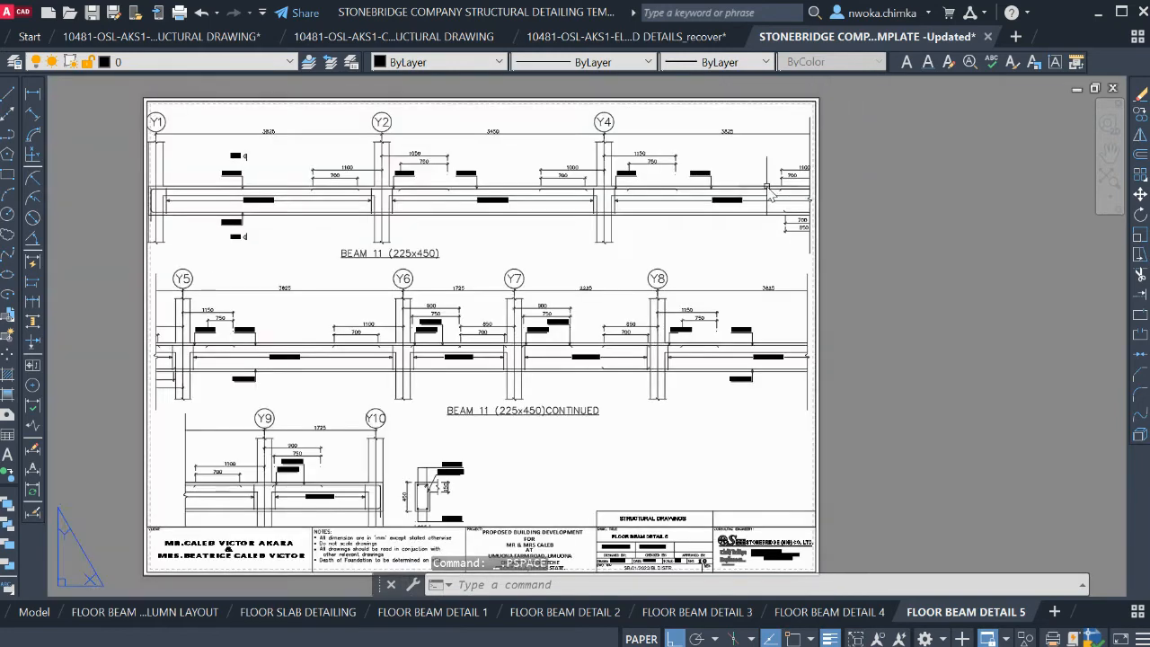
scroll(180, 149, "up", 6)
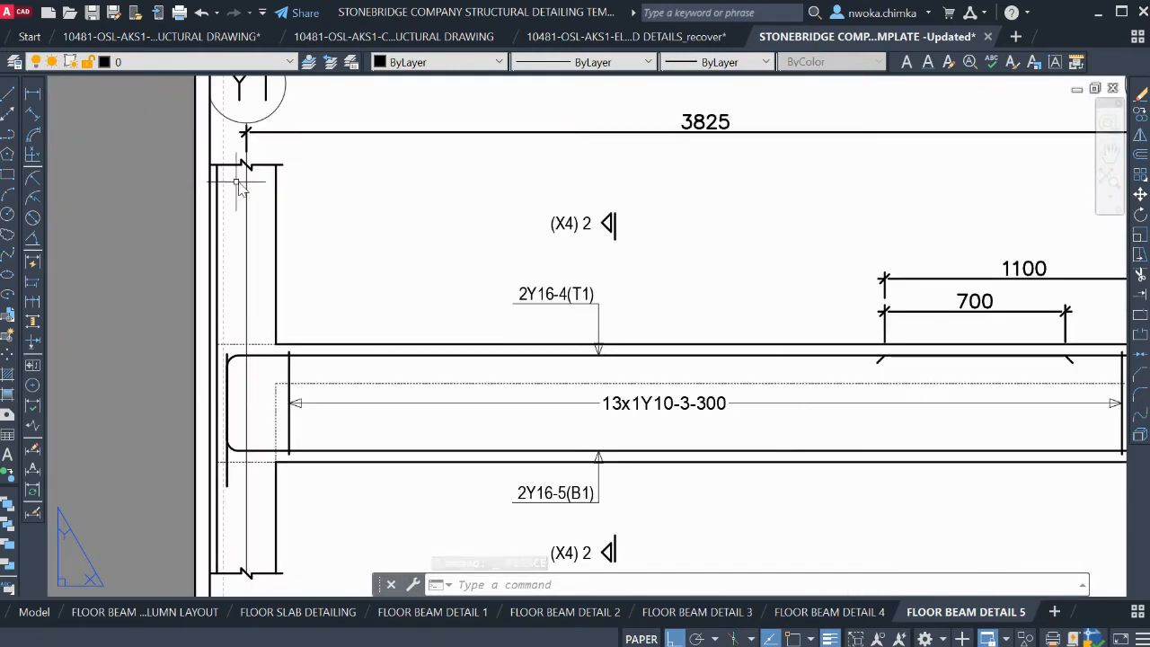
scroll(239, 186, "down", 7)
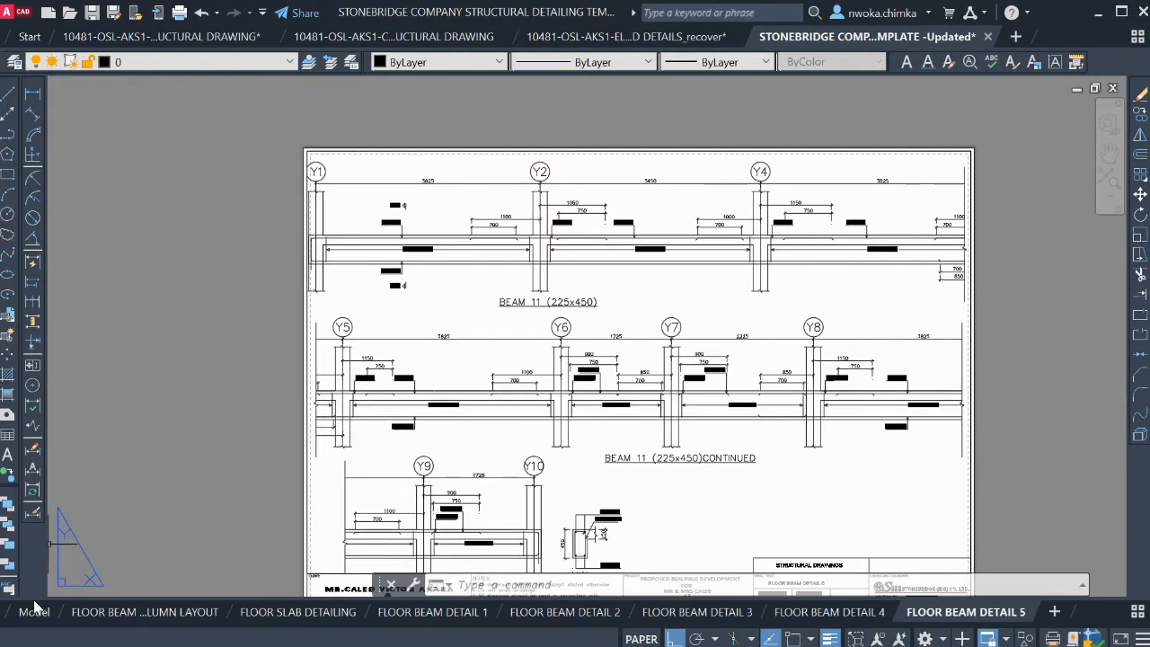
left_click(35, 610)
scroll(681, 179, "down", 2)
scroll(680, 180, "up", 5)
scroll(638, 199, "up", 4)
scroll(617, 218, "down", 2)
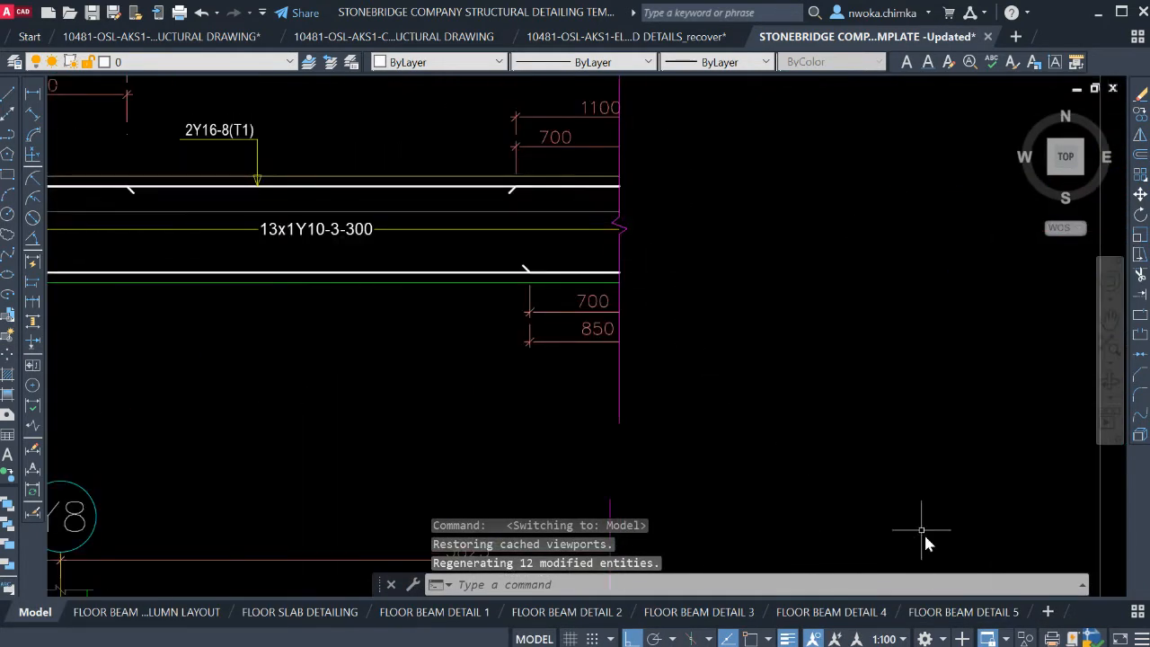
left_click(960, 612)
scroll(980, 306, "up", 6)
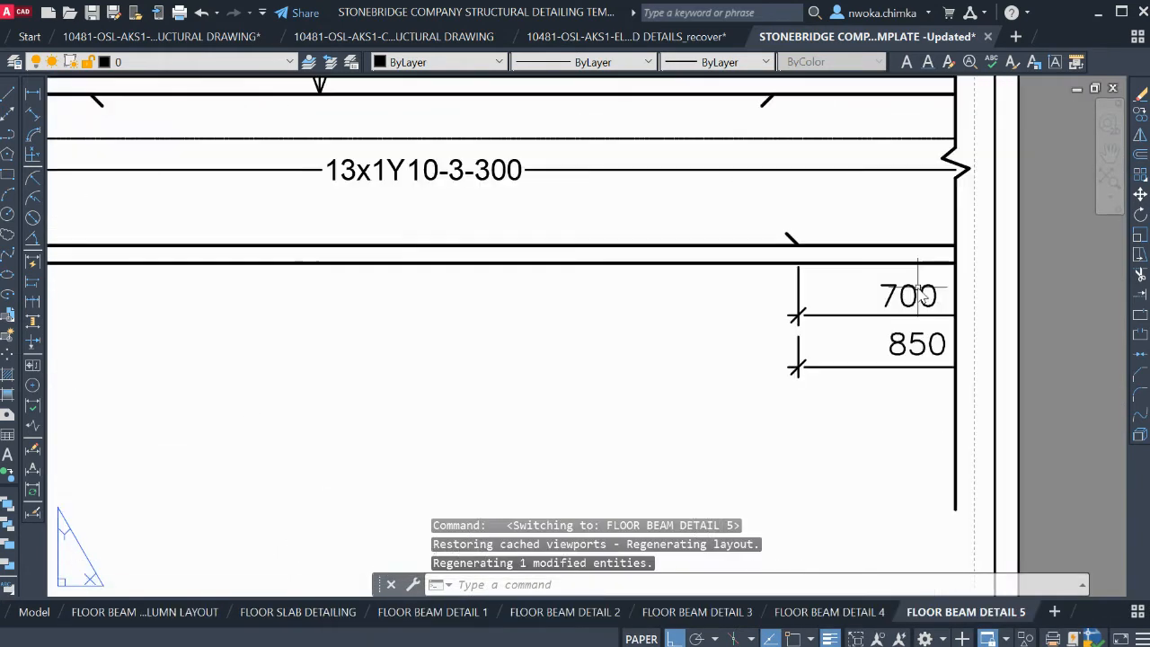
left_click(34, 612)
scroll(558, 309, "up", 2)
scroll(637, 307, "down", 5)
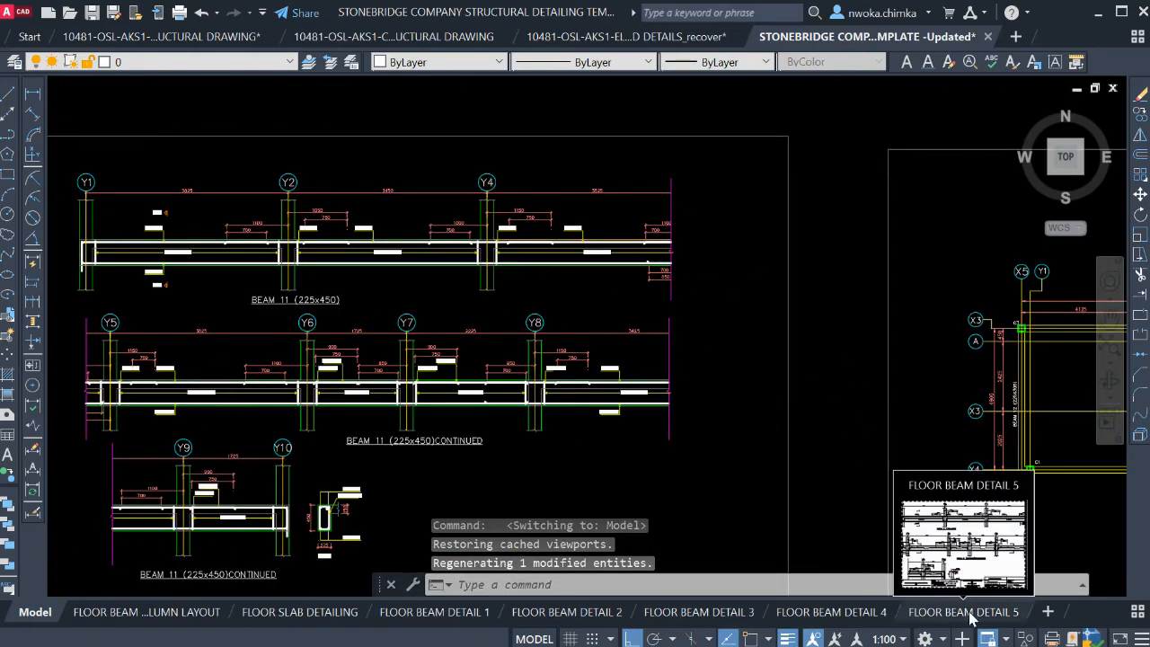
Shift the Beam 11 details slightly upward inside the FLOOR BEAM DETAIL 5 viewport and return to paper space
left_click(967, 612)
scroll(691, 311, "down", 2)
middle_click_drag(572, 370, 624, 216)
middle_click_drag(549, 323, 571, 261)
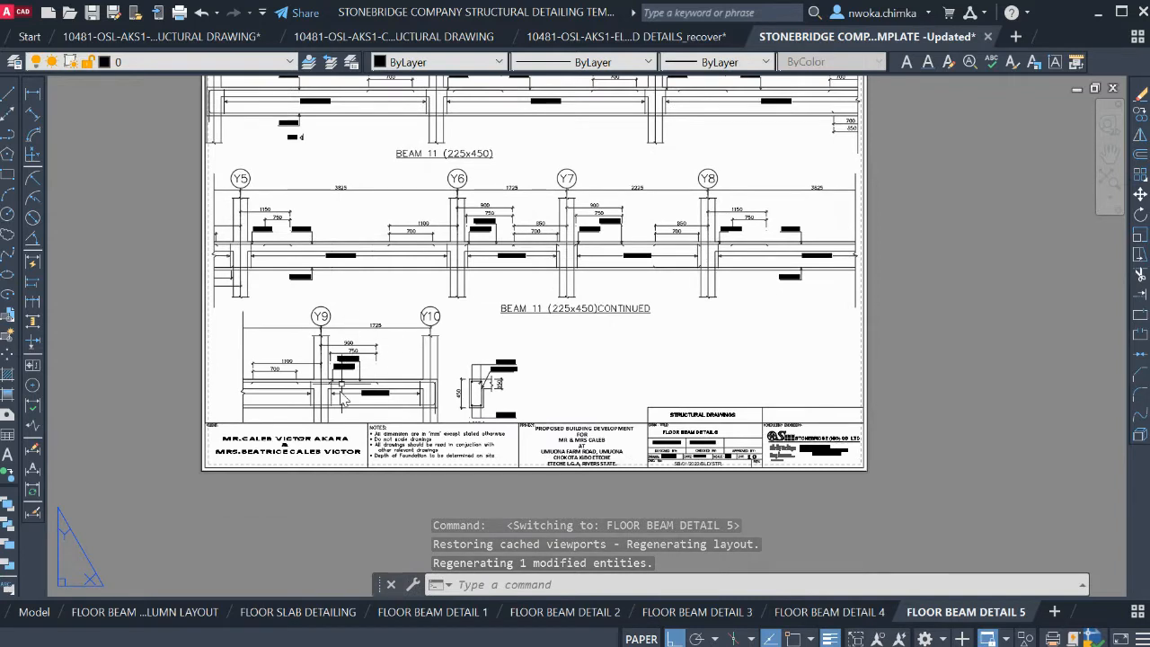
scroll(324, 417, "up", 2)
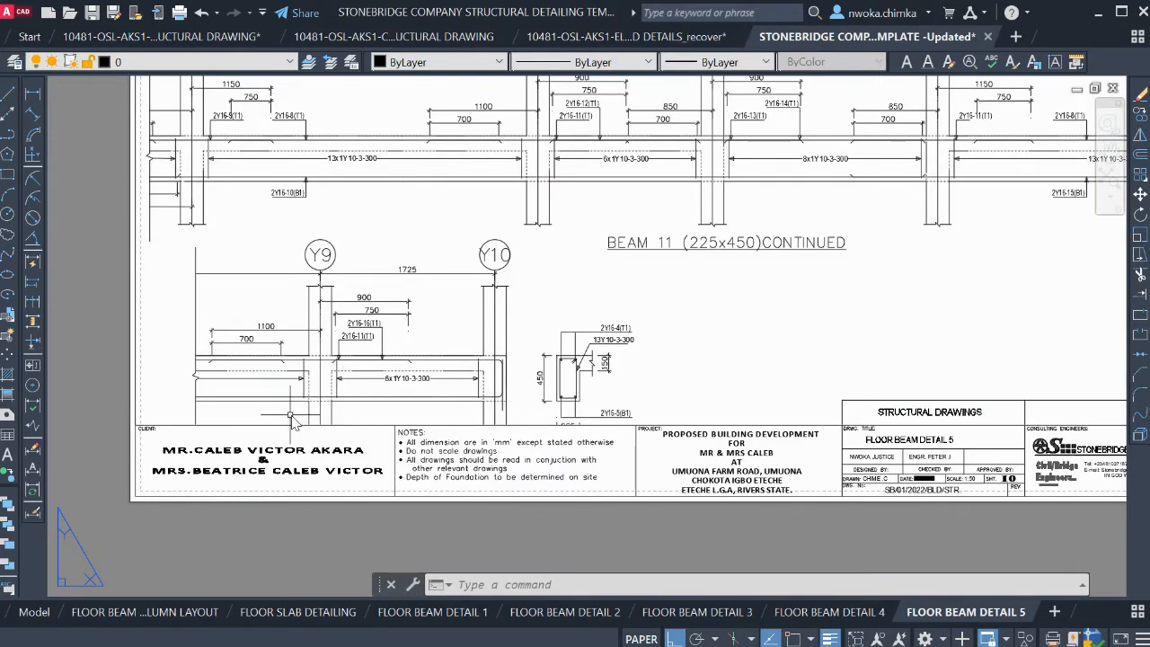
scroll(356, 447, "down", 4)
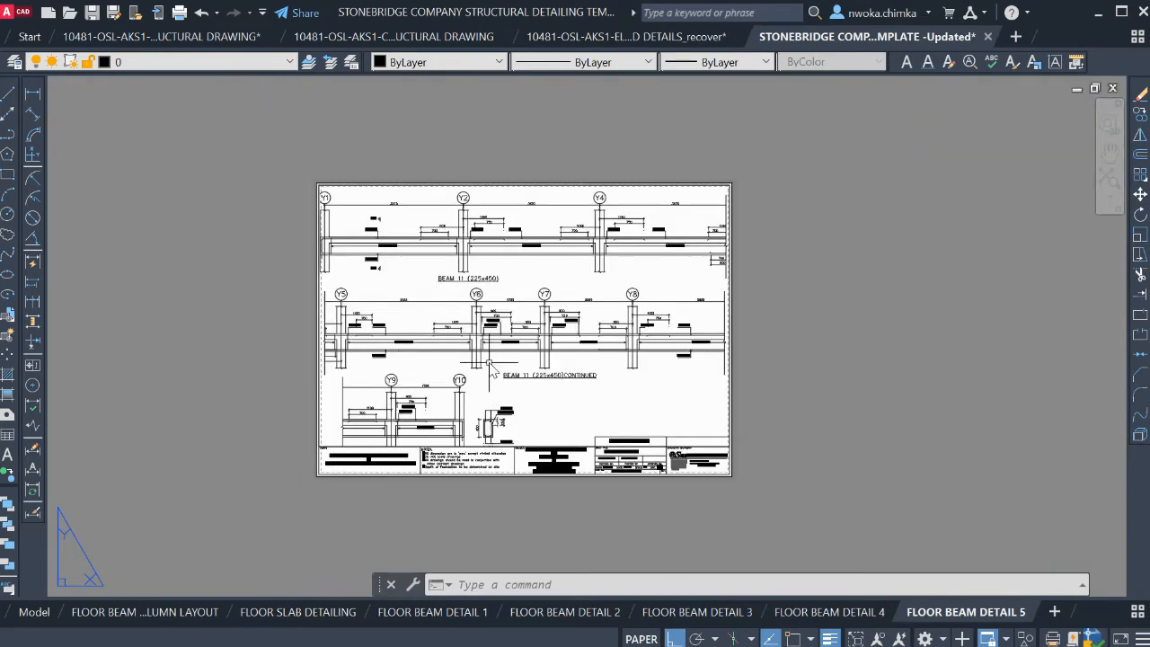
scroll(492, 286, "up", 3)
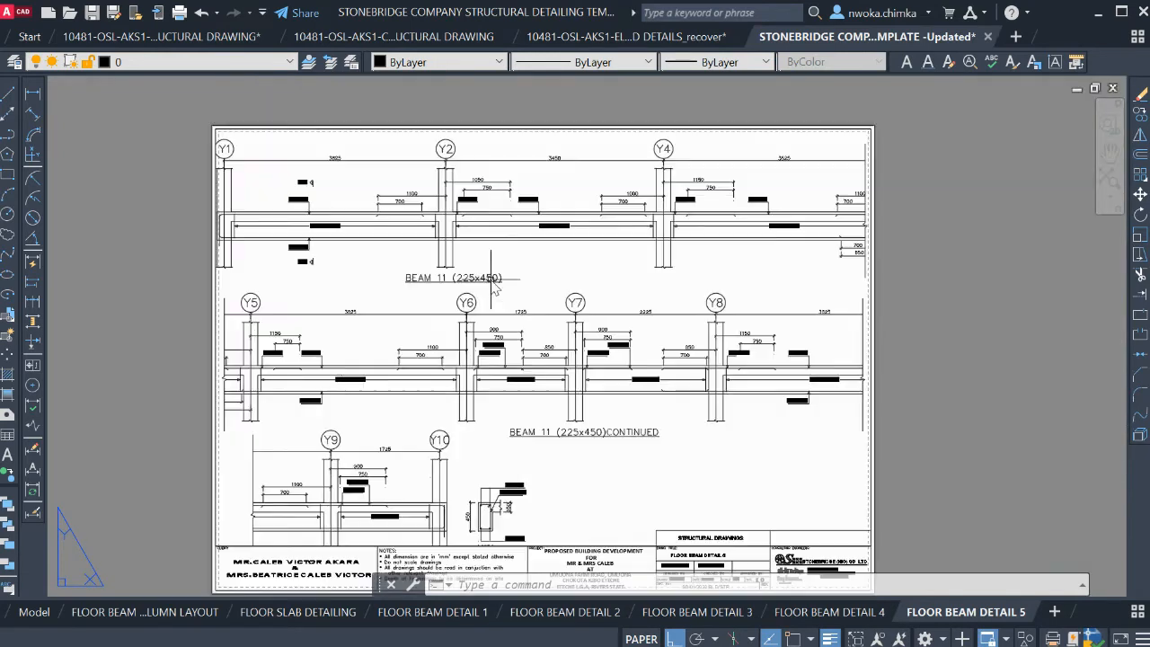
double_click(546, 270)
middle_click_drag(542, 281, 543, 274)
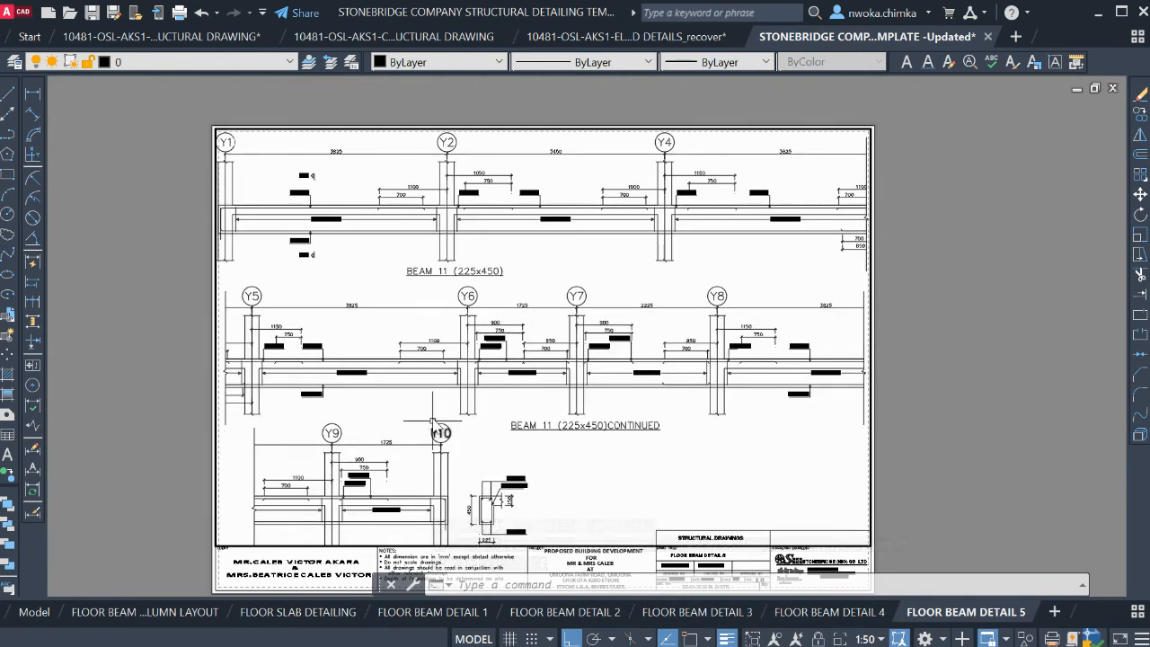
double_click(134, 355)
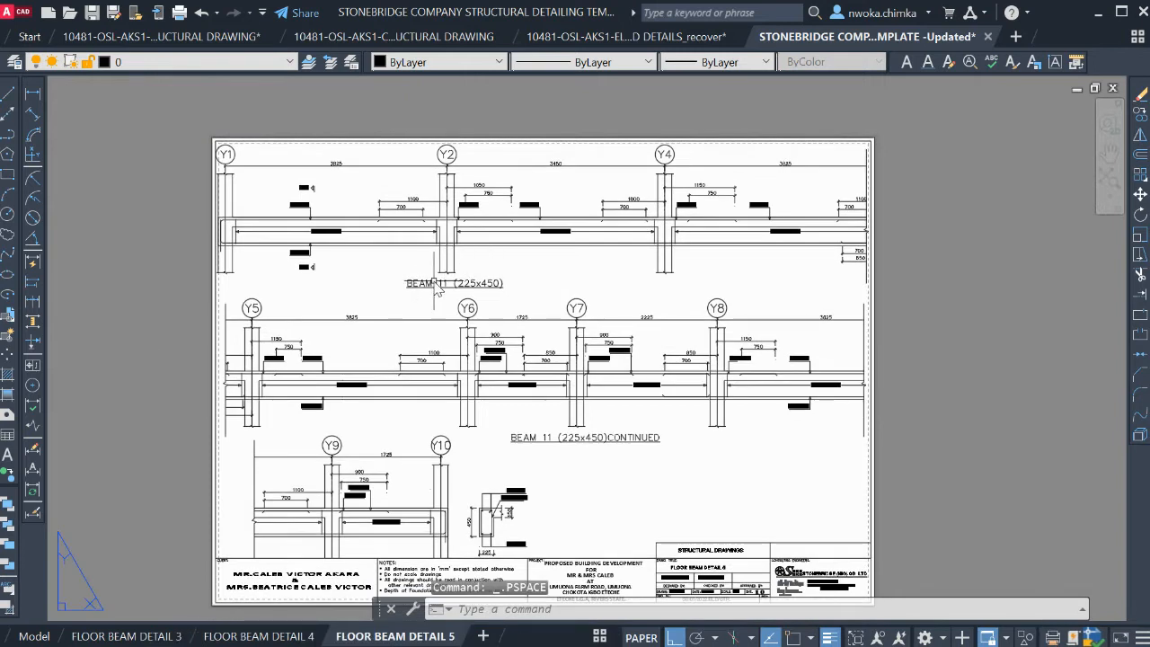
Switch to model space to work on the Beam 11 details
left_click(46, 634)
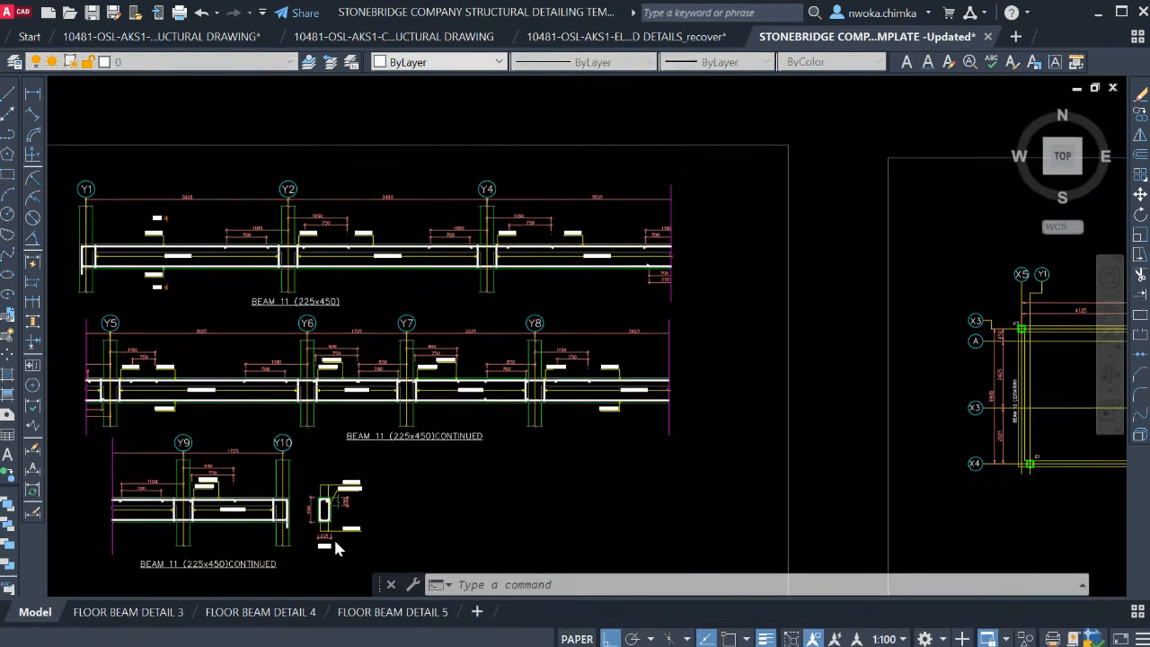
Move the BEAM 11 (225x450) title up and sideways to sit closer beneath the first beam elevation, between Y2 and Y4
left_click(319, 302)
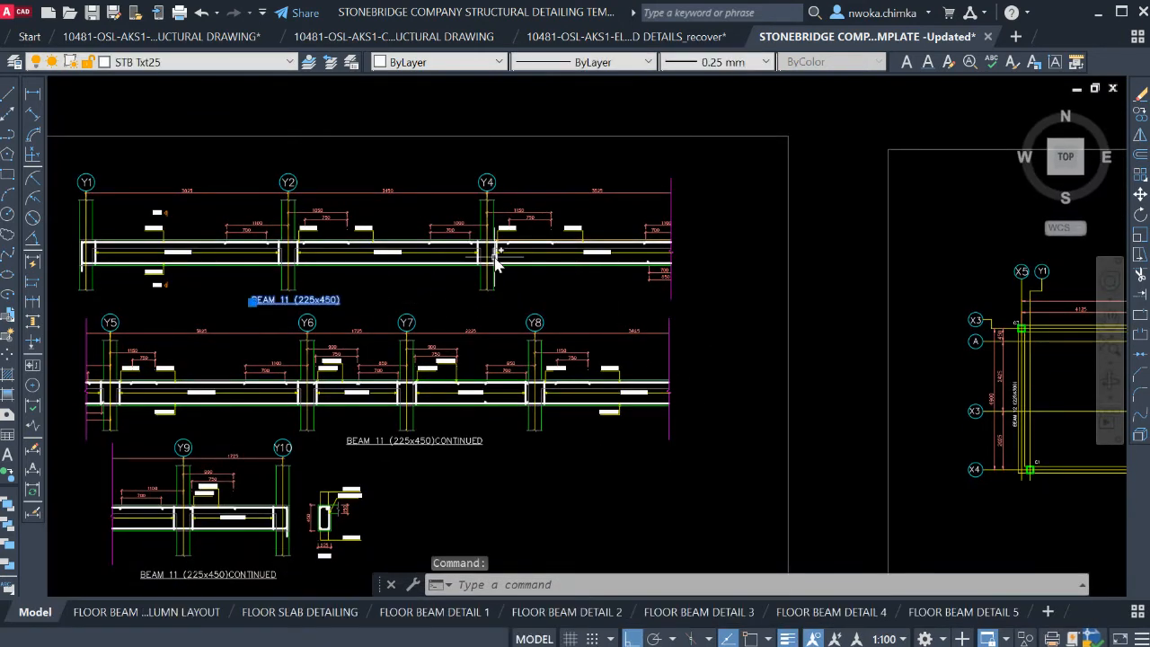
type("m")
key("Return")
left_click(338, 286)
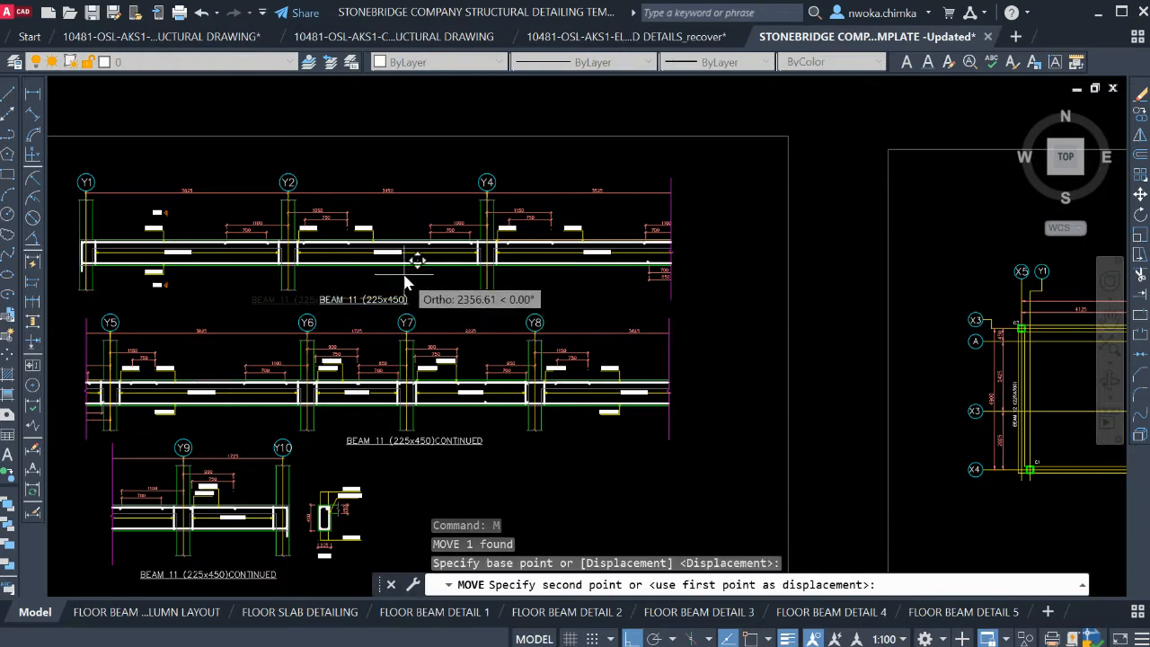
key("F8")
scroll(407, 288, "up", 2)
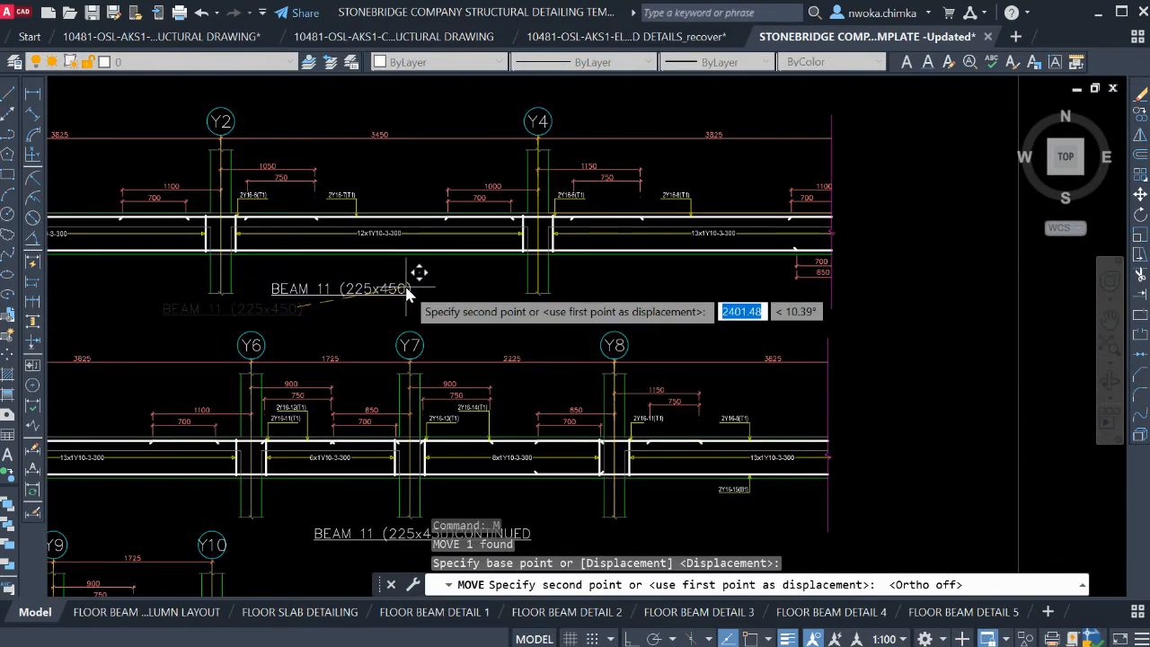
left_click(409, 287)
scroll(866, 261, "down", 1)
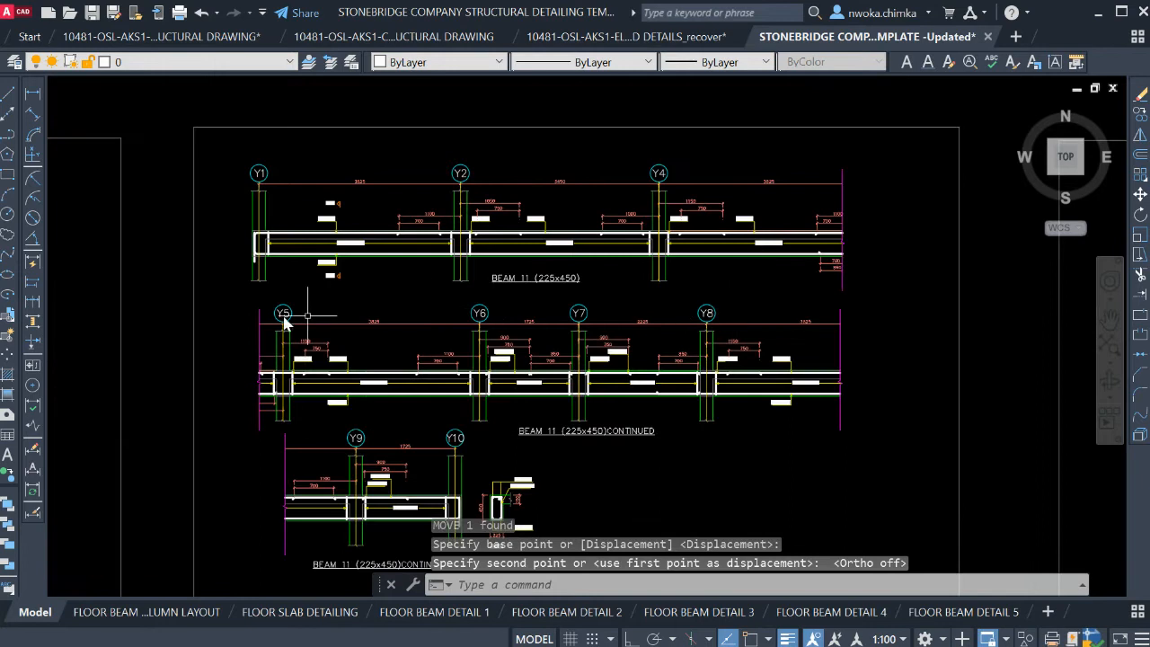
Move both BEAM 11 continued elevations, with their titles and the cross-section, straight up closer to the first elevation
left_click(227, 294)
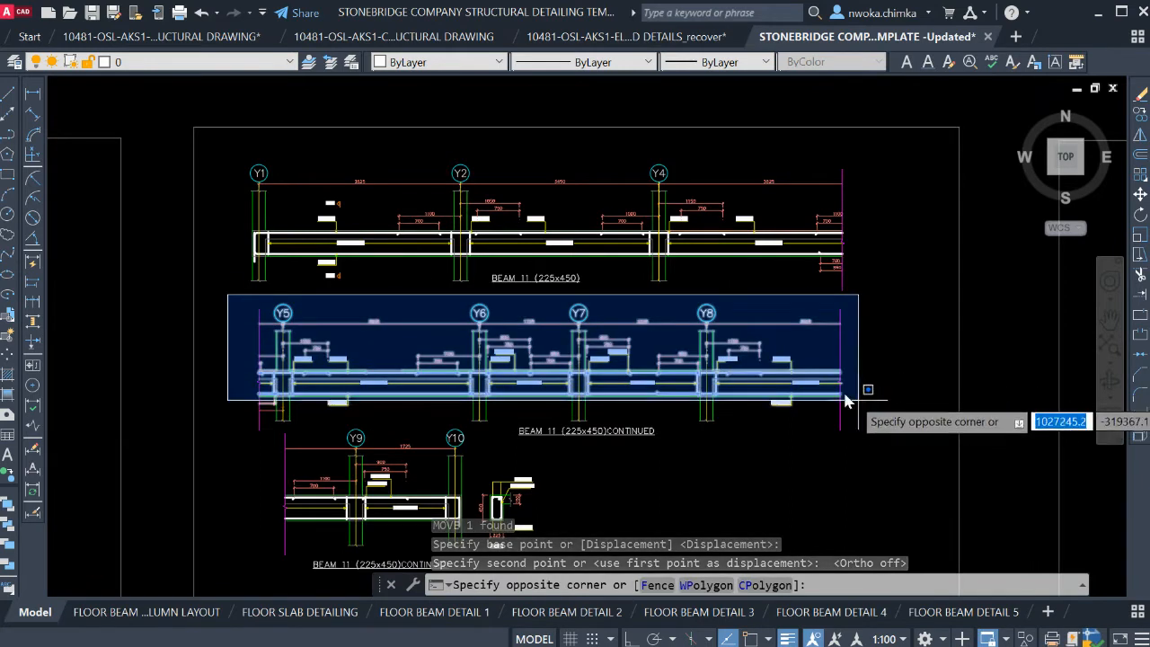
scroll(852, 411, "down", 2)
left_click(878, 504)
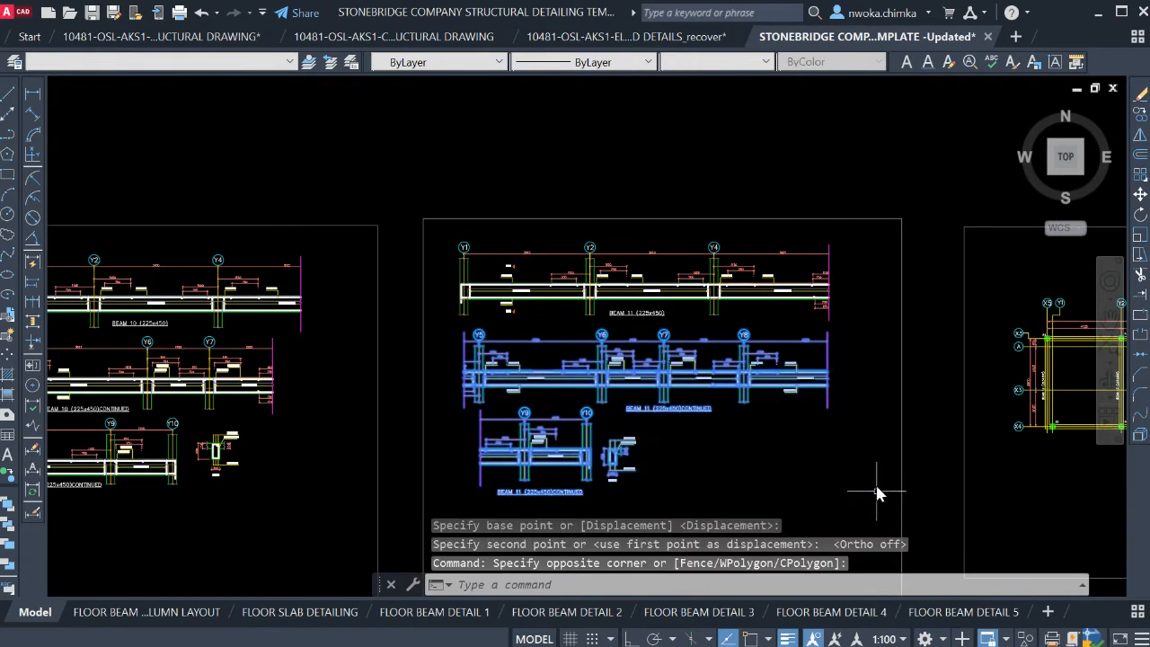
type("m")
key("Return")
scroll(697, 324, "up", 5)
left_click(611, 367)
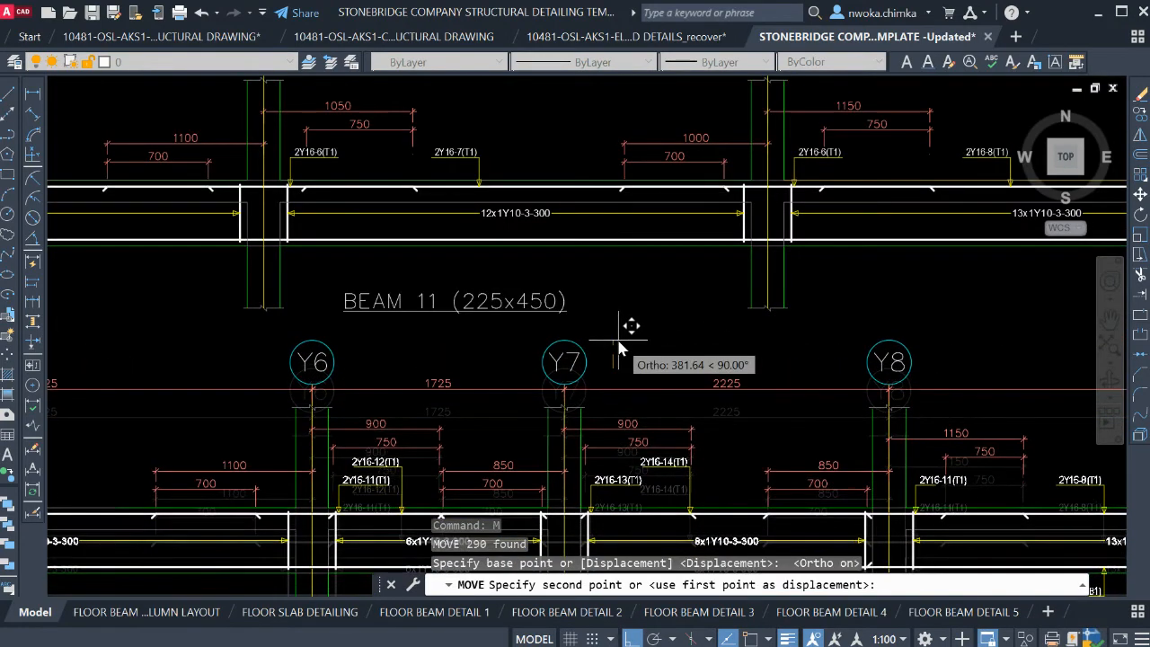
left_click(618, 339)
scroll(640, 270, "down", 6)
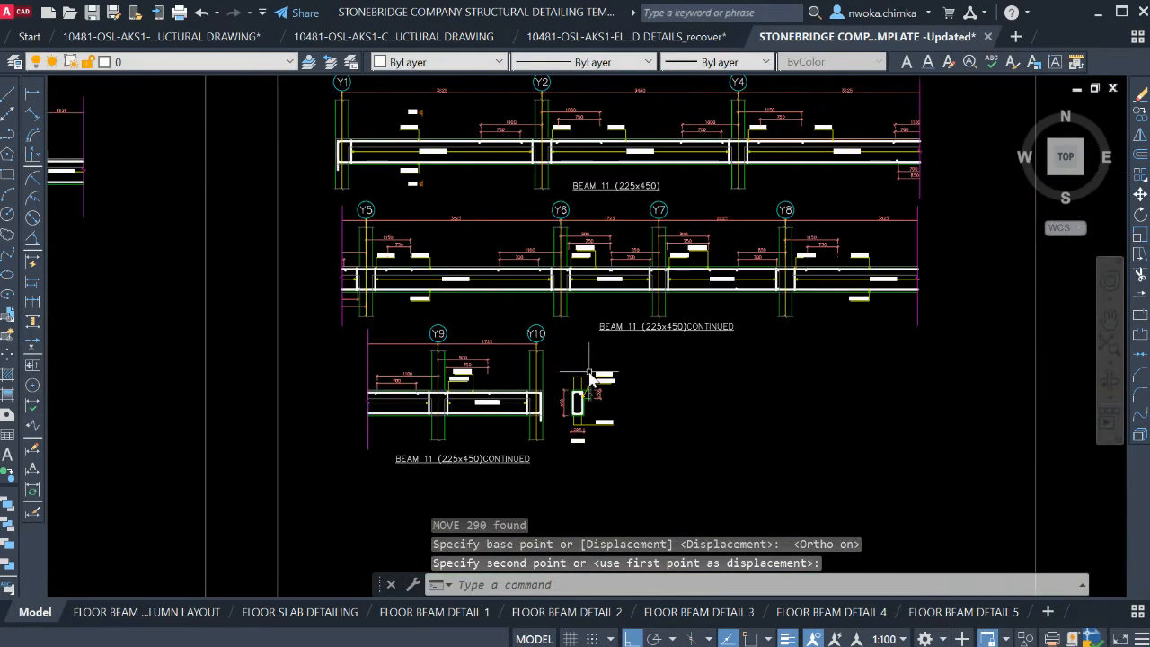
Stretch the lower column ends, break line and title of the Y9–Y10 beam elevation upwards to shorten the view
scroll(503, 361, "up", 2)
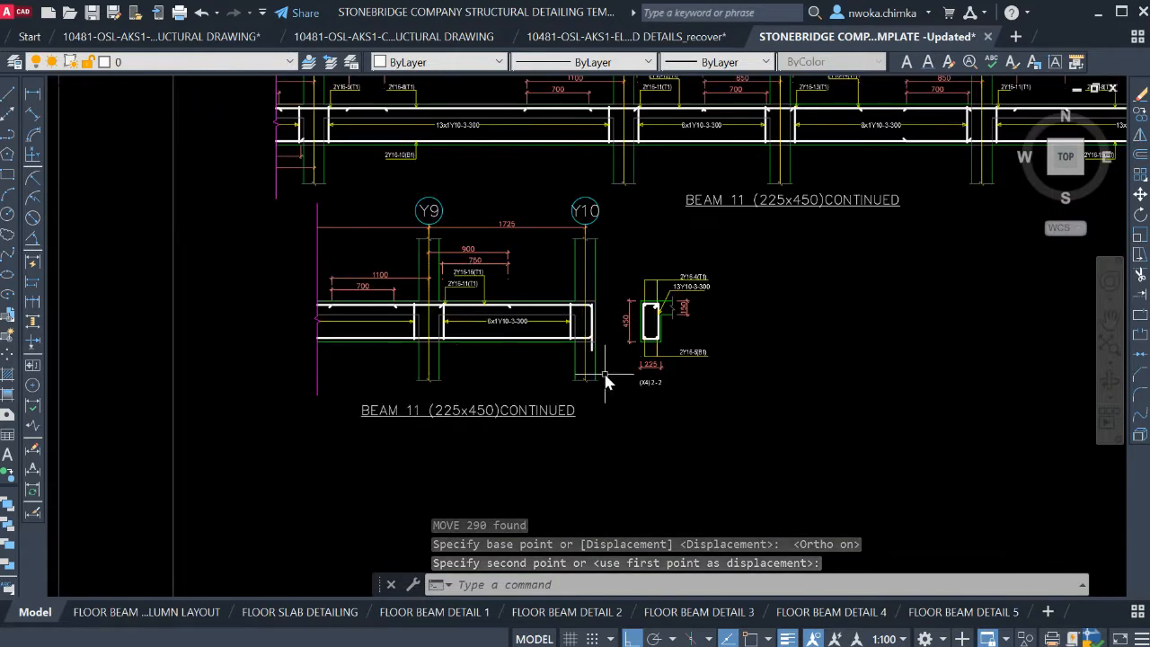
scroll(611, 386, "up", 2)
scroll(617, 353, "down", 2)
left_click(617, 352)
left_click(301, 460)
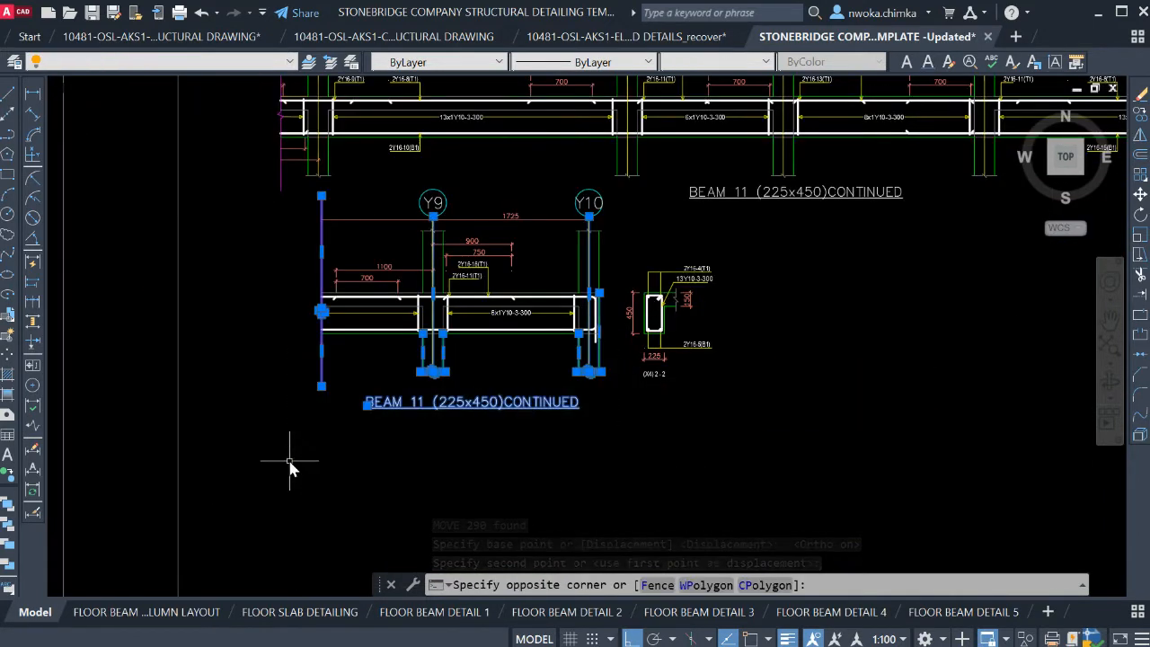
type("s")
key("Return")
scroll(338, 406, "up", 2)
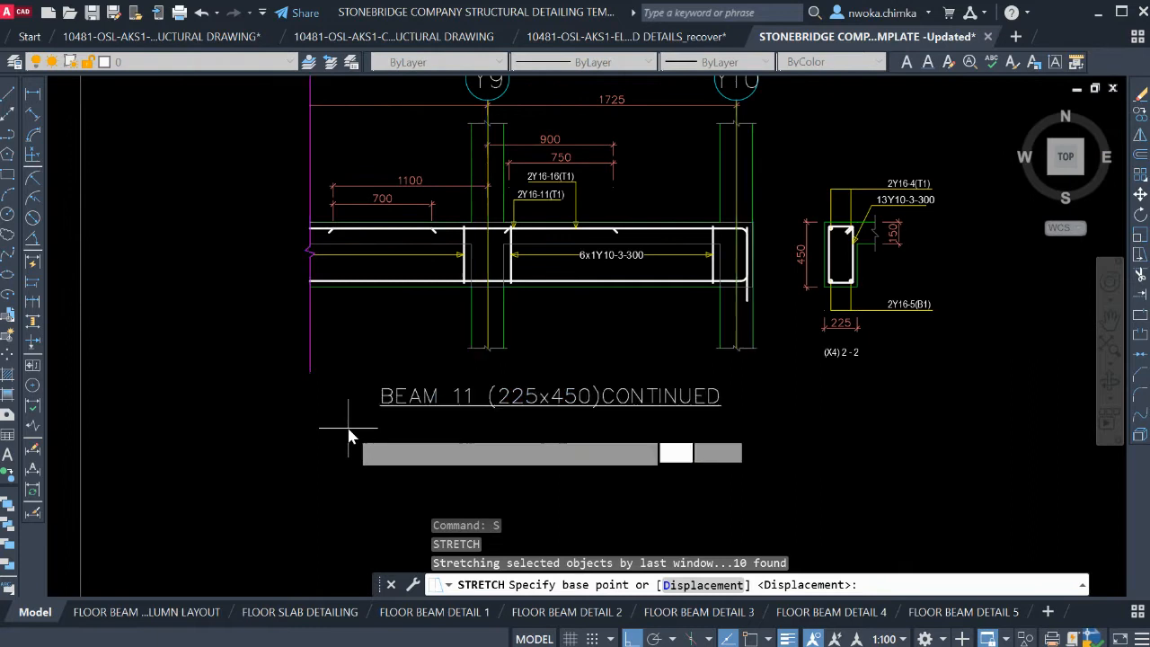
left_click(349, 434)
left_click(348, 398)
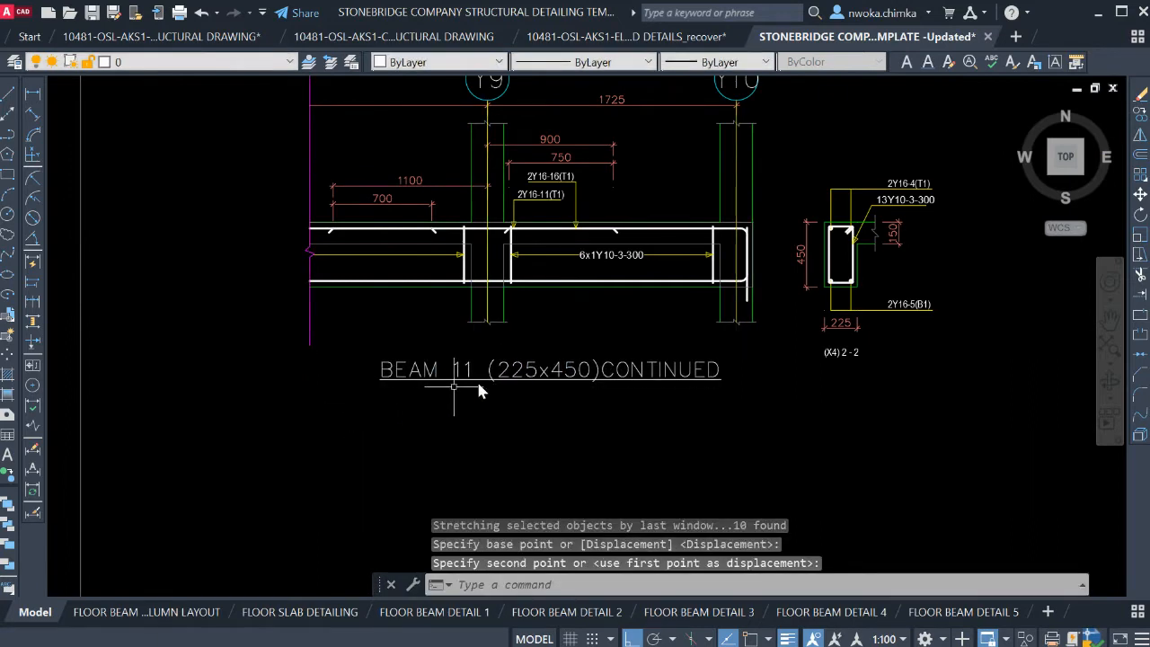
Move the title under the Y9–Y10 elevation vertically up, closer to the column ends
type("m")
key("Return")
left_click(633, 471)
left_click(634, 456)
Move the whole 2-2 cross-section beside the Y9–Y10 elevation straight up
left_click(780, 134)
left_click(1013, 447)
type("m")
key("Return")
left_click(912, 459)
left_click(912, 419)
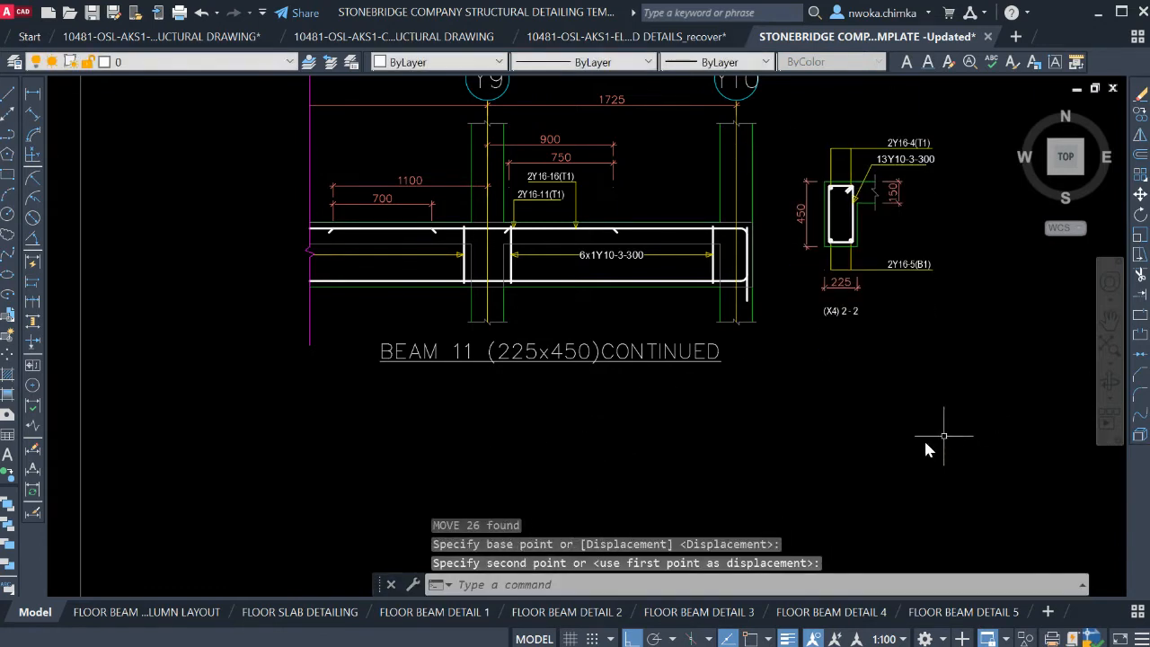
Check the FLOOR BEAM DETAIL 5 layout, and in model space nudge the Y9–Y10 elevation's title slightly further up
left_click(1011, 612)
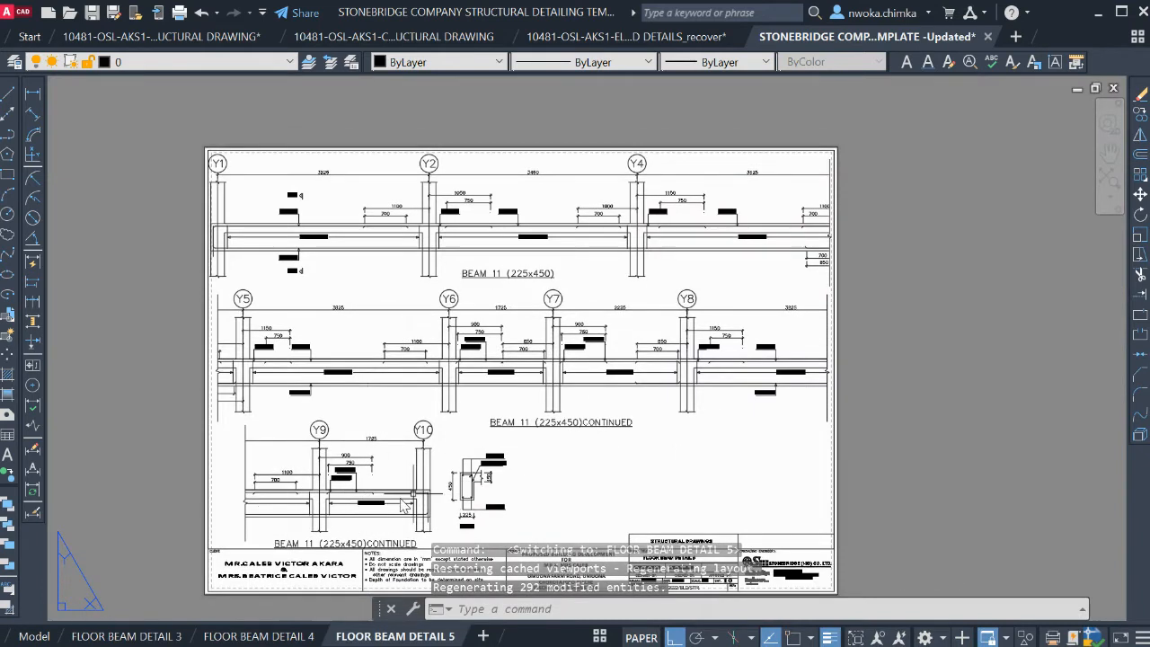
scroll(347, 539, "up", 2)
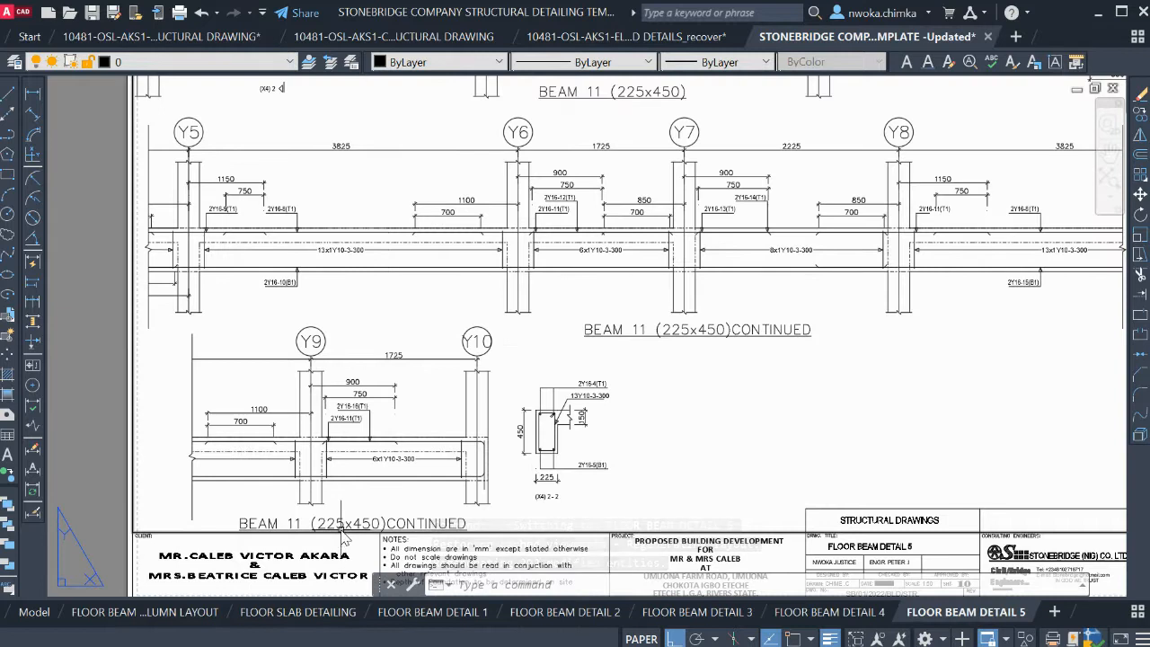
left_click(40, 612)
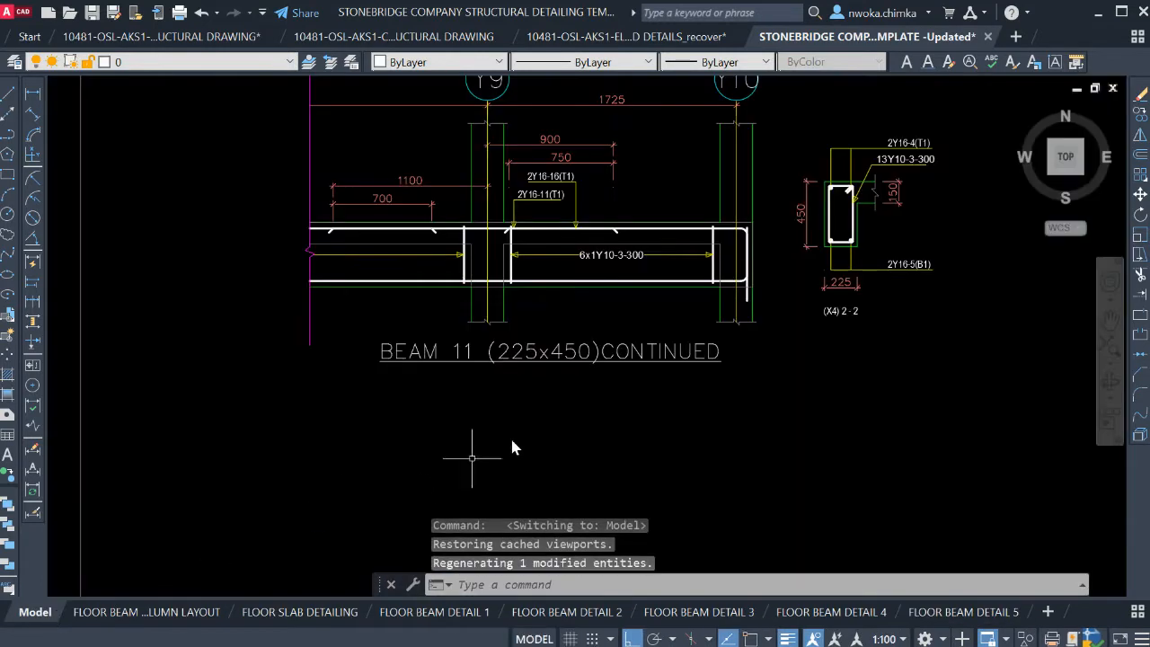
left_click(596, 353)
key("space")
left_click(573, 473)
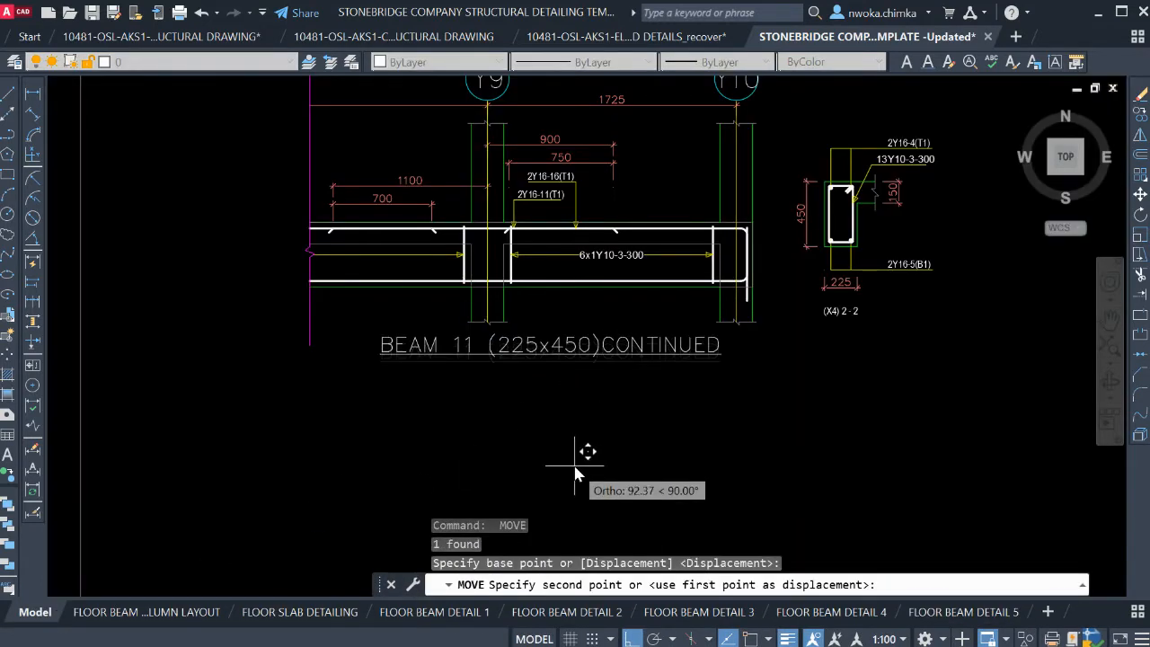
left_click(573, 462)
key("Escape")
Examine the FLOOR BEAM DETAIL 5 layout for beam placement within the sheet and title block details, and review the list of layouts
left_click(978, 612)
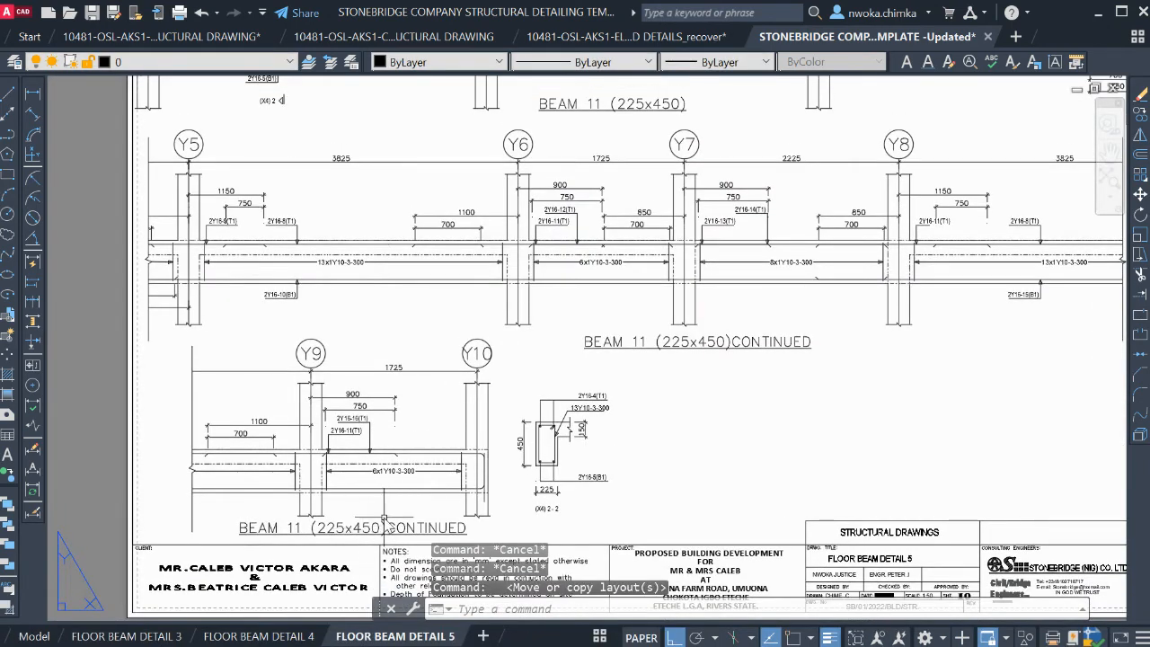
scroll(396, 539, "down", 5)
scroll(414, 301, "up", 2)
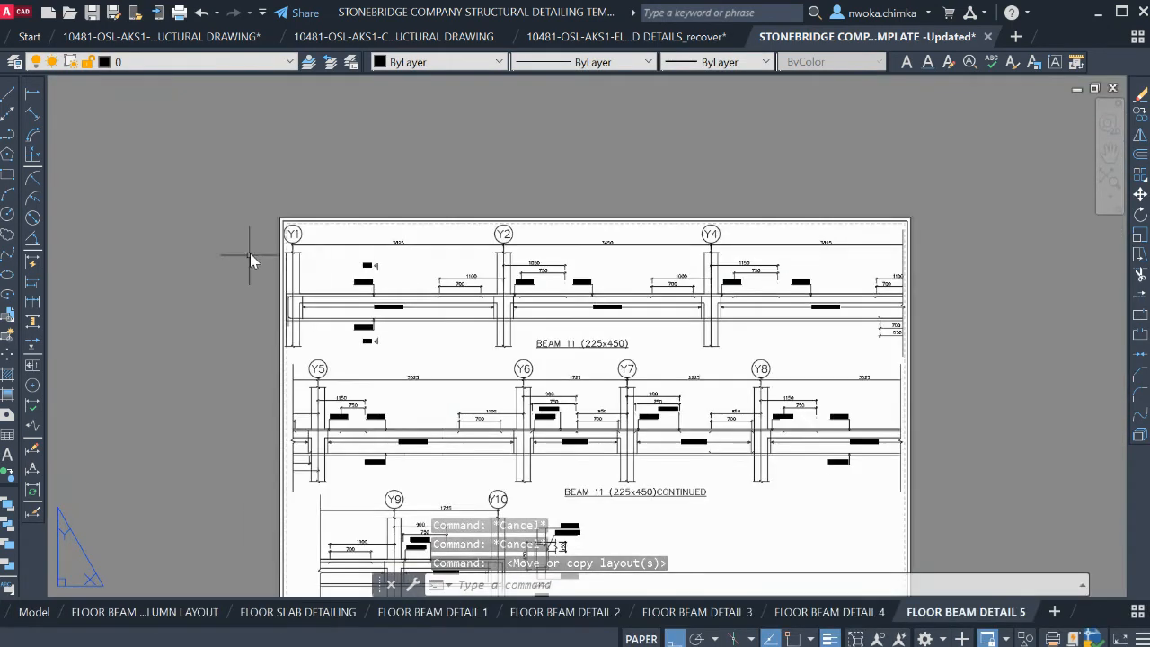
scroll(593, 360, "down", 1)
scroll(790, 274, "up", 5)
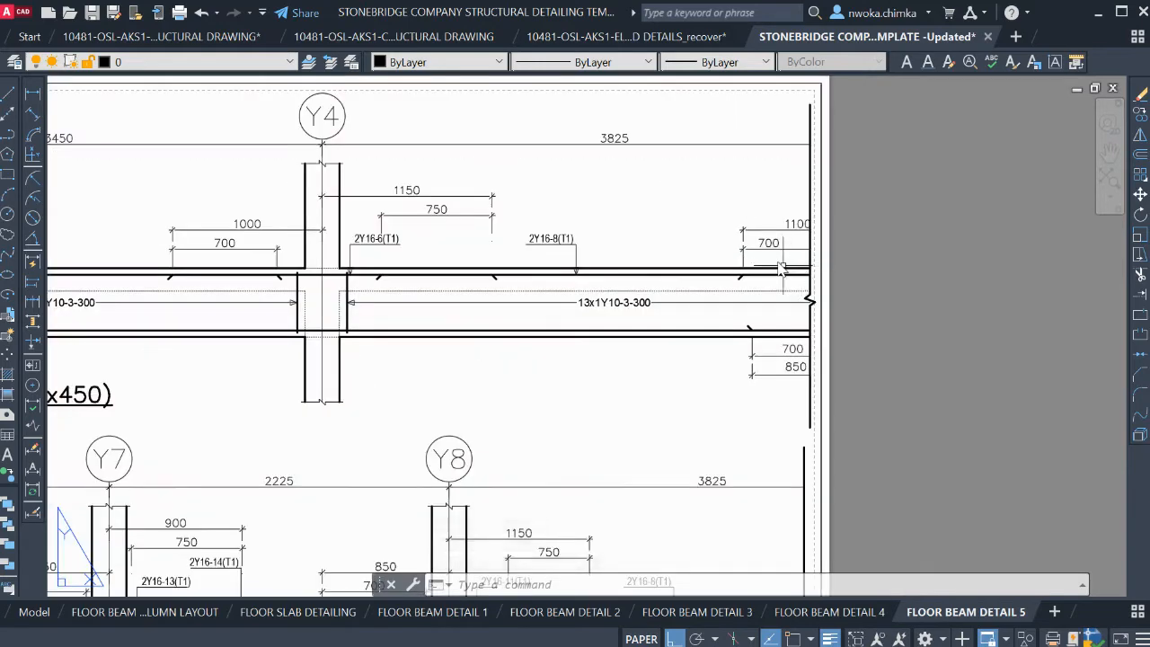
scroll(789, 274, "down", 4)
scroll(503, 231, "down", 2)
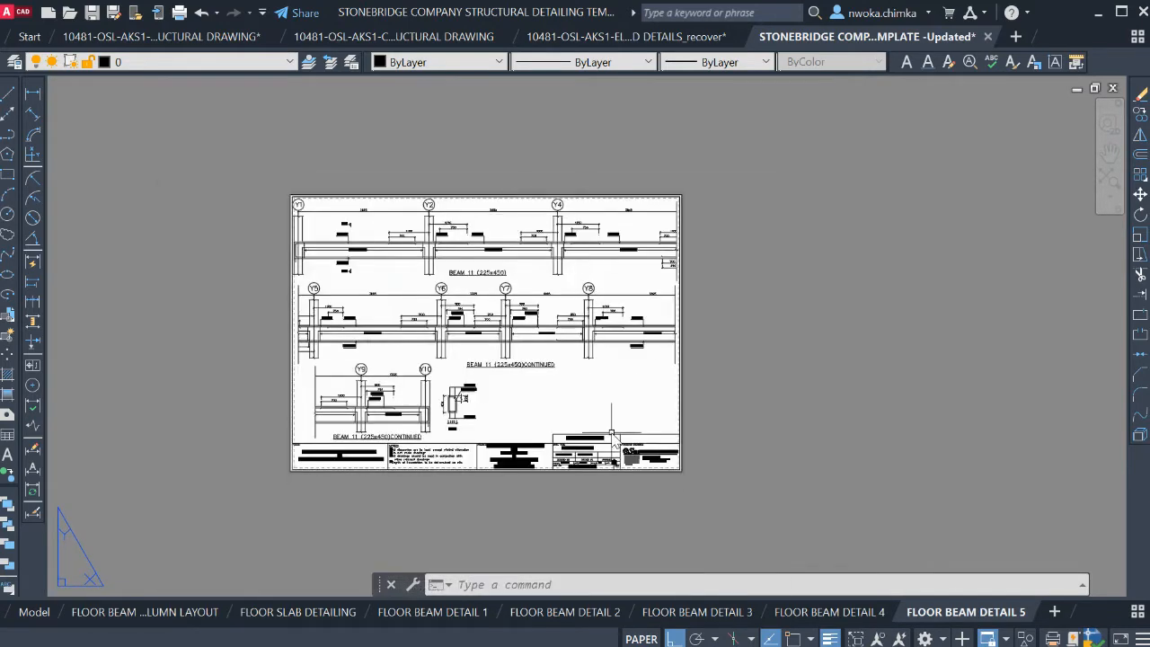
scroll(490, 405, "up", 6)
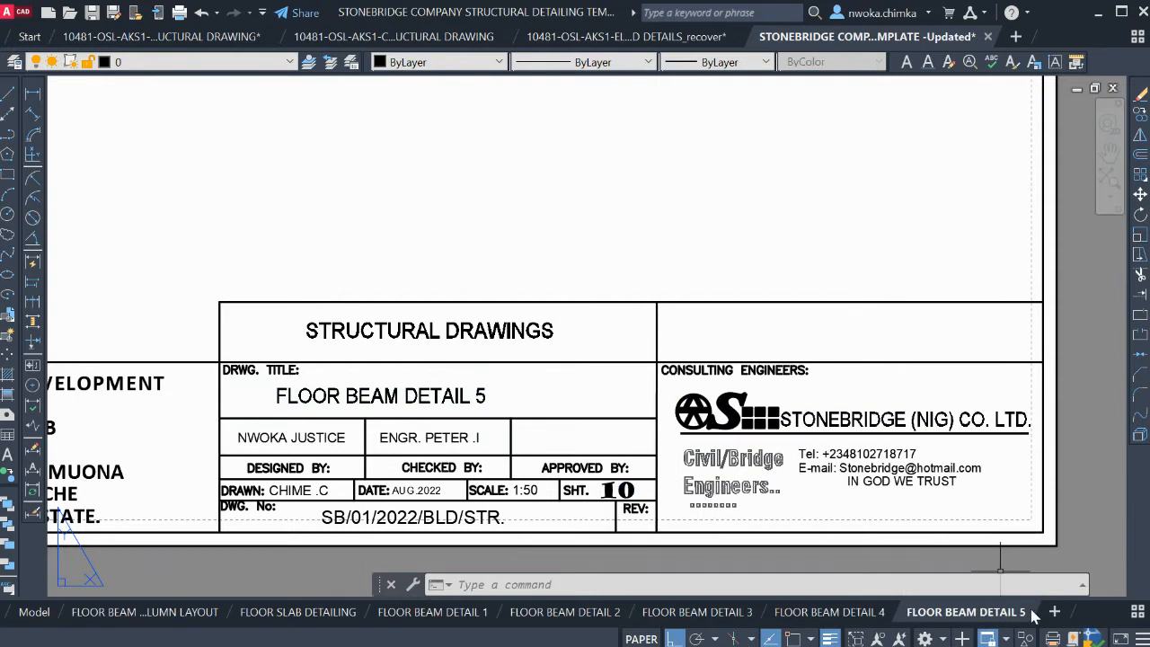
left_click(1137, 617)
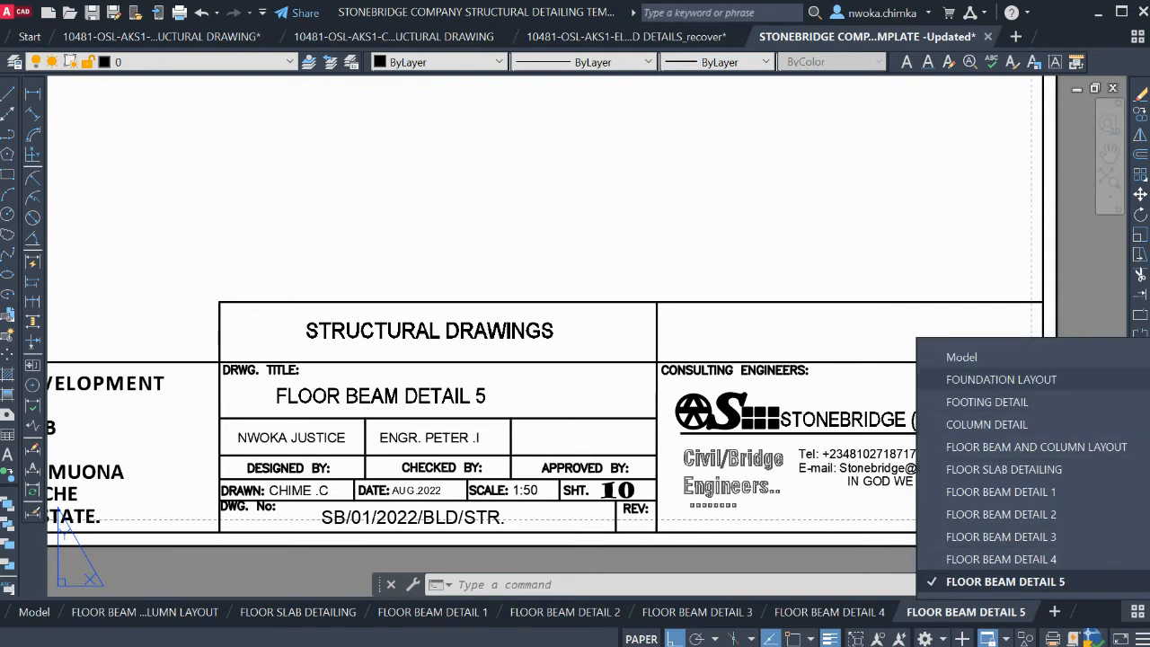
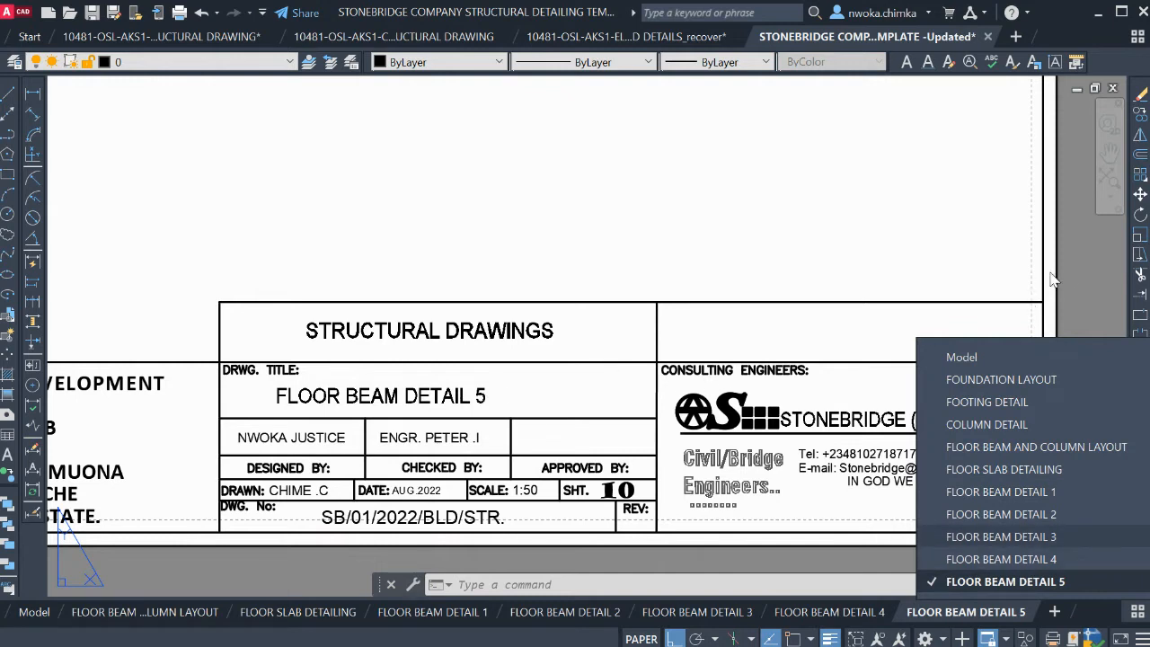
left_click(1021, 278)
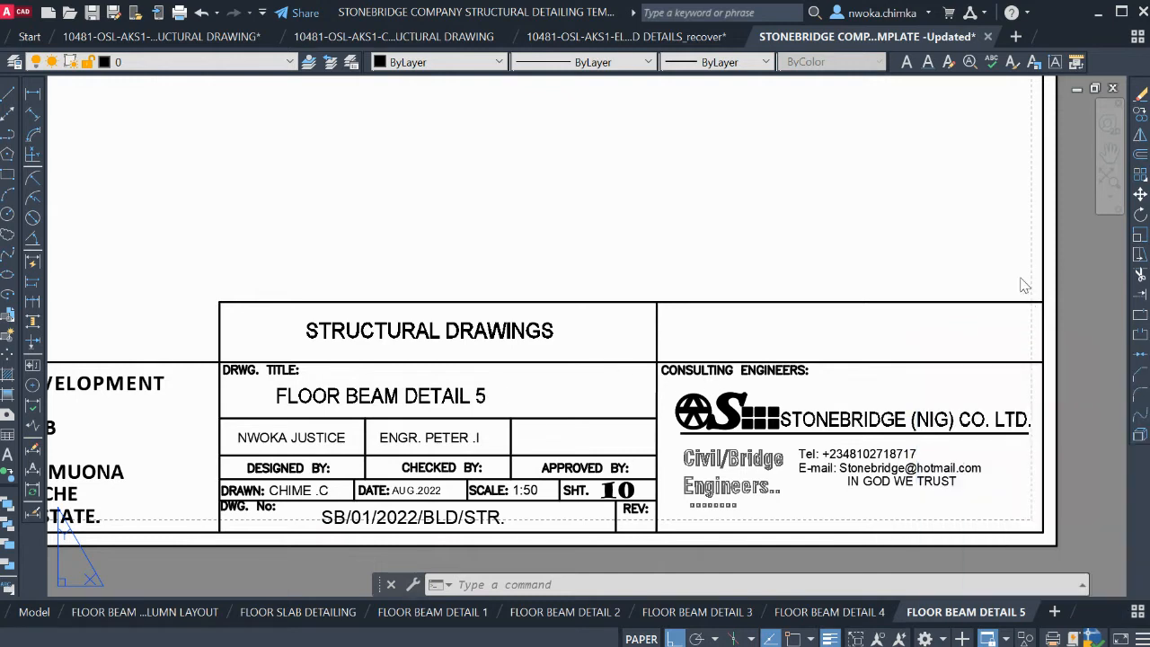
Return to model space at the roof beam layout and save the drawing
left_click(35, 612)
middle_click_drag(845, 298, 585, 313)
scroll(666, 297, "up", 4)
scroll(521, 271, "down", 2)
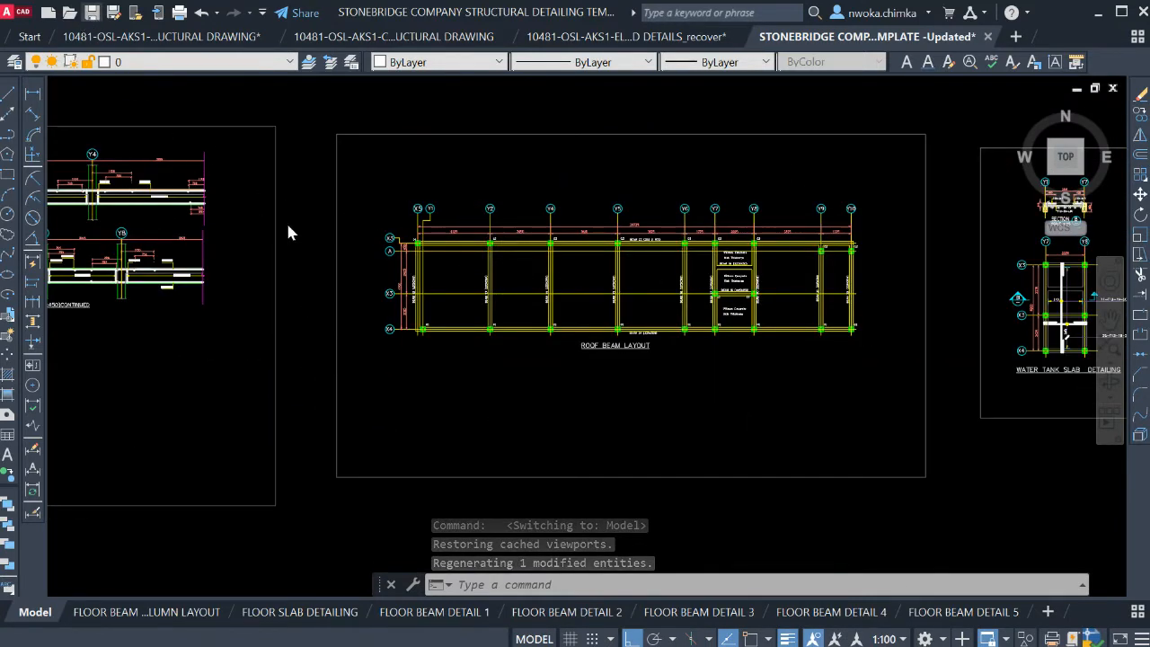
key("ctrl+s")
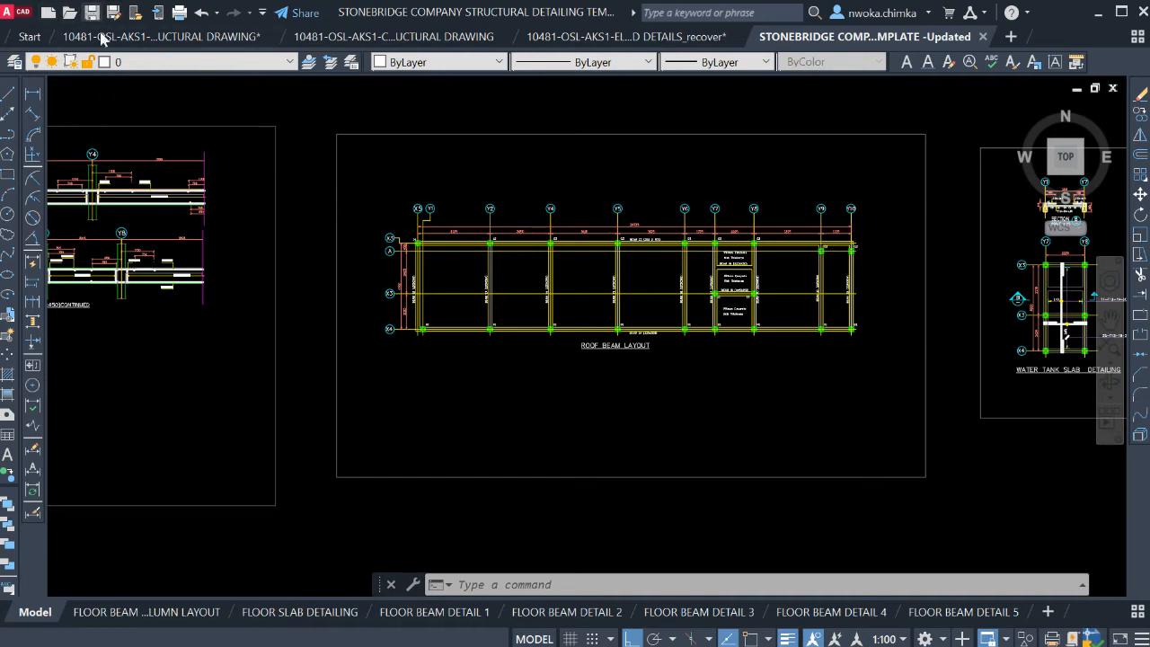
Change the title under the roof beam plan to ROOF BEAM AND COLUMN LAYOUT
scroll(465, 361, "down", 5)
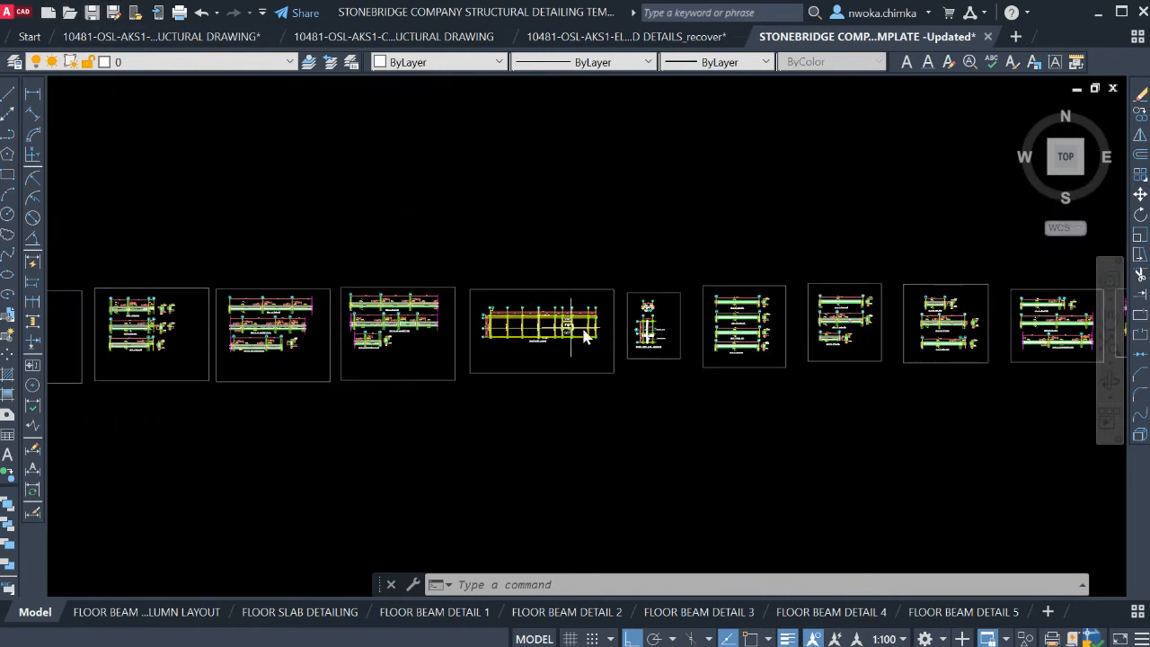
middle_click_drag(387, 344, 225, 348)
scroll(412, 342, "down", 2)
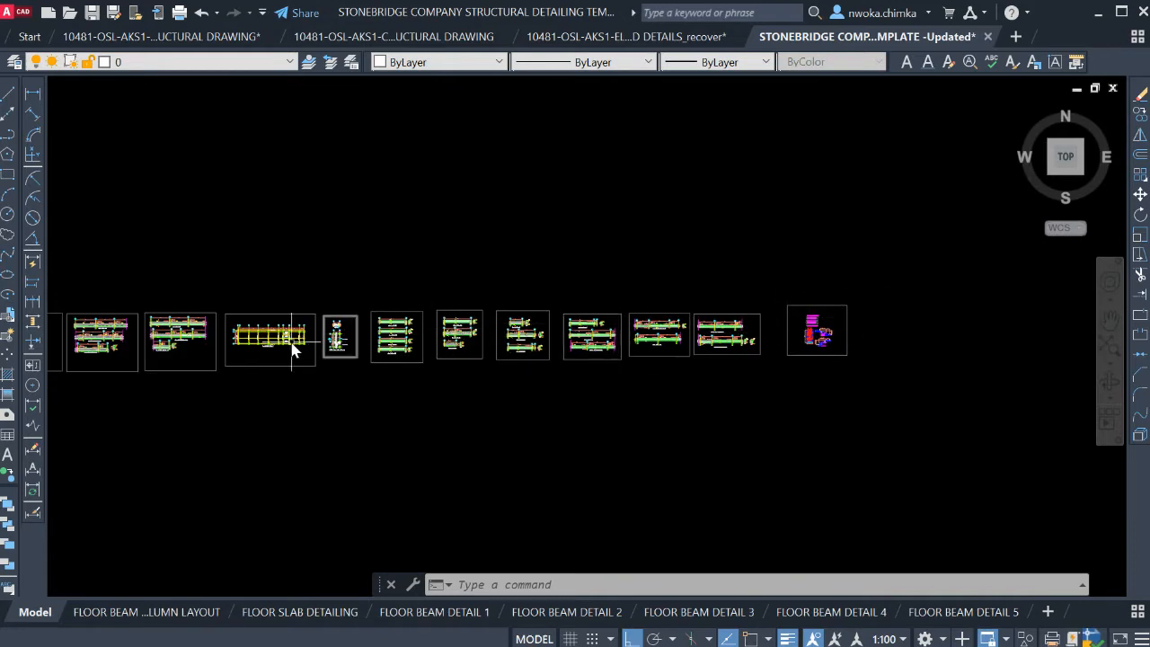
scroll(288, 344, "up", 2)
scroll(216, 324, "up", 2)
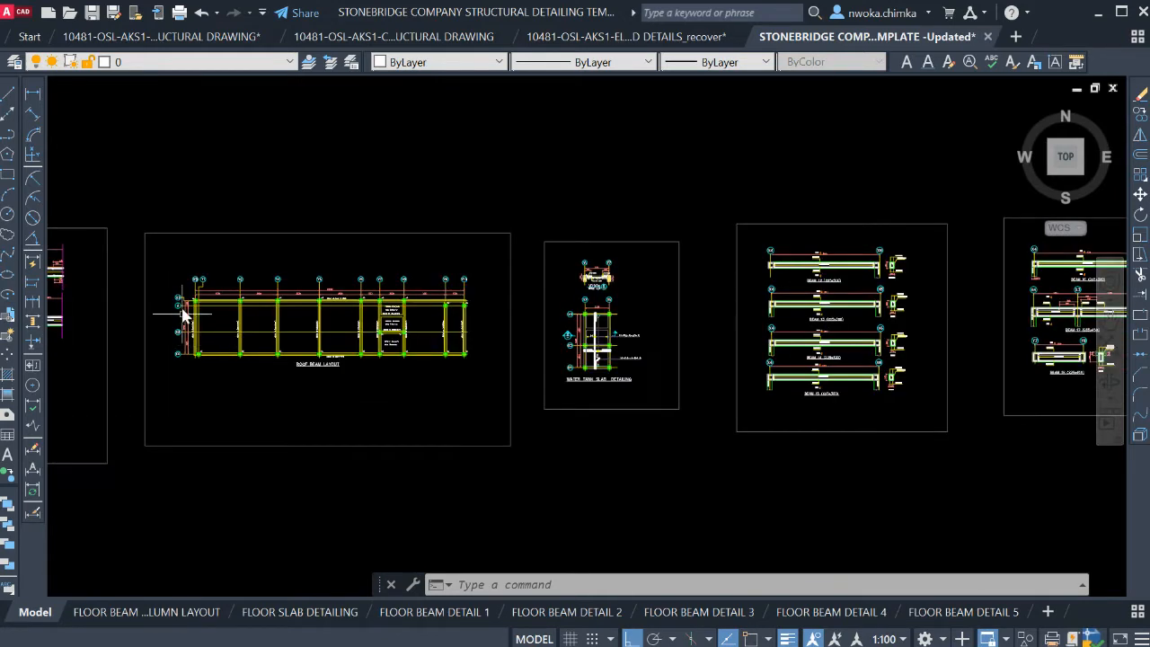
scroll(171, 319, "up", 1)
scroll(378, 393, "up", 5)
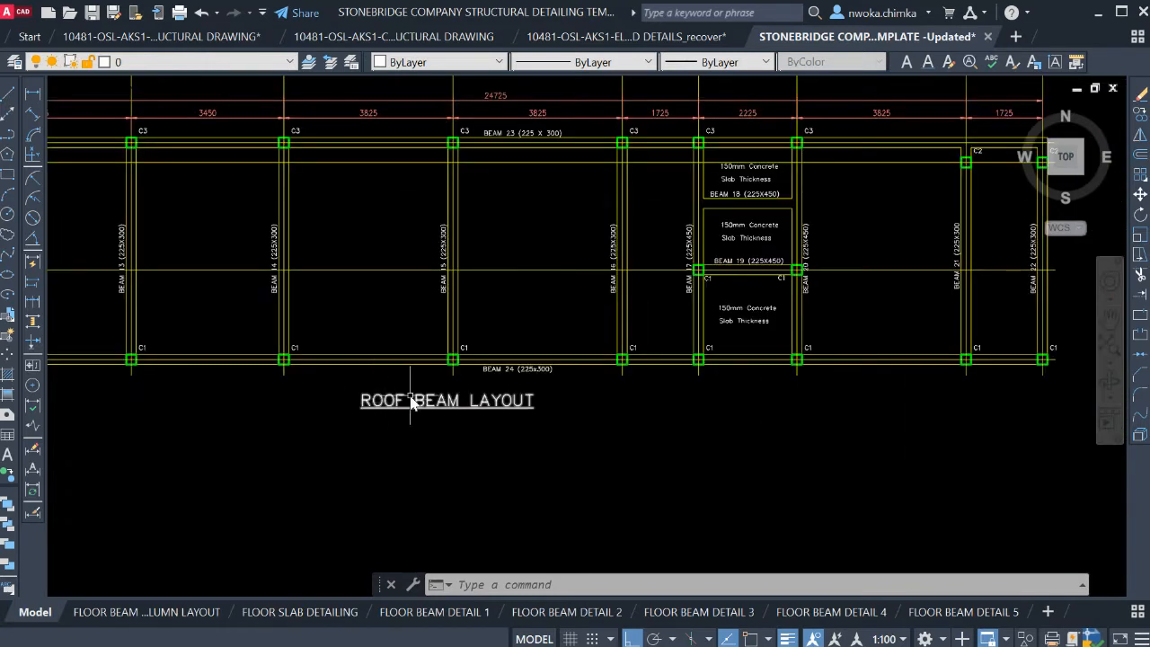
left_click(422, 396)
key("Escape")
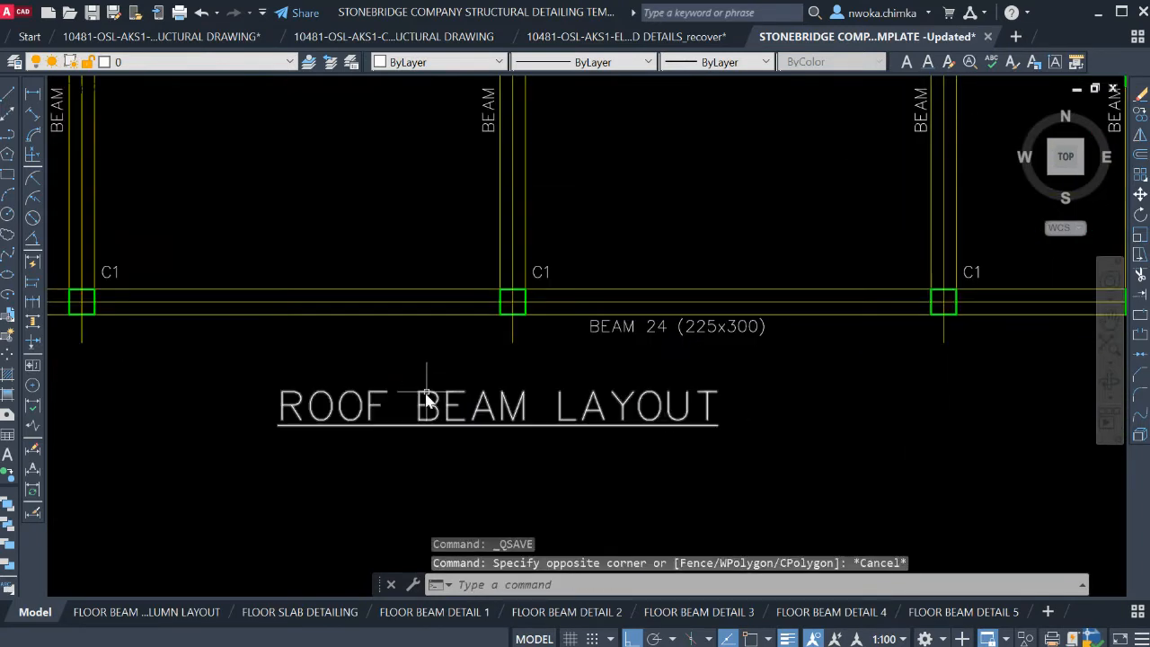
double_click(526, 409)
left_click(532, 410)
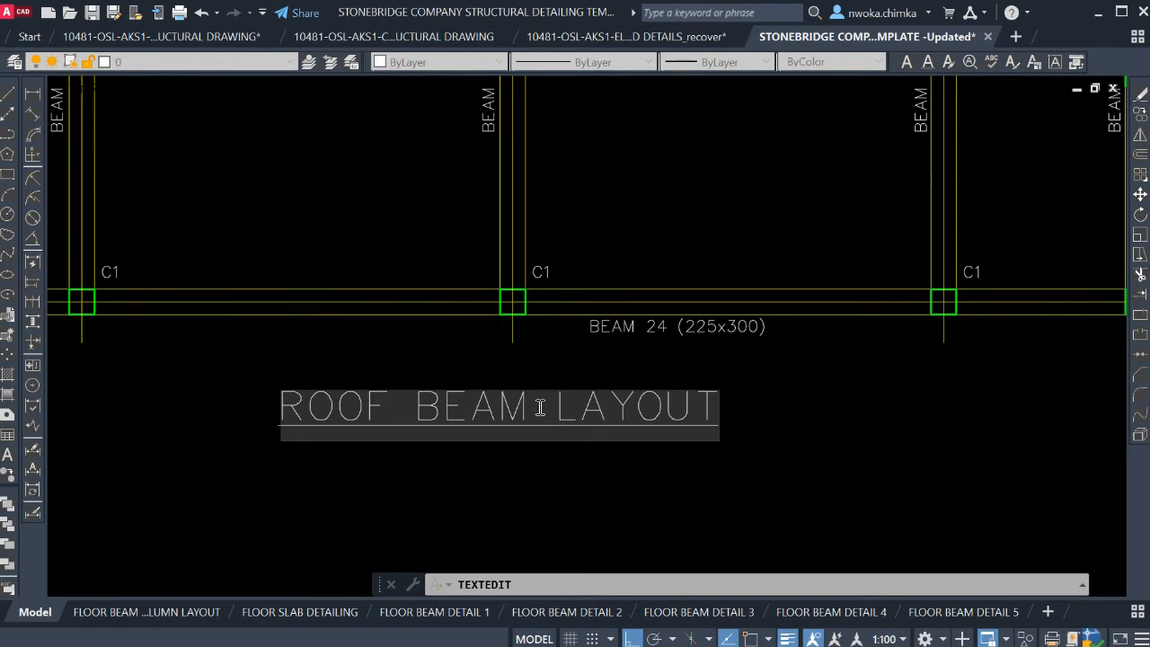
type("AND C")
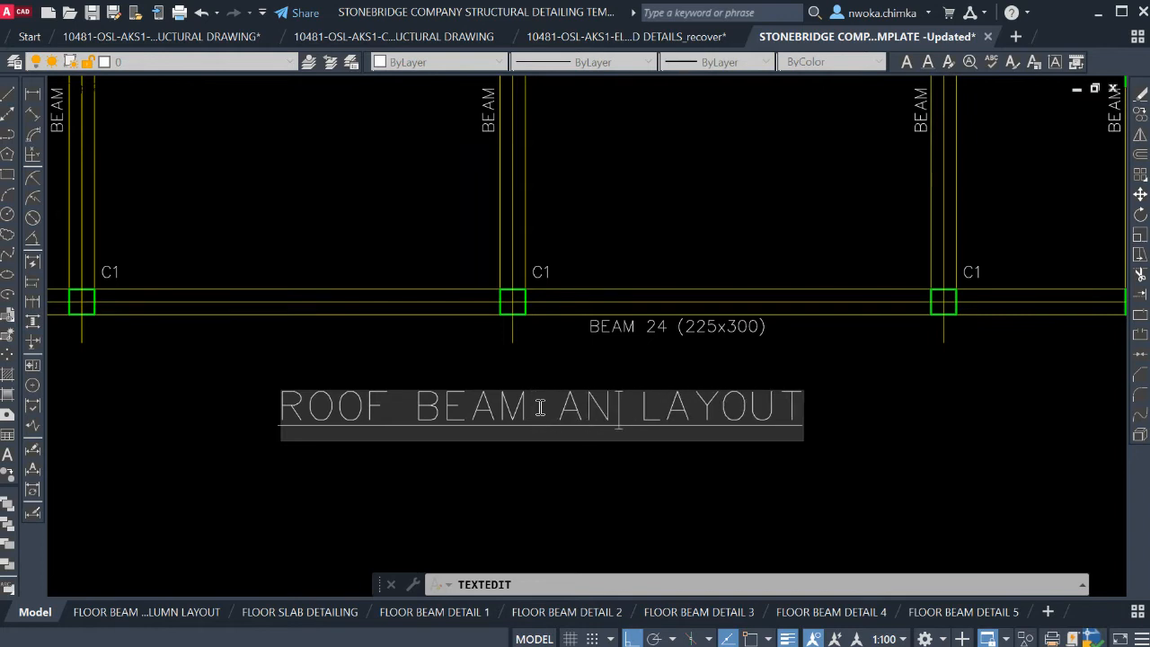
type("OLUMN")
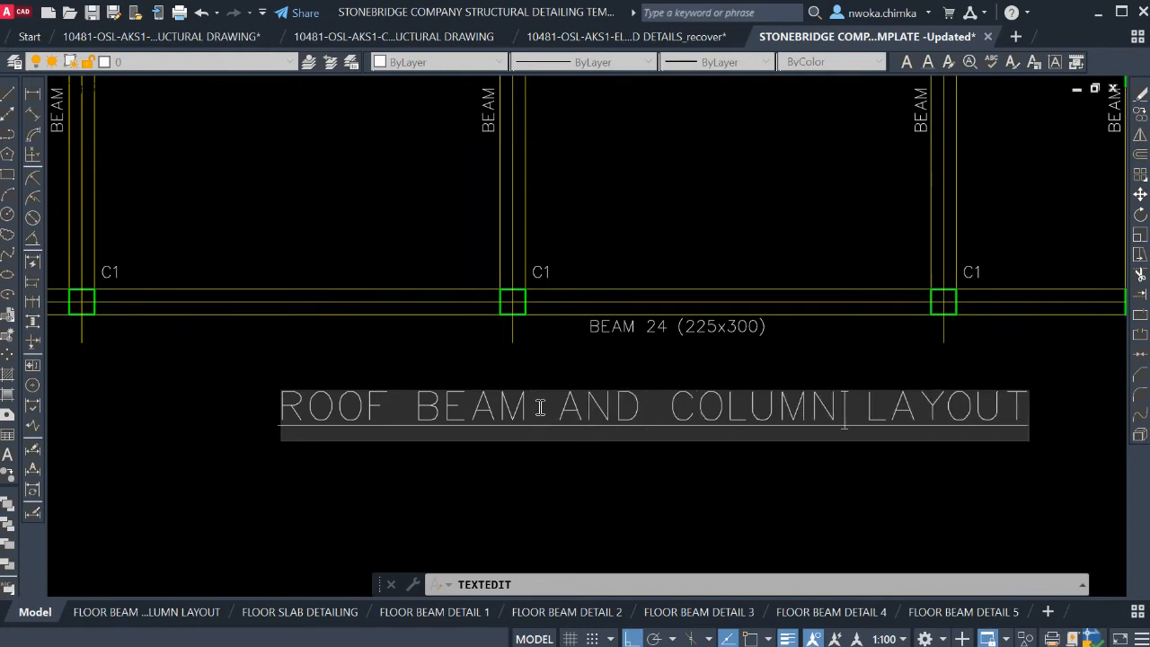
left_click(539, 479)
key("Escape")
Change the slab note above BEAM 18 to 200mm Concrete
scroll(629, 372, "down", 6)
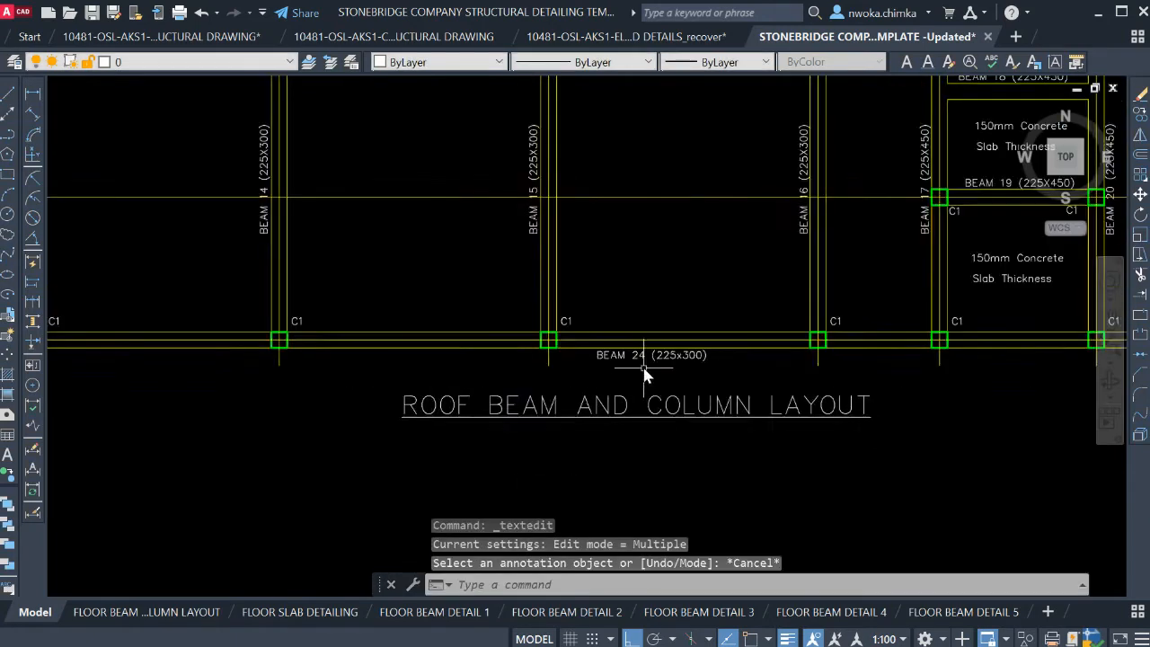
scroll(773, 288, "up", 5)
scroll(522, 250, "down", 1)
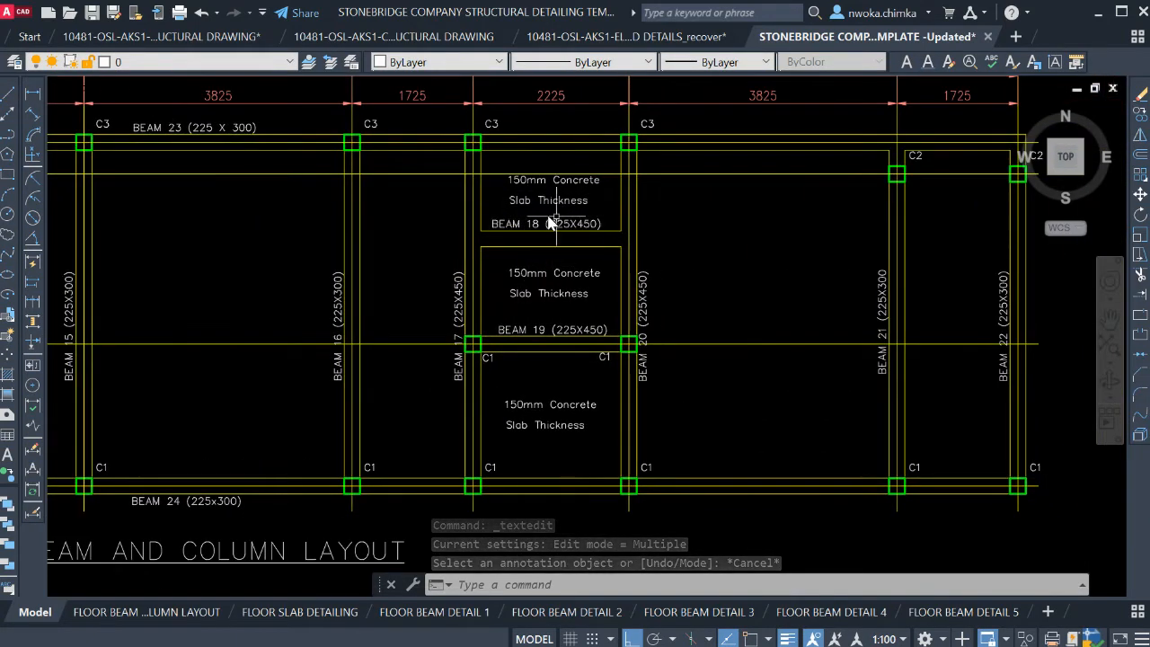
scroll(524, 187, "up", 4)
double_click(522, 178)
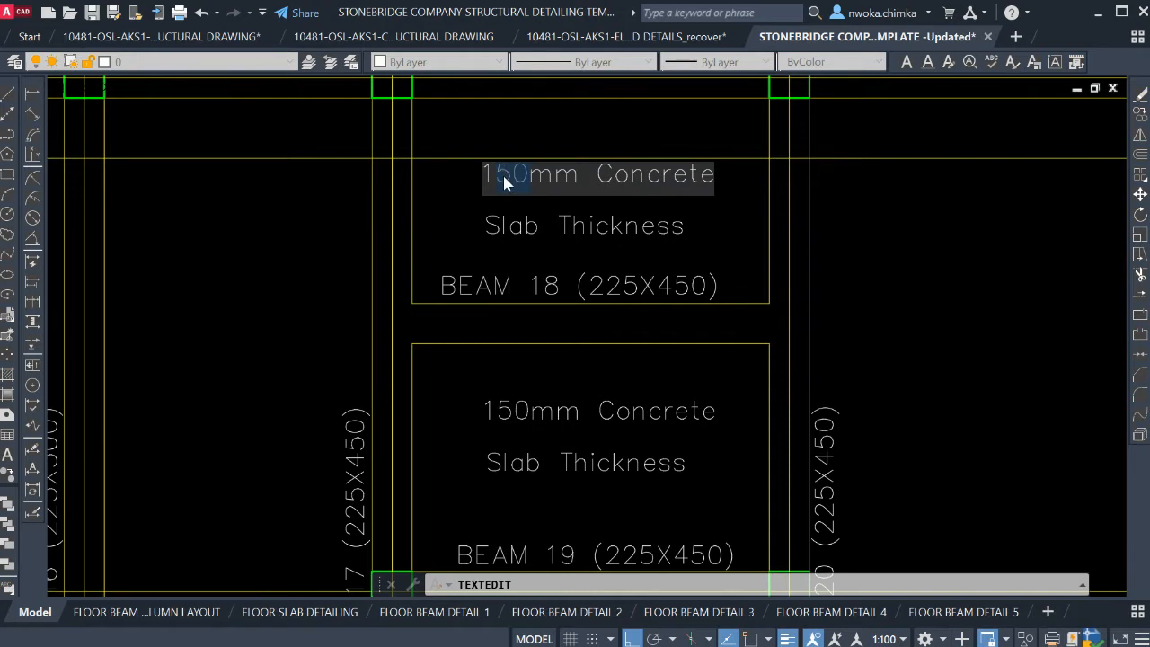
key("BackSpace")
key("BackSpace")
type("200")
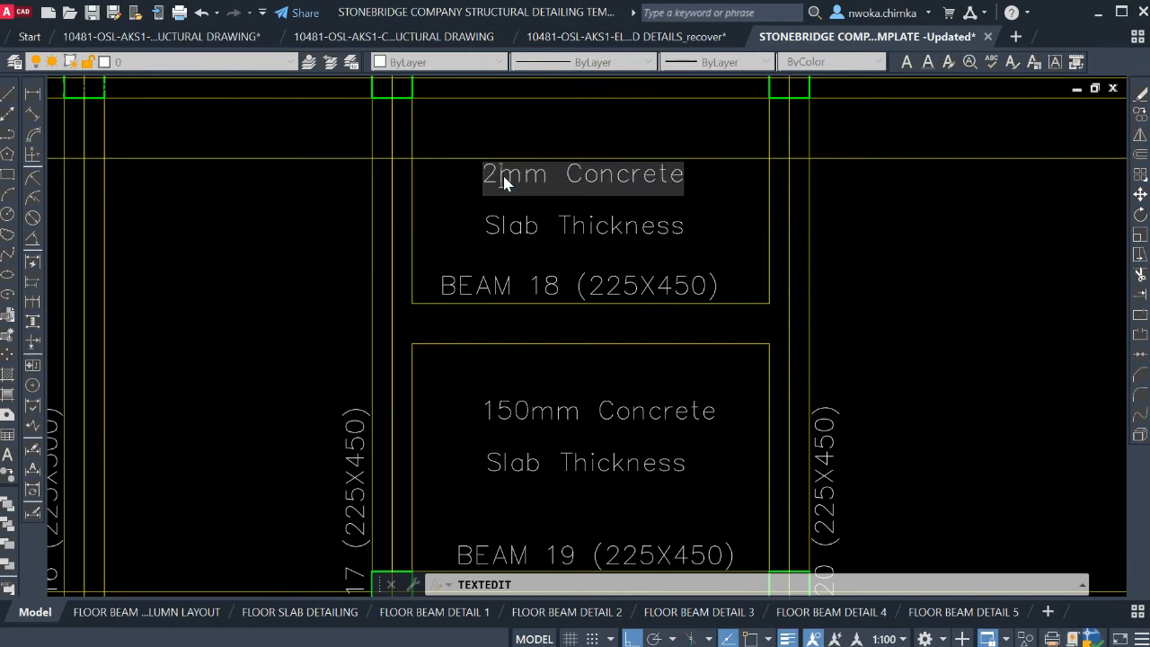
key("Return")
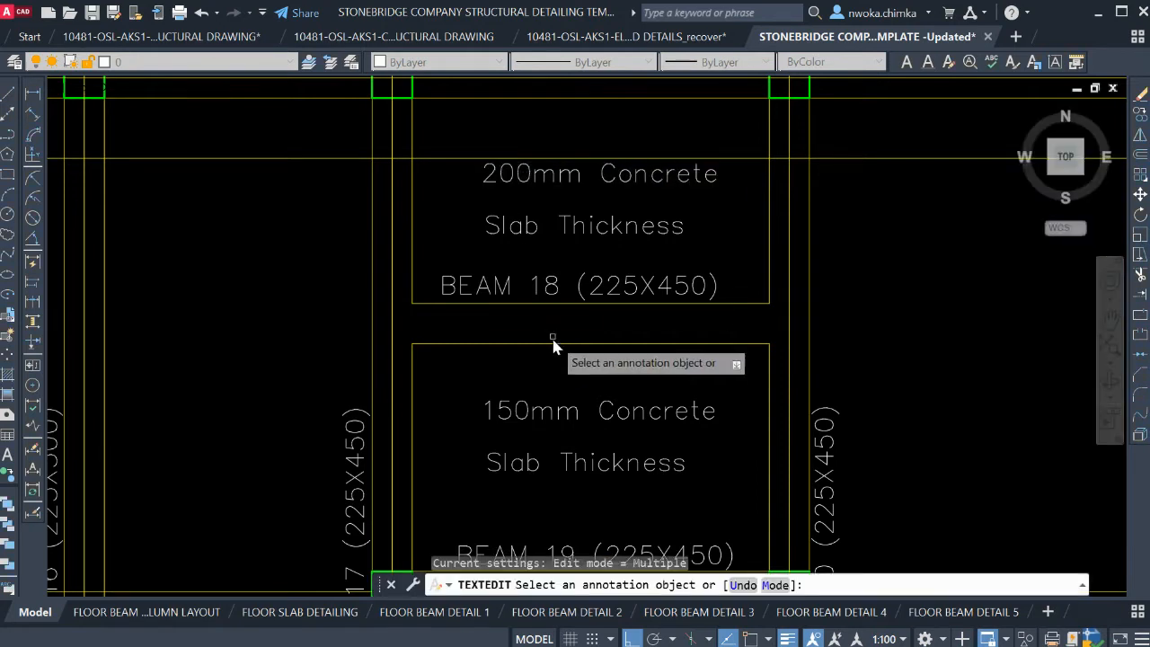
Change the slab note between BEAM 18 and BEAM 19 to 200mm Concrete
left_click(527, 410)
left_click_drag(528, 411, 473, 413)
type("2-")
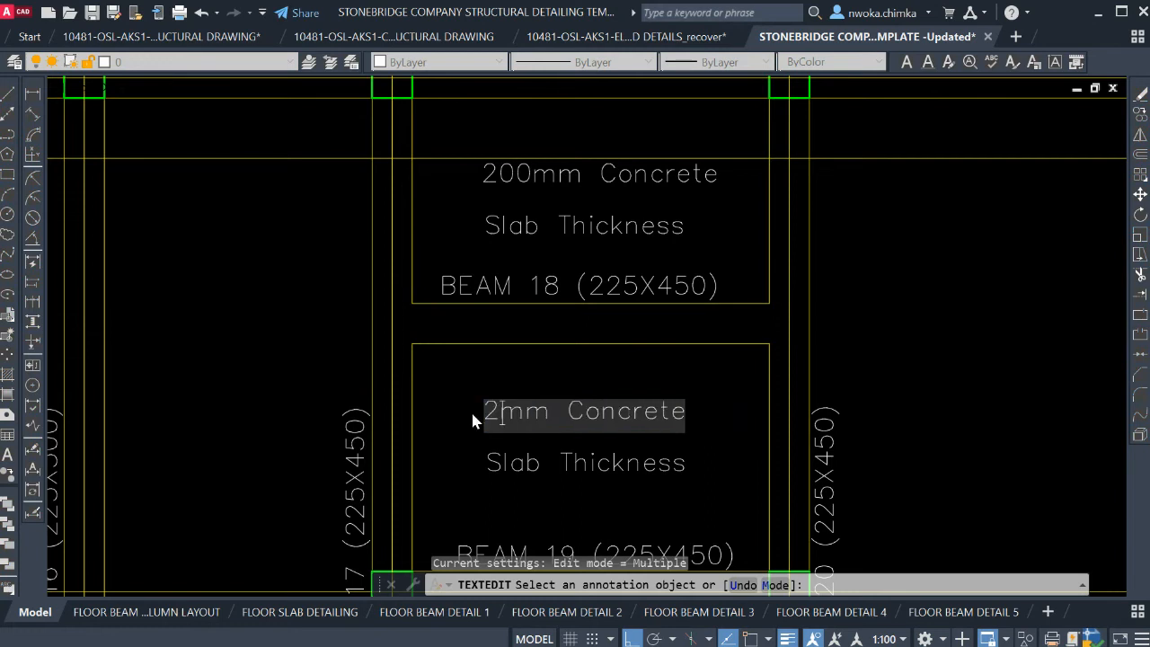
key("BackSpace")
type("00")
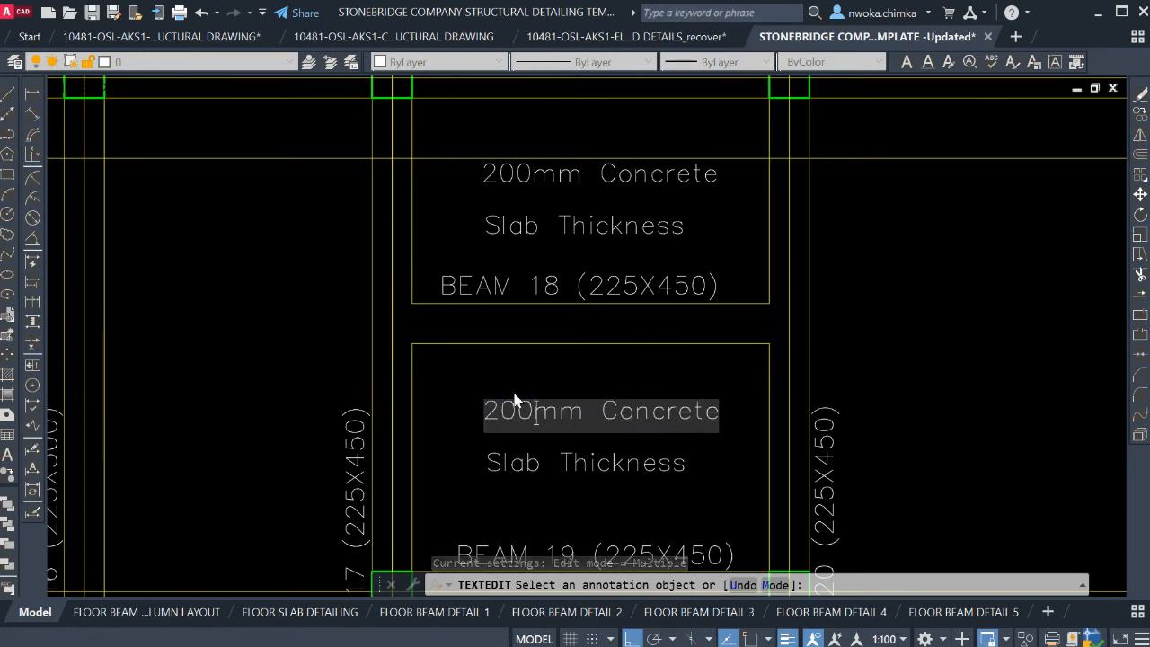
key("Return")
Change the slab note below BEAM 19 to 200mm Concrete and finish text editing
scroll(559, 268, "down", 2)
middle_click_drag(562, 475, 562, 331)
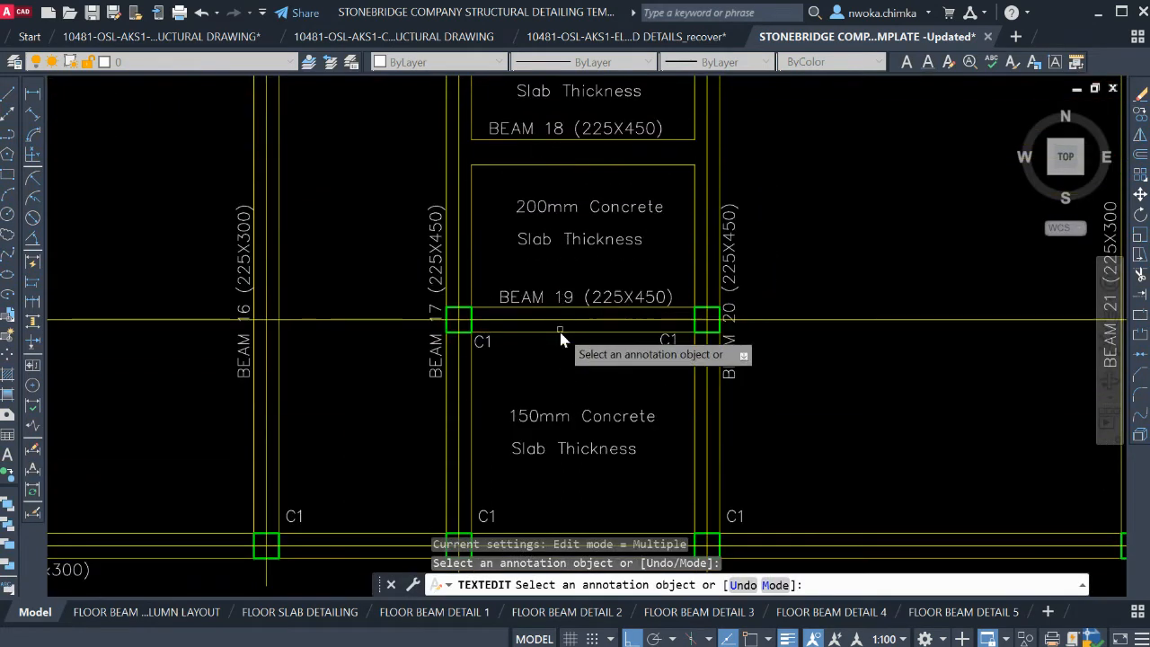
left_click(552, 425)
scroll(544, 419, "up", 4)
left_click_drag(550, 413, 458, 408)
type("200")
key("Return")
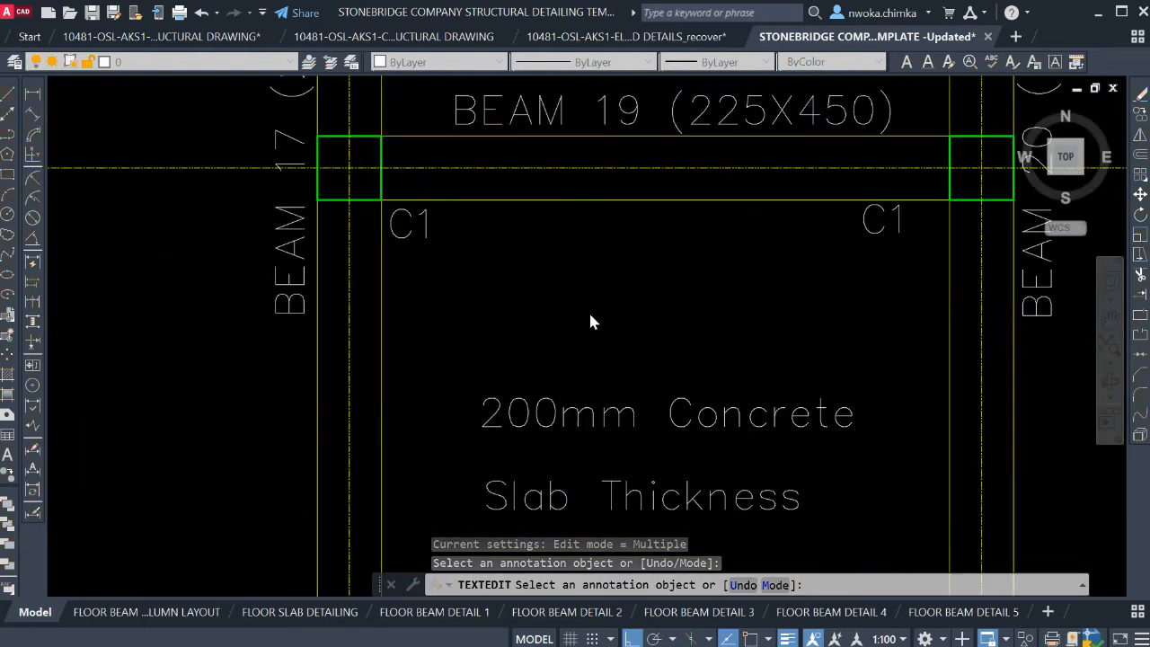
scroll(601, 315, "down", 2)
key("Escape")
scroll(605, 355, "down", 4)
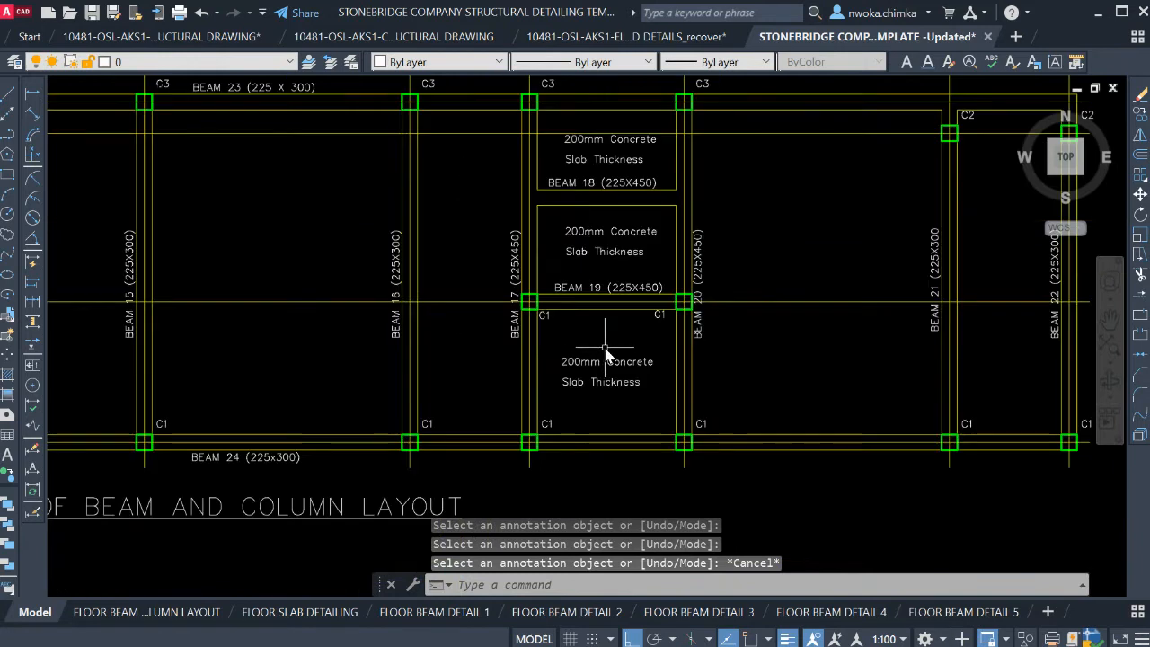
Create a copy of the FLOOR BEAM DETAIL 5 layout at the end of the layouts
scroll(597, 353, "down", 6)
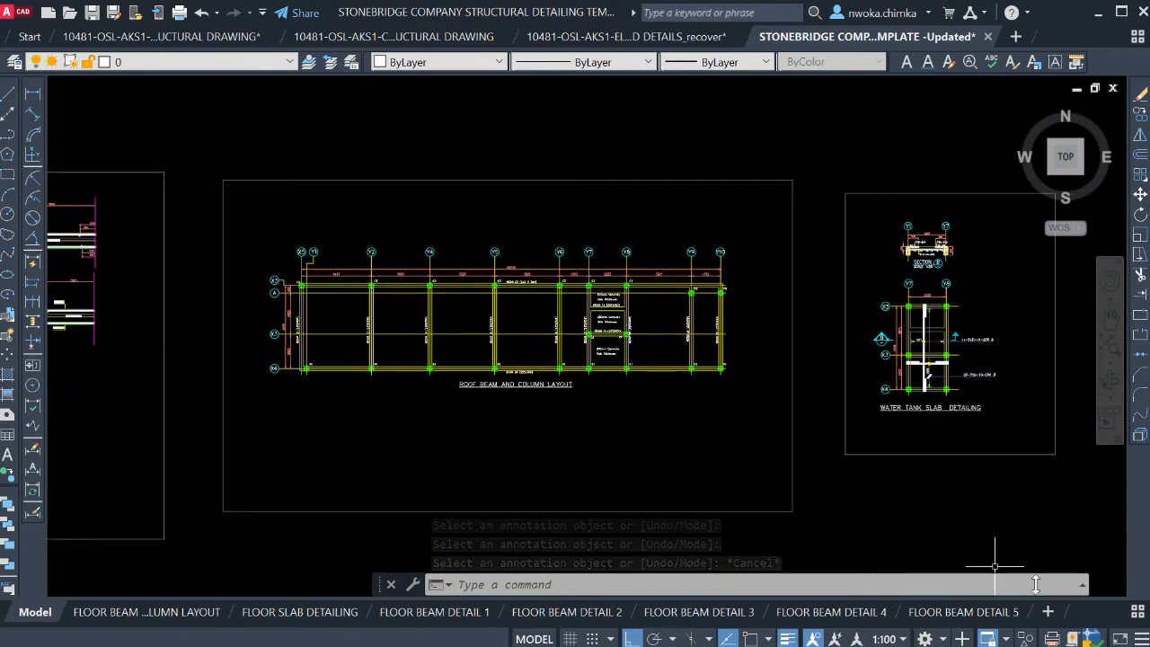
left_click(1002, 612)
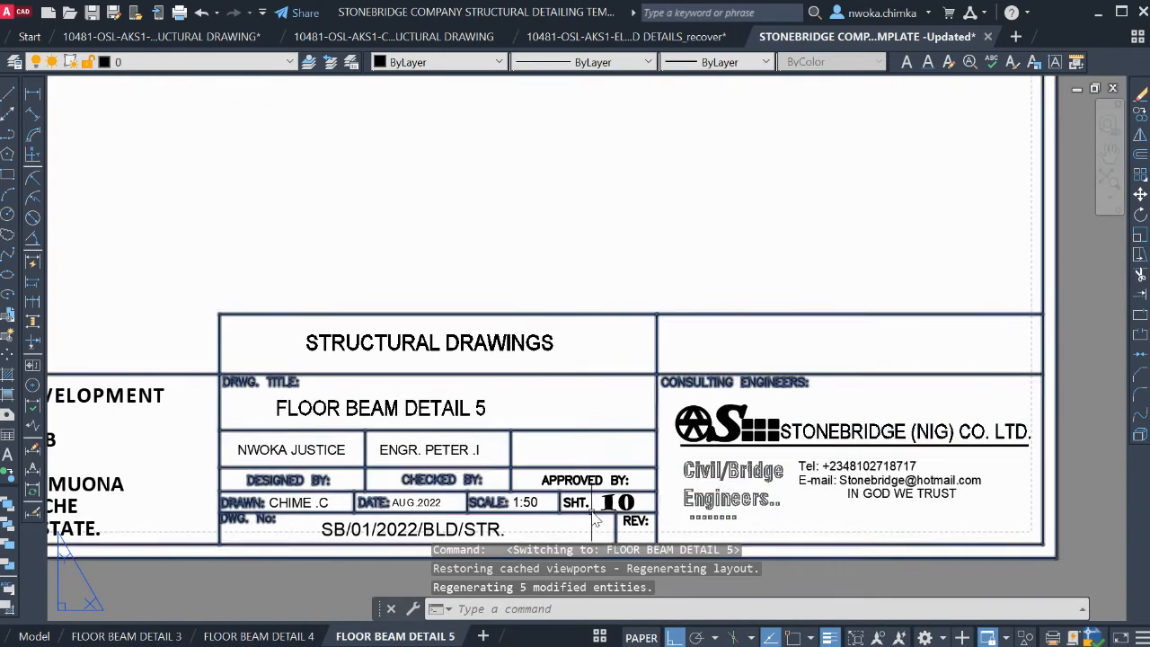
scroll(675, 461, "down", 2)
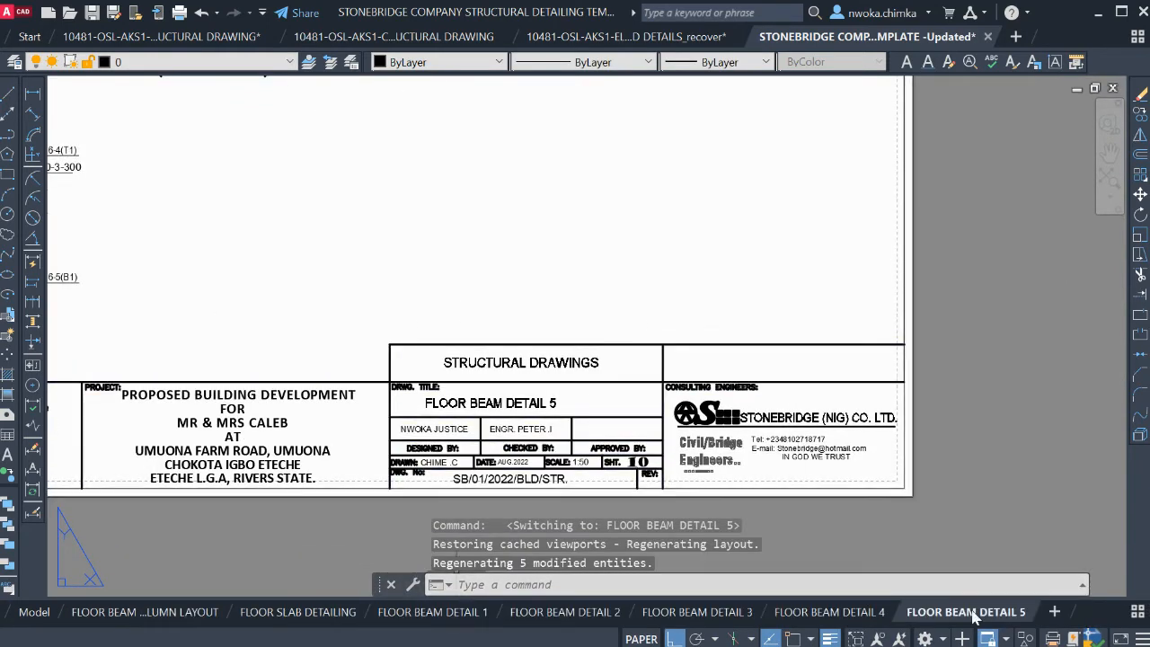
left_click(1036, 411)
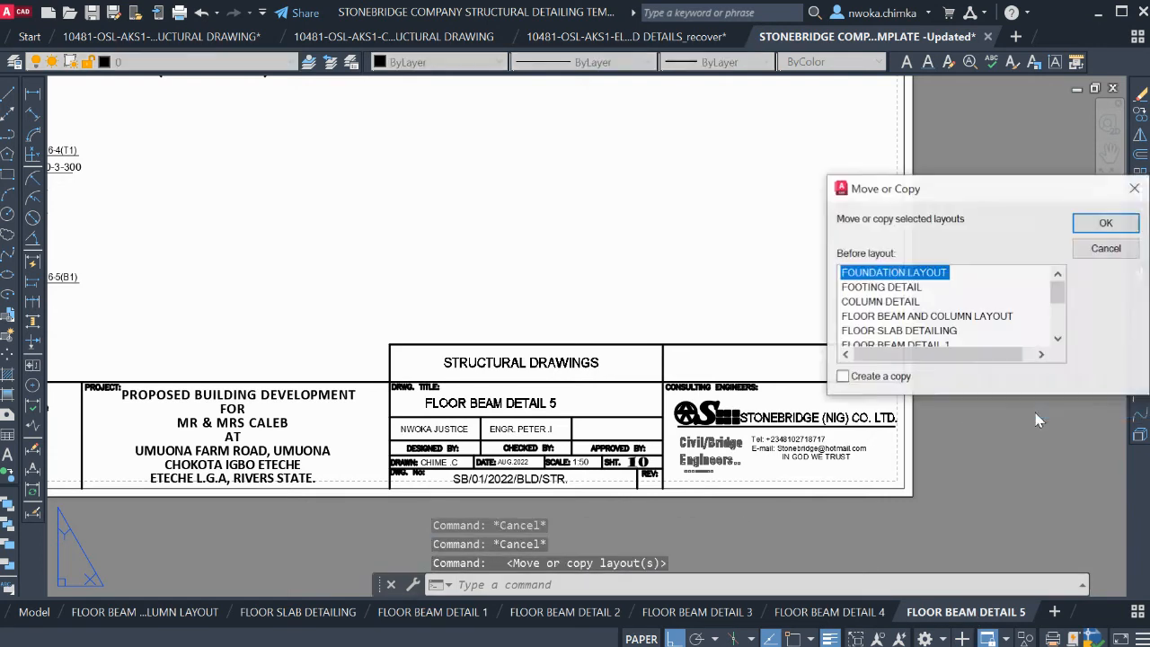
scroll(944, 308, "down", 2)
left_click(896, 317)
left_click(844, 377)
left_click(1106, 223)
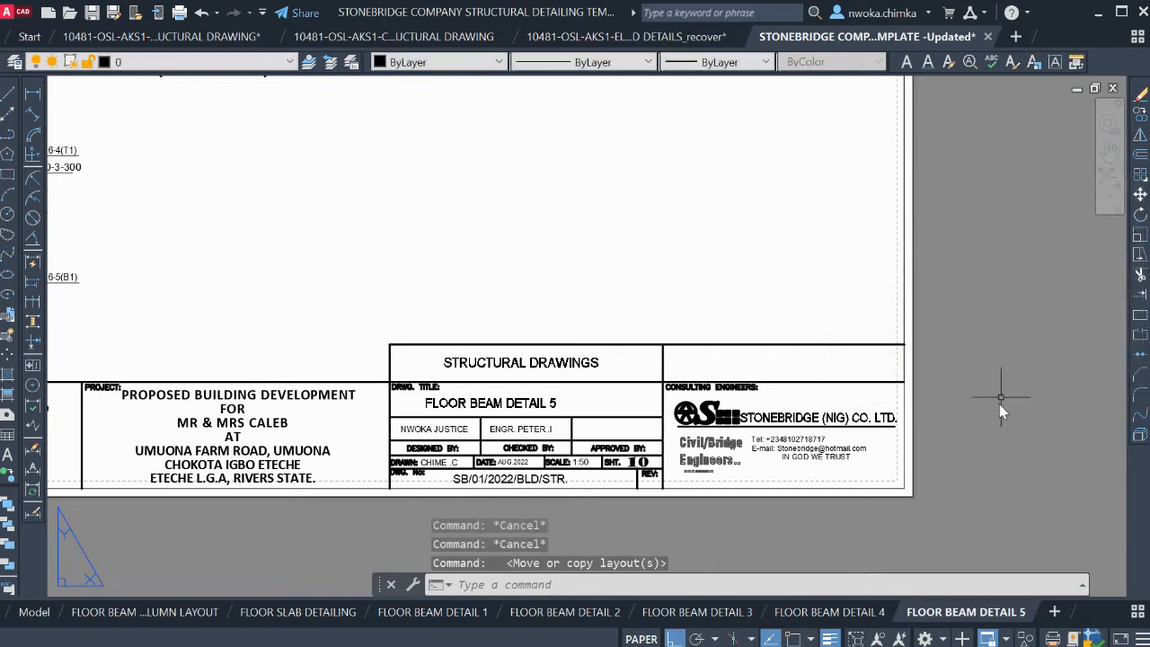
Open the copied layout FLOOR BEAM DETAIL 5 (2) and rename it ROOF BEAM AND COLUMN LAYOUT
left_click(1137, 612)
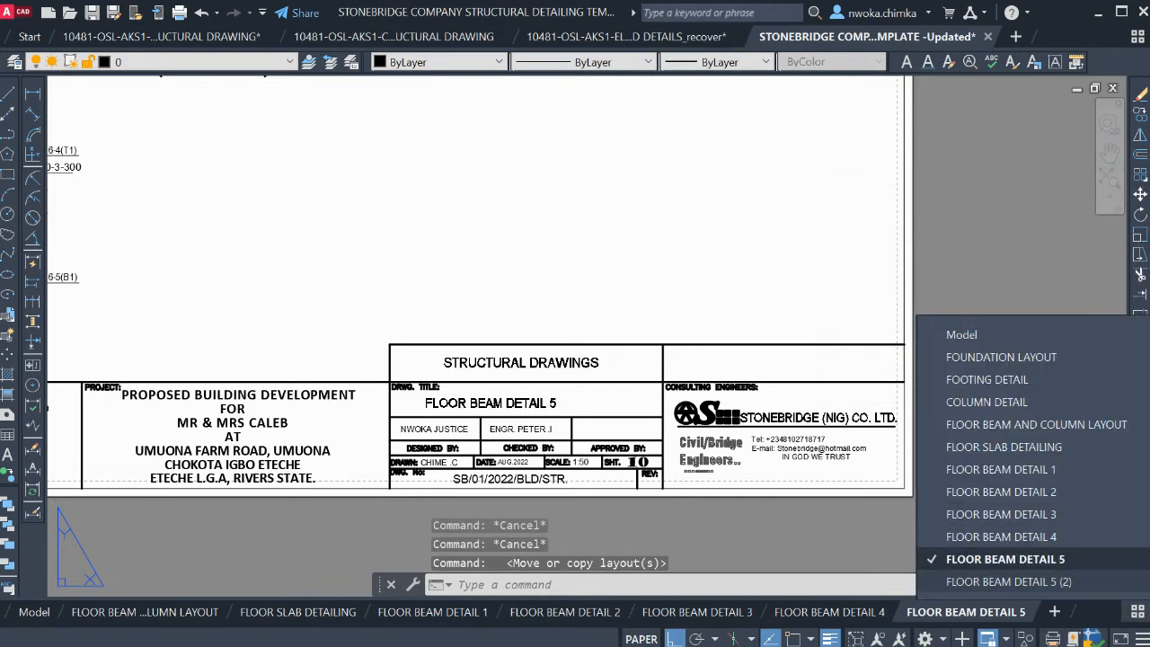
left_click(1009, 581)
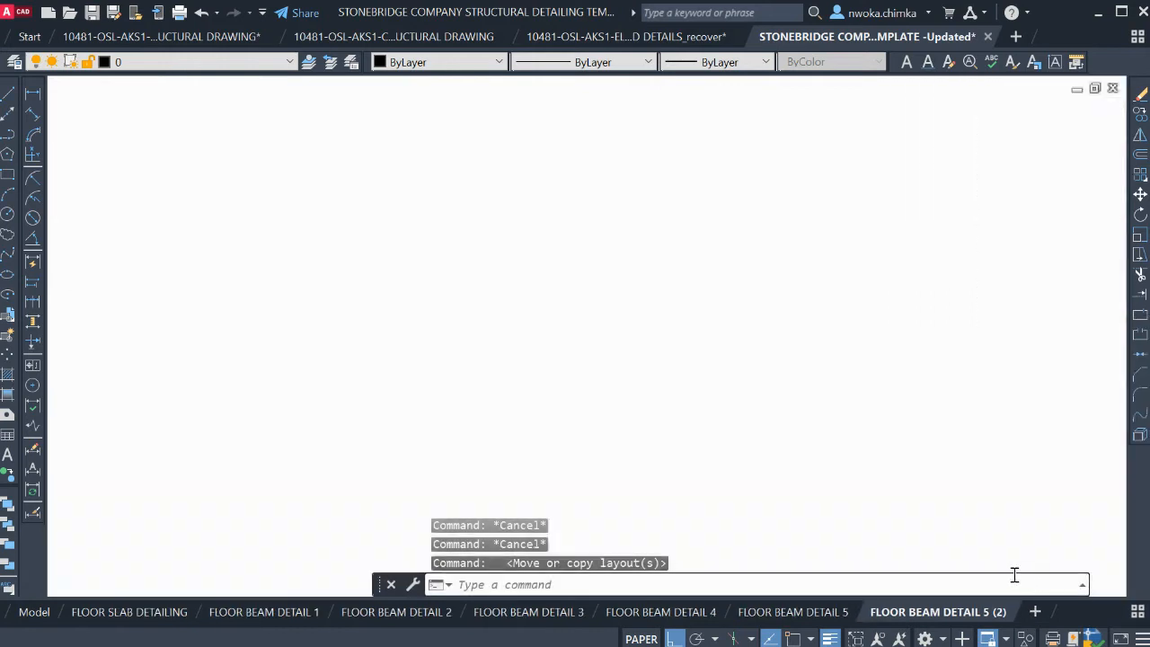
right_click(989, 612)
left_click(1019, 395)
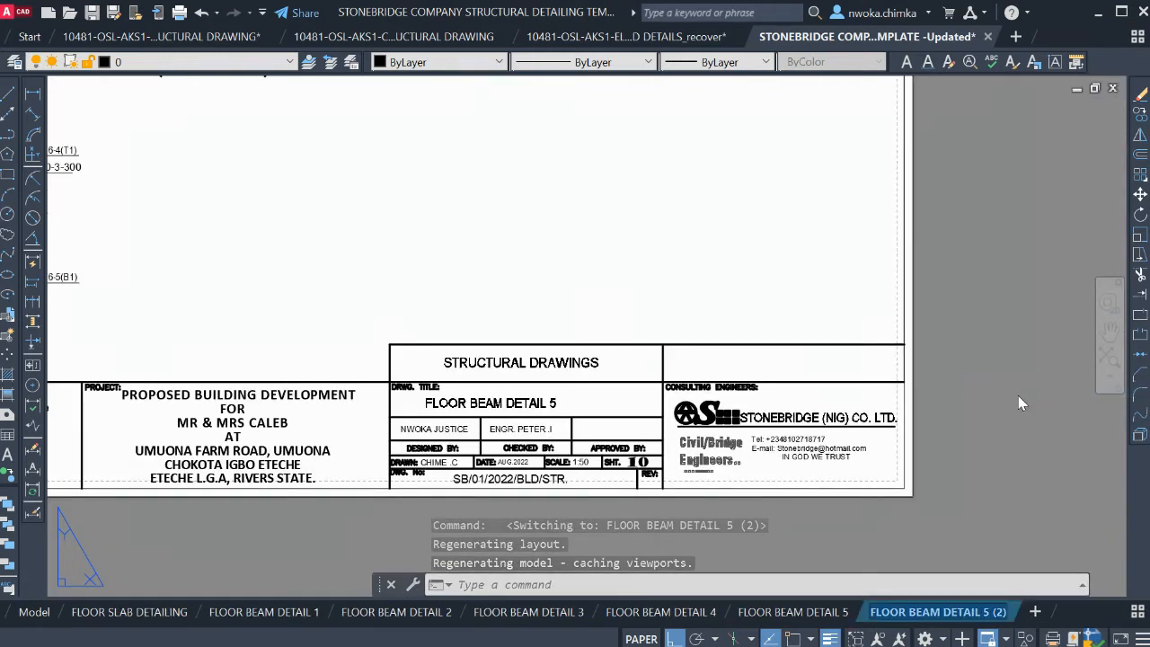
type("ROOF BEAM")
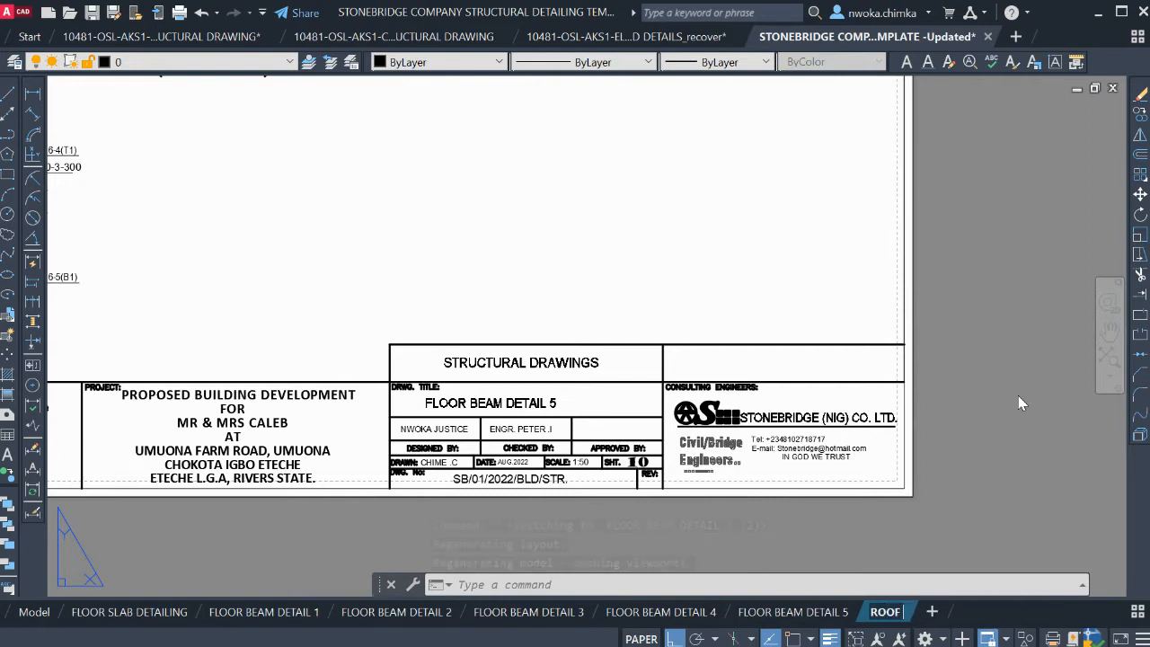
type(" AND COL")
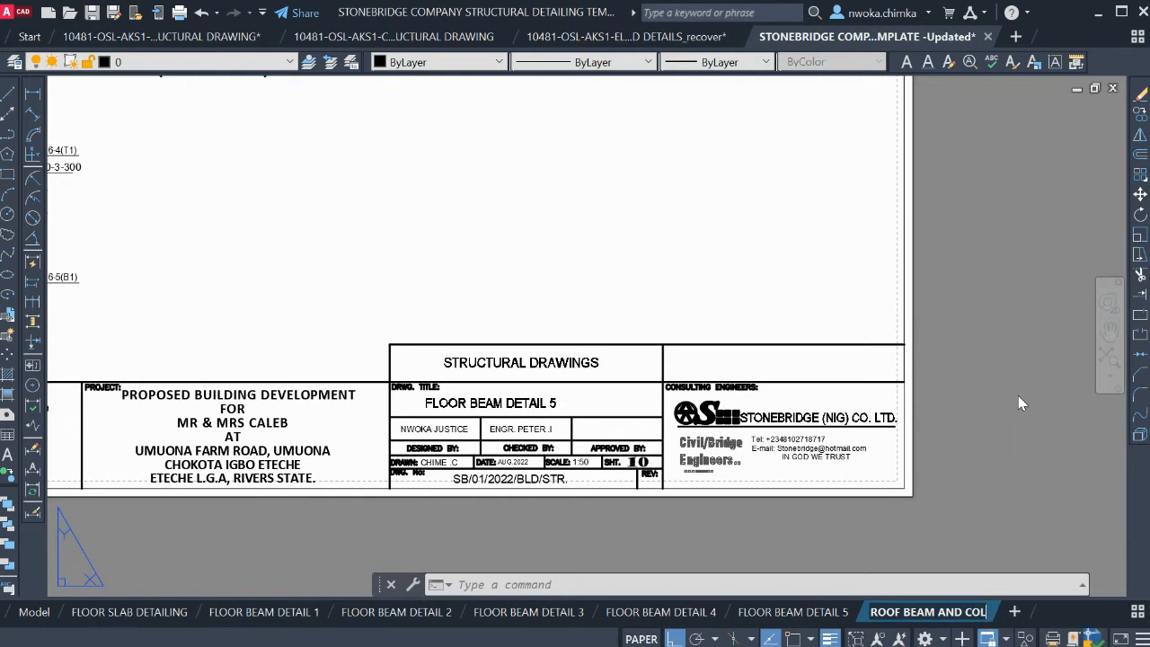
type("UMN LAYOUTR")
key("BackSpace")
type("T")
key("BackSpace")
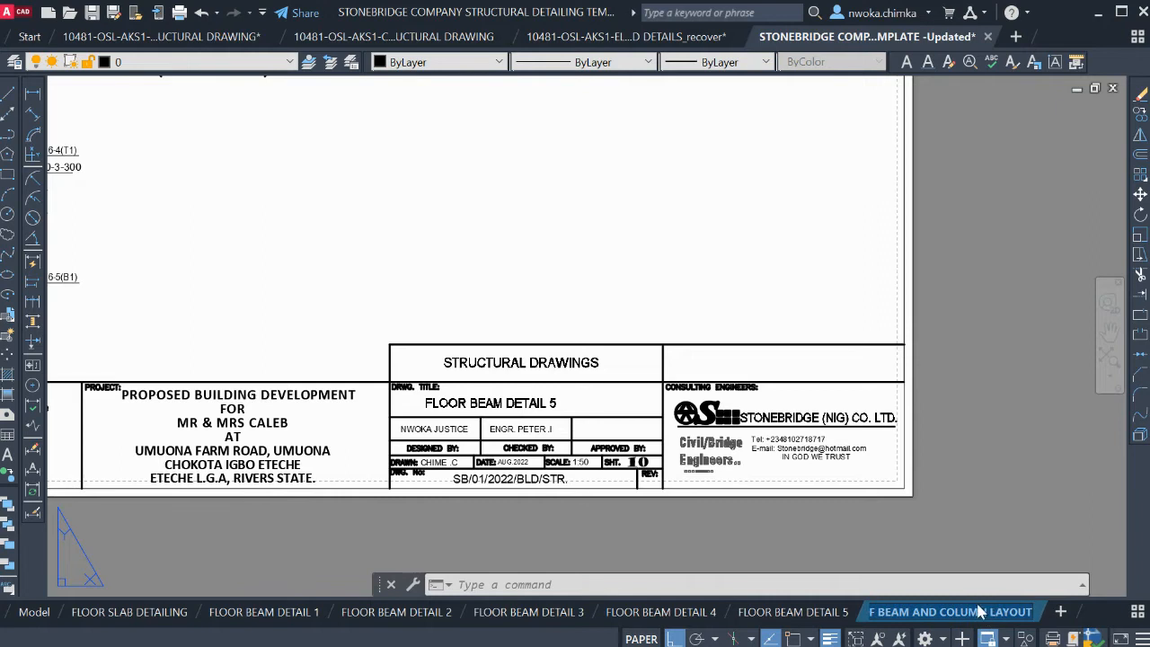
left_click(971, 489)
key("Escape")
key("Escape")
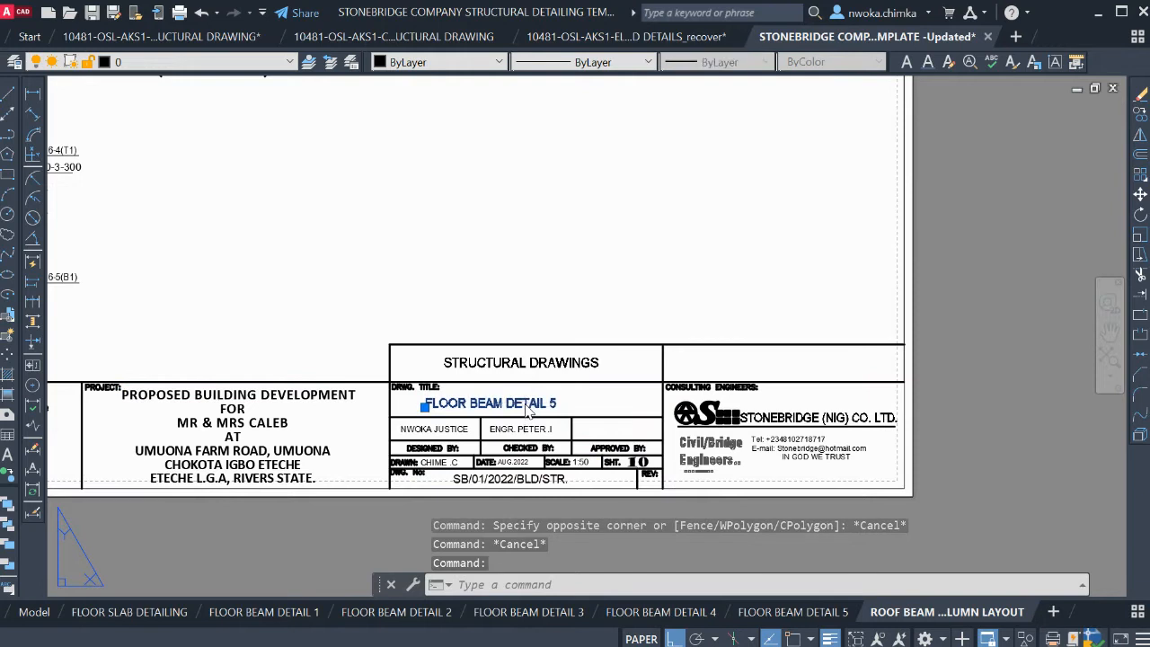
Replace the drawing title in the title block with ROOF BEAM AND COLUMN LAYOUT
double_click(529, 407)
key("ctrl+v")
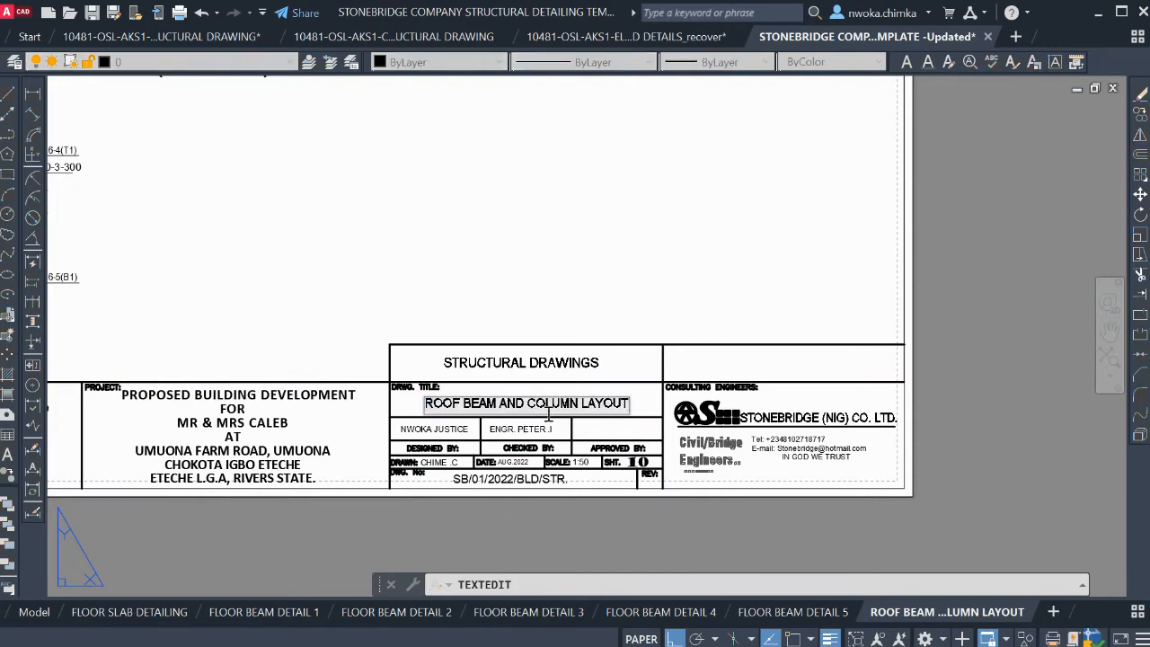
left_click(951, 416)
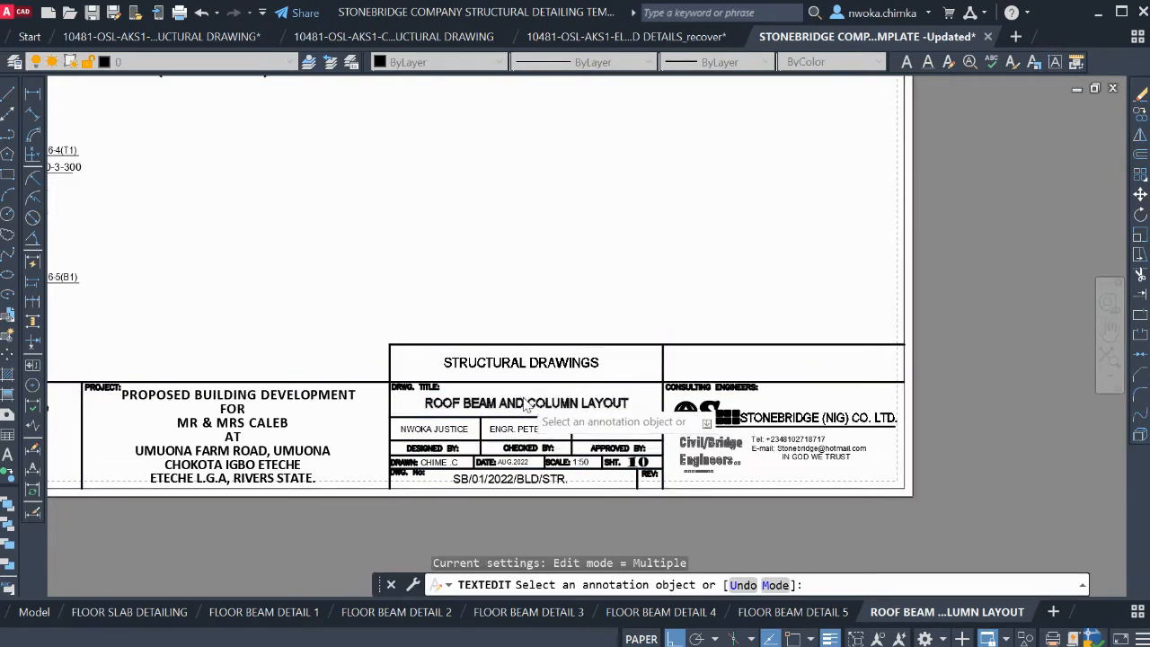
scroll(495, 396, "up", 2)
key("Escape")
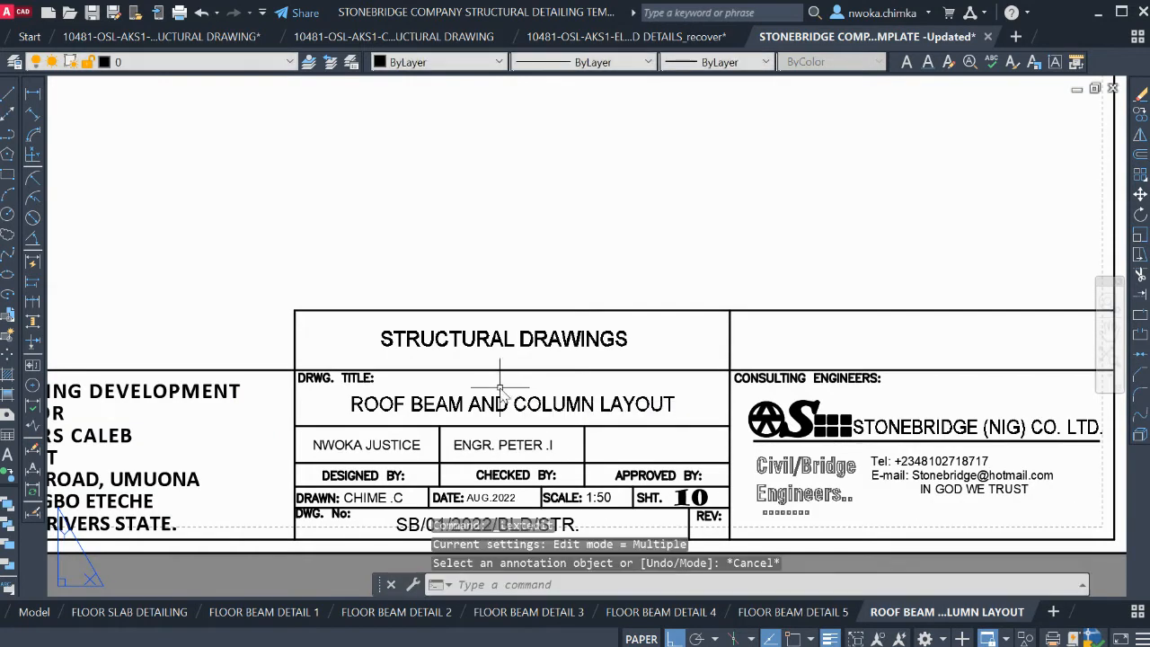
Activate the sheet's viewport and bring the ROOF BEAM AND COLUMN LAYOUT drawing into it in place of the BEAM 11 details
scroll(546, 379, "down", 2)
scroll(546, 379, "down", 4)
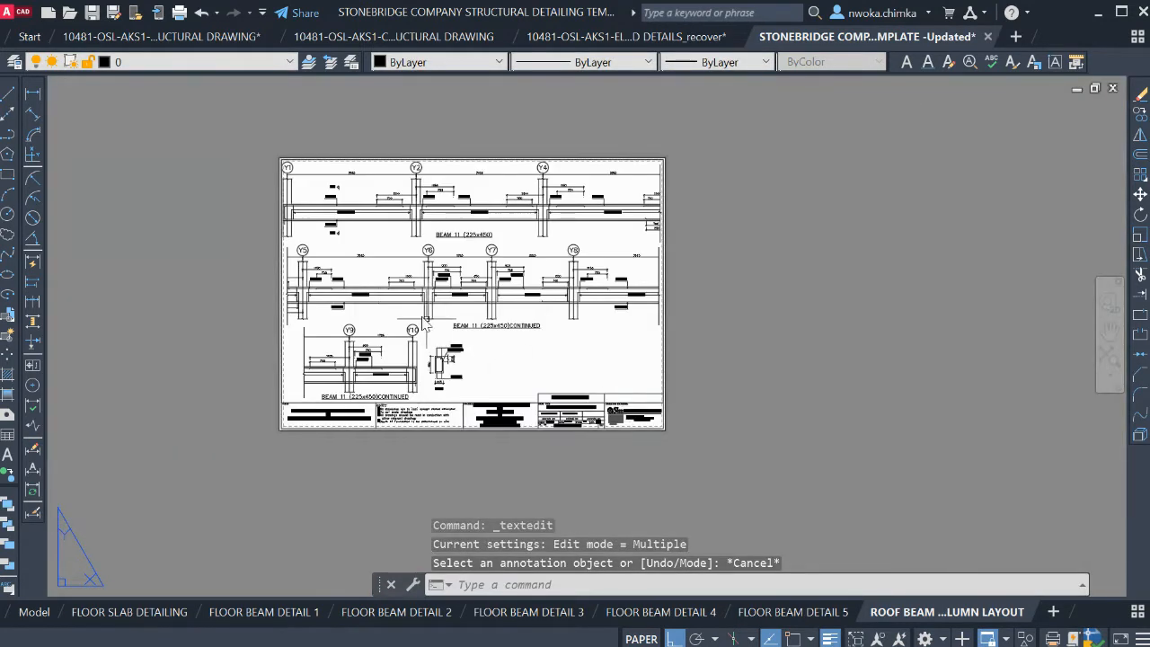
double_click(464, 256)
scroll(464, 256, "down", 3)
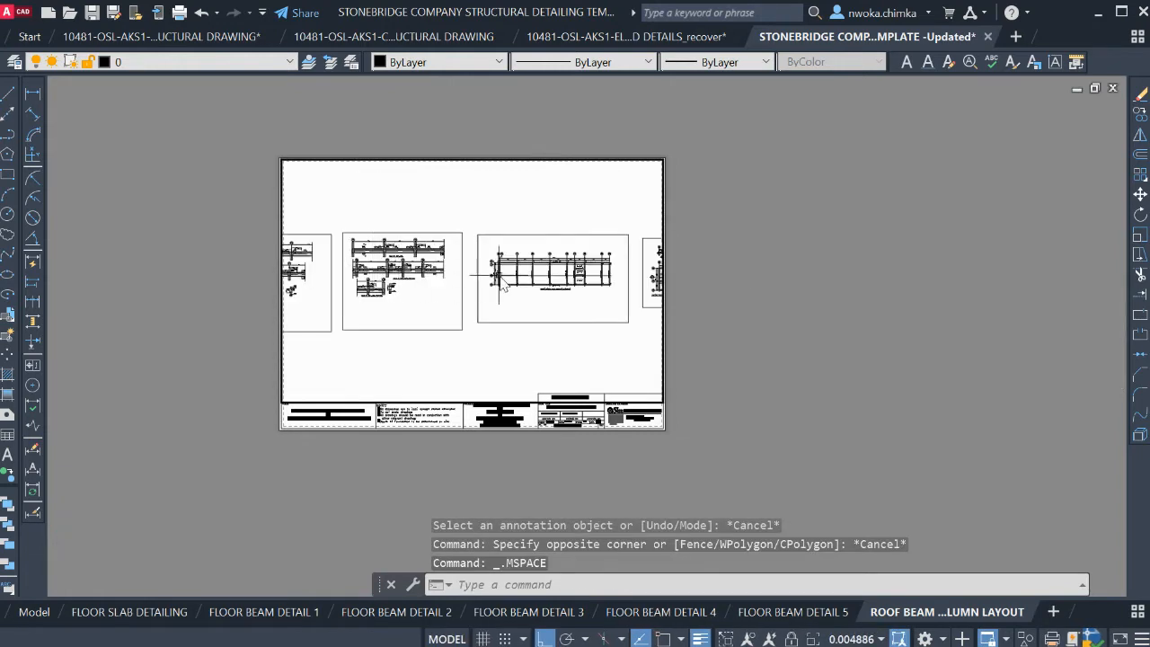
middle_click_drag(613, 268, 531, 258)
scroll(498, 243, "up", 2)
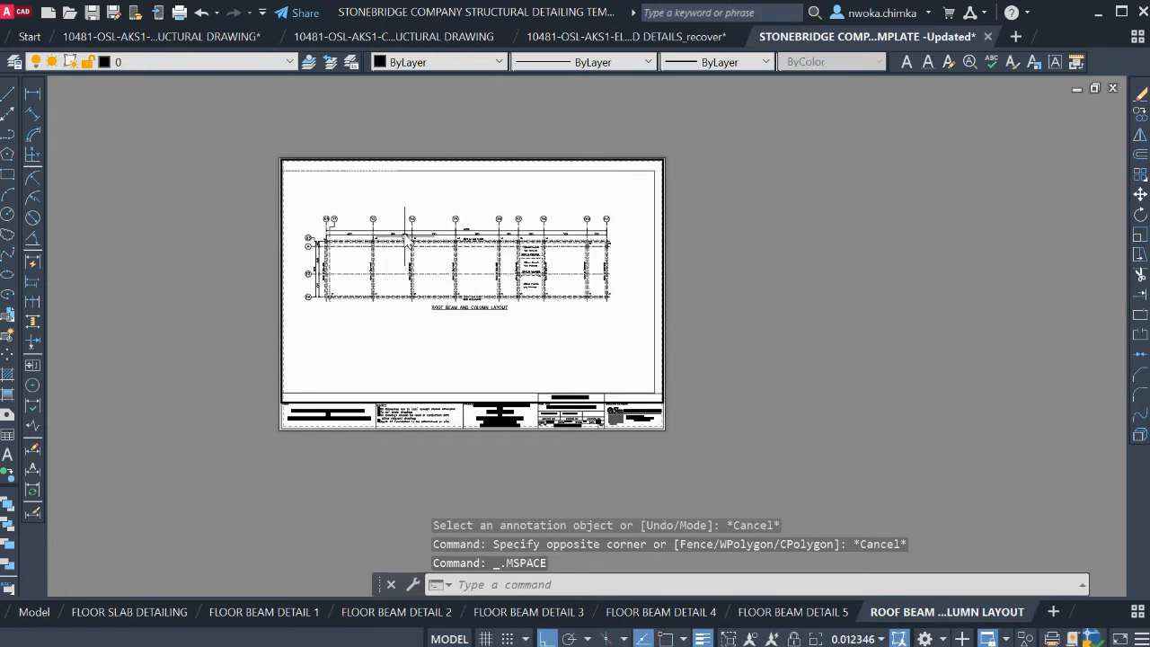
scroll(450, 246, "up", 2)
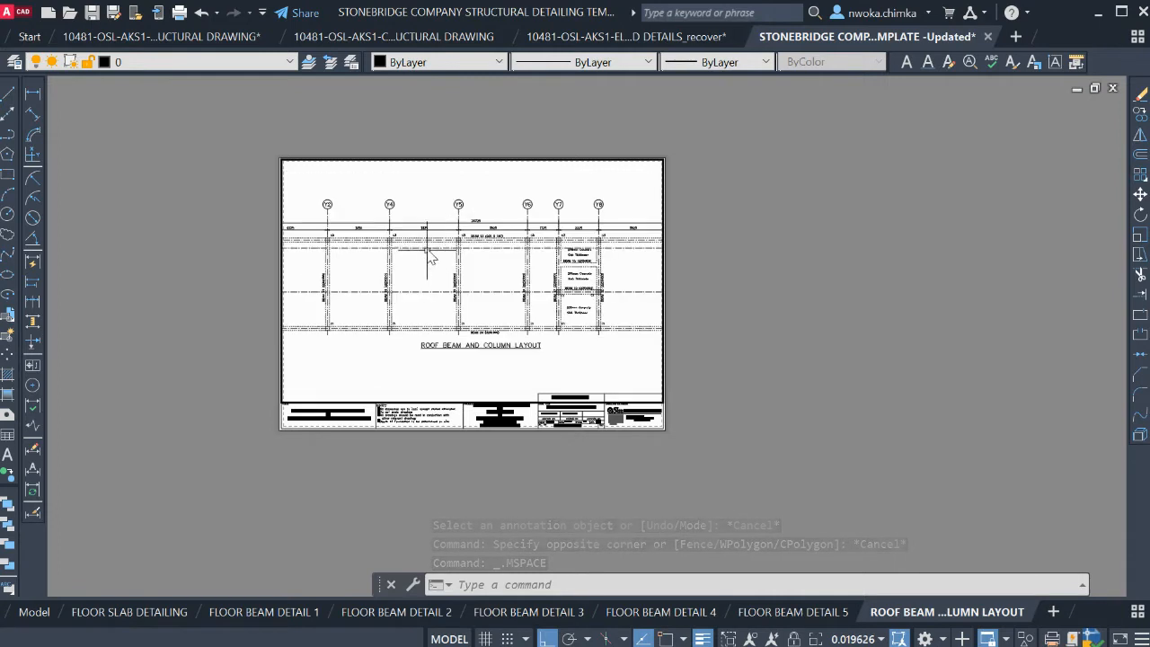
scroll(444, 249, "down", 2)
Scale the viewport to 1/75XP, centre the roof beam and column layout in it, and return to paper space
type("Z")
key("Return")
type("1/75XP")
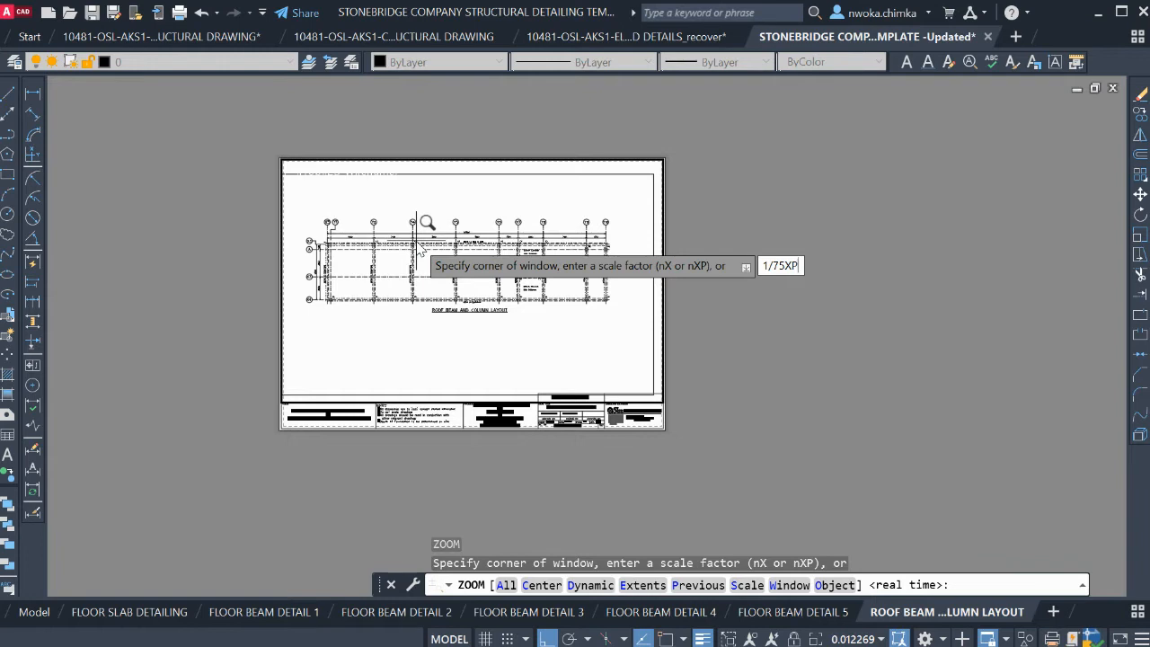
key("Return")
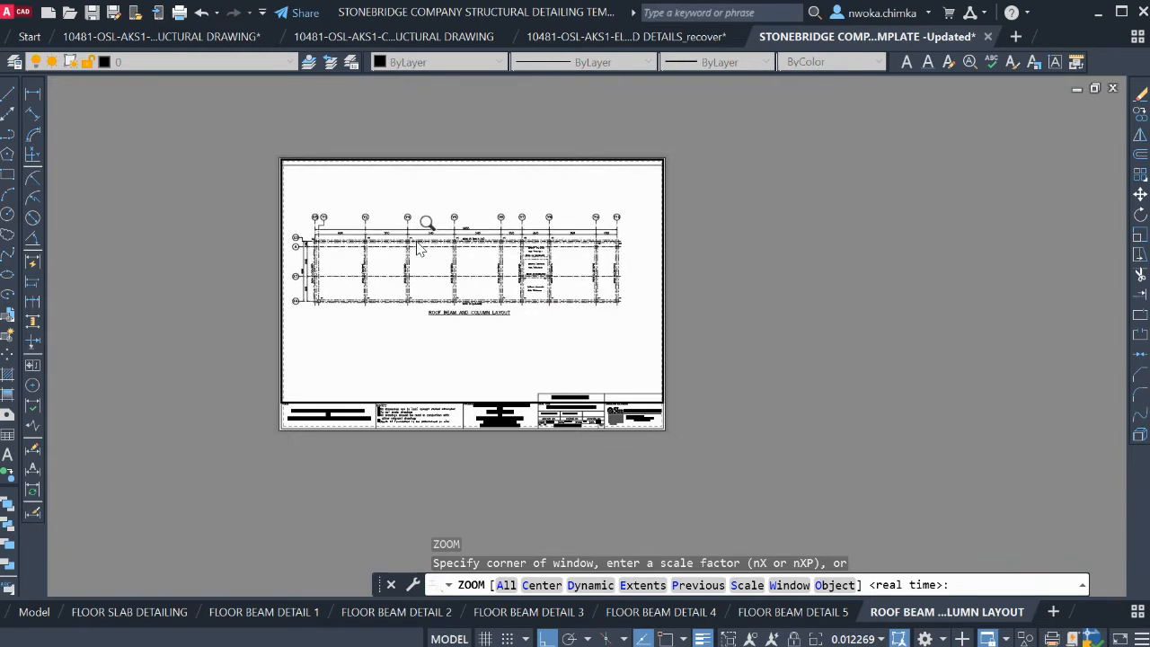
middle_click_drag(413, 264, 419, 259)
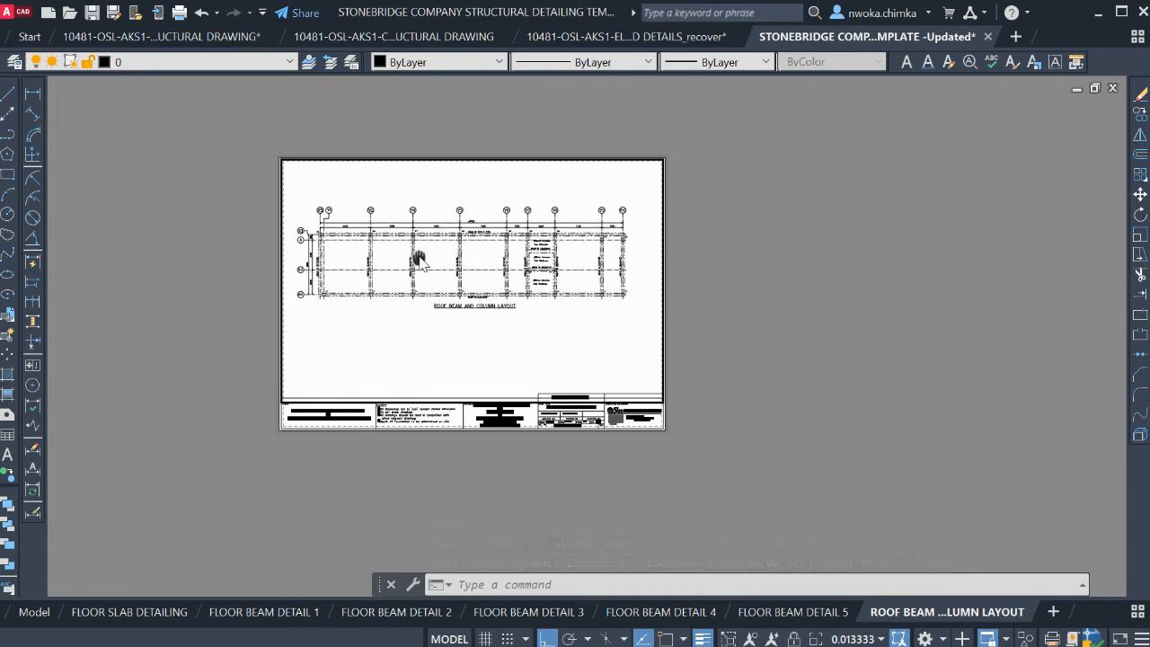
double_click(757, 255)
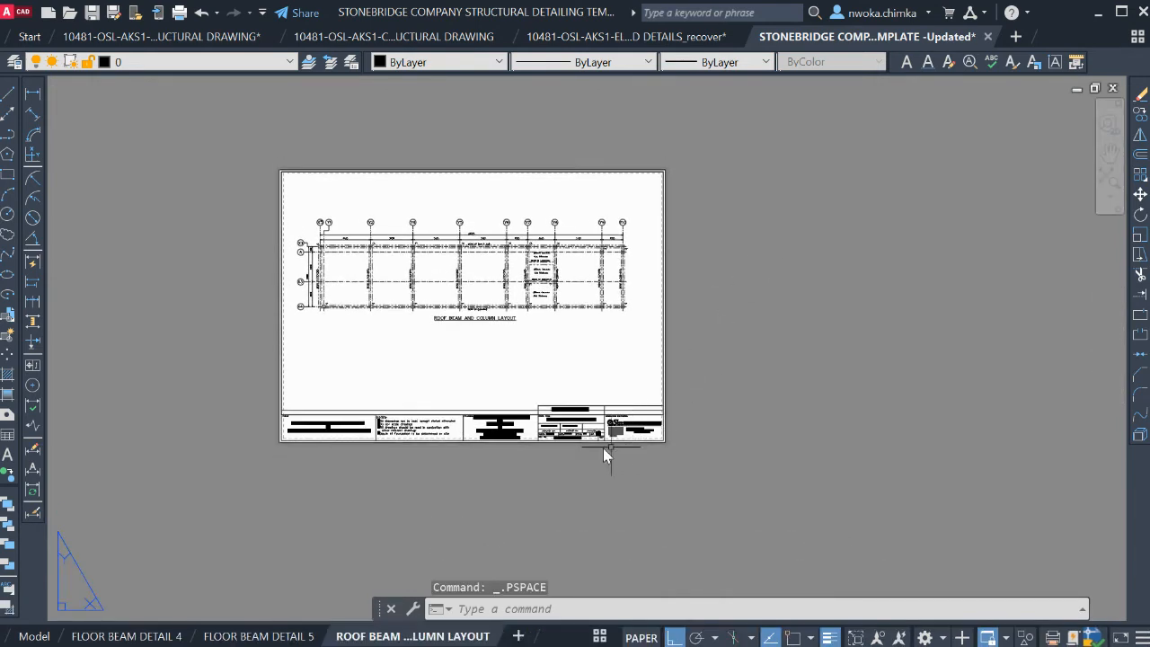
Set the title block's scale to 1:75 and the sheet number to 11, and finish text editing
scroll(603, 448, "up", 8)
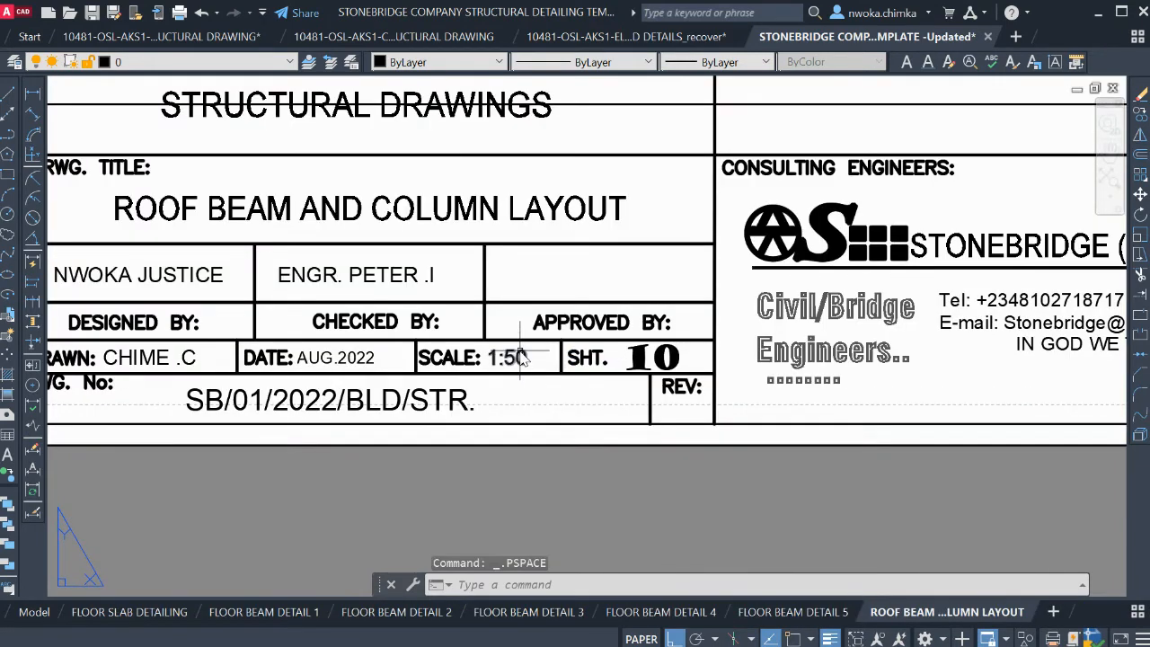
double_click(509, 357)
left_click_drag(506, 358, 532, 361)
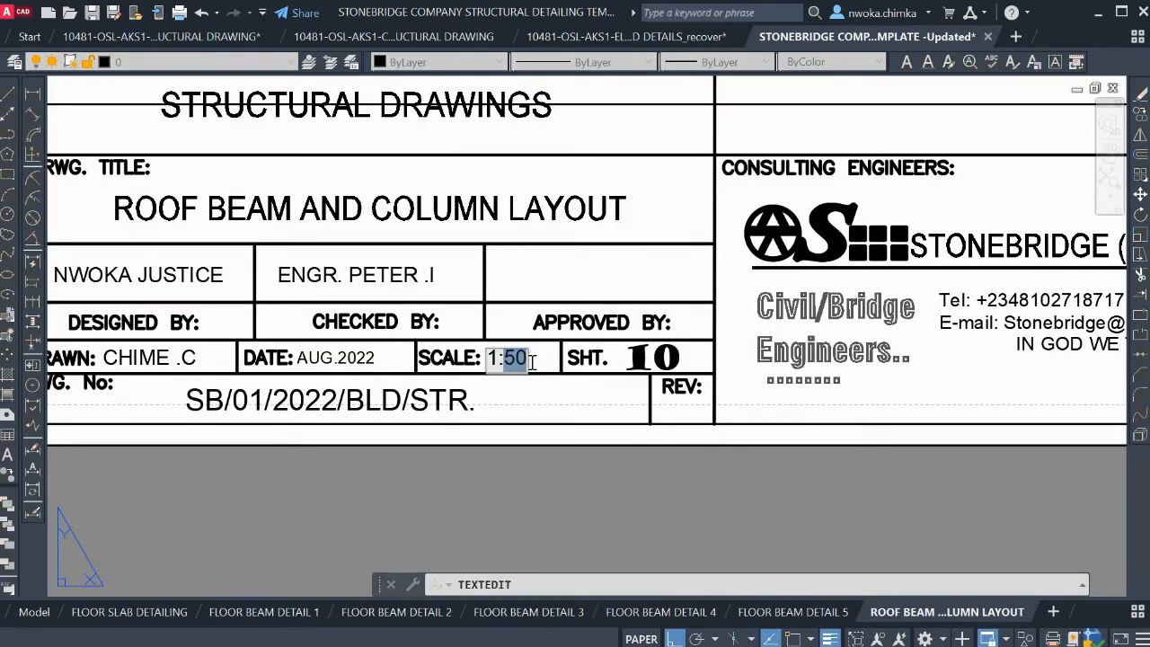
type("75")
left_click(658, 359)
left_click(665, 358)
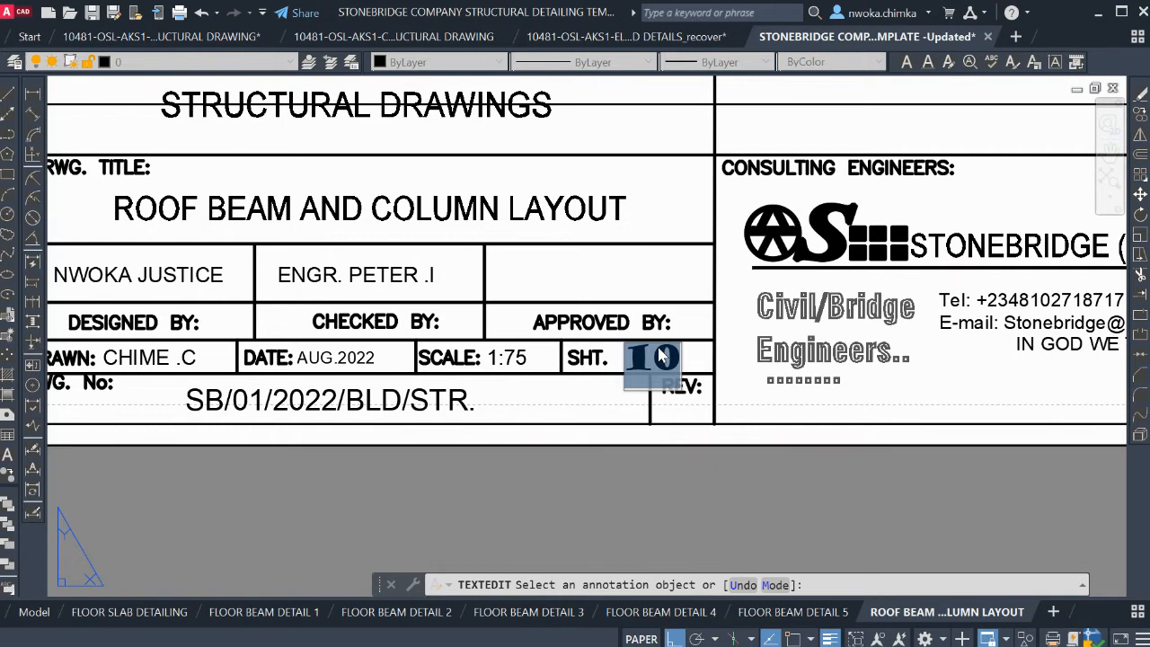
type("11")
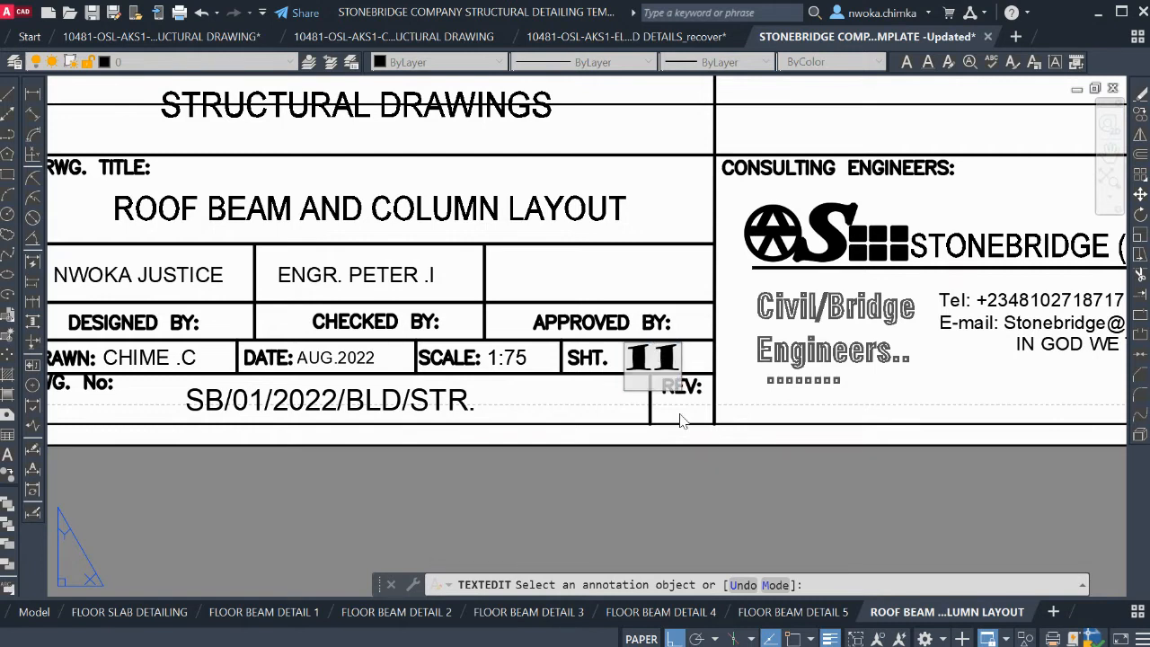
left_click(672, 494)
scroll(644, 493, "down", 5)
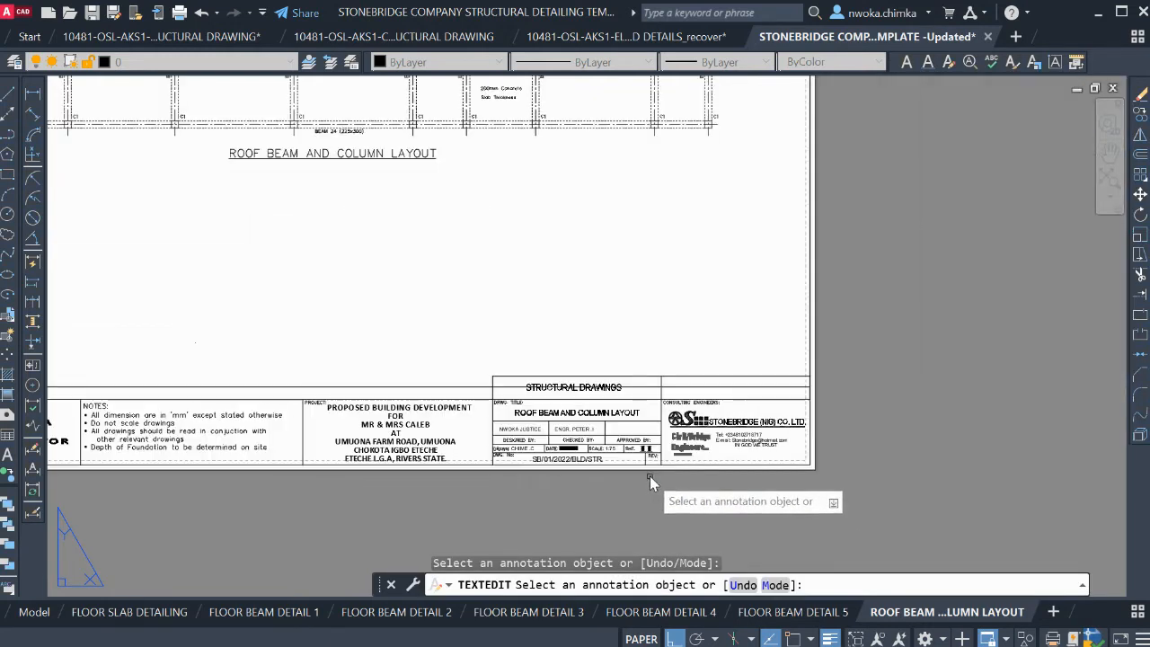
key("Escape")
scroll(701, 430, "down", 2)
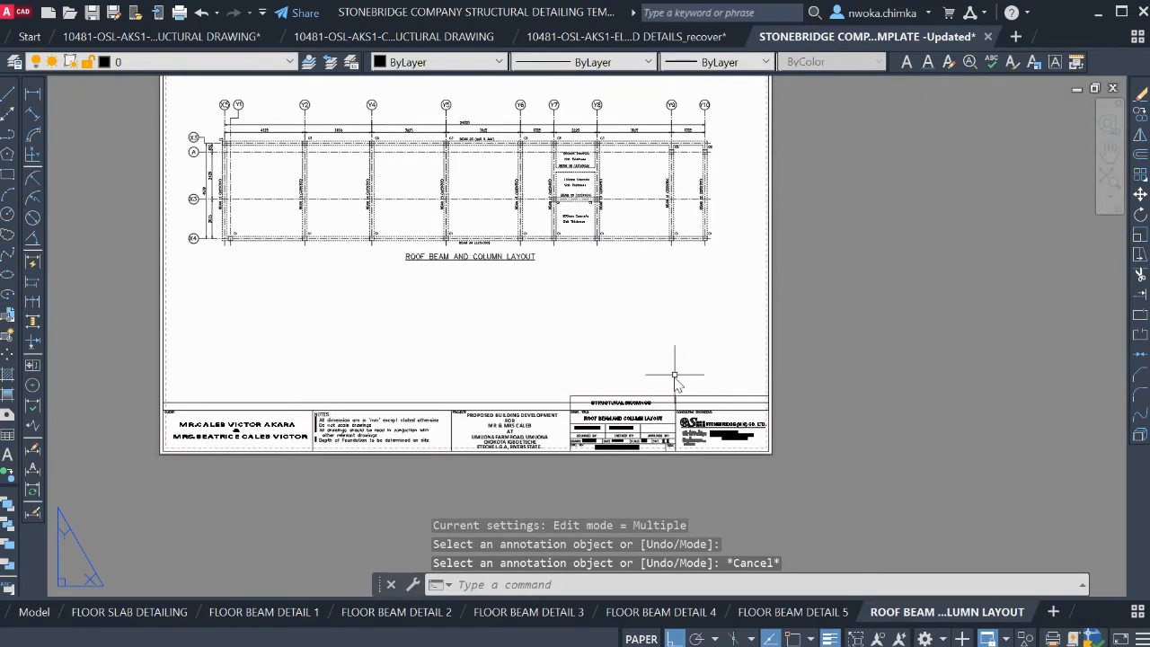
Shift the roof beam and column layout slightly downward inside its viewport and return to paper space
scroll(670, 418, "up", 4)
scroll(470, 344, "down", 4)
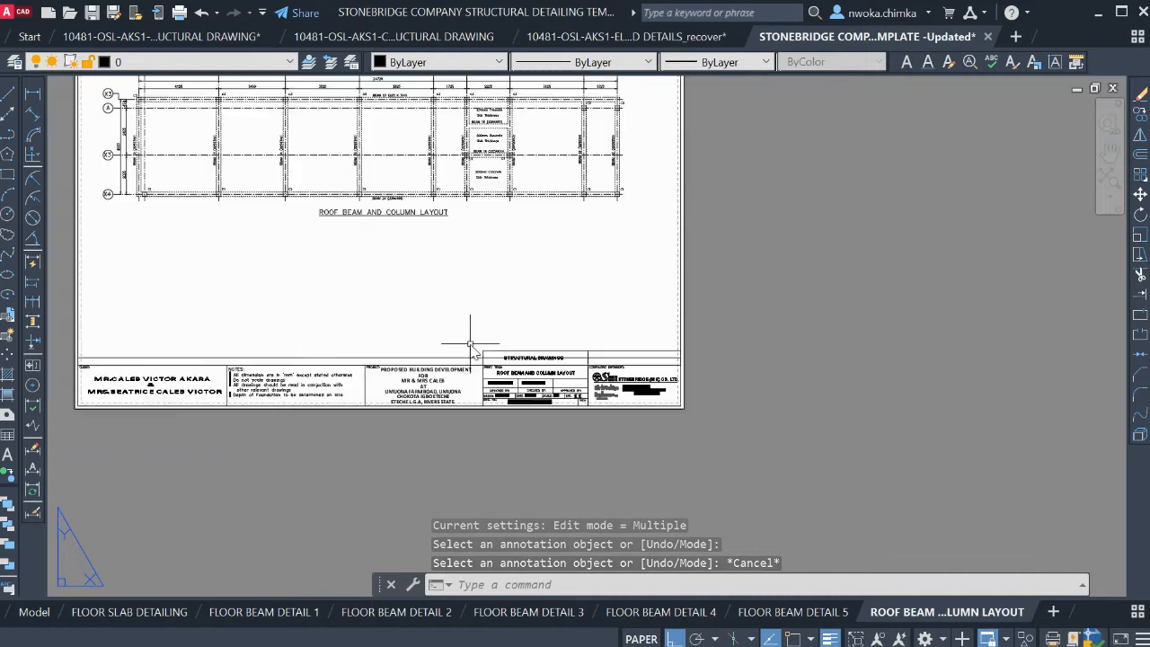
scroll(470, 344, "down", 2)
left_click(426, 147)
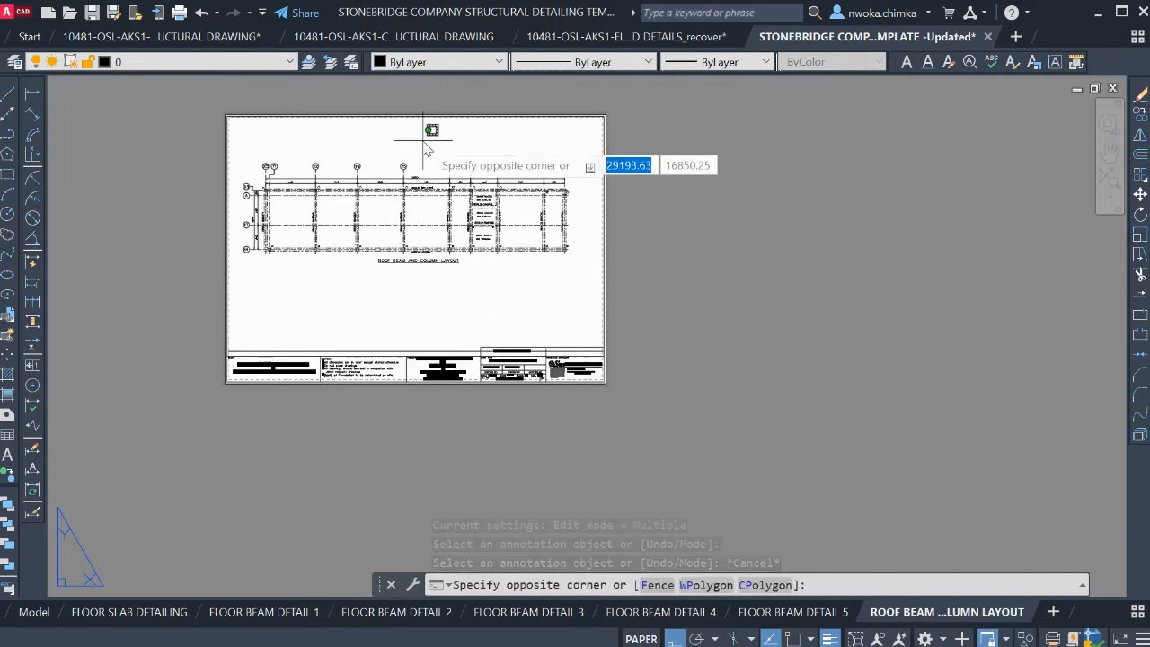
double_click(426, 147)
mouse_move(426, 151)
middle_mouse_down()
mouse_move(428, 165)
mouse_move(427, 154)
middle_mouse_up()
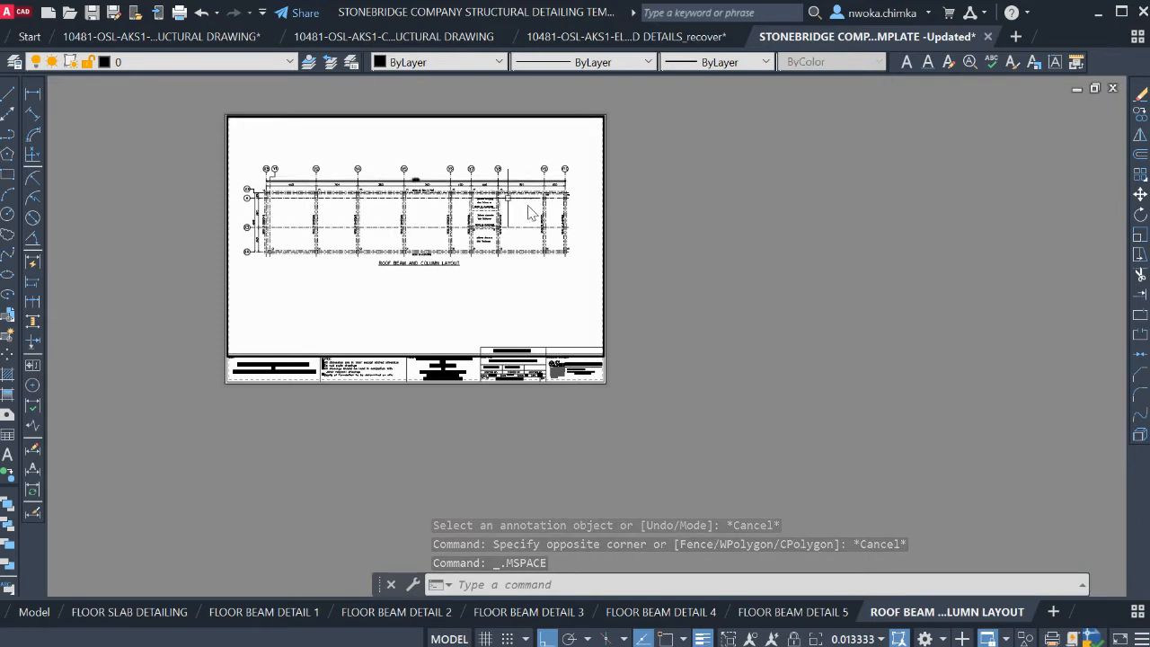
double_click(646, 258)
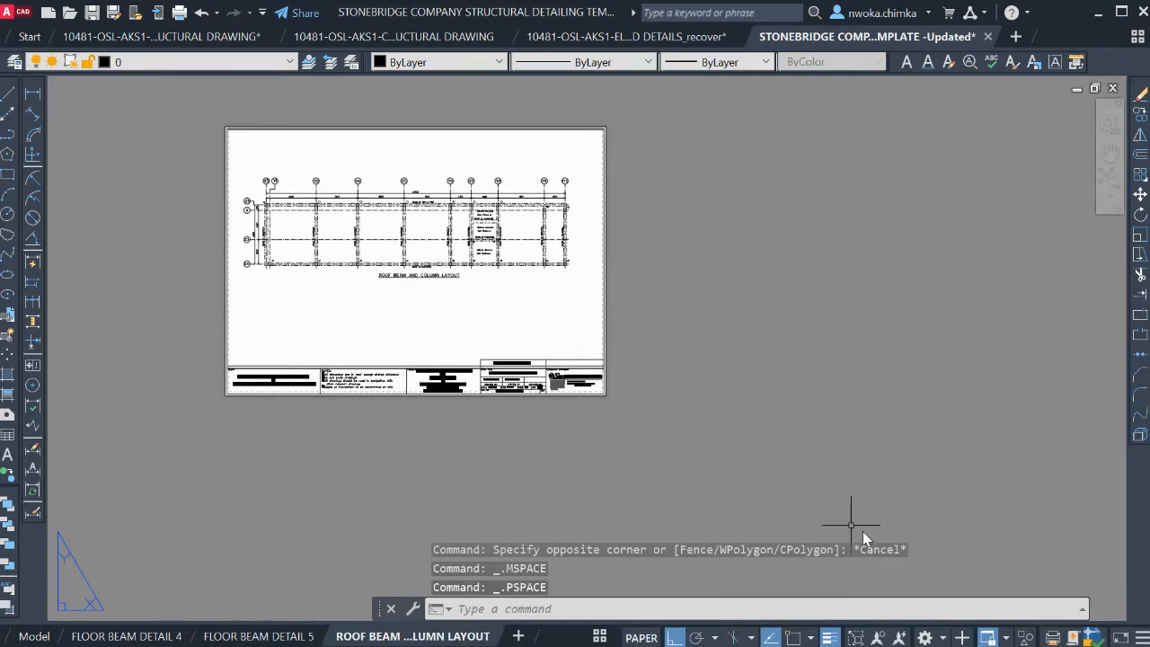
Switch to model space and examine the WATER TANK SLAB DETAILING drawing beside the roof beam and column layout
left_click(33, 636)
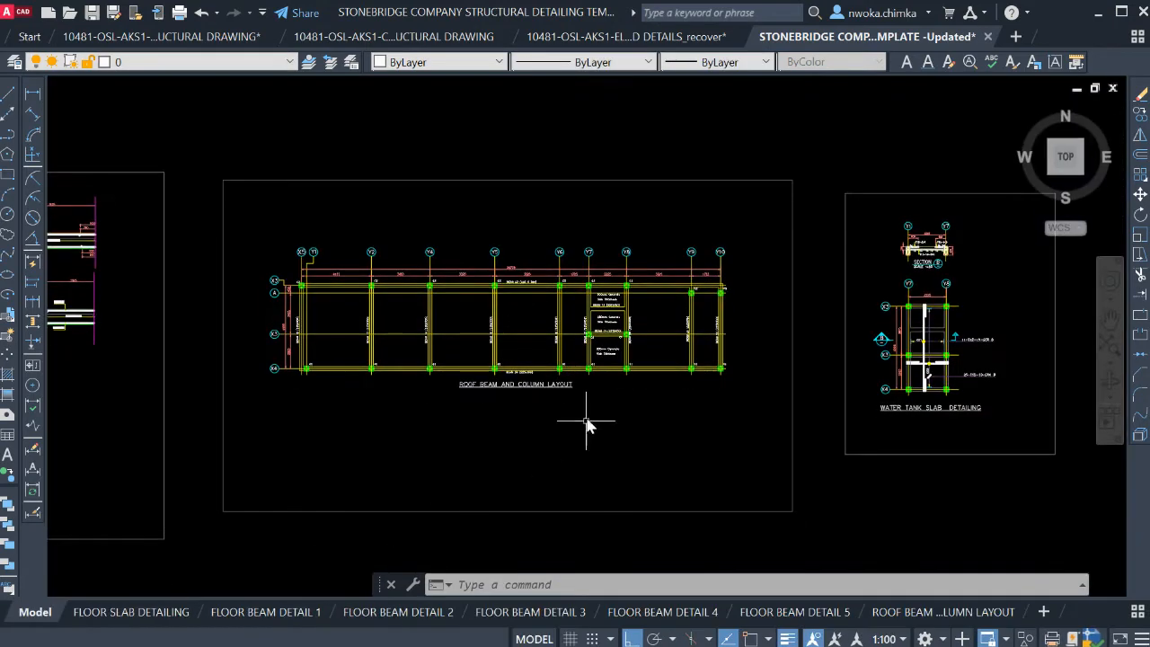
scroll(416, 321, "down", 1)
scroll(710, 359, "up", 9)
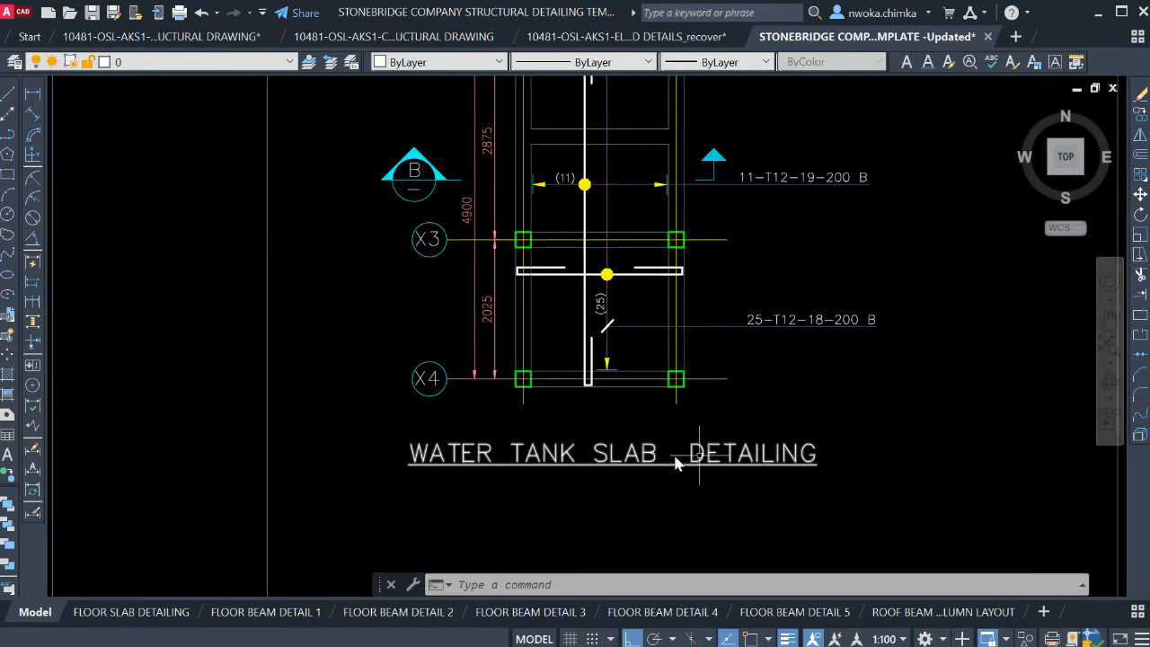
scroll(630, 409, "down", 4)
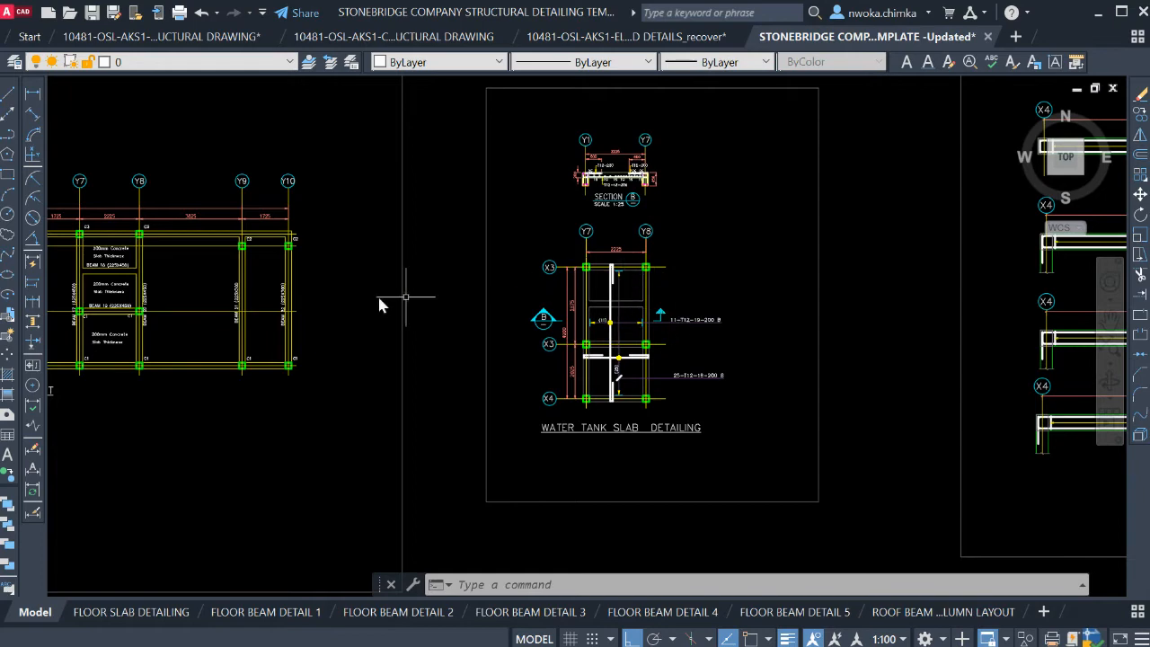
middle_click_drag(77, 282, 452, 281)
scroll(454, 272, "up", 2)
scroll(447, 265, "down", 2)
middle_click_drag(590, 266, 583, 273)
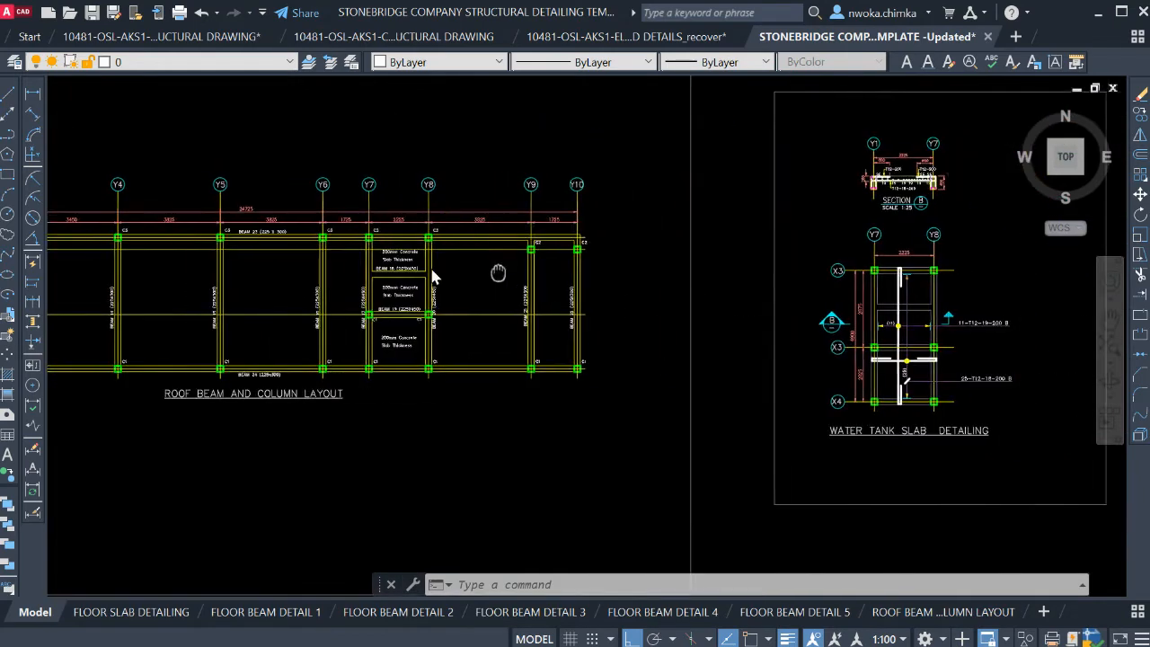
scroll(539, 270, "down", 3)
scroll(341, 287, "down", 2)
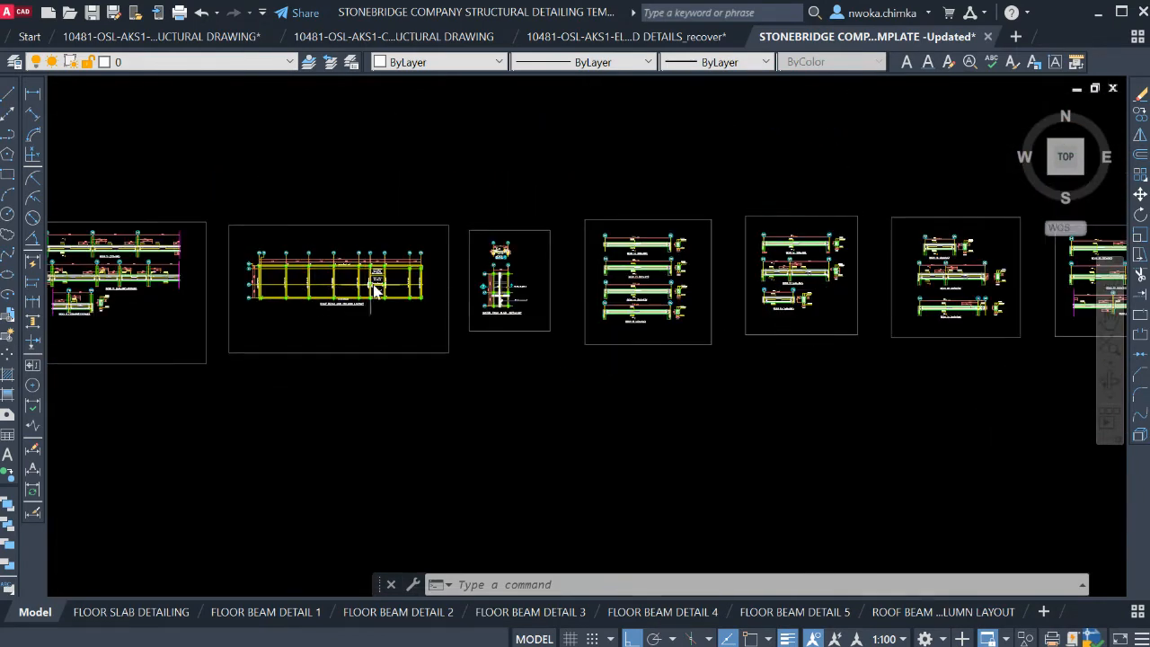
Examine the slab panels around BEAM 18 and BEAM 19, between grids Y7 and Y8 of the roof layout
scroll(398, 286, "down", 2)
scroll(434, 286, "up", 2)
scroll(486, 277, "up", 4)
middle_click_drag(253, 282, 531, 293)
scroll(397, 268, "up", 4)
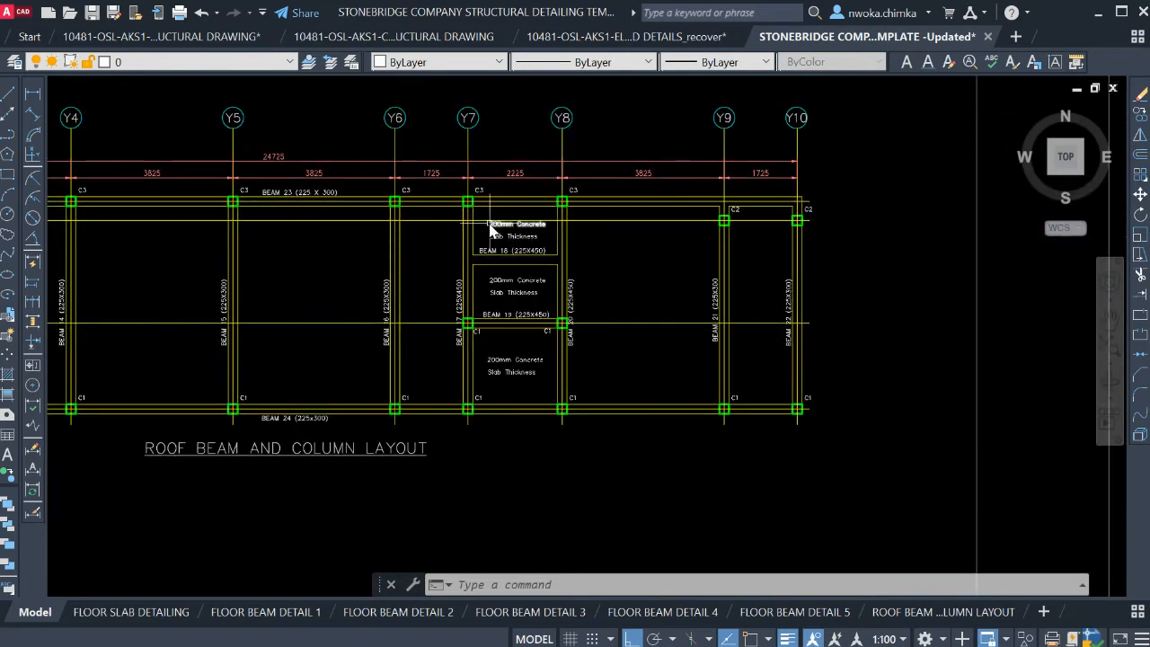
scroll(518, 285, "up", 2)
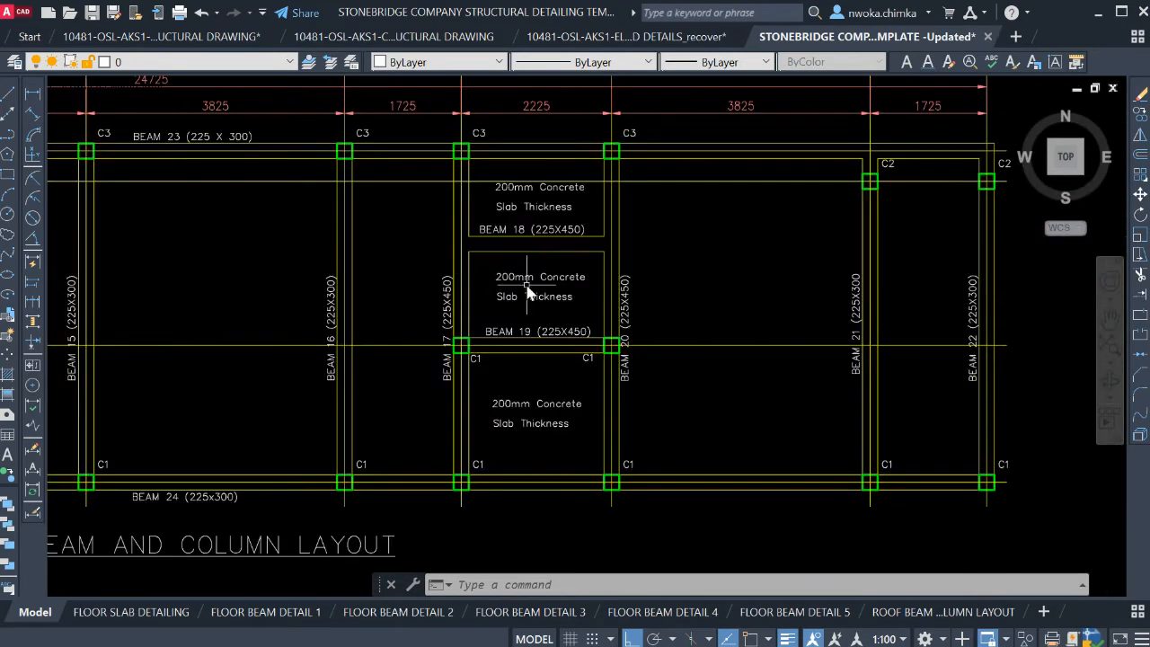
mouse_move(527, 300)
middle_mouse_down()
mouse_move(390, 315)
mouse_move(363, 306)
middle_mouse_up()
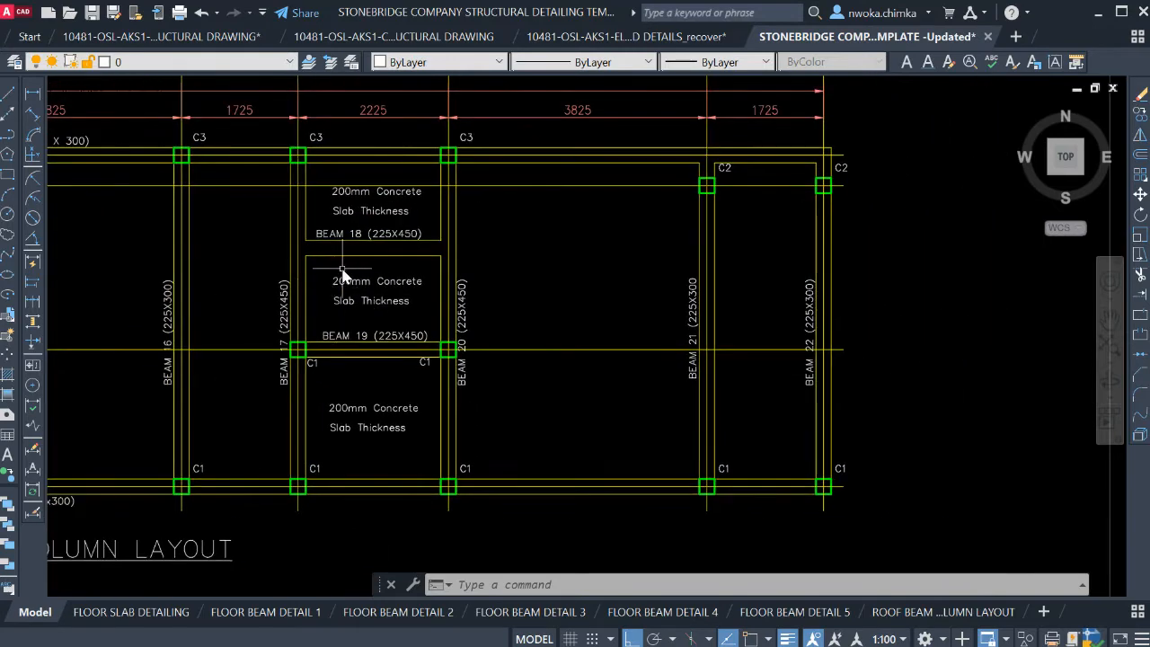
Review the water tank slab plan, its section B, and the neighbouring BEAM 12 to BEAM 15 details
scroll(343, 268, "down", 2)
middle_click_drag(483, 276, 380, 276)
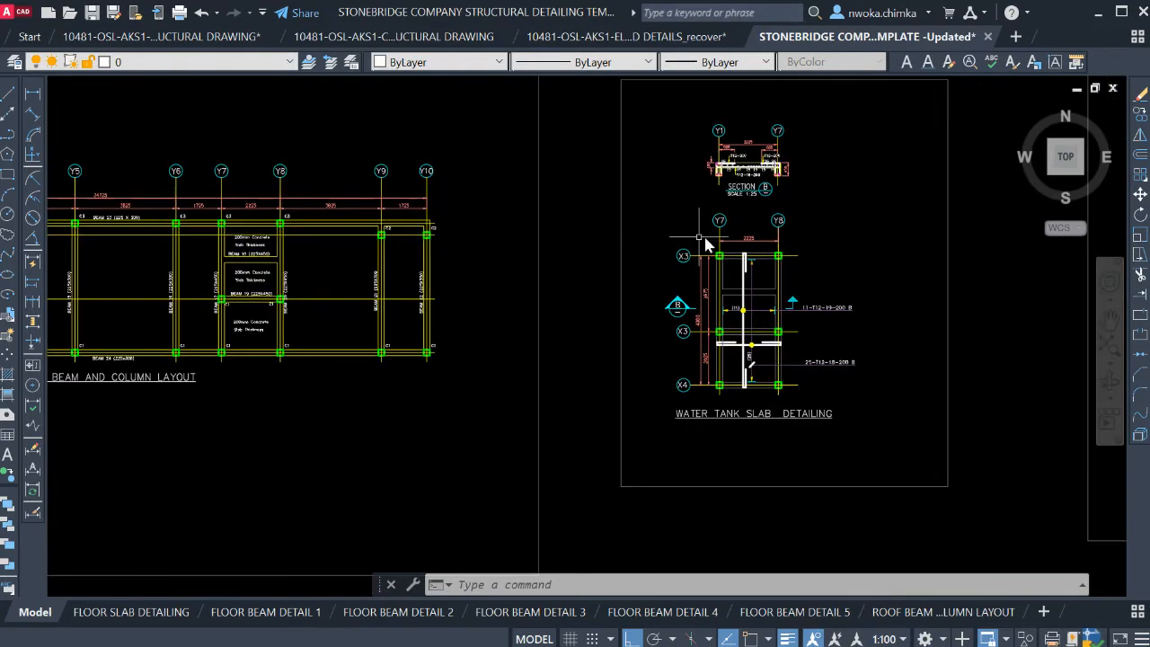
scroll(775, 176, "up", 2)
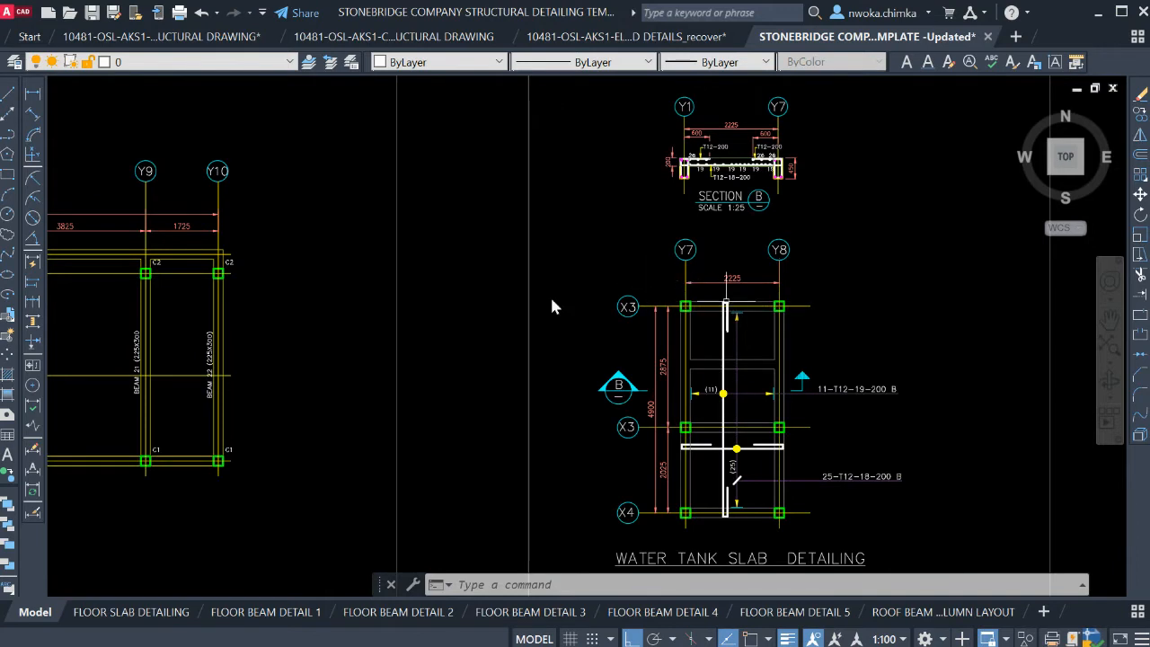
scroll(426, 255, "down", 2)
scroll(710, 300, "up", 2)
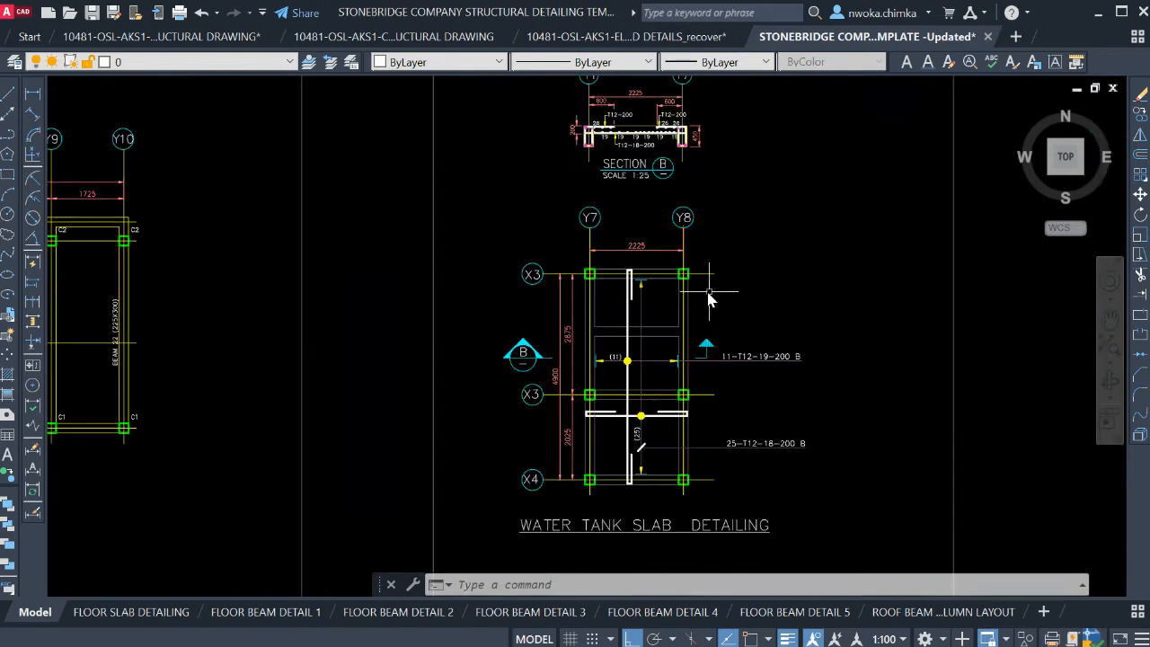
scroll(588, 266, "down", 2)
scroll(535, 238, "down", 1)
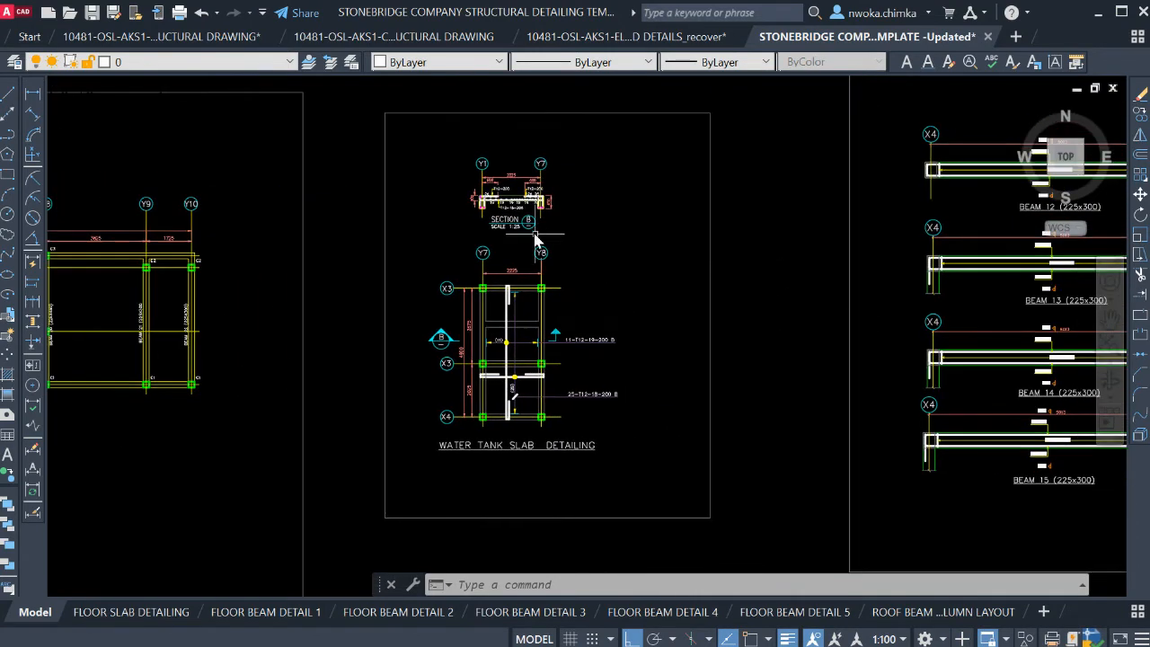
scroll(620, 259, "down", 2)
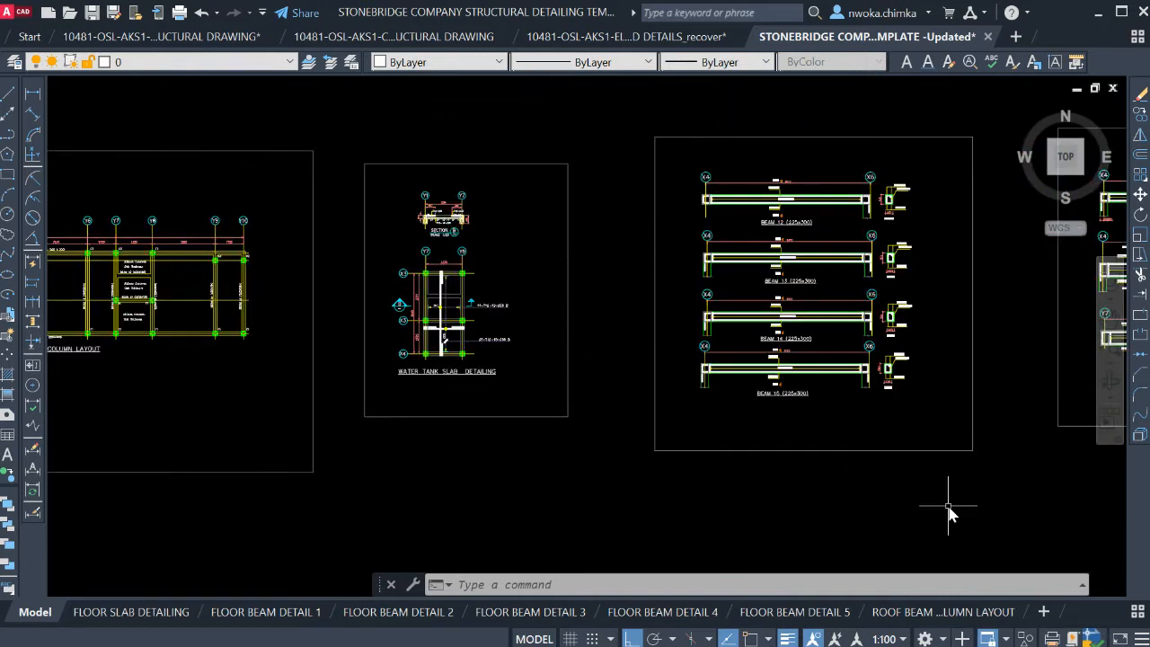
Create a copy of the ROOF BEAM AND COLUMN LAYOUT layout, order it after the original, and open the copy
left_click(989, 612)
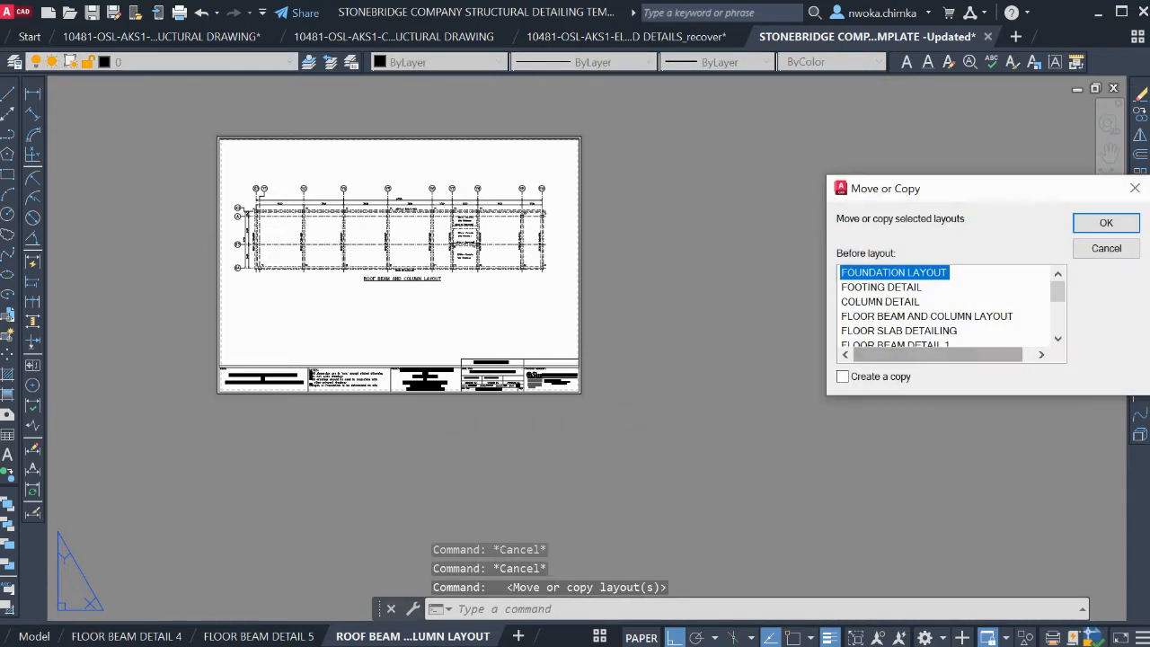
left_click(924, 316)
left_click(843, 376)
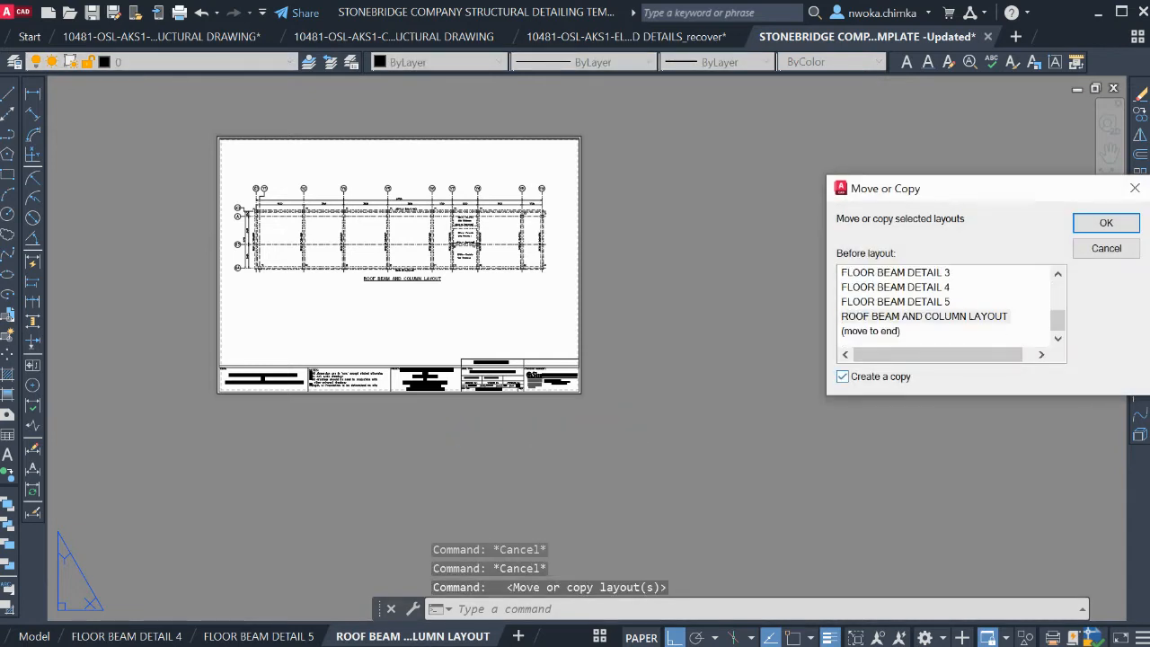
left_click(1105, 222)
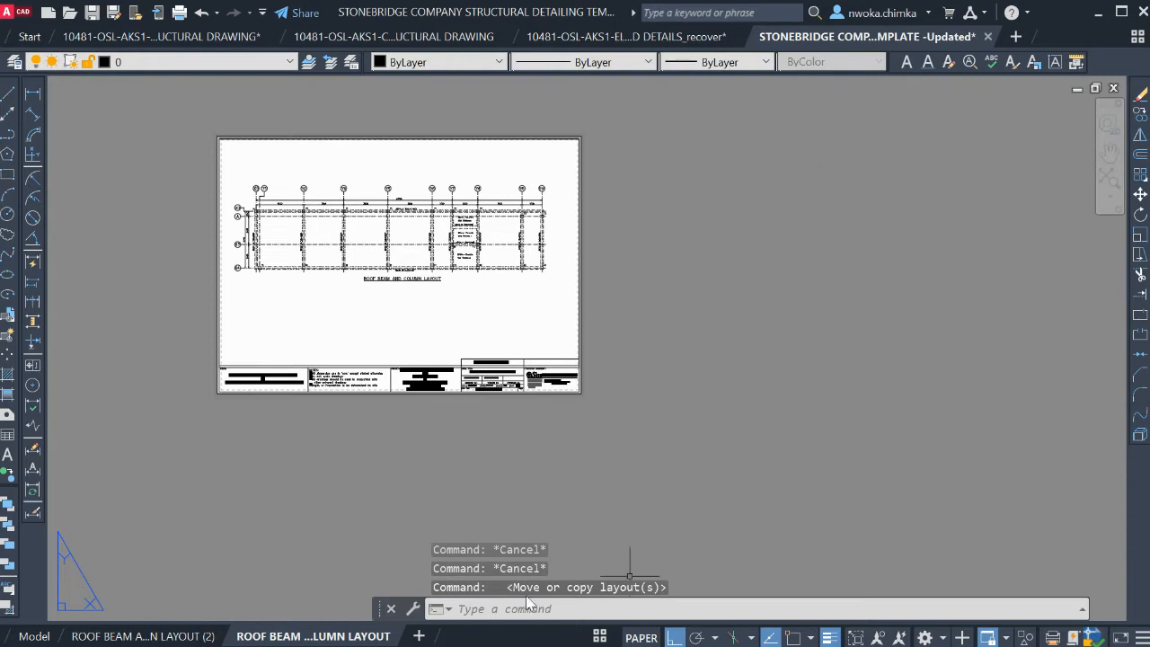
left_click_drag(268, 635, 81, 631)
left_click(315, 636)
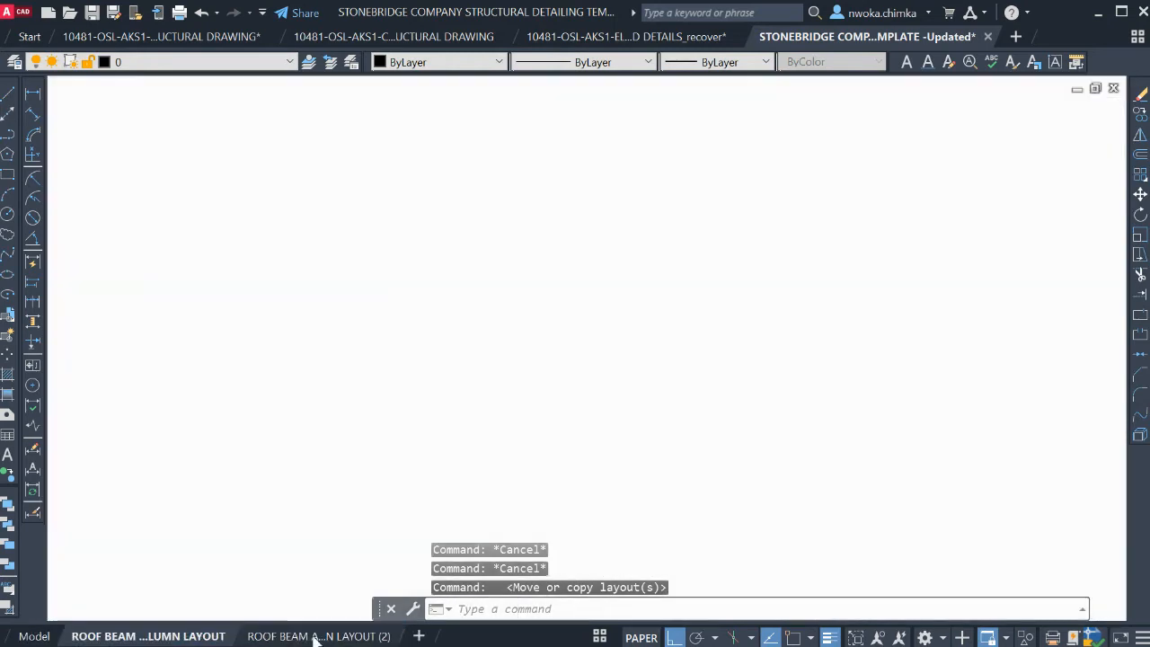
Rename the copied ROOF BEAM AND COLUMN LAYOUT (2) layout as WATER TANK SLAB DETAILING
left_click(604, 636)
left_click(347, 638)
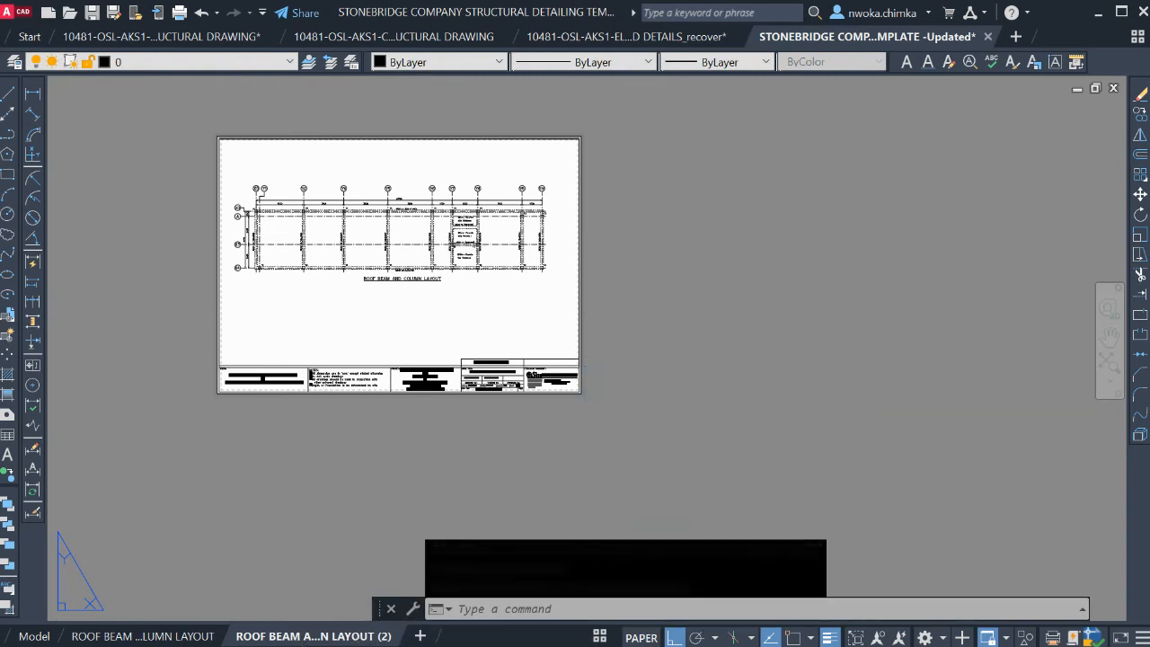
type("WTA")
key("BackSpace")
key("BackSpace")
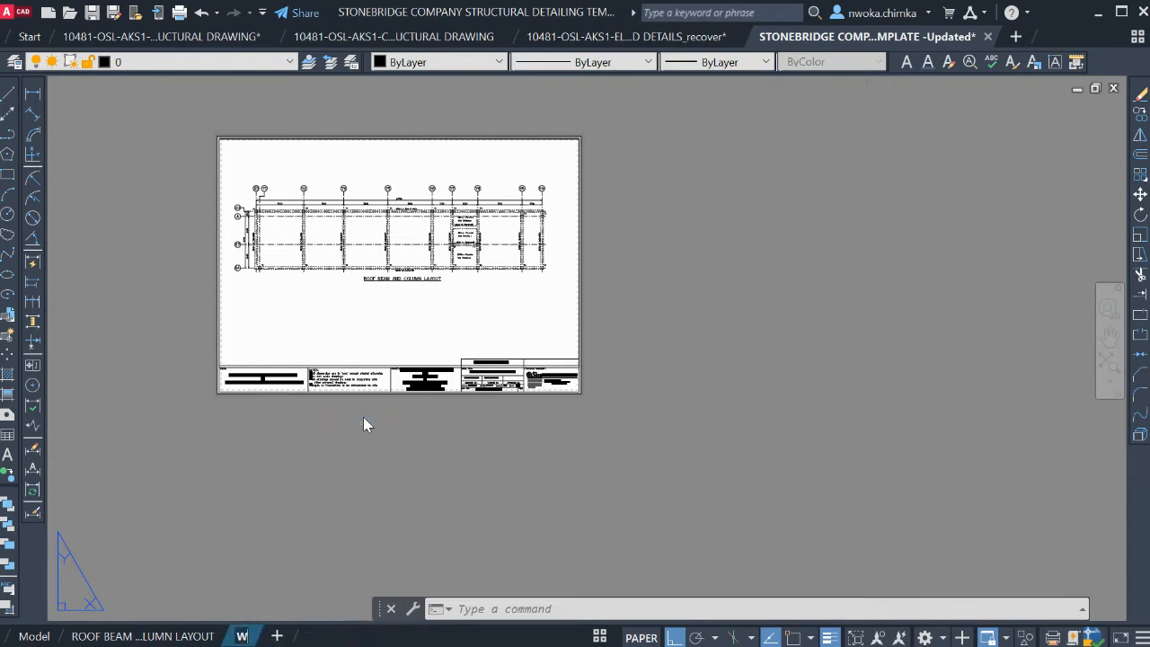
type("ATER TANK SLA")
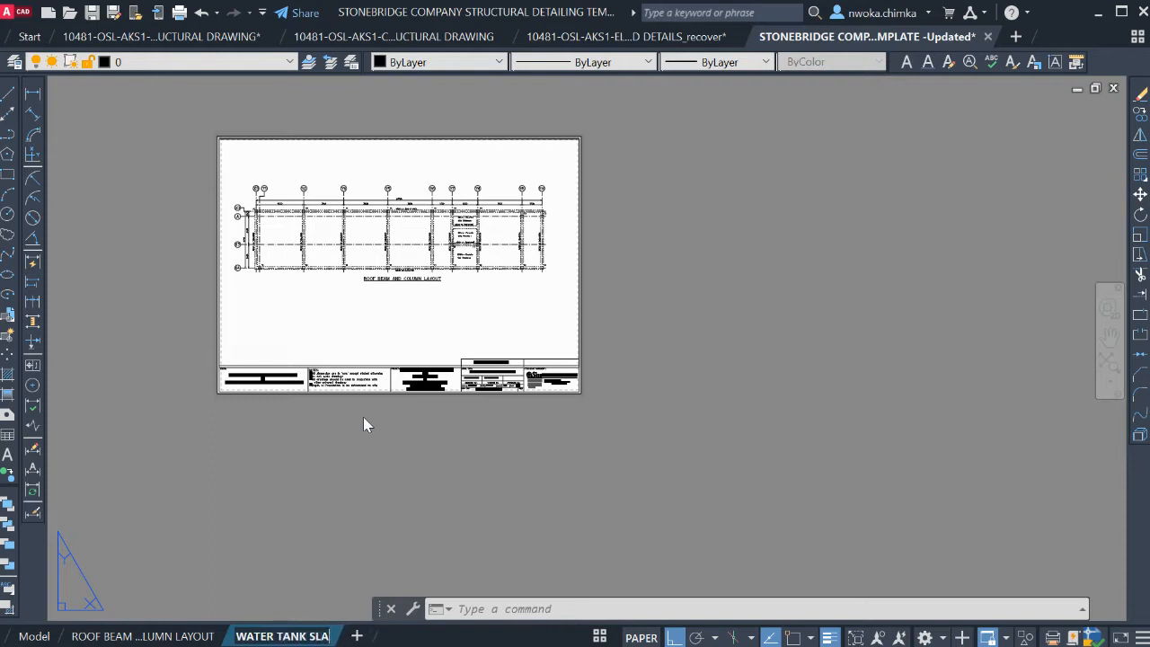
type("B DETAILING")
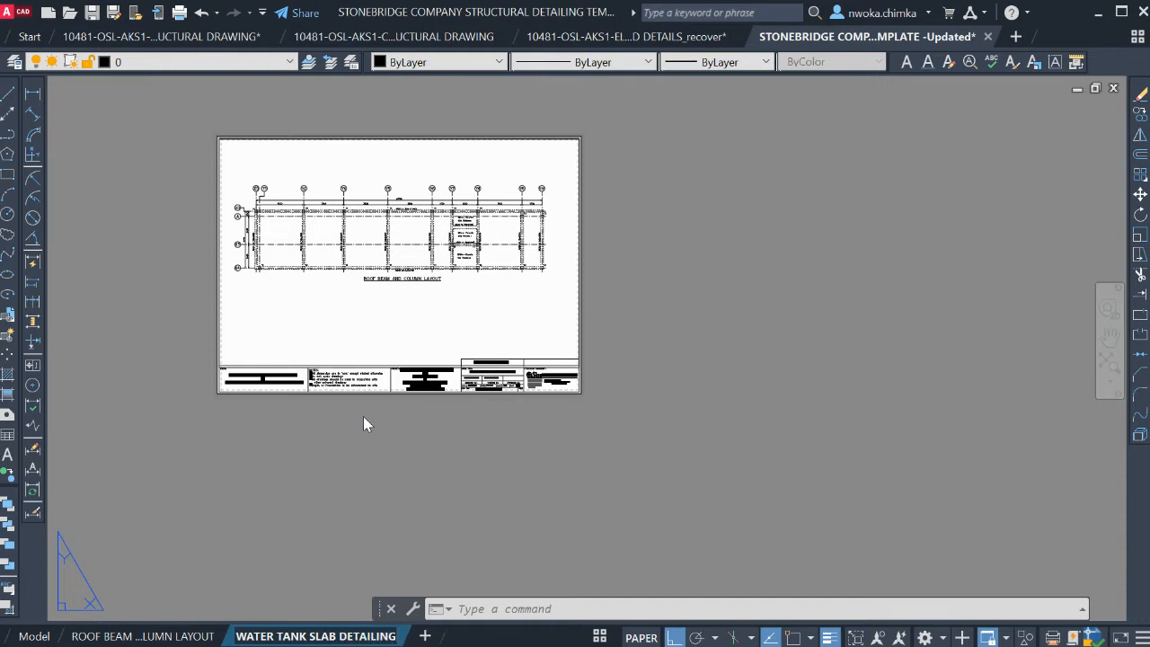
key("ctrl+a")
key("ctrl+c")
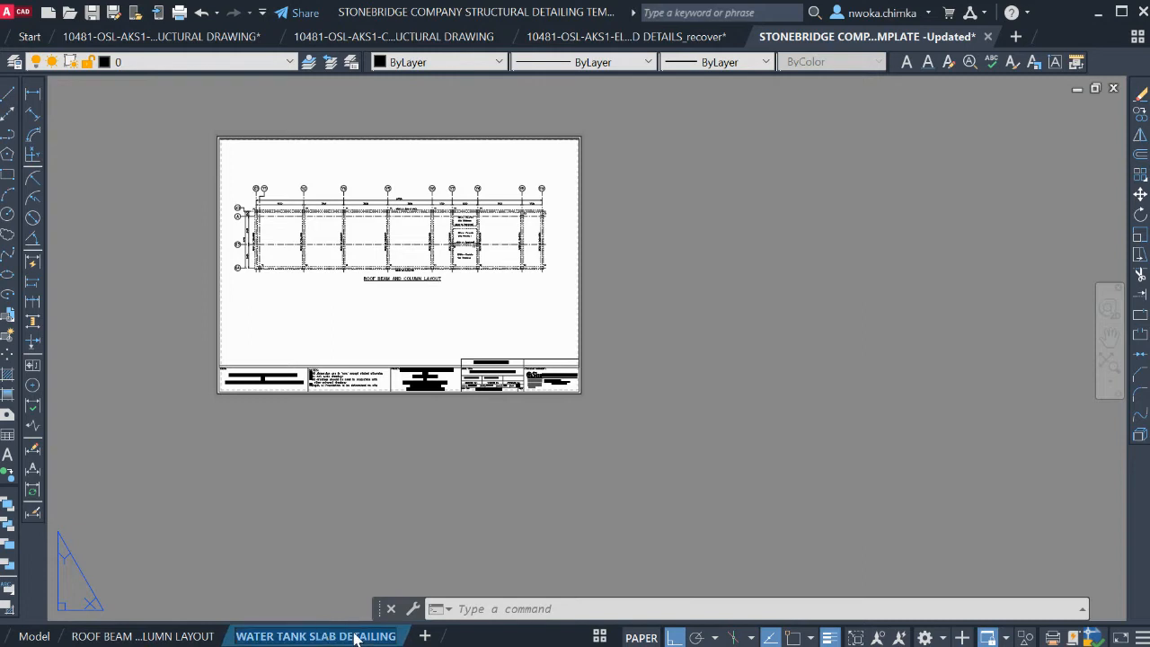
key("Escape")
left_click(523, 388)
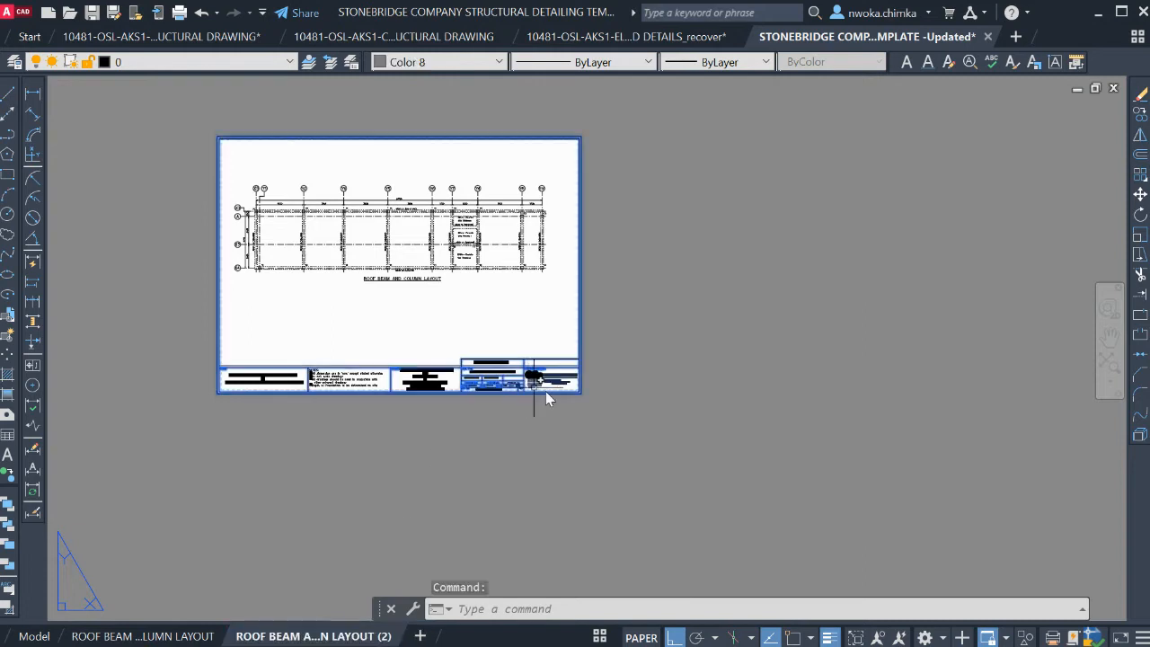
double_click(343, 640)
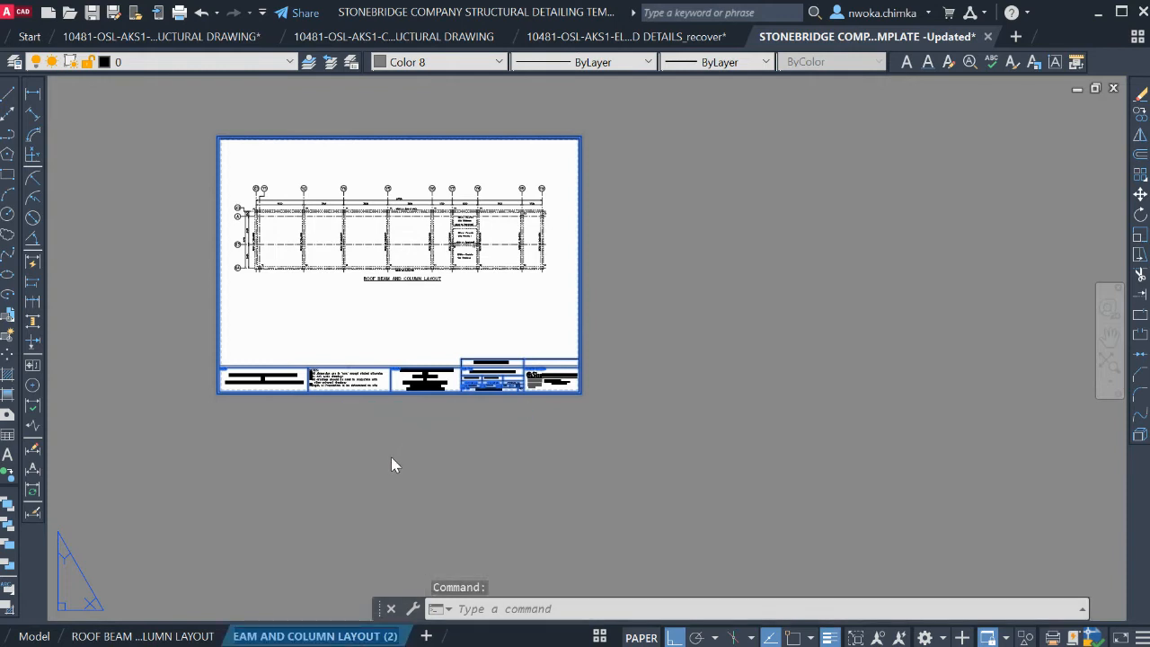
key("ctrl+v")
key("Return")
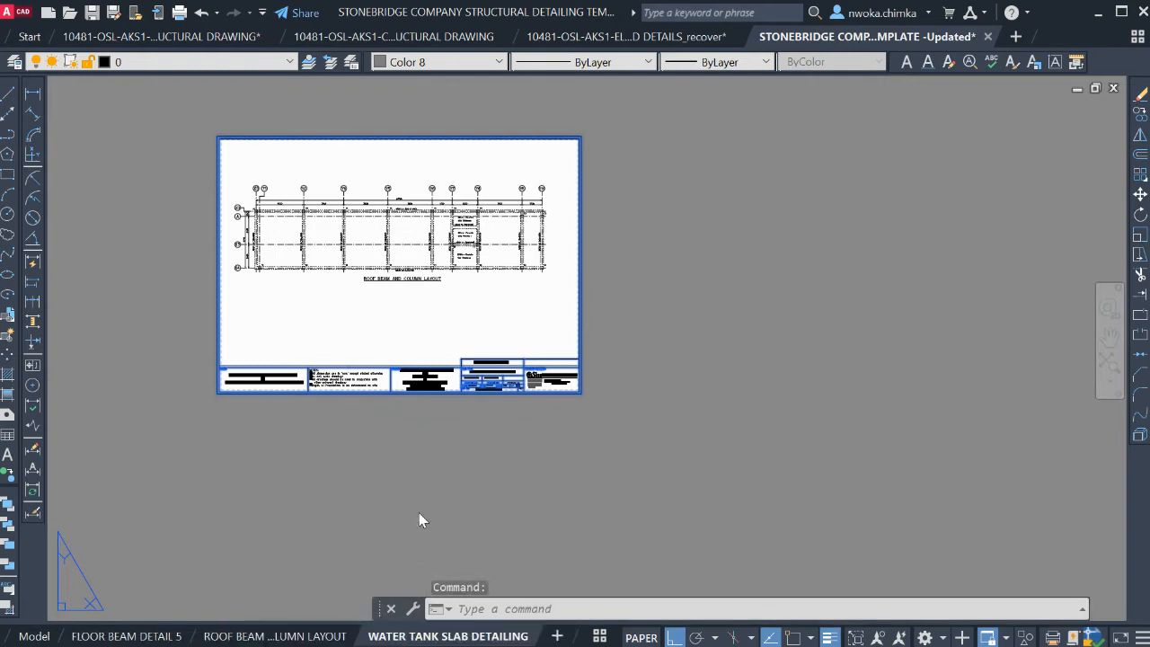
left_click(586, 368)
key("Escape")
key("Escape")
key("Escape")
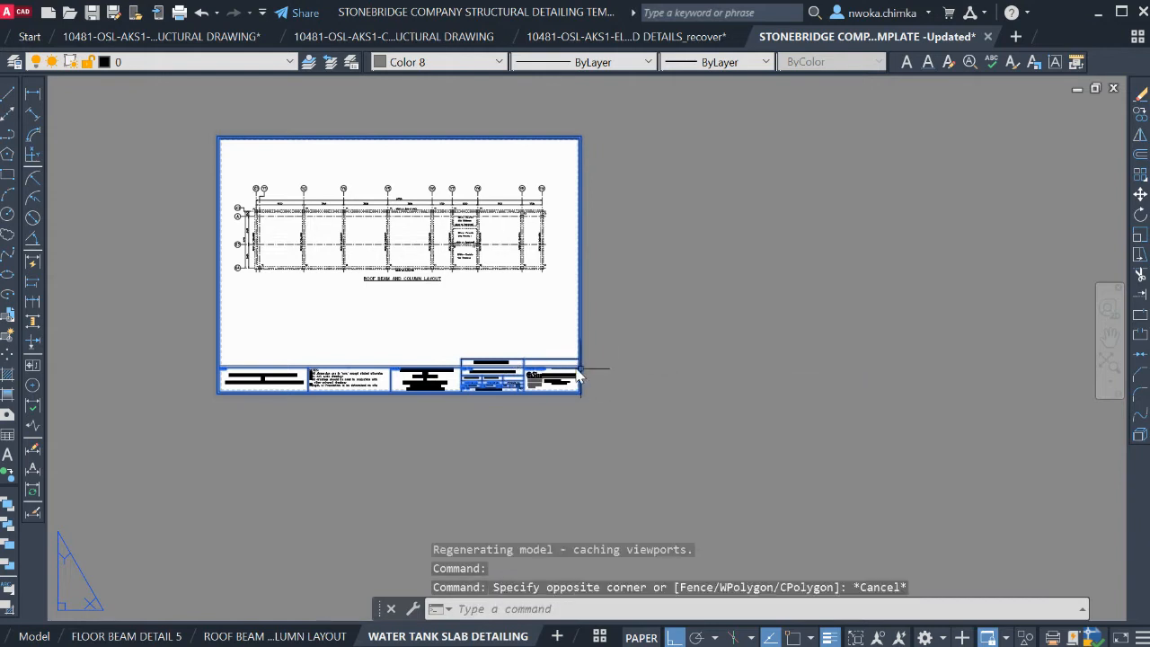
Change the drawing title in the sheet's title block to WATER TANK SLAB DETAILING
scroll(514, 388, "up", 4)
scroll(514, 388, "up", 2)
left_click(490, 334)
key("Escape")
left_click(486, 328)
double_click(486, 328)
type("WATER")
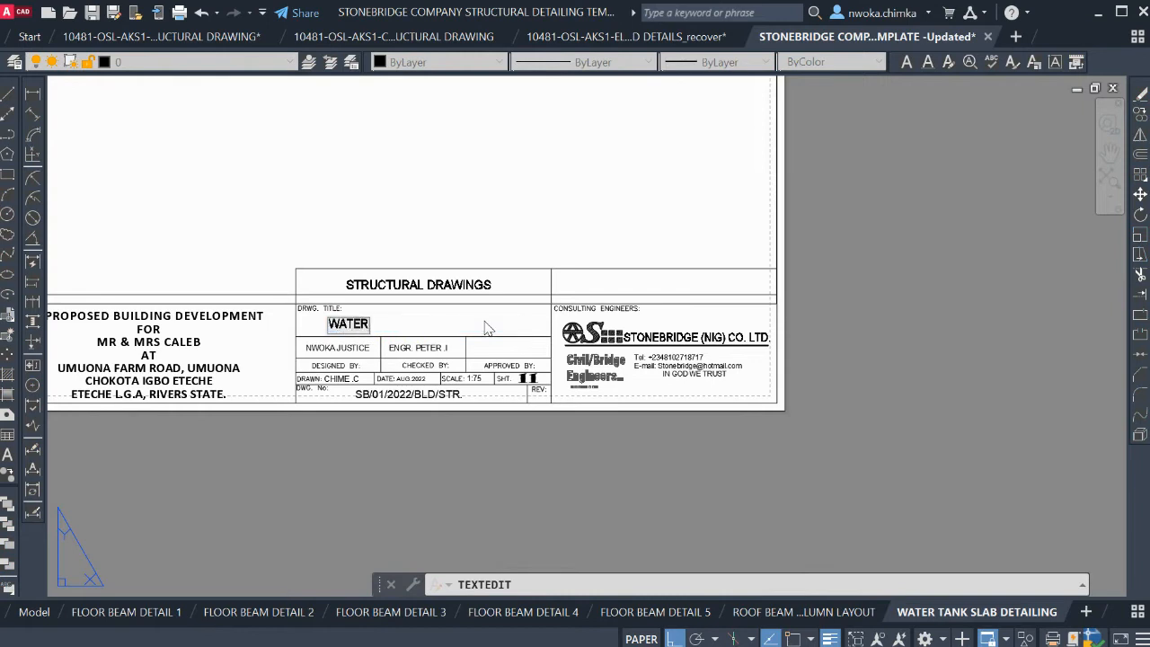
type(" TANK SLAB DETAILING")
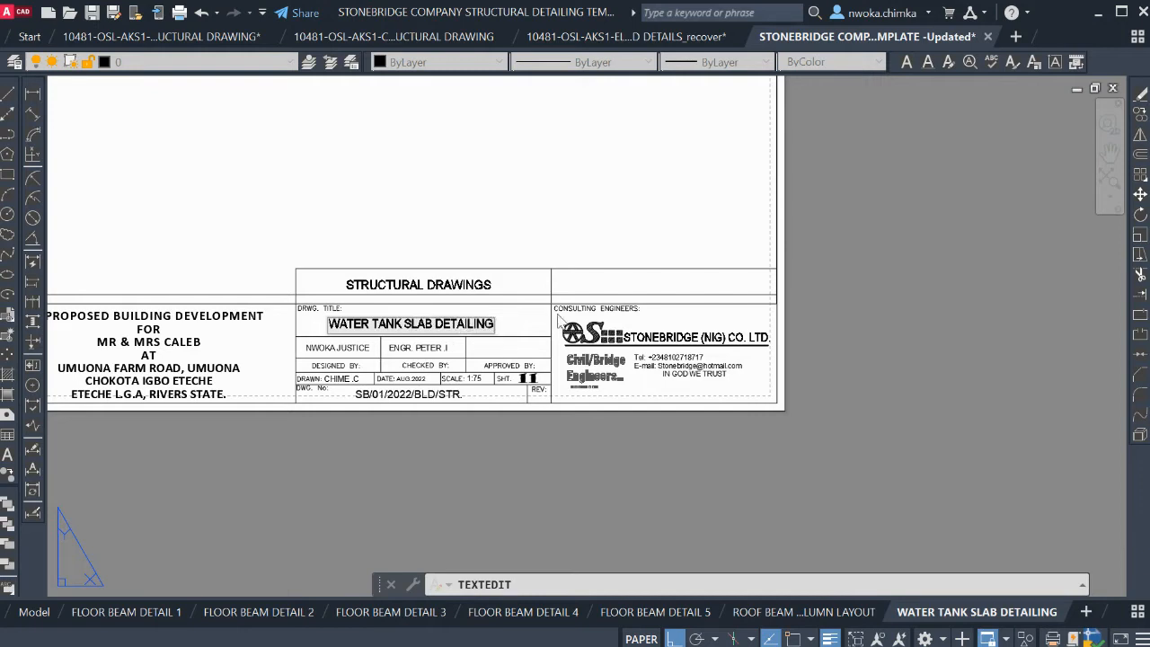
key("Escape")
Set the sheet number in the title block to 12 and check the block's scale entry
scroll(545, 380, "up", 2)
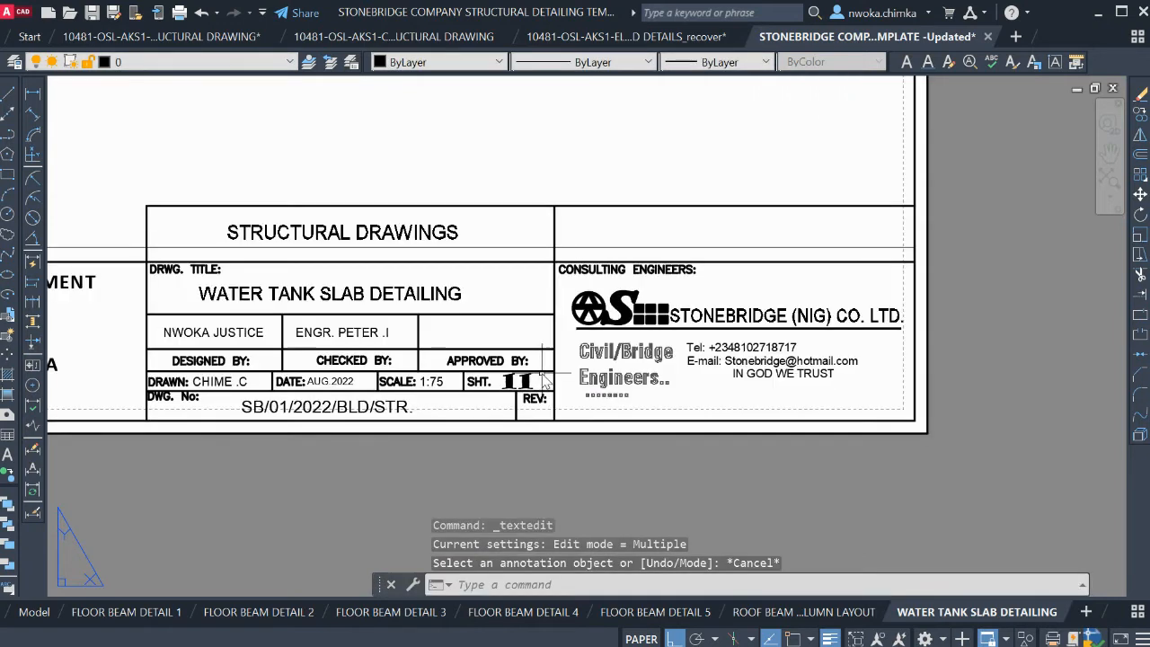
scroll(542, 374, "up", 2)
double_click(506, 385)
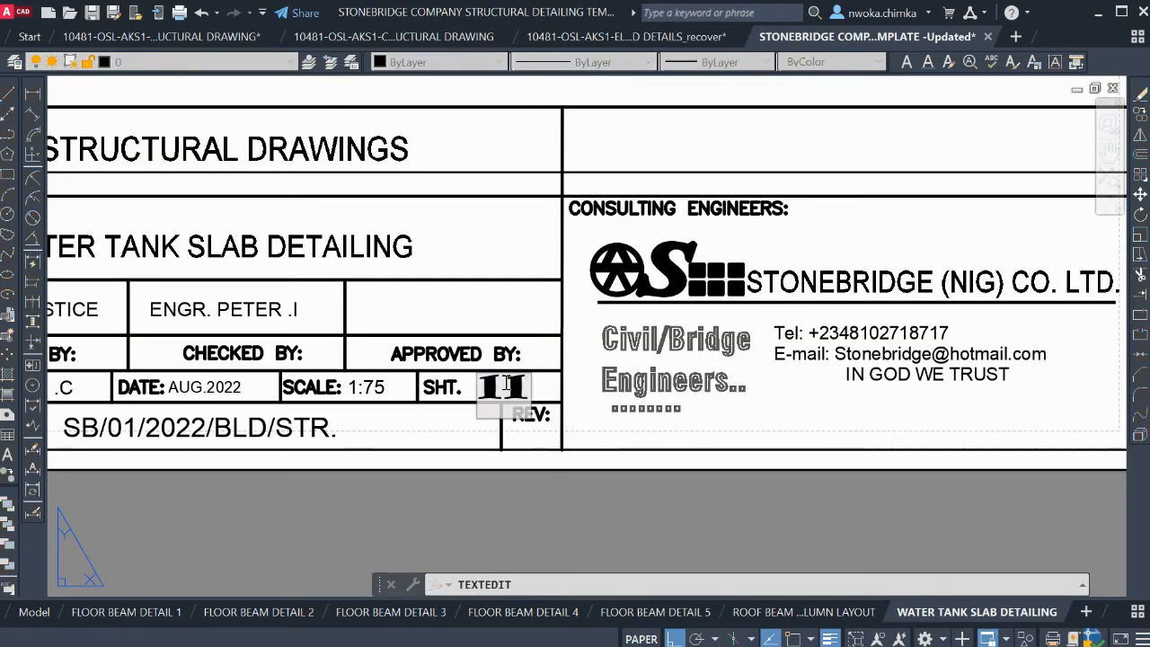
type("12")
left_click(442, 460)
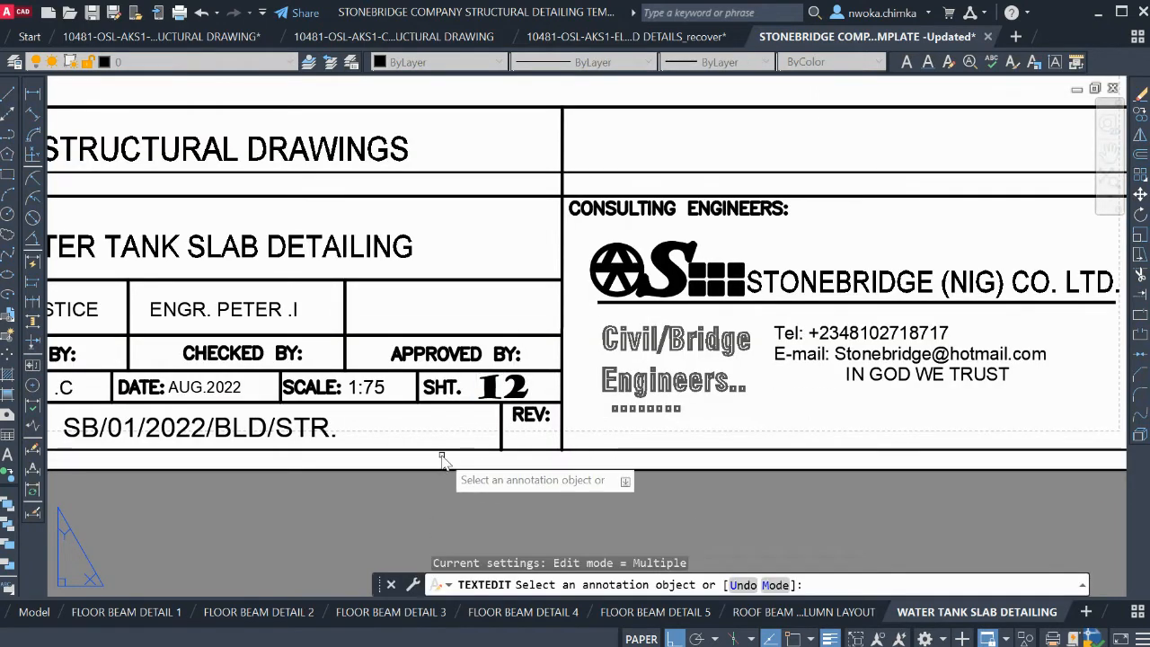
key("Escape")
scroll(679, 423, "down", 7)
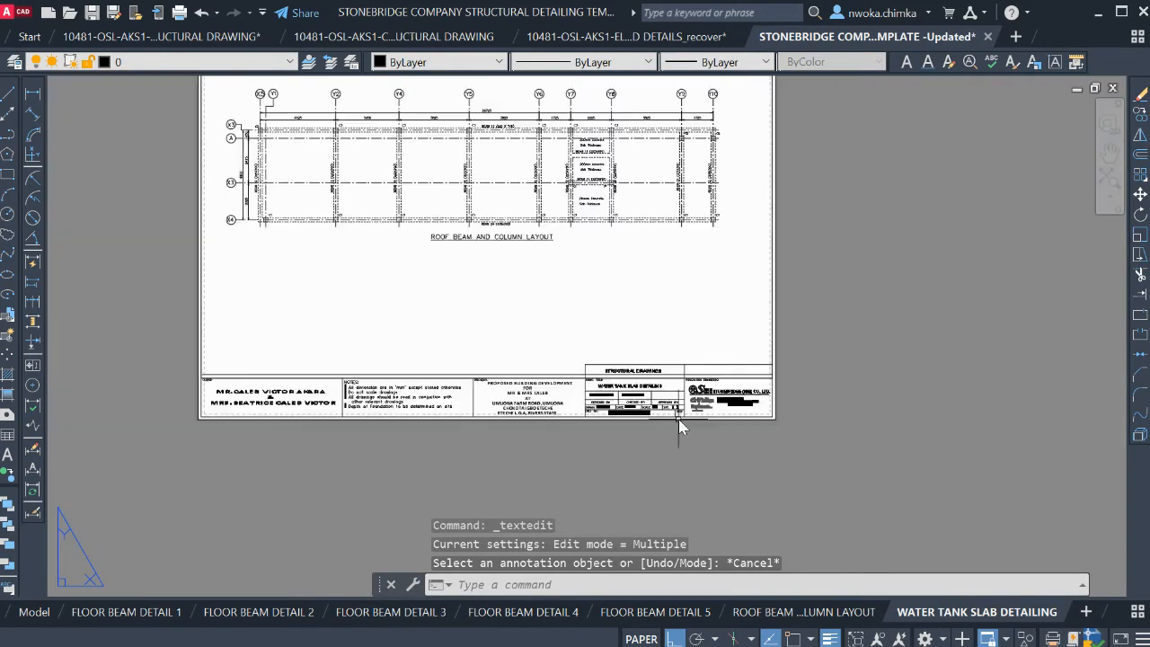
scroll(699, 452, "up", 5)
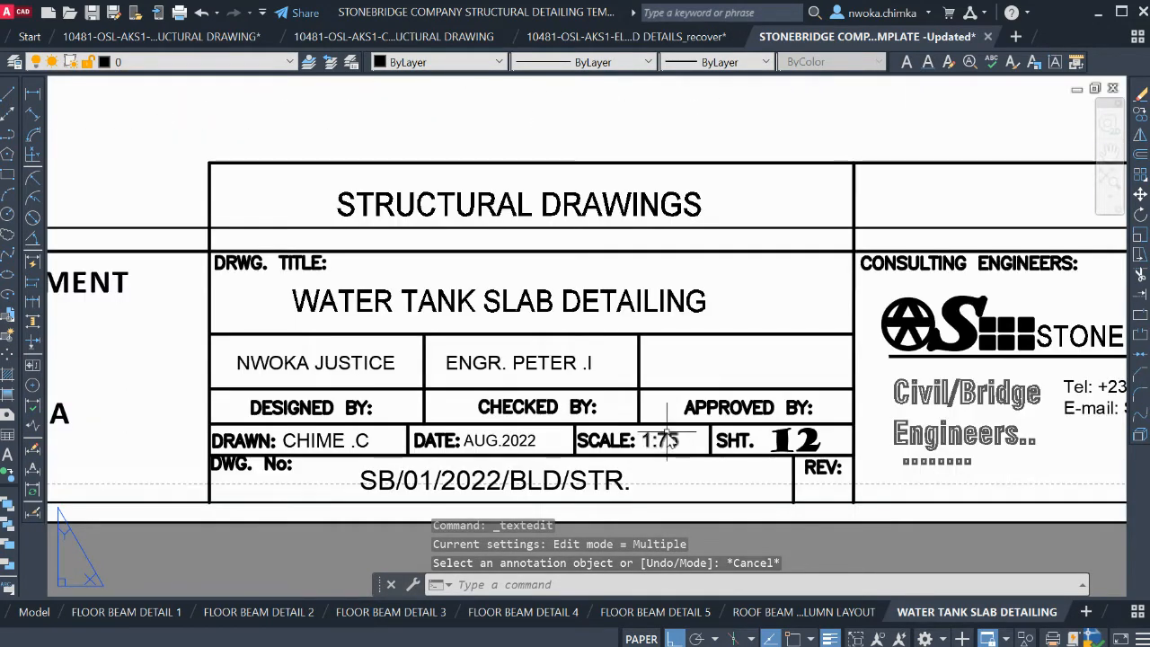
scroll(630, 395, "down", 5)
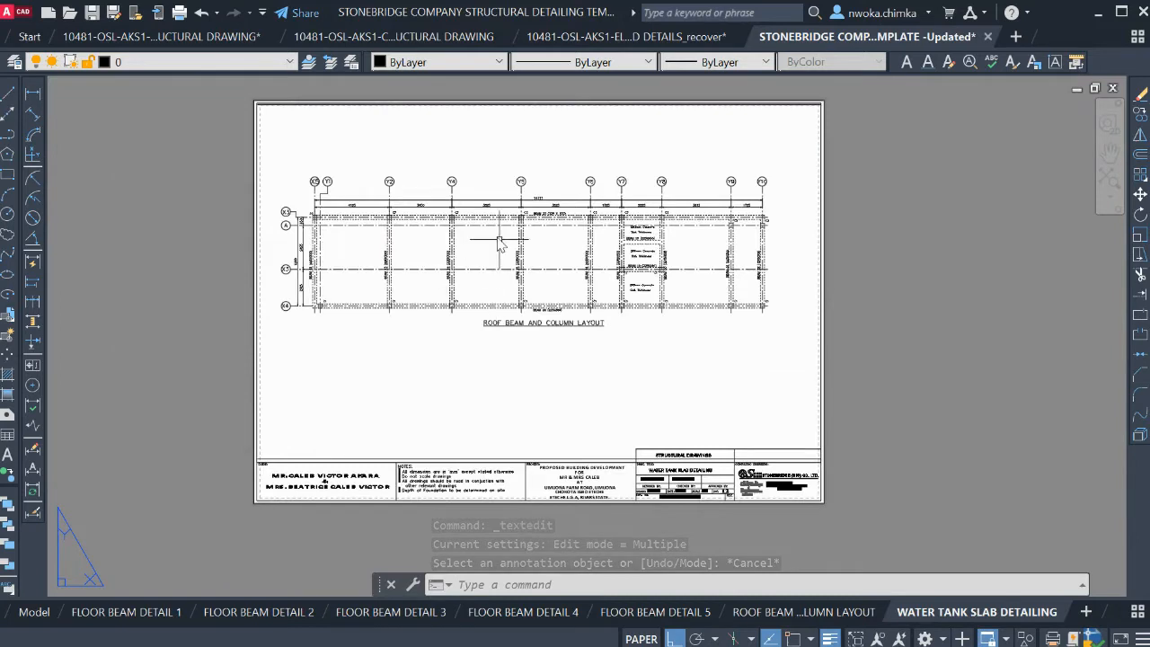
Bring the water tank slab plan into the sheet's viewport and try a viewport scale of 1/25XP
double_click(497, 236)
scroll(381, 272, "down", 4)
mouse_move(619, 280)
middle_mouse_down()
mouse_move(556, 281)
mouse_move(558, 306)
mouse_move(532, 326)
middle_mouse_up()
scroll(554, 281, "up", 6)
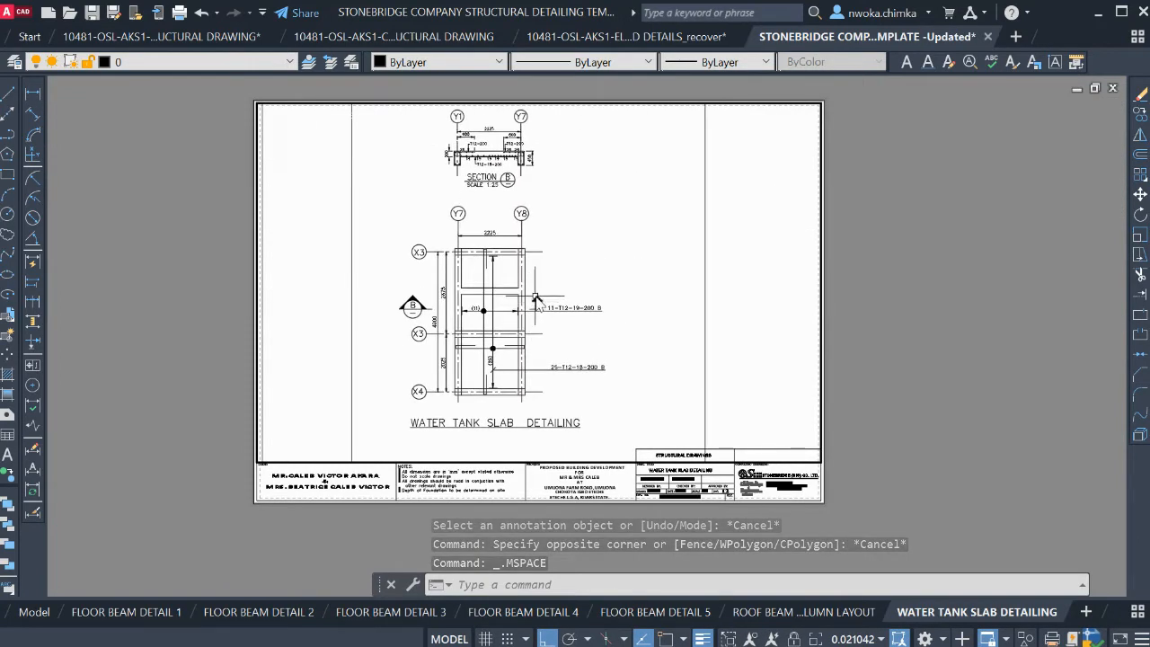
type("z")
key("Return")
type("1/")
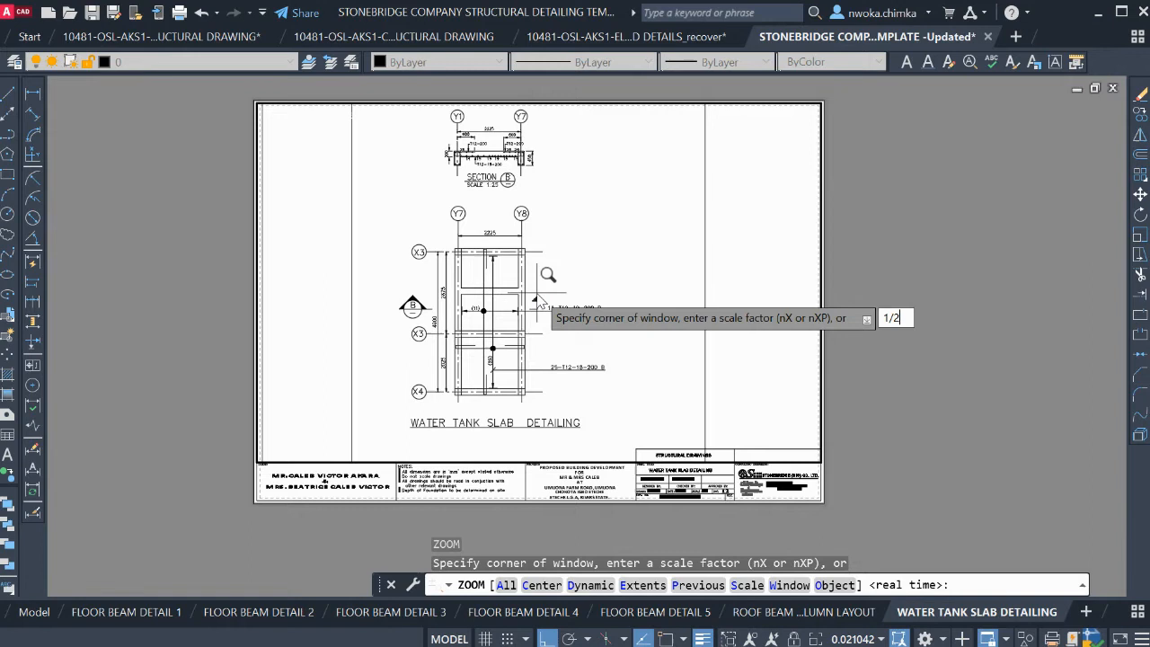
type("25XP")
key("Return")
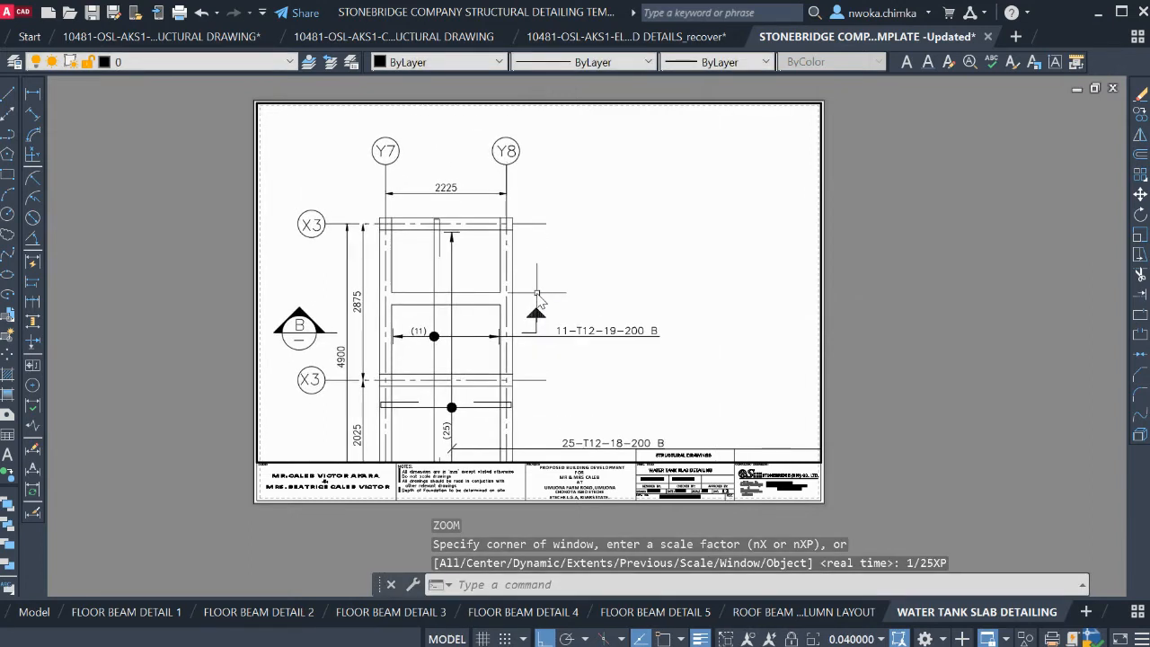
middle_click_drag(530, 287, 527, 239)
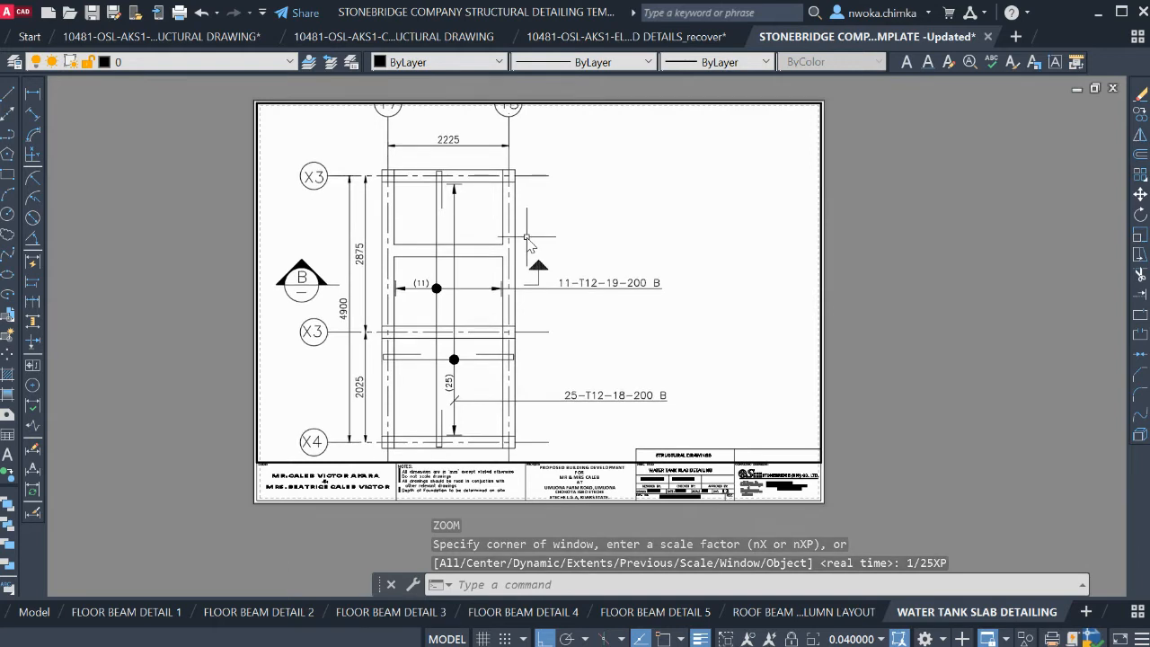
Set the viewport scale to 1/50XP, position the water tank slab plan in the sheet's left half, and return to paper space
key("Return")
type("1/50")
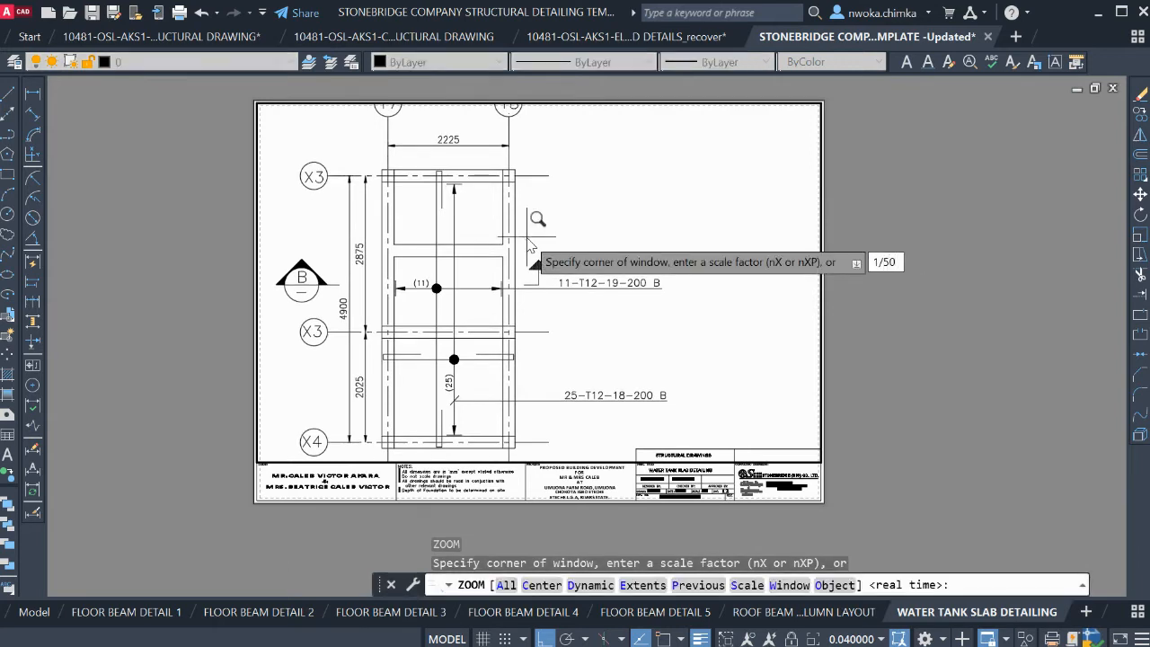
type("XP")
key("Return")
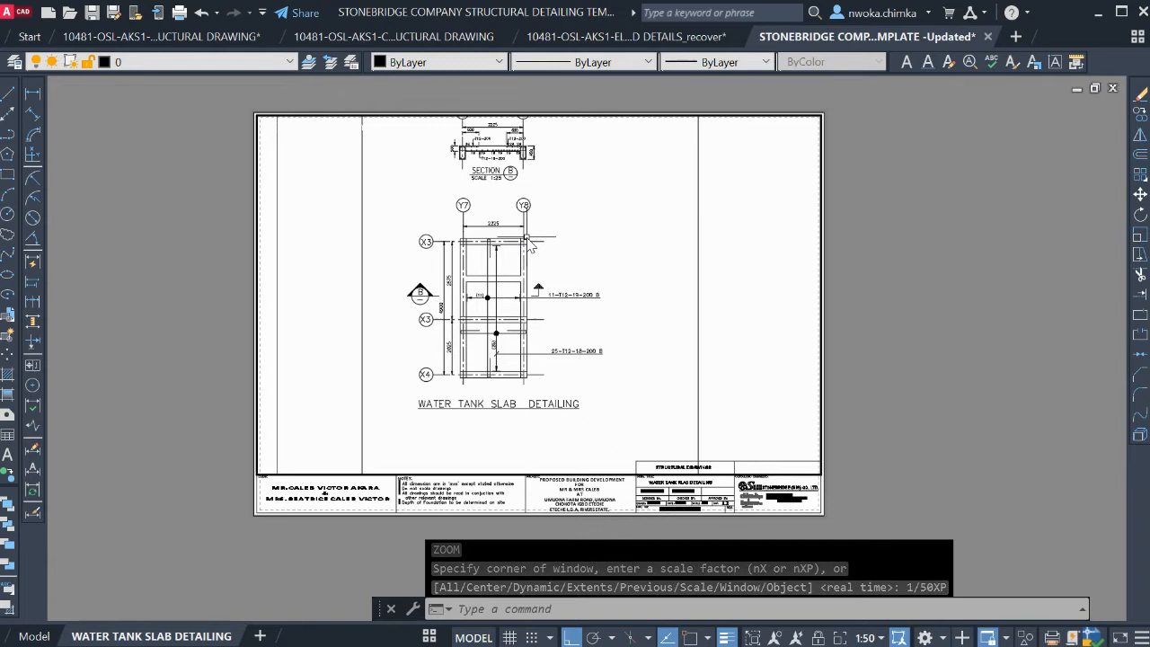
middle_click_drag(626, 293, 523, 298)
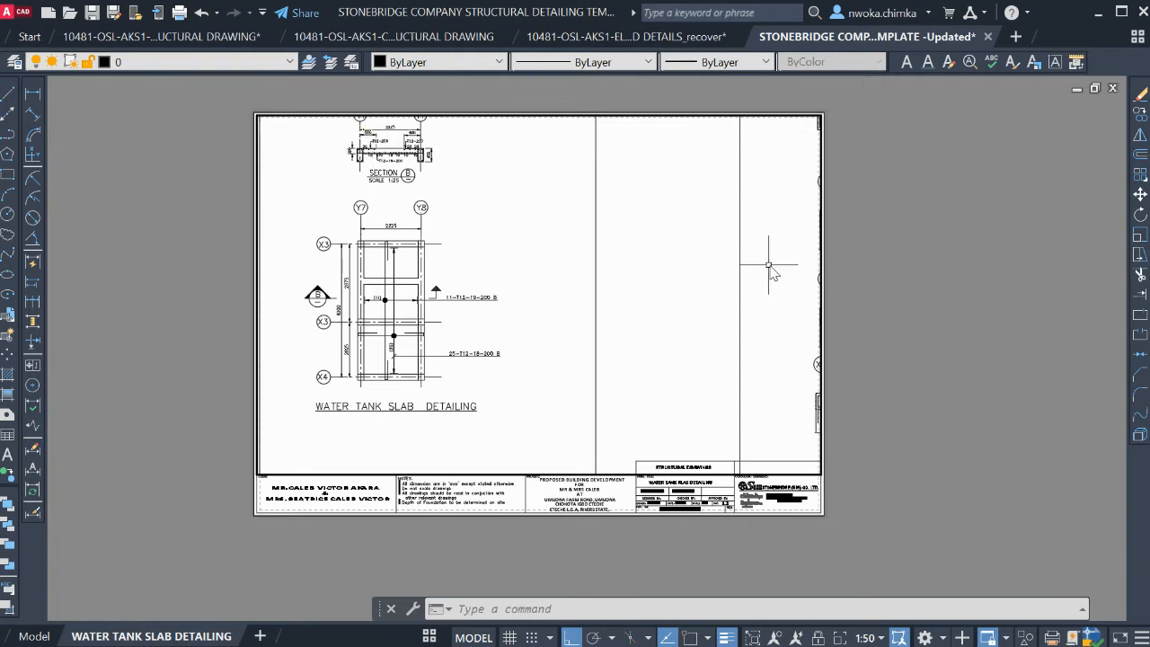
middle_click_drag(620, 243, 627, 246)
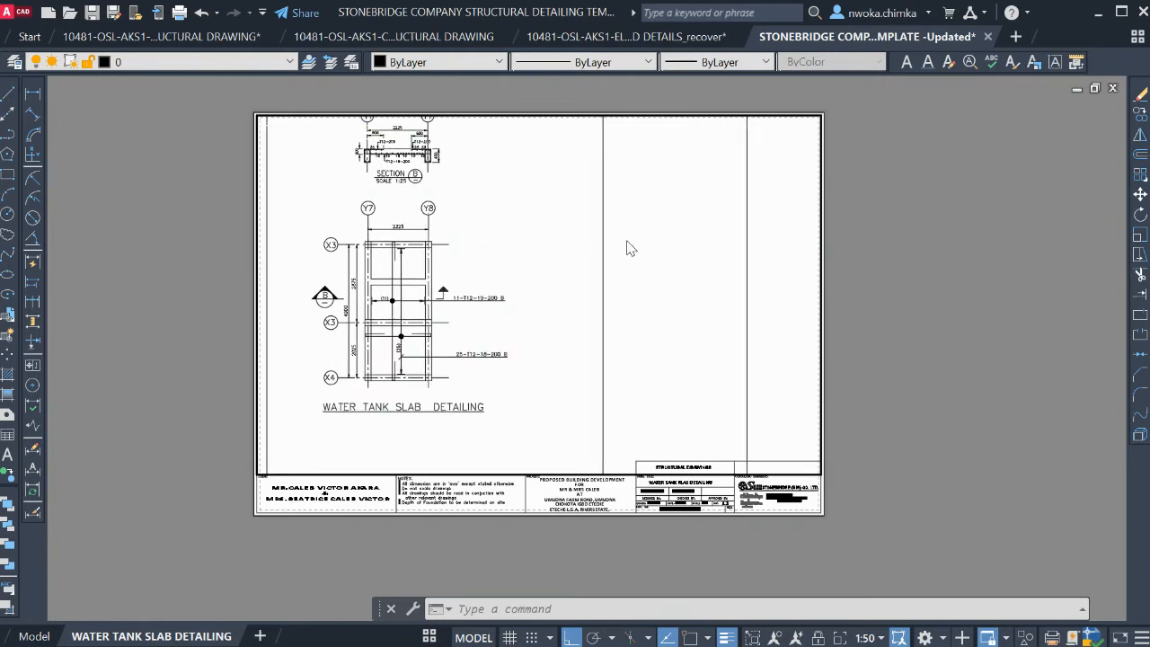
double_click(944, 286)
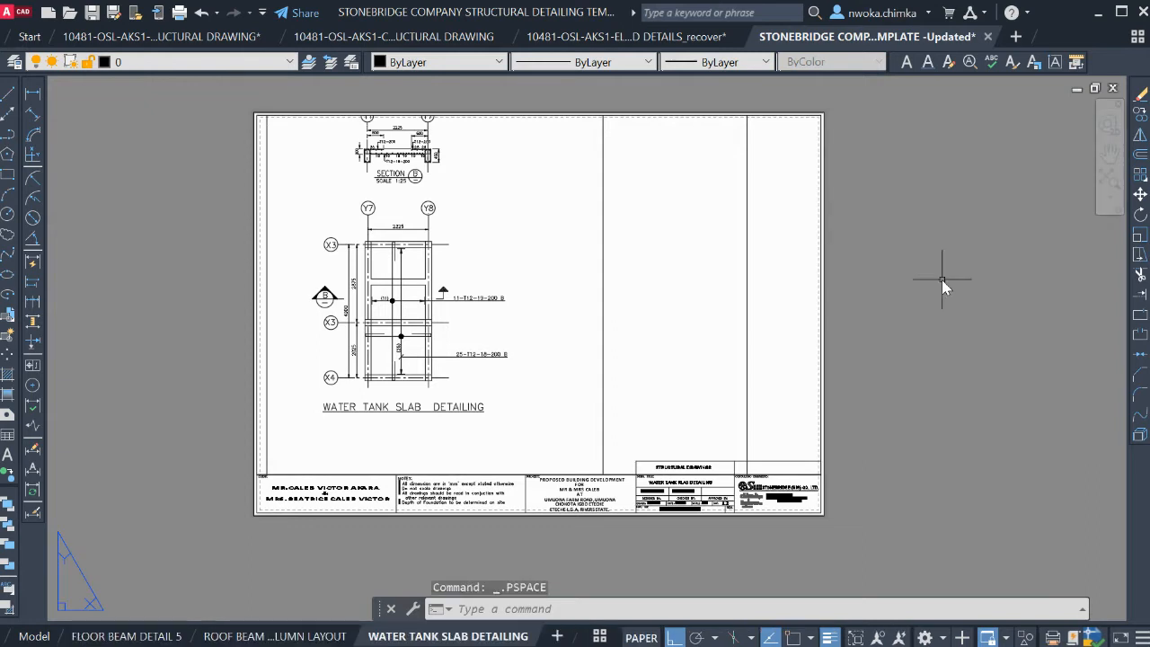
Shrink the viewport from its right side so it covers only the left half of the sheet around the slab plan
left_click(818, 189)
left_click(820, 115)
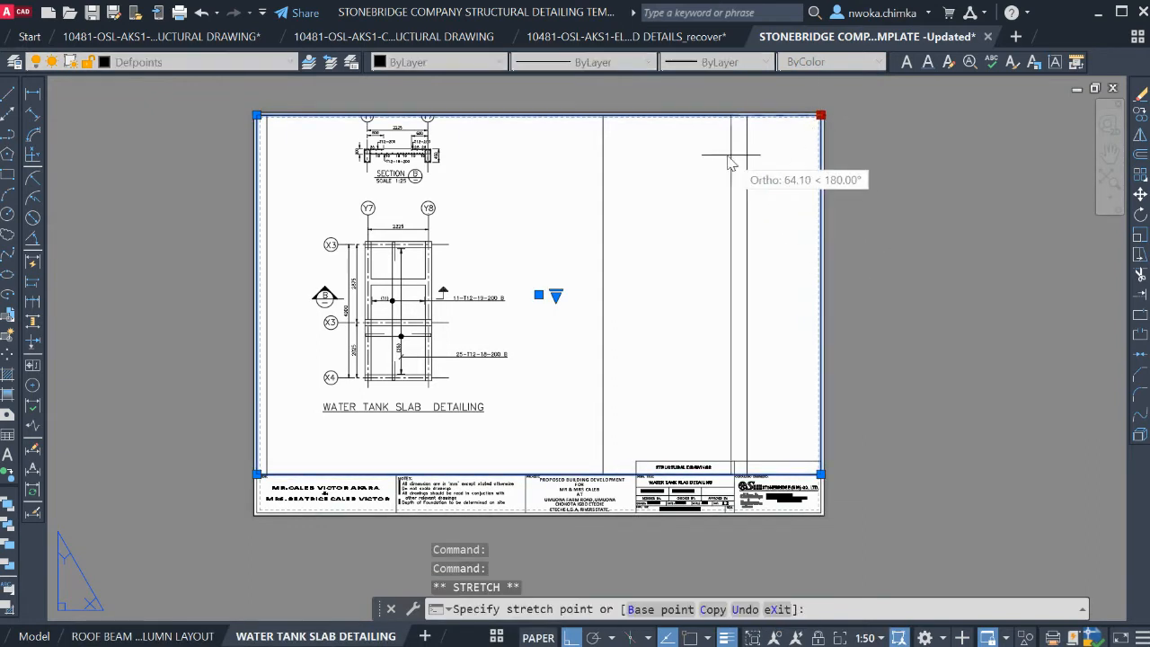
left_click(526, 128)
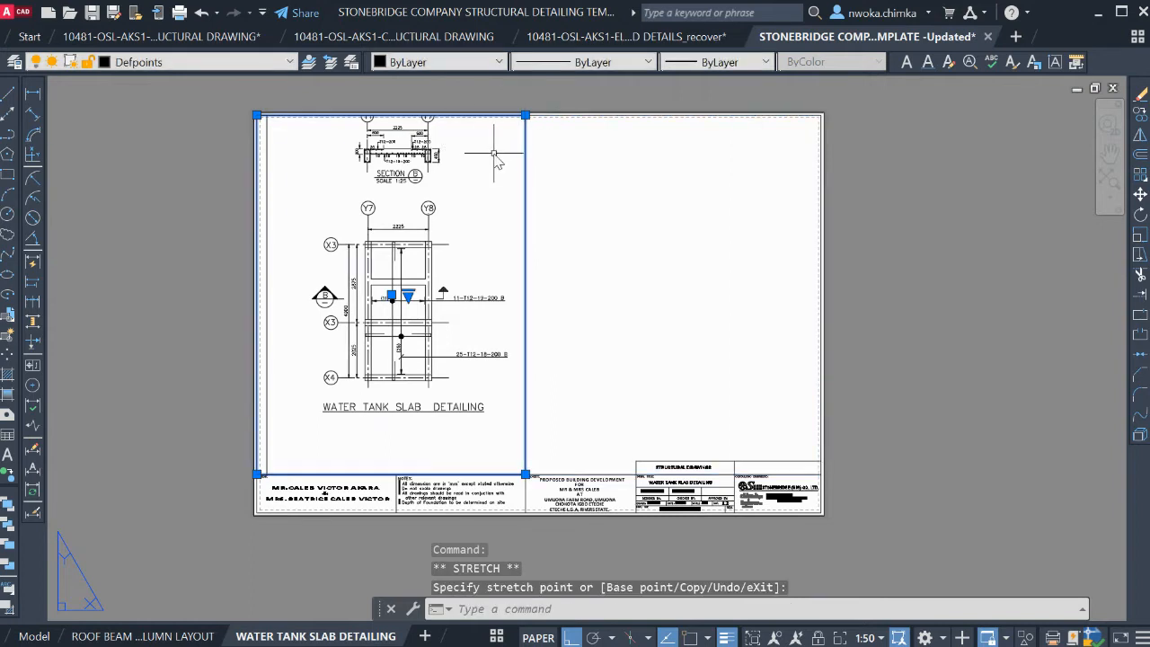
Copy the slab plan viewport from its top-left corner to its top-right corner, placing the duplicate directly alongside
type("C")
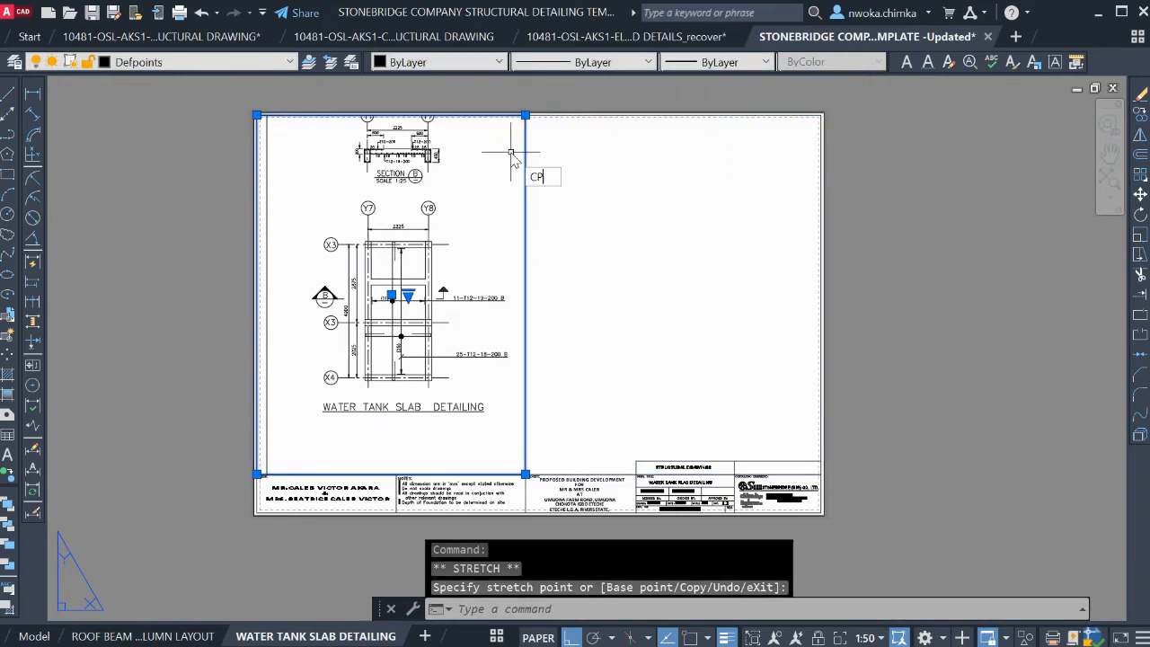
type("P")
key("Return")
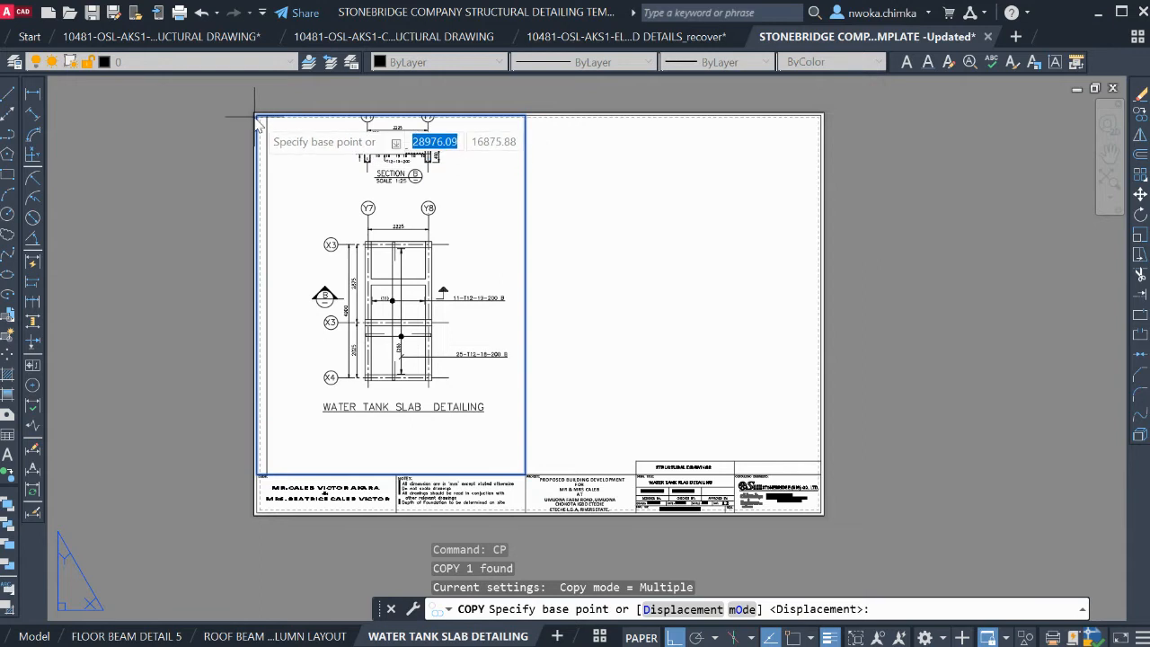
left_click(256, 116)
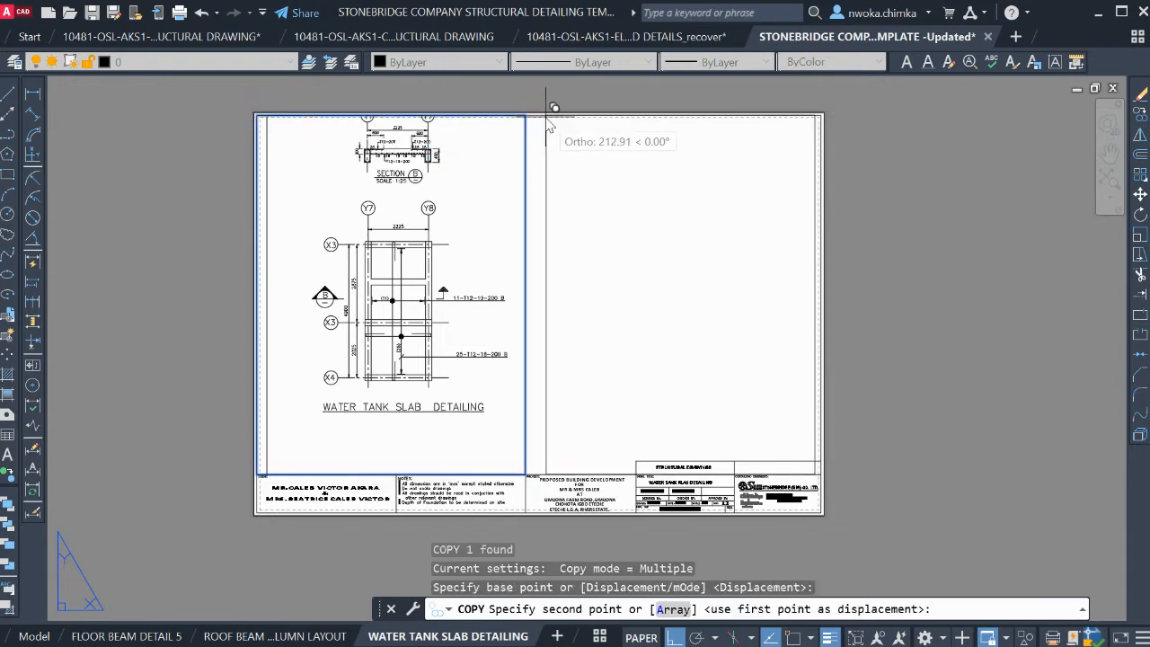
key("F3")
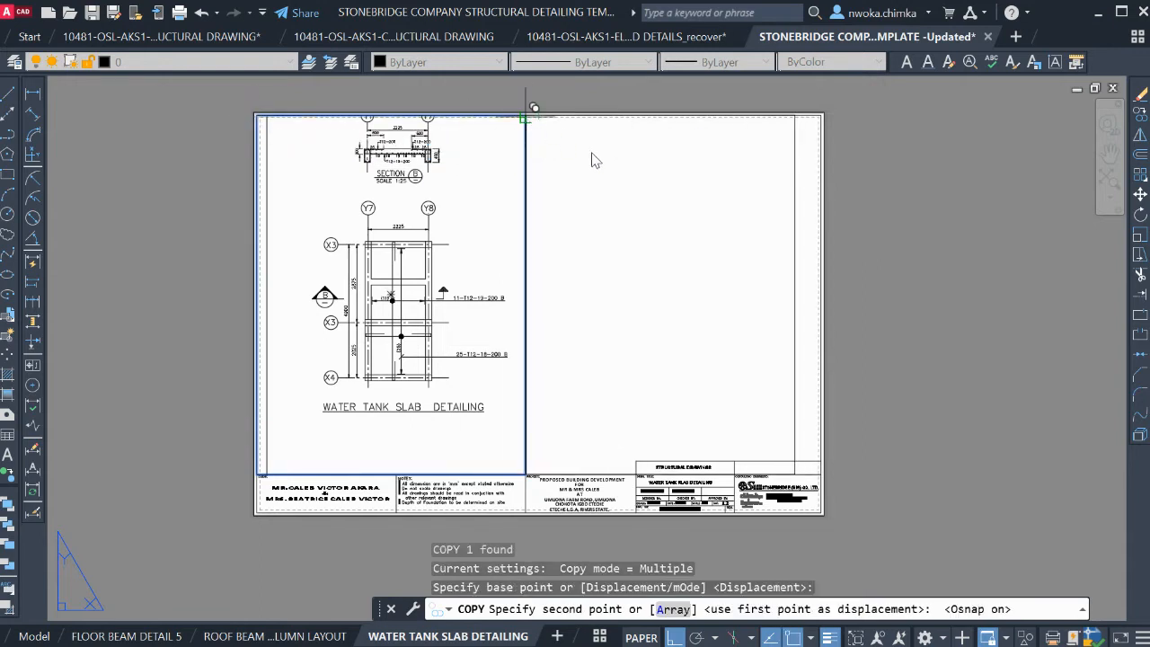
left_click(534, 116)
key("Escape")
Bring Section B into the duplicated viewport, set its scale to 1/25XP, centre the section, and return to paper space
double_click(685, 149)
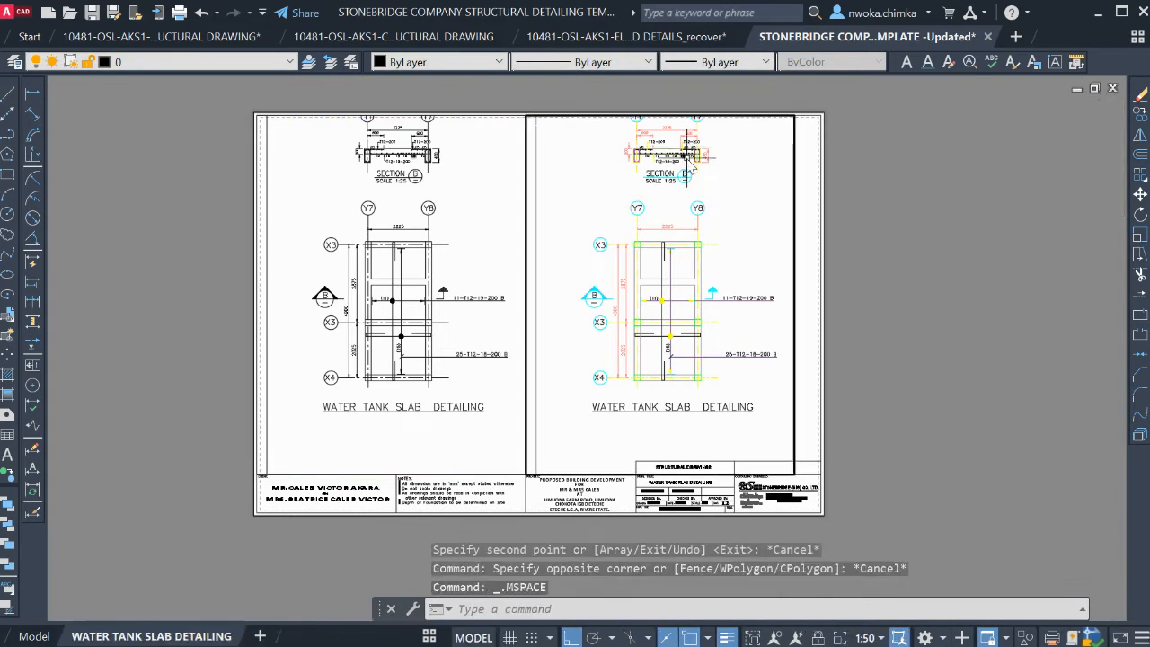
scroll(626, 208, "up", 5)
middle_click_drag(626, 208, 638, 254)
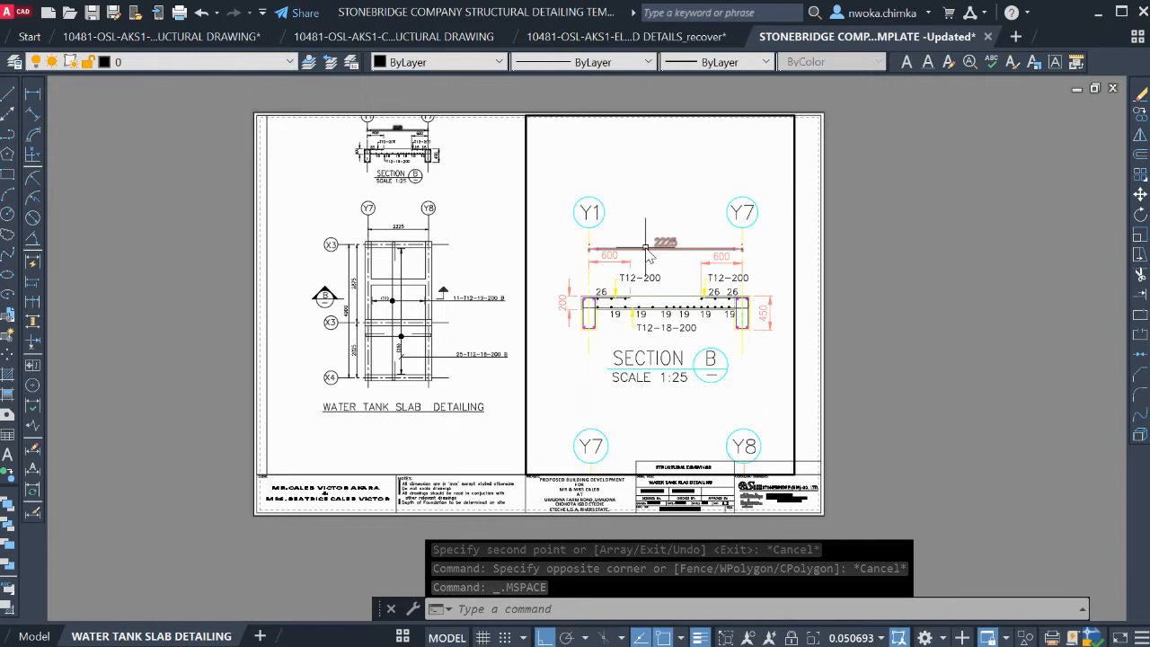
type("z")
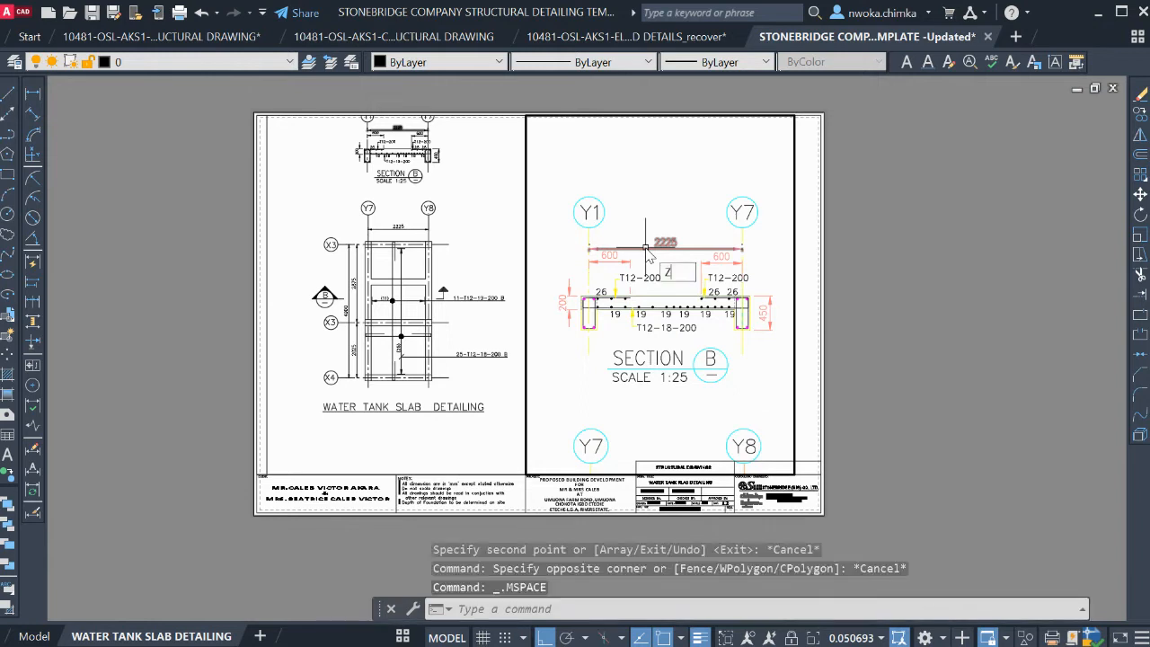
key("Return")
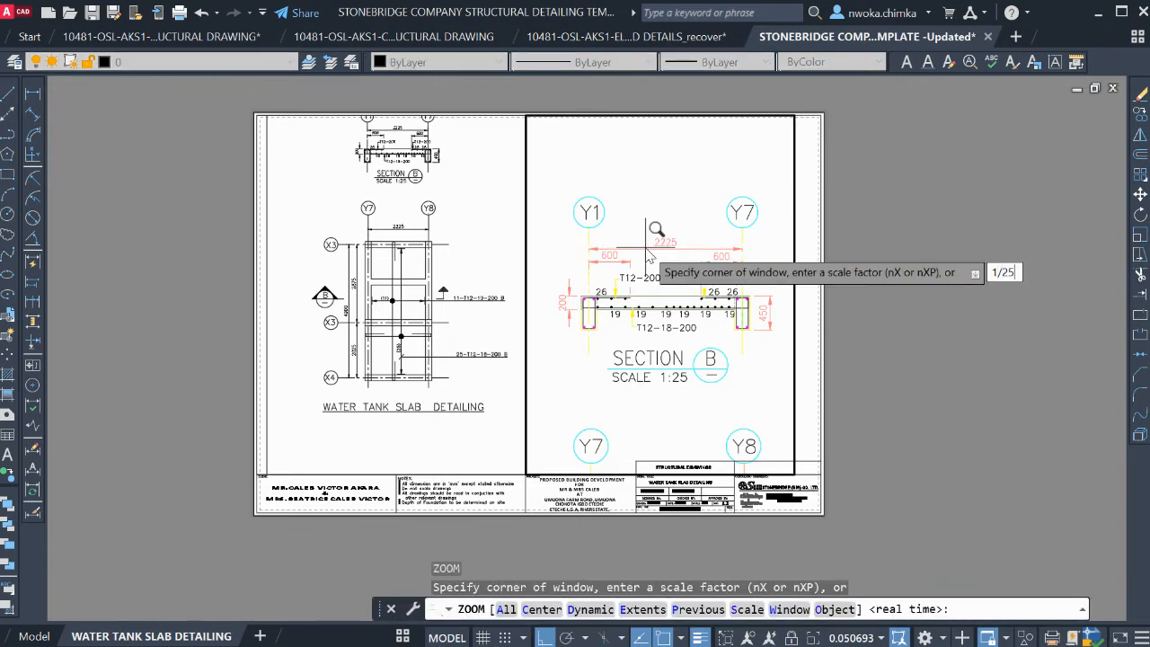
key("Return")
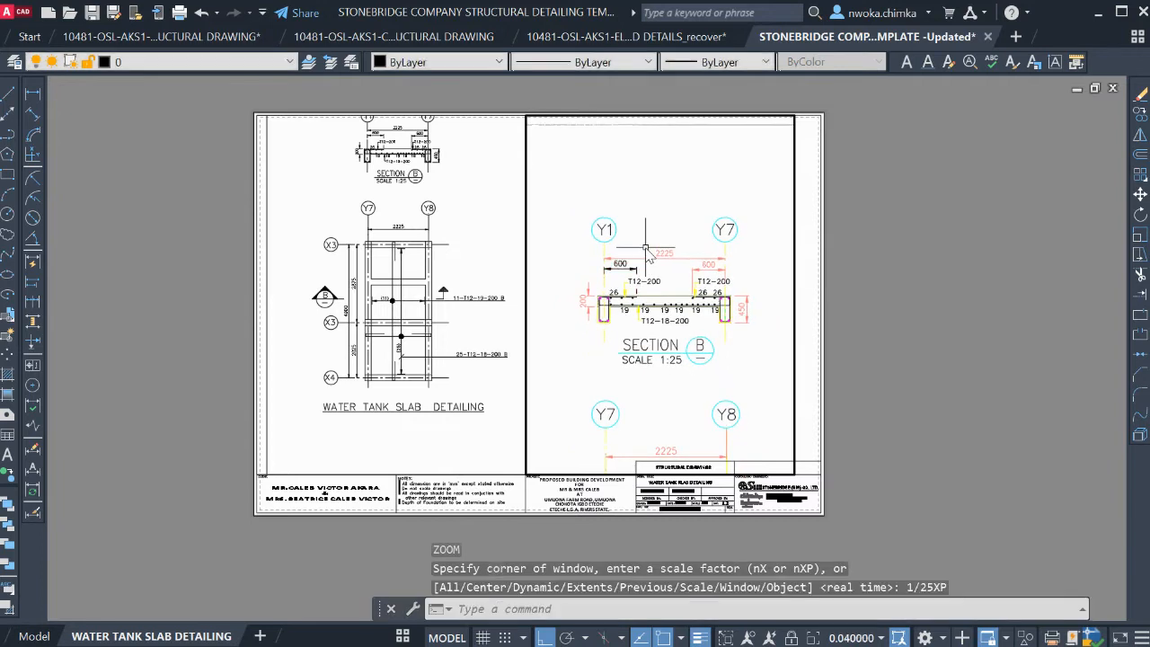
mouse_move(653, 218)
middle_mouse_down()
mouse_move(666, 298)
mouse_move(668, 222)
middle_mouse_up()
double_click(929, 259)
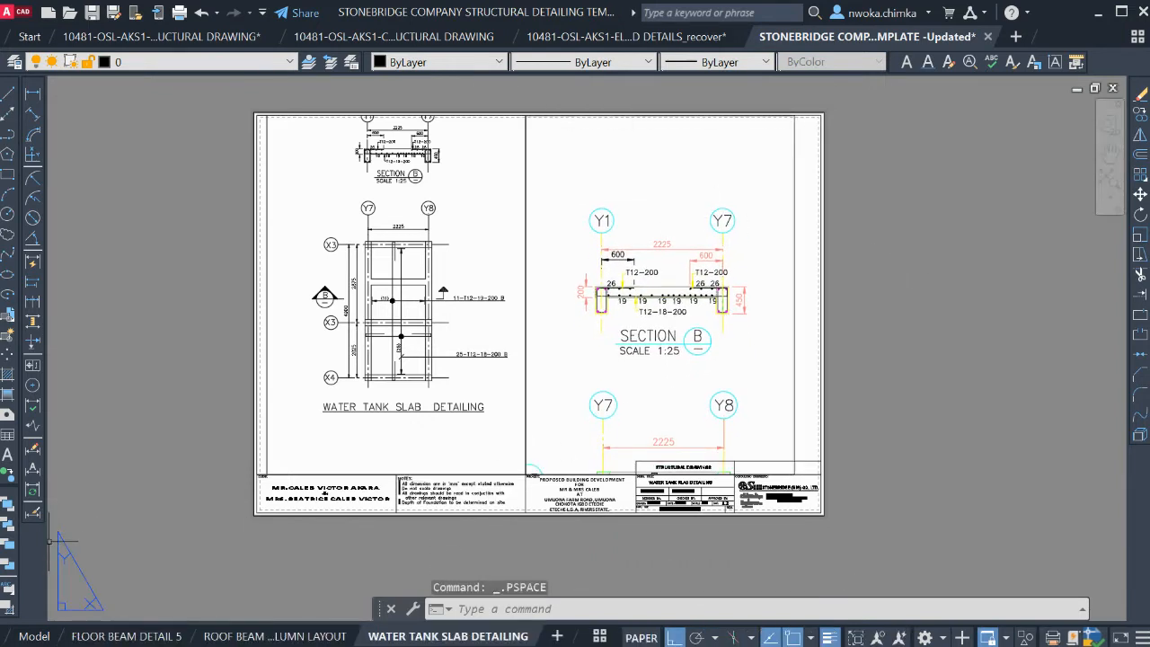
In model space, move the Section B detail straight up about 1430 units from the slab plan, and return to the water tank layout
left_click(35, 637)
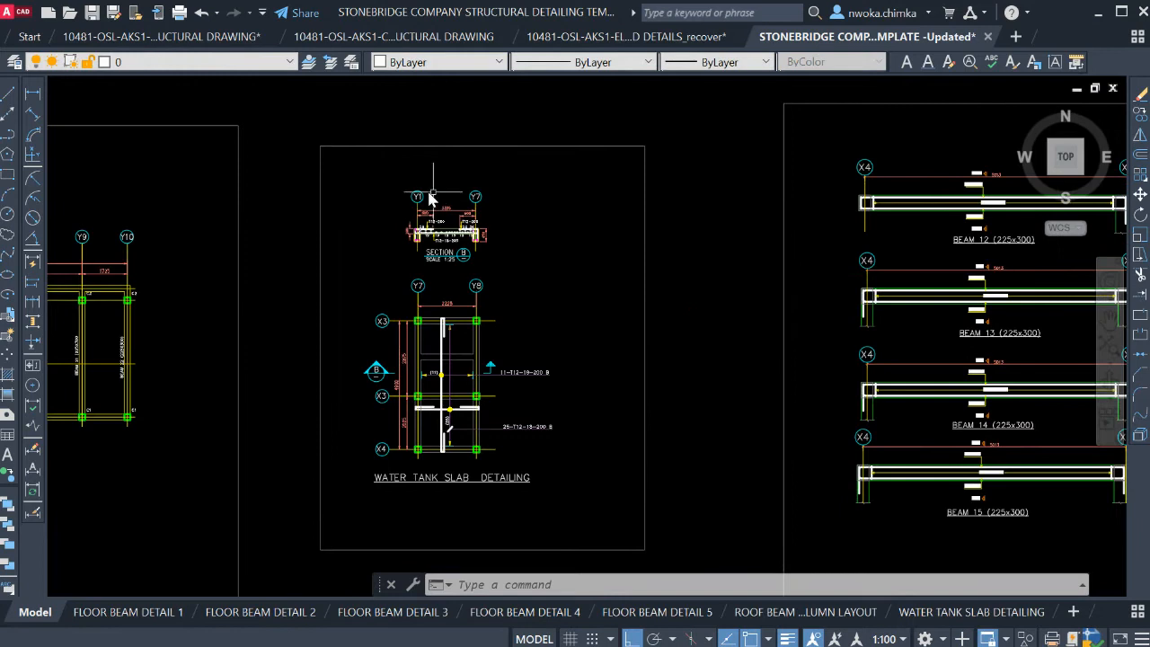
left_click(367, 172)
left_click(542, 267)
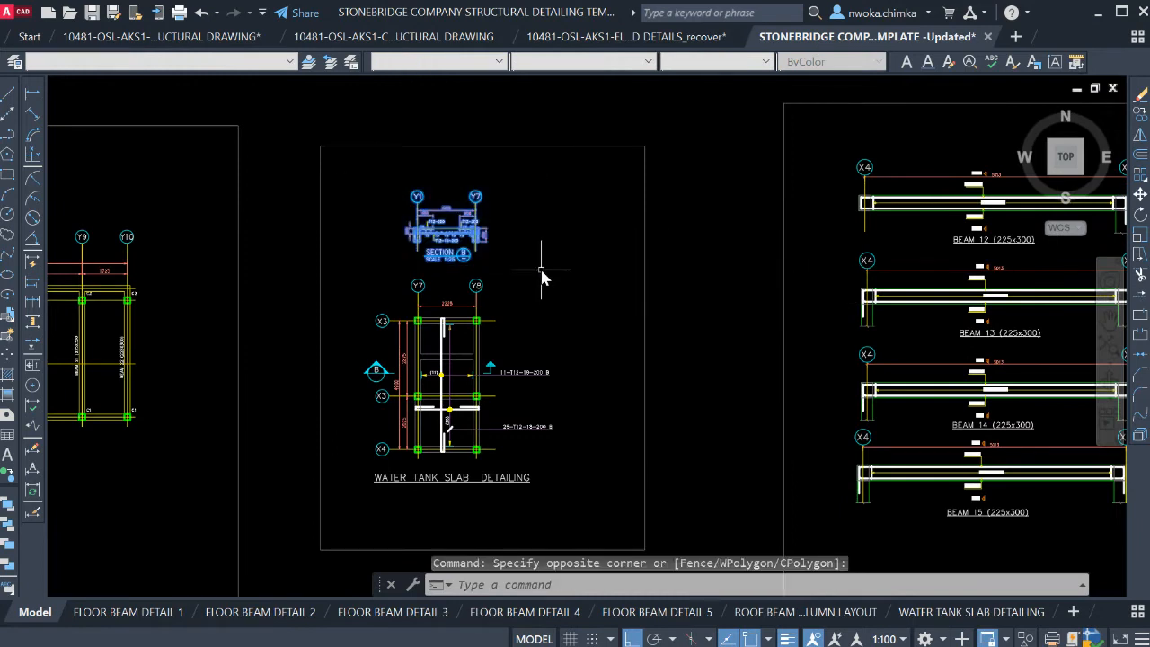
type("m")
key("Return")
left_click(548, 280)
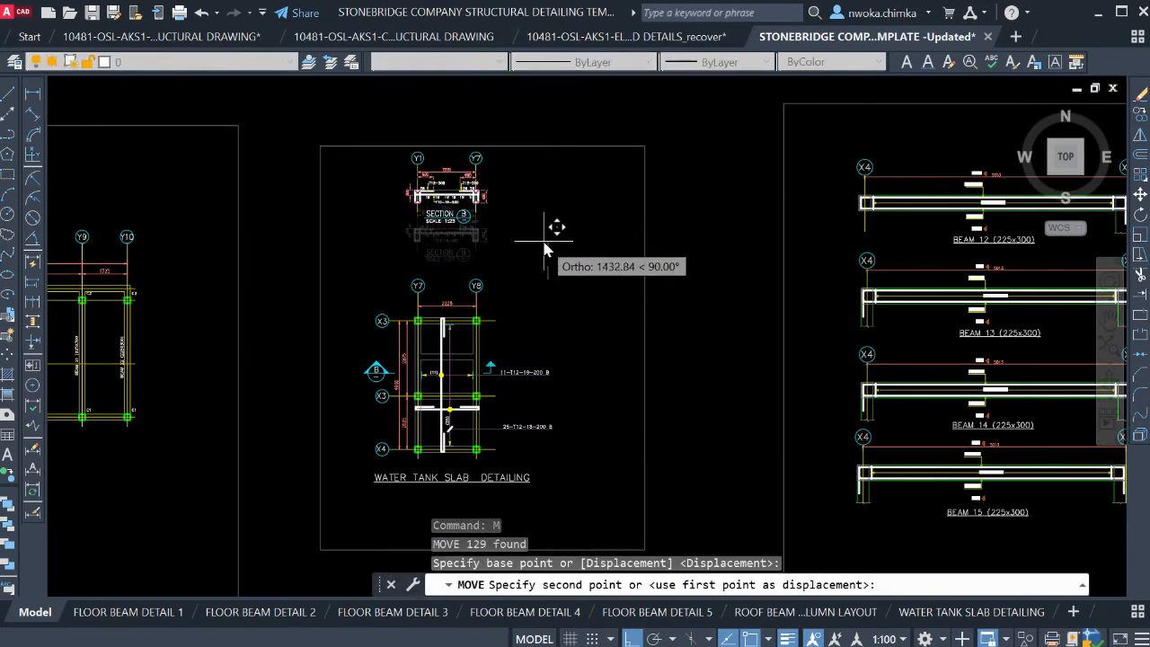
left_click(549, 243)
left_click(966, 611)
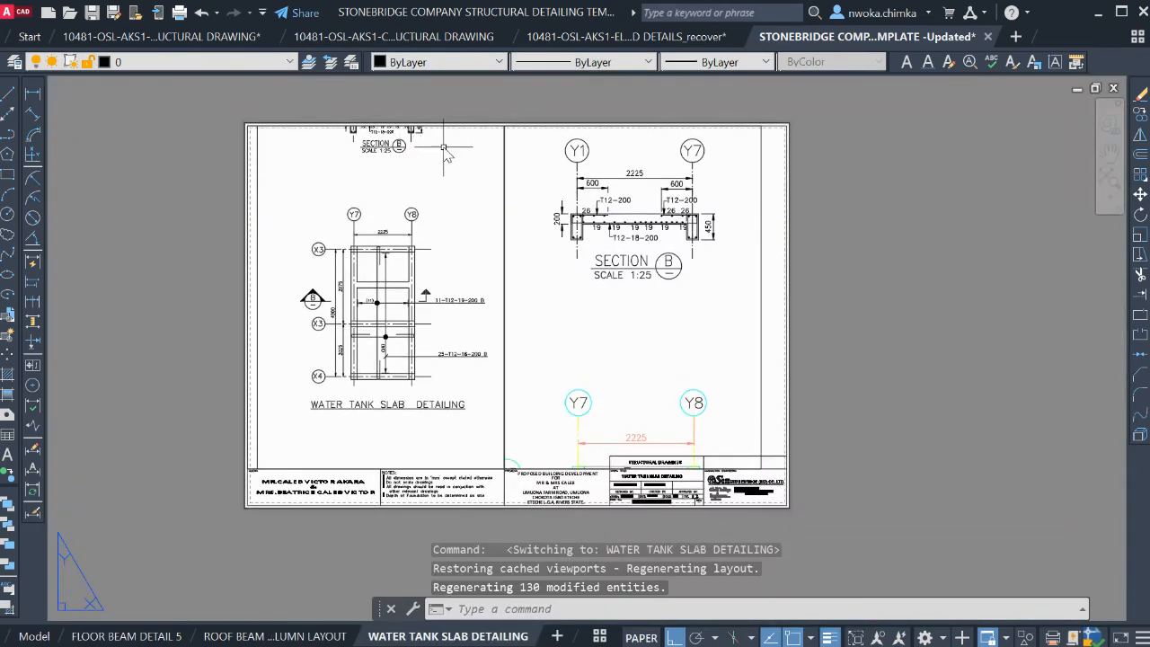
Lower the top edge of the slab plan viewport so it crops out the Section B detail above the plan
left_click(503, 131)
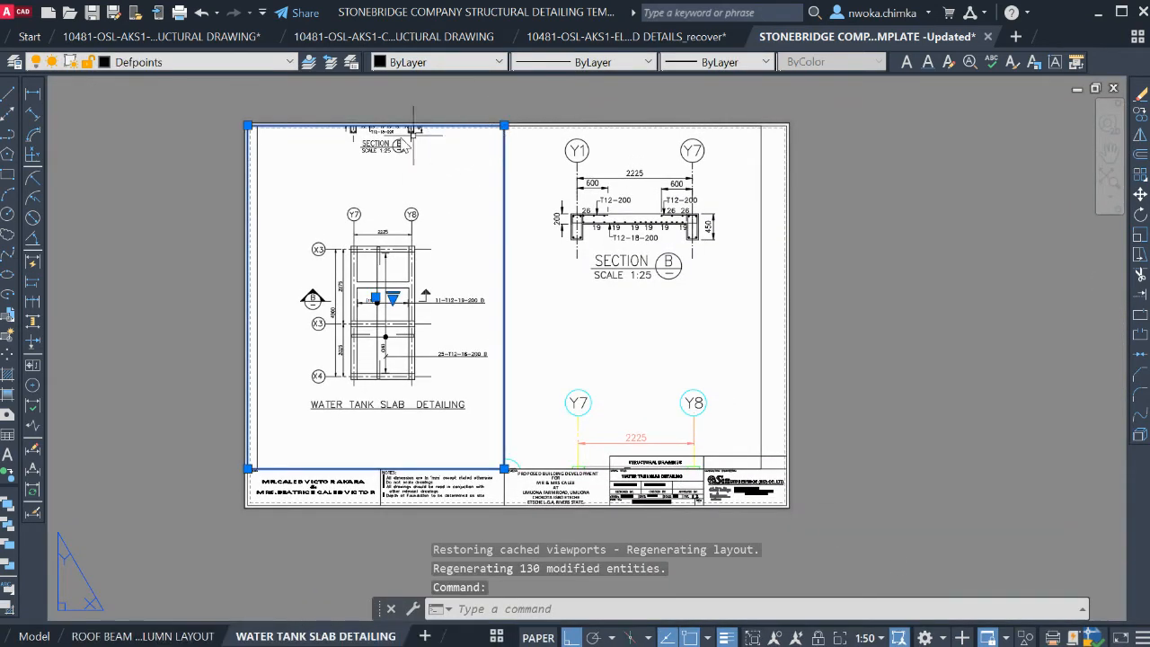
left_click(248, 126)
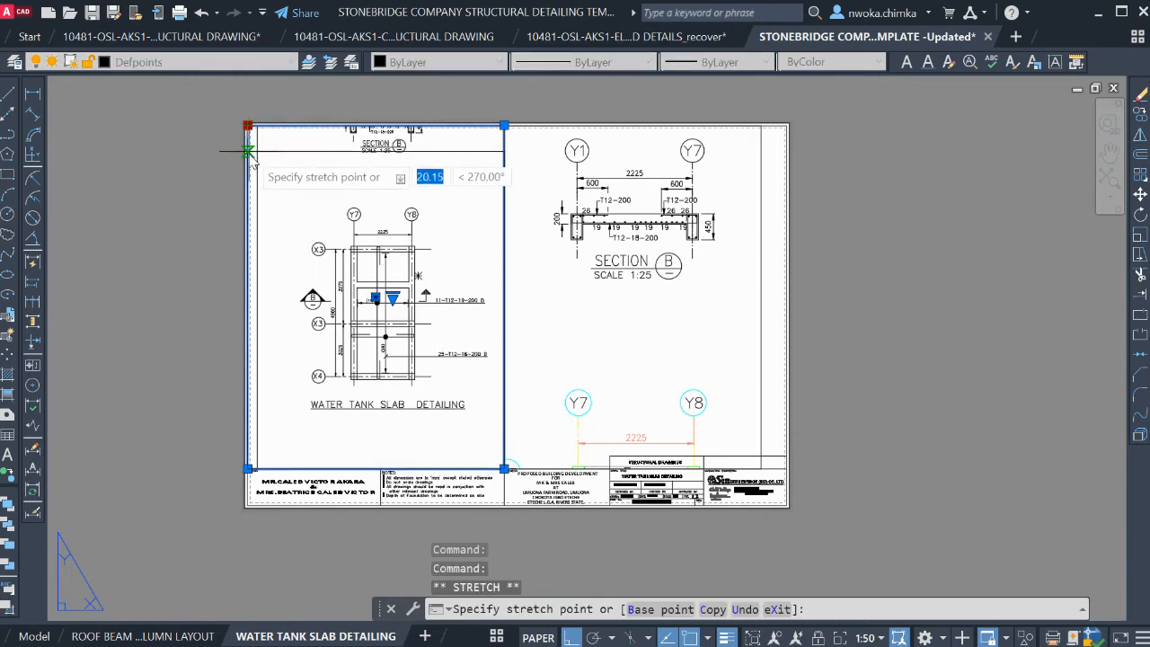
left_click(261, 166)
key("Escape")
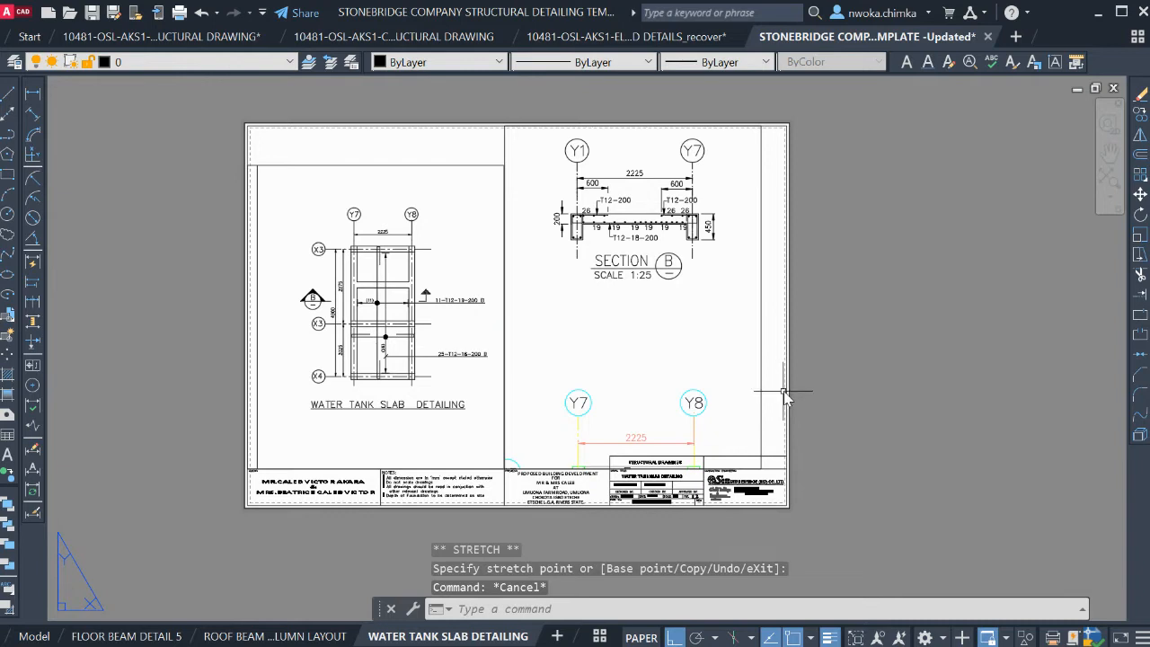
Raise the bottom edge of the Section B viewport to crop out the slab plan's grid bubbles and dimension
left_click(504, 144)
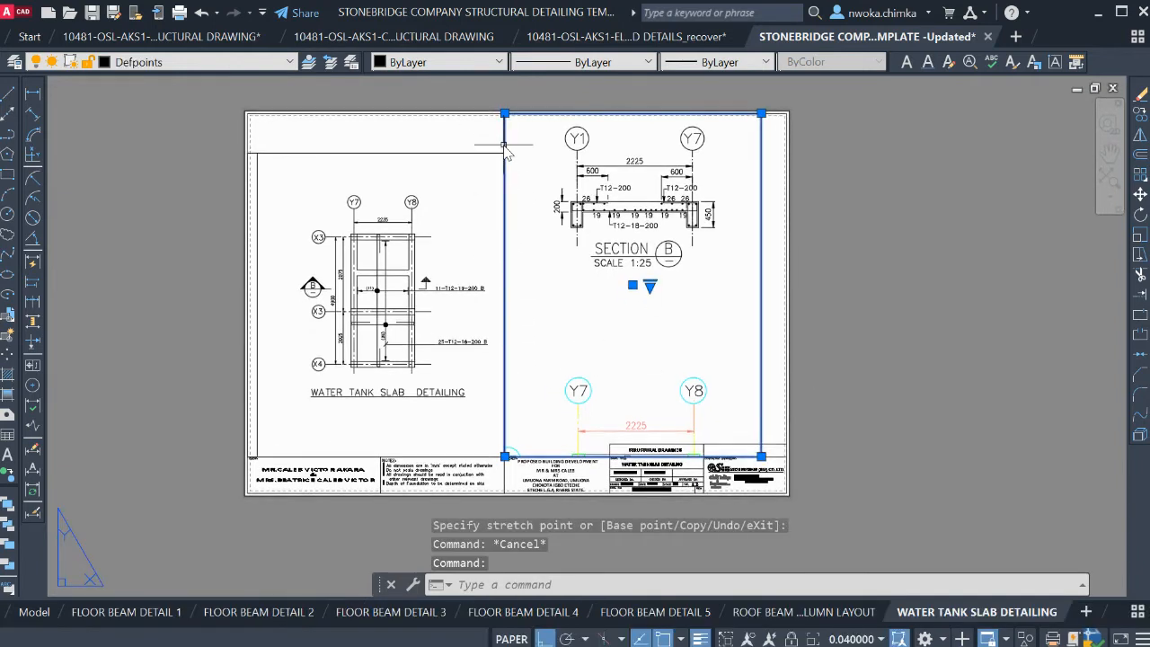
left_click(761, 457)
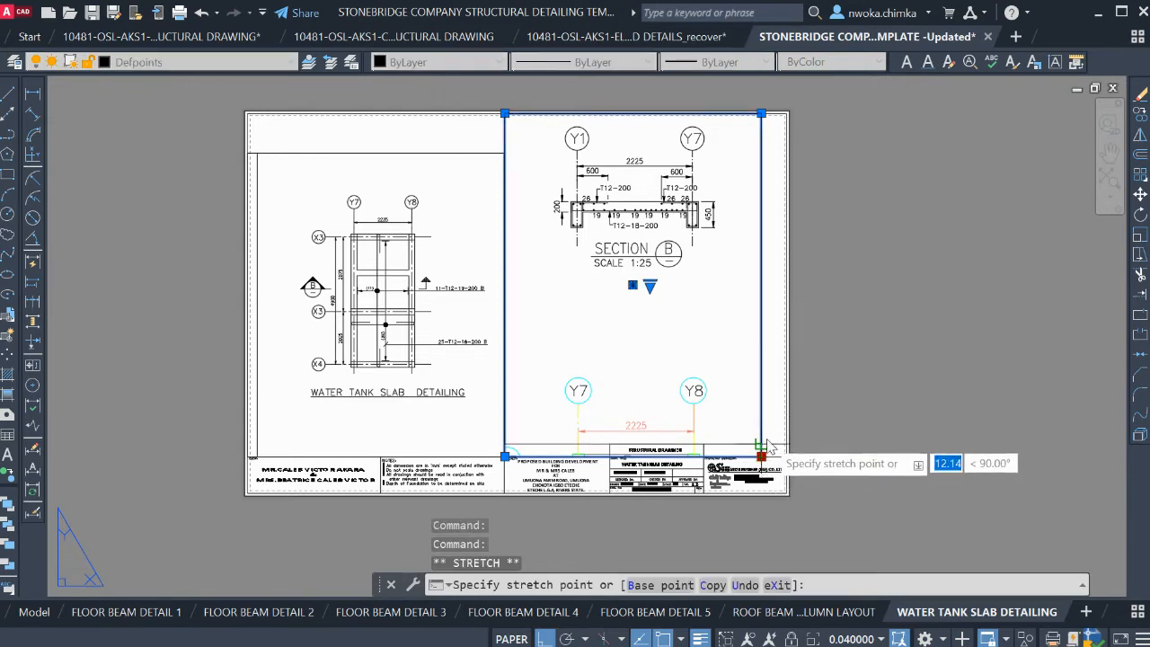
left_click(763, 368)
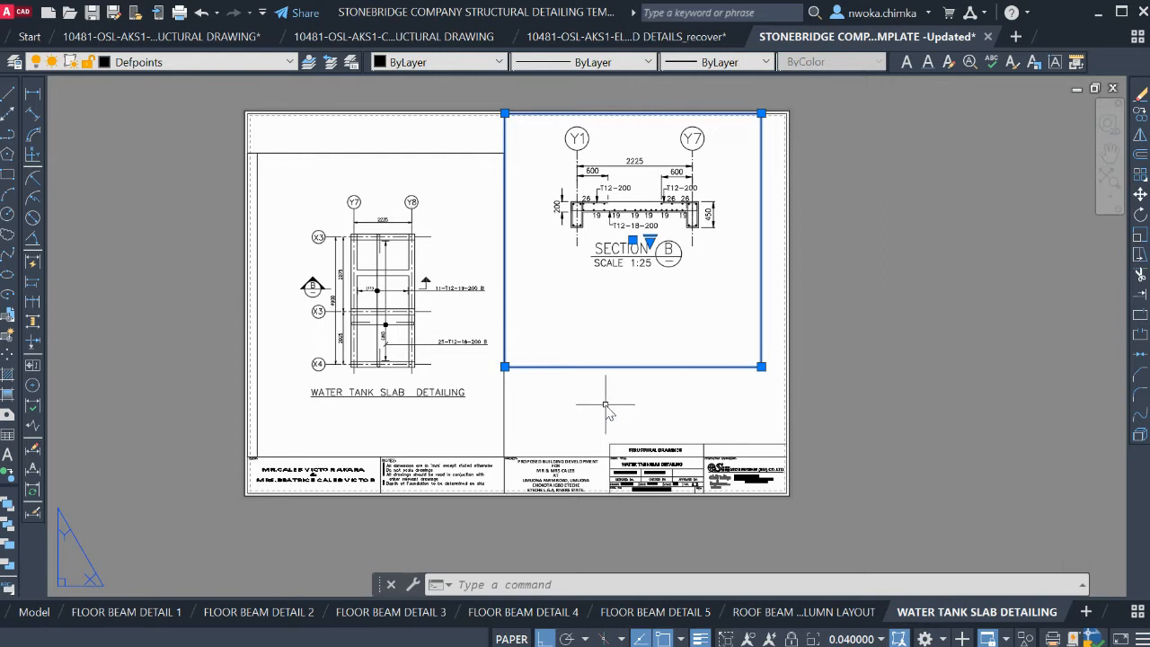
key("Escape")
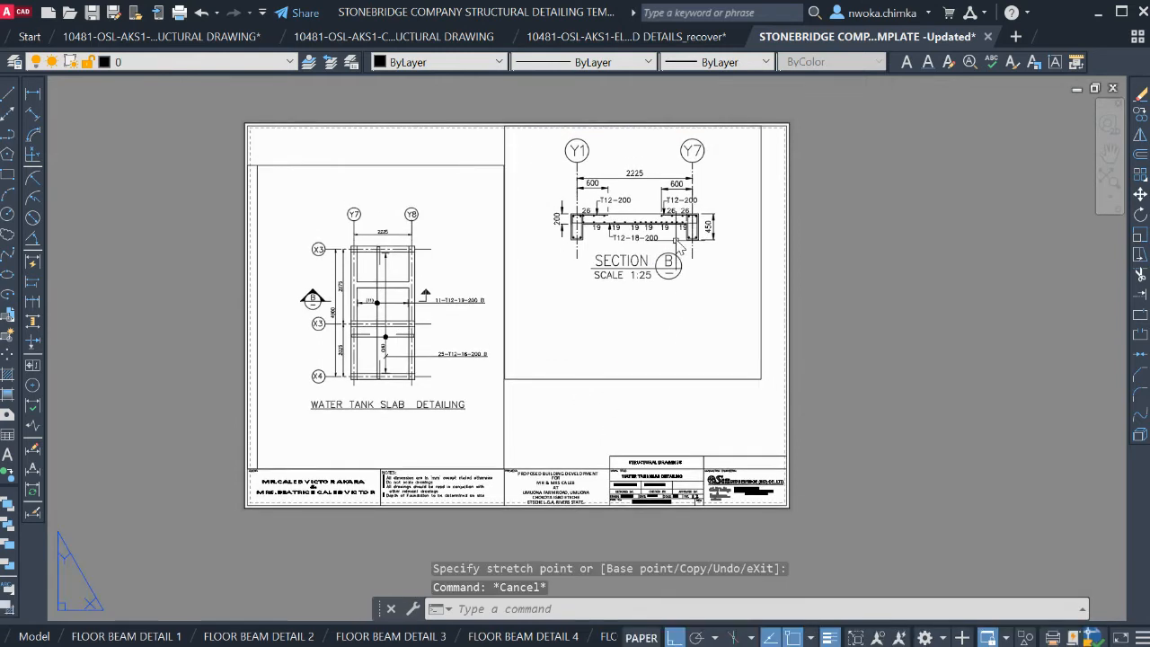
Shift Section B lower inside its viewport and return to paper space
double_click(699, 186)
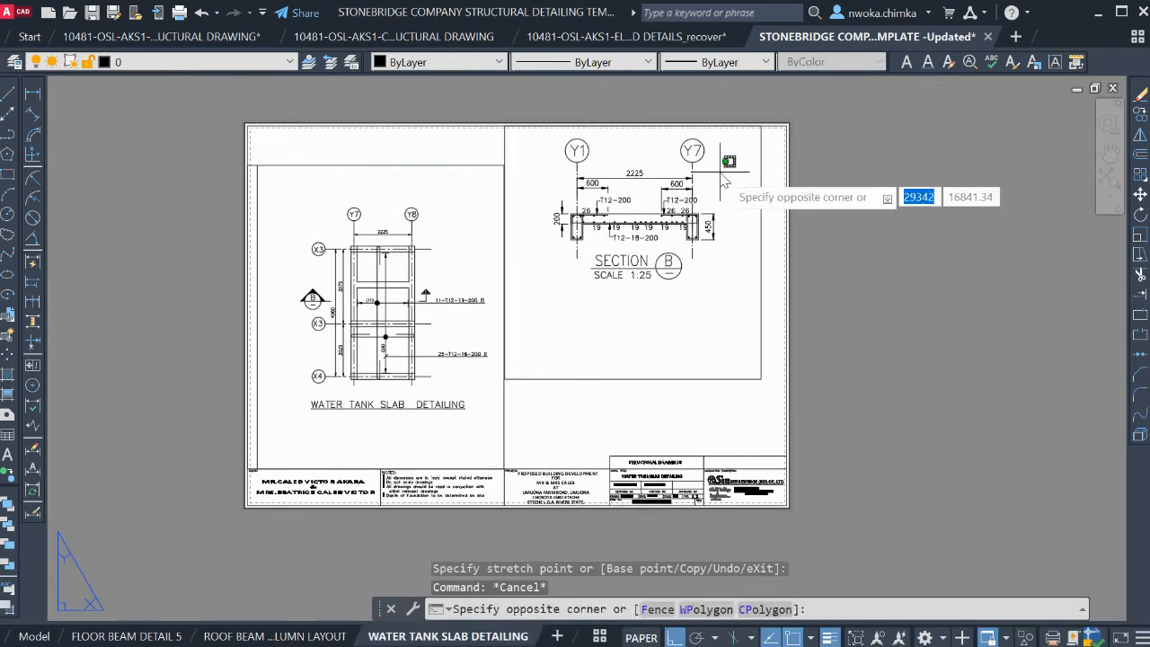
middle_click_drag(710, 159, 716, 211)
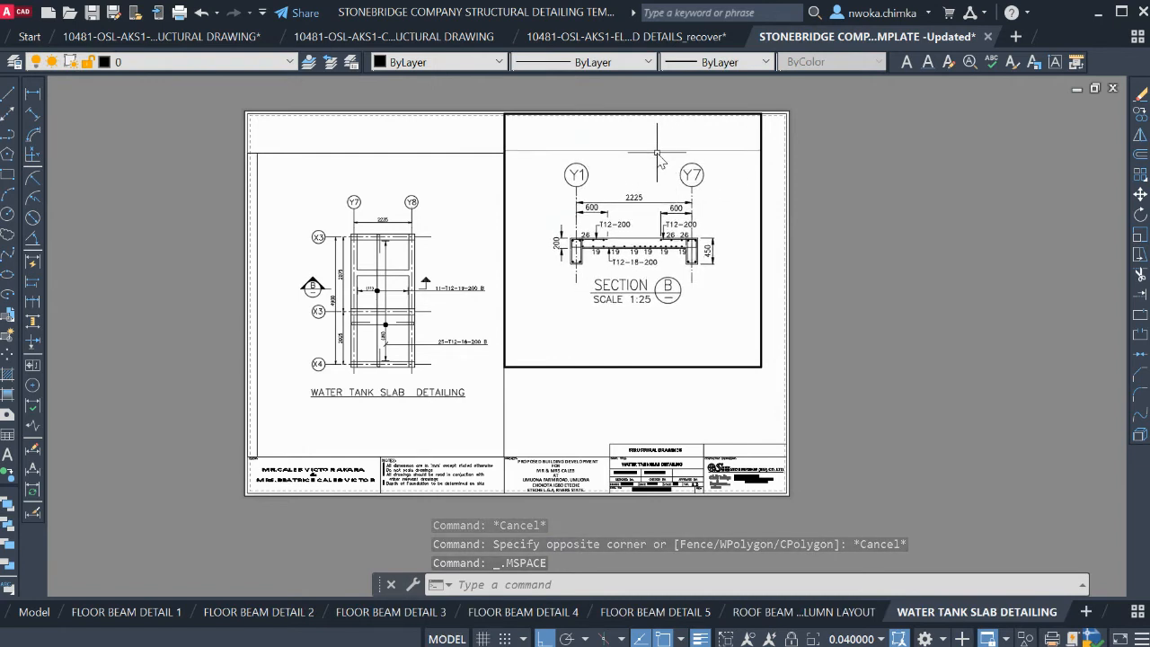
key("Escape")
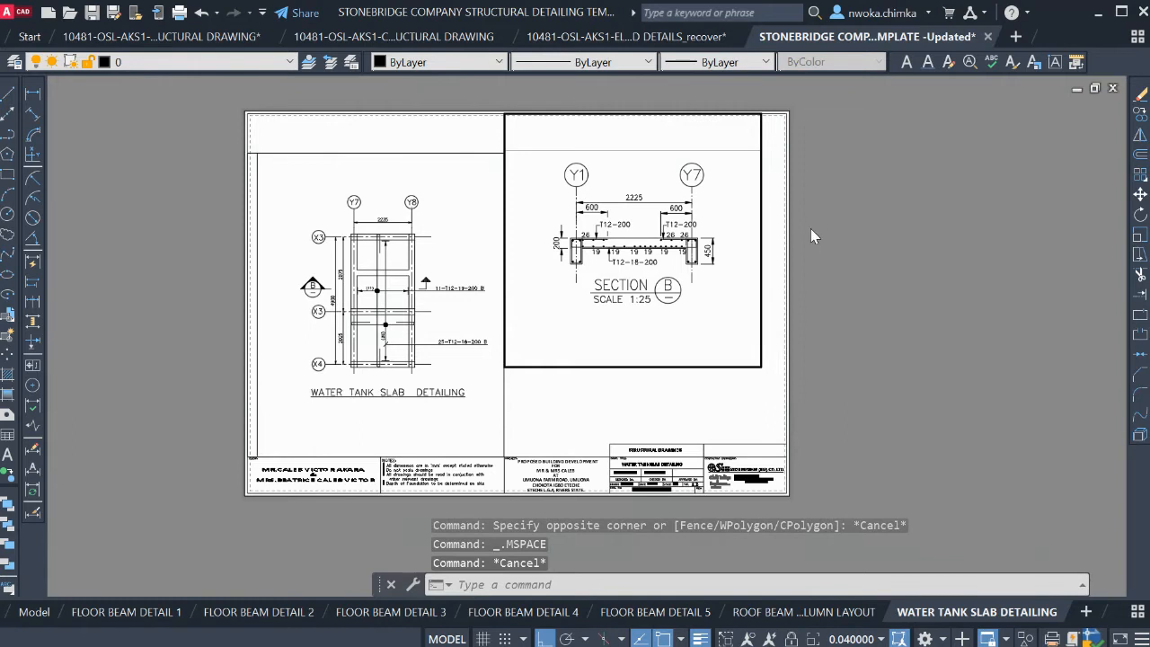
double_click(899, 229)
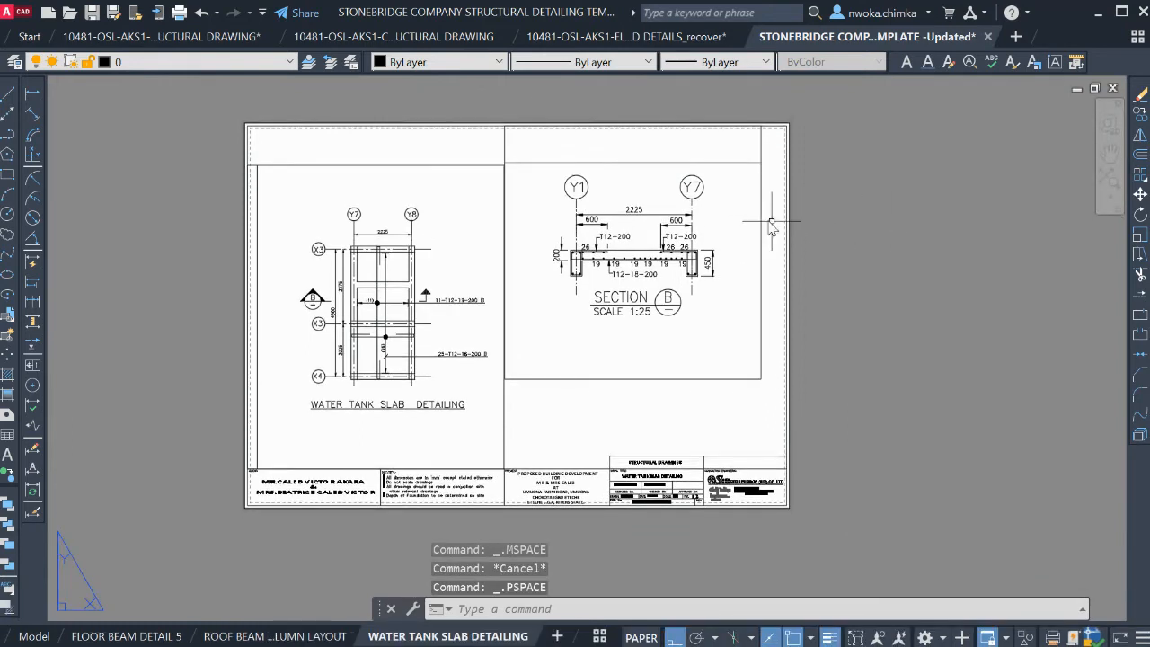
Move the Section B viewport straight down about 32 units so its top lies near the slab plan viewport's top edge
left_click(765, 219)
left_click(755, 221)
type("M")
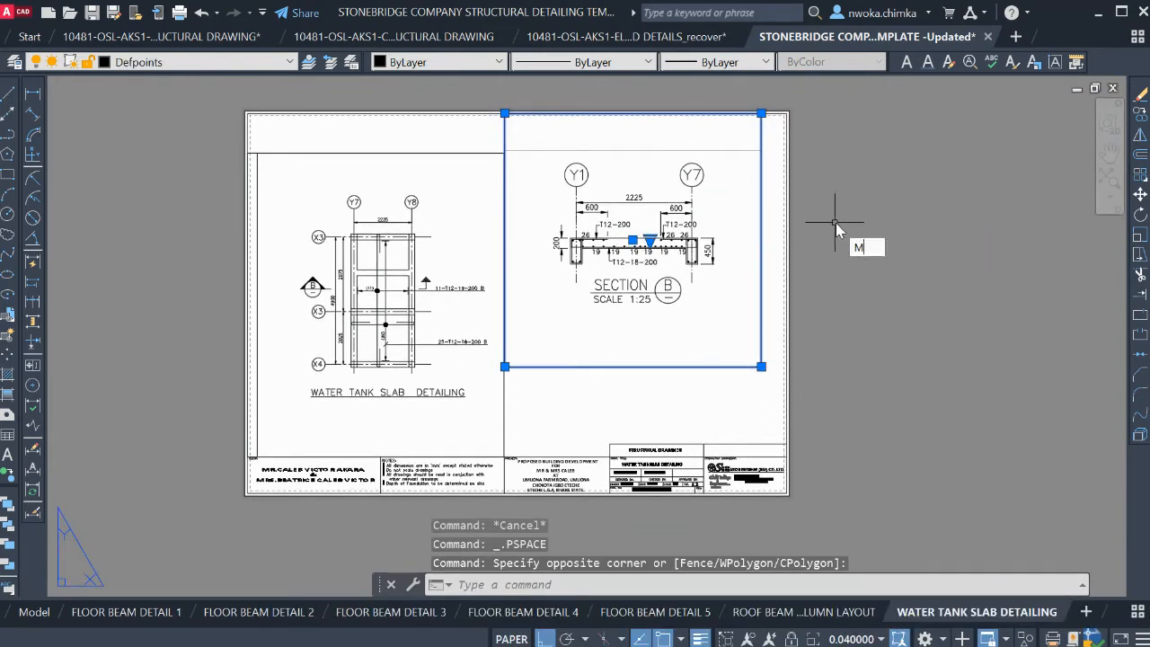
key("space")
left_click(910, 207)
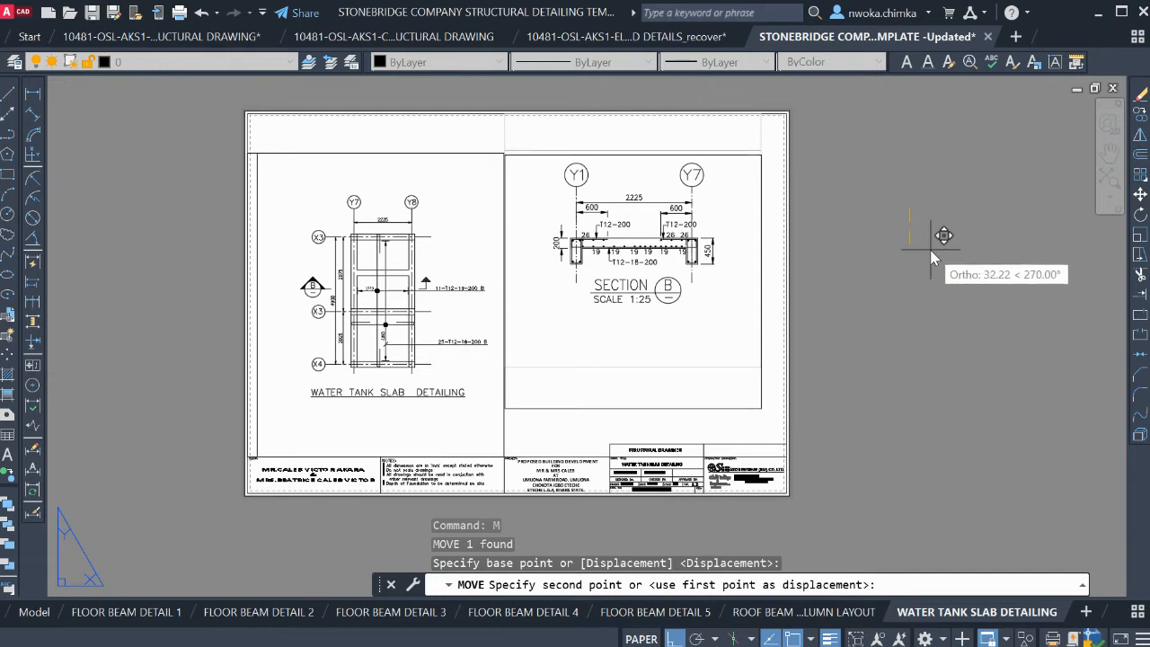
left_click(928, 249)
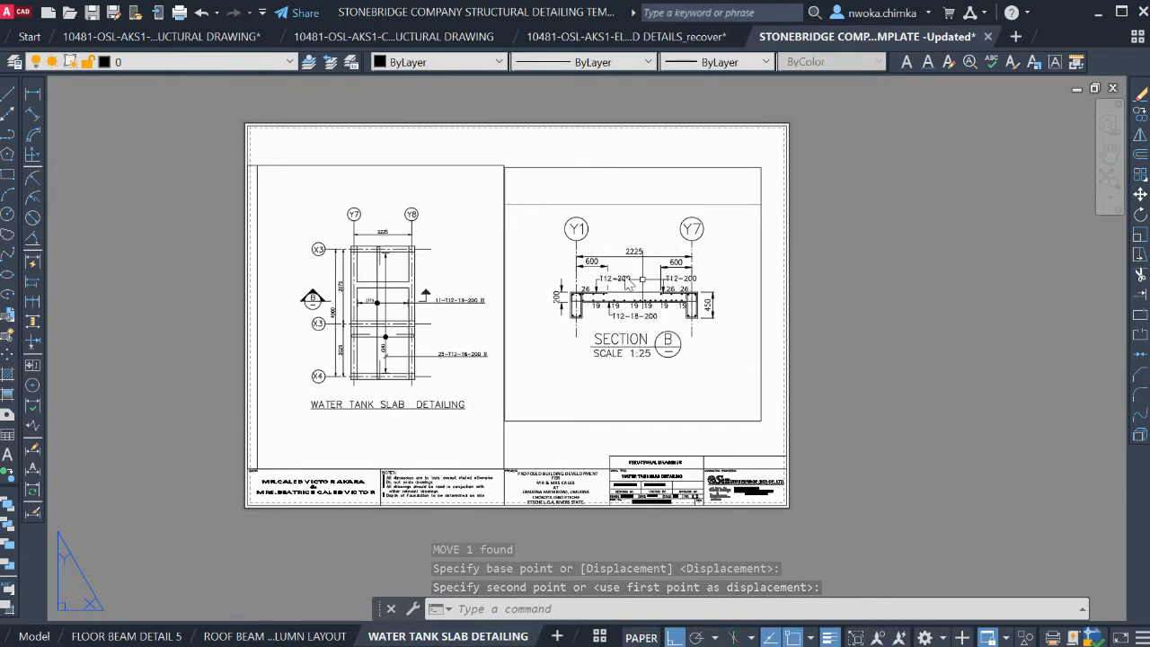
Reapply the 1/25XP scale to the Section B viewport and return to paper space
left_click(595, 252)
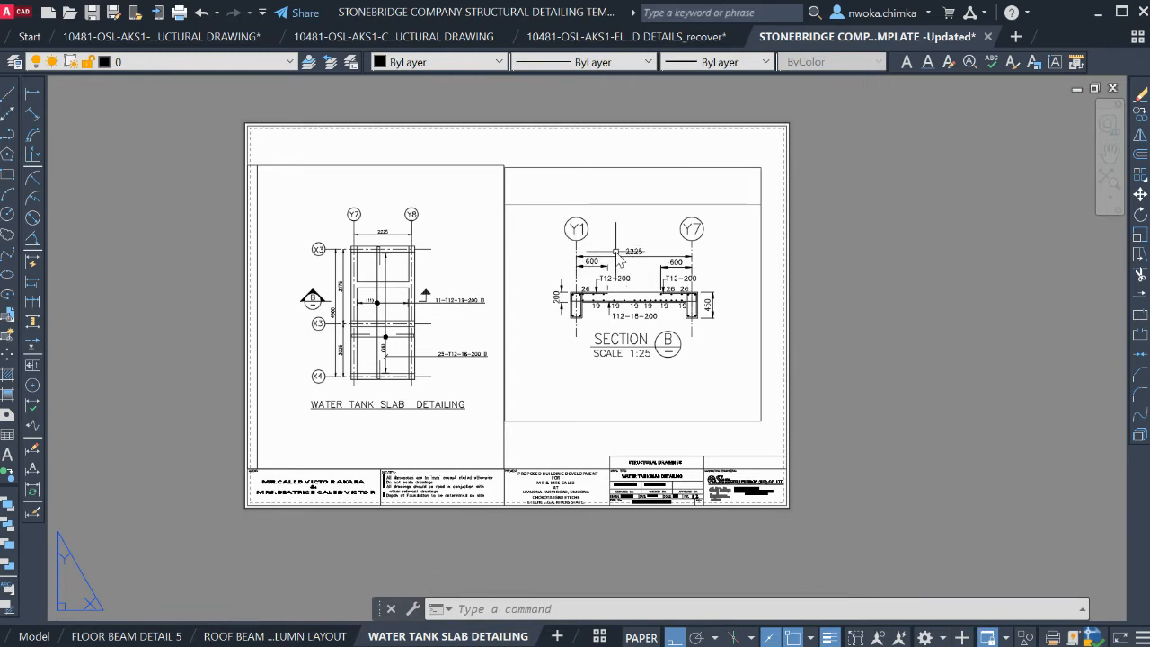
double_click(646, 202)
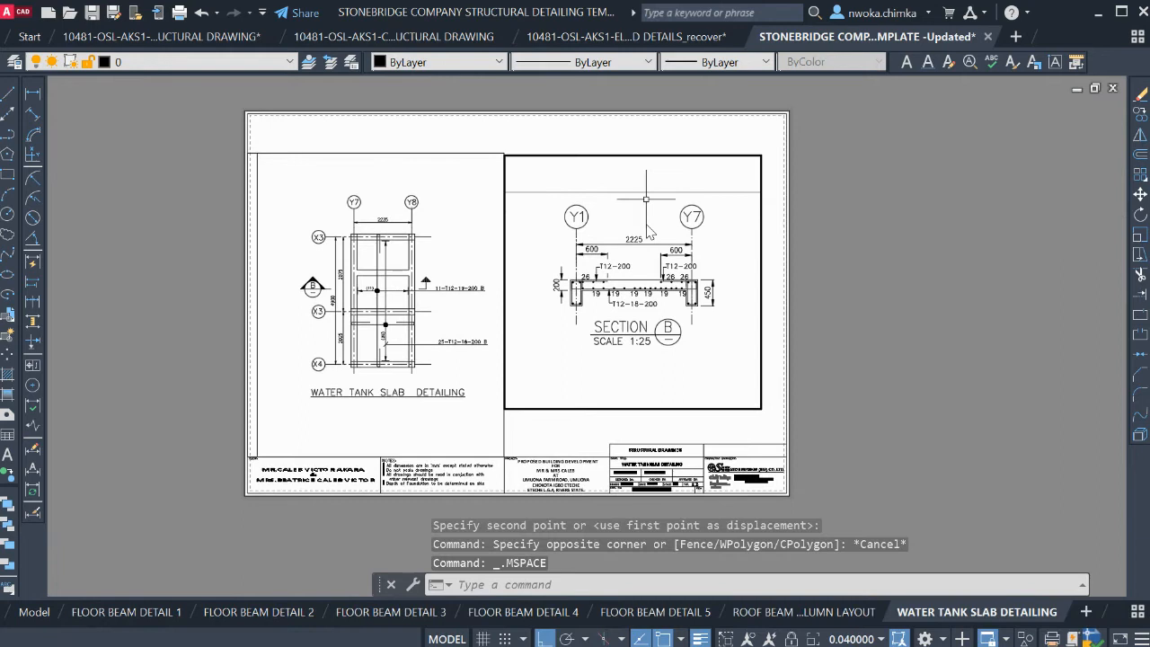
key("Return")
type("1/25XP")
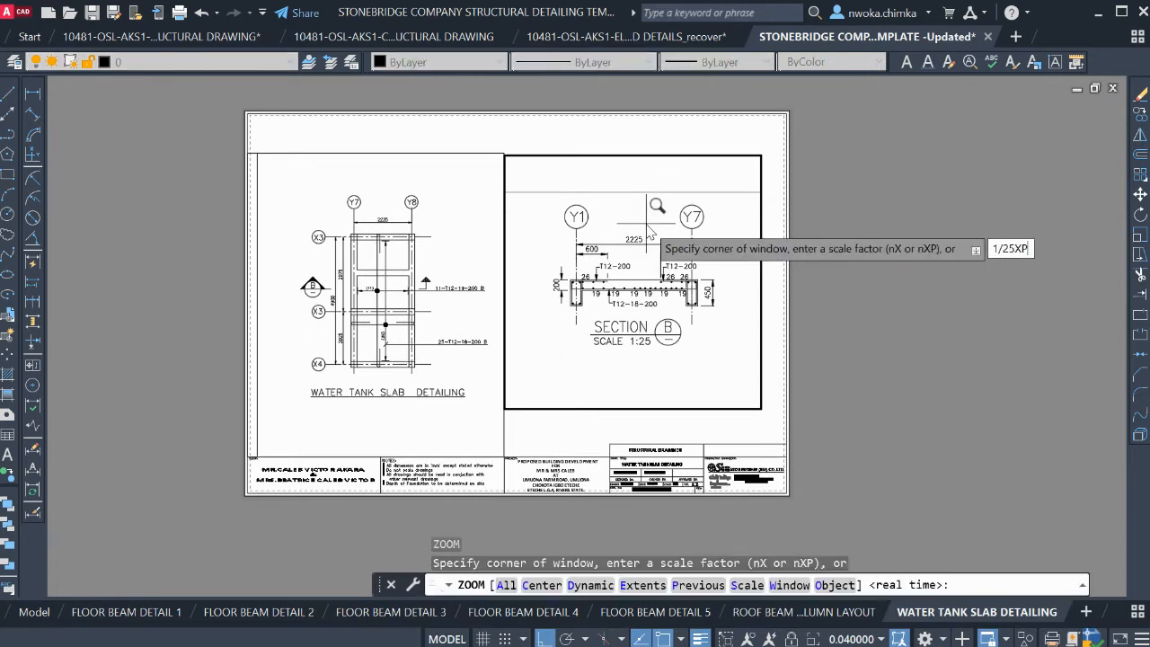
key("Return")
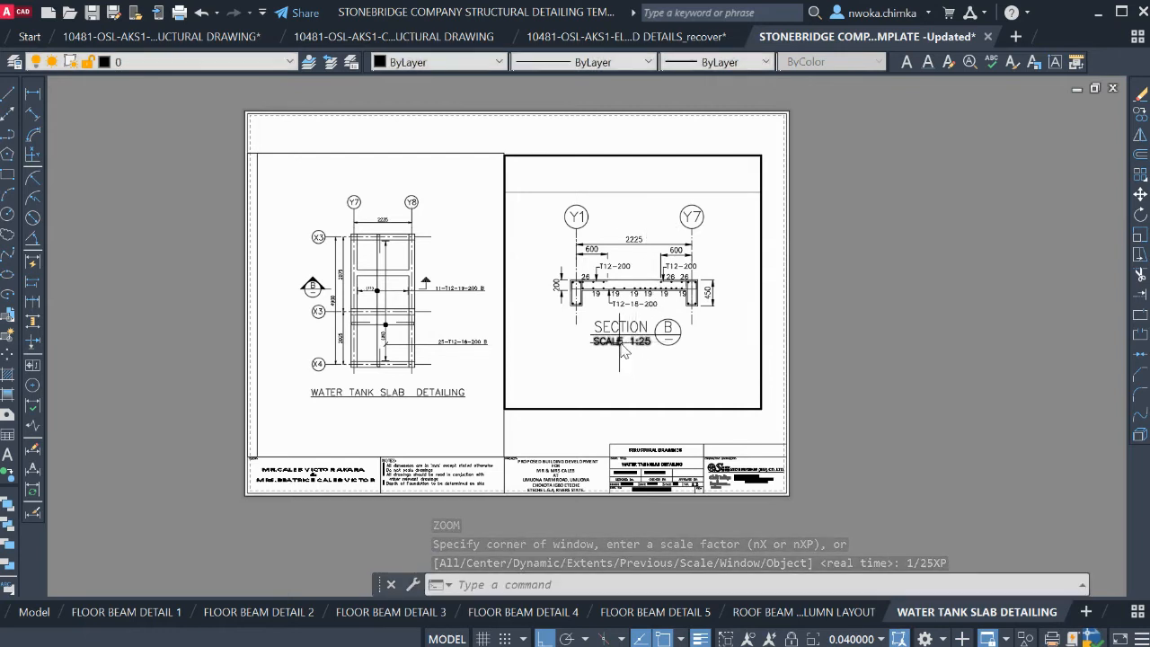
double_click(860, 359)
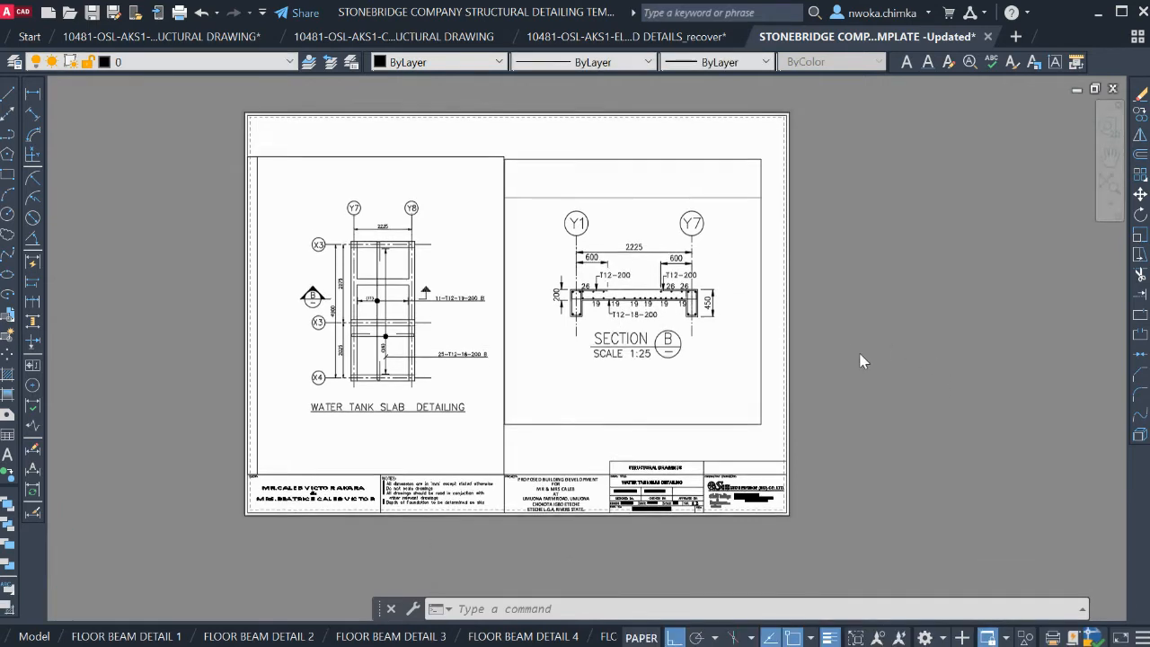
Change the scale entry in sheet 12's title block to 1:50
scroll(680, 511, "up", 6)
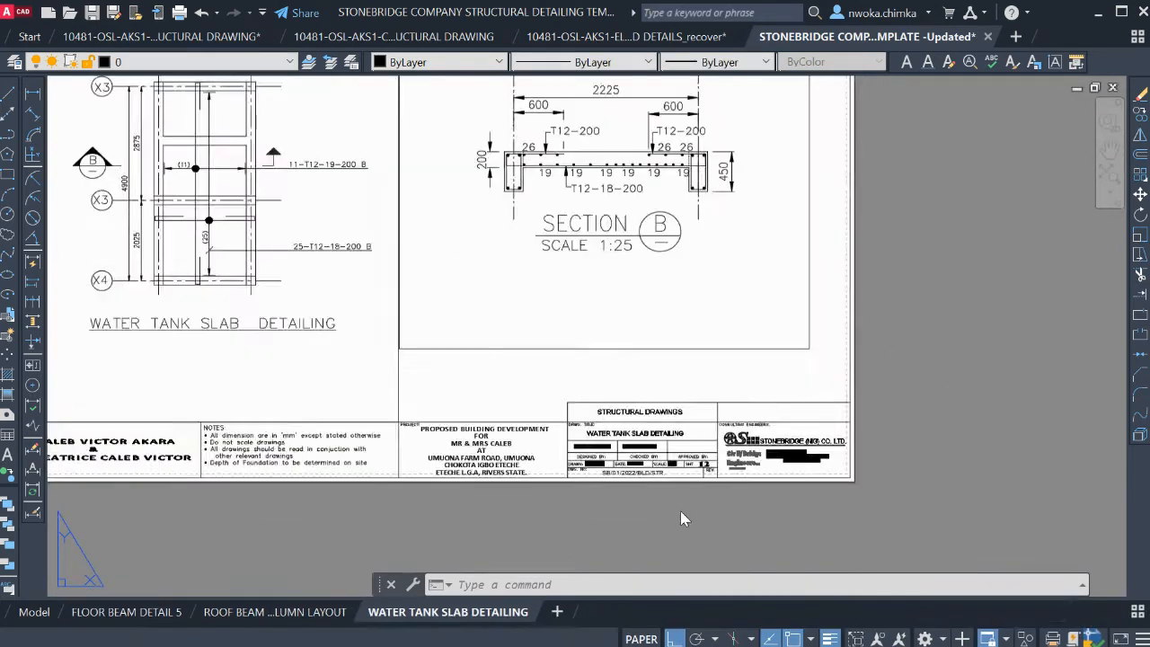
double_click(665, 403)
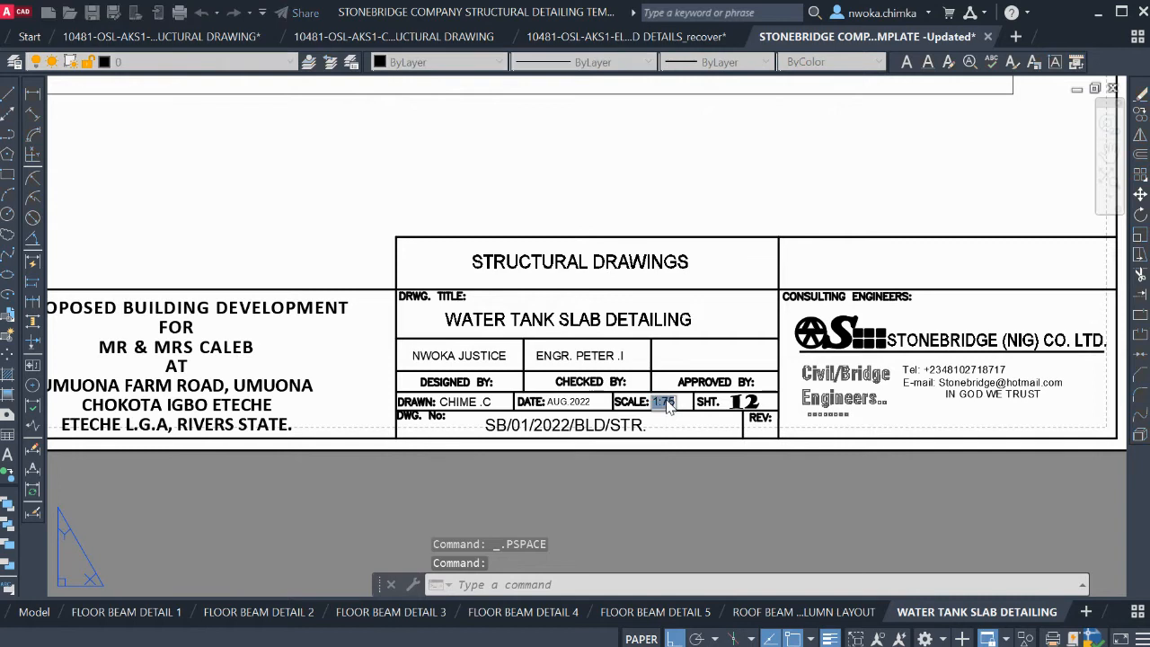
scroll(666, 402, "up", 4)
left_click(666, 401)
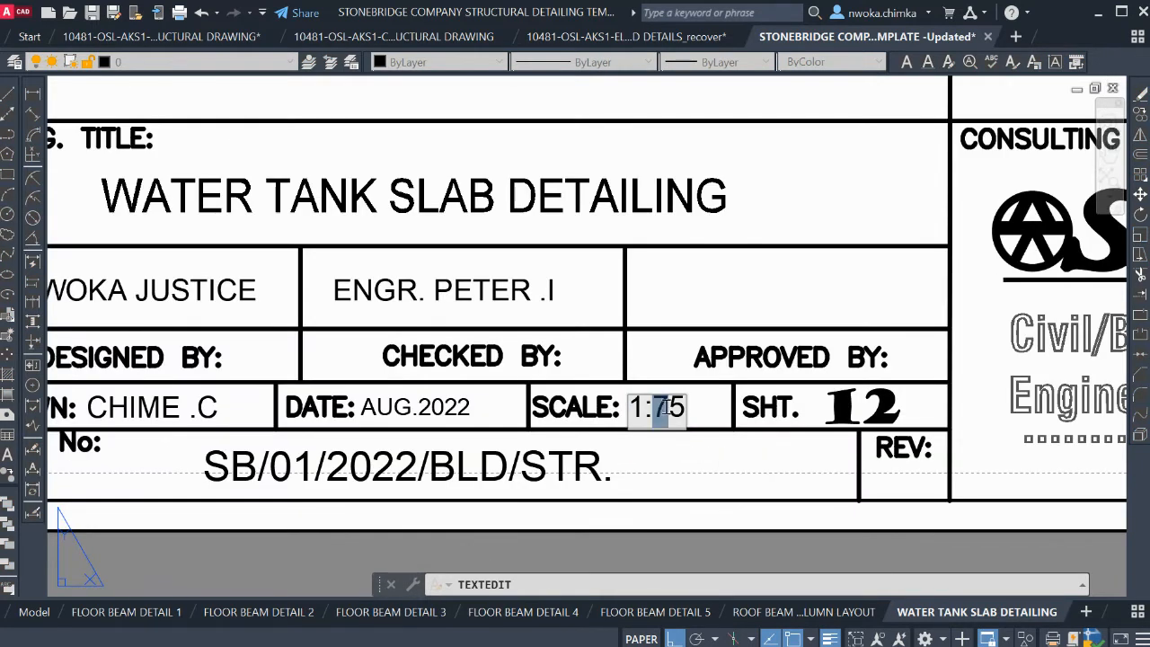
type("50")
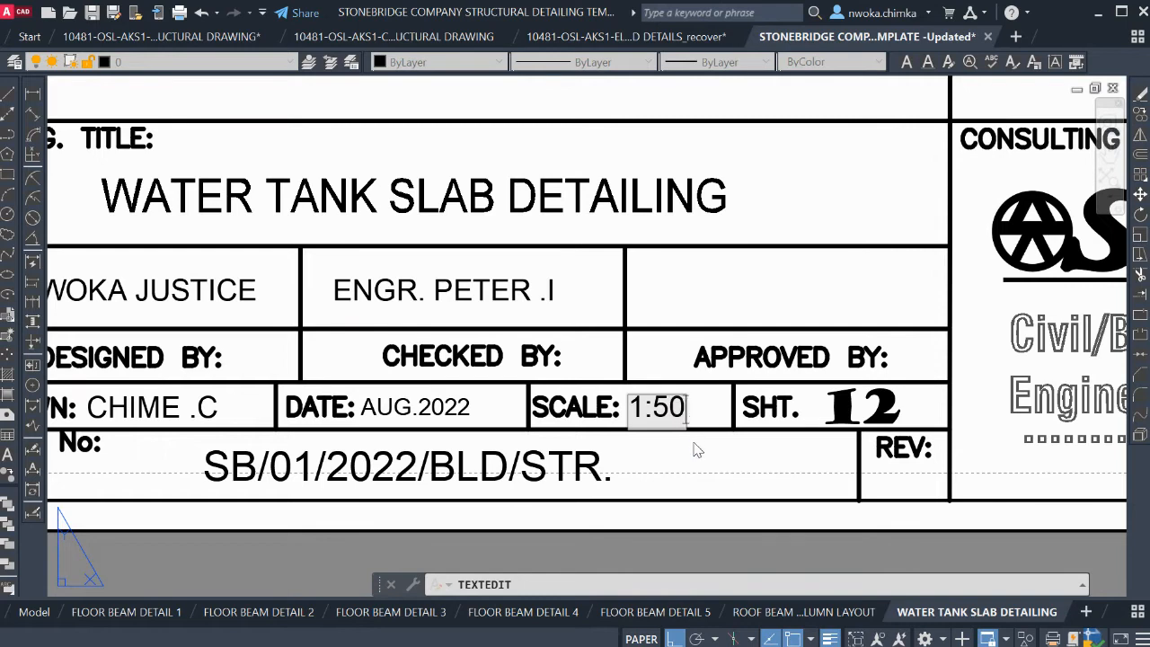
left_click(693, 452)
scroll(771, 468, "down", 4)
scroll(476, 315, "down", 6)
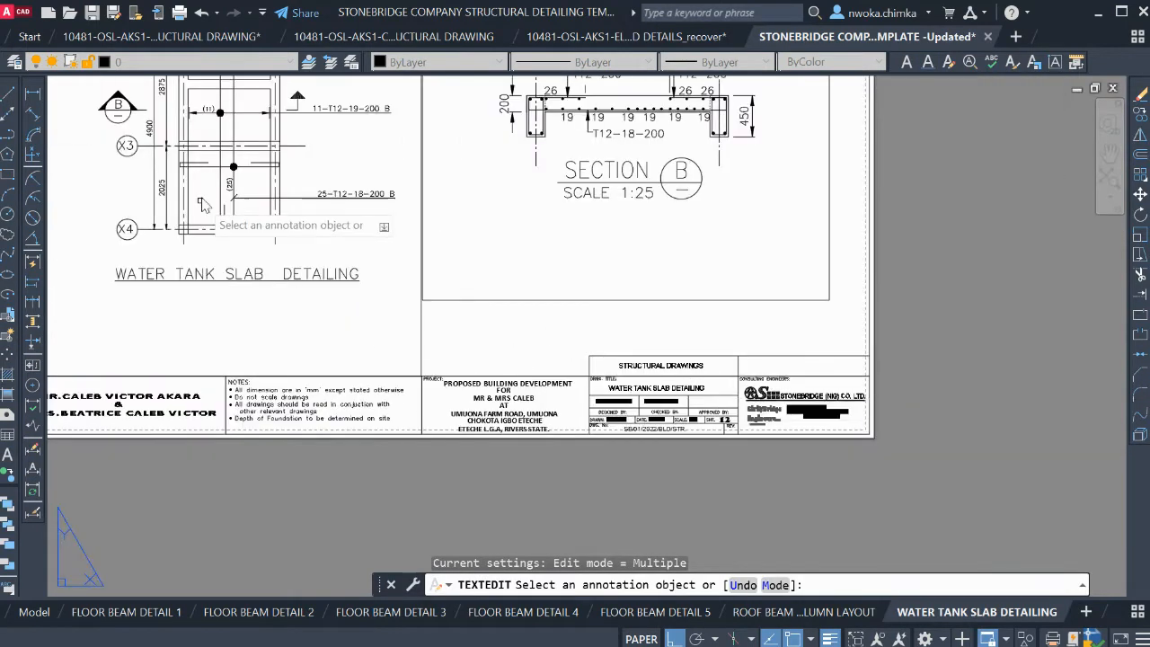
key("Escape")
scroll(539, 351, "up", 5)
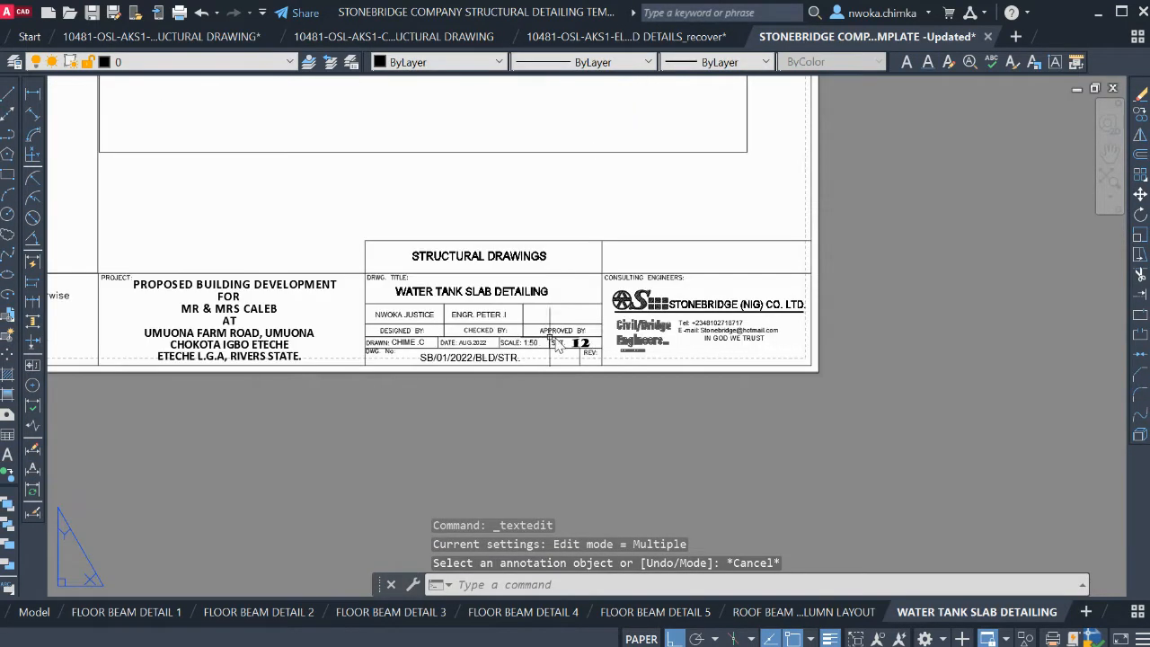
Review the title block, water tank slab plan and Section B layout on sheet 12
scroll(542, 355, "down", 3)
scroll(575, 270, "up", 2)
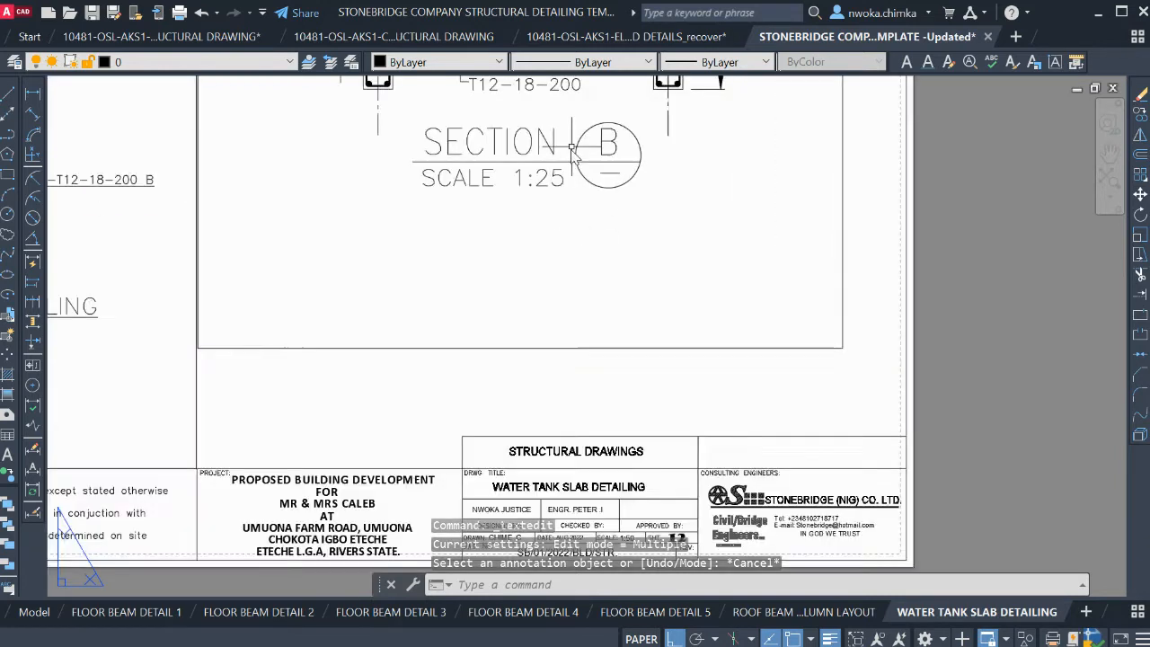
scroll(548, 251, "down", 3)
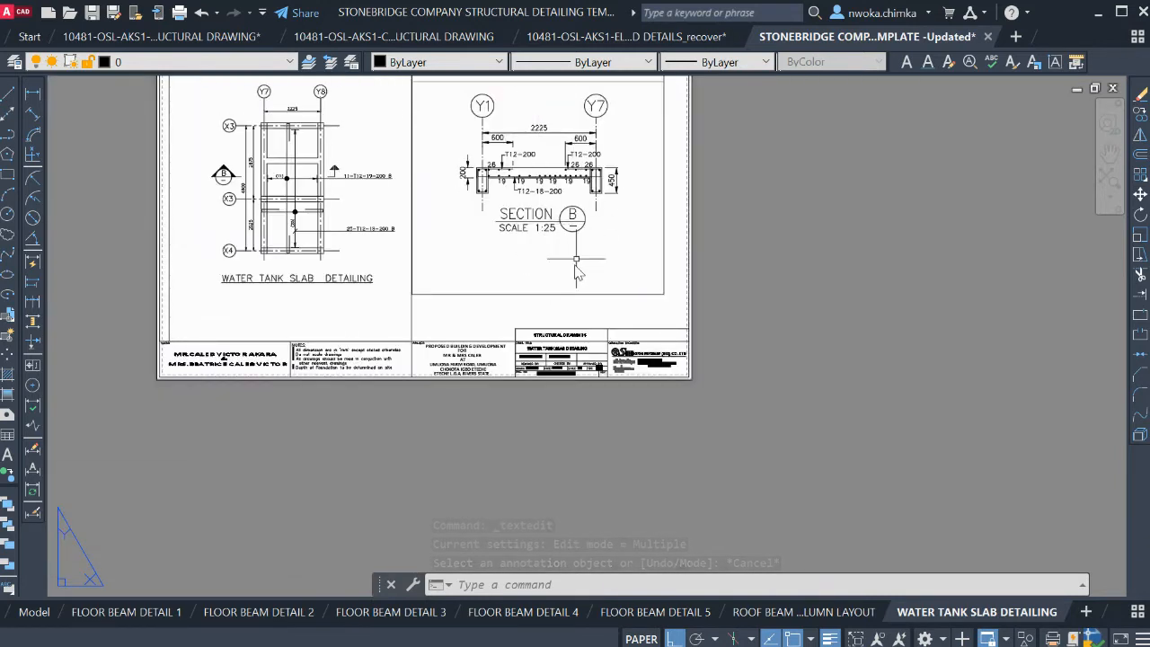
scroll(730, 418, "down", 2)
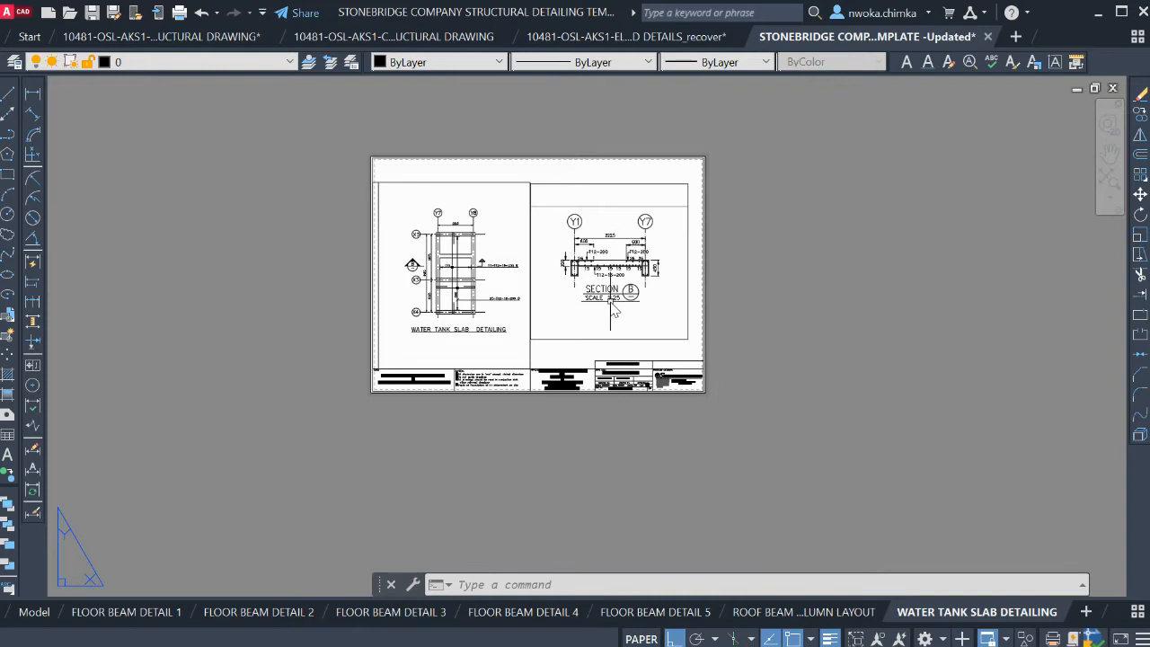
scroll(613, 306, "up", 2)
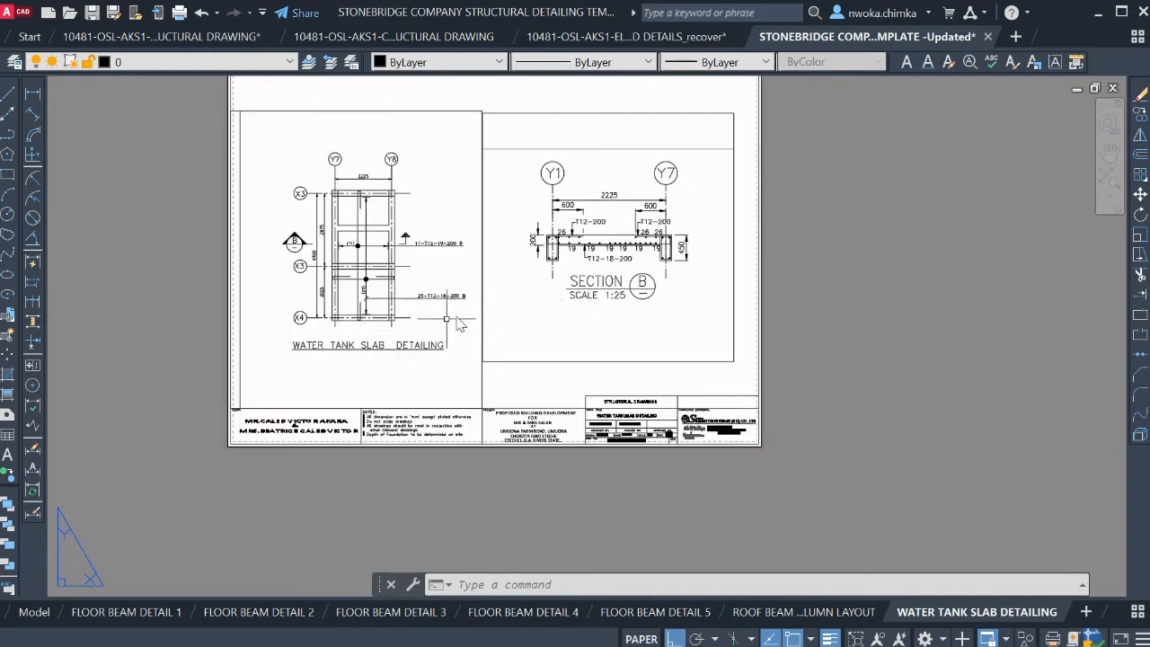
scroll(586, 288, "up", 2)
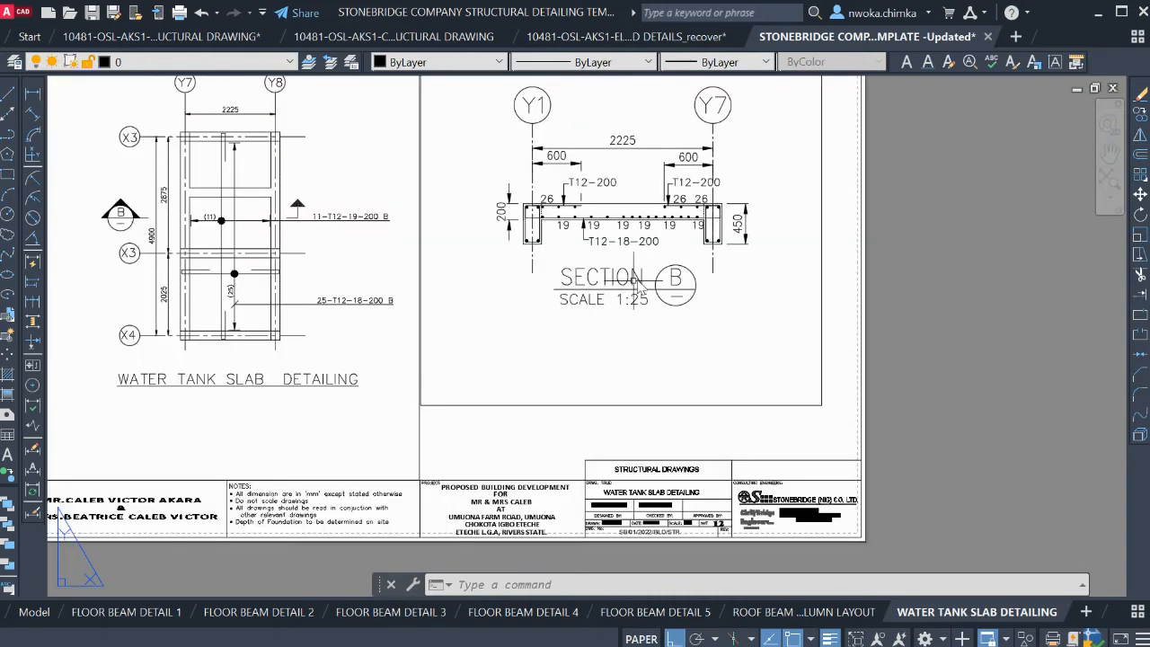
scroll(557, 349, "down", 2)
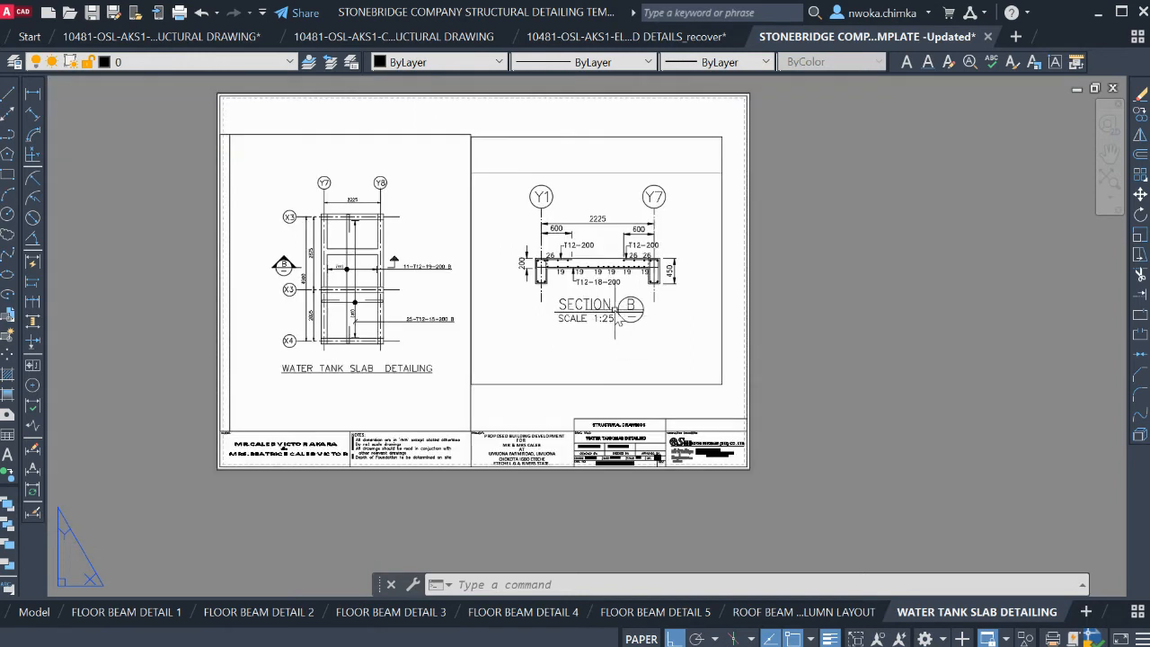
Return to model space and calculate 2.5*25 in the quick calculator for the Section B text height
left_click(36, 612)
scroll(494, 229, "up", 5)
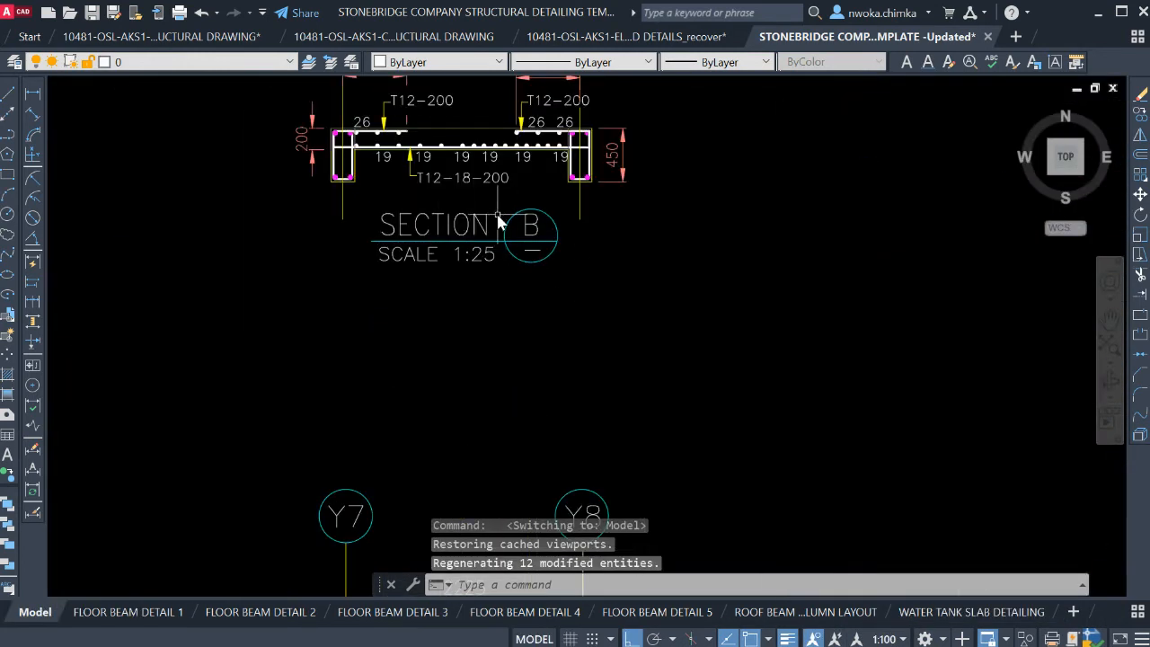
left_click(503, 219)
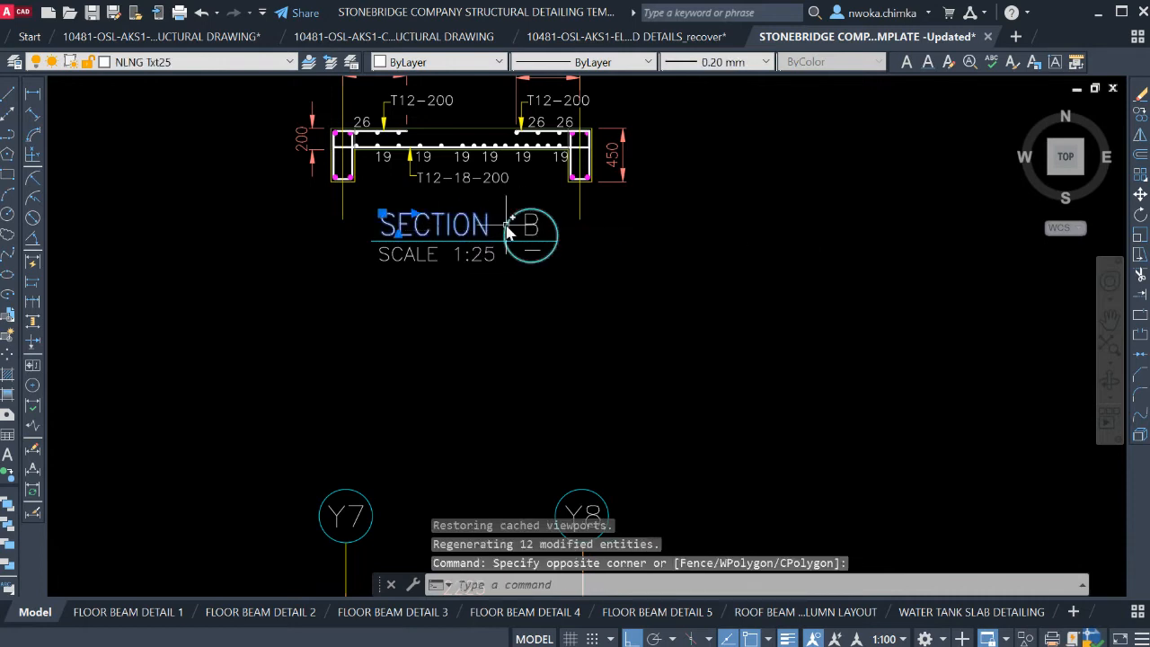
key("Escape")
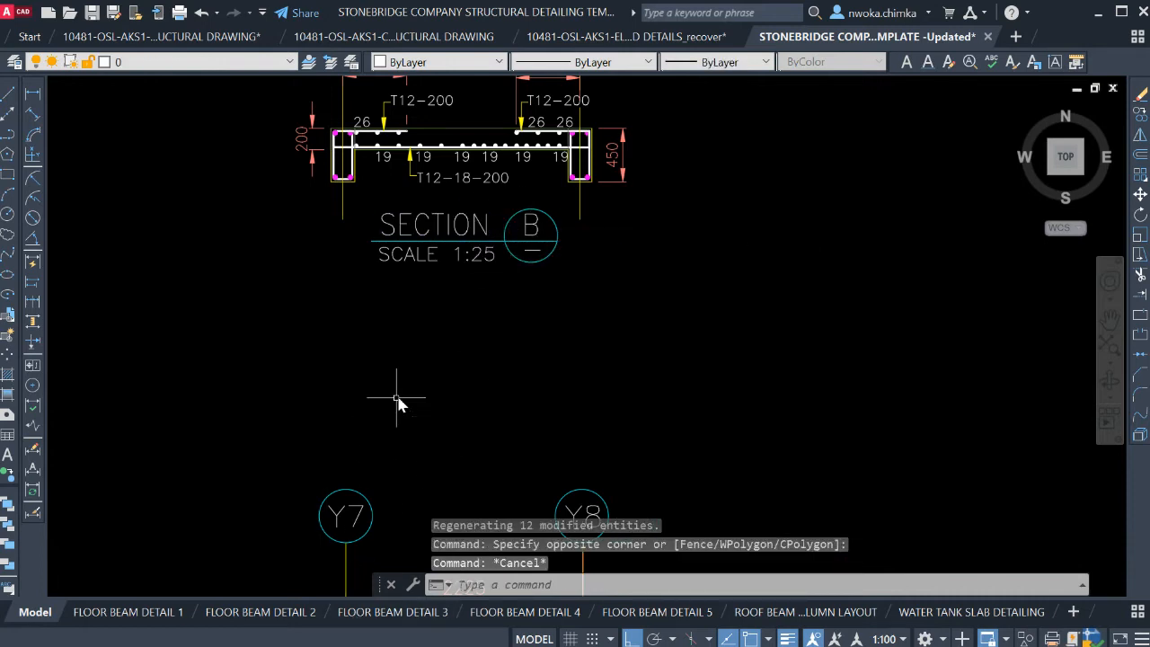
key("ctrl+8")
left_click_drag(647, 395, 978, 292)
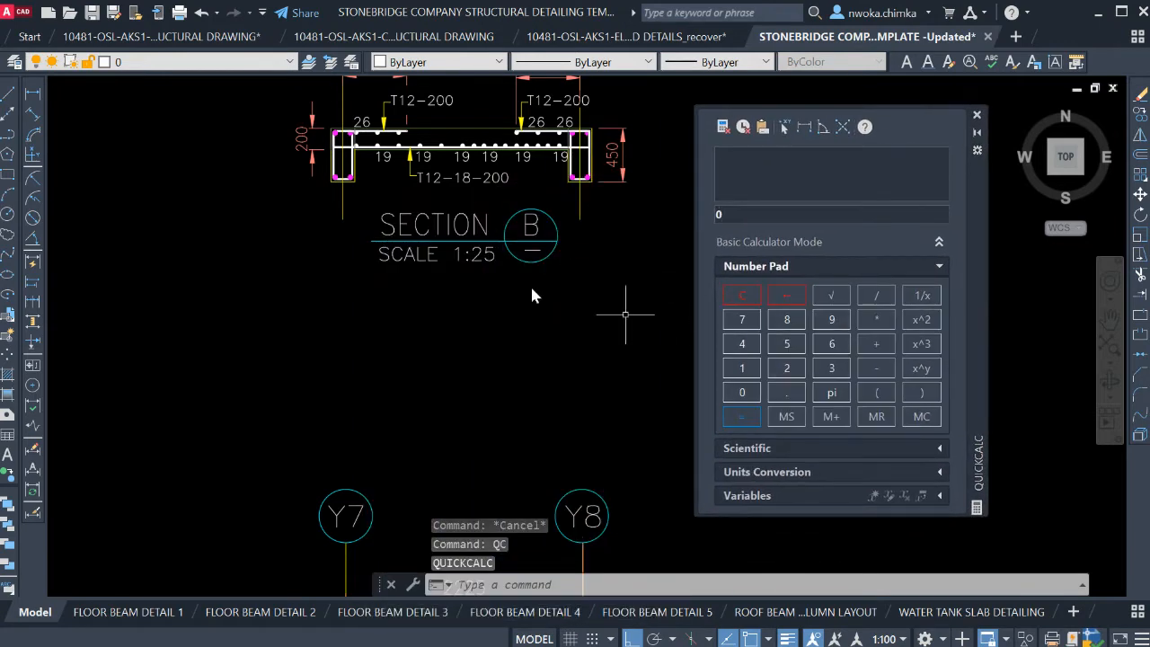
left_click(788, 367)
left_click(787, 392)
left_click(787, 368)
left_click(788, 343)
left_click(742, 416)
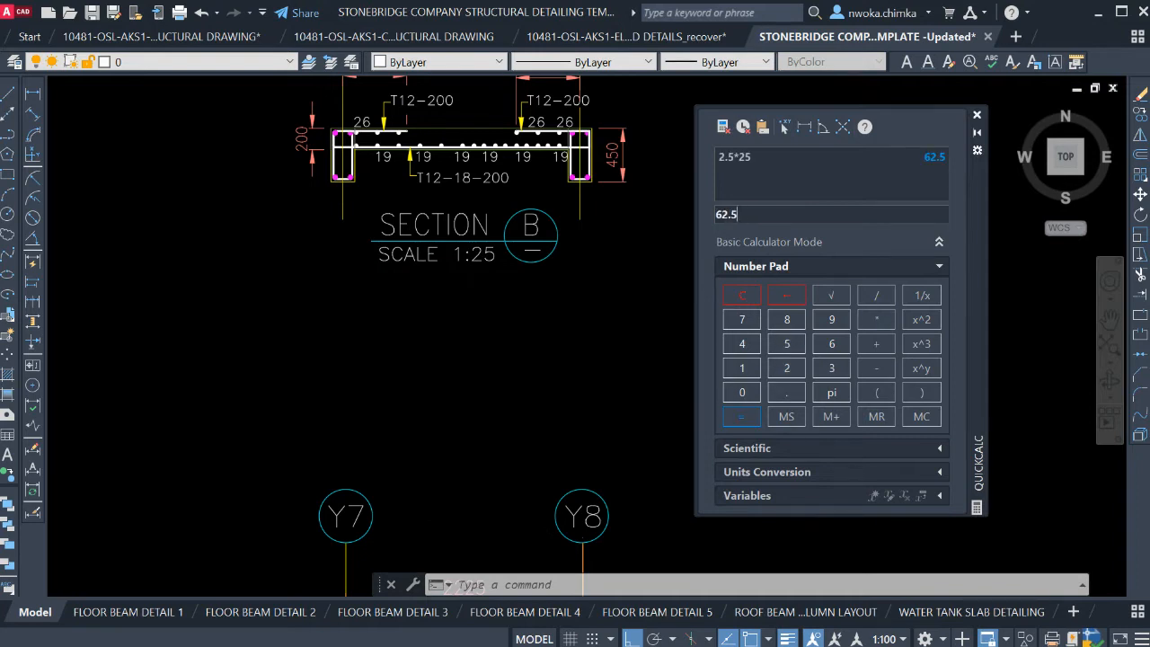
key("Escape")
left_click(485, 221)
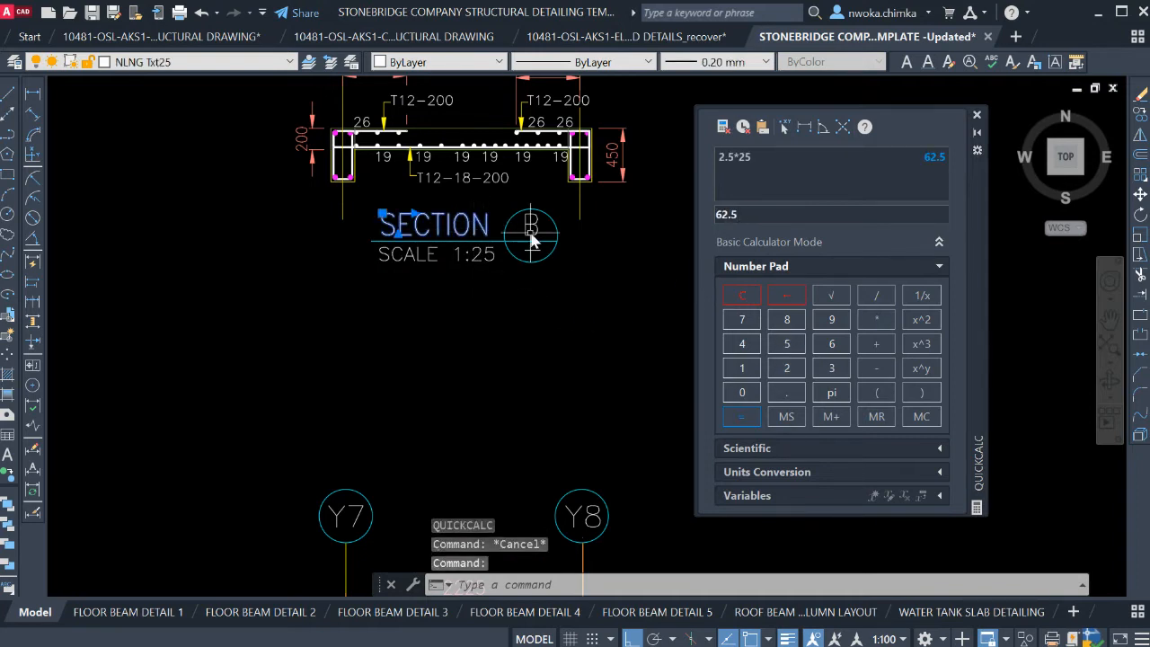
left_click(531, 233)
left_click(529, 251)
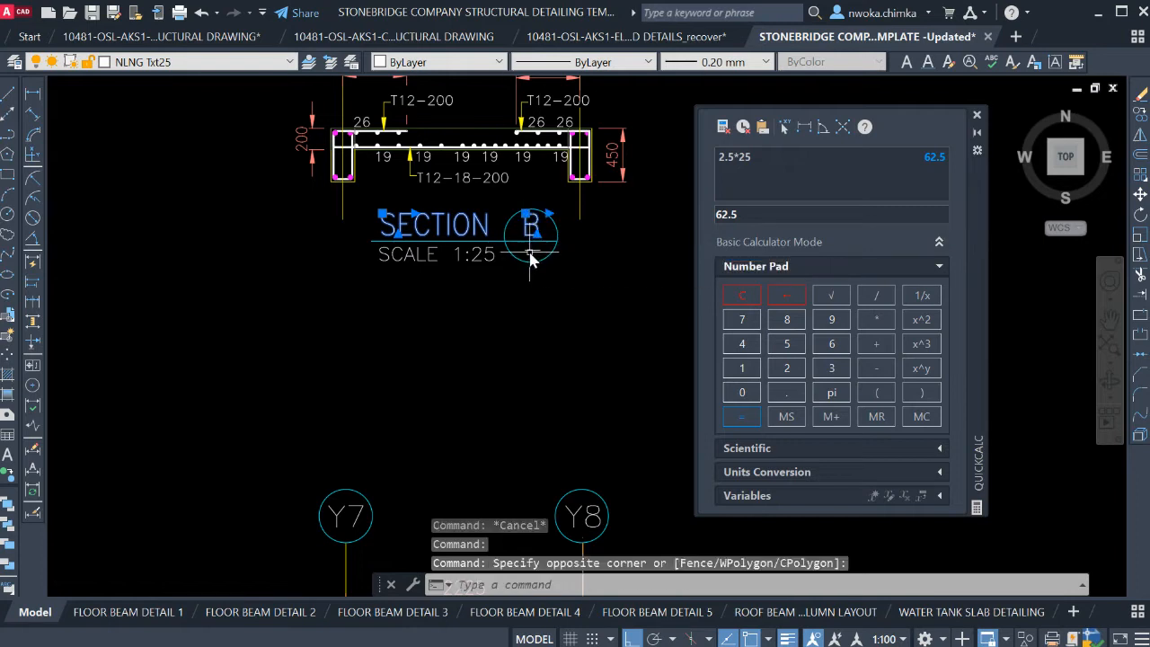
key("Escape")
Set the text height of the "SCALE 1:25" label under the Section B title to 62.5
left_click(485, 258)
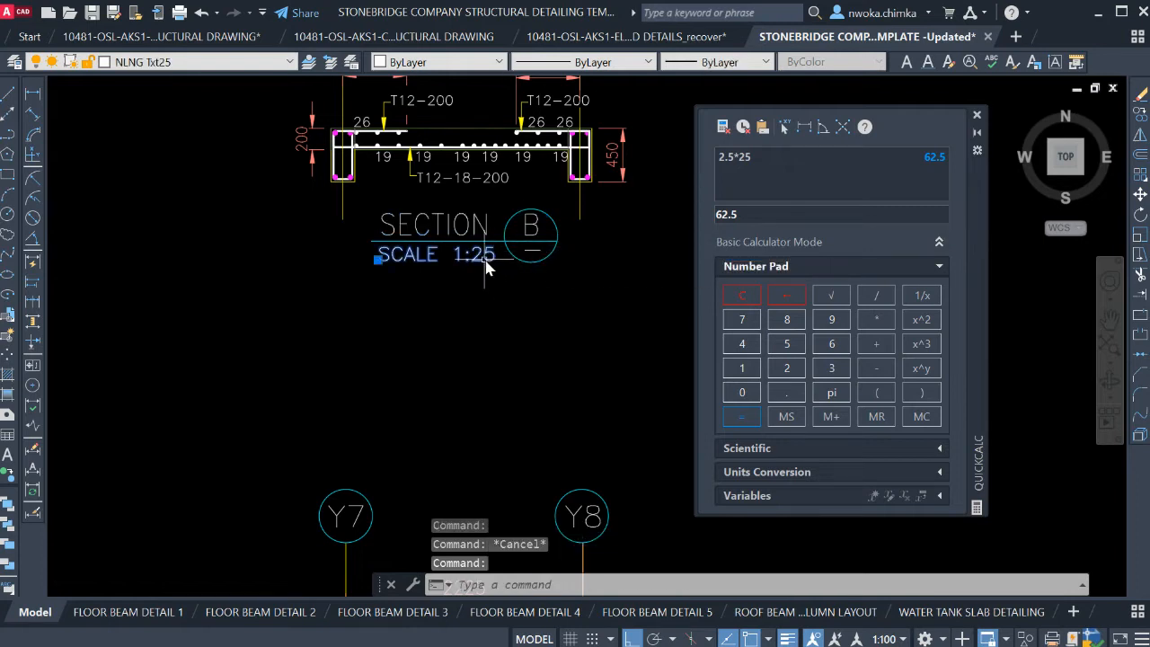
key("Return")
scroll(989, 444, "down", 2)
left_click(988, 444)
type("62.")
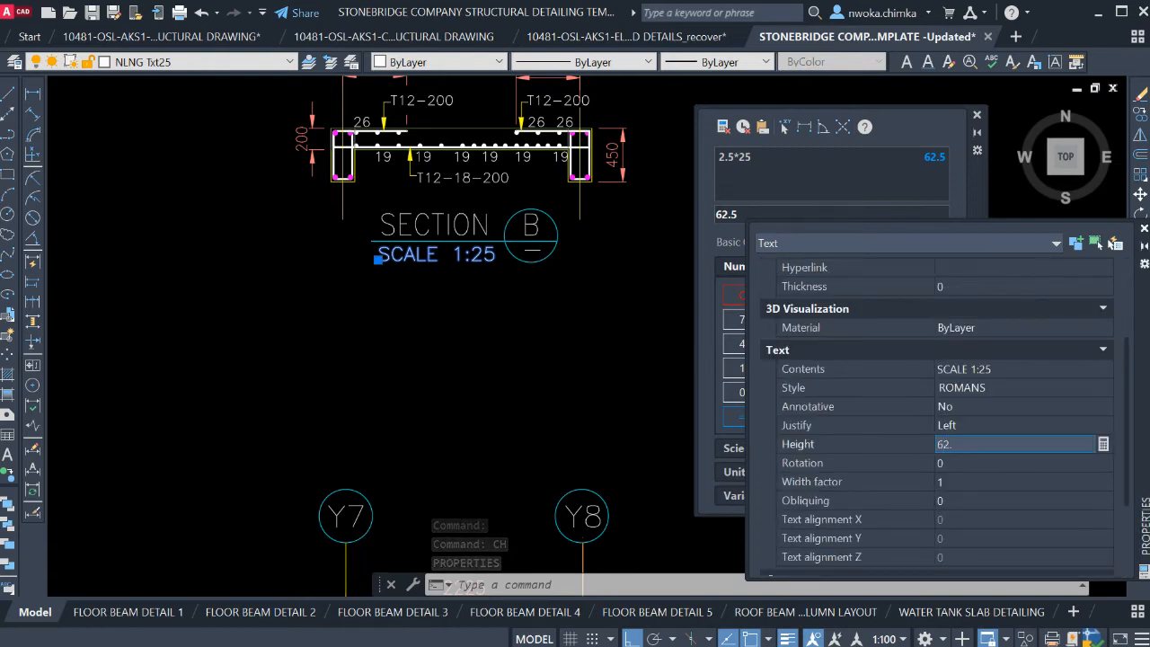
type("5")
key("Tab")
left_click(513, 329)
key("Escape")
key("Escape")
Move the "SCALE 1:25" label horizontally to the right by about 427 units beneath the Section B title line
left_click(441, 249)
left_click(413, 276)
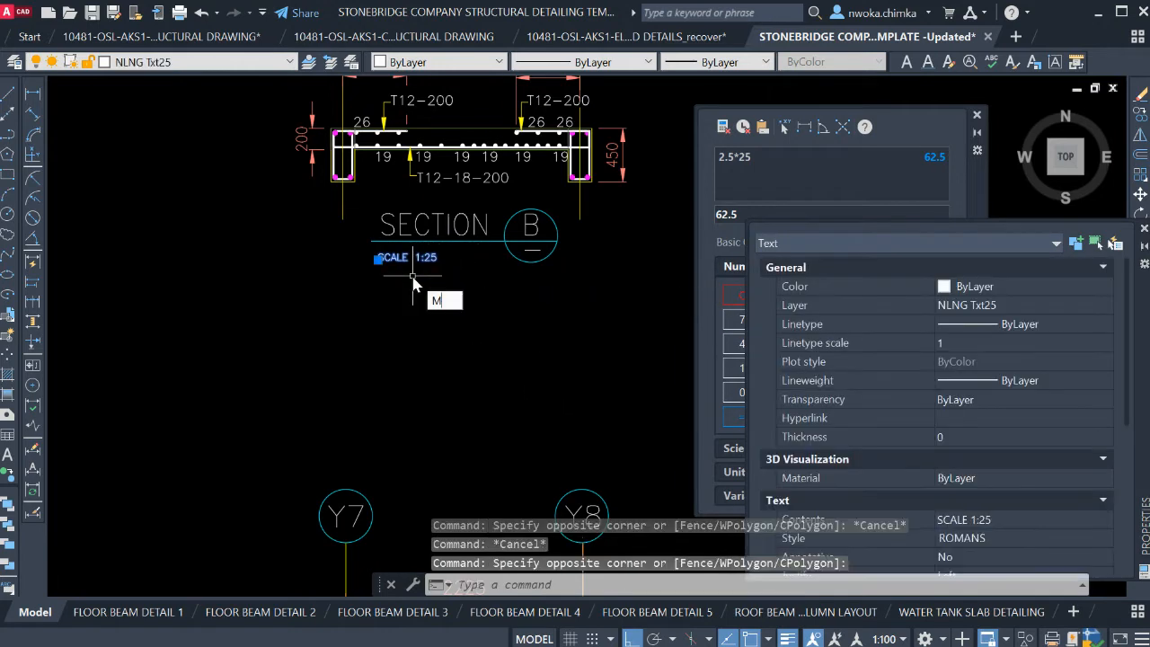
type("m")
key("Return")
left_click(424, 300)
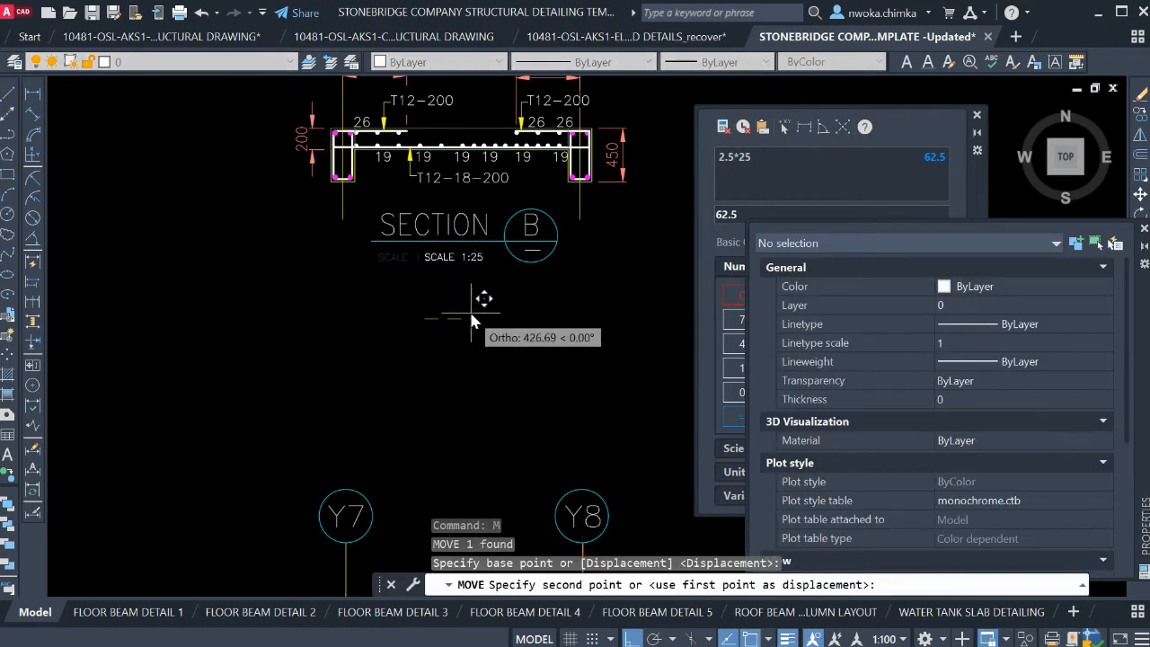
left_click(471, 319)
Check the text height shared by Section B's bar-mark numbers and its T12-200 and T12-18-200 reinforcement labels
scroll(567, 163, "up", 4)
left_click(582, 144)
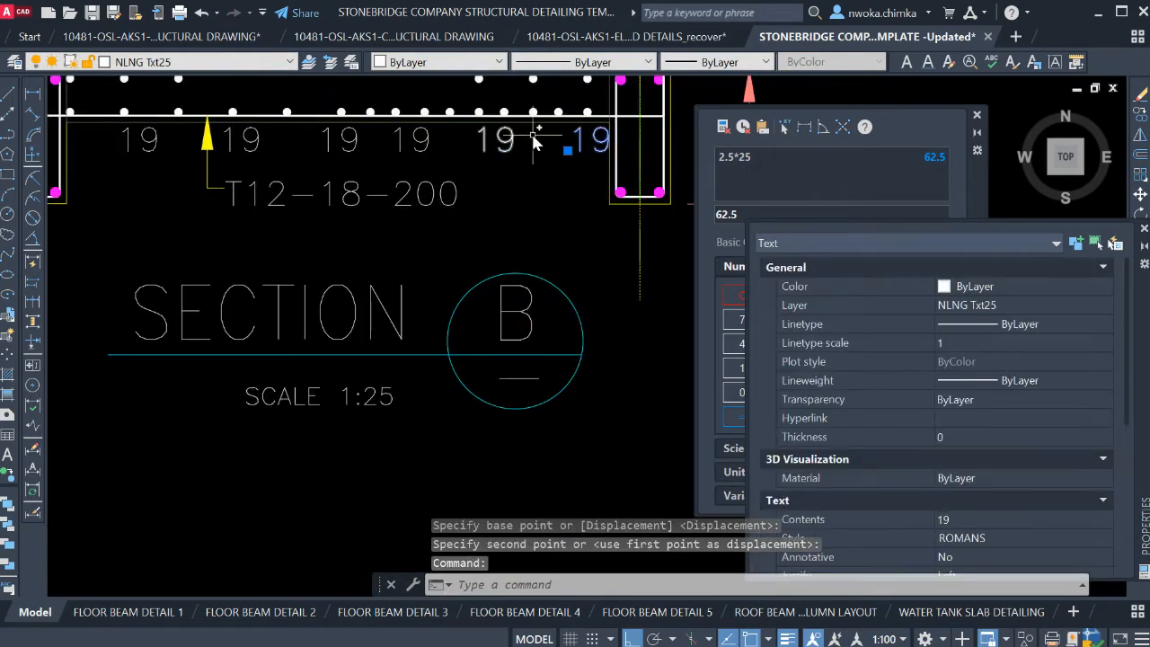
left_click(627, 171)
left_click(266, 144)
left_click(265, 138)
left_click(246, 144)
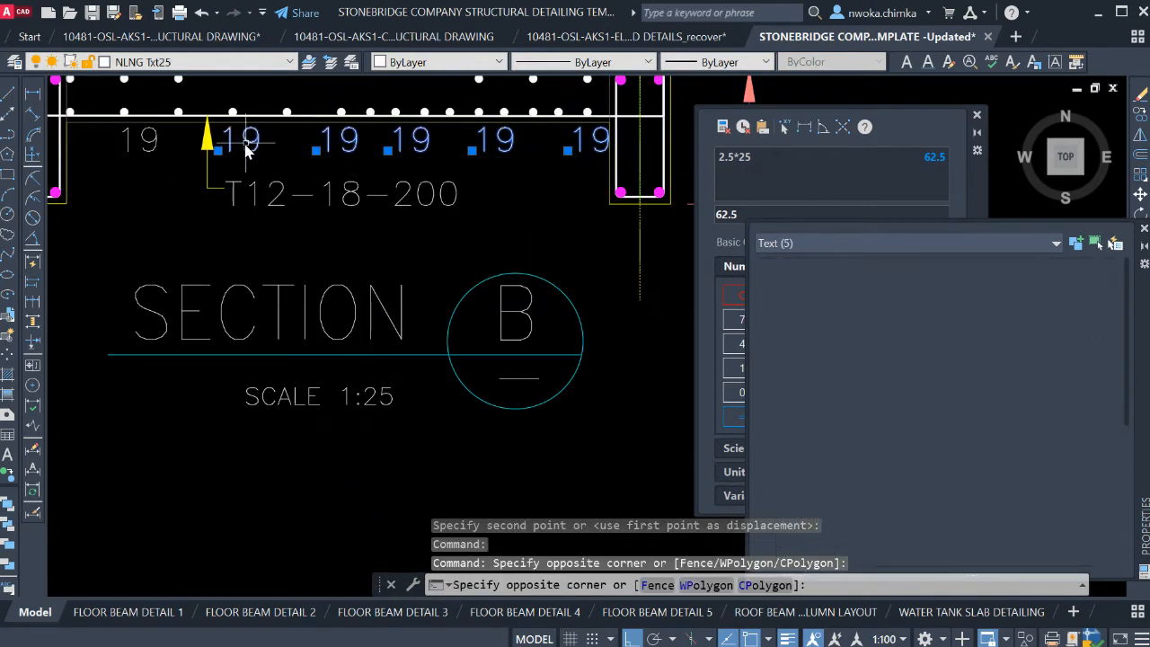
left_click(148, 150)
left_click(441, 195)
scroll(391, 224, "down", 5)
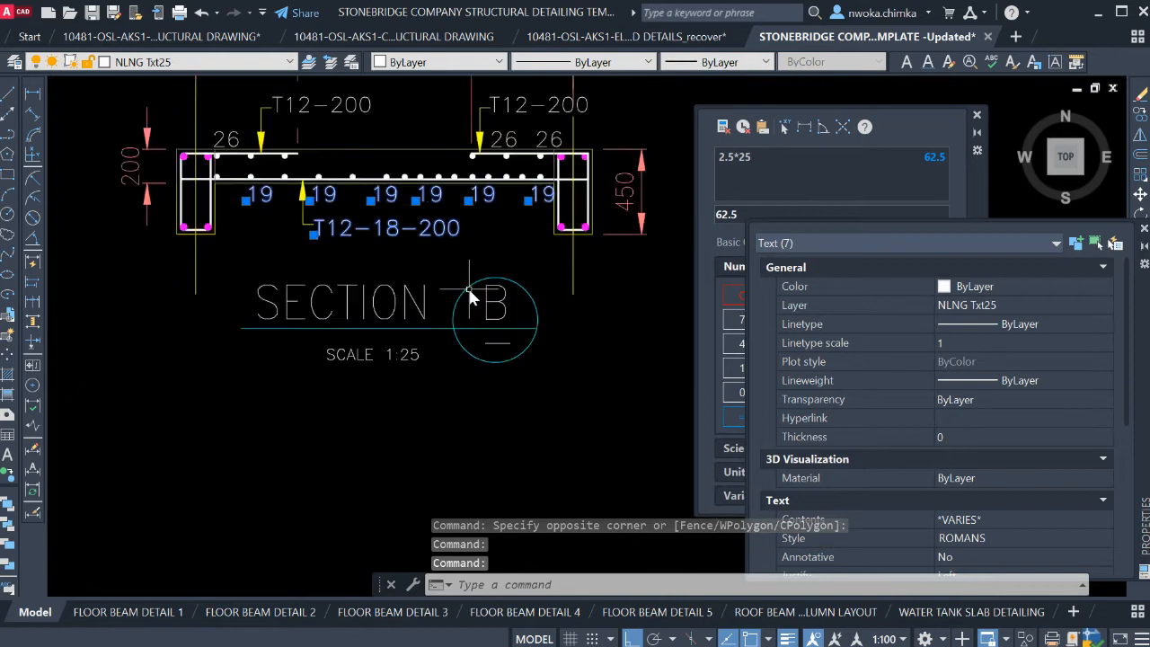
scroll(509, 174, "up", 2)
left_click(492, 180)
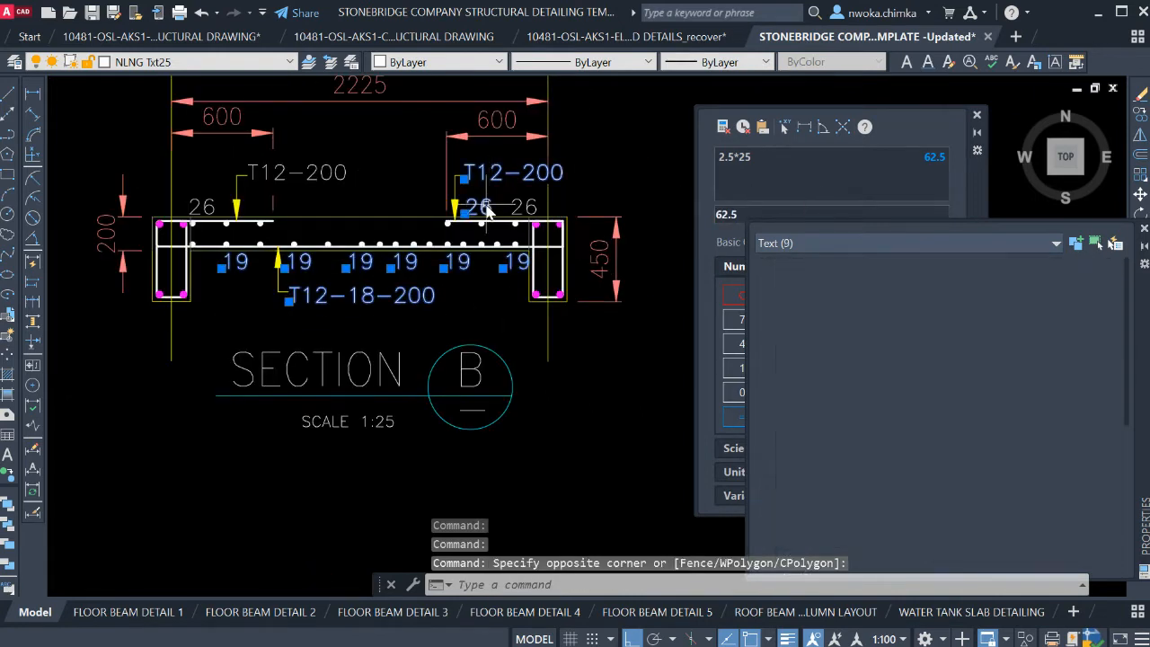
left_click(514, 205)
left_click(293, 171)
left_click(203, 211)
scroll(938, 416, "down", 3)
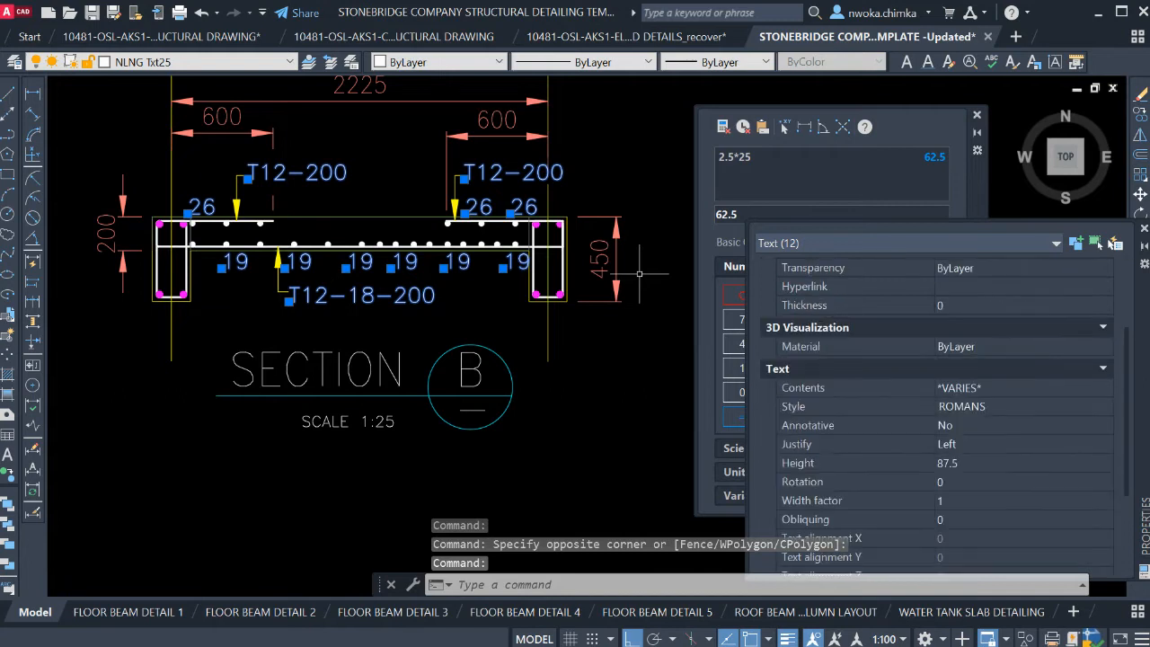
left_click(971, 463)
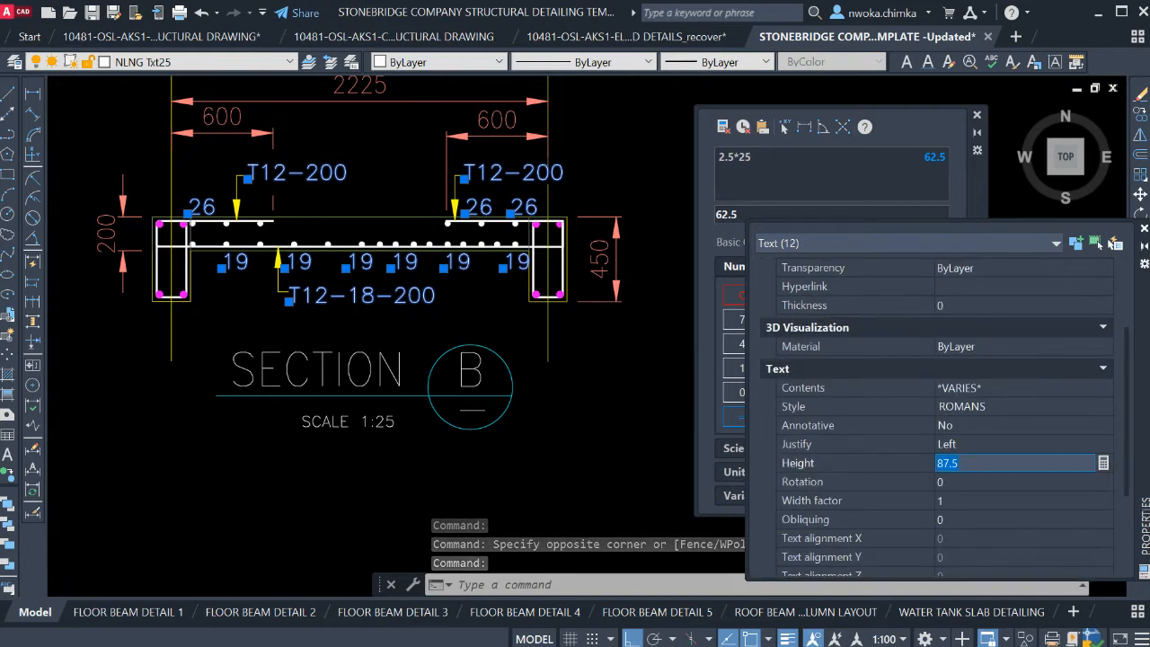
key("Escape")
Set the text height of the "SCALE 1:25" label to 87.5
left_click(395, 424)
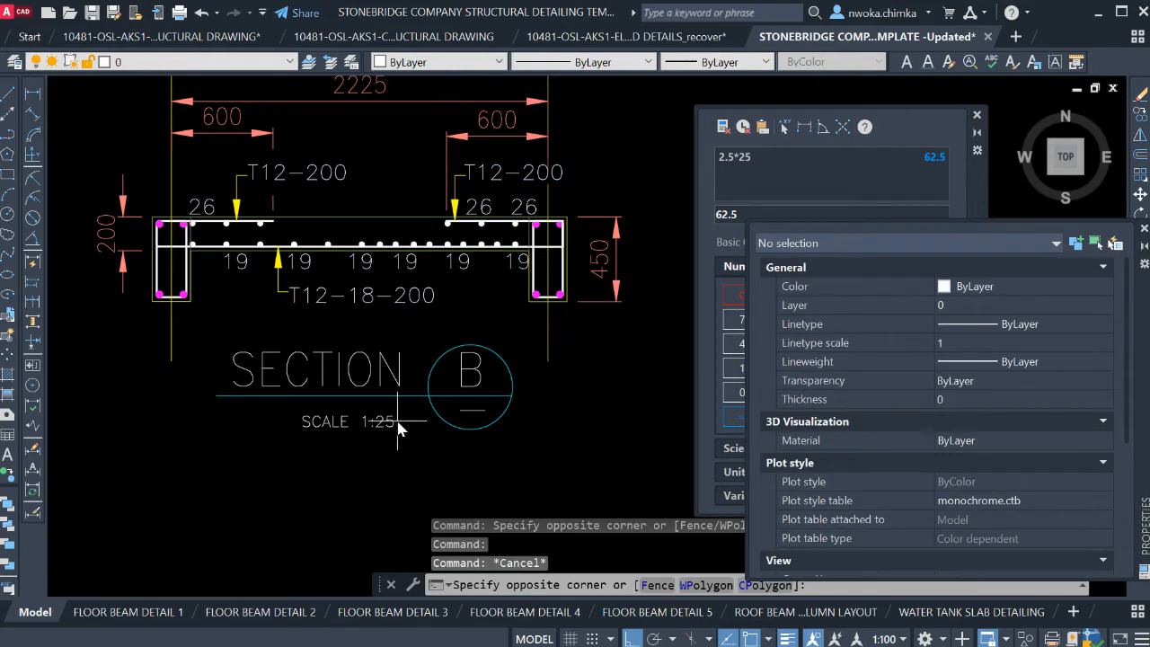
left_click(359, 434)
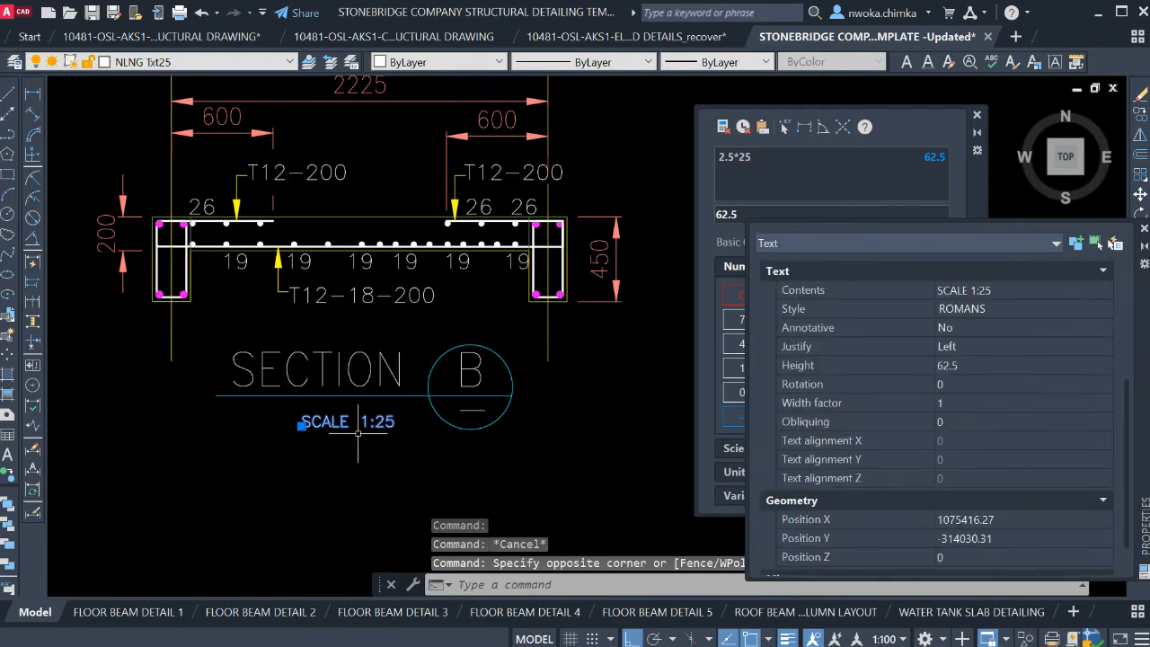
left_click(989, 365)
type("87.5")
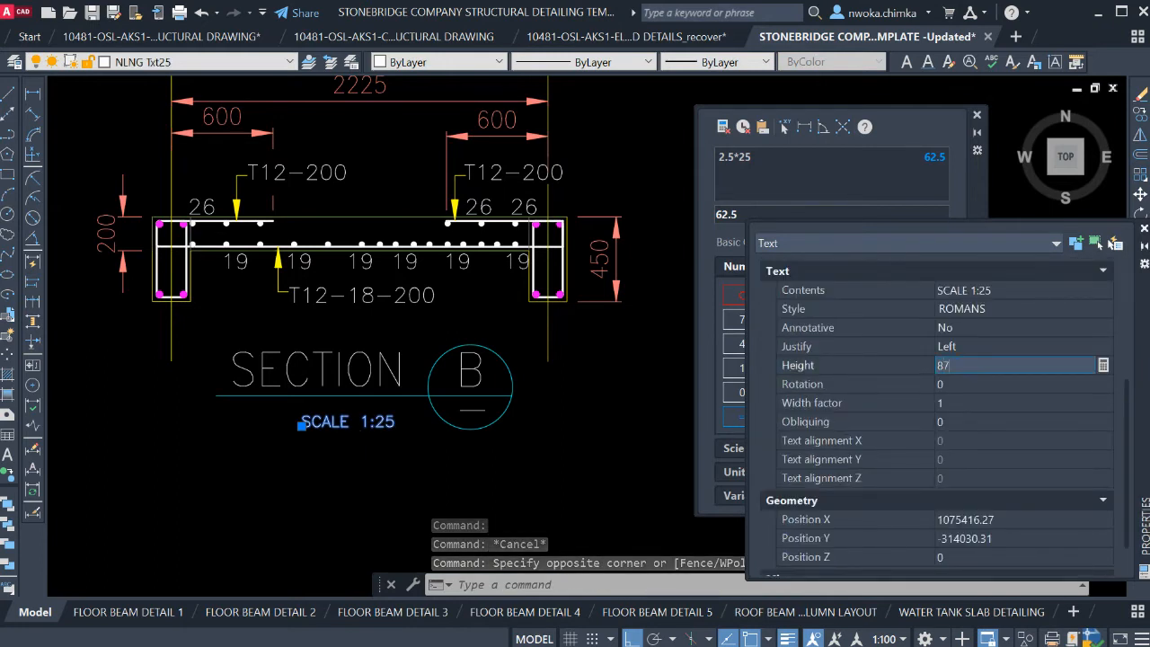
key("Return")
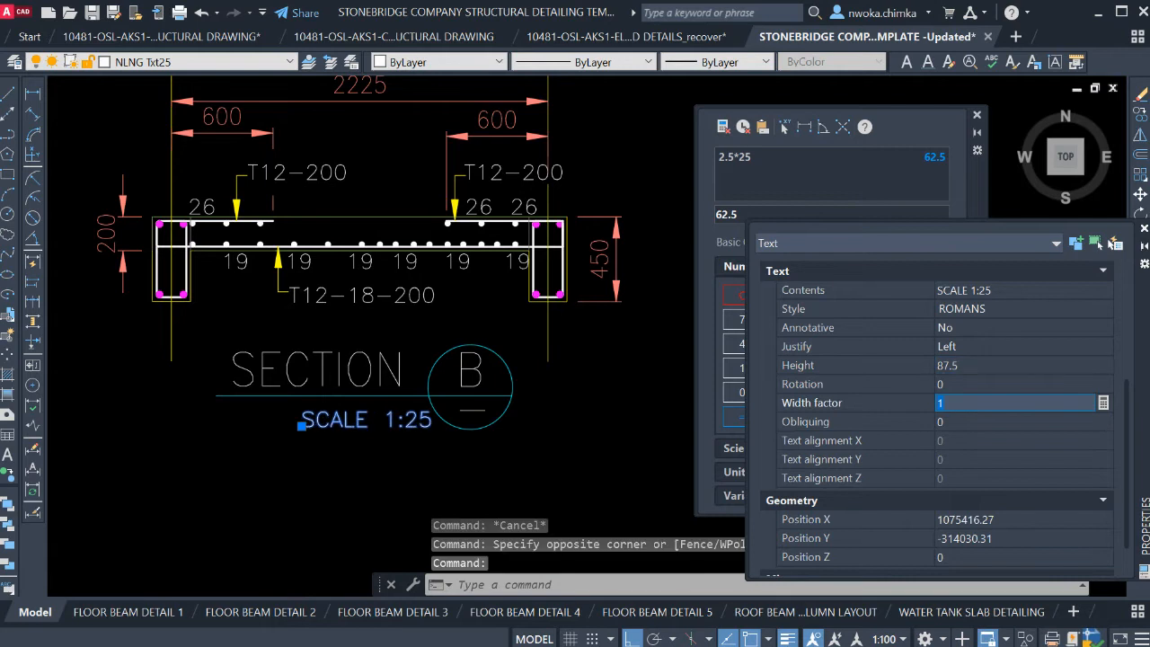
key("Escape")
Move the "SCALE 1:25" label horizontally left until its end lines up with the end of the SECTION title
left_click(348, 434)
type("m")
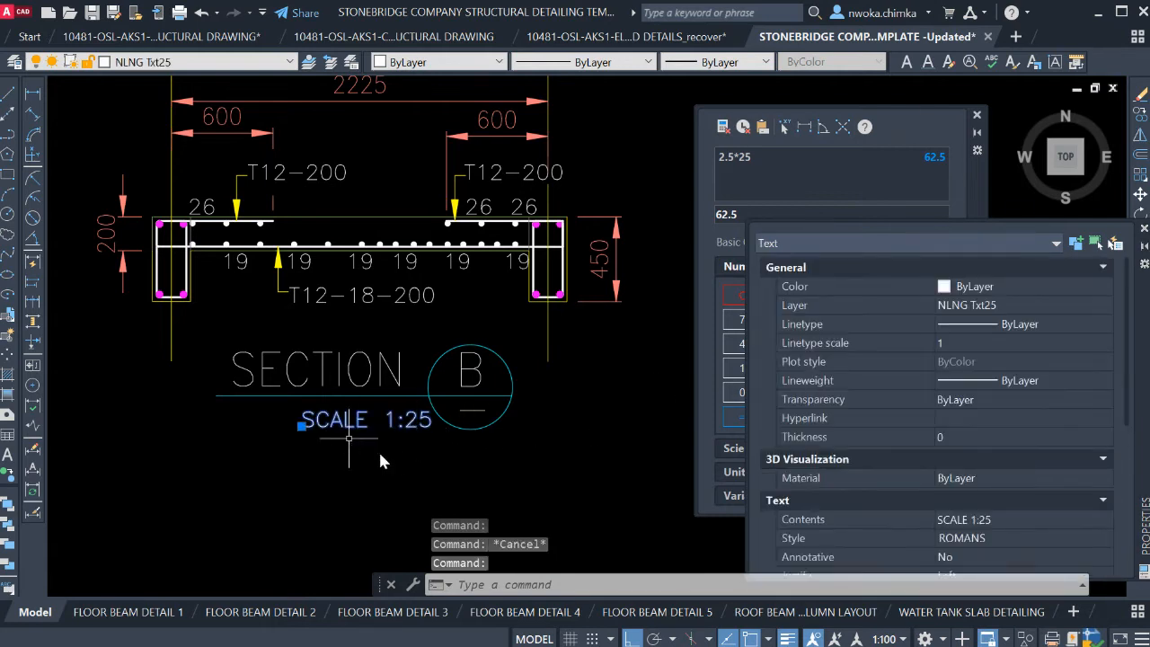
key("space")
left_click(409, 442)
left_click(380, 458)
Set the text height of the SECTION title, the letter B and the dash in its circle to 175
left_click(388, 394)
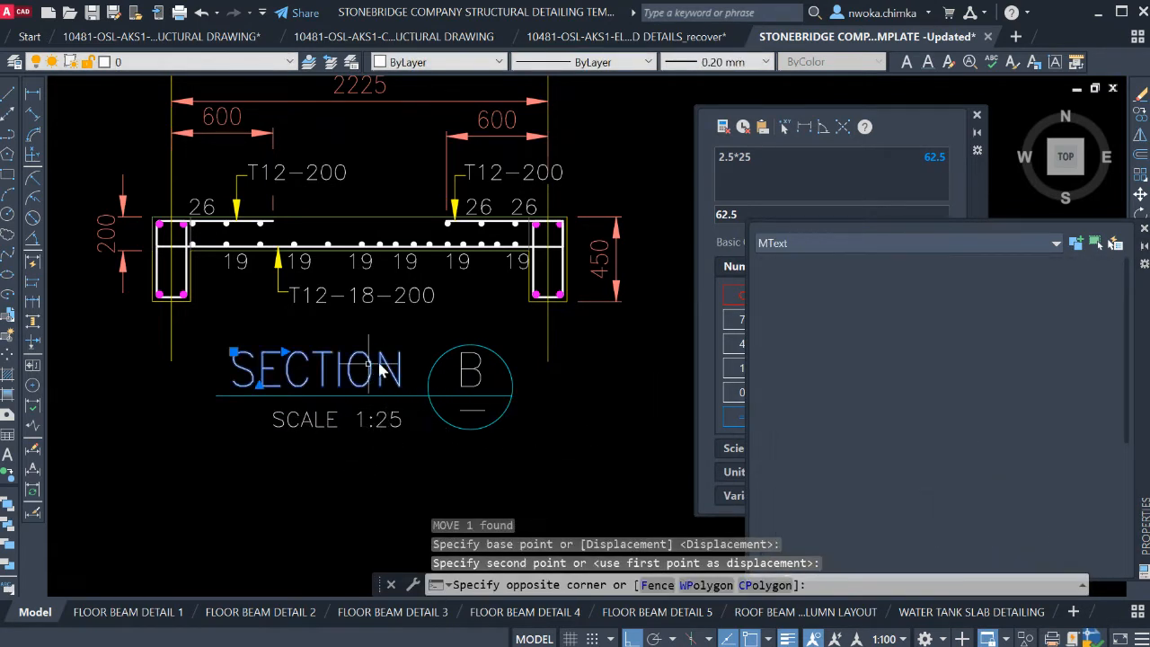
left_click(471, 376)
left_click(447, 439)
left_click(681, 393)
left_click(975, 444)
type("175")
left_click(960, 460)
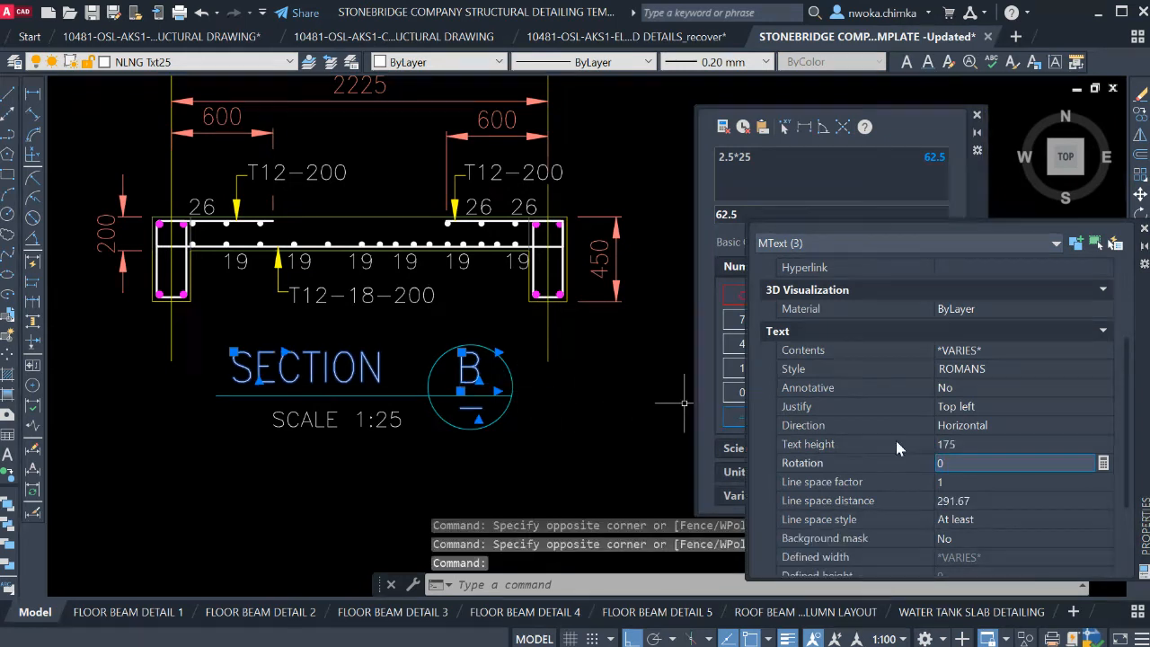
key("Escape")
Move the SECTION title about 92 units right along its underline, closer to the B circle
scroll(493, 375, "down", 3)
scroll(454, 382, "up", 1)
left_click(454, 382)
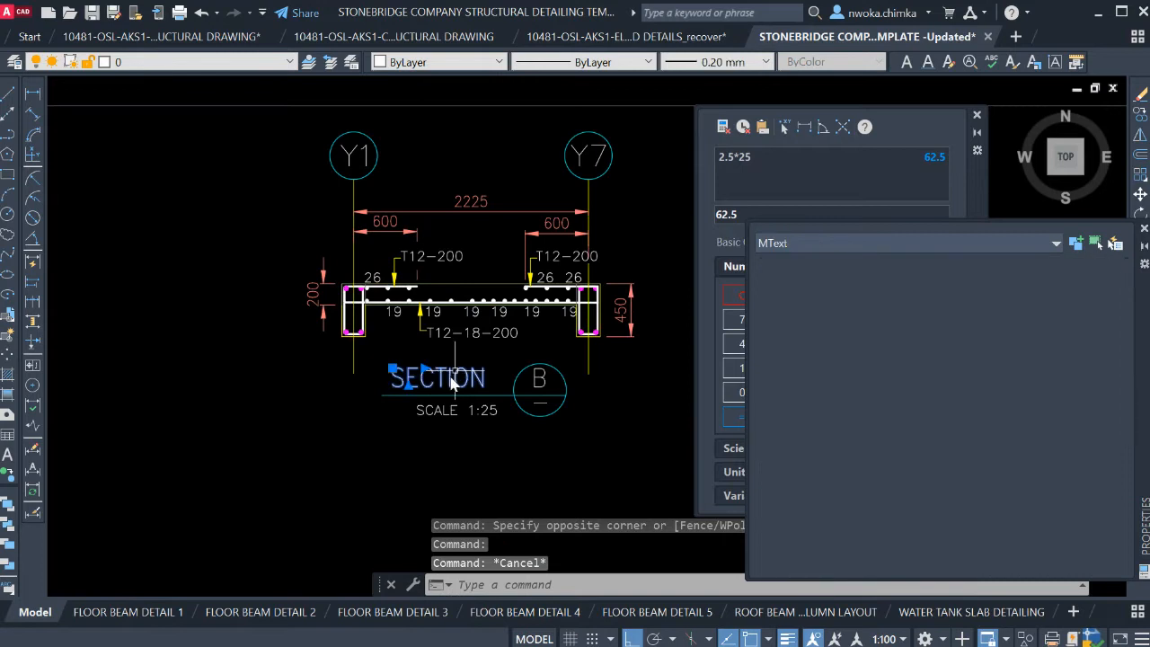
type("m")
key("Return")
left_click(406, 463)
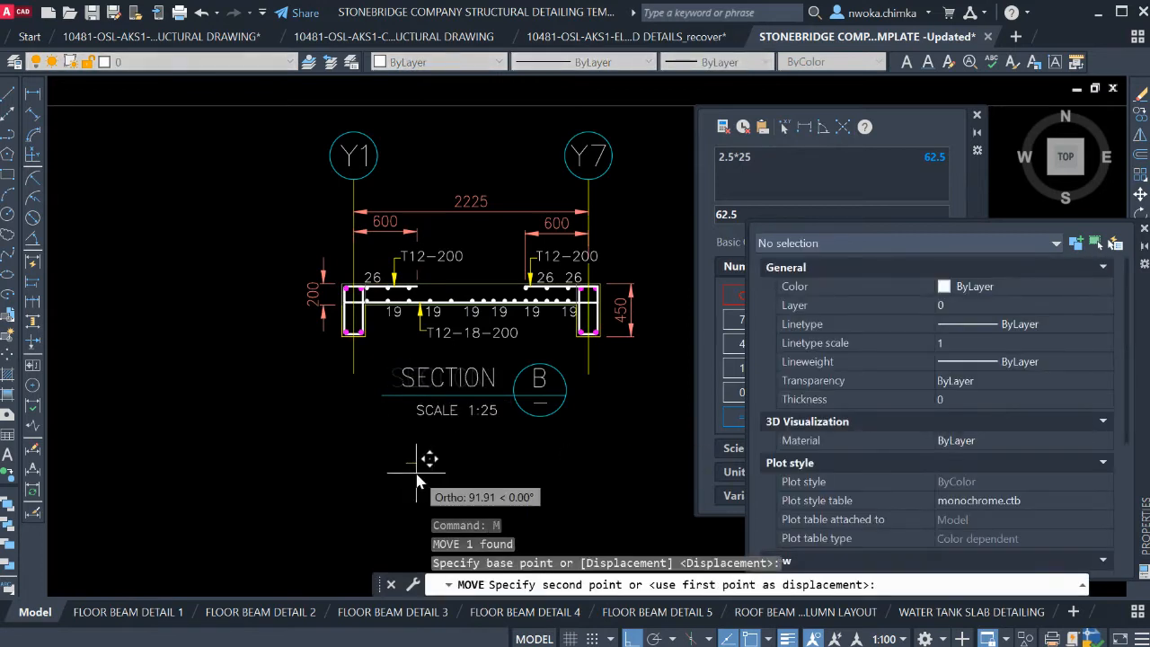
left_click(416, 482)
Set the text height of Section B's Y1 and Y7 grid labels to 175
scroll(469, 402, "down", 2)
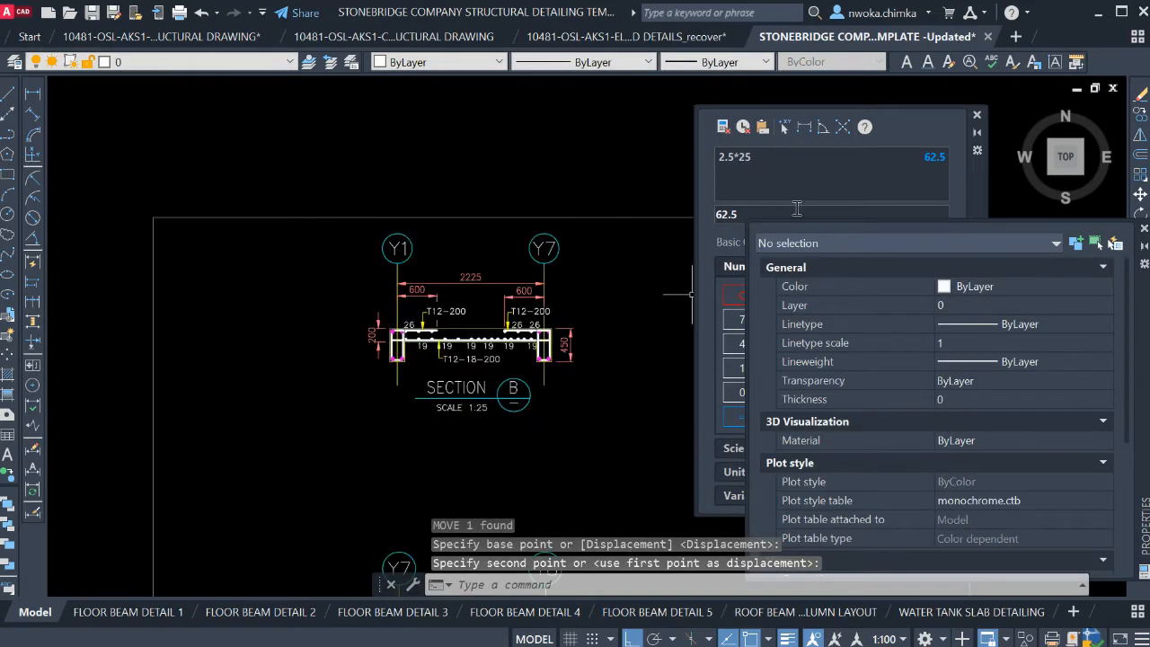
left_click(535, 248)
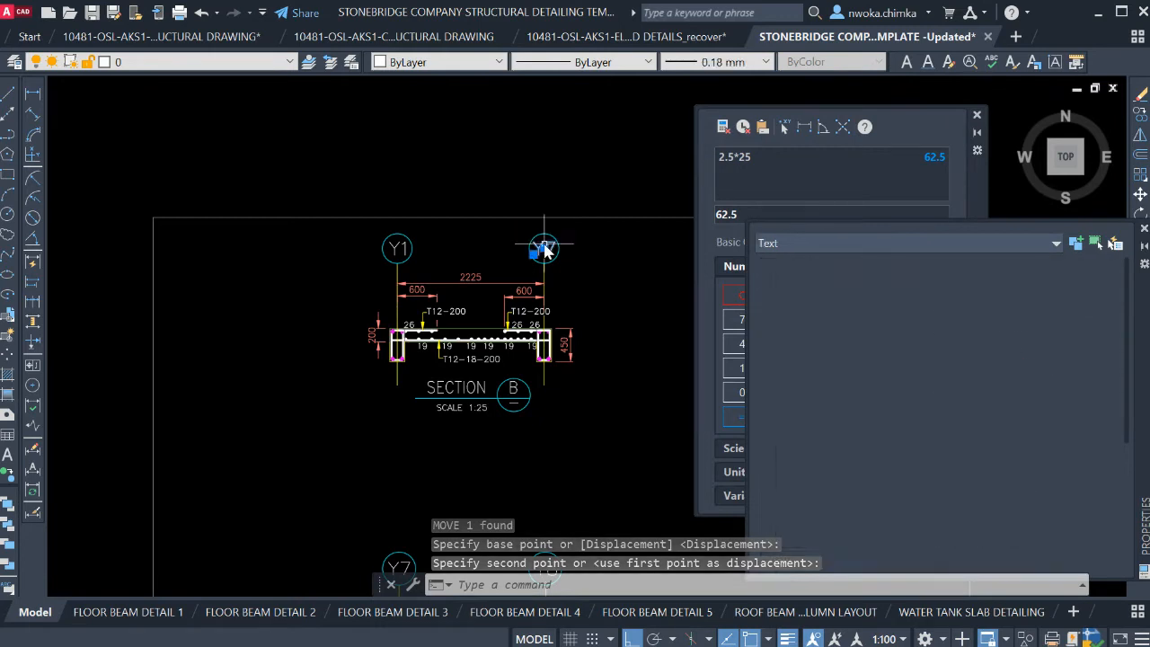
left_click(395, 249)
scroll(971, 441, "down", 3)
left_click(957, 463)
type("175")
left_click(958, 482)
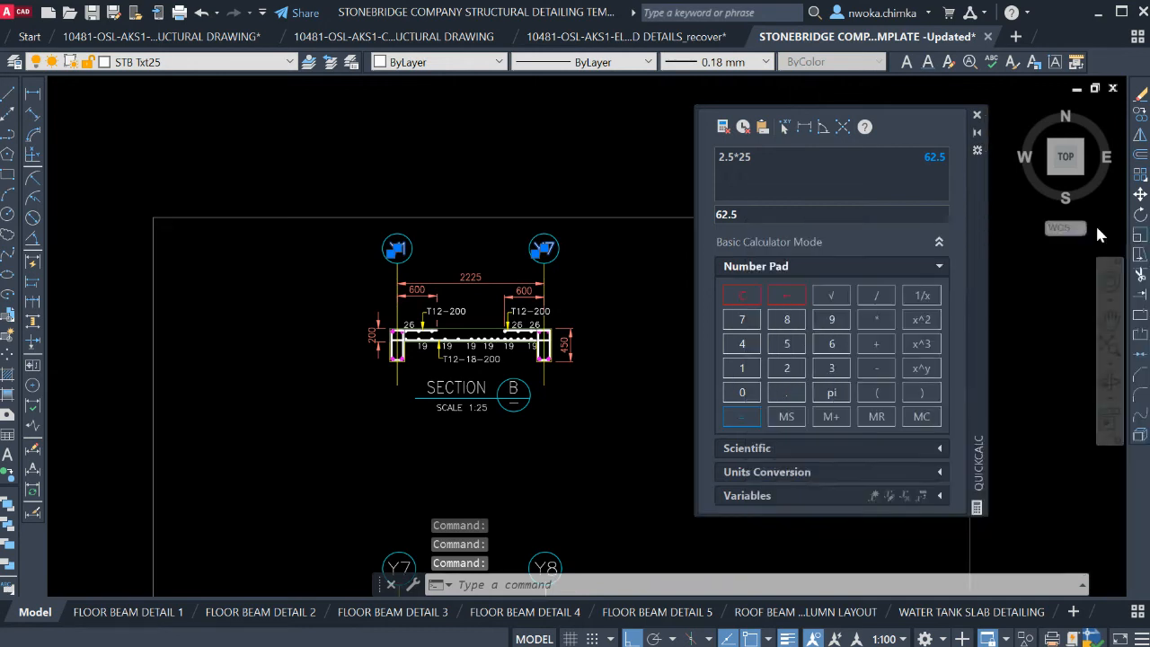
Close the calculator and shorten the SECTION B title underline by about 149 units at its left end, near the start of the title
left_click(978, 118)
key("Escape")
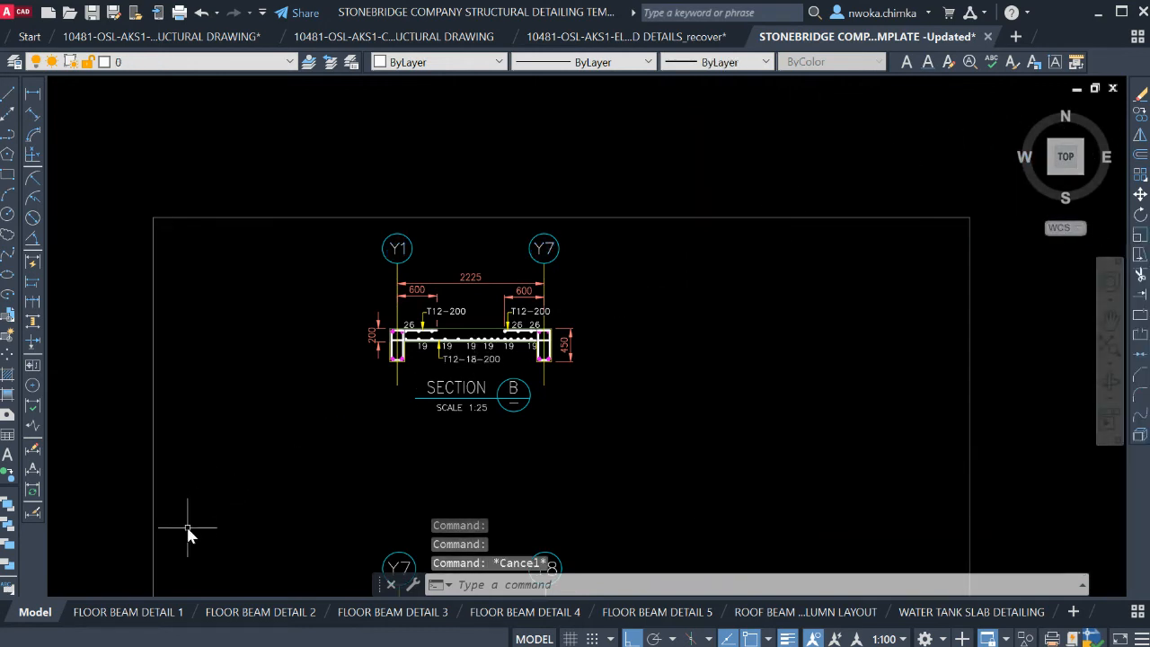
scroll(398, 412, "up", 4)
left_click(464, 360)
left_click(422, 418)
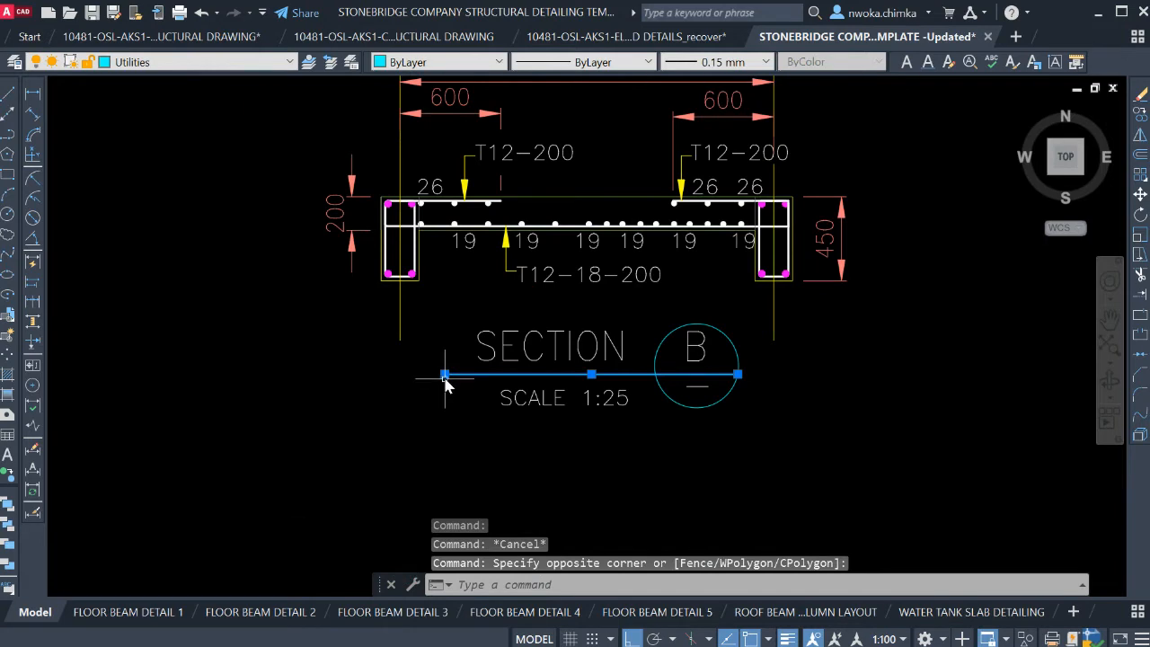
left_click(444, 374)
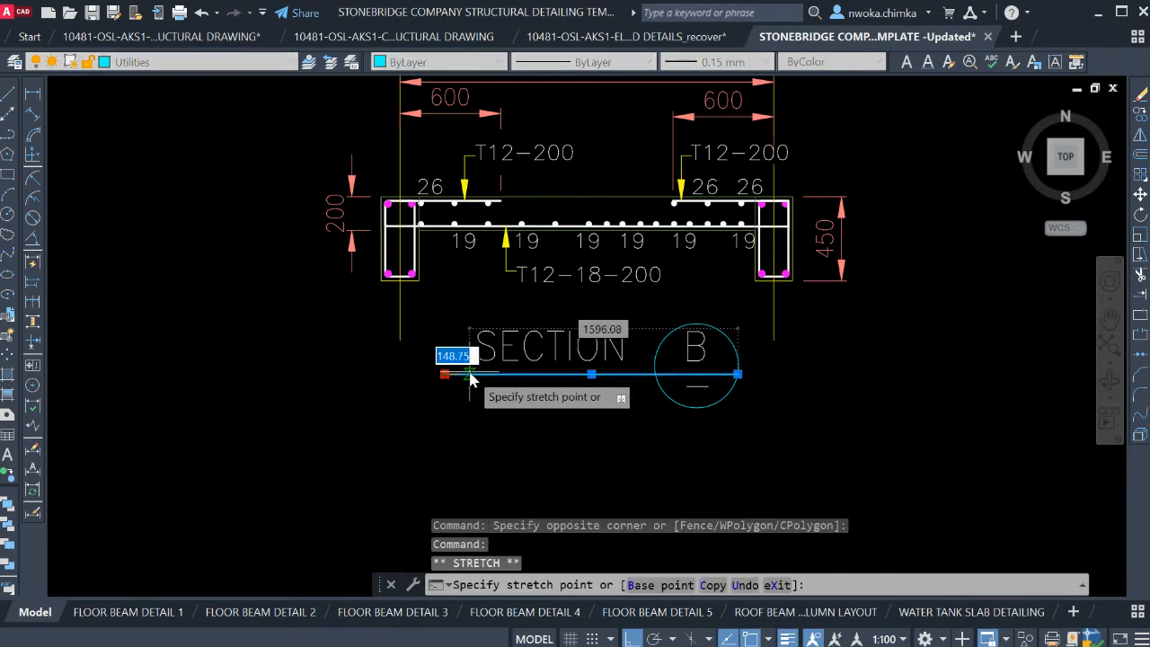
key("Escape")
scroll(449, 386, "down", 4)
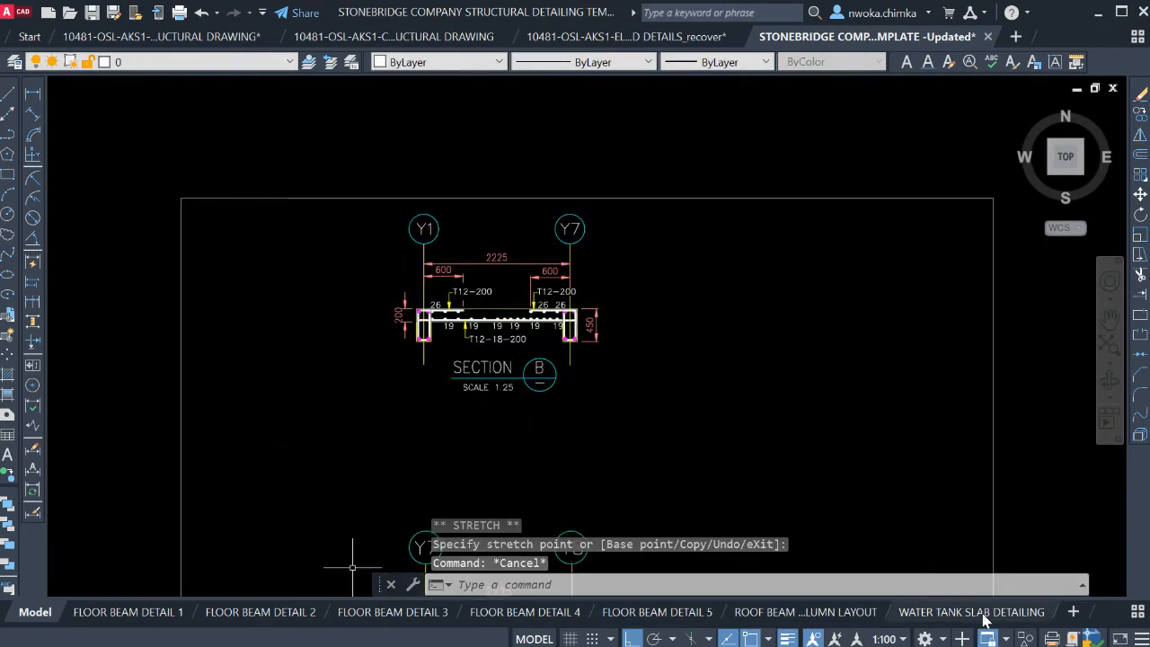
Compare Section B's placement on the WATER TANK SLAB DETAILING layout with its enclosing frame in model space
left_click(975, 613)
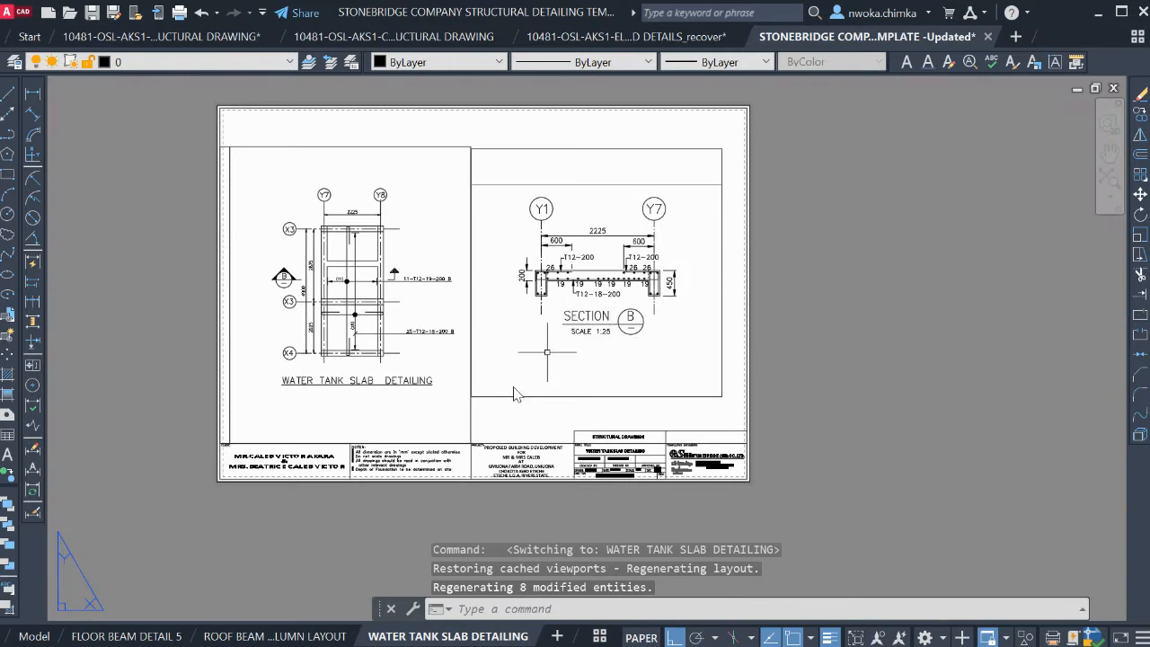
scroll(595, 317, "down", 2)
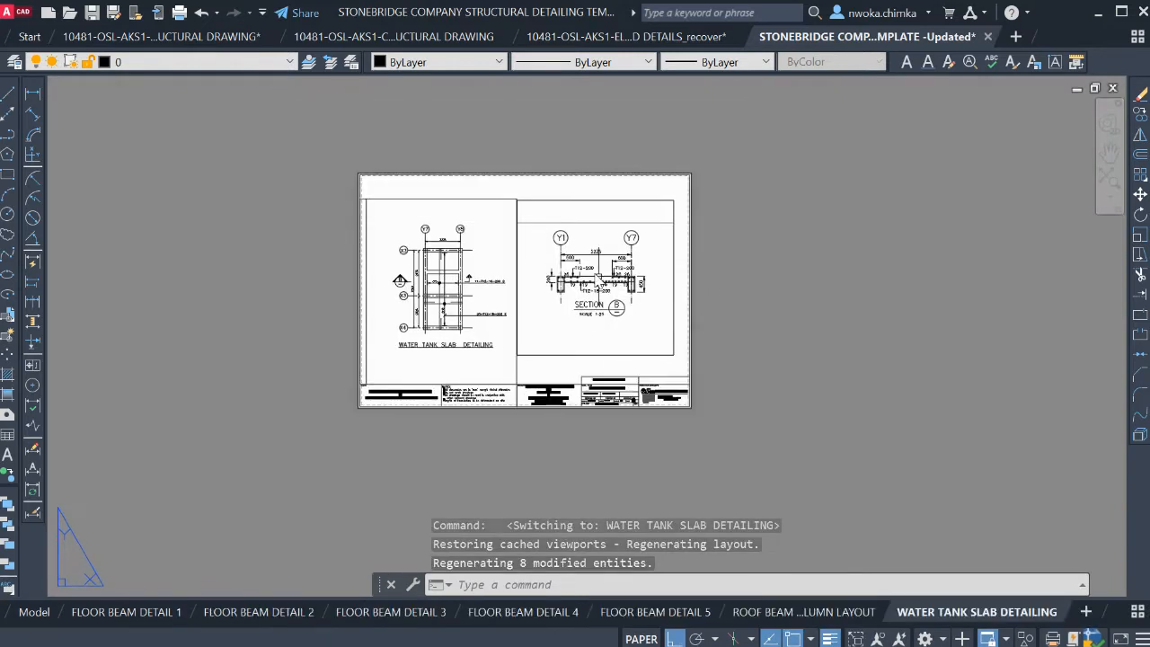
left_click(41, 612)
scroll(521, 329, "up", 3)
left_click(595, 277)
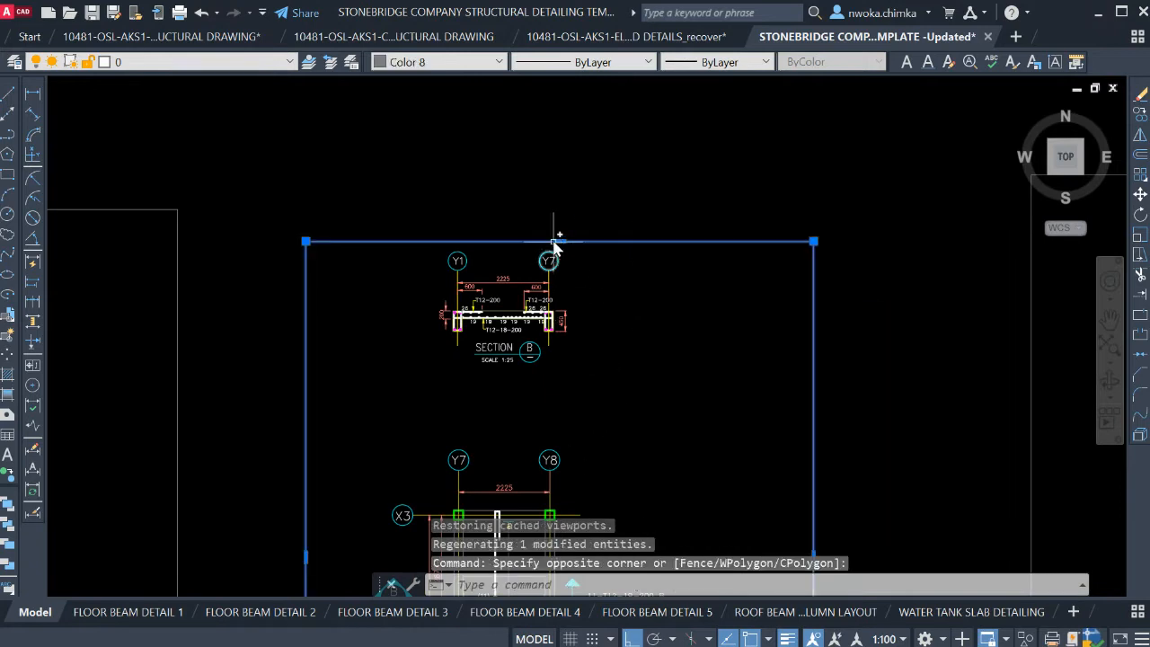
key("Escape")
left_click(993, 612)
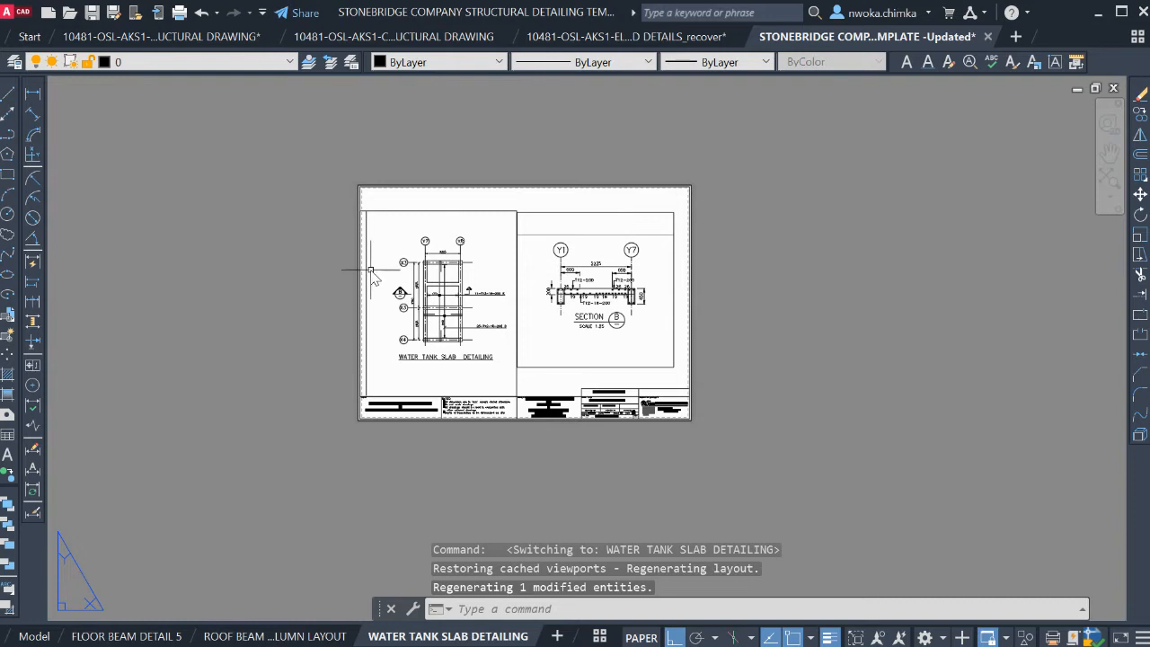
left_click(36, 635)
Stretch the model-space frame around the water tank drawings outward at its left edge and upward at its top edge
scroll(410, 364, "down", 2)
left_click(406, 352)
left_click(333, 408)
scroll(437, 265, "down", 2)
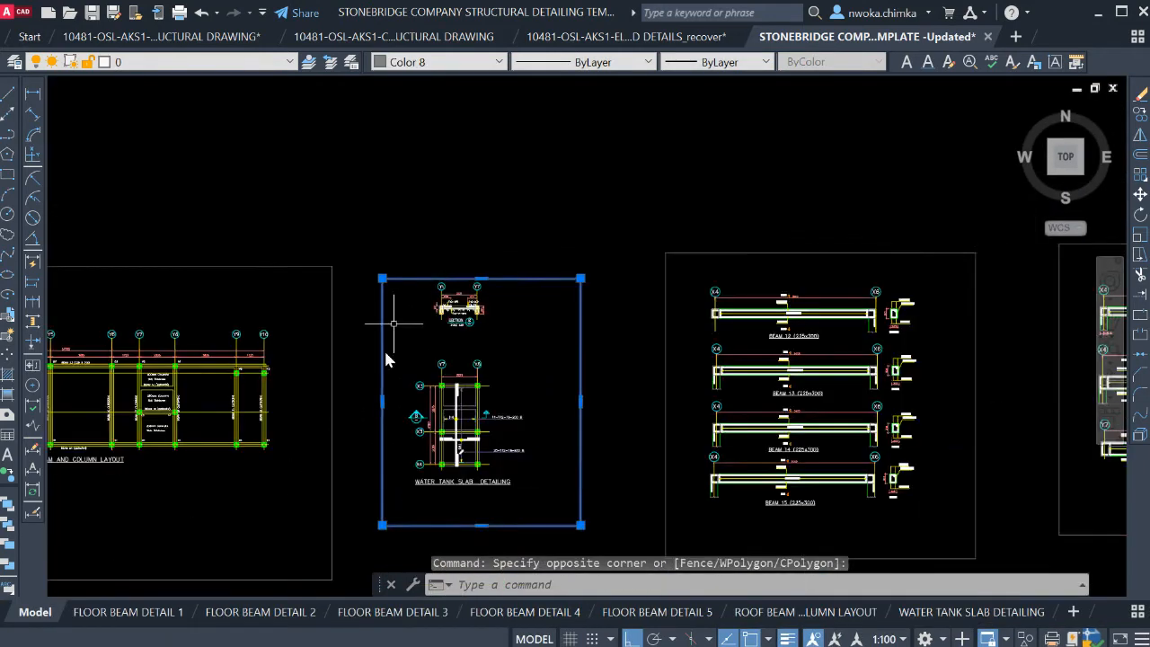
scroll(387, 360, "up", 2)
left_click(387, 403)
left_click(354, 403)
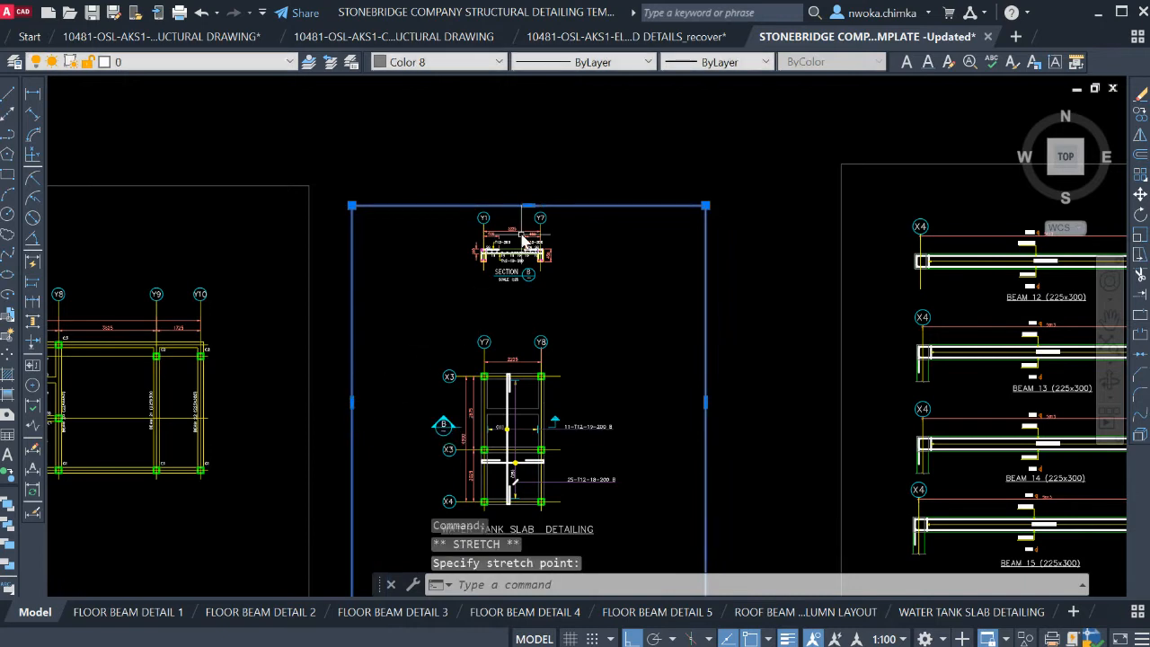
left_click(529, 206)
left_click(529, 159)
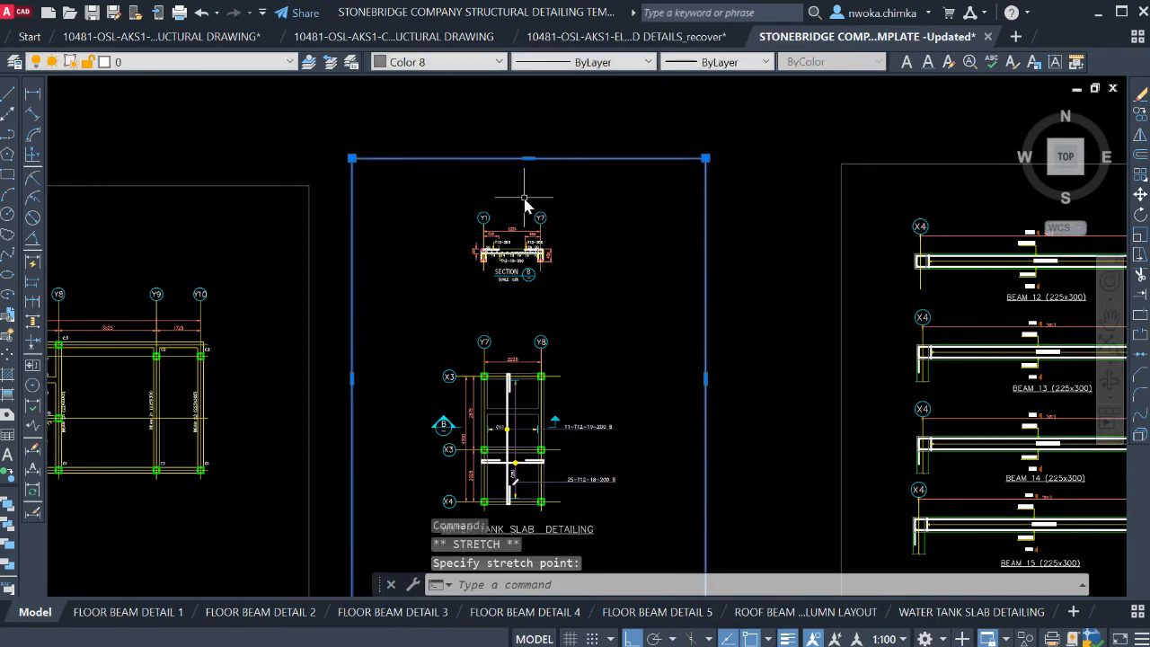
scroll(556, 155, "down", 2)
key("Escape")
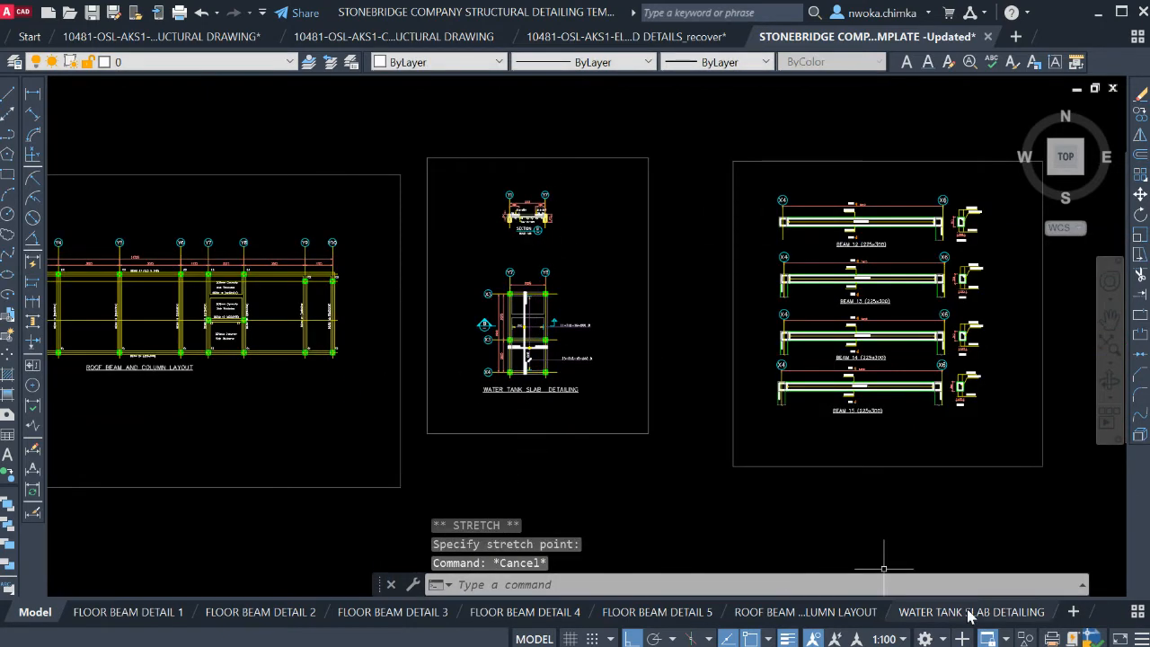
Check the layer assigned to the two viewports on the WATER TANK SLAB DETAILING layout
left_click(908, 613)
scroll(662, 351, "up", 2)
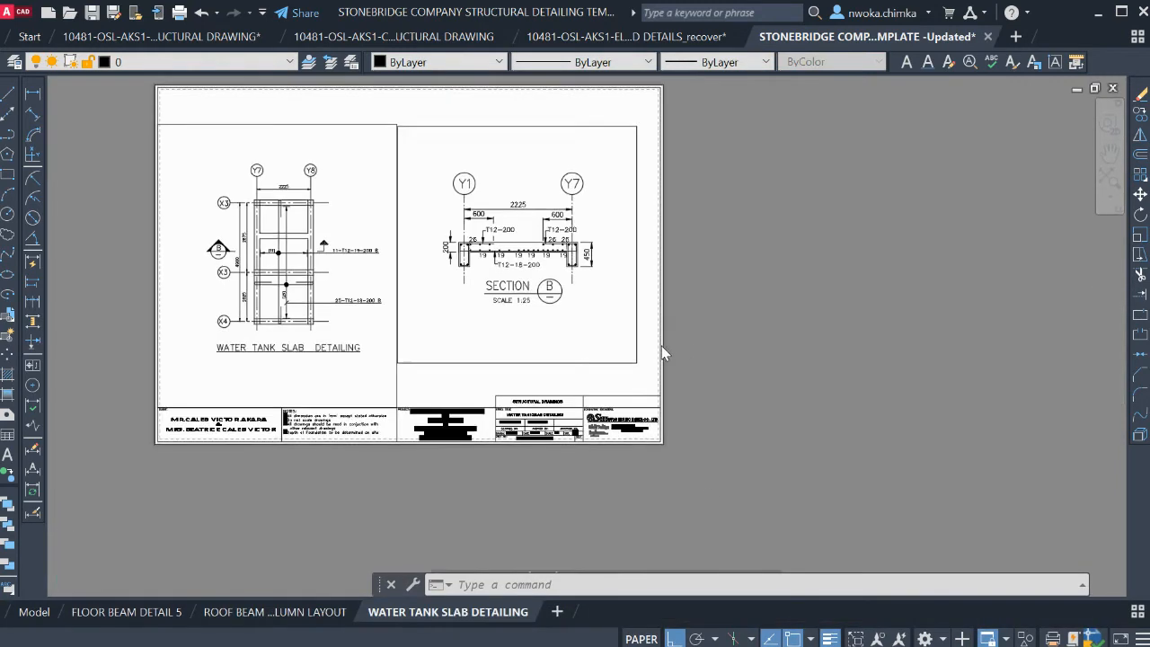
left_click(412, 123)
left_click(396, 141)
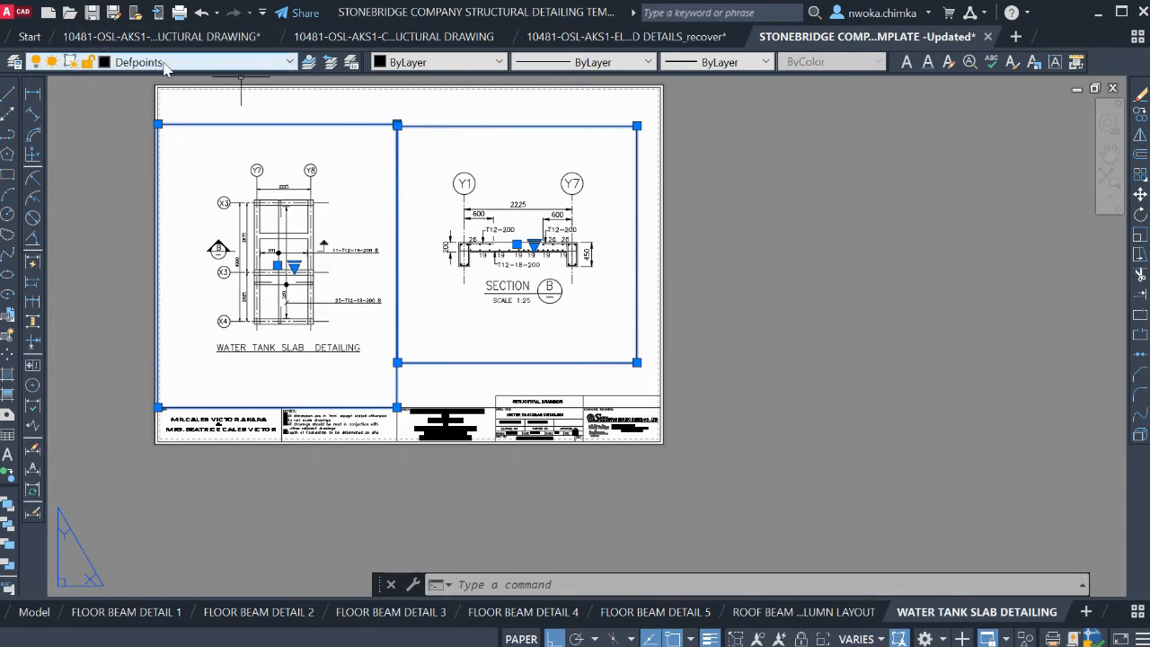
left_click(424, 120)
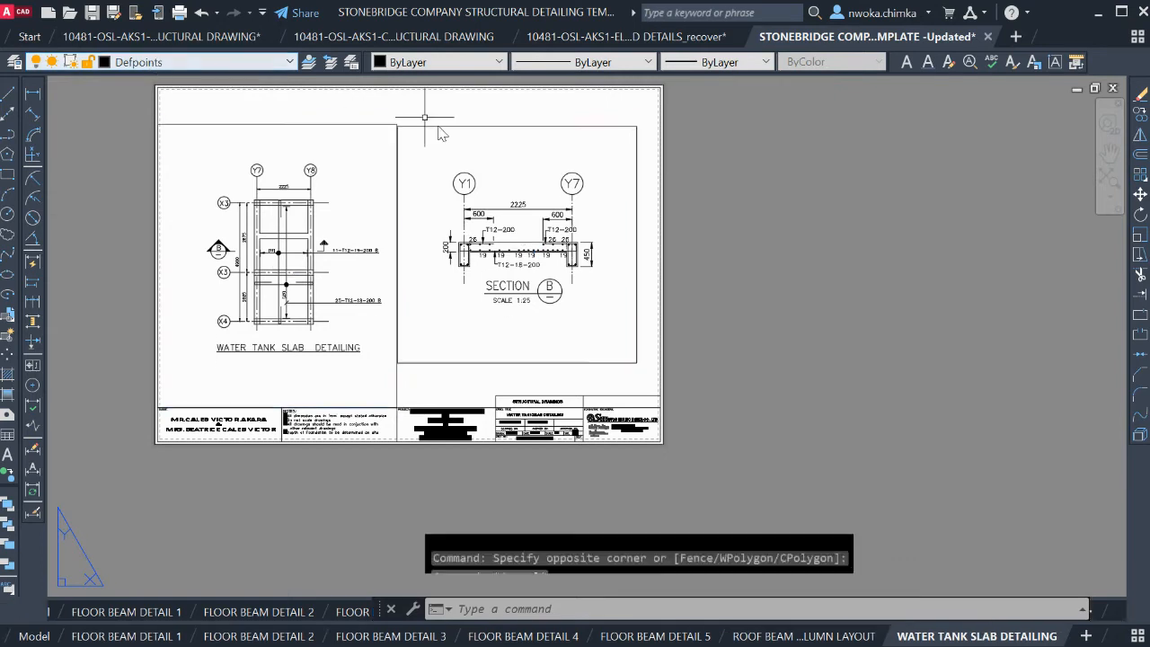
key("Escape")
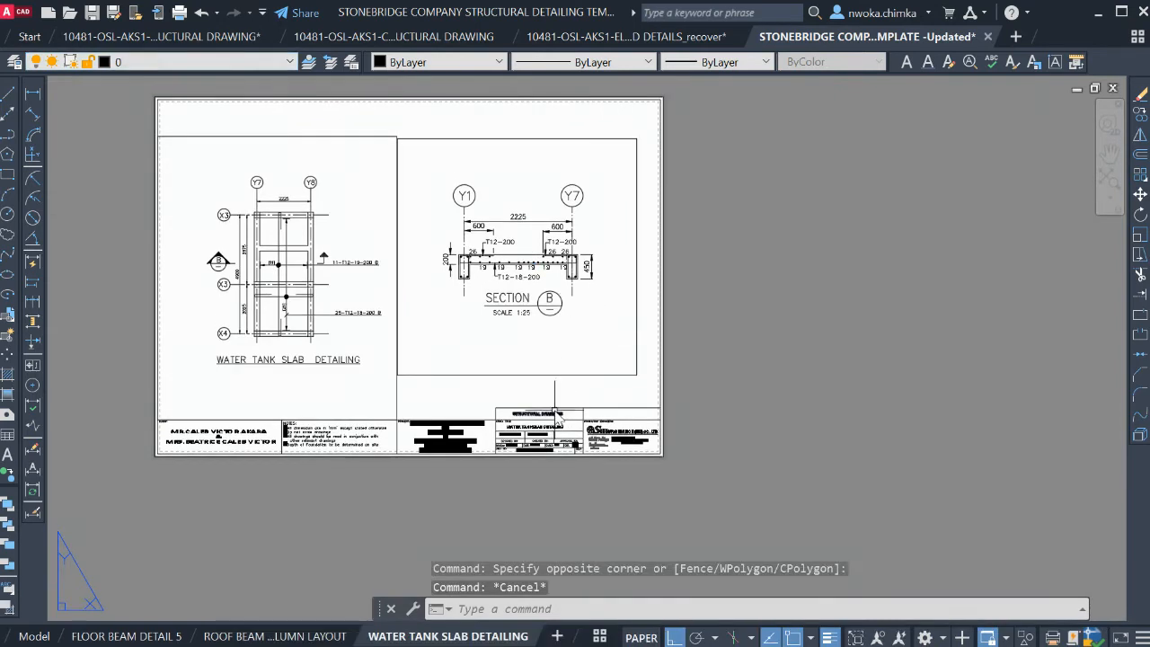
Review the title block of the WATER TANK SLAB DETAILING sheet and the list of layouts in the drawing
scroll(488, 396, "down", 2)
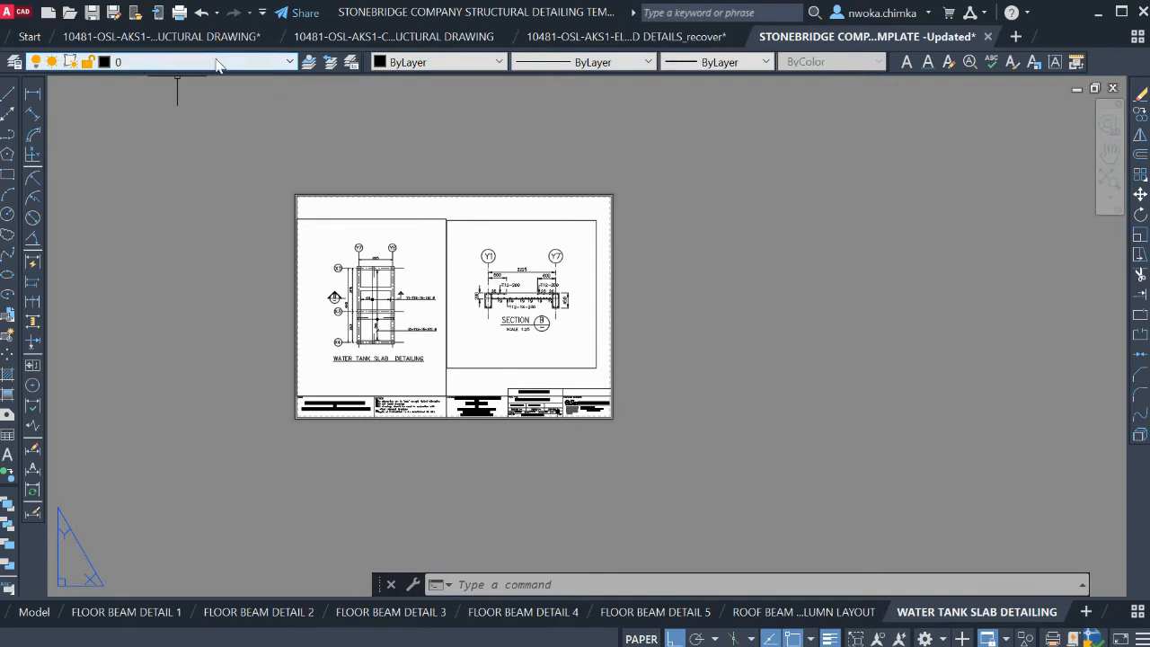
key("Escape")
key("Escape")
scroll(503, 335, "up", 5)
scroll(584, 458, "up", 4)
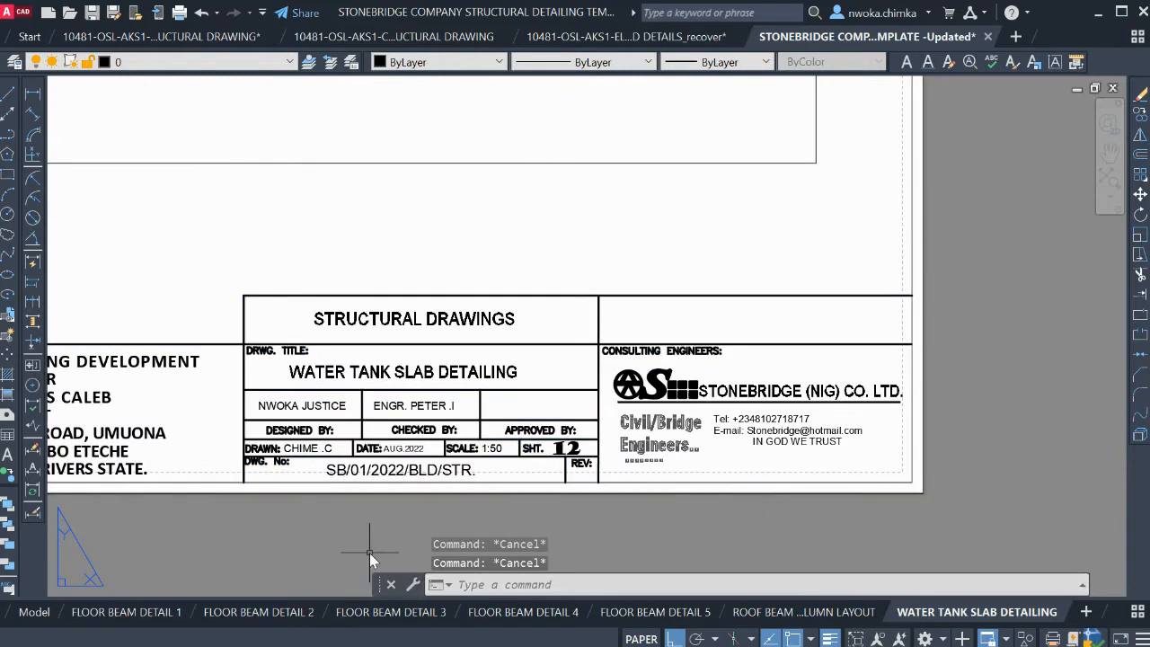
left_click(1138, 615)
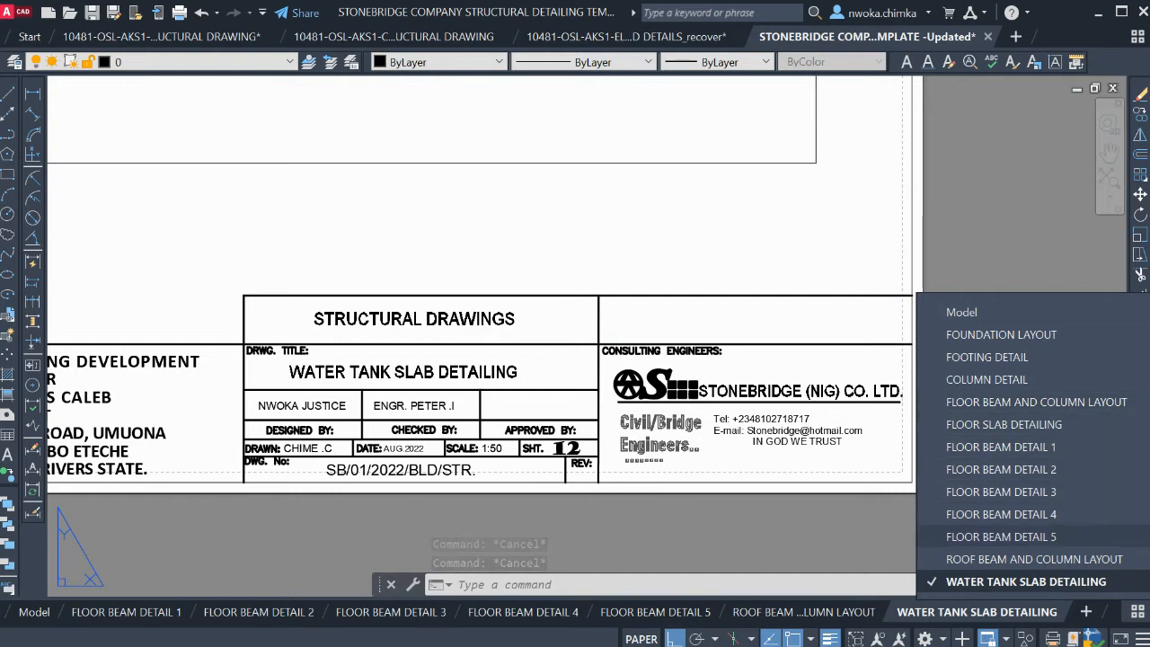
left_click(648, 547)
scroll(755, 431, "down", 4)
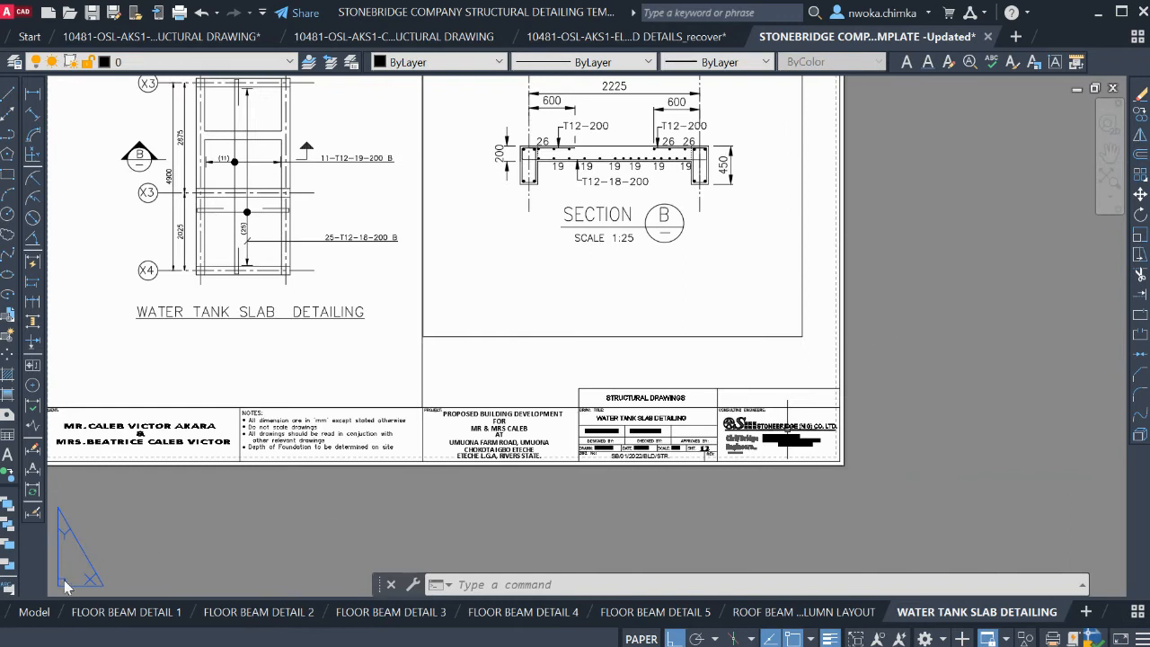
Examine the drawings and titles of beams 12 to 15 in model space
left_click(34, 611)
scroll(539, 360, "down", 2)
scroll(746, 297, "up", 3)
left_click(670, 176)
key("Escape")
scroll(575, 449, "up", 5)
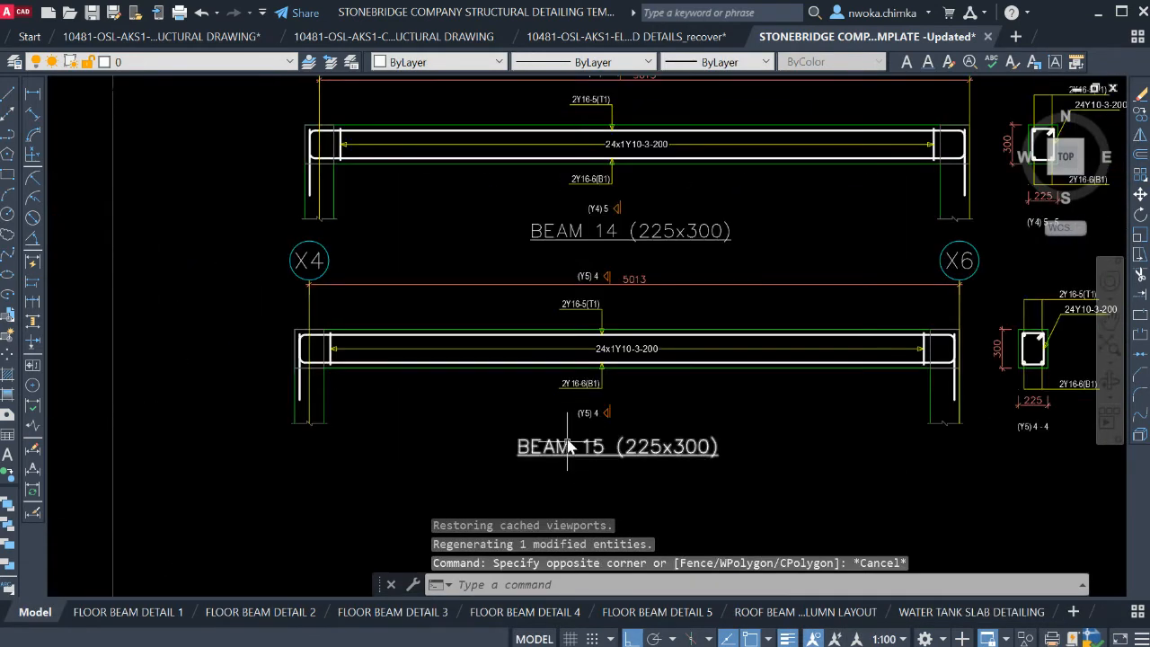
scroll(568, 445, "down", 3)
scroll(592, 251, "up", 4)
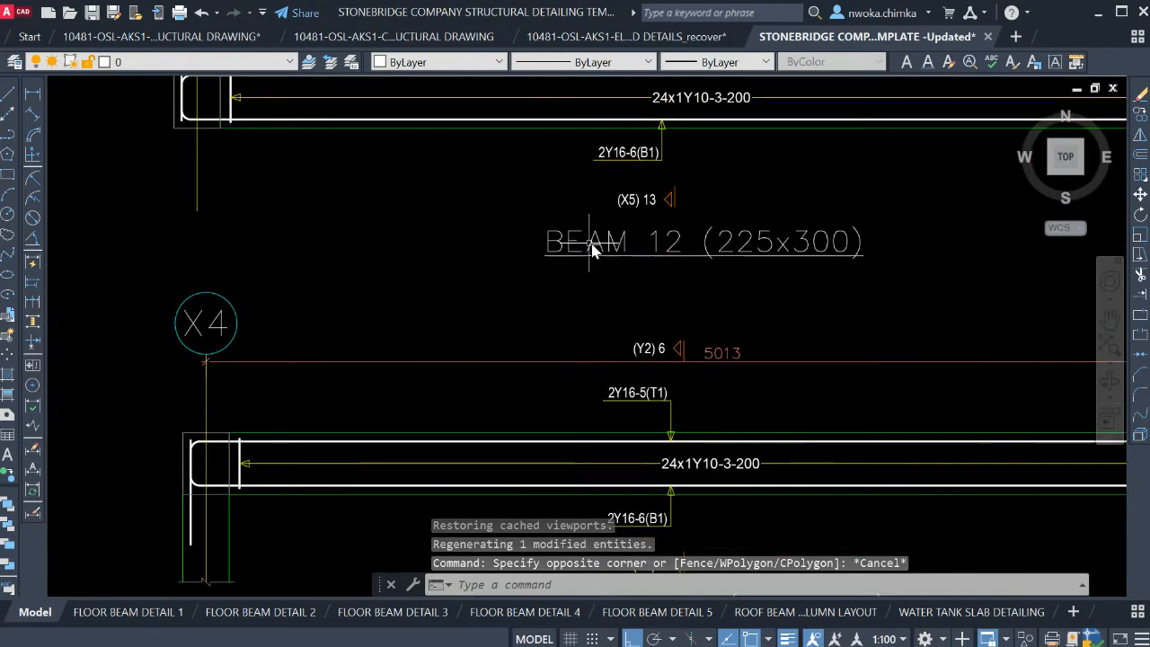
scroll(592, 251, "down", 5)
scroll(899, 278, "up", 3)
scroll(490, 245, "down", 4)
scroll(516, 301, "up", 5)
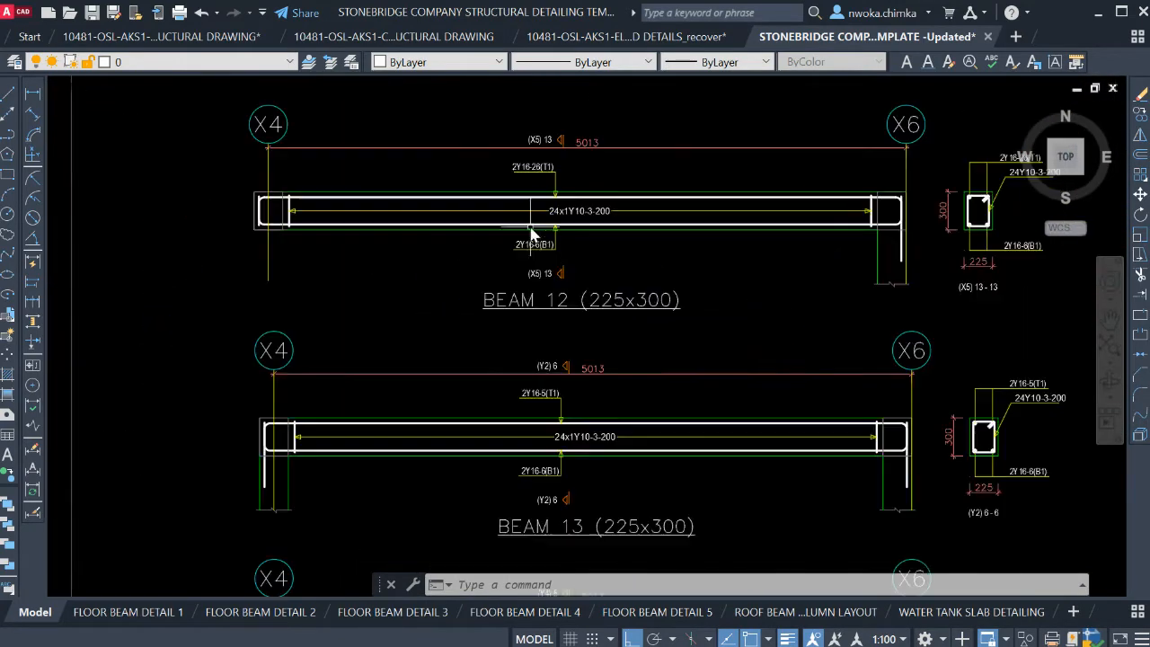
Open the BEAM 12 title text to check its wording, and leave the text editor
double_click(518, 304)
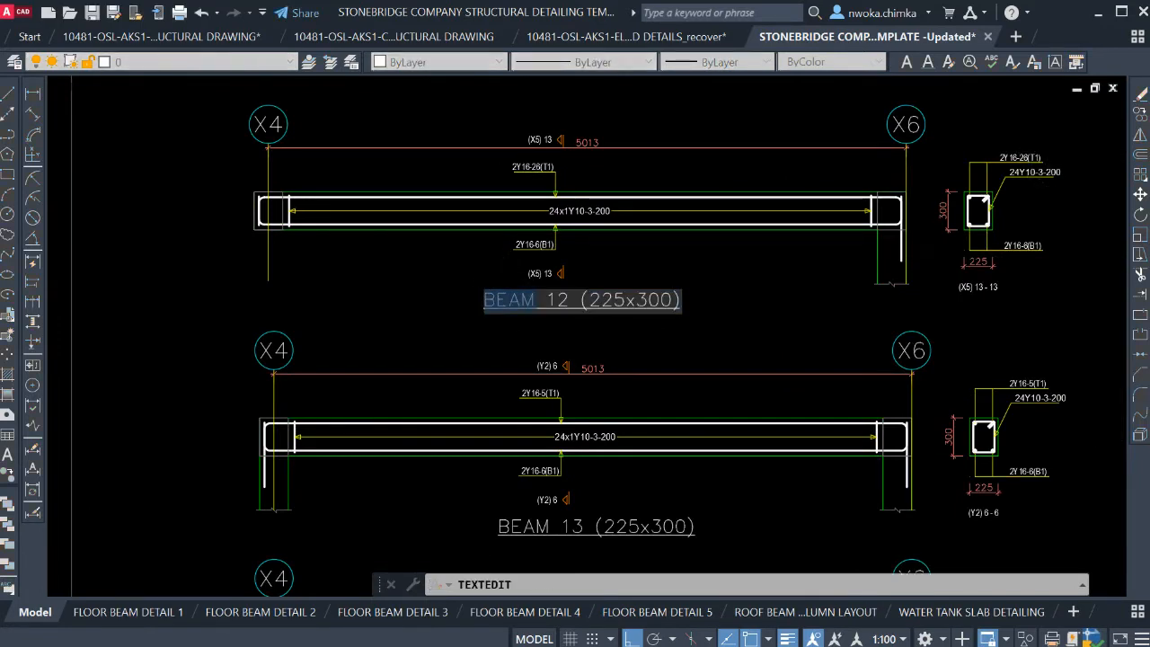
key("Escape")
key("Escape")
scroll(511, 236, "down", 4)
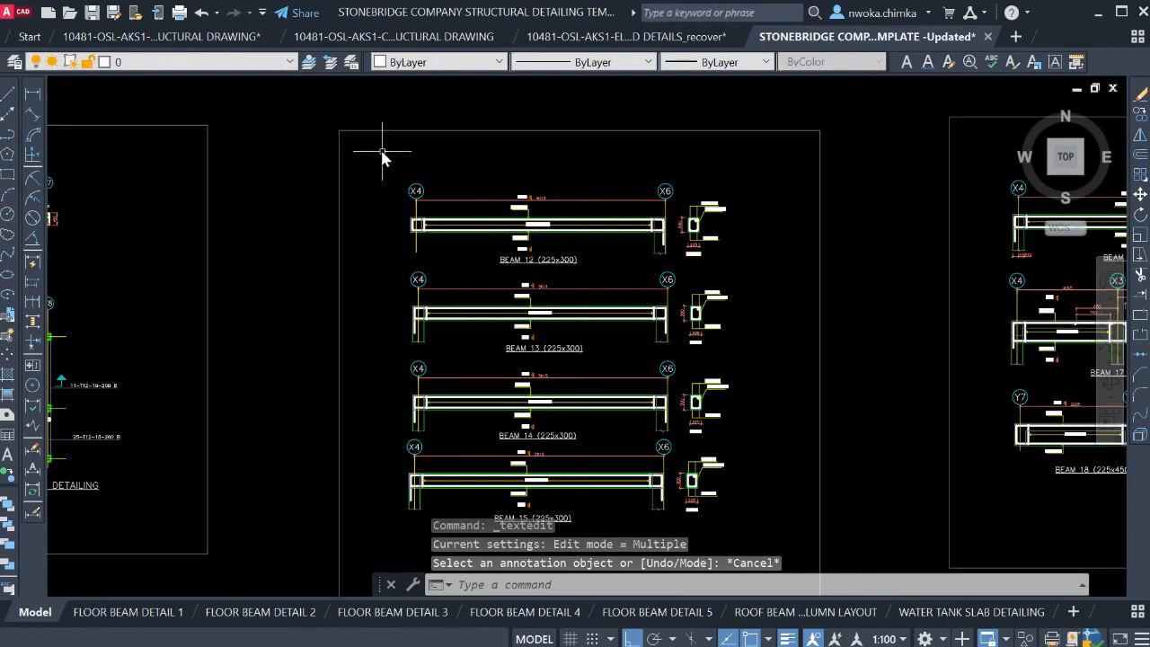
Select all the roof beam drawings in model space, from the BEAM 12 sheet through the BEAM 24 sheet
left_click(382, 157)
scroll(384, 159, "down", 5)
scroll(813, 261, "down", 2)
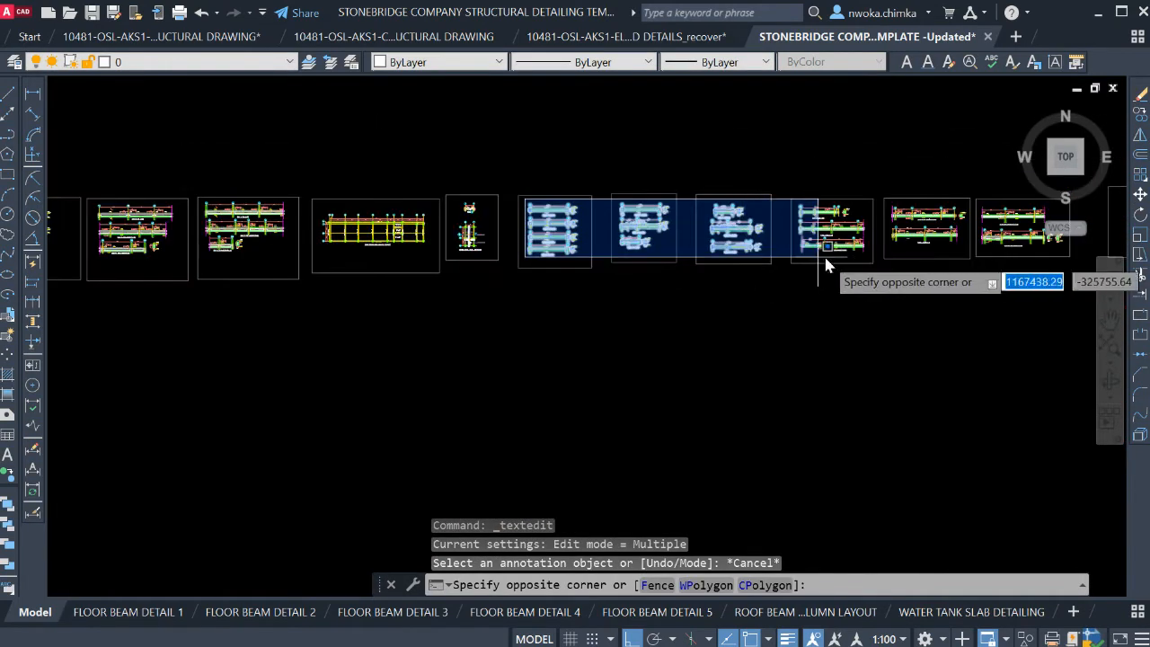
middle_click_drag(825, 260, 606, 264)
left_click(871, 264)
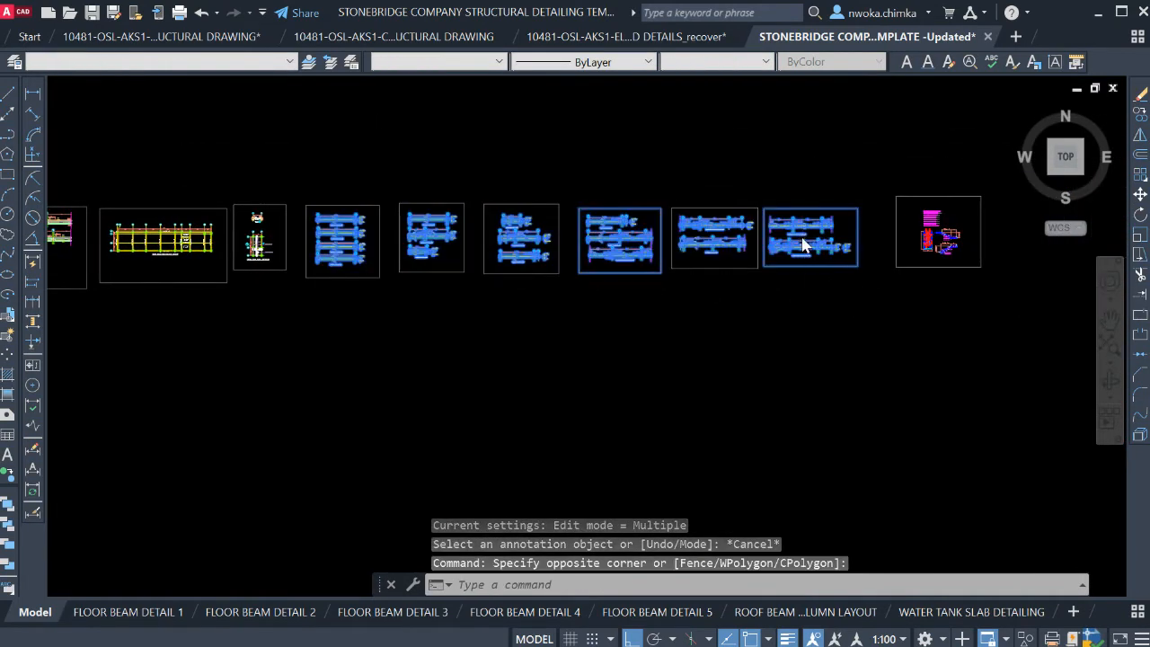
Compare the title wording of the selected roof beams with the floor beam titles, such as BEAM 11
scroll(779, 241, "up", 8)
scroll(781, 240, "down", 5)
scroll(475, 316, "up", 5)
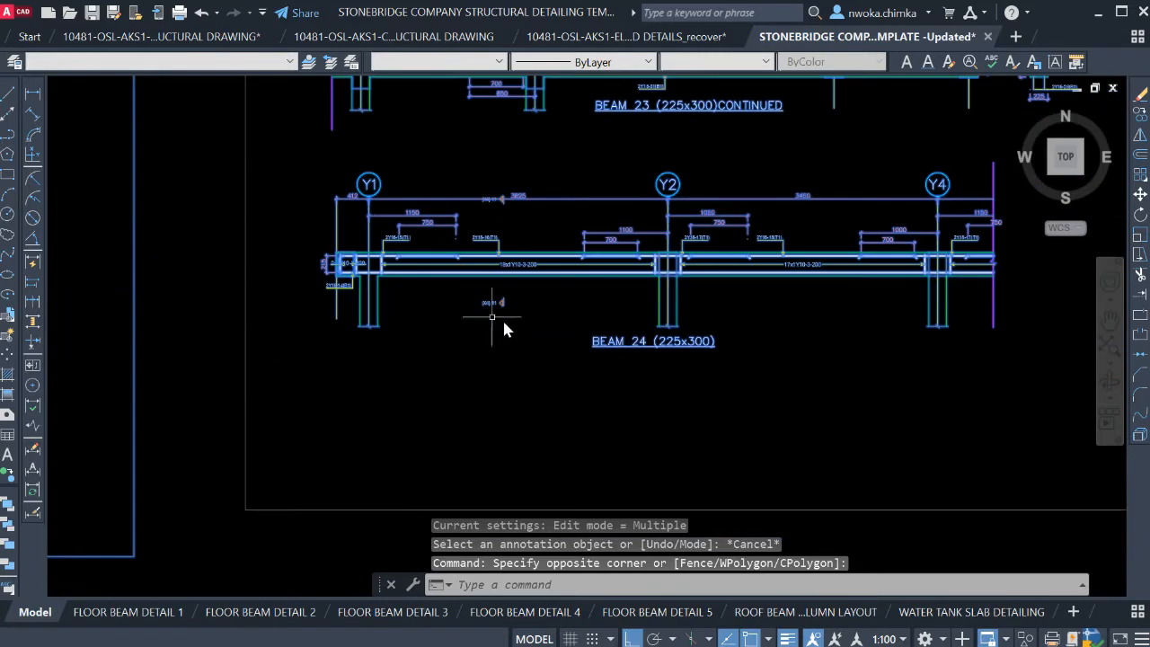
scroll(770, 359, "down", 6)
scroll(681, 264, "up", 1)
scroll(870, 302, "down", 1)
scroll(870, 302, "down", 2)
scroll(578, 308, "up", 2)
scroll(442, 314, "up", 5)
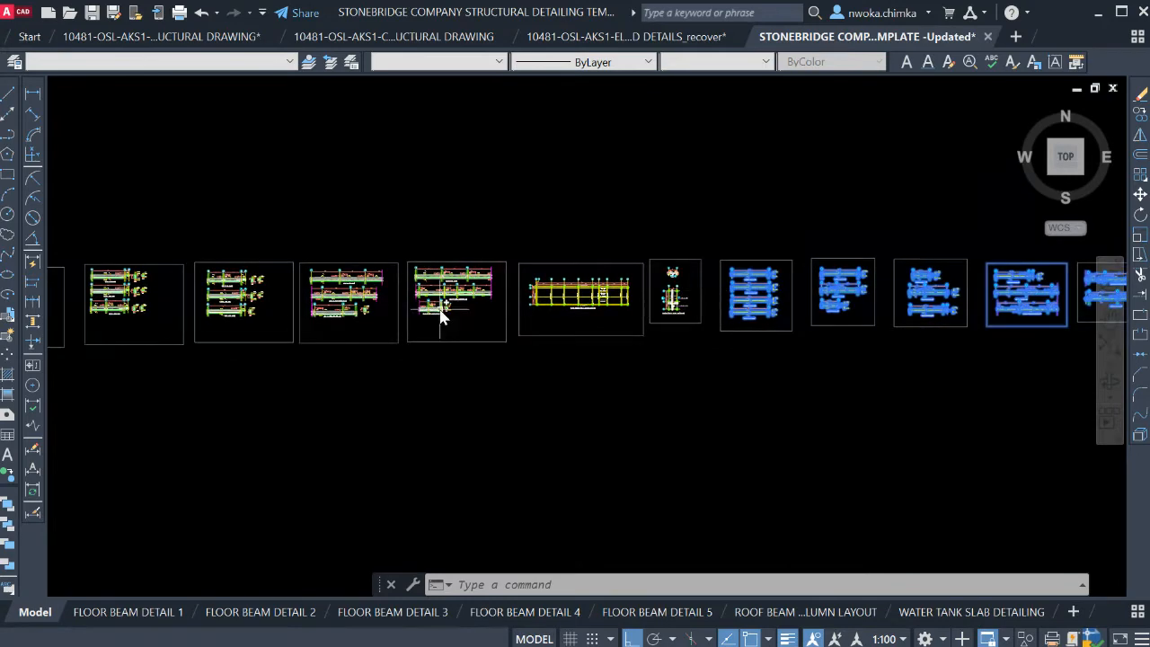
scroll(558, 312, "up", 8)
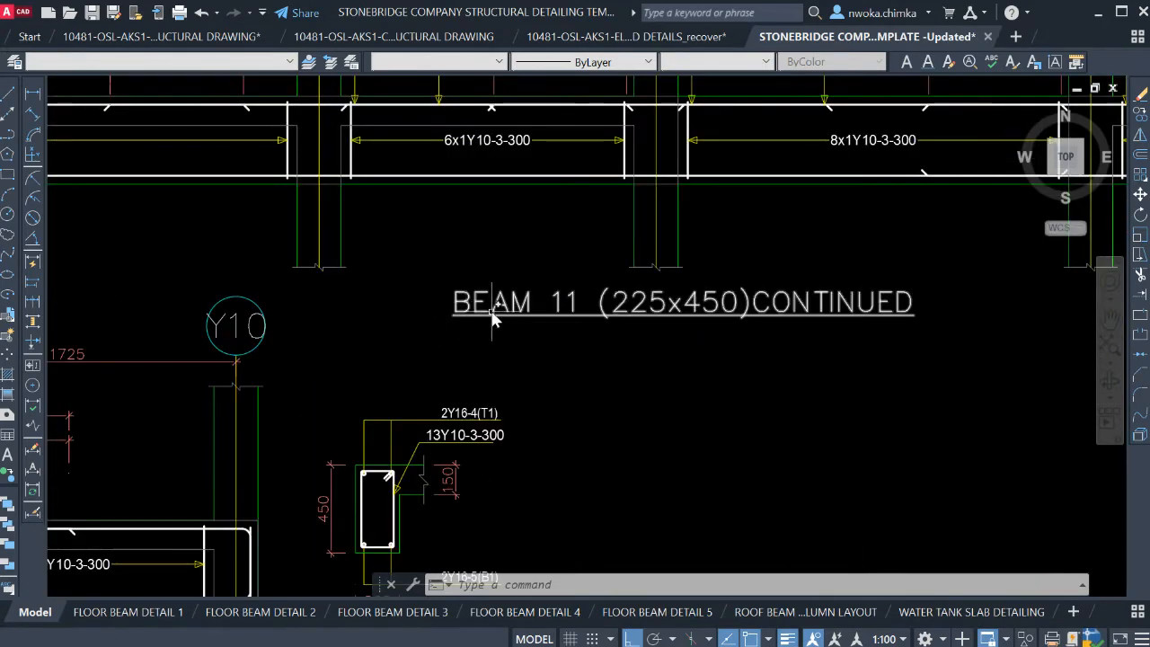
scroll(216, 288, "down", 5)
scroll(734, 283, "down", 1)
scroll(766, 302, "up", 5)
scroll(680, 374, "up", 4)
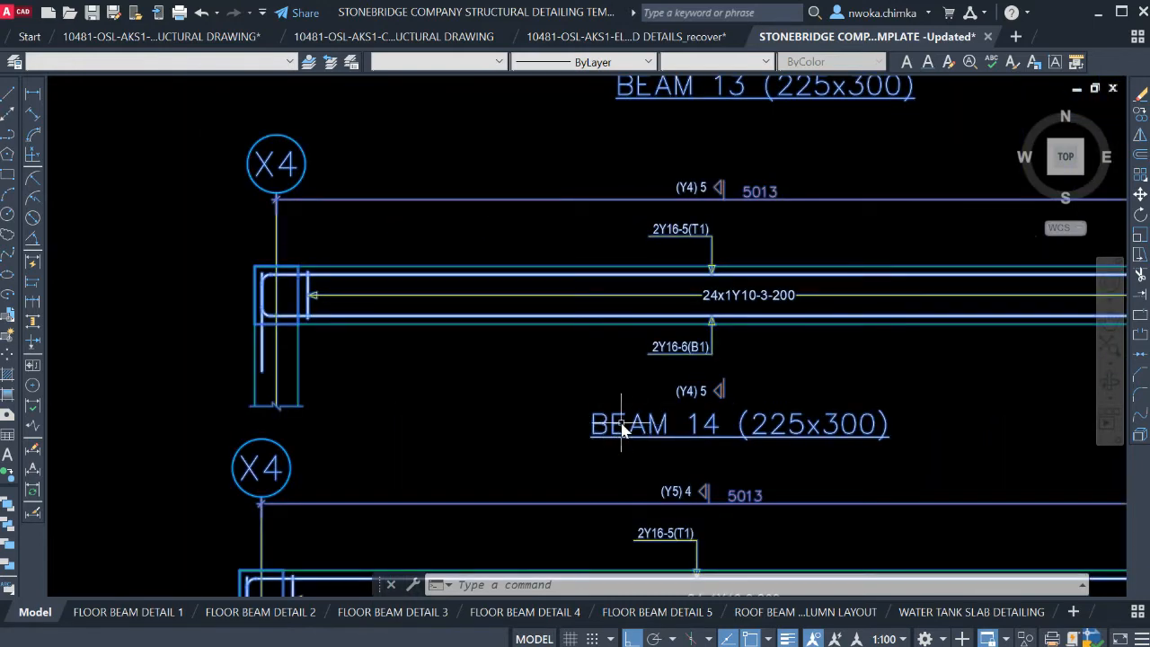
scroll(716, 432, "down", 8)
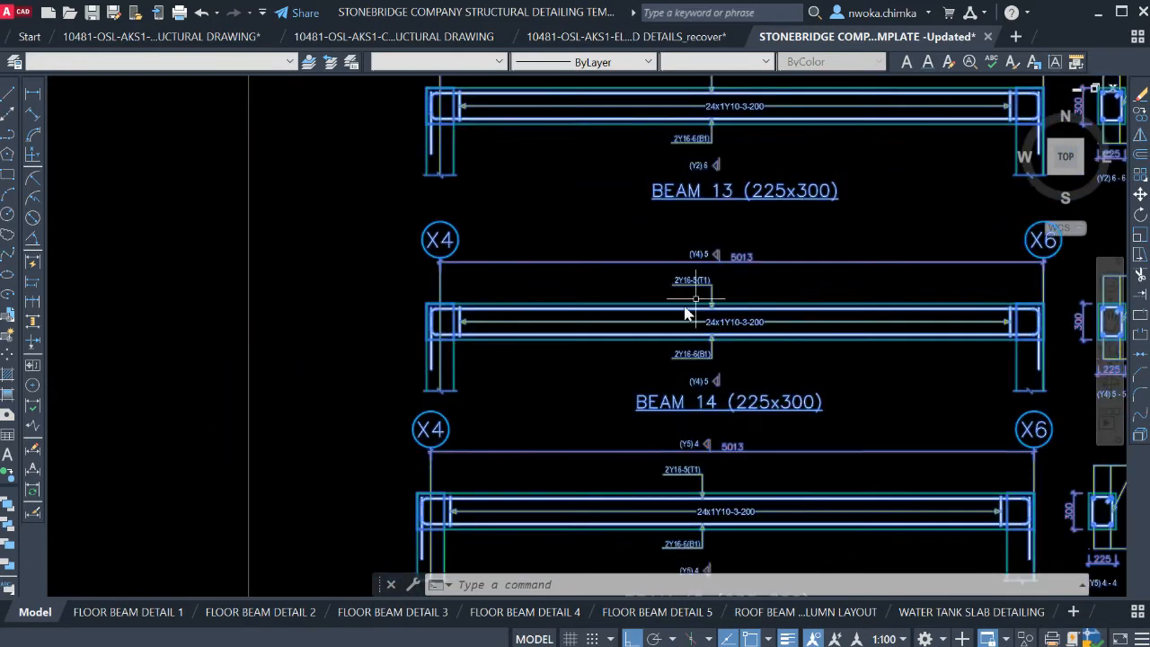
scroll(616, 279, "up", 4)
scroll(643, 279, "down", 4)
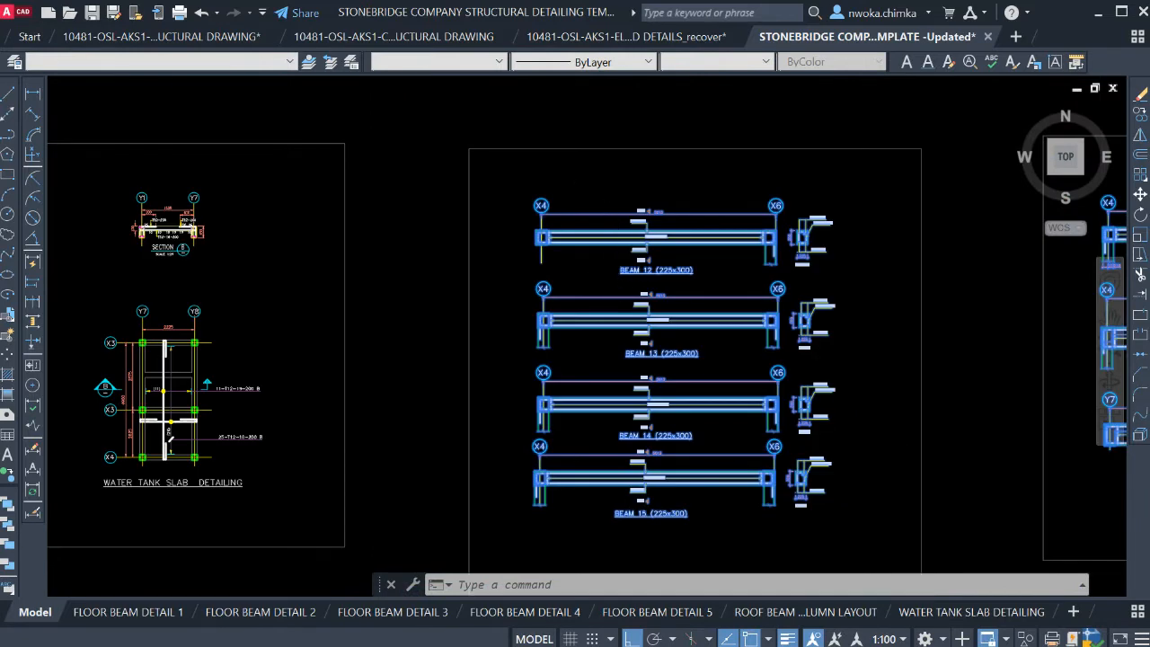
Replace every BEAM with ROOM BEAM in the text of the selected roof beam drawings
left_click(654, 530)
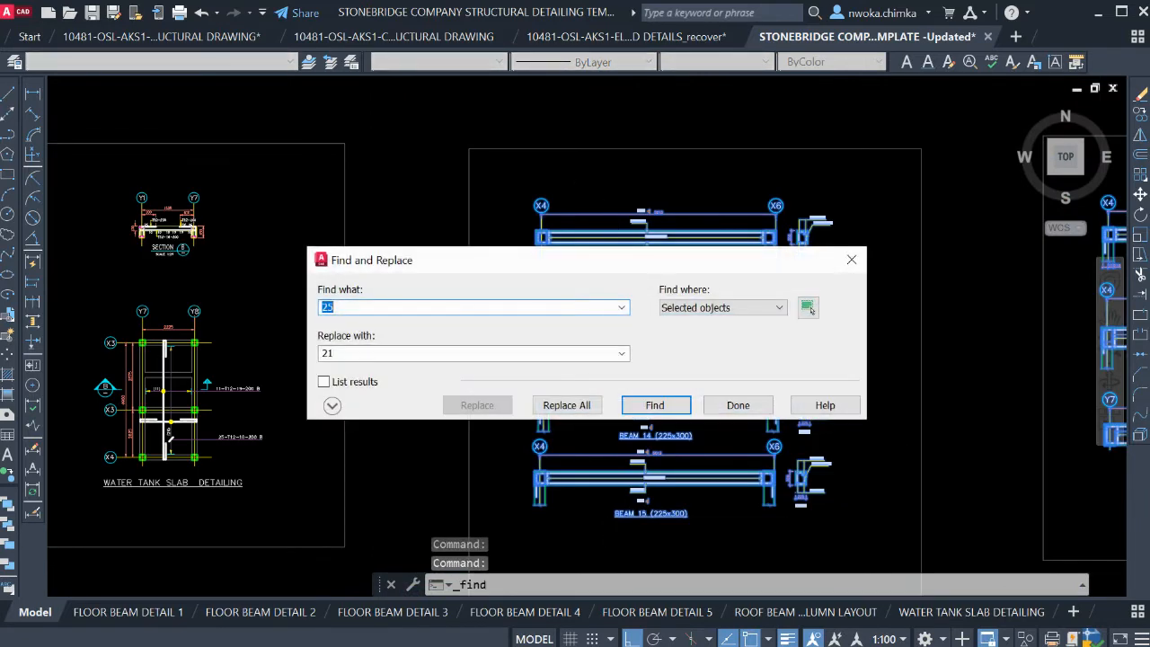
type("BEAM")
left_click(372, 355)
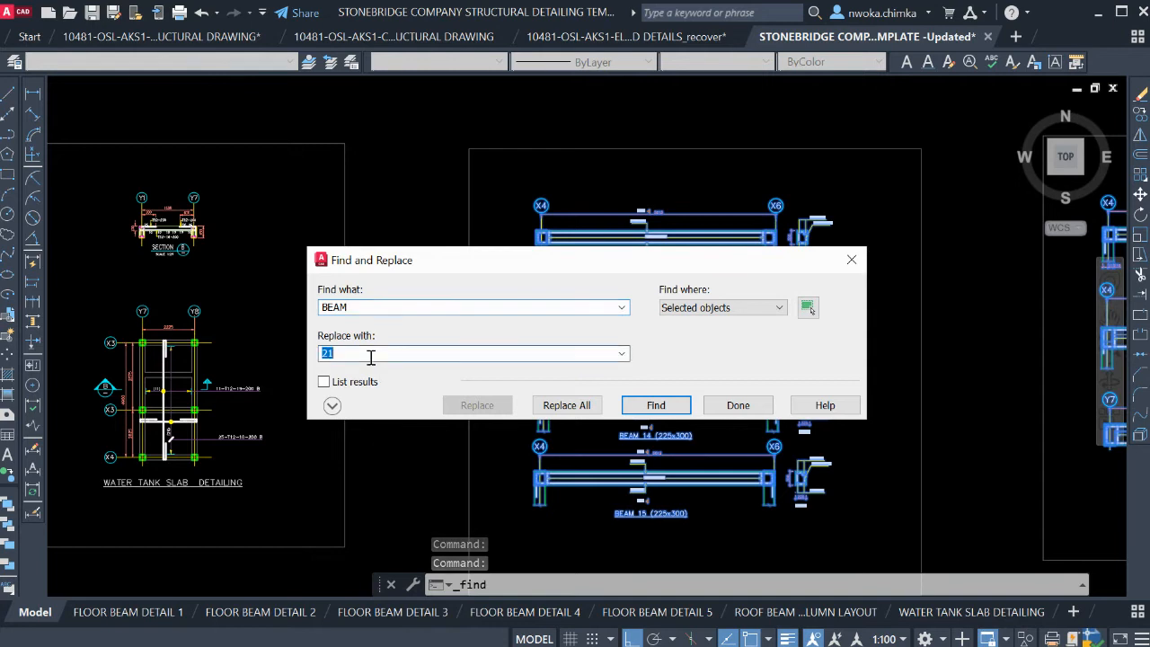
type("ROOM BEAM")
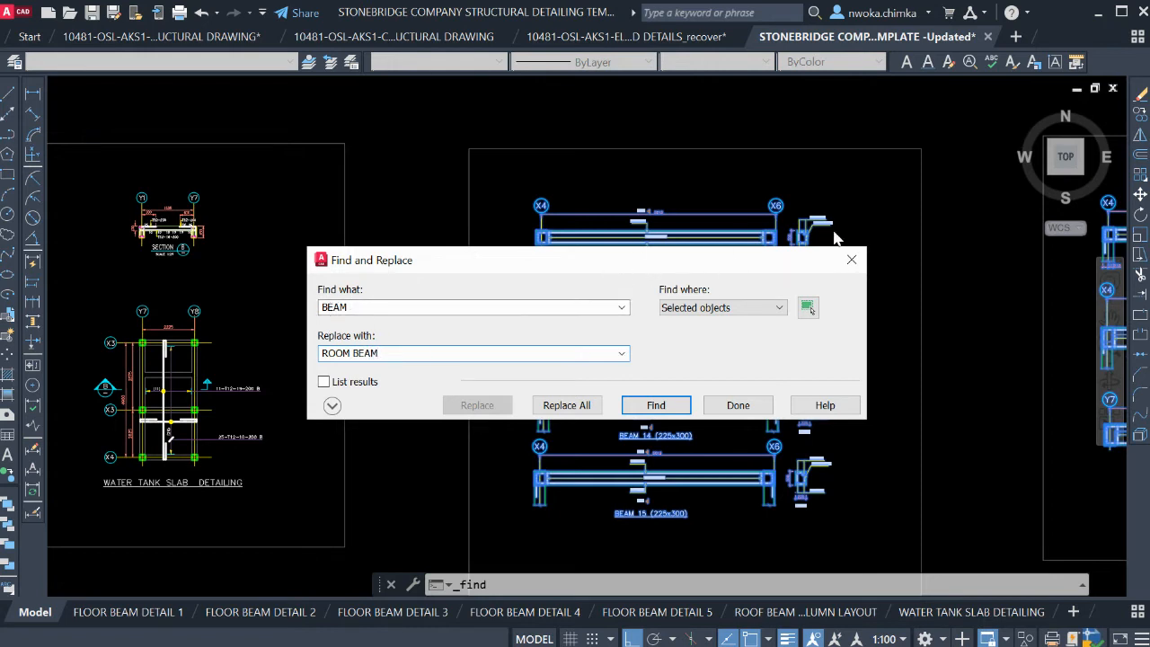
left_click(567, 405)
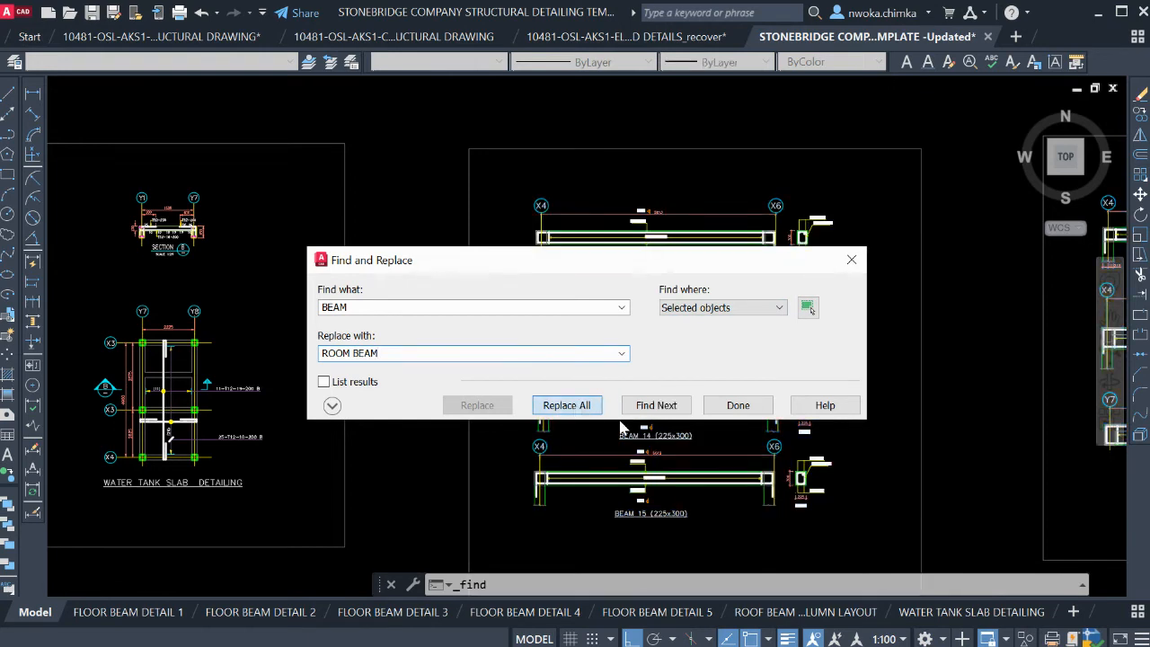
left_click(731, 396)
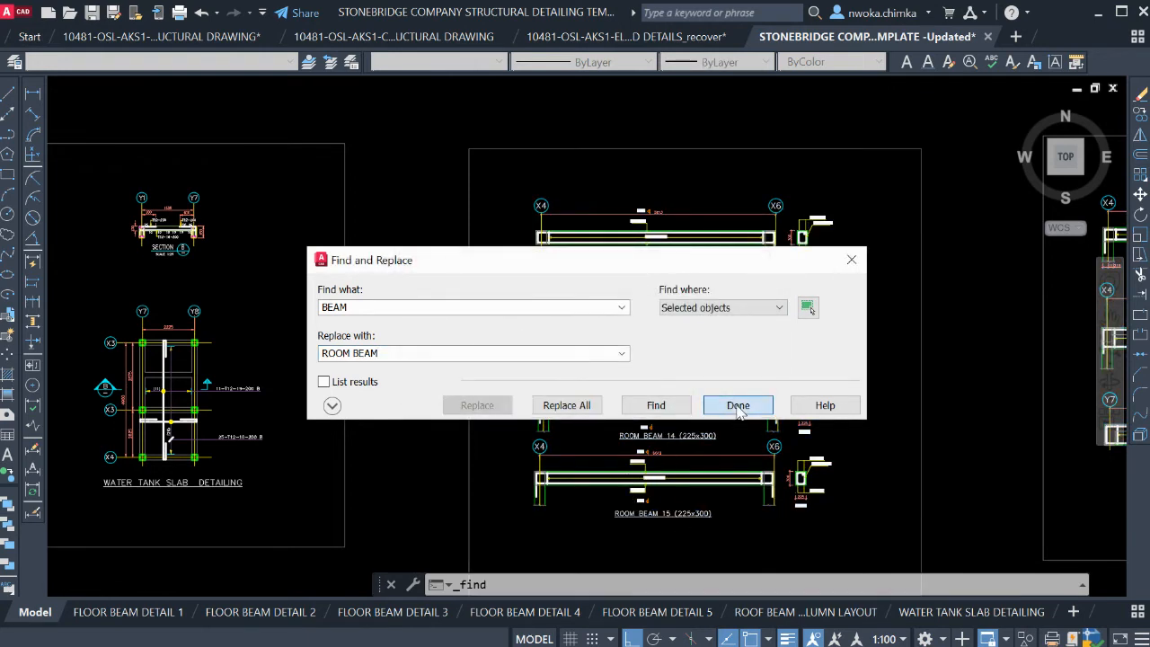
left_click(737, 406)
Examine the beam titles across the model-space sheets, from BEAM 11 through the renamed roof beams
scroll(634, 525, "up", 3)
scroll(634, 525, "up", 2)
scroll(821, 470, "down", 8)
scroll(314, 462, "up", 3)
scroll(265, 471, "up", 3)
scroll(266, 472, "up", 4)
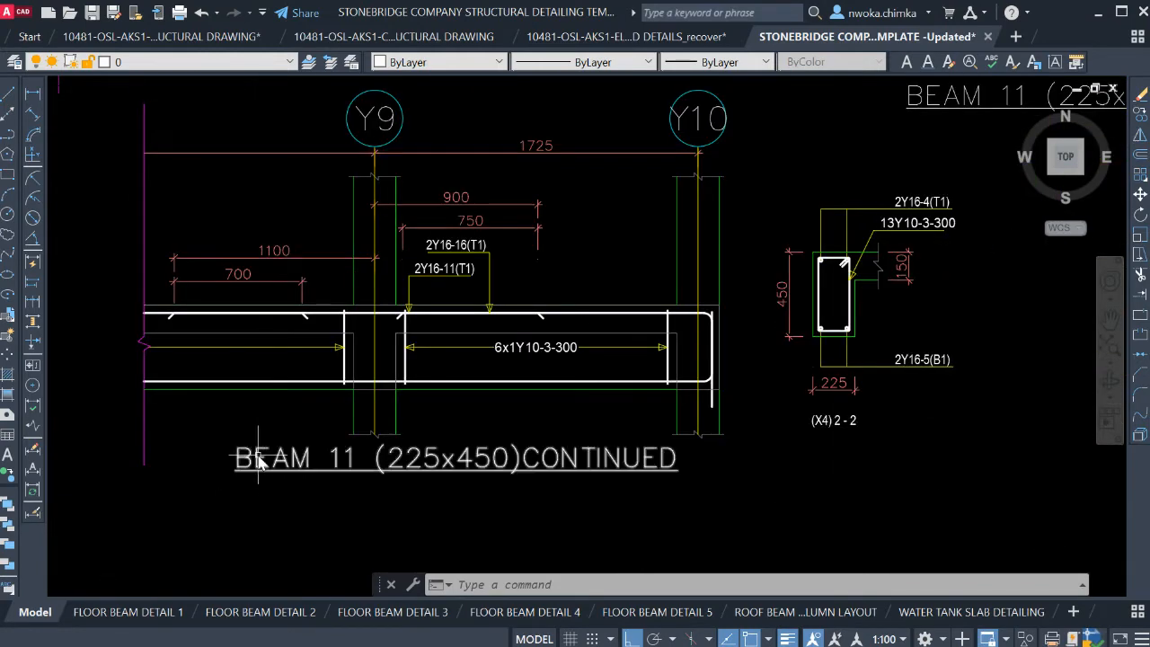
scroll(270, 460, "down", 6)
scroll(737, 437, "up", 2)
scroll(778, 353, "up", 3)
scroll(690, 397, "up", 2)
middle_click_drag(722, 351, 297, 302)
middle_click_drag(795, 336, 263, 340)
scroll(450, 338, "down", 2)
middle_click_drag(777, 345, 447, 344)
scroll(648, 340, "up", 4)
scroll(462, 270, "down", 7)
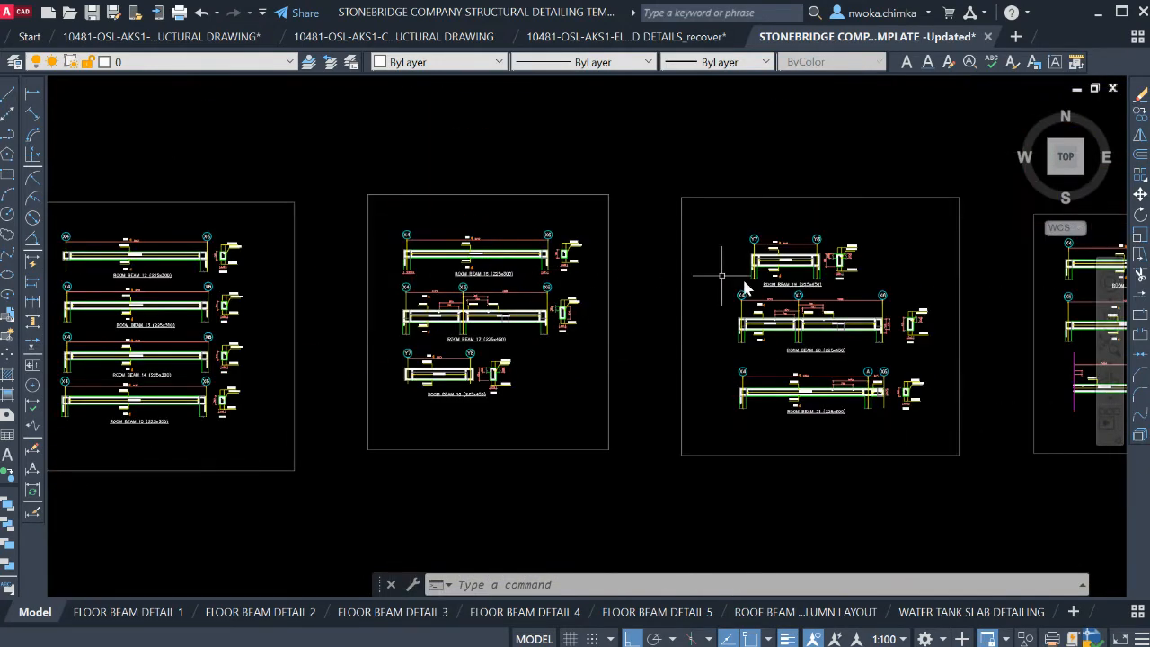
Move the ROOM BEAM 19 (225x450) title slightly left beneath its beam drawing
scroll(803, 282, "up", 4)
scroll(807, 287, "up", 4)
left_click(877, 280)
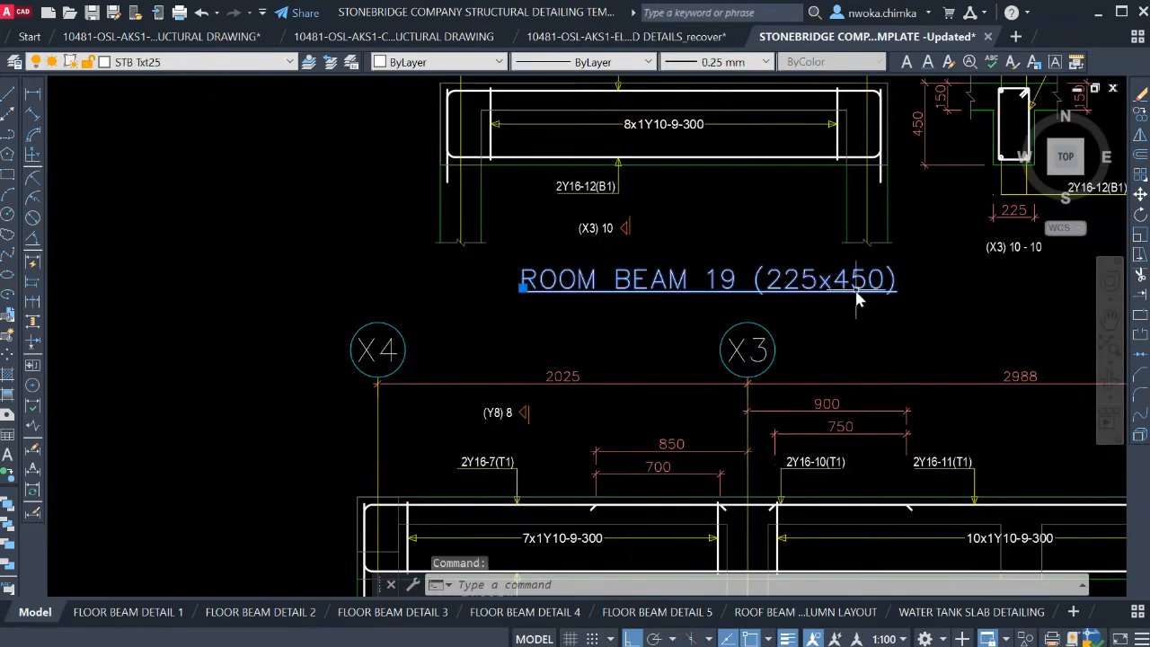
key("m")
key("Return")
left_click(969, 279)
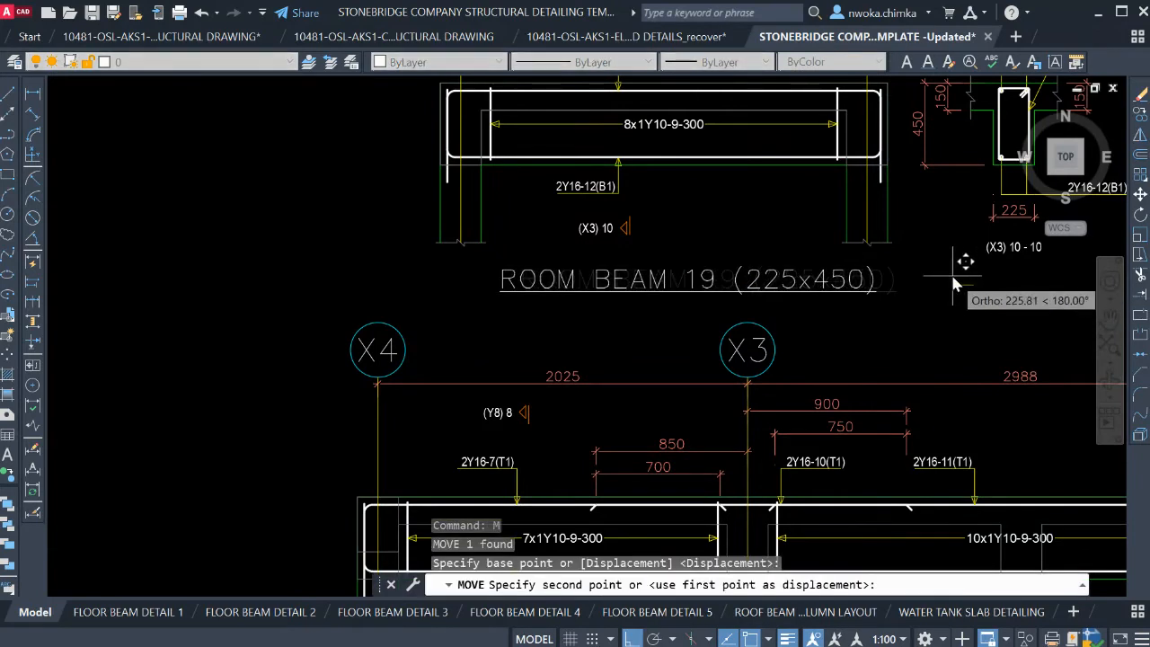
left_click(951, 274)
scroll(702, 316, "down", 2)
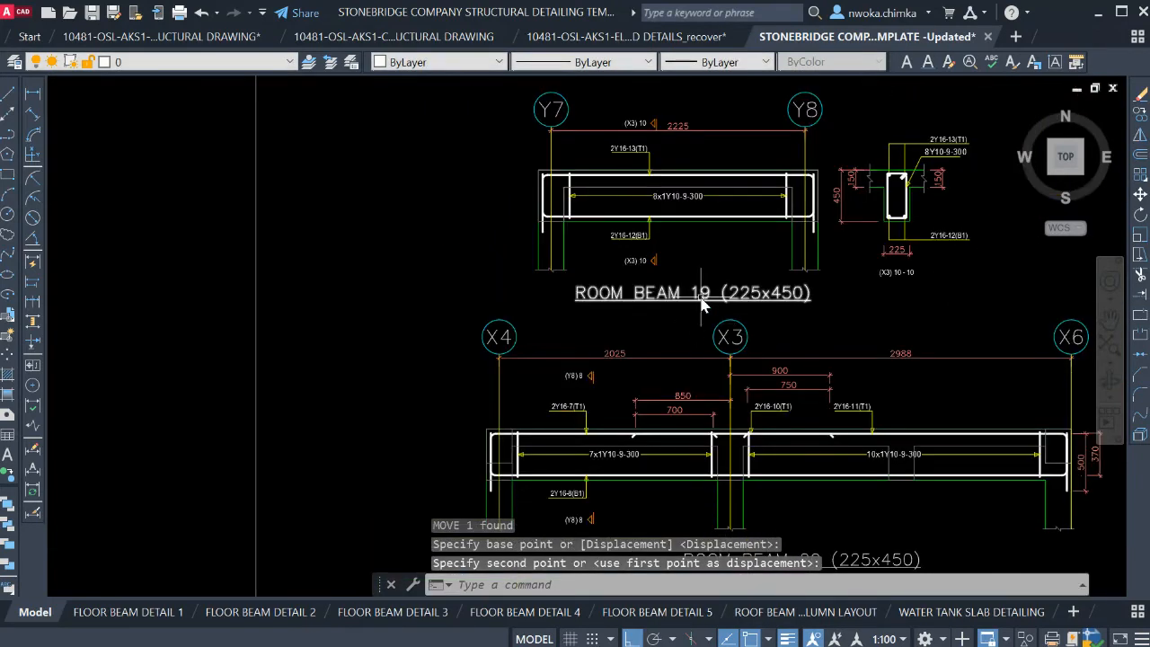
Create a copy of the WATER TANK SLAB DETAILING layout and reorder the two so that the original comes before the copy
scroll(591, 282, "down", 8)
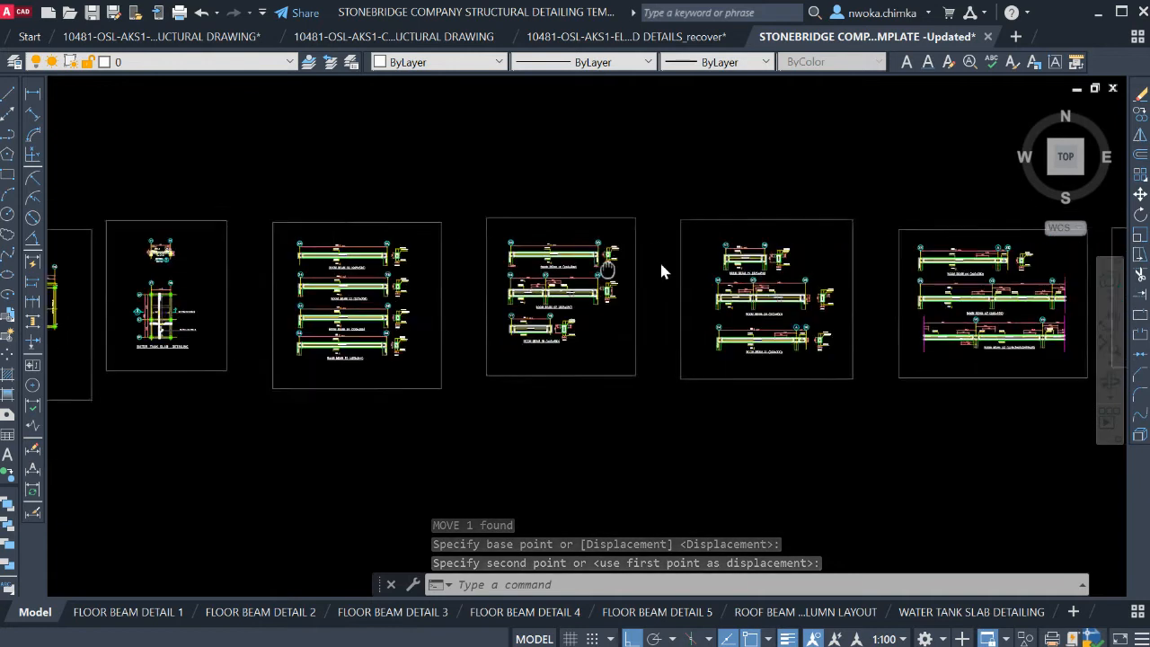
scroll(551, 258, "up", 2)
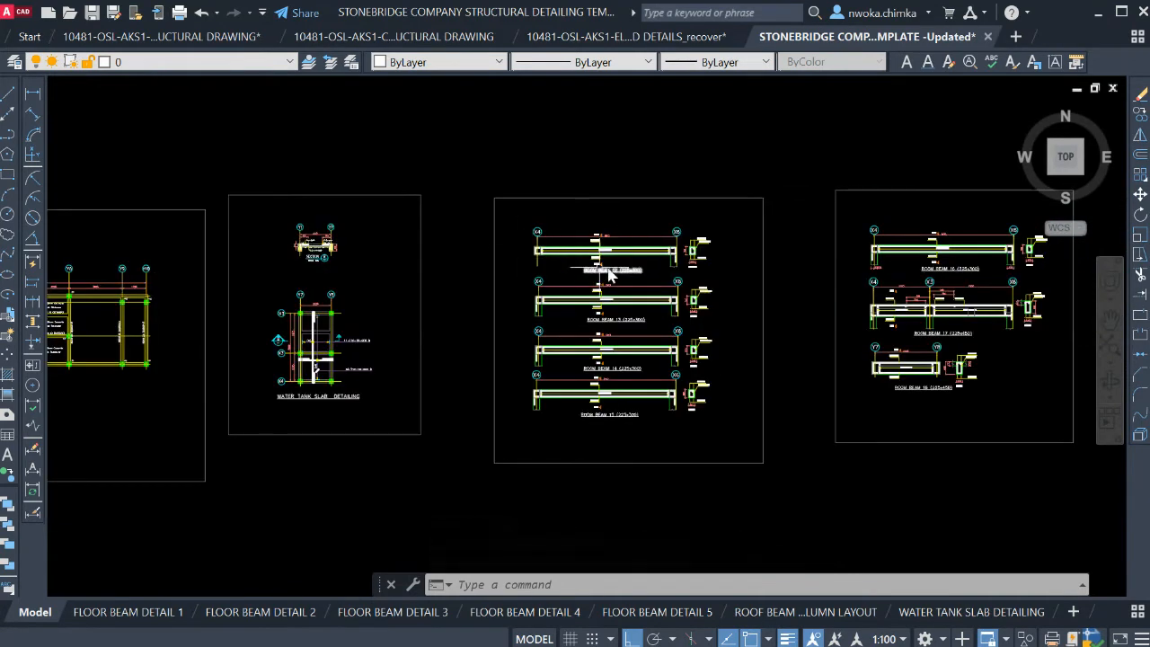
scroll(589, 256, "down", 2)
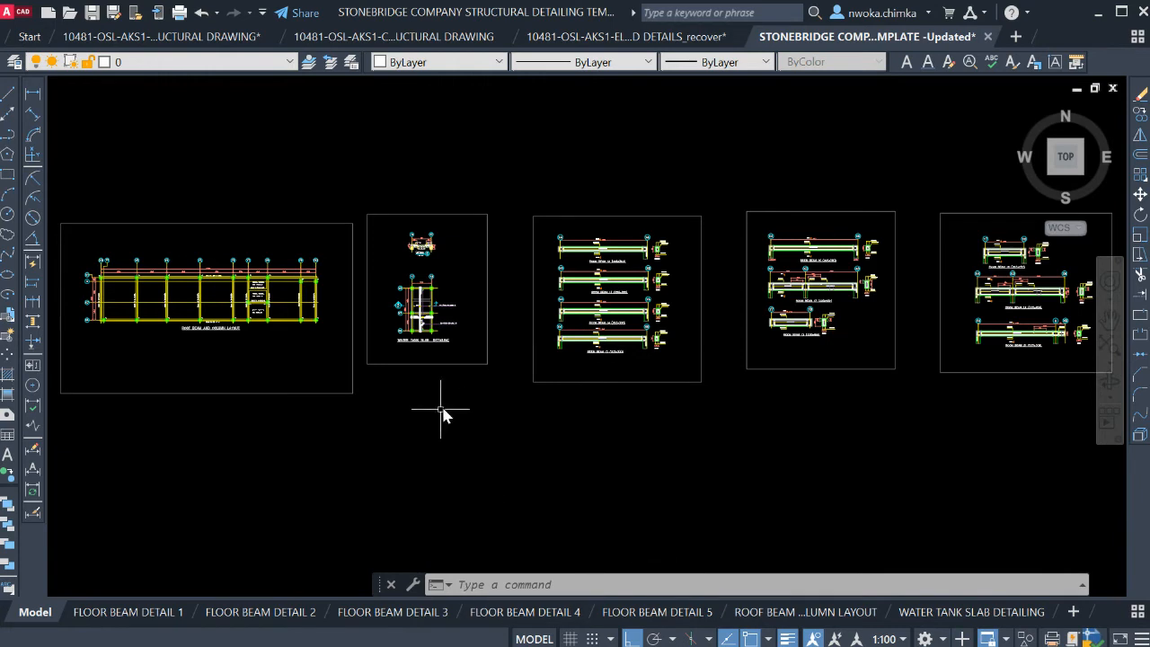
scroll(443, 413, "down", 2)
left_click(989, 612)
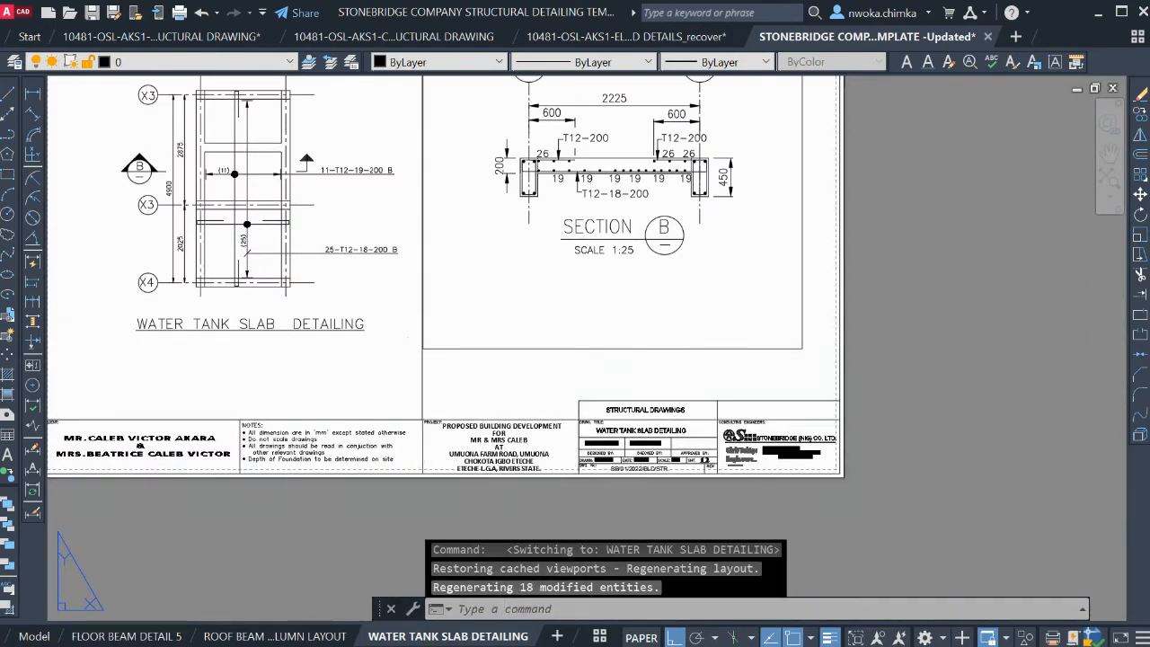
left_click(561, 438)
scroll(944, 308, "down", 3)
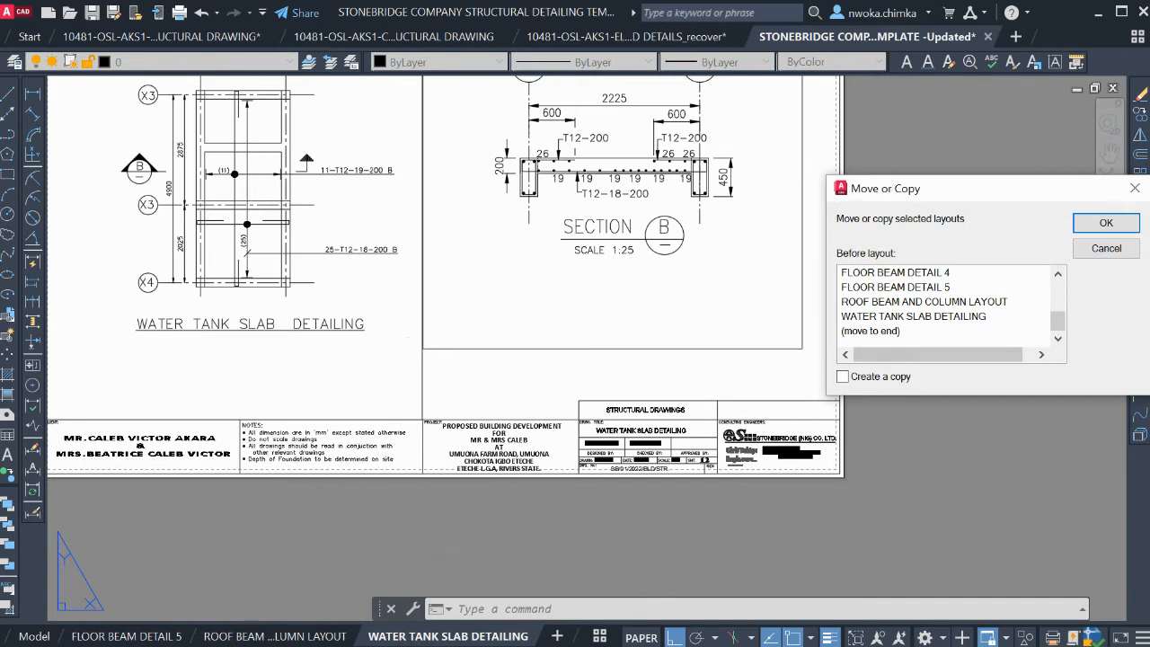
left_click(914, 316)
left_click(843, 377)
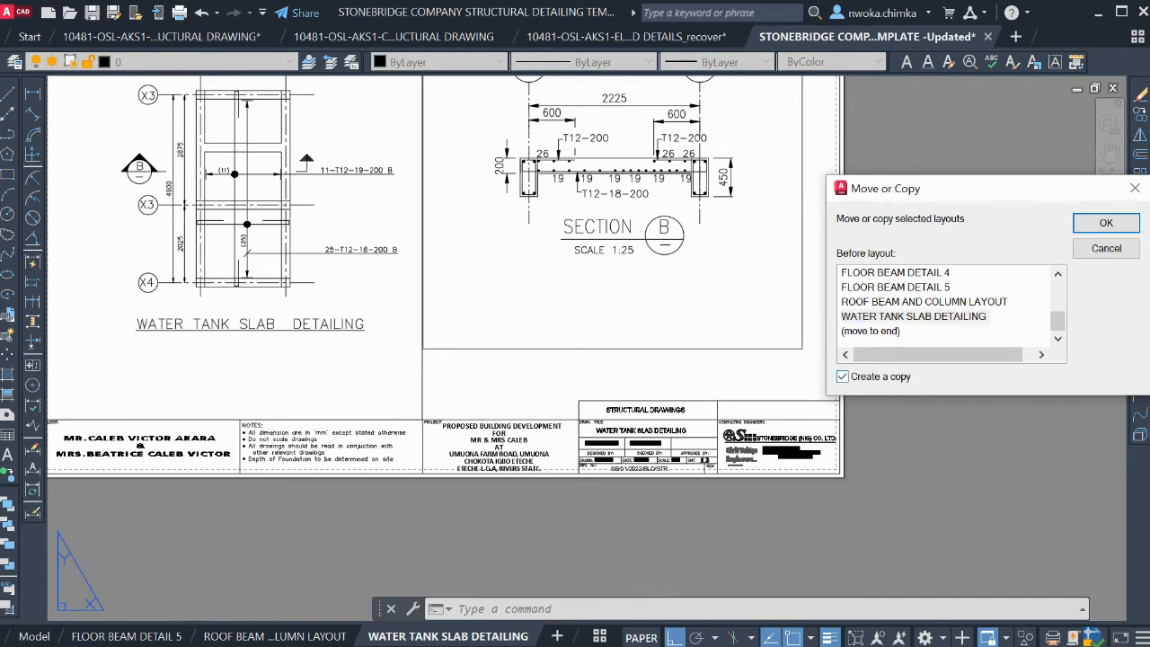
left_click(1106, 223)
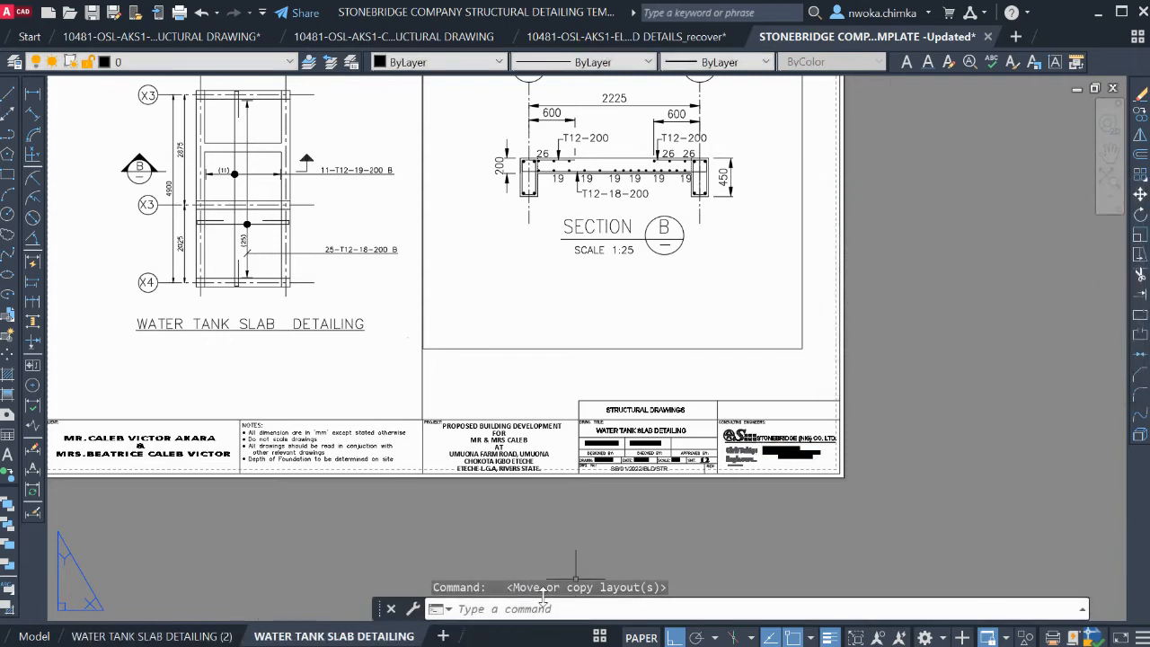
left_click_drag(260, 638, 209, 636)
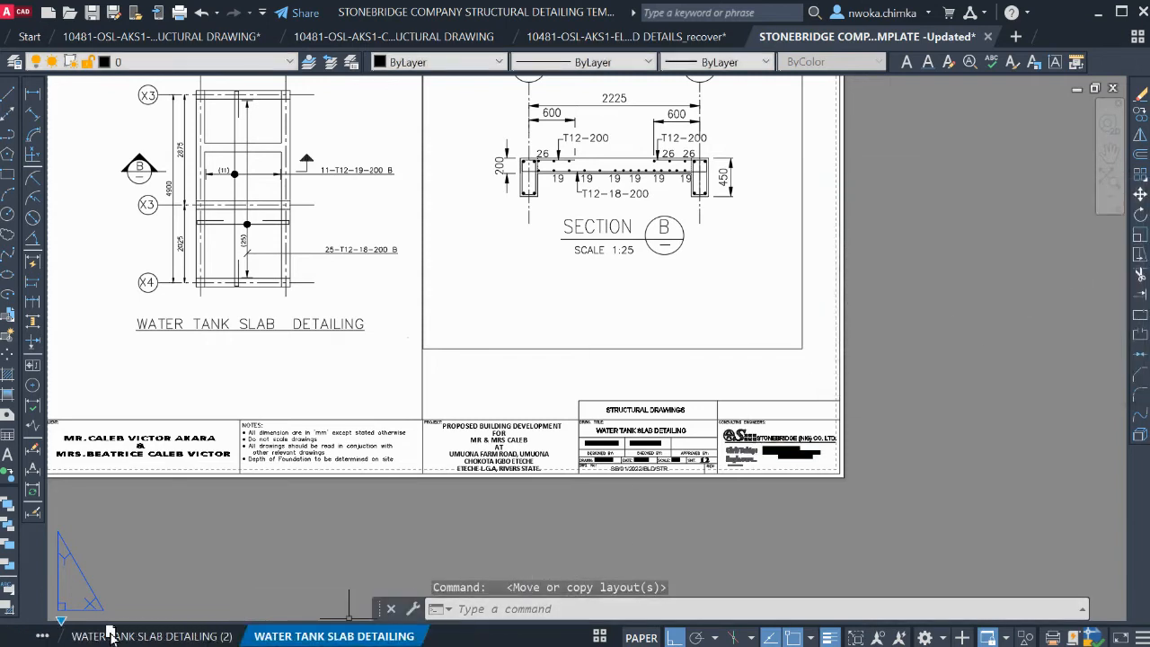
left_click_drag(114, 636, 114, 636)
Rename the copied water tank slab layout as ROOF BEAM DETAIL 1
left_click(340, 636)
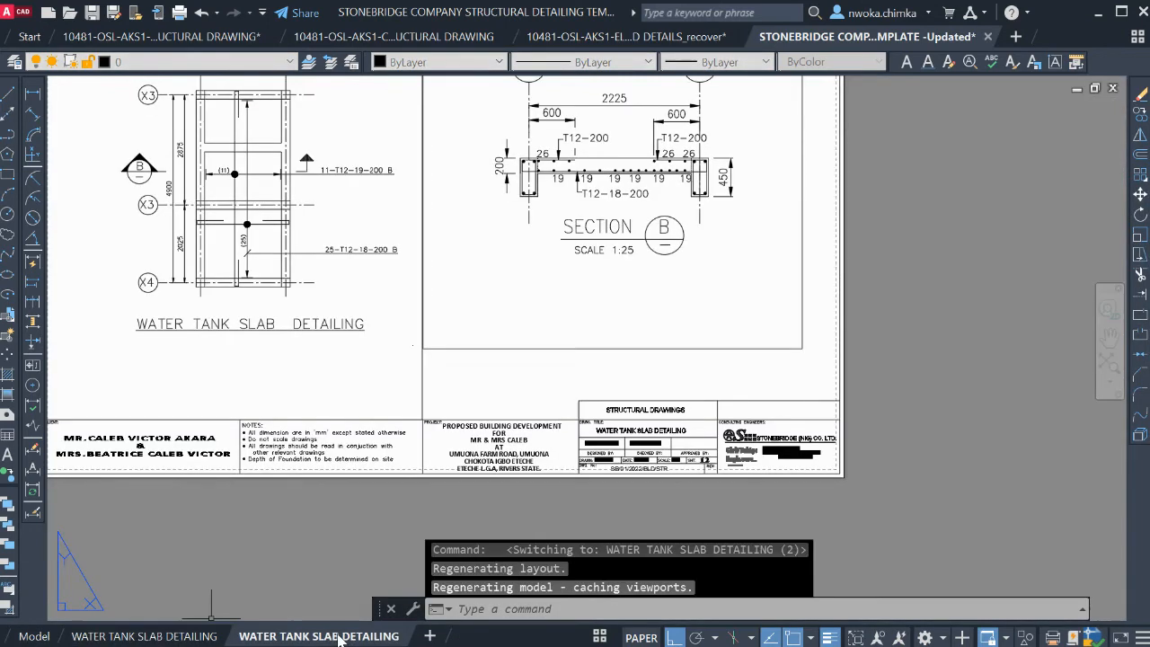
double_click(319, 637)
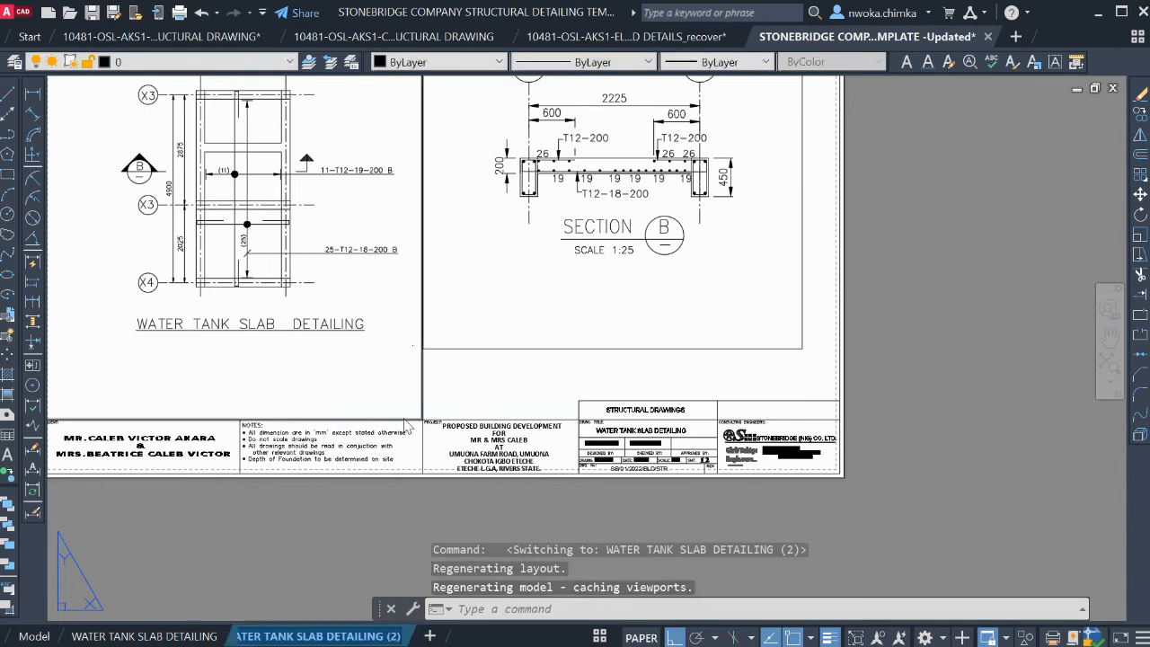
type("ROOF")
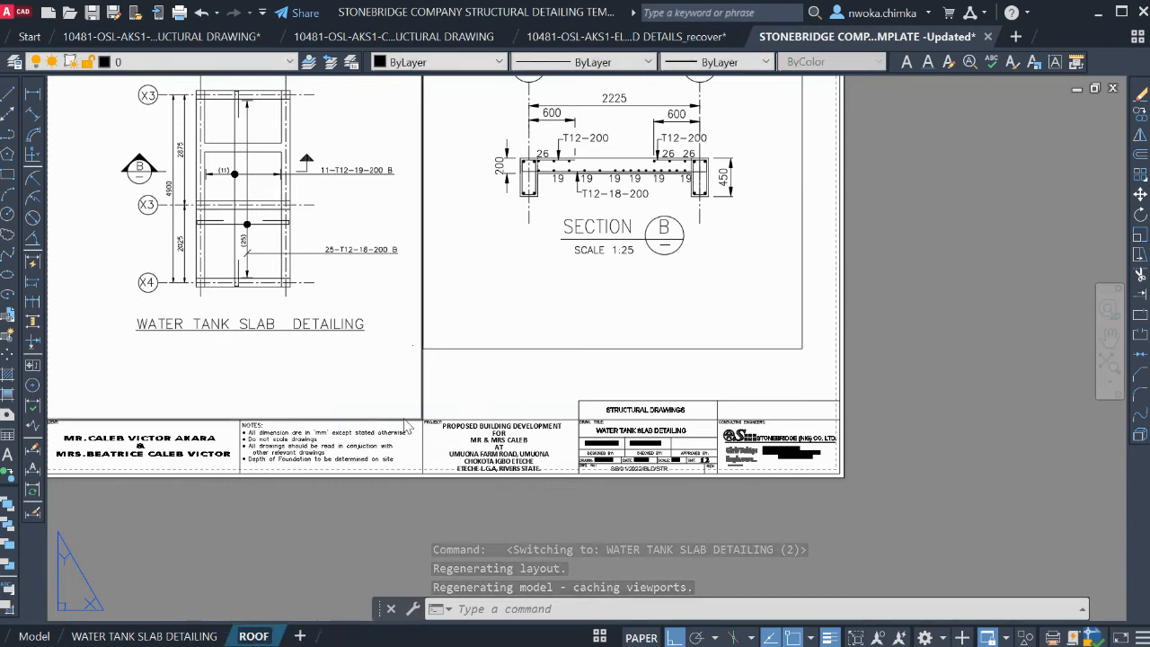
type(" BEAM DETAIL 1")
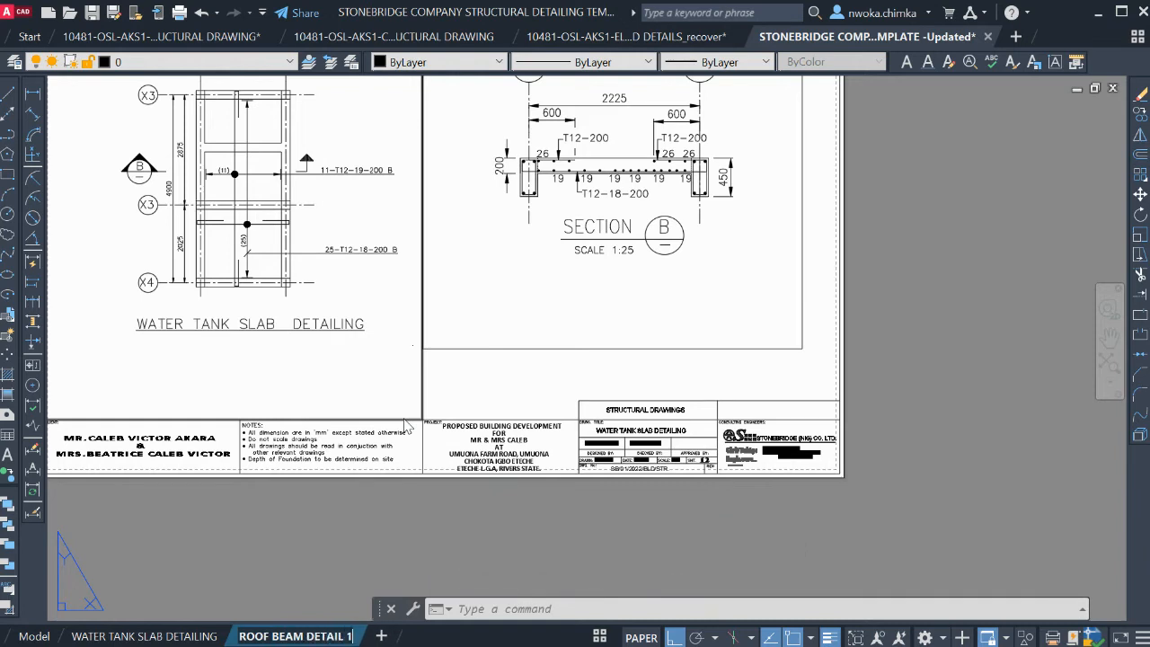
left_click(600, 539)
key("Escape")
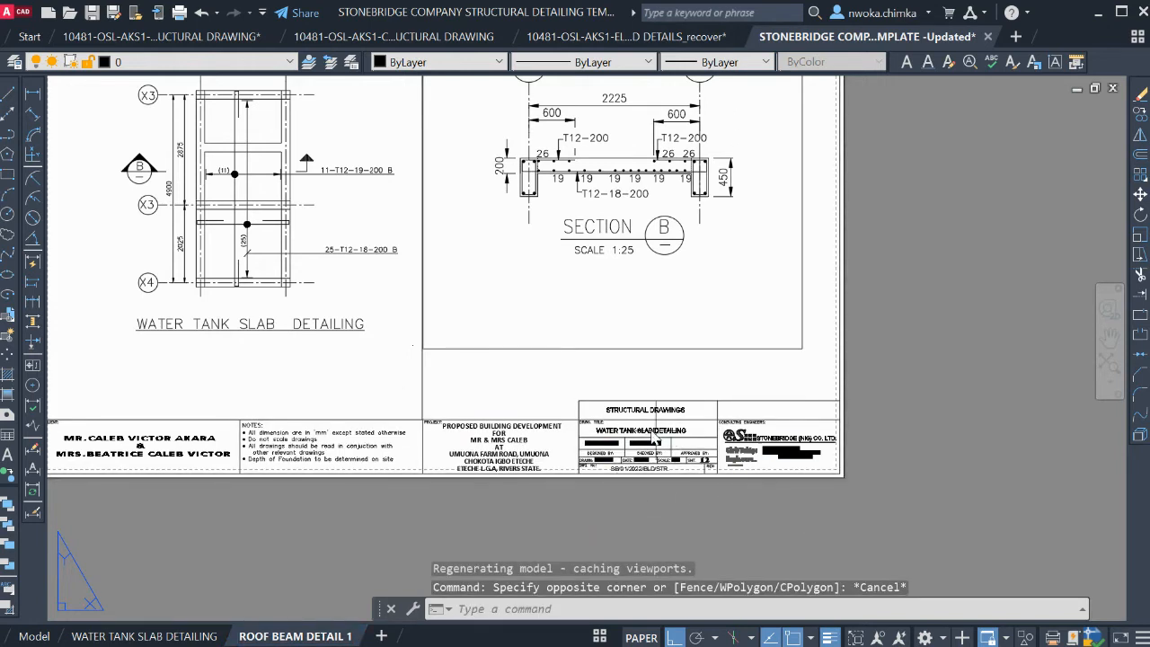
Change the drawing title in the new sheet's title block to ROOF BEAM DETAIL 1
scroll(658, 430, "up", 4)
double_click(664, 410)
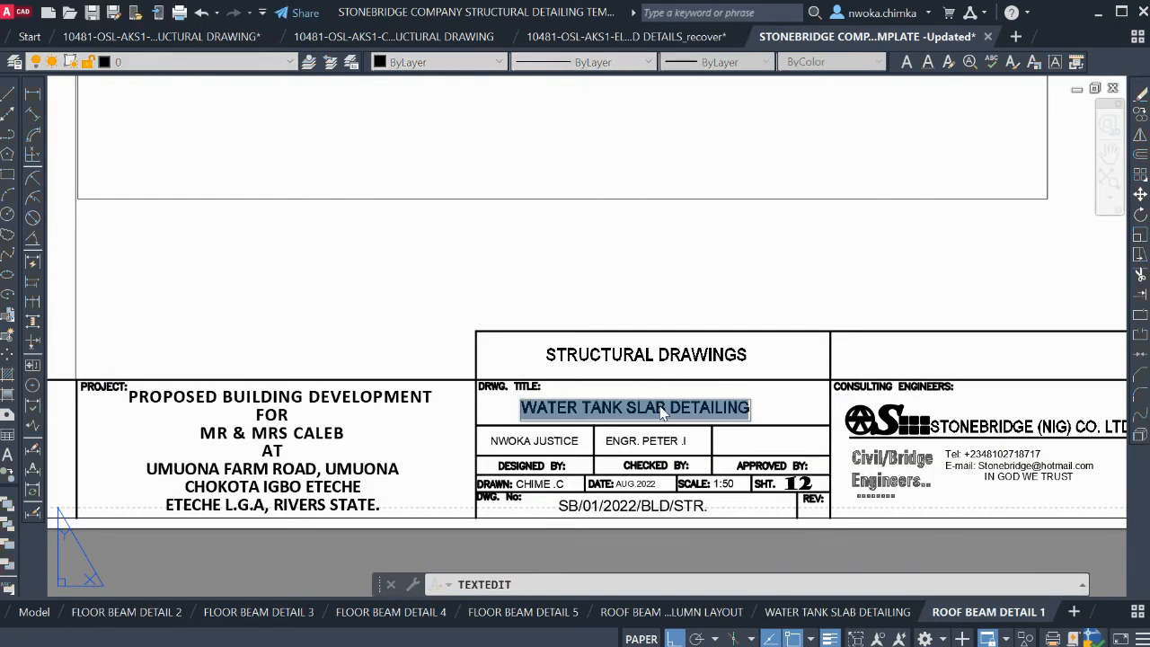
type("ROOF BEAM DETAI")
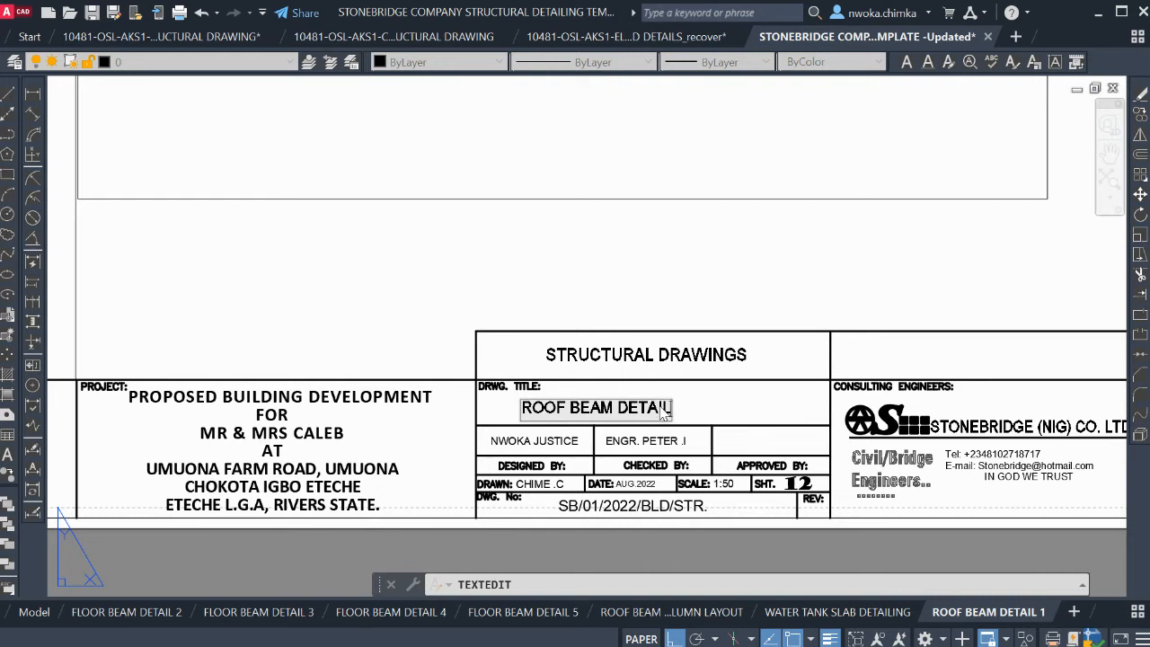
left_click(836, 565)
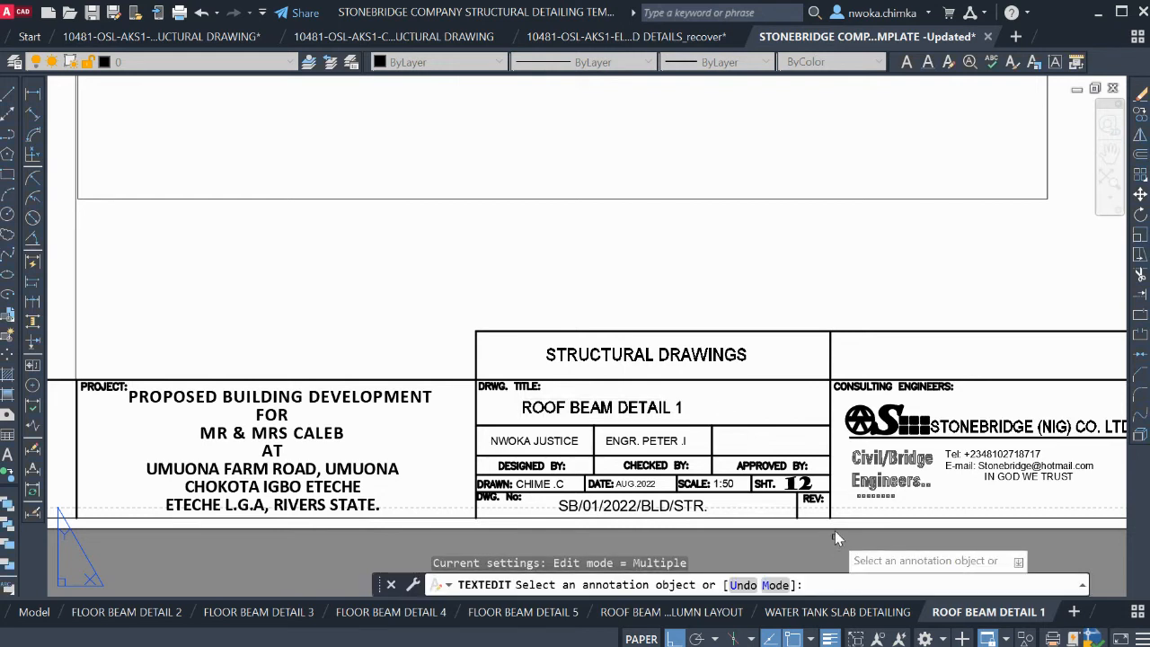
key("Escape")
Set the new sheet's number to 13 in the title block and compare it with the water tank slab sheet's title block
double_click(812, 484)
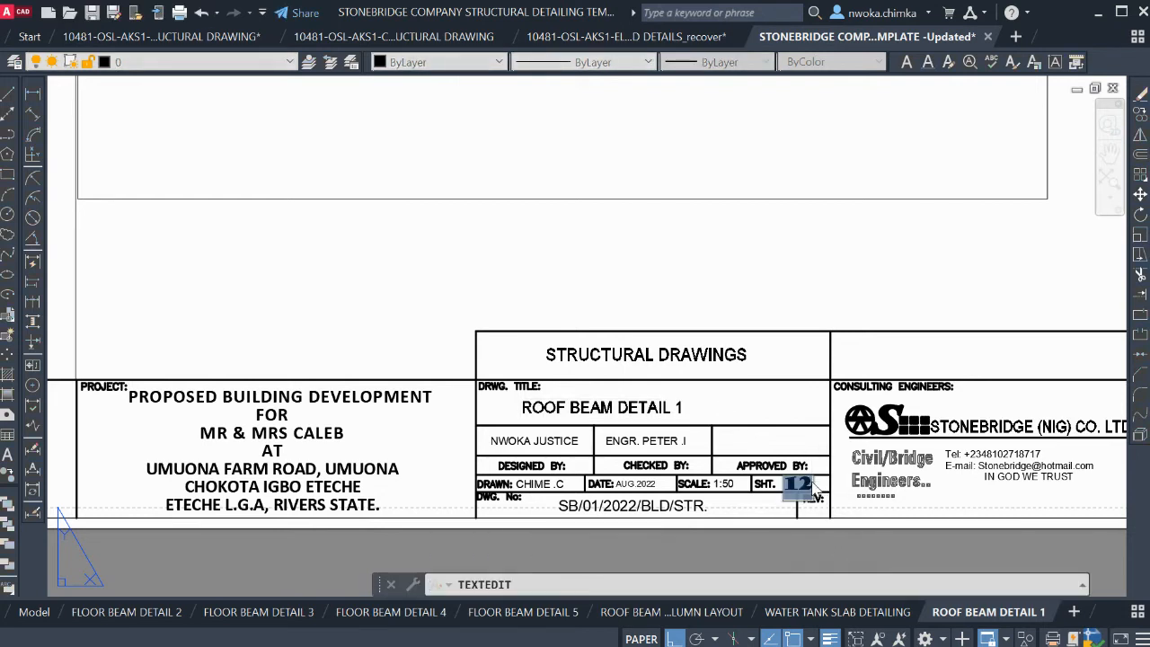
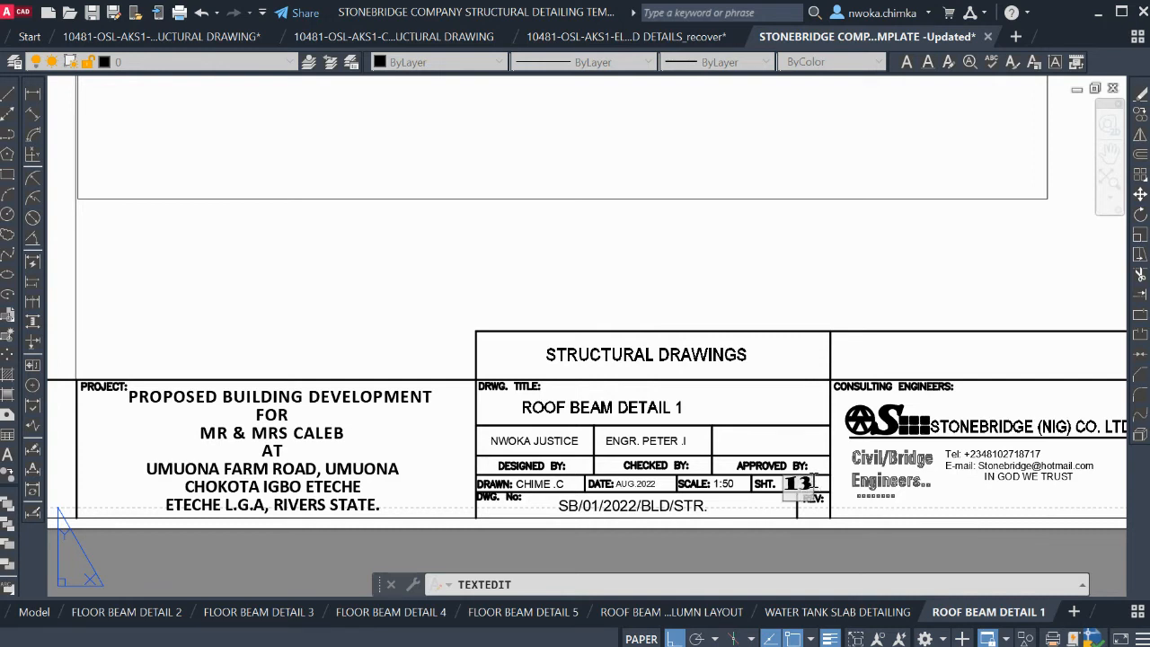
type("13")
left_click(837, 562)
key("Escape")
left_click(845, 612)
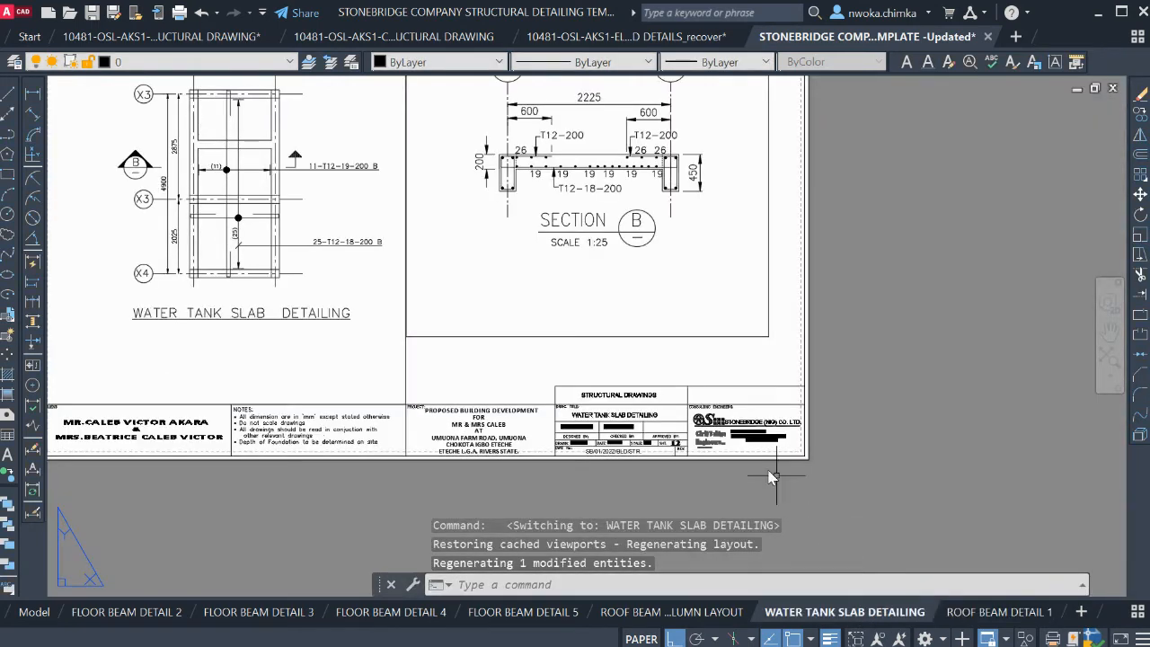
scroll(691, 454, "up", 4)
scroll(604, 414, "down", 2)
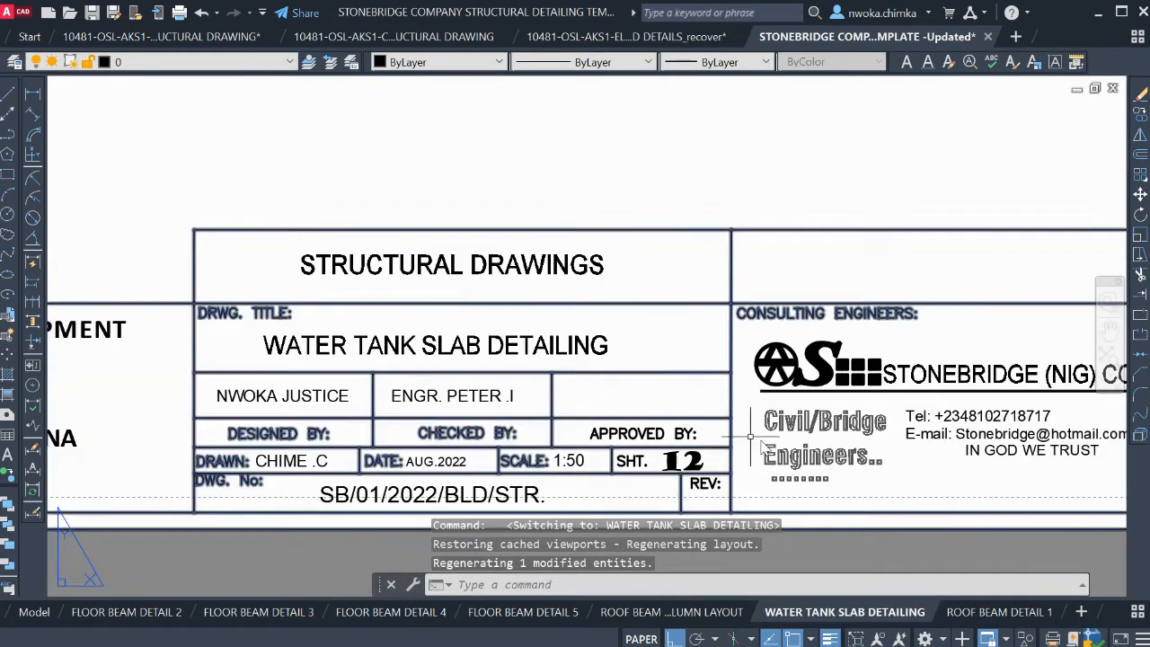
left_click(1002, 615)
scroll(786, 468, "up", 4)
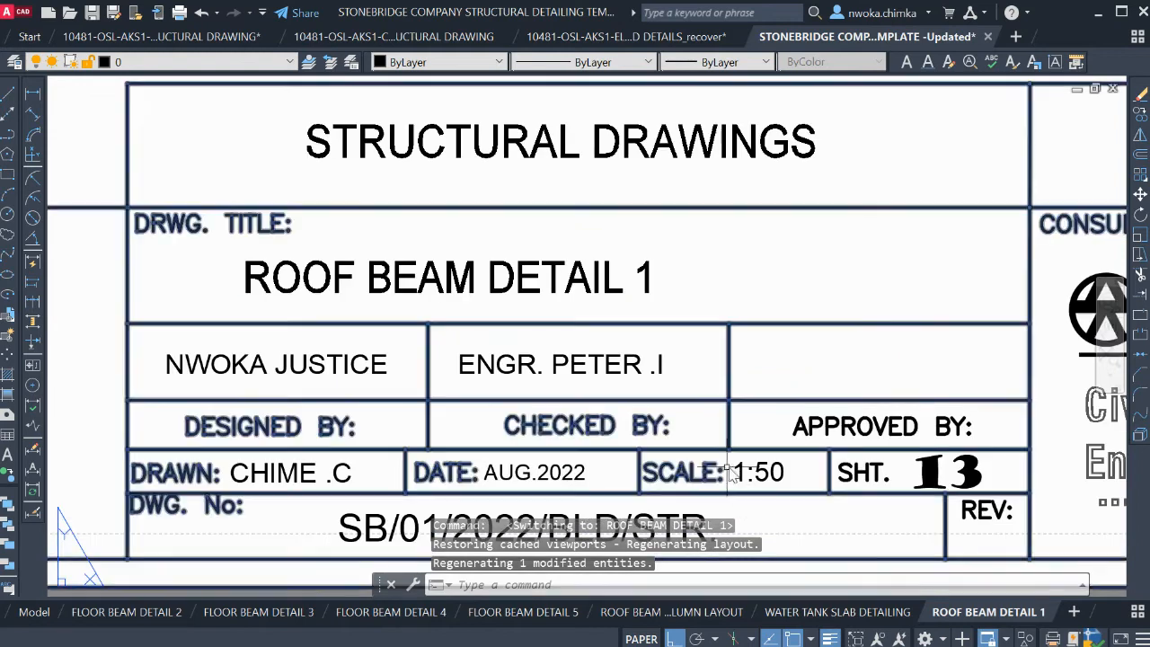
Delete the Section B viewport from the ROOF BEAM DETAIL 1 layout
scroll(773, 465, "down", 6)
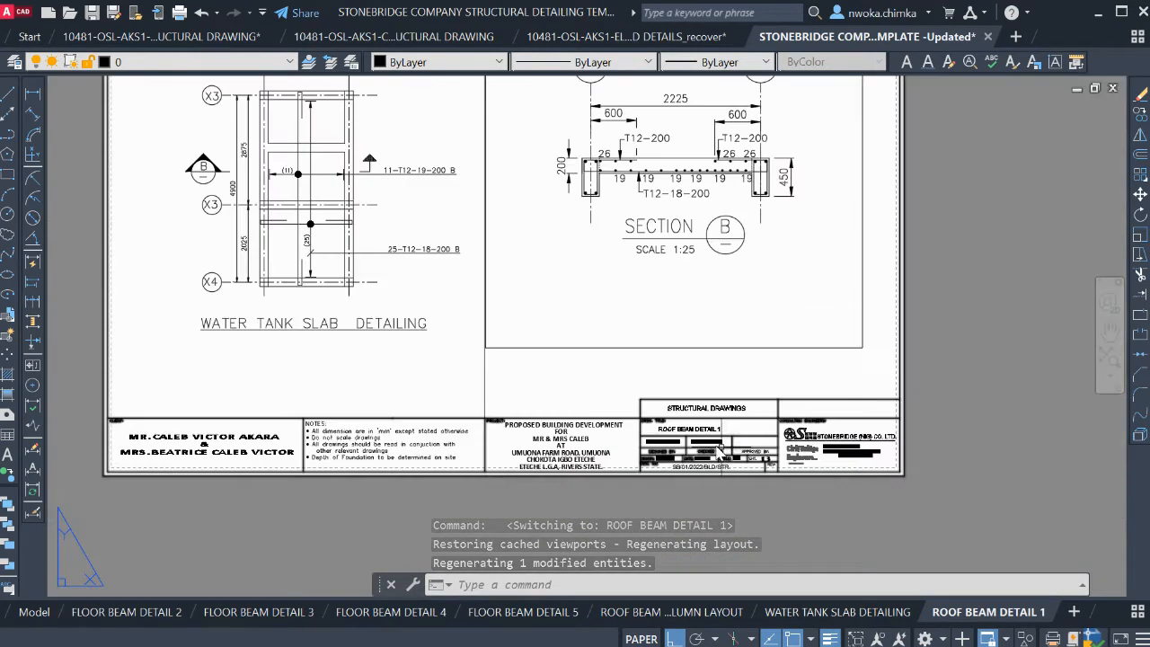
middle_click_drag(606, 361, 607, 404)
left_click(653, 374)
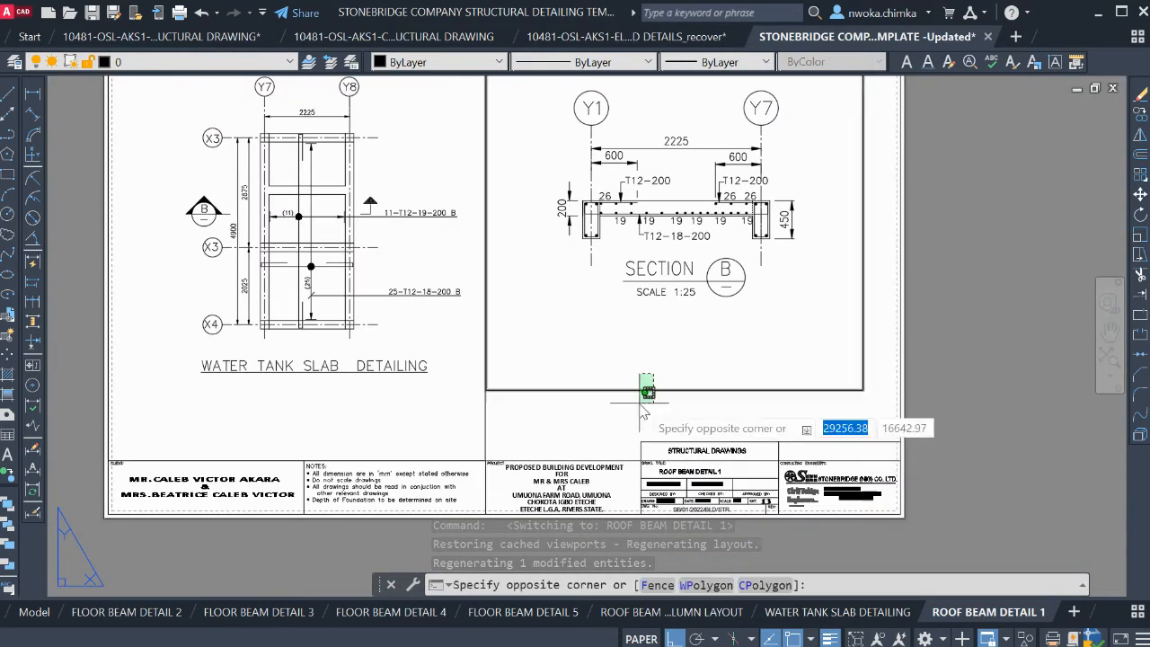
left_click(642, 401)
key("Delete")
Stretch the remaining viewport's upper corner to the sheet border's upper-right corner so it fills the drawing area above the title block
scroll(678, 403, "down", 2)
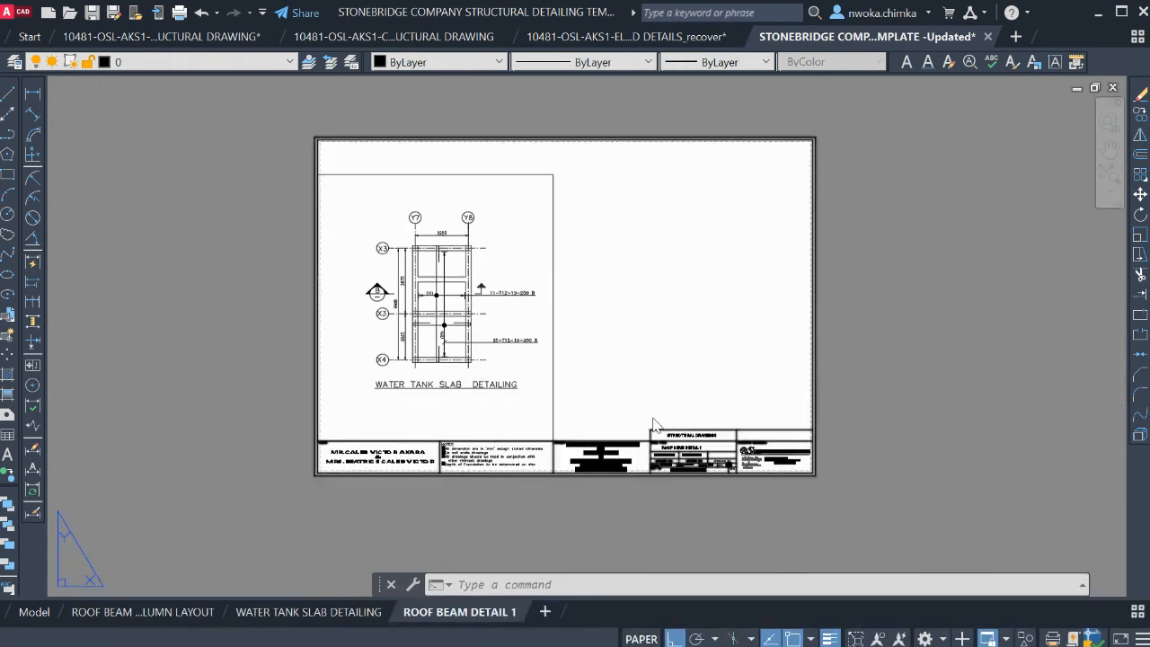
left_click(588, 200)
left_click(555, 208)
left_click(553, 168)
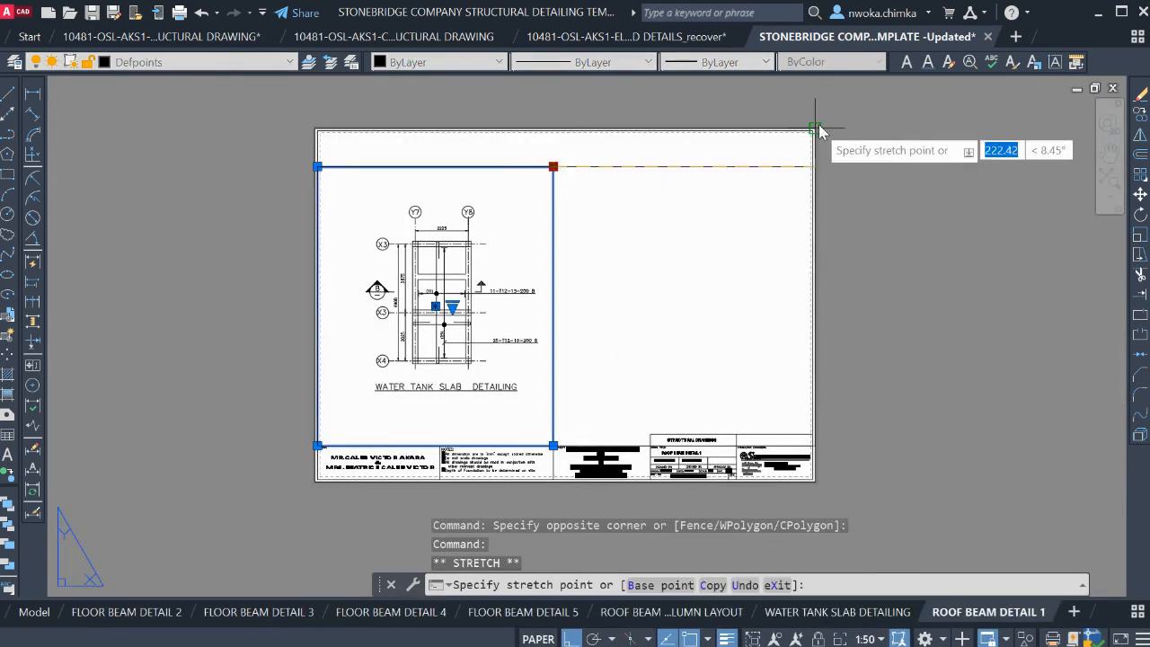
scroll(794, 128, "up", 4)
left_click(840, 235)
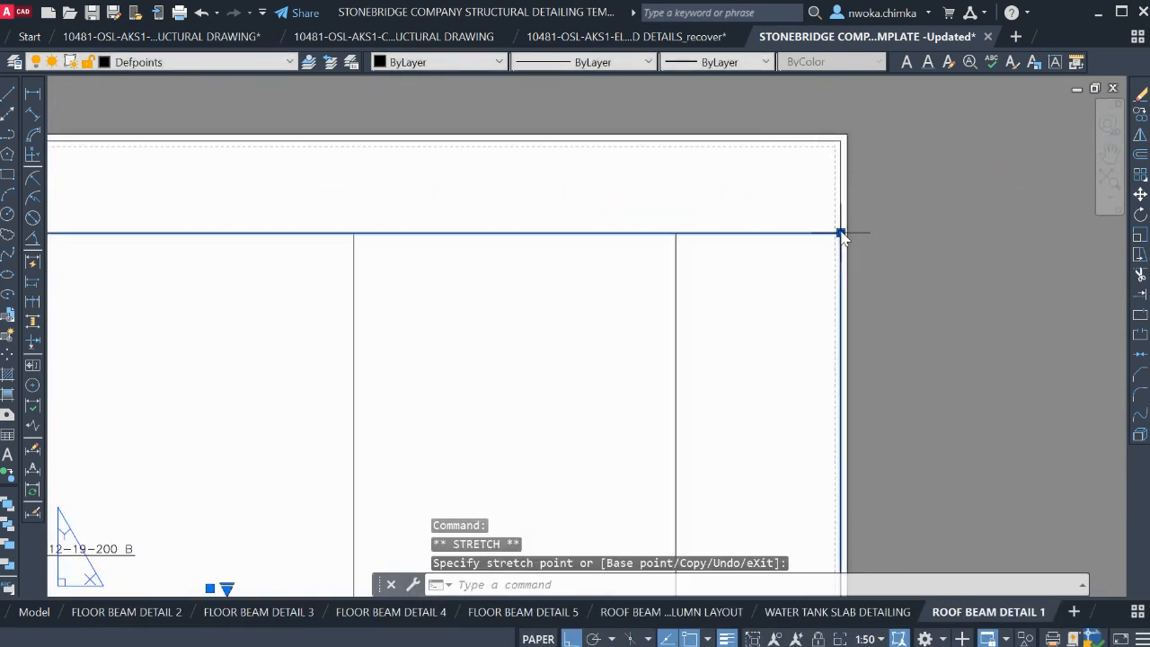
left_click(840, 159)
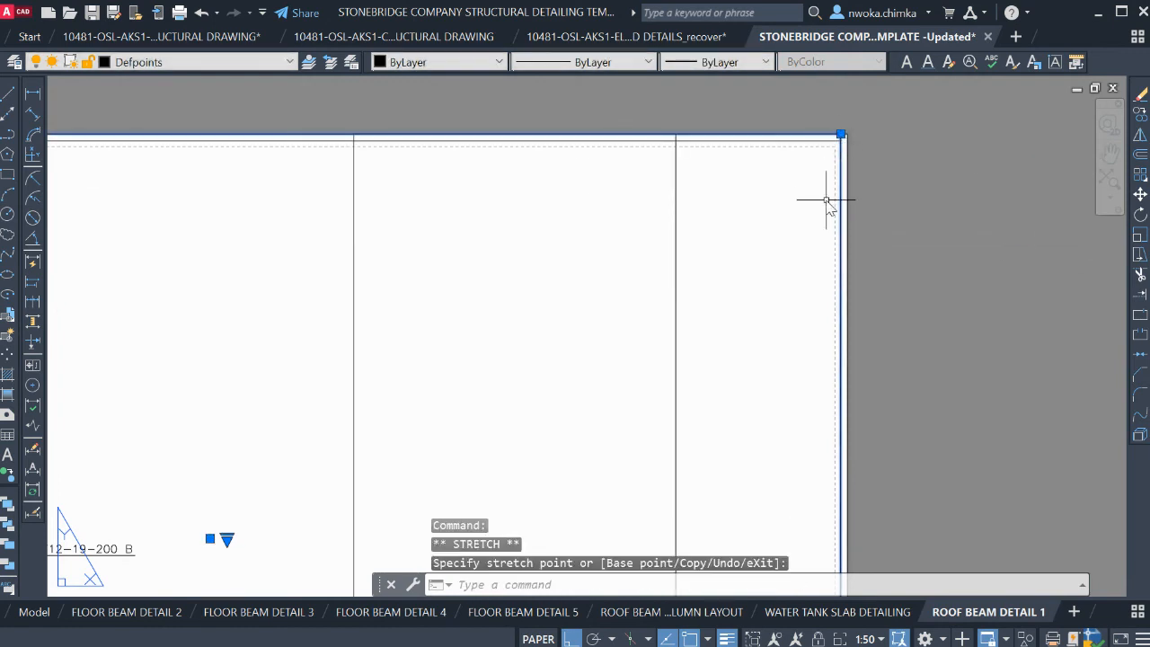
scroll(843, 157, "up", 4)
left_click(836, 180)
left_click(836, 179)
scroll(809, 176, "down", 4)
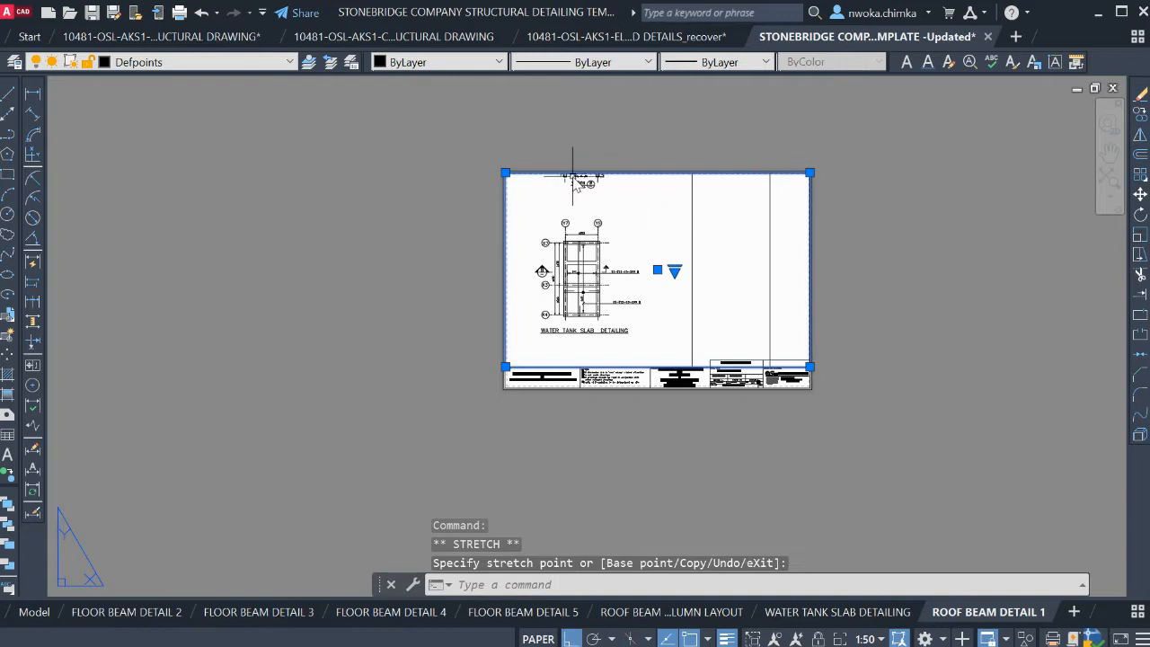
scroll(575, 180, "up", 2)
scroll(462, 180, "down", 2)
scroll(386, 539, "up", 5)
key("Escape")
scroll(381, 467, "down", 7)
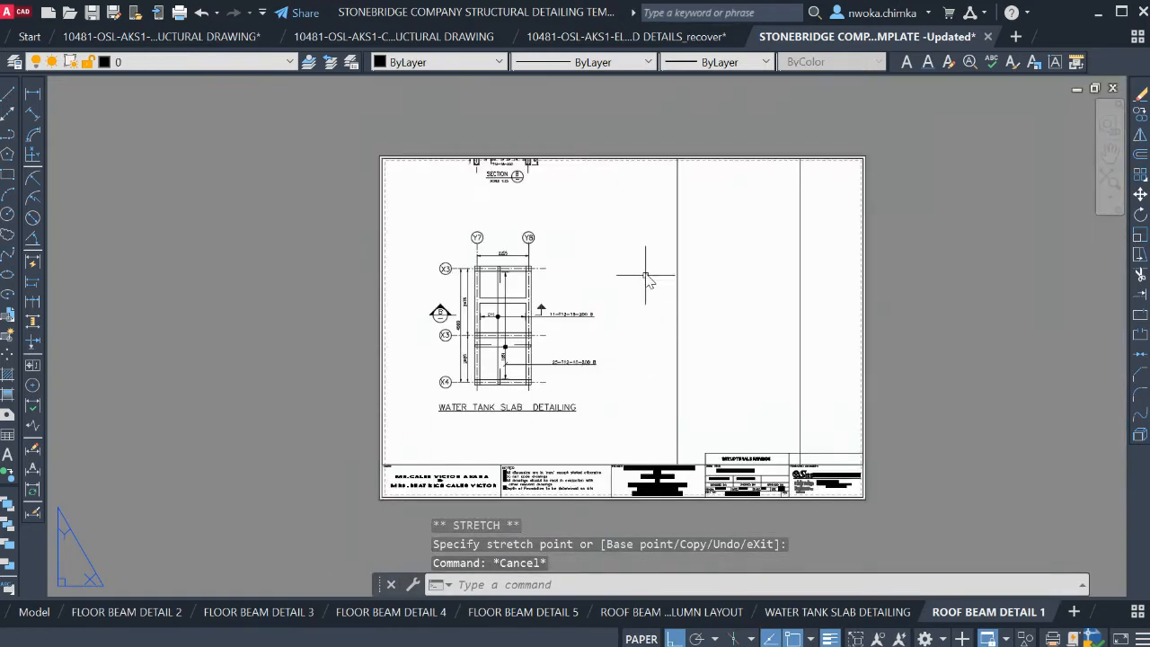
Bring Room Beams 12 to 15 into the viewport, scale it to 1/50XP, centre the beams and return to paper space
double_click(651, 300)
scroll(651, 301, "down", 4)
scroll(648, 310, "up", 3)
middle_click_drag(626, 324, 640, 297)
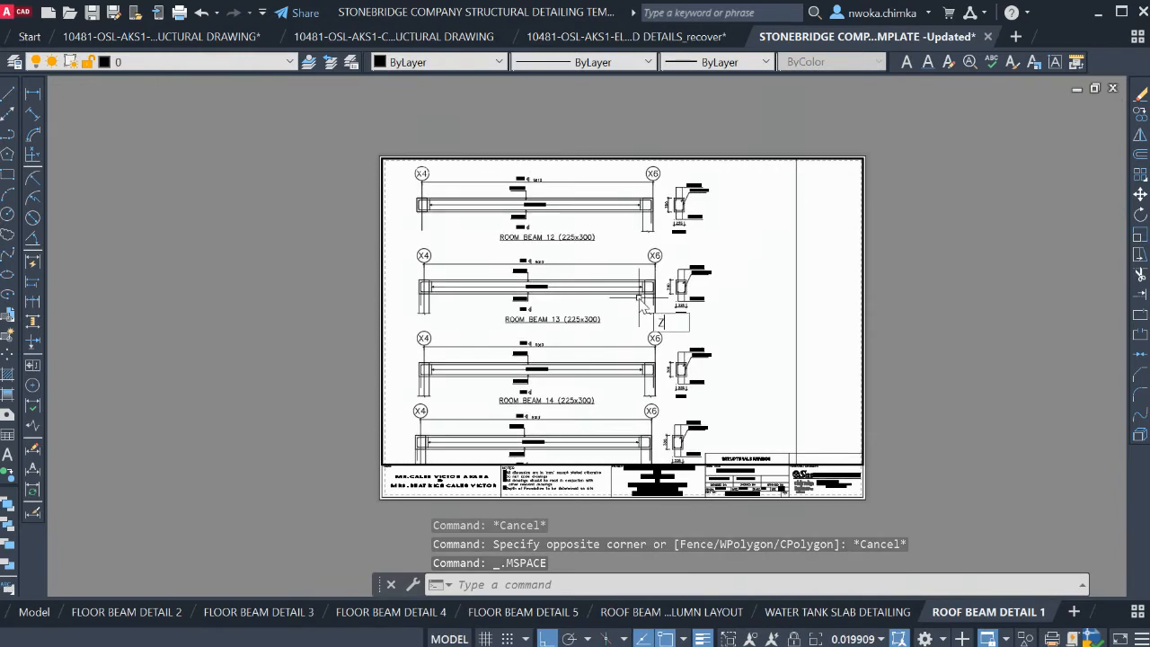
type("z")
key("Return")
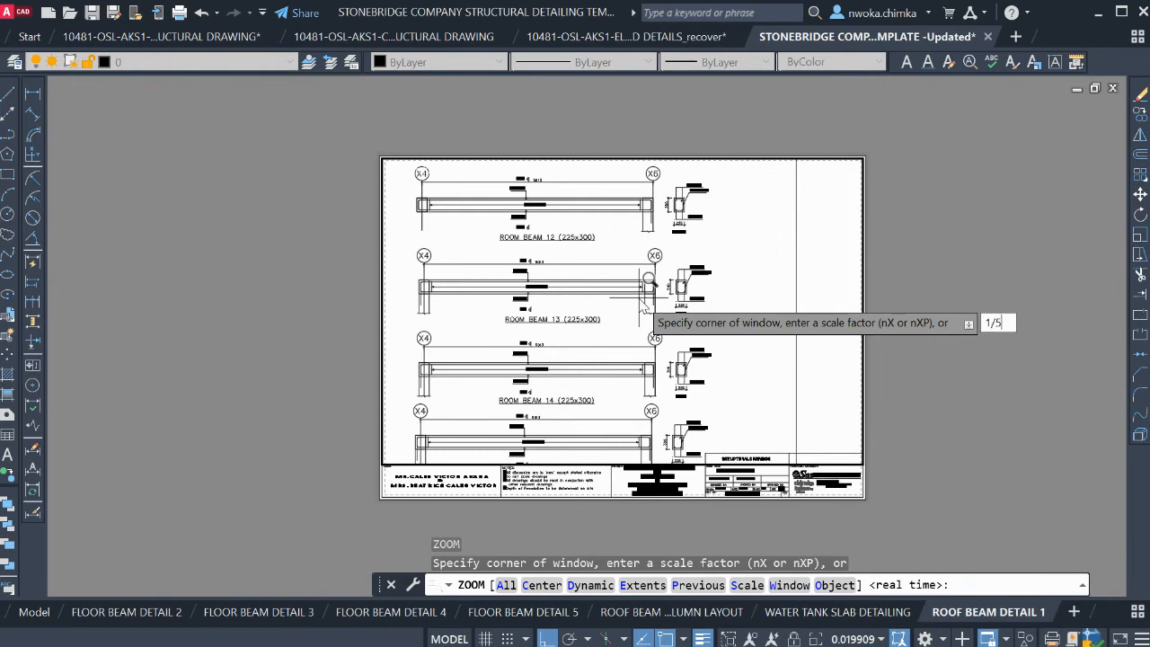
type("1/50XP")
key("Return")
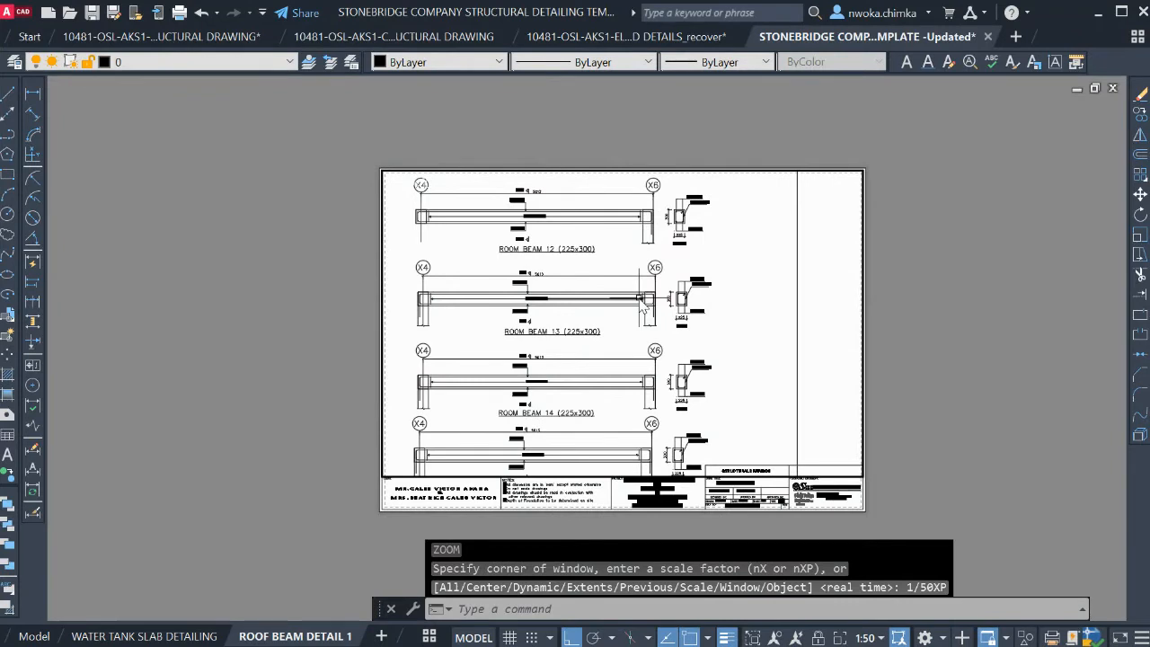
middle_click_drag(755, 320, 755, 317)
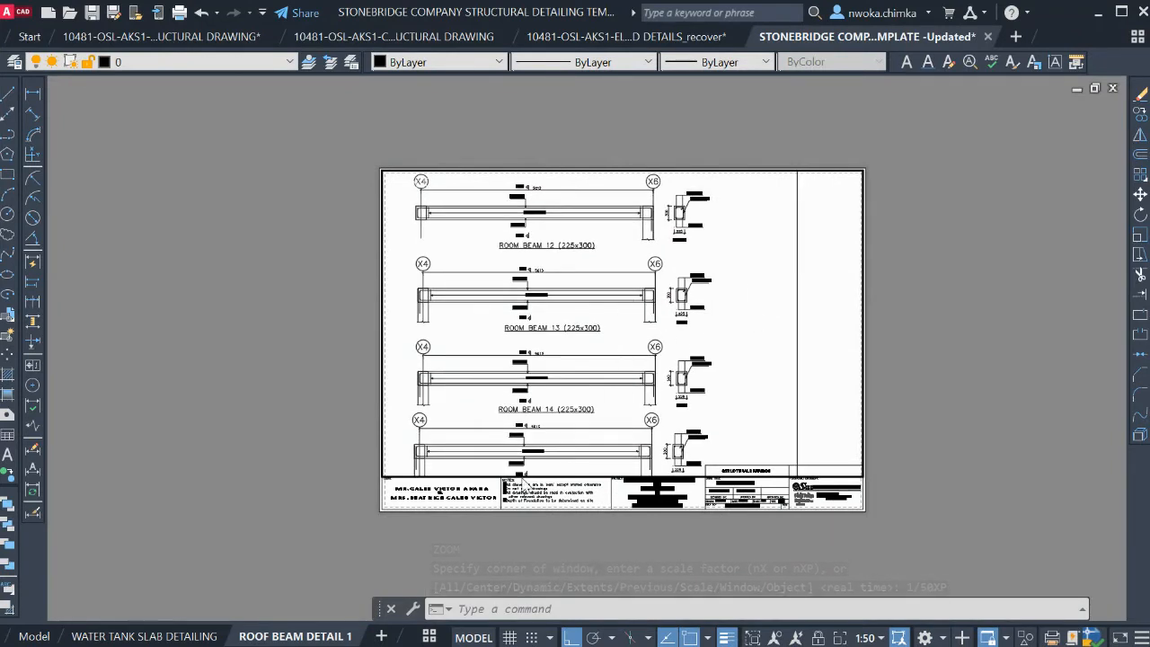
double_click(925, 328)
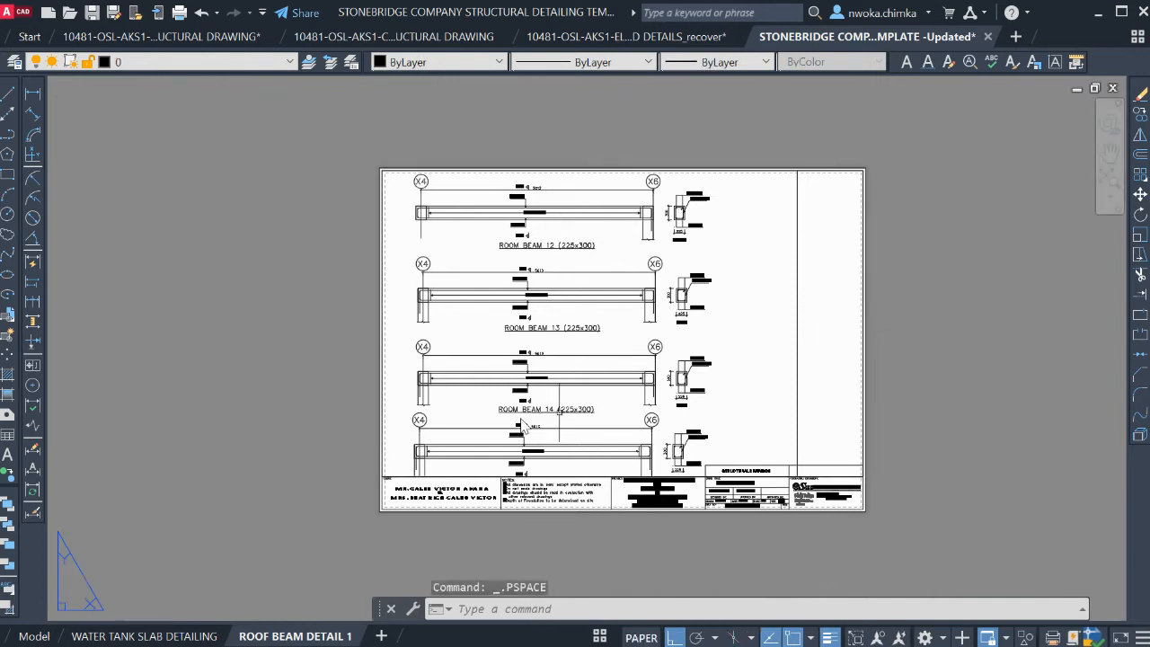
In model space, widen the frame around Room Beams 12 to 15 by stretching its right edge outward
left_click(35, 635)
scroll(596, 329, "up", 4)
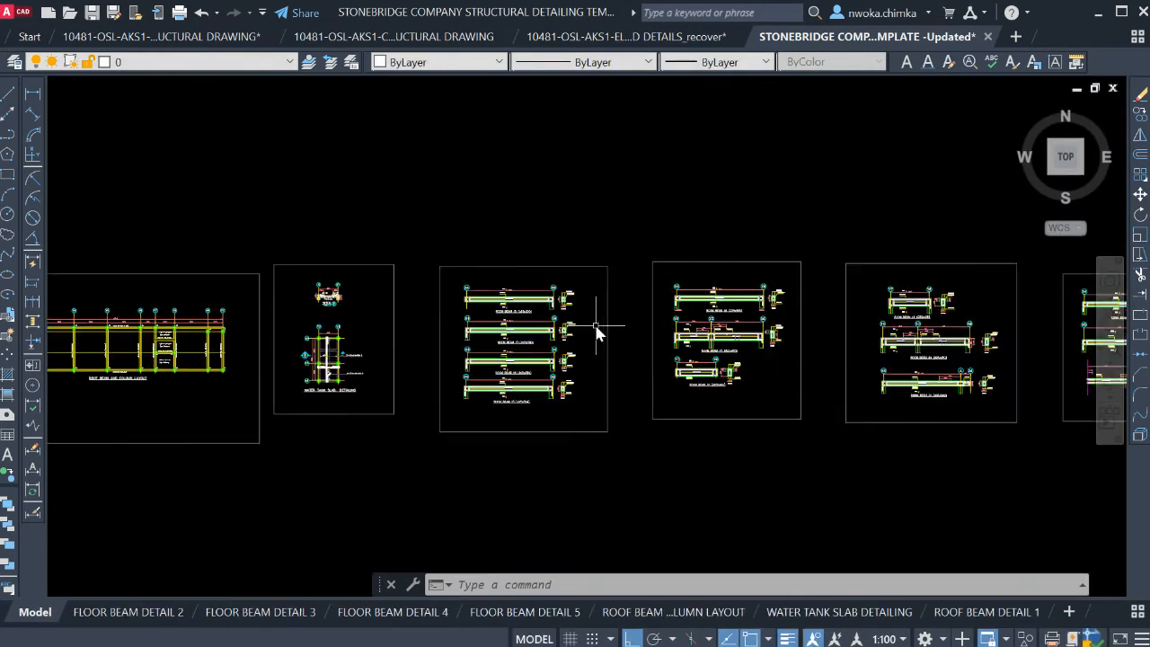
left_click(627, 308)
left_click(609, 347)
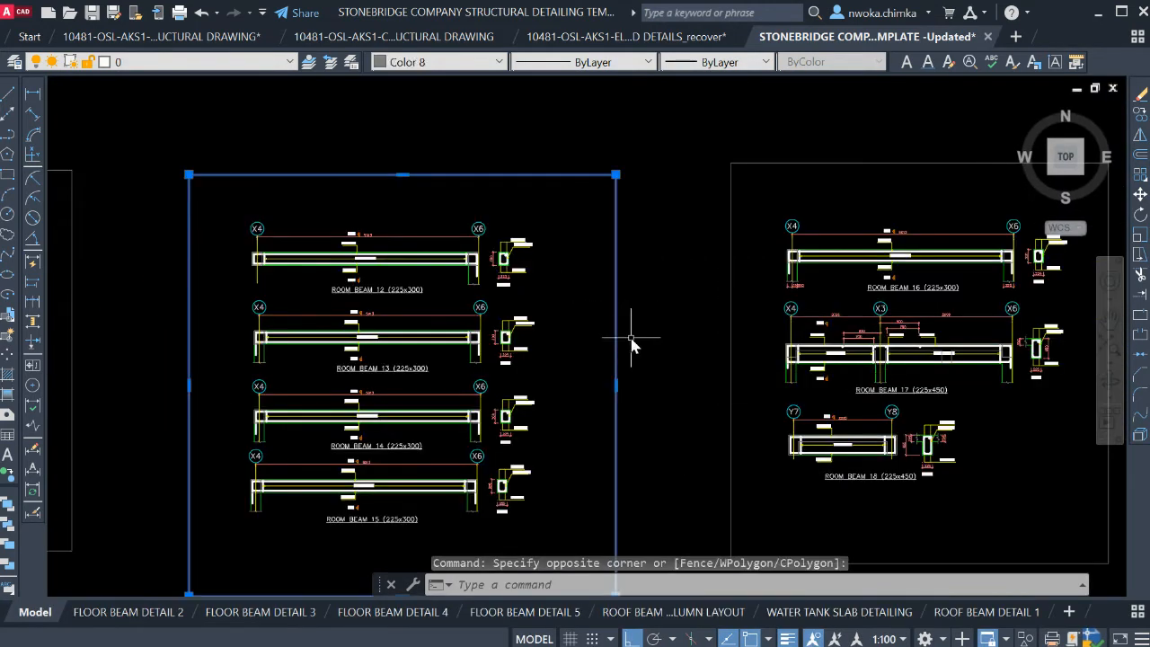
left_click(617, 386)
left_click(669, 384)
key("Escape")
Move the details of Room Beams 13, 14 and 15 straight up, closer to Room Beam 12
middle_click_drag(408, 298, 430, 266)
scroll(270, 257, "up", 2)
left_click(253, 255)
key("Escape")
left_click(258, 267)
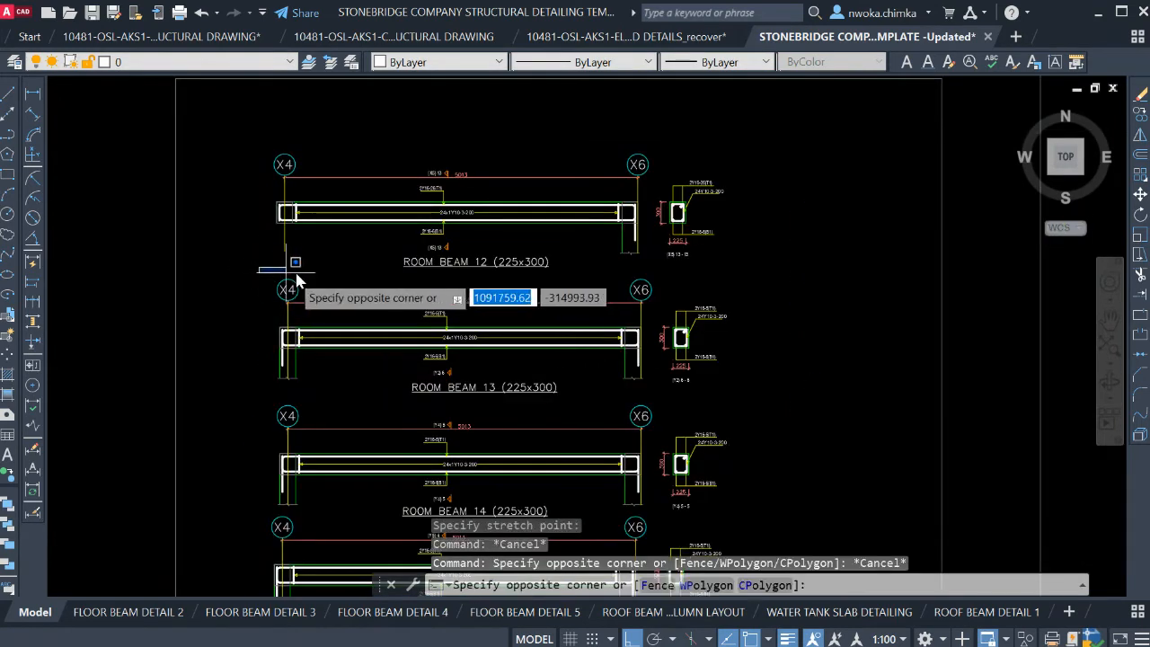
scroll(287, 281, "down", 2)
left_click(592, 510)
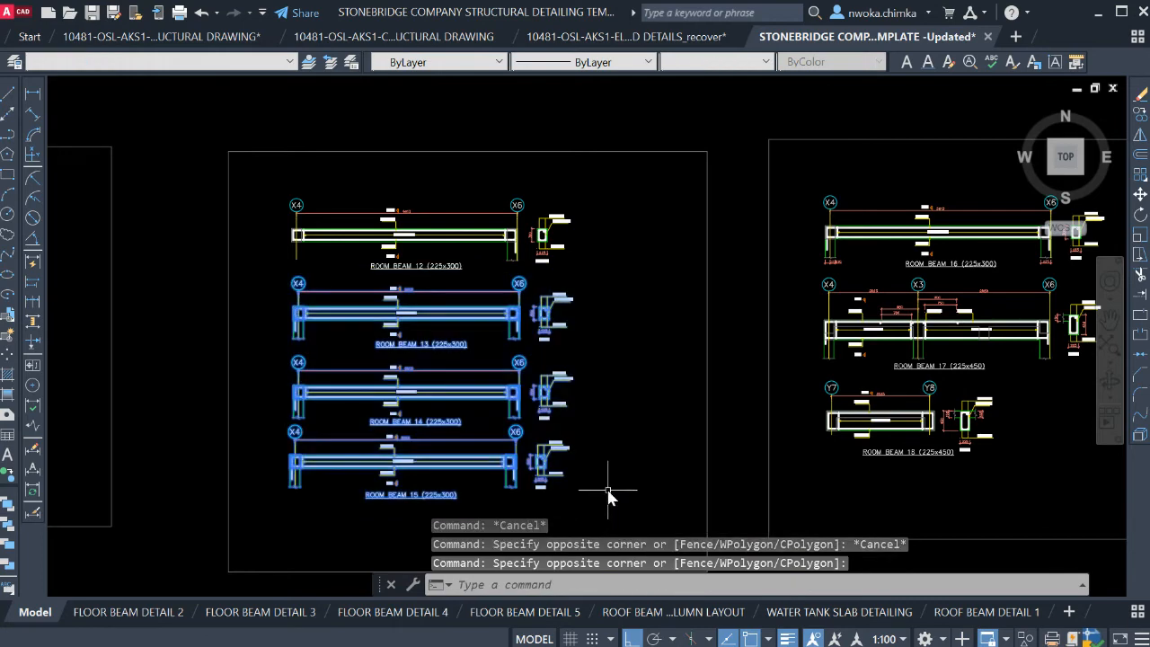
type("m")
key("Return")
scroll(526, 297, "up", 6)
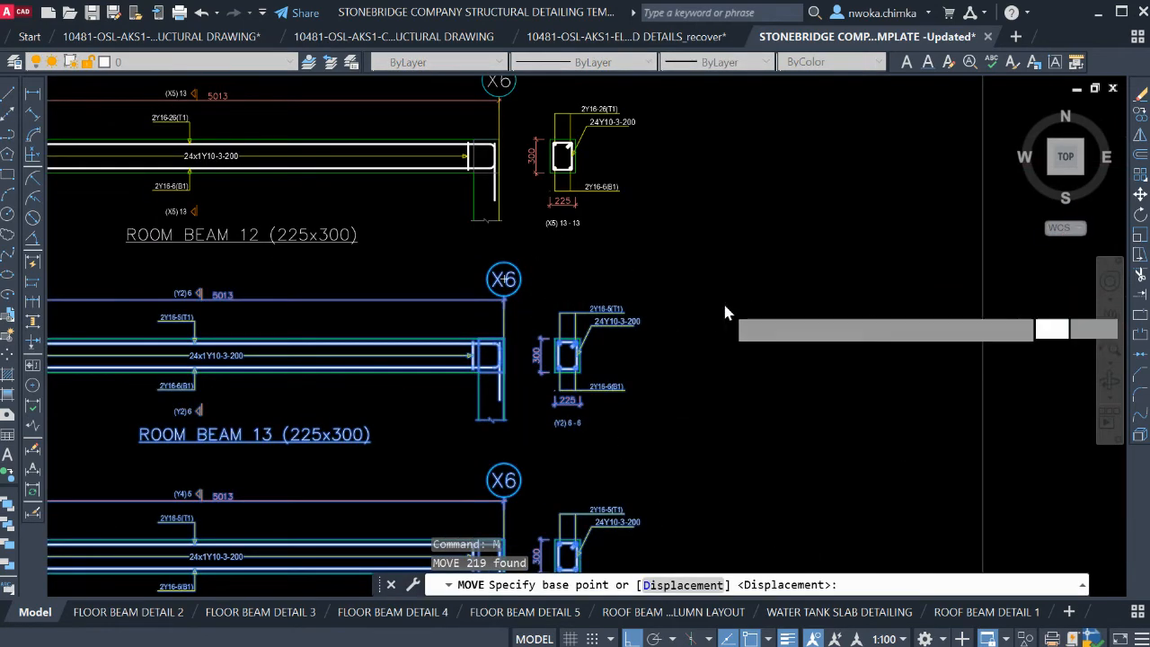
left_click(724, 296)
left_click(724, 282)
scroll(737, 205, "down", 2)
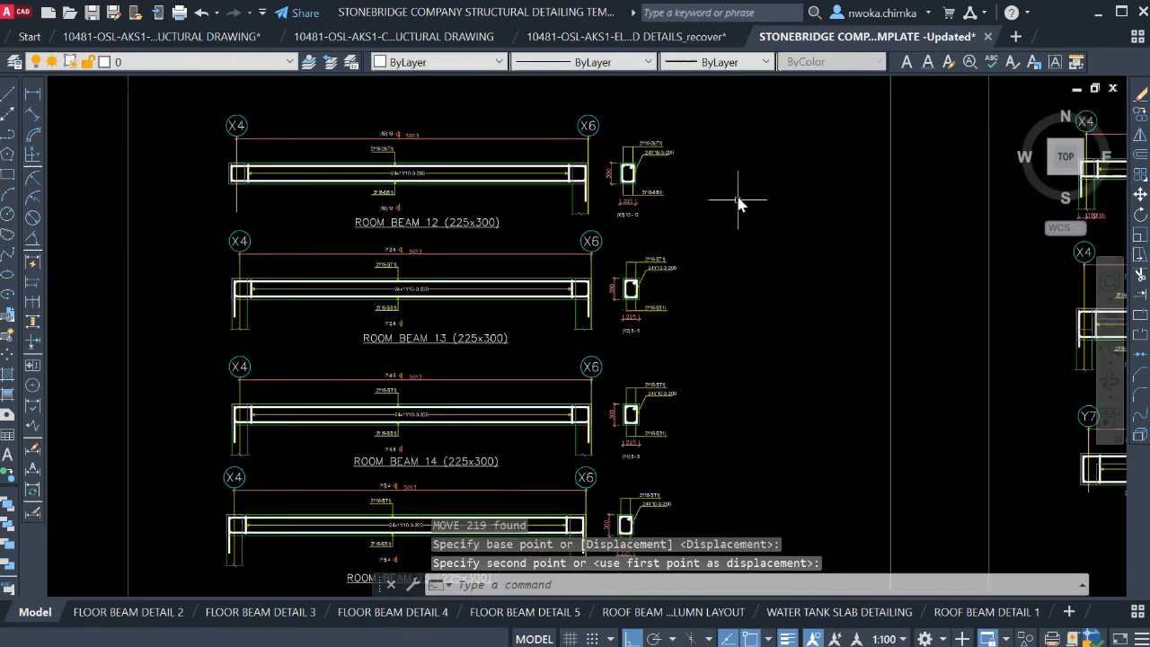
Move the details of Room Beams 14 and 15 slightly up, closer to Room Beam 13
left_click(218, 352)
scroll(234, 341, "down", 2)
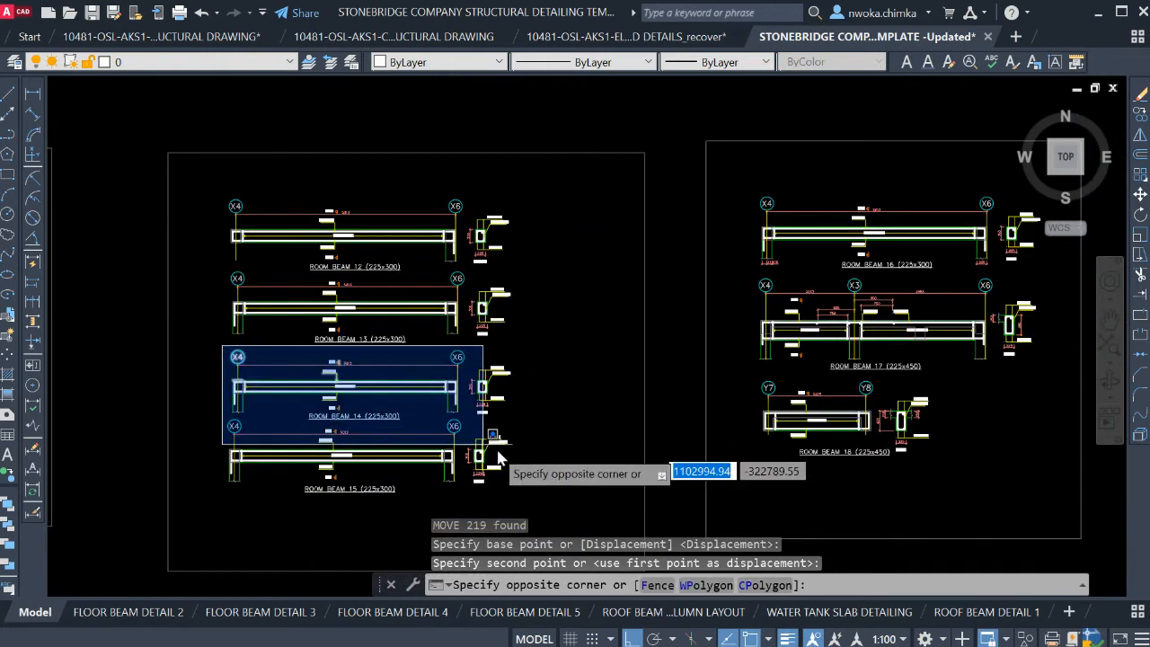
left_click(546, 510)
type("m")
key("space")
left_click(540, 437)
left_click(543, 430)
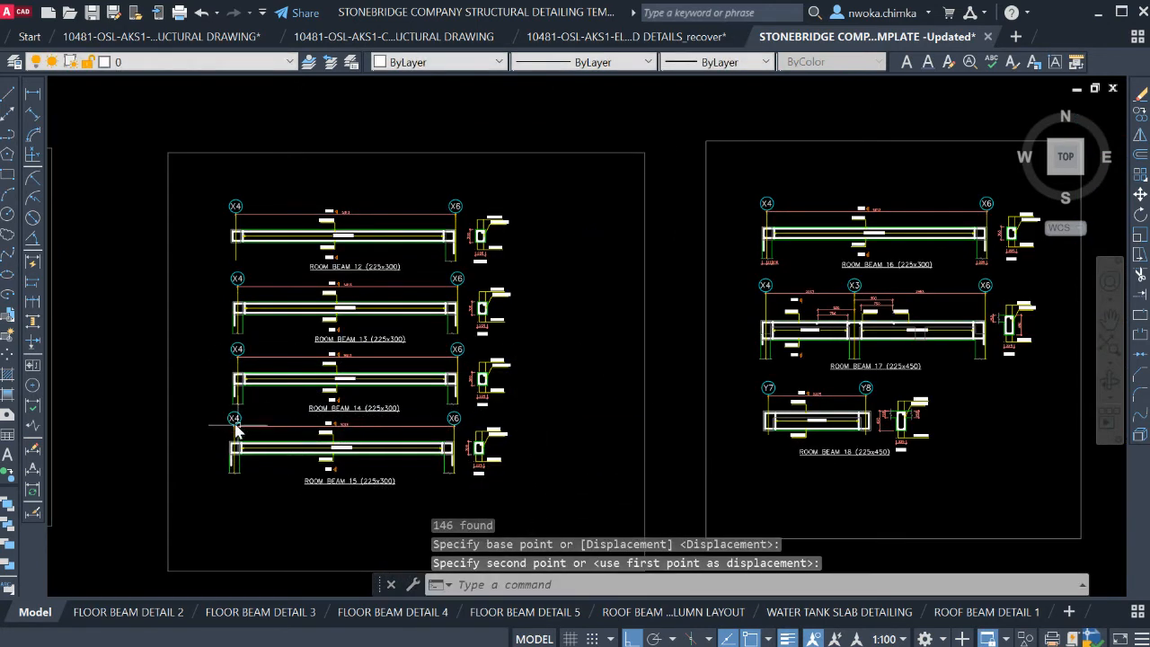
left_click(213, 414)
left_click(544, 511)
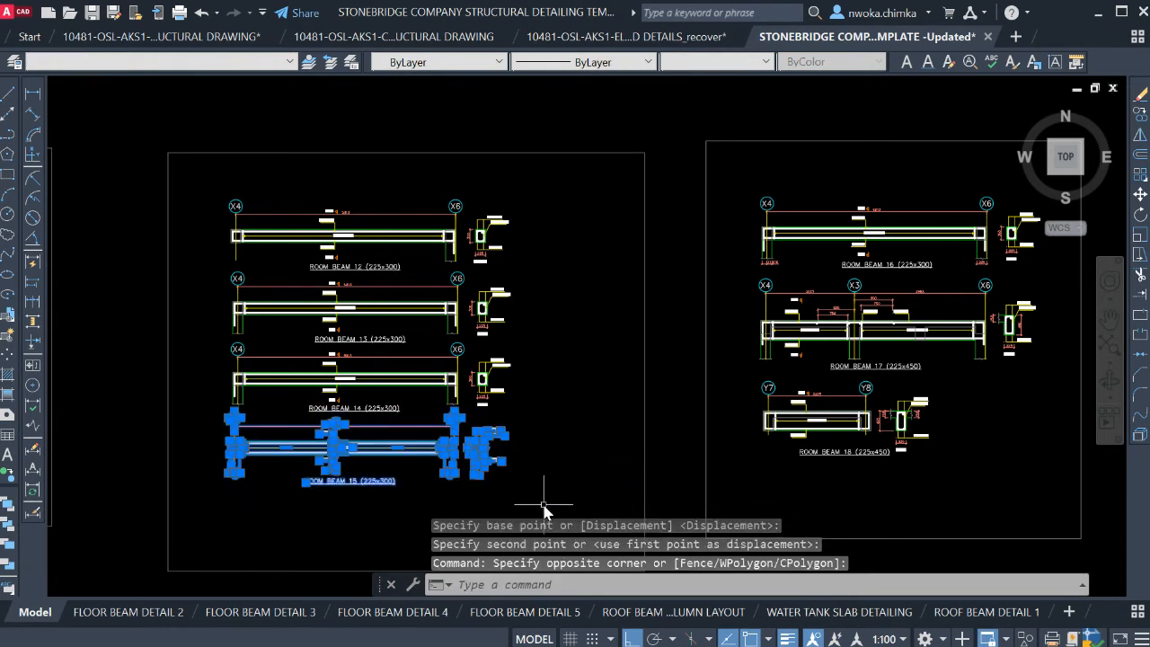
key("space")
left_click(550, 492)
key("Escape")
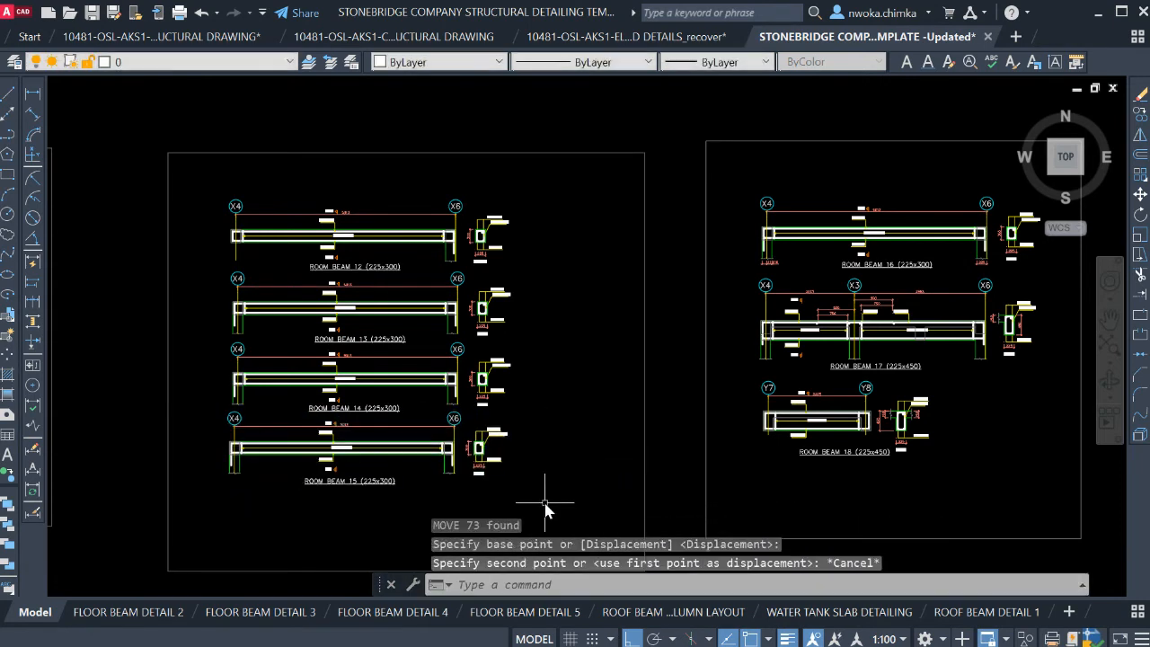
Check the beams' fit on the ROOF BEAM DETAIL 1 layout and move Room Beam 15's title slightly up in model space
left_click(987, 612)
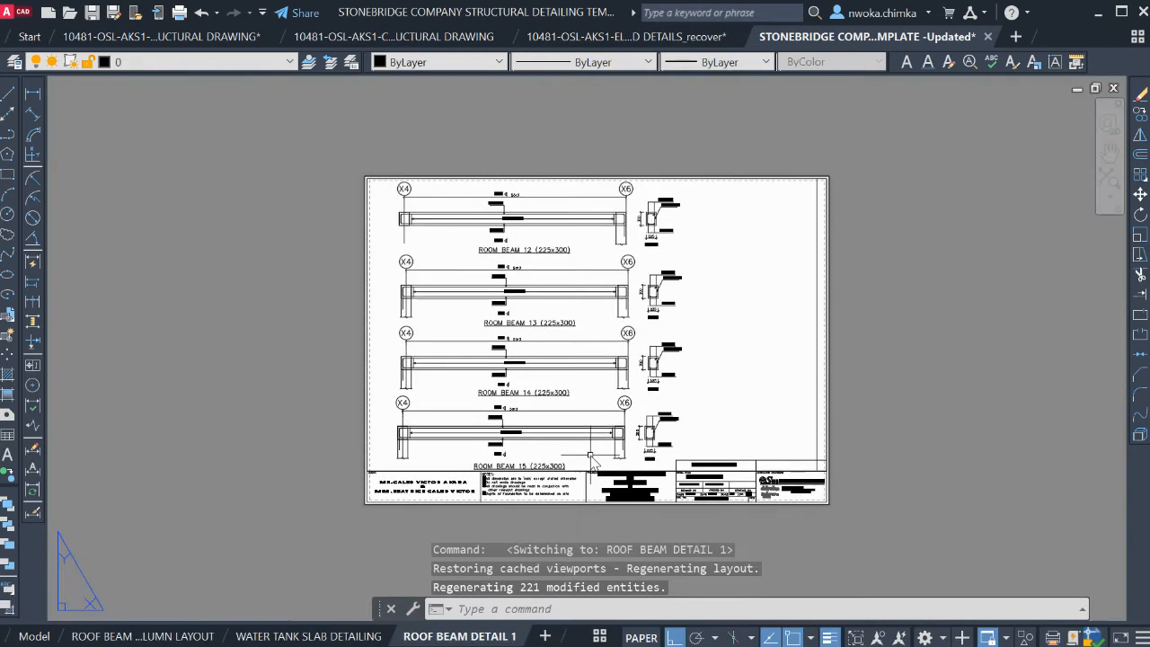
scroll(520, 452, "up", 3)
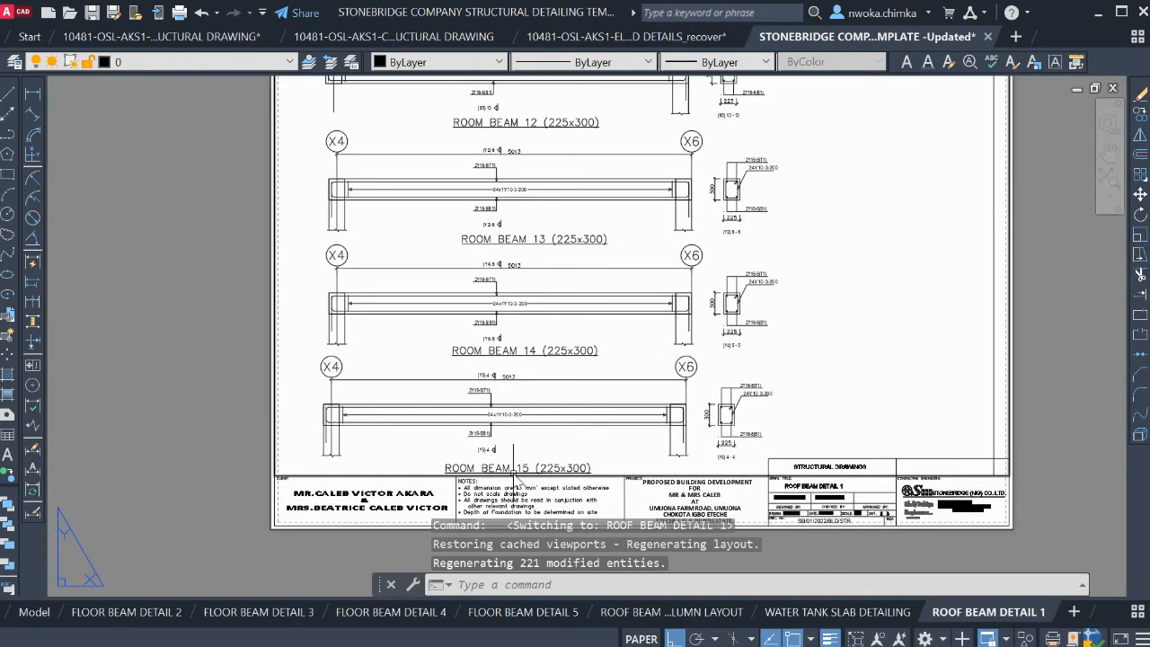
left_click(34, 612)
scroll(380, 476, "up", 2)
left_click(378, 474)
left_click(317, 518)
type("M")
key("Return")
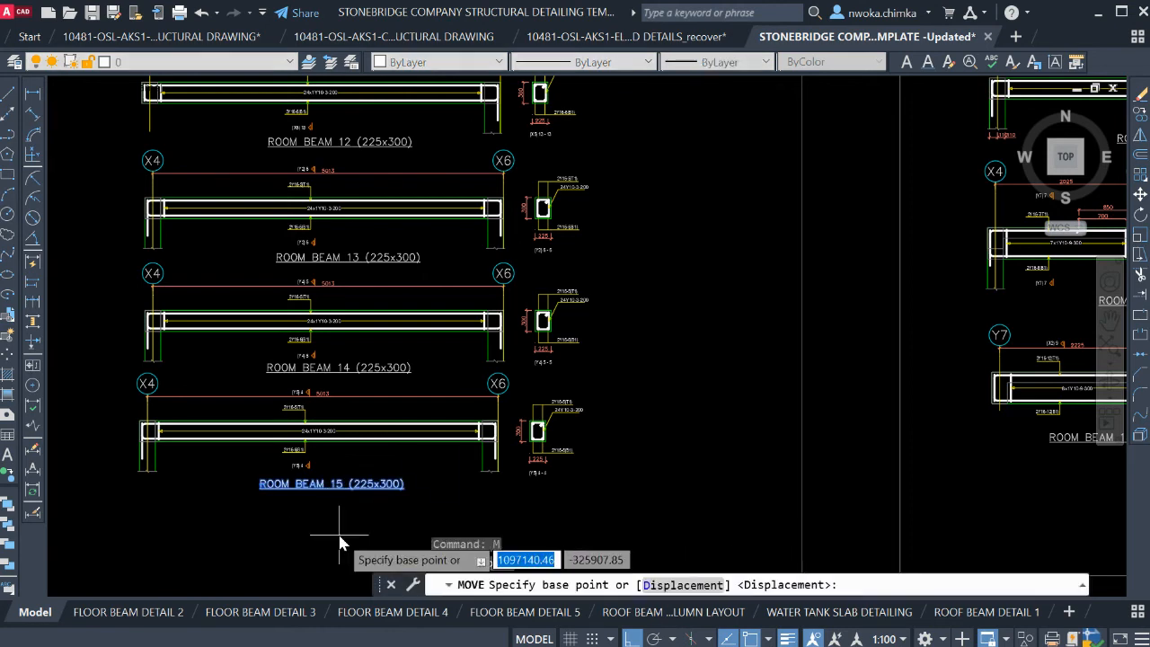
scroll(335, 530, "up", 2)
left_click(335, 530)
left_click(335, 520)
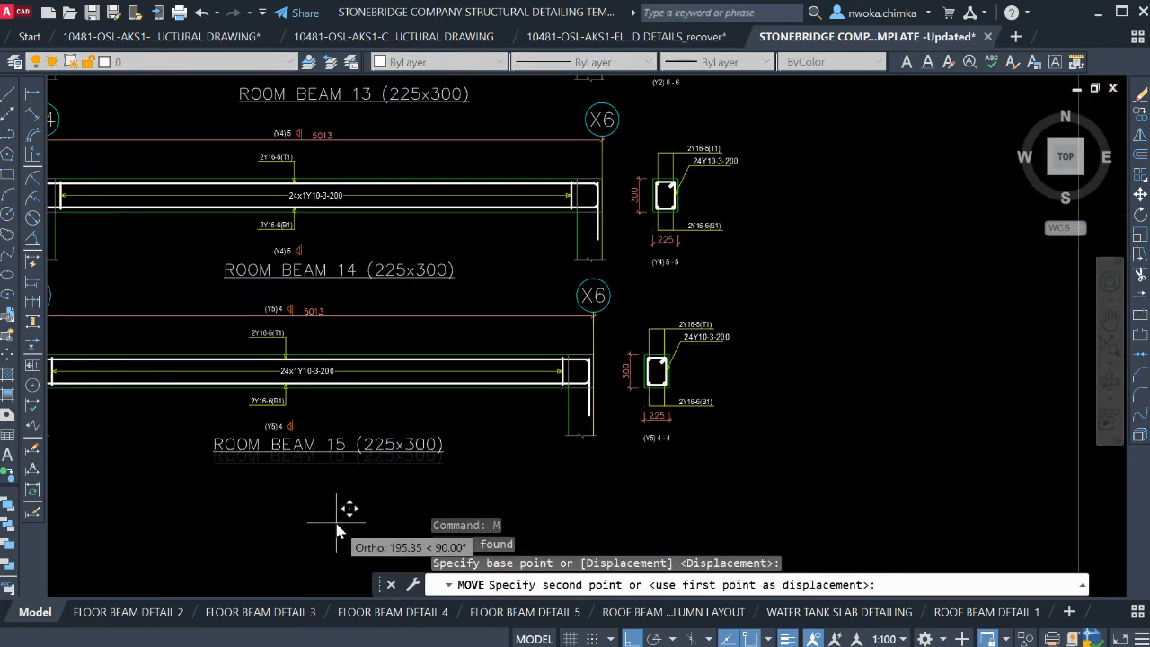
Review the ROOF BEAM DETAIL 1 layout and the scale, title and sheet number in its title block, and save the drawing
left_click(987, 612)
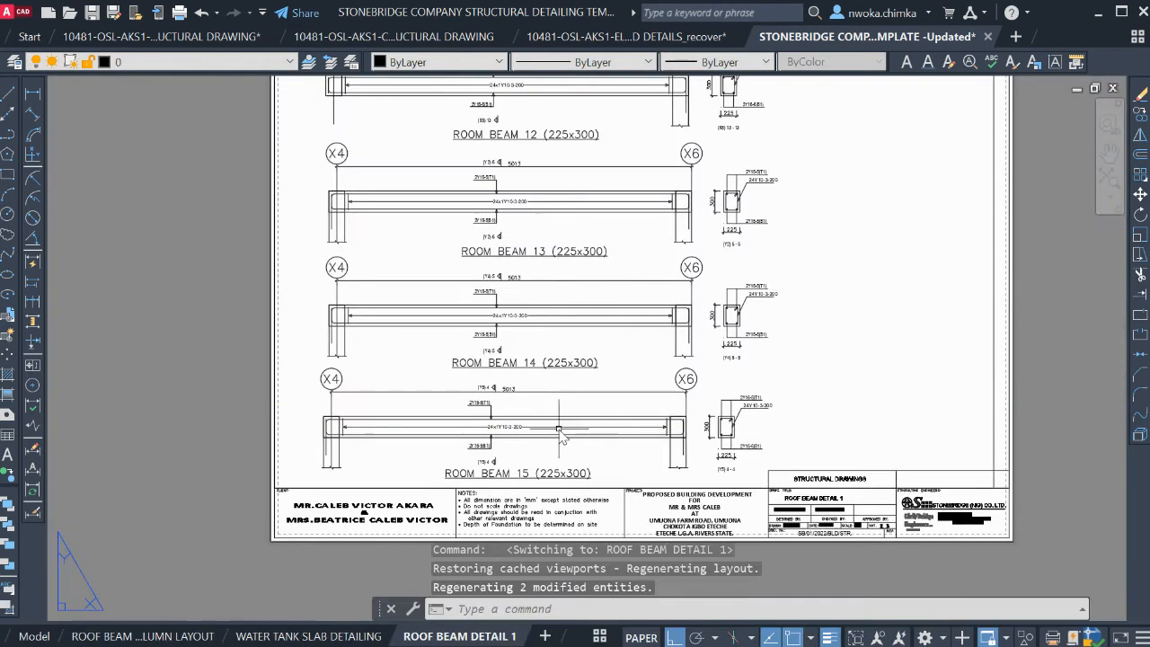
scroll(542, 207, "up", 2)
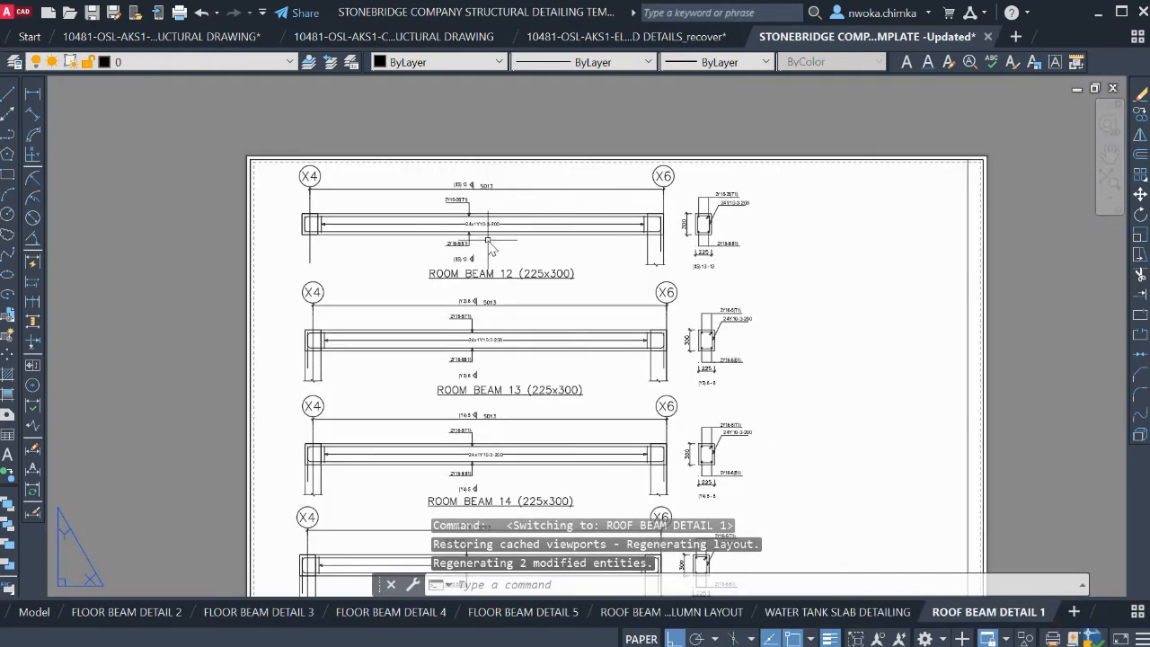
scroll(489, 240, "down", 2)
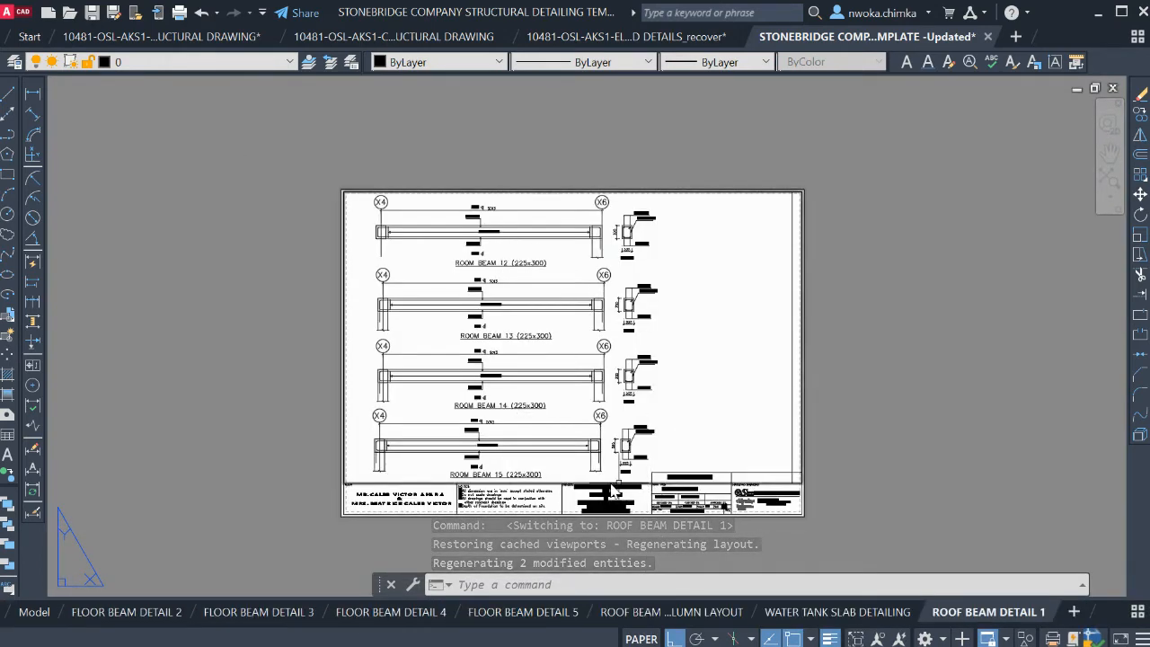
scroll(674, 459, "up", 4)
scroll(617, 321, "up", 5)
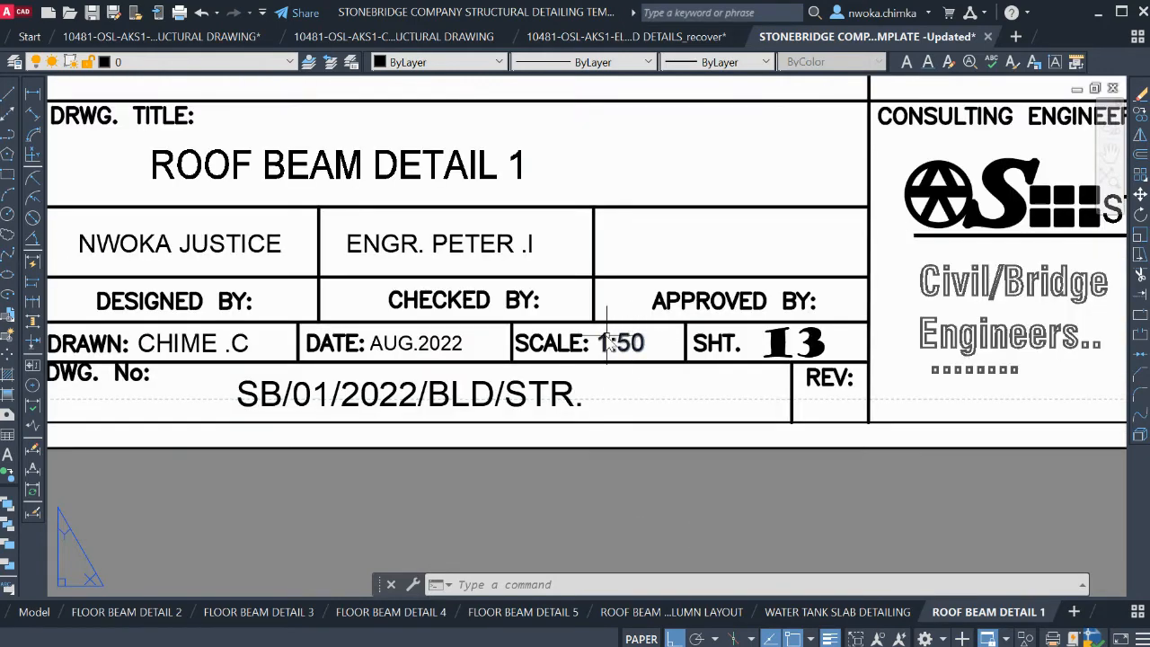
scroll(629, 340, "down", 6)
middle_click_drag(666, 495, 755, 522)
scroll(772, 496, "down", 2)
left_click(92, 12)
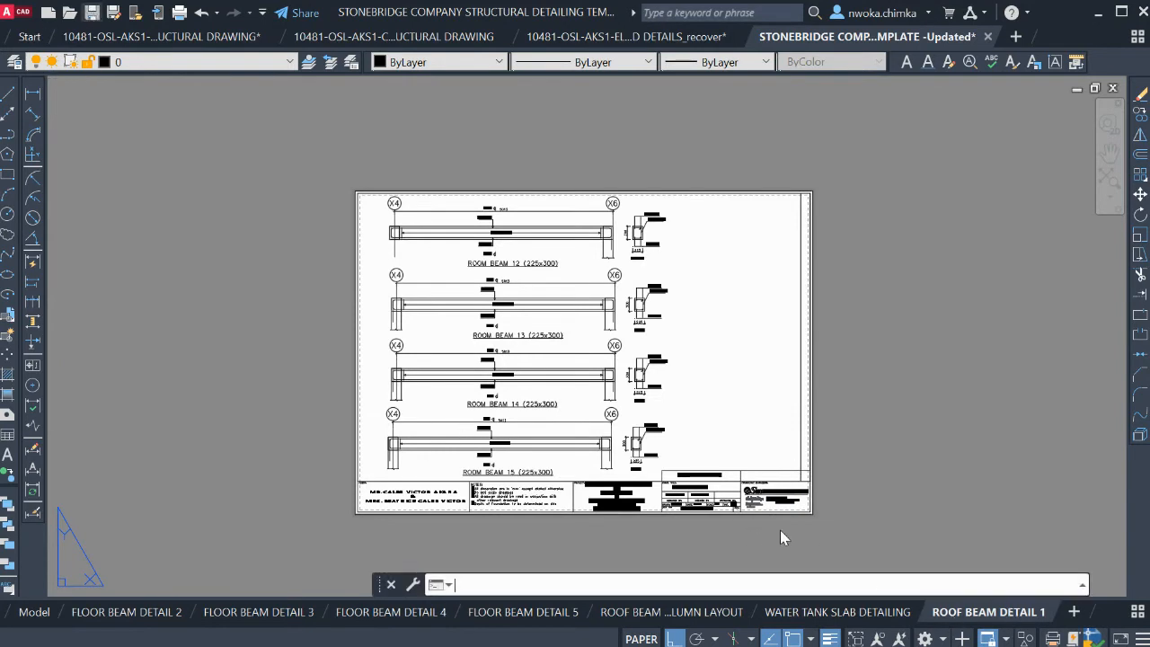
scroll(719, 494, "up", 8)
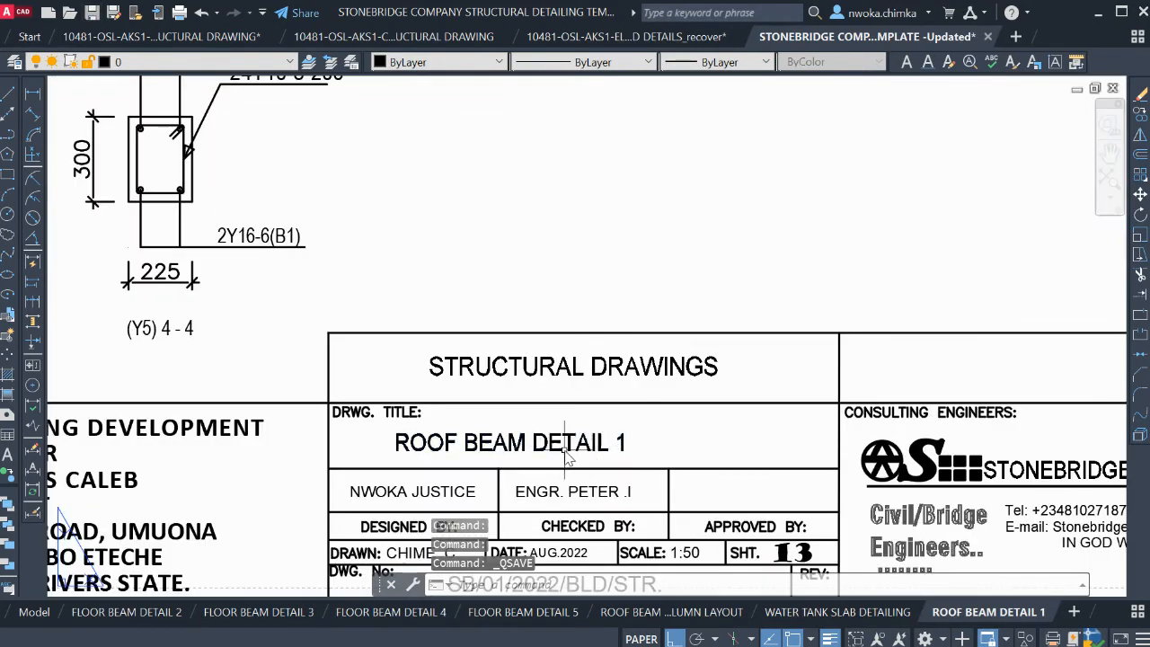
scroll(566, 459, "down", 6)
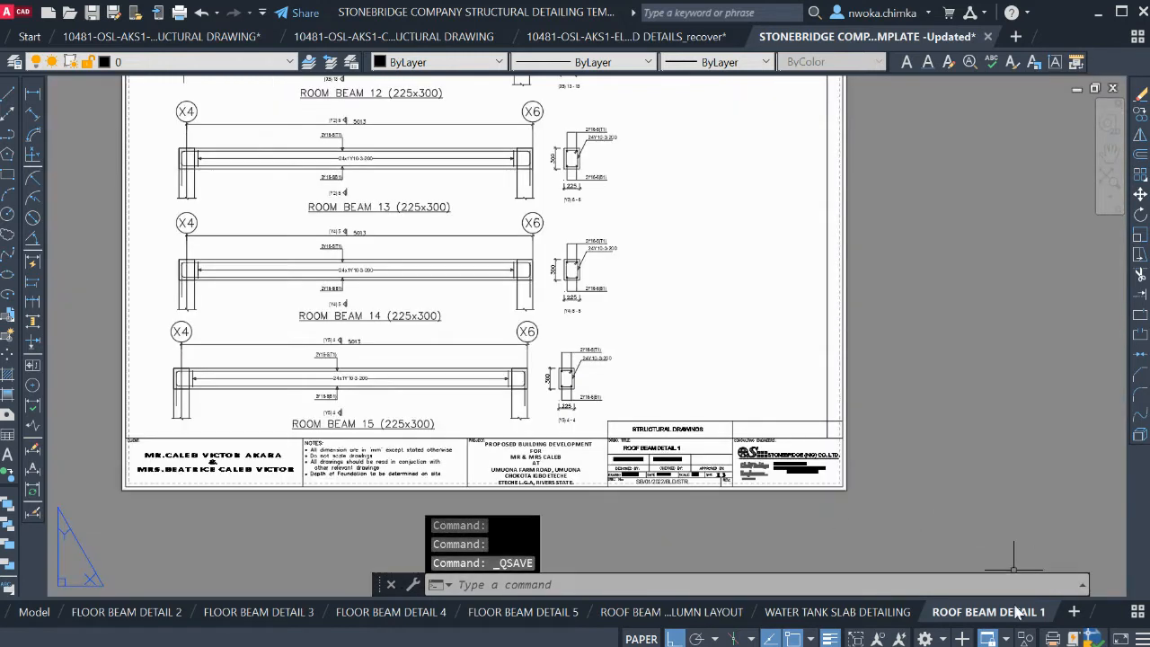
Create a copy of the ROOF BEAM DETAIL 1 layout at the end of the layouts and open the list of all layouts
right_click(998, 612)
left_click(1027, 404)
scroll(944, 301, "down", 5)
left_click(898, 316)
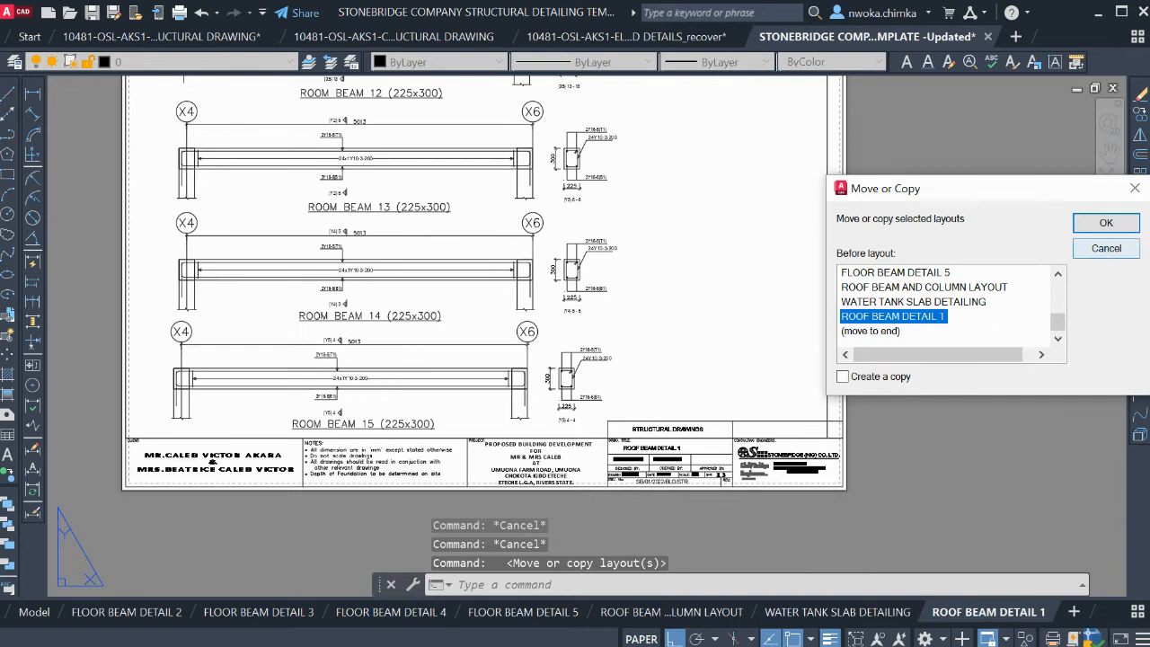
left_click(843, 378)
left_click(1106, 223)
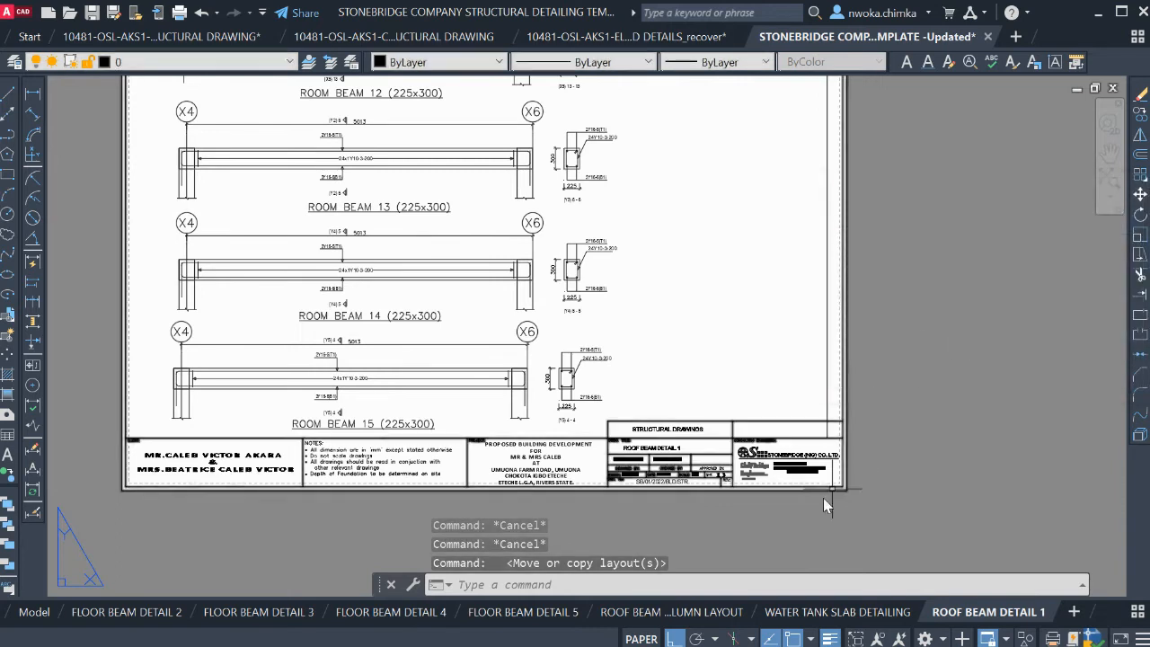
left_click(1138, 611)
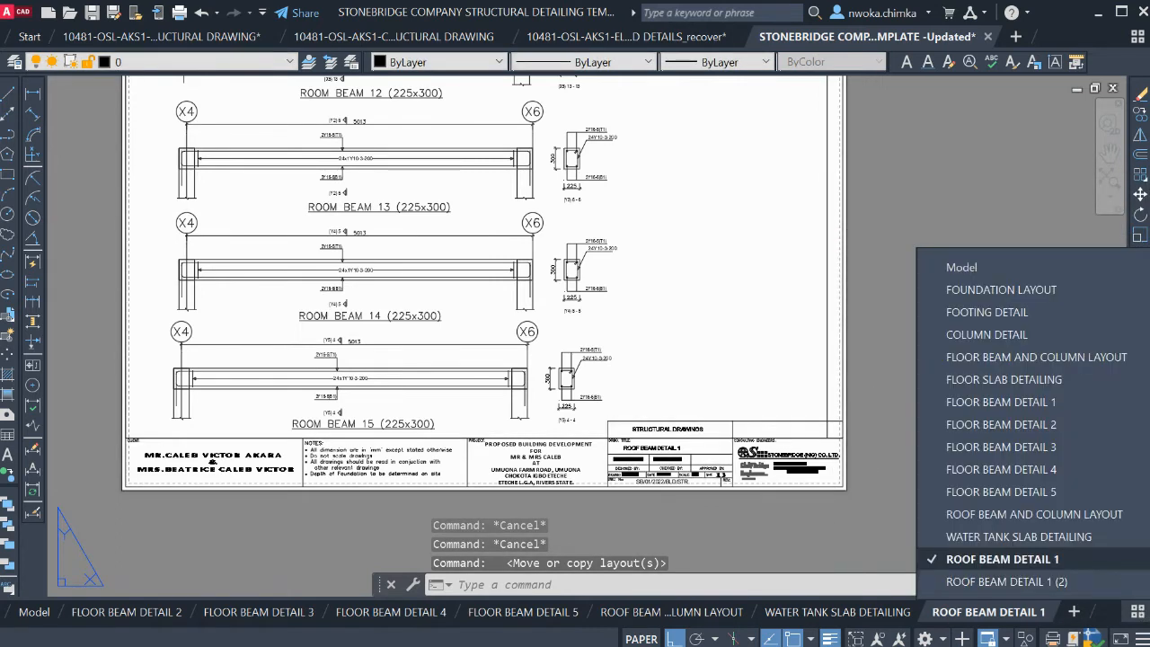
Switch to the copied layout and rename it ROOF BEAM DETAIL 2
left_click(957, 579)
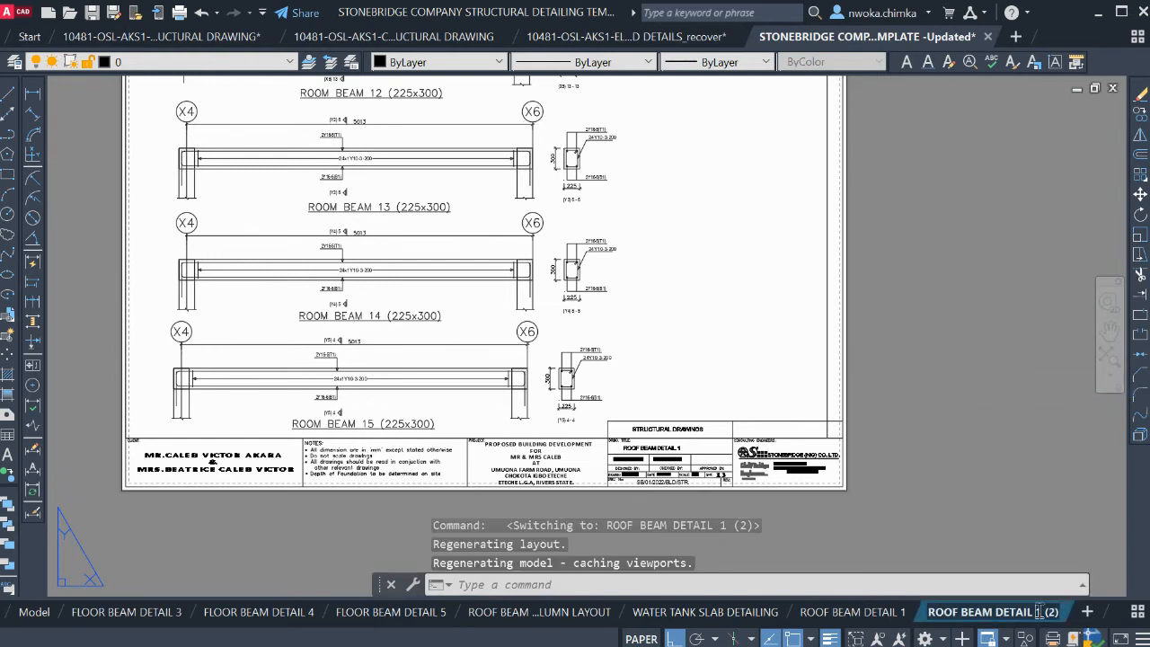
type("2")
left_click(1027, 504)
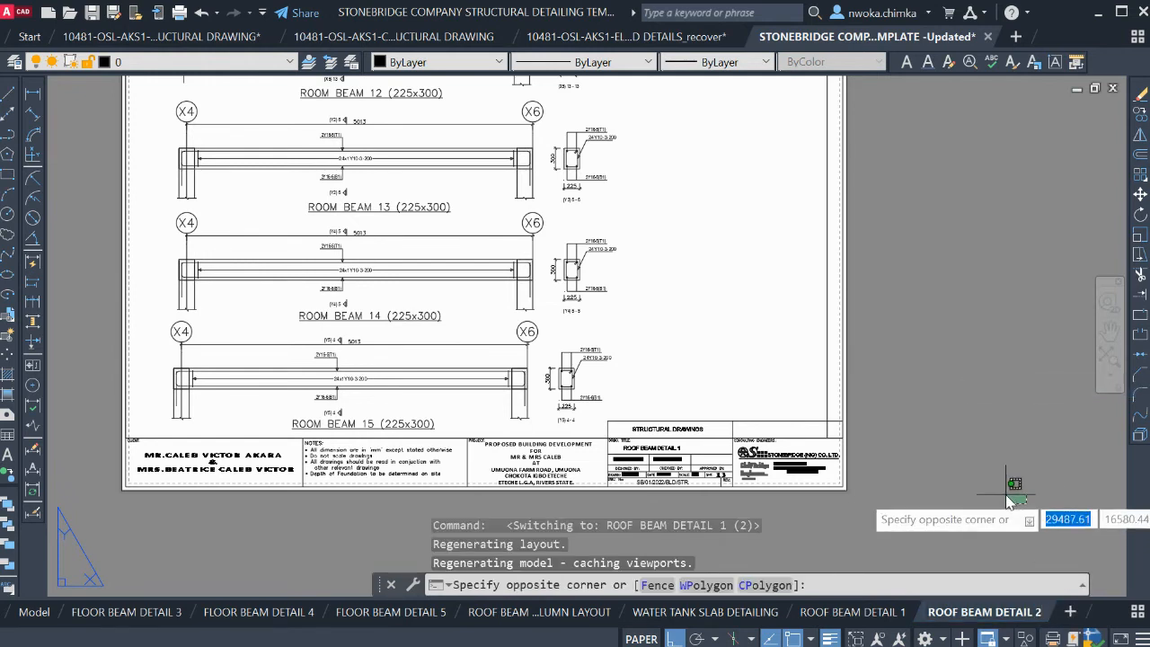
key("Escape")
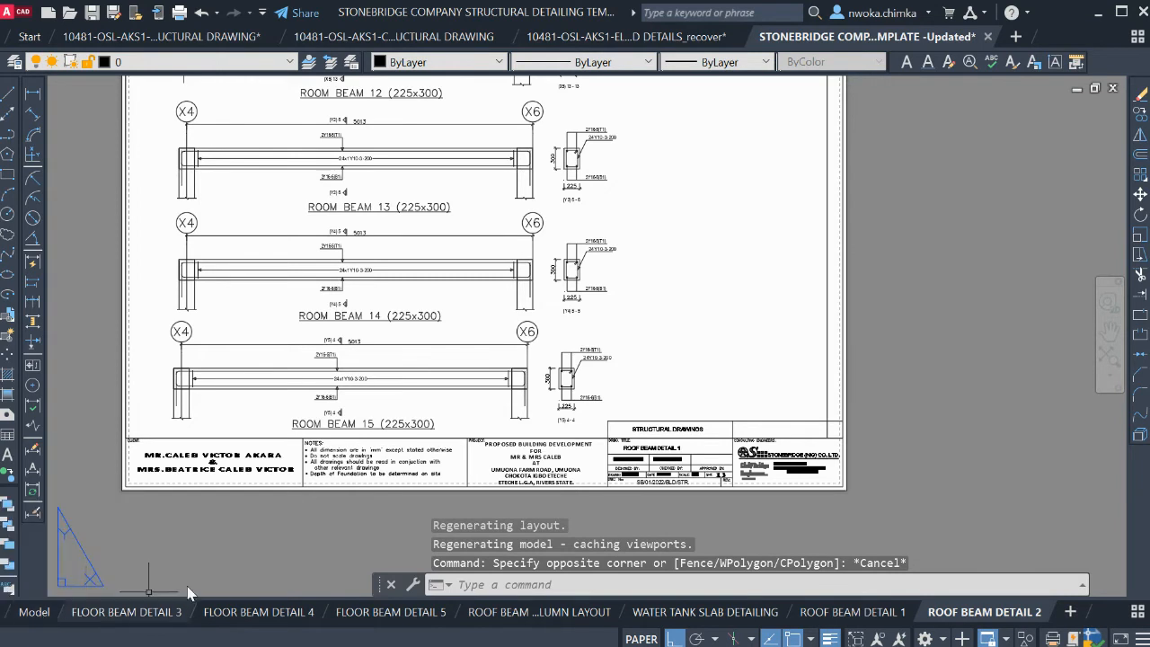
Frame Room Beams 16 to 18 in the ROOF BEAM DETAIL 2 viewport at a scale of 1/50XP and return to paper space
scroll(773, 418, "down", 2)
scroll(494, 314, "down", 4)
mouse_move(640, 300)
middle_mouse_down()
mouse_move(531, 299)
mouse_move(575, 316)
mouse_move(564, 307)
middle_mouse_up()
scroll(578, 300, "up", 4)
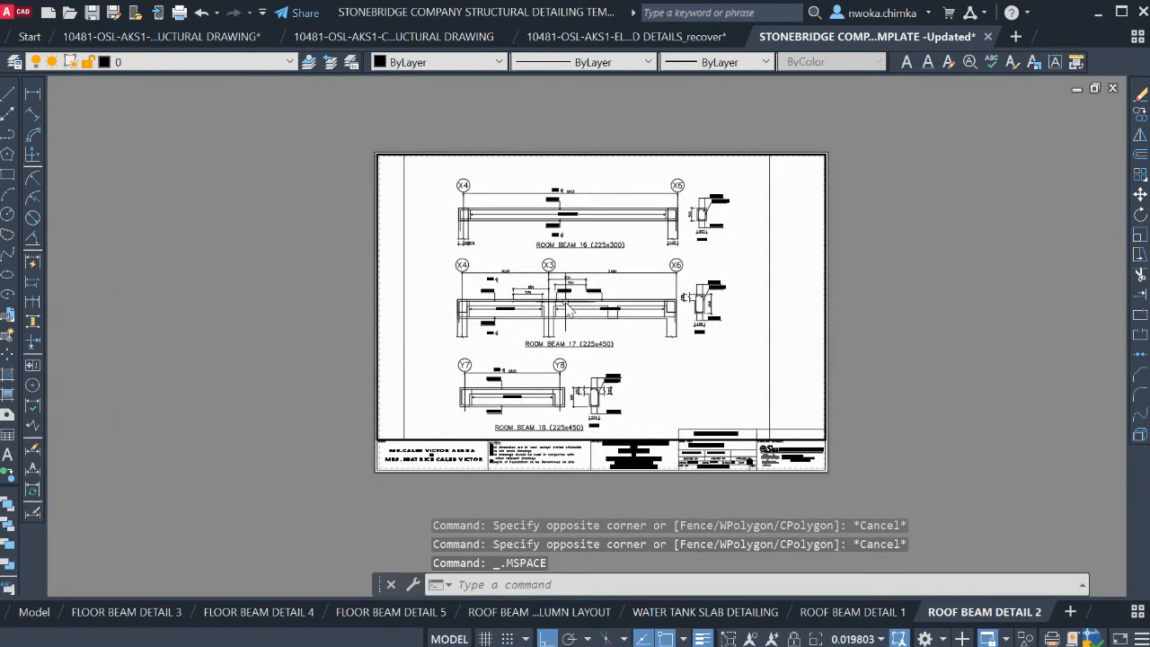
type("z")
key("Return")
type("1/50XP")
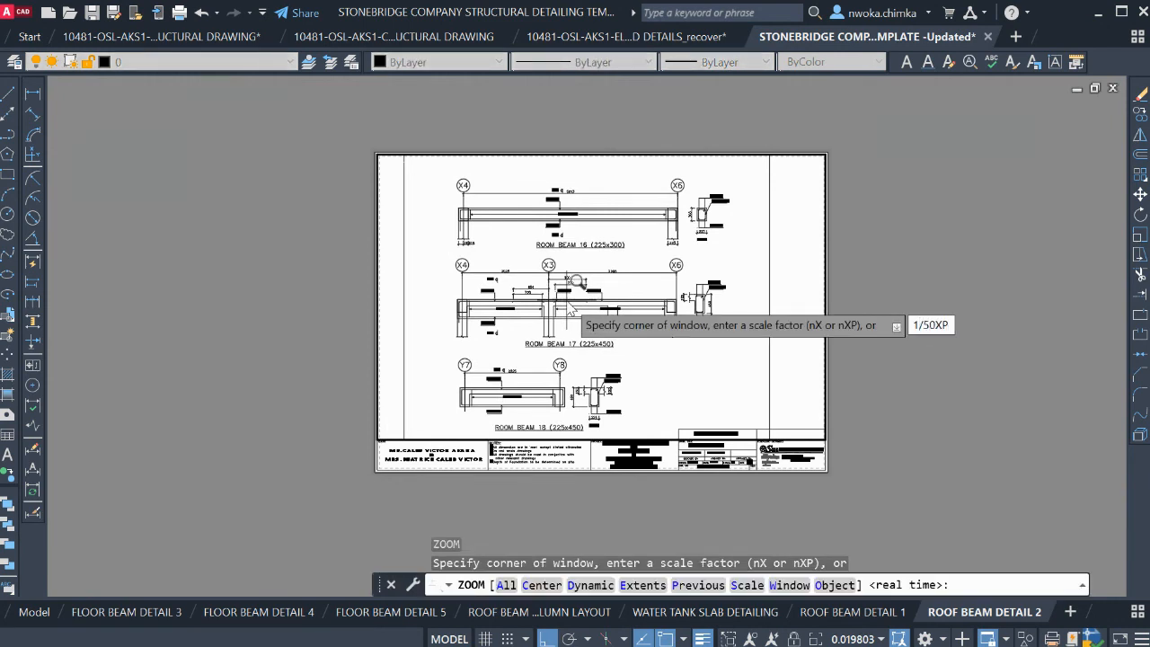
key("Return")
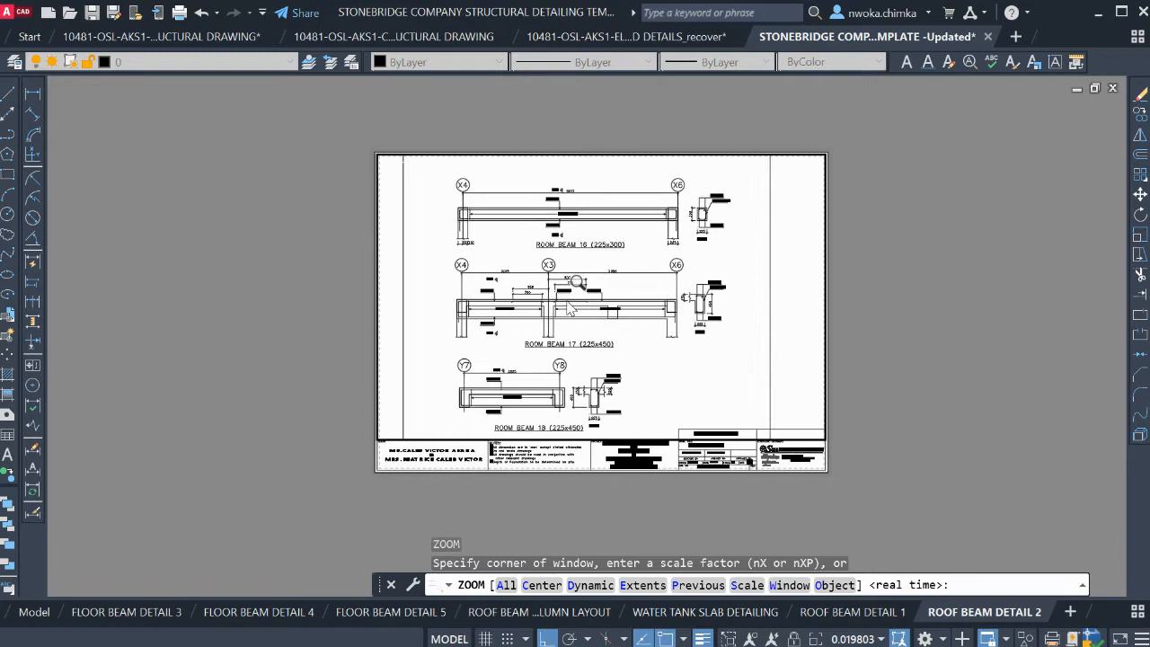
middle_click_drag(586, 284, 582, 276)
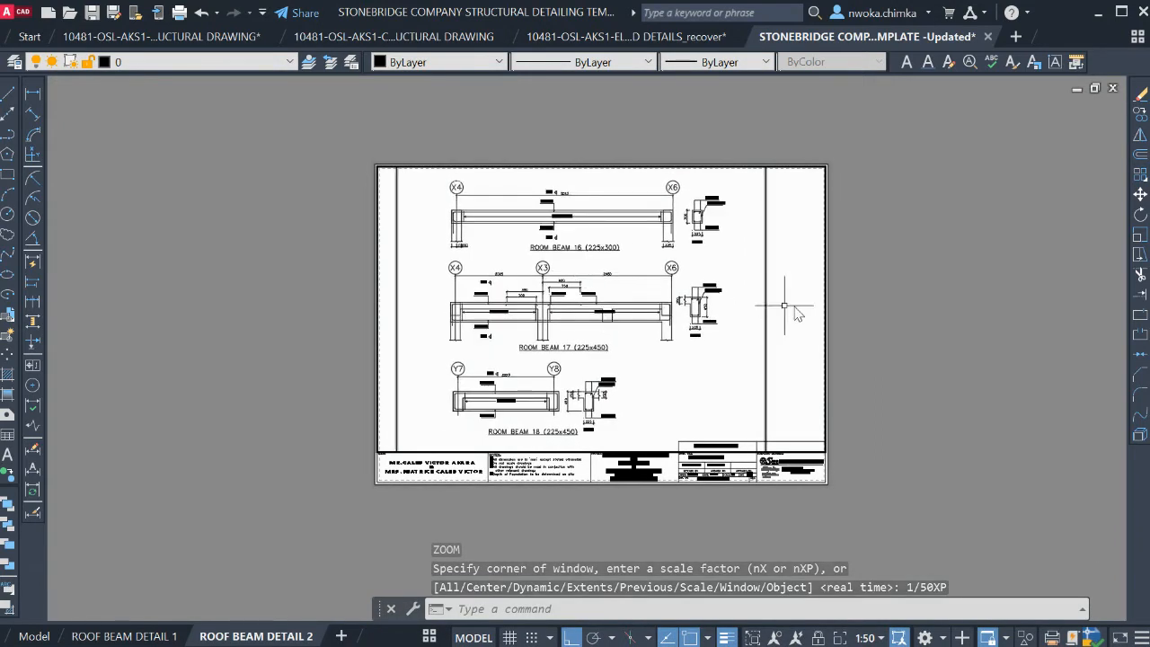
double_click(913, 312)
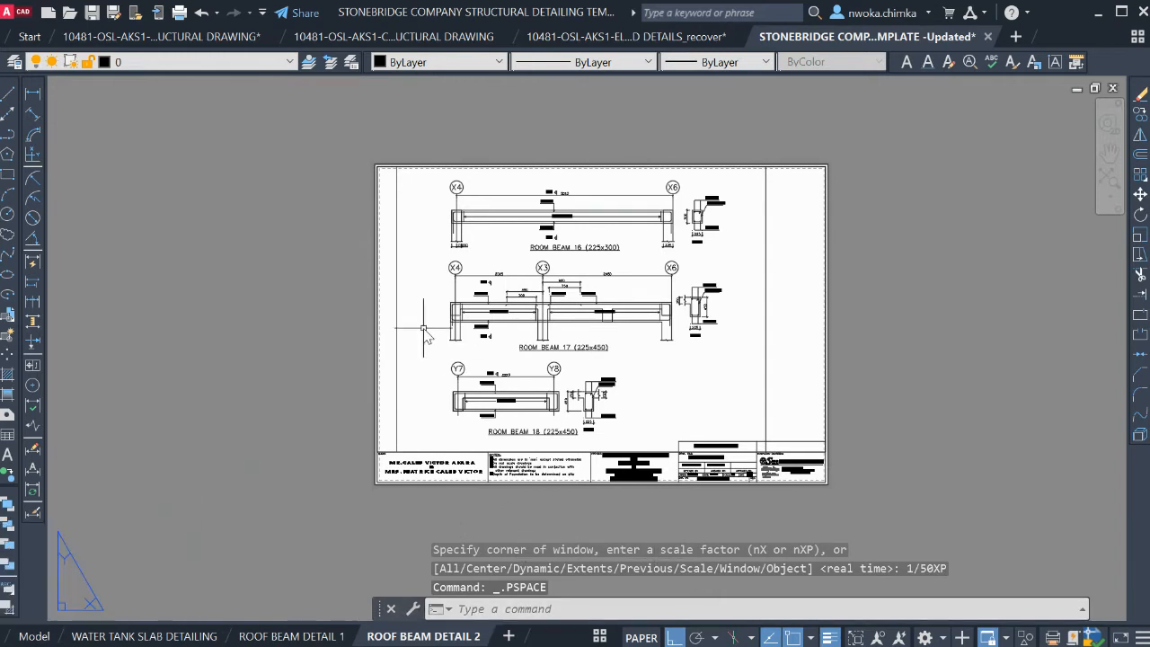
In model space, stretch the right edge of the frame around Room Beams 12 to 15 outward and check the ROOF BEAM DETAIL 1 layout
left_click(306, 637)
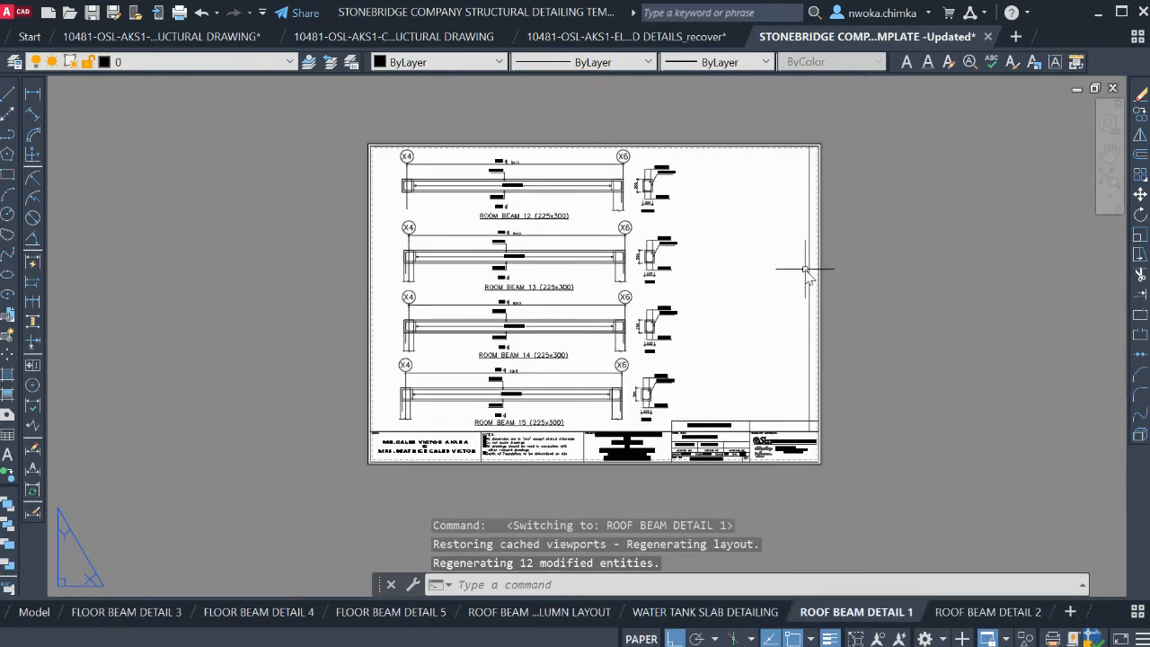
left_click(25, 612)
scroll(620, 373, "down", 5)
left_click(748, 316)
left_click(737, 321)
scroll(726, 324, "up", 2)
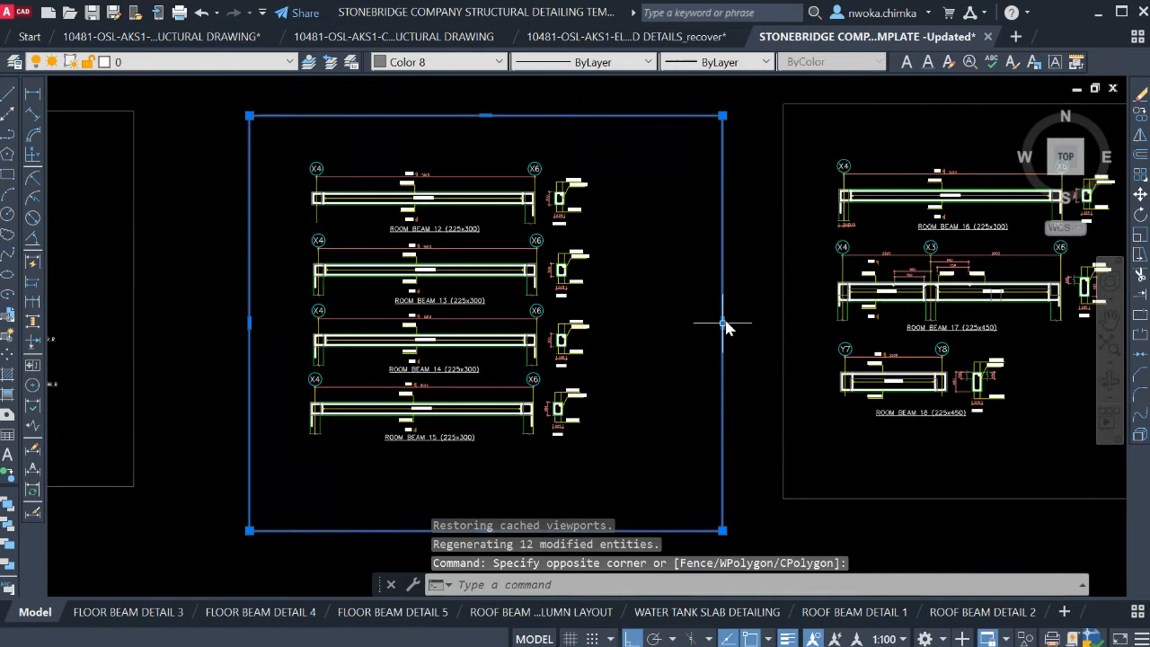
left_click(724, 323)
left_click(744, 325)
left_click(784, 310)
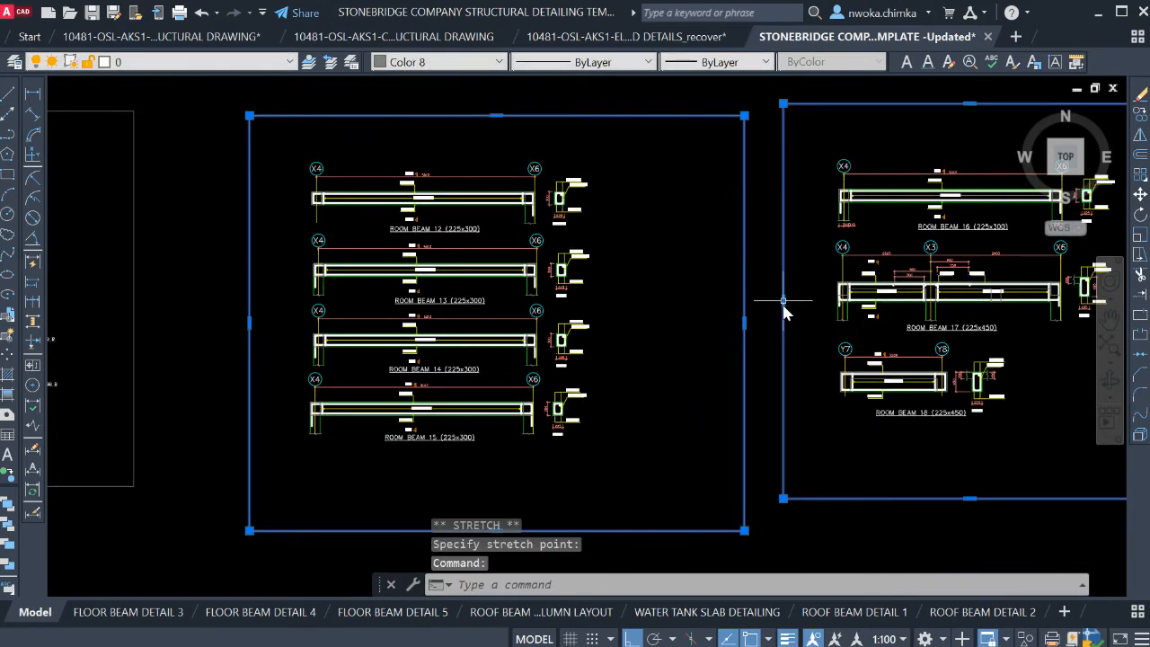
left_click(745, 314)
key("Escape")
left_click(855, 611)
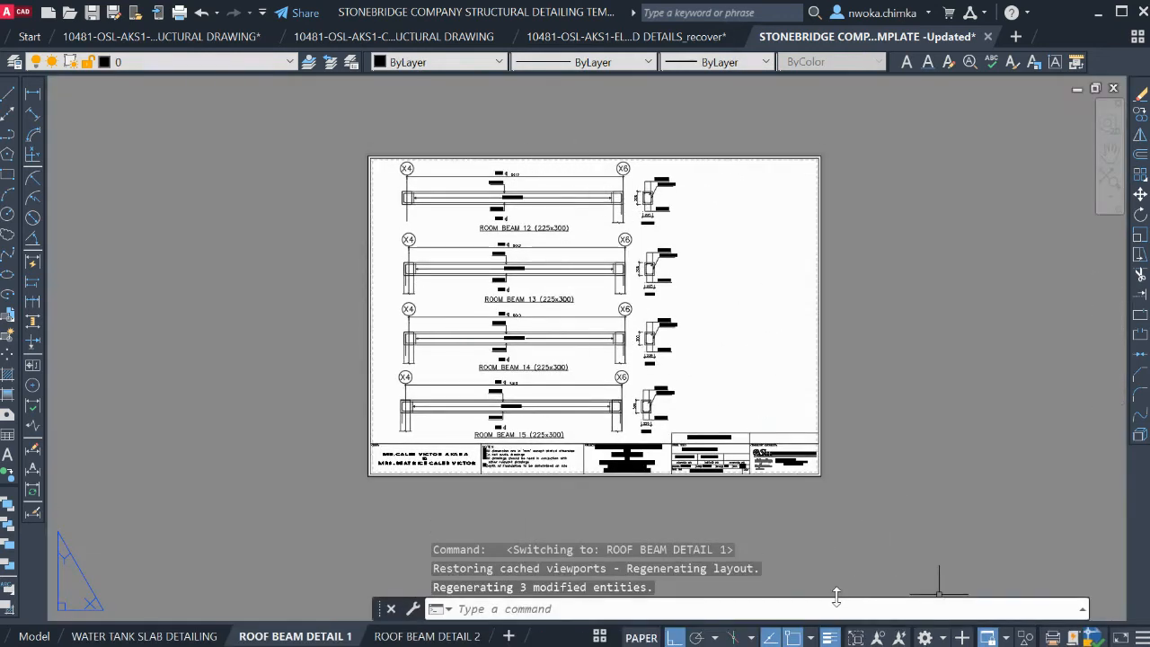
In model space, stretch the right edge of the frame around Room Beams 16 to 18 outward and return to ROOF BEAM DETAIL 2
left_click(407, 635)
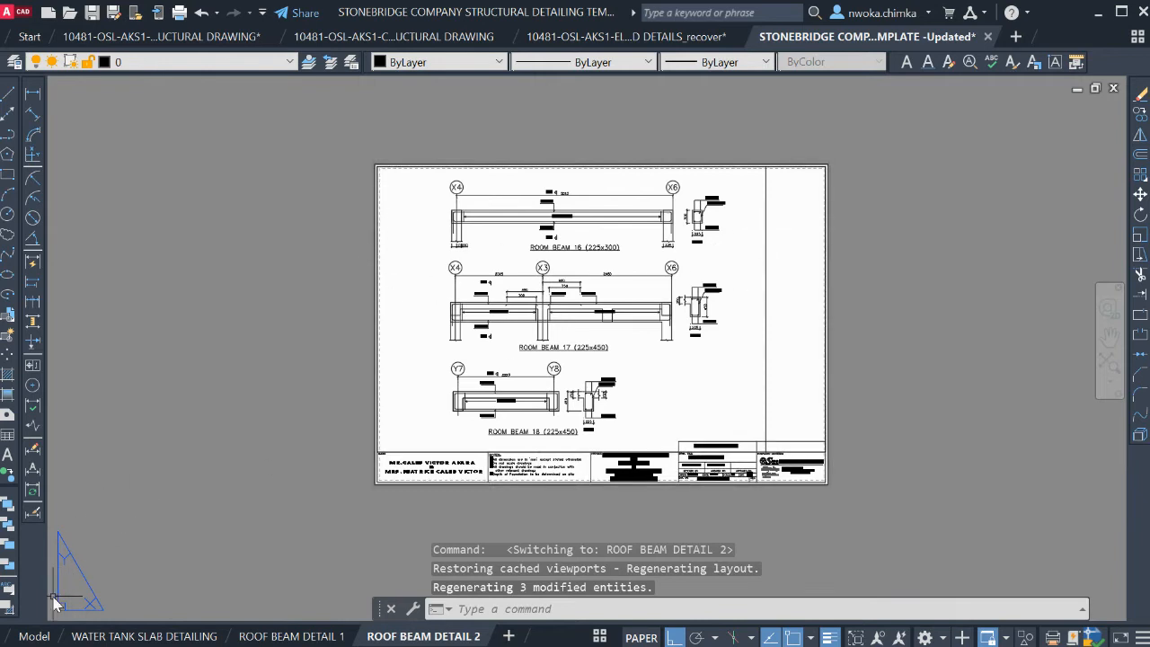
left_click(34, 635)
scroll(278, 386, "down", 3)
scroll(649, 338, "up", 2)
left_click(643, 331)
left_click(597, 368)
scroll(601, 367, "up", 2)
left_click(598, 339)
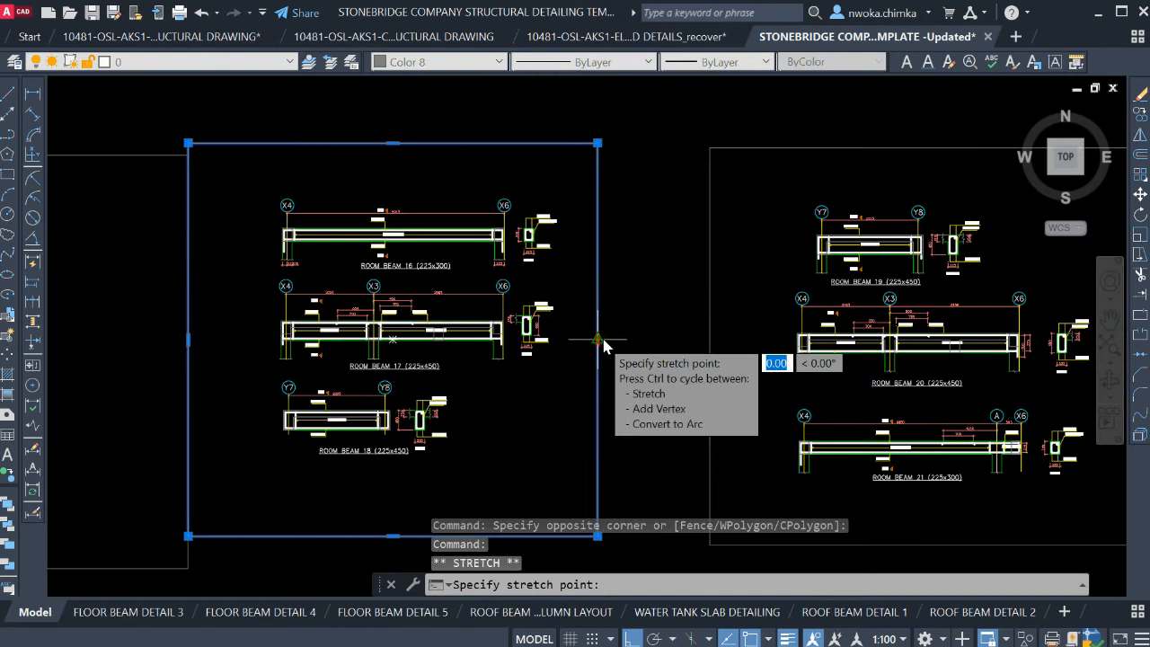
left_click(655, 341)
key("Escape")
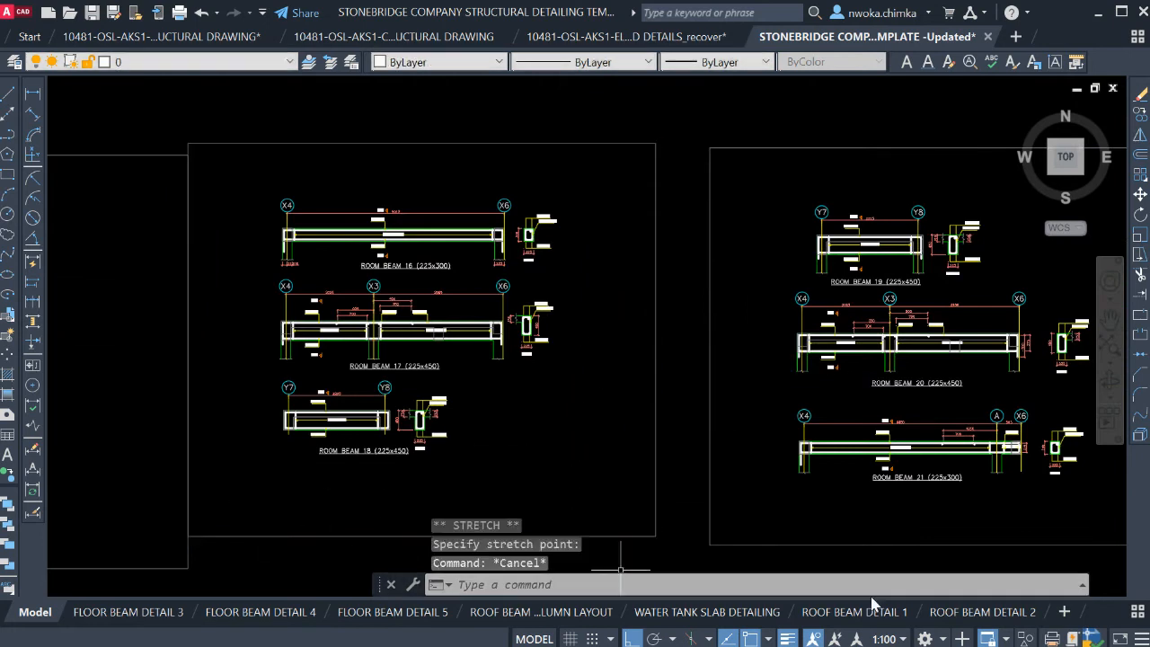
left_click(980, 611)
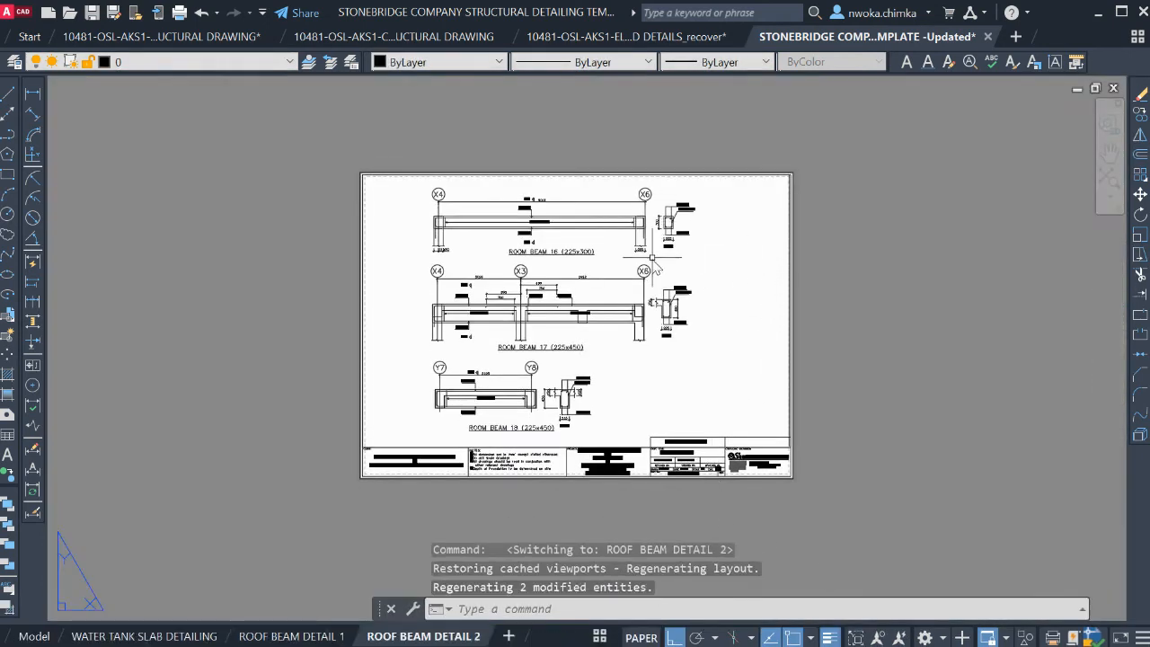
Set the title block's sheet number to 14 and its drawing title to ROOF BEAM DETAIL 2
scroll(692, 405, "up", 9)
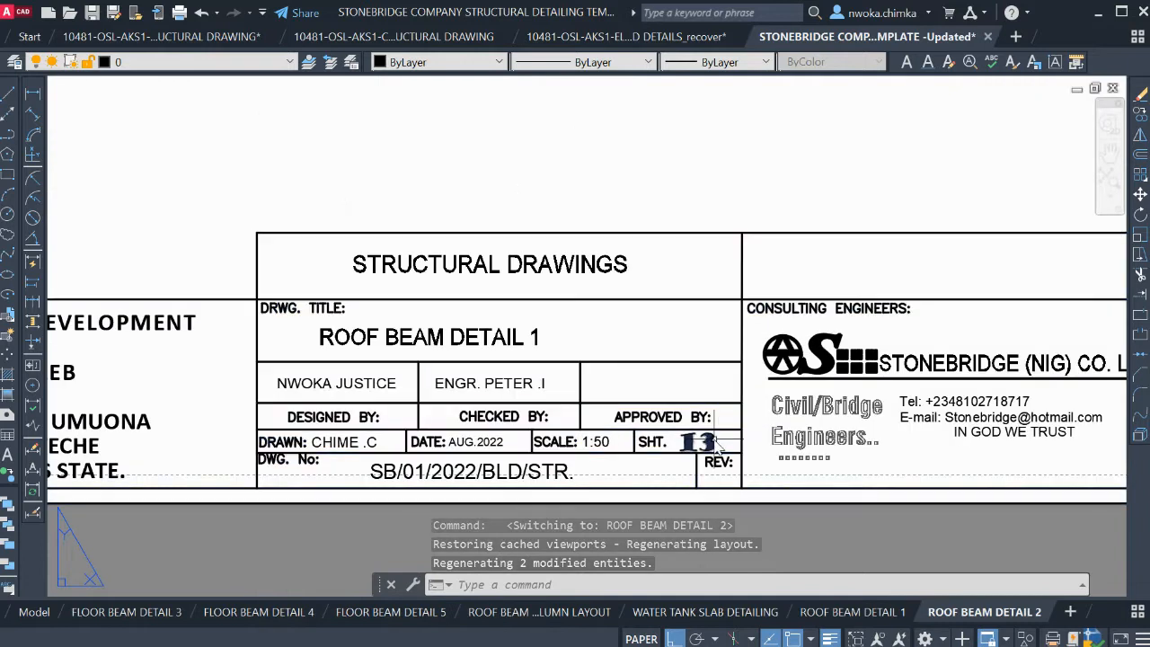
double_click(703, 443)
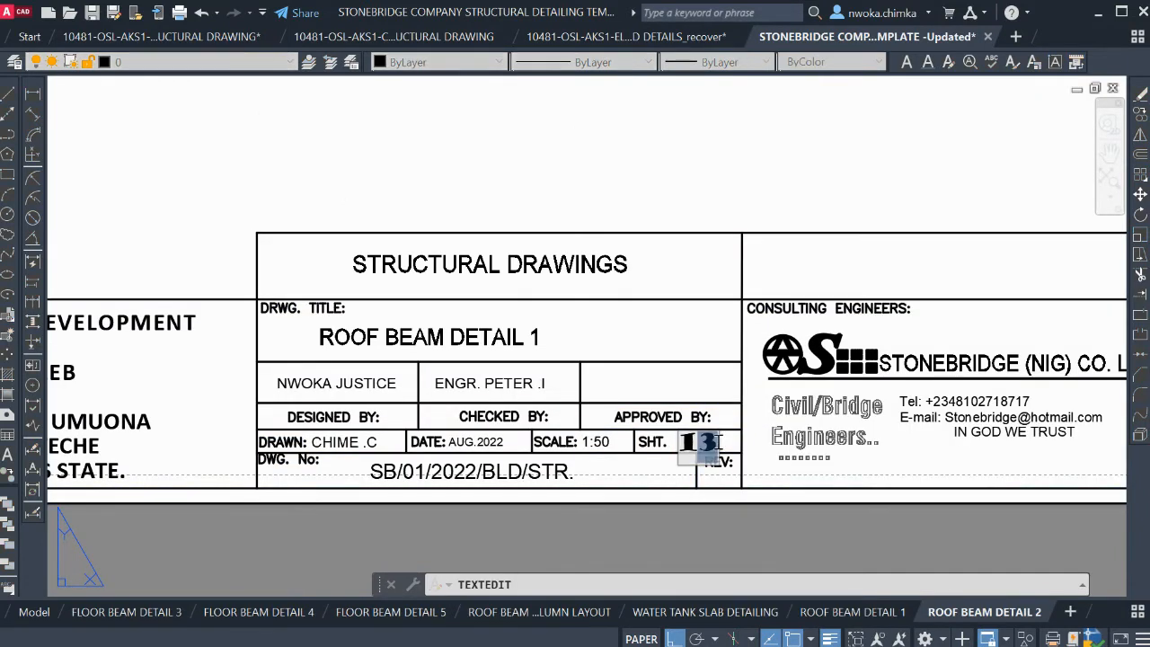
left_click(638, 535)
left_click(537, 340)
left_click(533, 336)
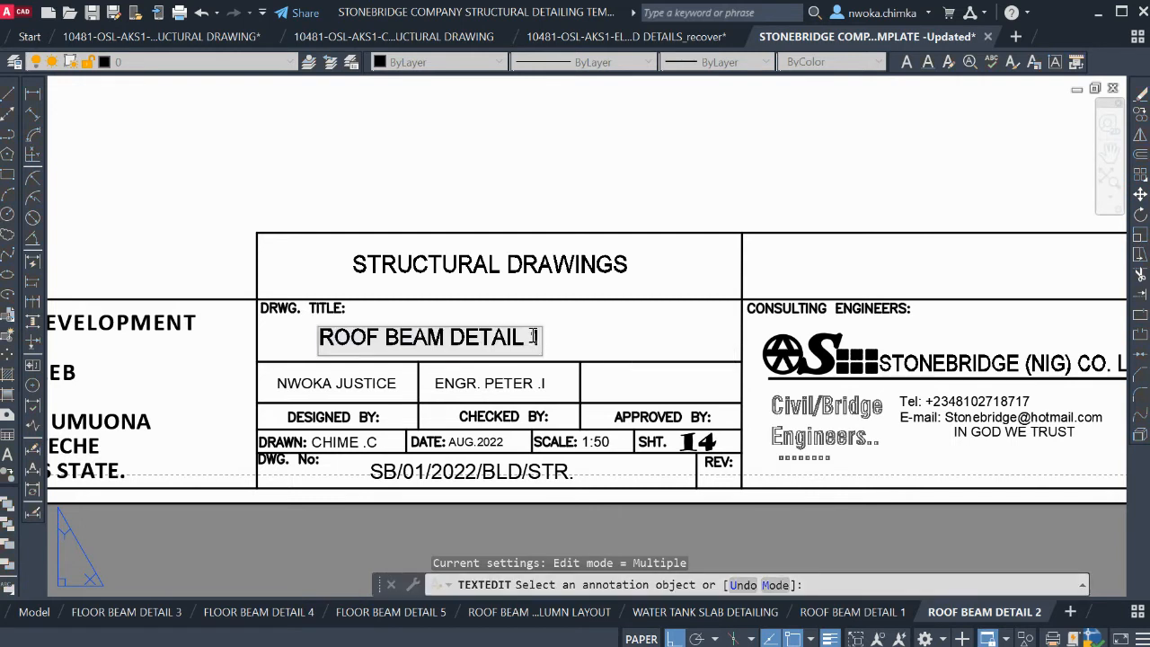
left_click(575, 538)
key("Escape")
scroll(592, 442, "down", 6)
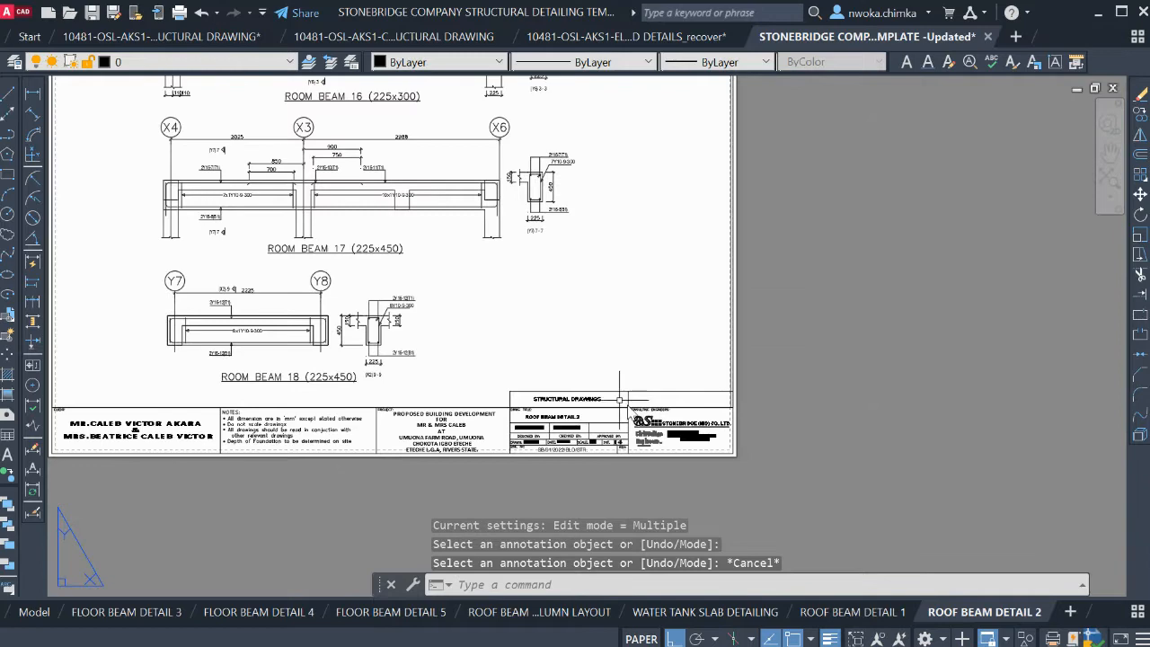
Check the ROOF BEAM DETAIL 2 sheet and create a copy of its layout
scroll(683, 386, "down", 2)
scroll(509, 422, "up", 7)
scroll(509, 423, "up", 1)
scroll(509, 423, "down", 8)
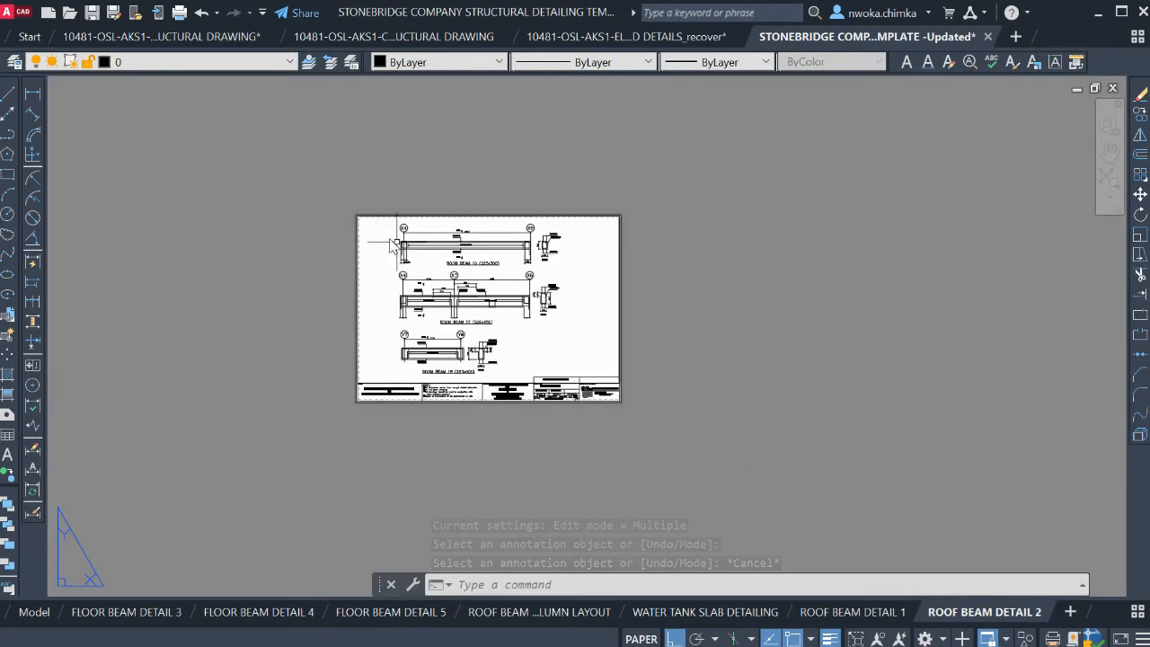
scroll(380, 235, "up", 2)
middle_click_drag(378, 232, 321, 190)
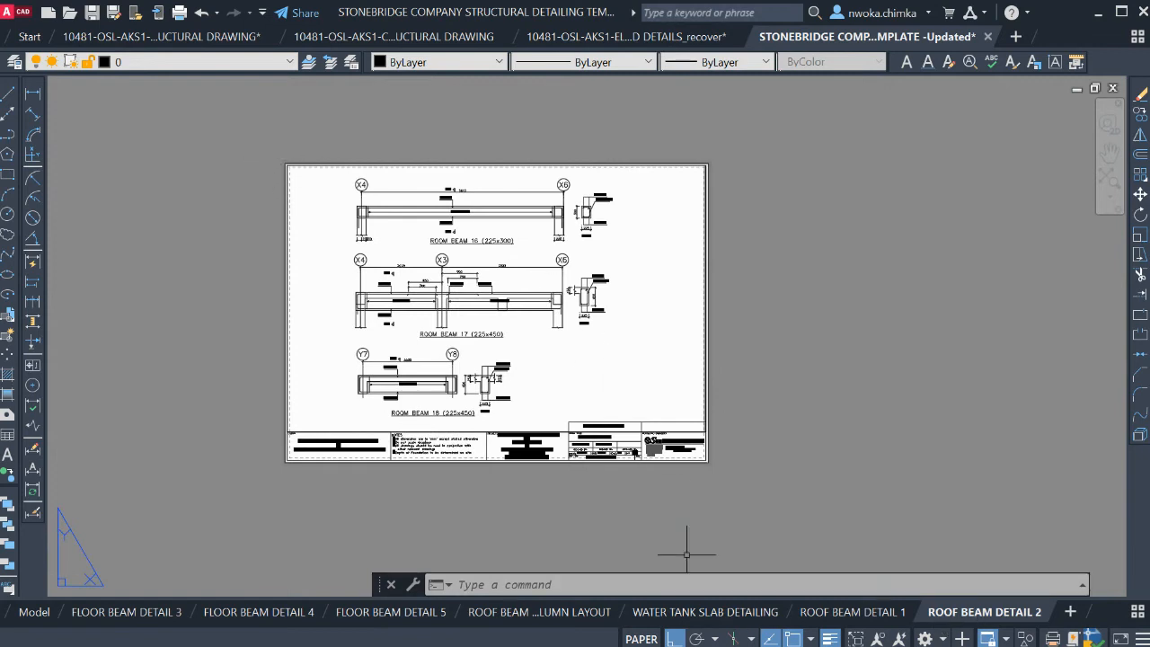
scroll(908, 318, "down", 4)
left_click(903, 317)
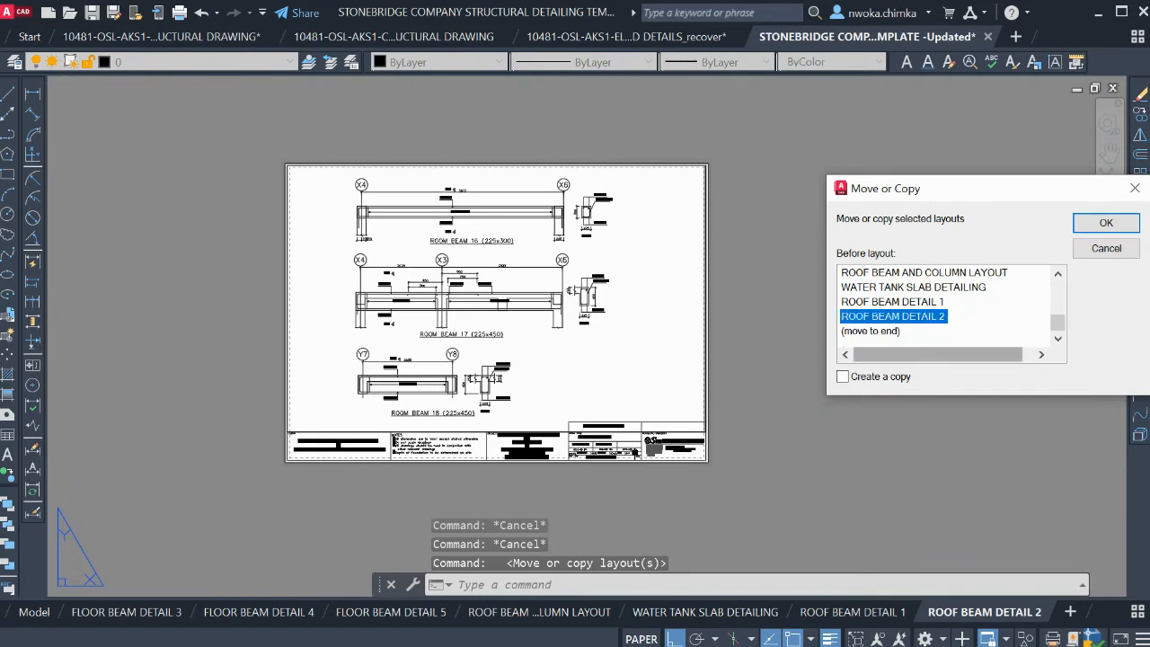
left_click(843, 377)
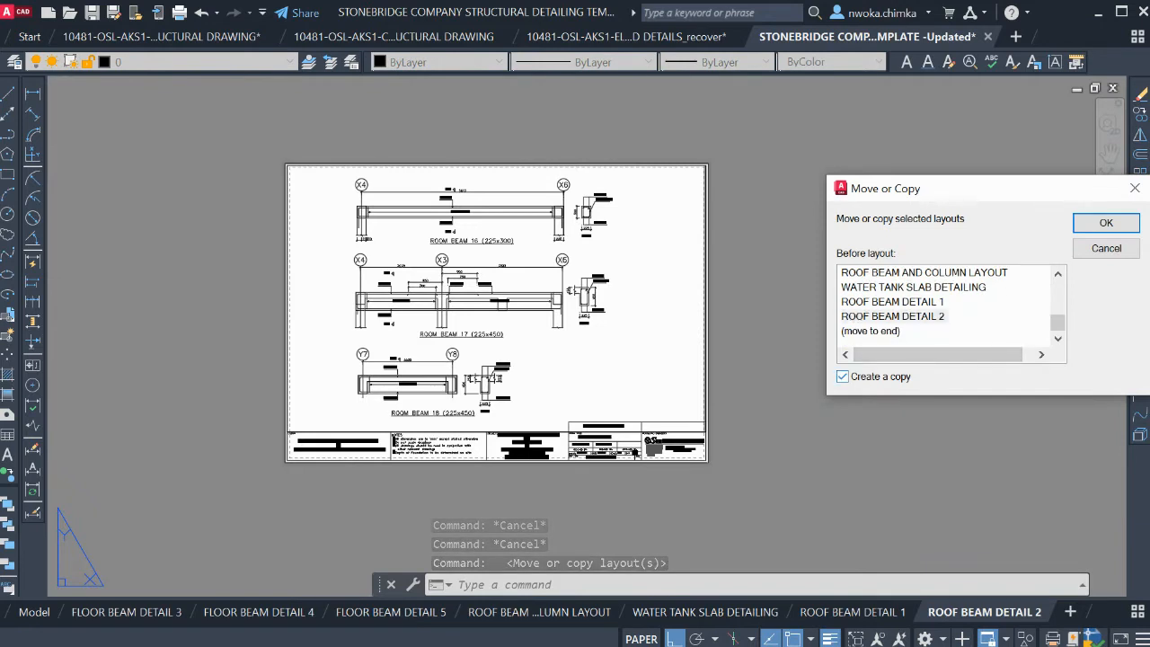
left_click(1107, 223)
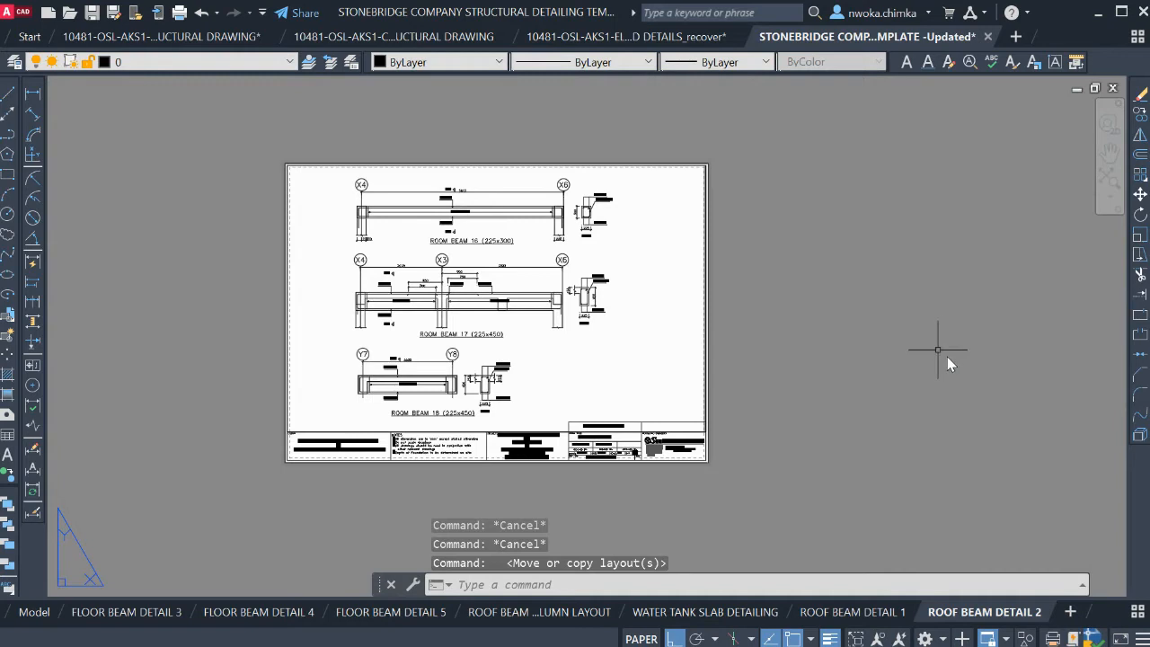
Switch to the copy of the ROOF BEAM DETAIL 2 layout and rename it ROOF BEAM DETAIL 3
left_click(1138, 612)
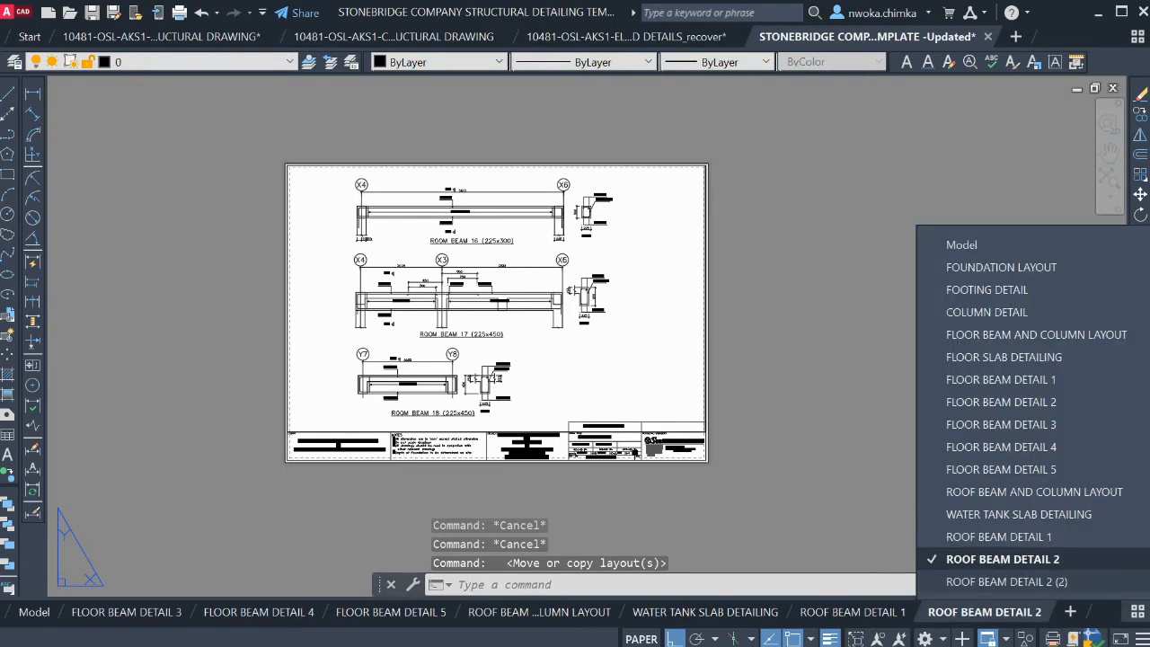
left_click(1052, 581)
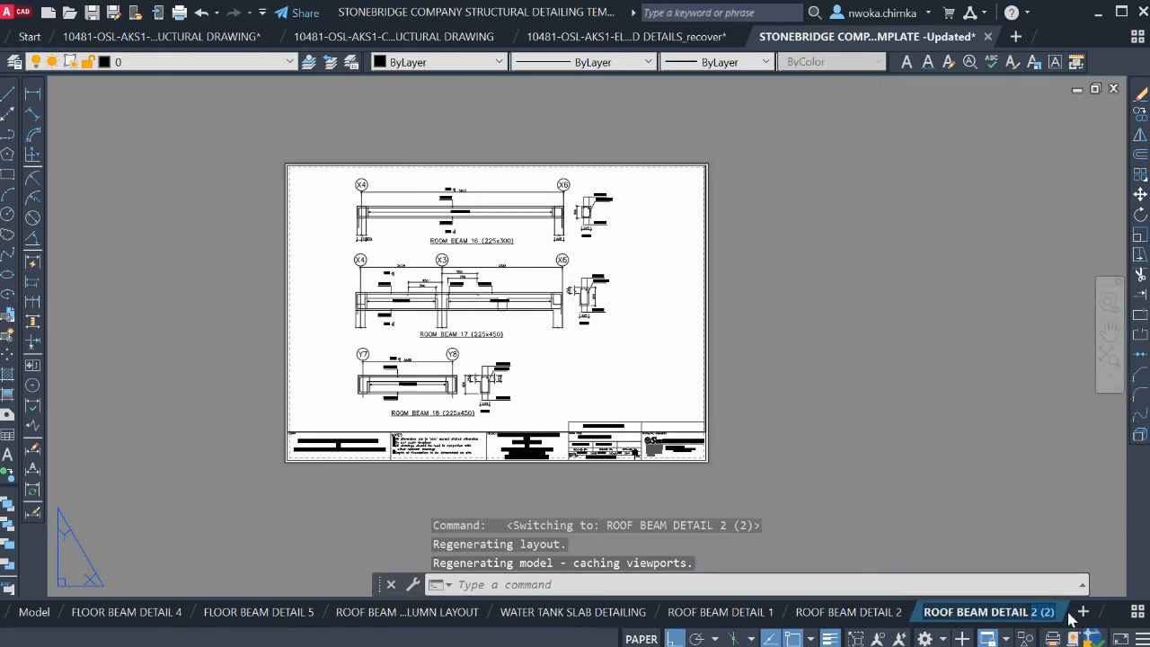
type("3")
left_click(851, 450)
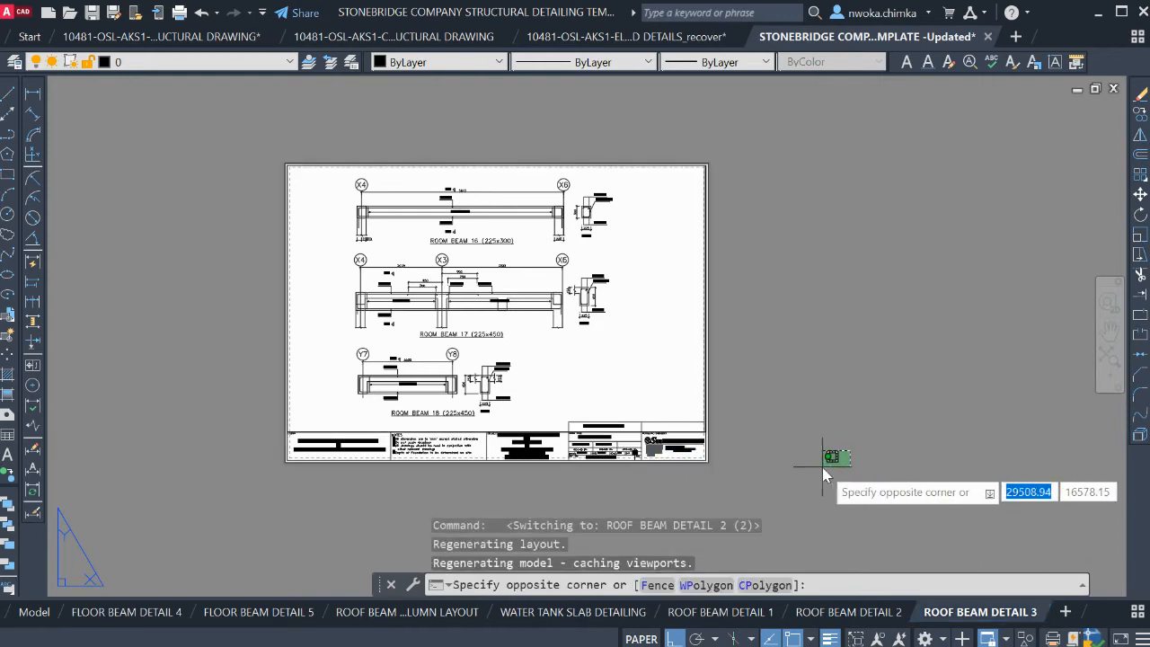
key("Escape")
Update the drawing title in the title block to match the ROOF BEAM DETAIL 3 layout
scroll(575, 436, "up", 6)
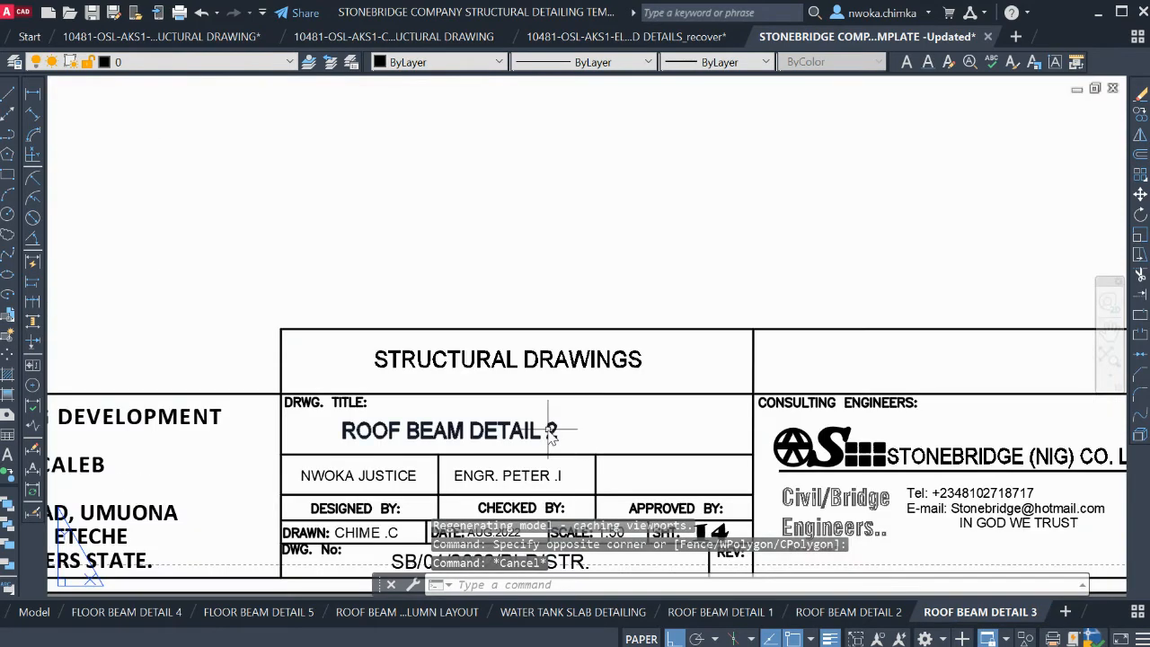
double_click(553, 434)
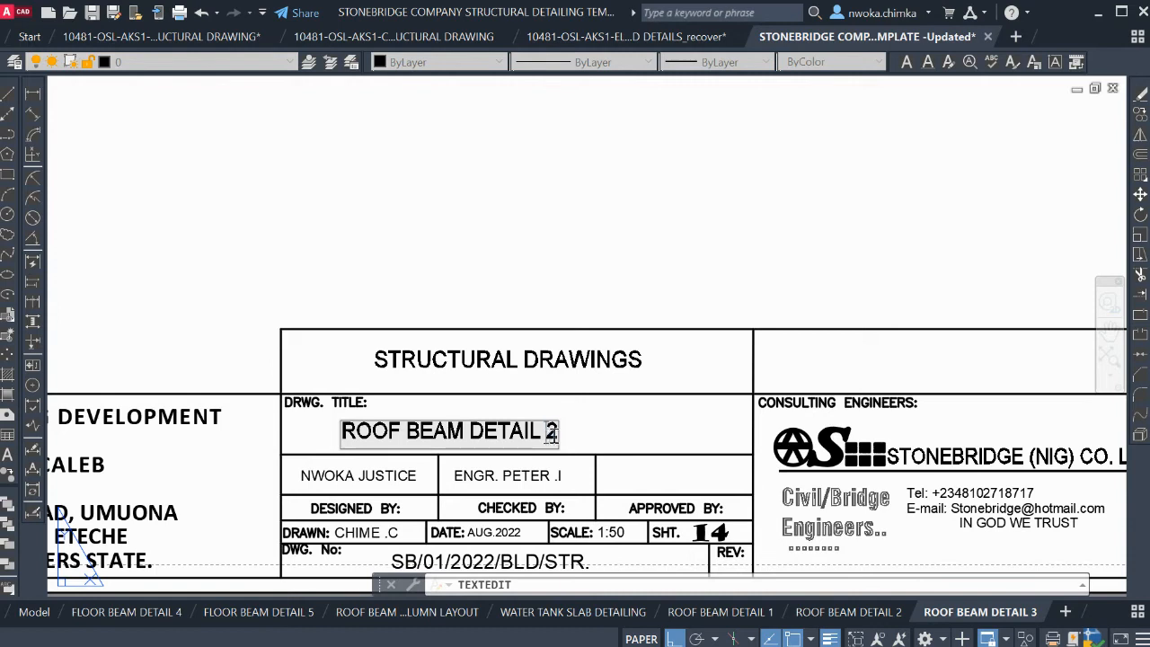
left_click(746, 540)
key("Escape")
scroll(654, 363, "down", 5)
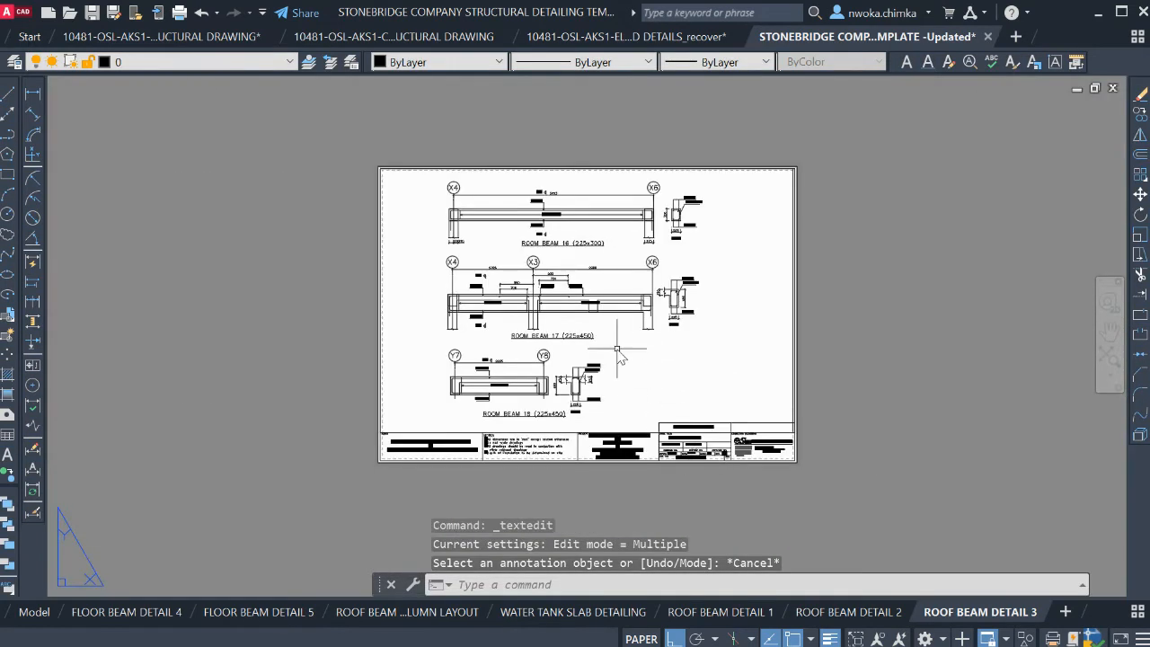
Frame Room Beams 19 to 21 in the ROOF BEAM DETAIL 3 viewport at a scale of 1/50XP
double_click(617, 355)
scroll(534, 287, "down", 5)
middle_click_drag(640, 277, 575, 288)
scroll(570, 281, "up", 4)
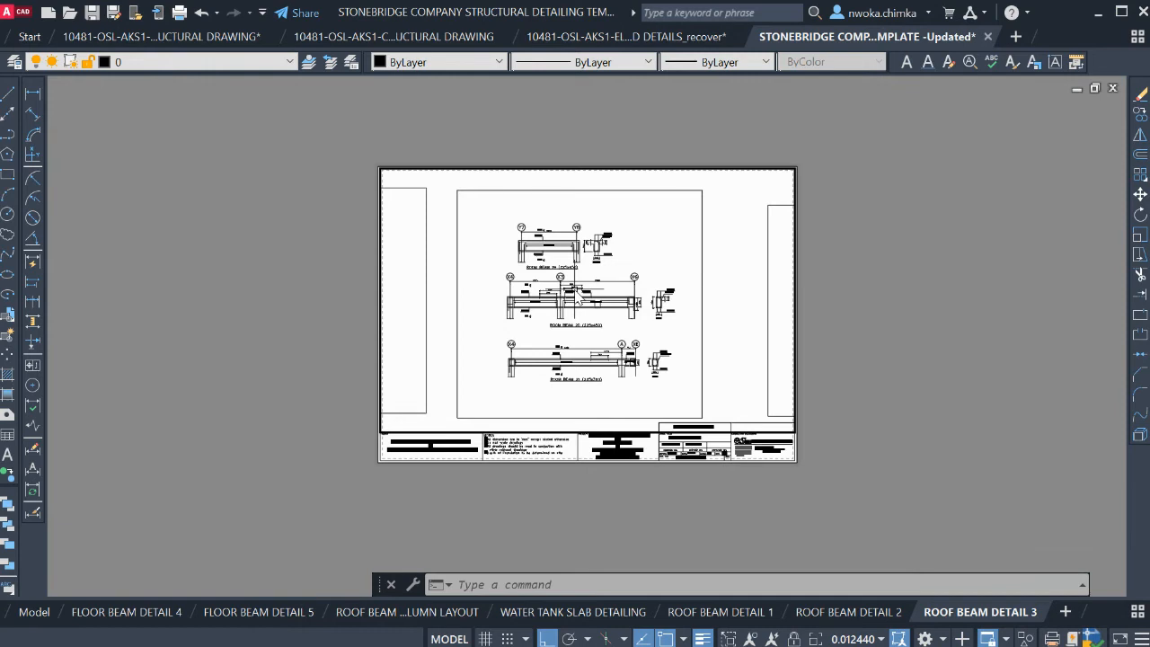
type("z")
key("Return")
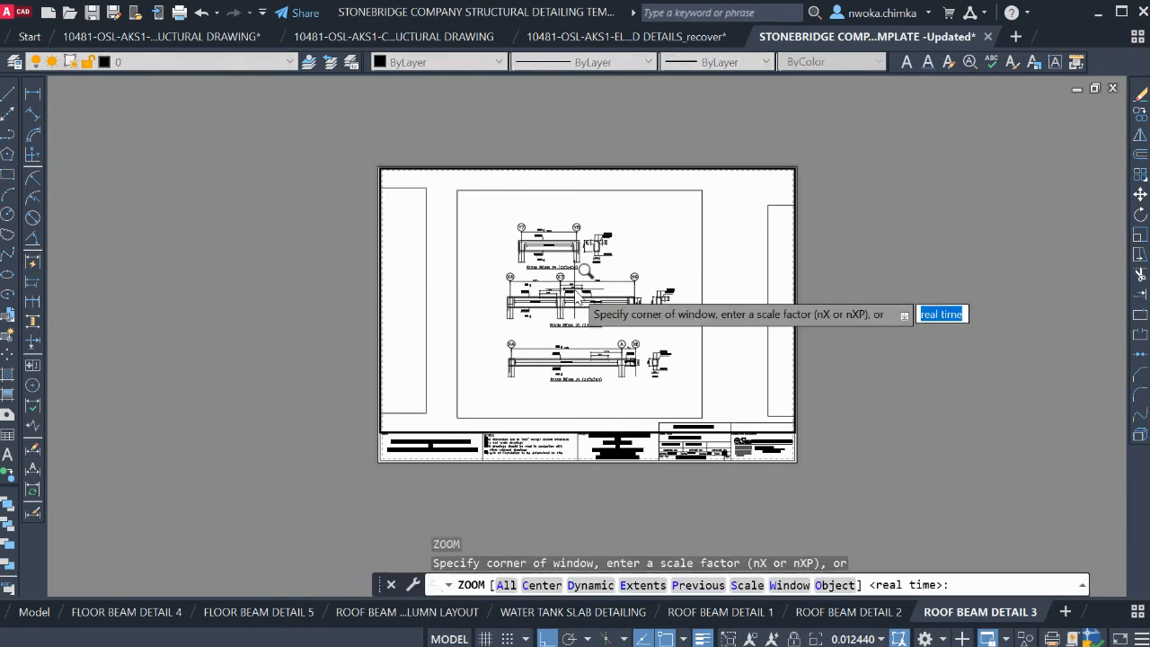
type("1/50X")
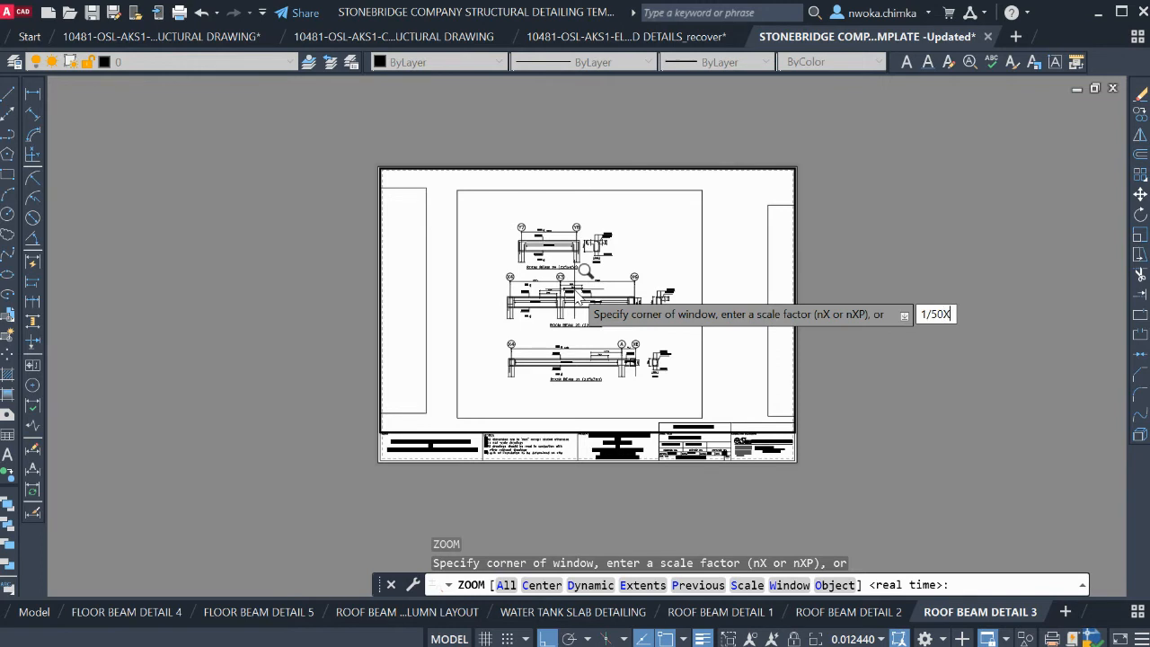
type("P")
key("Return")
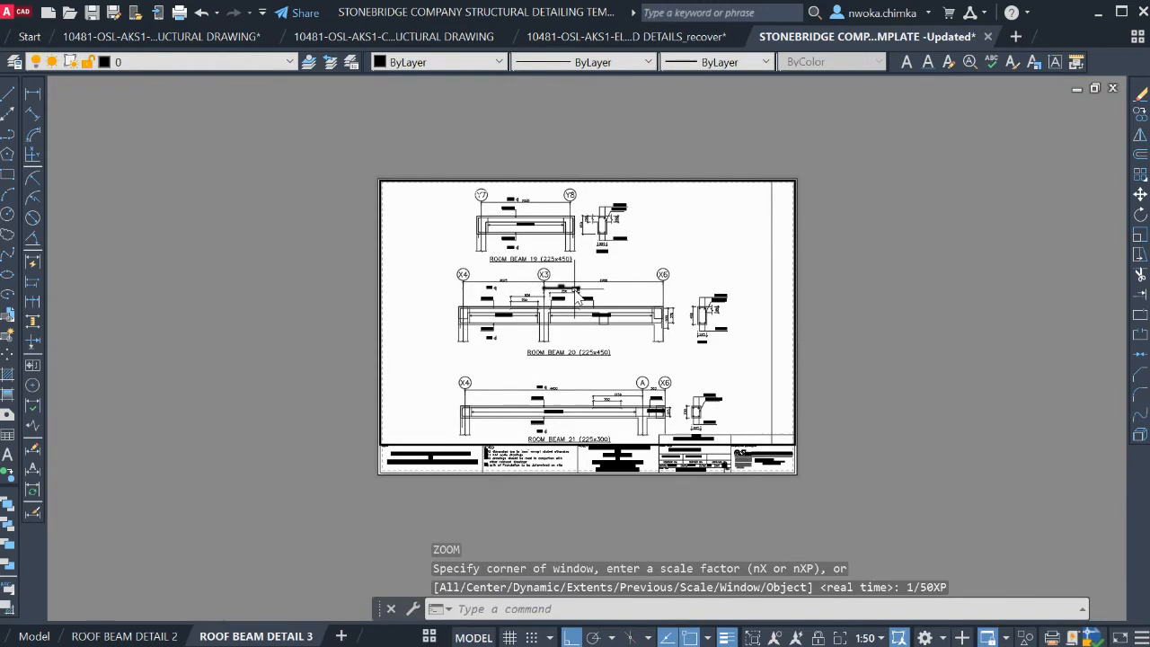
middle_click_drag(601, 293, 582, 287)
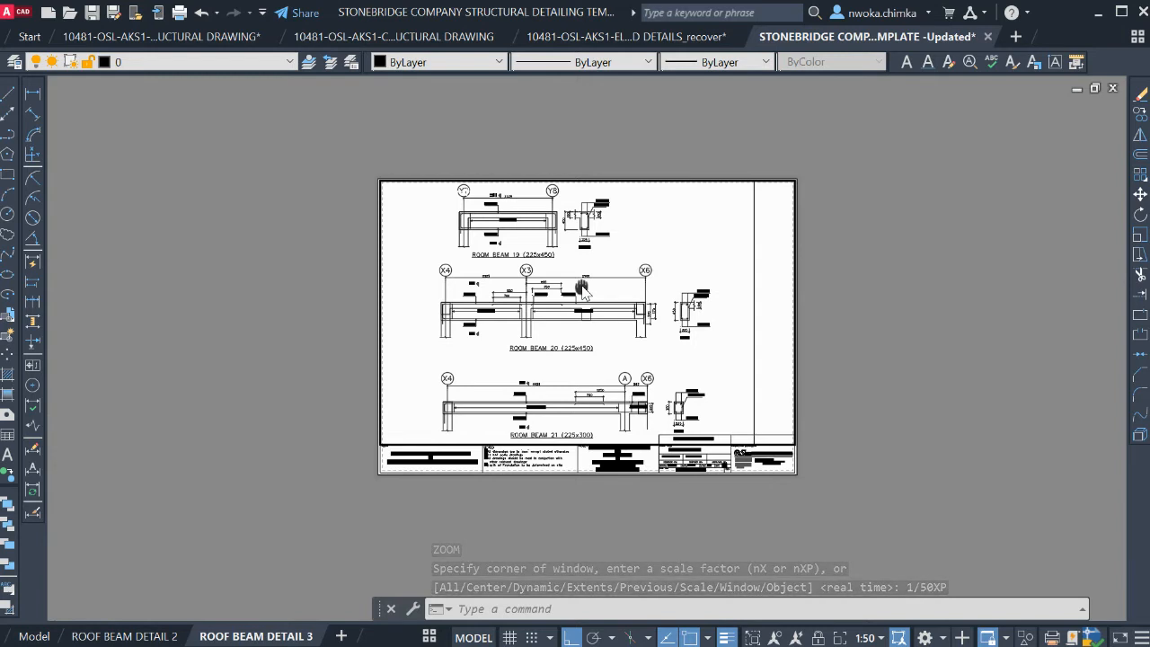
Leave the active viewport and return to paper space on the ROOF BEAM DETAIL 3 layout
double_click(898, 294)
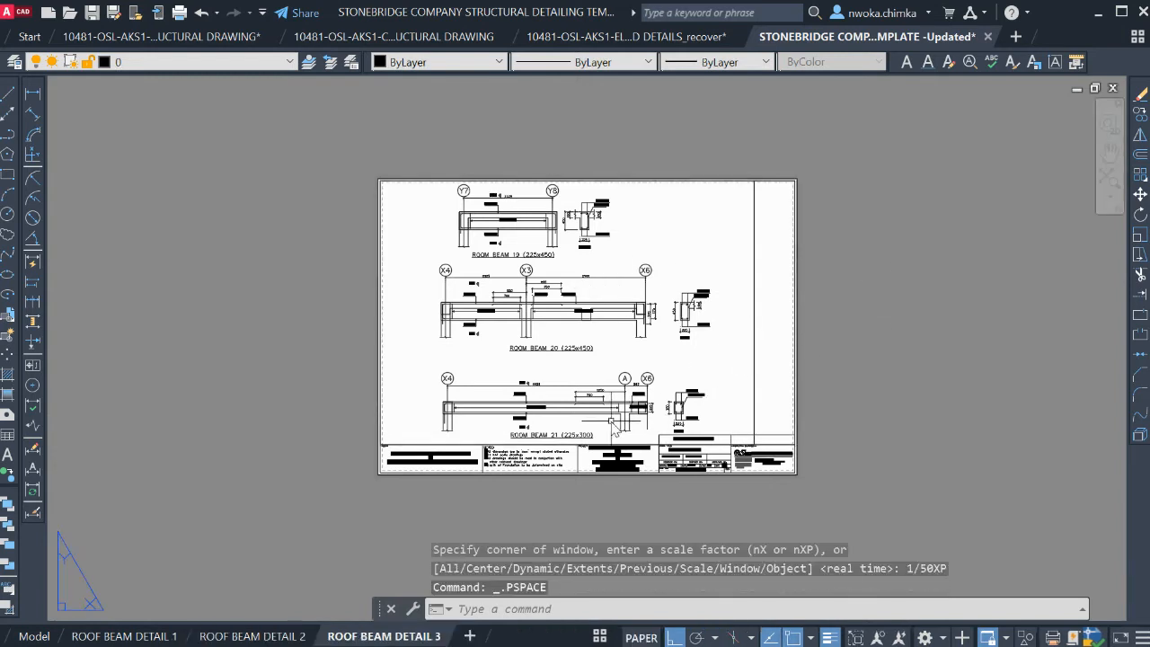
scroll(610, 424, "up", 4)
scroll(610, 424, "down", 2)
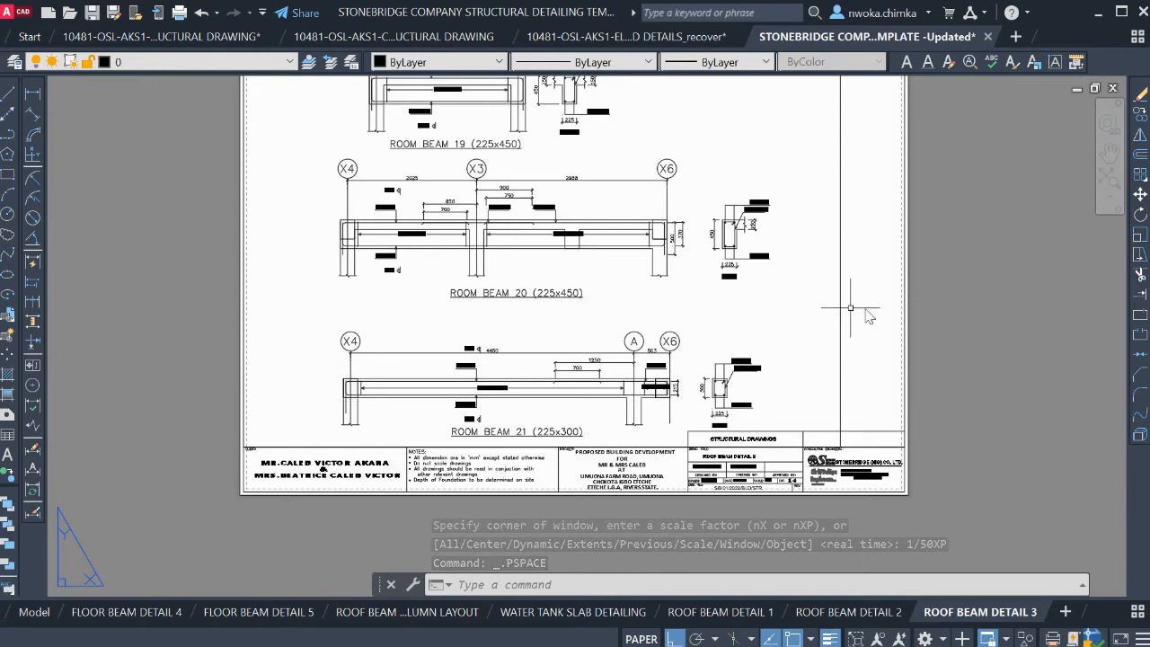
In model space, stretch the right edge of the frame around room beams 16 to 18 slightly outward
left_click(16, 611)
scroll(555, 334, "down", 2)
scroll(548, 357, "up", 1)
left_click(535, 365)
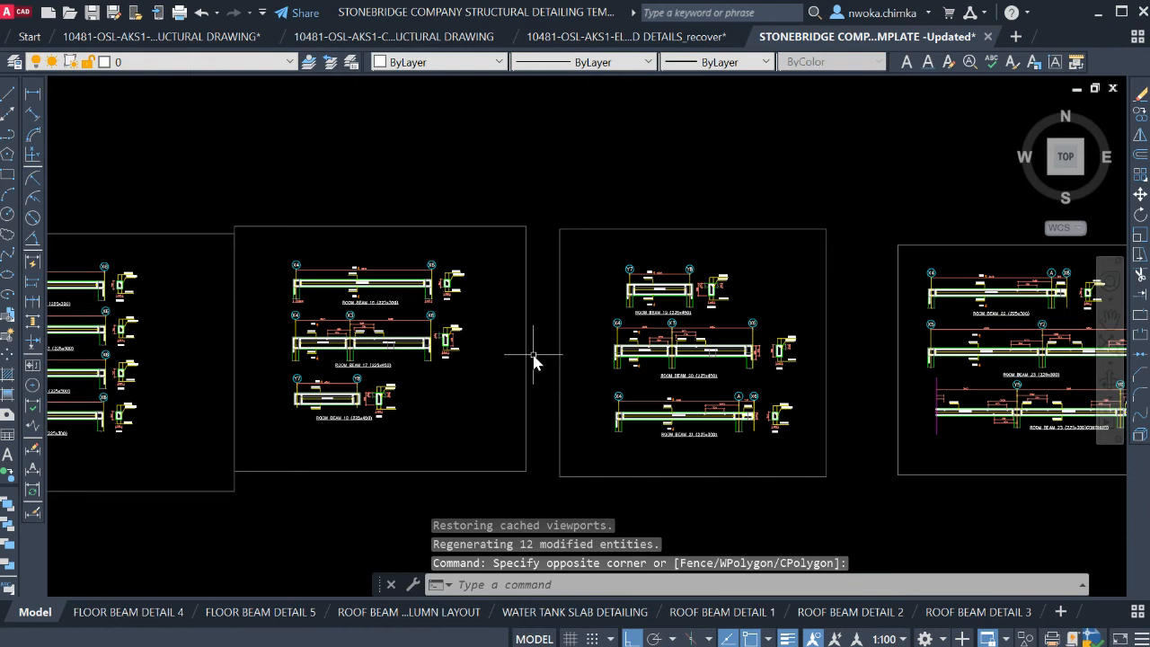
left_click(527, 362)
scroll(528, 356, "up", 2)
left_click(525, 349)
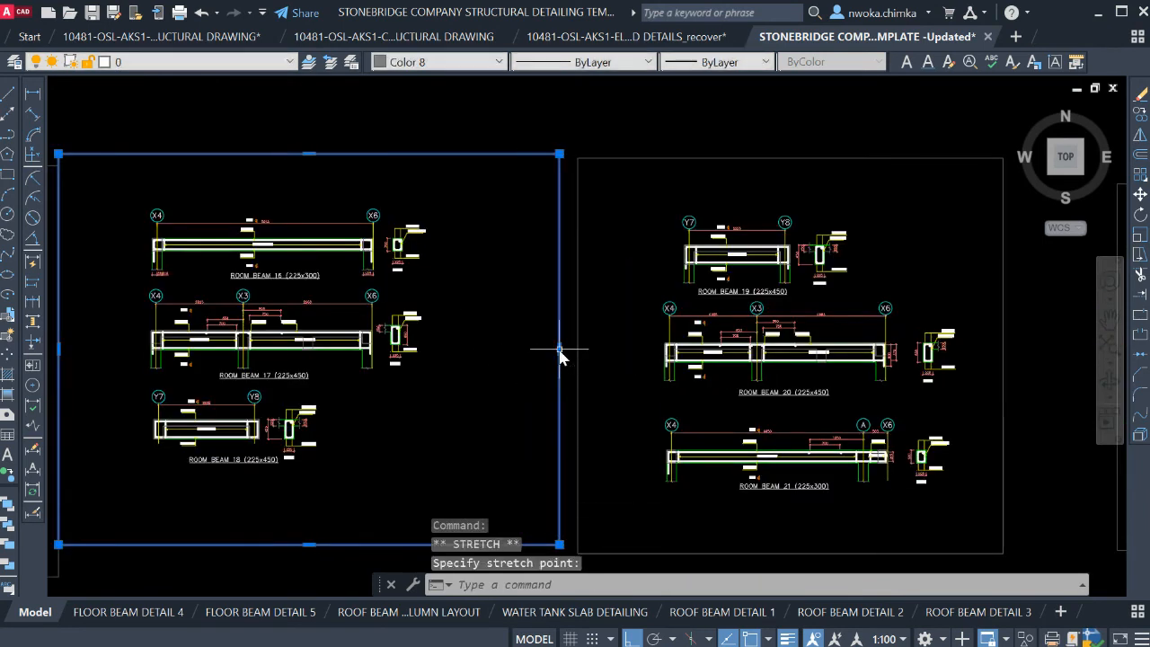
left_click(559, 355)
key("Escape")
Check the ROOF BEAM DETAIL 3 layout, and in model space stretch the right edge of the room beams 19 to 21 frame outward
left_click(999, 611)
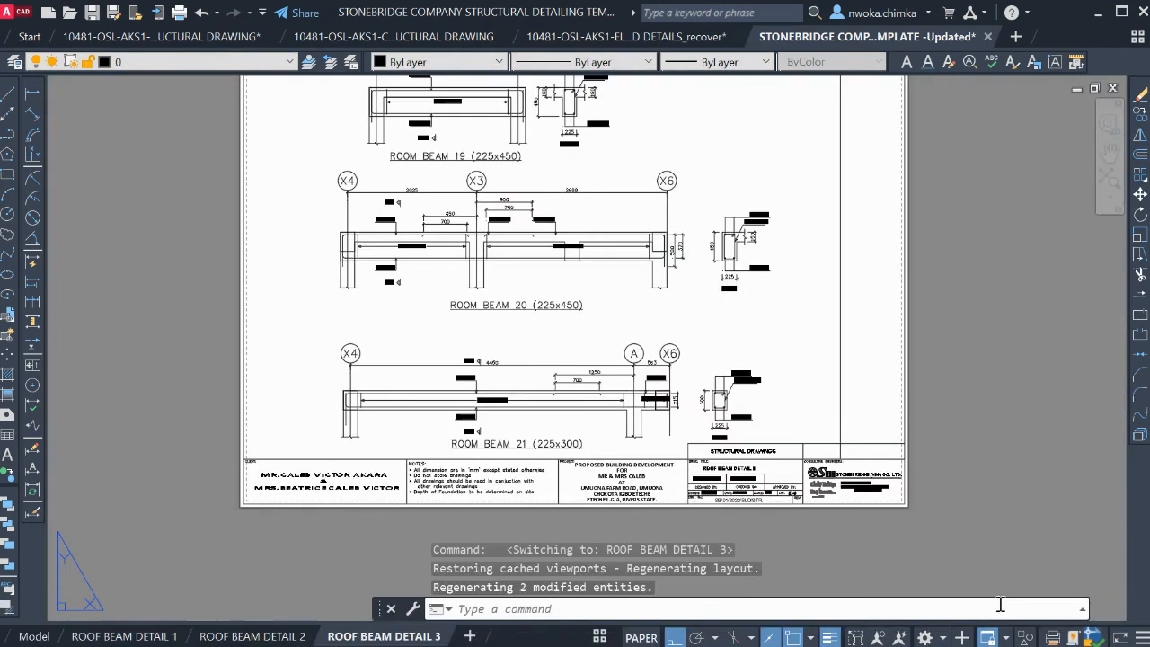
scroll(835, 349, "down", 2)
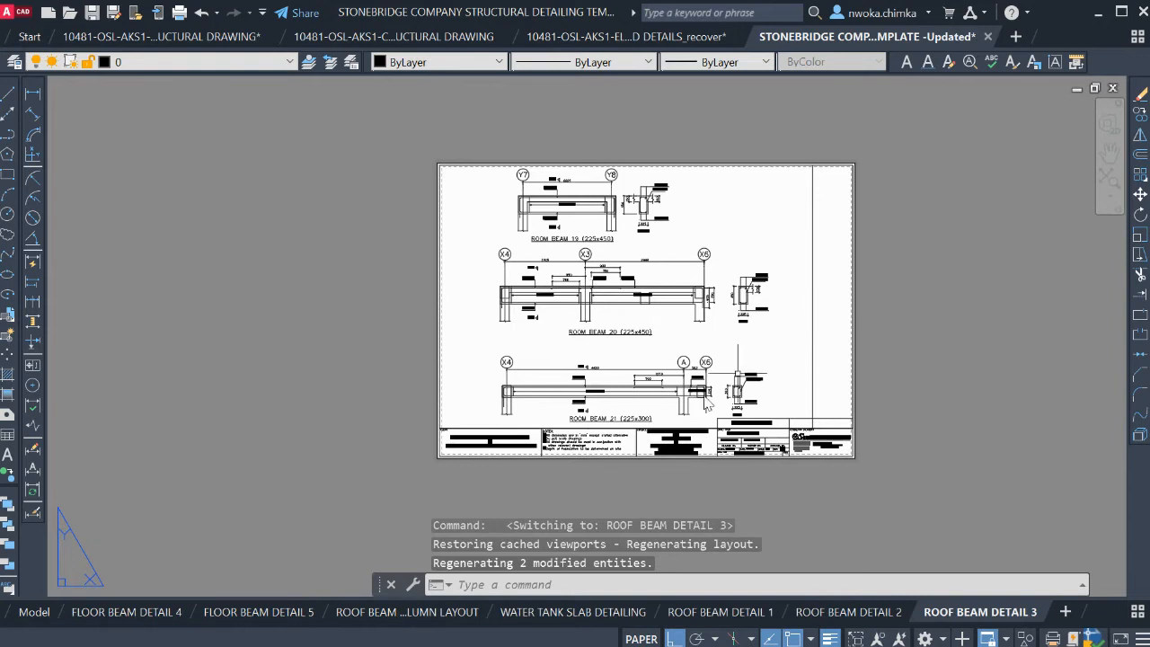
scroll(749, 492, "up", 2)
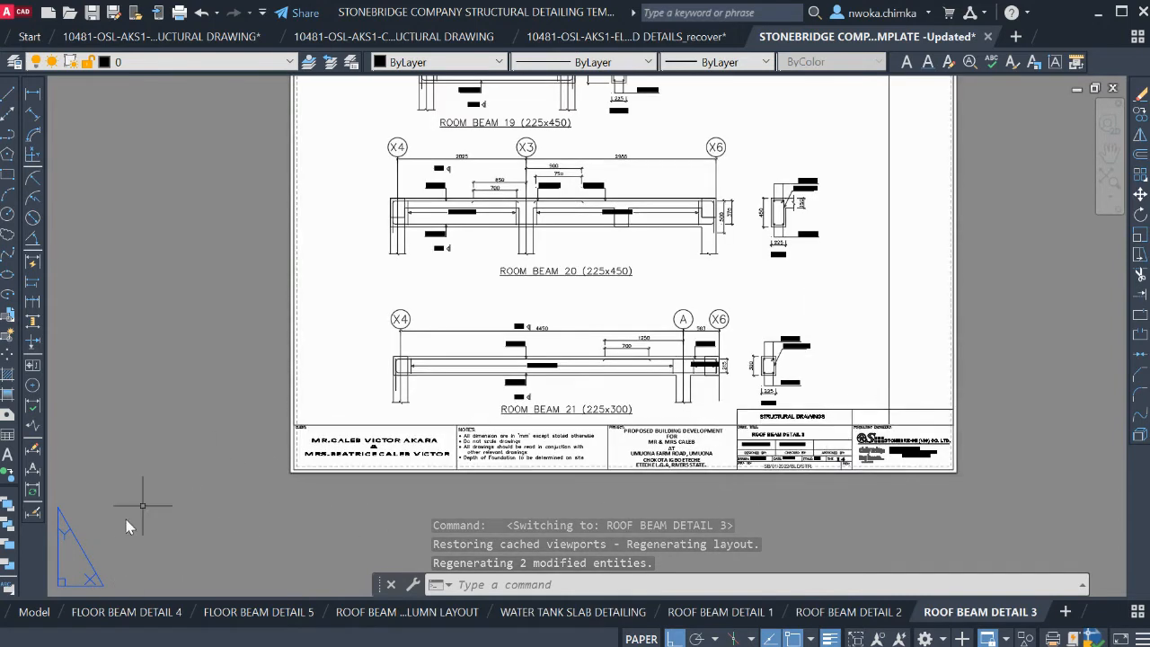
left_click(35, 611)
scroll(504, 337, "down", 4)
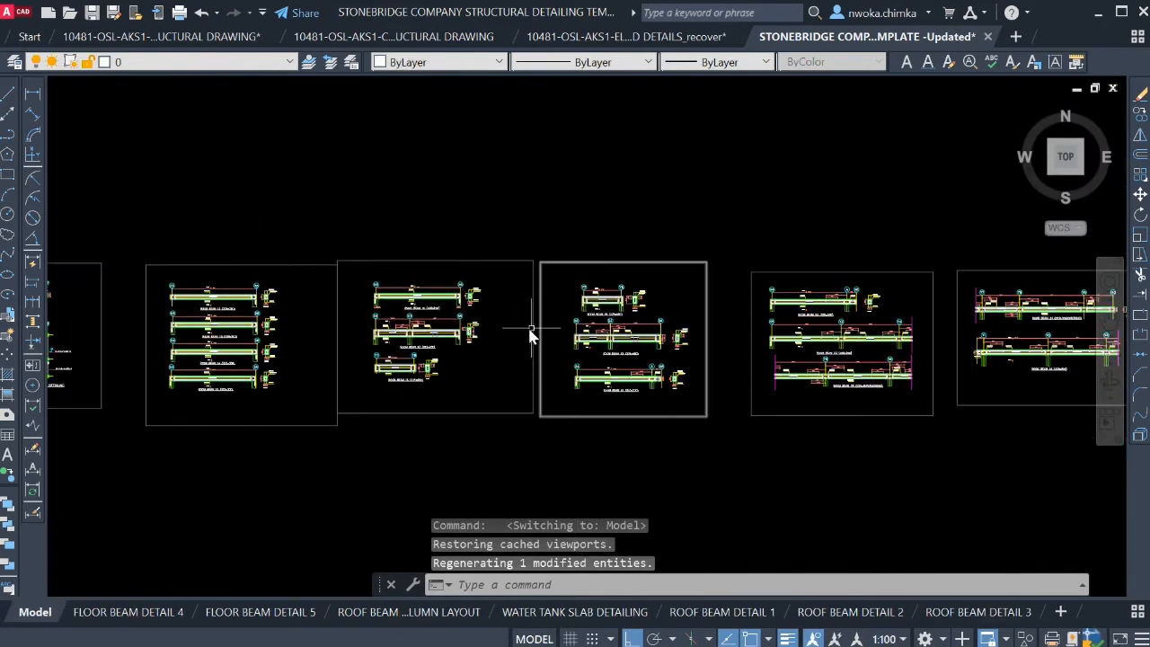
scroll(586, 340, "up", 4)
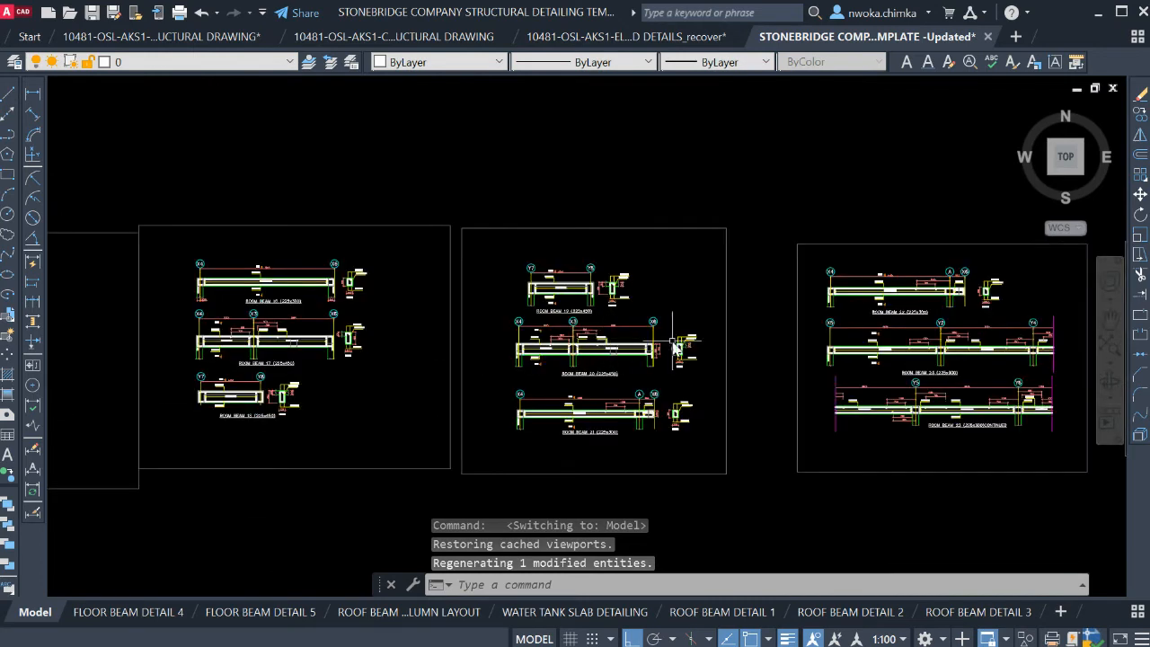
left_click(727, 340)
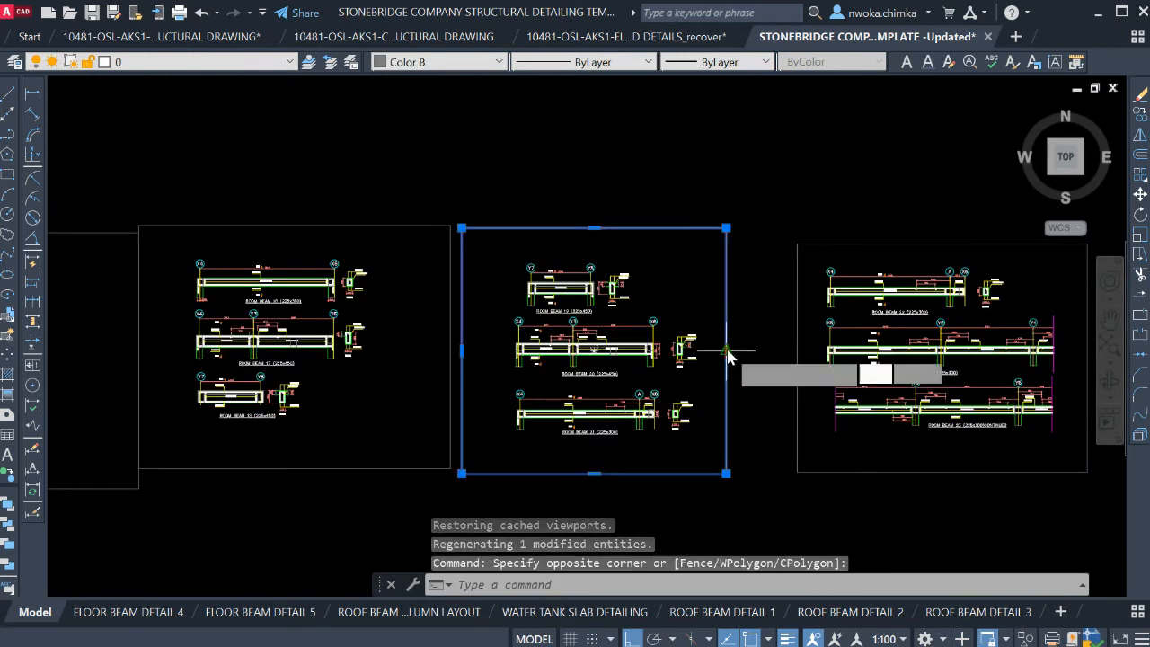
left_click(726, 350)
left_click(770, 352)
key("Escape")
Create a copy of the ROOF BEAM DETAIL 3 layout at the end of the layout list
left_click(979, 612)
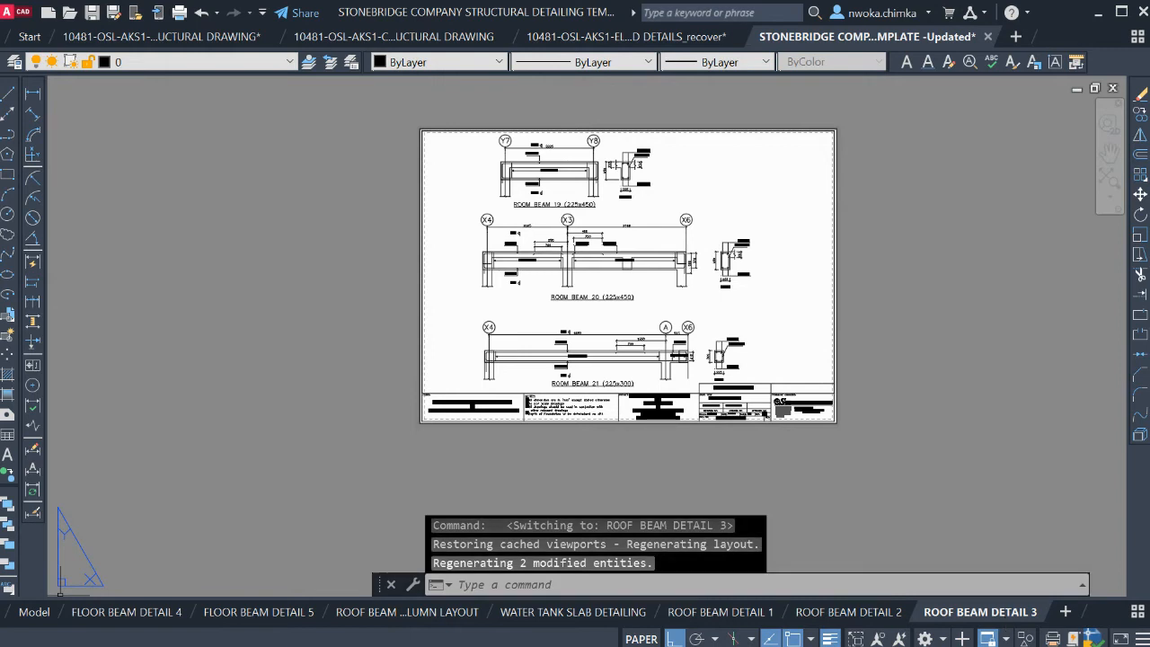
right_click(967, 613)
left_click(1039, 416)
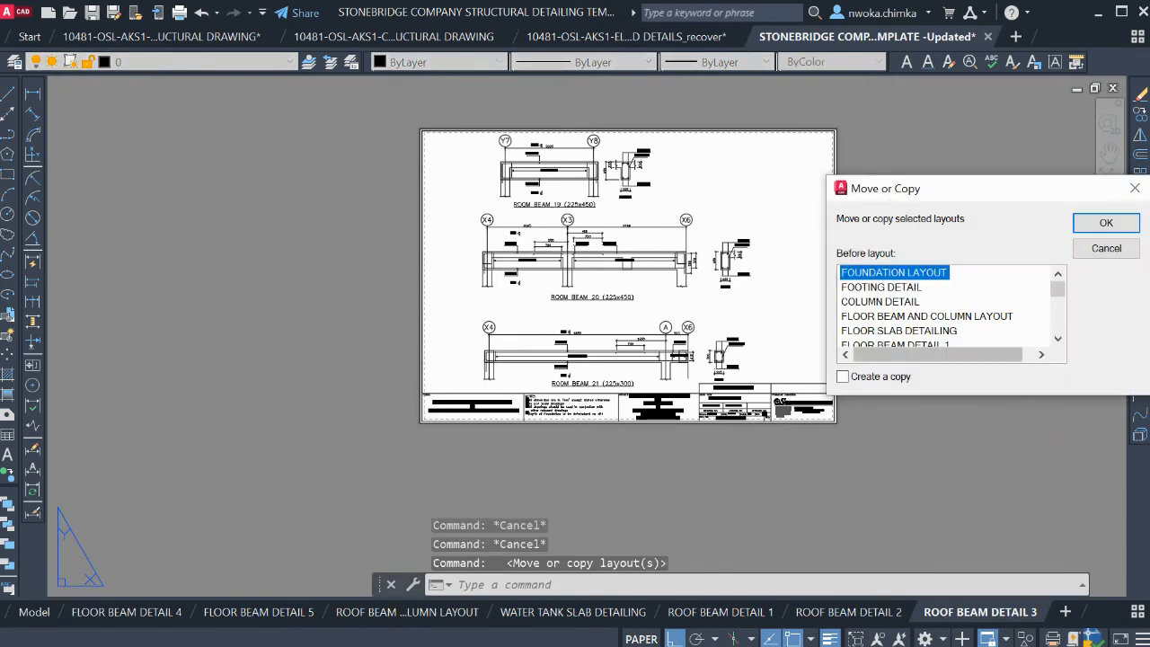
scroll(953, 315, "down", 4)
left_click(893, 317)
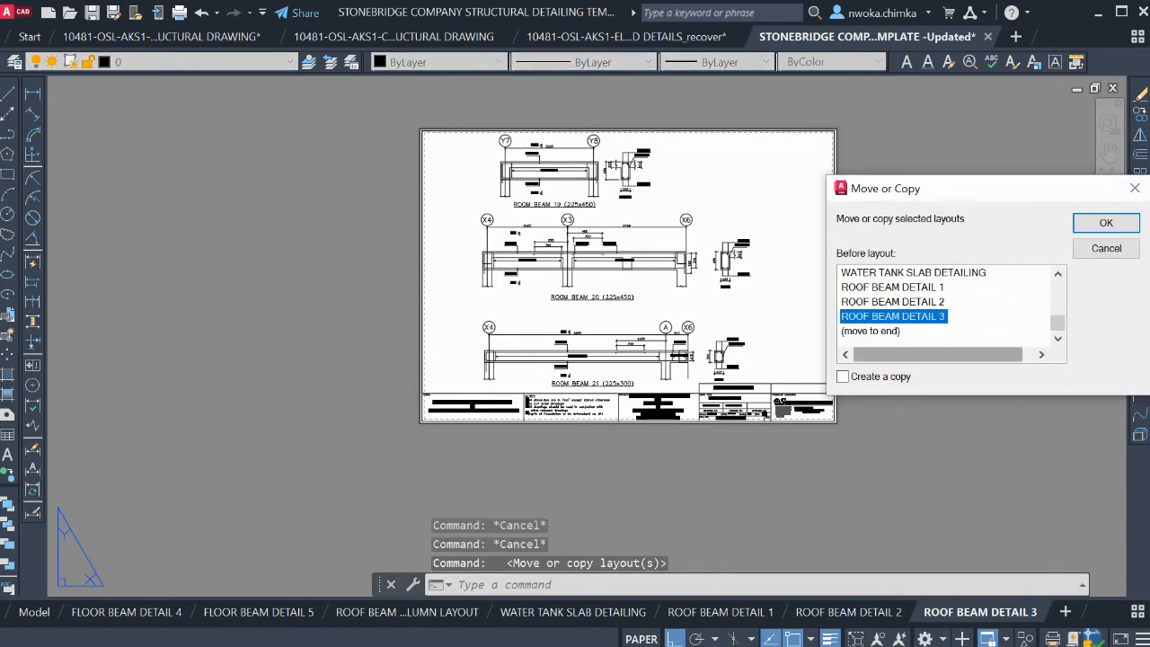
left_click(843, 377)
left_click(1106, 223)
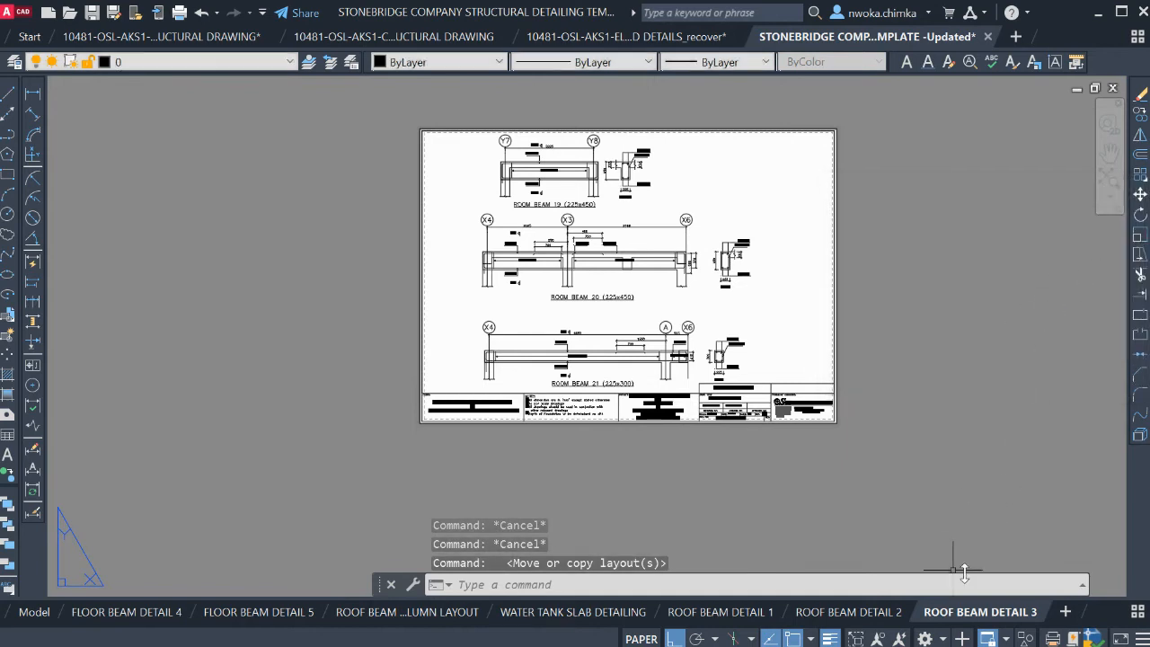
Open the copied layout and rename it ROOF BEAM DETAIL 4
left_click(1138, 611)
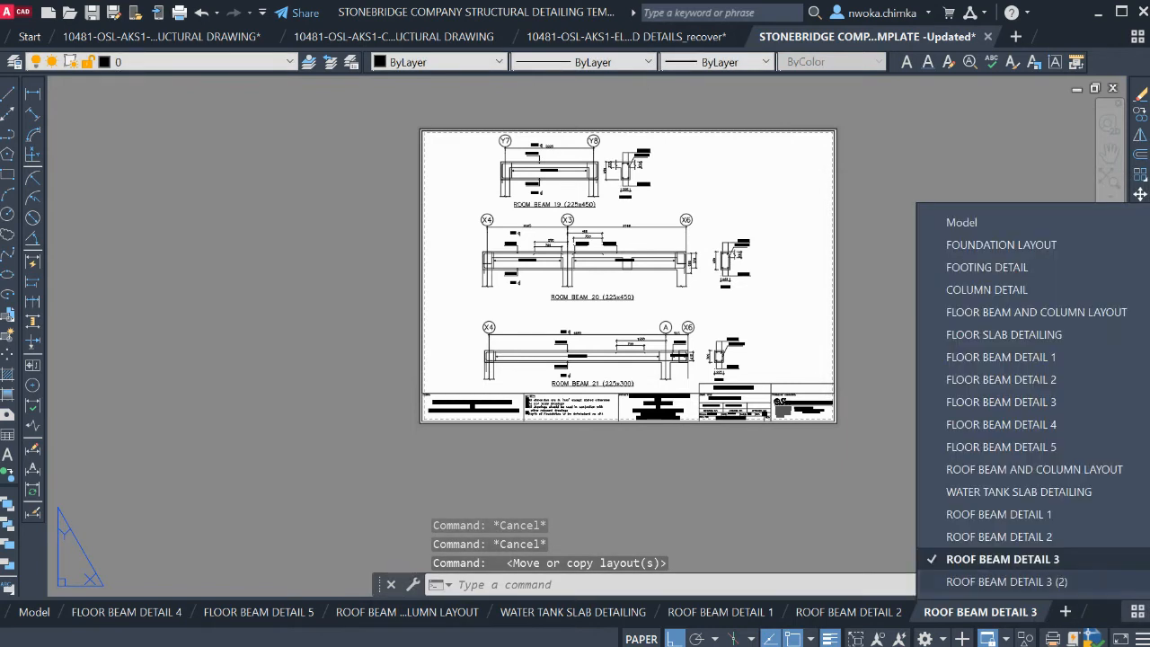
left_click(1029, 582)
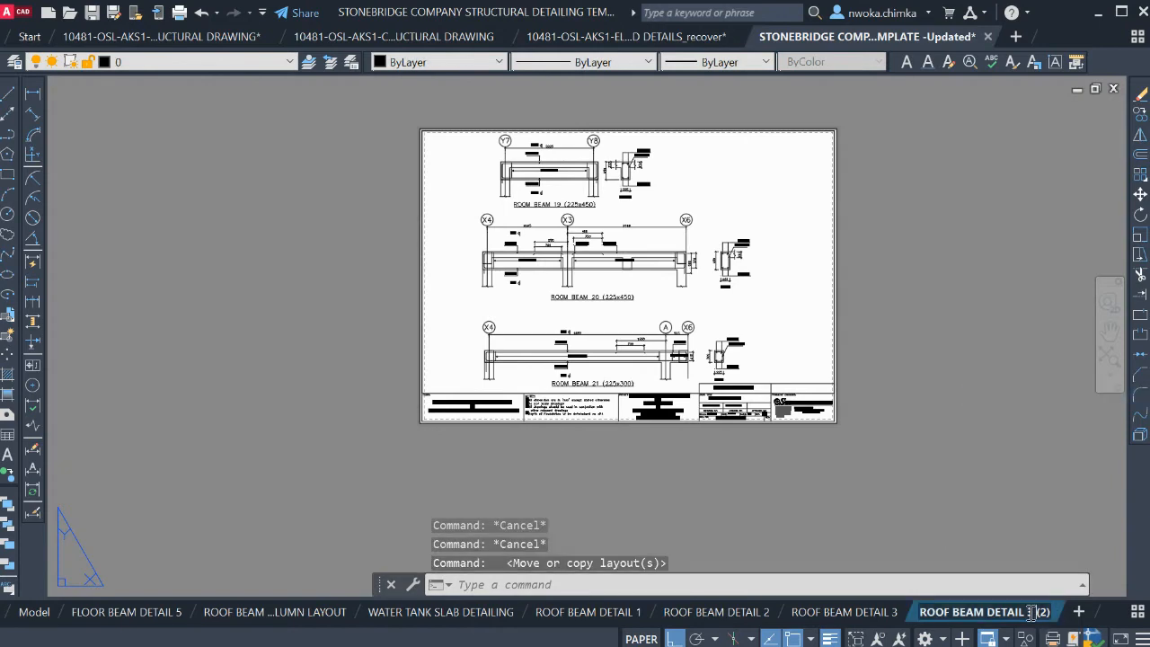
type("4")
left_click(1041, 521)
key("Escape")
Compare the sheet numbers on ROOF BEAM DETAIL 2 and 3, and set the sheet number on ROOF BEAM DETAIL 3 to 15
left_click(846, 612)
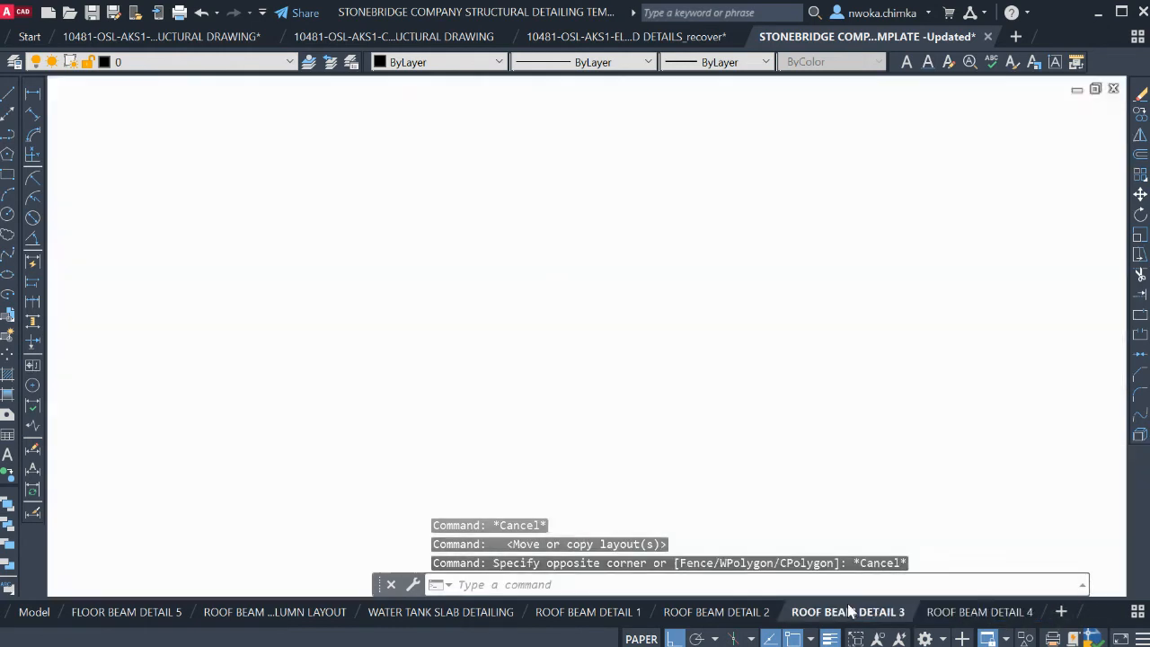
scroll(762, 392, "up", 6)
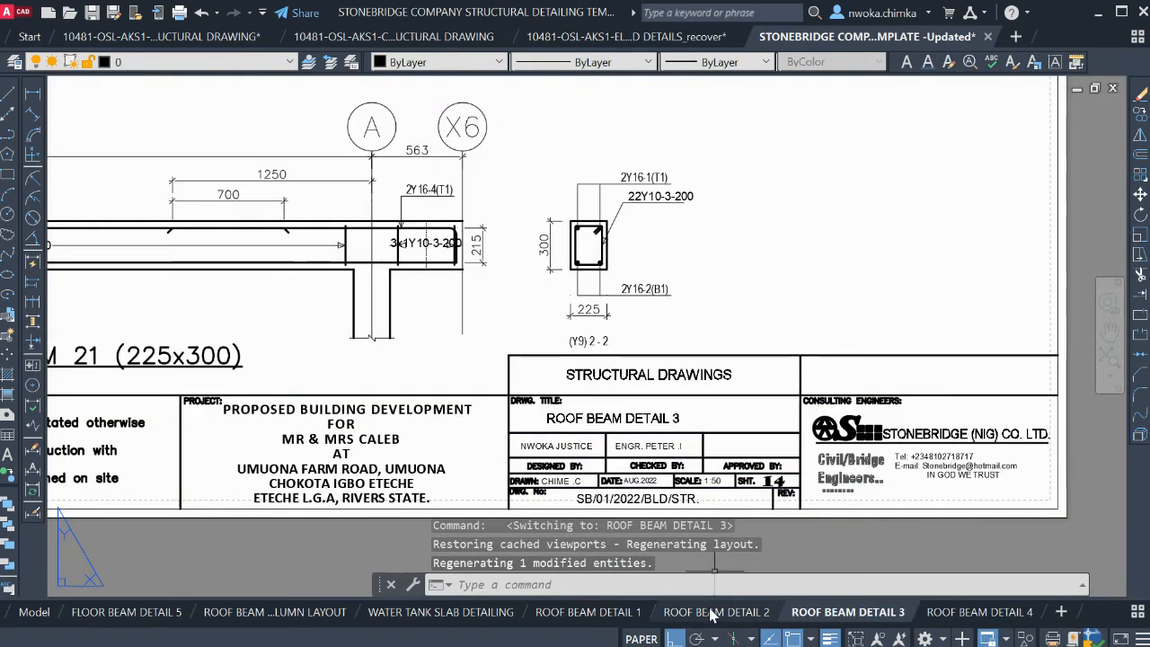
left_click(717, 611)
scroll(795, 485, "up", 5)
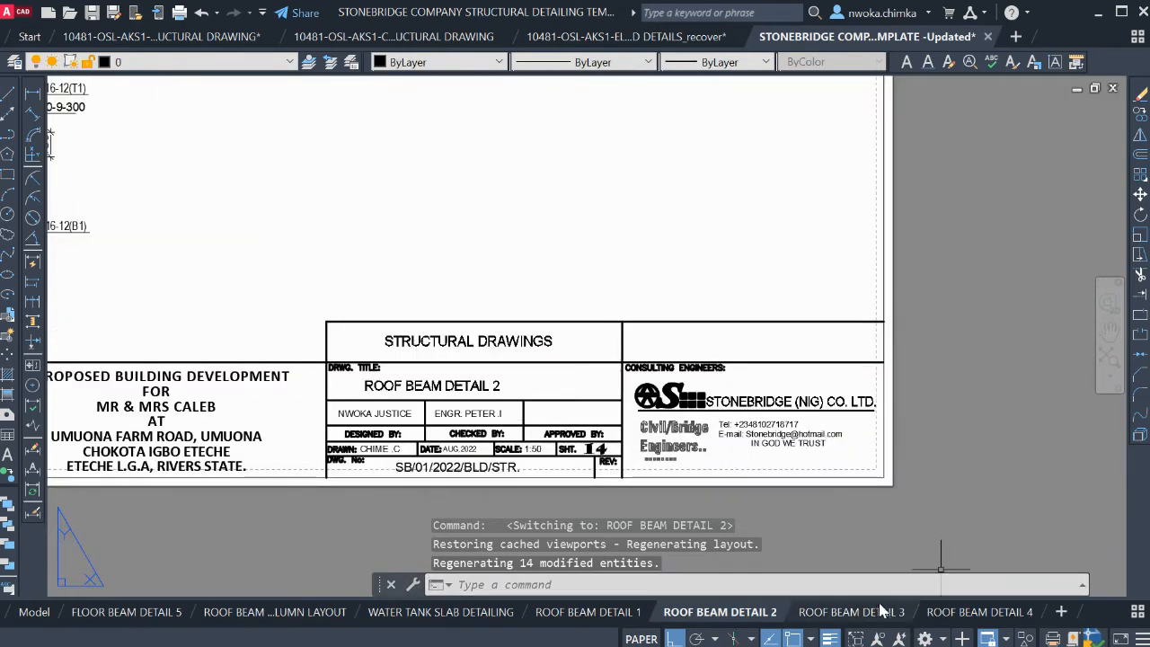
left_click(884, 609)
scroll(781, 493, "up", 5)
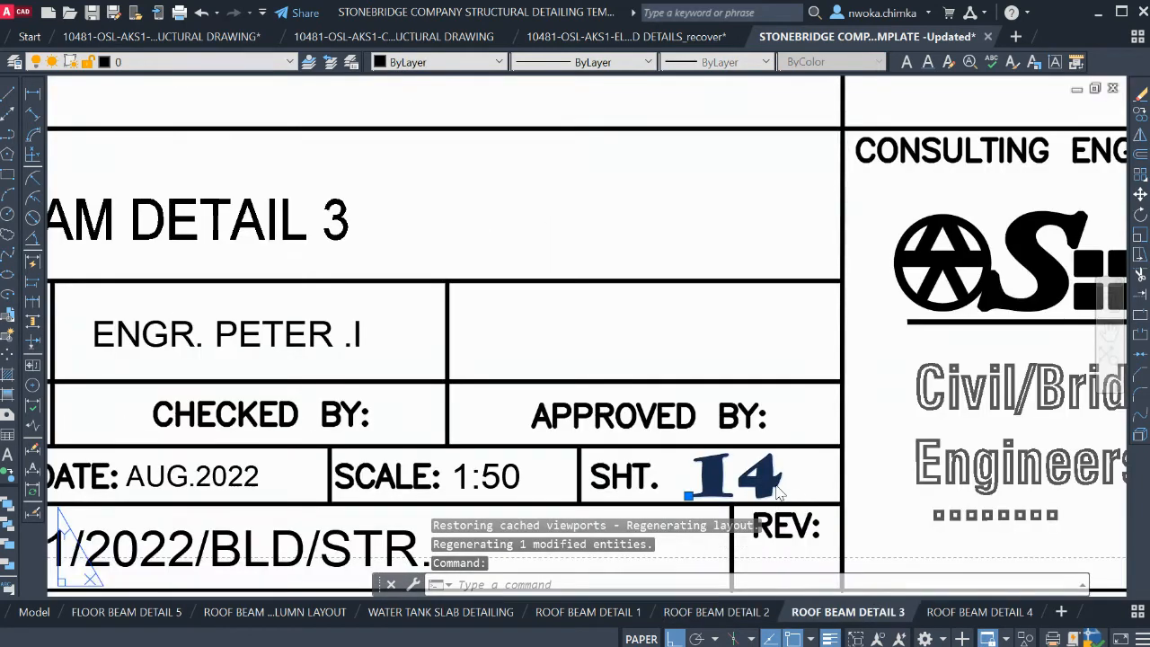
double_click(777, 486)
left_click_drag(742, 476, 773, 482)
type("5")
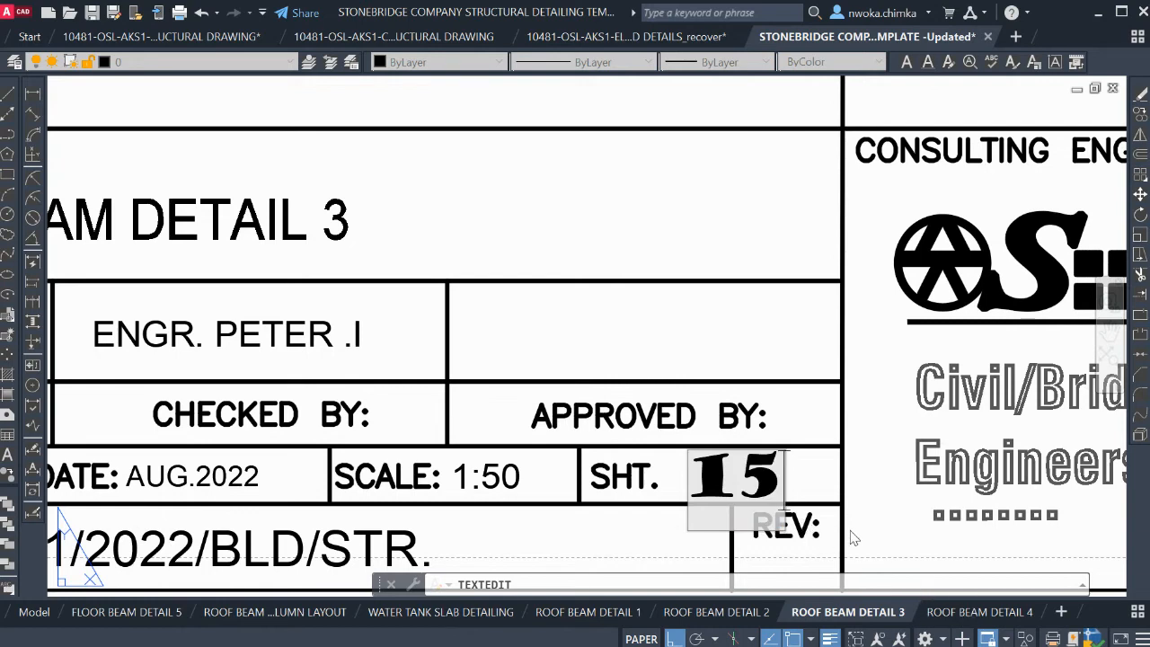
left_click(851, 516)
Set the sheet number in the ROOF BEAM DETAIL 4 title block to 16
left_click(979, 611)
scroll(745, 374, "down", 2)
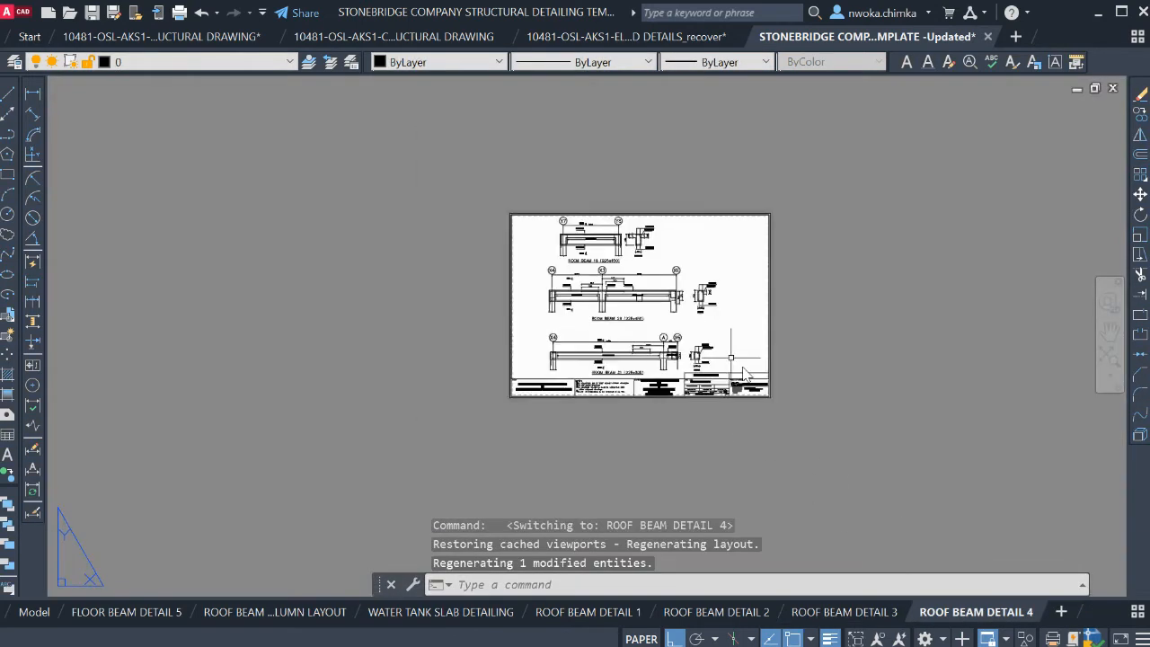
scroll(745, 374, "up", 5)
left_click(707, 404)
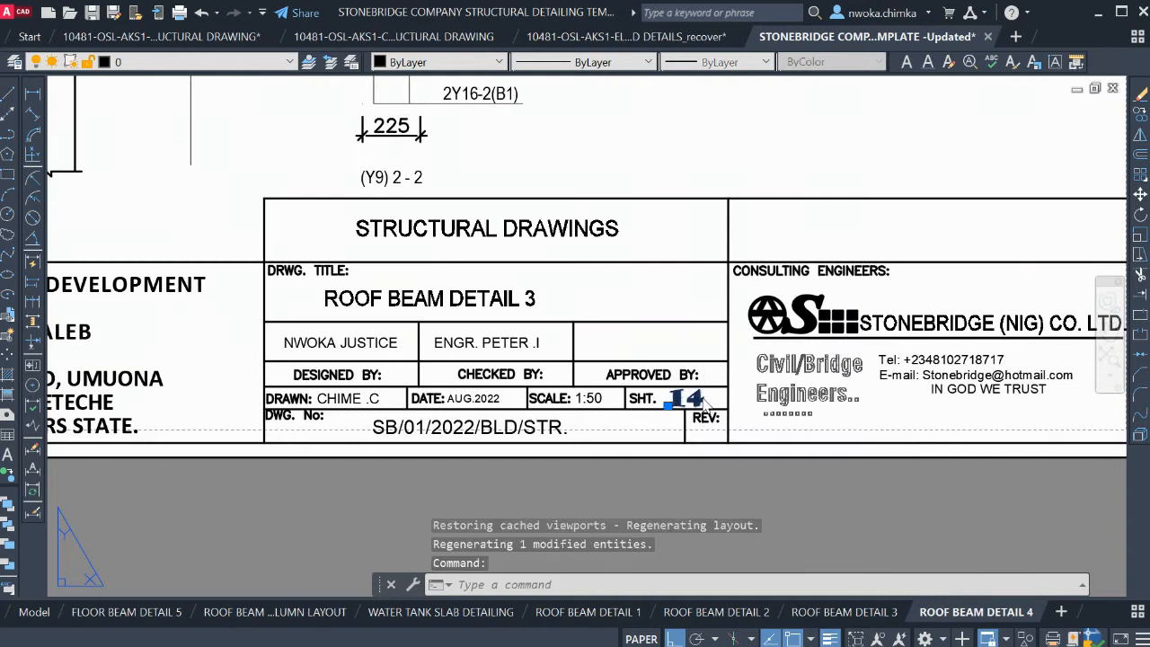
double_click(694, 400)
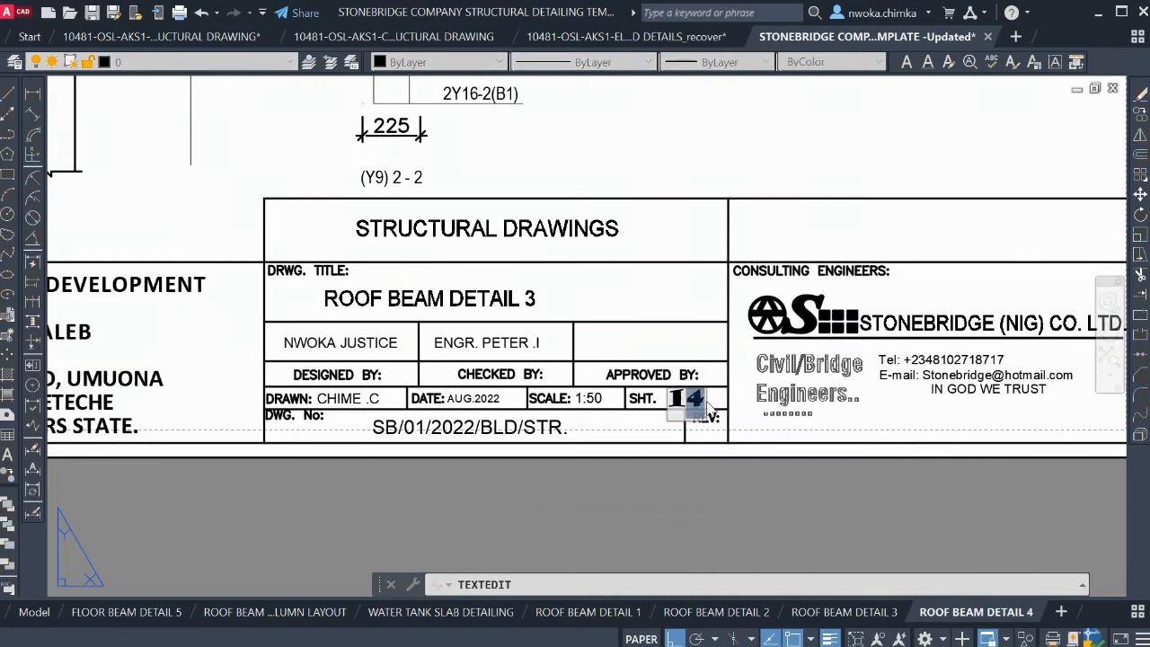
left_click(704, 476)
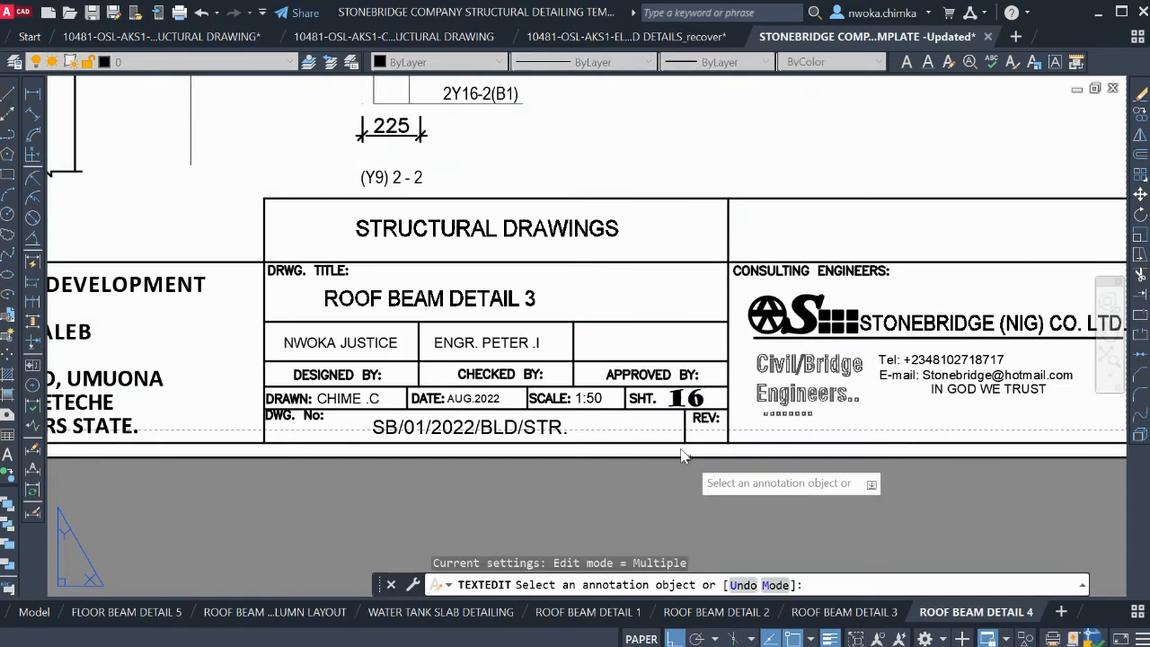
Change the drawing title on the copied sheet to ROOF BEAM DETAIL 4, and check the title block on ROOF BEAM DETAIL 3
left_click(537, 303)
left_click(533, 300)
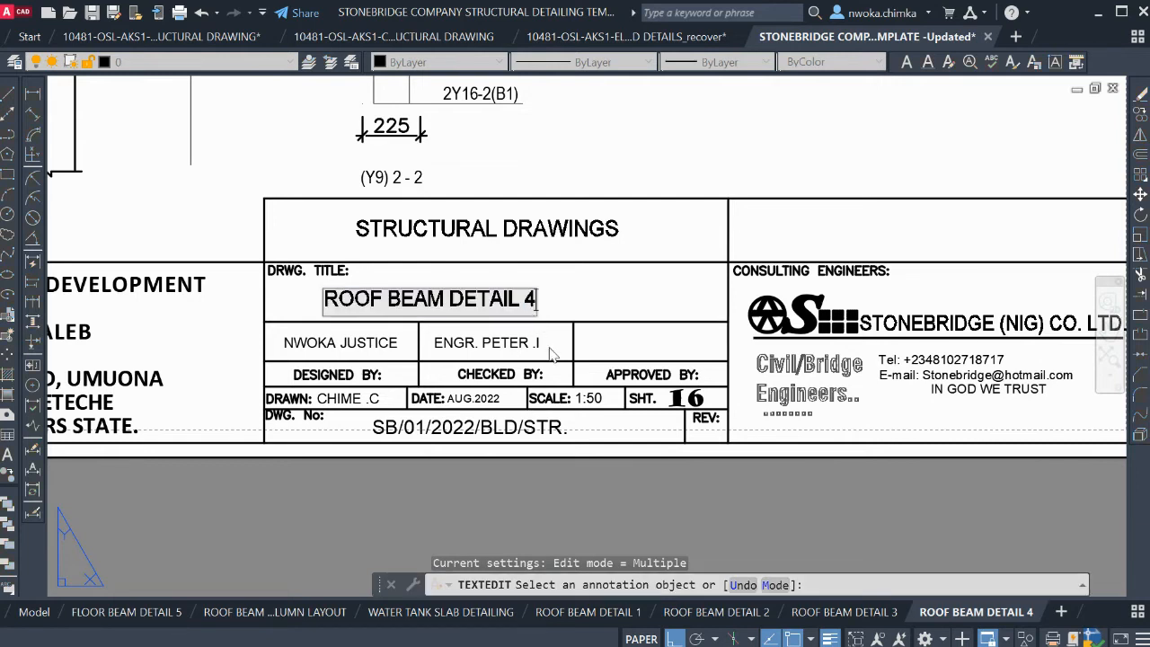
left_click(580, 462)
key("Escape")
left_click(848, 612)
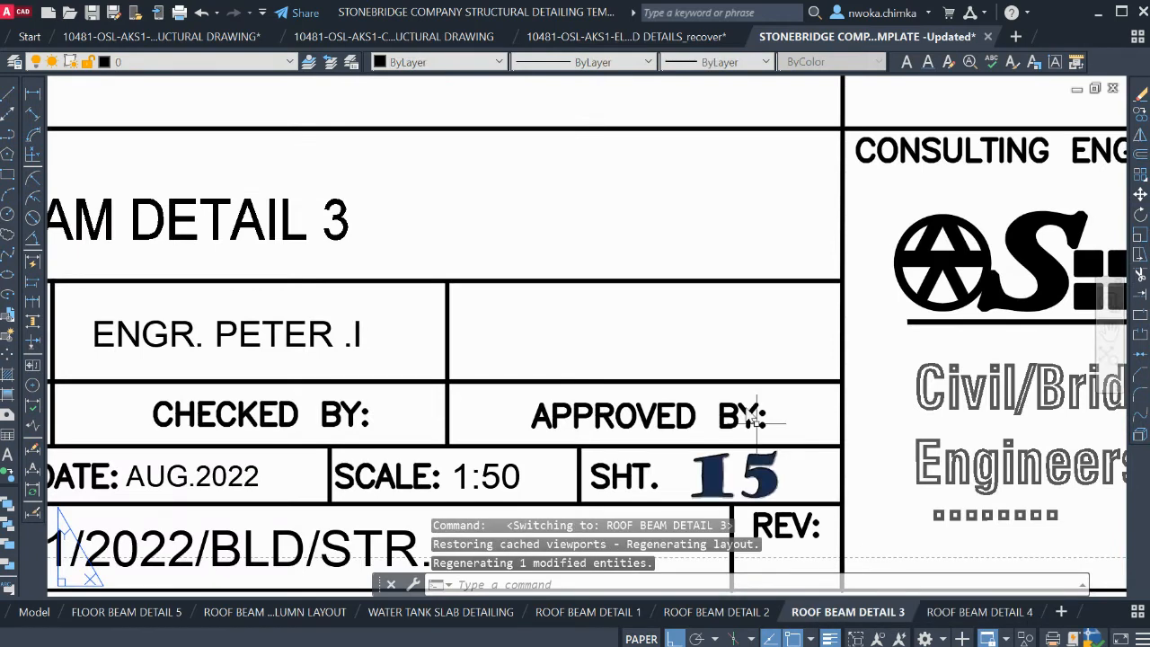
scroll(387, 234, "down", 2)
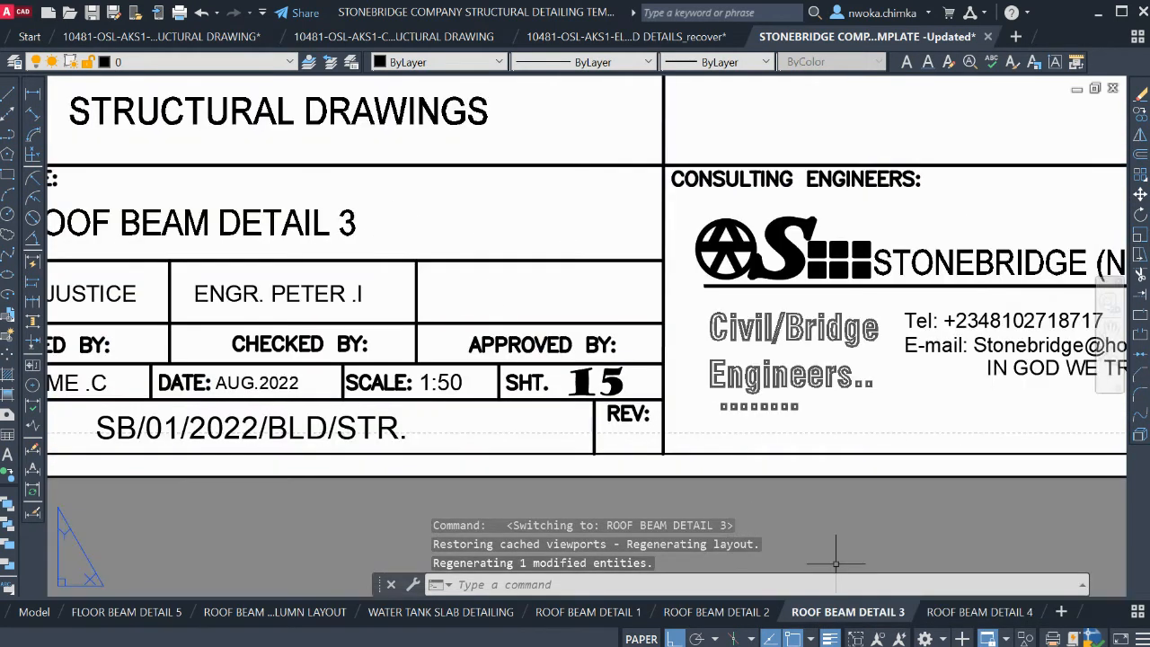
left_click(980, 612)
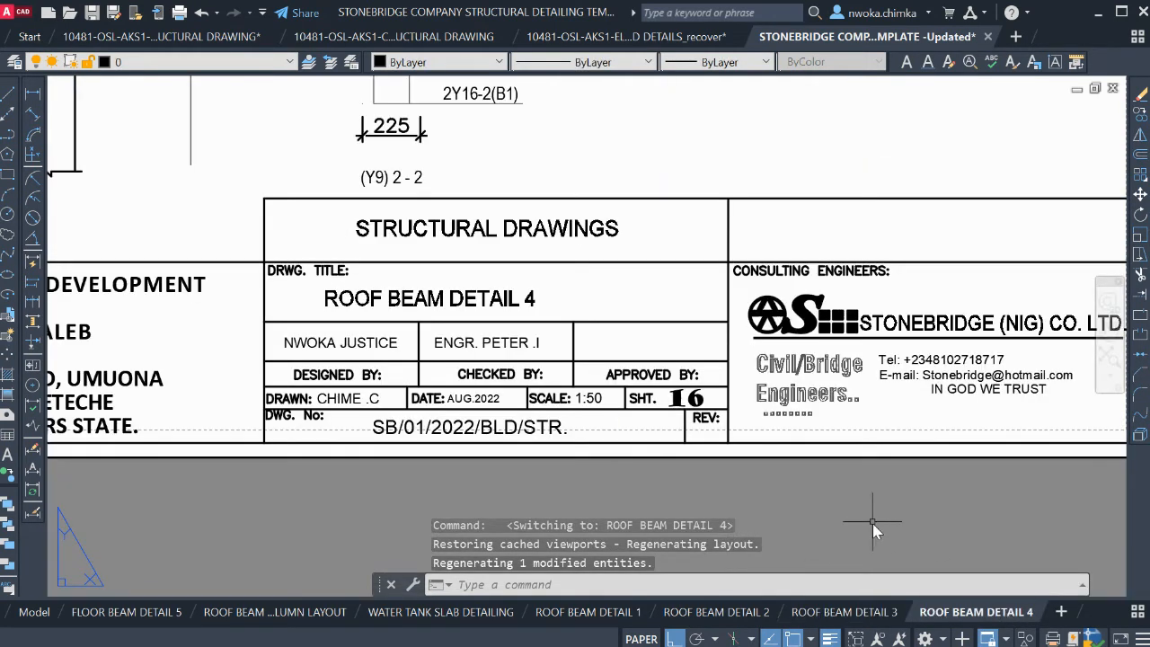
Activate the viewport on ROOF BEAM DETAIL 4 and bring the frame containing room beams 22 and 23 into it
scroll(870, 518, "down", 4)
double_click(537, 277)
scroll(539, 272, "down", 6)
middle_click_drag(618, 273, 593, 275)
scroll(649, 267, "up", 2)
middle_click_drag(679, 269, 623, 263)
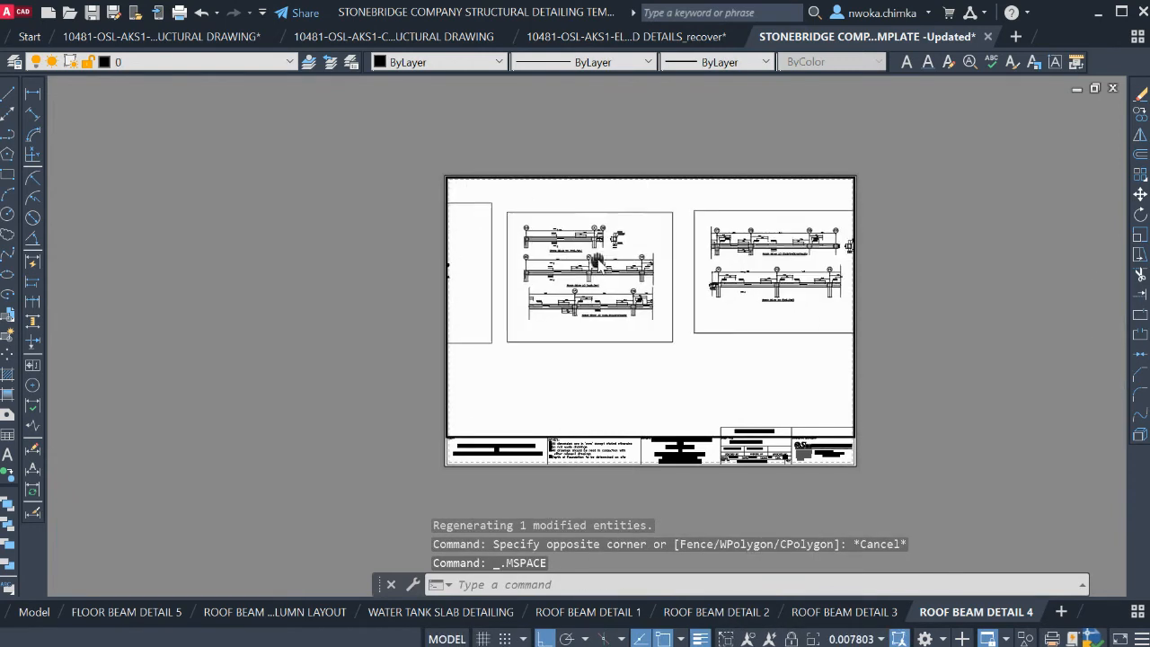
scroll(623, 263, "up", 3)
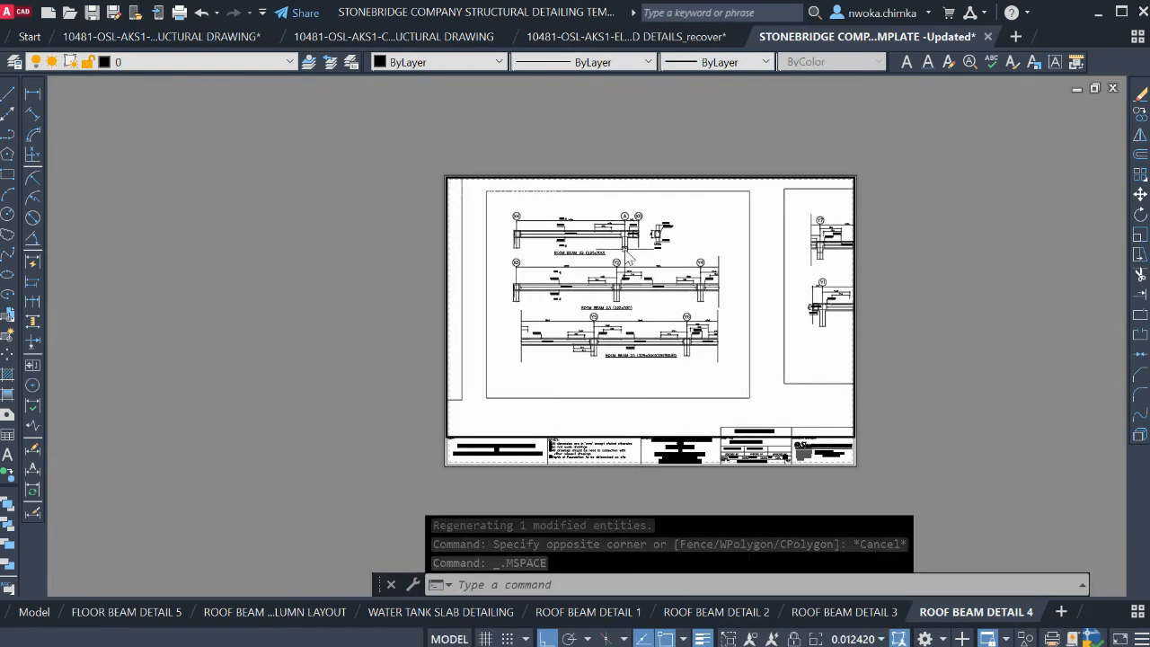
Scale the viewport to 1/50XP, fit room beams 22 and 23 within the sheet, and return to paper space
type("z")
key("Return")
type("1/50XP")
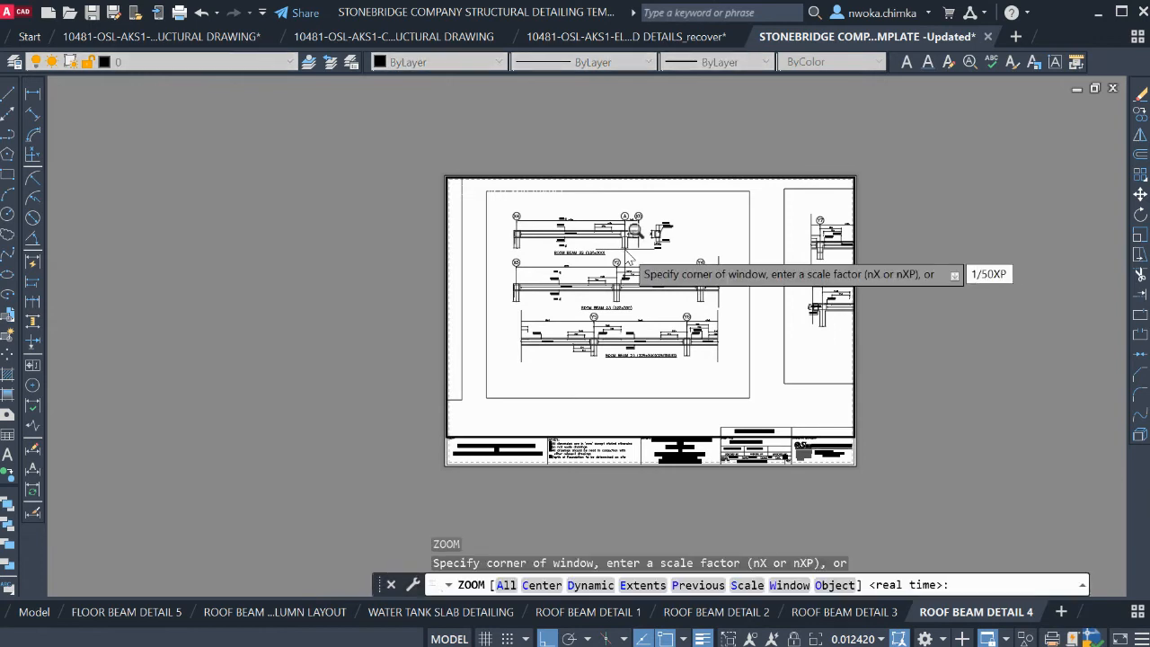
key("Return")
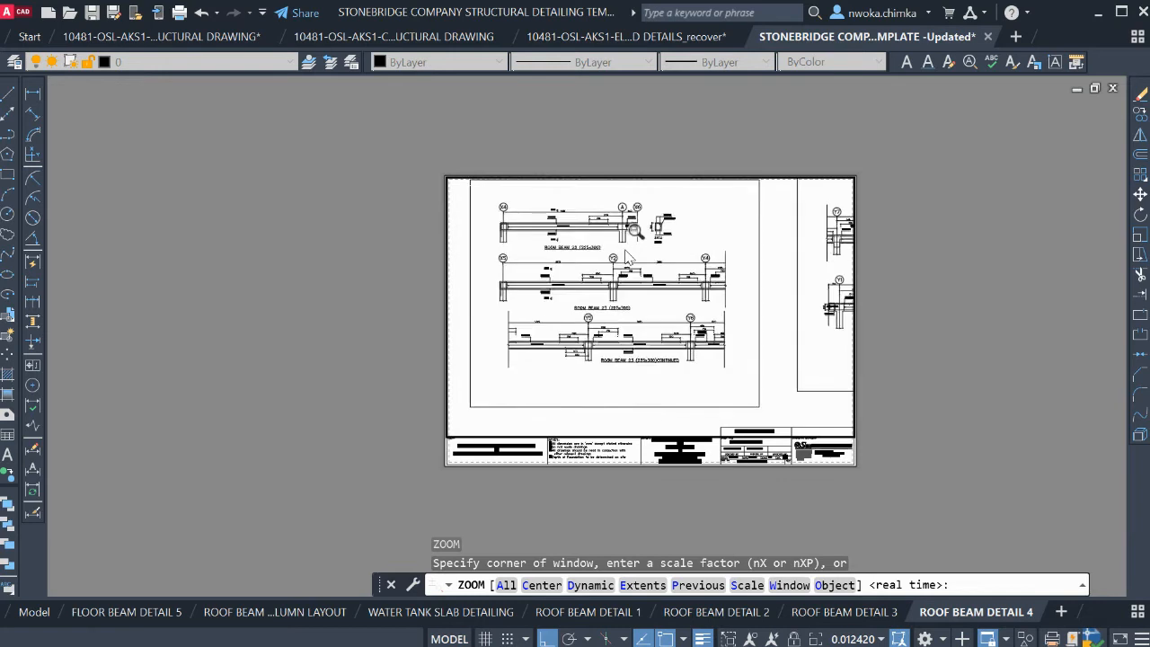
mouse_move(625, 253)
middle_mouse_down()
mouse_move(672, 266)
mouse_move(677, 284)
middle_mouse_up()
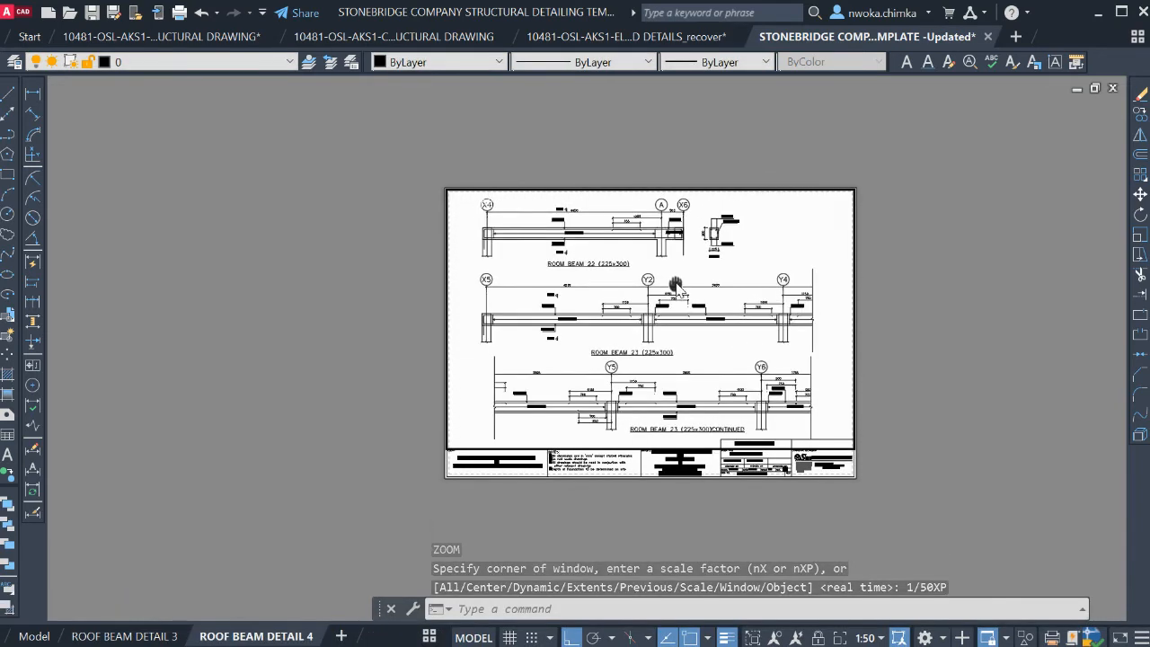
double_click(937, 326)
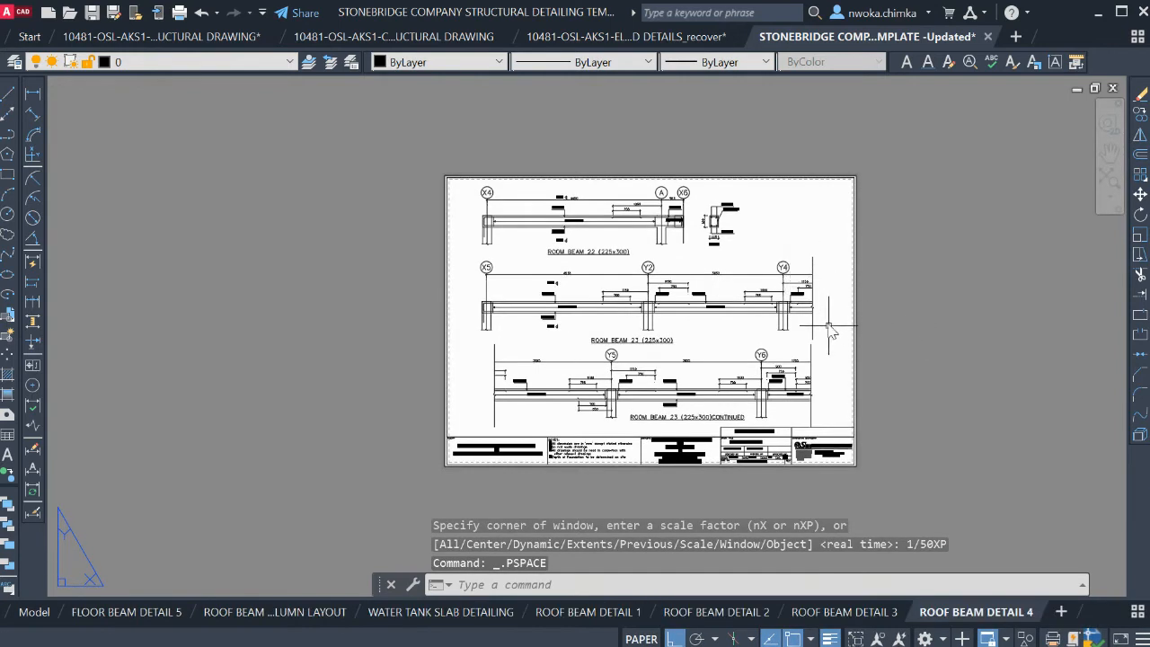
Shift the room beam 22 and 23 details slightly within the ROOF BEAM DETAIL 4 viewport and return to paper space
double_click(827, 304)
middle_click_drag(827, 304, 823, 299)
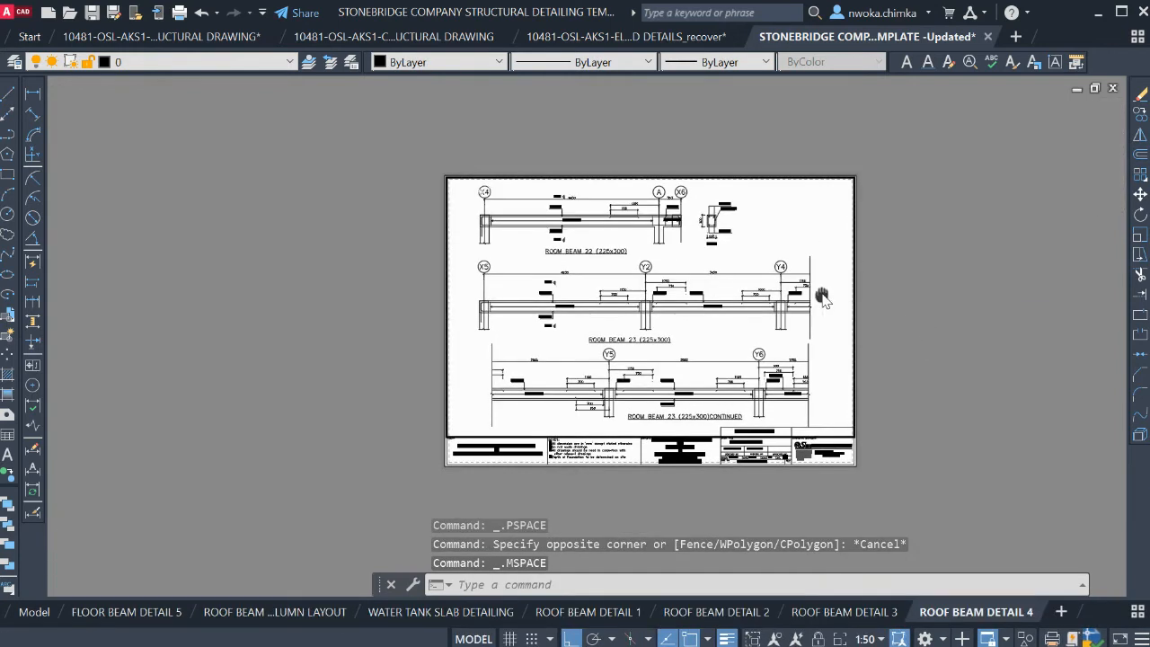
double_click(952, 315)
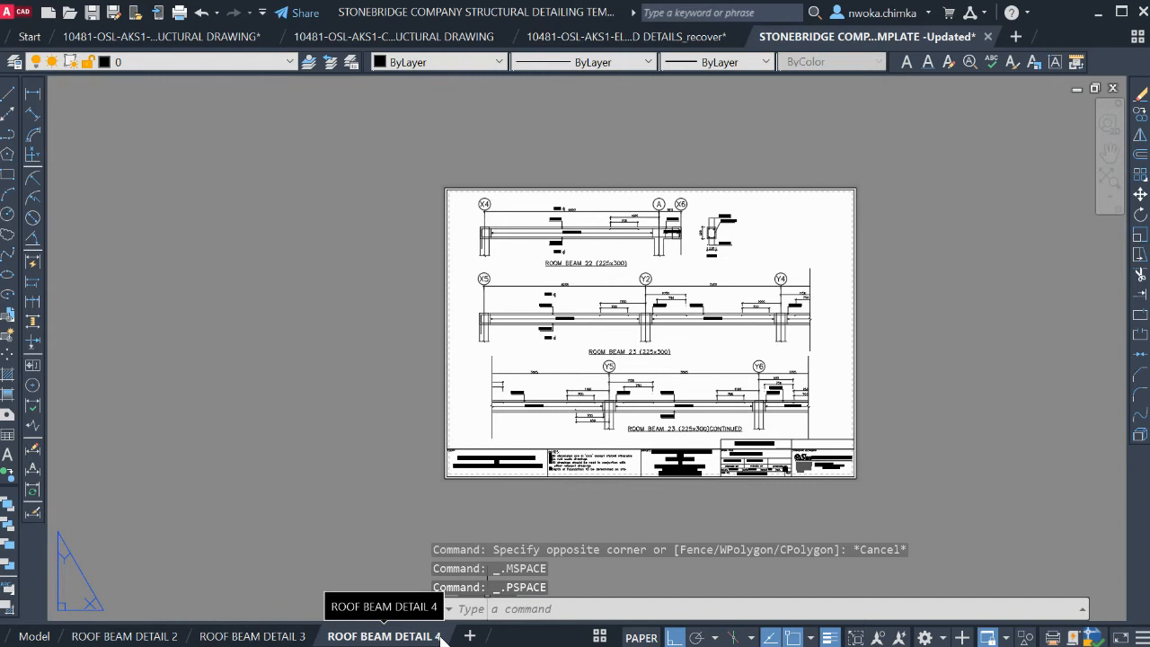
Compare the beam frames in model space with the ROOF BEAM DETAIL 4 sheet to identify the next frame needing a layout
left_click(27, 637)
scroll(532, 404, "down", 3)
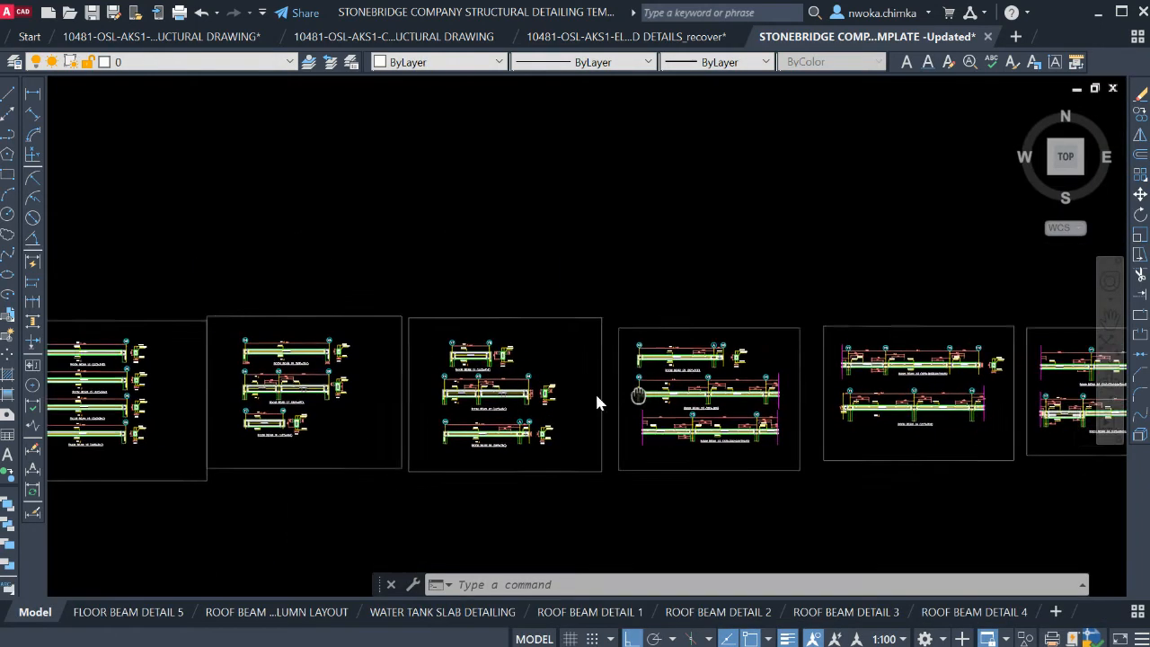
left_click(974, 612)
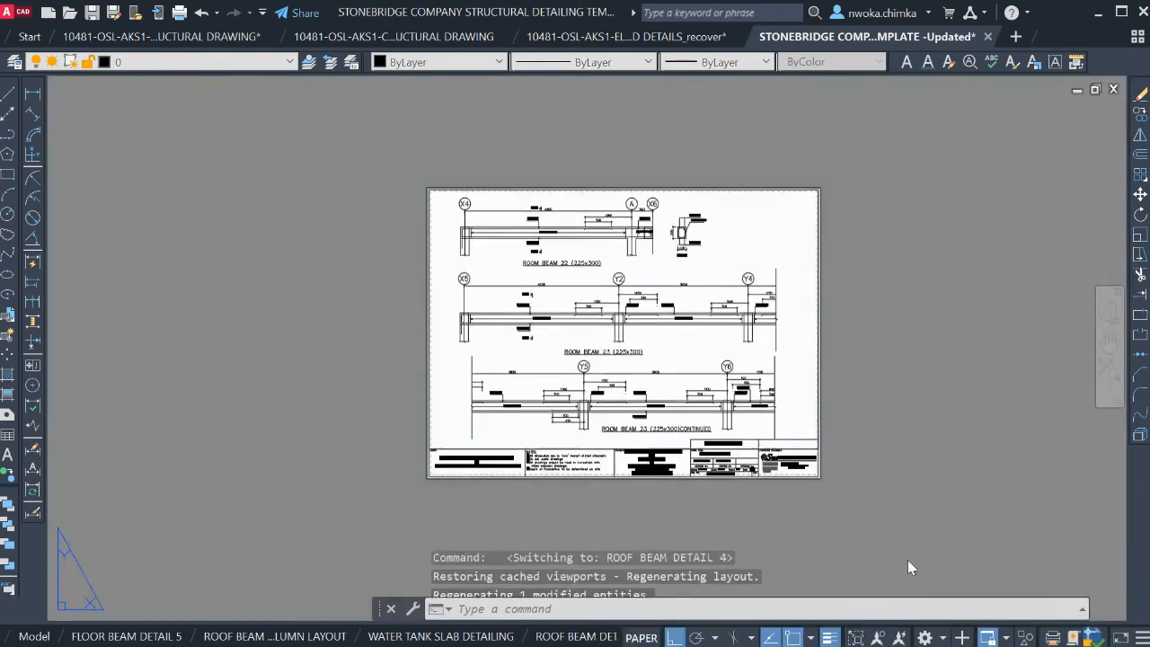
scroll(657, 433, "up", 8)
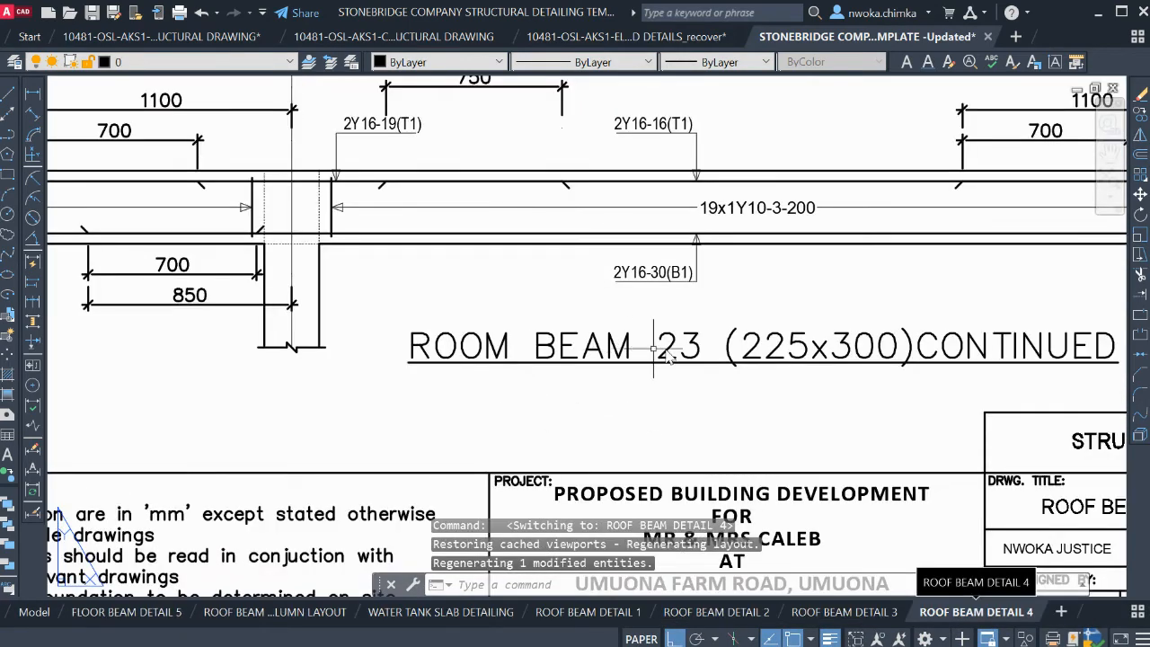
scroll(660, 351, "down", 5)
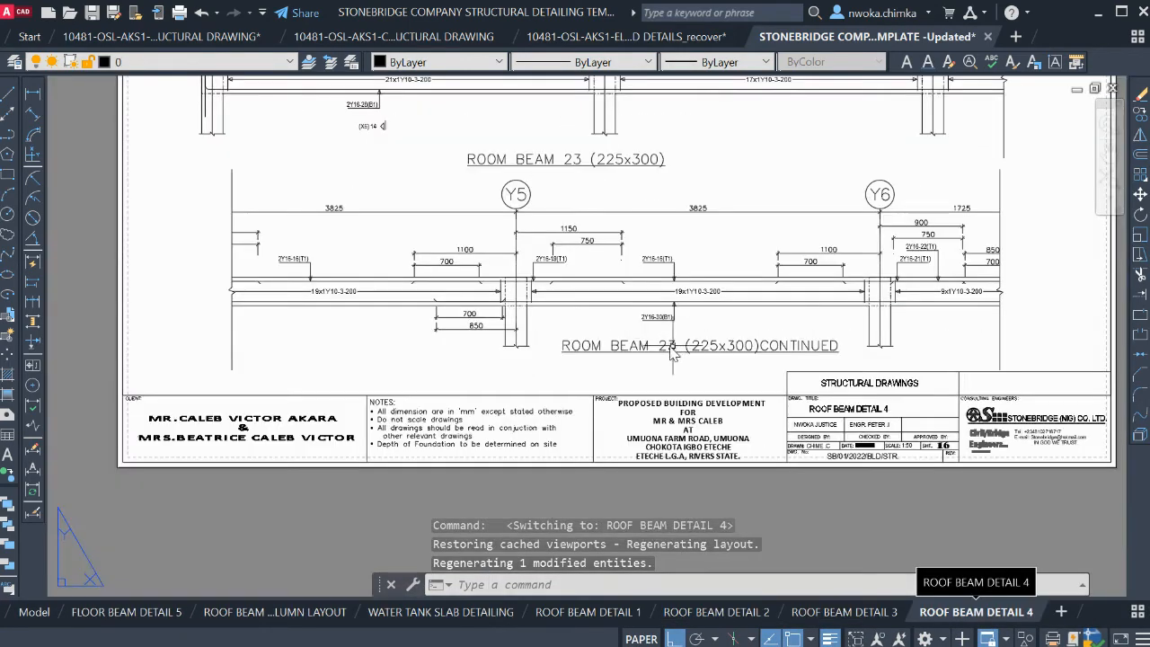
left_click(26, 614)
scroll(665, 436, "up", 8)
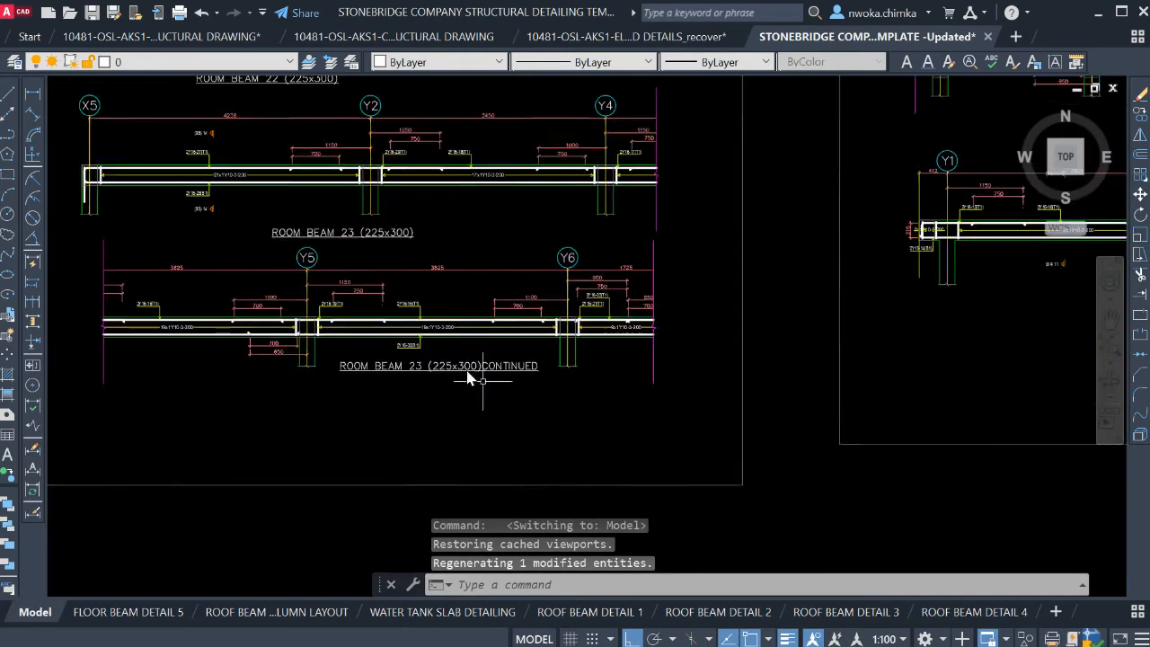
scroll(386, 377, "down", 8)
middle_click_drag(595, 340, 389, 352)
scroll(390, 353, "down", 2)
middle_click_drag(566, 327, 423, 333)
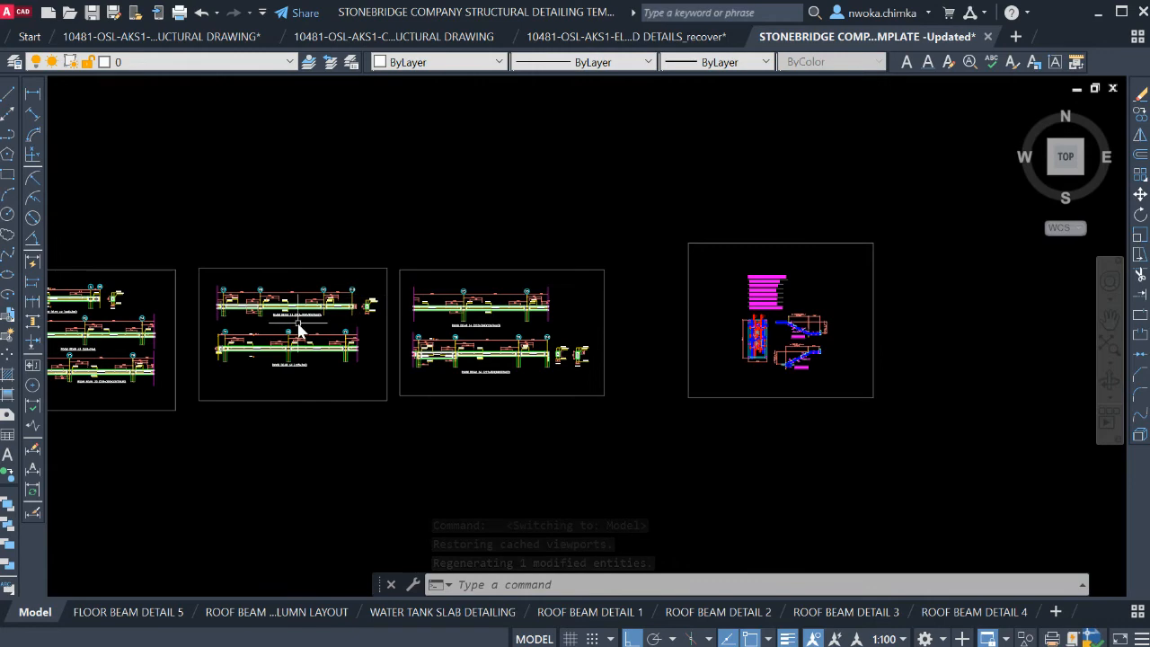
scroll(266, 382, "up", 8)
scroll(407, 293, "down", 2)
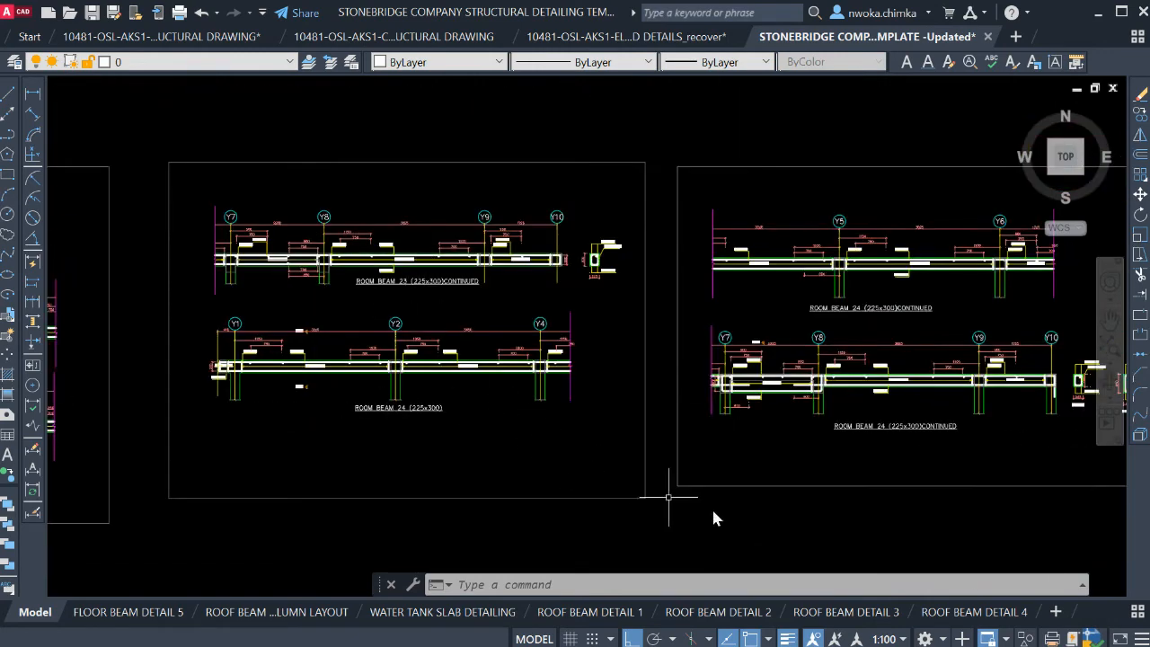
Create a copy of the ROOF BEAM DETAIL 4 layout, choosing ROOF BEAM DETAIL 4 as the layout to insert it before
left_click(989, 614)
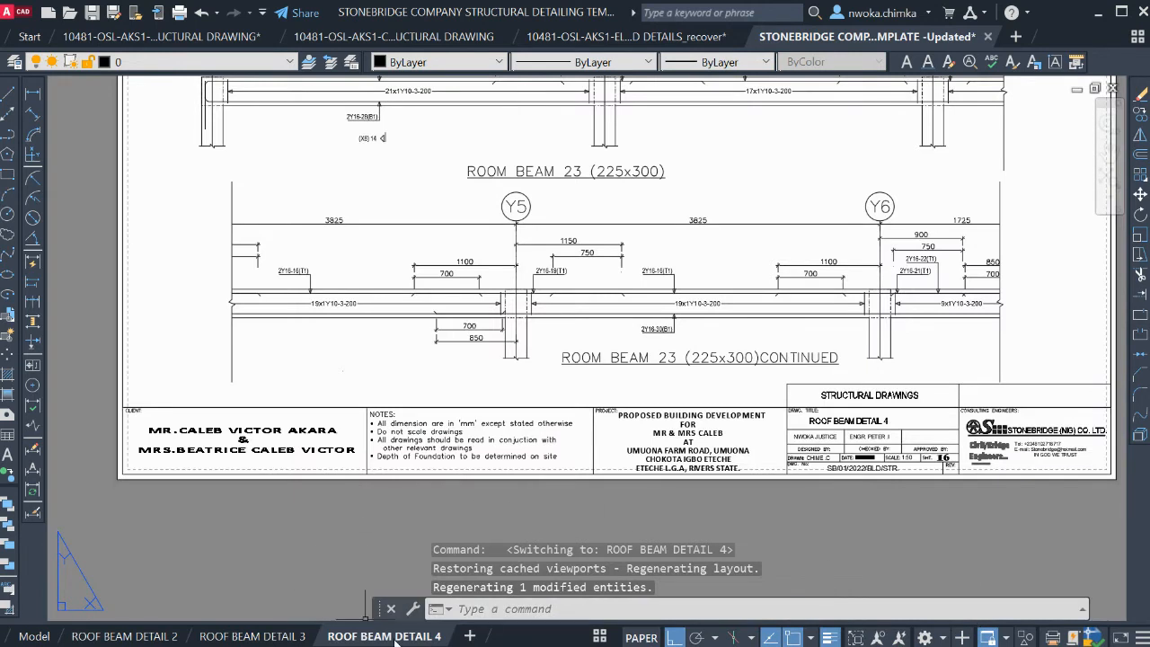
right_click(392, 635)
left_click(488, 440)
scroll(944, 306, "down", 4)
left_click(893, 316)
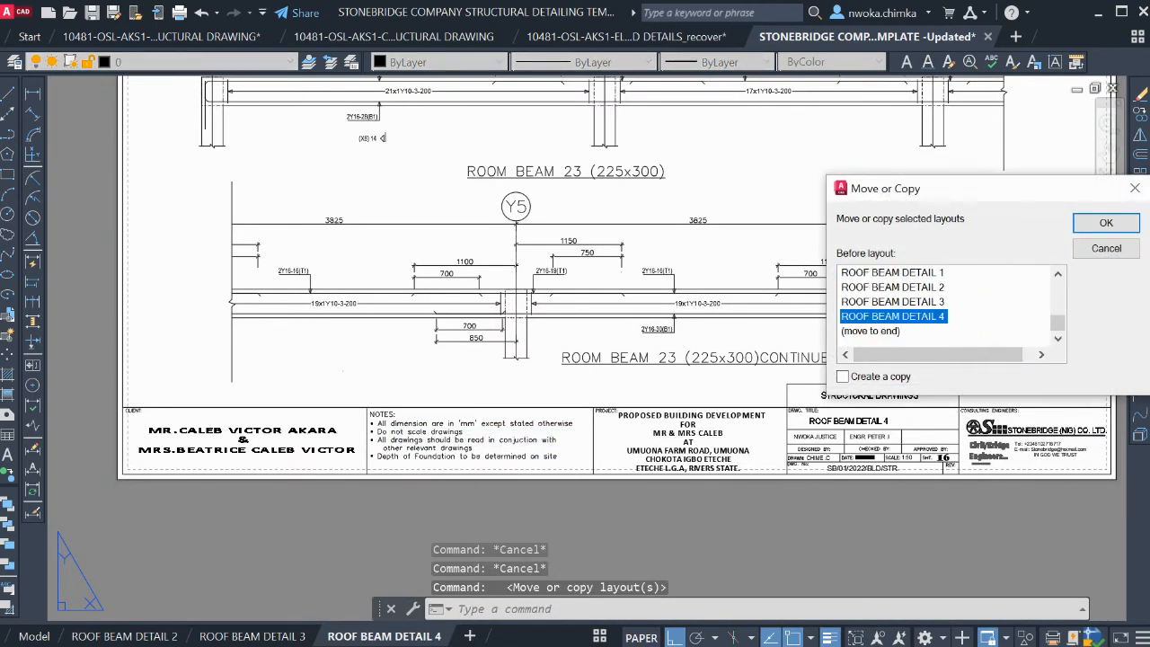
left_click(843, 377)
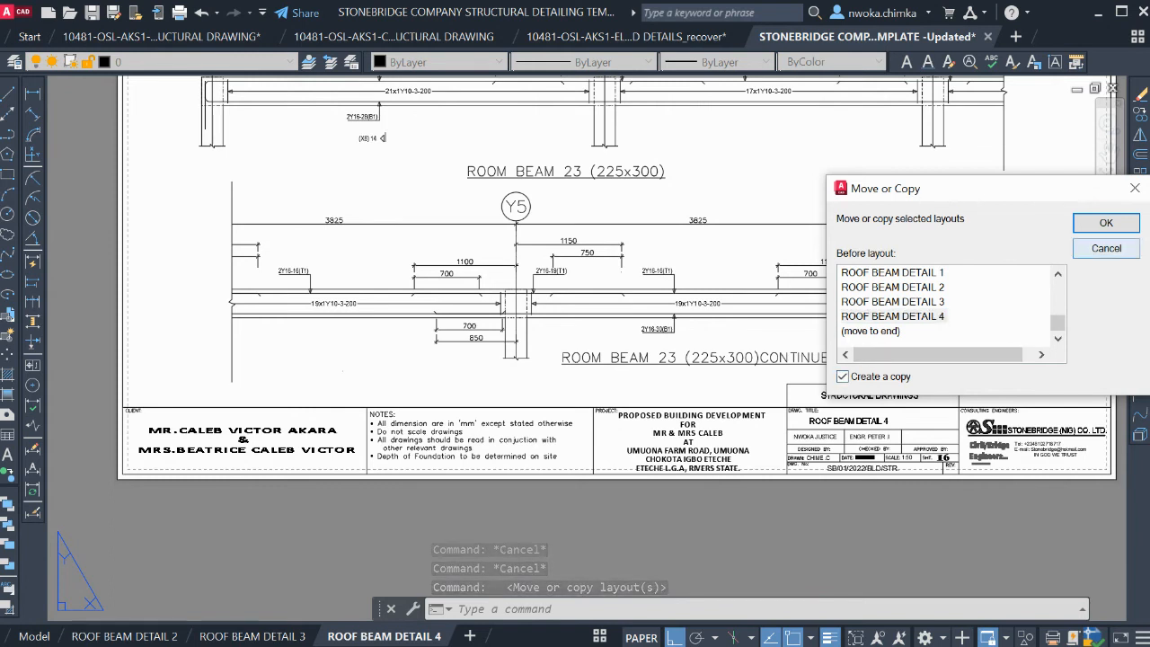
left_click(1100, 226)
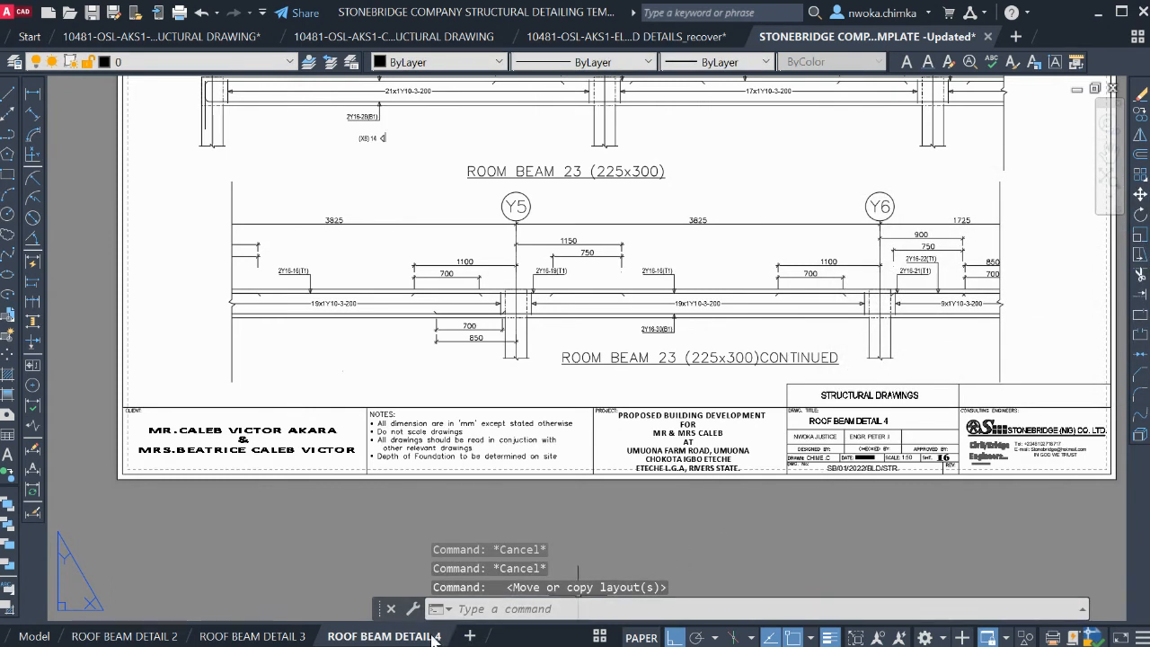
Open the copied layout and rename it ROOF BEAM DETAIL 5
left_click(605, 638)
left_click(629, 609)
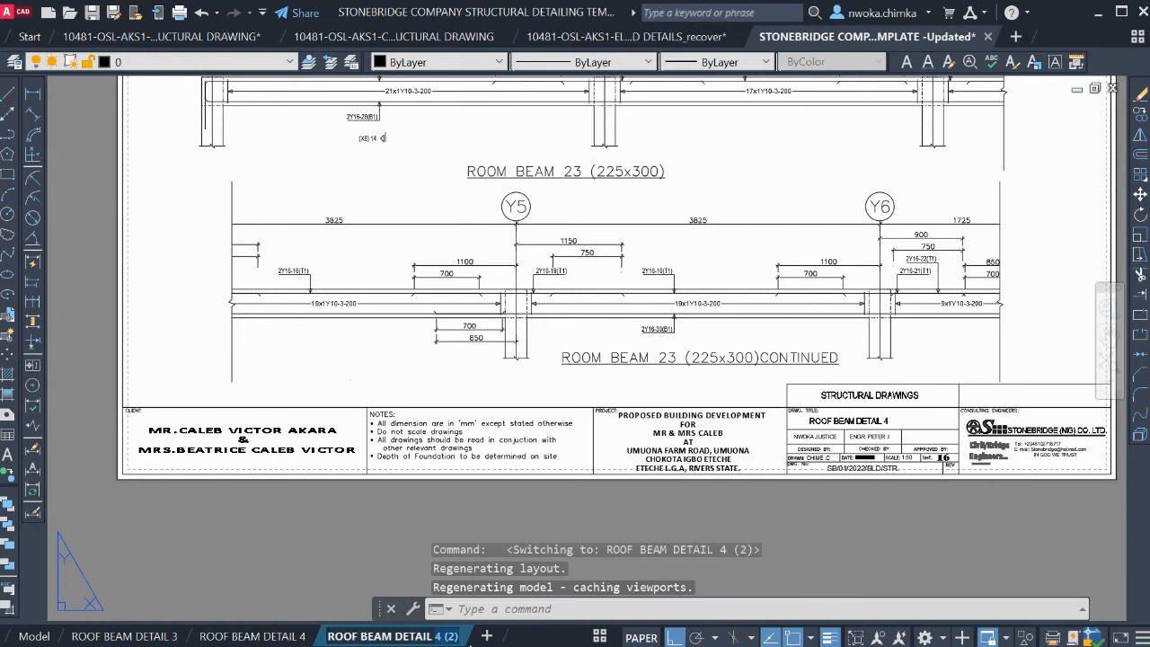
type("5")
left_click(888, 550)
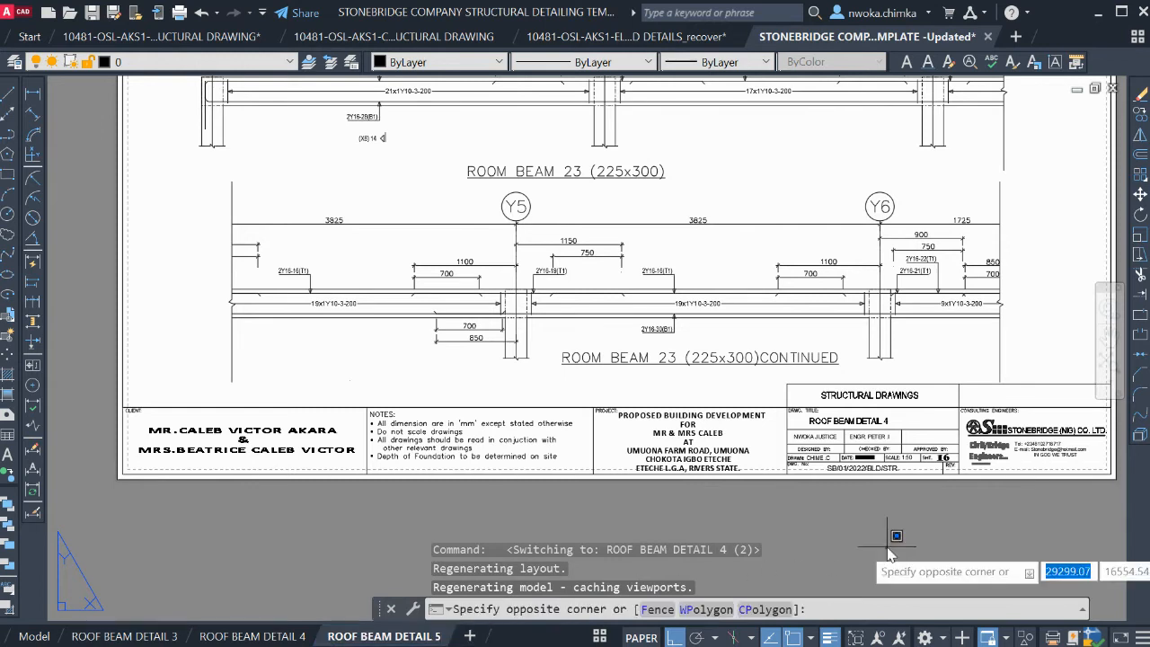
left_click(954, 529)
Set the sheet number to 17 and the drawing title to ROOF BEAM DETAIL 5 in the new sheet's title block
scroll(967, 476, "up", 4)
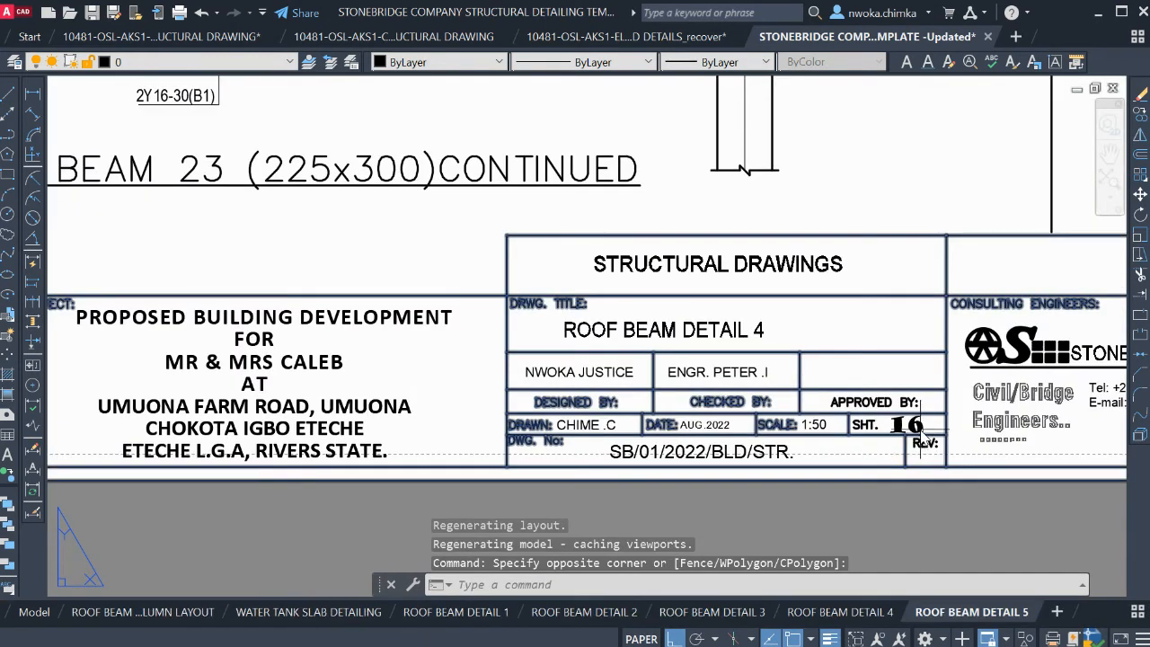
double_click(910, 423)
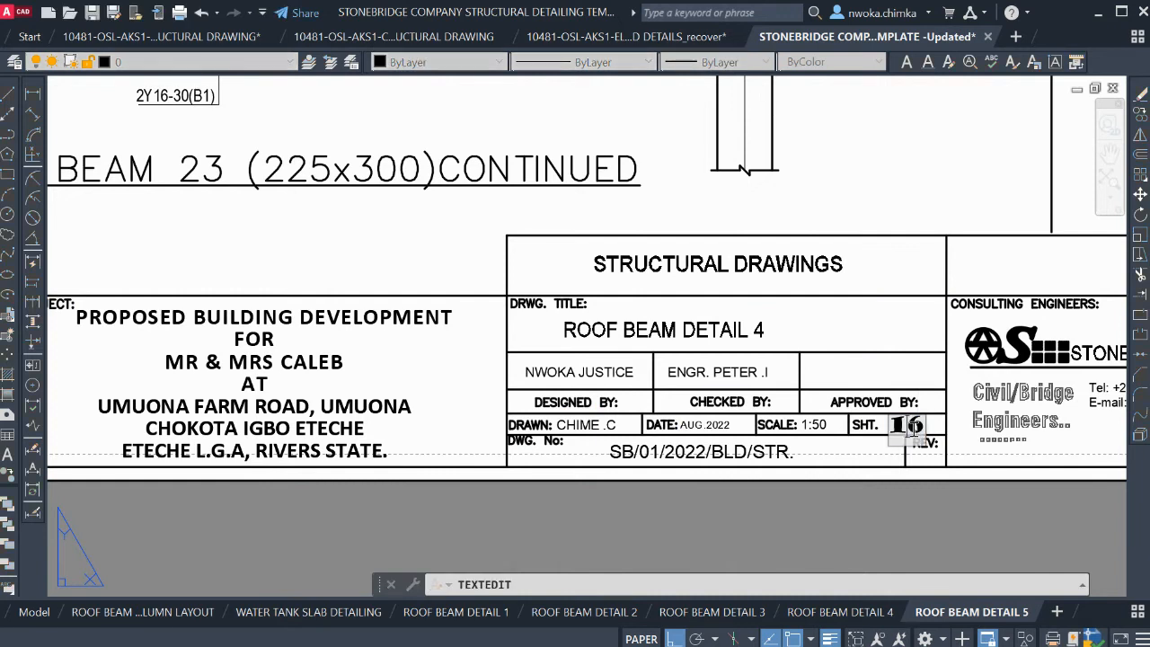
type("17")
key("Return")
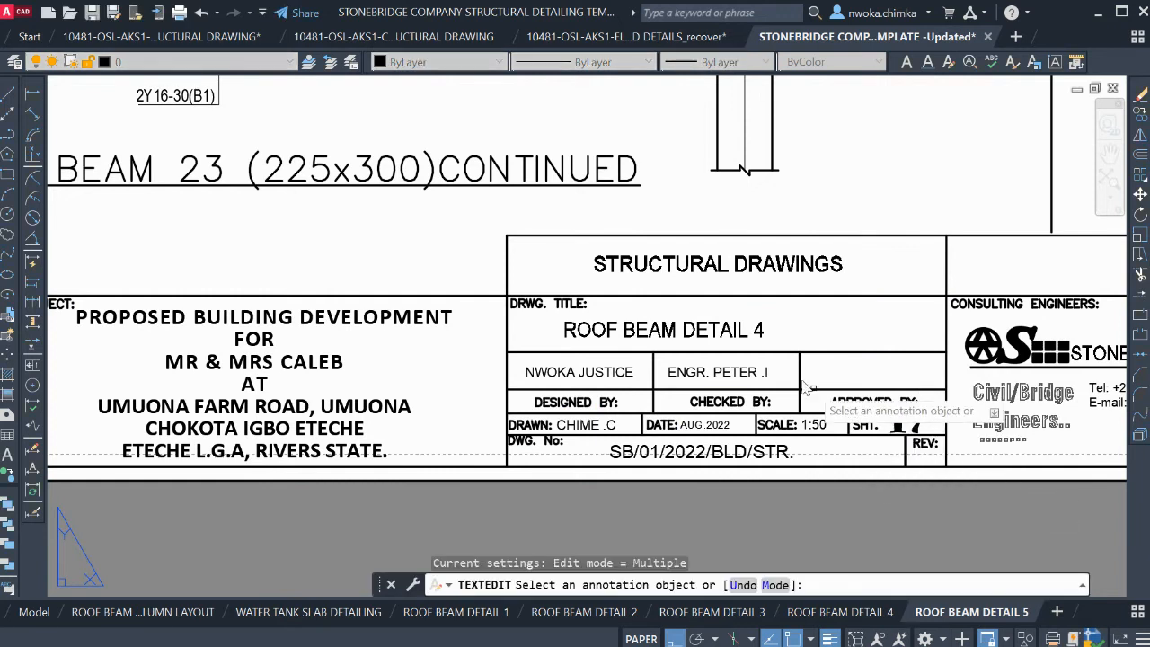
left_click(759, 331)
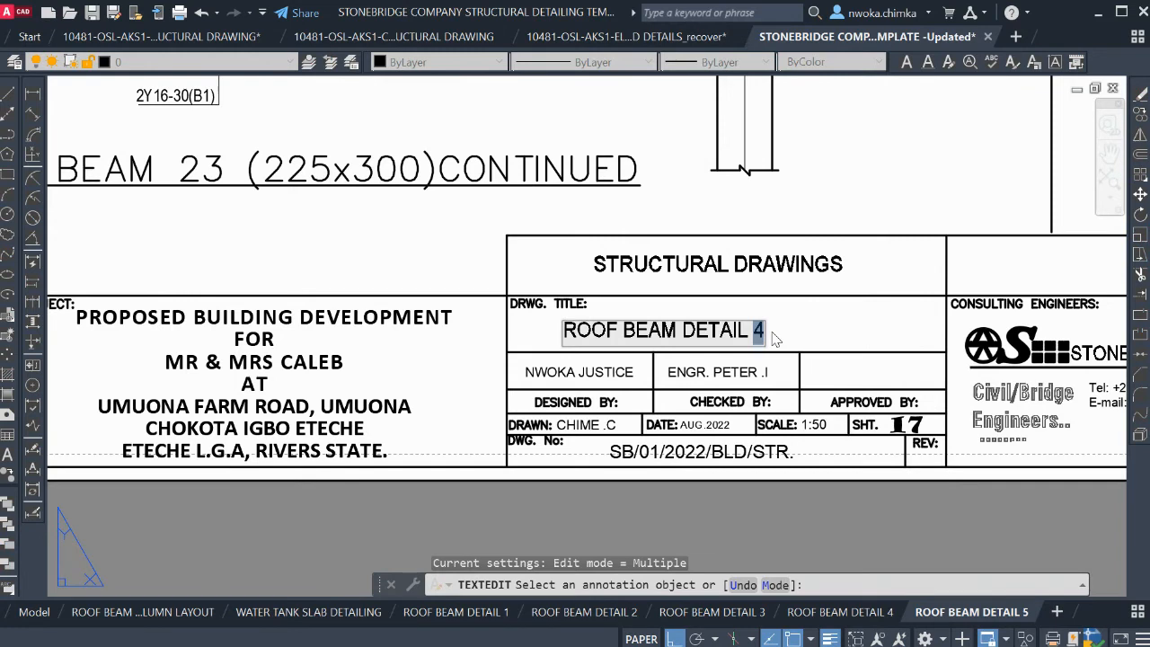
key("Return")
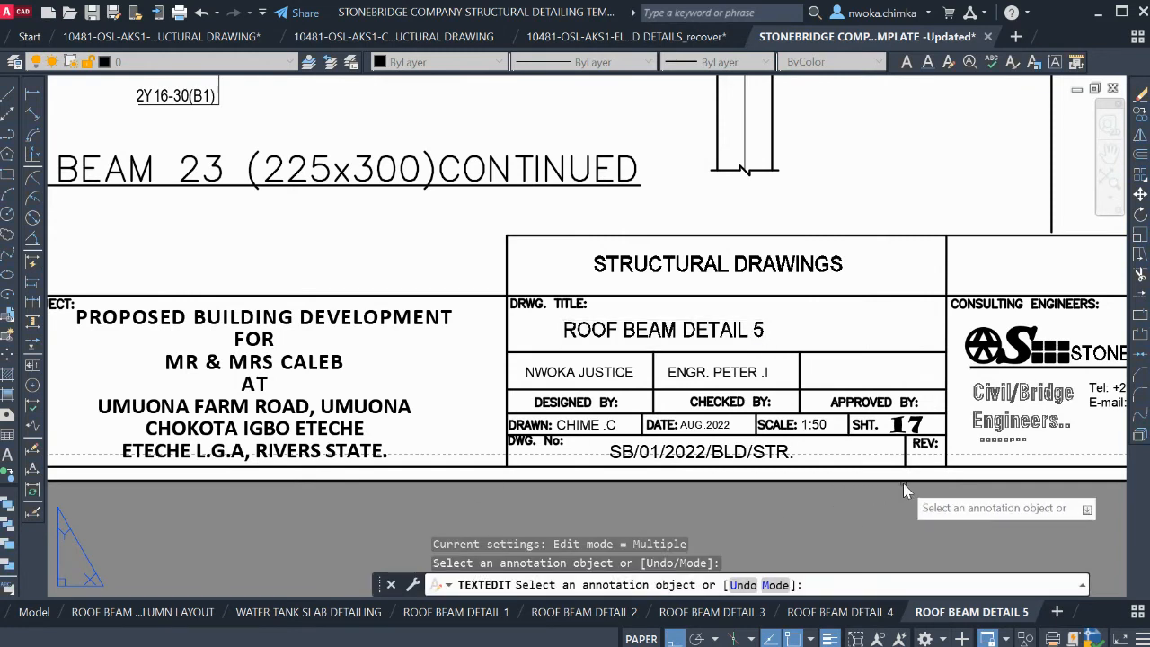
key("Escape")
Activate the viewport on ROOF BEAM DETAIL 5 and bring the frame containing room beams 23 continued and 24 into it
scroll(616, 385, "down", 6)
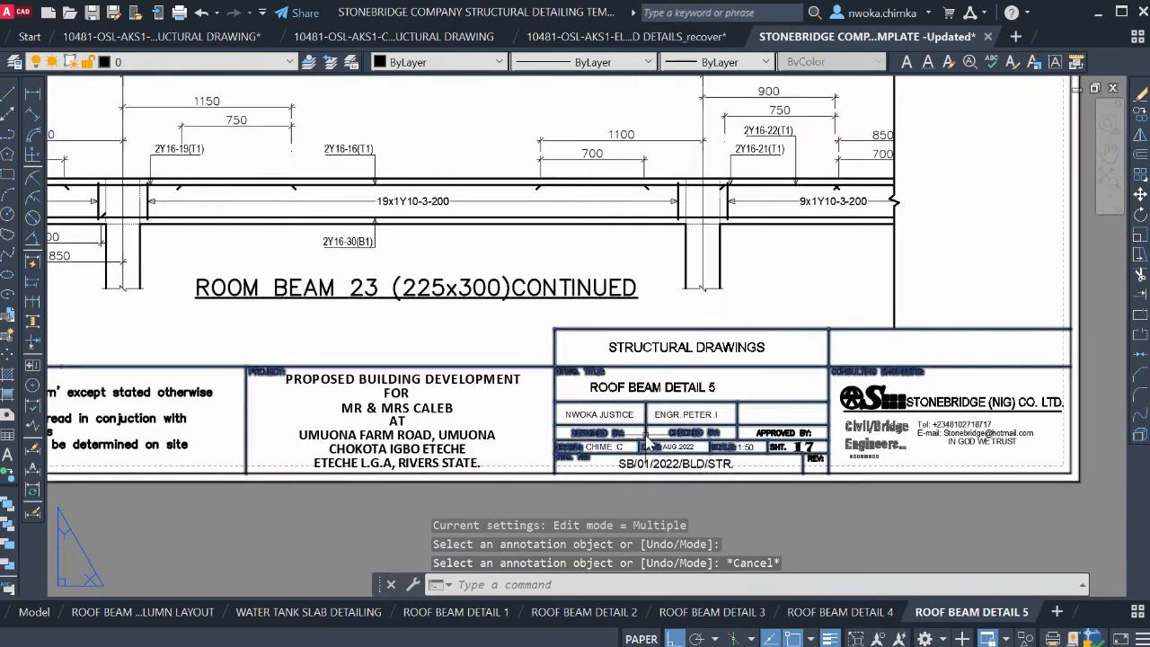
double_click(619, 286)
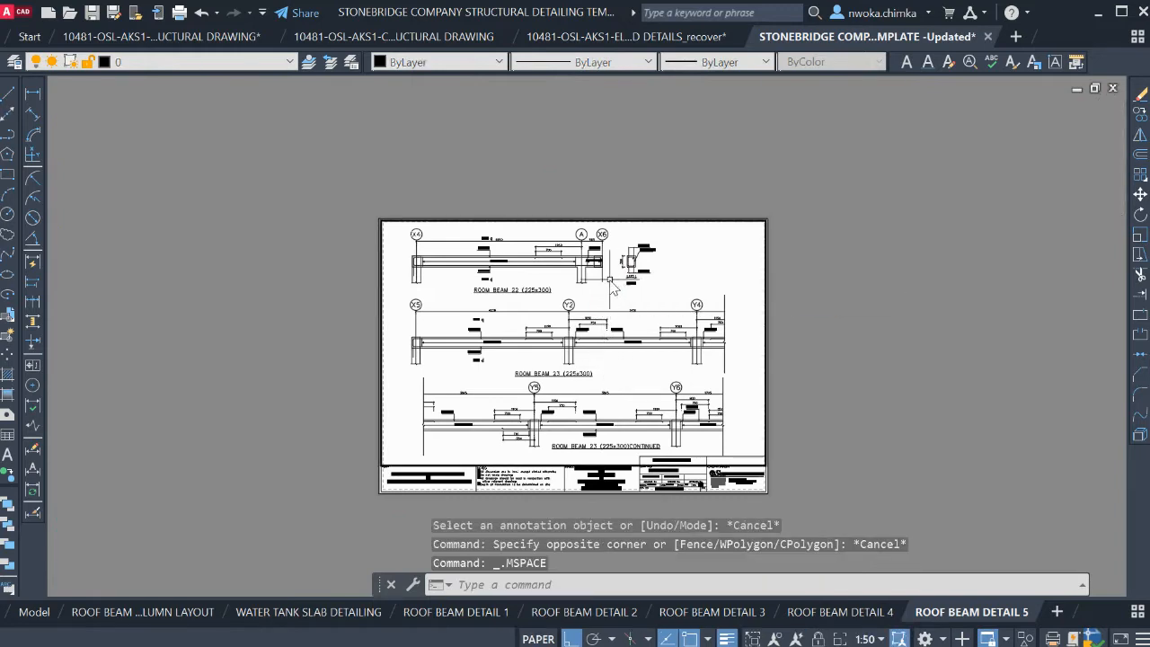
scroll(637, 320, "down", 5)
scroll(638, 322, "up", 4)
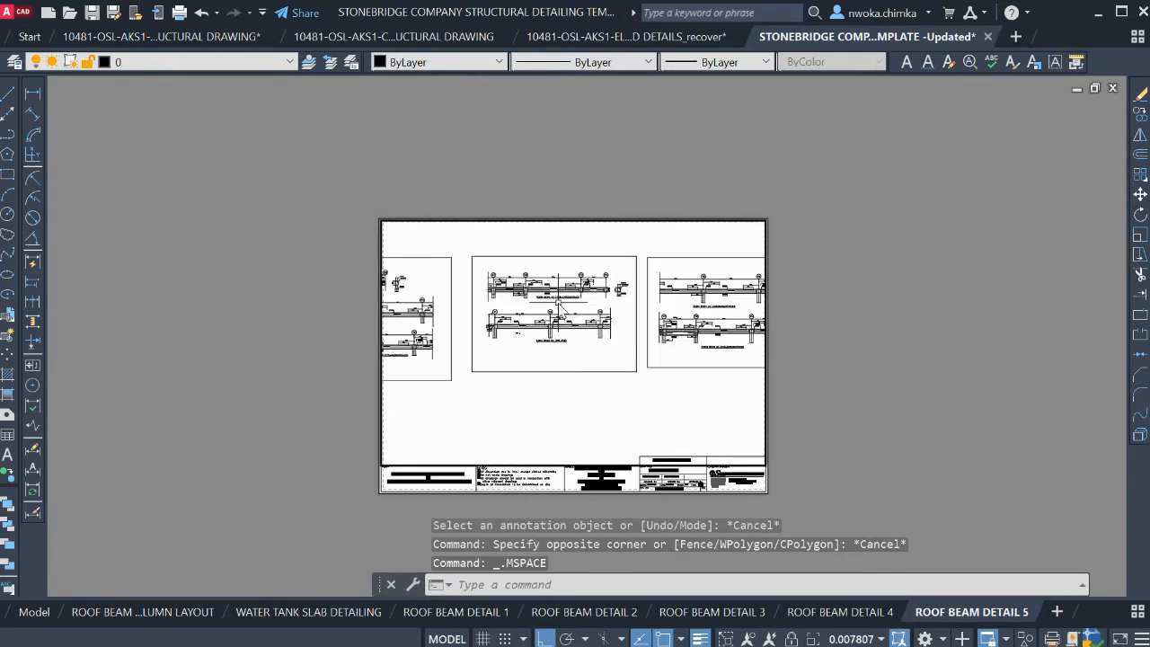
Scale the viewport to 1/50XP, fit room beams 23 continued and 24 within the sheet, and return to paper space
key("Return")
type("1/50XP")
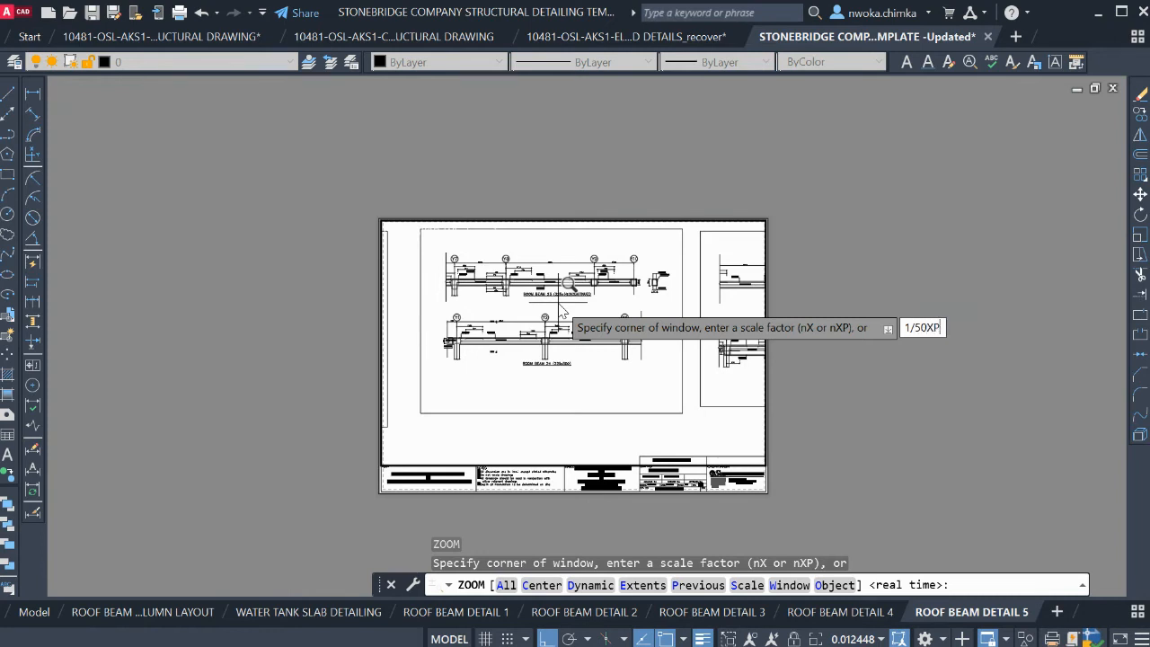
key("Return")
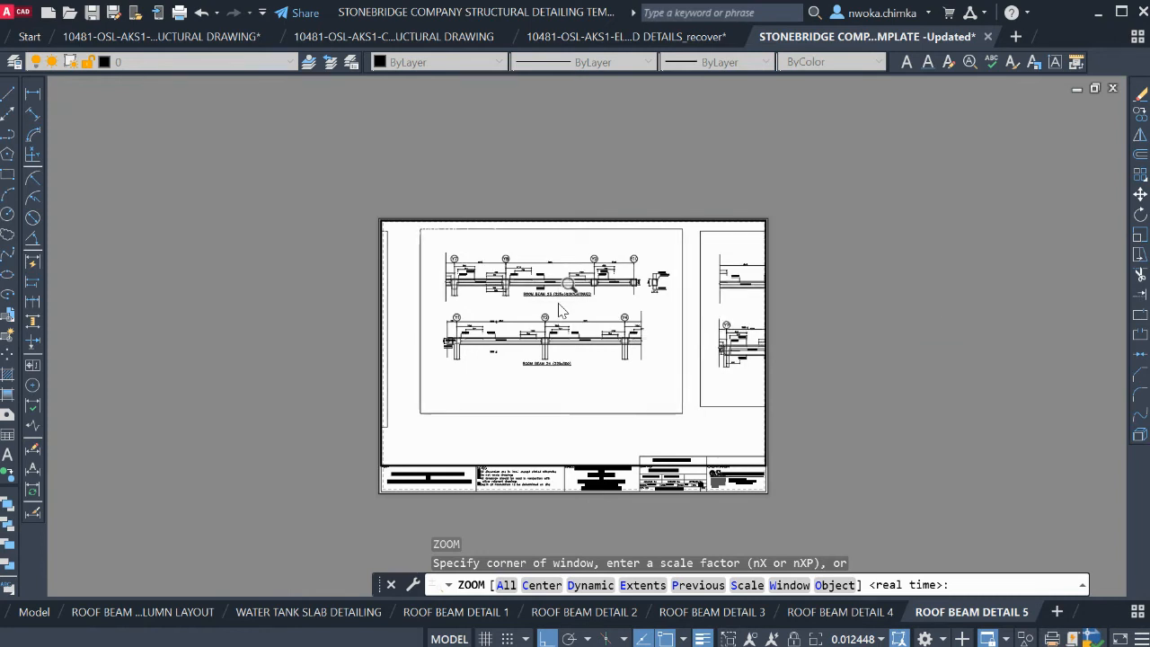
mouse_move(612, 312)
middle_mouse_down()
mouse_move(634, 360)
mouse_move(645, 342)
mouse_move(645, 353)
middle_mouse_up()
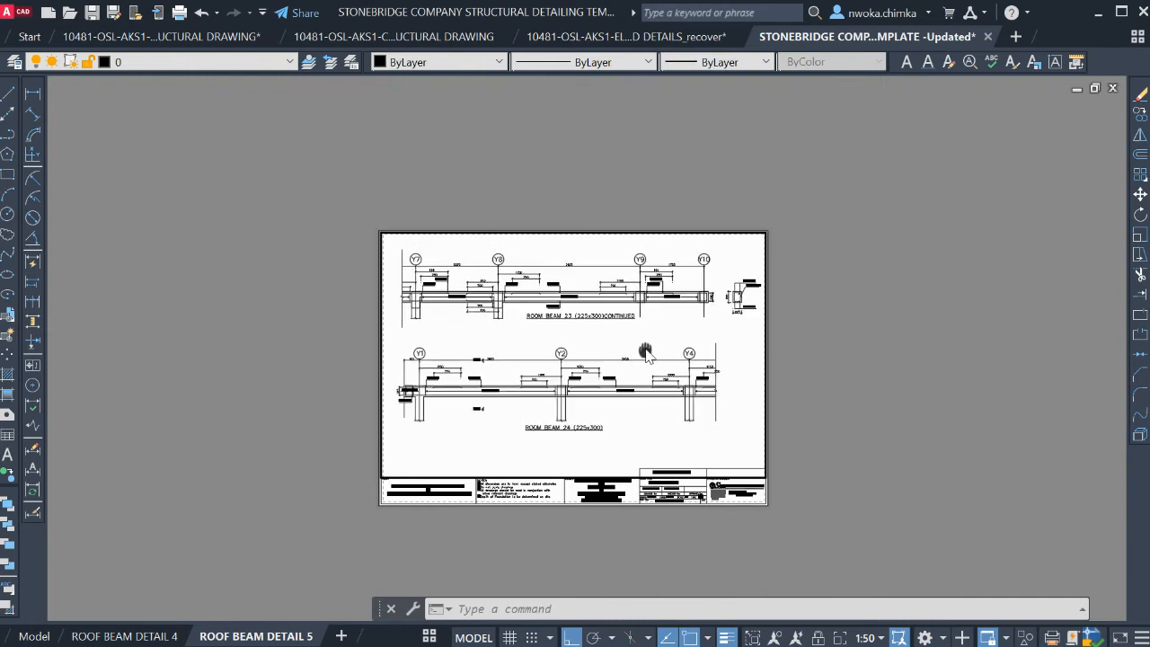
double_click(862, 393)
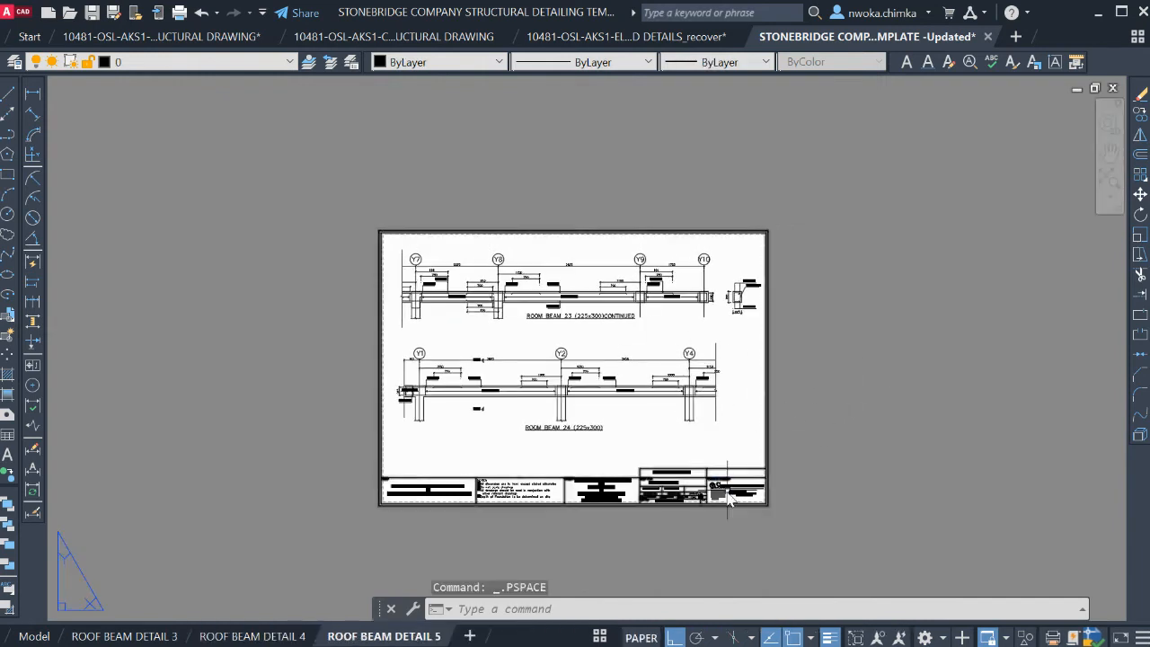
Check the title block on ROOF BEAM DETAIL 5 and the remaining room beam 24 continued frame in model space
scroll(715, 497, "up", 6)
scroll(688, 483, "down", 7)
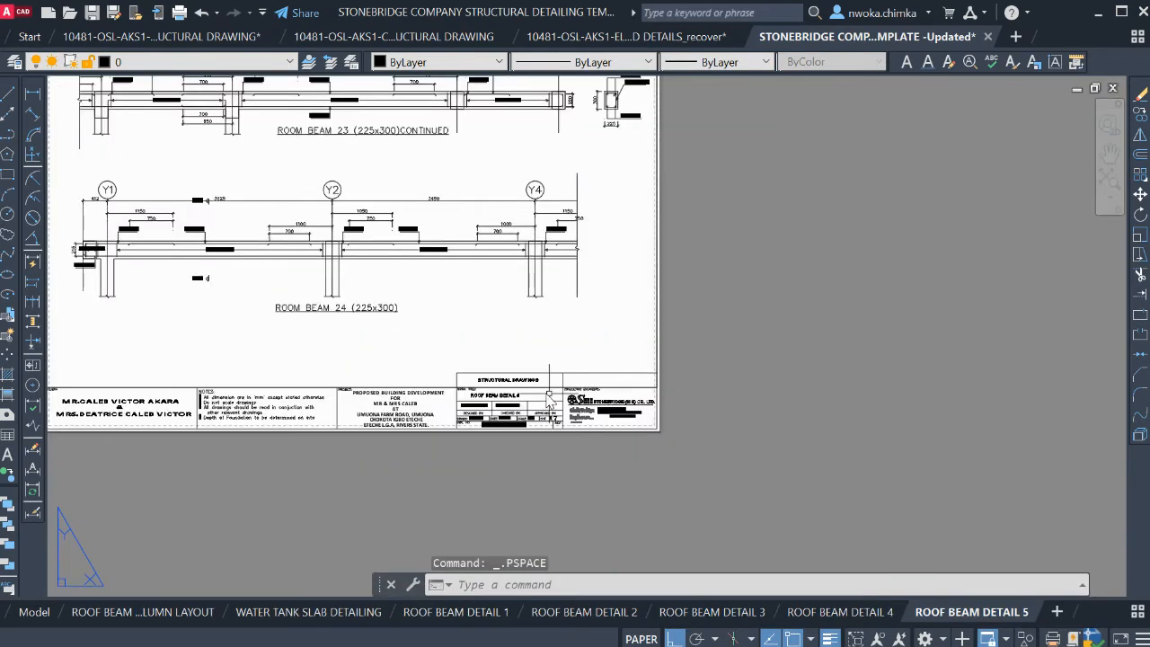
left_click(34, 611)
scroll(390, 394, "down", 5)
scroll(553, 343, "up", 2)
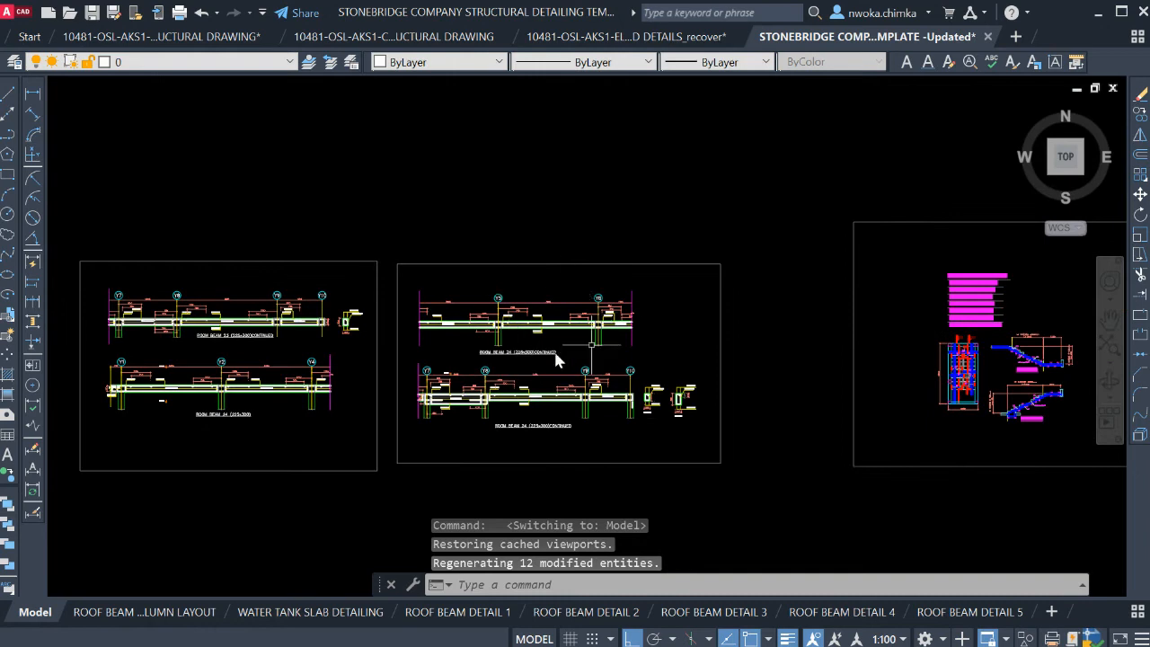
Create a copy of the ROOF BEAM DETAIL 5 layout, inserted before ROOF BEAM DETAIL 5, and open the copied layout
left_click(970, 612)
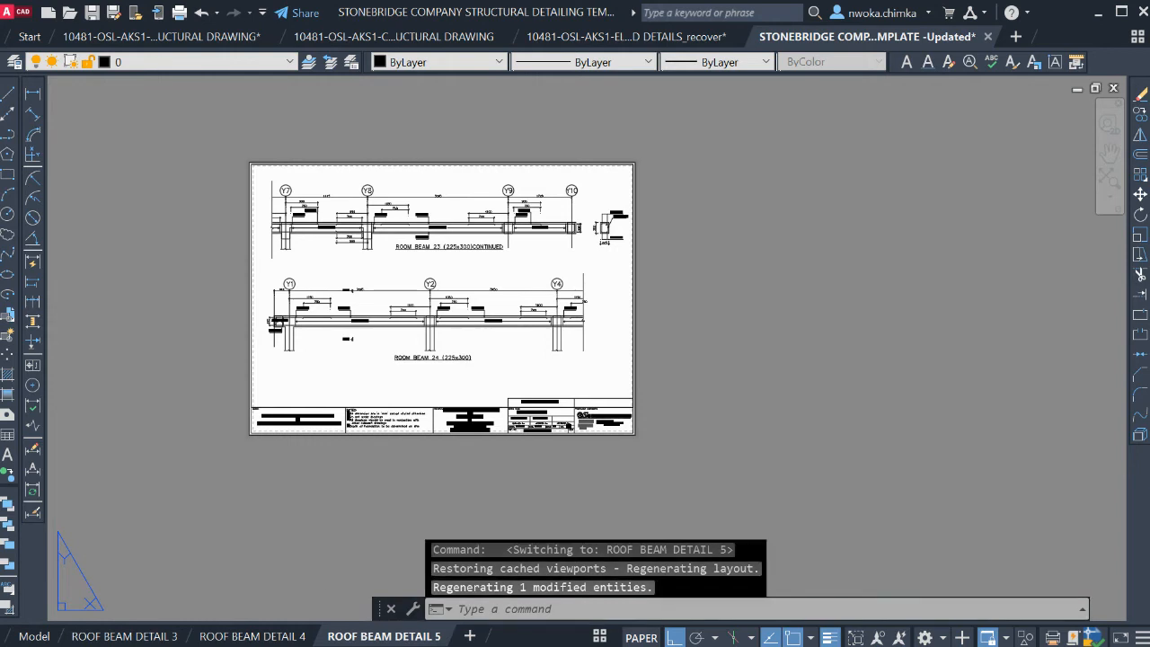
left_click(468, 438)
scroll(944, 311, "down", 5)
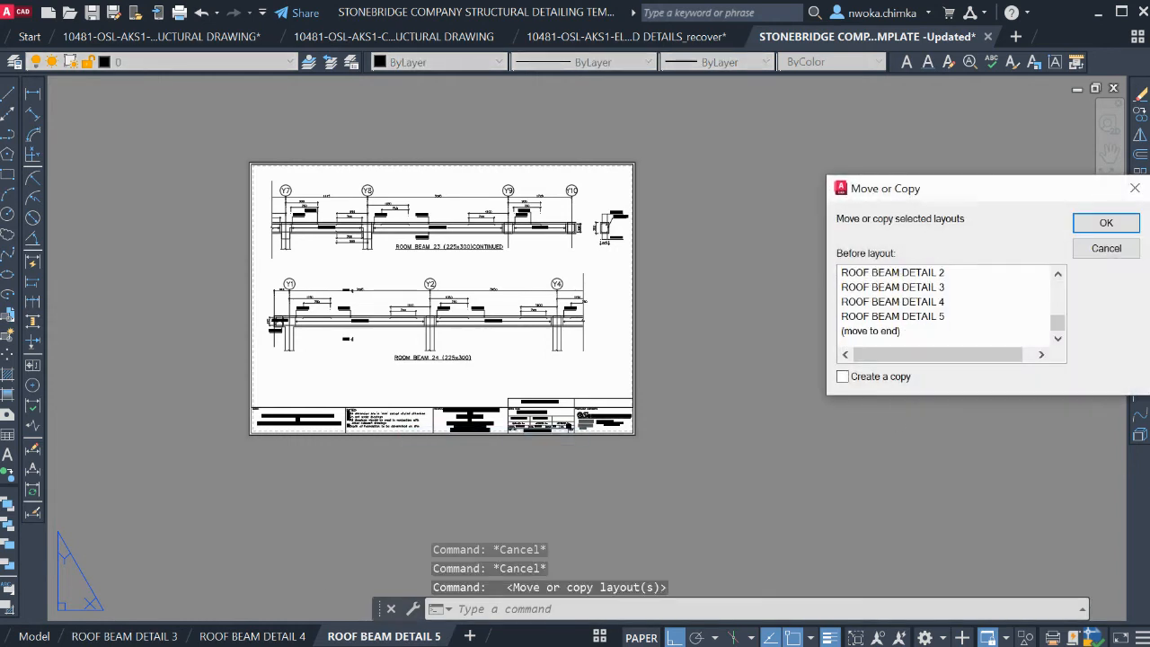
left_click(893, 316)
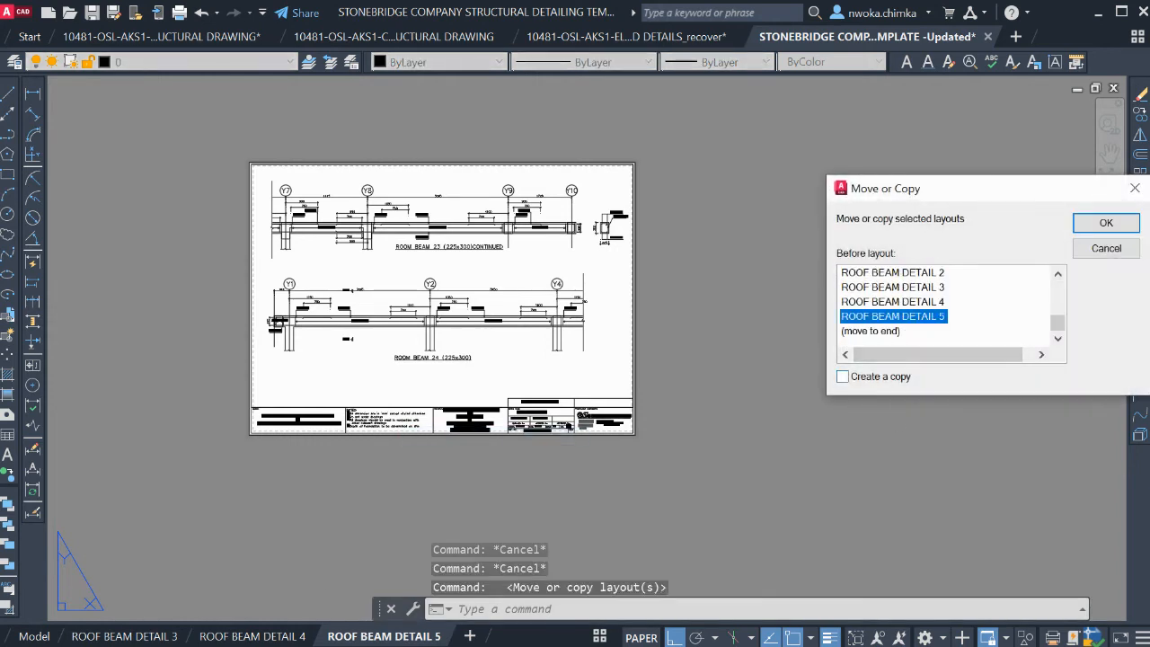
left_click(843, 377)
left_click(1106, 223)
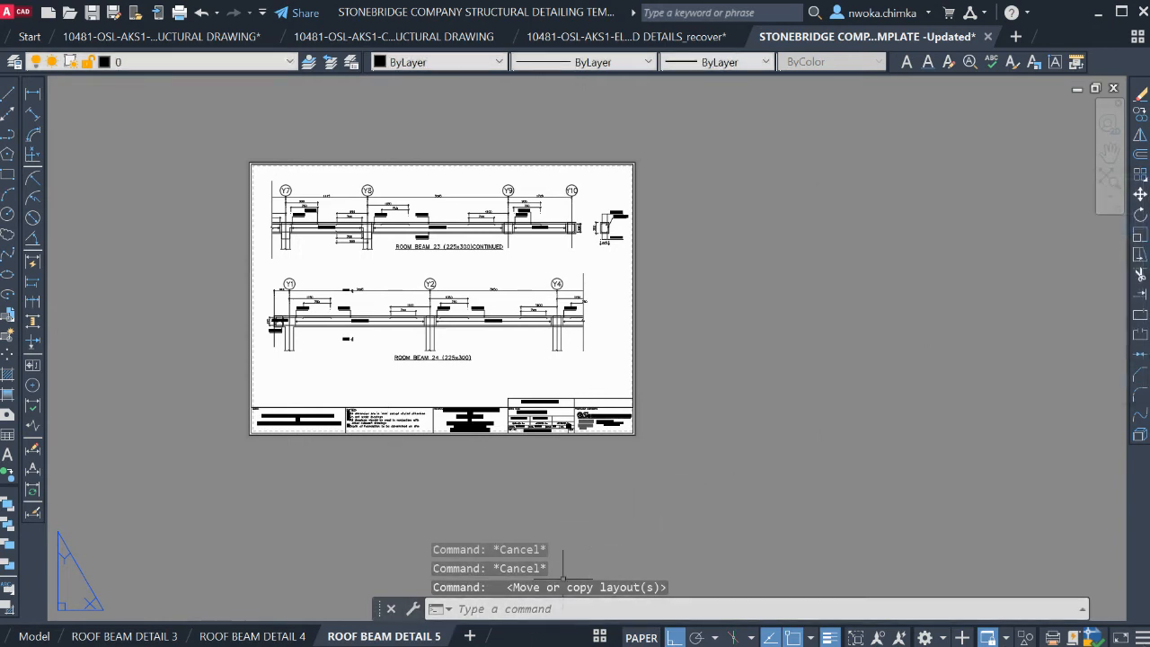
left_click(600, 637)
left_click(634, 605)
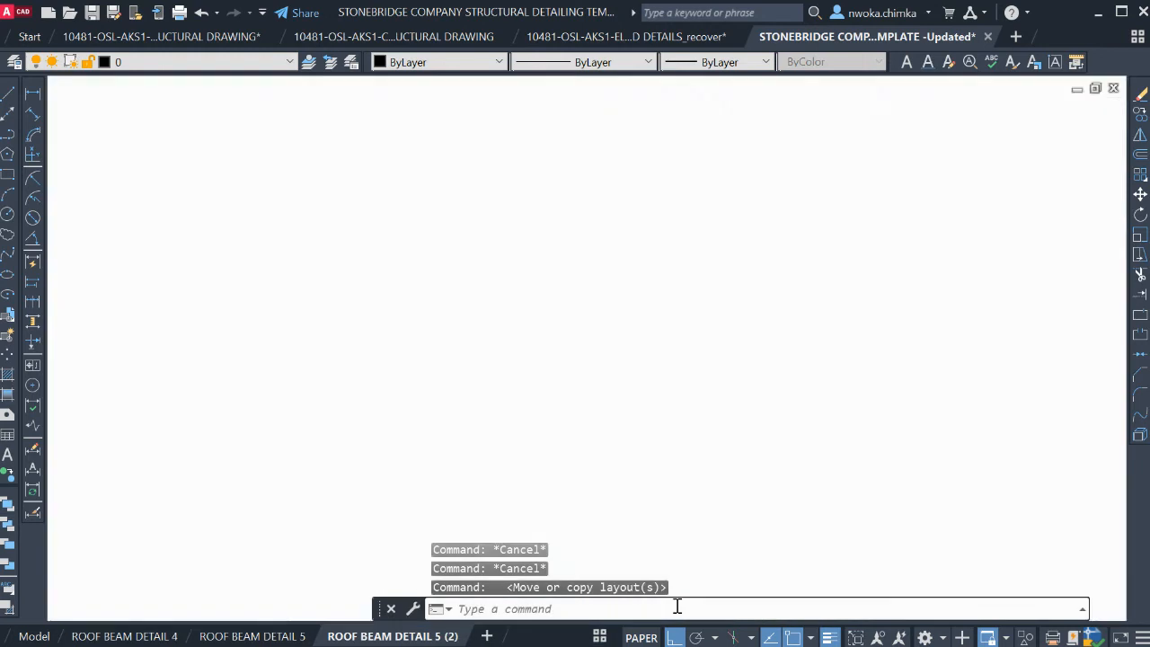
left_click(383, 254)
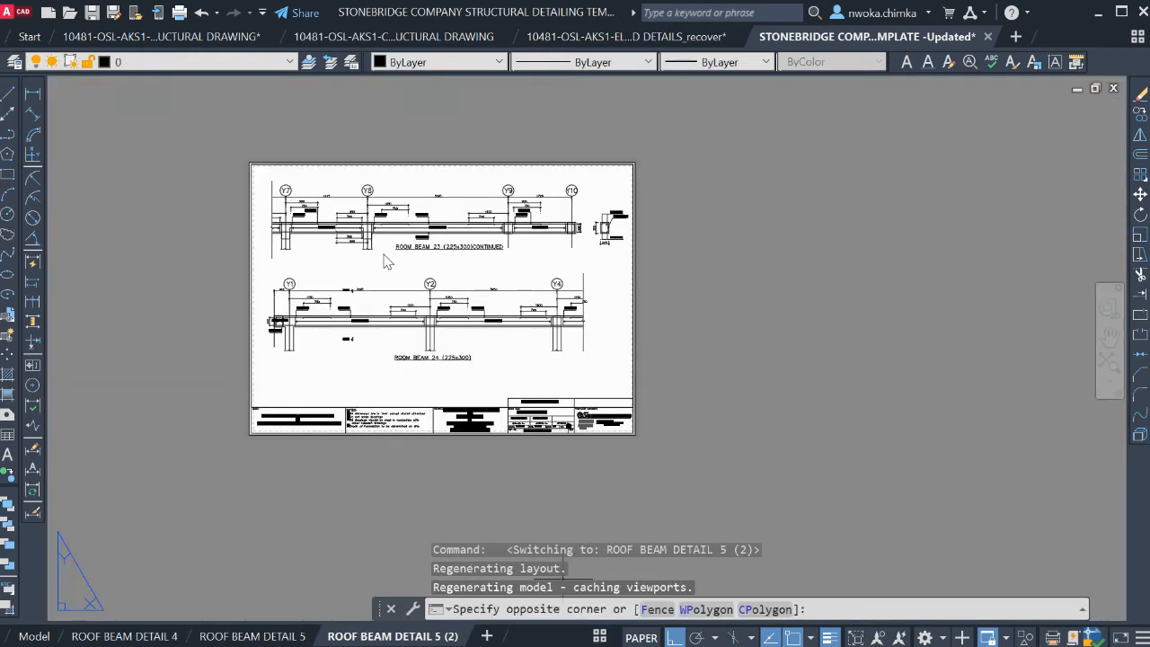
Rename the copied layout to ROOF BEAM DETAIL 6
key("Escape")
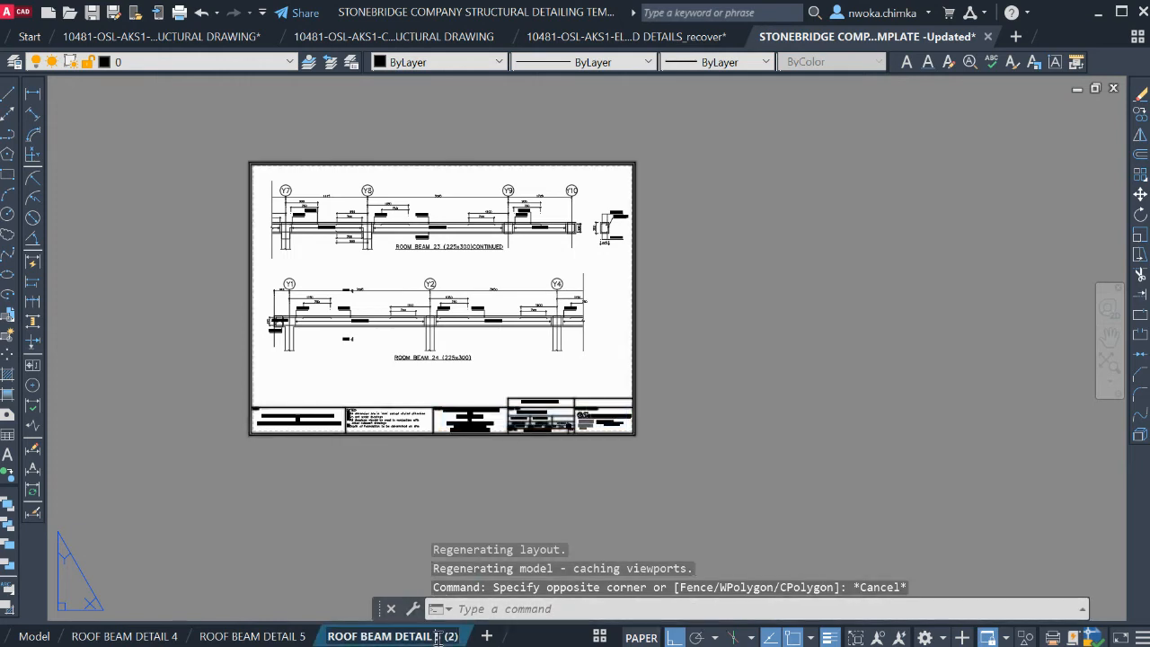
type("6")
left_click(619, 508)
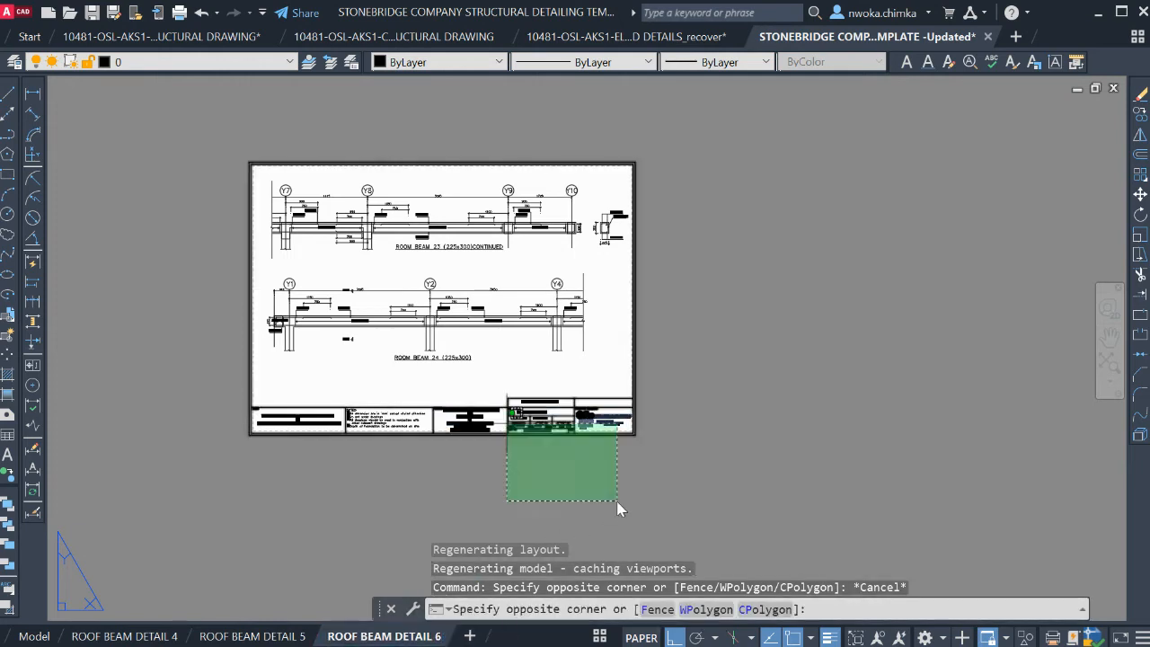
left_click(779, 484)
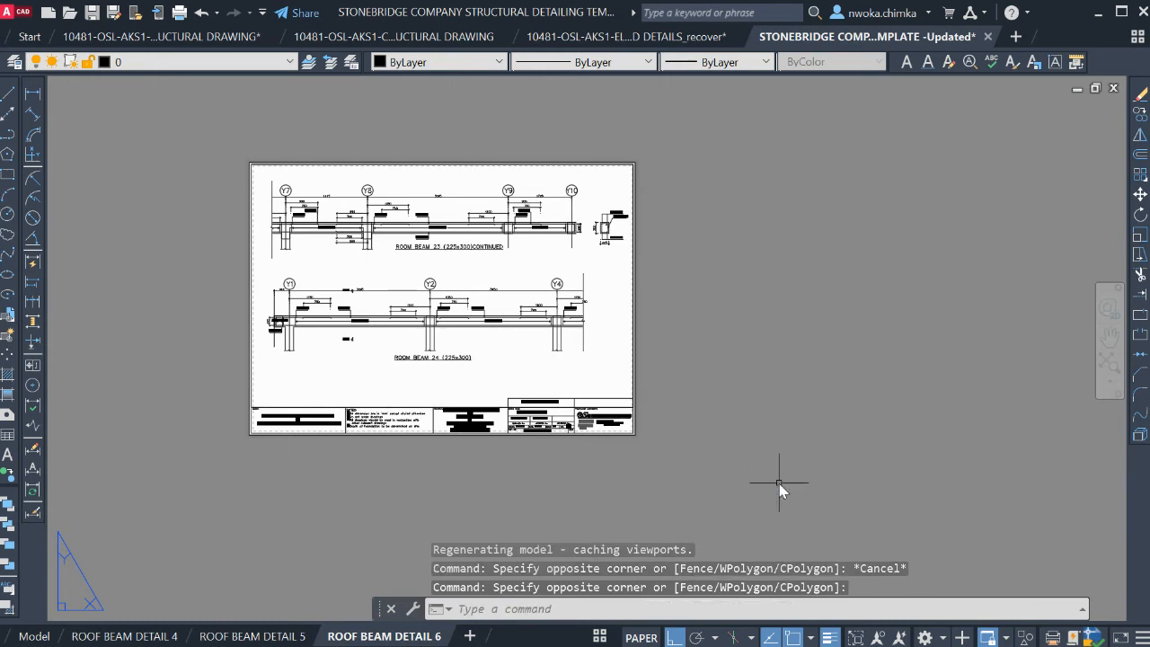
Activate the viewport on ROOF BEAM DETAIL 6 and bring the frame with the two room beam 24 continued elevations into it
double_click(471, 283)
scroll(406, 267, "down", 3)
scroll(406, 268, "up", 5)
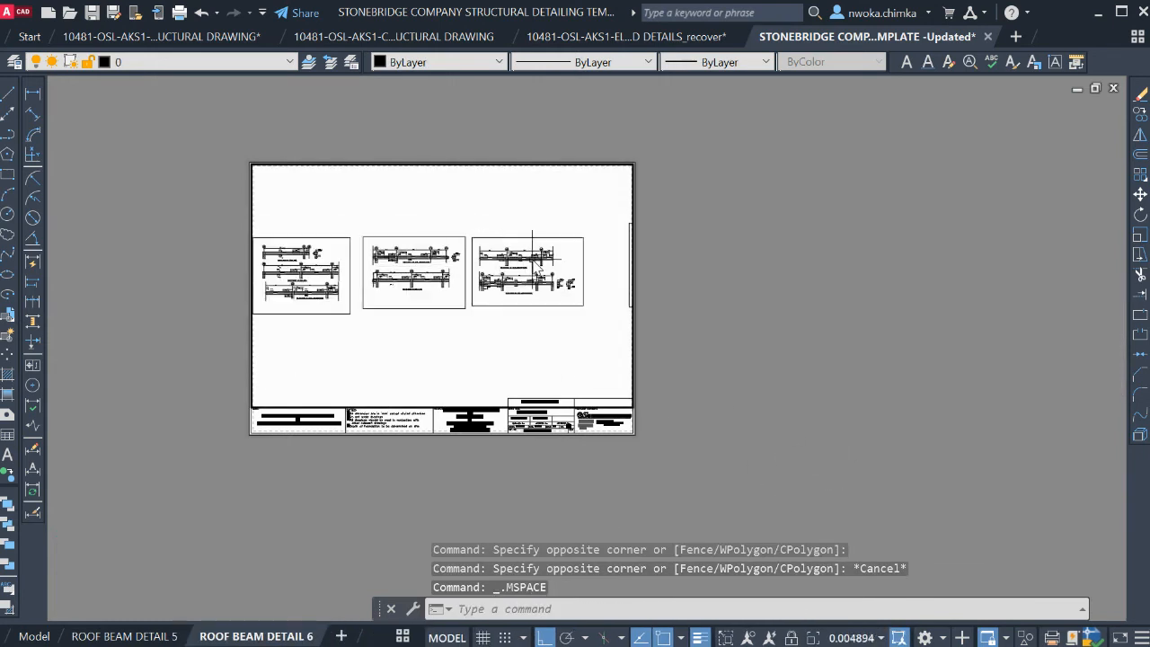
middle_click_drag(454, 267, 427, 272)
Scale the viewport to 1/50XP, position the room beam 24 continued details within the sheet, and return to paper space
type("z")
key("Return")
type("1/50")
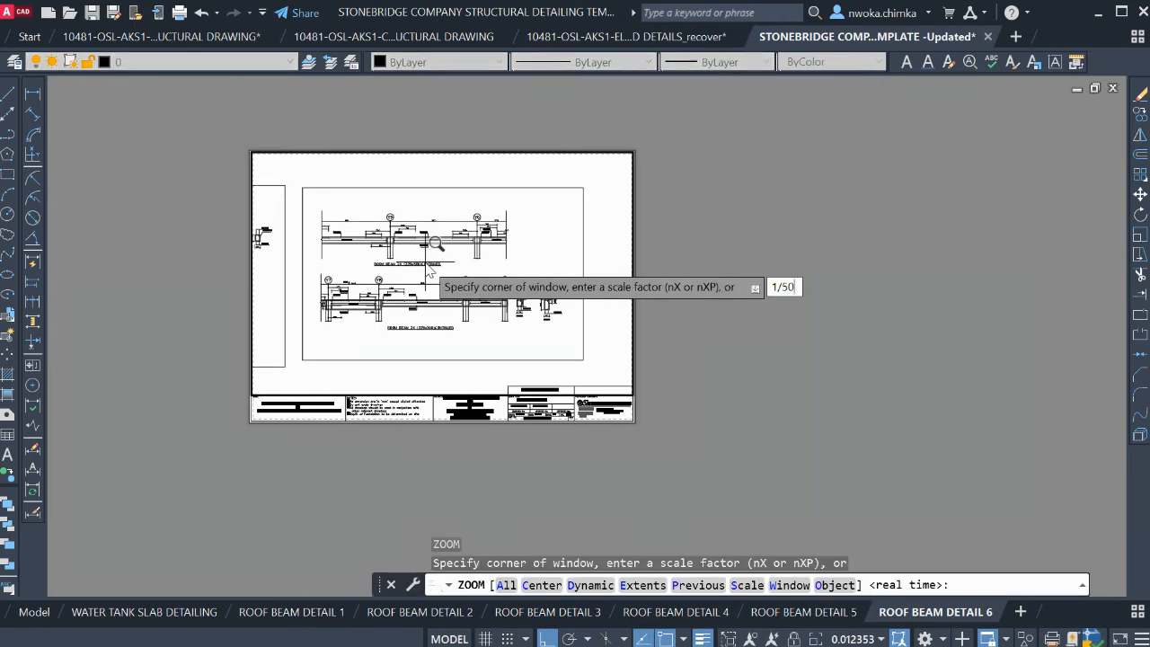
type("XP")
key("Return")
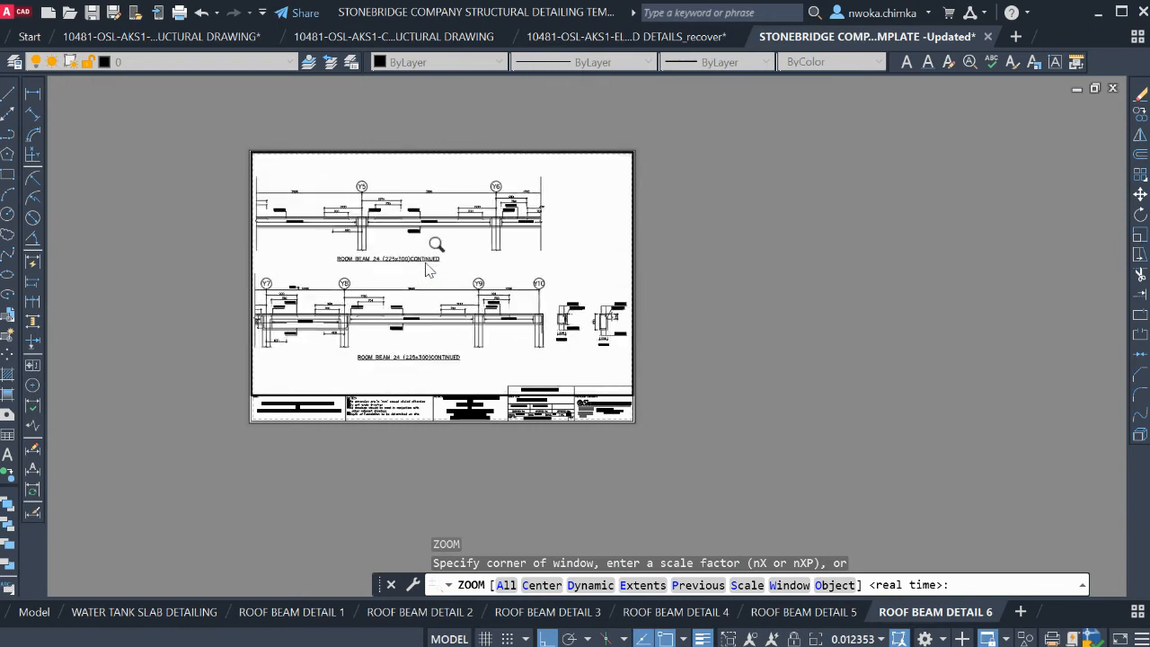
middle_click_drag(446, 263, 467, 260)
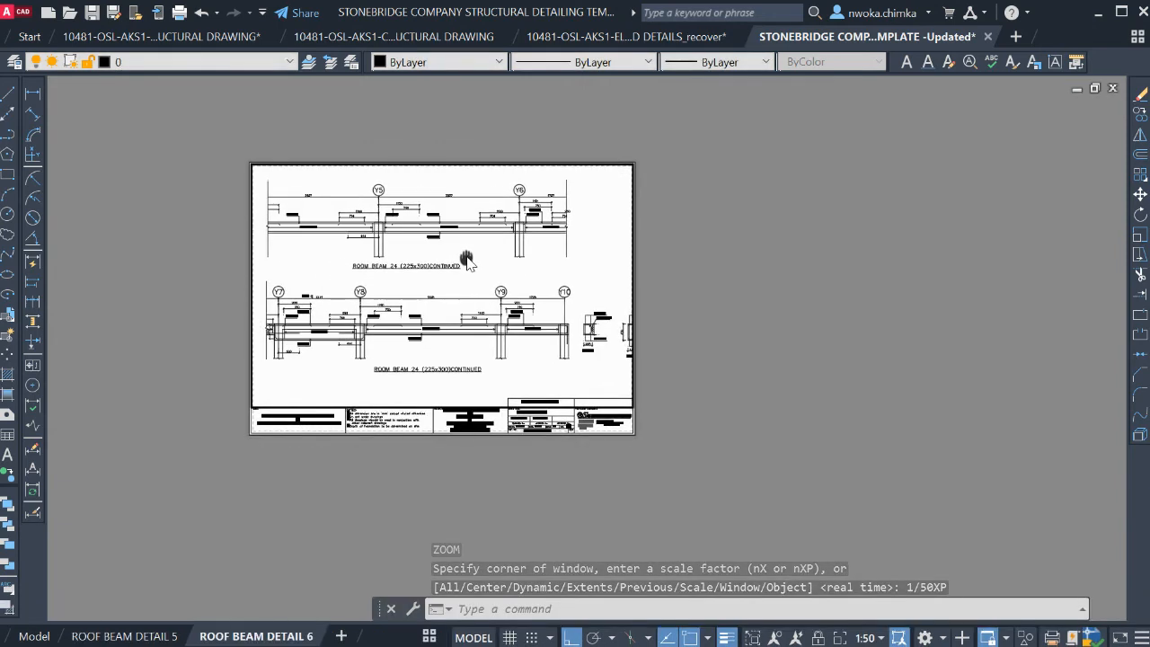
double_click(787, 340)
In model space, move the outermost cross-section of room beam 24 continued inward, above the section beside grid Y10
left_click(50, 637)
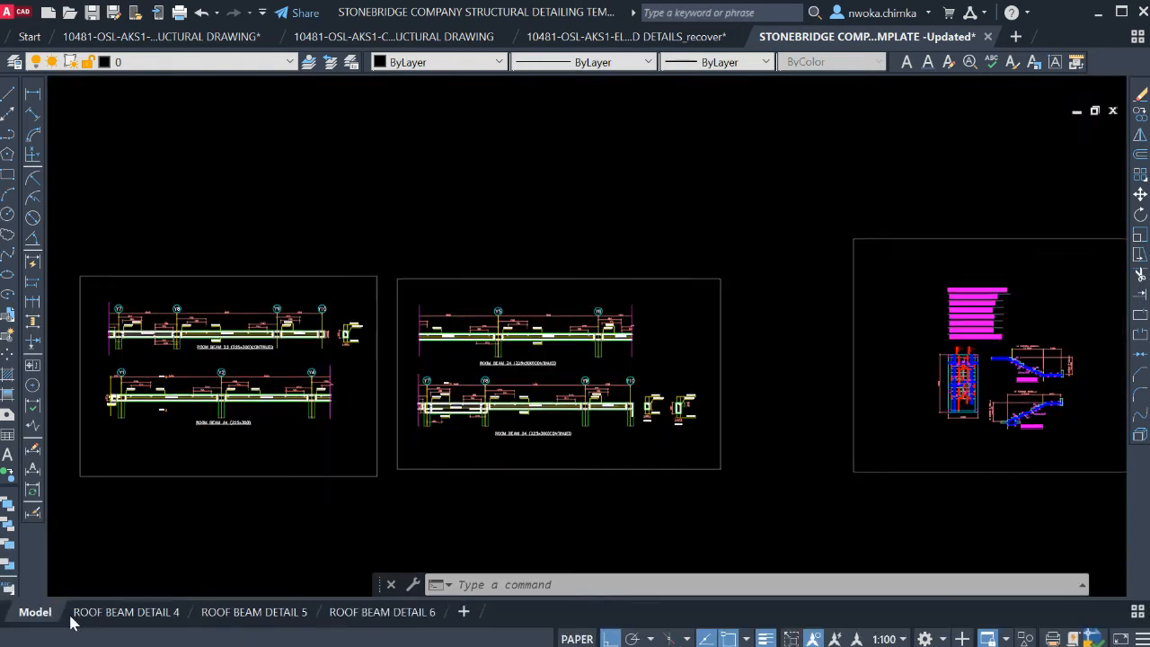
scroll(701, 373, "up", 2)
left_click(699, 369)
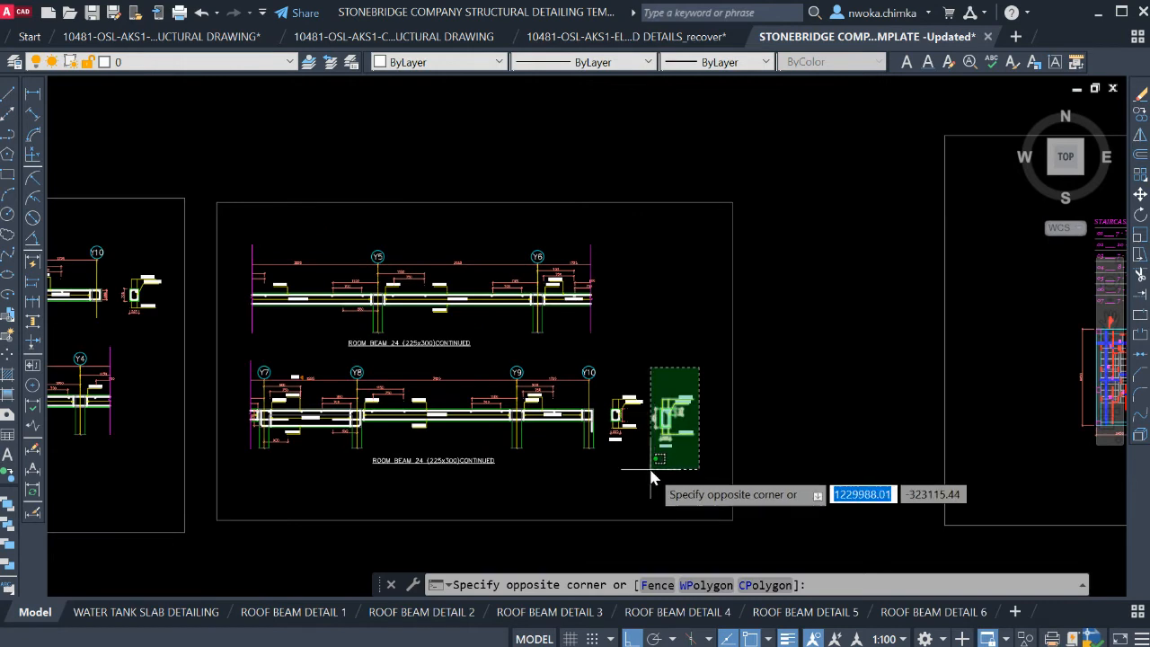
left_click(655, 467)
type("M")
key("Return")
left_click(654, 467)
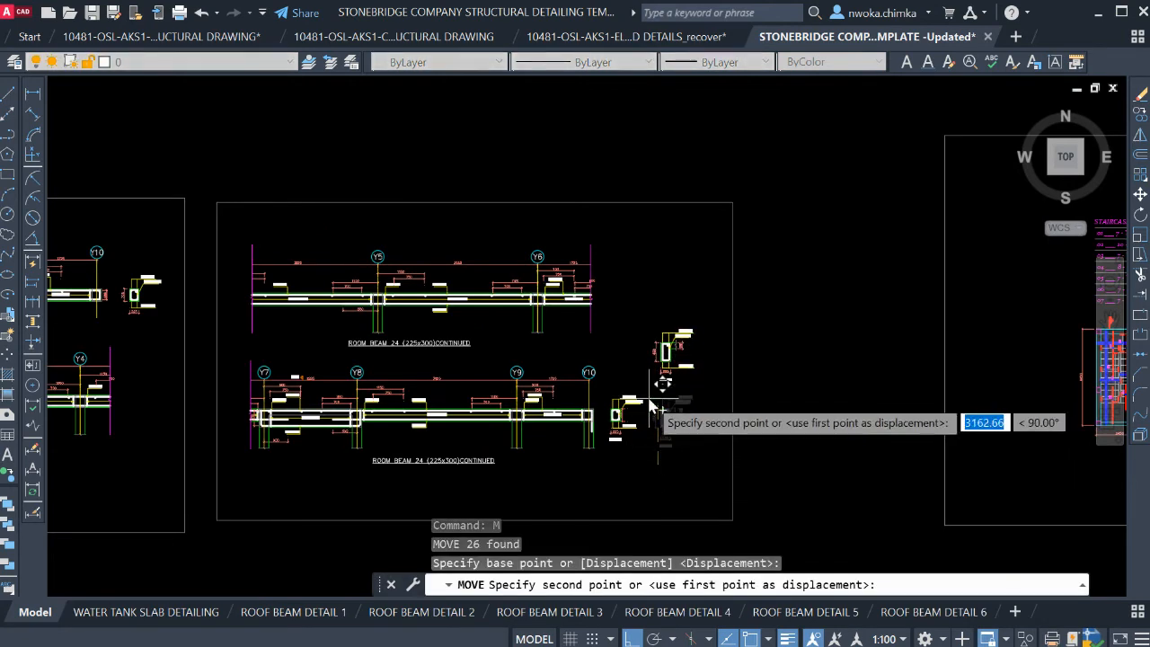
scroll(635, 379, "up", 2)
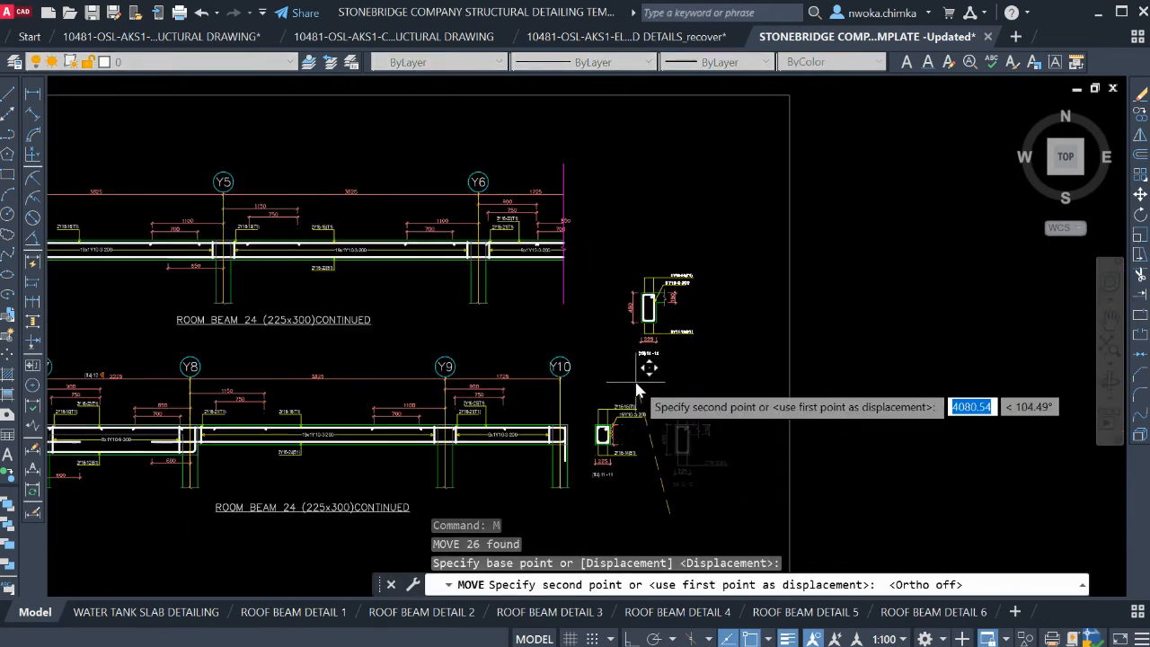
left_click(611, 397)
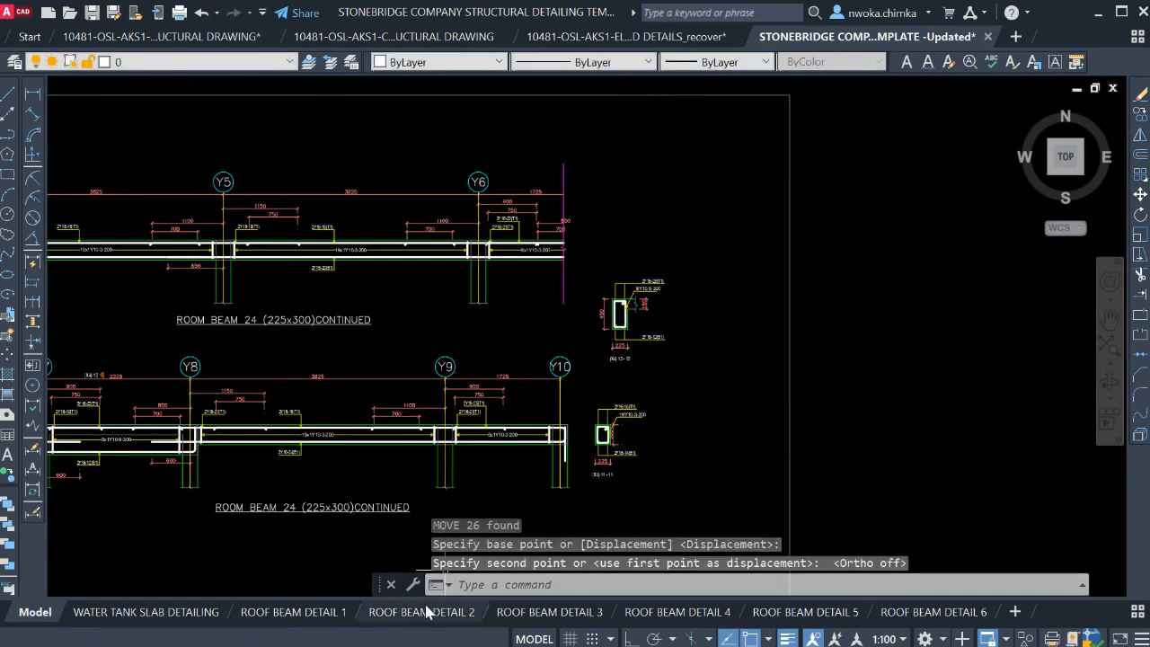
Check the sheet layout on ROOF BEAM DETAIL 6 and compare title block names and sheet numbers with ROOF BEAM DETAIL 5 and 4
left_click(940, 615)
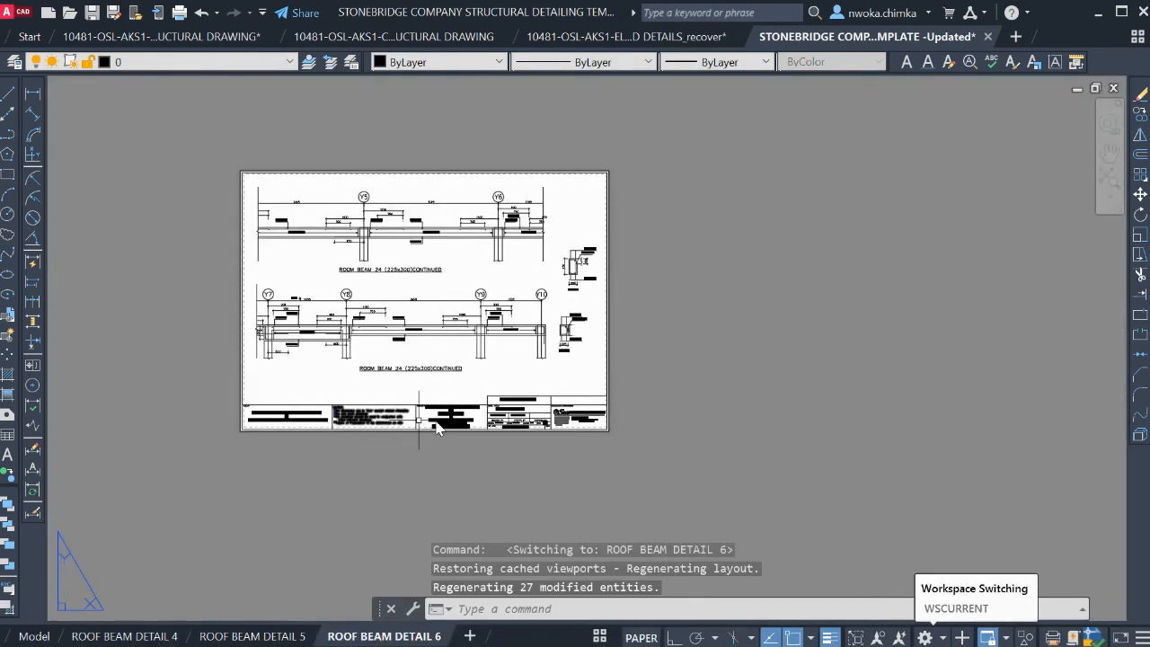
scroll(503, 427, "up", 4)
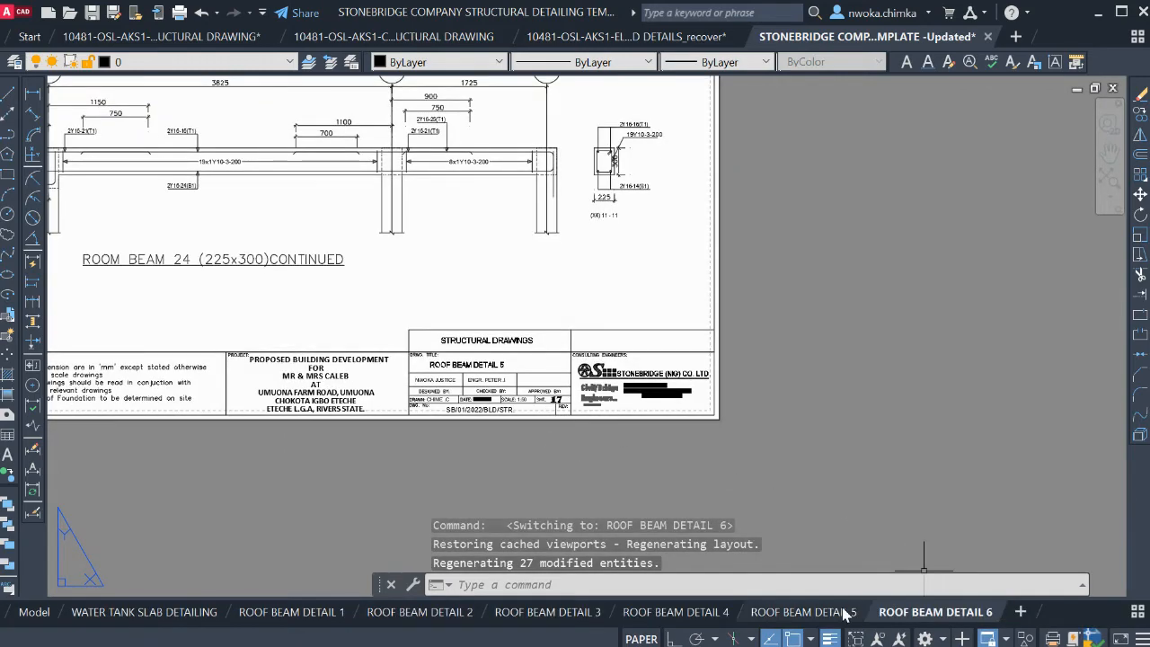
left_click(843, 613)
scroll(634, 450, "up", 5)
scroll(681, 510, "down", 3)
left_click(679, 612)
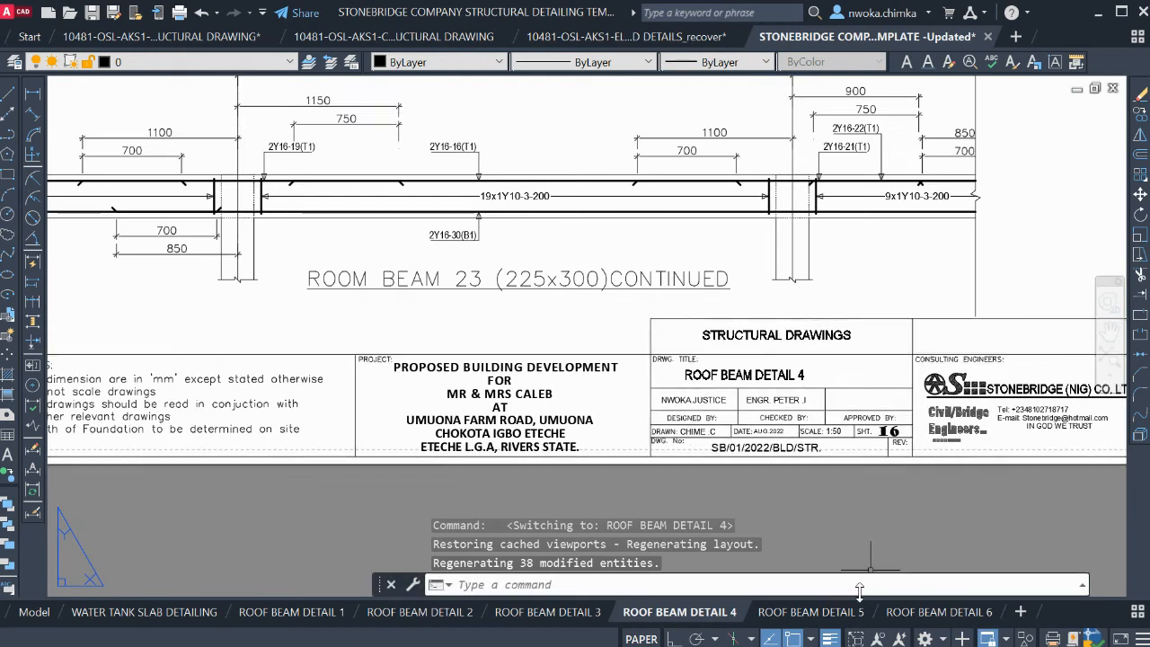
key("Escape")
key("Escape")
left_click(810, 612)
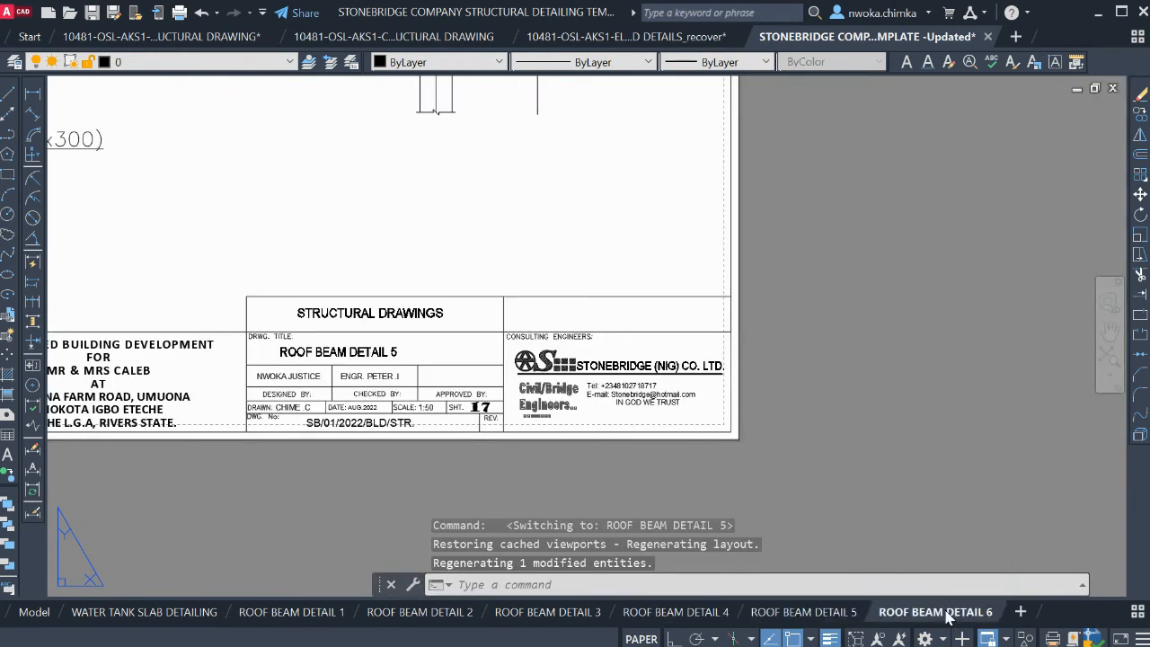
Set the sheet number in the ROOF BEAM DETAIL 6 title block to 18
scroll(704, 426, "down", 2)
scroll(565, 470, "up", 6)
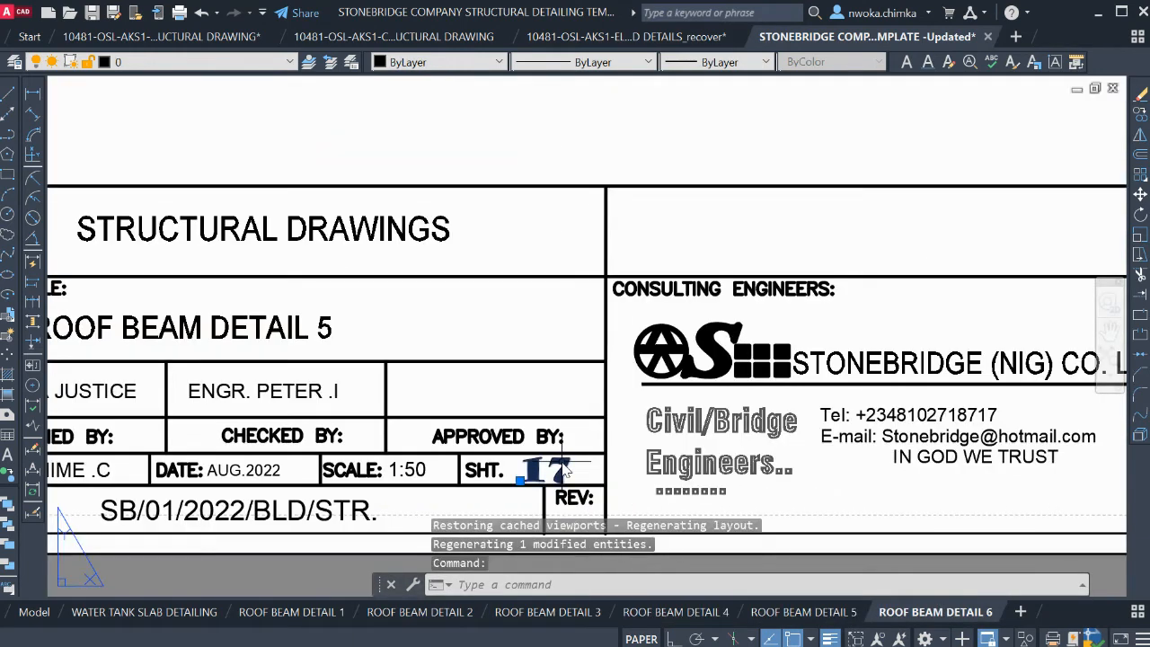
double_click(561, 474)
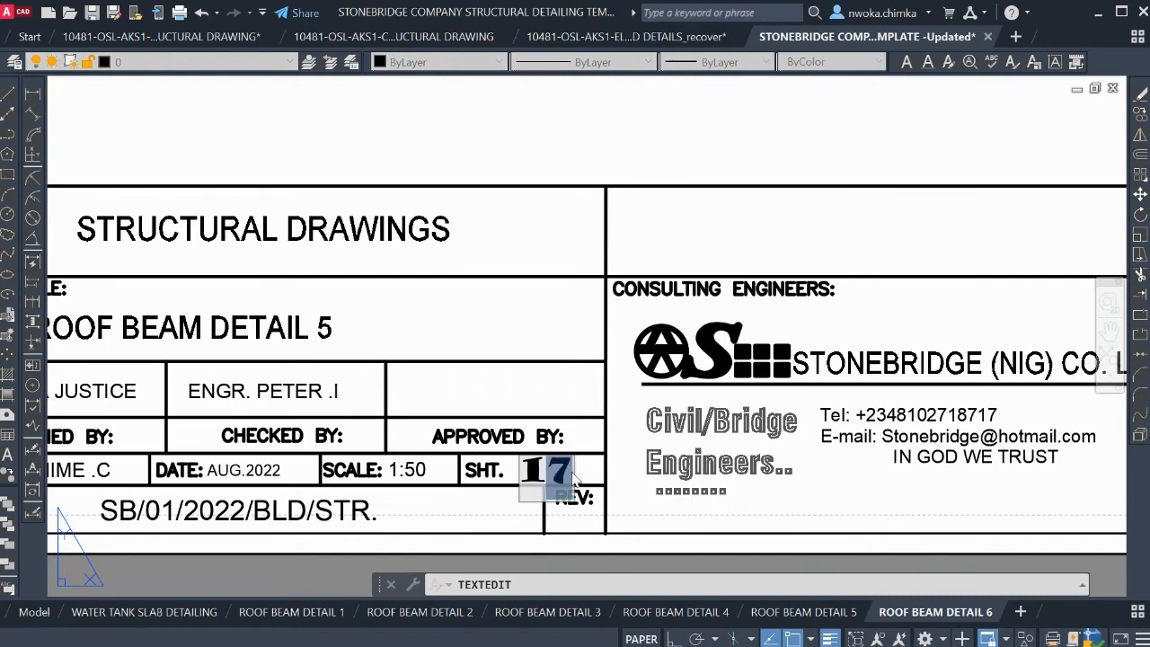
type("18")
left_click(519, 564)
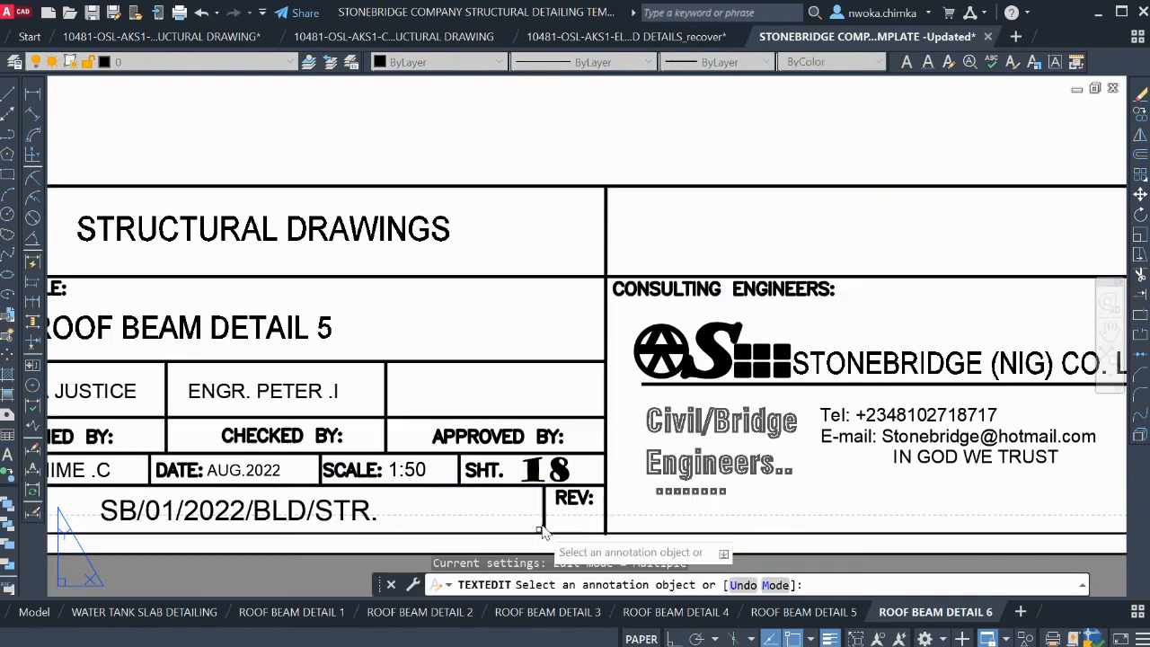
Change the drawing title in the title block to ROOF BEAM DETAIL 6 and end text editing
double_click(323, 329)
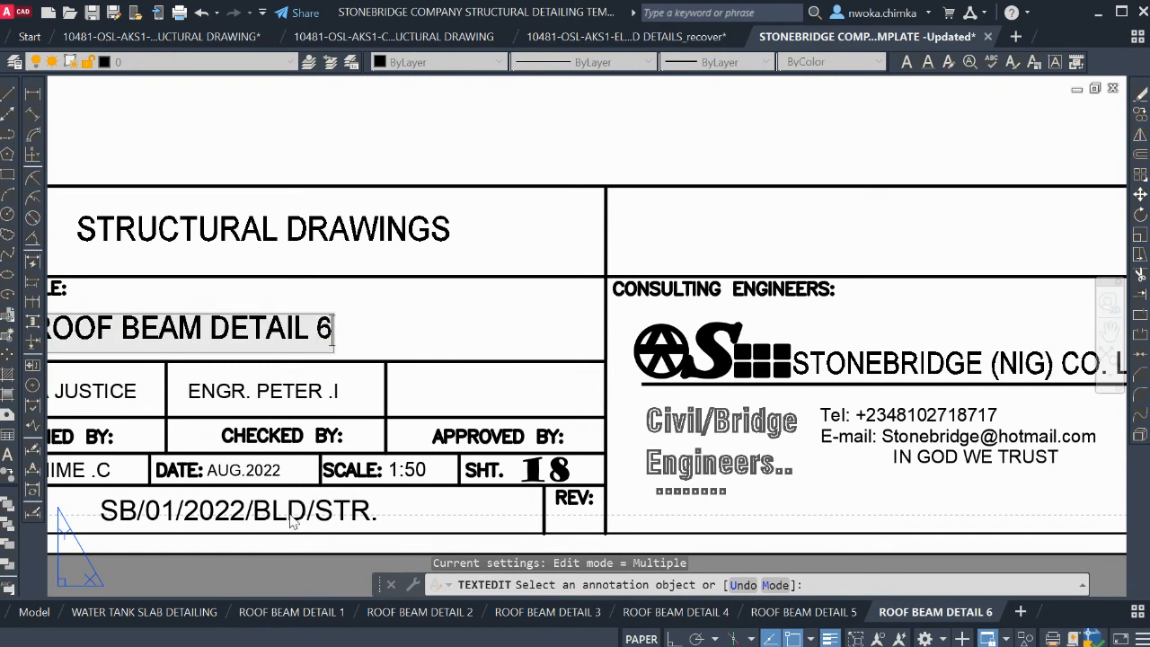
left_click(284, 559)
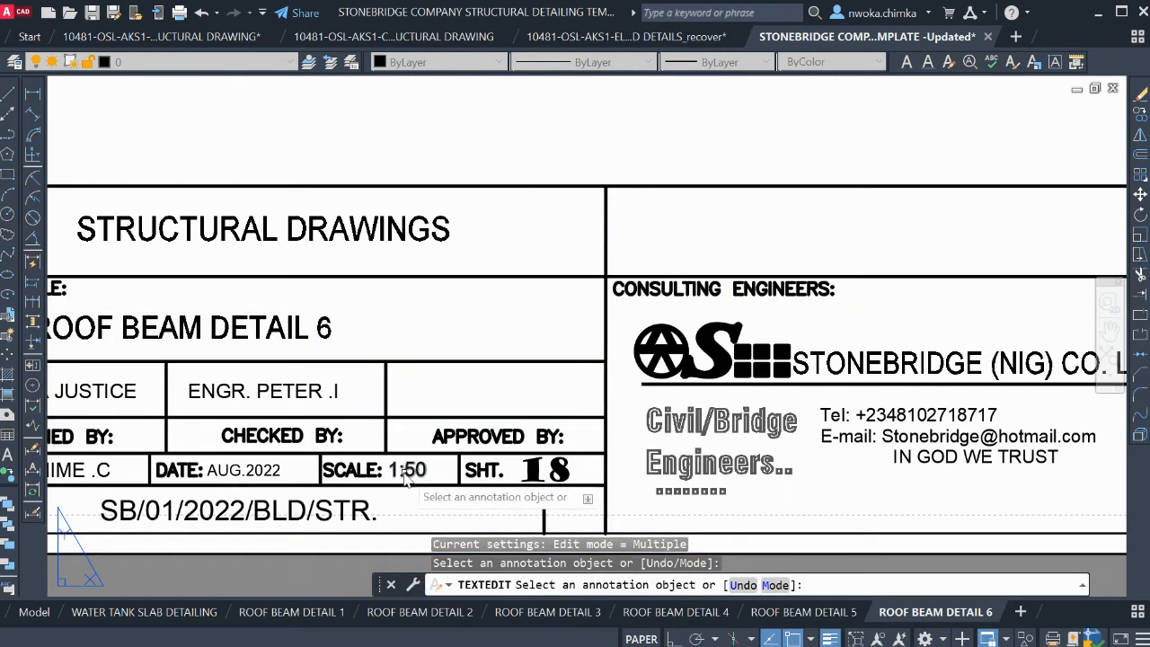
key("Escape")
scroll(518, 363, "down", 3)
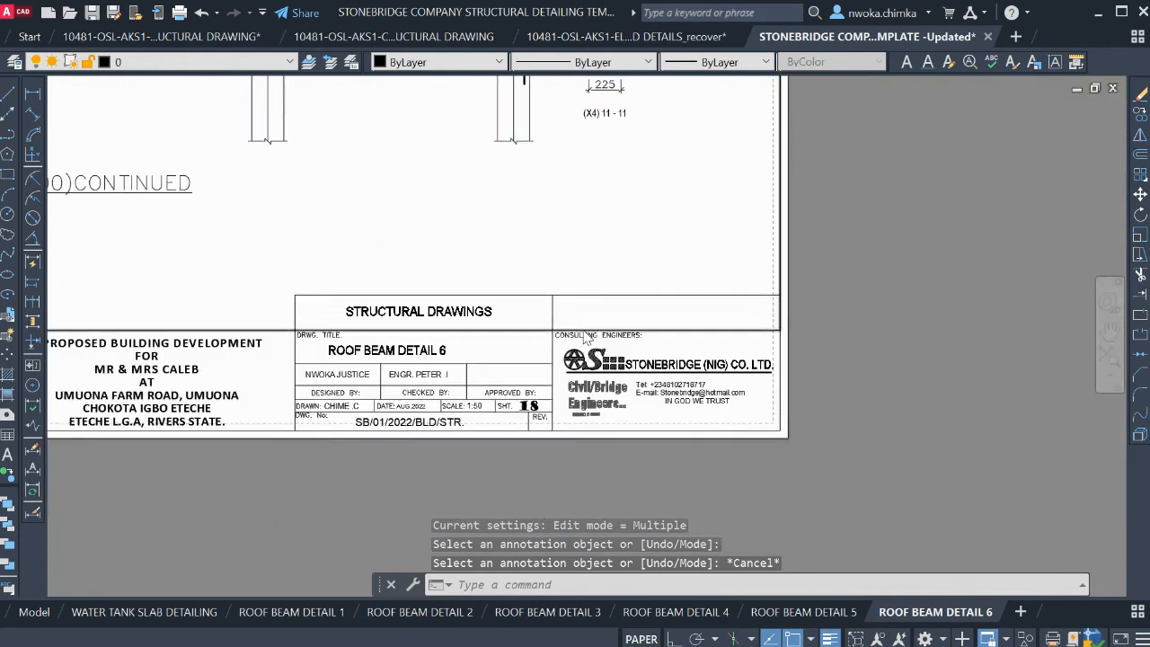
scroll(584, 335, "down", 6)
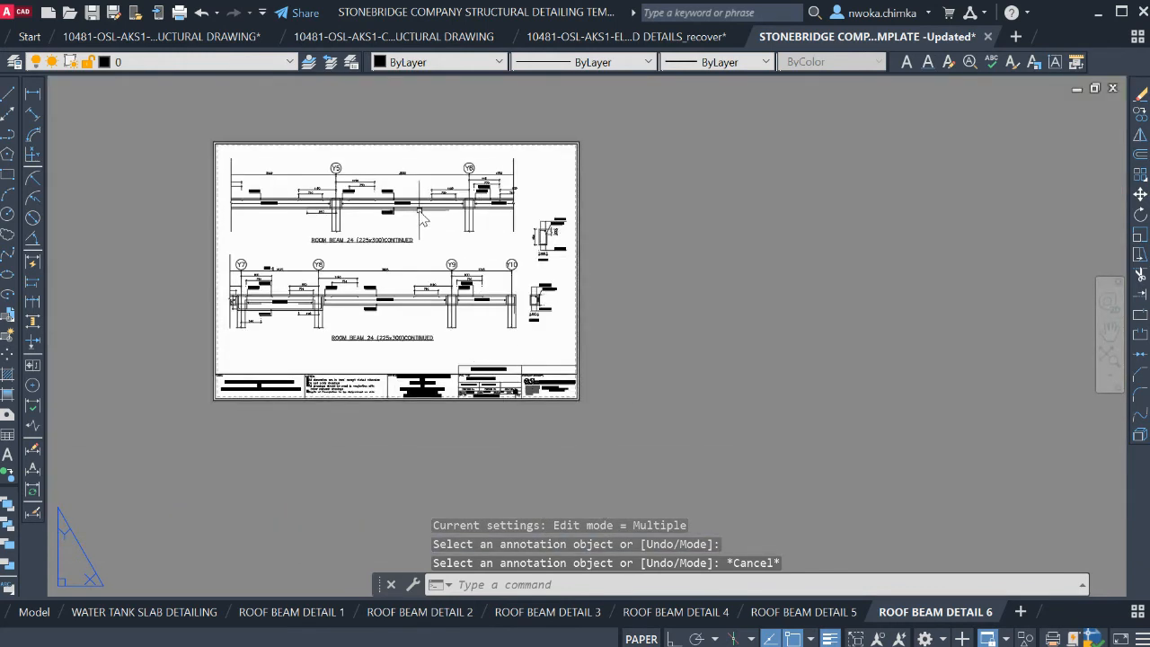
Locate the staircase reinforcement frame in model space and save the drawing
left_click(34, 612)
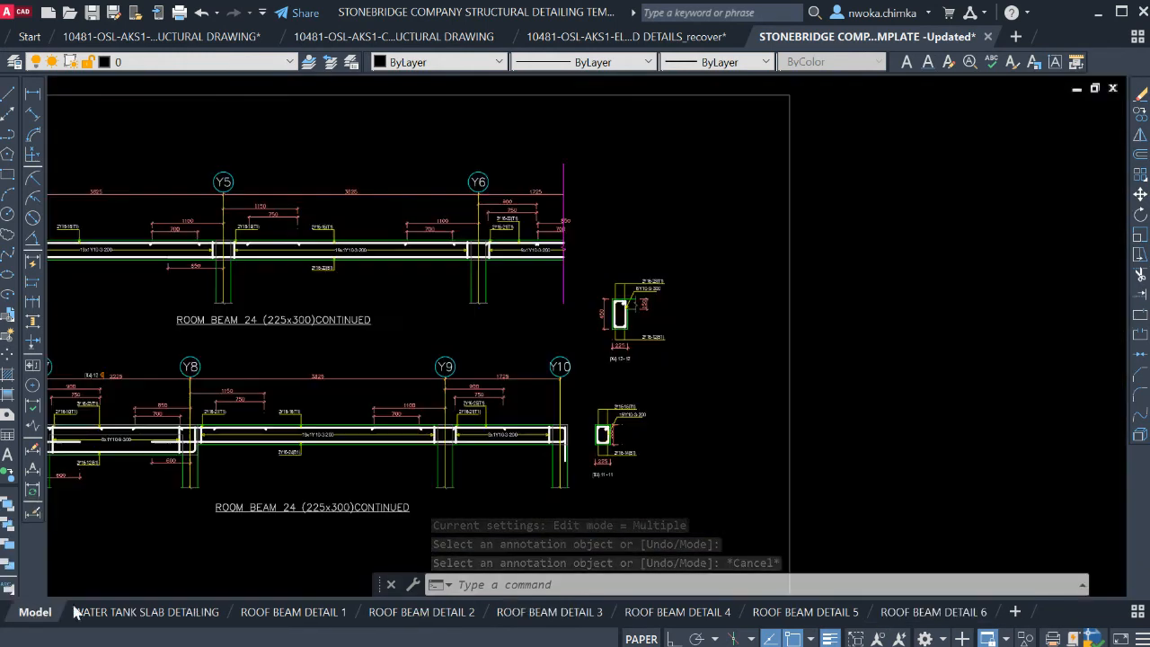
scroll(369, 416, "down", 5)
scroll(719, 323, "up", 4)
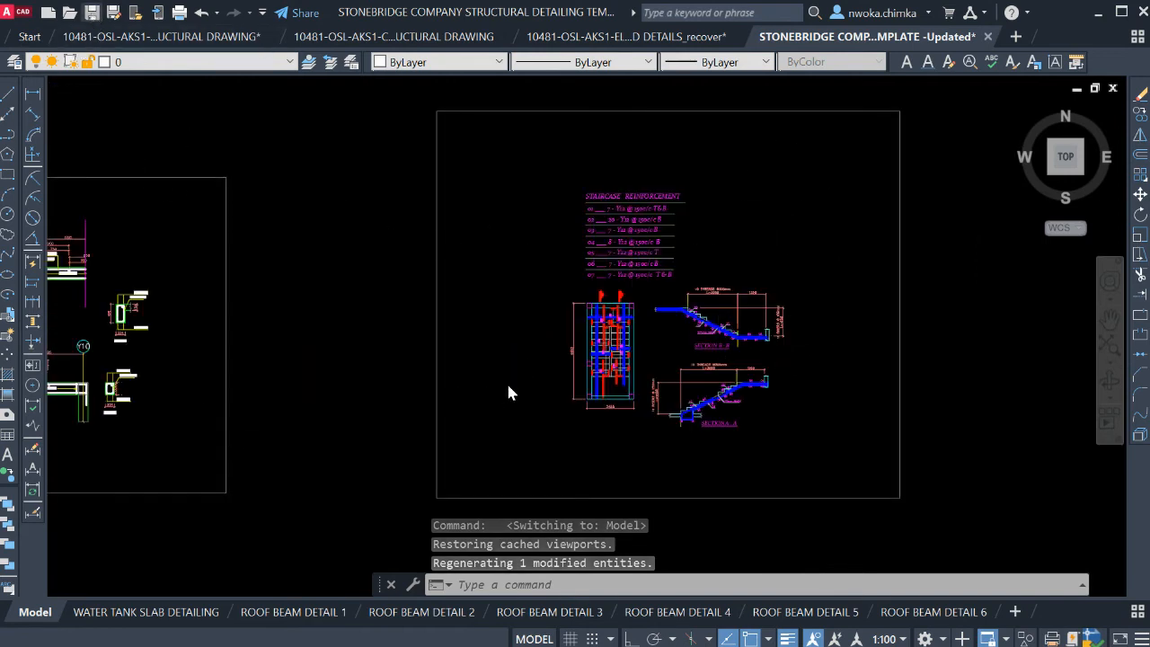
key("ctrl+s")
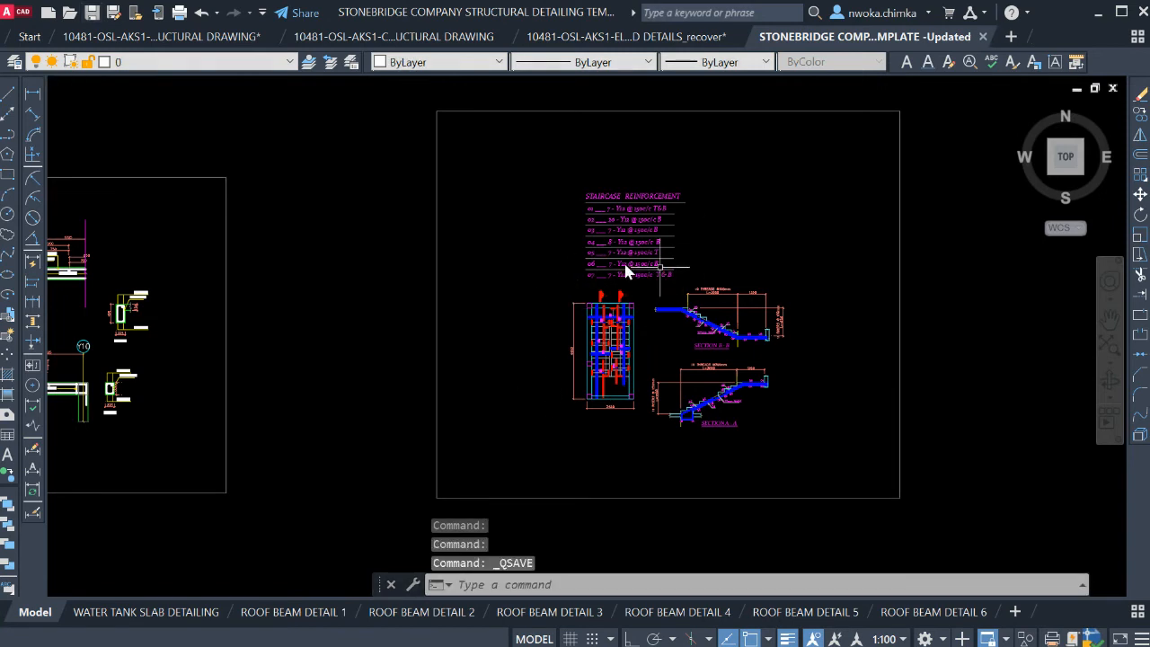
middle_click_drag(709, 250, 579, 241)
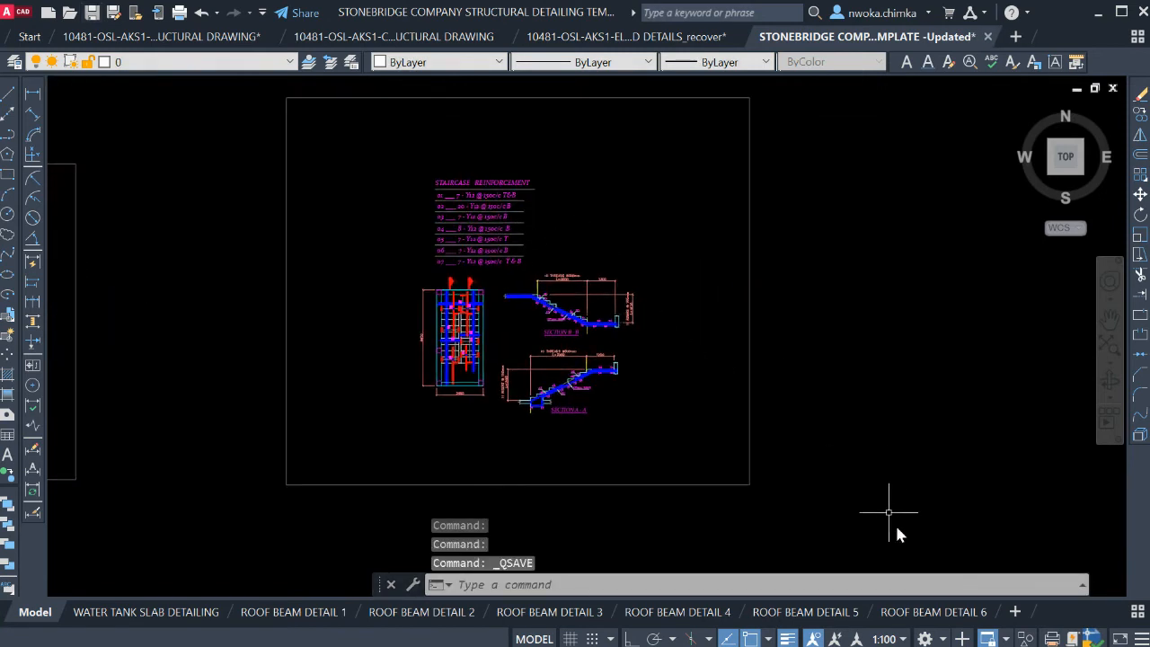
Create a copy of the ROOF BEAM DETAIL 6 layout, choosing ROOF BEAM DETAIL 6 as the layout to insert before
left_click(934, 612)
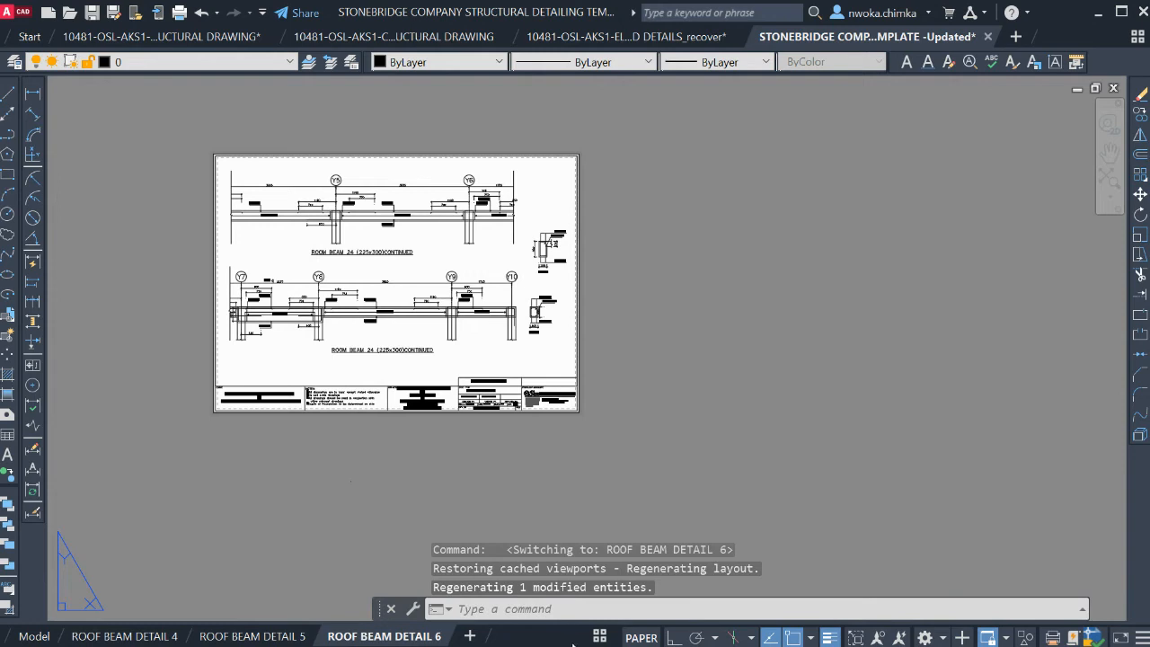
left_click(601, 637)
left_click(408, 639)
right_click(408, 639)
left_click(477, 433)
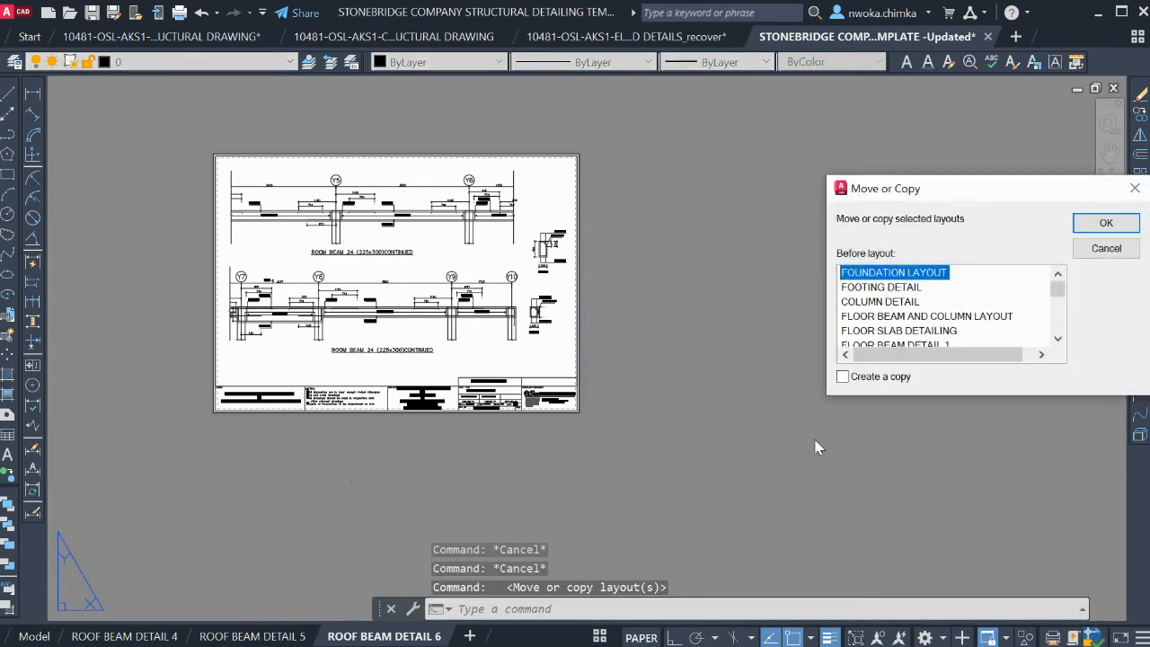
scroll(944, 319, "down", 4)
left_click(894, 317)
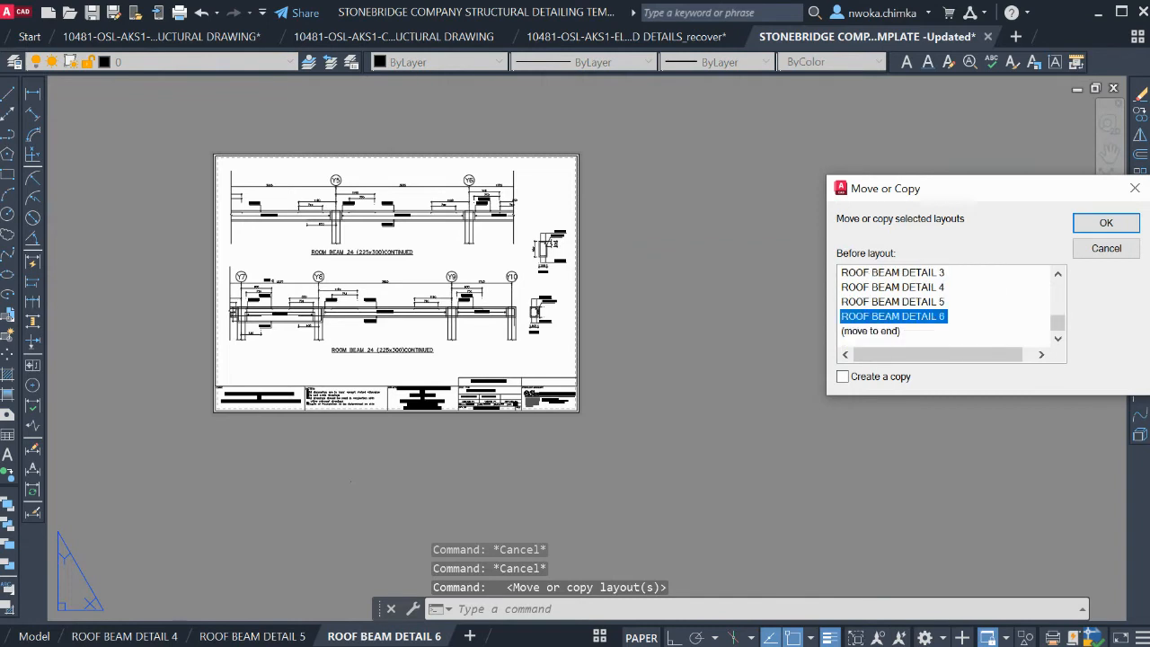
left_click(843, 376)
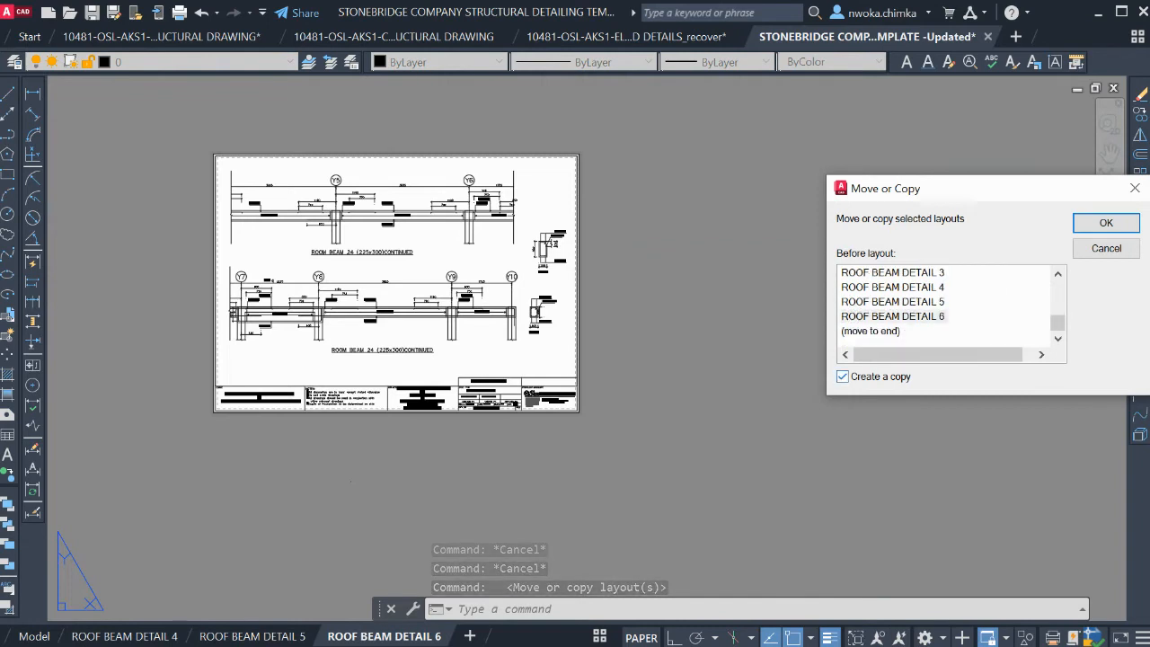
left_click(1106, 223)
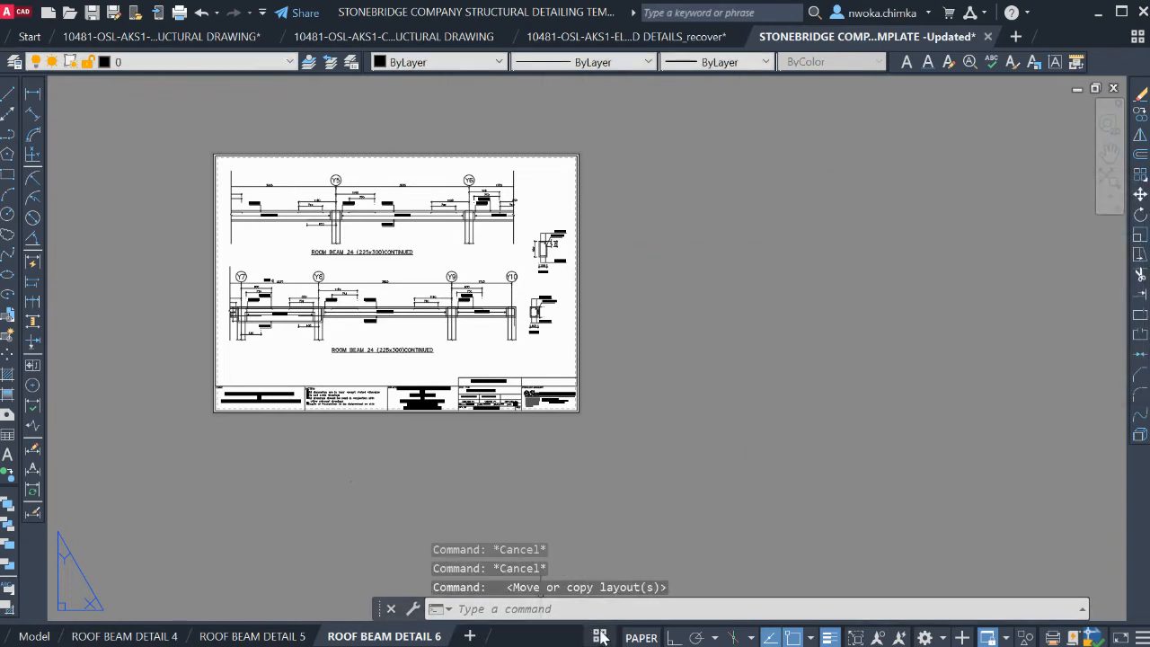
Open the ROOF BEAM DETAIL 6 (2) layout and rename it STAIRCASE DETAIL
left_click(600, 636)
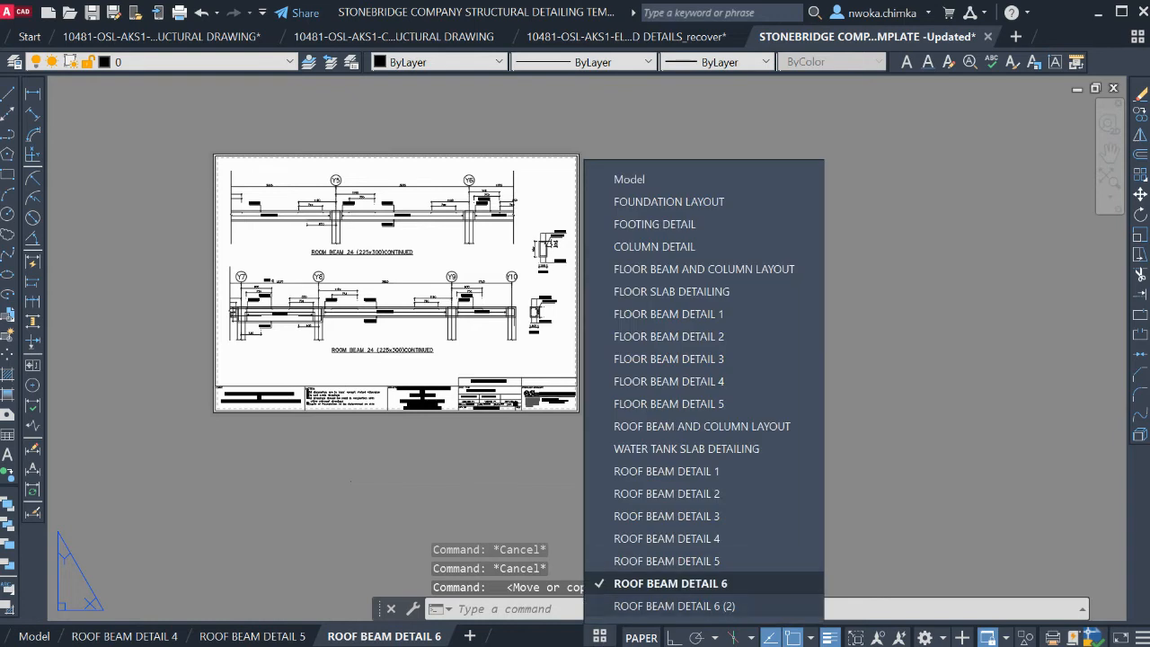
left_click(667, 607)
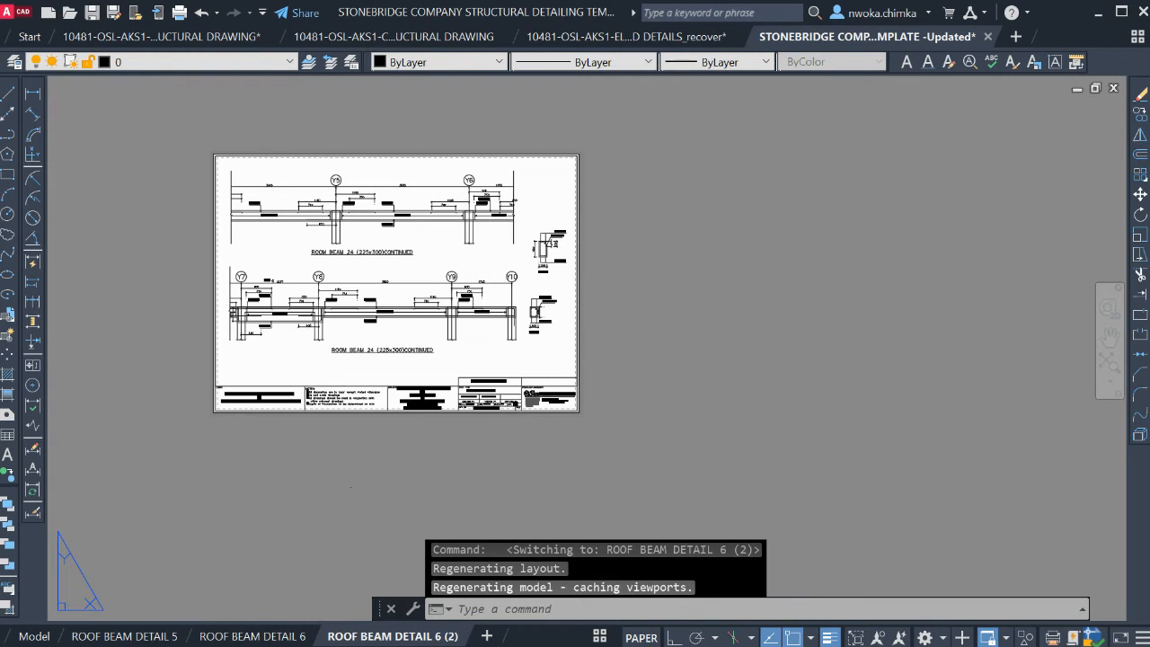
type("STAIRCASE DETAIL")
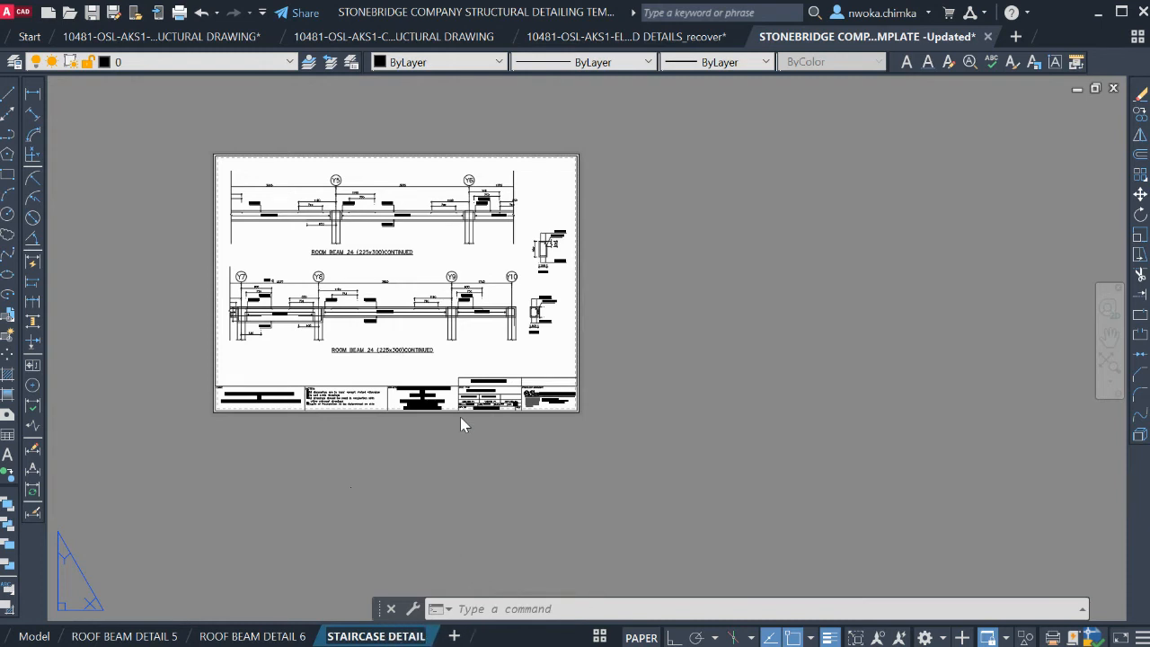
Change the title block's drawing title to STAIRCASE DETAIL and the sheet number to 19
left_click(578, 450)
left_click(501, 514)
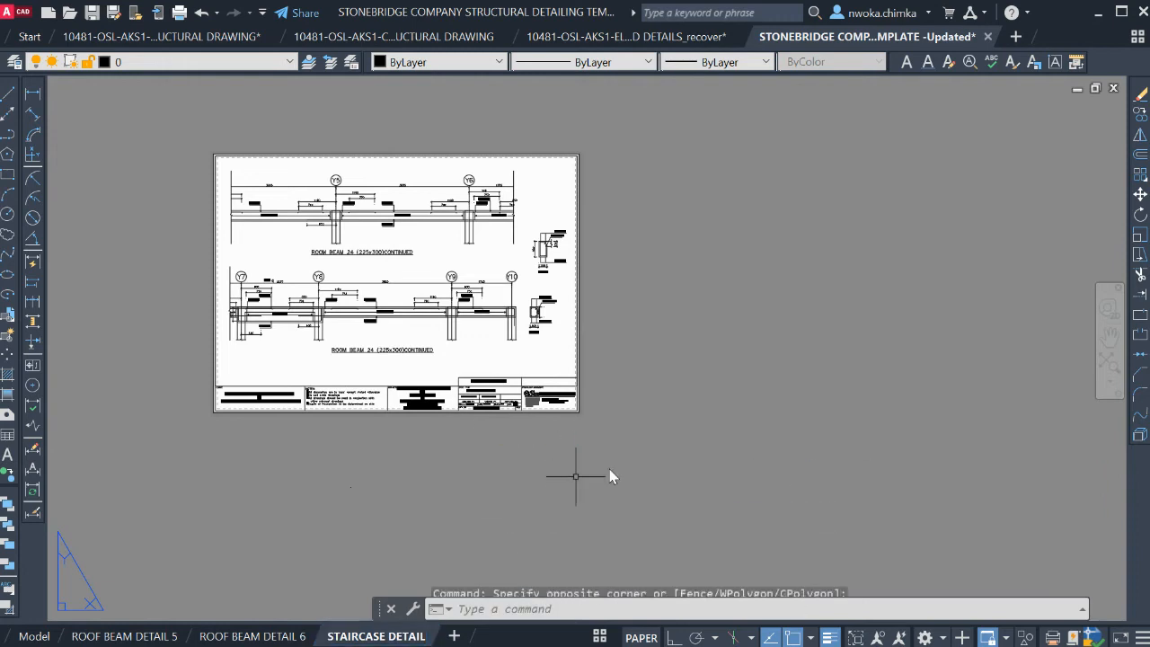
scroll(494, 409, "up", 8)
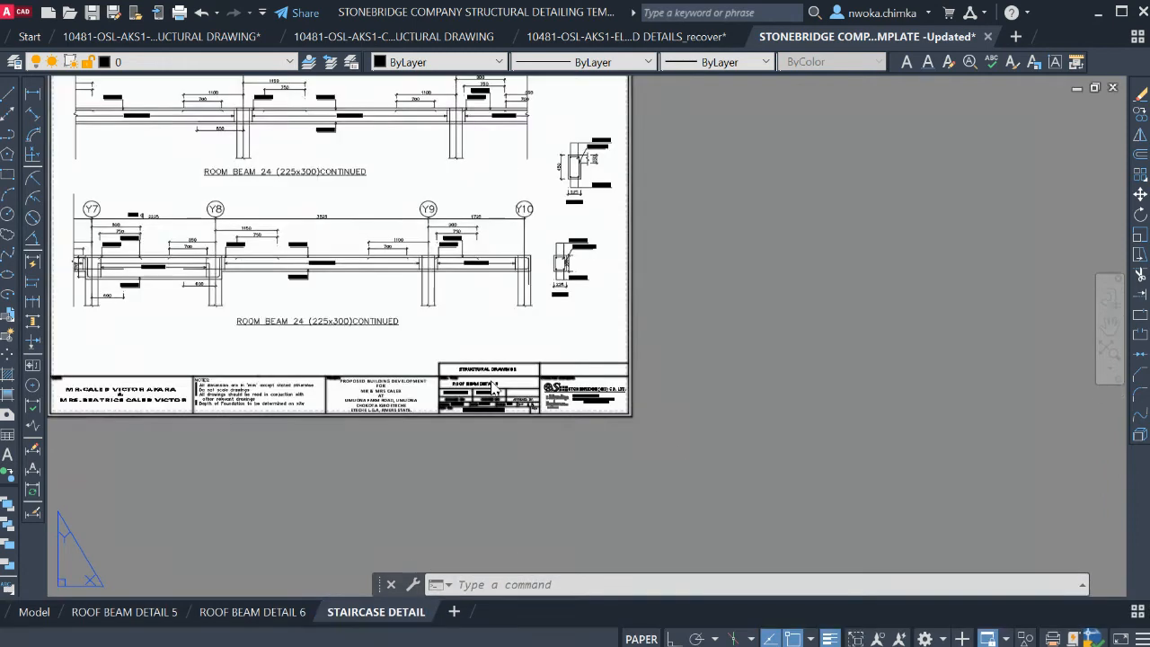
left_click(481, 409)
double_click(481, 409)
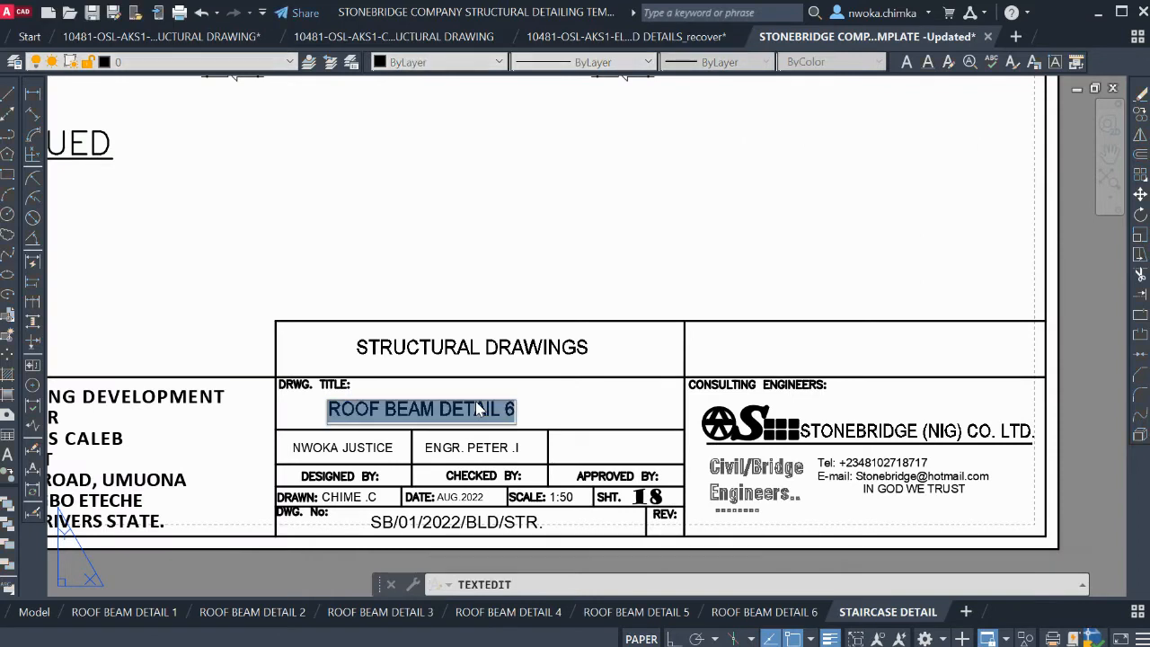
type("STAIRCAS")
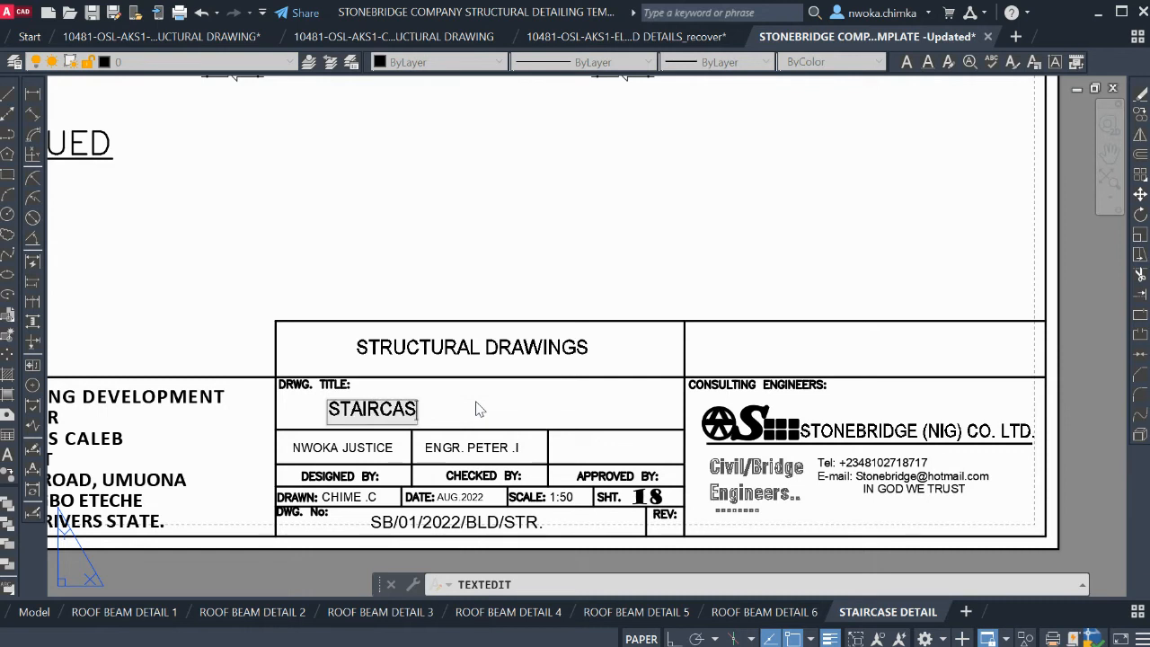
left_click(627, 561)
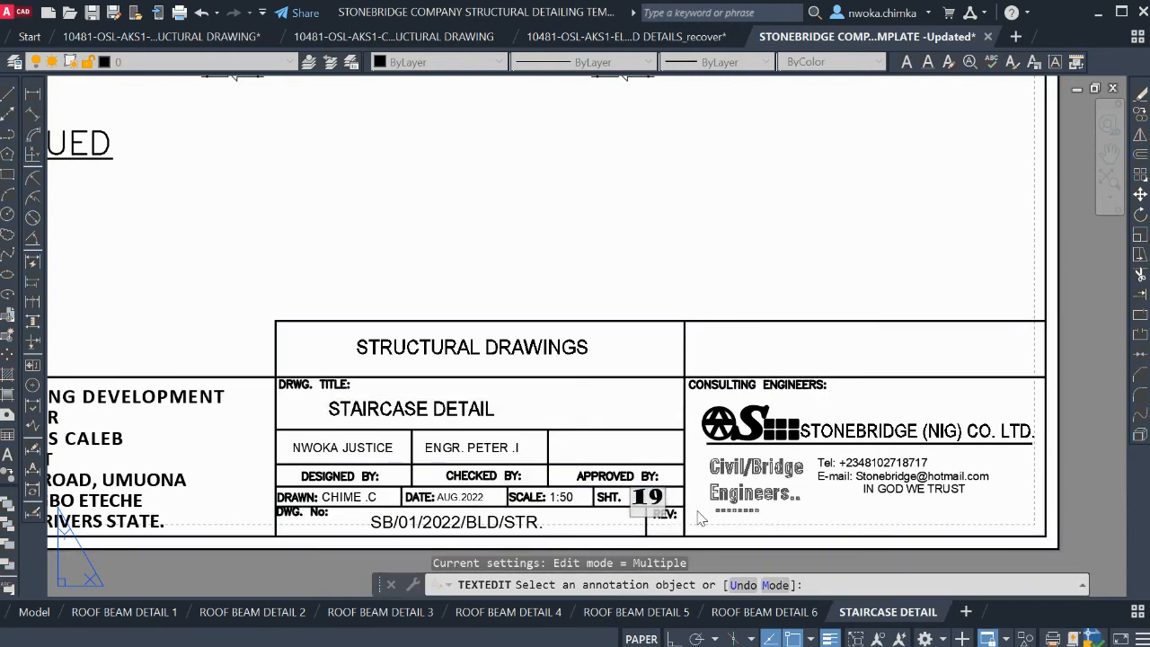
left_click(740, 560)
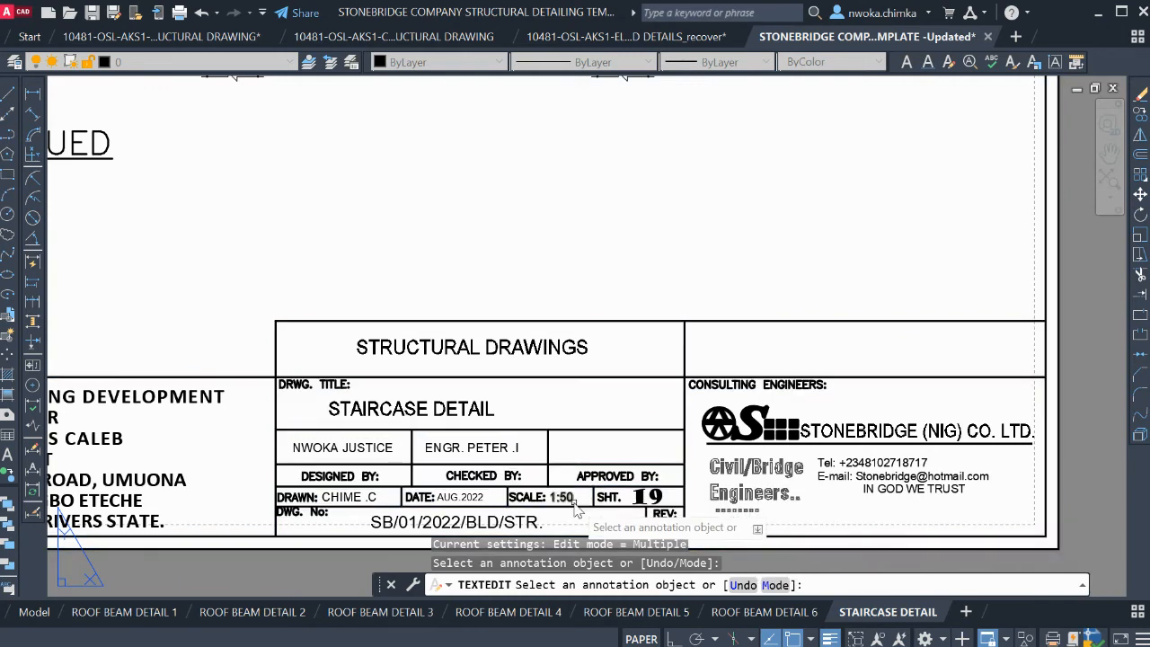
scroll(662, 488, "down", 5)
key("Escape")
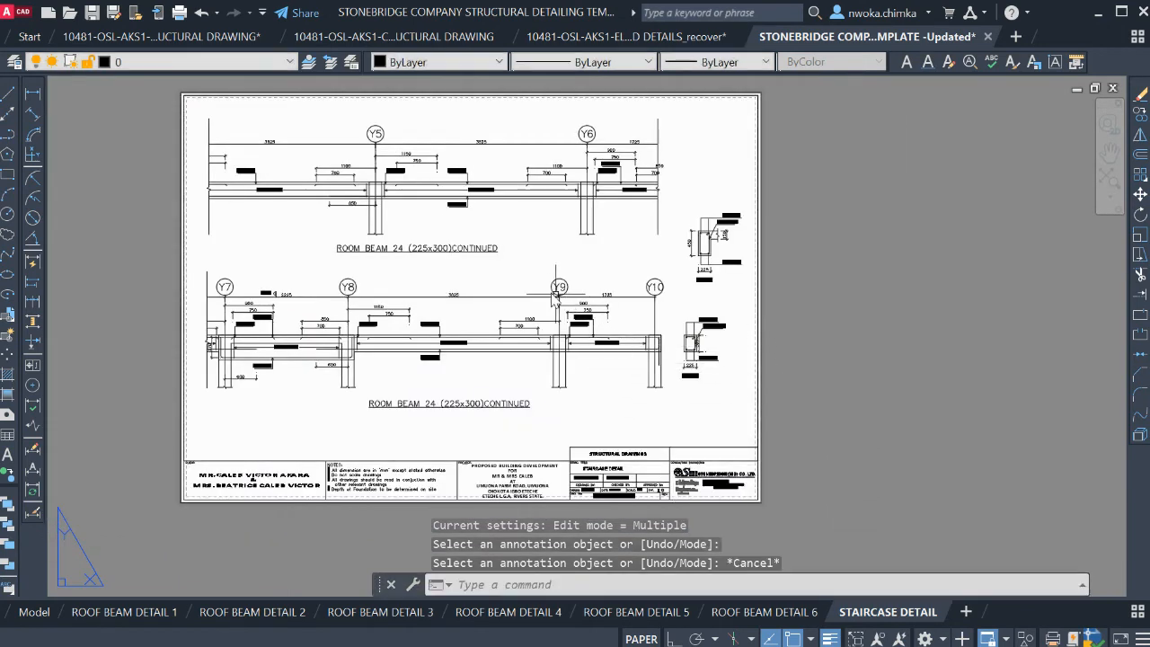
Activate the layout viewport, bring the staircase reinforcement detail into it, scale it to 1/50XP and centre it on the sheet
double_click(524, 255)
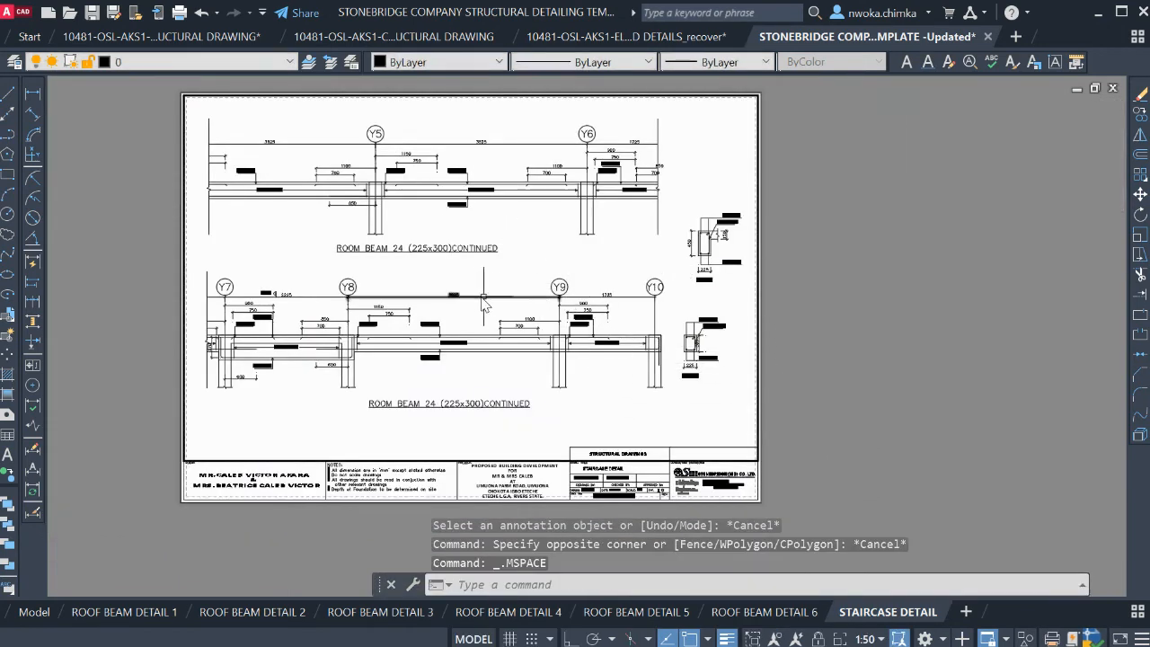
scroll(420, 285, "down", 4)
scroll(420, 285, "down", 4)
scroll(586, 286, "up", 6)
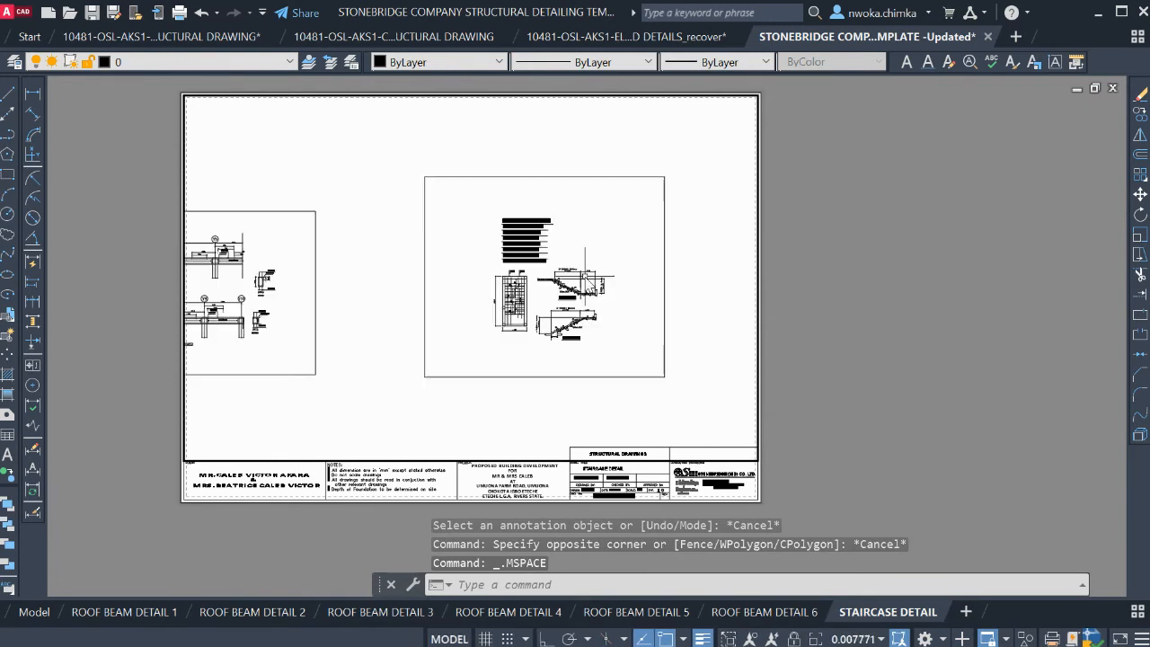
type("z")
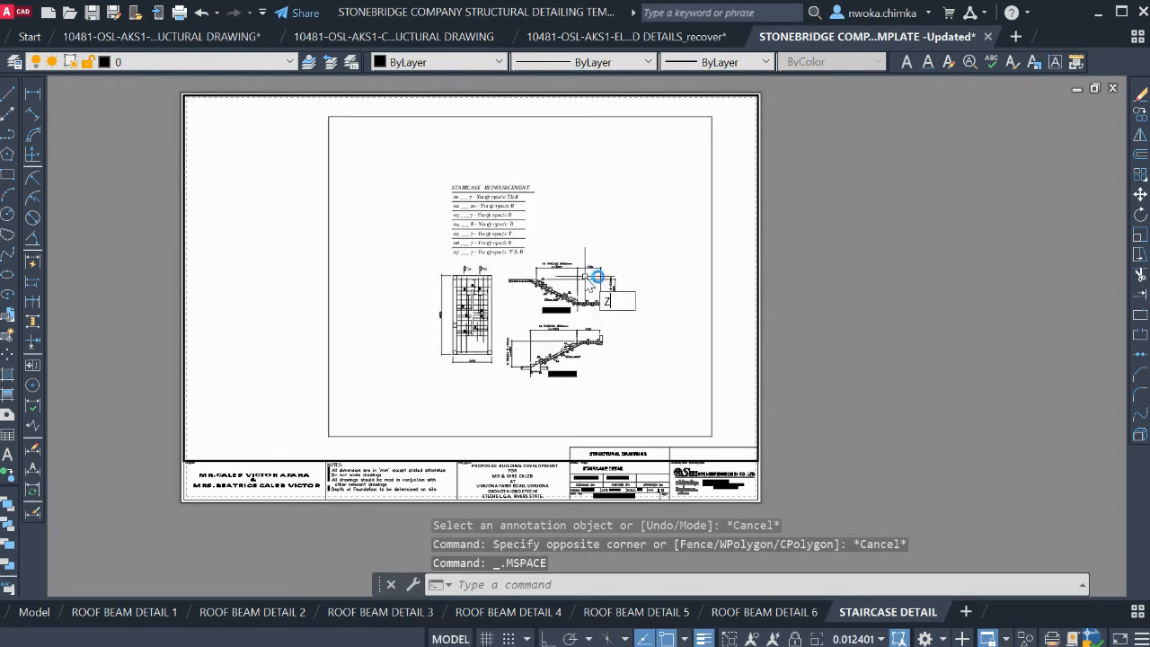
key("Return")
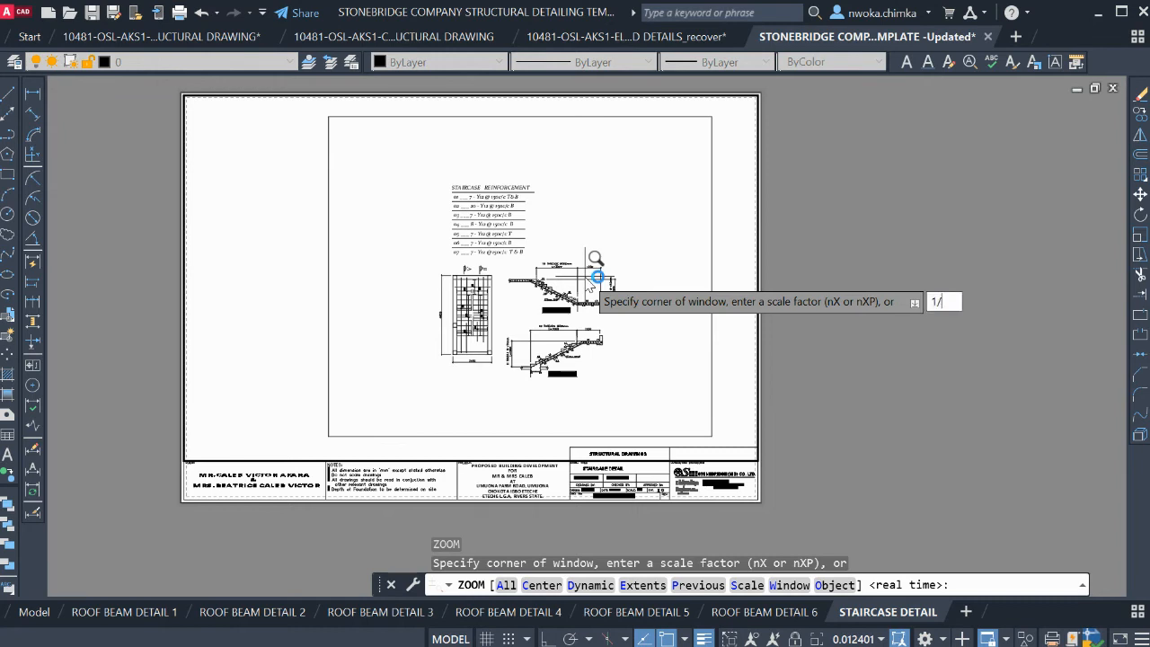
key("Return")
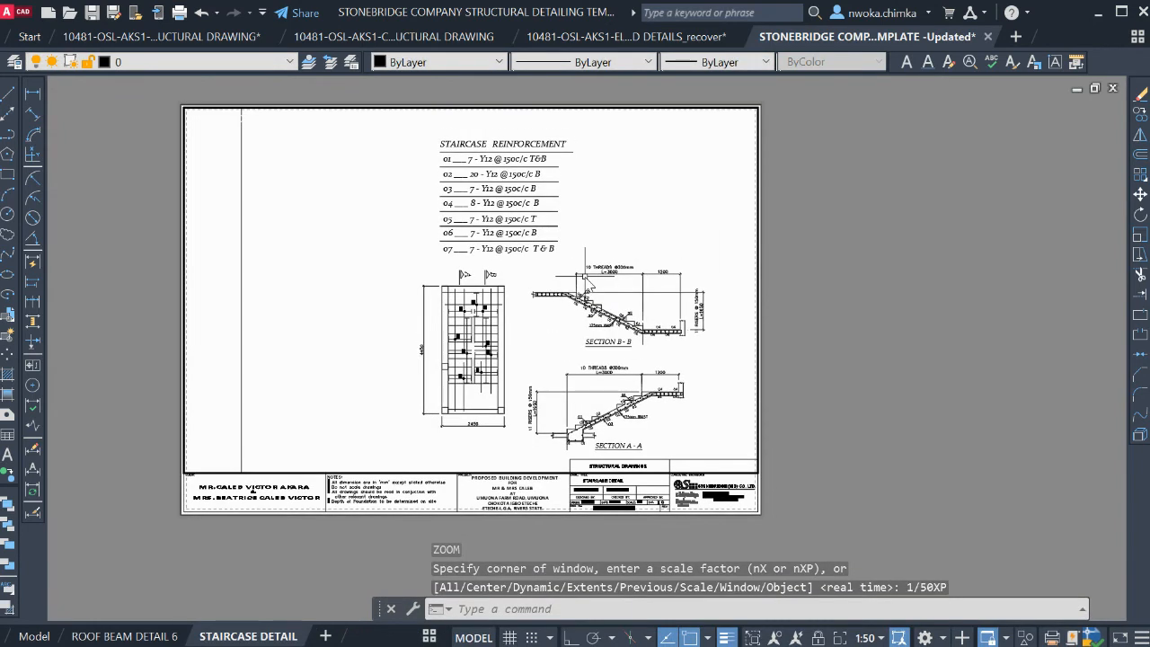
mouse_move(577, 283)
middle_mouse_down()
mouse_move(534, 259)
mouse_move(475, 253)
middle_mouse_up()
Rescale the viewport to 1/25XP, position the staircase plan and both sections on the sheet, and return to paper space
key("Return")
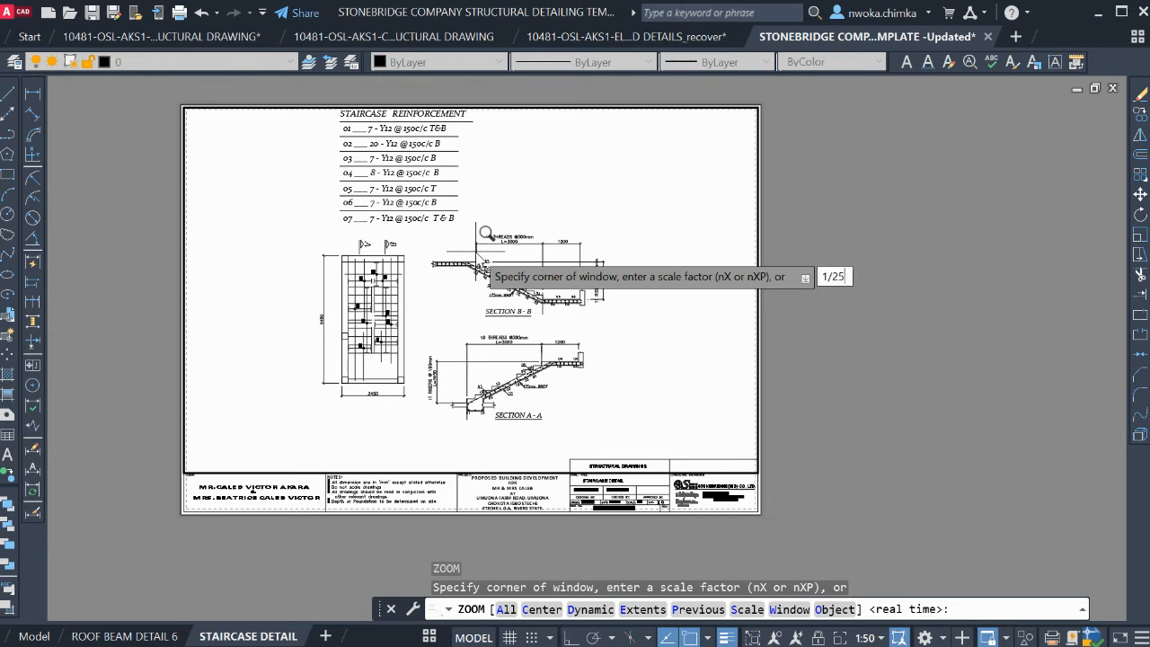
key("Return")
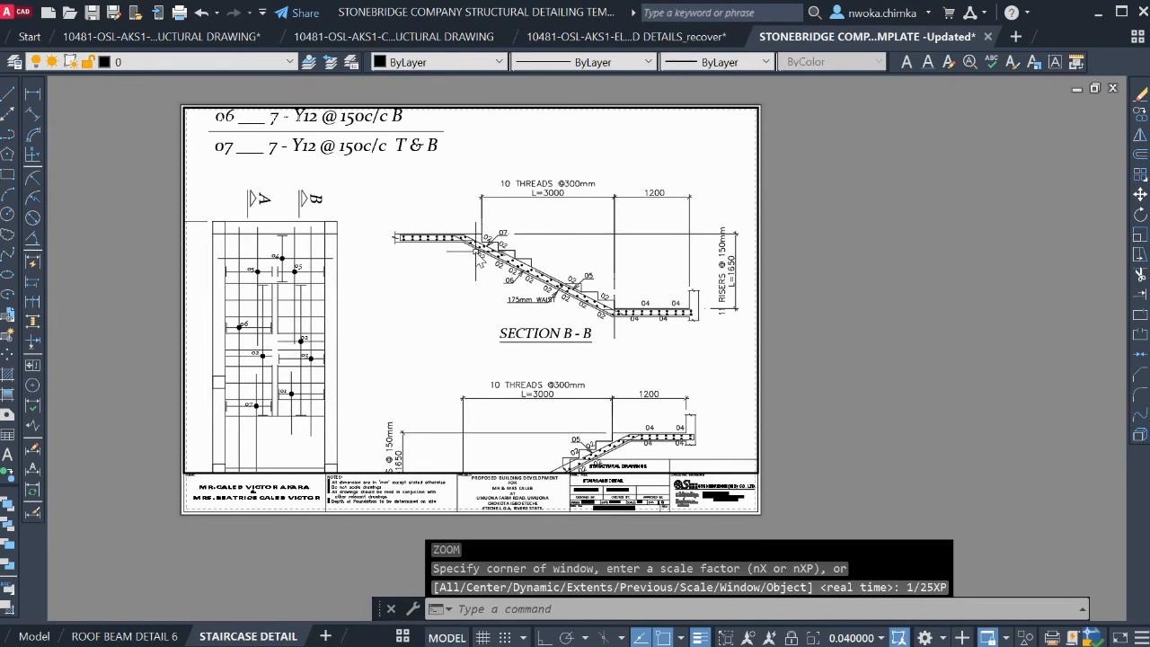
mouse_move(506, 279)
middle_mouse_down()
mouse_move(519, 218)
mouse_move(547, 275)
mouse_move(558, 251)
mouse_move(545, 266)
mouse_move(547, 344)
middle_mouse_up()
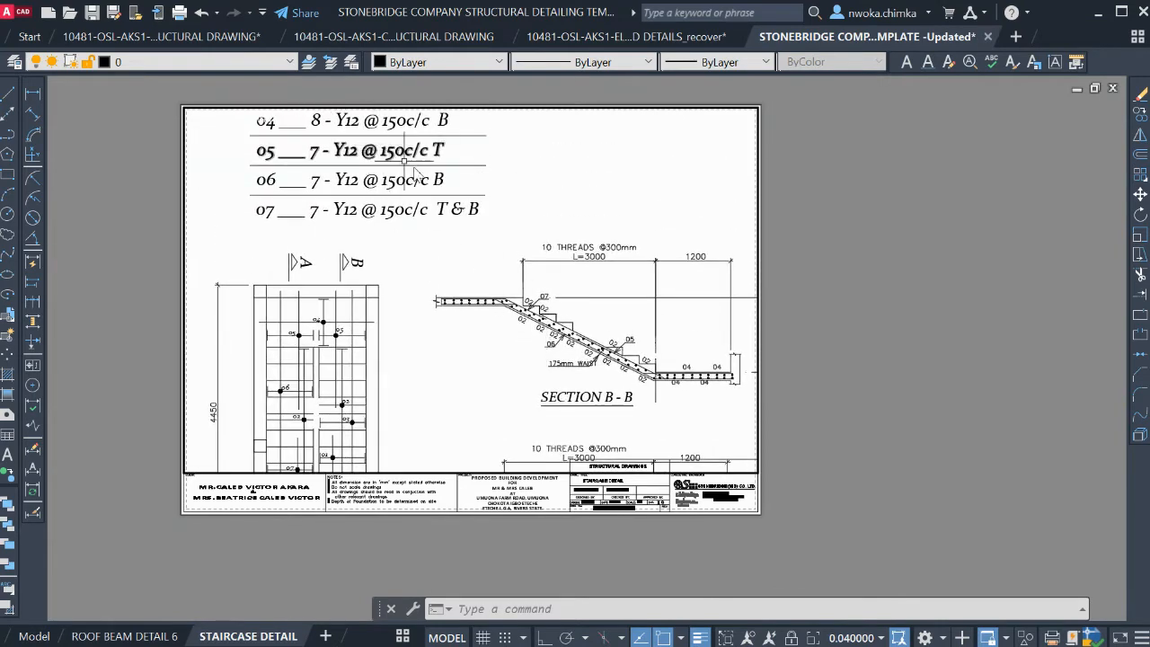
middle_click_drag(584, 264, 579, 309)
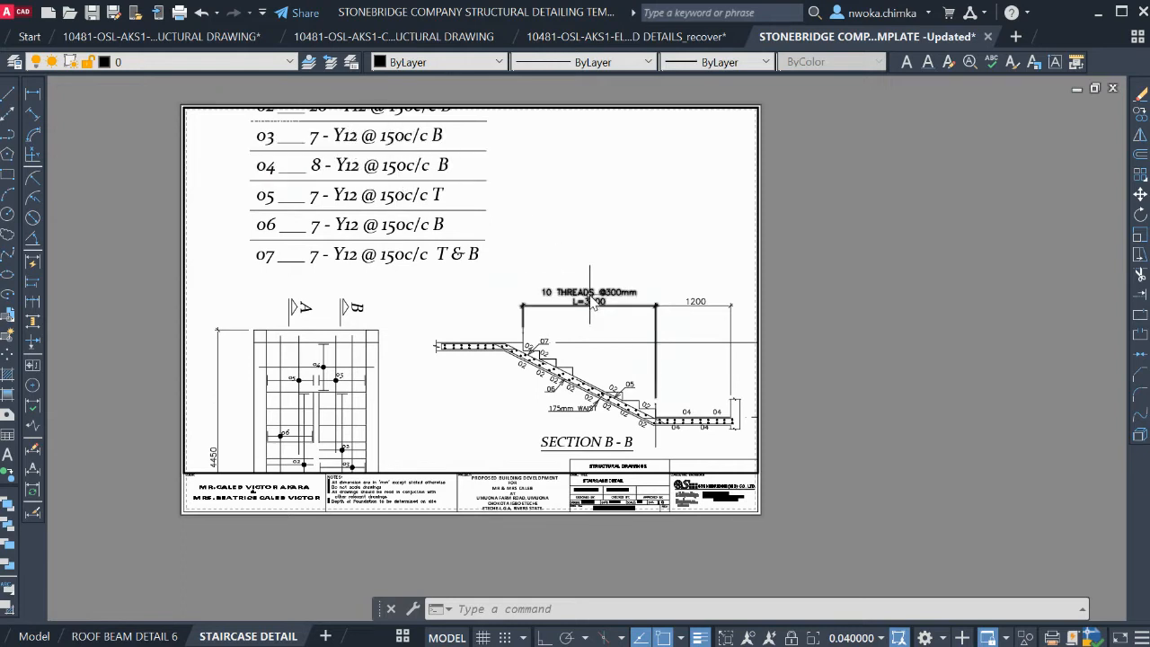
middle_click_drag(501, 311, 490, 158)
middle_click_drag(500, 220, 501, 223)
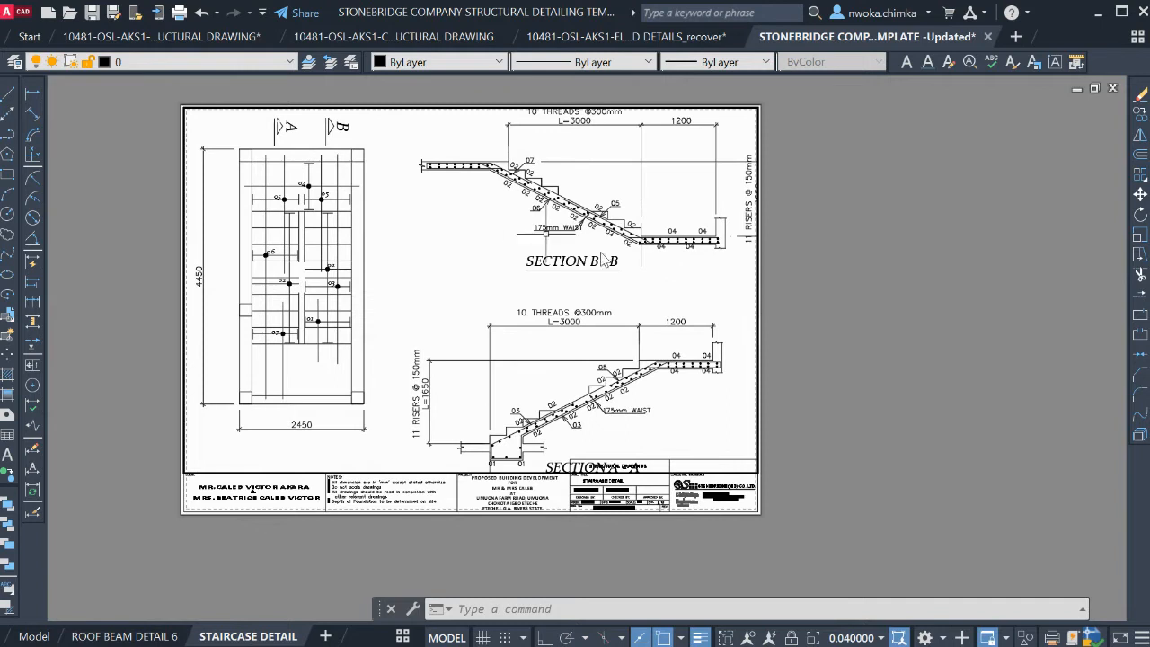
double_click(904, 304)
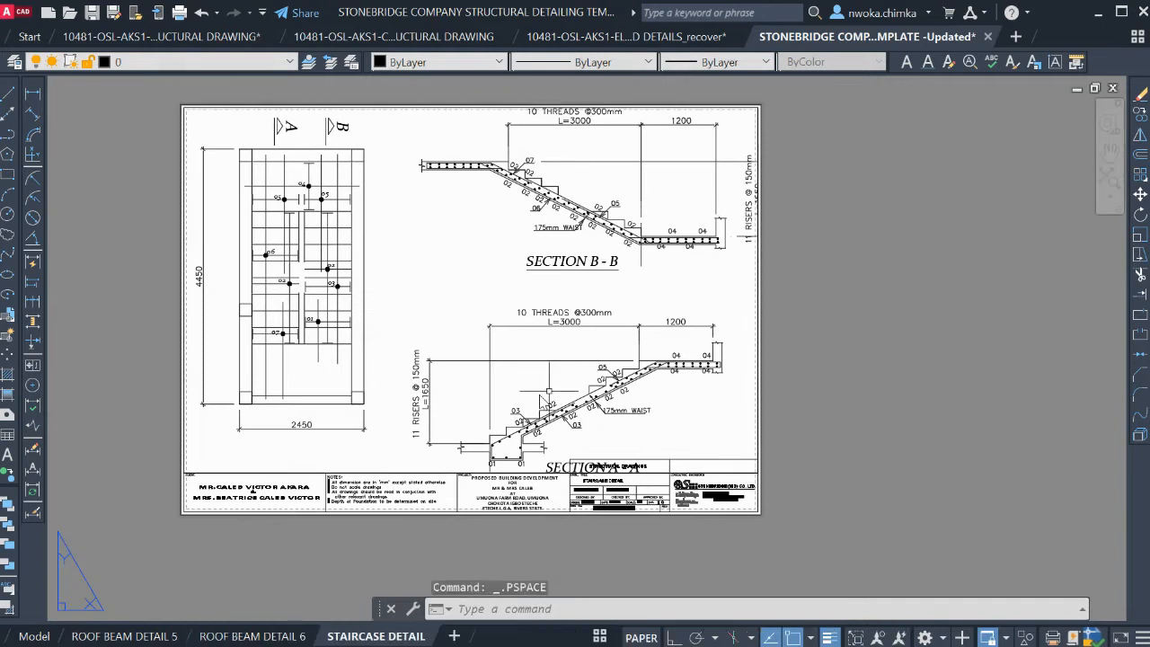
In model space, copy the 10 THREADS dimension above Section B-B to empty space beside the reinforcement list and explode the copy
left_click(34, 637)
scroll(539, 243, "up", 3)
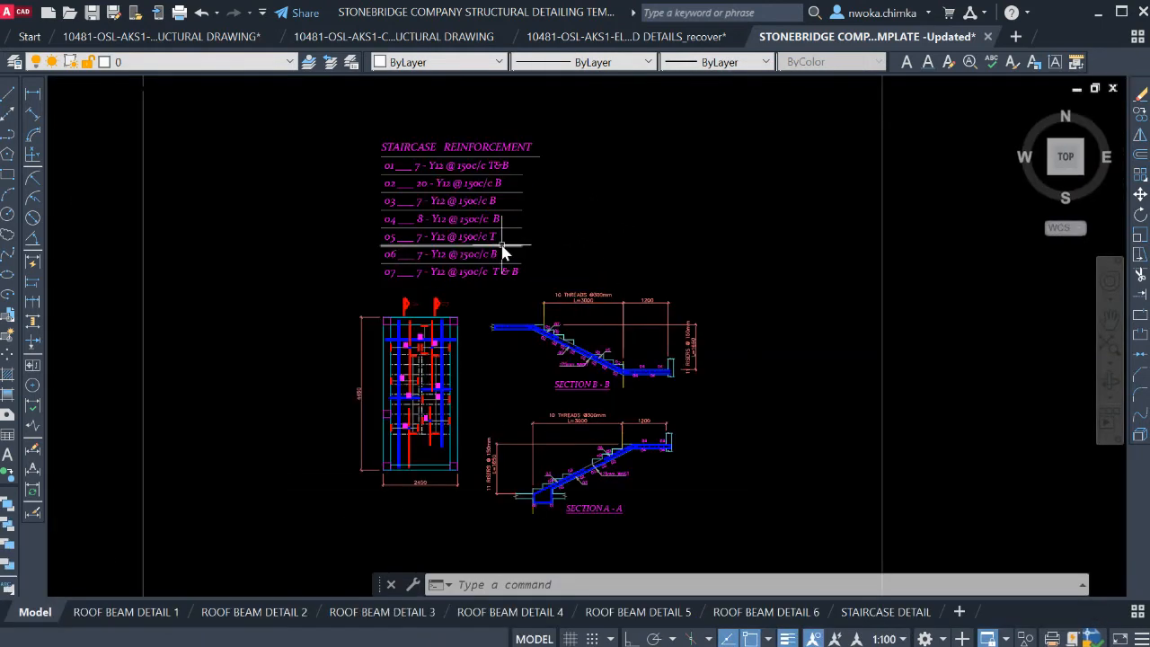
left_click(536, 202)
key("Escape")
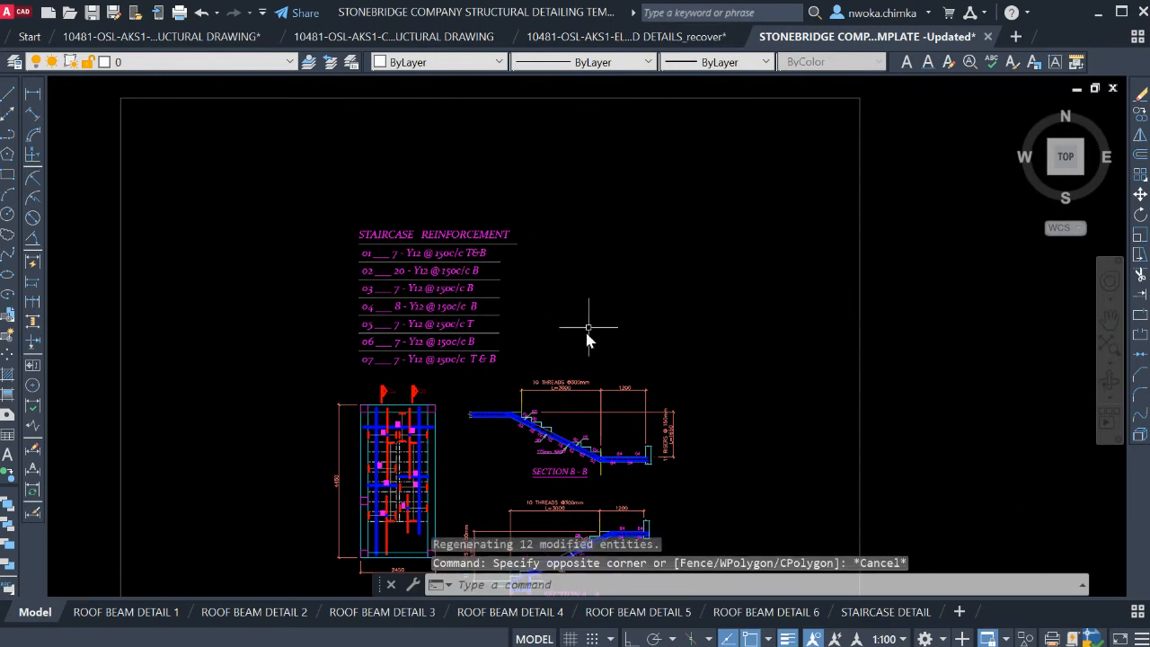
left_click(562, 388)
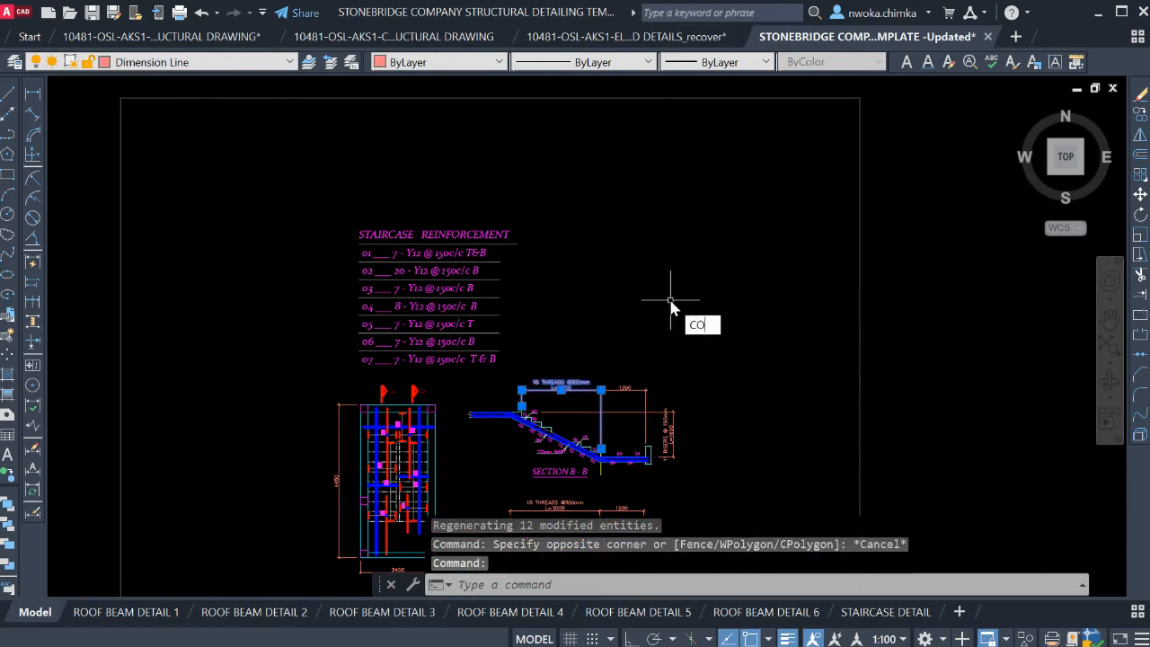
key("Return")
left_click(591, 370)
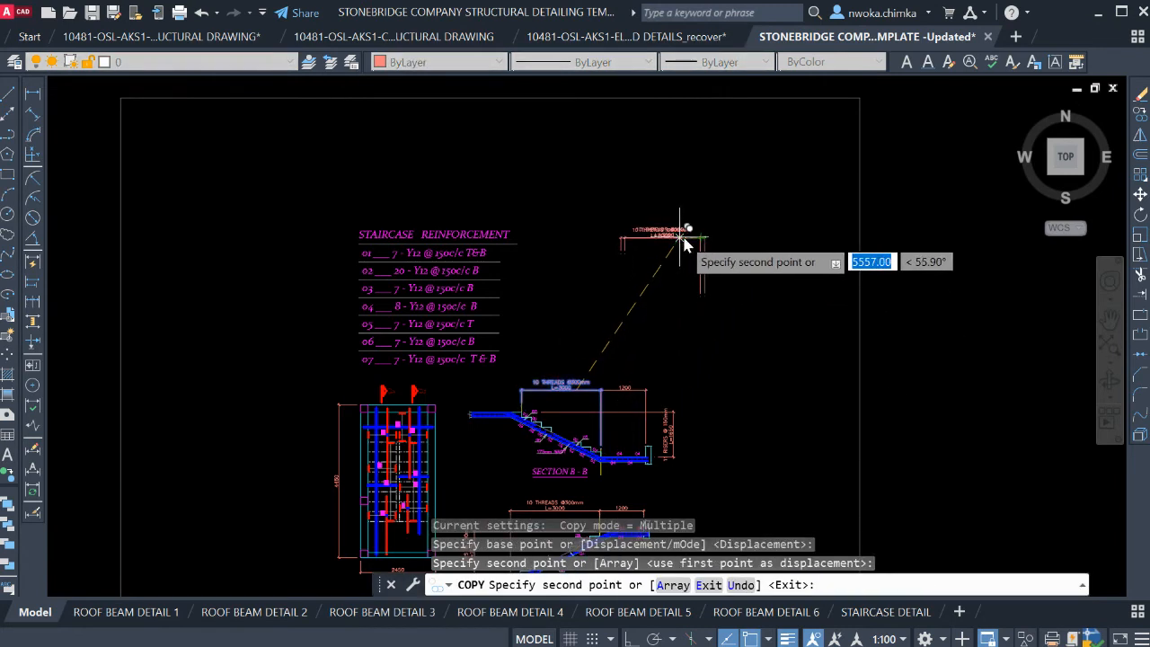
key("Escape")
left_click(705, 230)
left_click(693, 249)
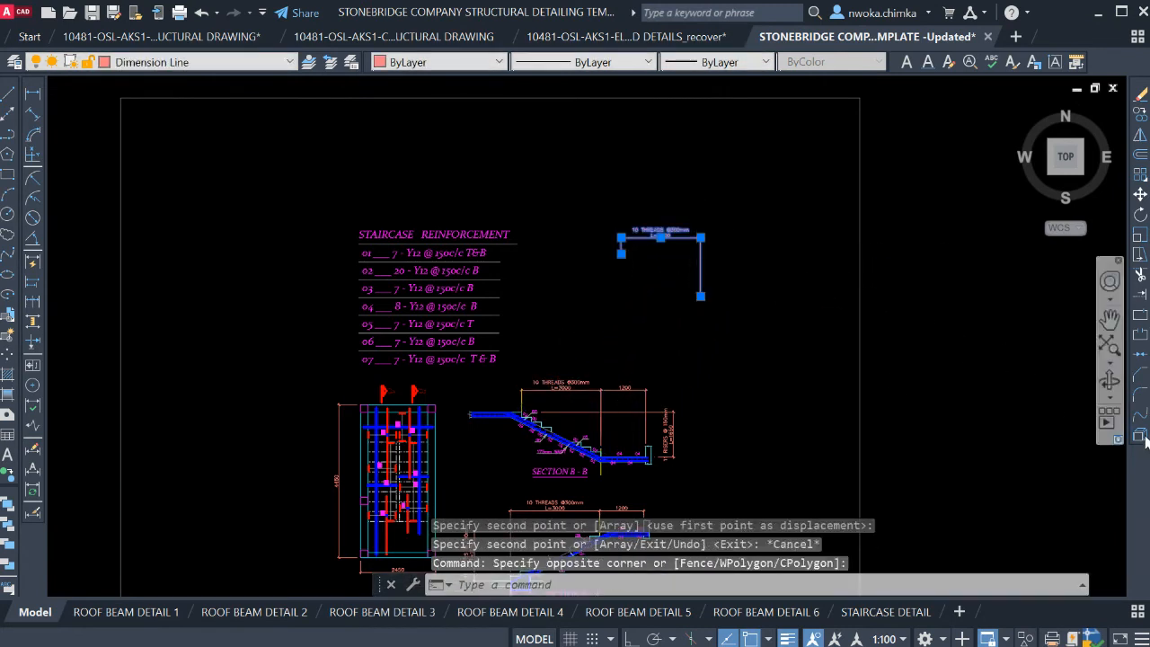
left_click(1140, 436)
Match the STAIRCASE REINFORCEMENT heading and bar notes 01 to 07 to the exploded dimension text's properties
scroll(665, 226, "up", 4)
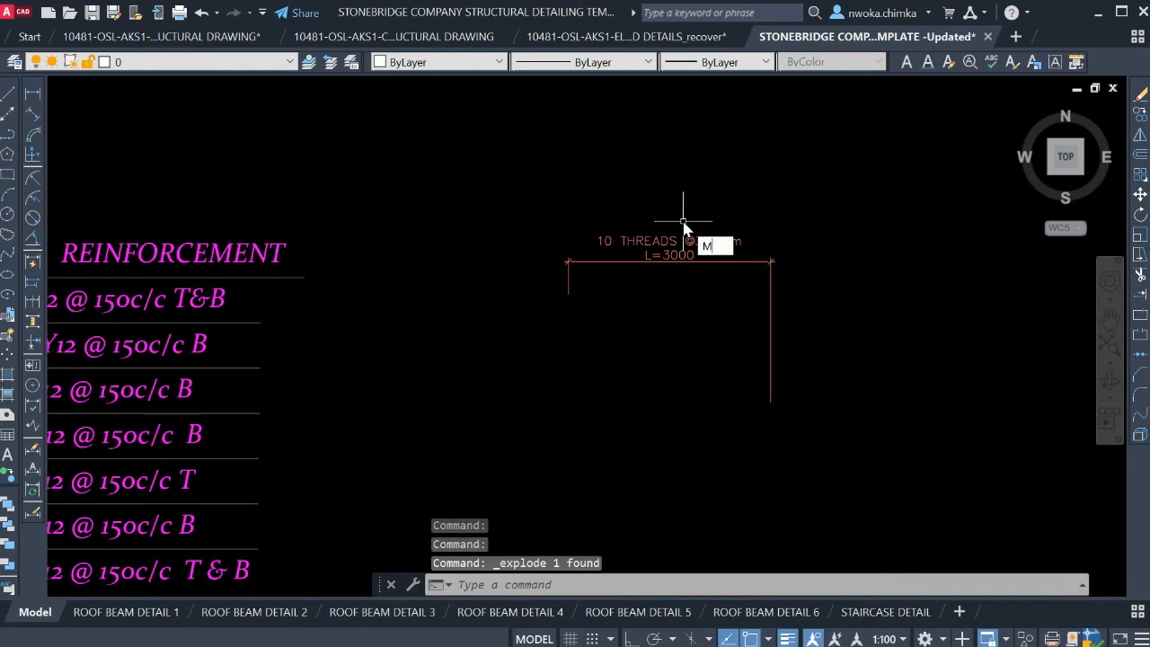
type("A")
key("Return")
left_click(688, 243)
scroll(773, 211, "down", 2)
left_click(391, 232)
left_click(347, 262)
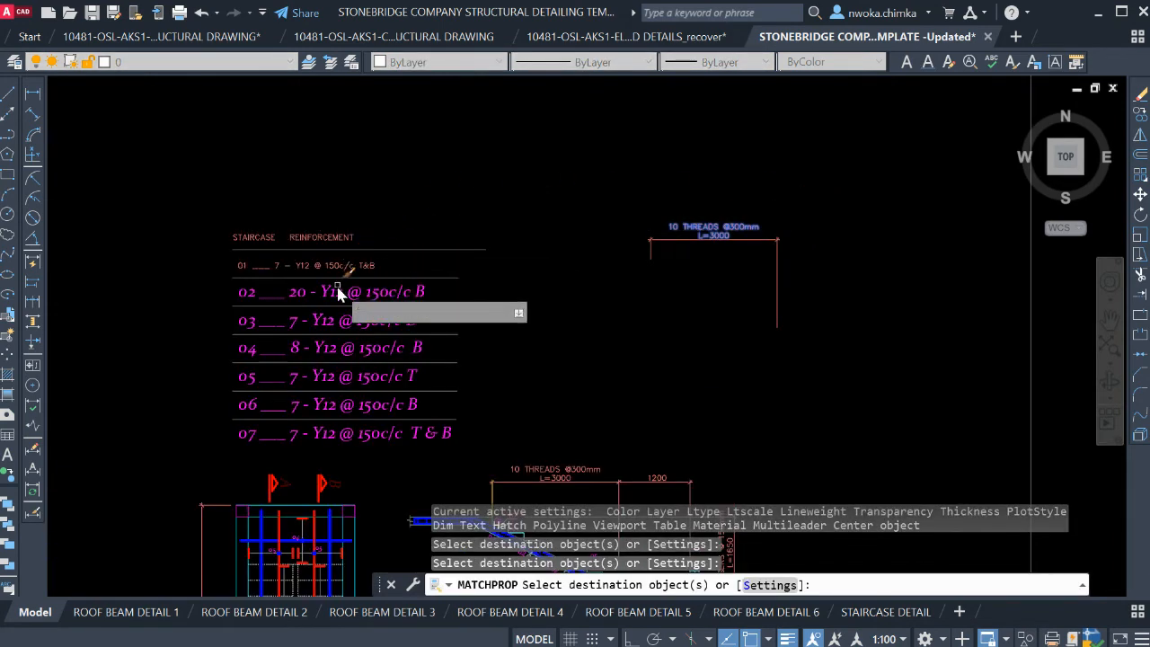
left_click(334, 293)
left_click(320, 322)
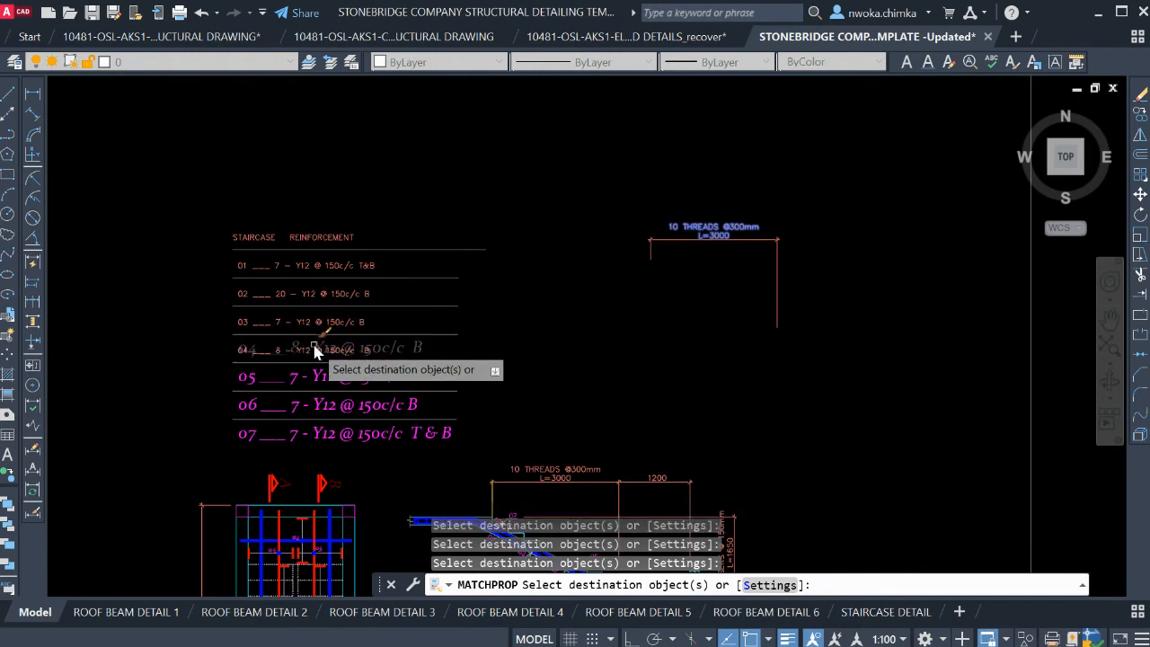
left_click(317, 350)
left_click(293, 360)
left_click(302, 376)
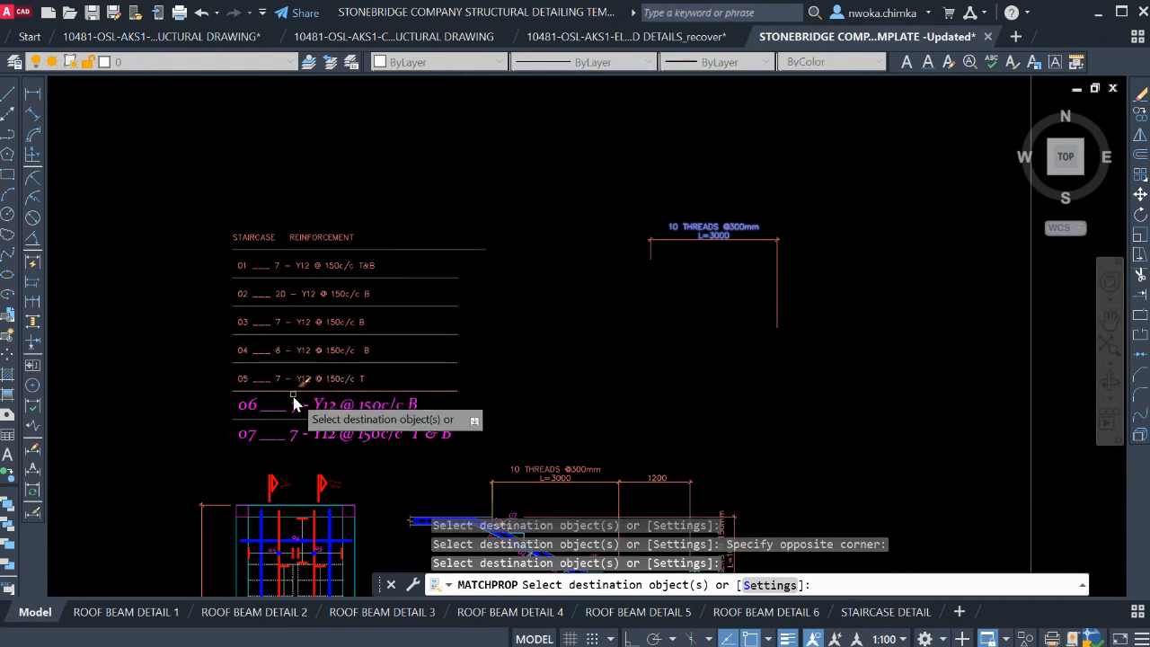
left_click(295, 404)
left_click(288, 435)
scroll(301, 280, "up", 2)
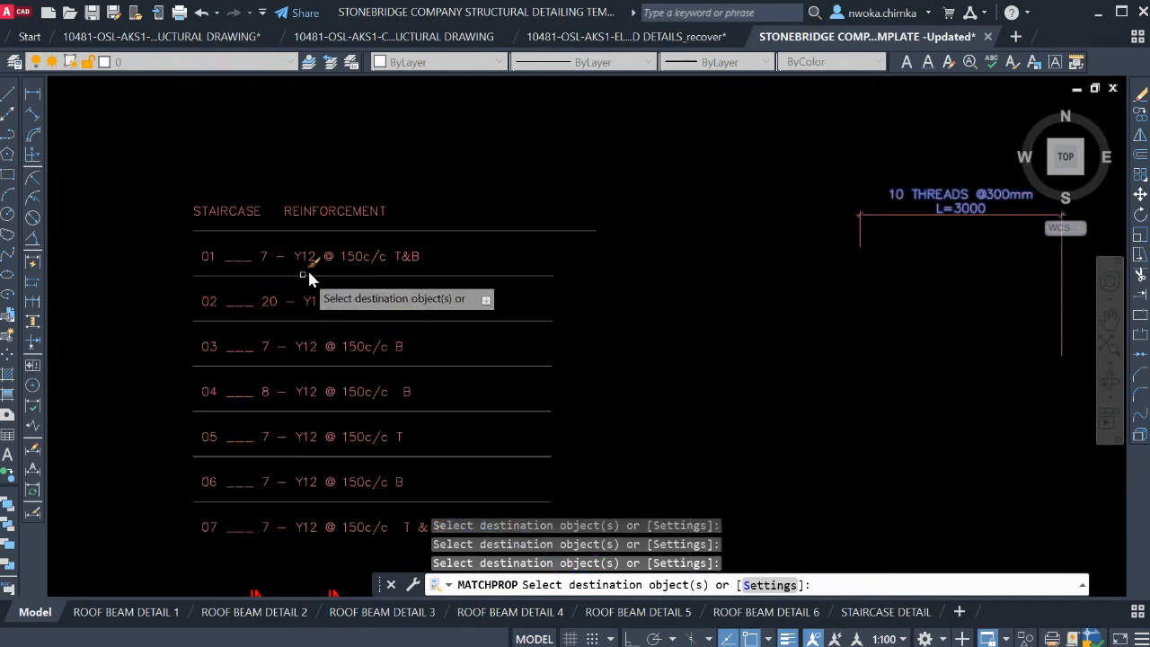
key("Escape")
Erase the exploded dimension copy beside the reinforcement list
scroll(534, 258, "down", 2)
left_click(904, 192)
left_click(709, 296)
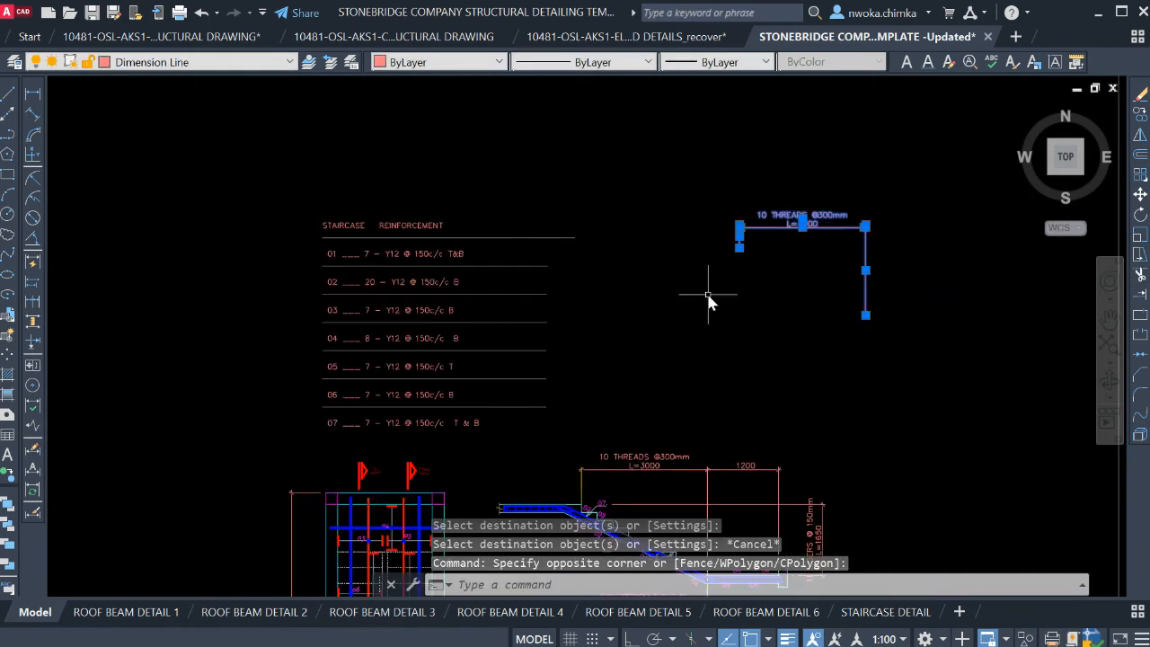
type("e")
key("Return")
Move the STAIRCASE REINFORCEMENT heading down closer to its underline
scroll(411, 205, "up", 2)
left_click(398, 221)
left_click(516, 149)
type("m")
key("Return")
left_click(515, 141)
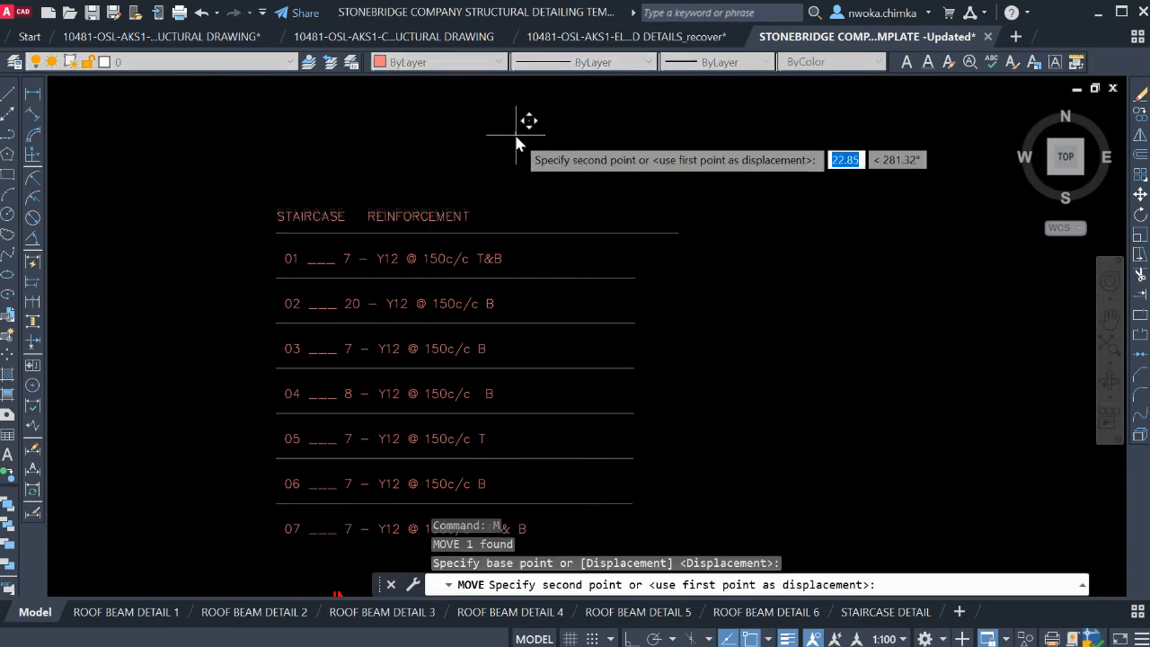
left_click(515, 153)
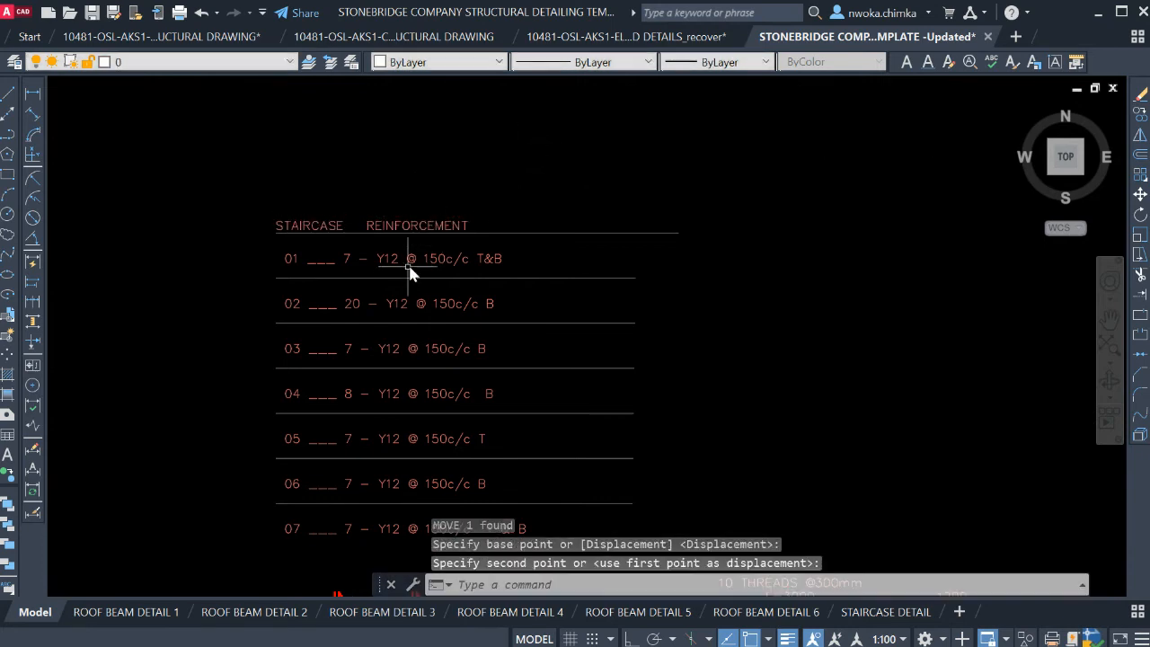
Move bar note 01 up close beneath the heading's underline
left_click(505, 269)
left_click(470, 225)
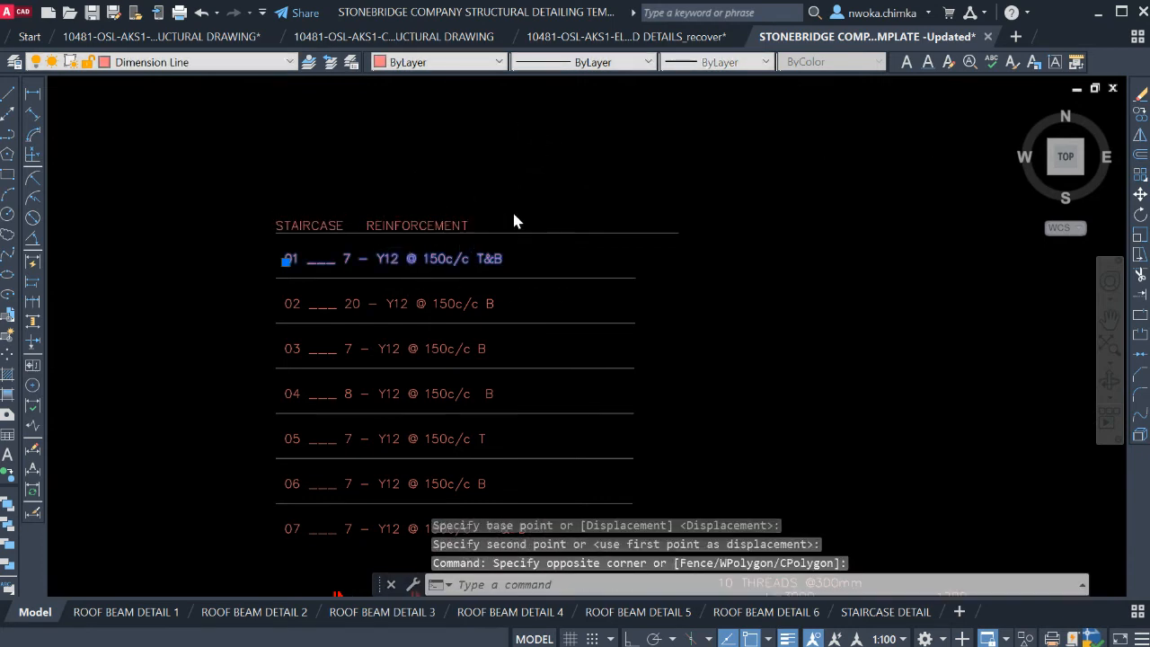
type("m")
key("Return")
scroll(378, 193, "up", 2)
left_click(407, 212)
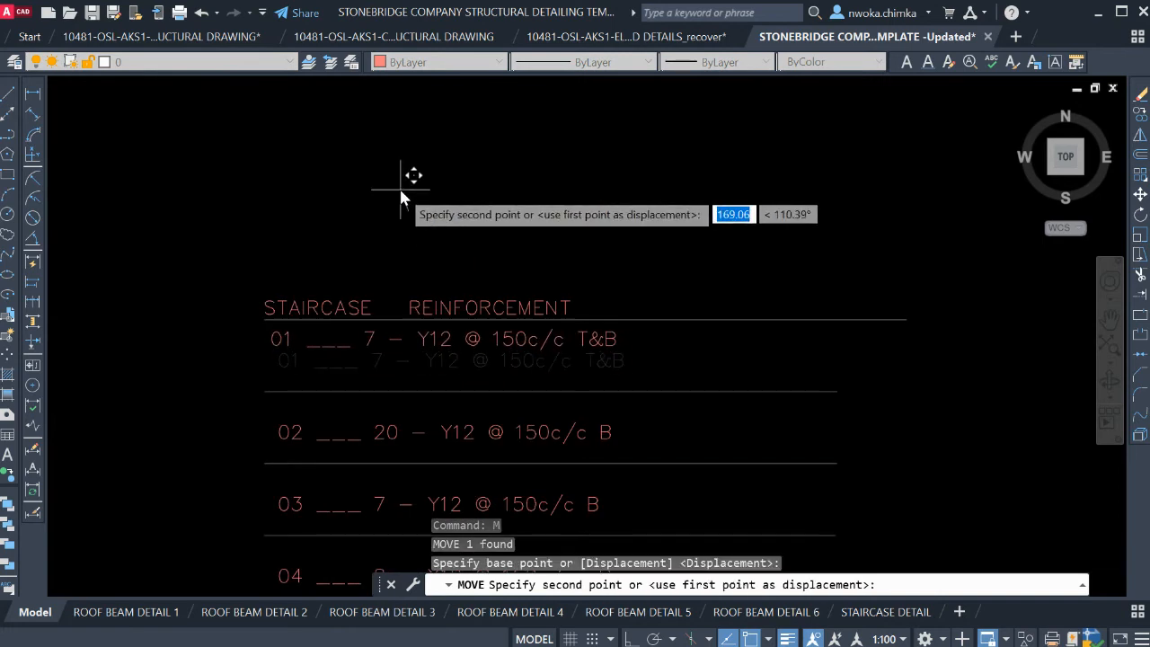
left_click(401, 189)
Move the separator line below bar note 01 up close to its text
left_click(474, 382)
left_click(452, 396)
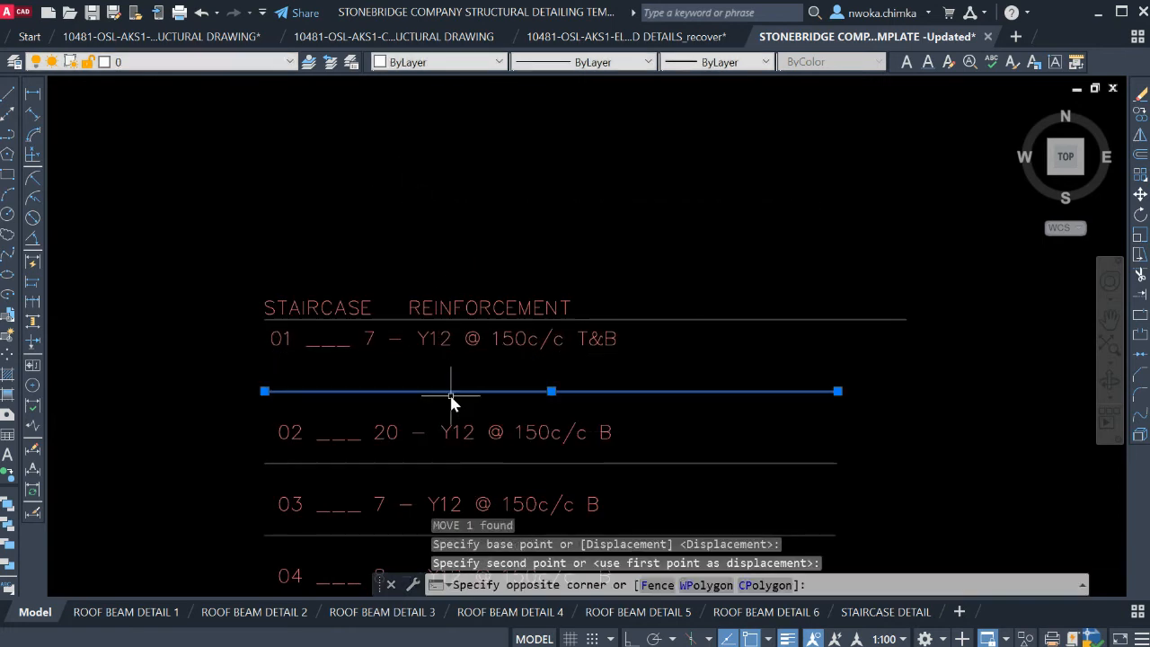
key("Return")
left_click(470, 259)
left_click(472, 221)
Move bar note 02 straight up, close beneath the separator line under note 01
left_click(433, 399)
left_click(409, 441)
key("Return")
left_click(428, 280)
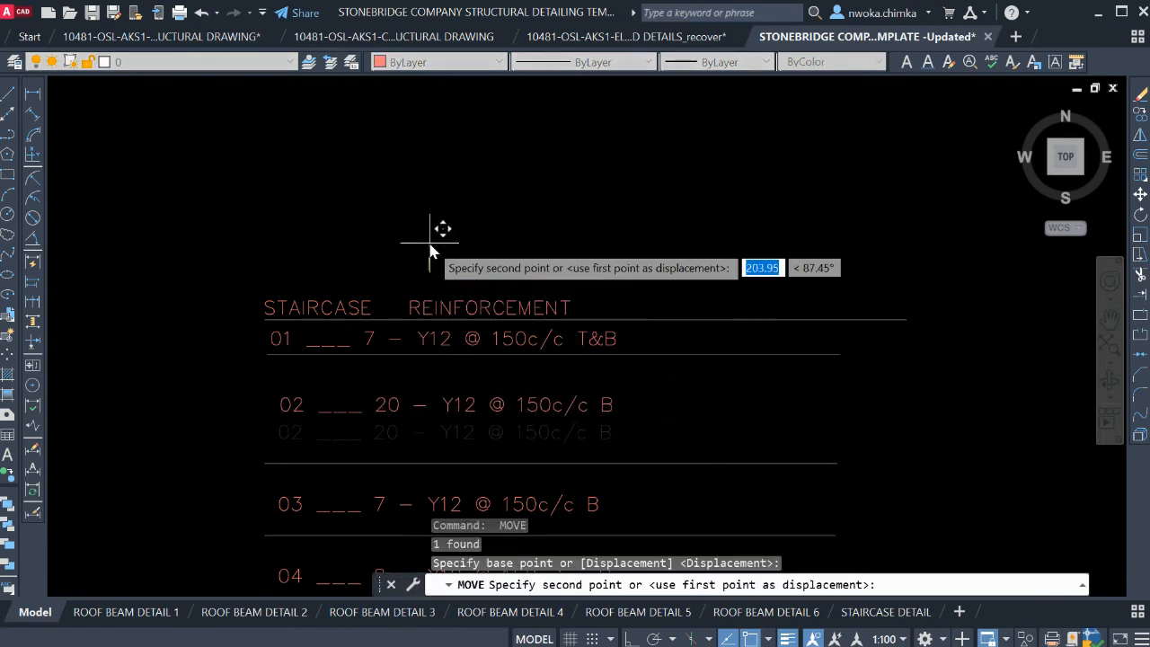
key("F8")
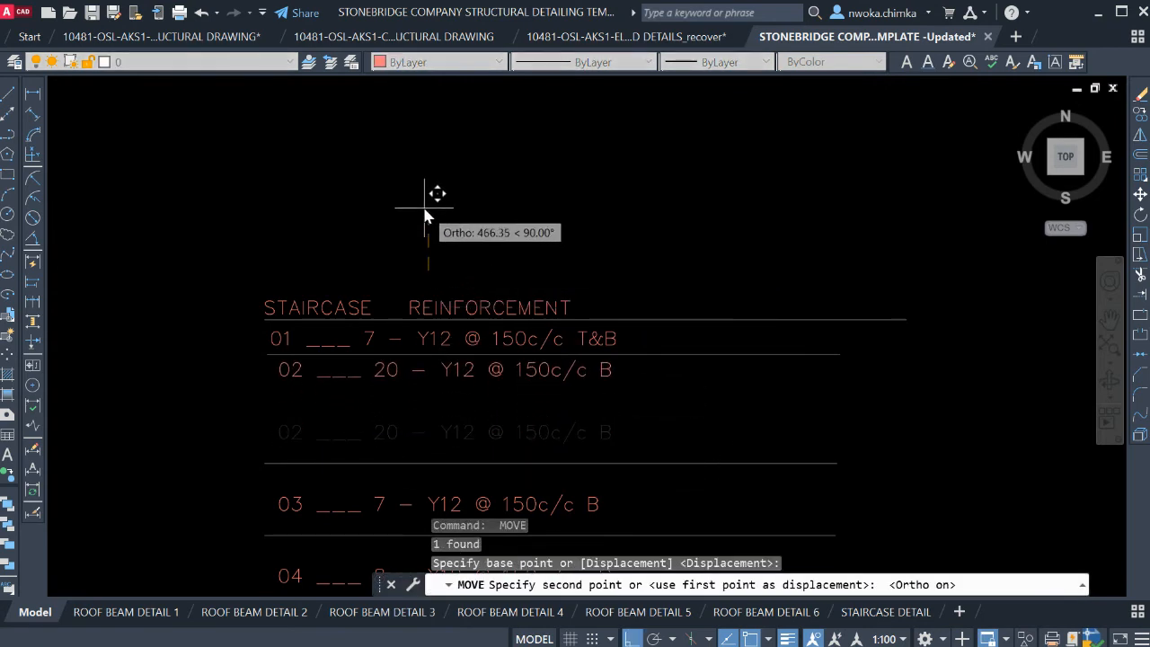
left_click(422, 207)
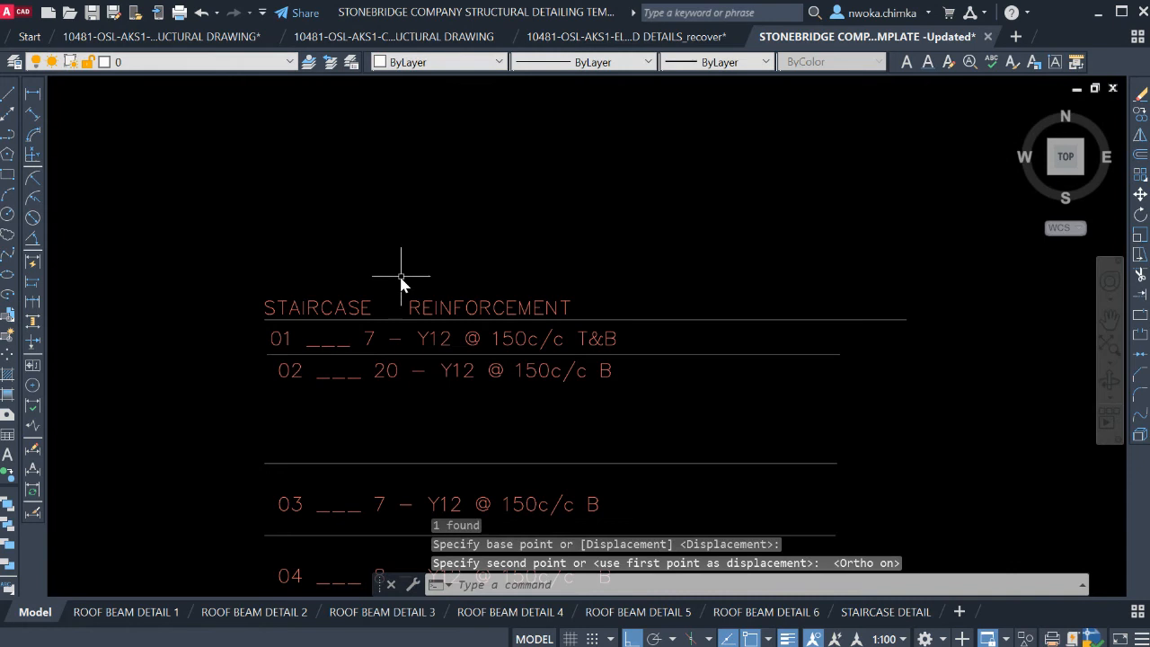
Shift bar note 01 horizontally to the right so its start lines up with note 02
left_click(375, 344)
key("Return")
left_click(365, 231)
left_click(378, 228)
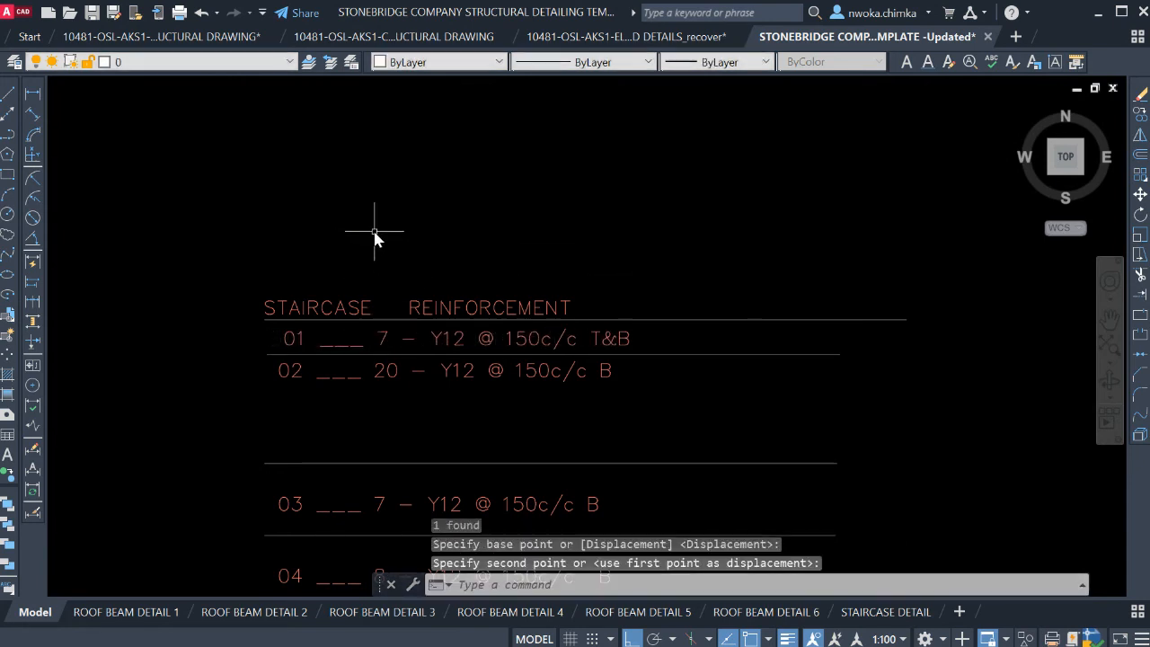
left_click(383, 333)
key("Return")
left_click(423, 227)
left_click(419, 226)
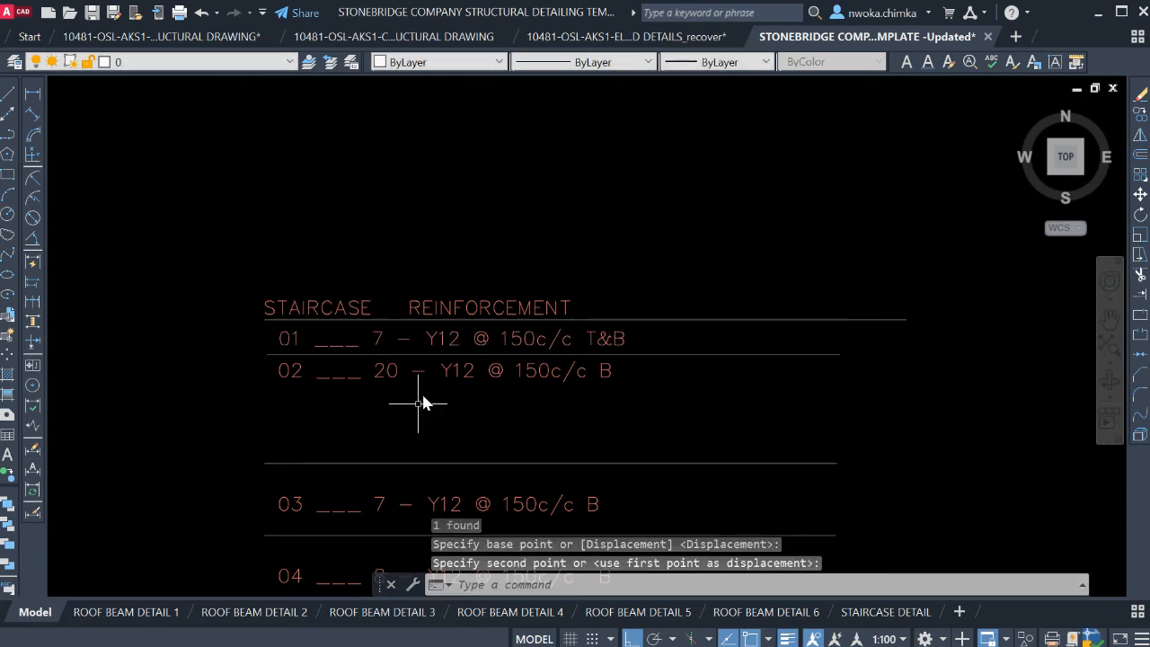
Move bar note 03 and the separator line above it up together, placing the line just beneath note 02
middle_click_drag(422, 403, 435, 286)
left_click(433, 288)
left_click(387, 380)
key("Return")
left_click(202, 430)
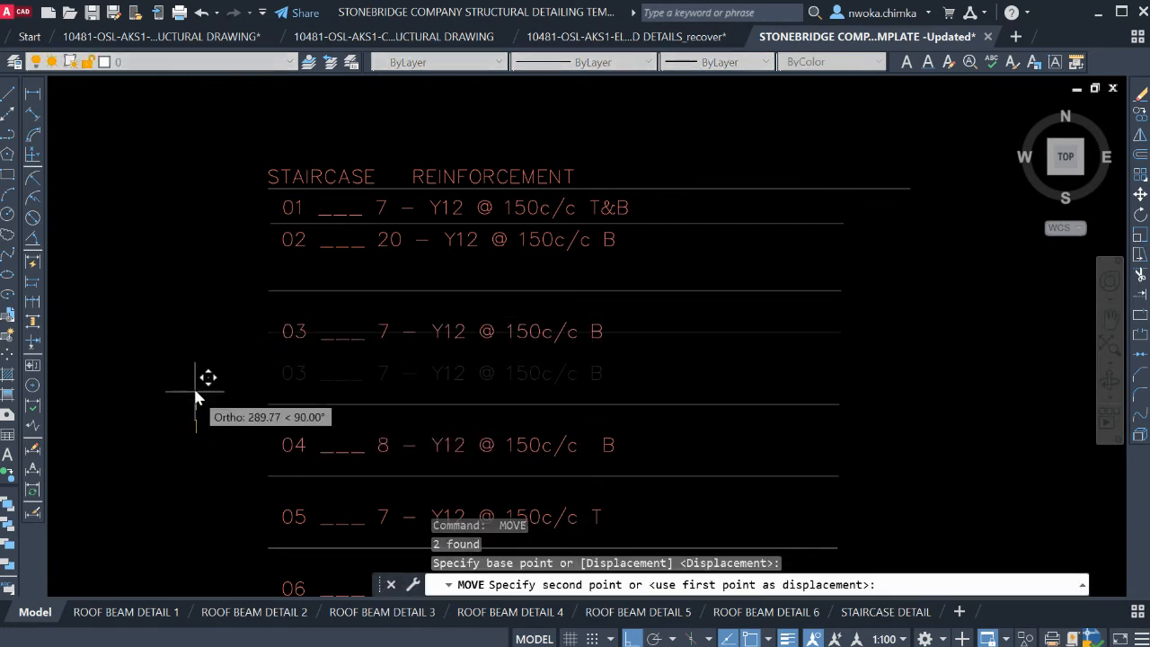
left_click(202, 354)
Move bar note 03 up close beneath the separator line under note 02
left_click(351, 314)
left_click(311, 288)
key("Return")
left_click(229, 375)
left_click(228, 349)
Move bar note 04 and the separator line above it up together, placing the line just beneath note 03
left_click(419, 365)
left_click(368, 441)
key("Return")
left_click(208, 463)
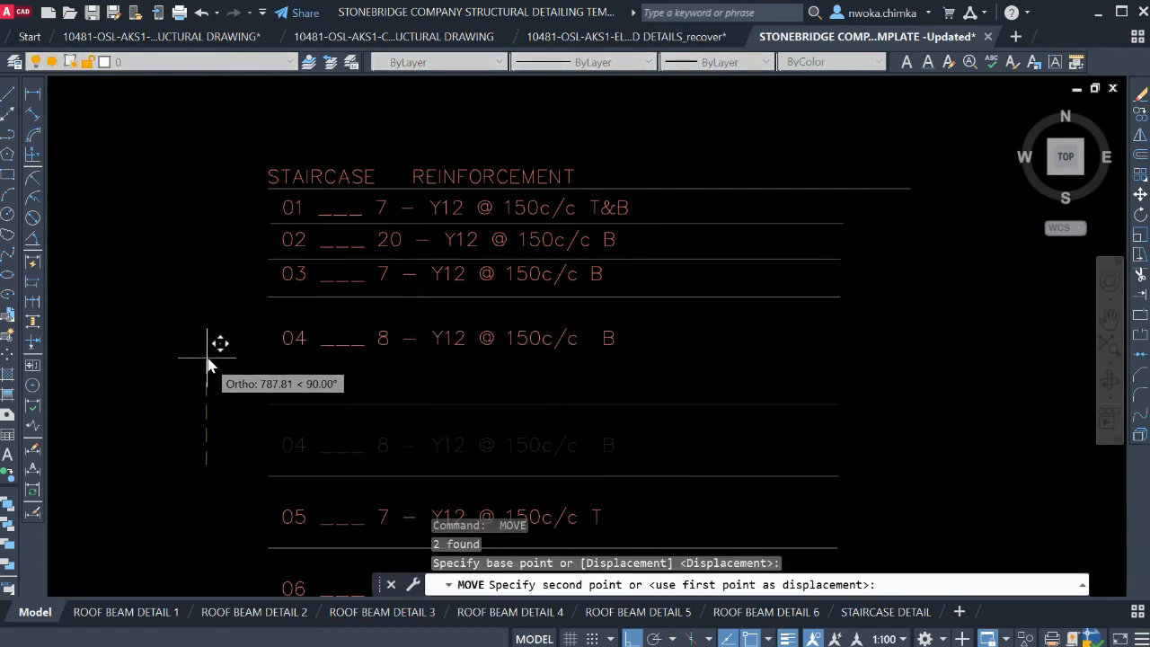
left_click(208, 355)
Move bar note 04 up close beneath the separator line under note 03
left_click(323, 353)
left_click(300, 332)
key("Return")
left_click(267, 430)
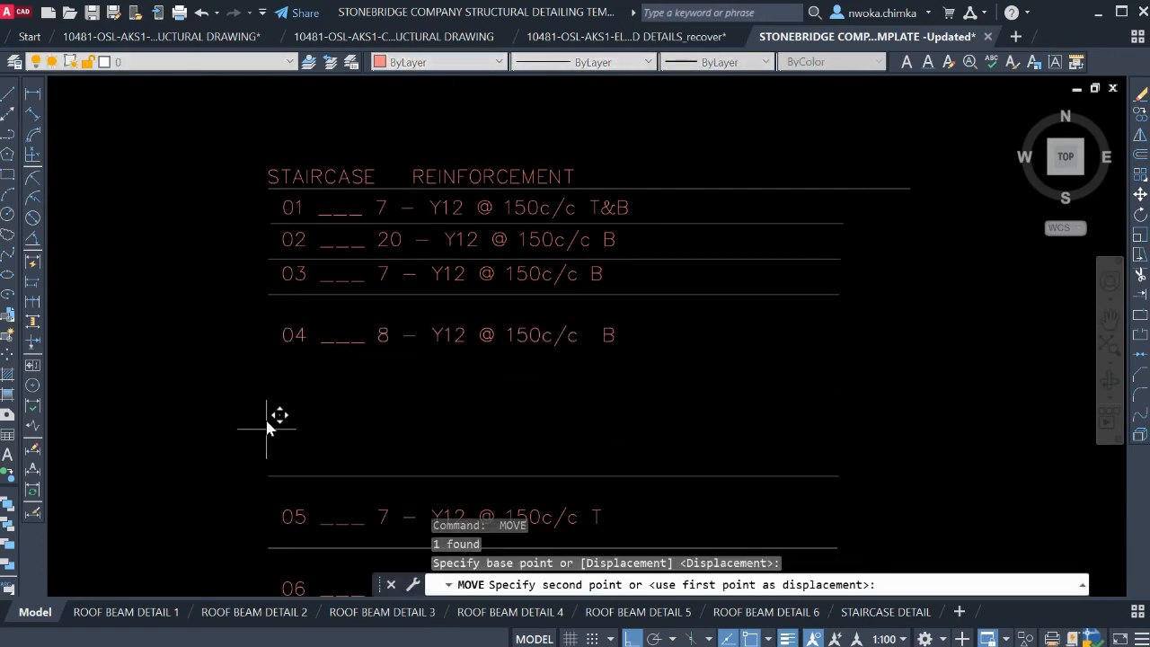
left_click(270, 398)
Move bar note 05 and the separator line above it up together, placing the line just beneath note 04
middle_click_drag(291, 405, 364, 283)
left_click(400, 302)
left_click(333, 431)
key("Return")
left_click(248, 416)
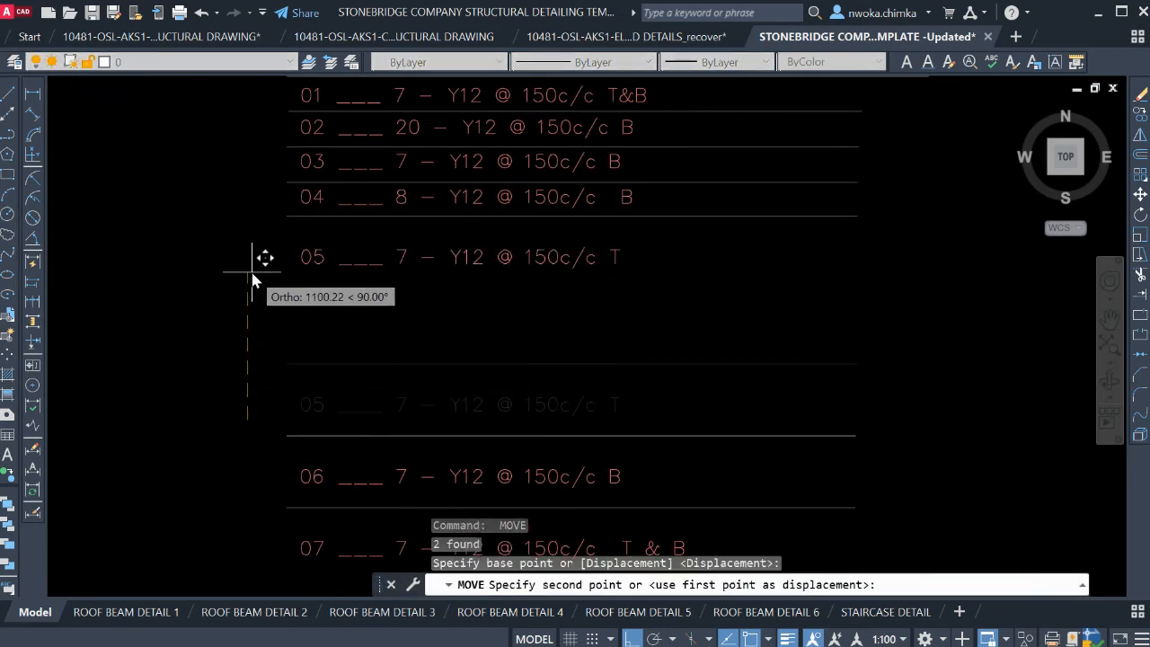
left_click(253, 272)
Move bar note 05 up close beneath the separator line under note 04
left_click(314, 270)
left_click(298, 252)
key("Return")
left_click(301, 361)
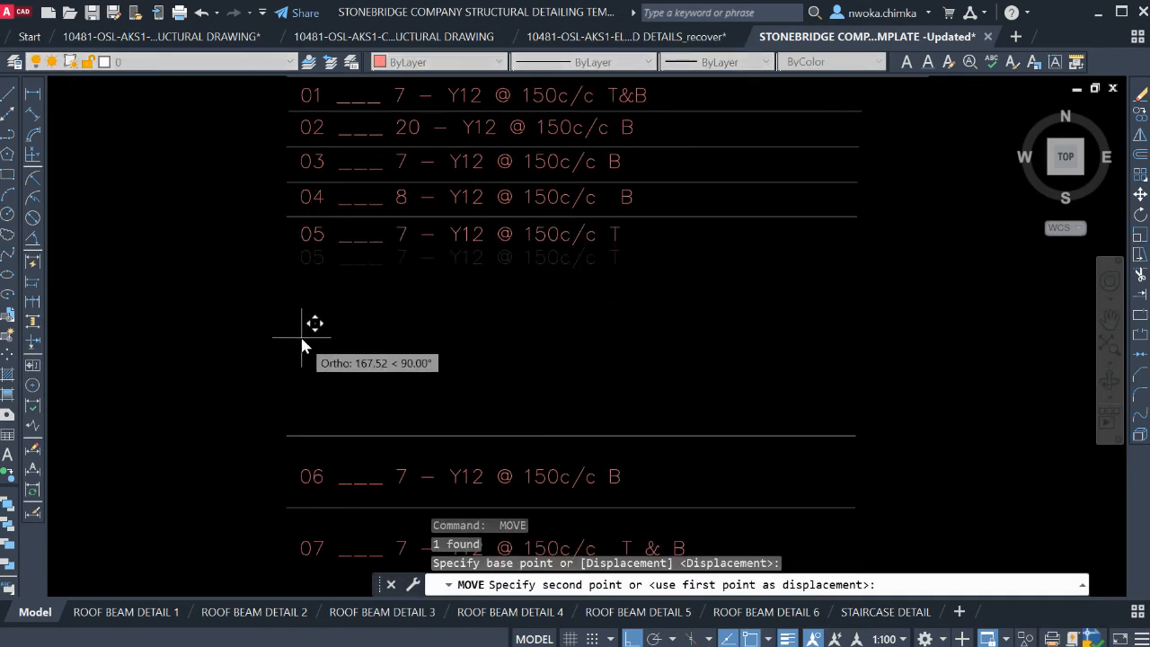
left_click(301, 340)
Move bar notes 06 and 07 with their separator lines up together, placing the first line just beneath note 05
middle_click_drag(431, 341, 449, 195)
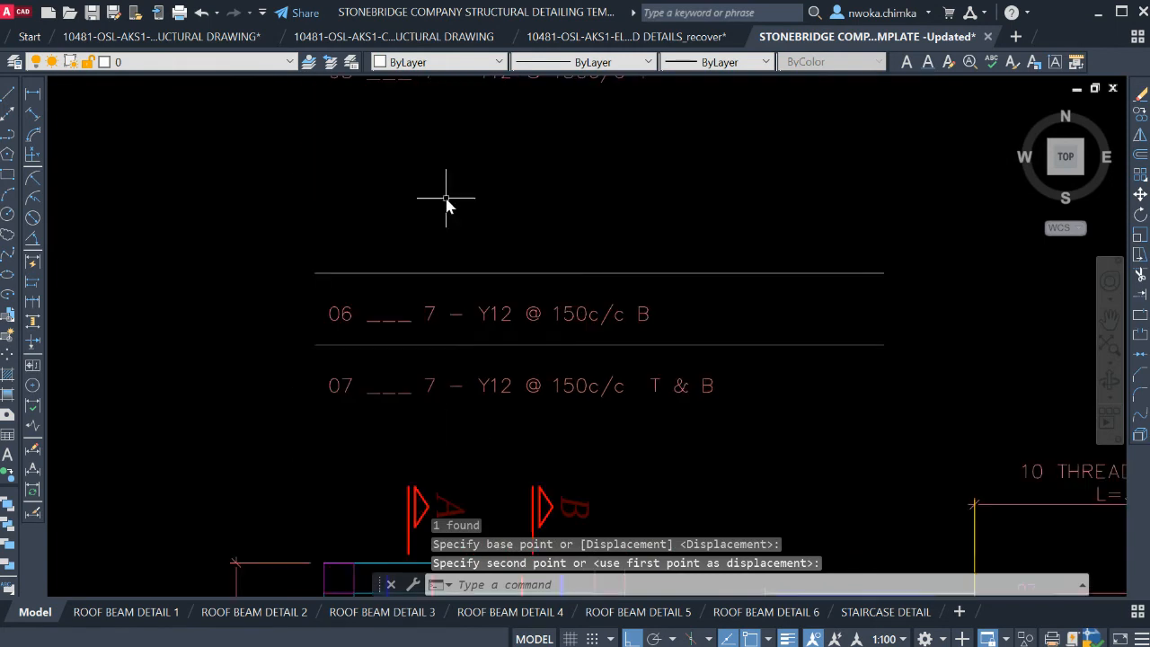
left_click(445, 197)
left_click(366, 395)
scroll(366, 395, "down", 2)
type("m")
key("Return")
left_click(290, 420)
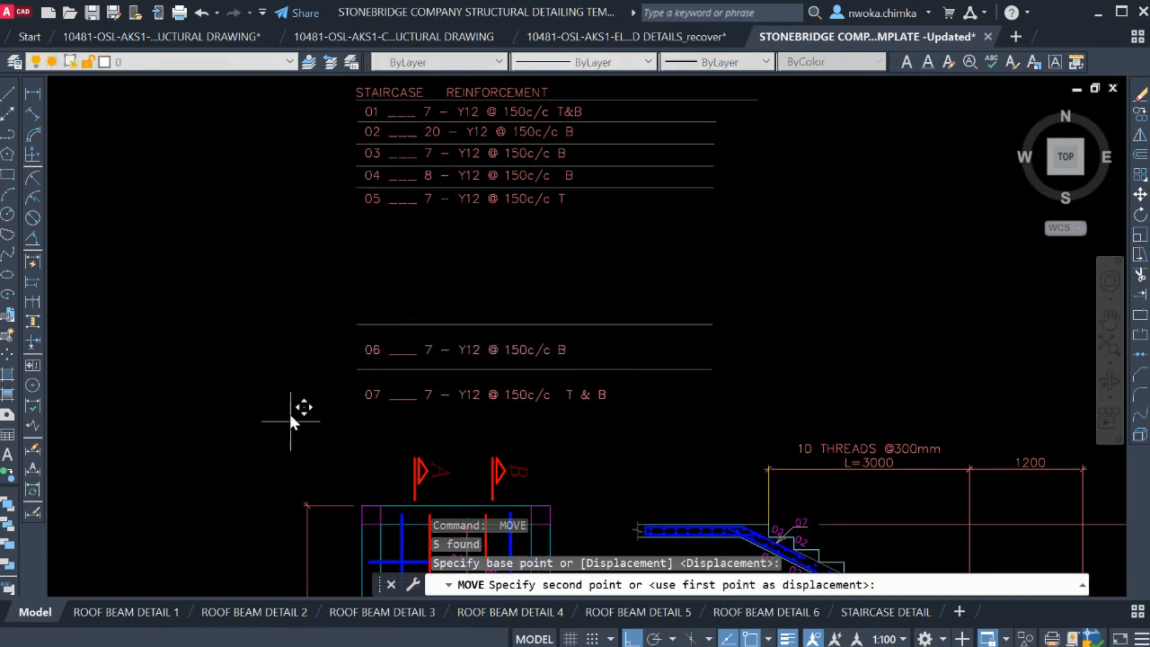
left_click(287, 306)
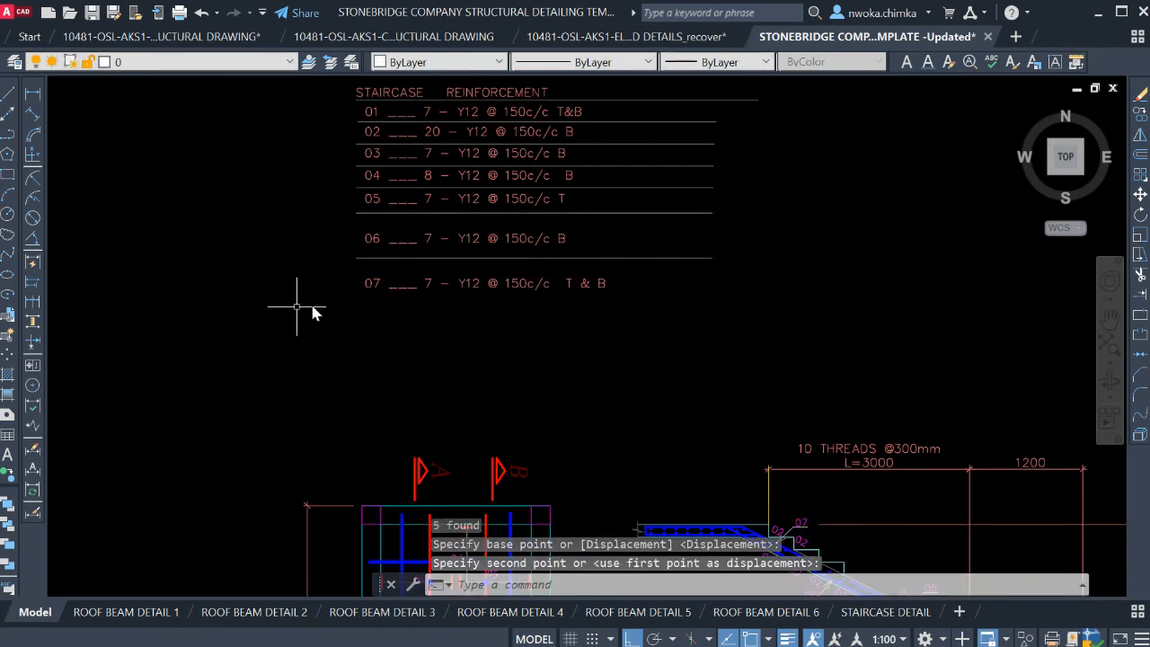
Move bar note 06 up close beneath the separator line under note 05
left_click(406, 241)
type("m")
key("Return")
left_click(320, 349)
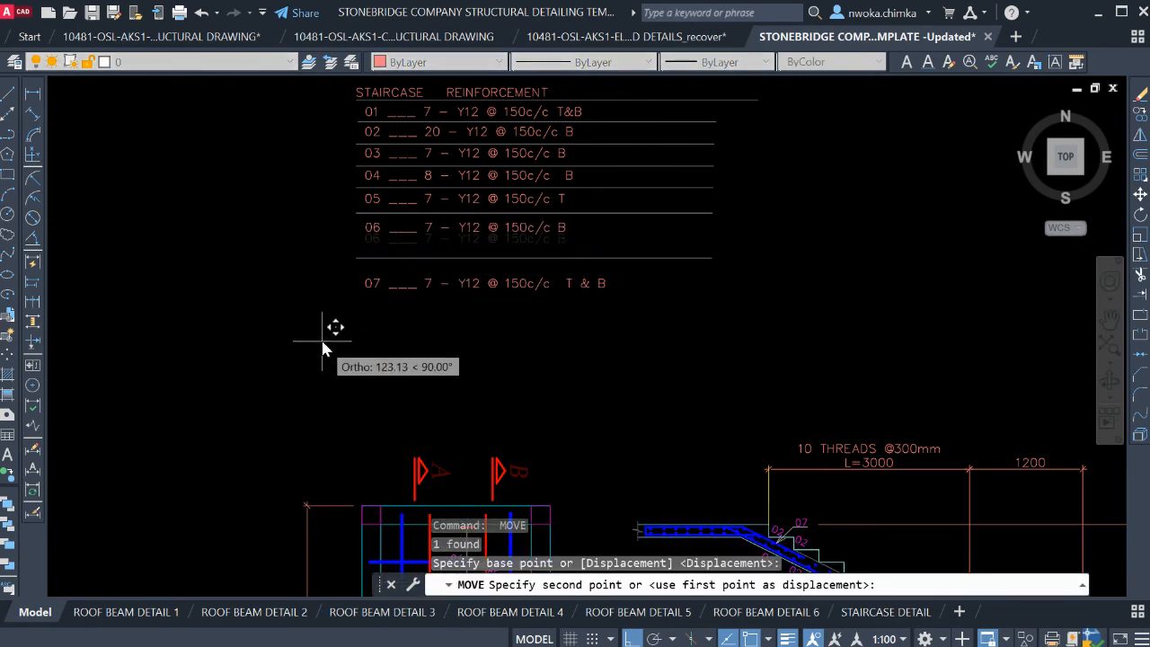
left_click(320, 334)
Move bar note 07 and the separator line above it up together, placing the line just beneath note 06
left_click(397, 267)
left_click(380, 281)
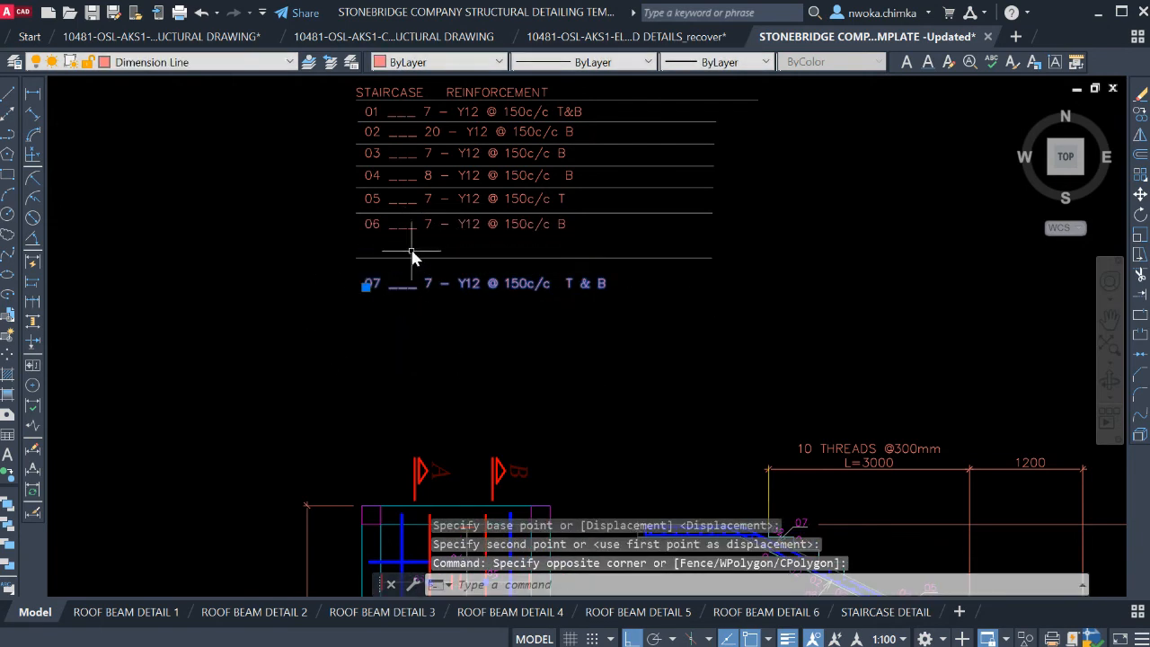
left_click(412, 258)
type("m")
key("Return")
left_click(353, 381)
left_click(352, 359)
Move bar note 07 up close beneath the separator line under note 06
left_click(420, 314)
left_click(393, 262)
type("m")
key("Return")
left_click(397, 339)
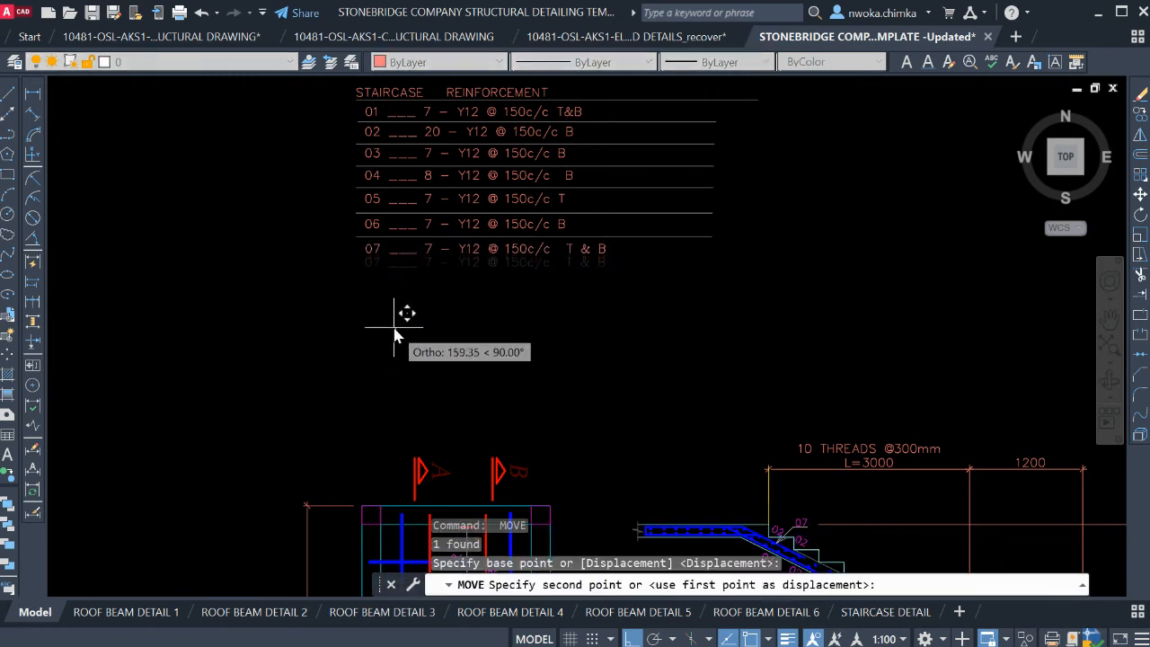
left_click(396, 335)
Stretch the right ends of the heading underline and all separator lines leftward to shorten them to about the notes' width
scroll(405, 338, "down", 2)
left_click(633, 182)
left_click(628, 196)
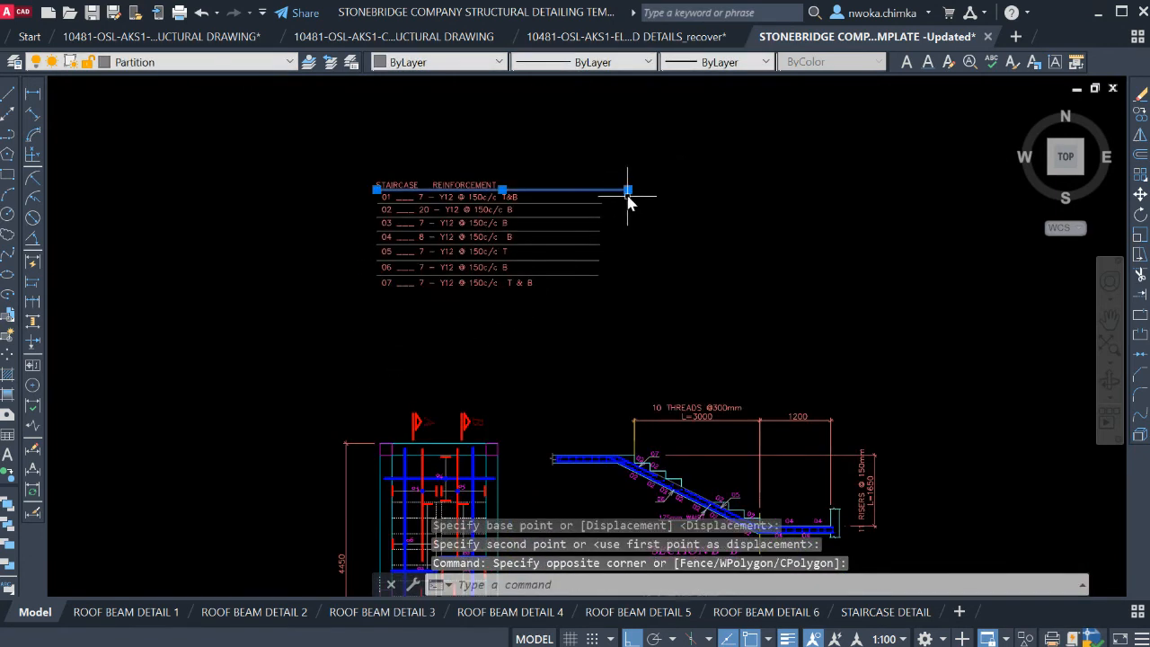
left_click(662, 158)
key("Escape")
left_click(641, 153)
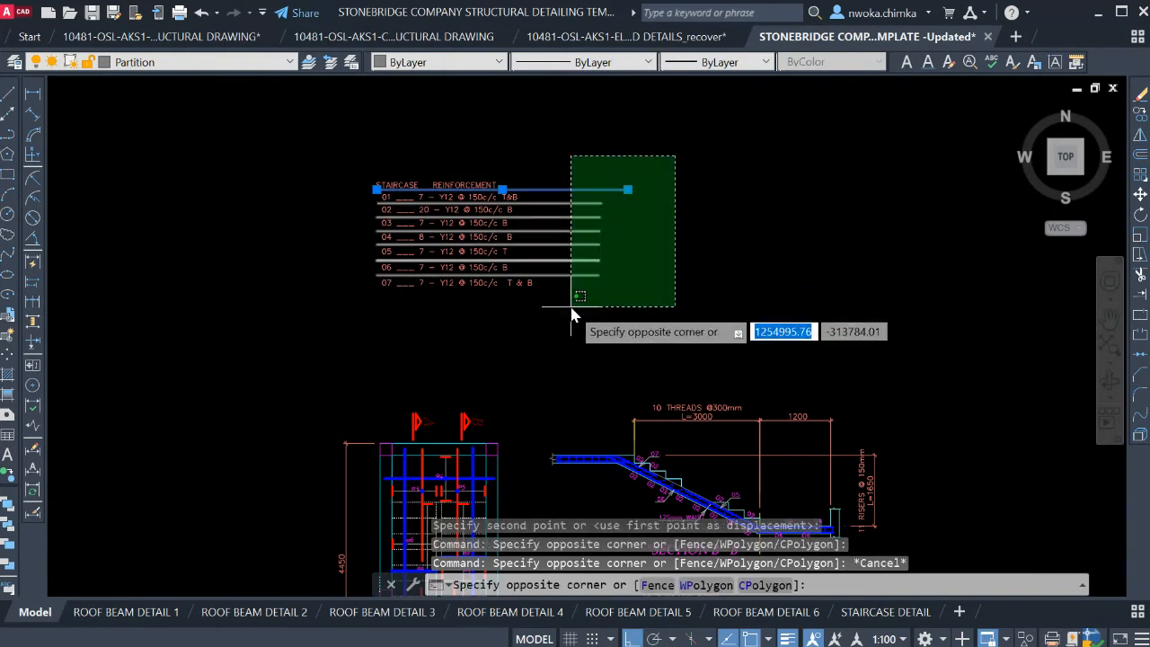
left_click(572, 316)
type("s")
key("Return")
left_click(724, 328)
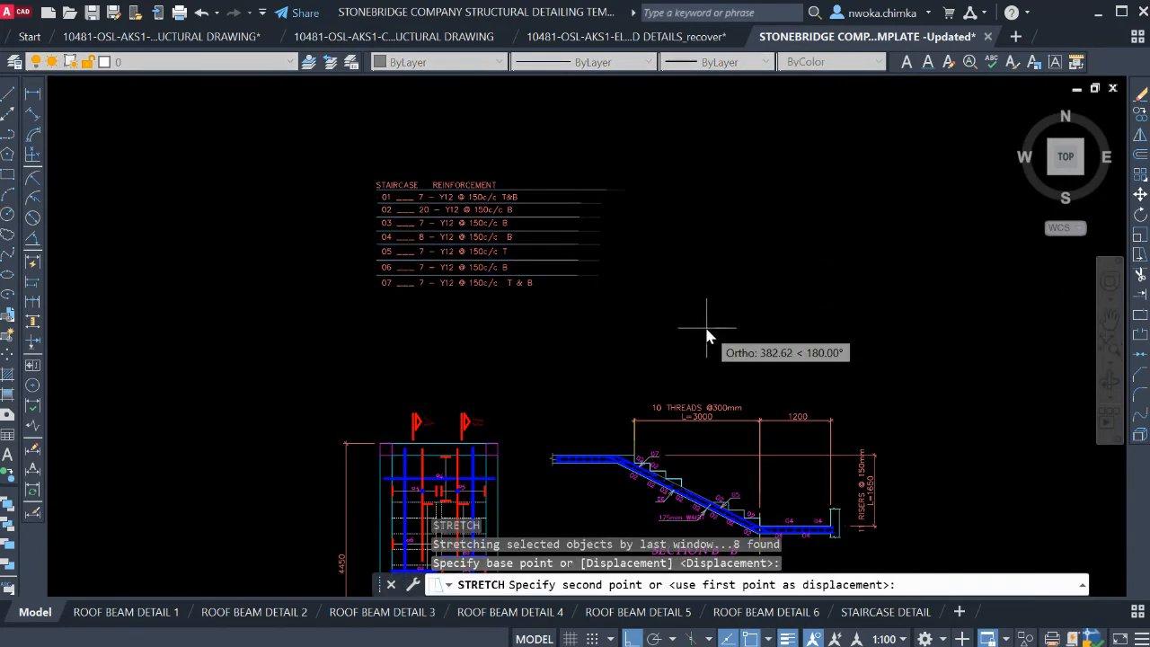
left_click(662, 341)
Shorten the heading underline further from its right end, to just past the end of note 01
scroll(506, 146, "up", 4)
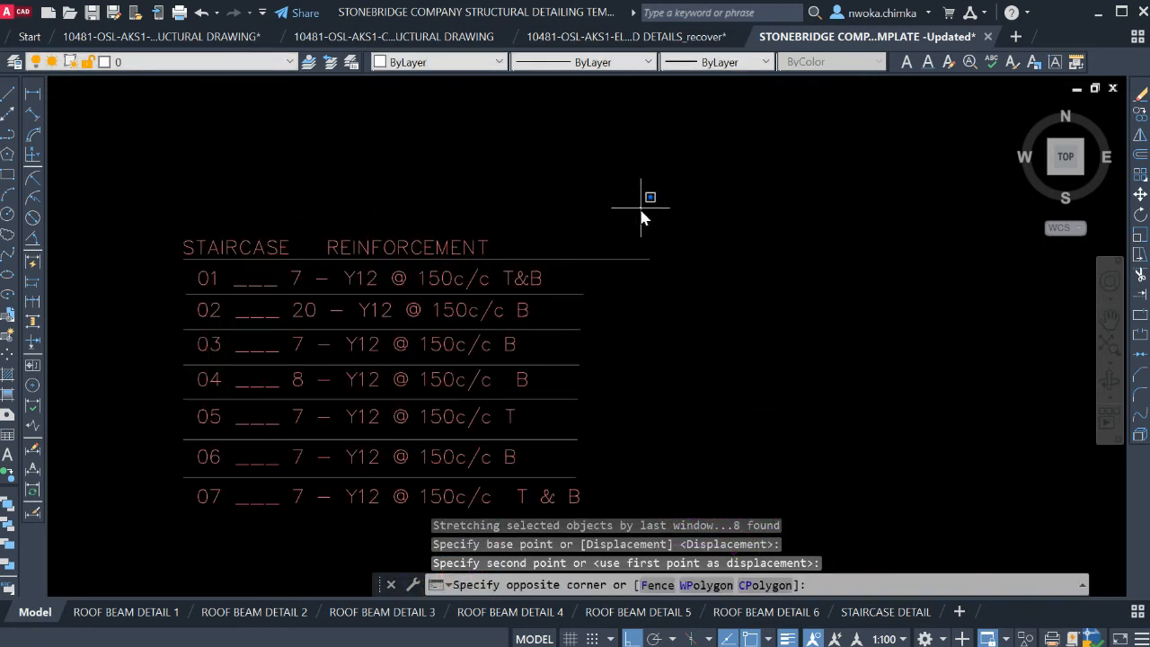
left_click(650, 262)
left_click(650, 262)
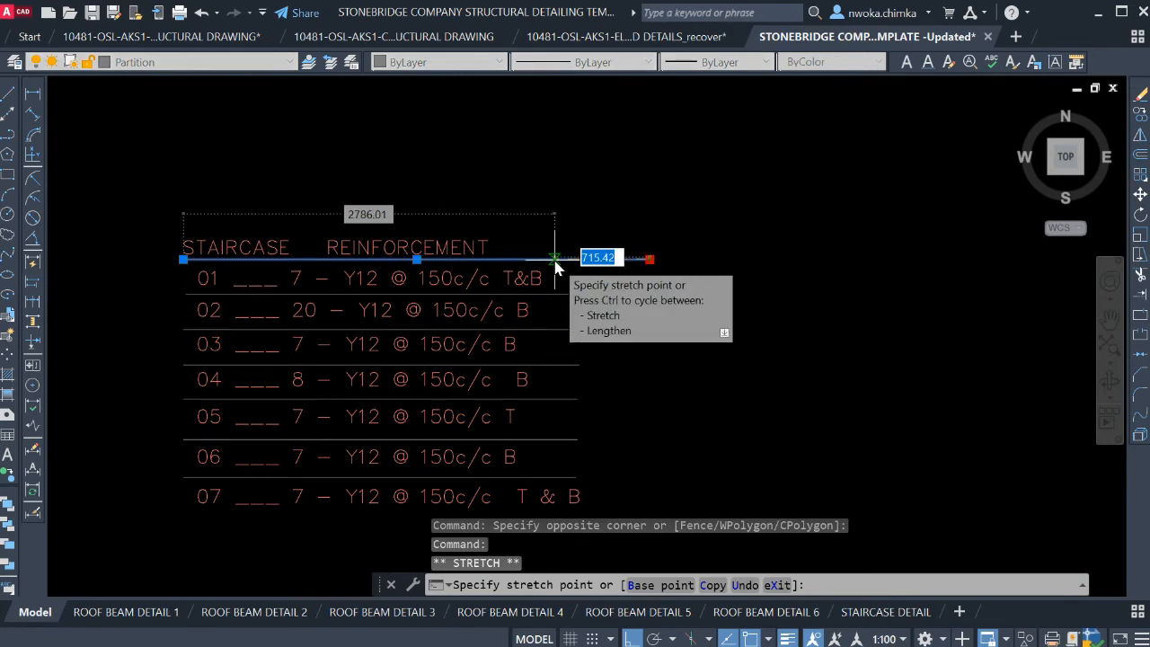
key("Escape")
Set the colour of the STAIRCASE REINFORCEMENT heading to White
left_click(503, 231)
left_click(456, 250)
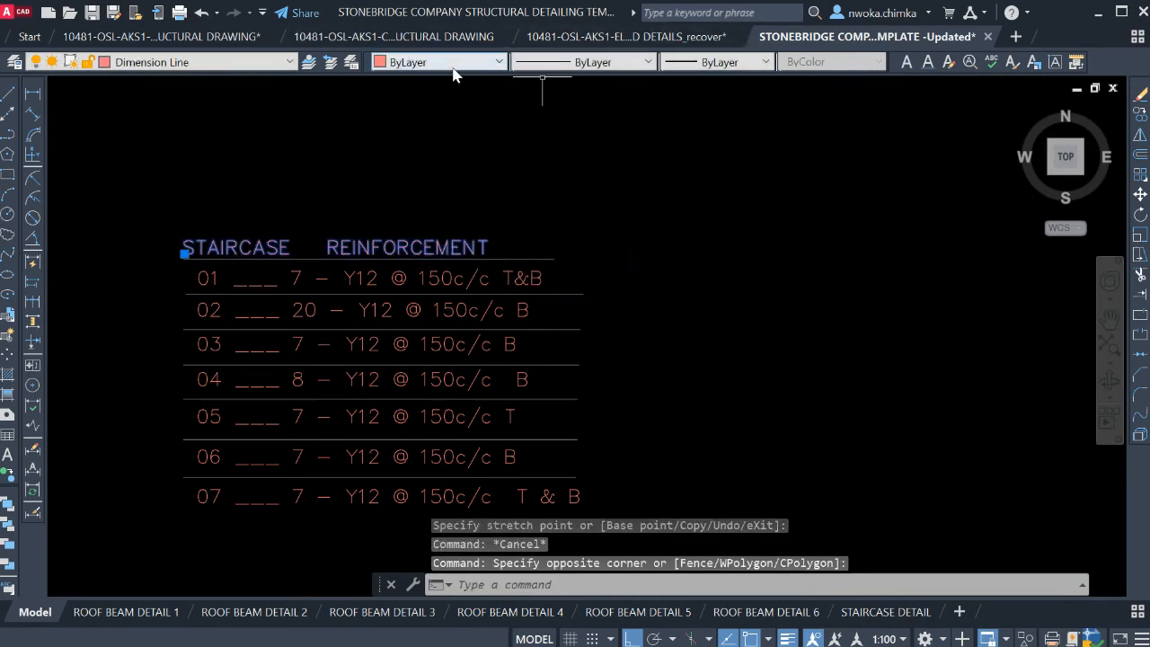
key("Escape")
scroll(533, 187, "down", 2)
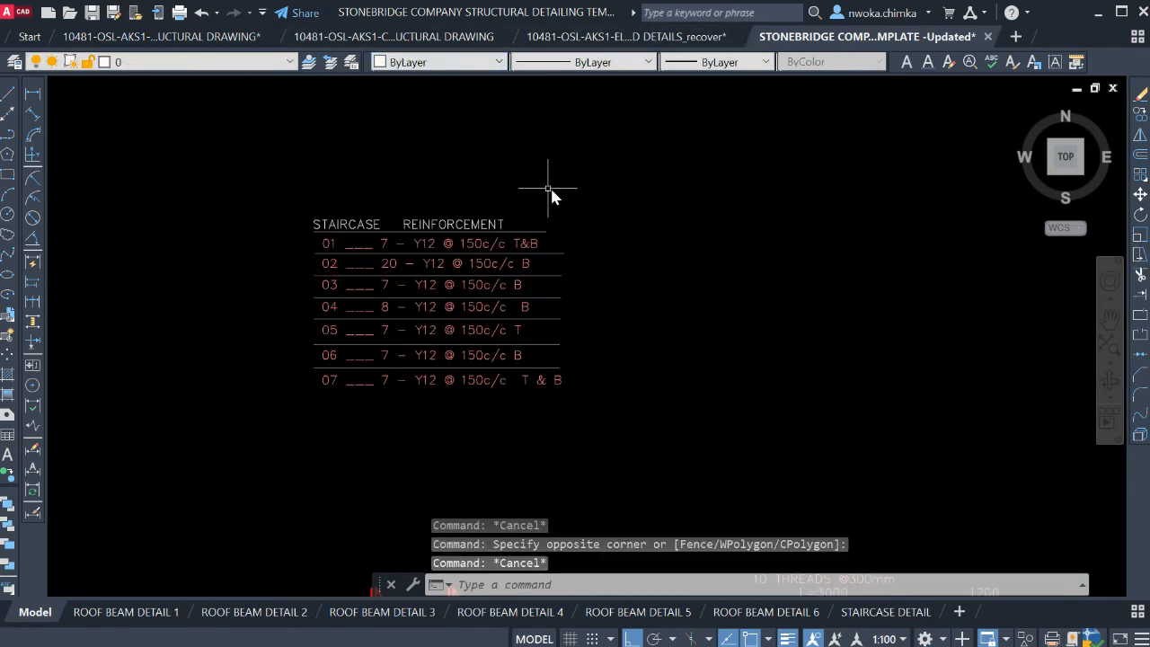
left_click(469, 222)
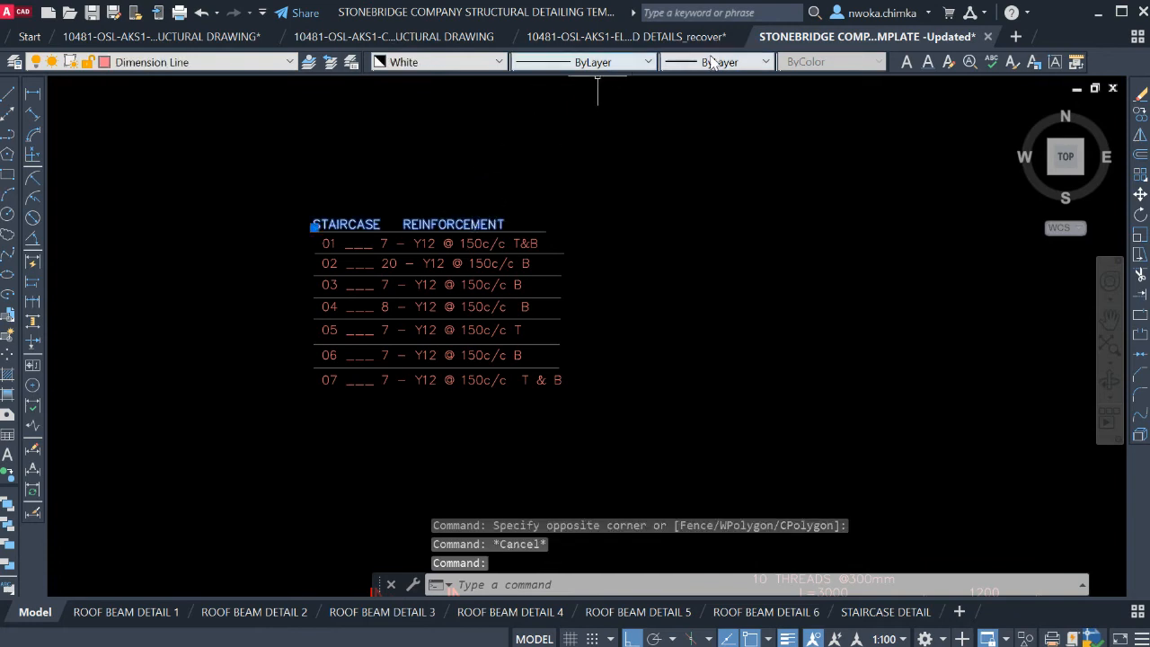
key("Escape")
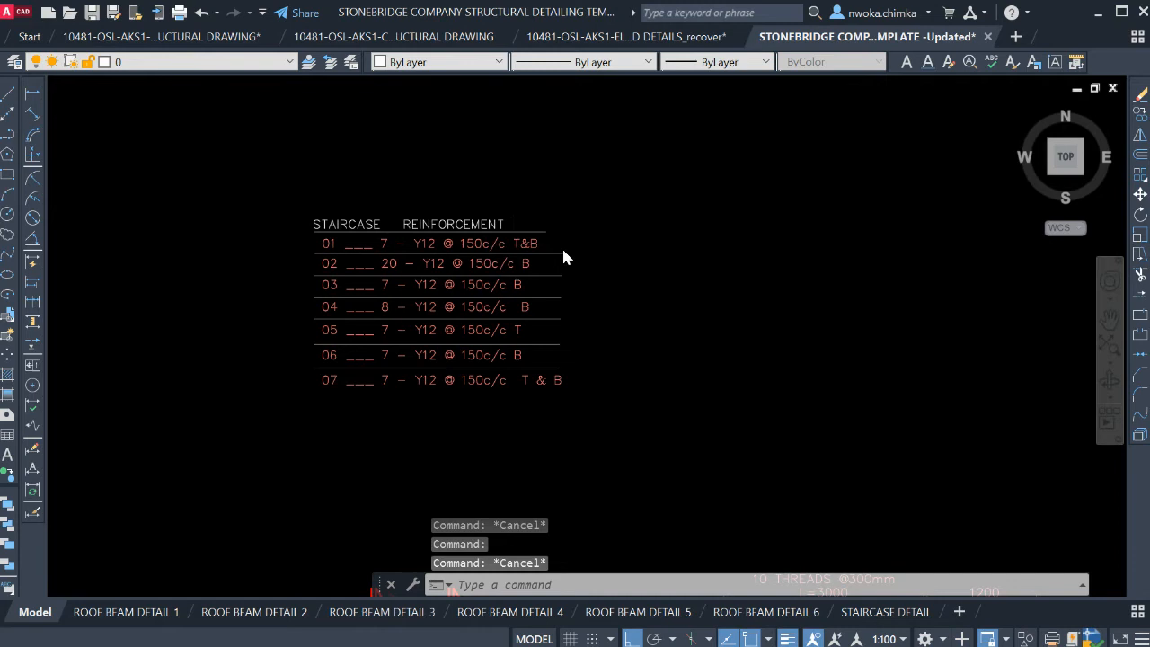
Match the properties of bar note 07 onto the section mark letters A and B above the staircase plan
scroll(563, 258, "down", 3)
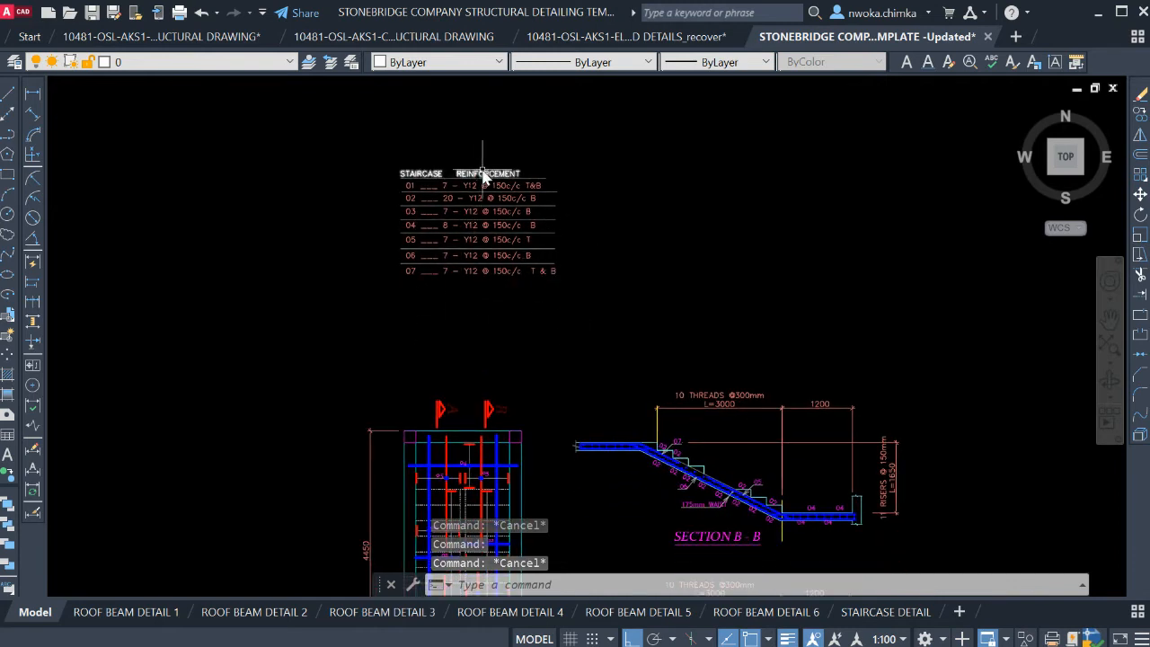
mouse_move(887, 617)
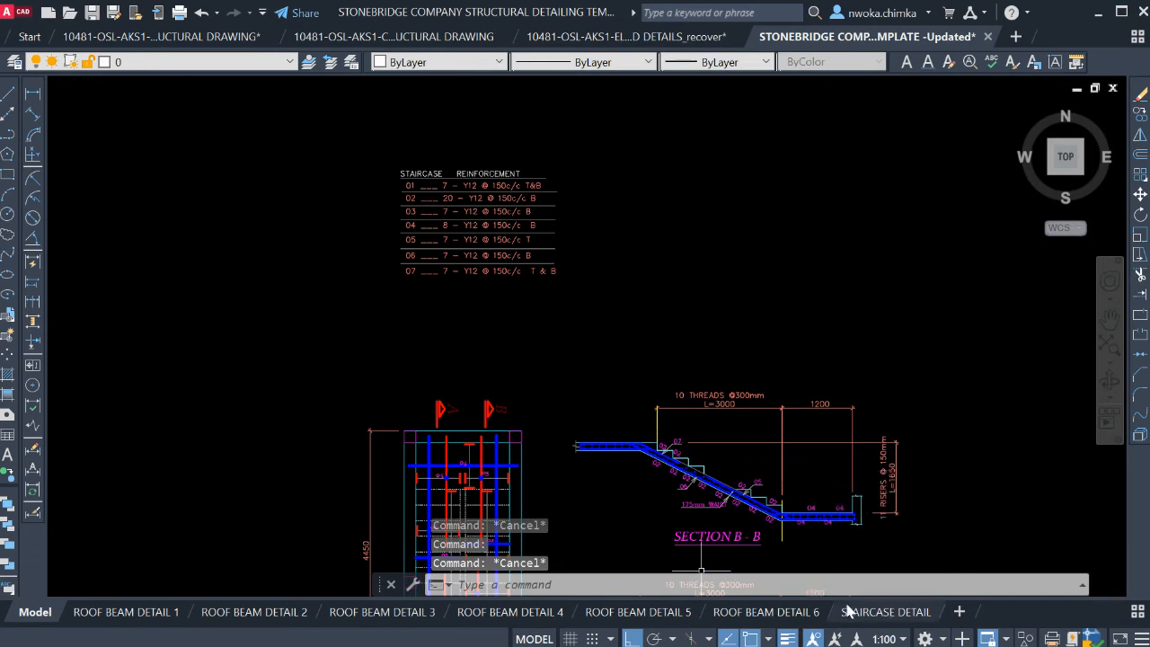
scroll(528, 420, "up", 3)
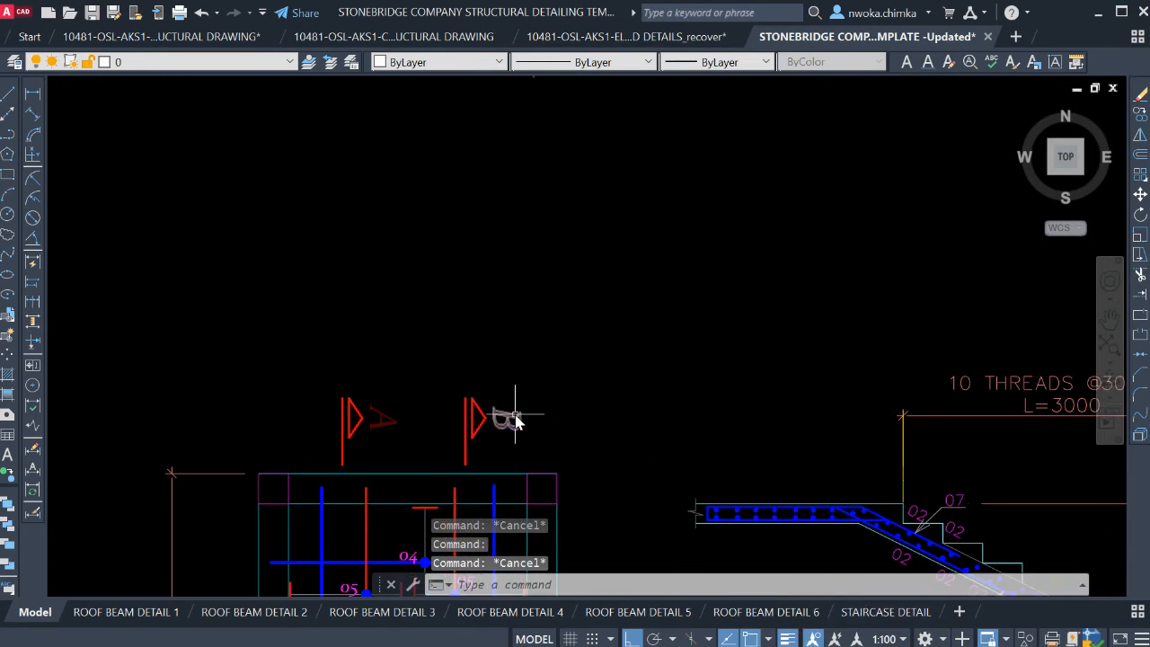
scroll(600, 337, "down", 4)
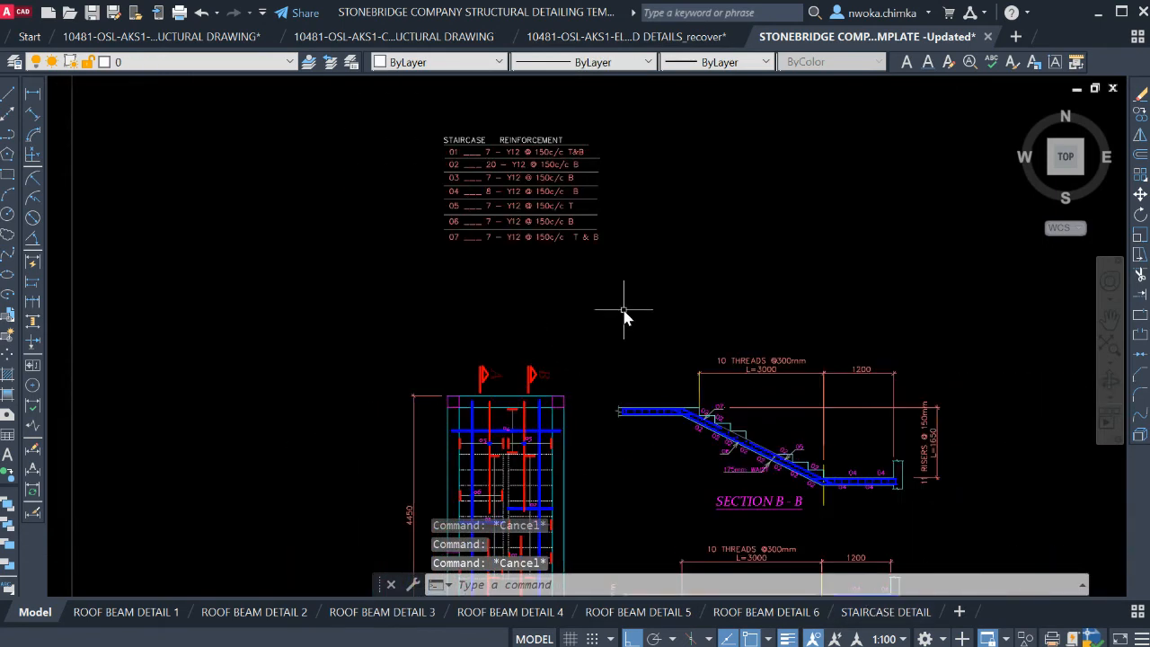
key("Escape")
type("MA")
key("Return")
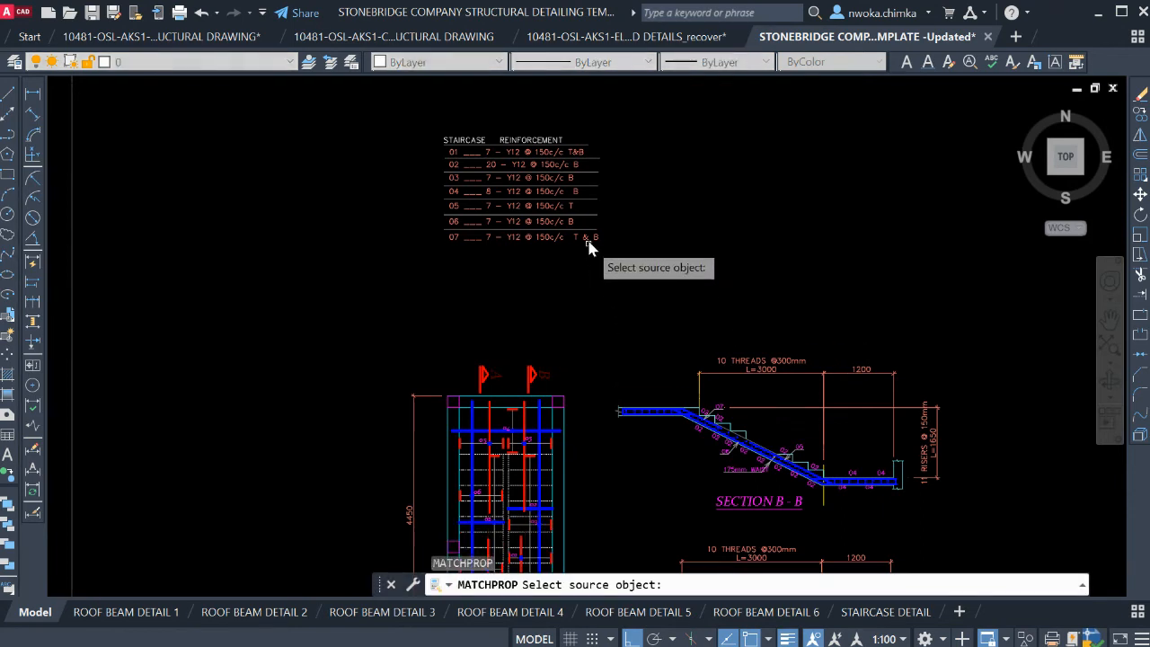
left_click(588, 239)
middle_click_drag(578, 352, 586, 147)
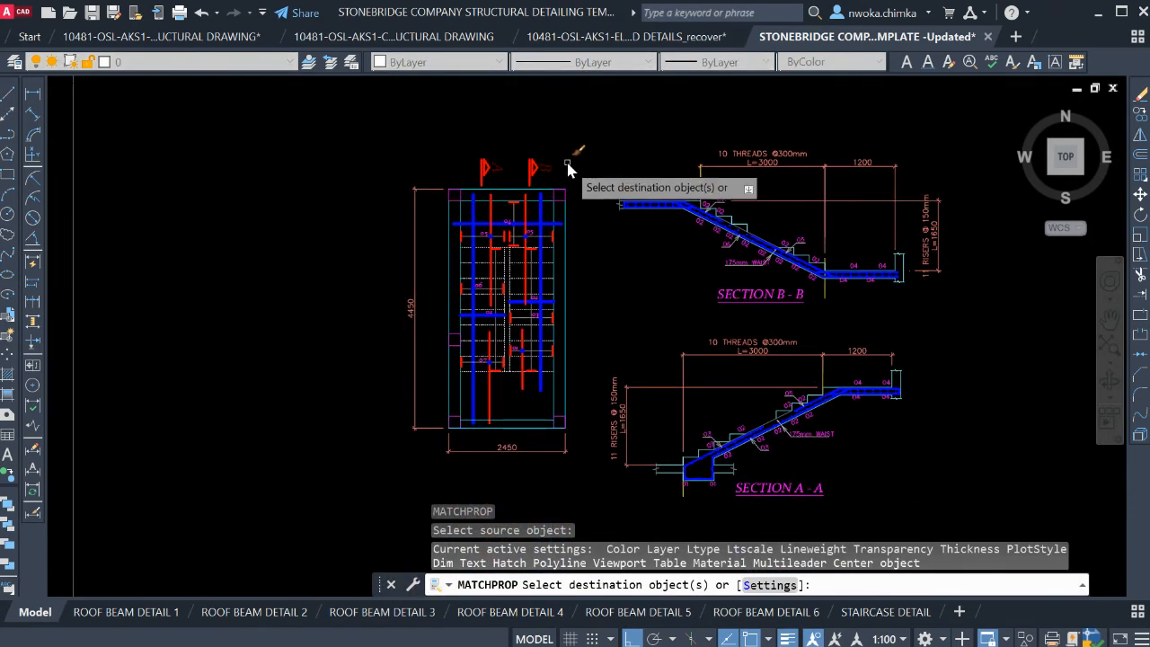
scroll(550, 160, "up", 4)
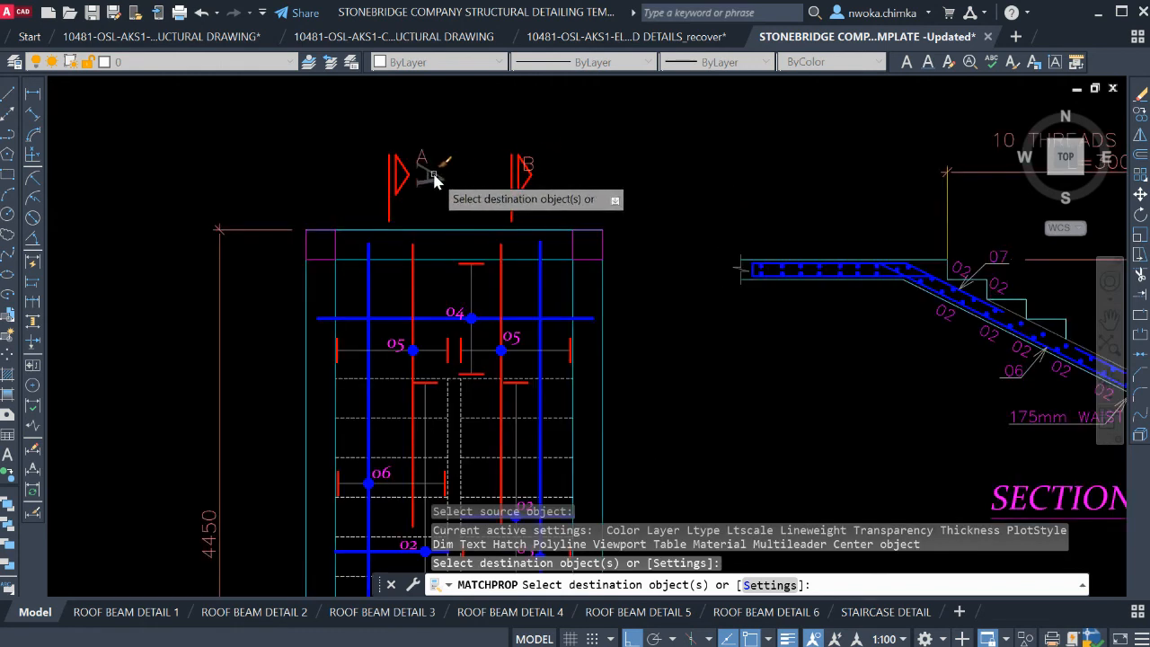
left_click(440, 174)
key("Escape")
Rotate the section mark letters A and B above the staircase plan together to 270 degrees
left_click(411, 168)
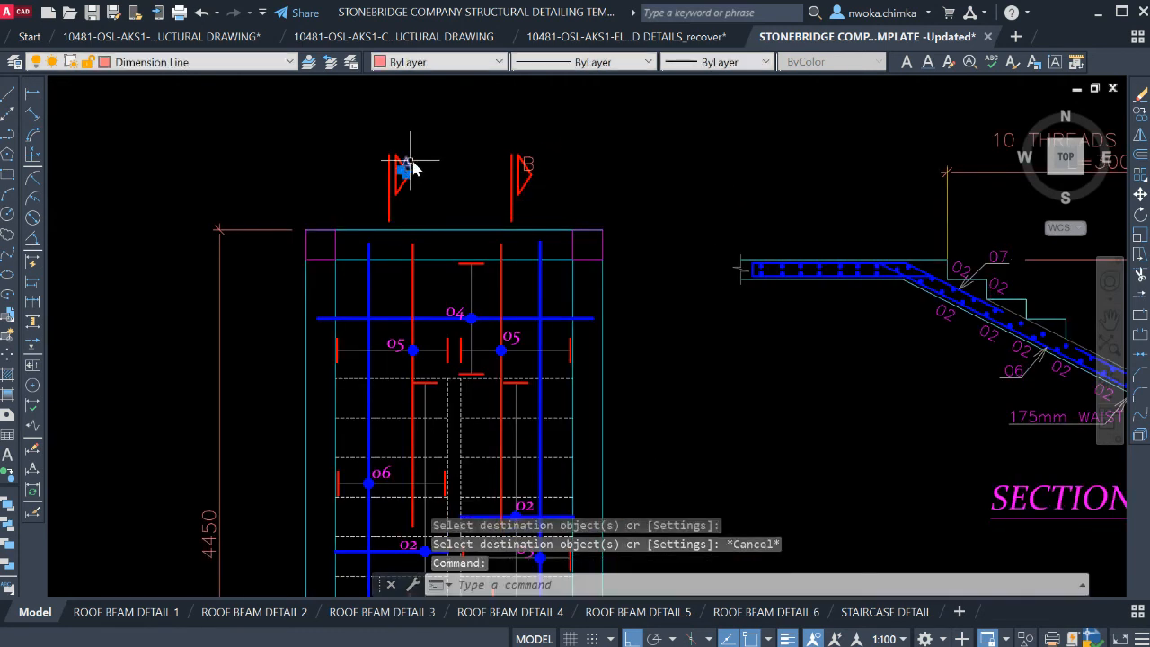
left_click(525, 164)
type("RO")
key("Return")
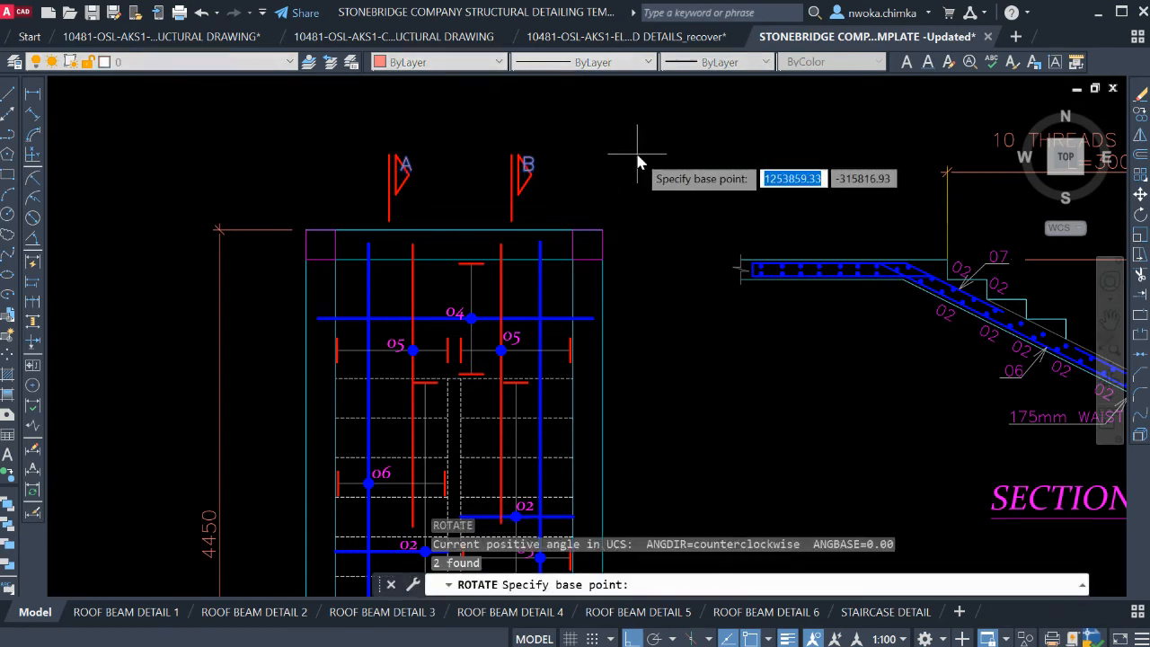
left_click(638, 145)
scroll(642, 202, "down", 4)
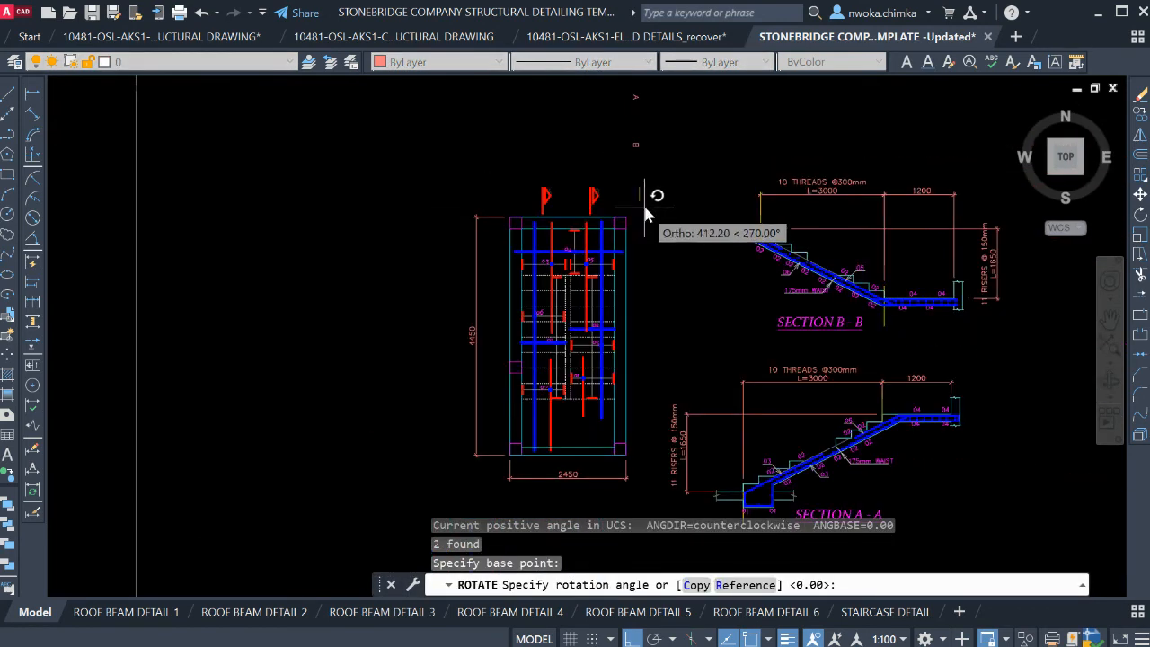
left_click(654, 206)
scroll(645, 87, "up", 4)
Move both rotated letters down to the section marks, setting B just beyond the tip of the second arrowhead
left_click(657, 103)
left_click(593, 282)
type("m")
key("Return")
left_click(704, 260)
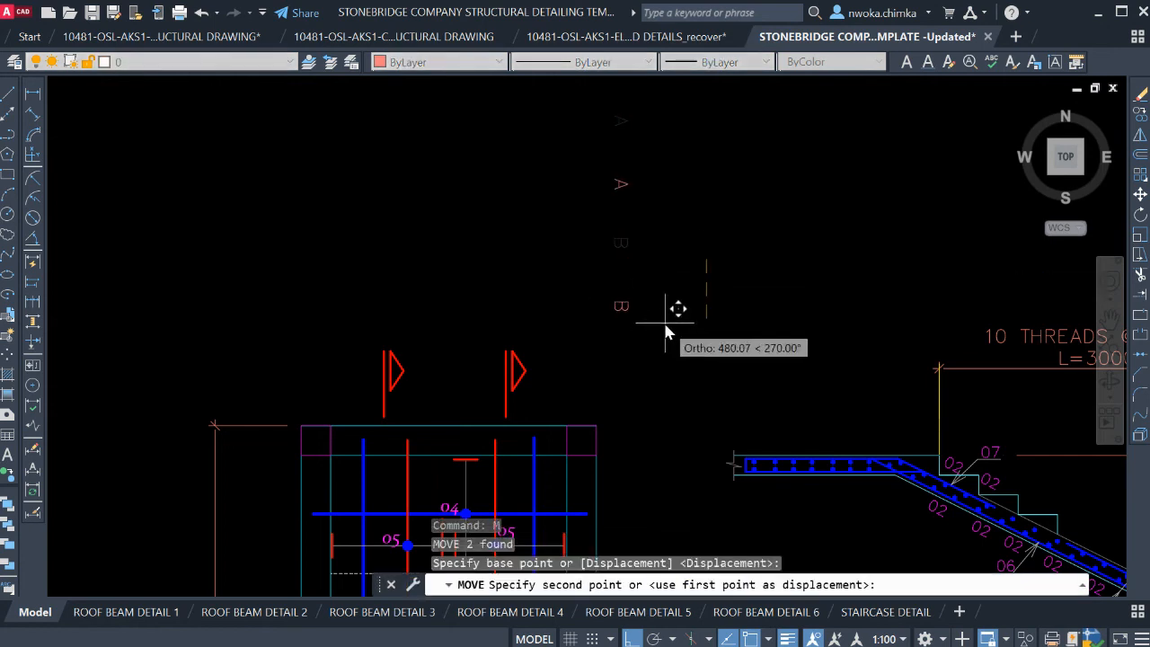
key("F8")
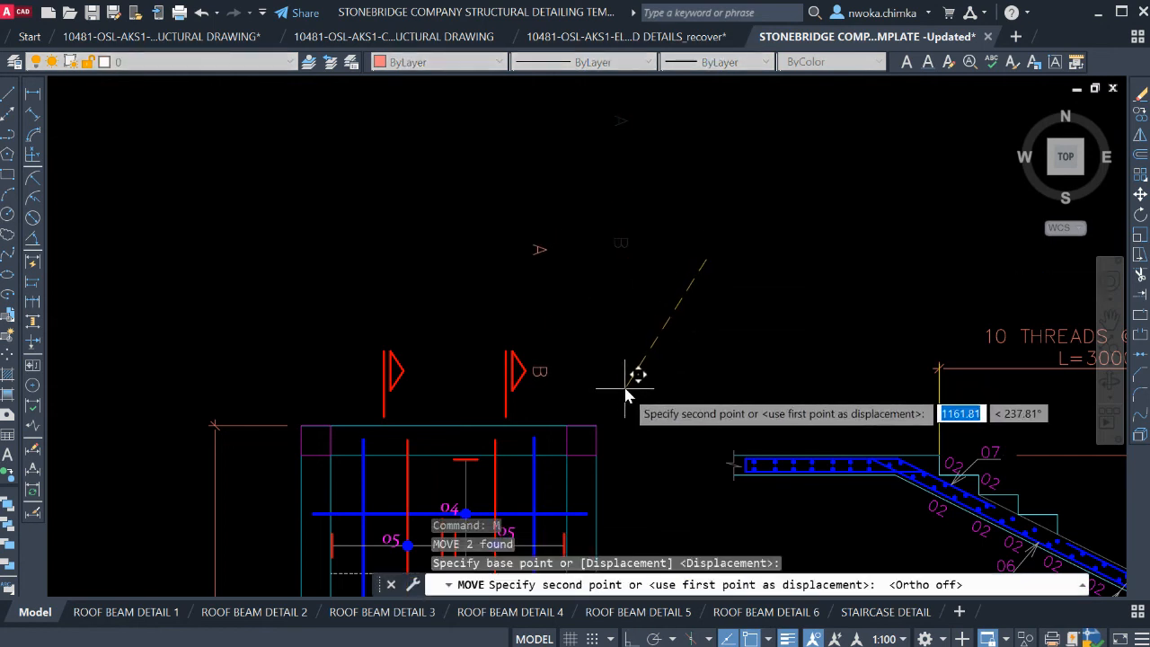
left_click(629, 384)
Move the letter A to just beyond the tip of the first section mark's arrowhead
left_click(551, 247)
left_click(559, 268)
type("m")
key("Return")
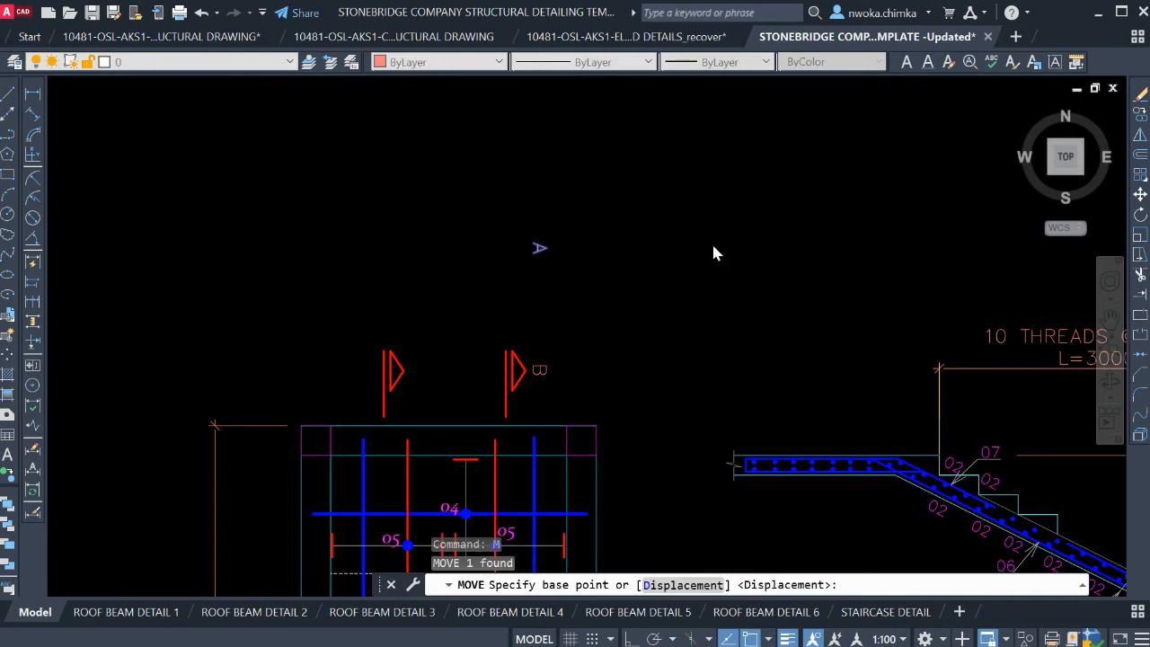
left_click(713, 244)
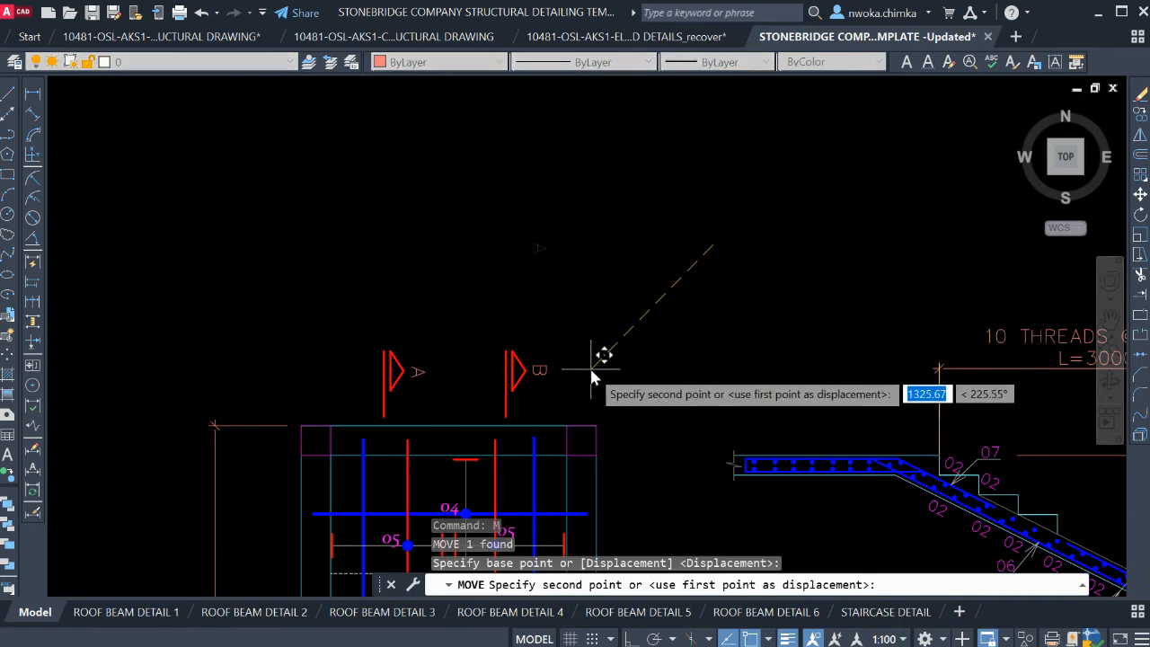
left_click(589, 365)
Set the lineweight of both section mark arrows above the staircase plan to 0.25 mm
left_click(535, 318)
left_click(513, 371)
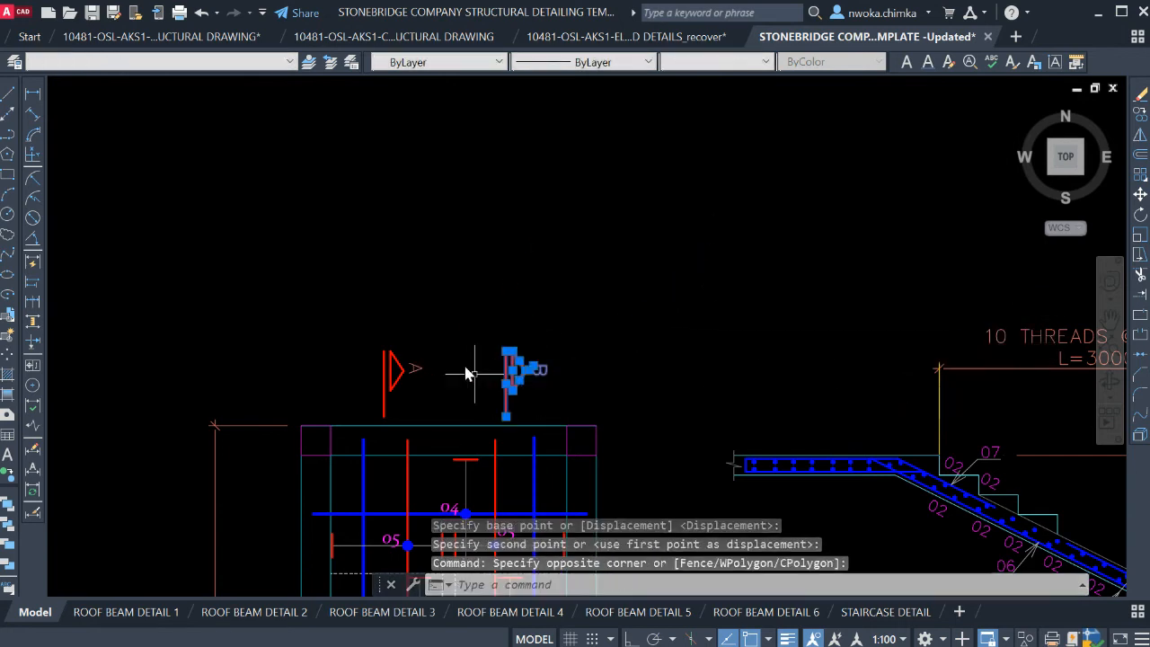
key("Escape")
left_click(405, 329)
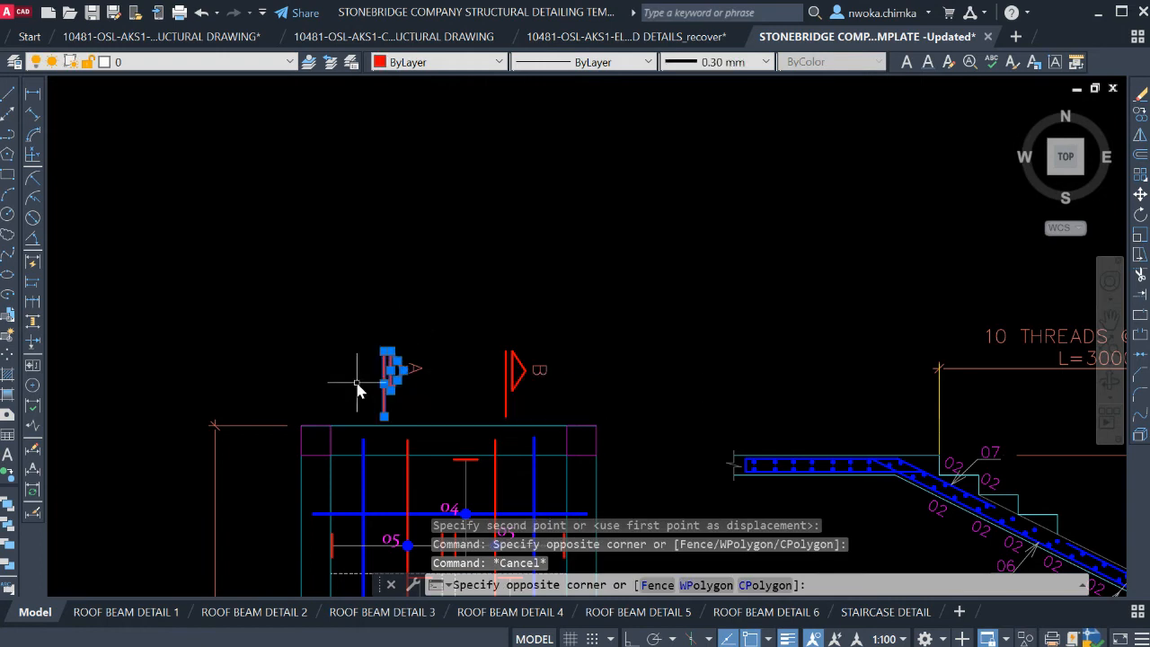
left_click(359, 386)
left_click(524, 341)
left_click(485, 388)
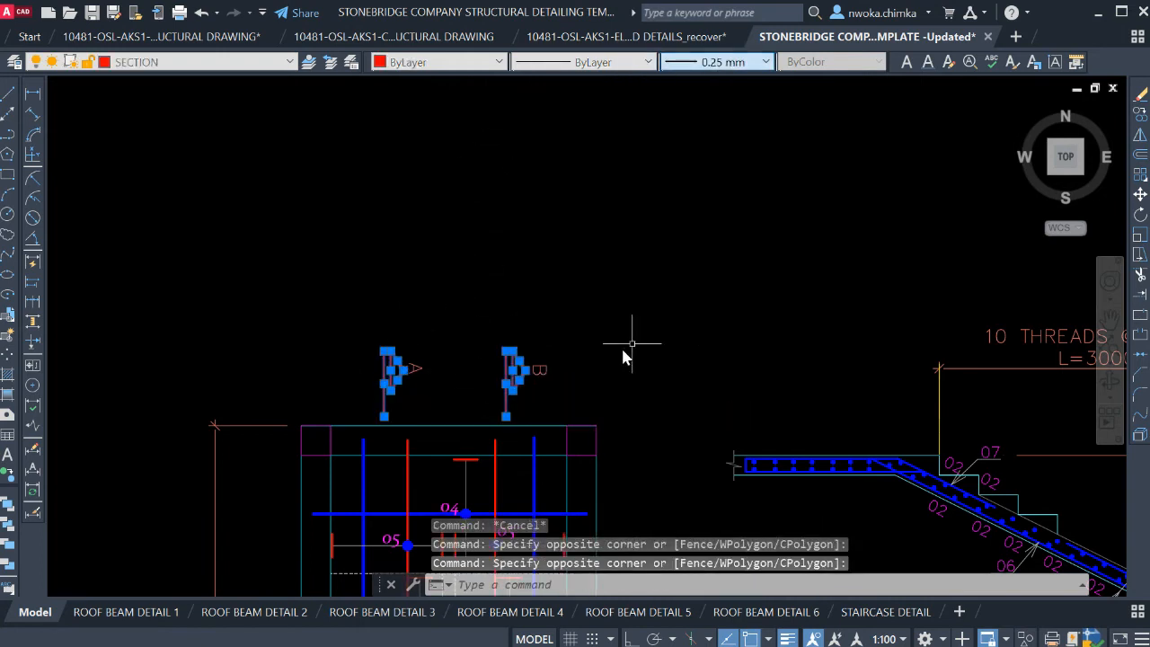
key("Escape")
Set the lineweight of the section mark letters A and B to 0.25 mm
left_click(559, 343)
left_click(540, 372)
left_click(431, 373)
left_click(414, 365)
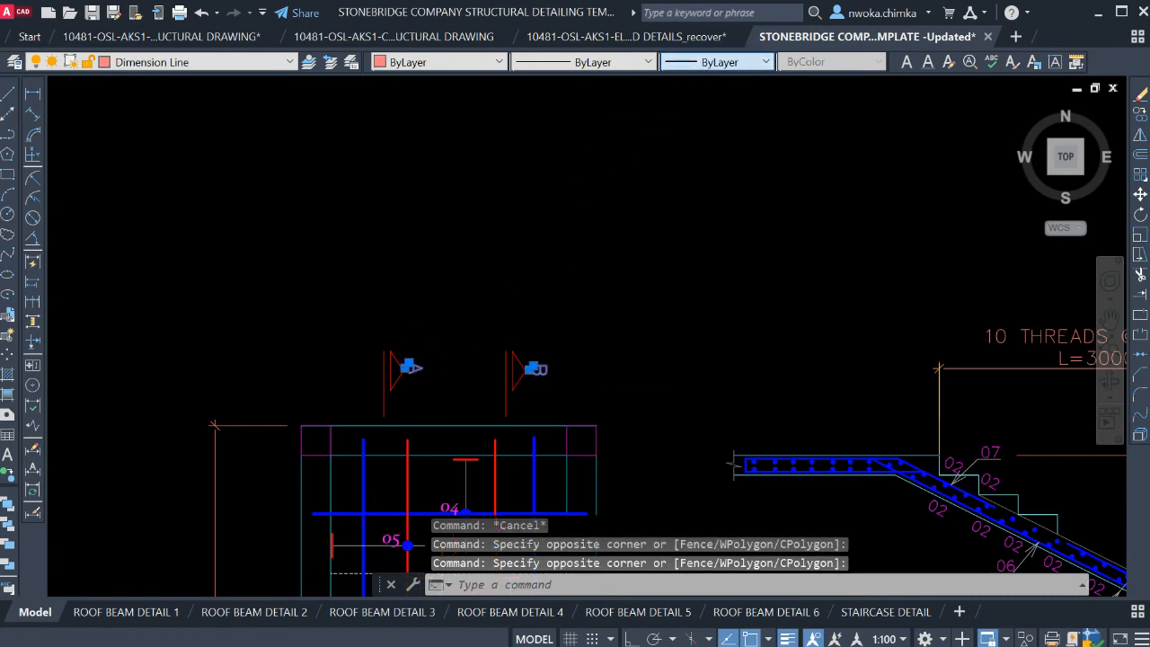
key("Escape")
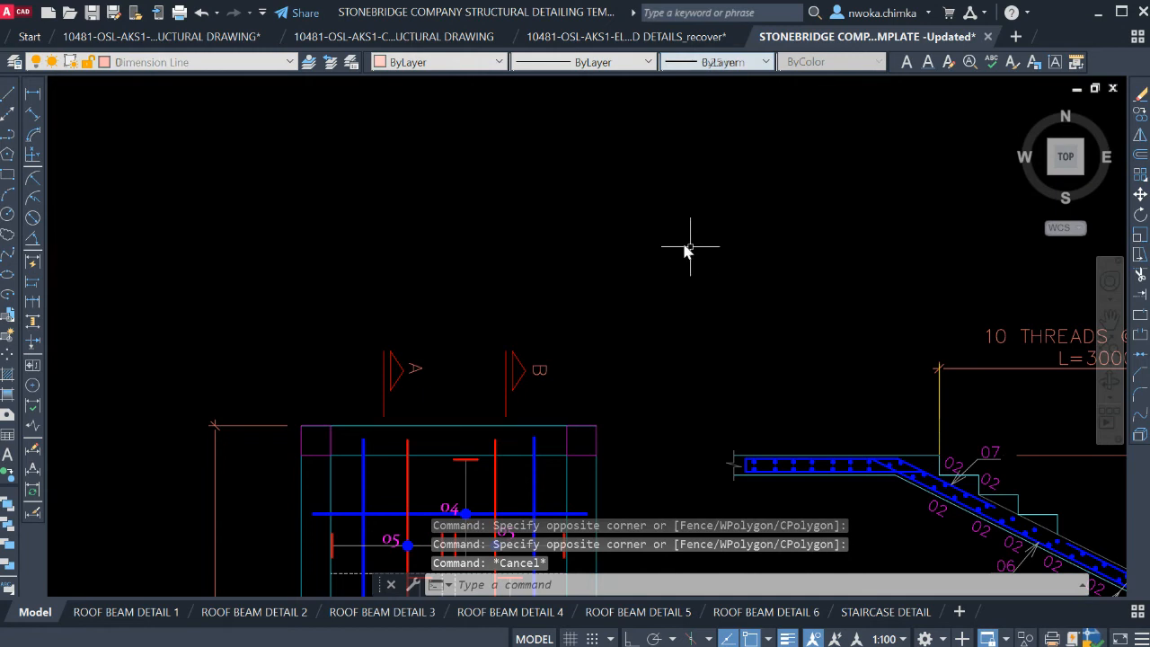
type("MA")
key("Return")
scroll(524, 267, "down", 5)
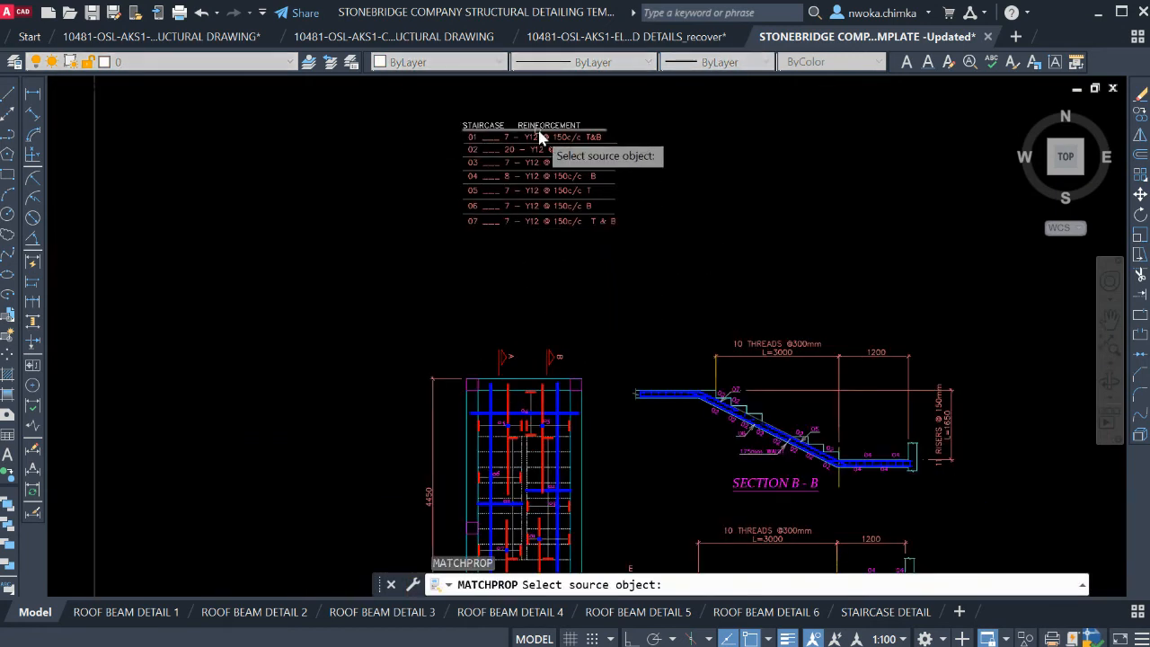
left_click(539, 129)
scroll(585, 357, "up", 3)
scroll(586, 357, "up", 2)
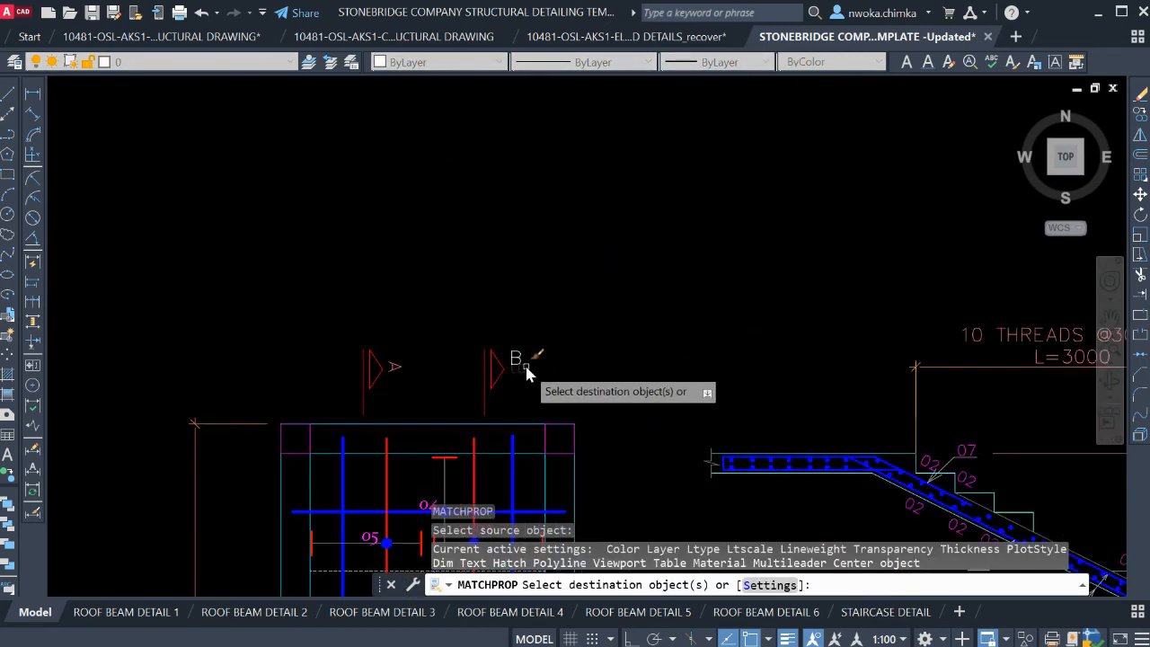
key("Escape")
left_click(526, 367)
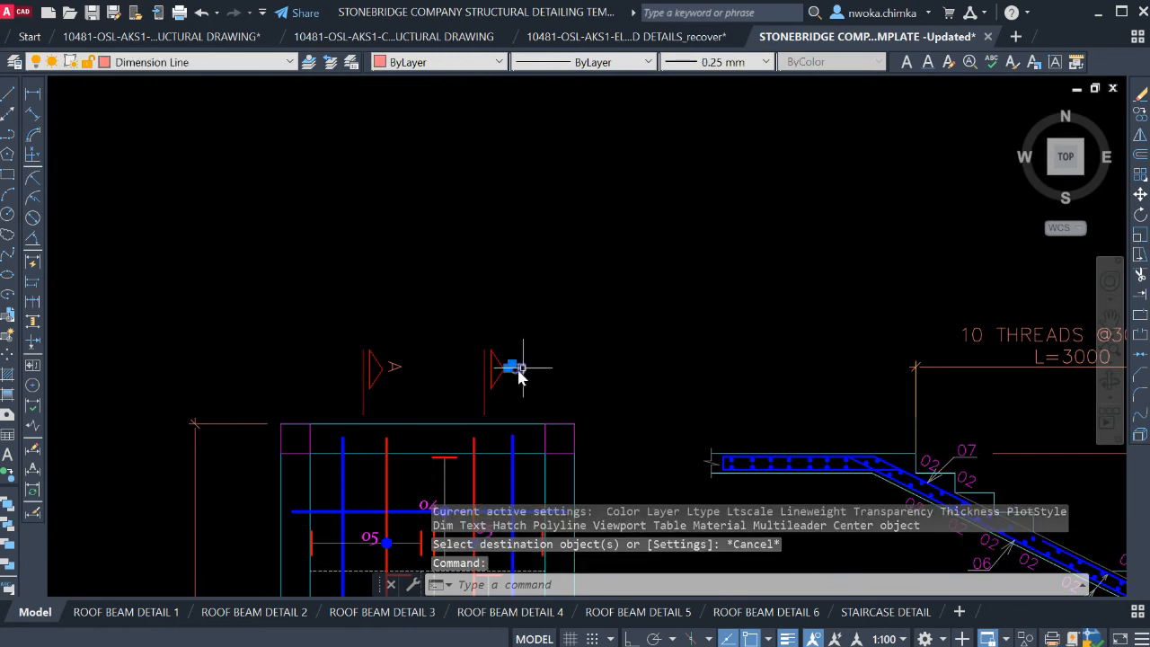
key("Escape")
scroll(587, 300, "down", 4)
middle_click_drag(542, 350, 495, 190)
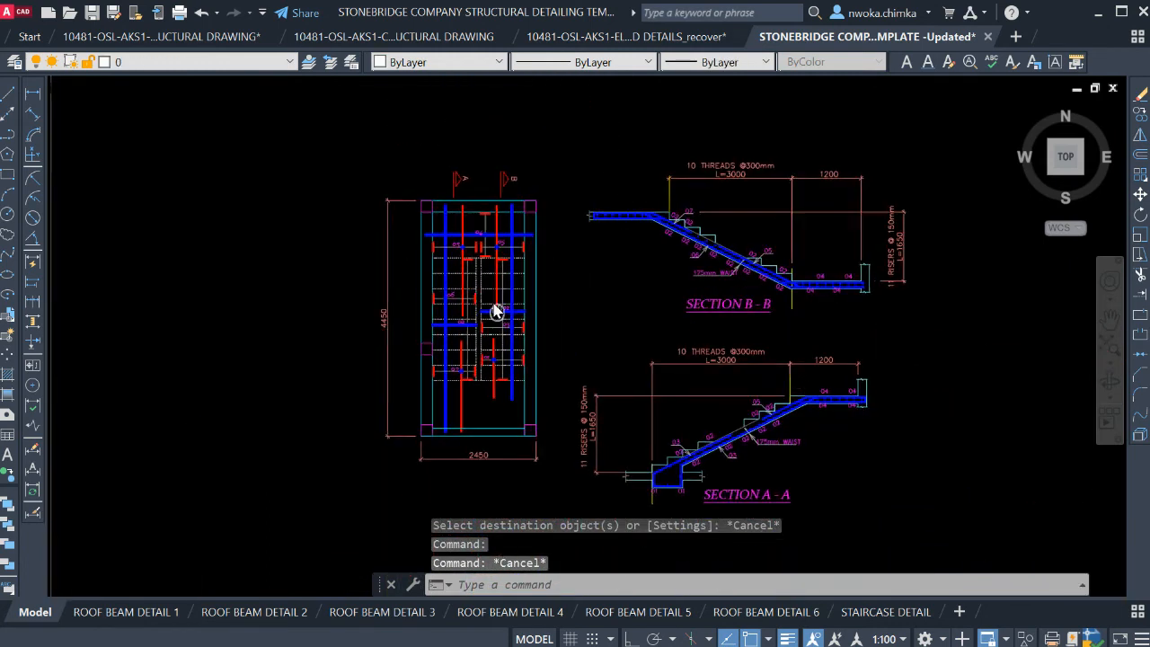
middle_click_drag(501, 316, 490, 279)
mouse_move(895, 615)
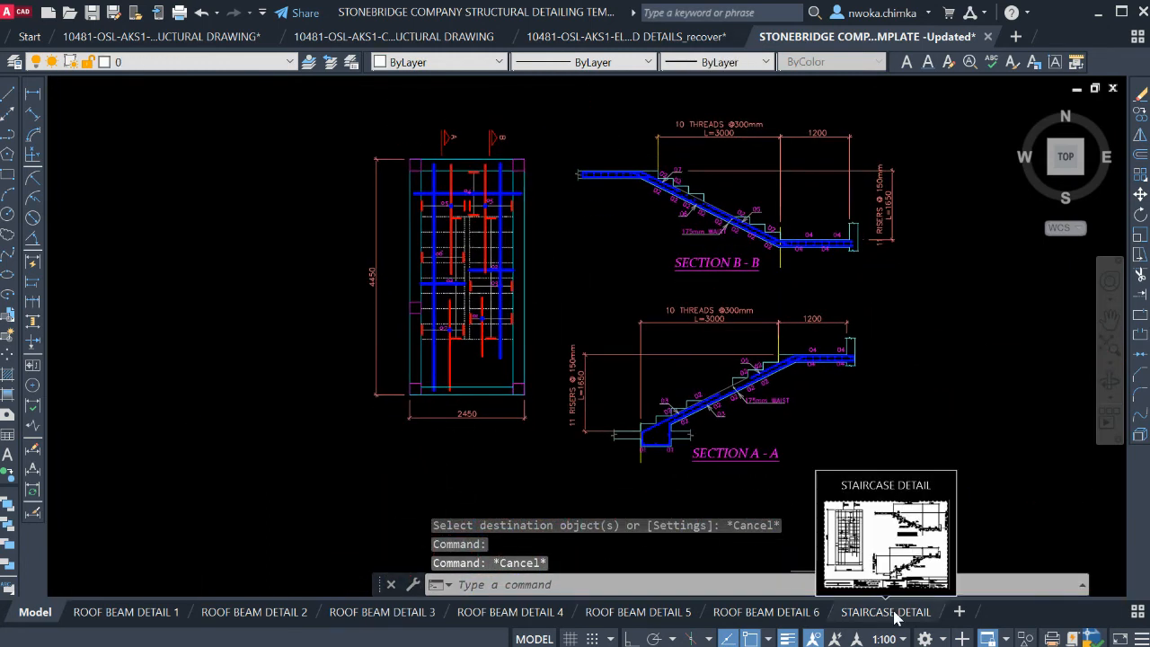
key("Escape")
key("Escape")
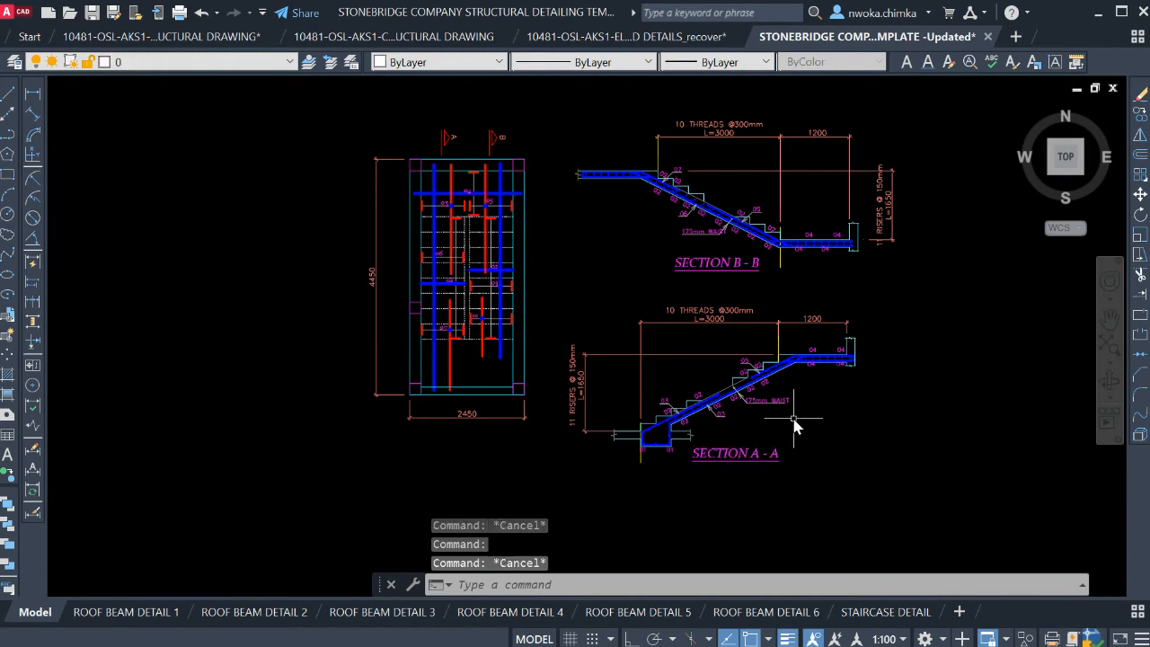
Match the properties of the STAIRCASE REINFORCEMENT heading onto the SECTION B - B and SECTION A - A titles
type("MA")
key("Return")
scroll(557, 351, "down", 2)
left_click(532, 121)
scroll(746, 382, "up", 2)
scroll(746, 373, "up", 2)
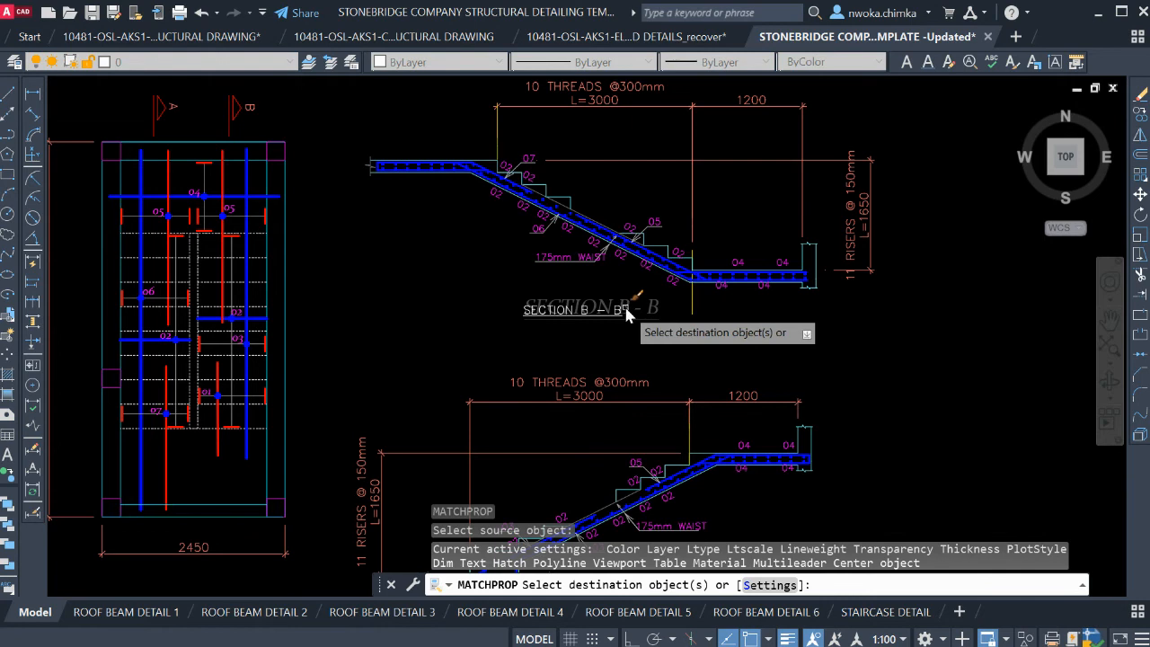
left_click(625, 310)
middle_click_drag(661, 388, 660, 158)
left_click(650, 369)
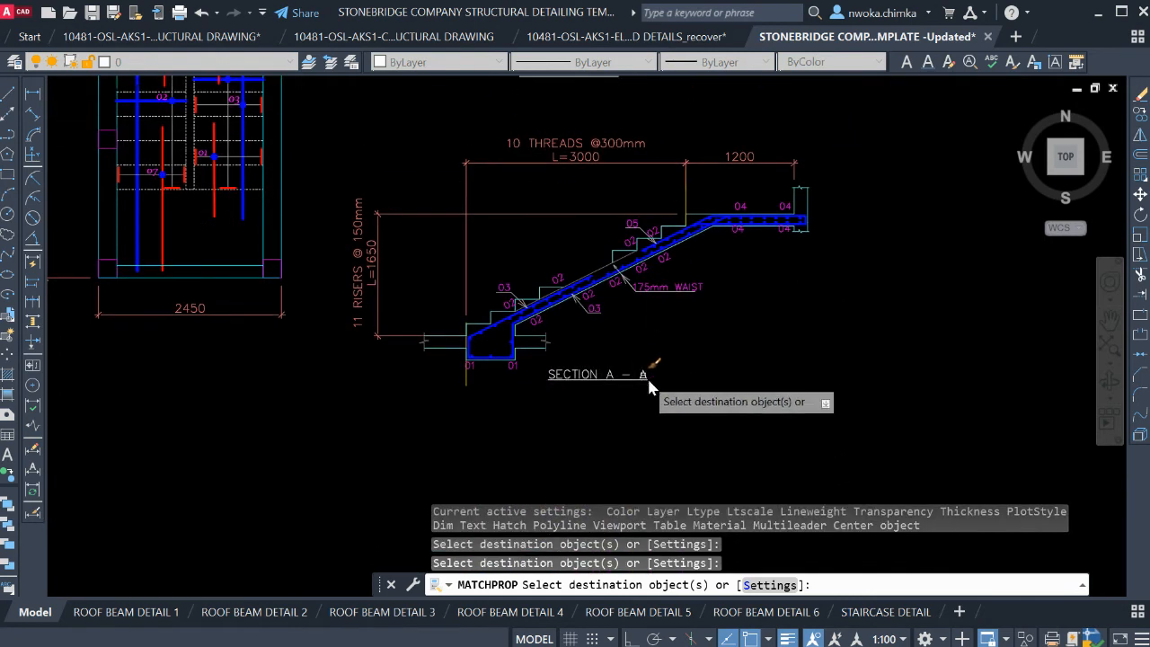
key("Escape")
scroll(779, 369, "down", 2)
middle_click_drag(741, 369, 693, 389)
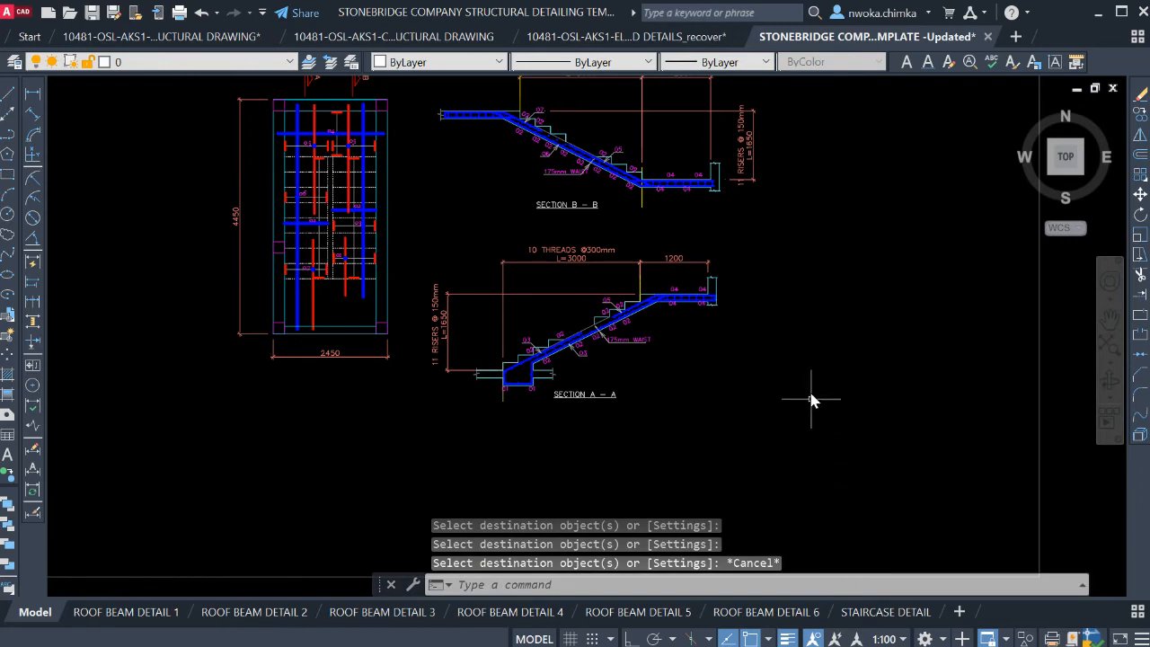
Check the STAIRCASE DETAIL layout, and move the whole Section A - A detail slightly up and right in model space
left_click(885, 611)
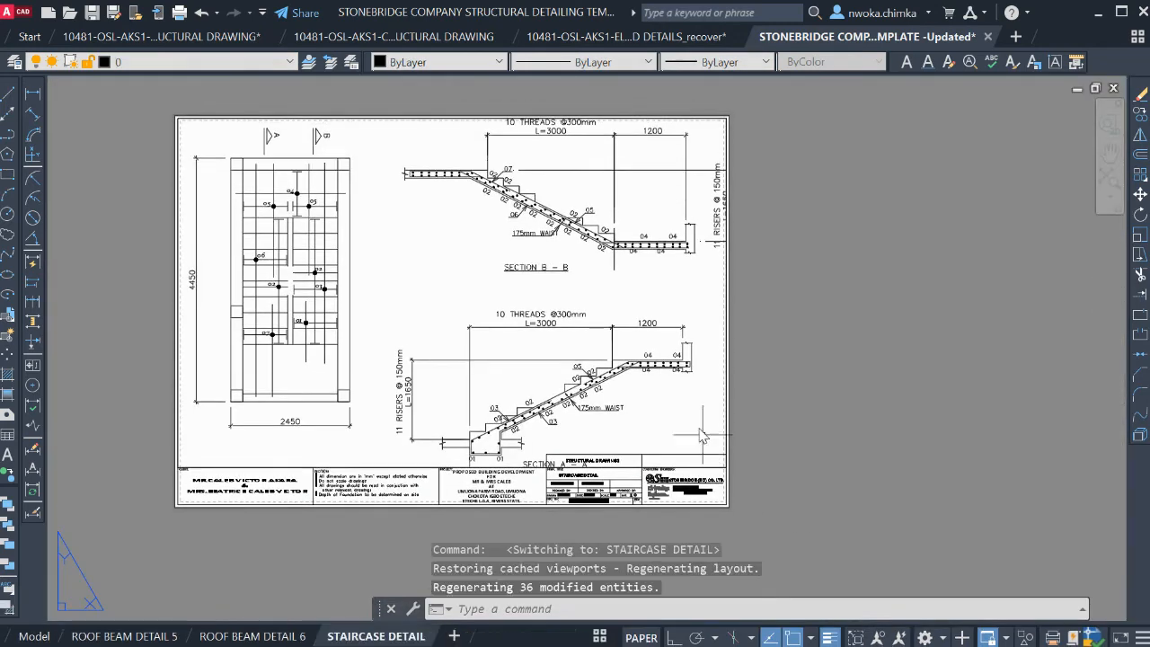
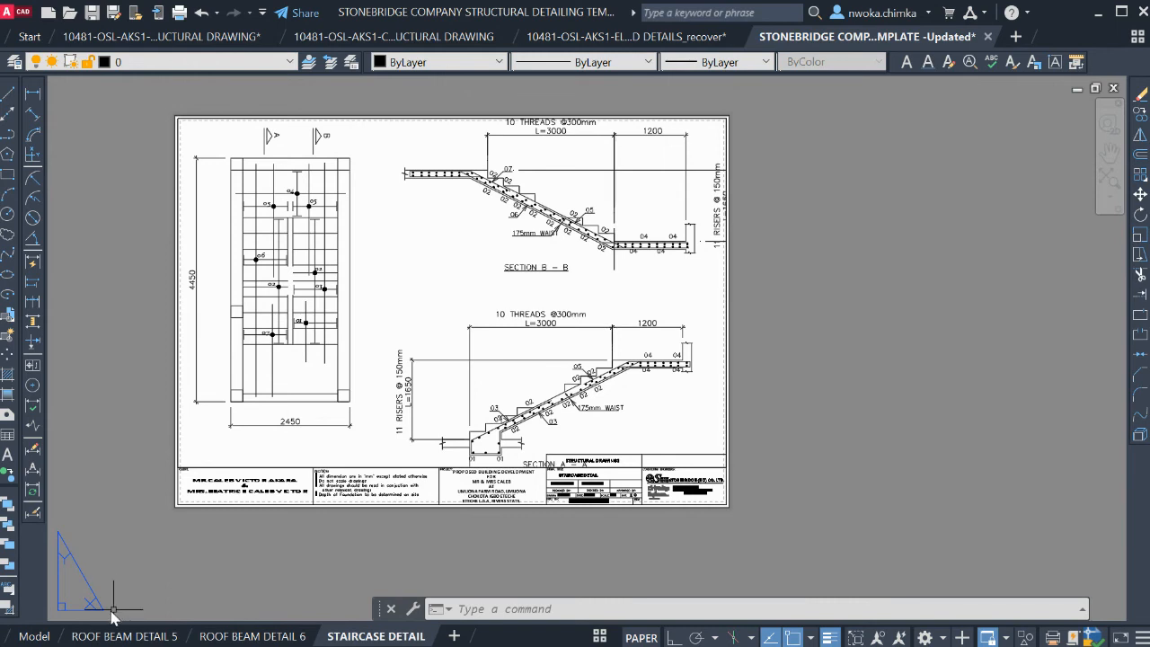
left_click(34, 635)
left_click(421, 238)
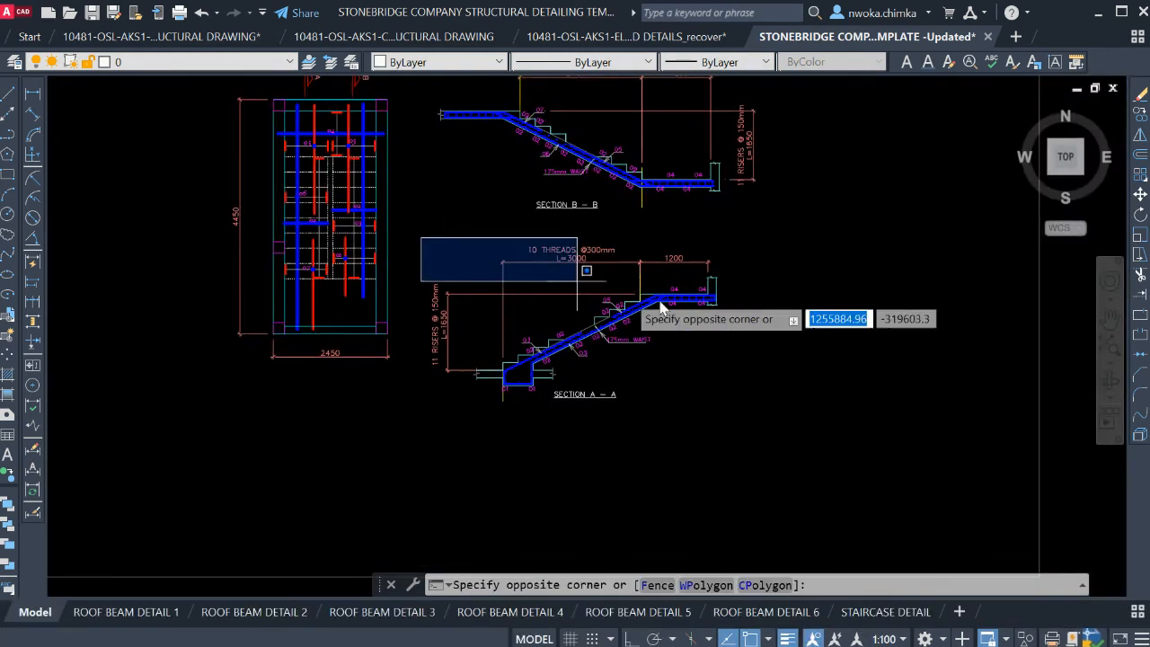
left_click(789, 413)
type("m")
key("Return")
left_click(804, 439)
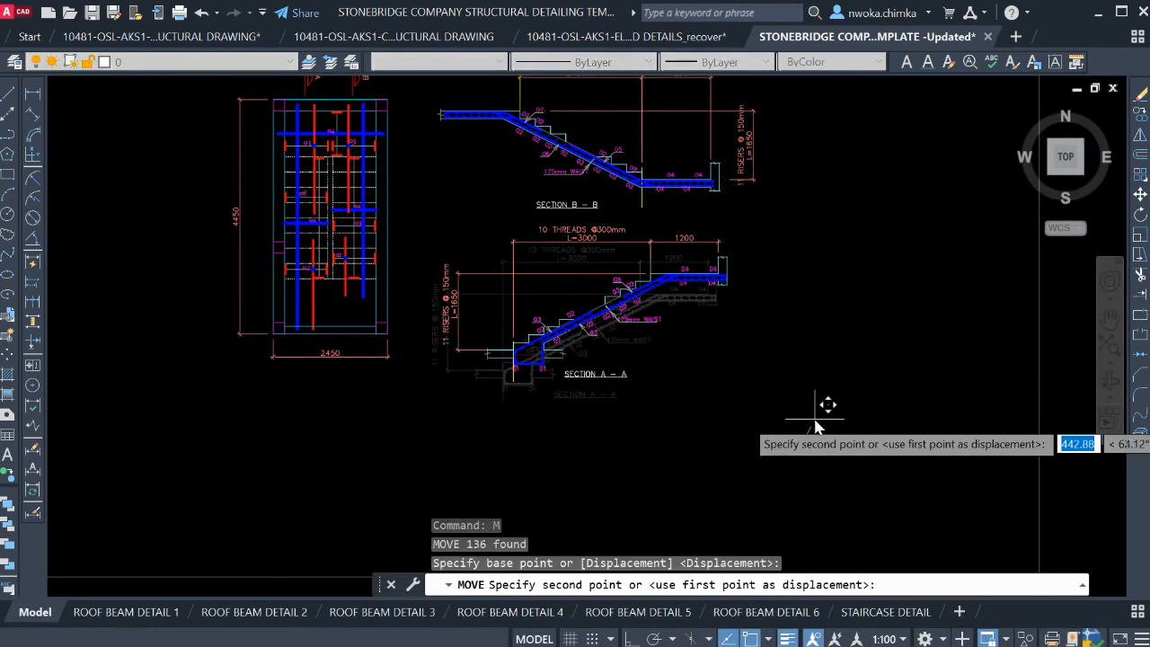
left_click(836, 405)
Move the SECTION B - B title slightly up and right, closer beneath its staircase section
scroll(629, 410, "up", 3)
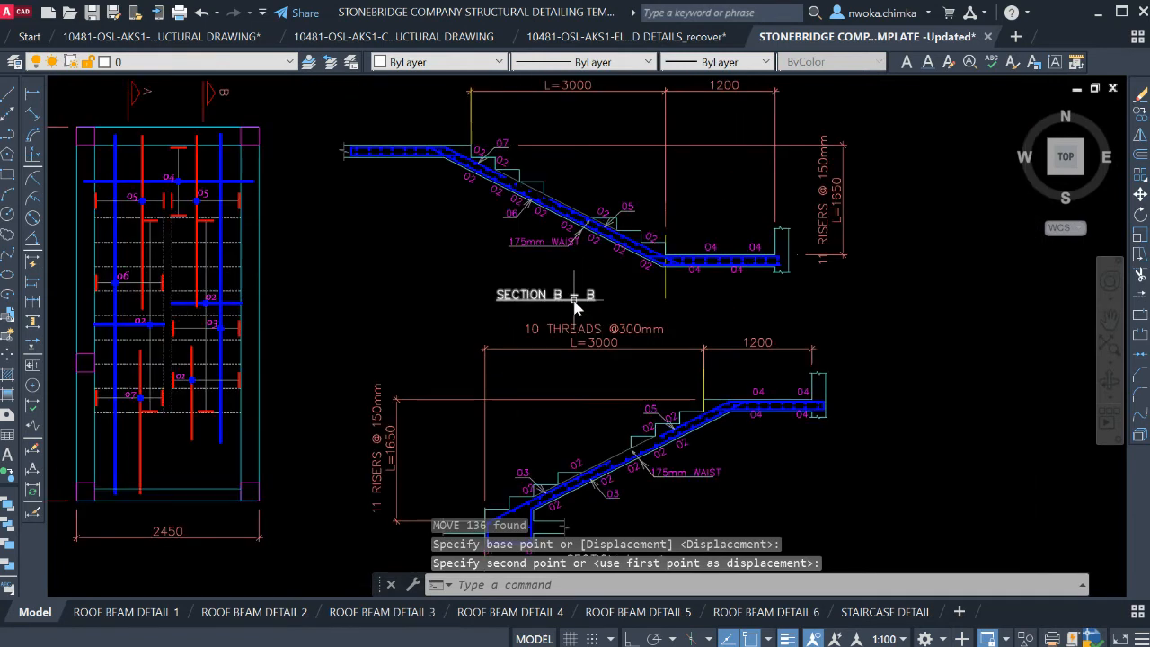
left_click(574, 297)
type("M")
key("Return")
left_click(928, 335)
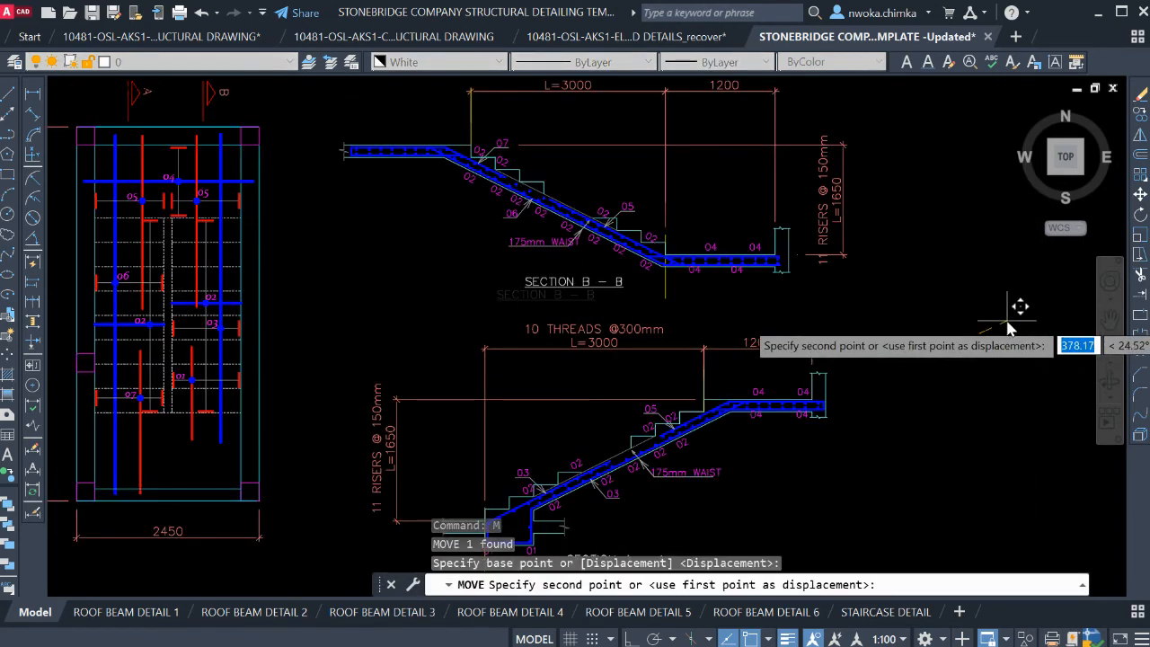
left_click(960, 325)
middle_click_drag(867, 320, 863, 234)
scroll(929, 326, "down", 2)
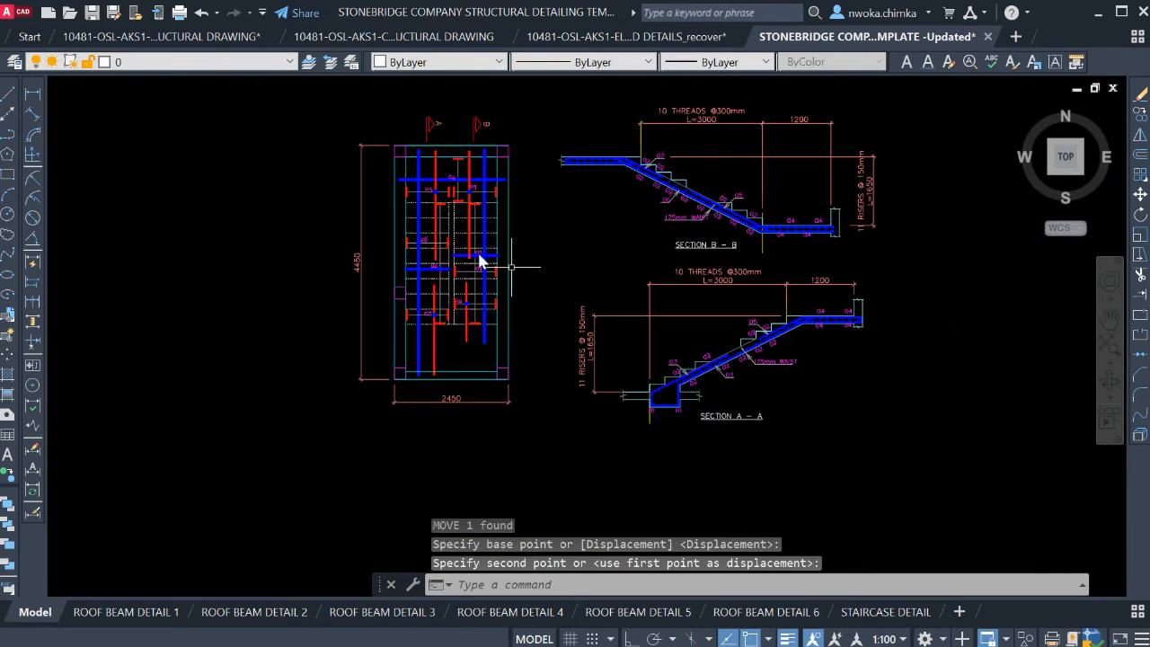
Move the staircase plan with its dimensions and section marks slightly downward
left_click(322, 131)
left_click(545, 421)
type("M")
key("Return")
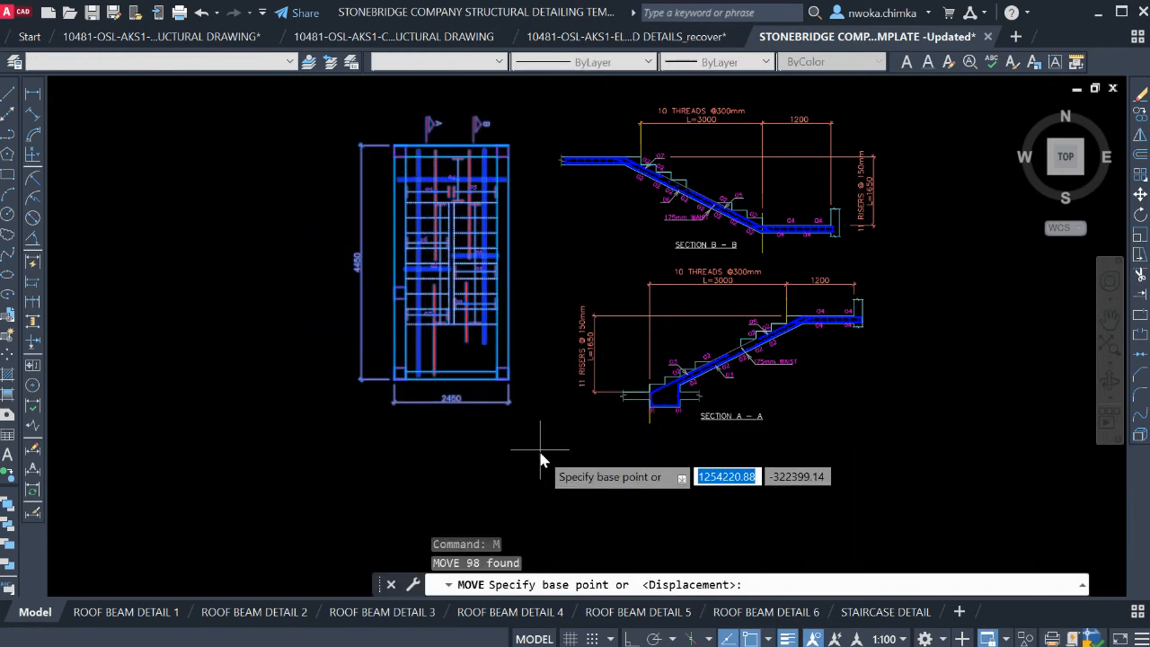
left_click(540, 449)
left_click(542, 474)
Shift the drawing inside the STAIRCASE DETAIL layout's viewport down and left to bring the right-hand riser dimension inside the sheet border
left_click(924, 616)
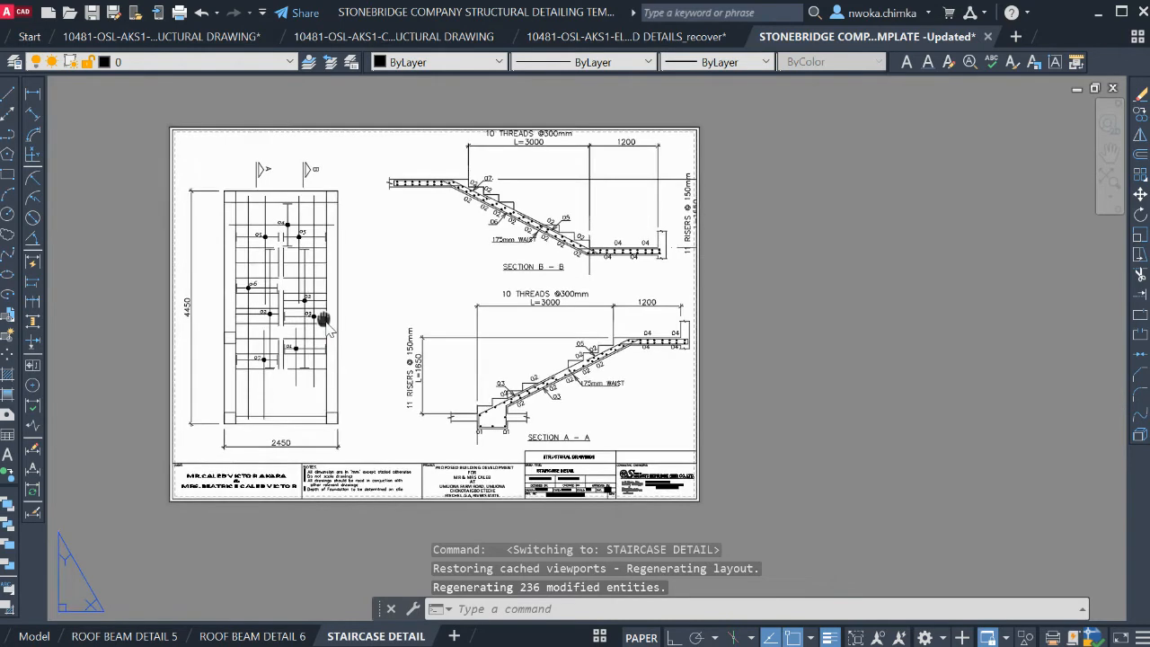
double_click(623, 244)
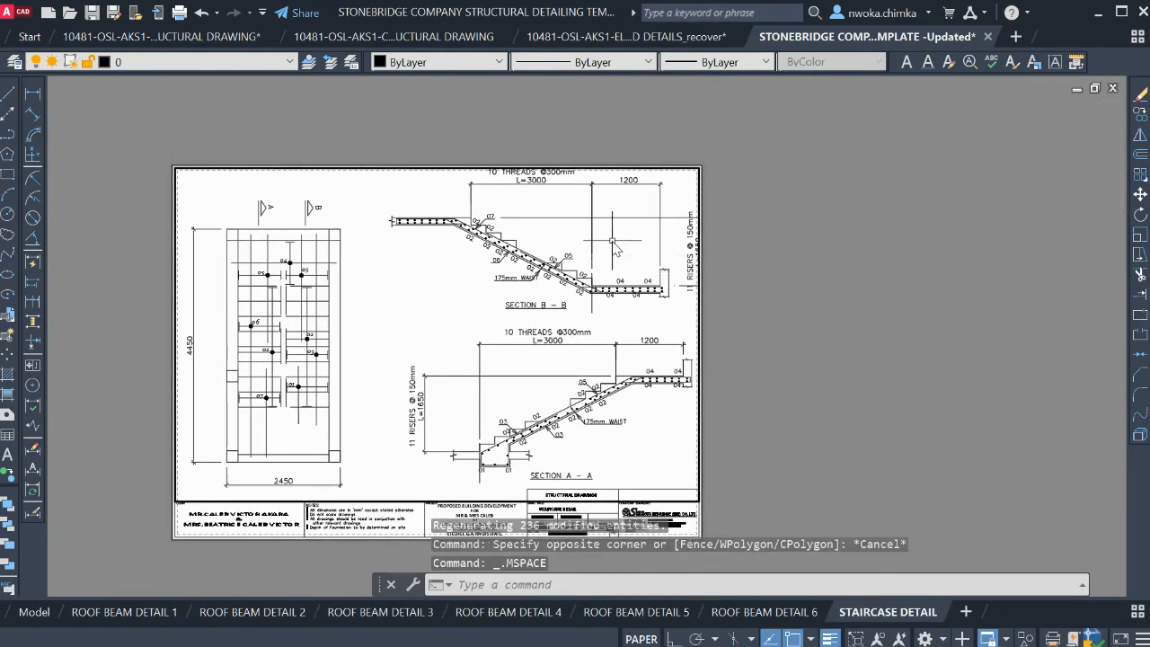
middle_click_drag(622, 249, 609, 263)
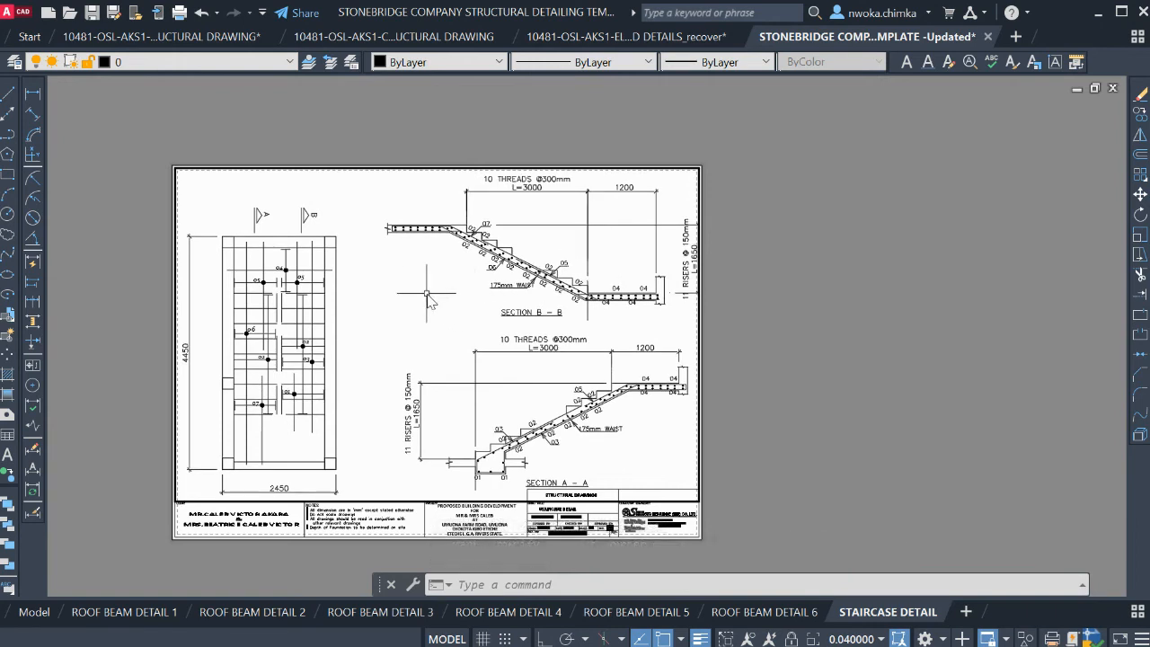
middle_click_drag(569, 286, 540, 287)
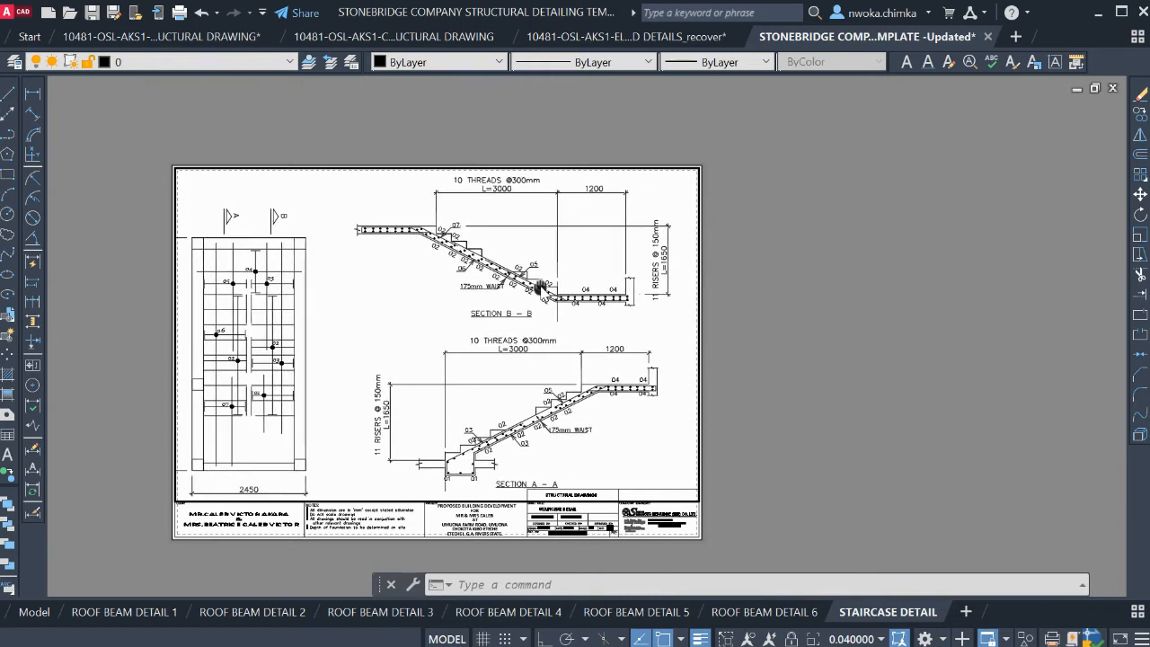
Stretch the 4450 dimension in model space so its dimension line sits closer to the staircase plan
left_click(34, 612)
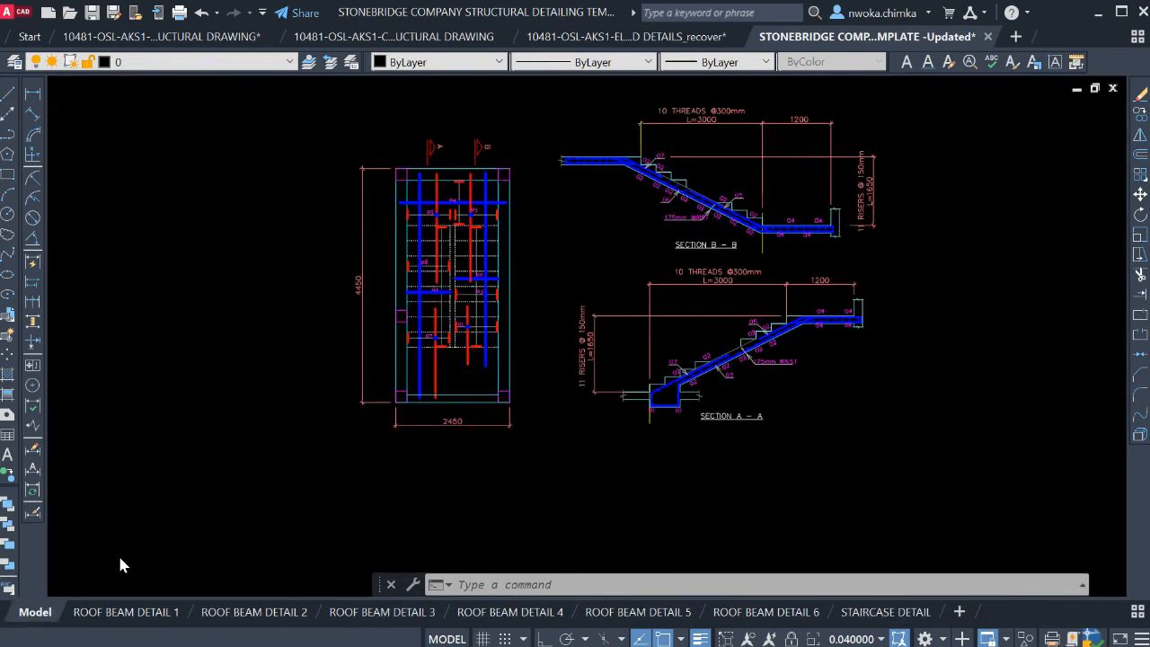
left_click(361, 297)
left_click(362, 415)
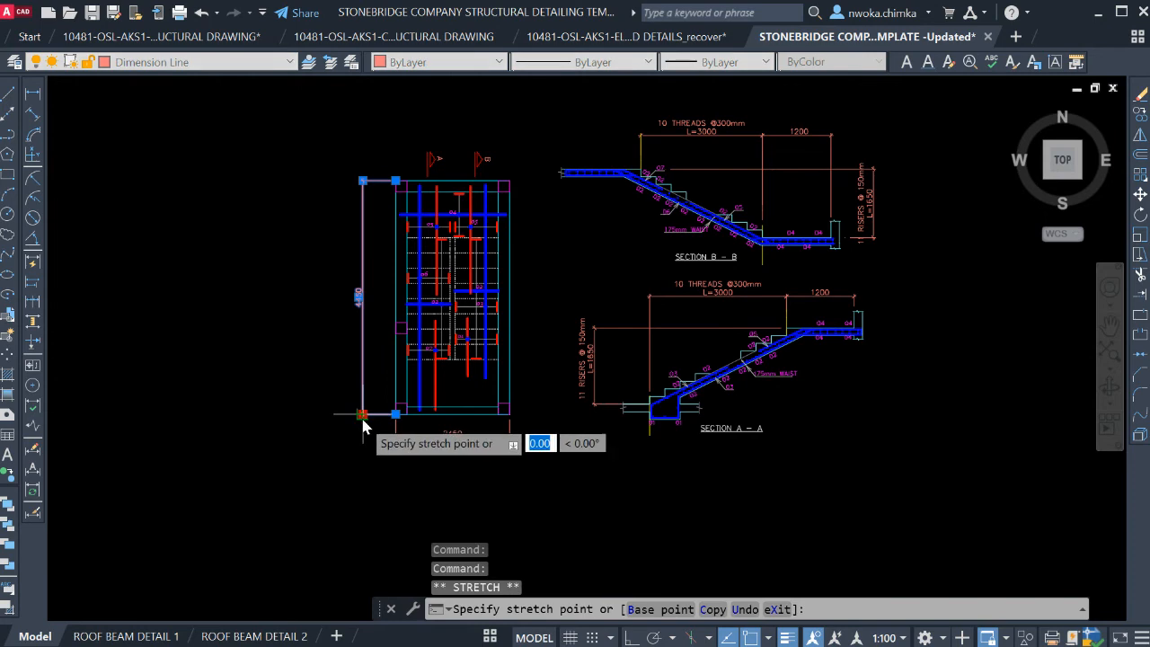
scroll(372, 412, "up", 2)
scroll(391, 415, "up", 4)
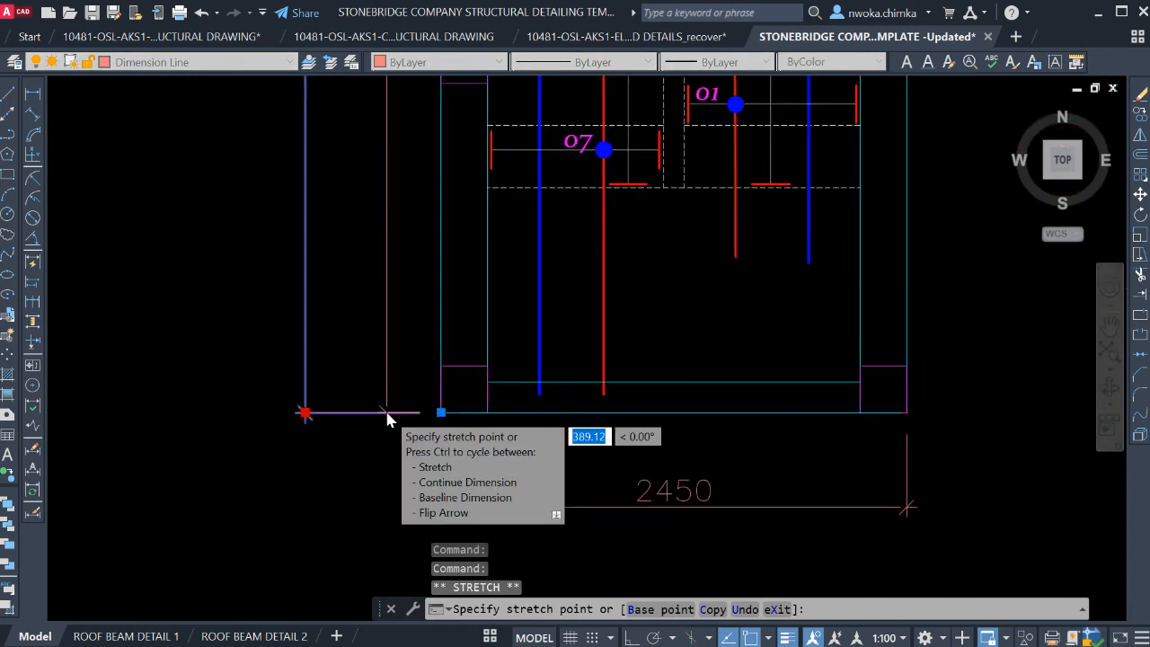
key("Escape")
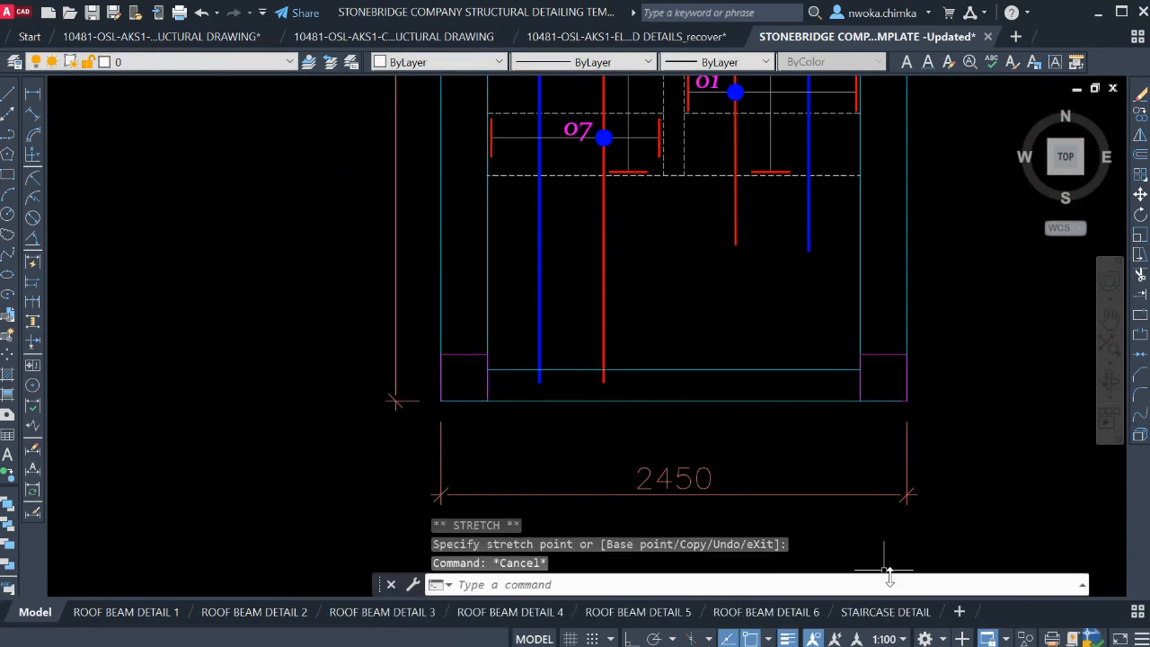
Shift the drawing inside the STAIRCASE DETAIL layout's viewport slightly right to bring the 4450 dimension inside the sheet border
left_click(885, 612)
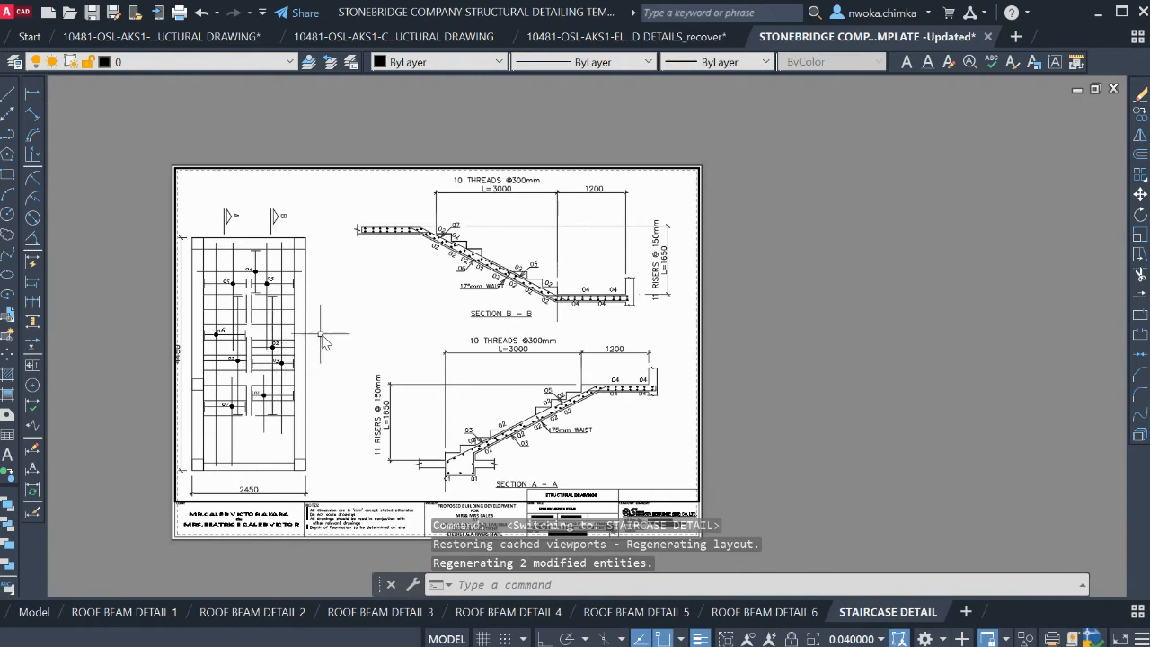
left_click(355, 320)
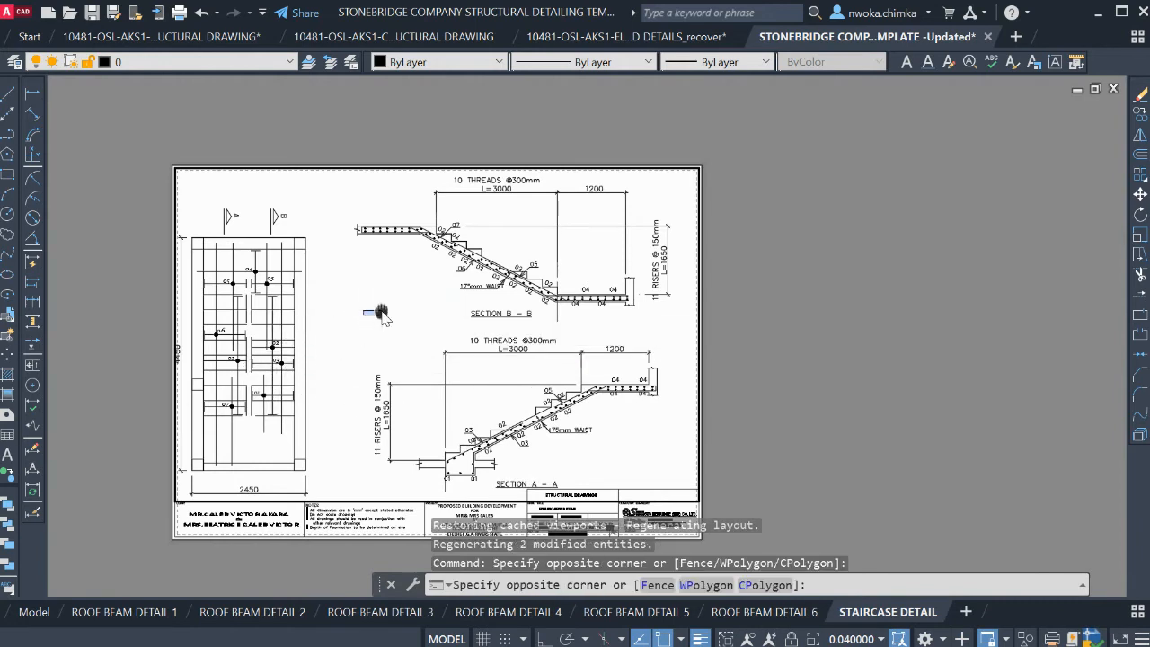
key("Escape")
middle_click_drag(370, 317, 379, 321)
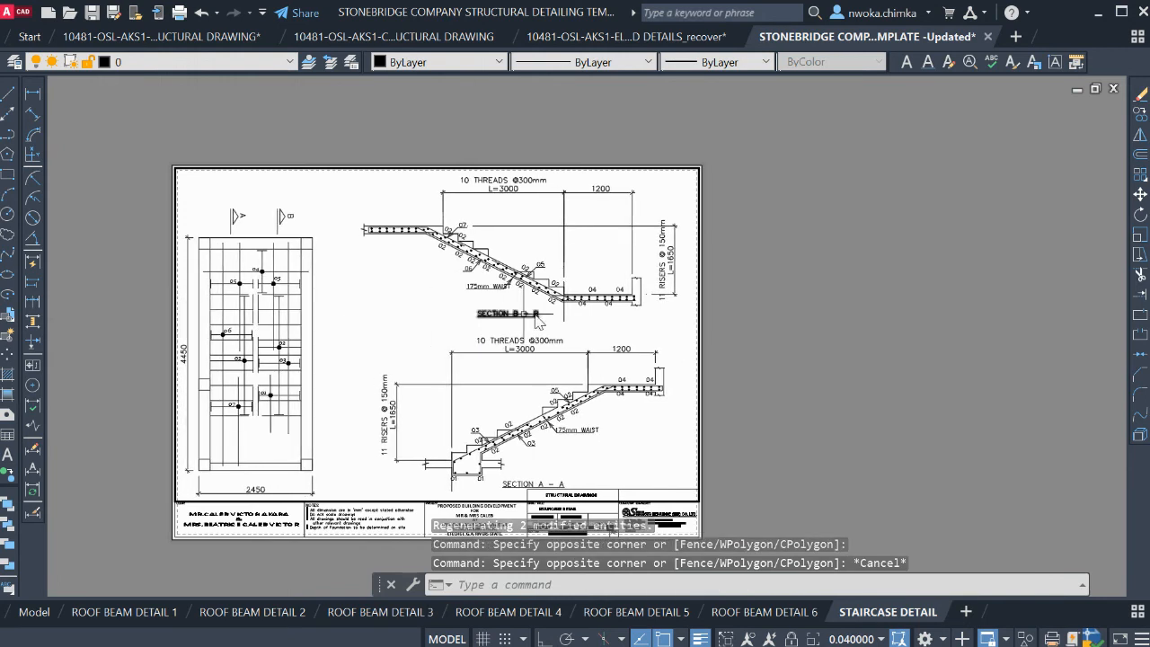
Move the SECTION A - A title slightly up and right, clear of the title block
left_click(526, 481)
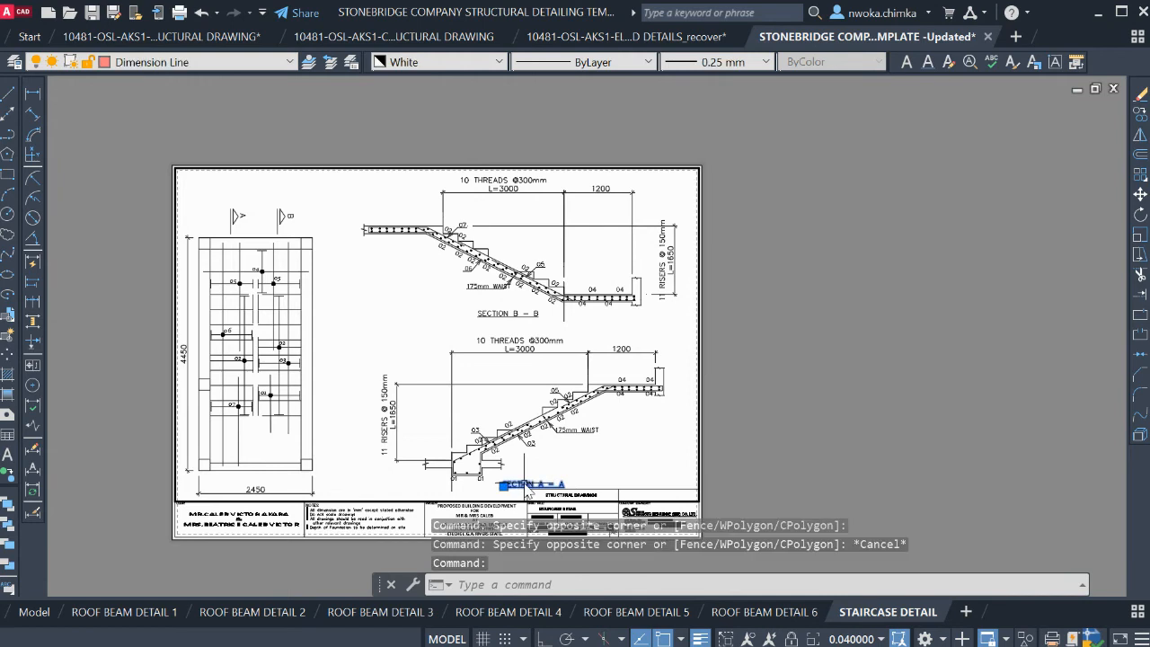
type("m")
key("Return")
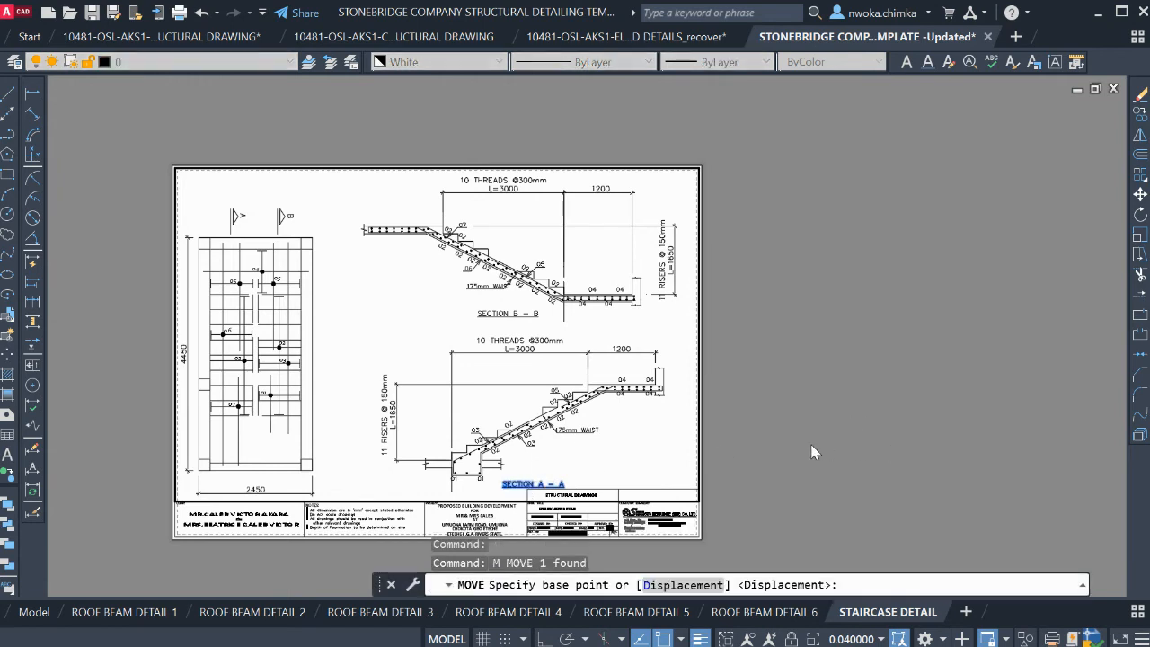
left_click(647, 466)
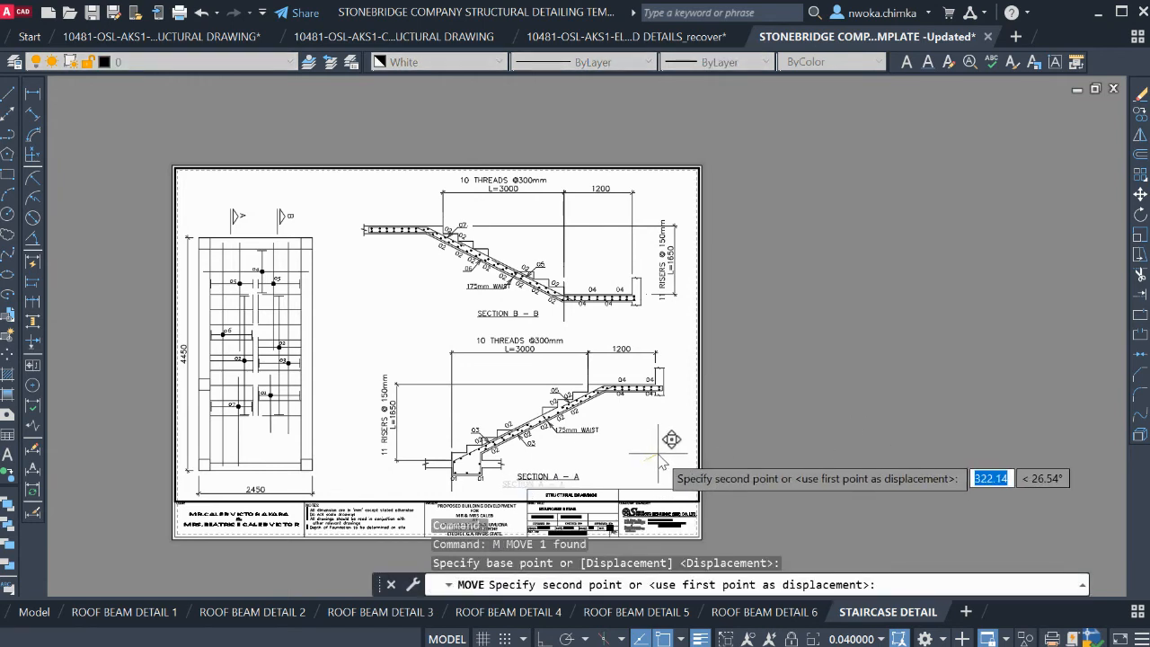
left_click(662, 456)
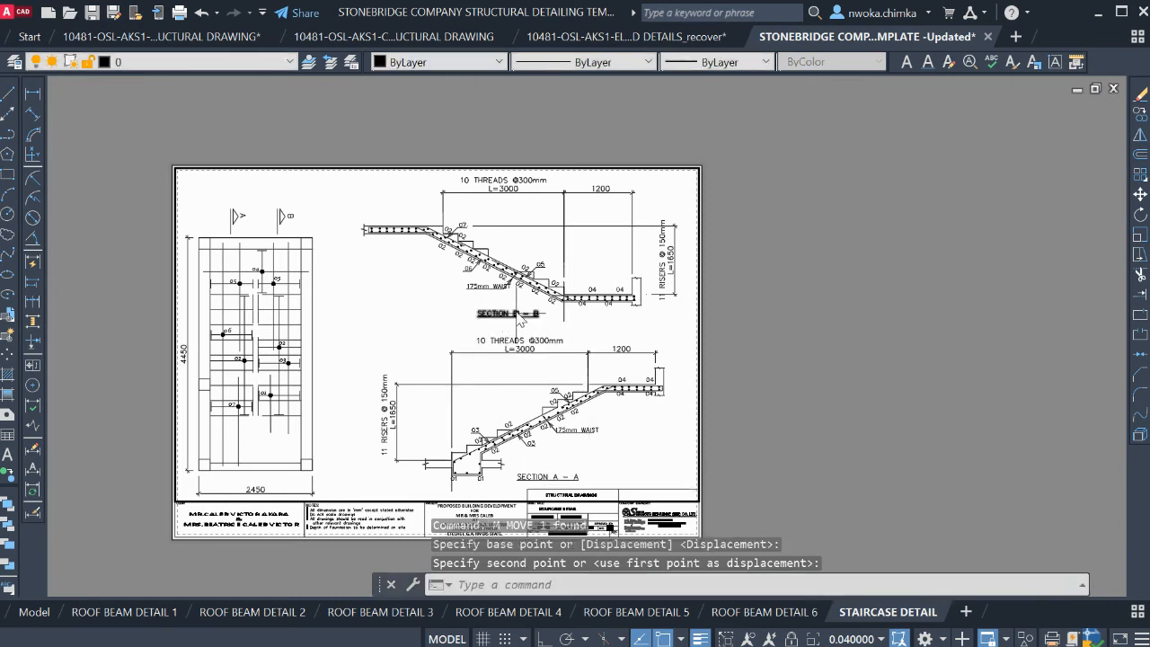
Move the whole Section B - B detail with its dimensions and title slightly right and down
left_click(344, 176)
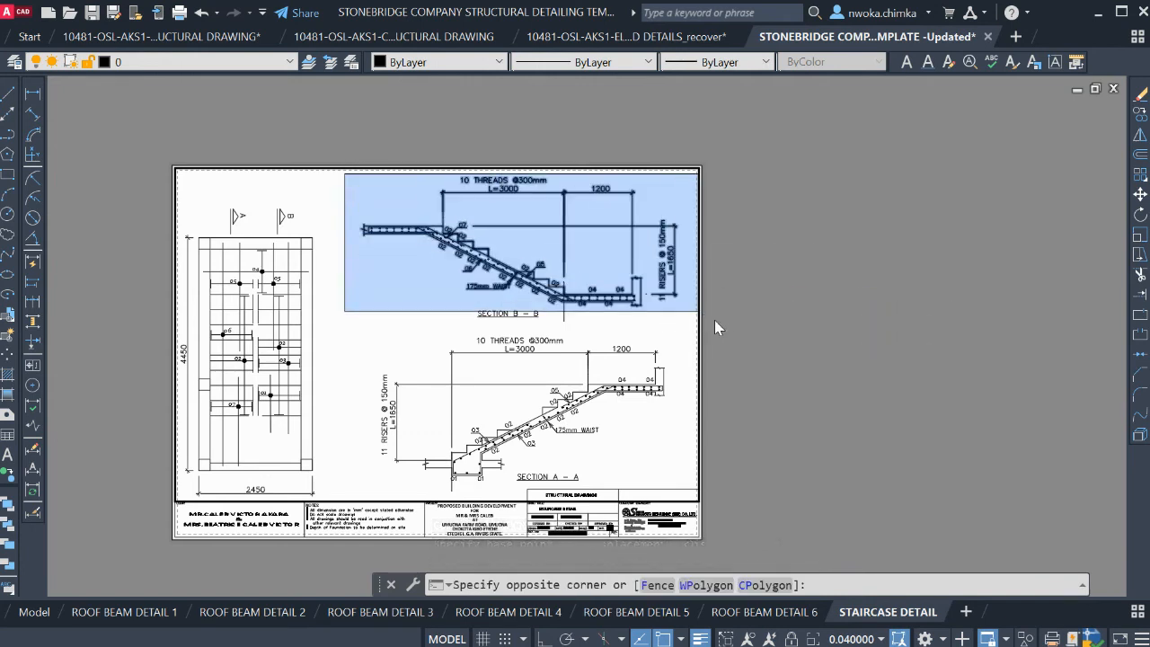
left_click(707, 359)
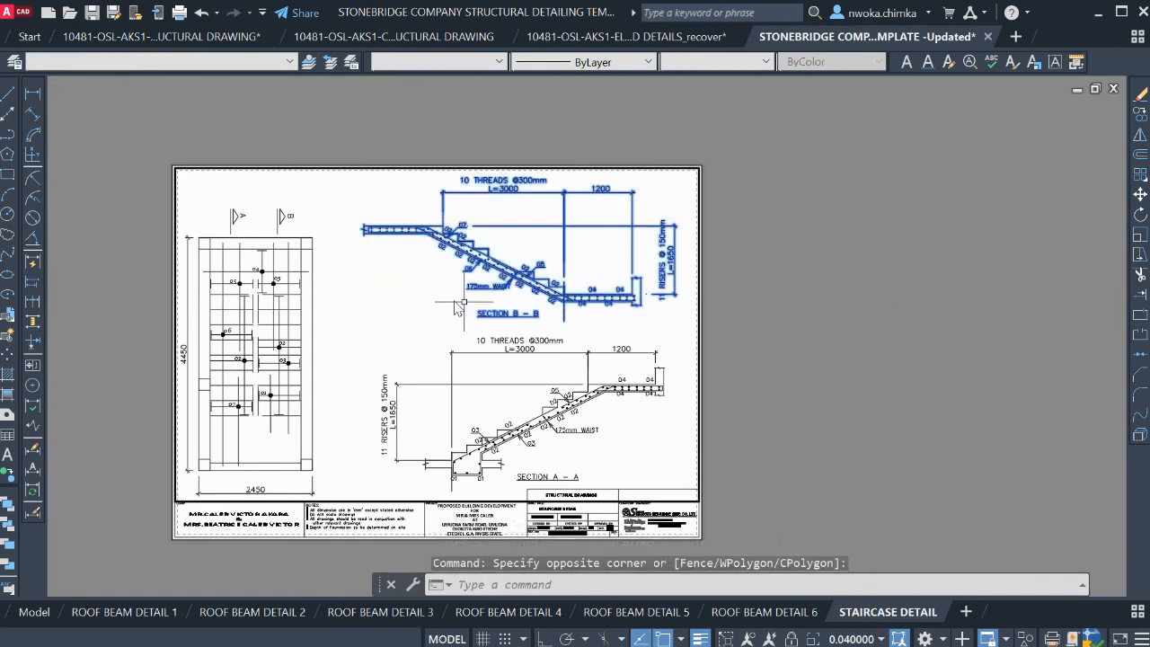
type("m")
key("Return")
left_click(378, 323)
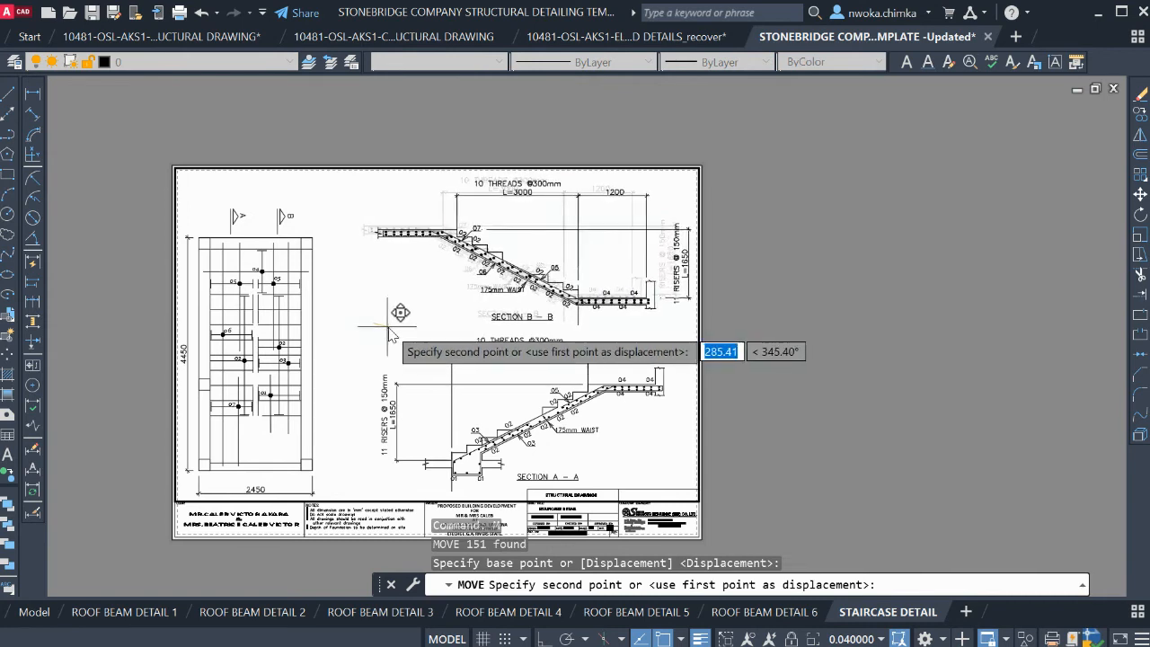
left_click(388, 327)
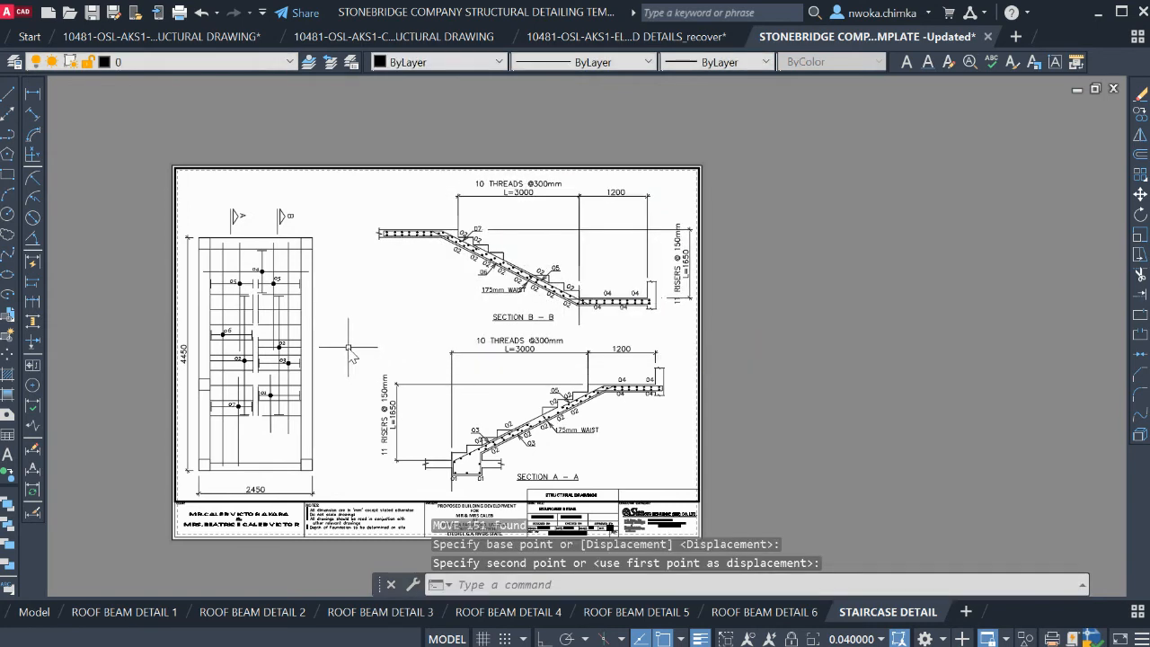
Move the whole Section A - A detail right and slightly up, towards the sheet's right border
left_click(351, 337)
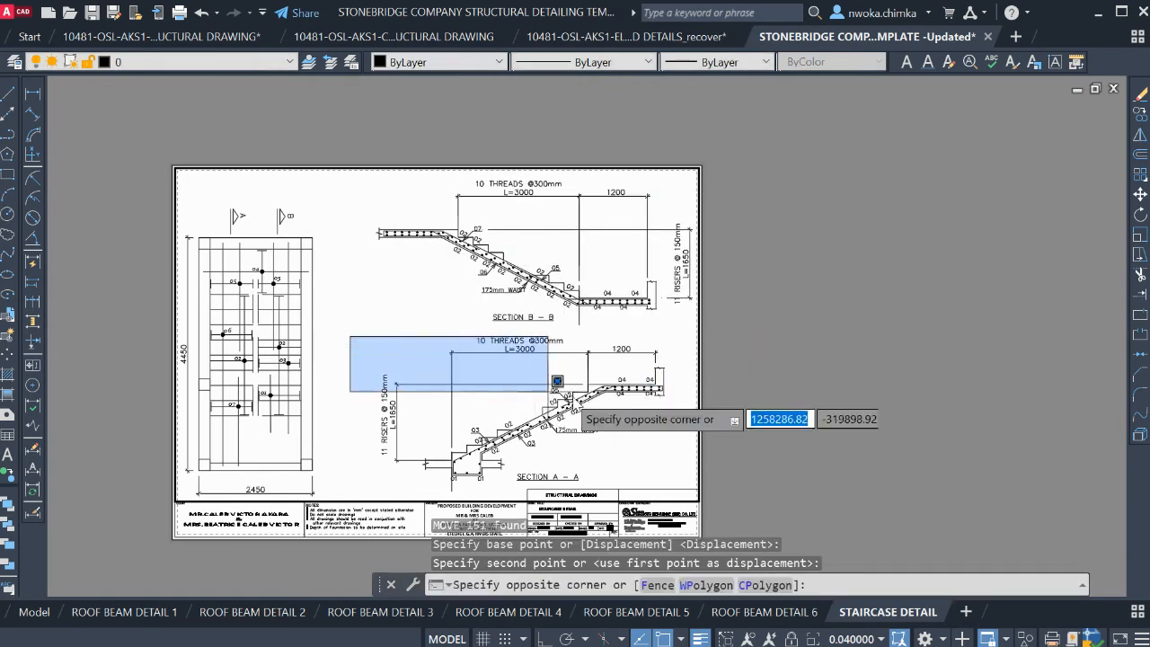
left_click(693, 492)
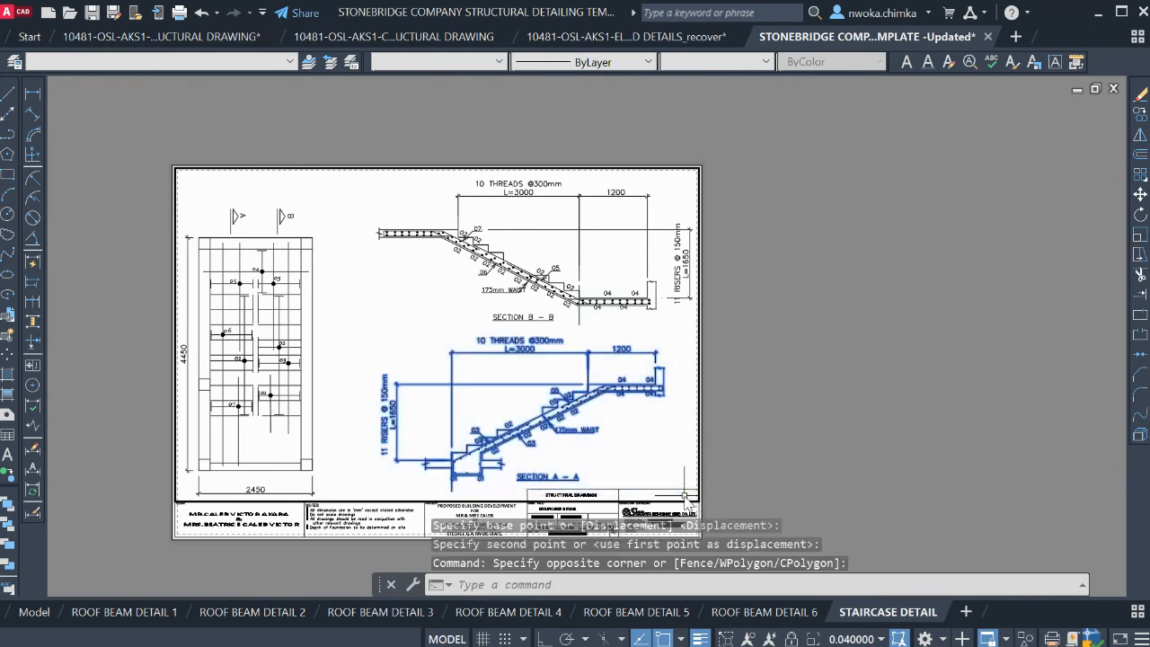
type("m")
key("Return")
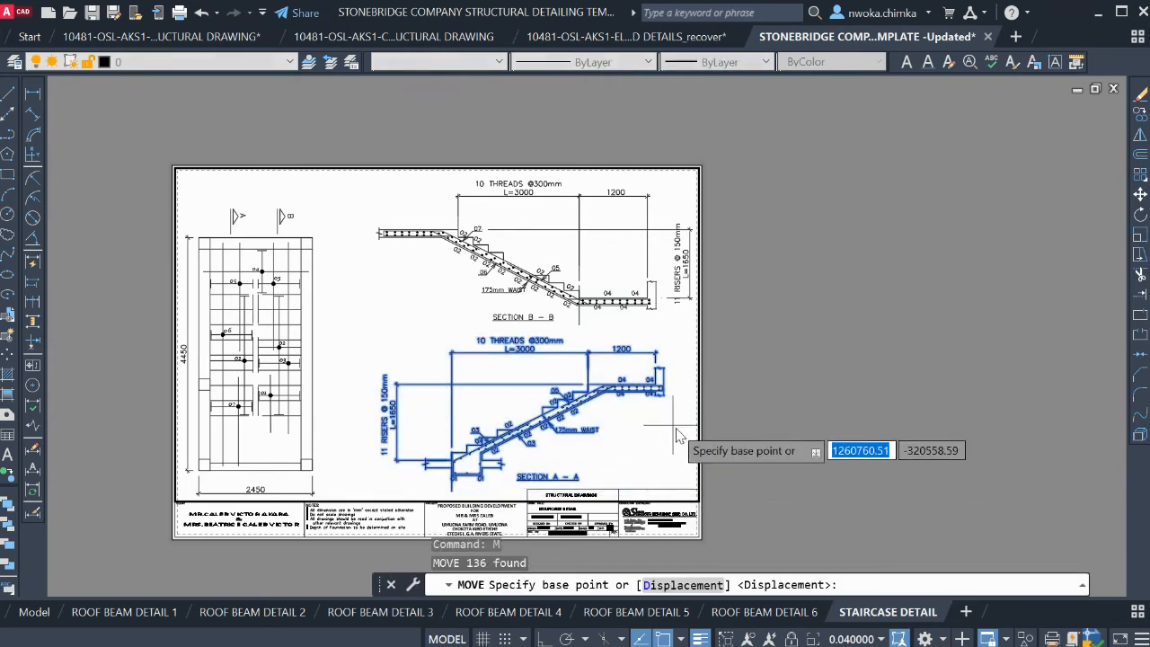
left_click(633, 452)
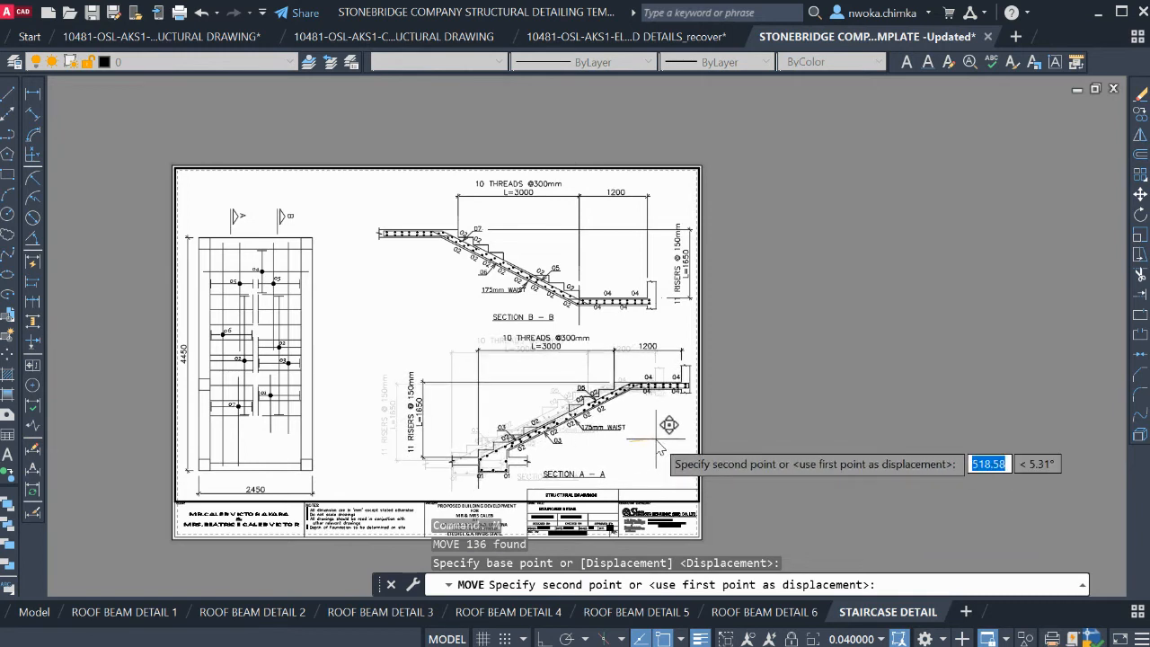
left_click(658, 446)
Shorten the lower end of the vertical centre line at Section A - A's footing, and return to paper space
left_click(479, 486)
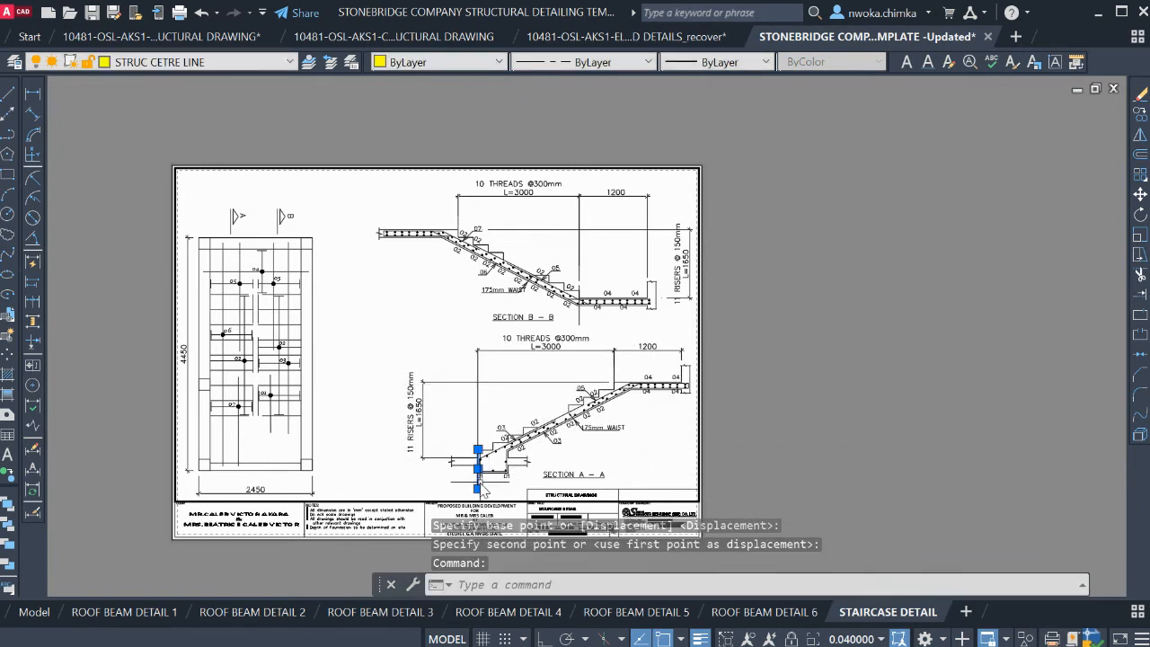
left_click(478, 488)
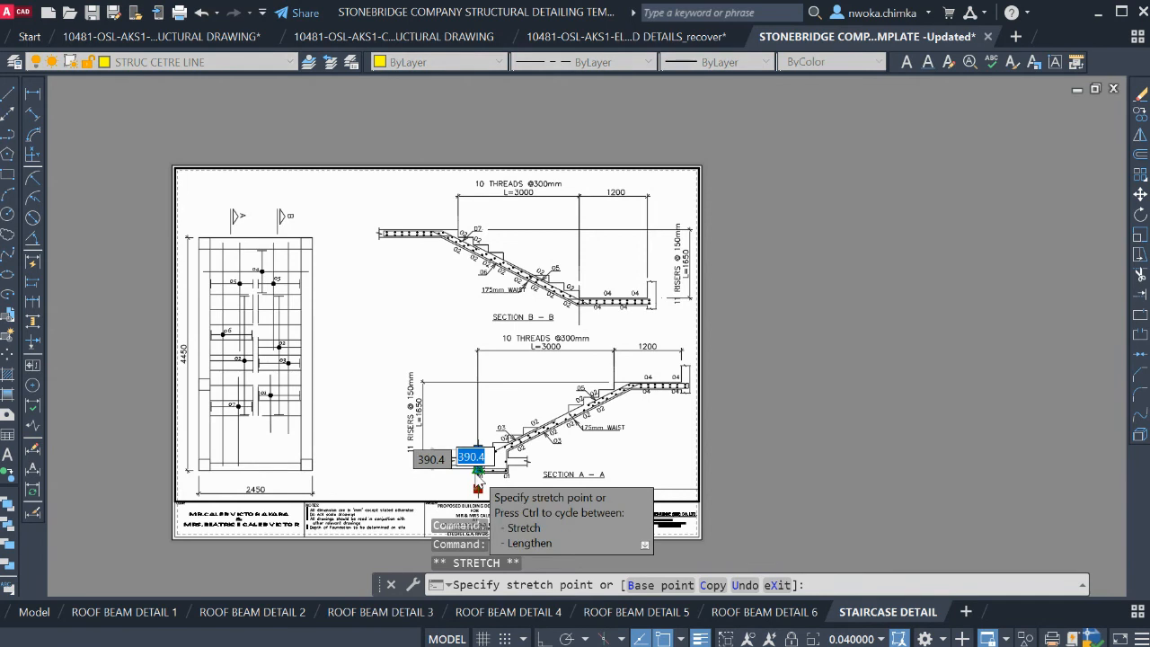
key("Escape")
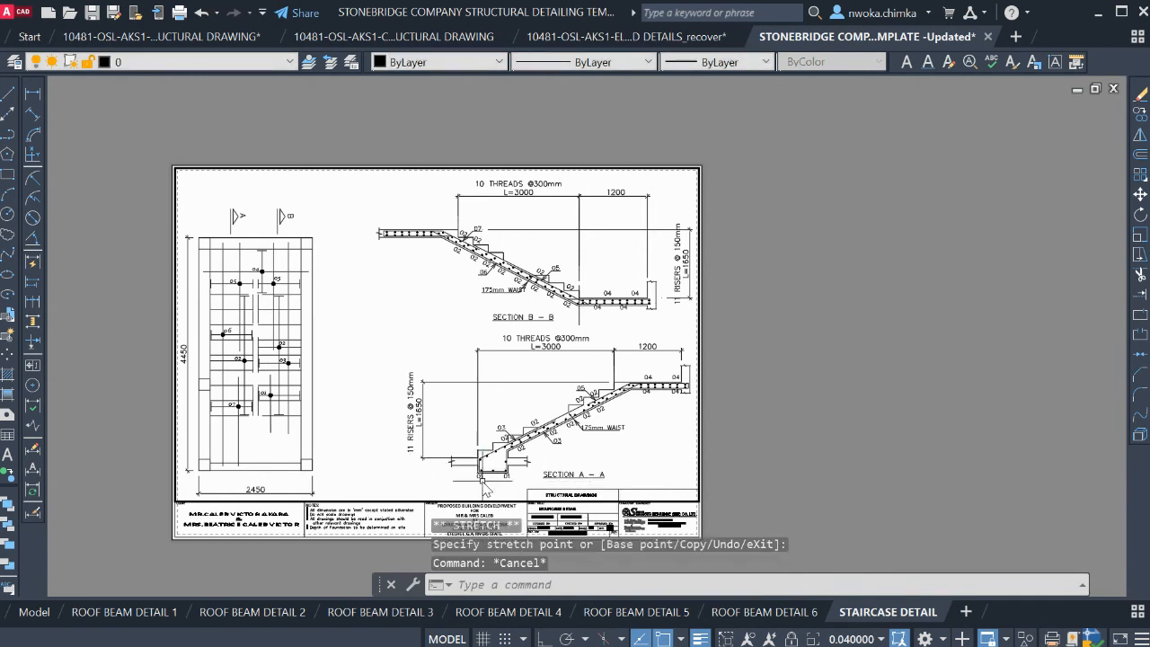
double_click(814, 342)
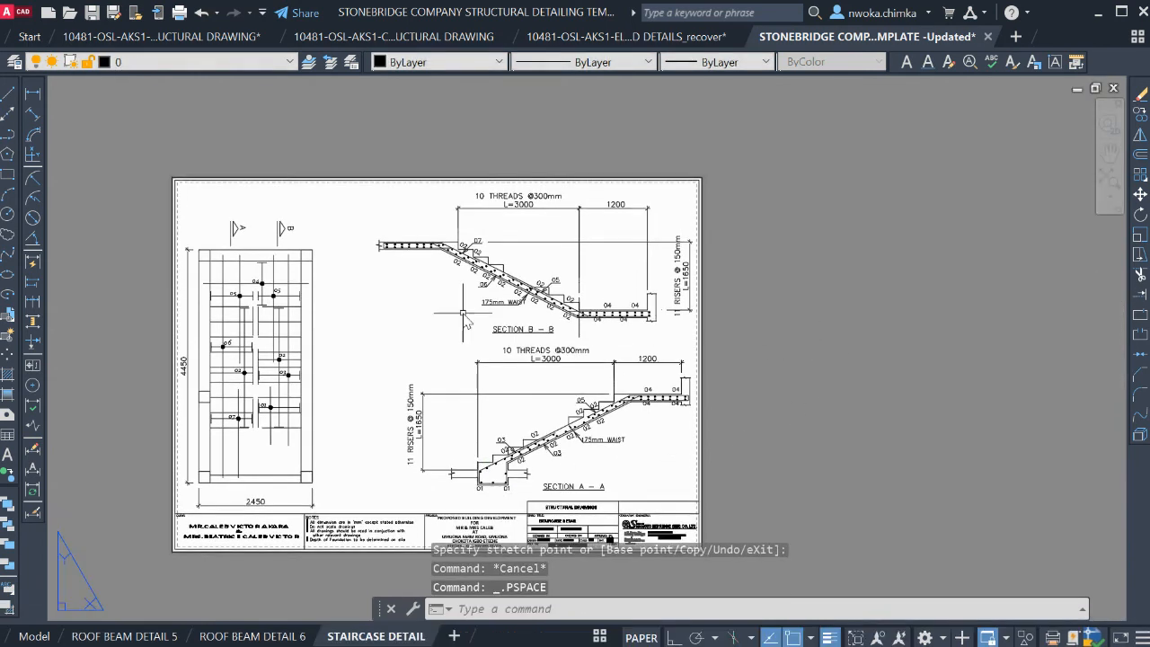
Move the STAIRCASE REINFORCEMENT schedule in model space into the gap between the staircase plan and the sections
left_click(34, 636)
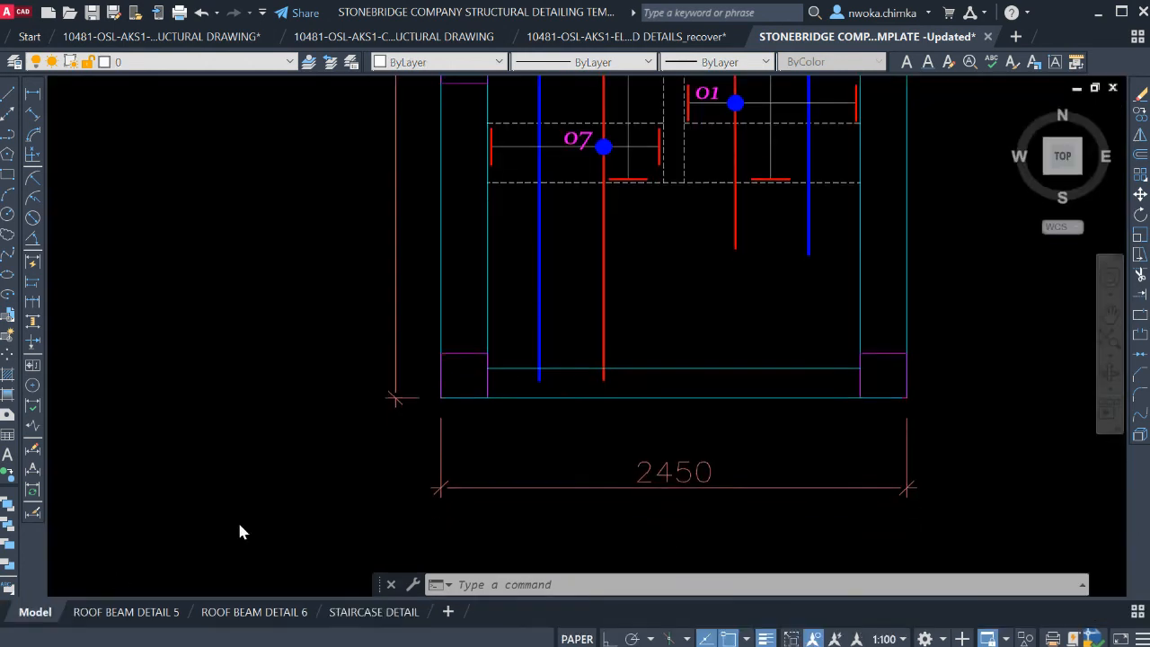
scroll(608, 455, "down", 5)
middle_click_drag(642, 333, 458, 464)
middle_click_drag(579, 323, 569, 392)
middle_click_drag(506, 248, 502, 326)
left_click(514, 188)
left_click(319, 309)
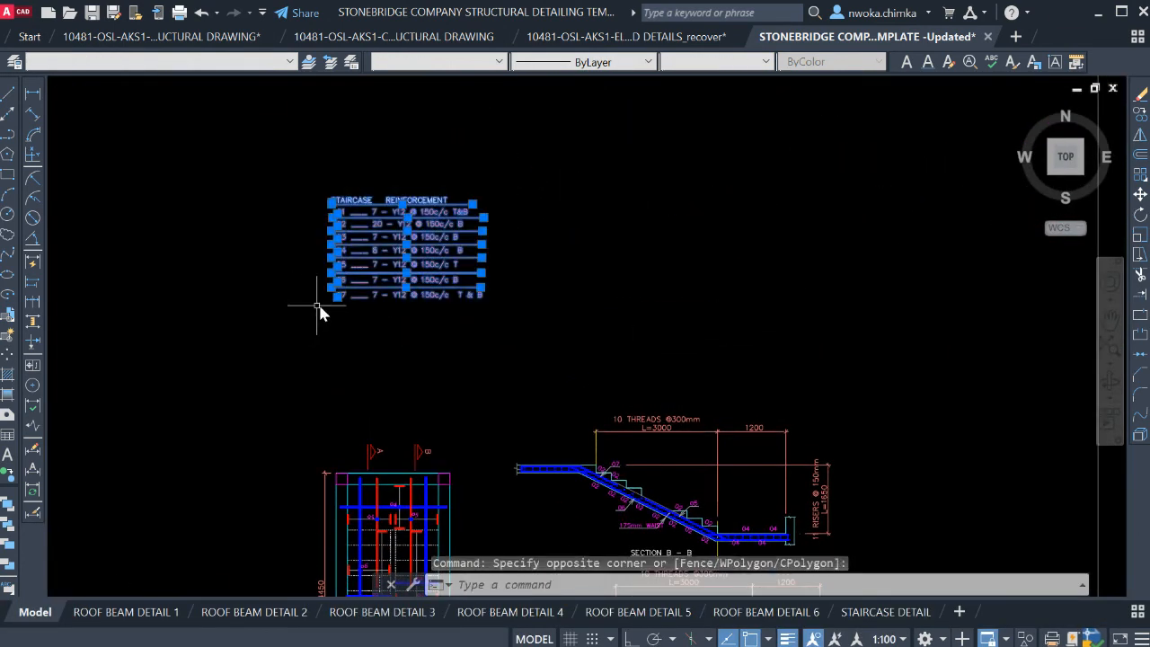
type("m")
key("Return")
left_click(409, 245)
middle_click_drag(442, 278, 450, 134)
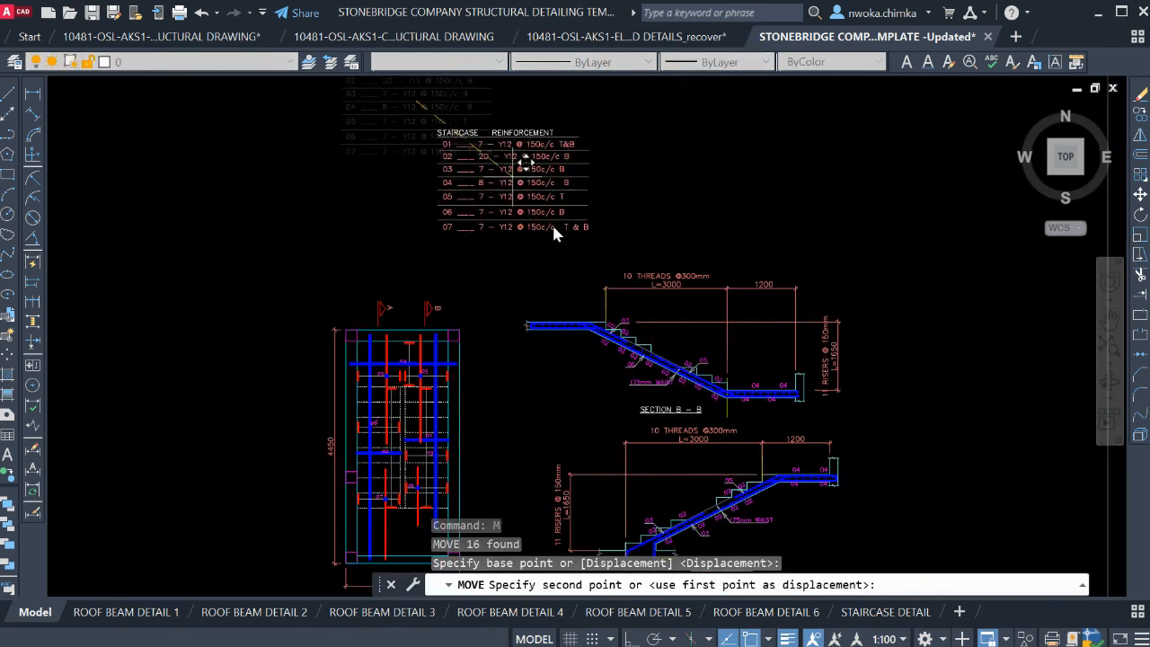
scroll(539, 406, "up", 2)
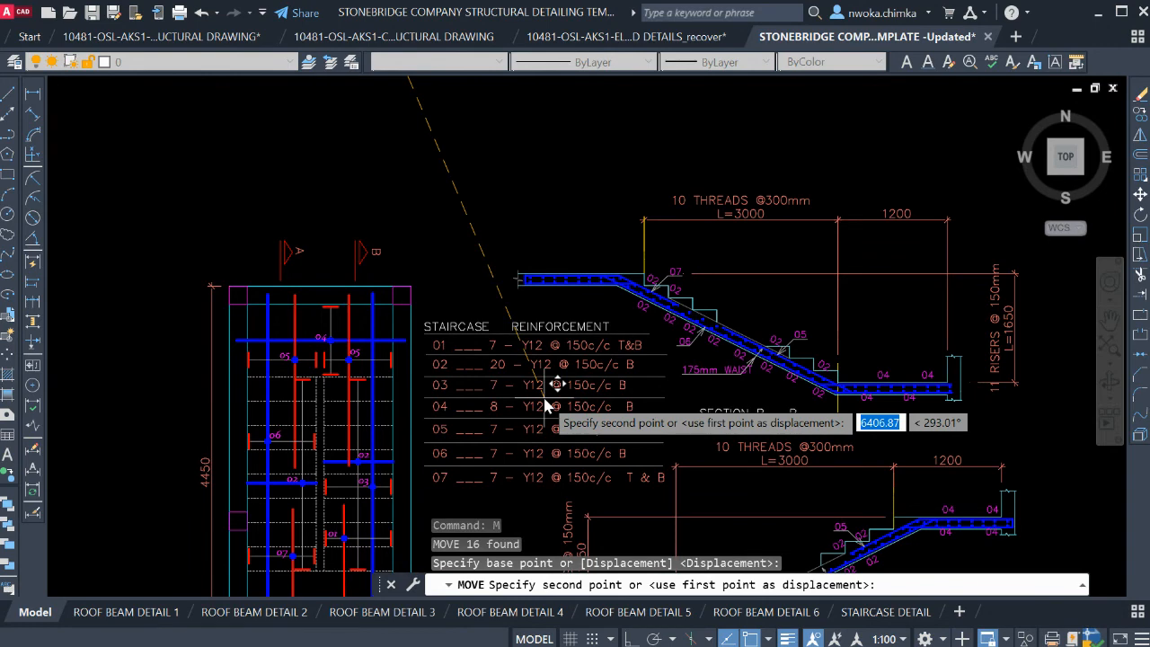
left_click(546, 406)
Switch to the STAIRCASE DETAIL layout and check how the plan, reinforcement schedule and sections sit on the sheet
left_click(886, 612)
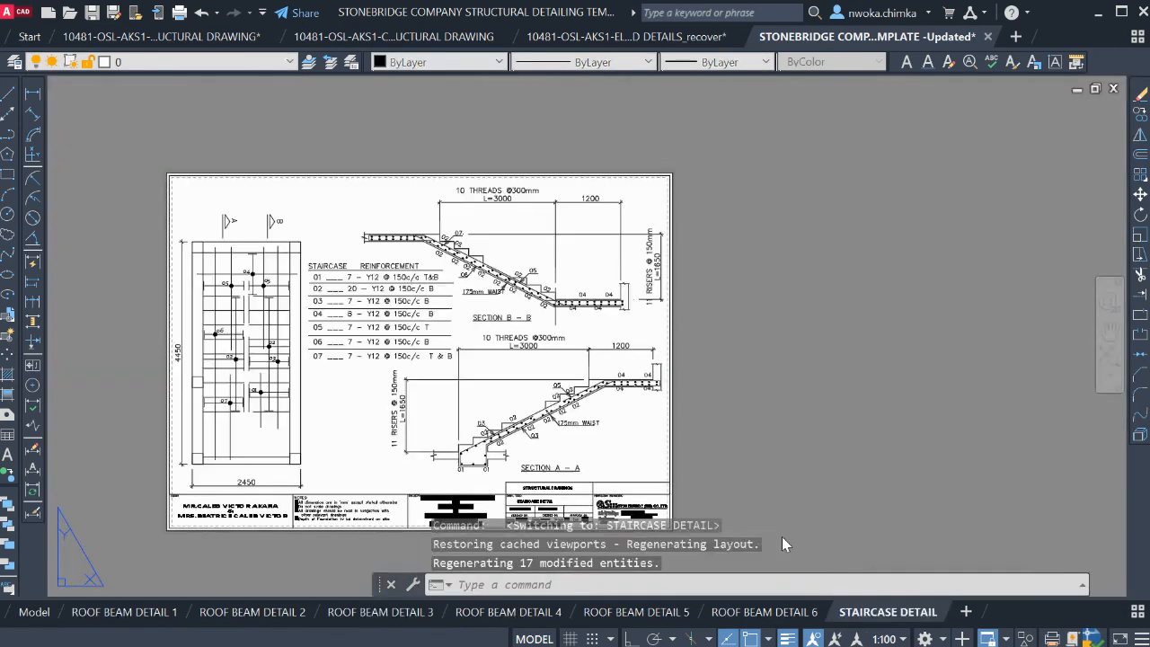
scroll(370, 320, "up", 3)
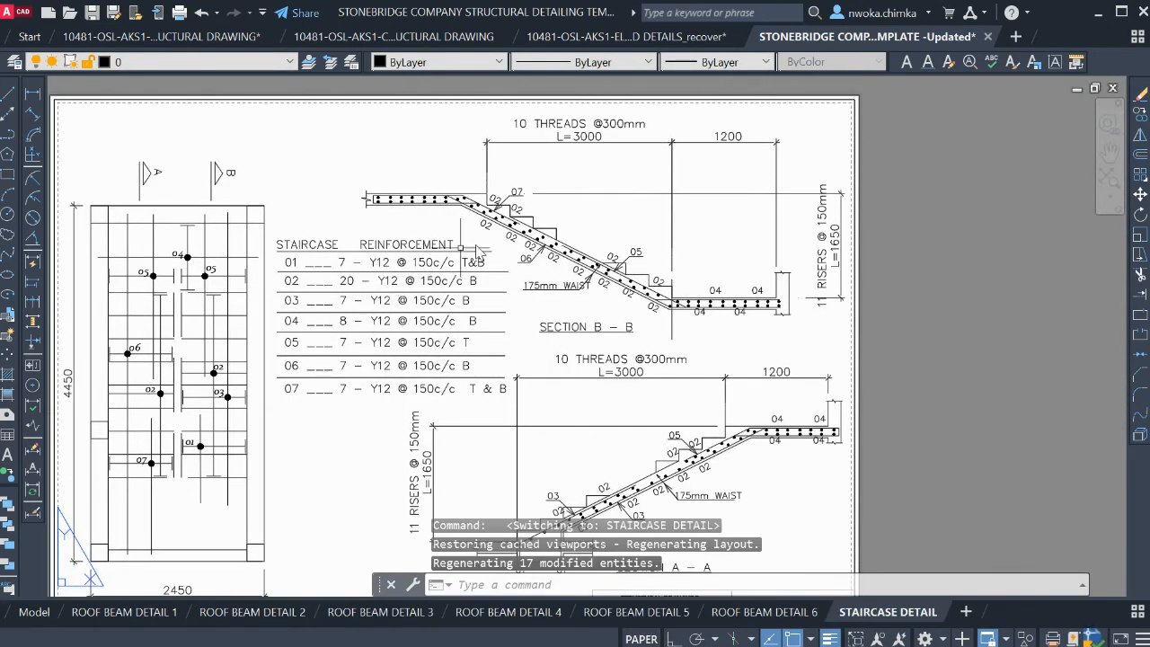
scroll(432, 270, "down", 2)
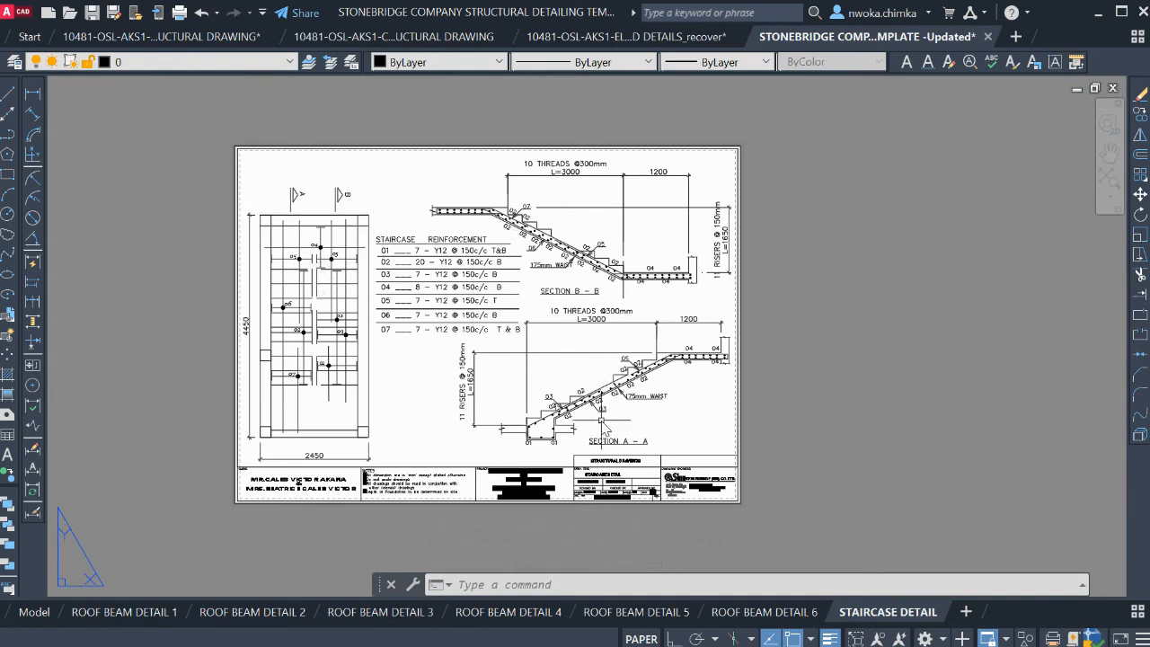
scroll(645, 336, "up", 2)
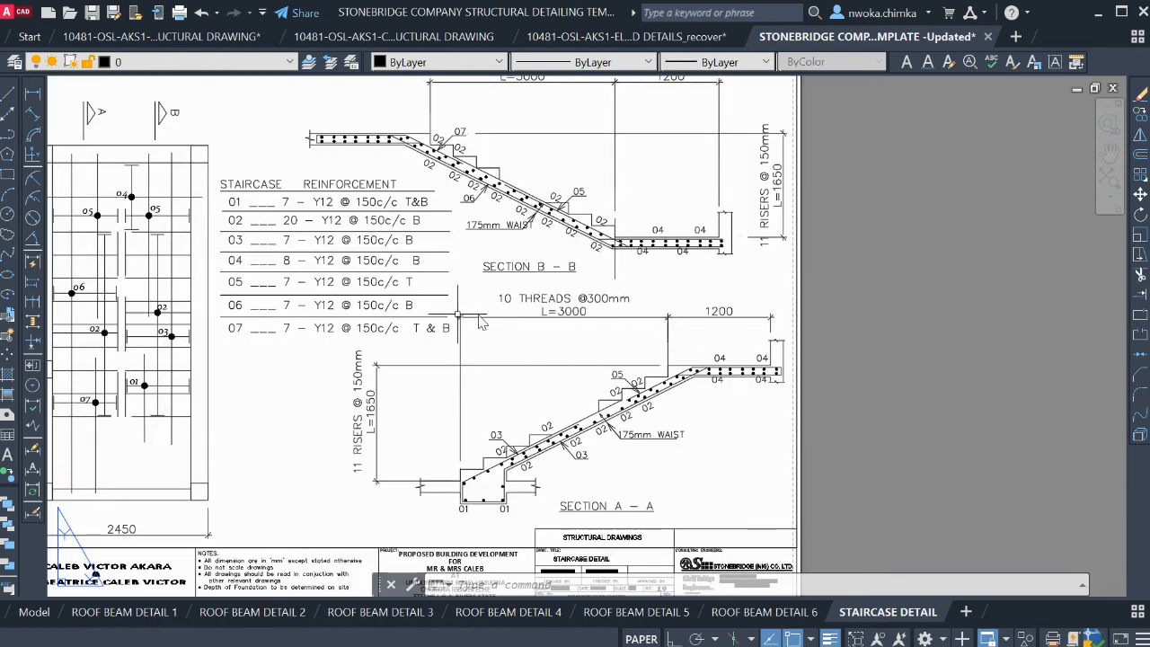
Move the whole Section A - A detail, with dimensions and title, about 350 mm down within the viewport, with object snap off
double_click(781, 308)
left_click(783, 302)
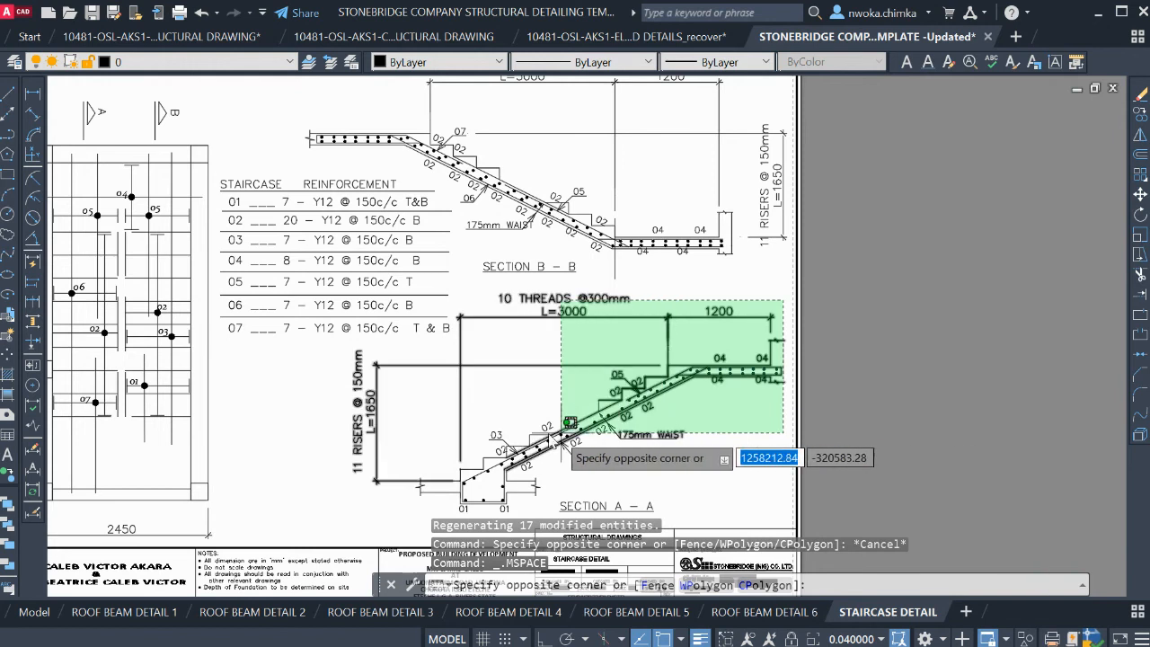
left_click(470, 448)
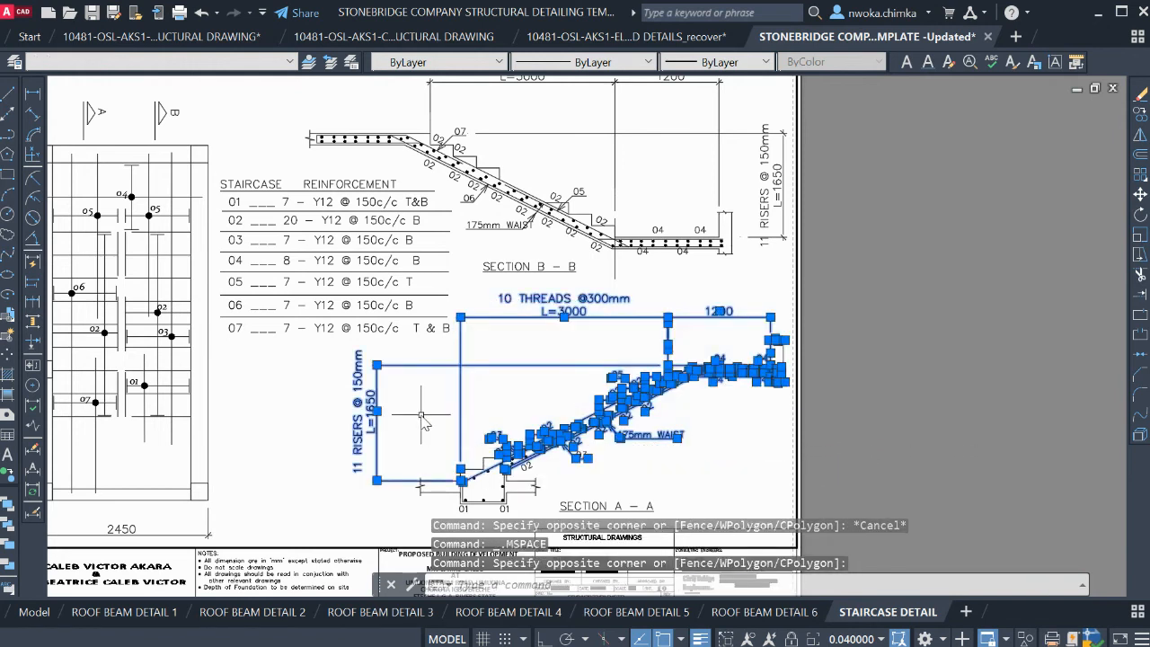
left_click(317, 401)
left_click(726, 525)
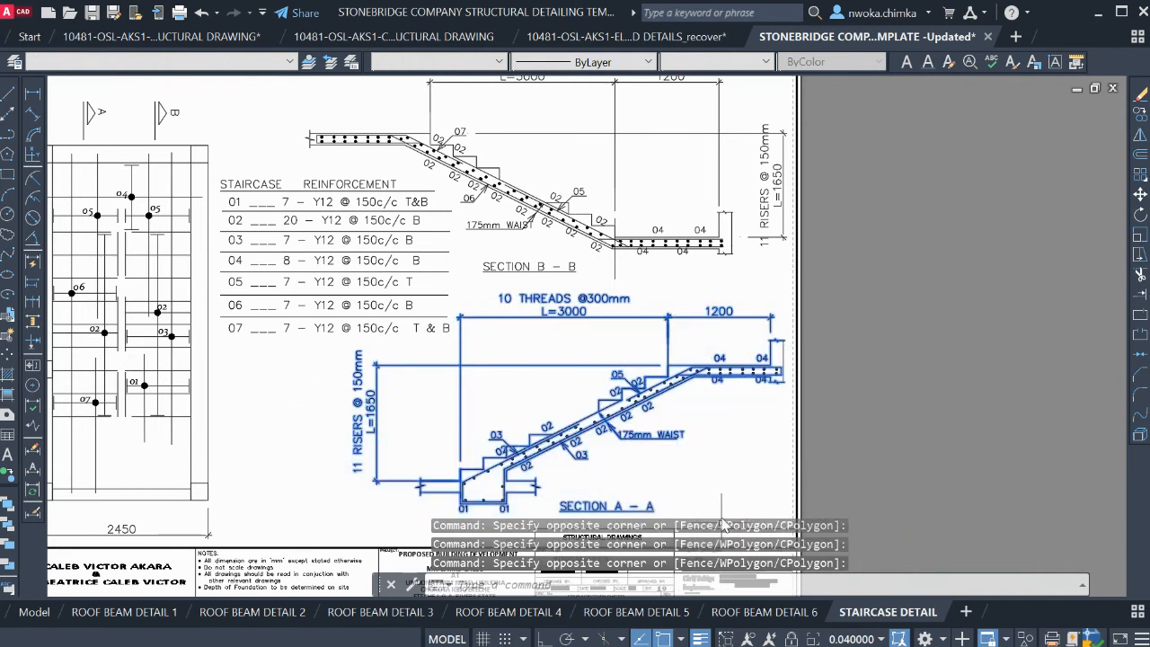
left_click(786, 312)
left_click(705, 420)
type("m")
key("Return")
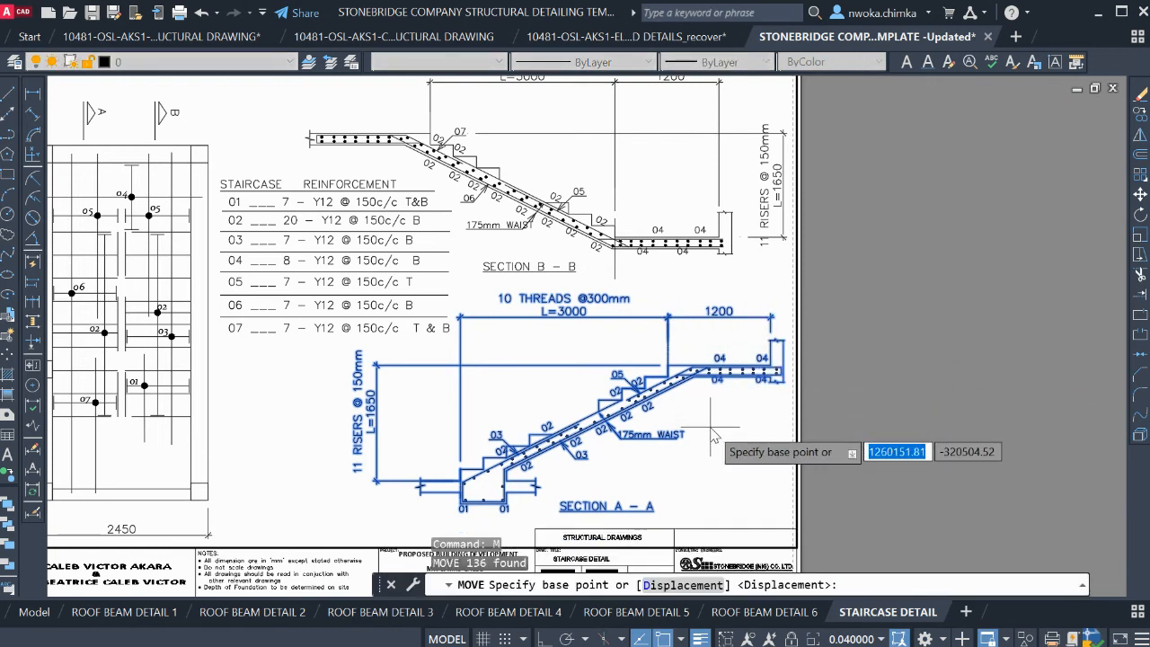
key("F3")
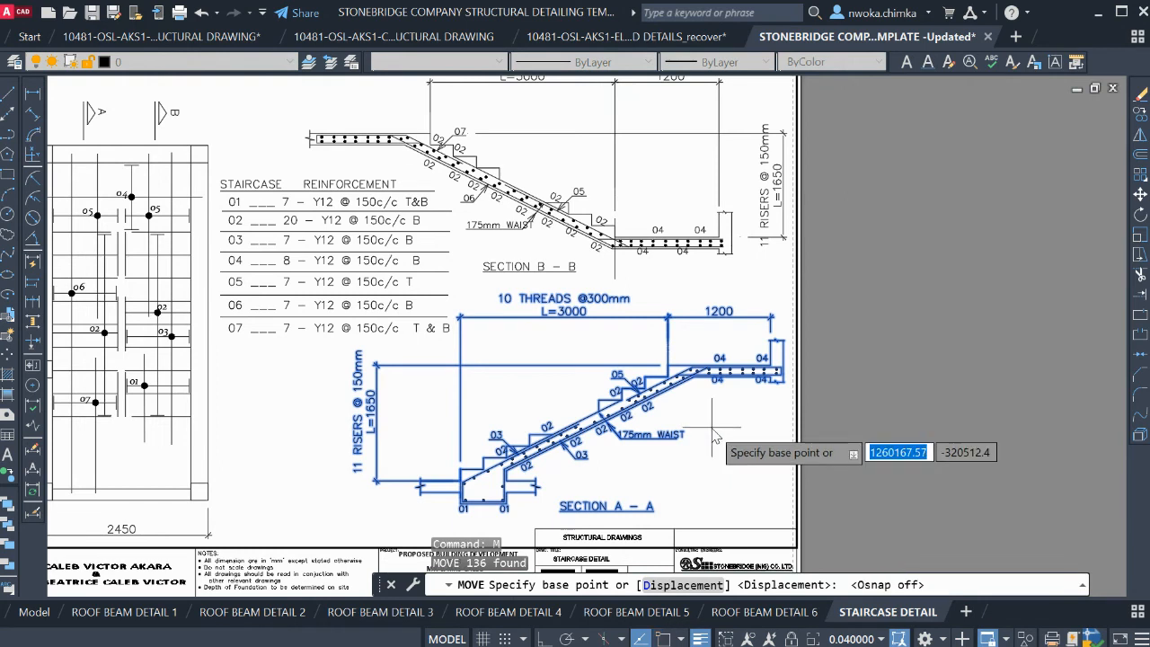
left_click(718, 439)
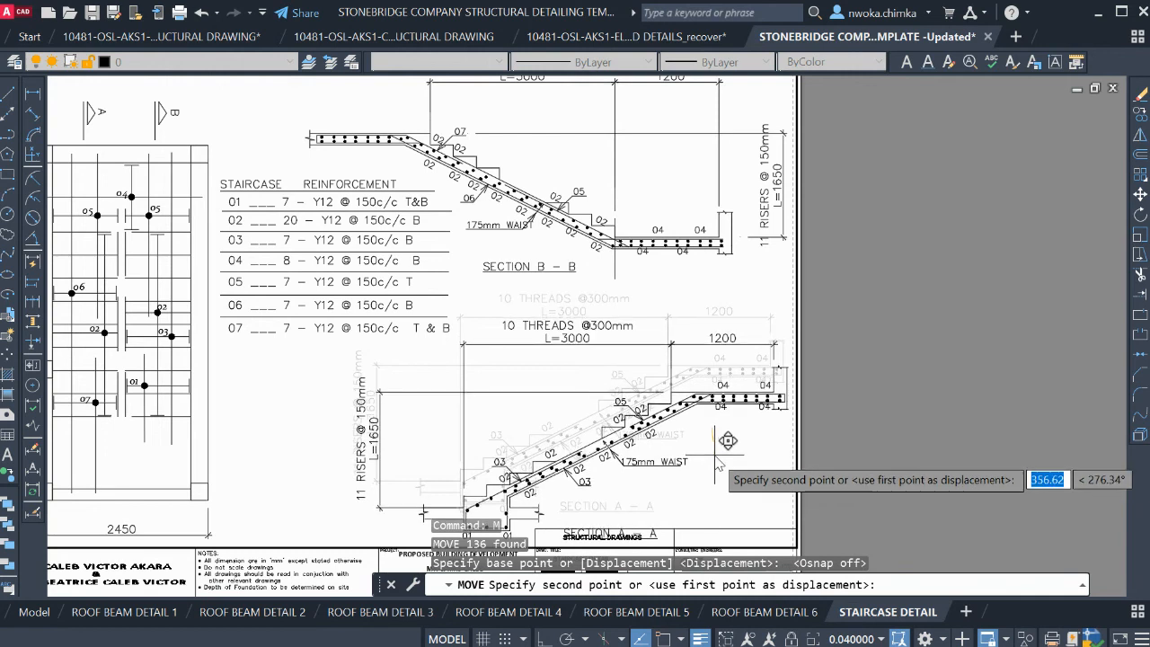
left_click(717, 464)
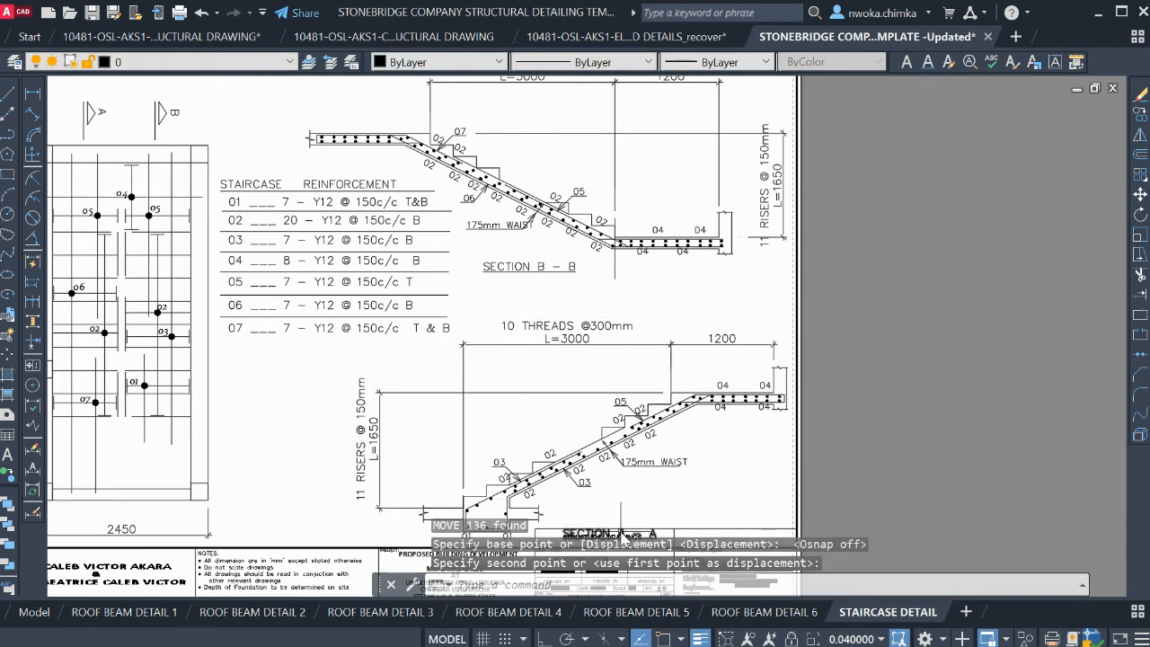
Move the SECTION A - A title up and right by about 570 mm, clear of the title block, and return to paper space
left_click(624, 533)
type("m")
key("Return")
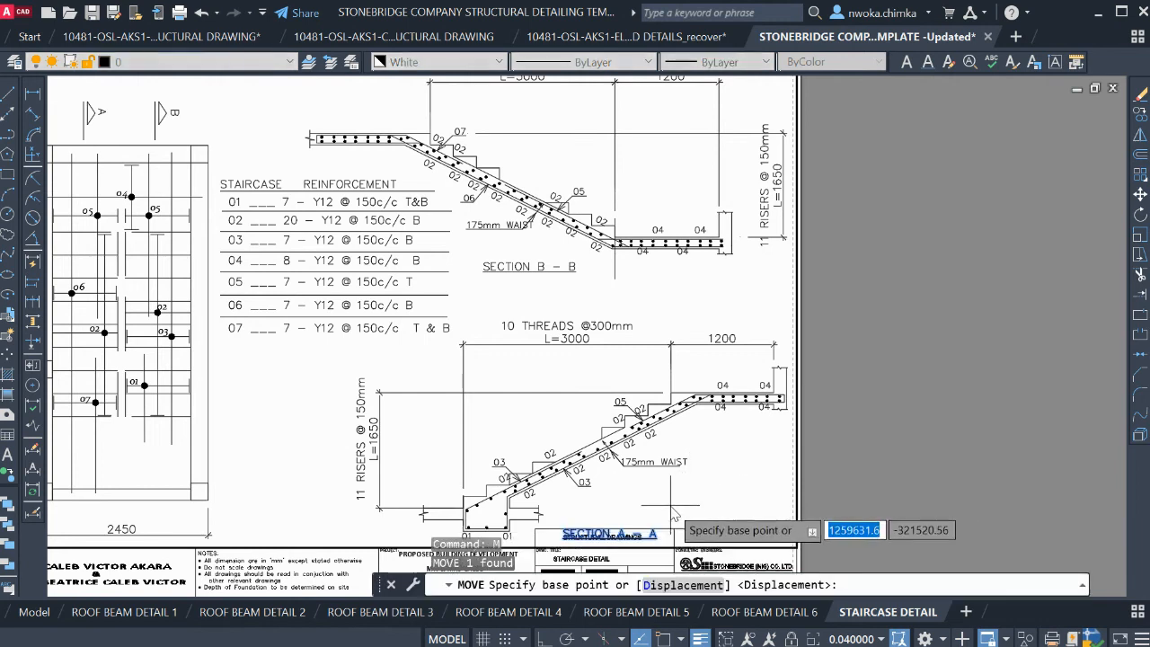
left_click(684, 507)
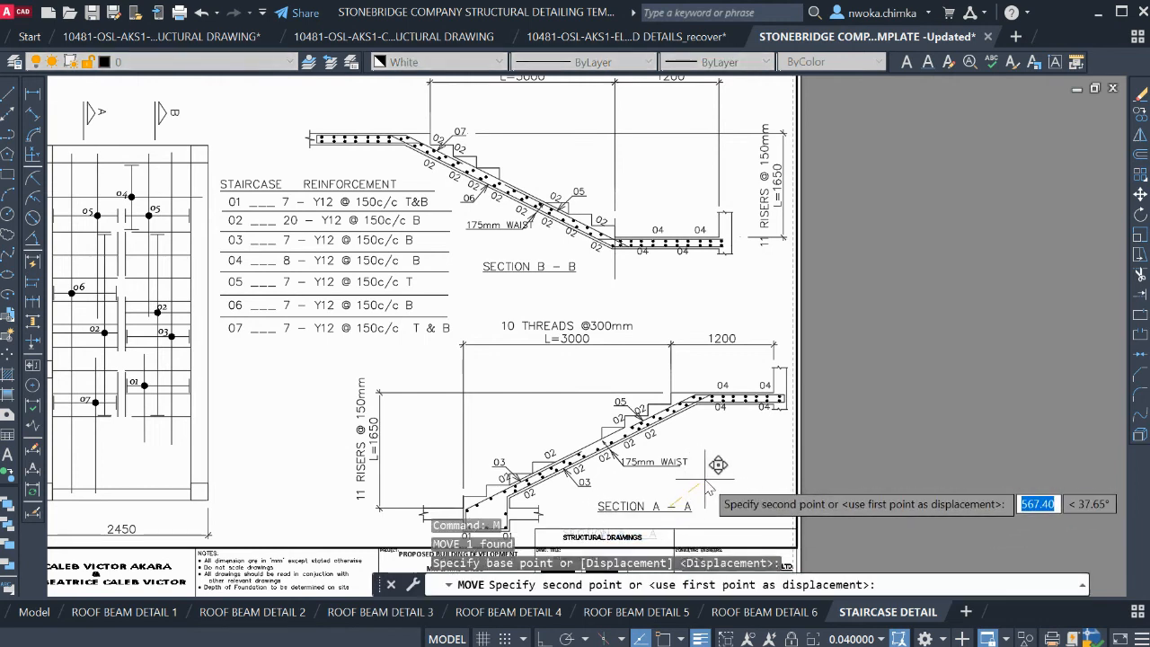
left_click(709, 479)
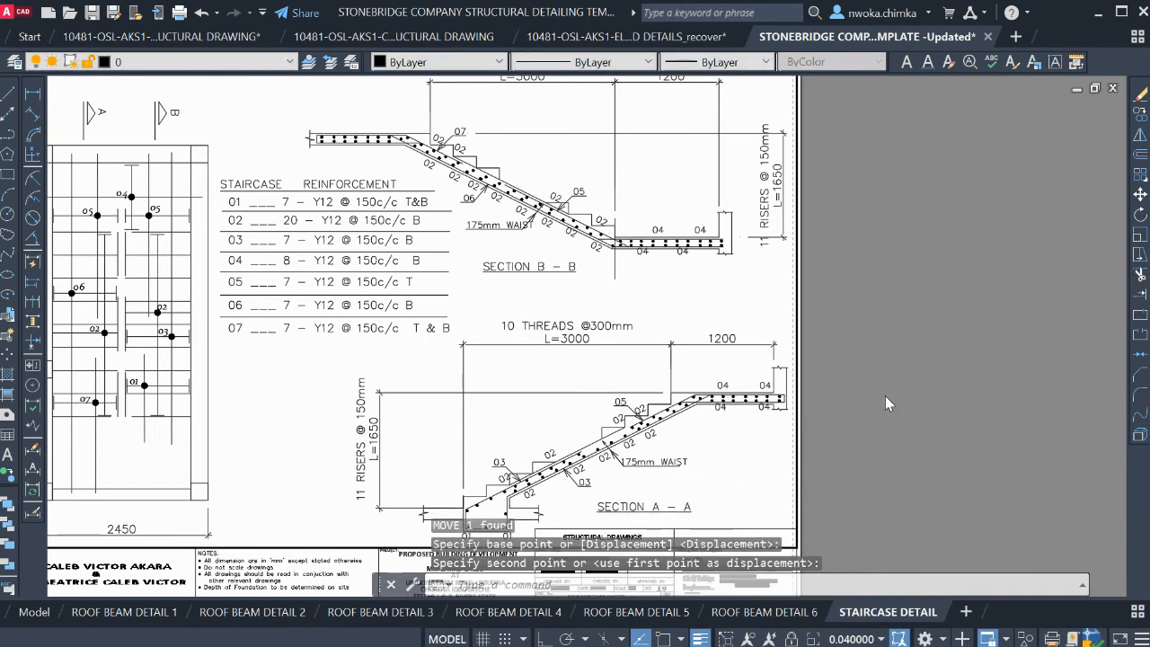
double_click(840, 314)
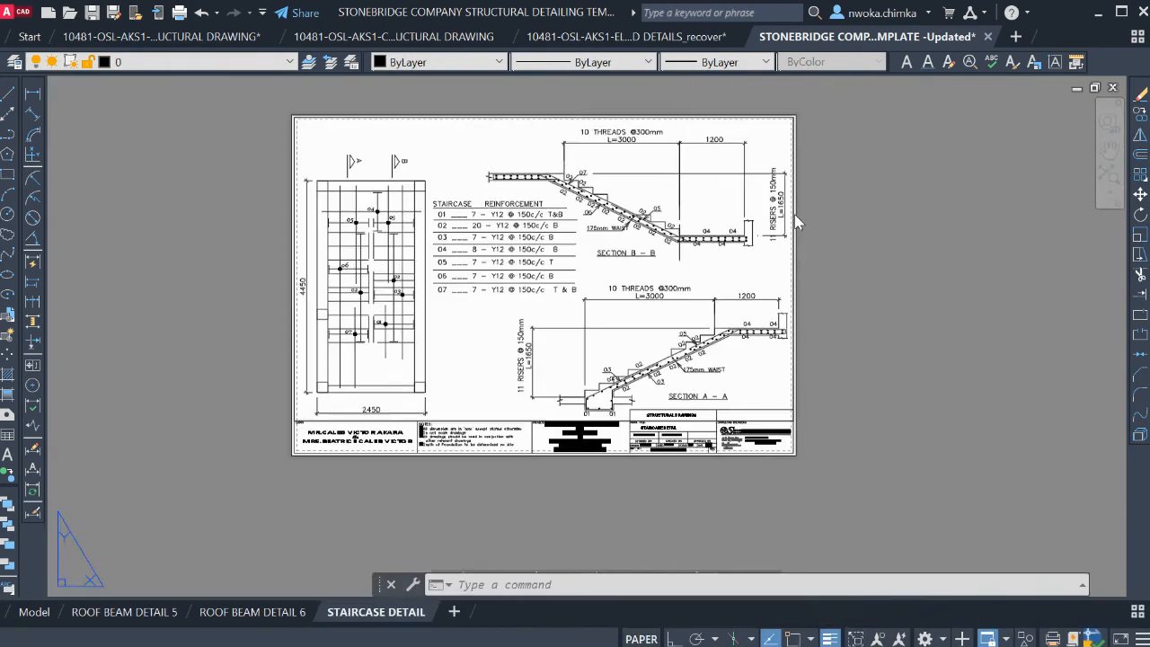
Move the whole Section B - B detail, with its dimensions and title, slightly up towards the sheet's upper border within the viewport
scroll(764, 463, "up", 2)
scroll(778, 462, "up", 2)
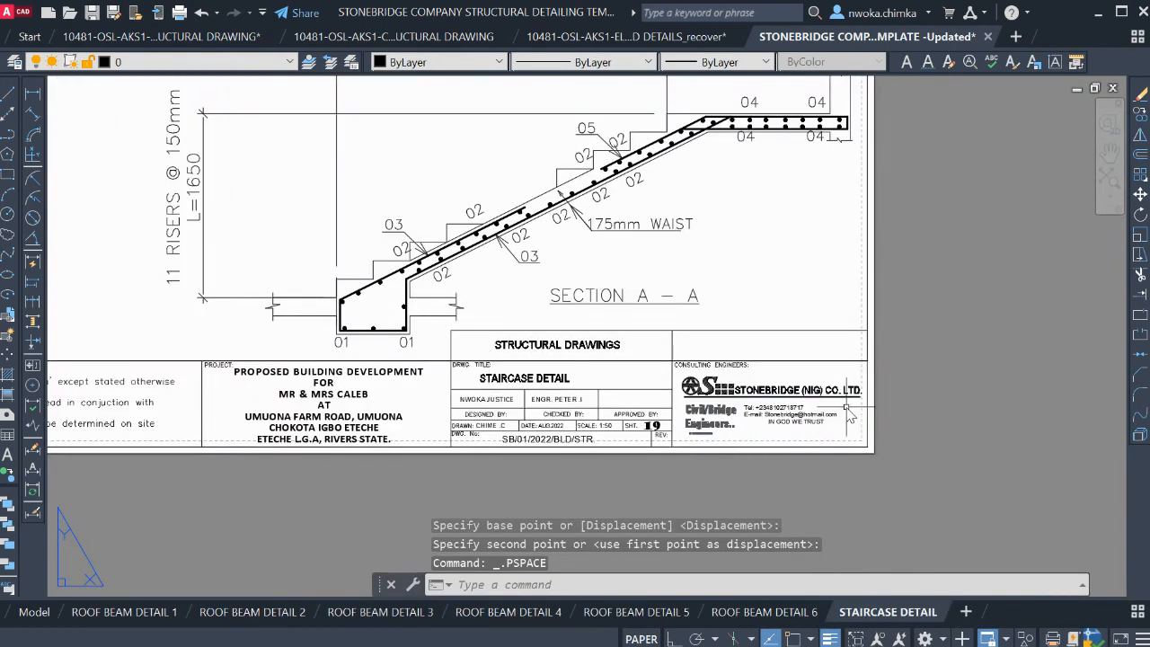
scroll(705, 489, "down", 5)
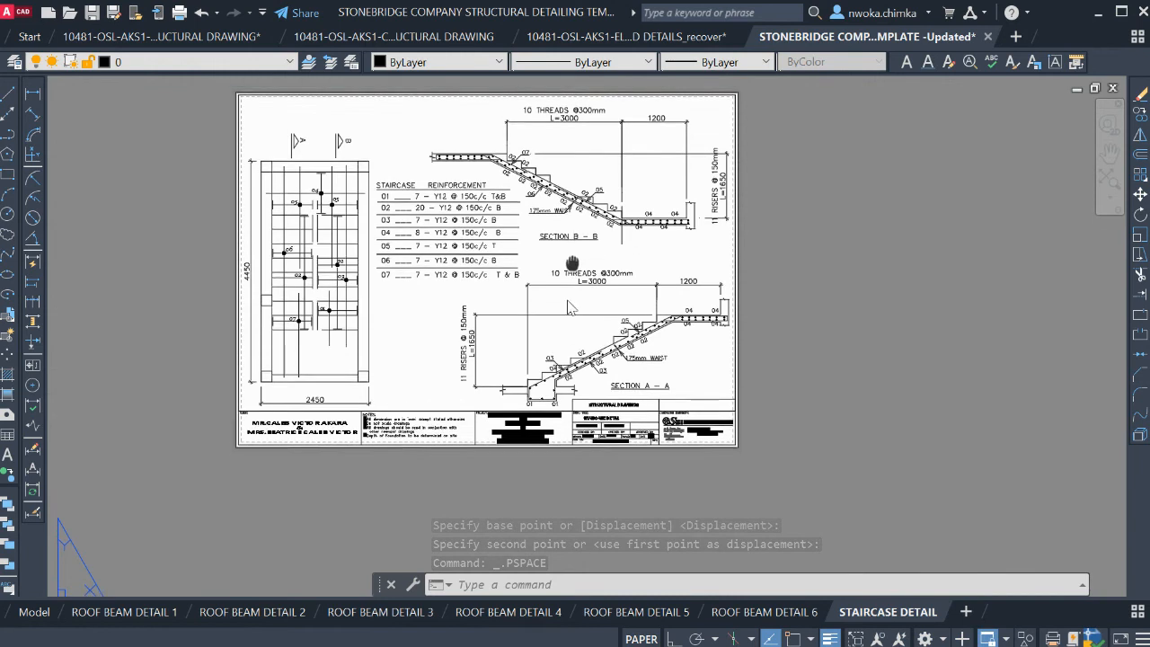
scroll(574, 209, "up", 2)
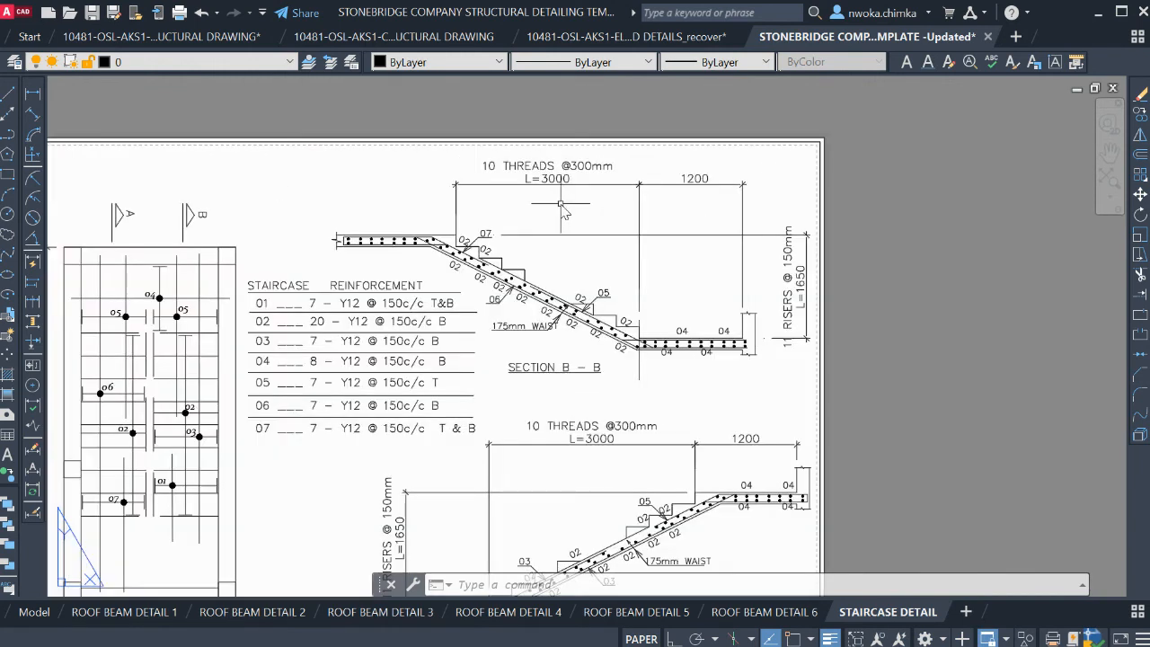
double_click(342, 166)
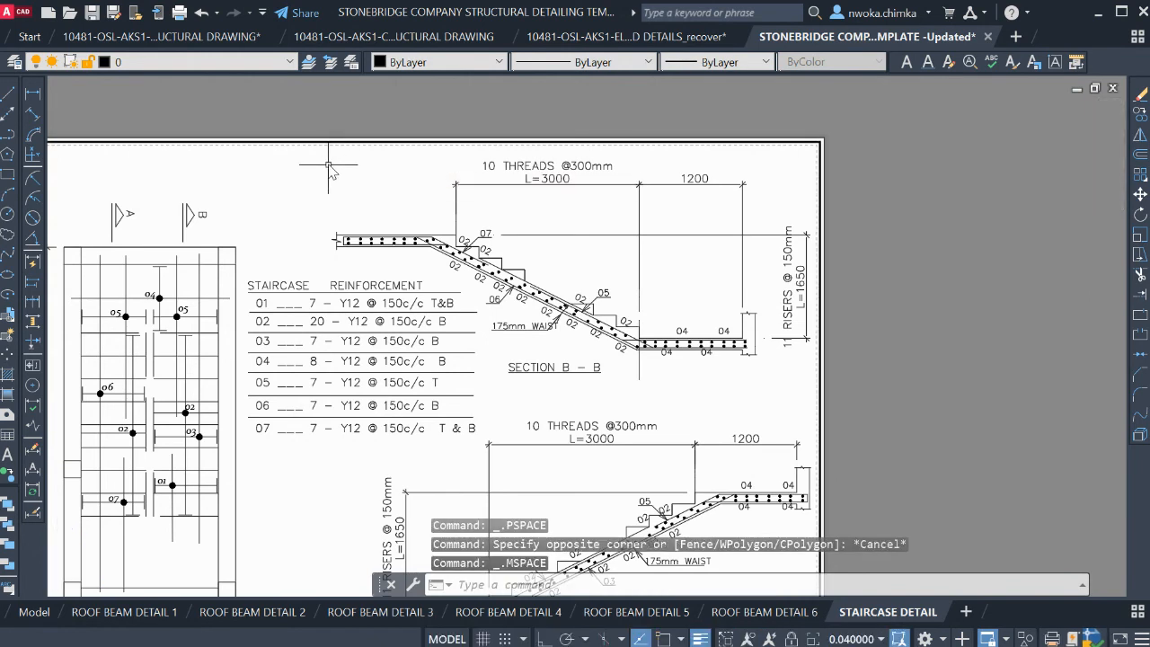
left_click(316, 153)
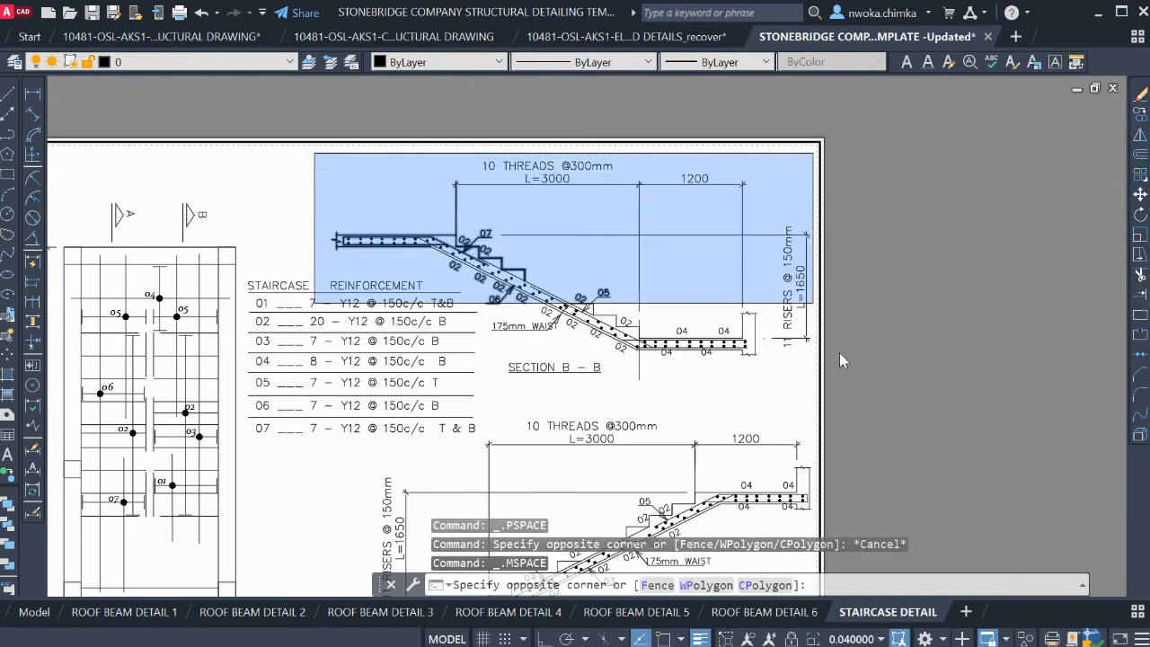
left_click(798, 396)
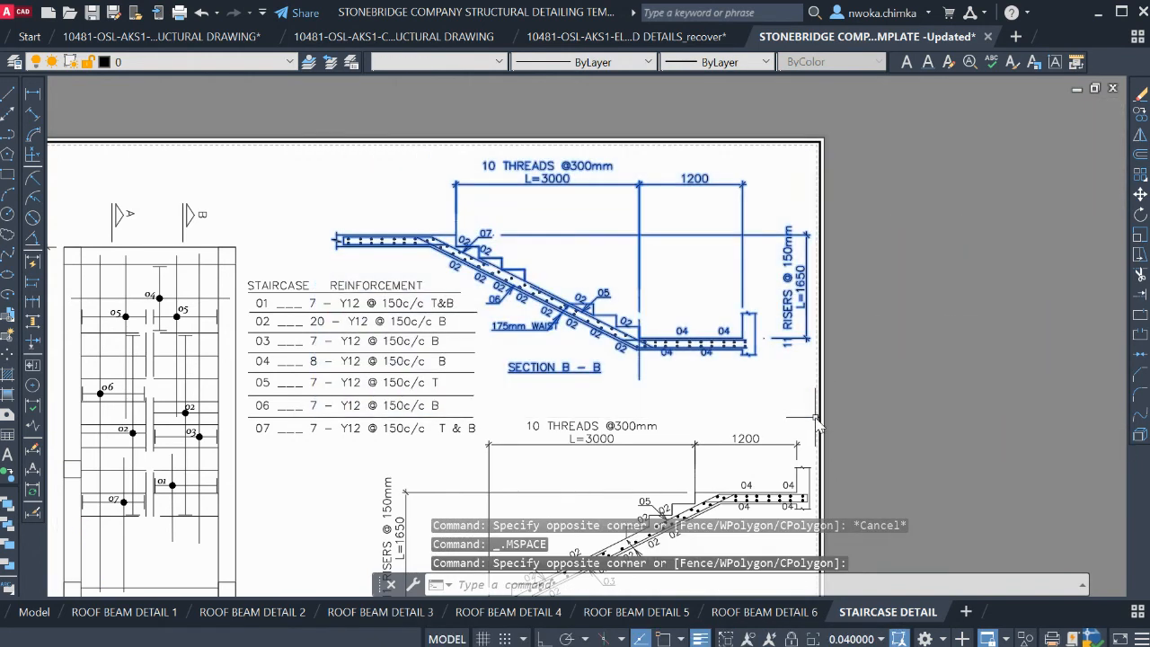
type("m")
key("Return")
left_click(691, 395)
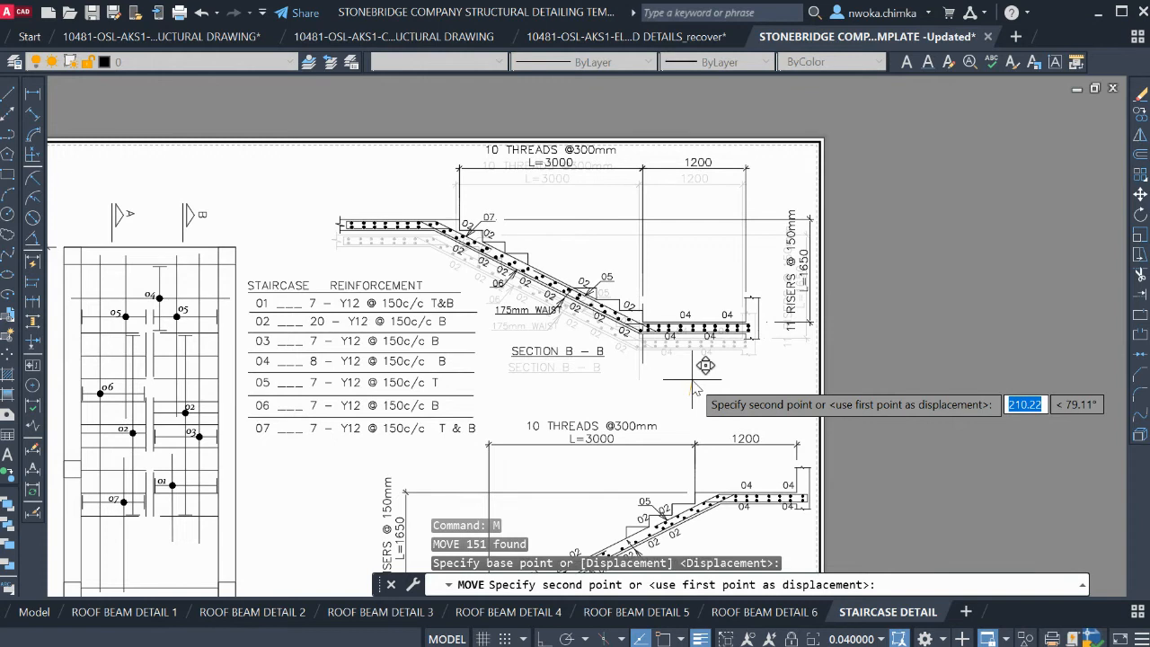
left_click(693, 383)
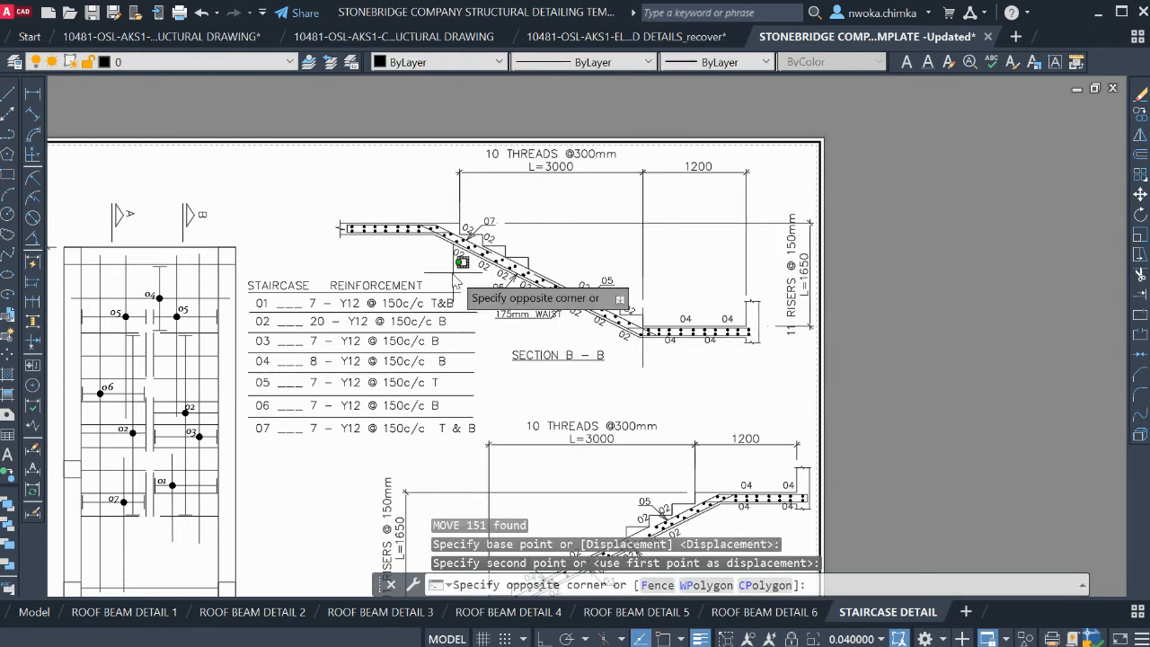
Move the STAIRCASE REINFORCEMENT schedule slightly down beside the staircase plan and return to paper space
left_click(484, 272)
left_click(268, 446)
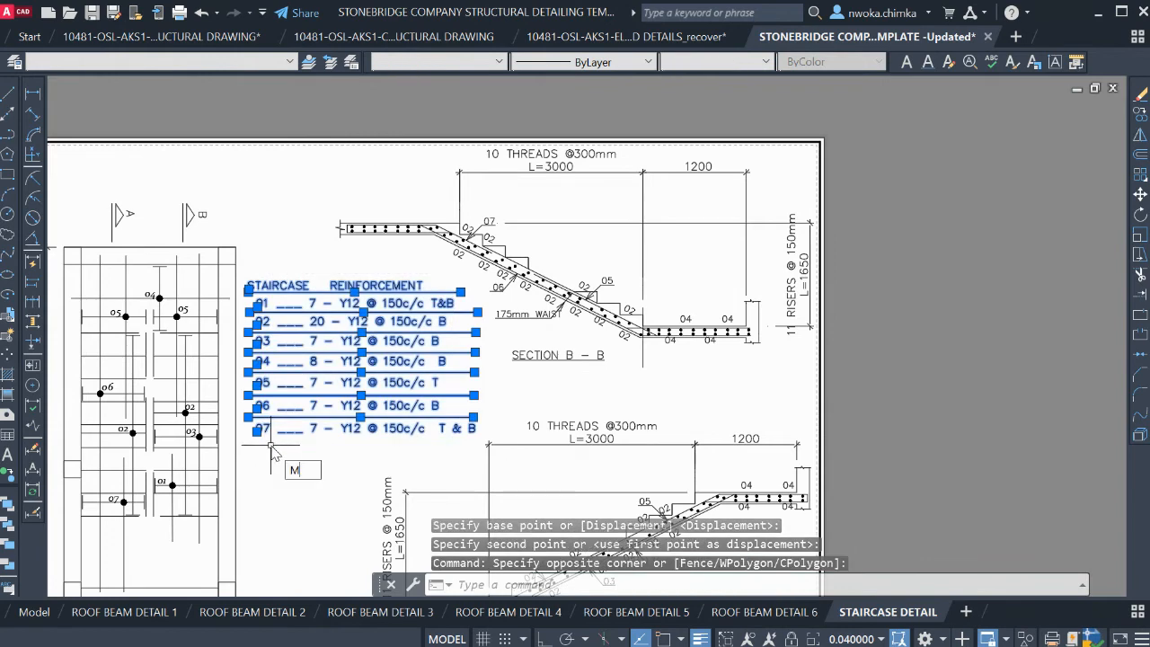
type("m")
key("Return")
left_click(307, 446)
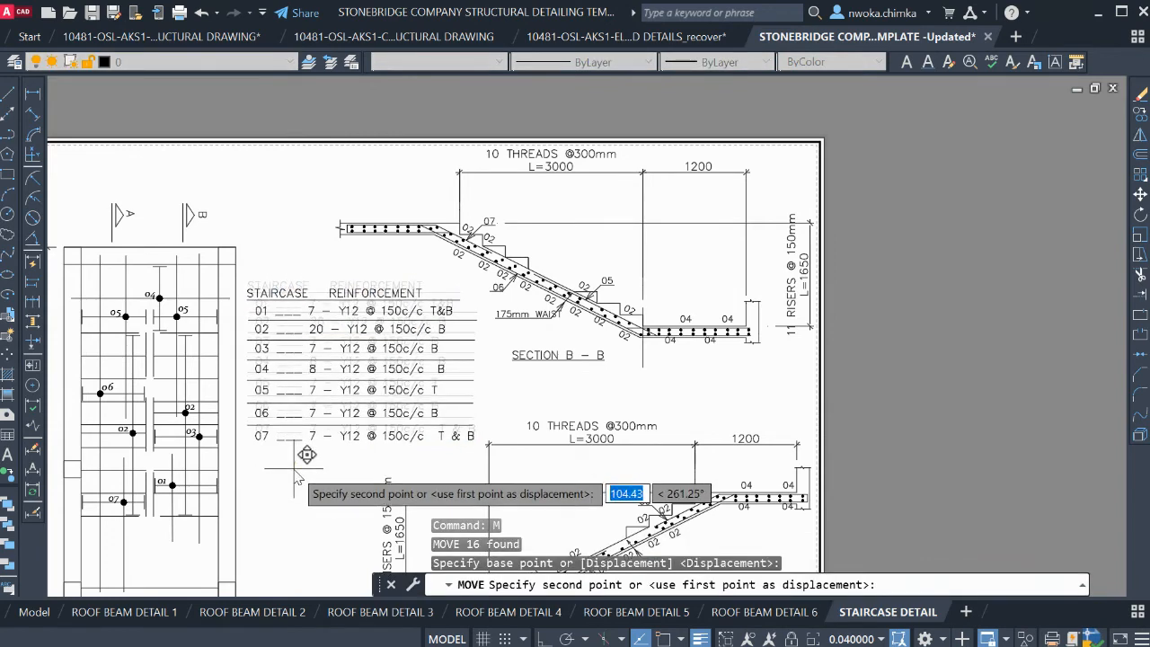
left_click(306, 448)
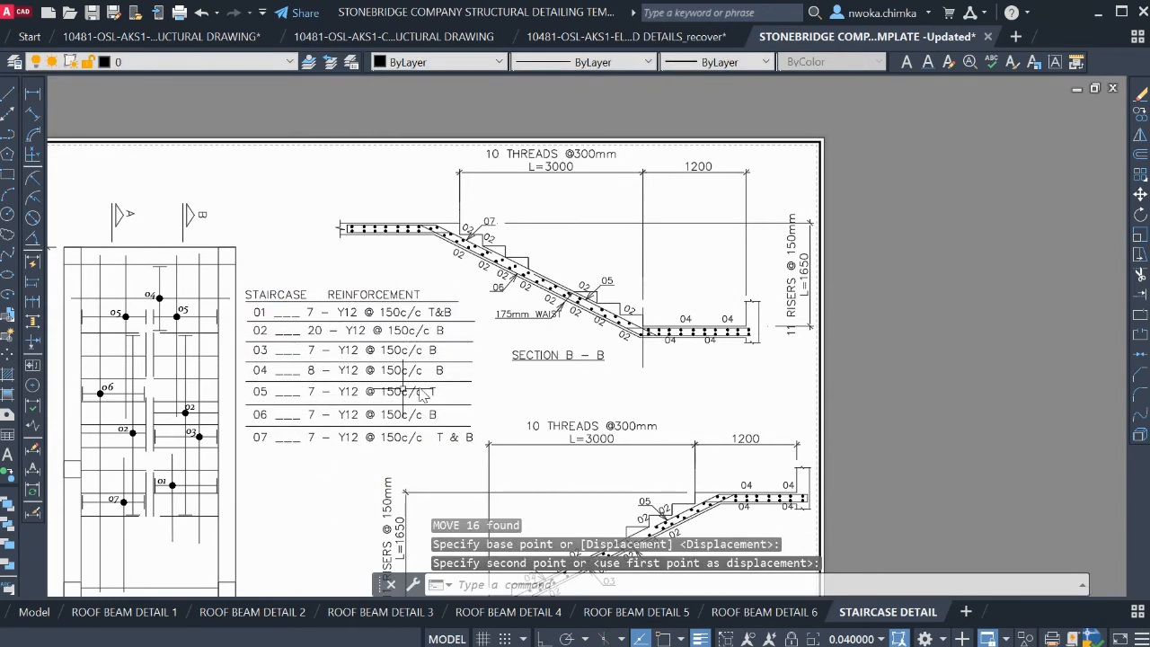
double_click(908, 332)
left_click(897, 310)
left_click(904, 232)
Check the finished staircase sheet and its title block, including the sheet number, and save the drawing
scroll(848, 171, "down", 2)
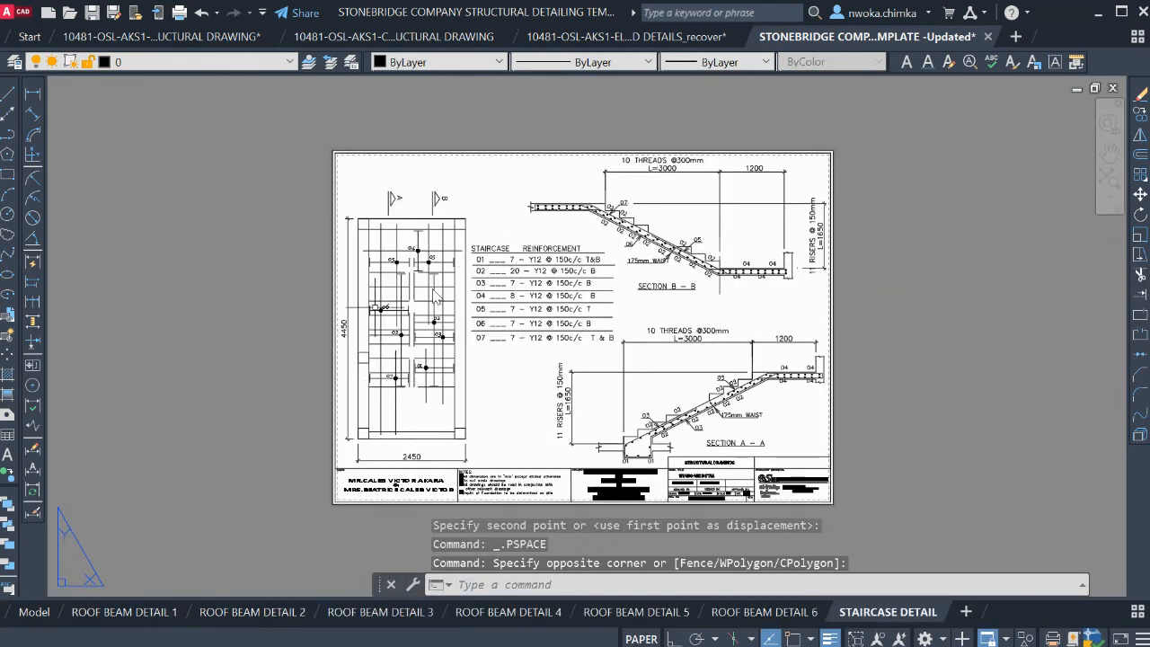
scroll(753, 513, "up", 2)
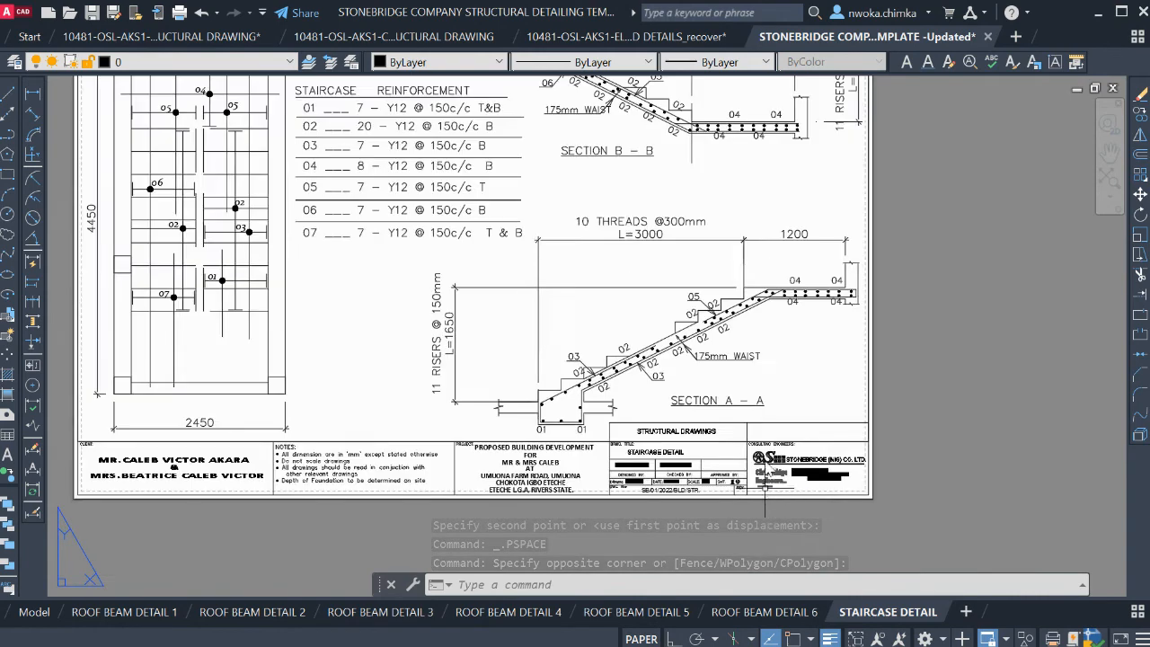
middle_click_drag(752, 427, 684, 365)
scroll(669, 376, "up", 2)
scroll(638, 344, "up", 2)
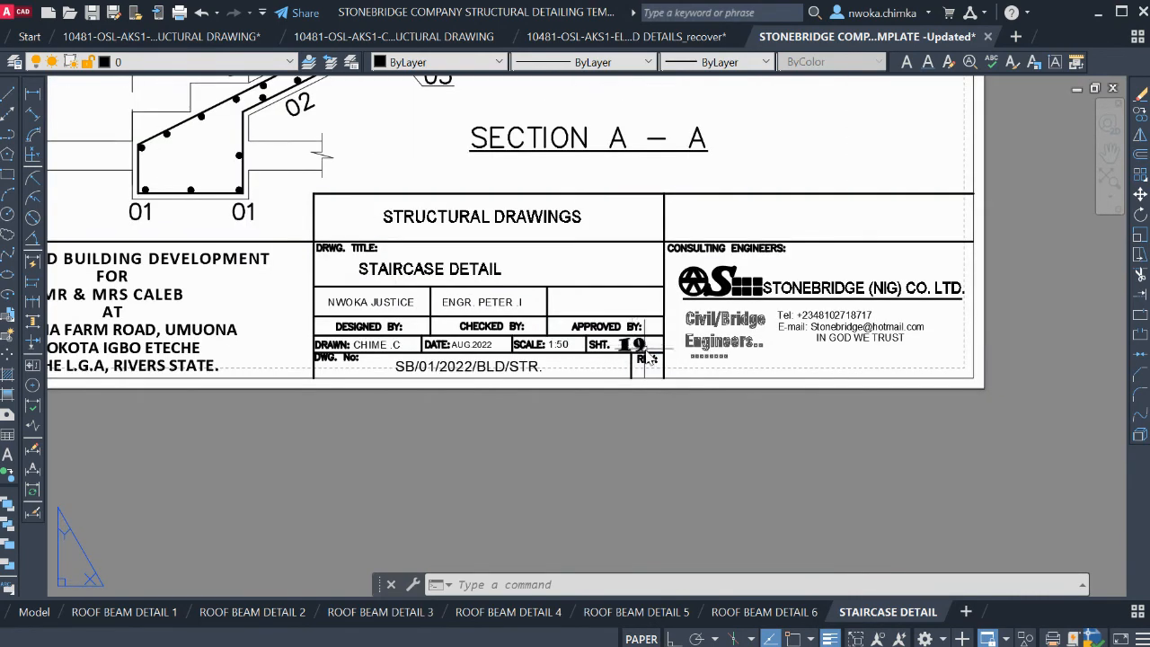
scroll(648, 358, "down", 6)
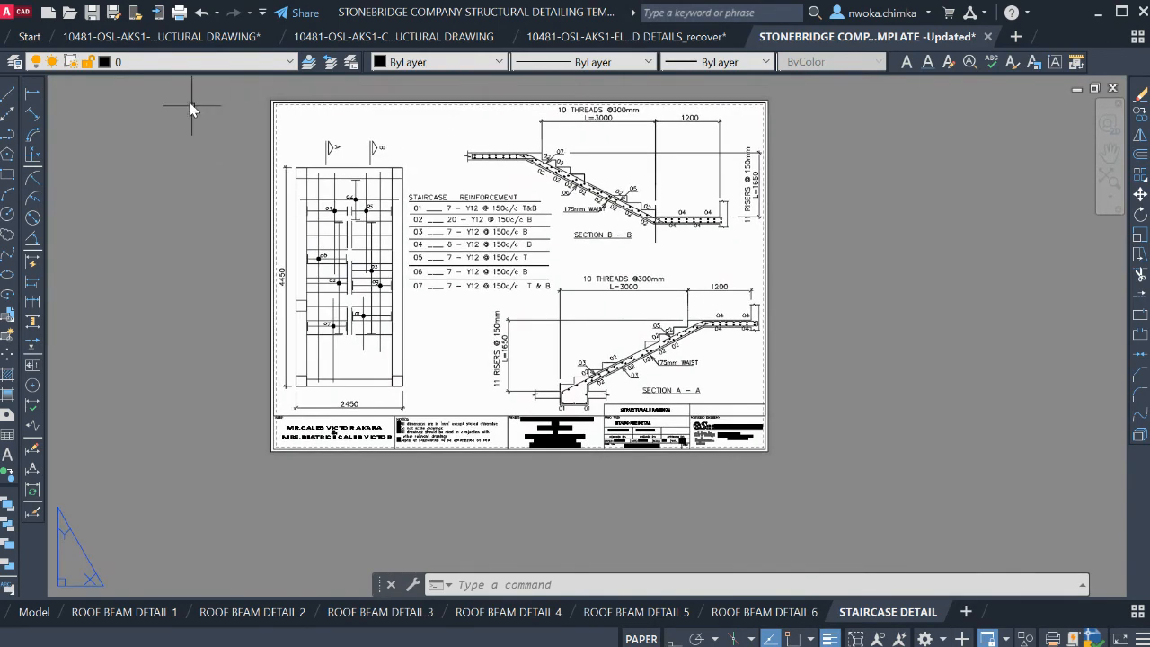
left_click(93, 16)
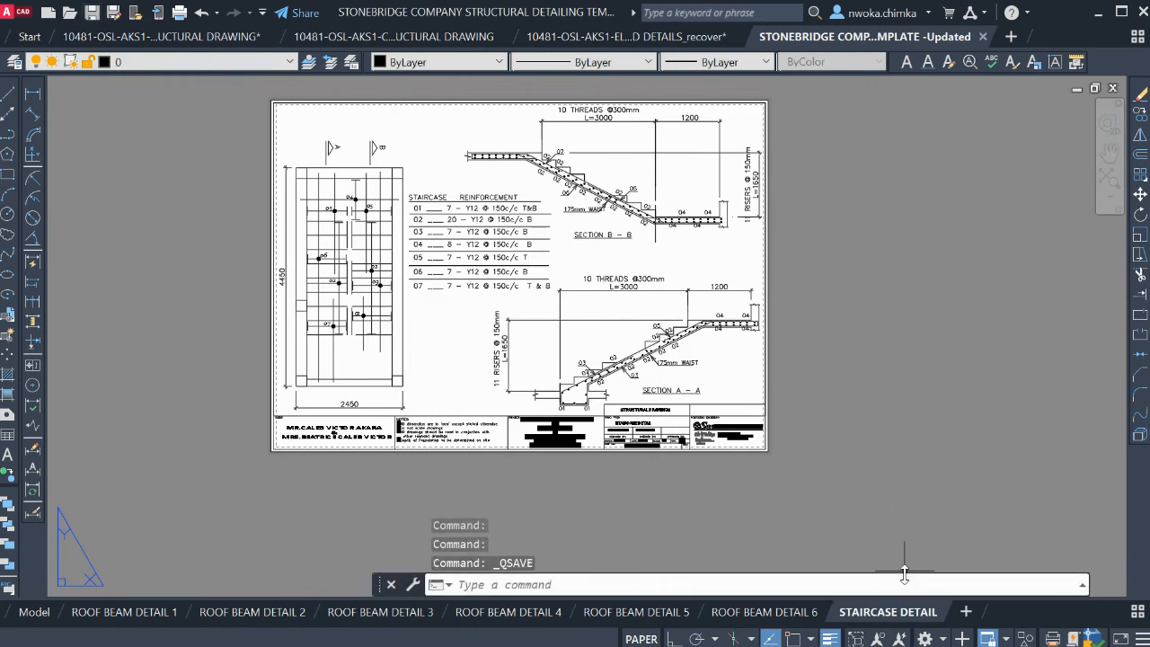
Open the FOUNDATION LAYOUT sheet and examine its title block and the foundation plan and section
left_click(1138, 612)
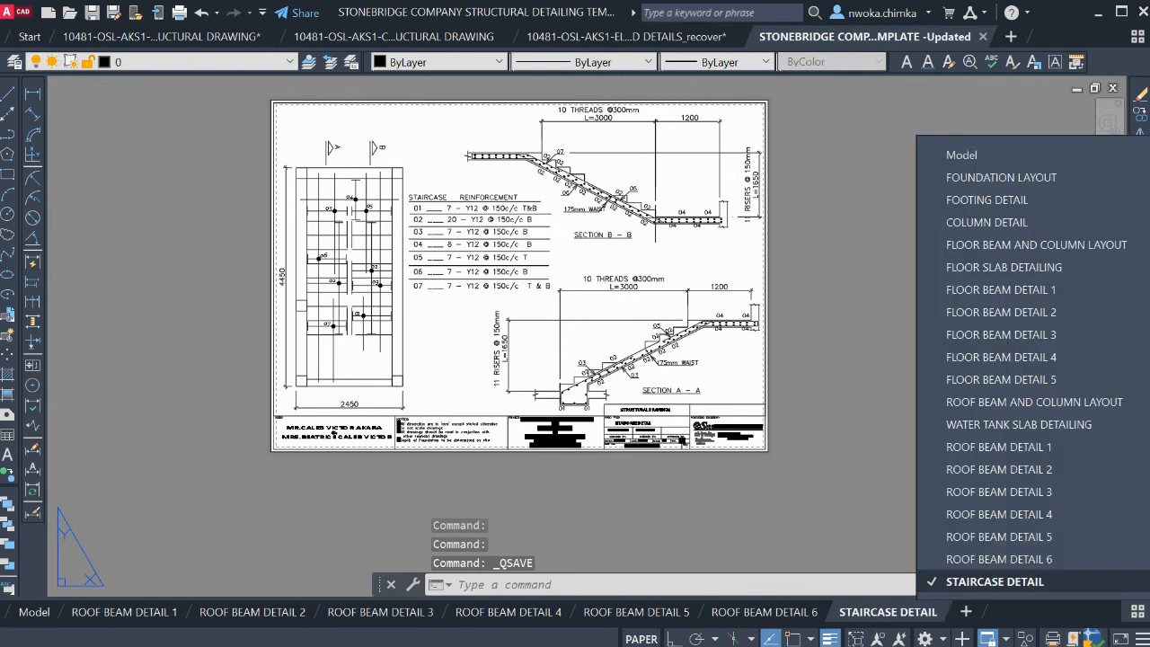
left_click(1002, 177)
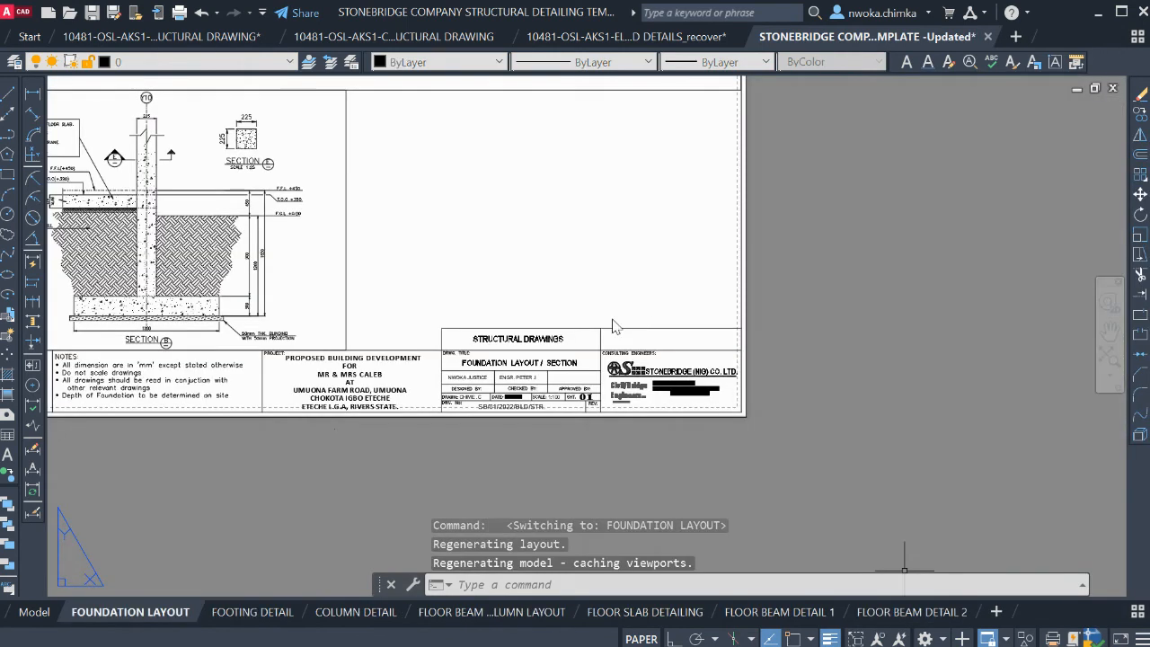
scroll(751, 445, "down", 2)
scroll(612, 404, "up", 4)
scroll(610, 404, "up", 1)
scroll(488, 331, "down", 4)
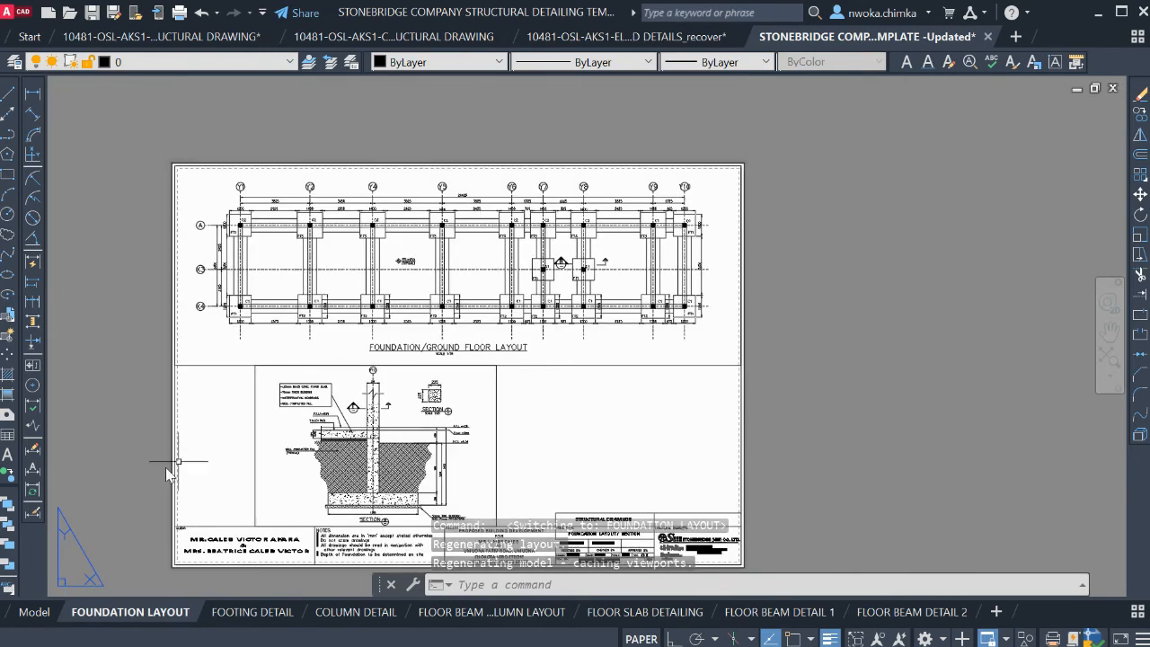
Switch to model space and view the full row of framed structural drawings
left_click(34, 612)
scroll(576, 270, "down", 6)
scroll(667, 281, "up", 3)
scroll(377, 275, "down", 3)
scroll(480, 300, "up", 2)
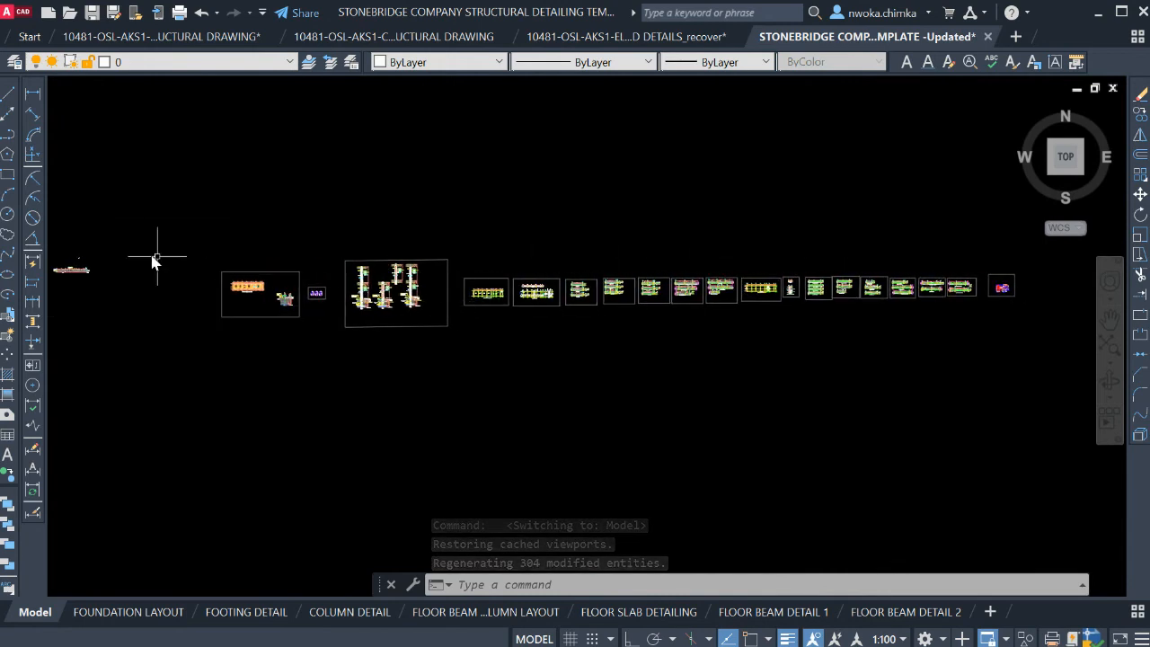
Erase the stray drawing at the far left end of the row of framed drawings in model space
middle_click_drag(164, 266, 252, 274)
left_click(236, 236)
left_click(112, 315)
type("E")
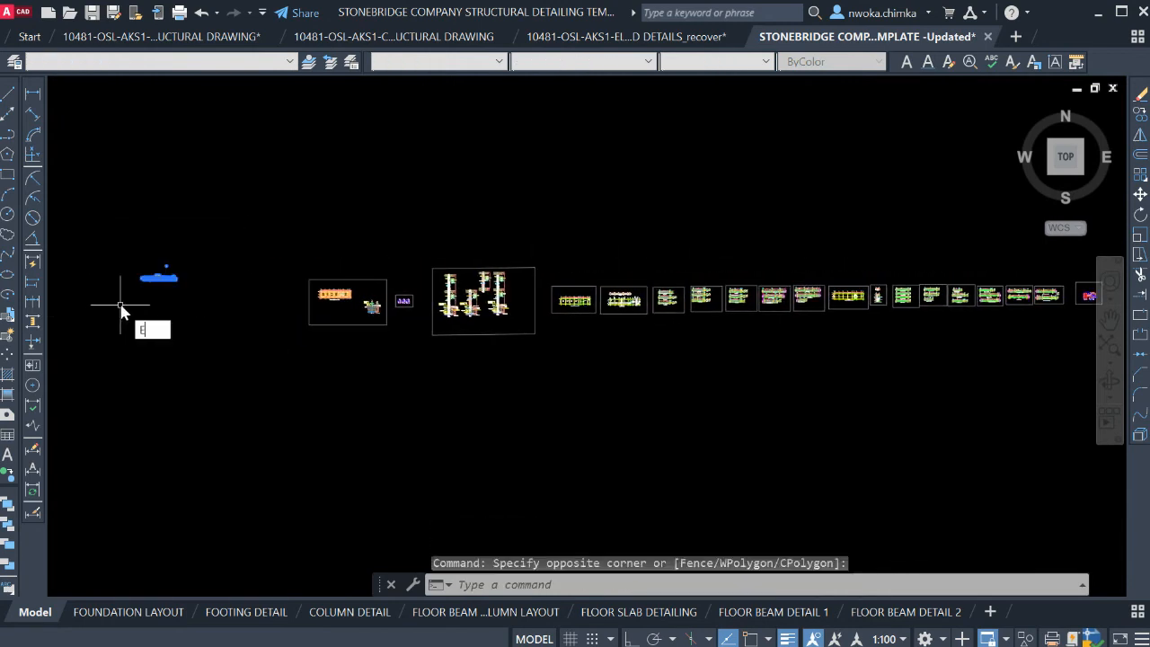
key("Return")
middle_click_drag(360, 321, 239, 318)
middle_click_drag(601, 316, 588, 319)
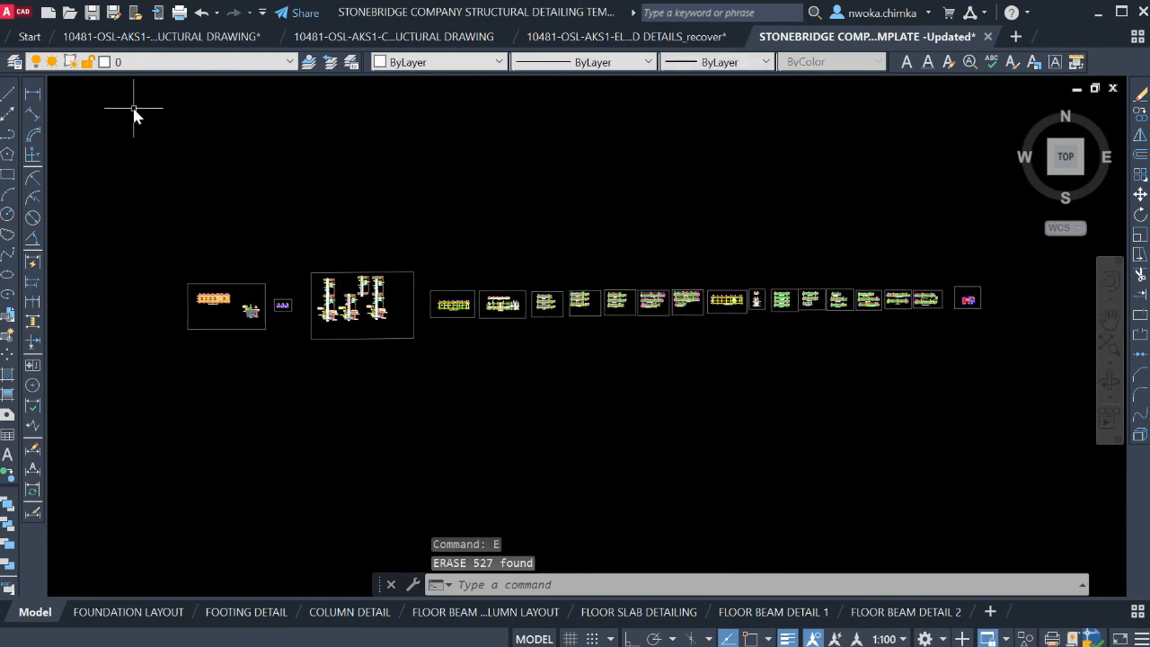
Draw one large rectangle in model space enclosing the whole row of framed structural drawings
left_click(8, 174)
left_click(105, 159)
scroll(239, 288, "down", 3)
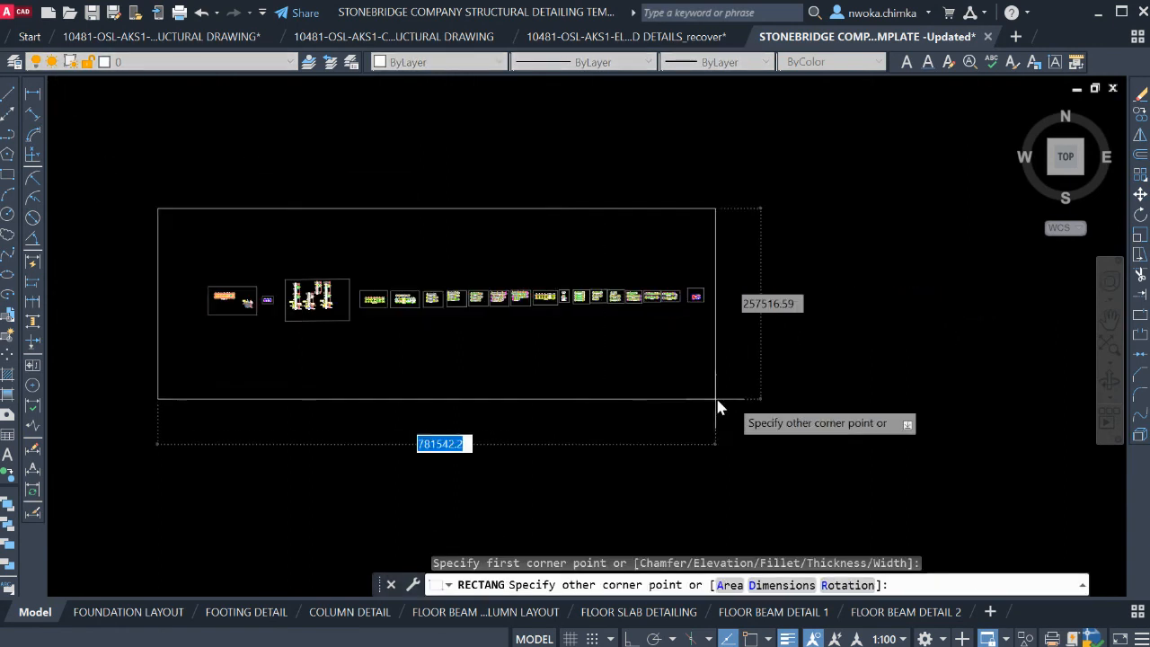
left_click(803, 409)
scroll(239, 285, "up", 2)
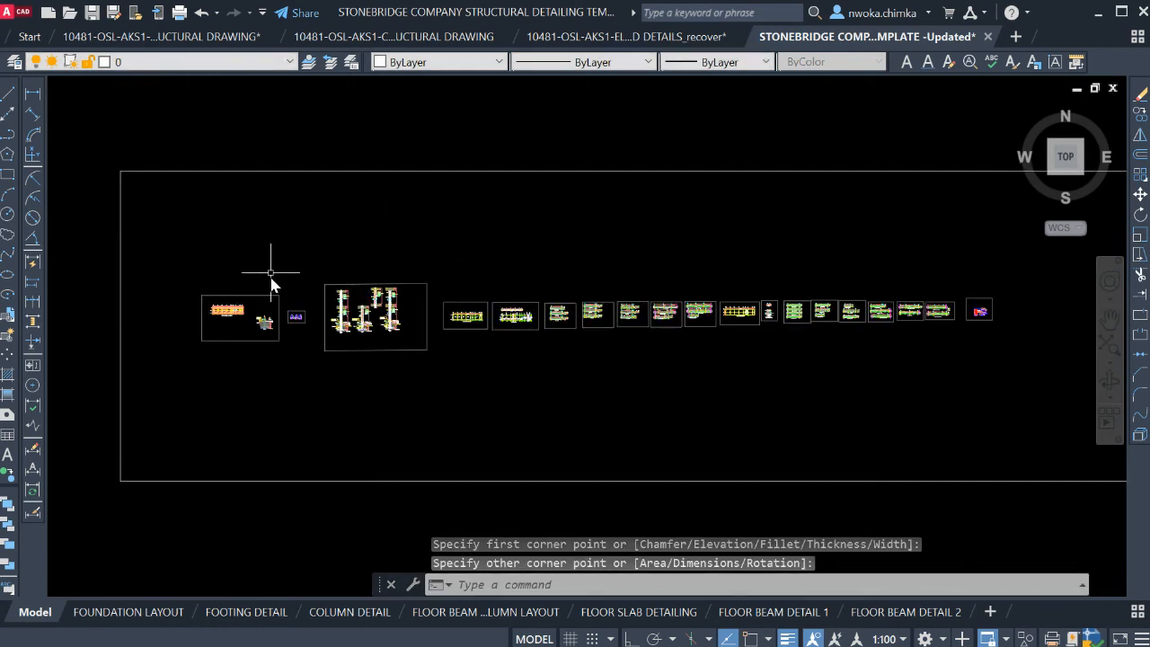
View the FOUNDATION LAYOUT and STAIRCASE DETAIL sheets in turn, and return to the FOUNDATION LAYOUT sheet
left_click(153, 607)
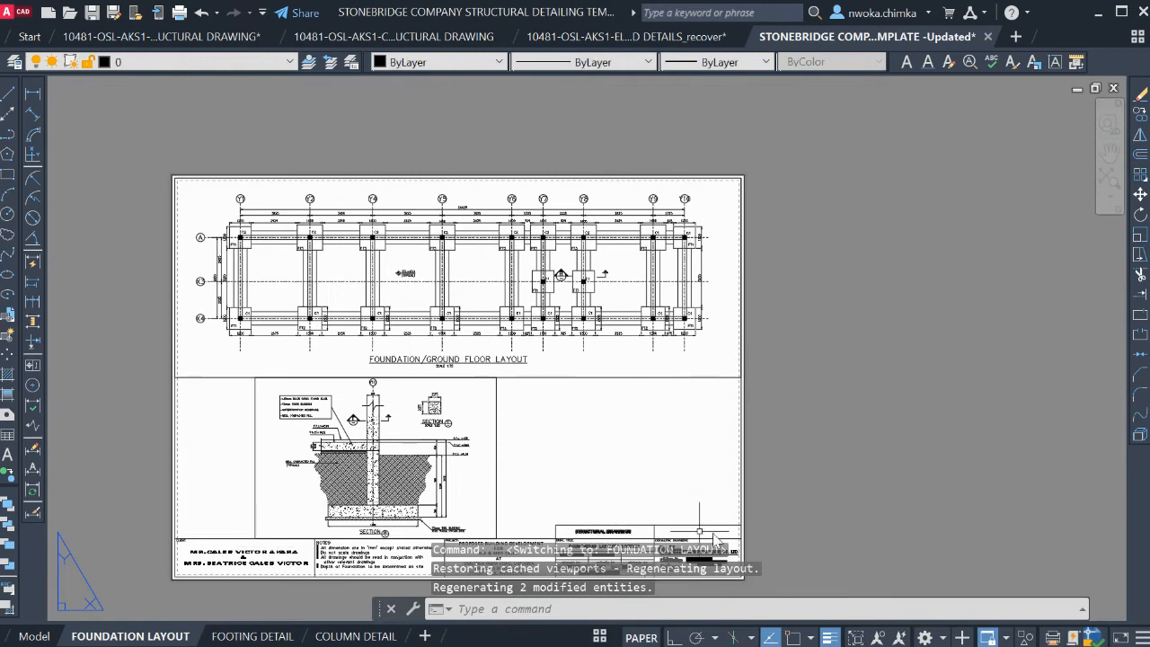
scroll(710, 270, "down", 2)
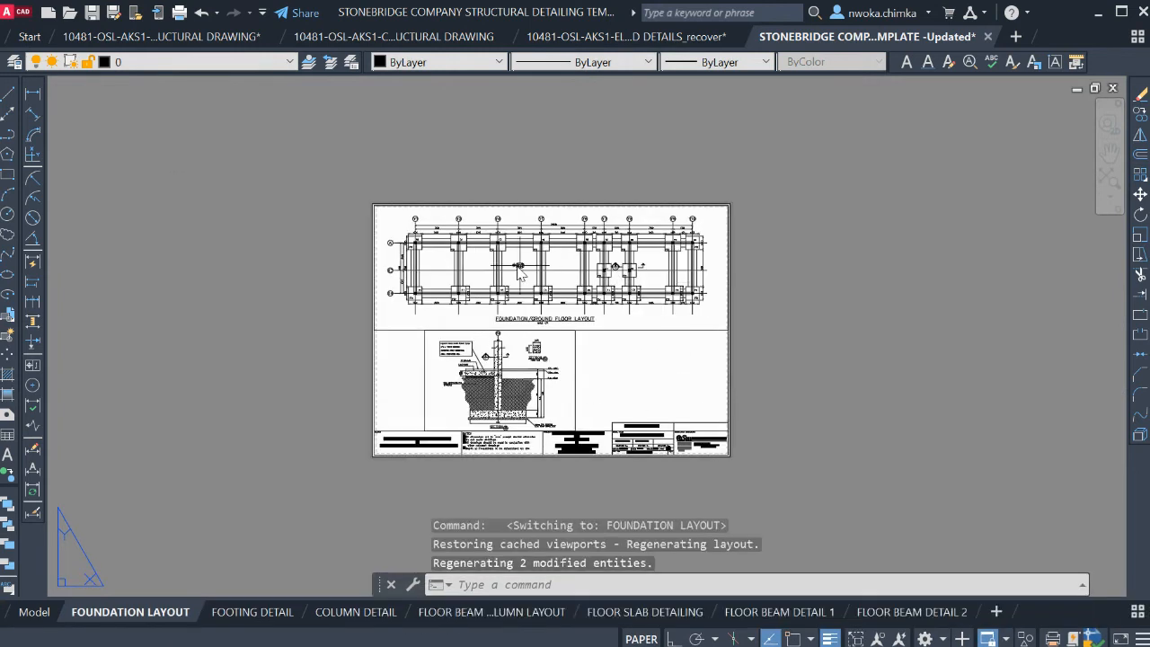
left_click(1136, 614)
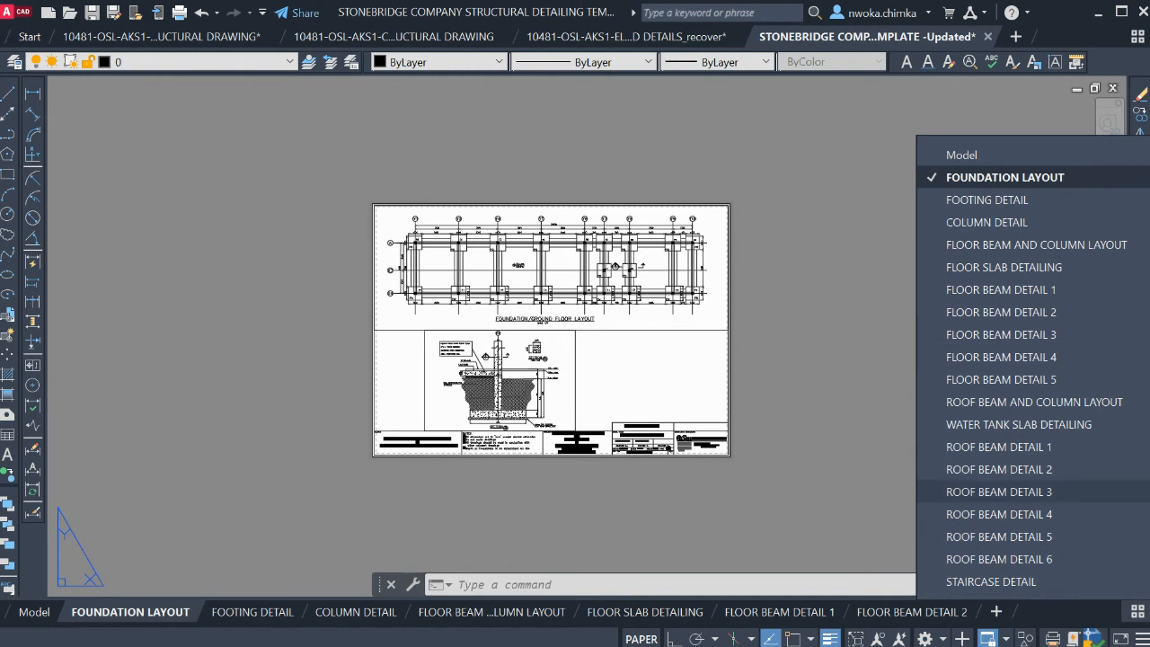
left_click(991, 581)
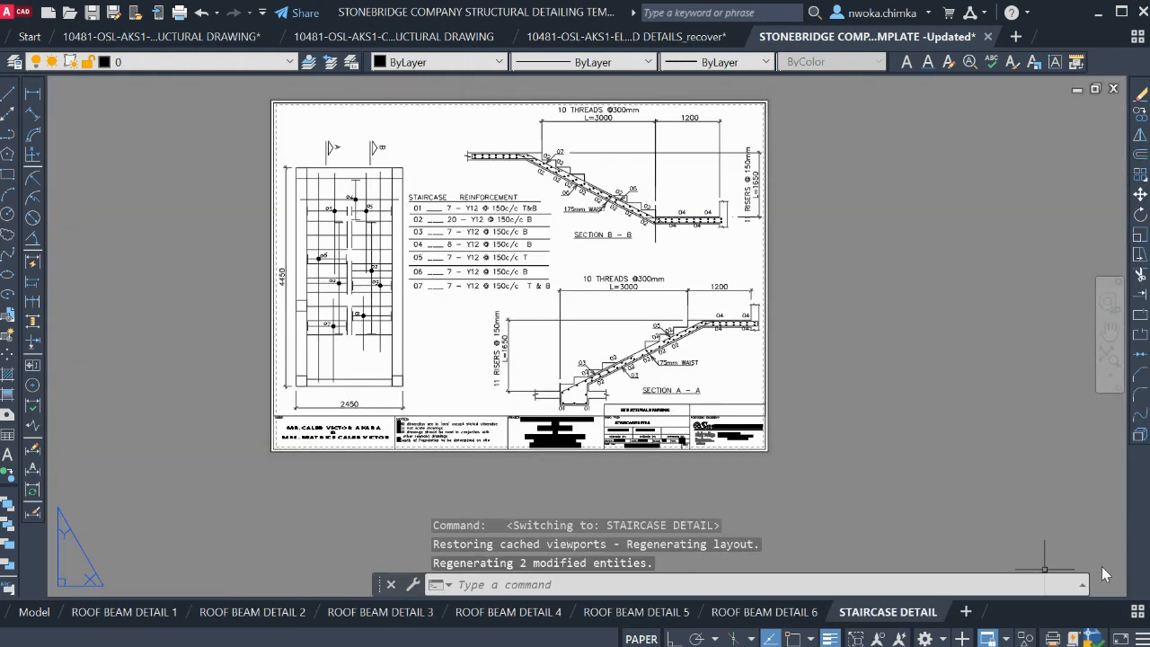
left_click(1135, 611)
left_click(989, 176)
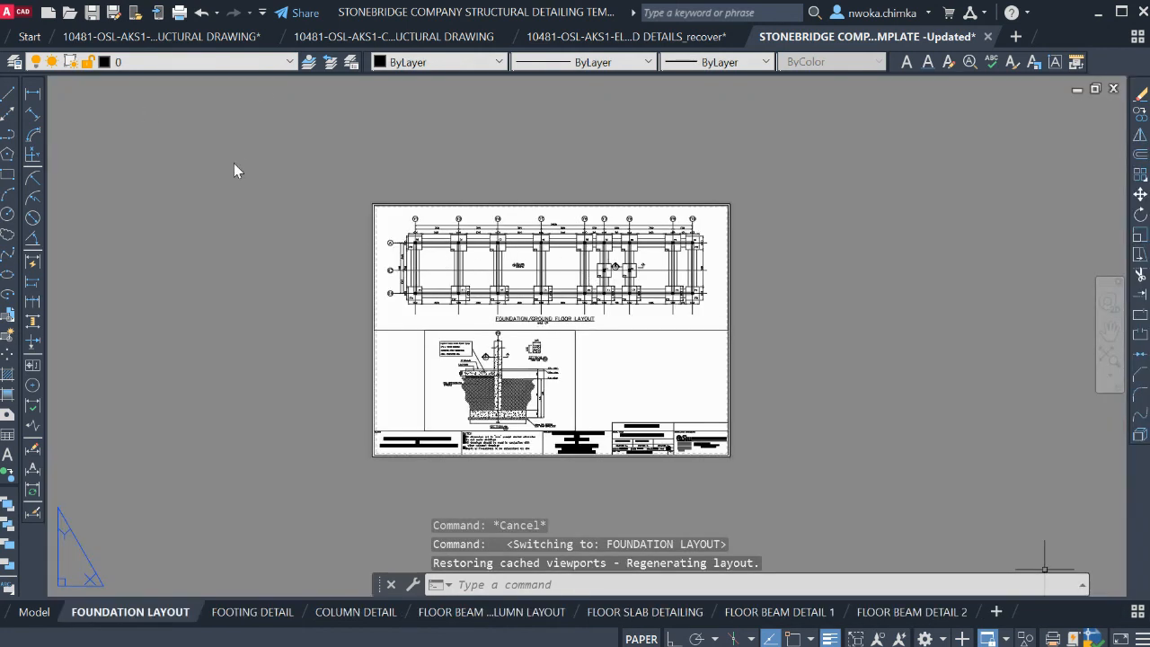
left_click(779, 175)
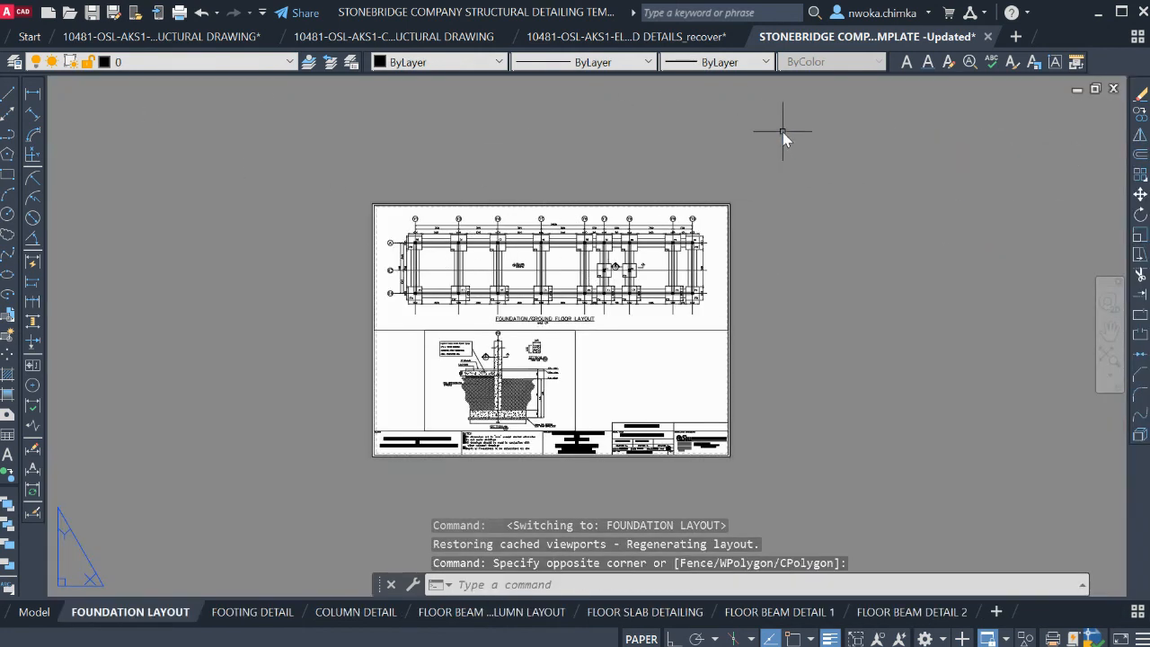
Turn on object snap, try a plot window on the foundation sheet's outermost corners, and preview the A3 plot
left_click(180, 13)
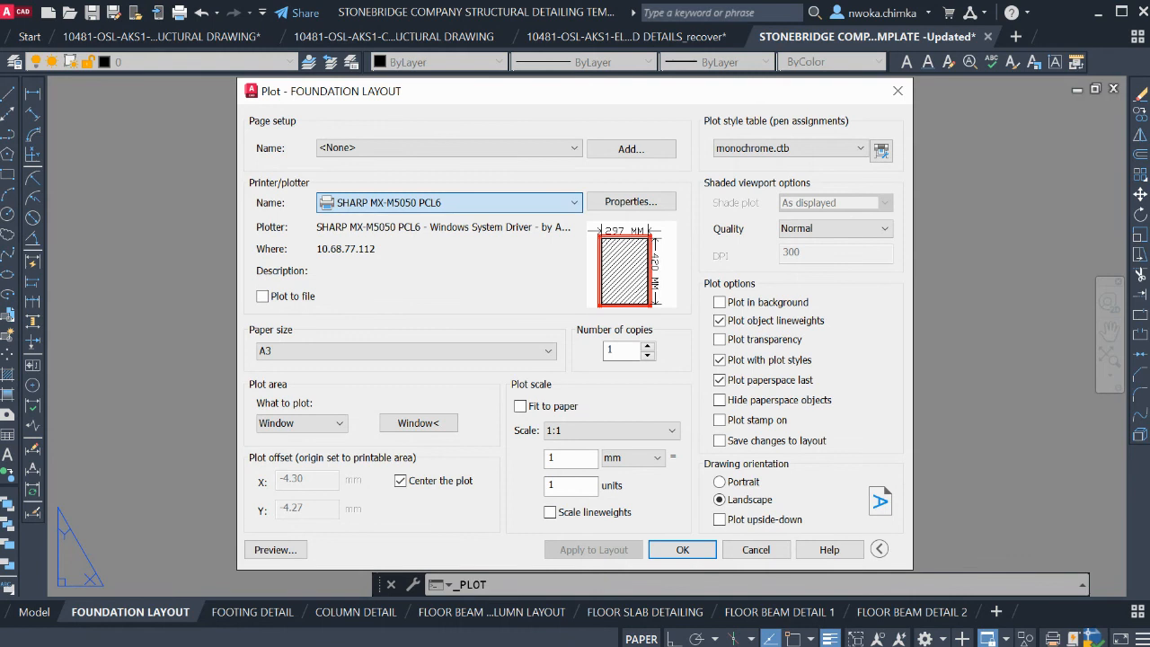
left_click(420, 428)
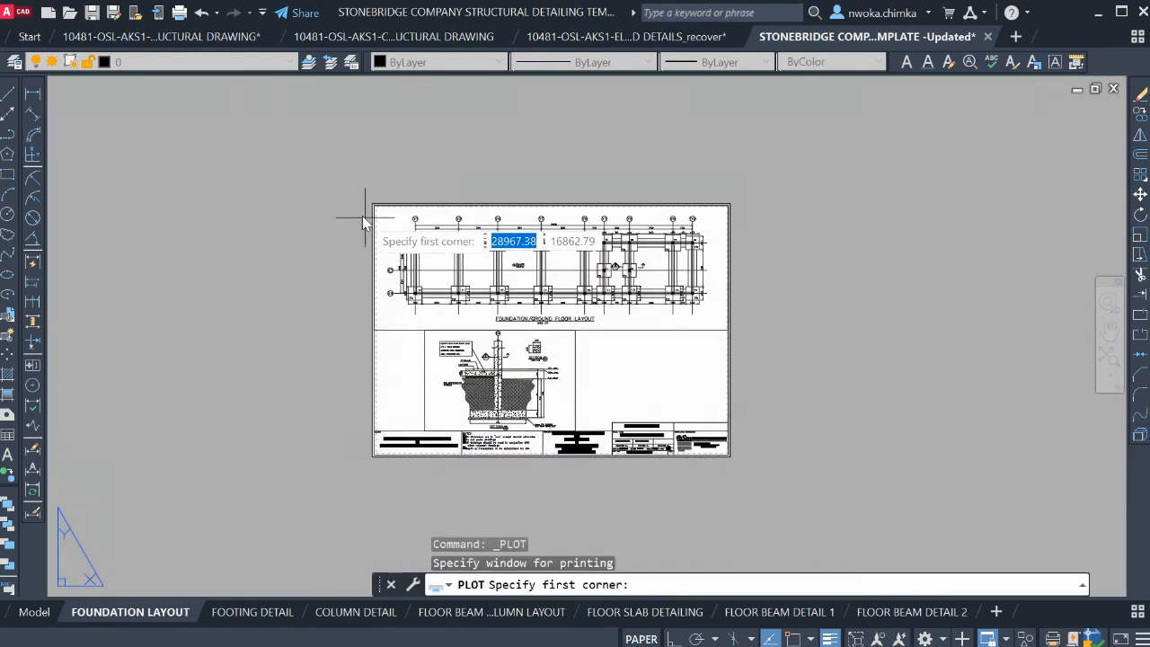
scroll(382, 196, "up", 5)
key("Escape")
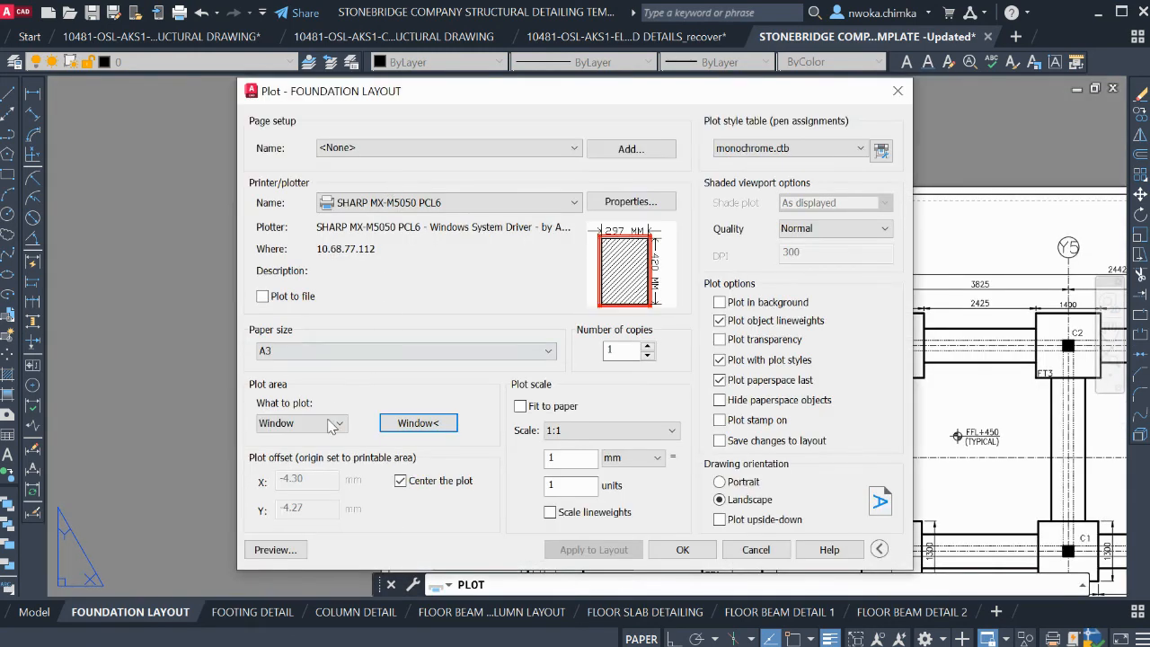
left_click(418, 428)
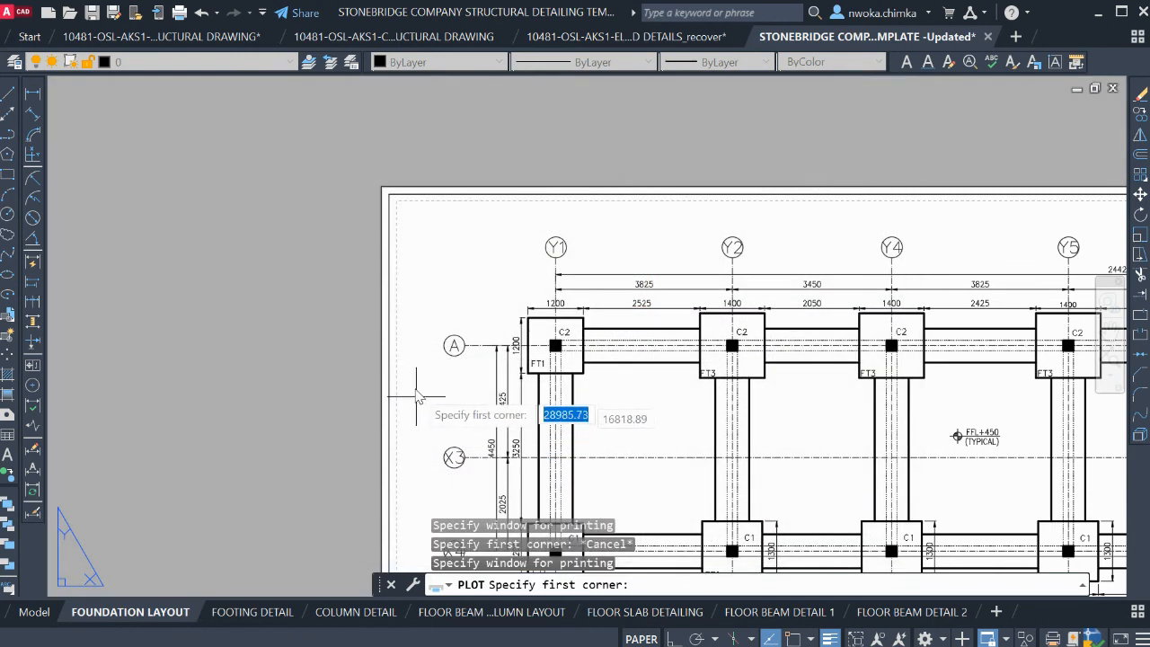
key("F3")
left_click(381, 186)
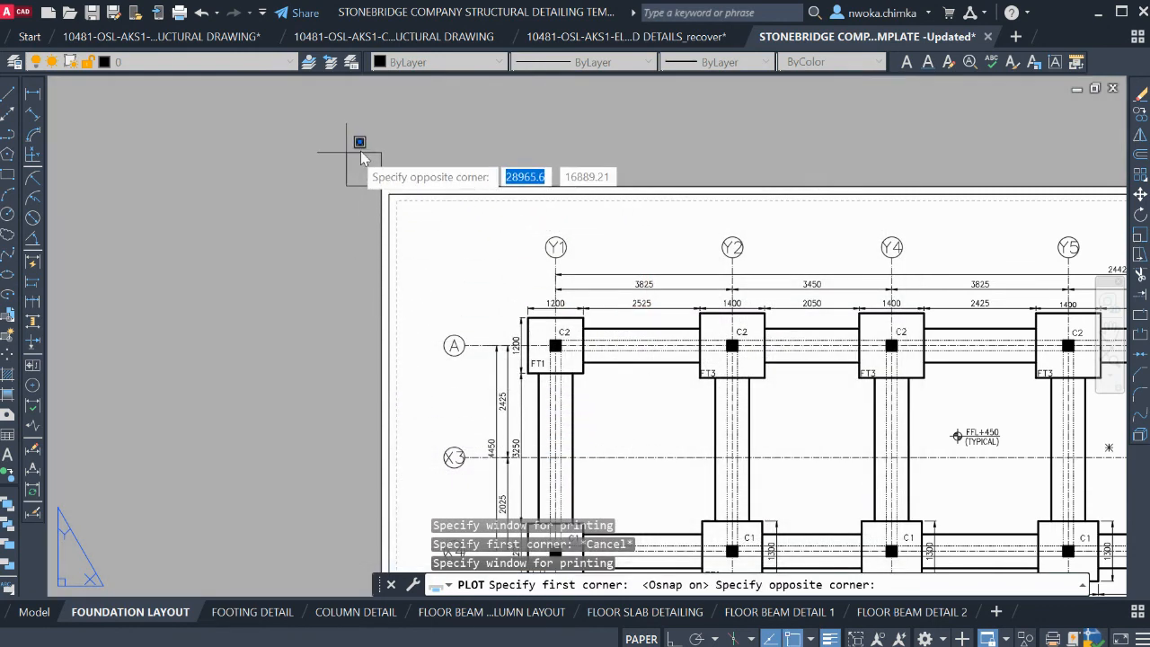
scroll(753, 391, "down", 5)
scroll(848, 471, "up", 6)
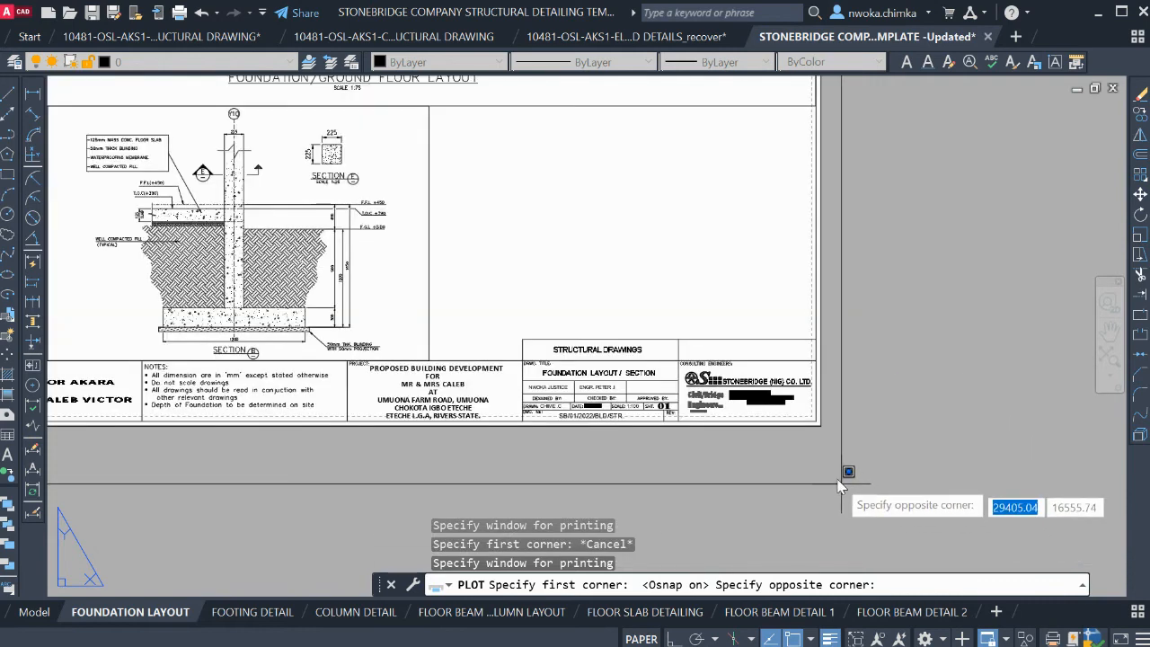
left_click(820, 431)
left_click(285, 553)
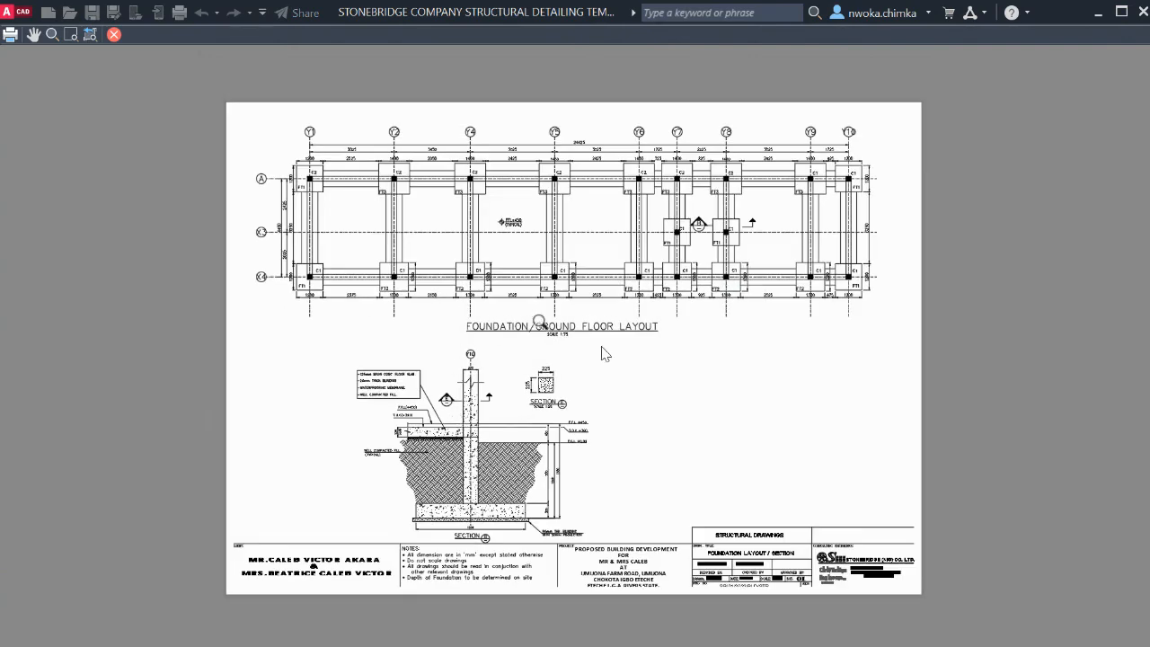
key("Escape")
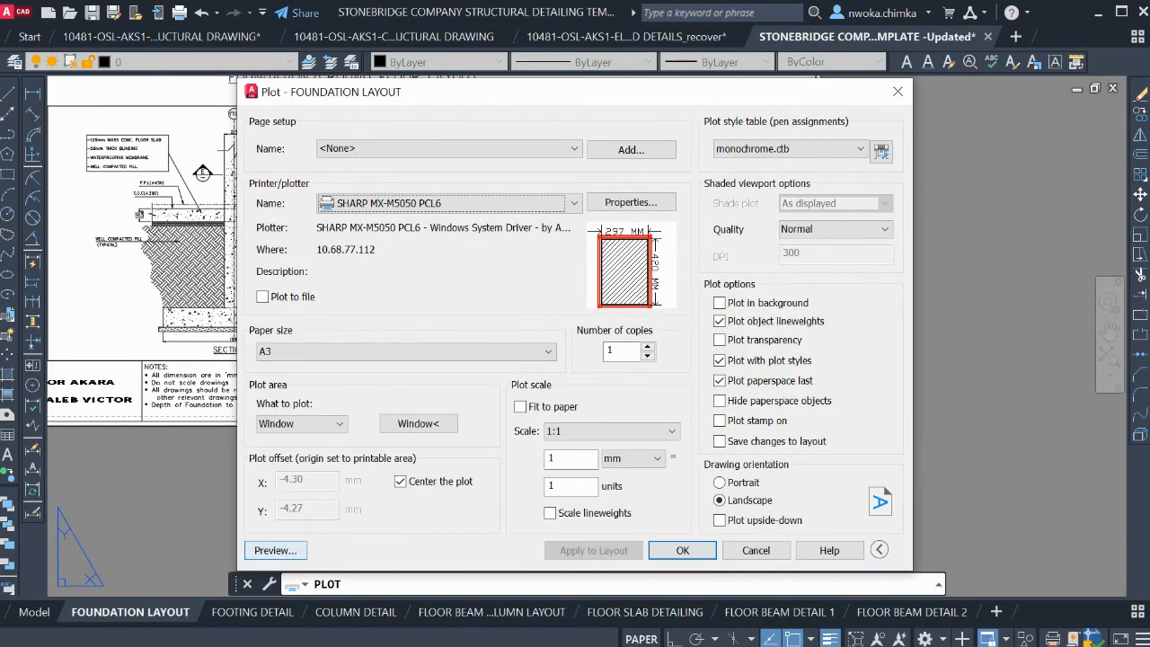
Try a plot window slightly outside the foundation sheet's edges, preview it, and cancel the plot
left_click(419, 423)
scroll(557, 405, "down", 4)
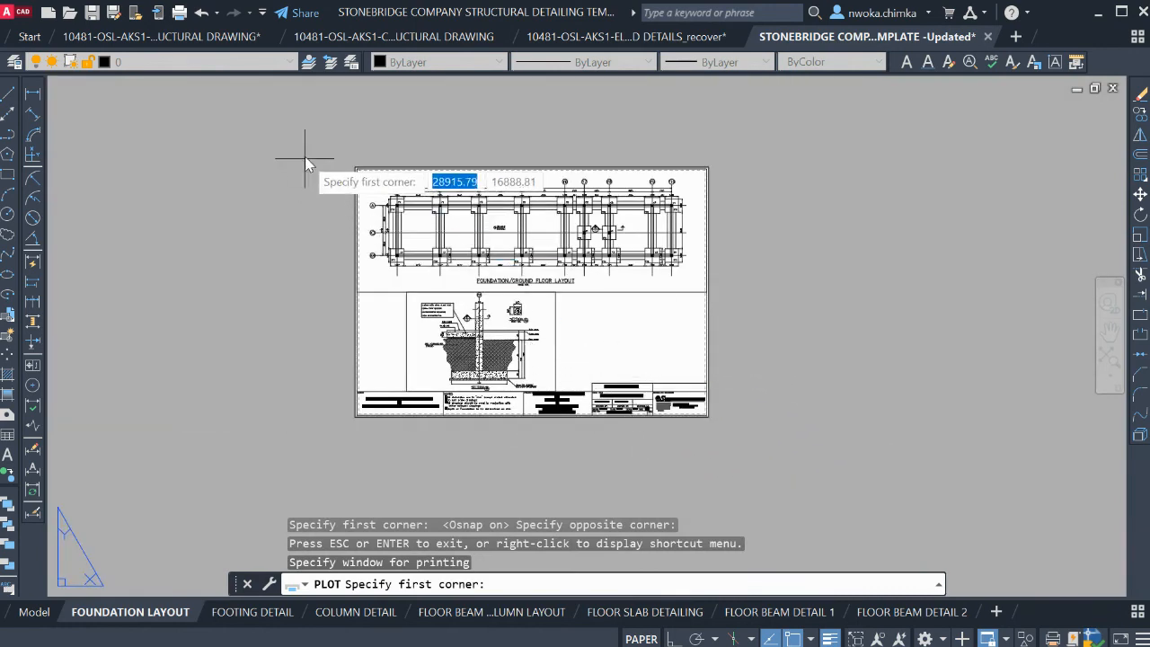
scroll(308, 159, "up", 4)
scroll(432, 184, "up", 4)
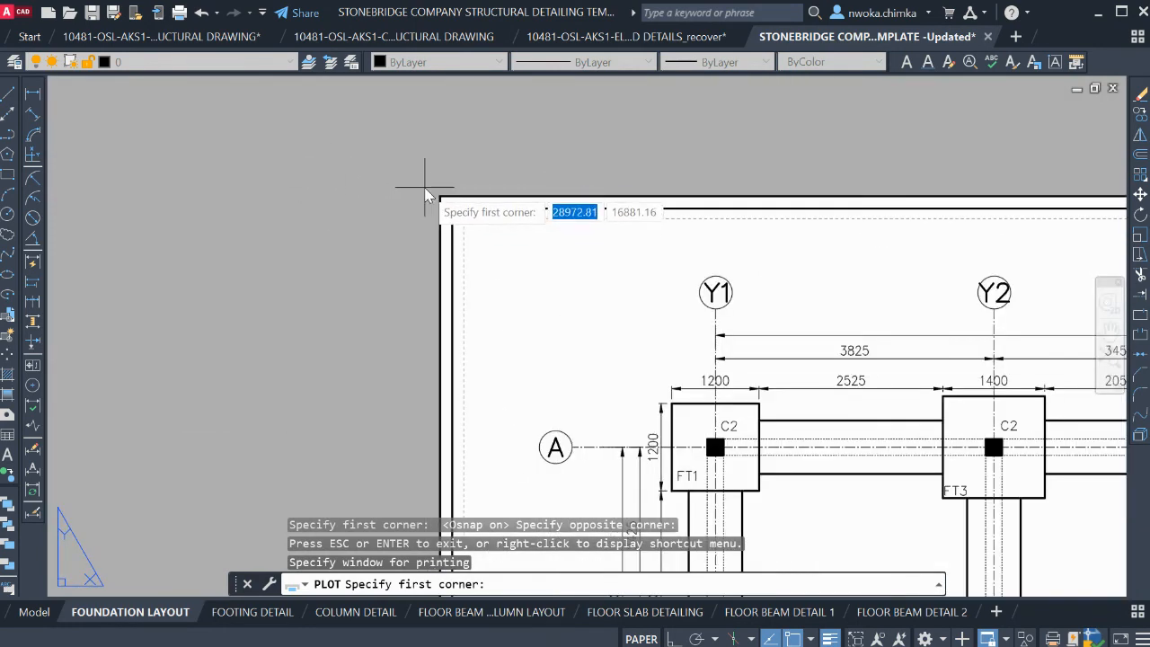
left_click(423, 186)
scroll(372, 120, "down", 5)
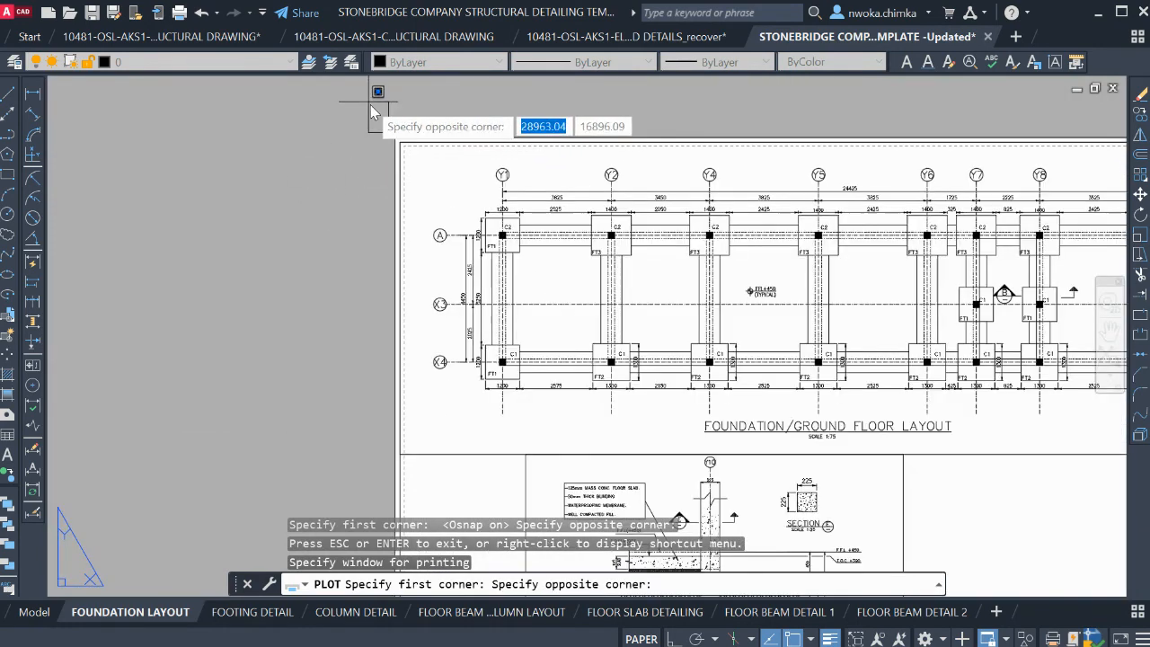
scroll(391, 135, "down", 1)
scroll(766, 416, "up", 4)
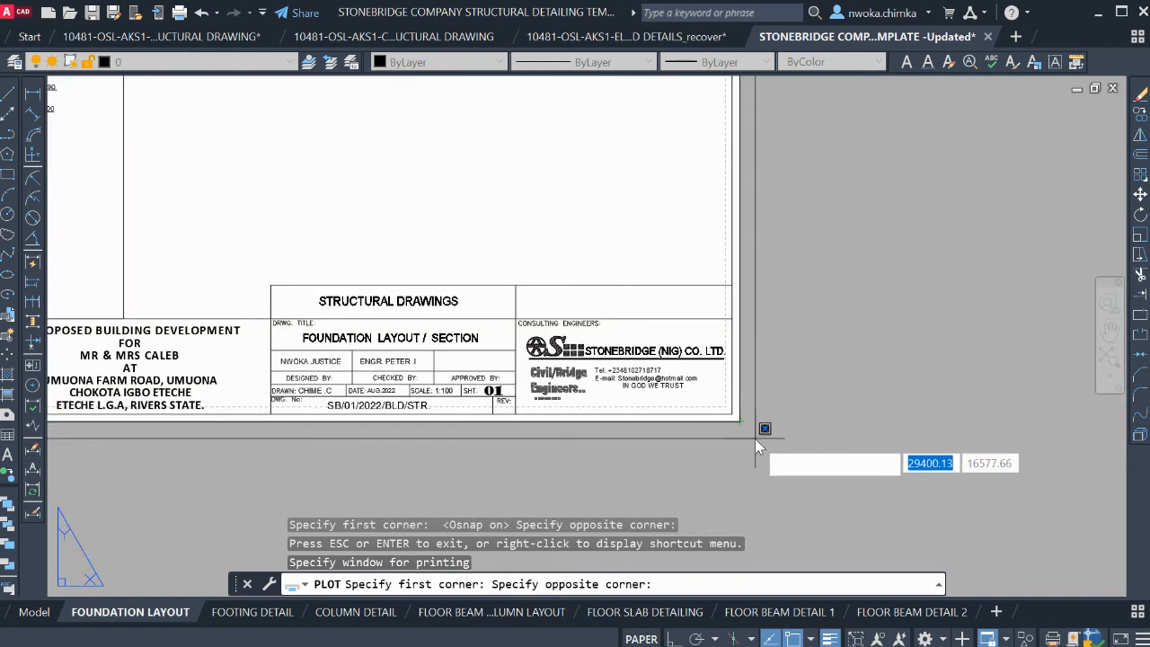
left_click(752, 437)
left_click(272, 550)
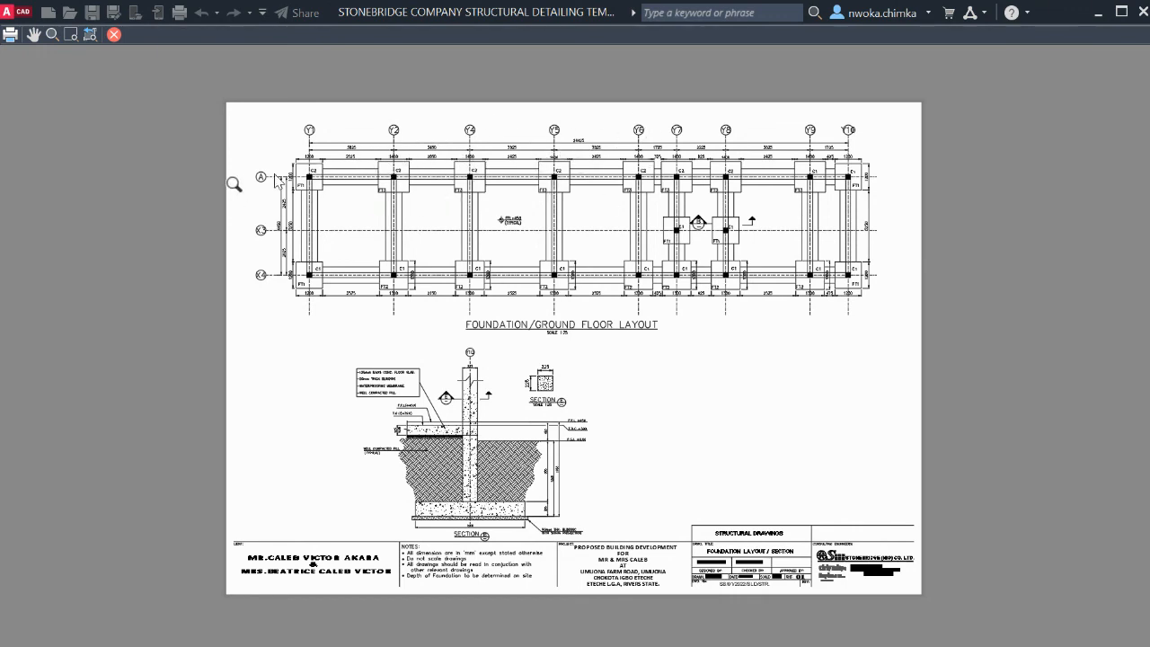
key("Escape")
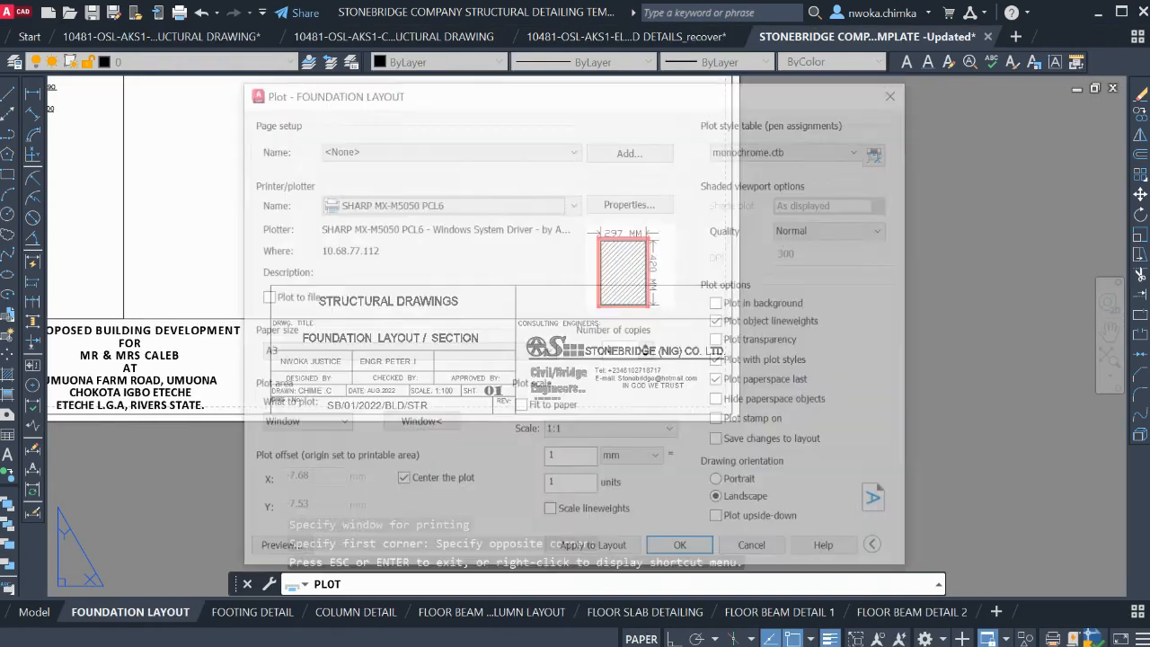
left_click(758, 550)
Reopen the plot settings for the foundation sheet and choose the monochrome.ctb plot style, A3 paper and a Window plot area
scroll(589, 288, "up", 6)
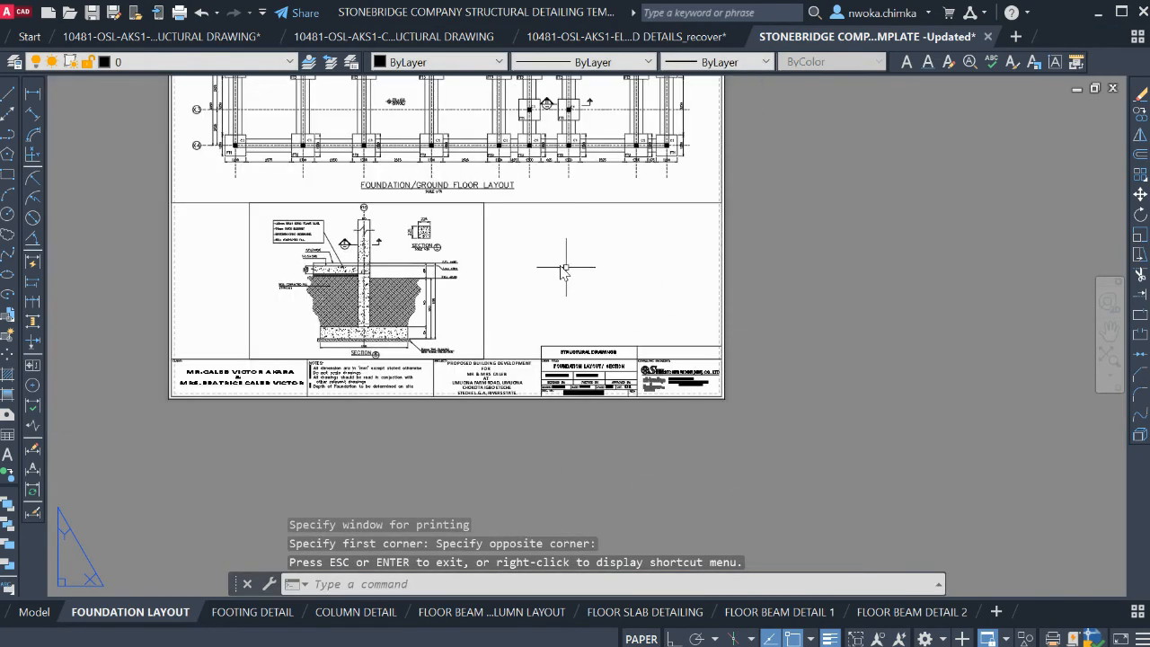
middle_click_drag(554, 268, 626, 382)
scroll(229, 110, "up", 2)
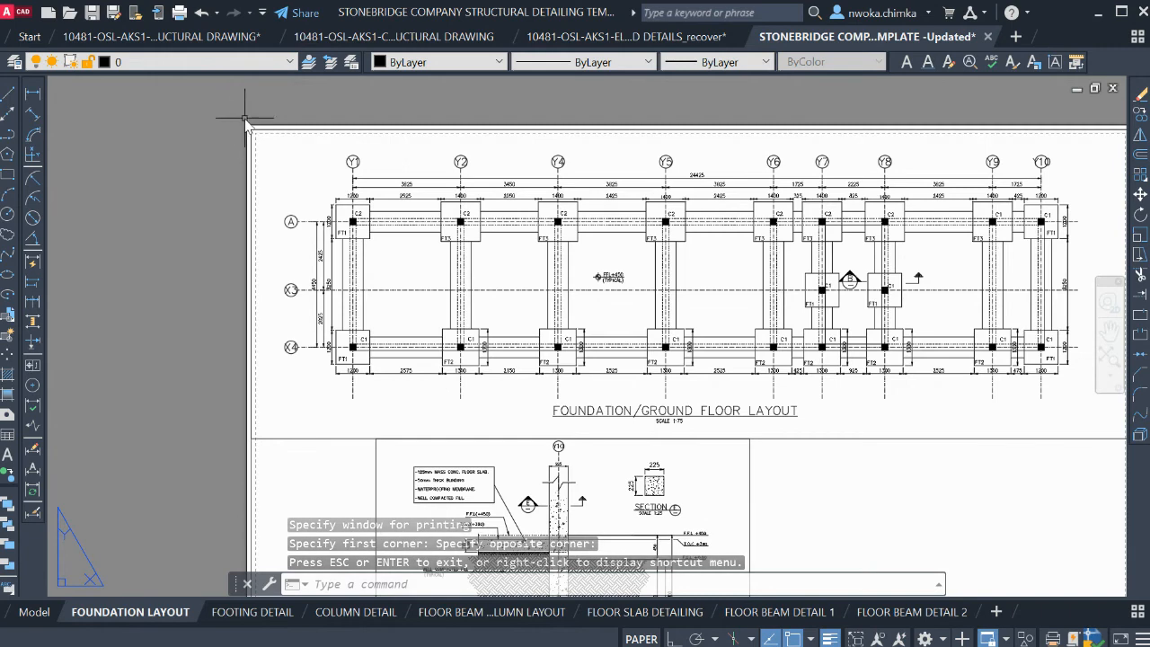
scroll(271, 129, "up", 4)
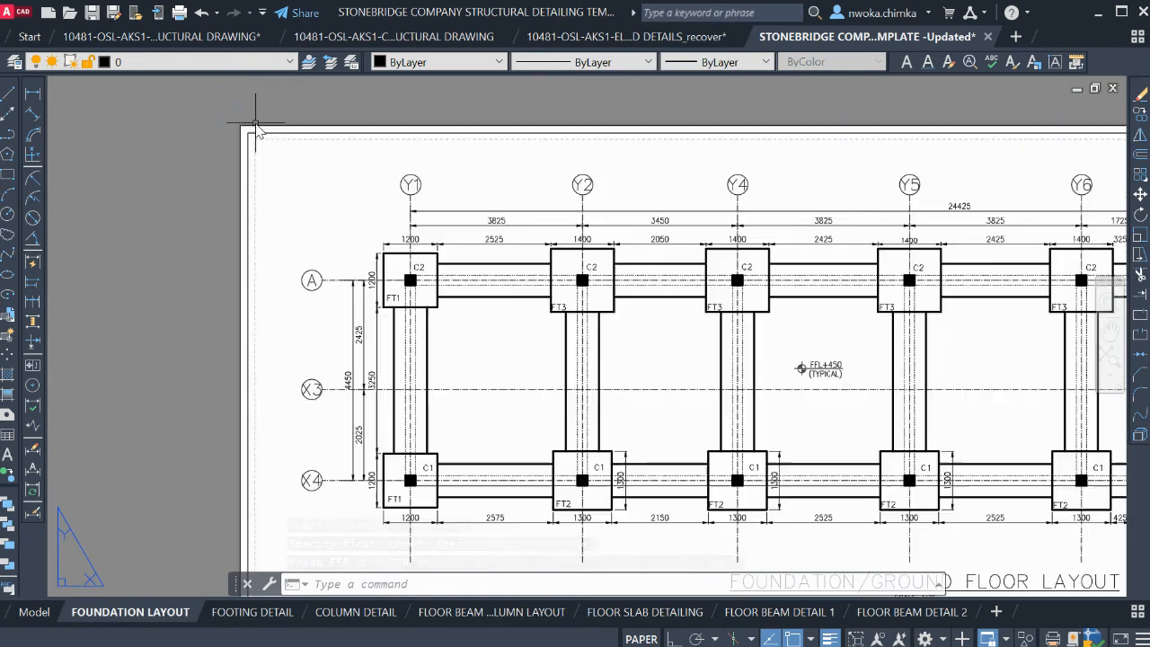
scroll(263, 119, "down", 6)
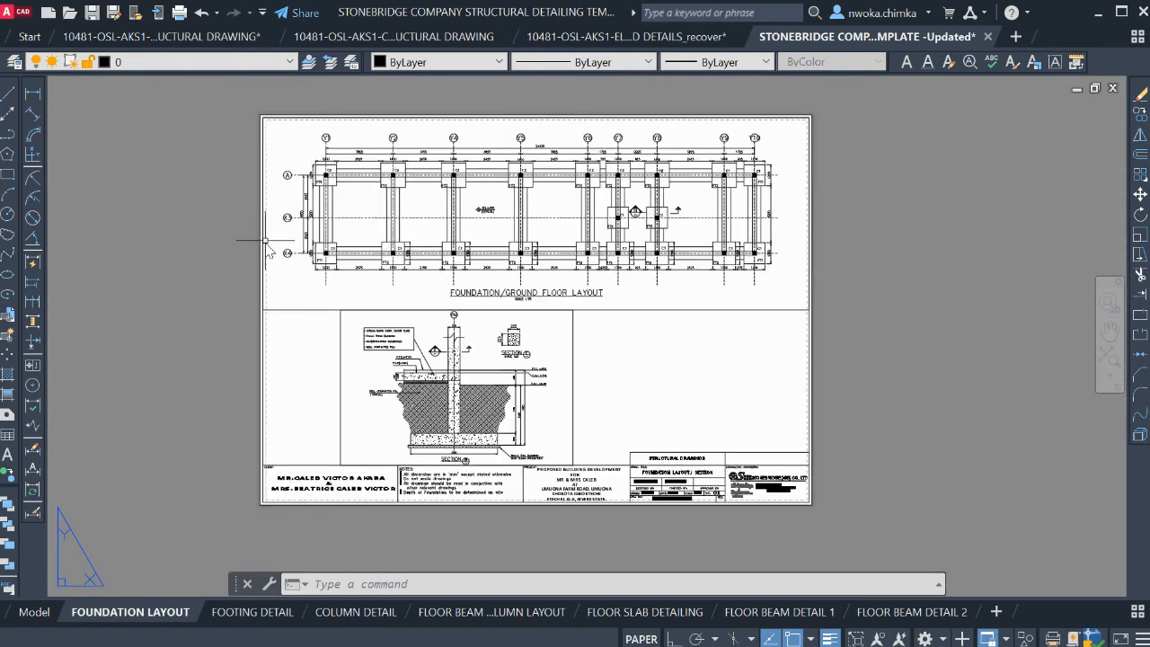
left_click(179, 14)
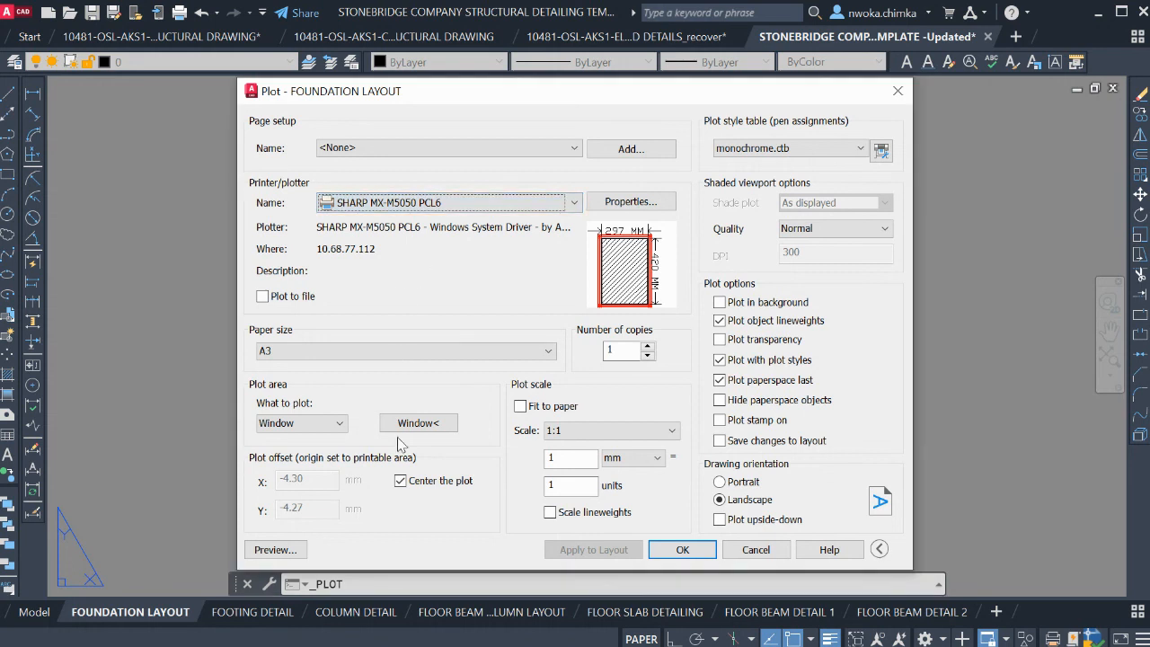
left_click(823, 151)
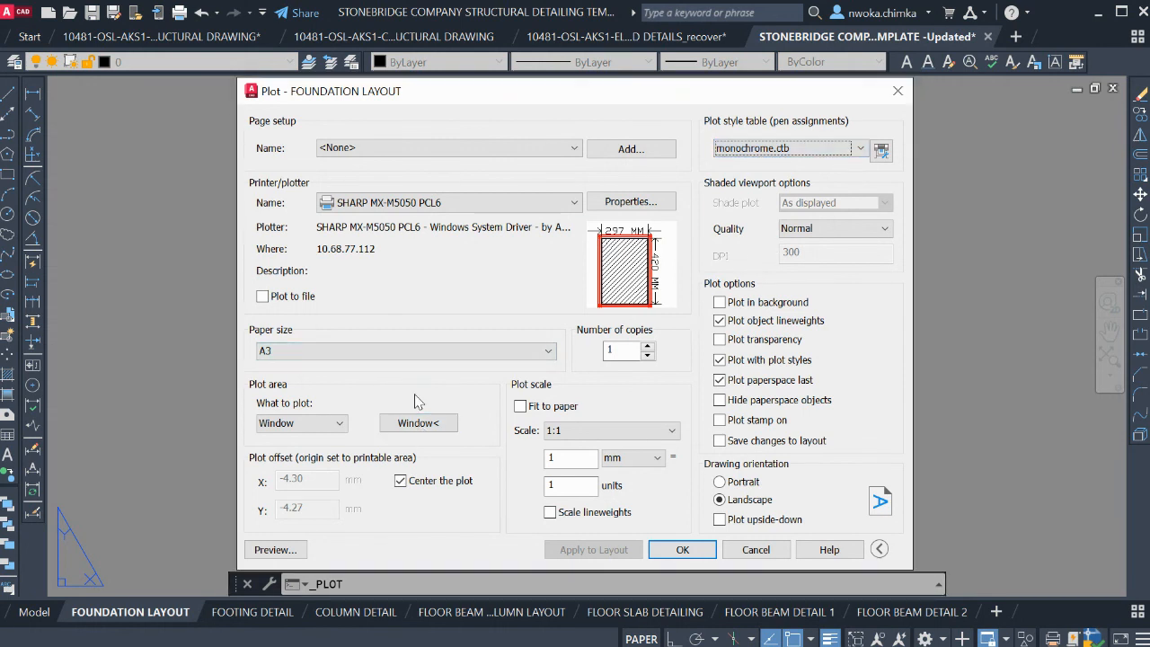
left_click(322, 357)
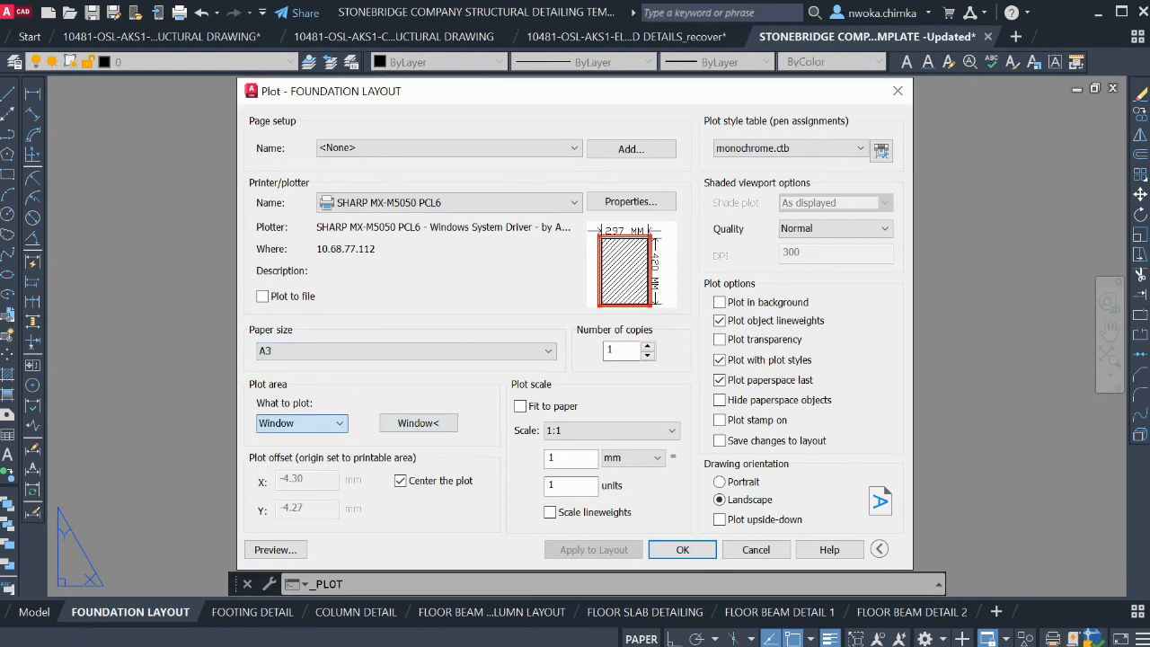
Define the plot window from opposite corners of the foundation sheet's inner border
left_click(417, 424)
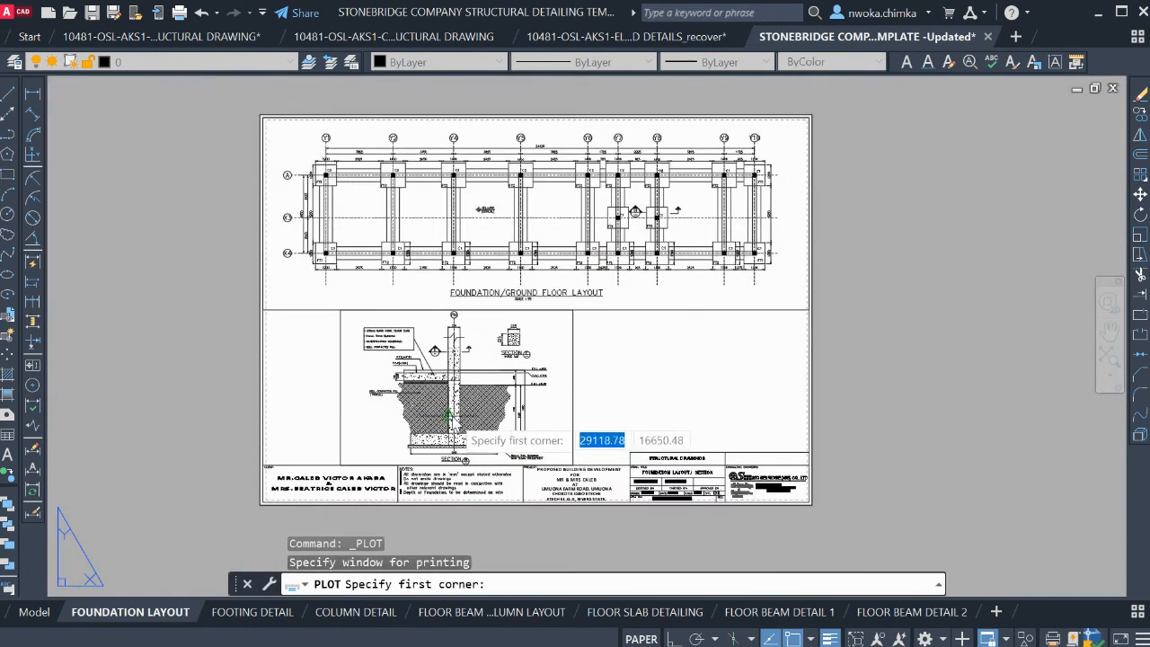
scroll(255, 111, "up", 5)
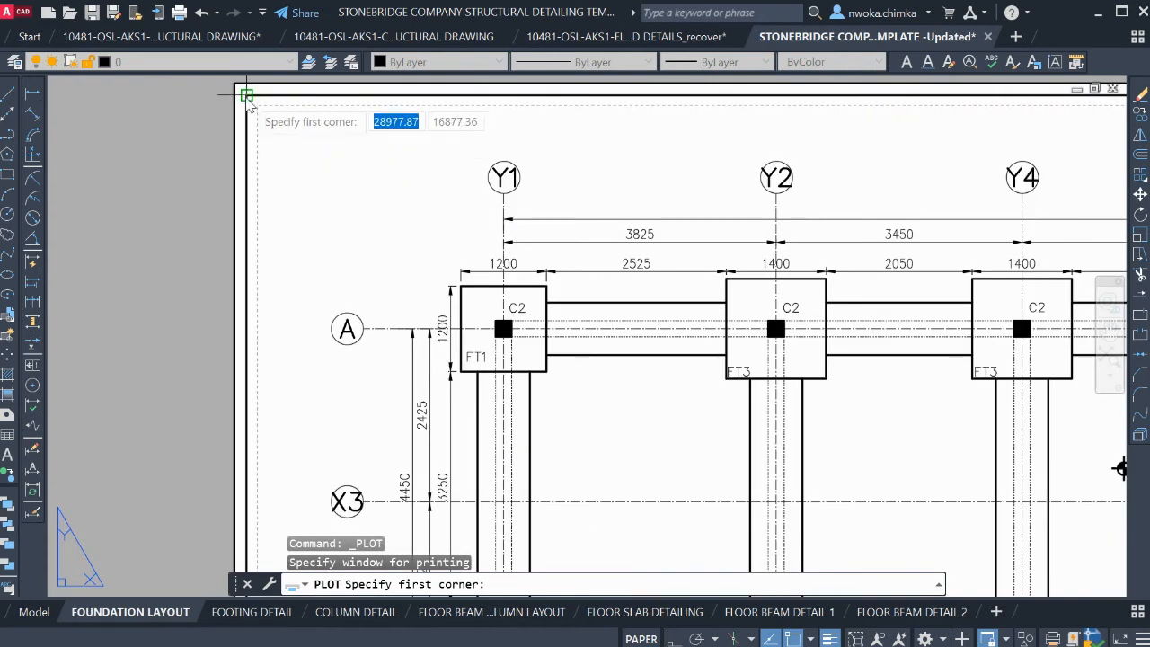
left_click(248, 97)
scroll(248, 94, "down", 5)
scroll(255, 95, "down", 5)
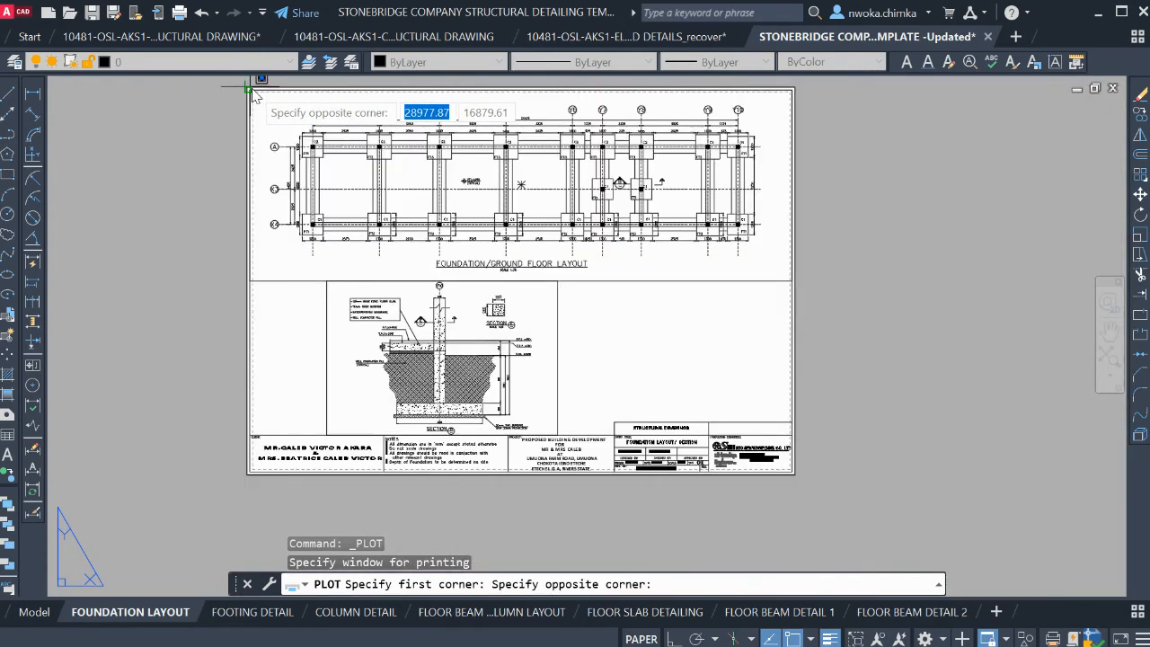
scroll(359, 180, "up", 2)
scroll(696, 419, "up", 6)
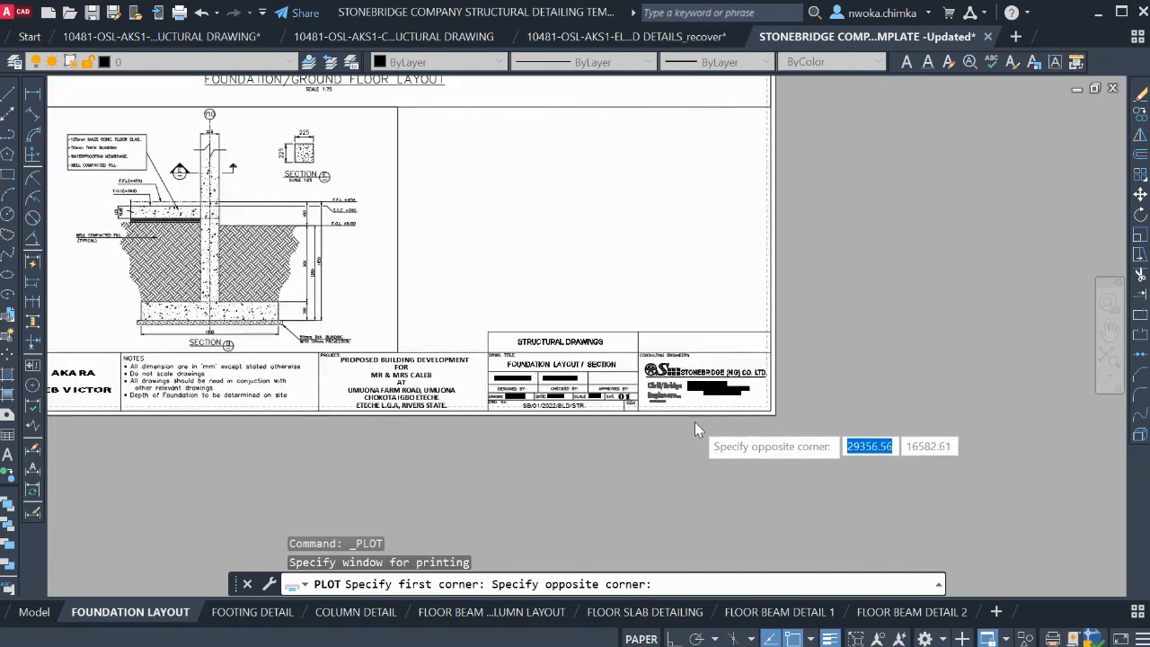
left_click(860, 402)
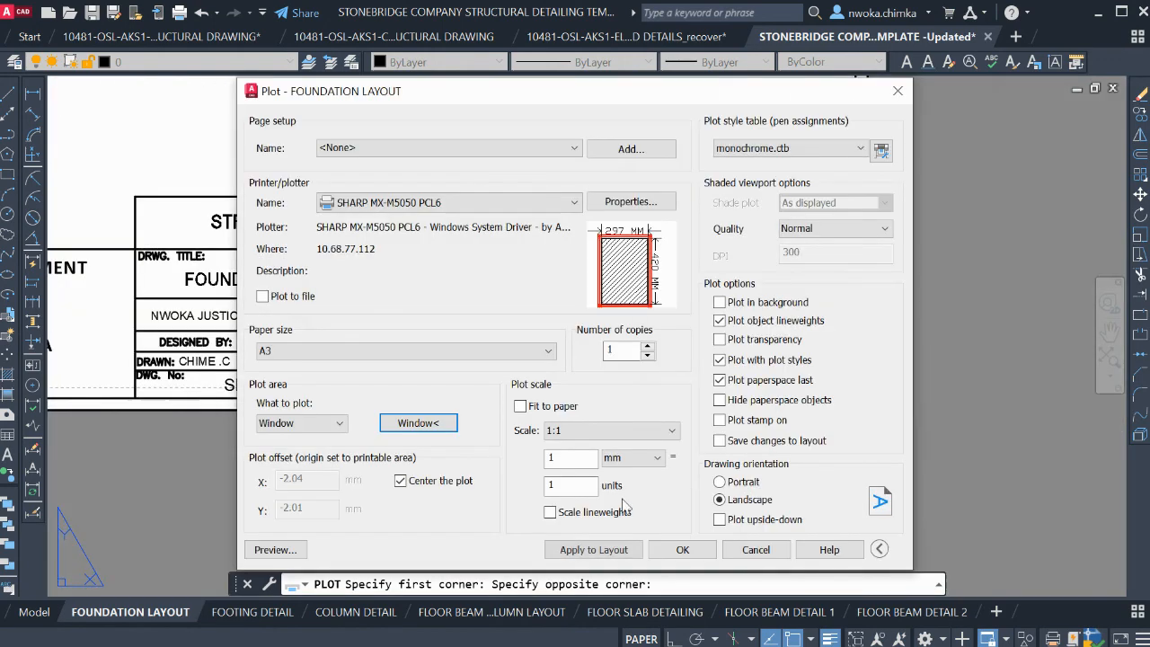
Preview the windowed A3 plot of the foundation sheet and cancel the plot without printing
left_click(270, 548)
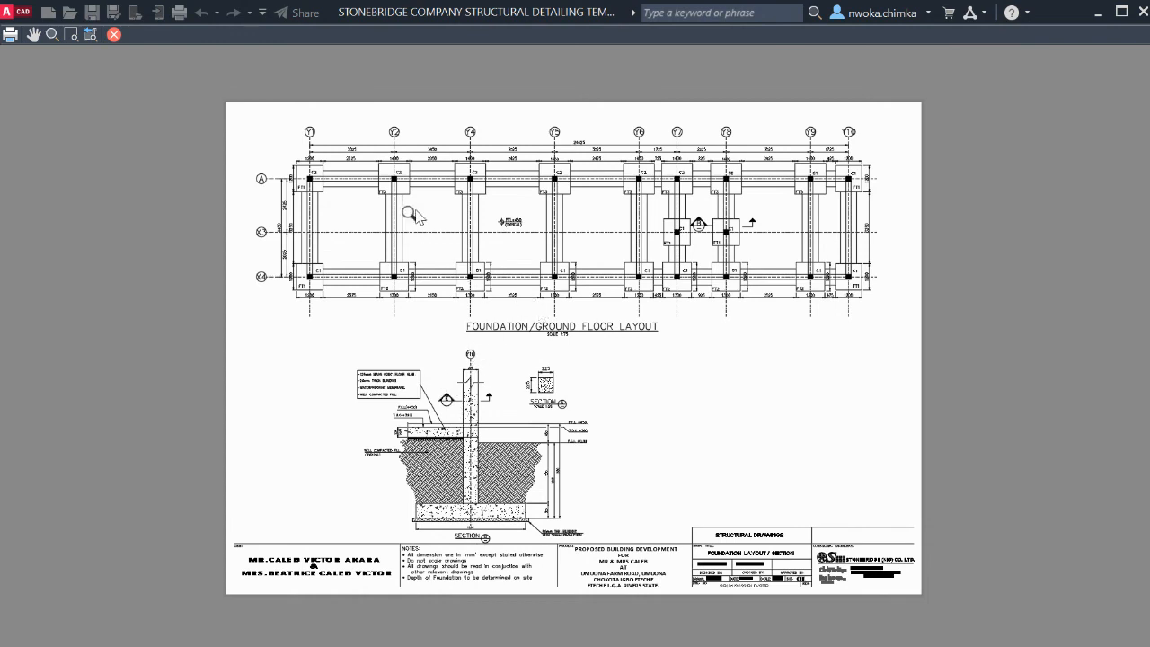
key("Escape")
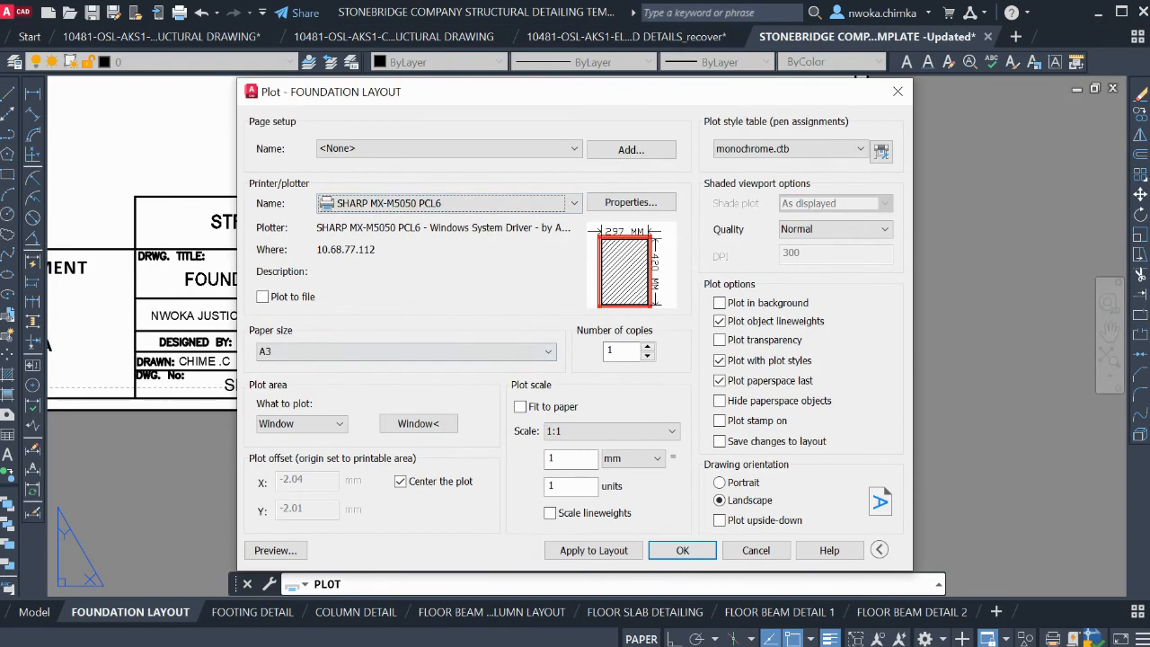
left_click(756, 550)
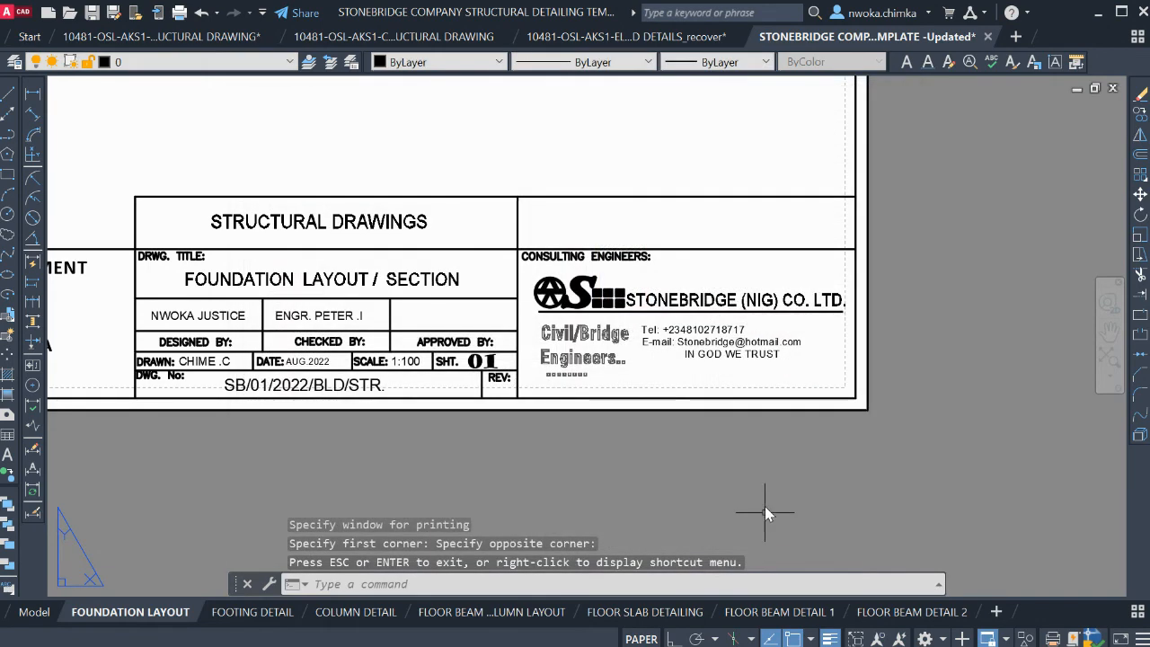
Inspect the foundation sheet's double border at its corners and its overall page arrangement
scroll(814, 446, "down", 5)
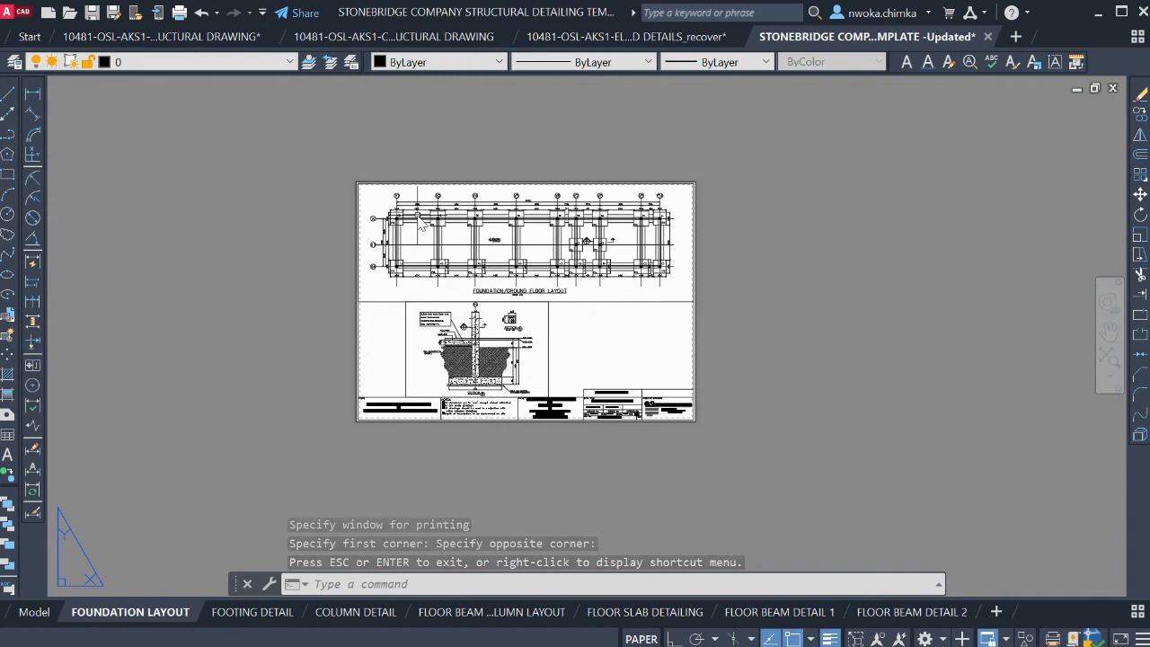
scroll(364, 194, "up", 2)
scroll(364, 194, "up", 4)
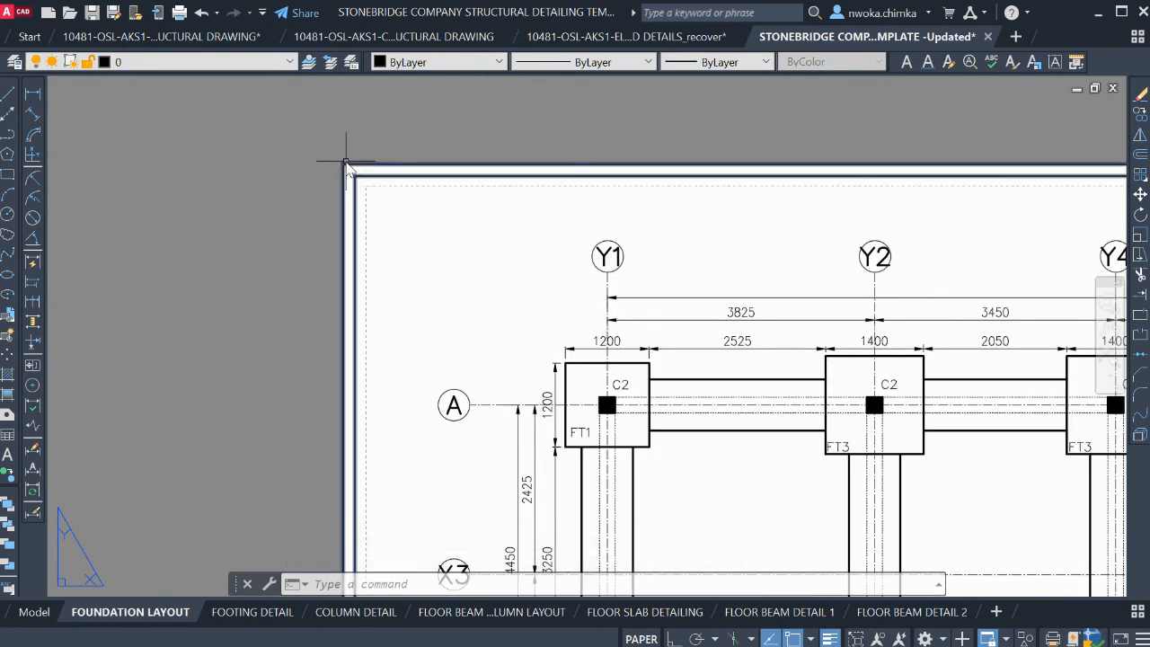
scroll(333, 137, "down", 3)
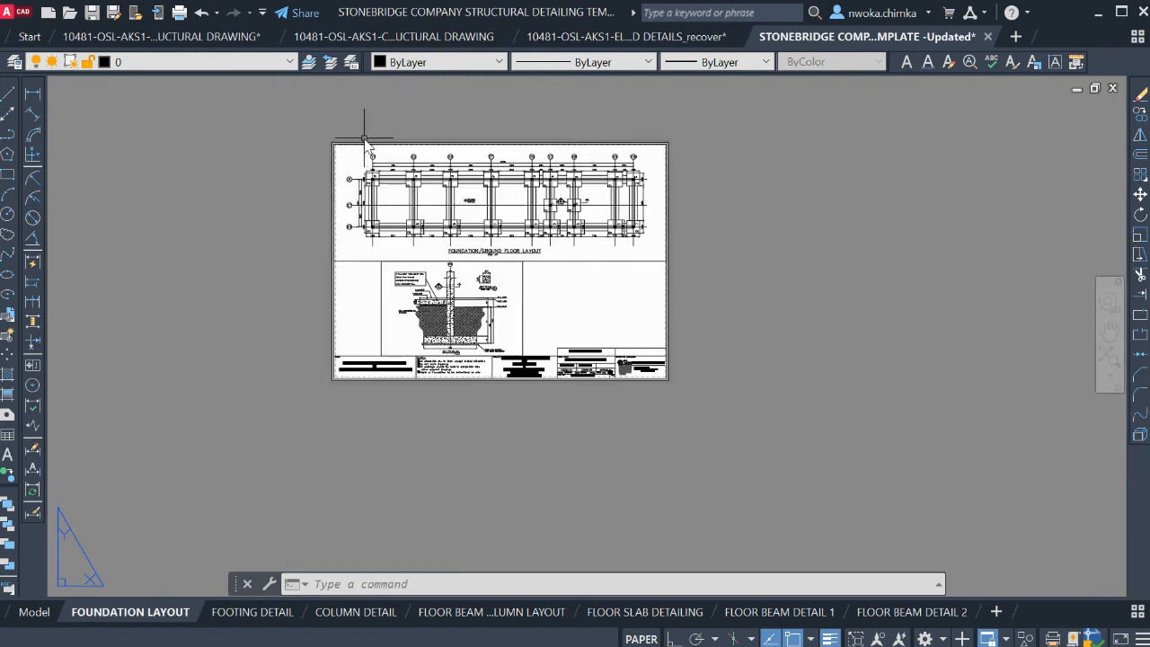
scroll(364, 138, "up", 1)
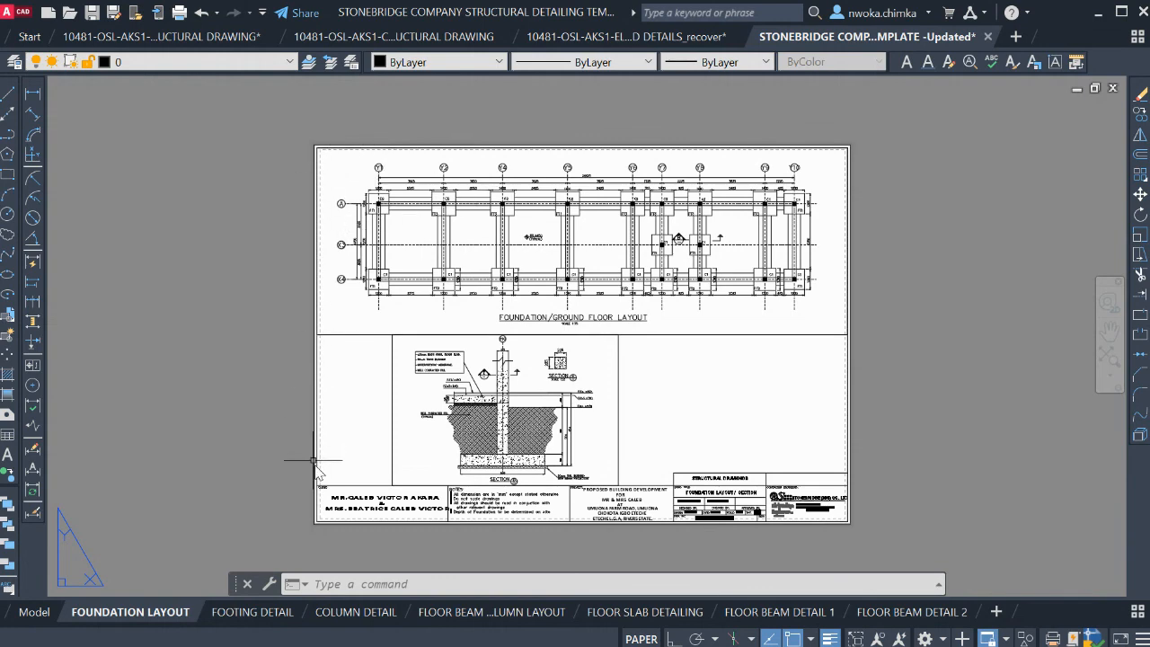
scroll(314, 461, "up", 4)
scroll(324, 466, "down", 5)
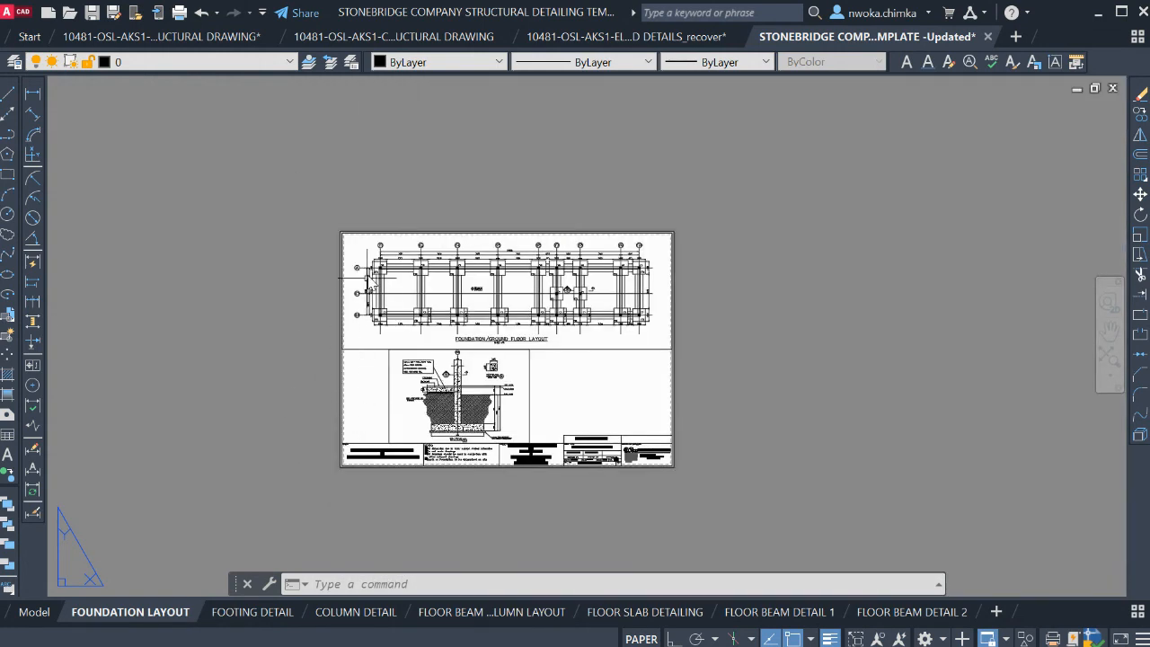
scroll(575, 409, "down", 2)
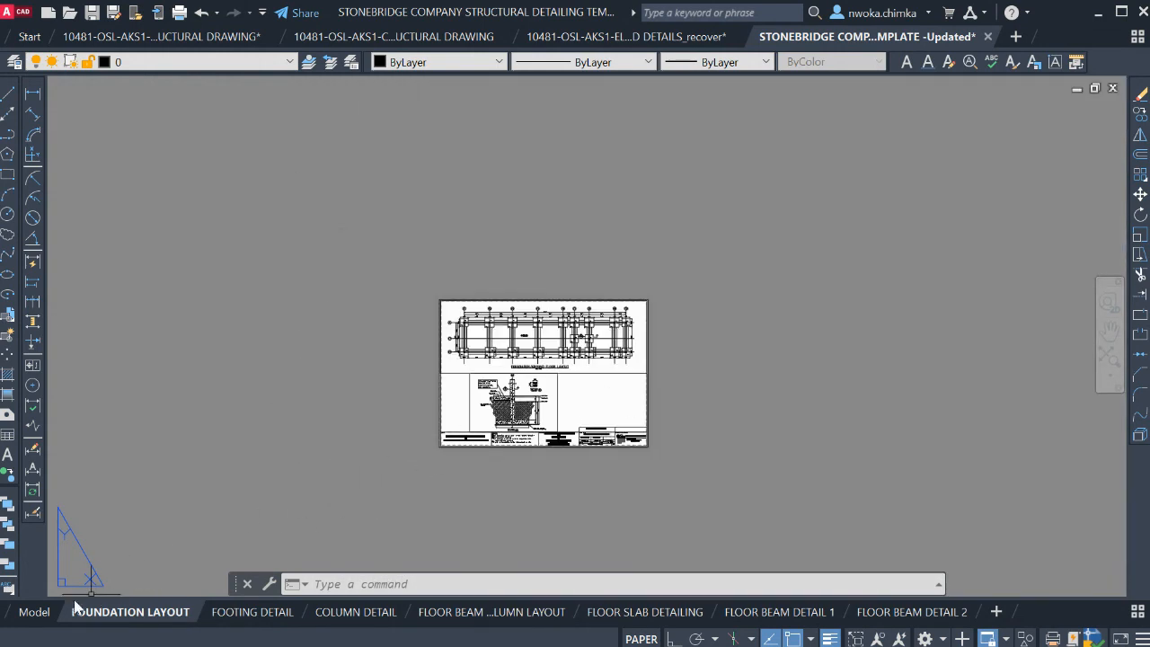
scroll(557, 408, "up", 6)
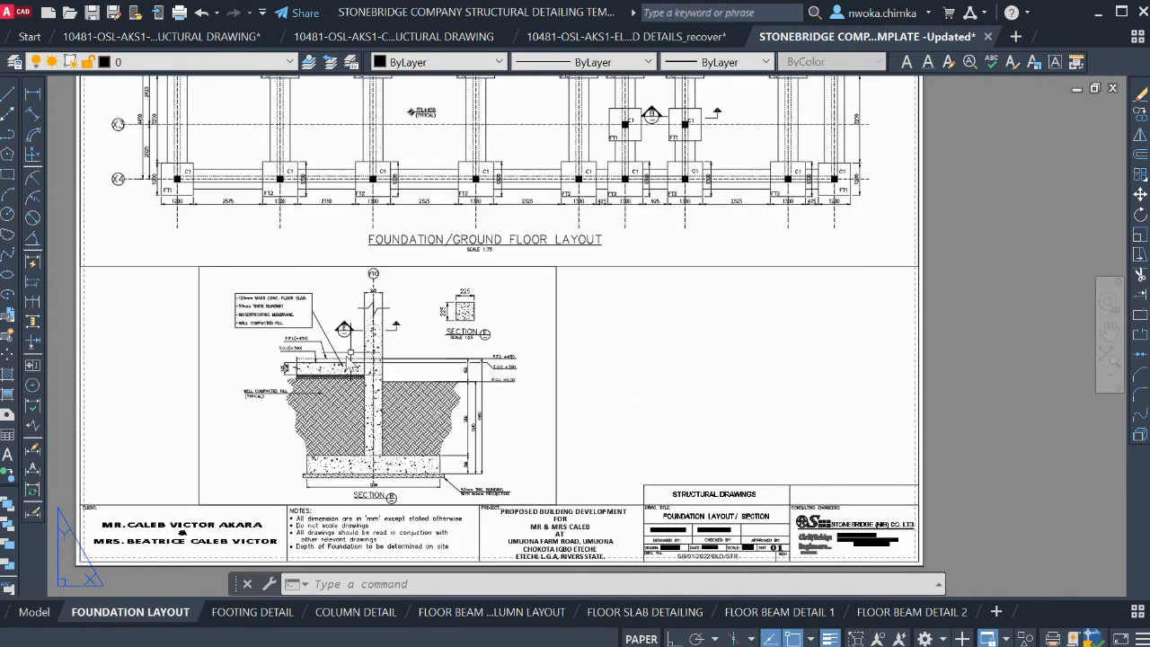
Switch to model space and examine the framed column details, including their cross-sections and the lap zones at floor level
left_click(34, 612)
scroll(395, 339, "up", 5)
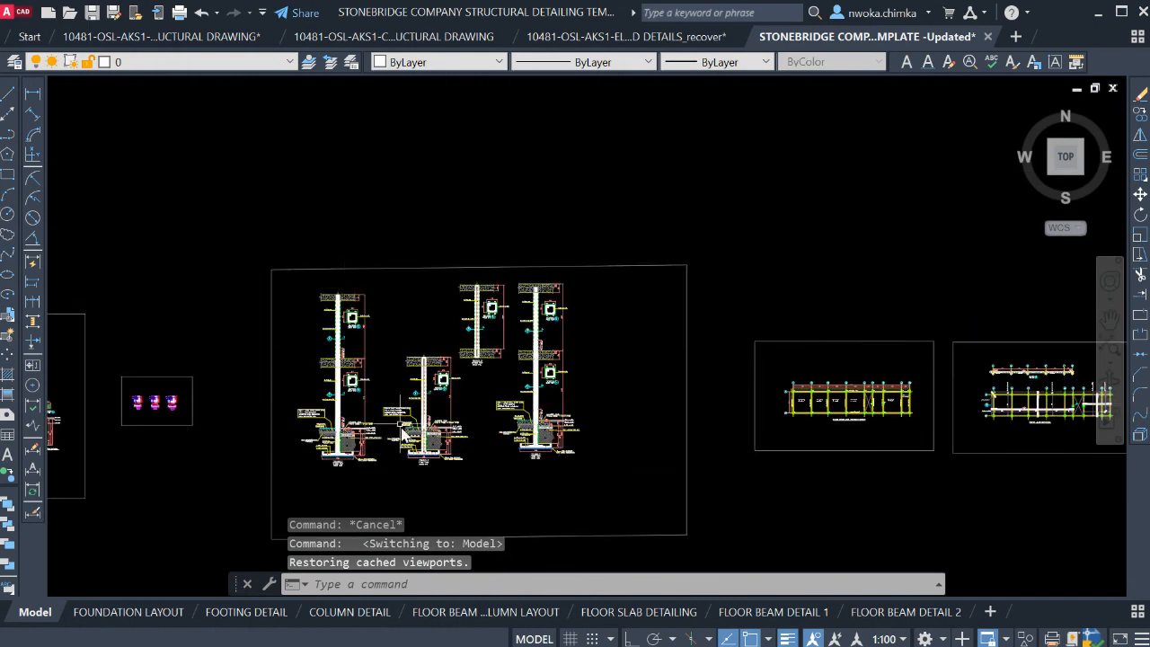
scroll(292, 329, "down", 3)
scroll(315, 286, "up", 3)
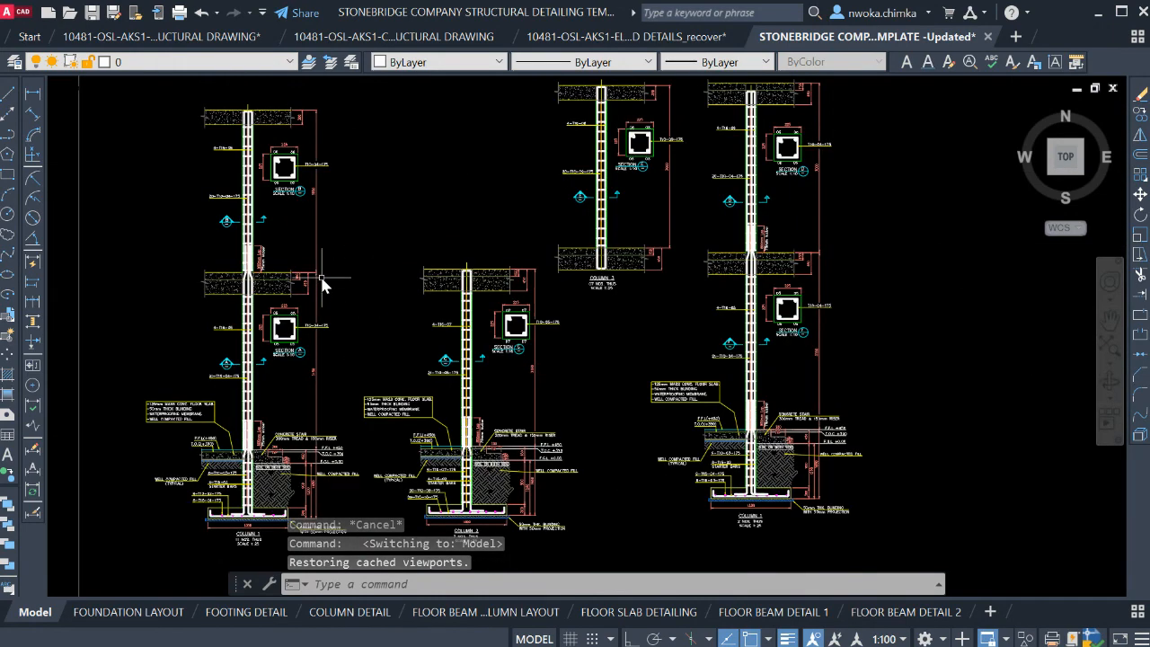
scroll(292, 253, "up", 4)
scroll(296, 274, "down", 3)
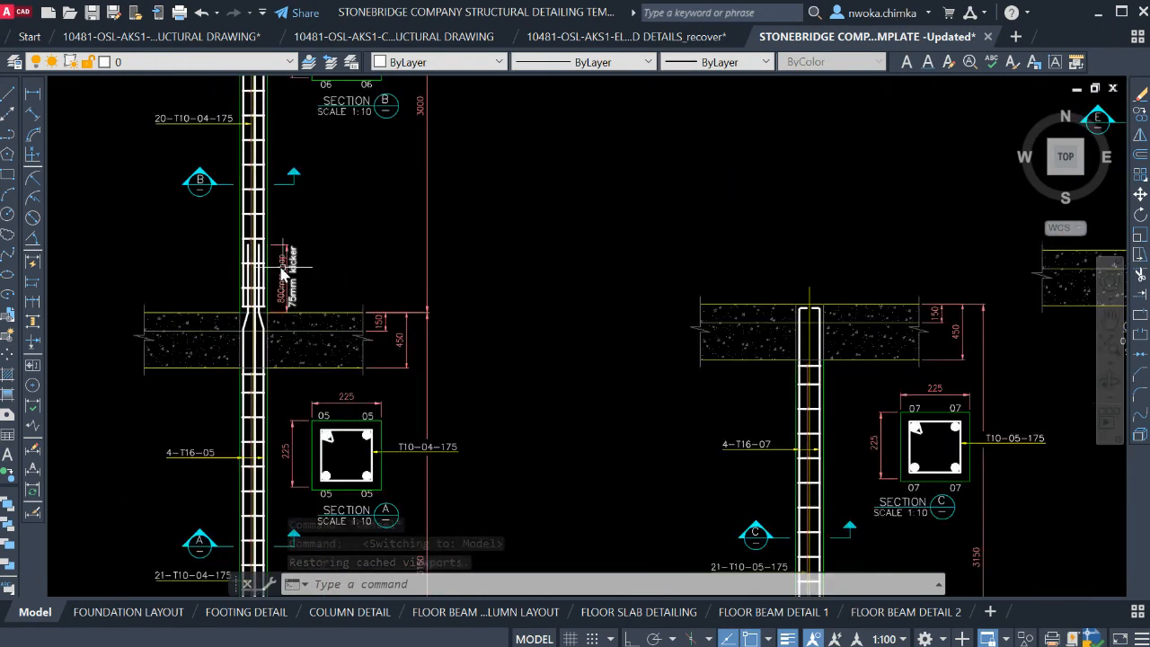
scroll(271, 268, "down", 5)
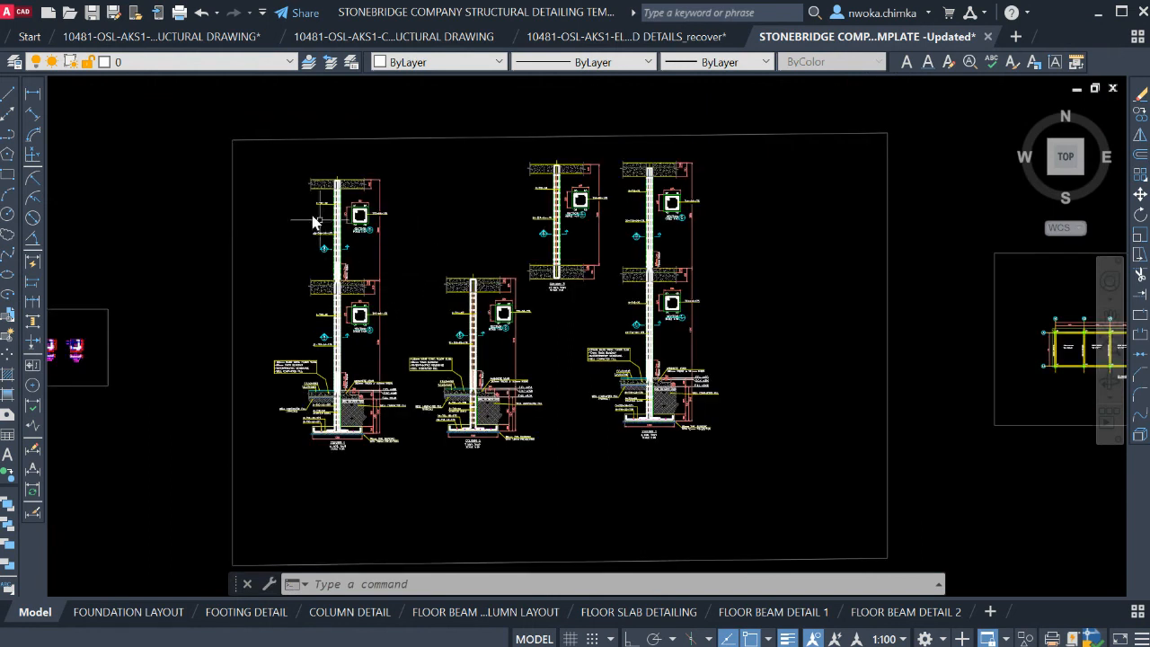
scroll(333, 211, "up", 2)
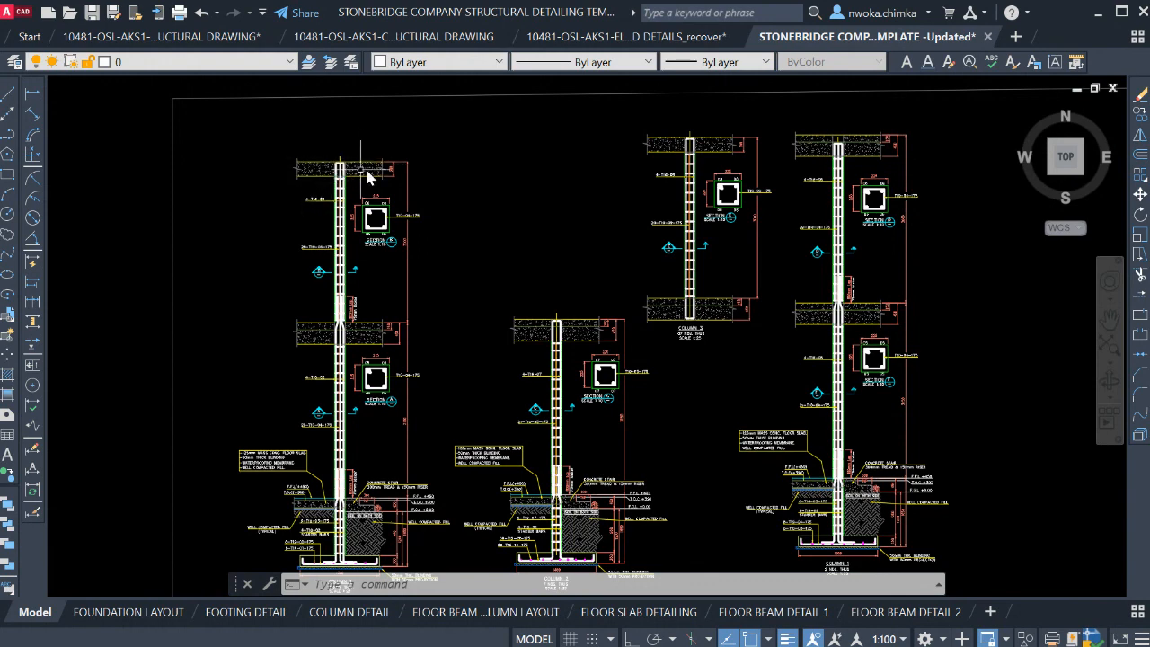
scroll(414, 184, "down", 4)
scroll(400, 198, "up", 2)
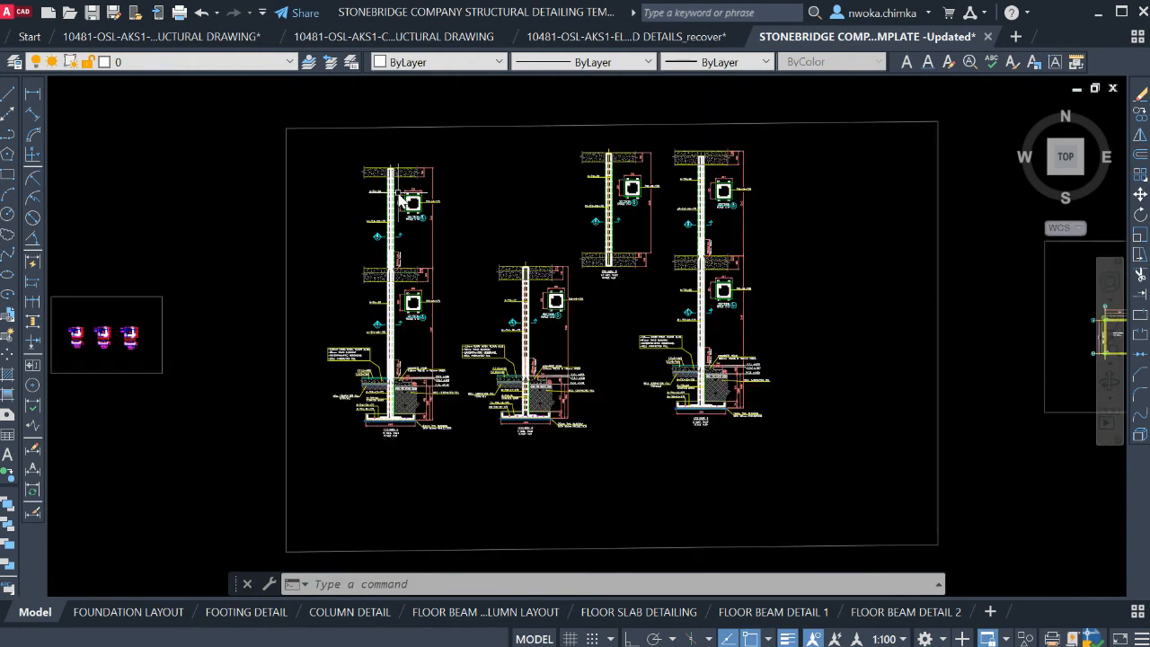
scroll(629, 259, "up", 3)
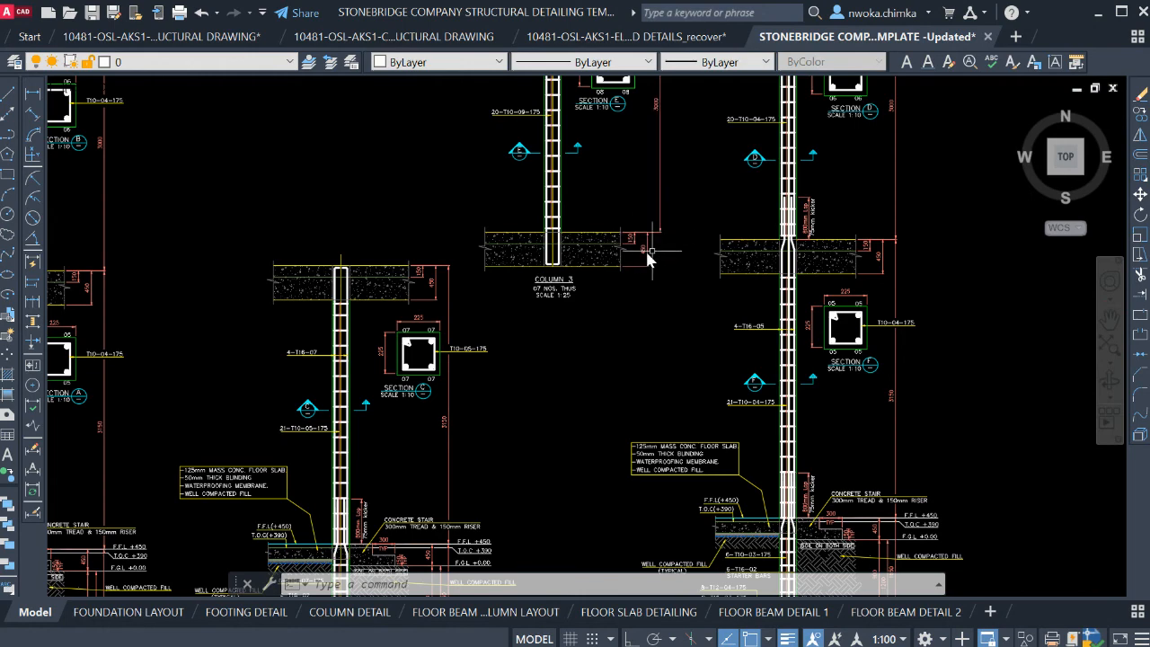
scroll(611, 270, "up", 2)
scroll(539, 256, "down", 6)
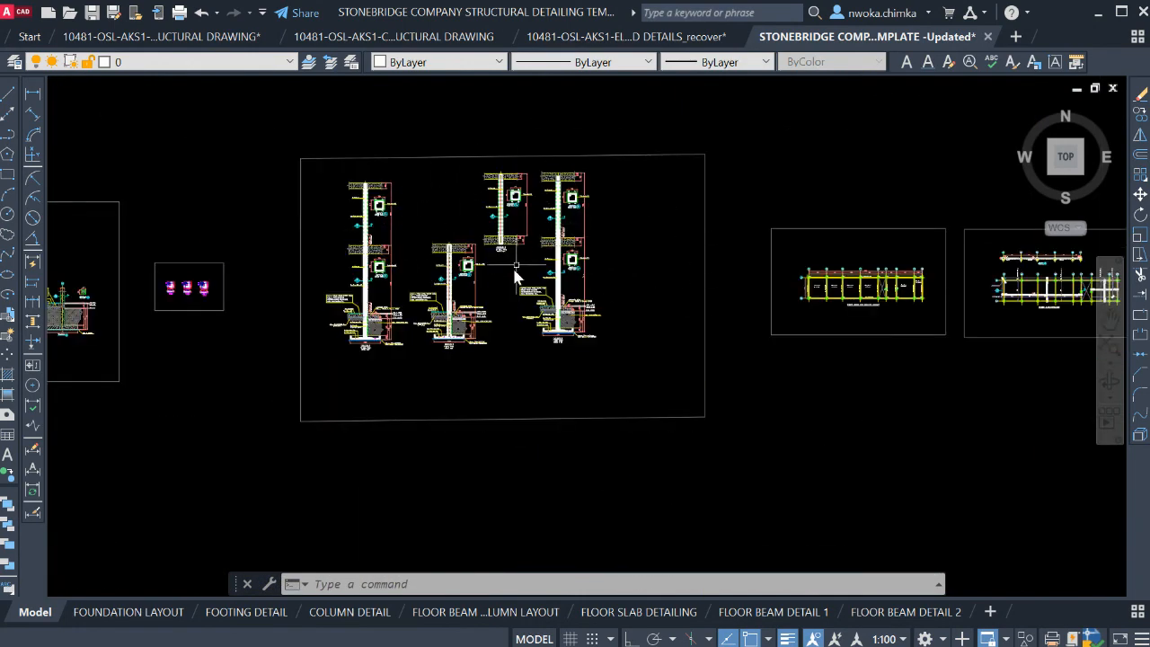
scroll(460, 310, "up", 2)
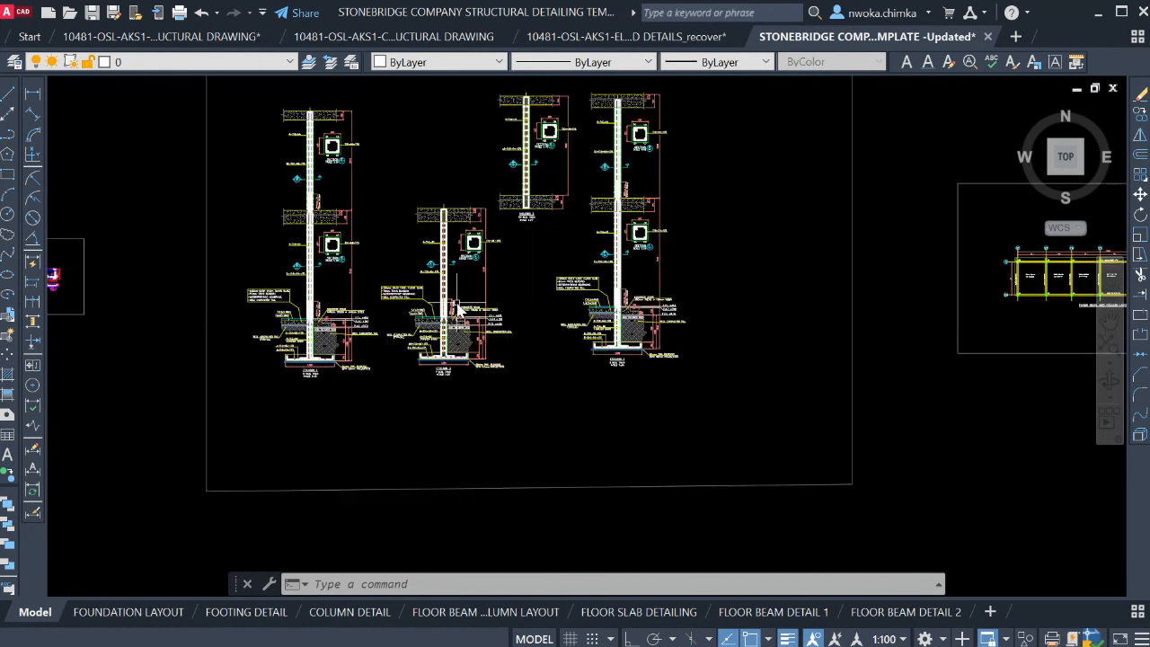
scroll(461, 310, "up", 2)
scroll(497, 290, "down", 2)
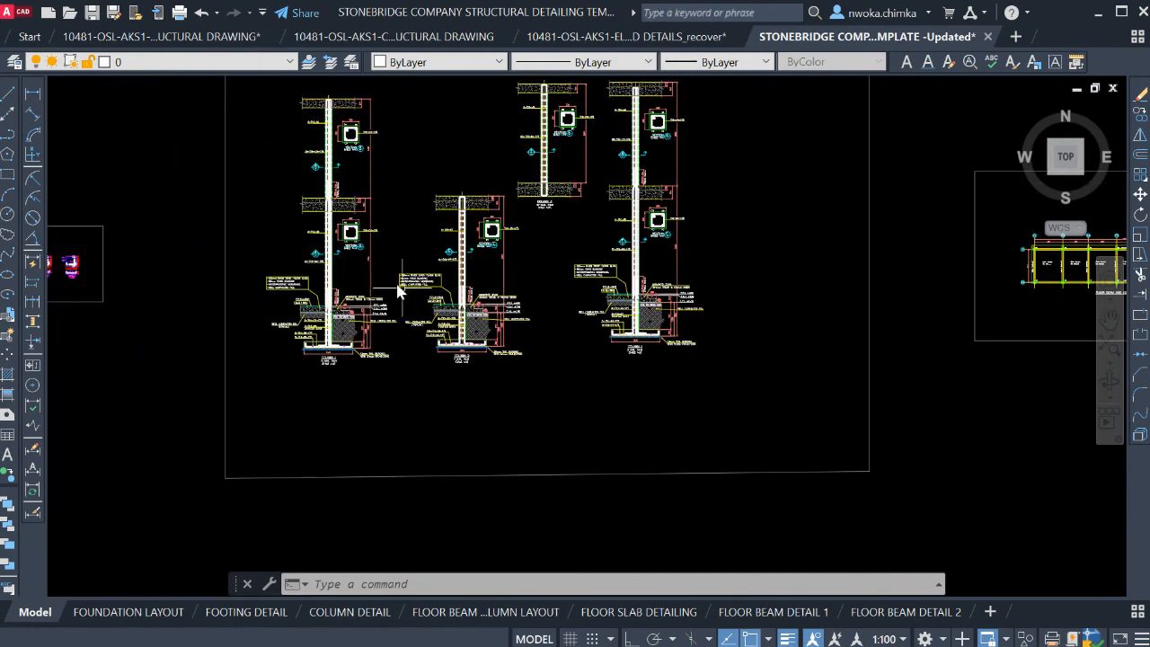
scroll(465, 223, "down", 2)
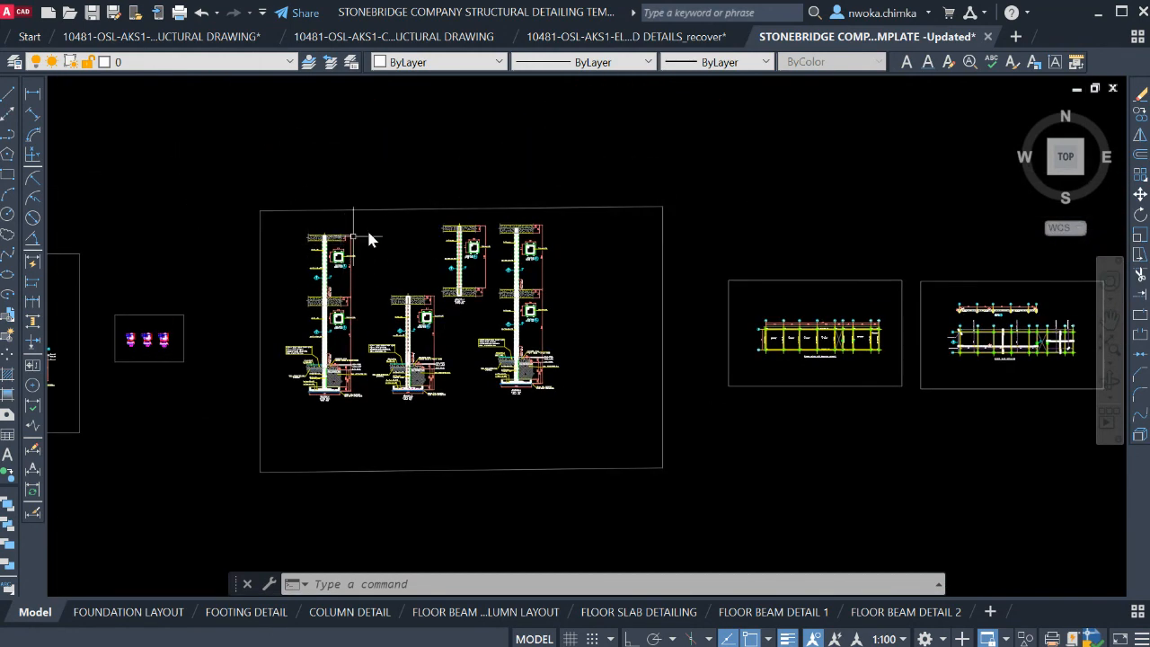
scroll(368, 238, "up", 2)
scroll(378, 257, "down", 2)
scroll(324, 262, "up", 2)
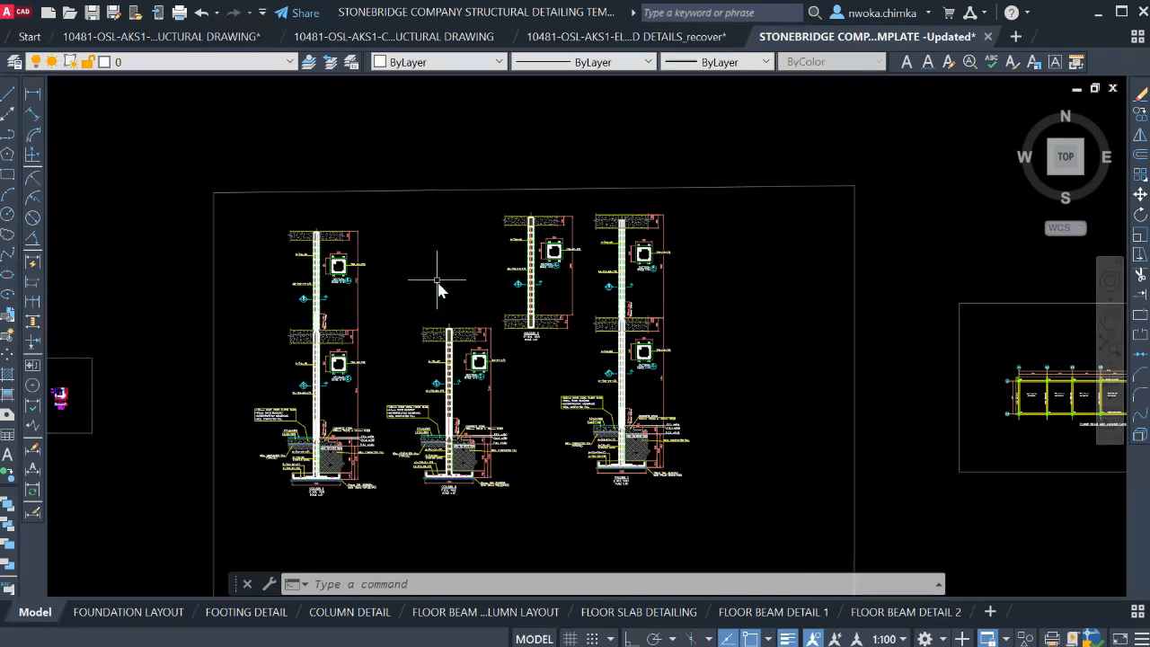
scroll(445, 344, "up", 3)
scroll(382, 262, "down", 2)
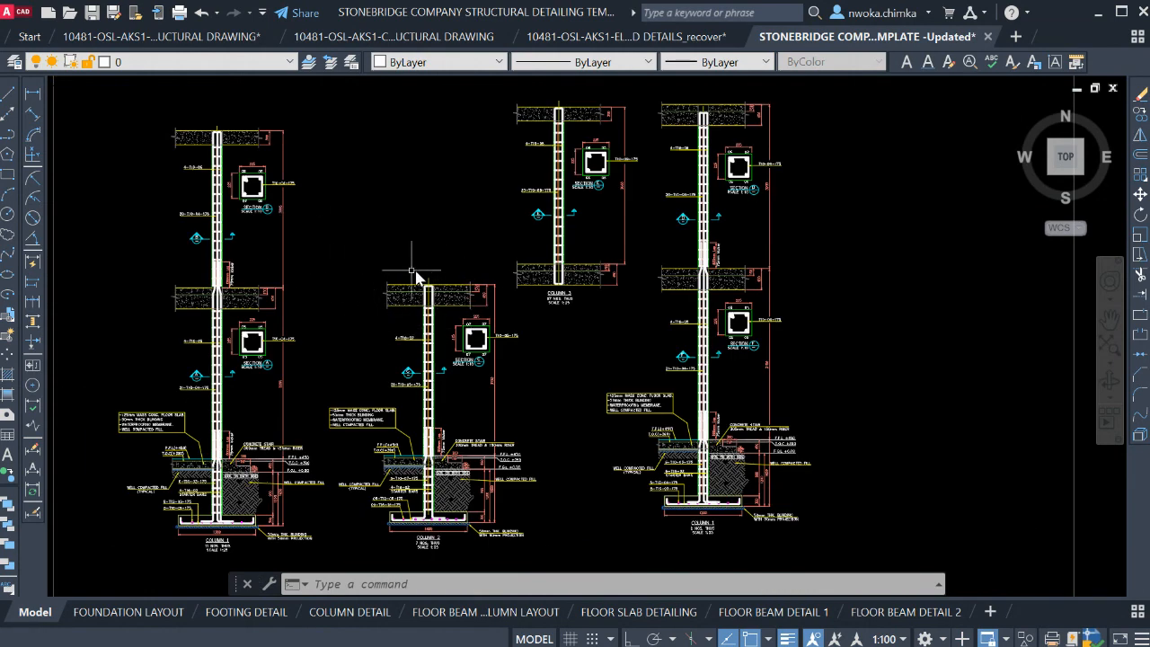
scroll(373, 270, "down", 3)
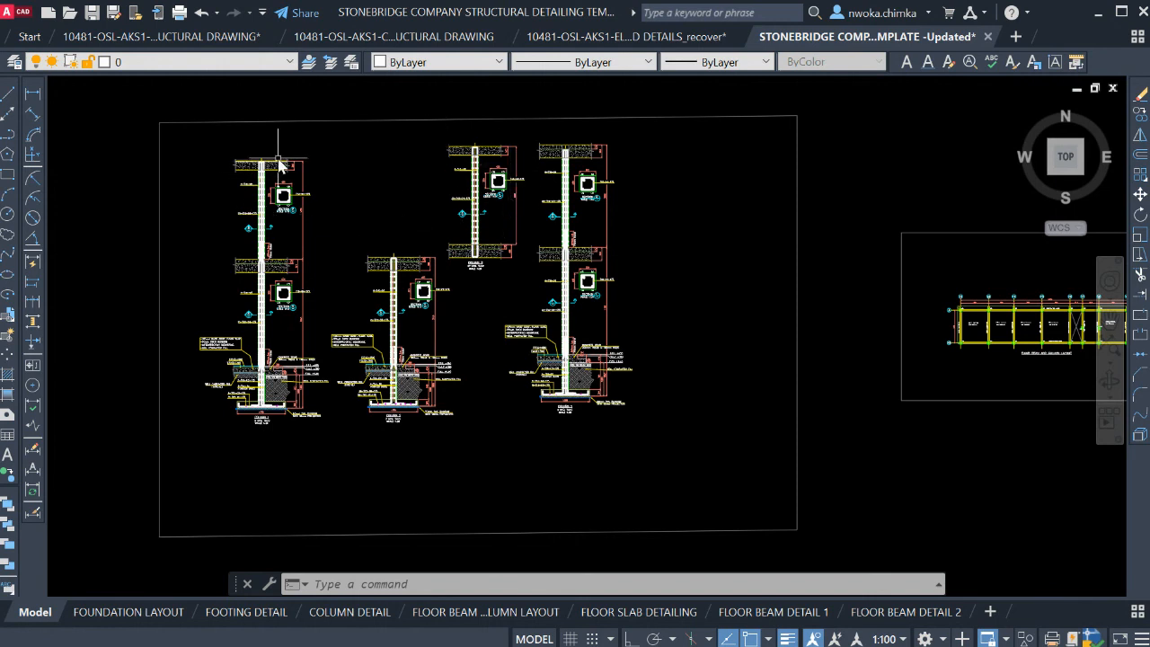
scroll(282, 157, "up", 4)
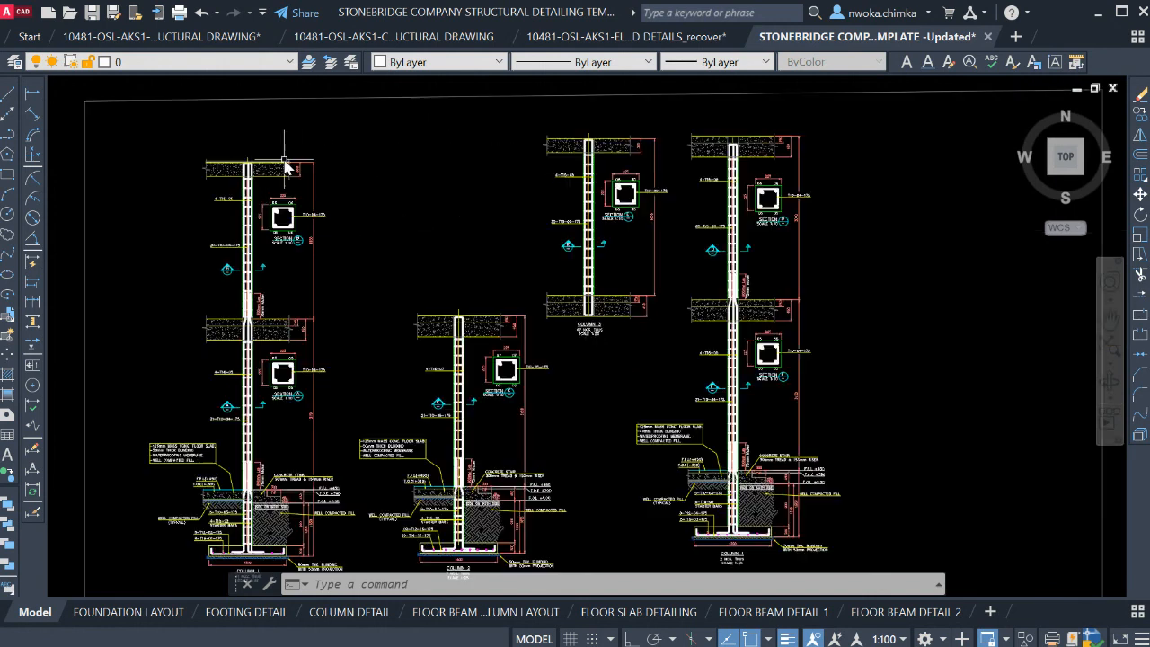
scroll(387, 188, "down", 5)
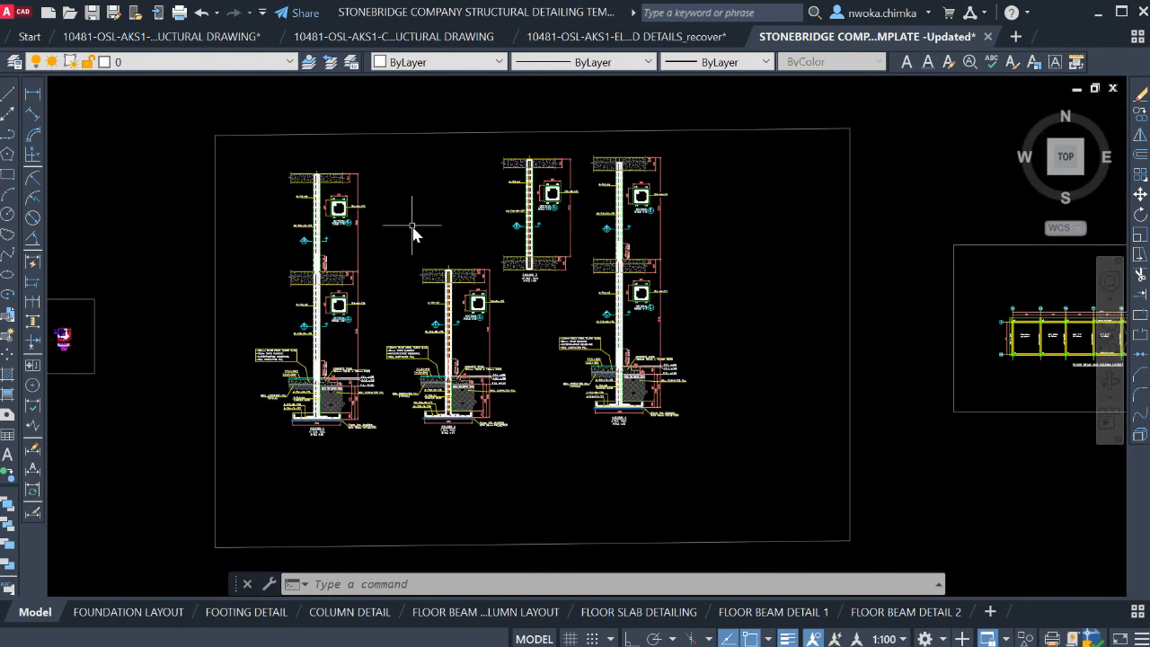
scroll(369, 219, "up", 2)
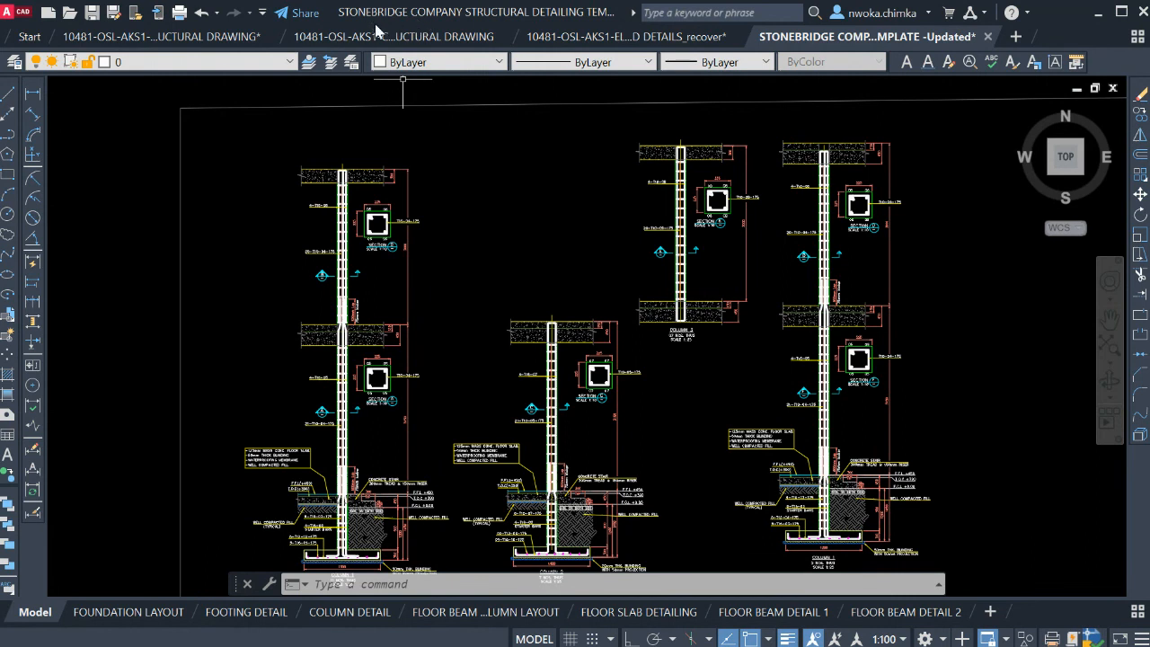
scroll(373, 270, "down", 2)
scroll(341, 317, "down", 2)
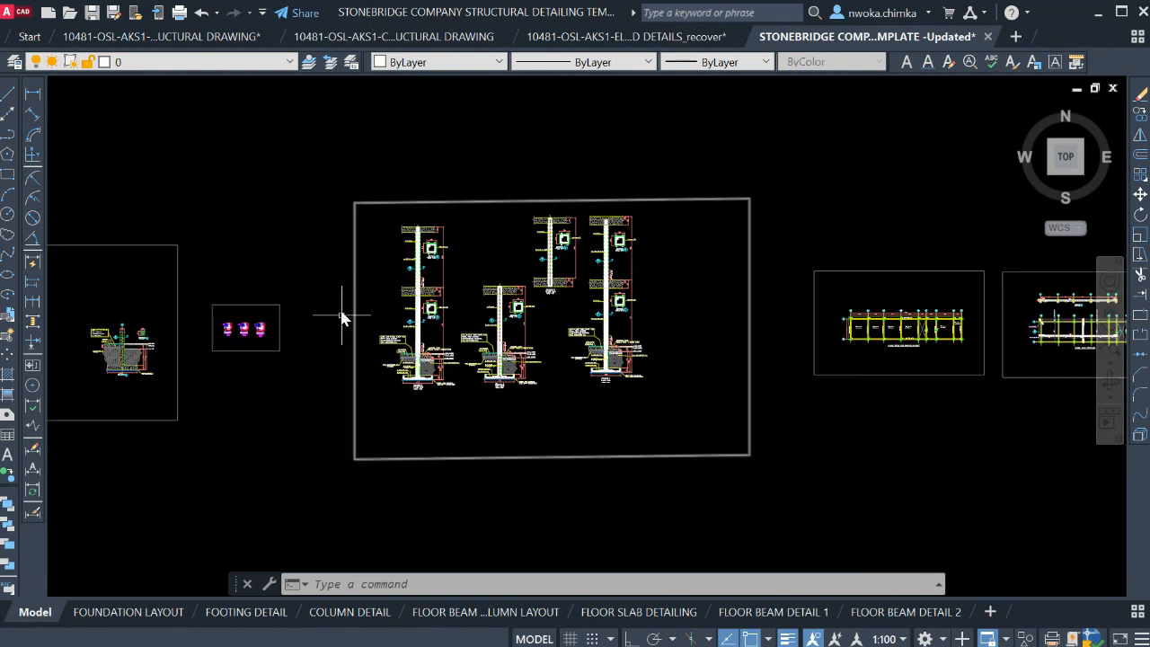
Examine the footing bases, starter bars and floor slab notes of Column 1 and Column 2 within the column detail frame
scroll(477, 346, "up", 4)
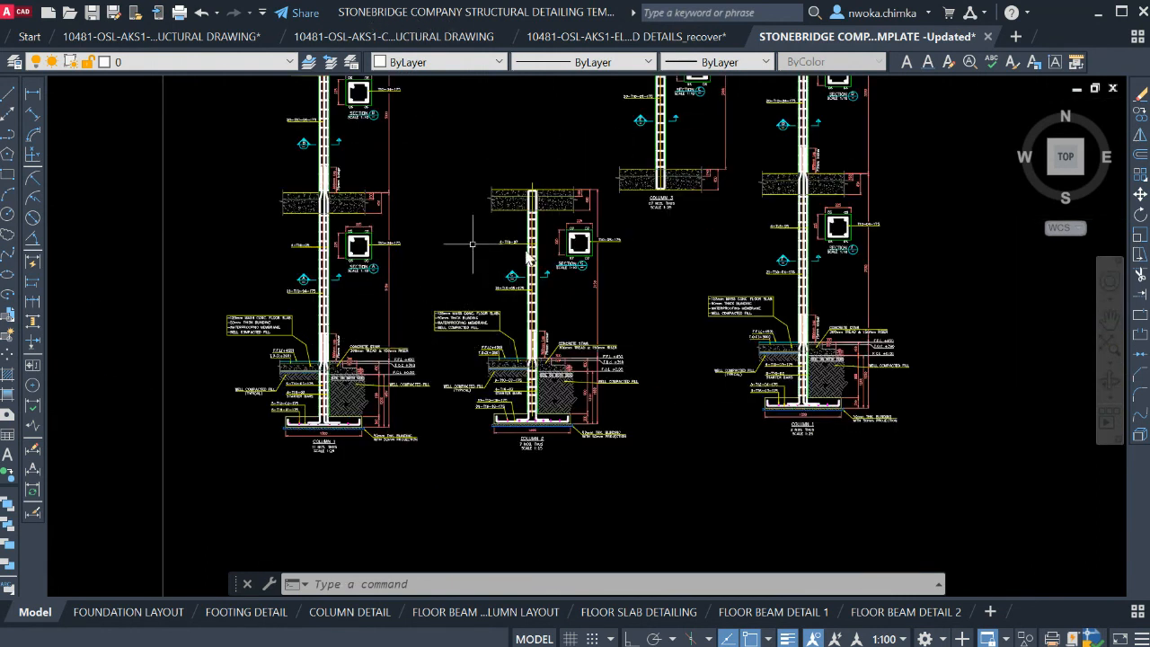
scroll(369, 307, "up", 2)
scroll(310, 396, "up", 2)
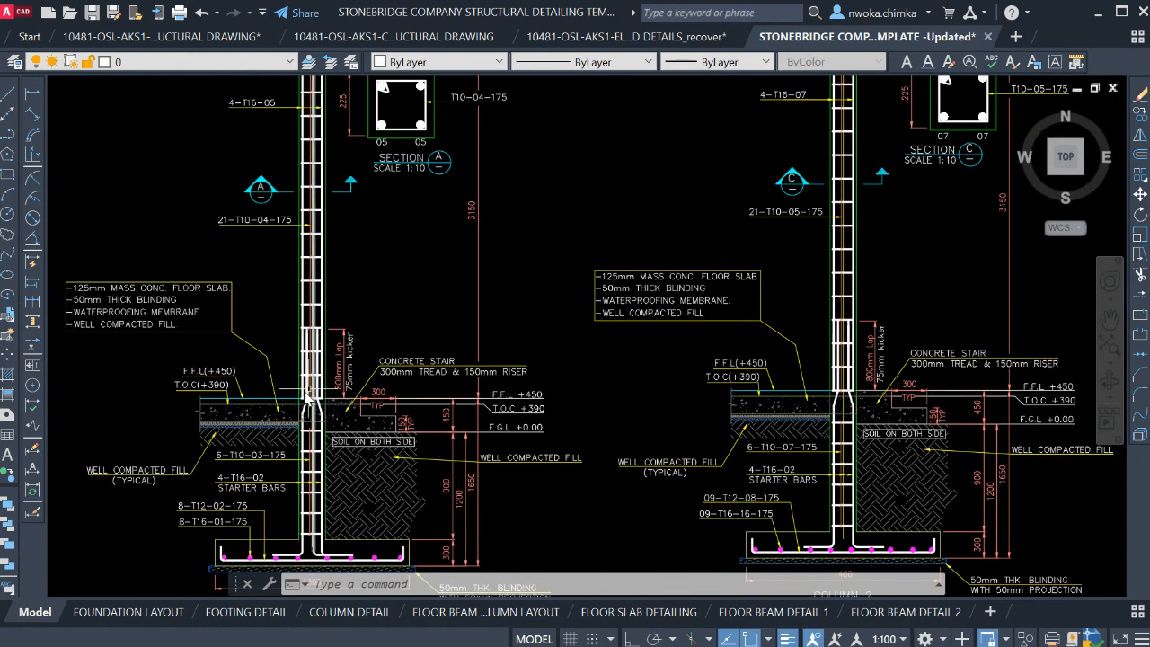
scroll(431, 303, "down", 5)
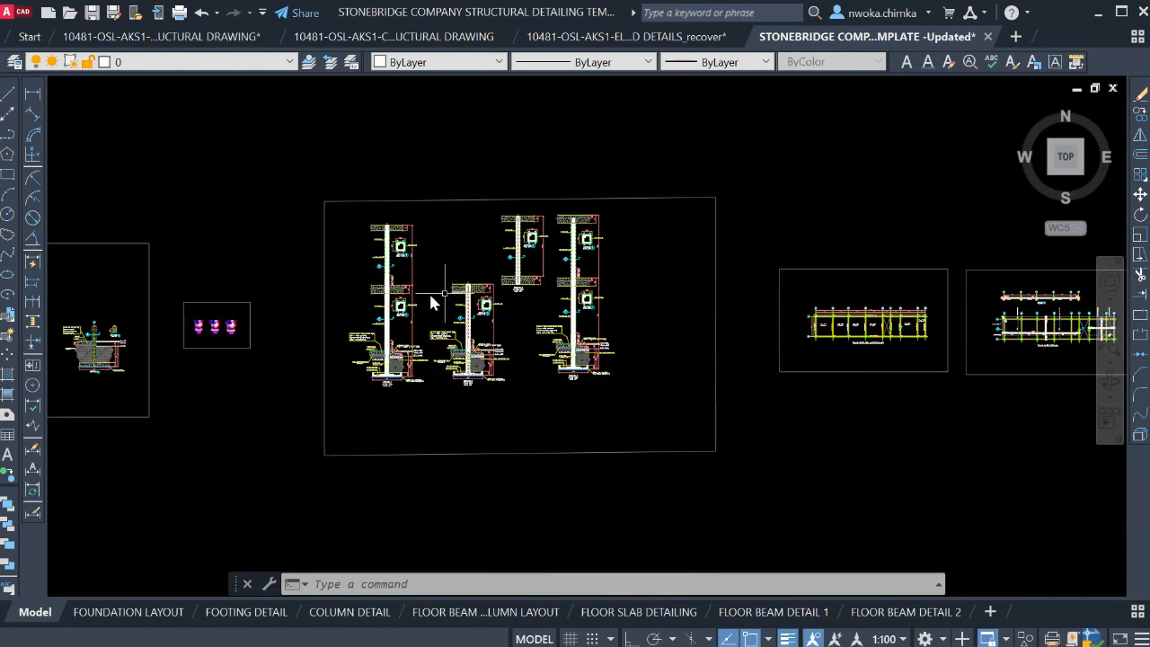
scroll(432, 303, "down", 2)
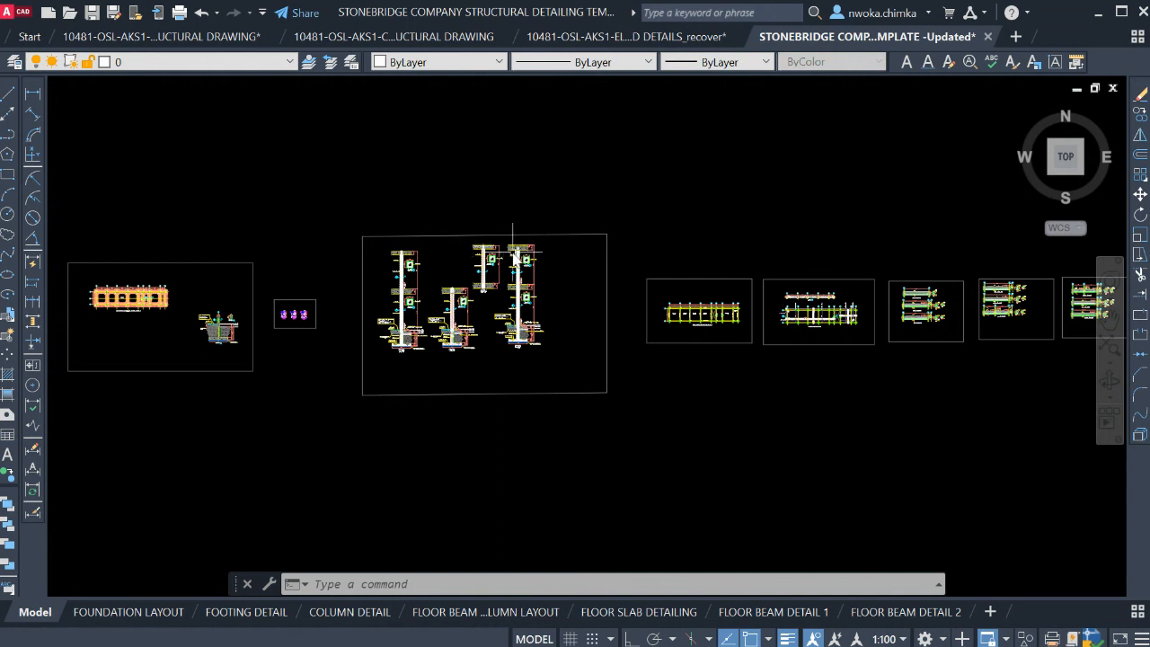
scroll(479, 272, "up", 2)
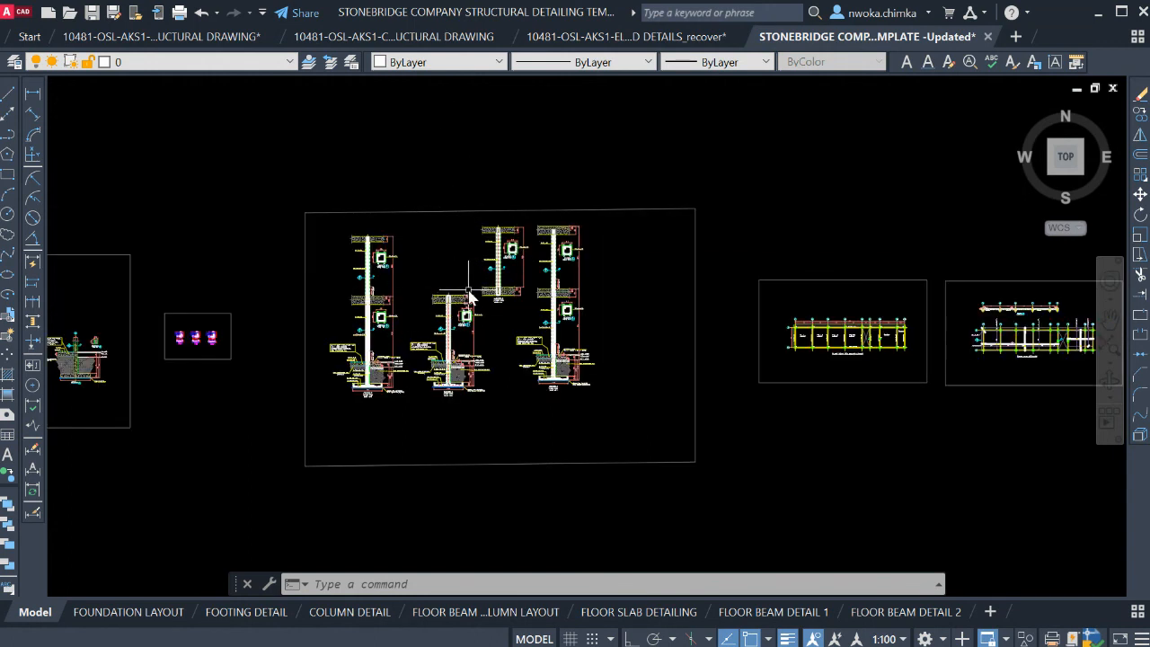